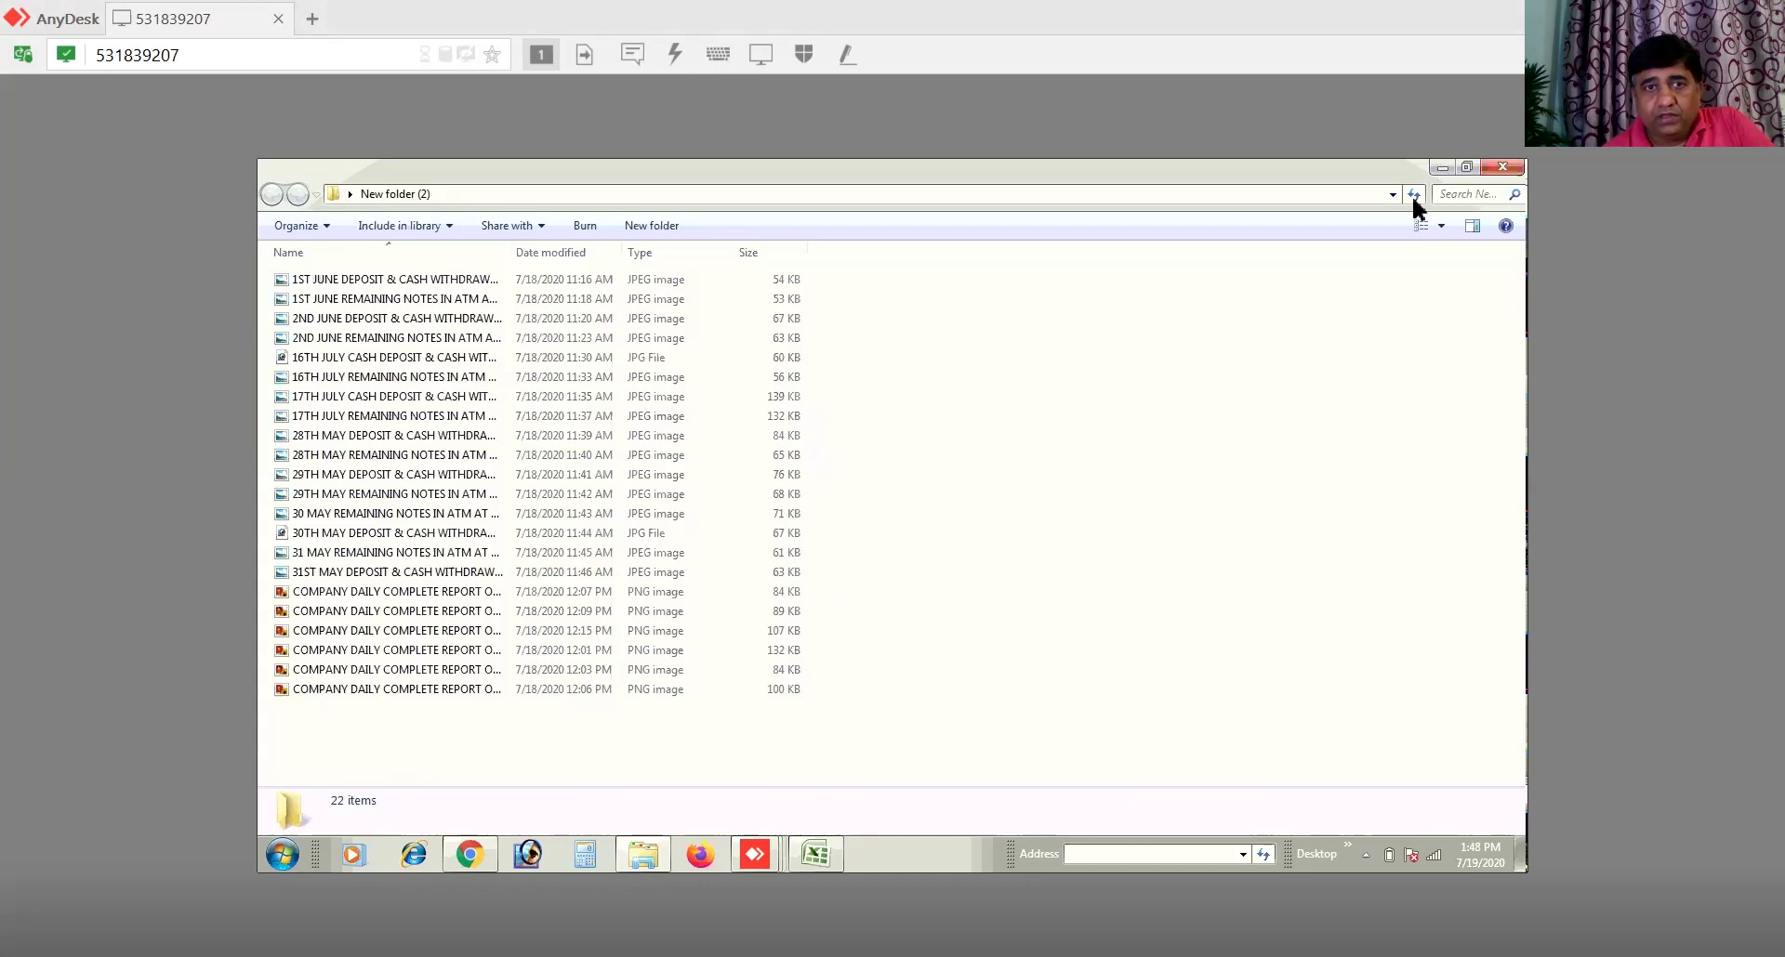
# Step: Paste the HITACHI CRM MANUAL LEDGER MAINTAINEANCE workbook into New folder (2) and open it
pyautogui.rightClick(1004, 430)
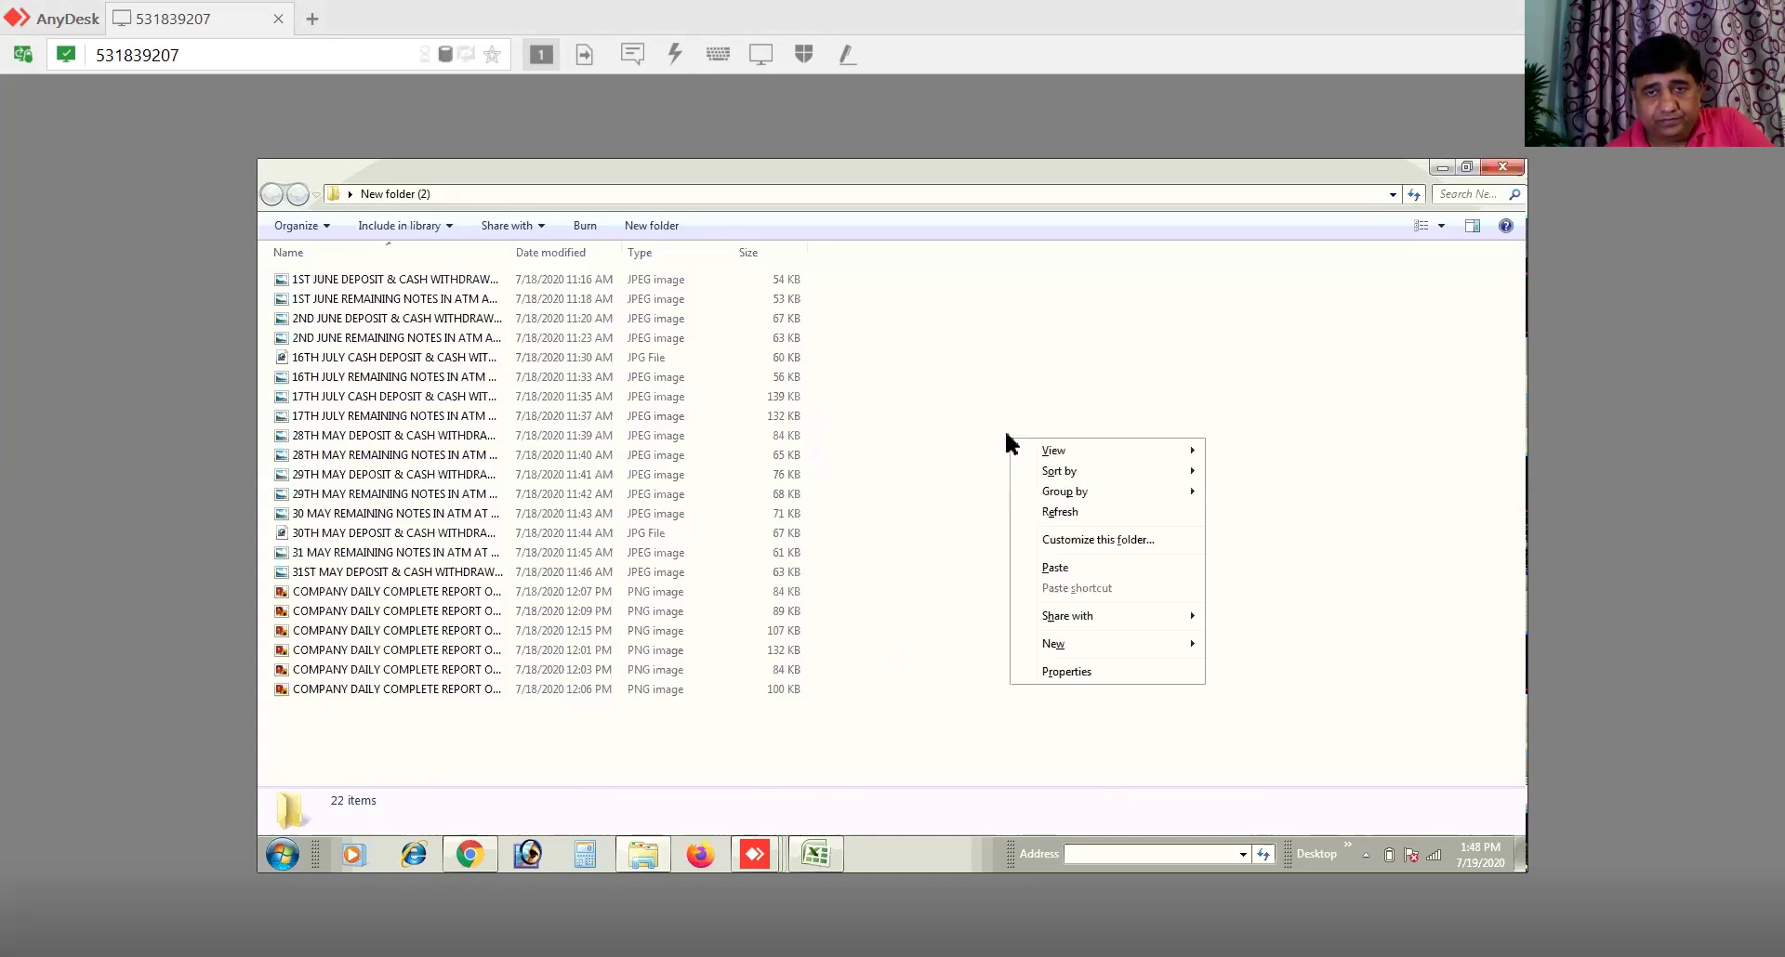
pyautogui.click(1052, 563)
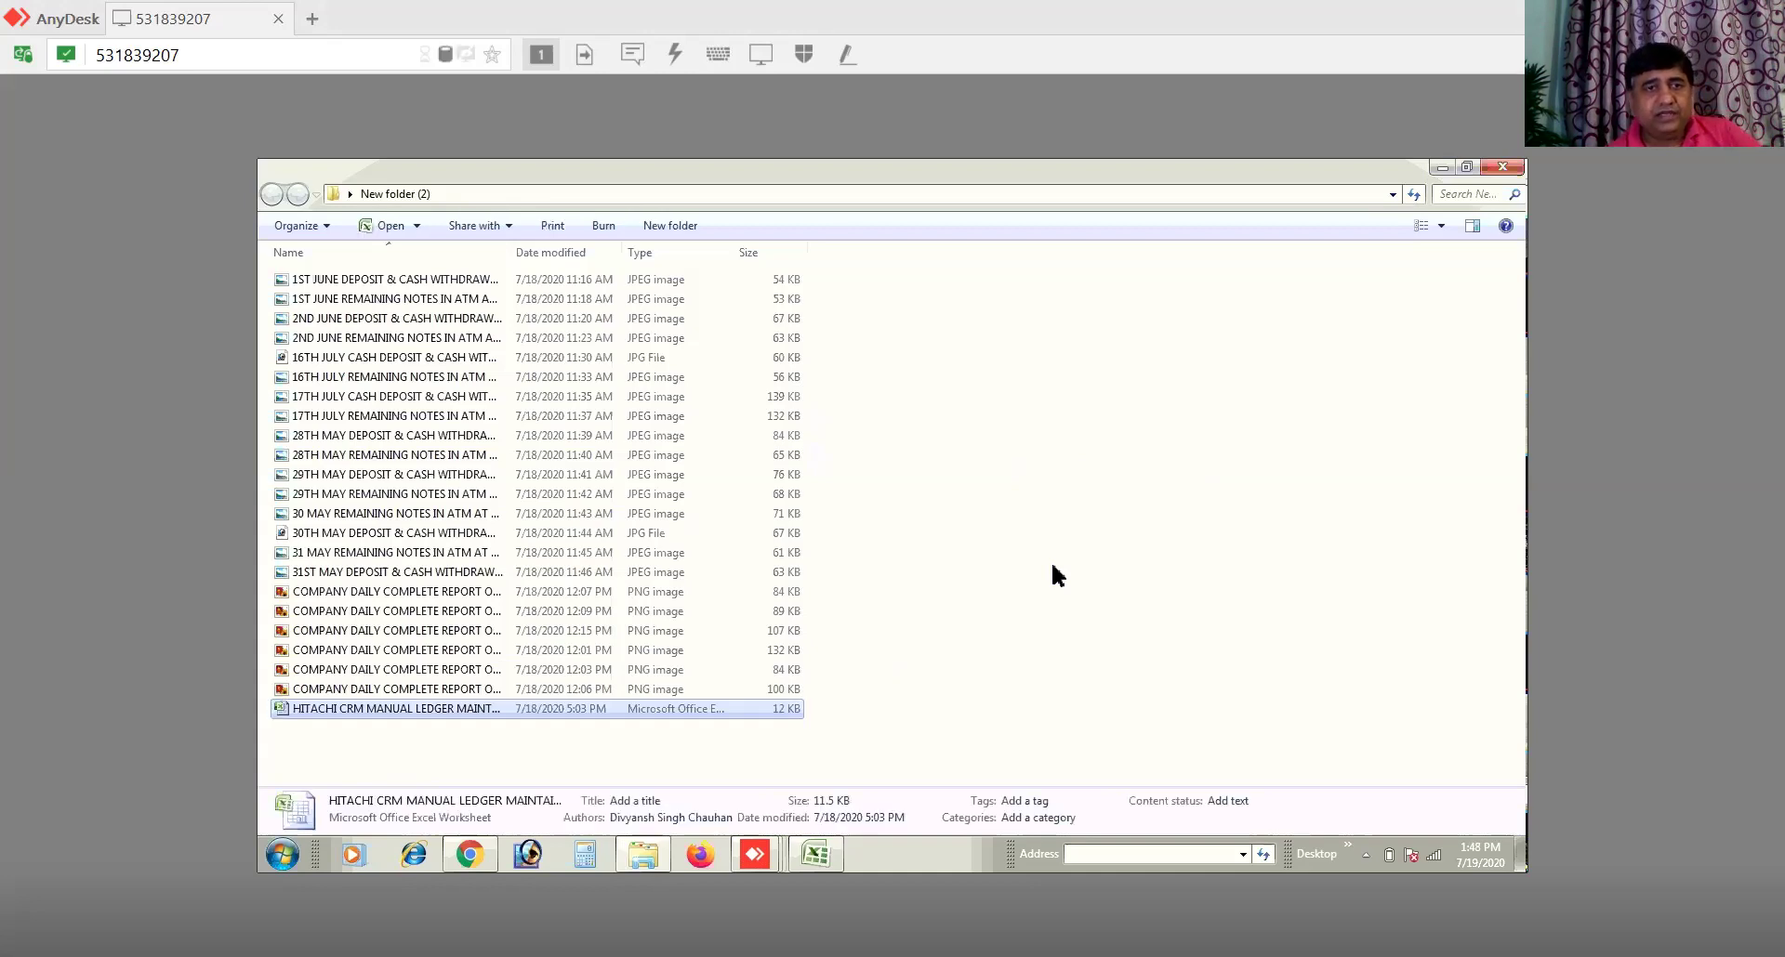
pyautogui.rightClick(432, 705)
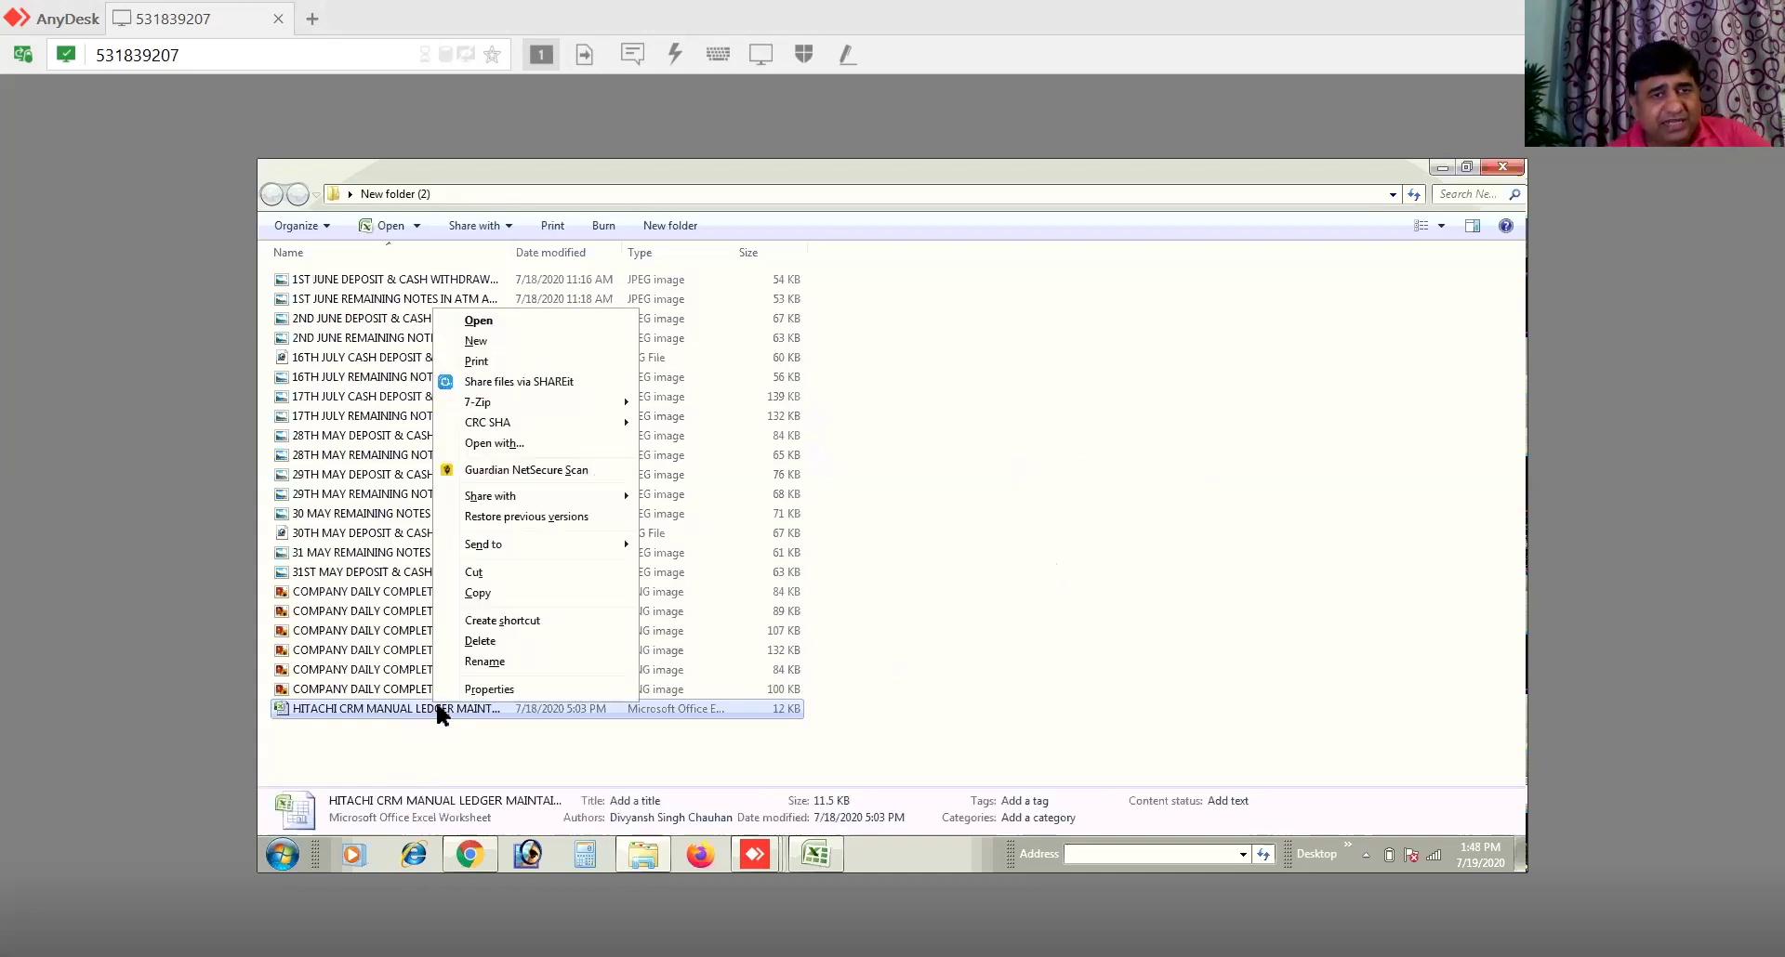
pyautogui.click(479, 322)
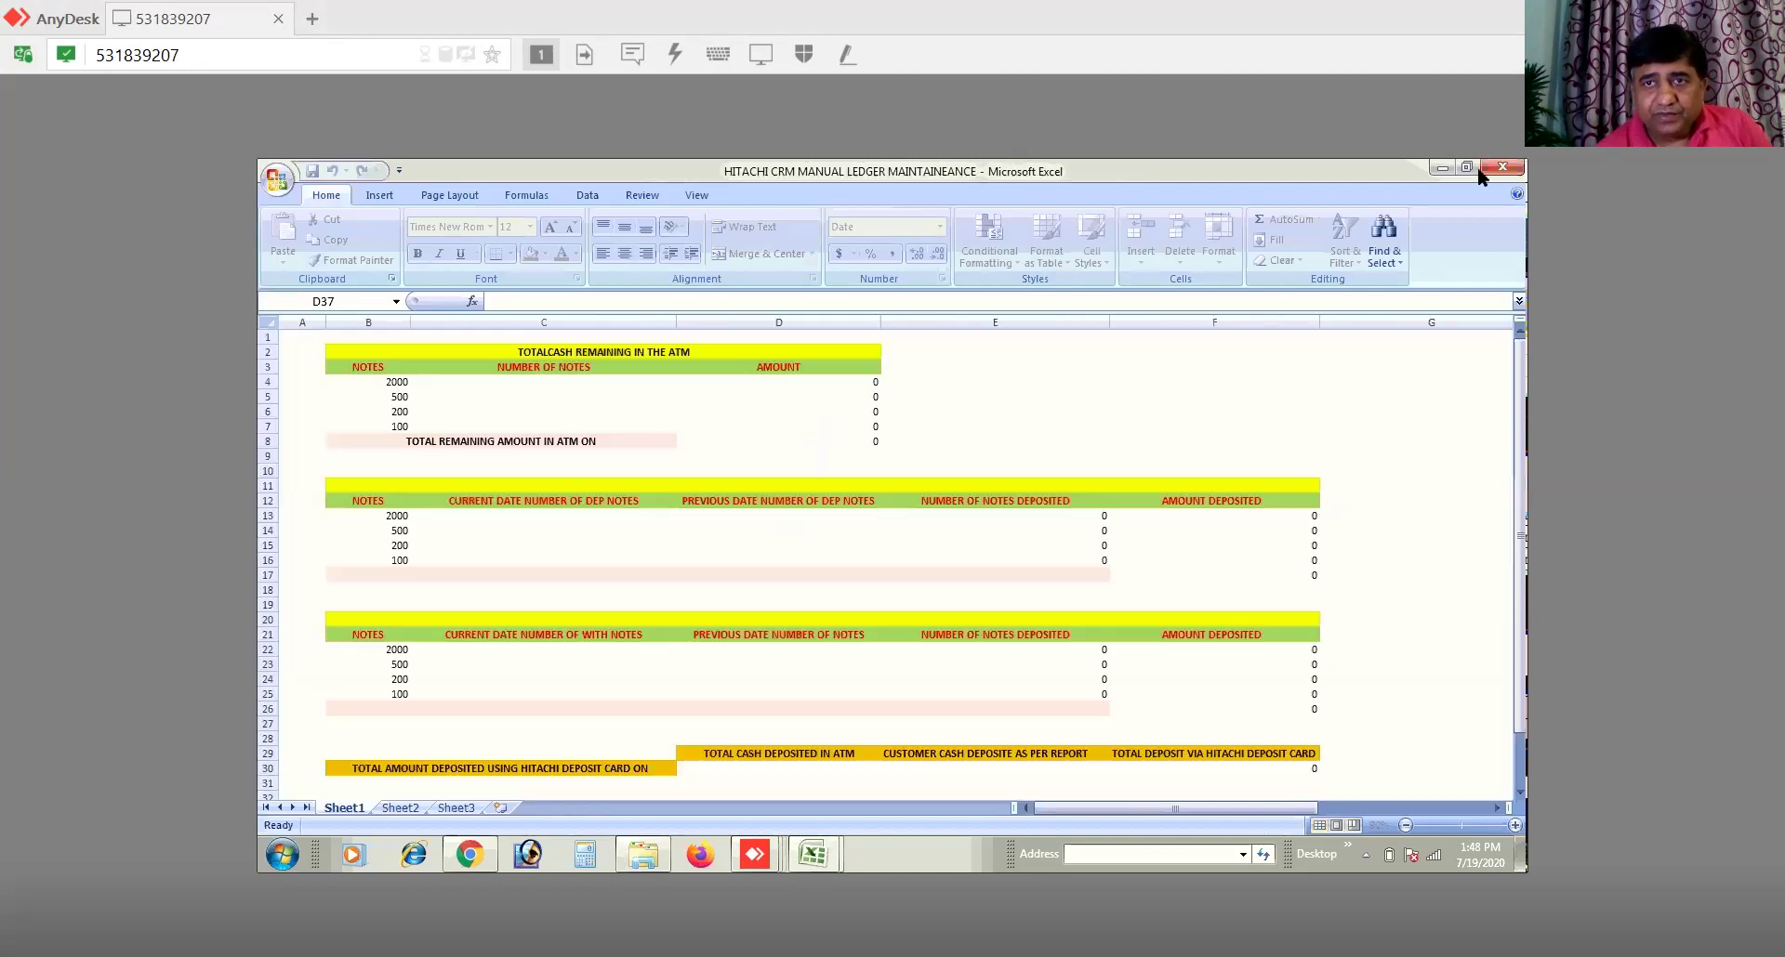
# Step: Review the remaining-cash table on Sheet1 and inspect the amount formulas for the 2000 and 500 notes
pyautogui.click(1069, 452)
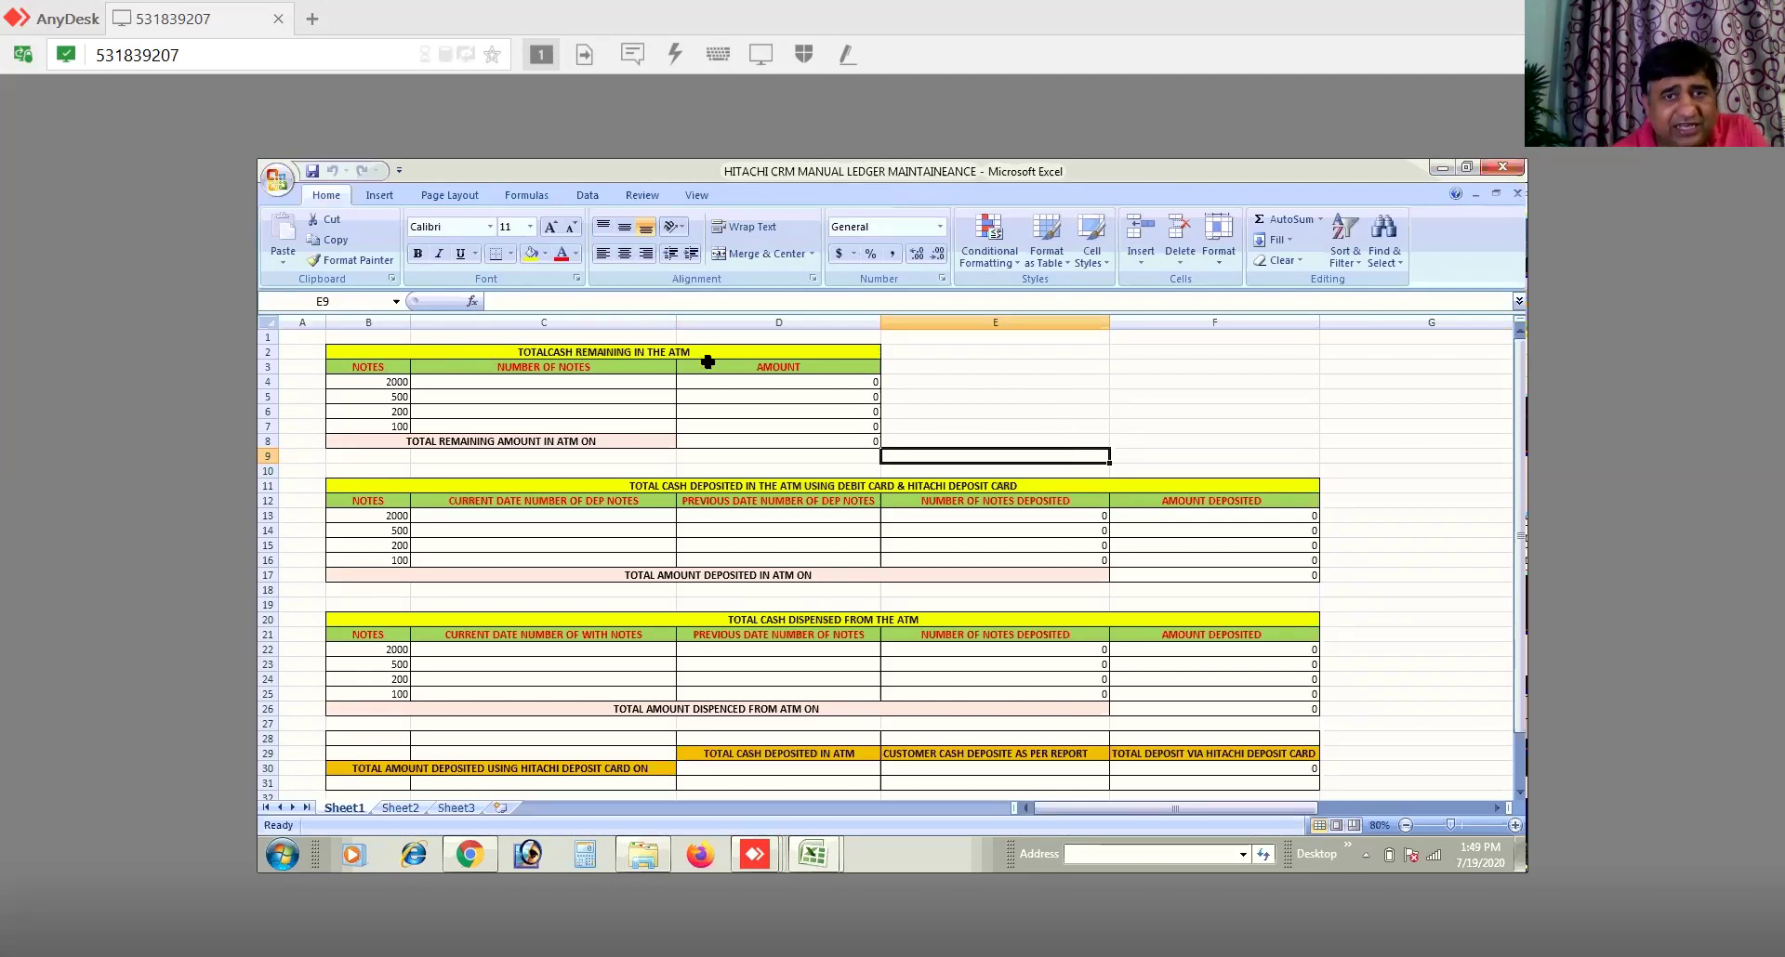
pyautogui.moveTo(366, 346); pyautogui.dragTo(378, 434)
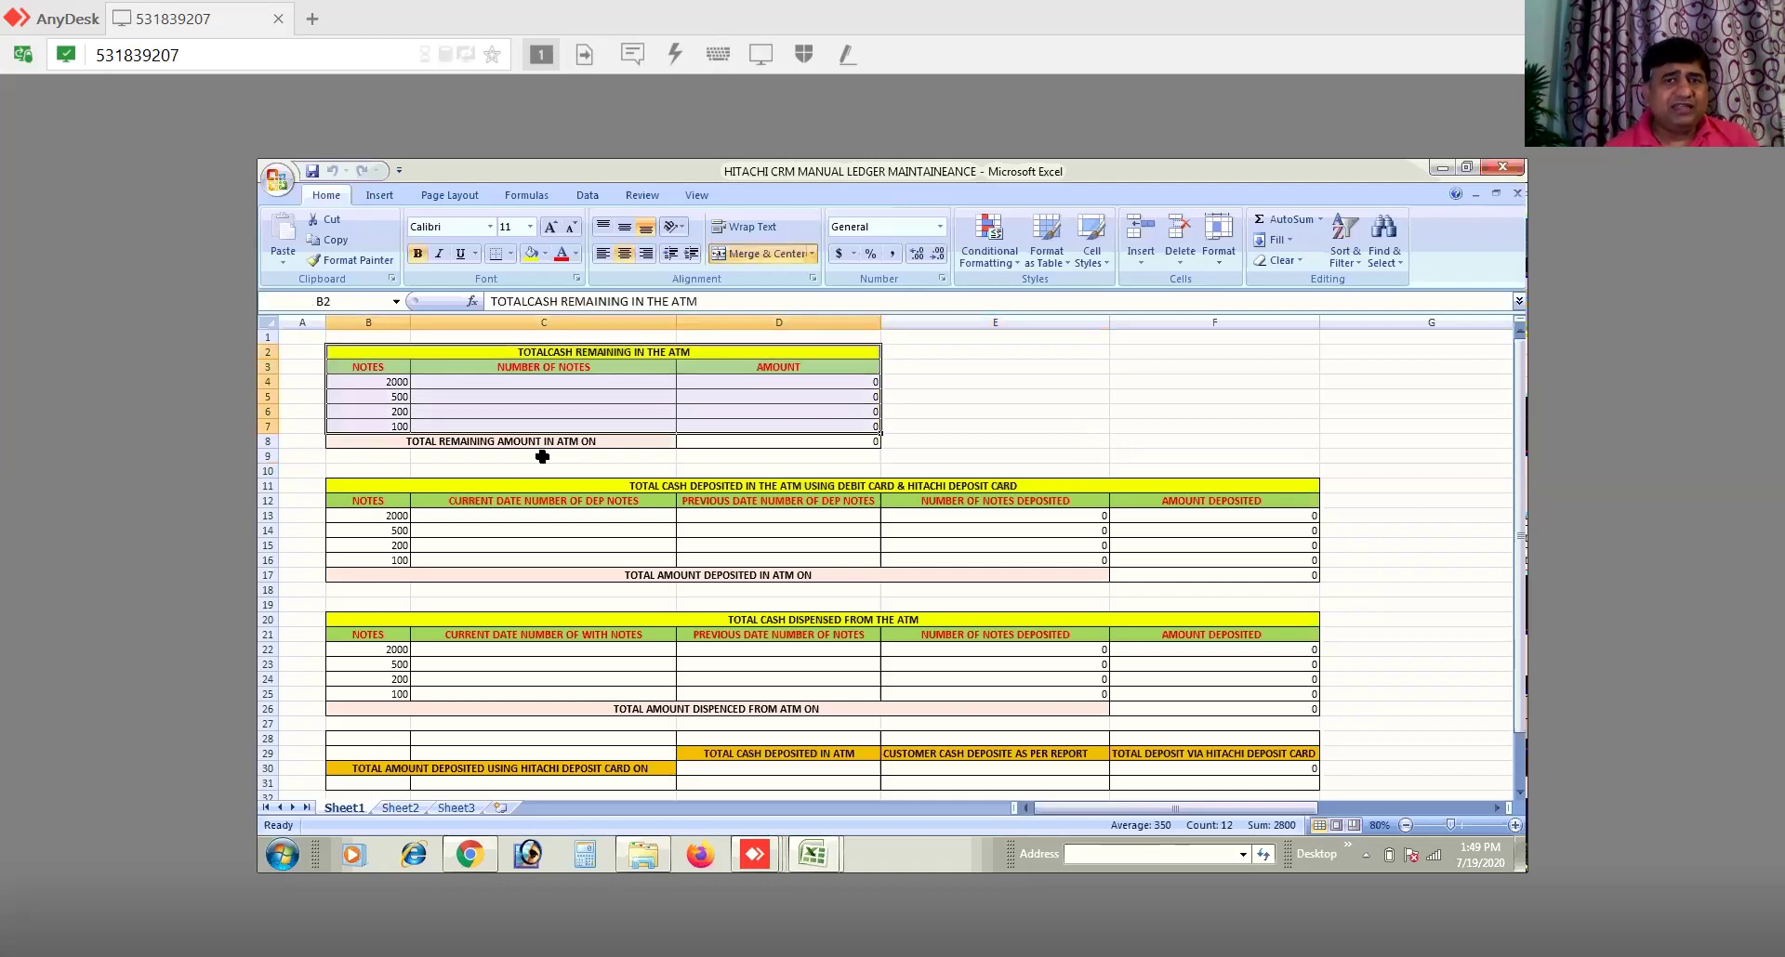
pyautogui.click(801, 386)
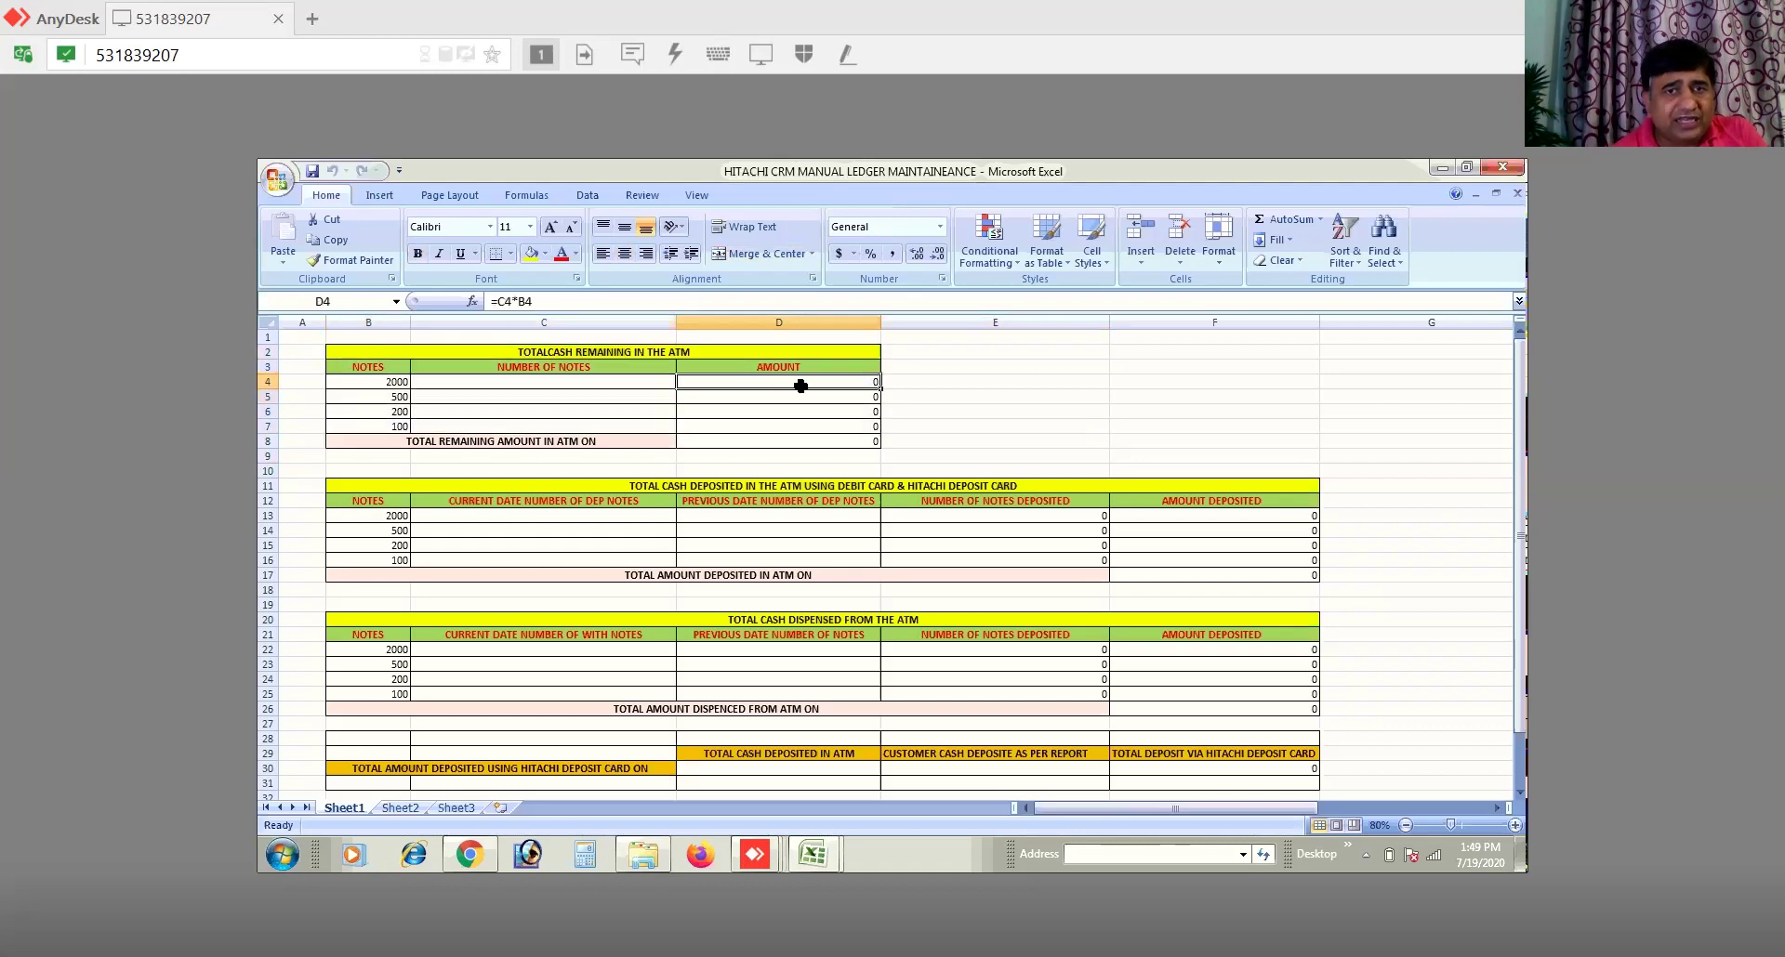
pyautogui.click(791, 401)
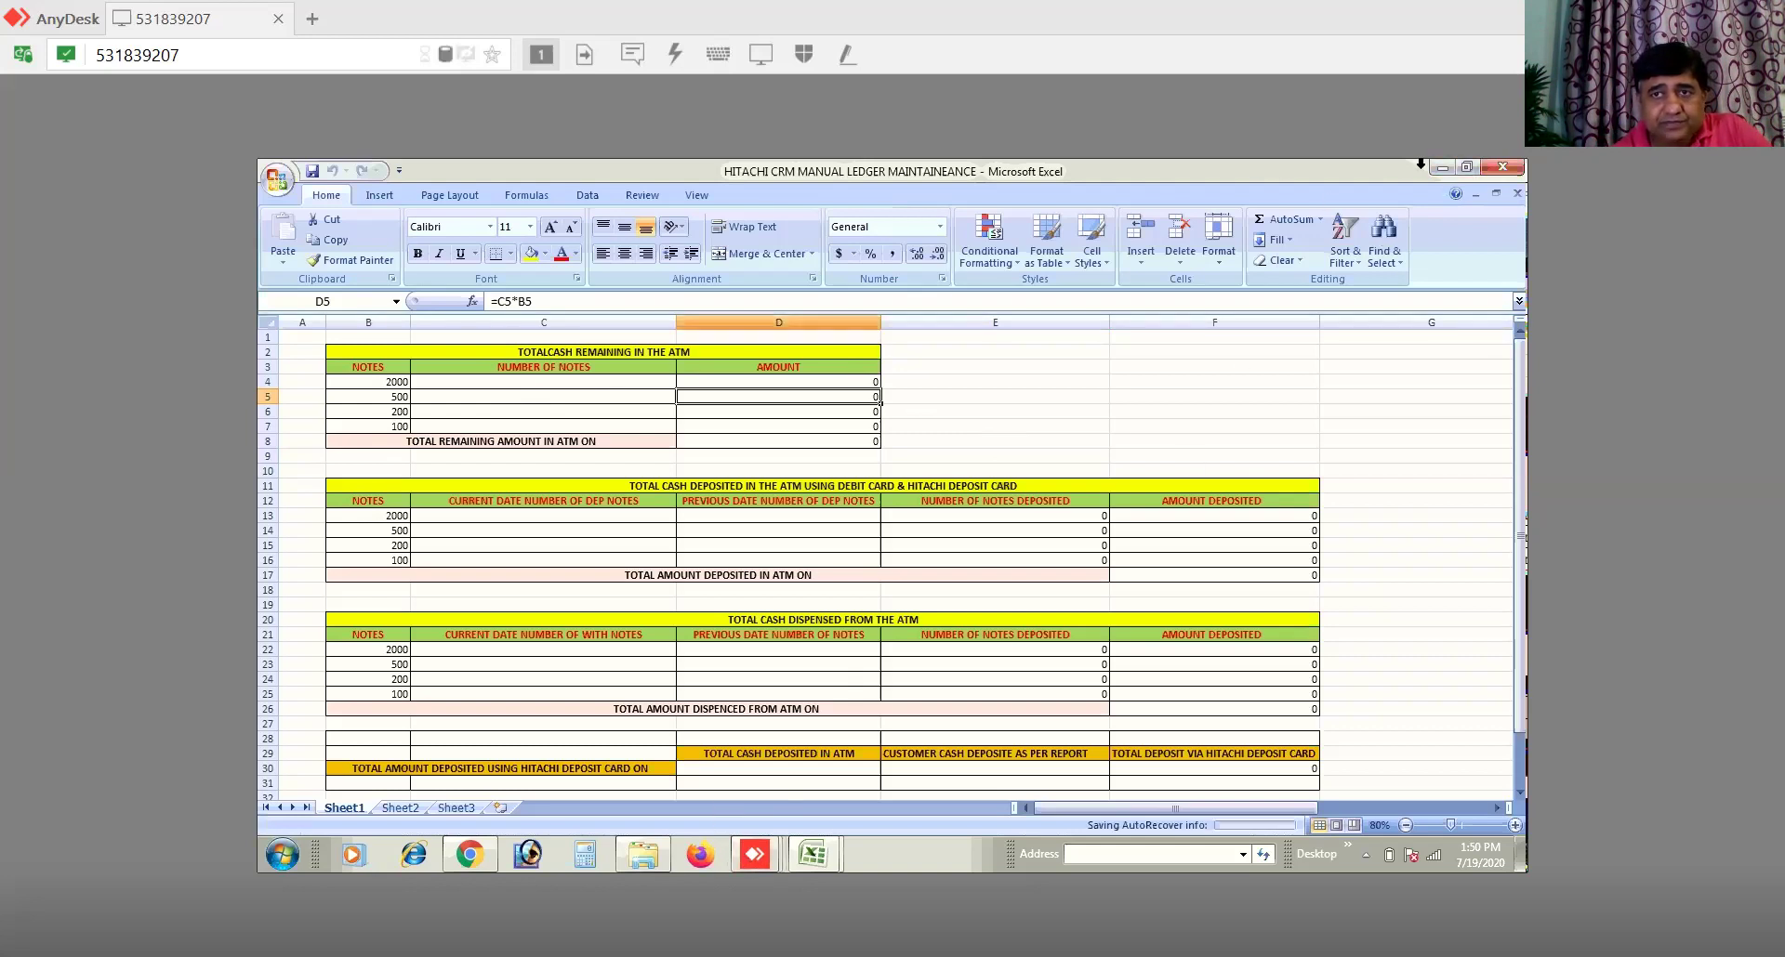
# Step: Return to the folder and open the 28TH MAY DEPOSIT & CASH WITHDRAWAL image with Microsoft Office Picture Manager
pyautogui.click(1442, 167)
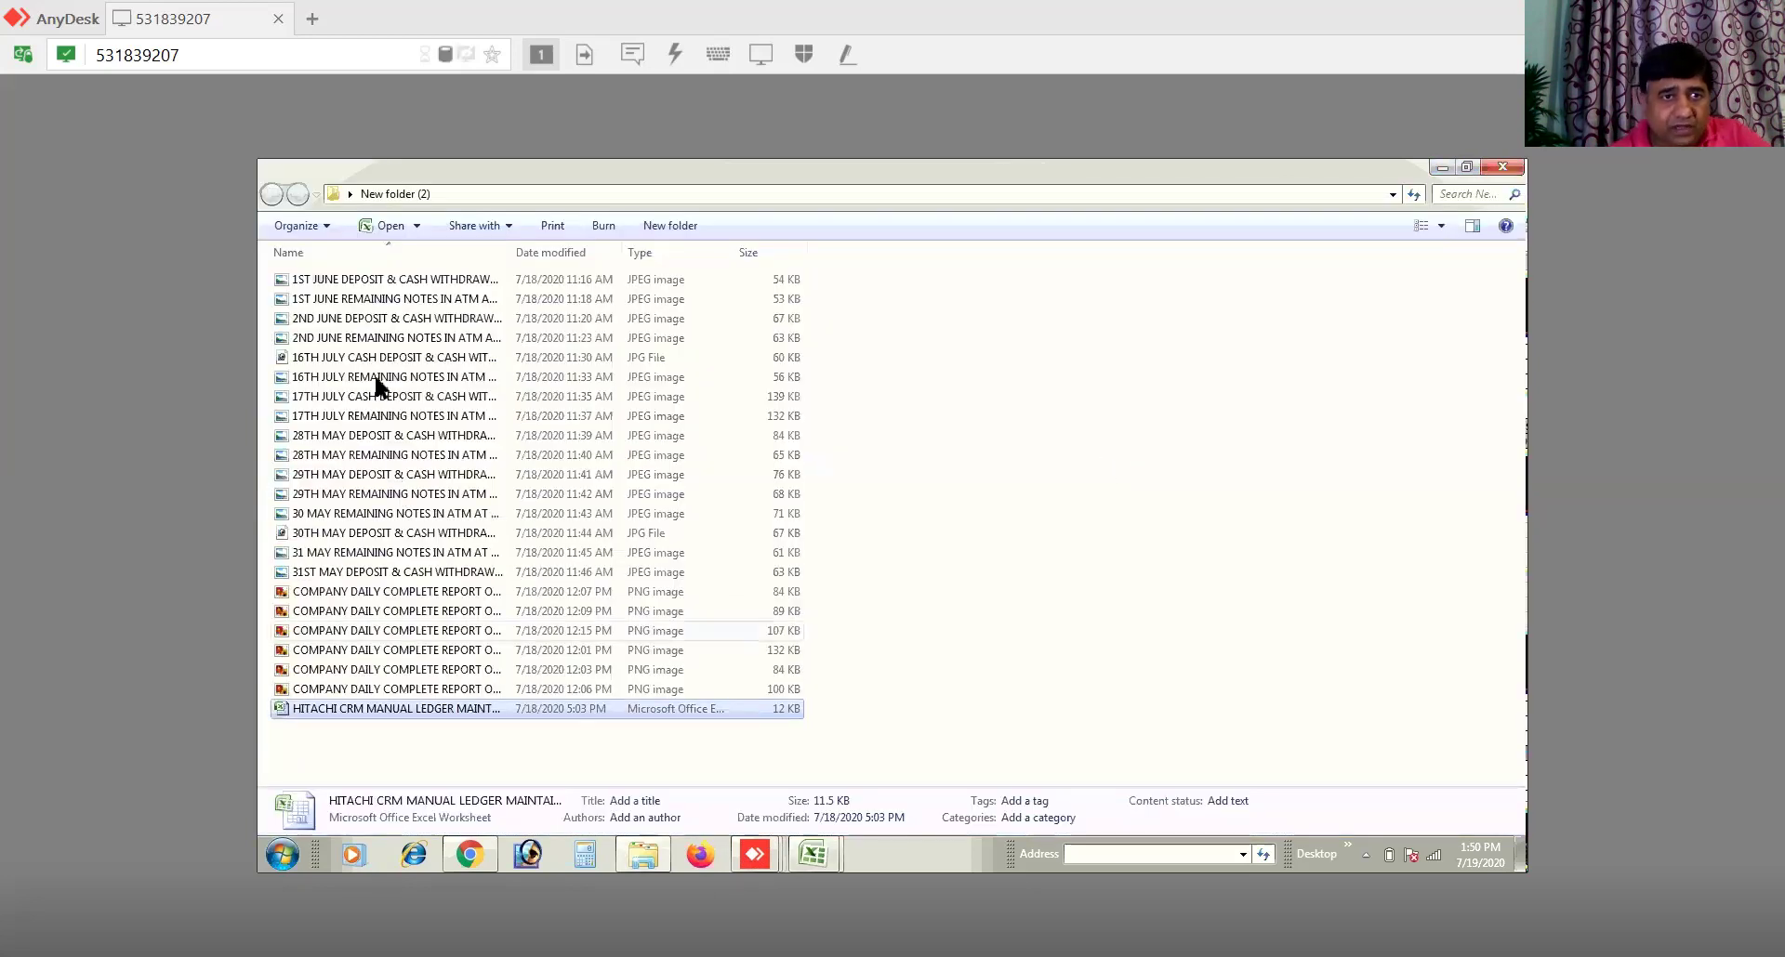
pyautogui.rightClick(388, 441)
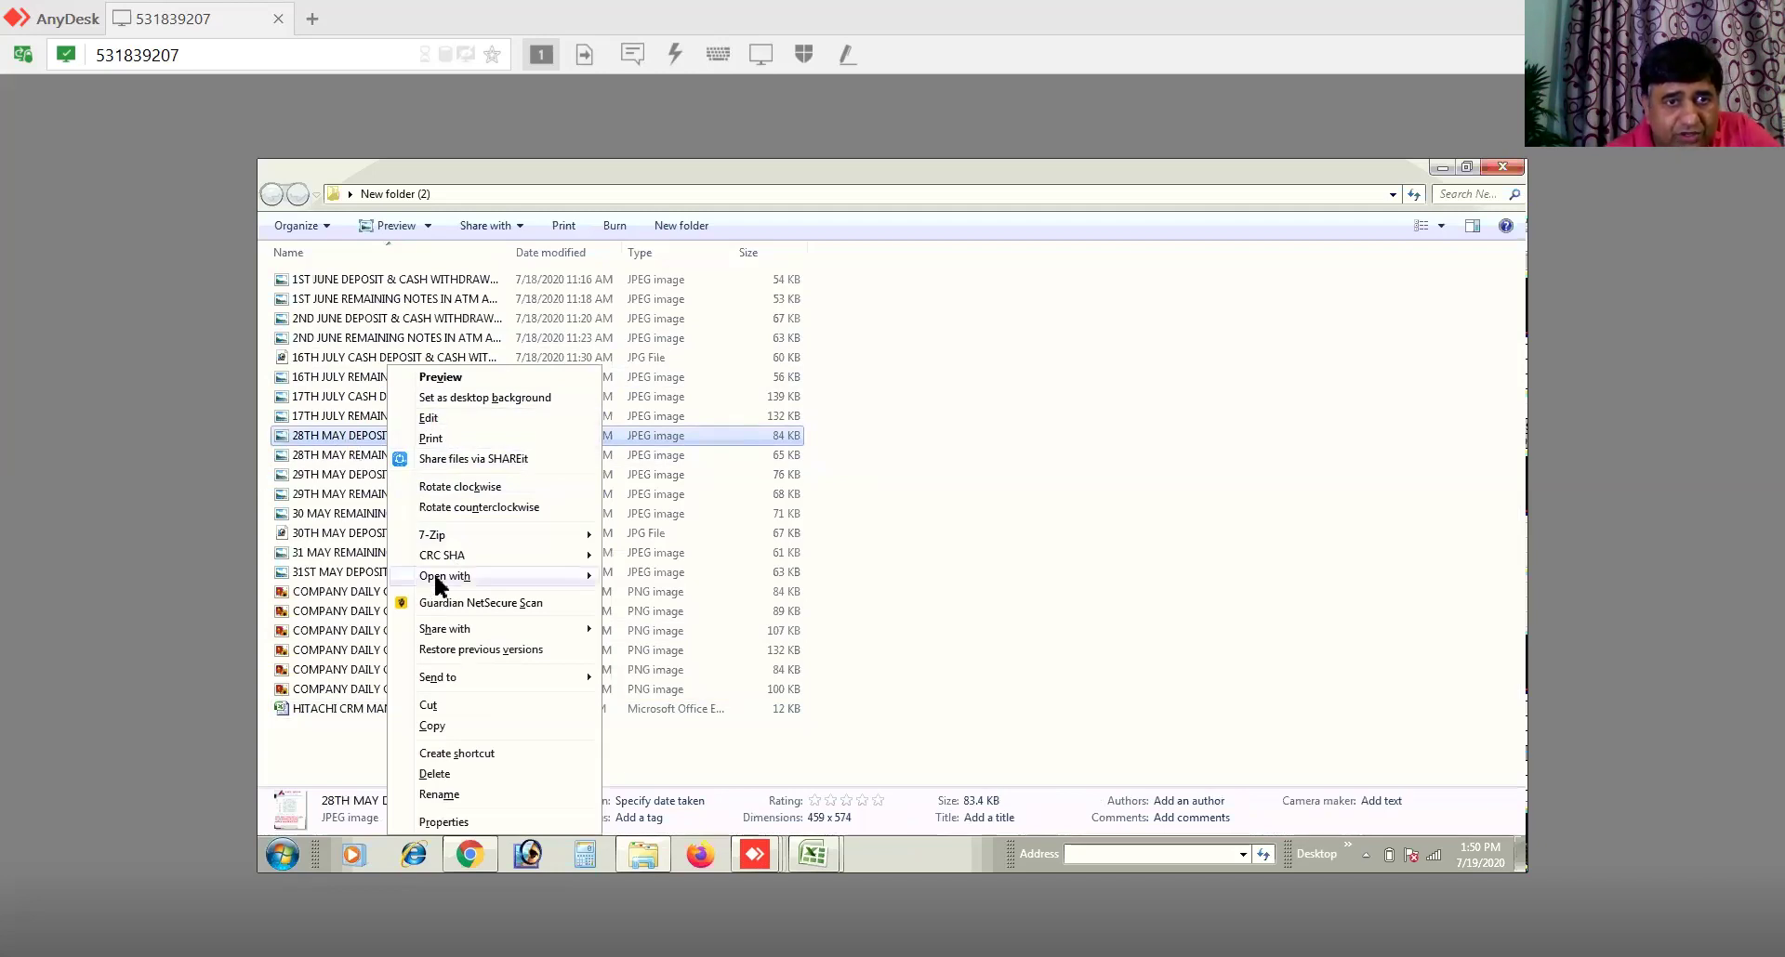
pyautogui.moveTo(585, 575)
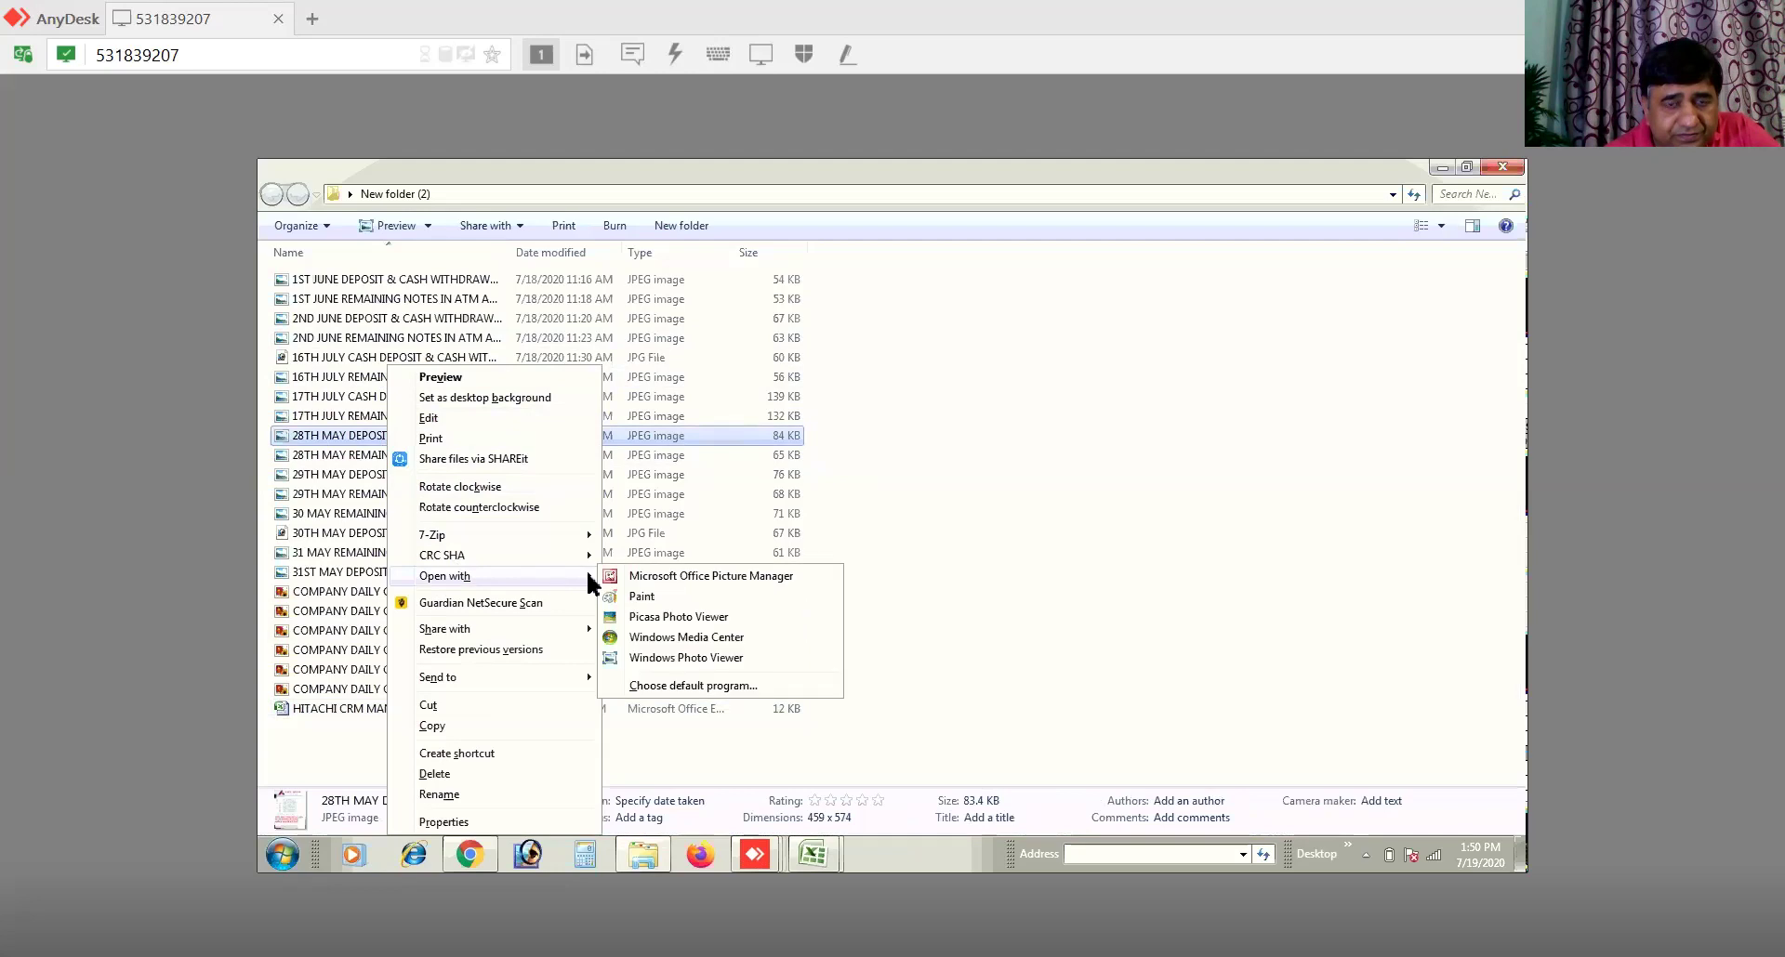
pyautogui.click(666, 574)
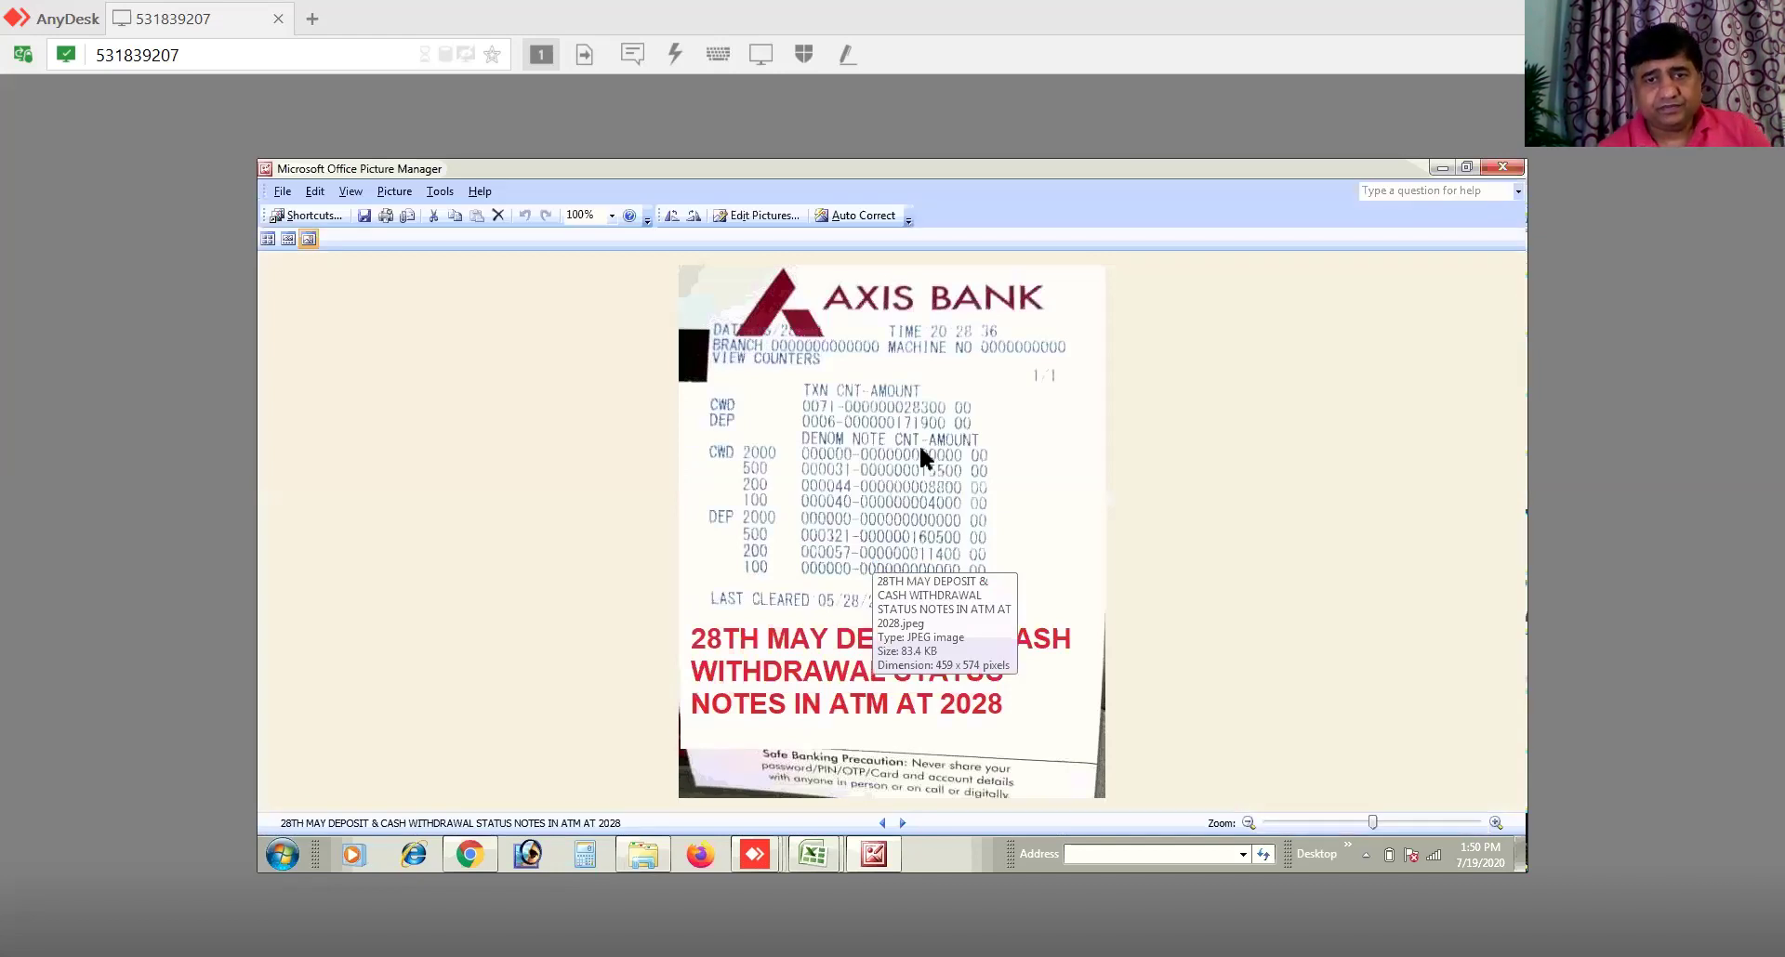
# Step: Examine the withdrawal and deposit totals and the note counts per denomination on the enlarged 28th May slip
pyautogui.click(1387, 823)
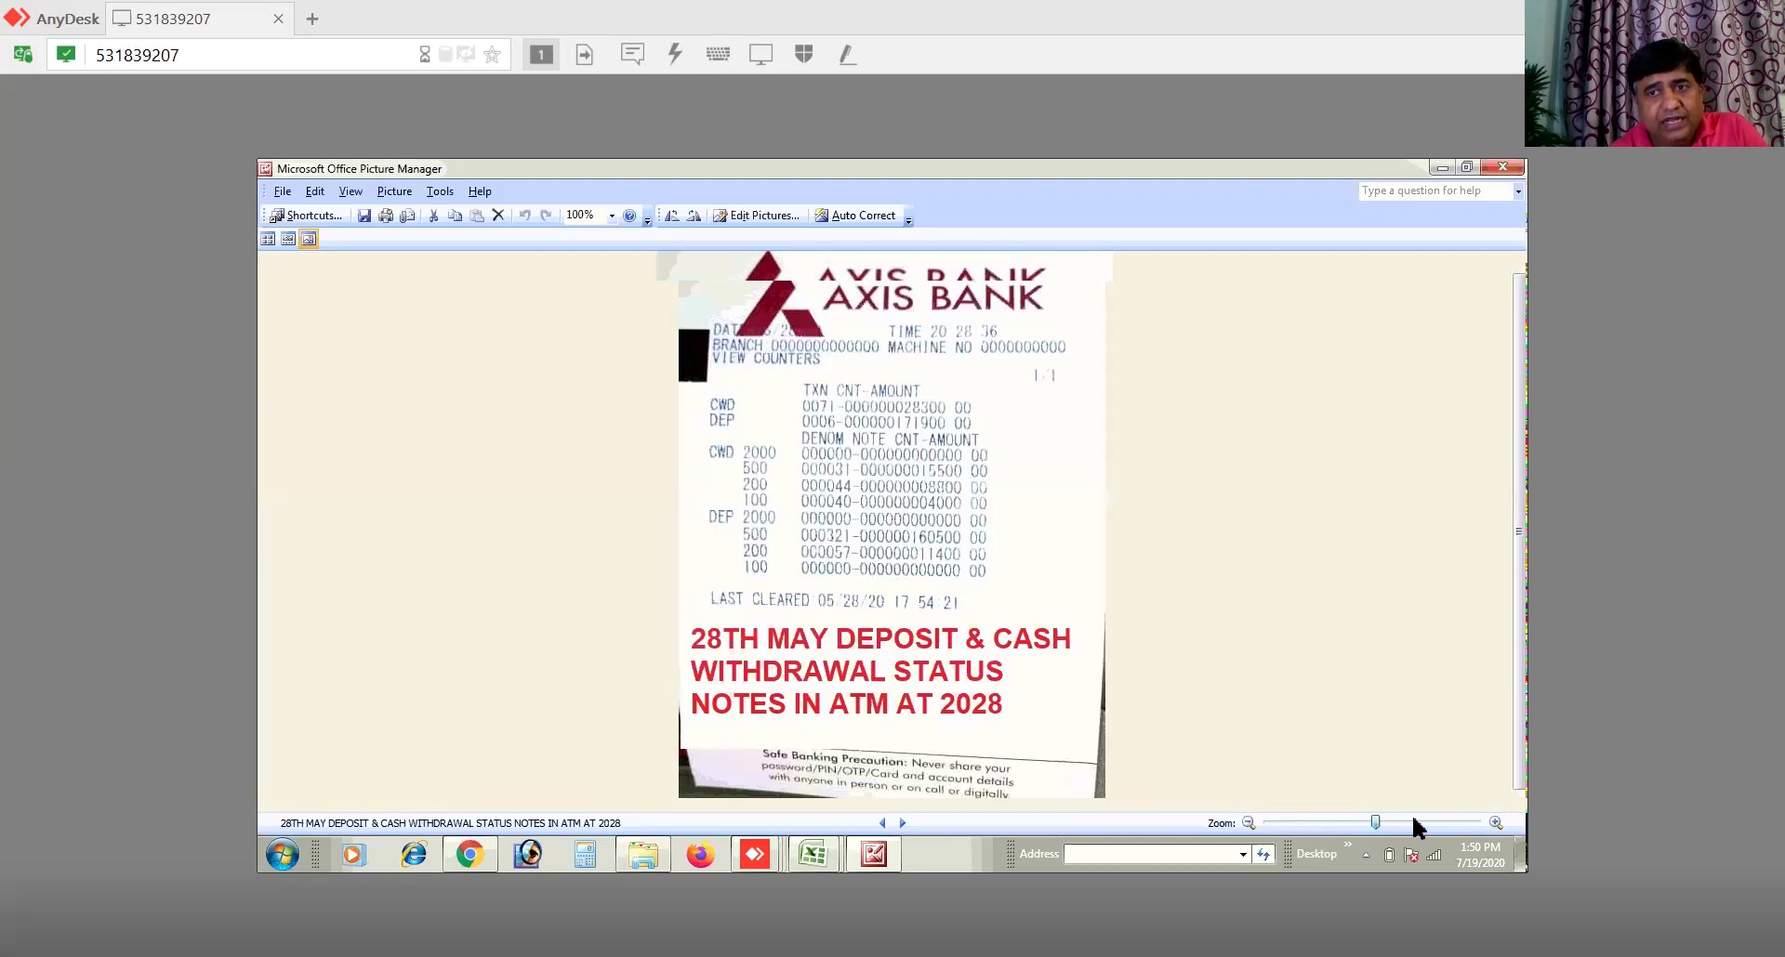
pyautogui.click(1385, 824)
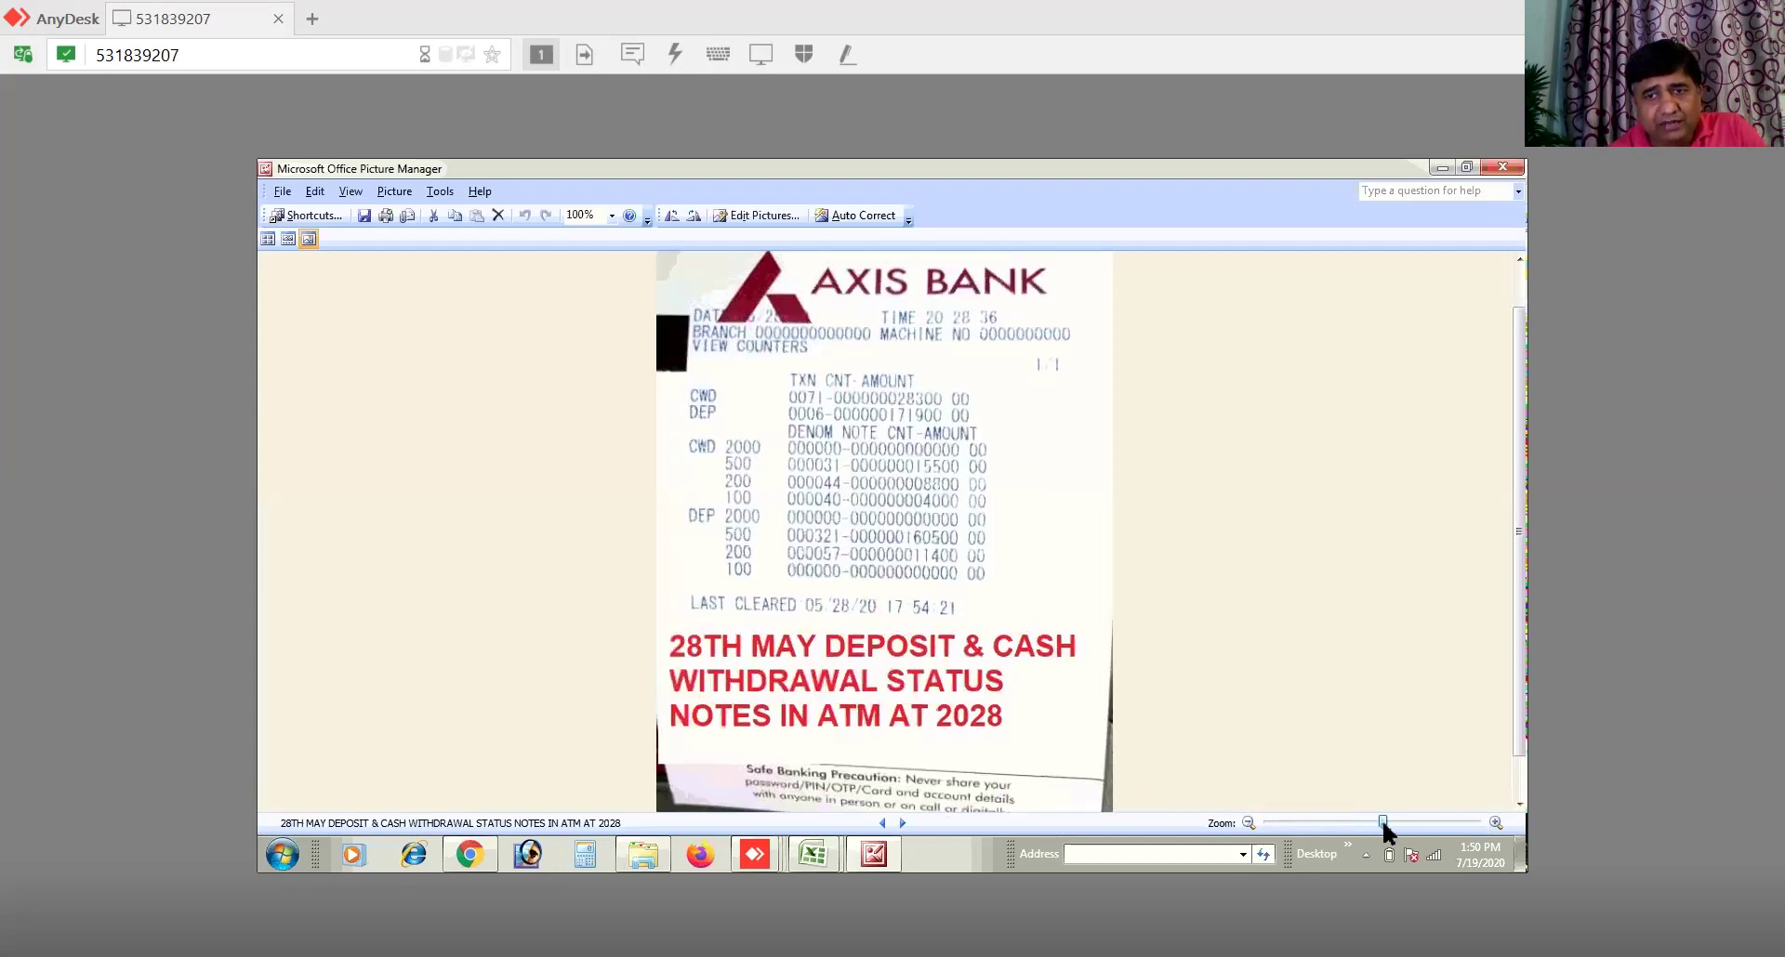
pyautogui.click(1407, 823)
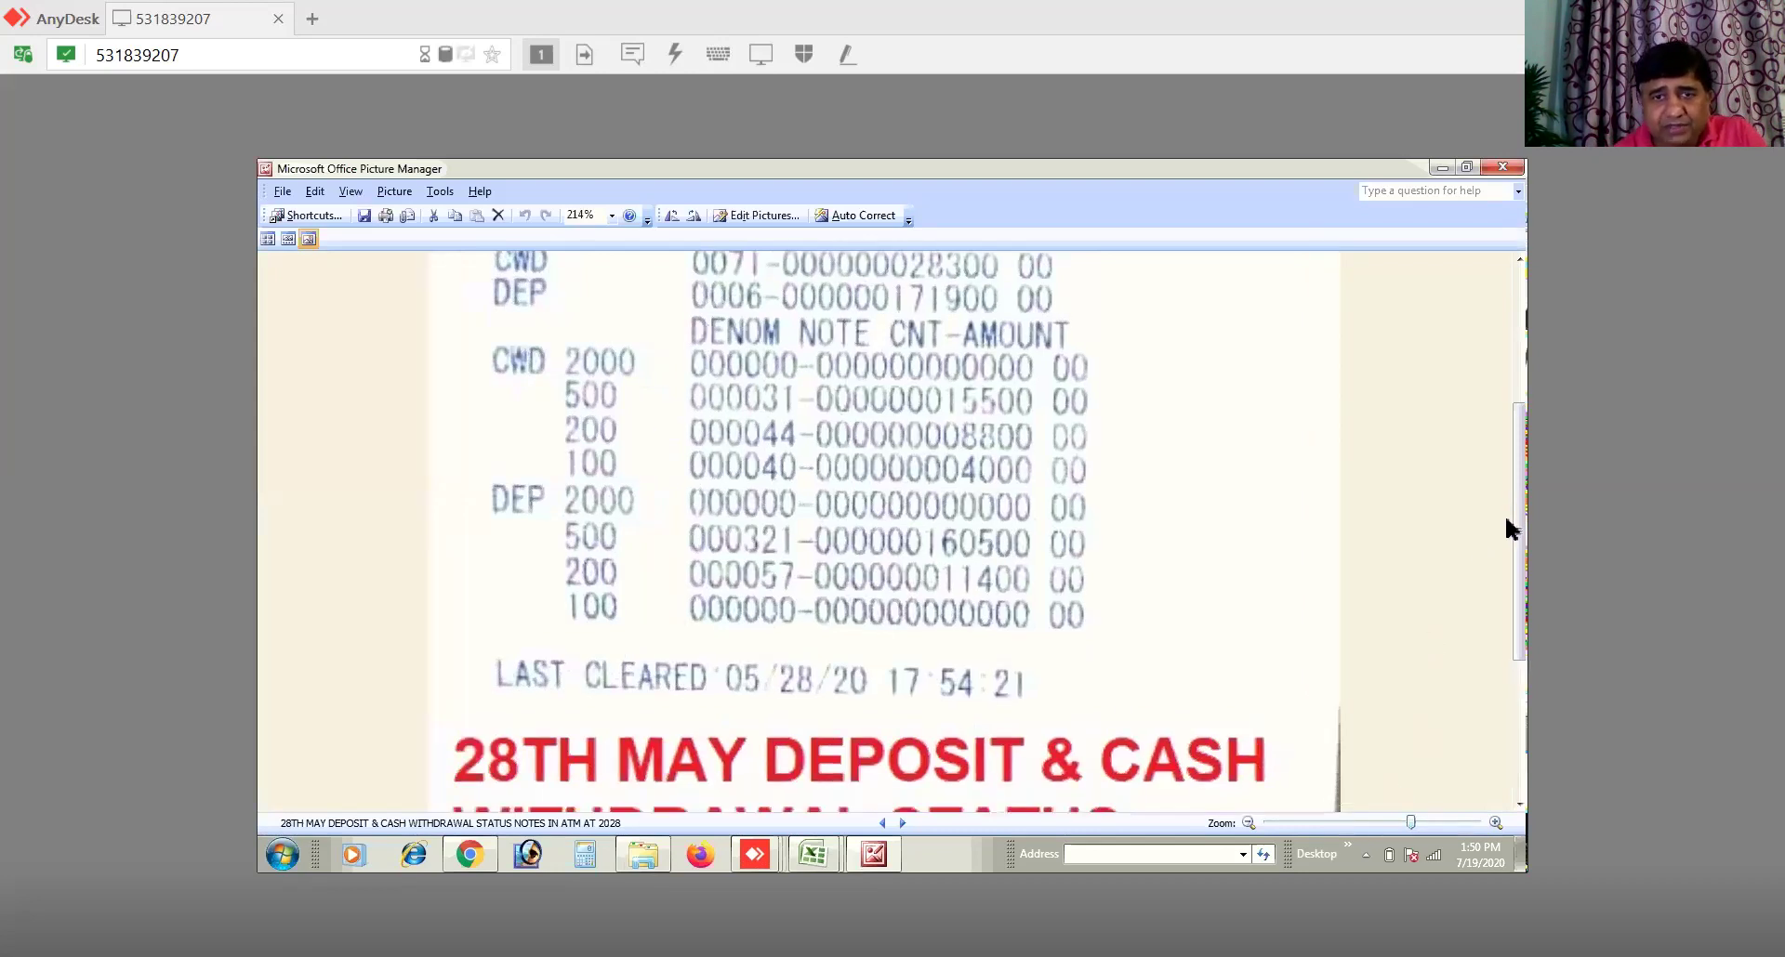
pyautogui.scroll(-1, 1521, 502)
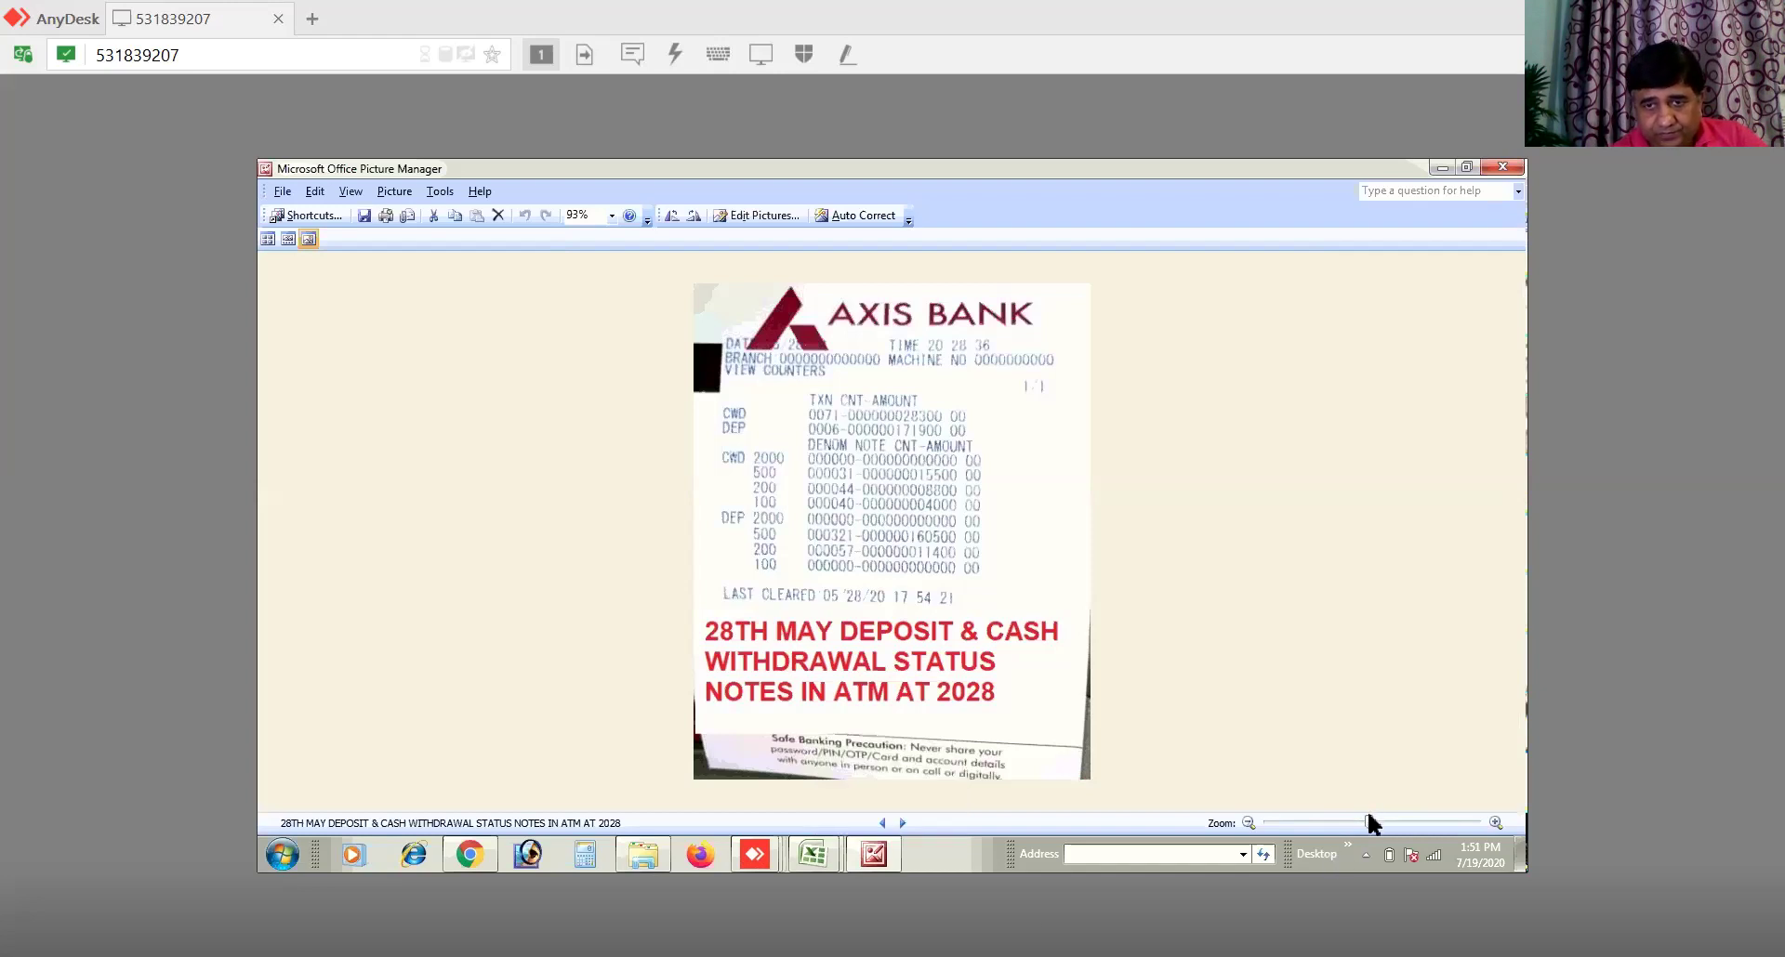
pyautogui.click(1410, 823)
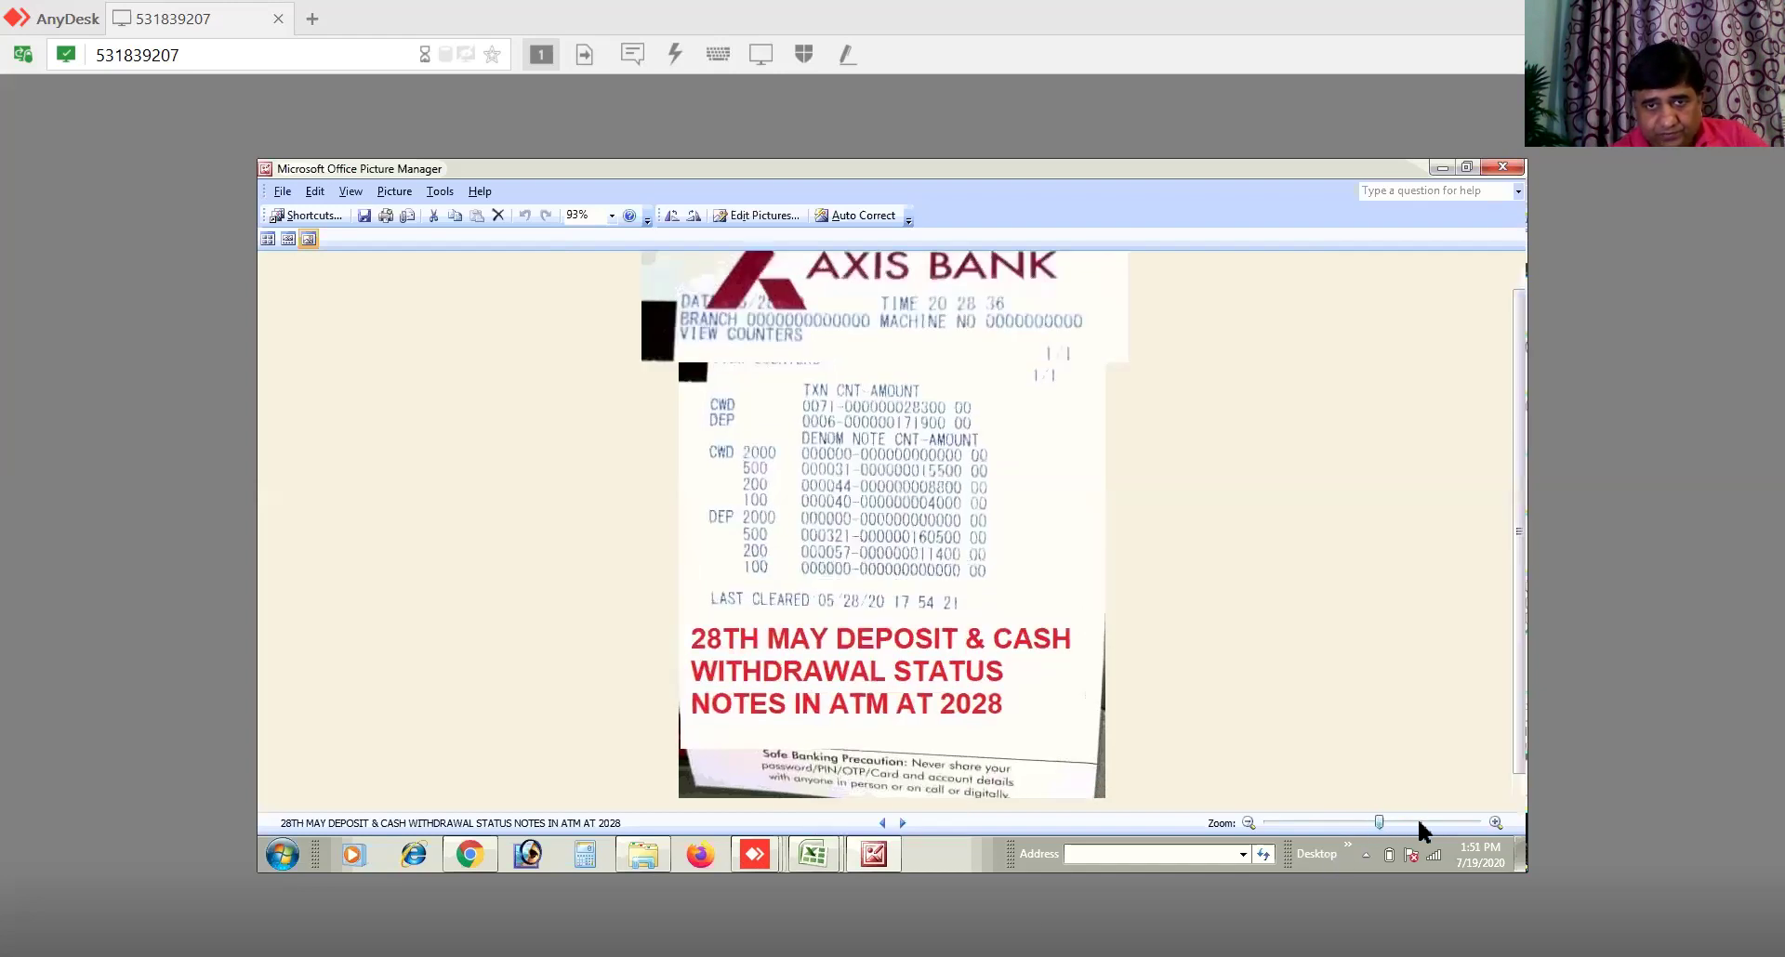
pyautogui.click(1417, 823)
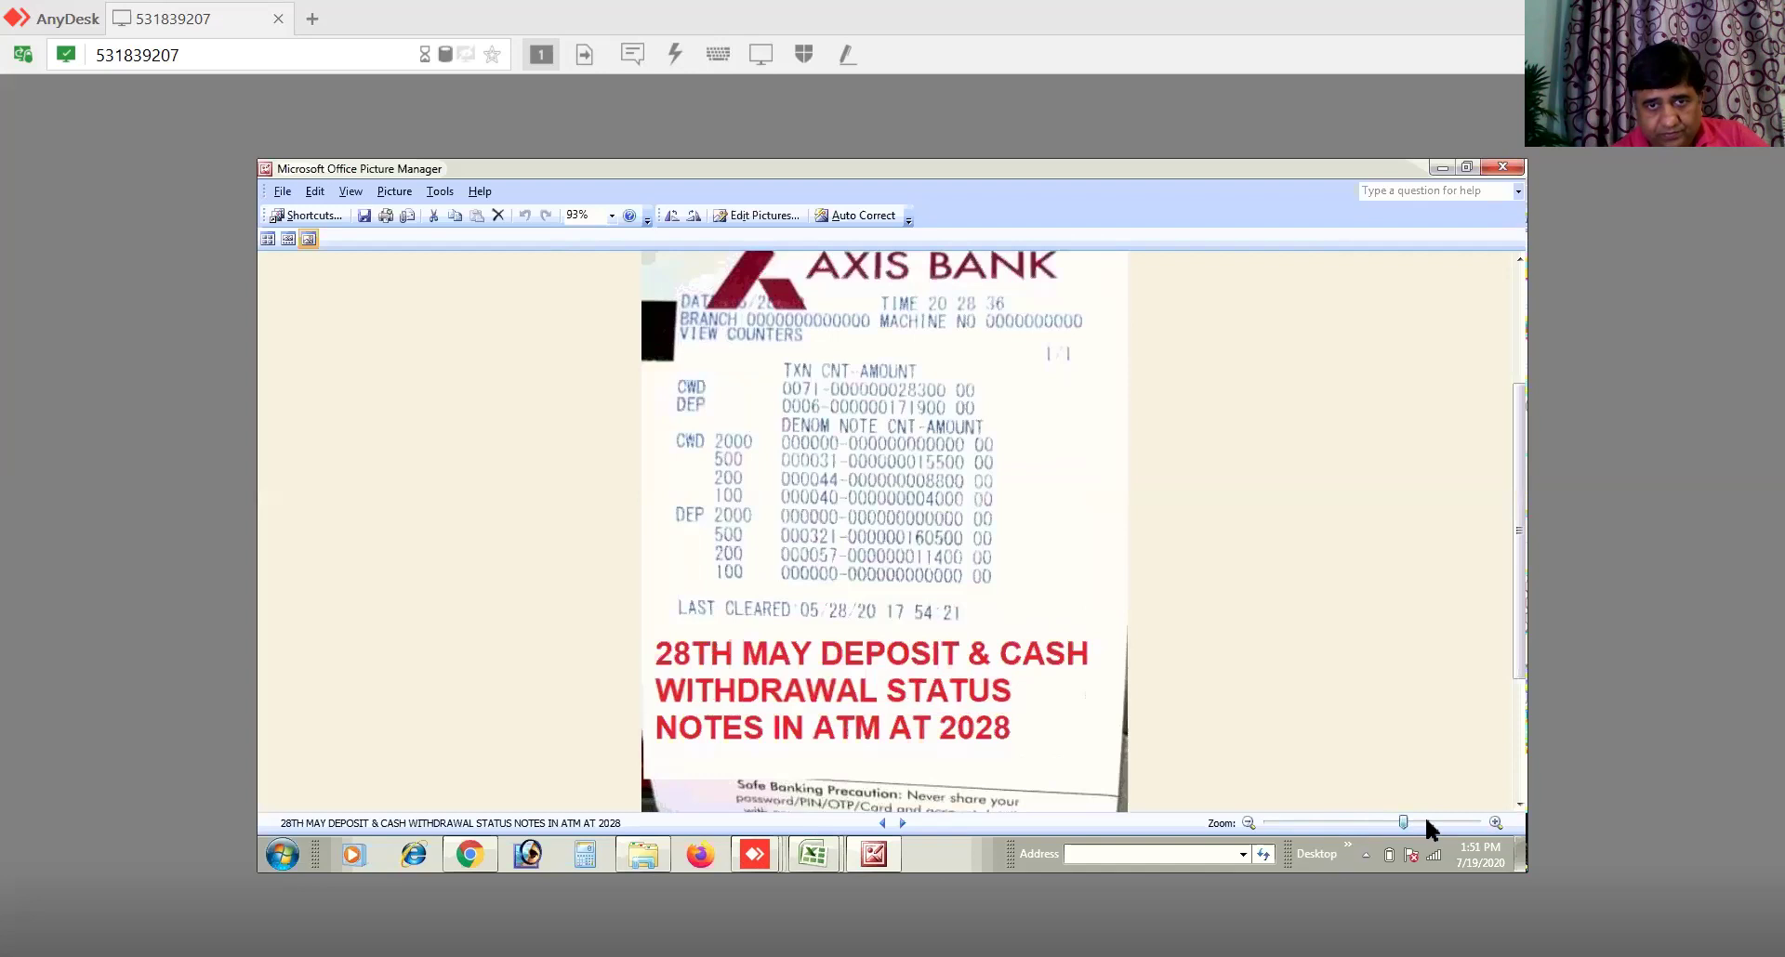
pyautogui.click(1426, 822)
pyautogui.scroll(1, 965, 613)
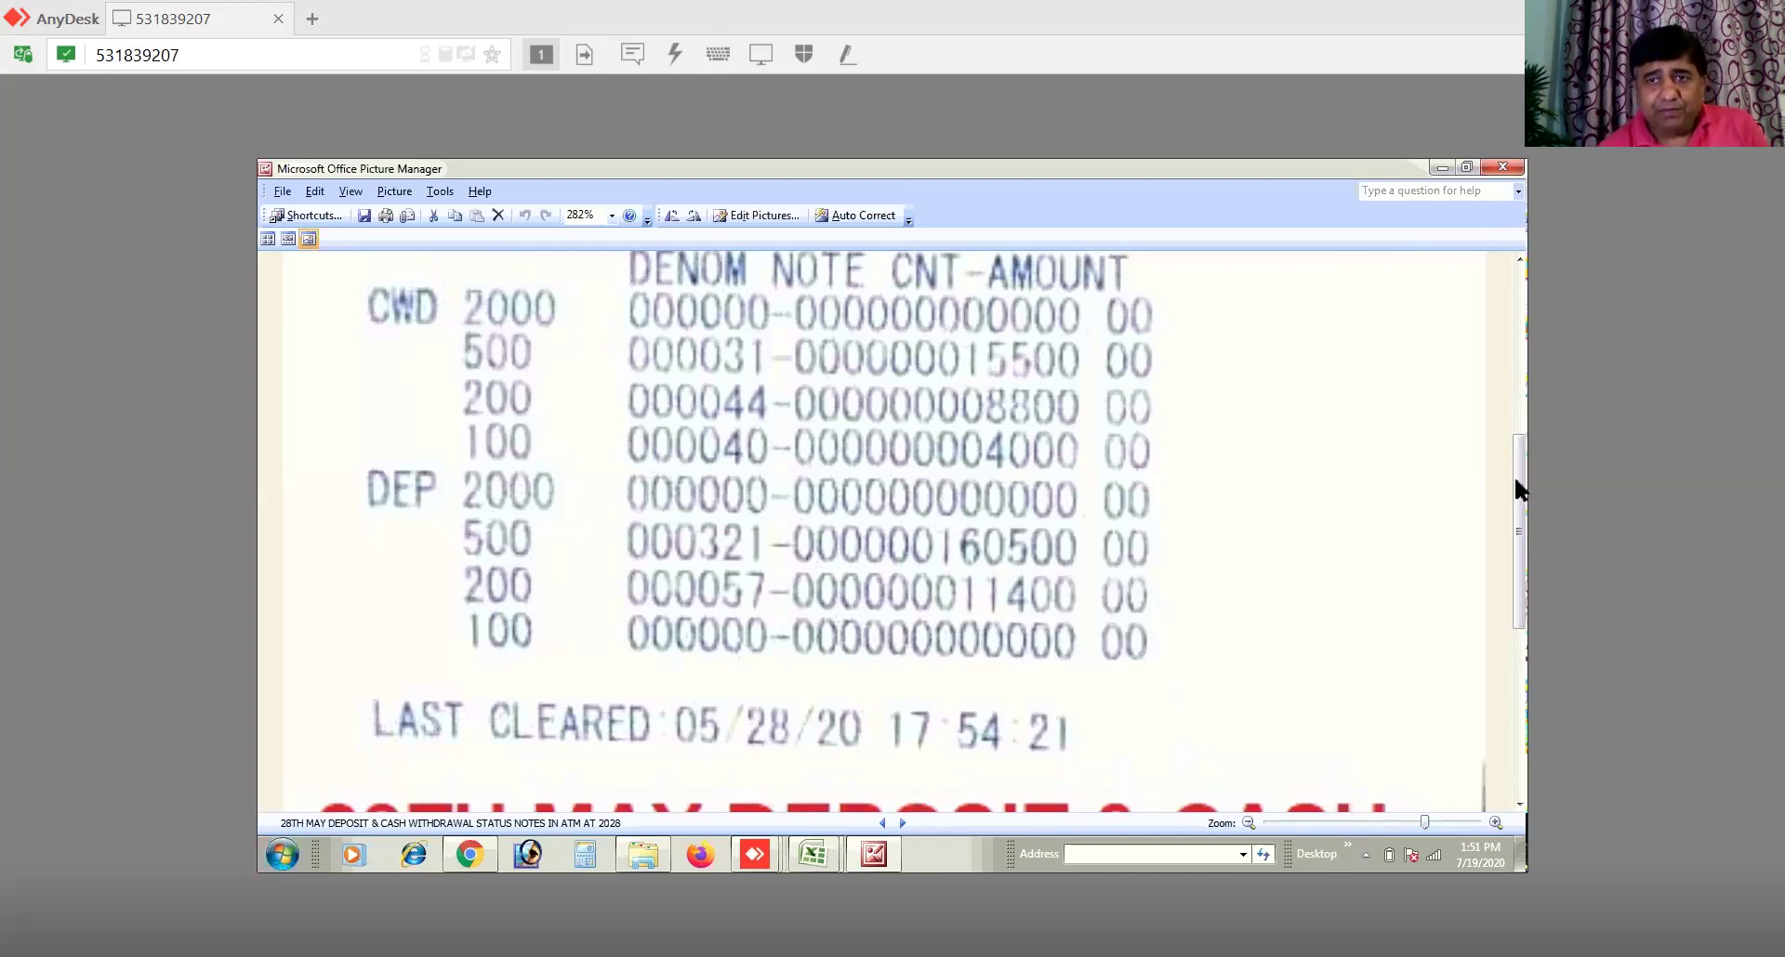
pyautogui.moveTo(1516, 435); pyautogui.dragTo(1517, 416)
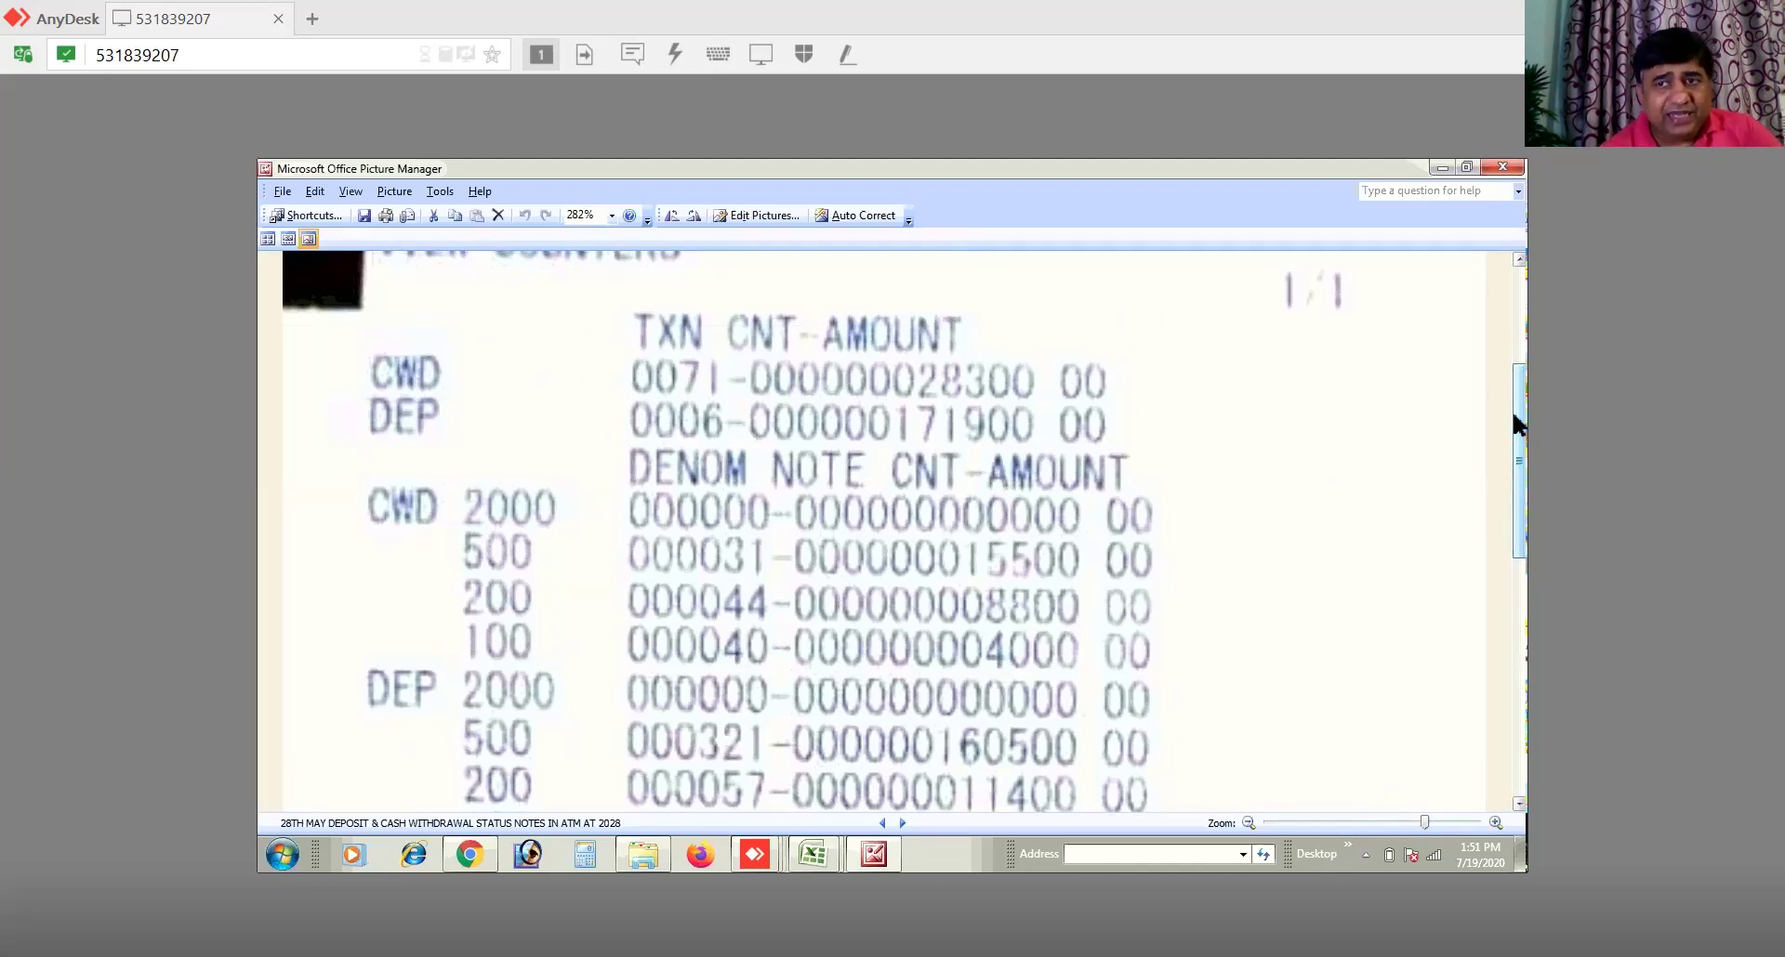
pyautogui.moveTo(1517, 432); pyautogui.dragTo(1523, 457)
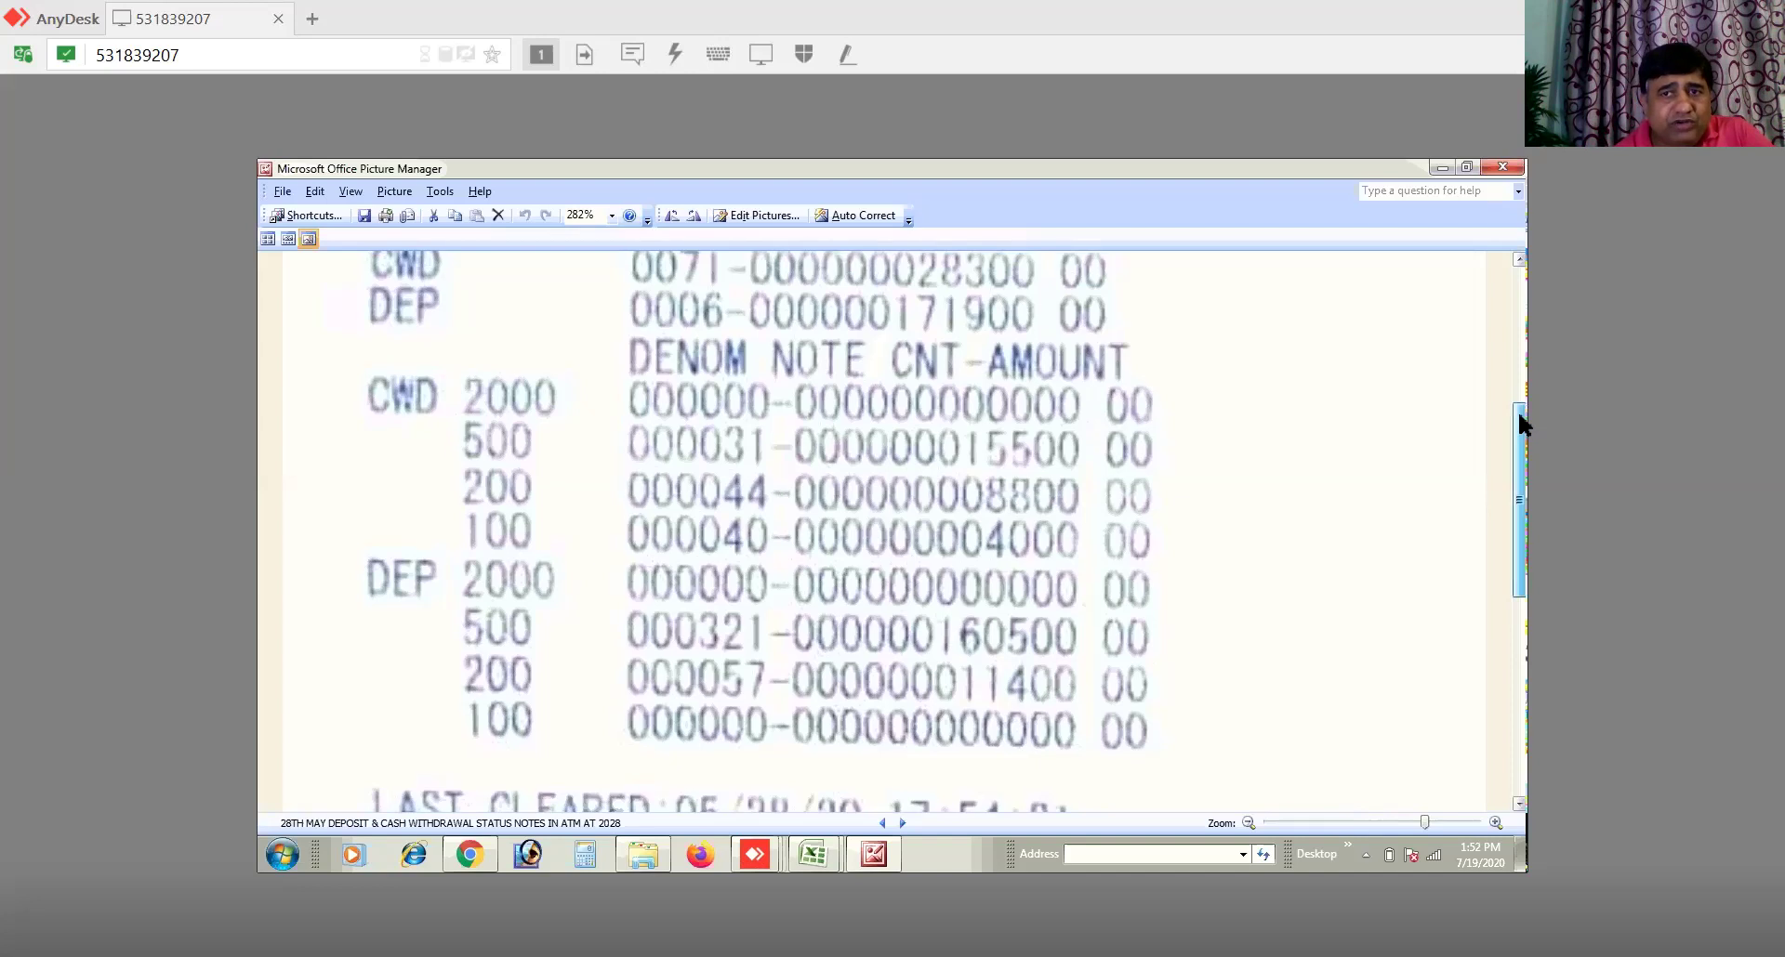
pyautogui.moveTo(1521, 425); pyautogui.dragTo(1525, 395)
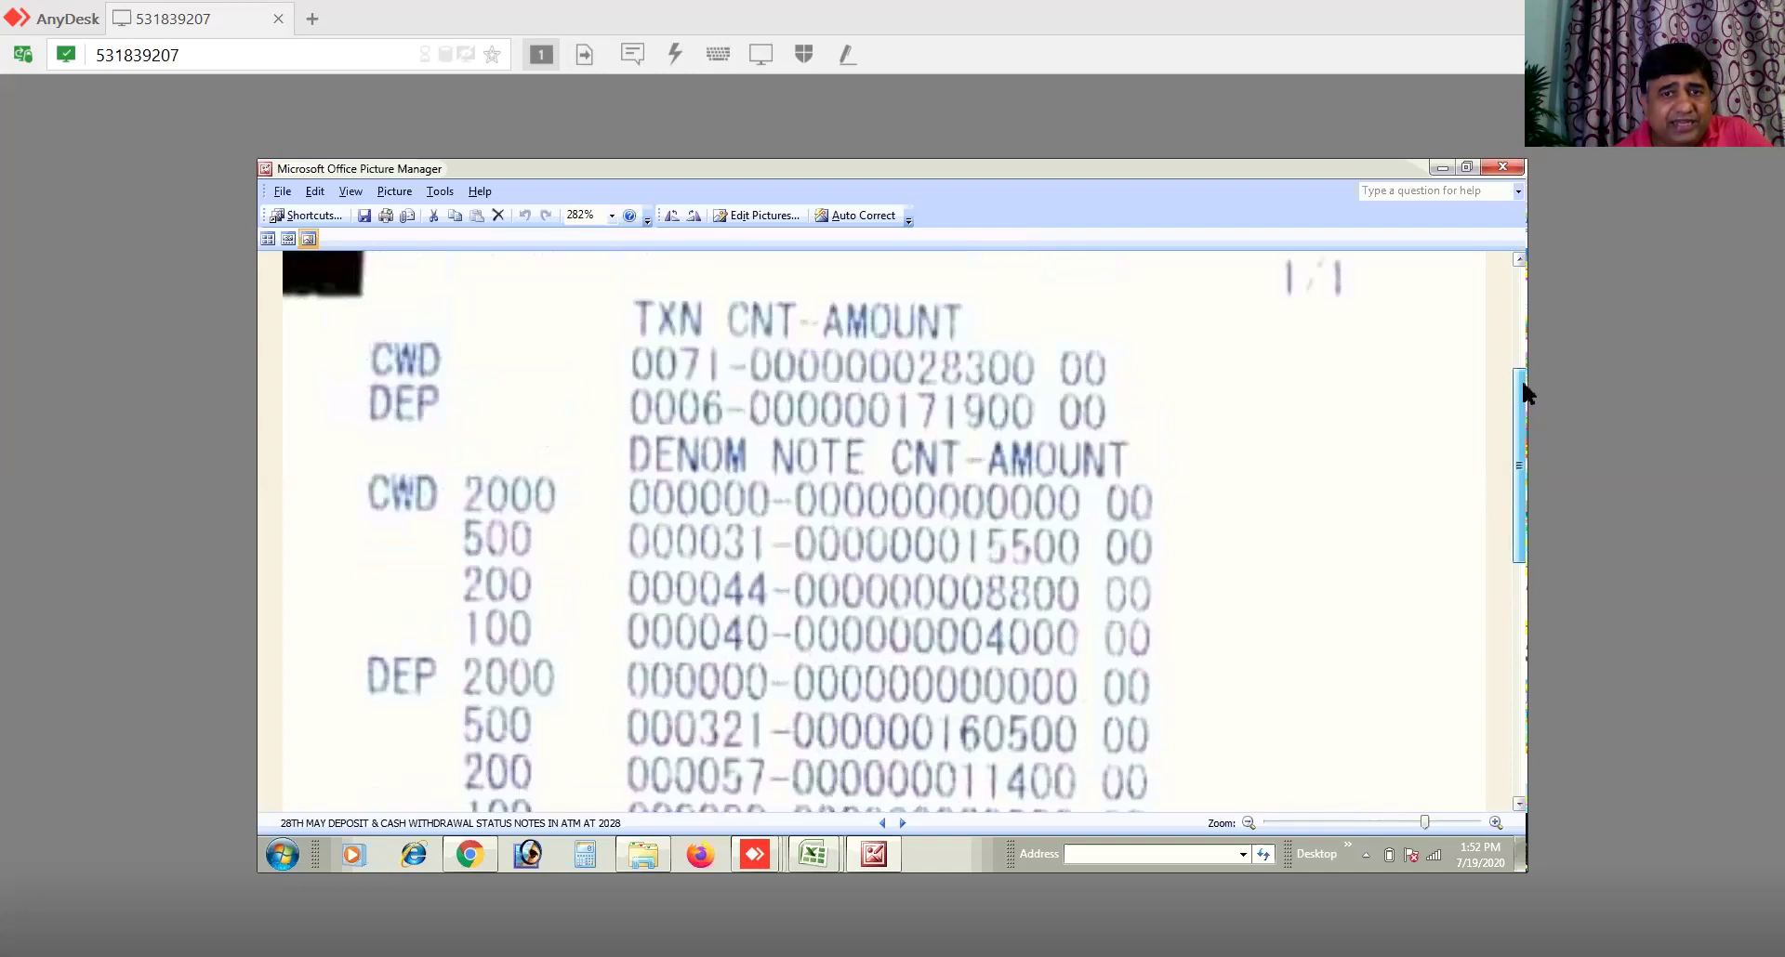
pyautogui.scroll(1, 1523, 448)
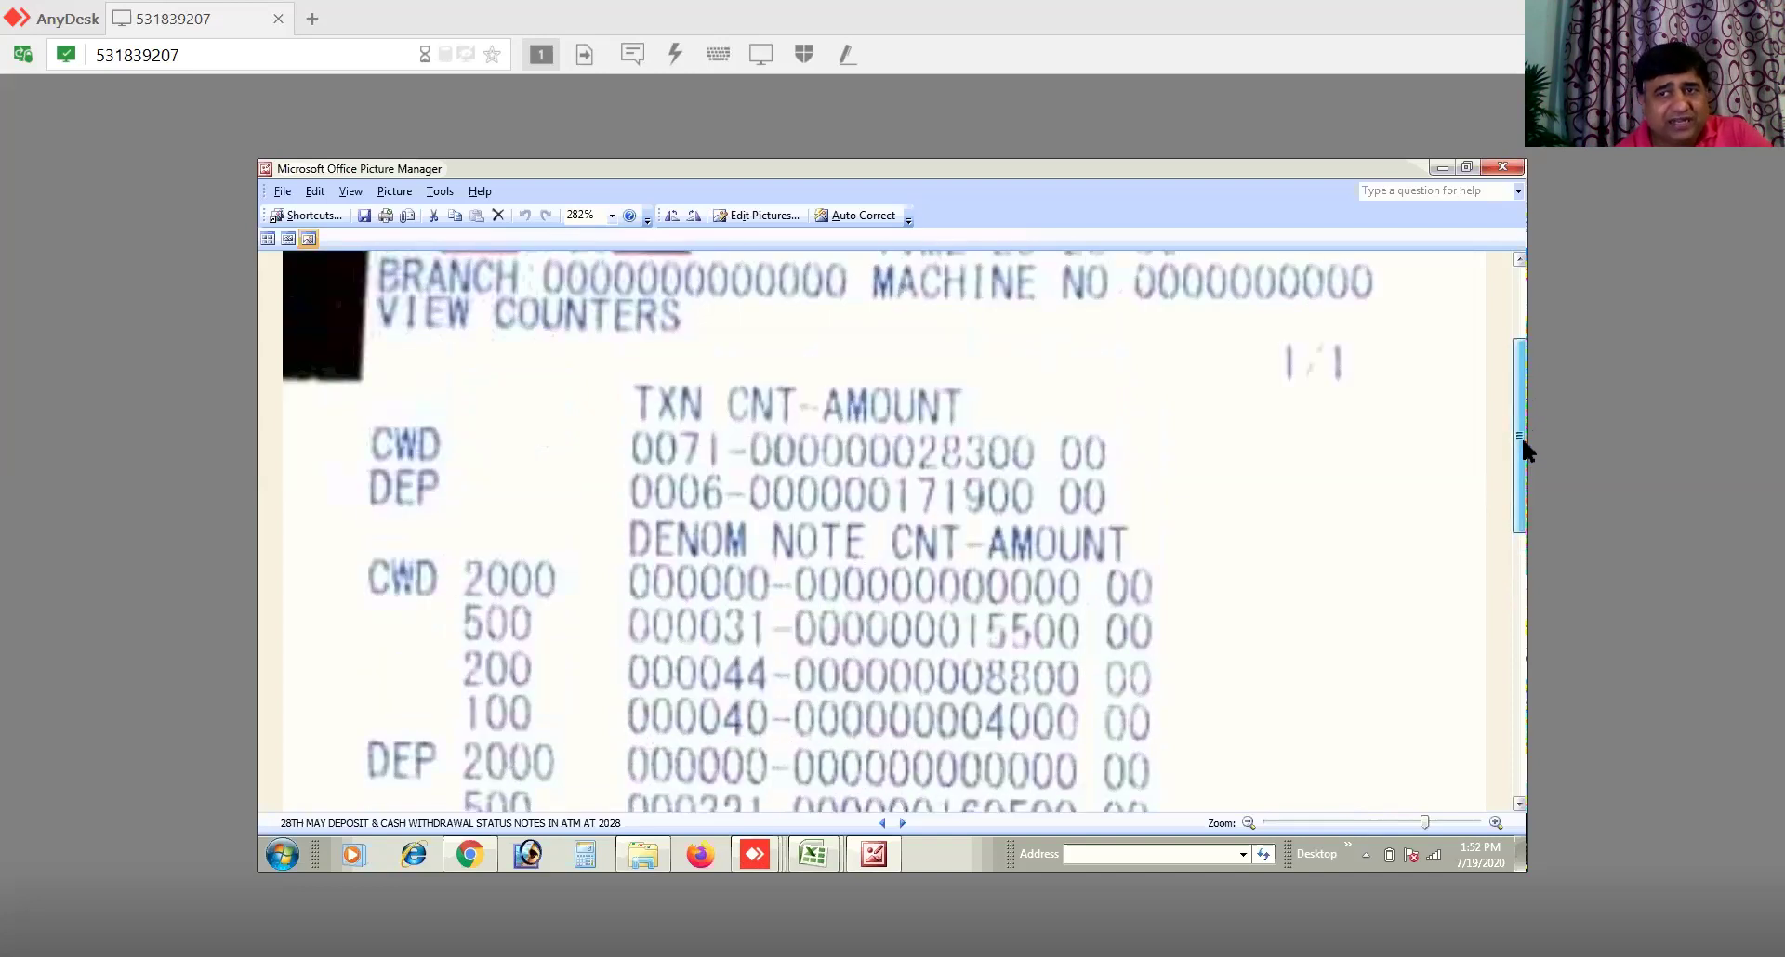
pyautogui.scroll(-1, 506, 570)
pyautogui.scroll(-1, 906, 744)
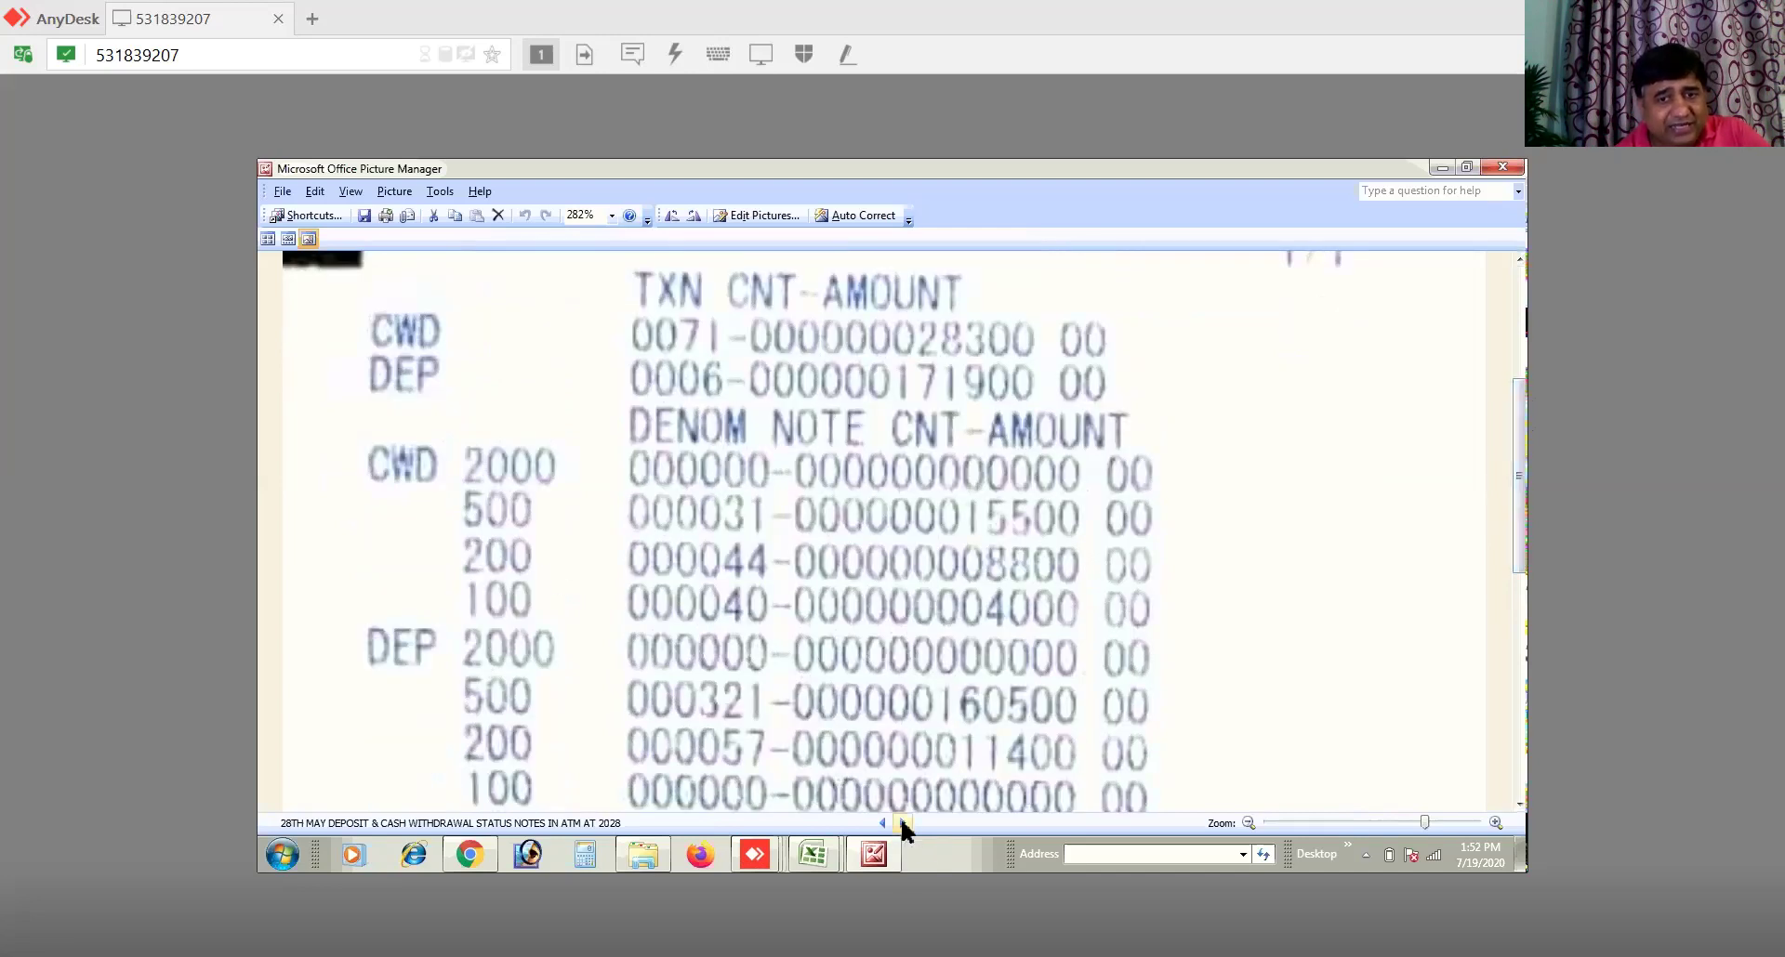
# Step: View the 28th May remaining-notes slip and advance to the 29th May deposit and cash withdrawal slip
pyautogui.click(900, 822)
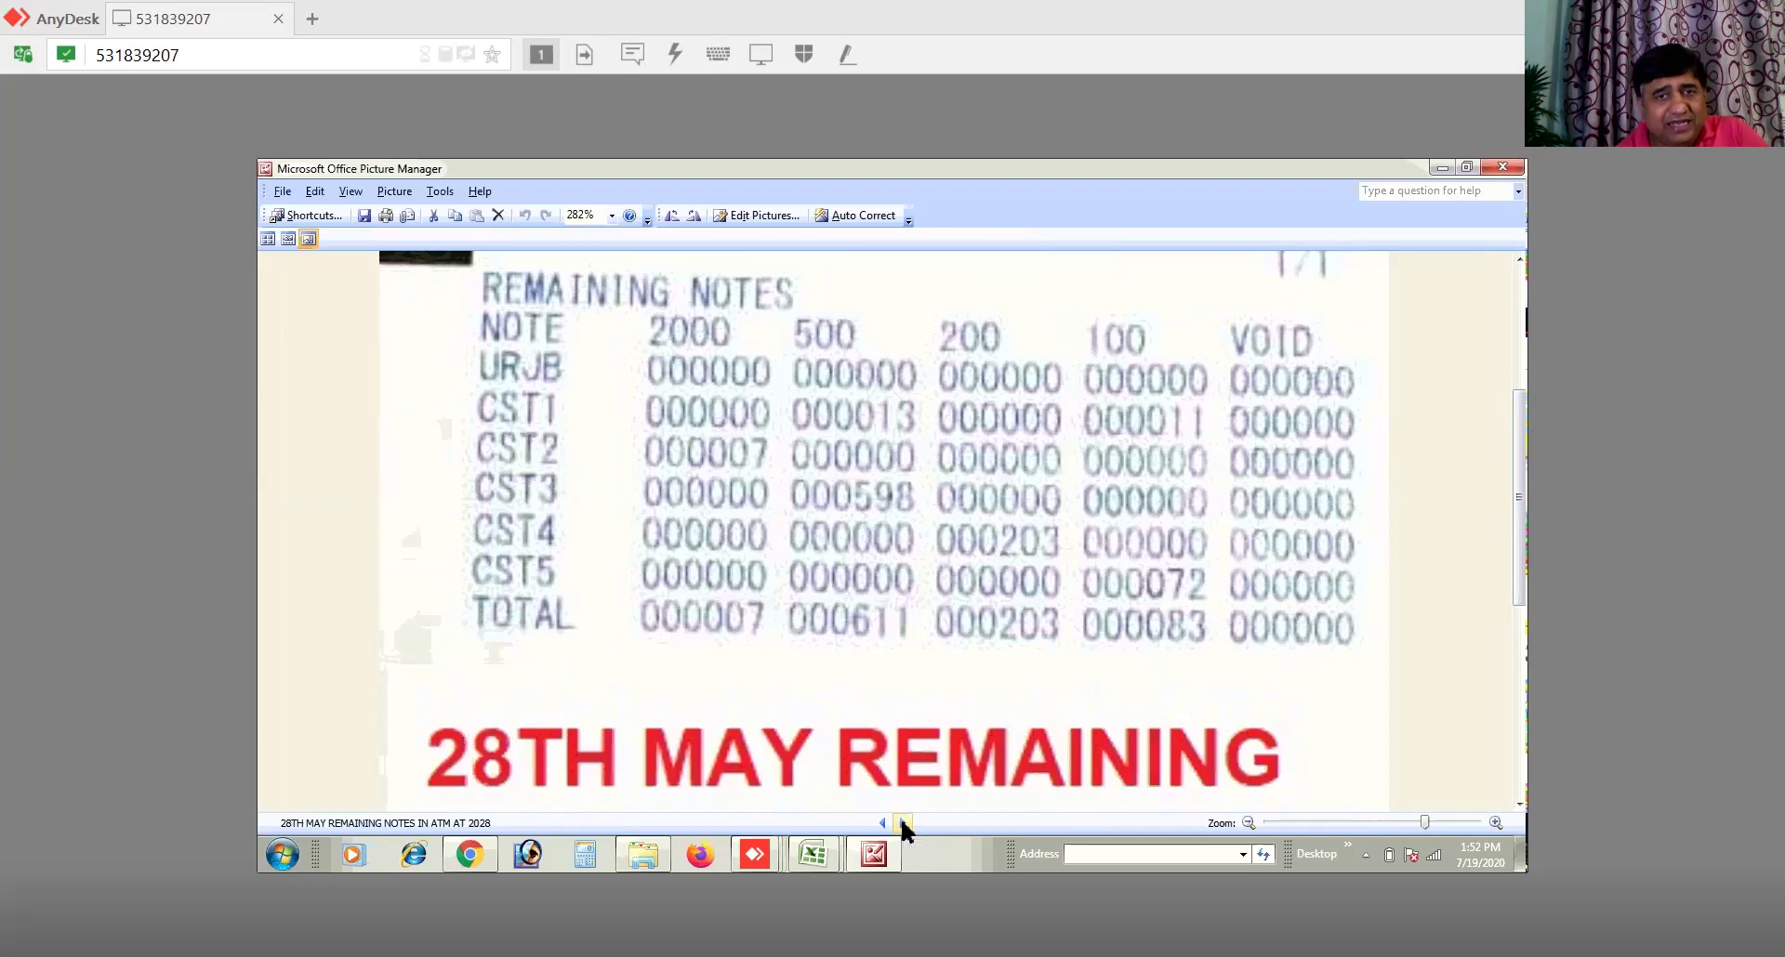
pyautogui.click(902, 824)
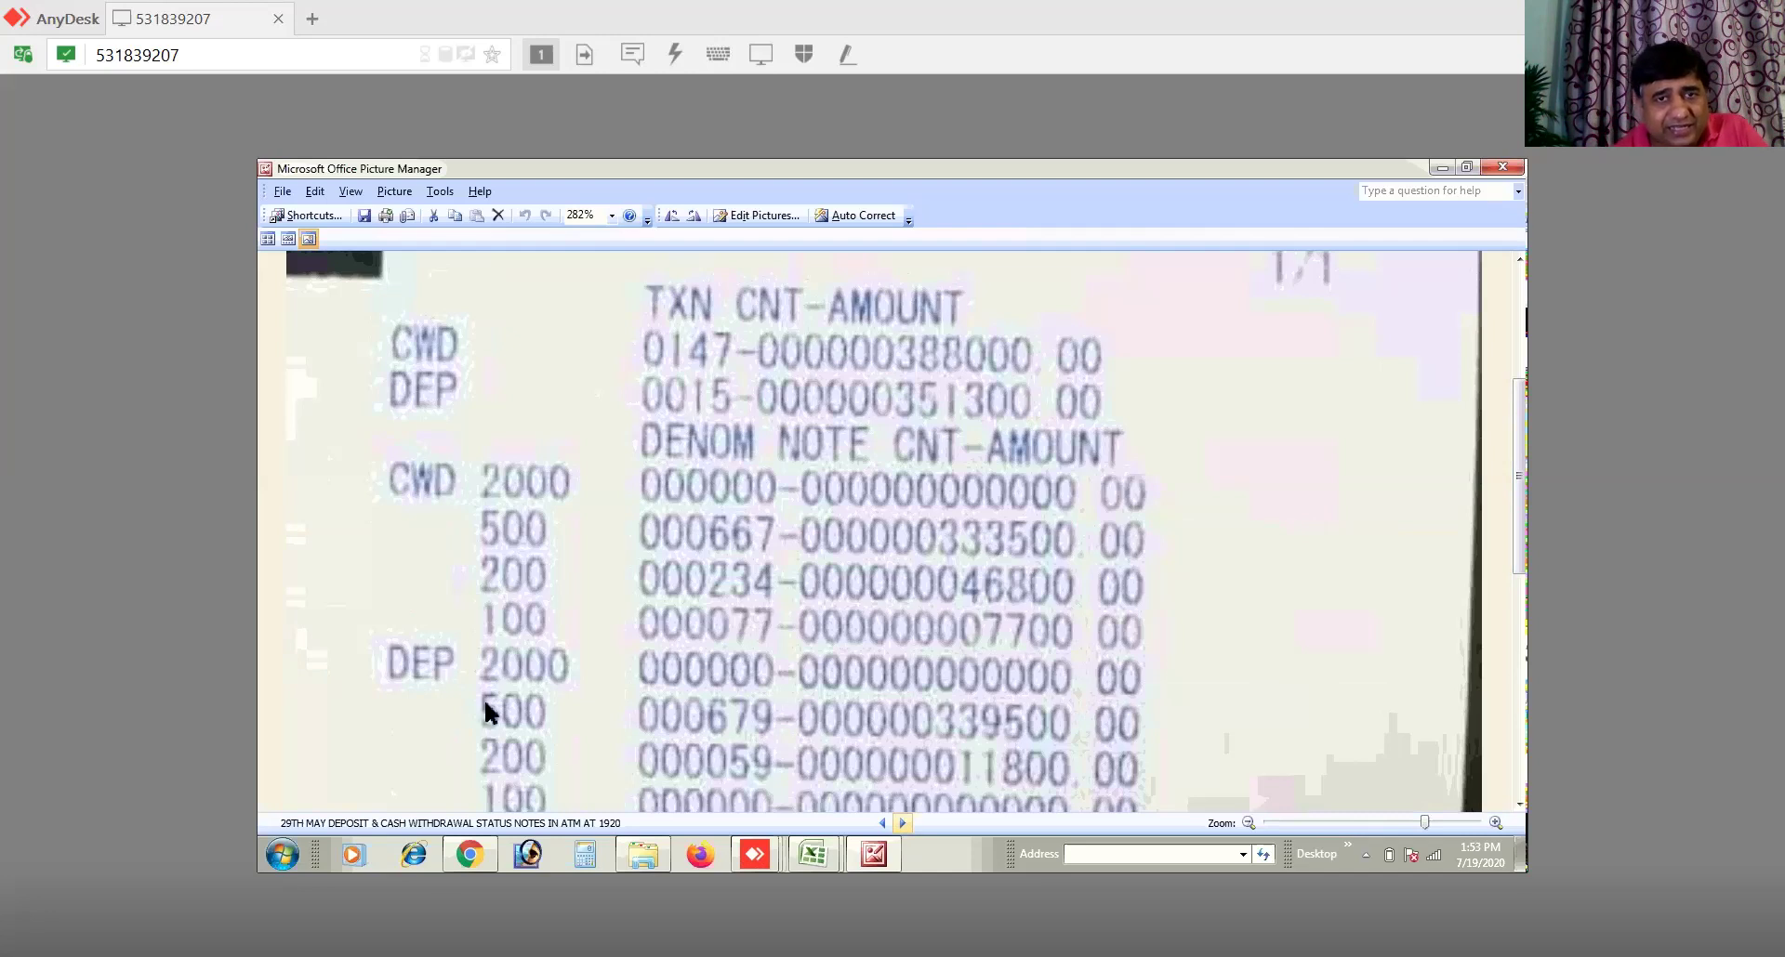
# Step: Examine the date, time, and withdrawal and deposit counters in the upper part of the 29th May slip
pyautogui.click(1515, 255)
pyautogui.click(1516, 254)
pyautogui.click(1515, 254)
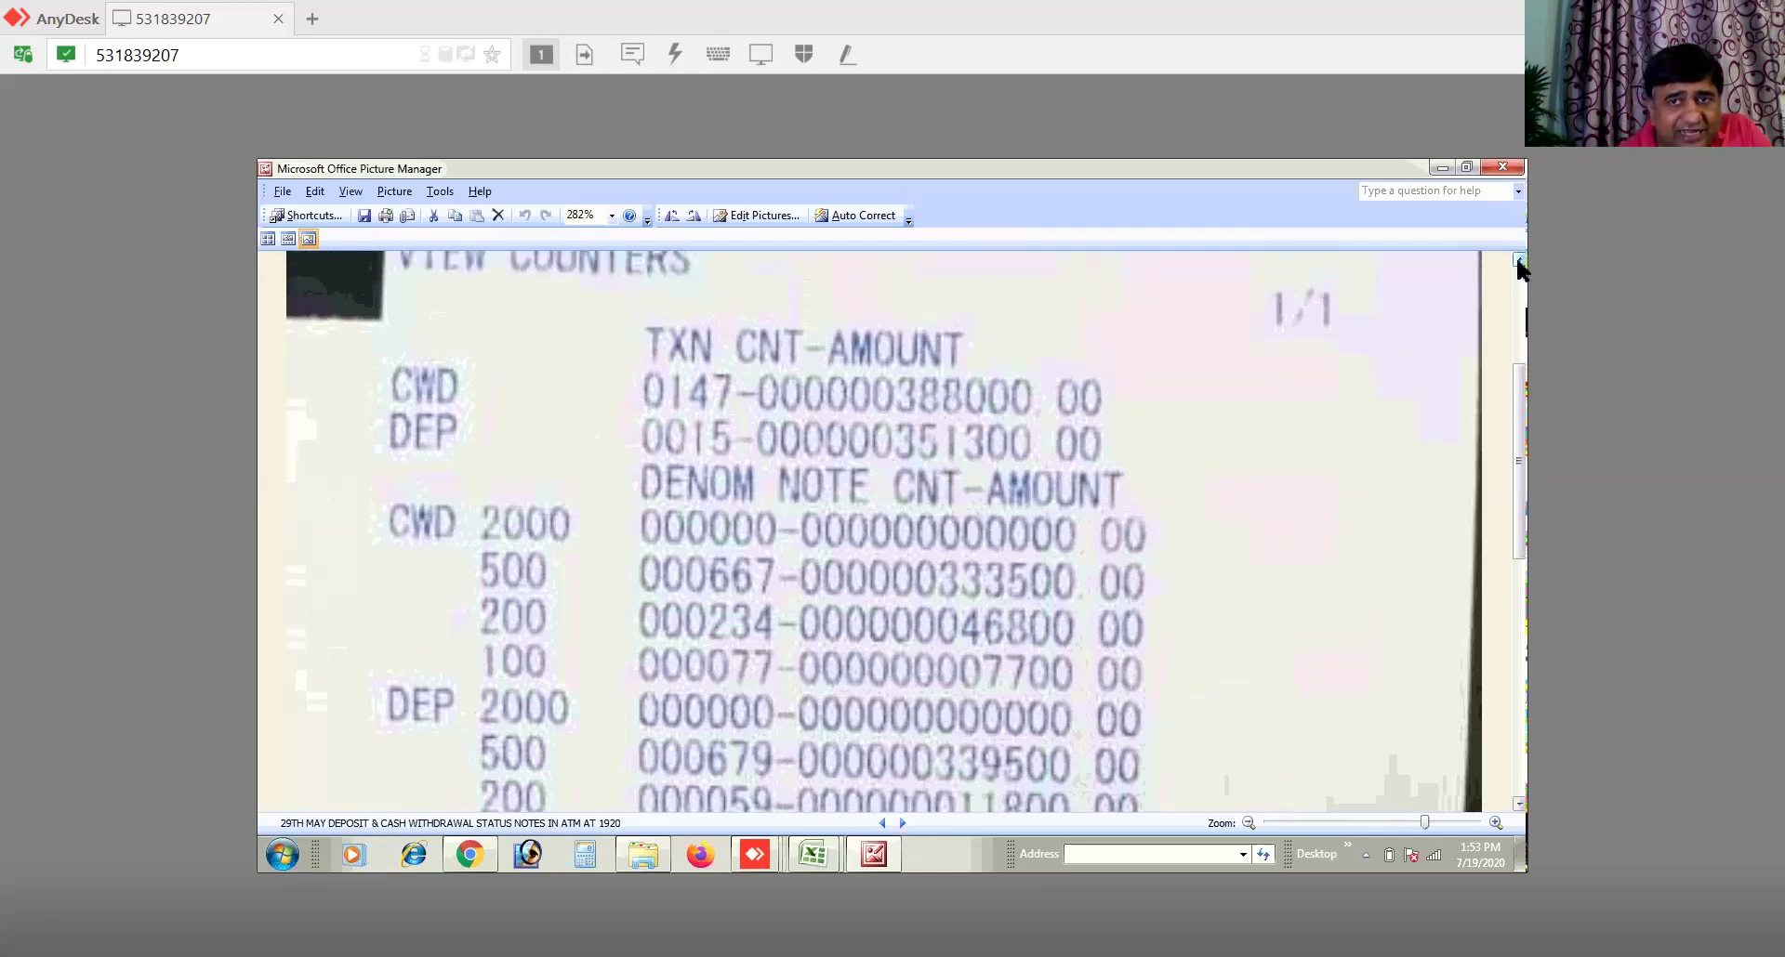
pyautogui.click(1516, 257)
pyautogui.click(1516, 257)
pyautogui.click(1516, 256)
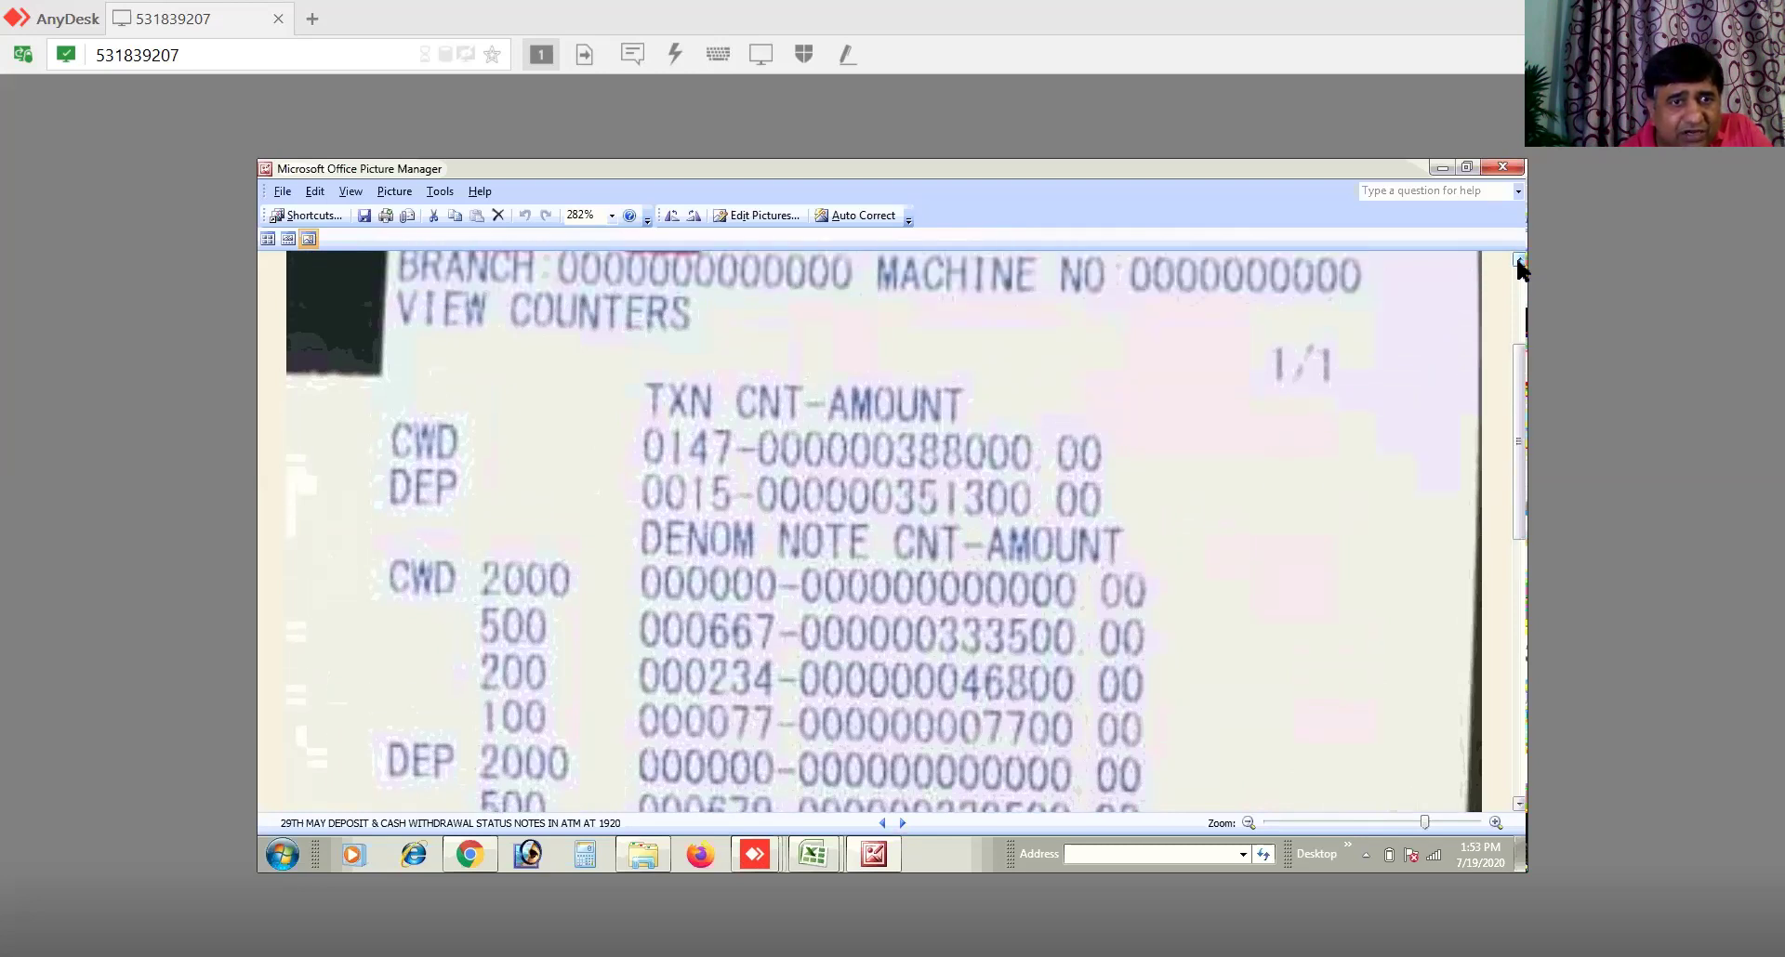
pyautogui.click(1515, 255)
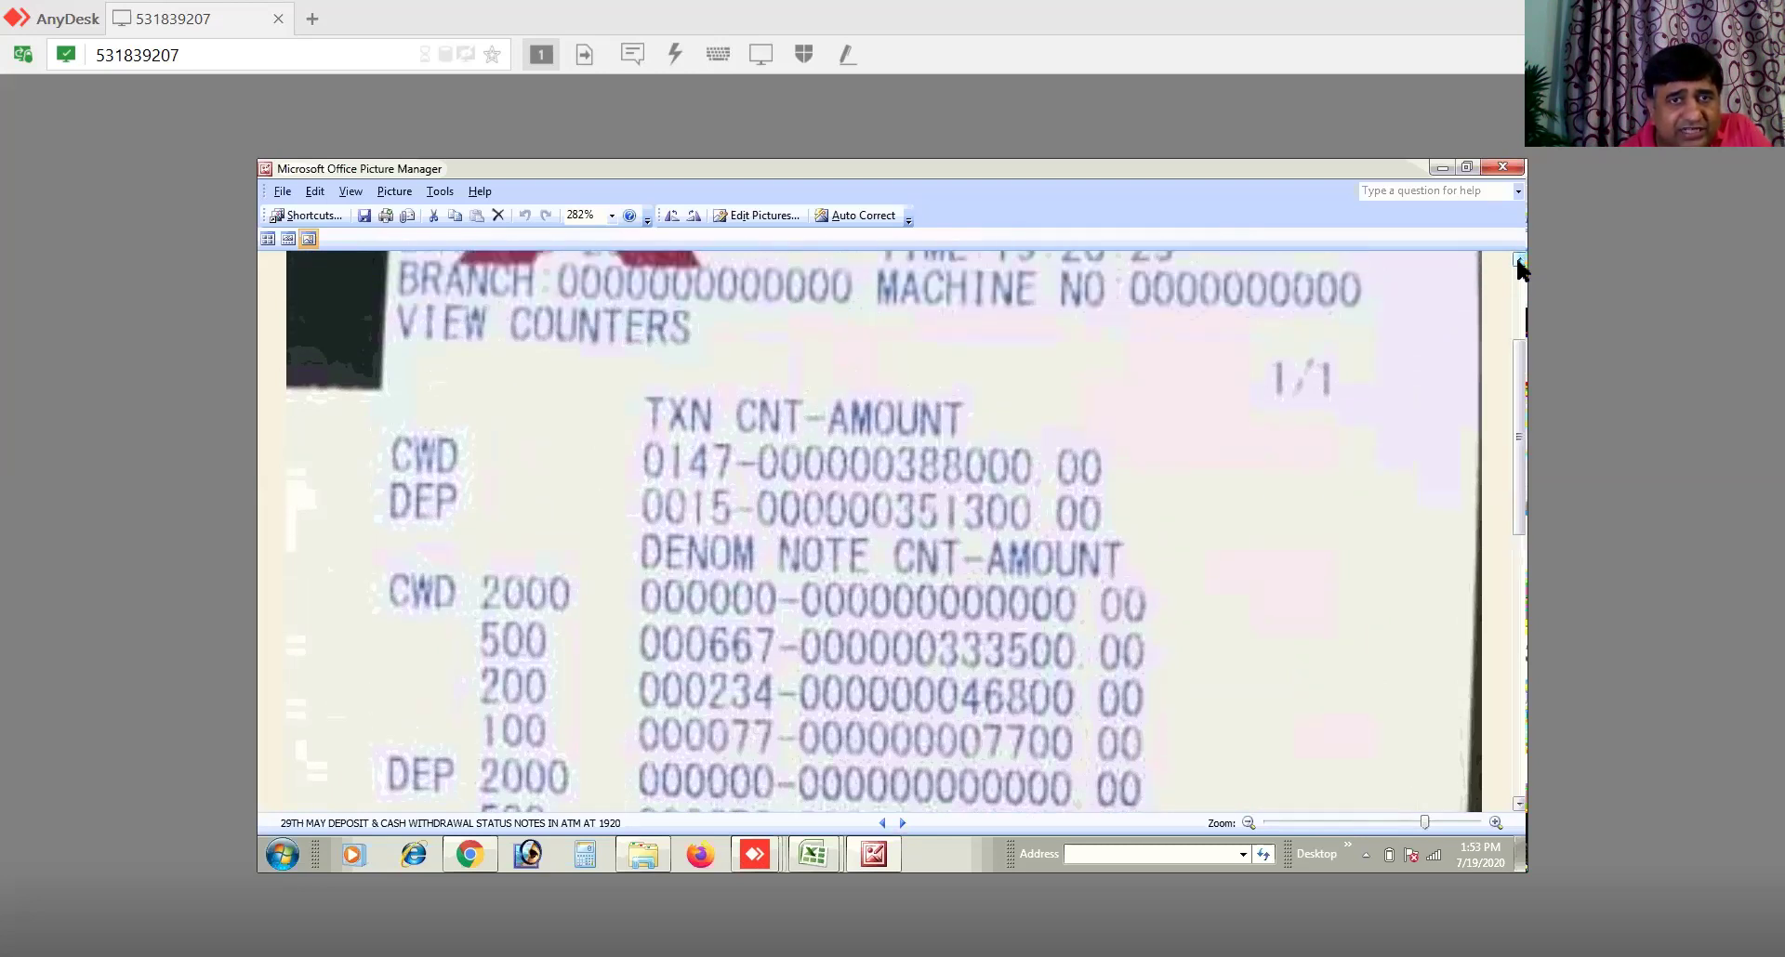
pyautogui.click(1515, 254)
pyautogui.click(1515, 254)
pyautogui.click(1515, 255)
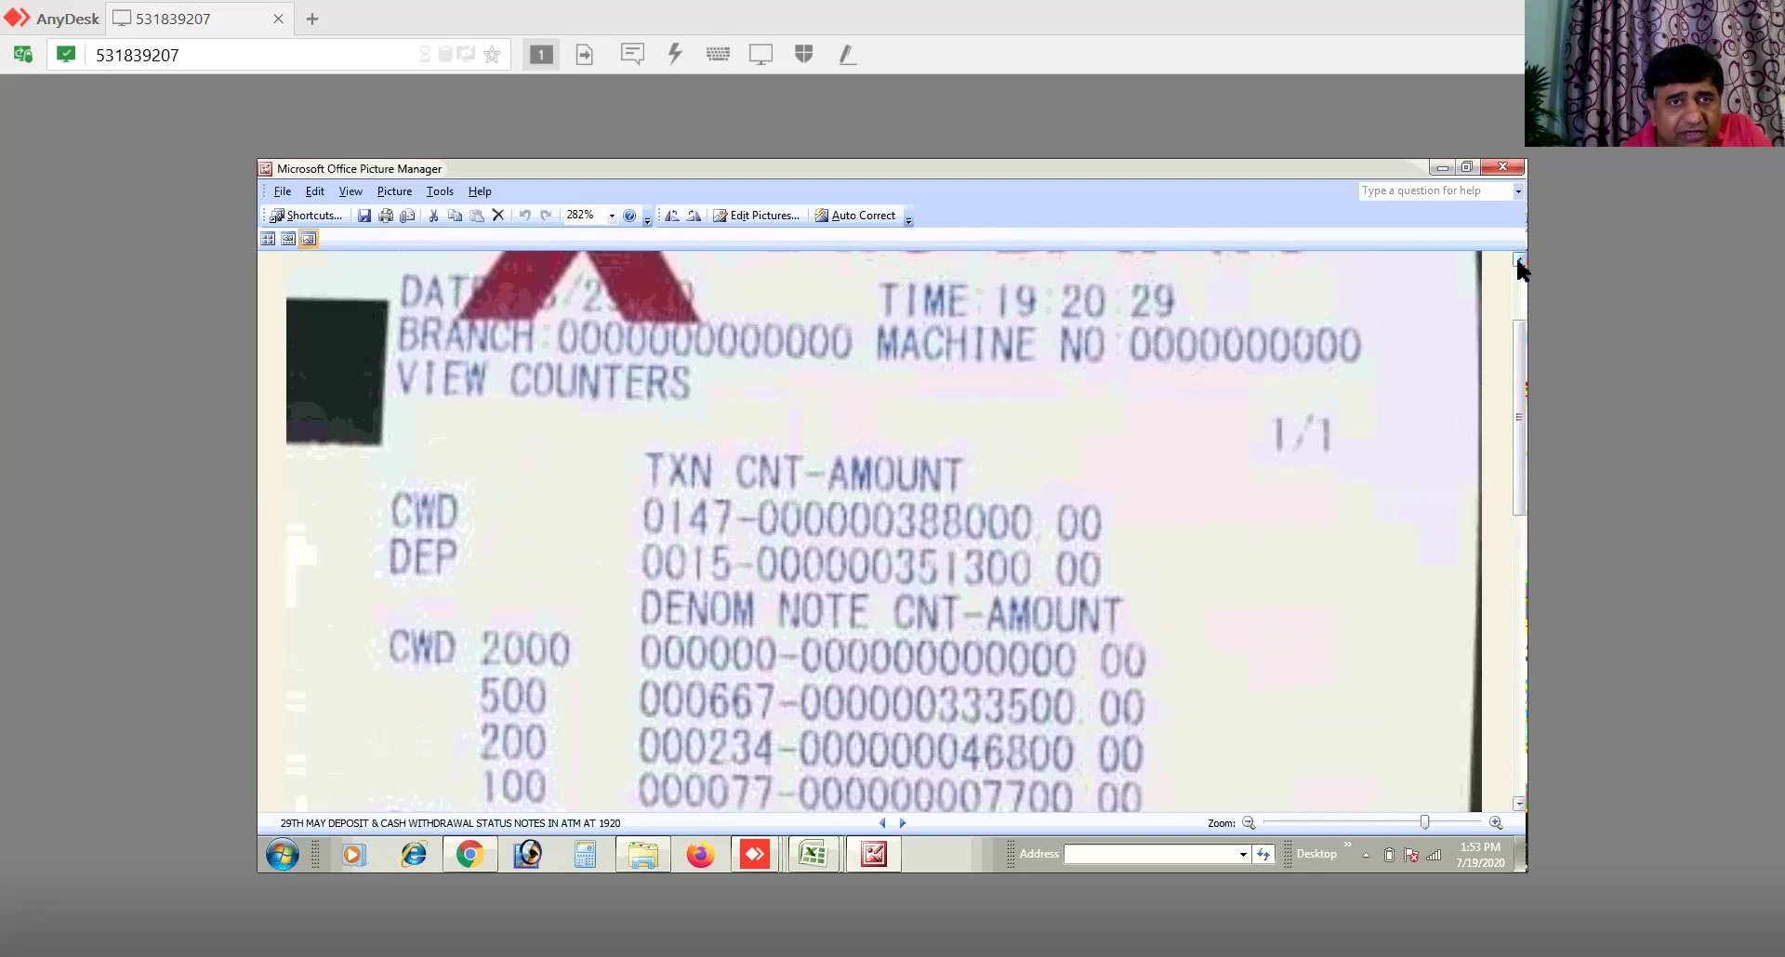
pyautogui.click(1515, 254)
pyautogui.click(1515, 255)
pyautogui.click(1515, 255)
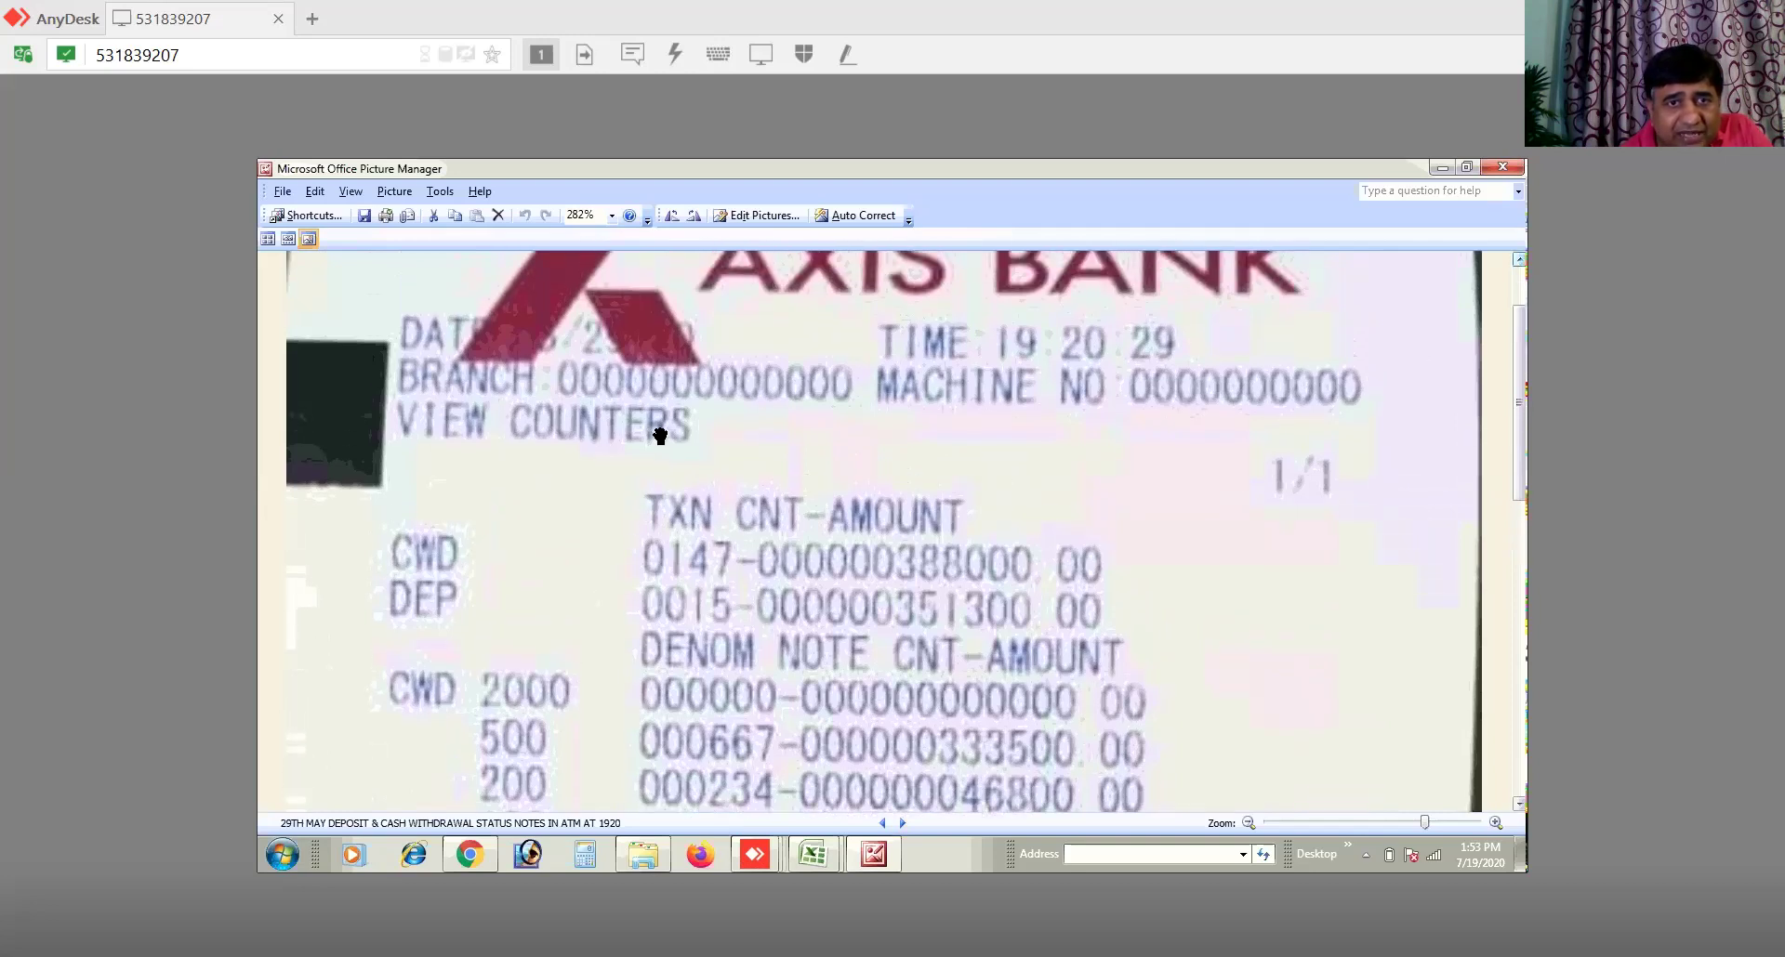
# Step: Examine the withdrawal and deposit note counts per denomination and the last-cleared date on the 29th May slip
pyautogui.click(1521, 766)
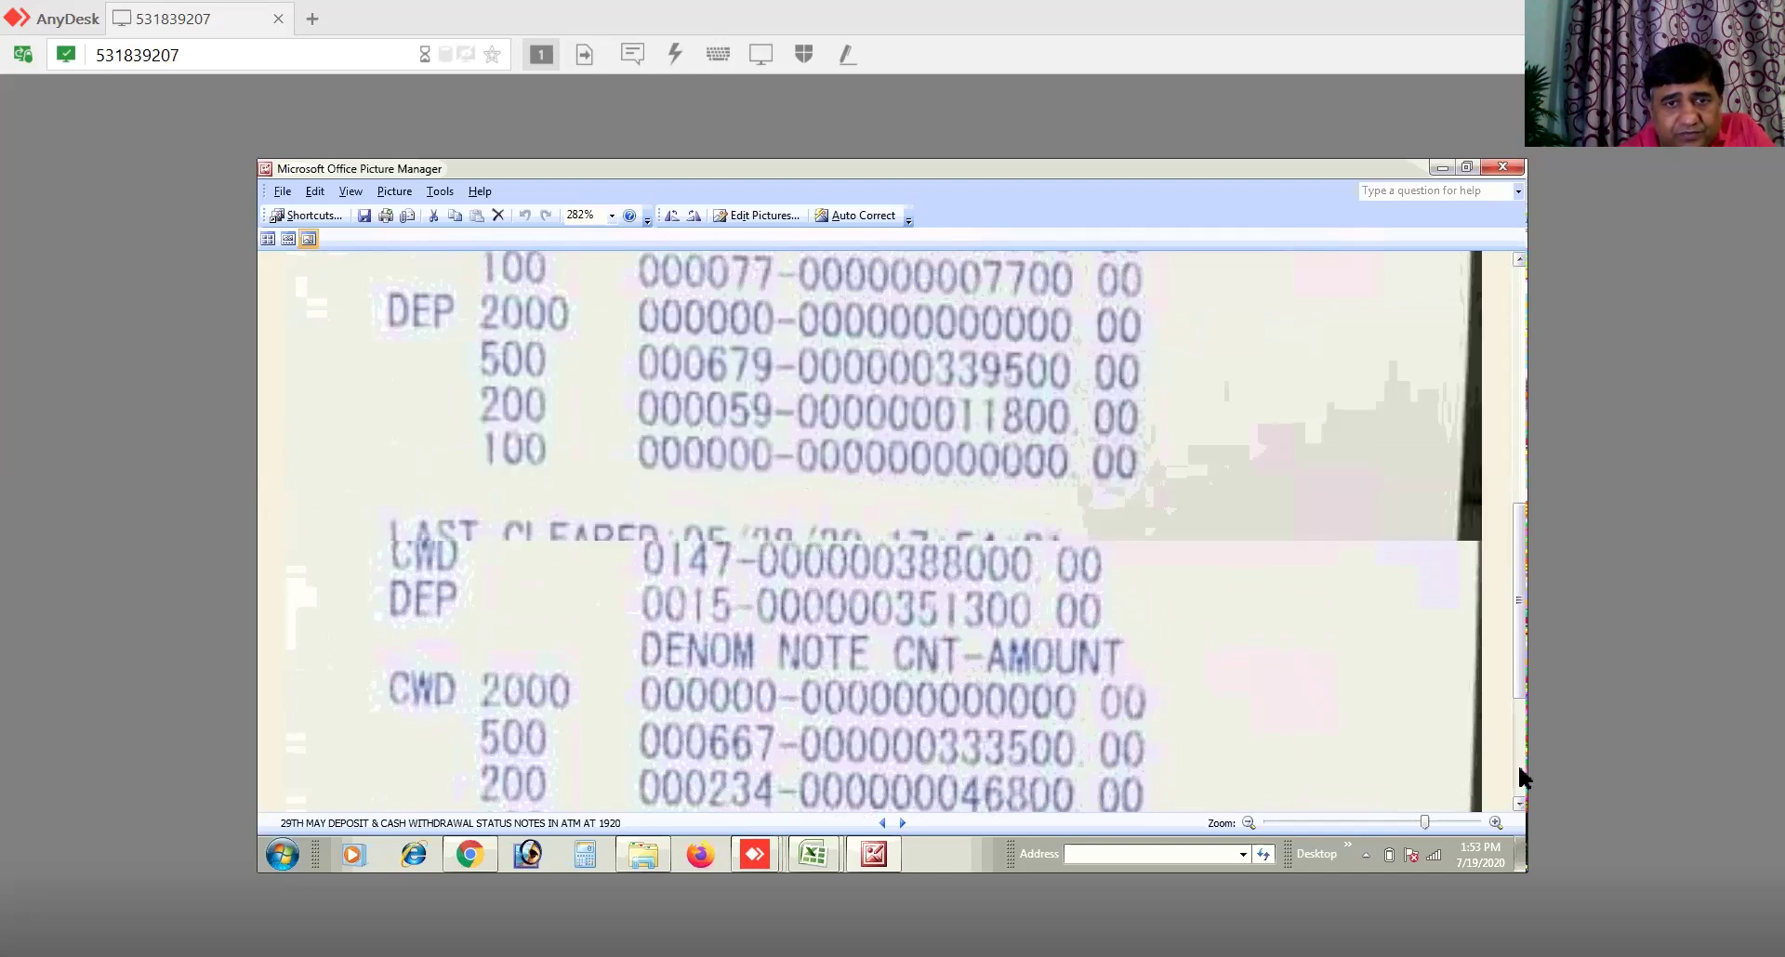
pyautogui.scroll(-3, 437, 730)
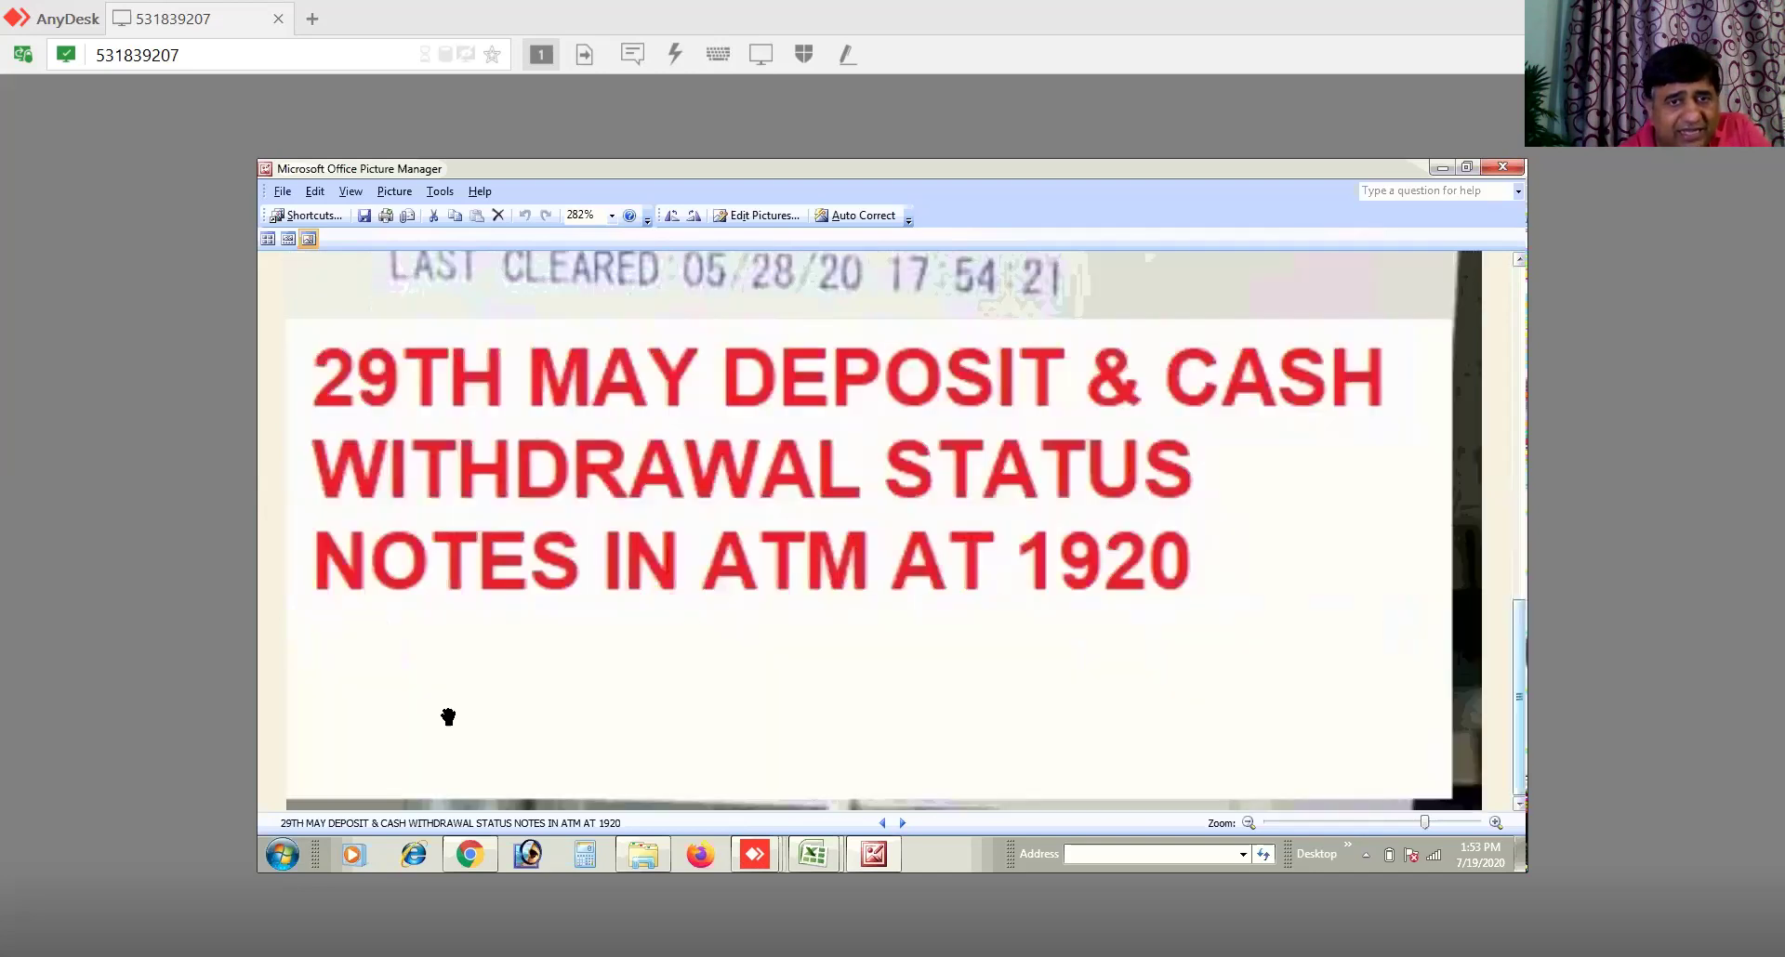
pyautogui.click(1519, 258)
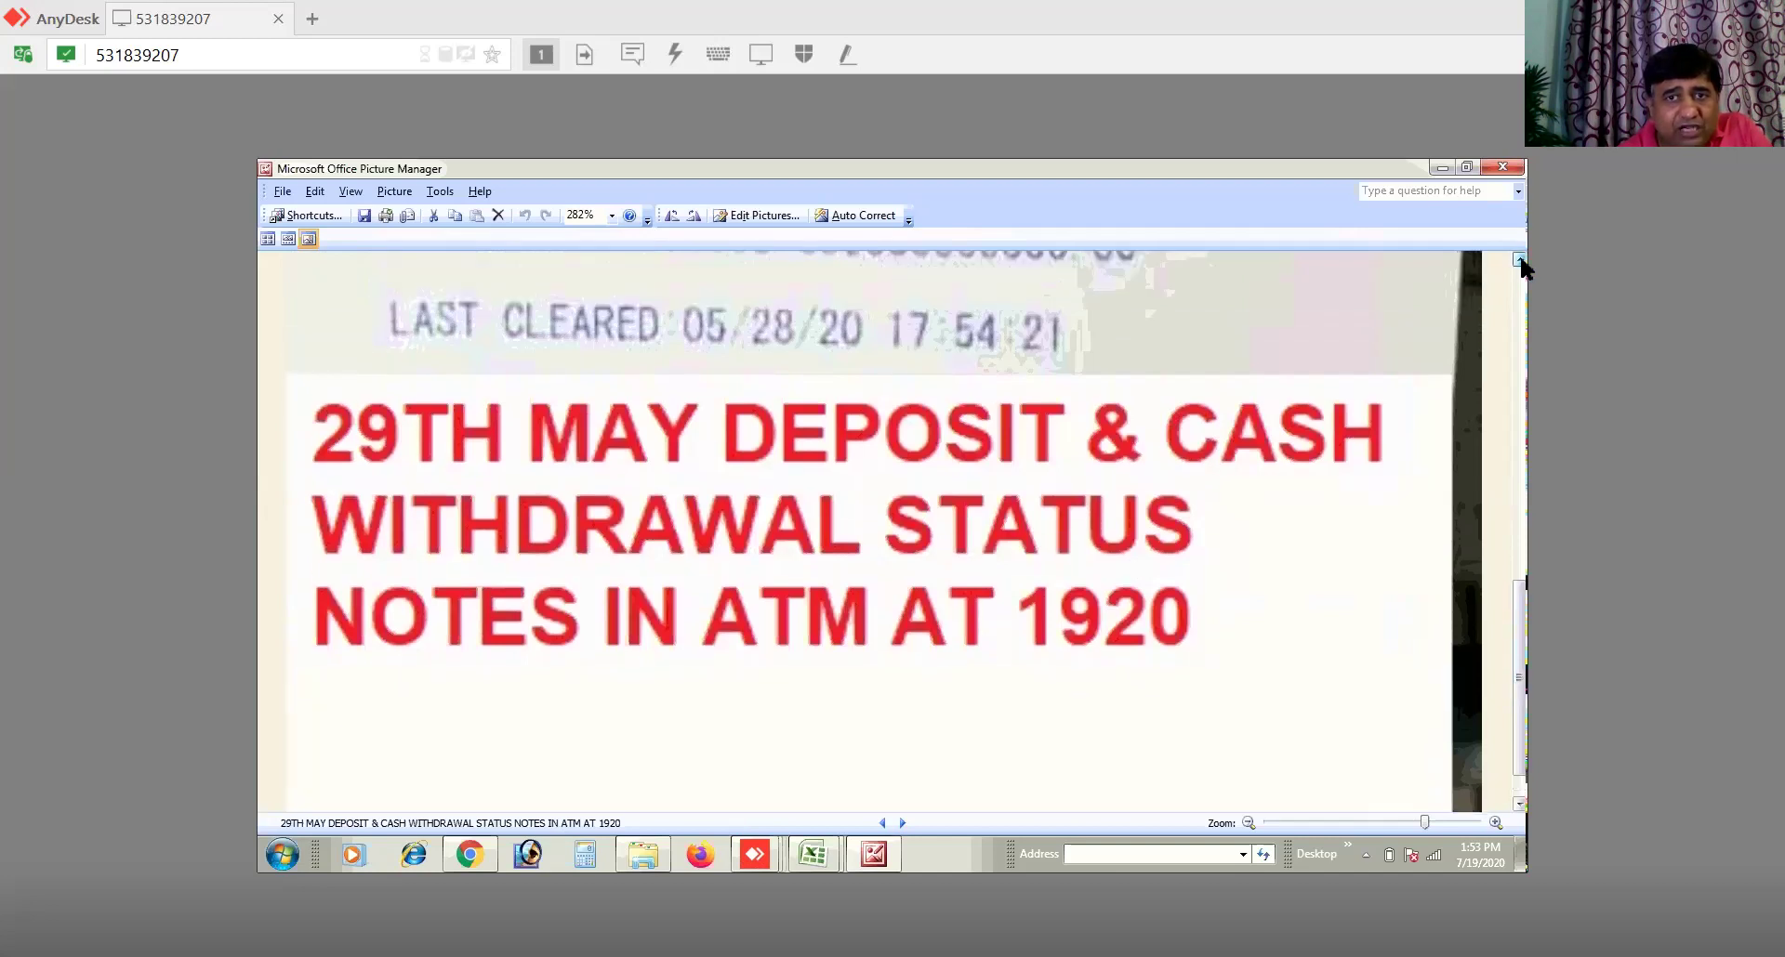
pyautogui.click(1519, 258)
pyautogui.click(1519, 258)
pyautogui.click(1519, 258)
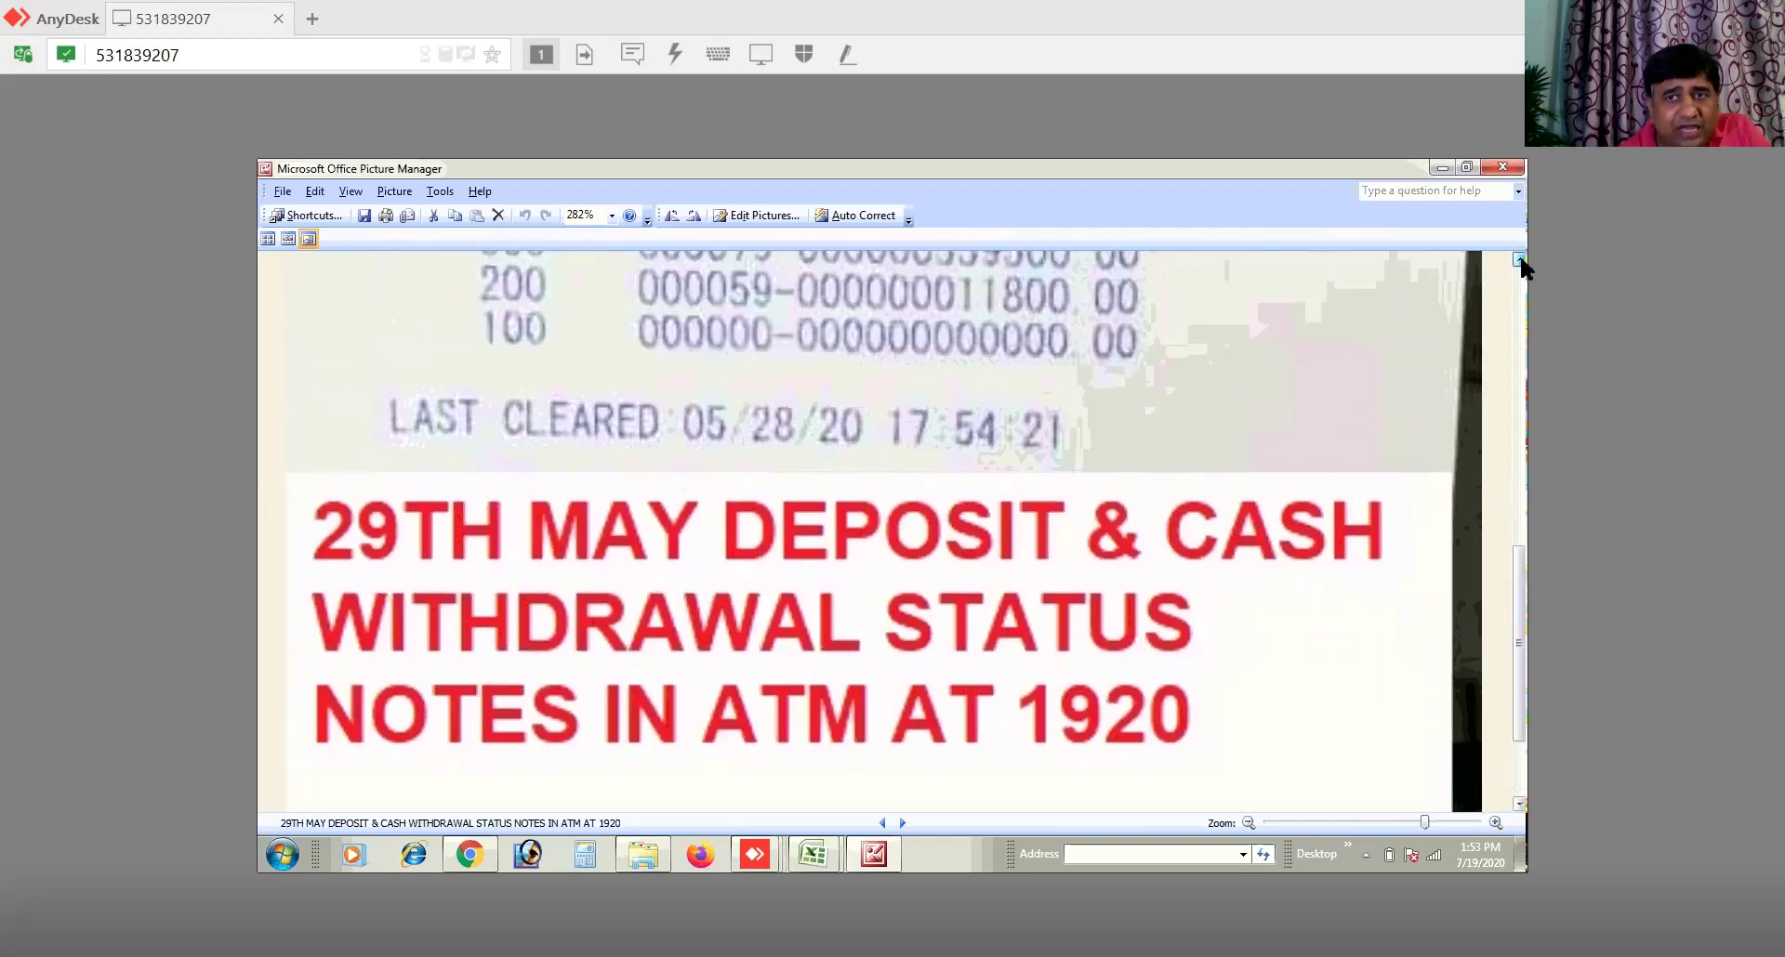
pyautogui.click(1519, 258)
pyautogui.click(1519, 259)
pyautogui.click(1519, 258)
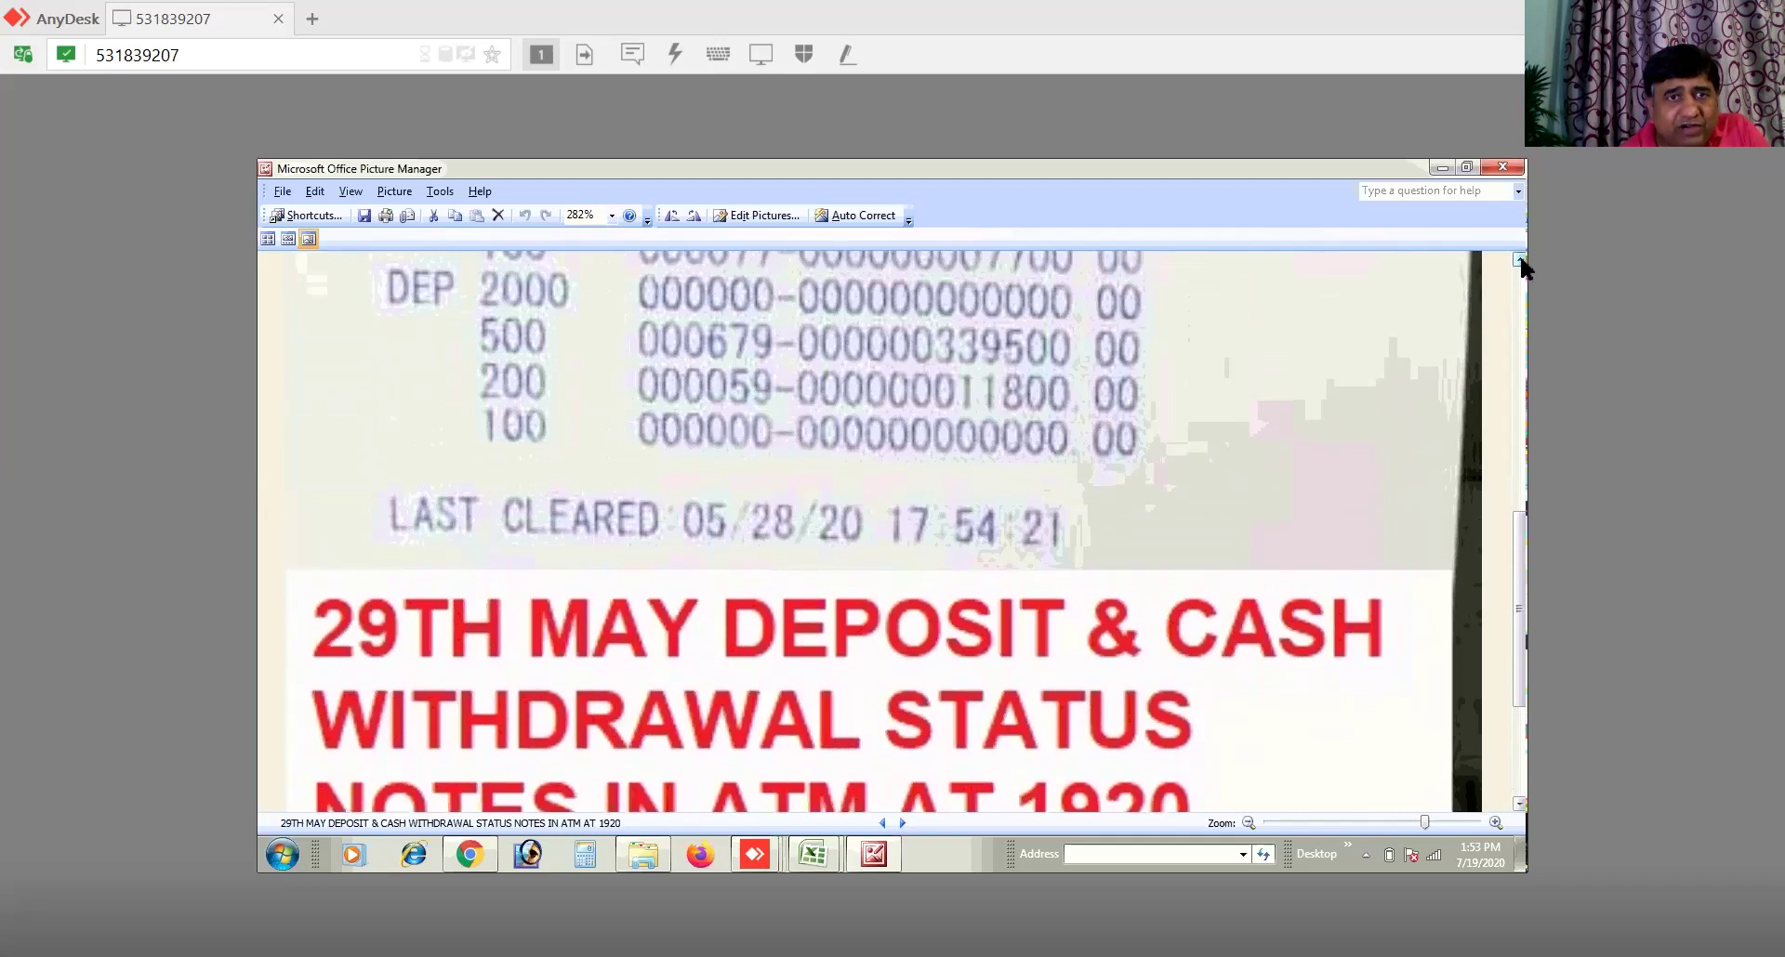
pyautogui.click(1519, 259)
pyautogui.click(1518, 259)
pyautogui.click(1519, 259)
pyautogui.moveTo(636, 422); pyautogui.dragTo(751, 455)
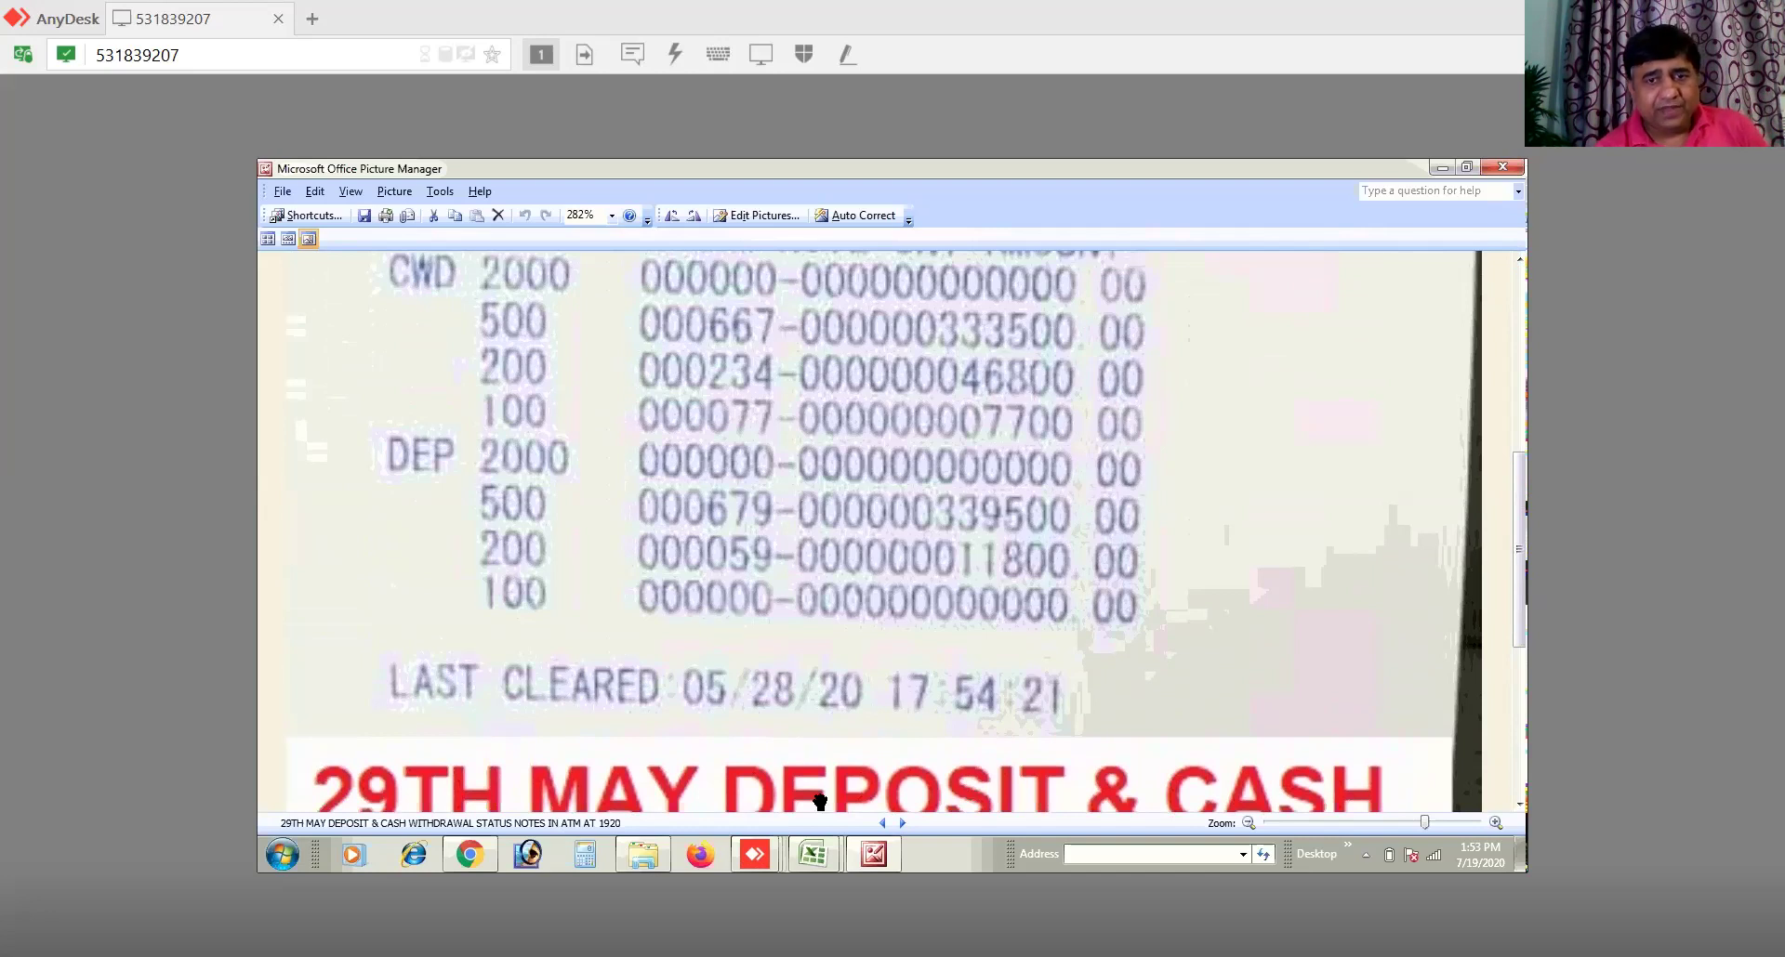
# Step: Switch to the Hitachi CRM manual ledger workbook in Excel and enter 0 as the current-date deposit count for 2000 notes in C13
pyautogui.click(815, 850)
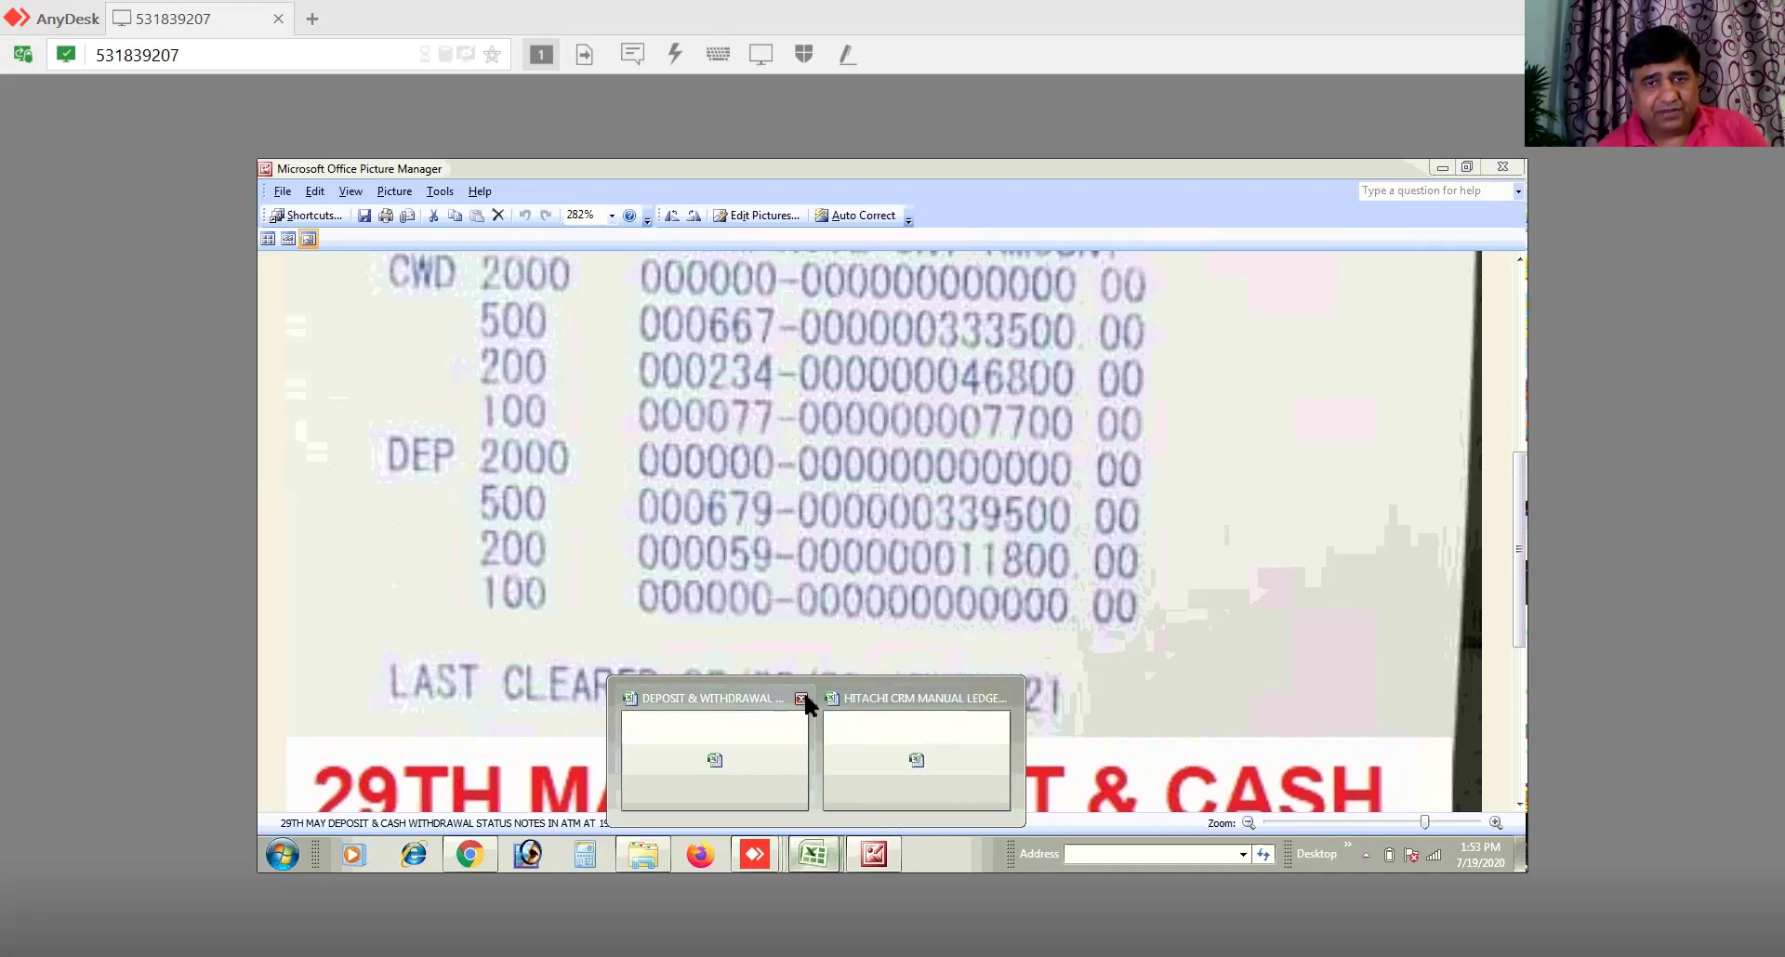
pyautogui.click(889, 749)
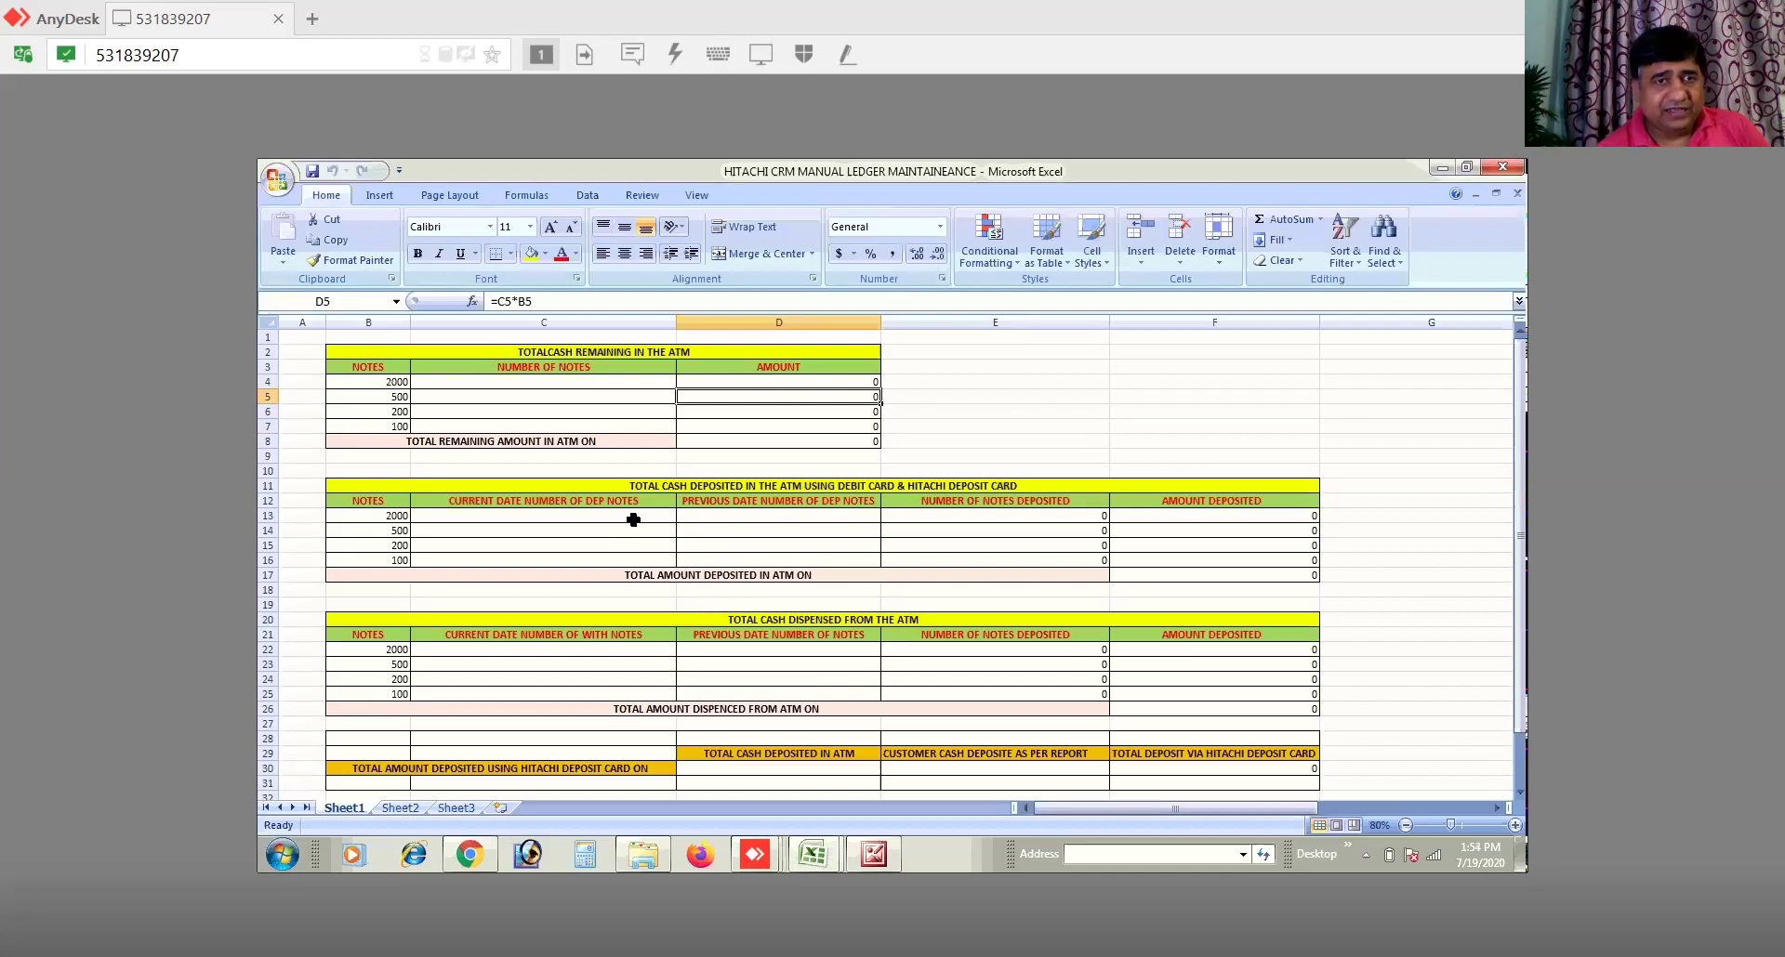
pyautogui.click(633, 519)
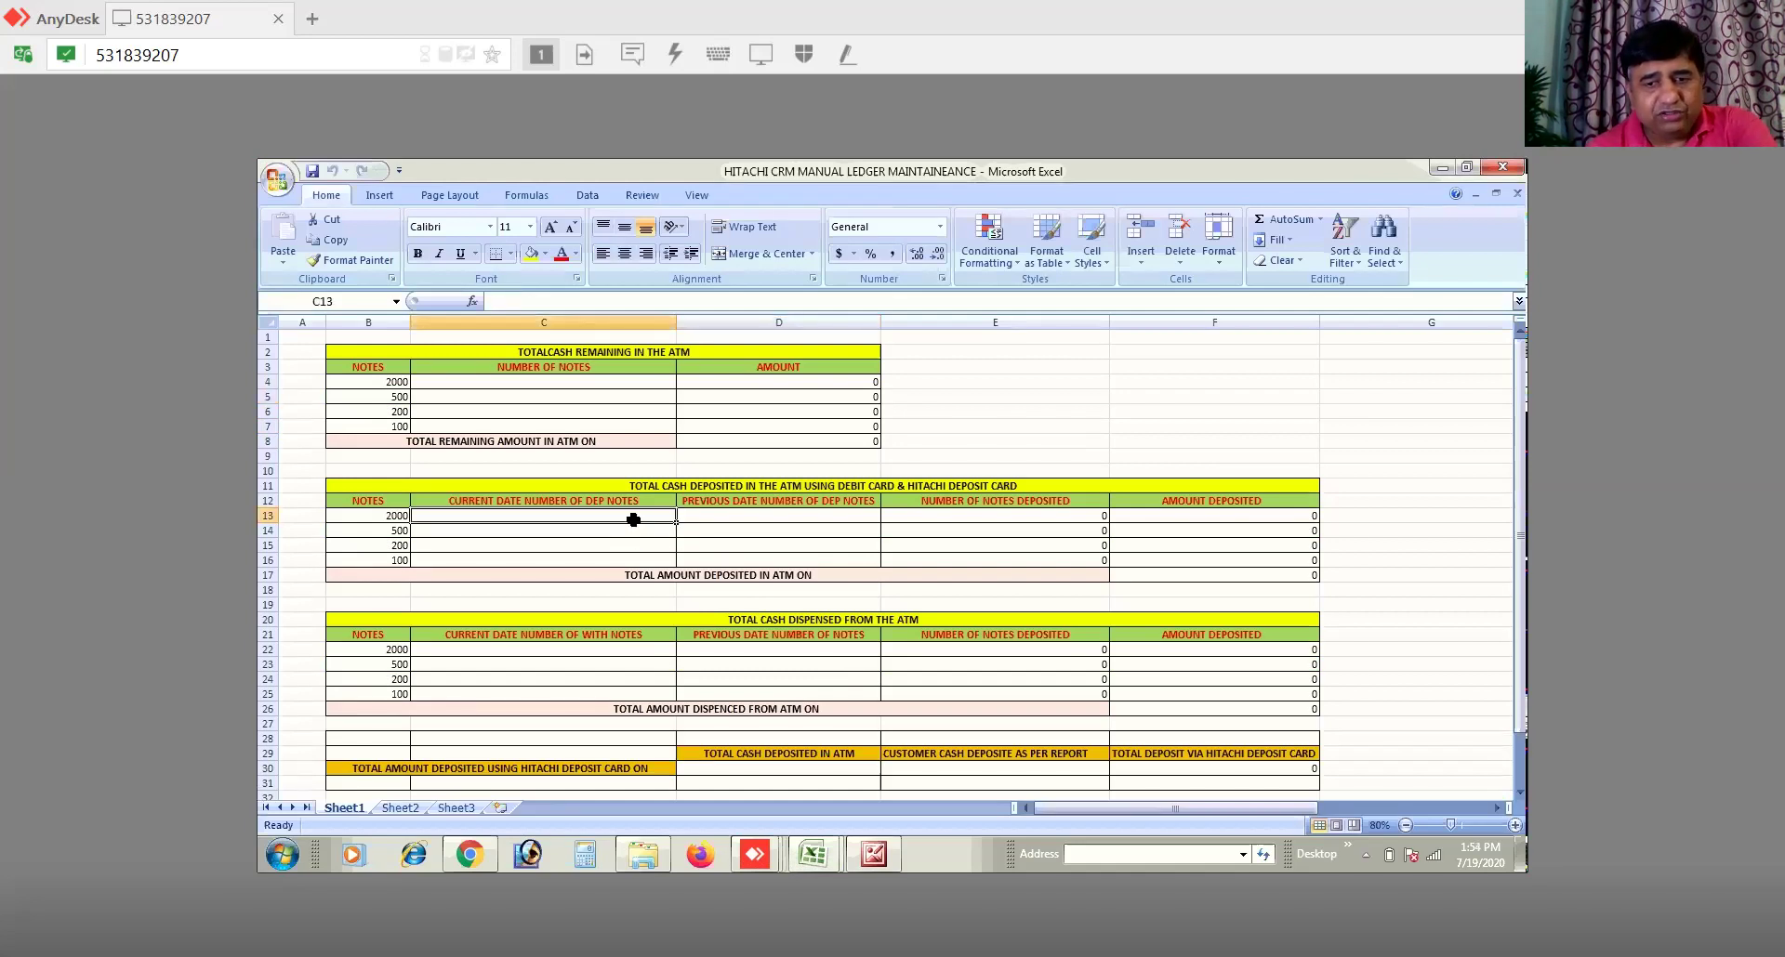
pyautogui.write('0')
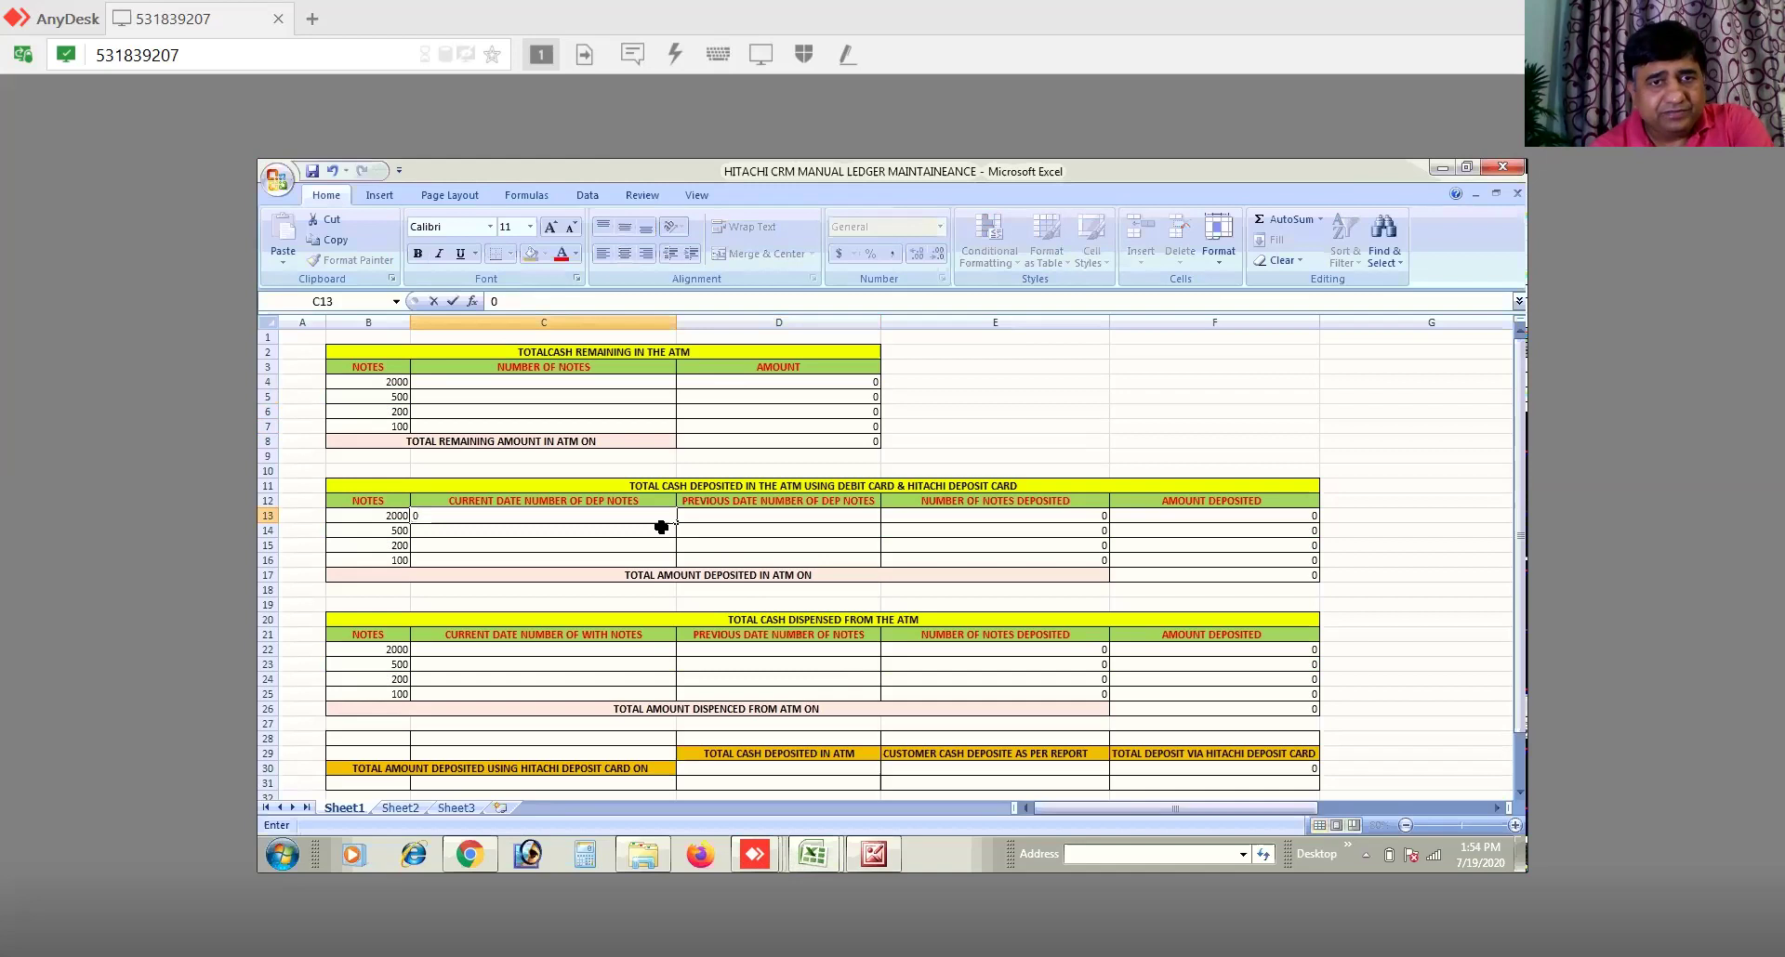
pyautogui.press('Return')
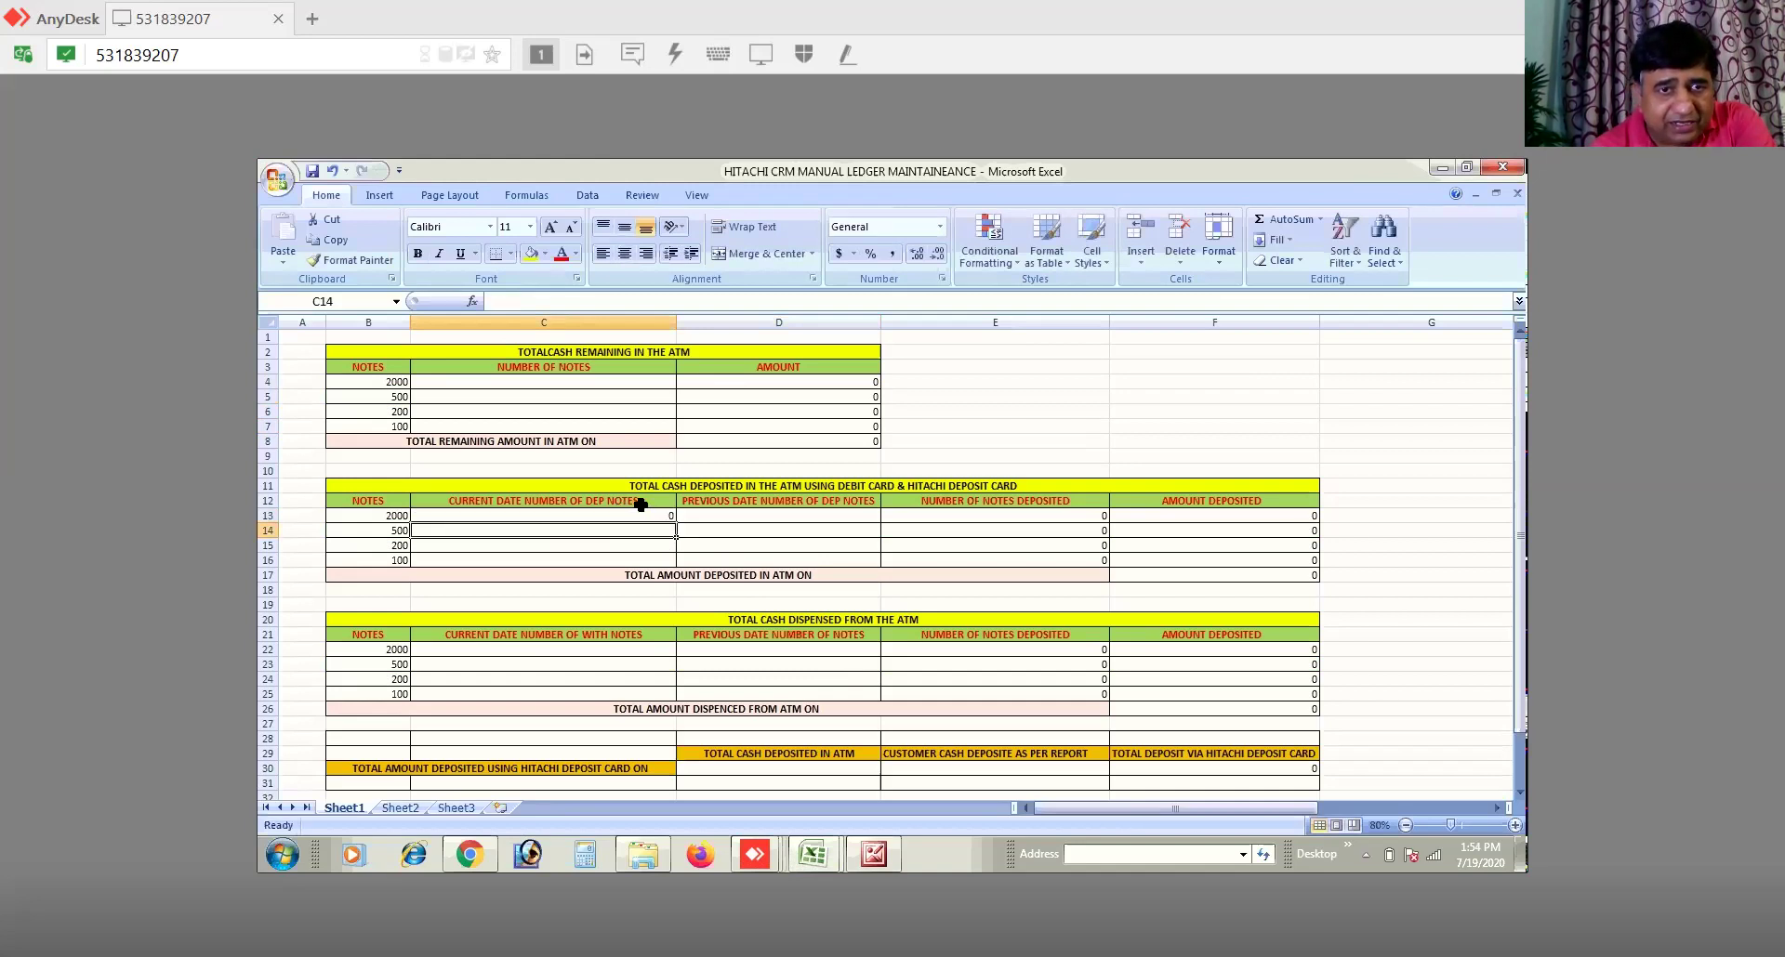
# Step: Change the current-date heading of the cash deposit table in C12 to "29t MAY 2020 NUMBER OF DEP NOTES"
pyautogui.click(525, 502)
pyautogui.doubleClick(528, 505)
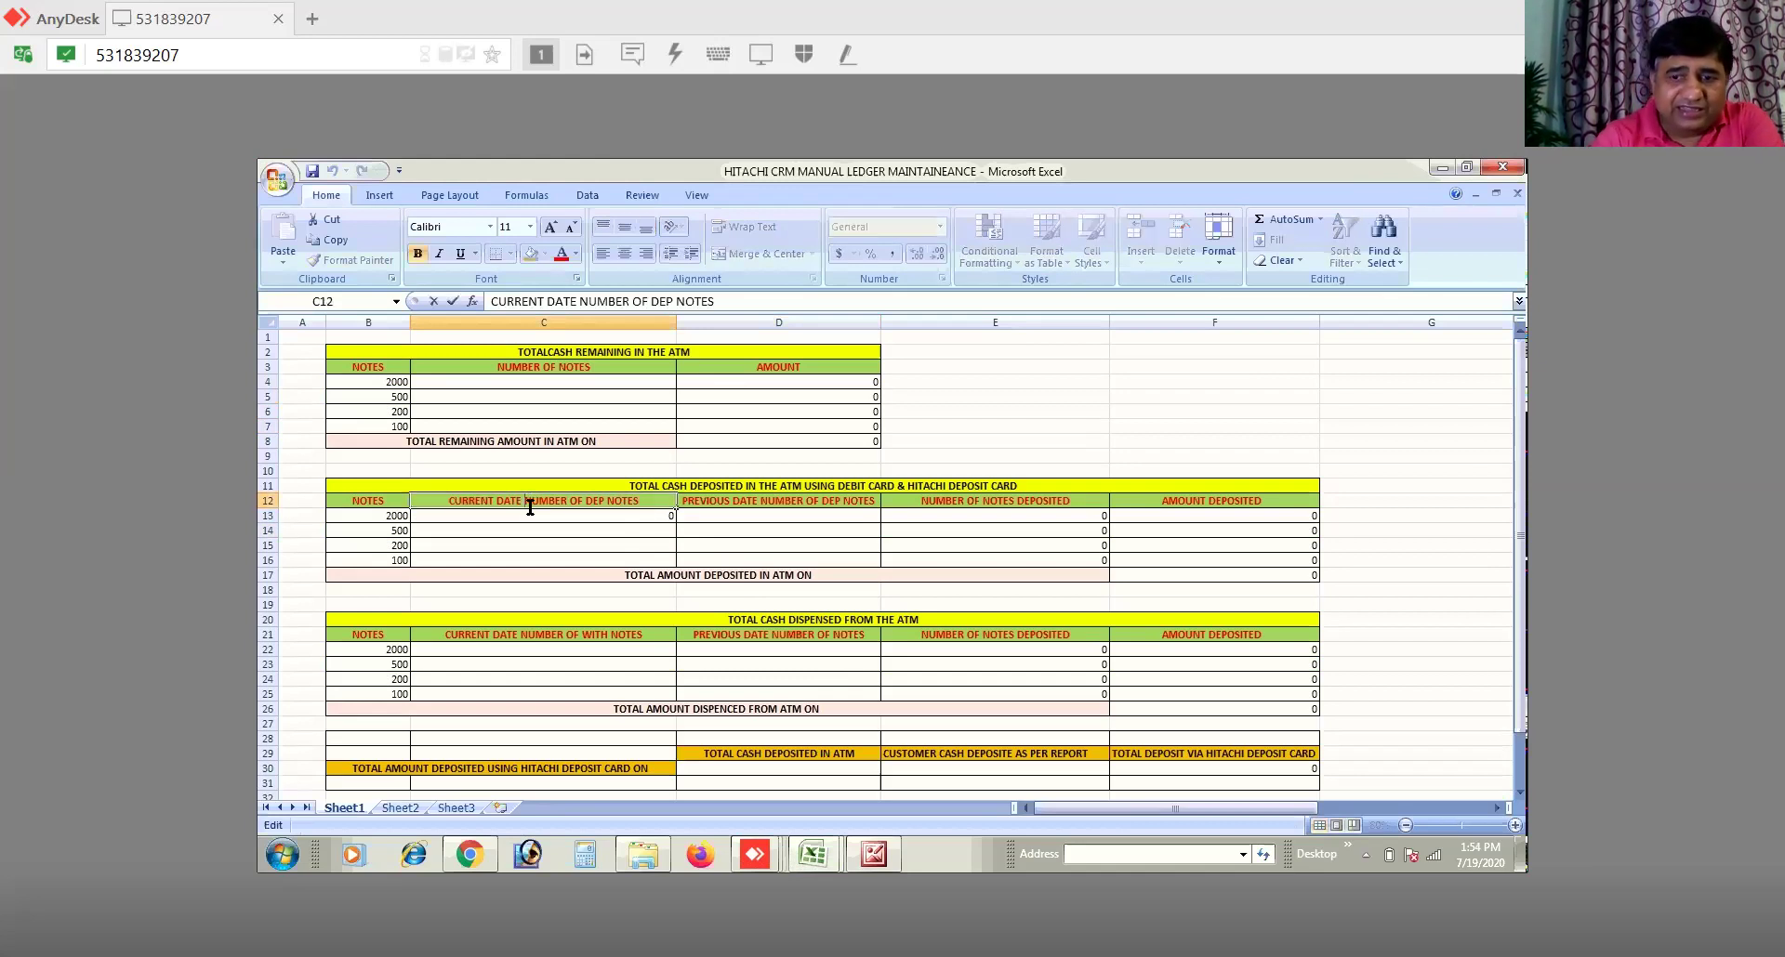
pyautogui.press('BackSpace')
pyautogui.press('BackSpace')
pyautogui.press('BackSpace')
pyautogui.press('BackSpace')
pyautogui.press('BackSpace')
pyautogui.press('BackSpace')
pyautogui.press('BackSpace')
pyautogui.press('BackSpace')
pyautogui.press('BackSpace')
pyautogui.press('BackSpace')
pyautogui.press('BackSpace')
pyautogui.press('BackSpace')
pyautogui.press('BackSpace')
pyautogui.write('29th ')
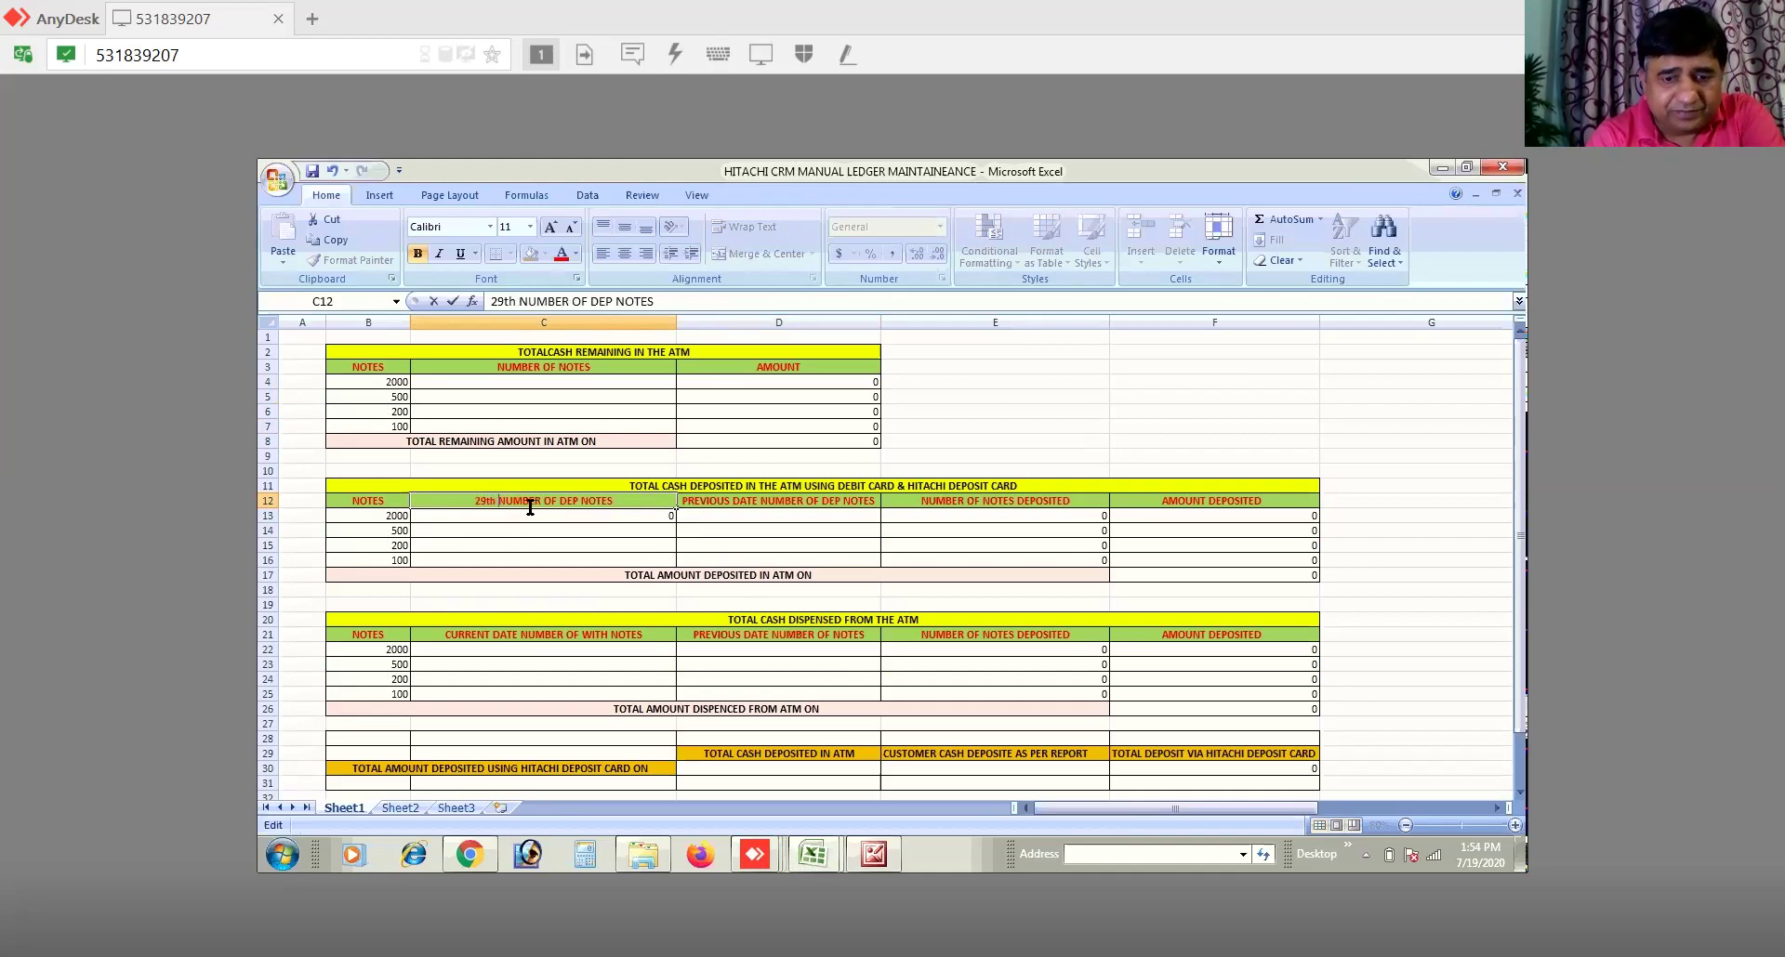
pyautogui.write('may')
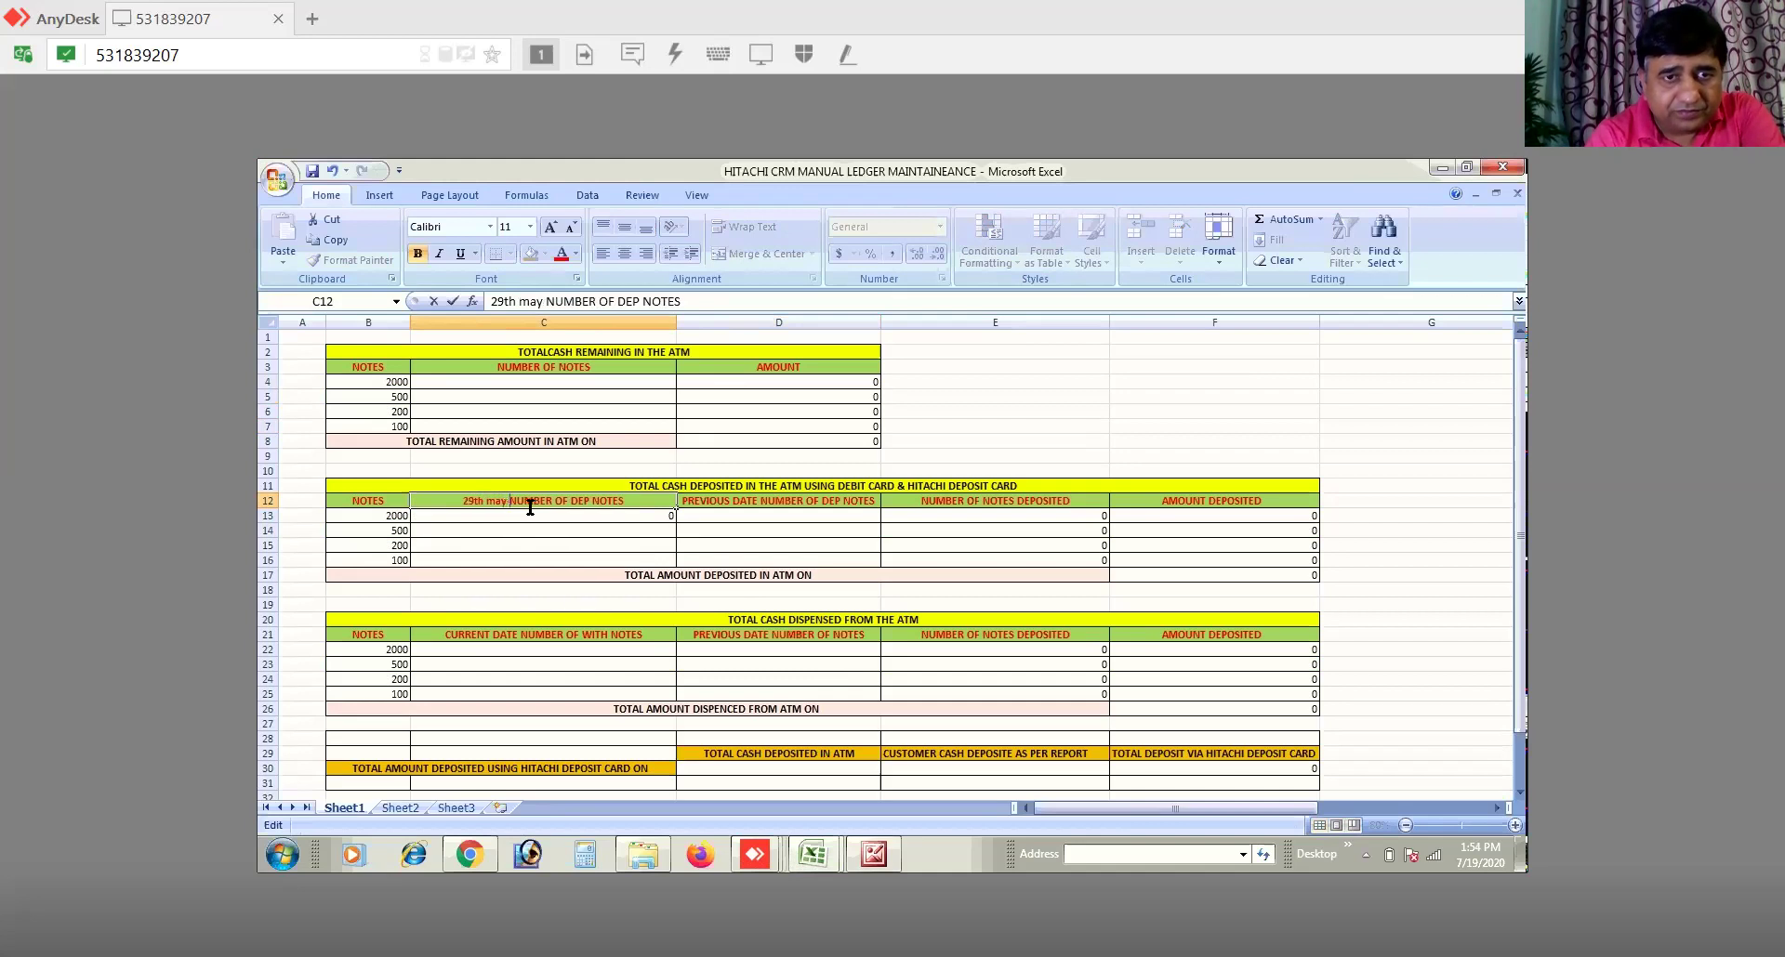
pyautogui.press('BackSpace')
pyautogui.press('BackSpace')
pyautogui.press('BackSpace')
pyautogui.press('BackSpace')
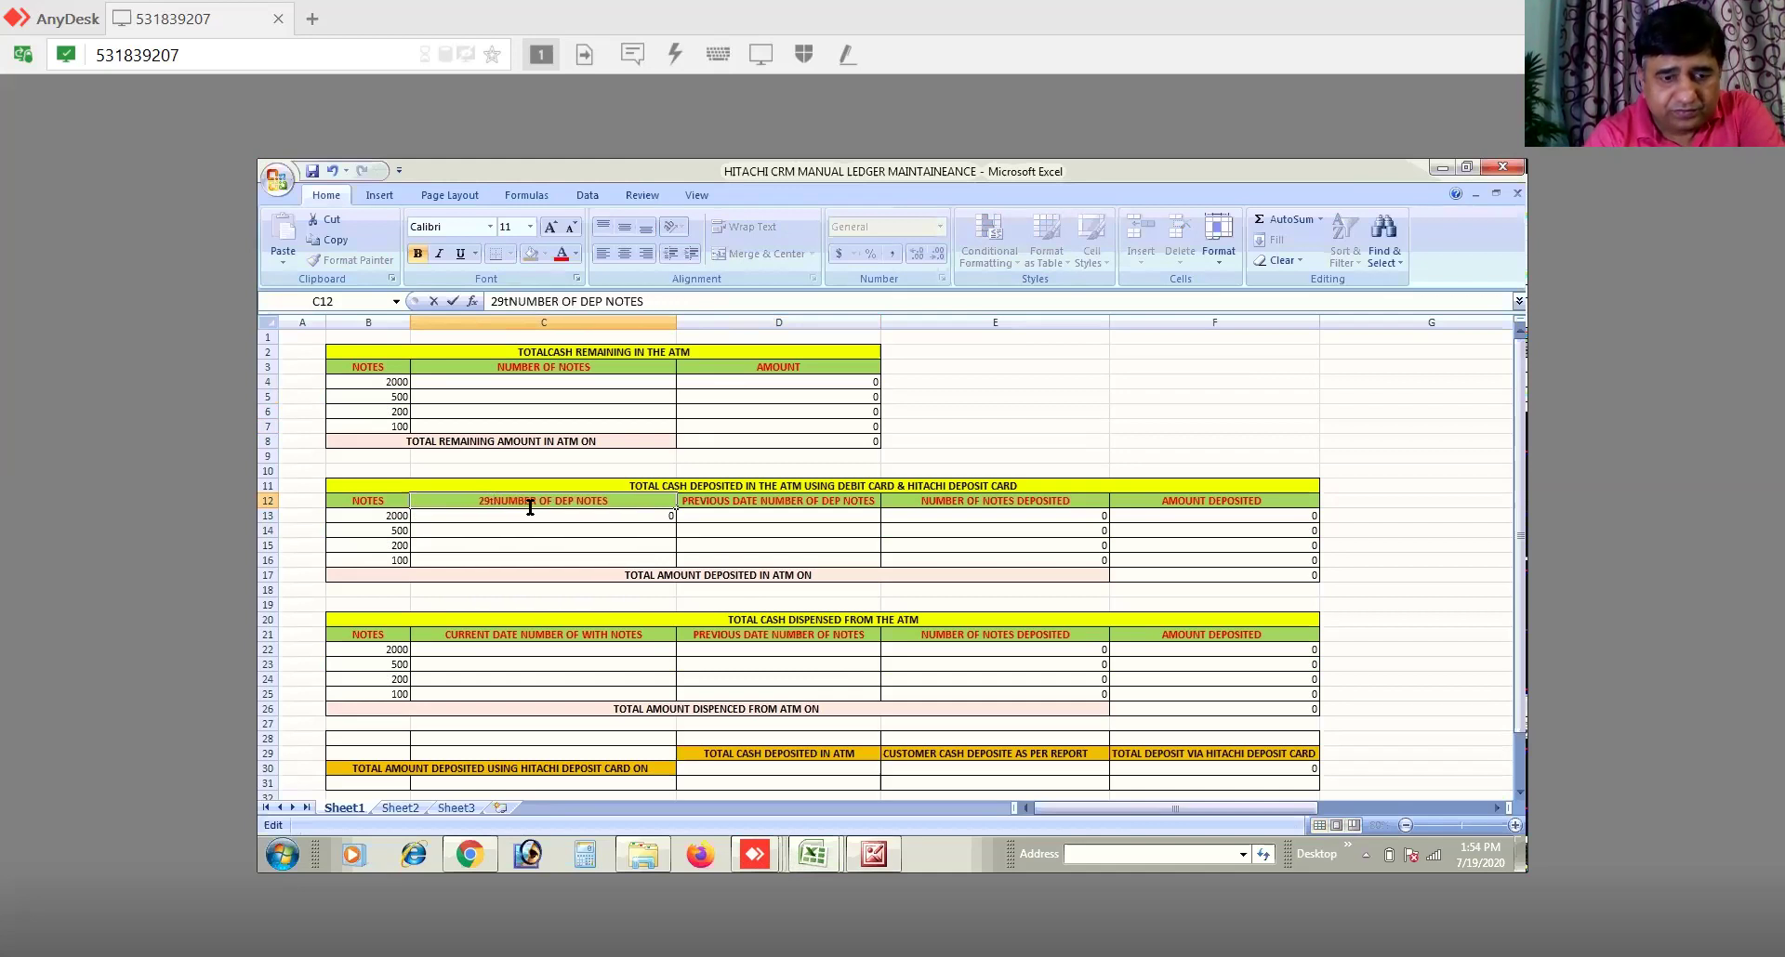
pyautogui.write('MAY 2020')
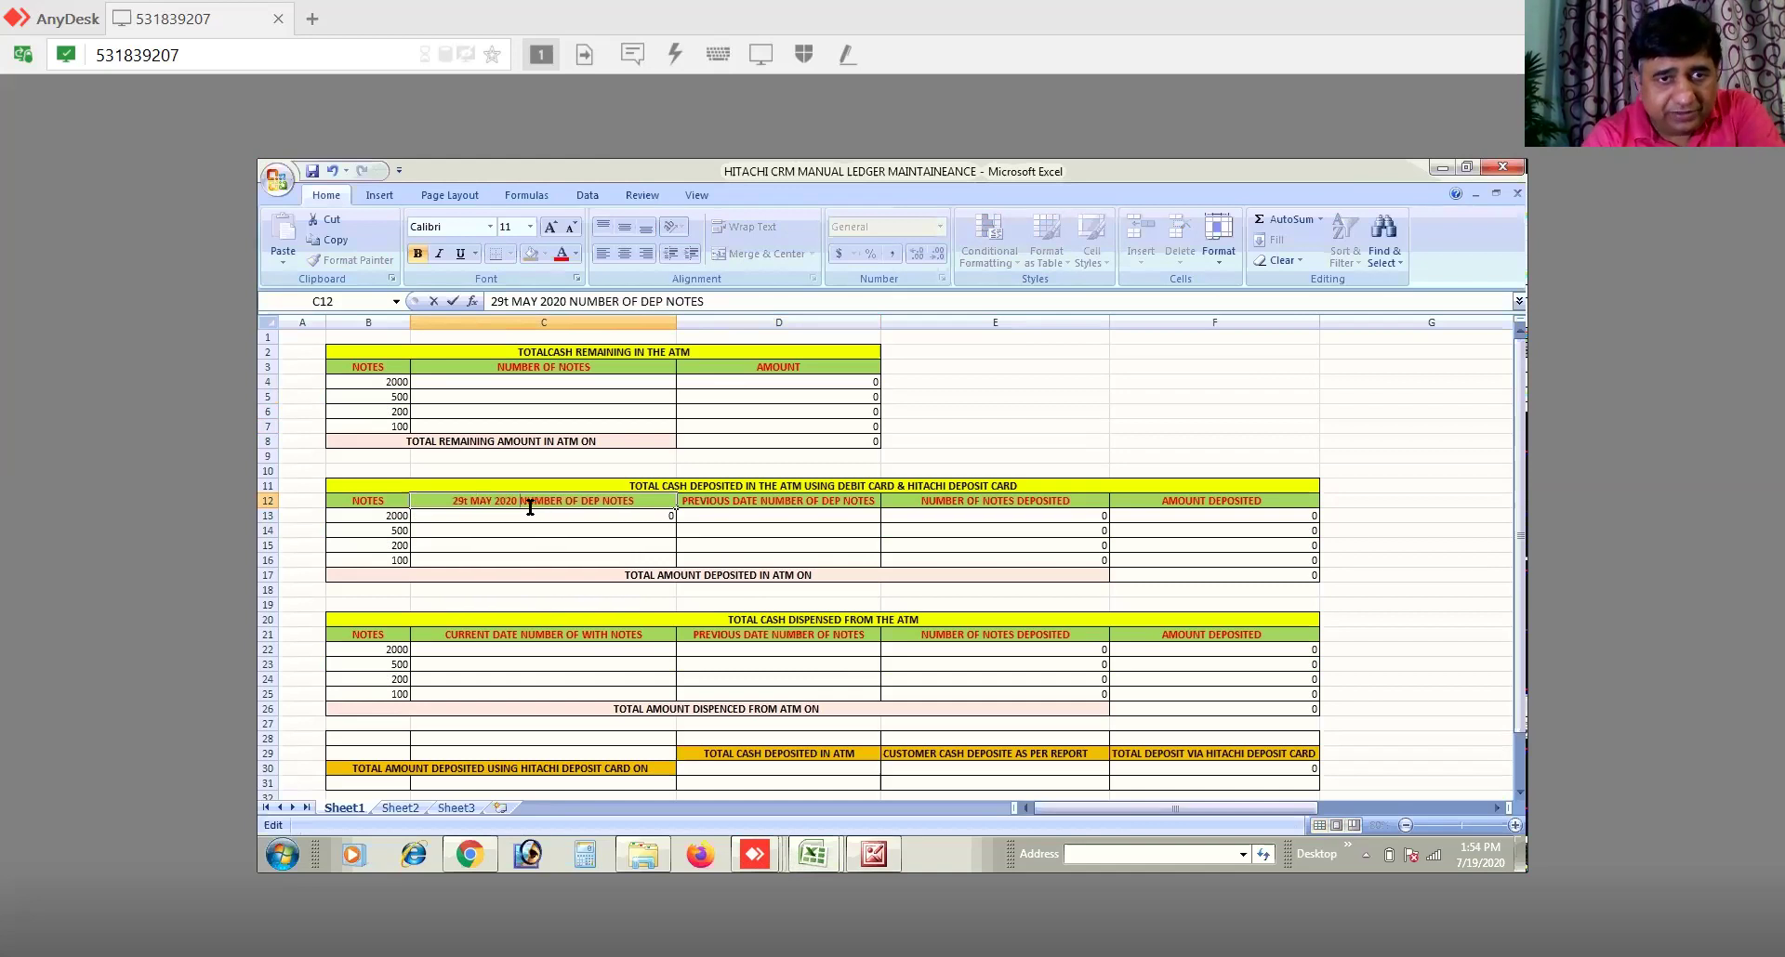
# Step: Extend the deposit table's total label in row 17 to read "TOTAL AMOUNT DEPOSITED IN ATM ON 29TH MAY 2020"
pyautogui.click(823, 575)
pyautogui.doubleClick(823, 575)
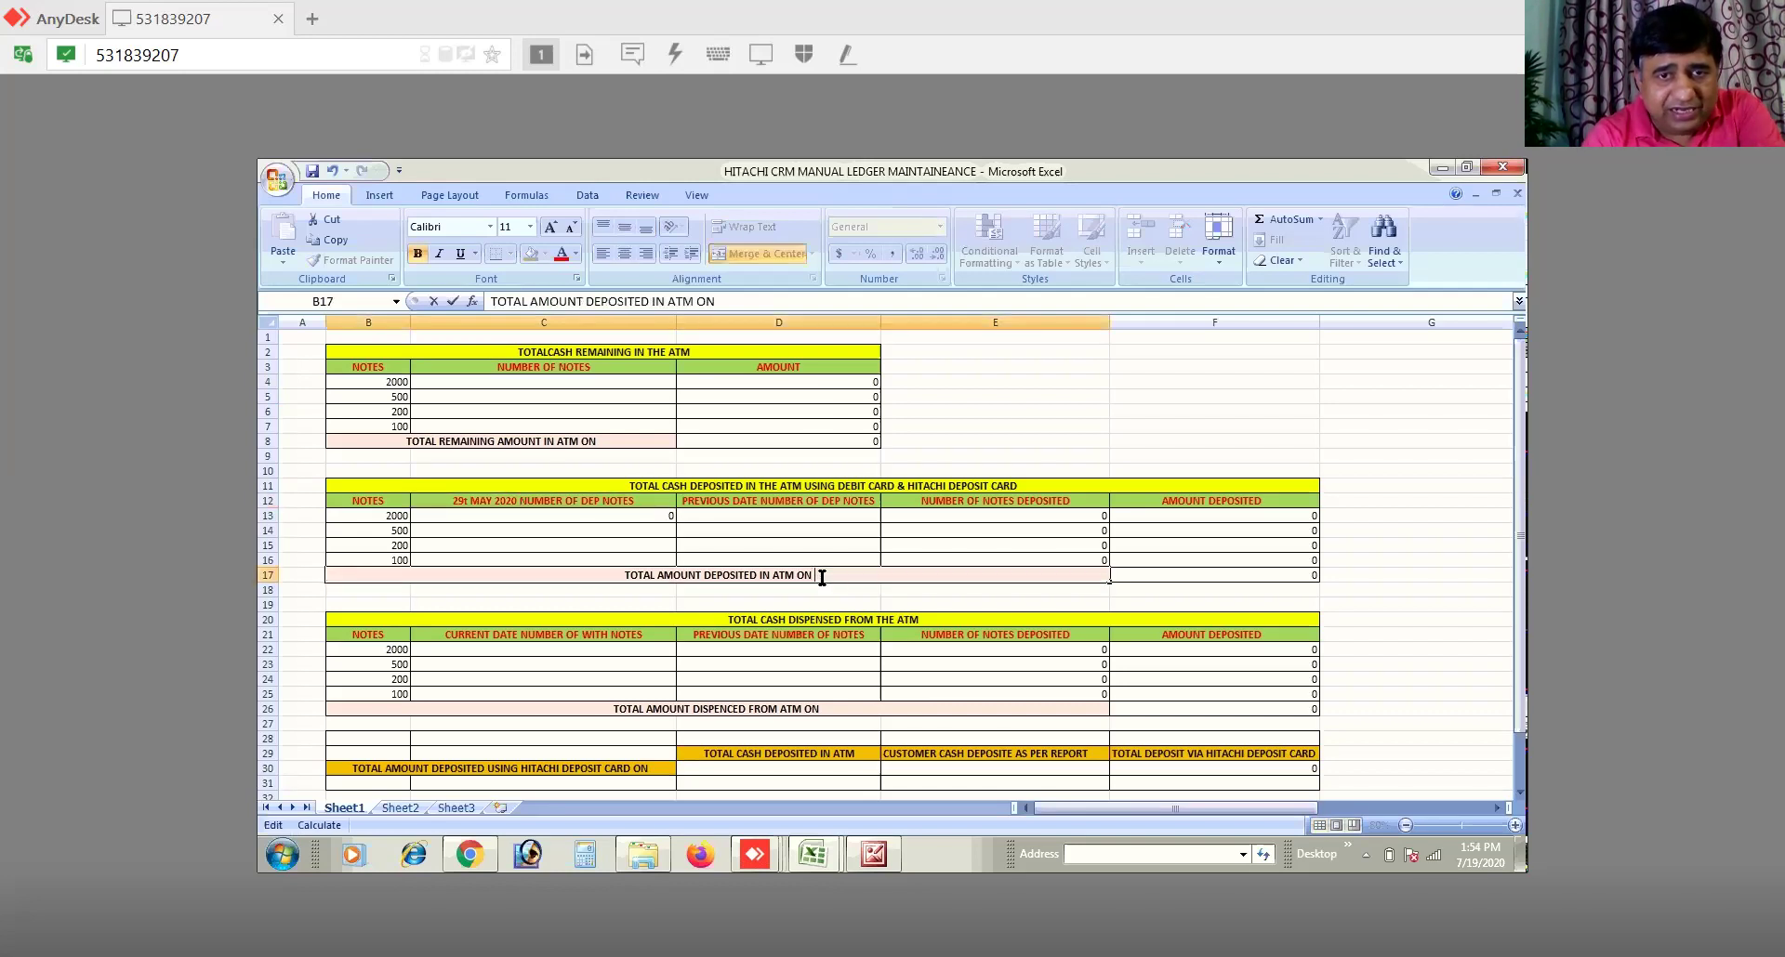
pyautogui.write('29')
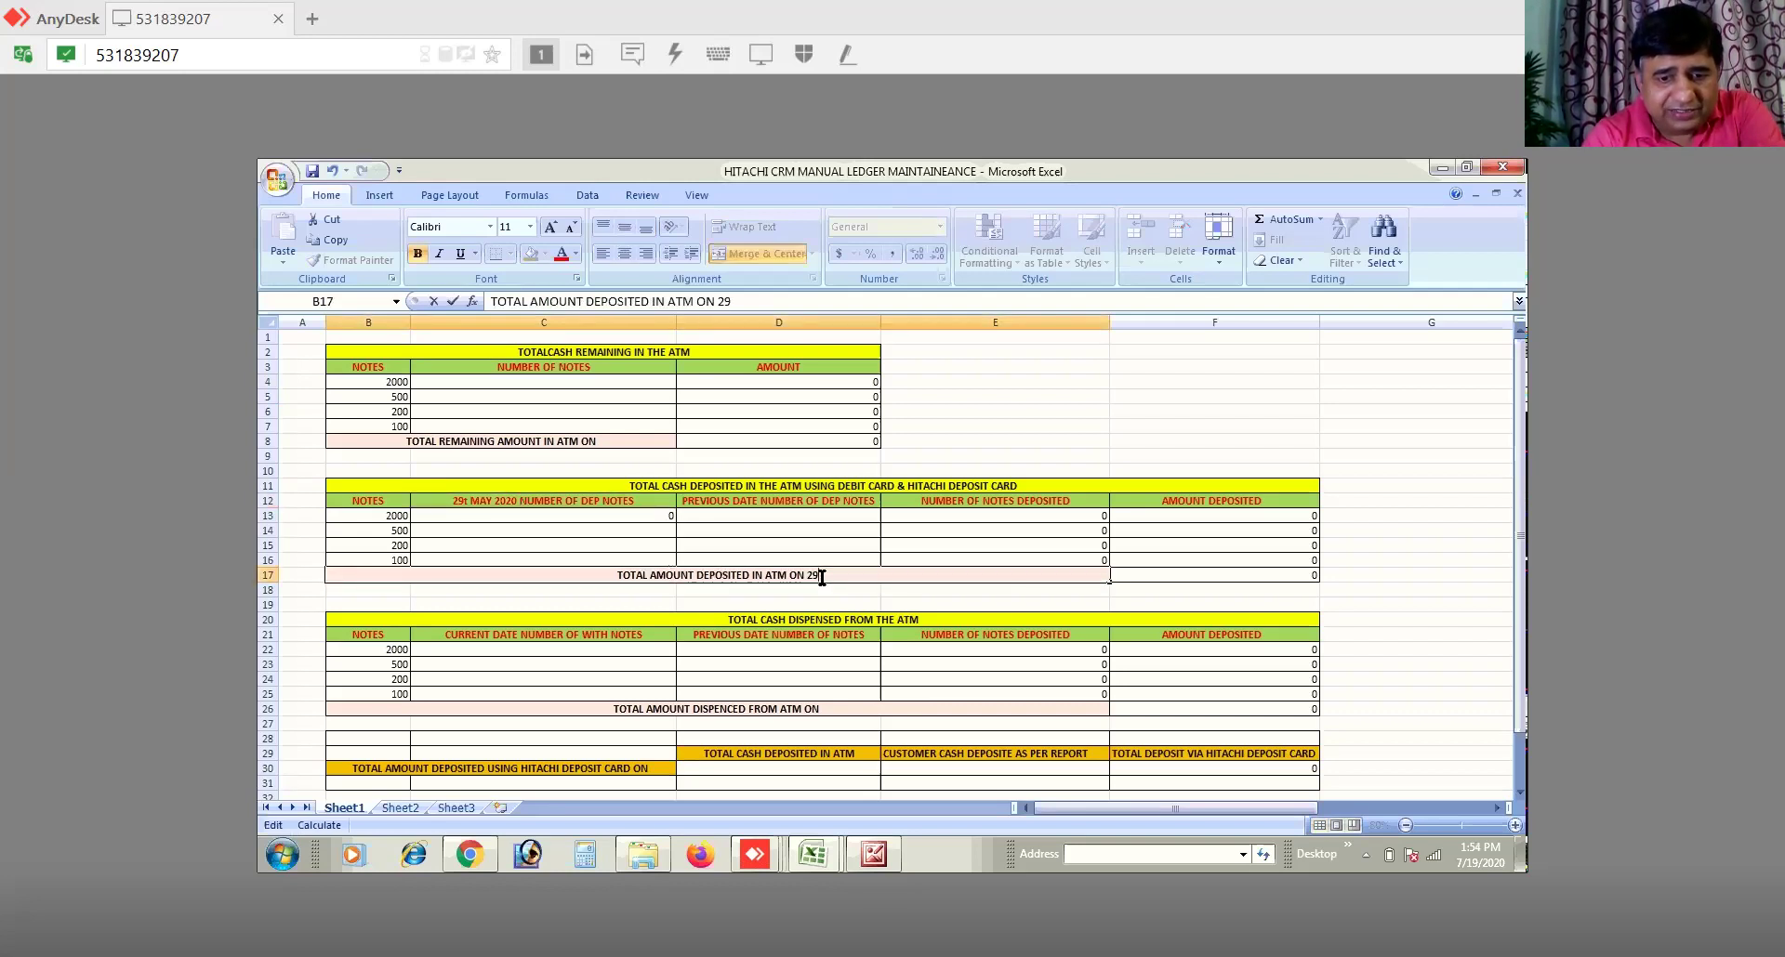
pyautogui.write('TH MAY 2020')
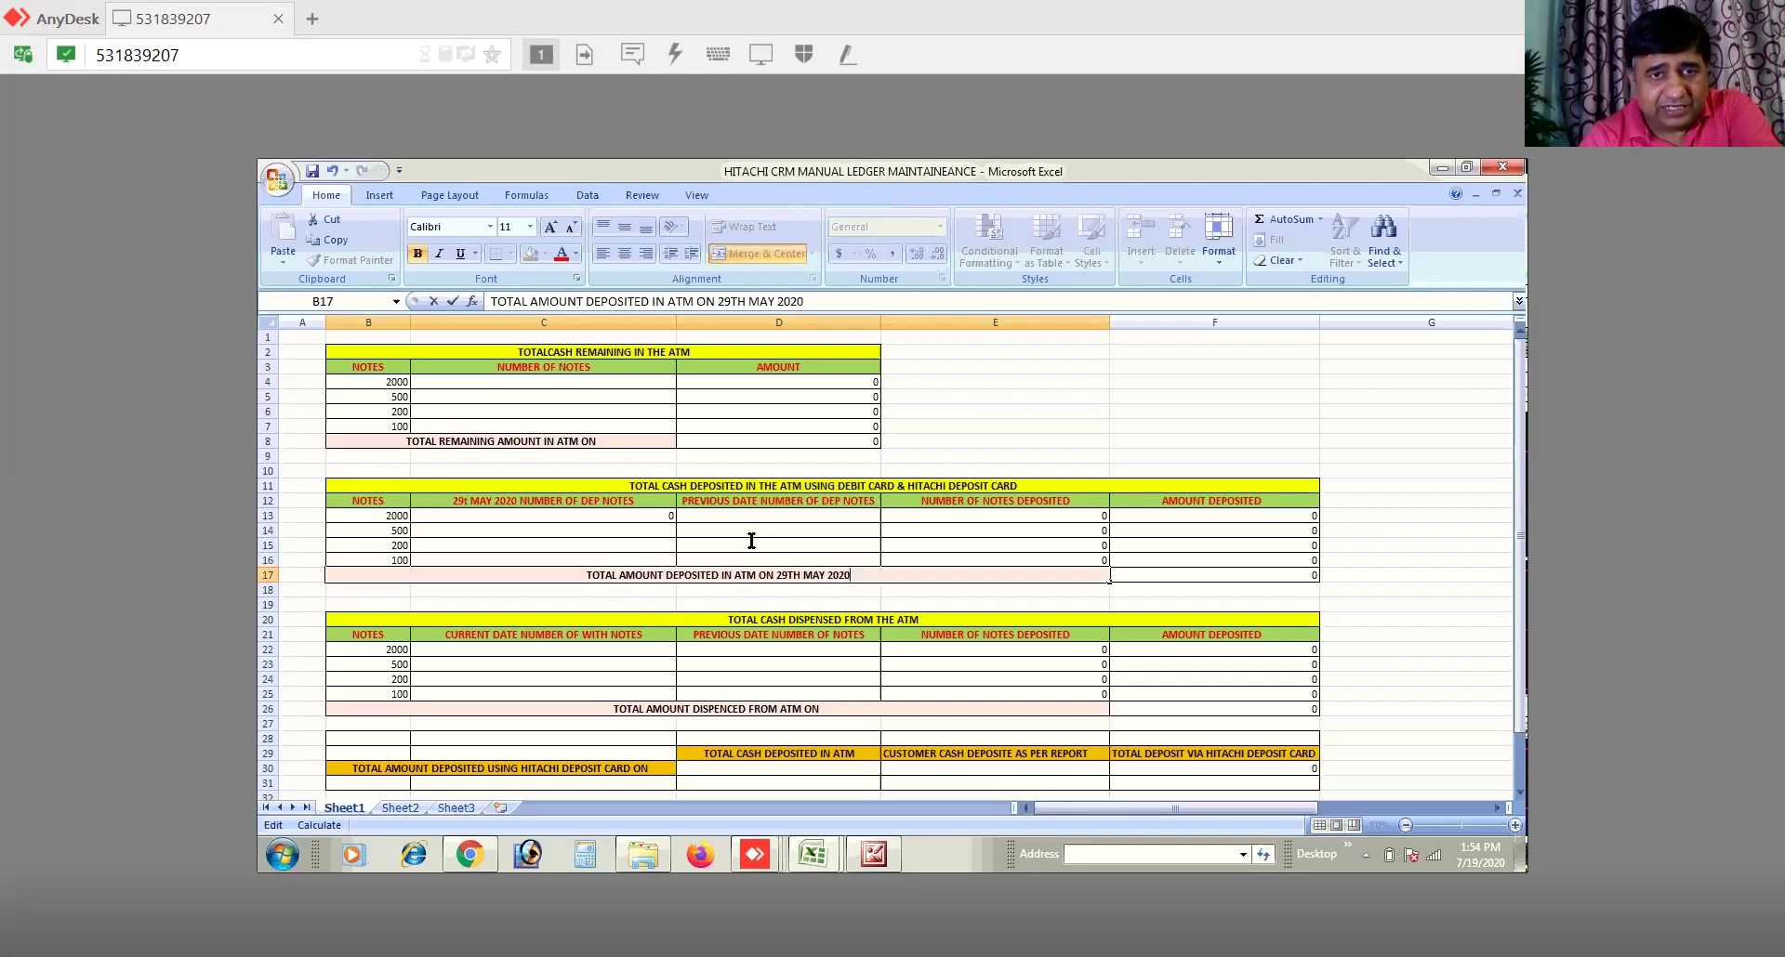
# Step: Enter the 29th May deposit counts in C14 to C16: 679 for 500 notes, 59 for 200 notes and 0 for 100 notes
pyautogui.click(667, 531)
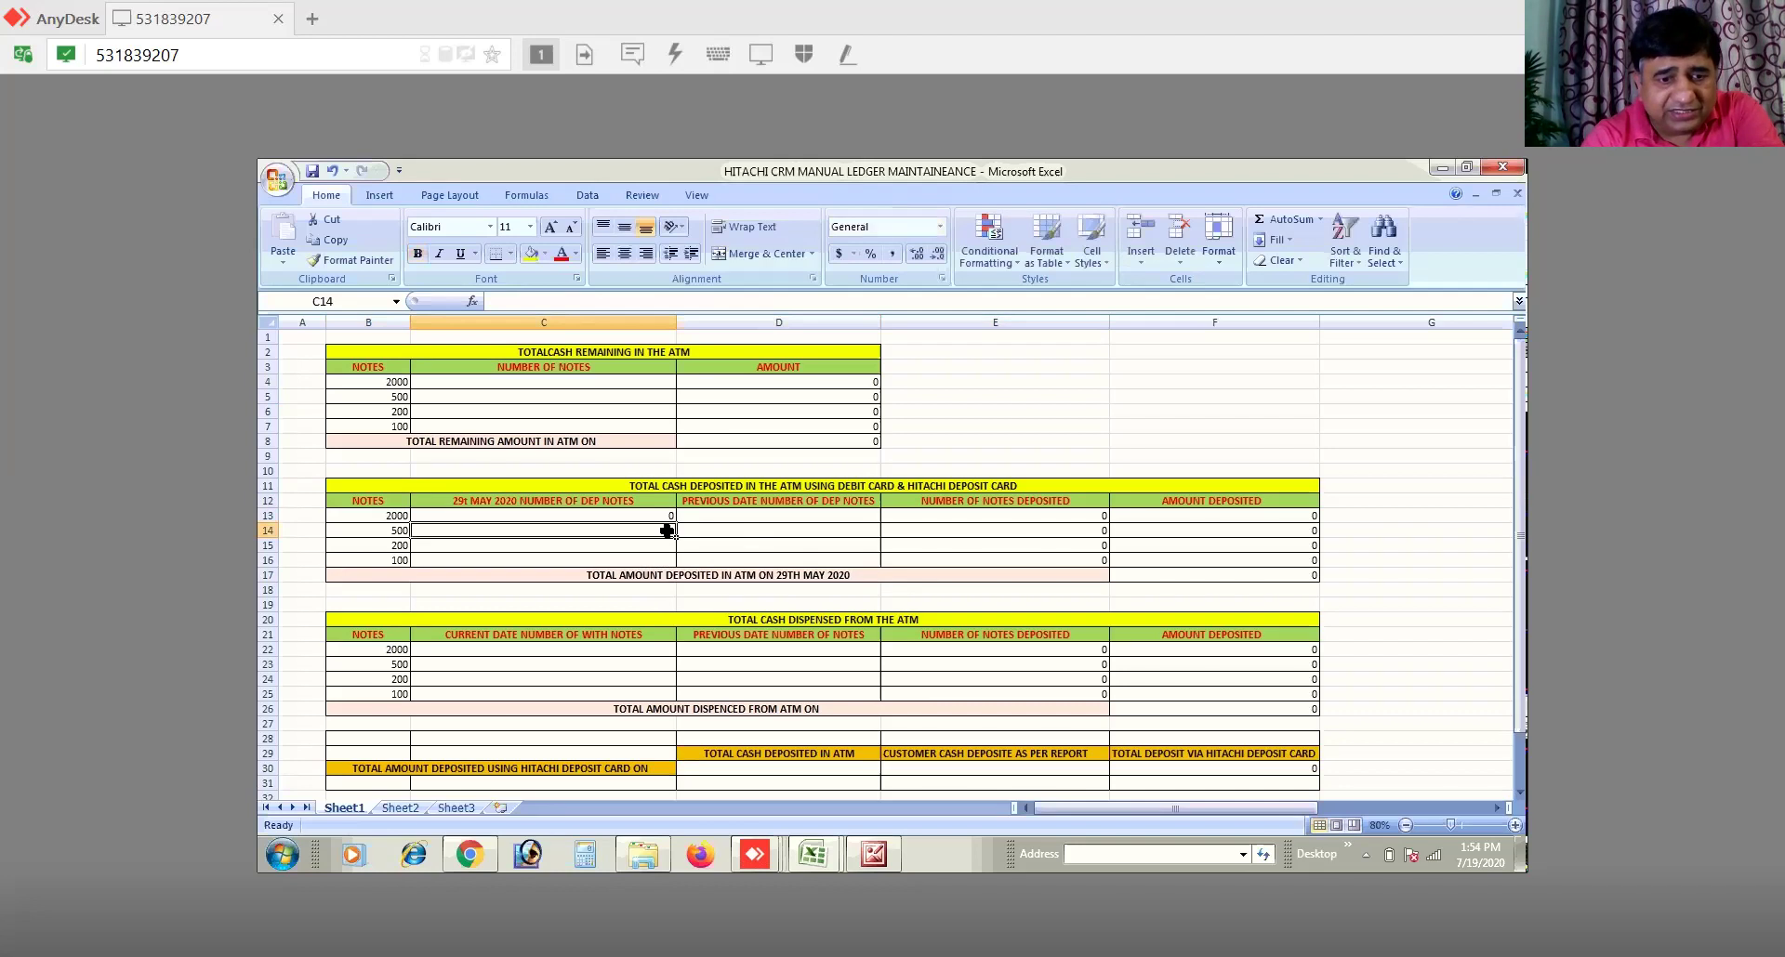
pyautogui.write('679')
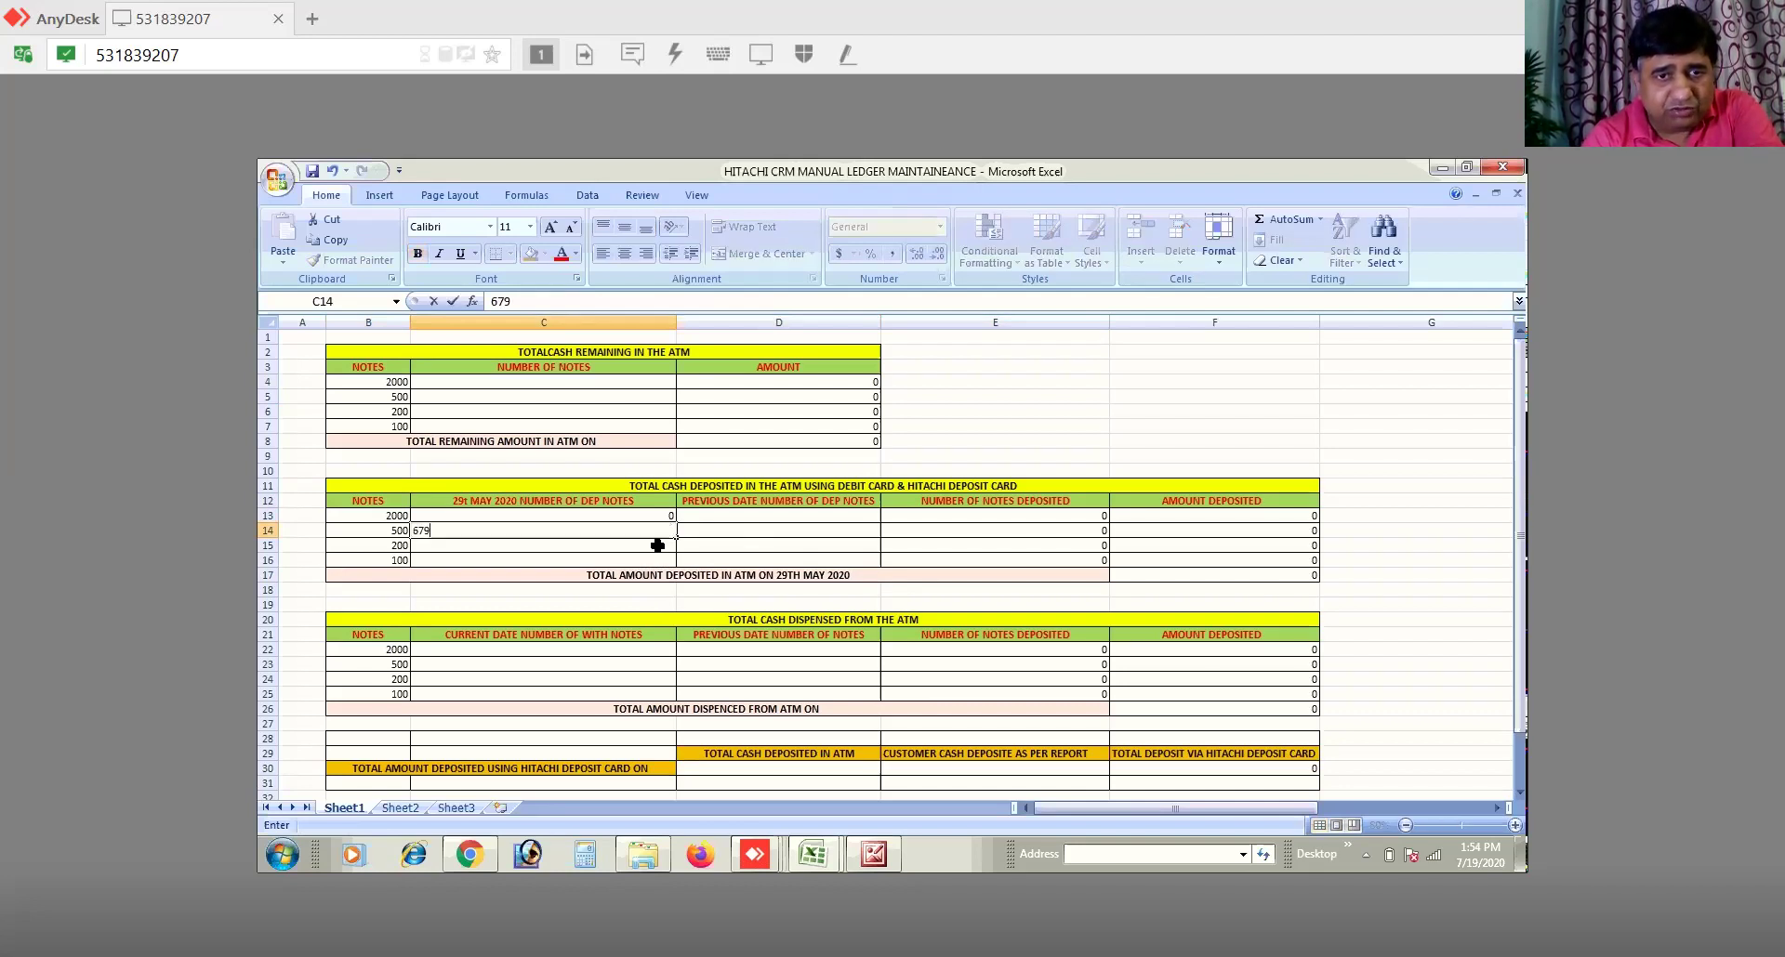
pyautogui.click(659, 546)
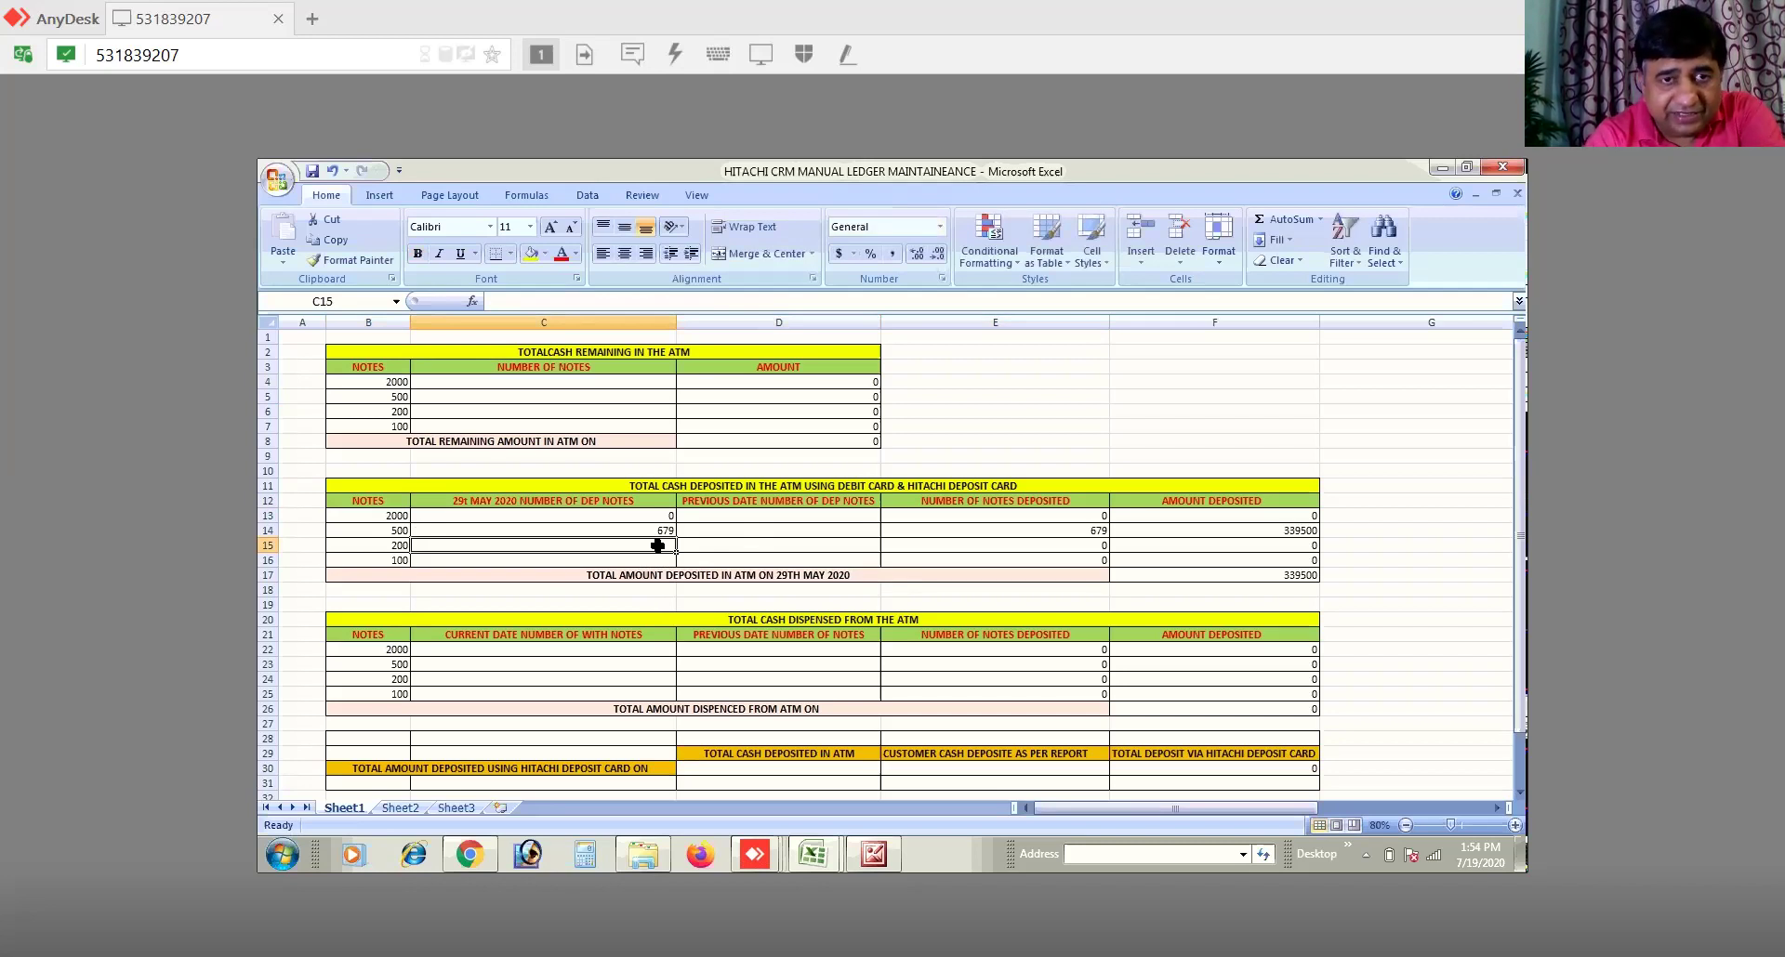
pyautogui.write('59')
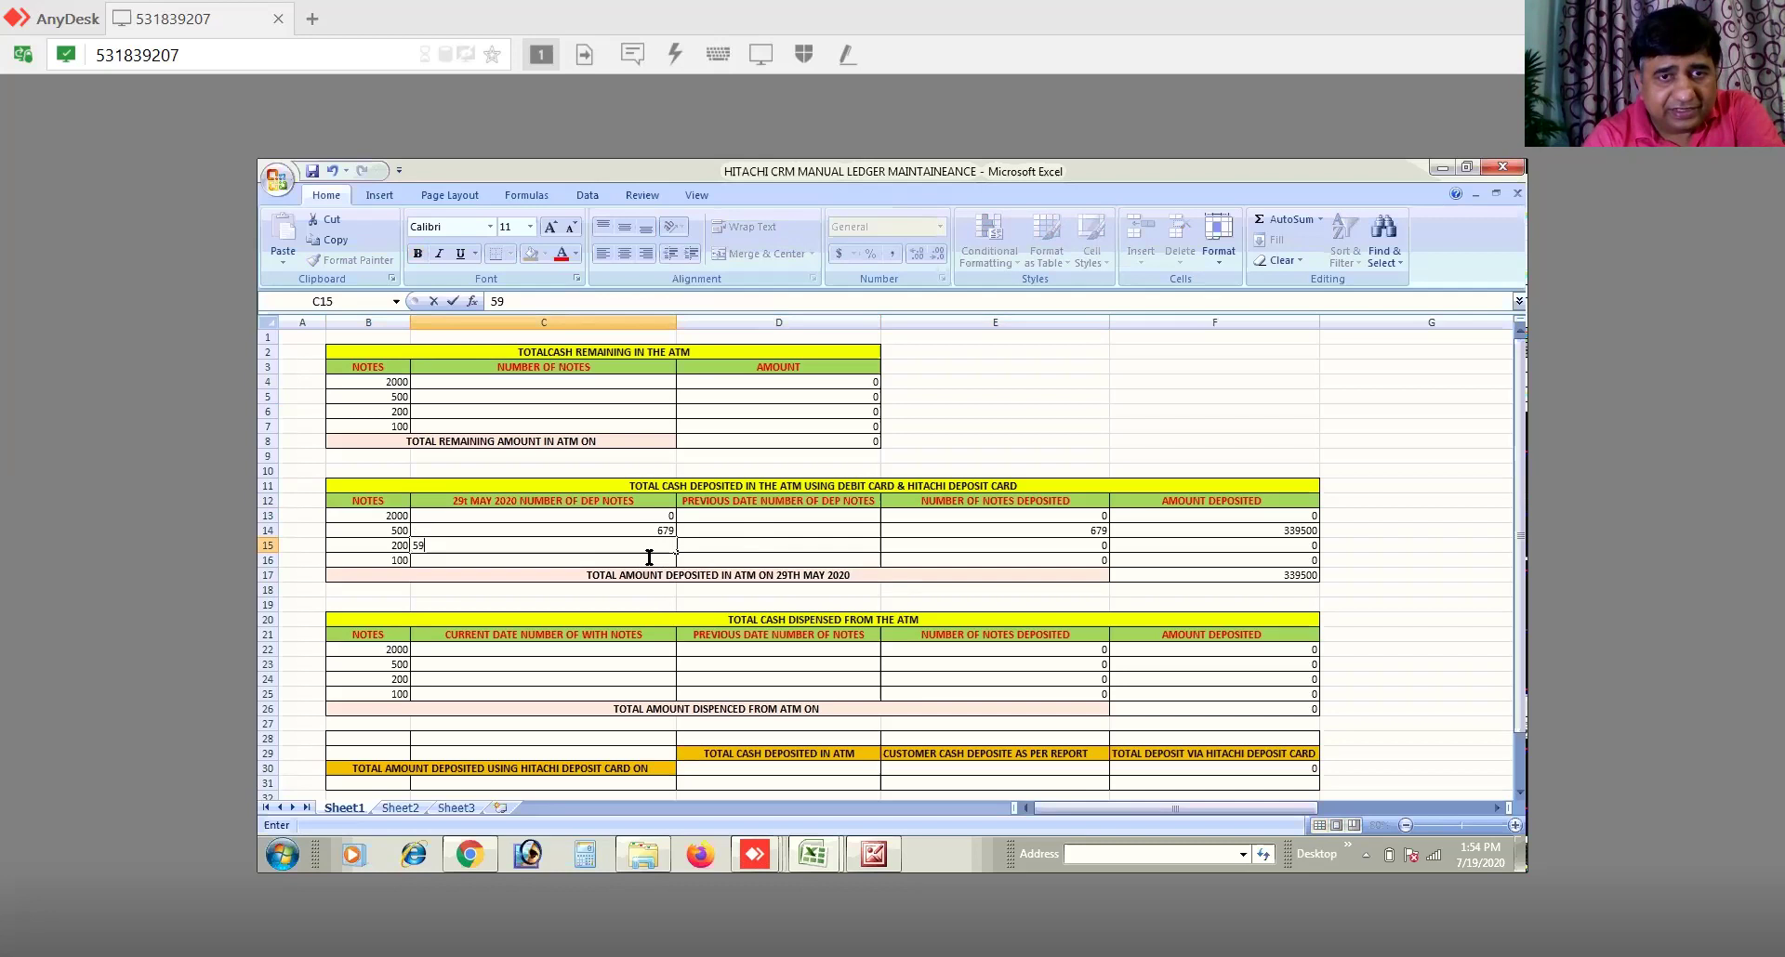
pyautogui.press('Return')
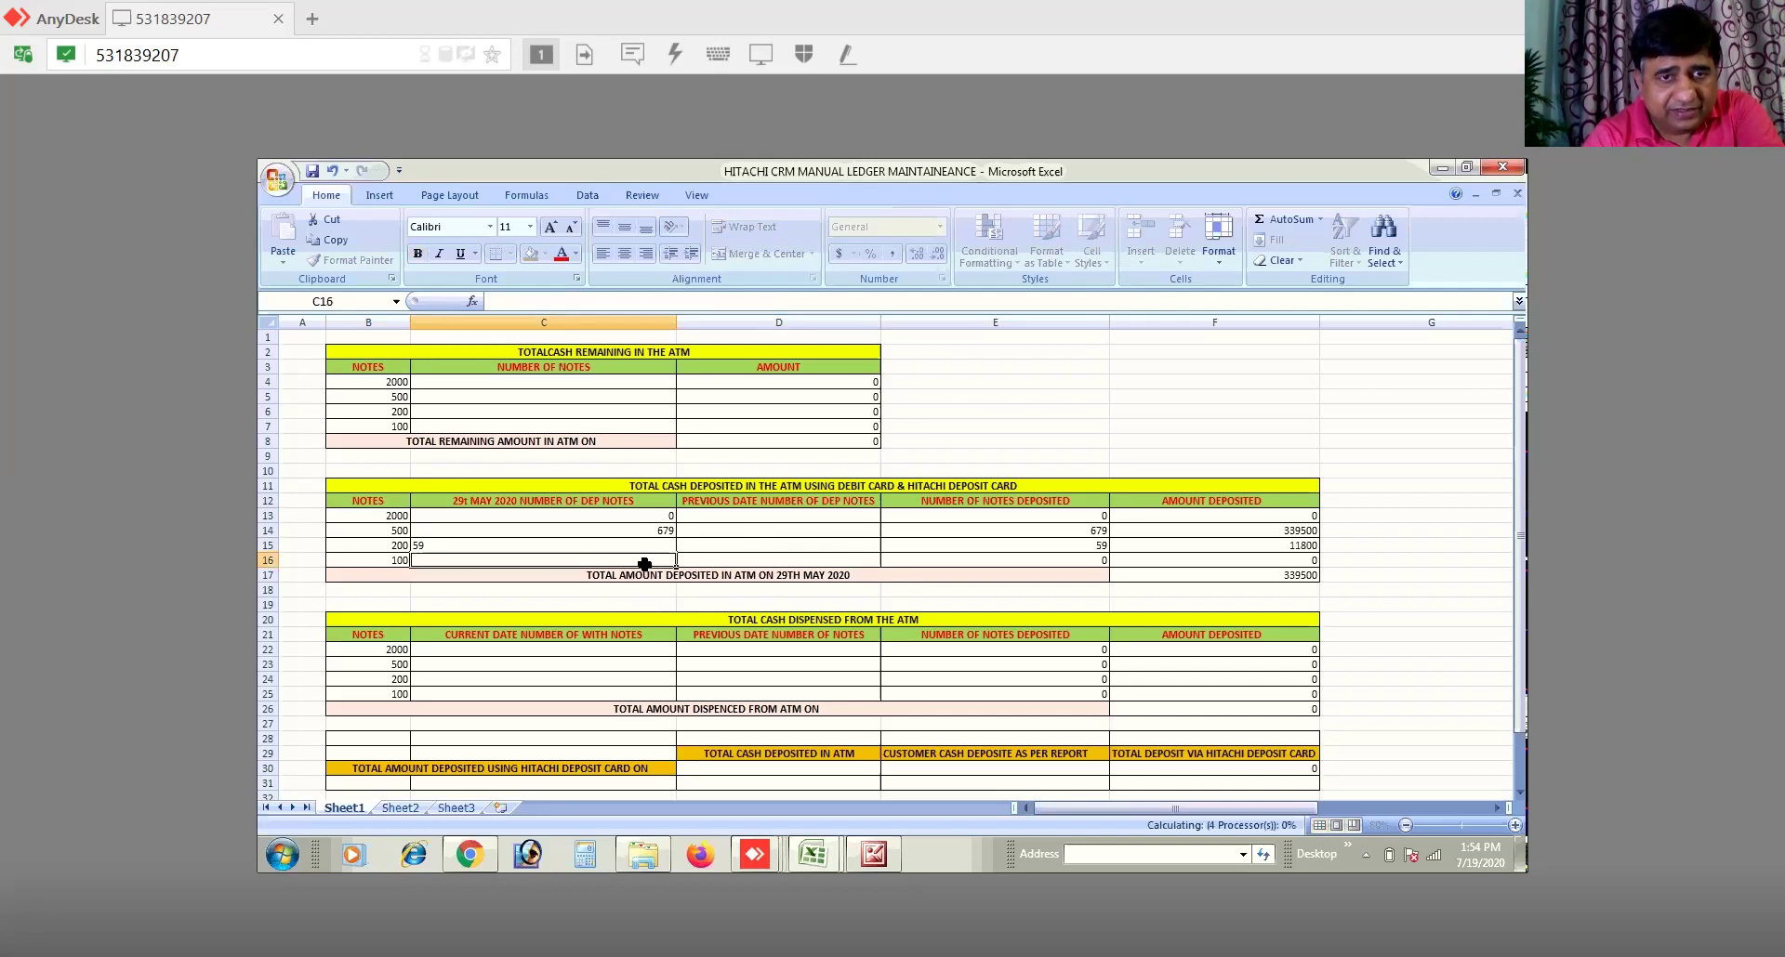
pyautogui.write('0')
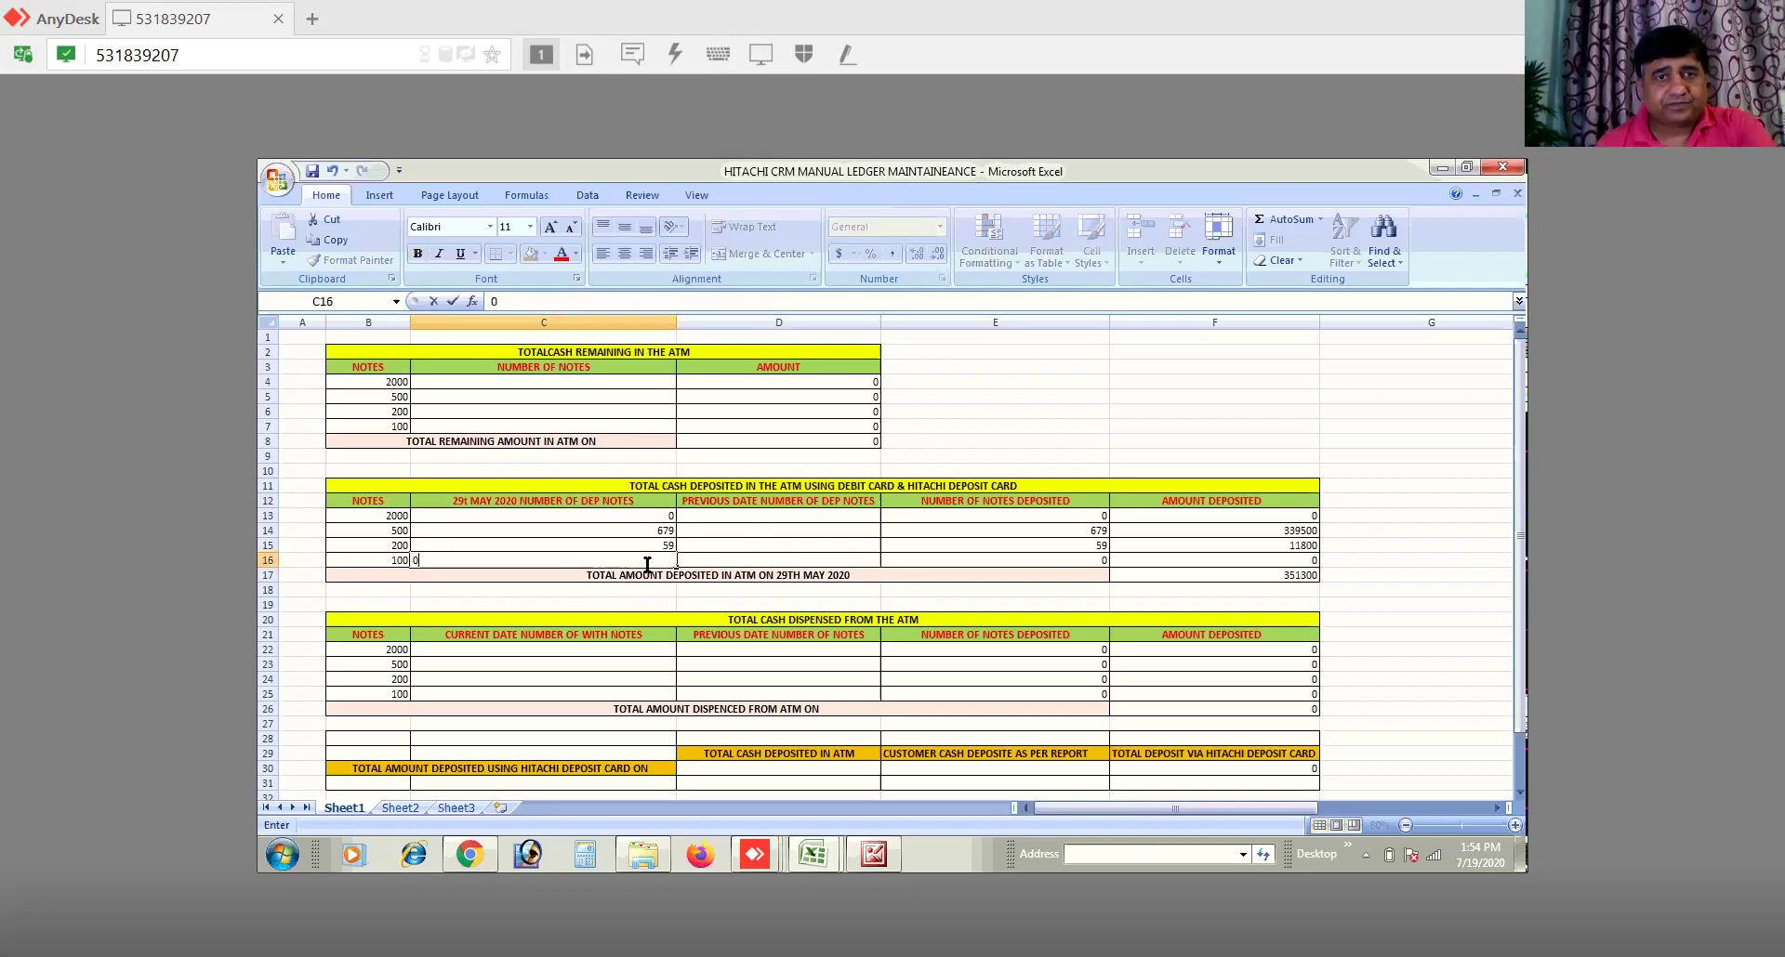
pyautogui.click(536, 591)
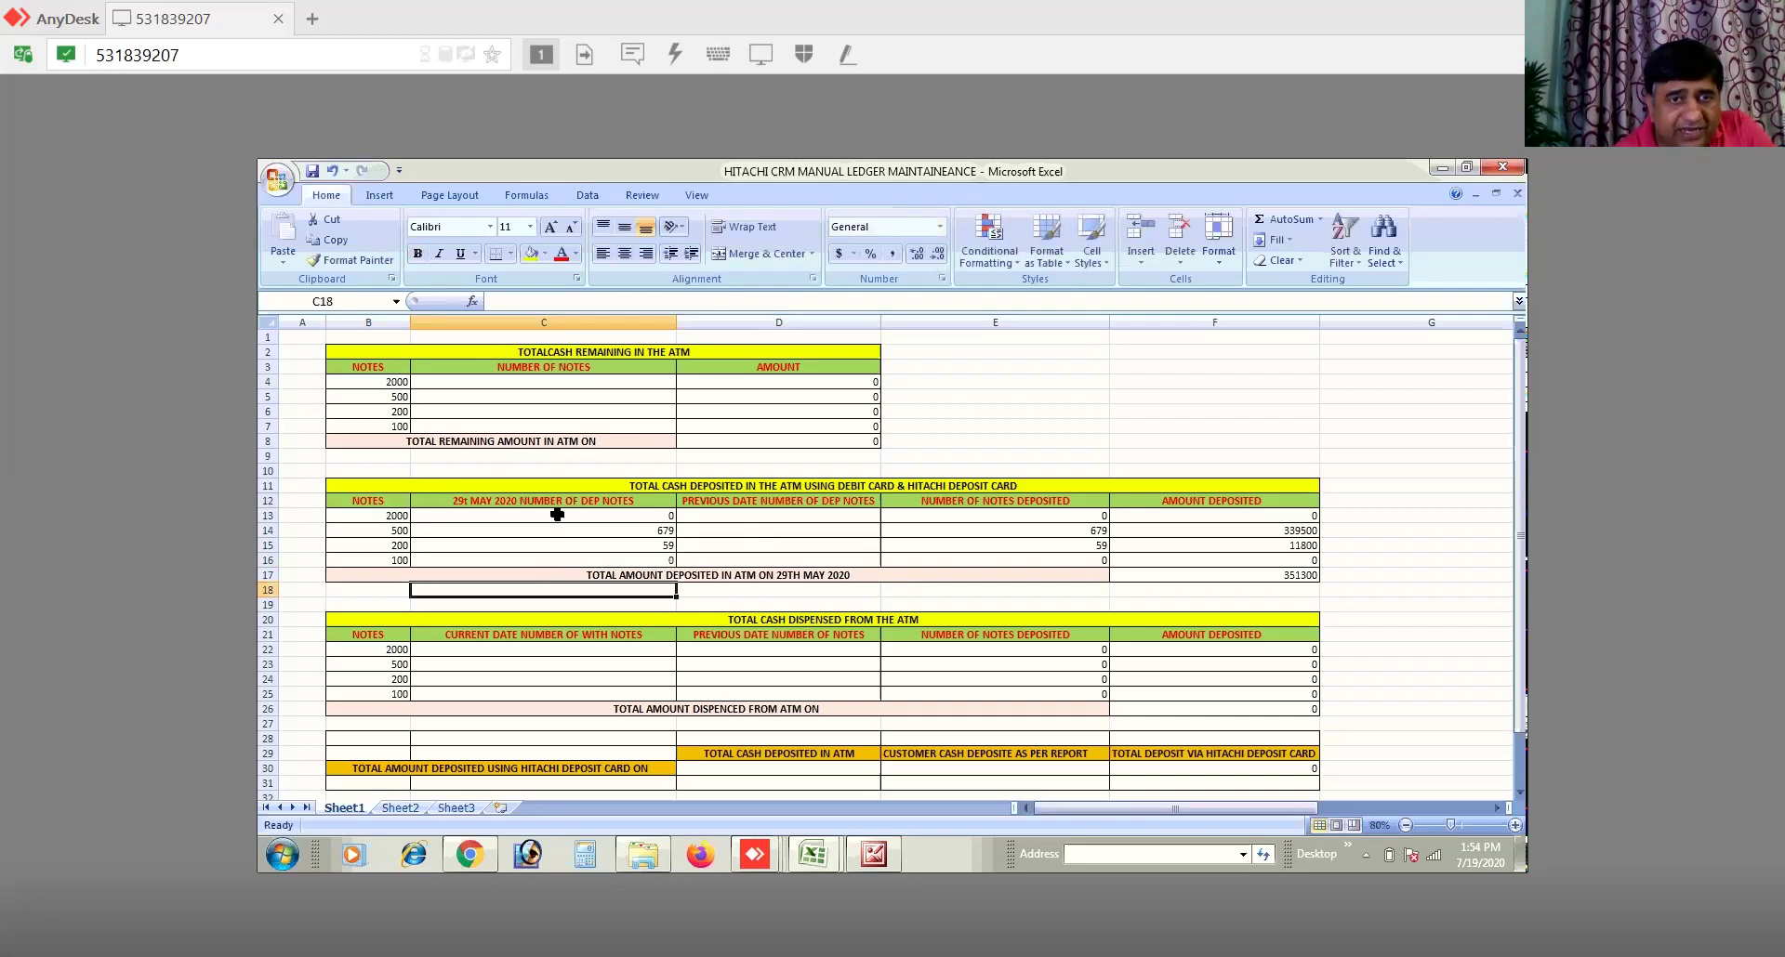
pyautogui.click(602, 502)
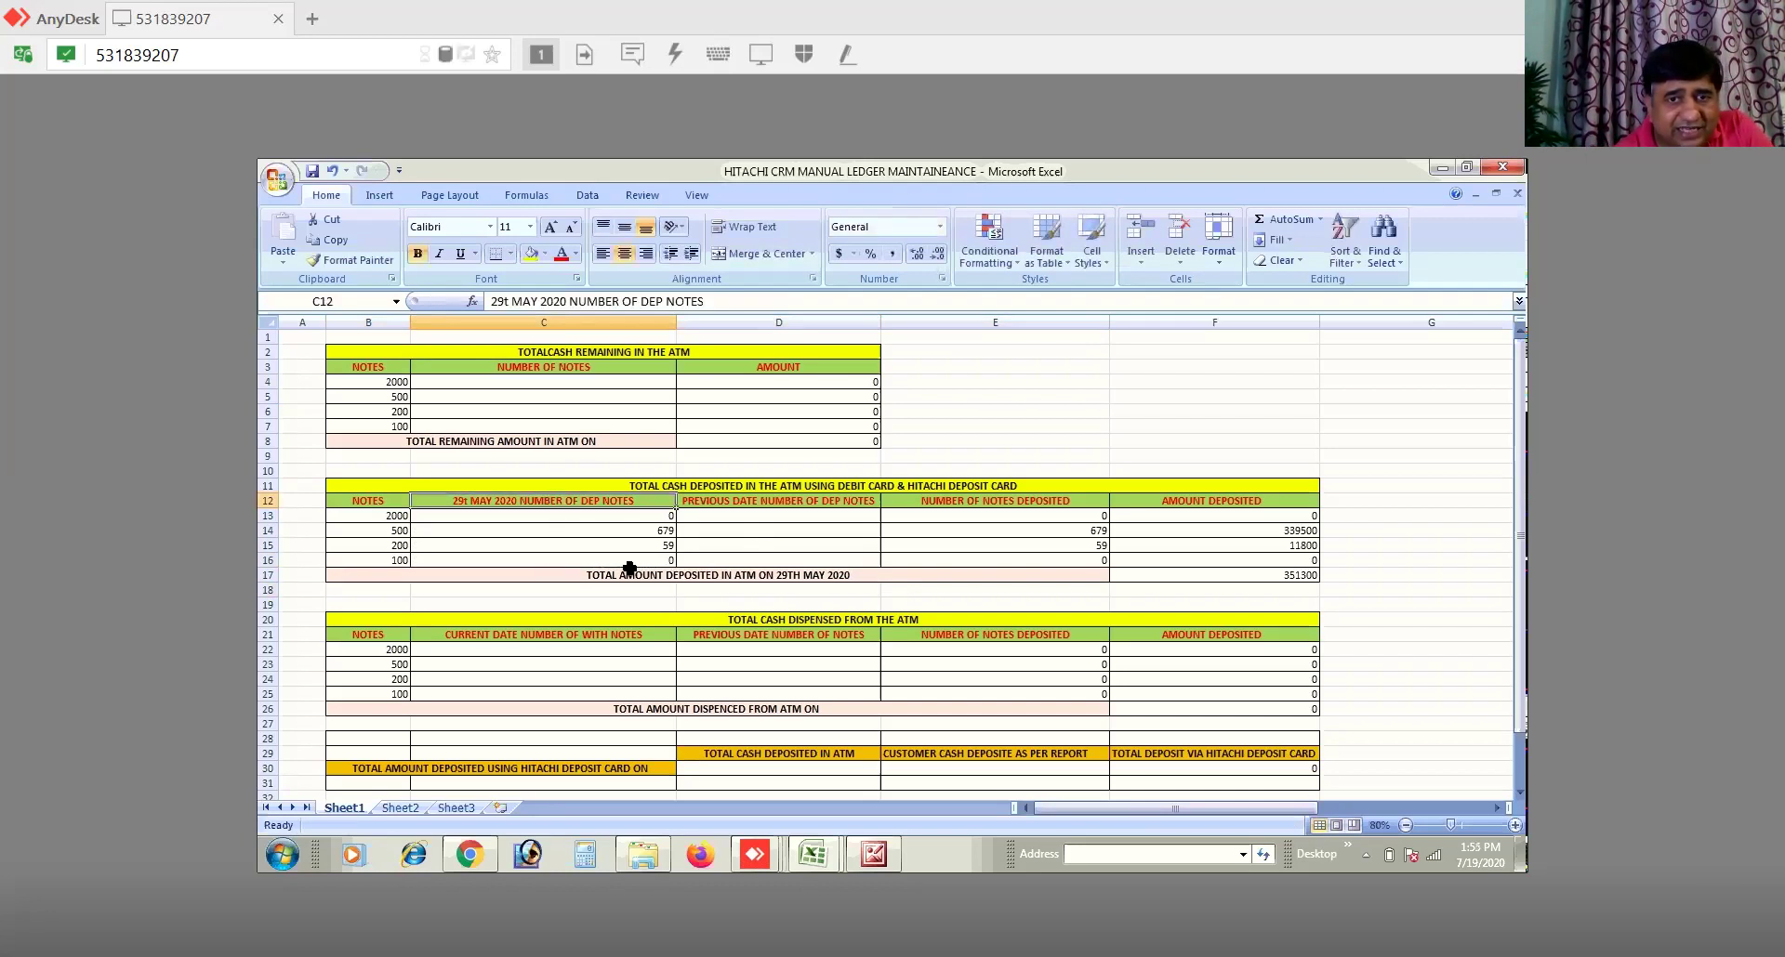
# Step: Switch back to Microsoft Office Picture Manager and check the date, totals and note counts per denomination on the 29th May slip
pyautogui.click(874, 854)
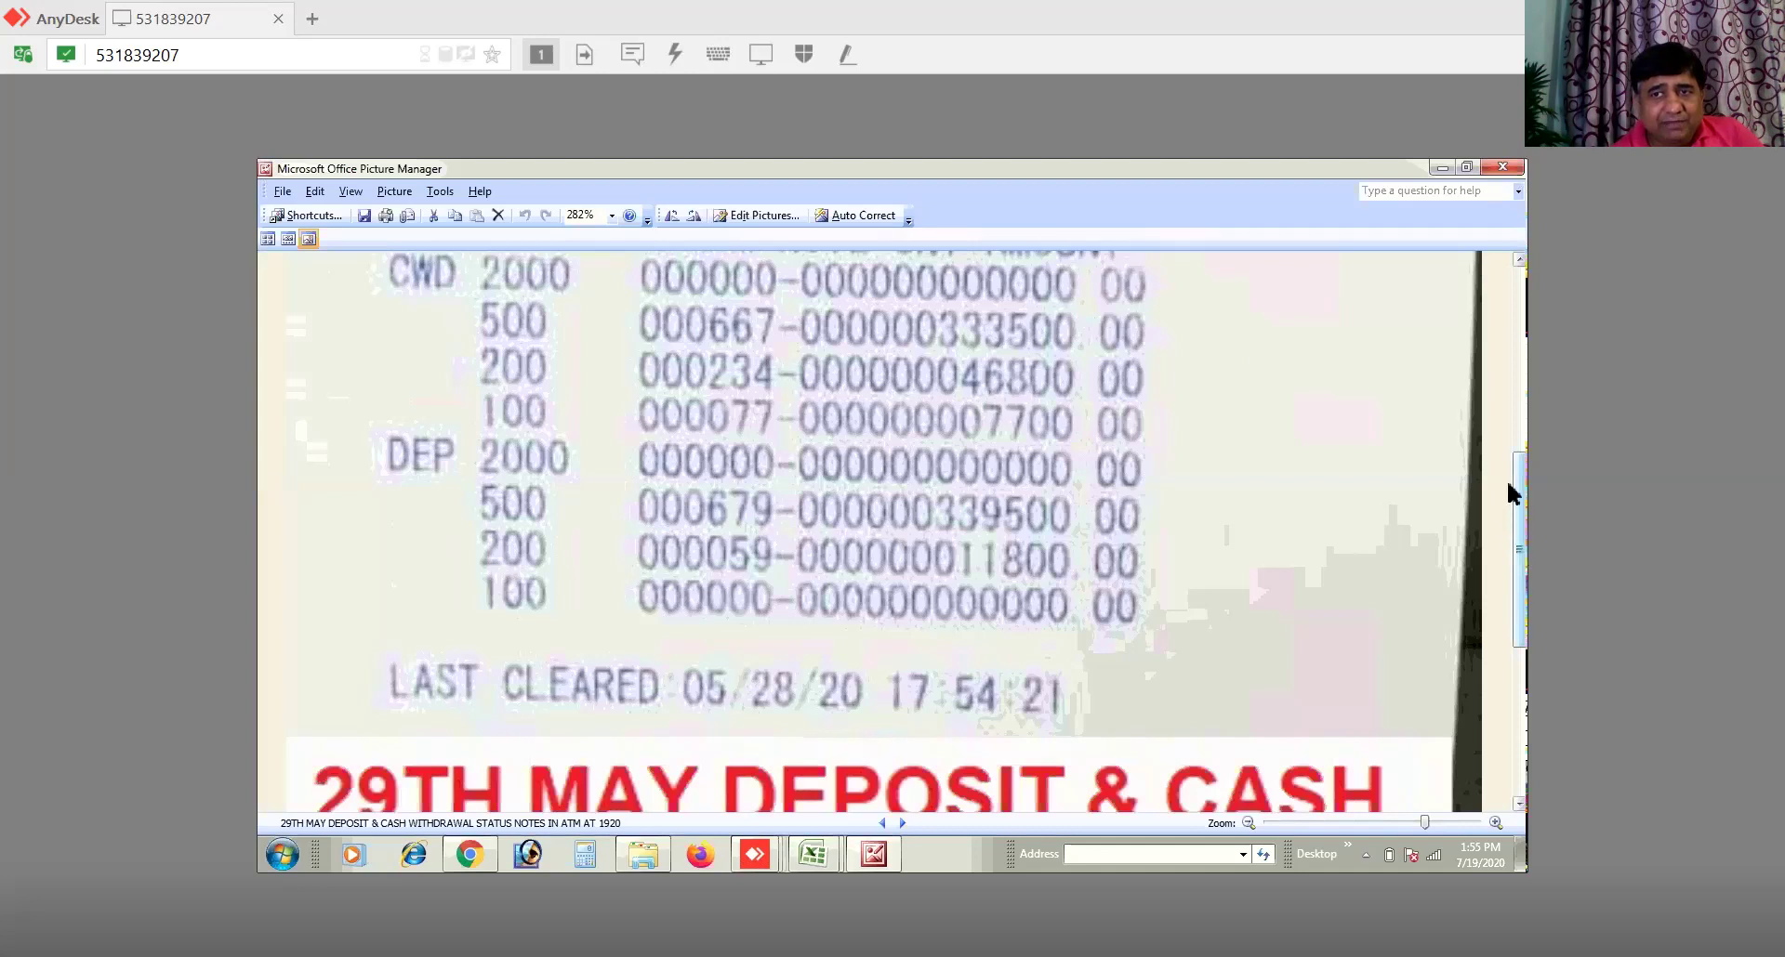
pyautogui.moveTo(1519, 409); pyautogui.dragTo(1516, 357)
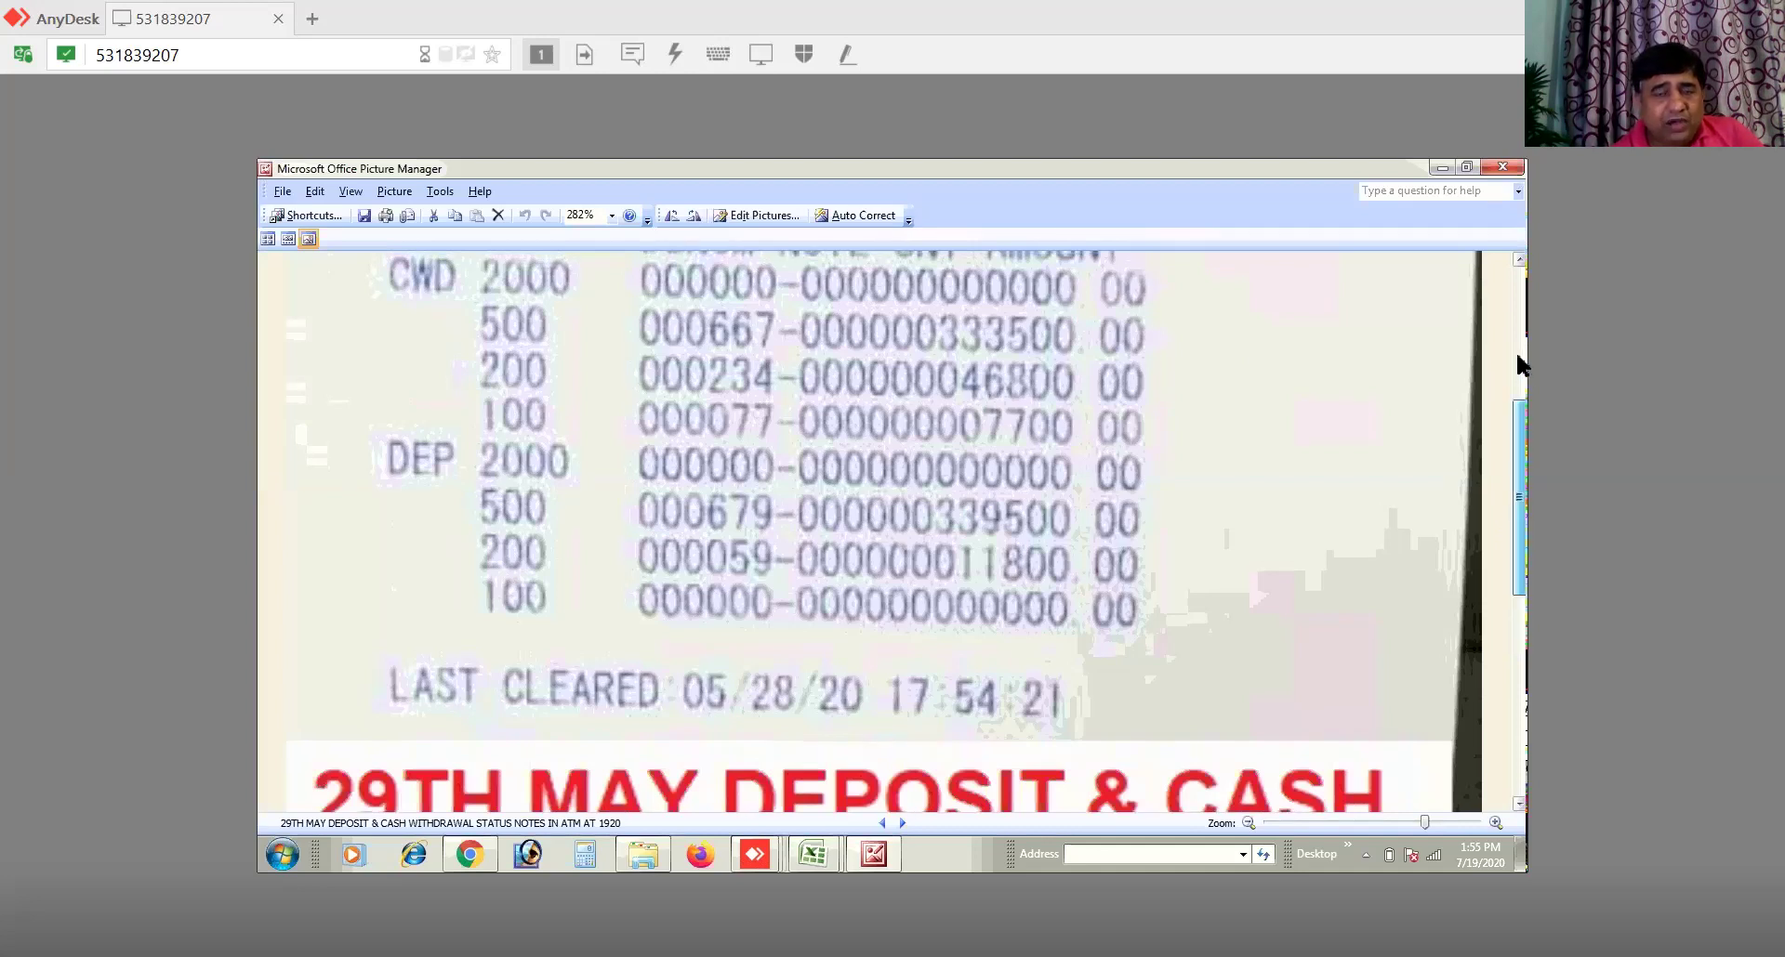
pyautogui.scroll(5, 1515, 354)
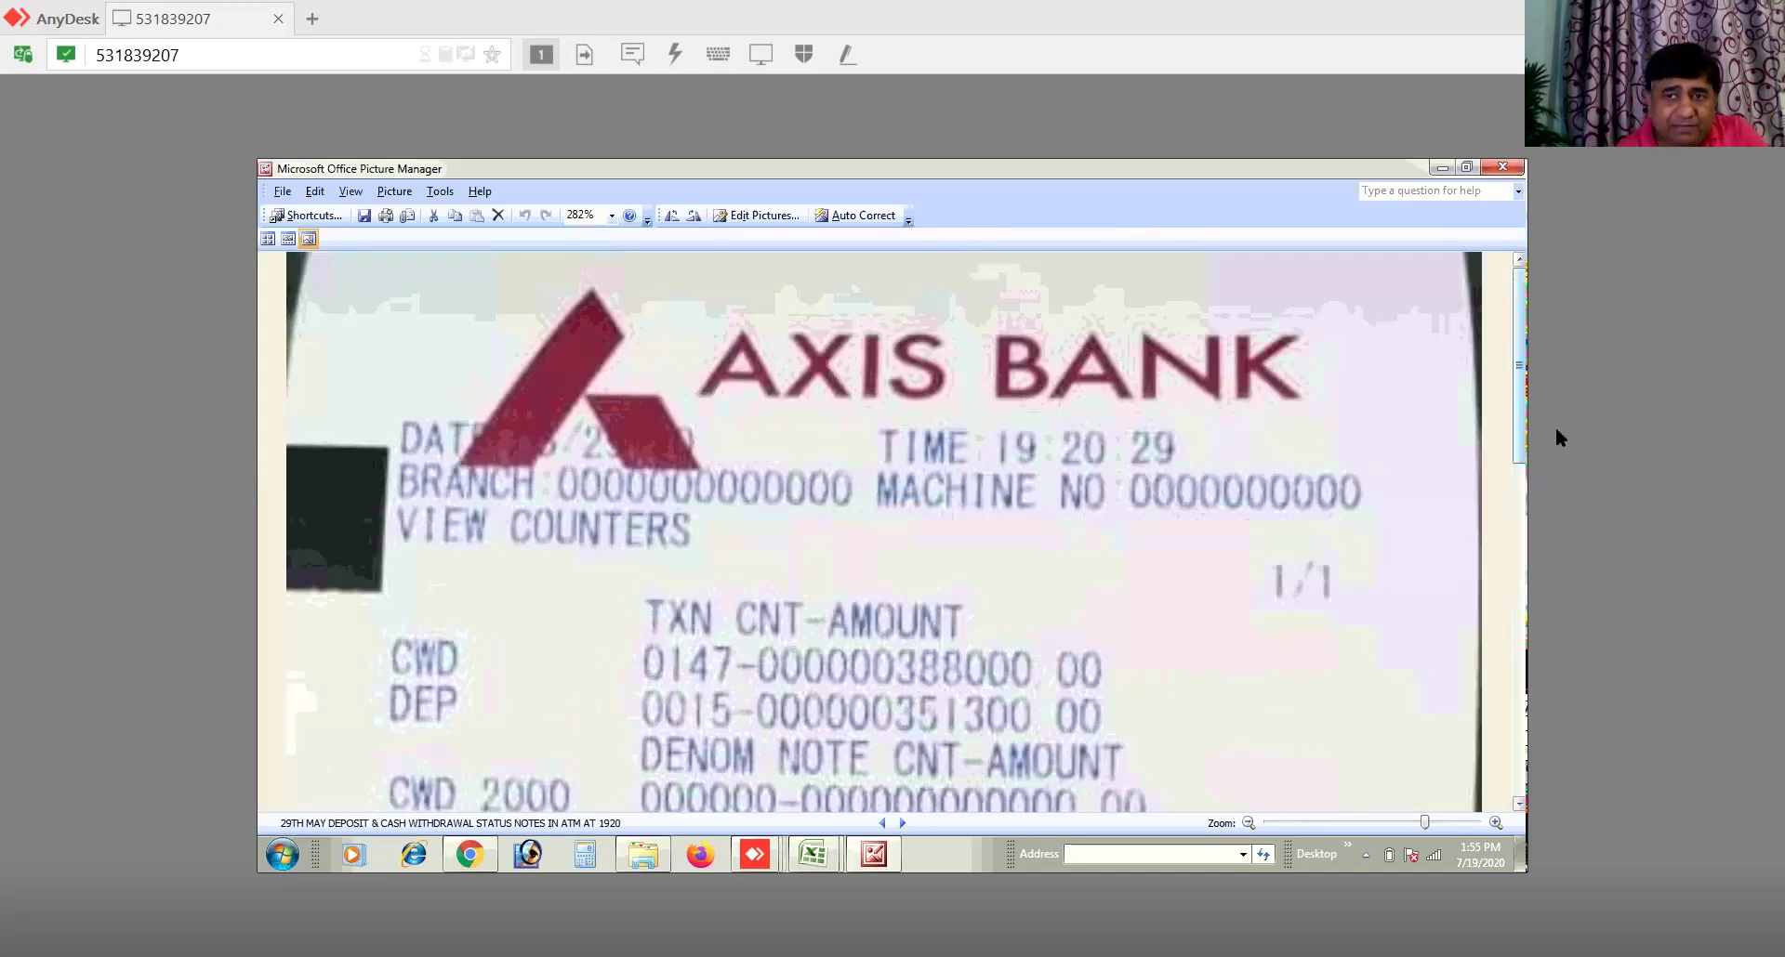
pyautogui.click(1519, 805)
pyautogui.moveTo(1519, 805); pyautogui.dragTo(1504, 809)
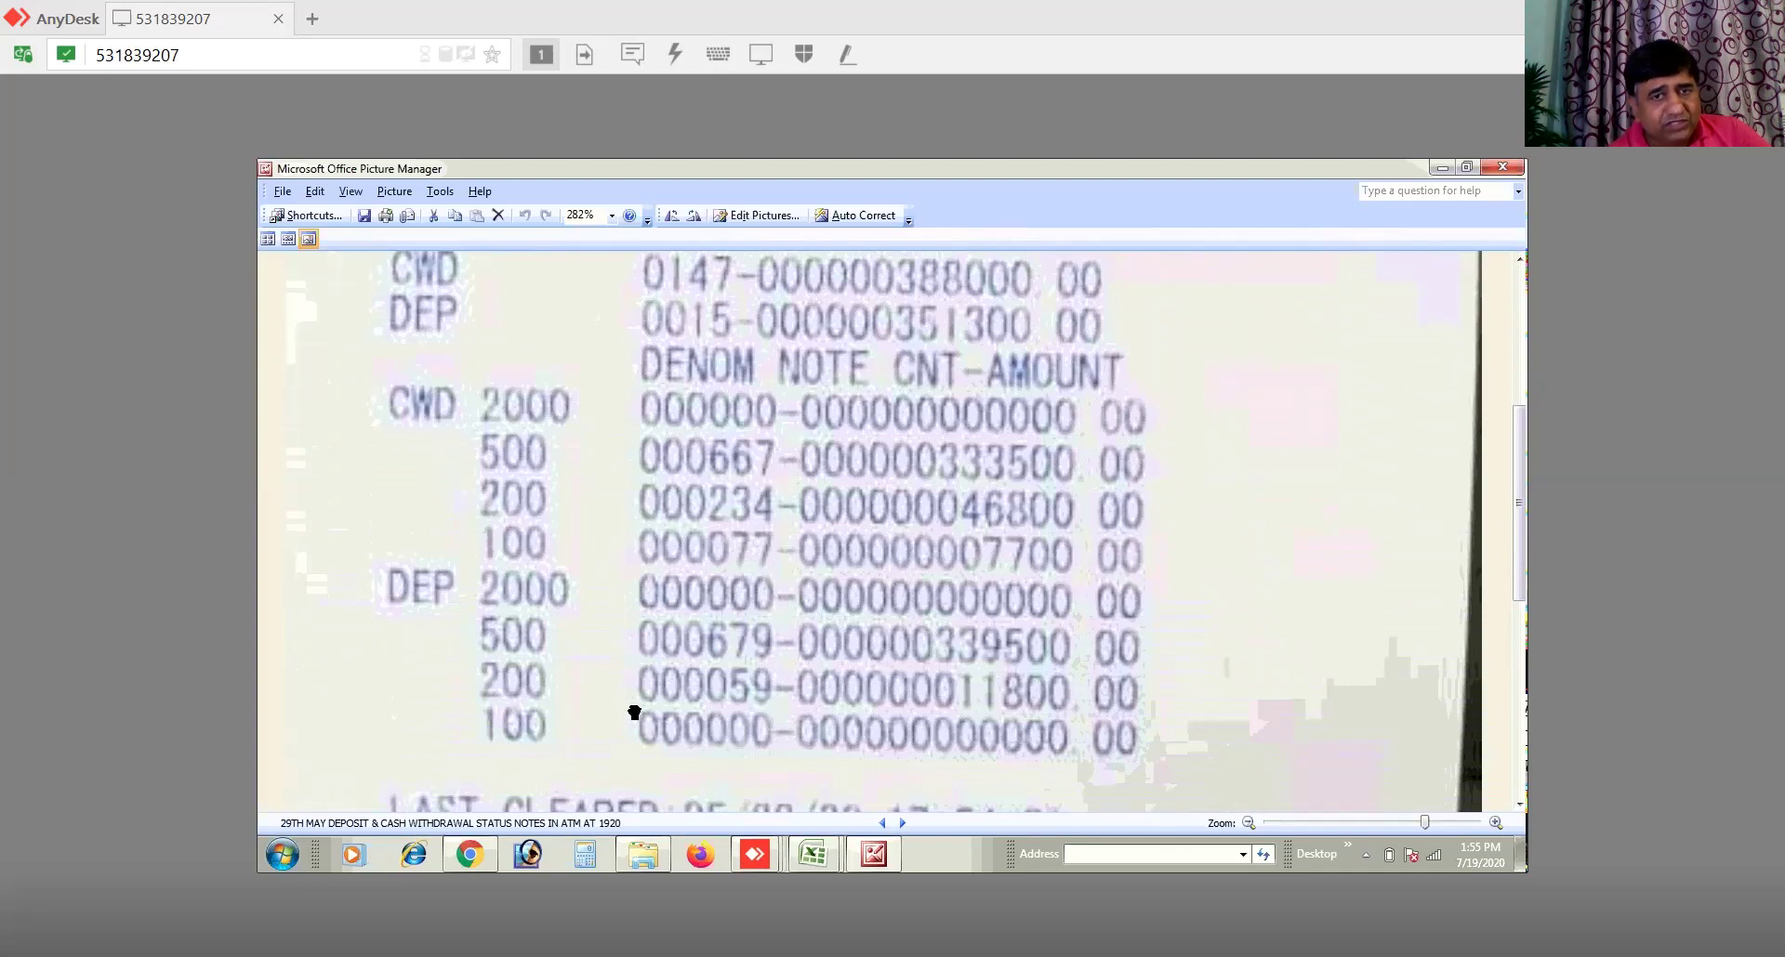
pyautogui.scroll(-1, 796, 677)
pyautogui.scroll(3, 797, 657)
pyautogui.scroll(2, 1102, 585)
pyautogui.scroll(-2, 1103, 585)
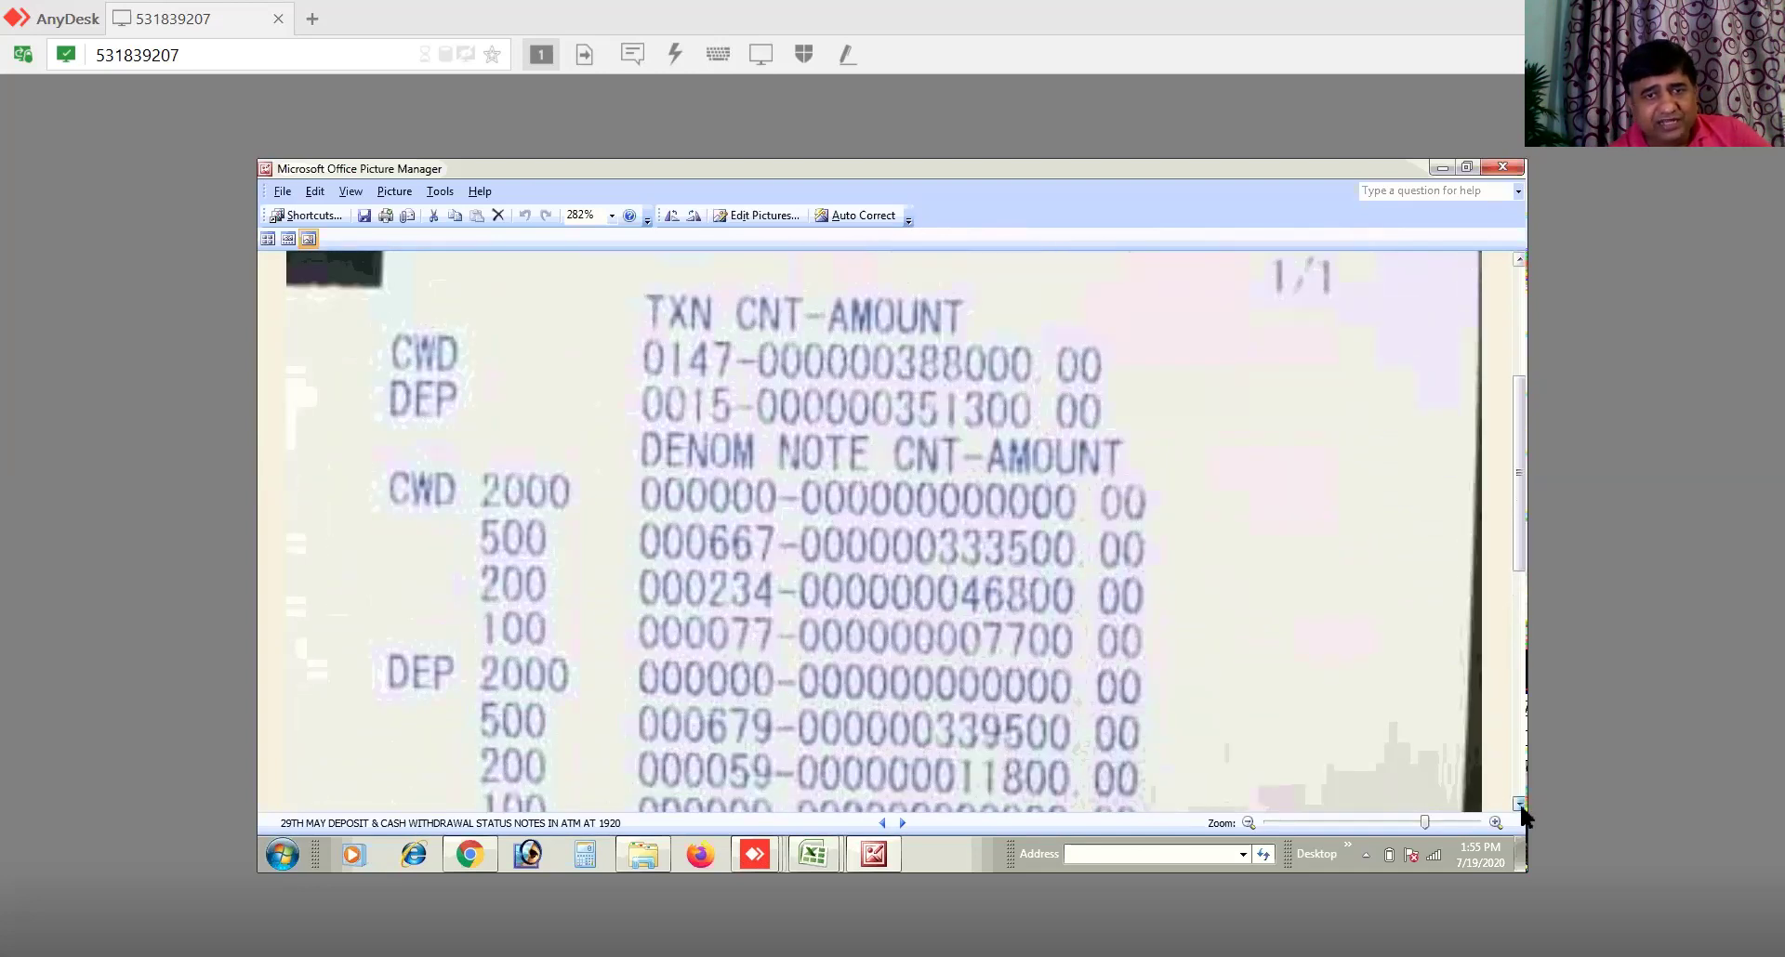
pyautogui.click(1519, 803)
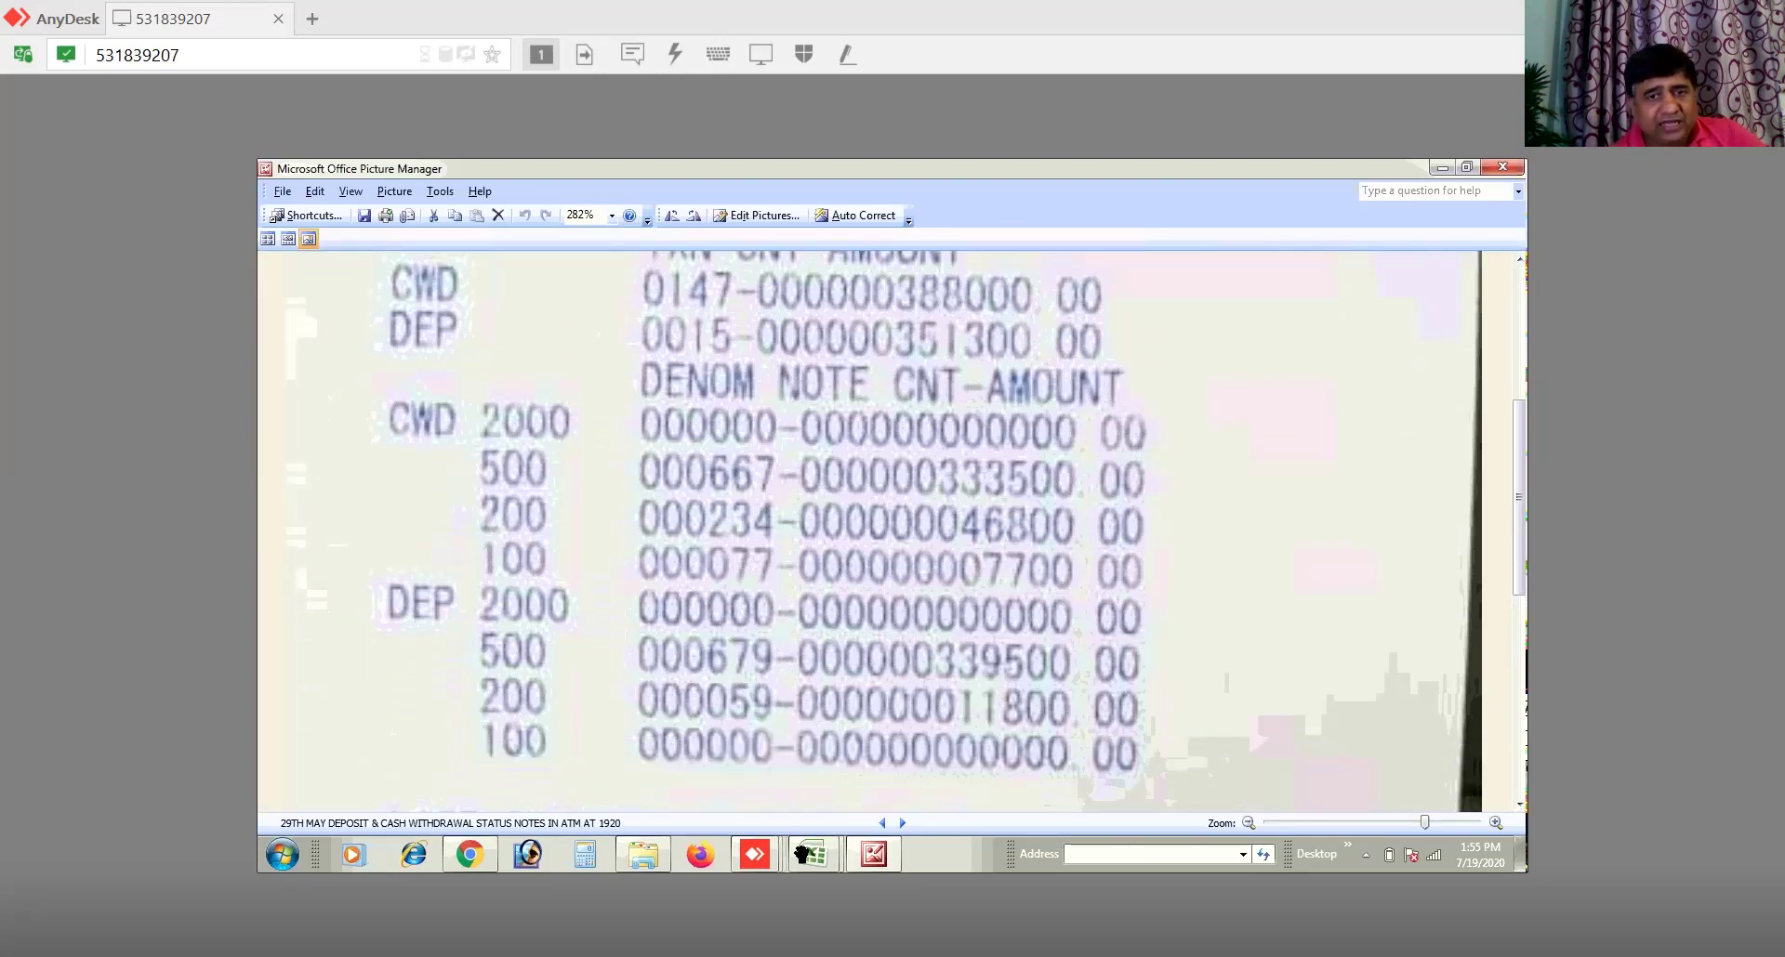
# Step: View the 29th May remaining-notes slip and return to the 29th May deposit and cash withdrawal slip
pyautogui.click(900, 822)
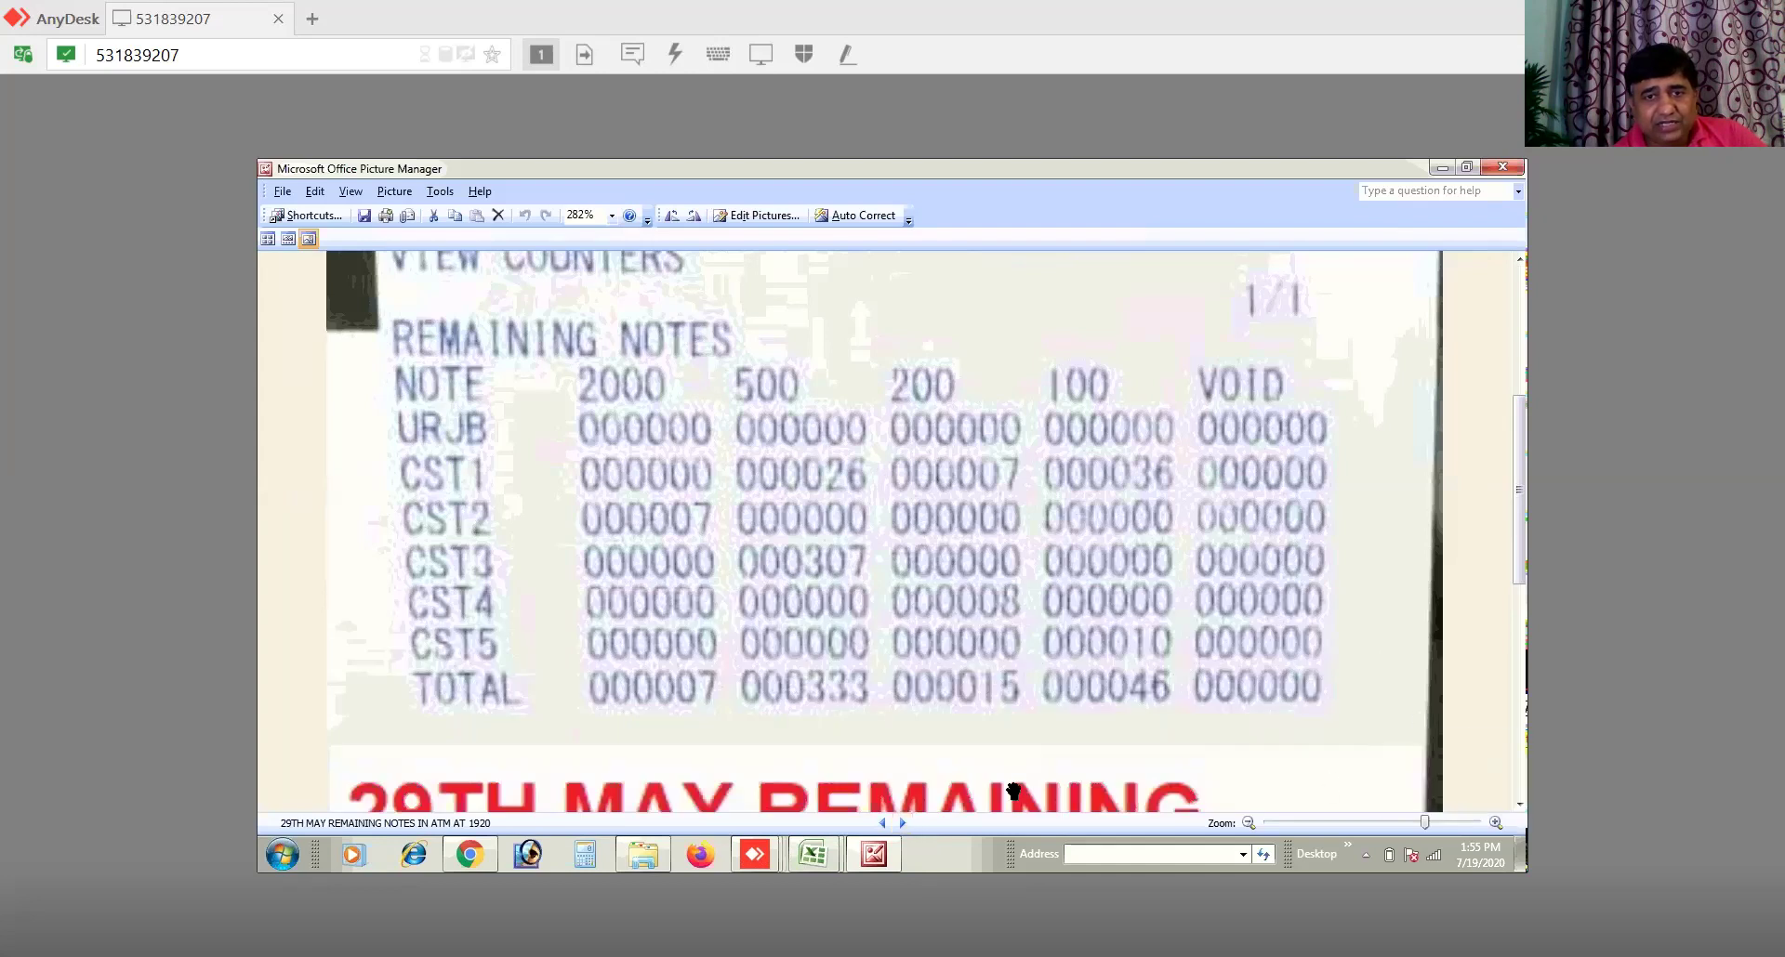
pyautogui.click(882, 824)
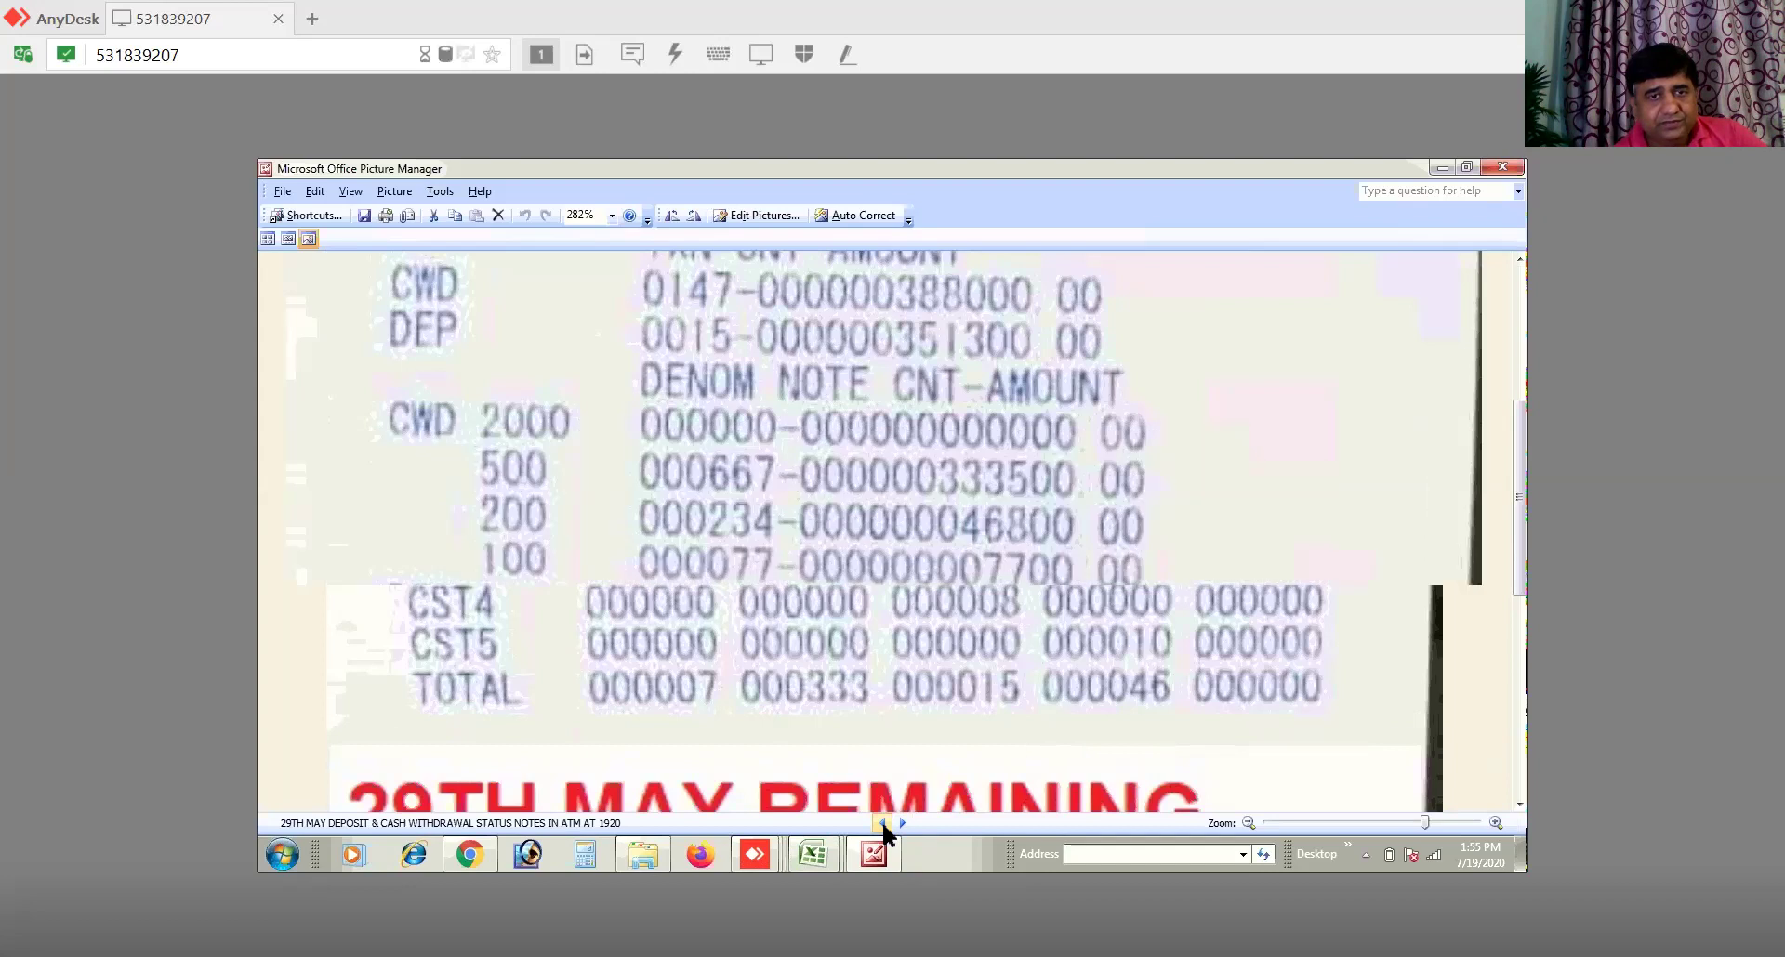
# Step: Go back to the 28th May deposit and cash withdrawal slip and examine its deposited note counts per denomination
pyautogui.click(882, 825)
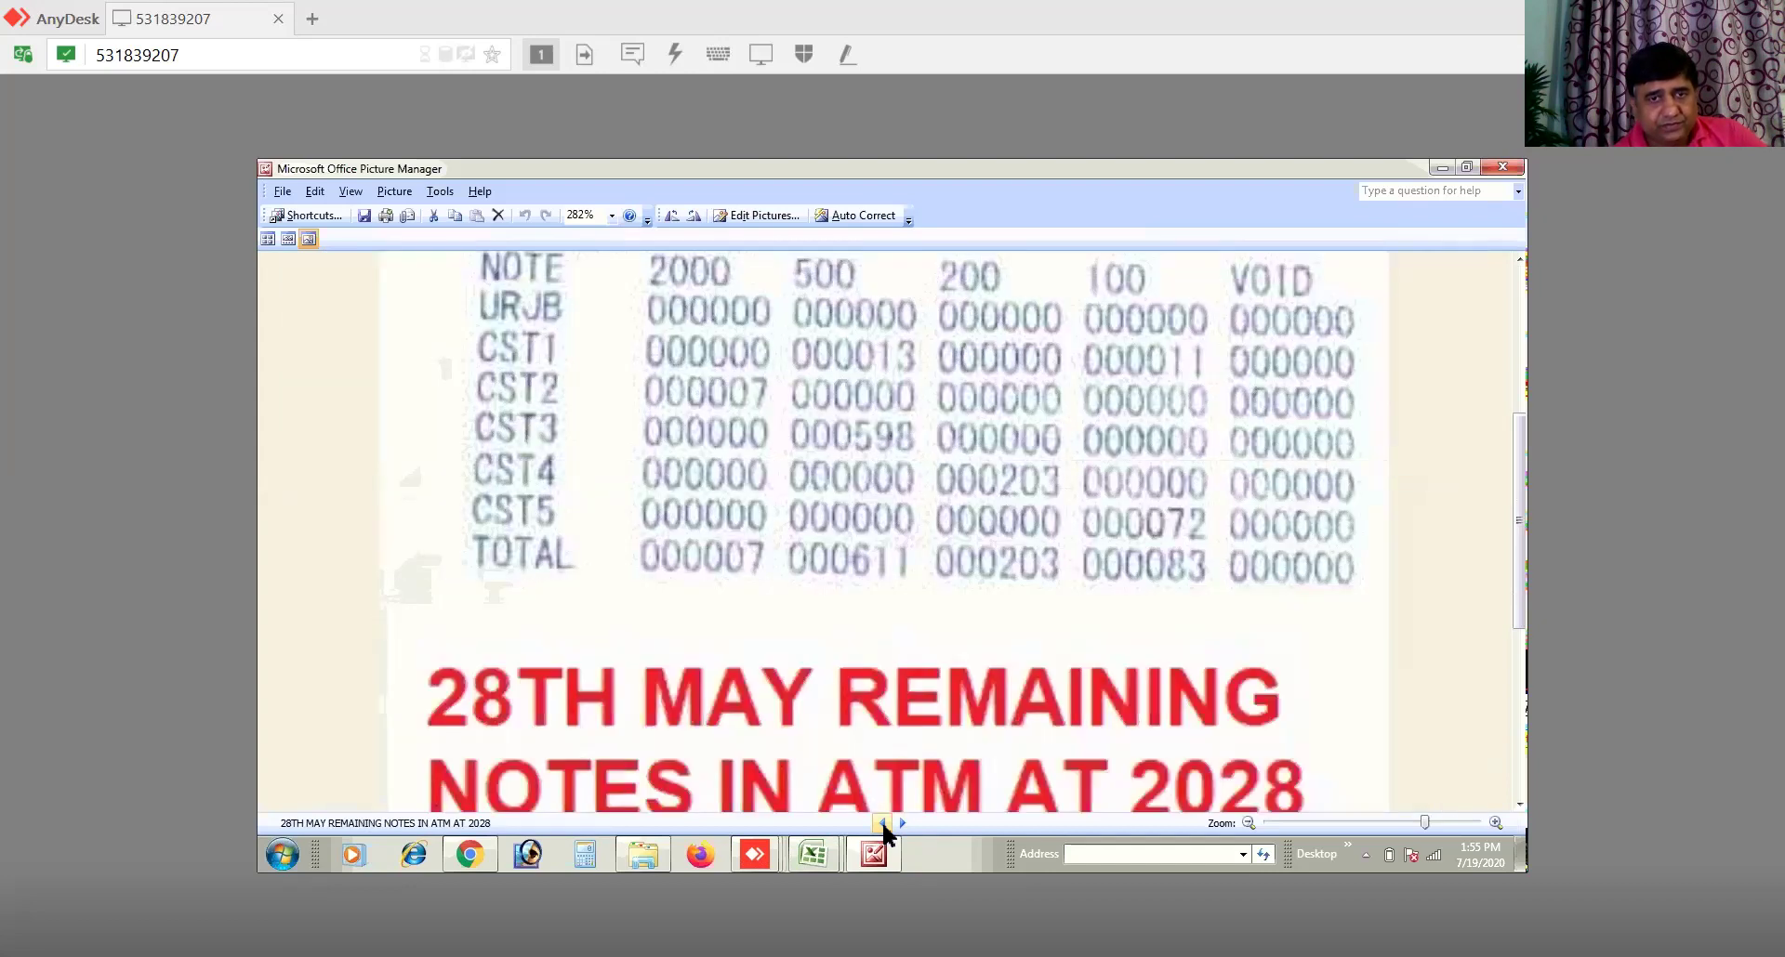
pyautogui.click(882, 824)
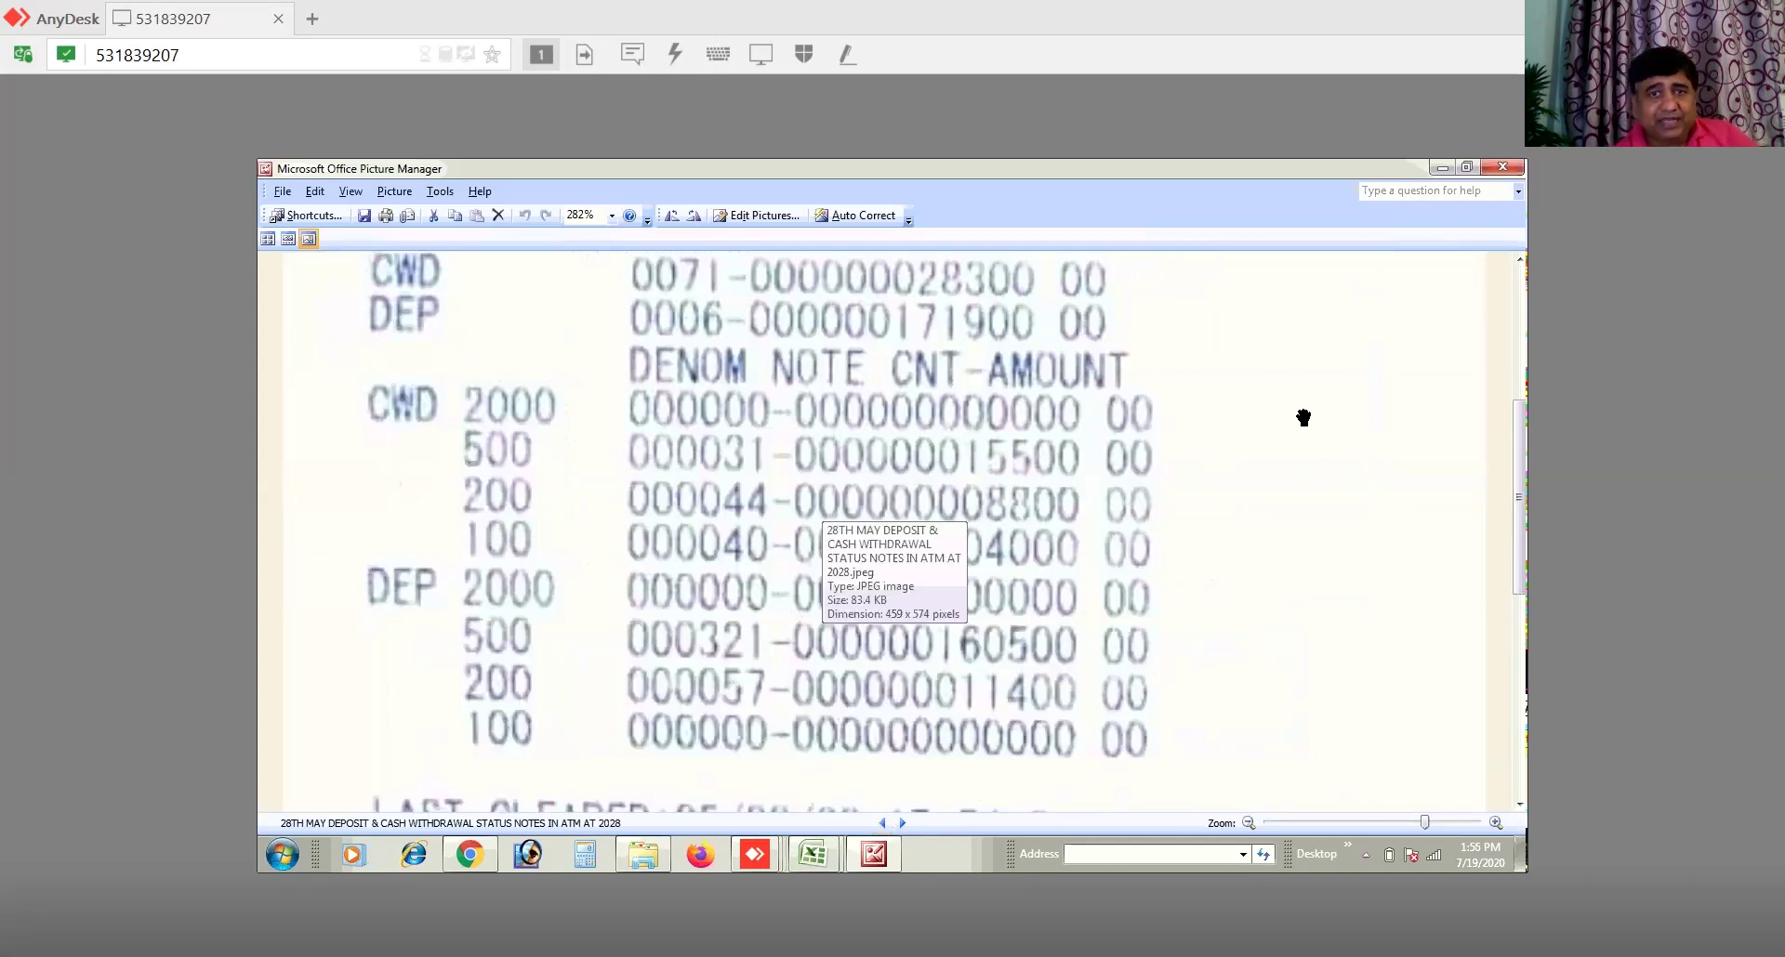
pyautogui.click(1518, 805)
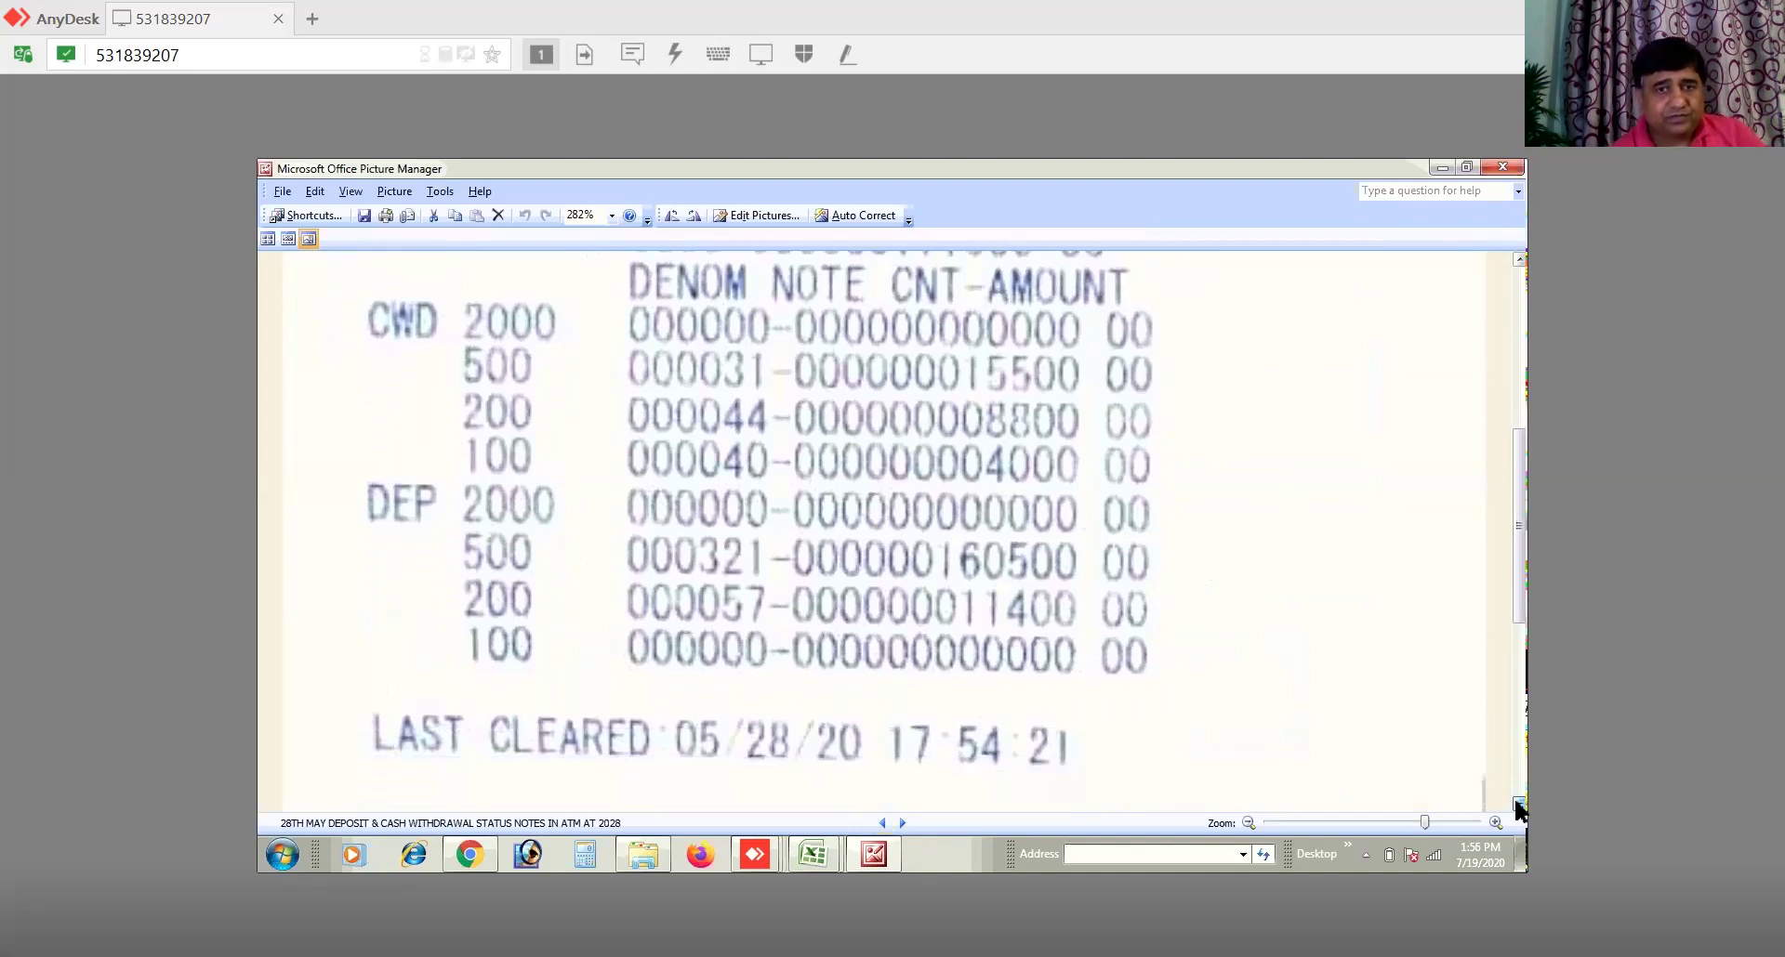
pyautogui.click(1518, 806)
pyautogui.click(1518, 805)
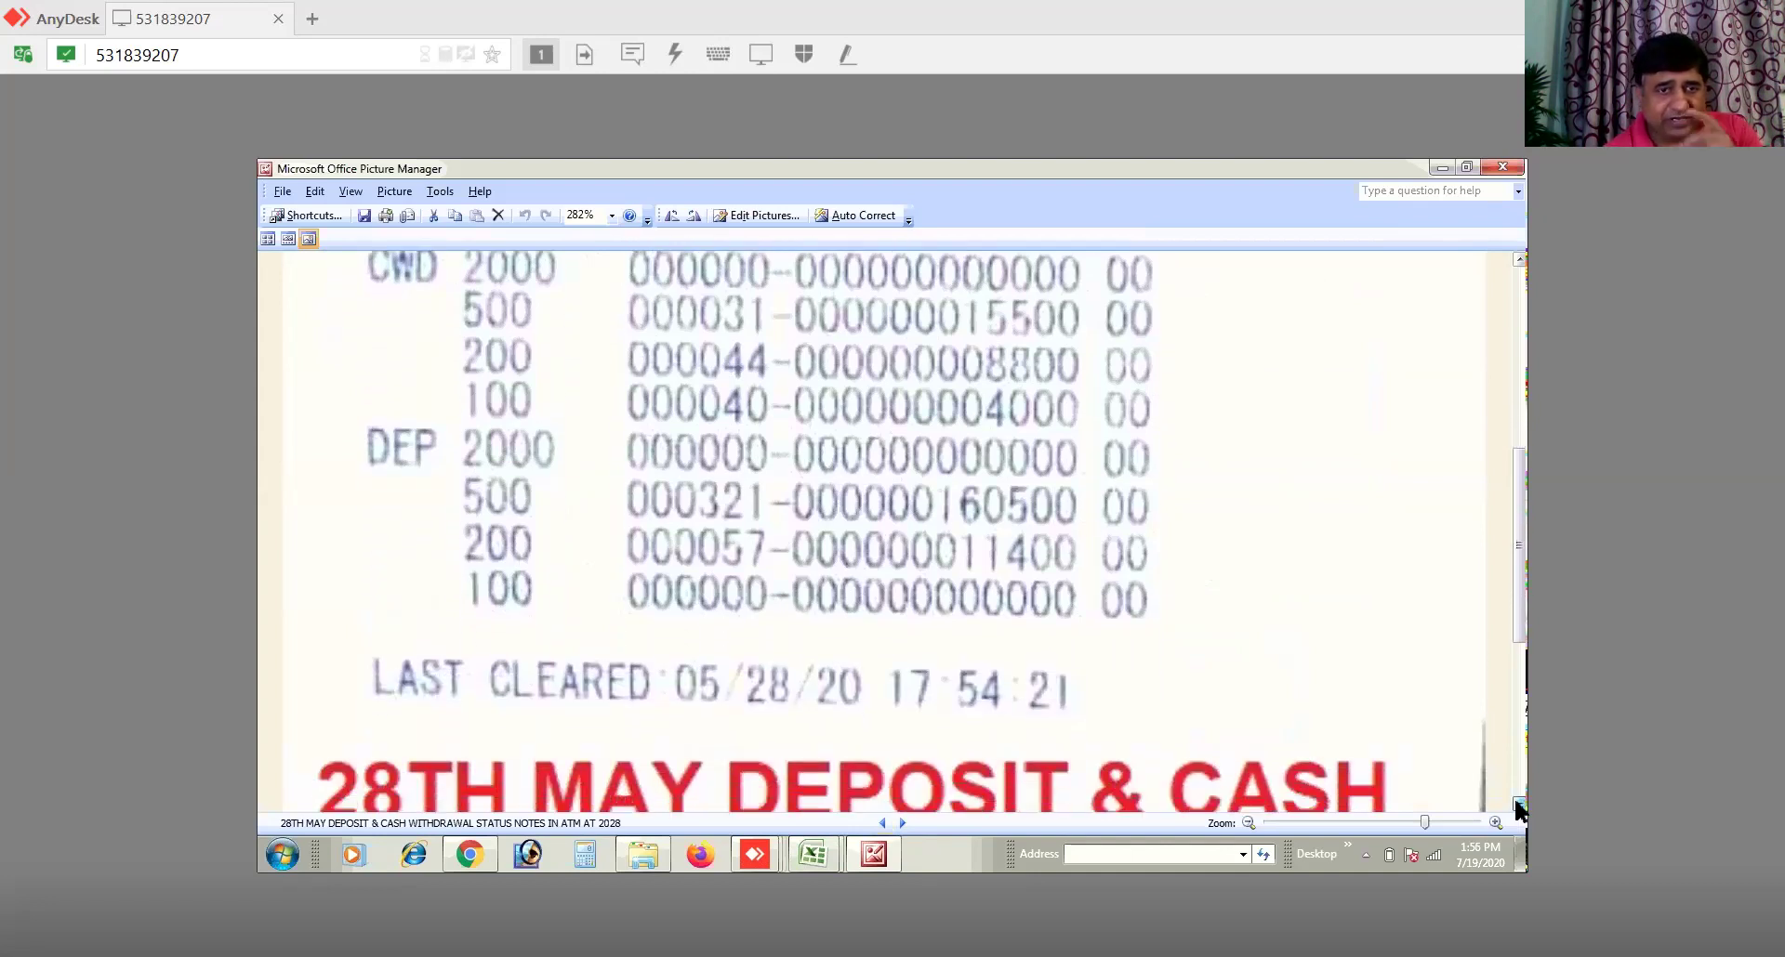
pyautogui.click(1518, 805)
pyautogui.click(1518, 805)
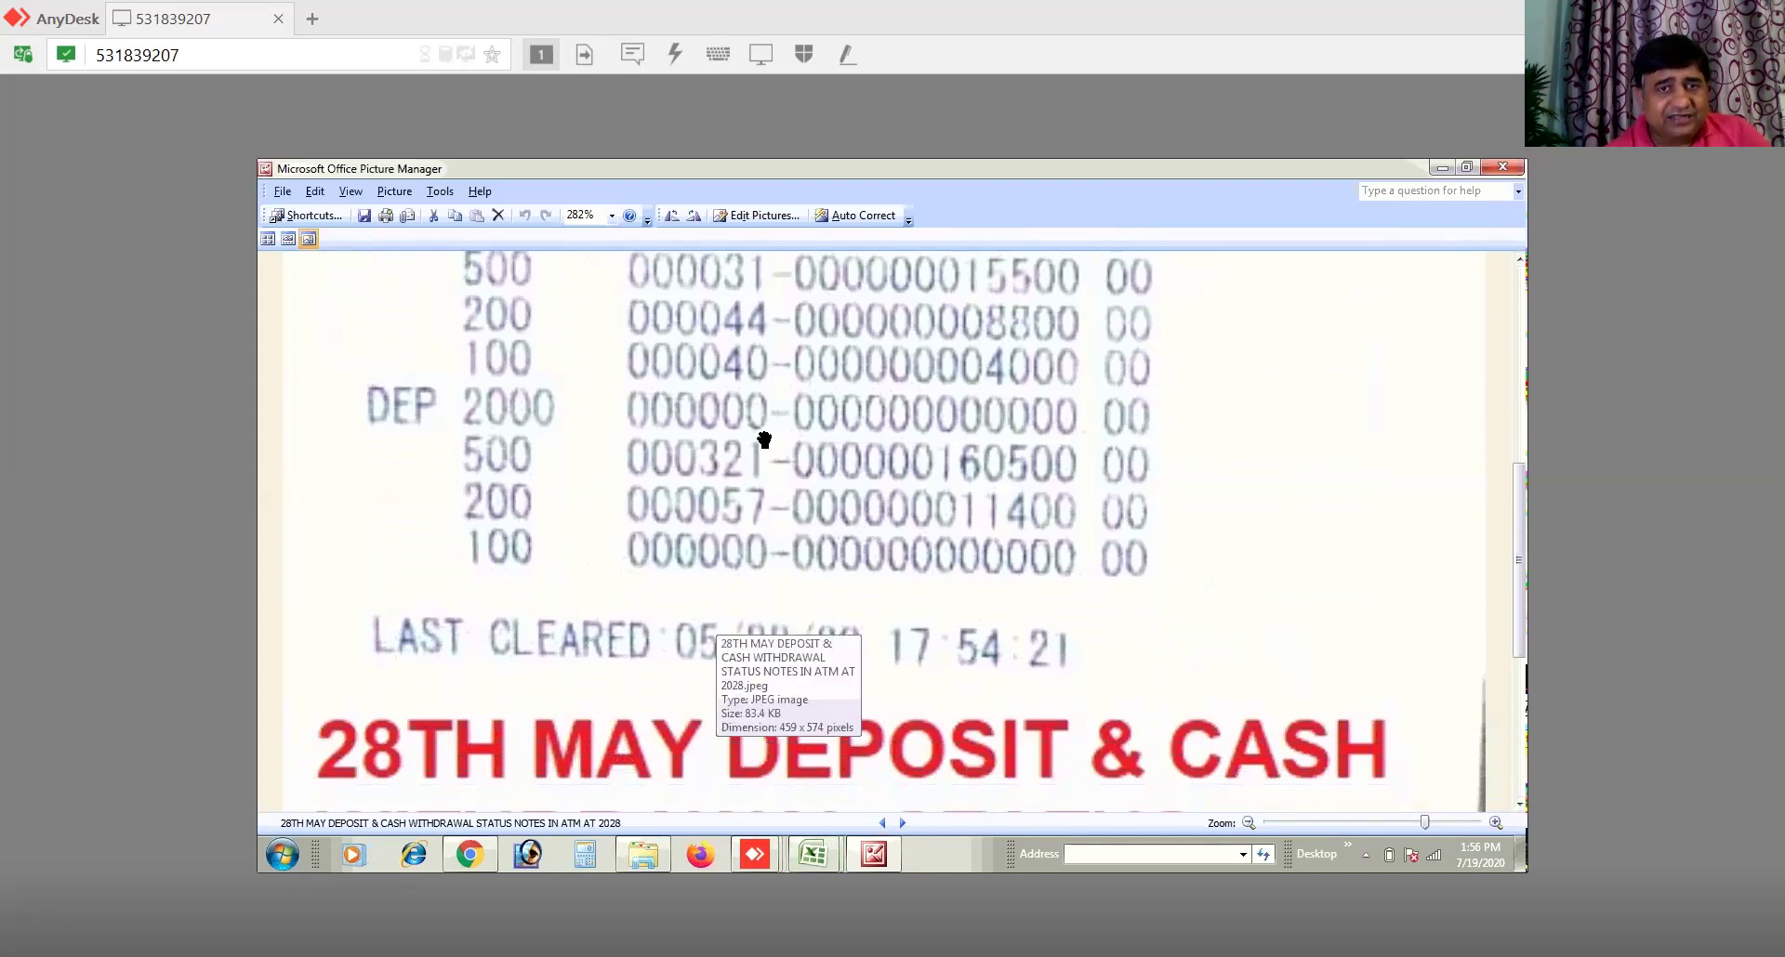
pyautogui.scroll(2, 785, 490)
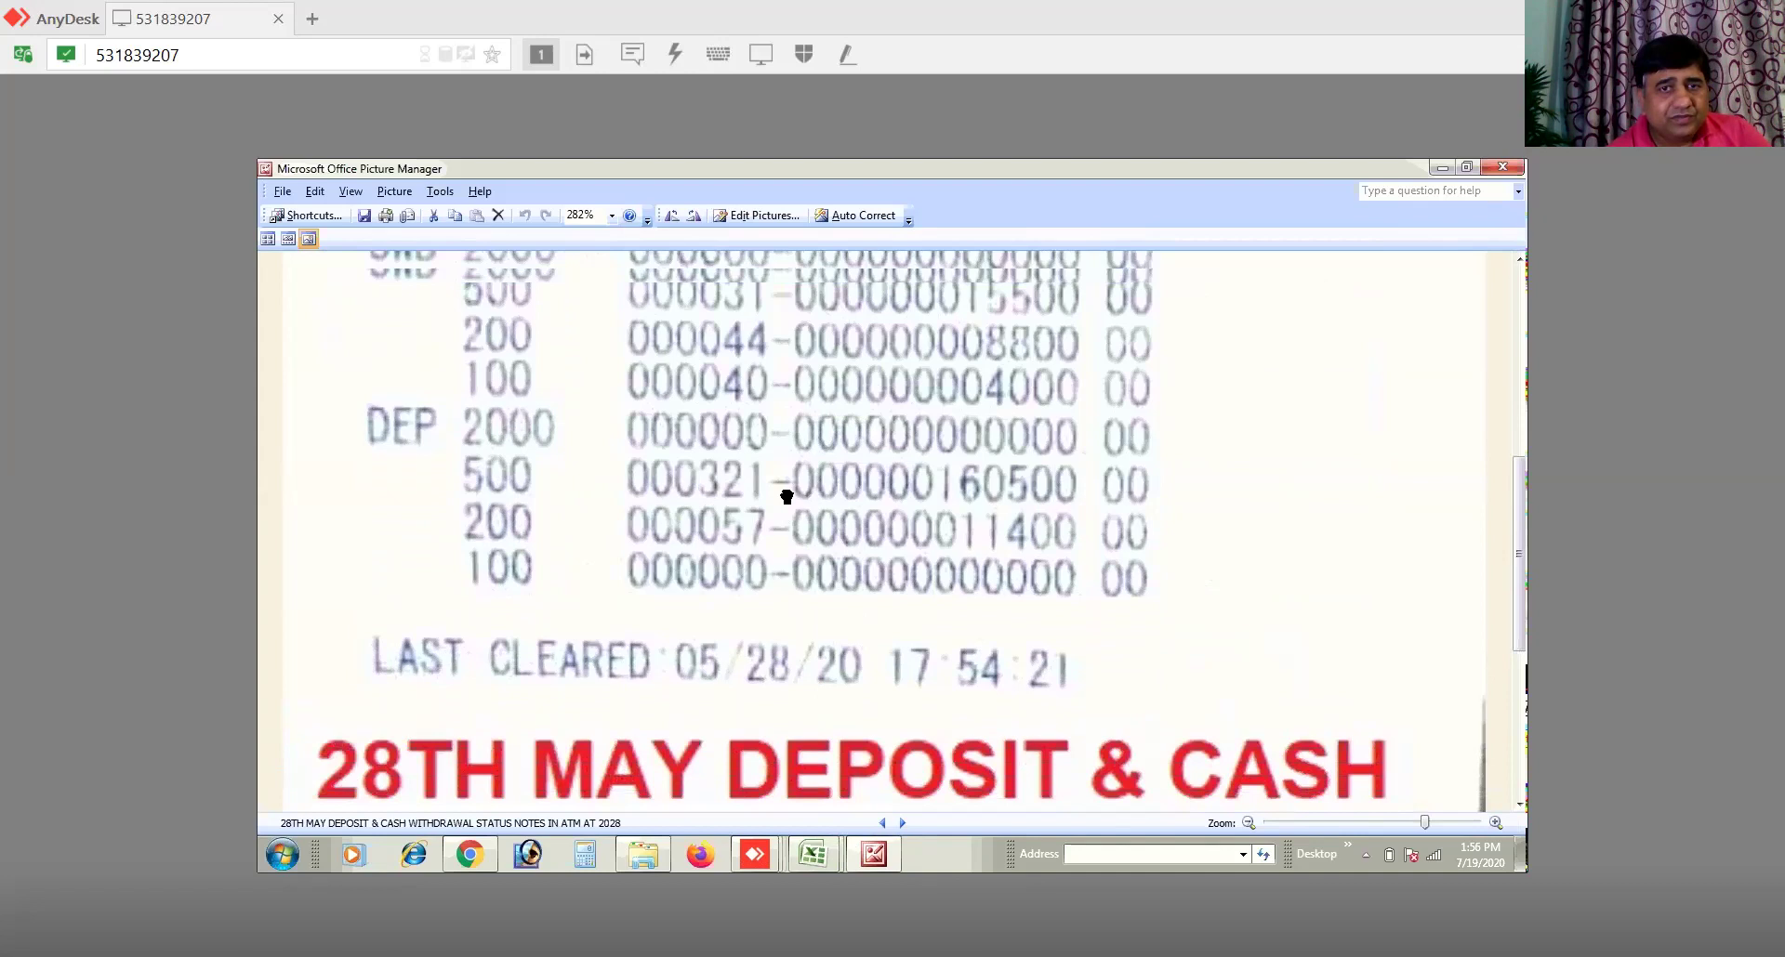
pyautogui.scroll(1, 733, 530)
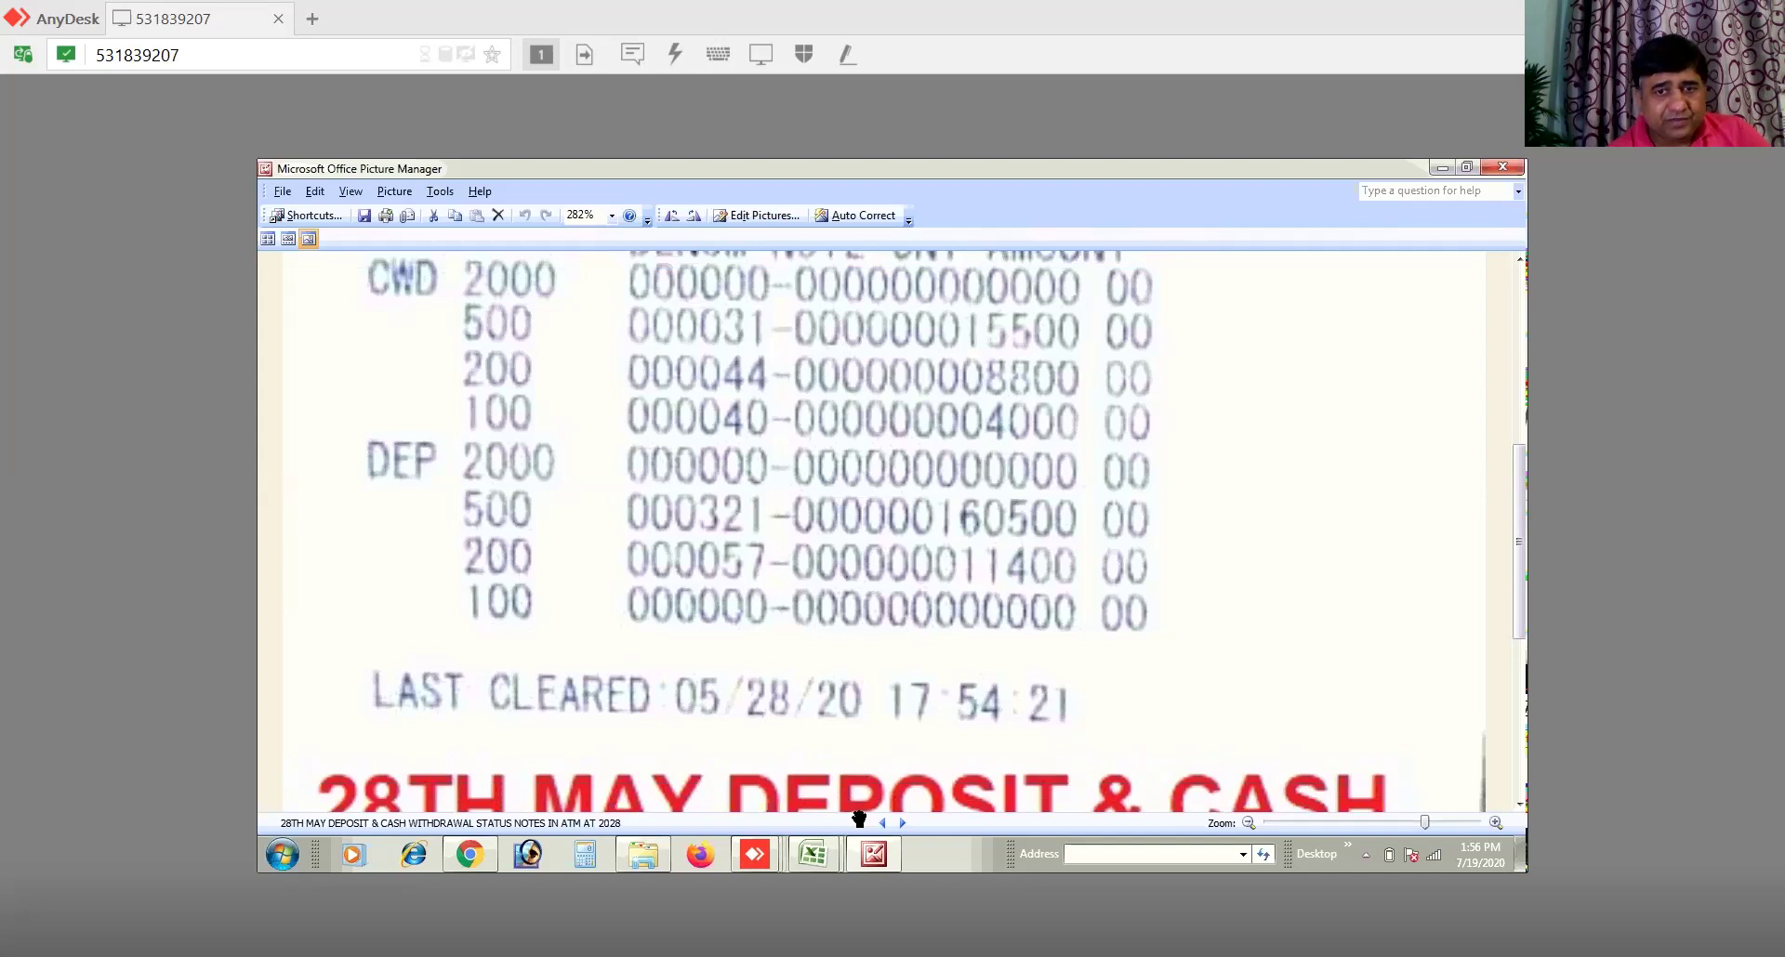
# Step: Compare the 28th and 29th May remaining-notes and deposit slips, ending on the 28th May deposit and cash withdrawal slip
pyautogui.click(901, 820)
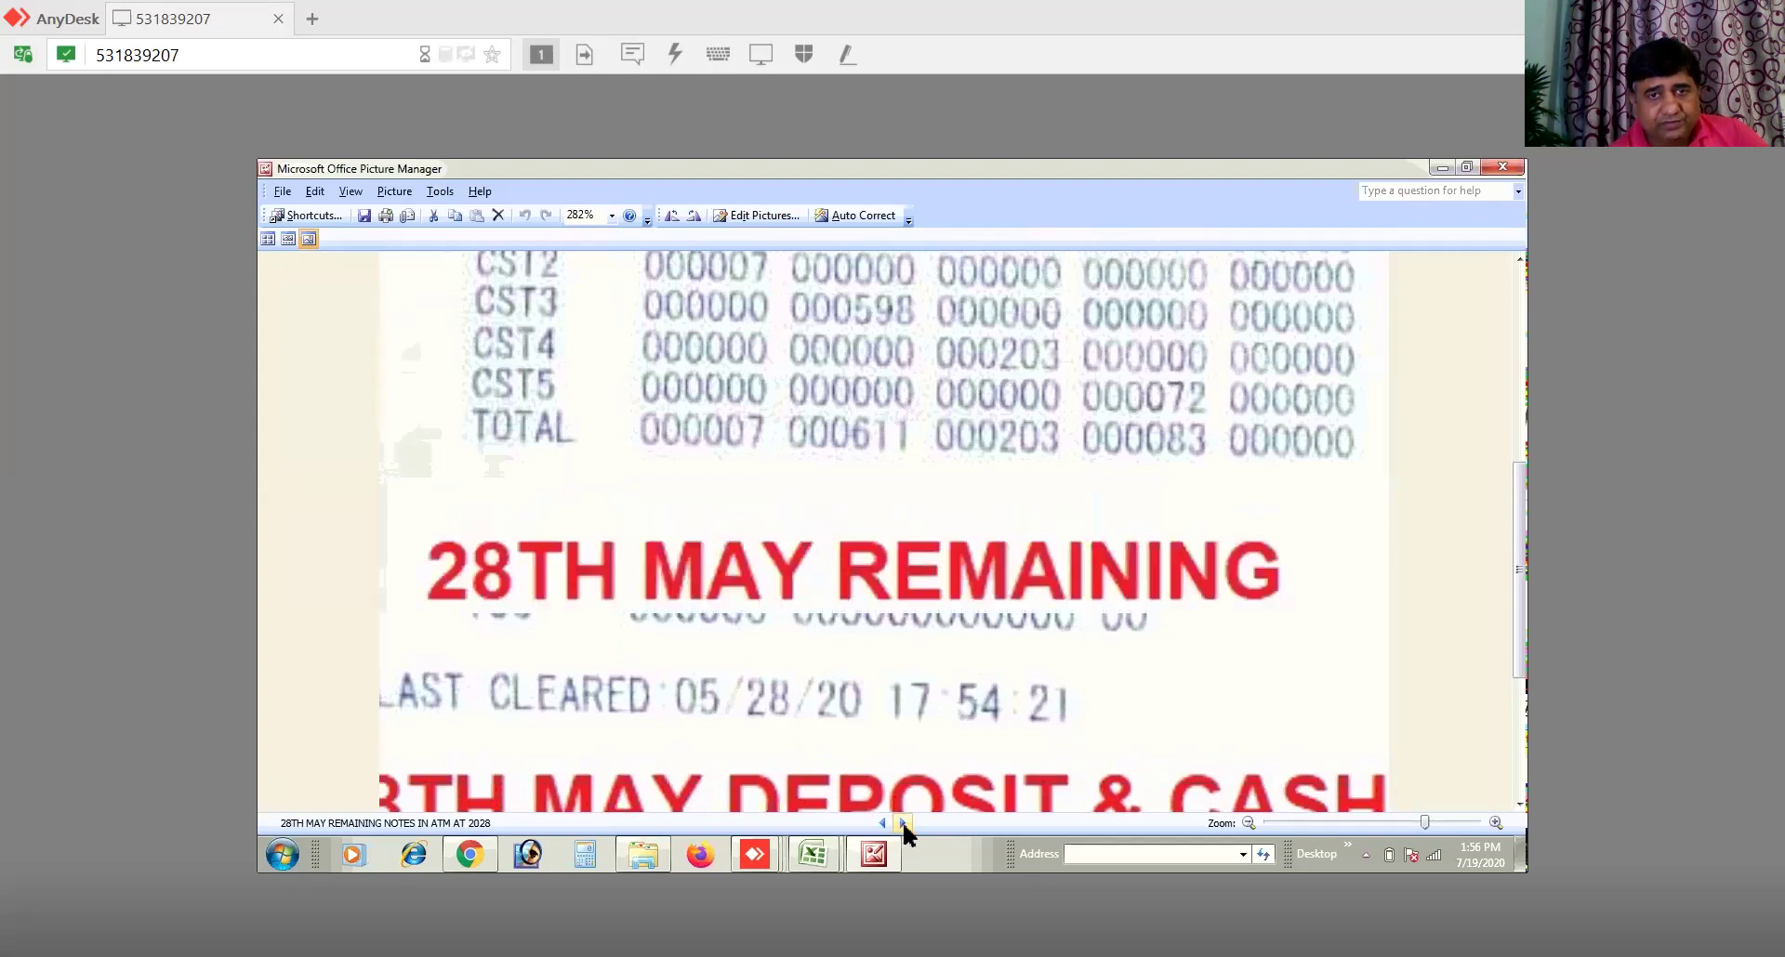
pyautogui.click(902, 822)
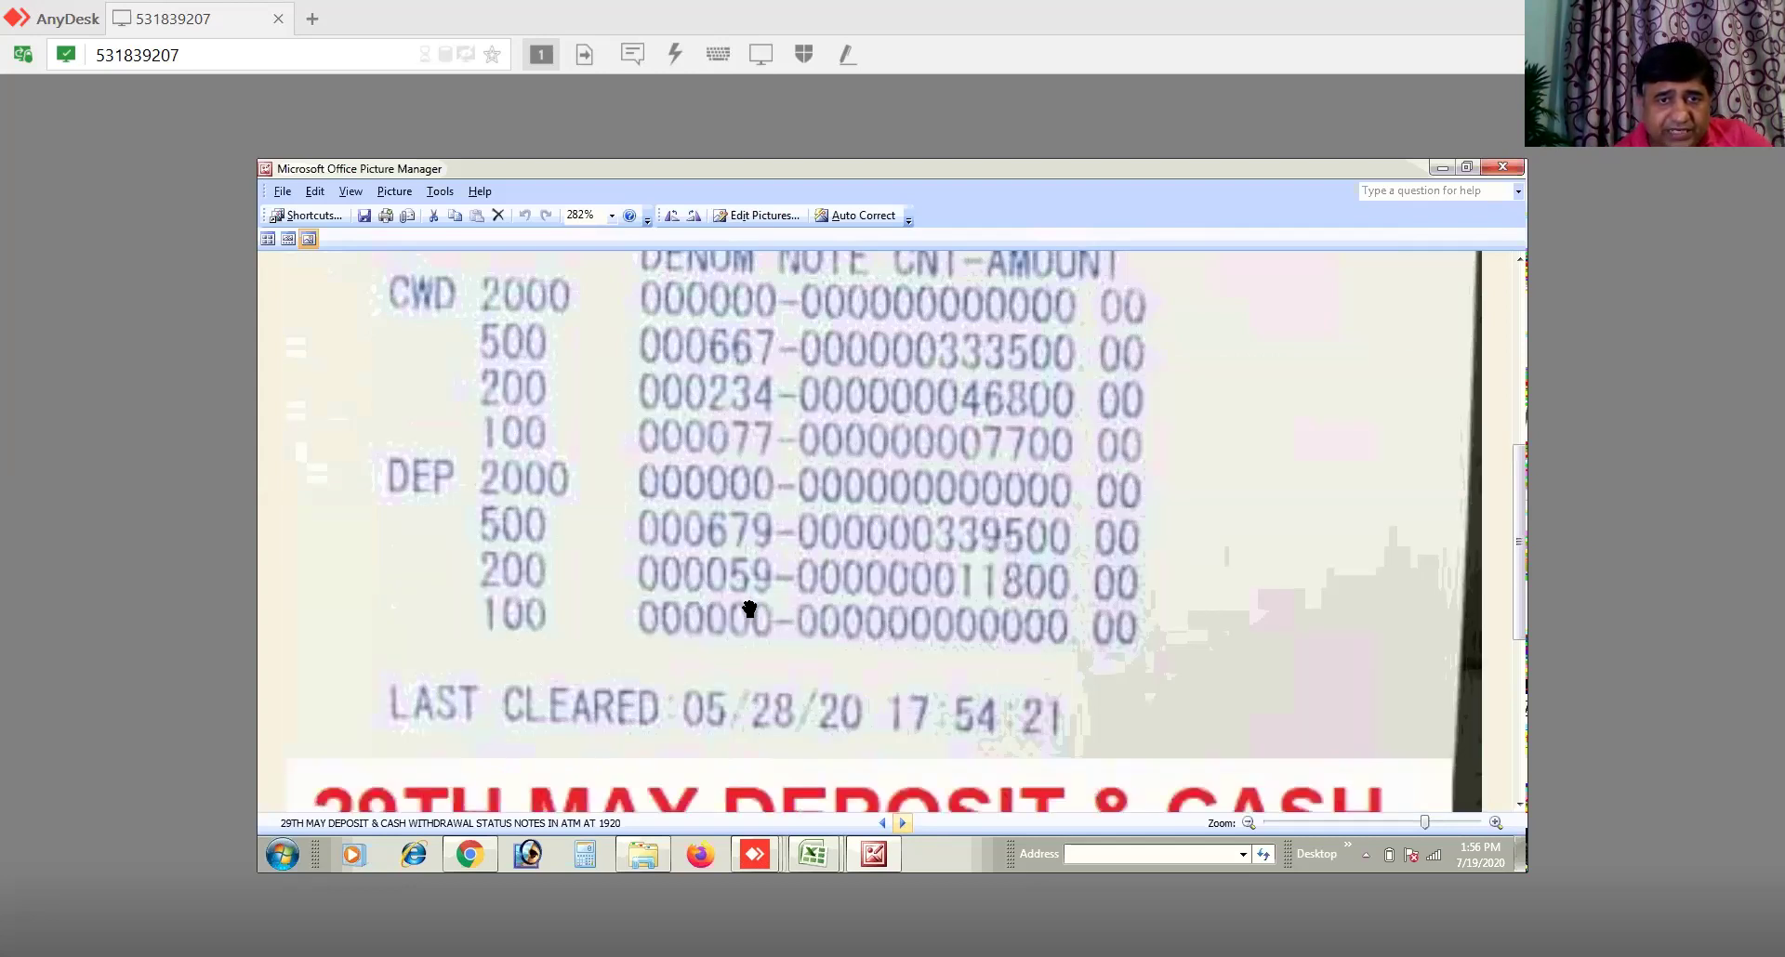
pyautogui.click(882, 822)
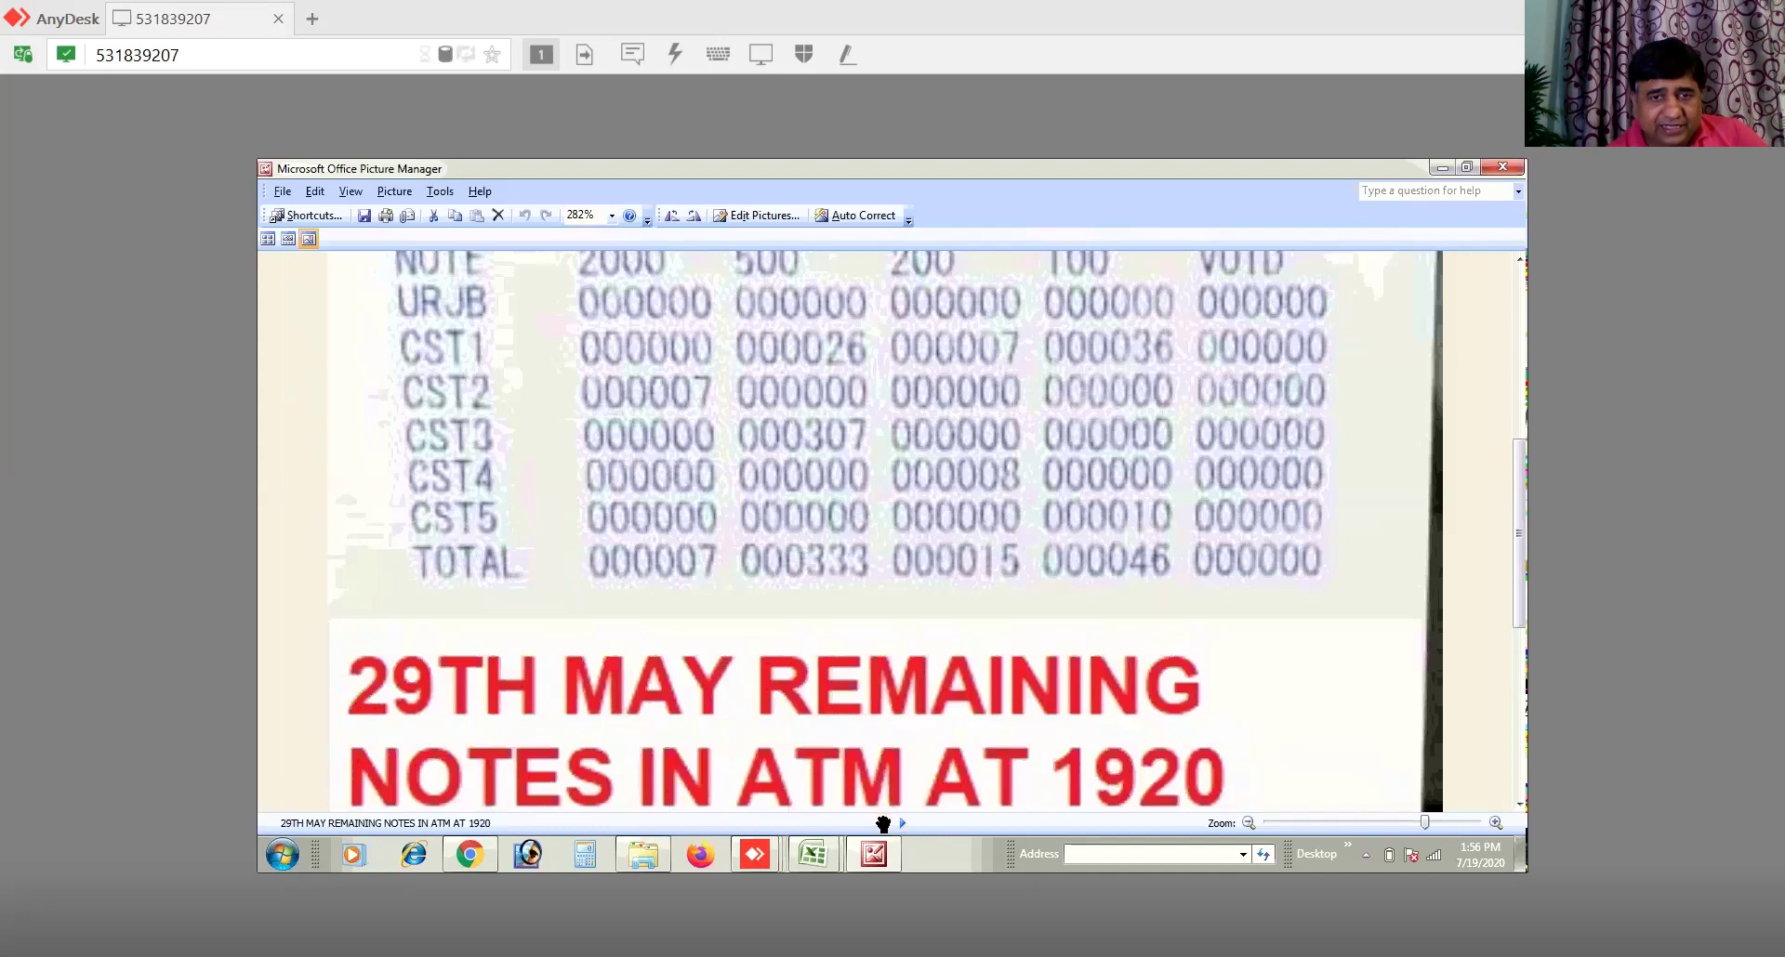
pyautogui.click(882, 823)
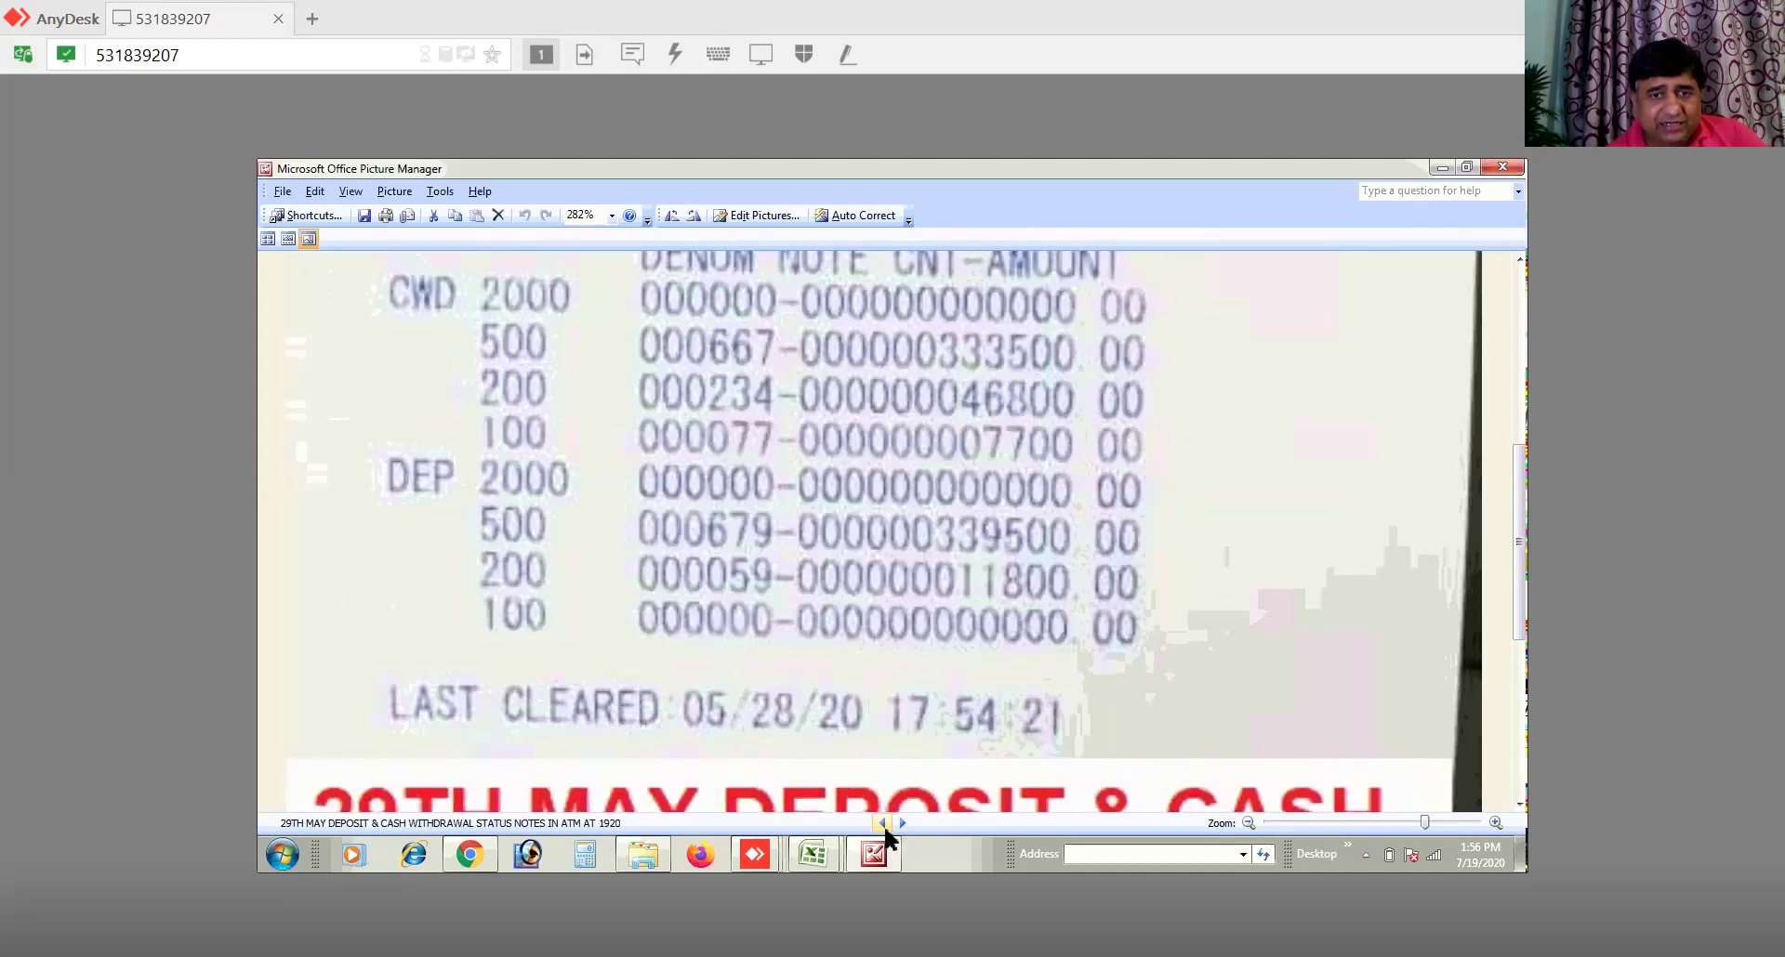
pyautogui.click(882, 823)
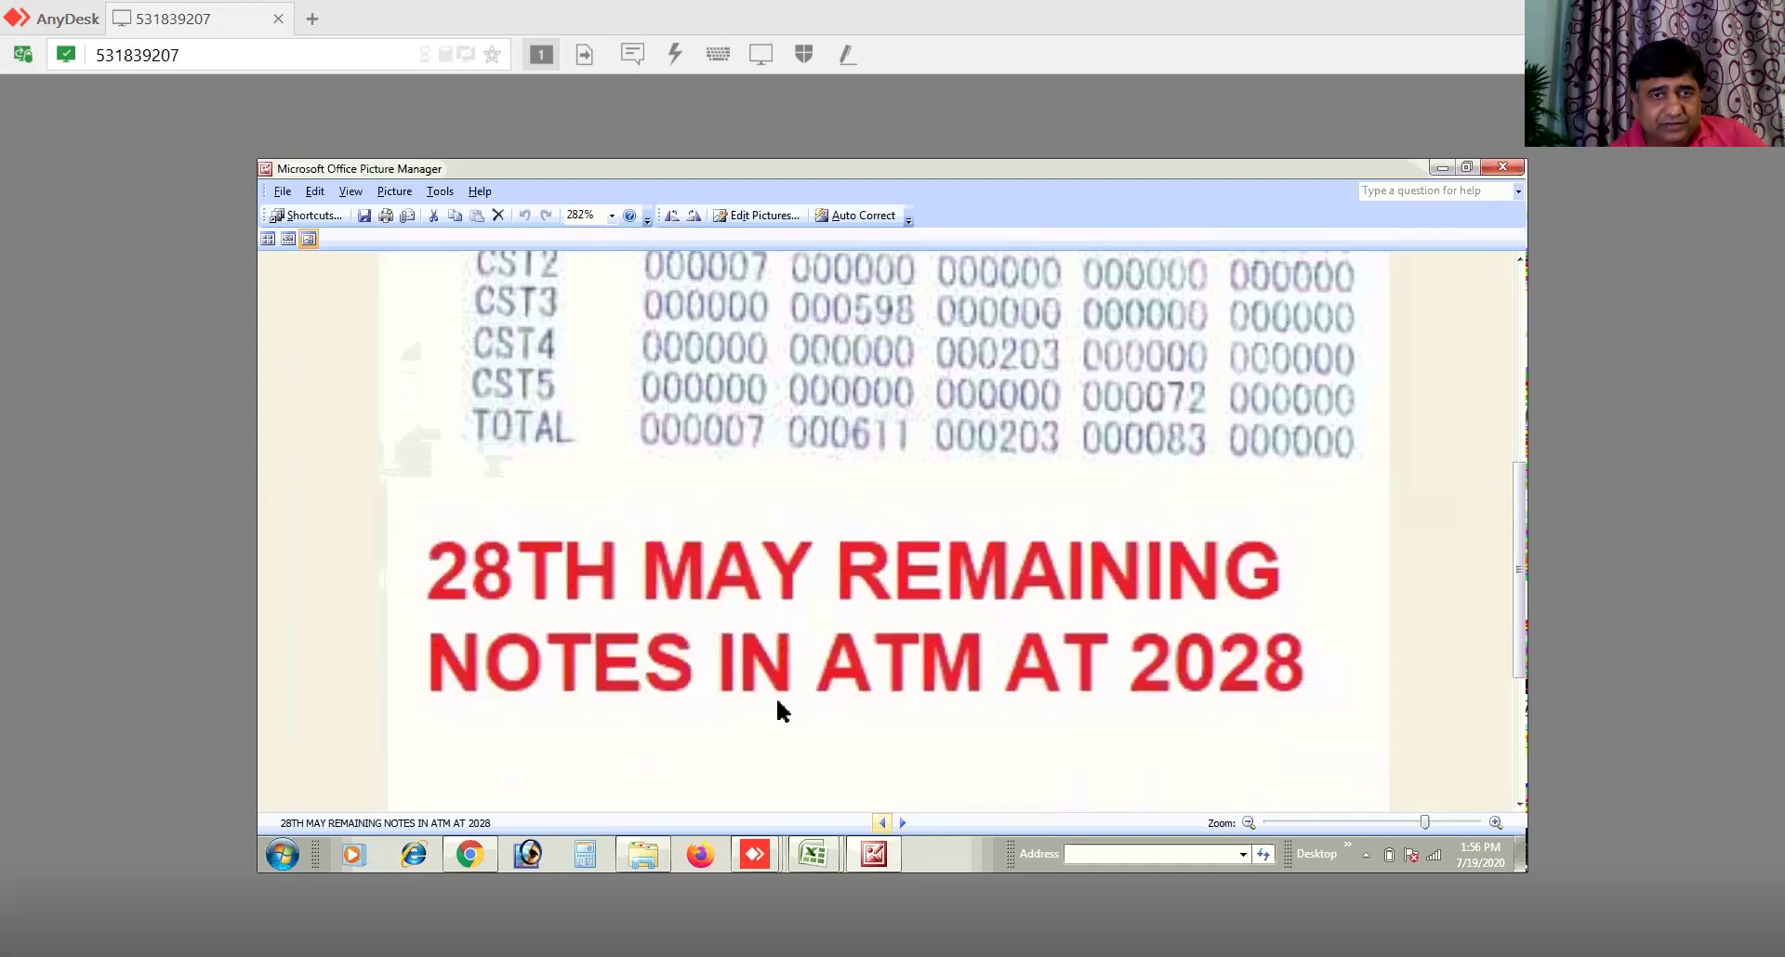
pyautogui.click(883, 824)
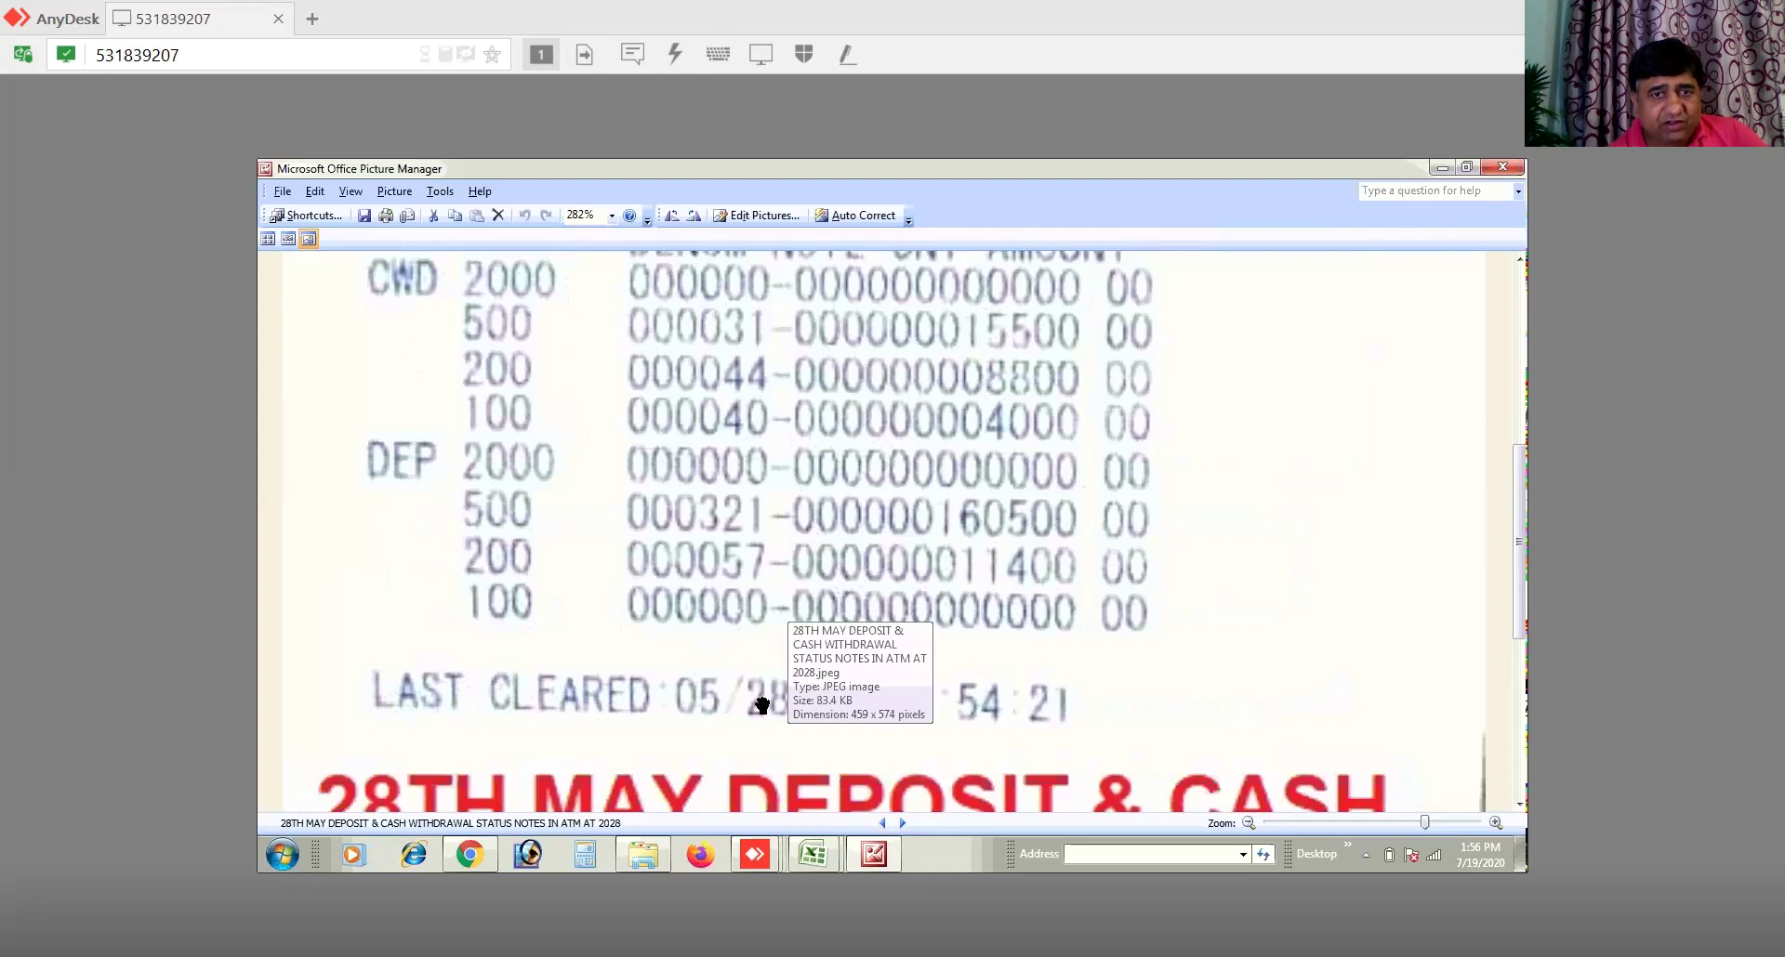
# Step: Switch to the HITACHI CRM MANUAL LEDGER MAINTAINEANCE workbook and enter previous-date deposit counts 0, 321 and 57 in D13 to D15
pyautogui.click(814, 856)
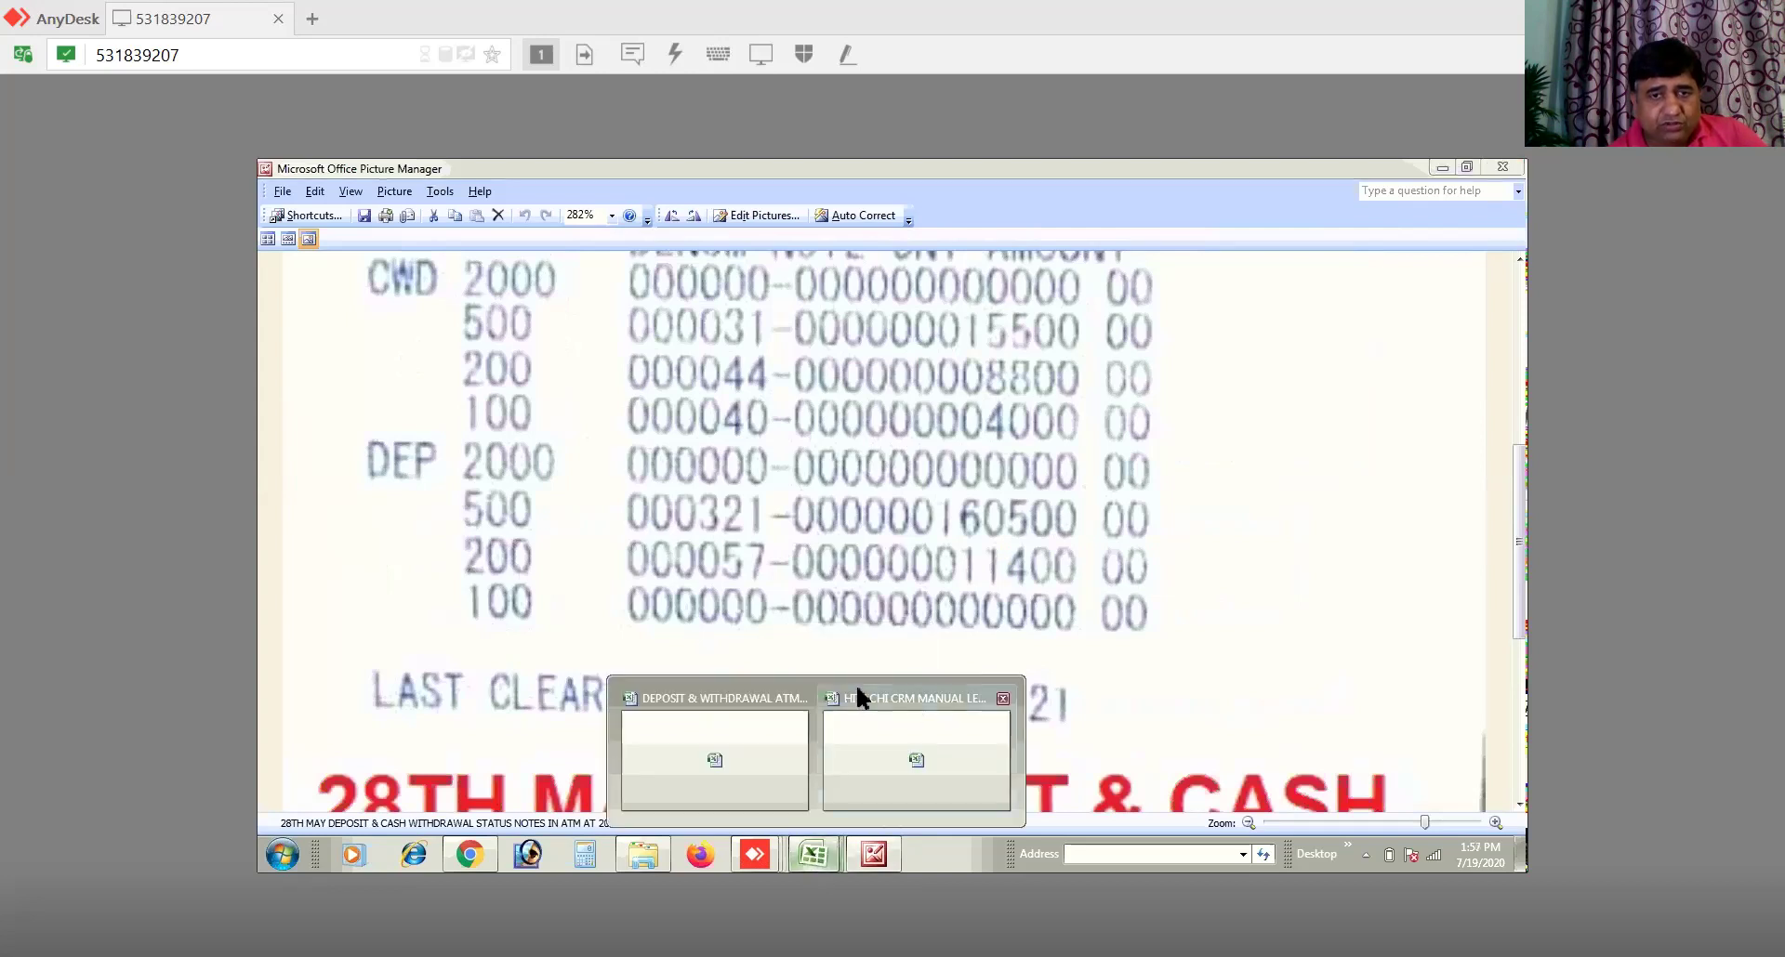
pyautogui.click(915, 758)
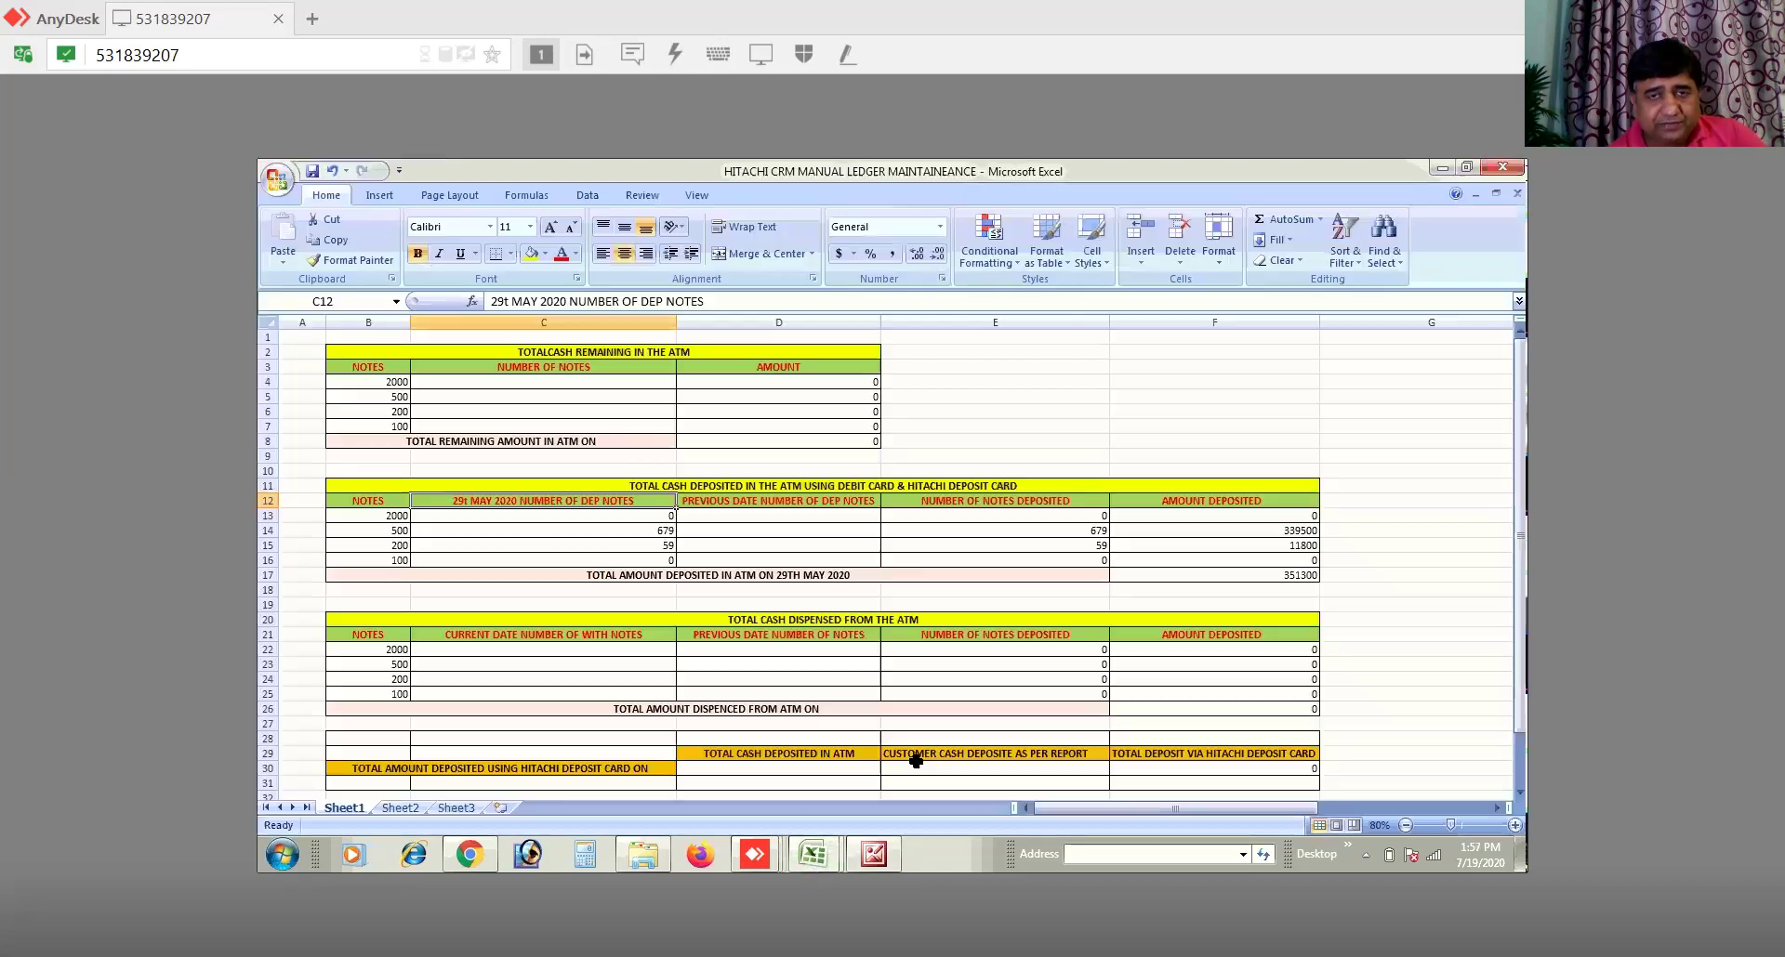
pyautogui.click(827, 515)
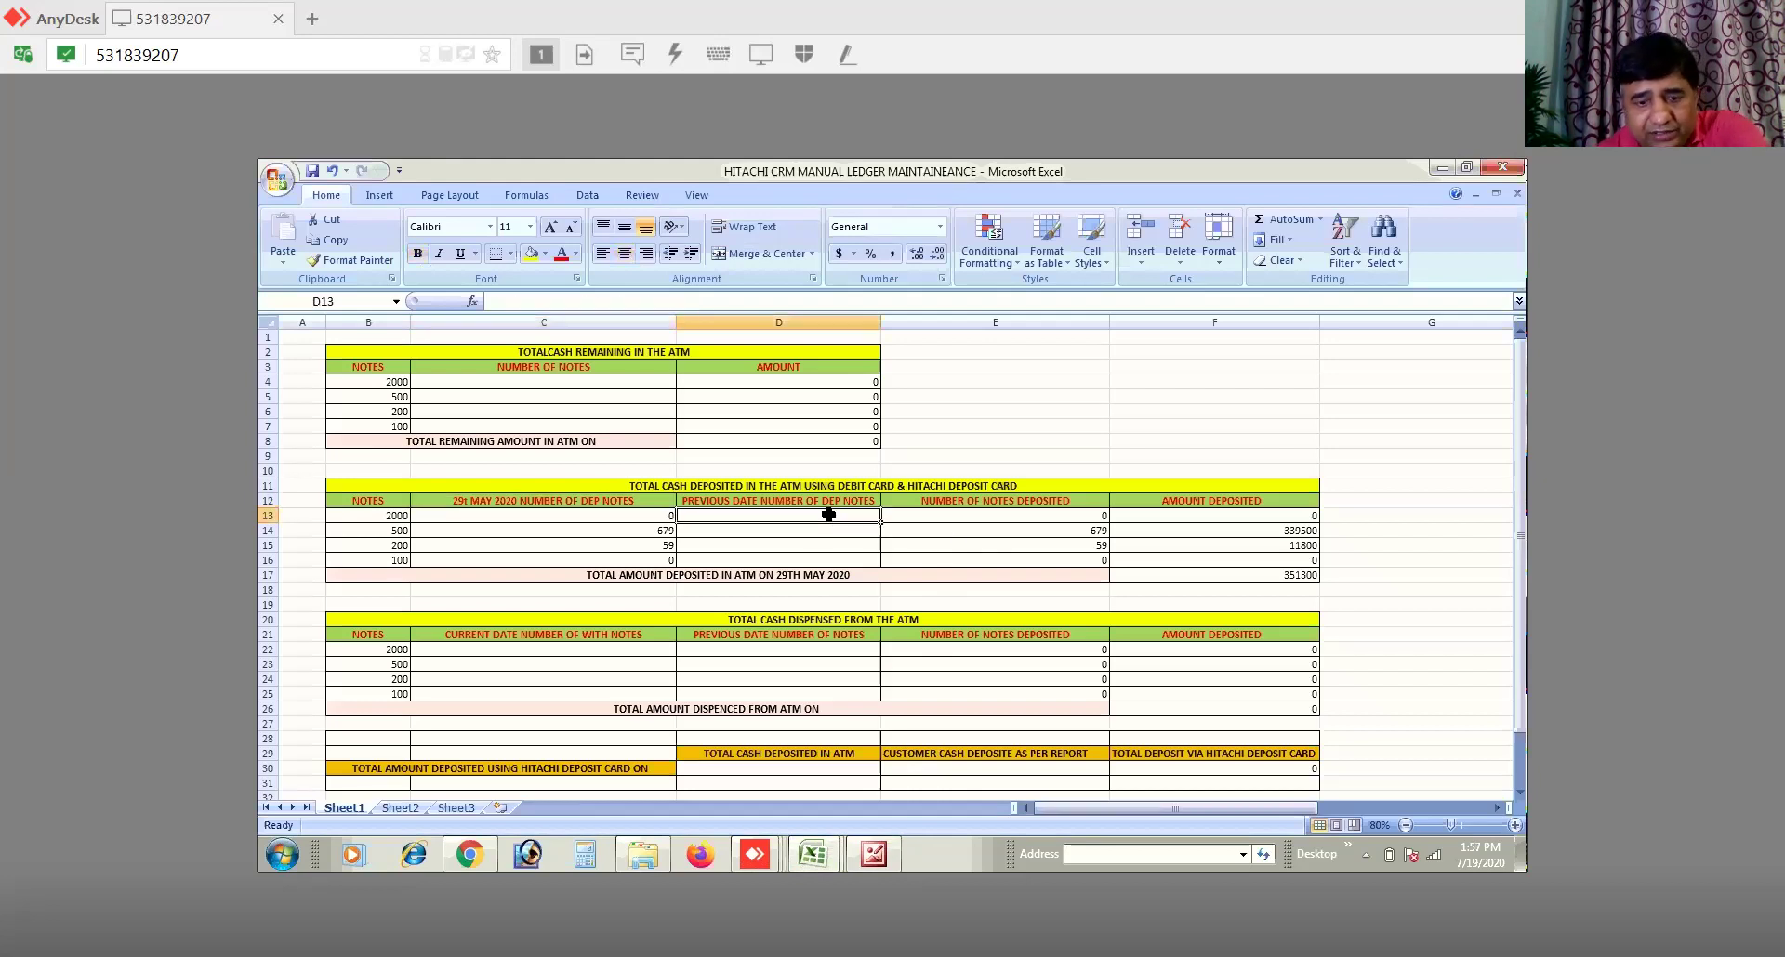
pyautogui.write('0')
pyautogui.press('Return')
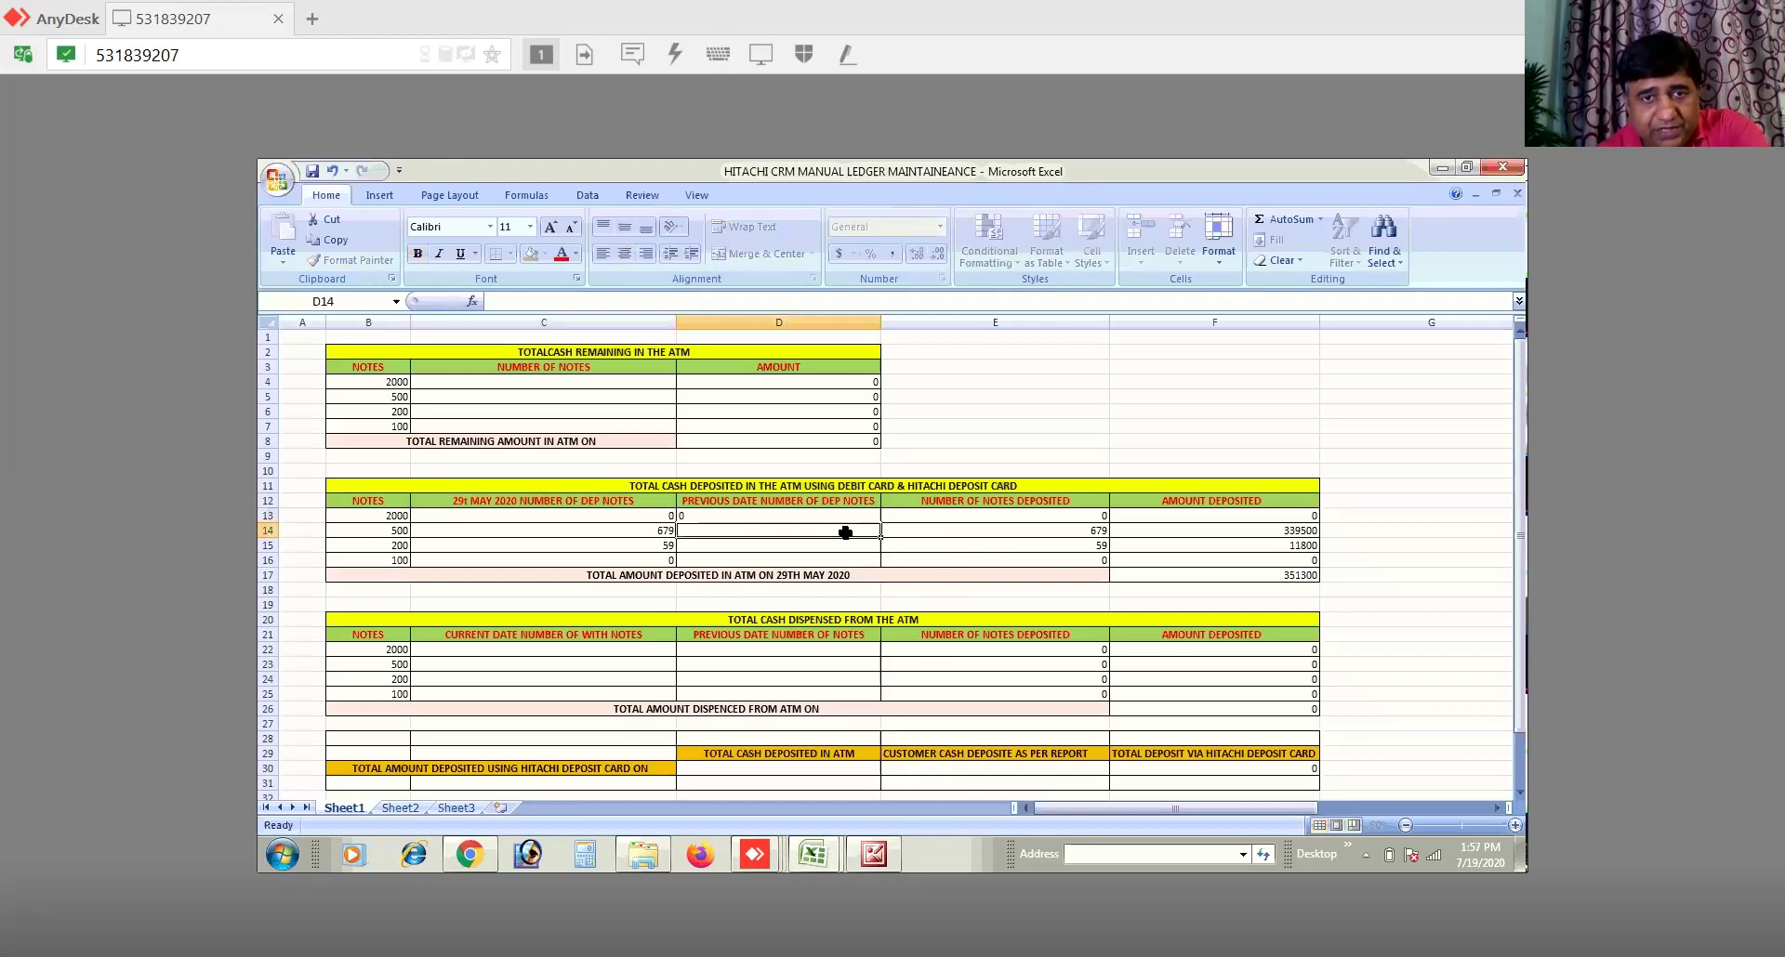
pyautogui.write('321')
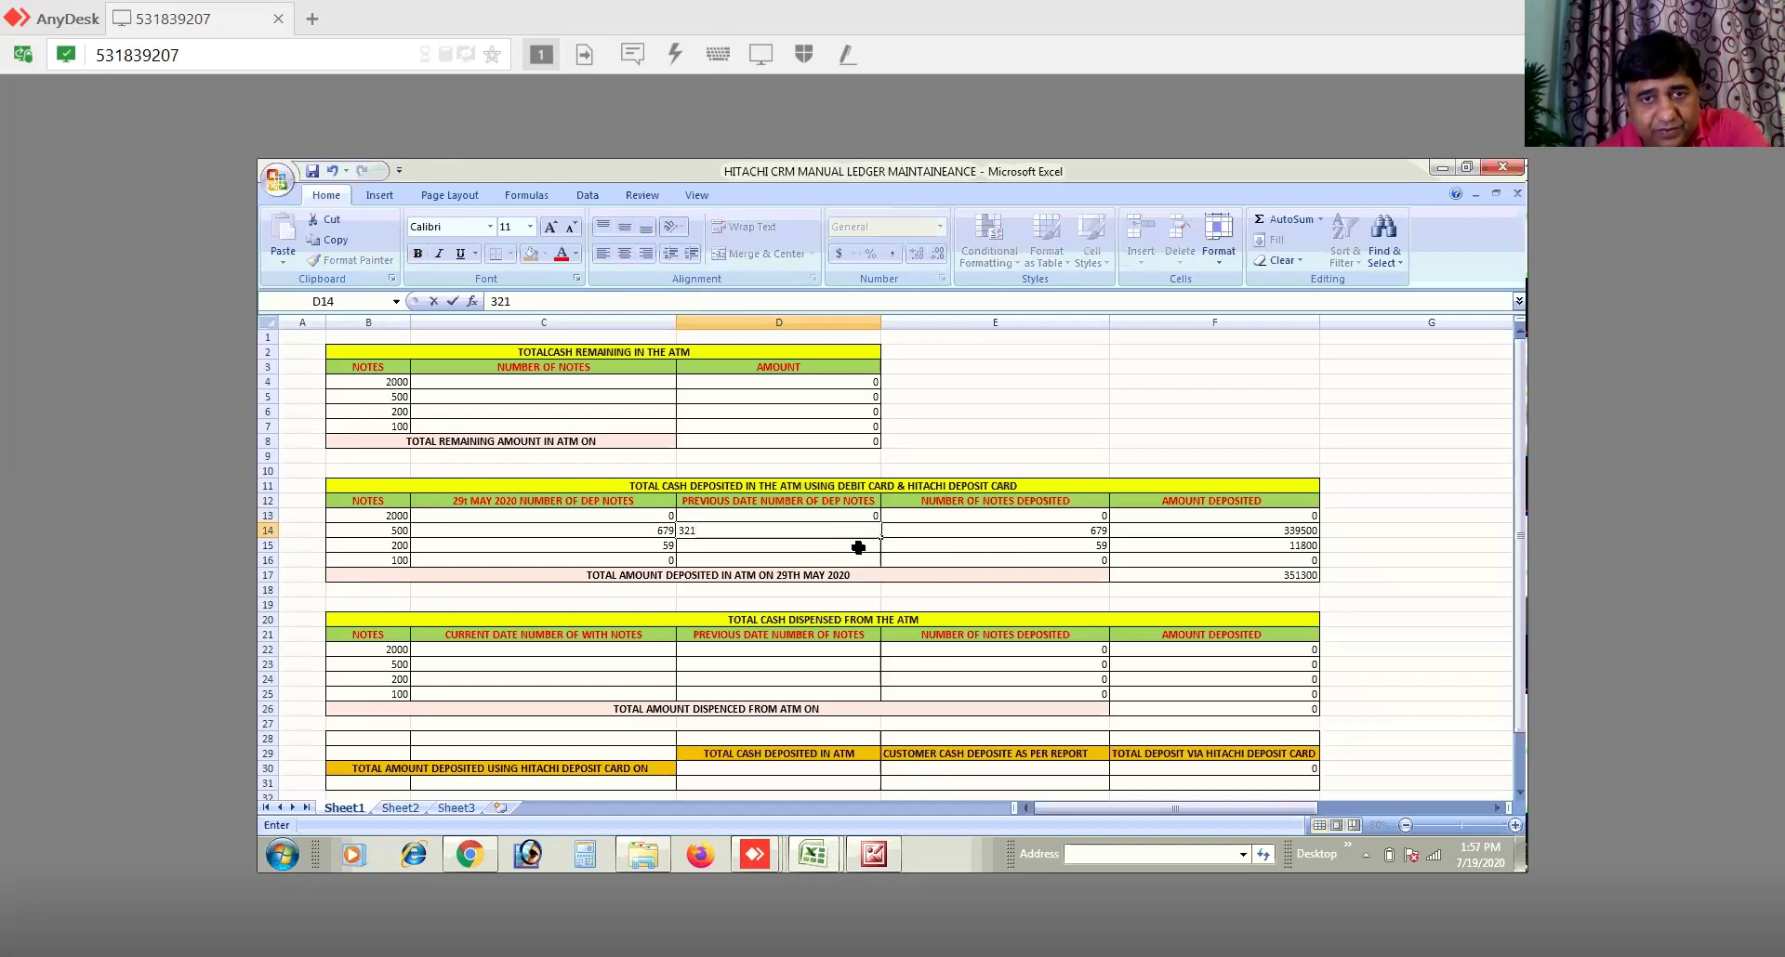
pyautogui.press('Return')
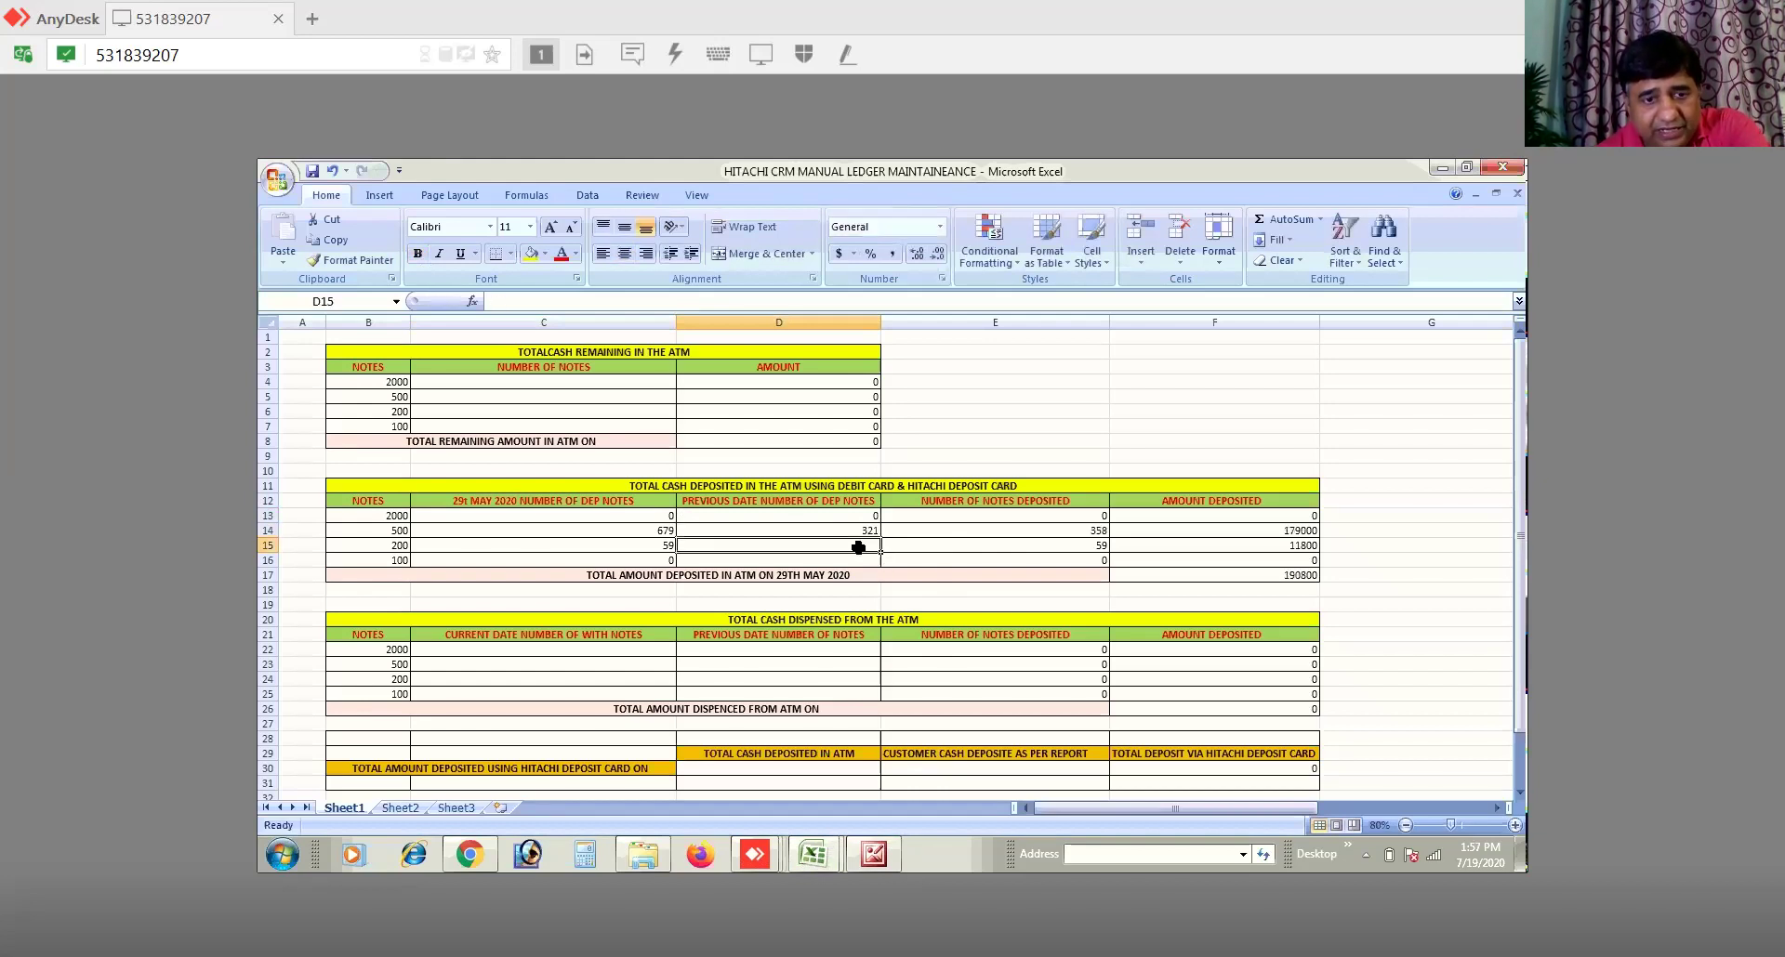
pyautogui.write('57')
pyautogui.click(897, 594)
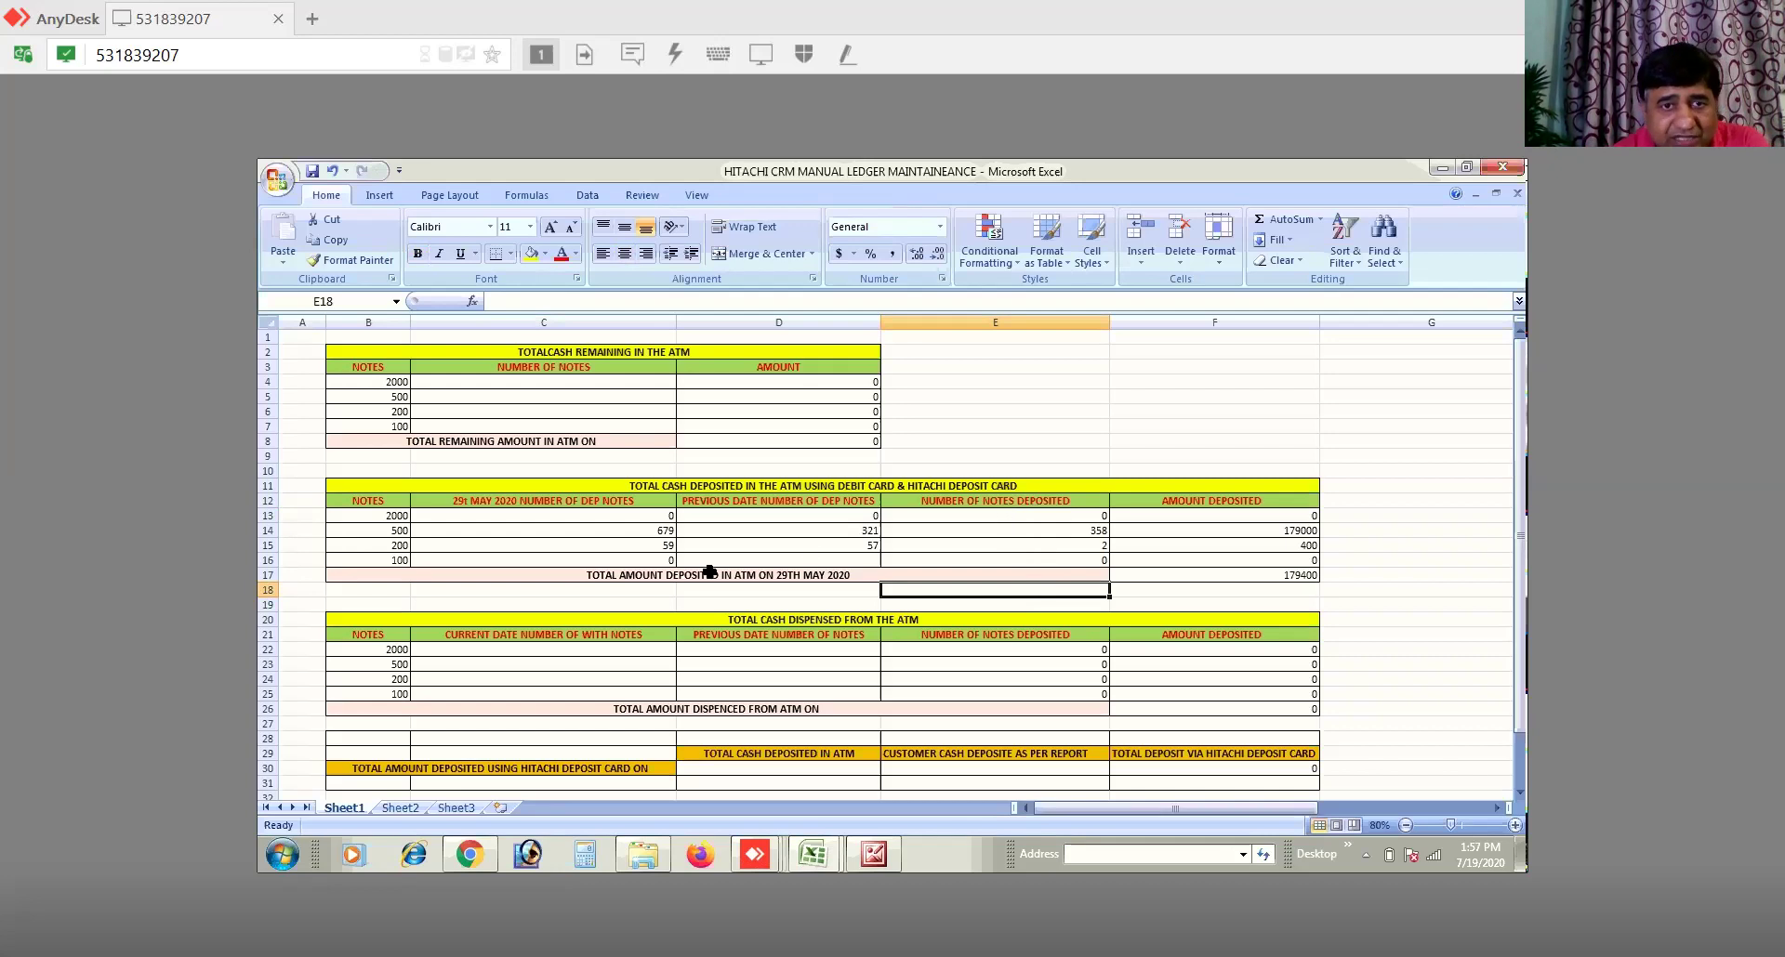
# Step: Check the deposit table's current and previous 2000-note counts, the difference formula in E13 and the total formula in F17
pyautogui.click(560, 518)
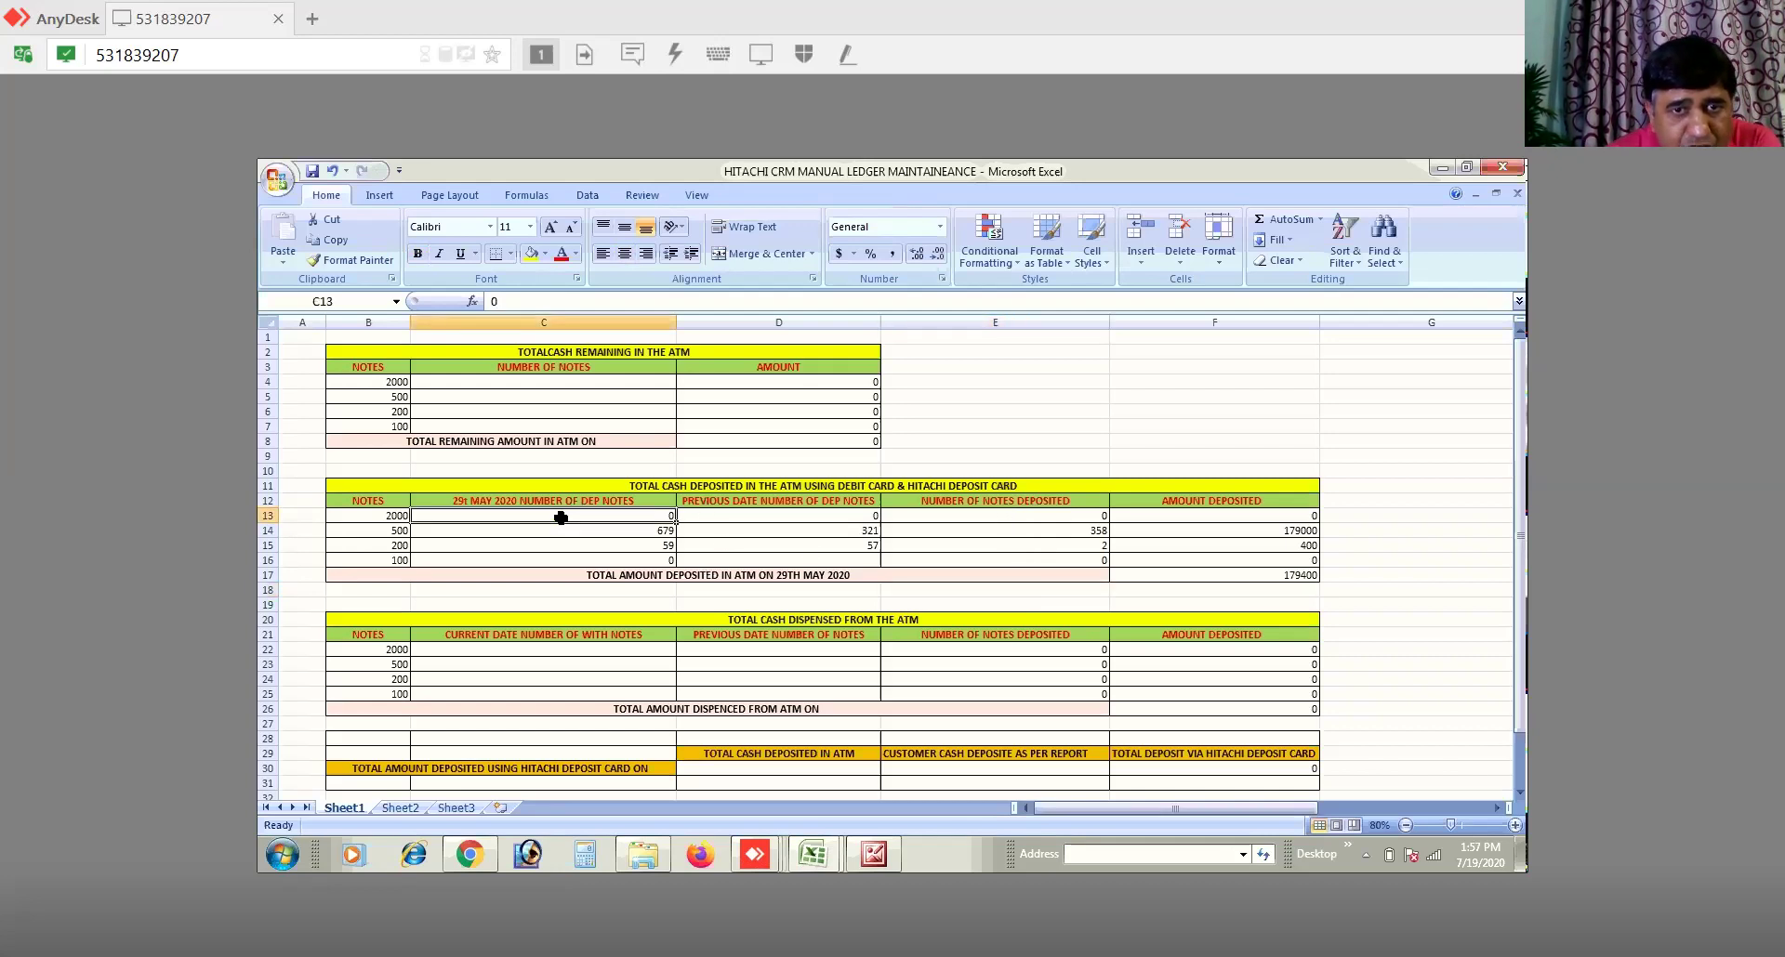
pyautogui.click(758, 516)
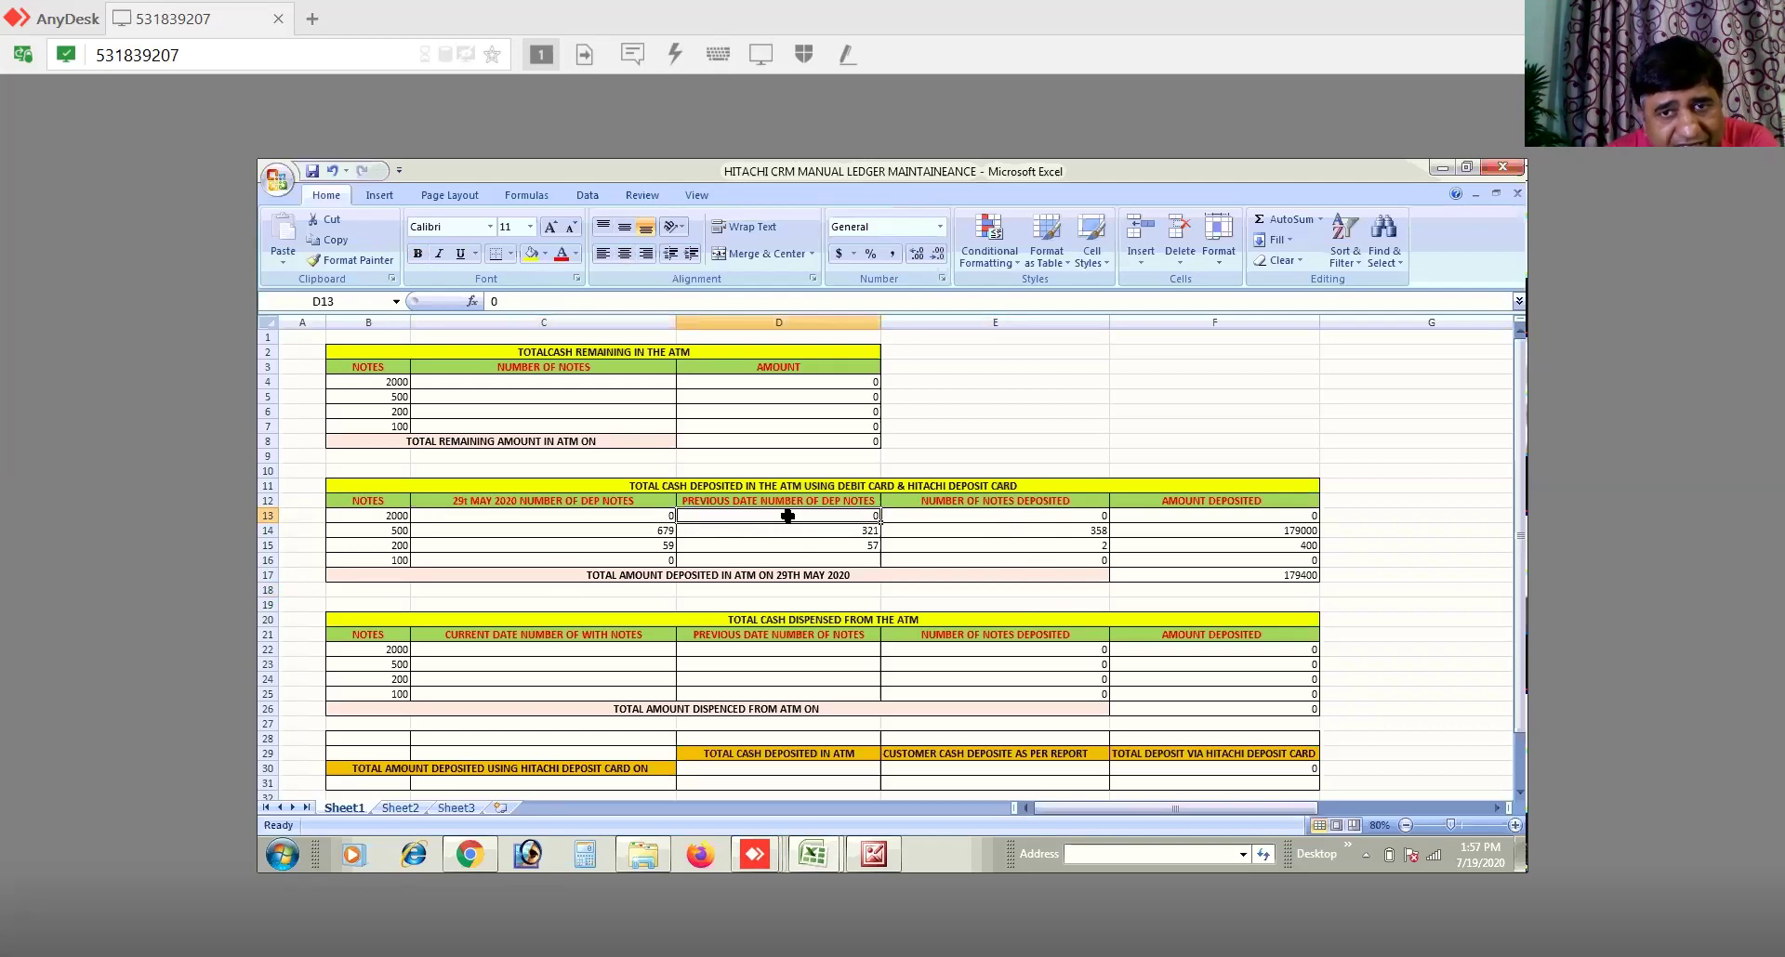
pyautogui.click(1060, 516)
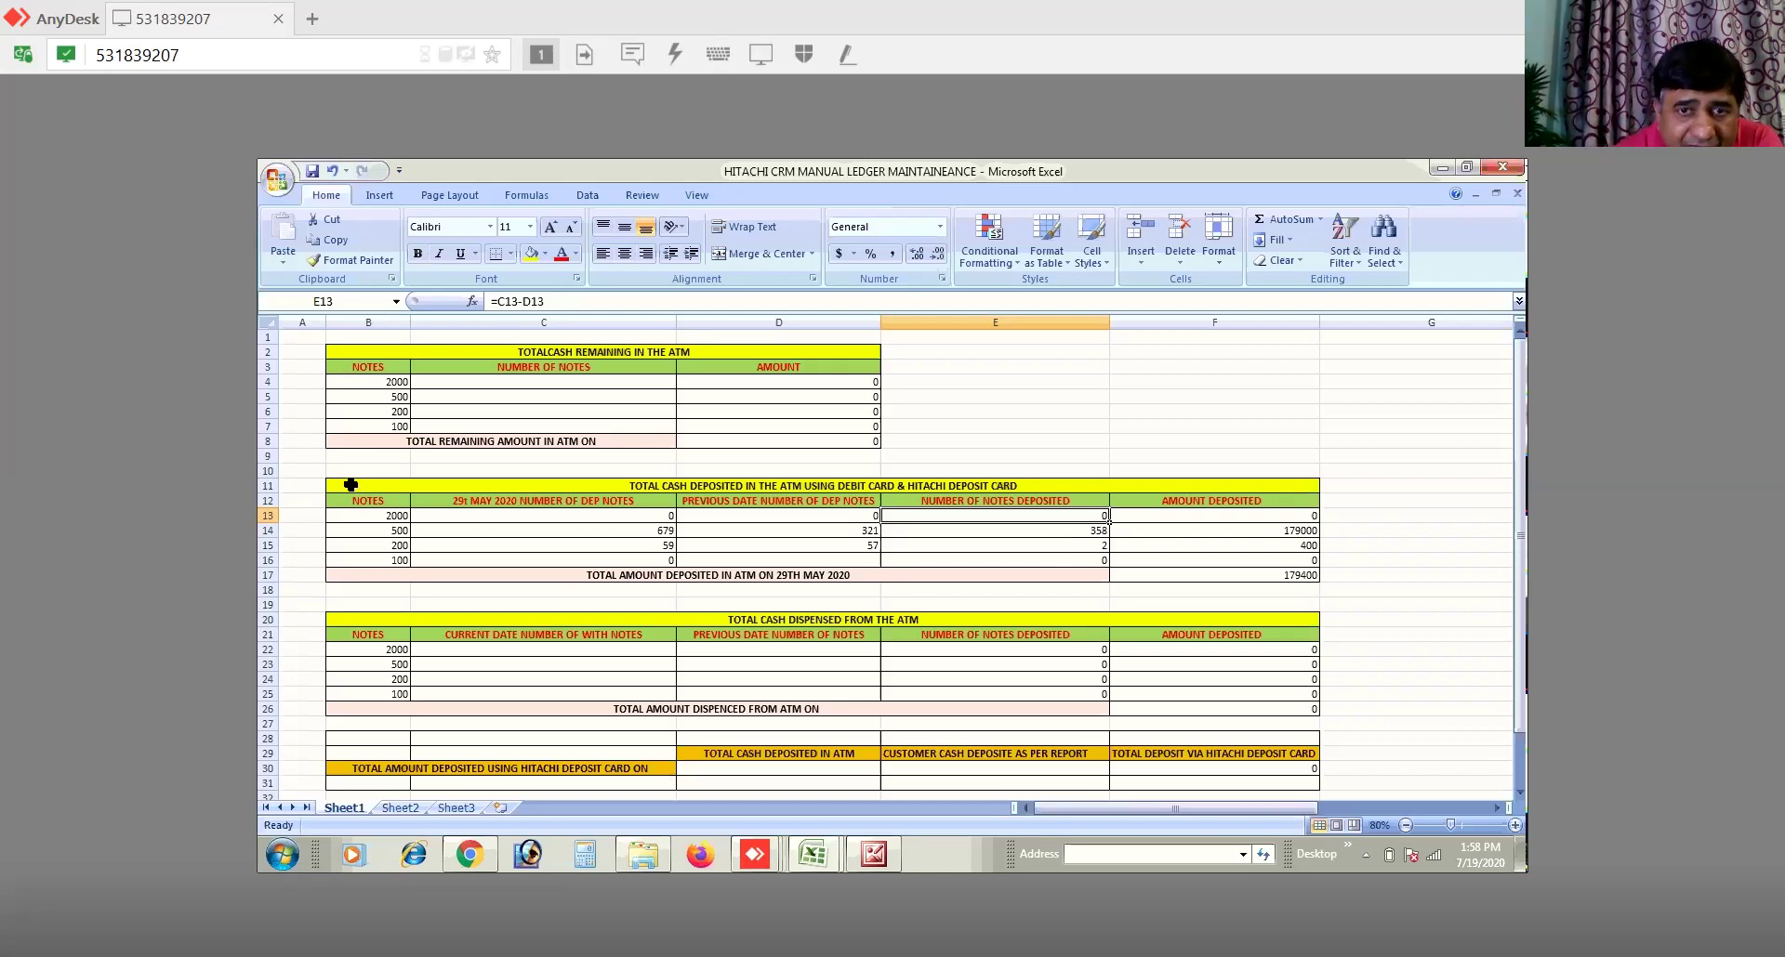
pyautogui.click(1275, 577)
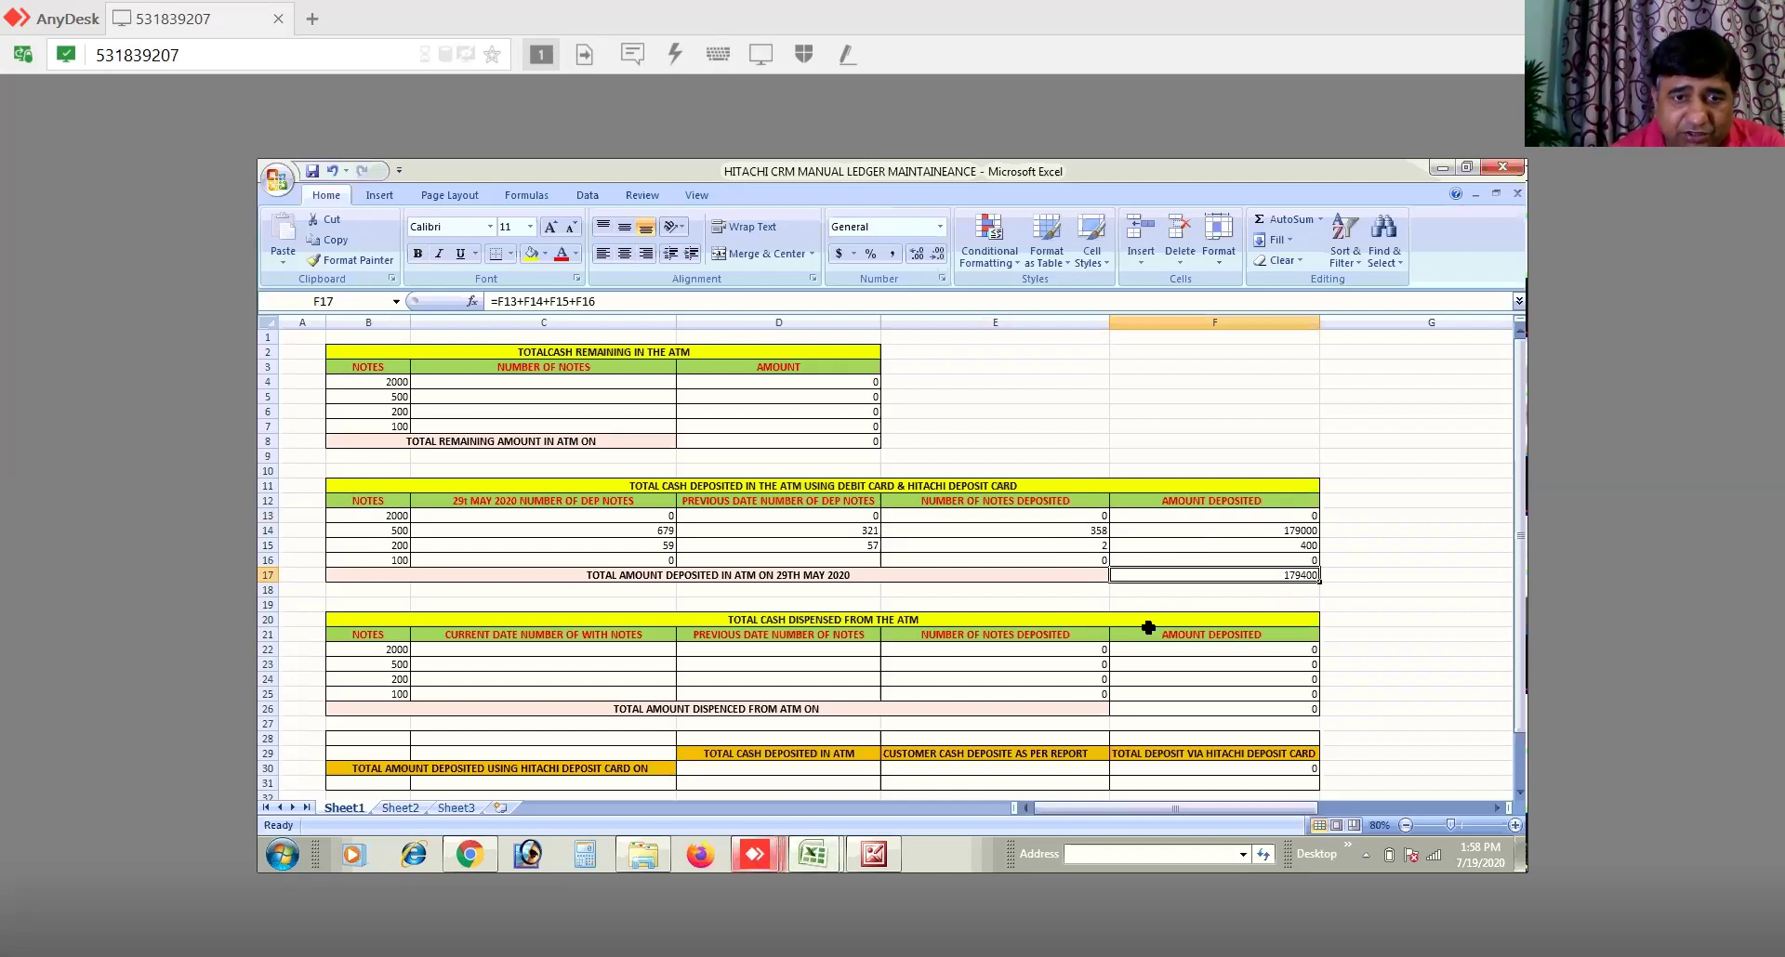
# Step: Switch to the New folder (2) window, widen the file name column and open COMPANY DAILY COMPLETE REPORT OF 29TH MAY in Microsoft Office Picture Manager
pyautogui.click(640, 862)
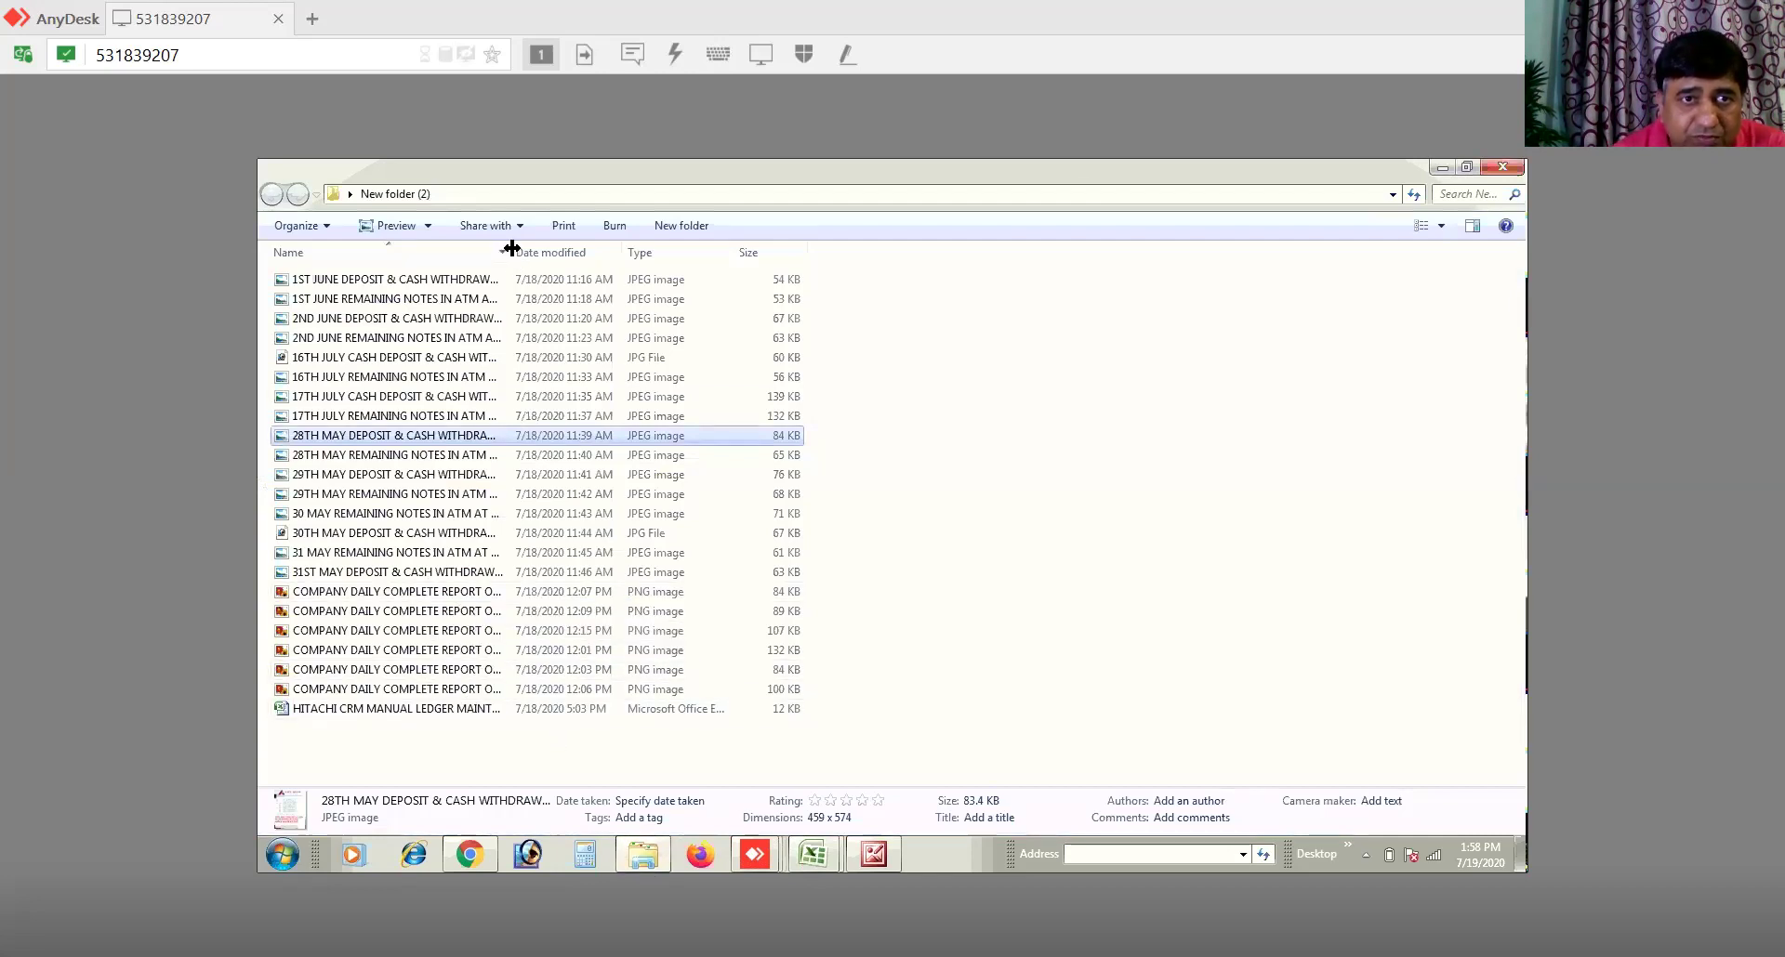
pyautogui.moveTo(564, 248); pyautogui.dragTo(600, 252)
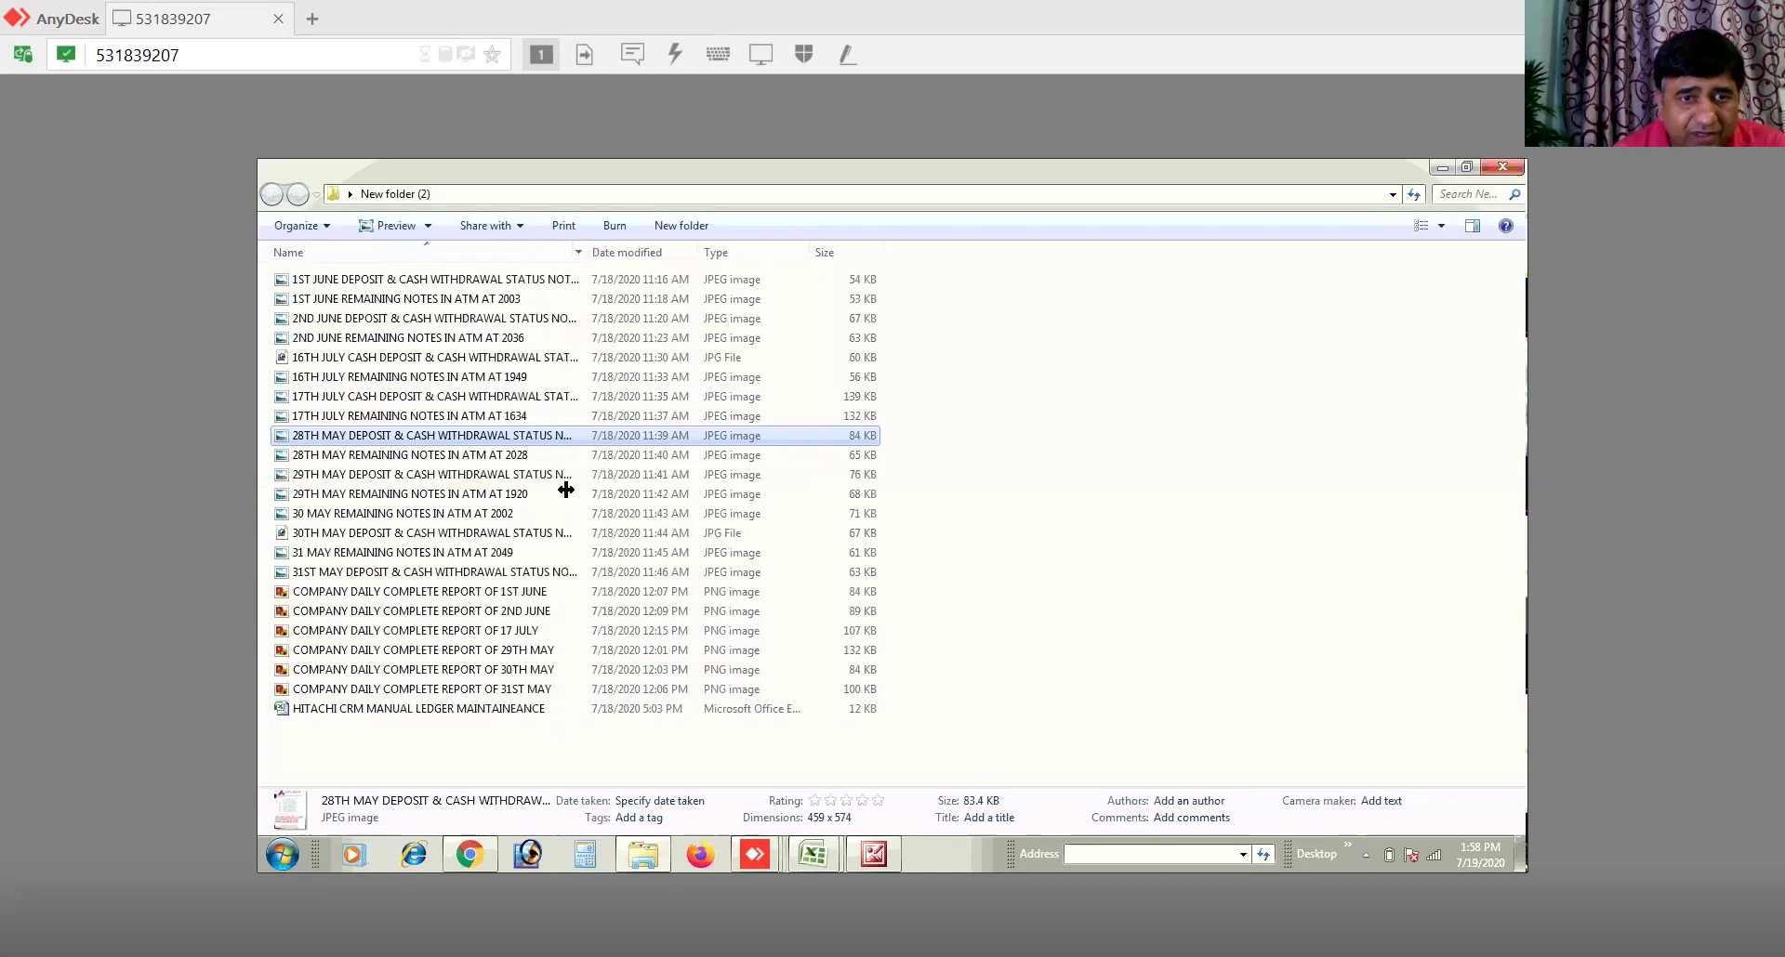
pyautogui.rightClick(537, 653)
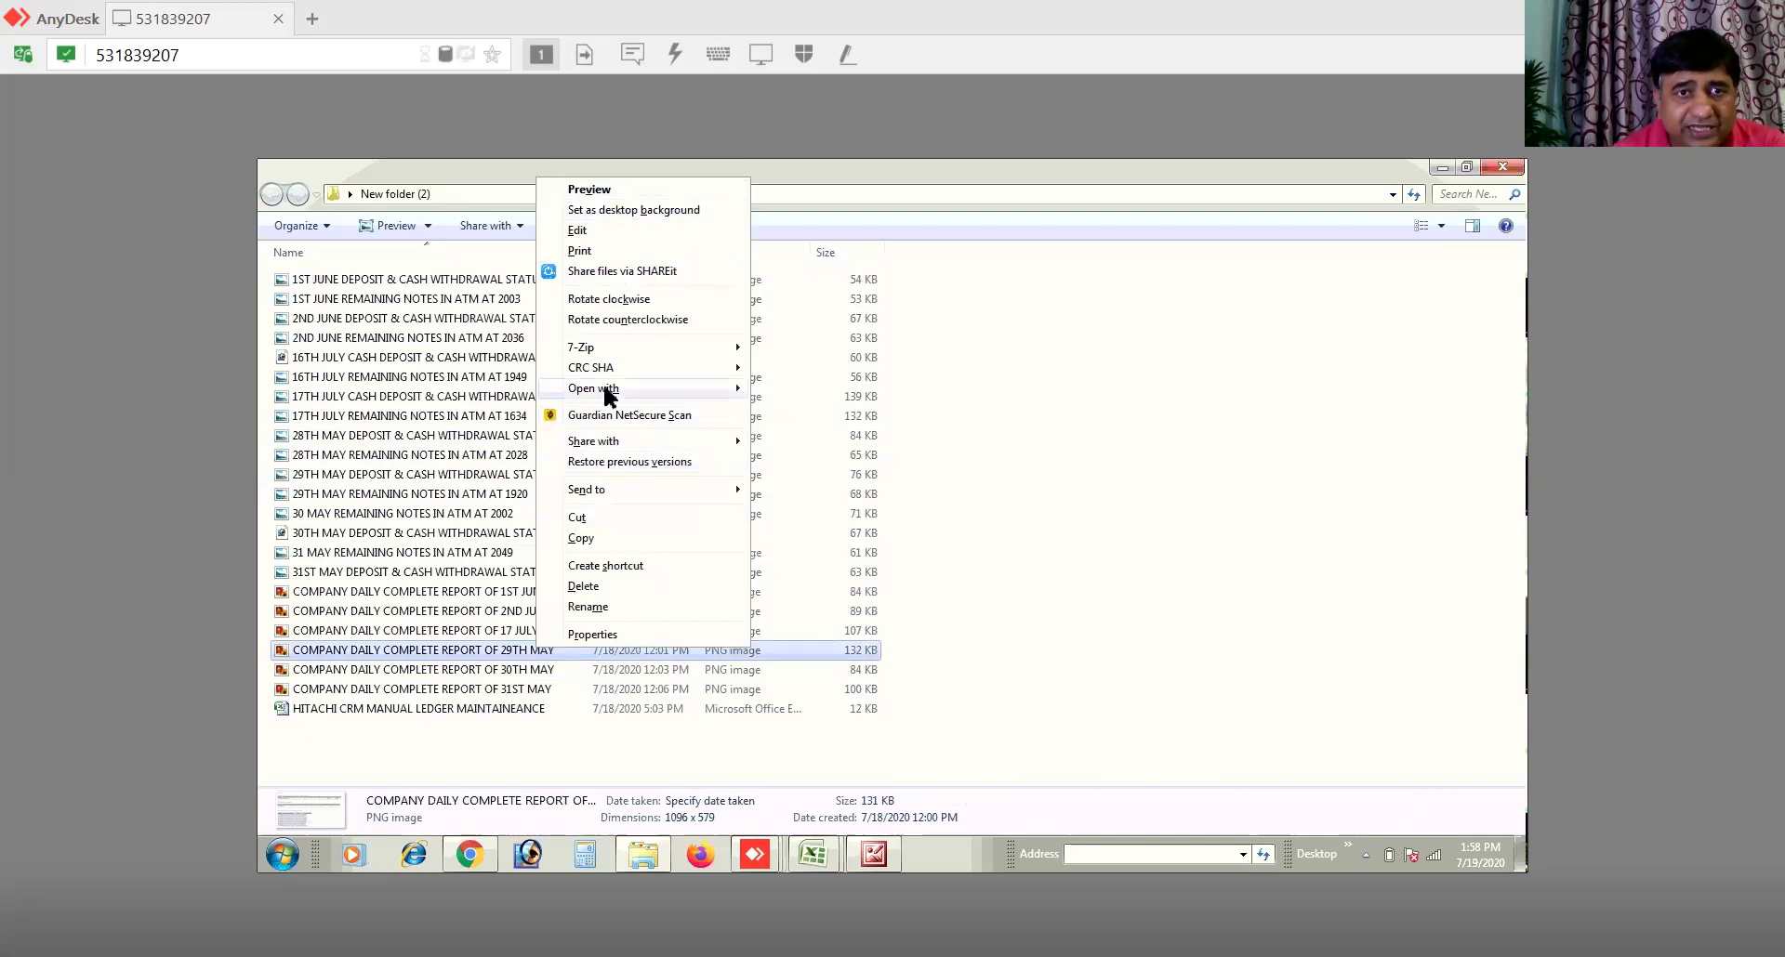
pyautogui.moveTo(614, 390)
pyautogui.click(840, 381)
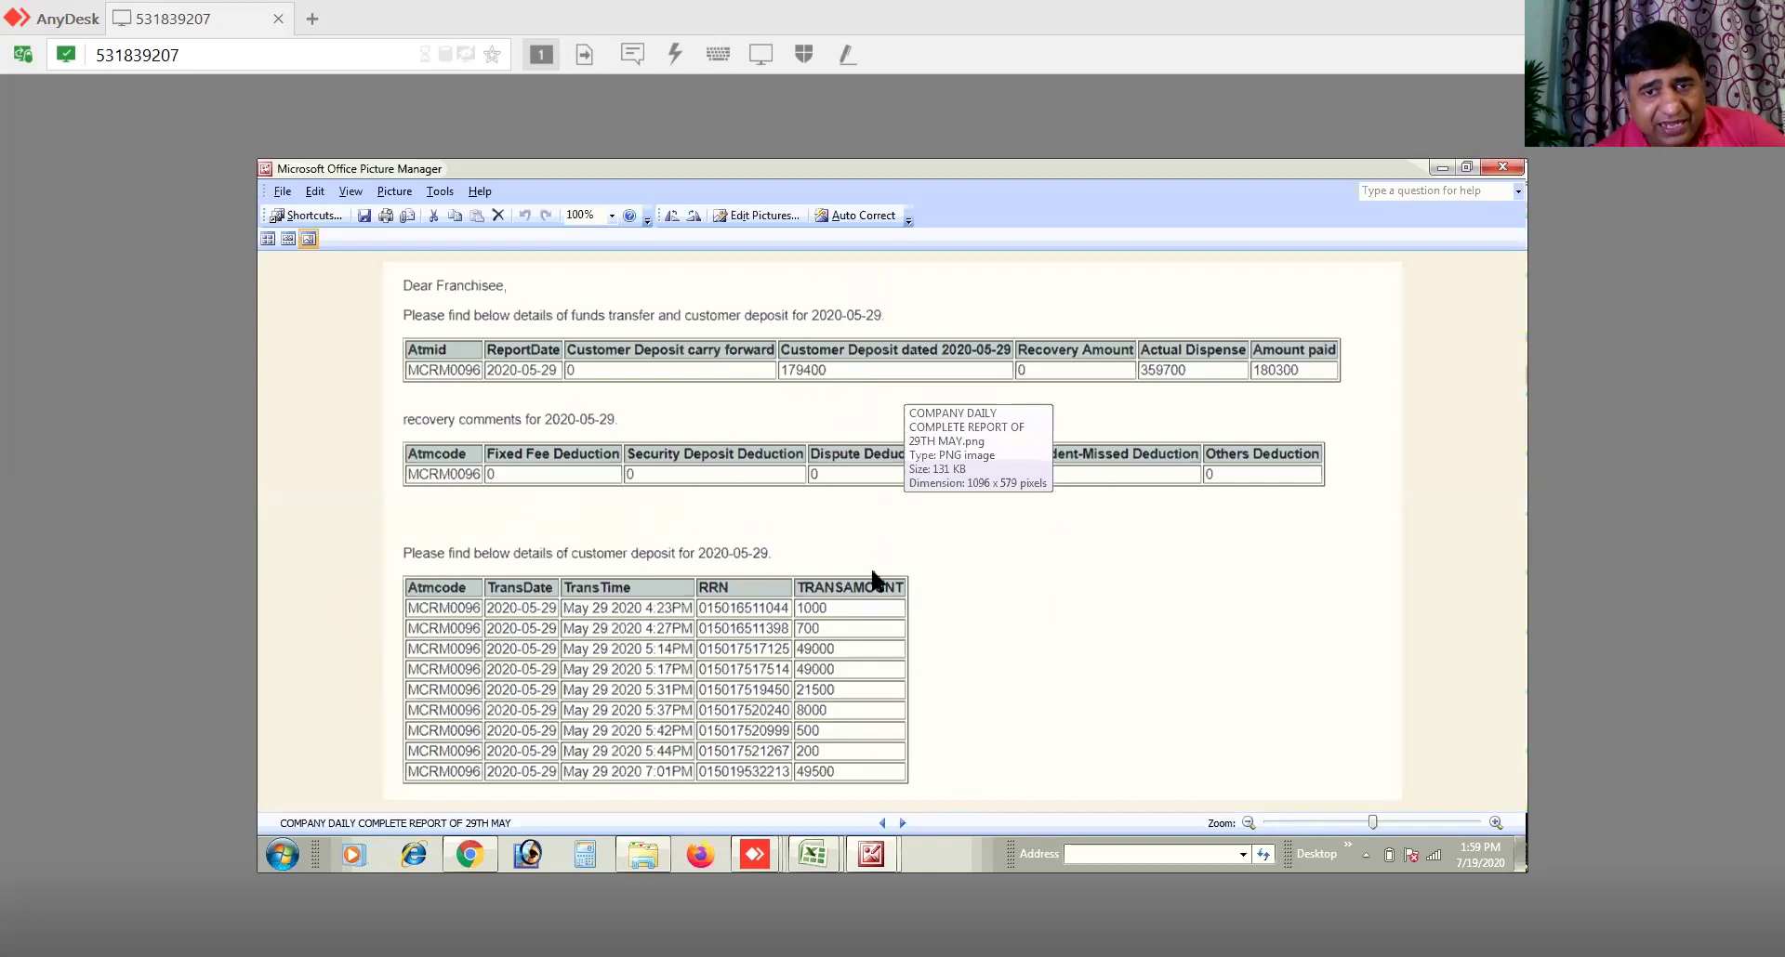
# Step: Close the DEPOSIT & WITHDRAWAL ATM workbook, saving its changes, and select the ledger's deposit table B11:F17
pyautogui.click(816, 848)
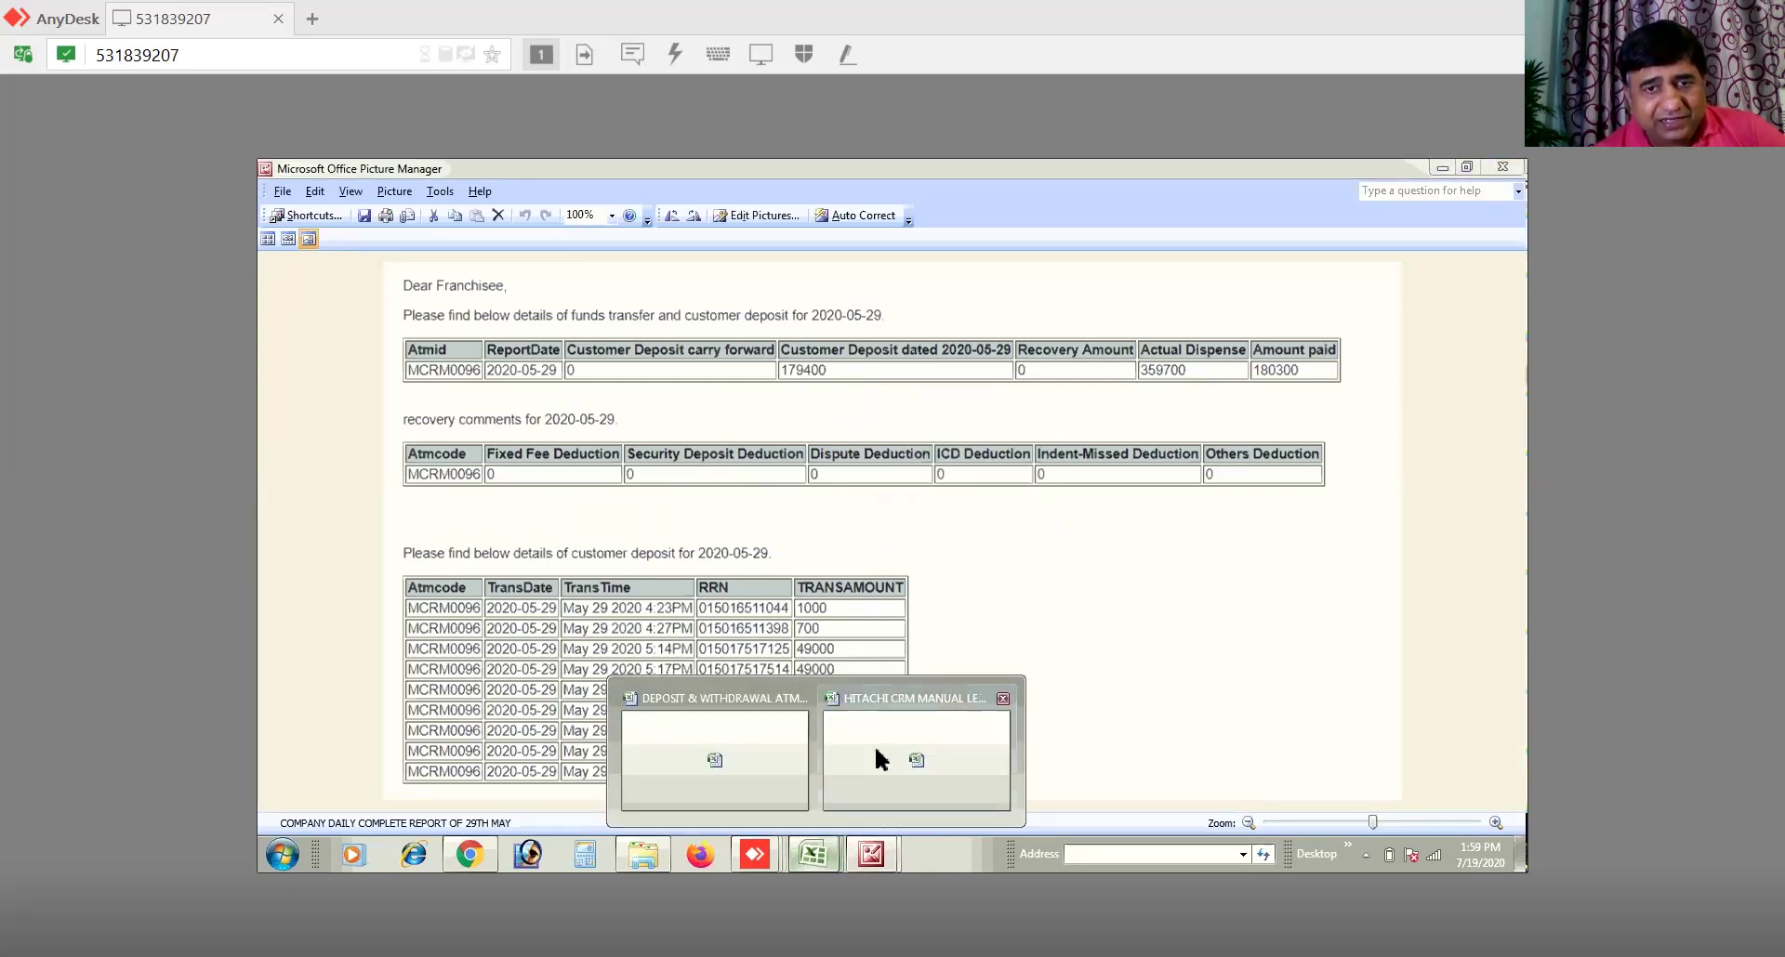
pyautogui.click(801, 700)
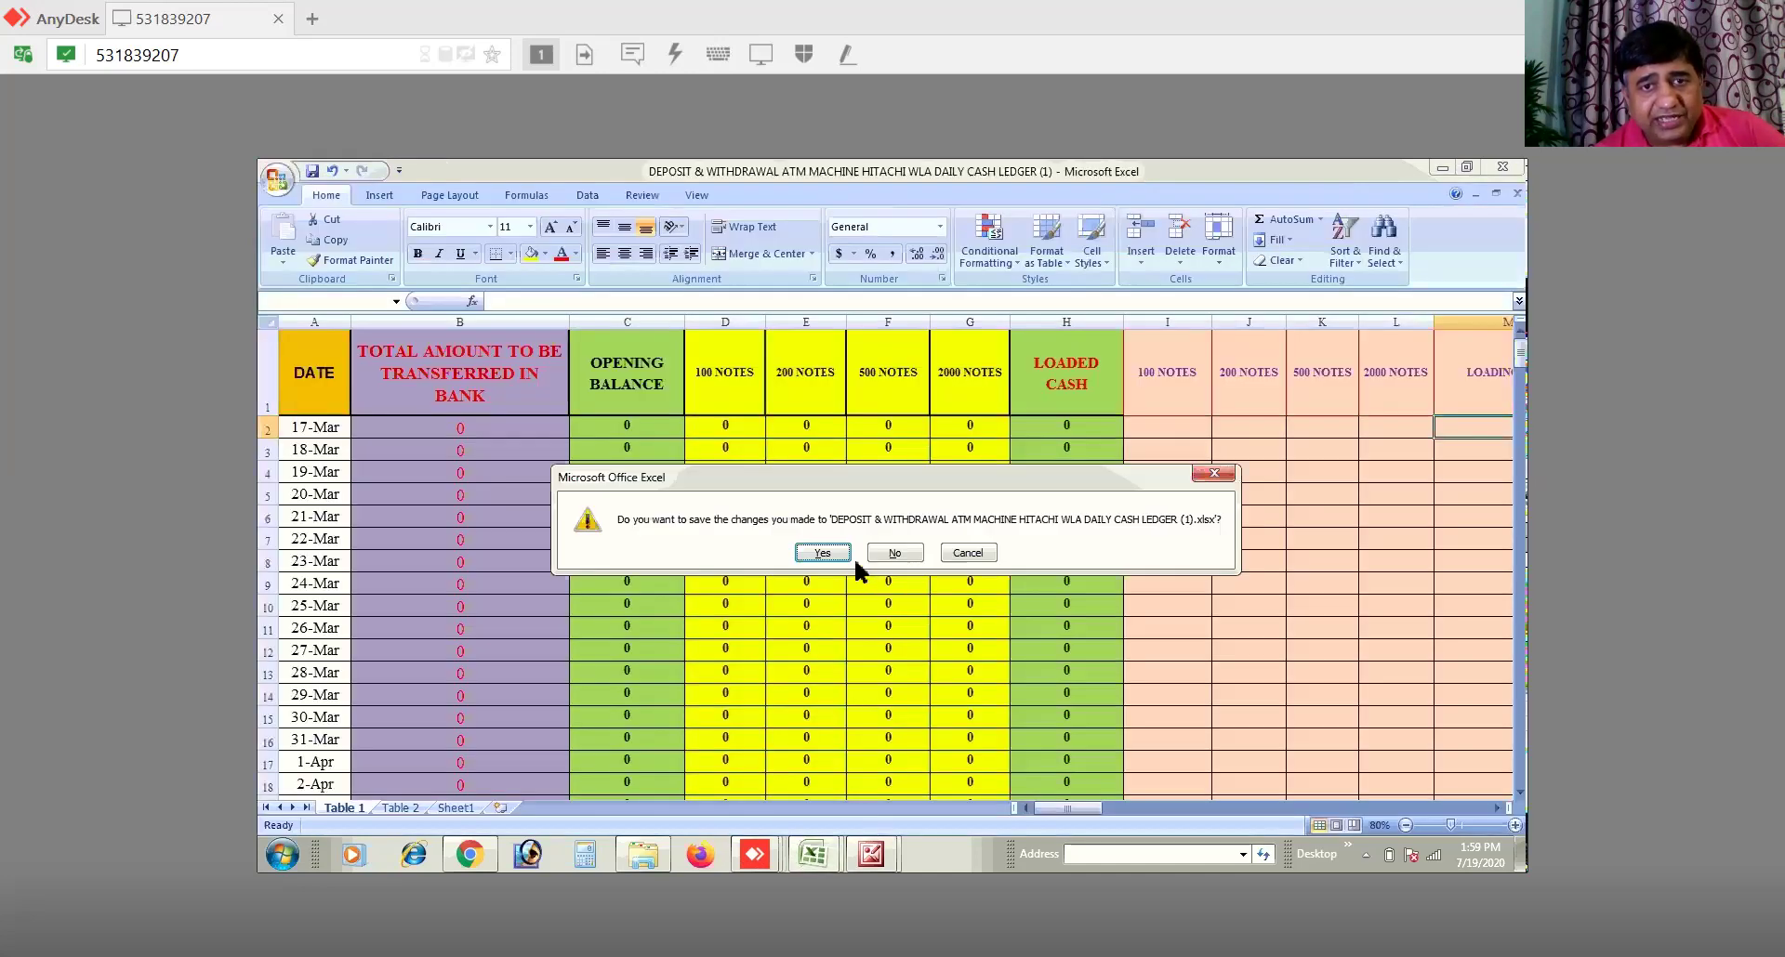
pyautogui.click(823, 553)
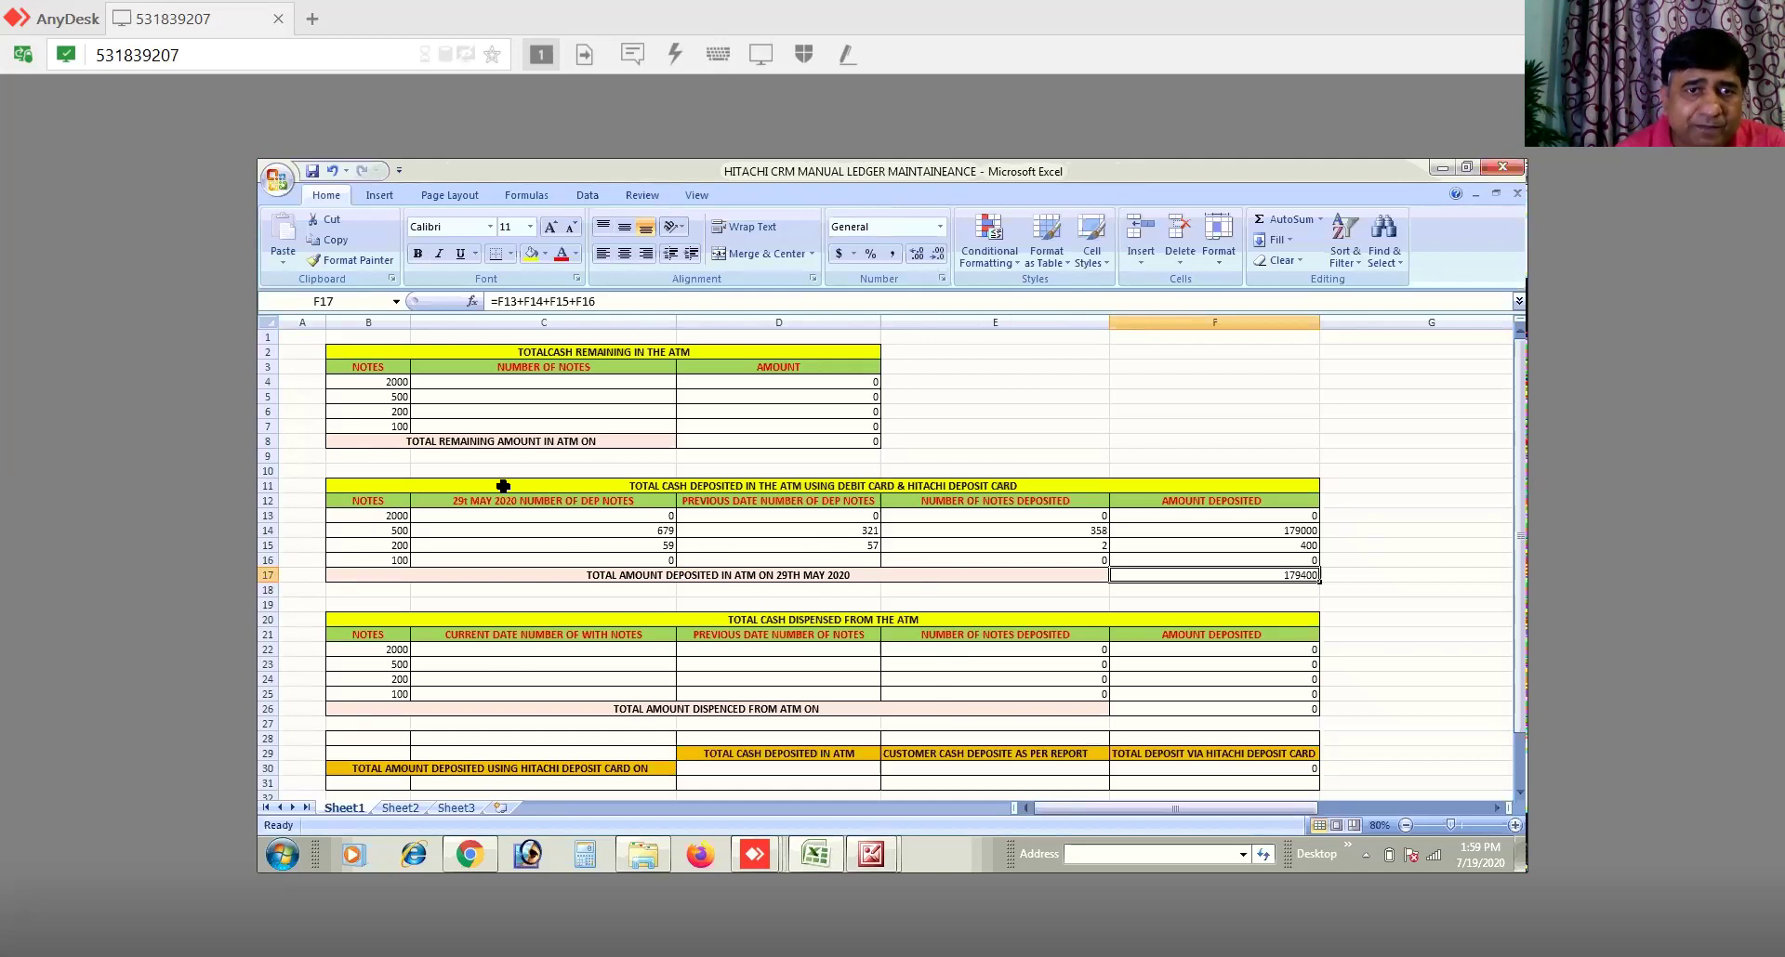
pyautogui.moveTo(348, 487); pyautogui.dragTo(776, 570)
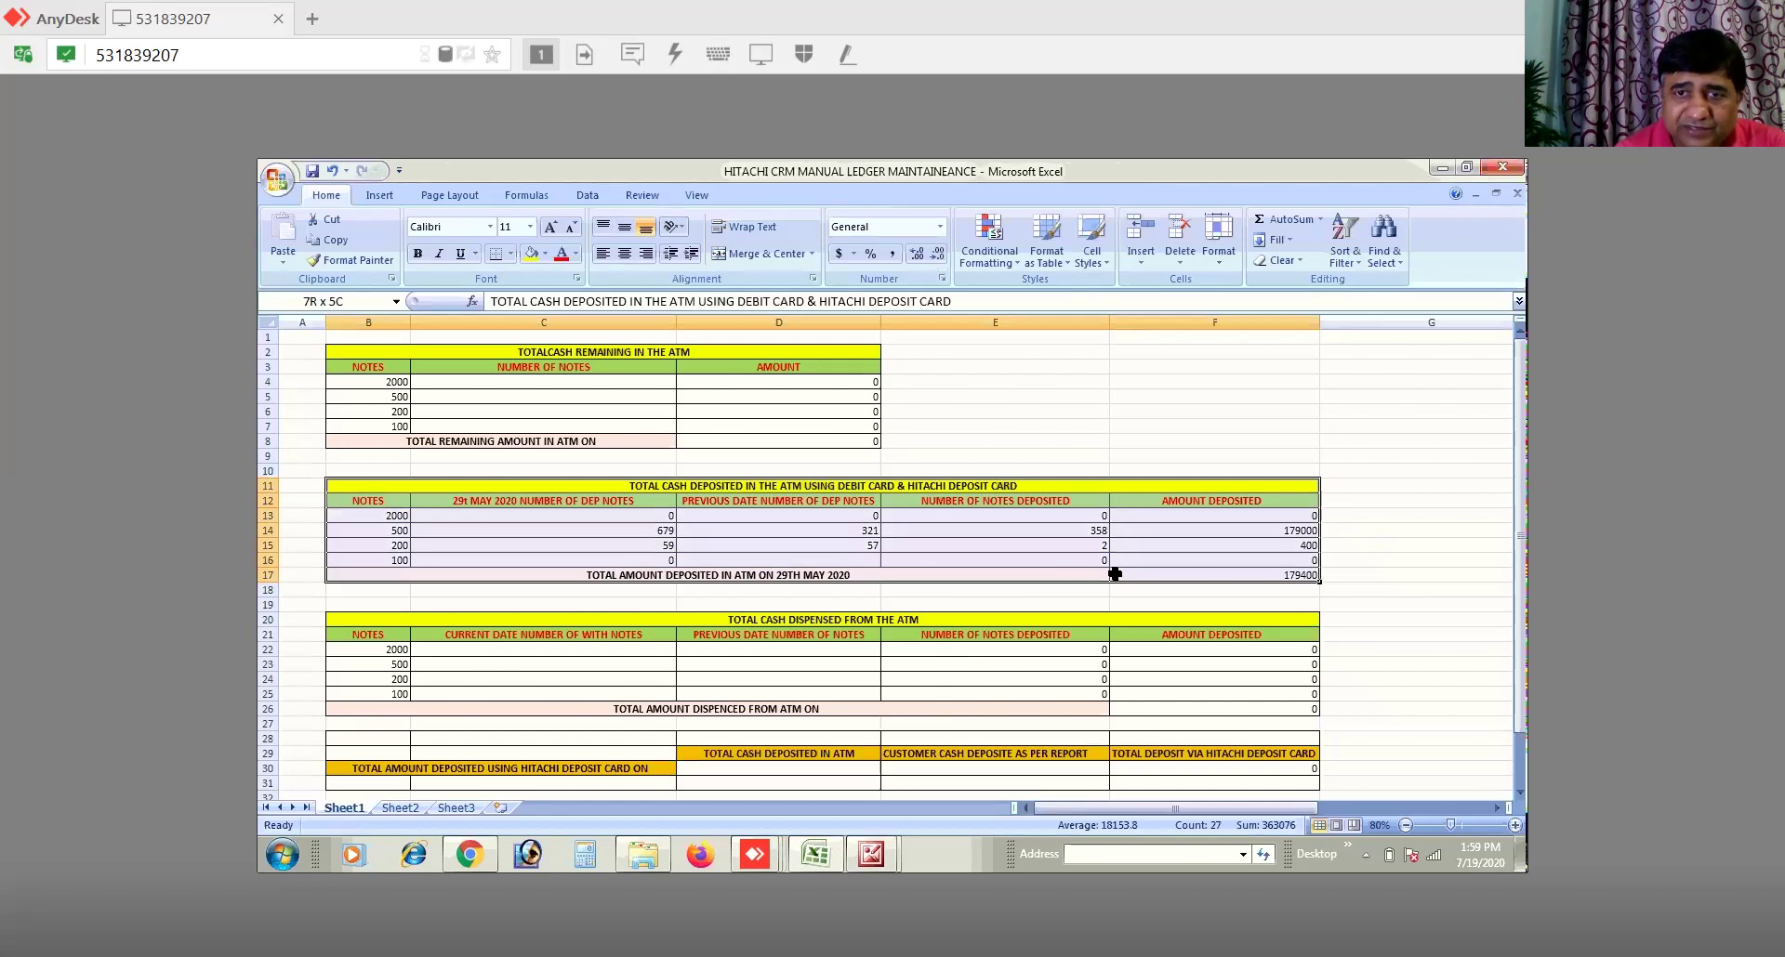
pyautogui.moveTo(1115, 573); pyautogui.dragTo(1090, 574)
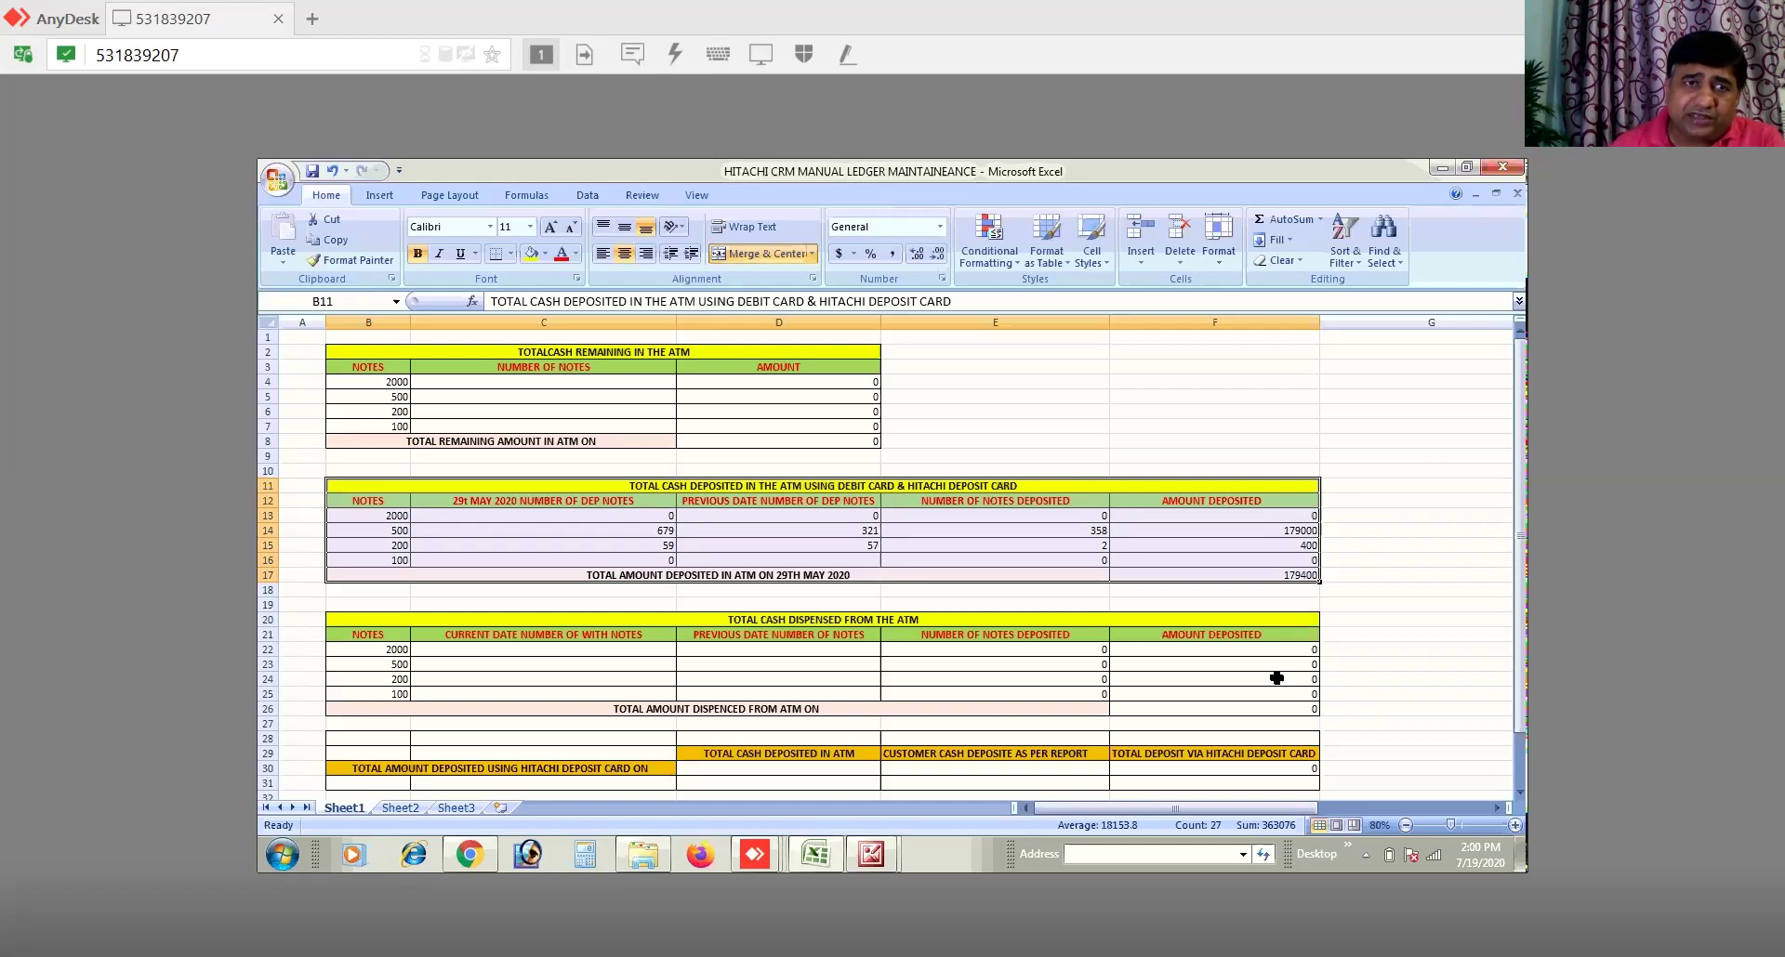
# Step: Complete the remaining-cash total label in B8 to read TOTAL REMAINING AMOUNT IN ATM ON 29TH MAY
pyautogui.doubleClick(608, 442)
pyautogui.doubleClick(589, 442)
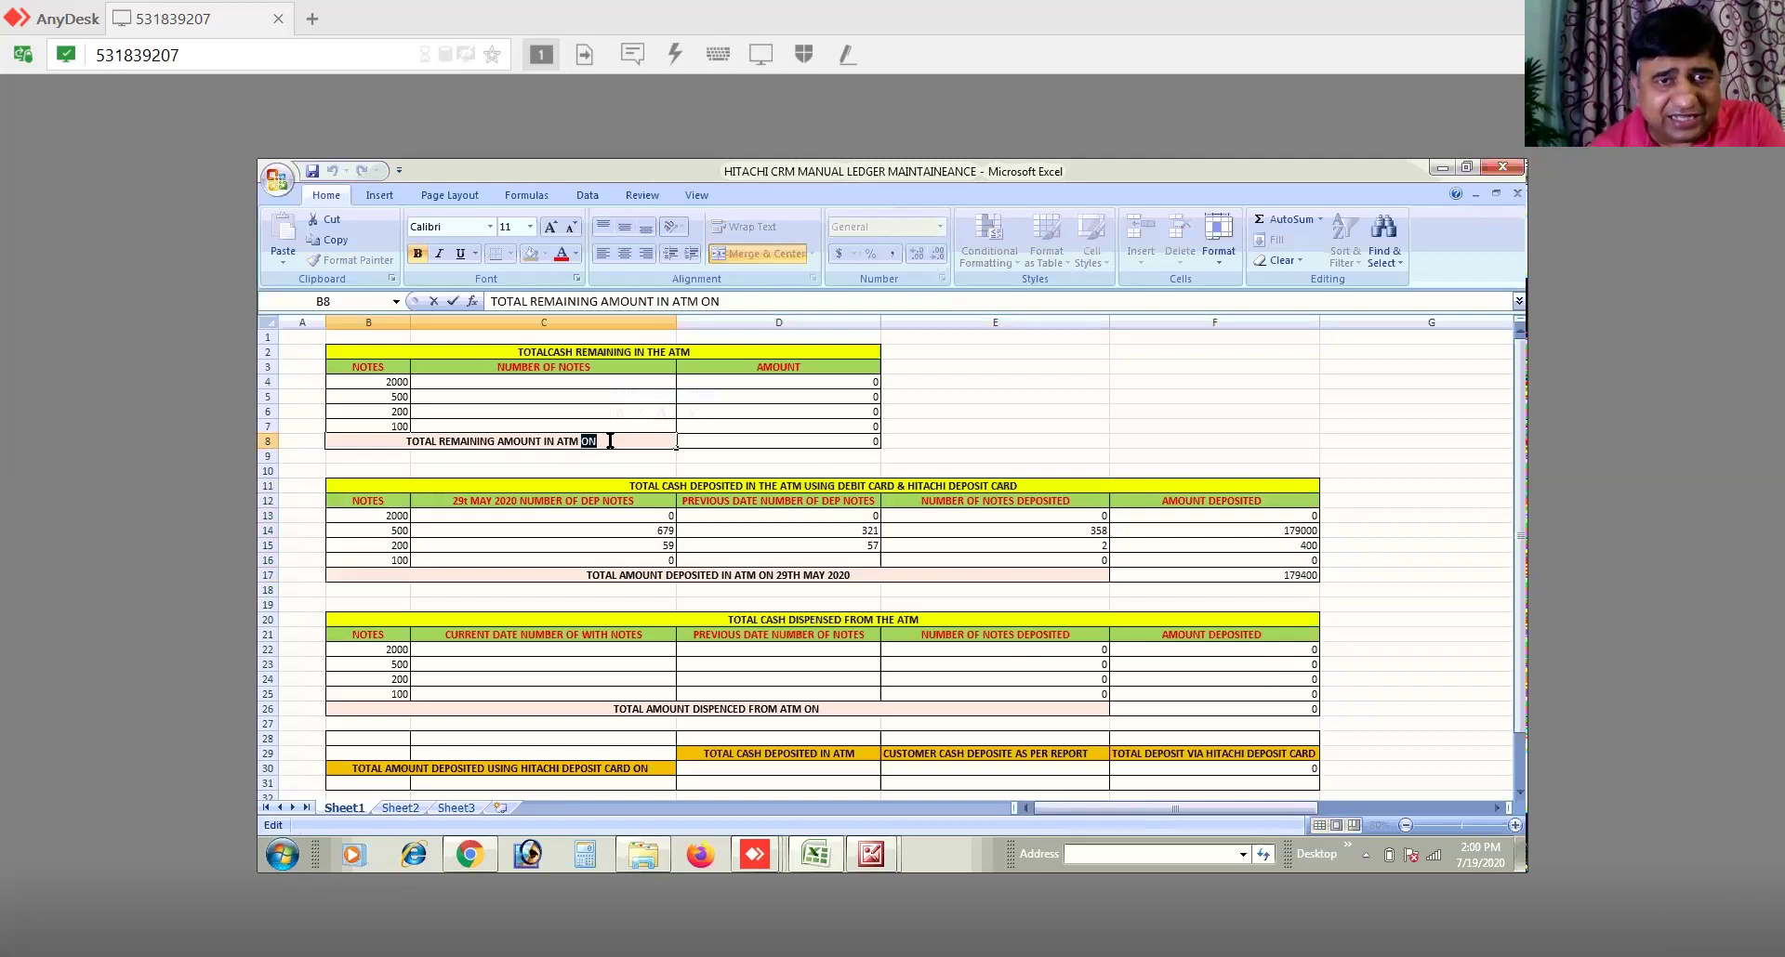
pyautogui.click(610, 441)
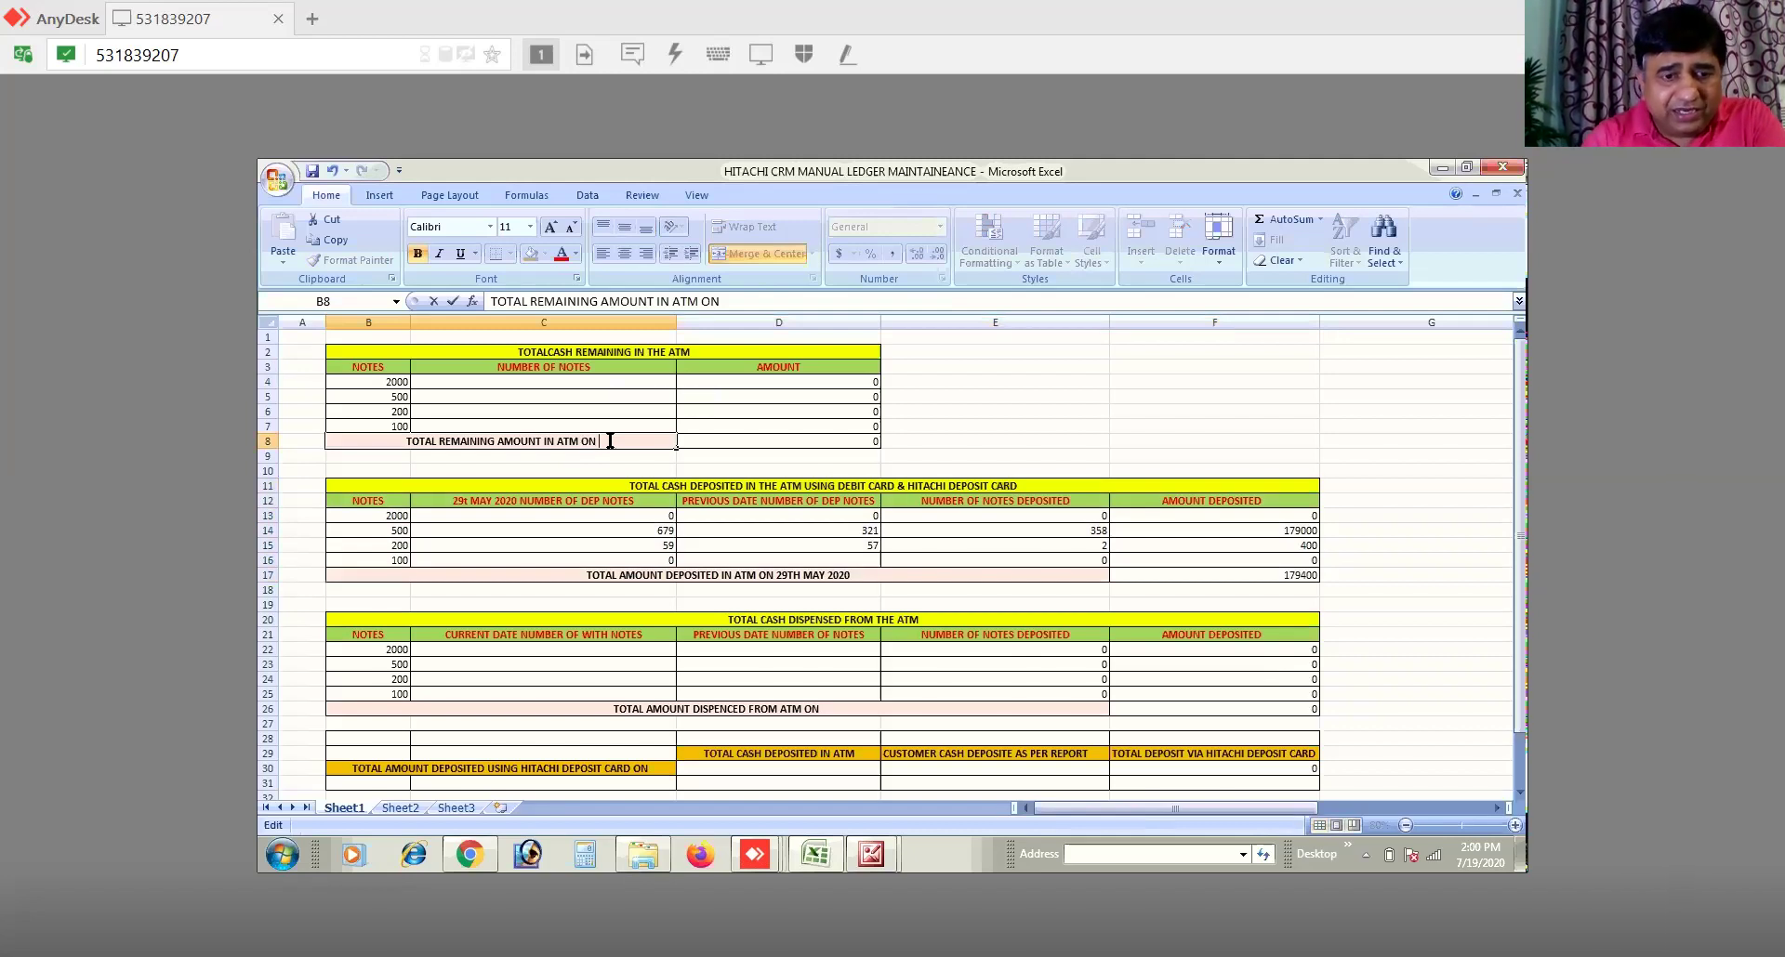
pyautogui.write('29')
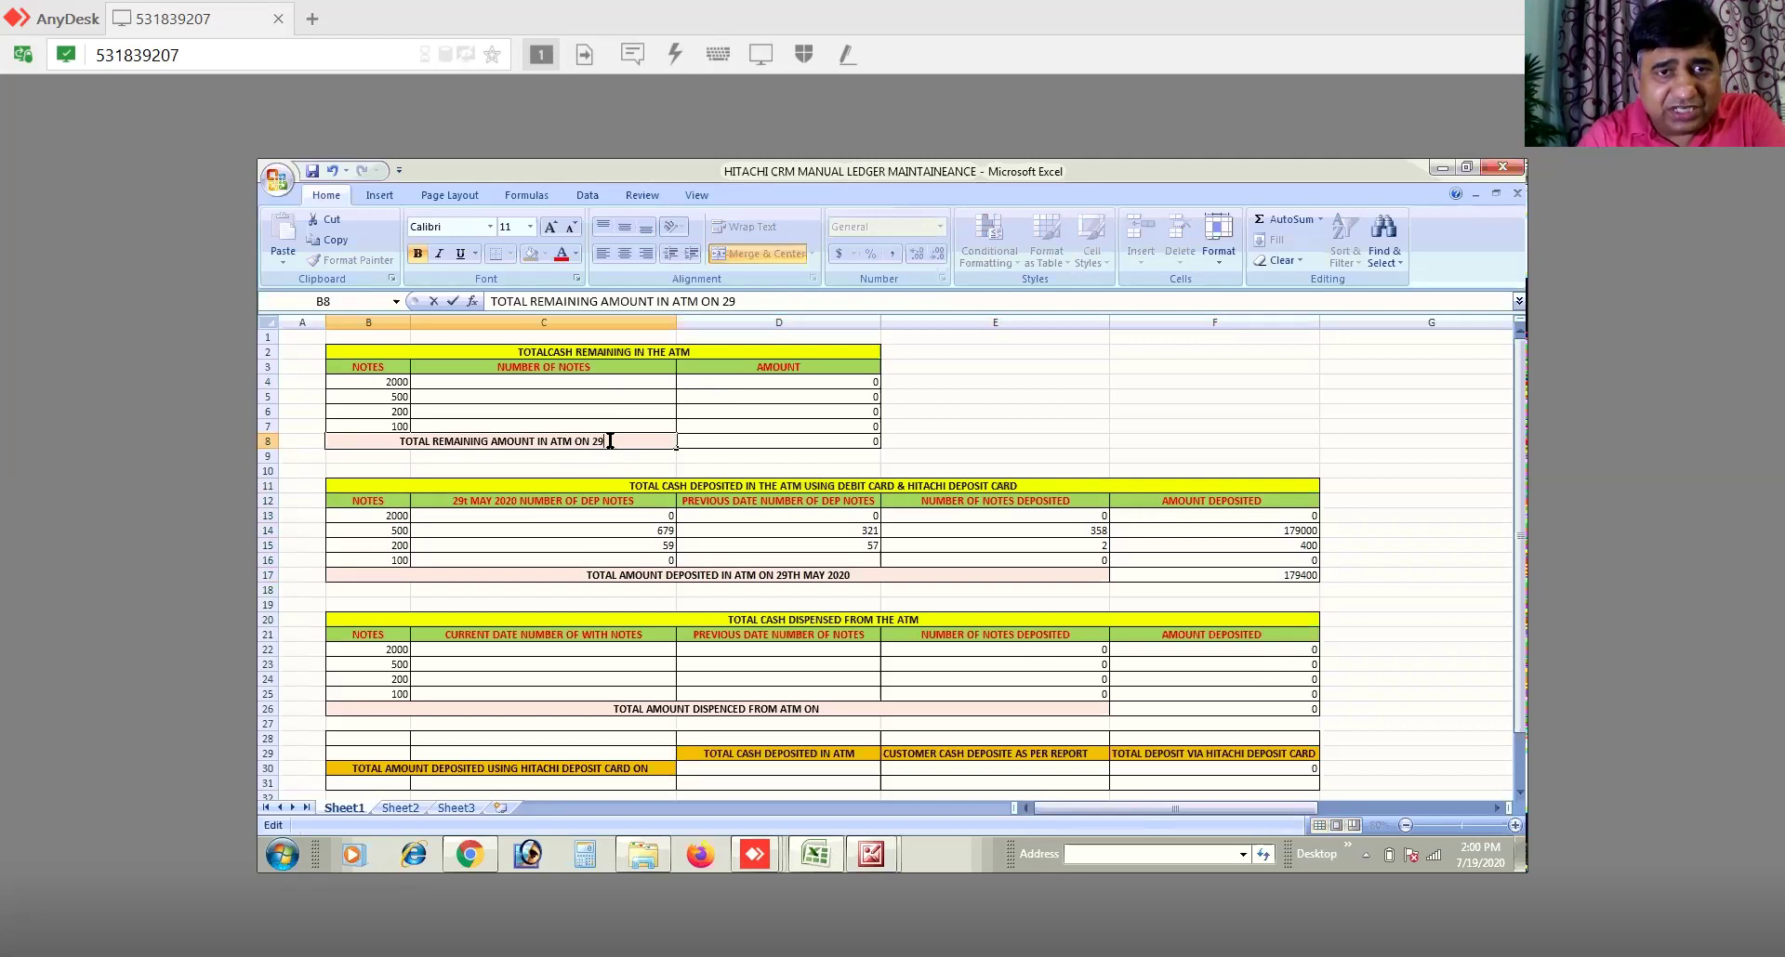
pyautogui.write('TH MAY')
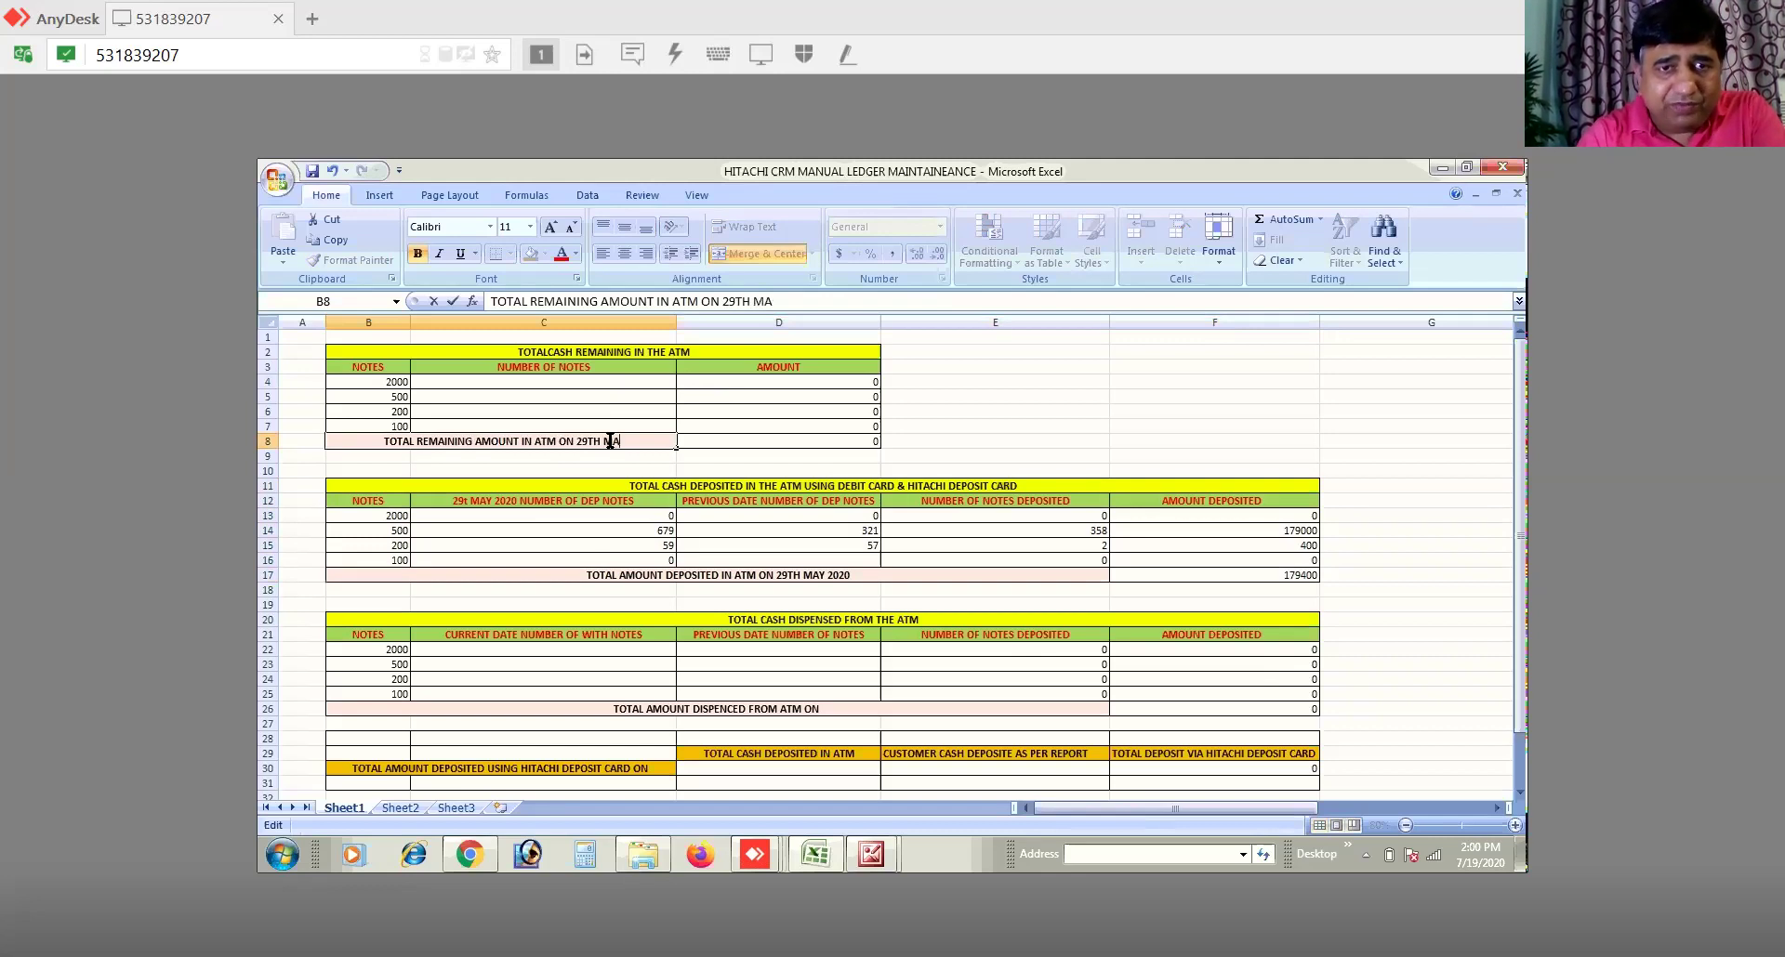
# Step: Switch to Microsoft Office Picture Manager, browse to 29TH MAY REMAINING NOTES IN ATM AT 1920 and read each denomination's total note count
pyautogui.click(874, 857)
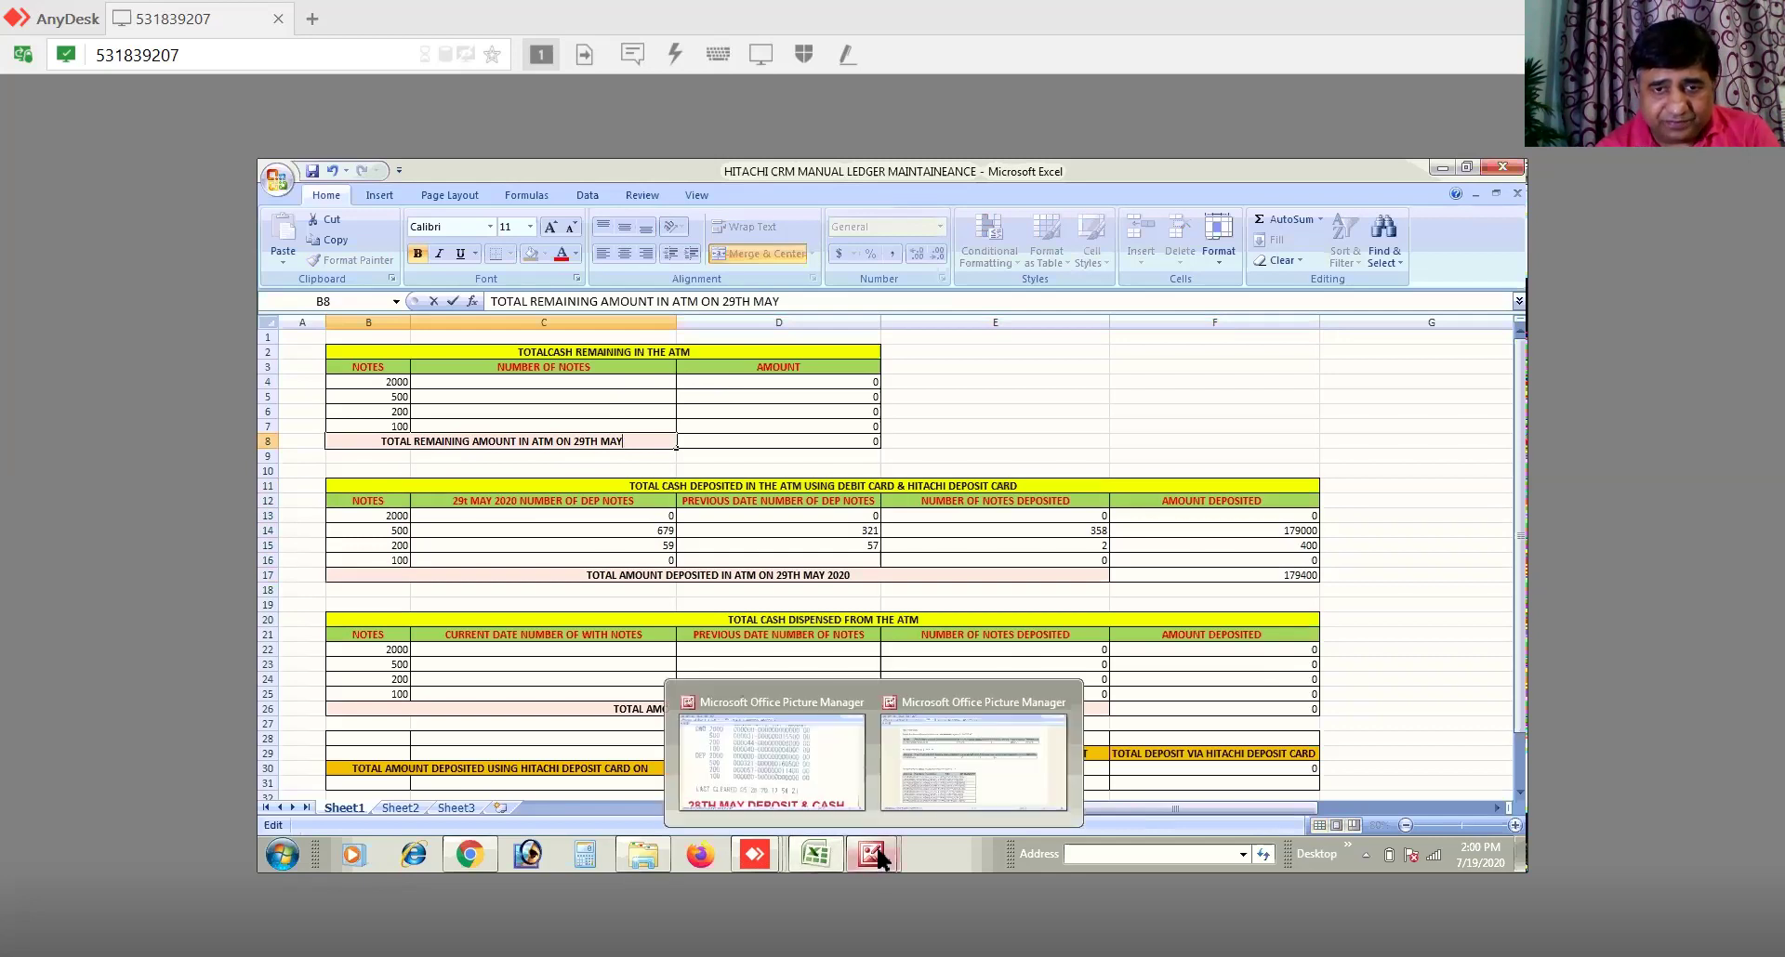
pyautogui.click(805, 776)
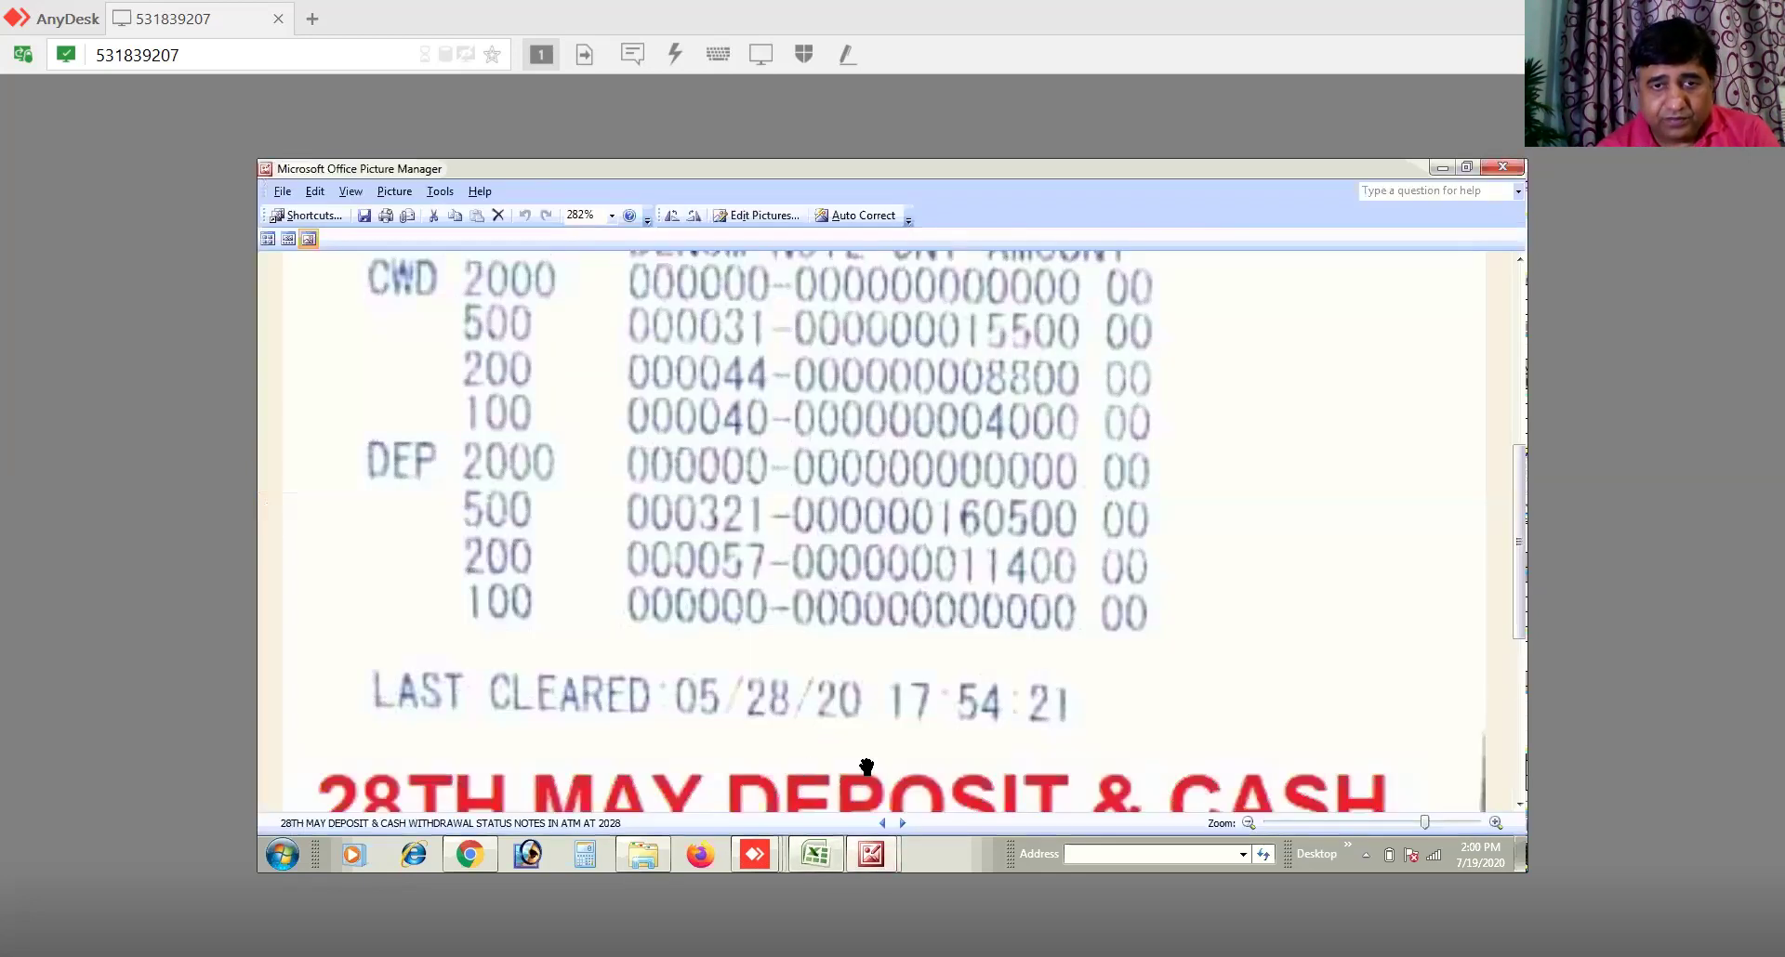
pyautogui.click(902, 822)
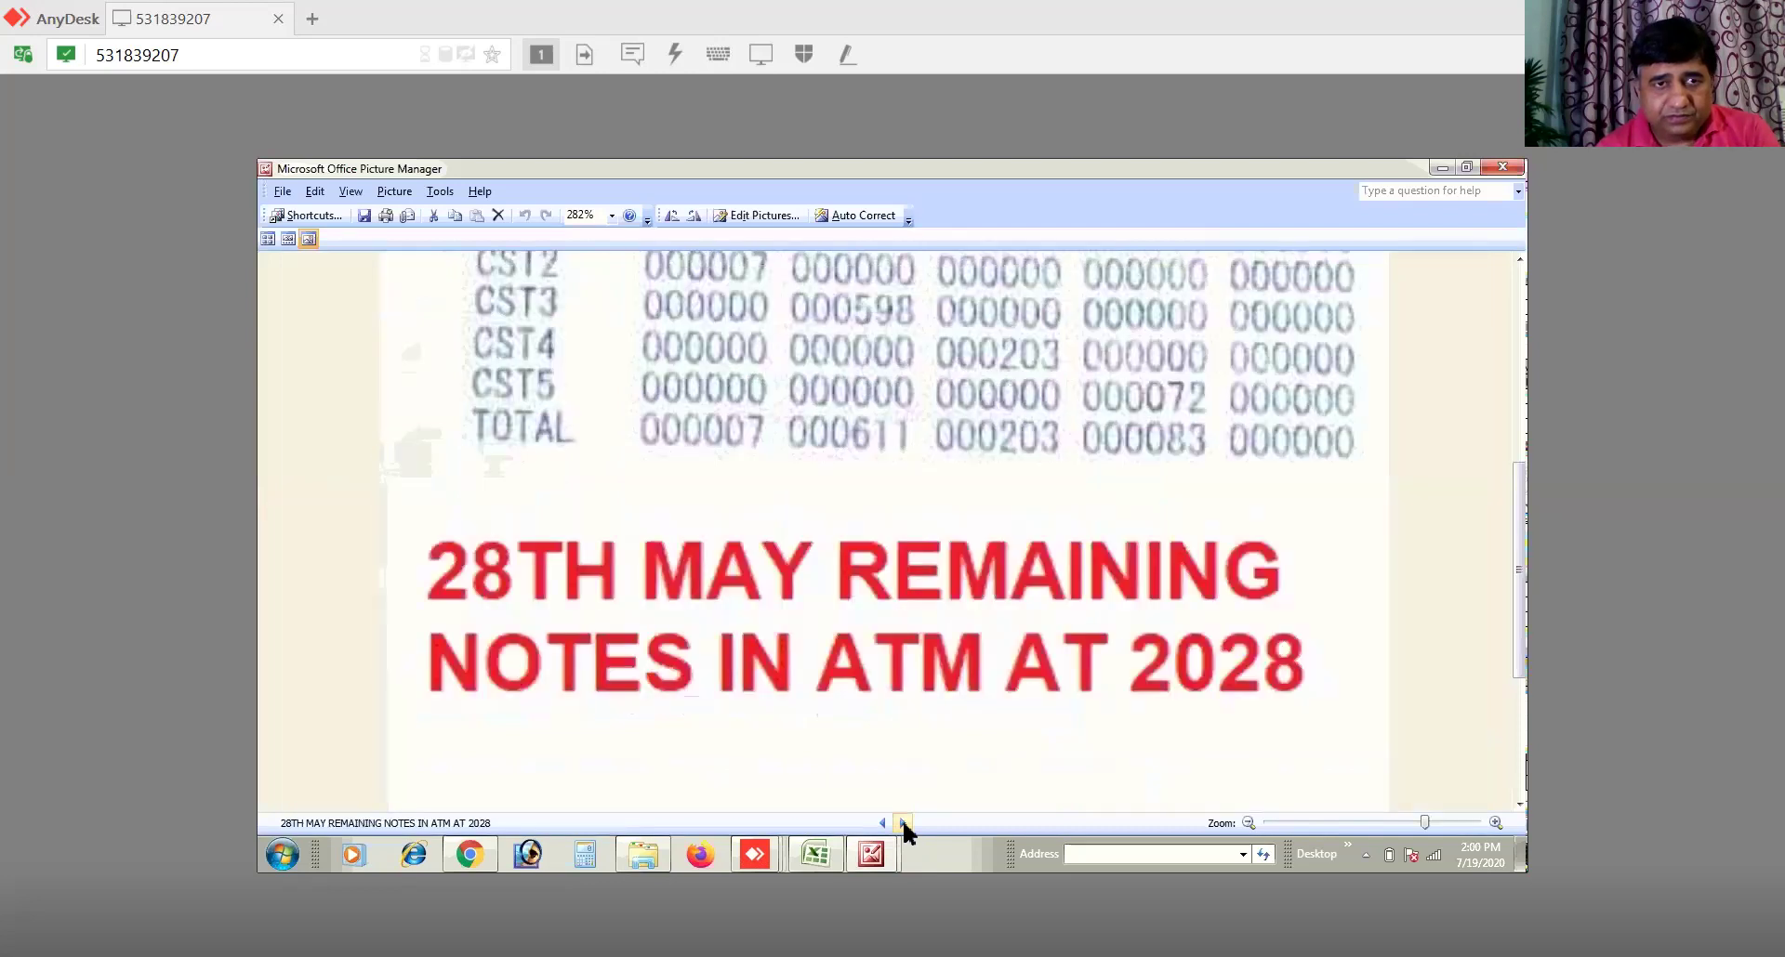
pyautogui.click(902, 822)
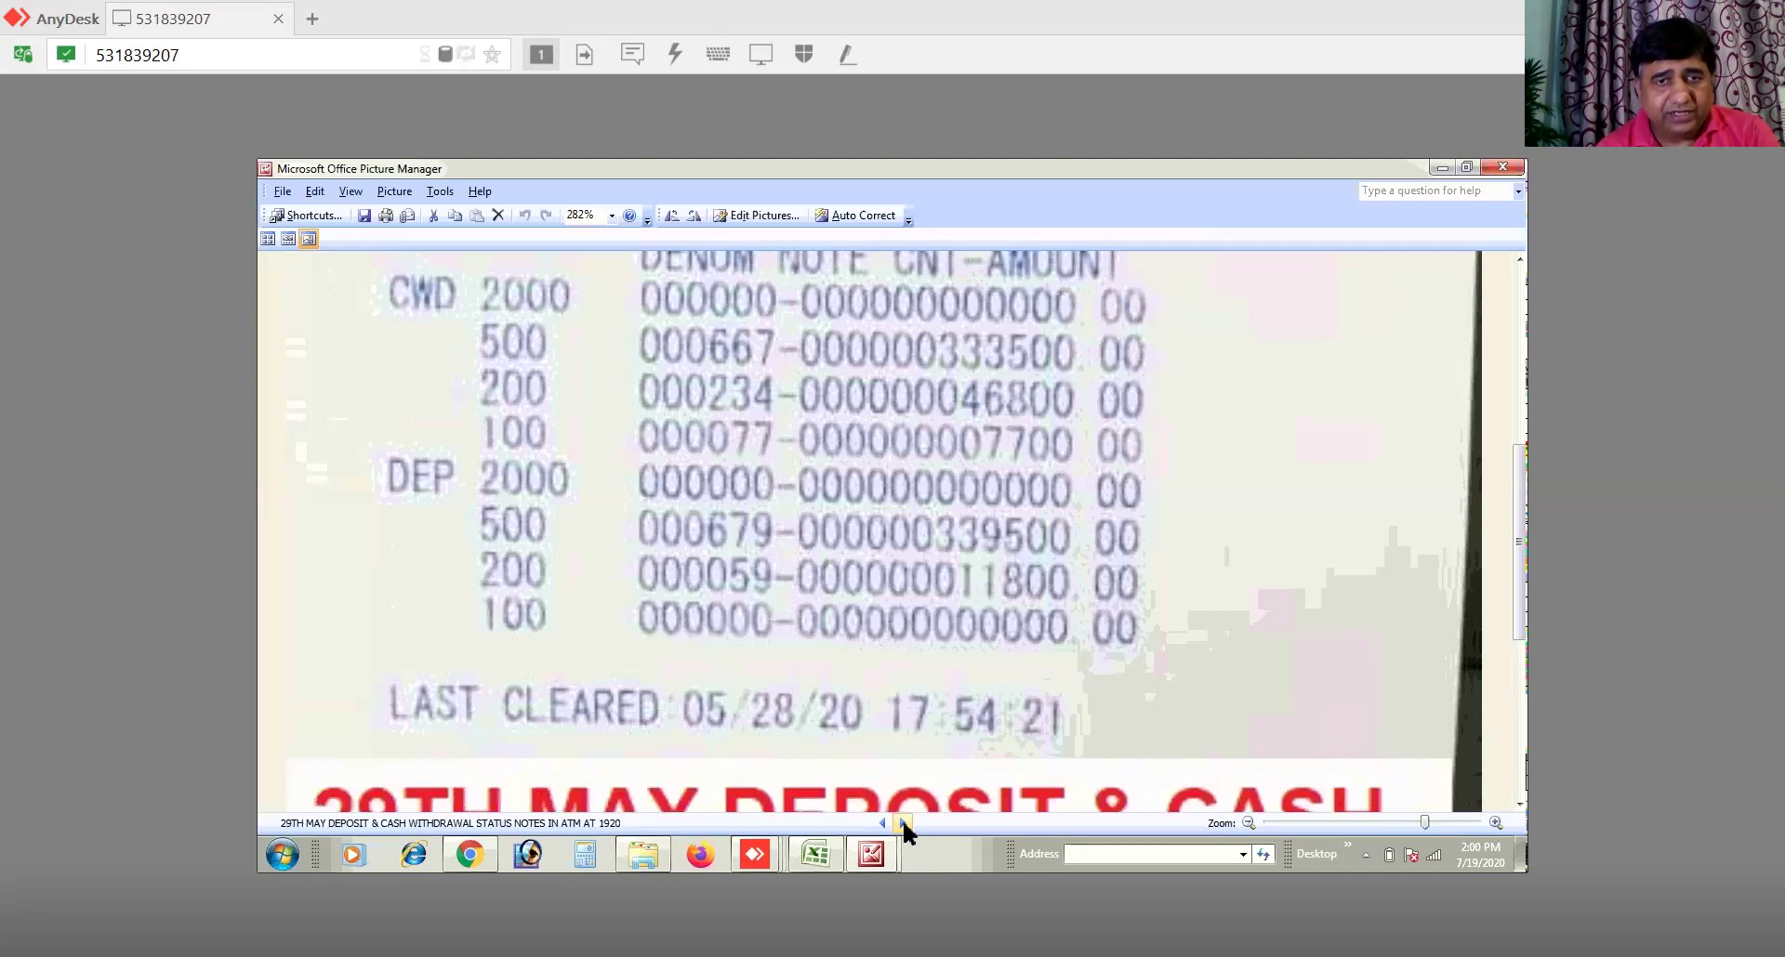
pyautogui.click(902, 822)
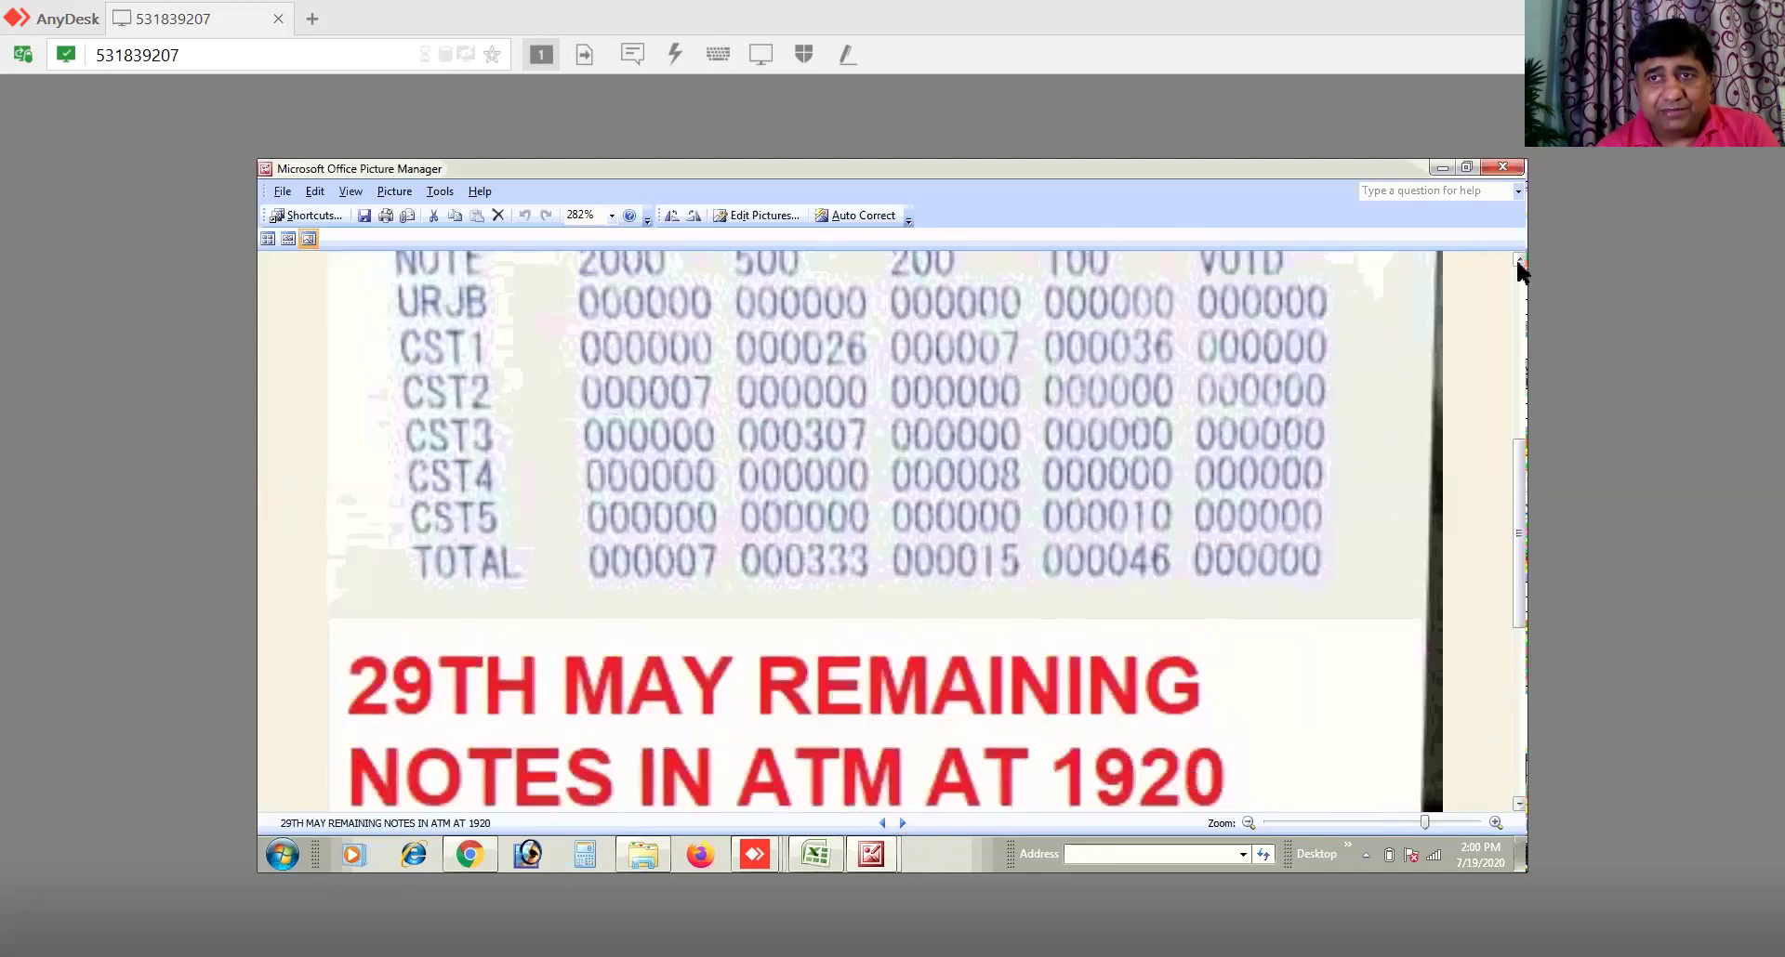
pyautogui.click(1517, 257)
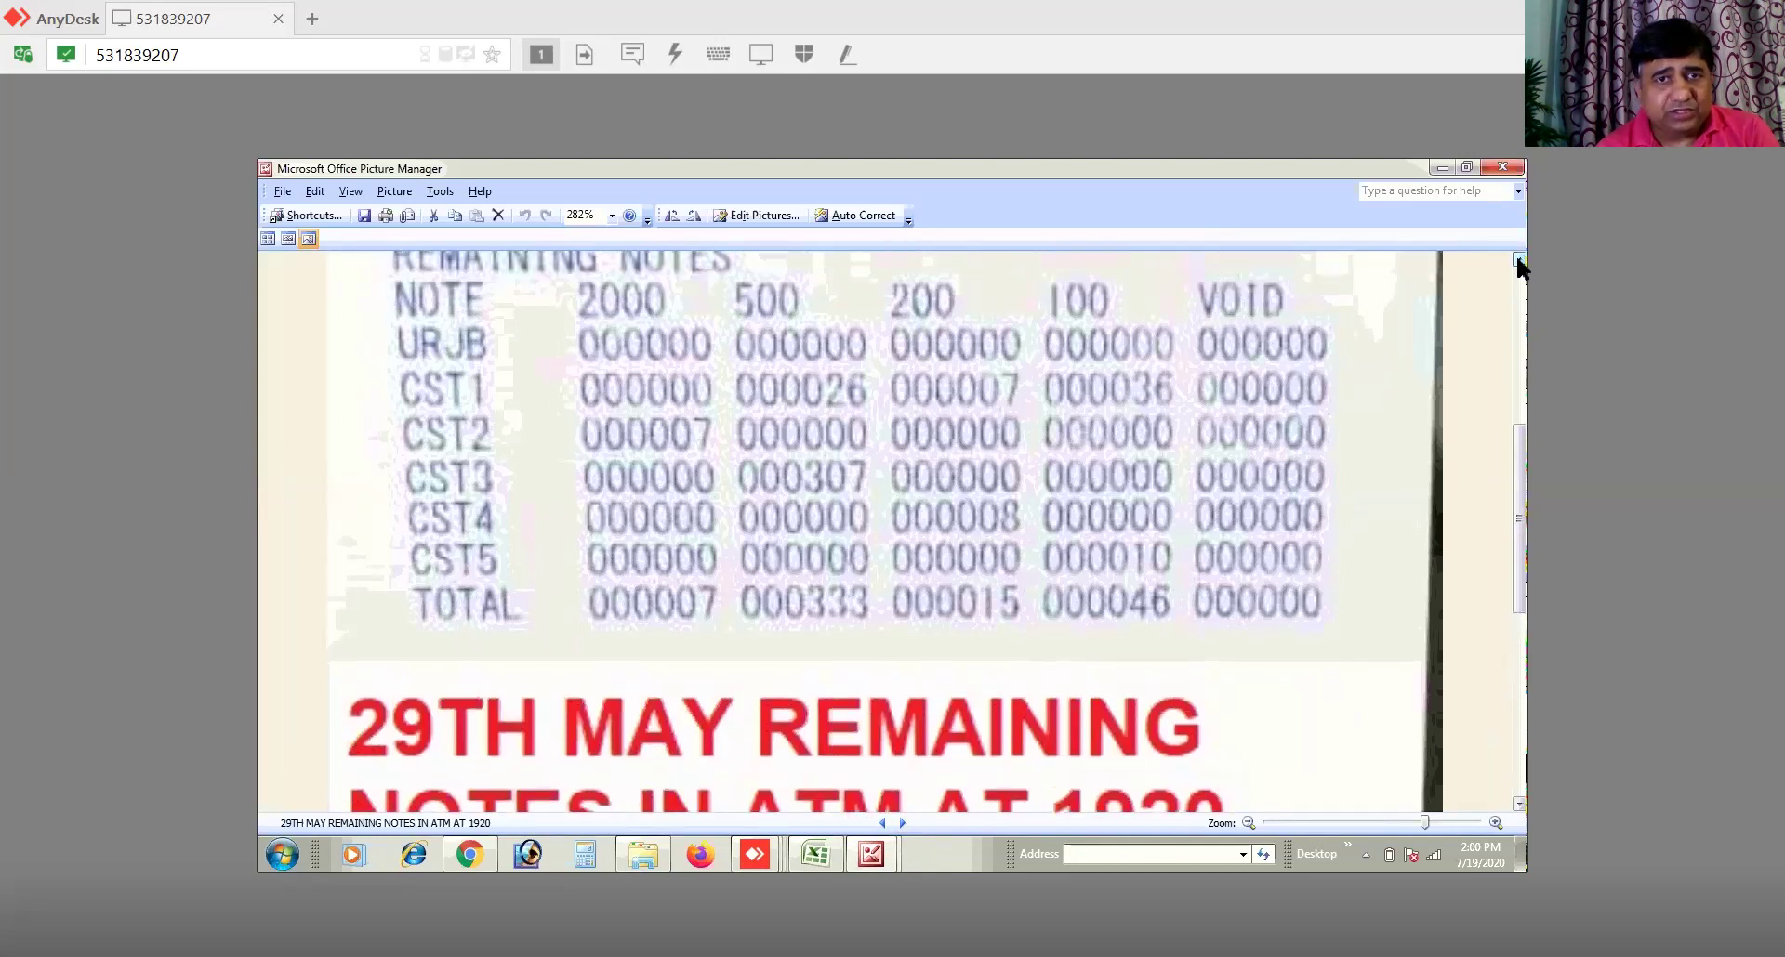
pyautogui.click(1517, 259)
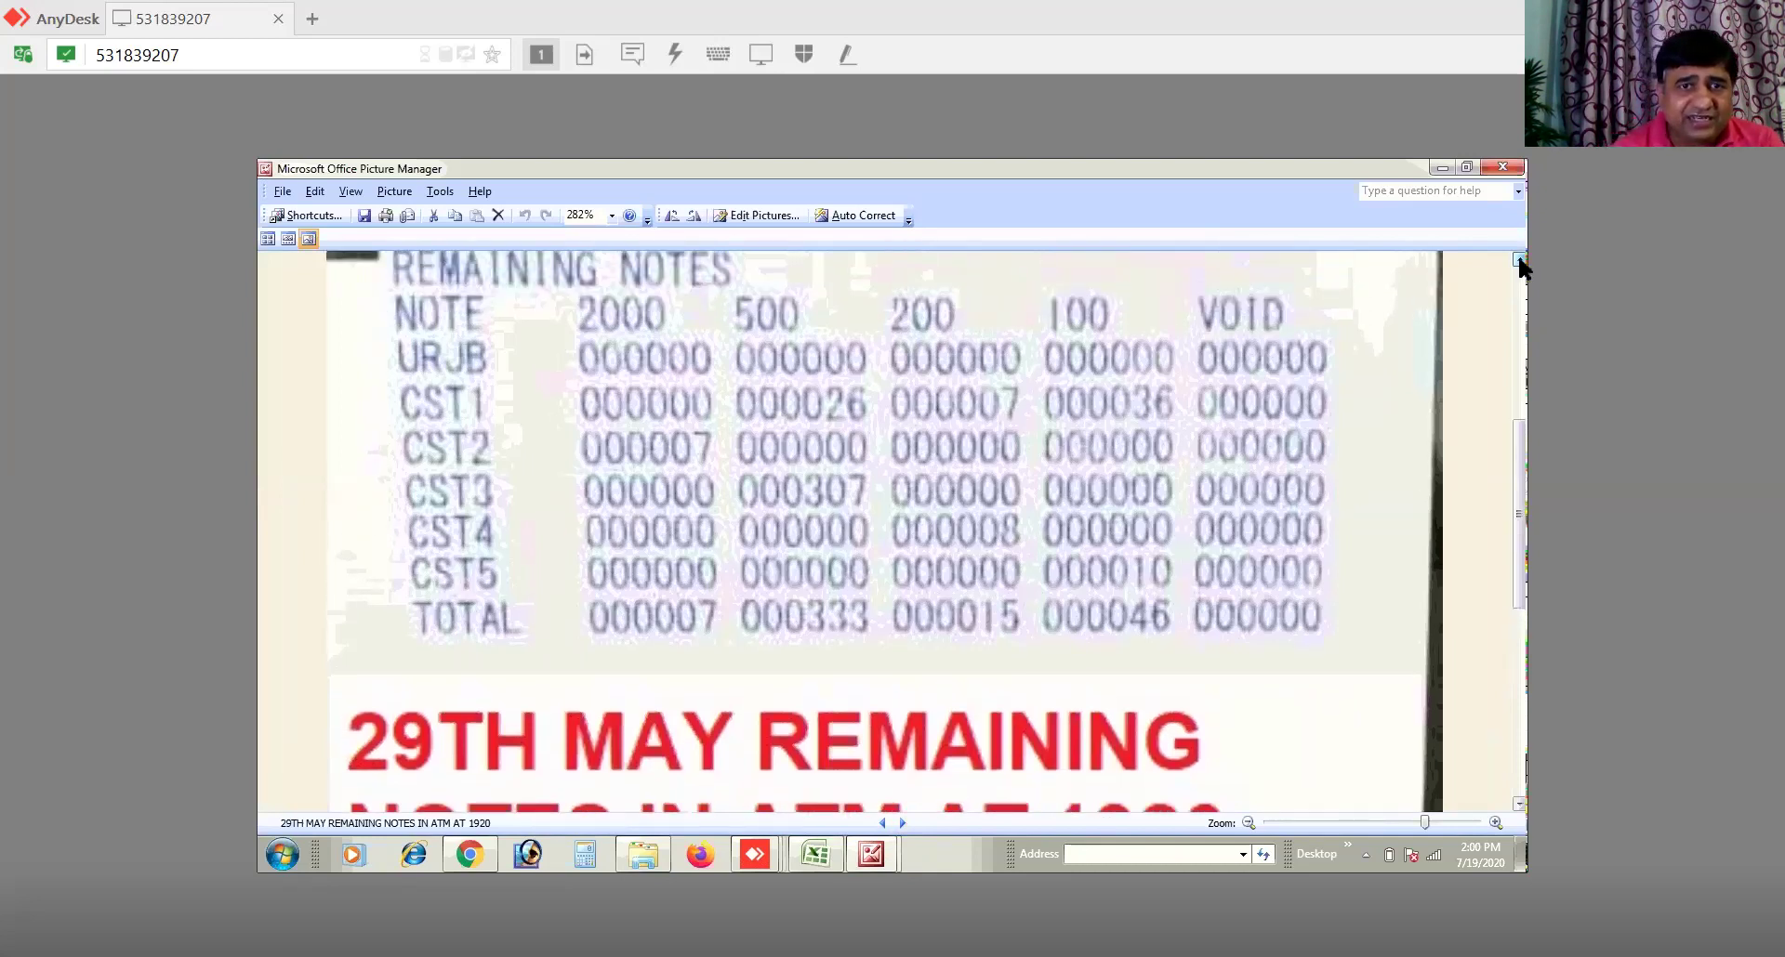
pyautogui.click(1517, 259)
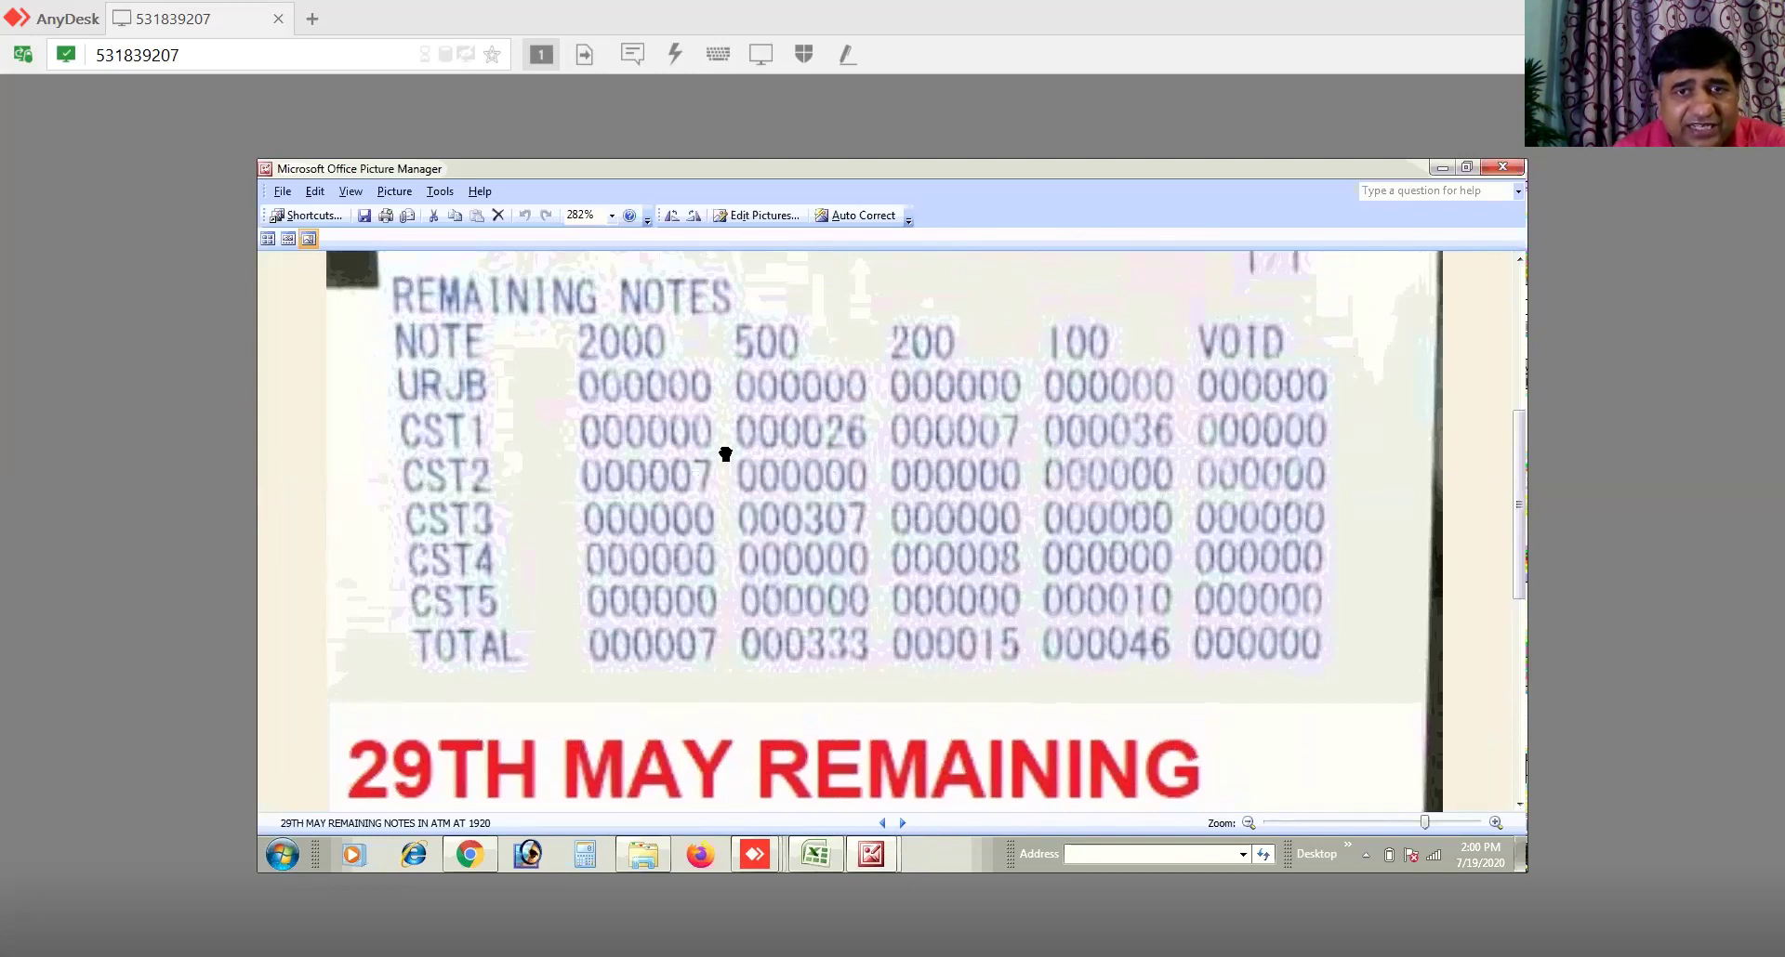
pyautogui.moveTo(1057, 442); pyautogui.dragTo(784, 427)
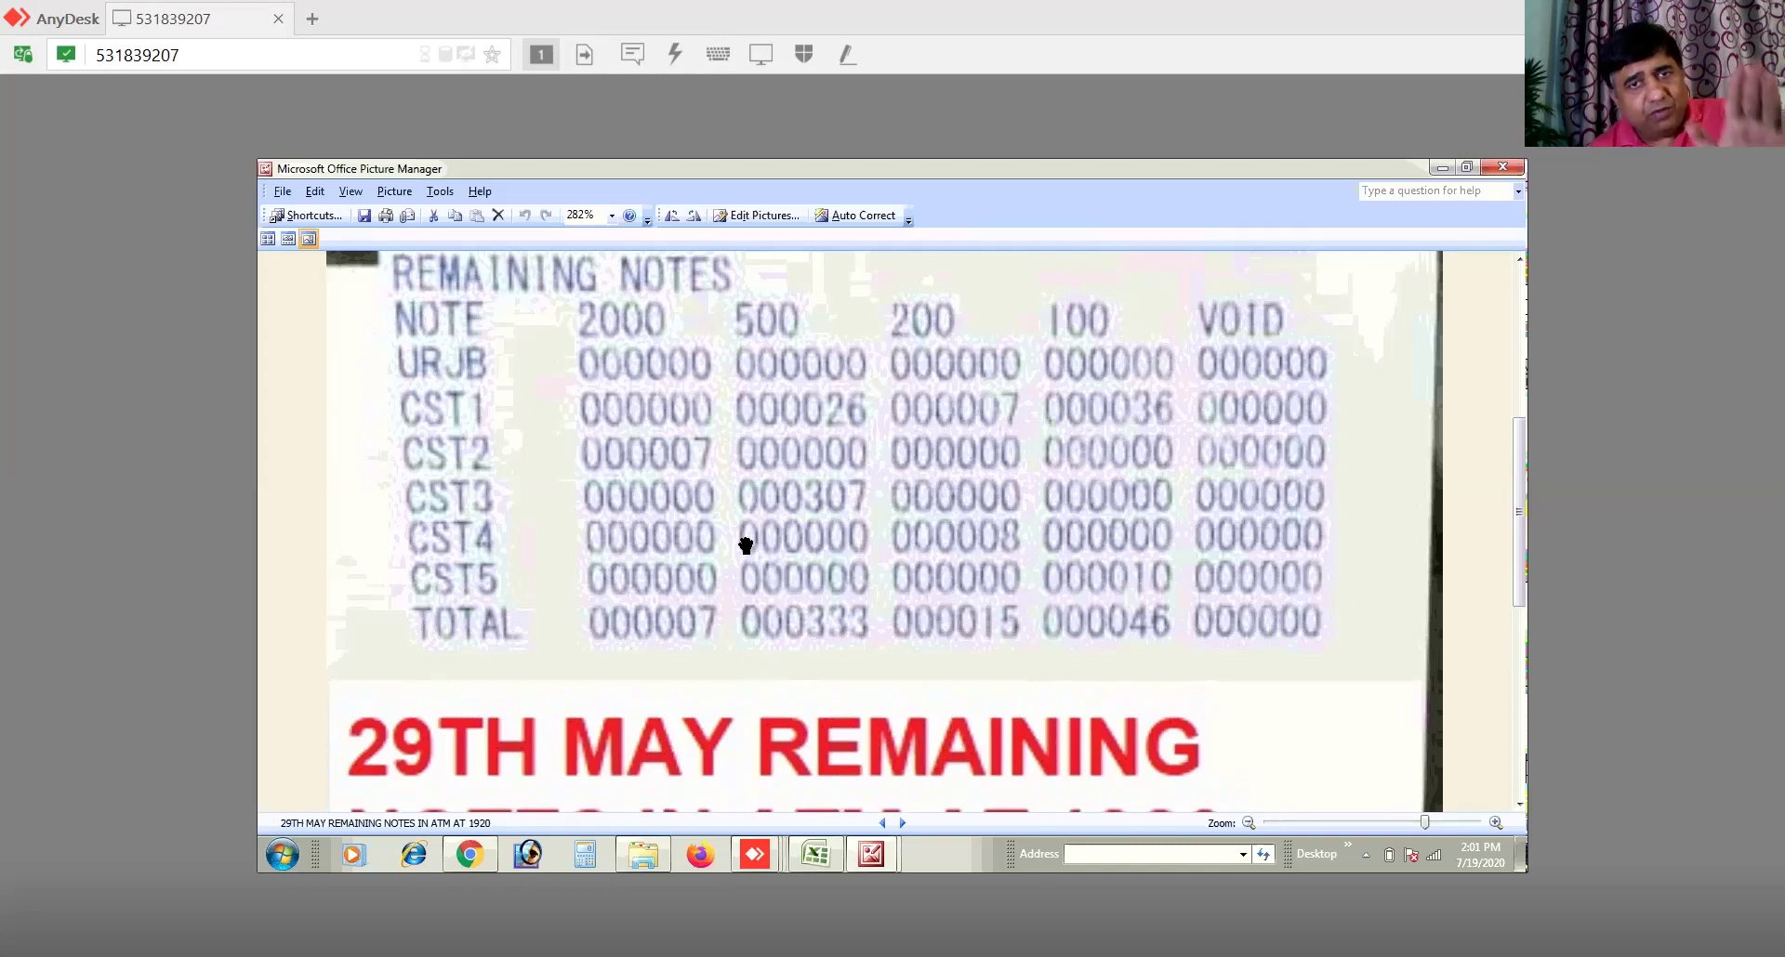
# Step: Switch back to the Excel ledger and enter the remaining-note counts 7, 333, 15 and 46 in C4 to C7
pyautogui.click(816, 853)
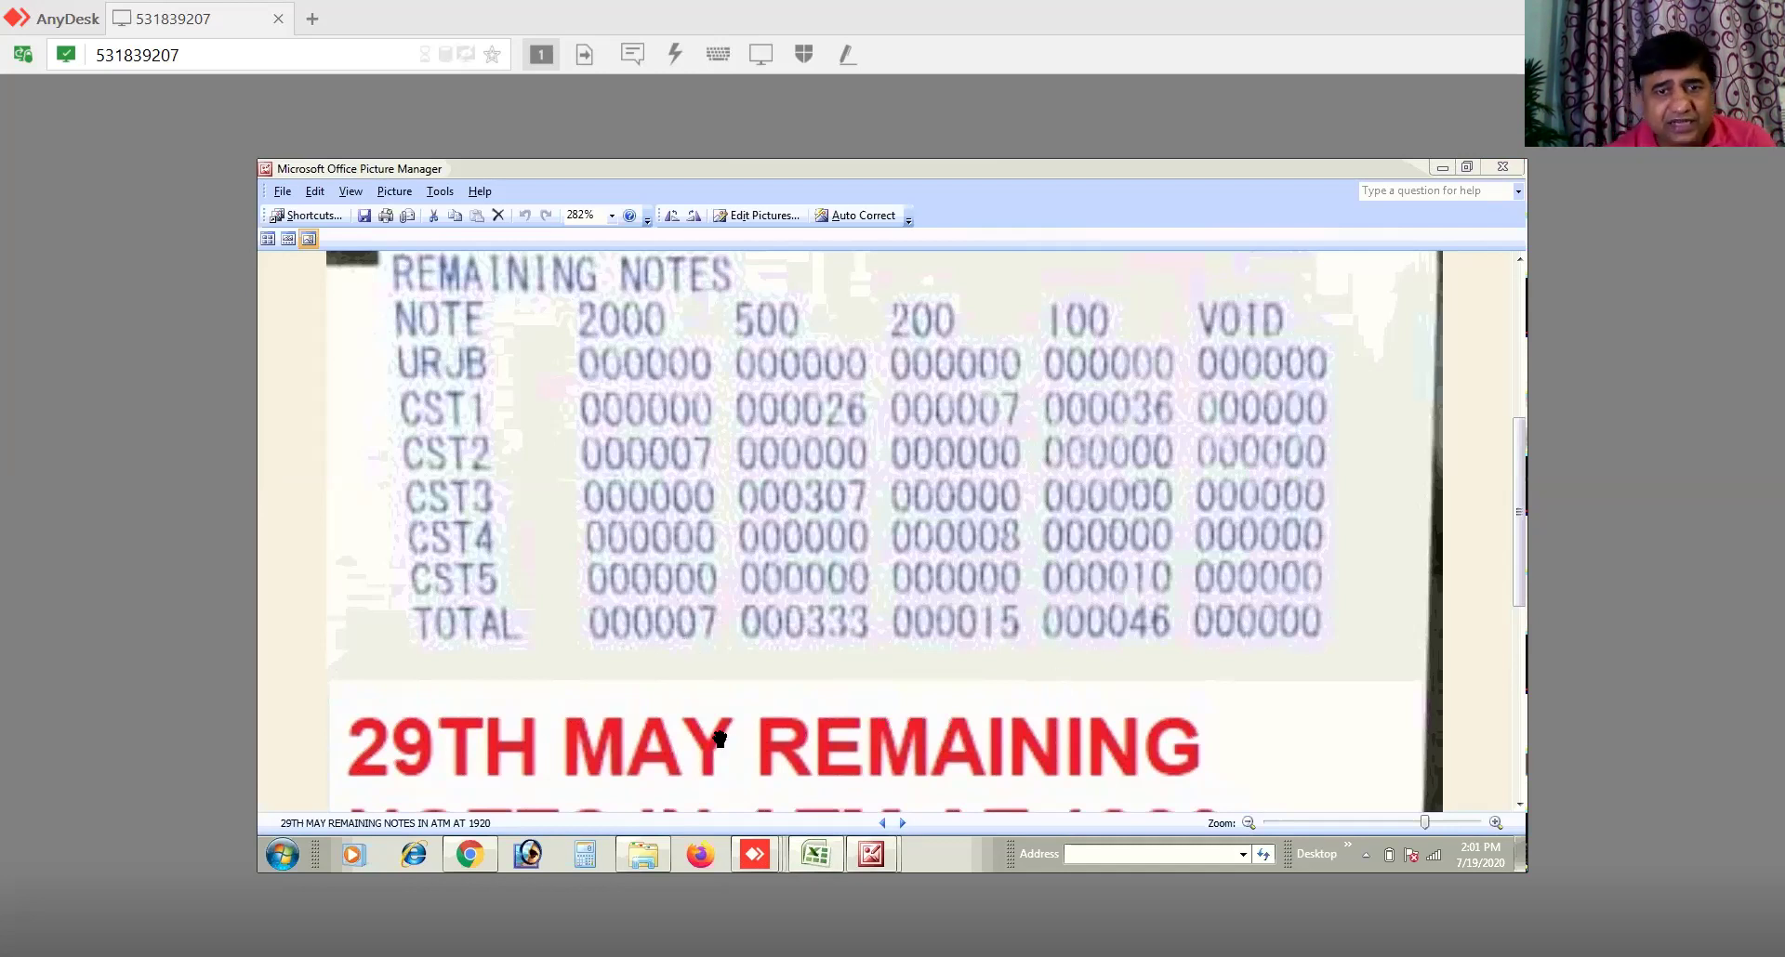
pyautogui.click(814, 845)
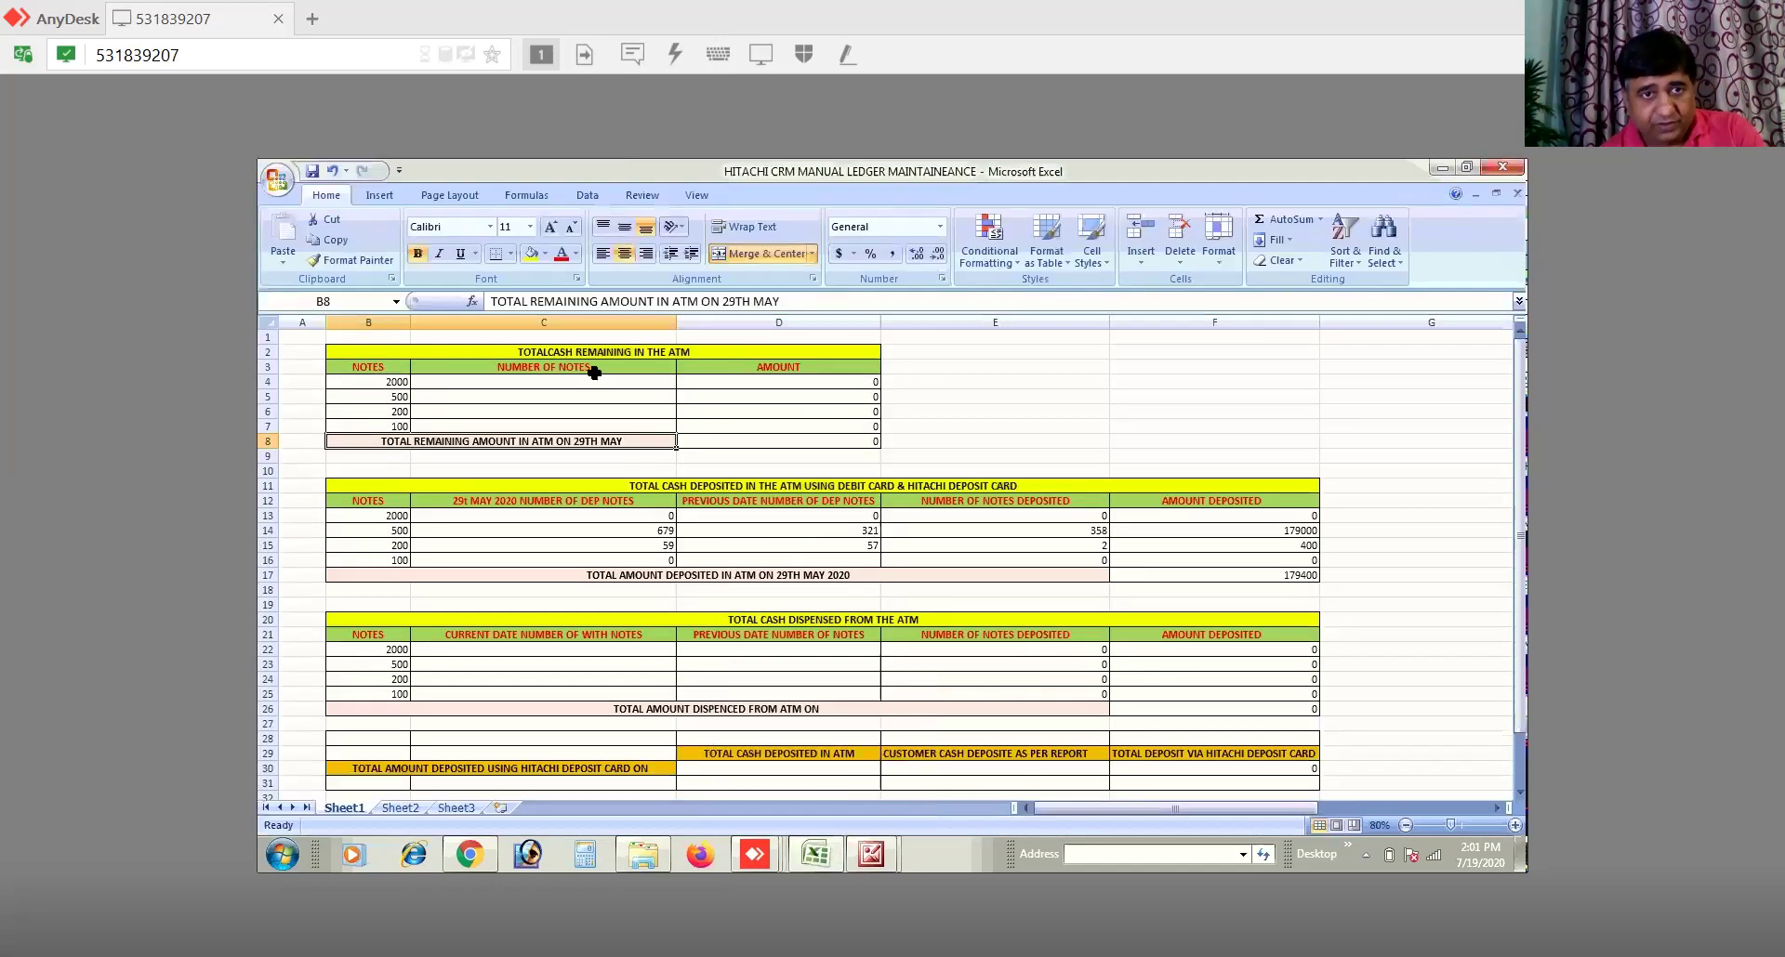
pyautogui.click(596, 382)
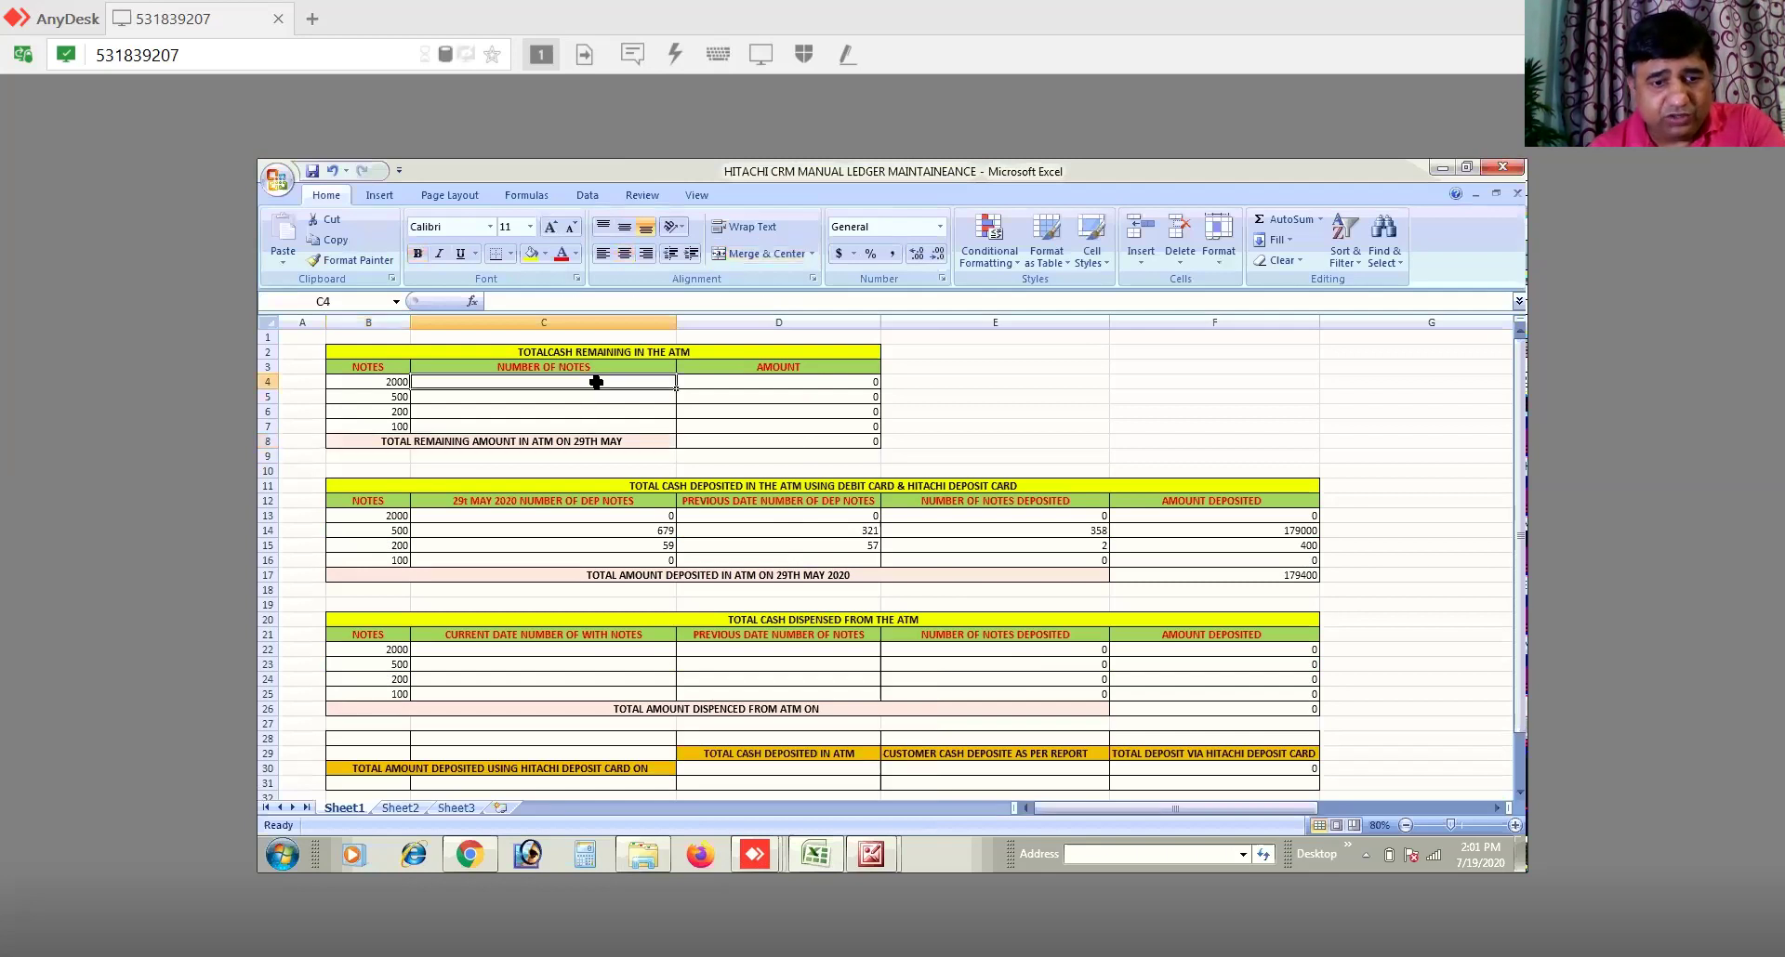
pyautogui.write('7')
pyautogui.click(612, 427)
pyautogui.click(642, 396)
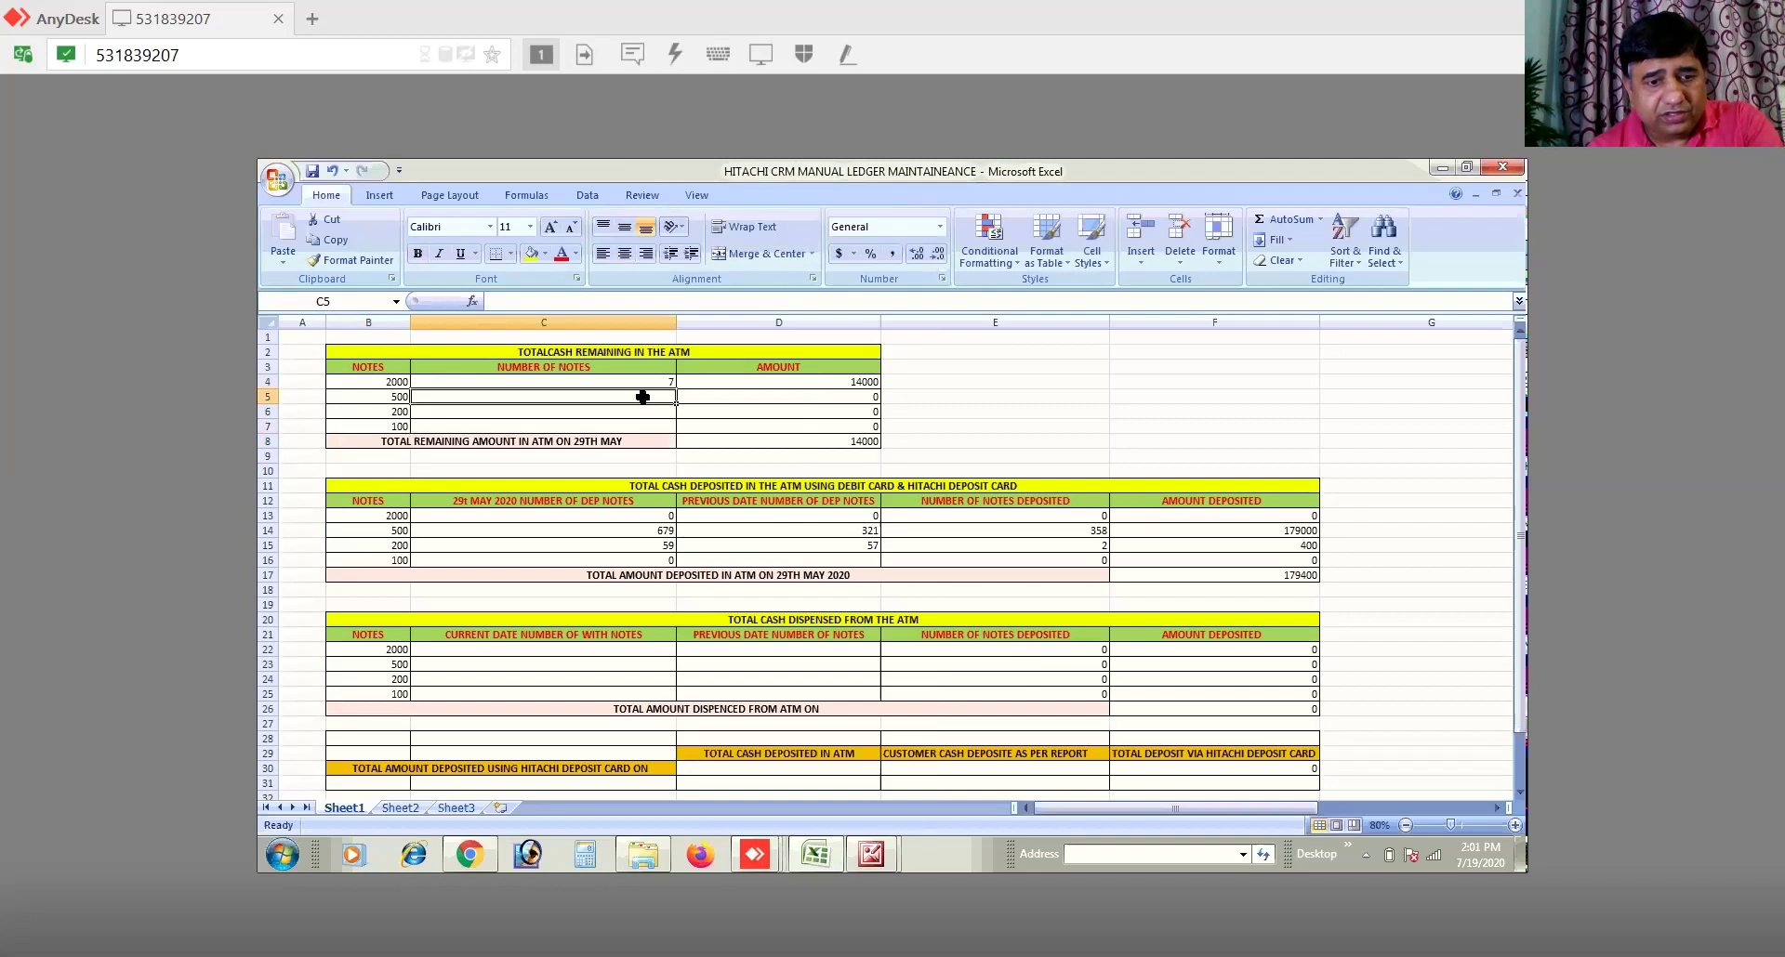
pyautogui.write('333')
pyautogui.press('Return')
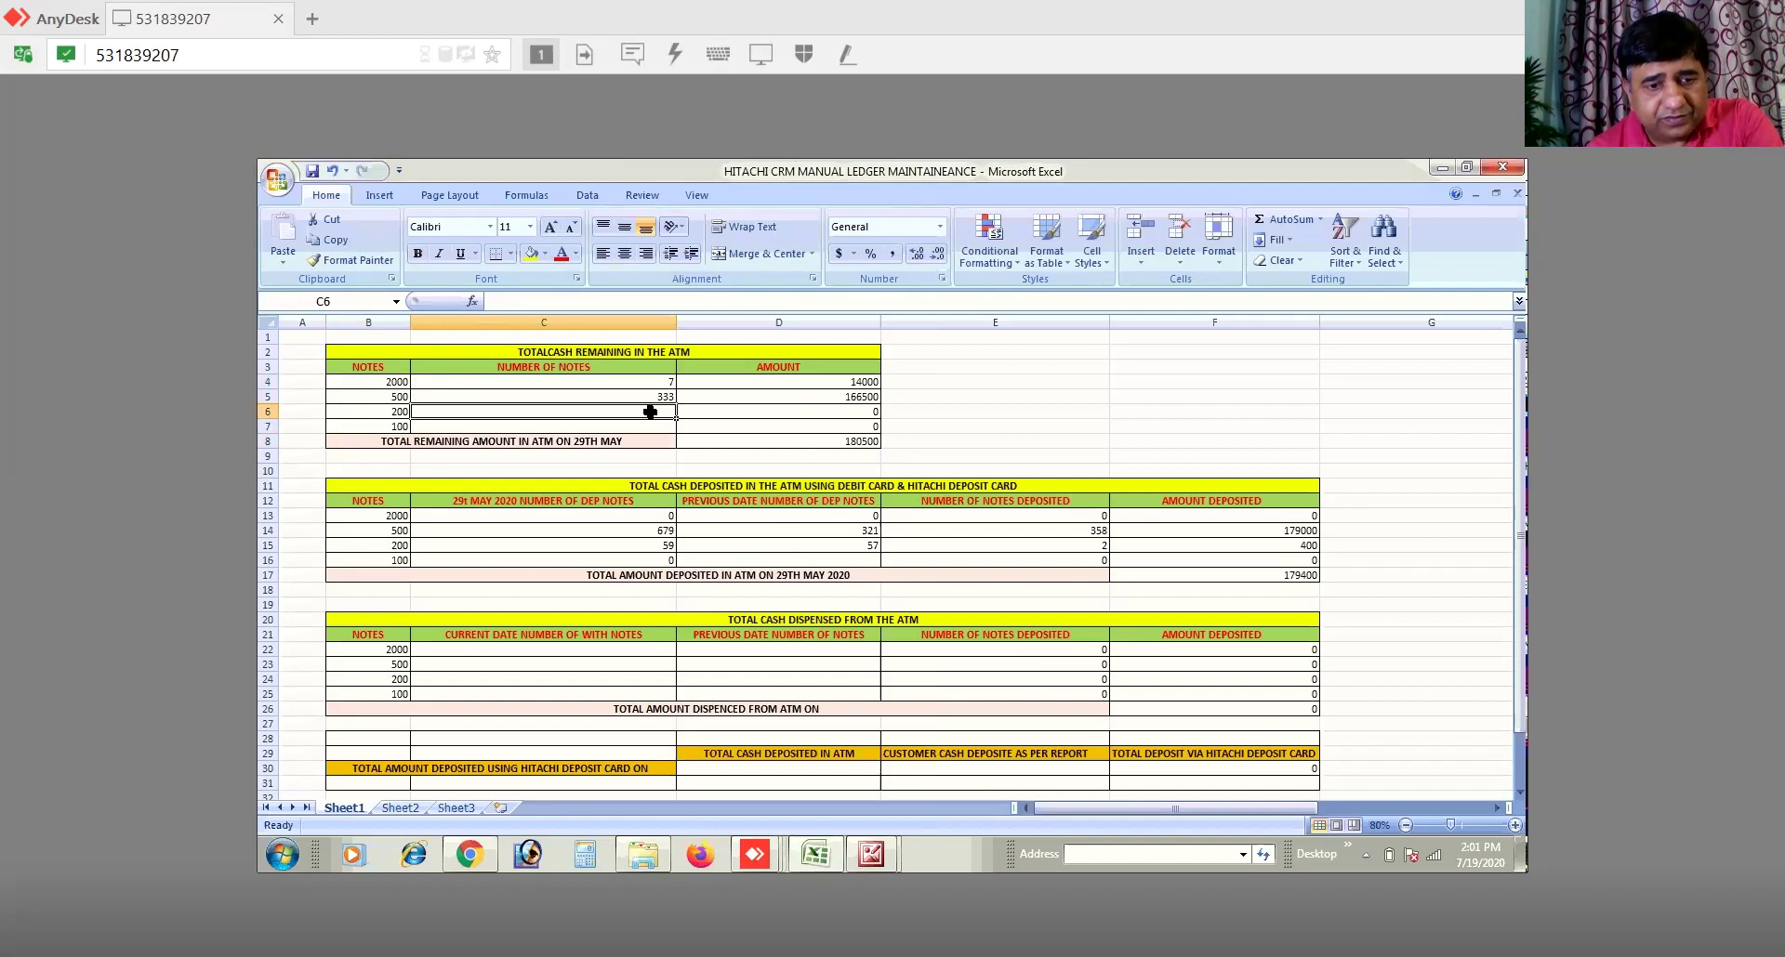
pyautogui.write('15')
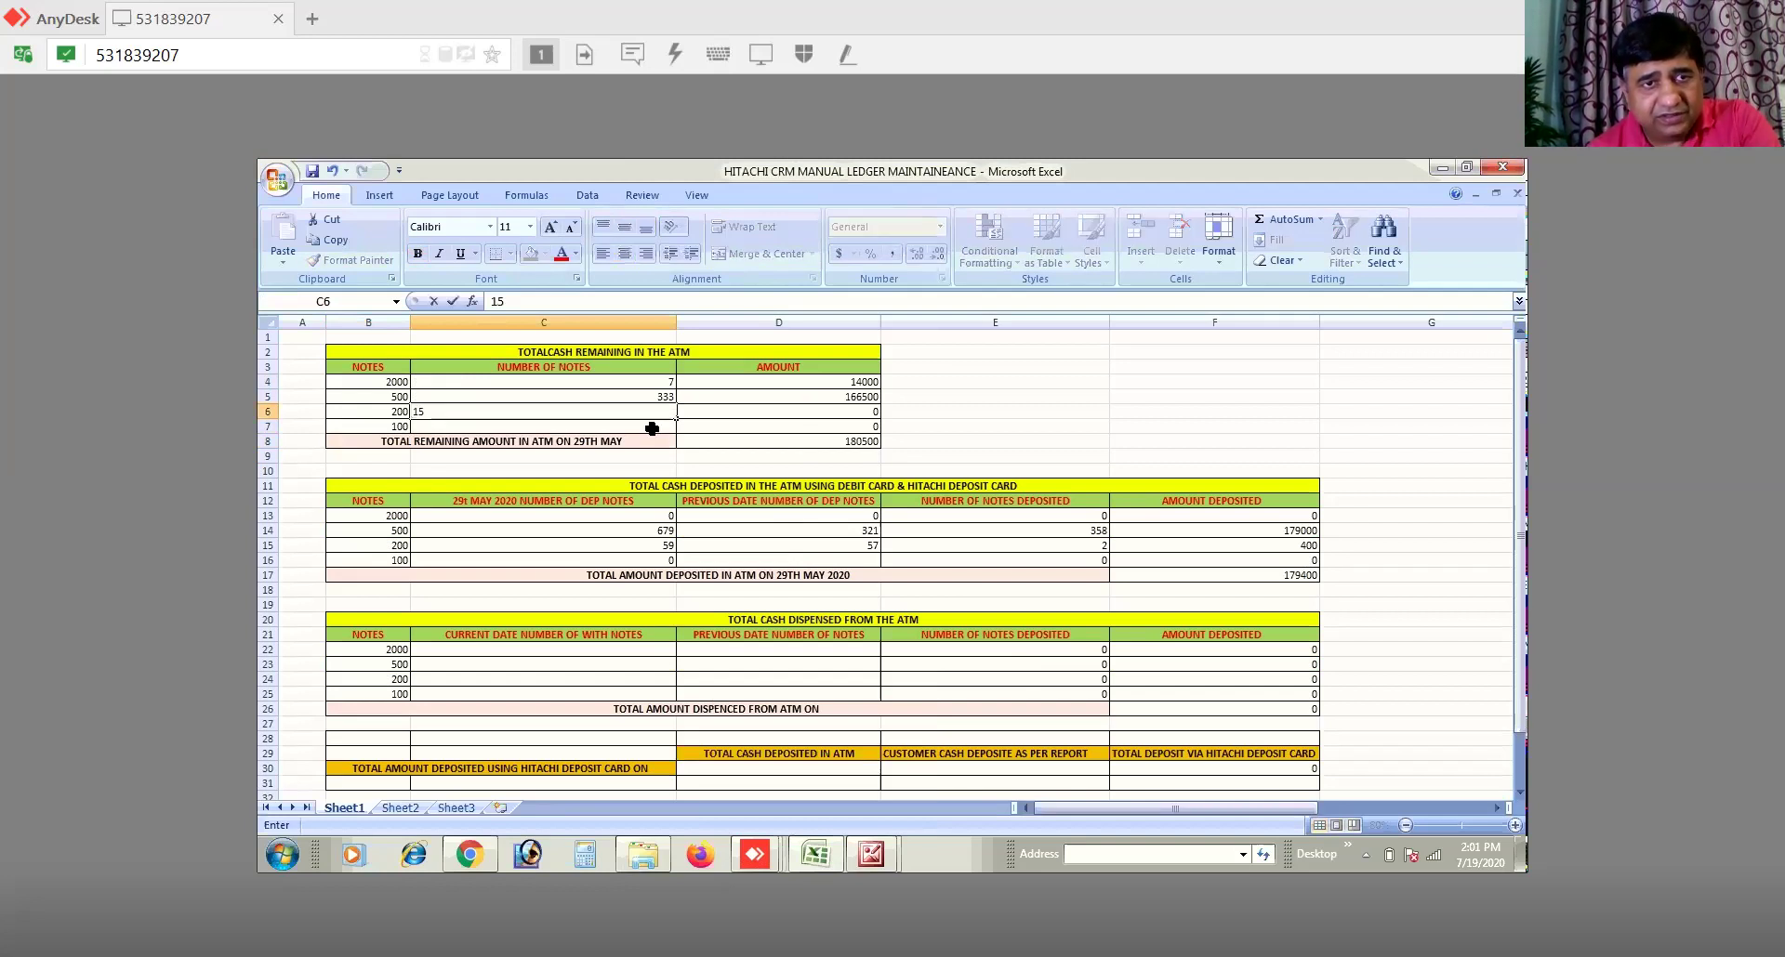
pyautogui.press('Return')
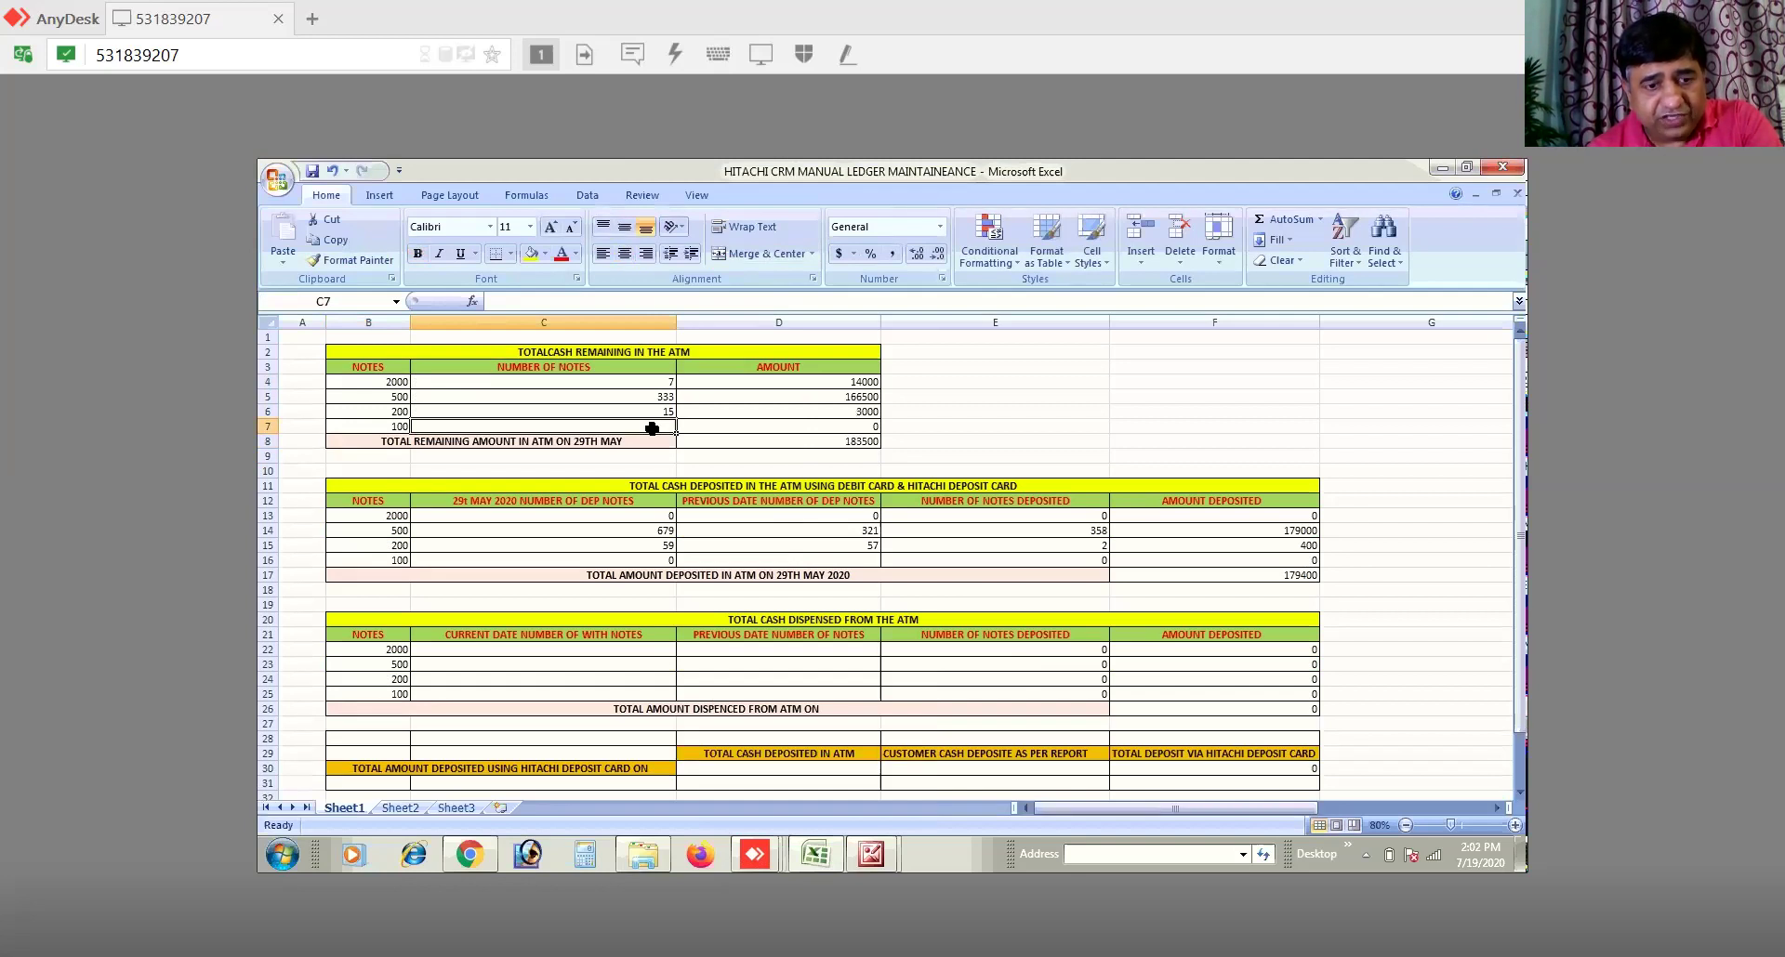
pyautogui.write('46')
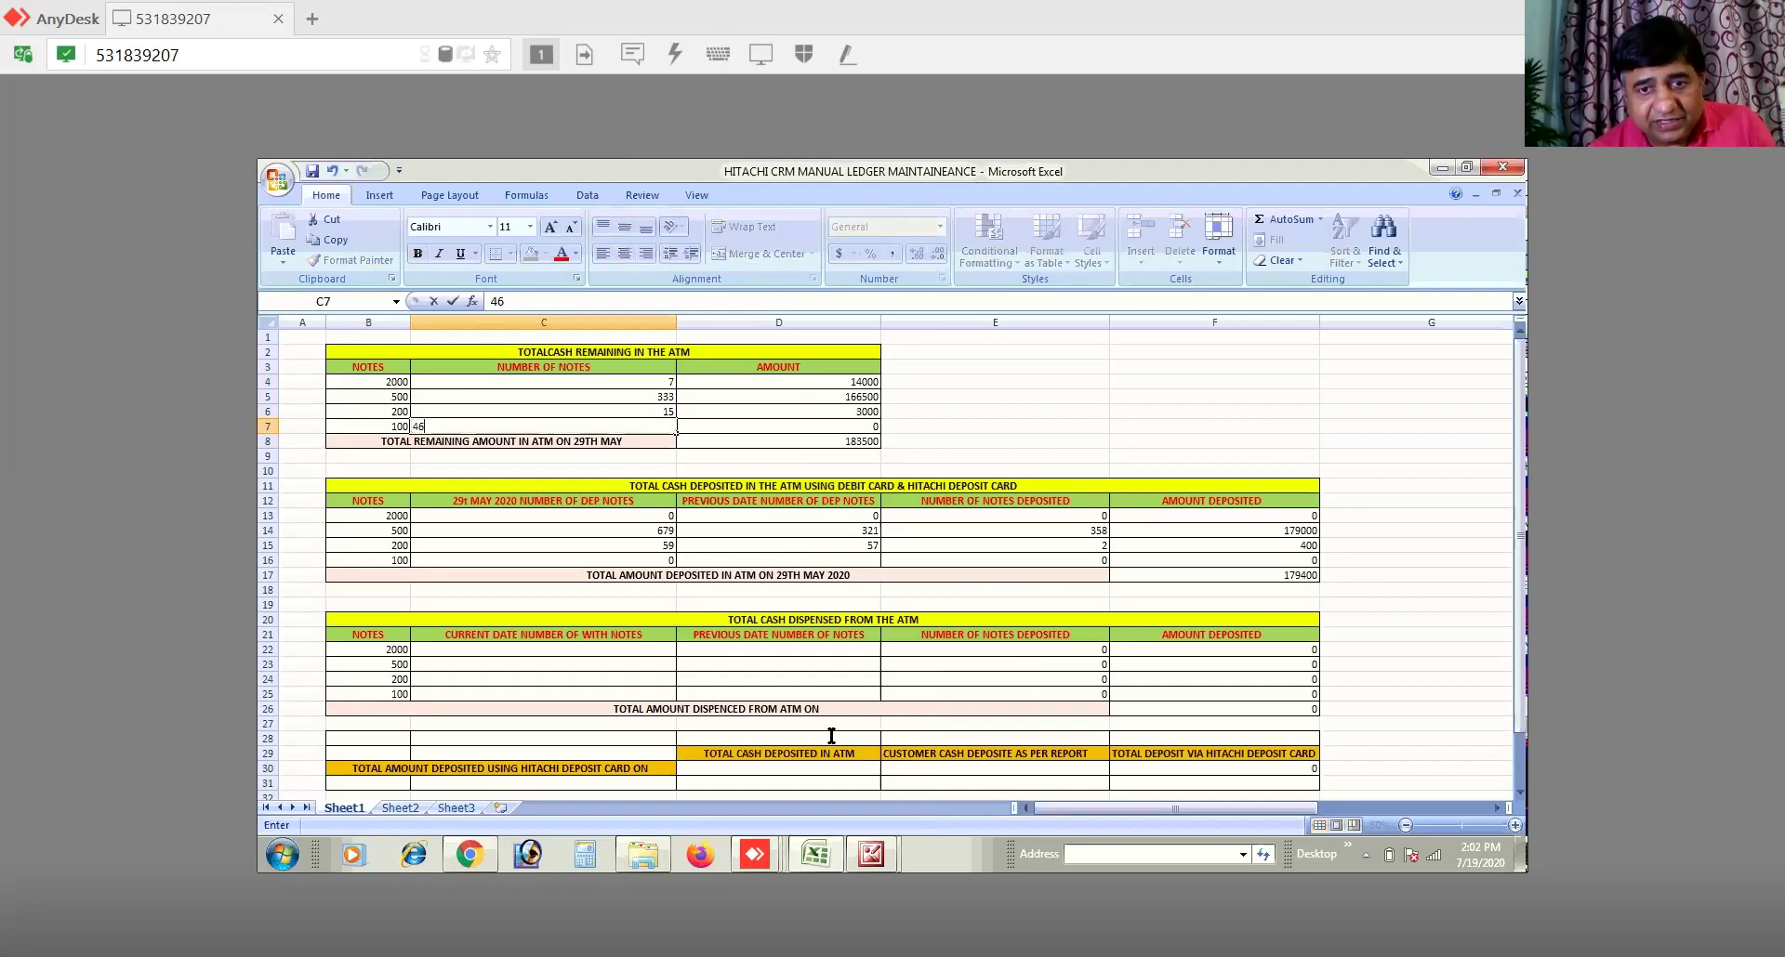
pyautogui.press('Return')
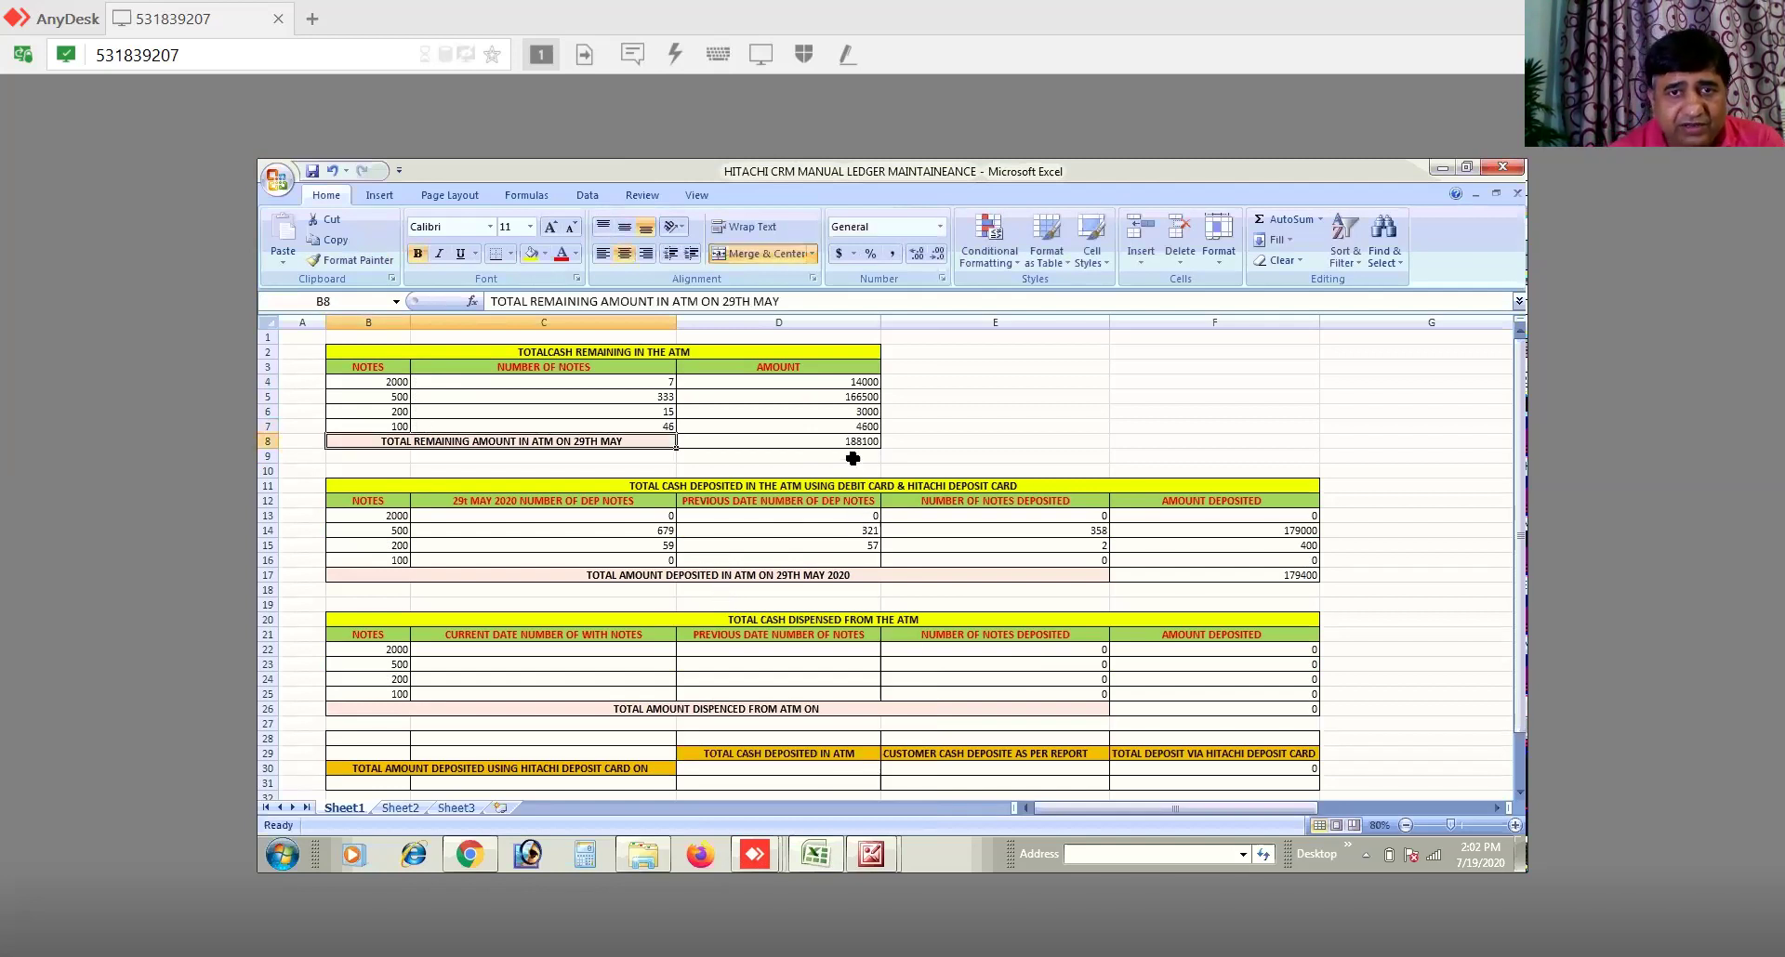
# Step: Zoom the ledger to 110% and check the remaining-cash table and its total formula in D8
pyautogui.click(853, 444)
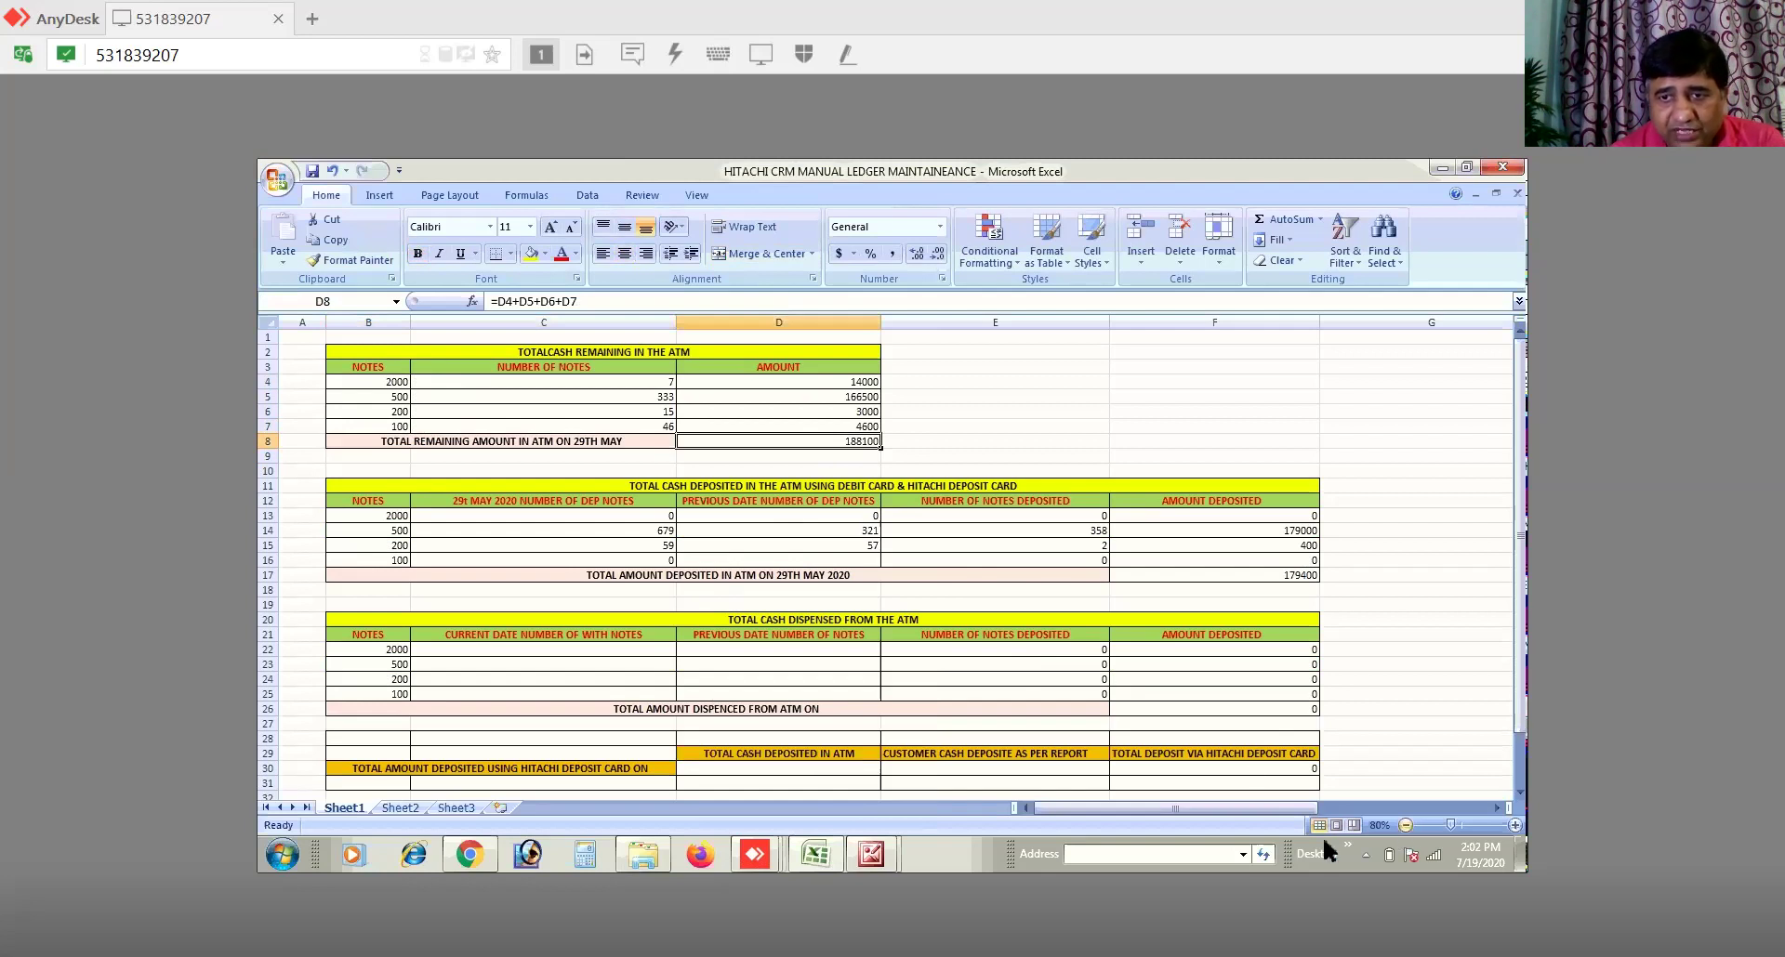
pyautogui.click(1514, 826)
pyautogui.click(1513, 826)
pyautogui.click(1514, 826)
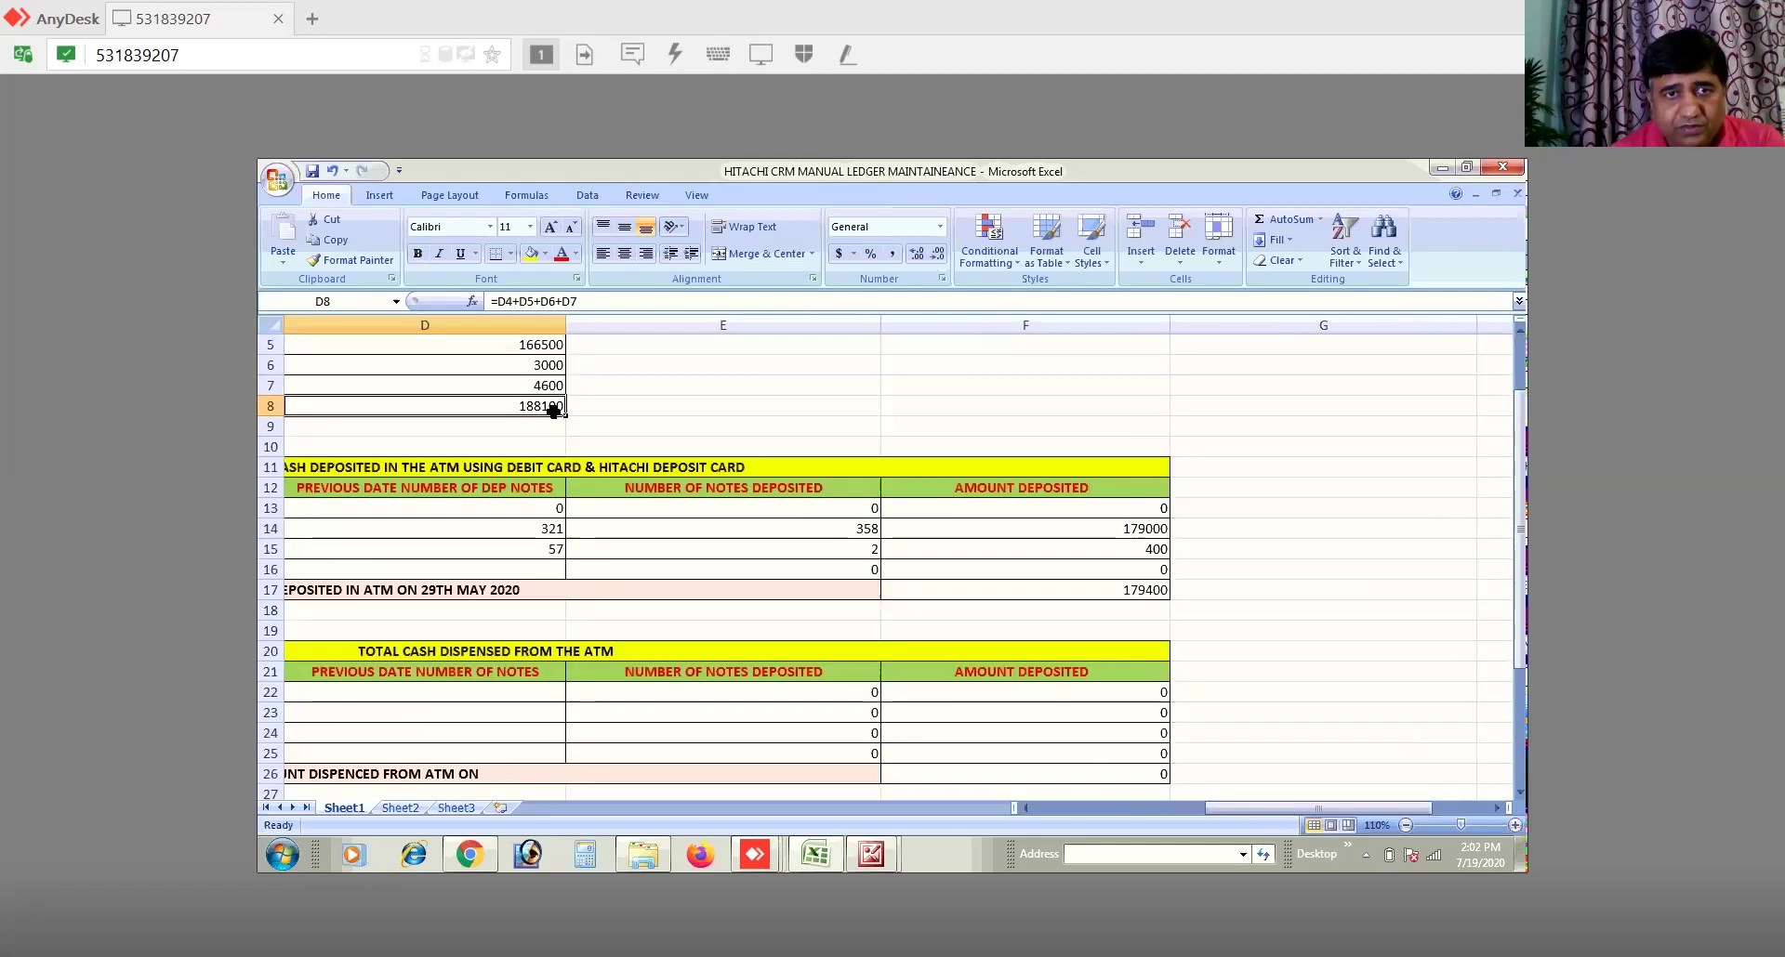
pyautogui.moveTo(617, 390); pyautogui.dragTo(1115, 470)
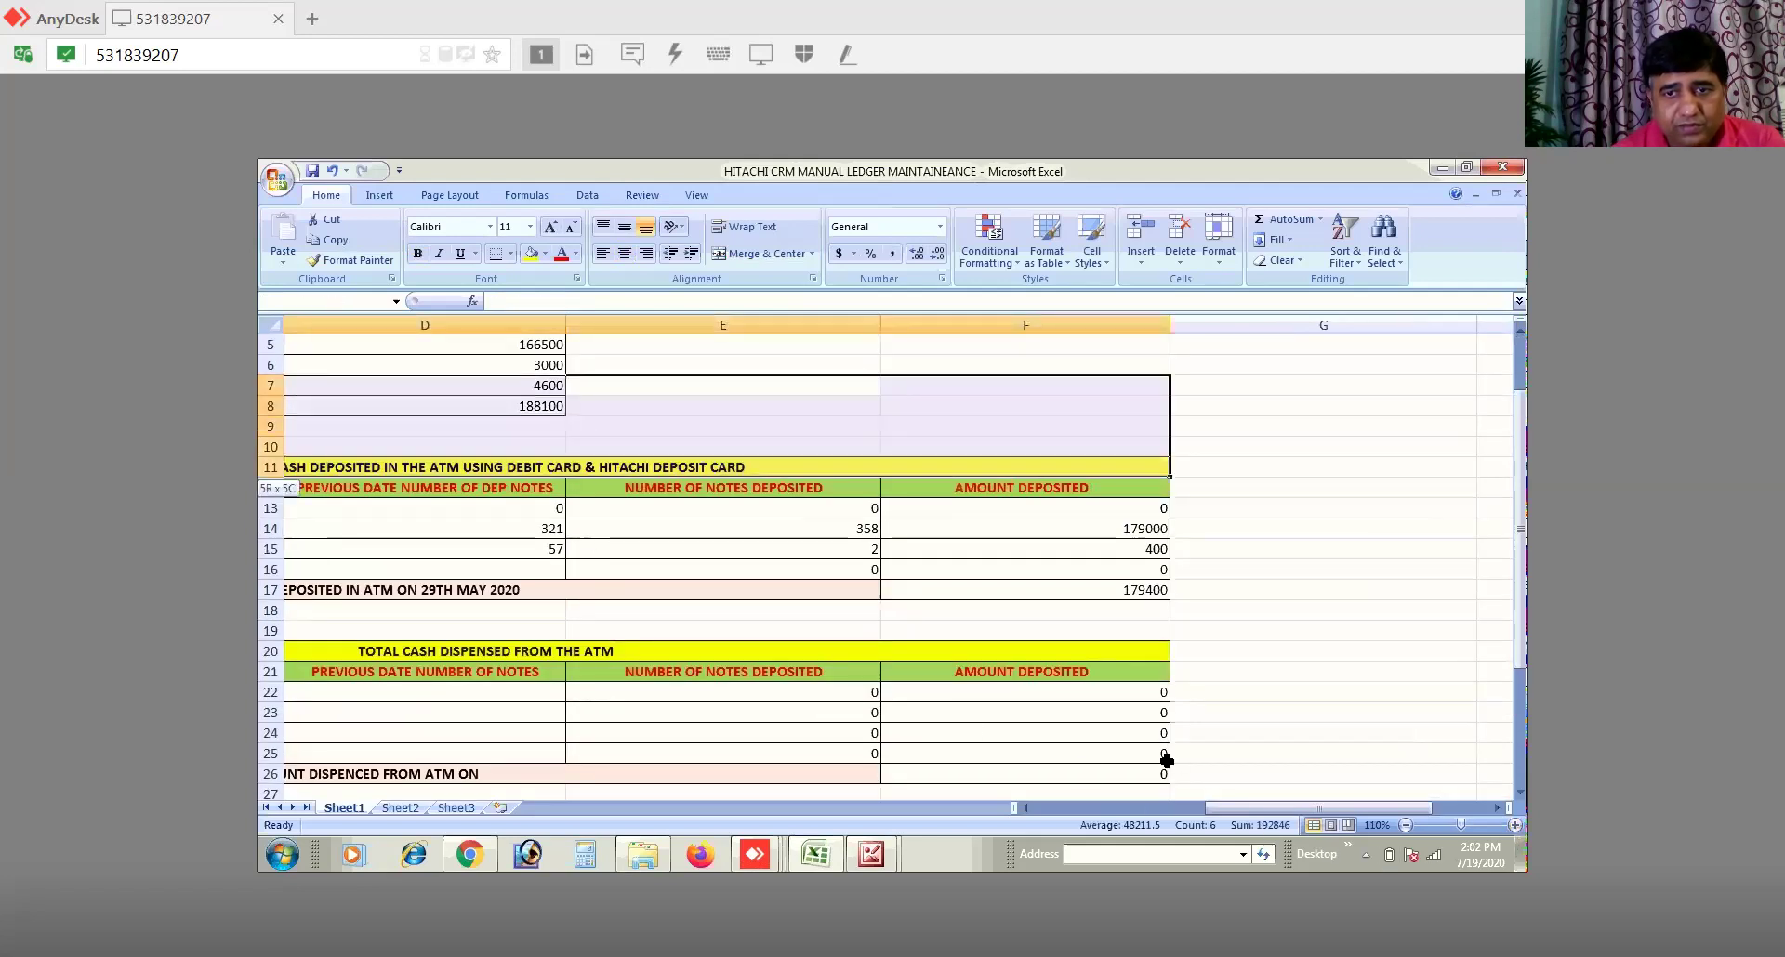
pyautogui.click(1056, 809)
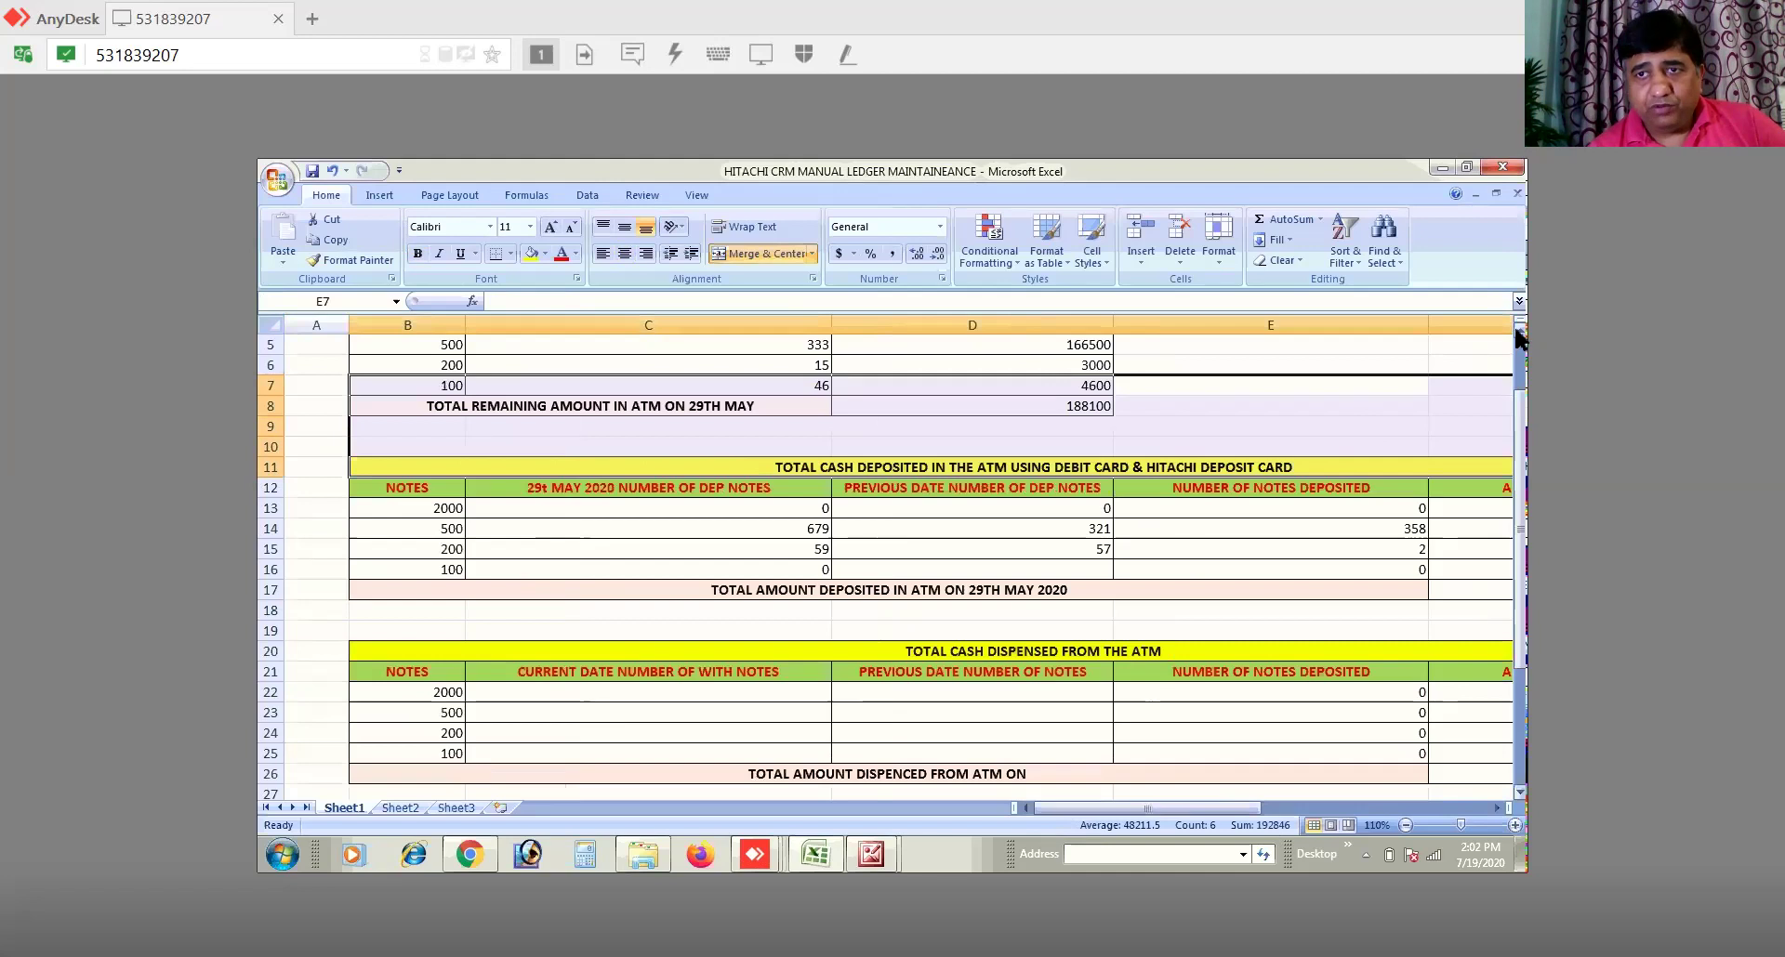
pyautogui.scroll(1, 1519, 337)
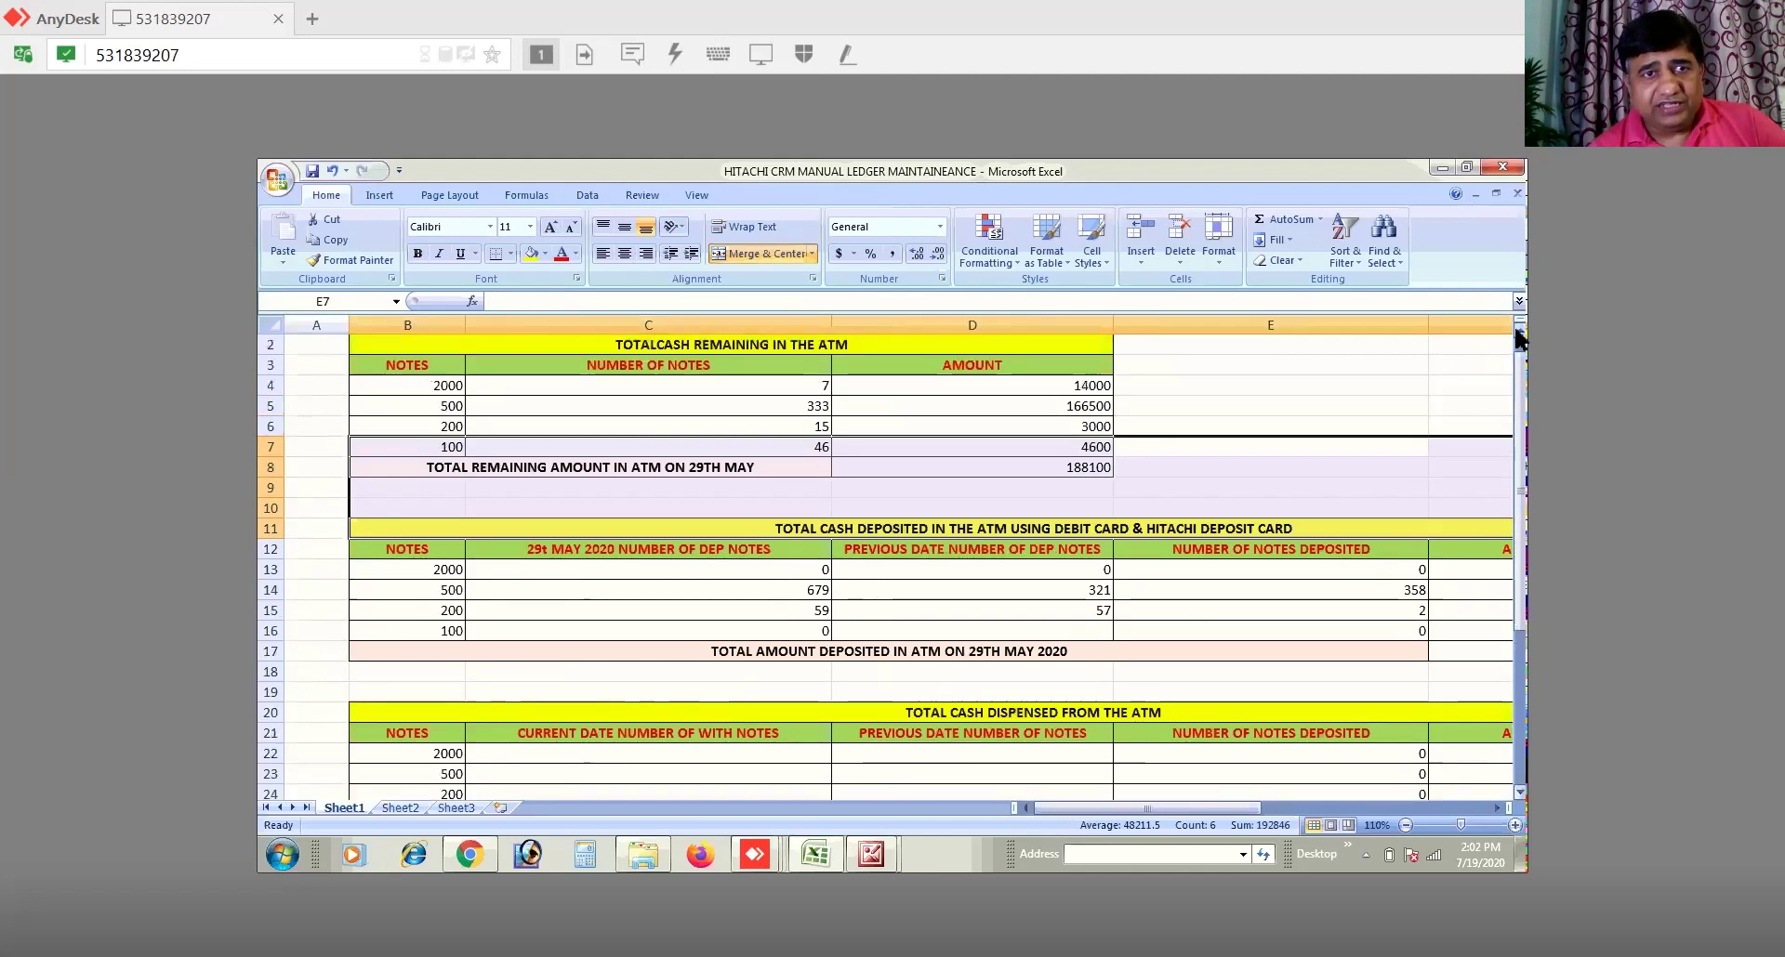
pyautogui.click(1517, 331)
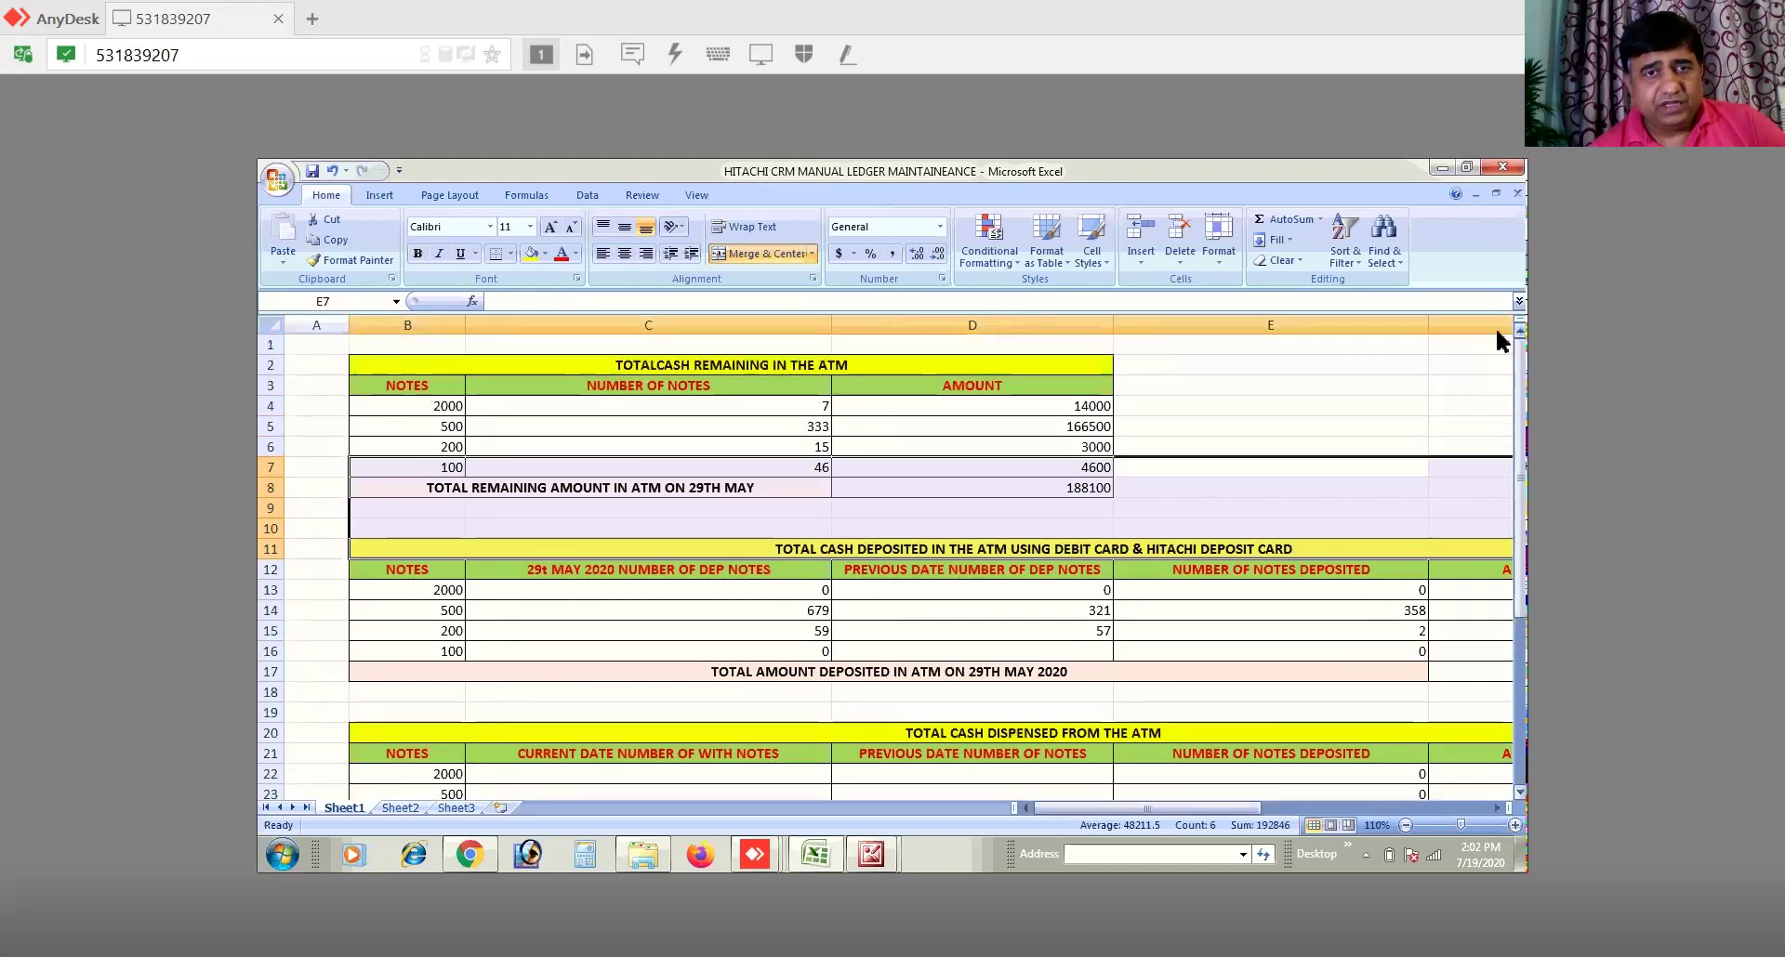
pyautogui.click(1050, 489)
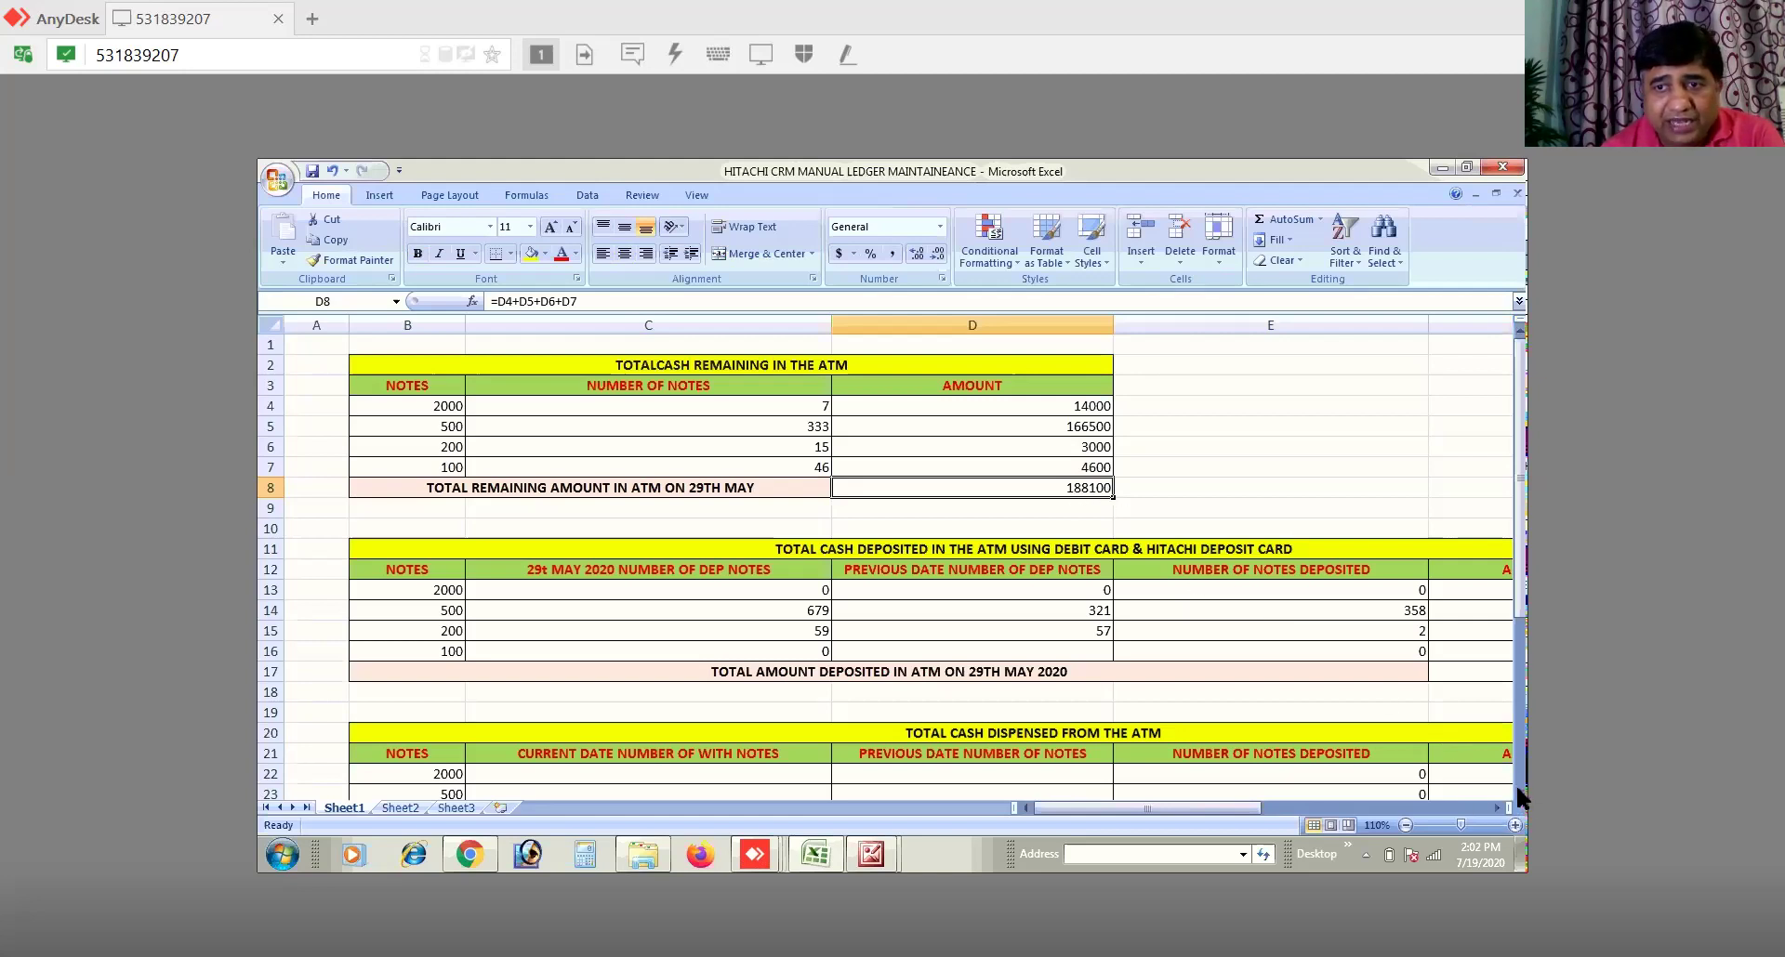
# Step: Review the deposit, dispensed and report-comparison tables further down the ledger, ending at the previous-date remaining cash cell D34
pyautogui.scroll(-4, 1518, 792)
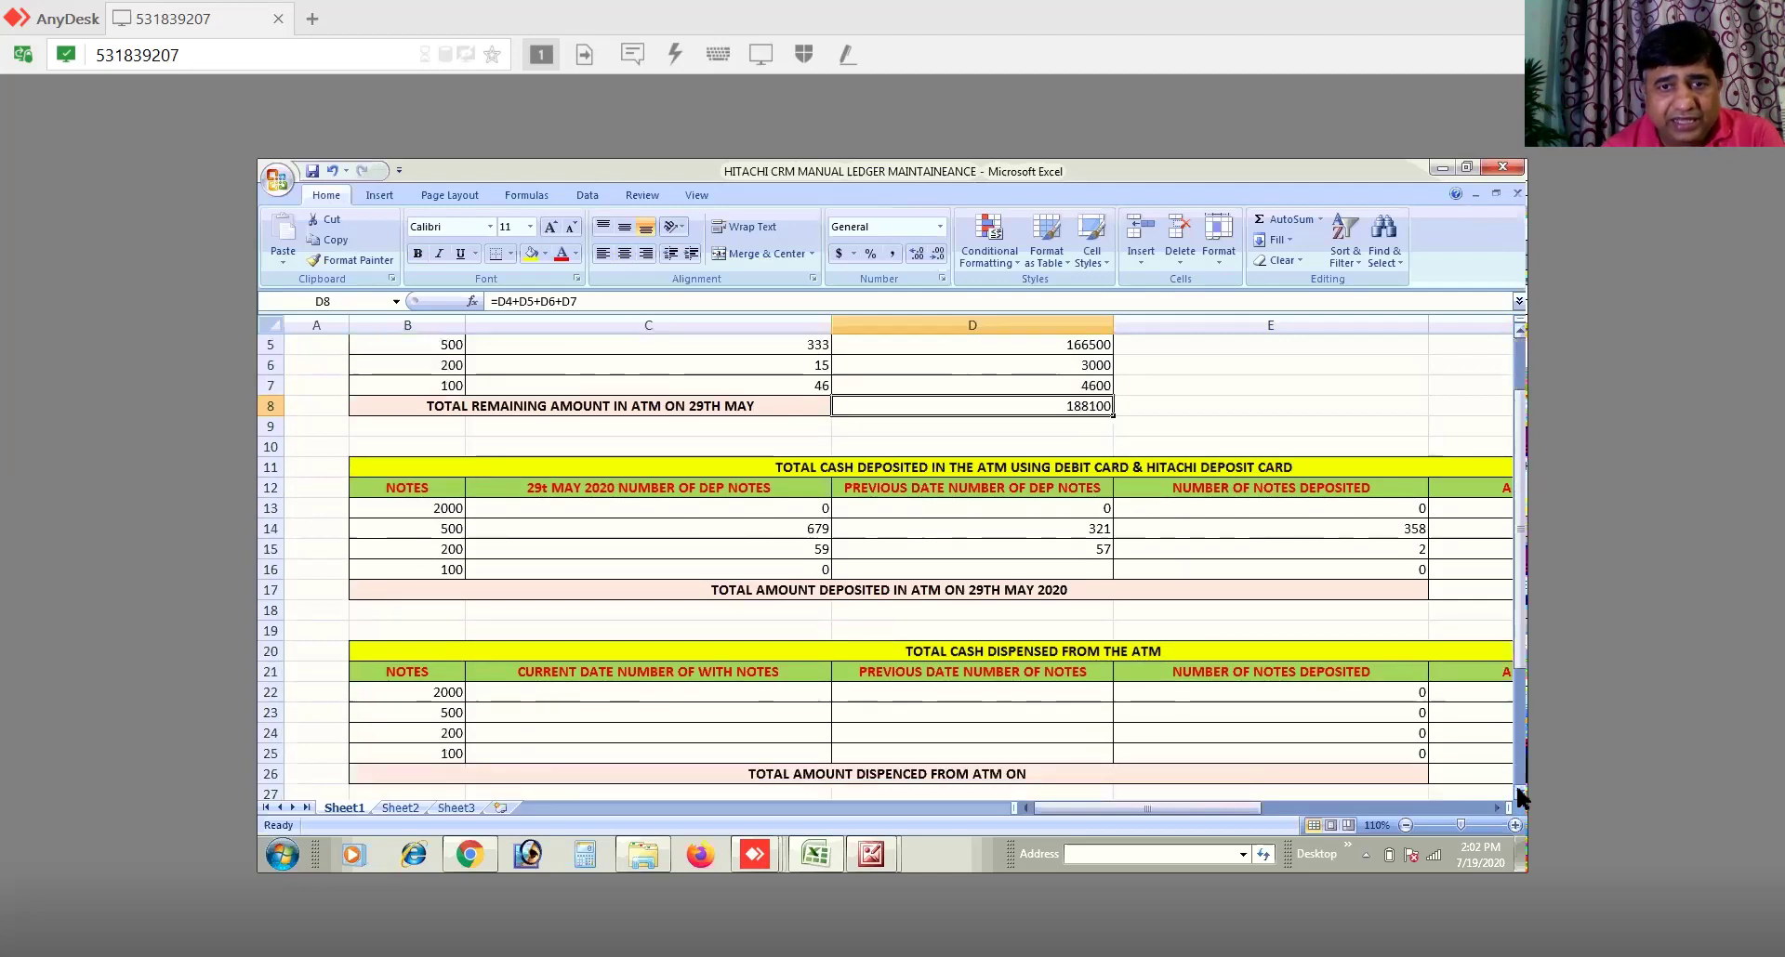
pyautogui.click(1519, 795)
pyautogui.click(1519, 794)
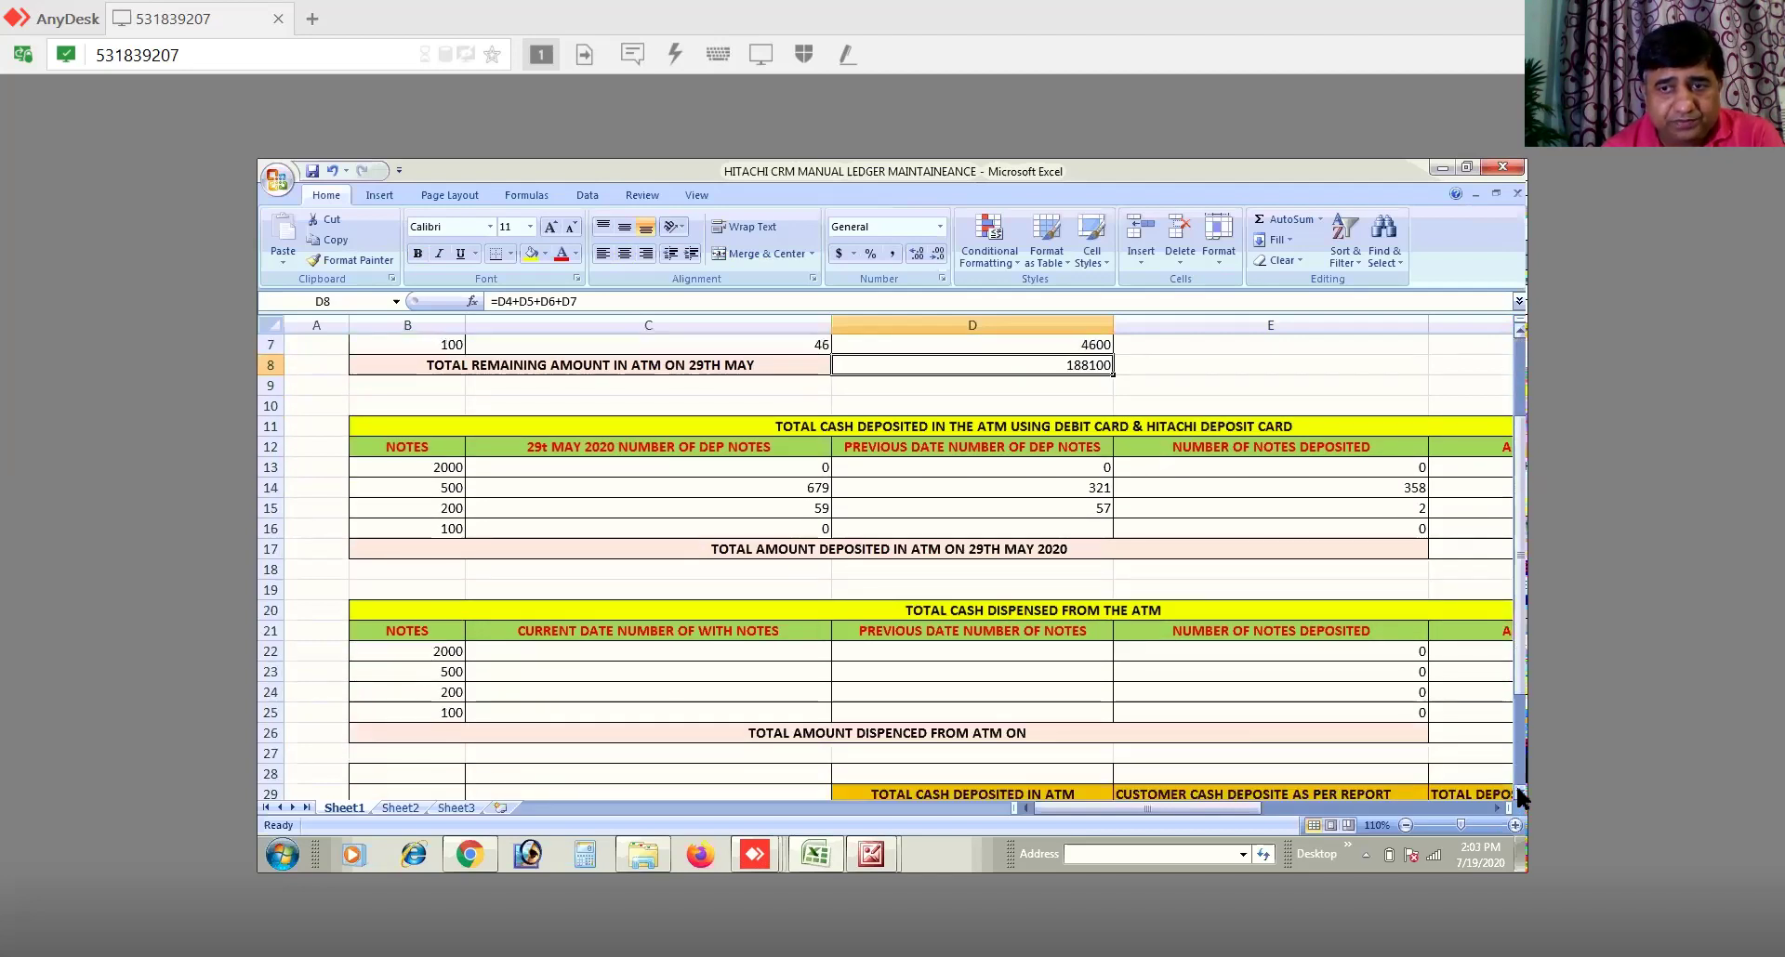
pyautogui.click(1519, 795)
pyautogui.click(1519, 795)
pyautogui.click(1519, 794)
pyautogui.click(1519, 795)
pyautogui.click(1519, 794)
pyautogui.scroll(-2, 1028, 770)
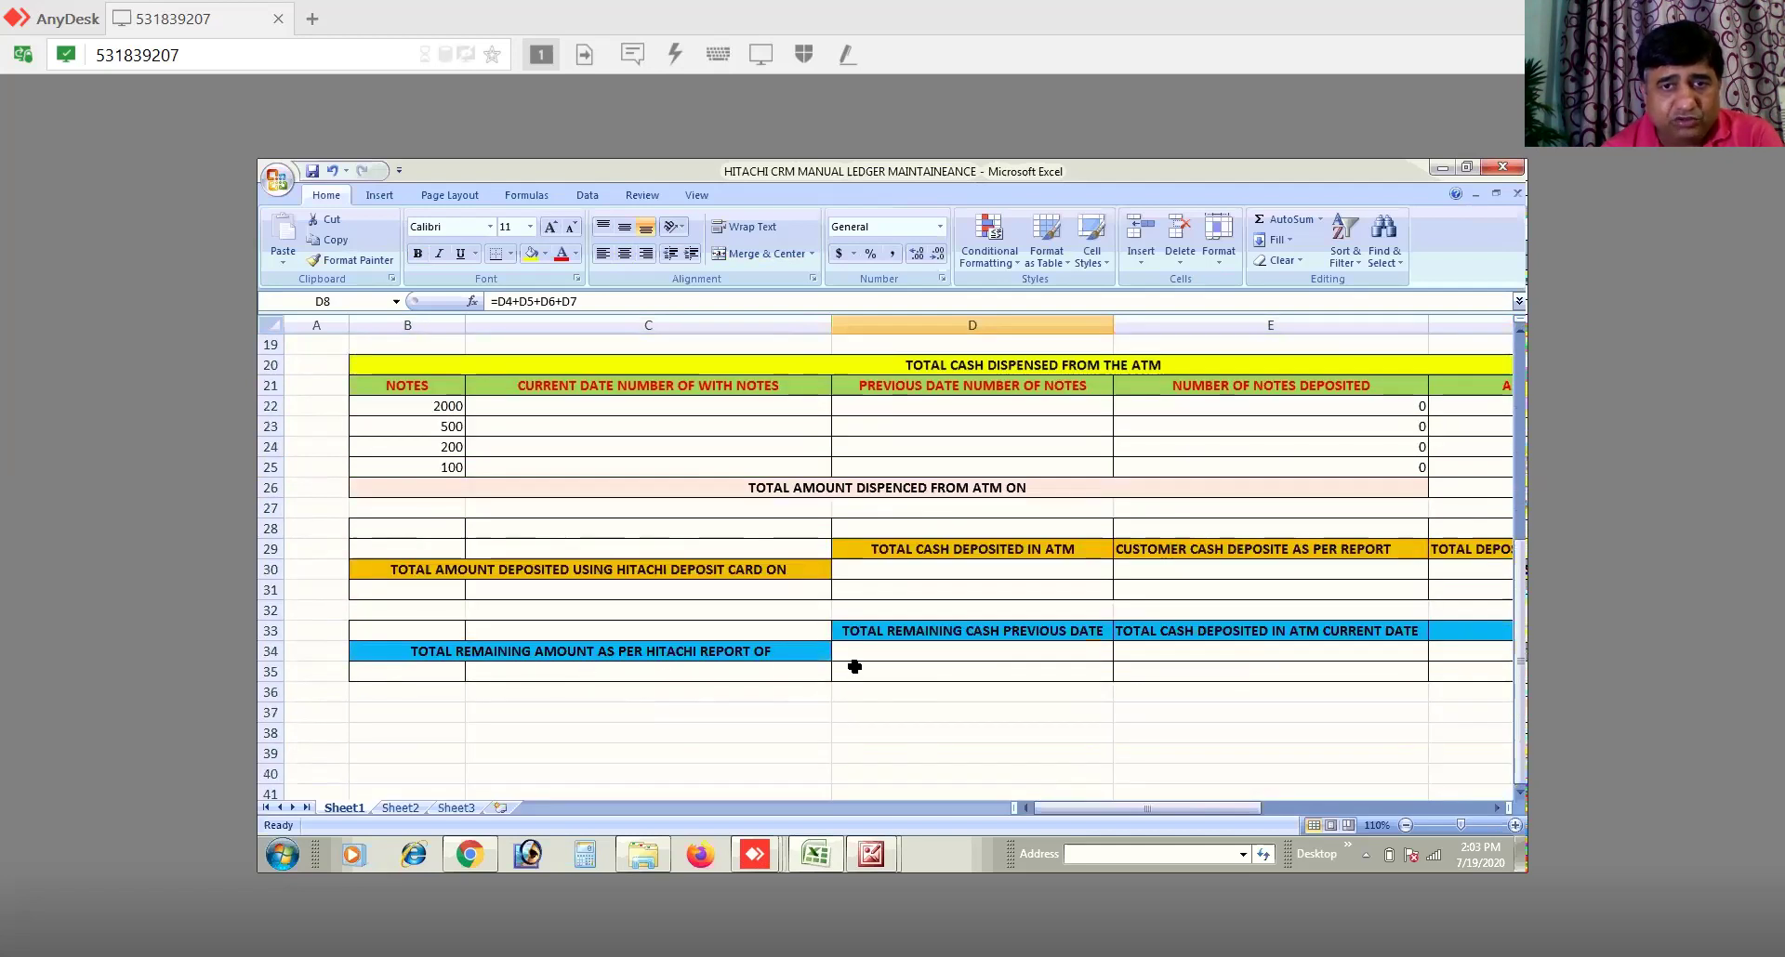
pyautogui.click(881, 649)
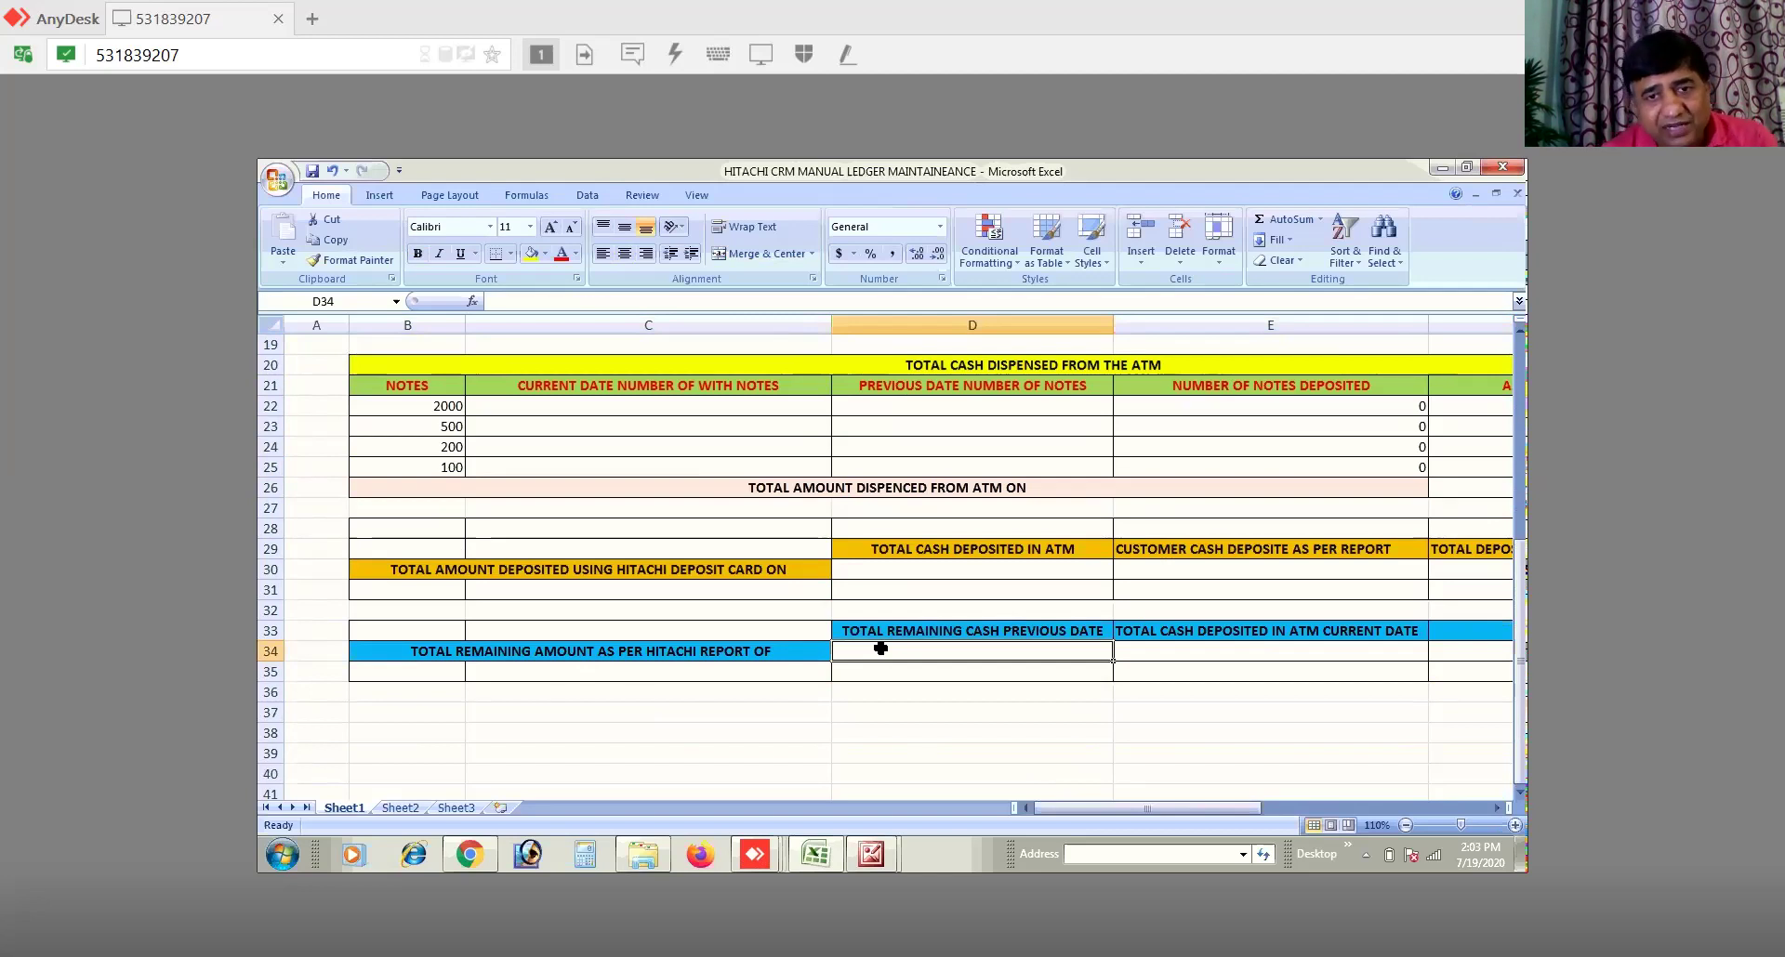
pyautogui.click(870, 862)
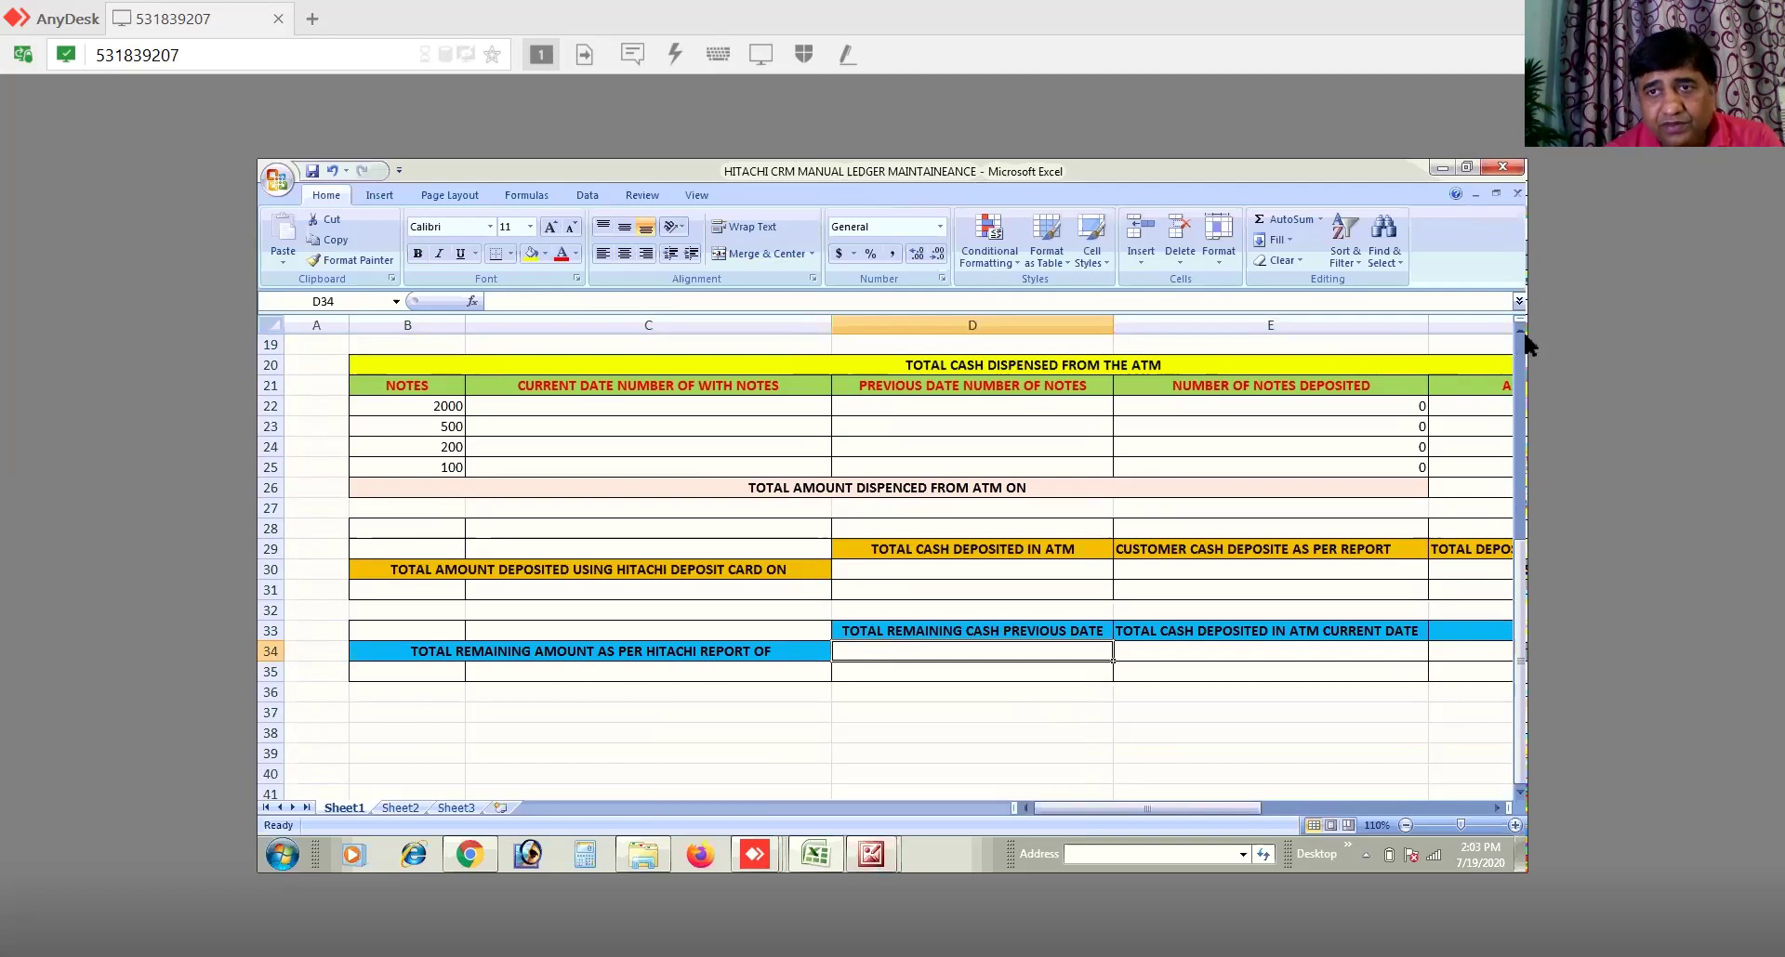
# Step: Copy the remaining-cash table B2:D8 and paste the copy beside it starting at E2
pyautogui.scroll(3, 1519, 331)
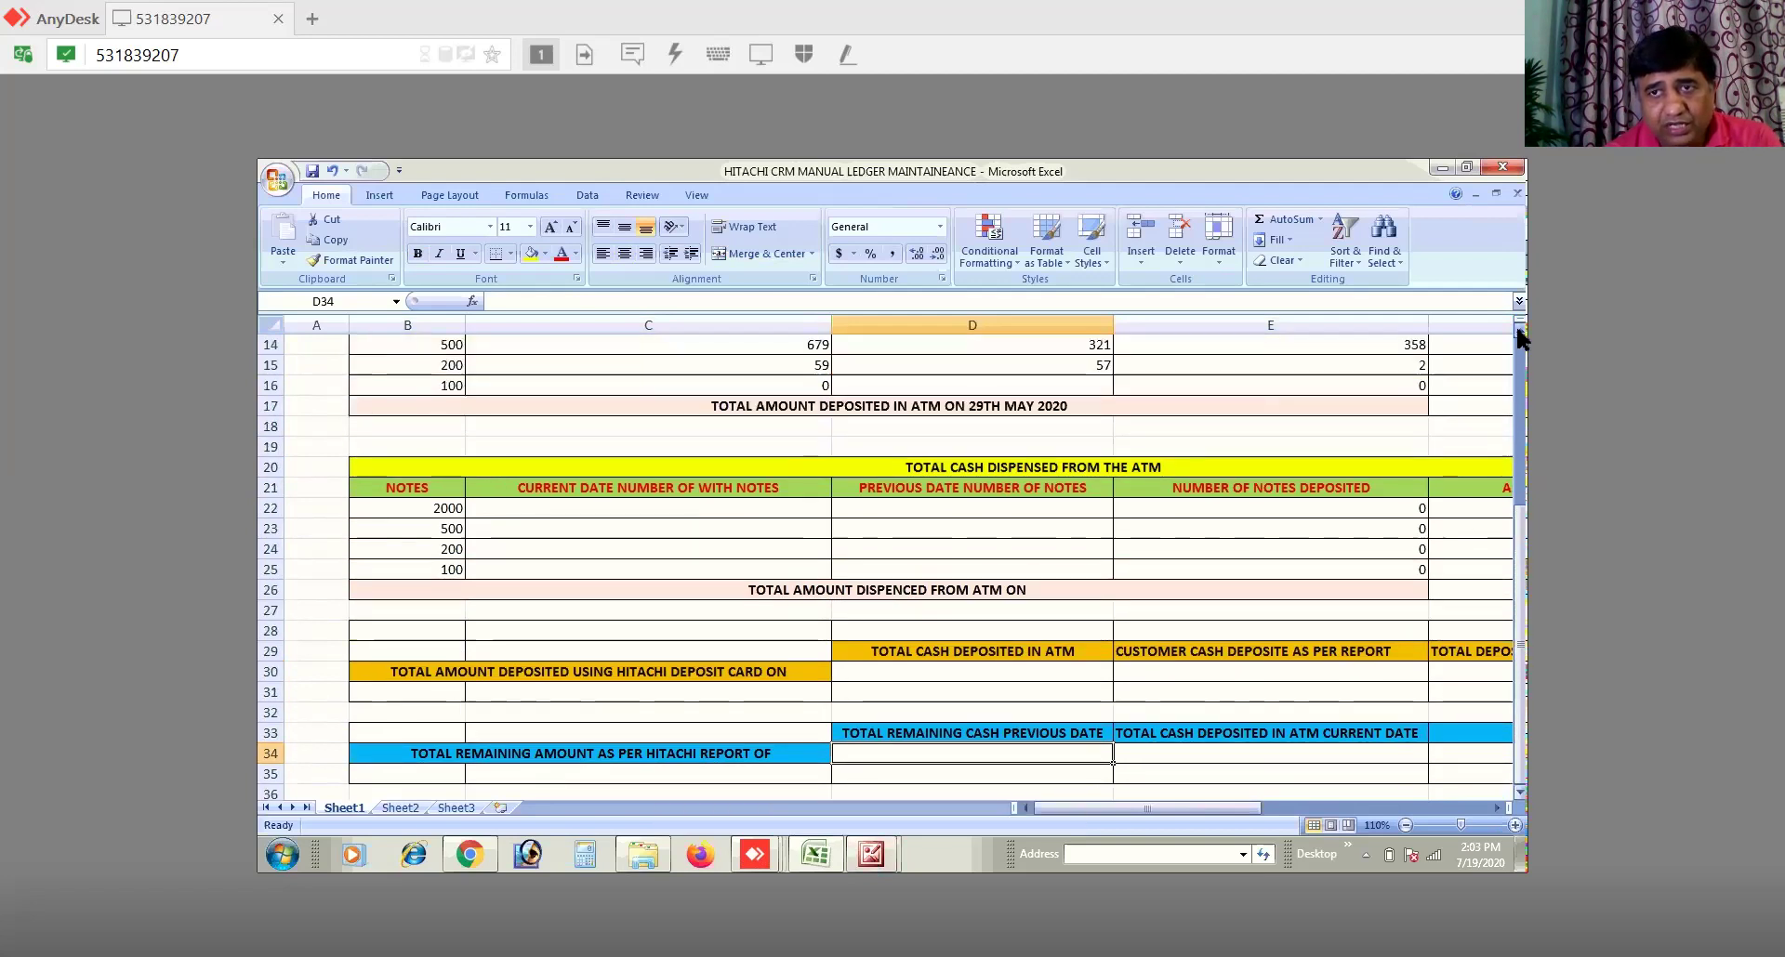
pyautogui.scroll(3, 1518, 335)
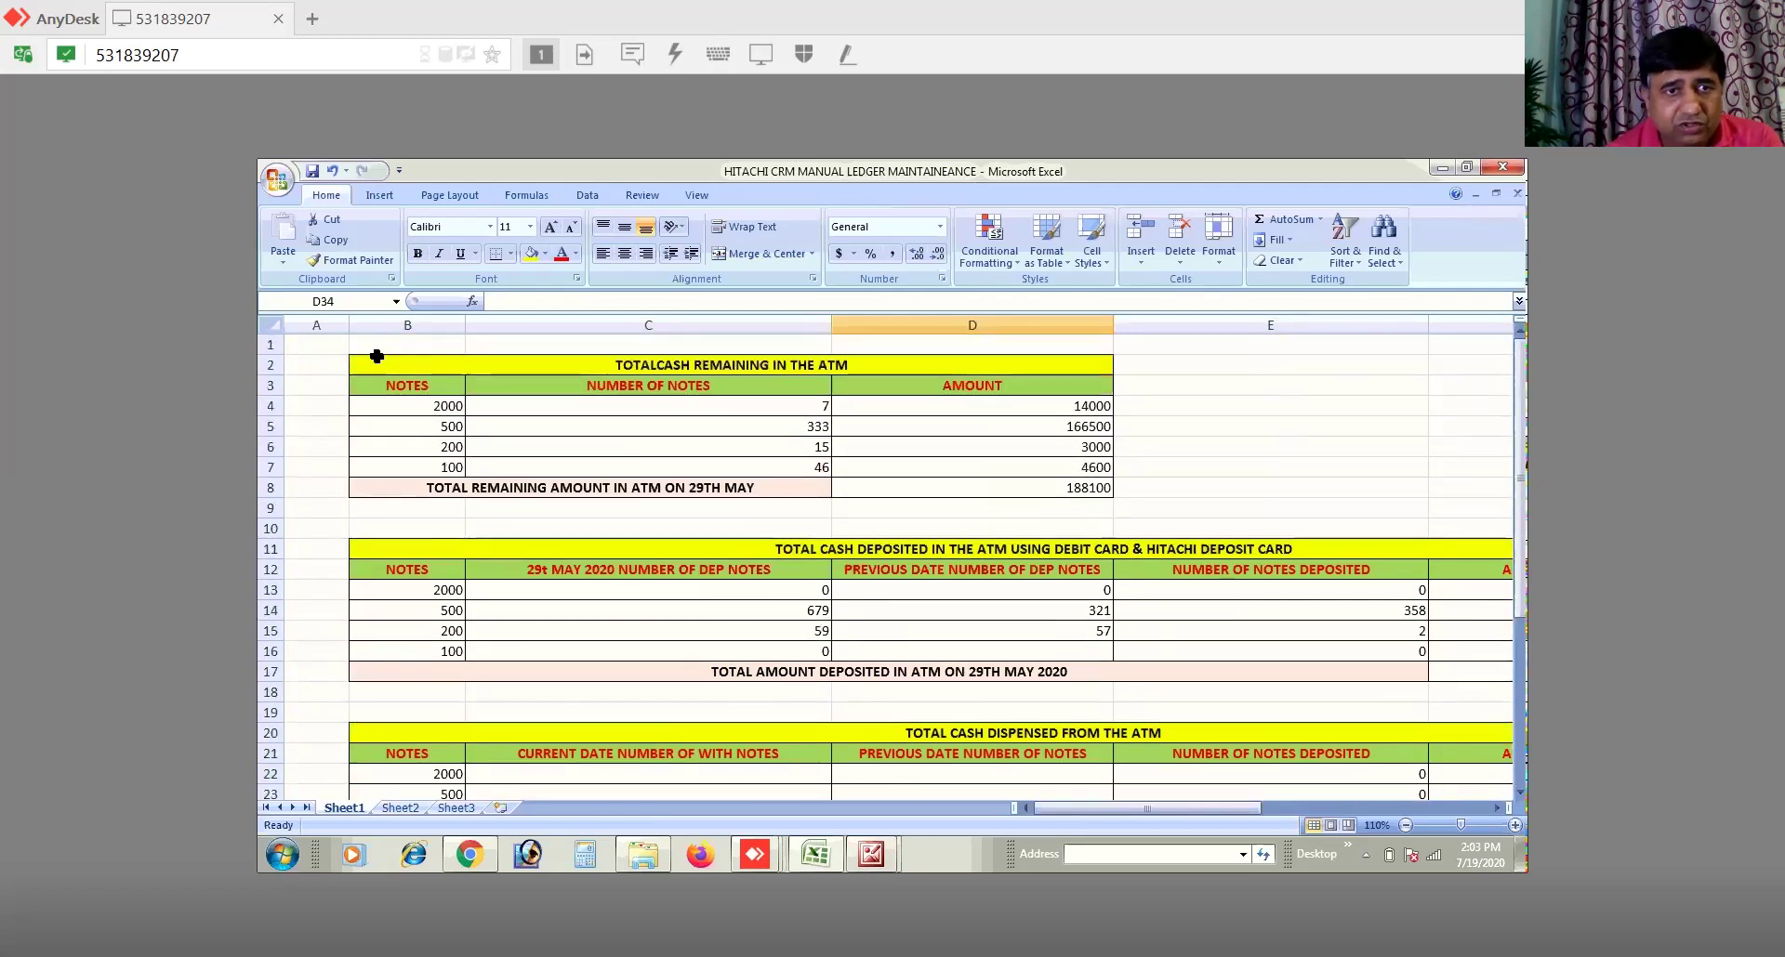
pyautogui.moveTo(391, 364); pyautogui.dragTo(607, 488)
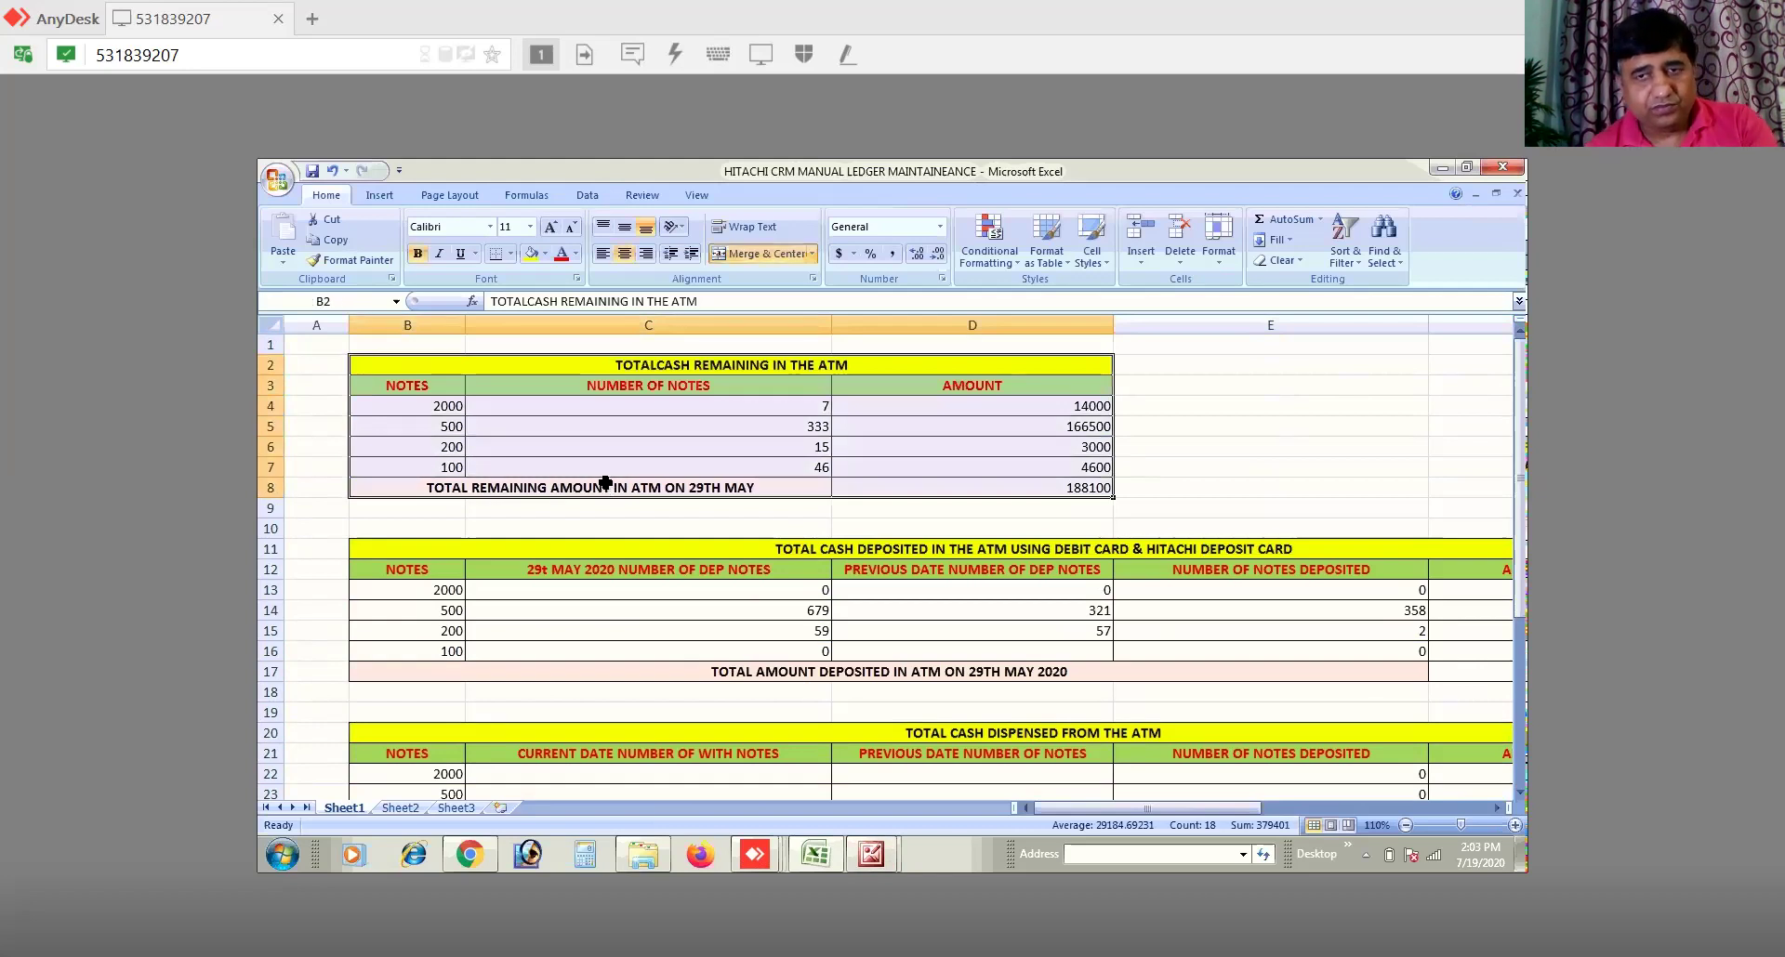
pyautogui.hotkey('ctrl', 'c')
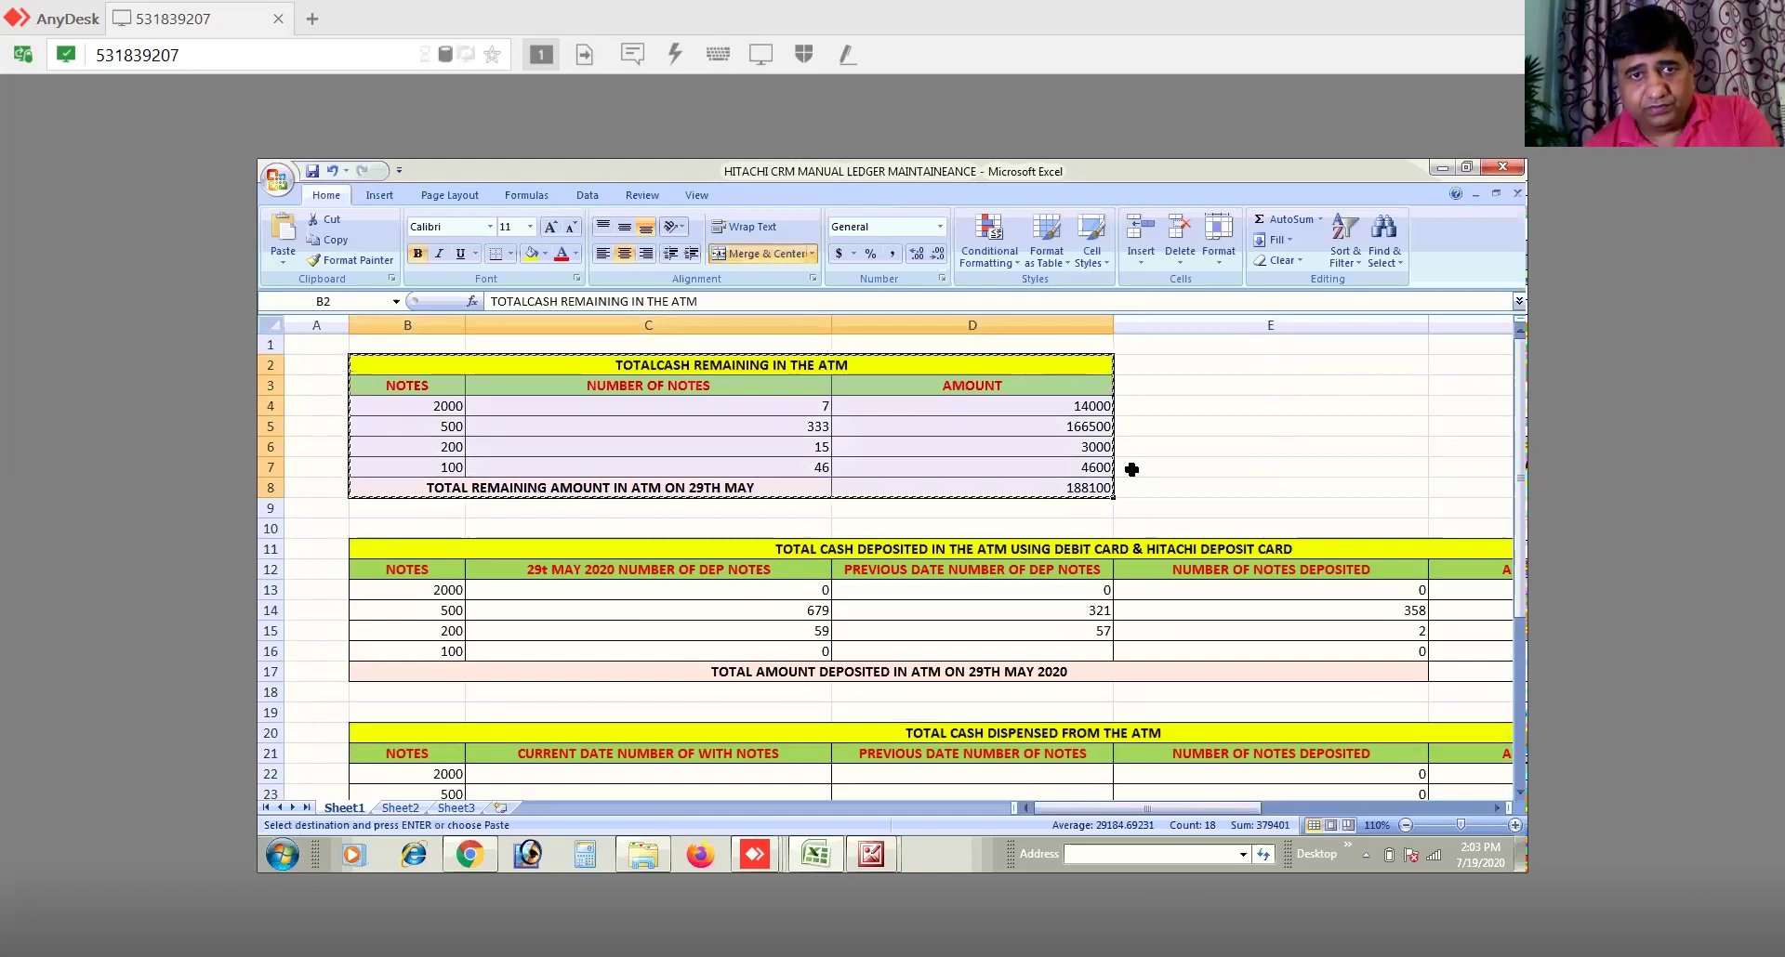
pyautogui.click(1235, 367)
pyautogui.hotkey('ctrl', 'v')
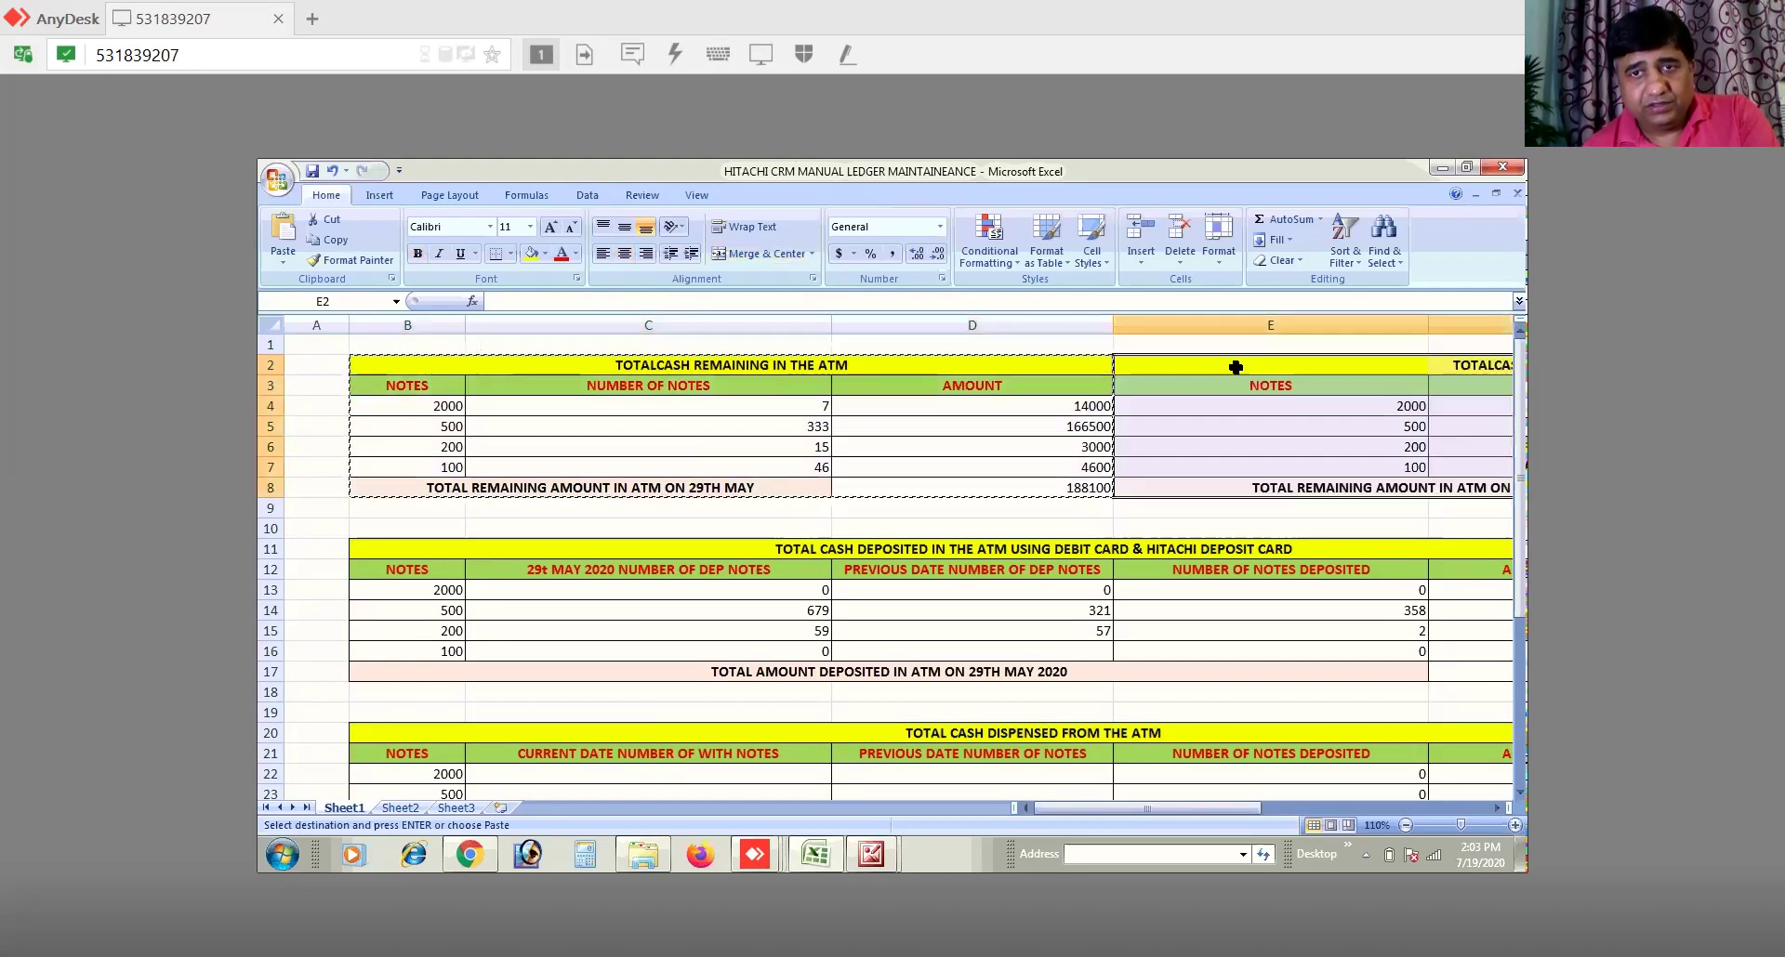
# Step: Change the copied table's total label in E8 to read TOTAL REMAINING AMOUNT IN ATM ON 28TH MAY
pyautogui.click(1491, 806)
pyautogui.click(1490, 806)
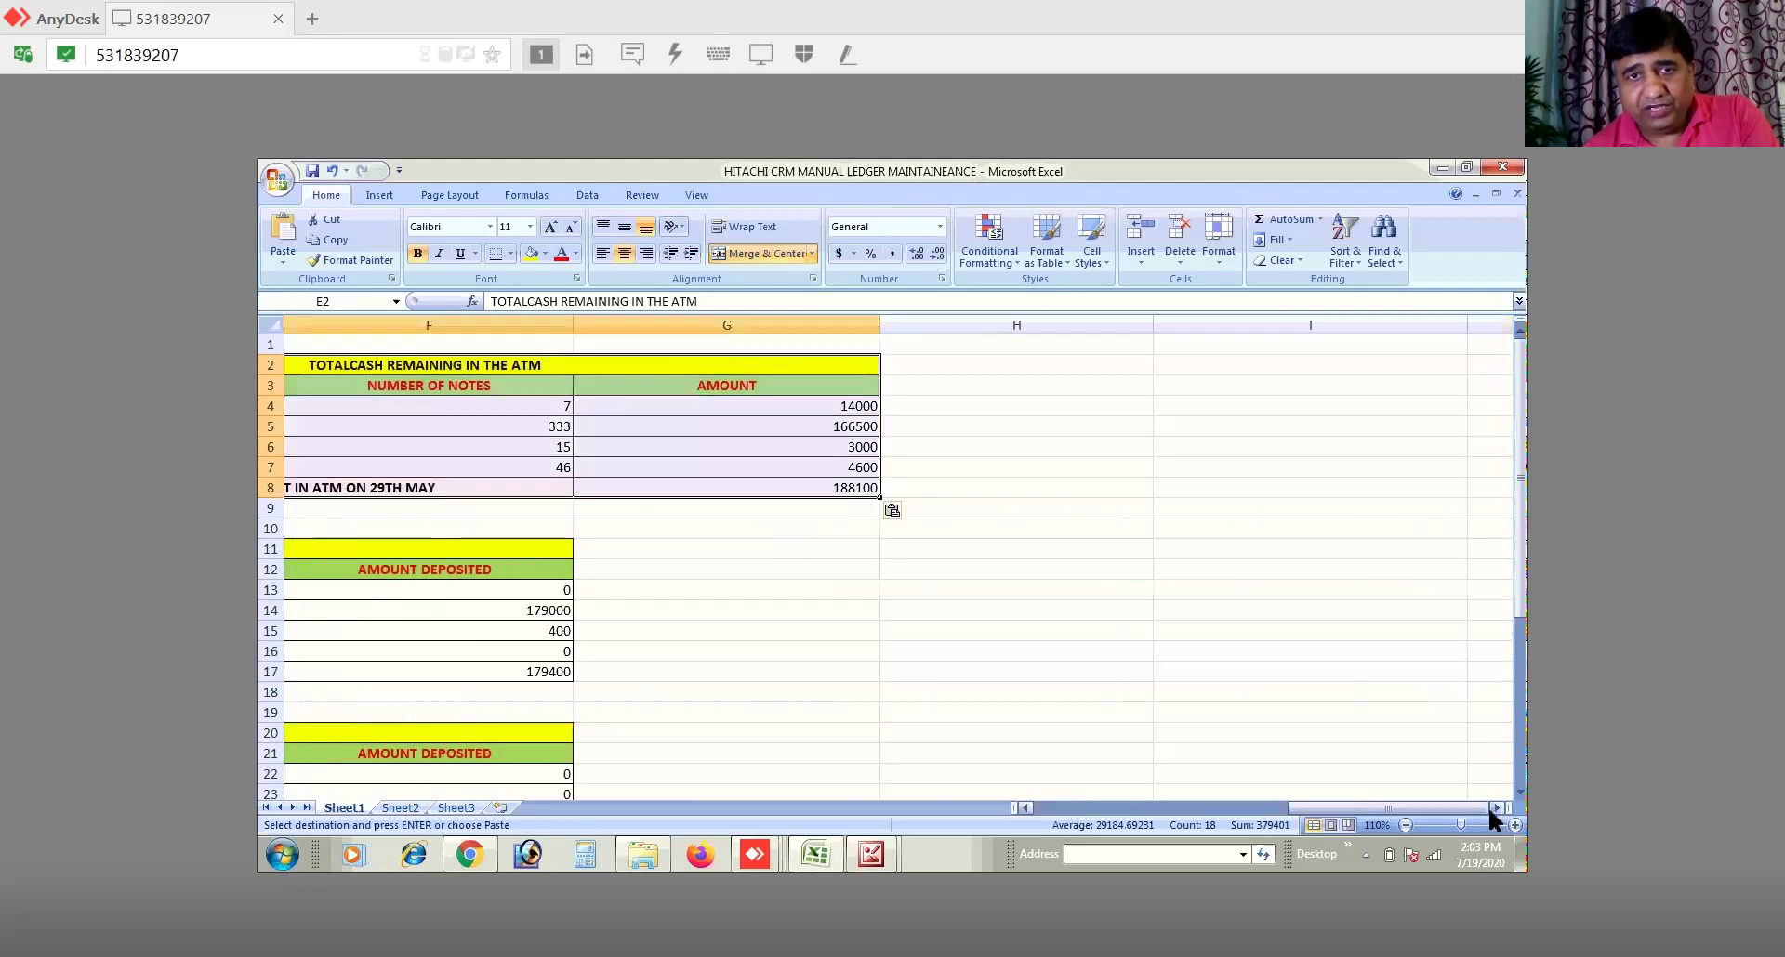
pyautogui.click(1022, 807)
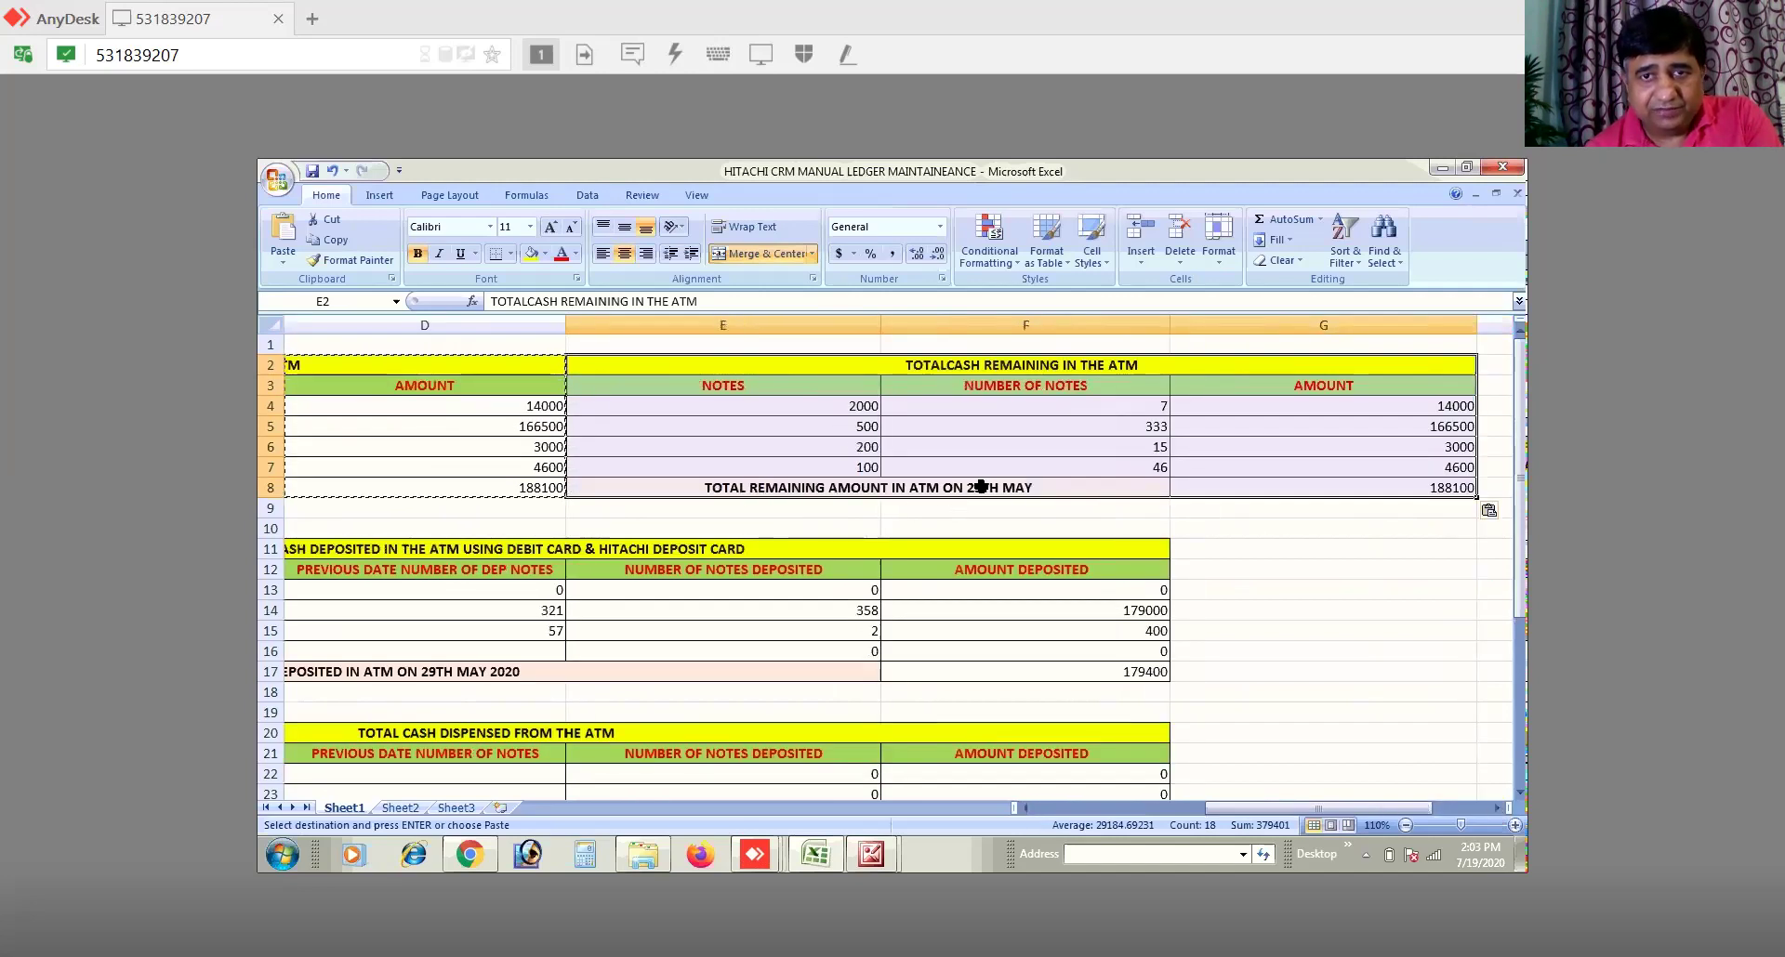
pyautogui.doubleClick(982, 485)
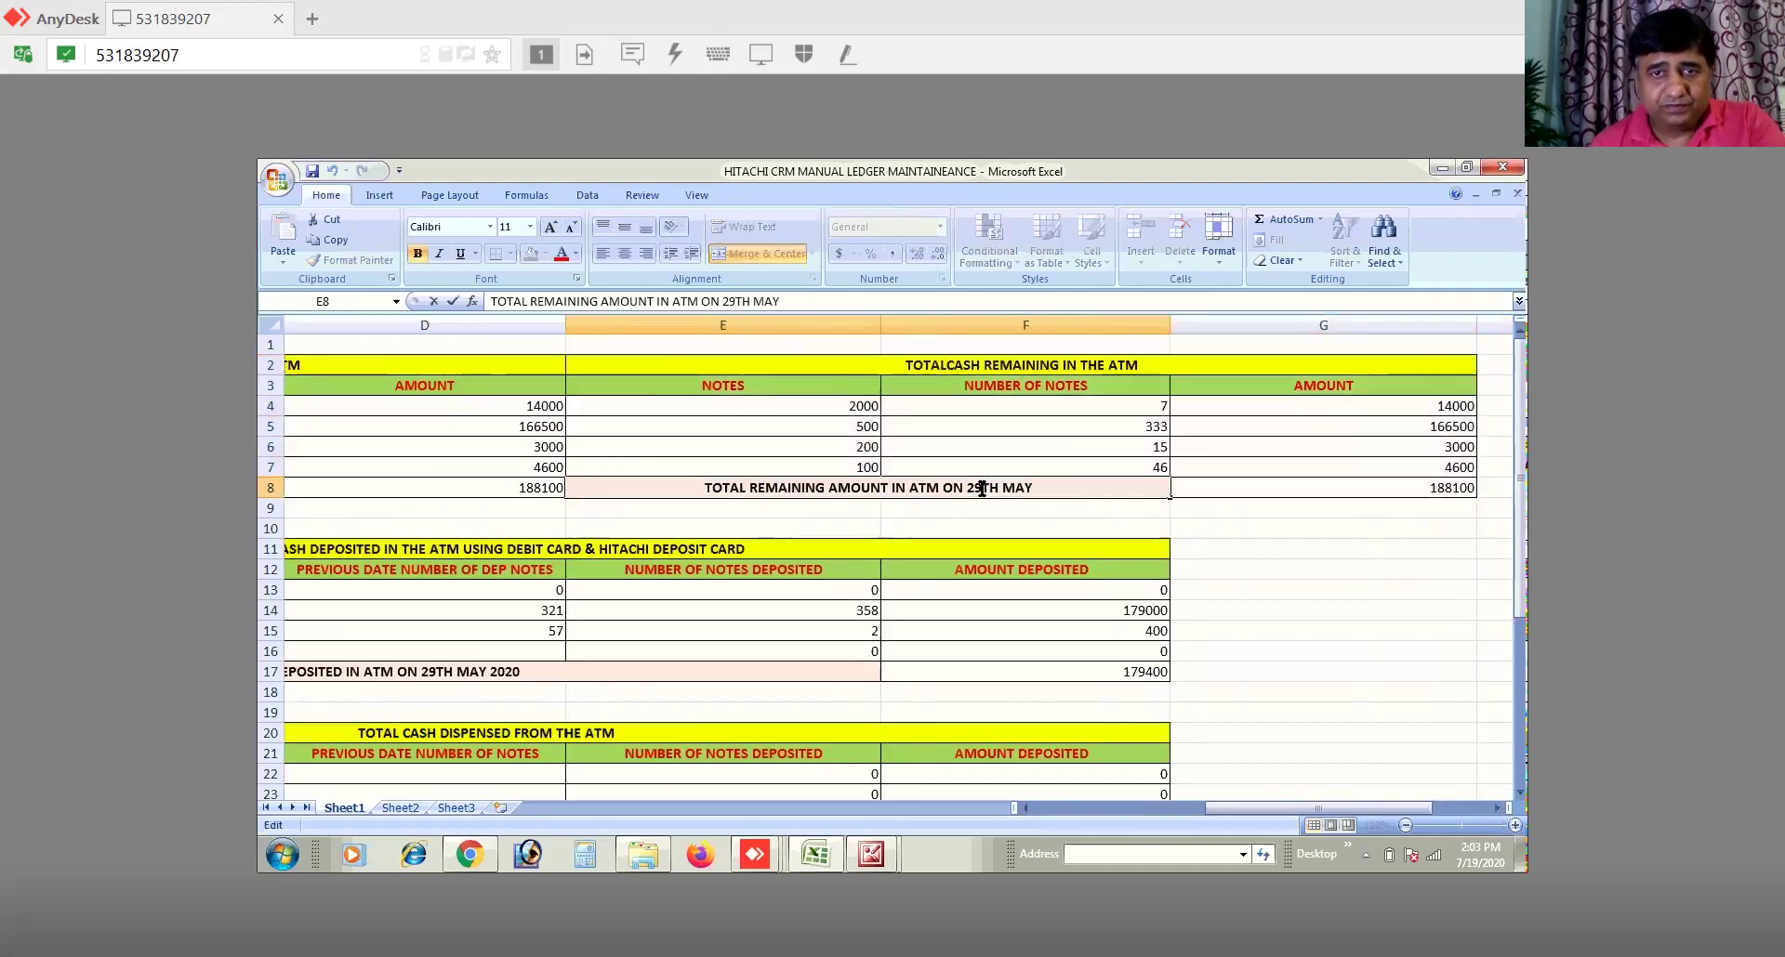
pyautogui.press('BackSpace')
pyautogui.write('8')
# Step: Edit the copied table's title in E2 to read TOTAL CASH REMAINING IN THE ATM ON 28TH MAY
pyautogui.click(1187, 365)
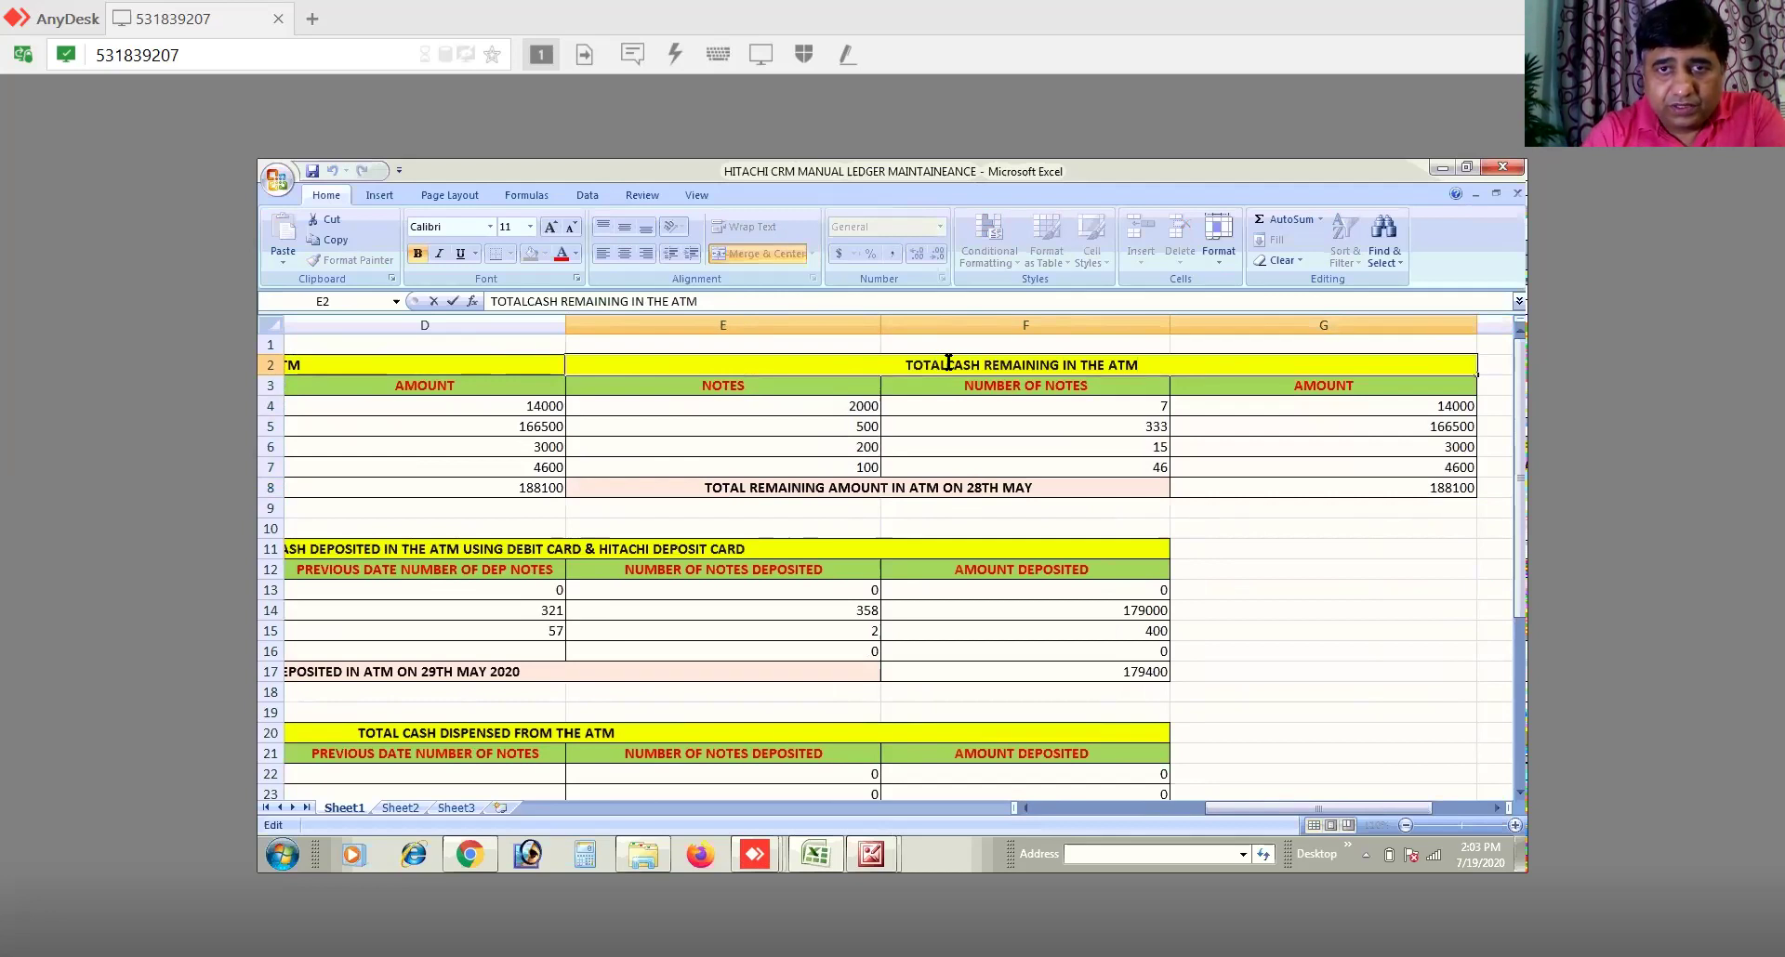
pyautogui.click(948, 364)
pyautogui.write('ATM')
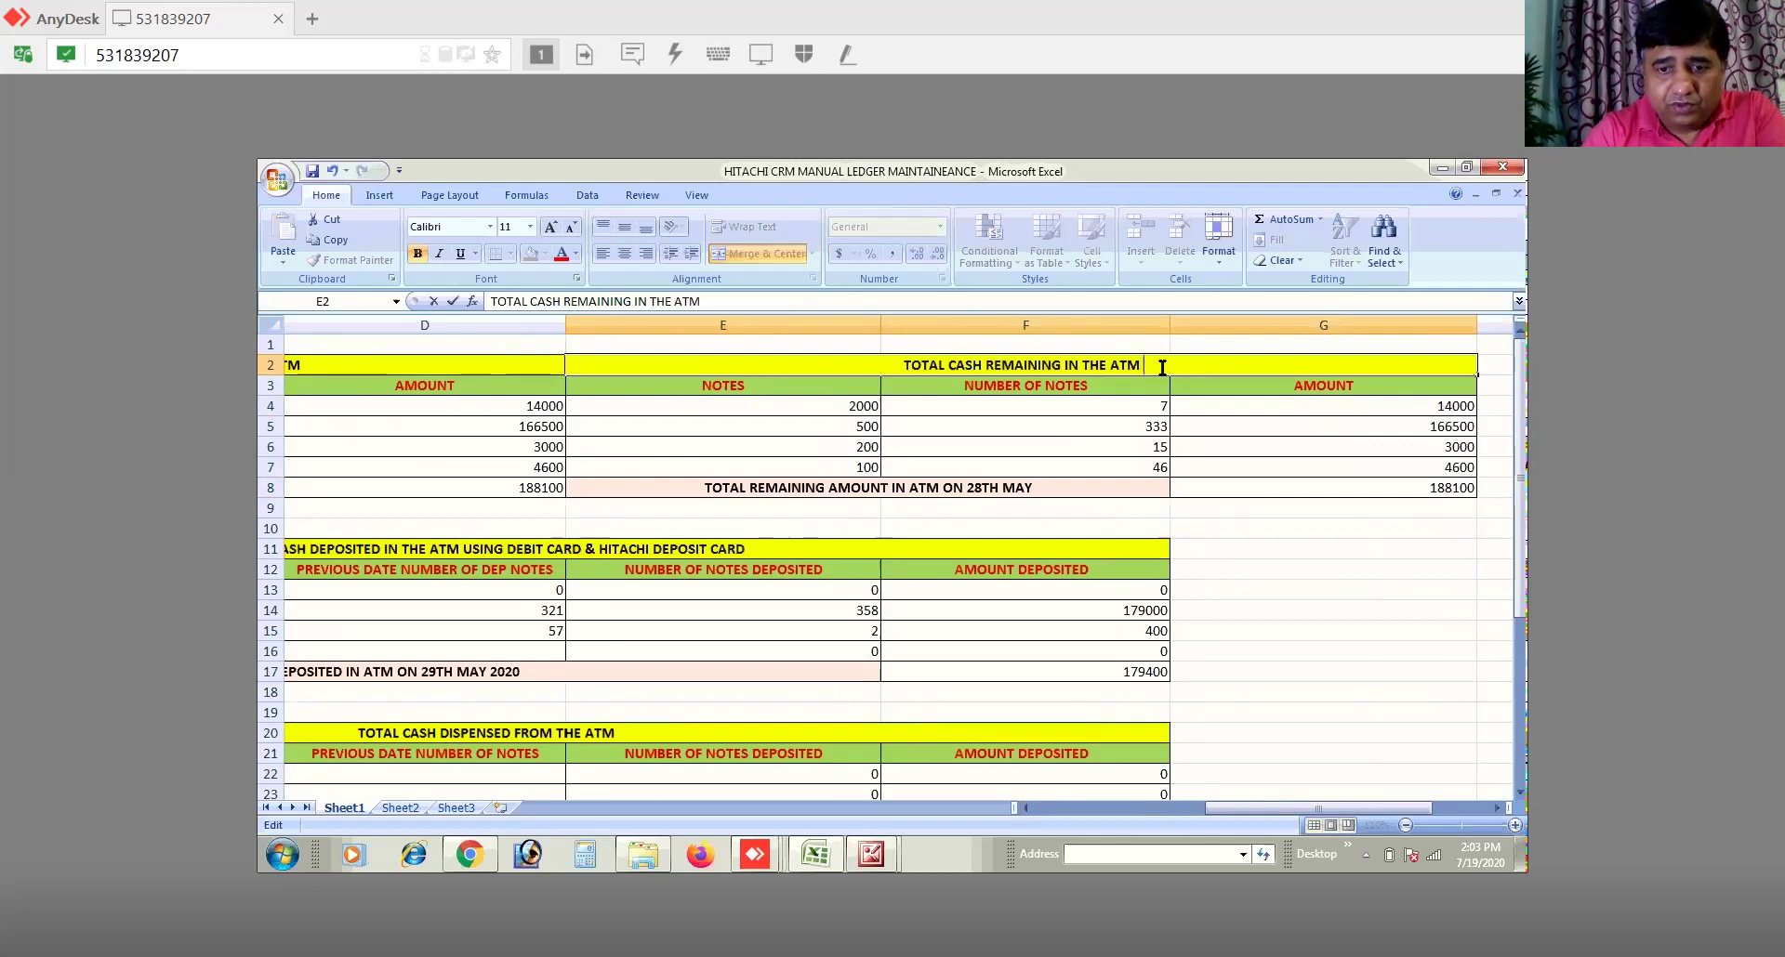
pyautogui.write(' ON')
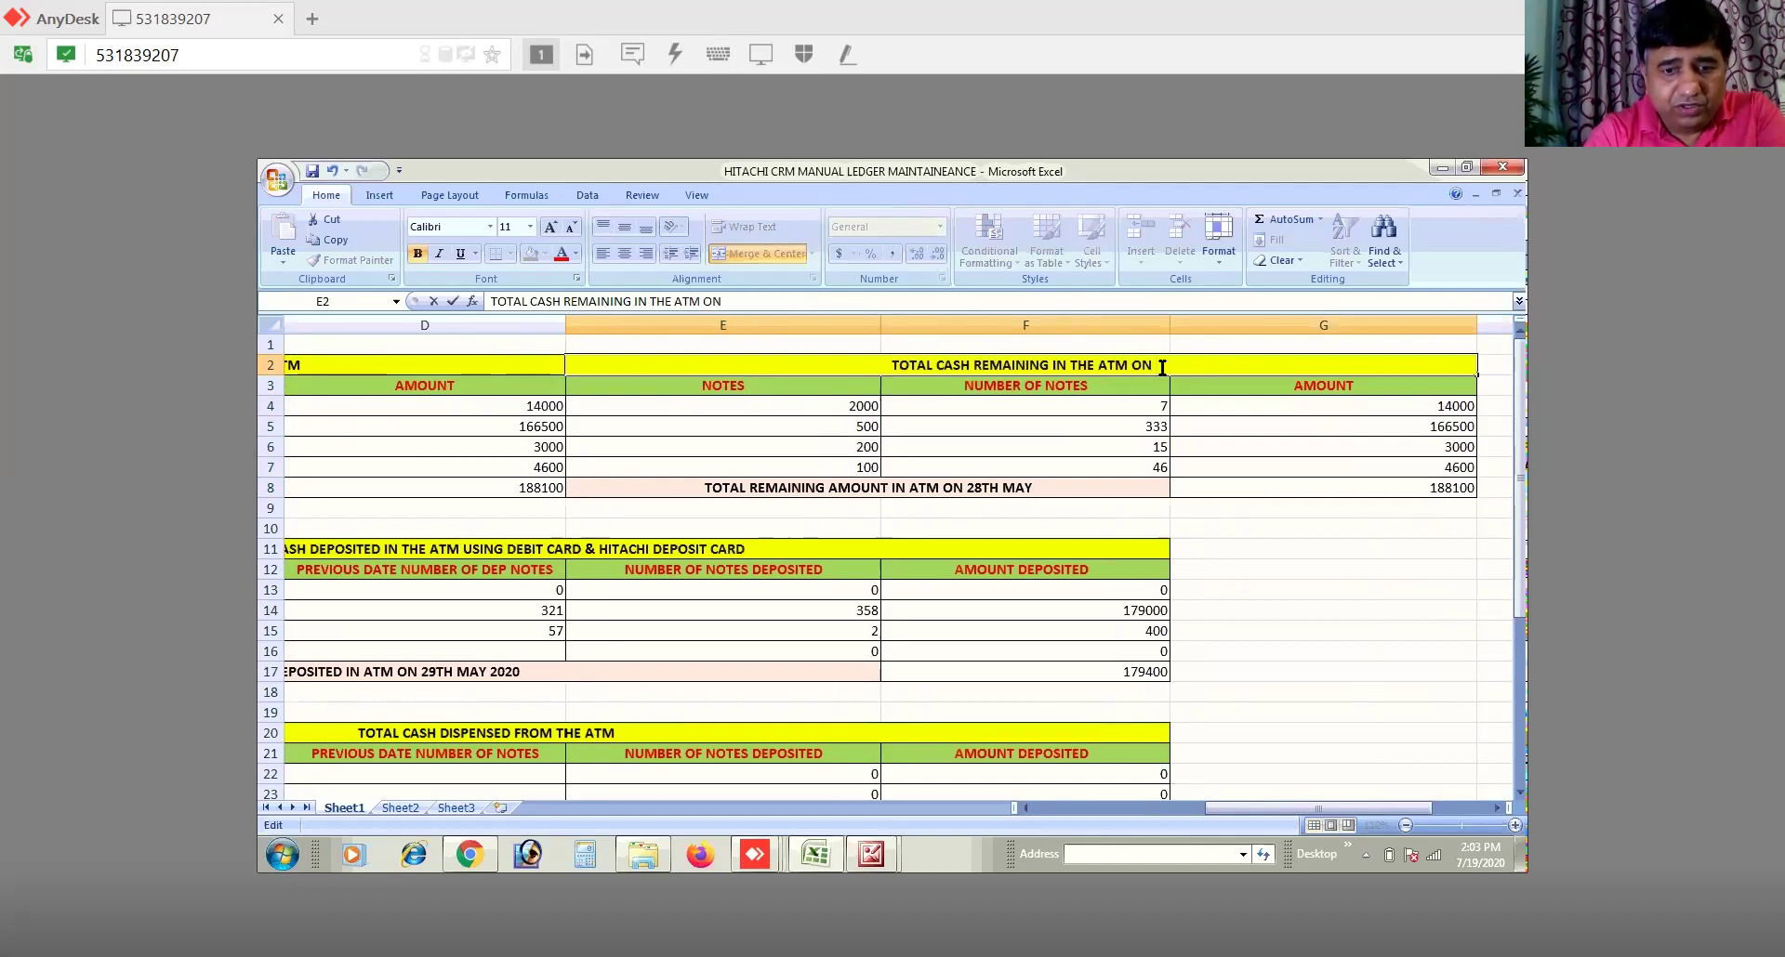
pyautogui.write(' 28TH')
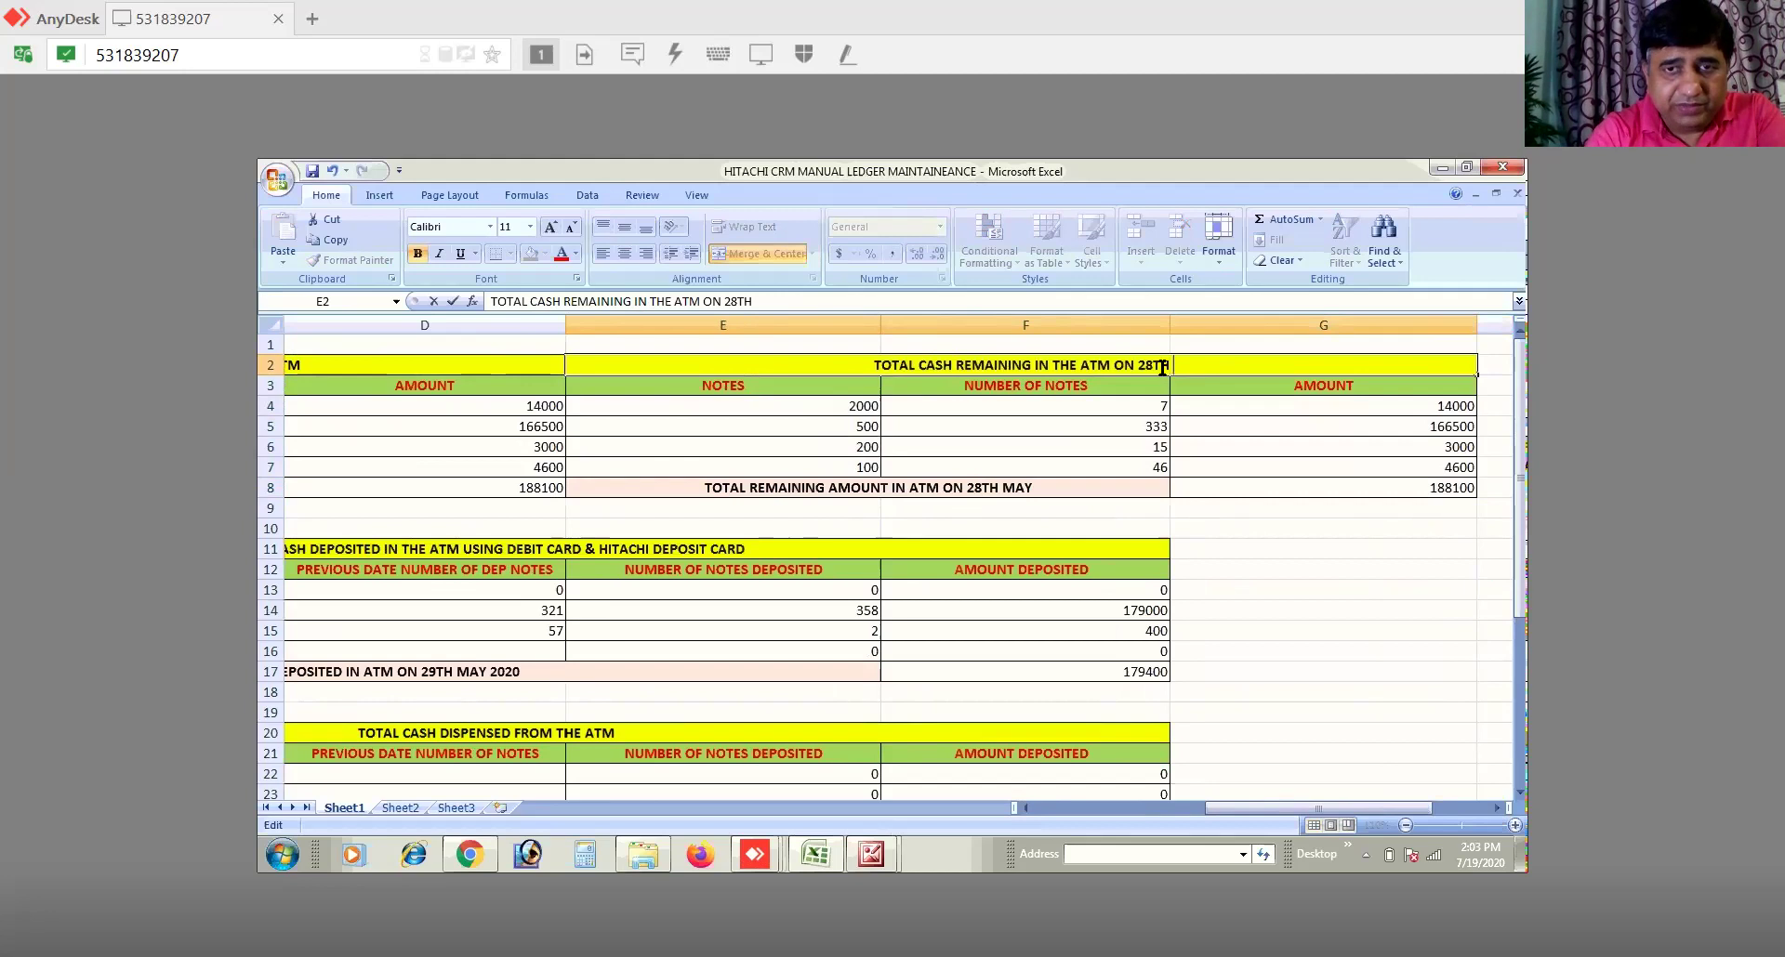
pyautogui.write(' MAY')
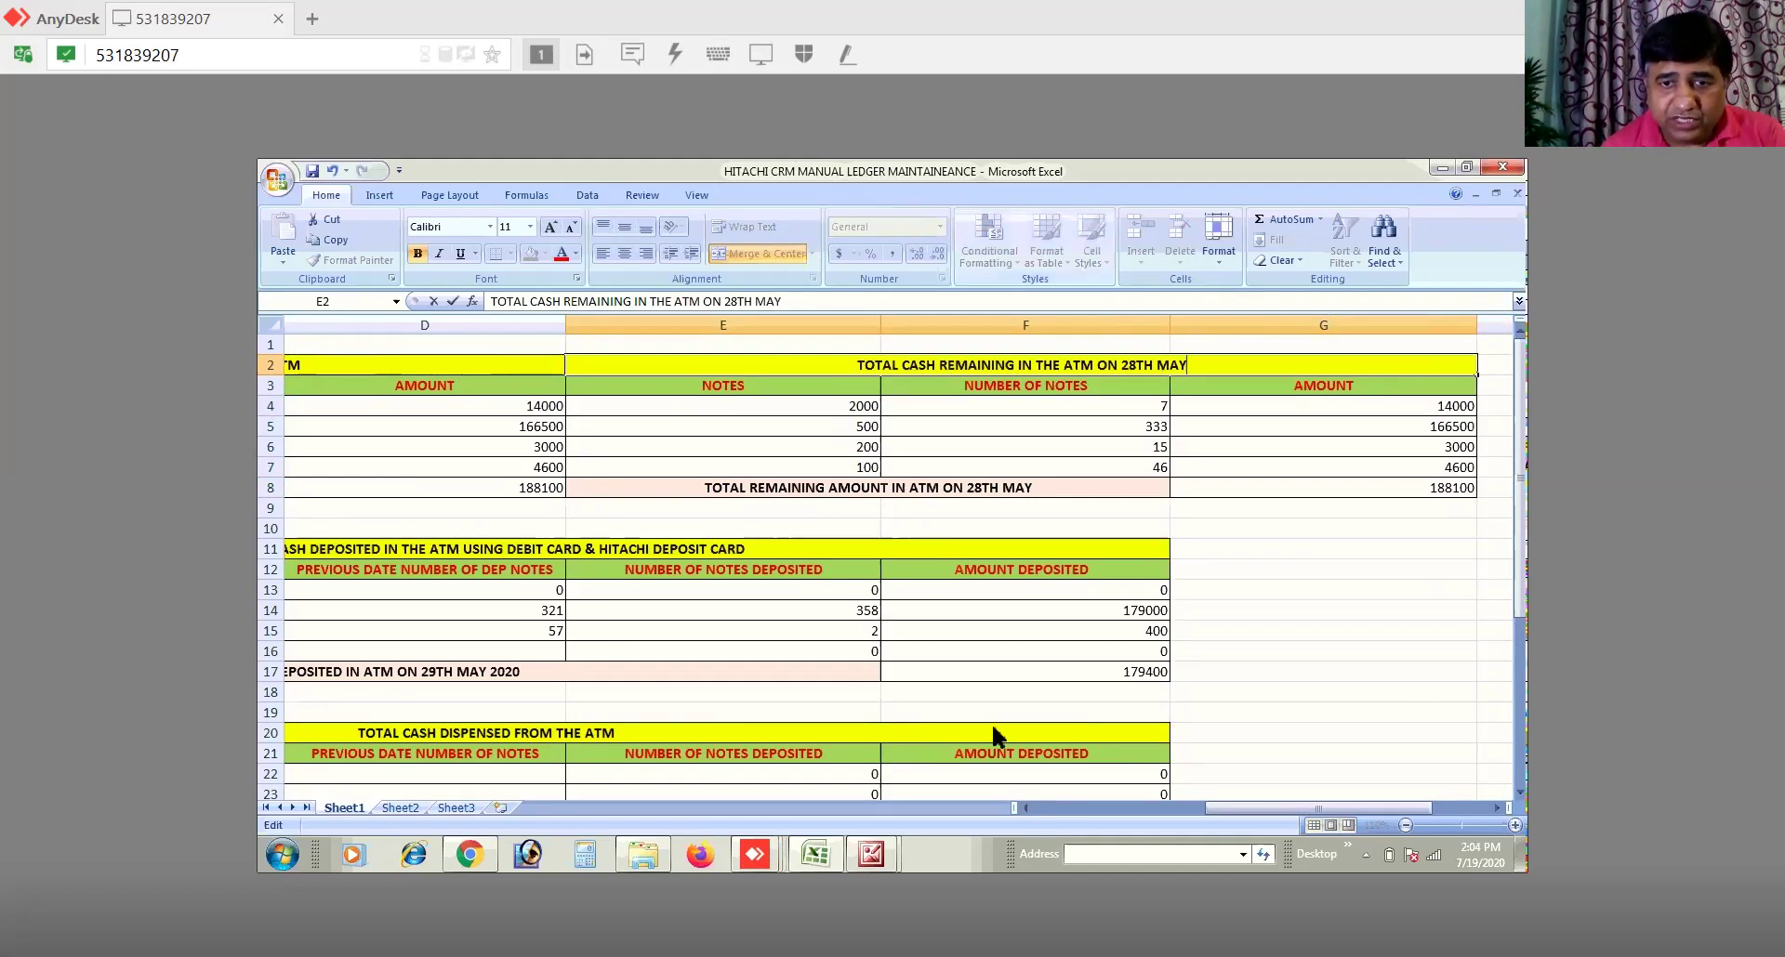
# Step: Extend the original table's title in B2 to read TOTALCASH REMAINING IN THE ATM ON 29TH MAY
pyautogui.click(1026, 806)
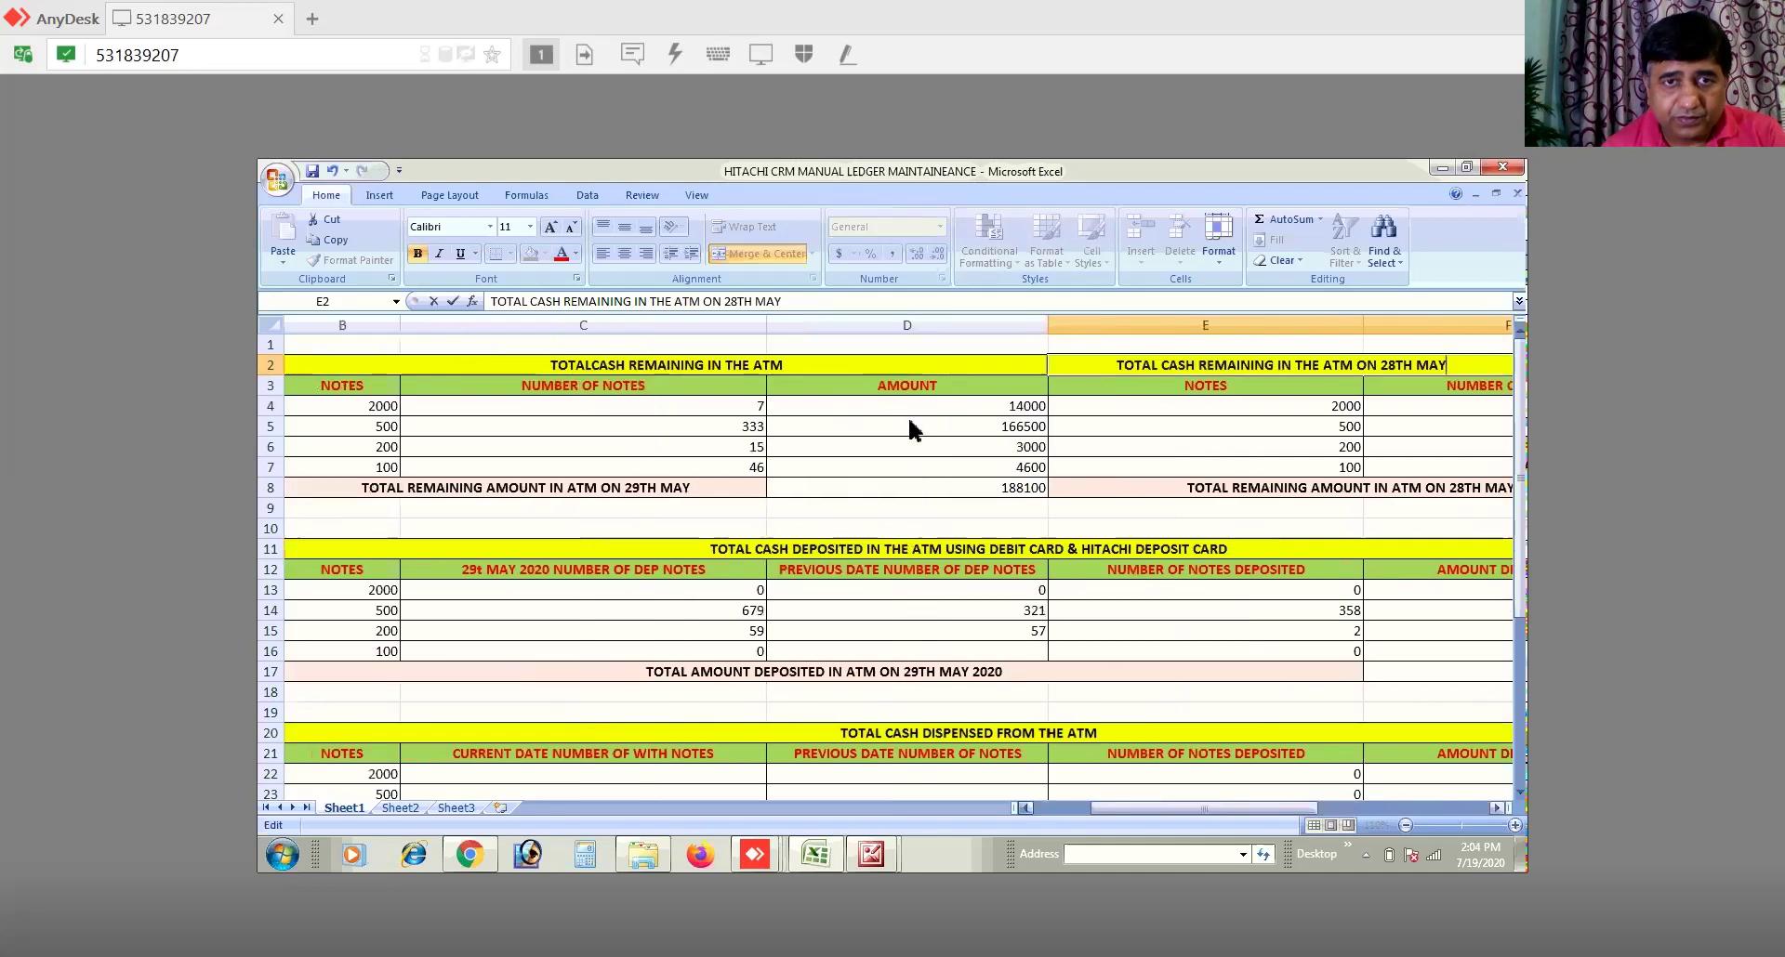
pyautogui.doubleClick(869, 363)
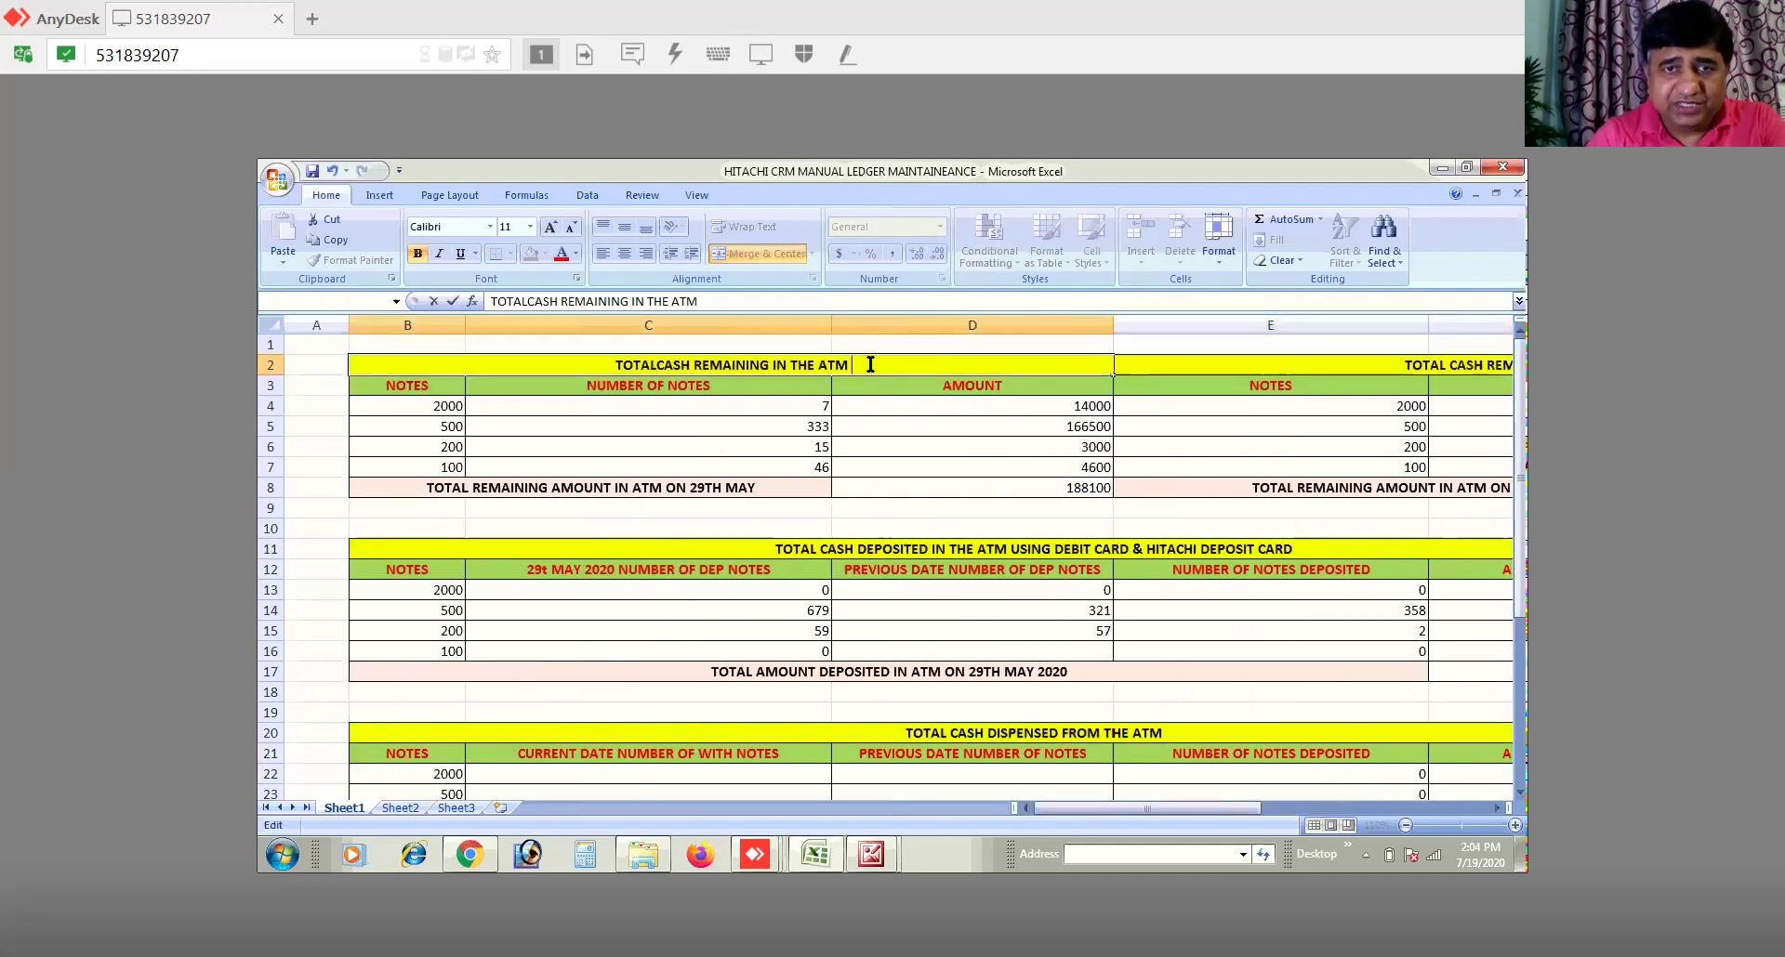
pyautogui.write('ON')
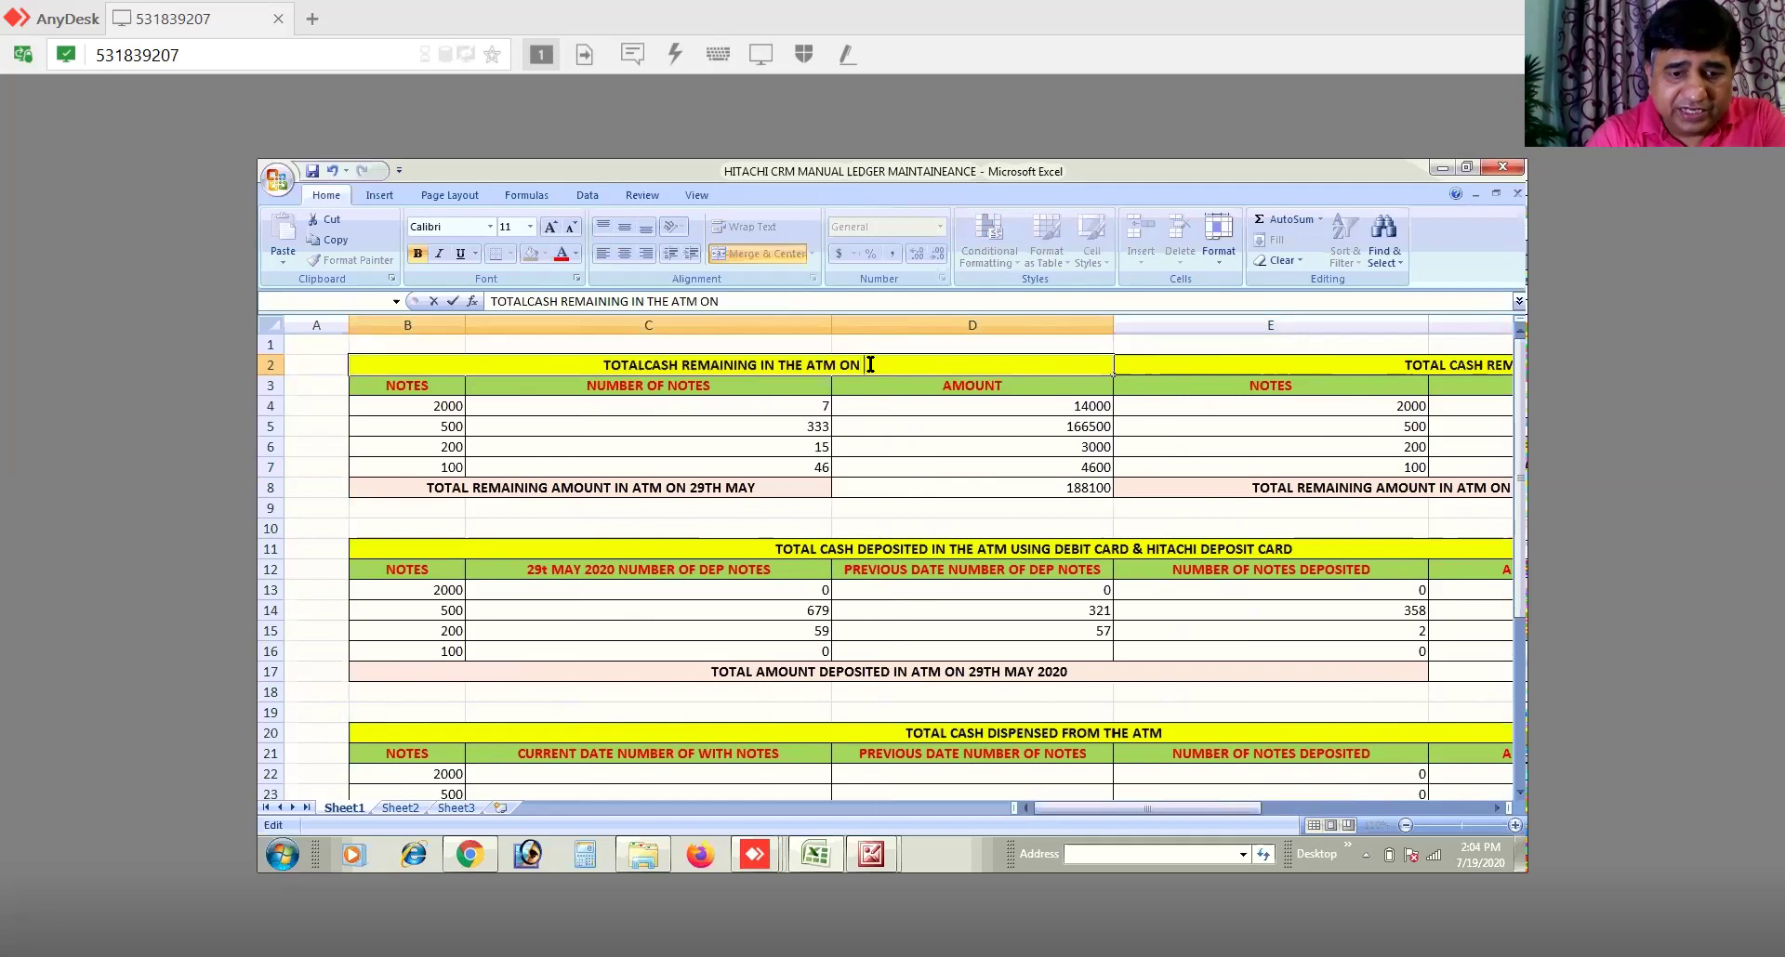
pyautogui.write(' 29TH MA')
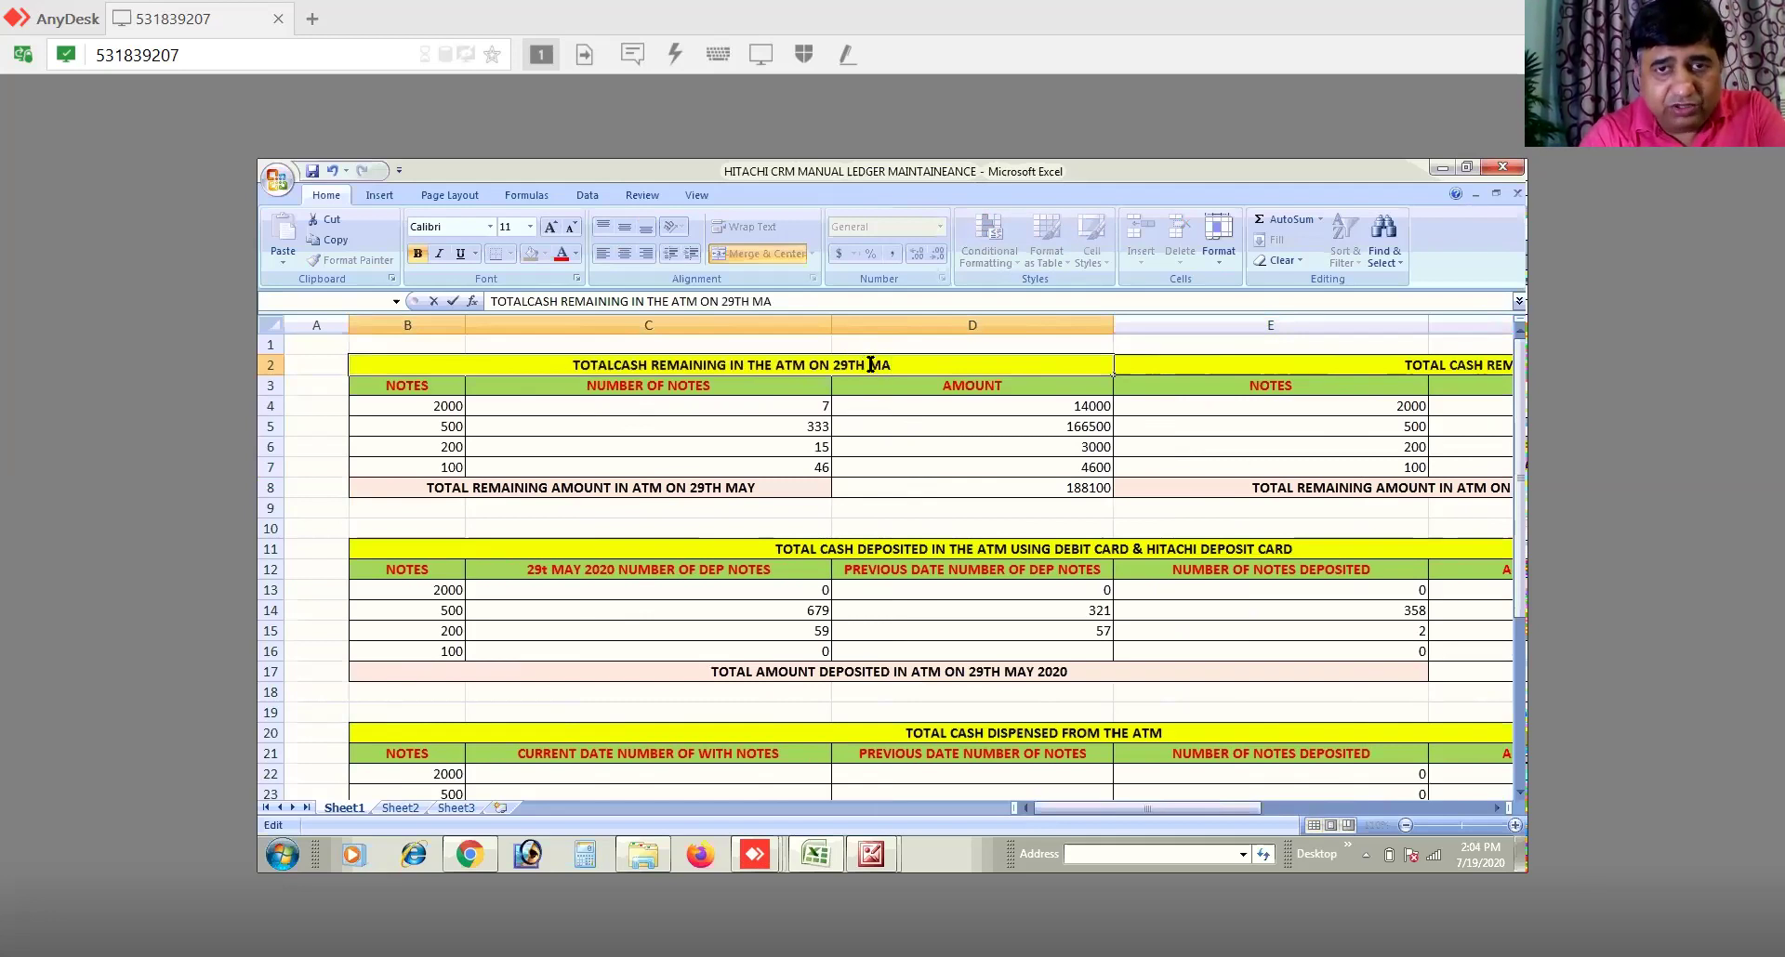
pyautogui.write('Y')
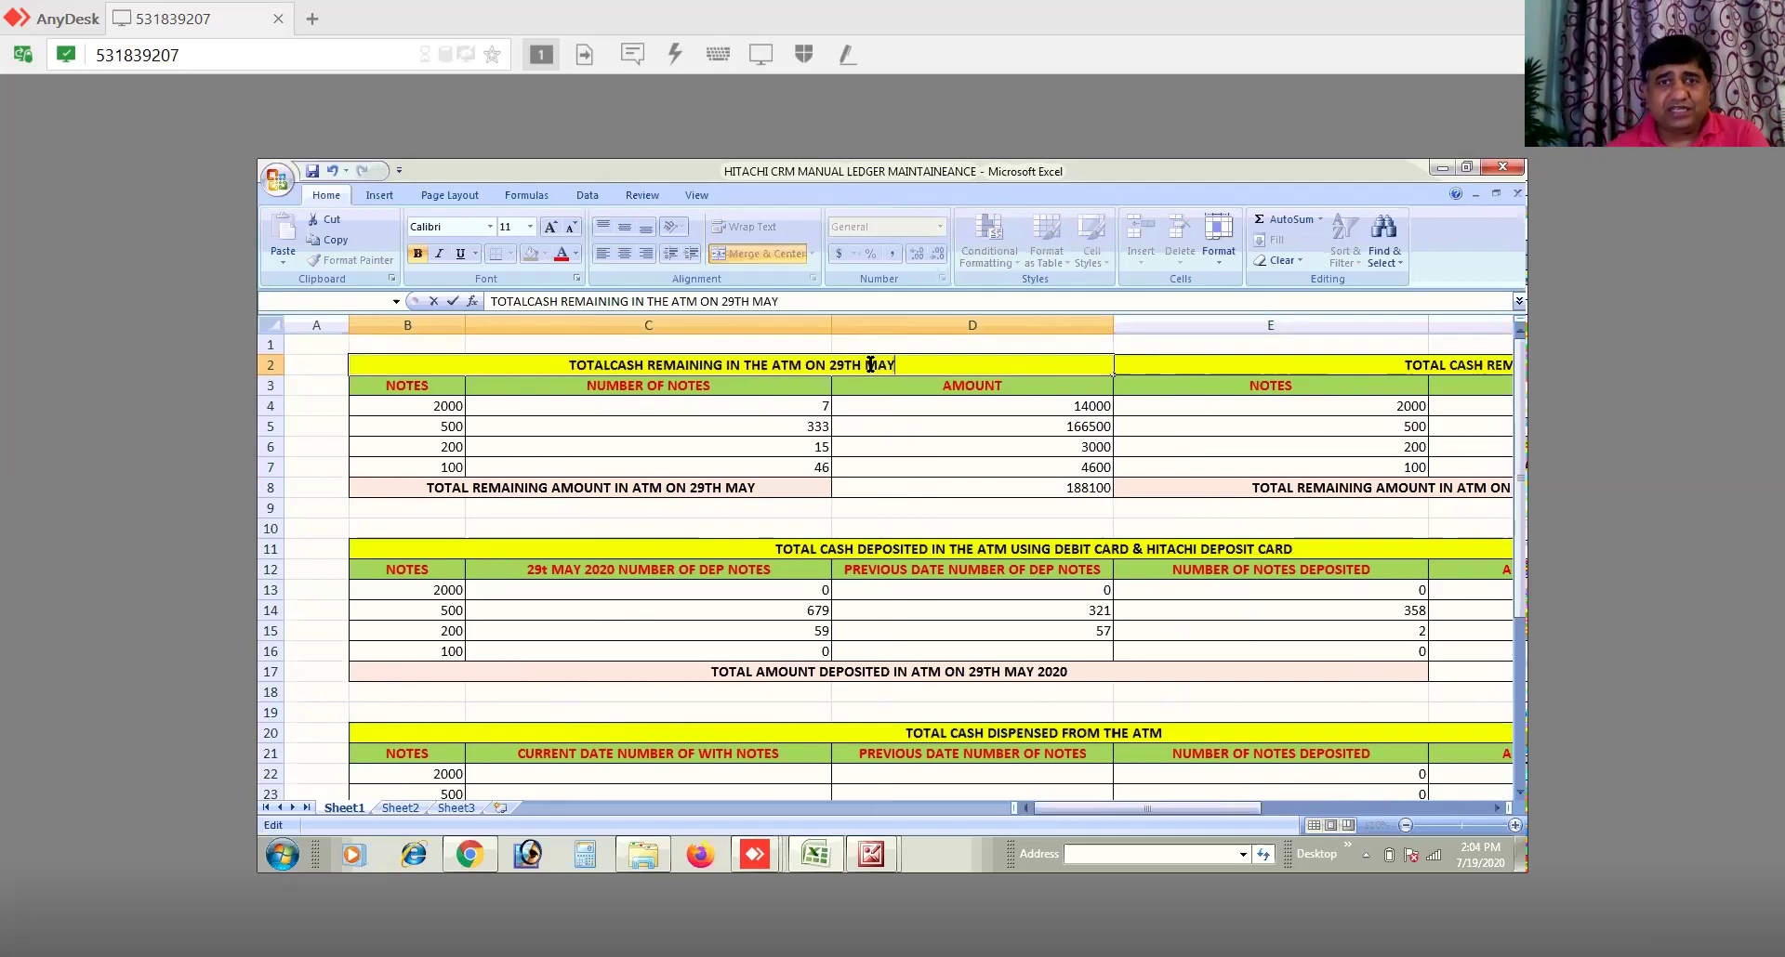
# Step: Compare the 29th May and 28th May remaining-cash tables across columns B to G
pyautogui.click(1497, 808)
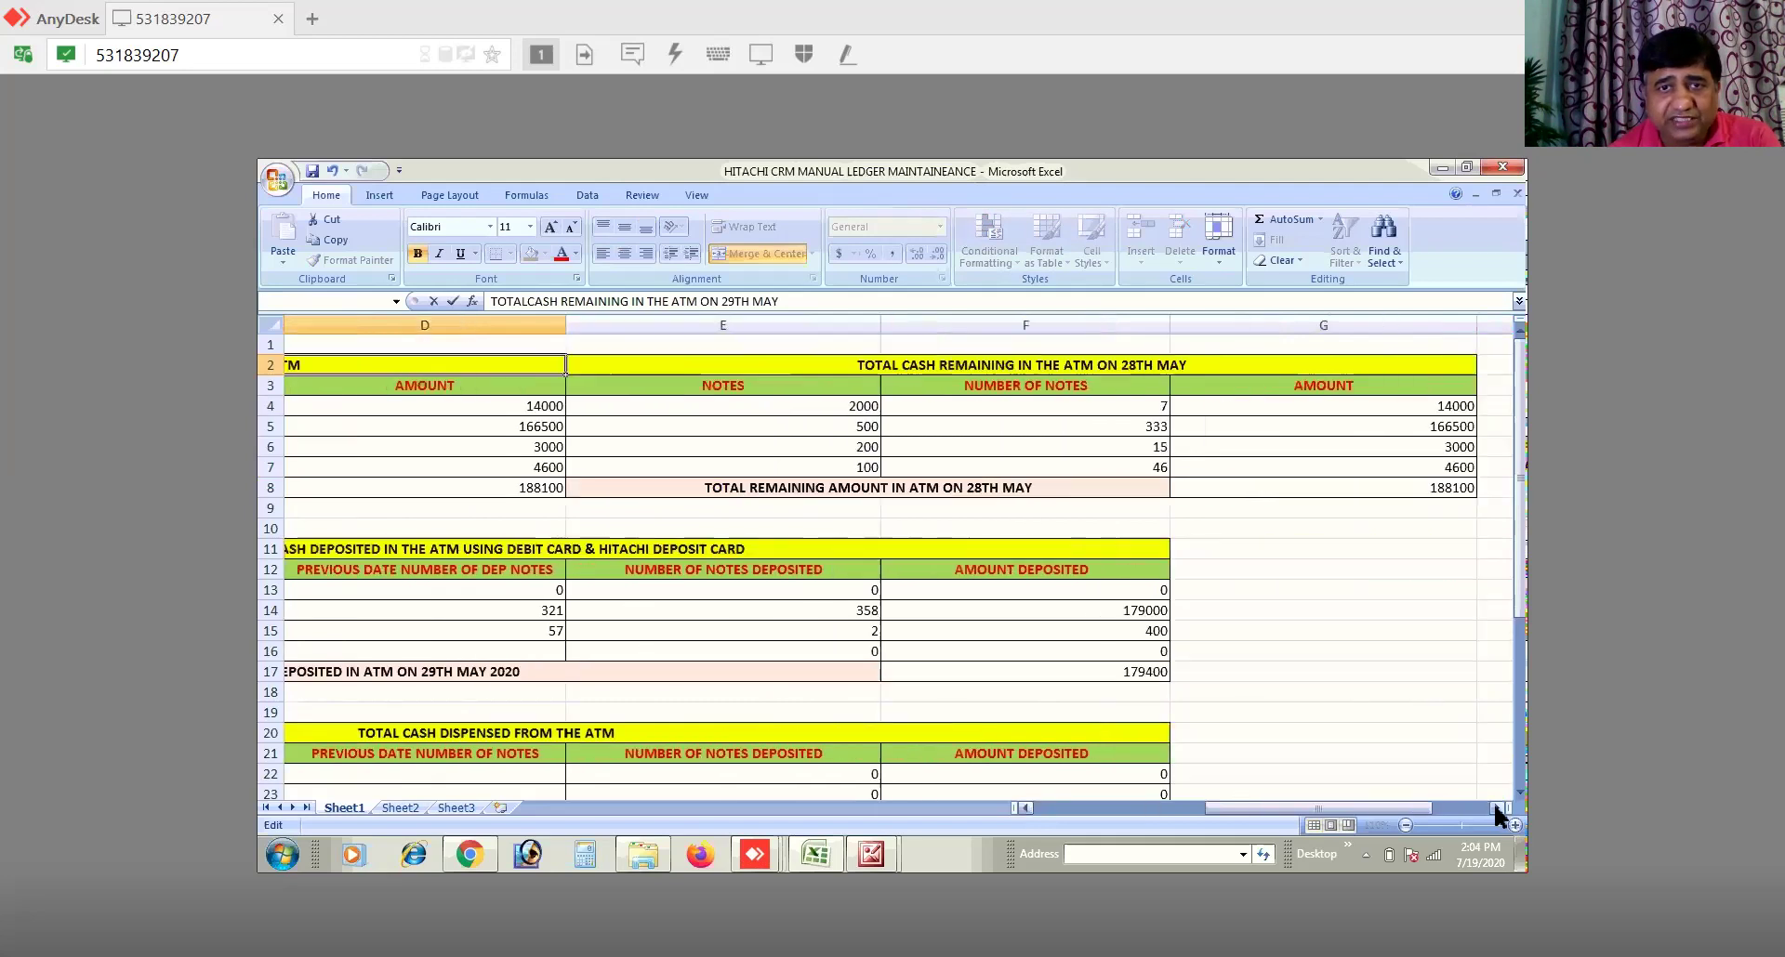
pyautogui.click(1027, 808)
pyautogui.click(1026, 808)
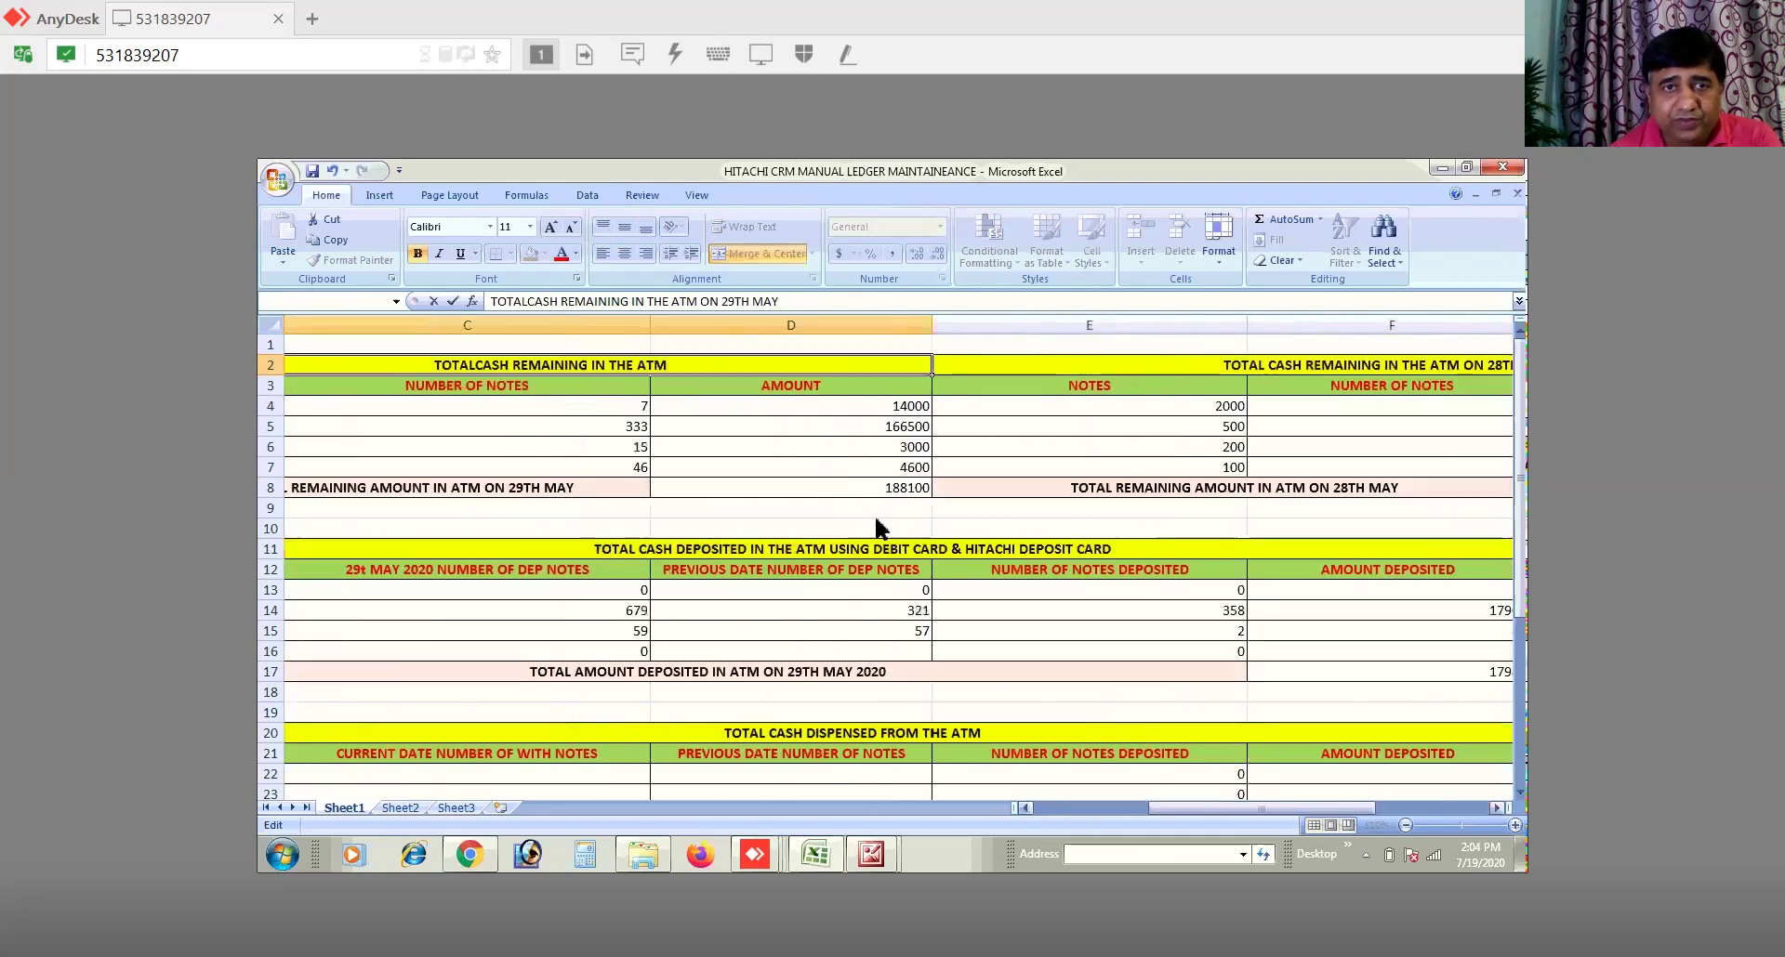
pyautogui.click(1495, 808)
pyautogui.click(1495, 808)
pyautogui.click(1495, 808)
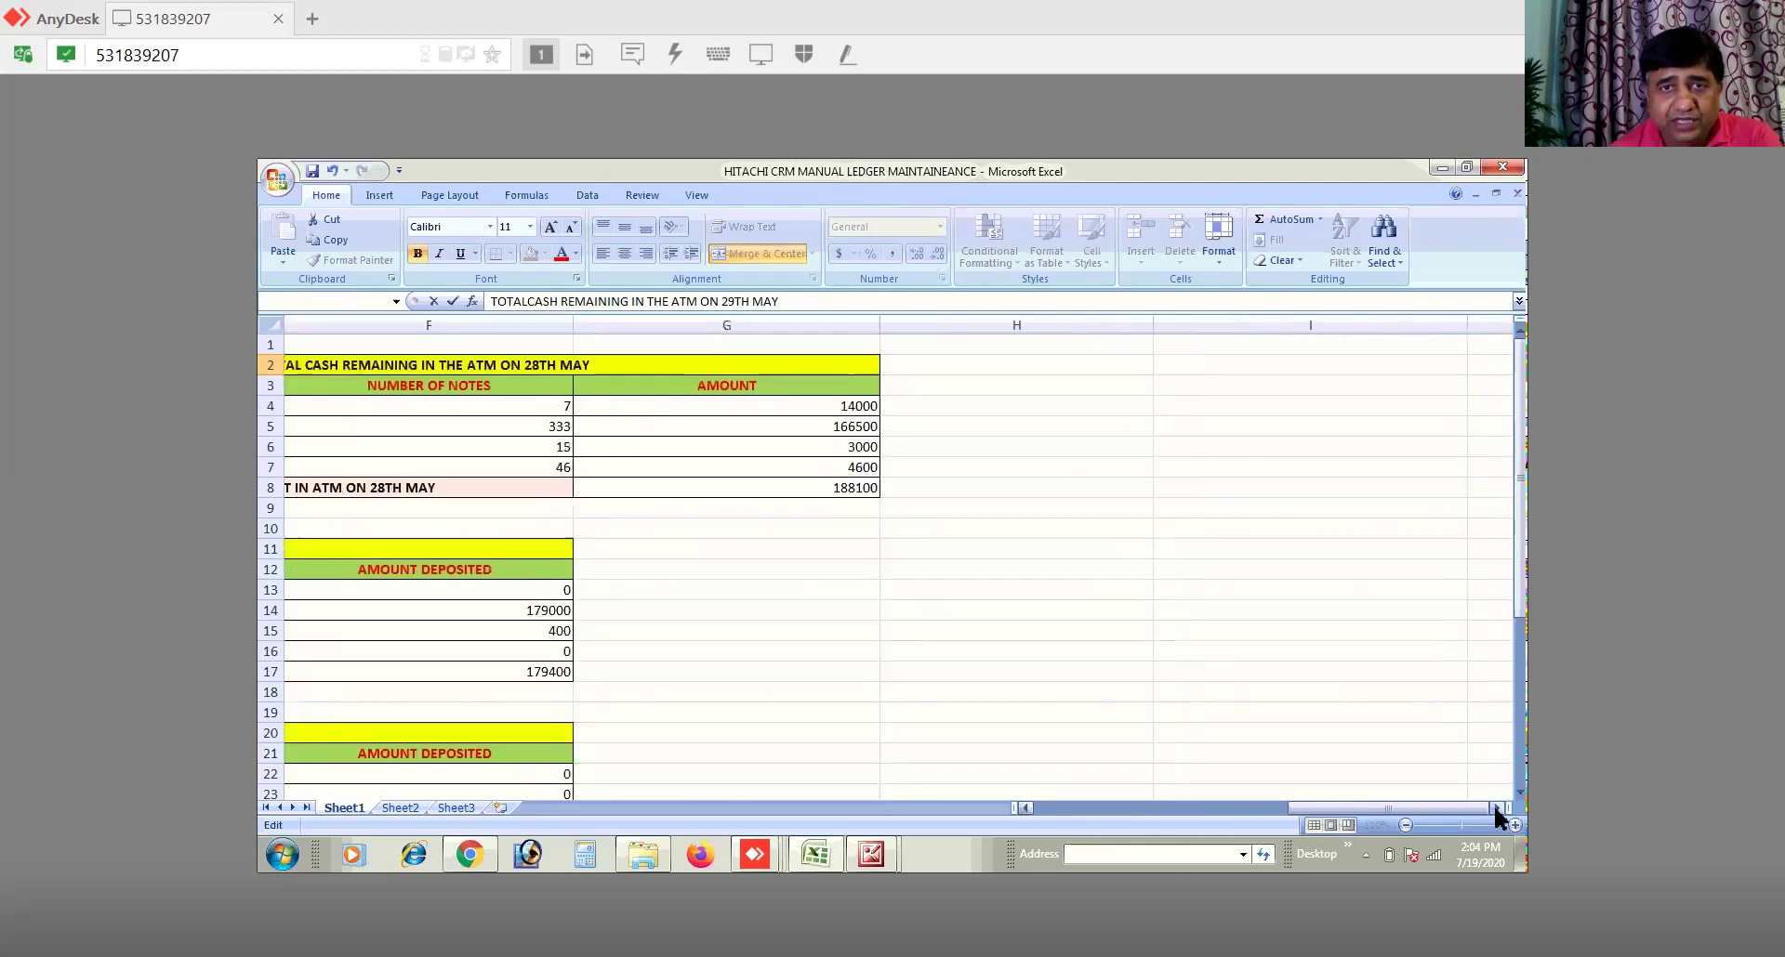
pyautogui.click(1027, 807)
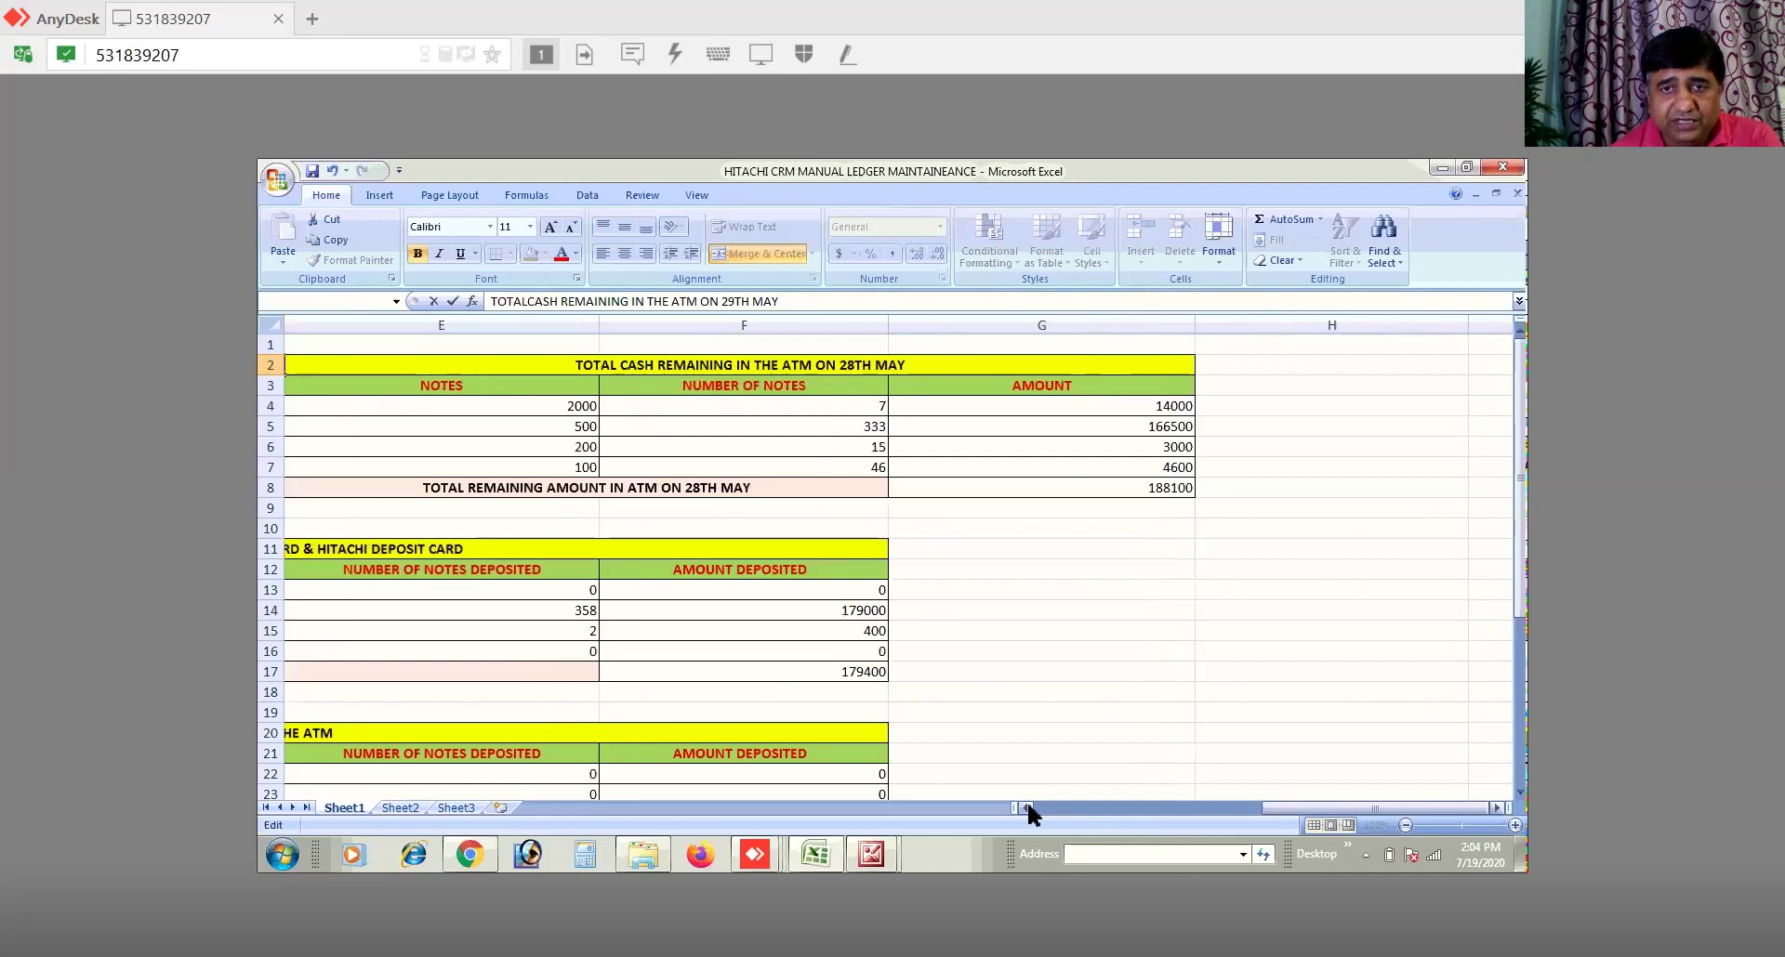
pyautogui.click(1027, 806)
pyautogui.click(1027, 807)
pyautogui.moveTo(986, 374); pyautogui.dragTo(232, 439)
pyautogui.moveTo(738, 496); pyautogui.dragTo(1215, 498)
pyautogui.click(1225, 509)
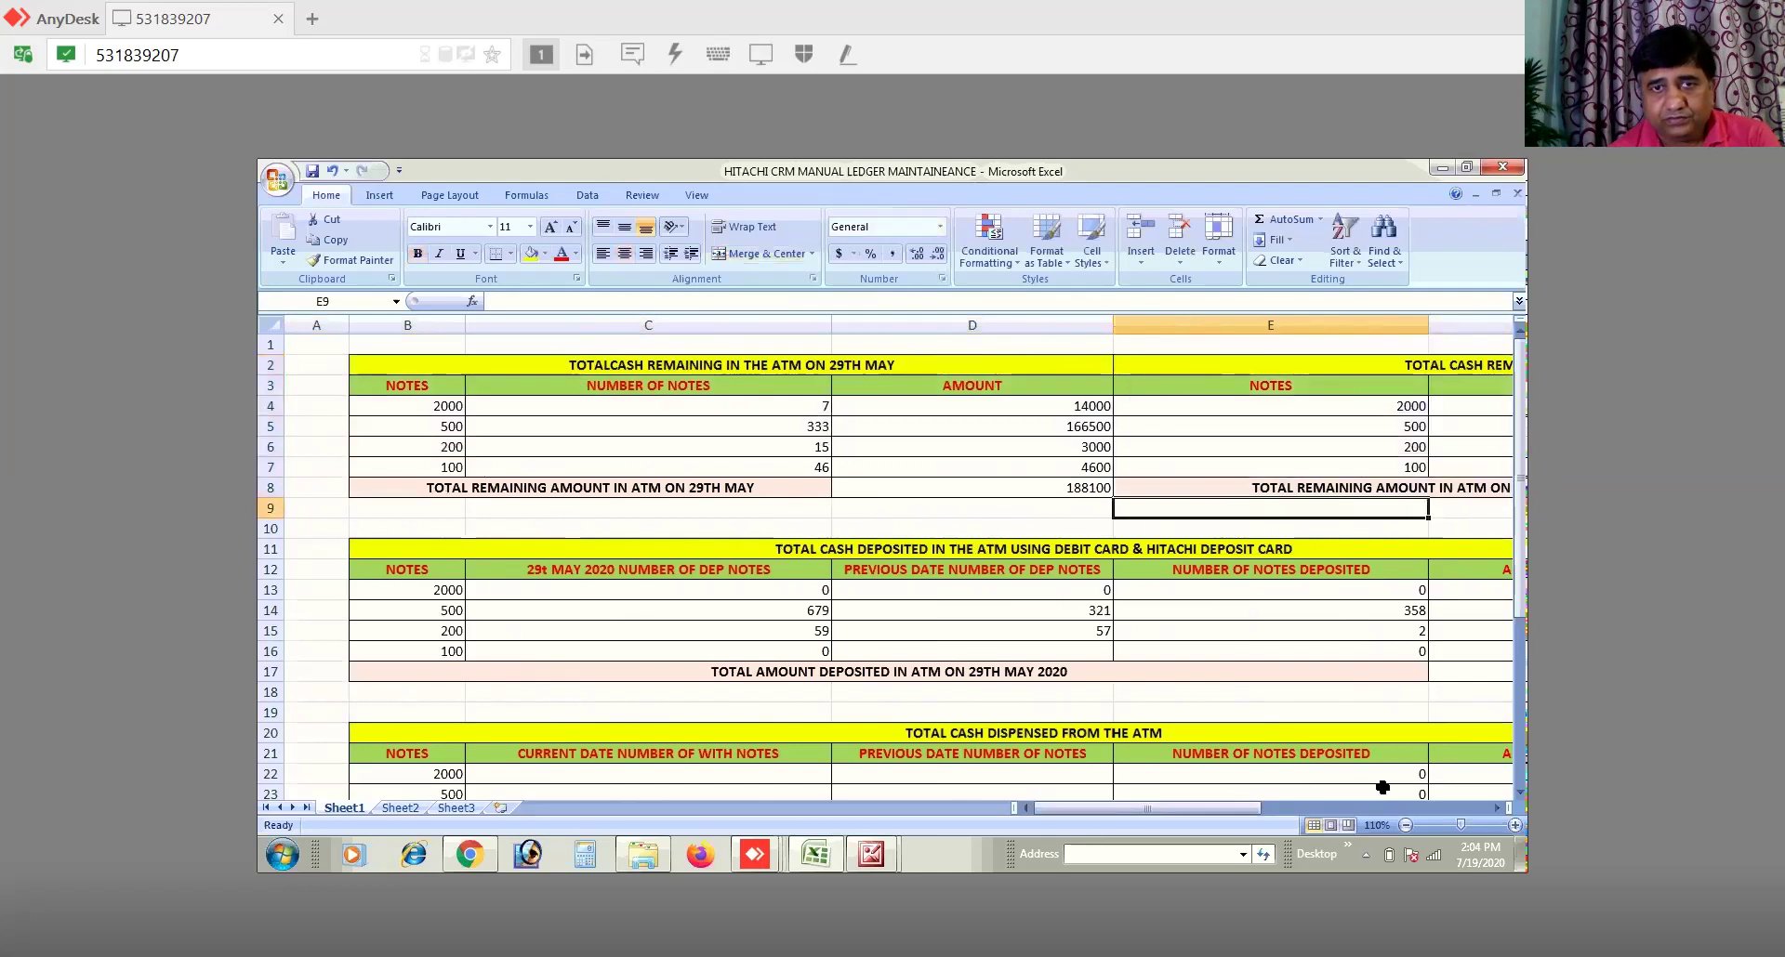
# Step: Apply a thick box border around the 28th May remaining-cash table in E2:G8
pyautogui.click(1178, 425)
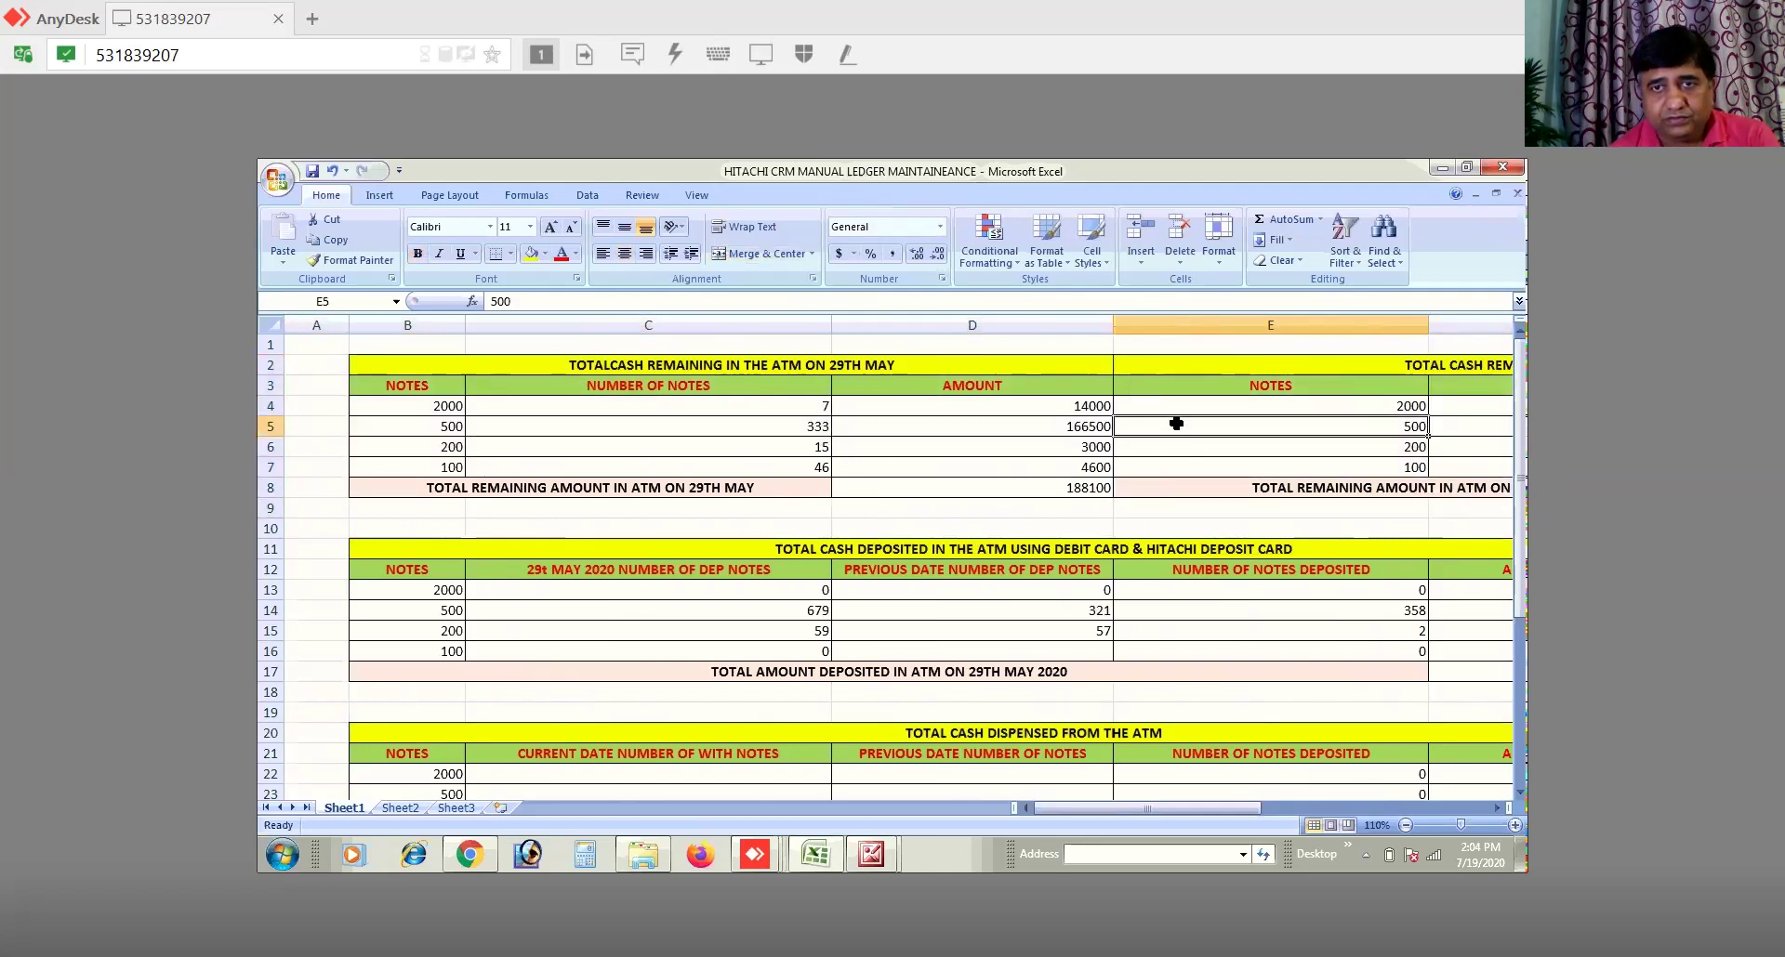
pyautogui.click(1181, 364)
pyautogui.moveTo(1181, 363); pyautogui.dragTo(1189, 487)
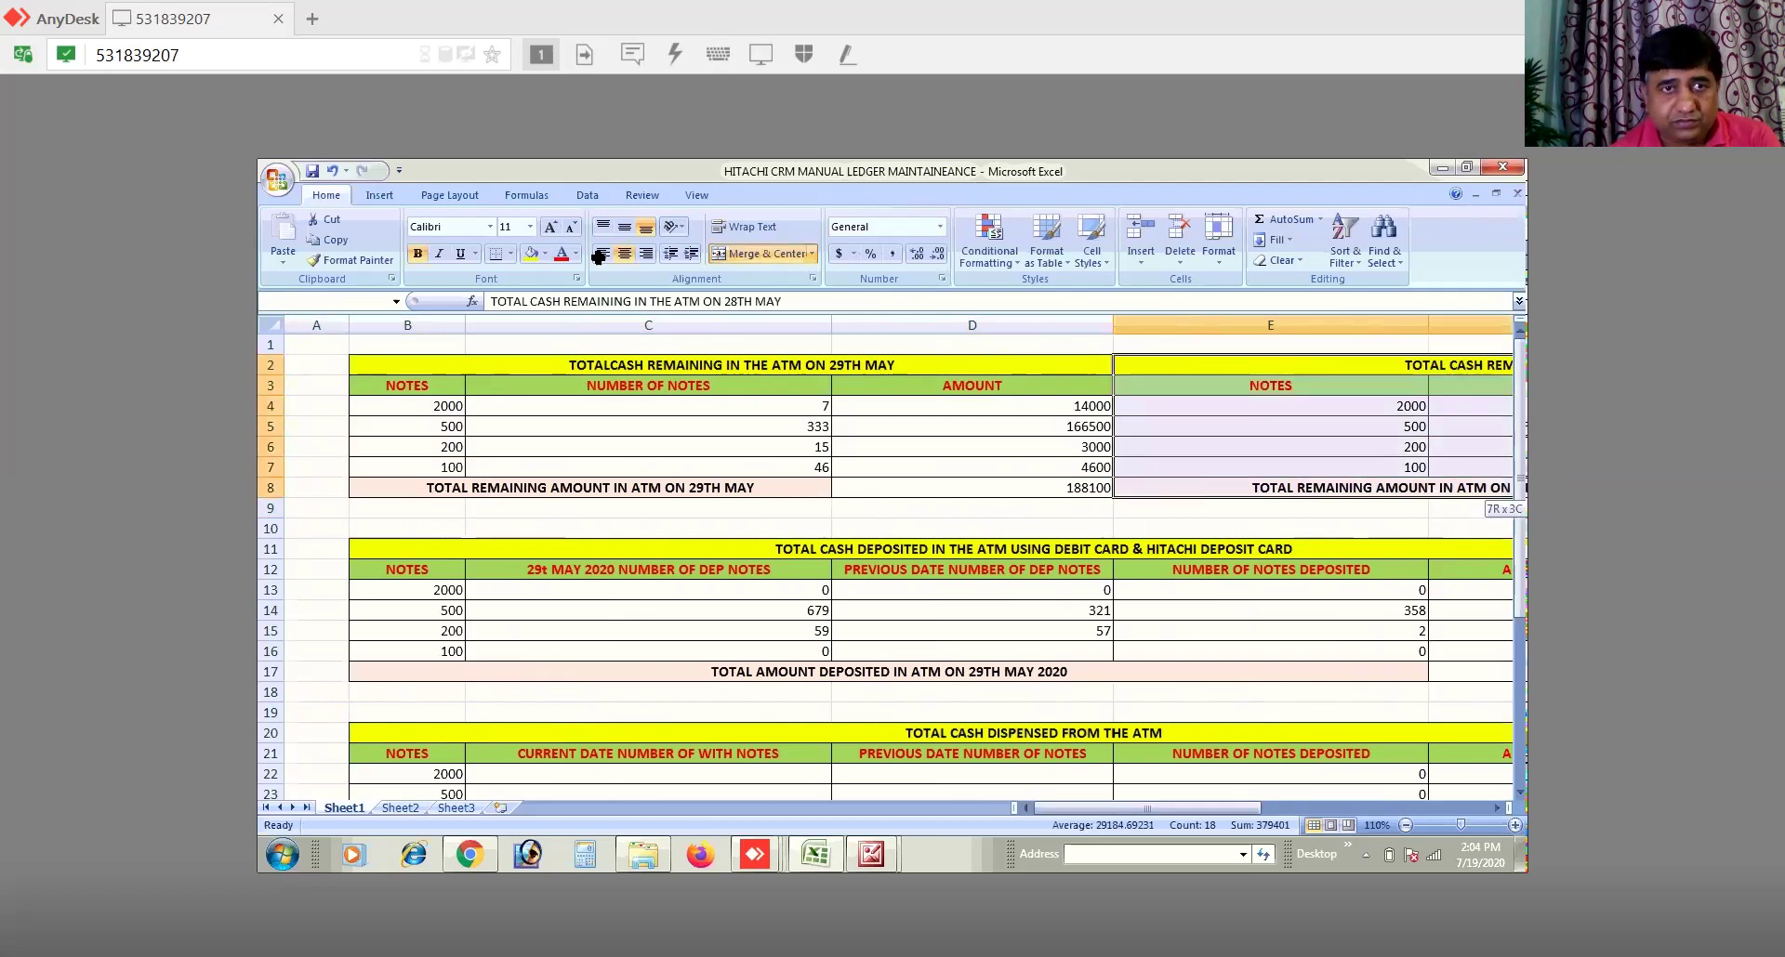
pyautogui.click(509, 253)
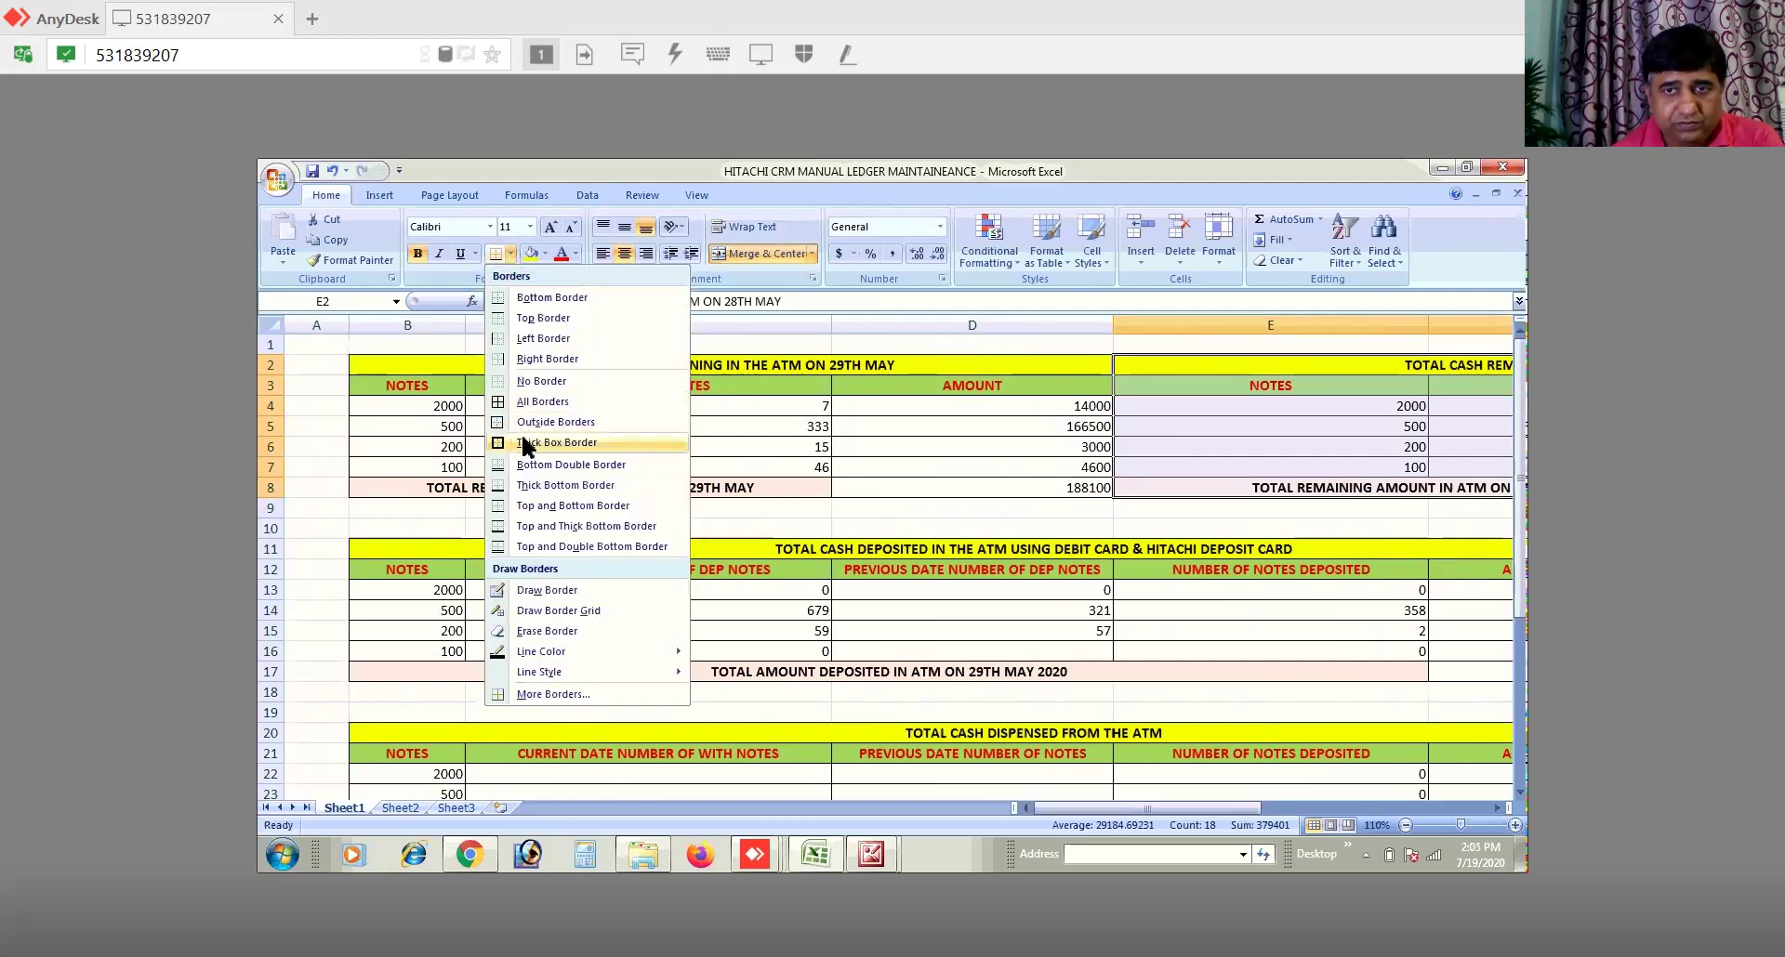
pyautogui.click(525, 443)
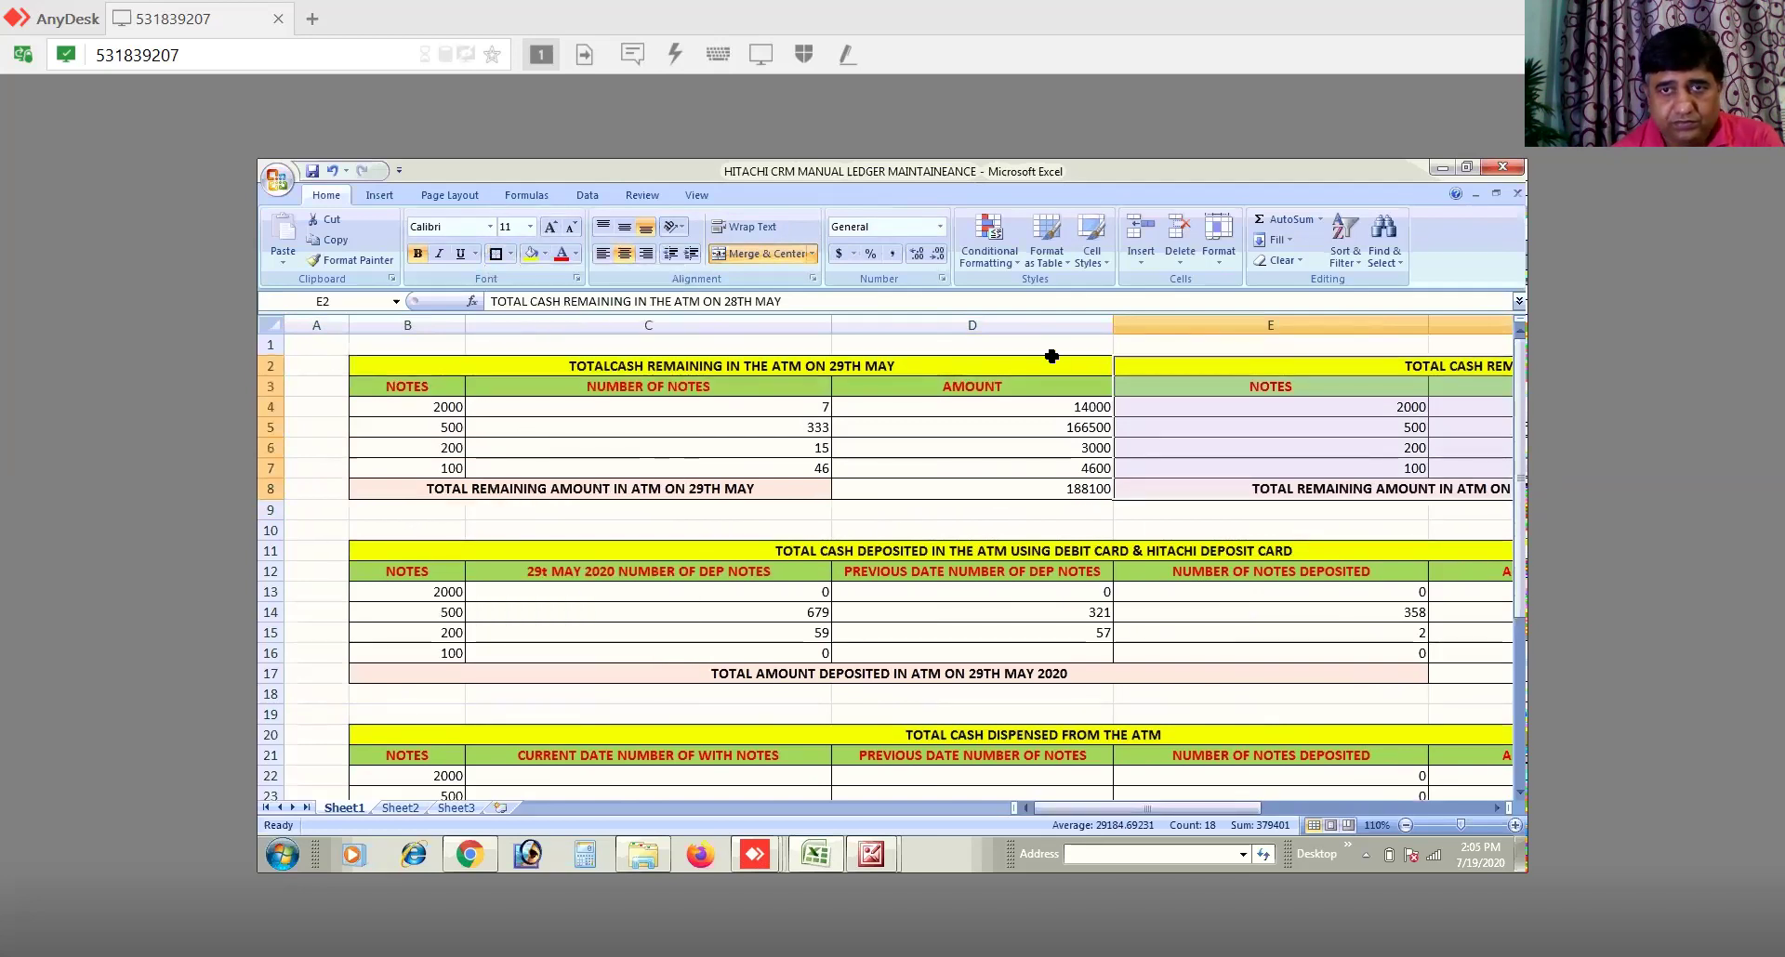
pyautogui.click(1052, 343)
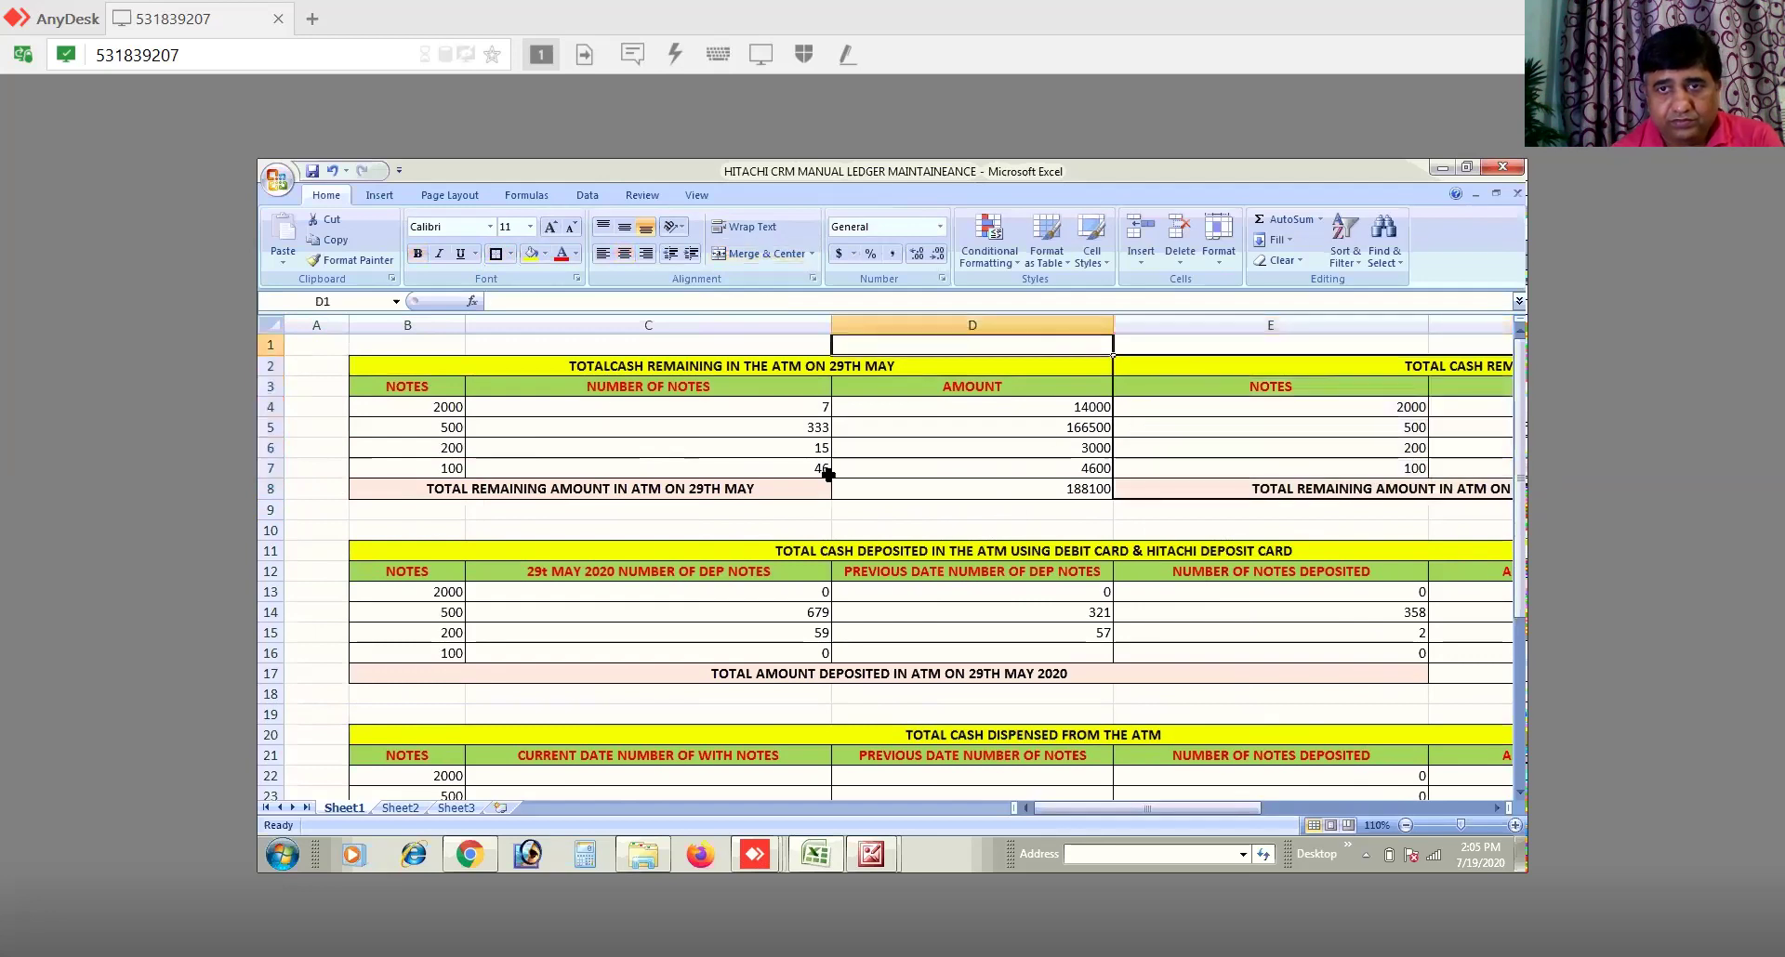
# Step: Apply a thick box border around the 29th May remaining-cash table in B2:D8
pyautogui.moveTo(368, 363); pyautogui.dragTo(379, 407)
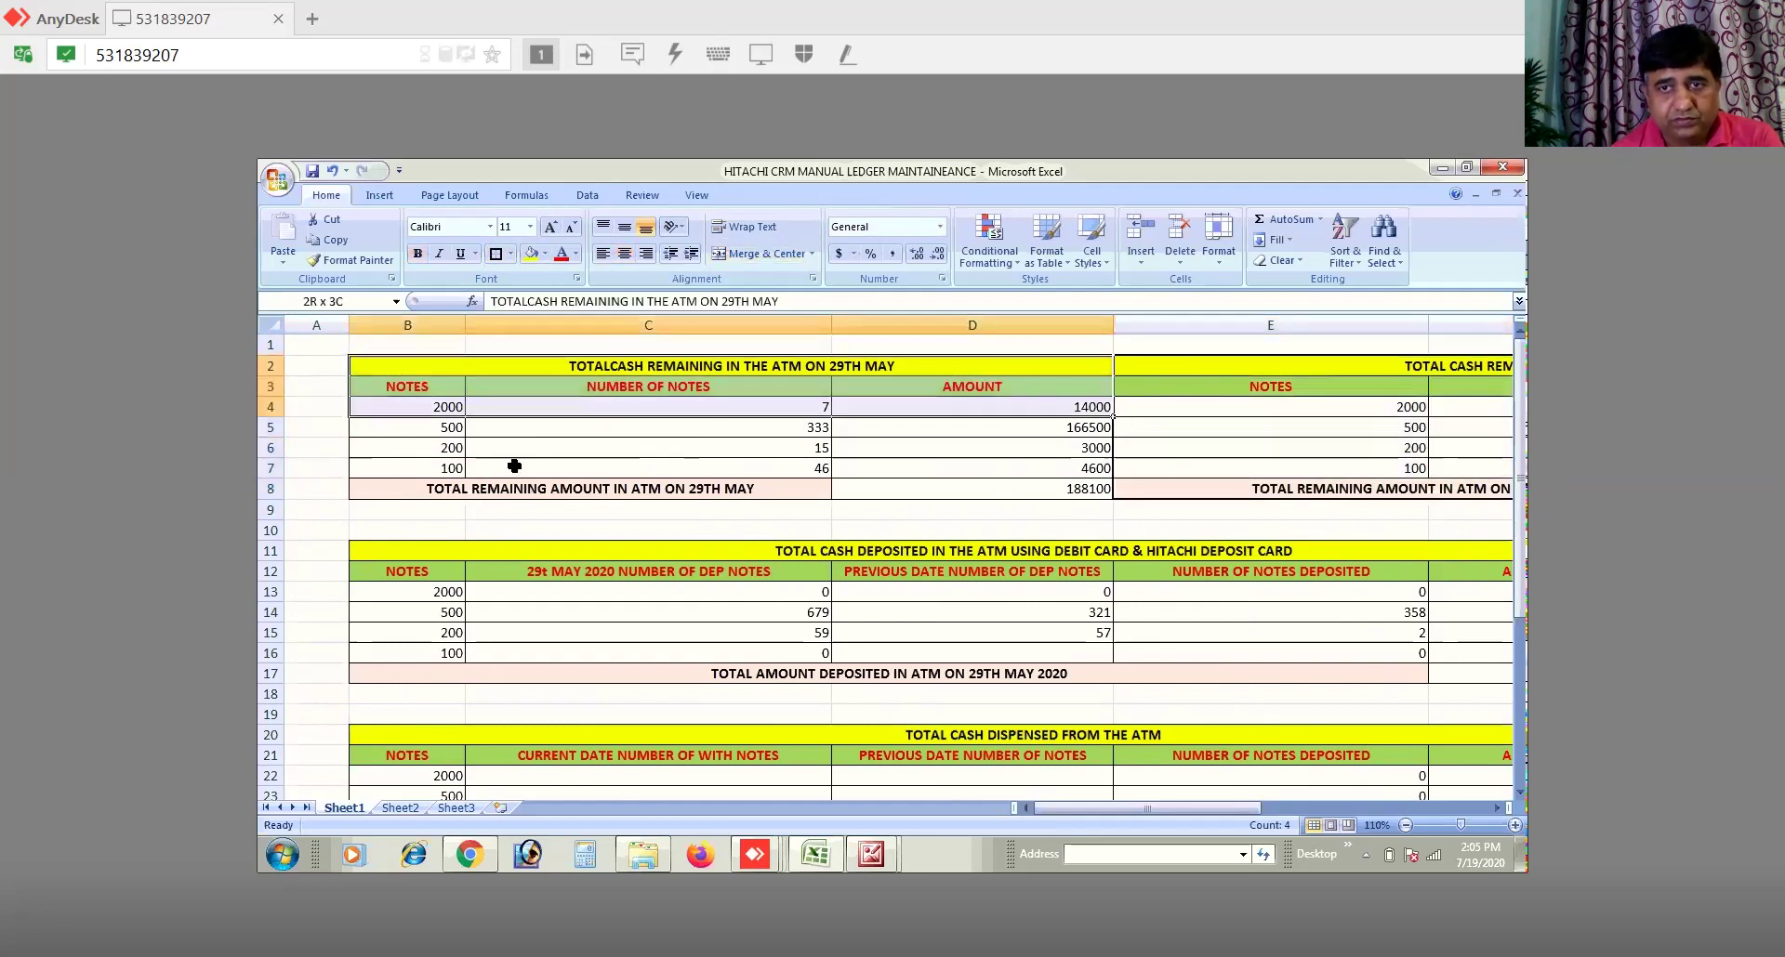
pyautogui.moveTo(410, 359); pyautogui.dragTo(438, 489)
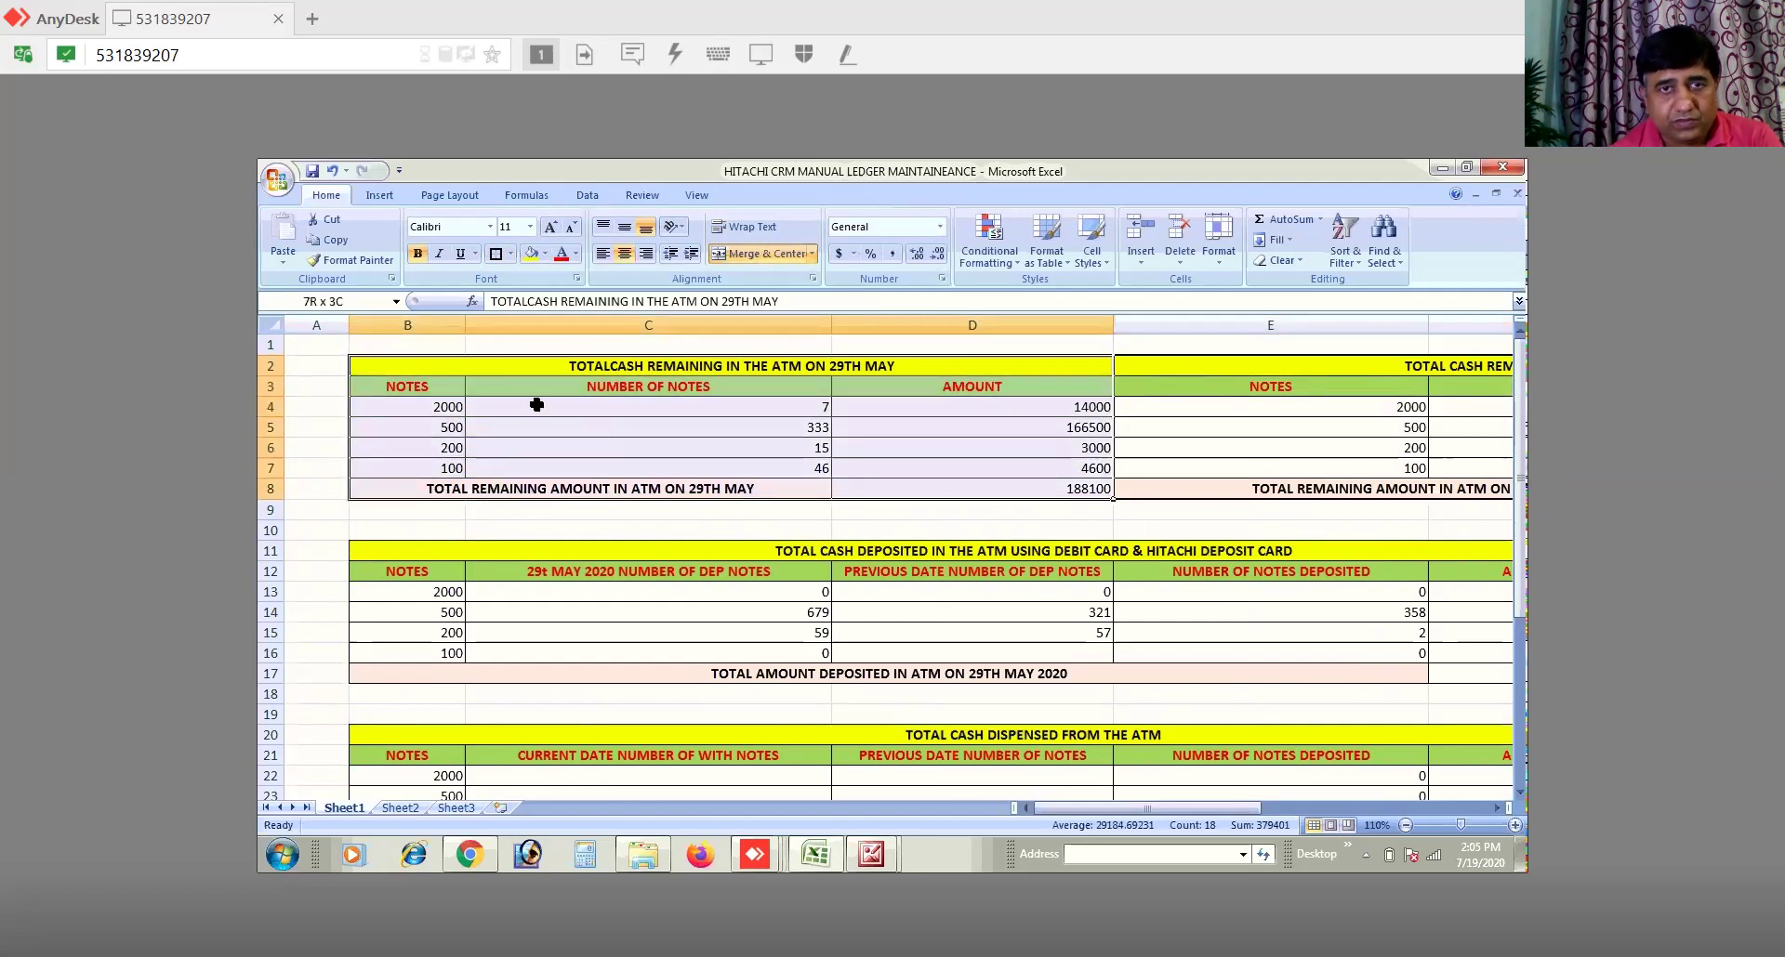
pyautogui.click(495, 254)
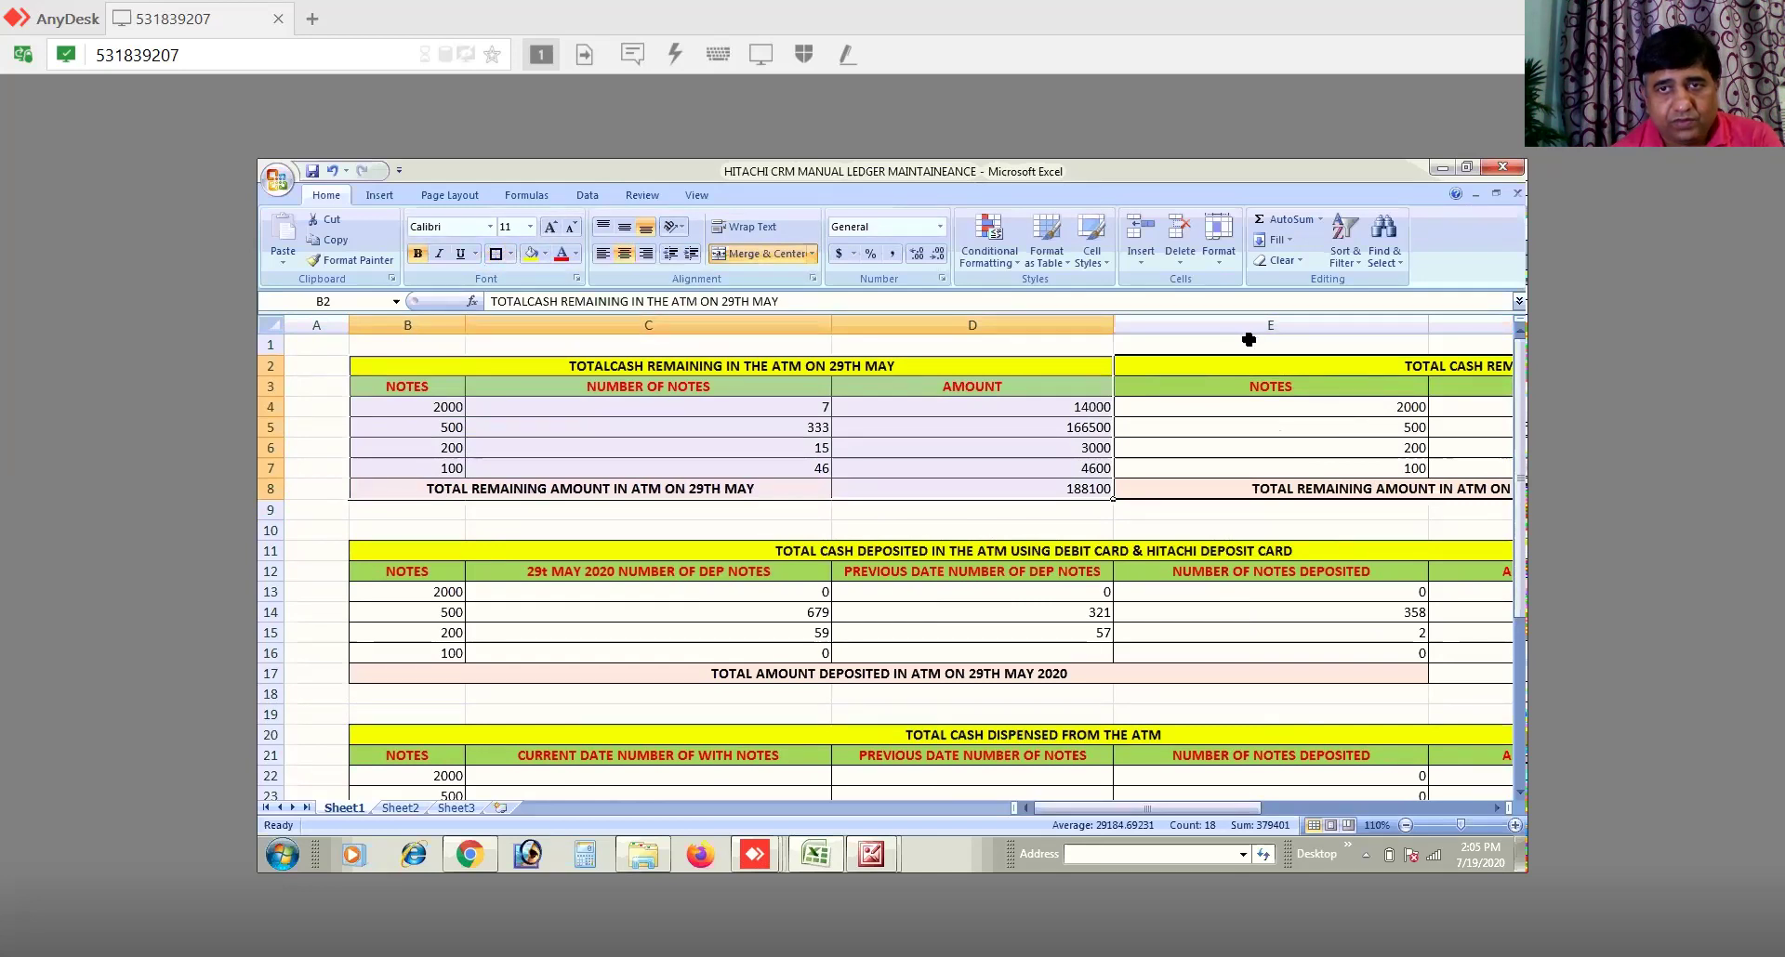
pyautogui.click(1245, 338)
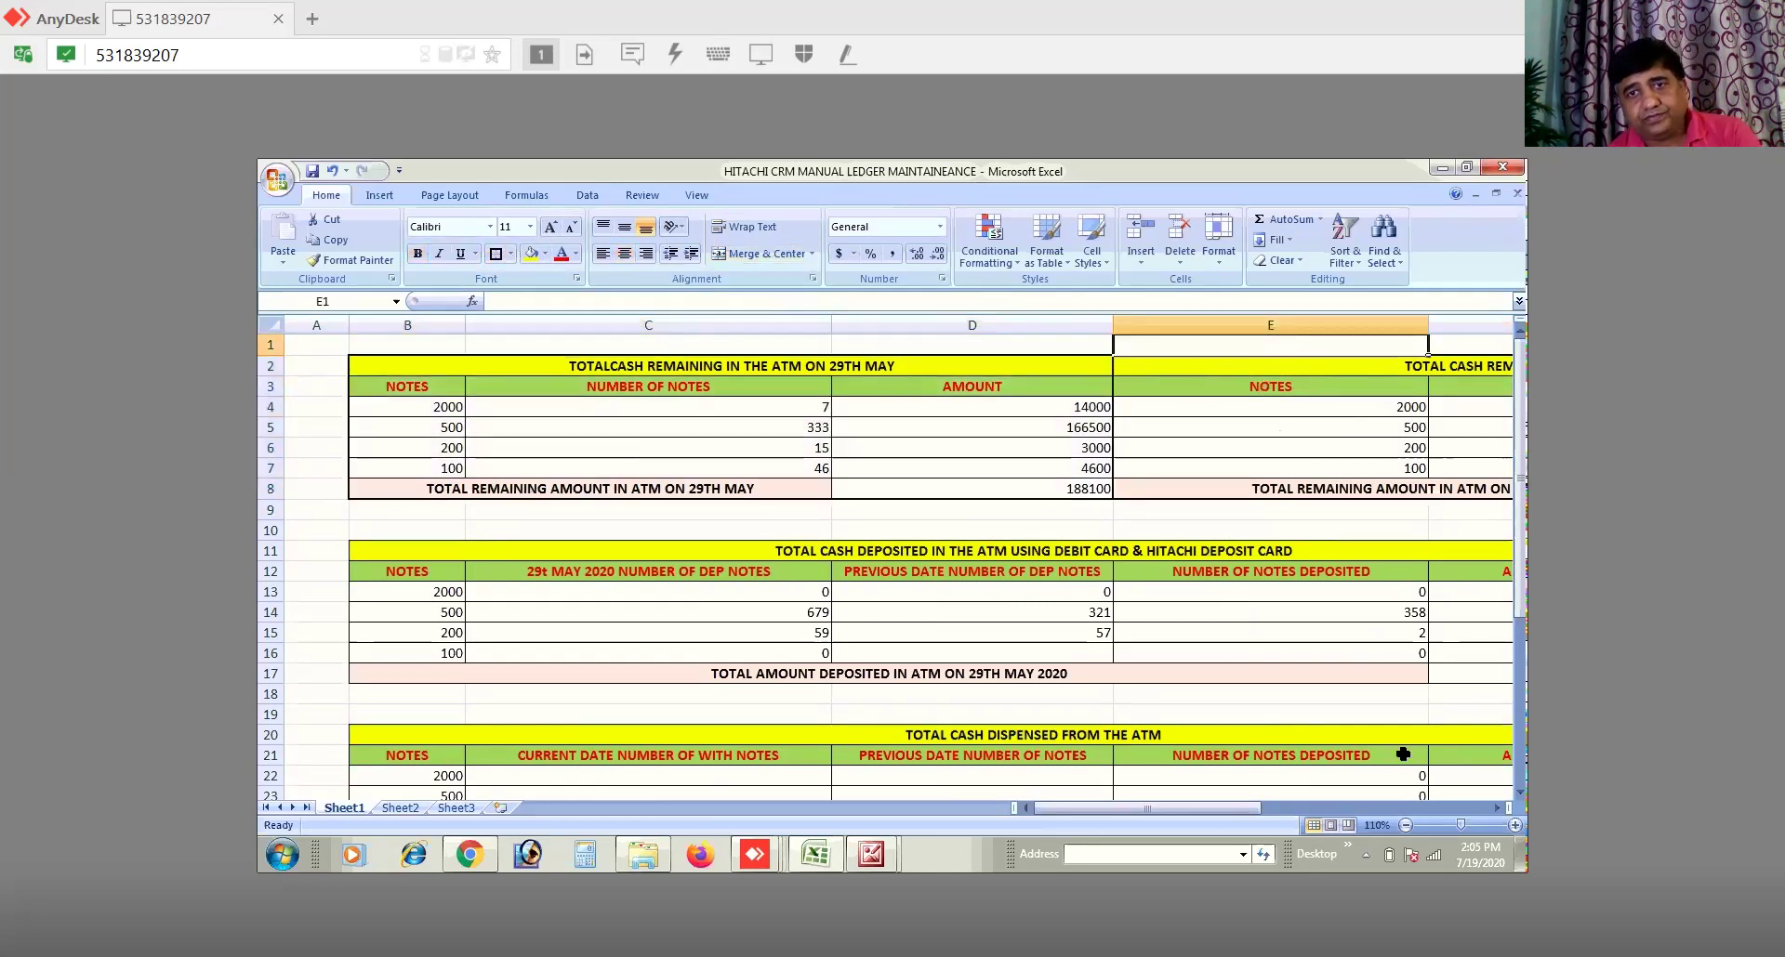
# Step: Look over the 28th May remaining-cash table in columns E to G and the columns beyond it
pyautogui.click(1493, 805)
pyautogui.click(1493, 805)
pyautogui.click(1493, 806)
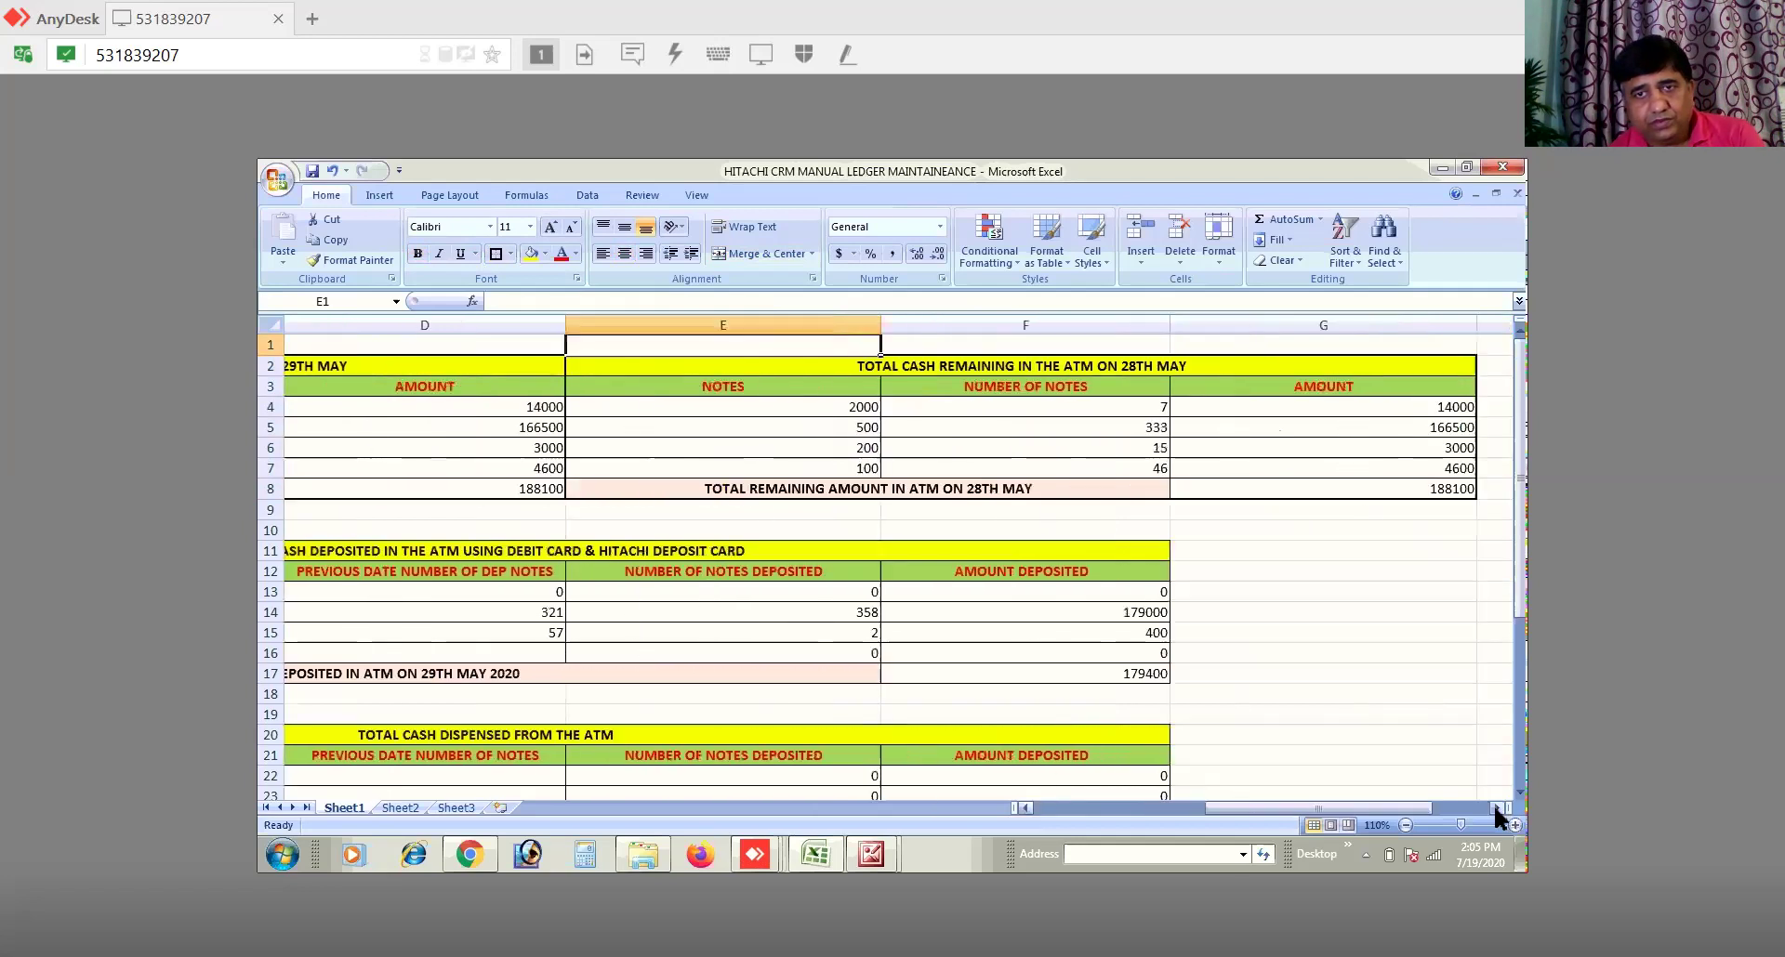
pyautogui.click(1493, 805)
pyautogui.click(1493, 805)
pyautogui.click(1493, 805)
pyautogui.click(1493, 805)
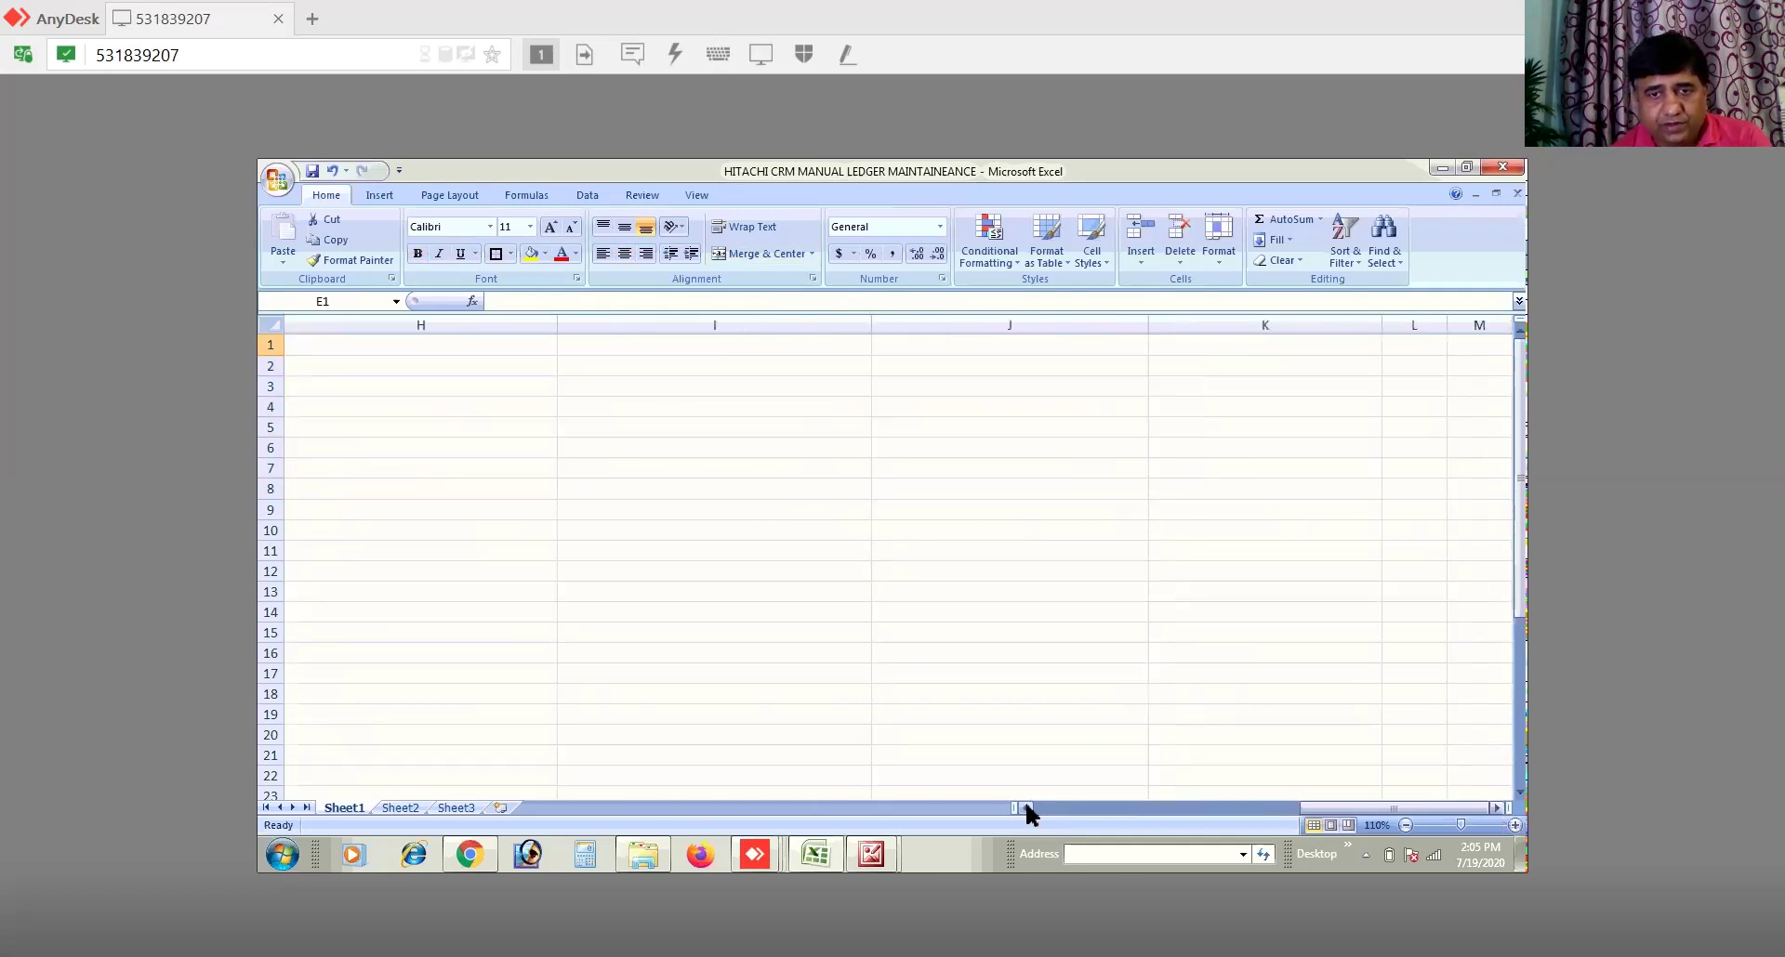
pyautogui.click(1026, 808)
pyautogui.click(1026, 808)
pyautogui.click(1026, 808)
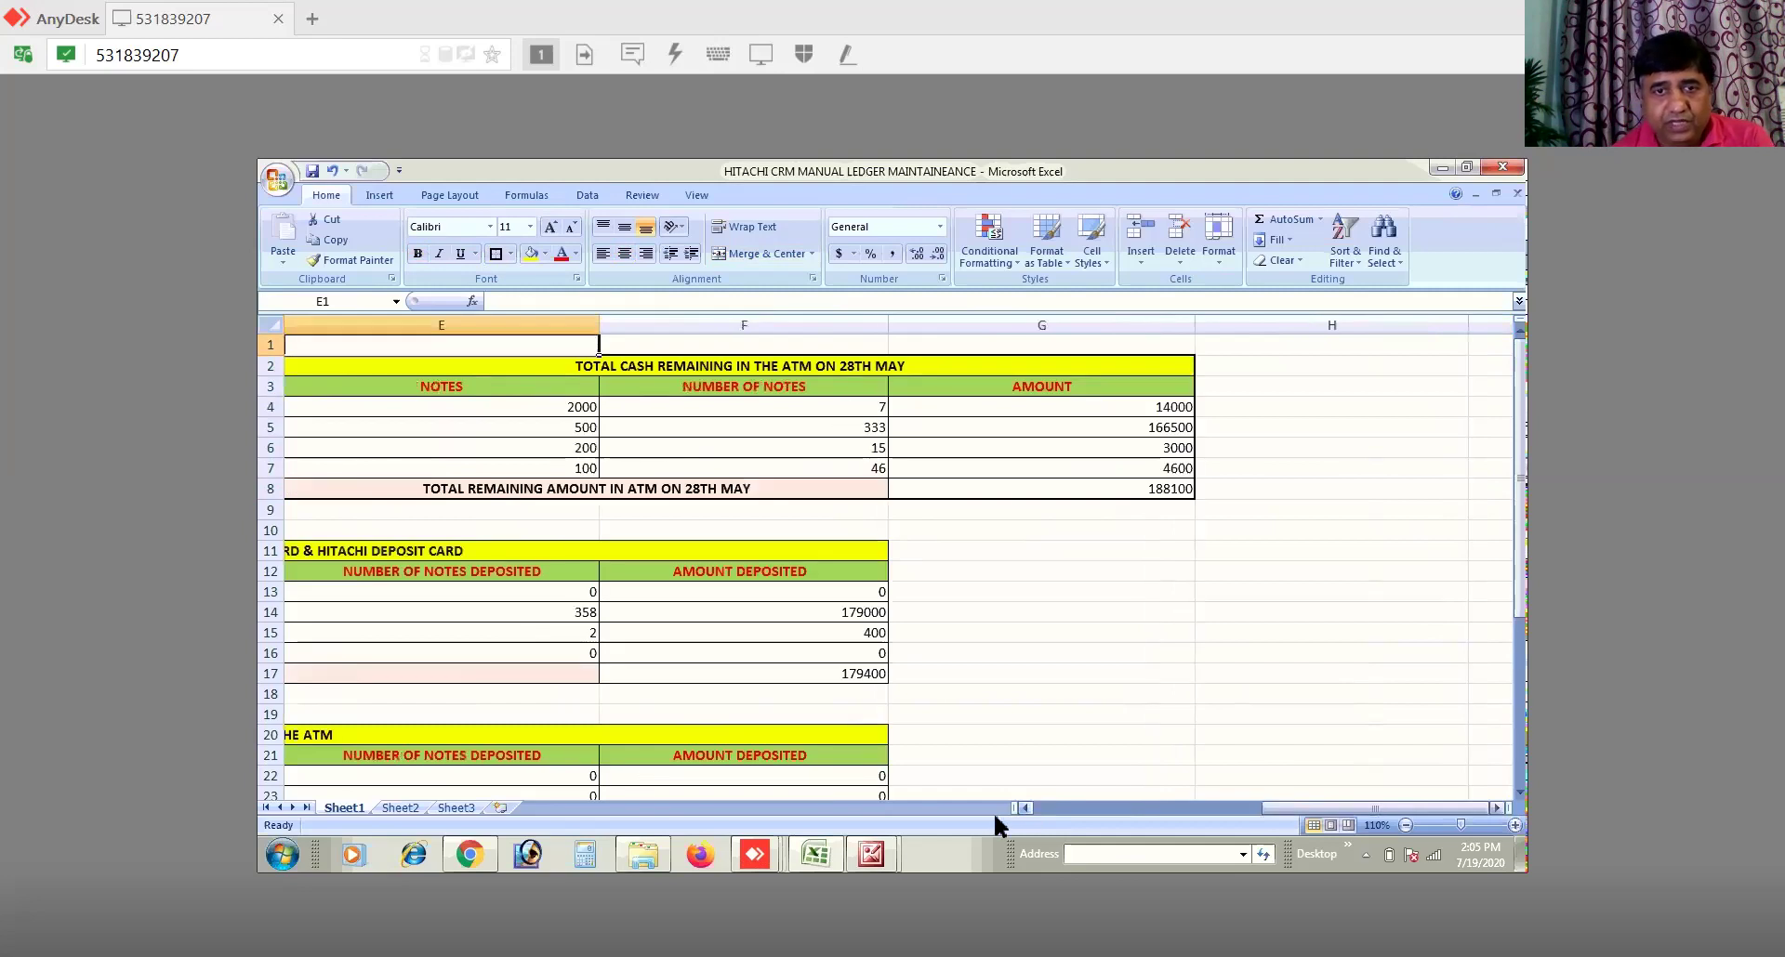
# Step: Switch to Picture Manager and view the picture of the 28th May remaining notes in the ATM to read its totals
pyautogui.moveTo(873, 860)
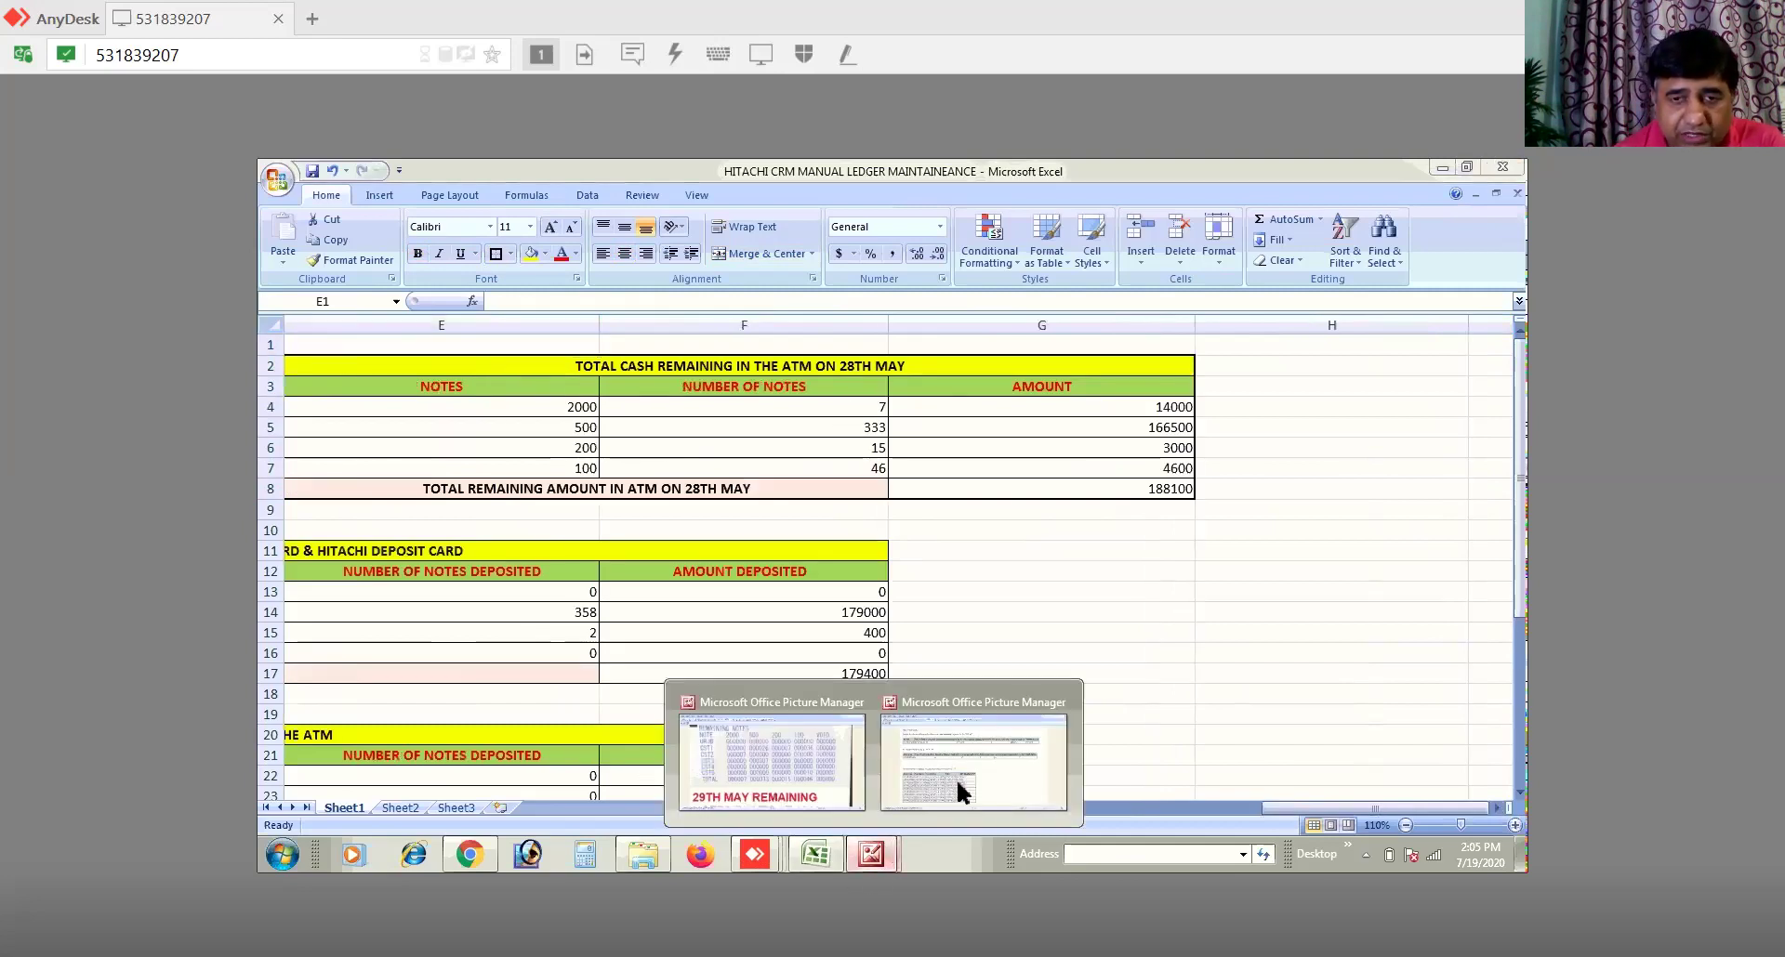
pyautogui.click(977, 763)
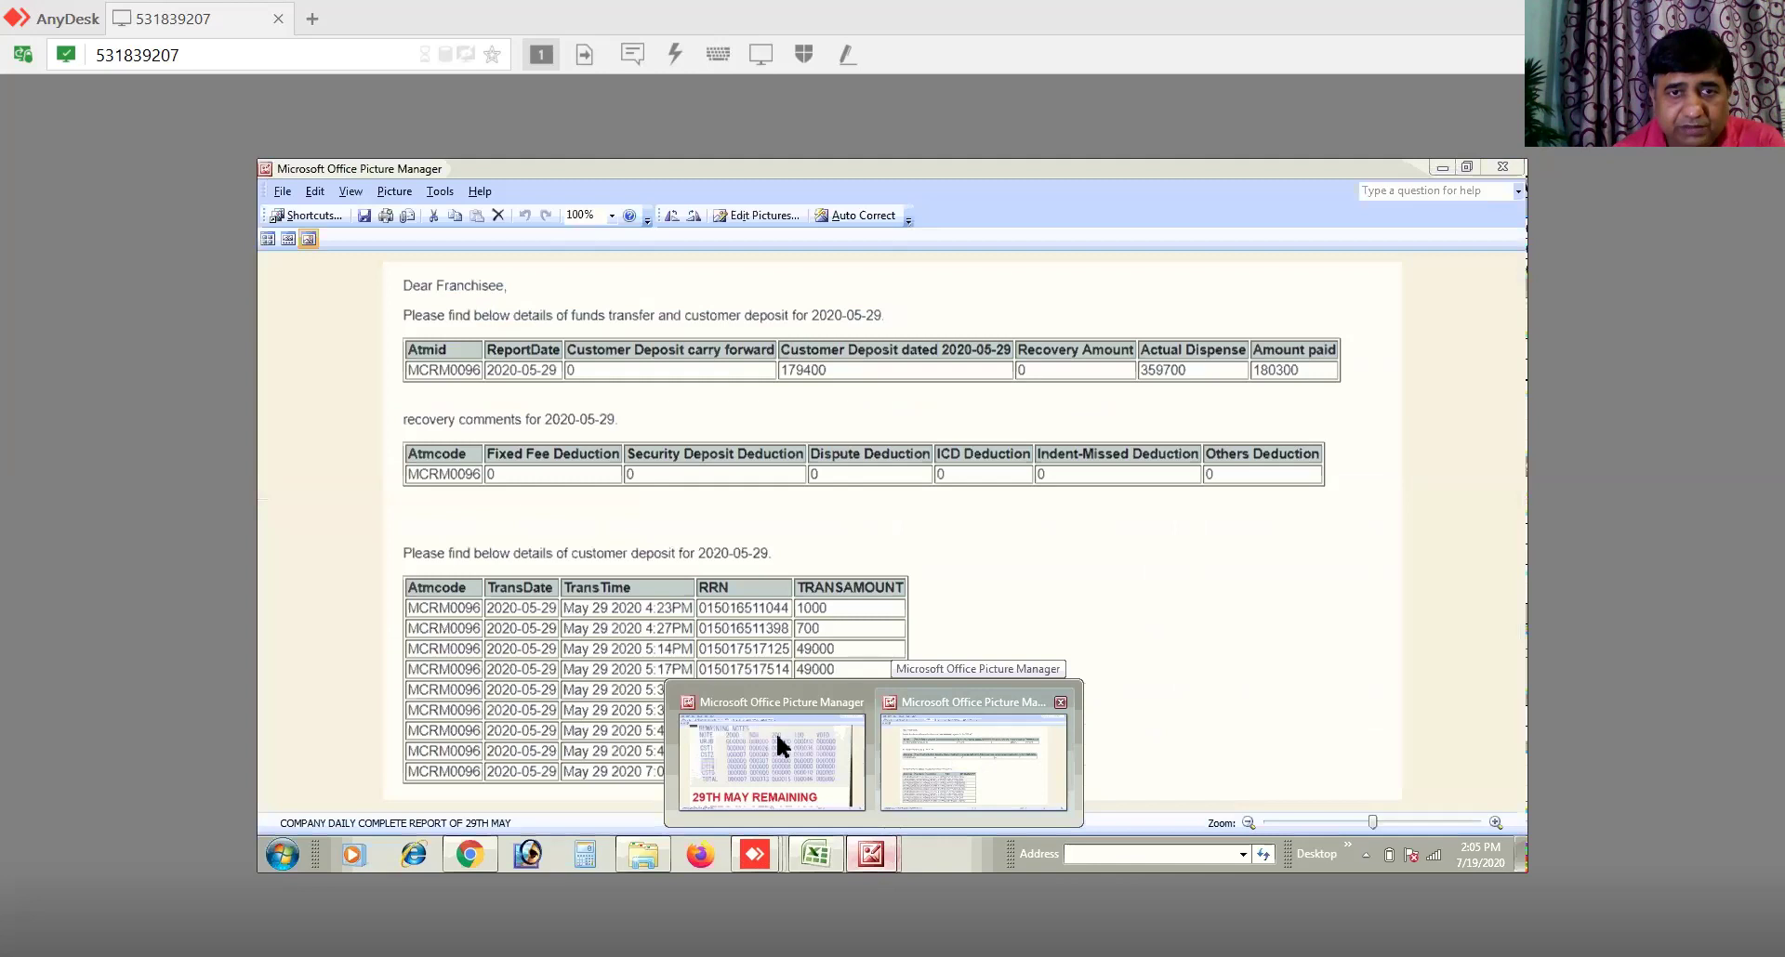
pyautogui.click(775, 734)
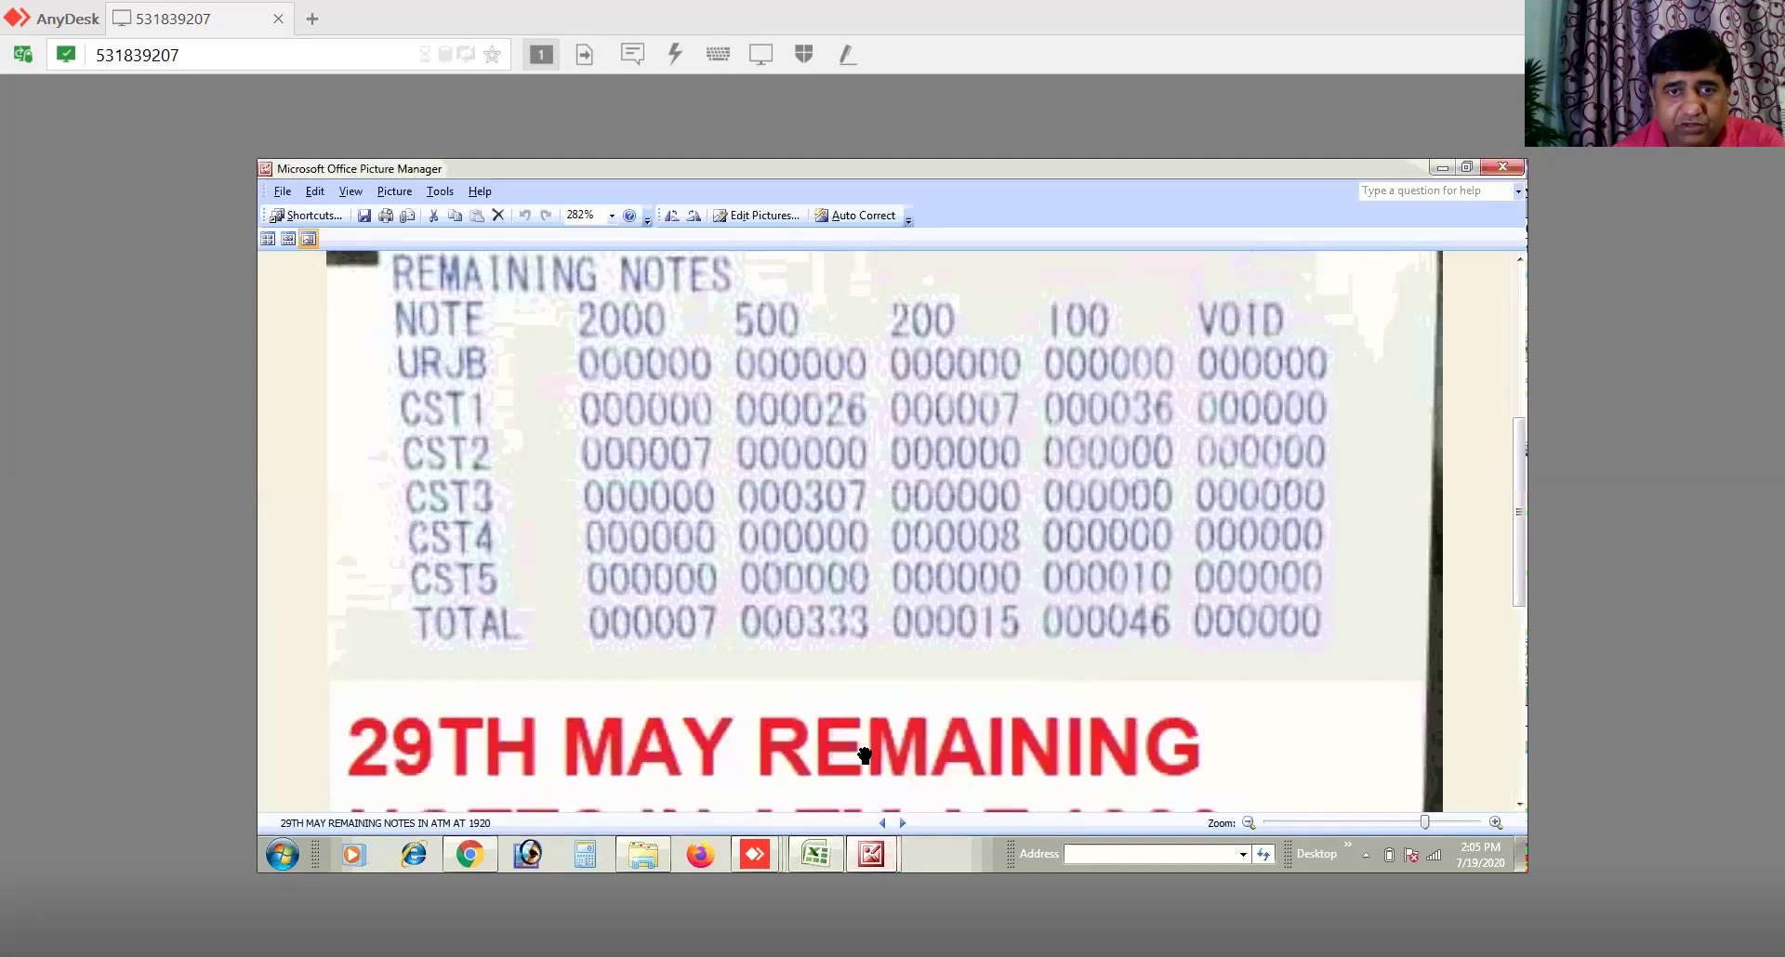
pyautogui.click(883, 823)
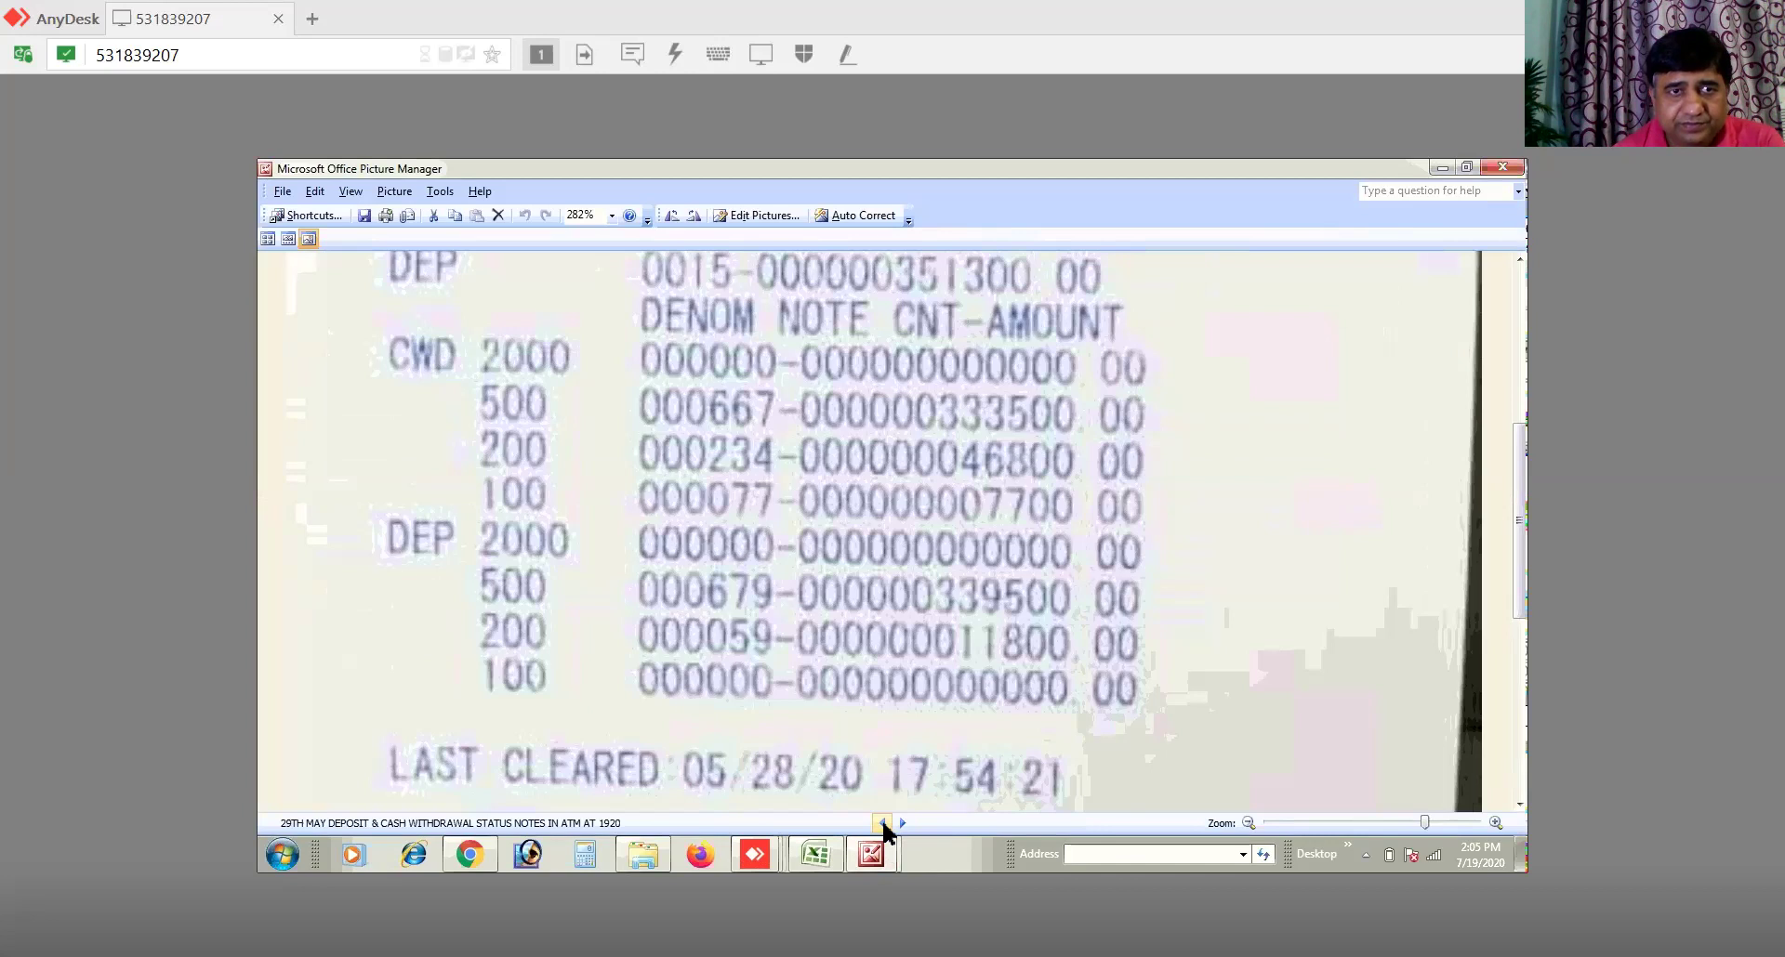
pyautogui.click(882, 823)
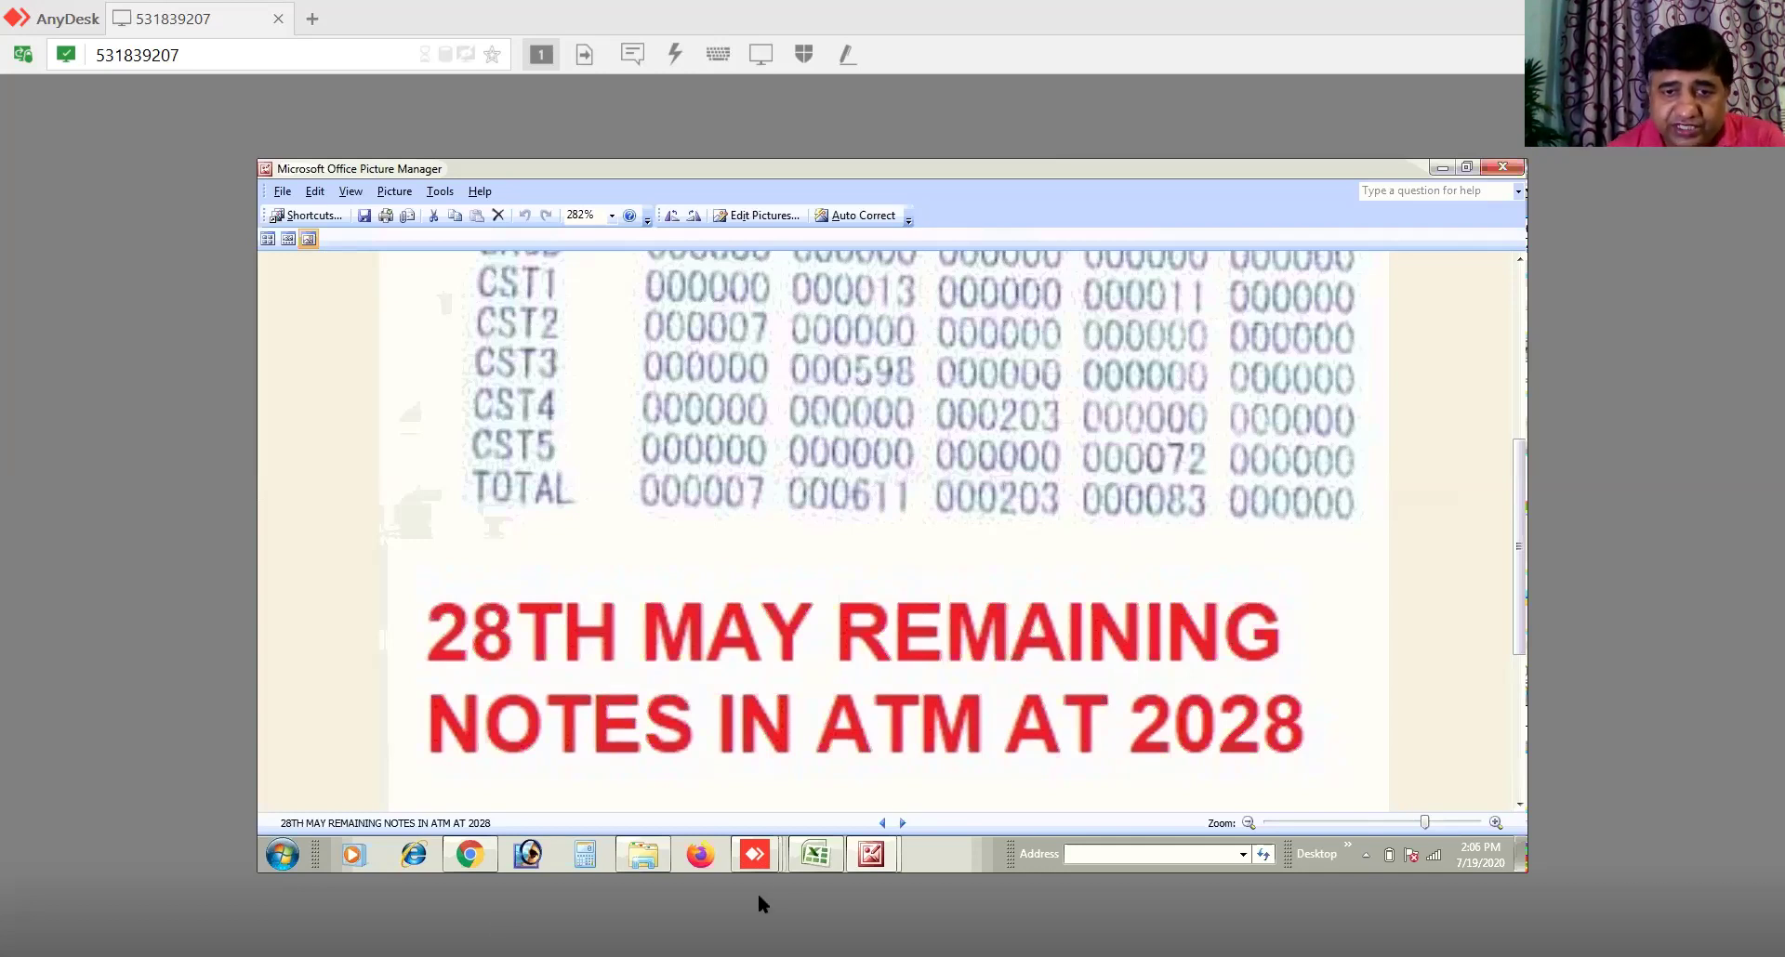
# Step: Back in Excel, set the 28th May remaining note counts to 611 for 500s, 203 for 200s and 83 for 100s in F5:F7
pyautogui.click(809, 850)
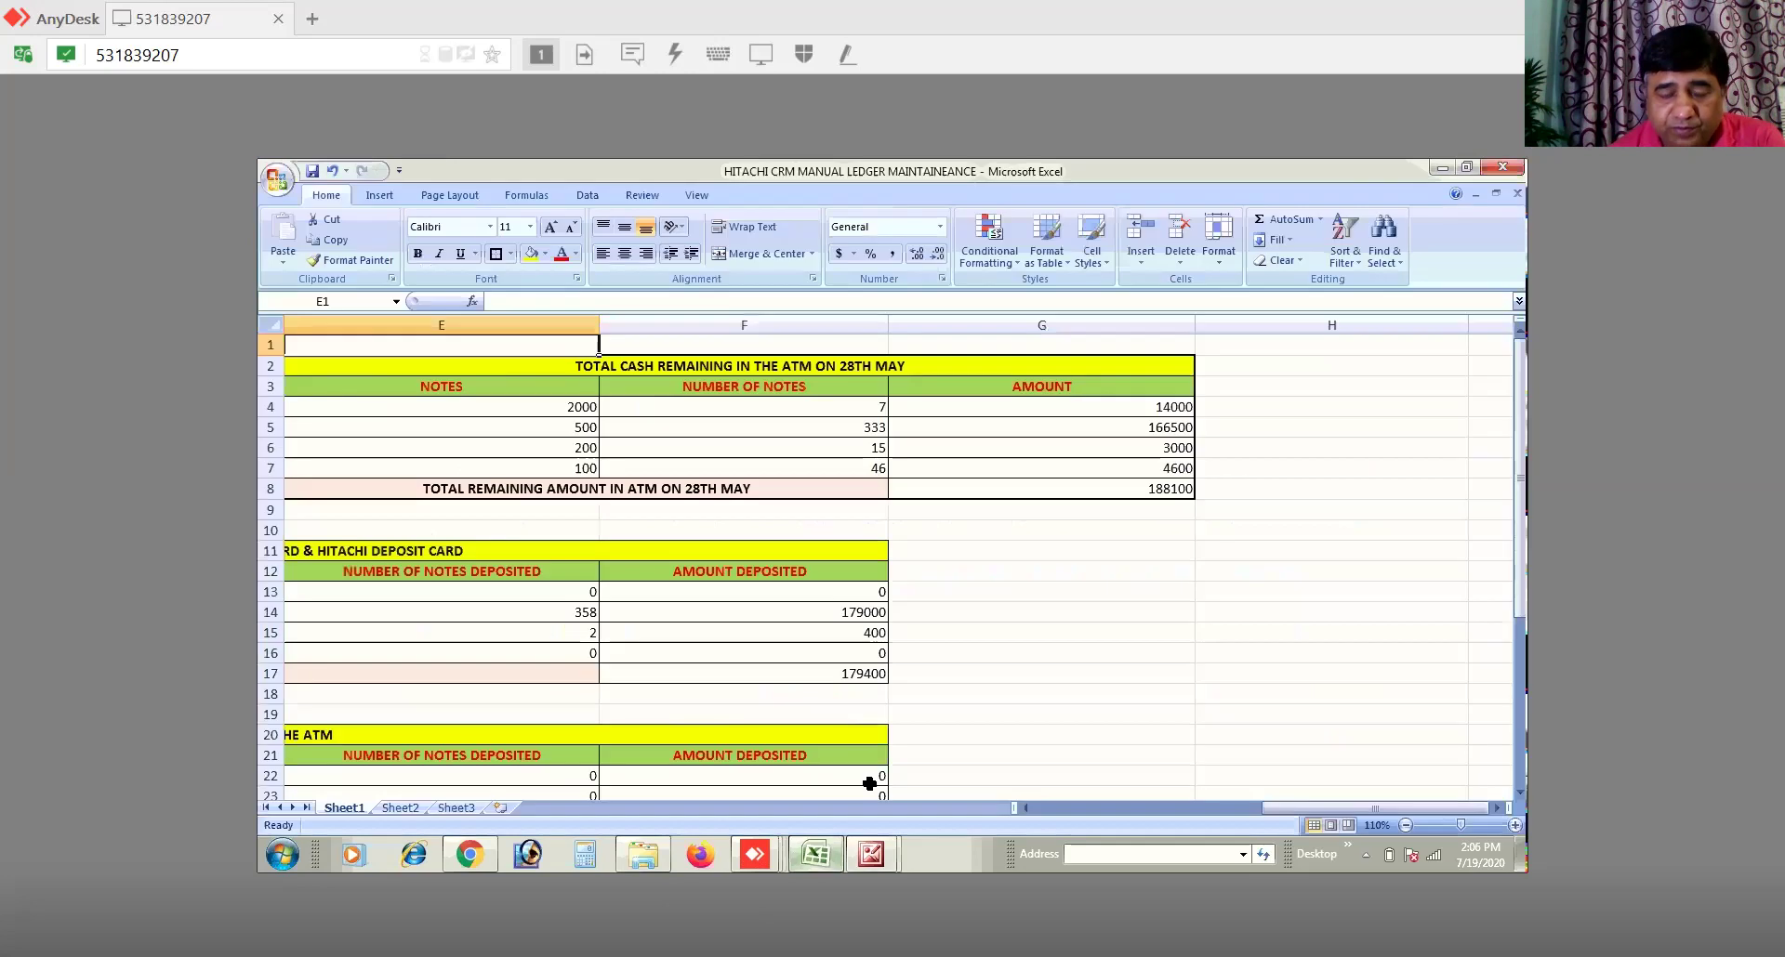
pyautogui.click(874, 410)
pyautogui.click(872, 425)
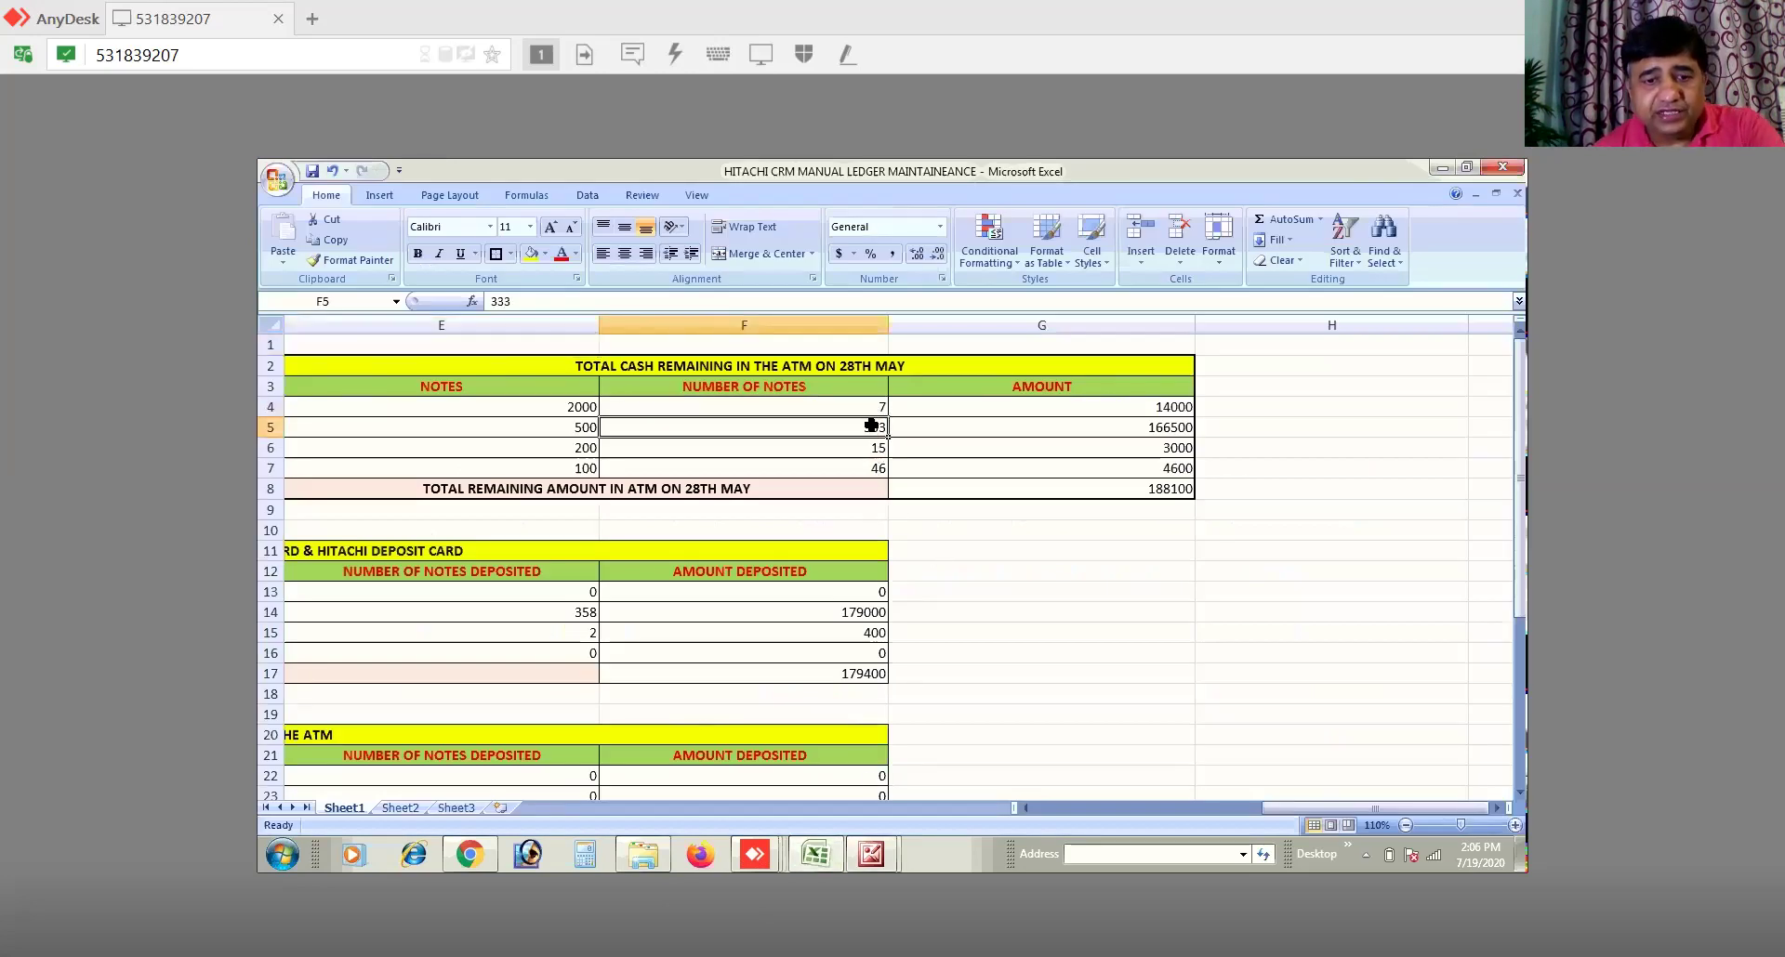
pyautogui.write('611')
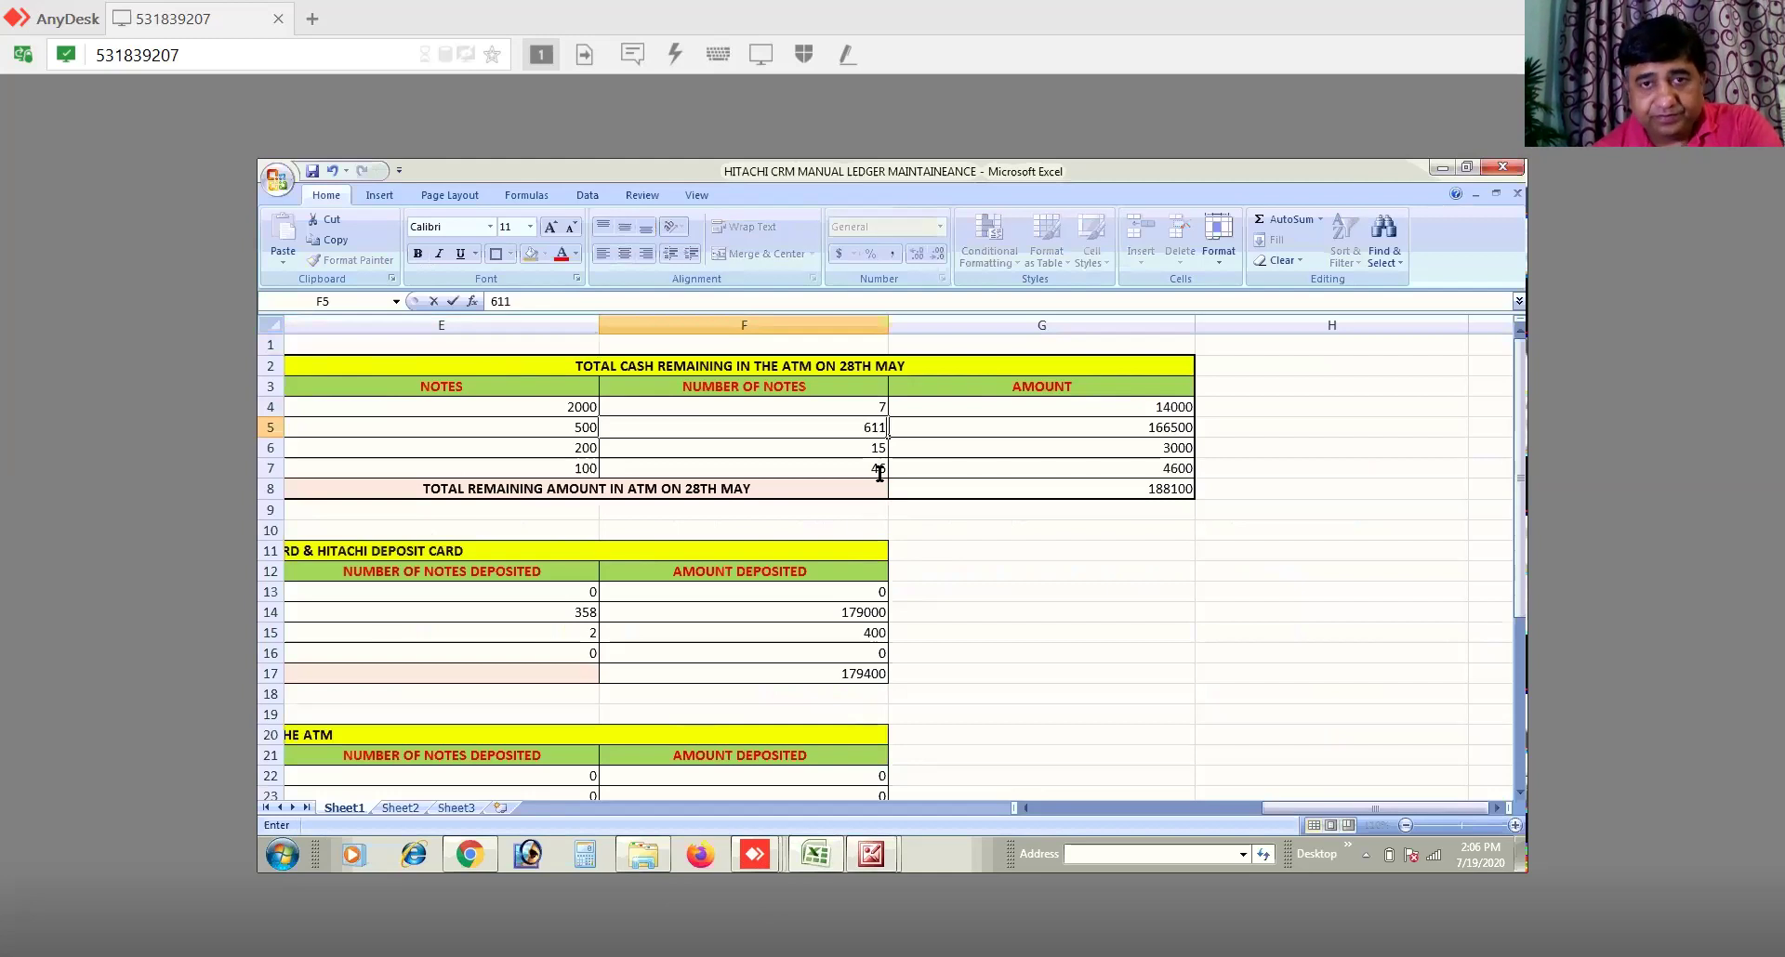
pyautogui.click(869, 449)
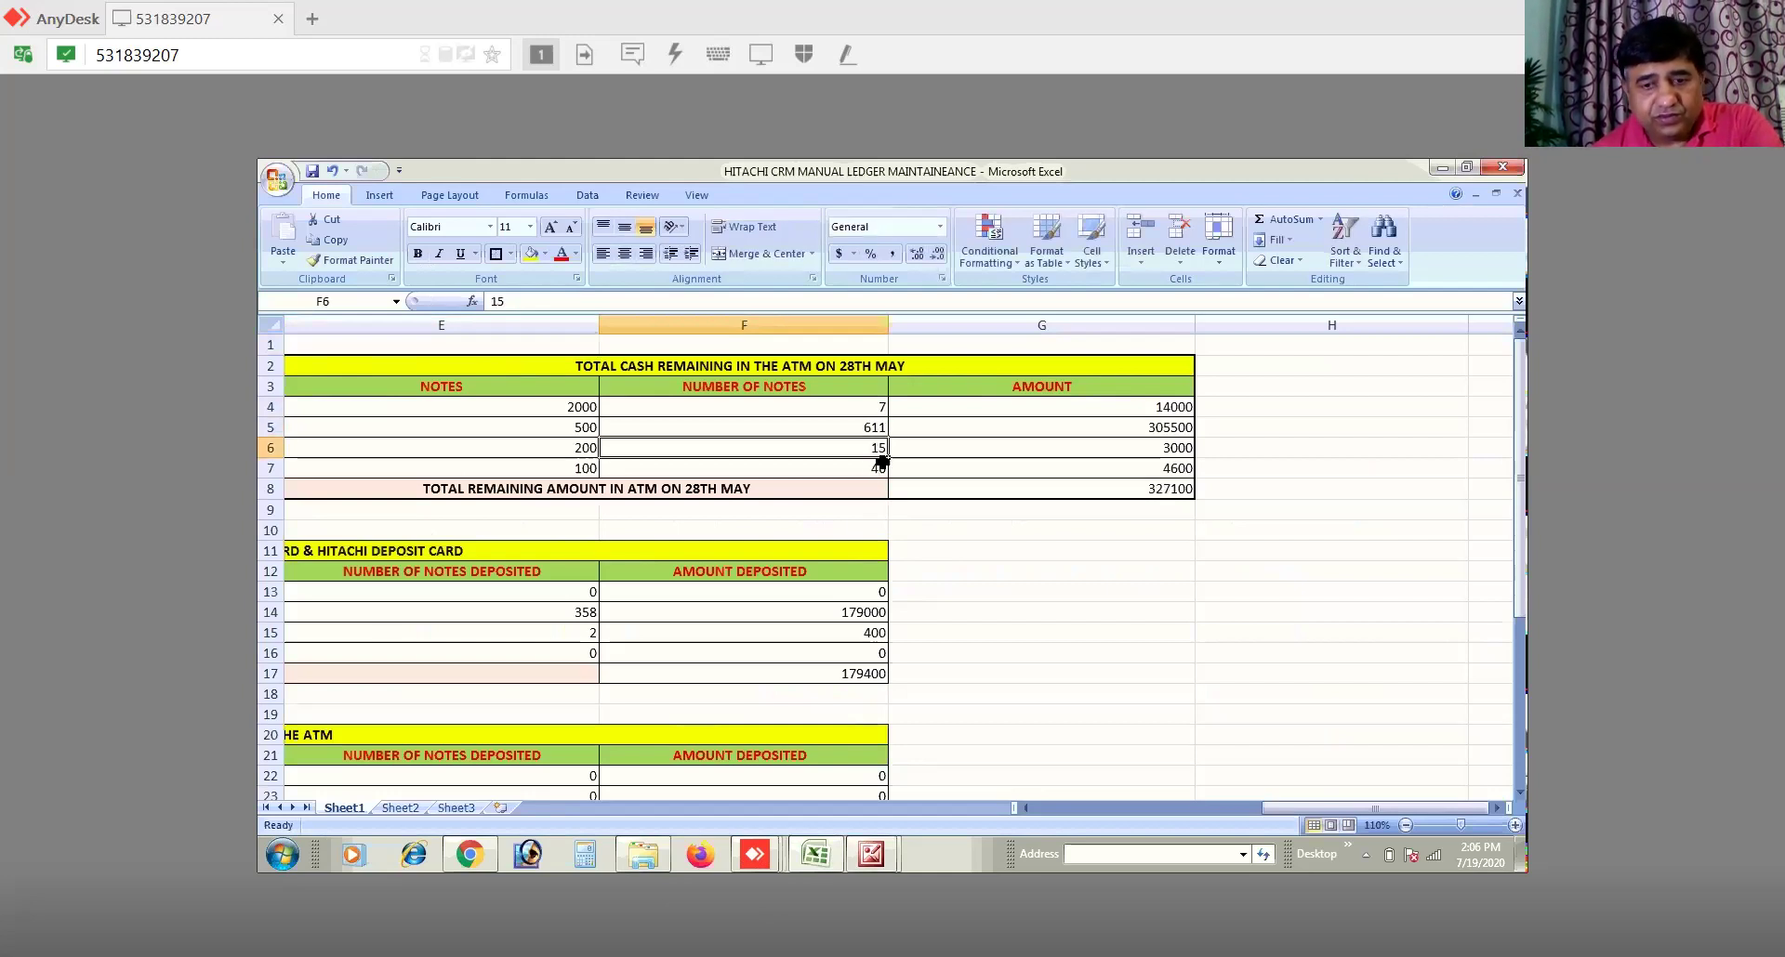
pyautogui.write('203')
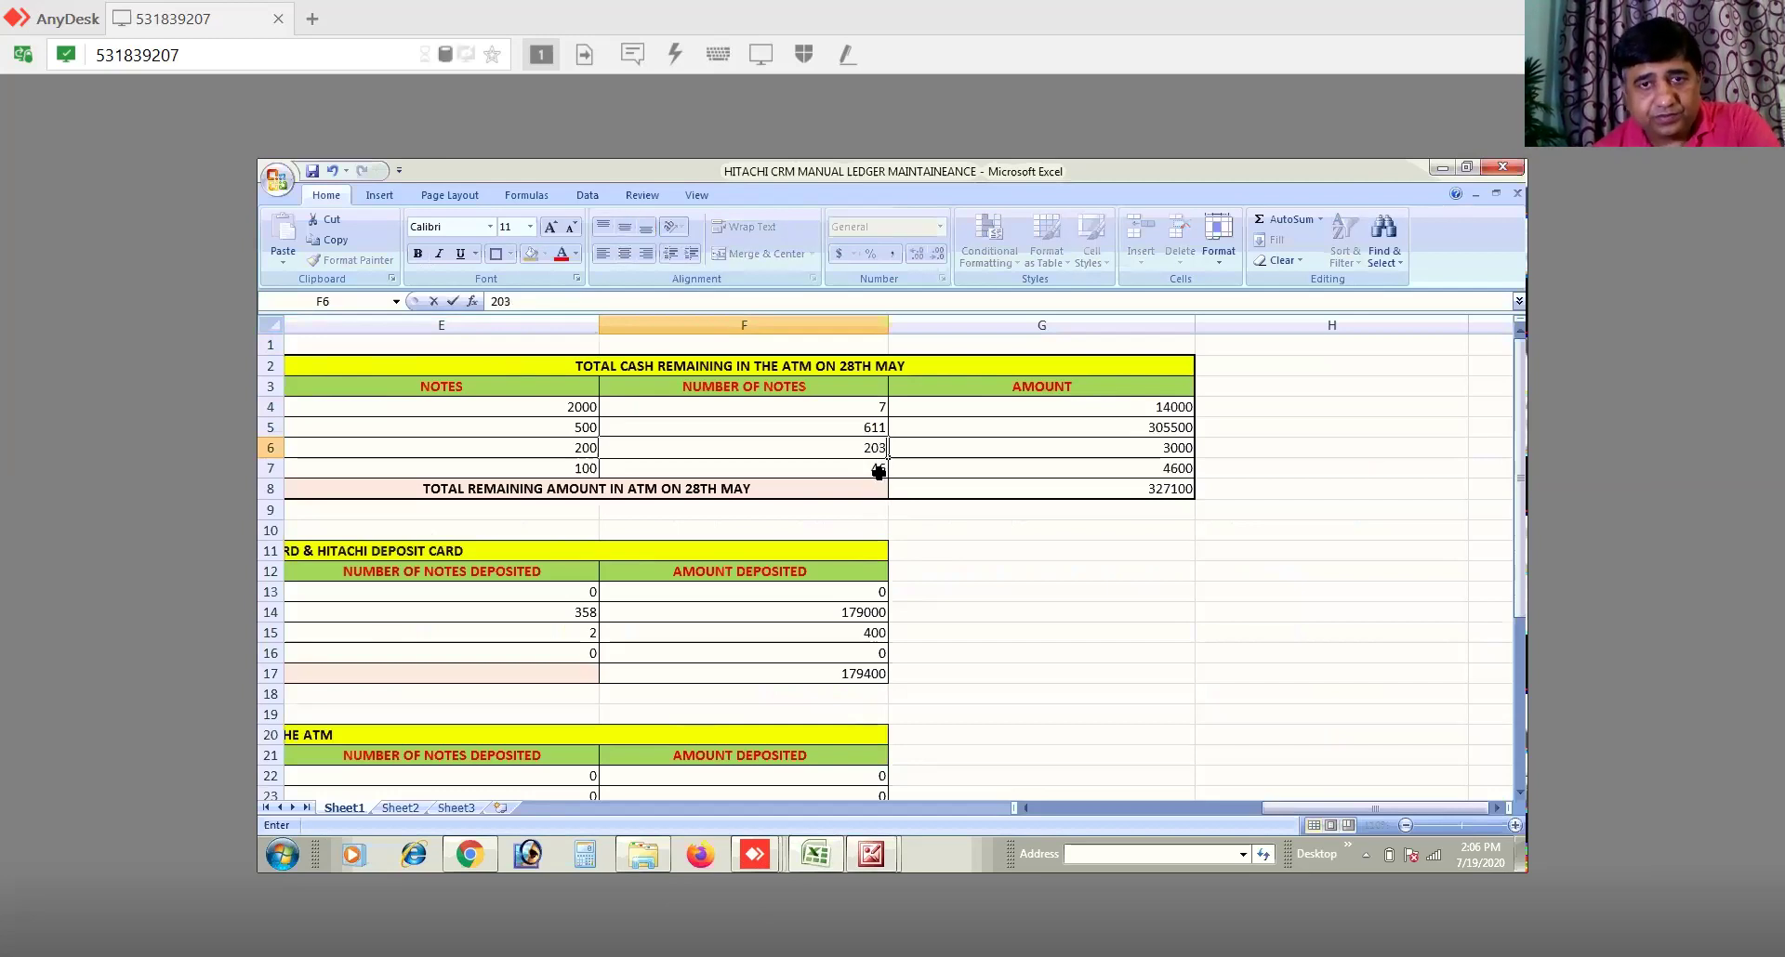
pyautogui.click(876, 470)
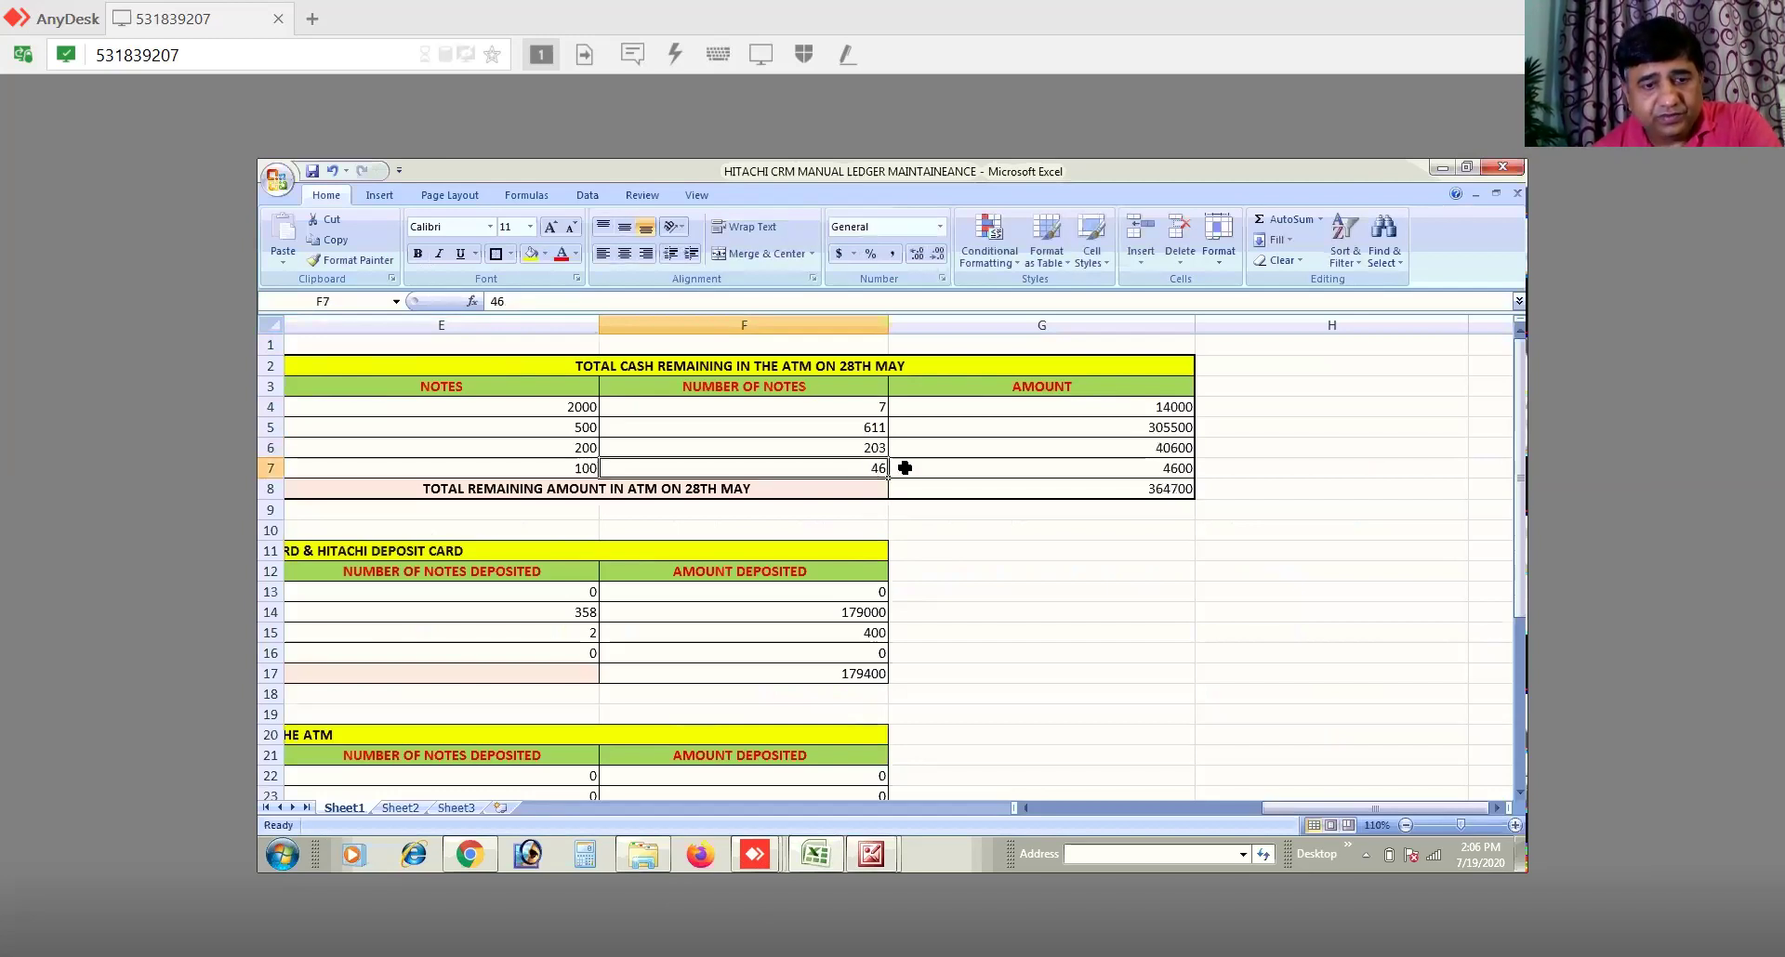
pyautogui.write('83')
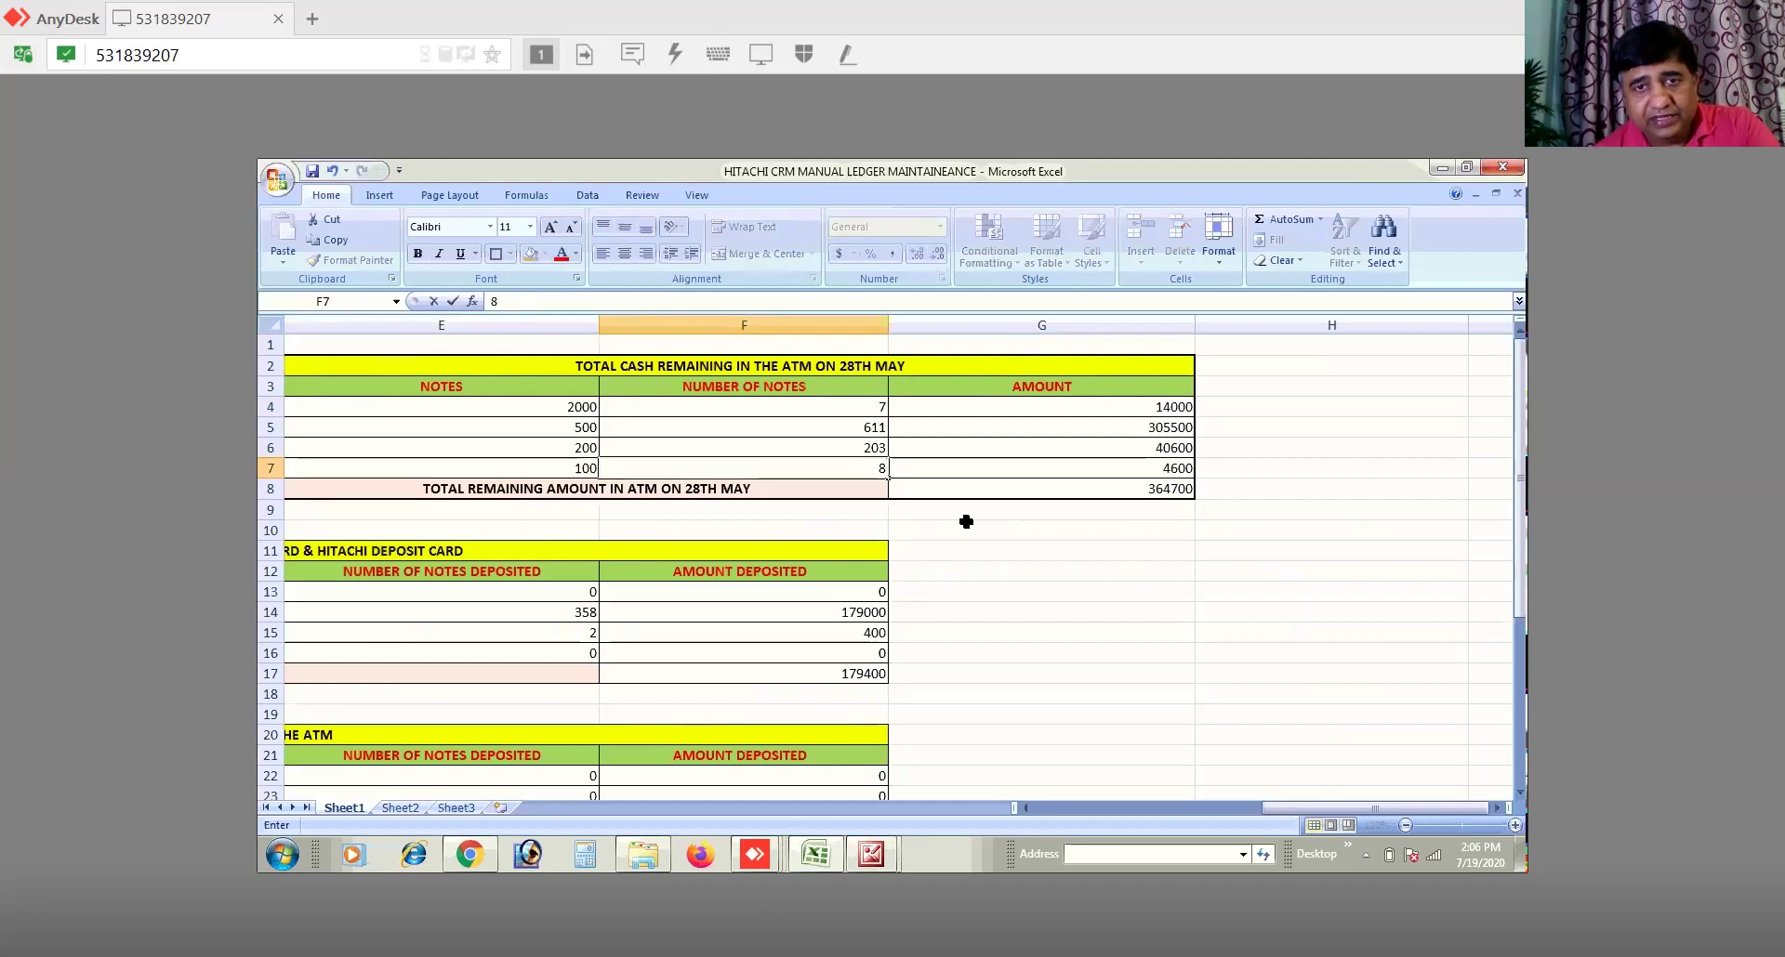
pyautogui.click(983, 523)
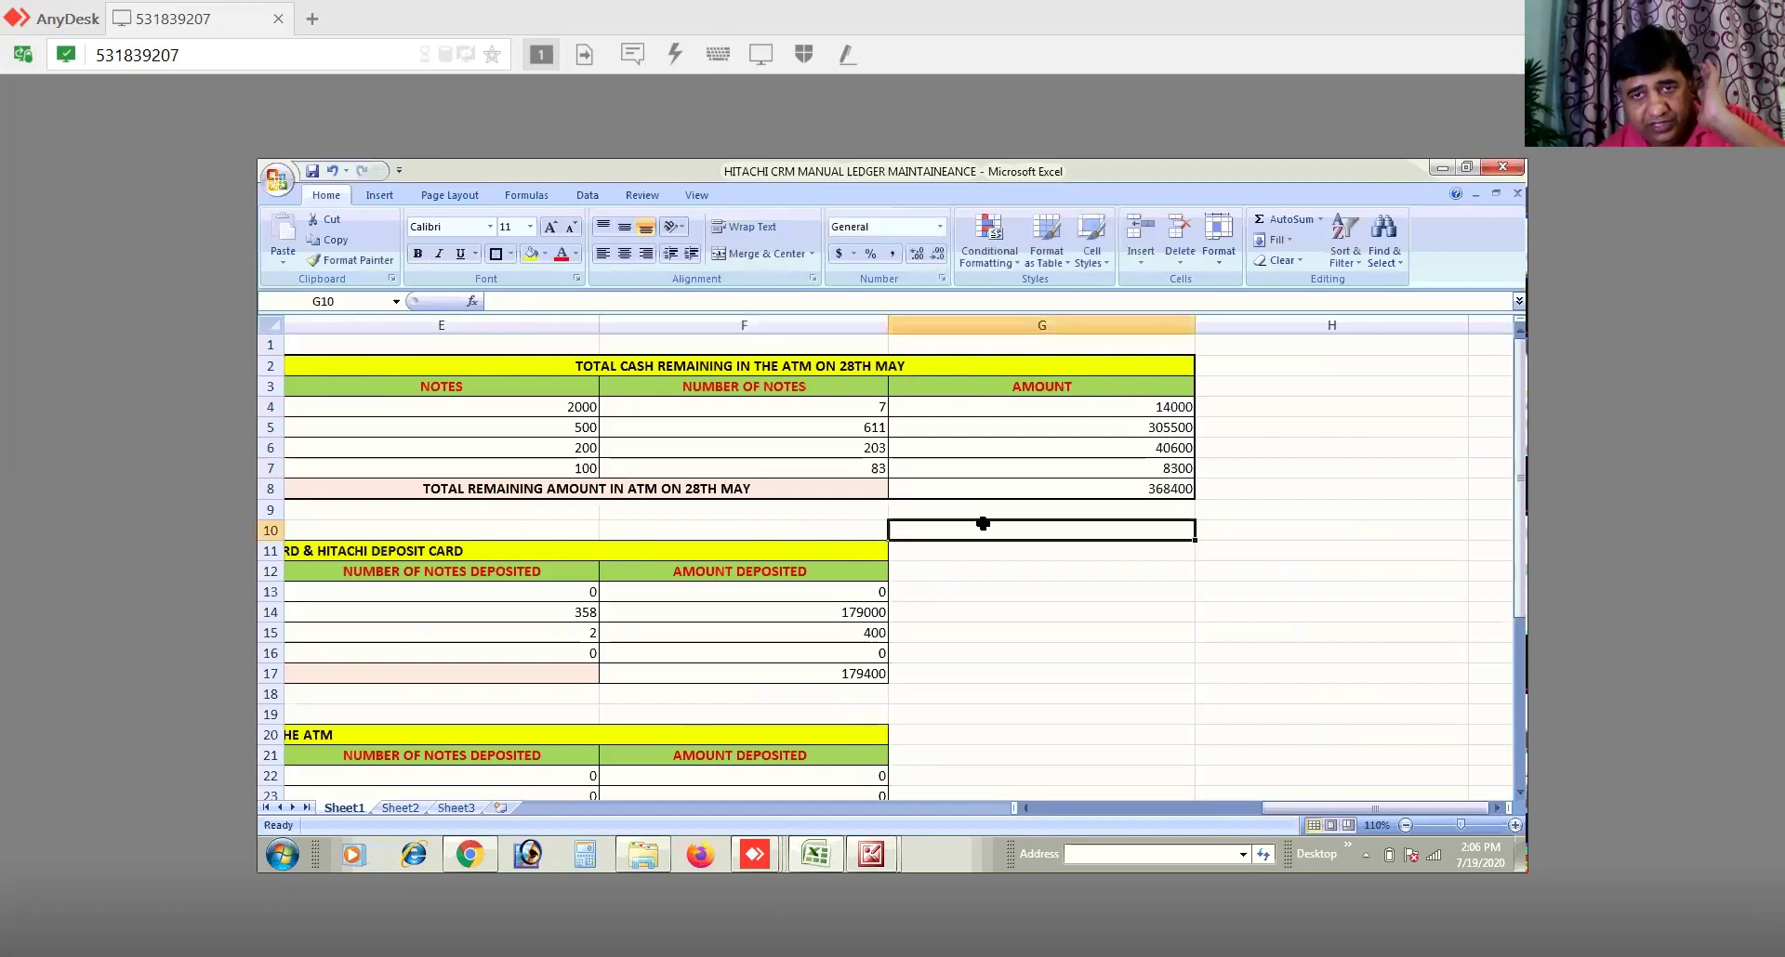
# Step: Check the 28th May total's formula in G8 and review the remaining, deposited and dispensed cash tables across columns B to G
pyautogui.click(1118, 493)
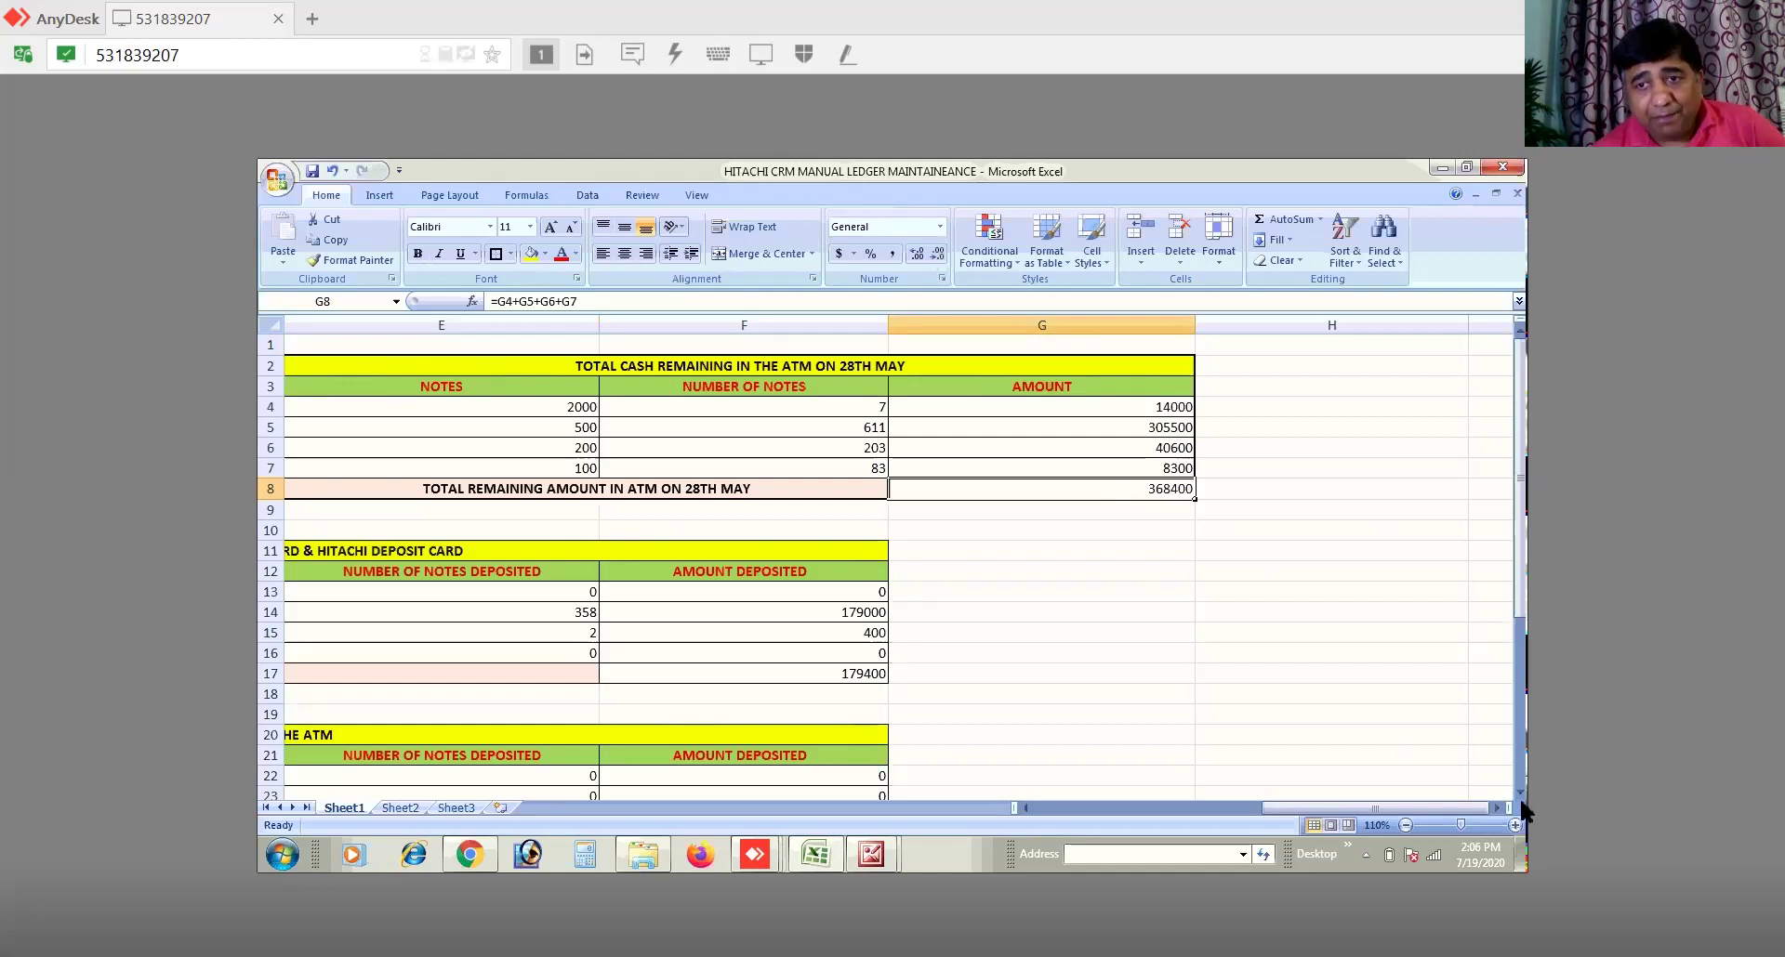
pyautogui.click(1519, 791)
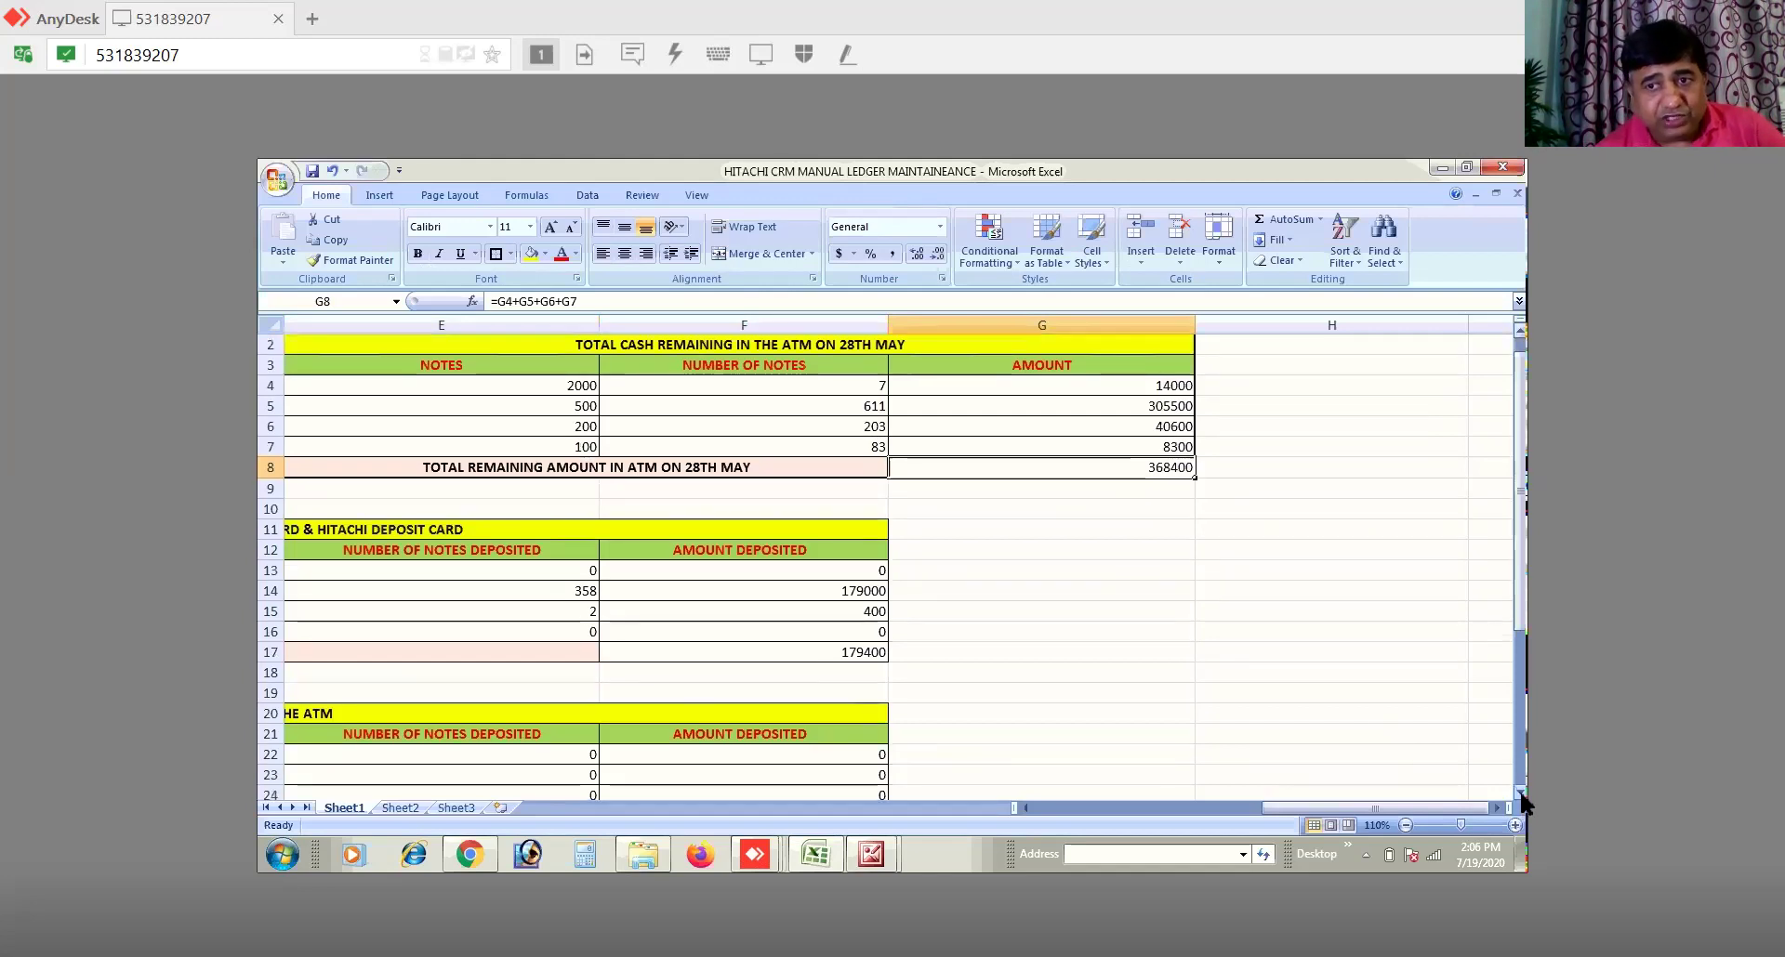
pyautogui.click(1519, 792)
pyautogui.click(1519, 791)
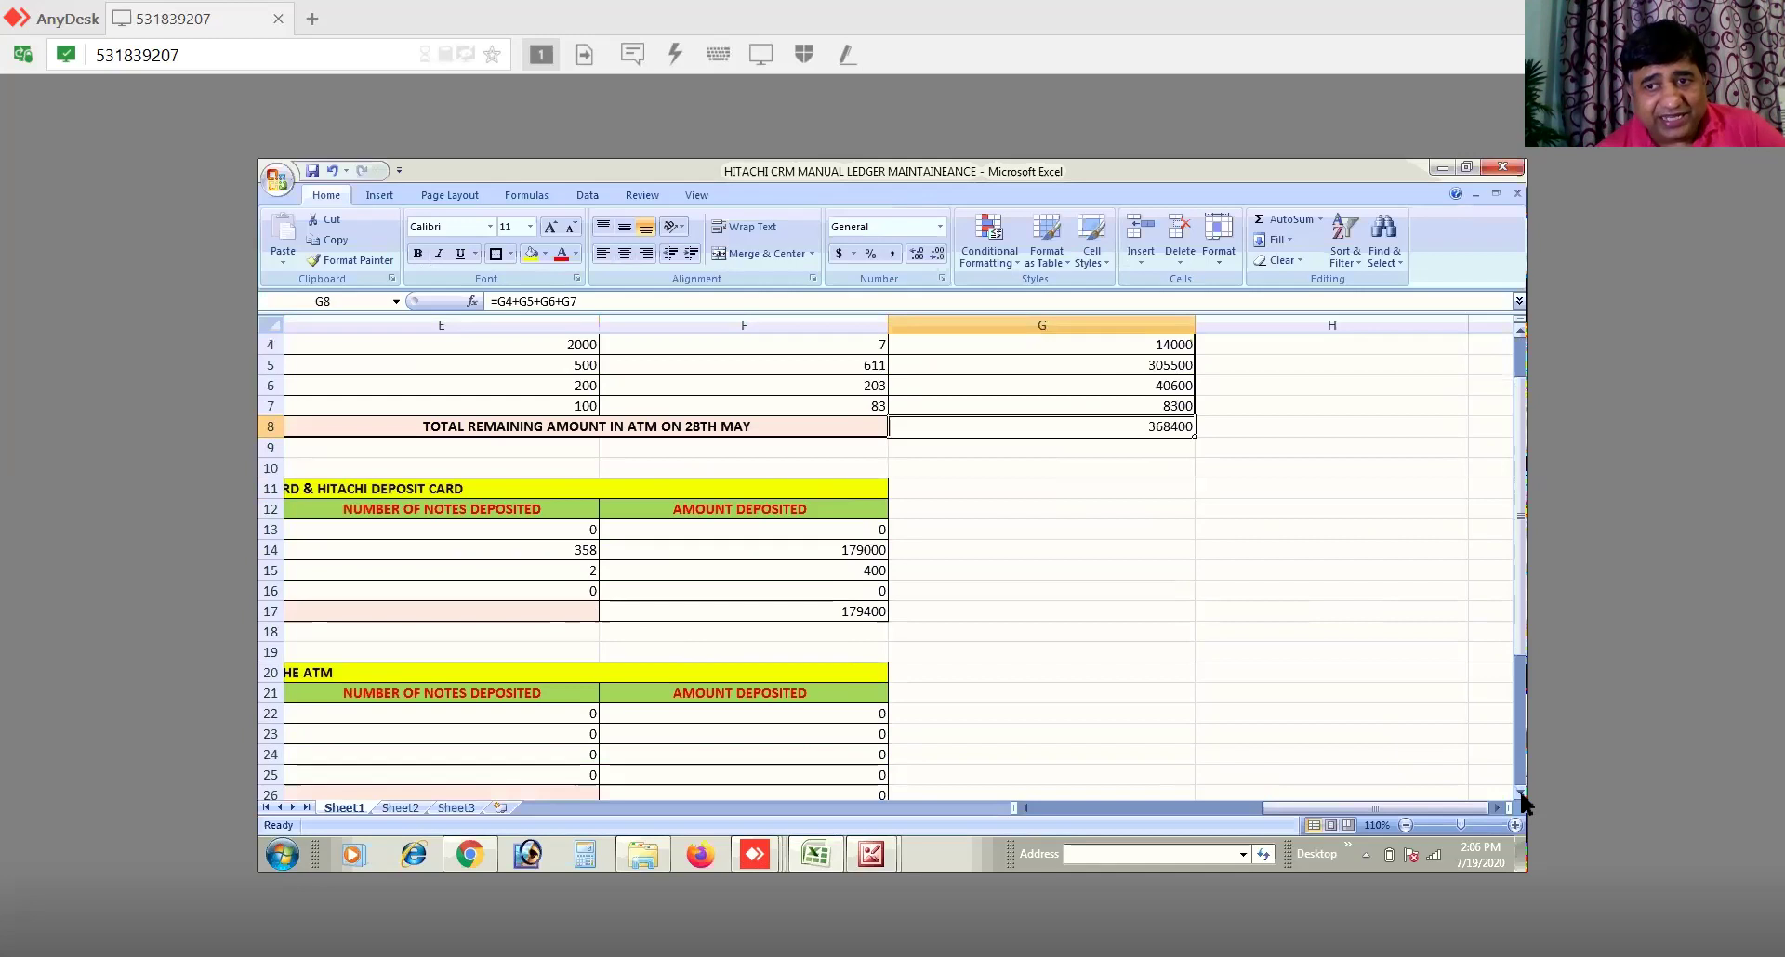
pyautogui.click(1519, 791)
pyautogui.click(1519, 791)
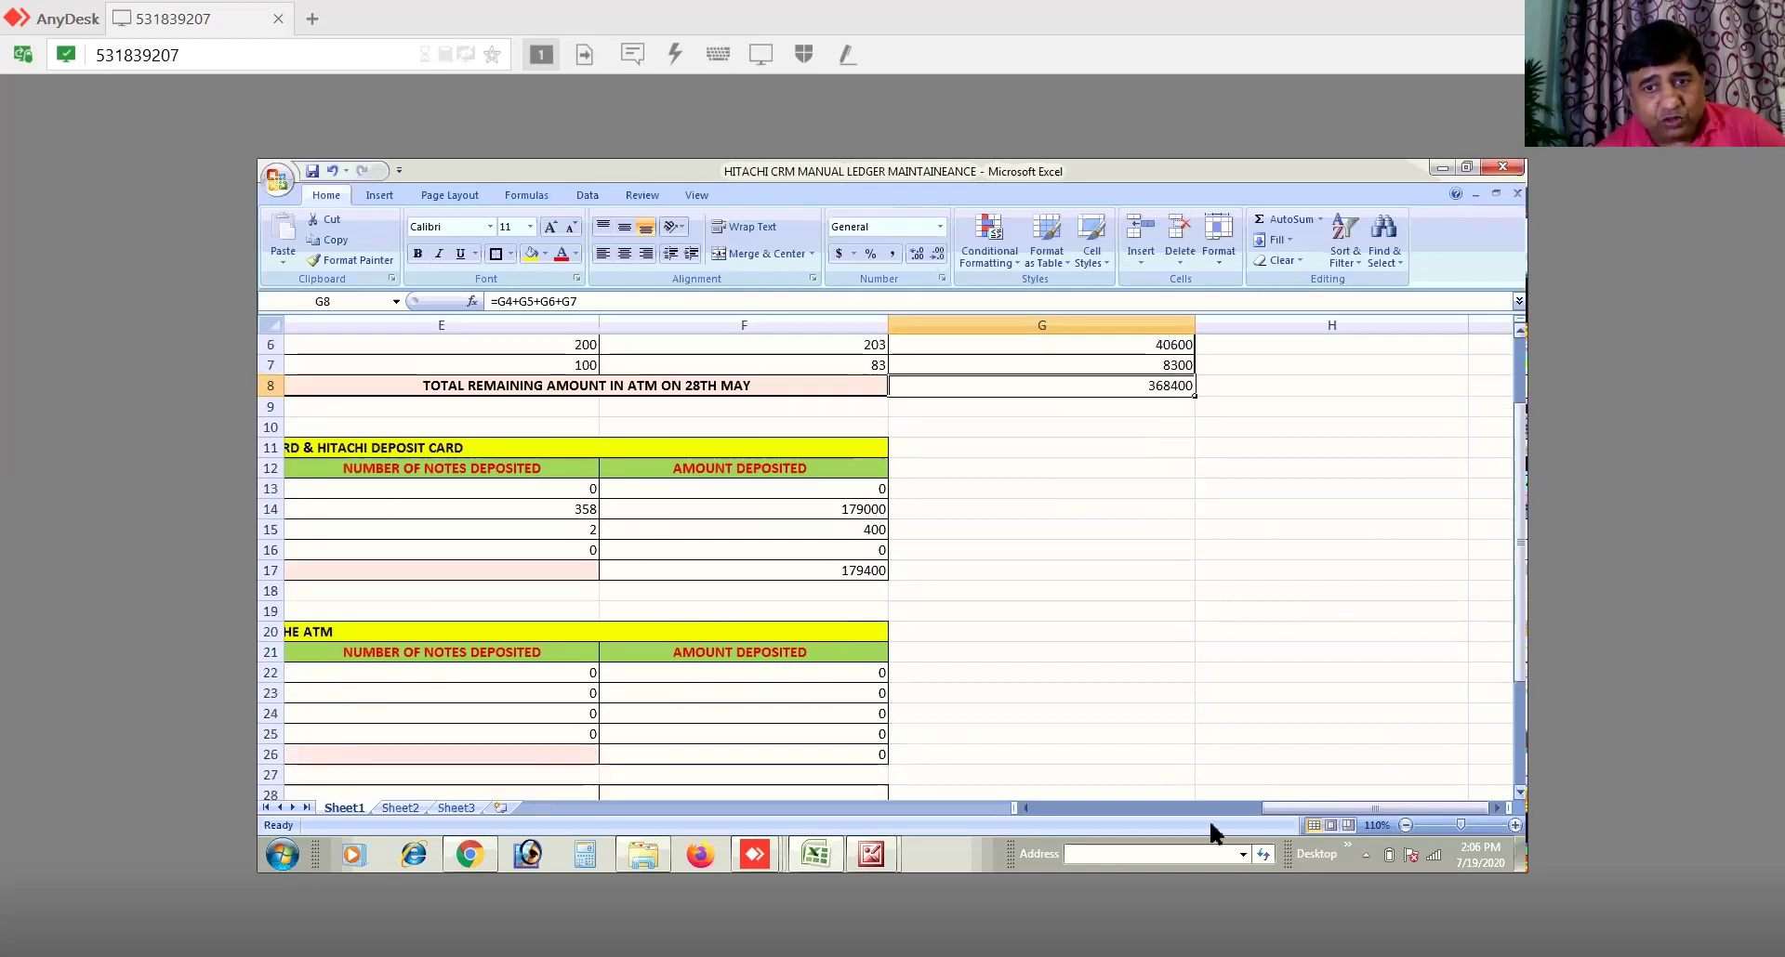
pyautogui.click(1024, 805)
pyautogui.click(1025, 805)
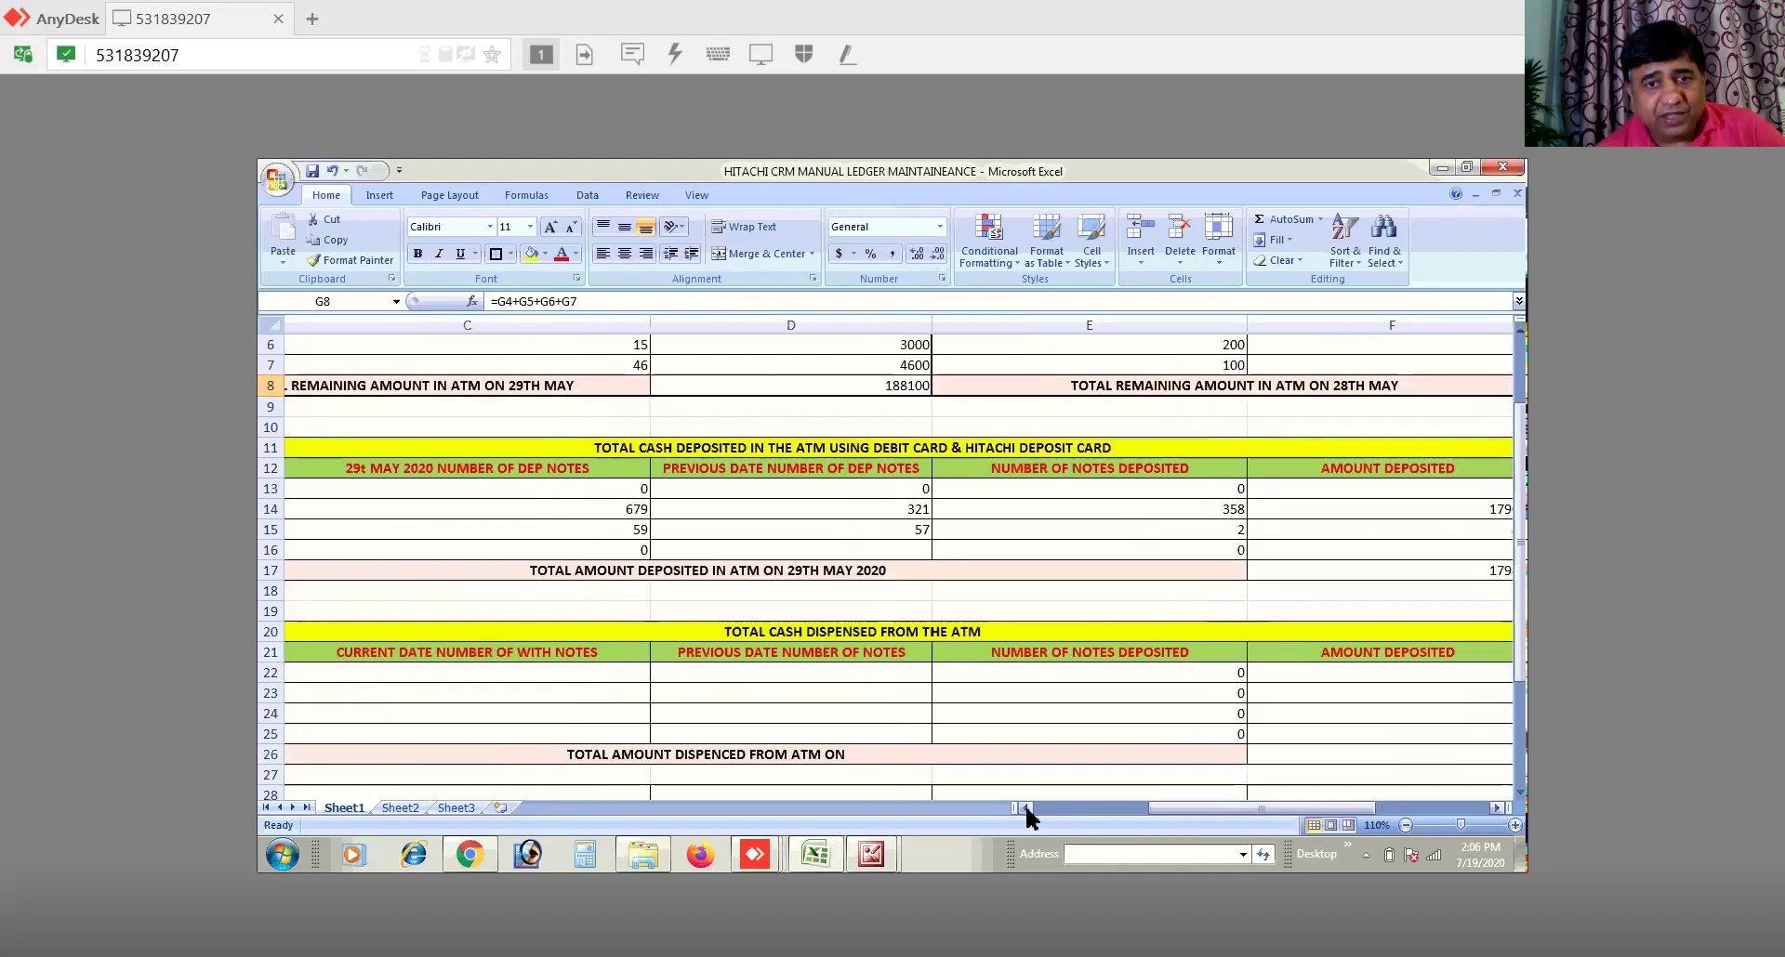
pyautogui.click(1025, 805)
pyautogui.click(1026, 806)
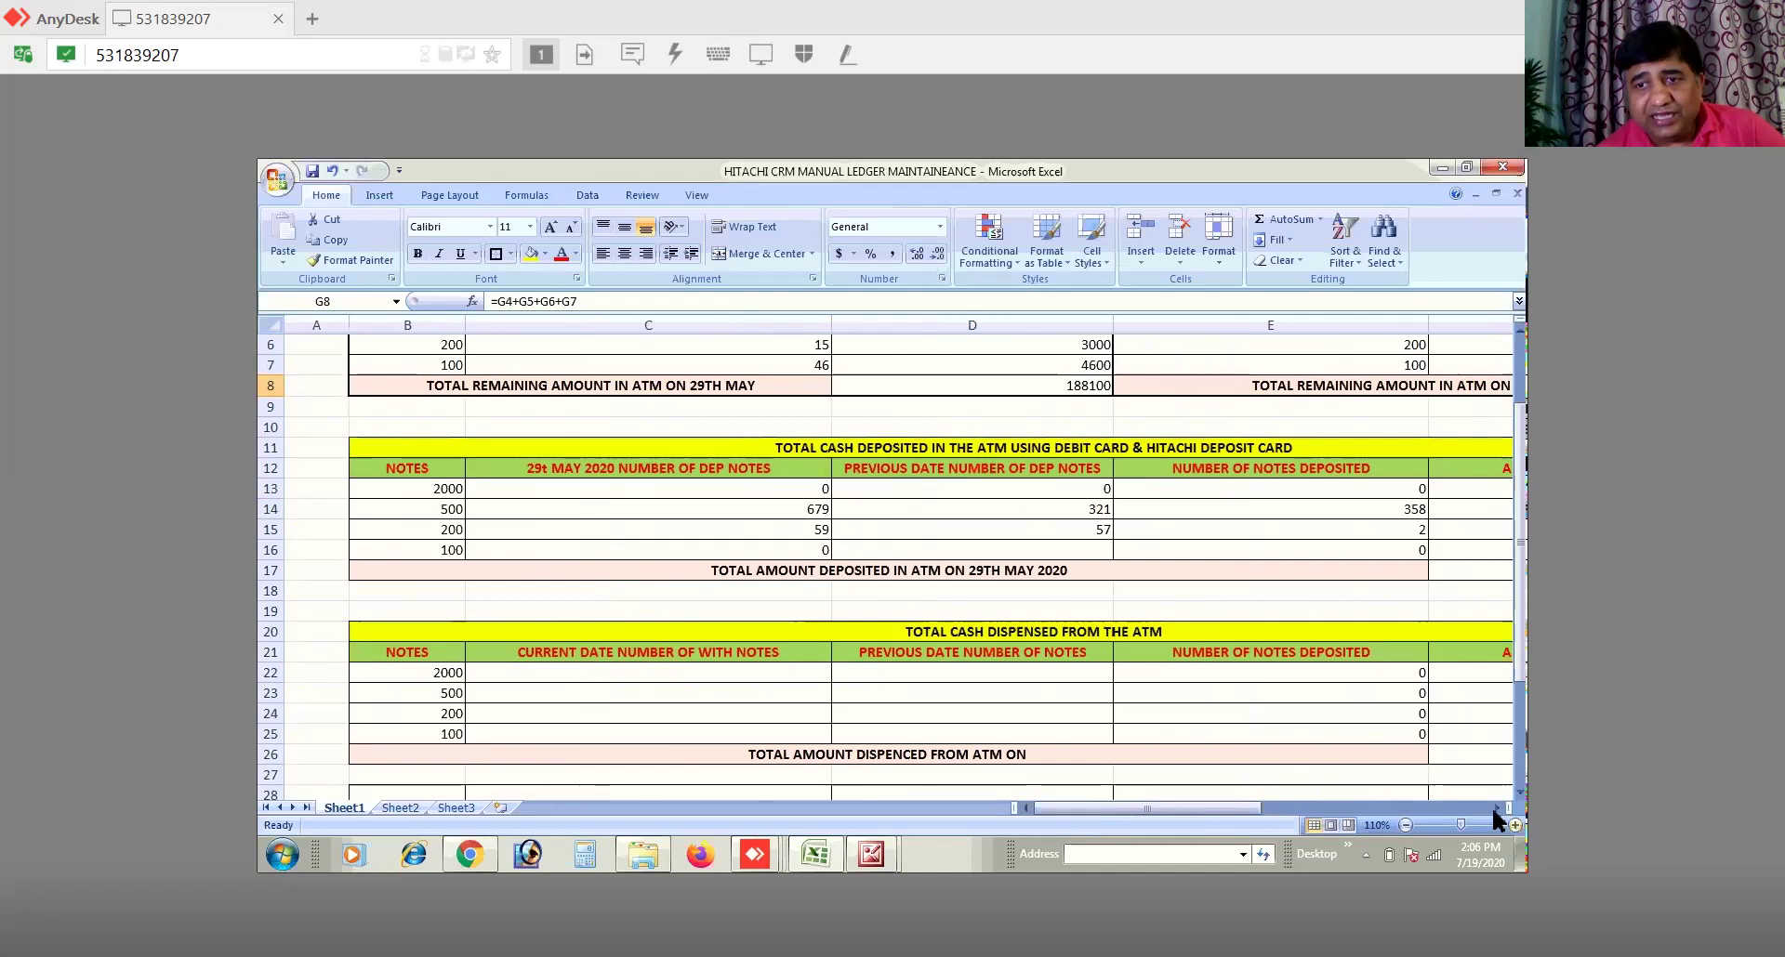
pyautogui.click(1489, 805)
pyautogui.click(1490, 805)
pyautogui.click(1489, 805)
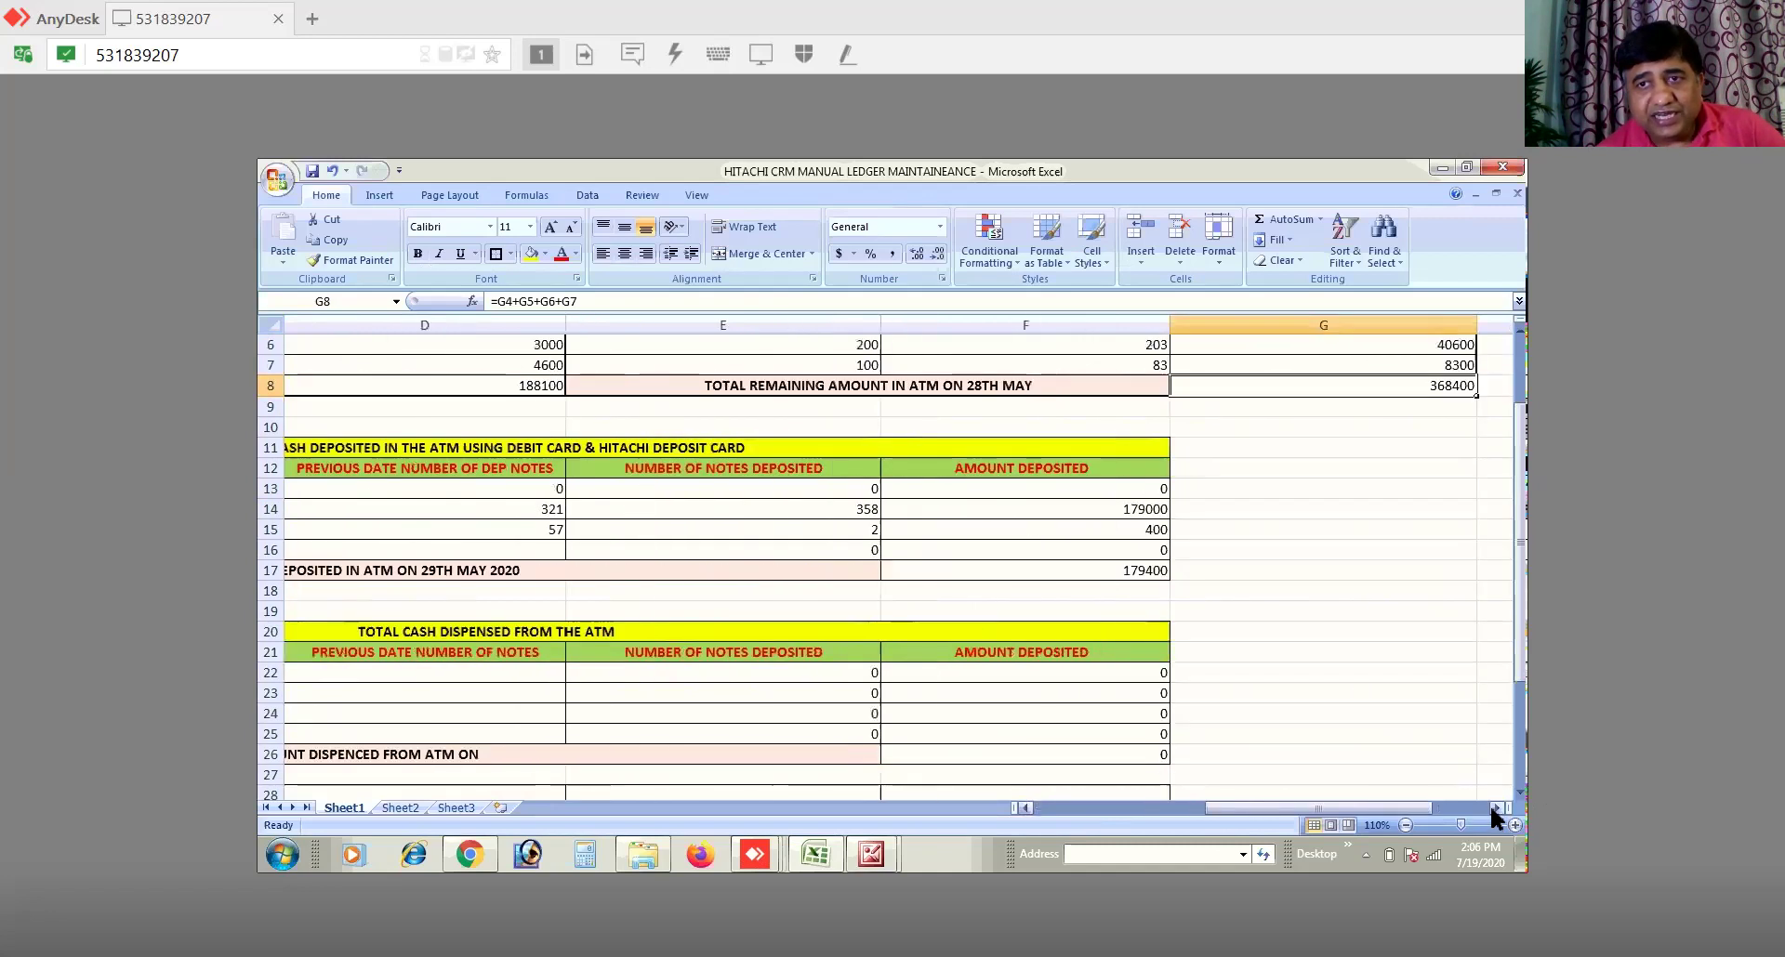
pyautogui.click(1026, 805)
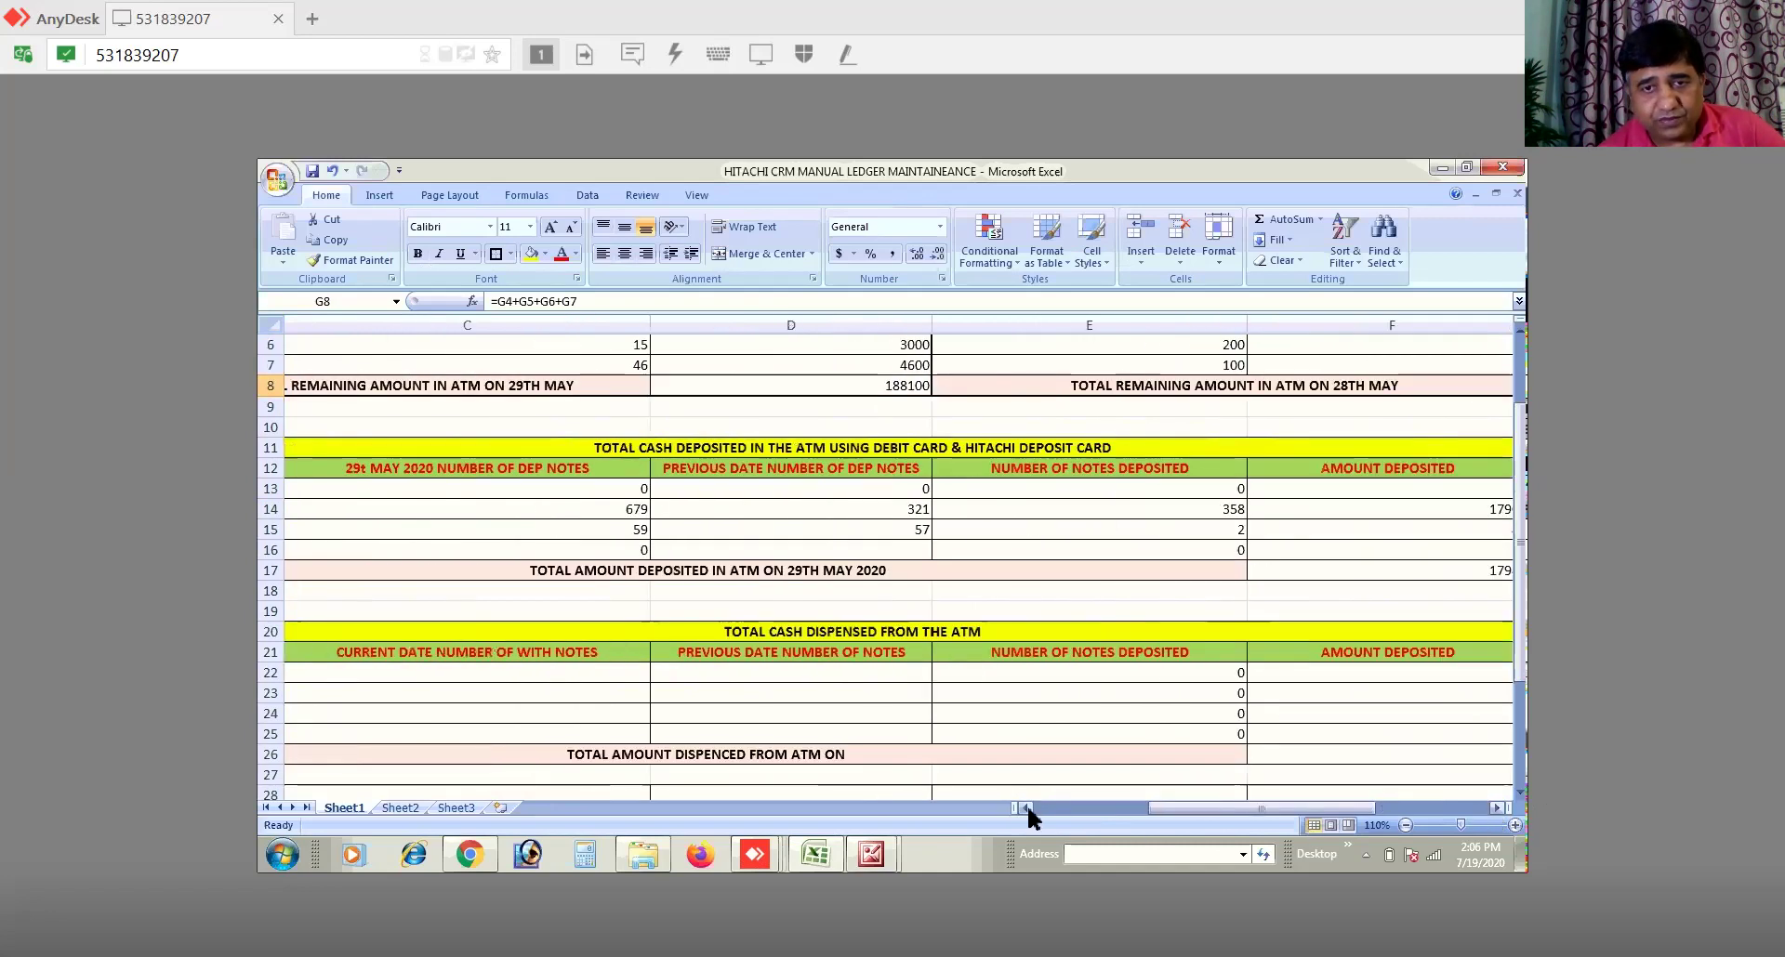
# Step: Change the D33 heading to TOTAL REMAINING CASON 28TH MAY IN ATM and widen column D to about 43.43
pyautogui.click(1516, 788)
pyautogui.click(1515, 788)
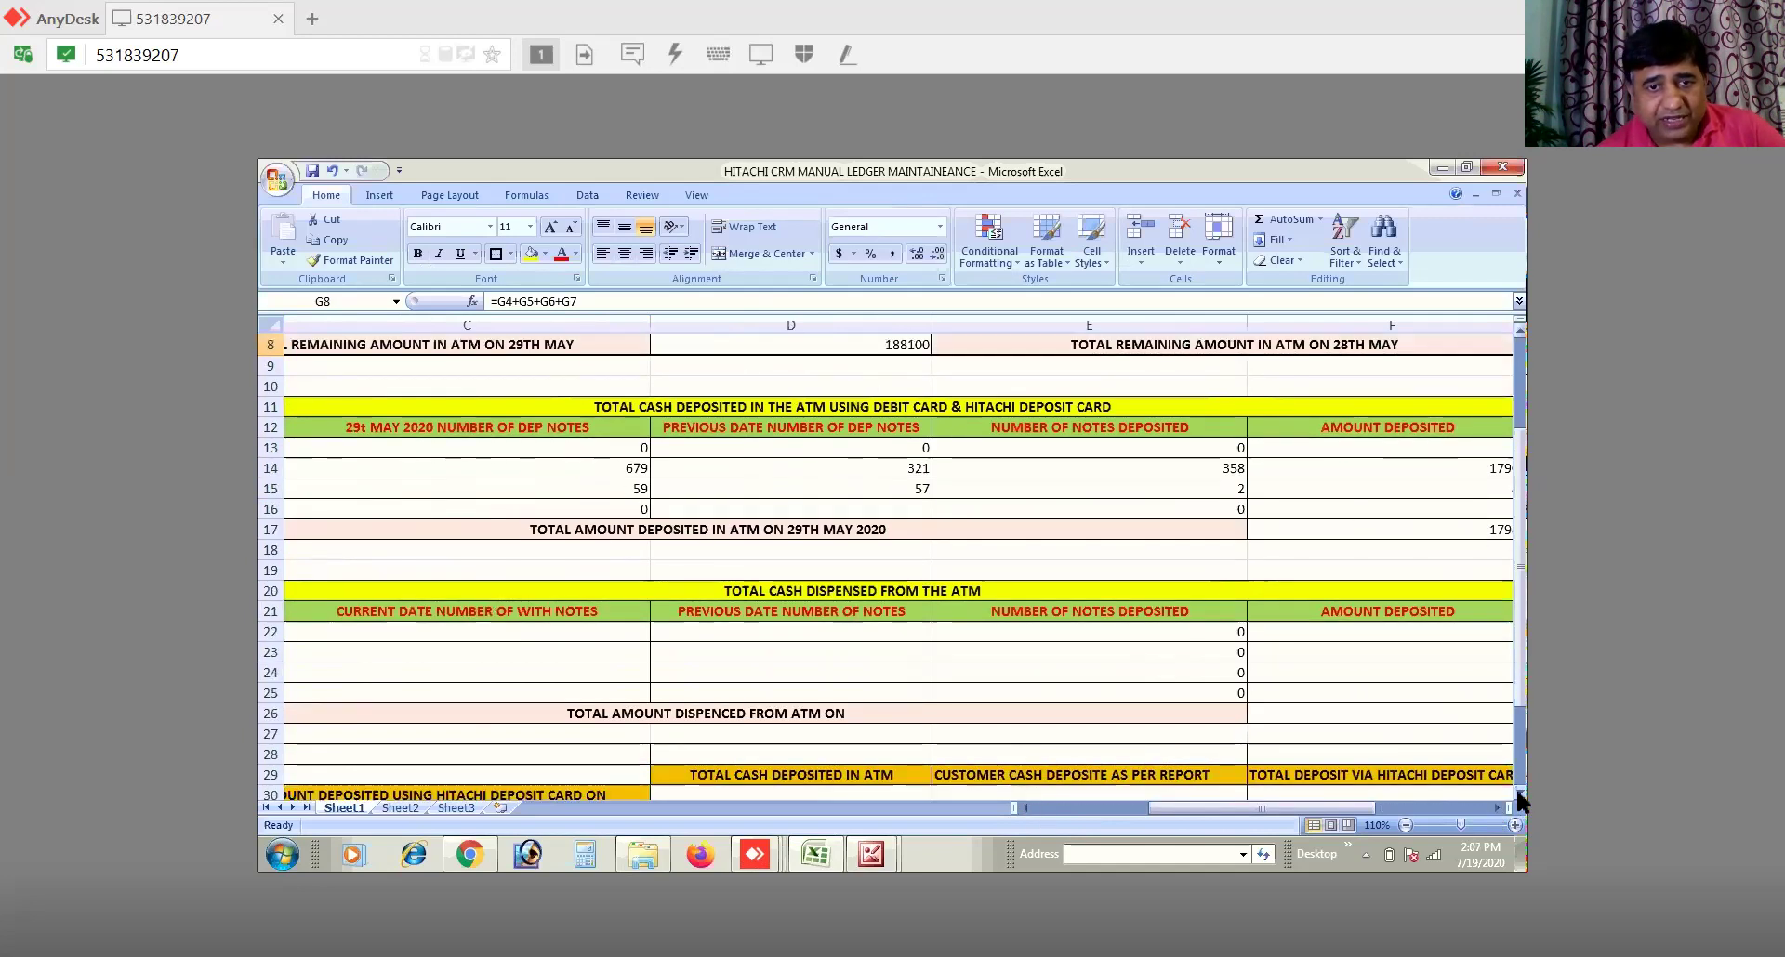
pyautogui.click(1515, 788)
pyautogui.click(1515, 788)
pyautogui.click(1515, 789)
pyautogui.click(1515, 788)
pyautogui.click(1515, 788)
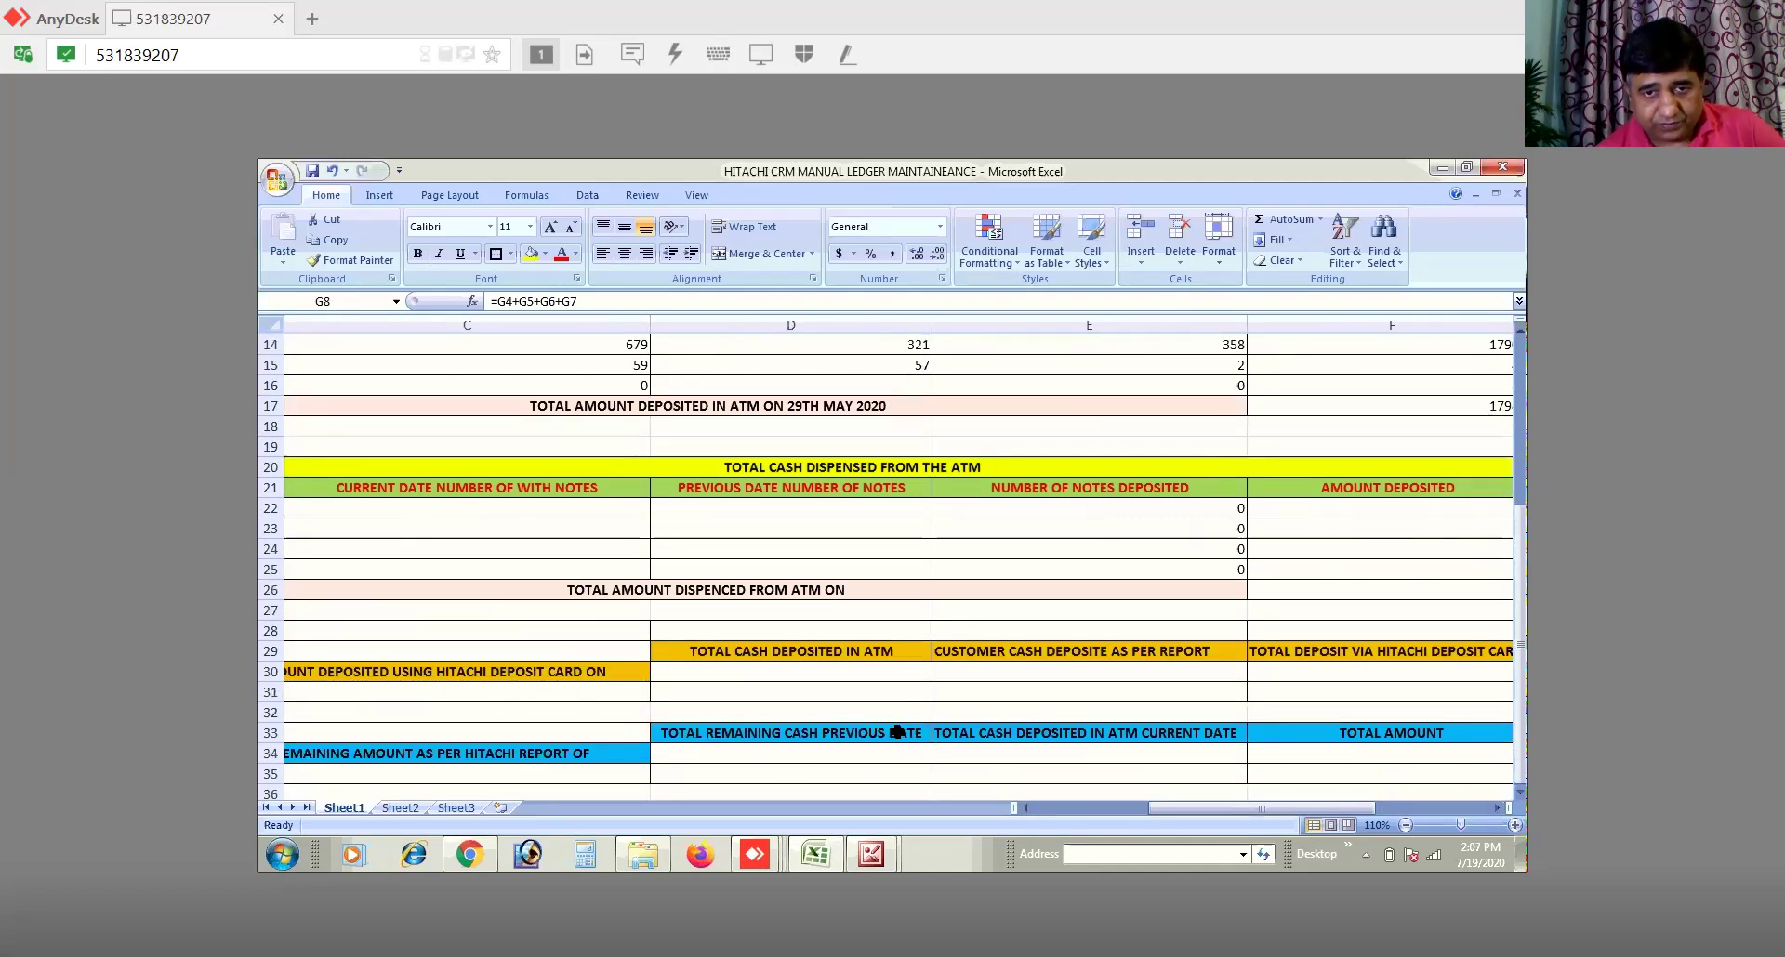
pyautogui.doubleClick(926, 734)
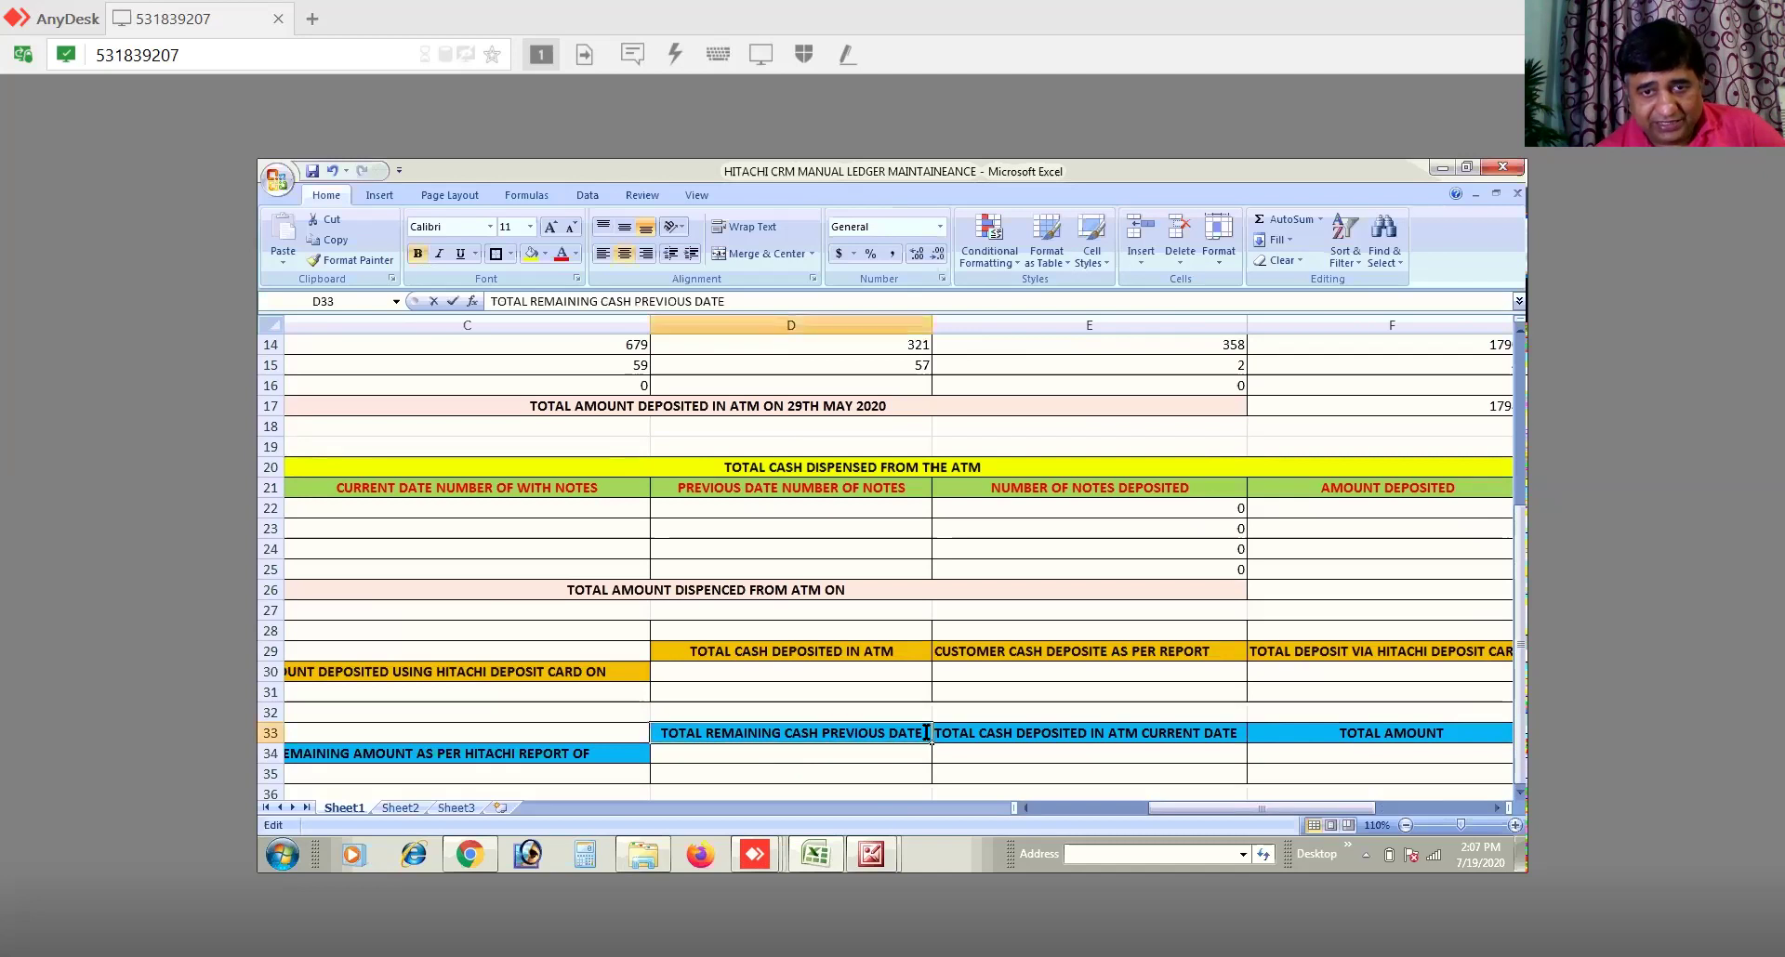
pyautogui.press('BackSpace')
pyautogui.press('BackSpace')
pyautogui.press('BackSpace')
pyautogui.press('BackSpace')
pyautogui.press('BackSpace')
pyautogui.press('BackSpace')
pyautogui.press('BackSpace')
pyautogui.press('BackSpace')
pyautogui.press('BackSpace')
pyautogui.press('BackSpace')
pyautogui.press('BackSpace')
pyautogui.press('BackSpace')
pyautogui.press('BackSpace')
pyautogui.press('BackSpace')
pyautogui.press('BackSpace')
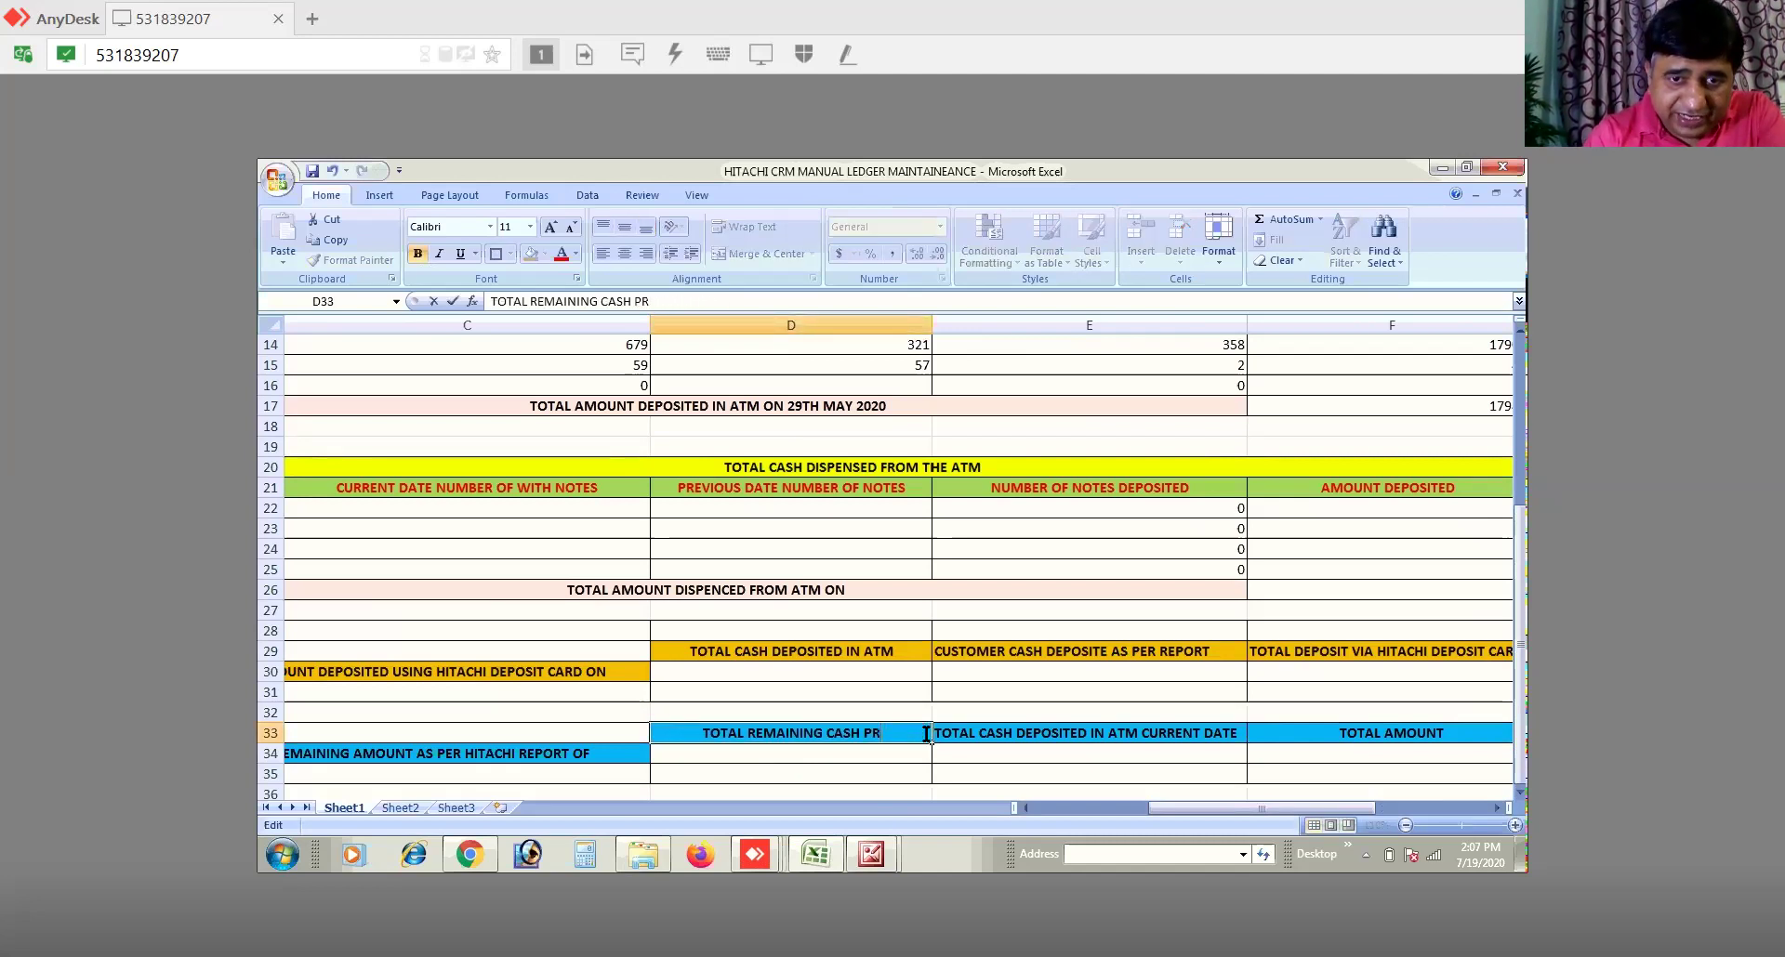
pyautogui.write('ON 28TH')
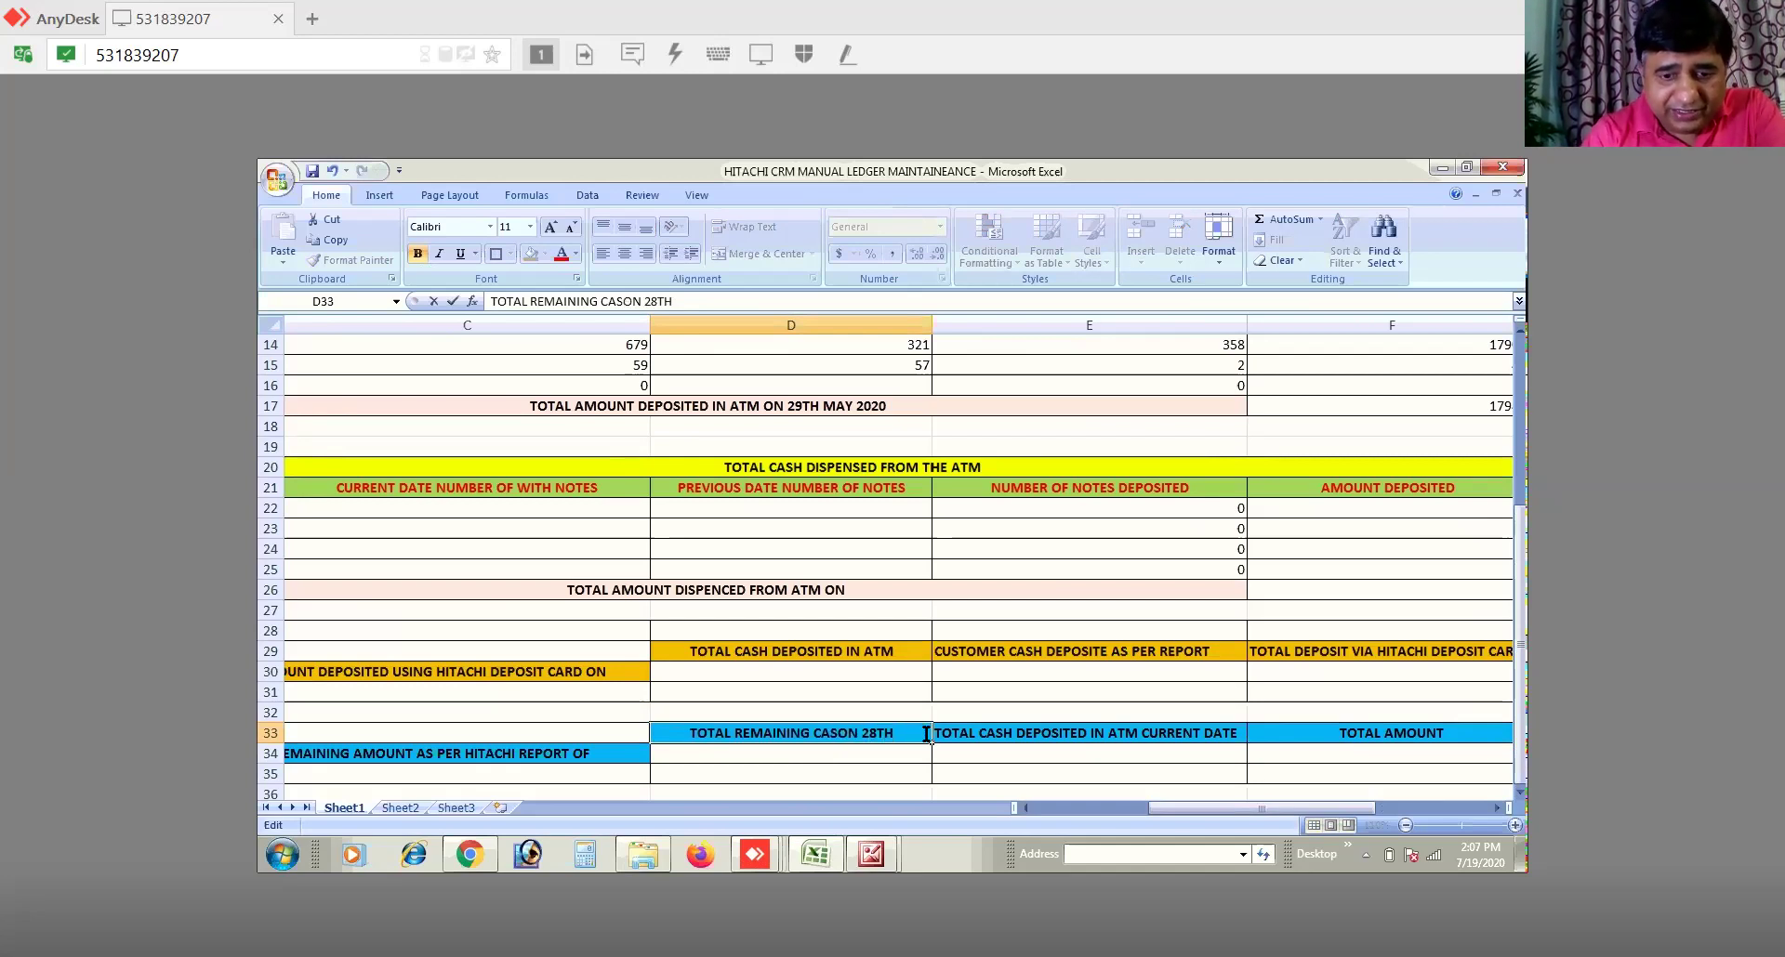
pyautogui.write(' MAY IN ATM')
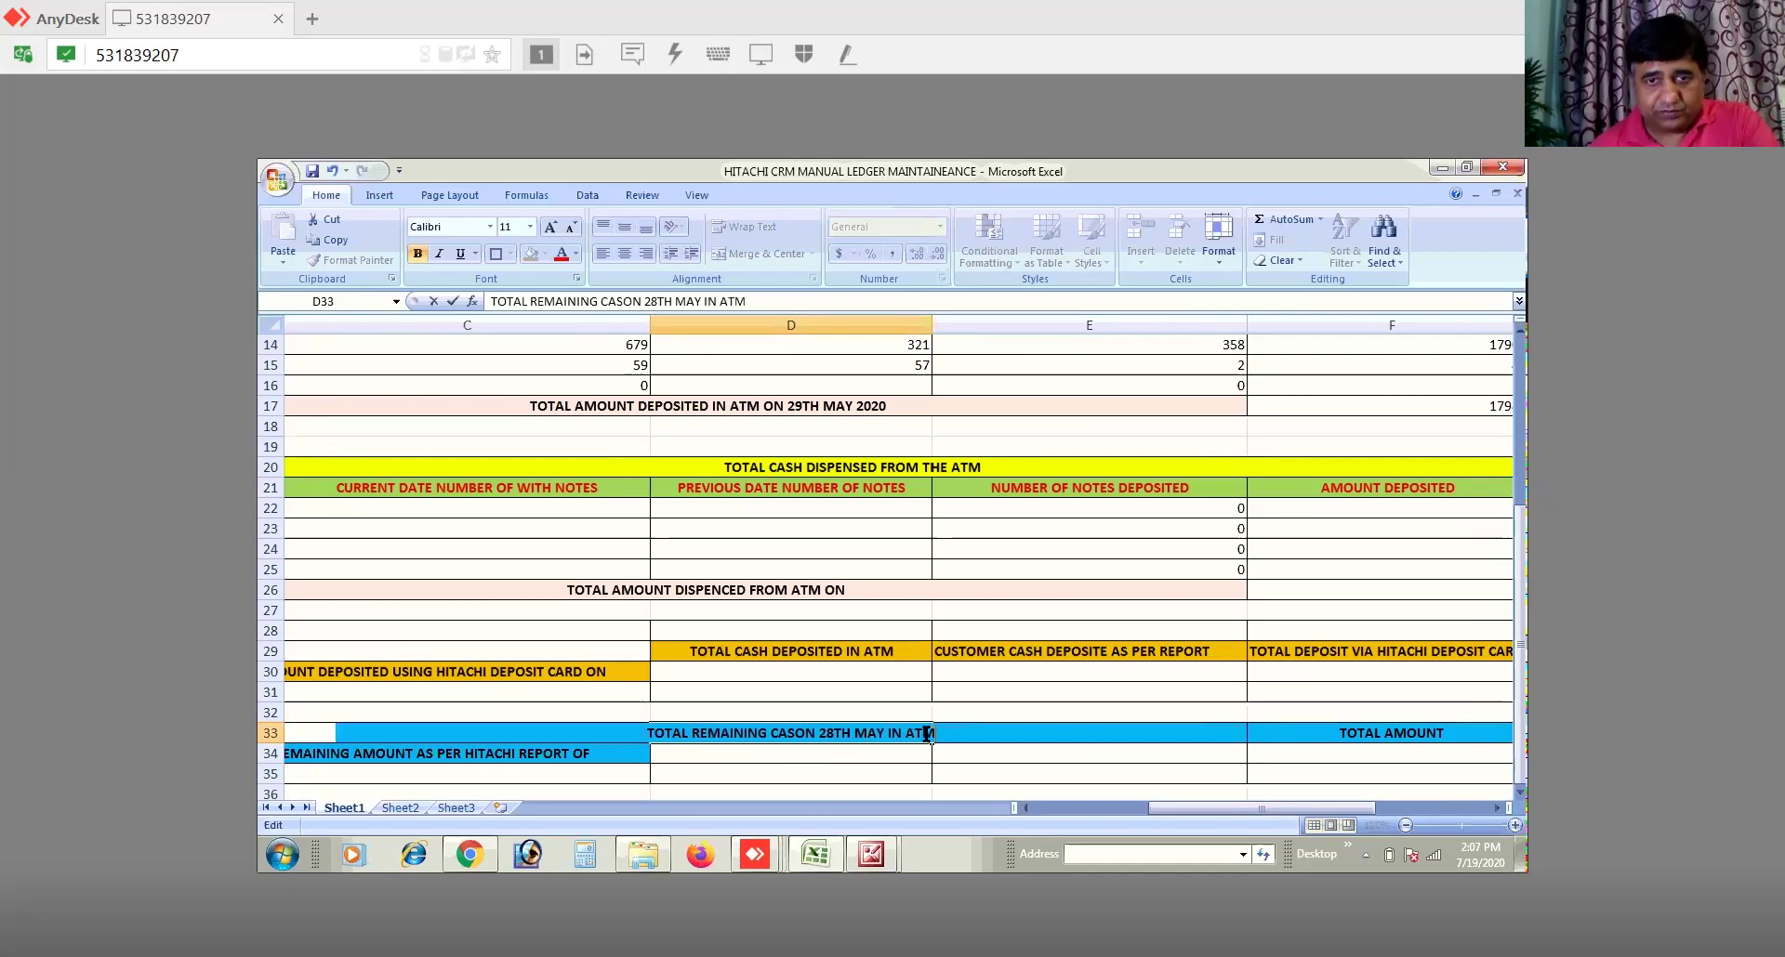
pyautogui.click(918, 323)
pyautogui.moveTo(931, 326); pyautogui.dragTo(966, 325)
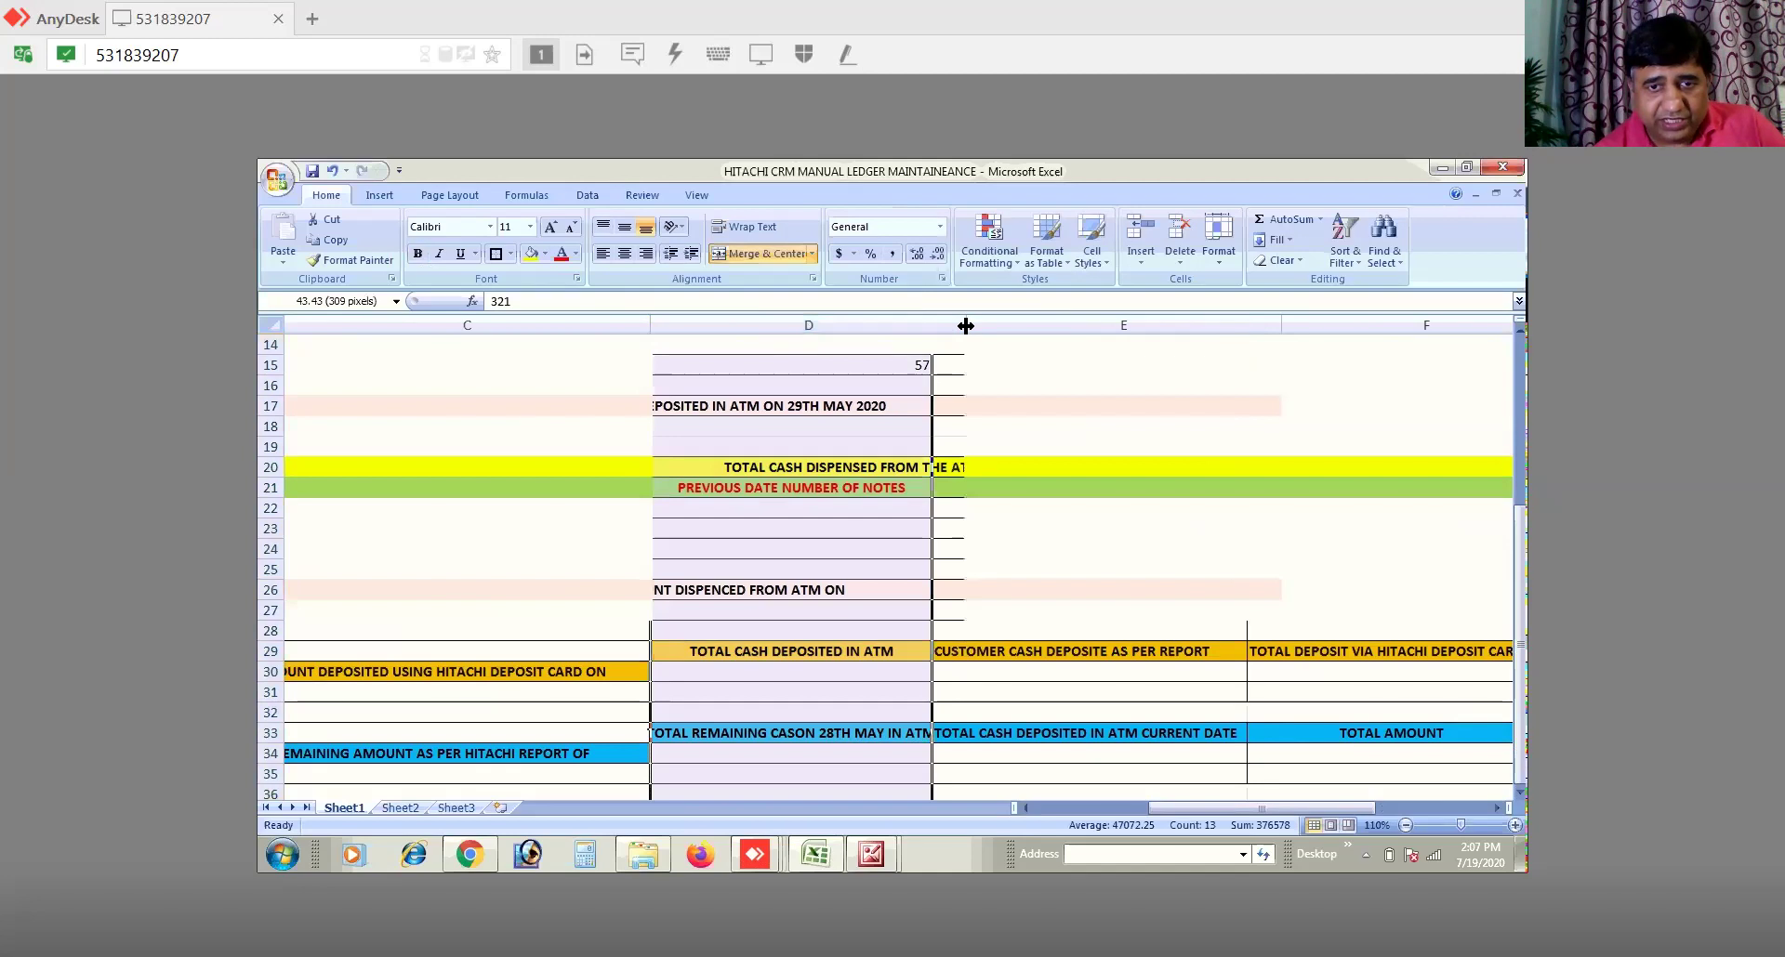
# Step: Enter 368400 in D34 as the total remaining cash in the ATM on 28th May
pyautogui.click(873, 755)
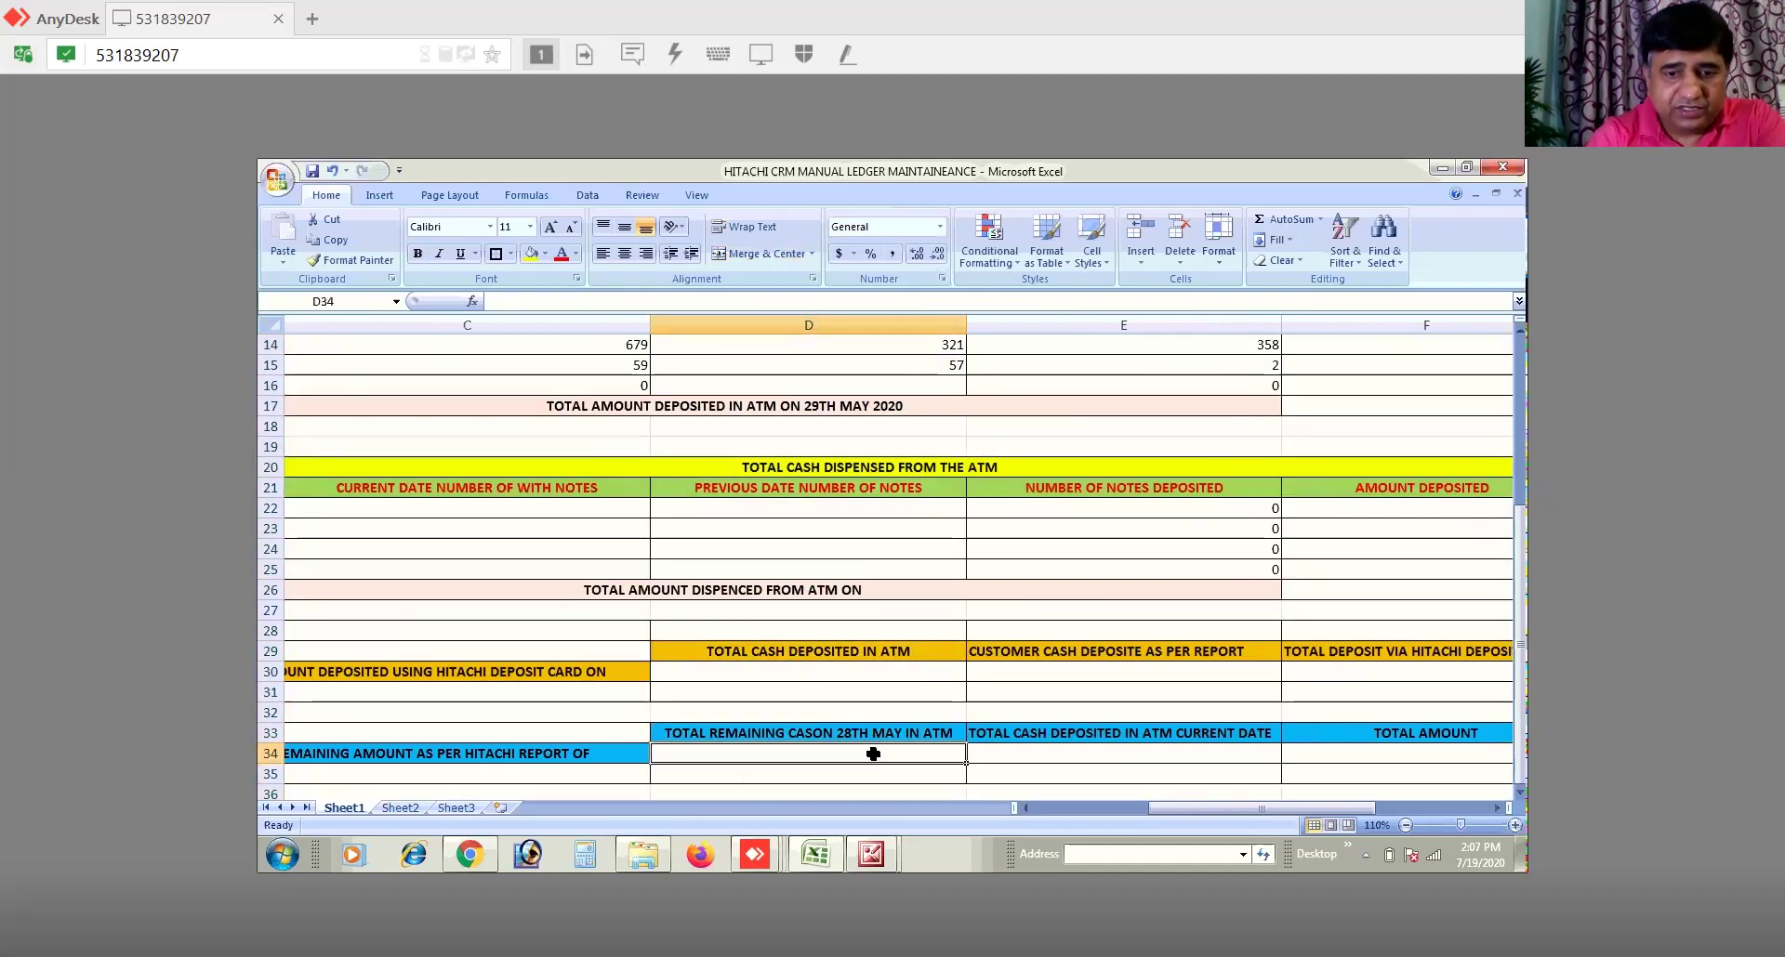
pyautogui.write('3684000')
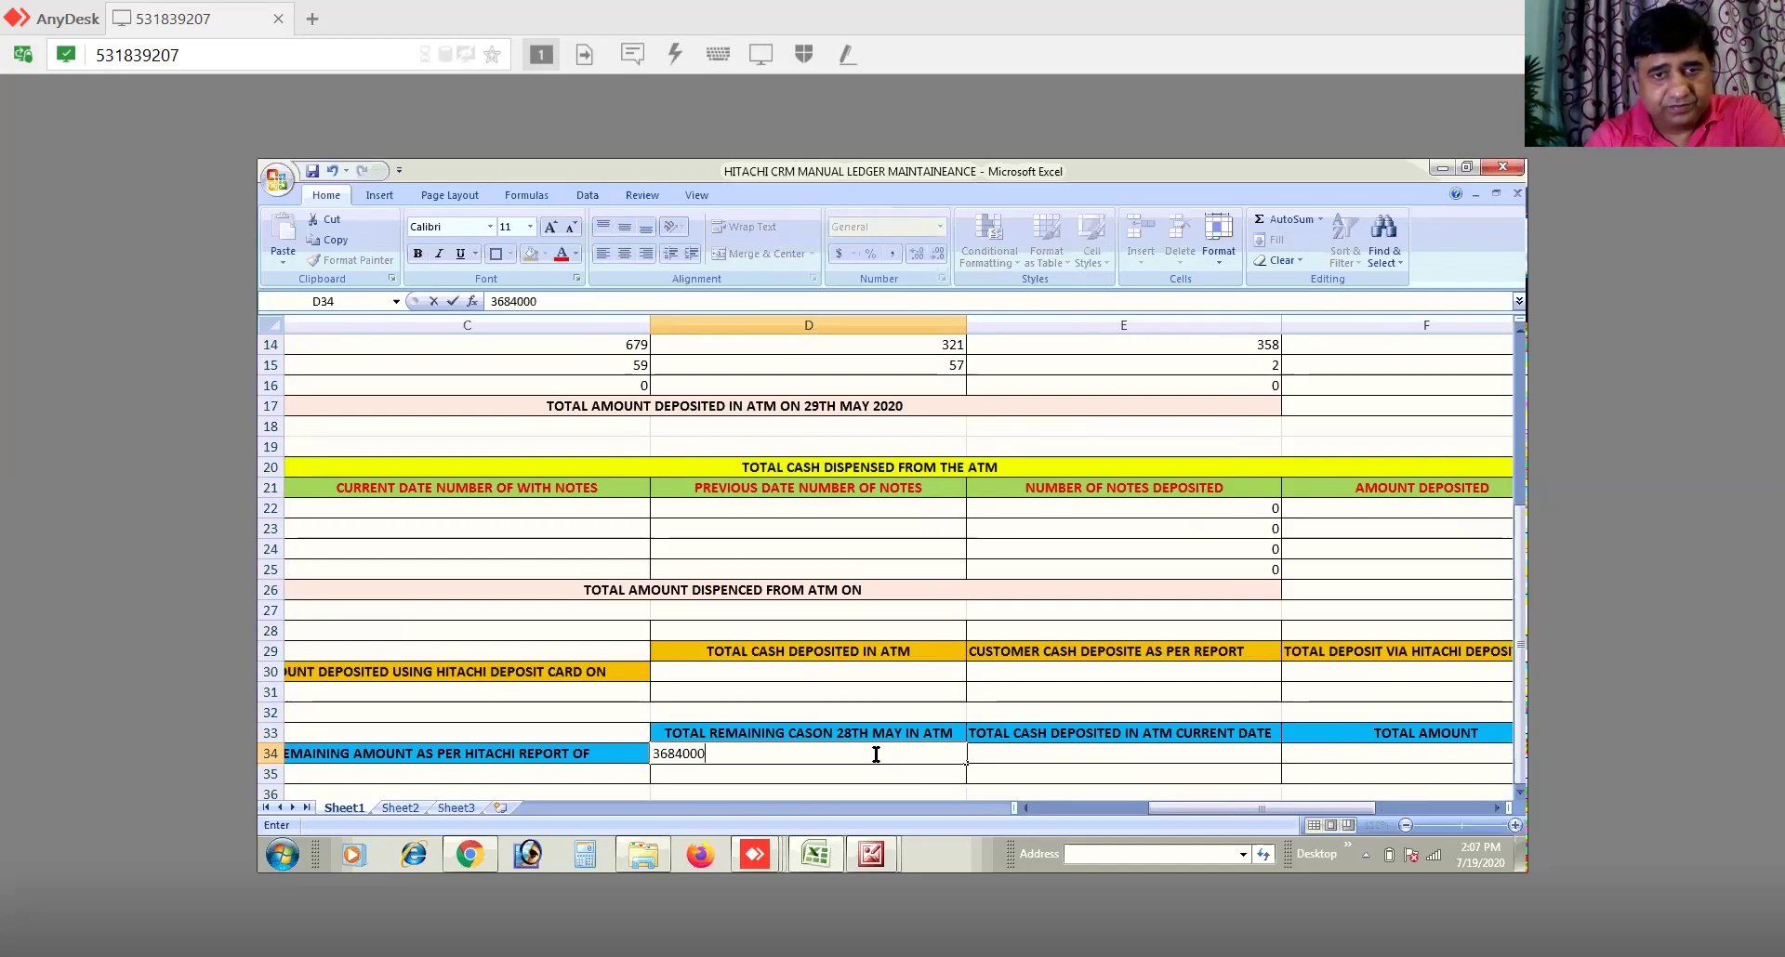
pyautogui.press('BackSpace')
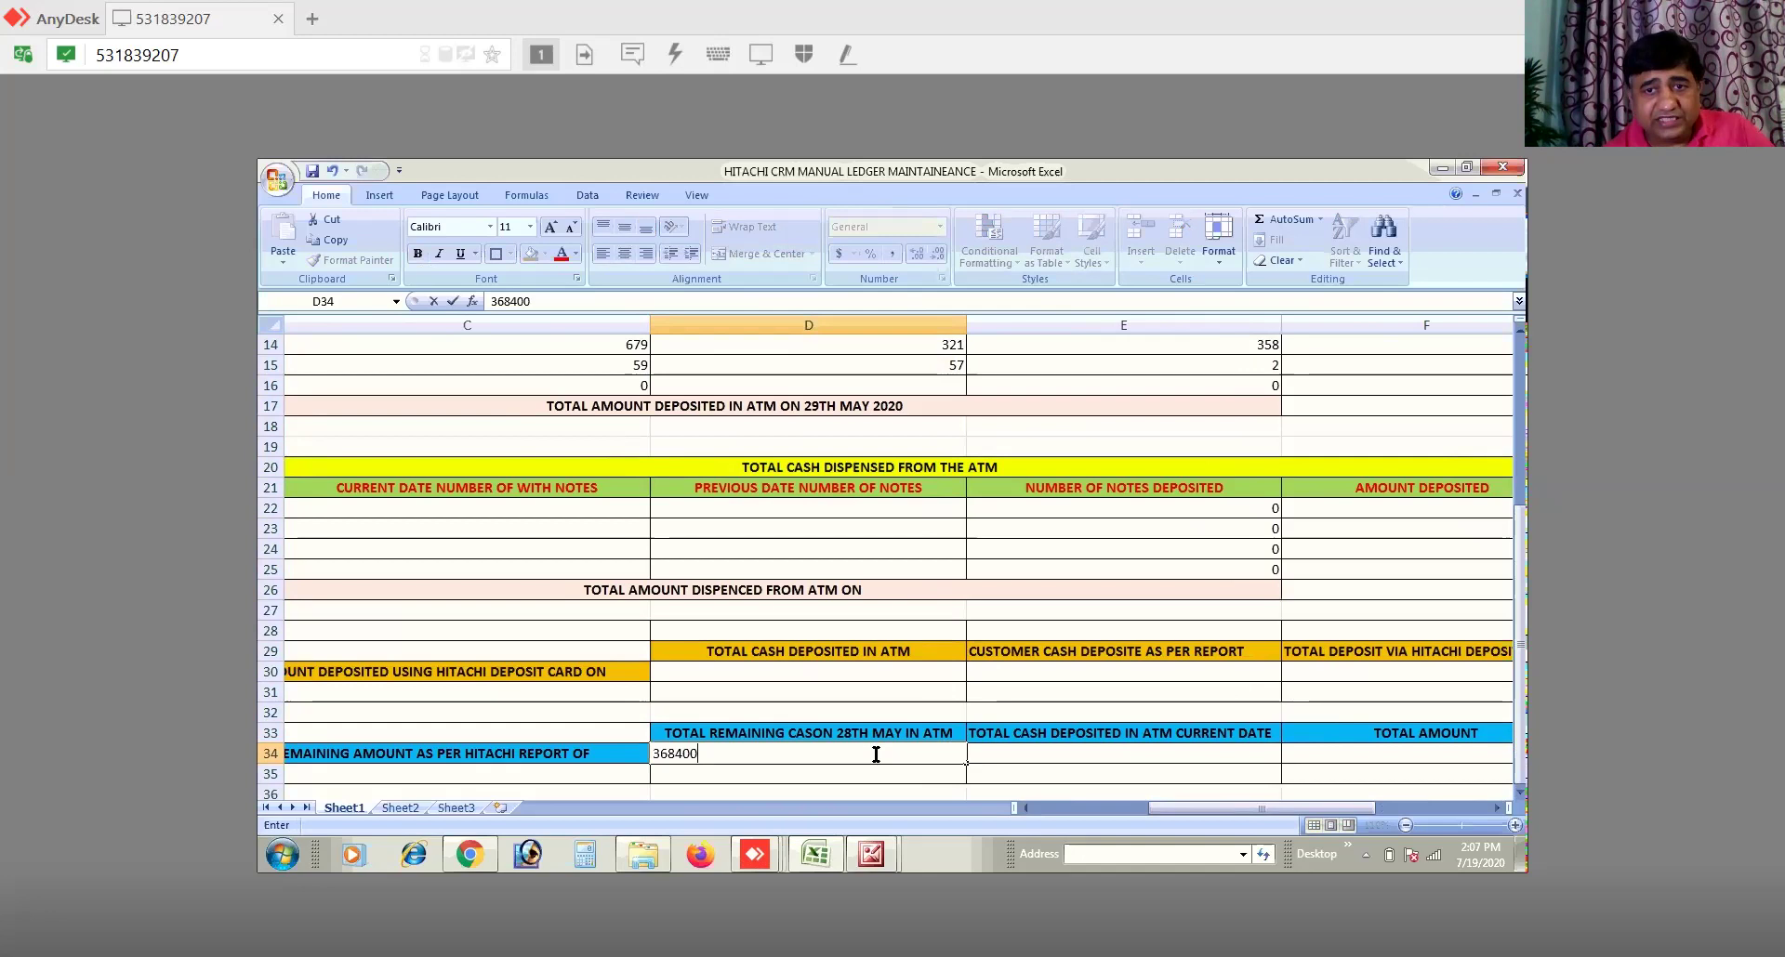
pyautogui.click(1114, 754)
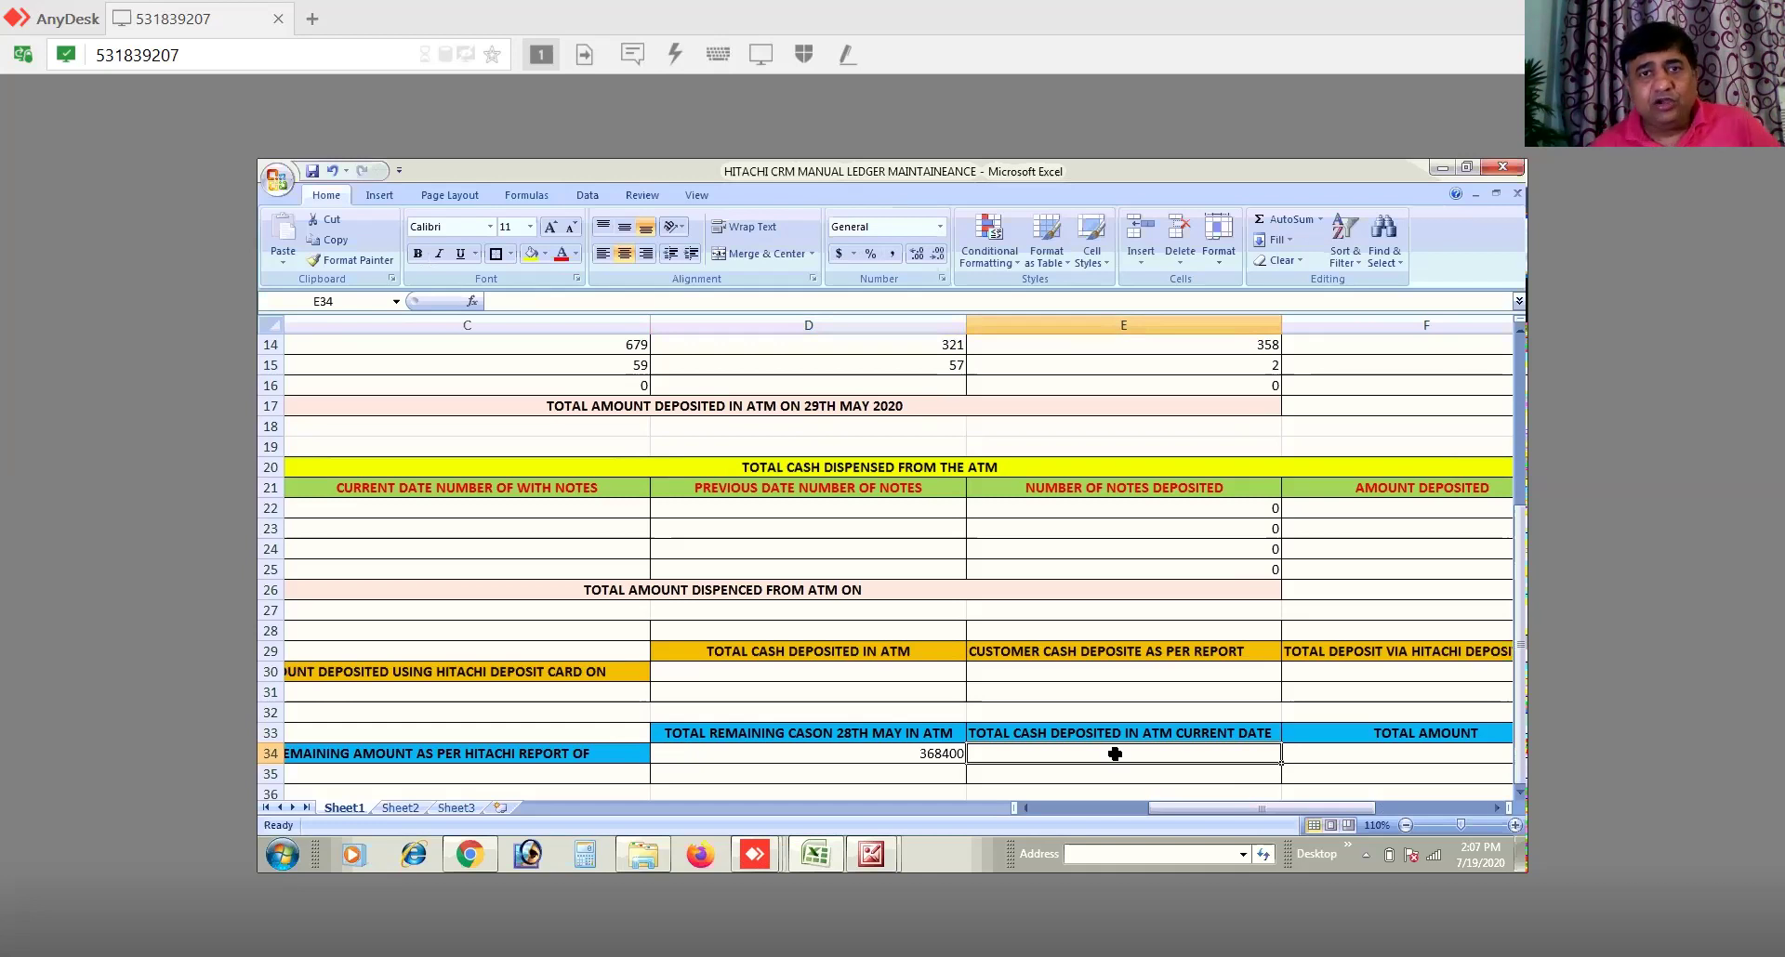
# Step: Check the total amount deposited in the ATM on 29th May and its formula in F17
pyautogui.click(1521, 327)
pyautogui.click(1521, 328)
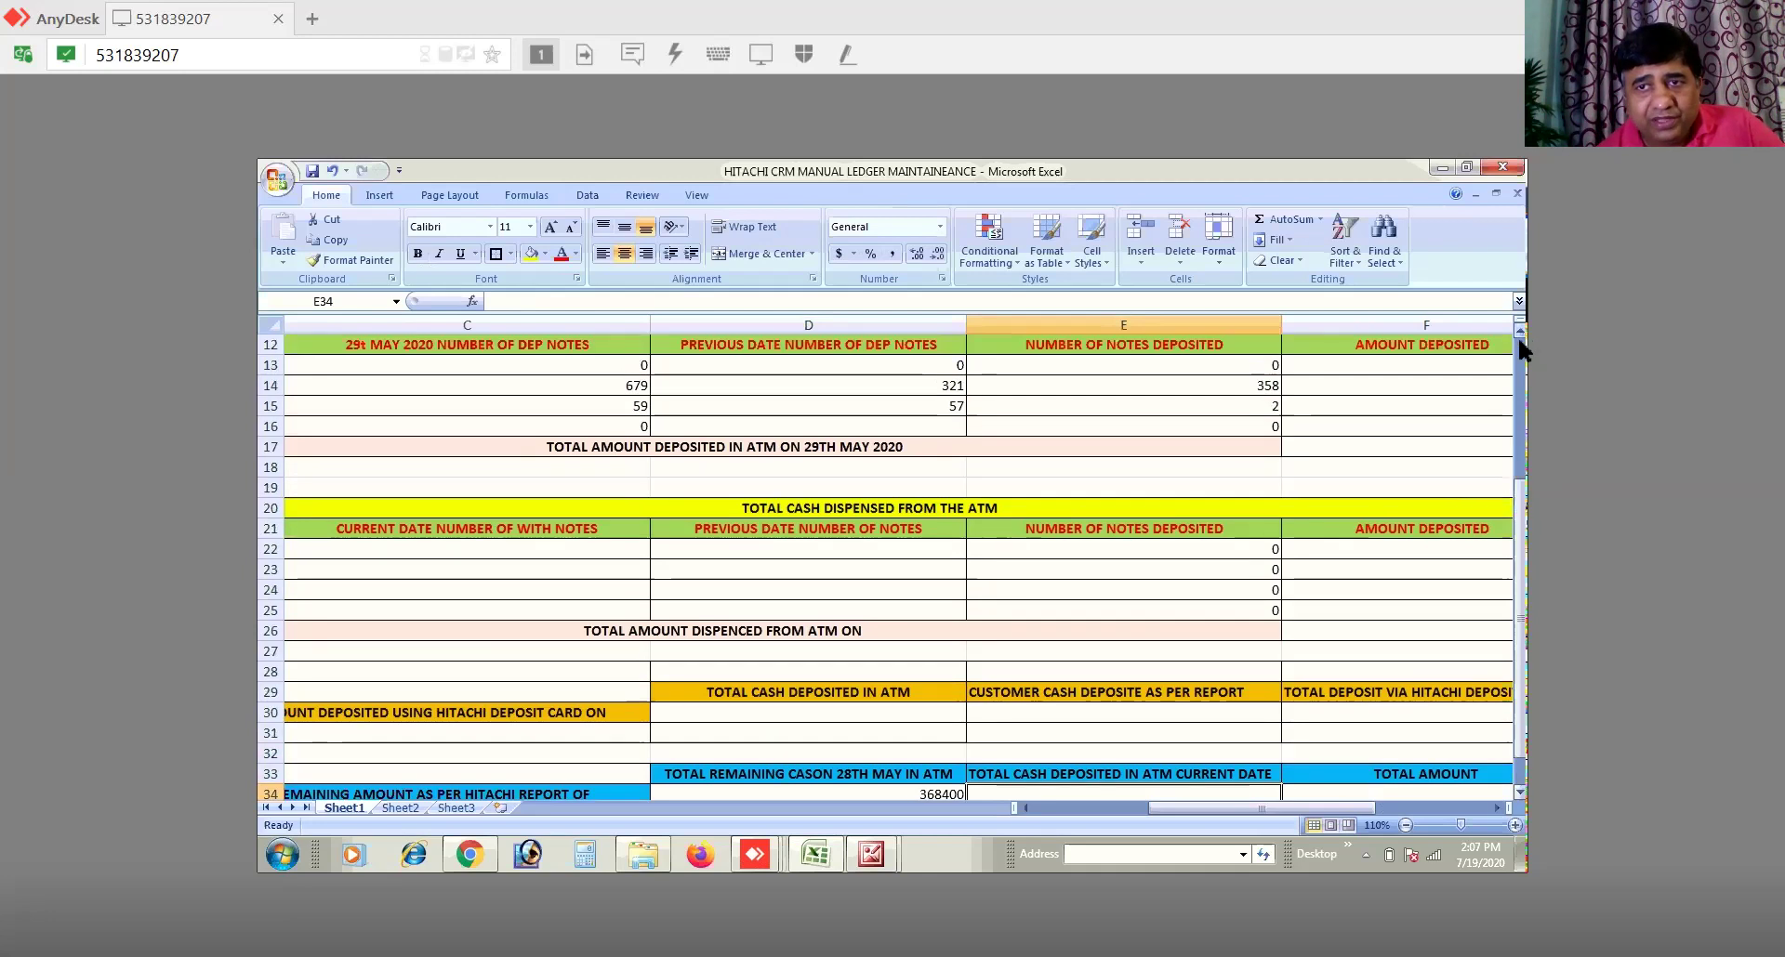
pyautogui.doubleClick(1518, 335)
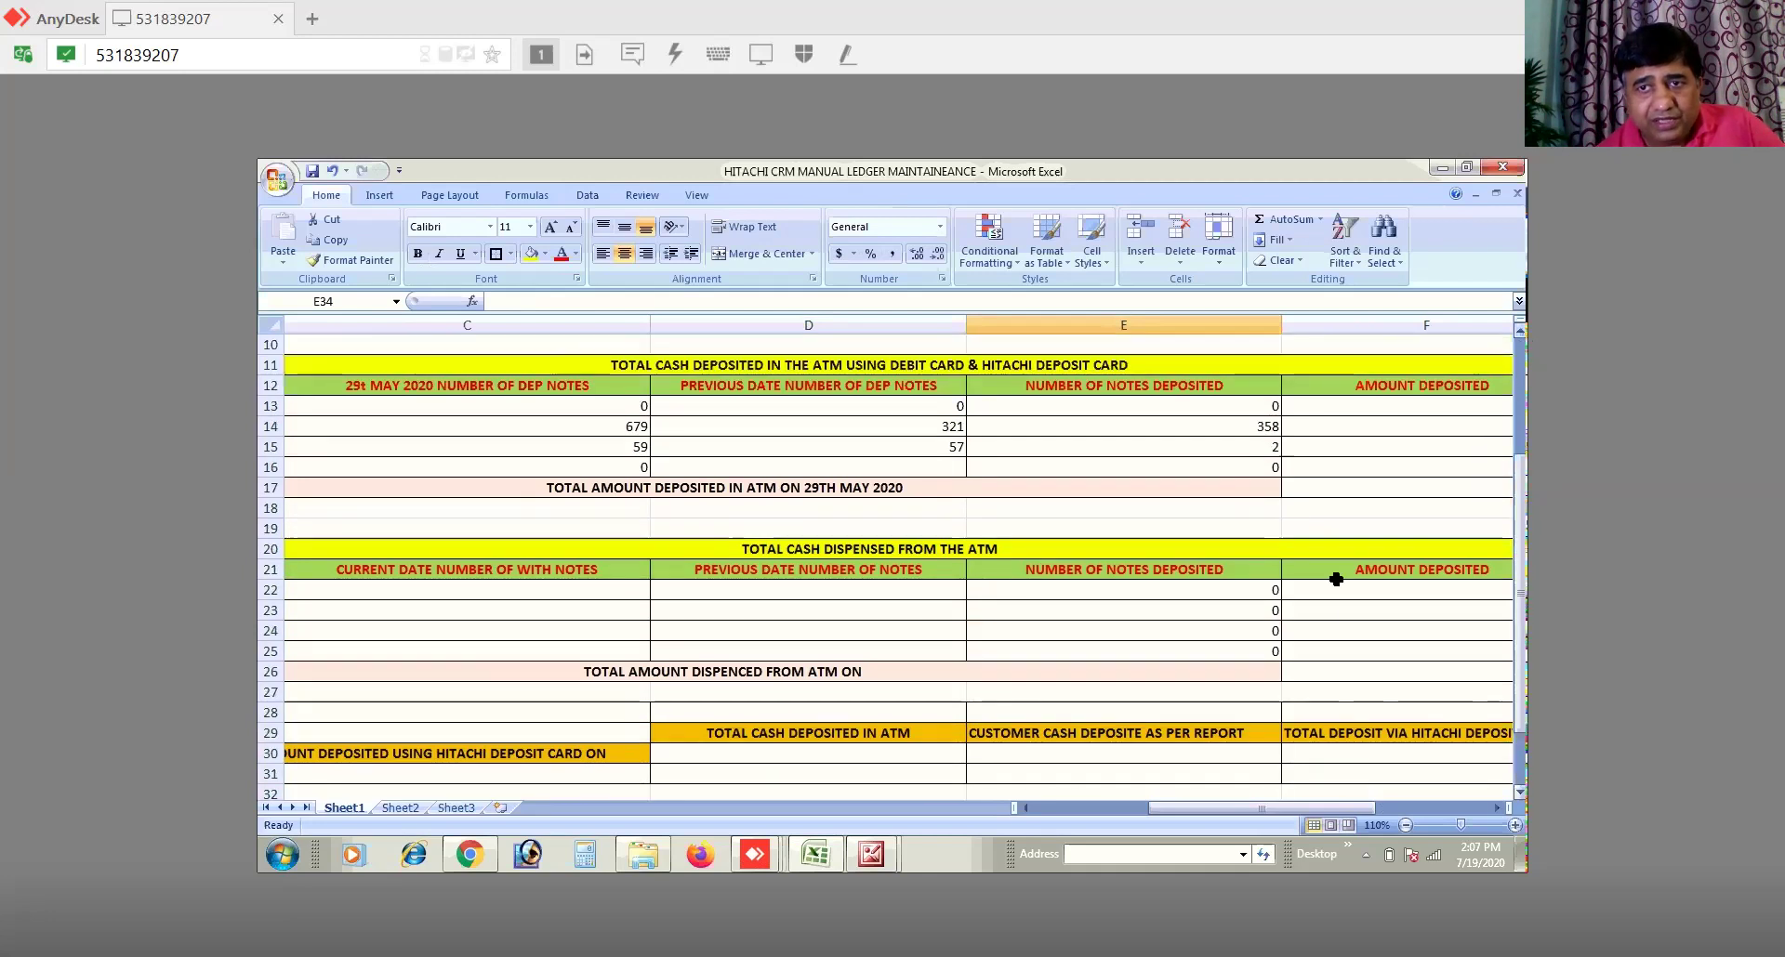
pyautogui.click(1491, 811)
pyautogui.click(1491, 811)
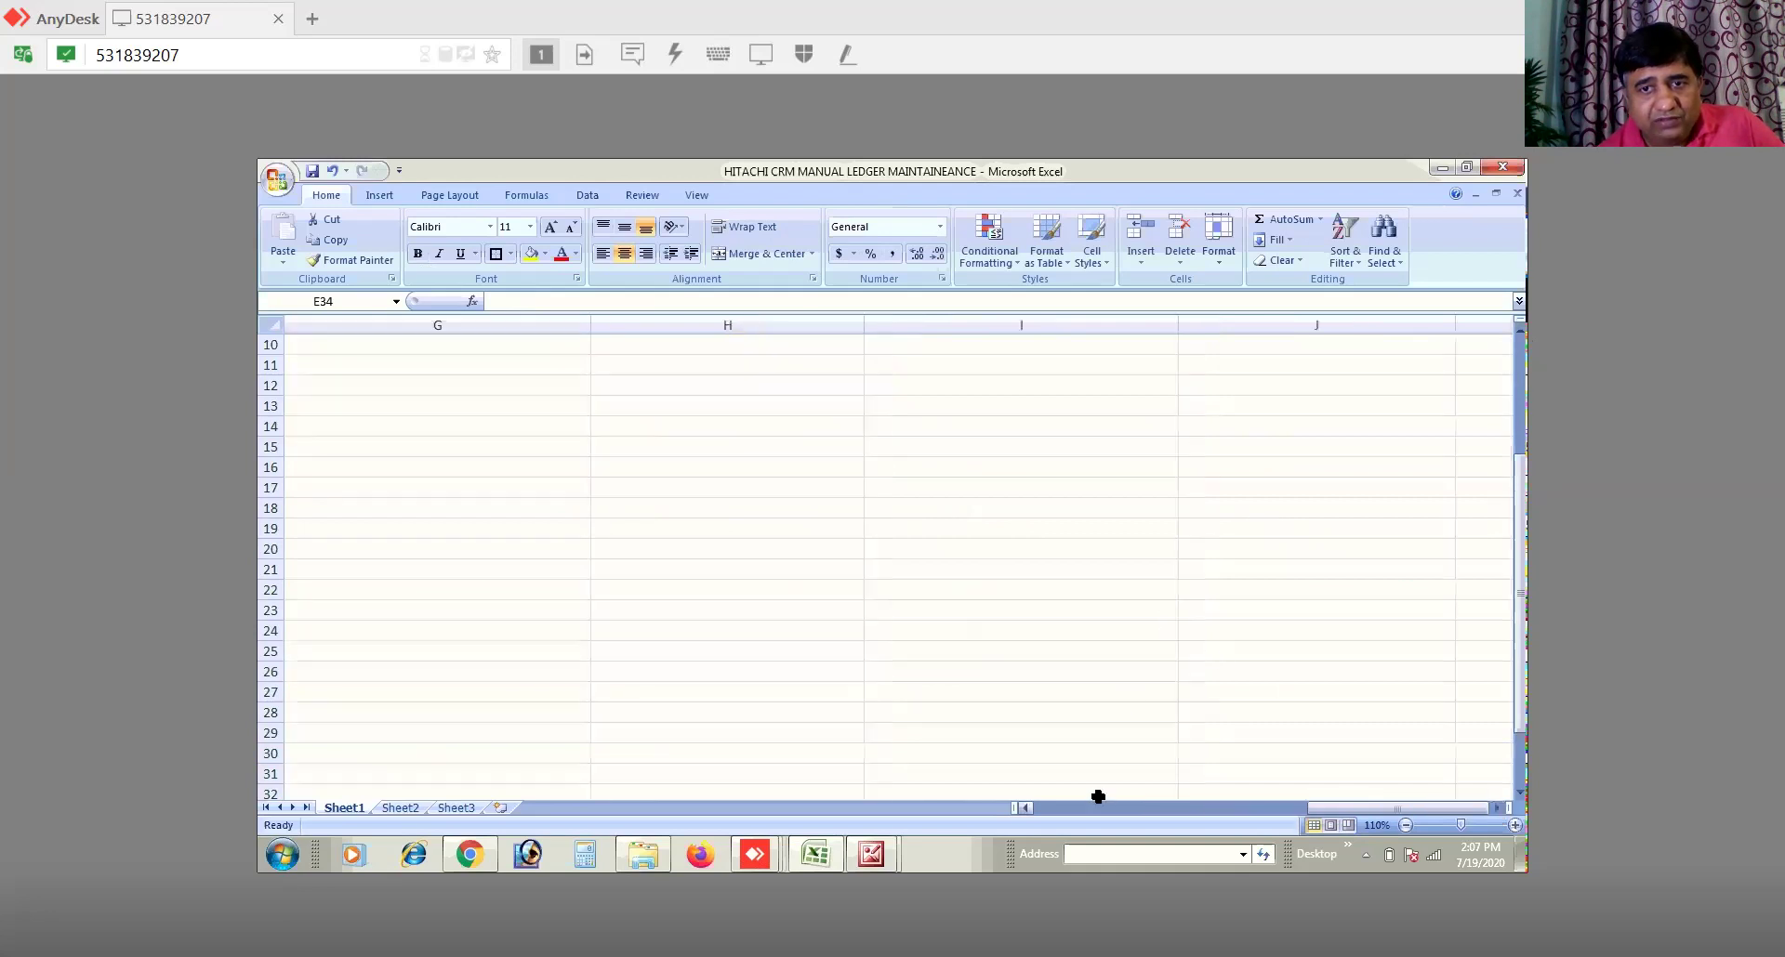
pyautogui.click(1028, 809)
pyautogui.click(1028, 809)
pyautogui.click(1027, 809)
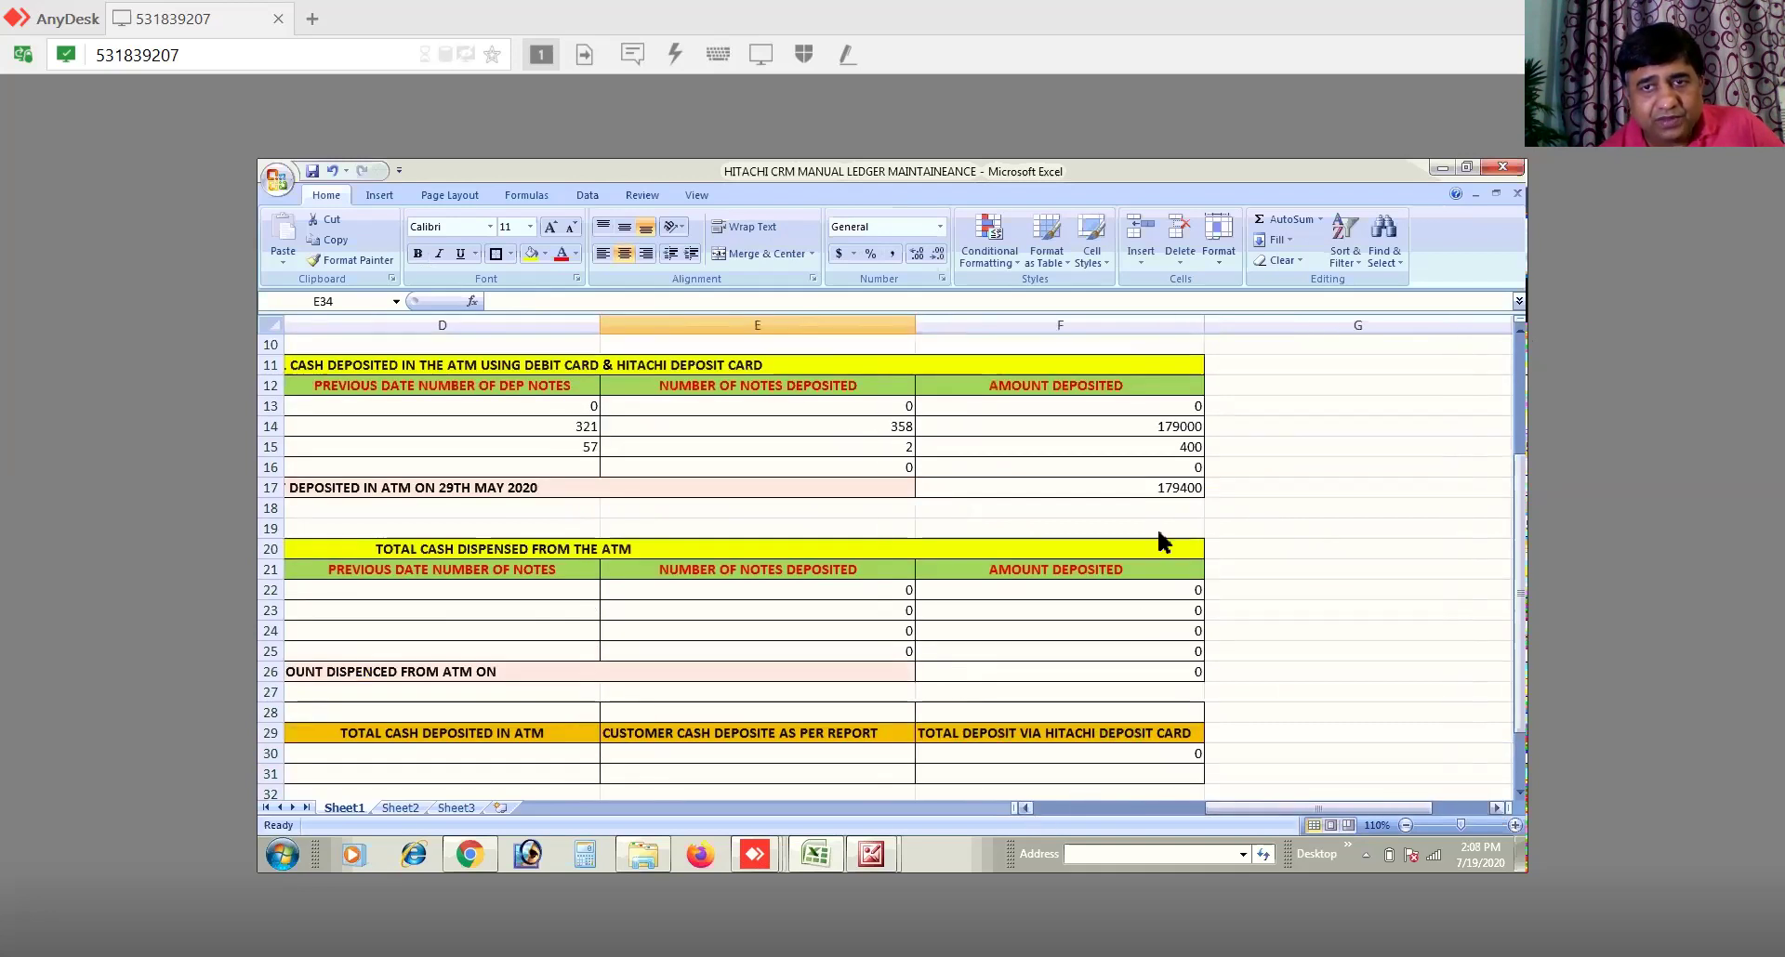
pyautogui.click(1167, 484)
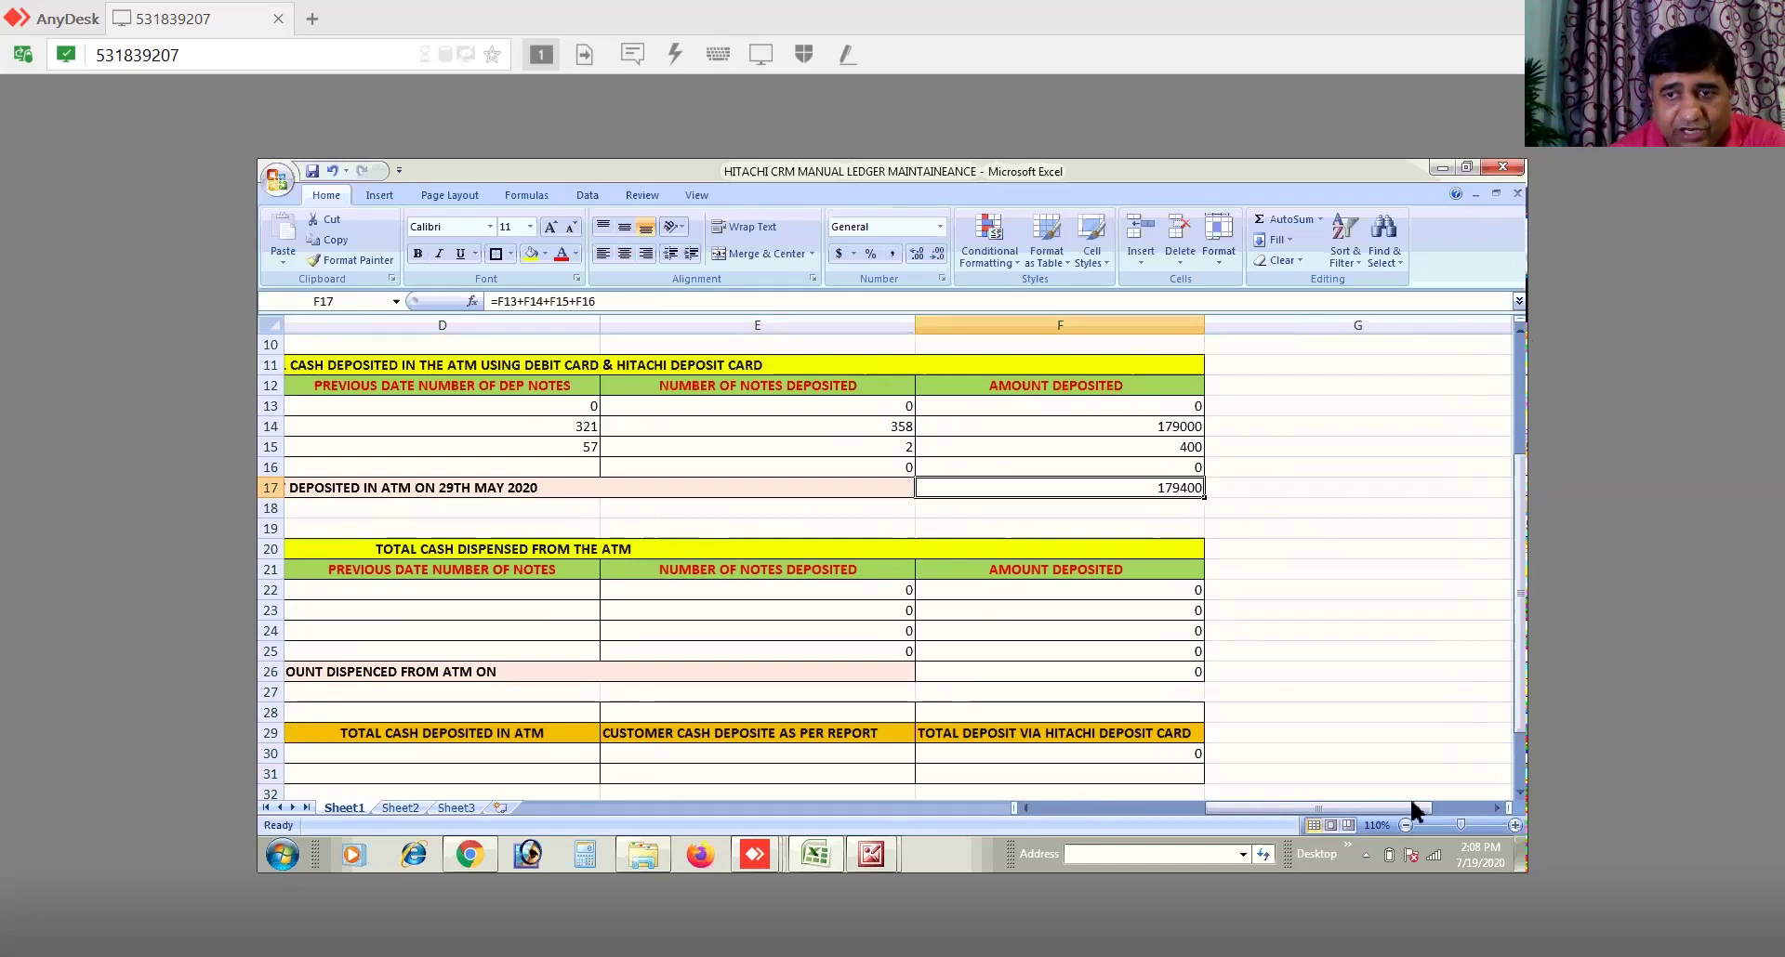
# Step: Change the E33 heading to TOTAL CASH DEPOSITED IN ATM ON 29TH MAY
pyautogui.click(1519, 792)
pyautogui.click(1519, 792)
pyautogui.click(1519, 792)
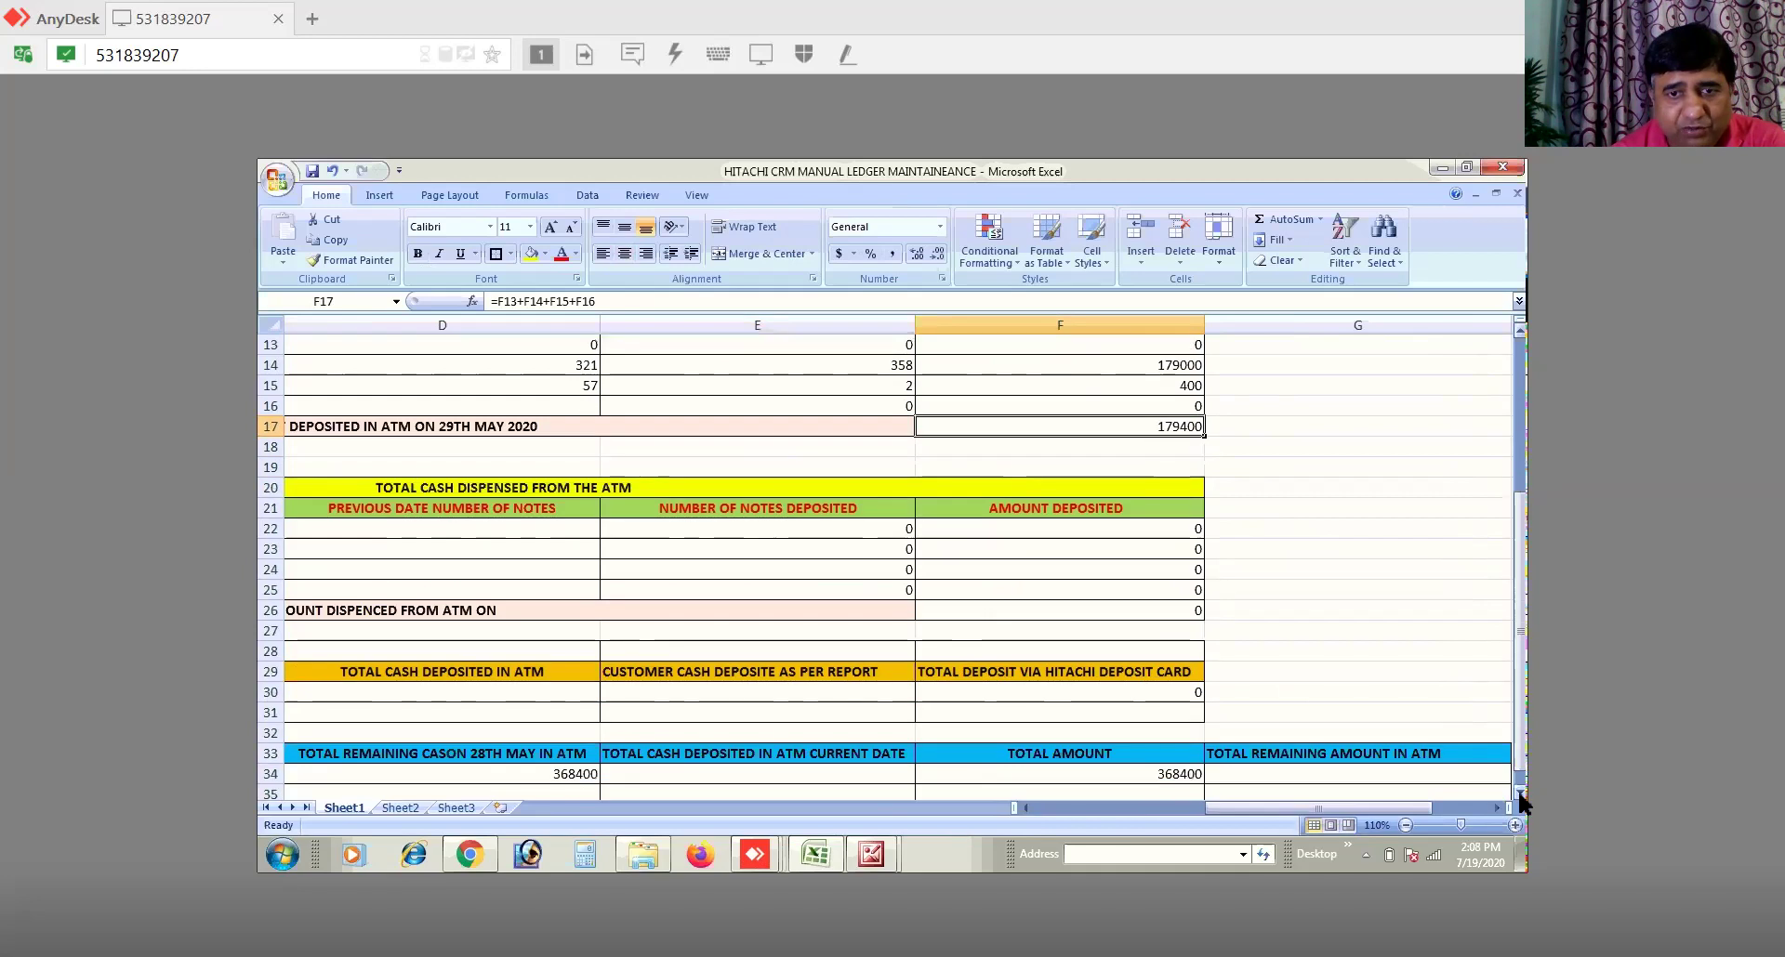
pyautogui.doubleClick(692, 773)
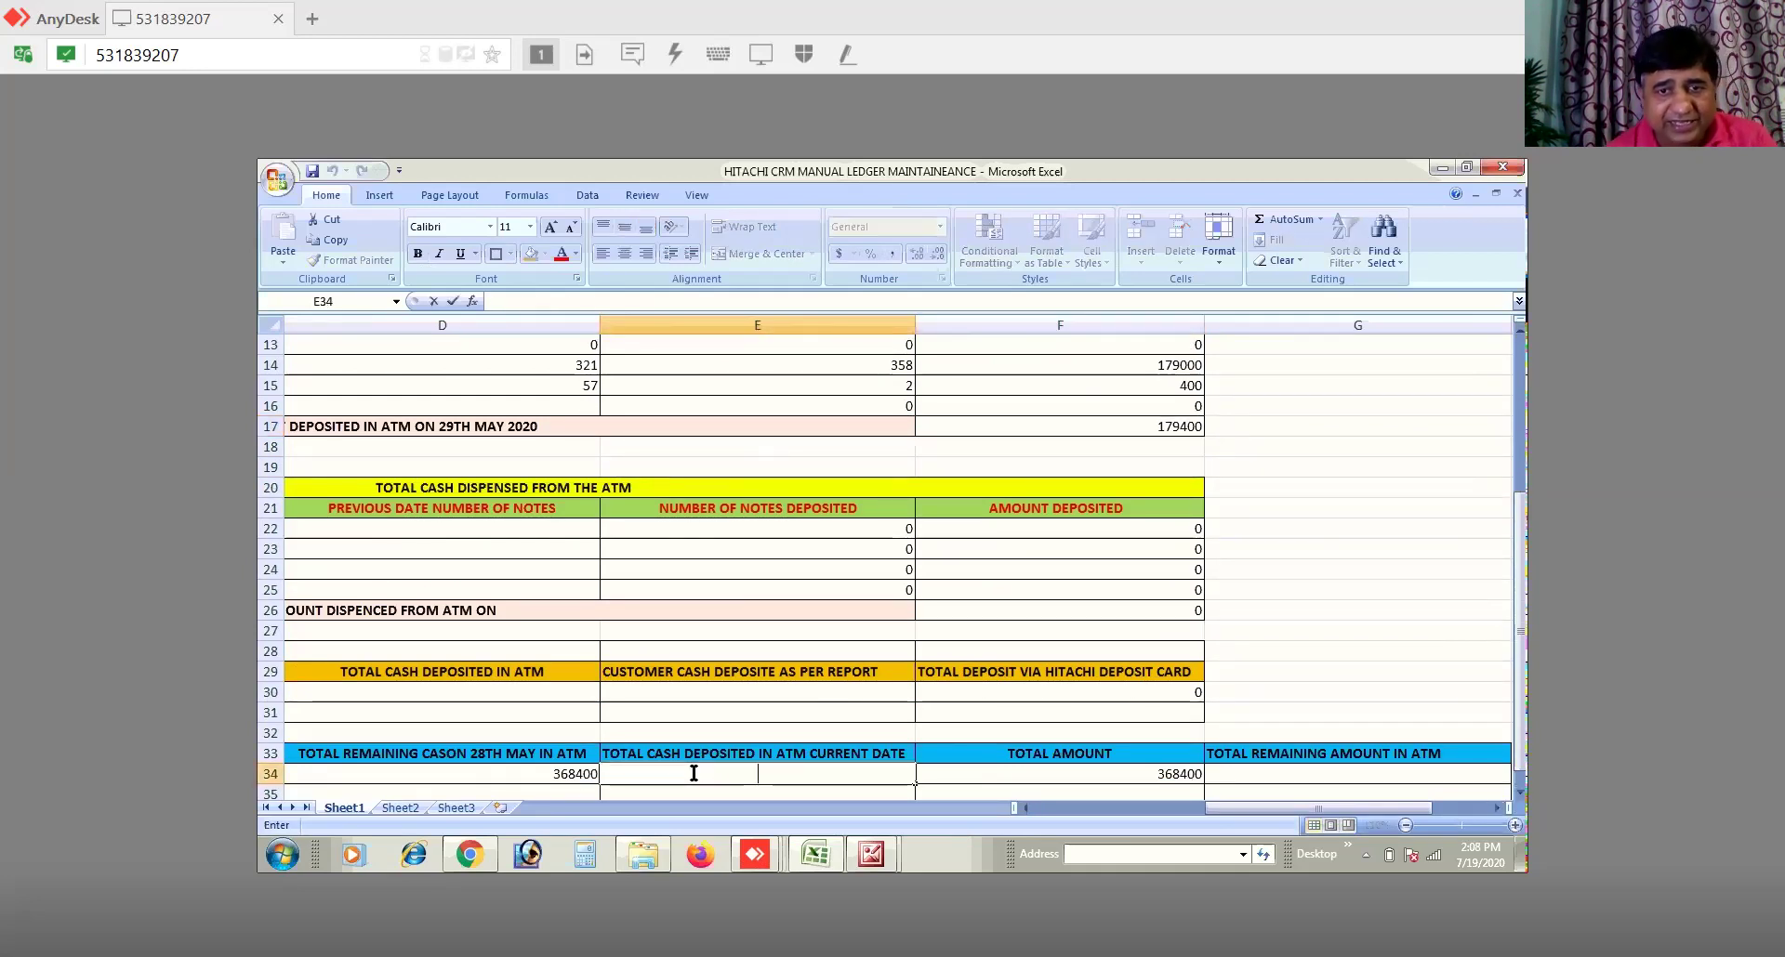
pyautogui.click(906, 754)
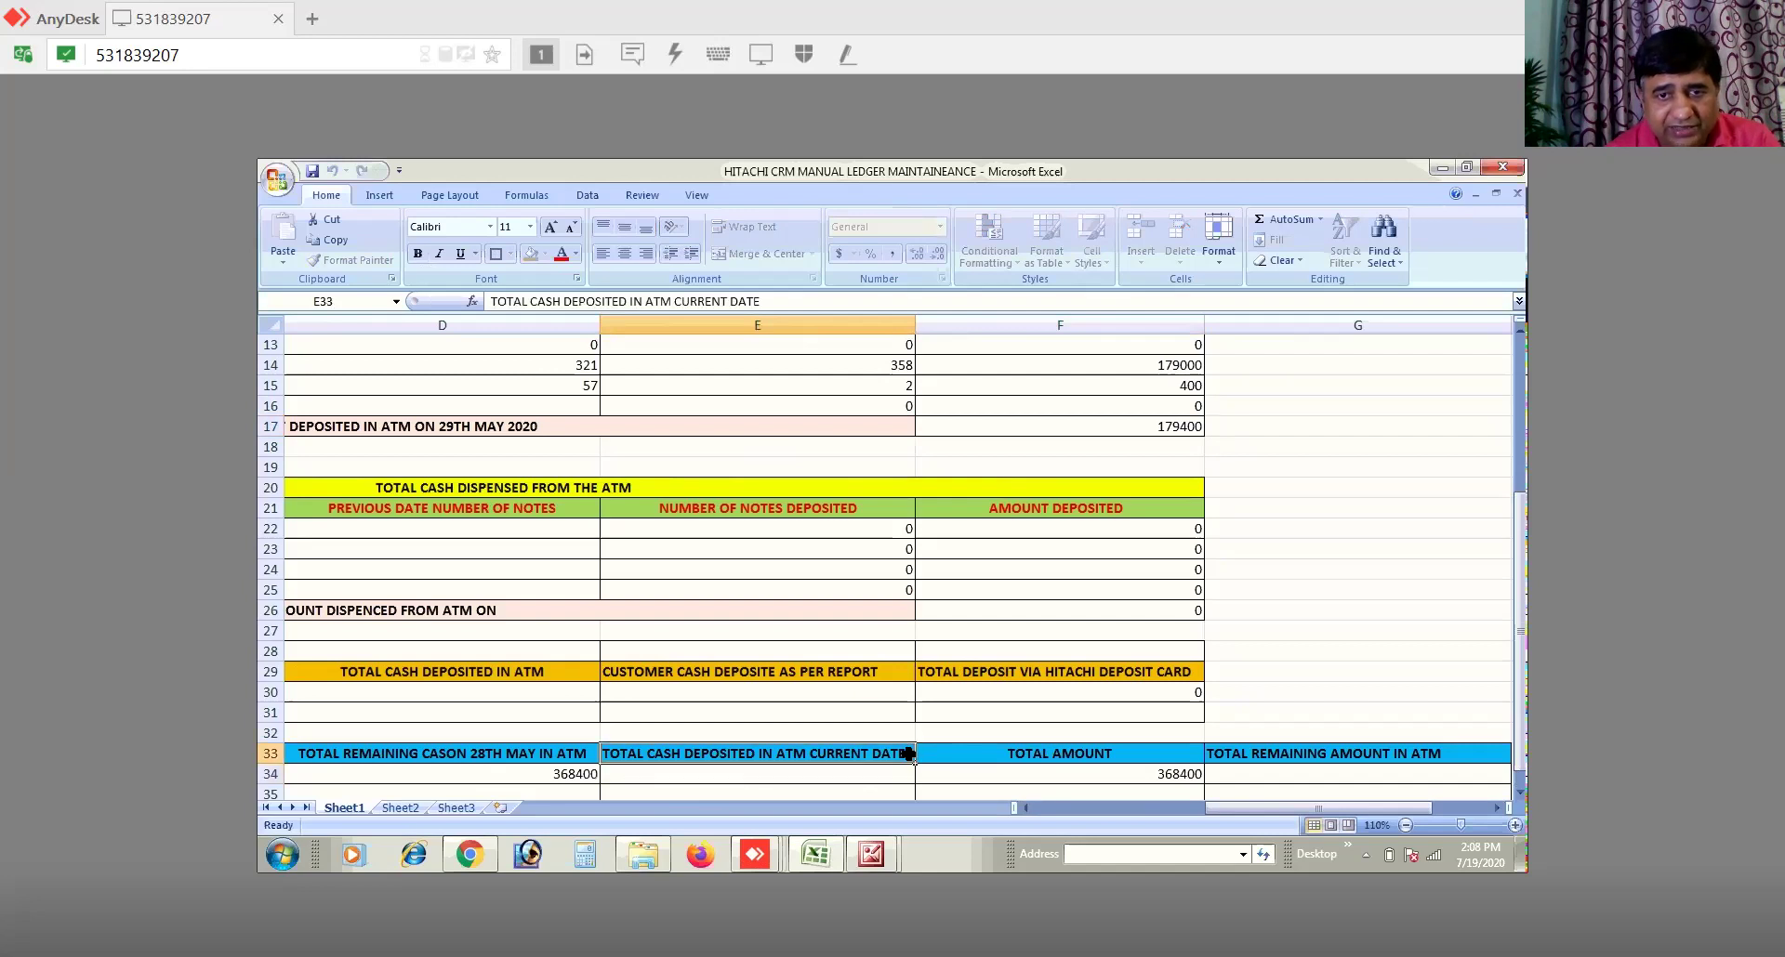
pyautogui.doubleClick(908, 754)
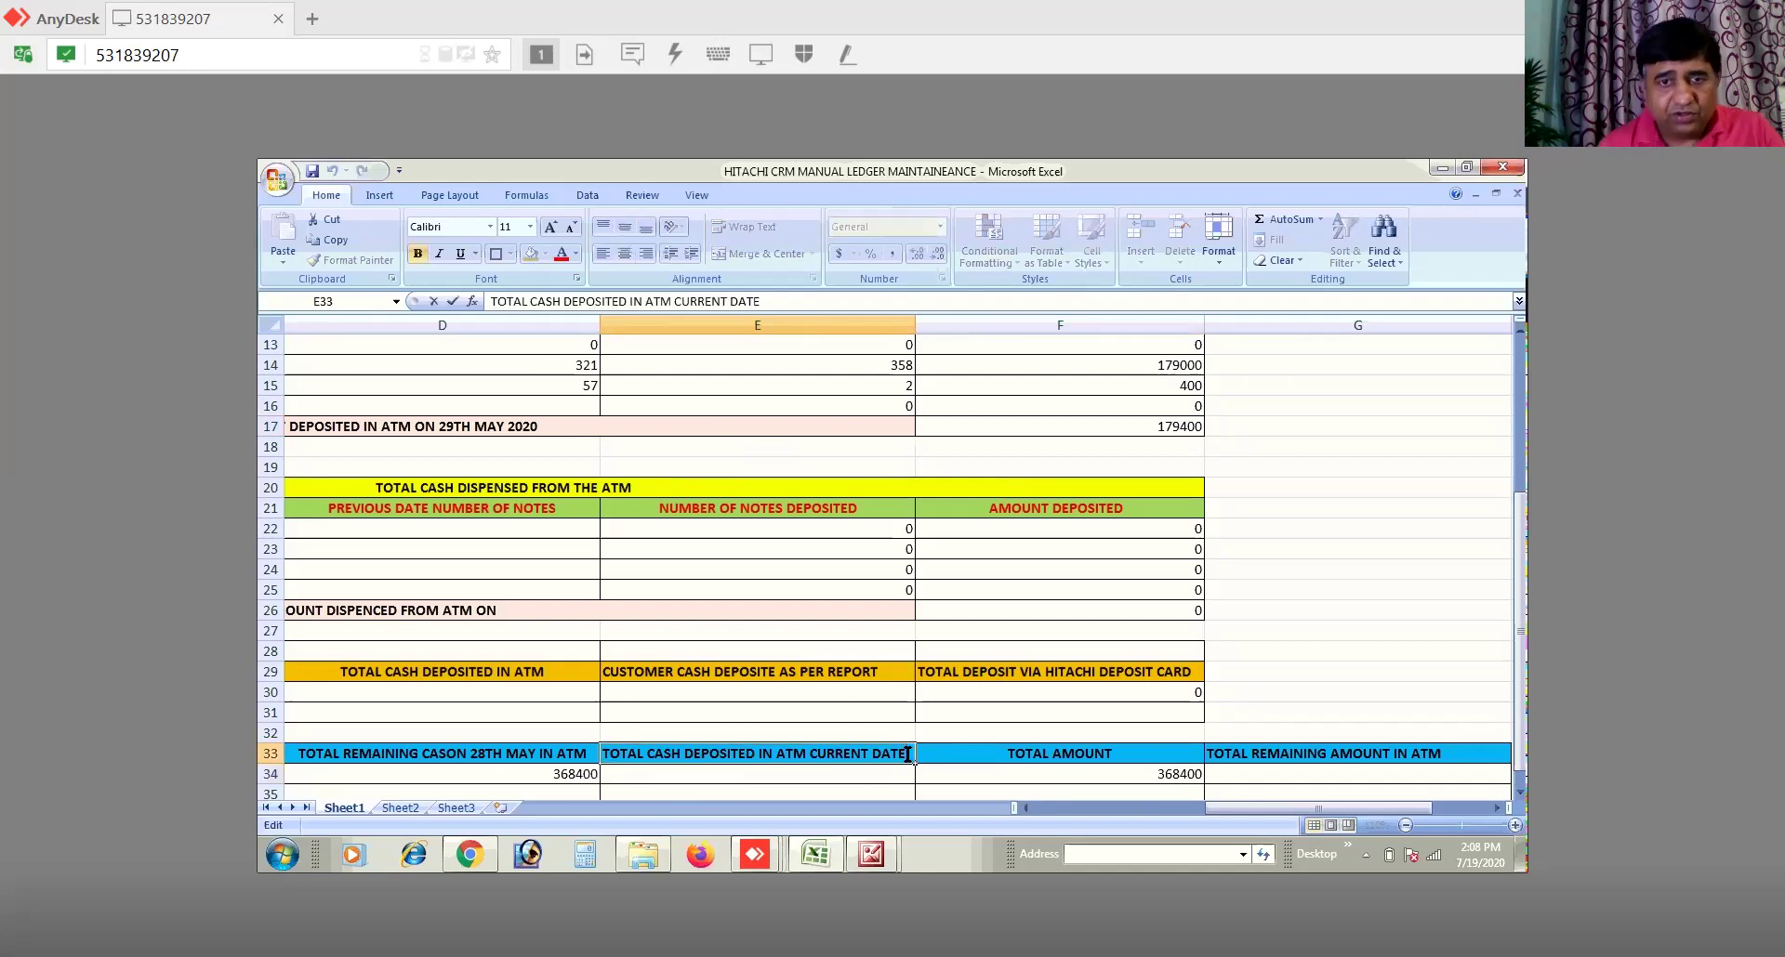
pyautogui.press('BackSpace')
pyautogui.press('BackSpace')
pyautogui.press('BackSpace')
pyautogui.press('BackSpace')
pyautogui.press('BackSpace')
pyautogui.press('BackSpace')
pyautogui.press('BackSpace')
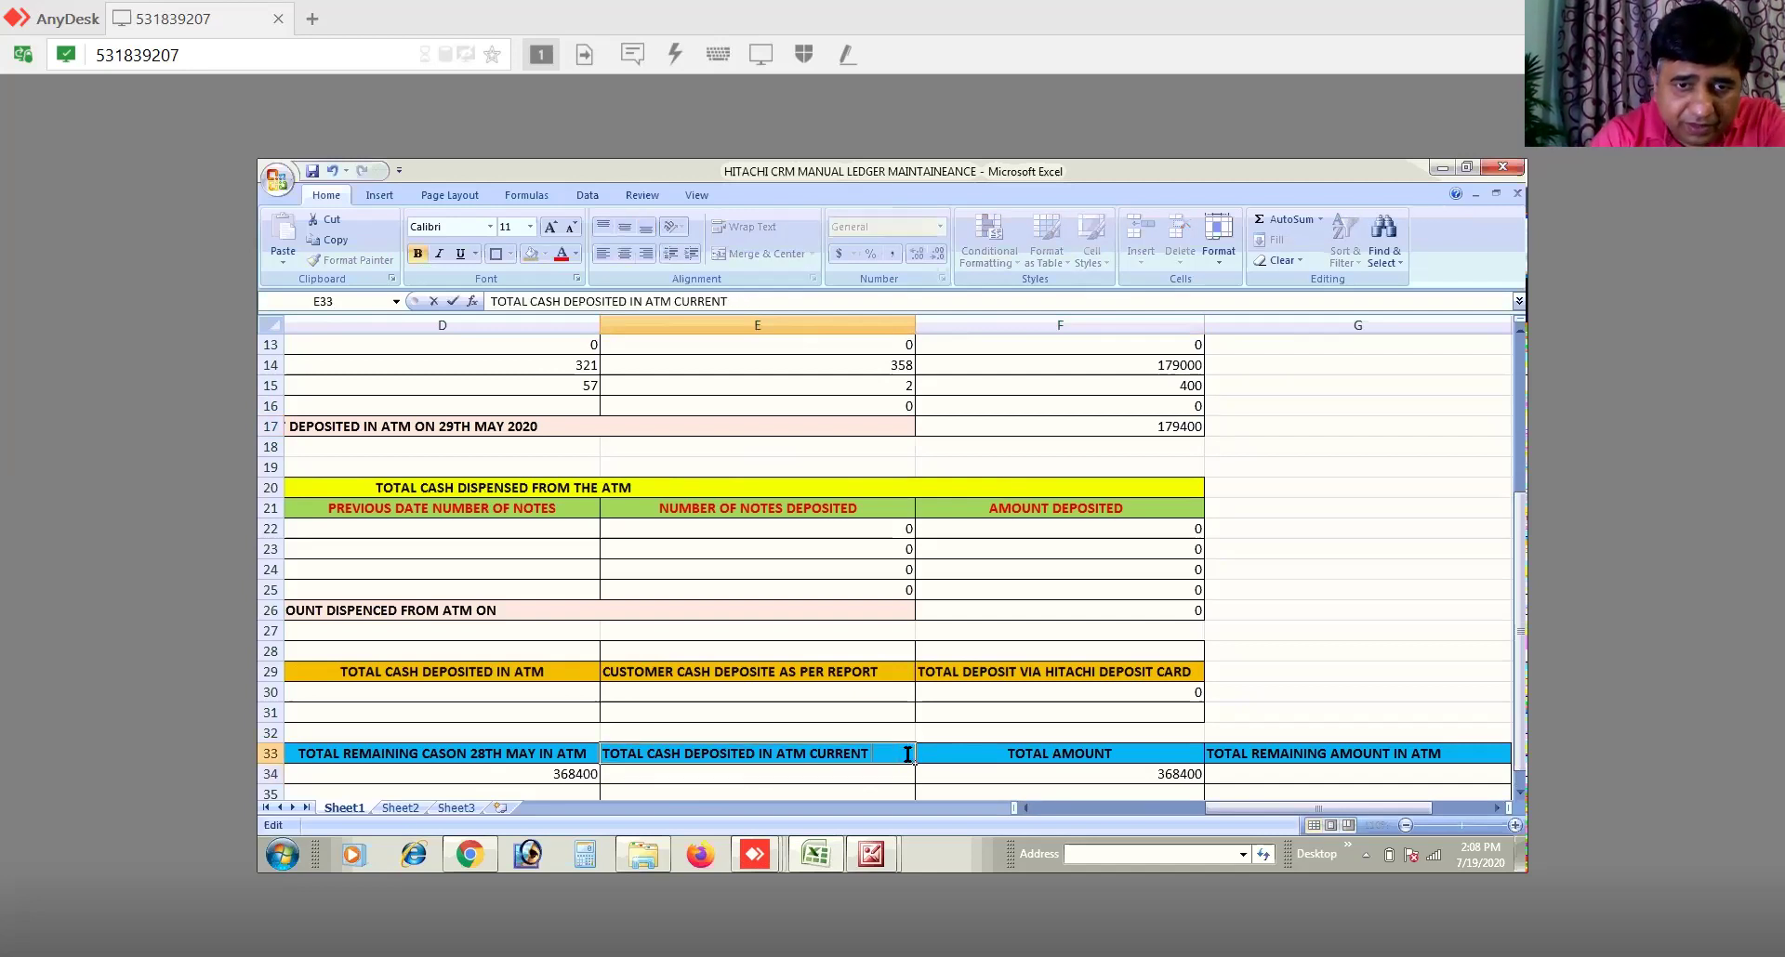
pyautogui.press('BackSpace')
pyautogui.press('BackSpace')
pyautogui.press('BackSpace')
pyautogui.press('BackSpace')
pyautogui.press('BackSpace')
pyautogui.press('BackSpace')
pyautogui.press('BackSpace')
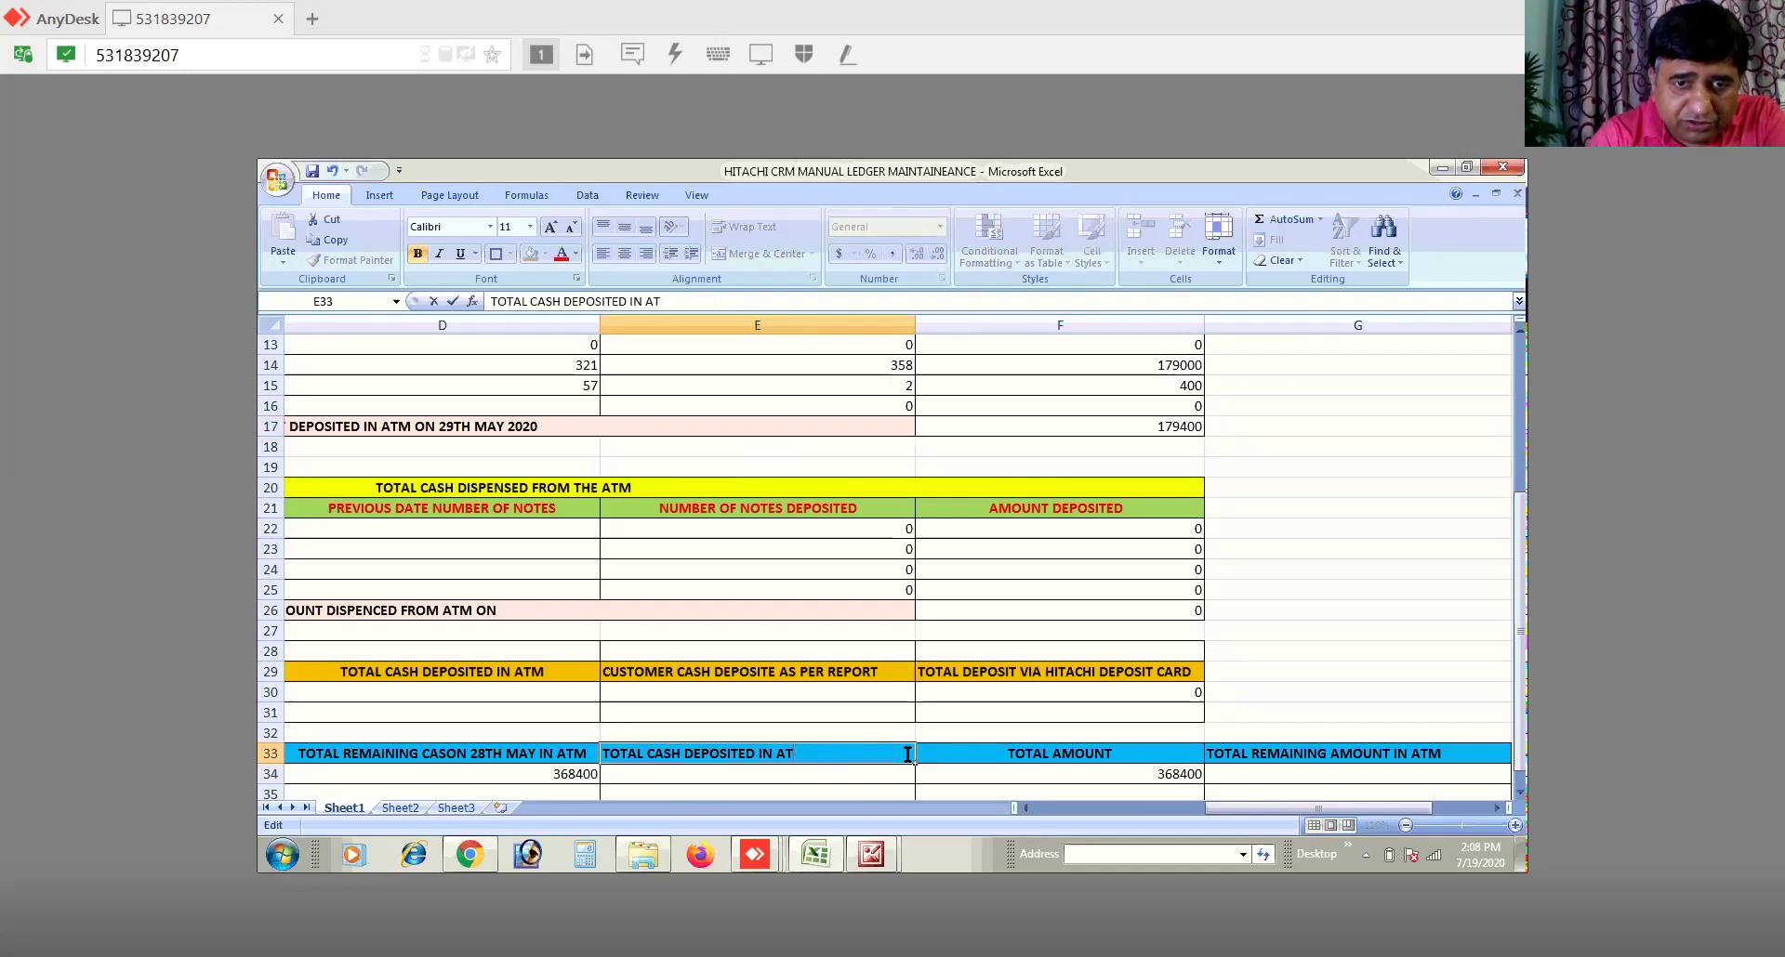
pyautogui.write('M ON 2')
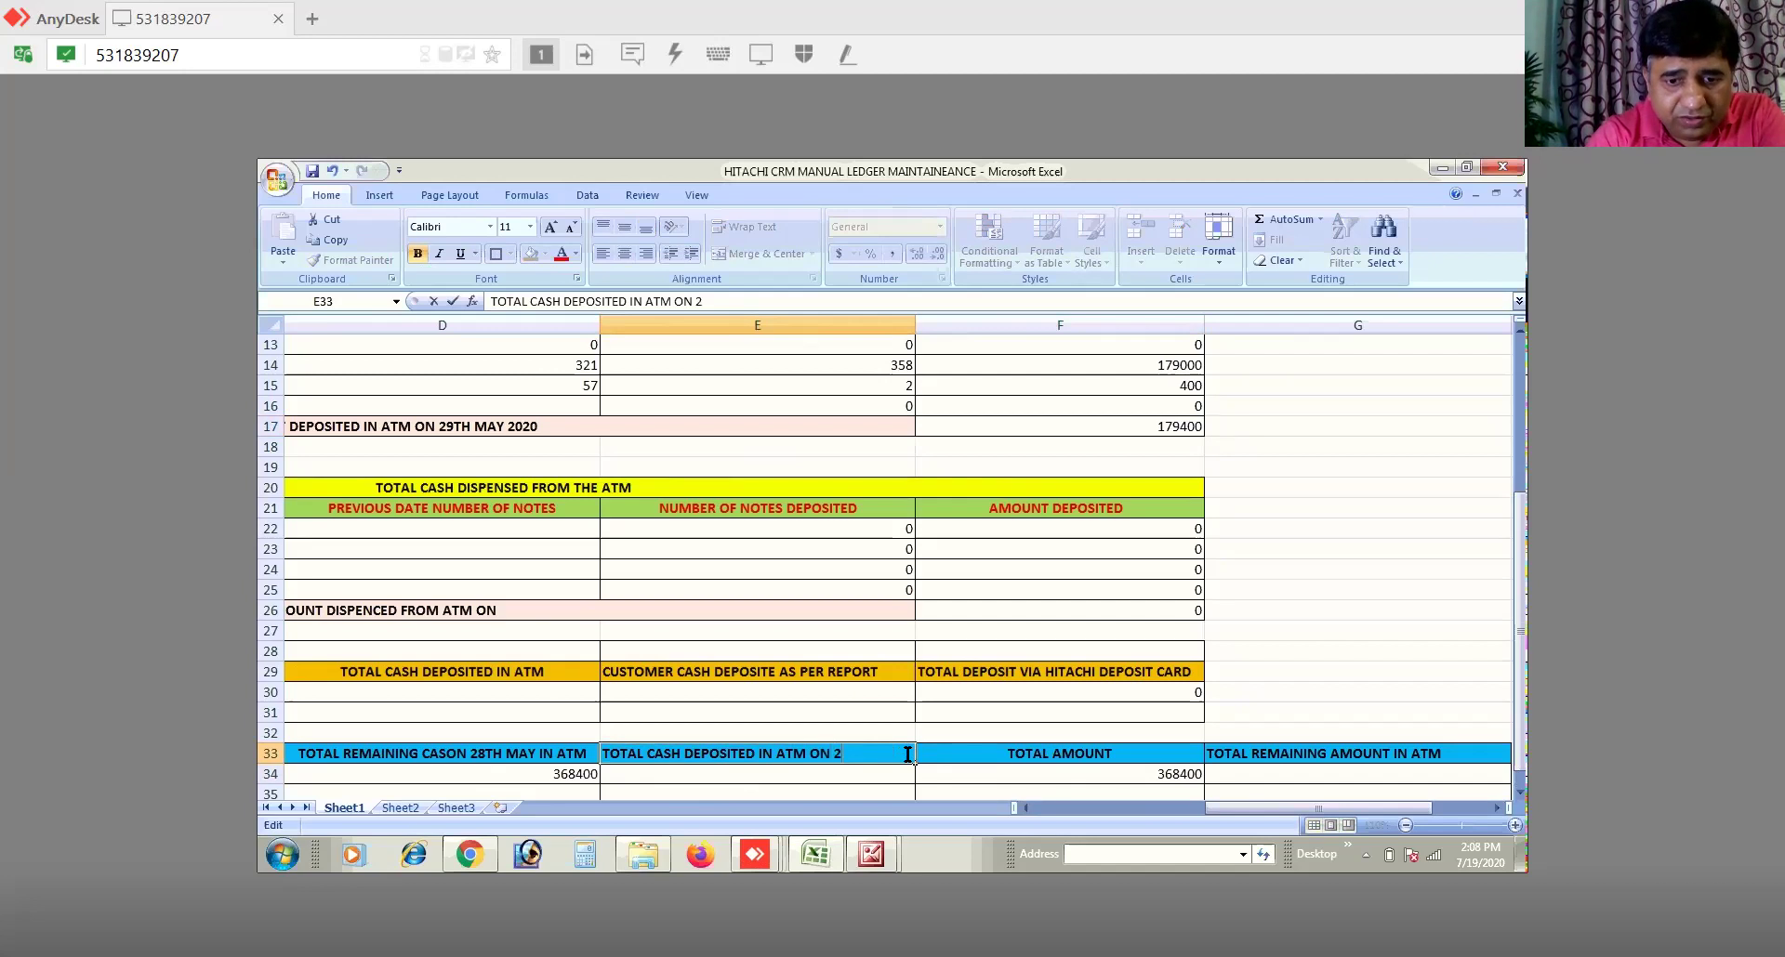
pyautogui.write('9TH MAY')
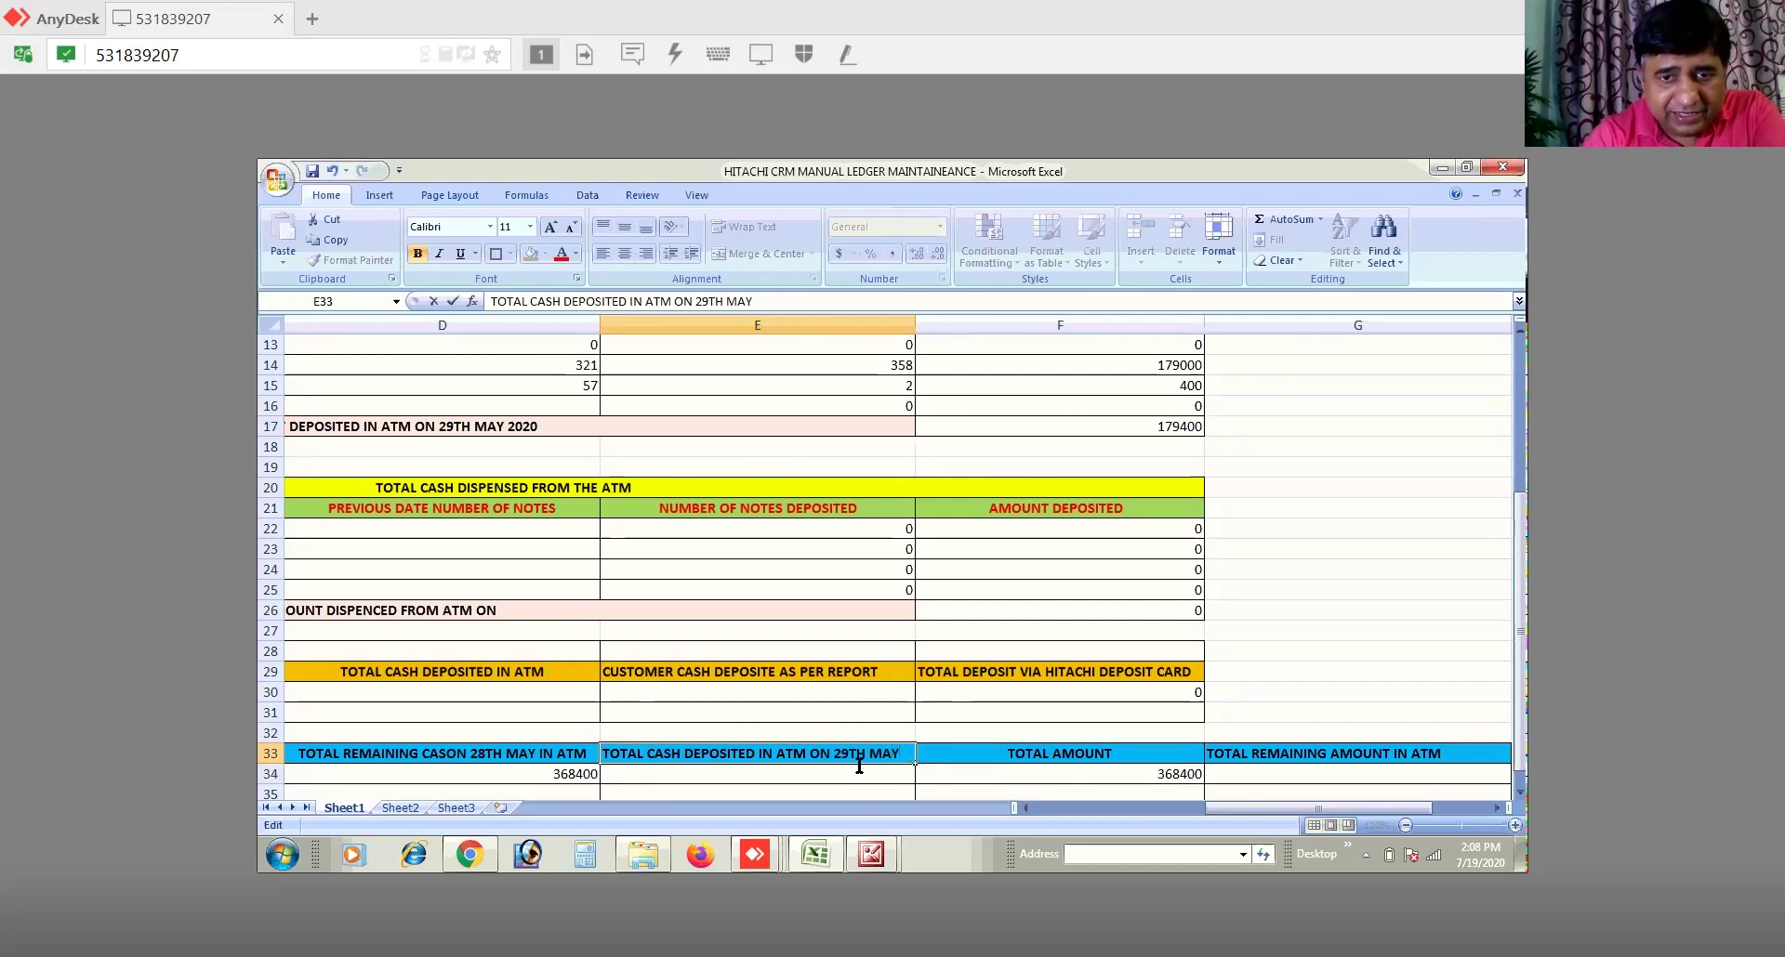
# Step: Enter 179400 in E34 as the total cash deposited in the ATM on 29th May
pyautogui.click(853, 772)
pyautogui.write('17400')
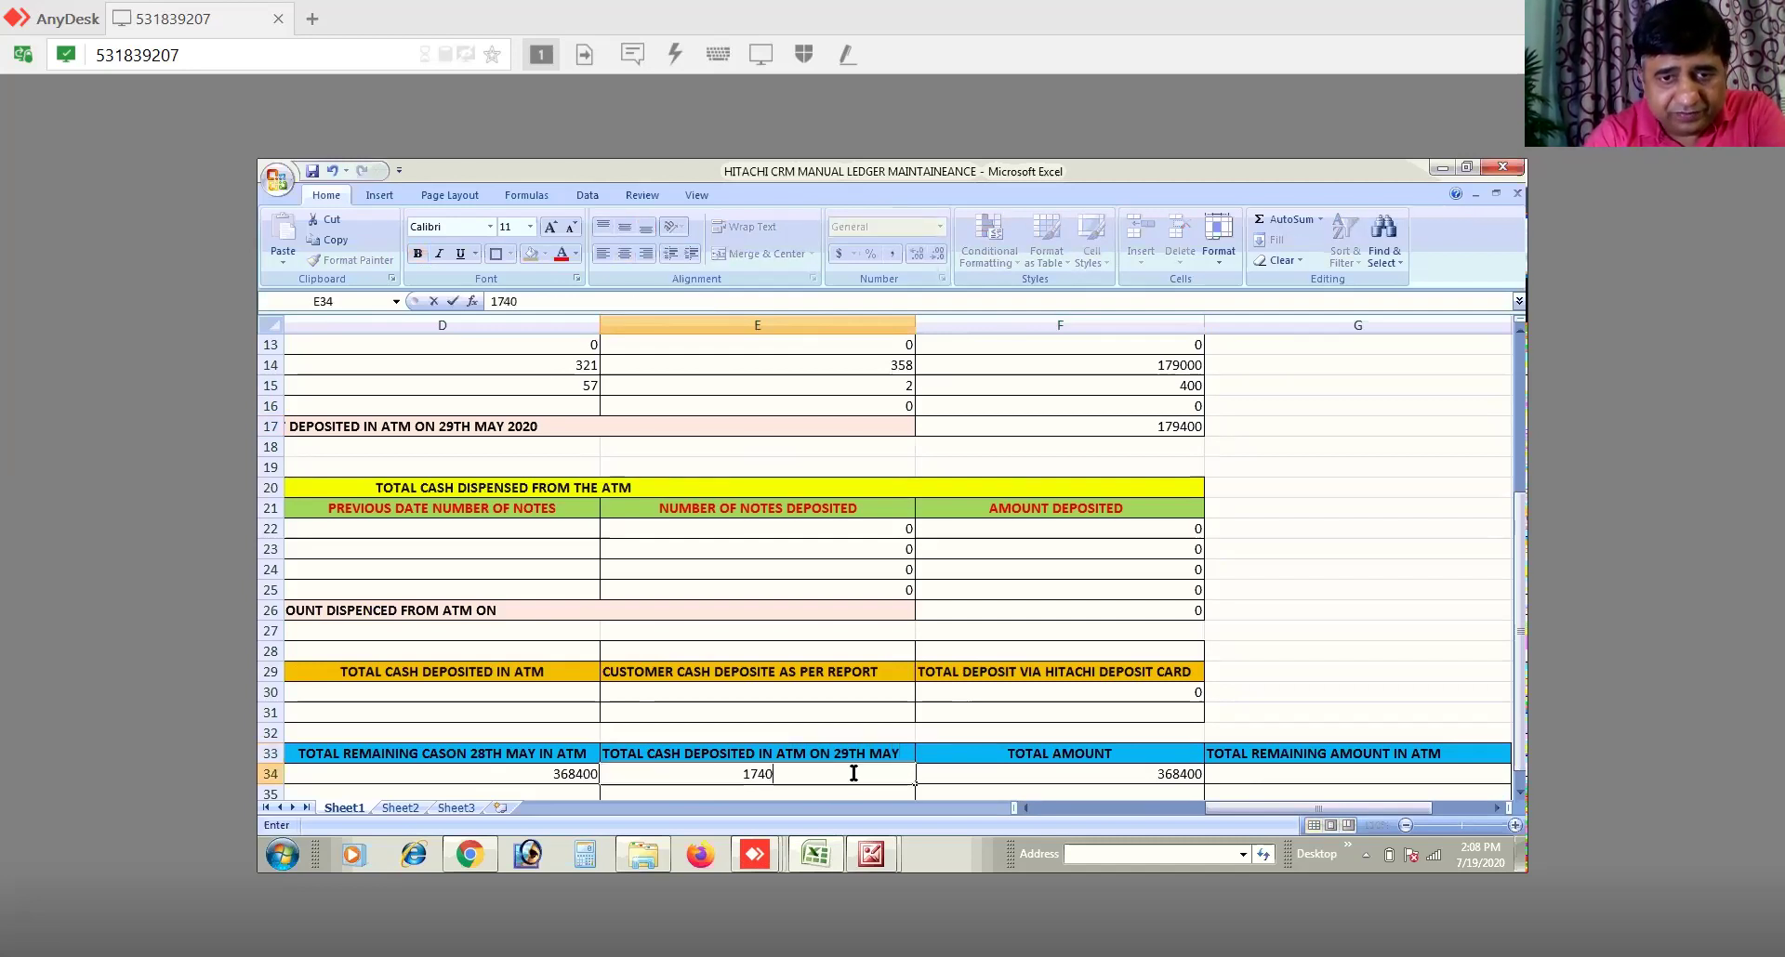
pyautogui.press('BackSpace')
pyautogui.press('BackSpace')
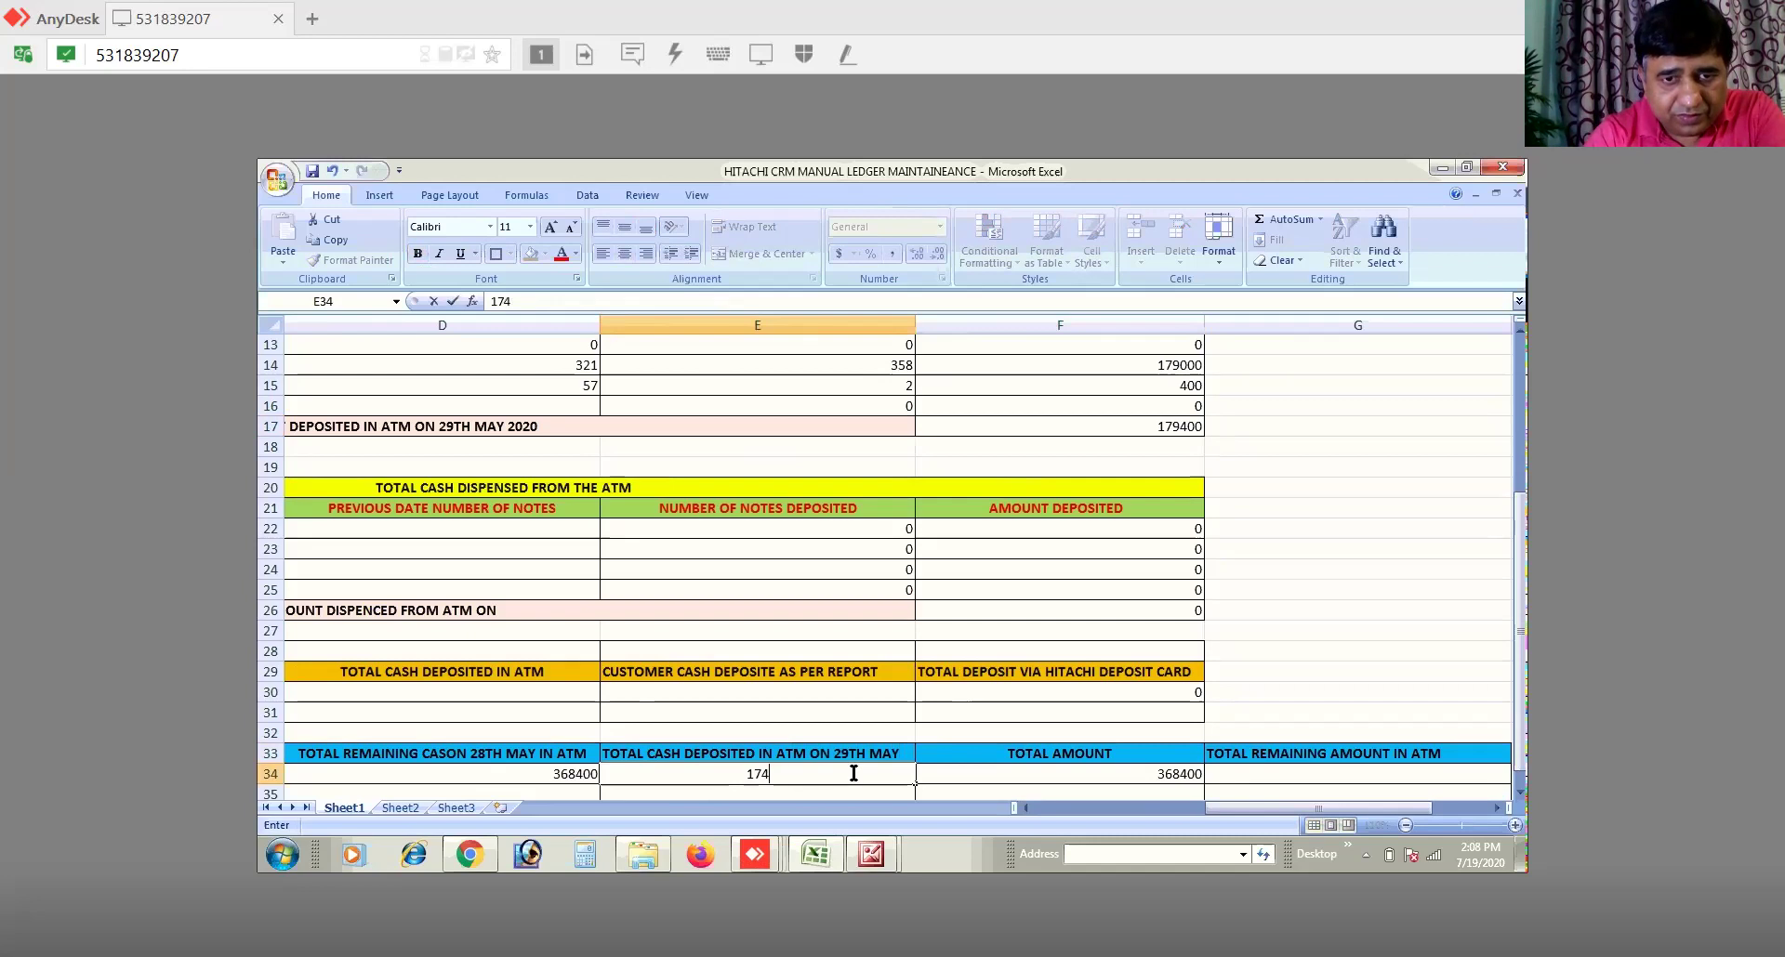
pyautogui.press('BackSpace')
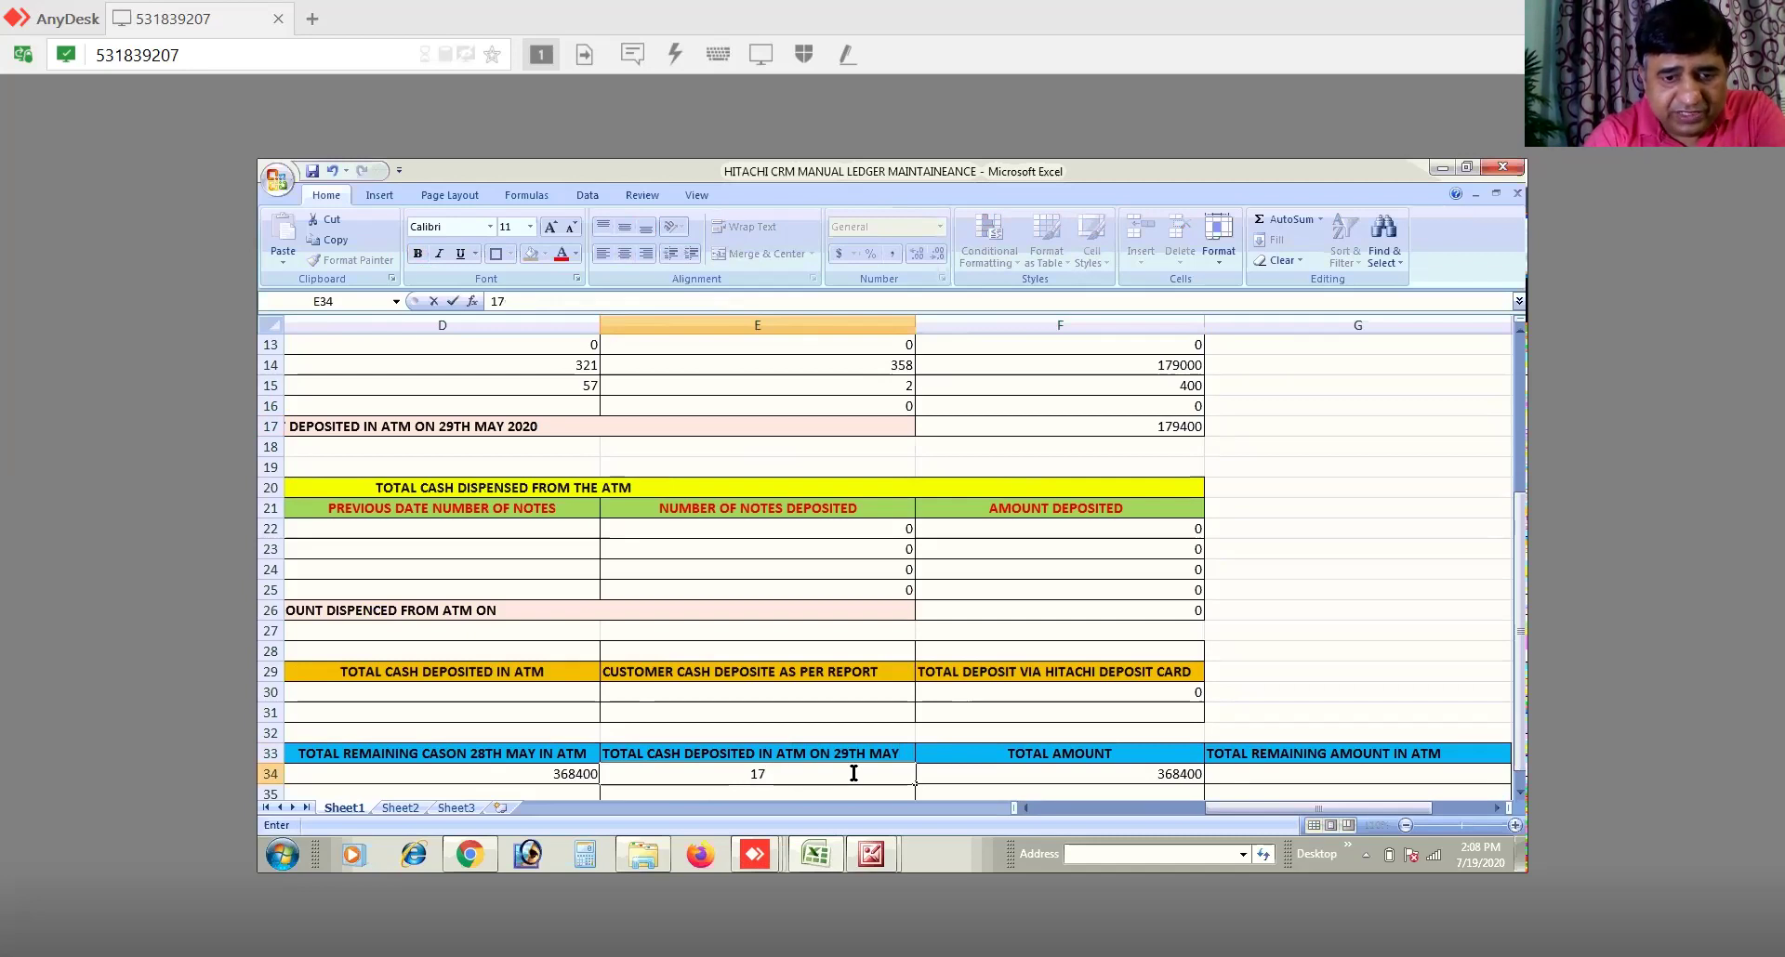
pyautogui.write('9400')
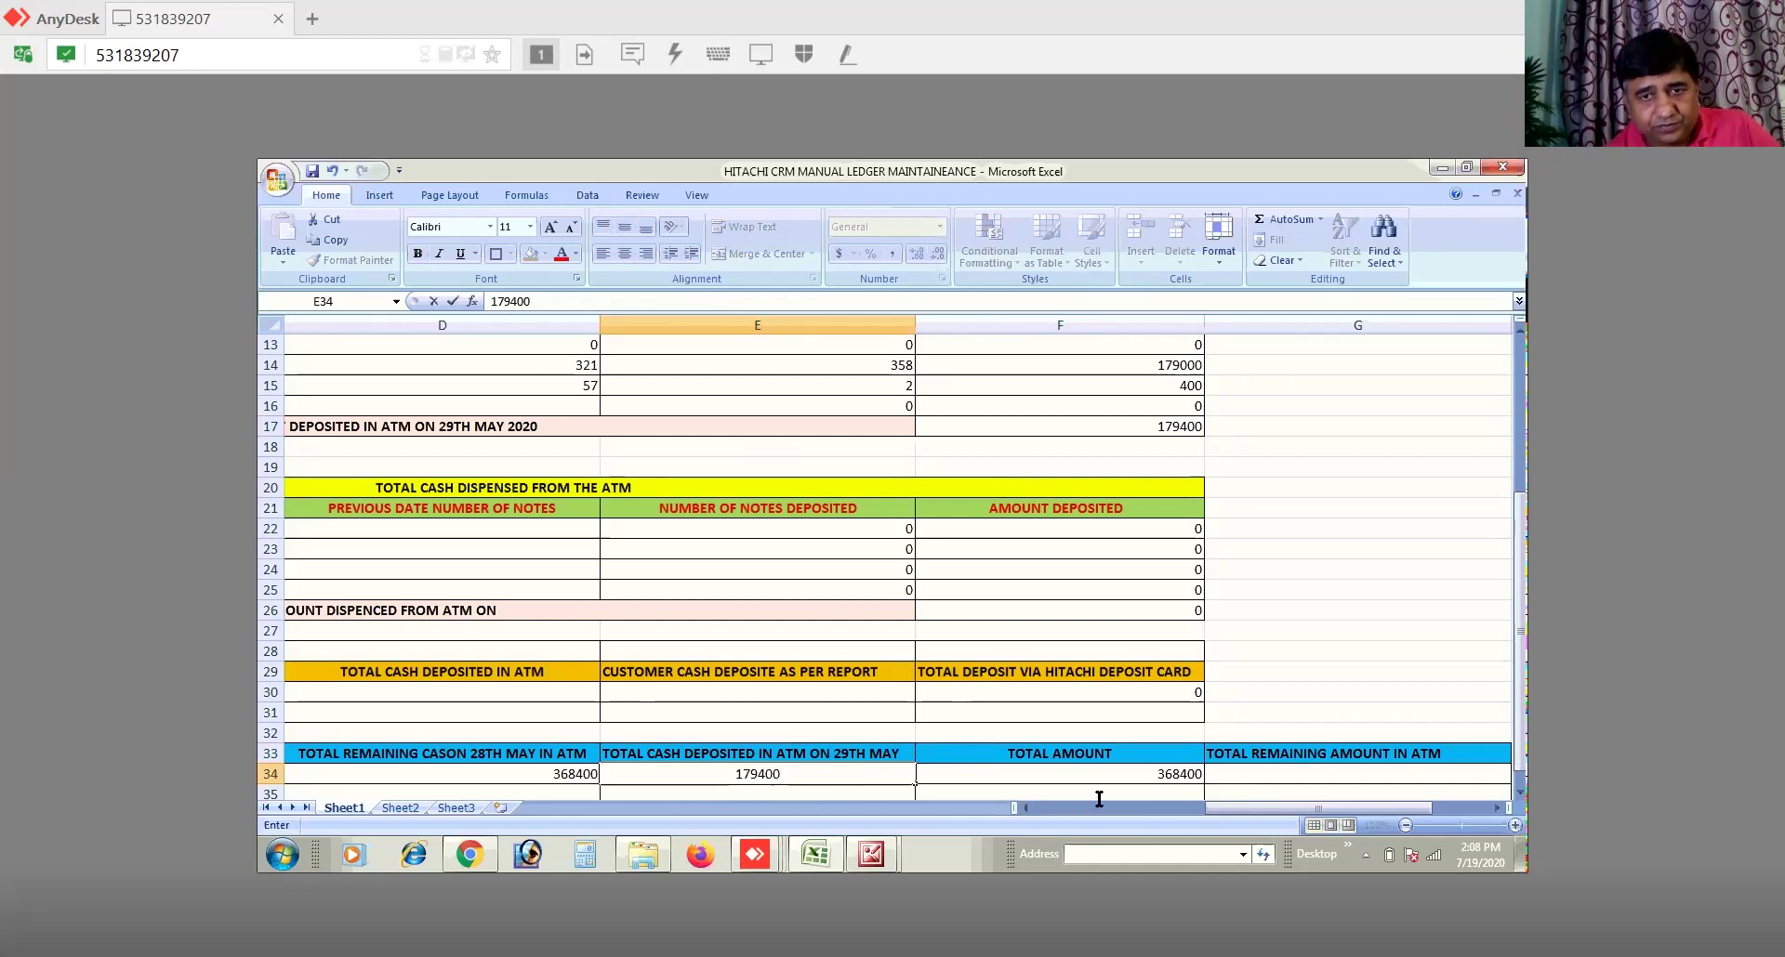
# Step: Check the total amount formula in F34 and review the remaining amount cell in G34
pyautogui.click(1143, 771)
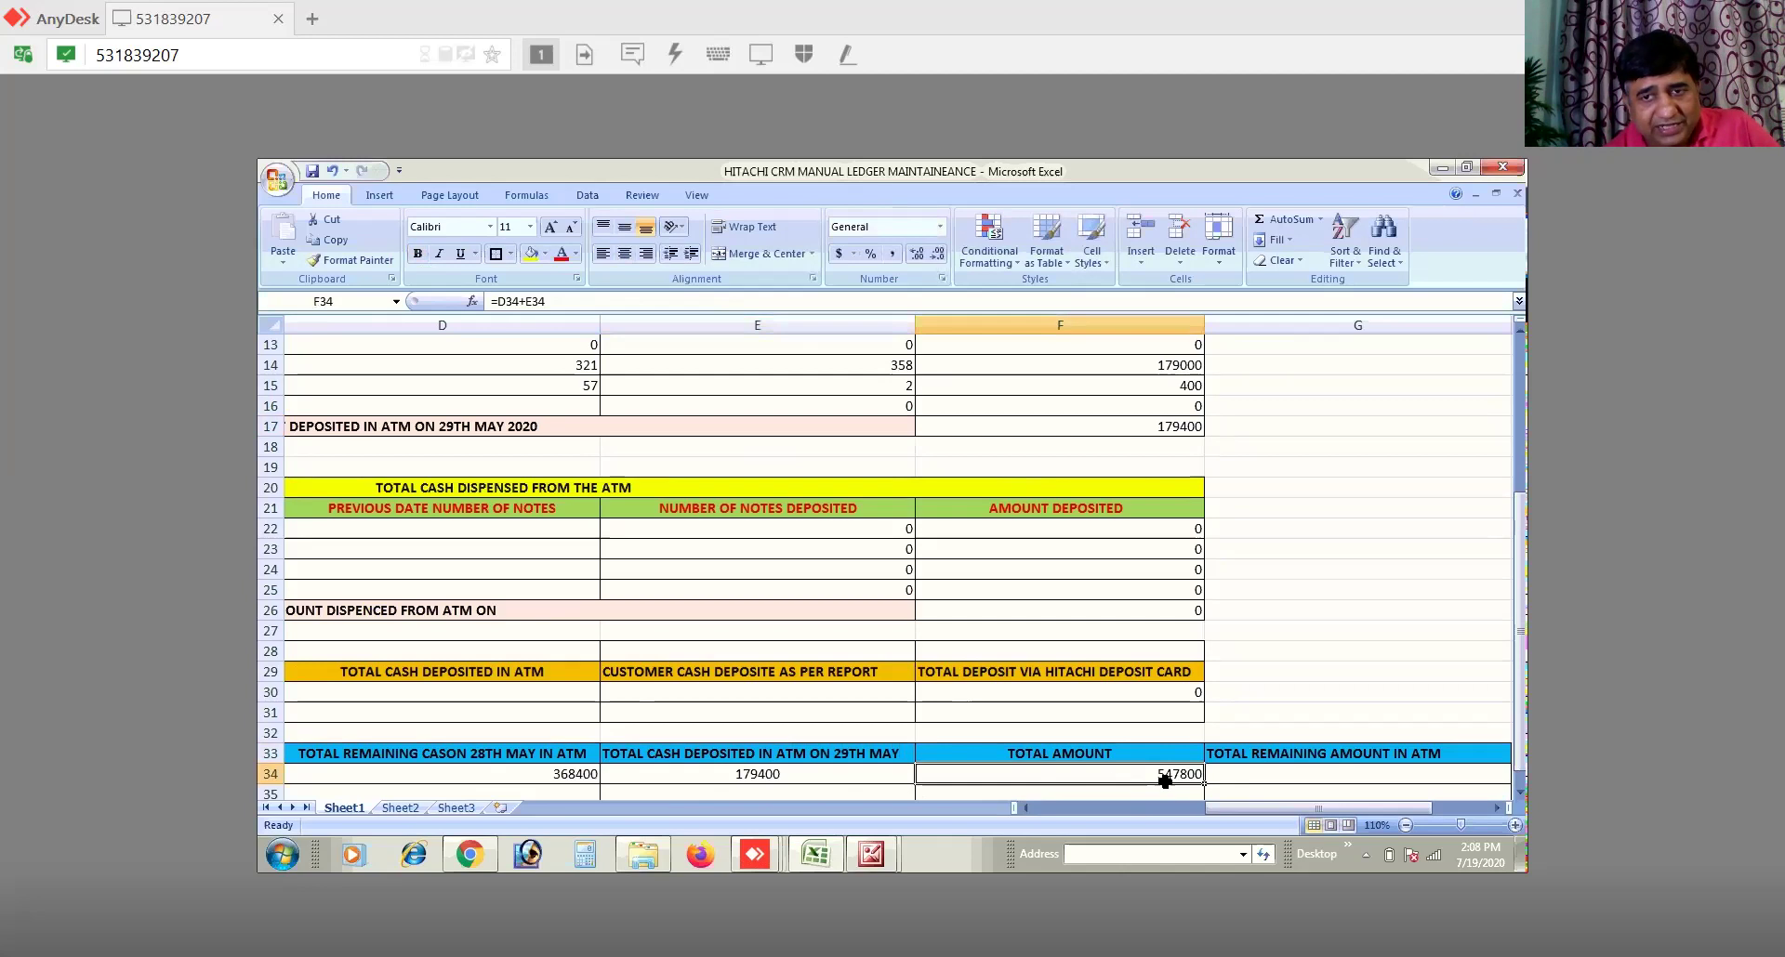
pyautogui.click(1292, 773)
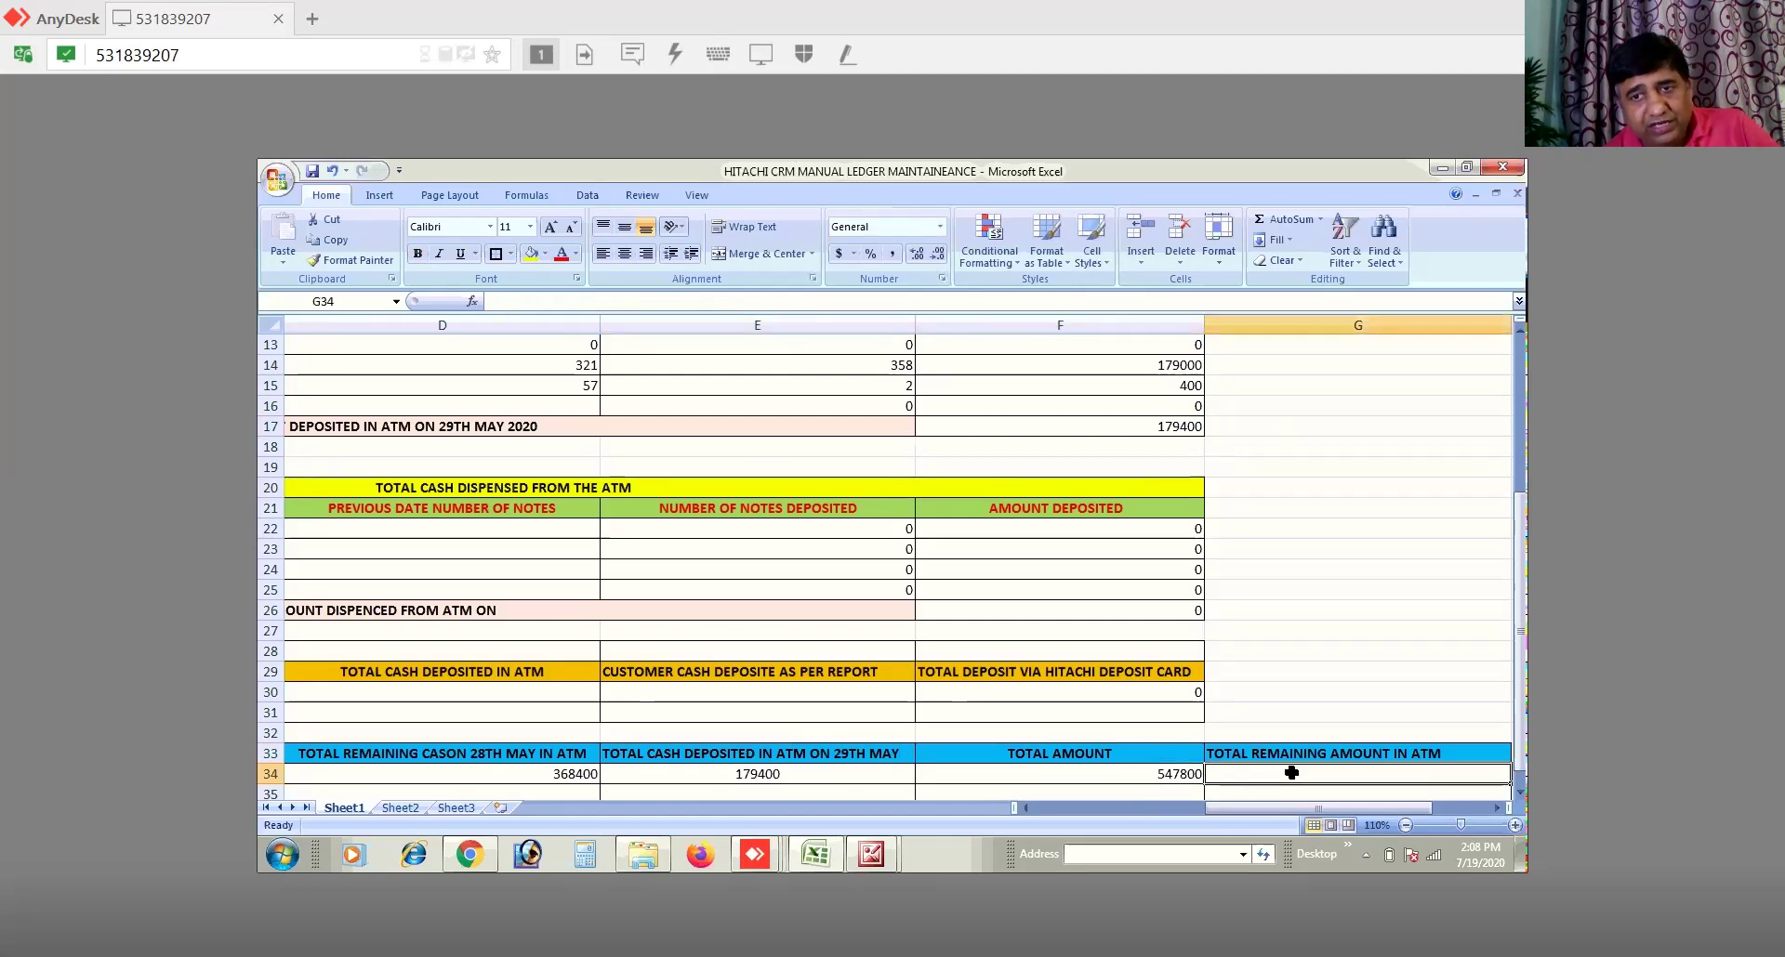
pyautogui.click(1494, 807)
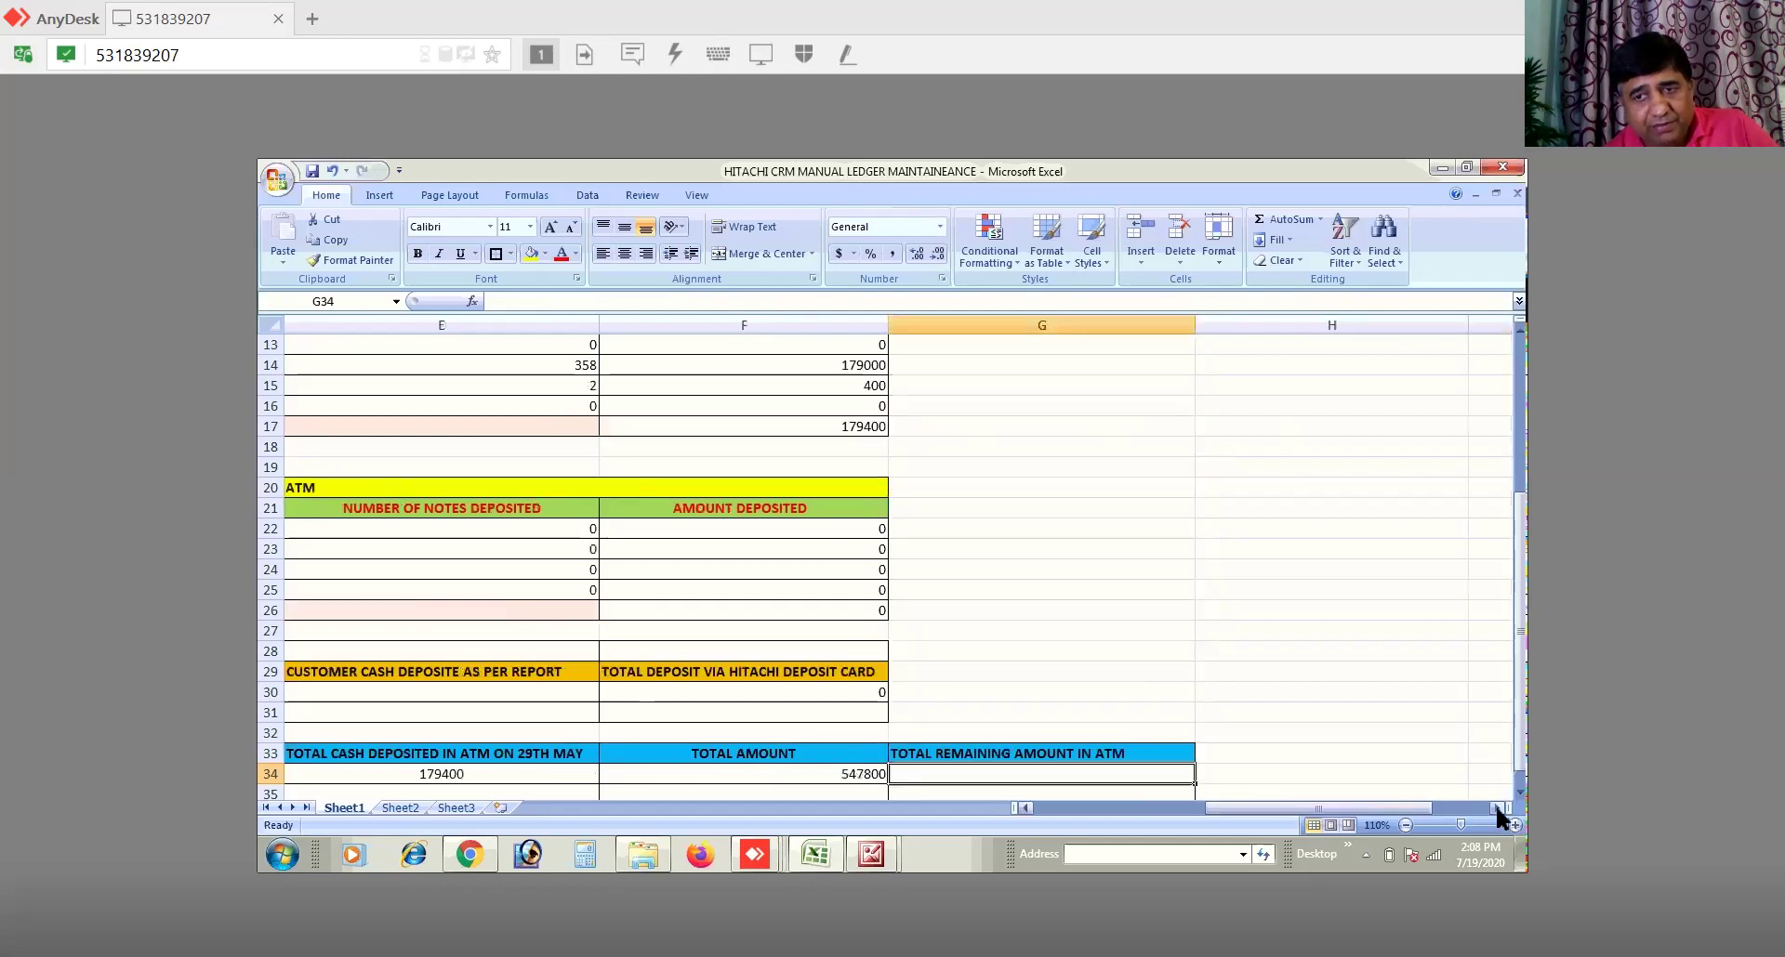
pyautogui.click(1026, 806)
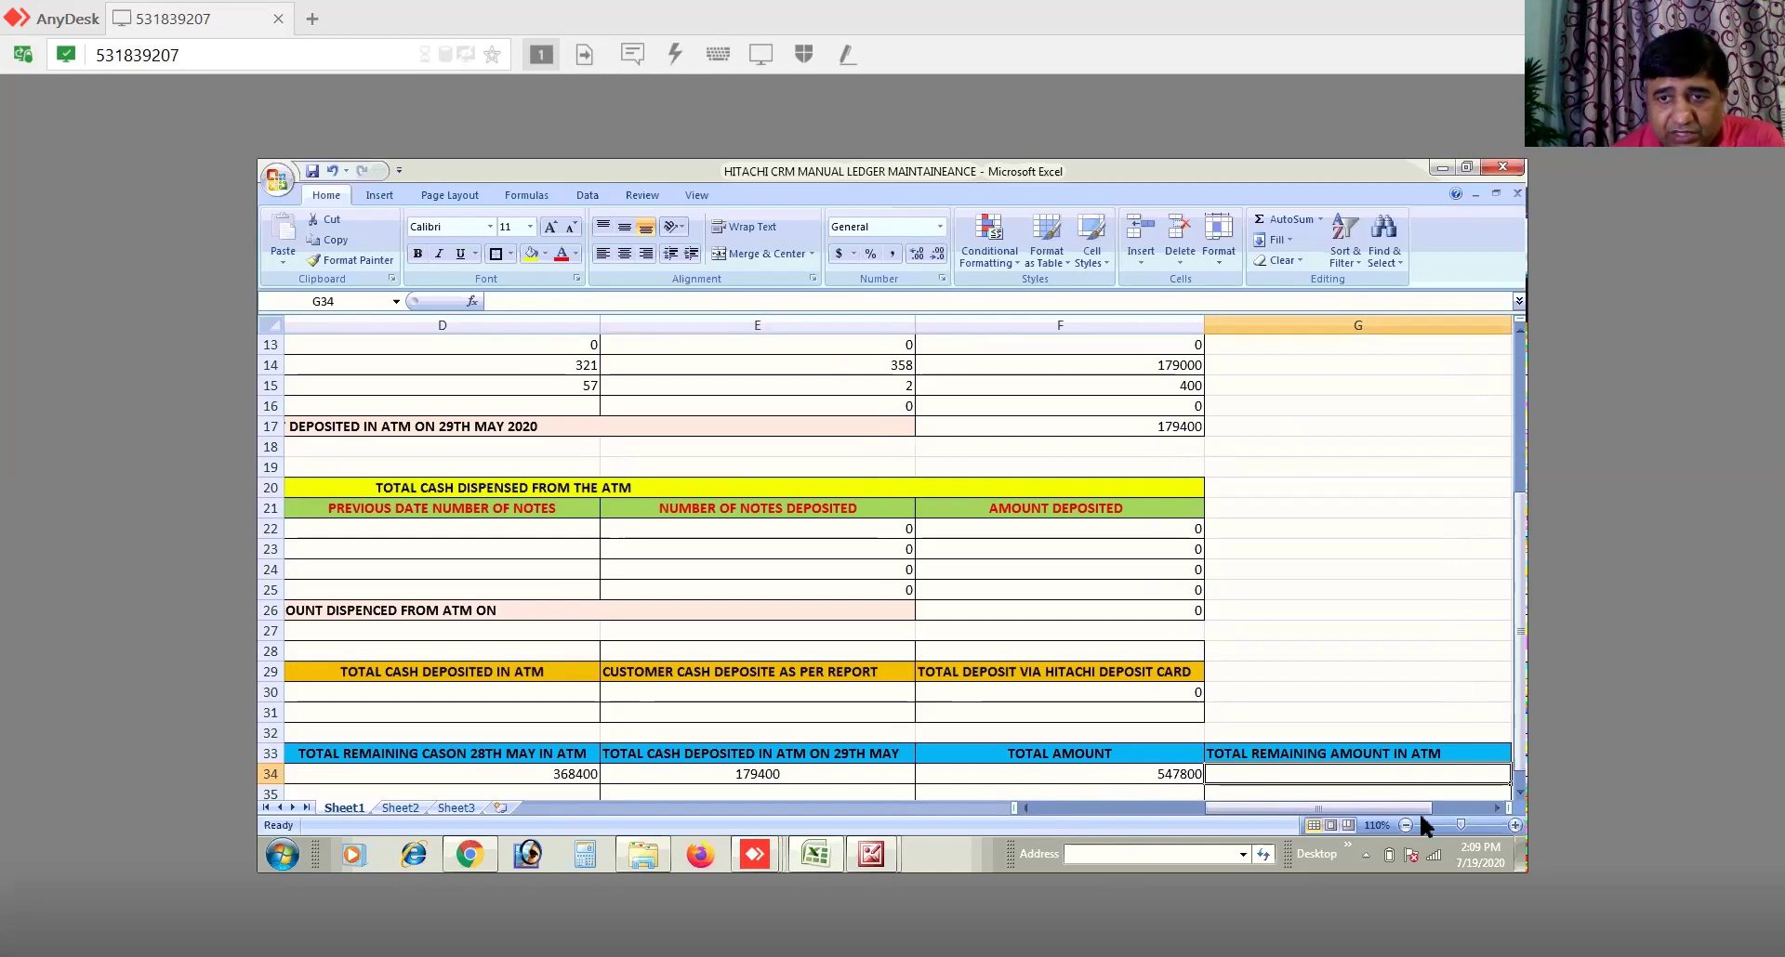
pyautogui.click(1518, 791)
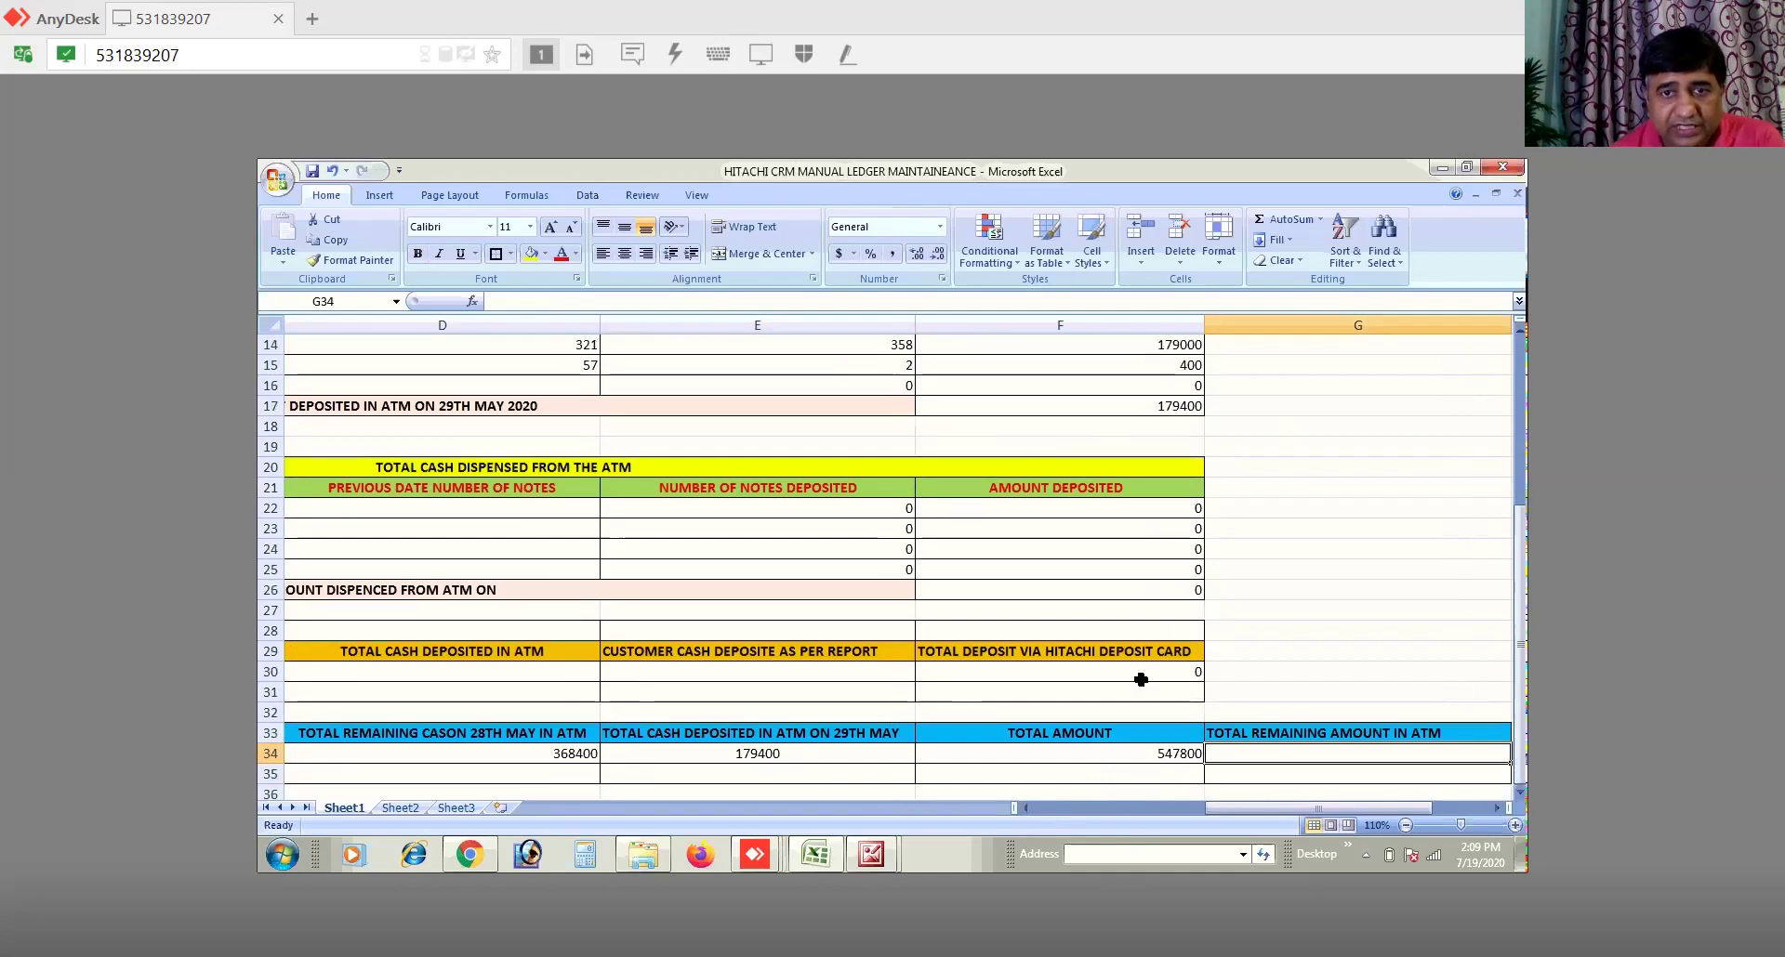
pyautogui.click(1148, 755)
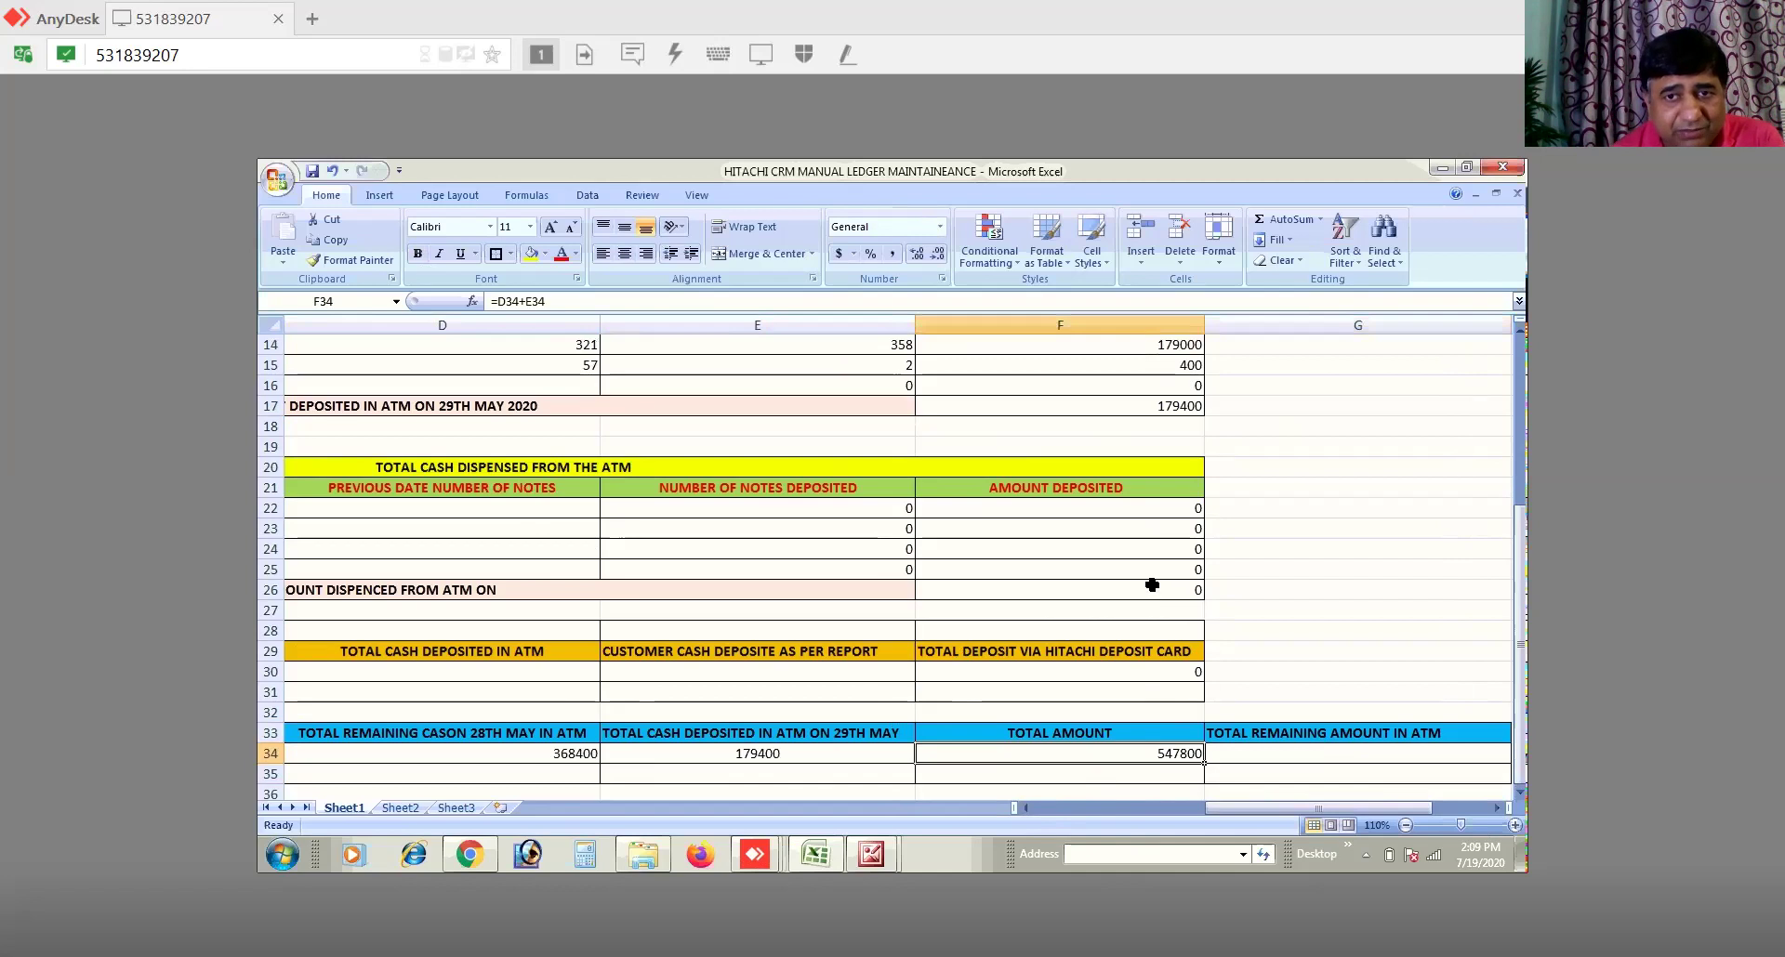
# Step: Change the C21 heading in the dispensed cash table to 29TH MAY NUMBER OF WITH CWD NOTES
pyautogui.click(1023, 808)
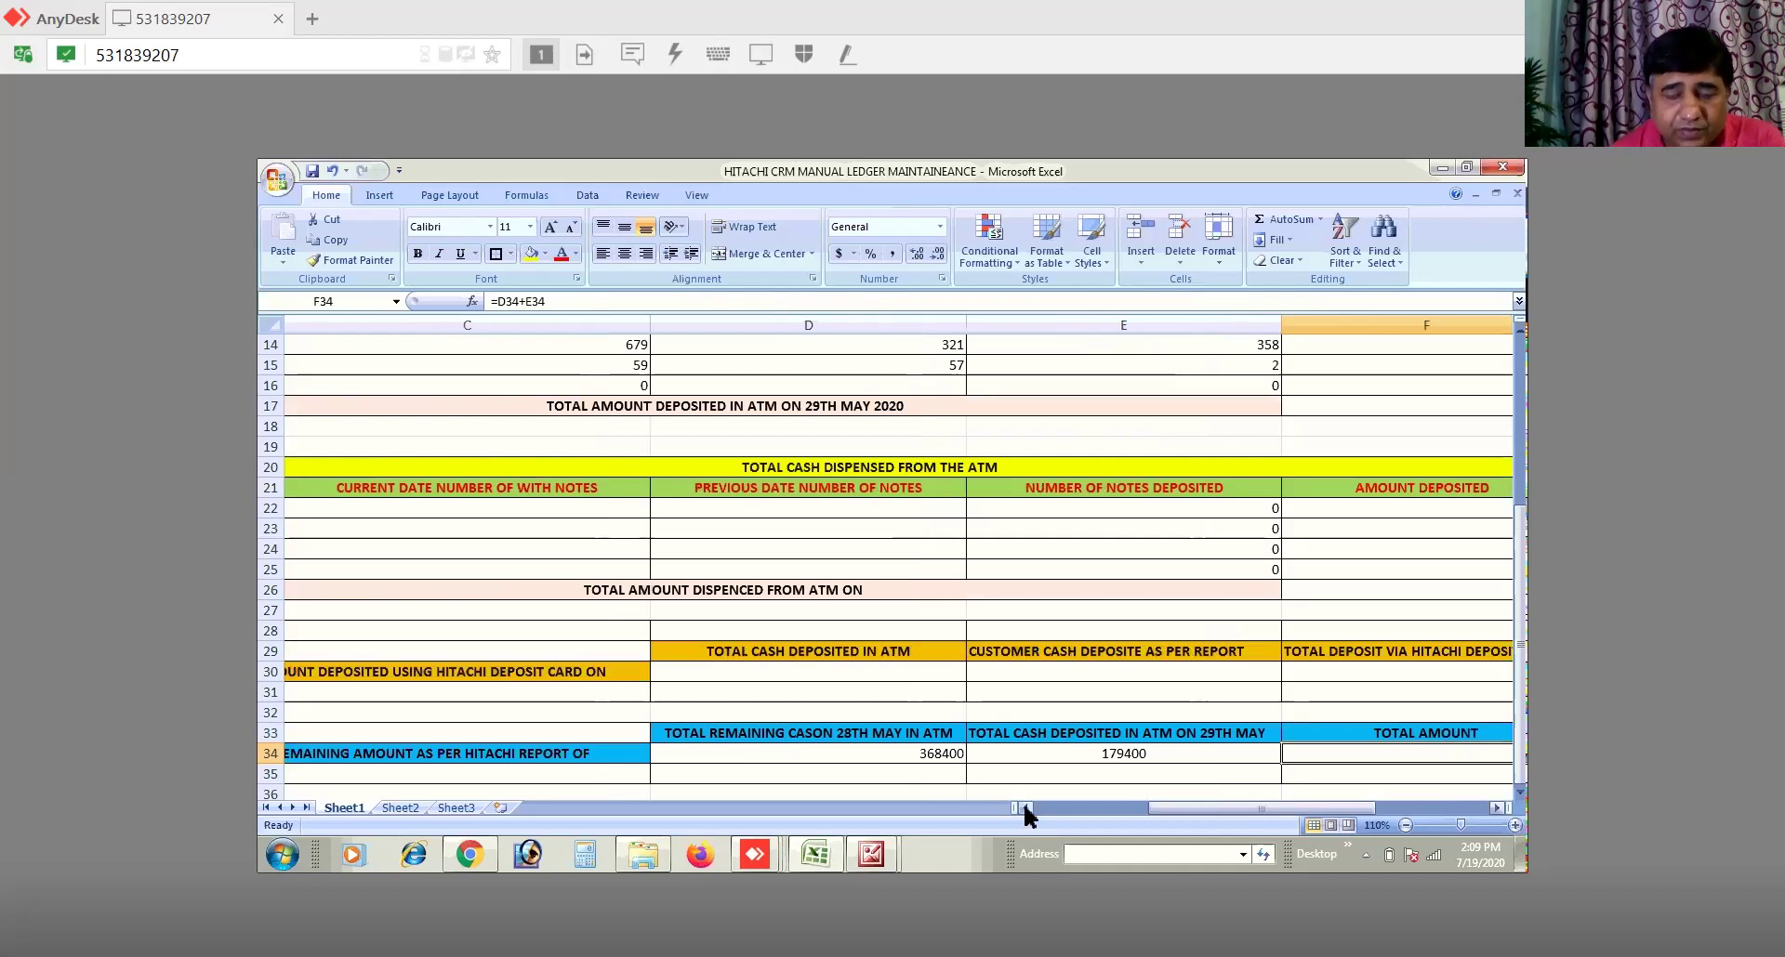
pyautogui.click(1025, 807)
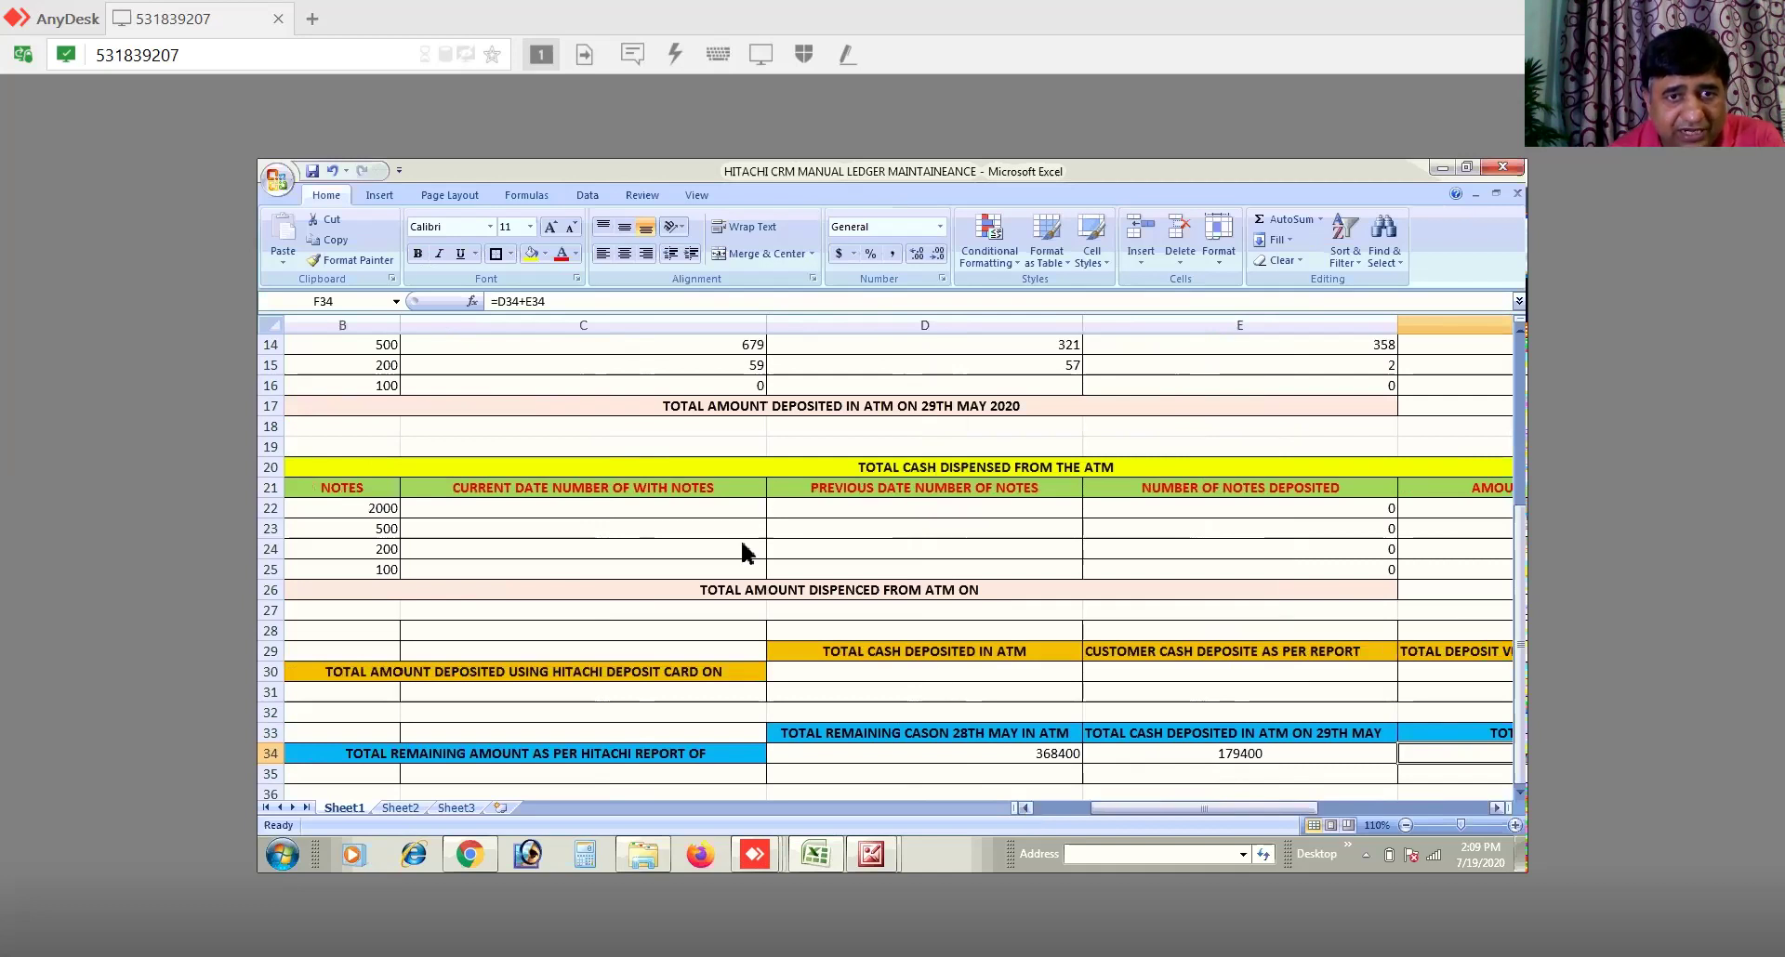
pyautogui.doubleClick(548, 488)
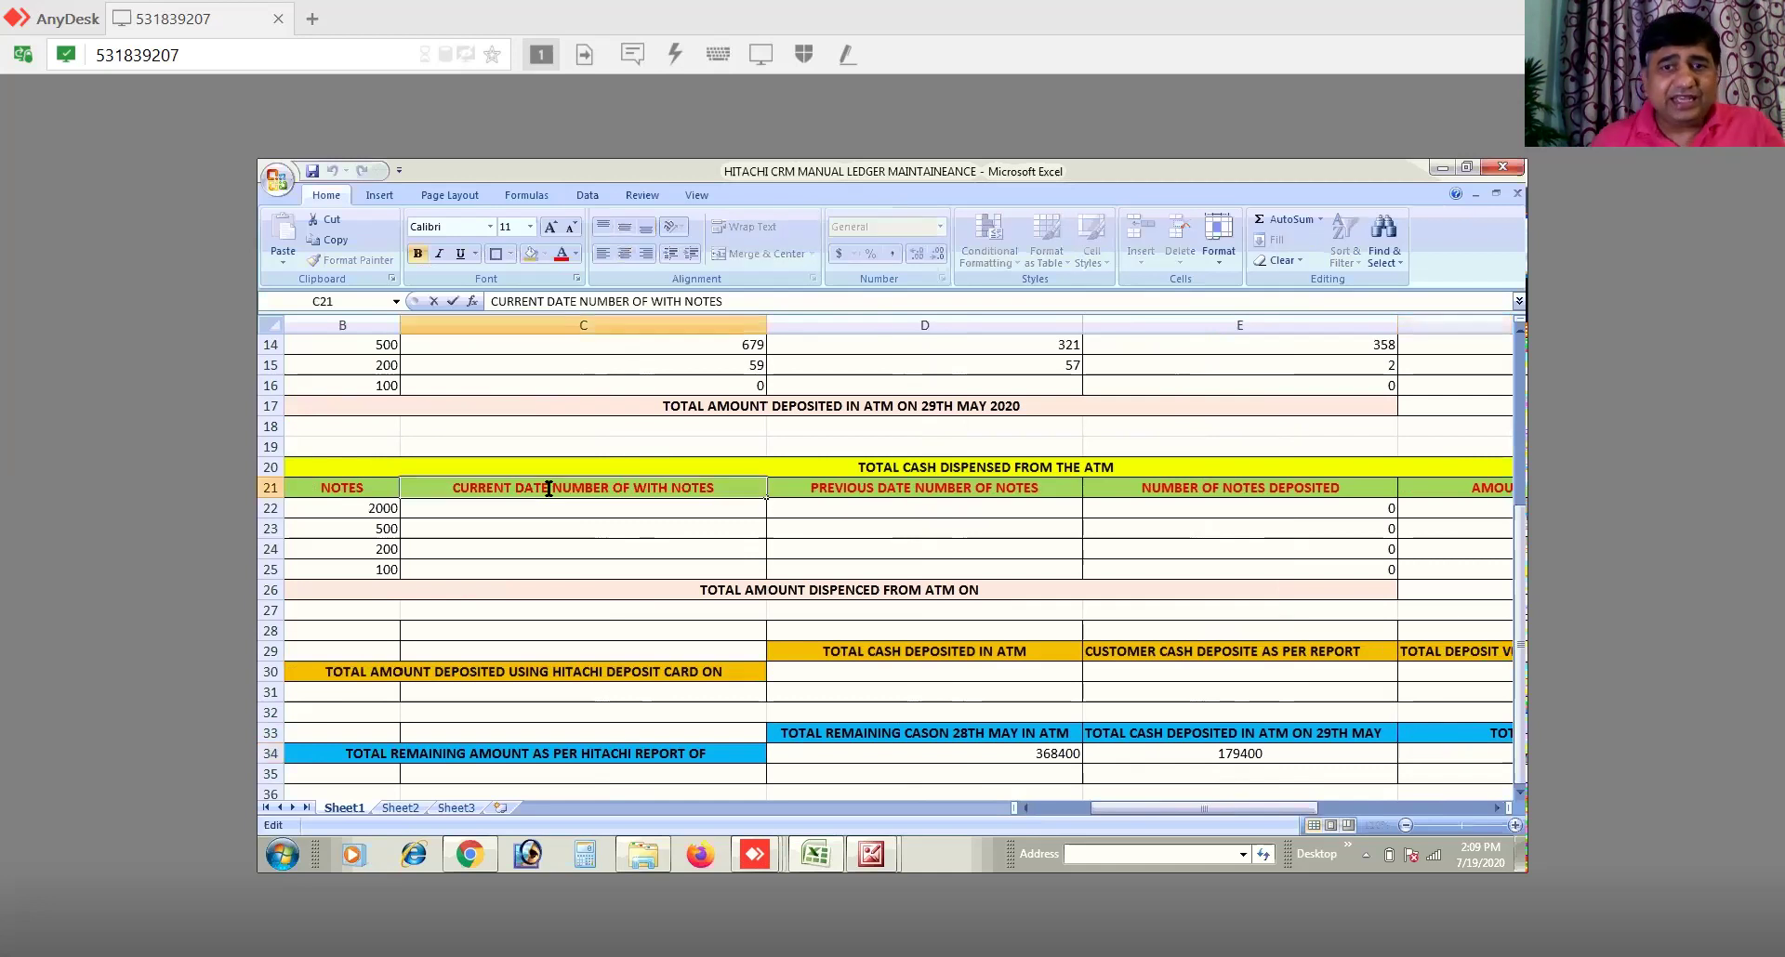
pyautogui.press('BackSpace')
pyautogui.press('BackSpace')
pyautogui.press('BackSpace')
pyautogui.press('BackSpace')
pyautogui.press('BackSpace')
pyautogui.press('BackSpace')
pyautogui.press('BackSpace')
pyautogui.press('BackSpace')
pyautogui.press('BackSpace')
pyautogui.press('BackSpace')
pyautogui.press('BackSpace')
pyautogui.press('BackSpace')
pyautogui.press('BackSpace')
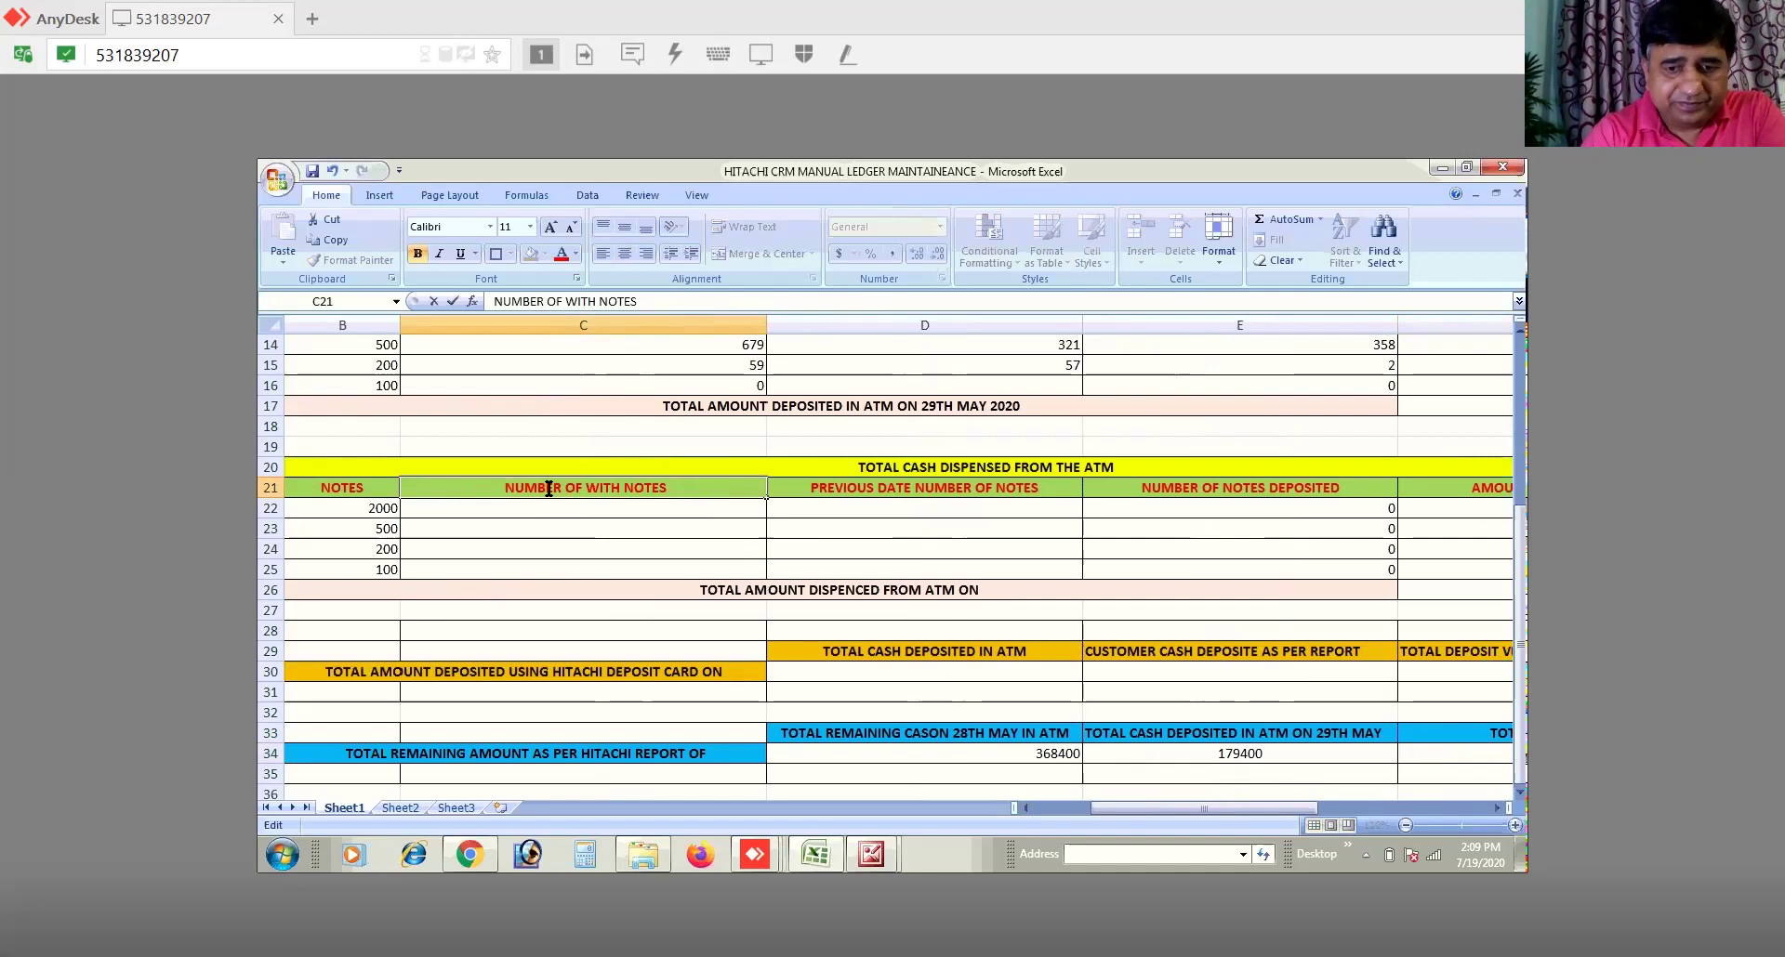
pyautogui.write('29TH MAY ')
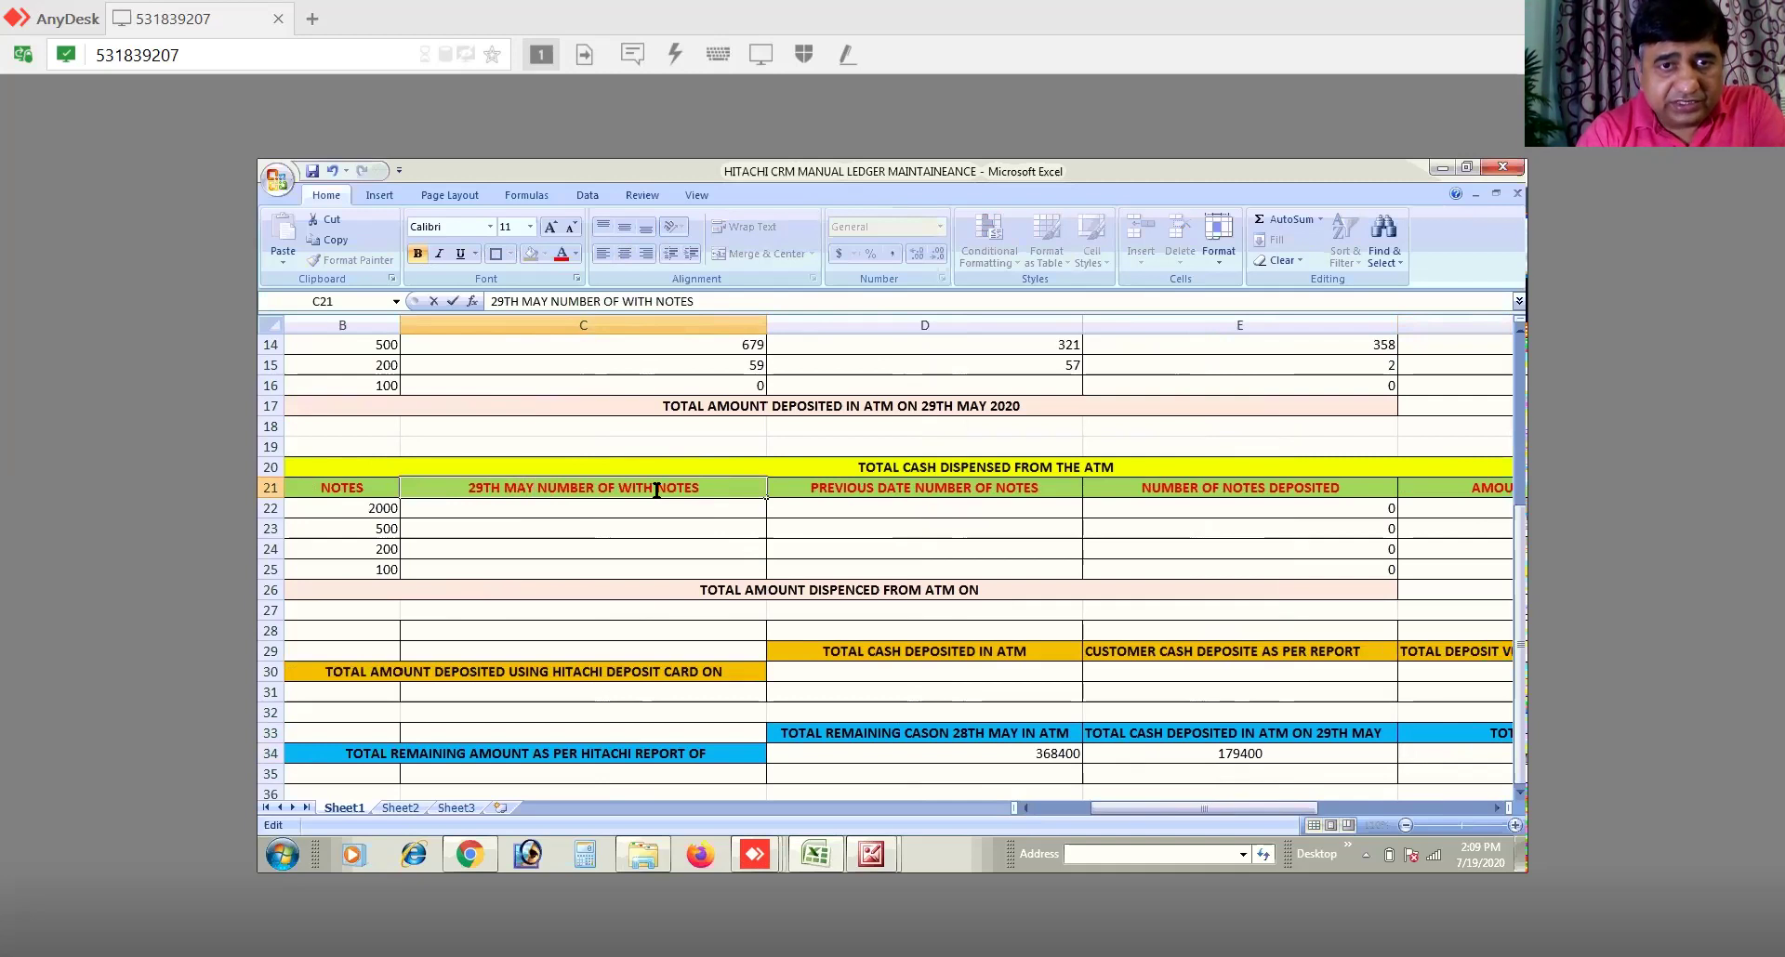
pyautogui.write('C')
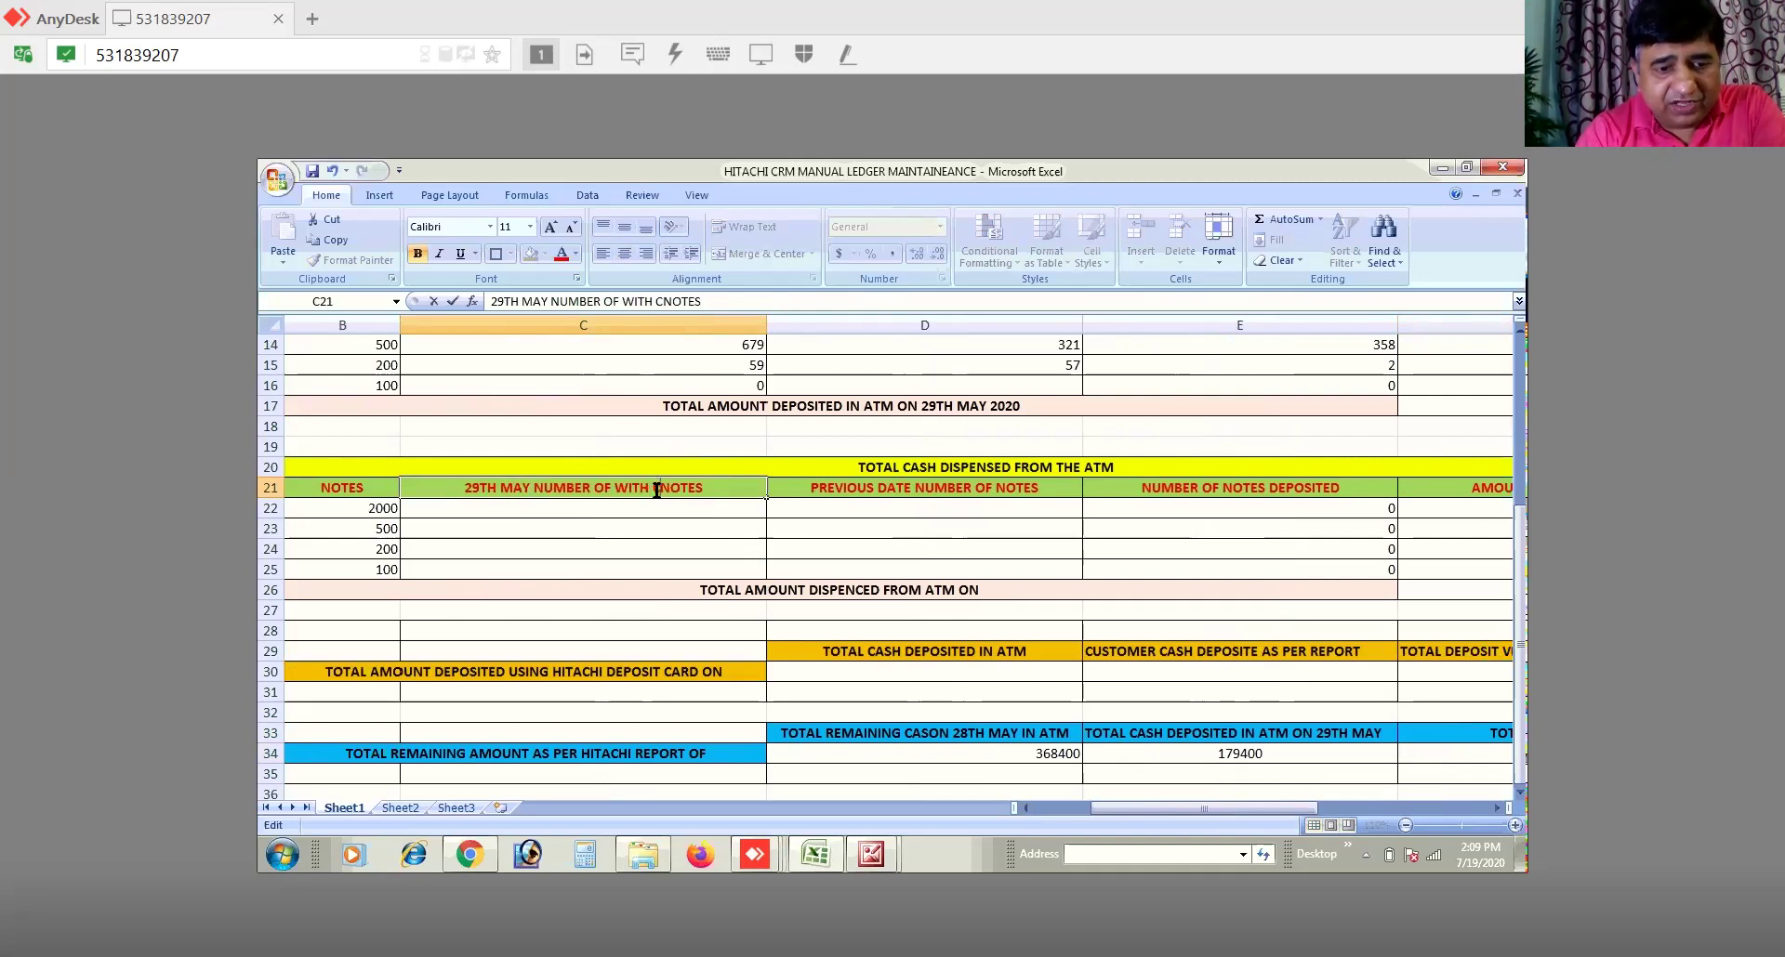
pyautogui.write('WD')
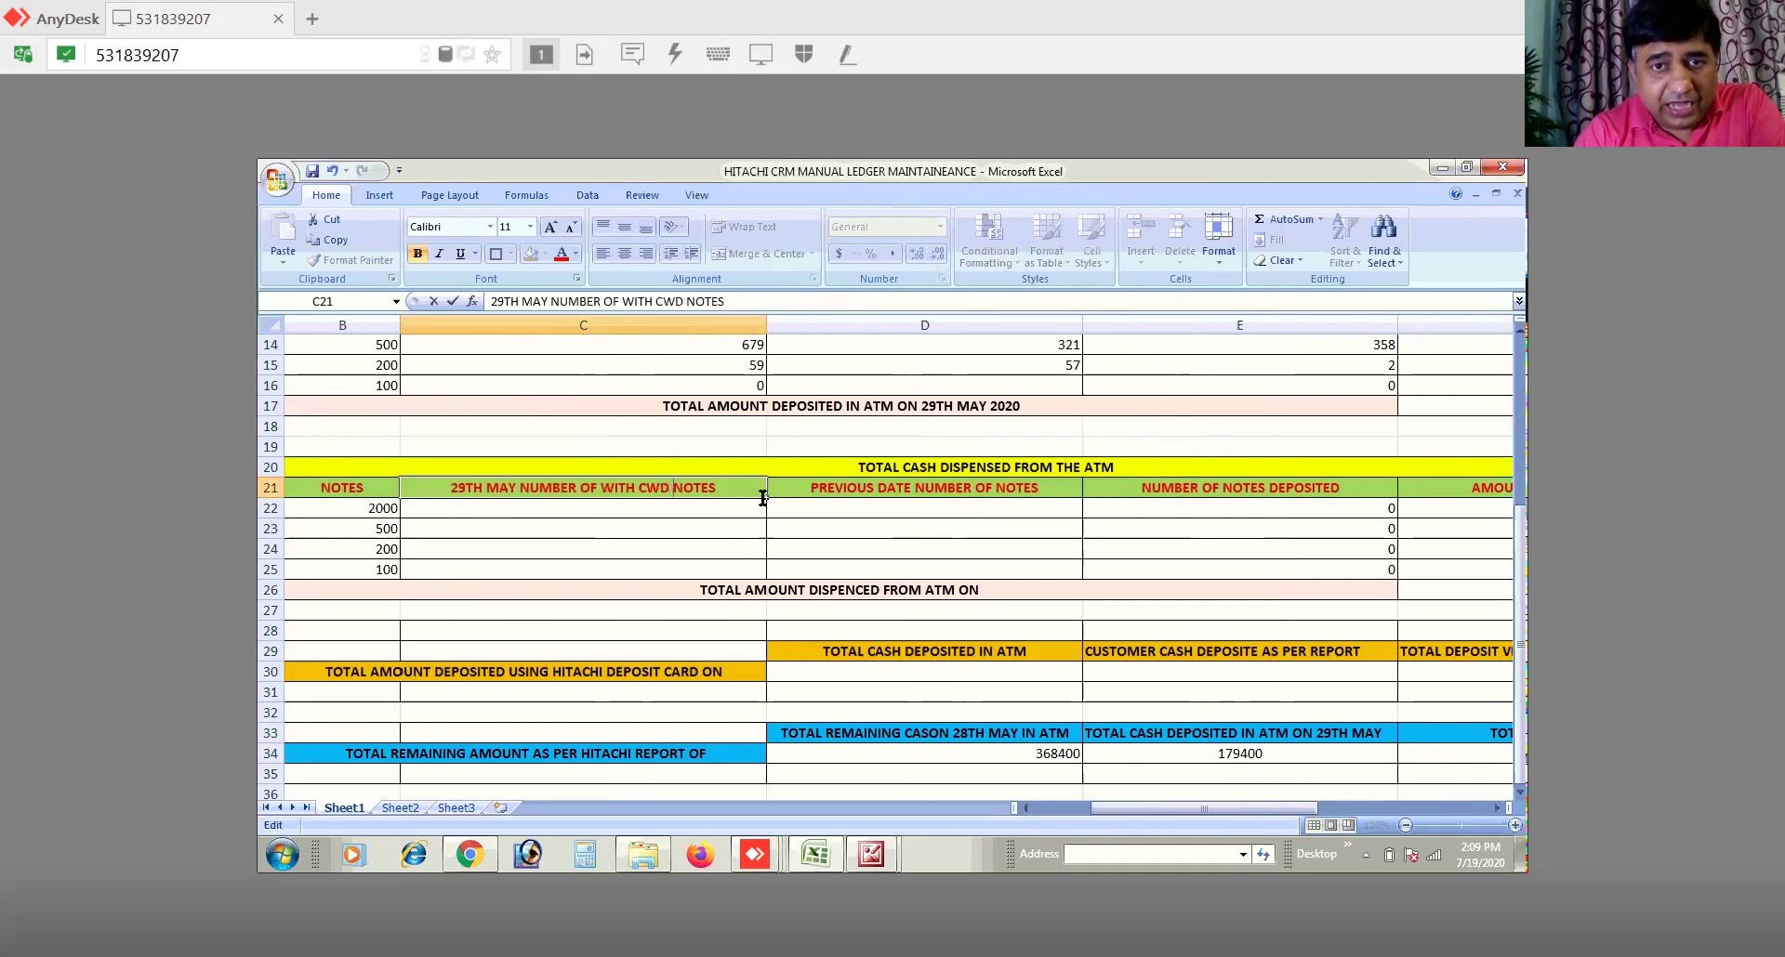
# Step: Change the D21 heading in the dispensed cash table to 28TH MAY NUMBER OF CWD NOTES
pyautogui.click(914, 485)
pyautogui.press('BackSpace')
pyautogui.press('BackSpace')
pyautogui.press('BackSpace')
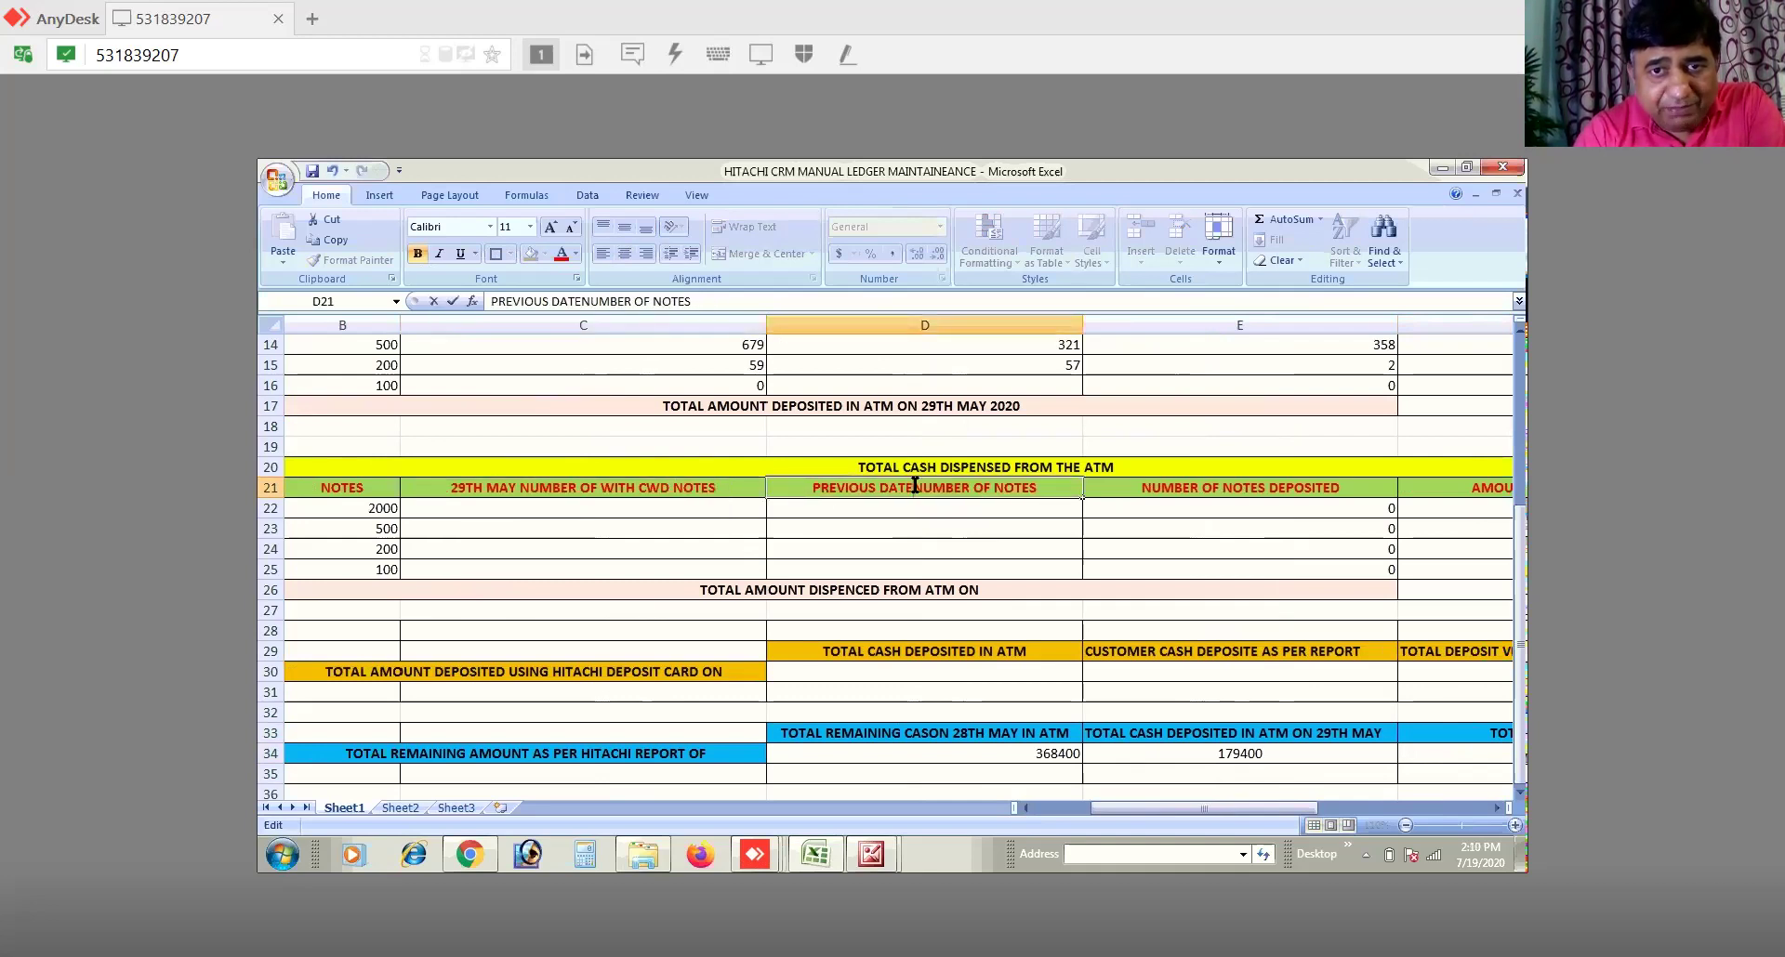
pyautogui.press('BackSpace')
pyautogui.press('BackSpace')
pyautogui.press('BackSpace')
pyautogui.press('BackSpace')
pyautogui.press('BackSpace')
pyautogui.press('BackSpace')
pyautogui.press('BackSpace')
pyautogui.press('BackSpace')
pyautogui.press('BackSpace')
pyautogui.press('BackSpace')
pyautogui.press('BackSpace')
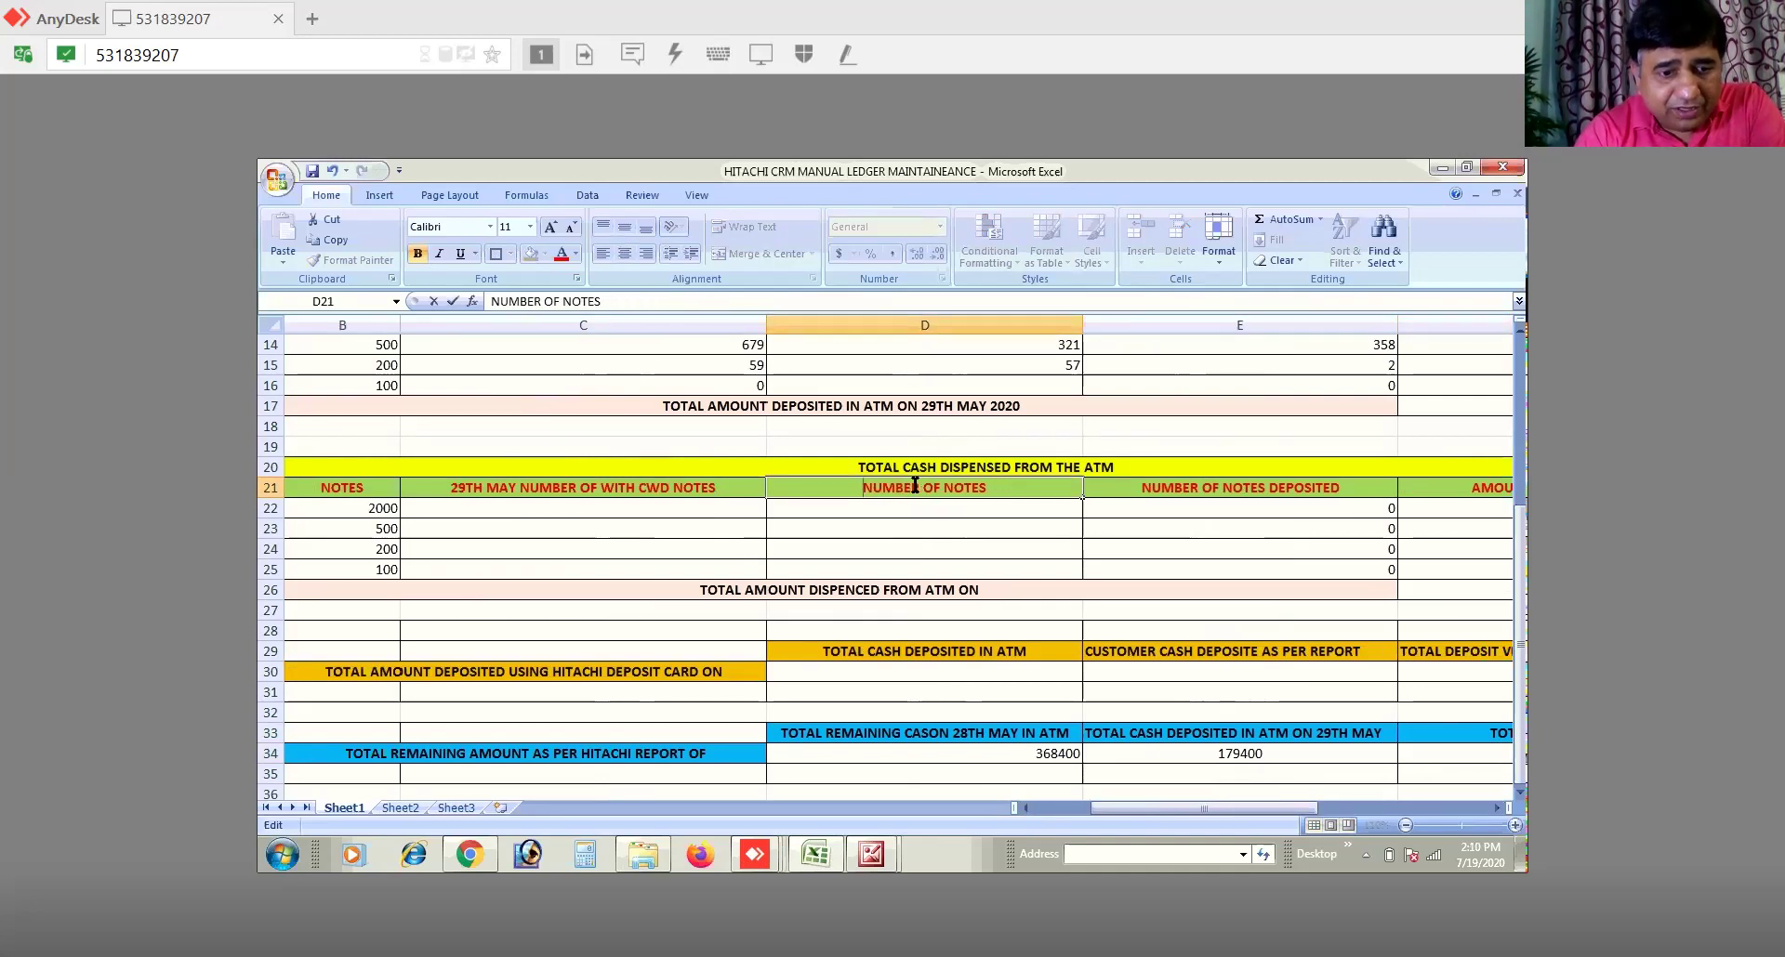
pyautogui.write('28TH')
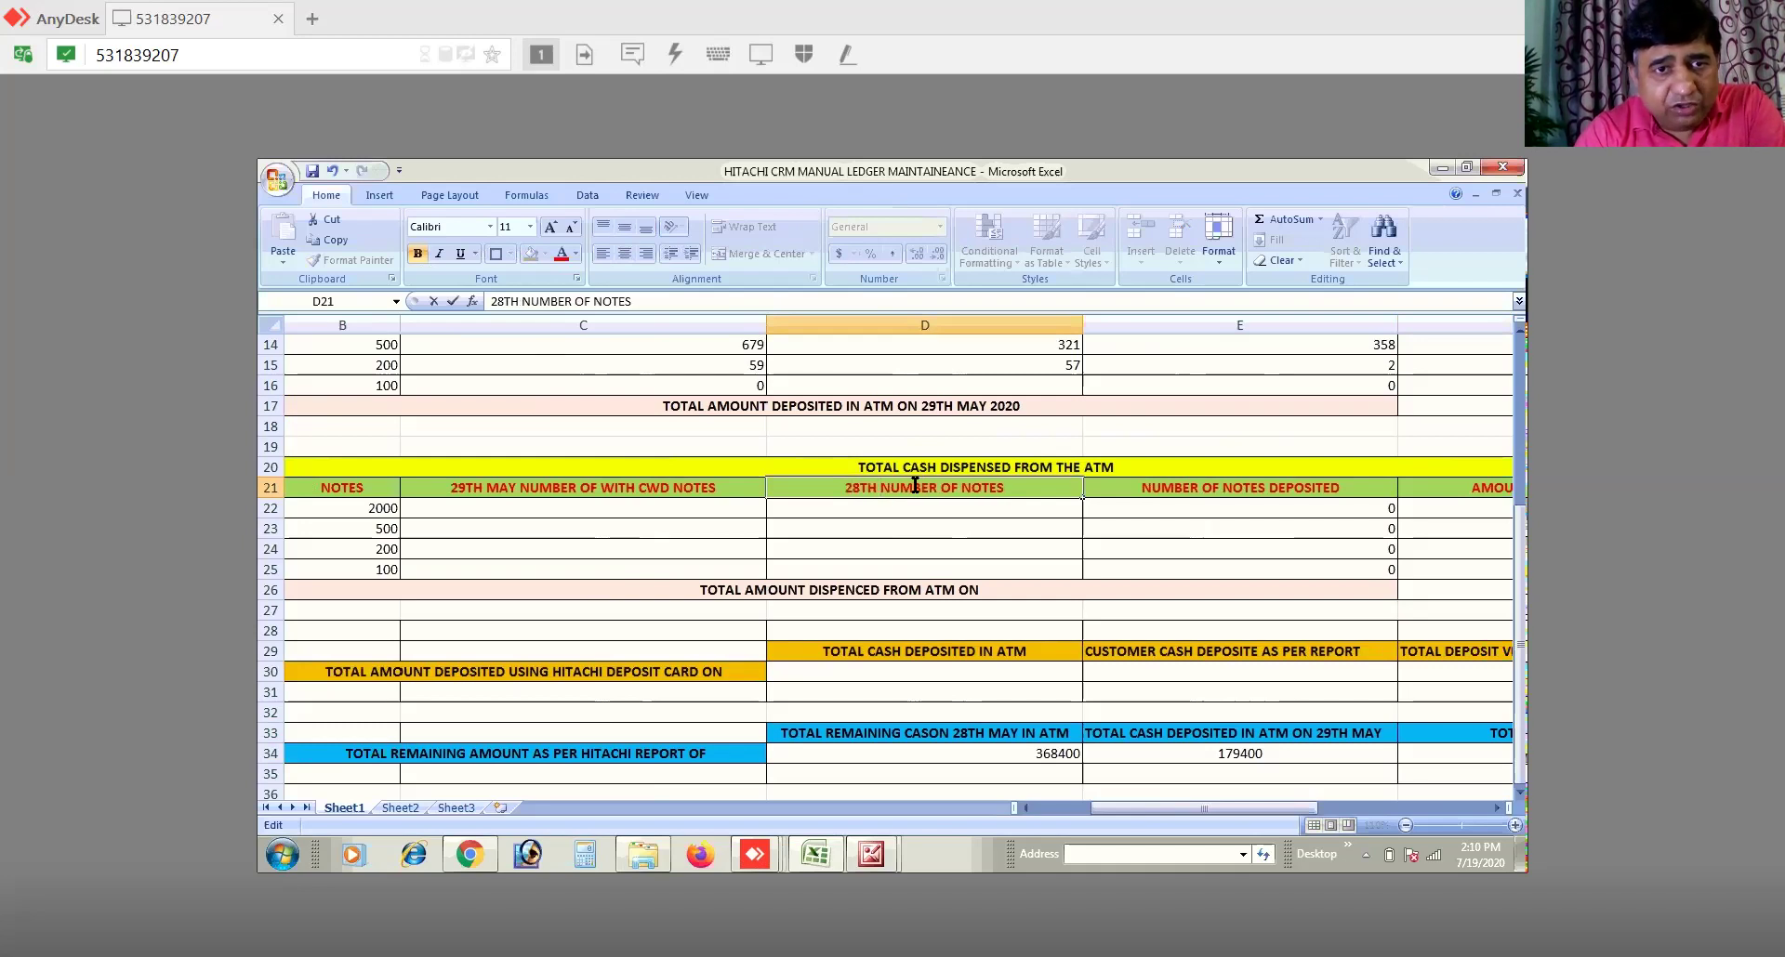
pyautogui.write(' MAY')
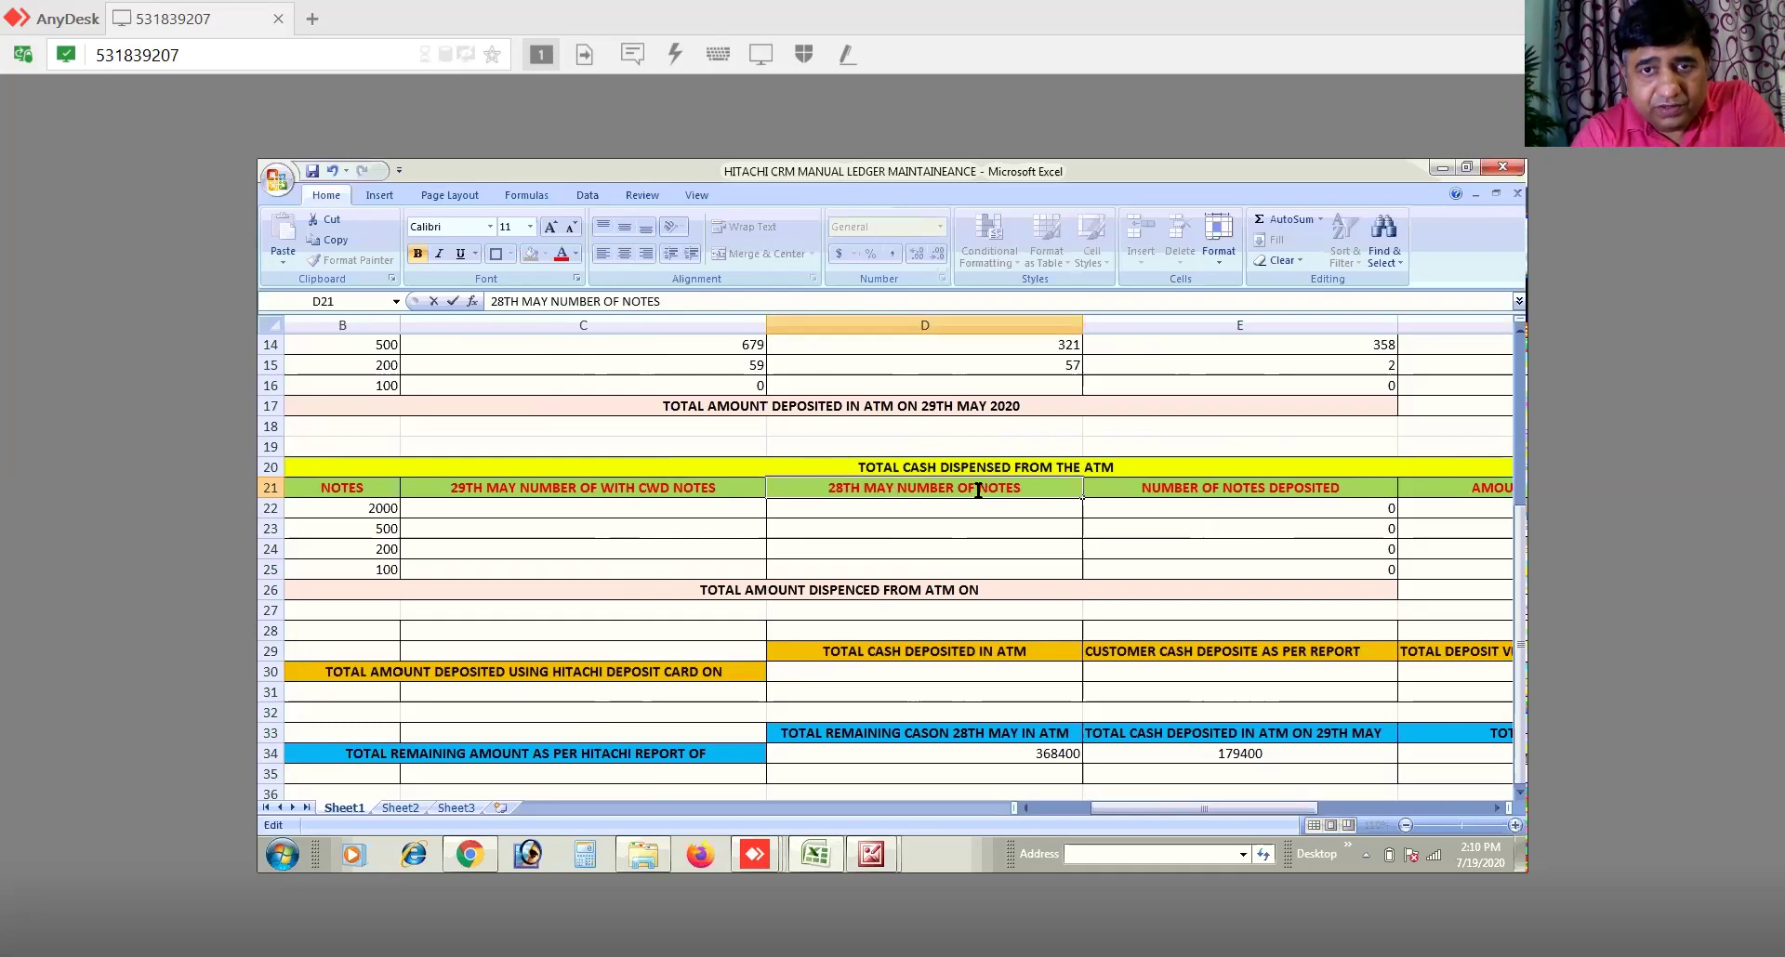
pyautogui.write('C')
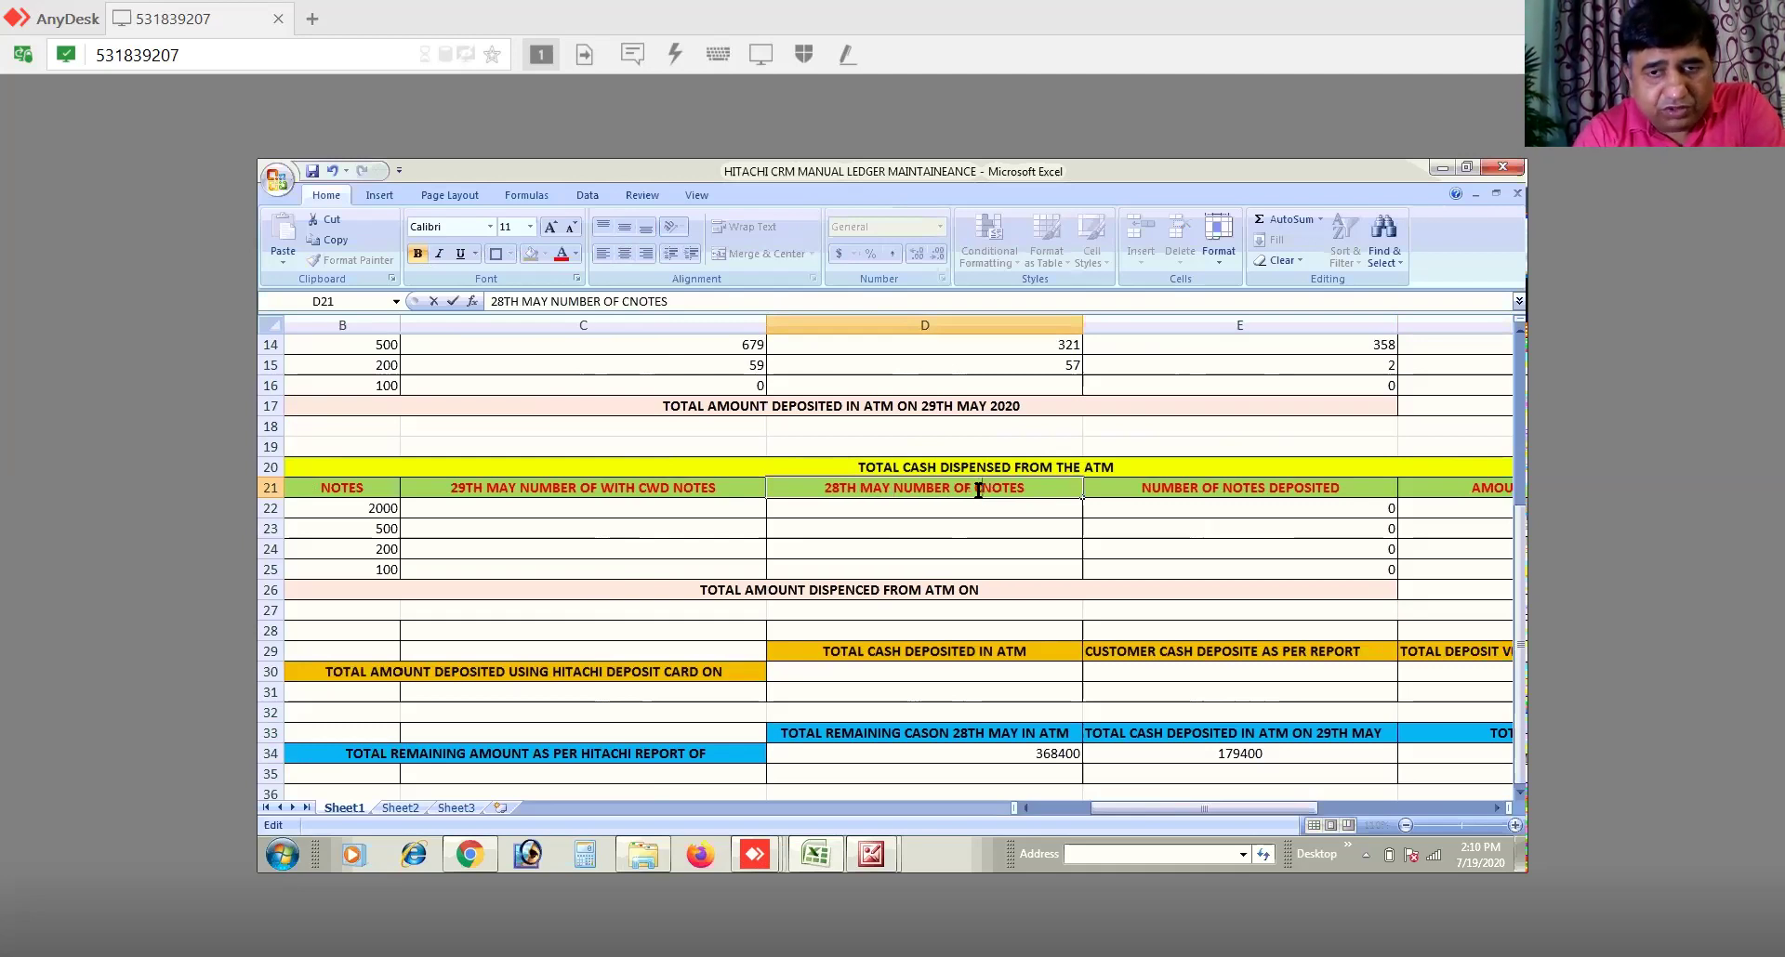
pyautogui.write('WD')
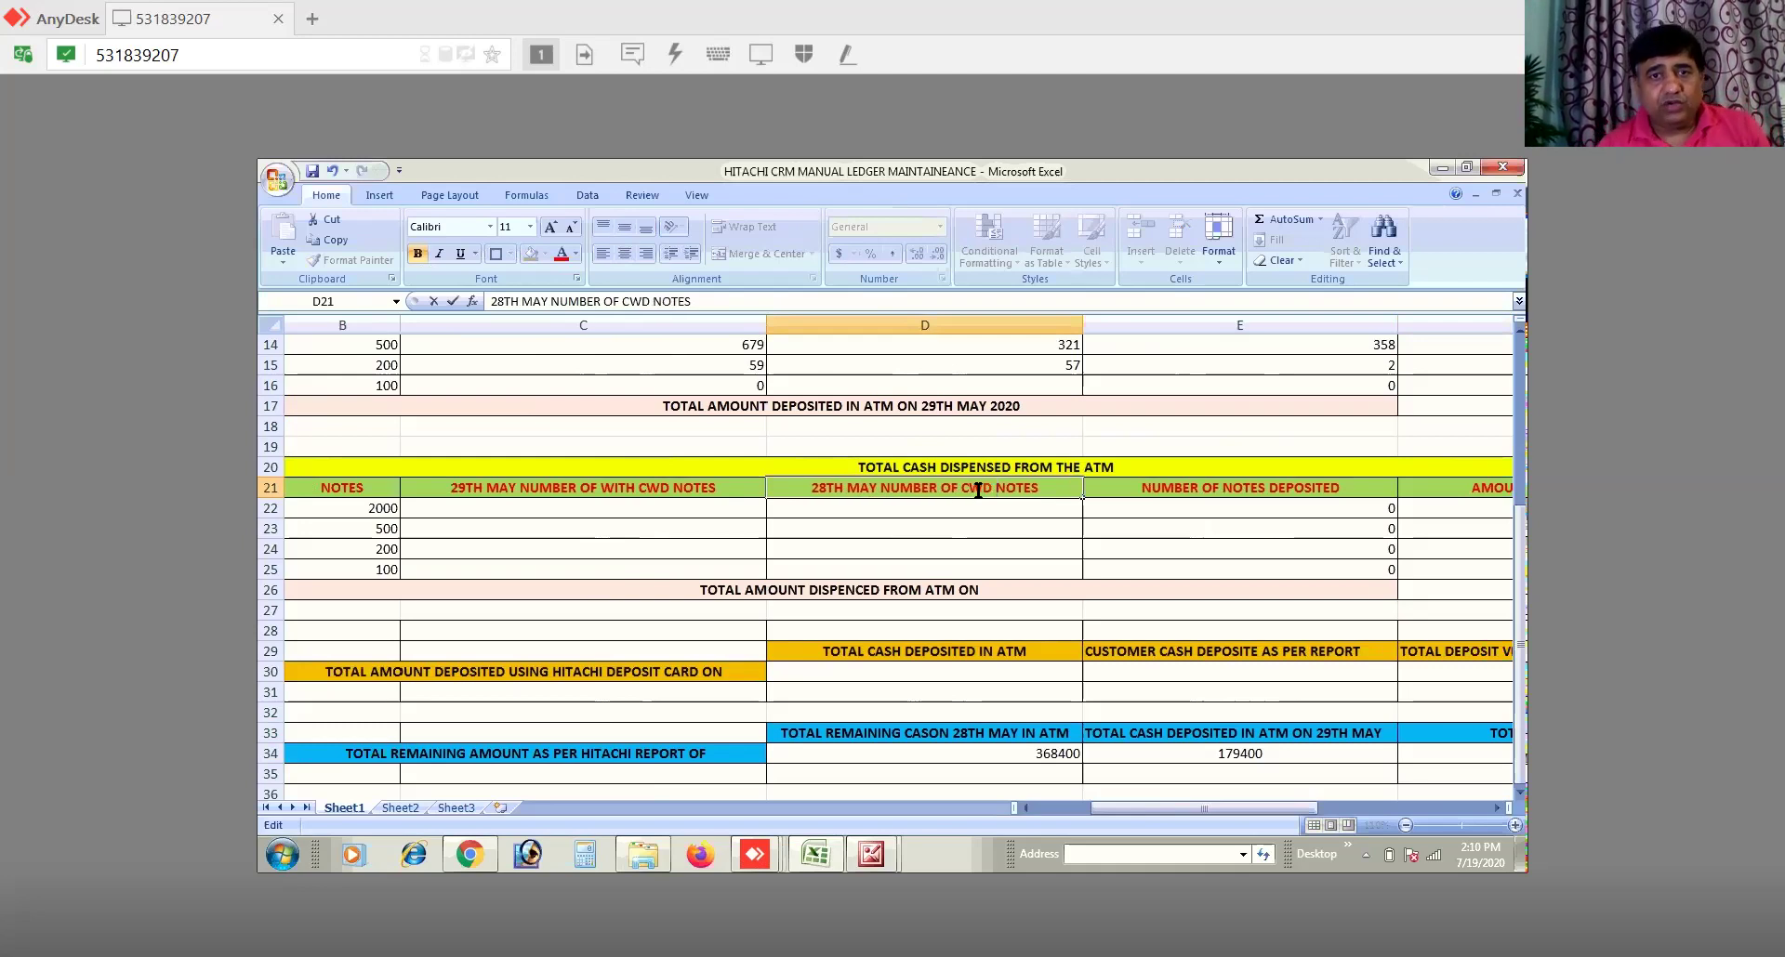
# Step: Switch to Picture Manager and compare the 28th and 29th May deposit and withdrawal status pictures for their CWD note counts
pyautogui.click(873, 867)
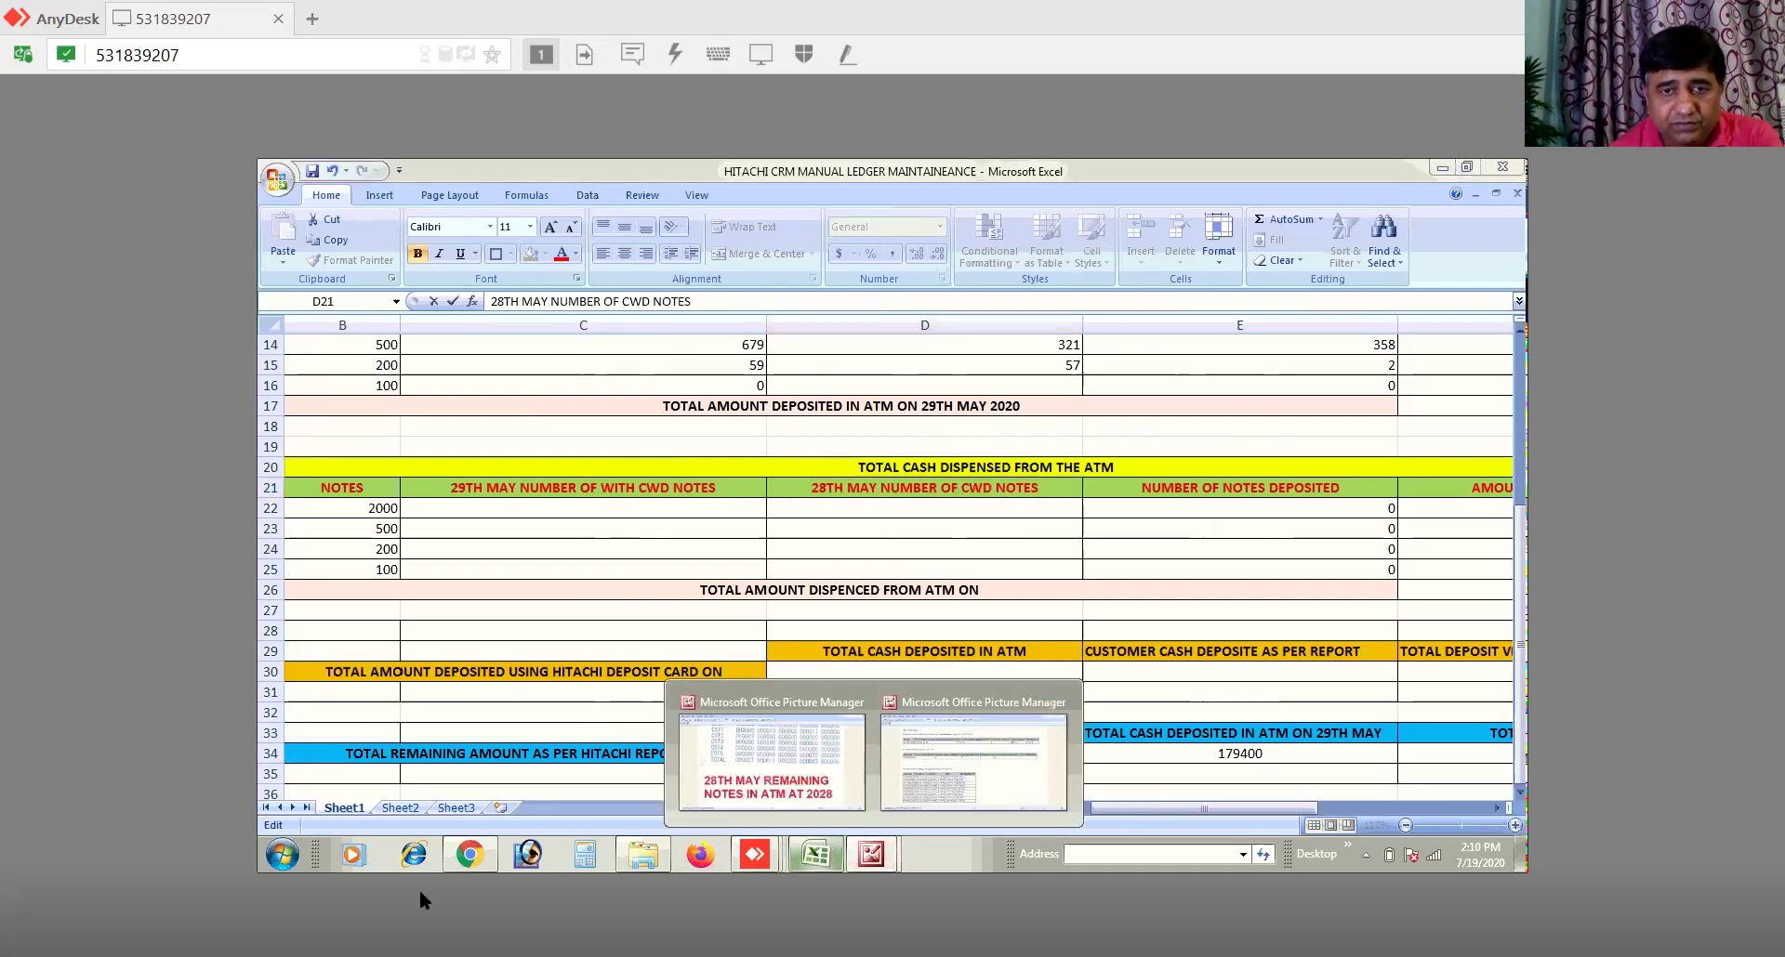
pyautogui.click(799, 756)
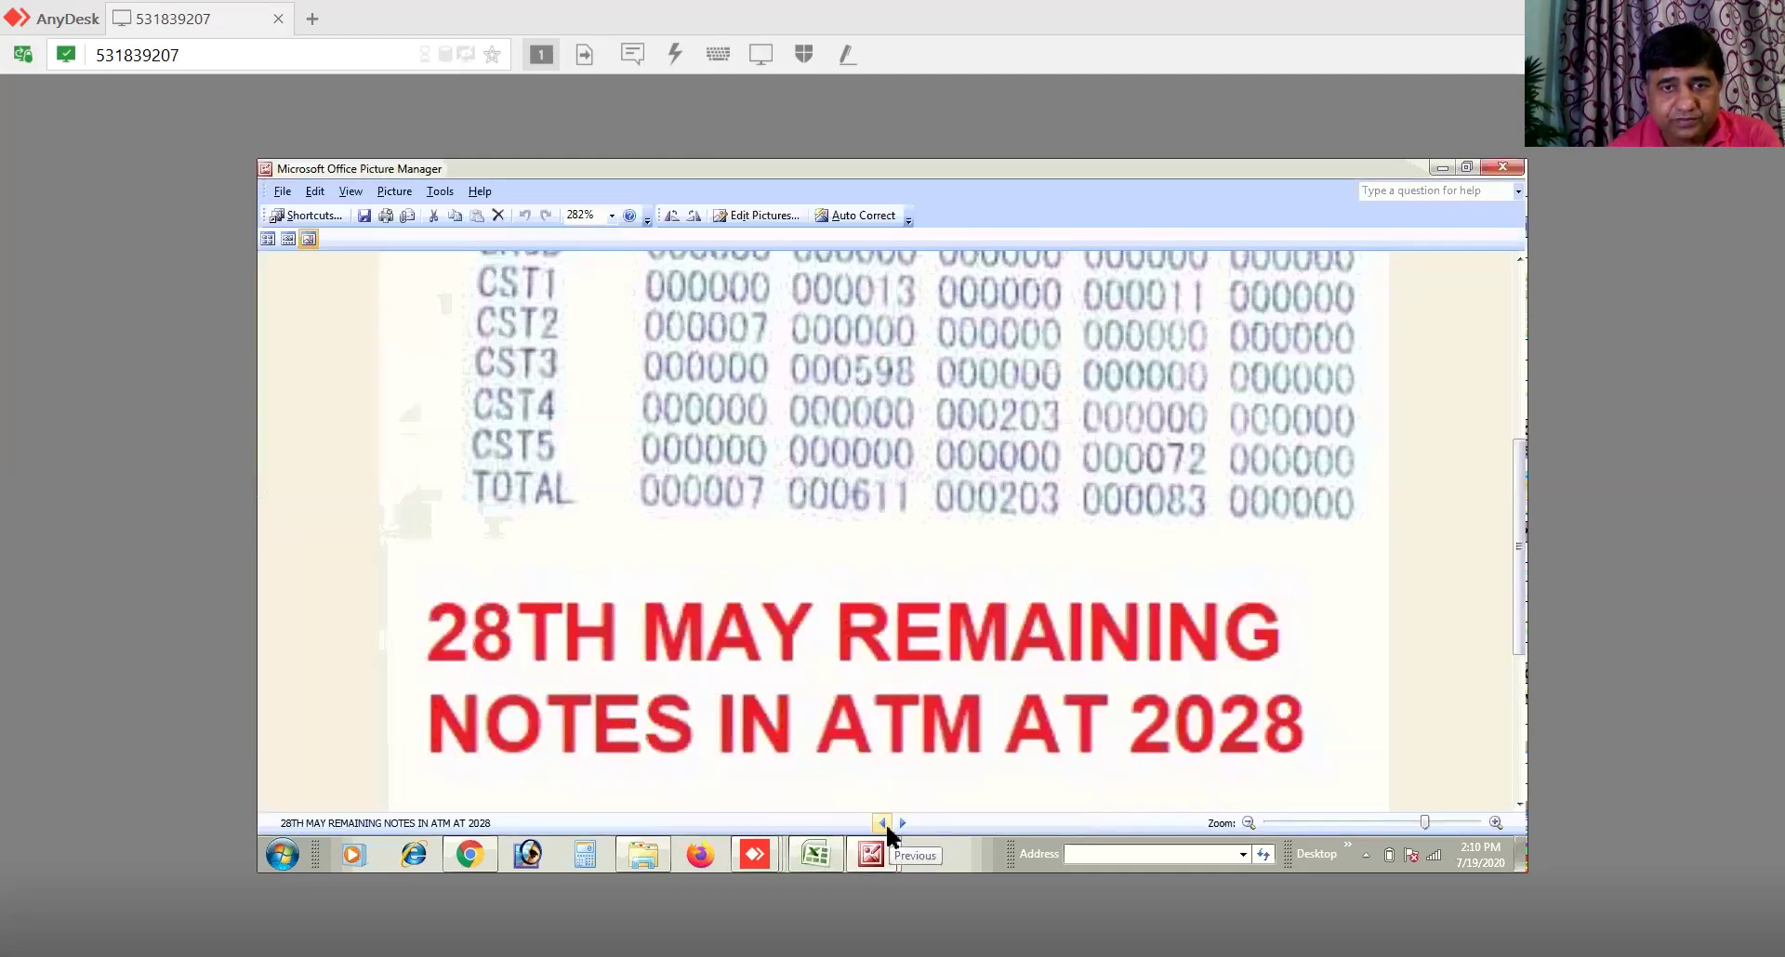
pyautogui.click(882, 823)
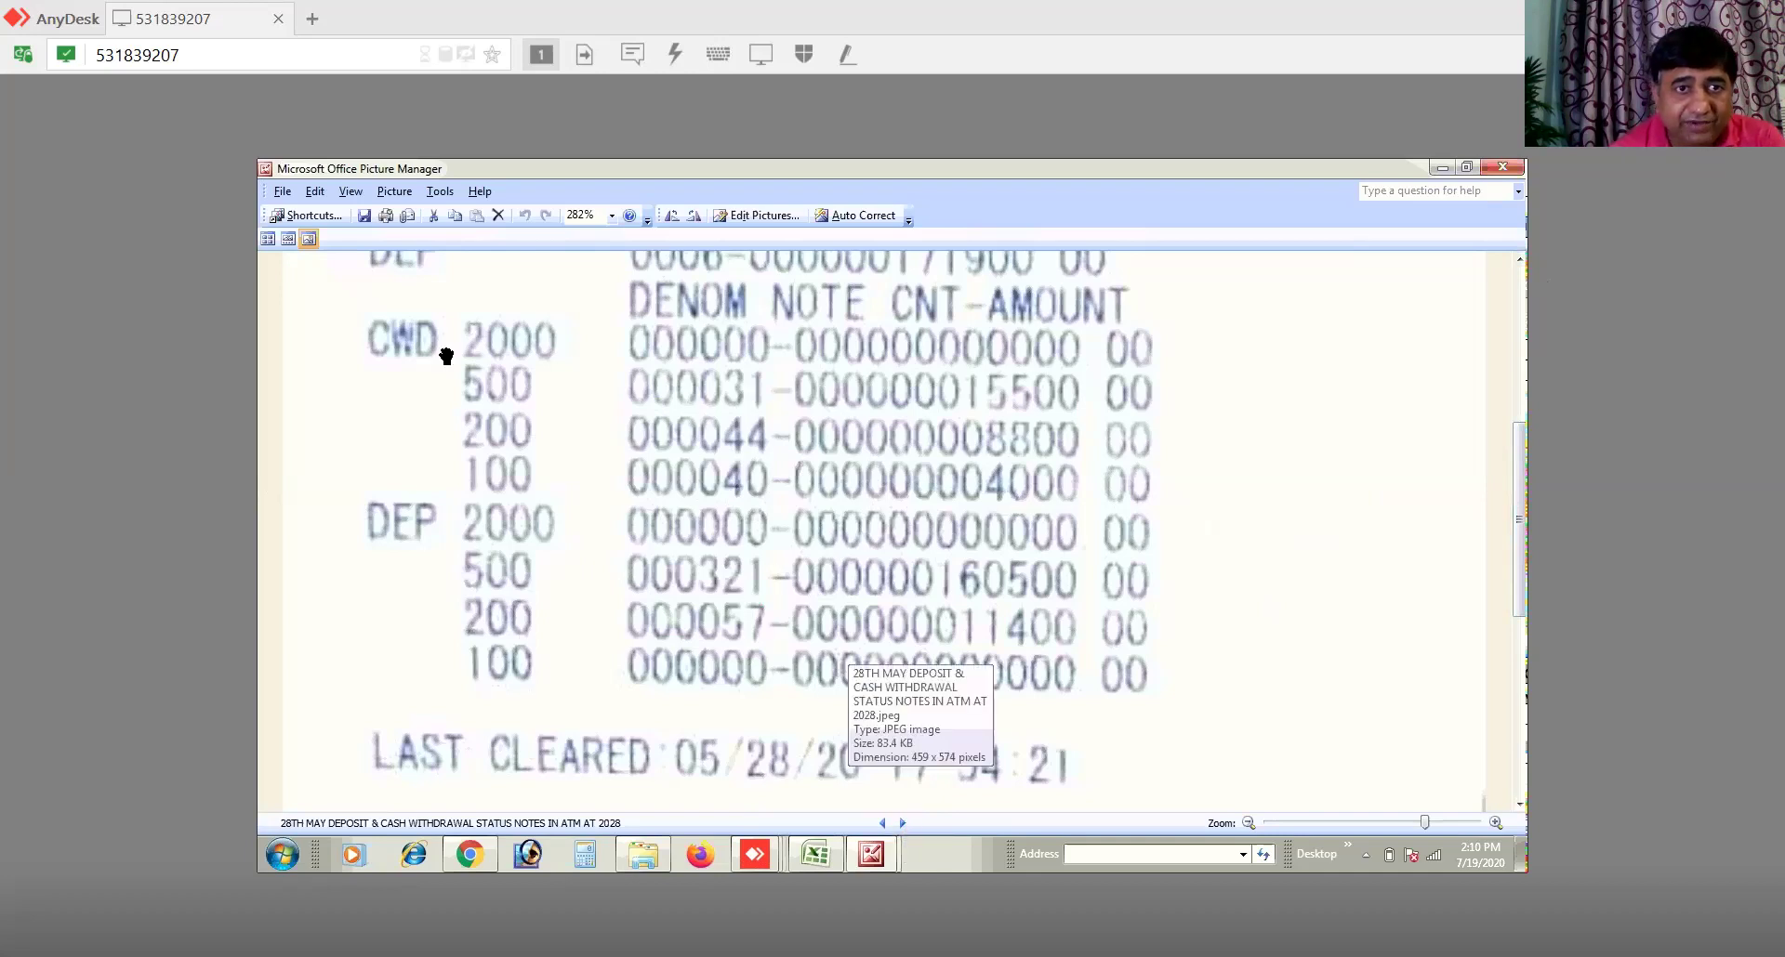
pyautogui.click(902, 822)
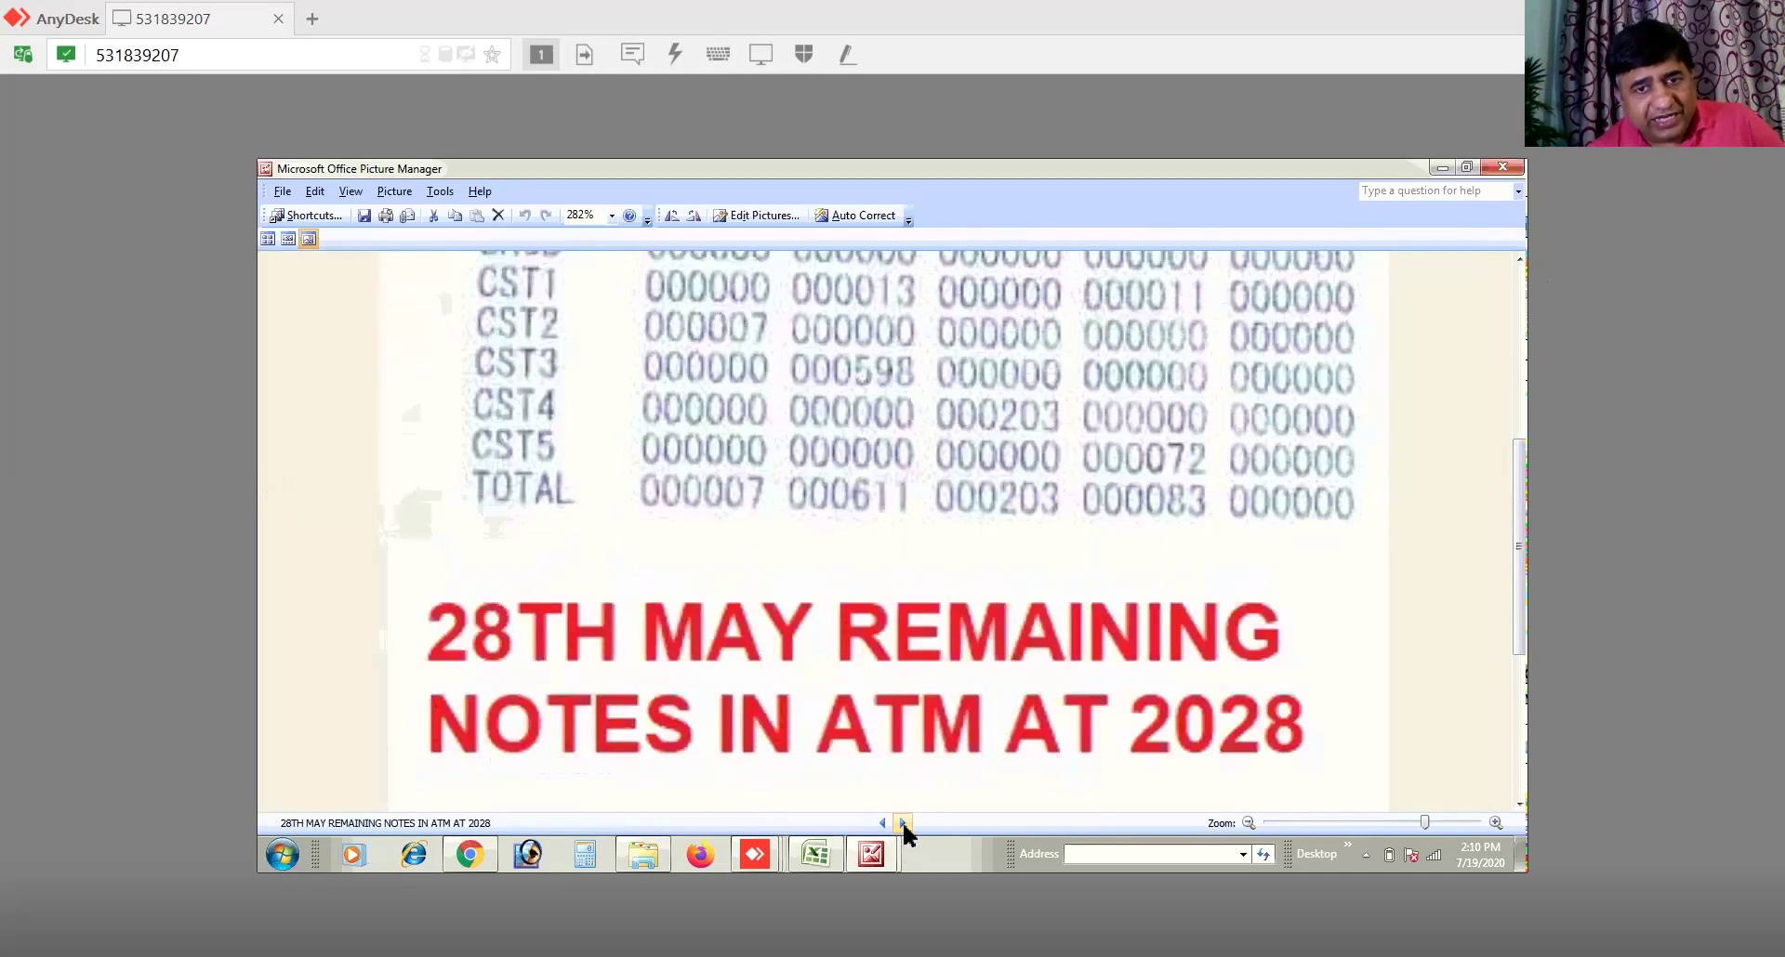
pyautogui.click(902, 822)
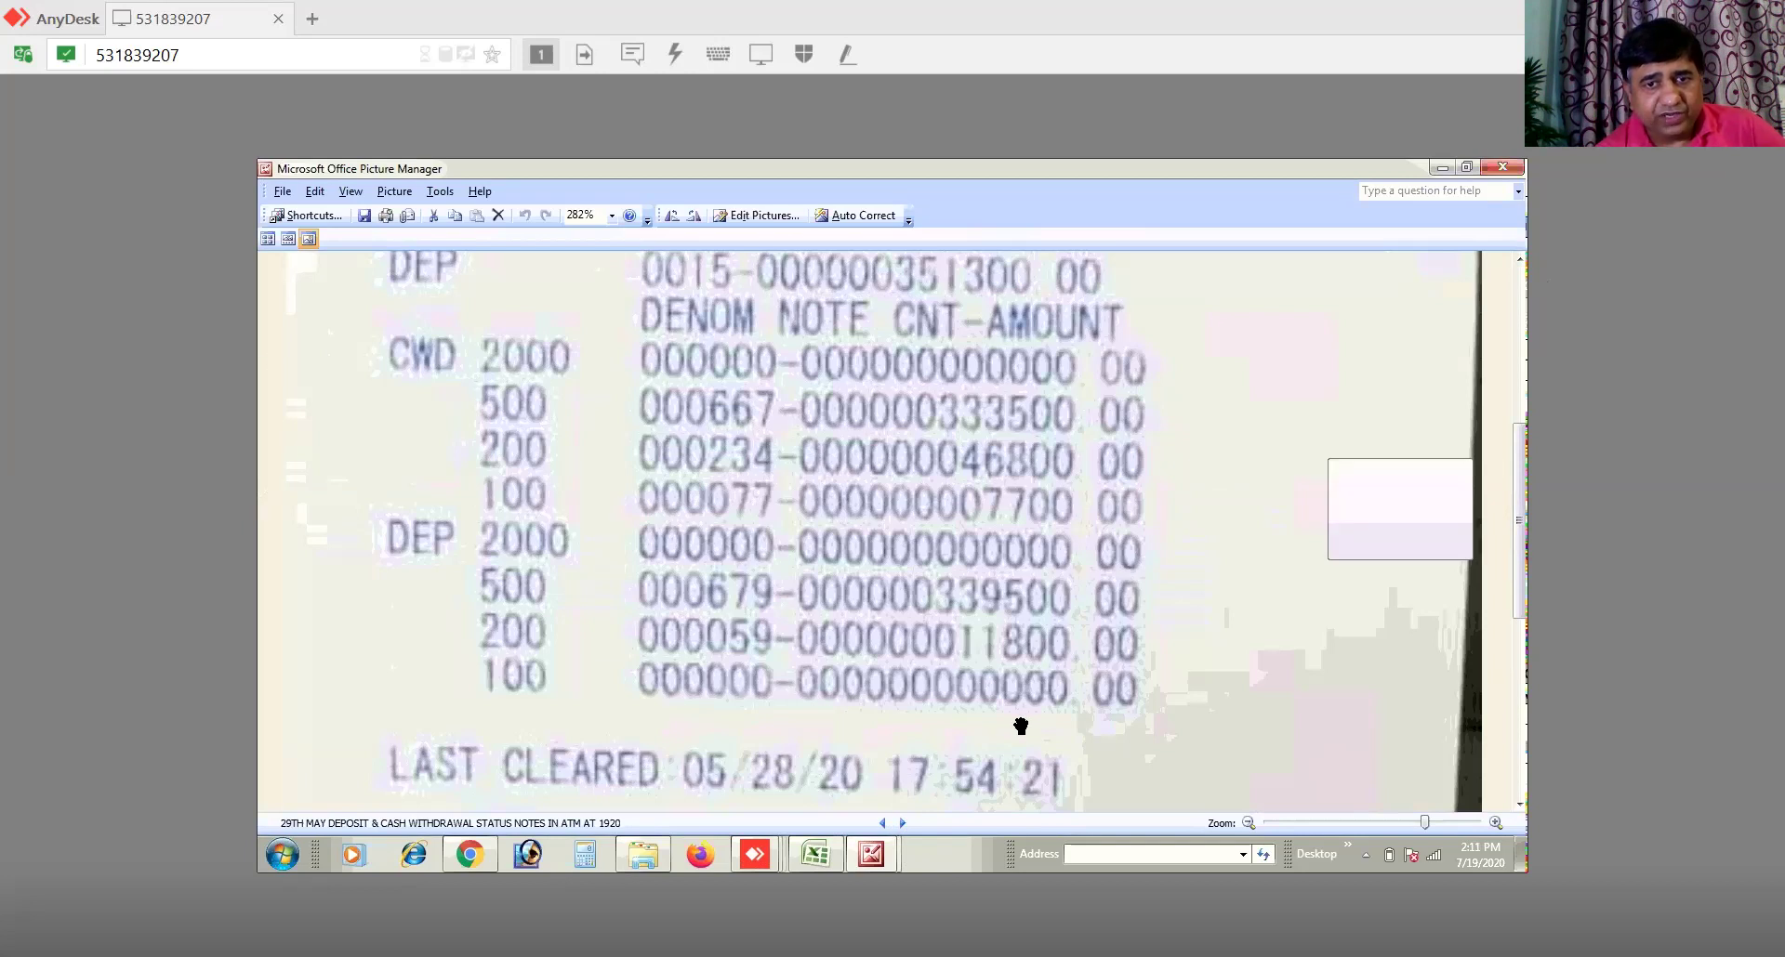
# Step: Back in Excel, enter the 29th May CWD note counts 0, 667, 234 and 77 in C22 to C25
pyautogui.click(822, 850)
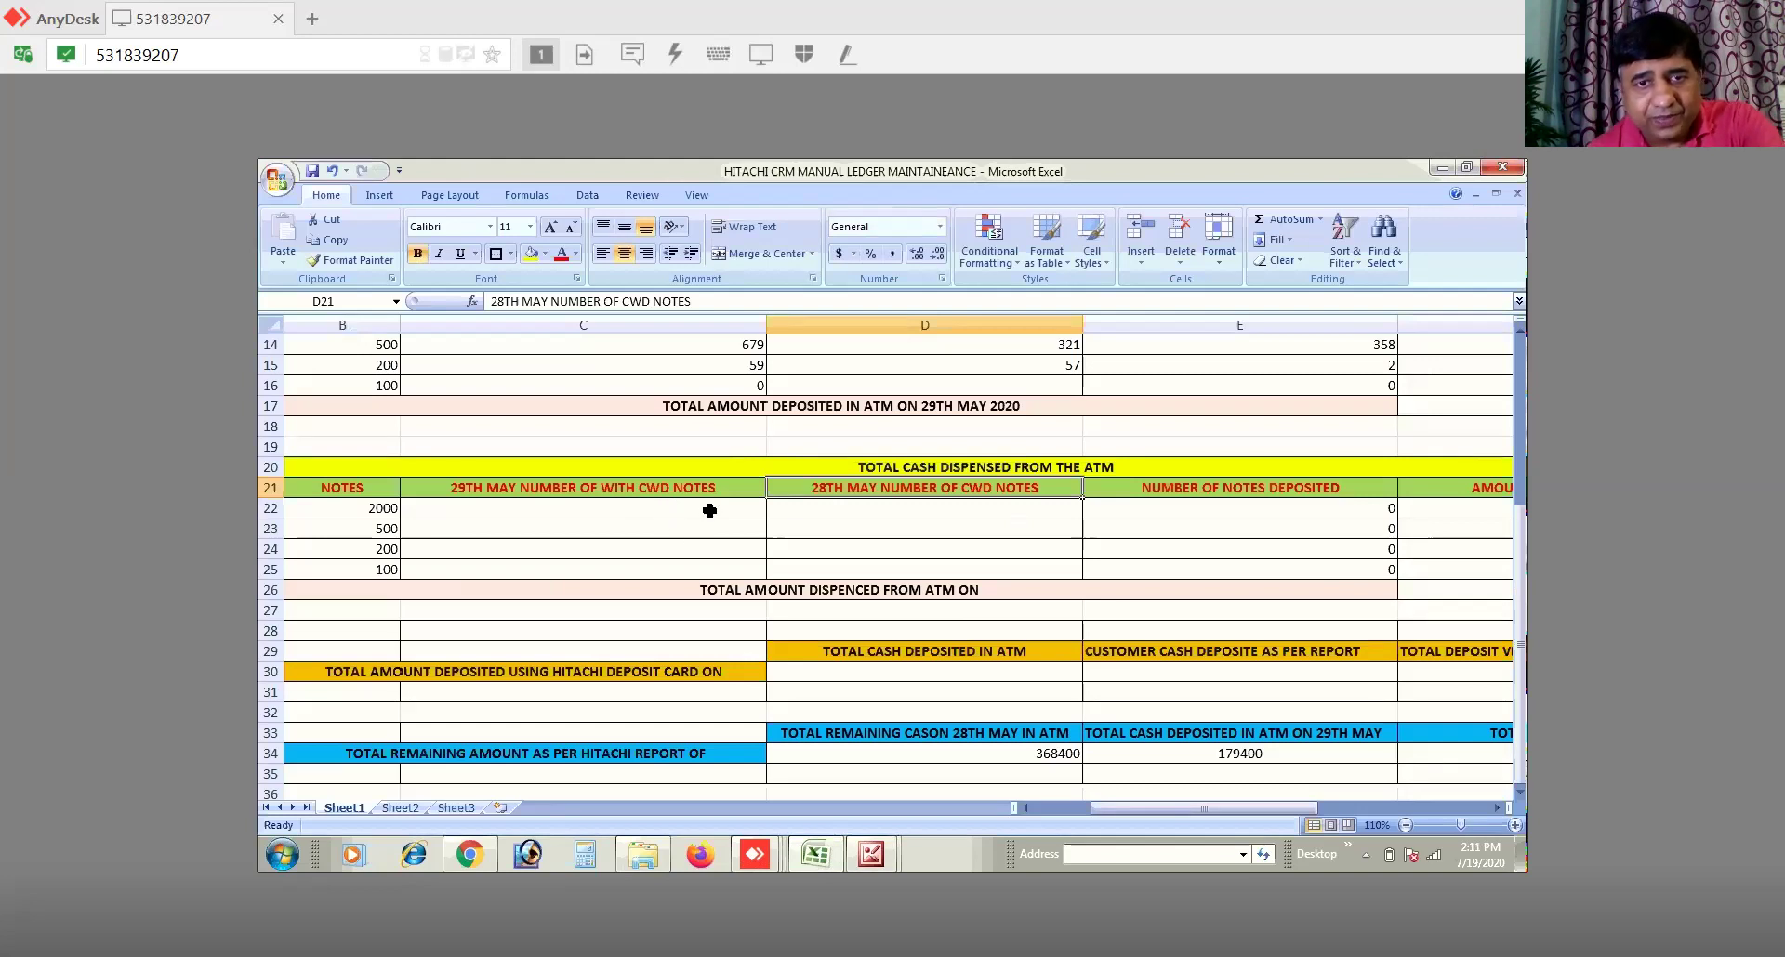
pyautogui.click(709, 511)
pyautogui.write('0')
pyautogui.press('Return')
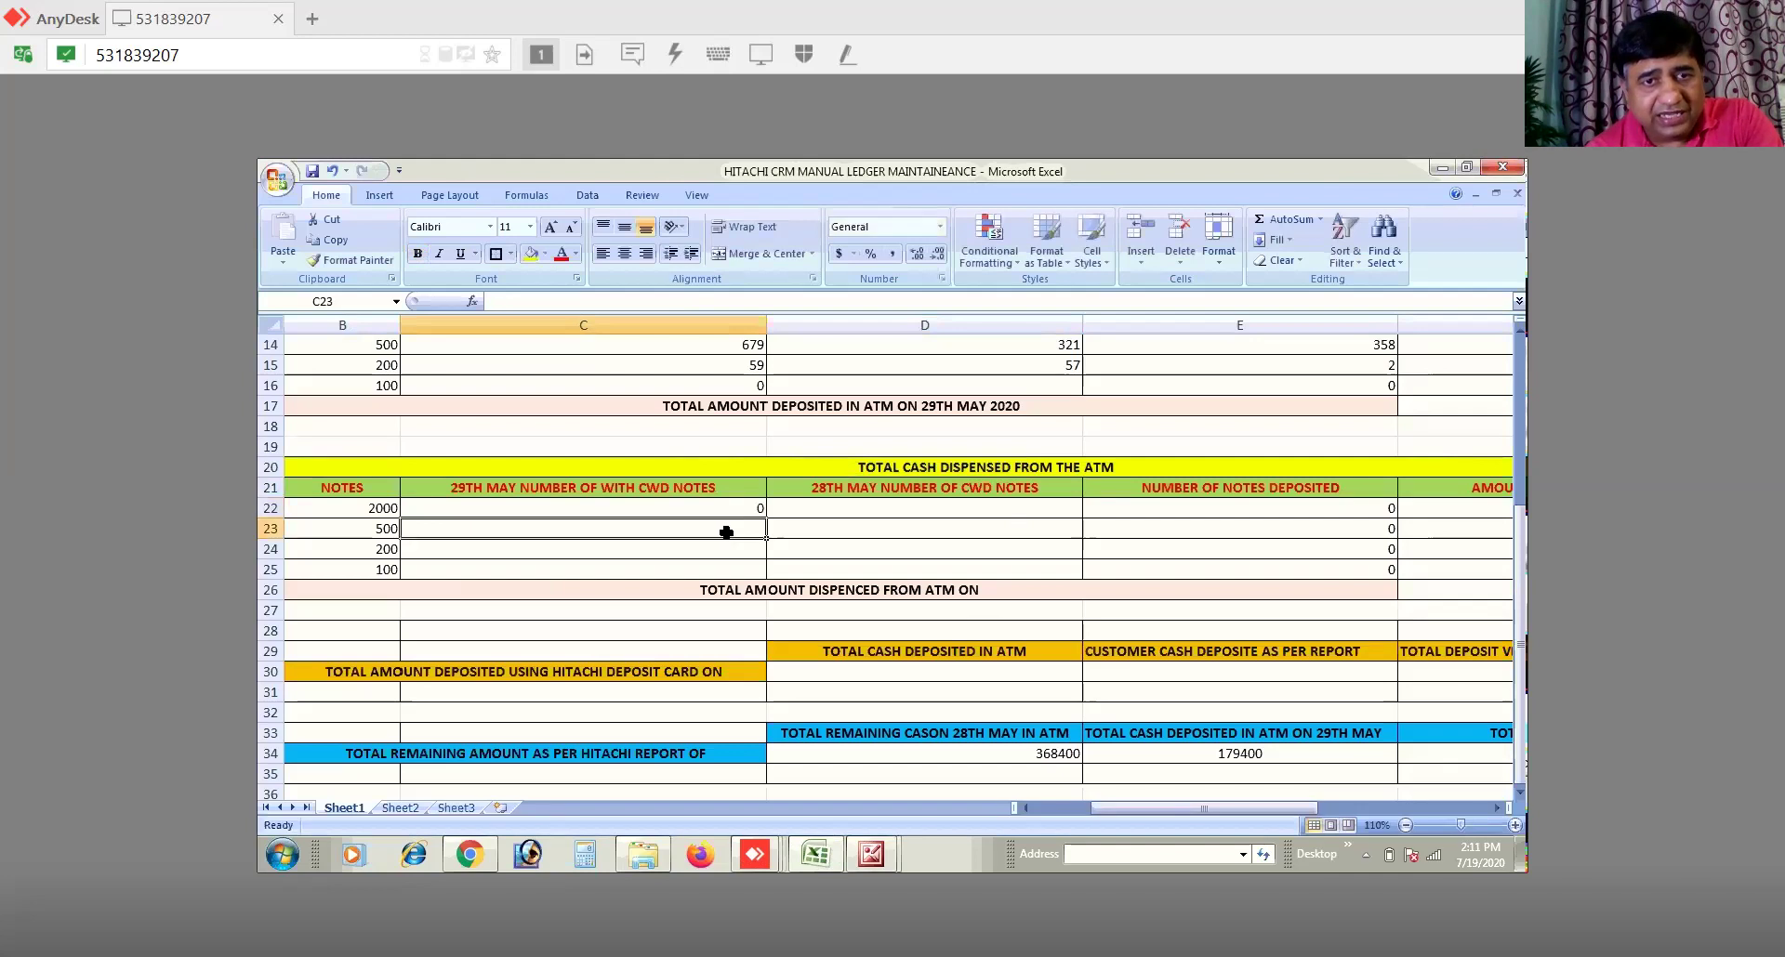
pyautogui.write('667')
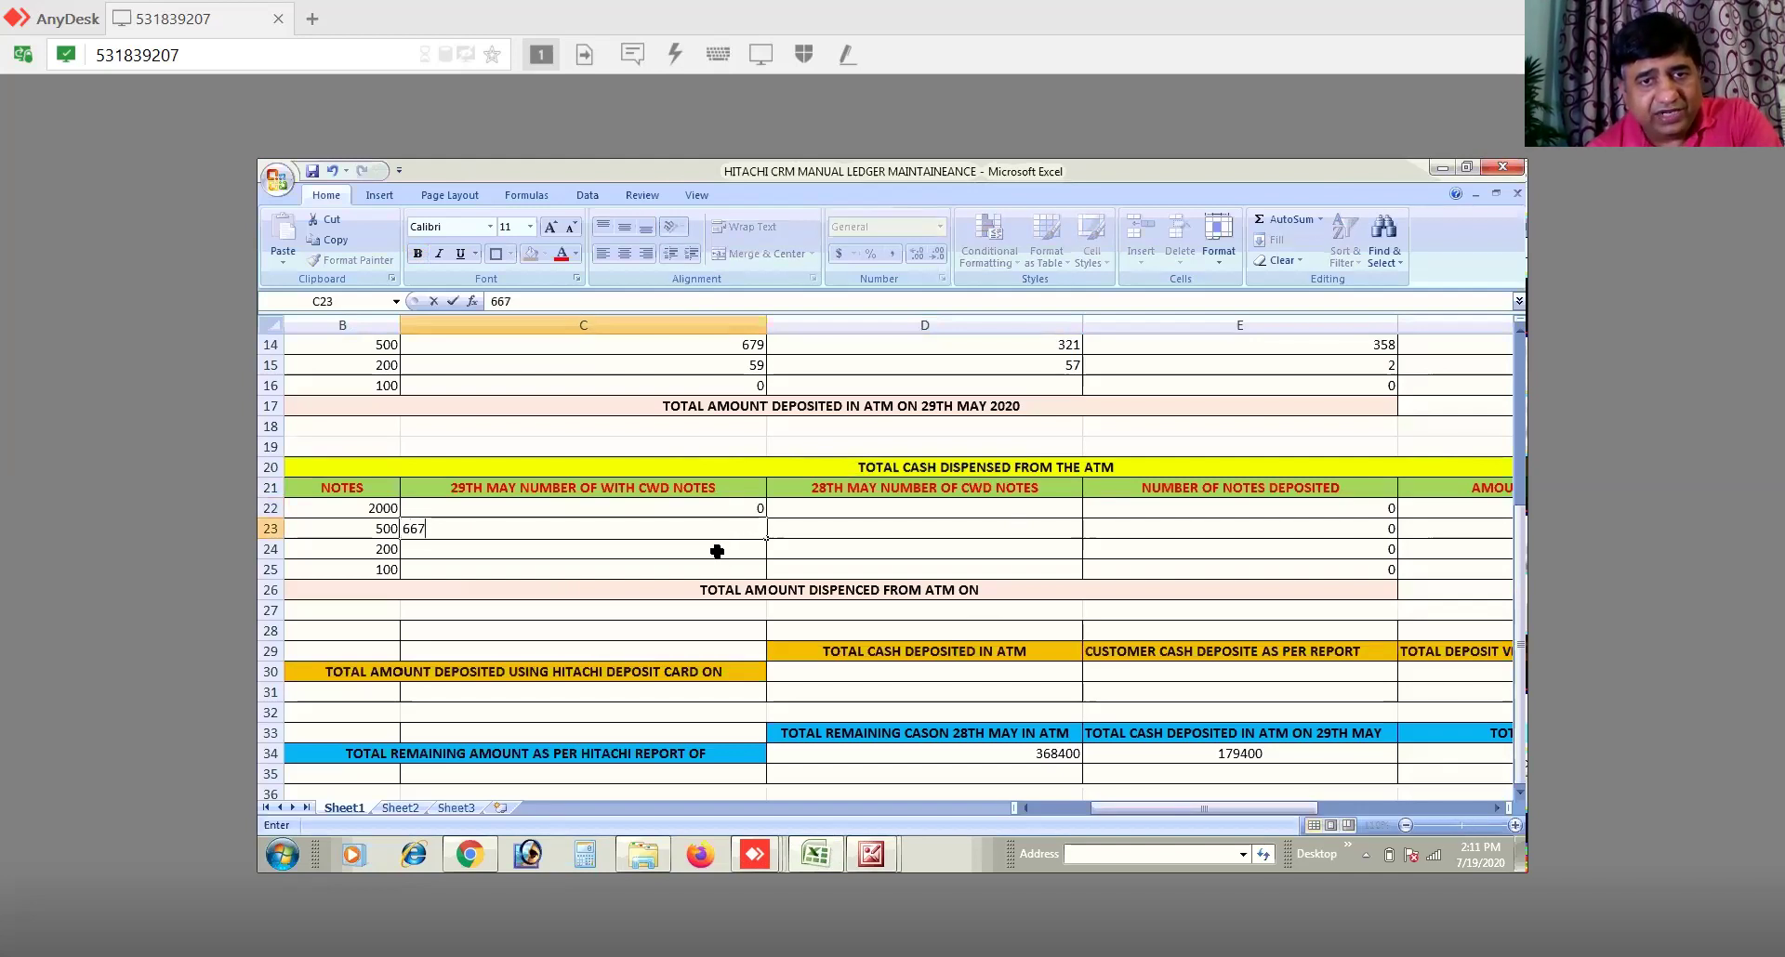
pyautogui.press('Return')
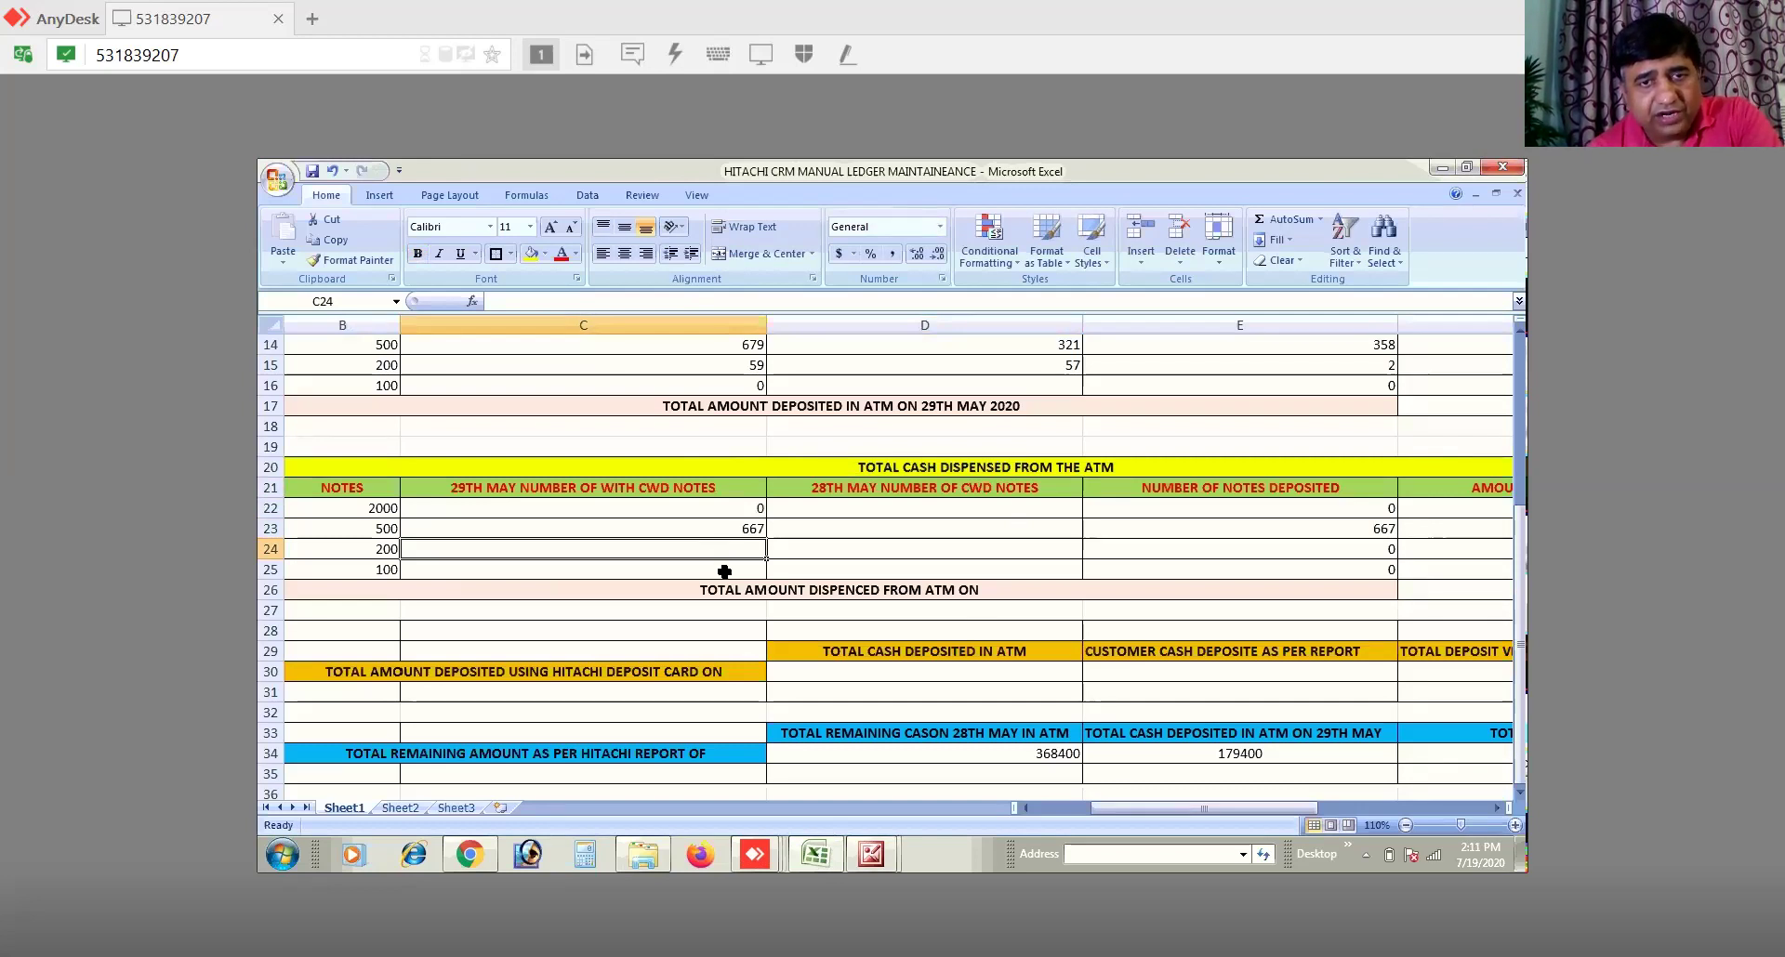
pyautogui.write('234')
pyautogui.press('Return')
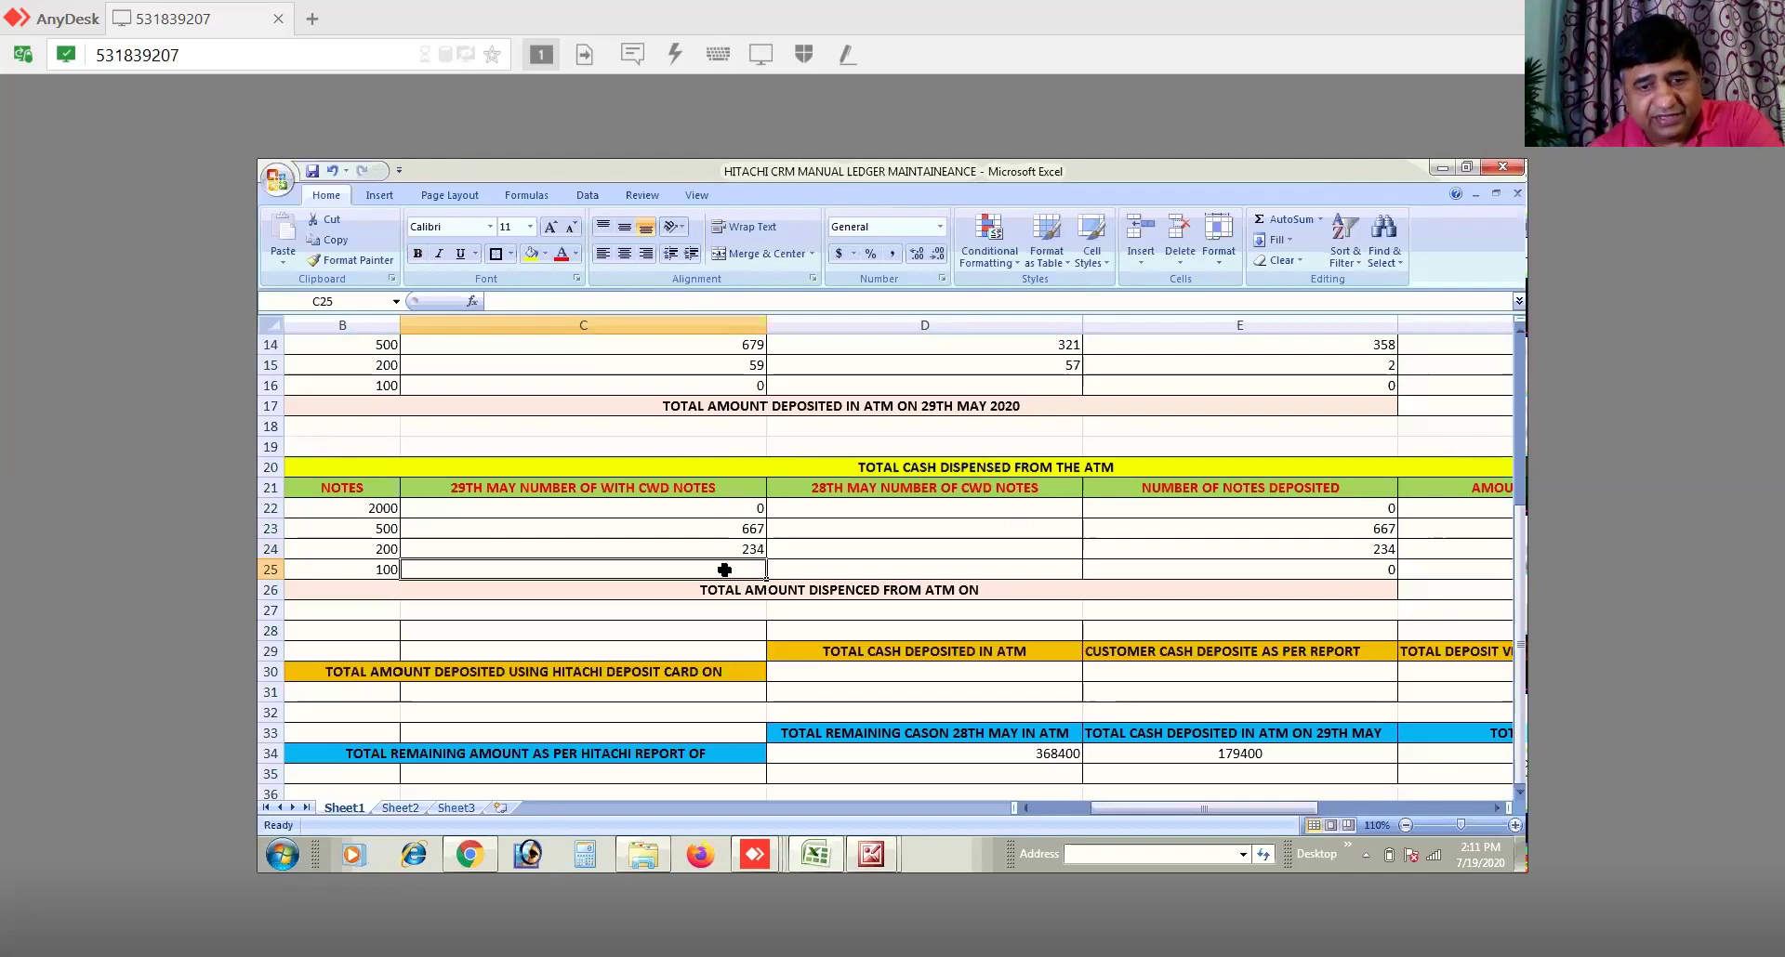
pyautogui.write('77')
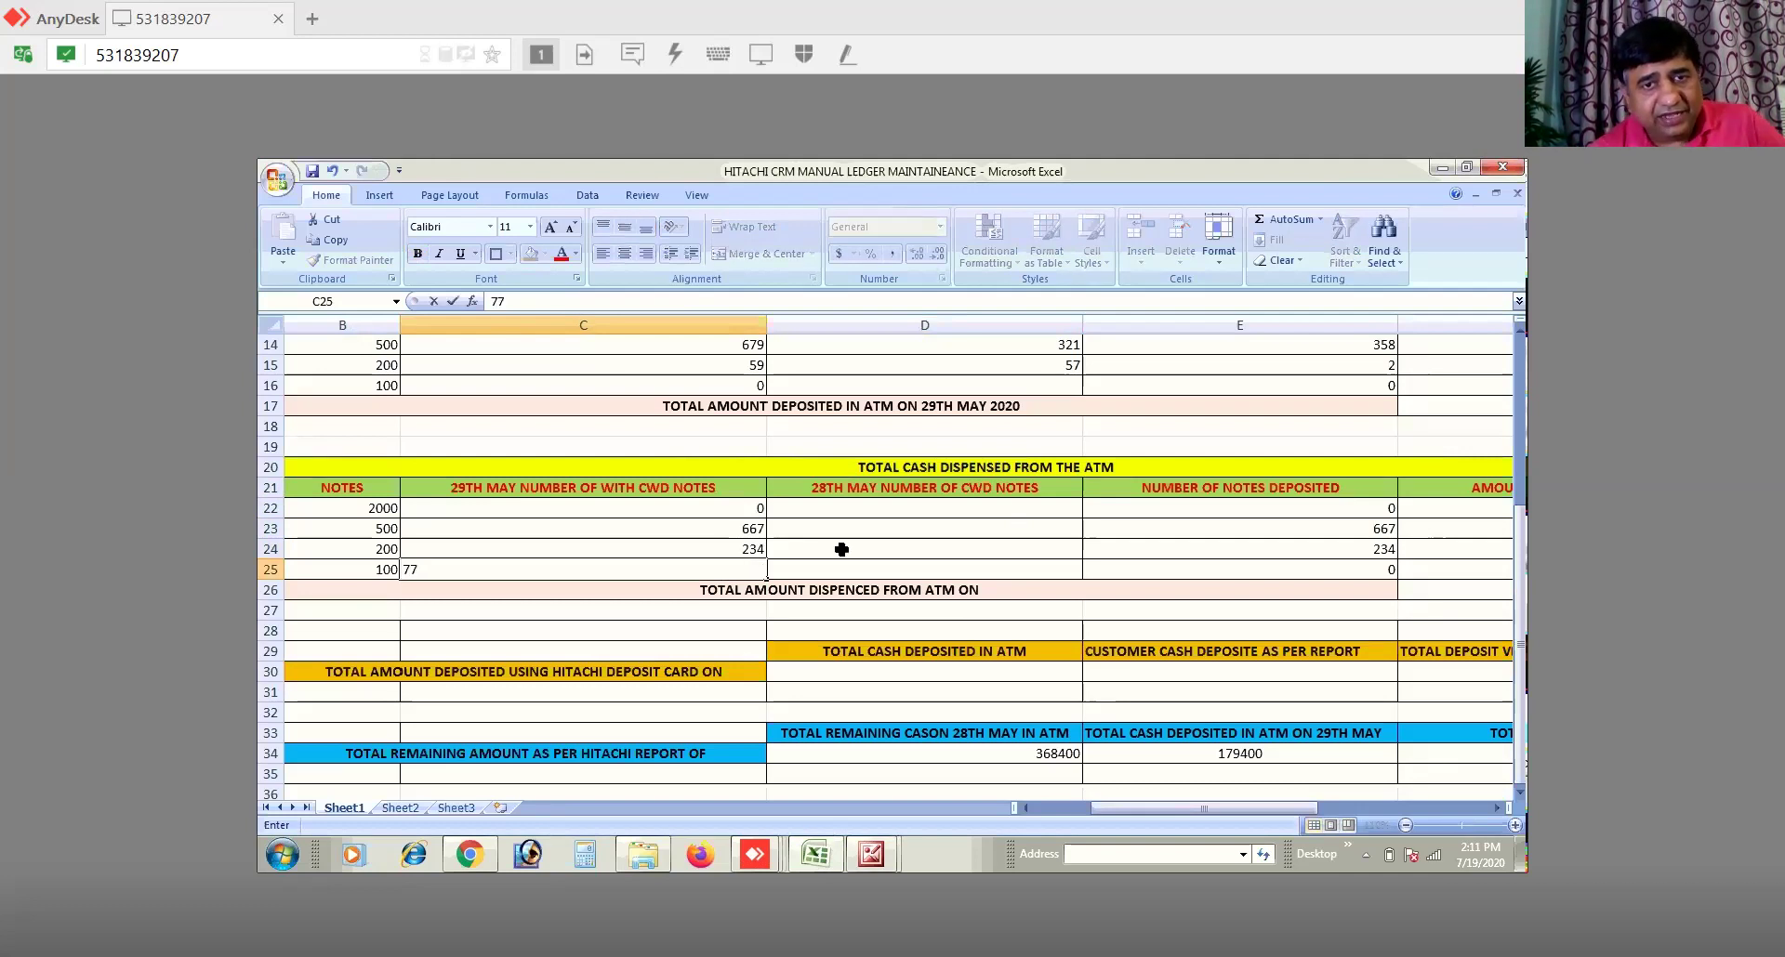
pyautogui.click(843, 566)
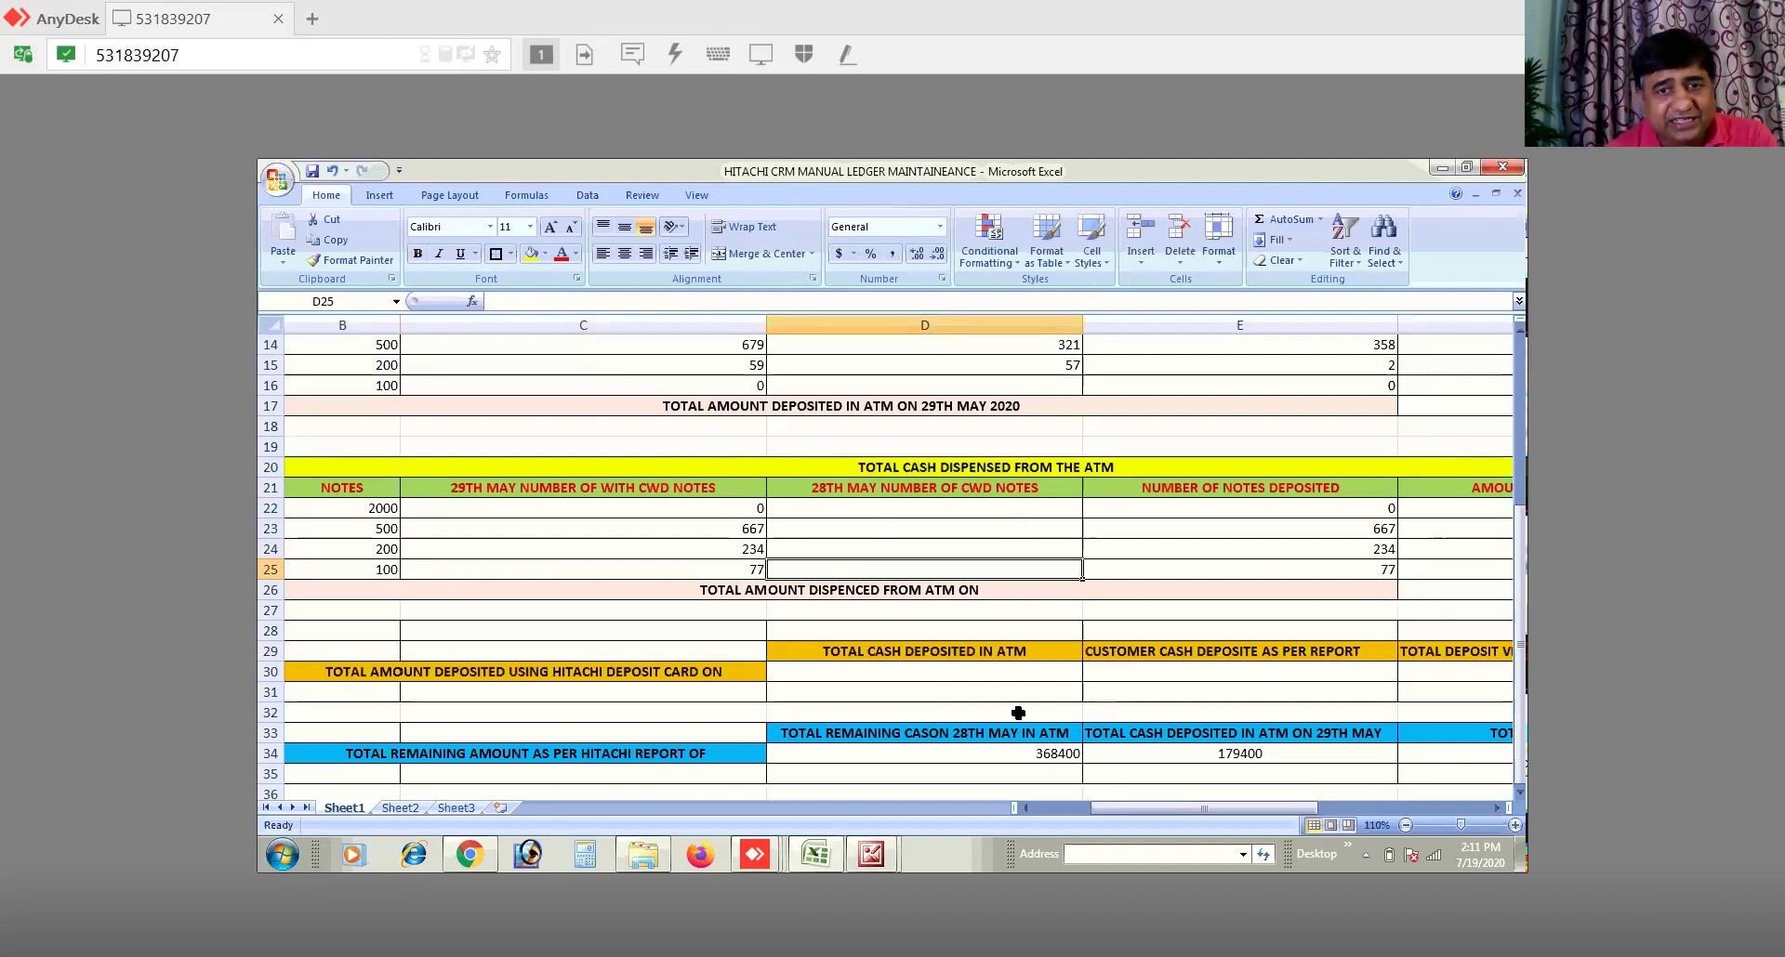
# Step: Switch to Picture Manager and read the CWD note counts in the 28th May deposit and cash withdrawal status picture
pyautogui.click(874, 857)
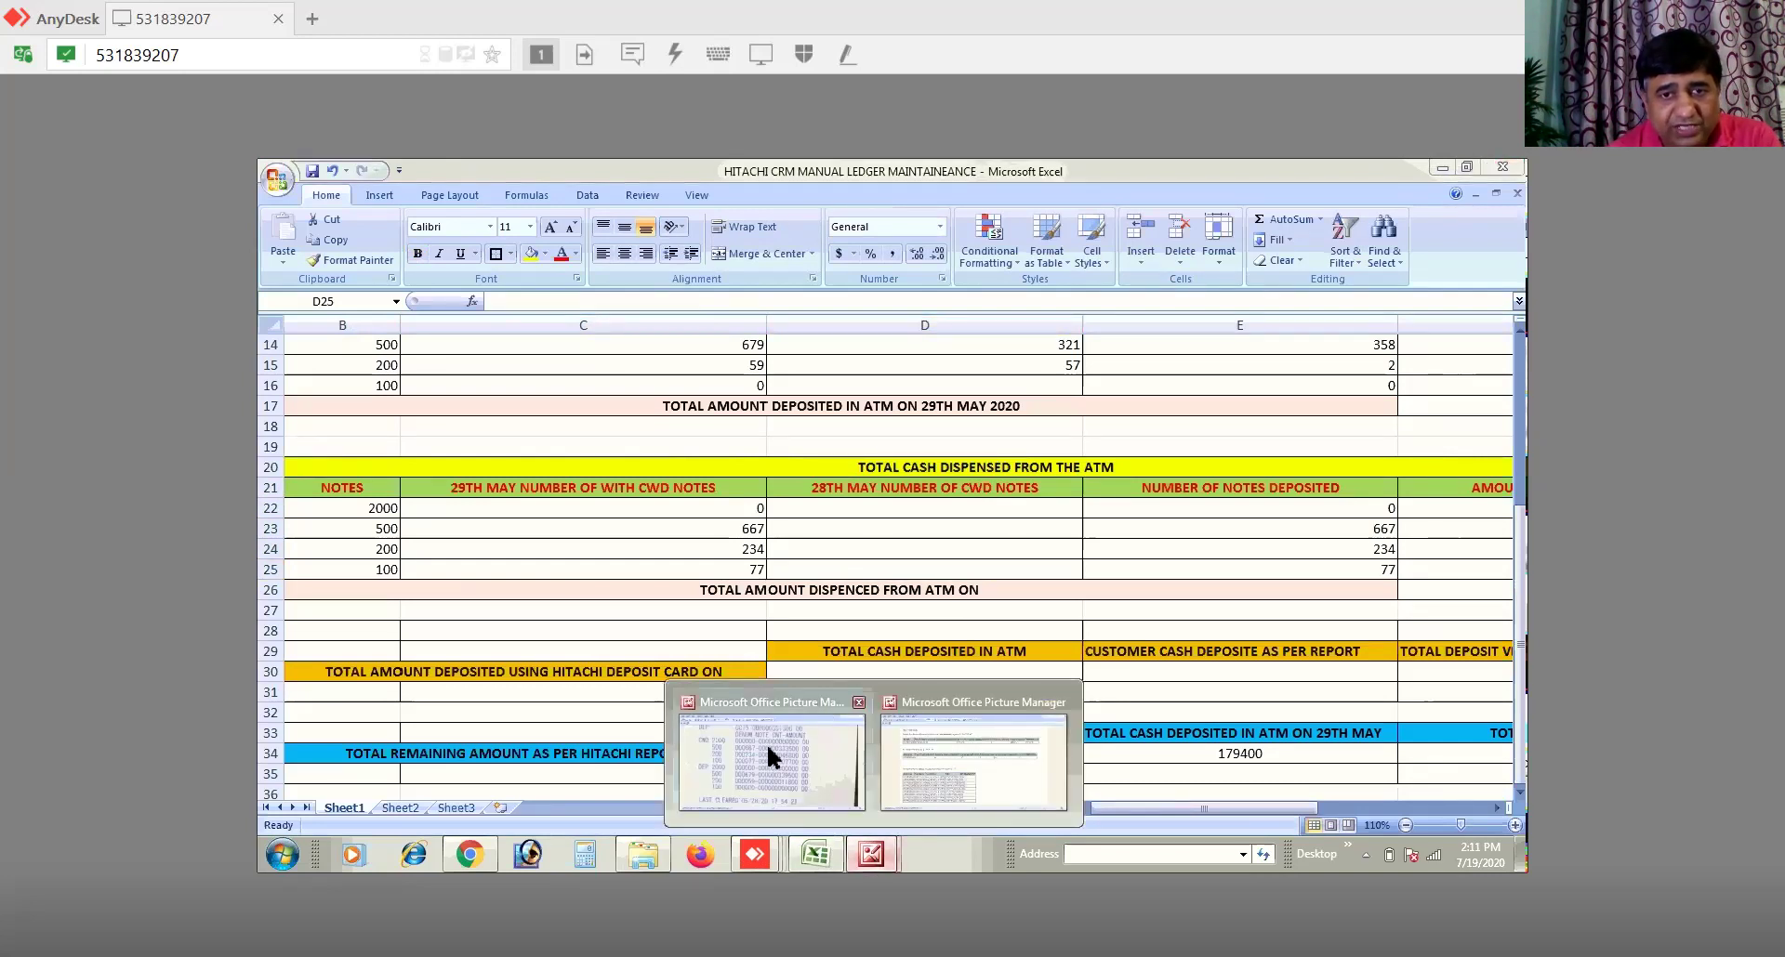
pyautogui.click(767, 749)
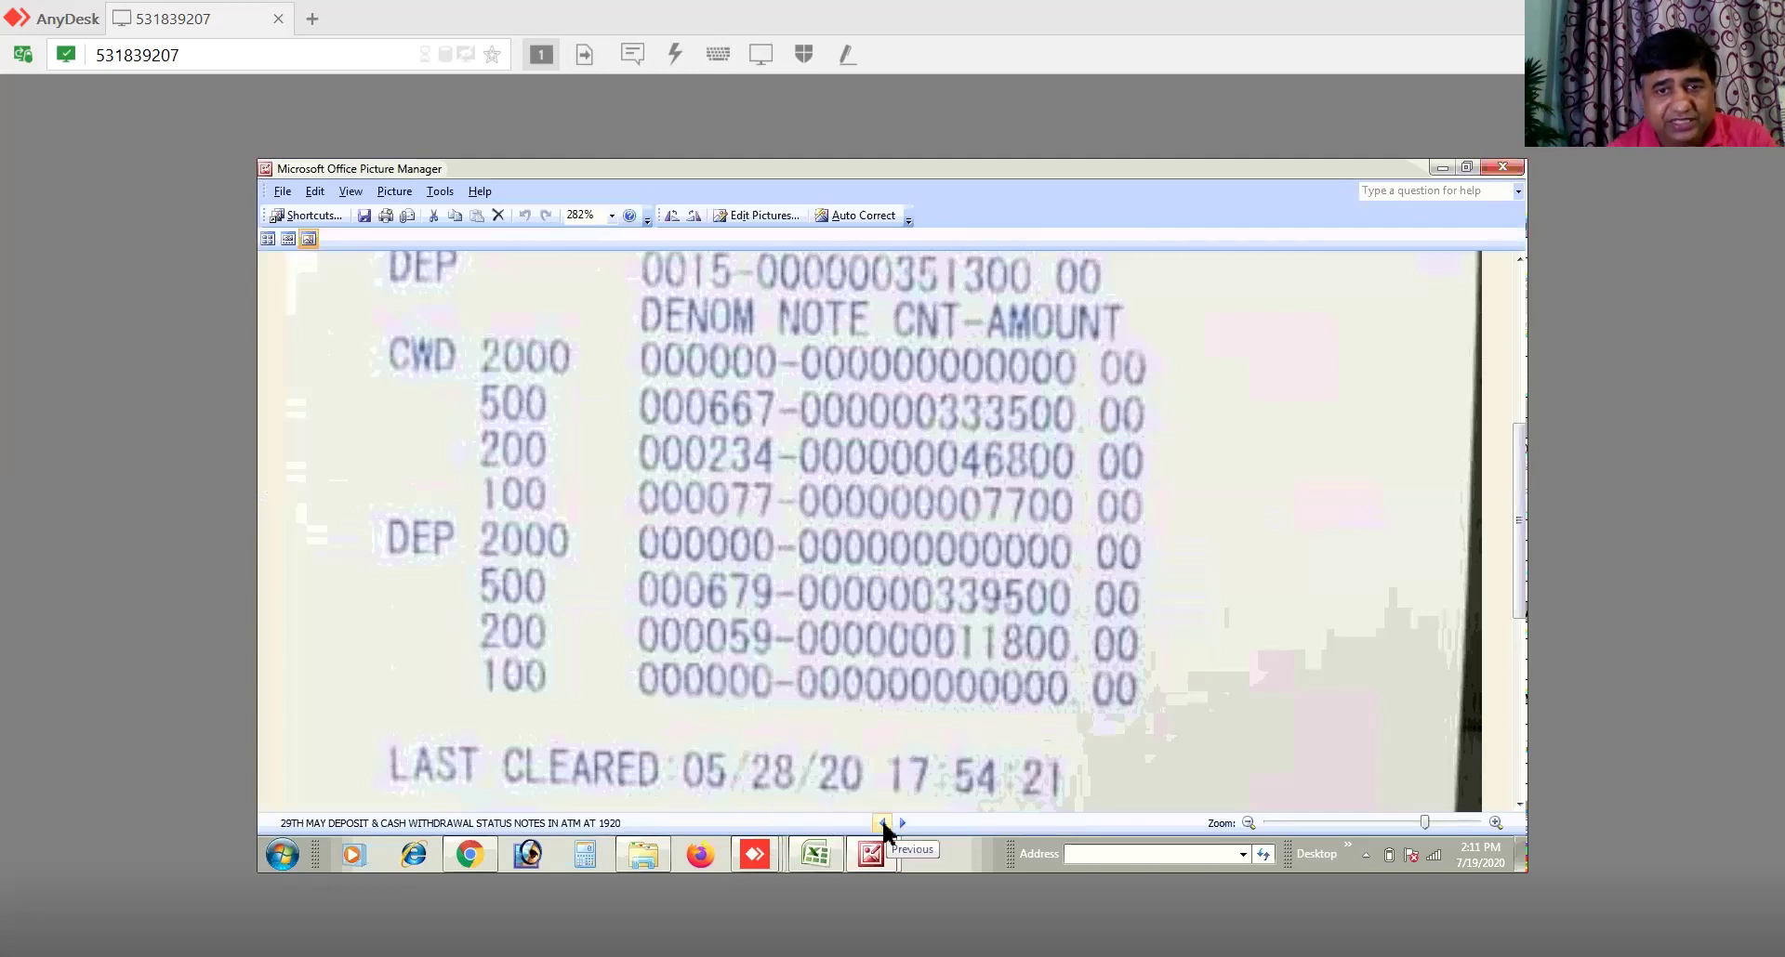
pyautogui.click(882, 824)
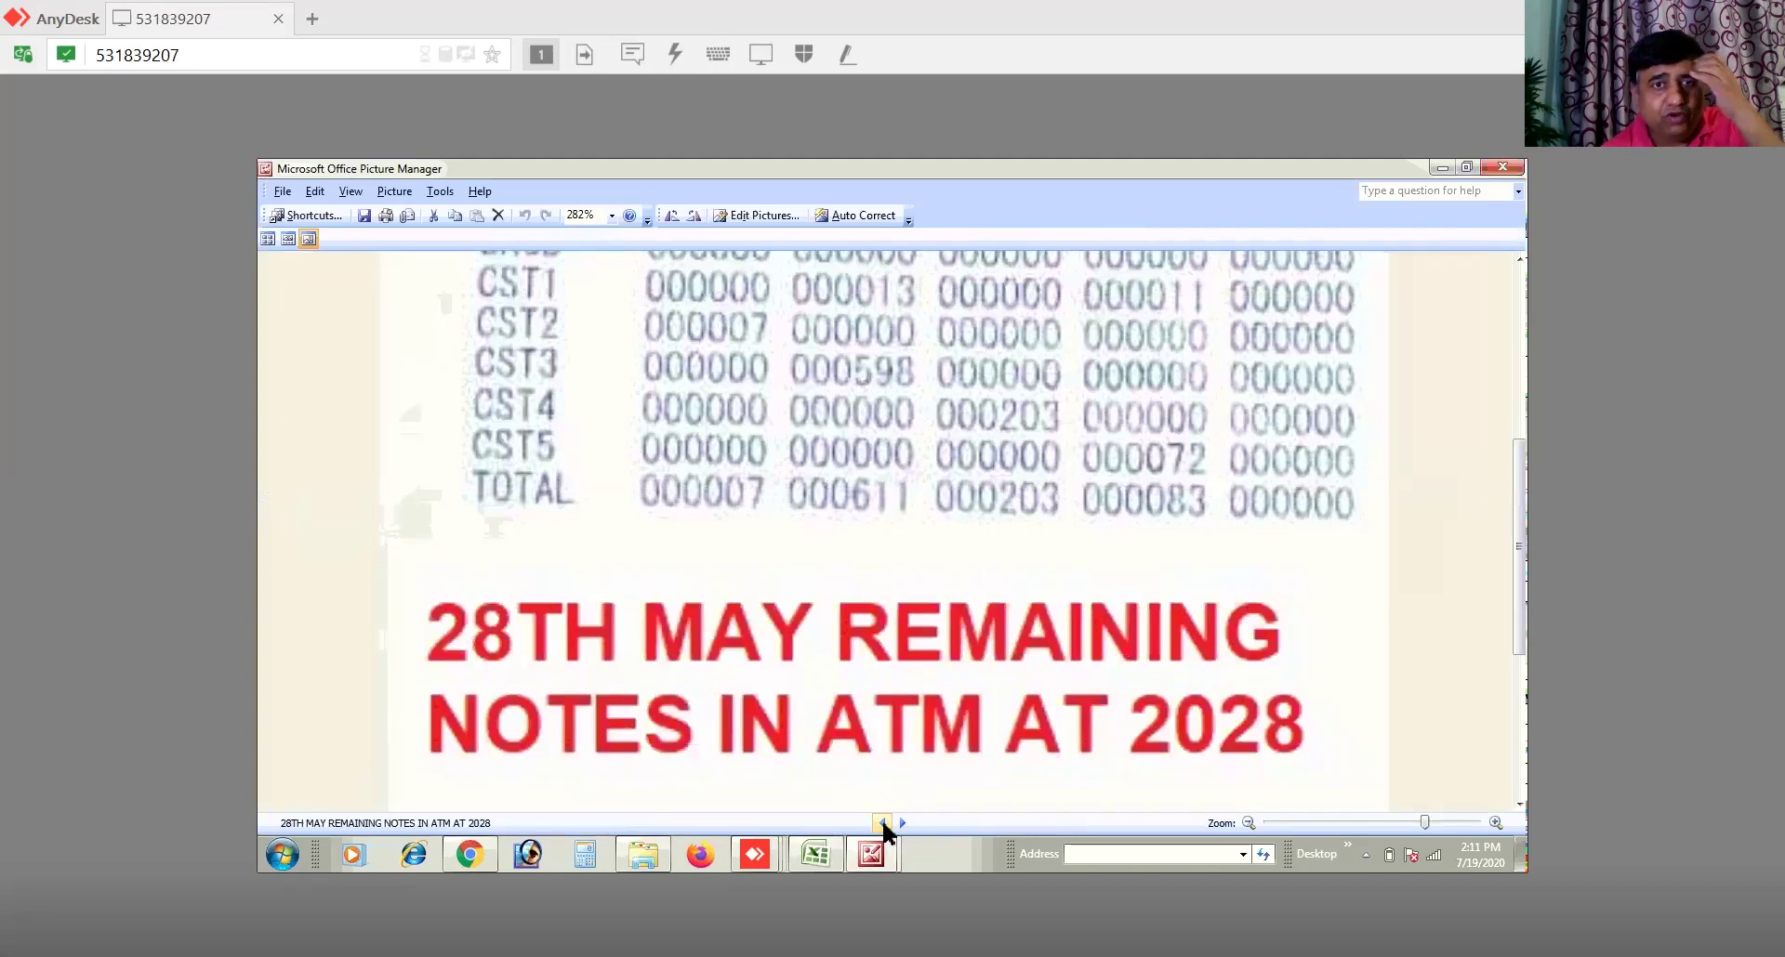
pyautogui.click(883, 823)
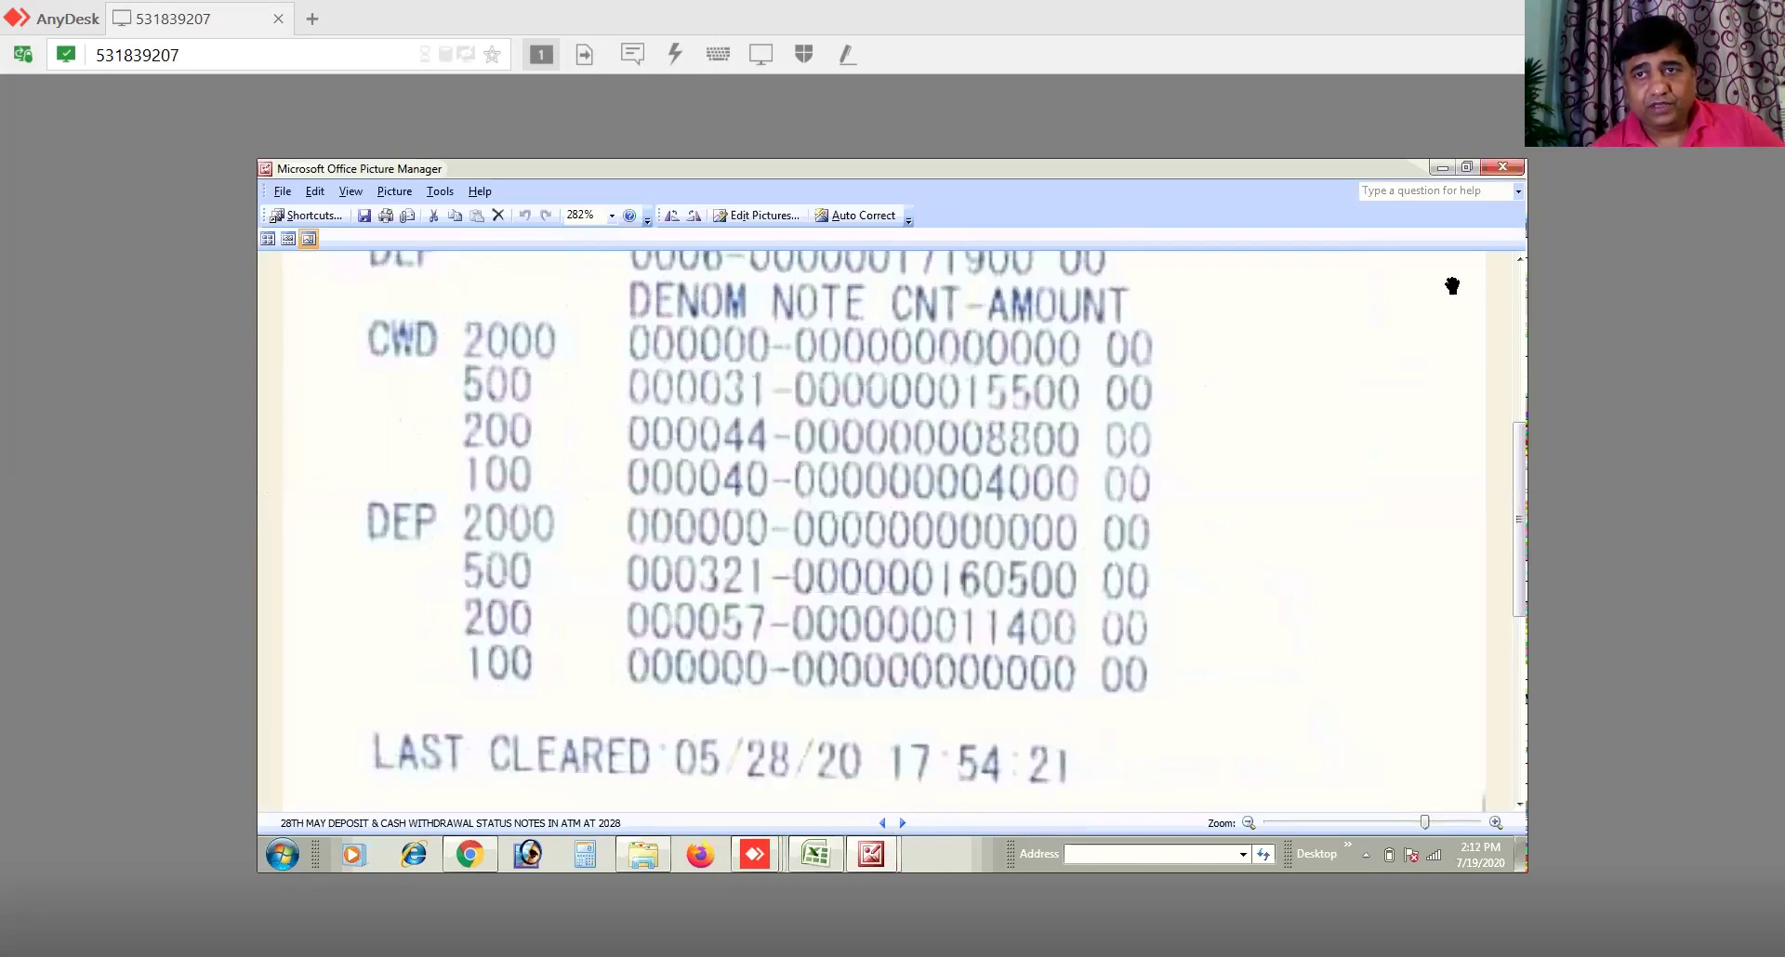
pyautogui.click(1519, 801)
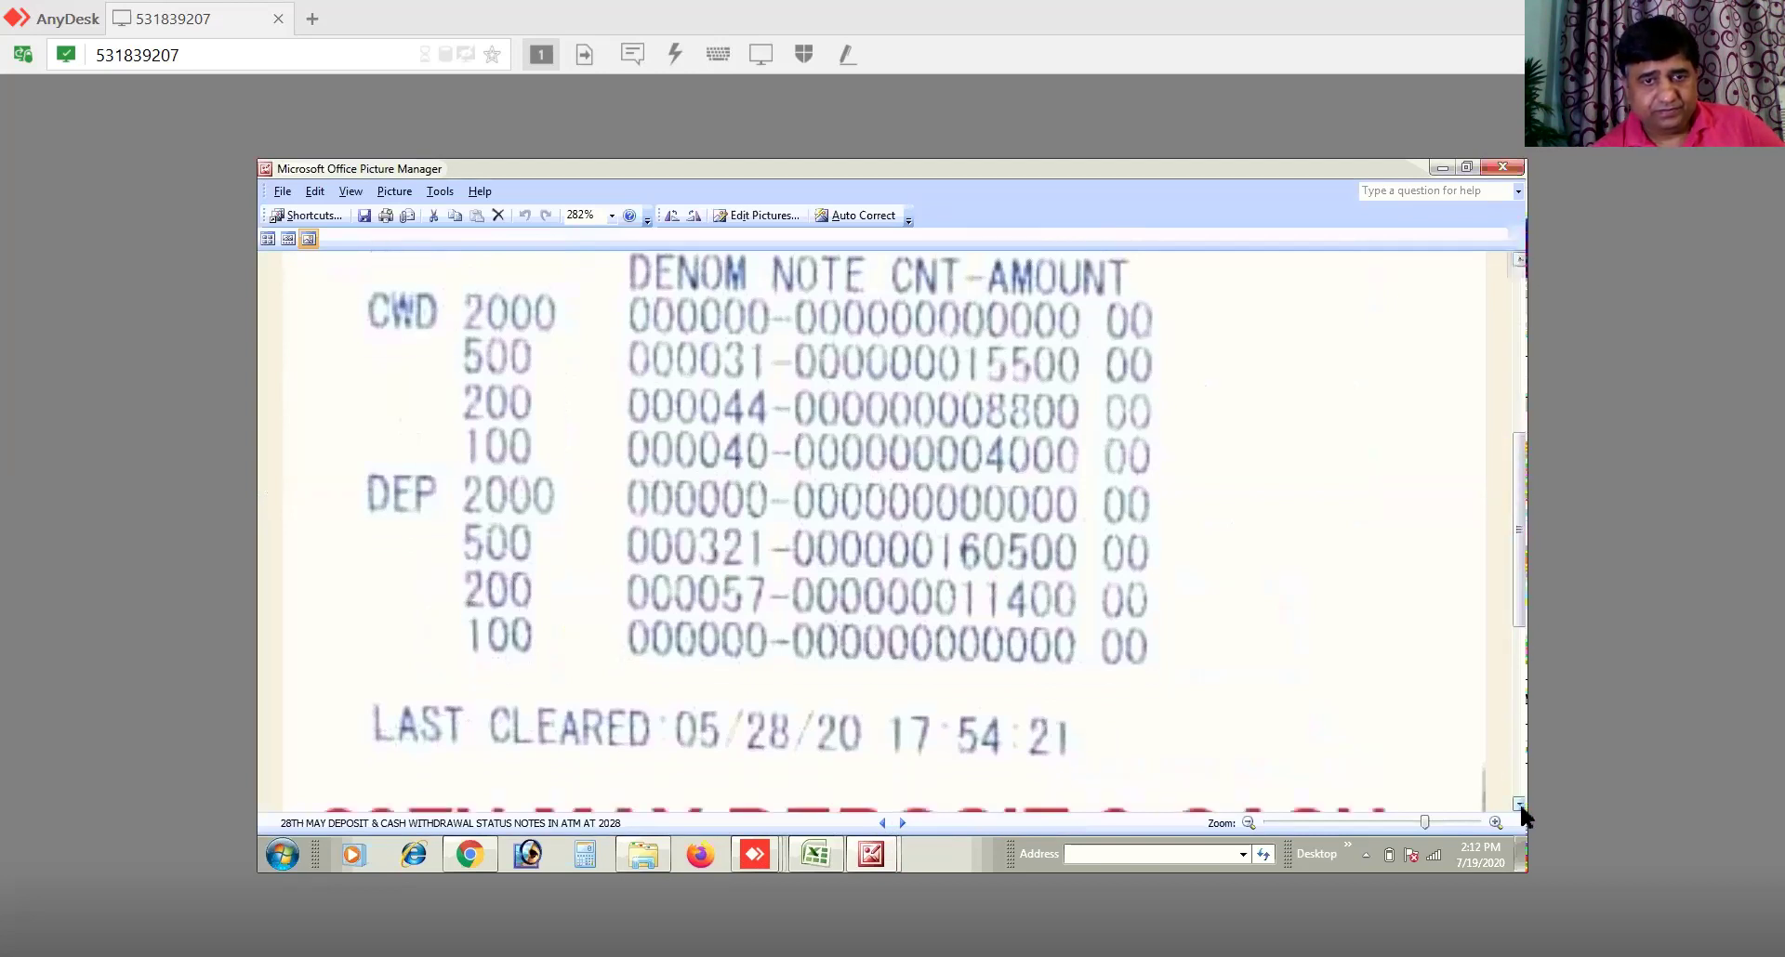
pyautogui.click(1519, 801)
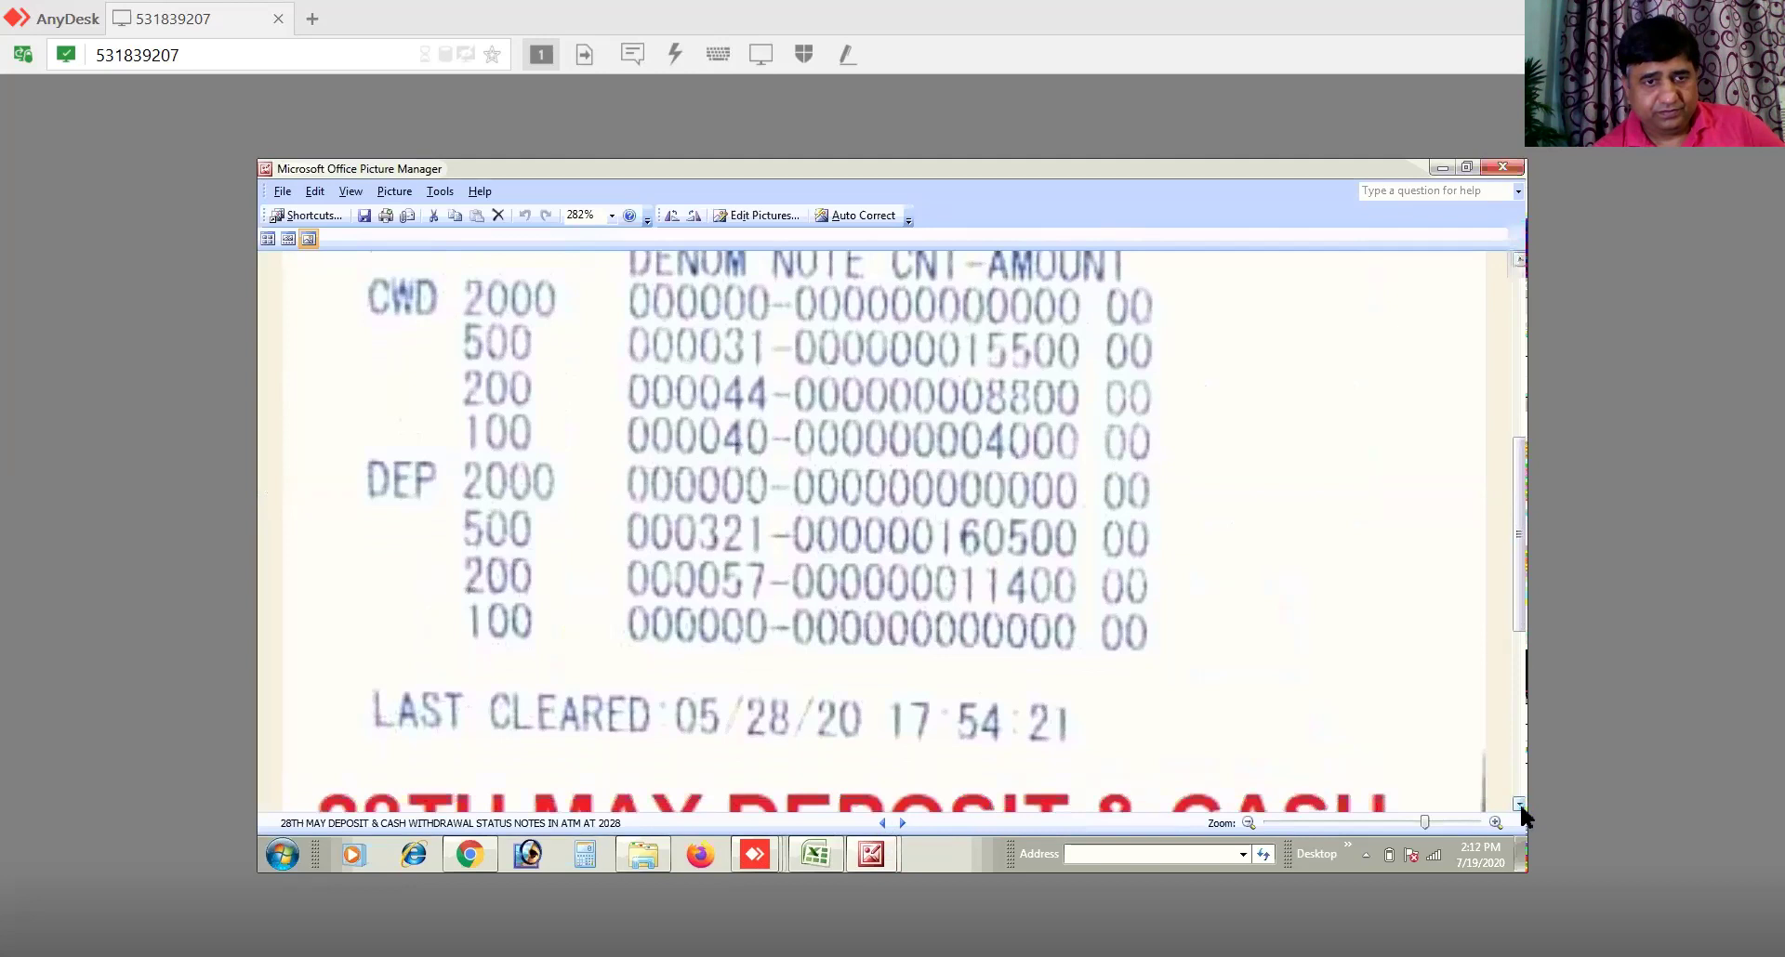
pyautogui.click(1519, 802)
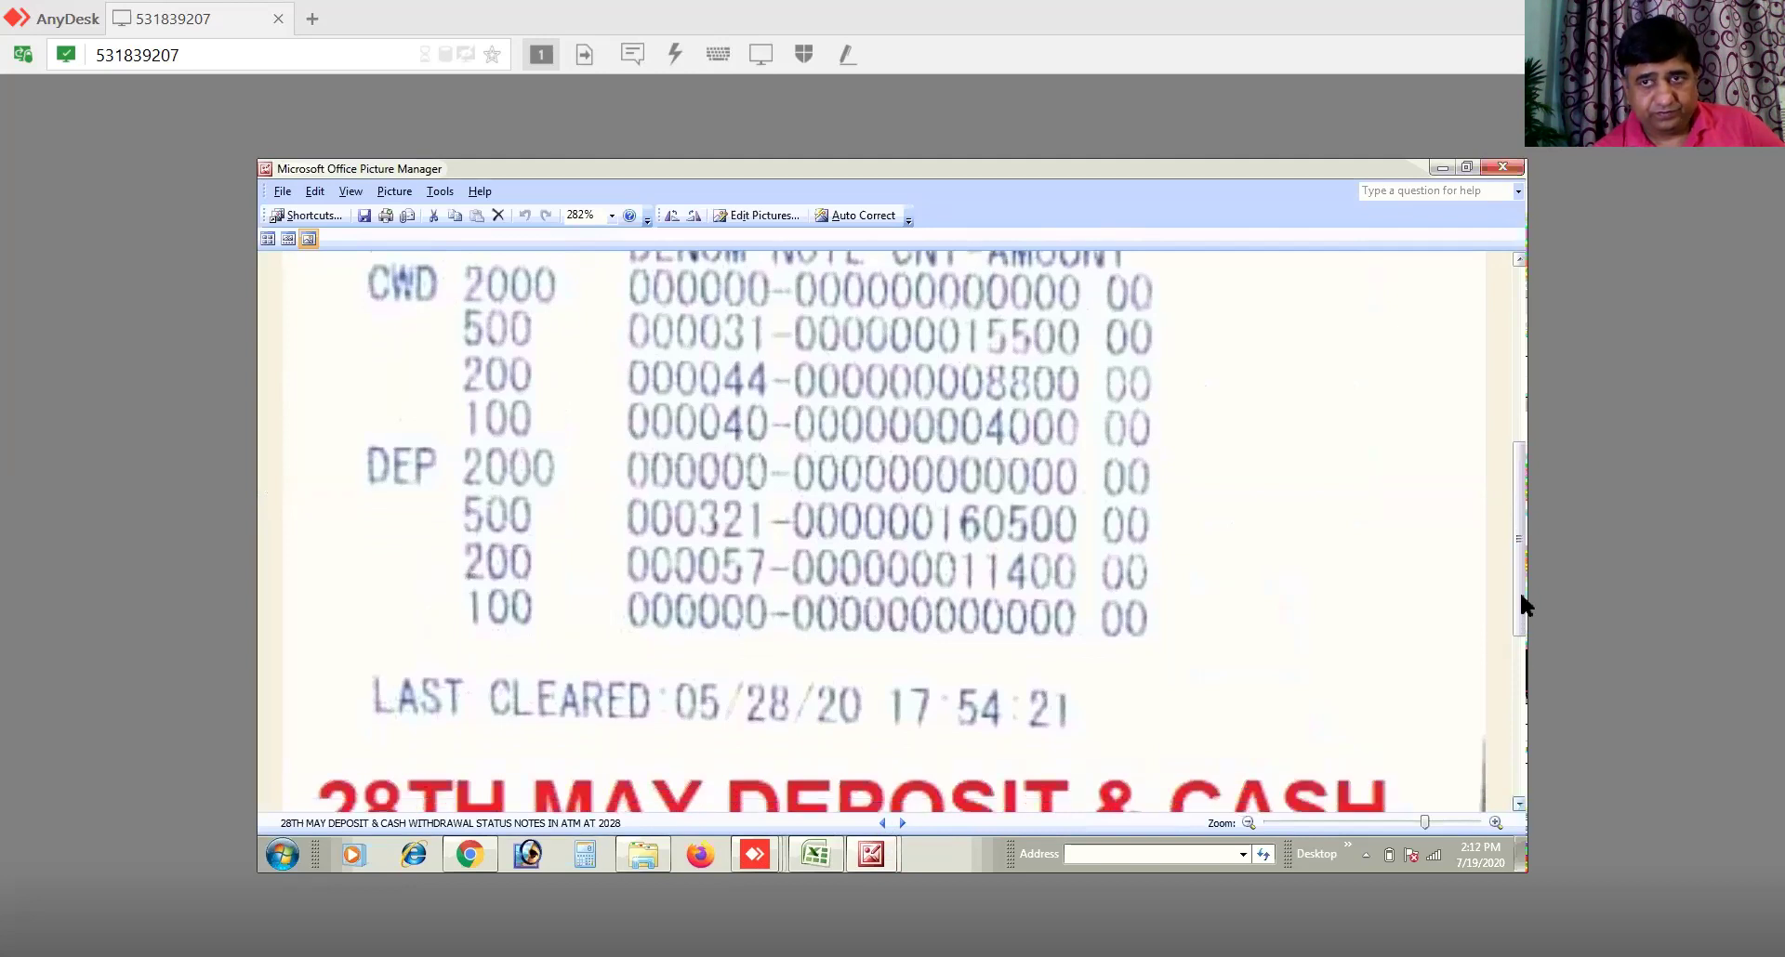
pyautogui.click(1518, 259)
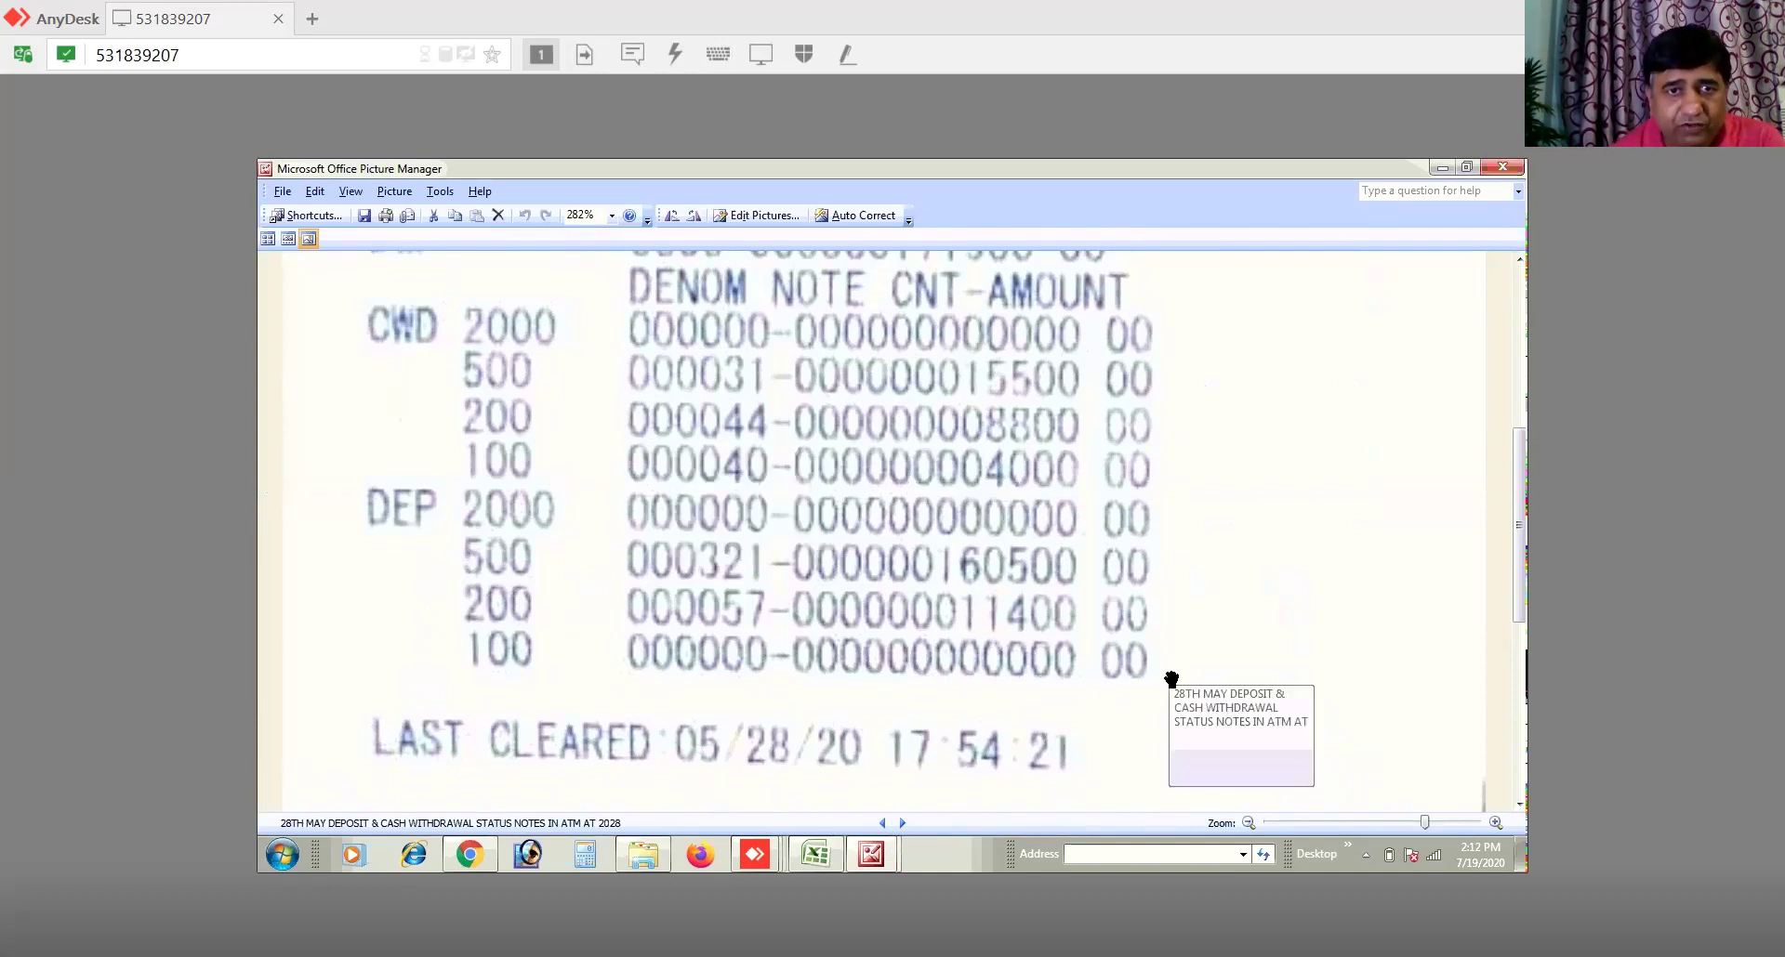
# Step: Back in Excel, enter the 28th May CWD note counts 0, 31, 44 and 40 in D22 to D25
pyautogui.click(813, 856)
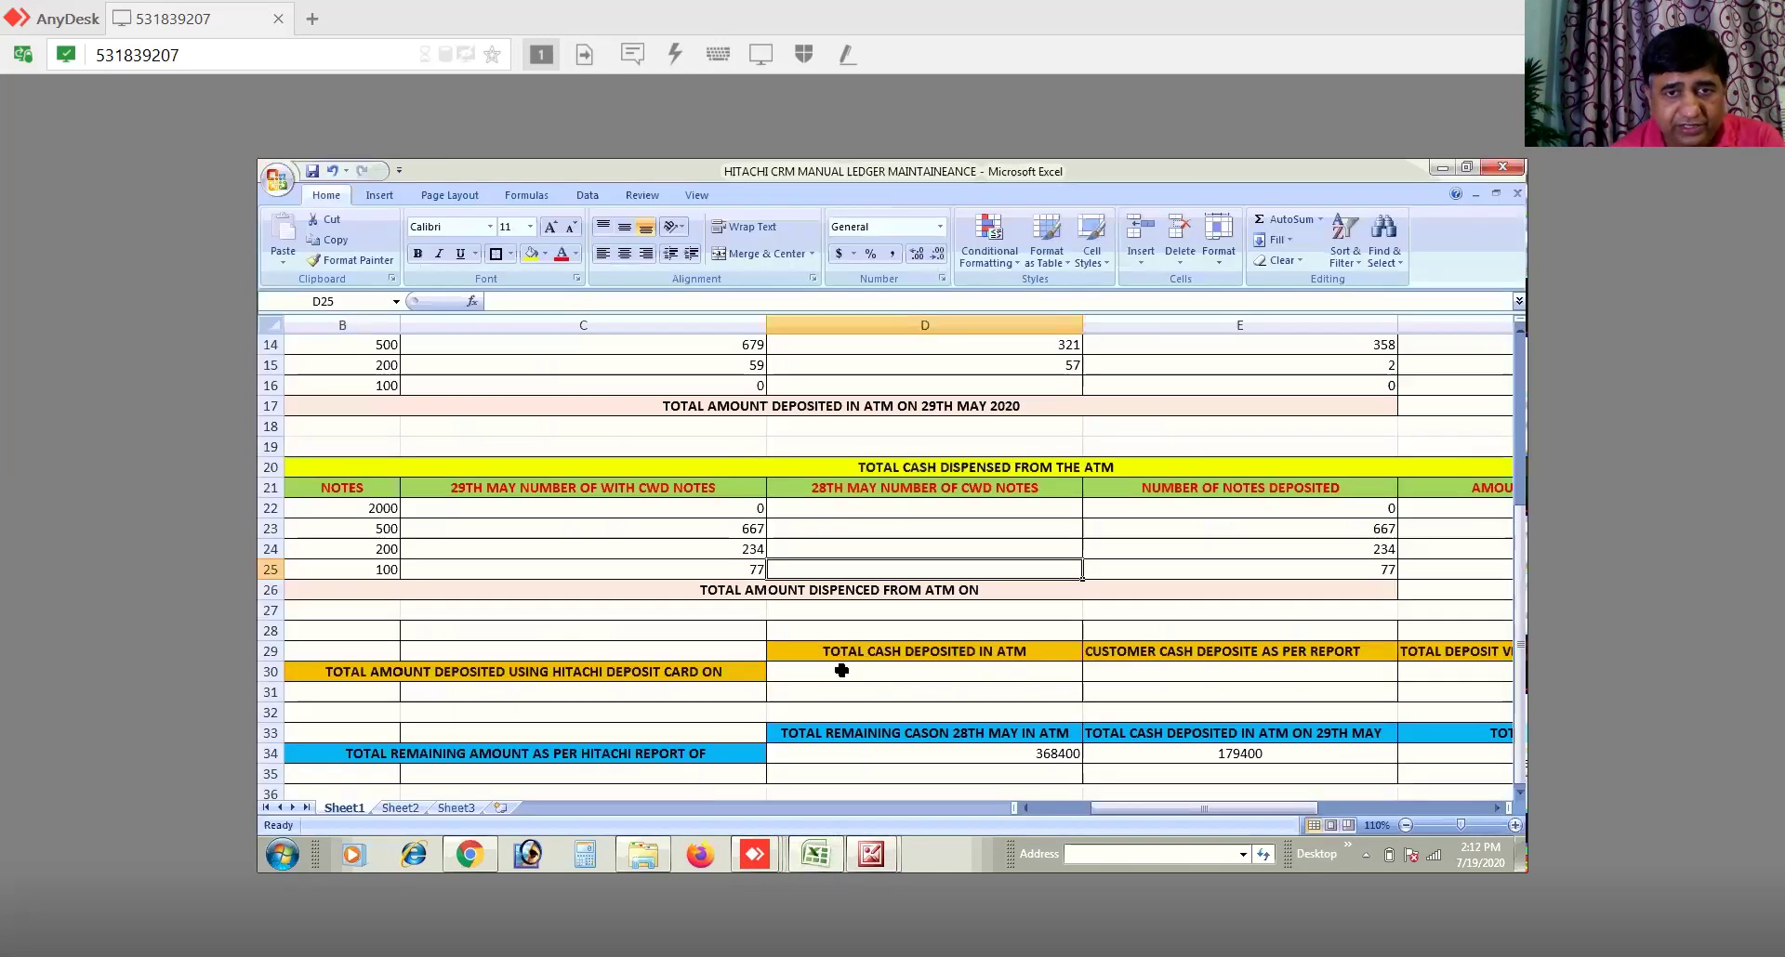
pyautogui.click(1040, 509)
pyautogui.write('0')
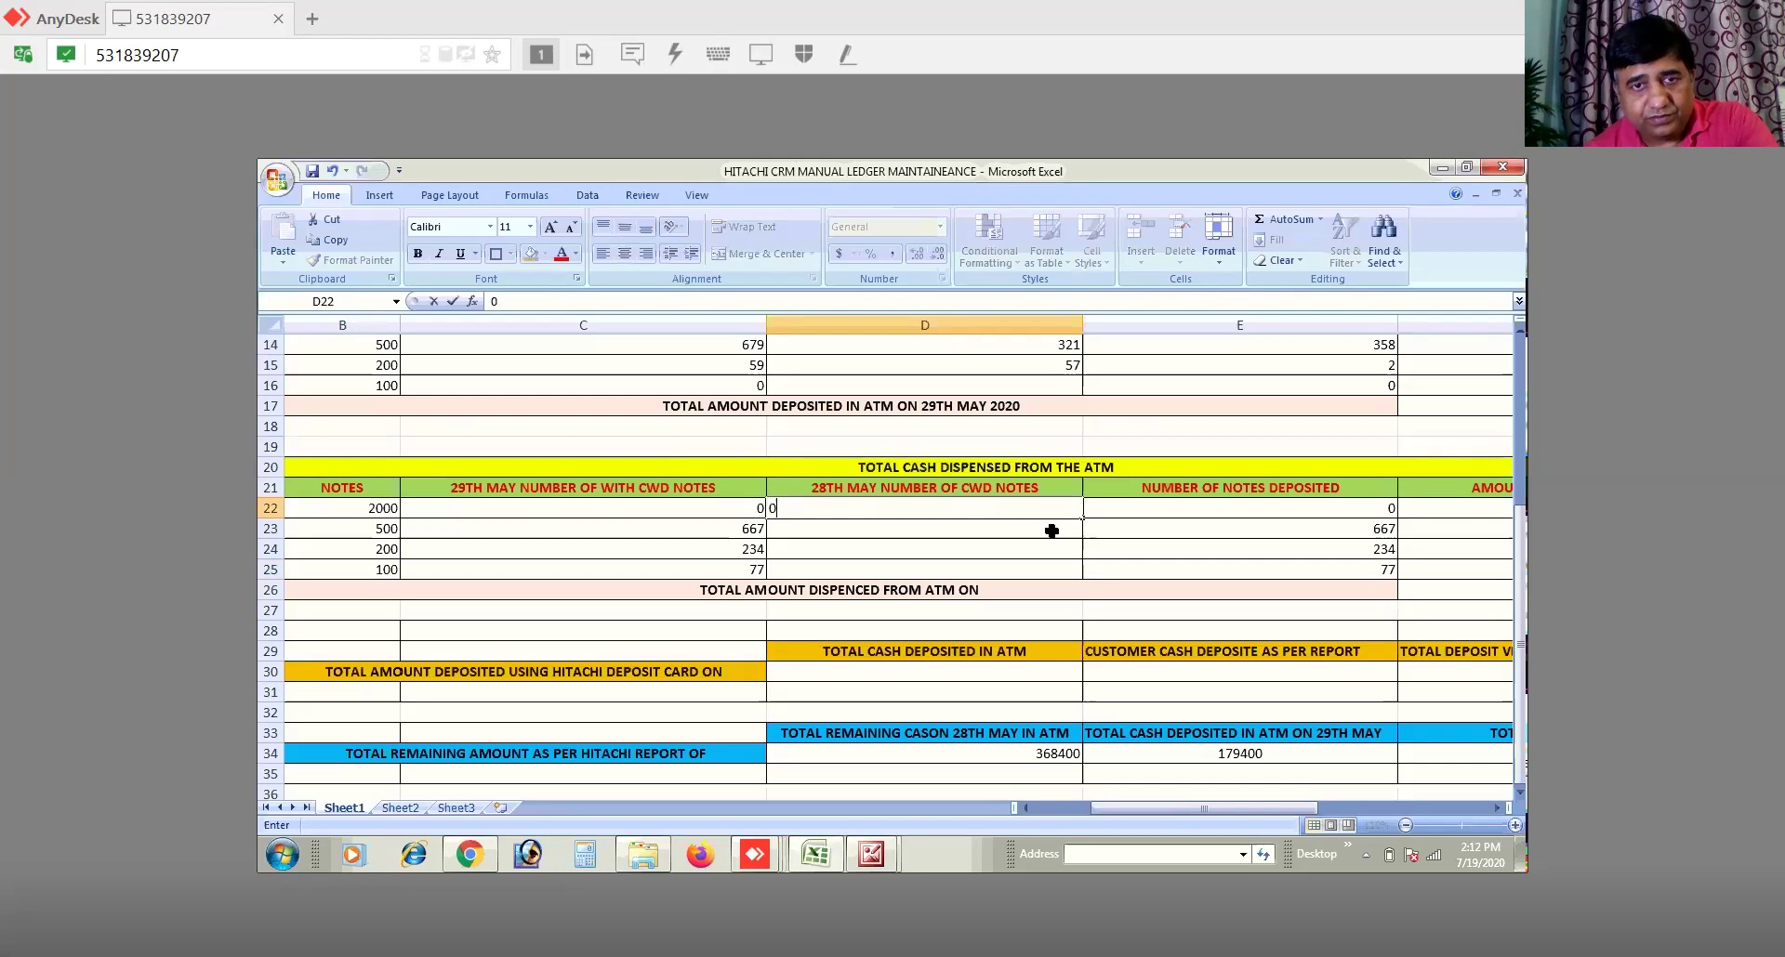
pyautogui.press('Return')
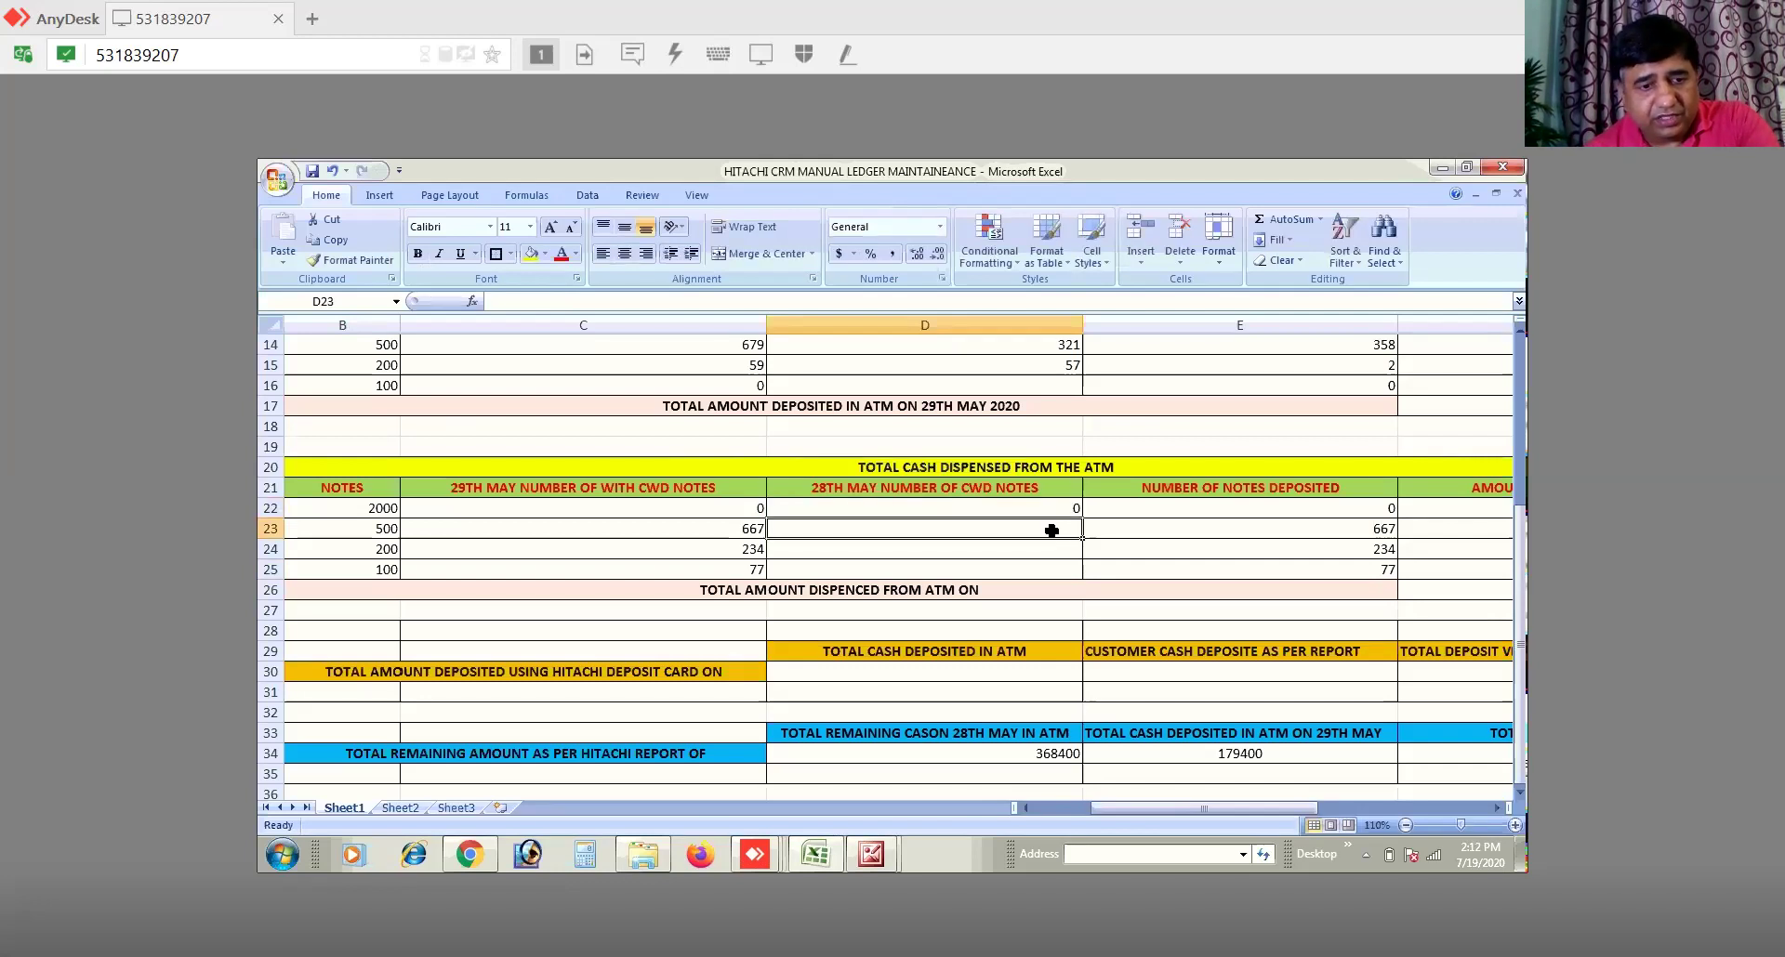
pyautogui.write('31')
pyautogui.press('Return')
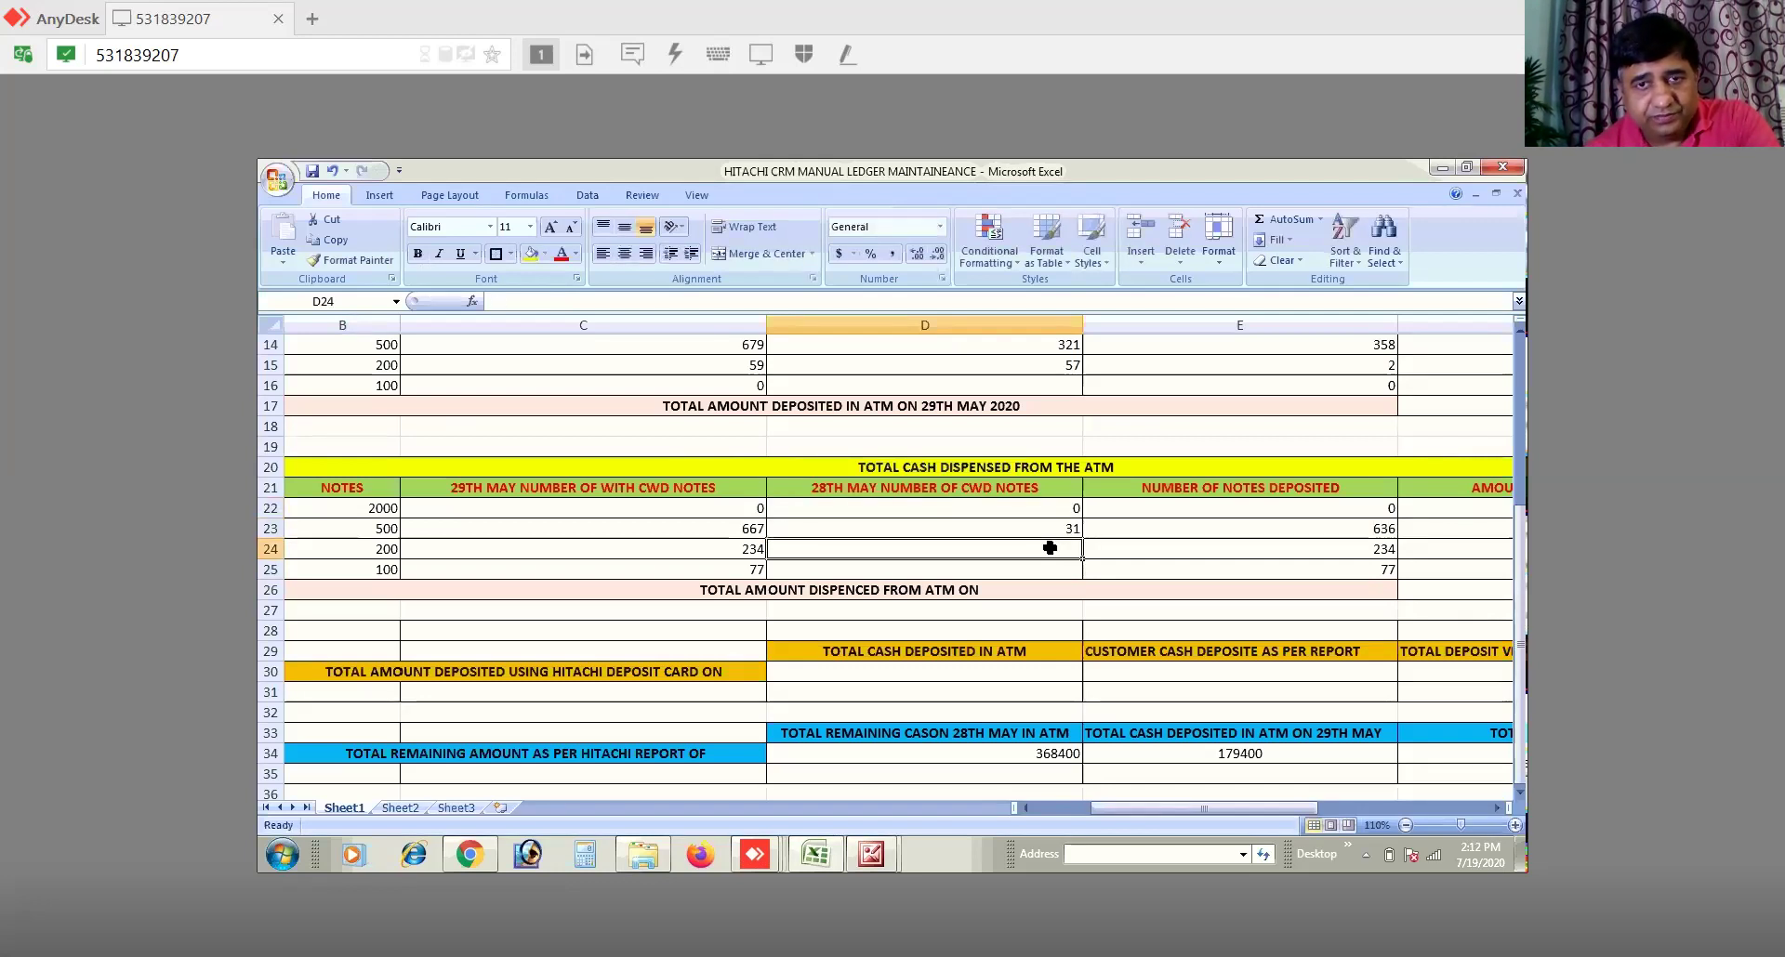
pyautogui.write('44')
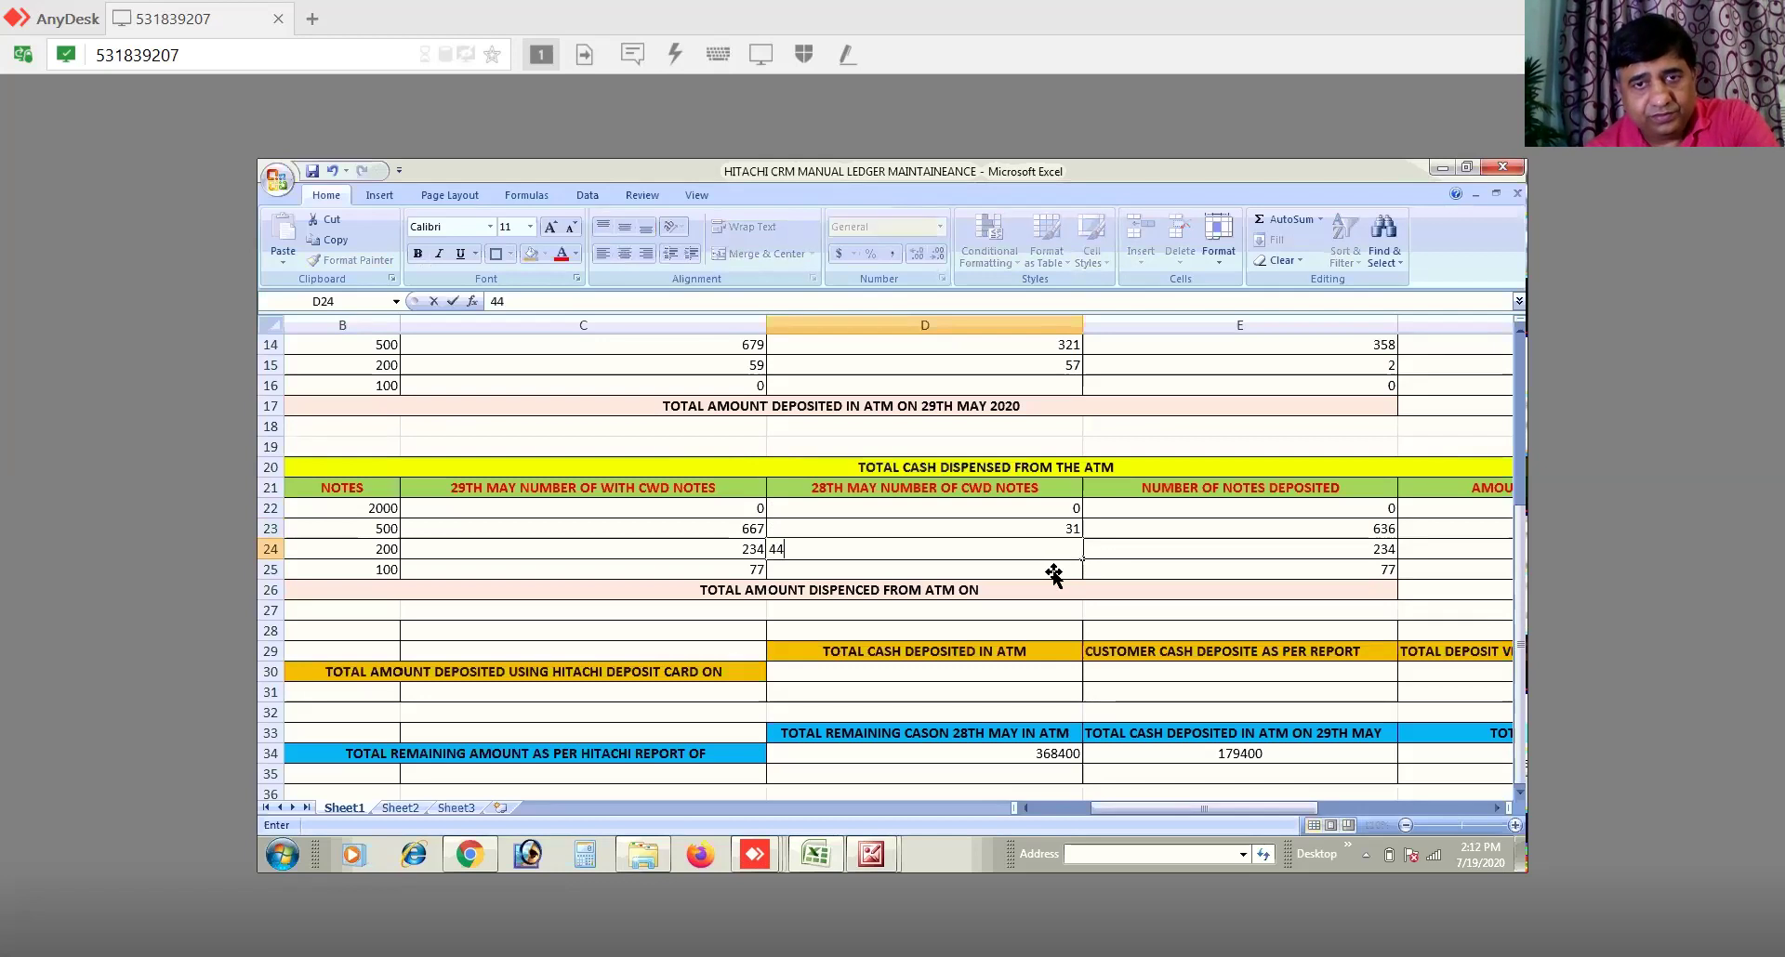
pyautogui.press('Return')
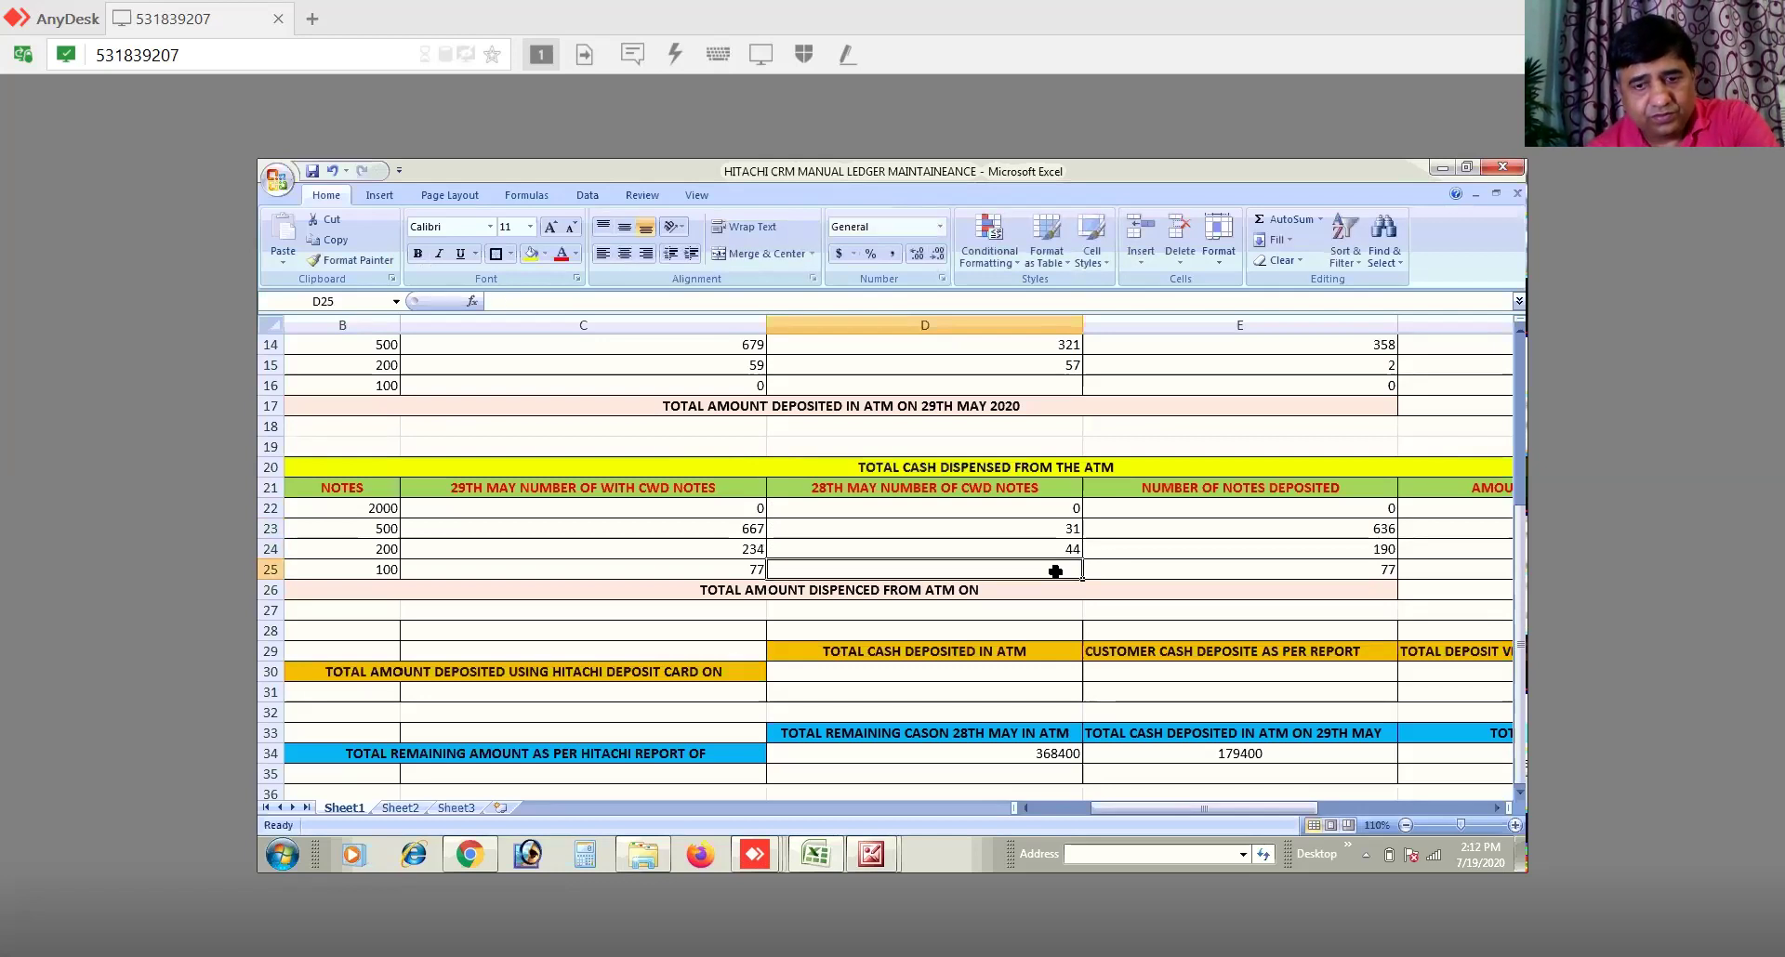
pyautogui.write('40')
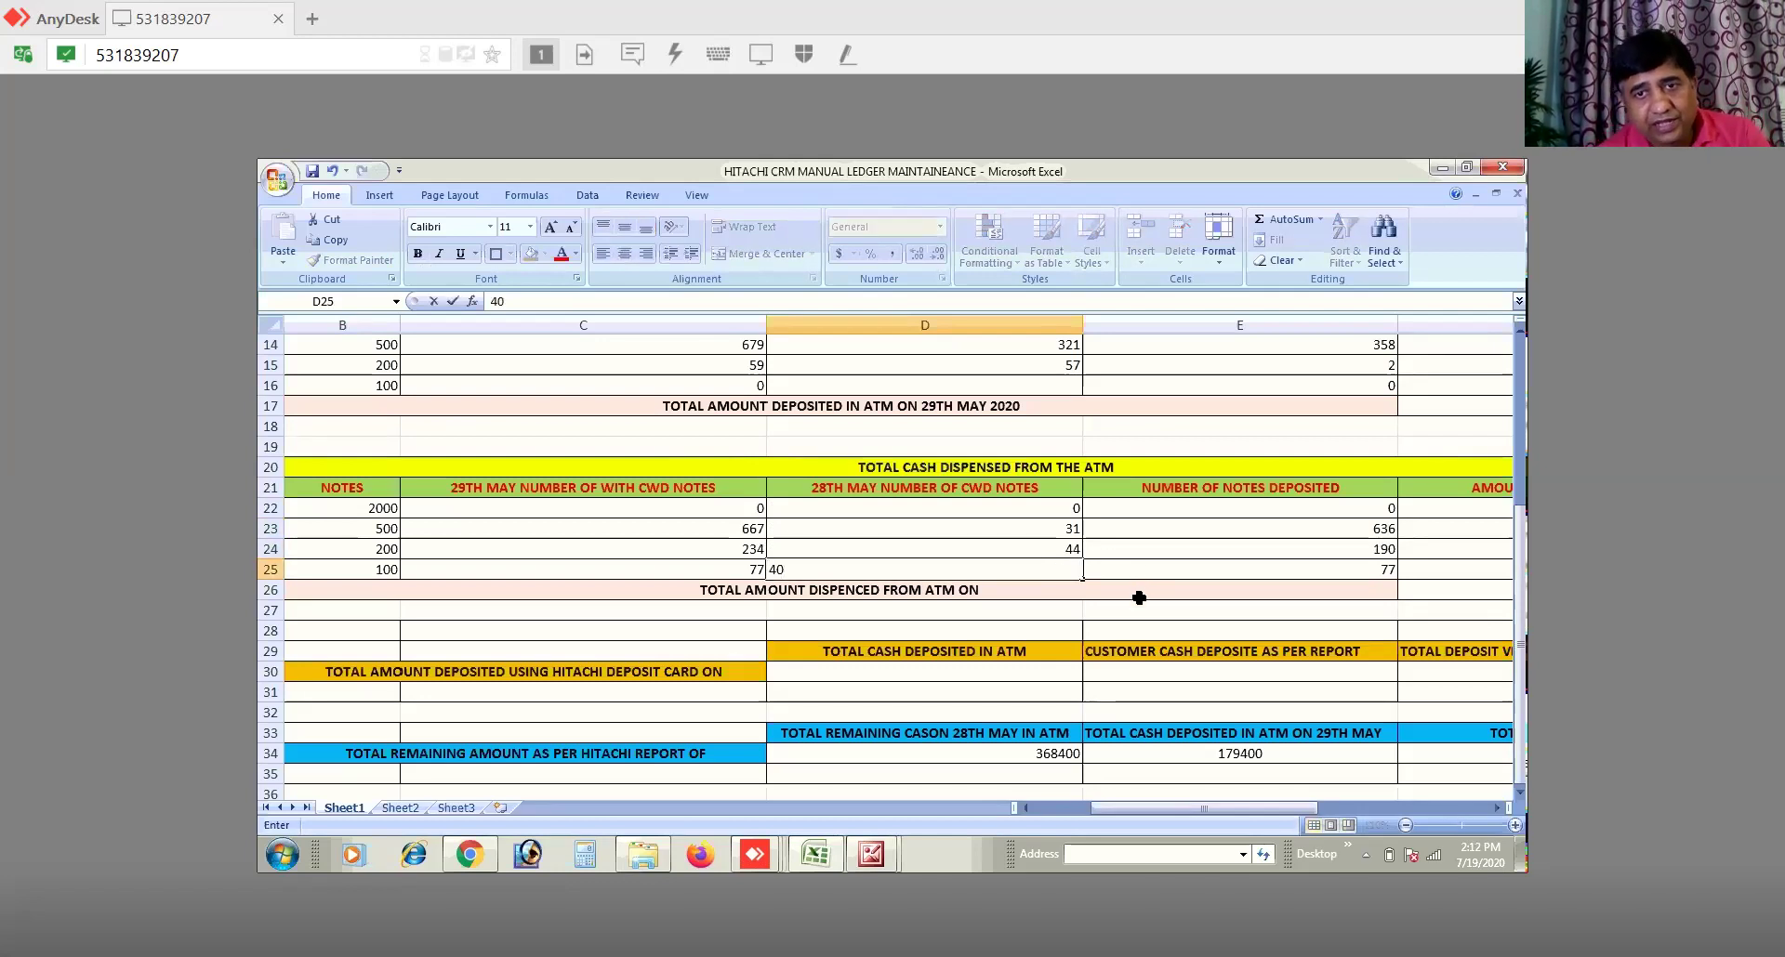
pyautogui.press('Return')
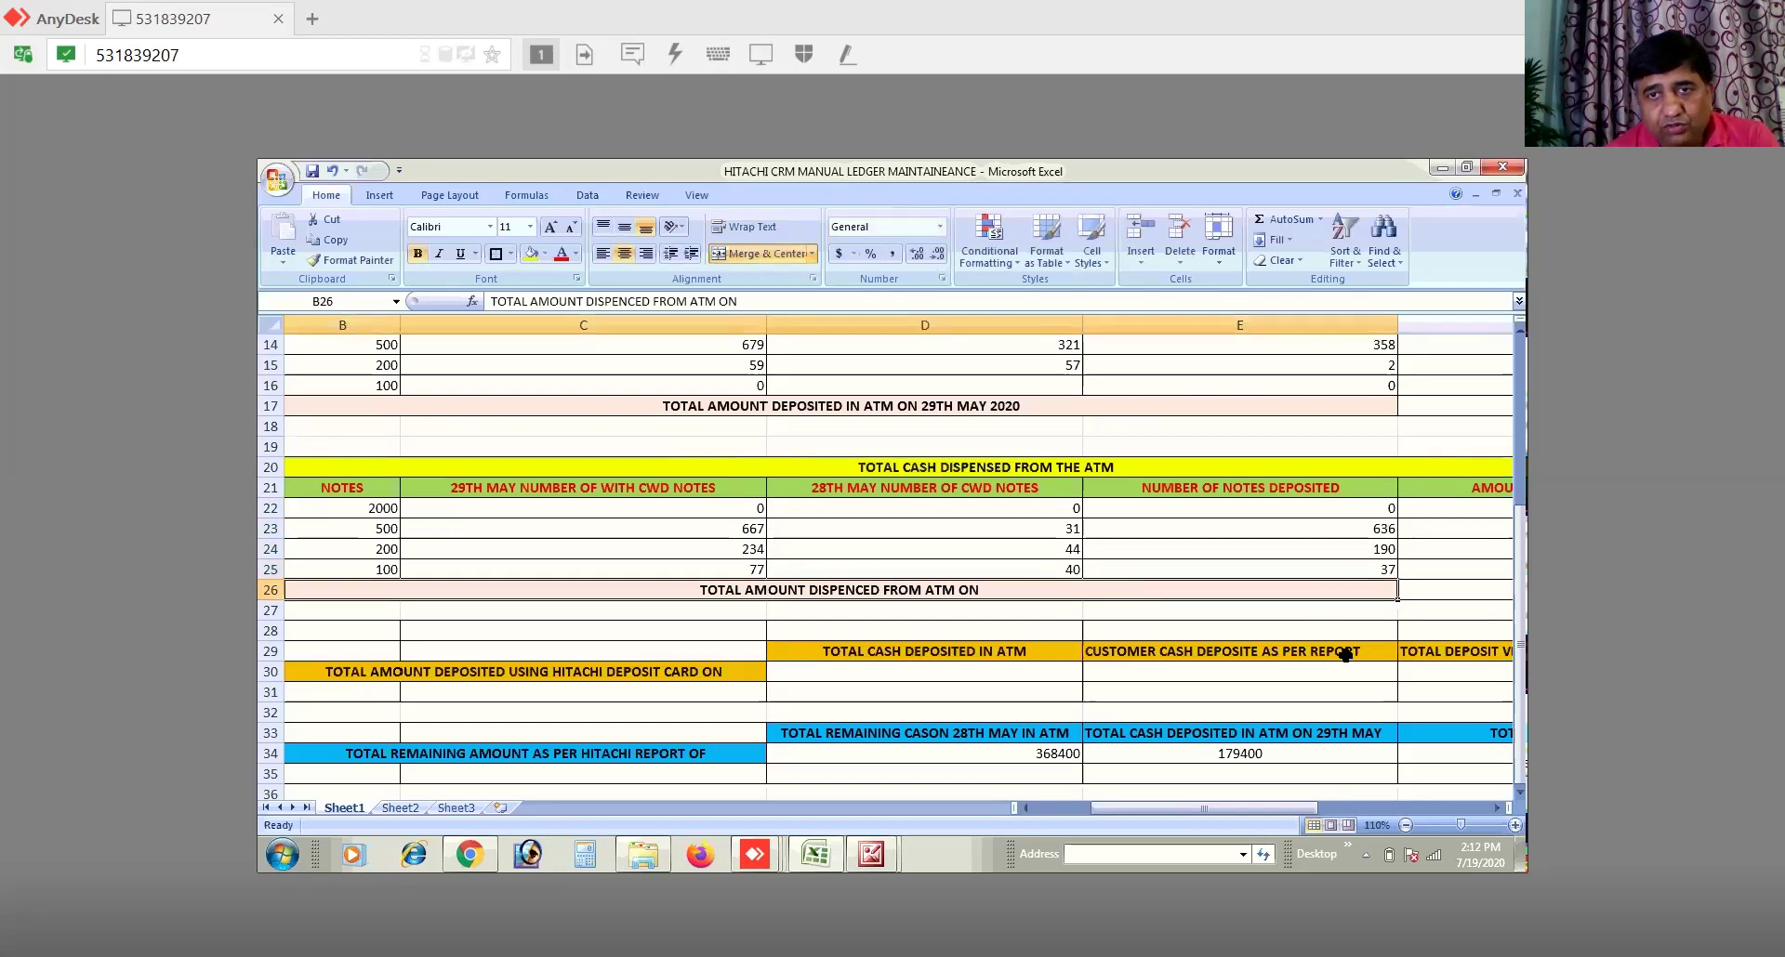
# Step: Review the amounts and their total in column F of the dispensed cash table
pyautogui.click(1495, 805)
pyautogui.click(1495, 805)
pyautogui.click(1495, 805)
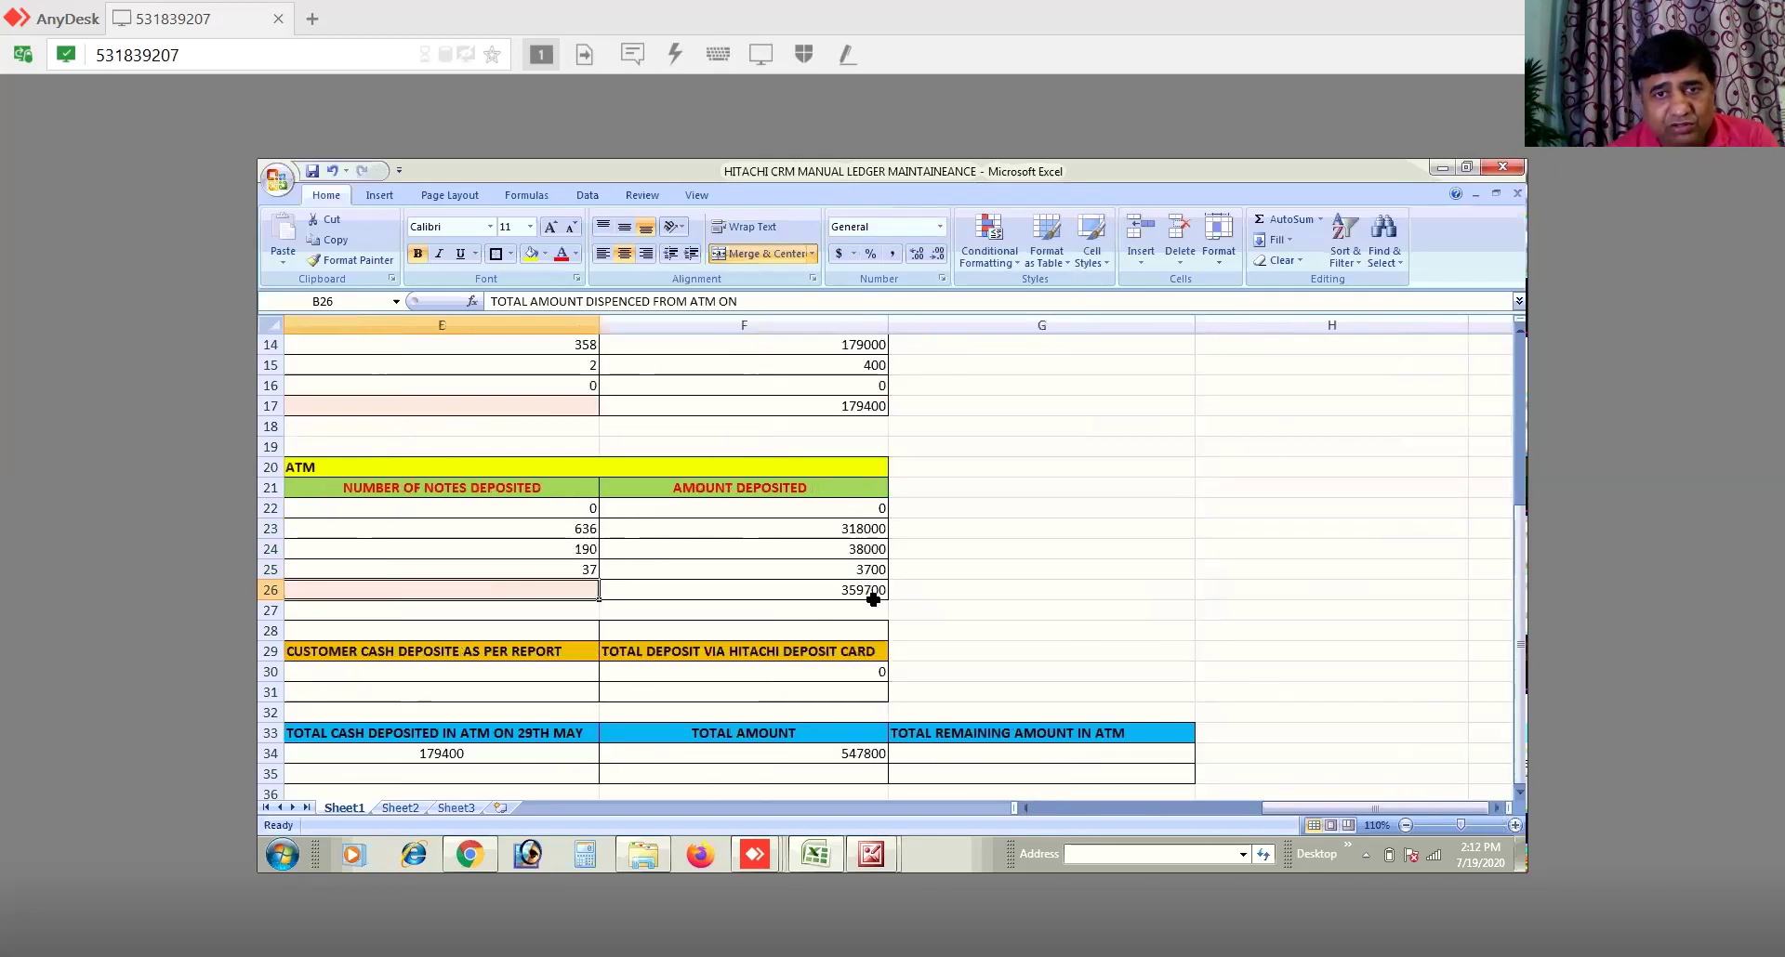
# Step: Calculate the total remaining amount in the ATM in G34 with the formula =F34-F26
pyautogui.press('Right')
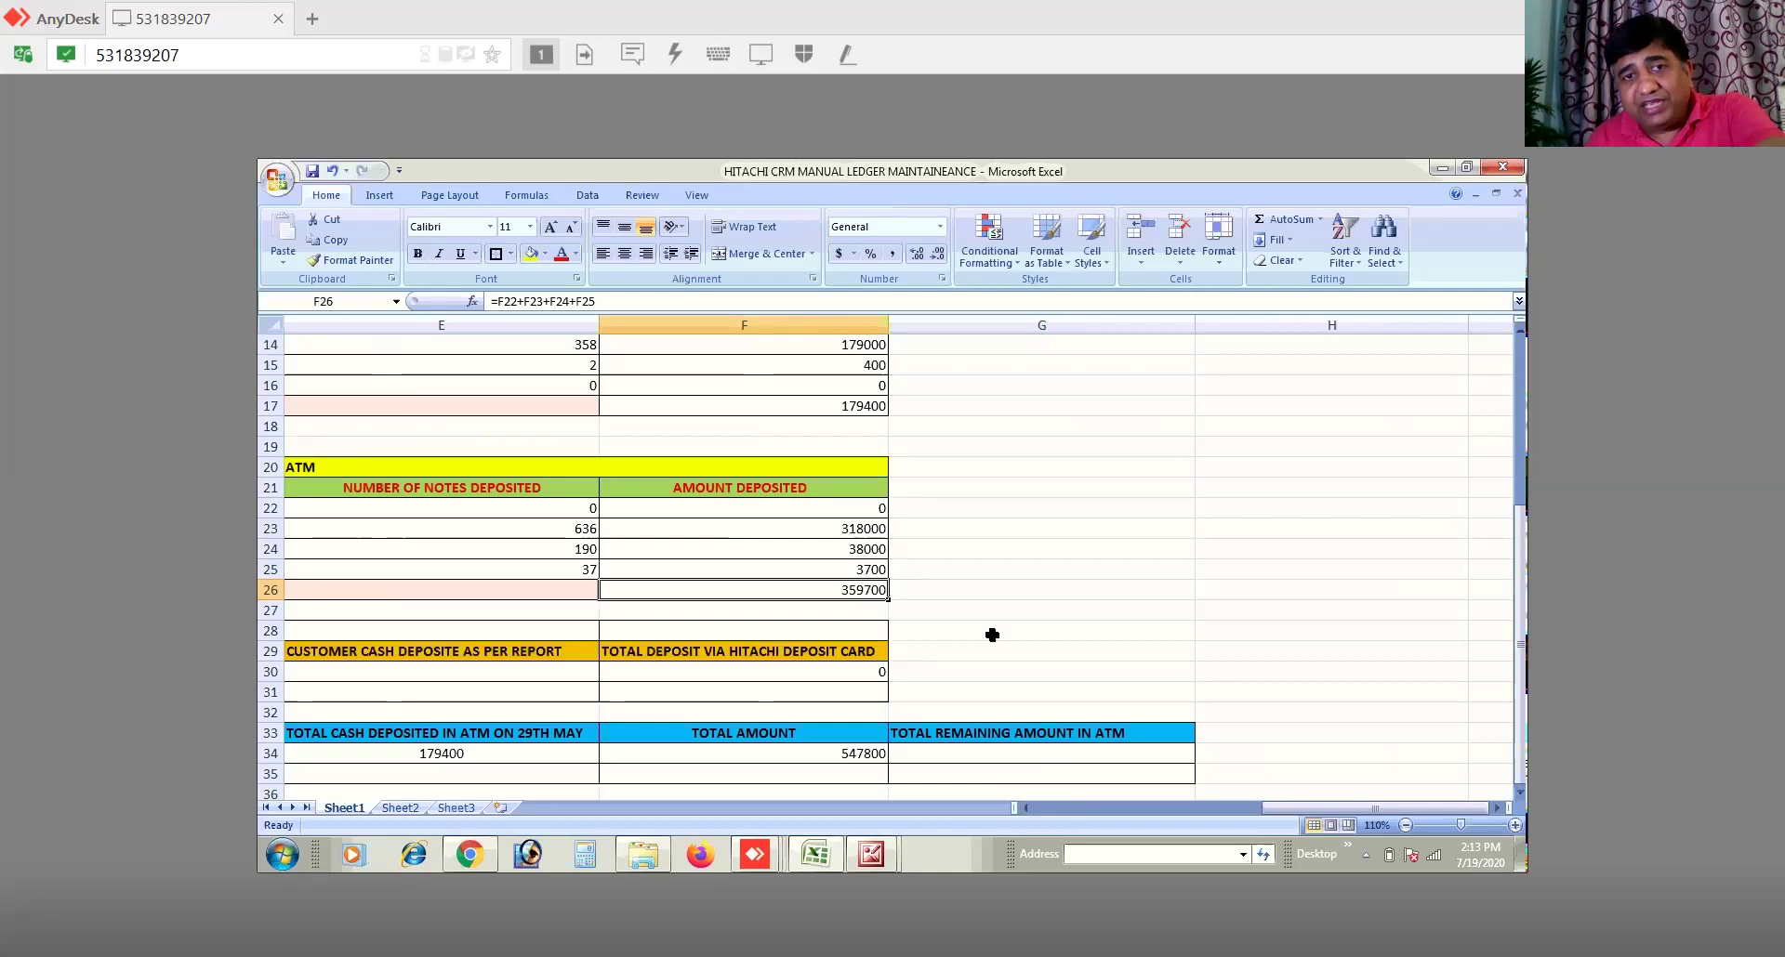
pyautogui.click(1026, 807)
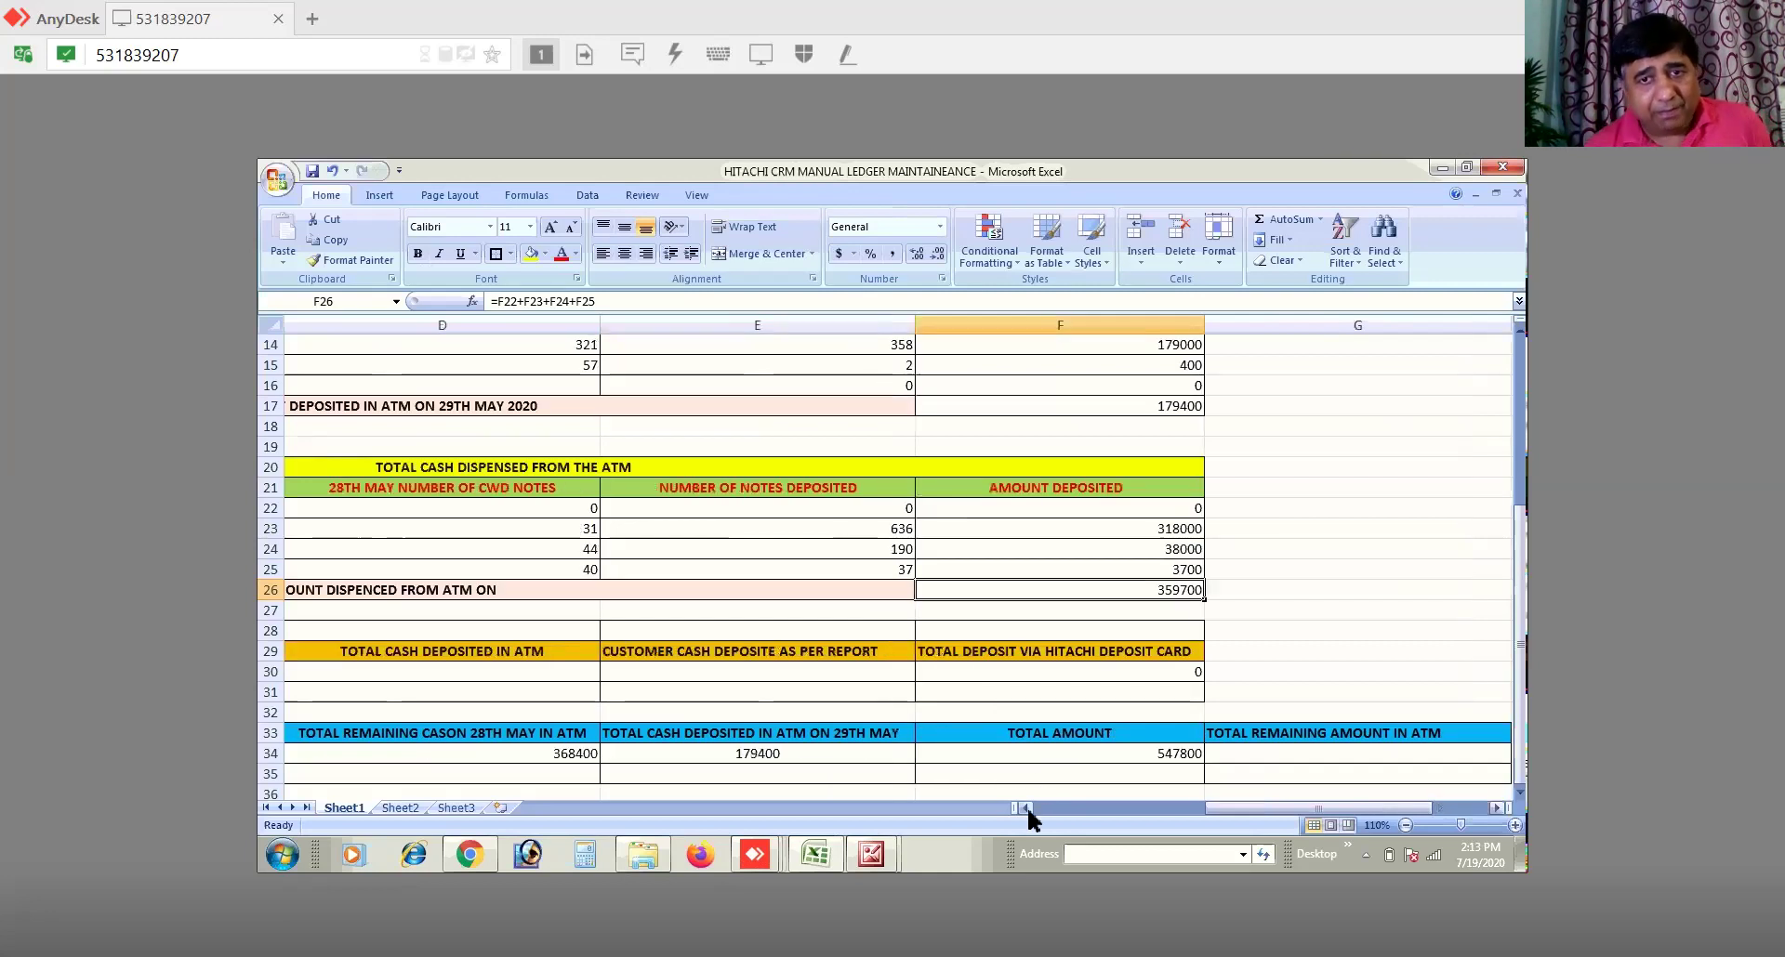
pyautogui.click(1026, 807)
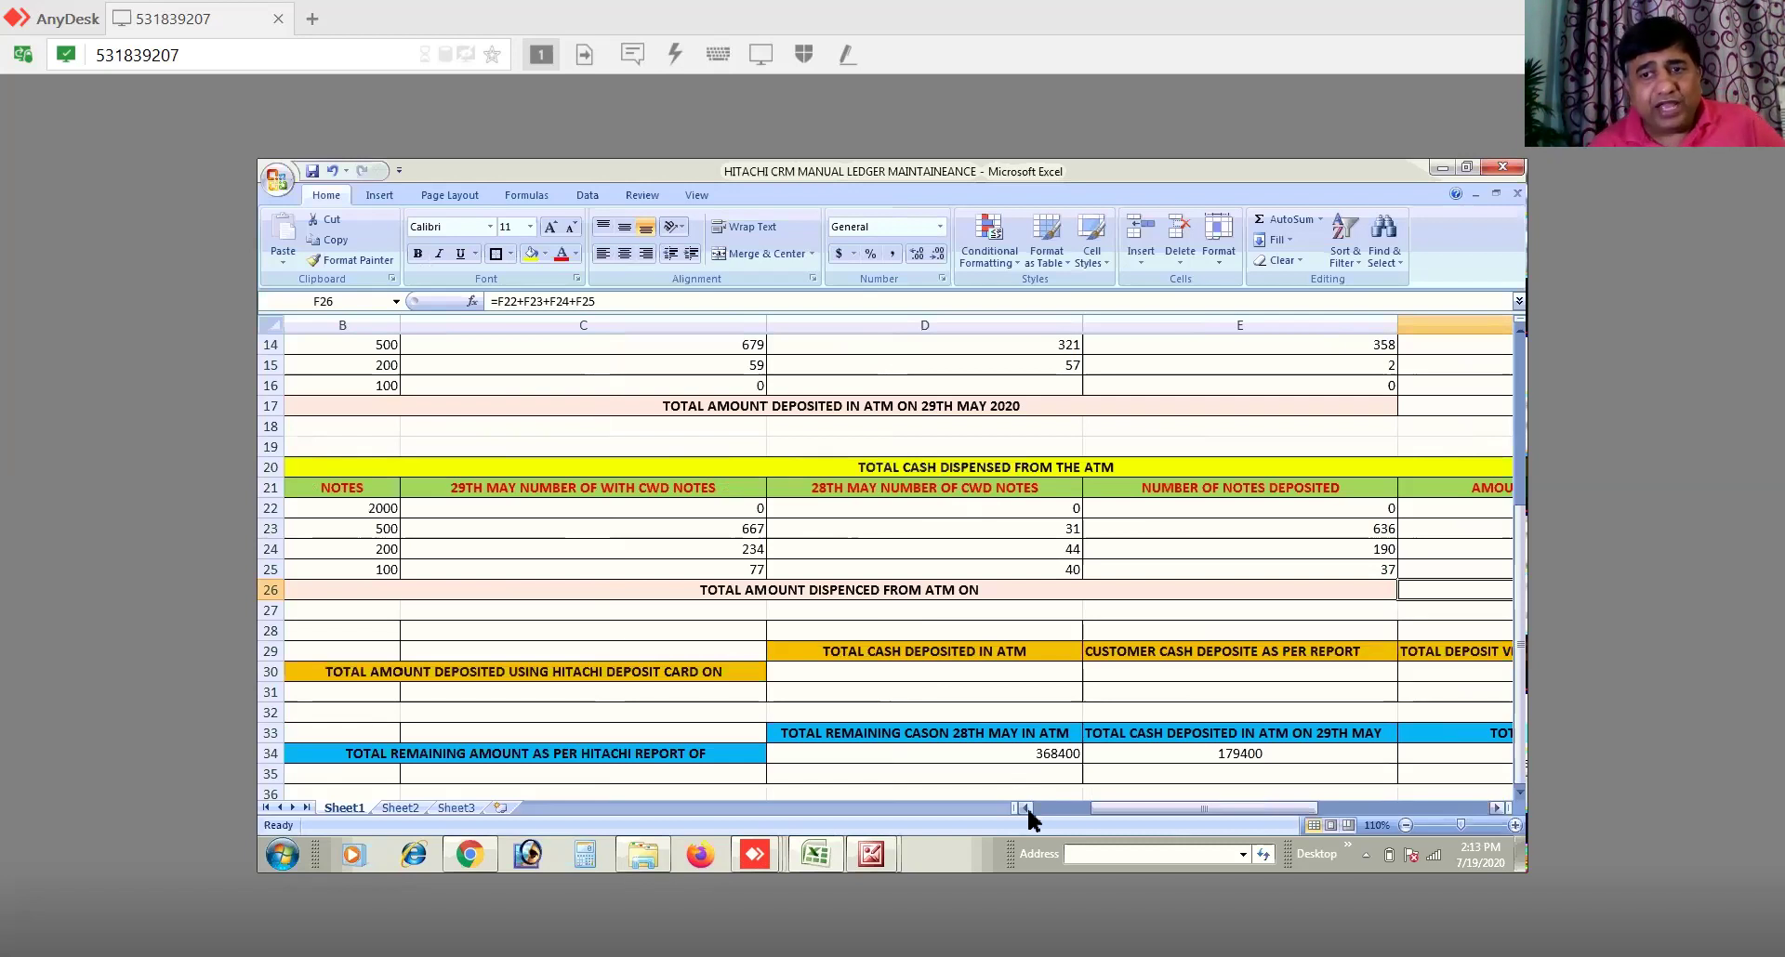
pyautogui.click(1496, 808)
pyautogui.click(1496, 808)
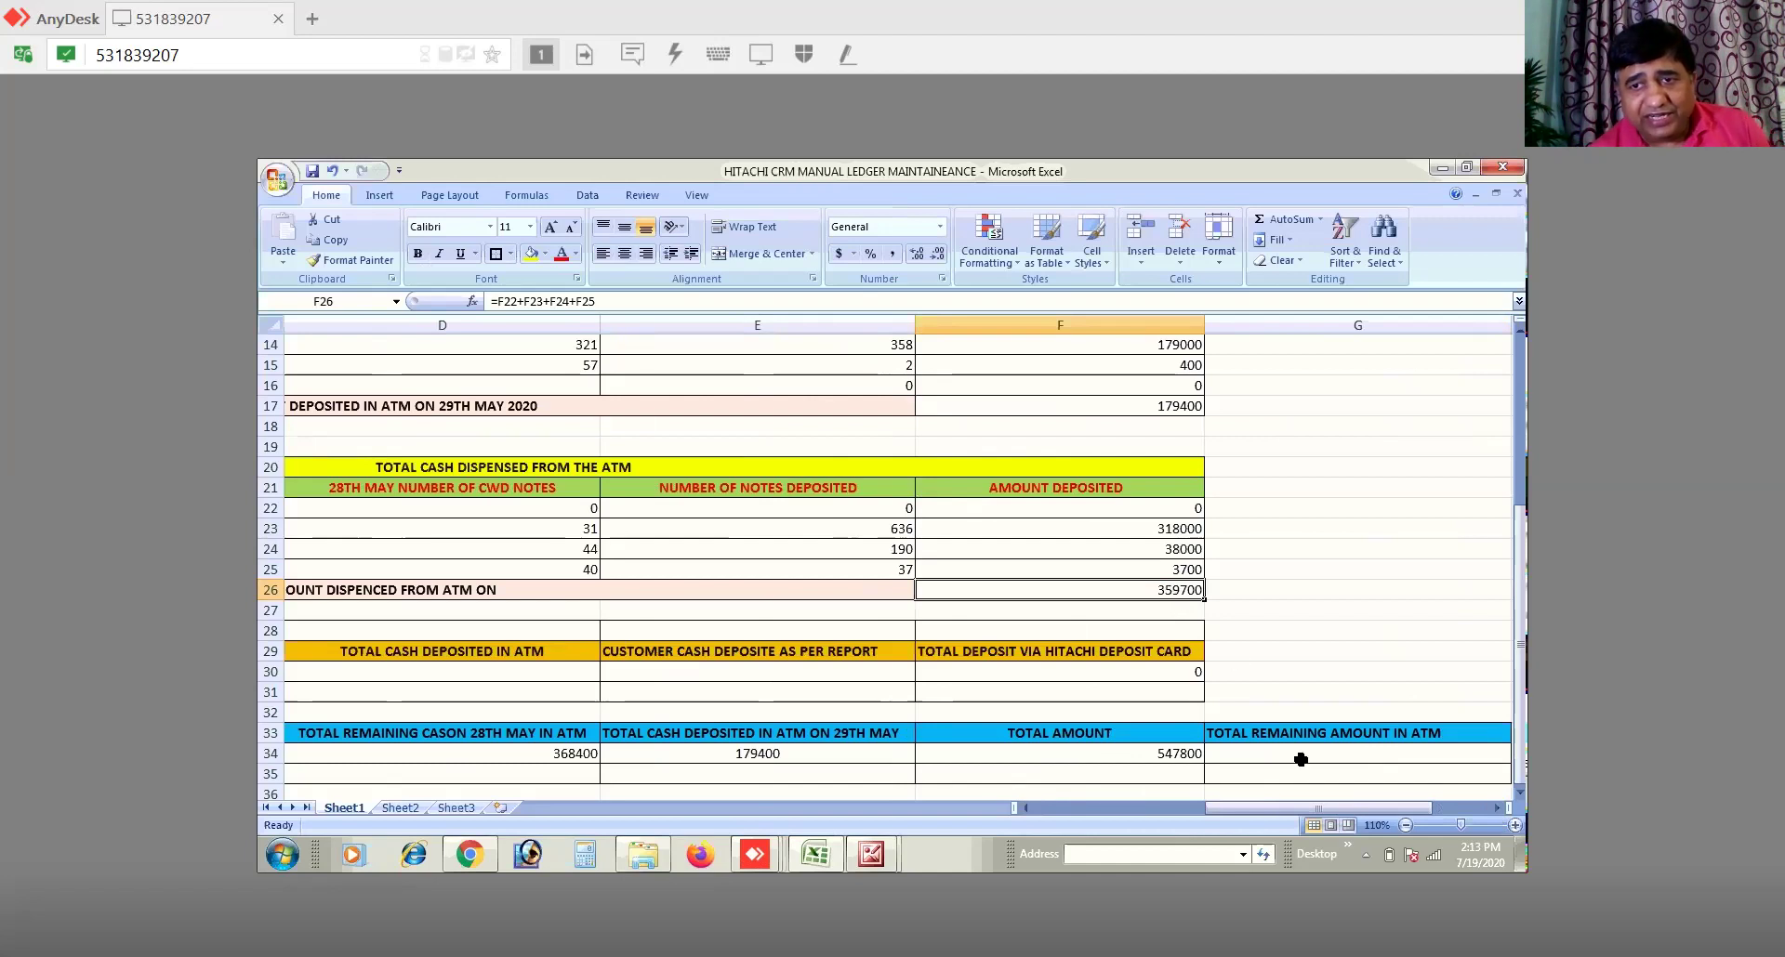
pyautogui.click(1493, 807)
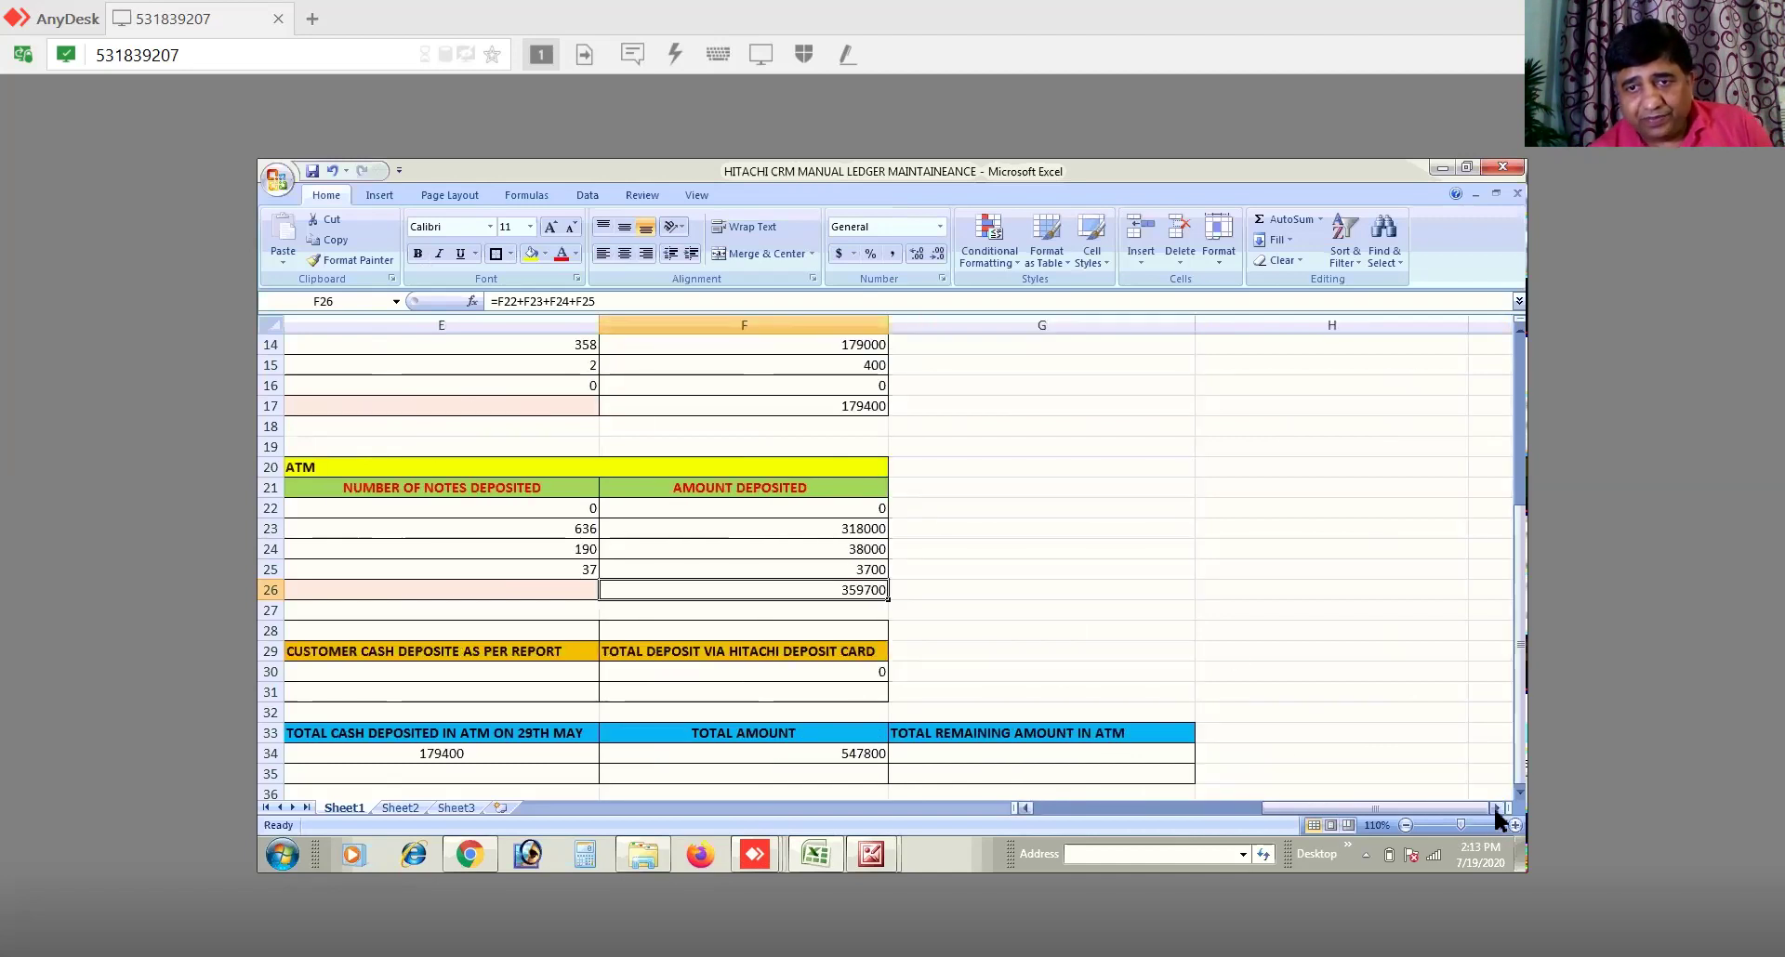
pyautogui.click(1096, 750)
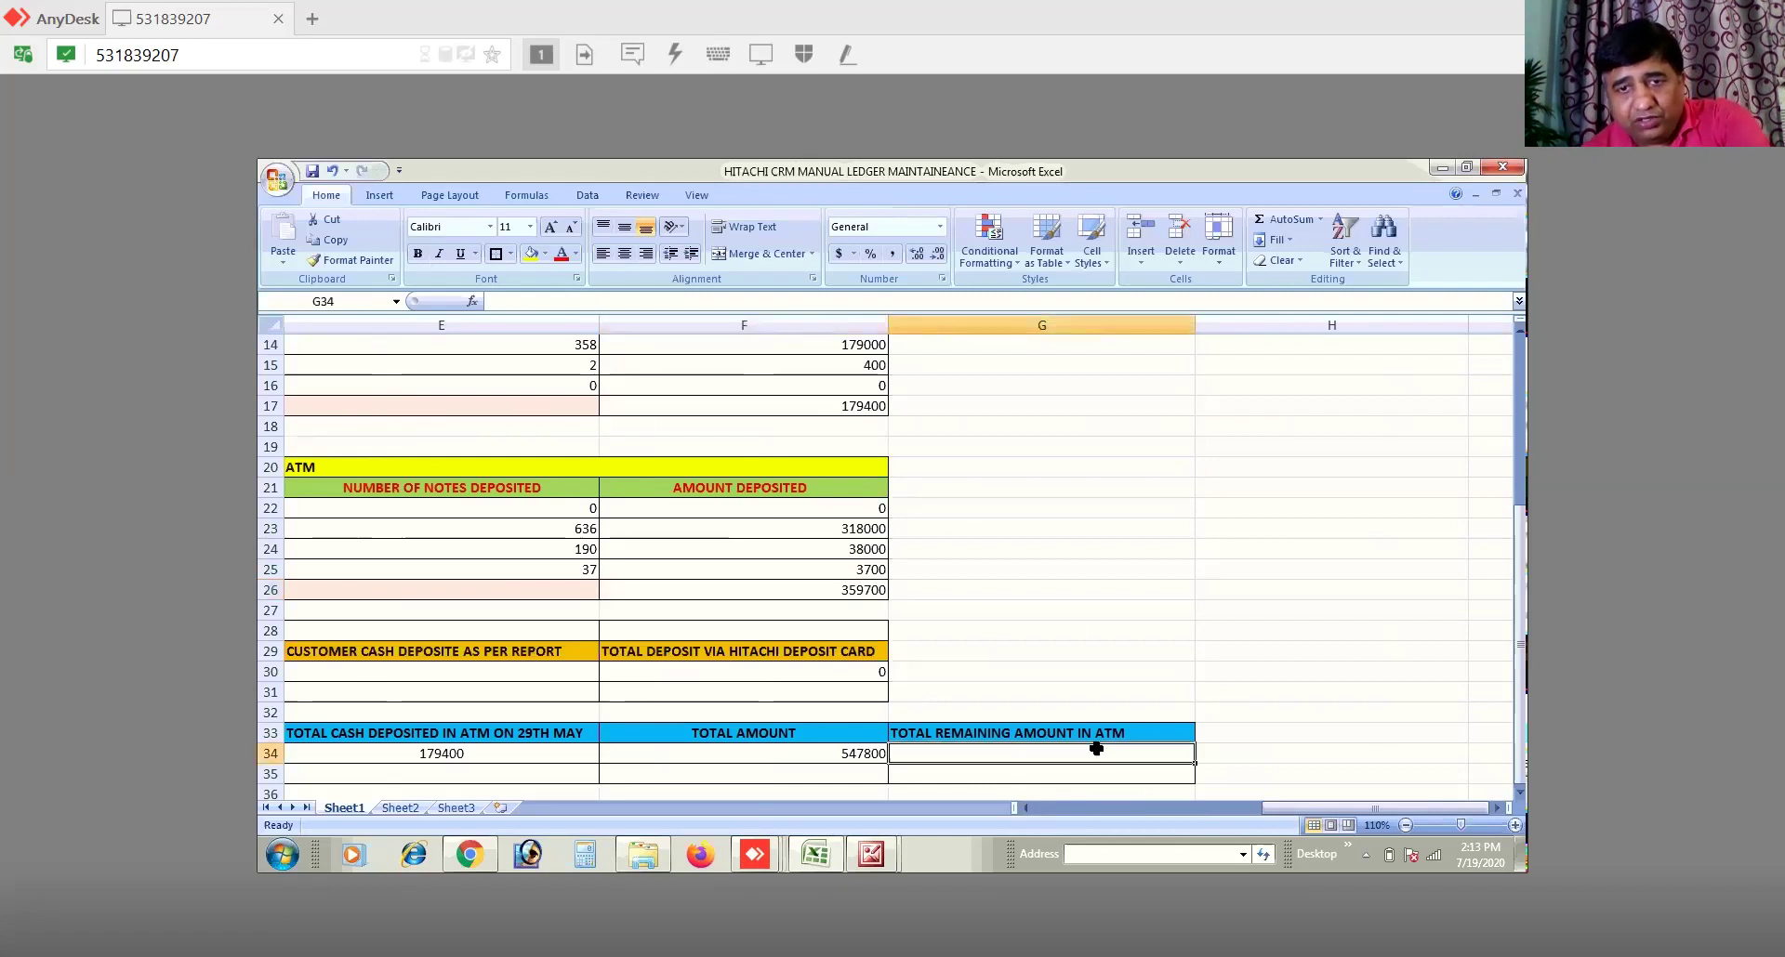
pyautogui.write('=')
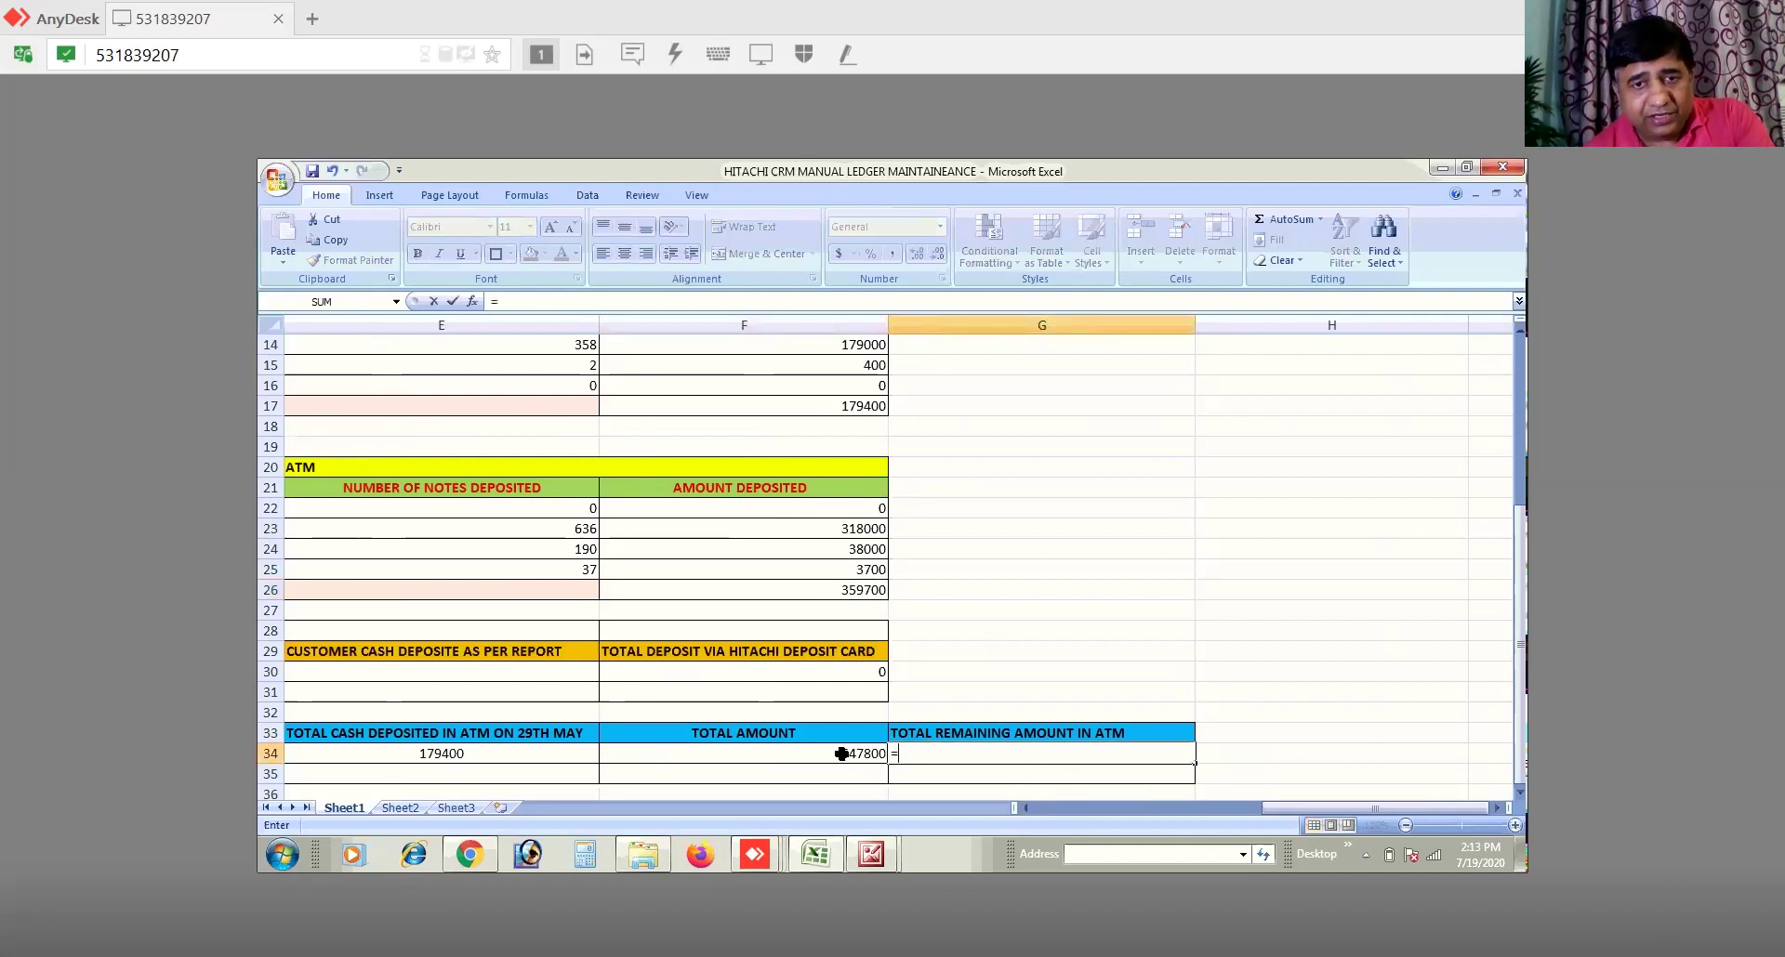
pyautogui.click(841, 754)
pyautogui.write('-')
pyautogui.click(842, 589)
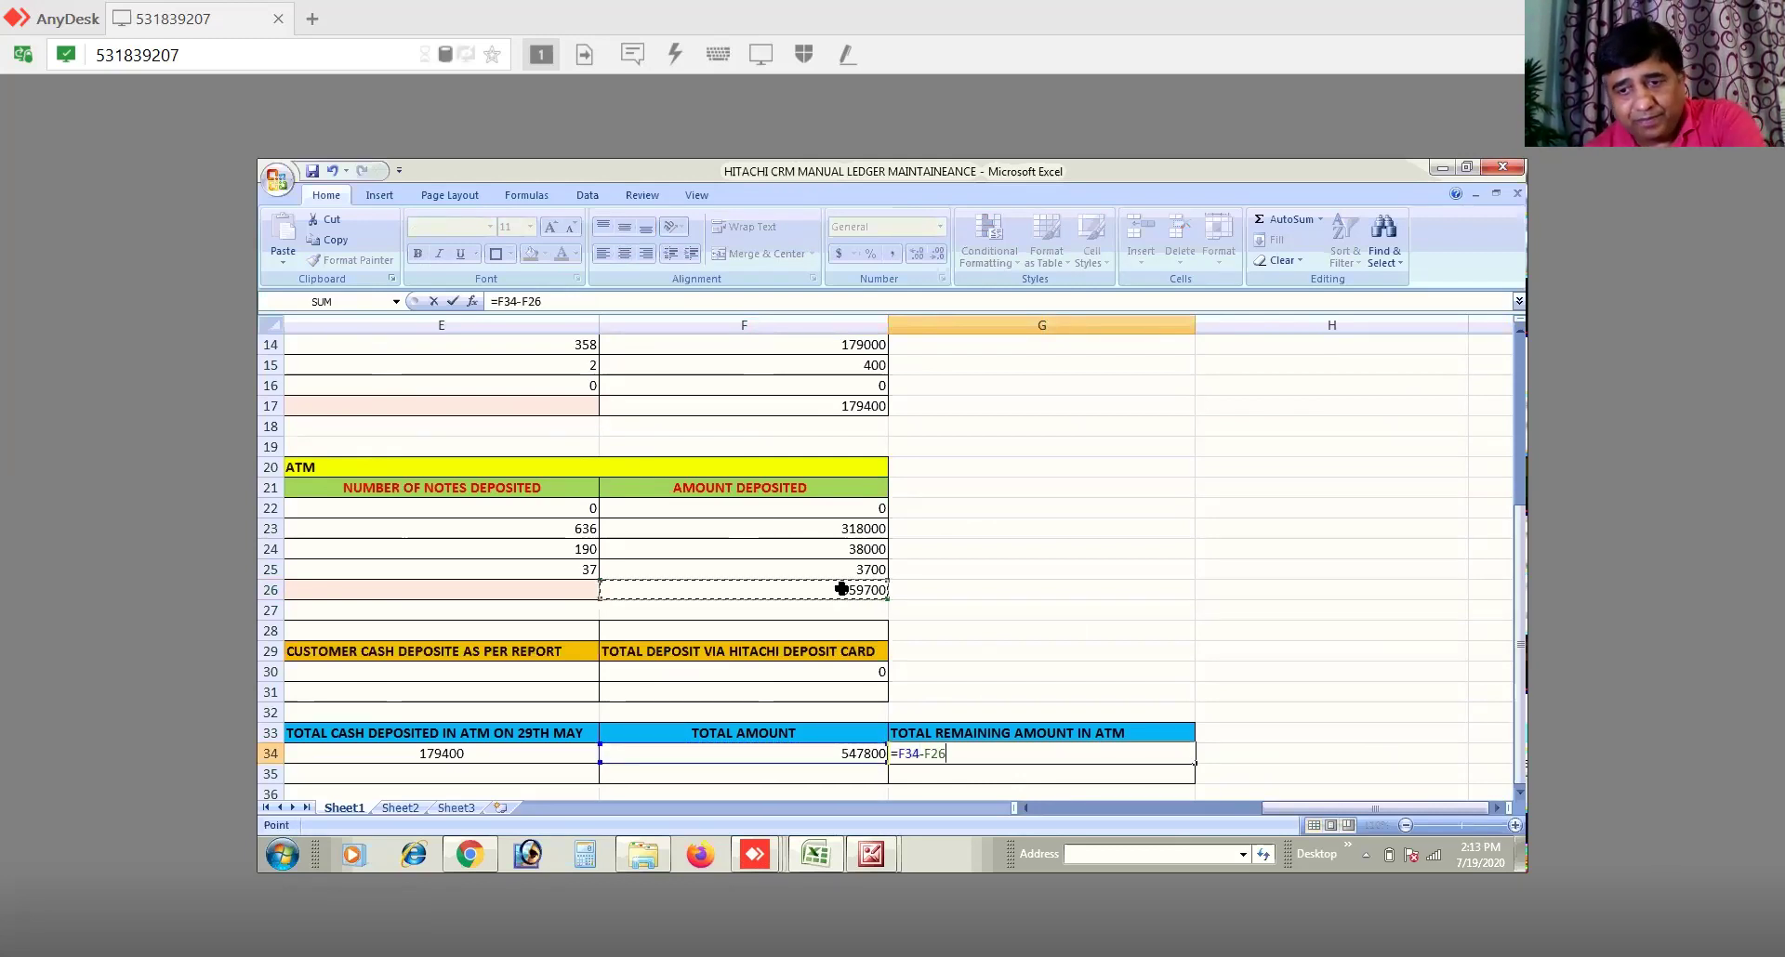
pyautogui.press('Return')
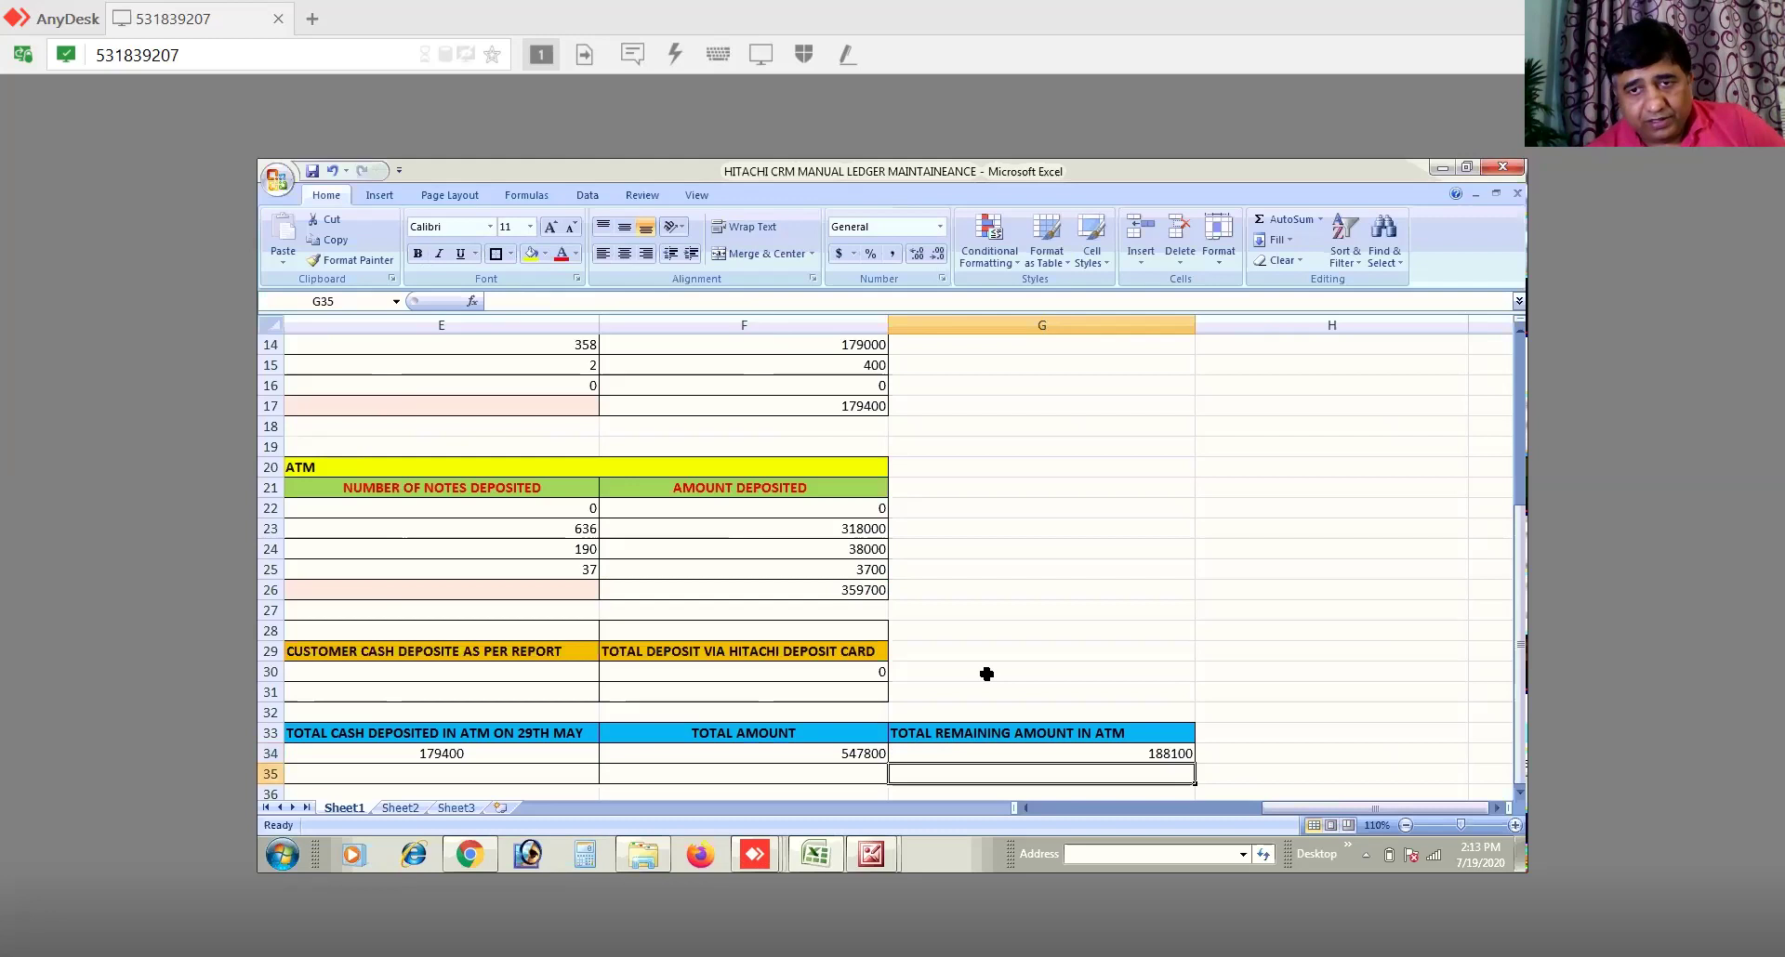
# Step: Compare the calculated remaining amount in G34 with the 29th May total remaining amount in D8
pyautogui.click(1105, 753)
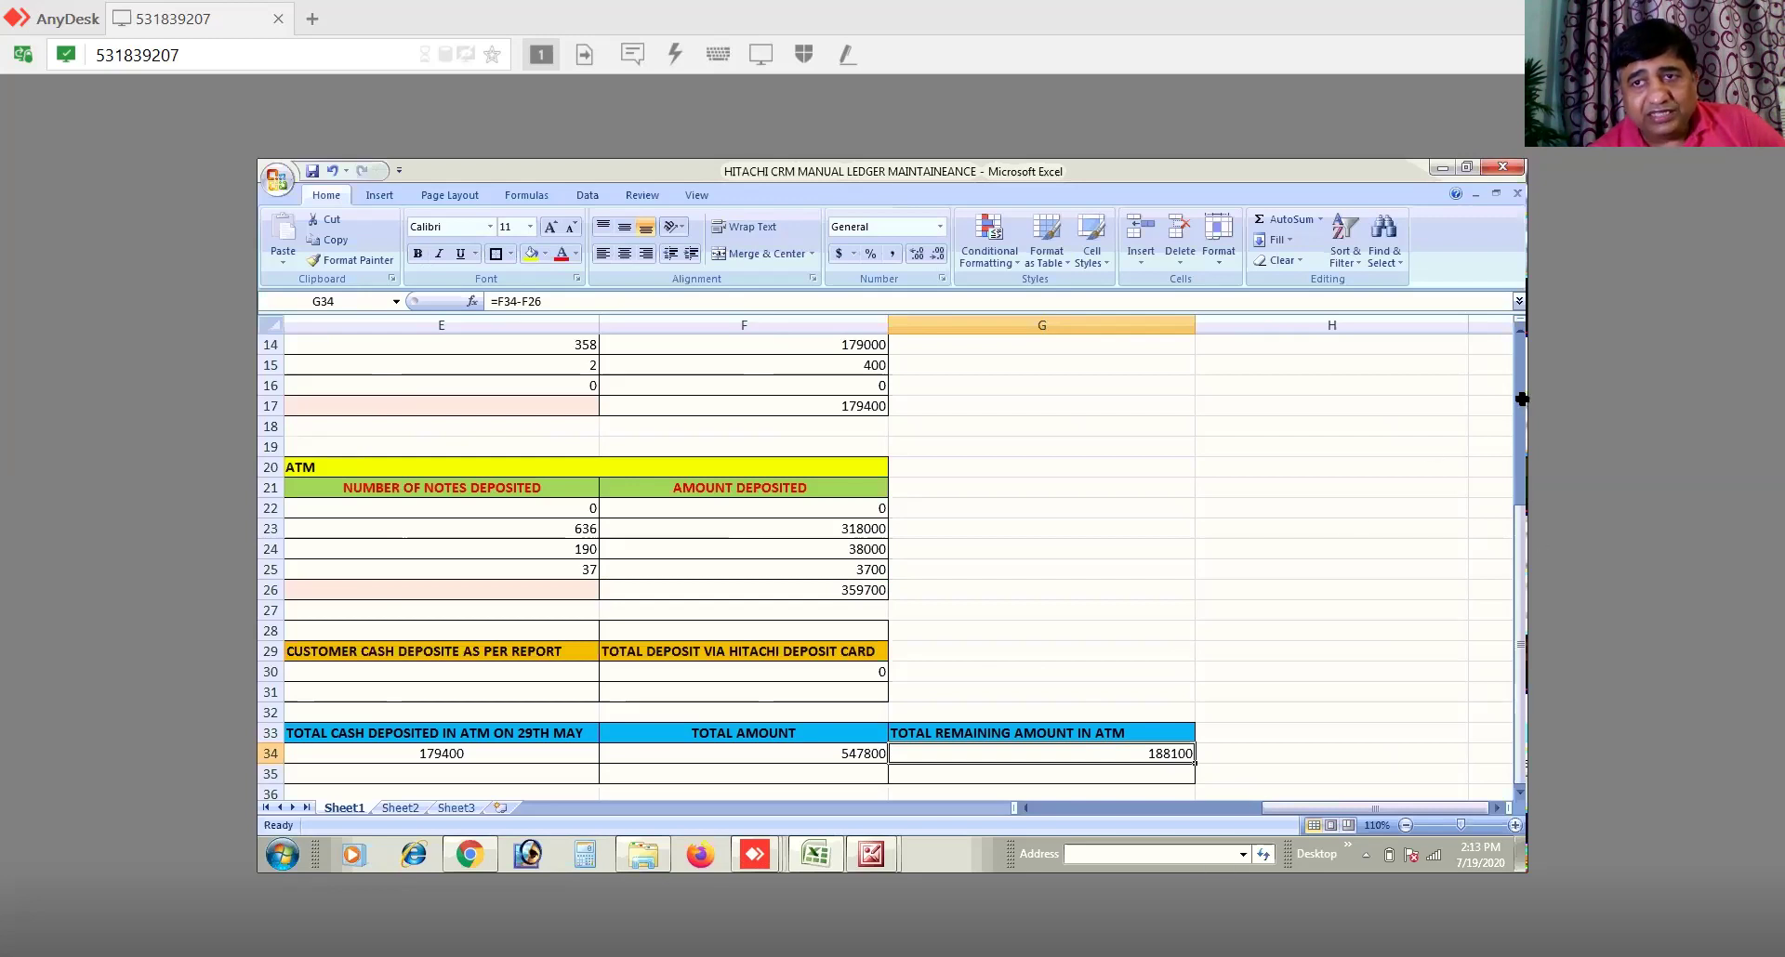
pyautogui.click(1025, 808)
pyautogui.click(1026, 808)
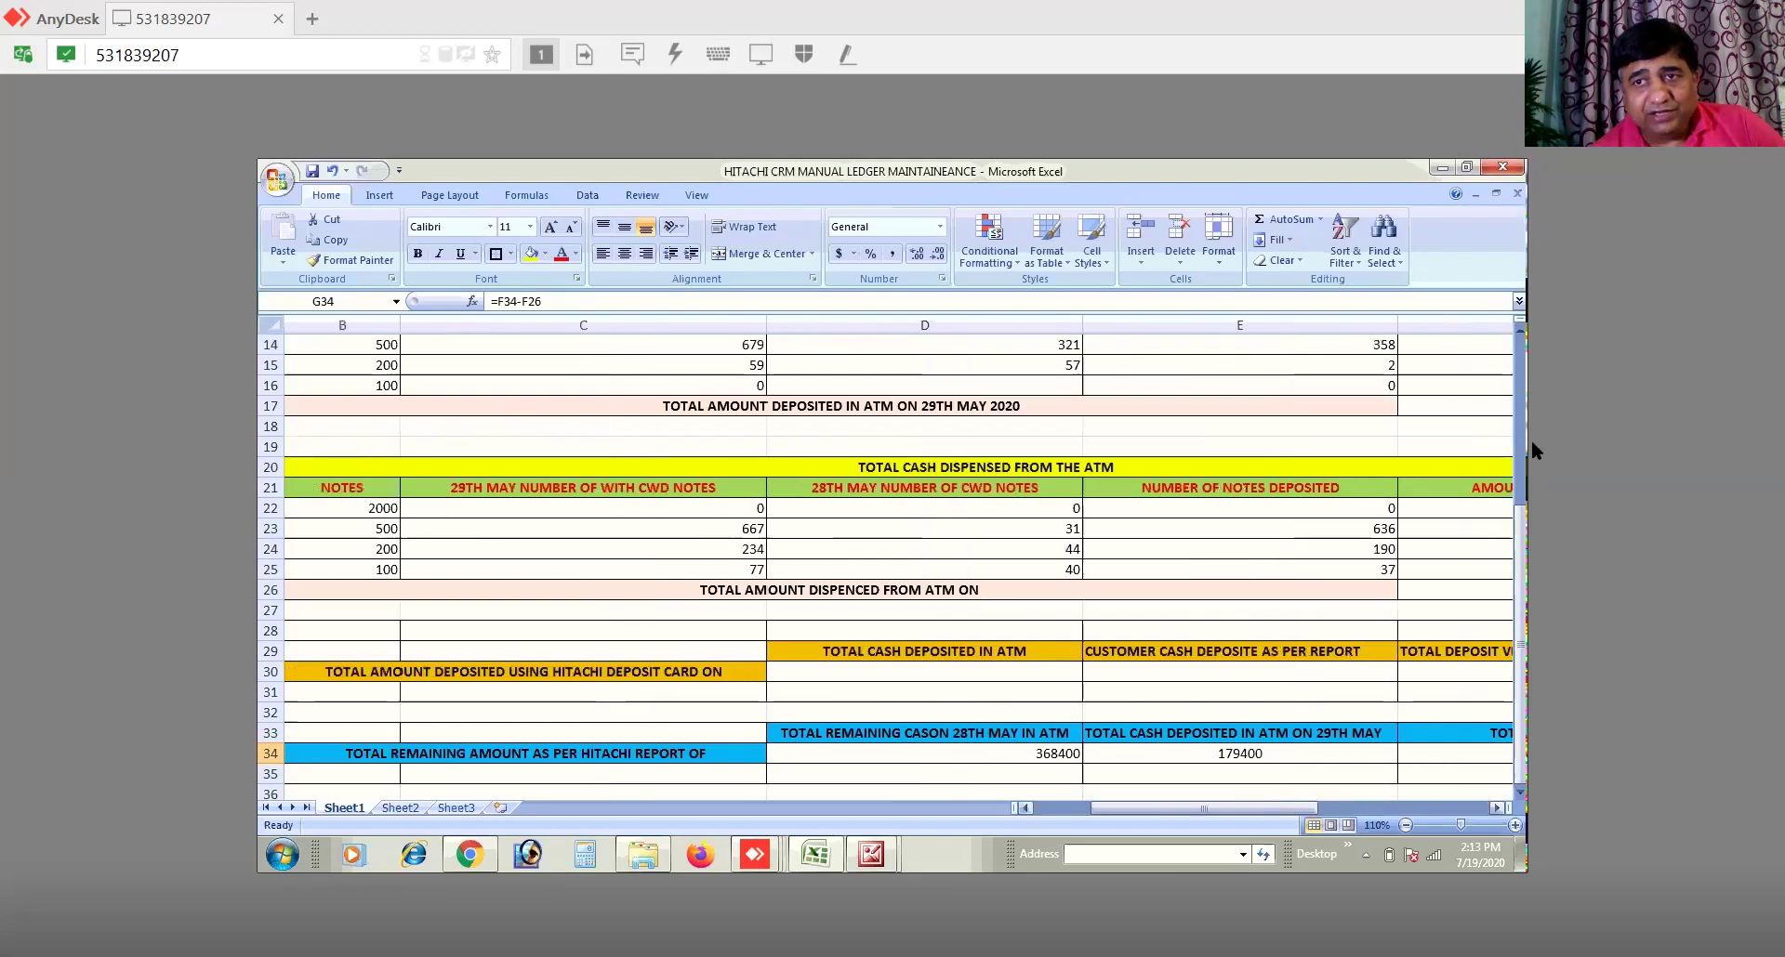
pyautogui.click(1520, 330)
pyautogui.click(1520, 330)
pyautogui.click(1520, 330)
pyautogui.click(1520, 330)
pyautogui.click(1520, 330)
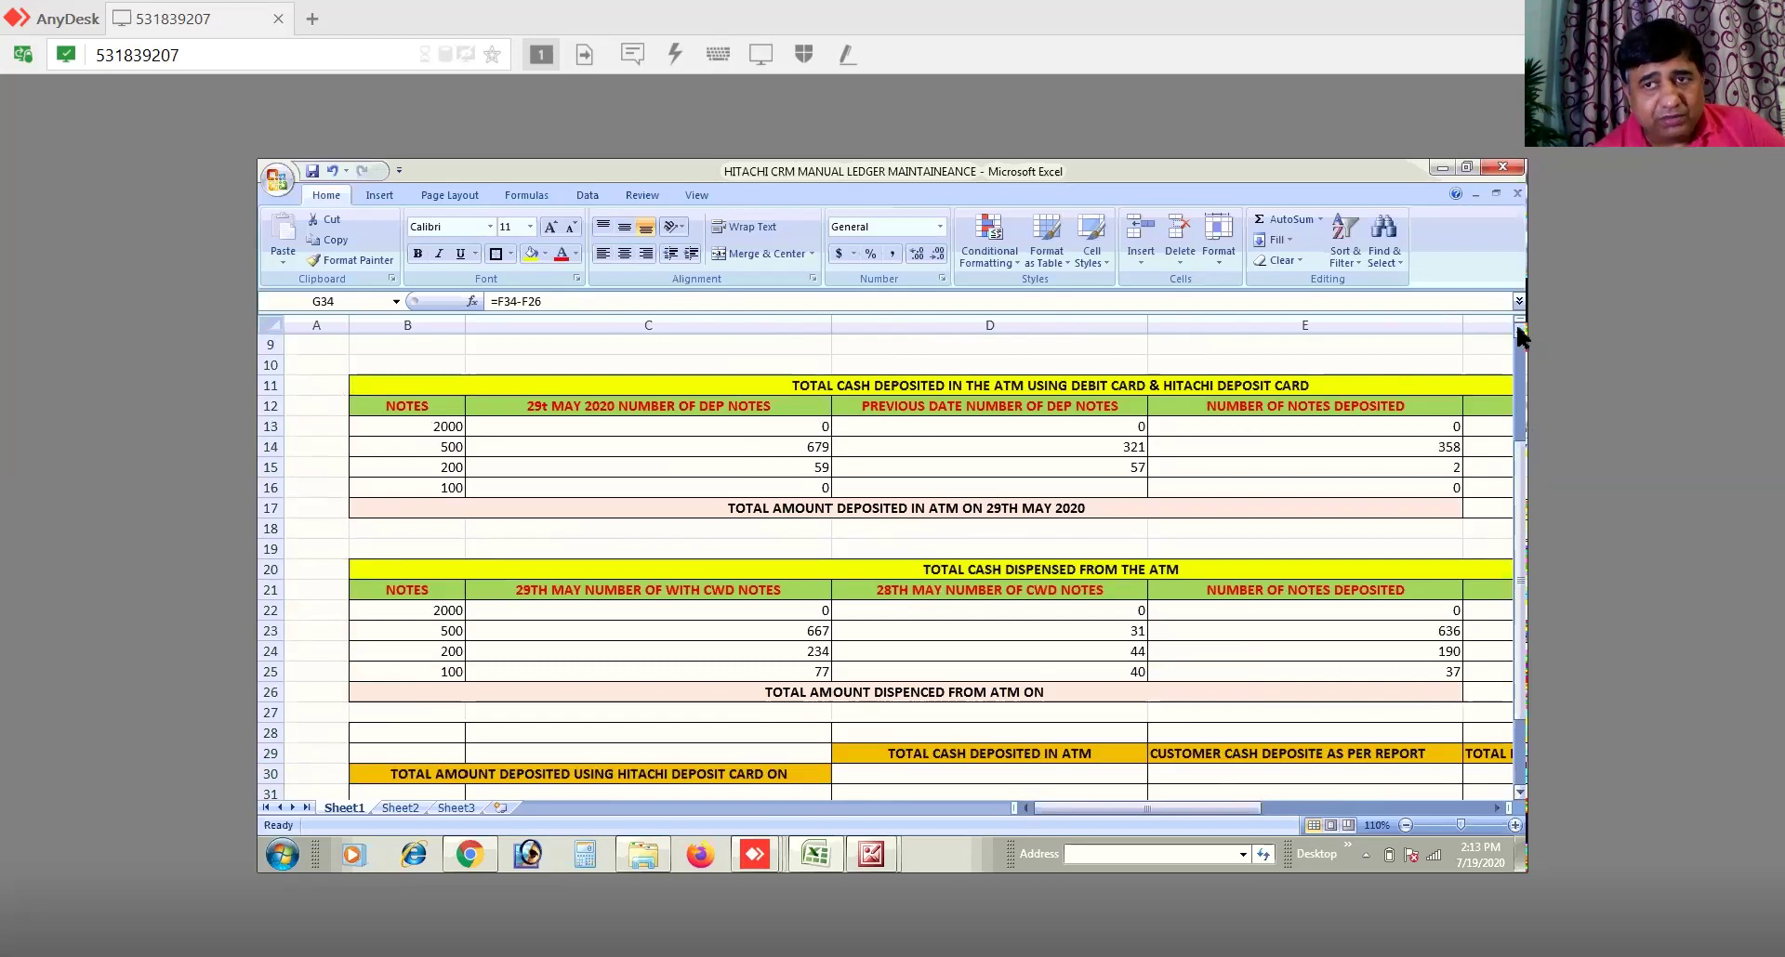
pyautogui.scroll(1, 1517, 328)
pyautogui.scroll(1, 1192, 433)
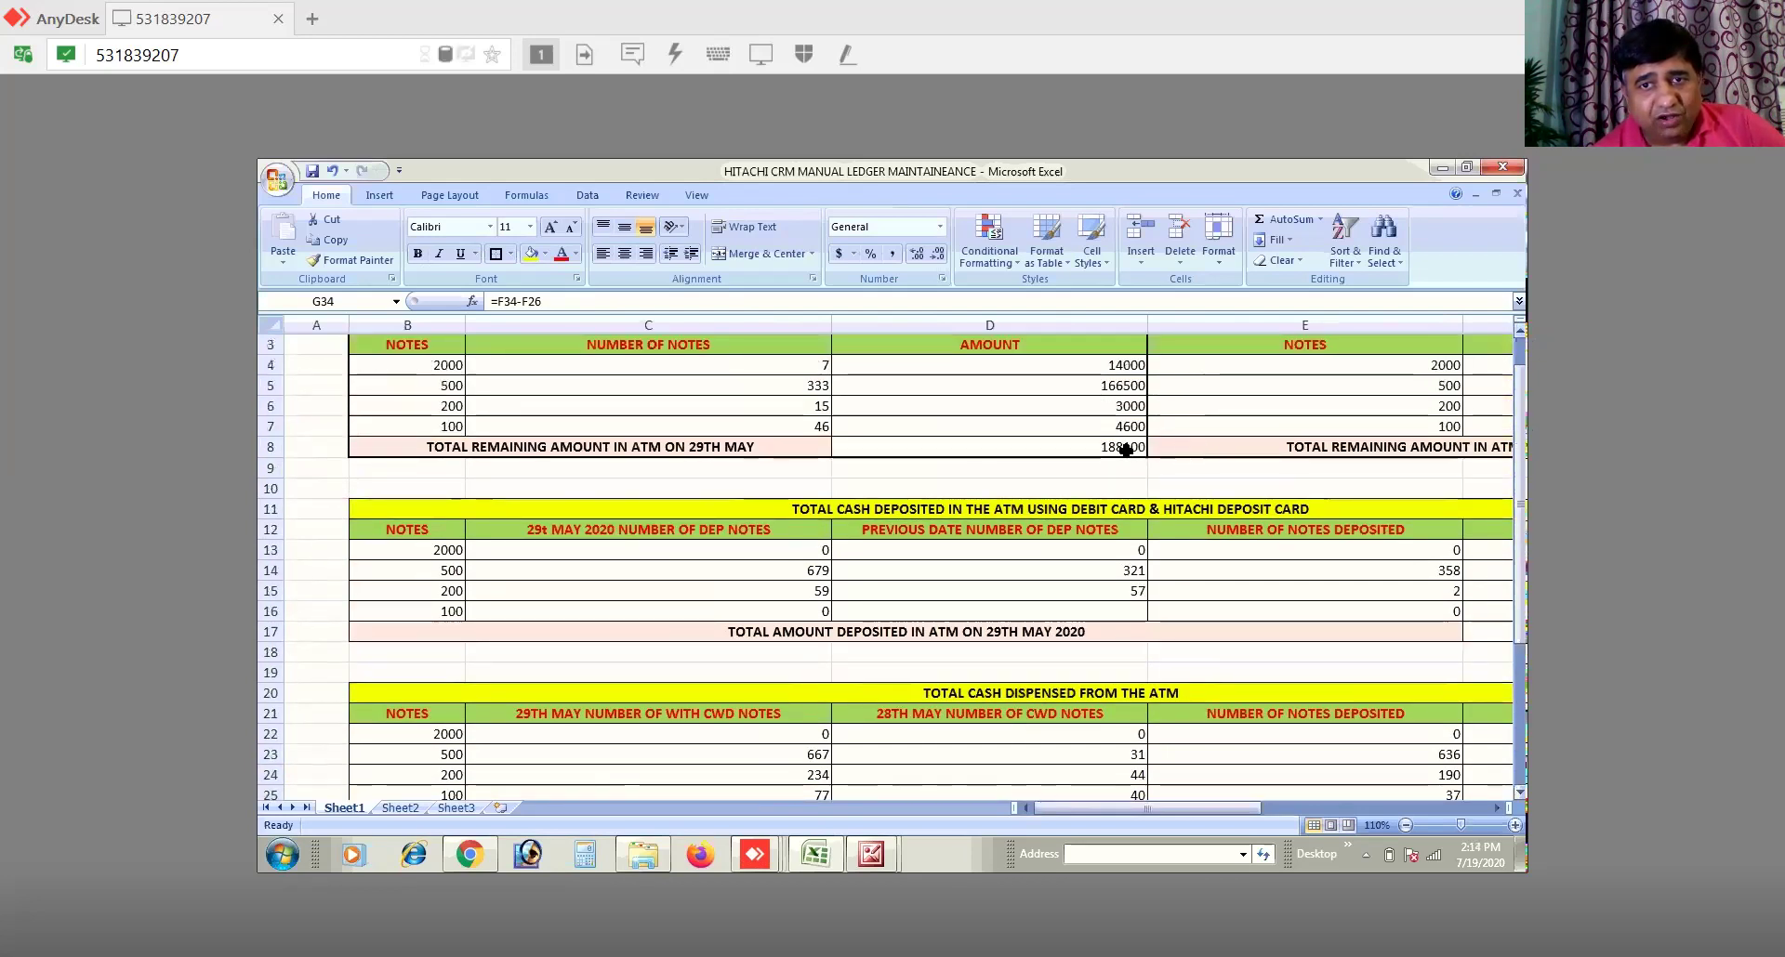
pyautogui.click(1126, 450)
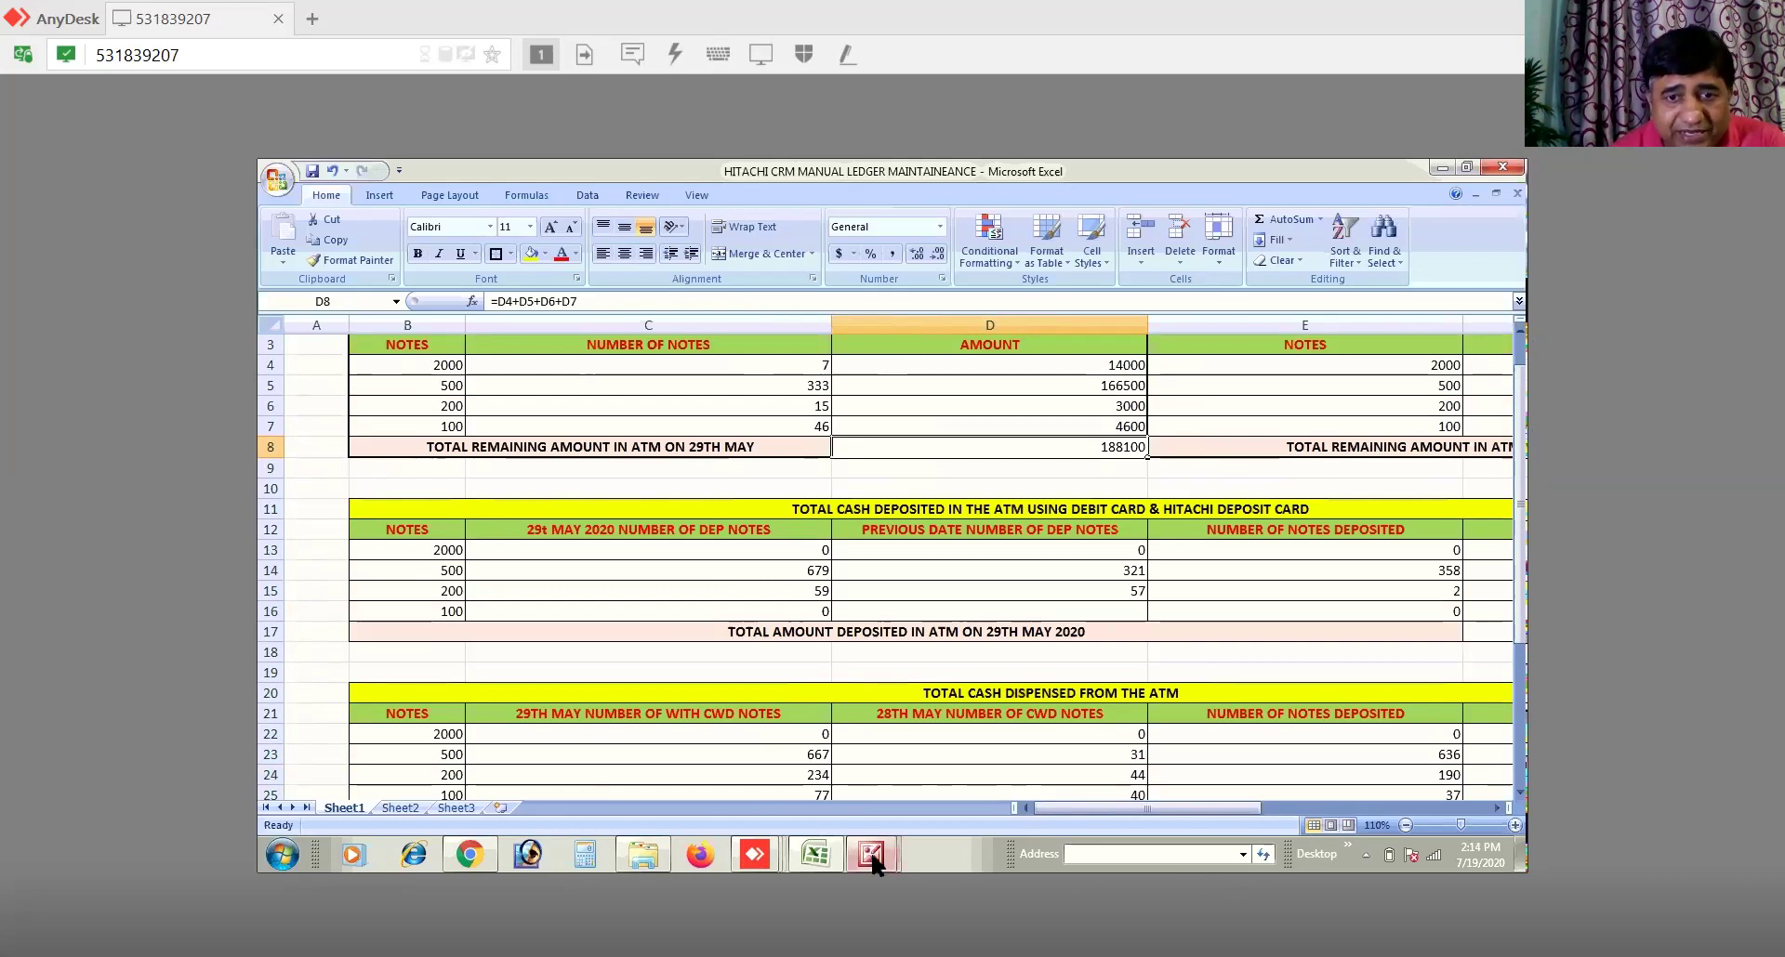
# Step: Switch to Picture Manager and examine the customer deposit, actual dispense and amount paid in the company daily complete report of 29th May
pyautogui.moveTo(846, 841)
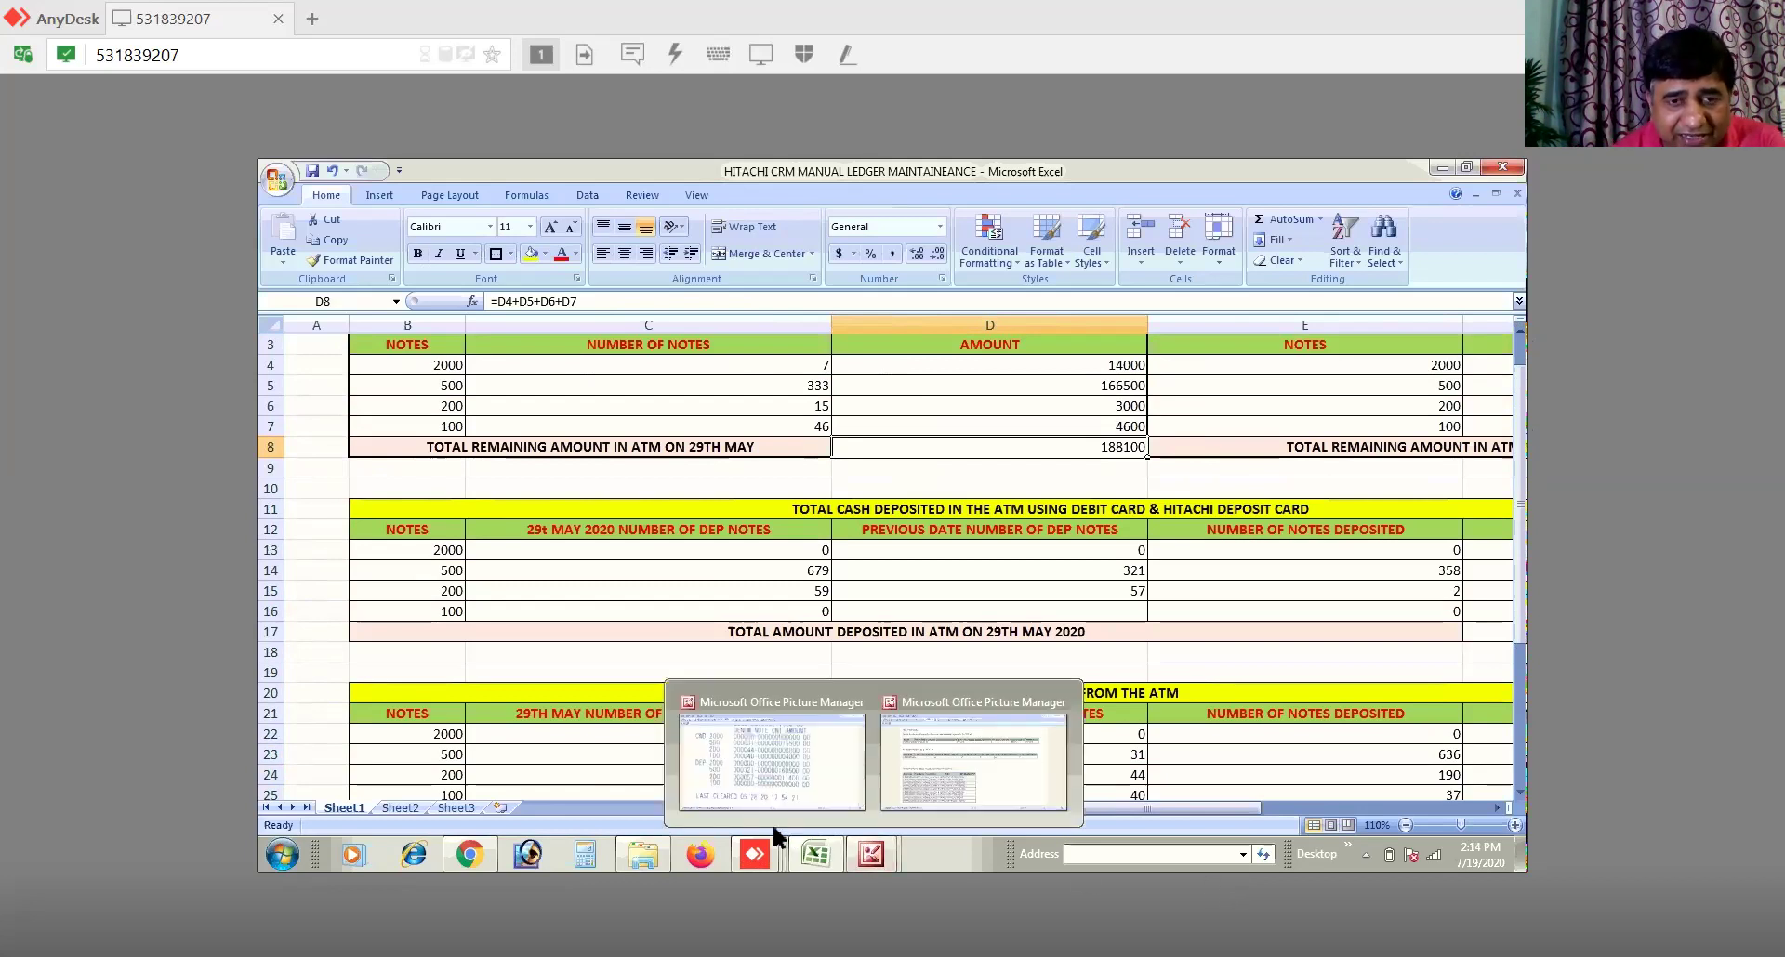
pyautogui.click(985, 758)
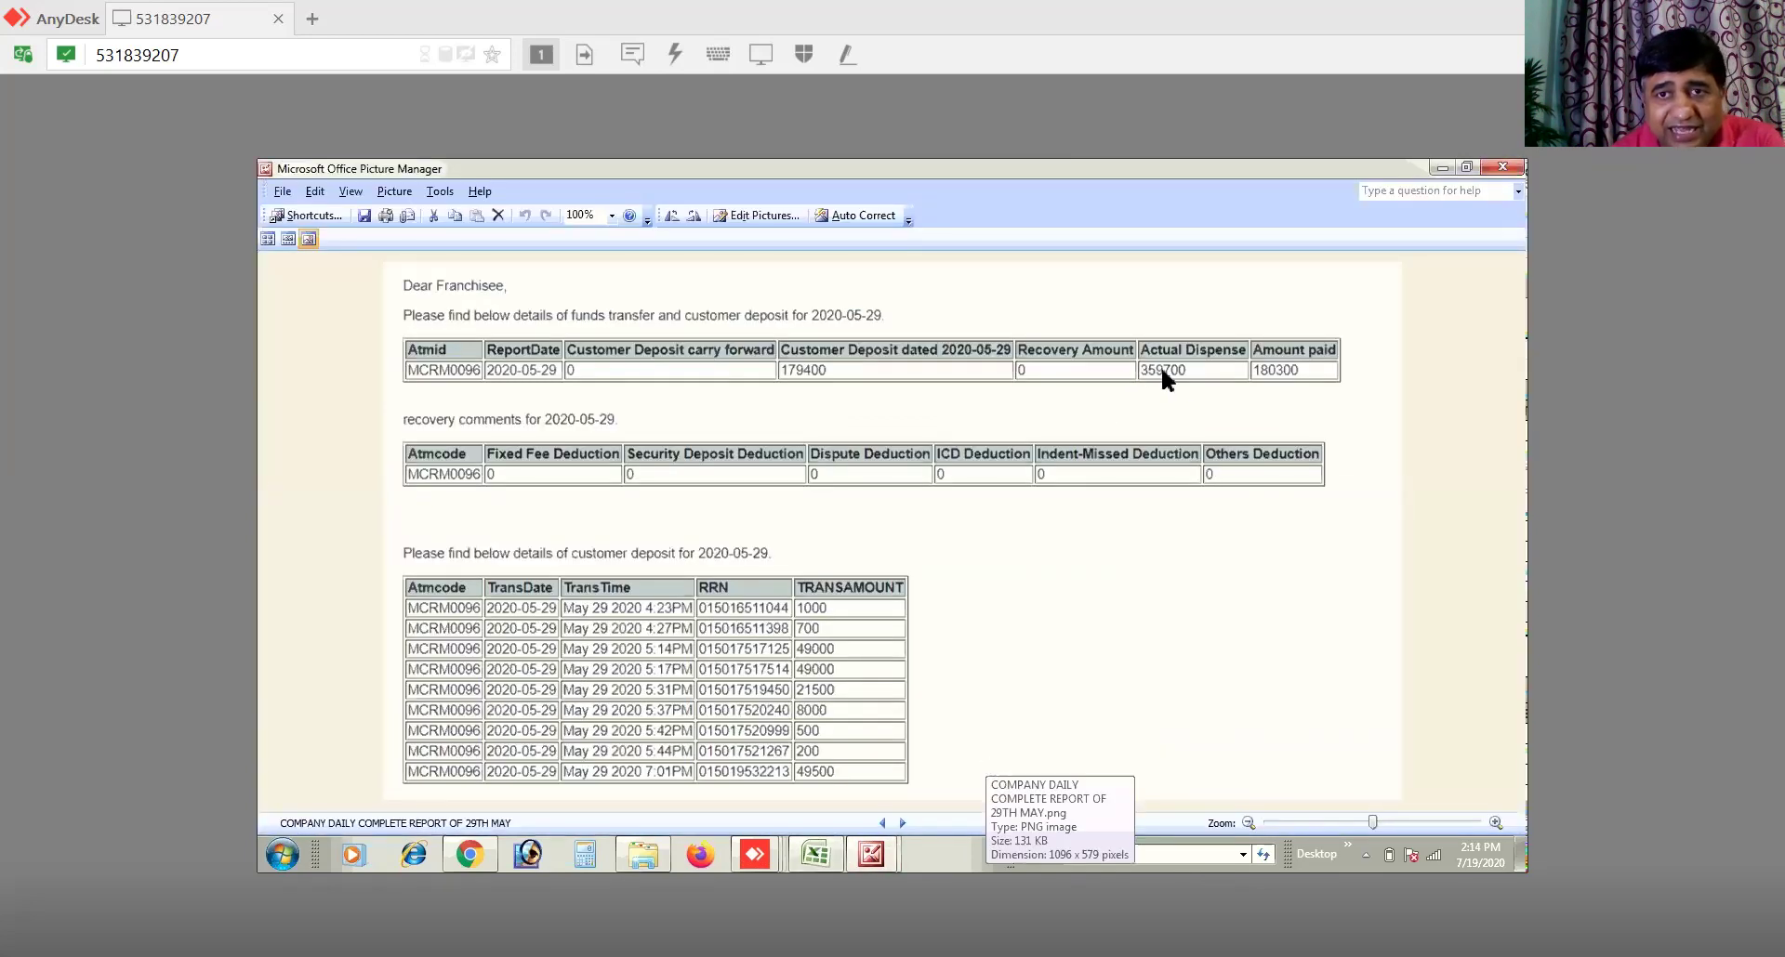
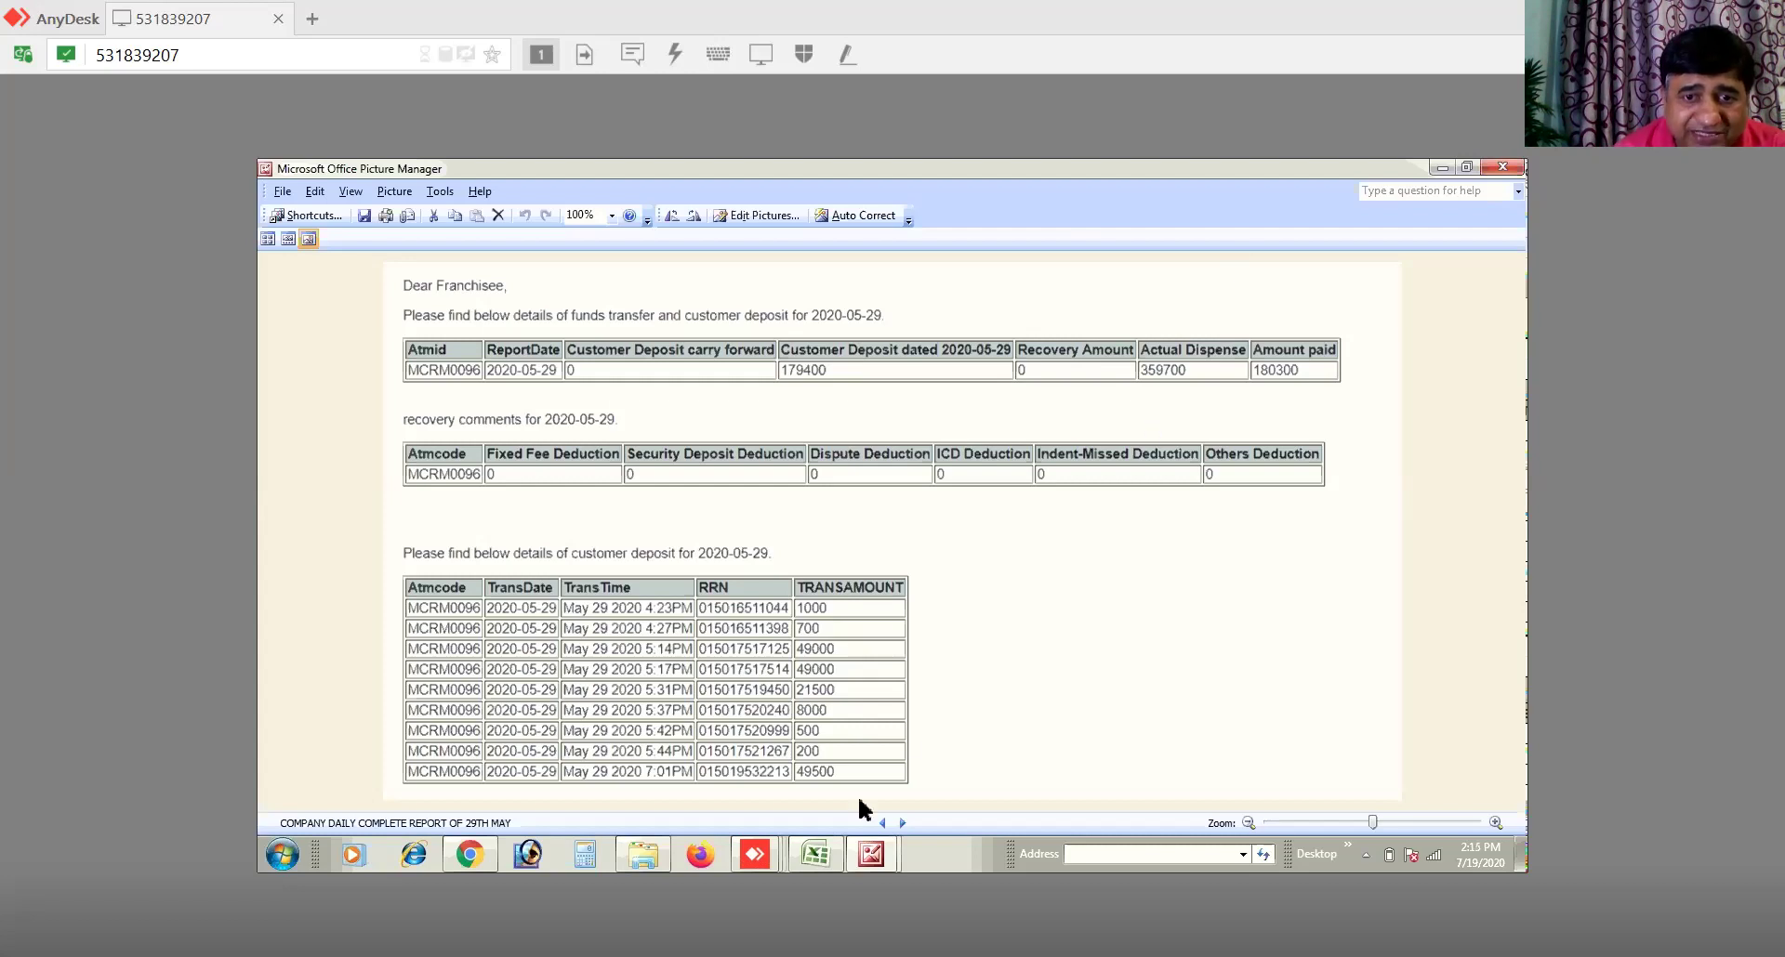
pyautogui.moveTo(883, 863)
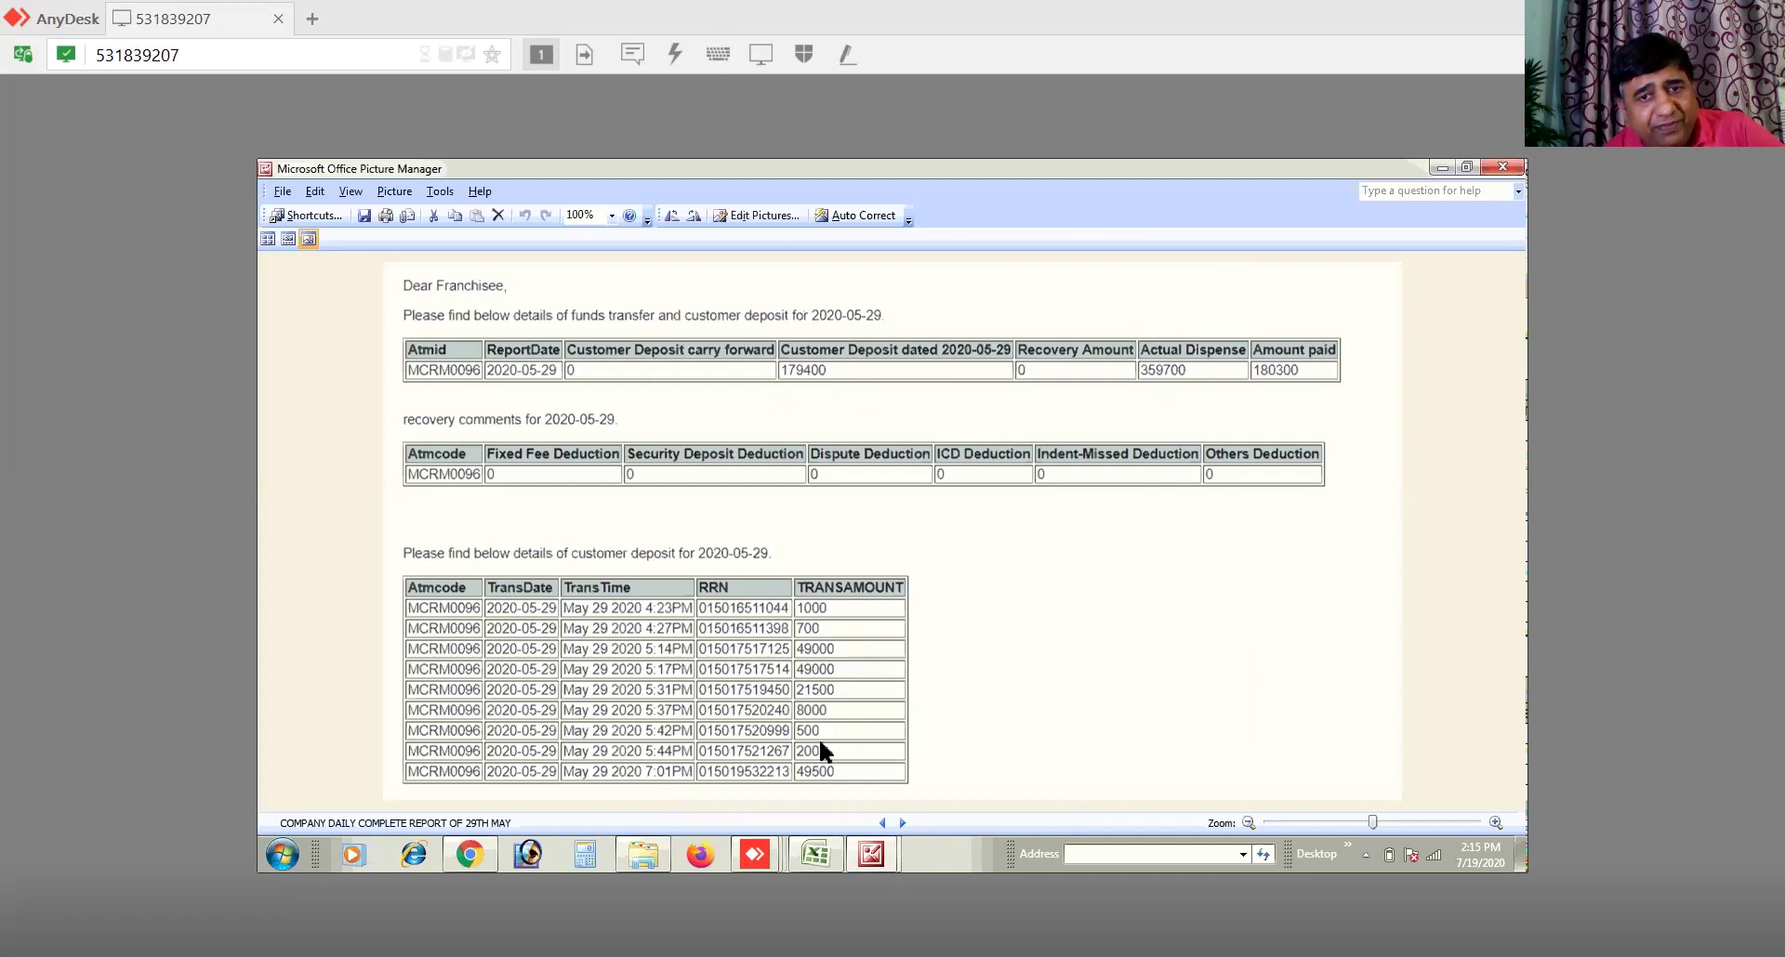
pyautogui.moveTo(826, 852)
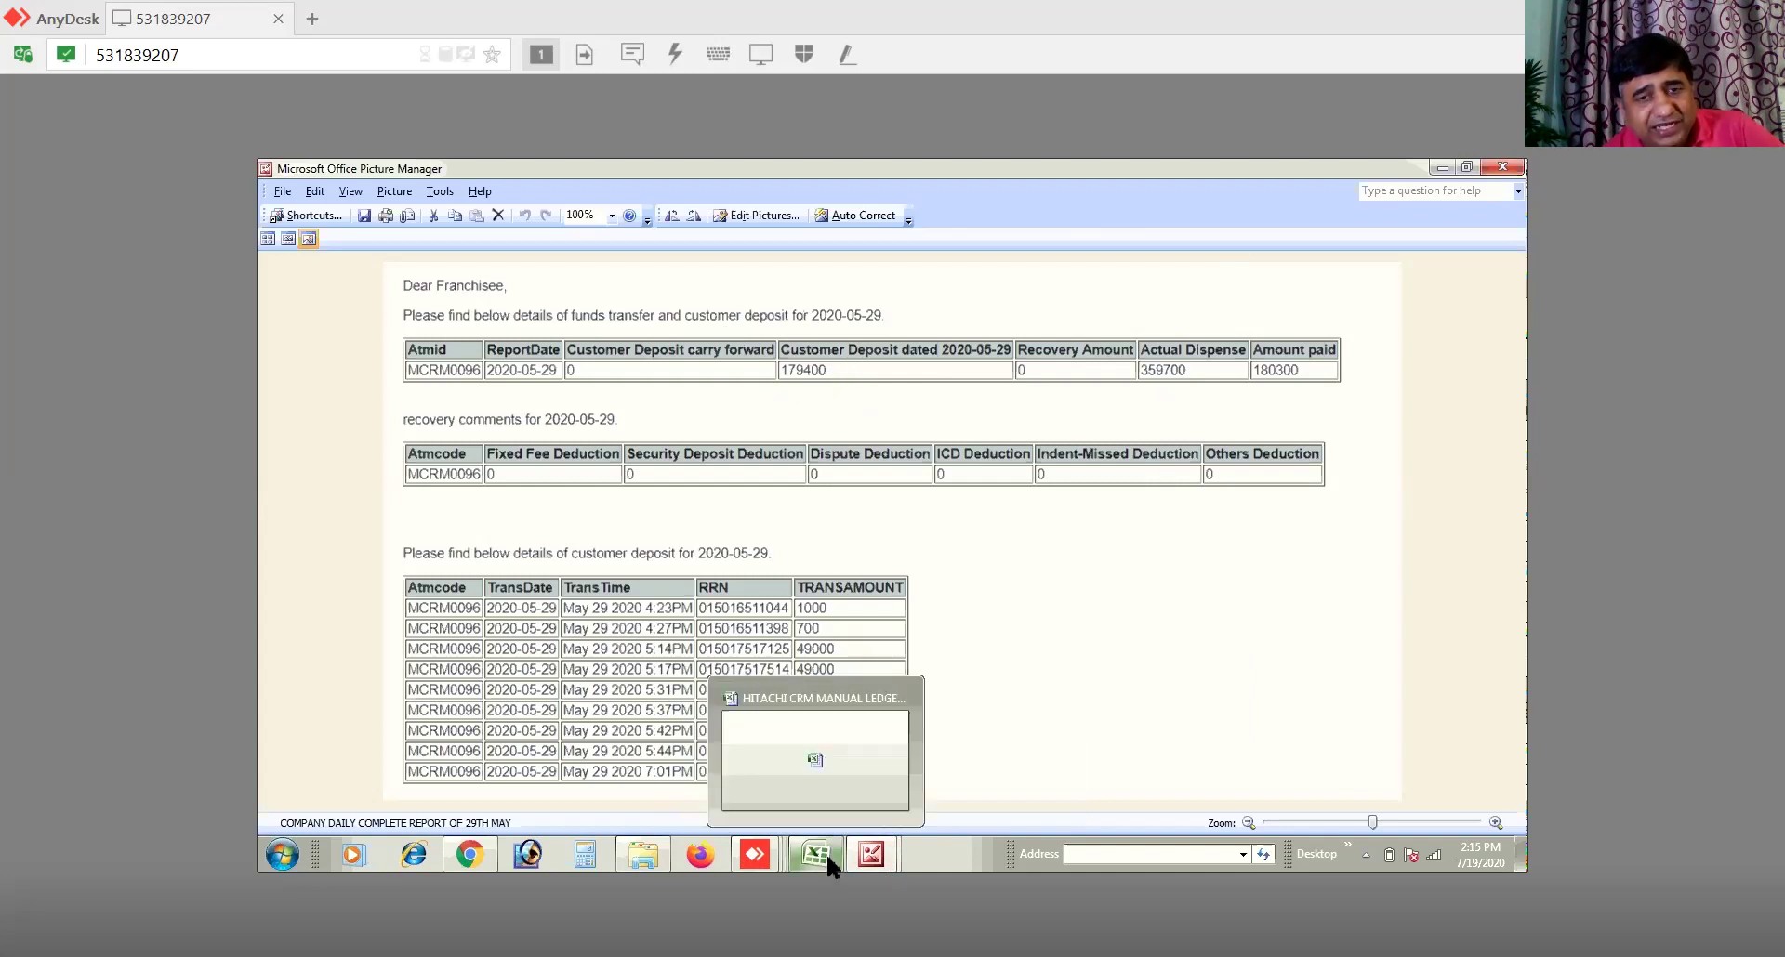
pyautogui.click(838, 745)
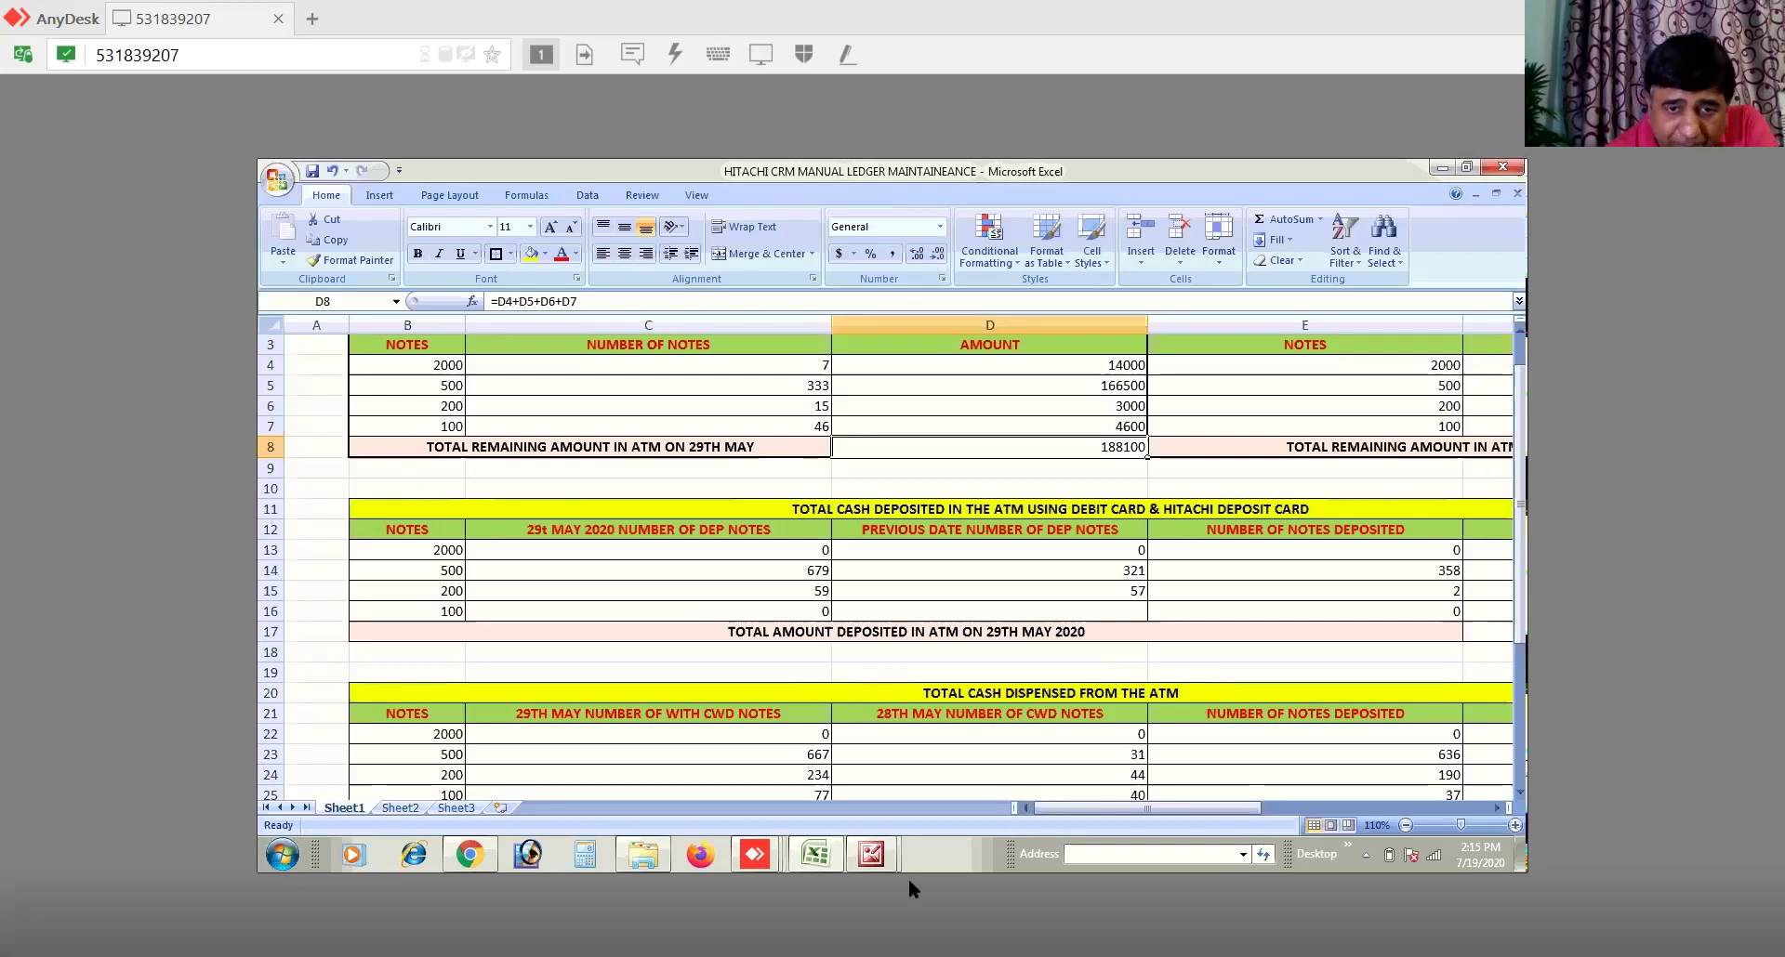
pyautogui.click(881, 857)
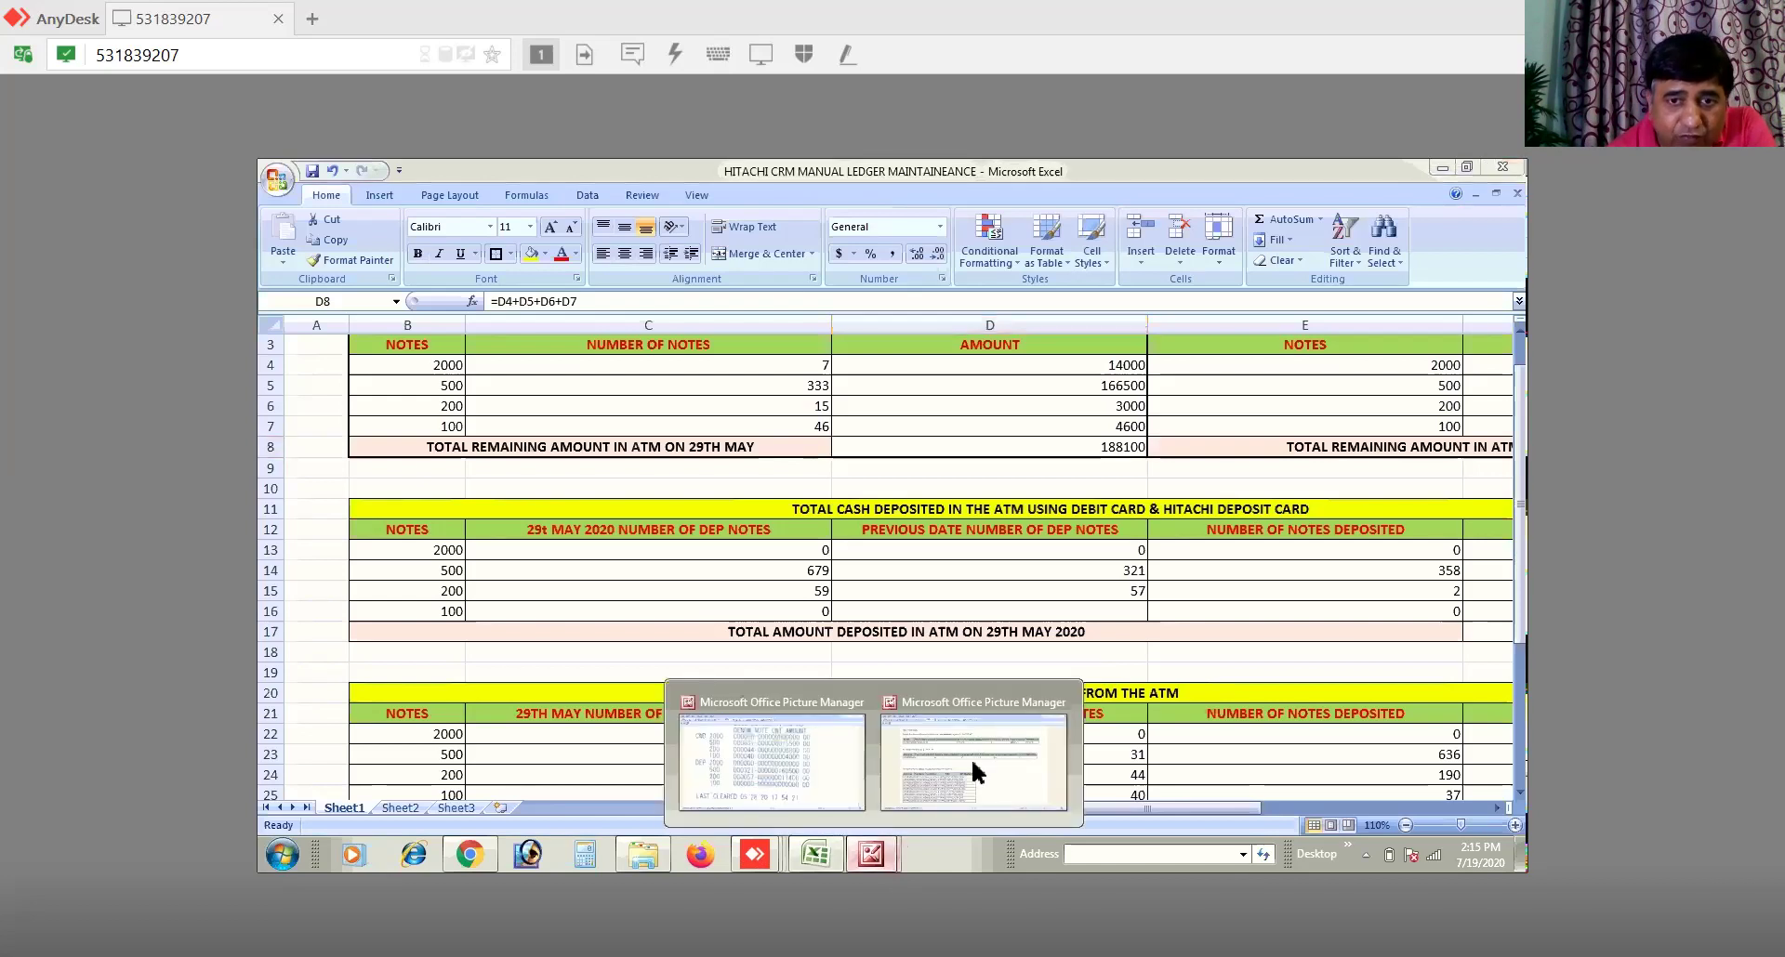
pyautogui.click(981, 755)
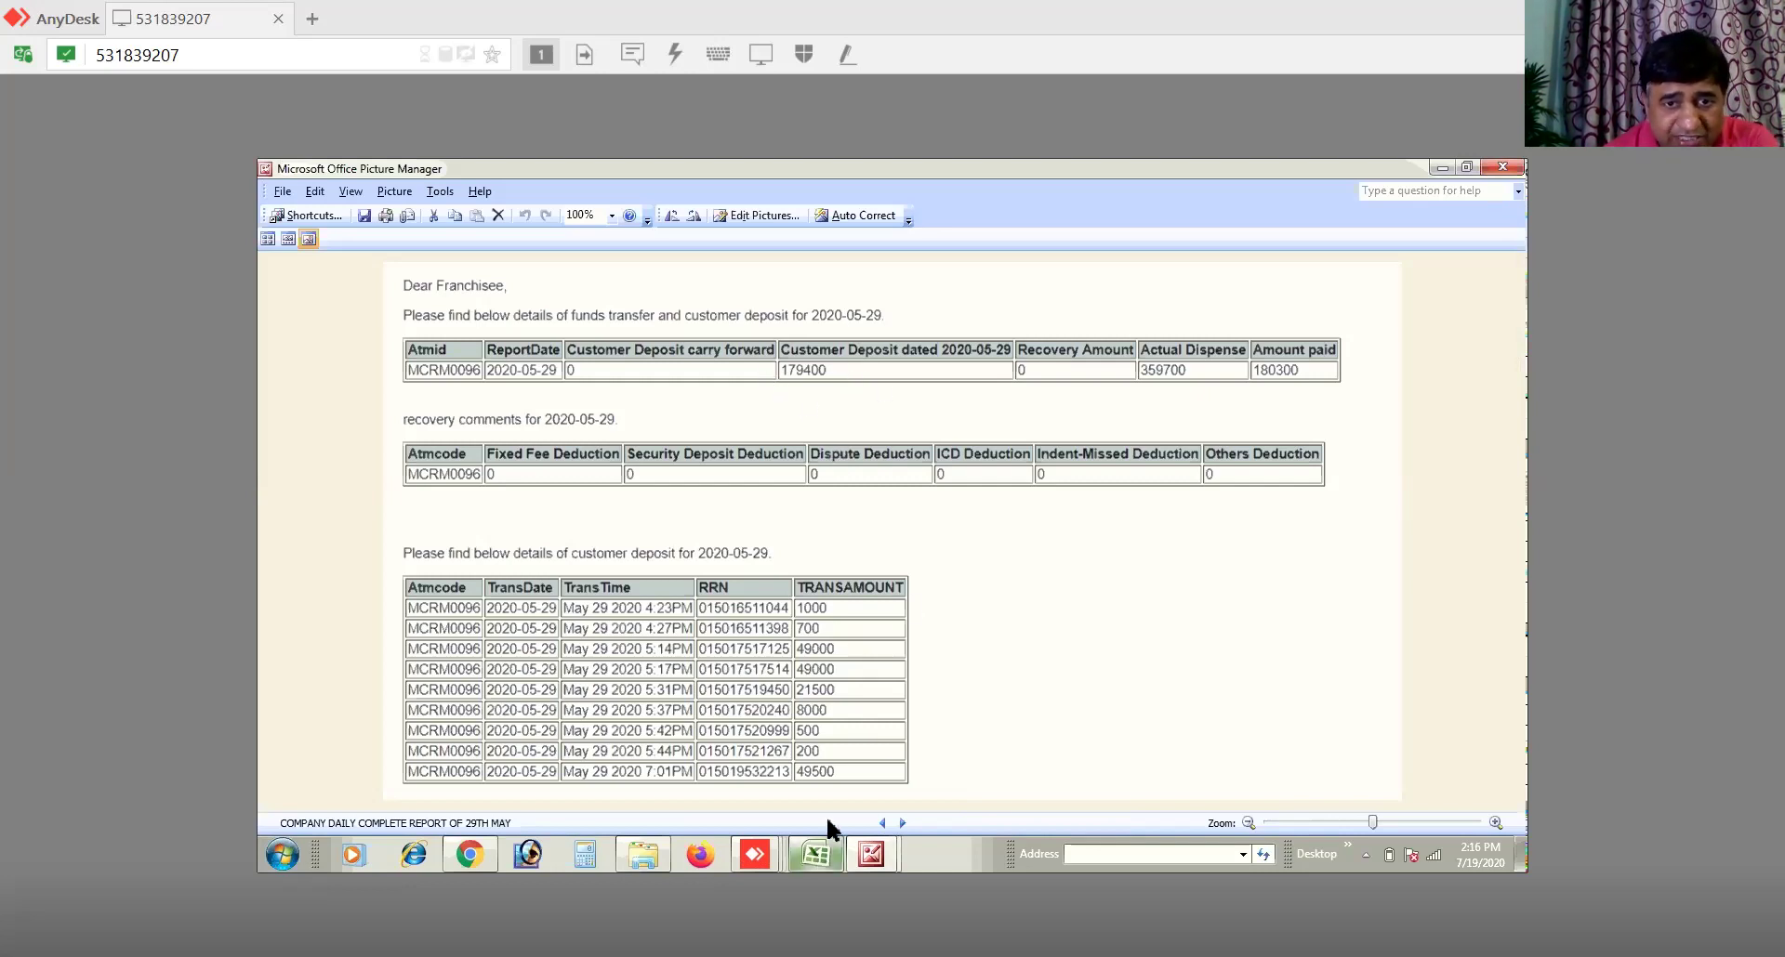
# Step: Check the cash deposited table in Excel against the customer deposit details in the 29th May company report in Picture Manager
pyautogui.click(815, 853)
pyautogui.click(1027, 573)
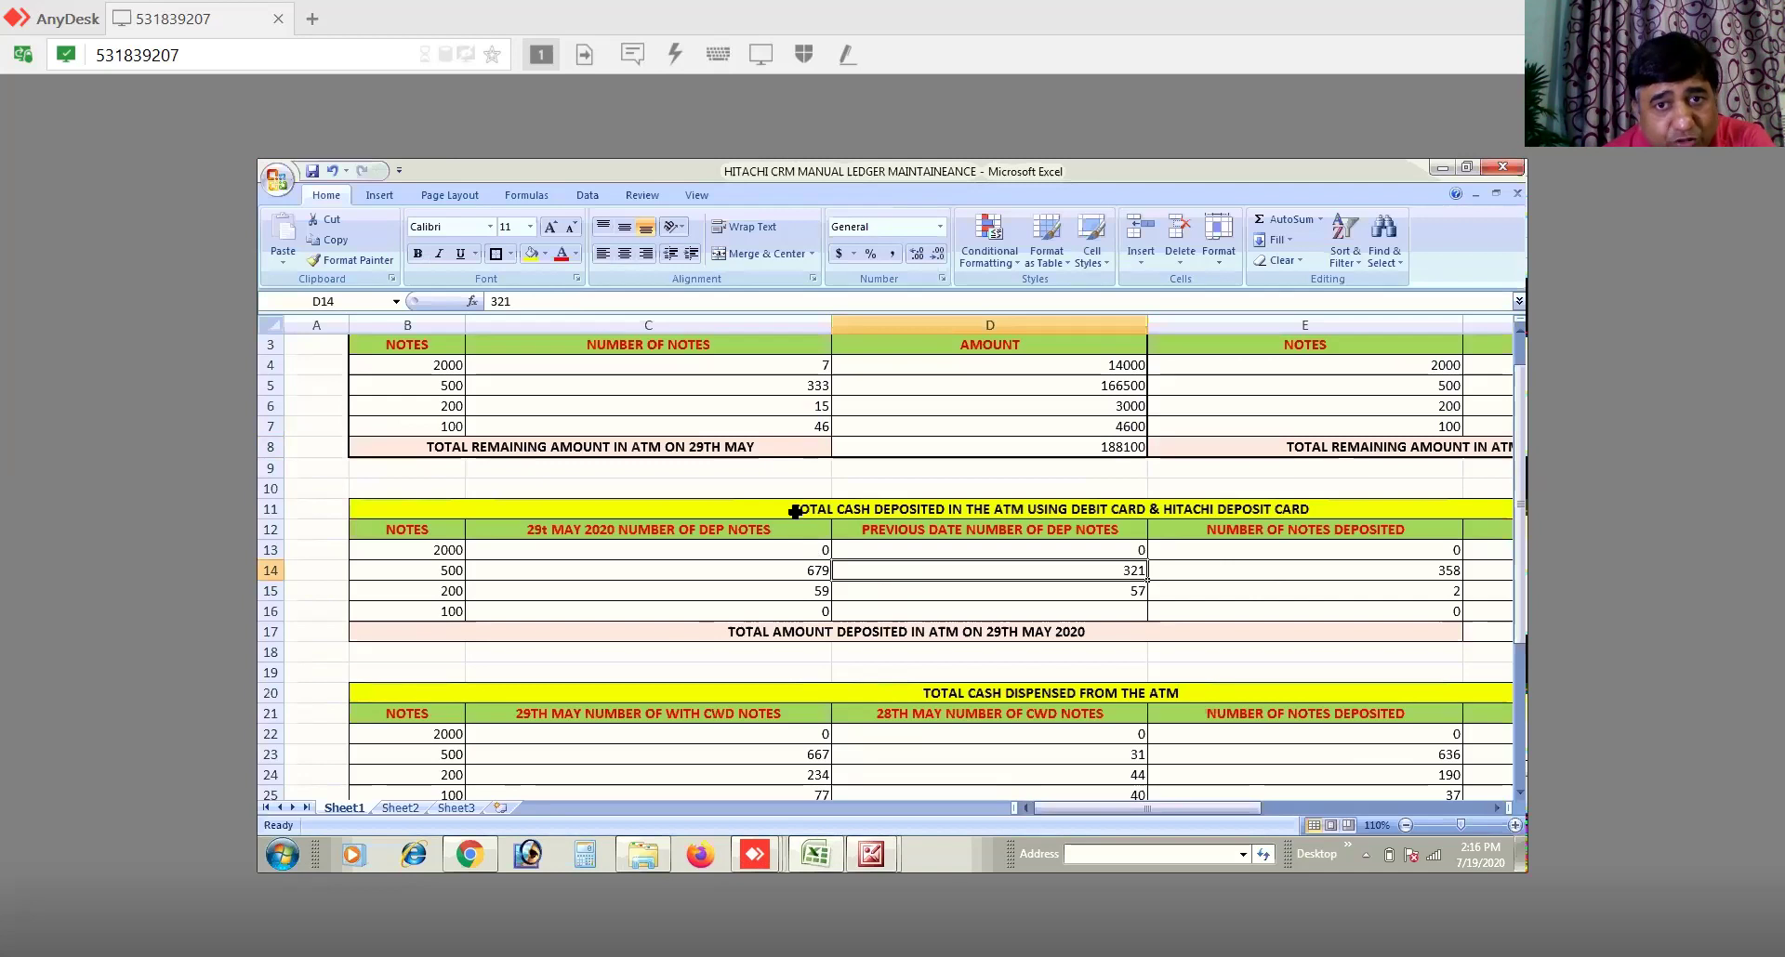
pyautogui.click(1023, 517)
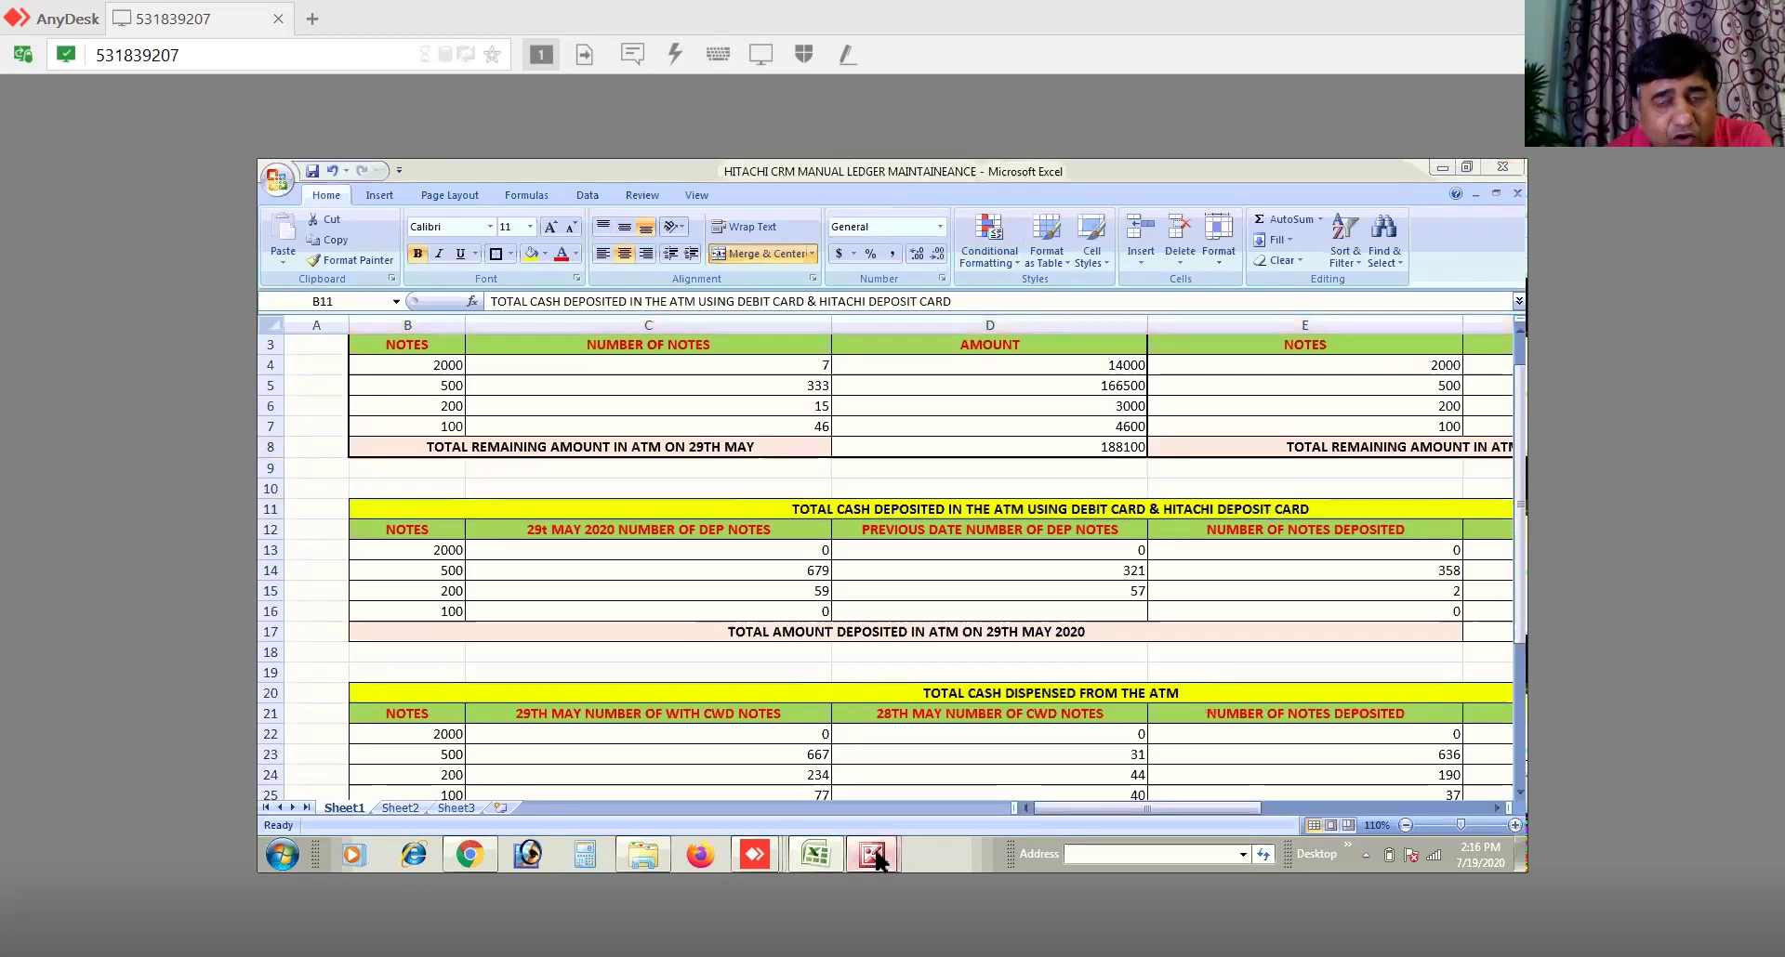
pyautogui.moveTo(874, 855)
pyautogui.click(973, 758)
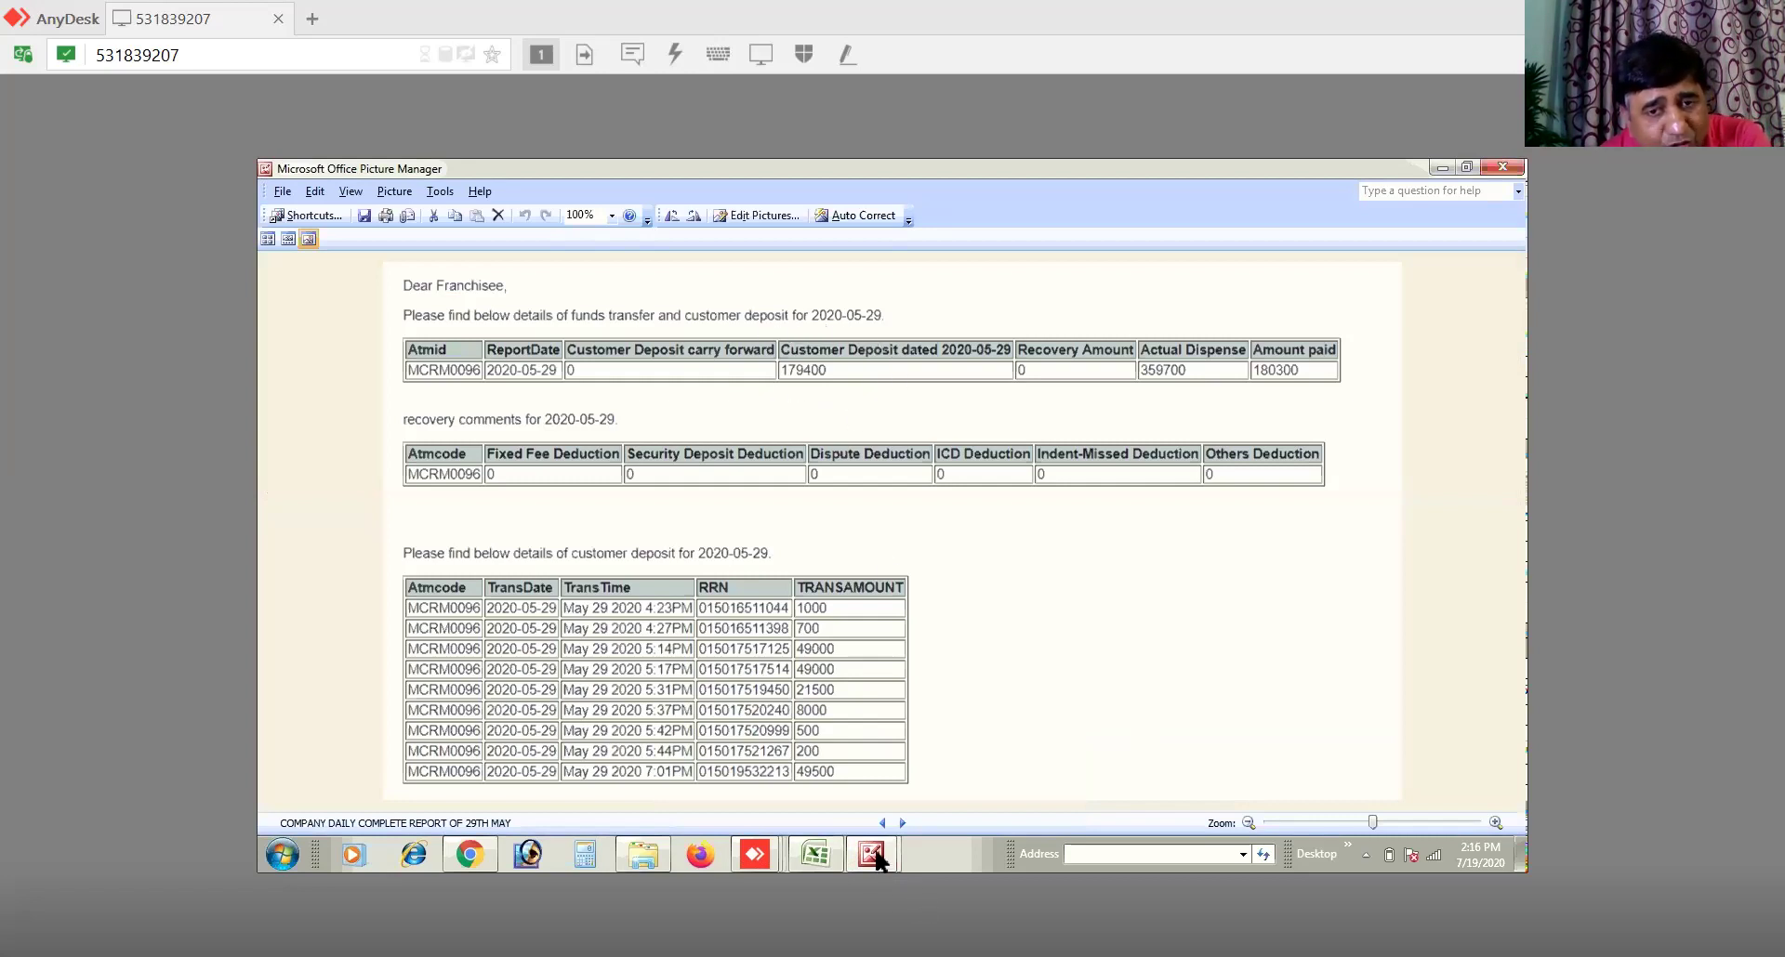
pyautogui.moveTo(873, 857)
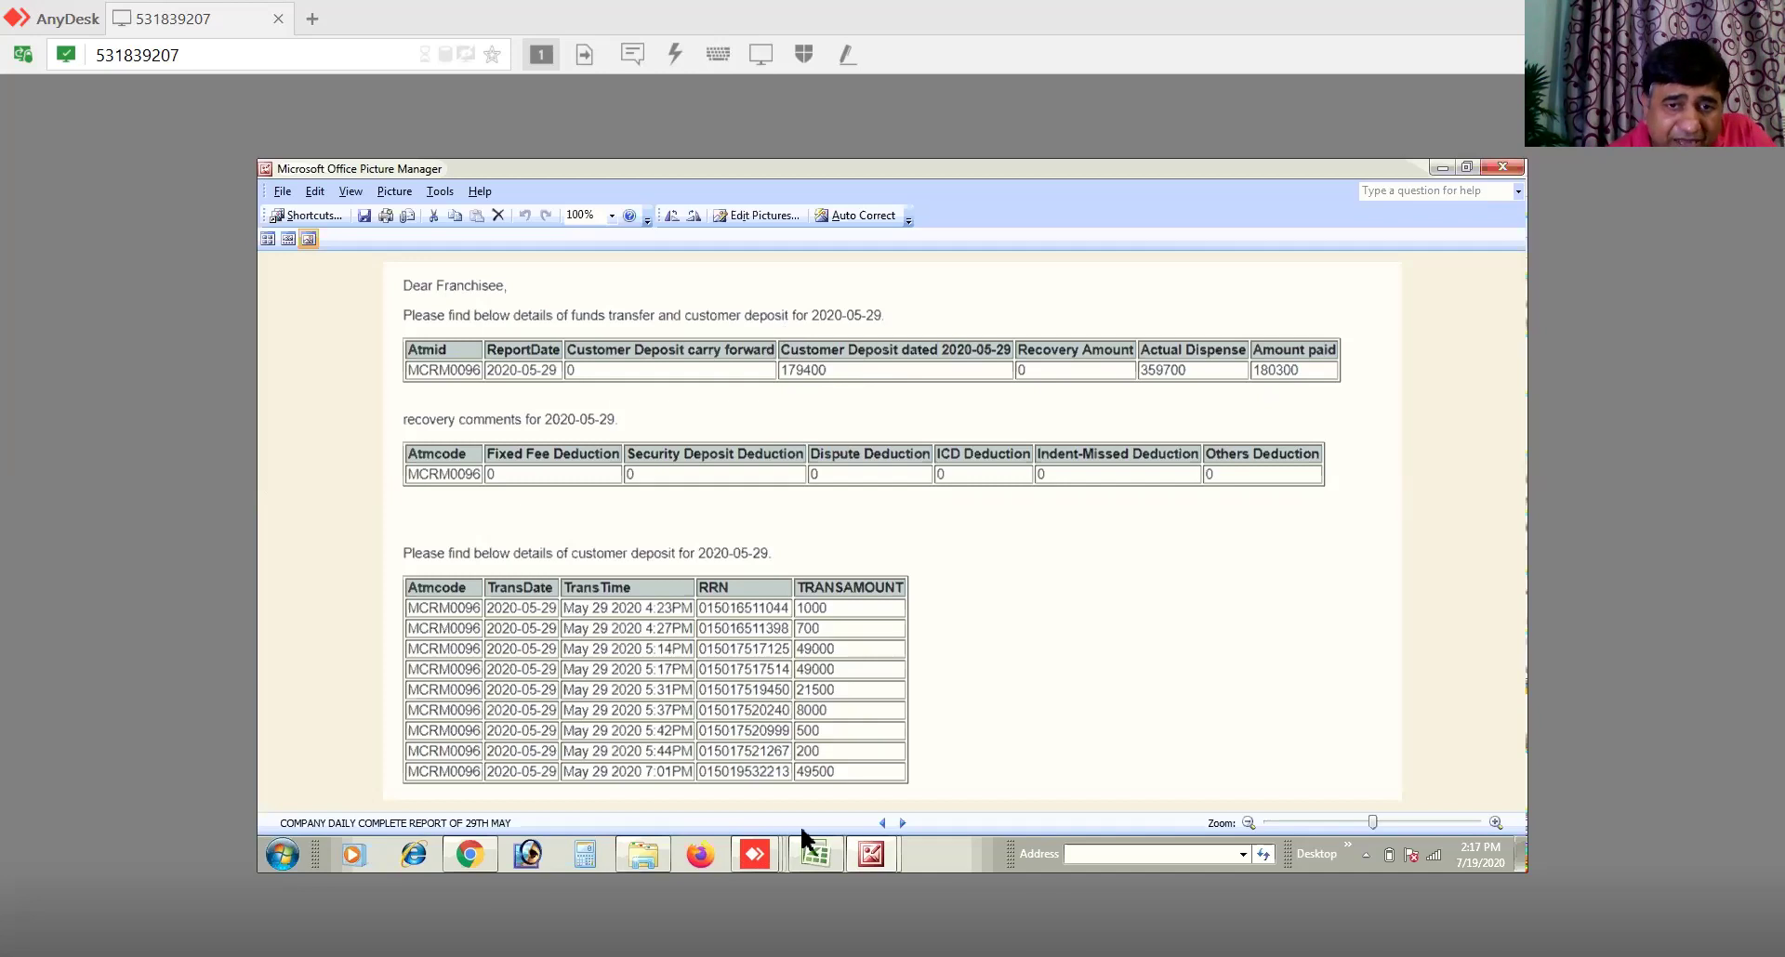
# Step: Switch back to Excel and review the 29th May and 28th May remaining cash tables across columns B to G
pyautogui.click(809, 861)
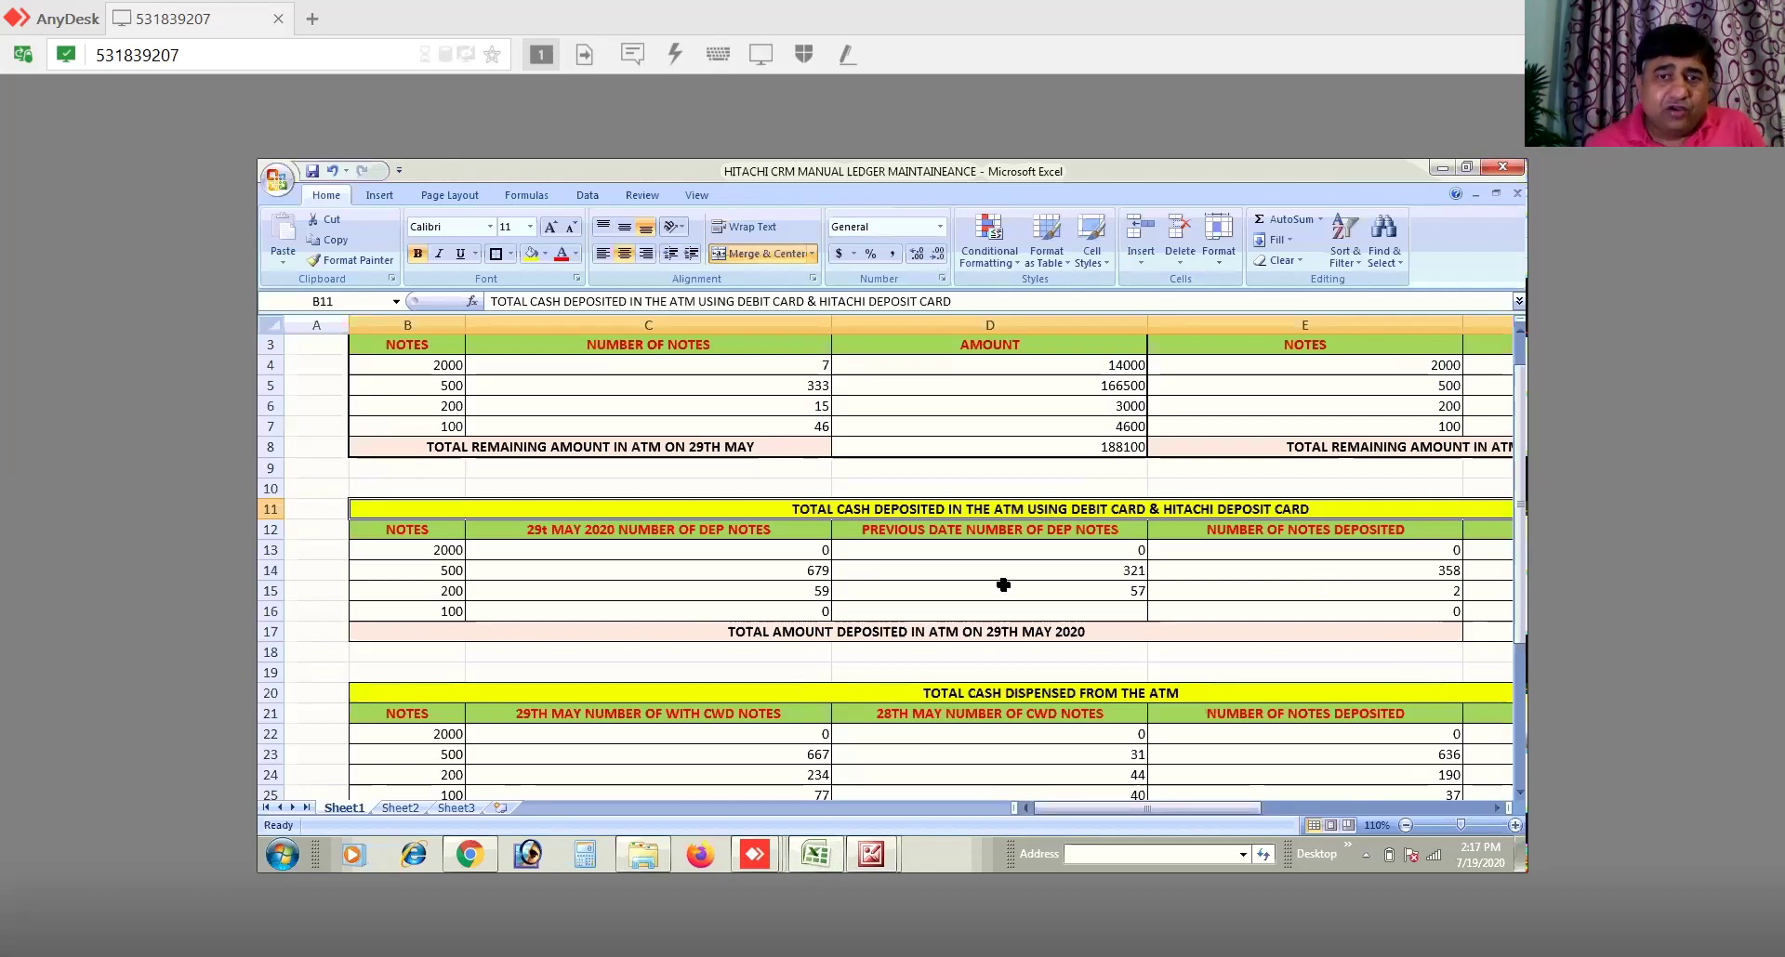
pyautogui.click(1495, 807)
pyautogui.click(1494, 807)
pyautogui.click(1495, 807)
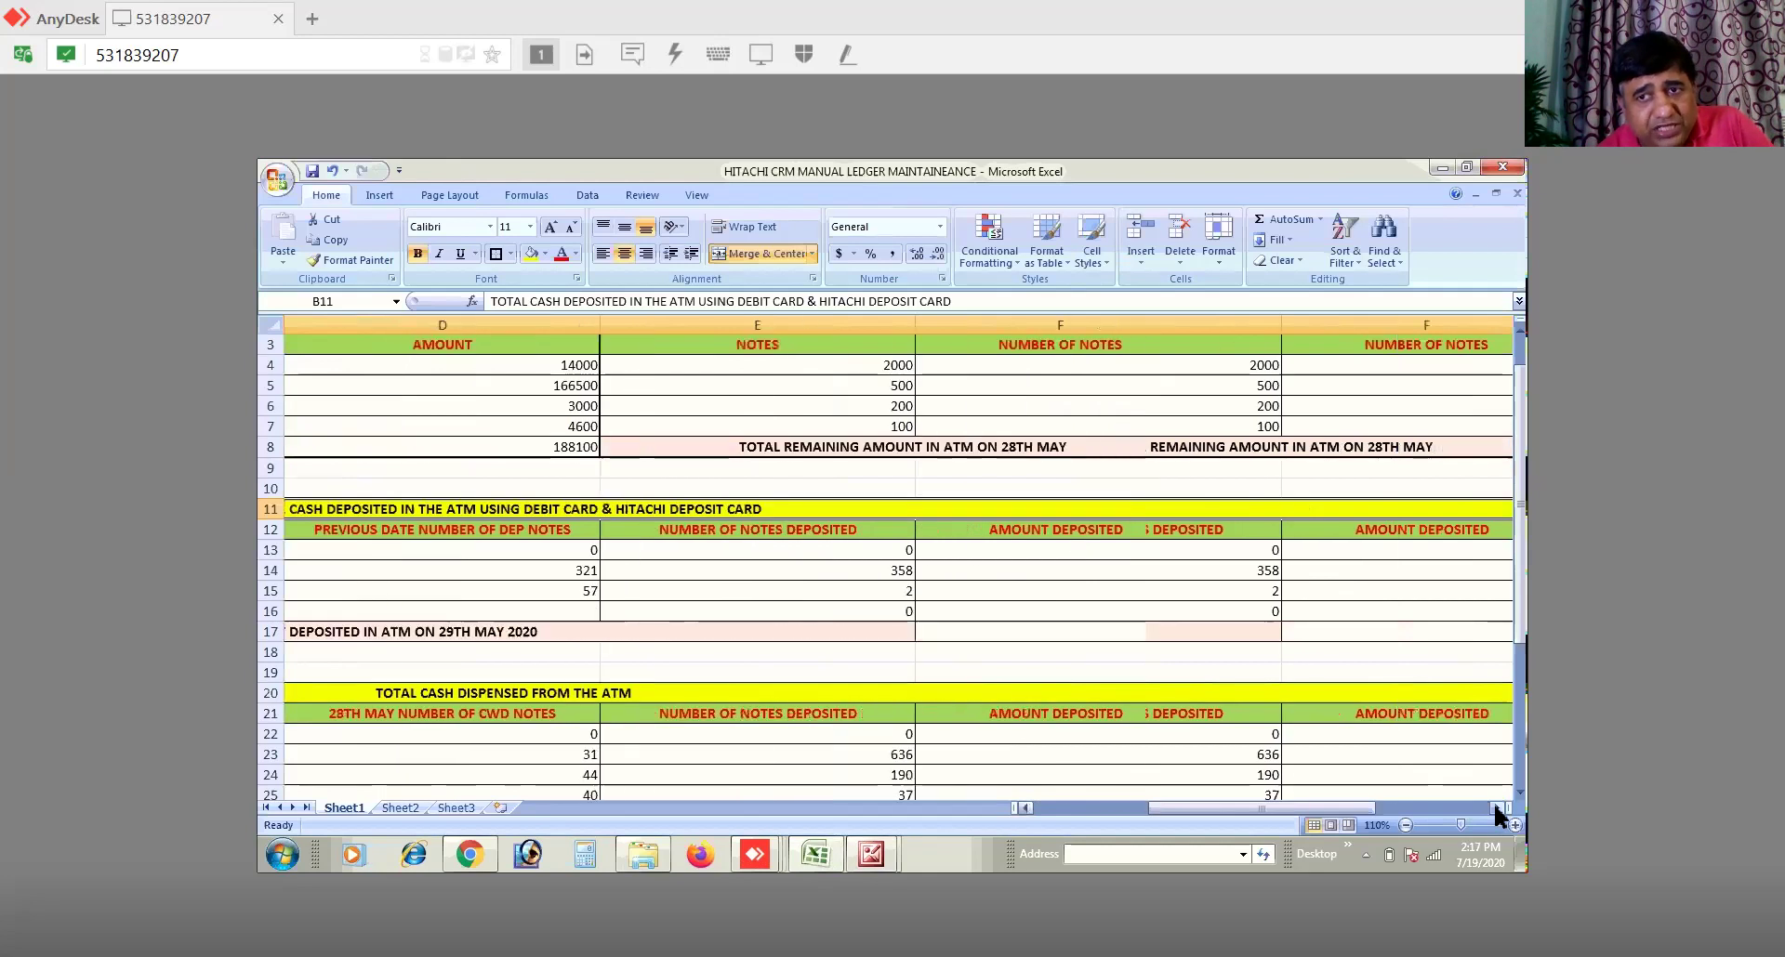
pyautogui.click(1495, 806)
pyautogui.click(1495, 807)
pyautogui.click(1494, 806)
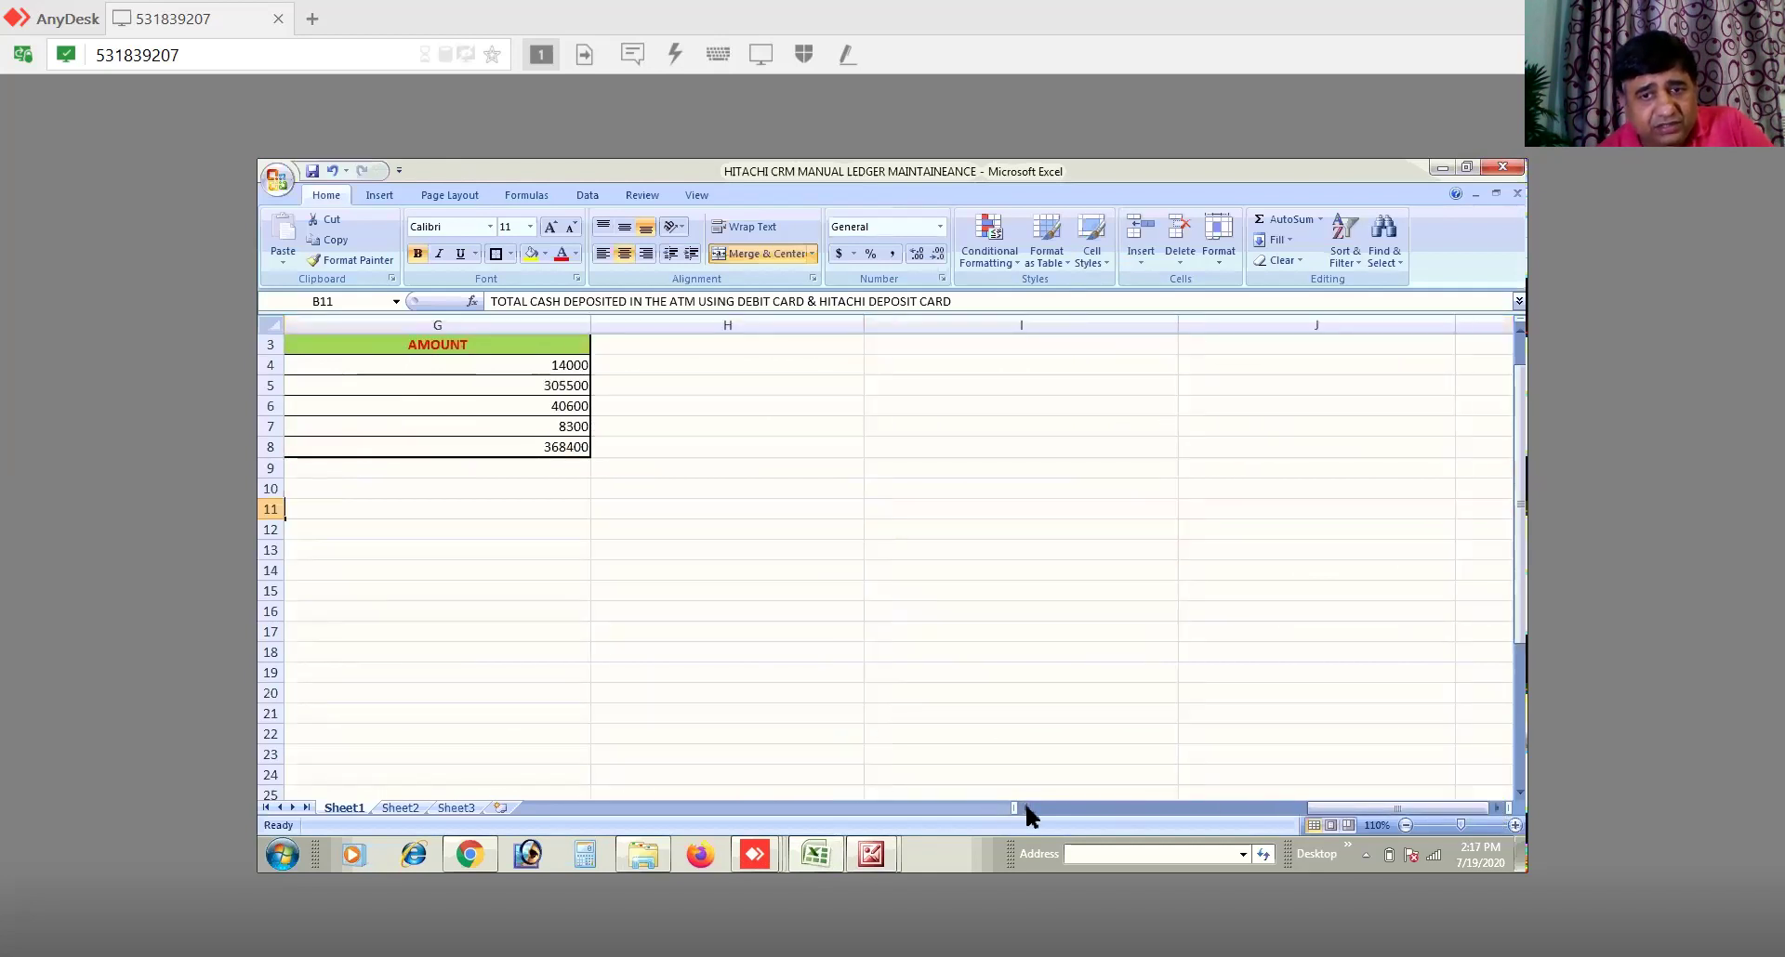
pyautogui.click(1026, 808)
pyautogui.click(1027, 808)
pyautogui.click(1026, 807)
pyautogui.click(1026, 808)
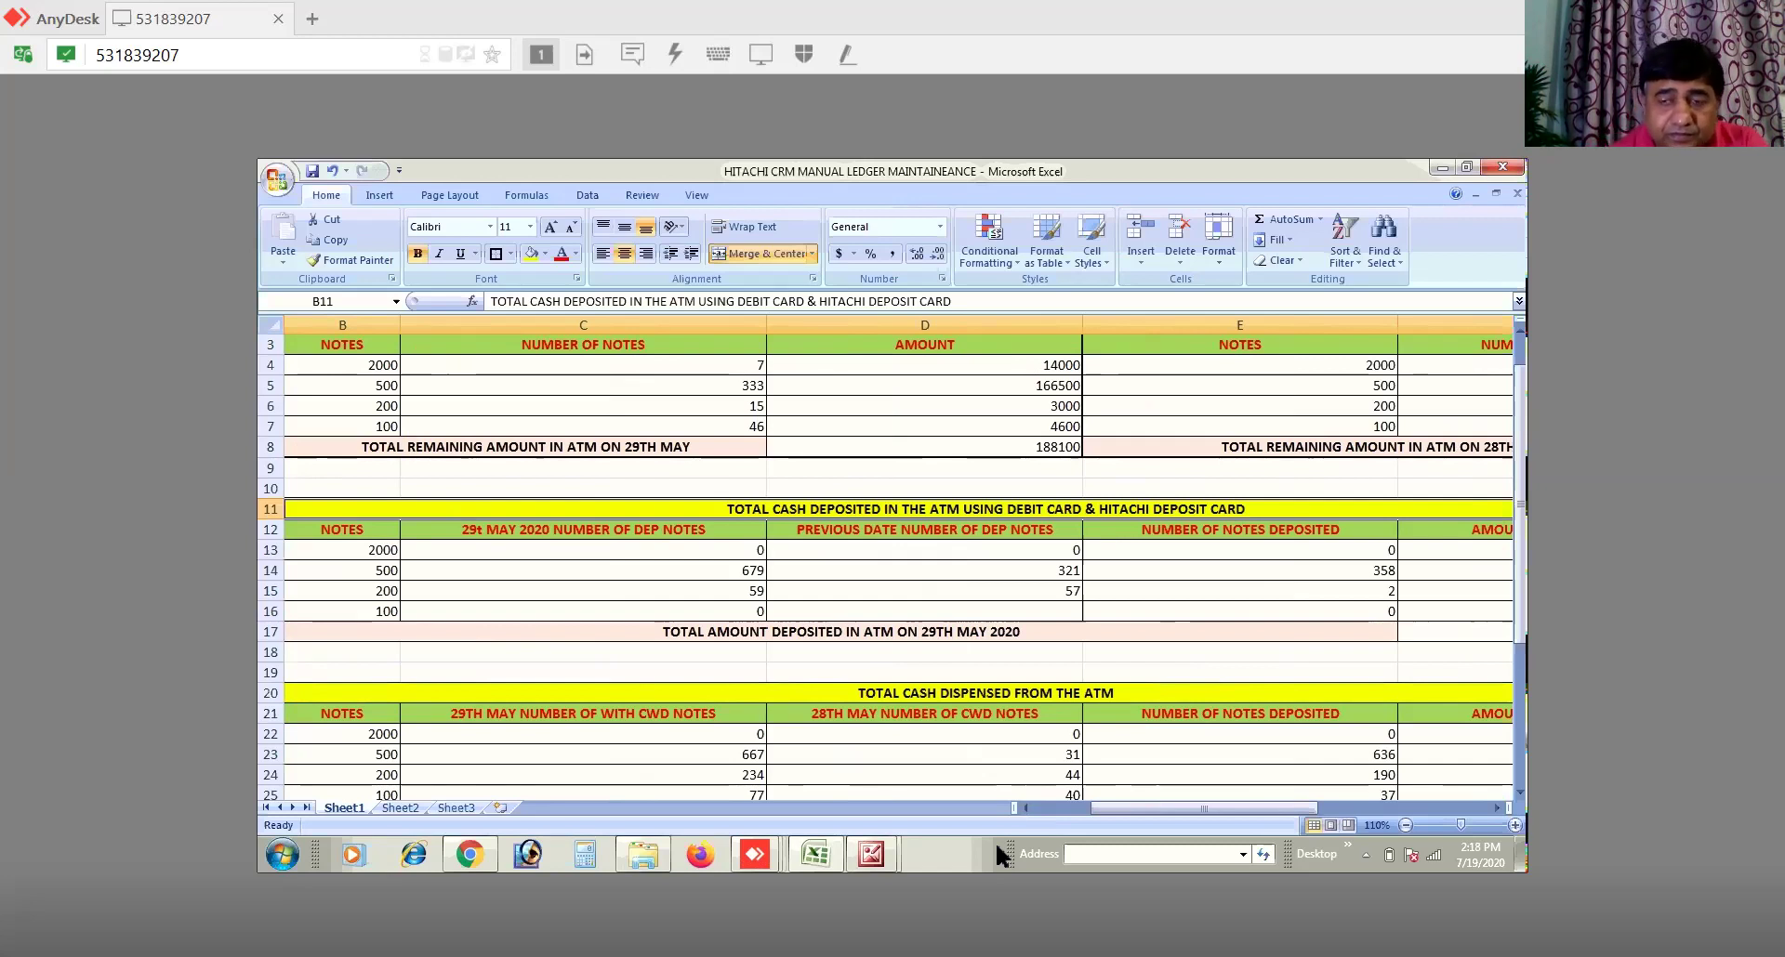
# Step: Review the ledger from the 29th May remaining cash table down to the 28th May remaining cash in D34
pyautogui.click(1518, 791)
pyautogui.click(1518, 791)
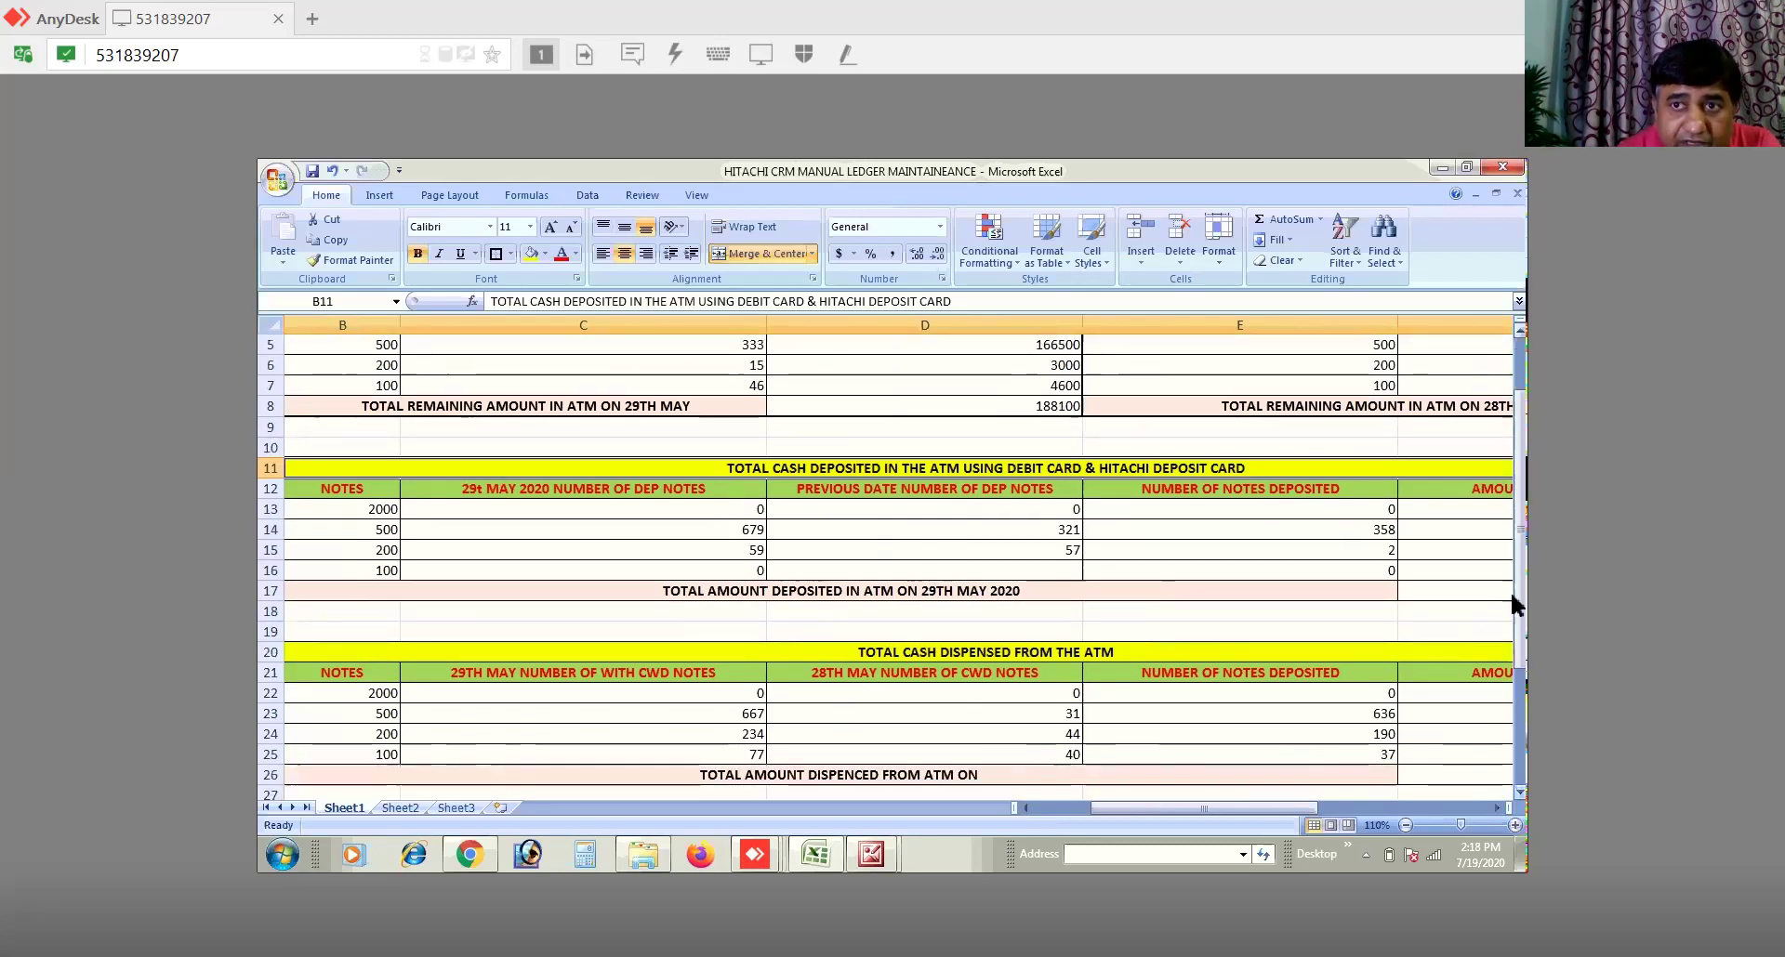
pyautogui.click(1519, 329)
pyautogui.scroll(1, 1519, 326)
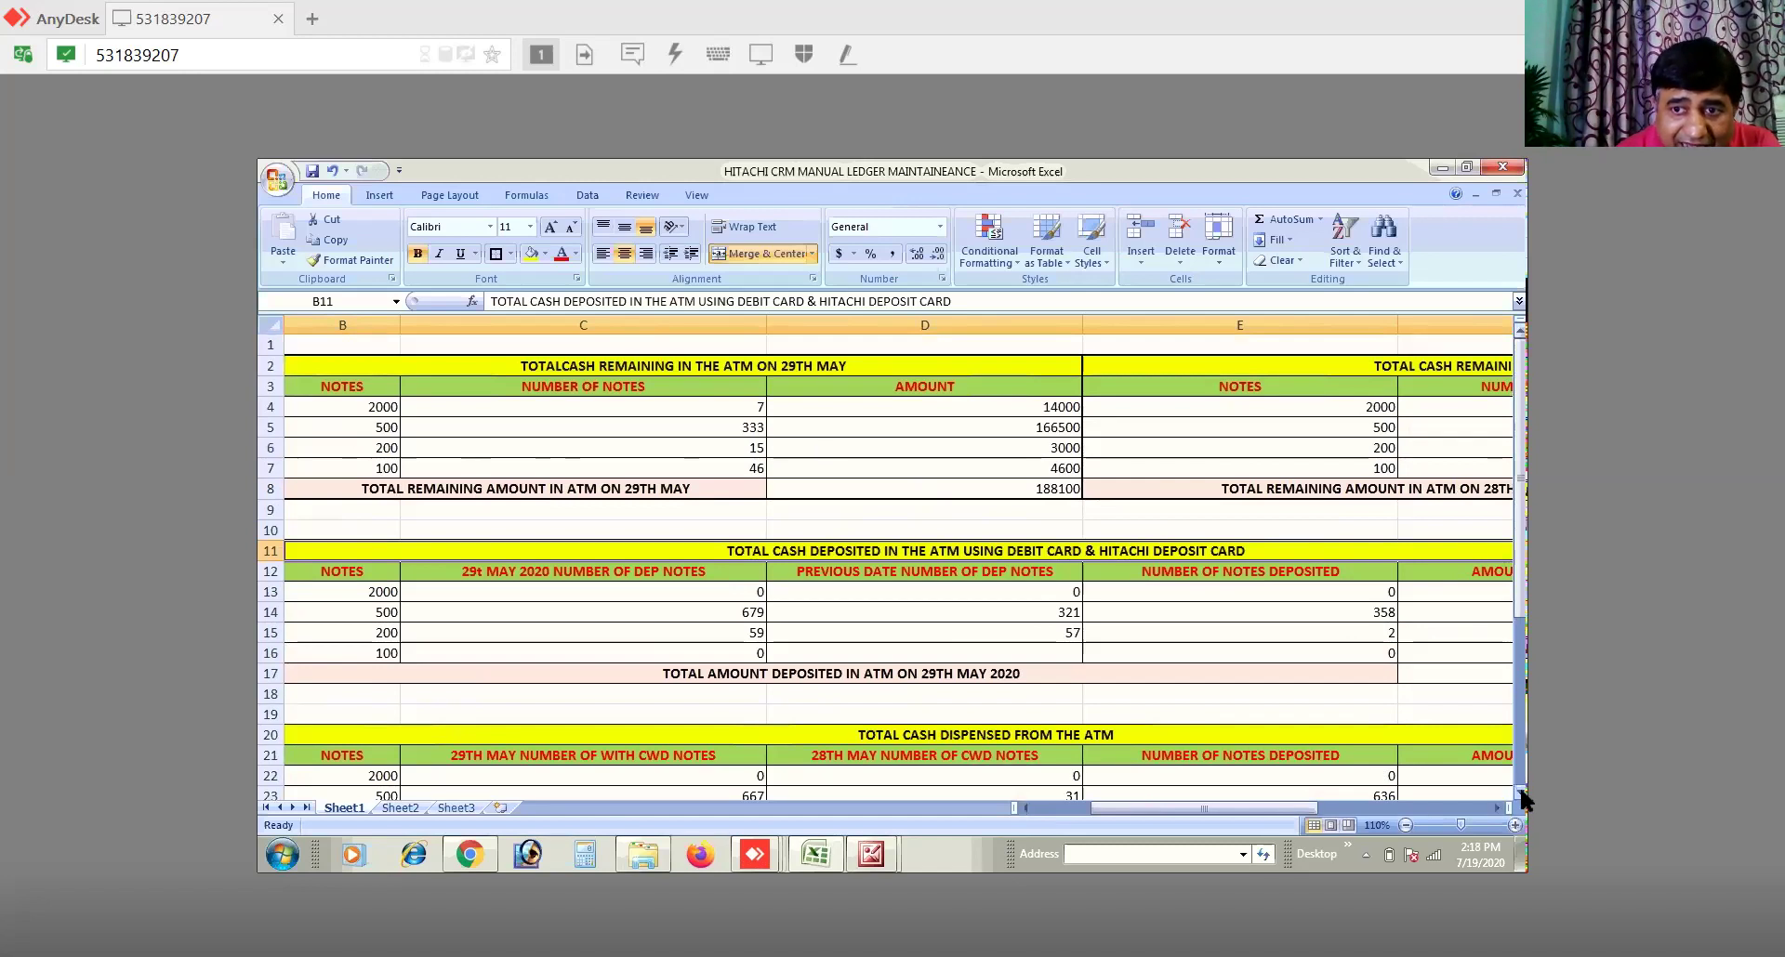
pyautogui.scroll(-3, 1519, 792)
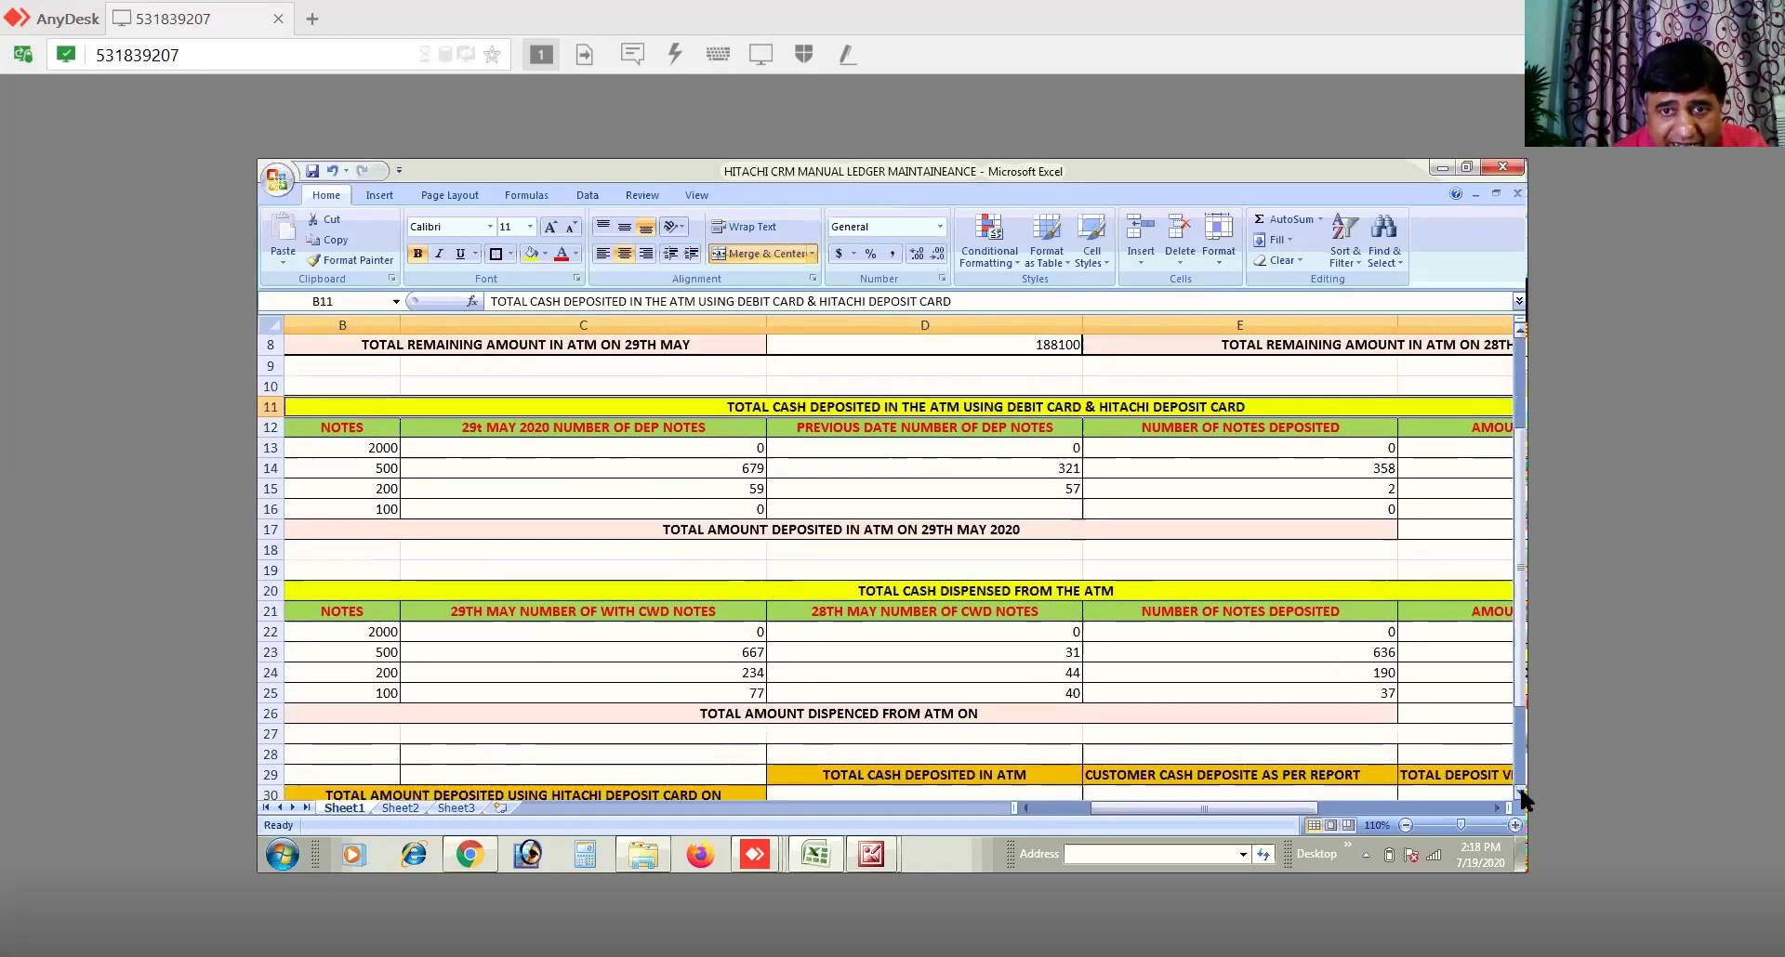
pyautogui.scroll(-3, 1520, 792)
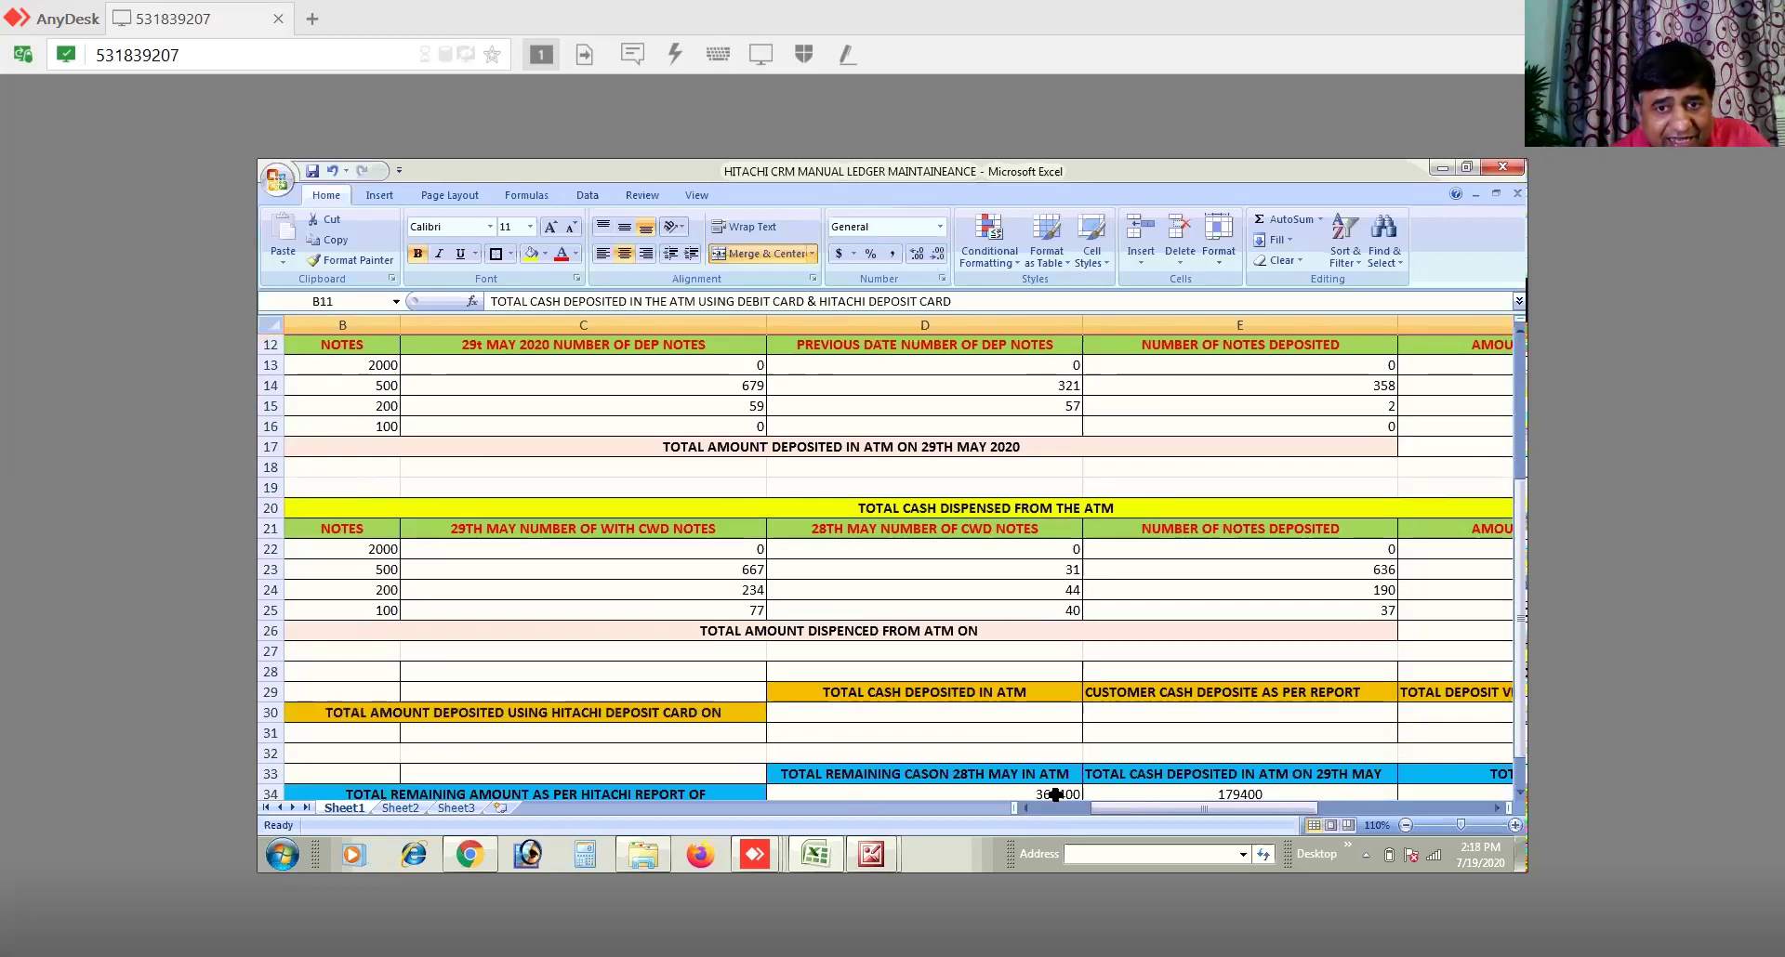
pyautogui.click(1055, 795)
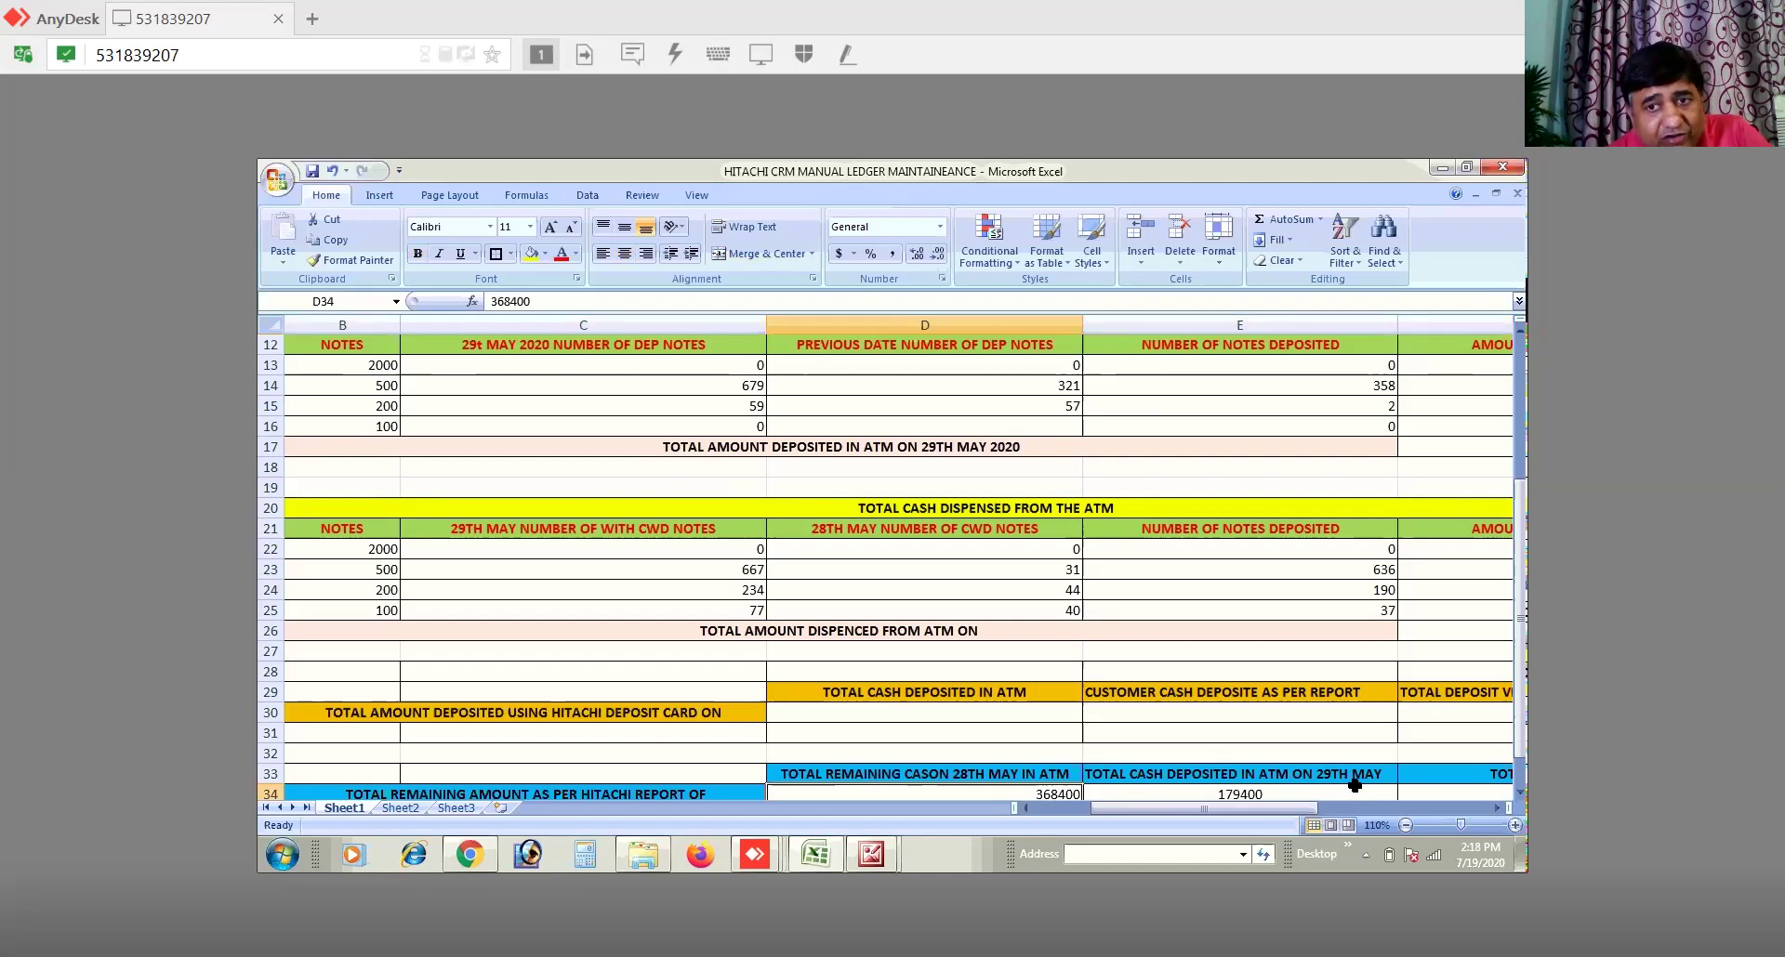
# Step: Correct the heading in C12 of the cash deposited table to "29TH MAY 2020 NUMBER OF DEP NOTES"
pyautogui.click(1256, 796)
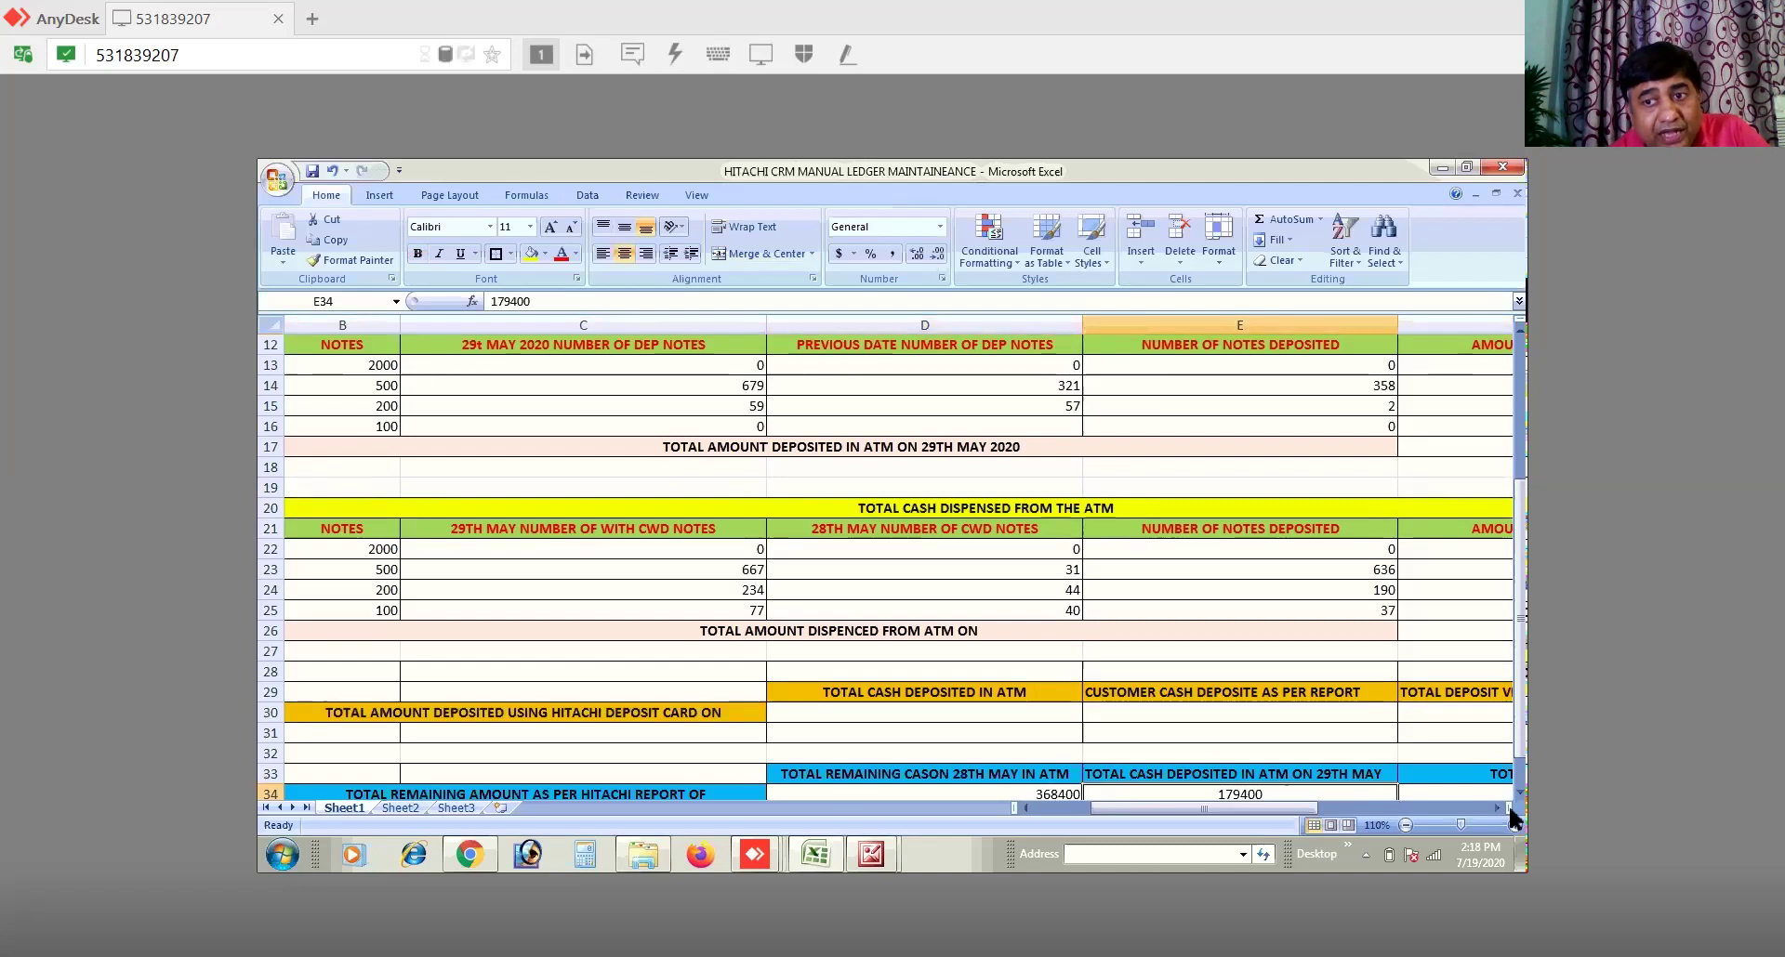
pyautogui.scroll(-1, 1328, 777)
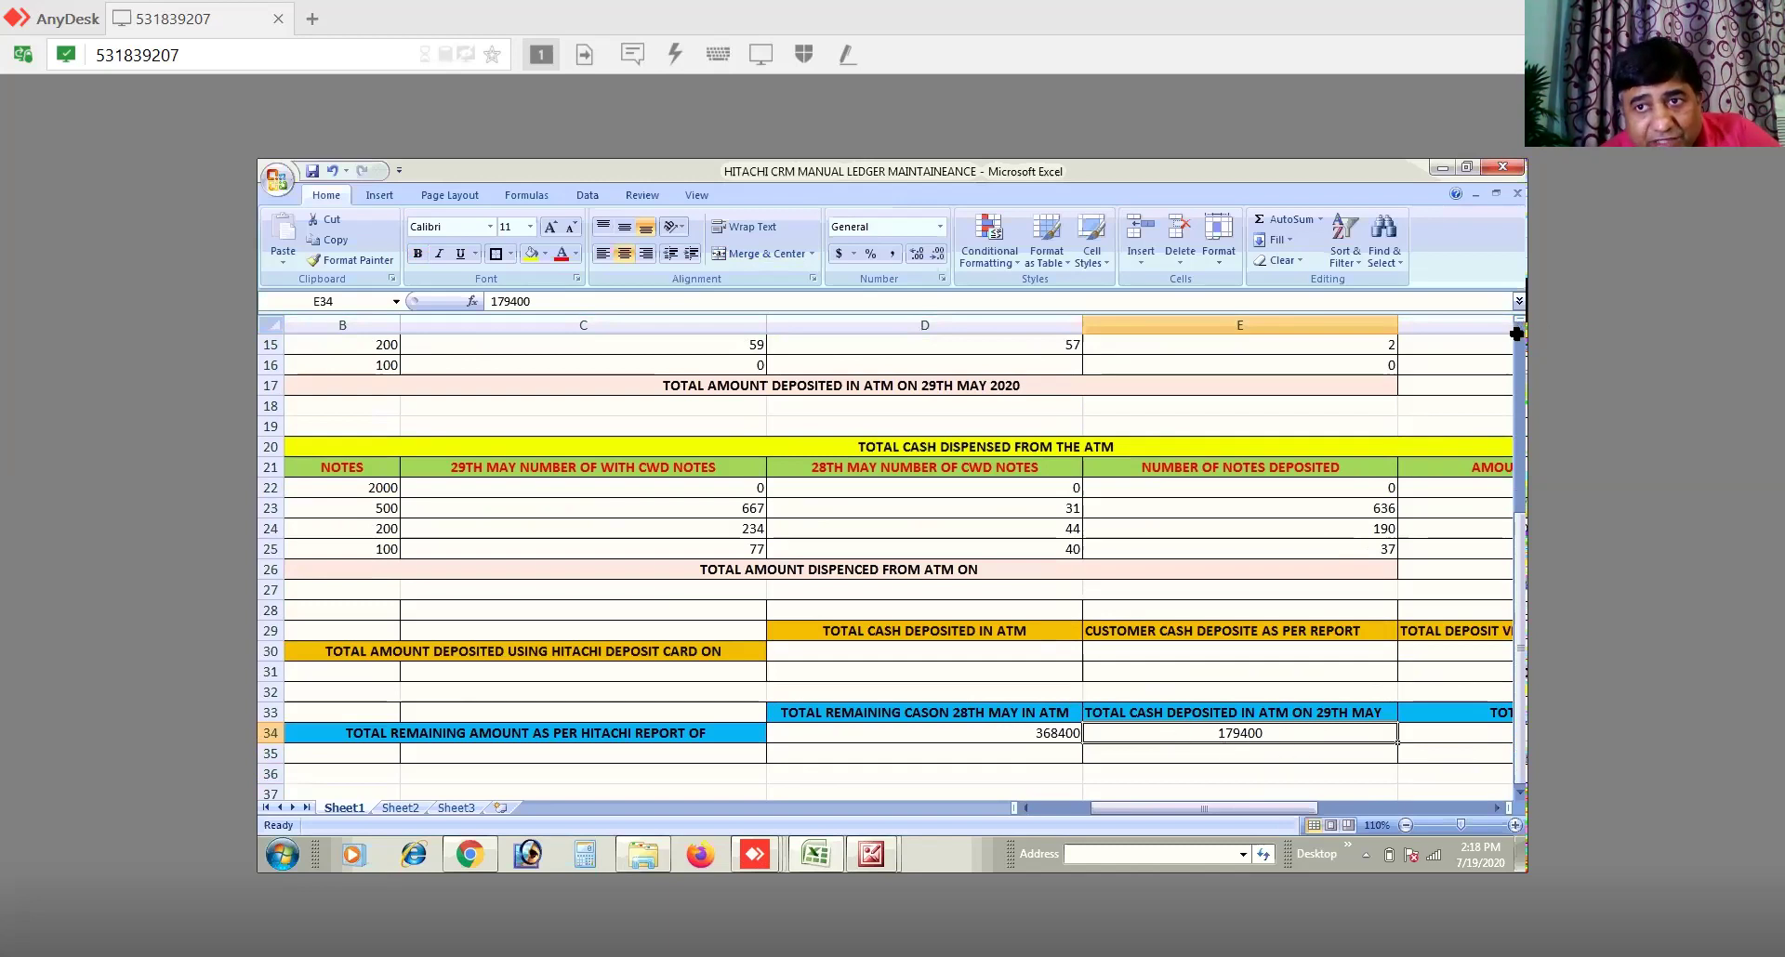
pyautogui.scroll(3, 1521, 342)
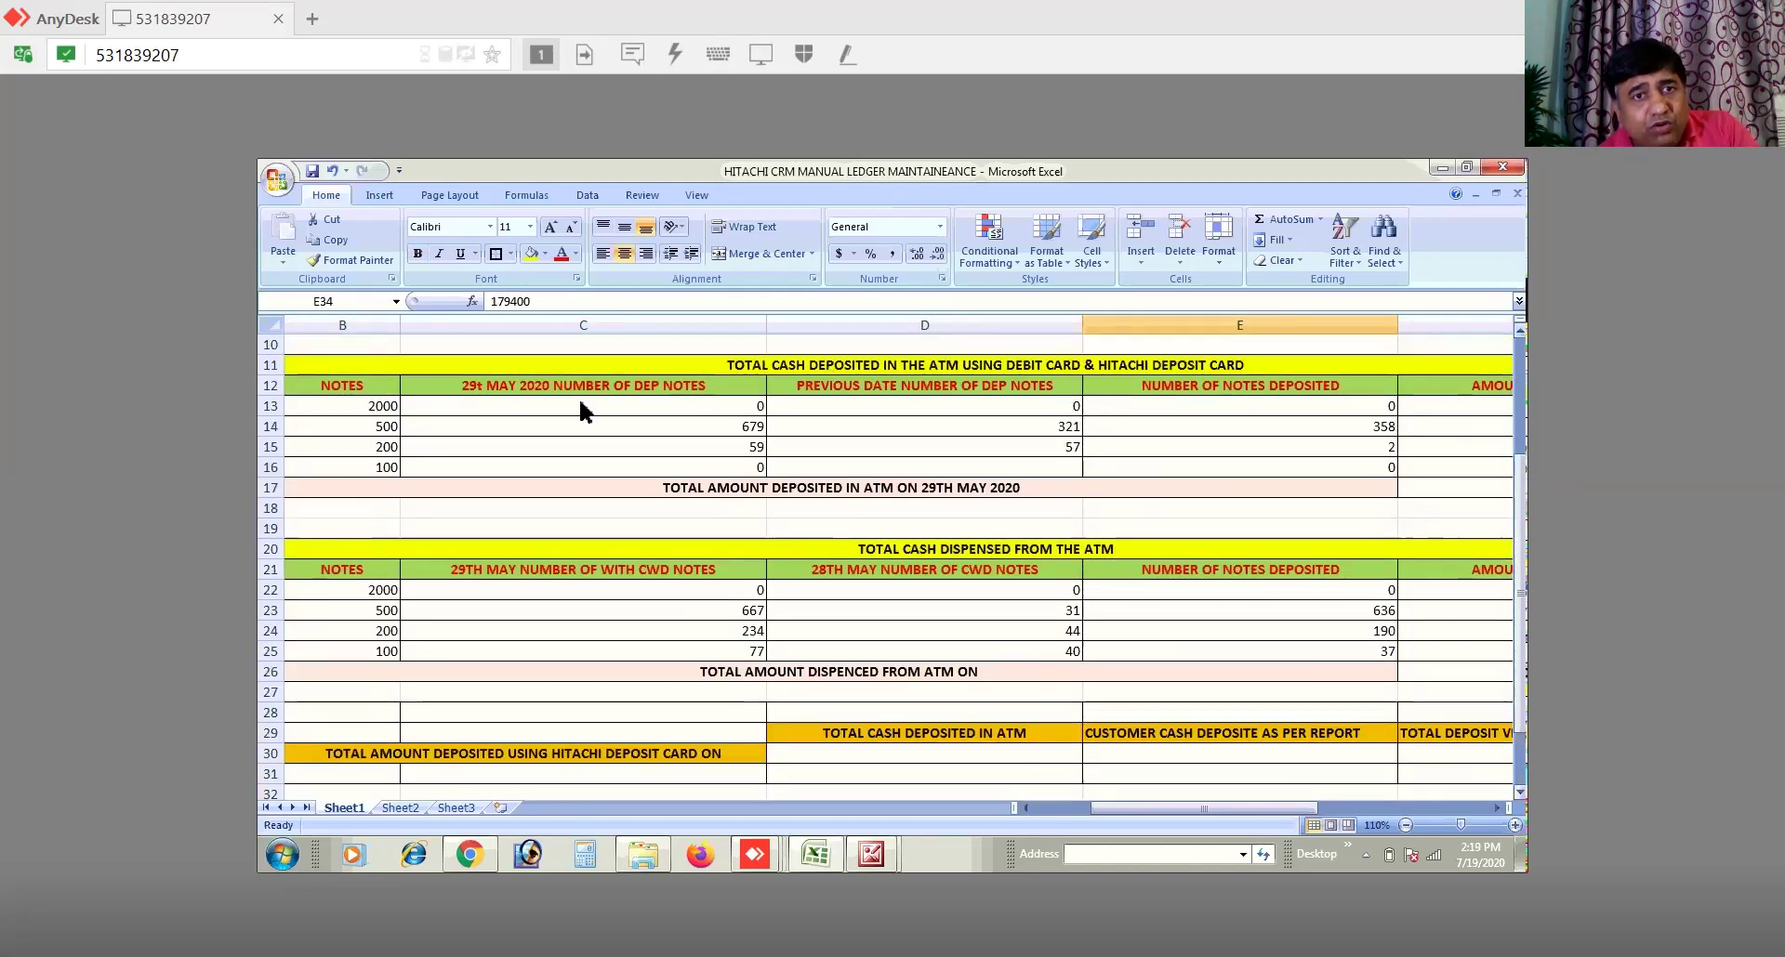
pyautogui.doubleClick(483, 383)
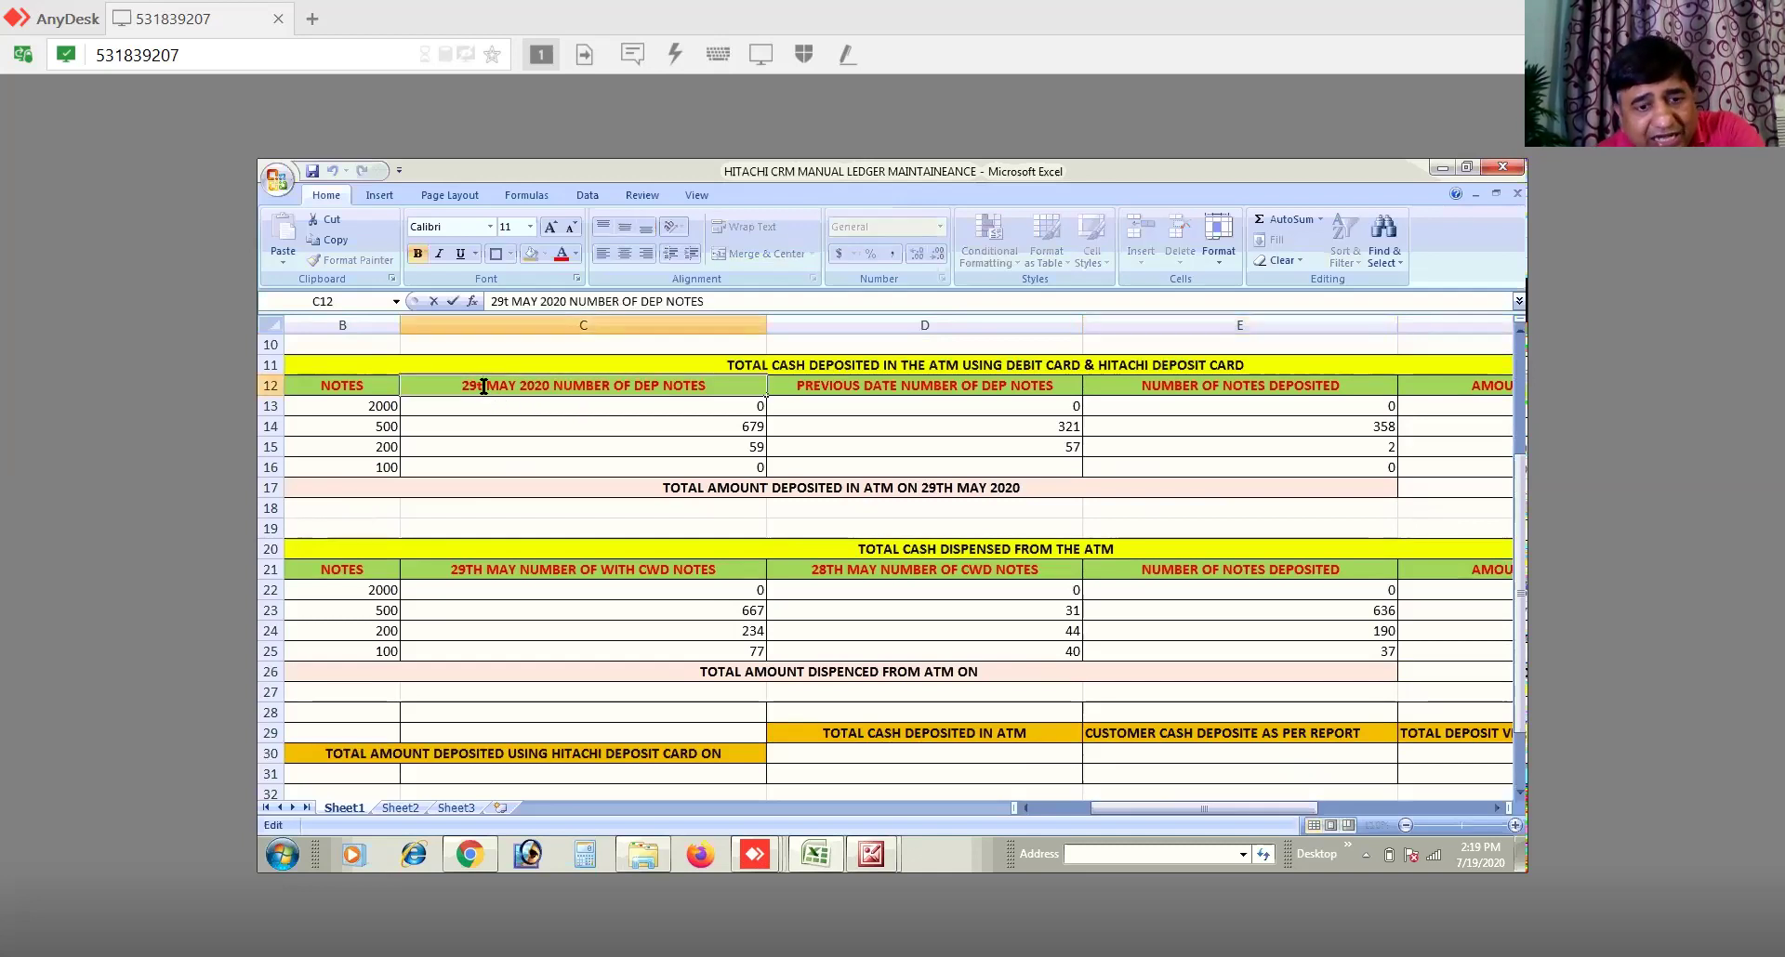
pyautogui.press('BackSpace')
pyautogui.write('TH')
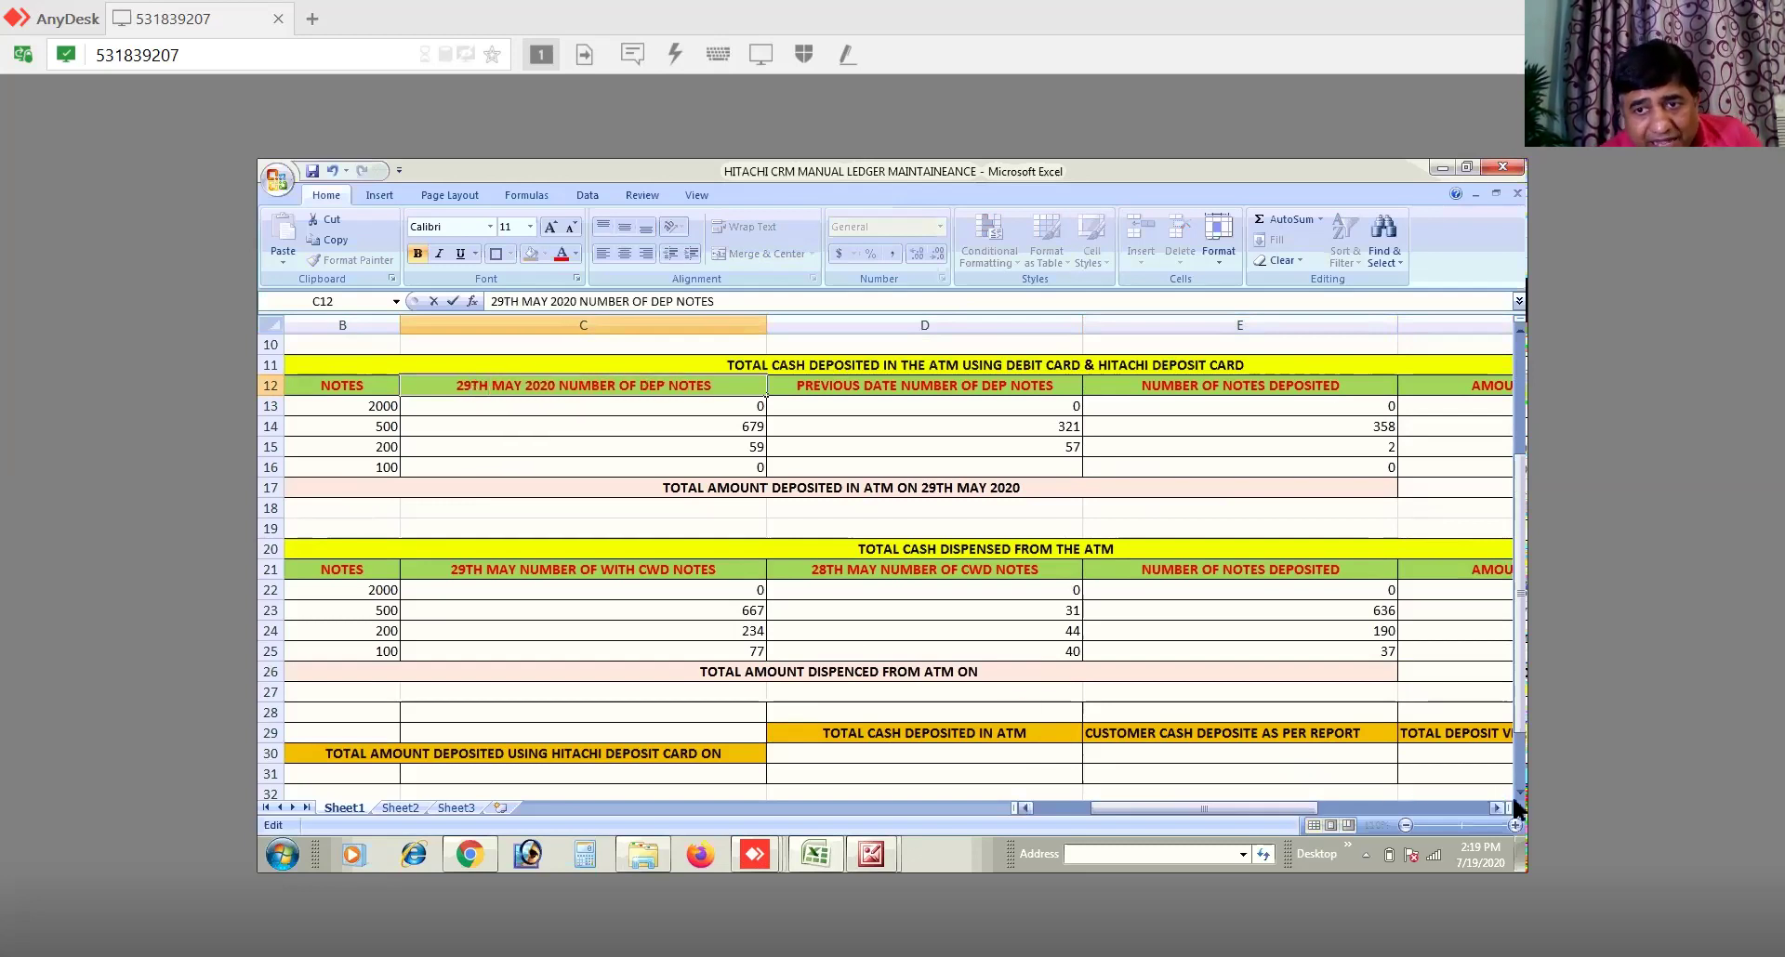
pyautogui.scroll(-1, 1521, 797)
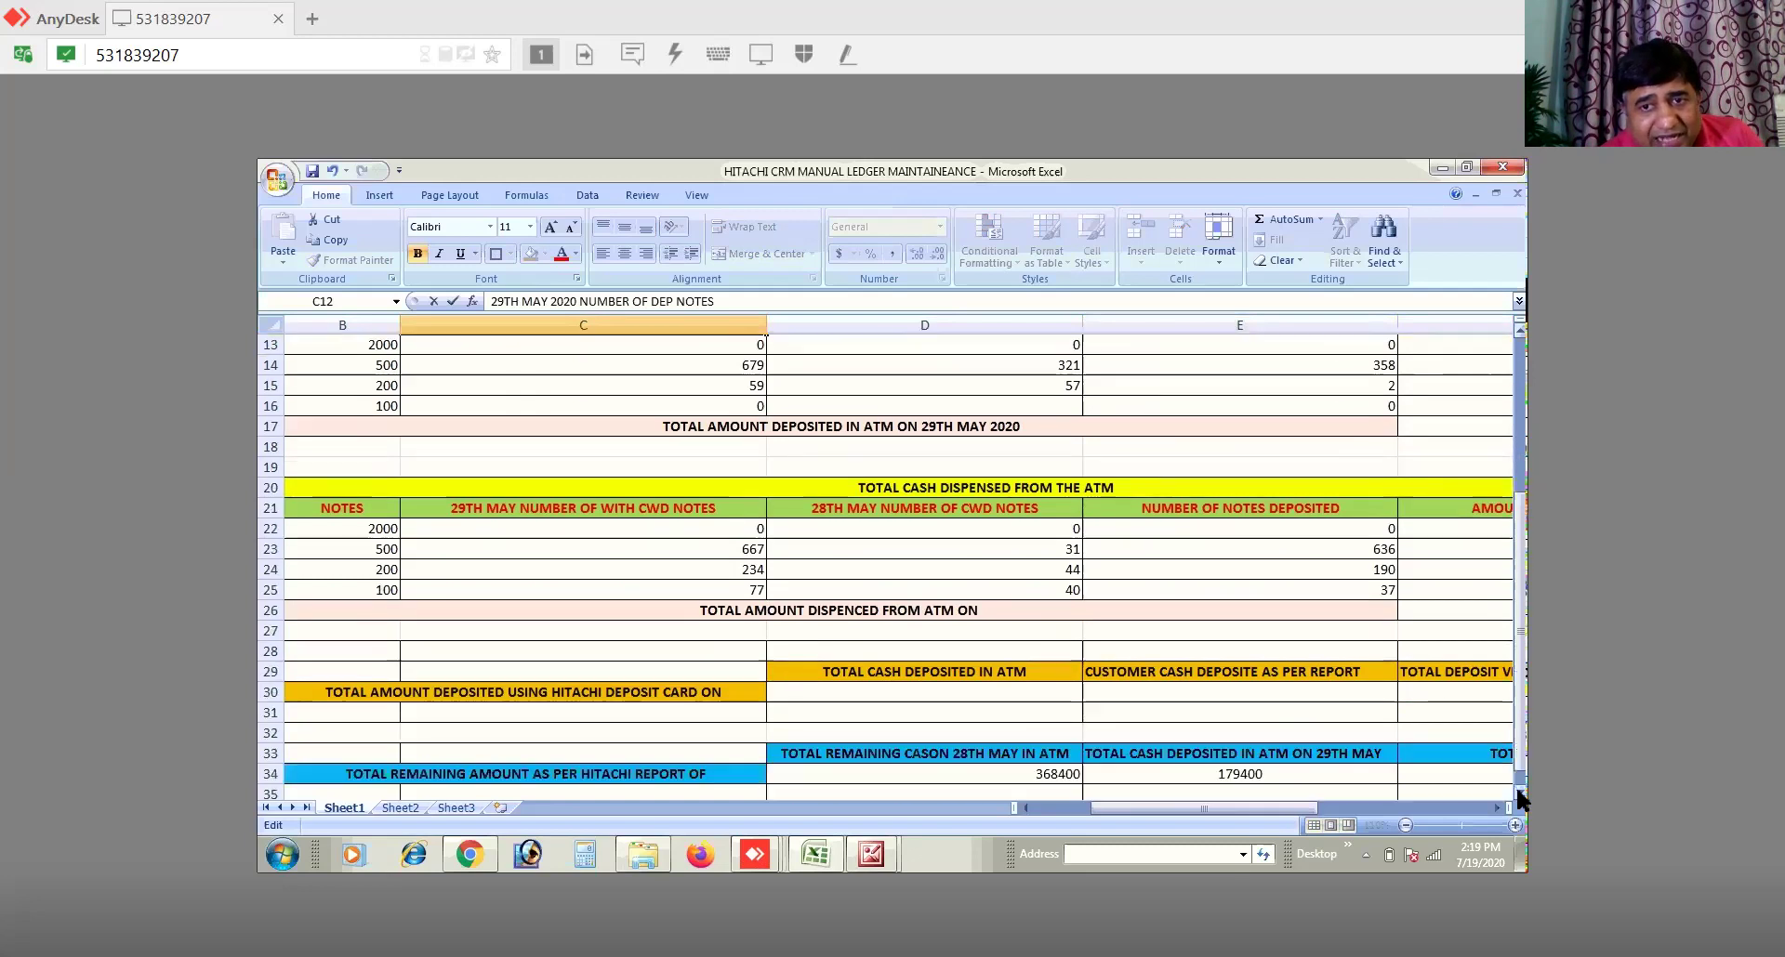
pyautogui.click(1242, 775)
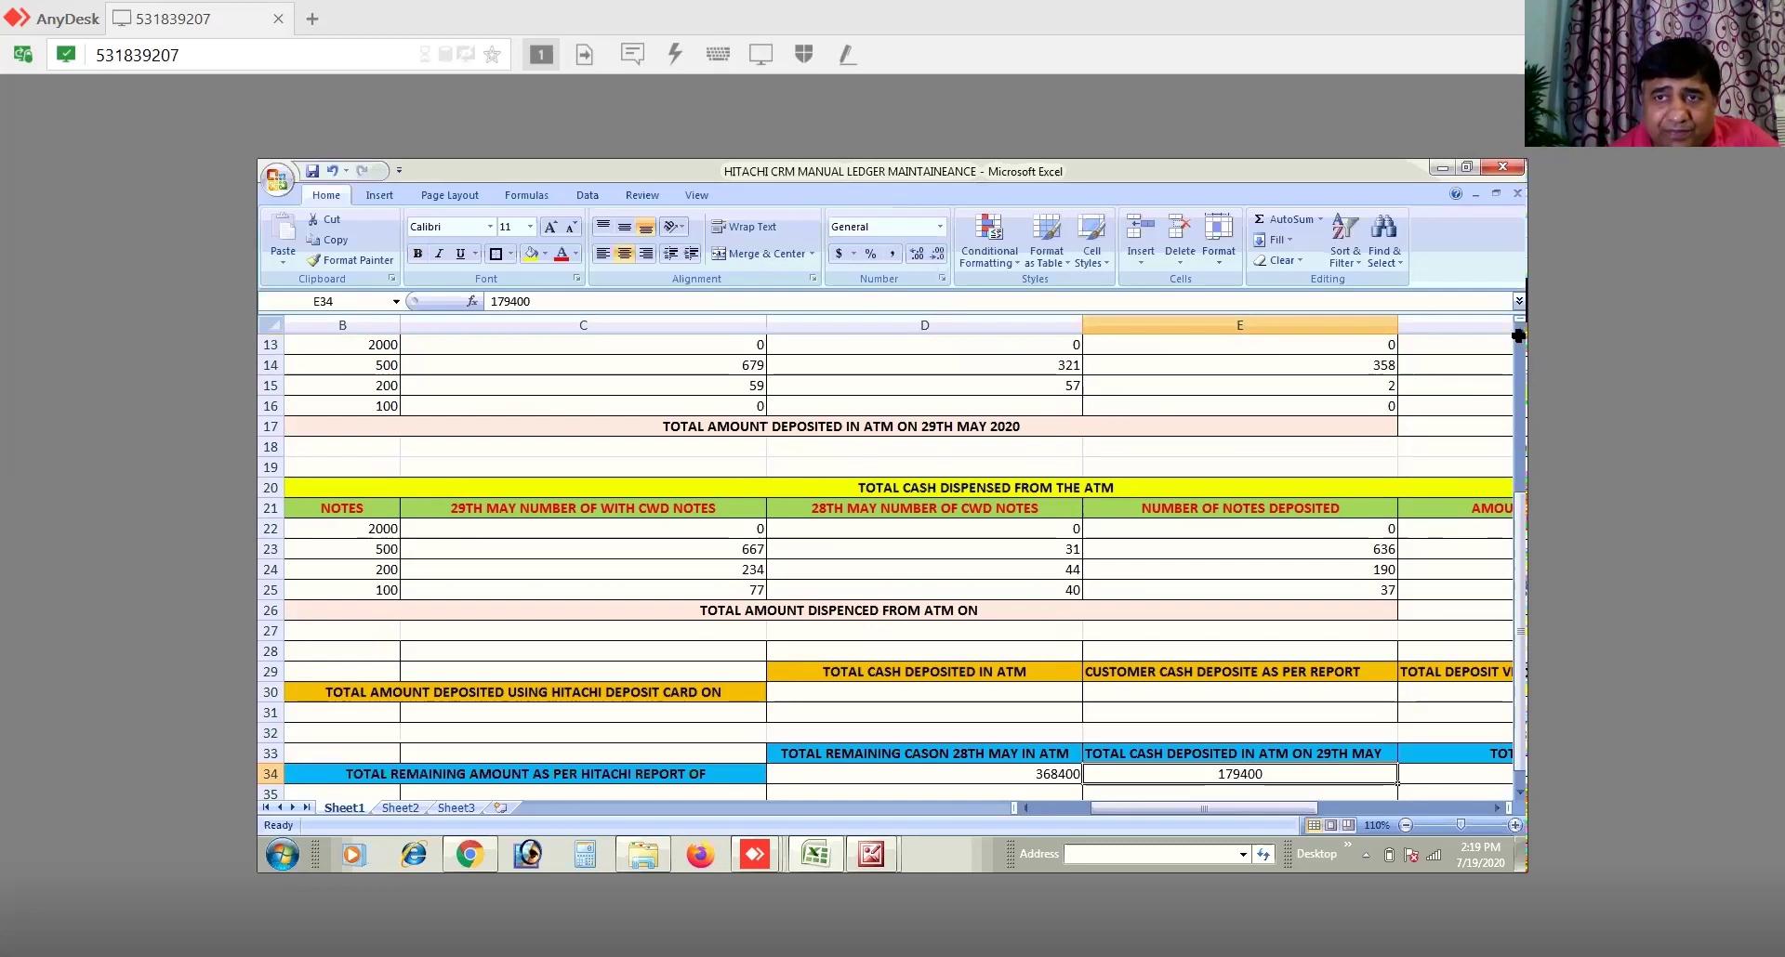
# Step: Start saving a copy of the ledger with Save As in the Excel Workbook format
pyautogui.scroll(8, 1521, 331)
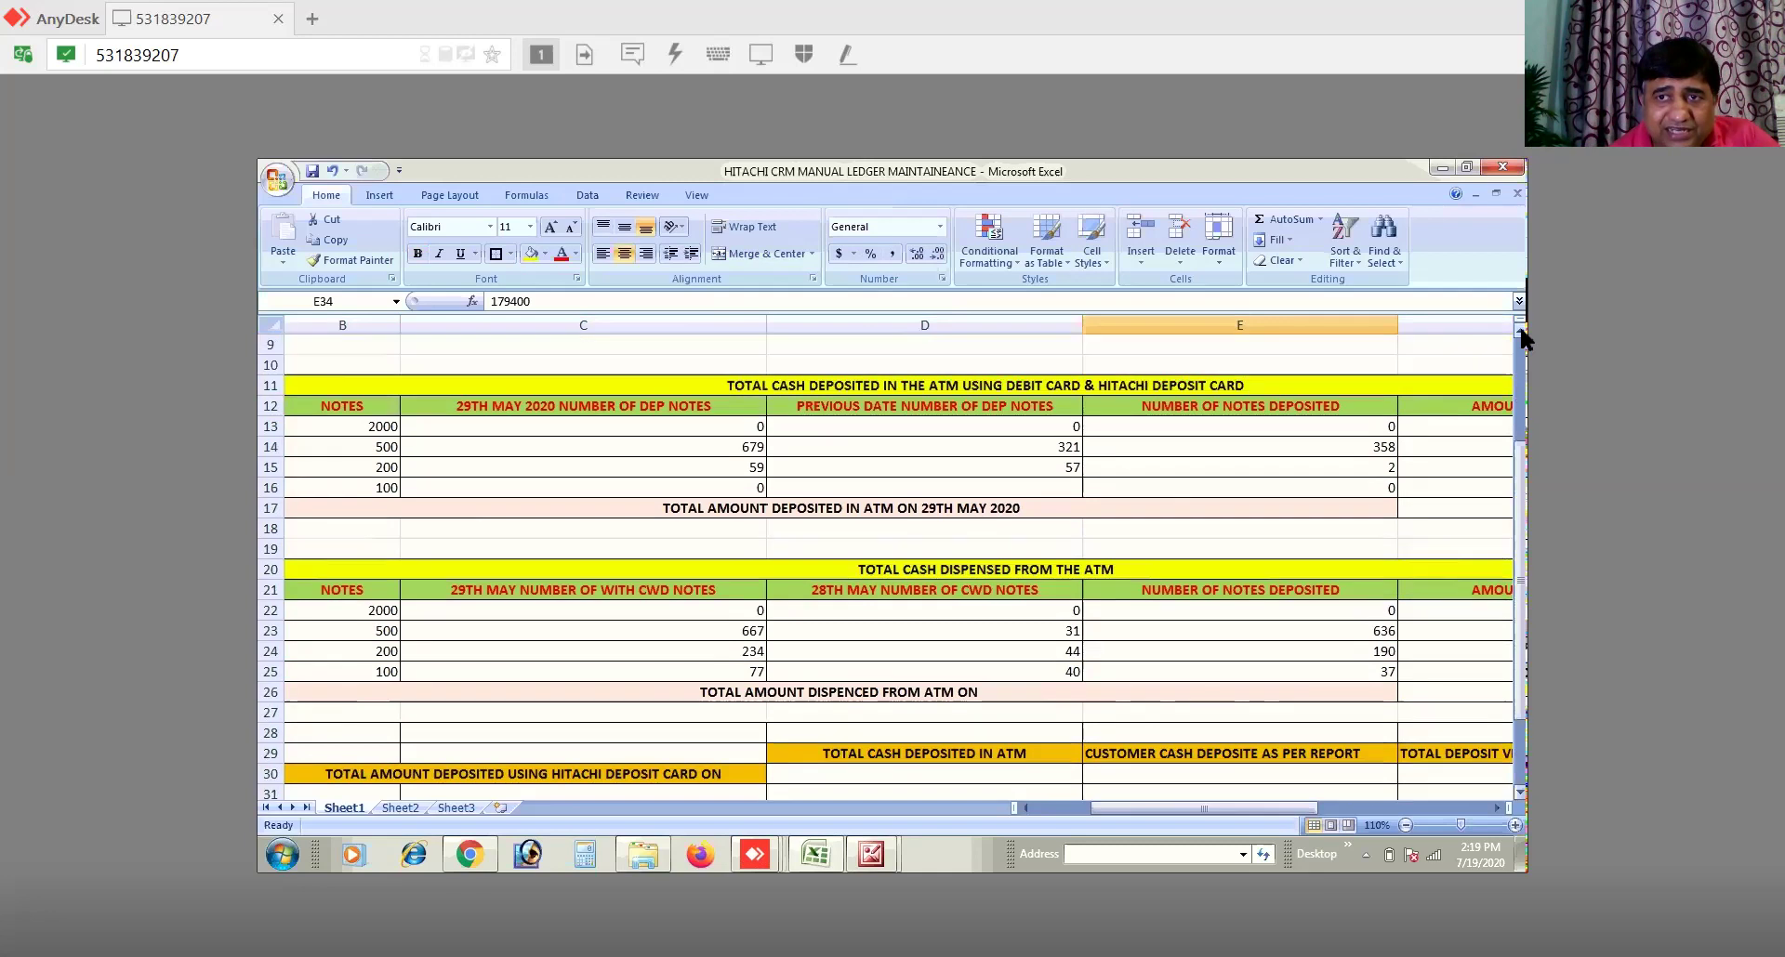
pyautogui.scroll(2, 1521, 332)
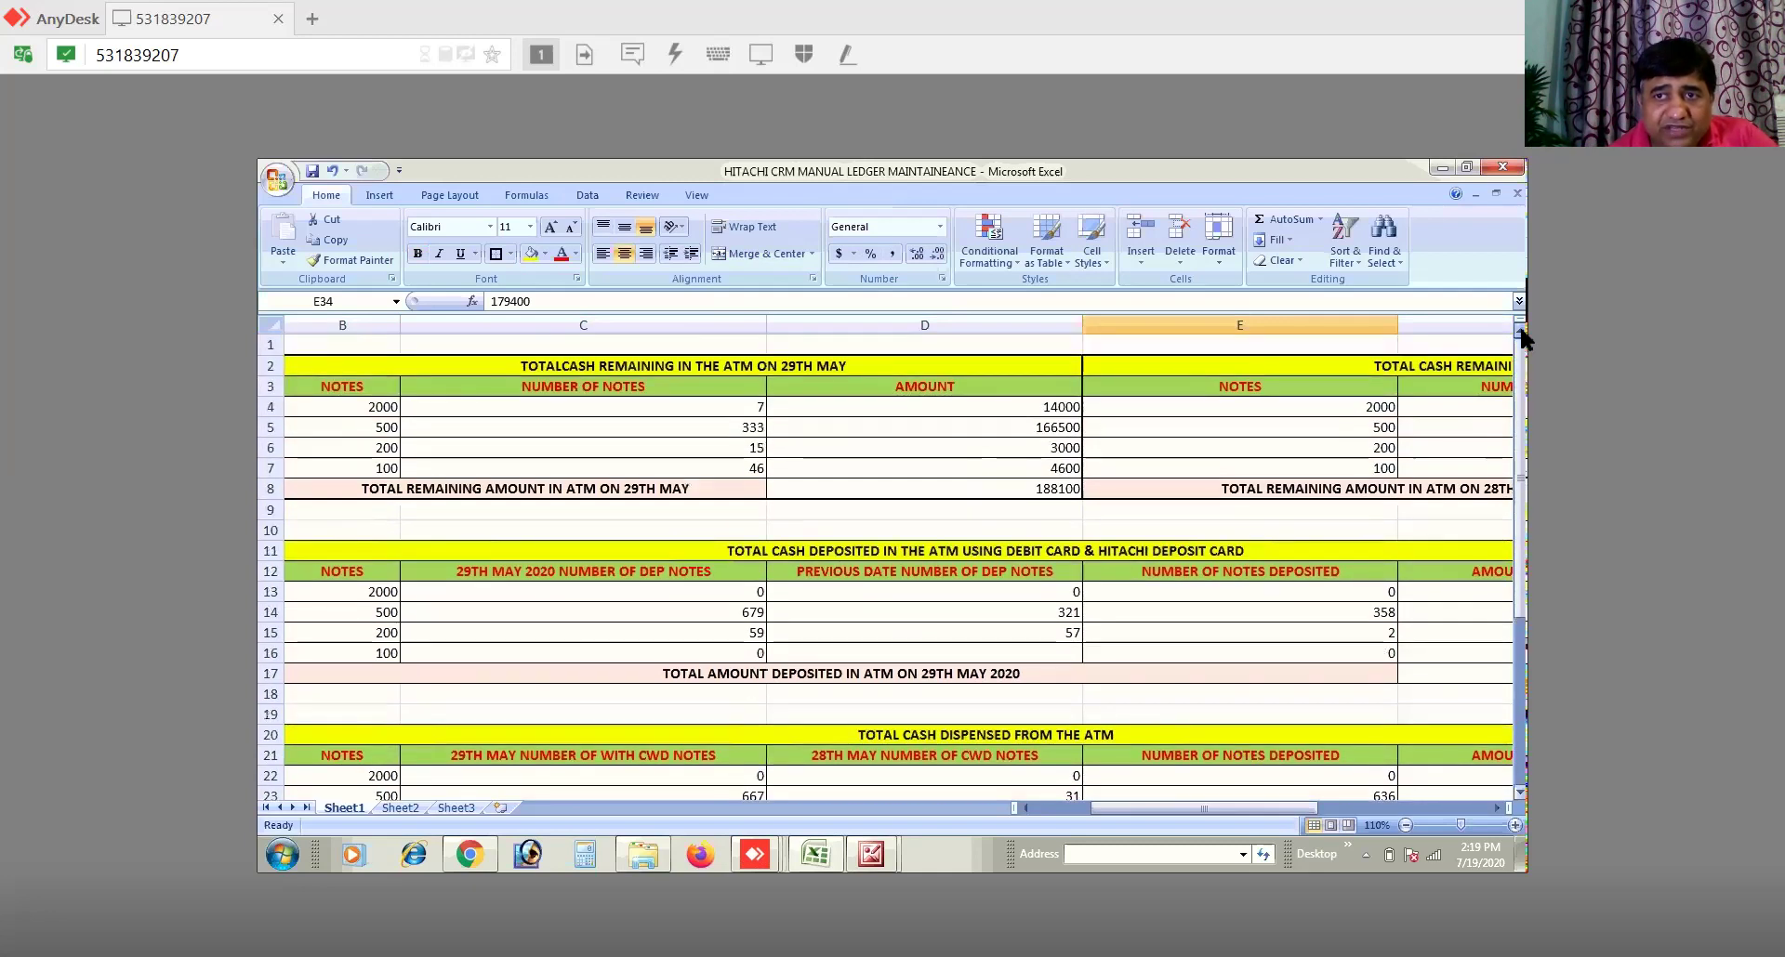
pyautogui.click(277, 178)
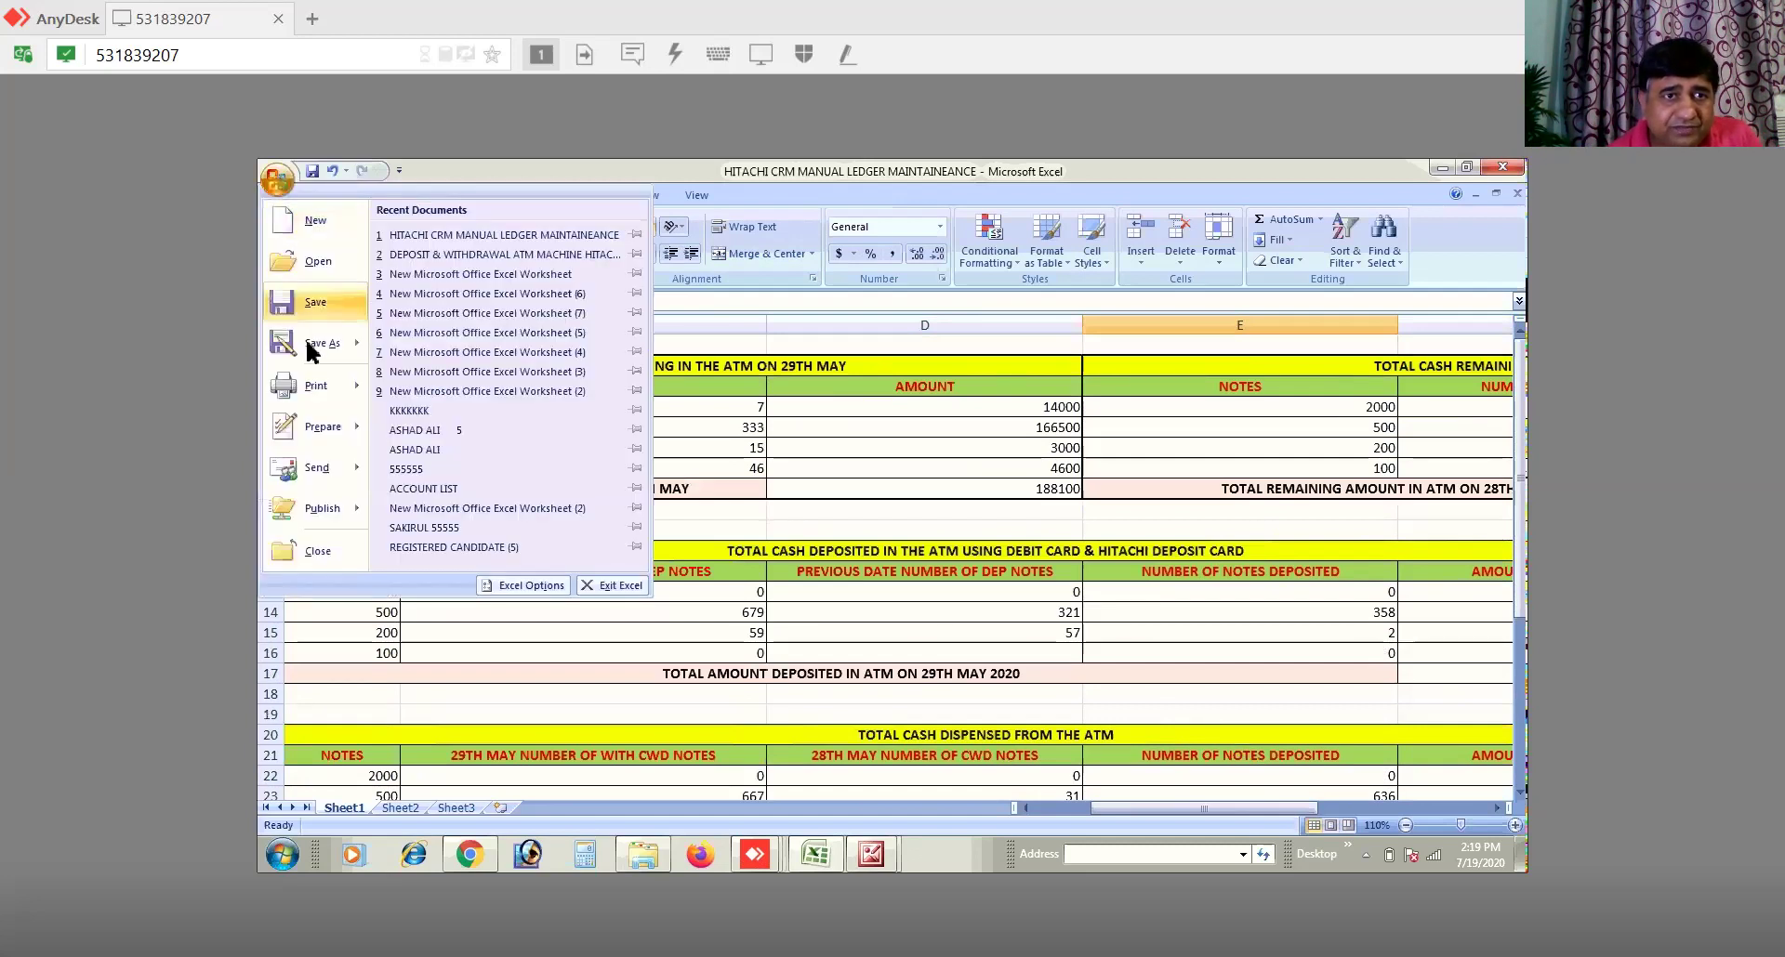
pyautogui.moveTo(357, 342)
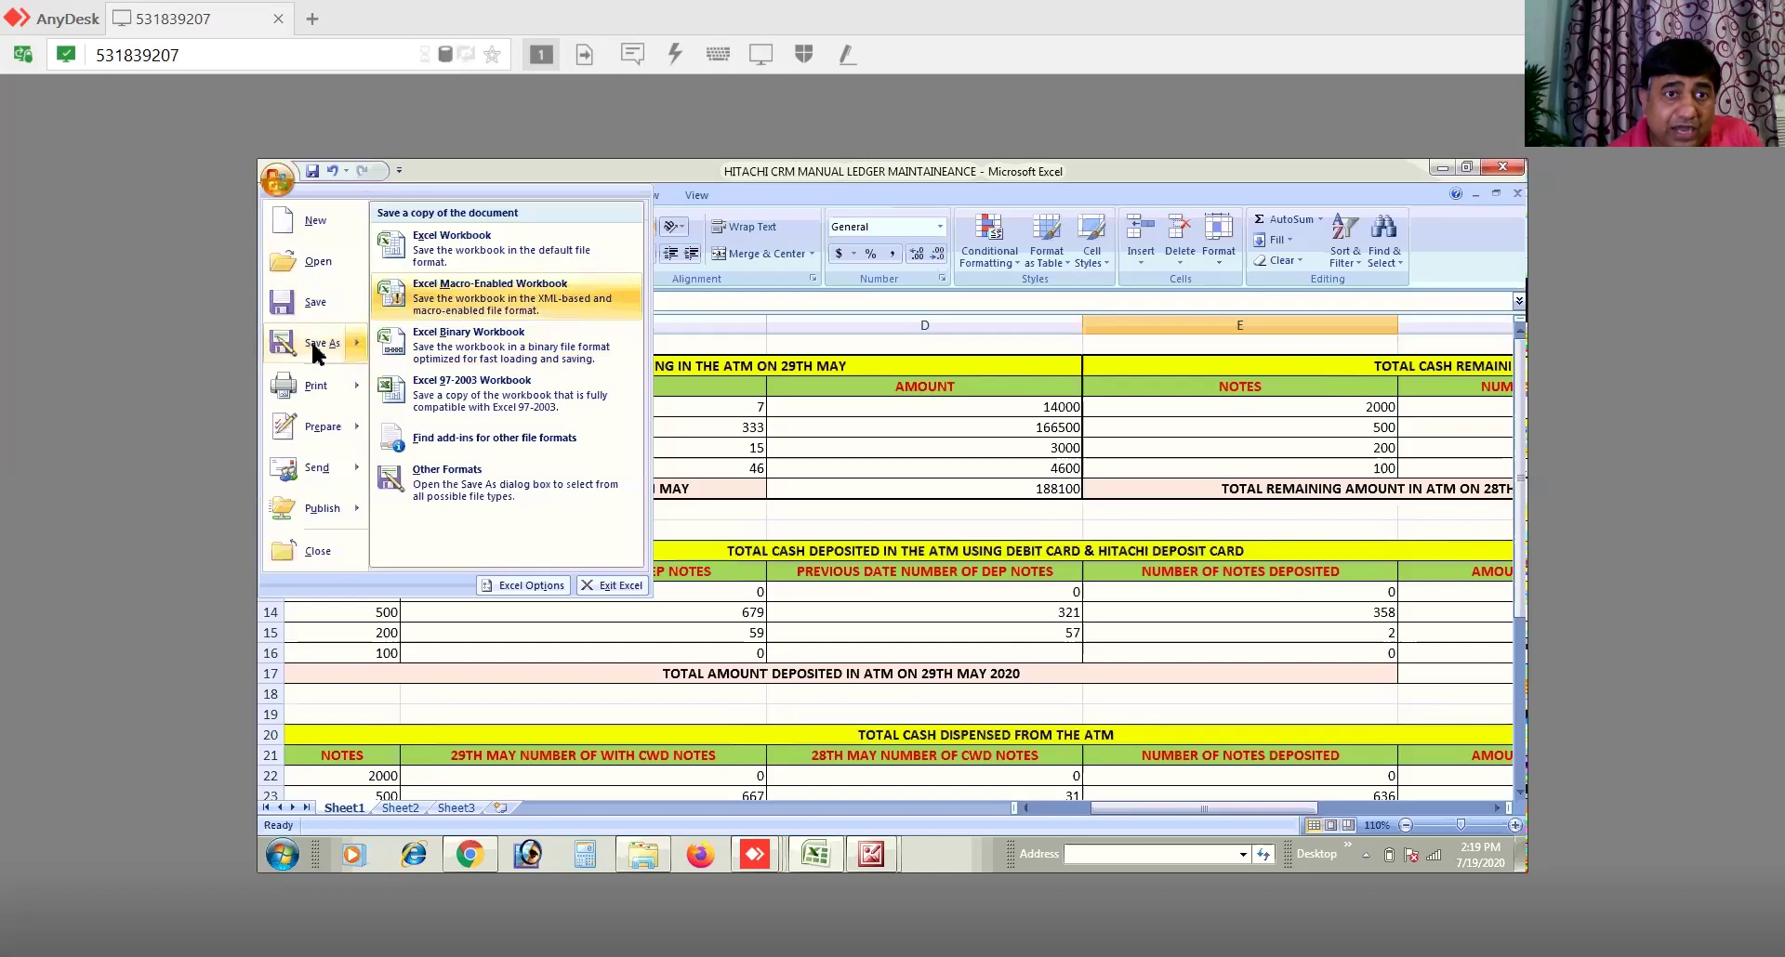
pyautogui.click(441, 243)
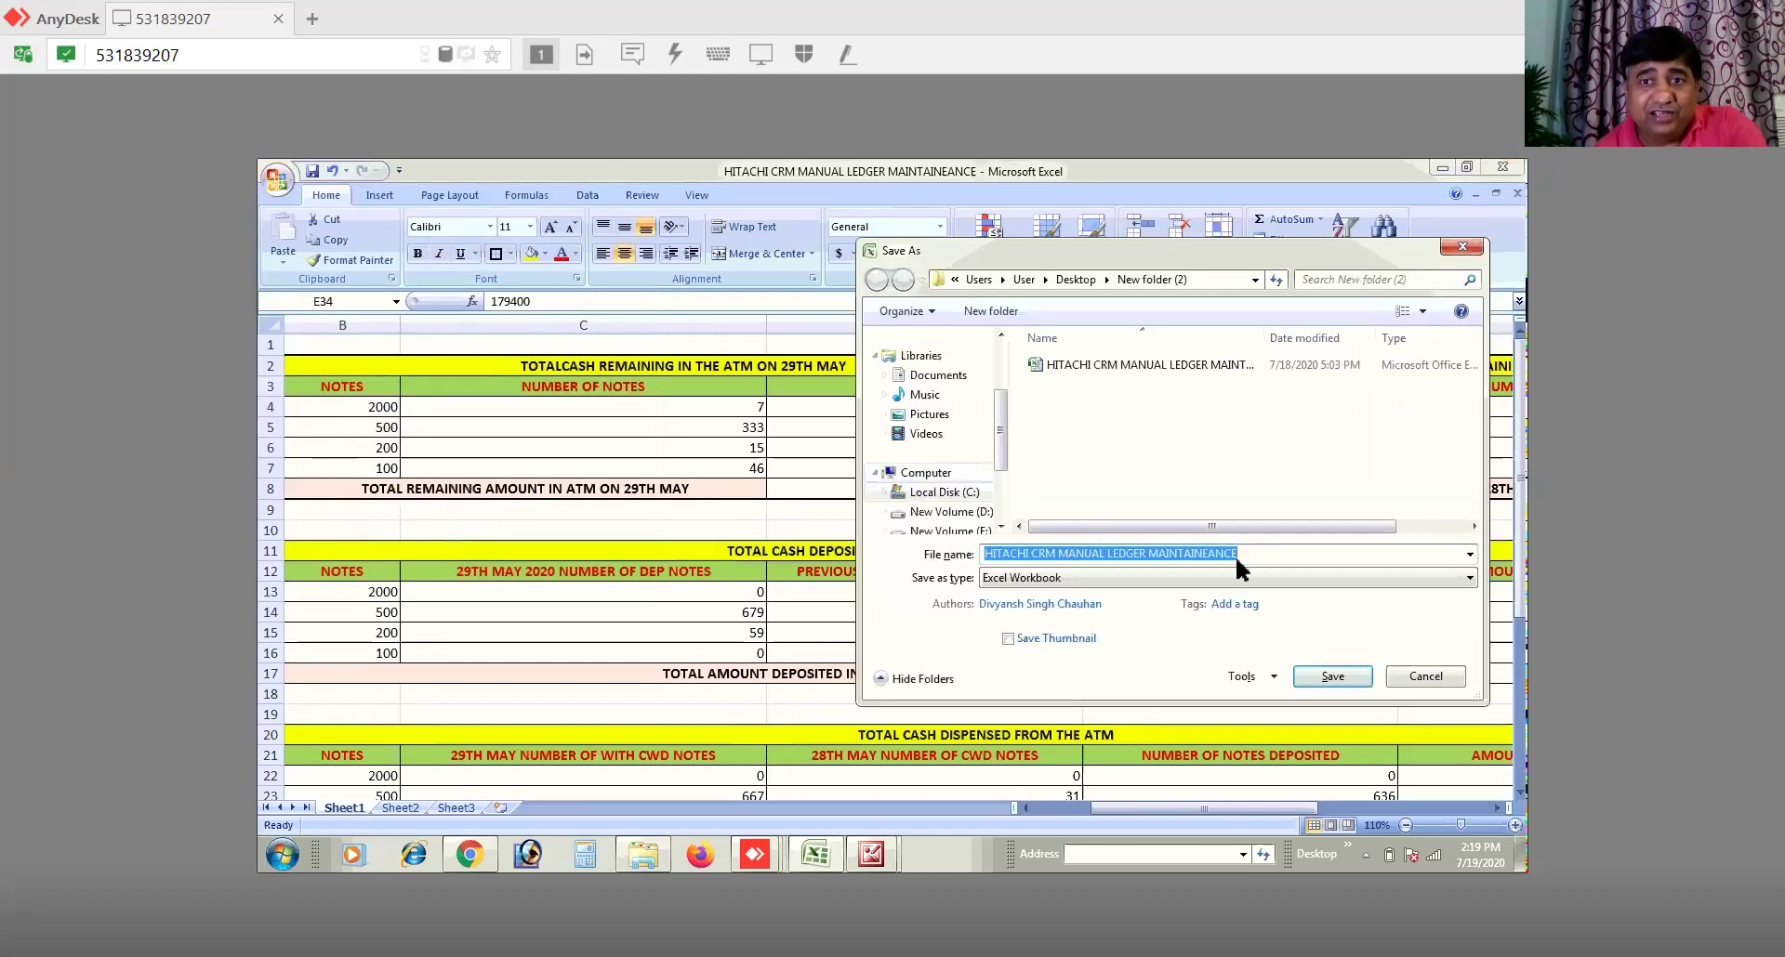
pyautogui.click(1251, 555)
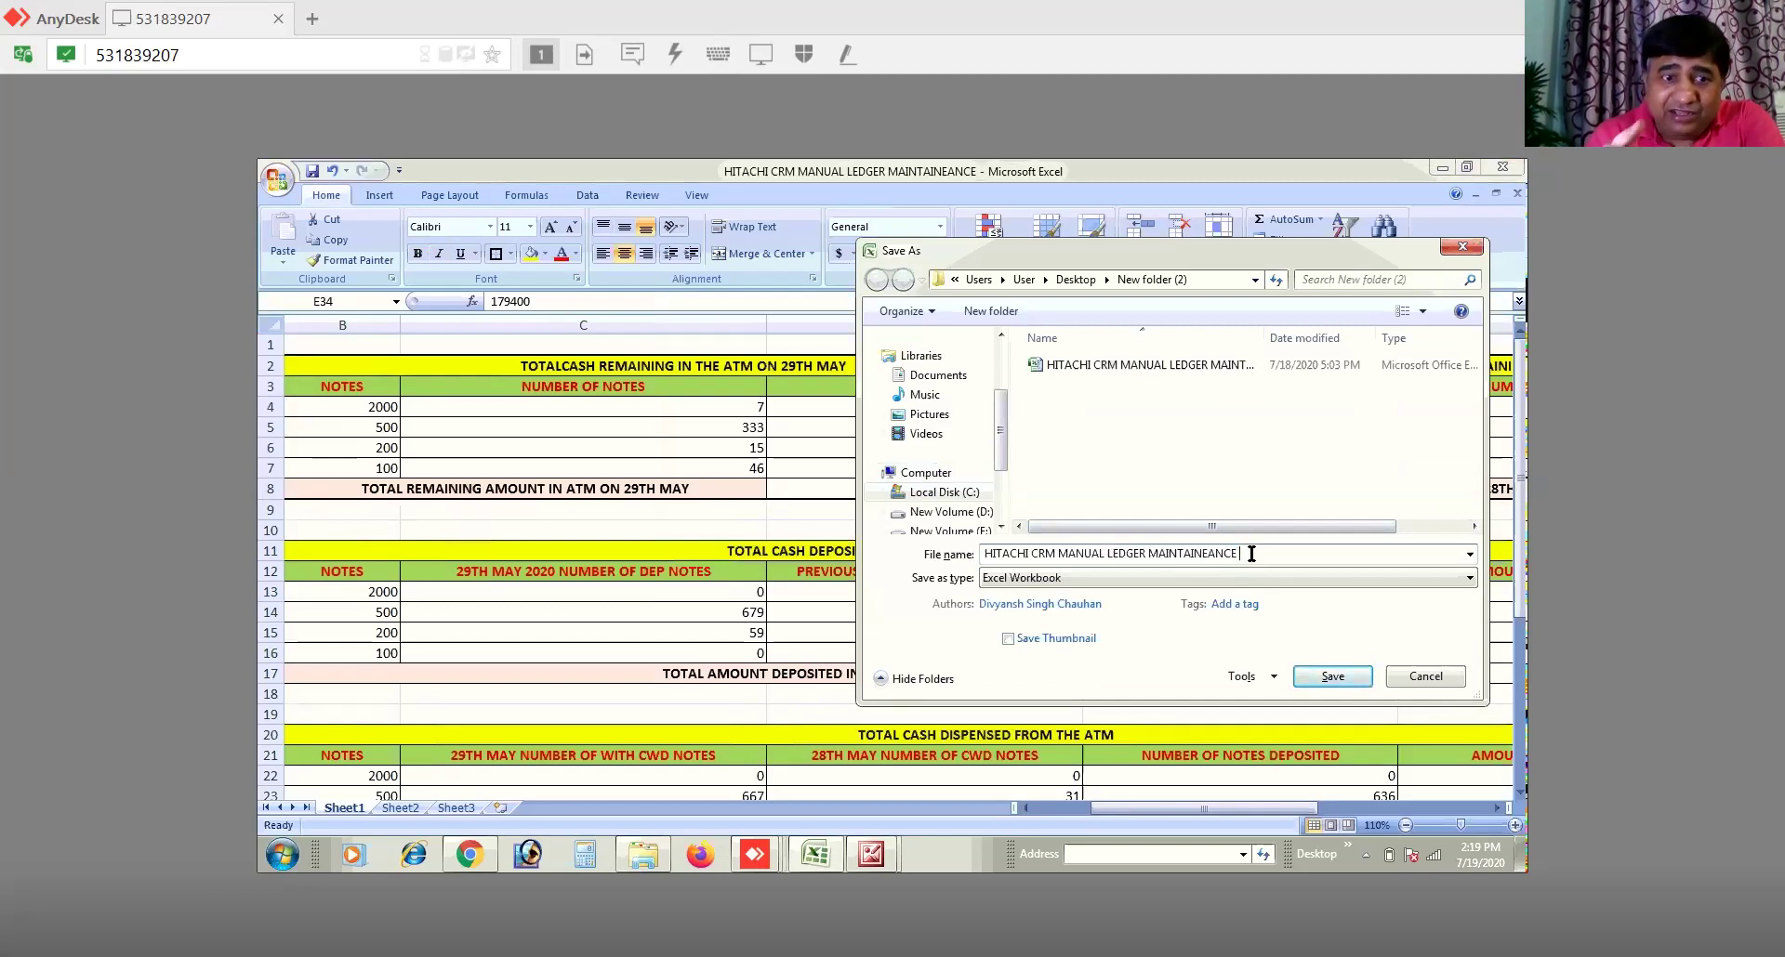
pyautogui.write('2')
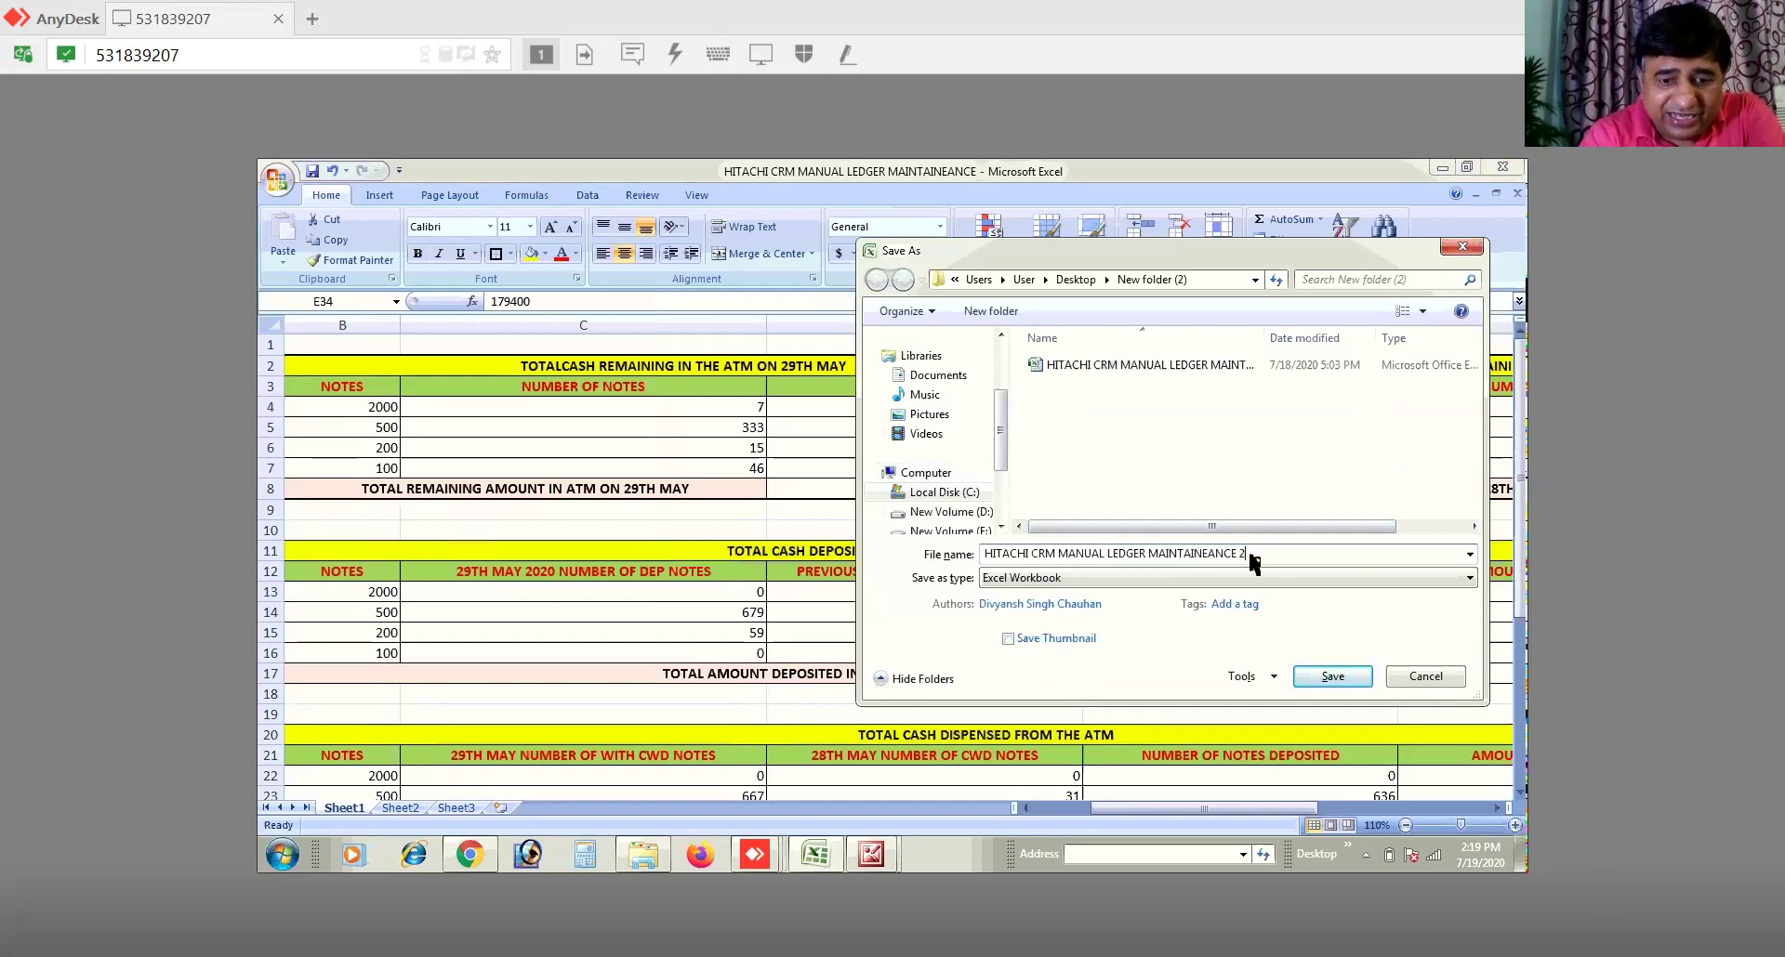
pyautogui.write('9TH MAY 2020')
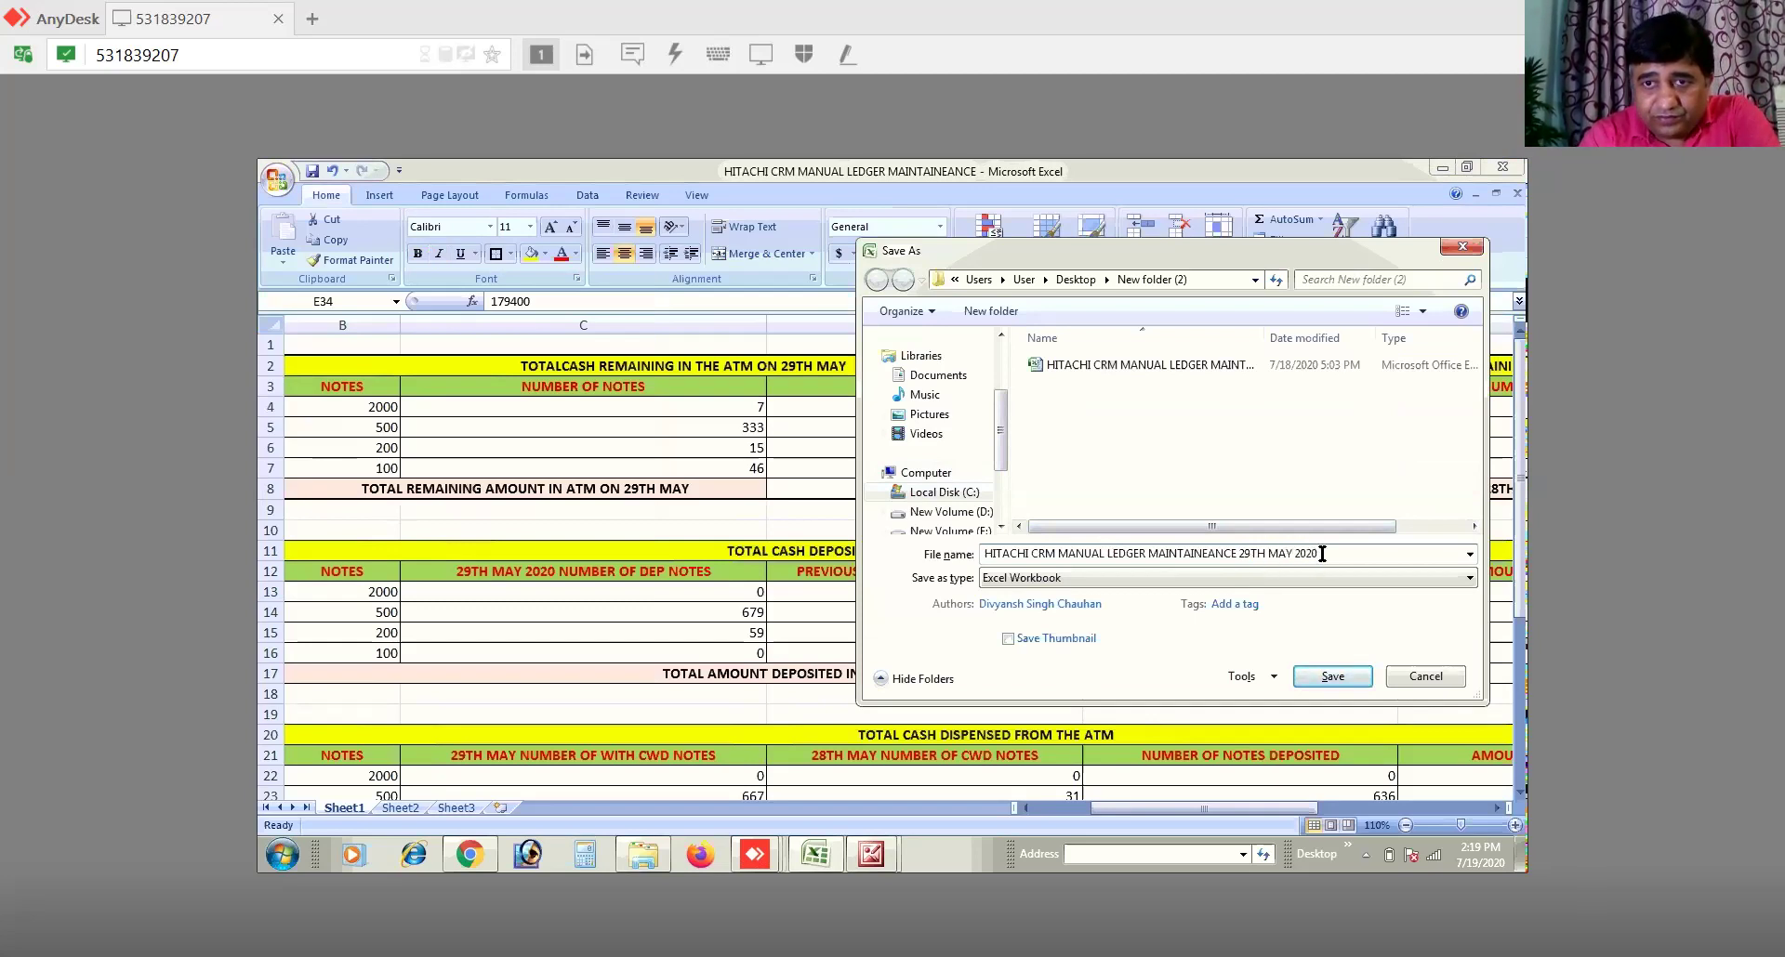
pyautogui.moveTo(1321, 554); pyautogui.dragTo(1240, 555)
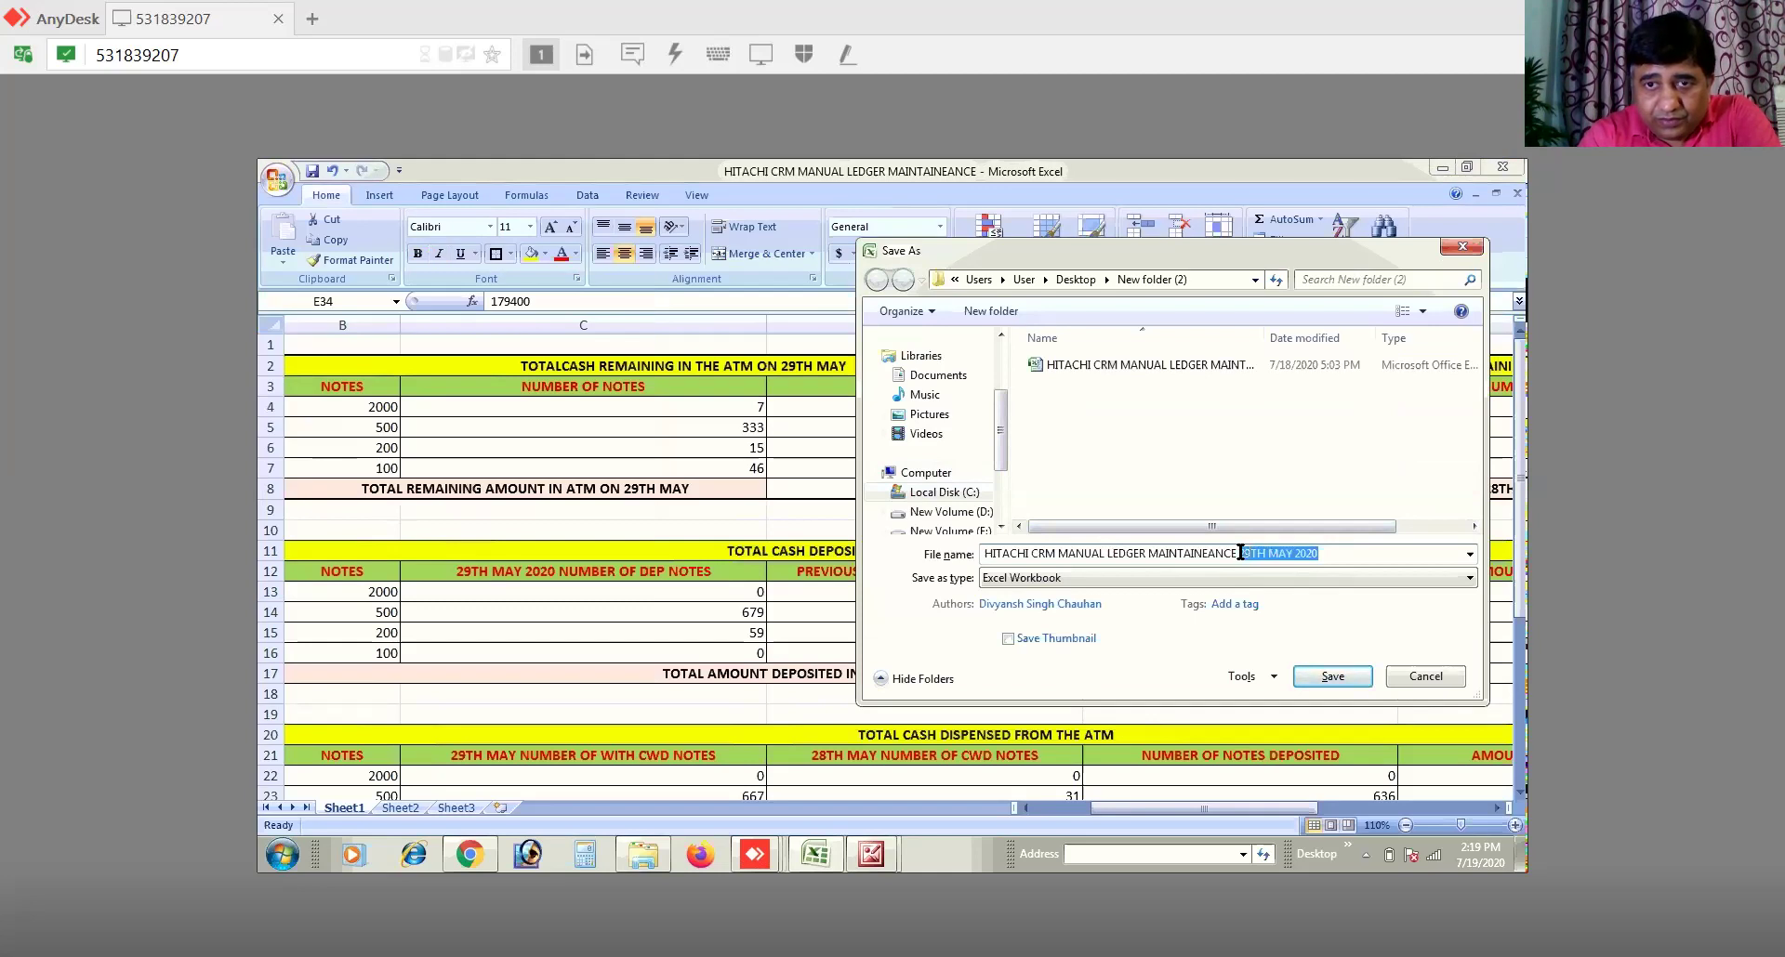
pyautogui.press('BackSpace')
pyautogui.press('BackSpace')
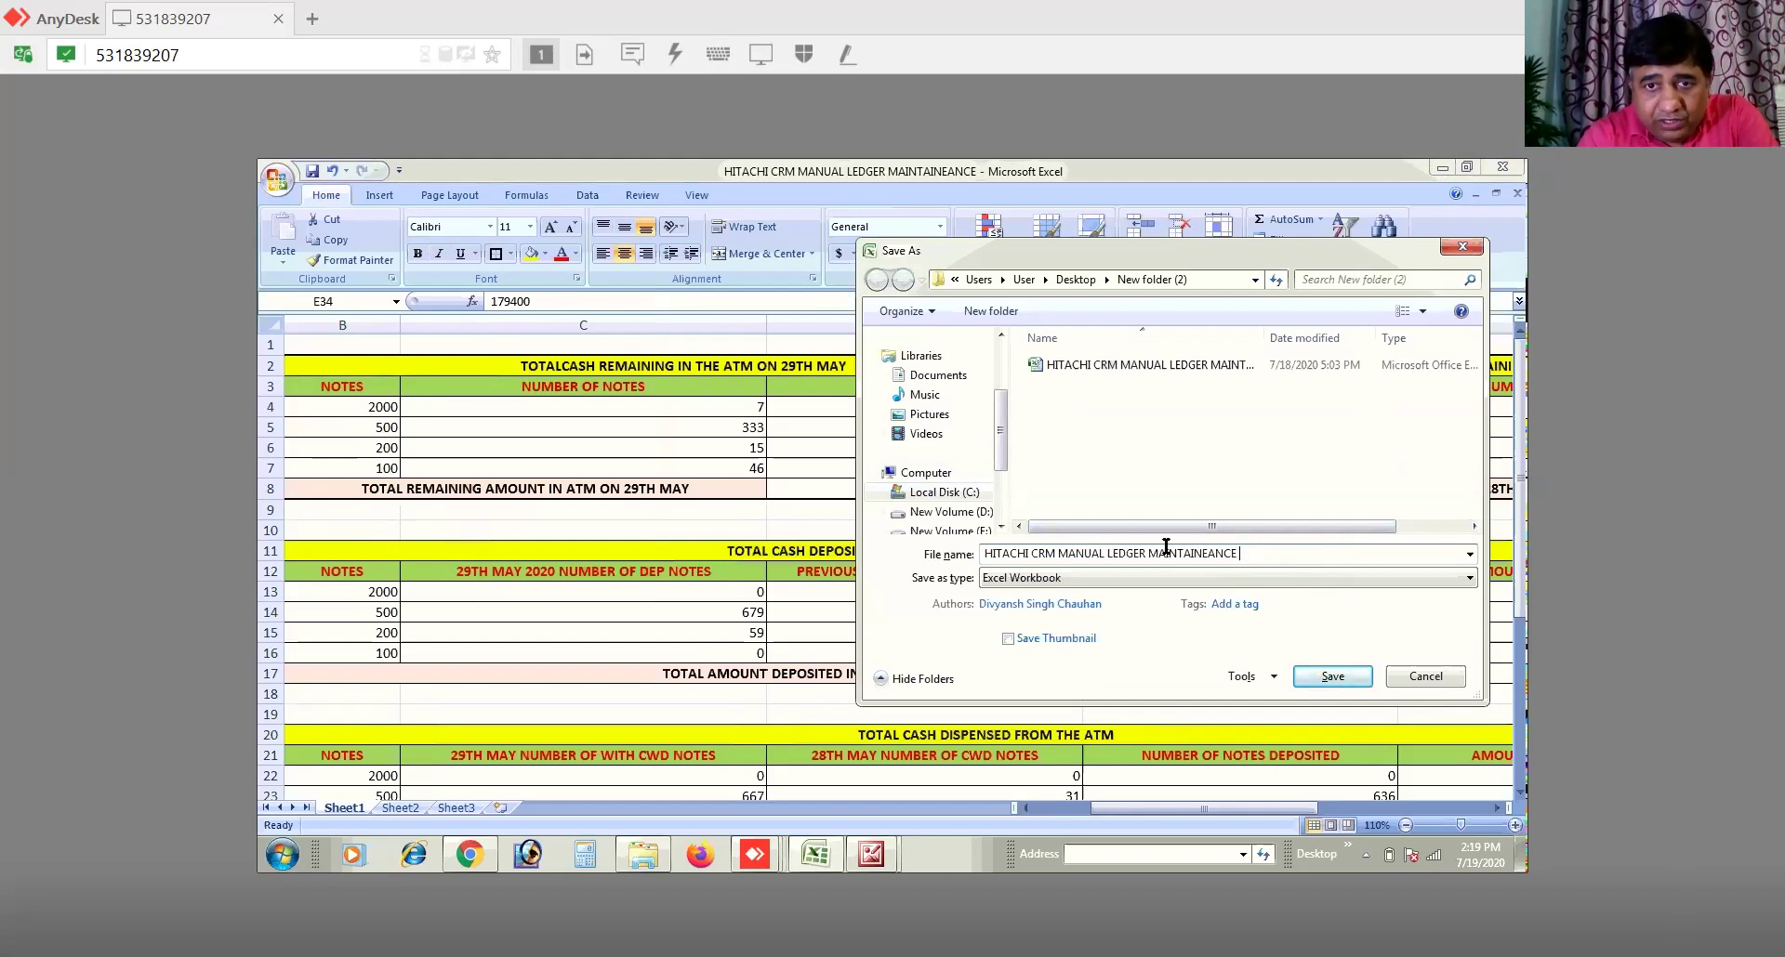
# Step: Put the date in front of the file name and save it as "29TH MAY 2020 HITACHI CRM MANUAL LEDGER MAINTAINEANCE" in New folder (2)
pyautogui.click(987, 553)
pyautogui.write('29TH MAY 2020')
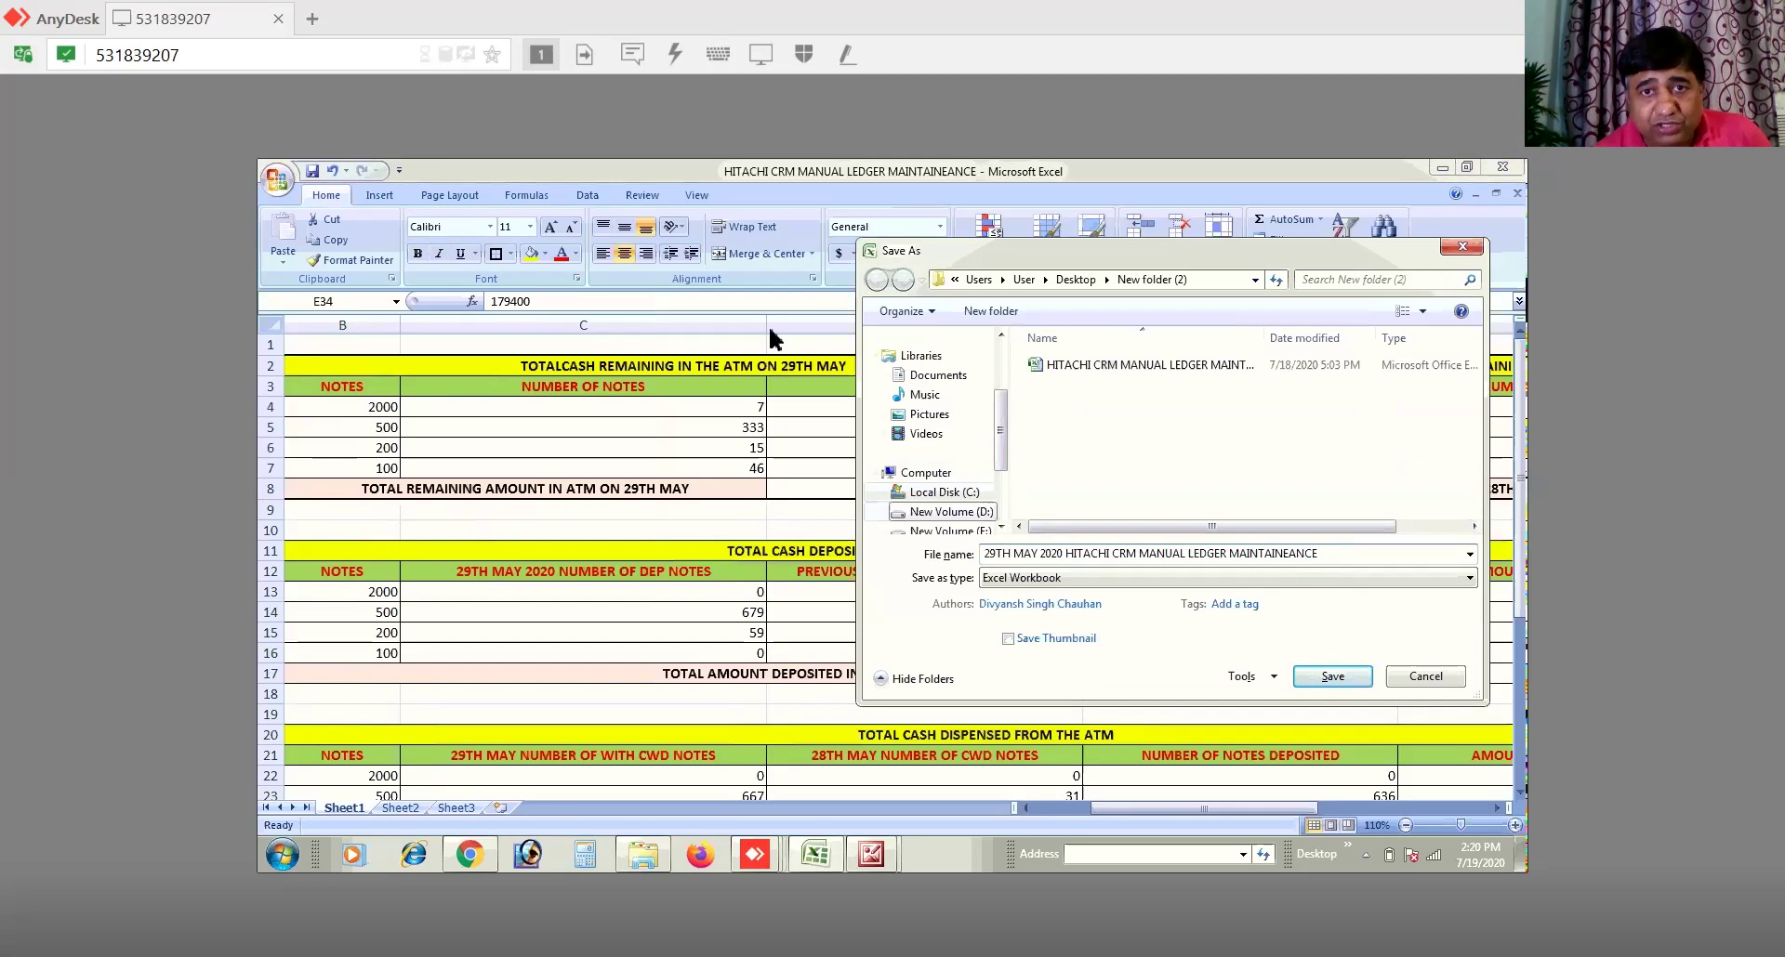
pyautogui.click(1321, 676)
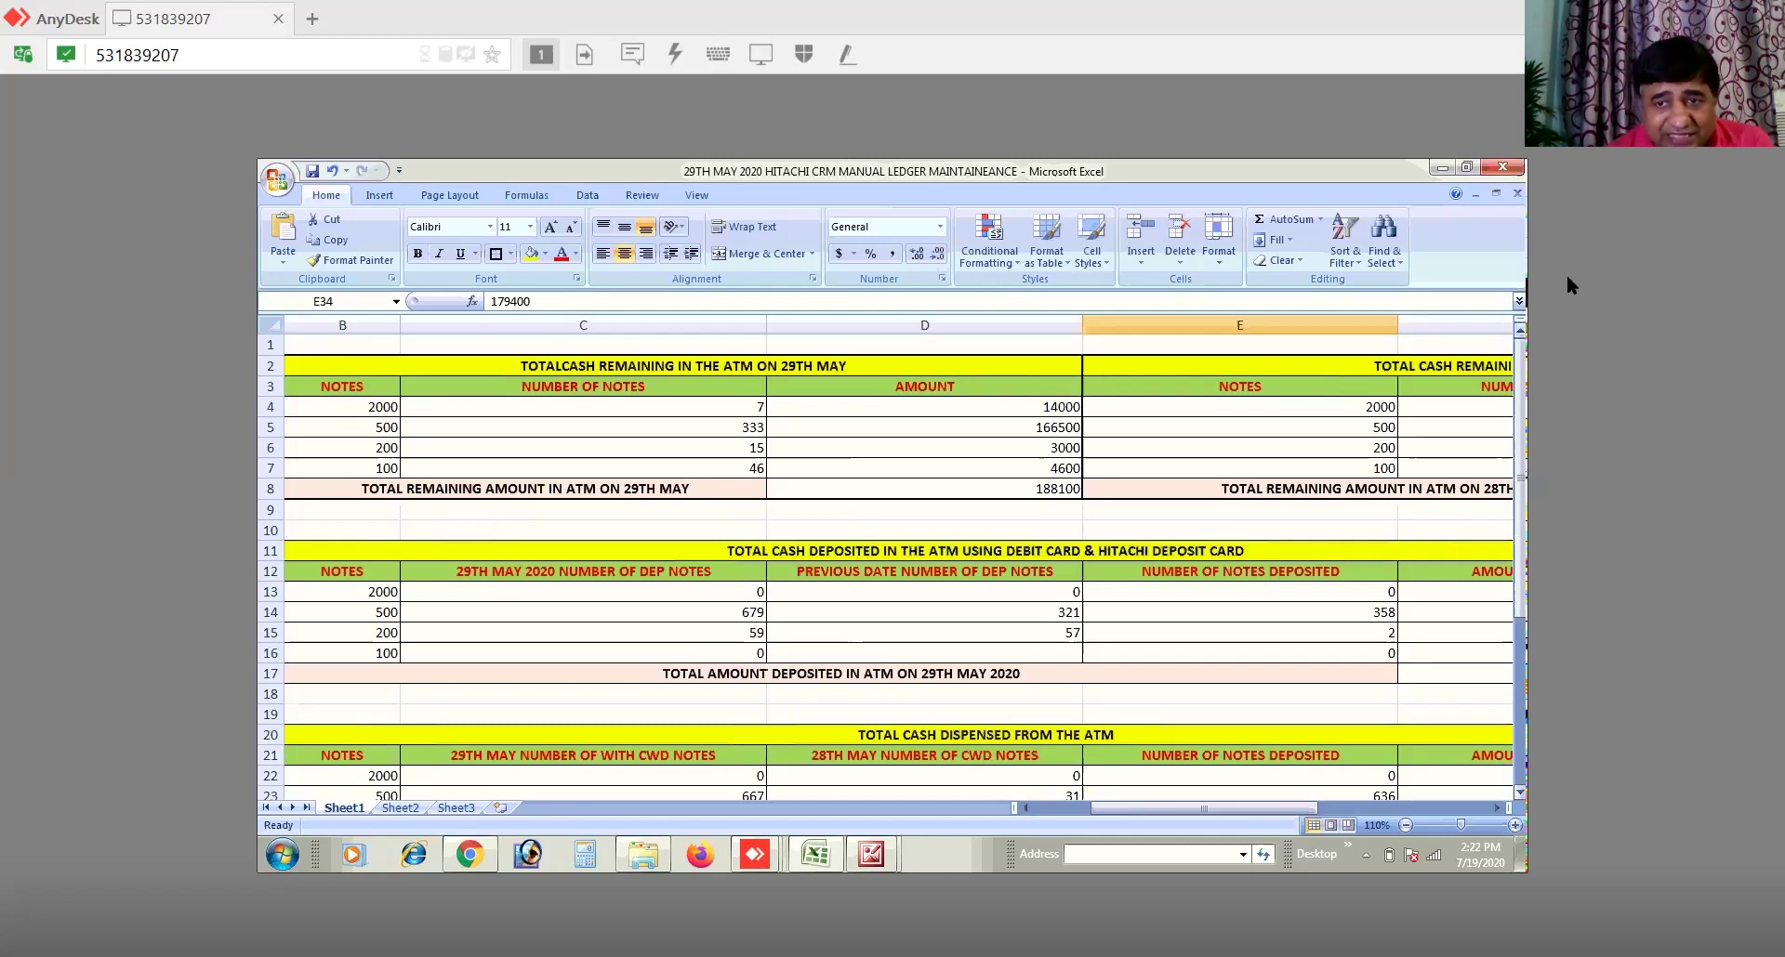
# Step: Review the remaining, deposited and dispensed cash tables down to the Hitachi deposit card and remaining amount summaries
pyautogui.click(1518, 794)
pyautogui.click(1518, 794)
pyautogui.click(1518, 794)
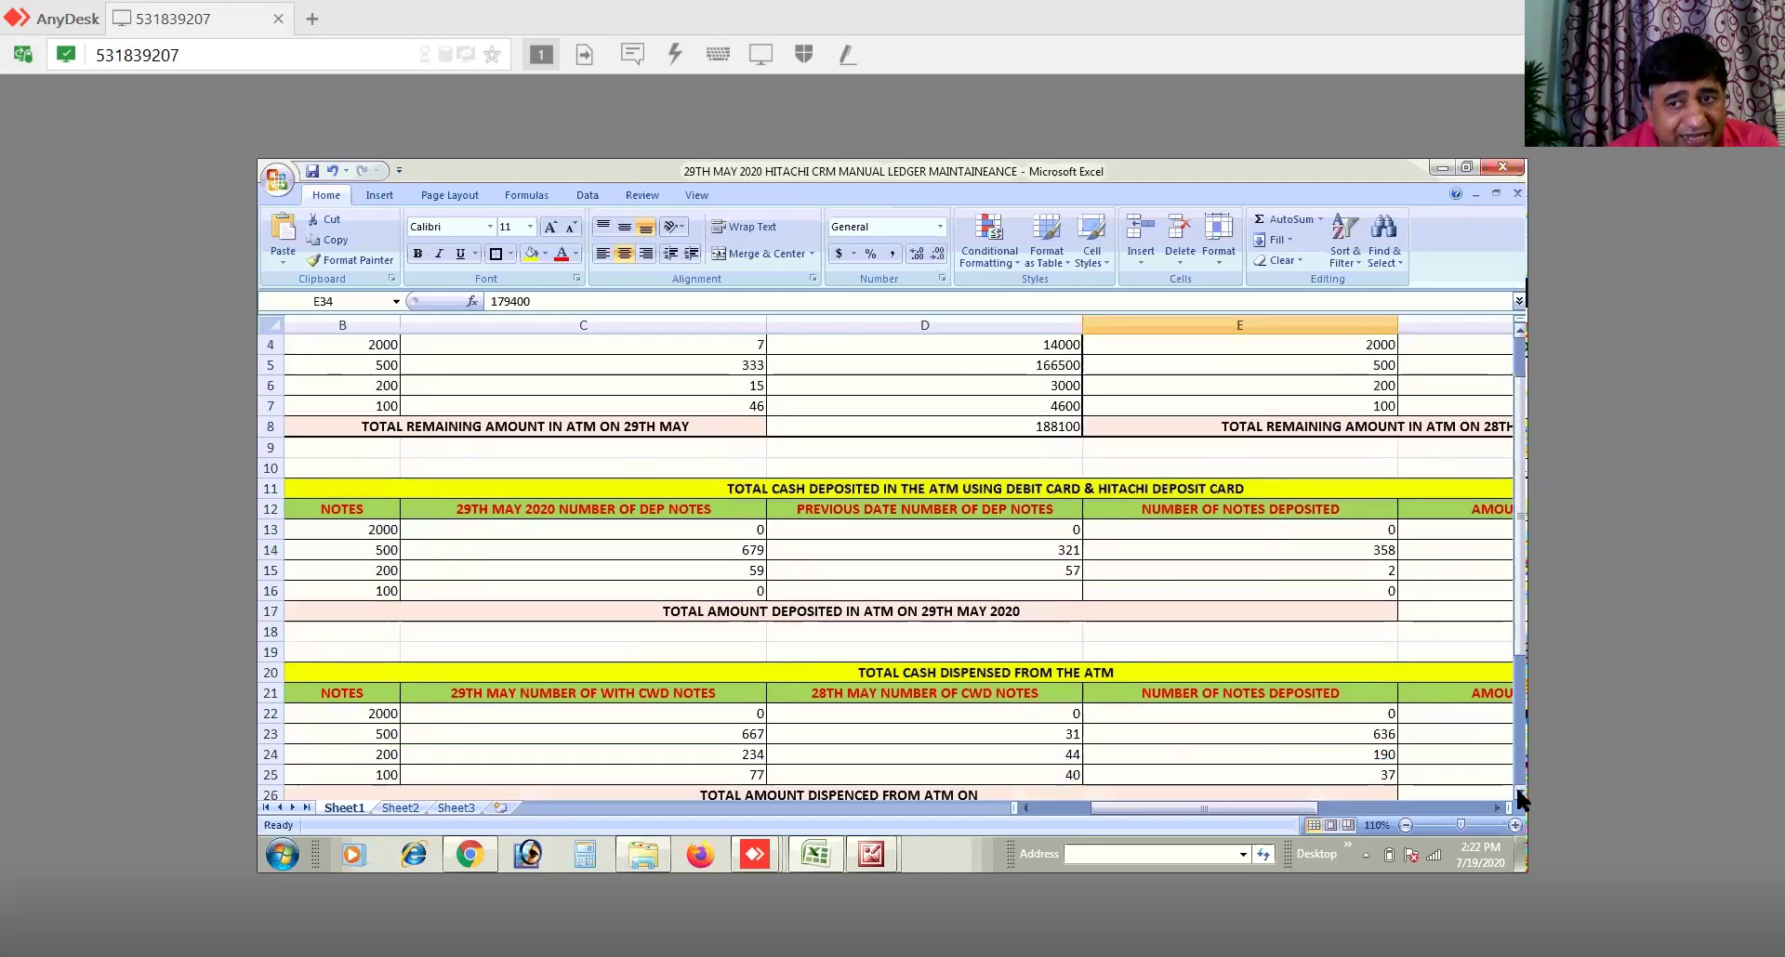
pyautogui.click(1518, 794)
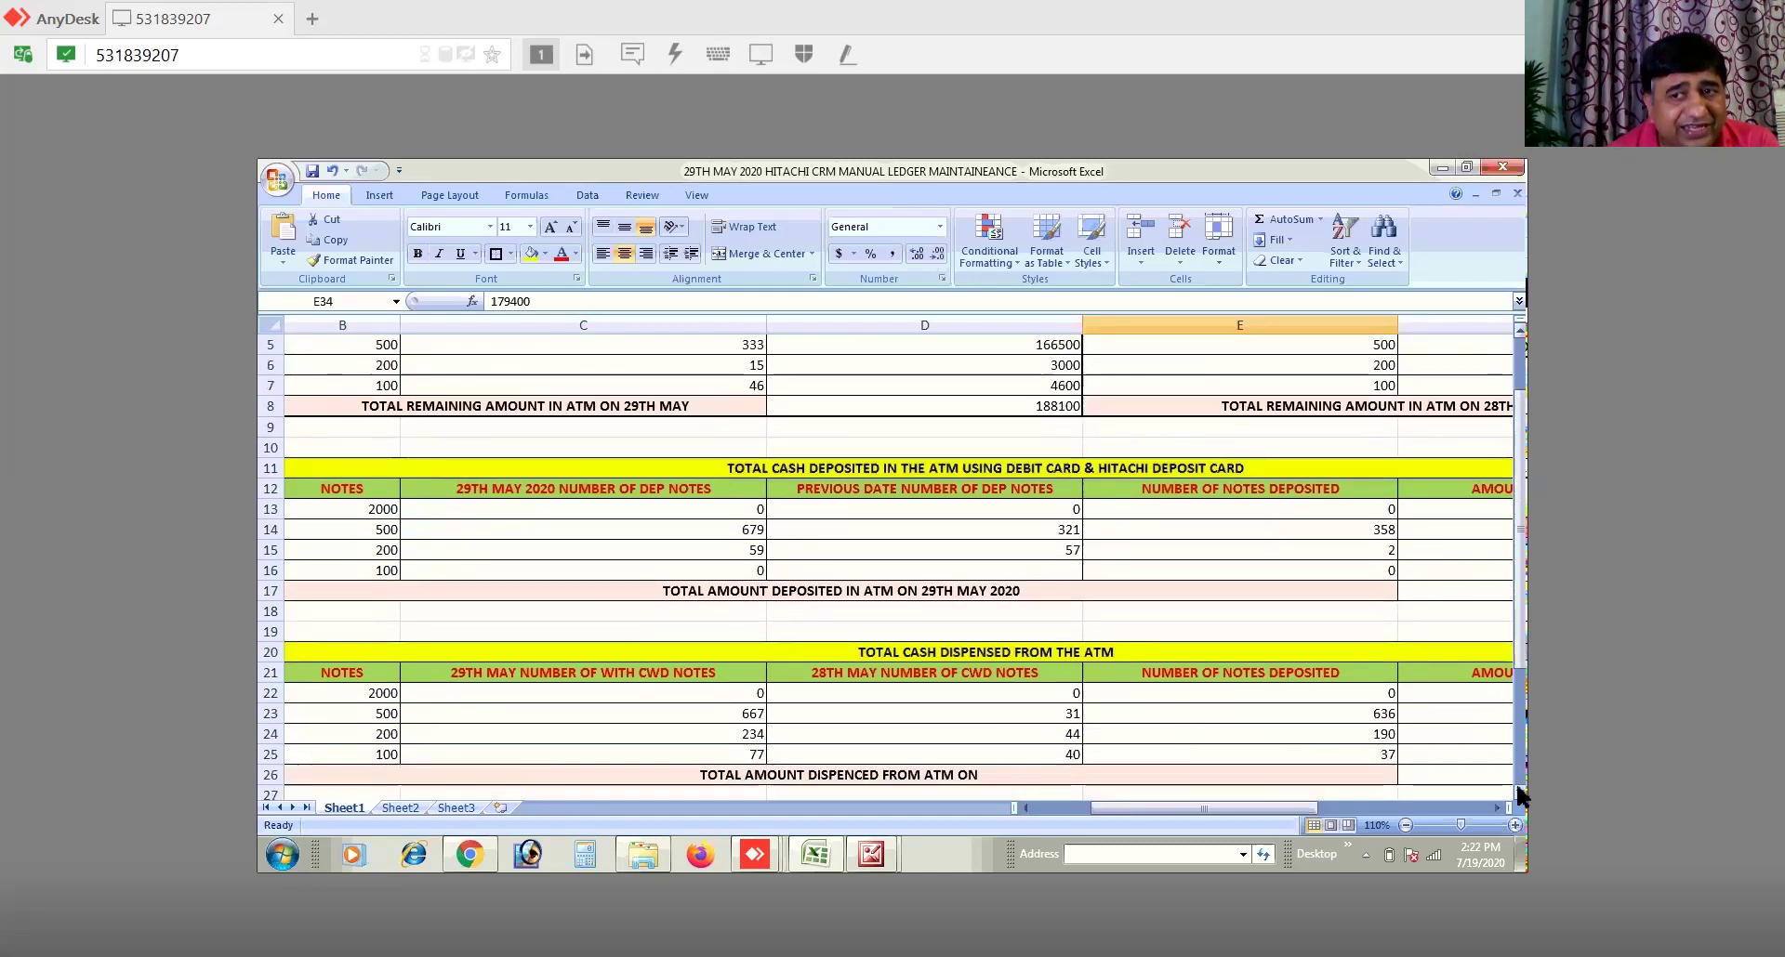
pyautogui.click(1518, 794)
pyautogui.click(1518, 794)
pyautogui.scroll(-1, 1518, 794)
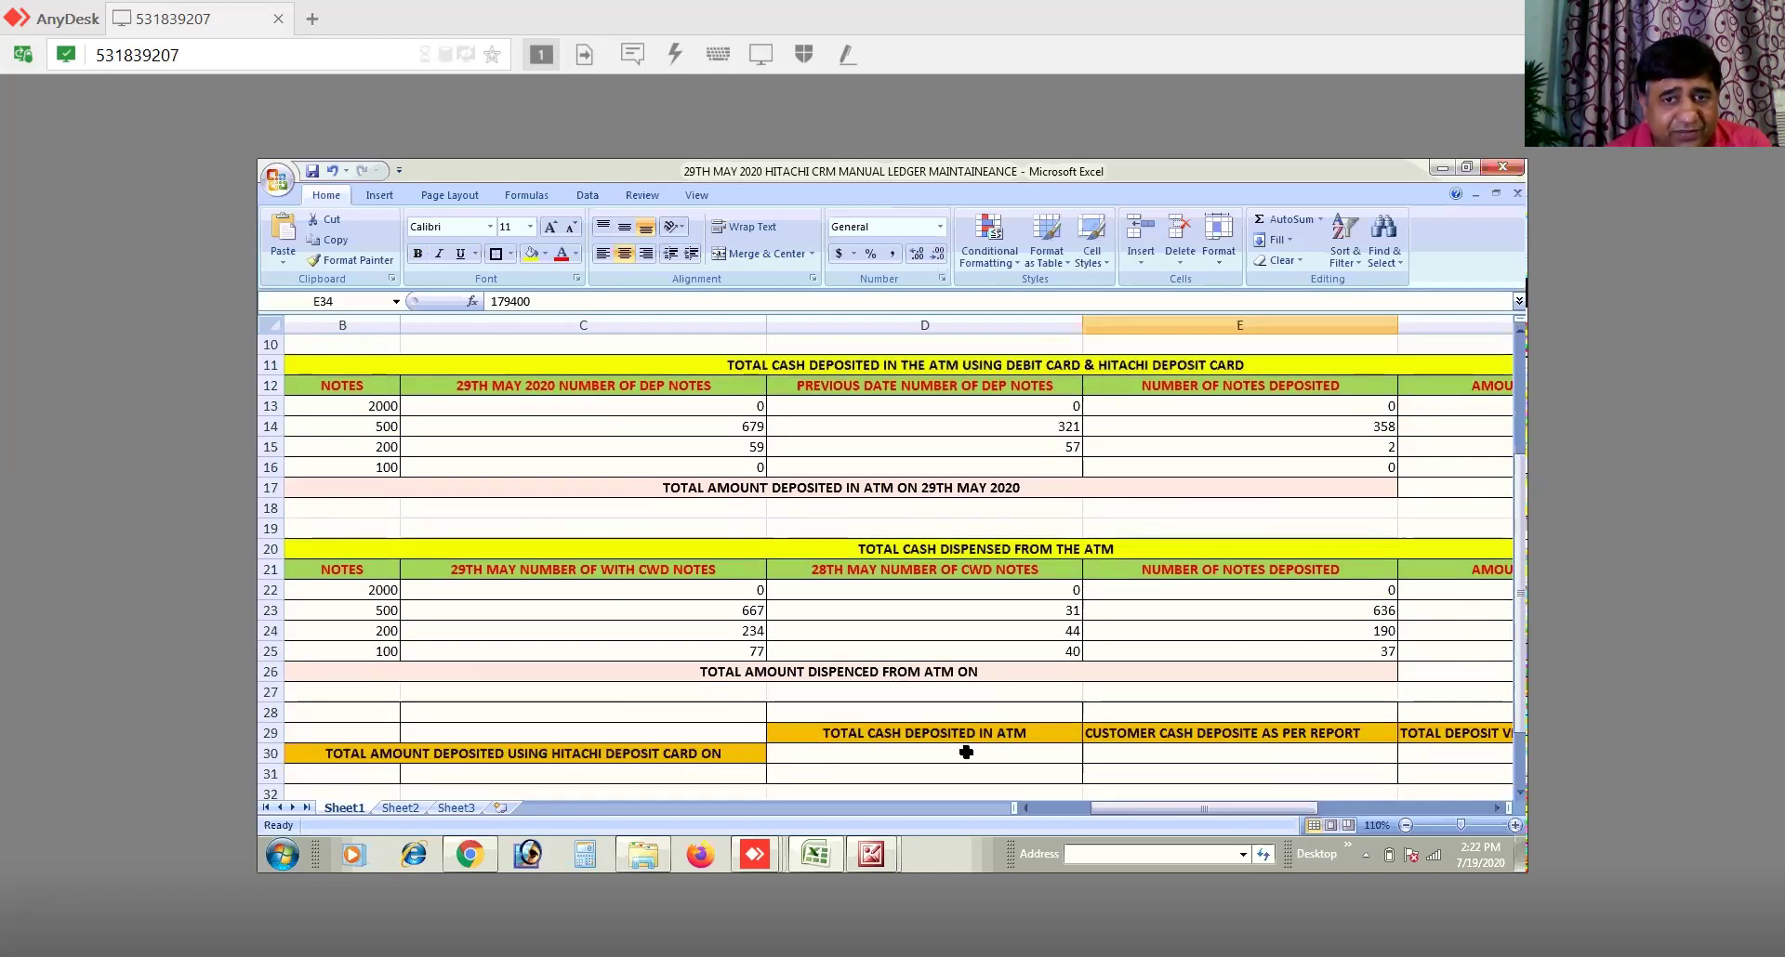
pyautogui.click(1520, 793)
pyautogui.click(1520, 793)
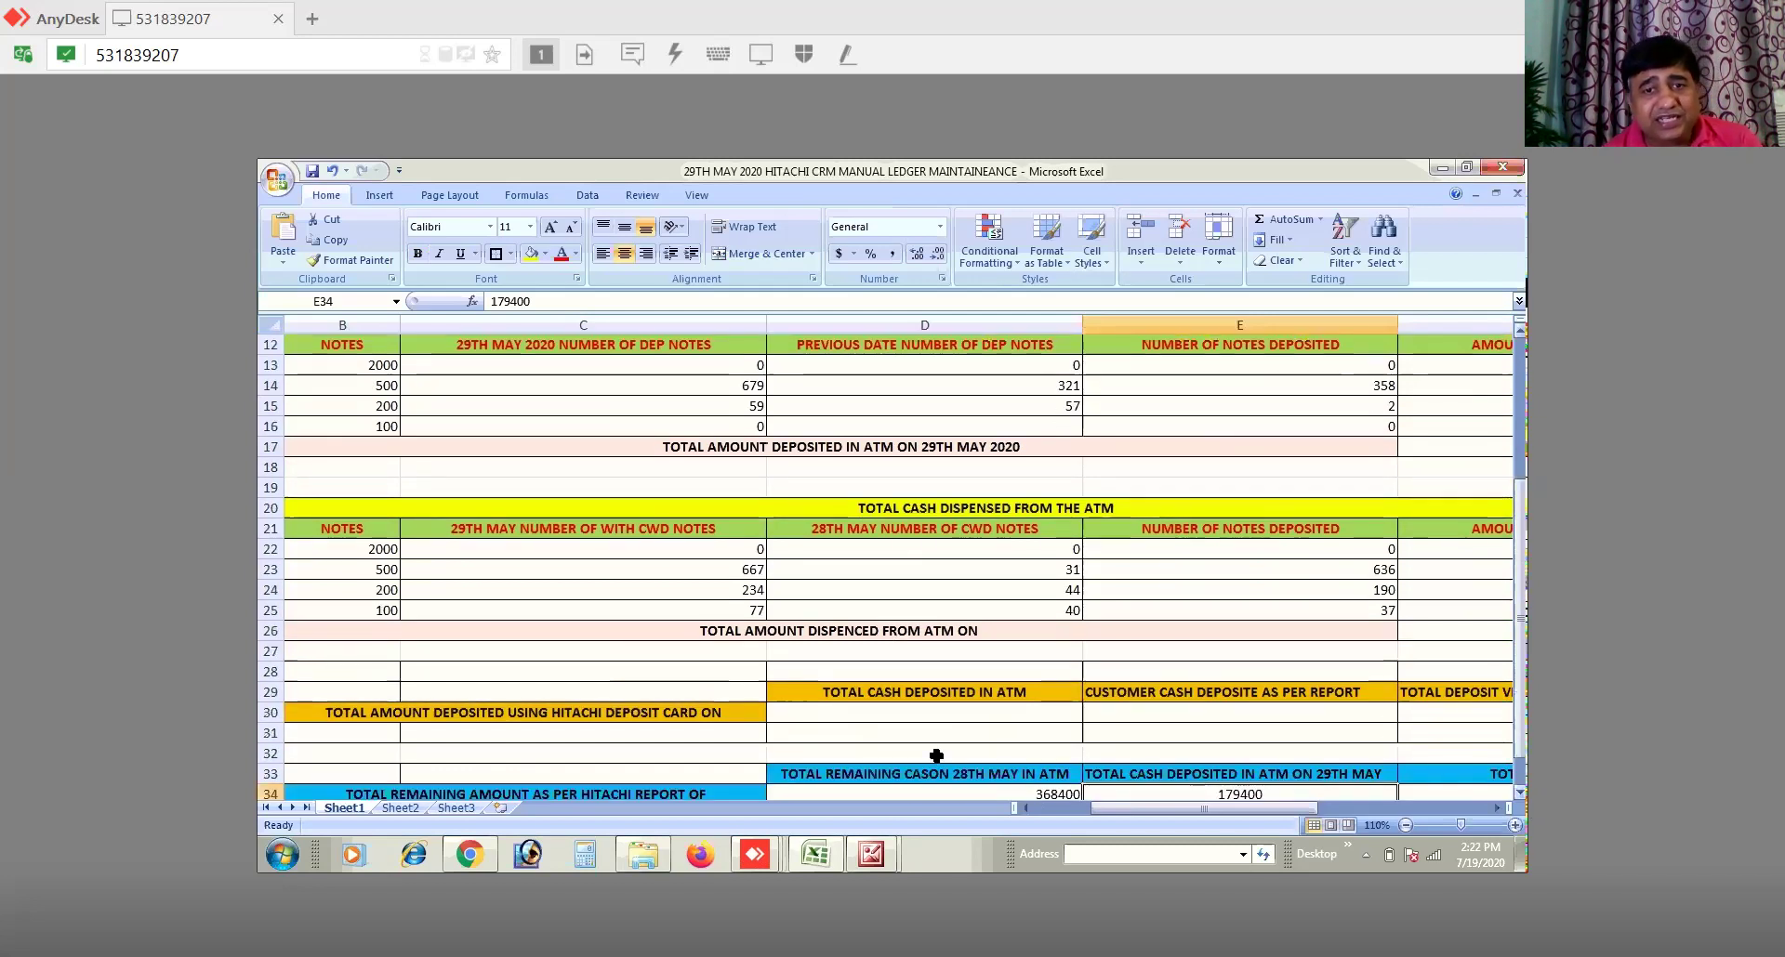
# Step: Add a leading space to the customer cash deposit heading in E29
pyautogui.click(935, 714)
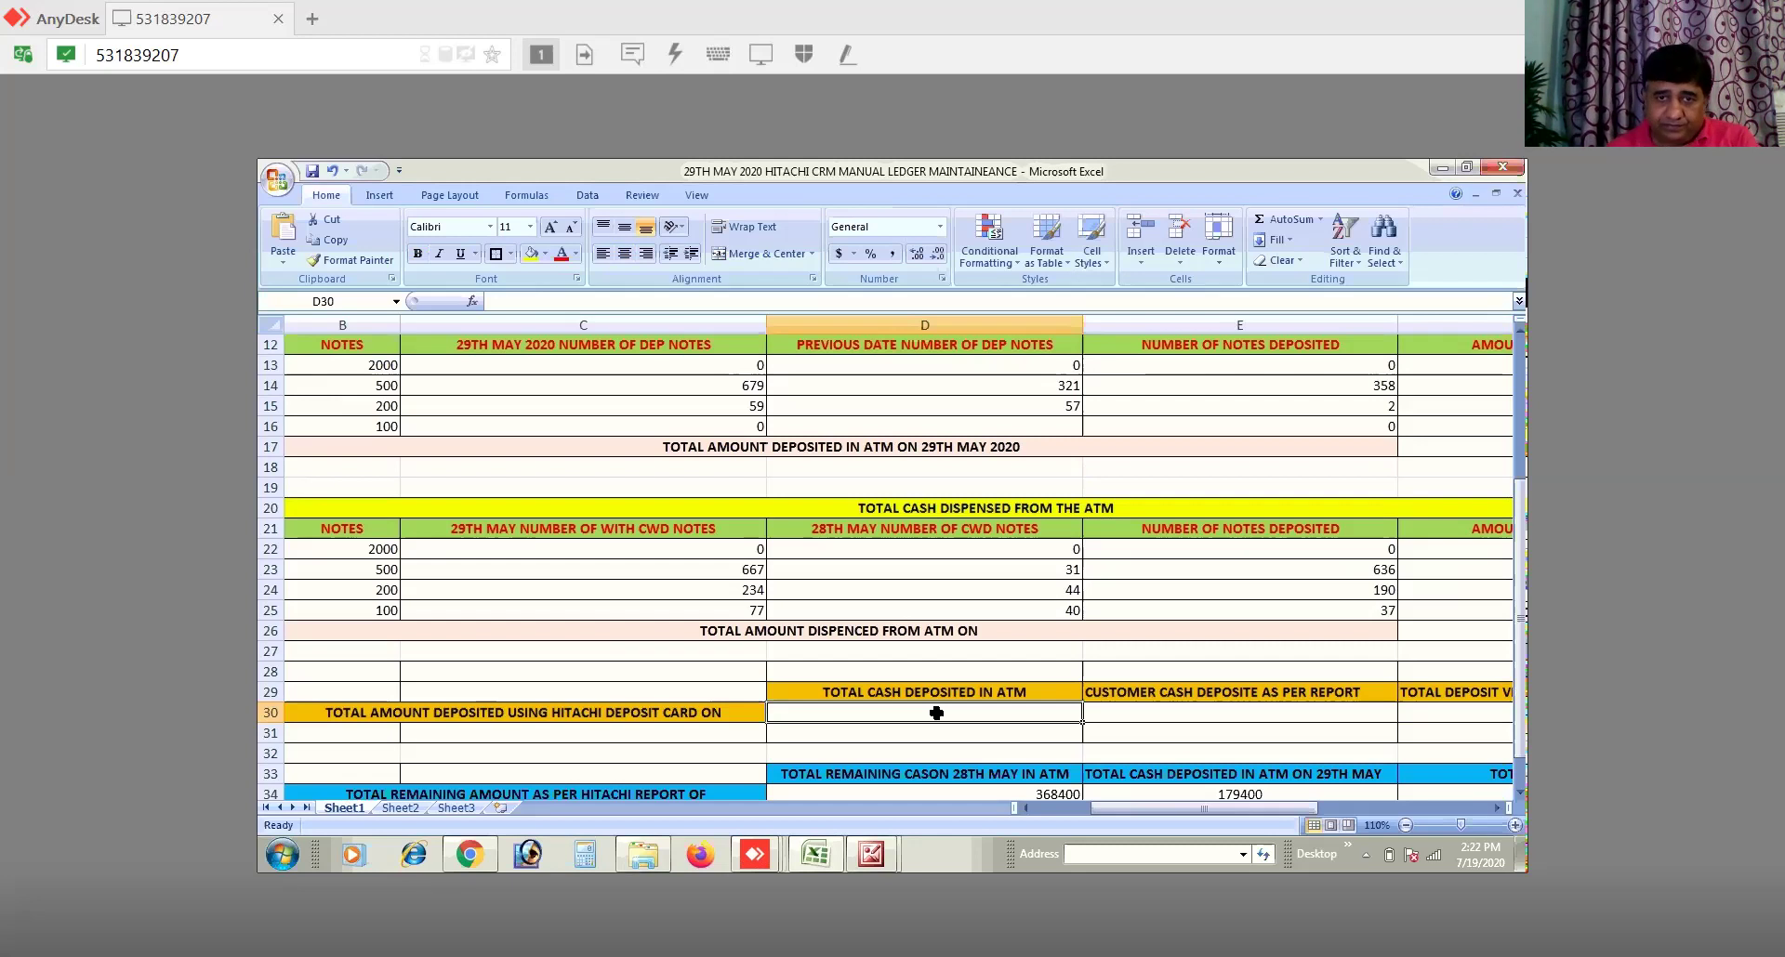
pyautogui.doubleClick(1093, 693)
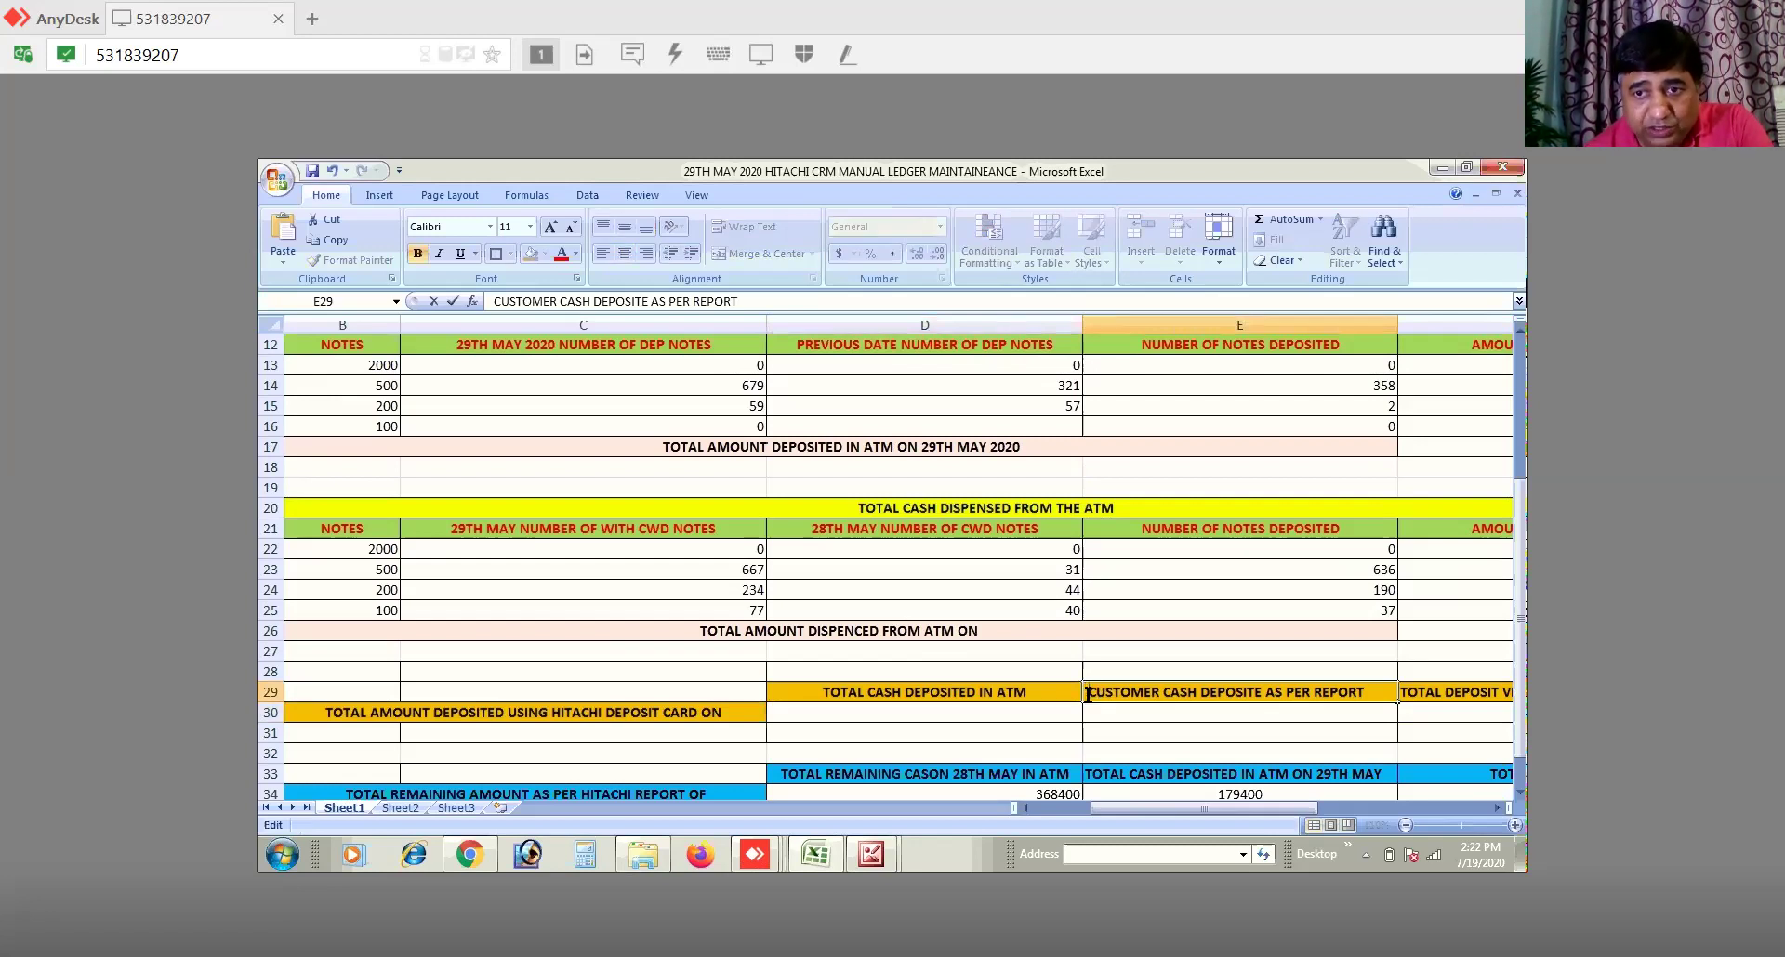
pyautogui.click(986, 712)
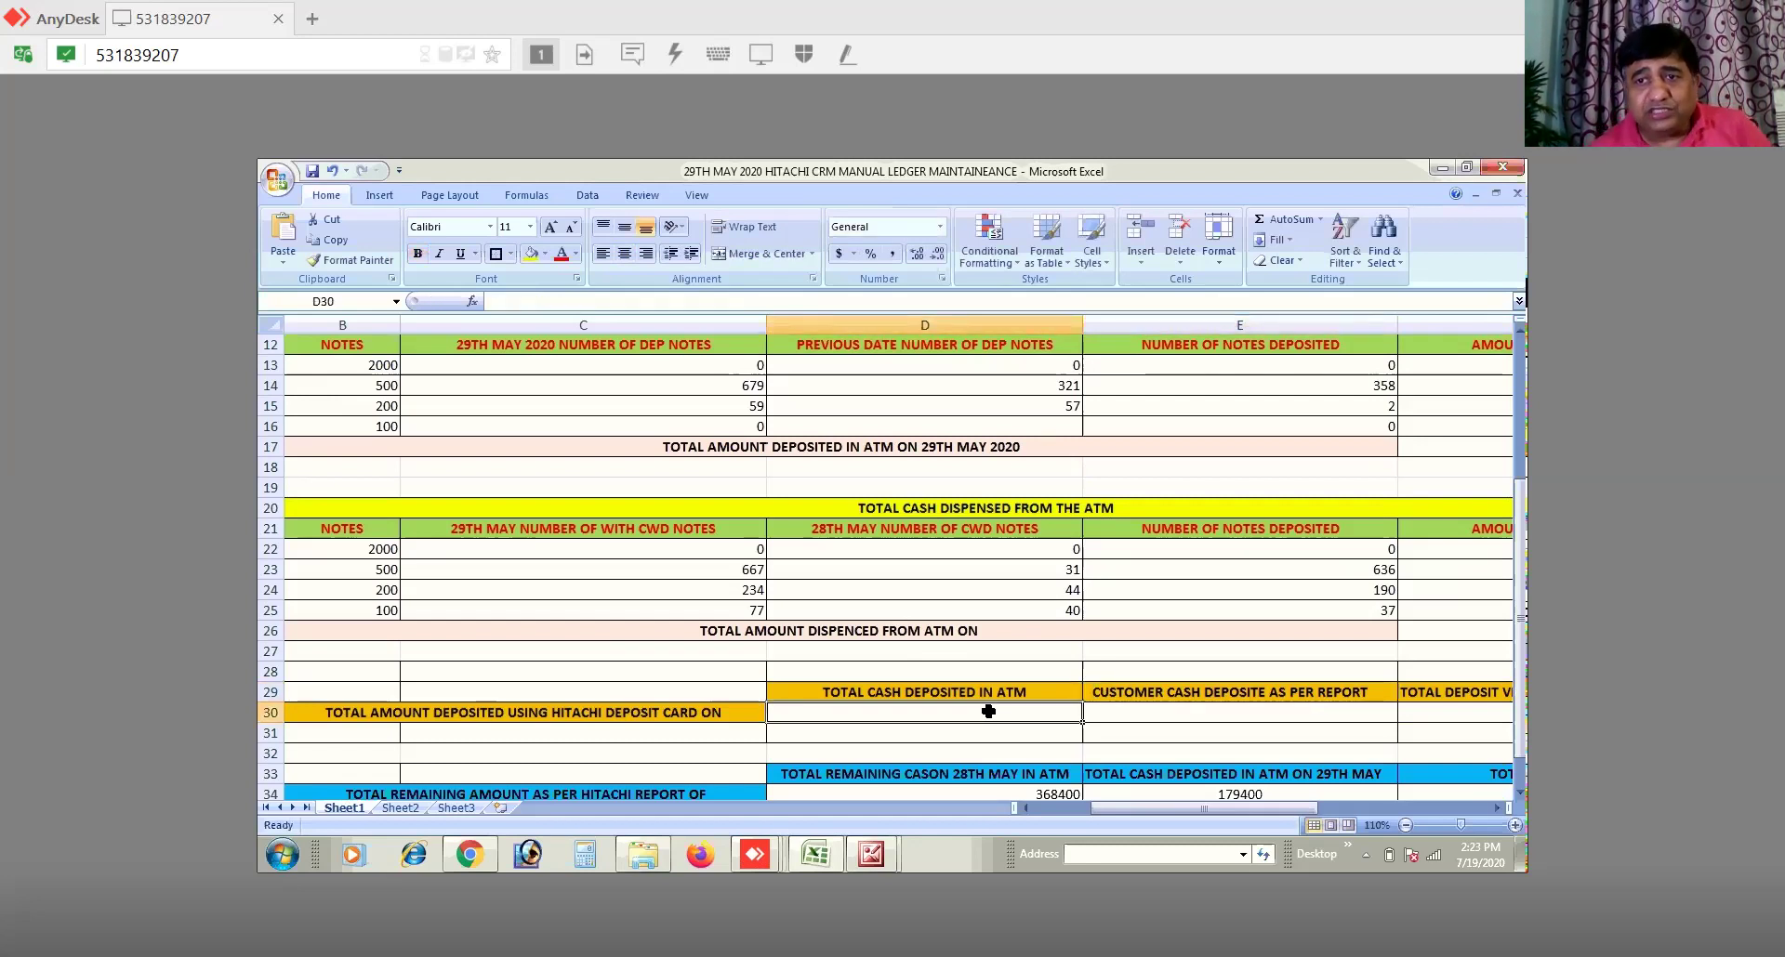
# Step: Look up the 29th May total deposited amount in F17 and enter 179400 as total cash deposited in ATM in D30
pyautogui.click(1494, 807)
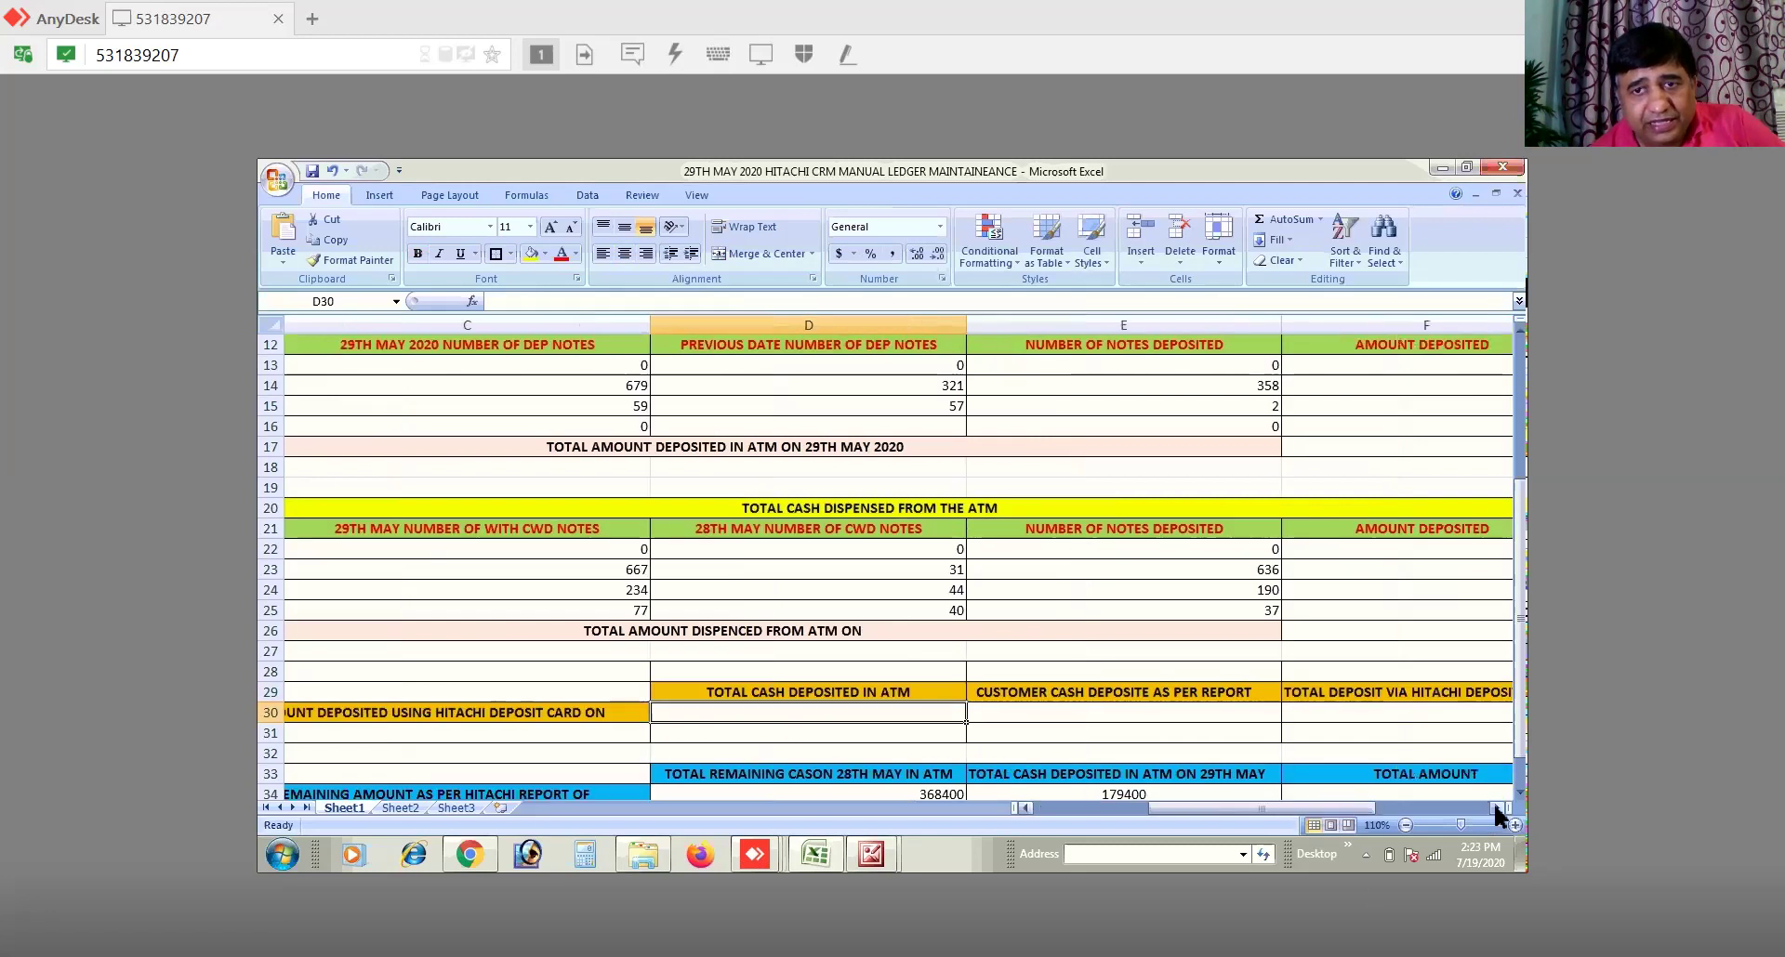
pyautogui.click(1494, 808)
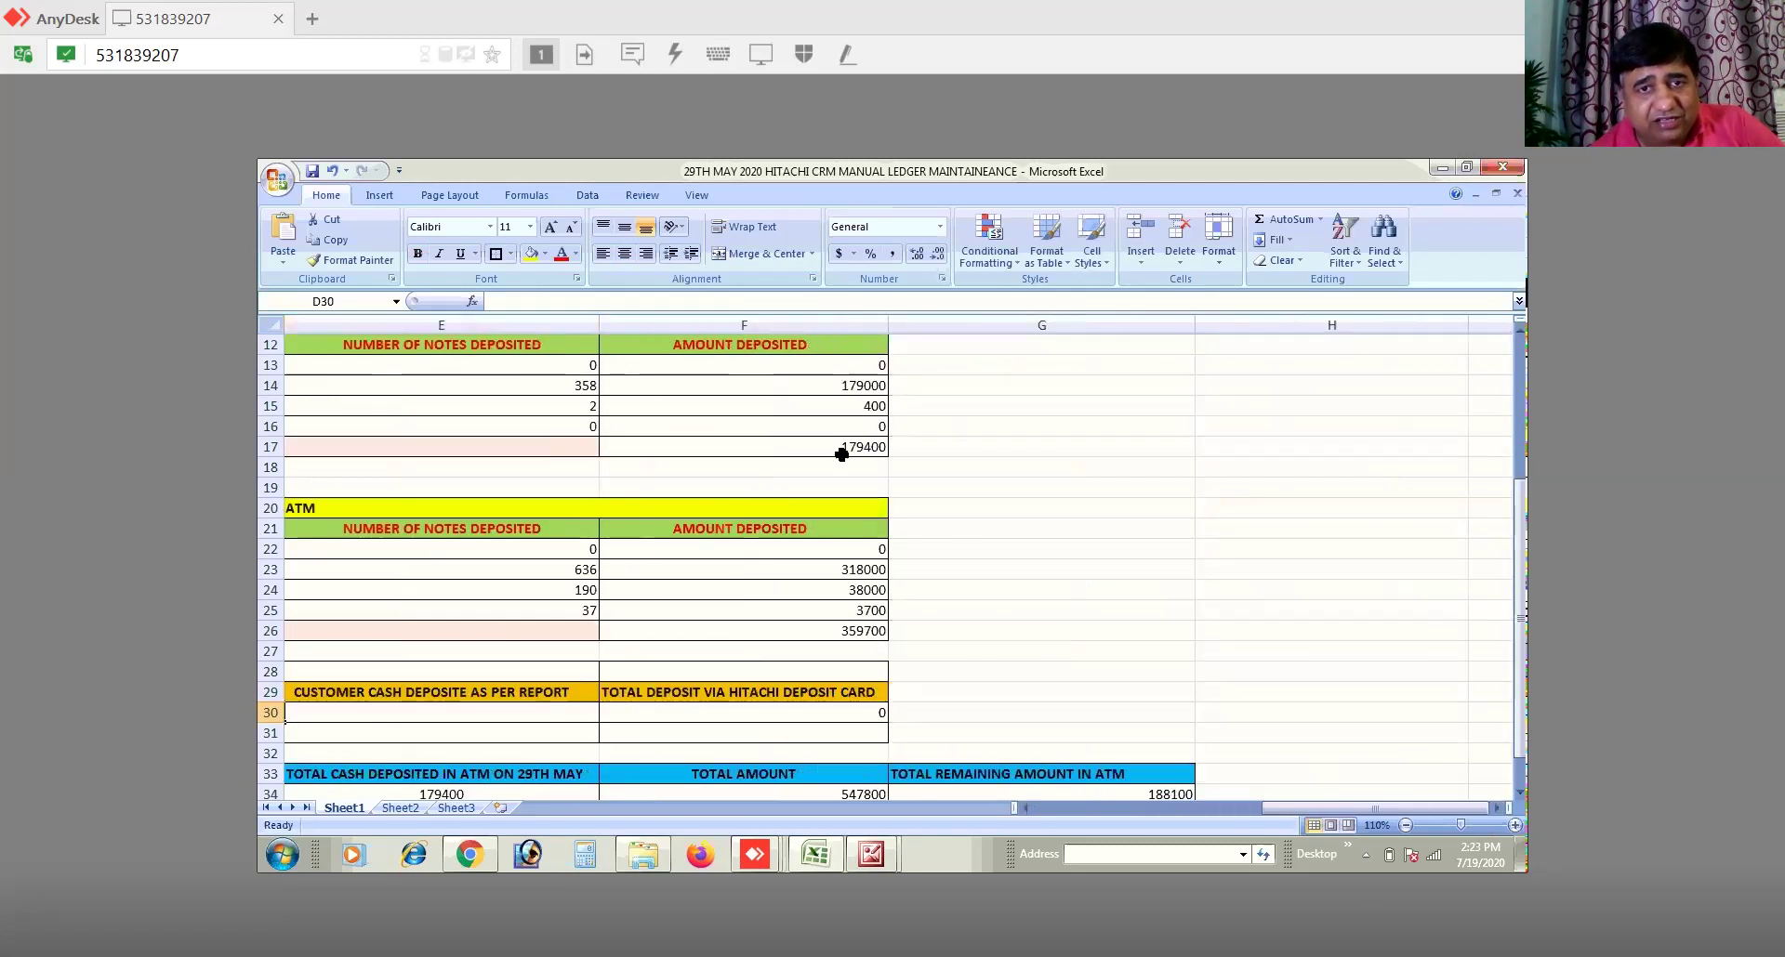
pyautogui.click(843, 449)
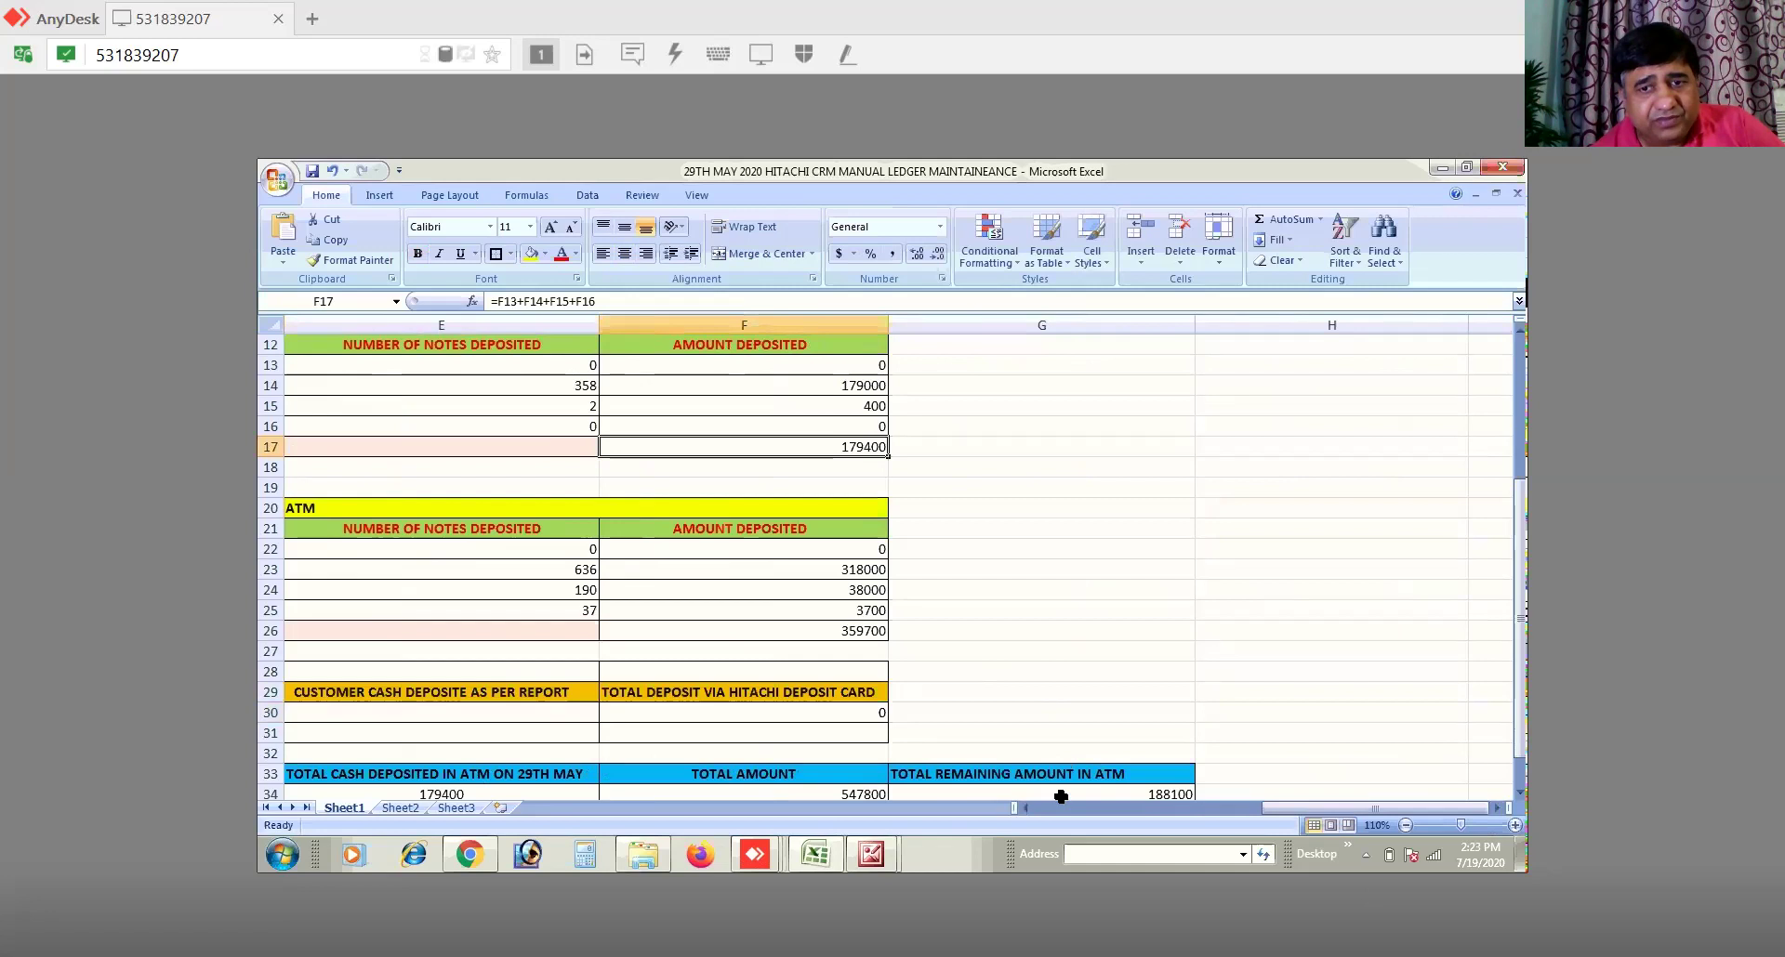
pyautogui.click(1026, 805)
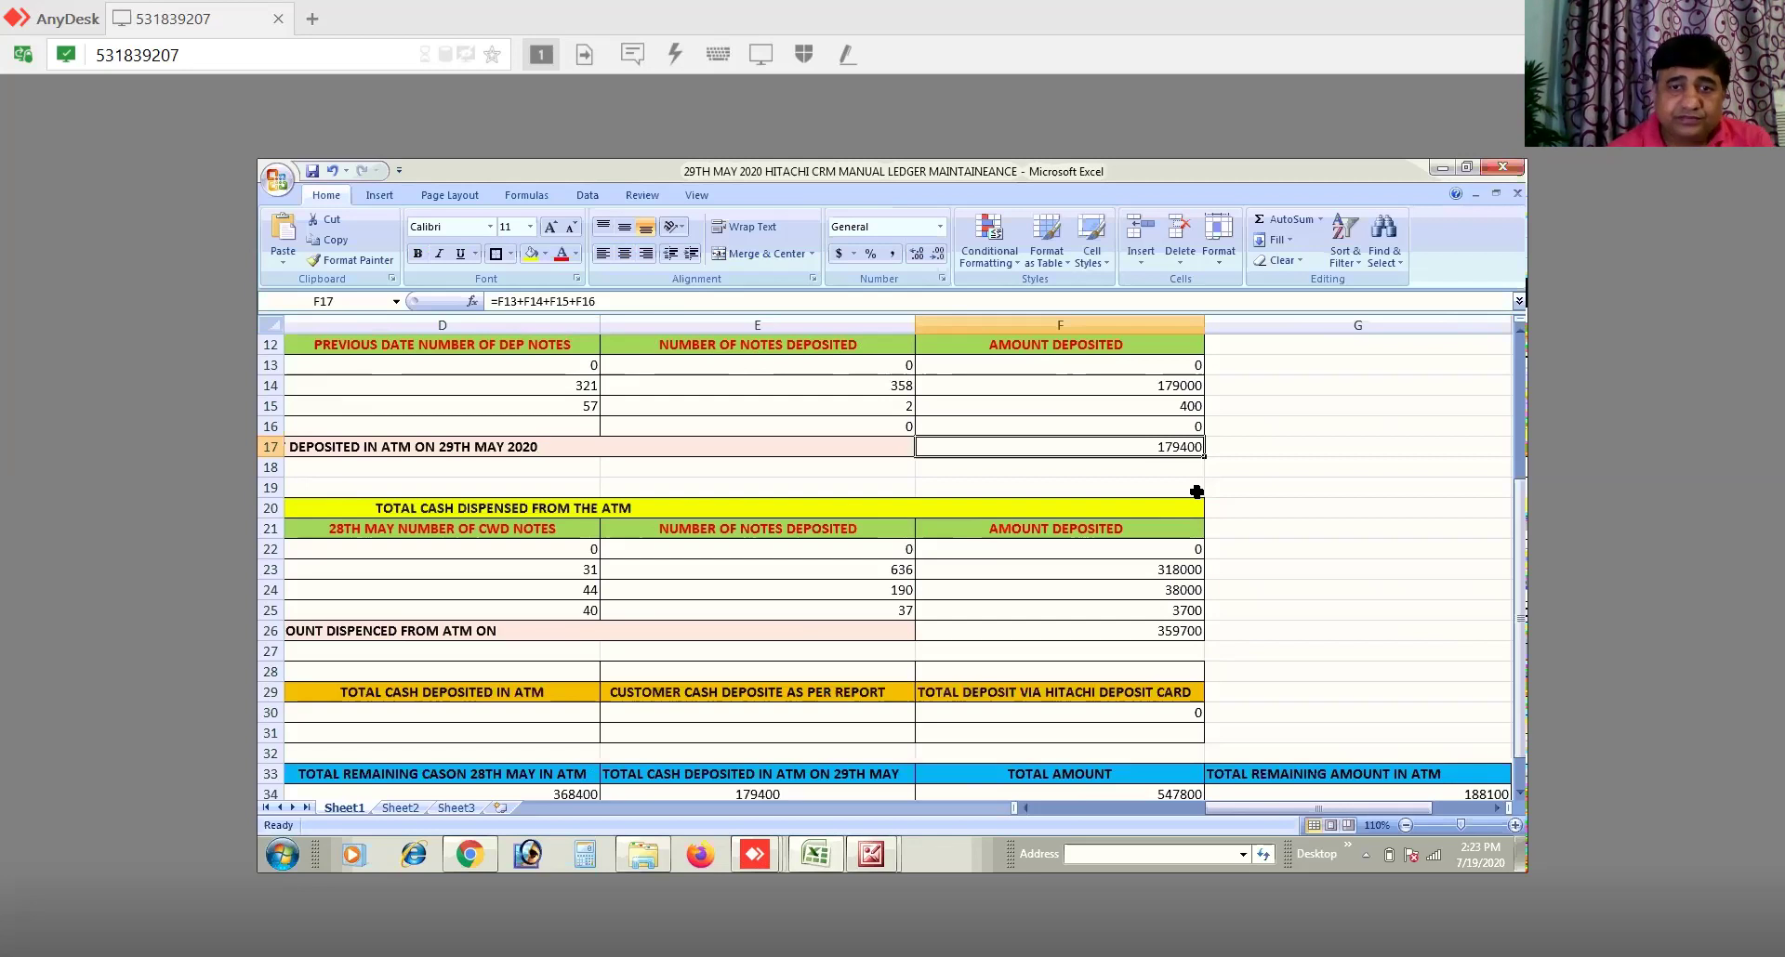
pyautogui.click(1025, 808)
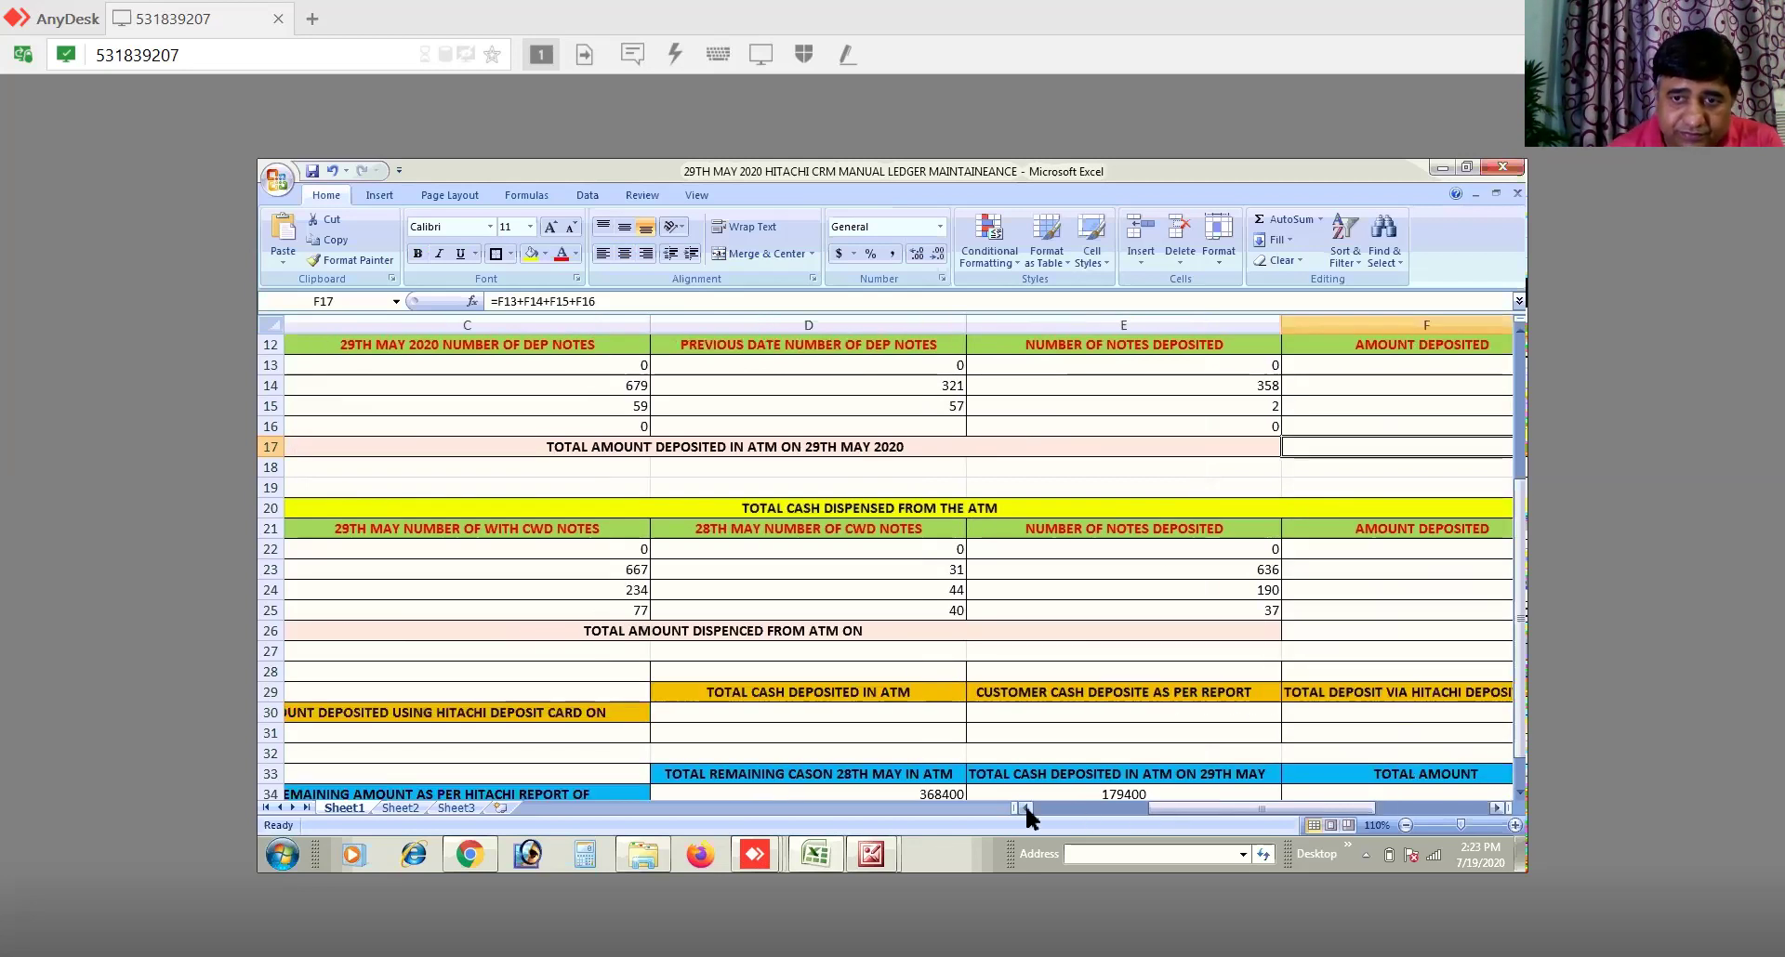
pyautogui.click(1025, 808)
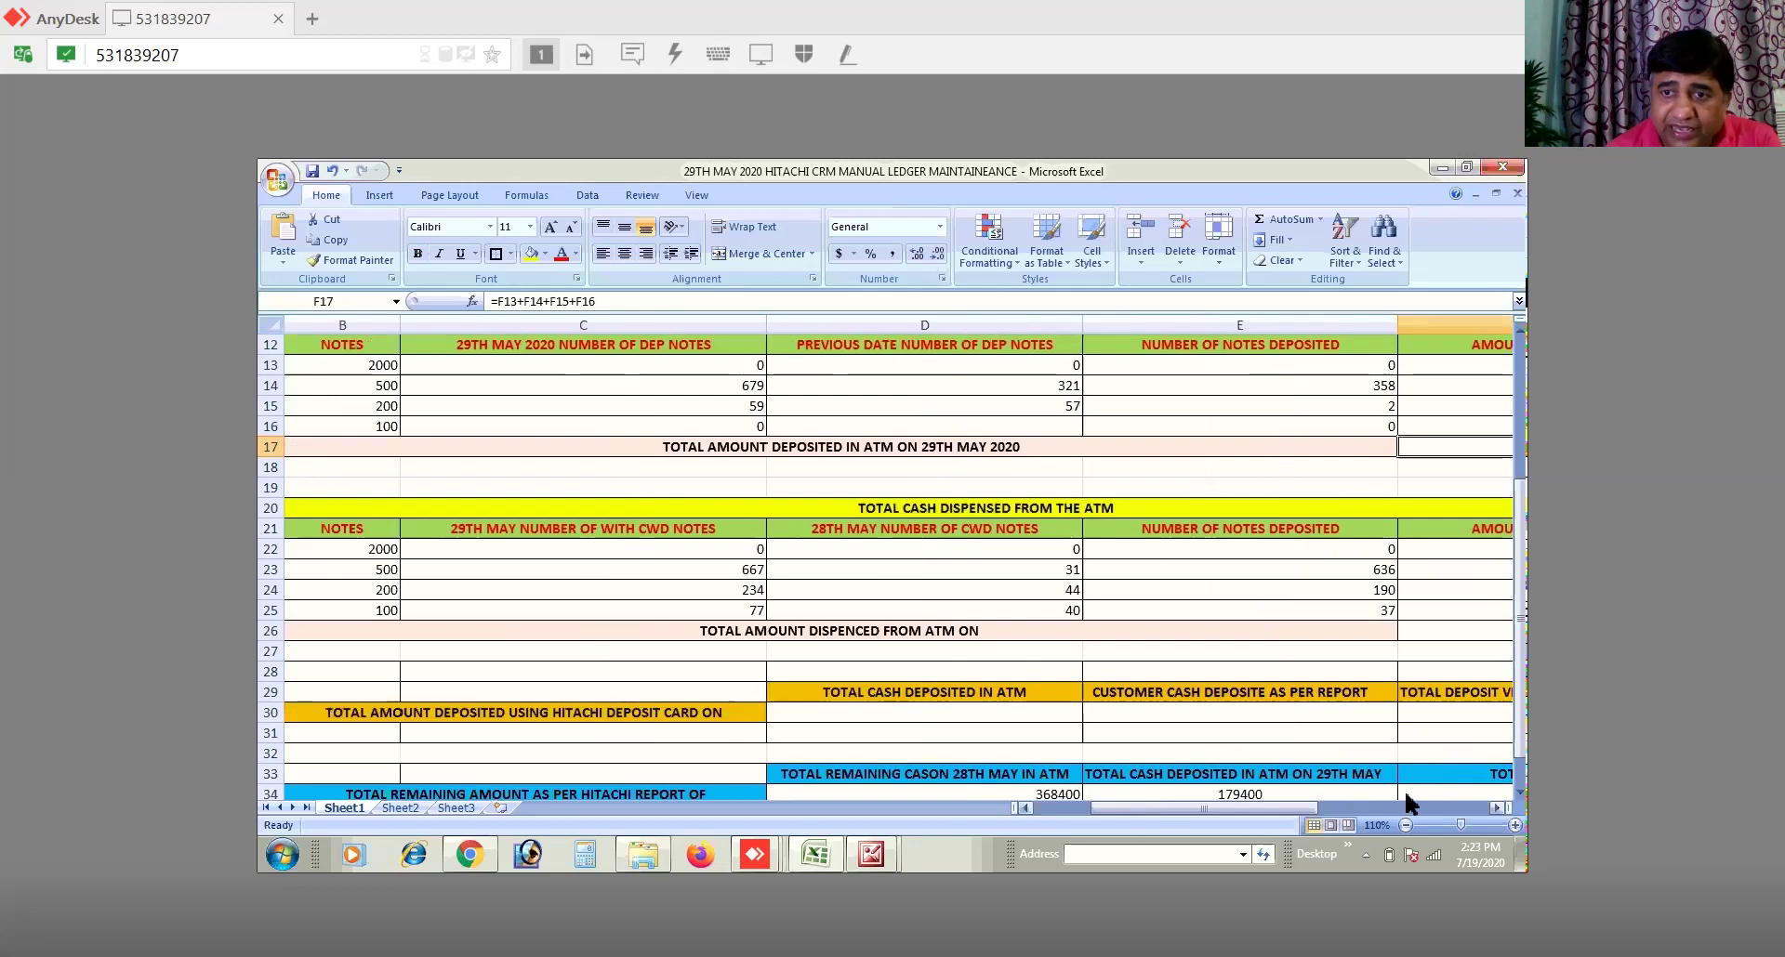
pyautogui.click(1519, 790)
pyautogui.click(1519, 790)
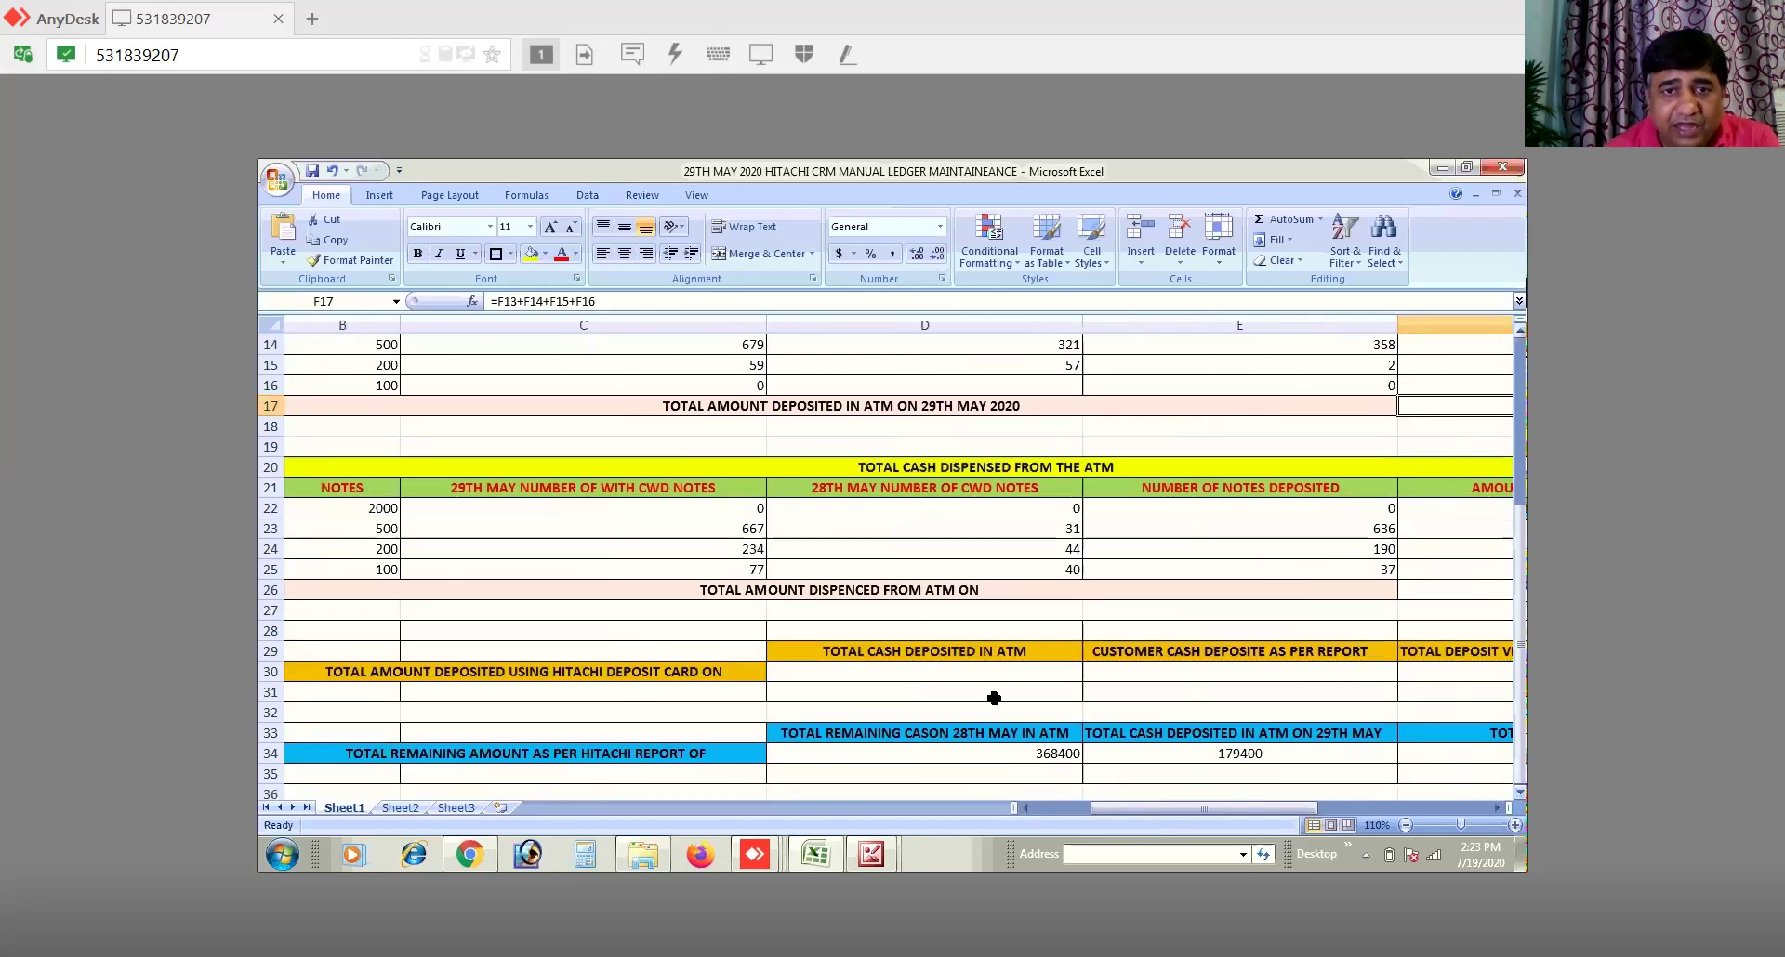
pyautogui.click(938, 670)
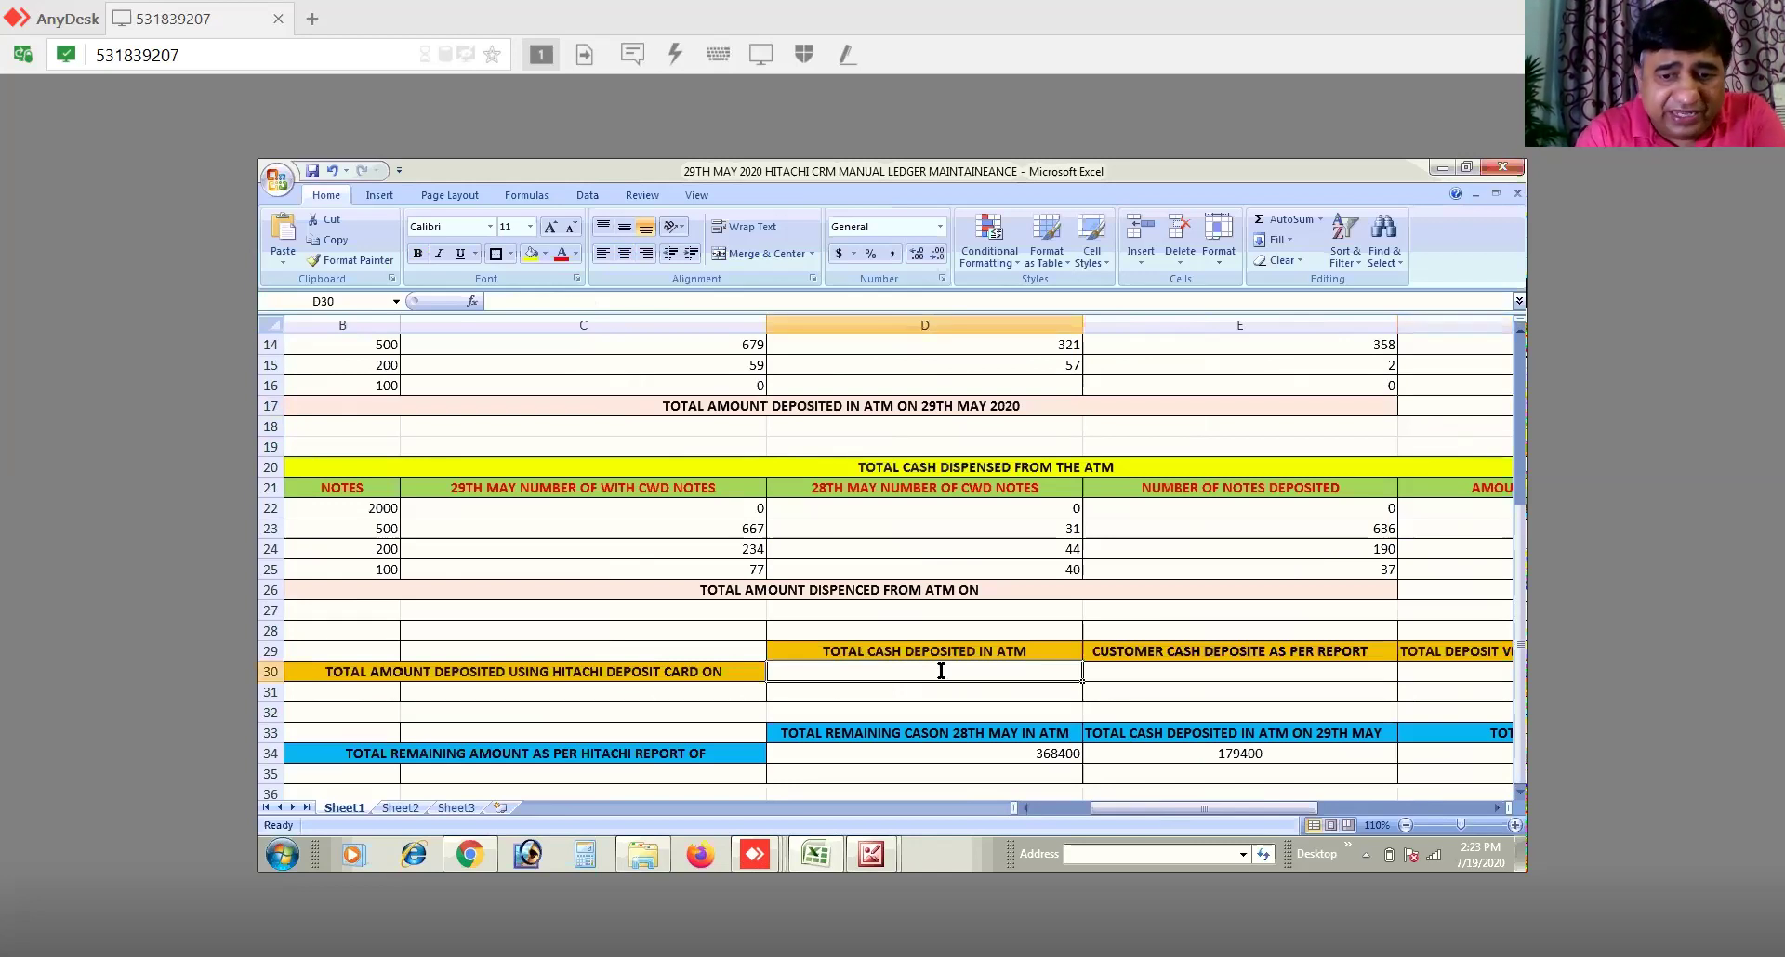
pyautogui.write('179')
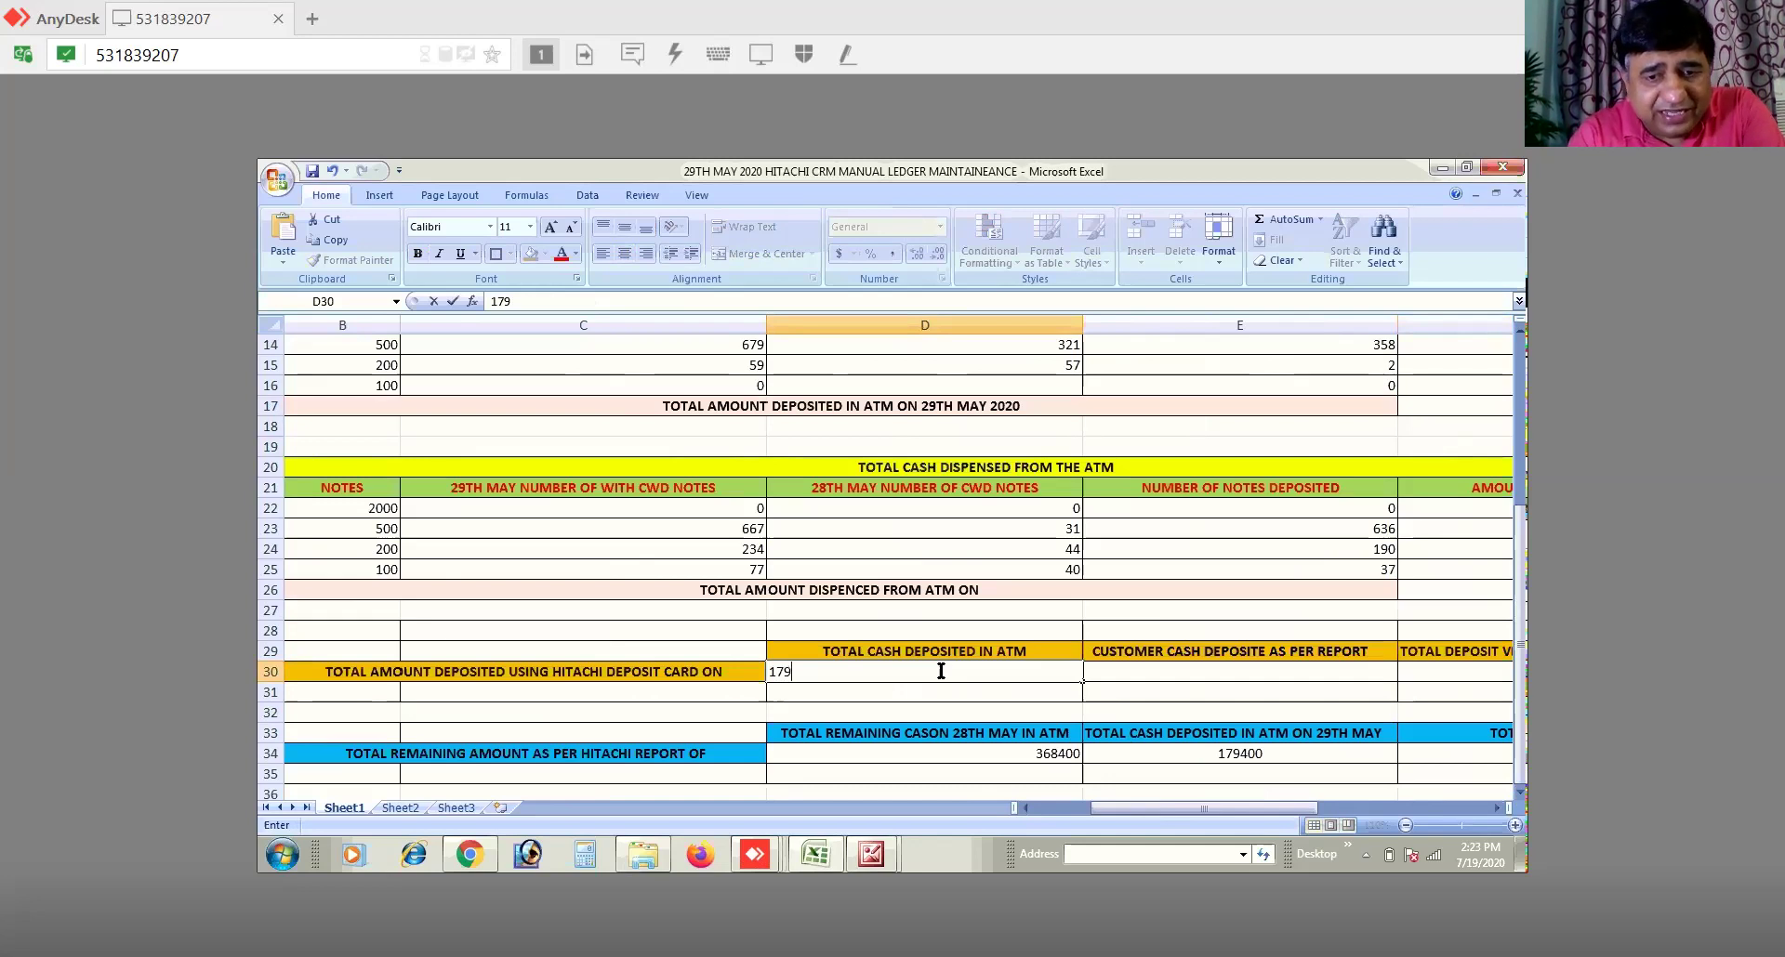
pyautogui.write('400')
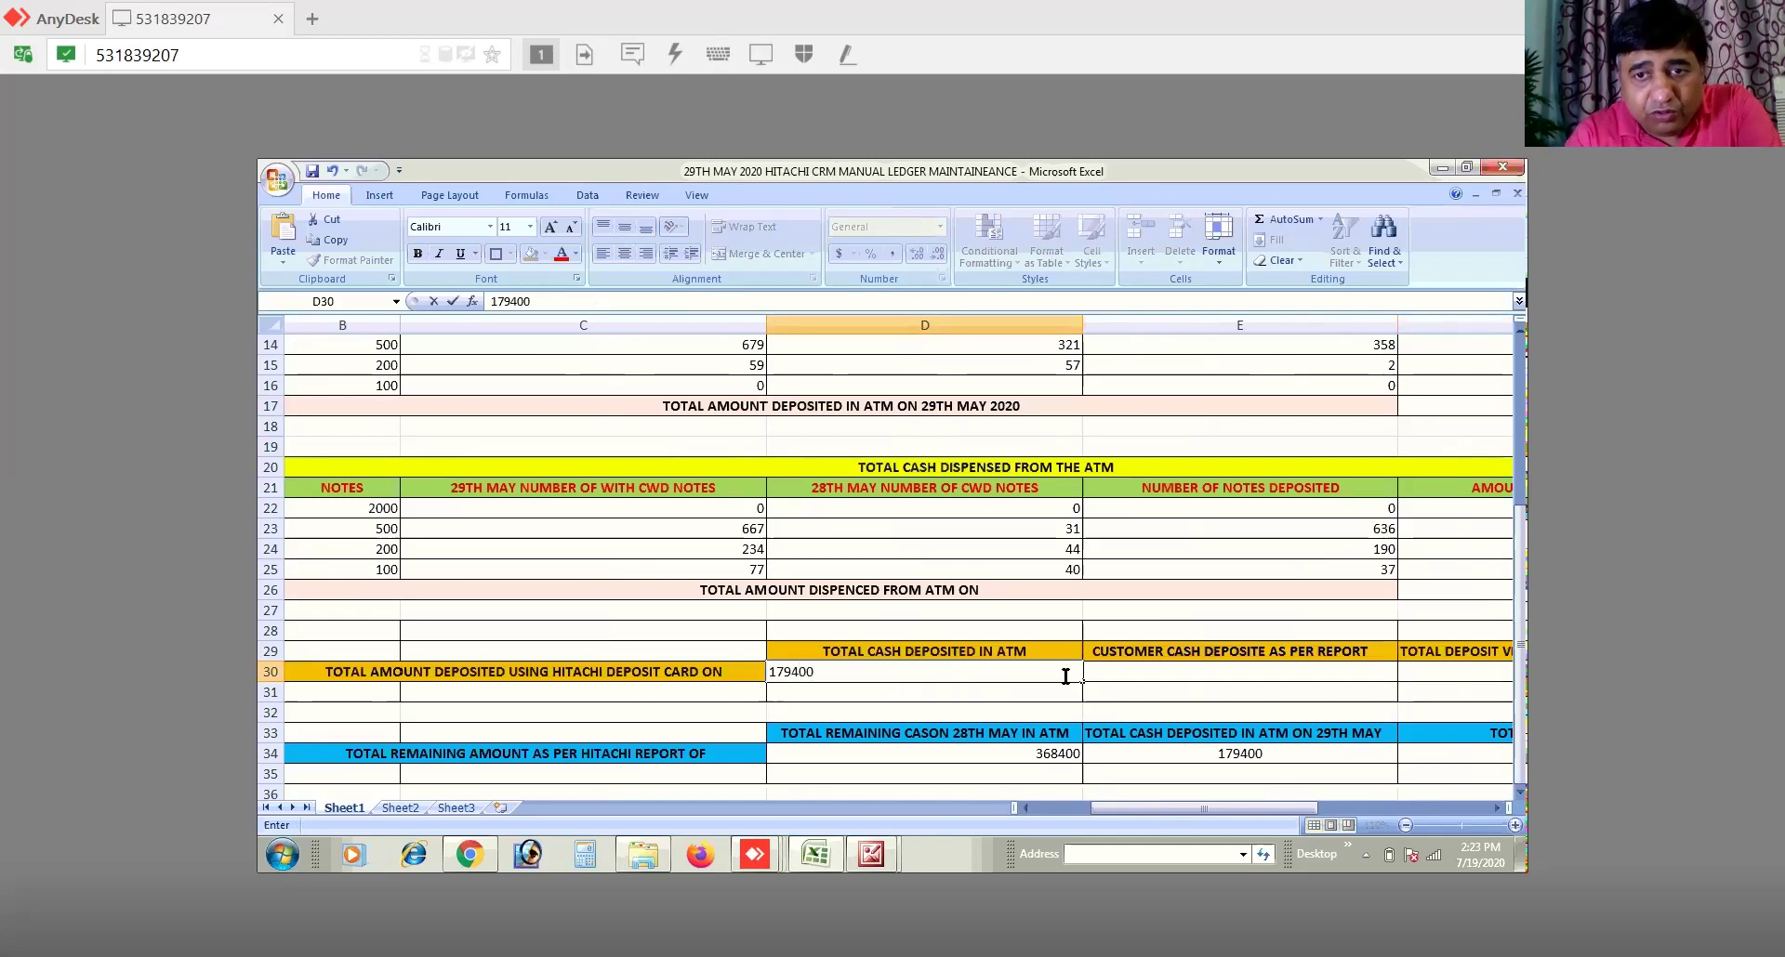
pyautogui.click(1215, 672)
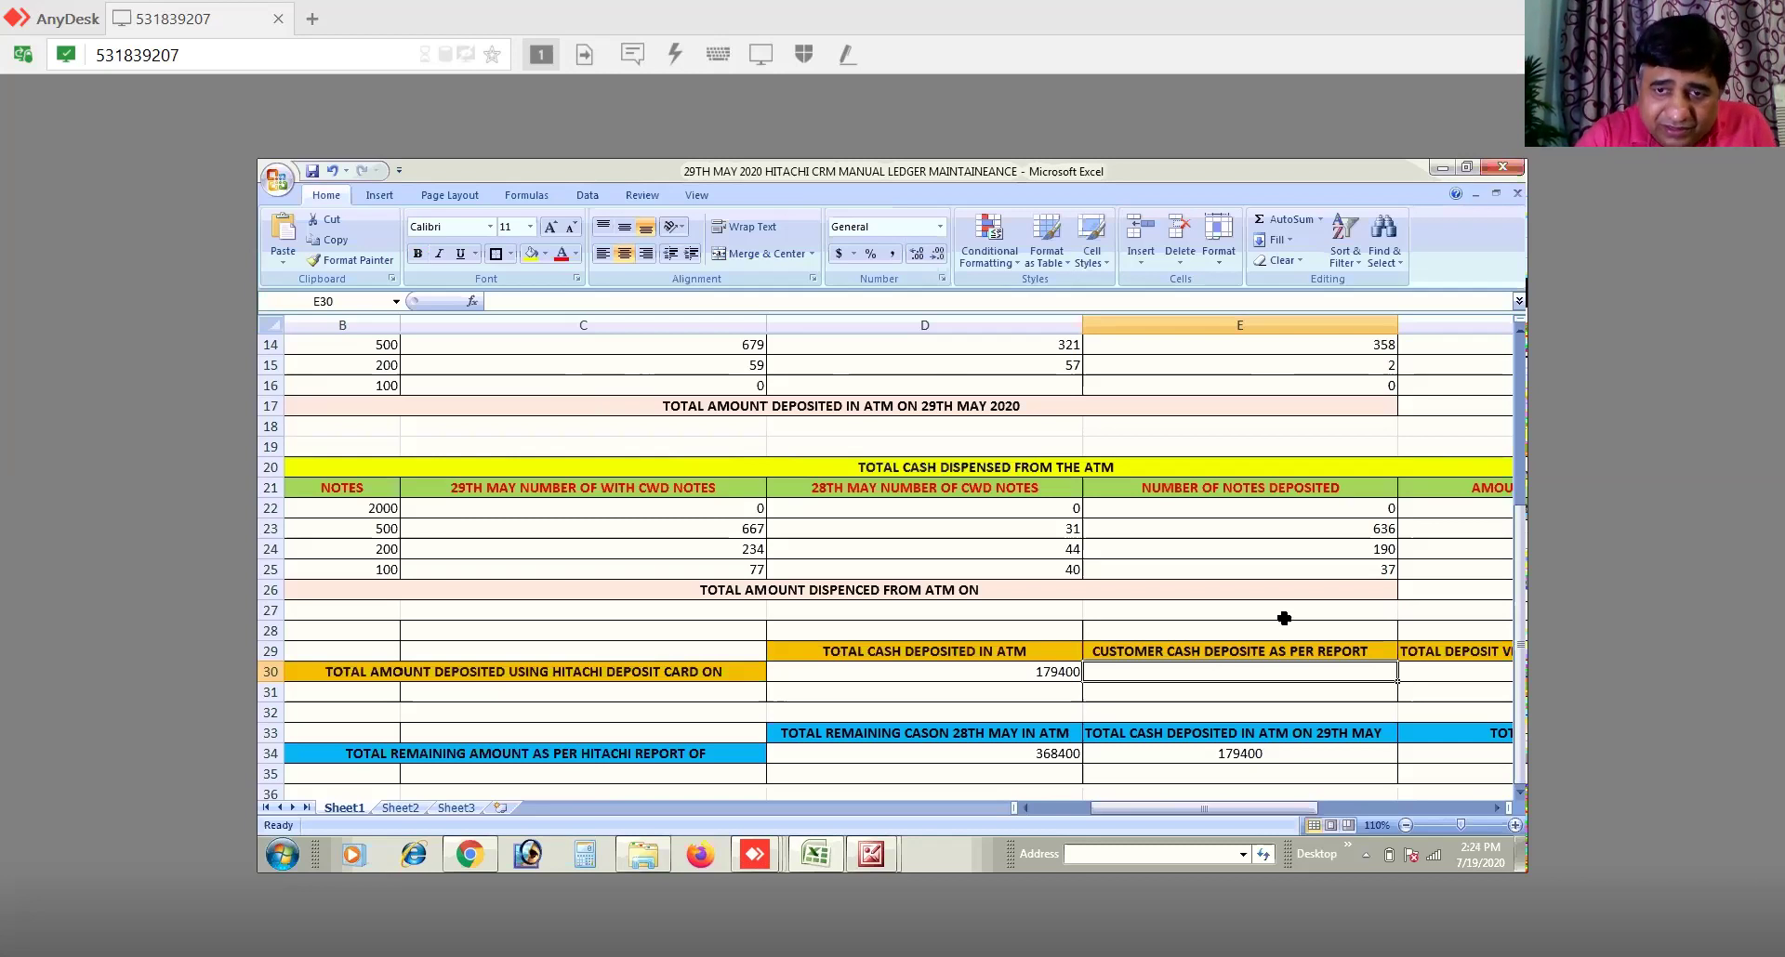
# Step: Correct the spelling of DEPOSITE to DEPOSIT in the customer cash heading in E29
pyautogui.doubleClick(1266, 646)
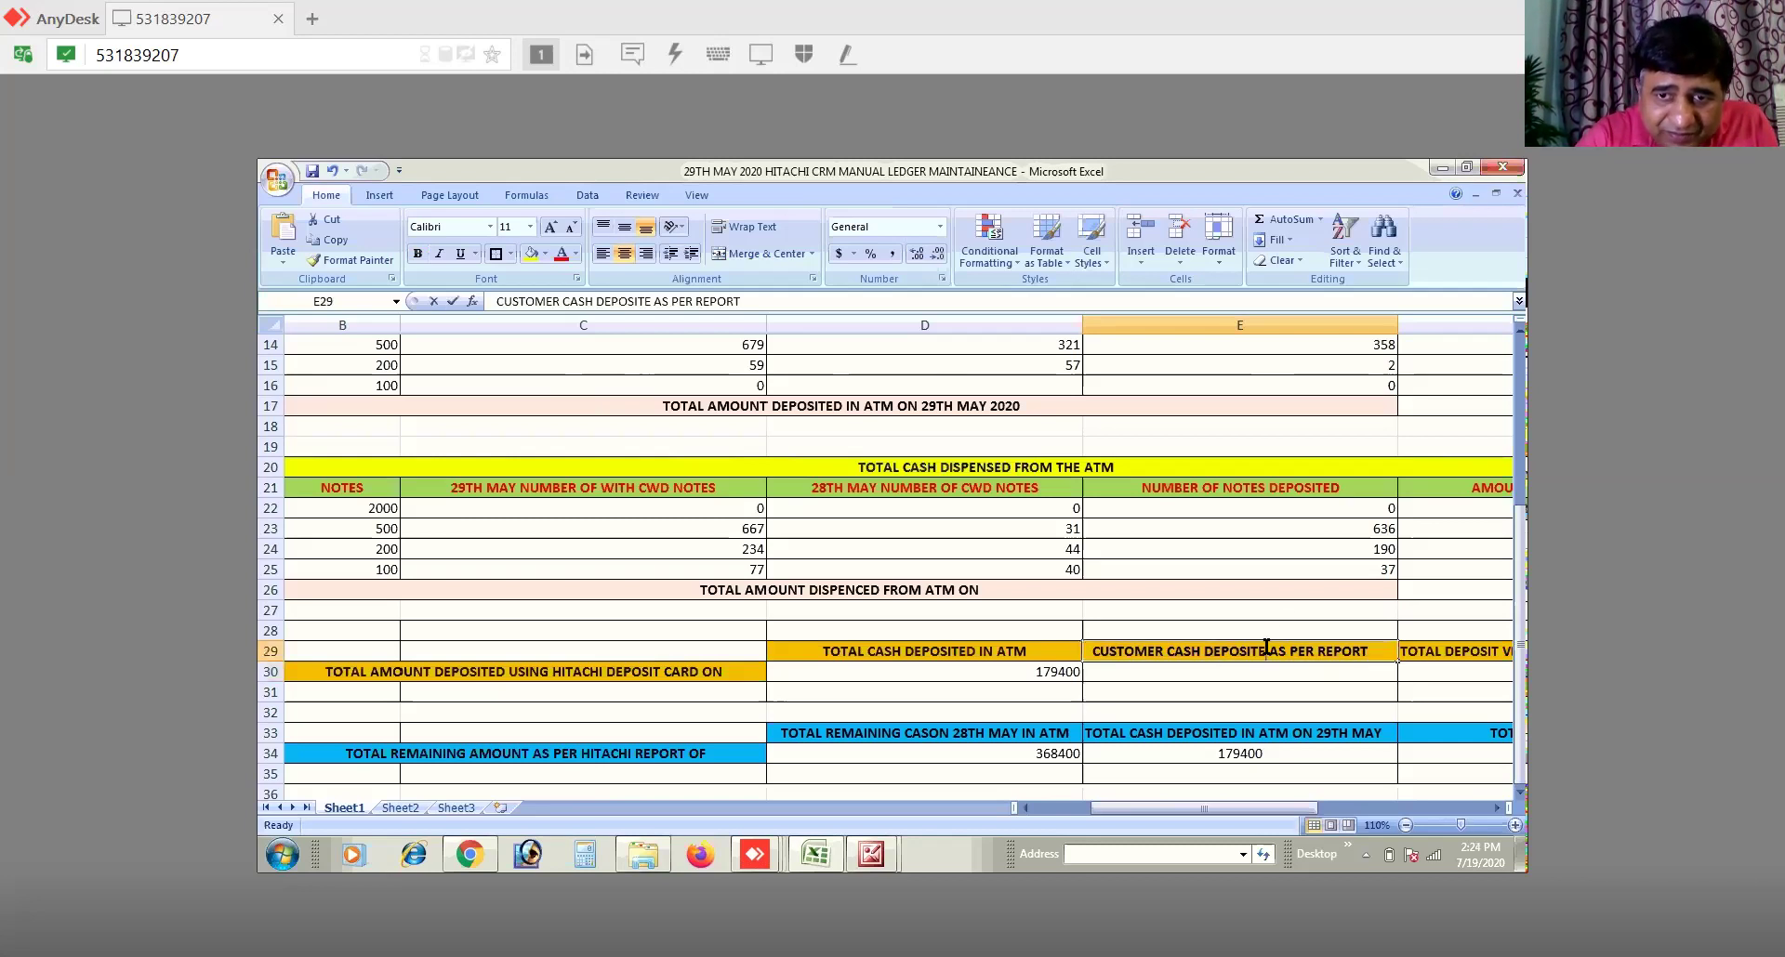
pyautogui.press('BackSpace')
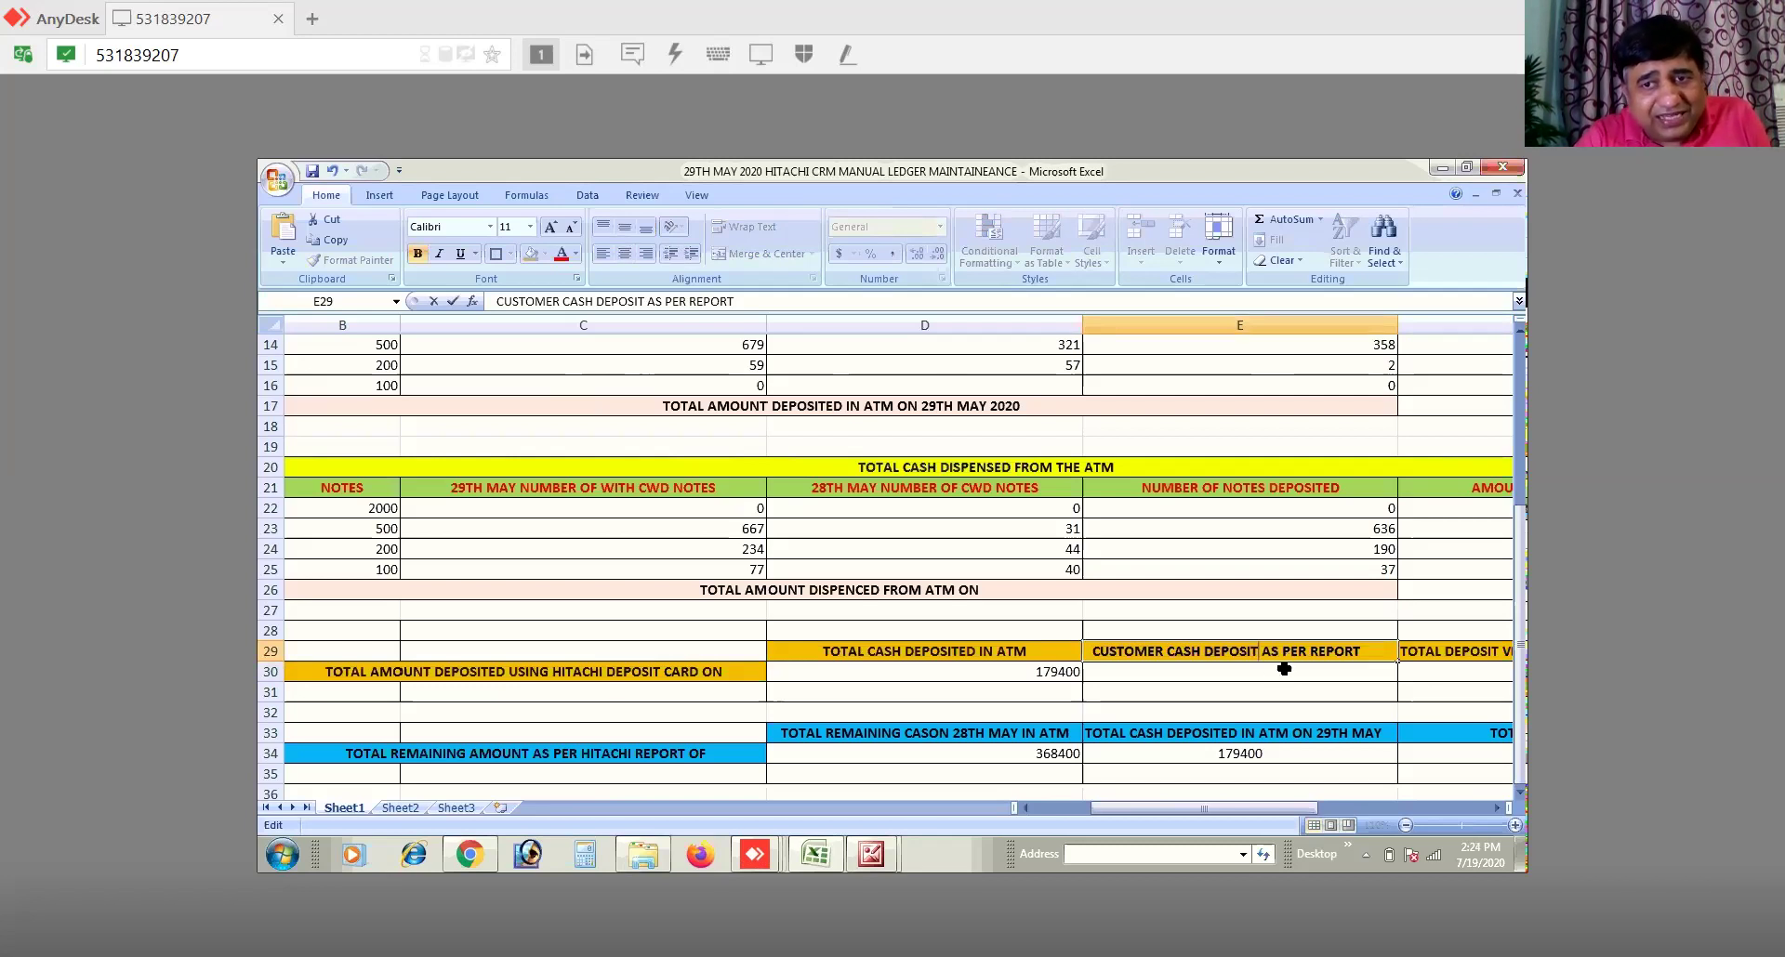
pyautogui.click(1284, 669)
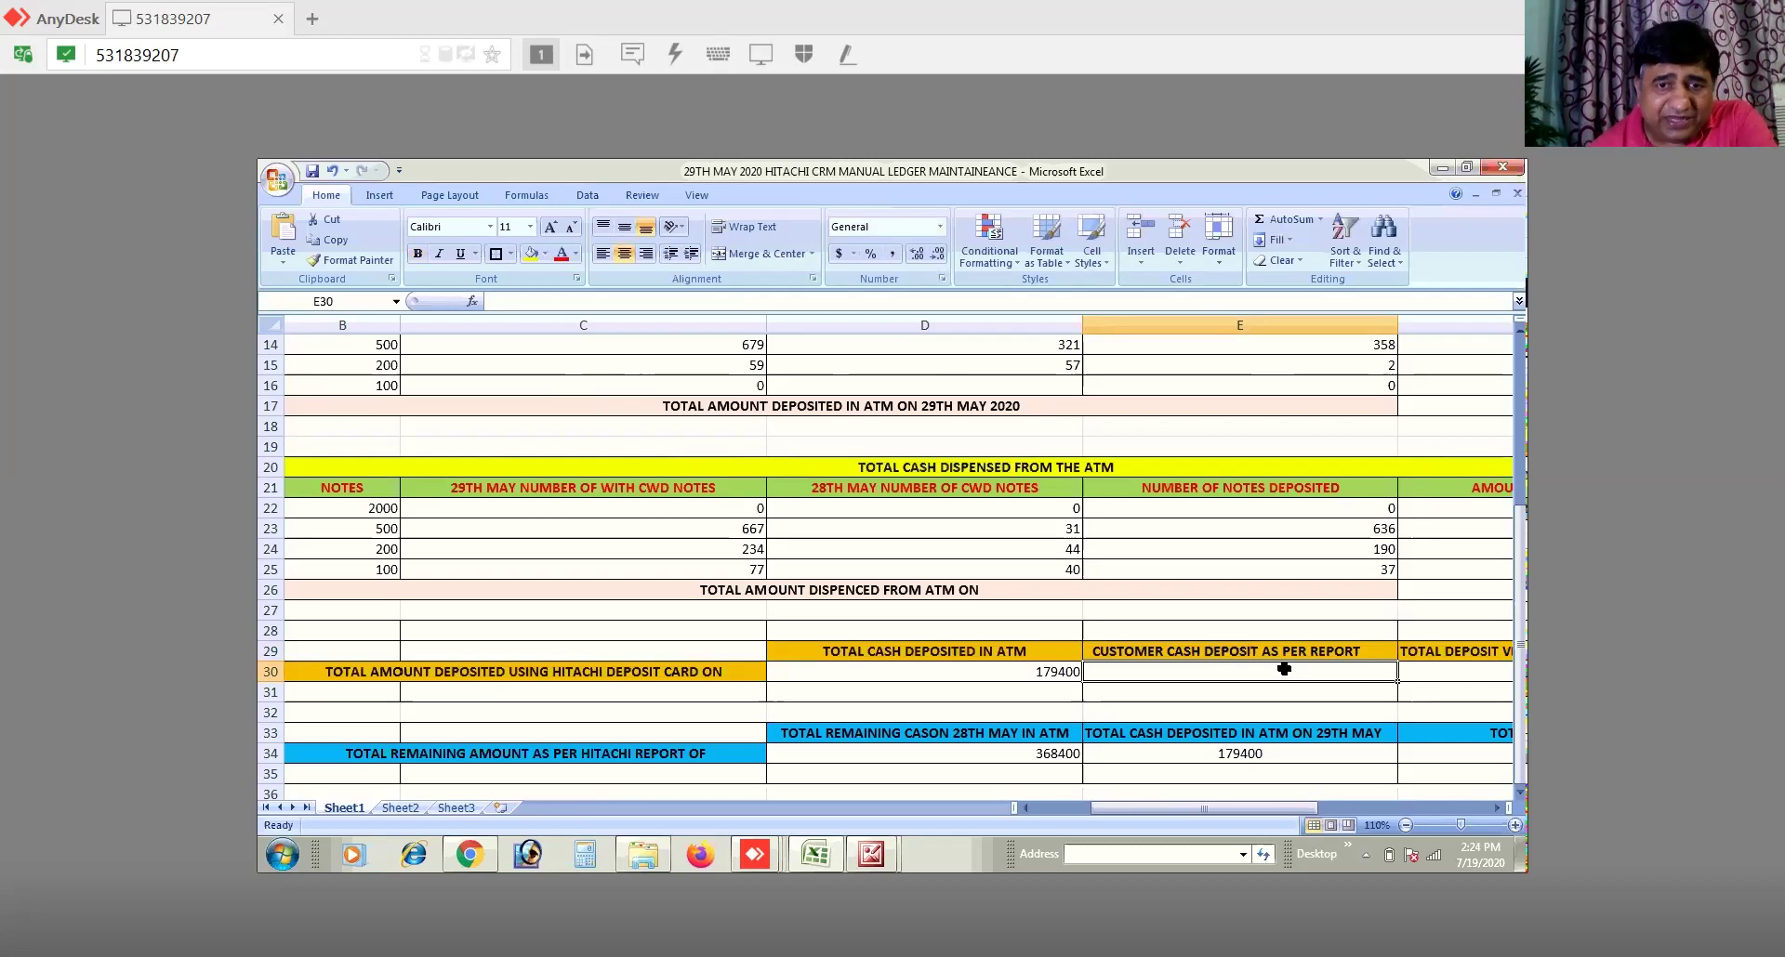
# Step: Compare the total cash deposited in D30 with the 29th May deposit total in F17
pyautogui.click(1045, 678)
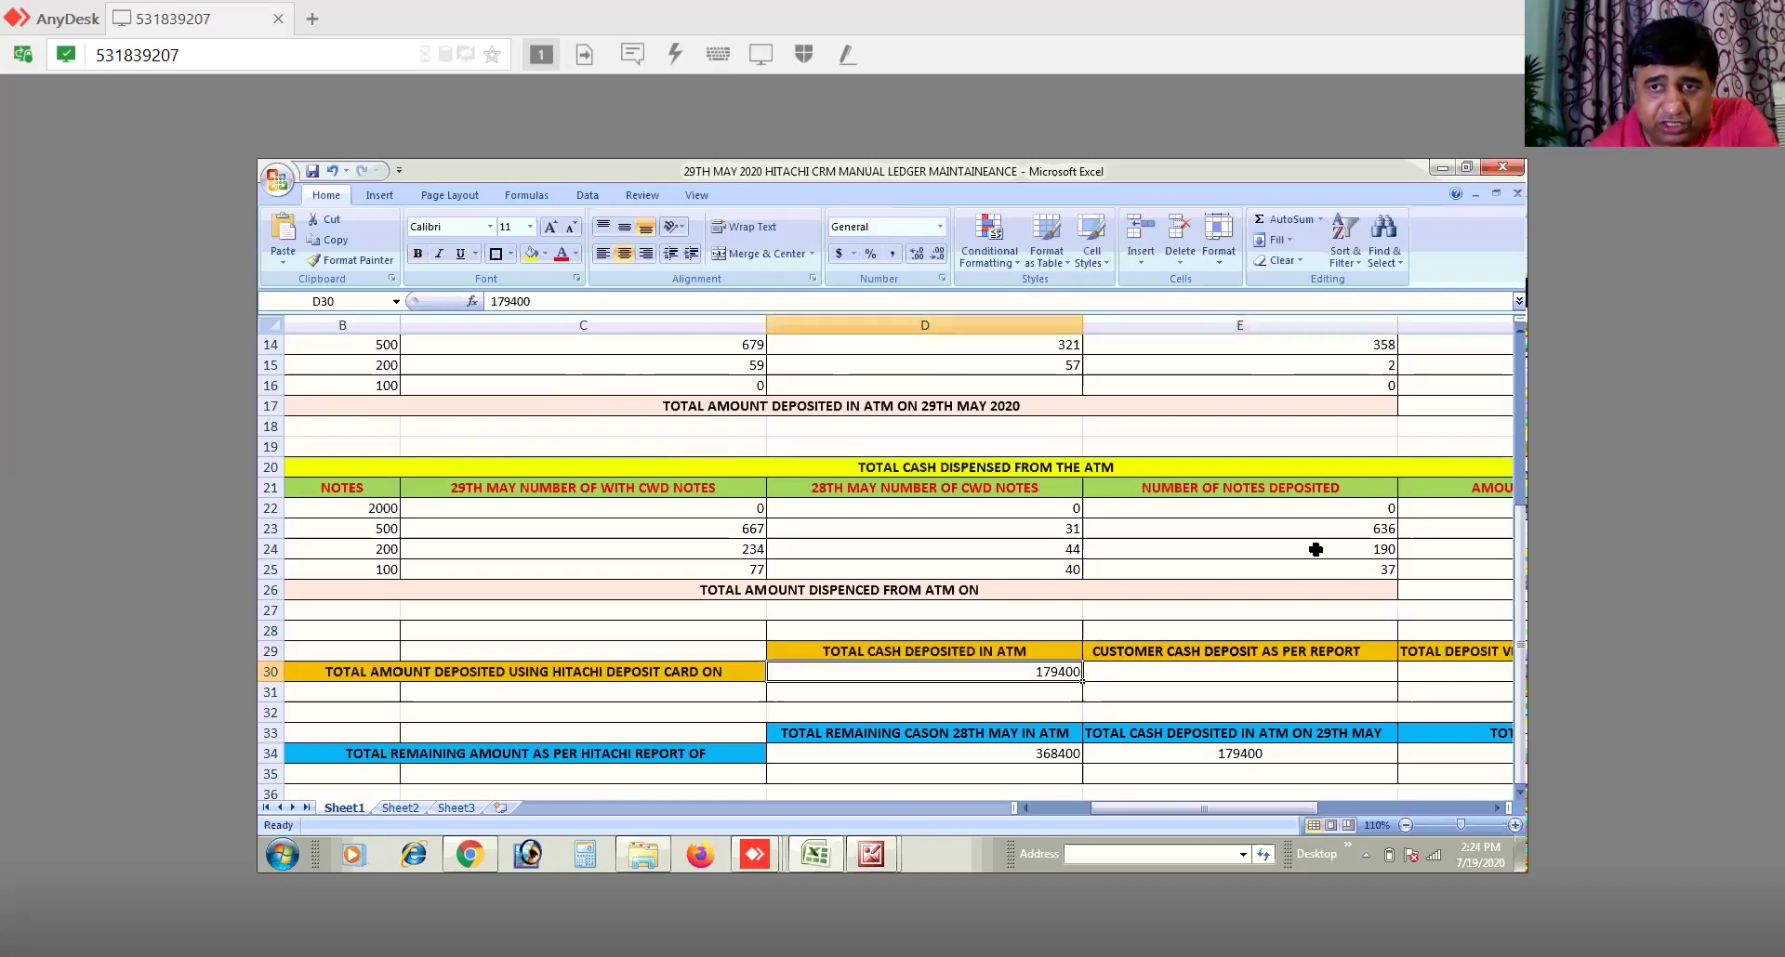
pyautogui.click(1497, 808)
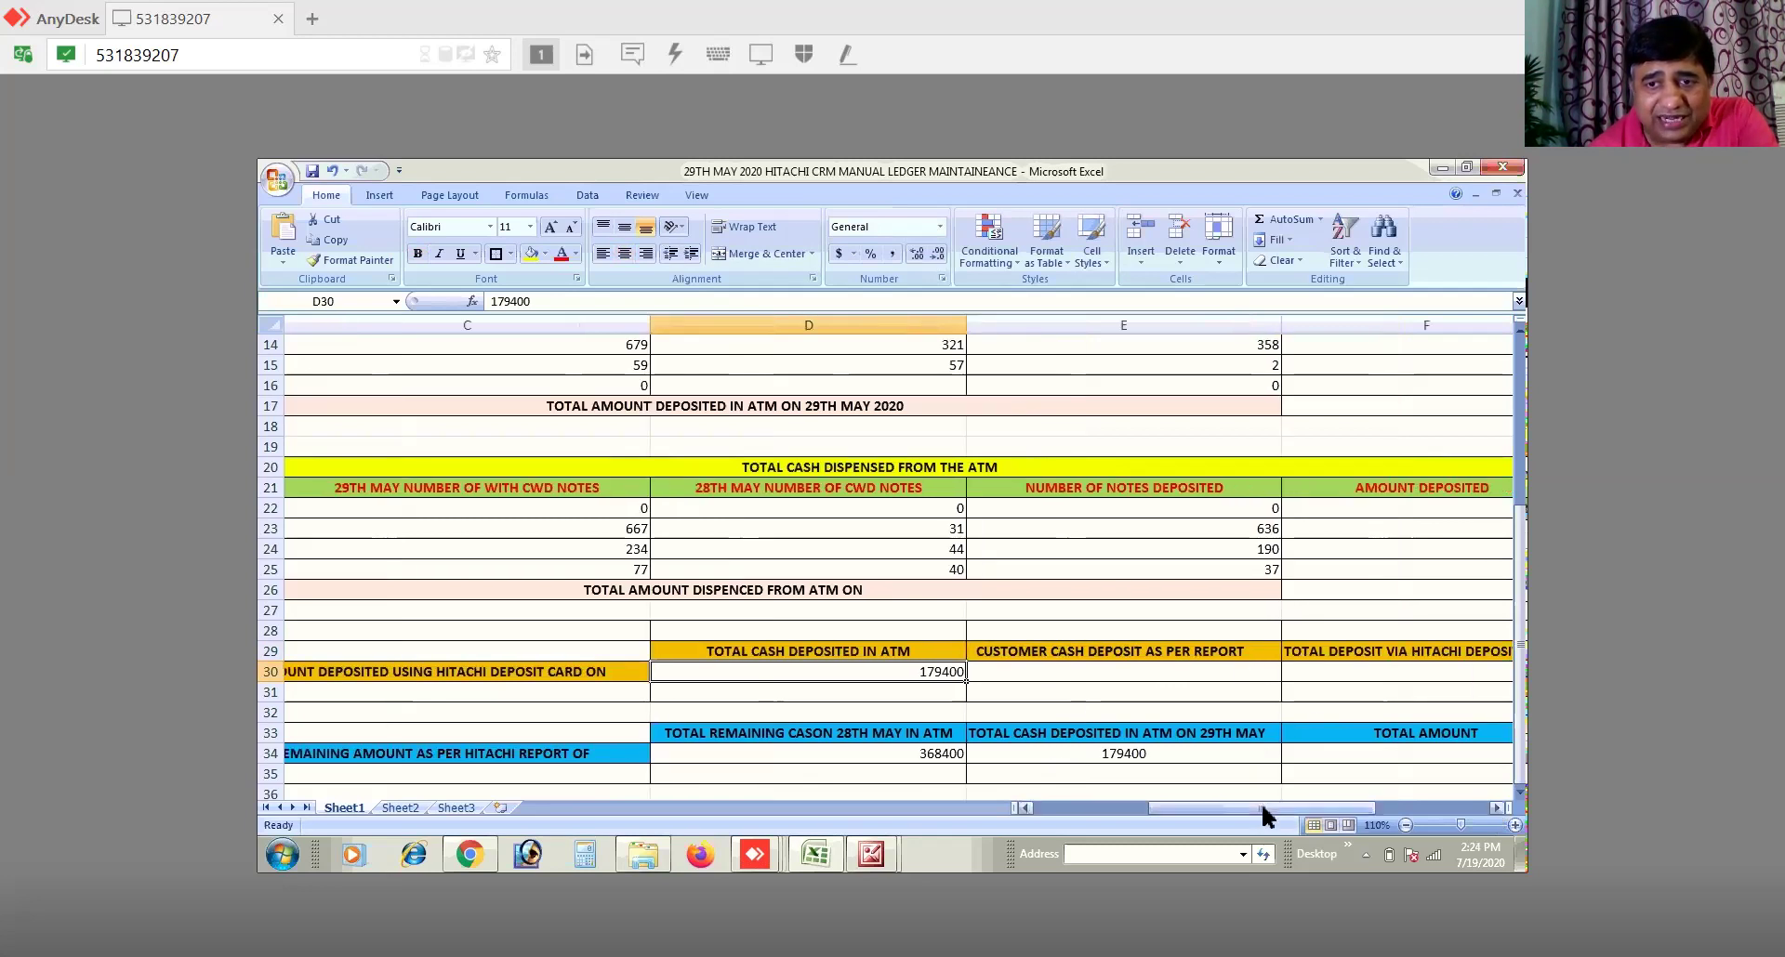
pyautogui.moveTo(1260, 805)
pyautogui.mouseDown()
pyautogui.moveTo(1290, 812)
pyautogui.moveTo(1342, 783)
pyautogui.moveTo(1268, 801)
pyautogui.mouseUp()
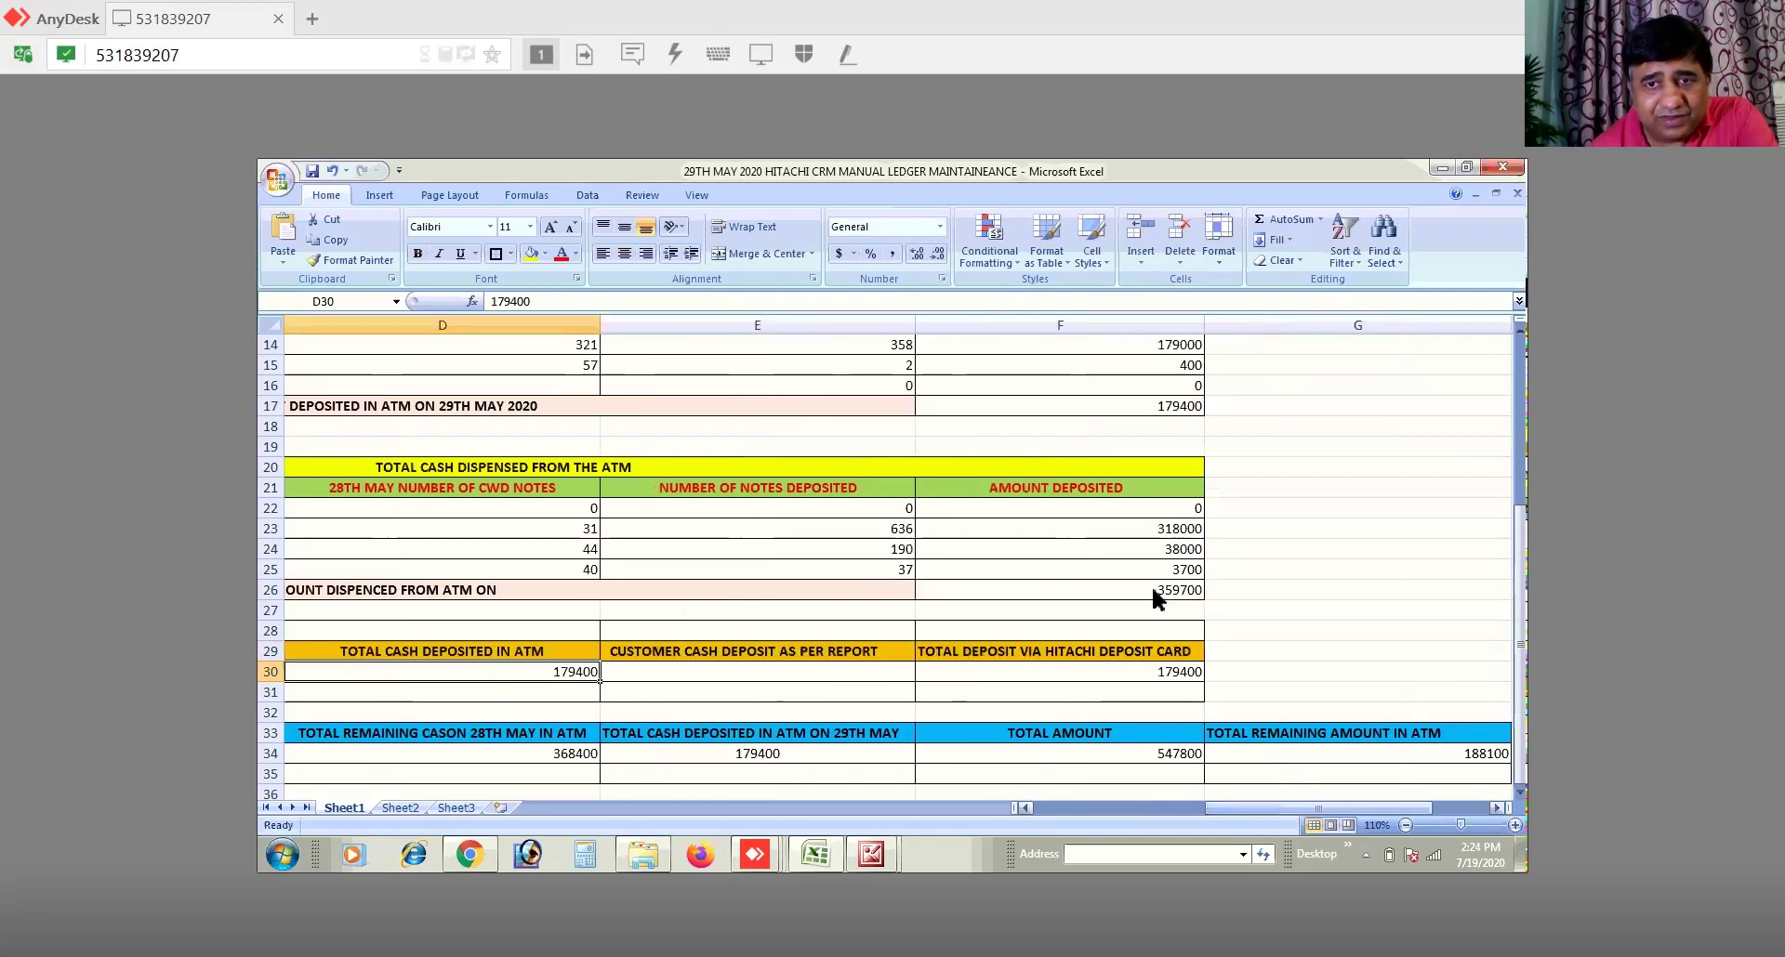
pyautogui.click(1171, 405)
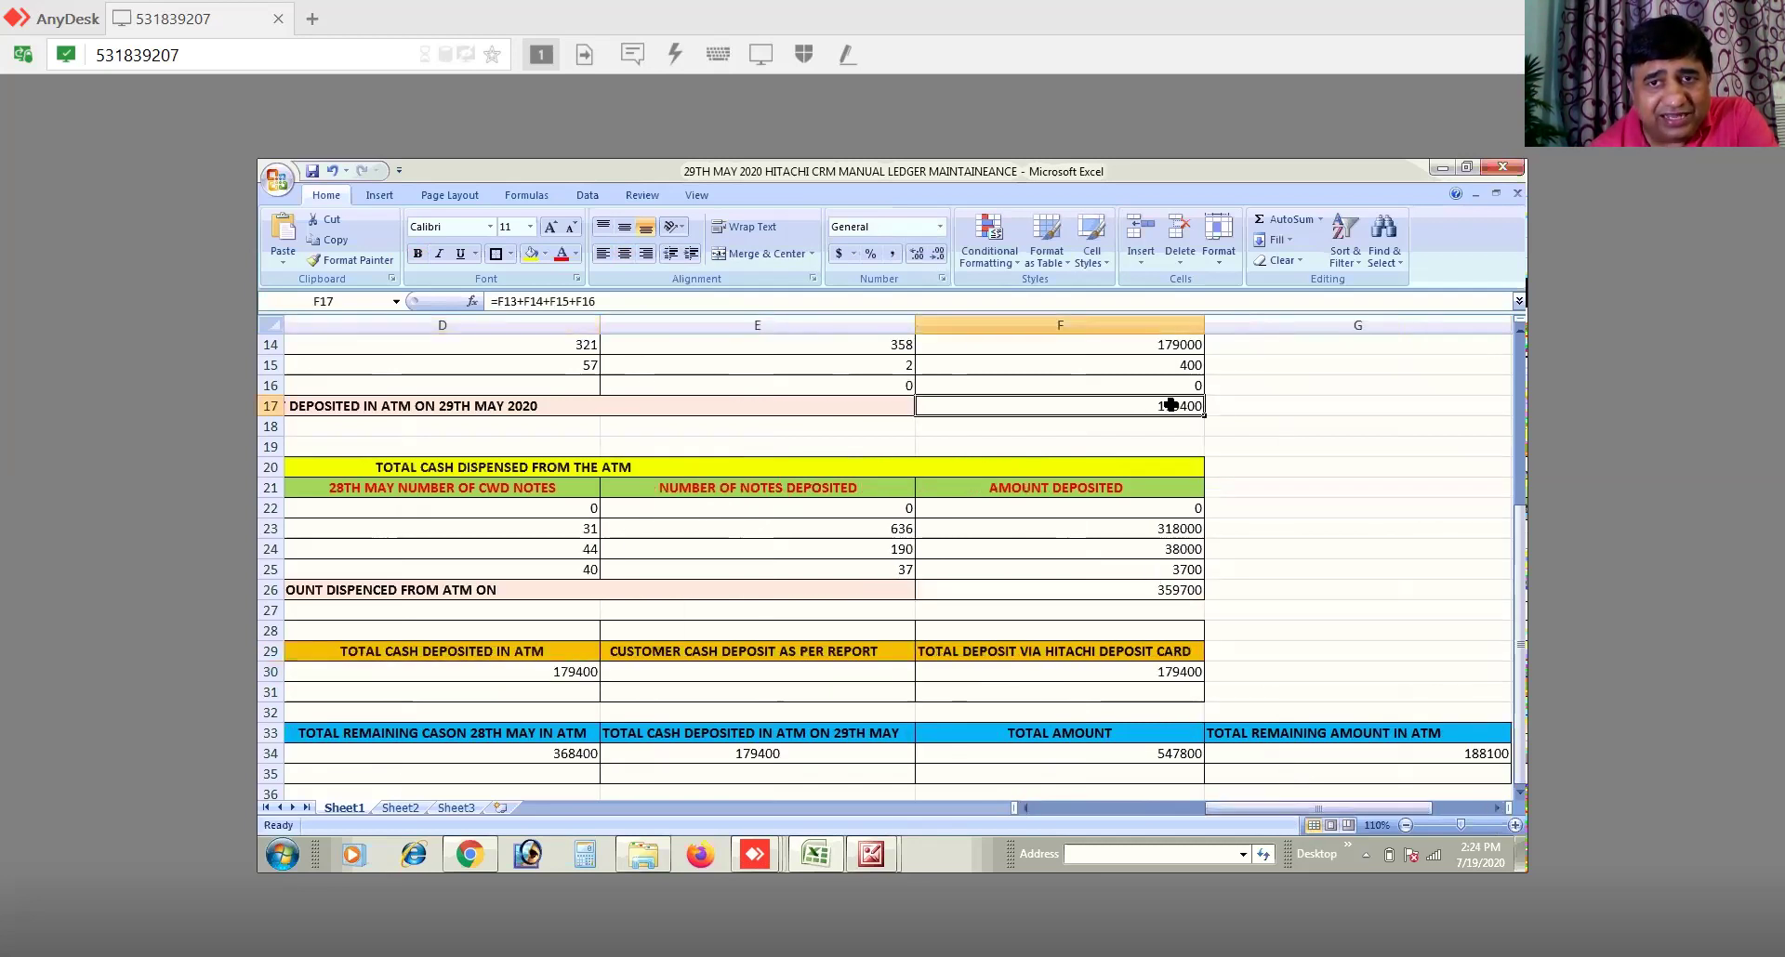
pyautogui.click(1024, 805)
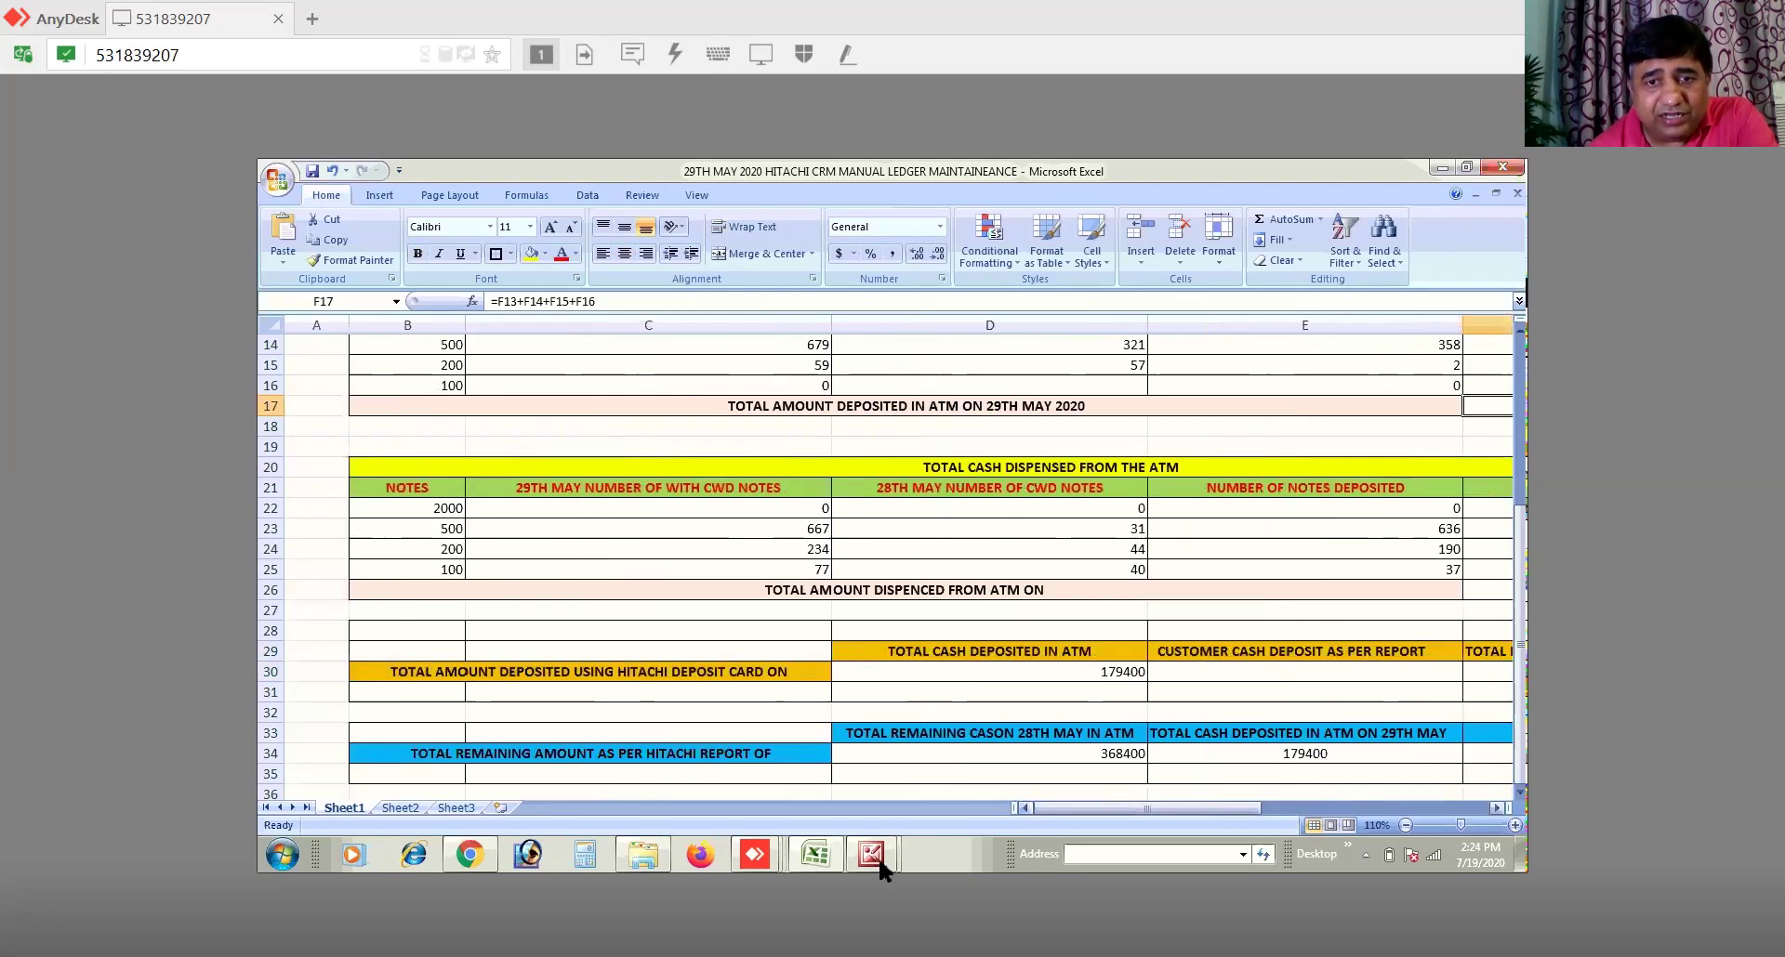
# Step: Check the customer deposit in the 29th May company daily report image, then enter 17 under customer cash deposit in E30
pyautogui.moveTo(896, 832)
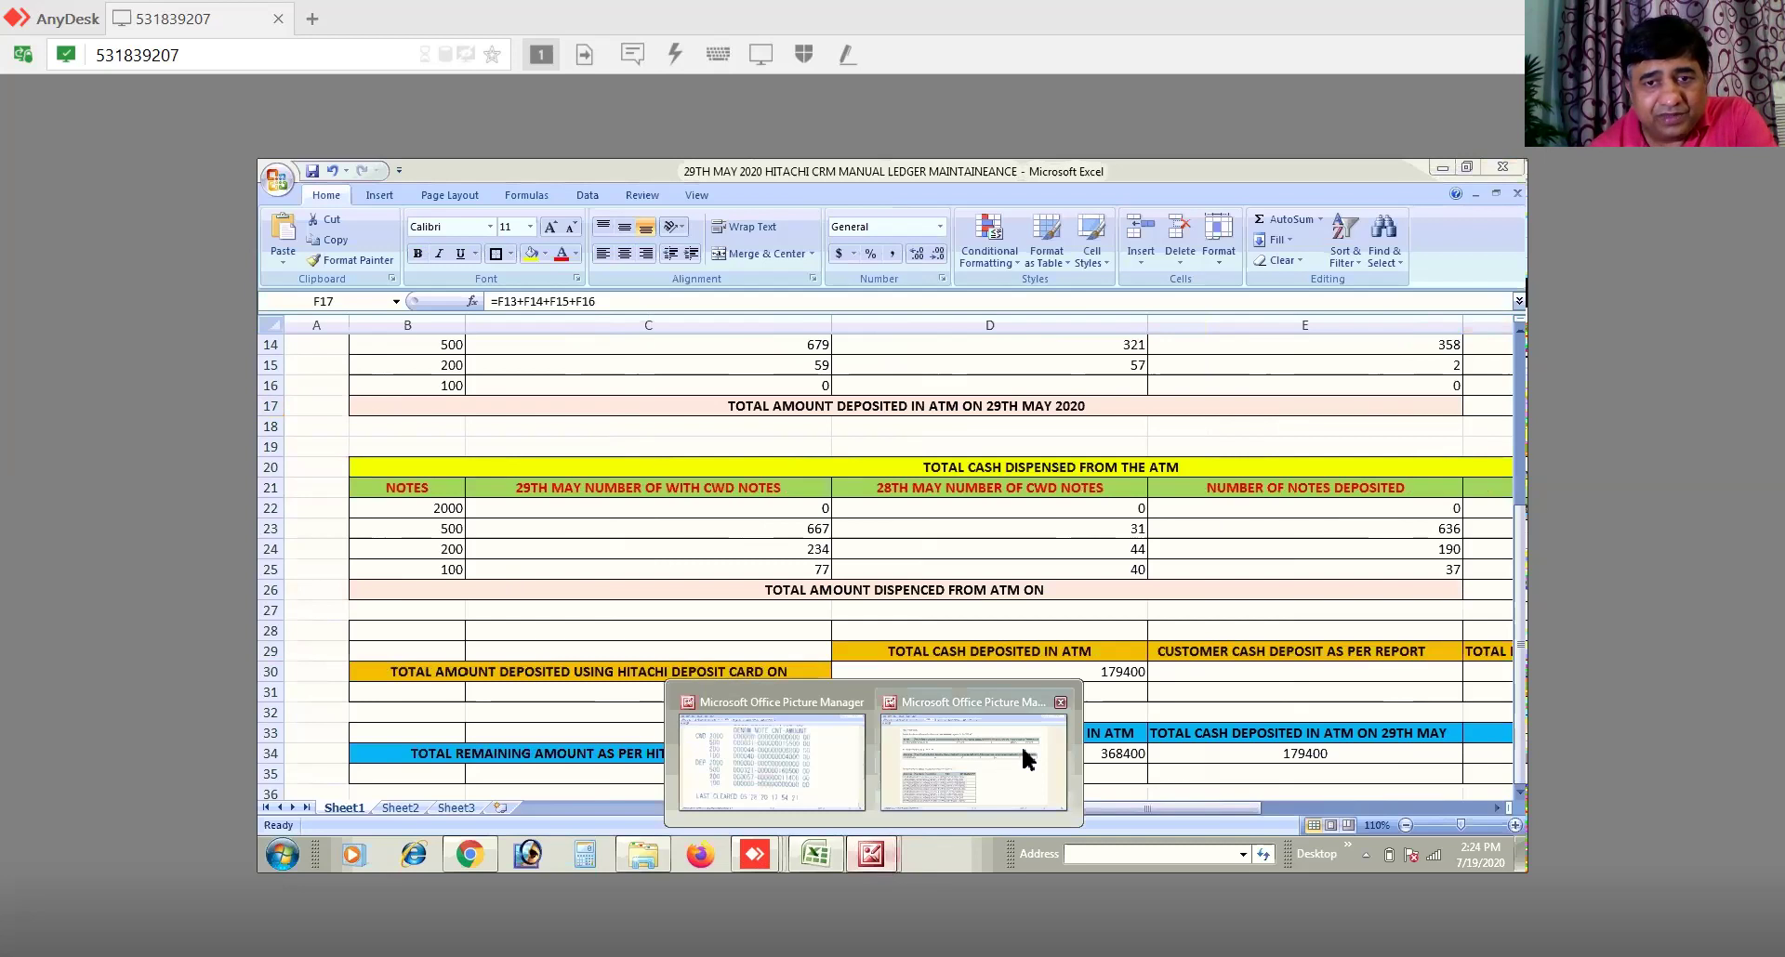
pyautogui.click(1023, 751)
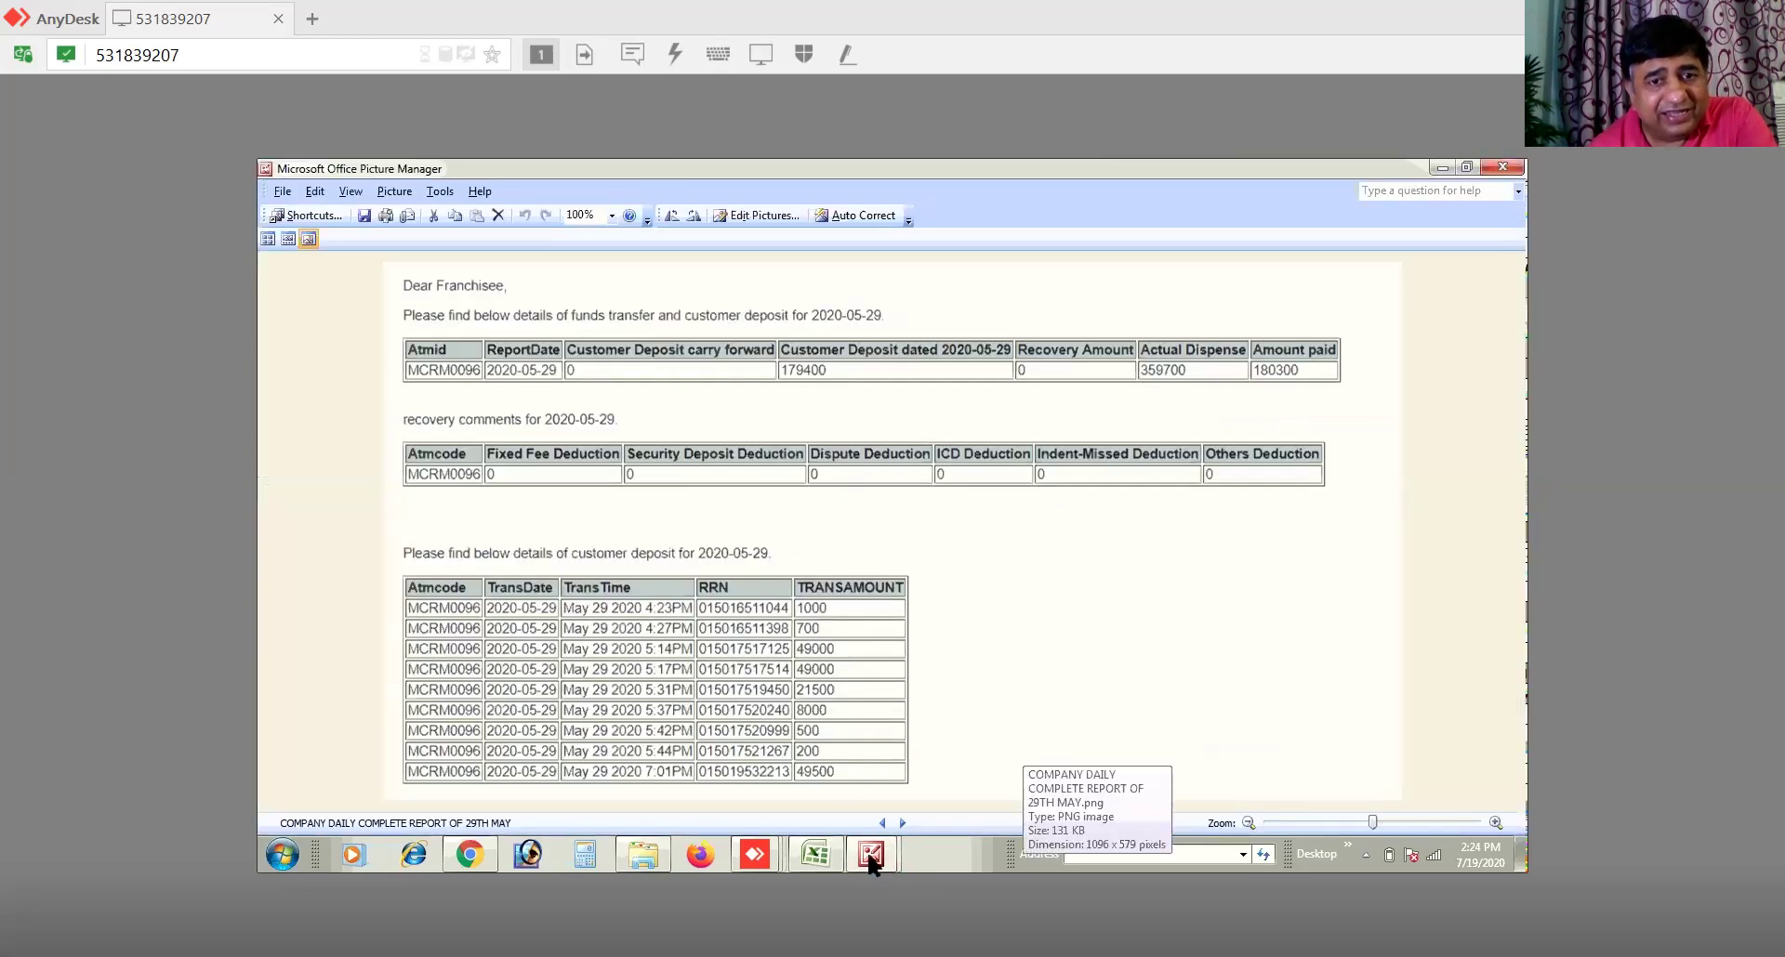
pyautogui.click(818, 851)
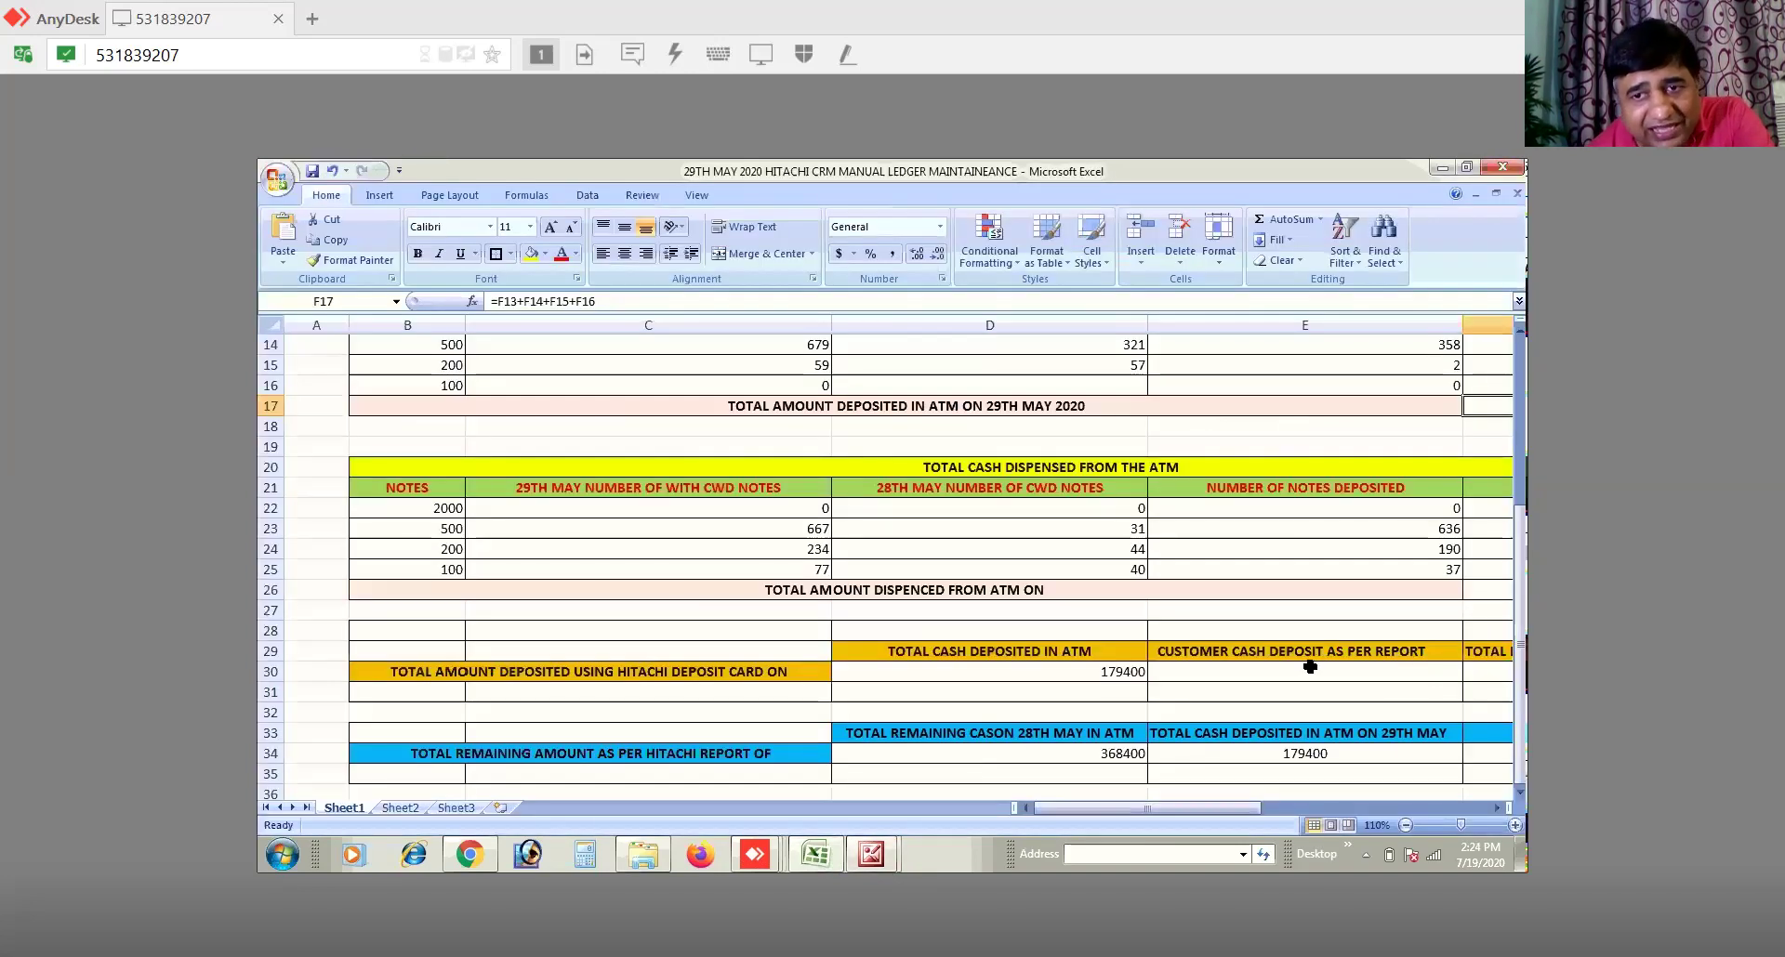
pyautogui.doubleClick(1312, 667)
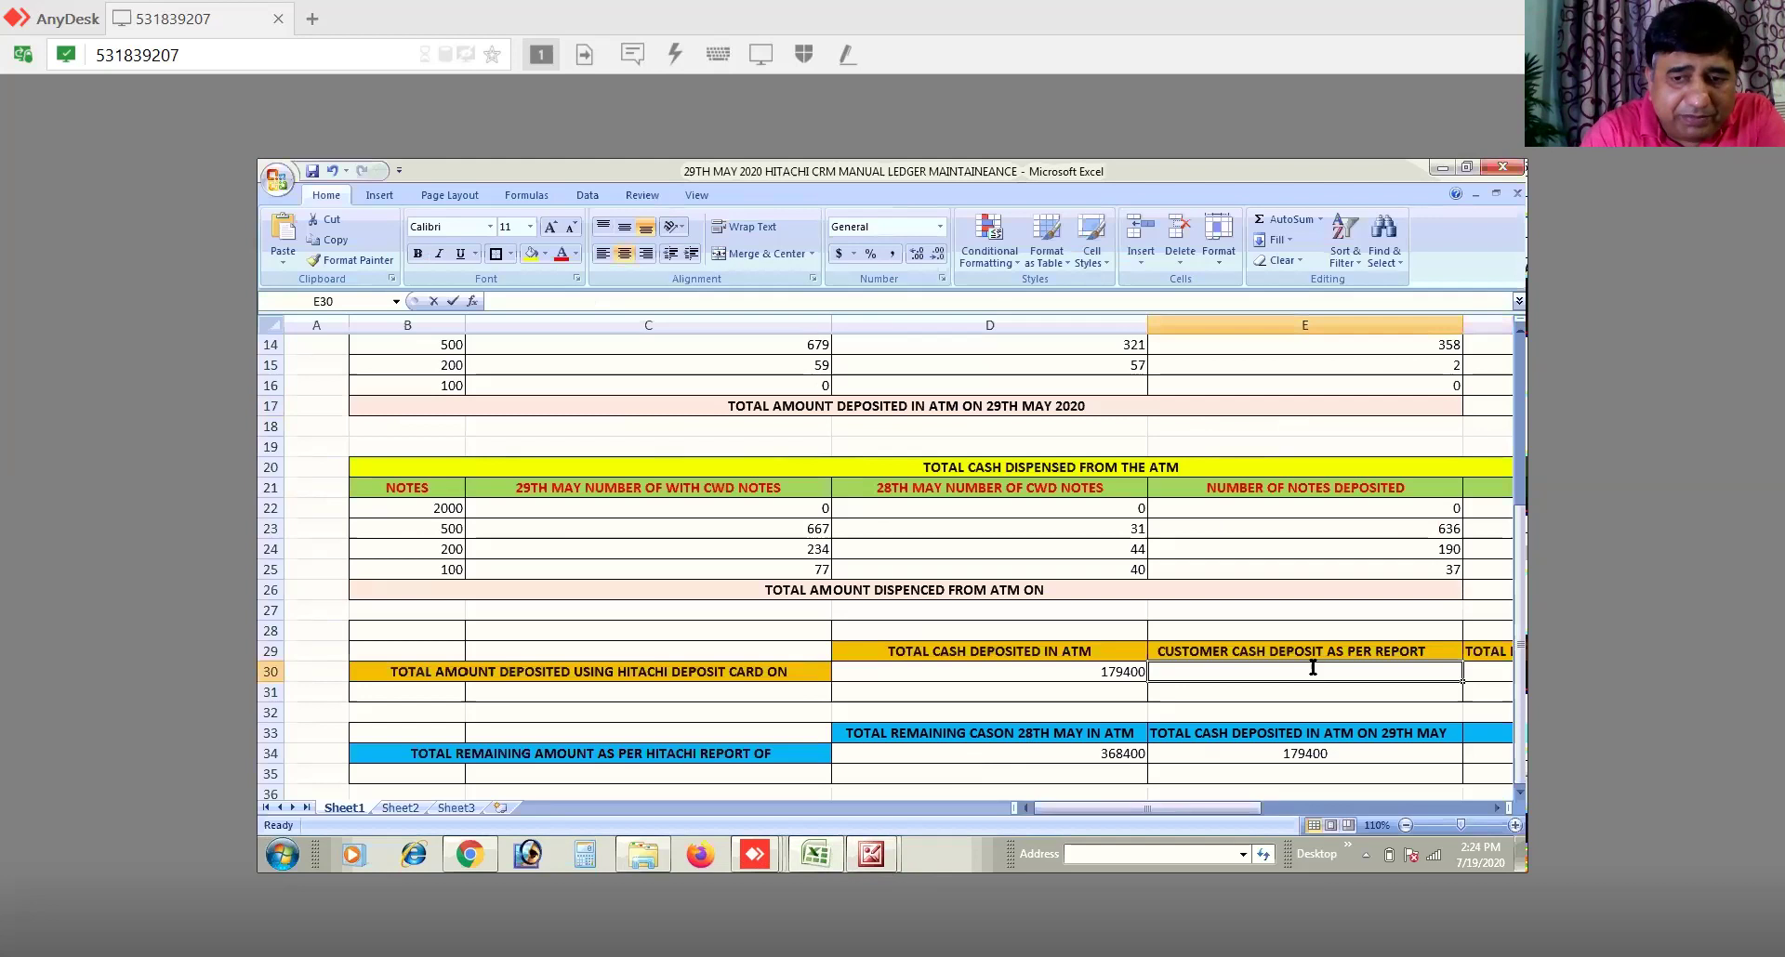
pyautogui.write('17')
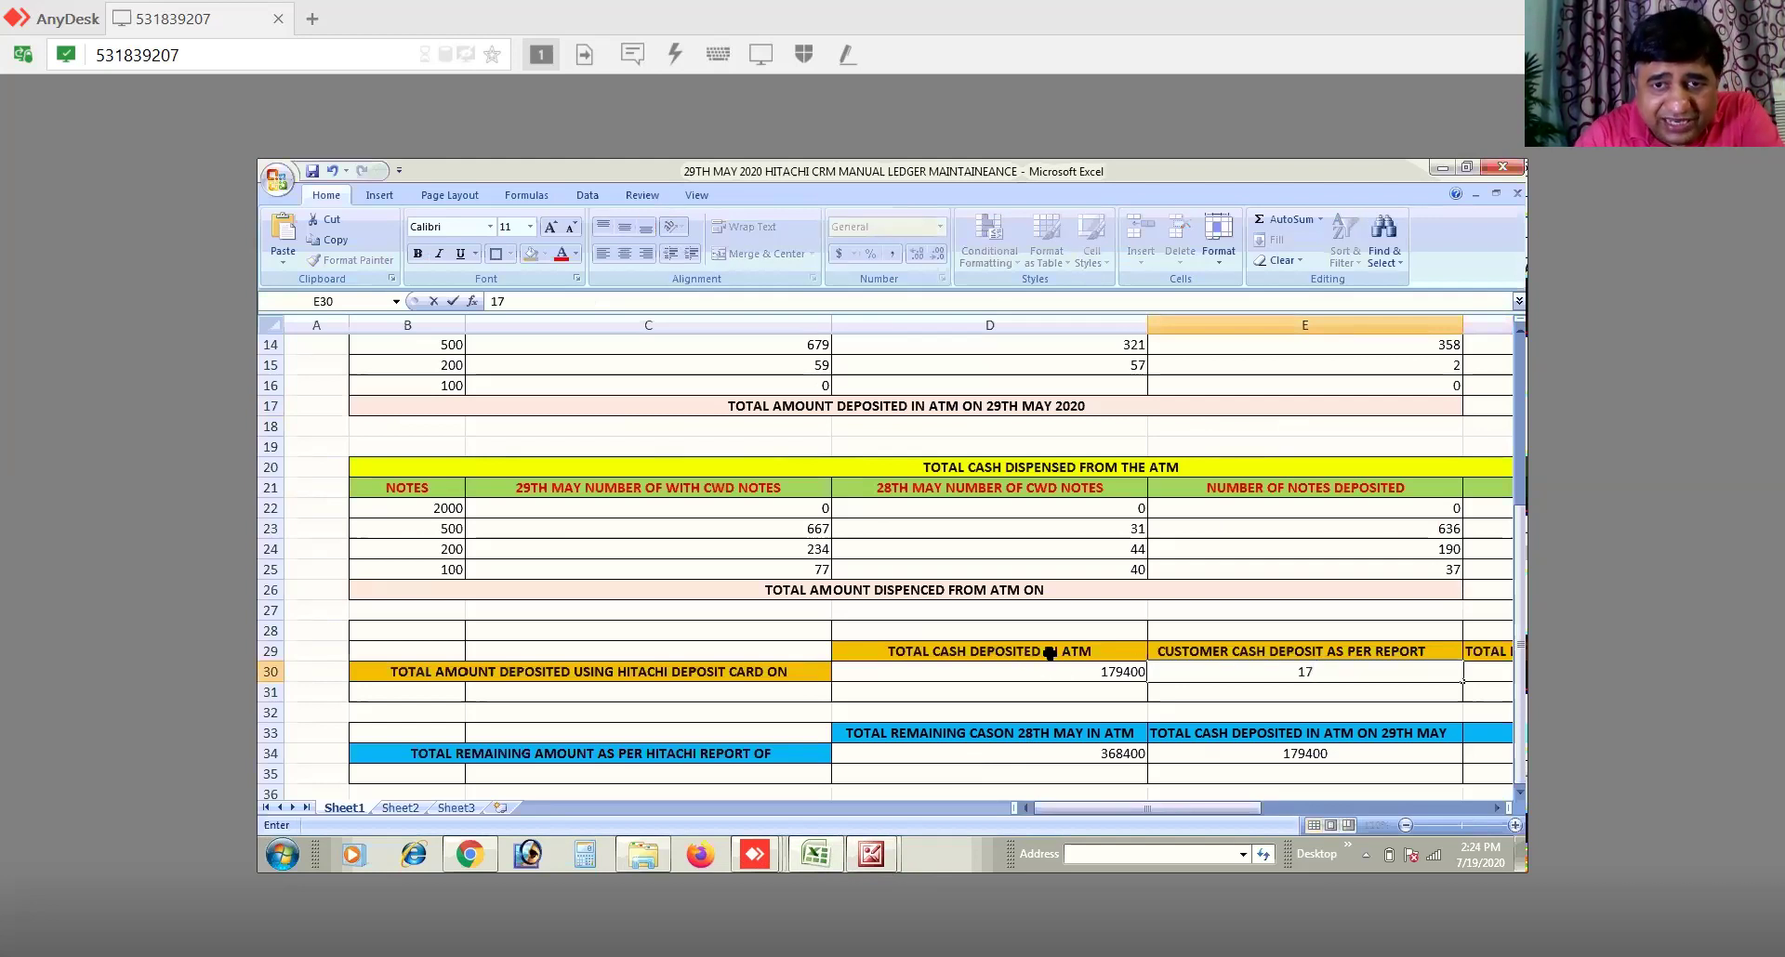
# Step: Extend the total cash deposited heading in D29 to read TOTAL CASH DEPOSITED IN ATM ( HITACHI CARD & CUSTOMER DEPOSIT)
pyautogui.click(1098, 651)
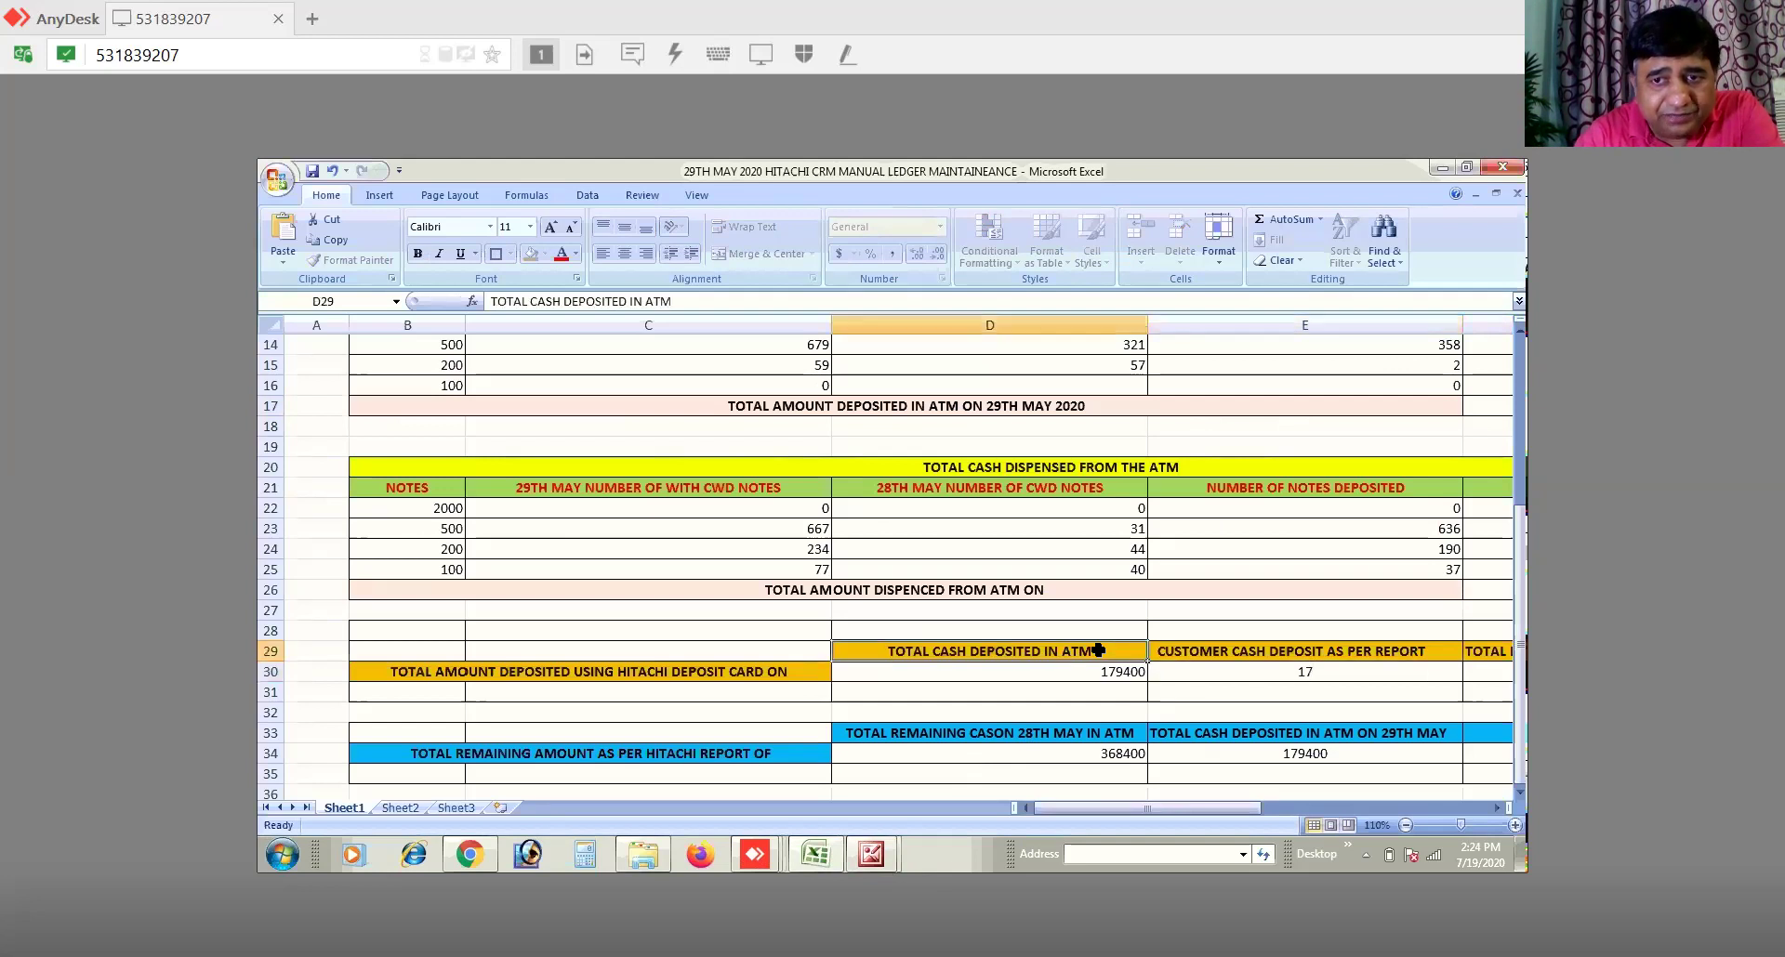
pyautogui.doubleClick(1098, 651)
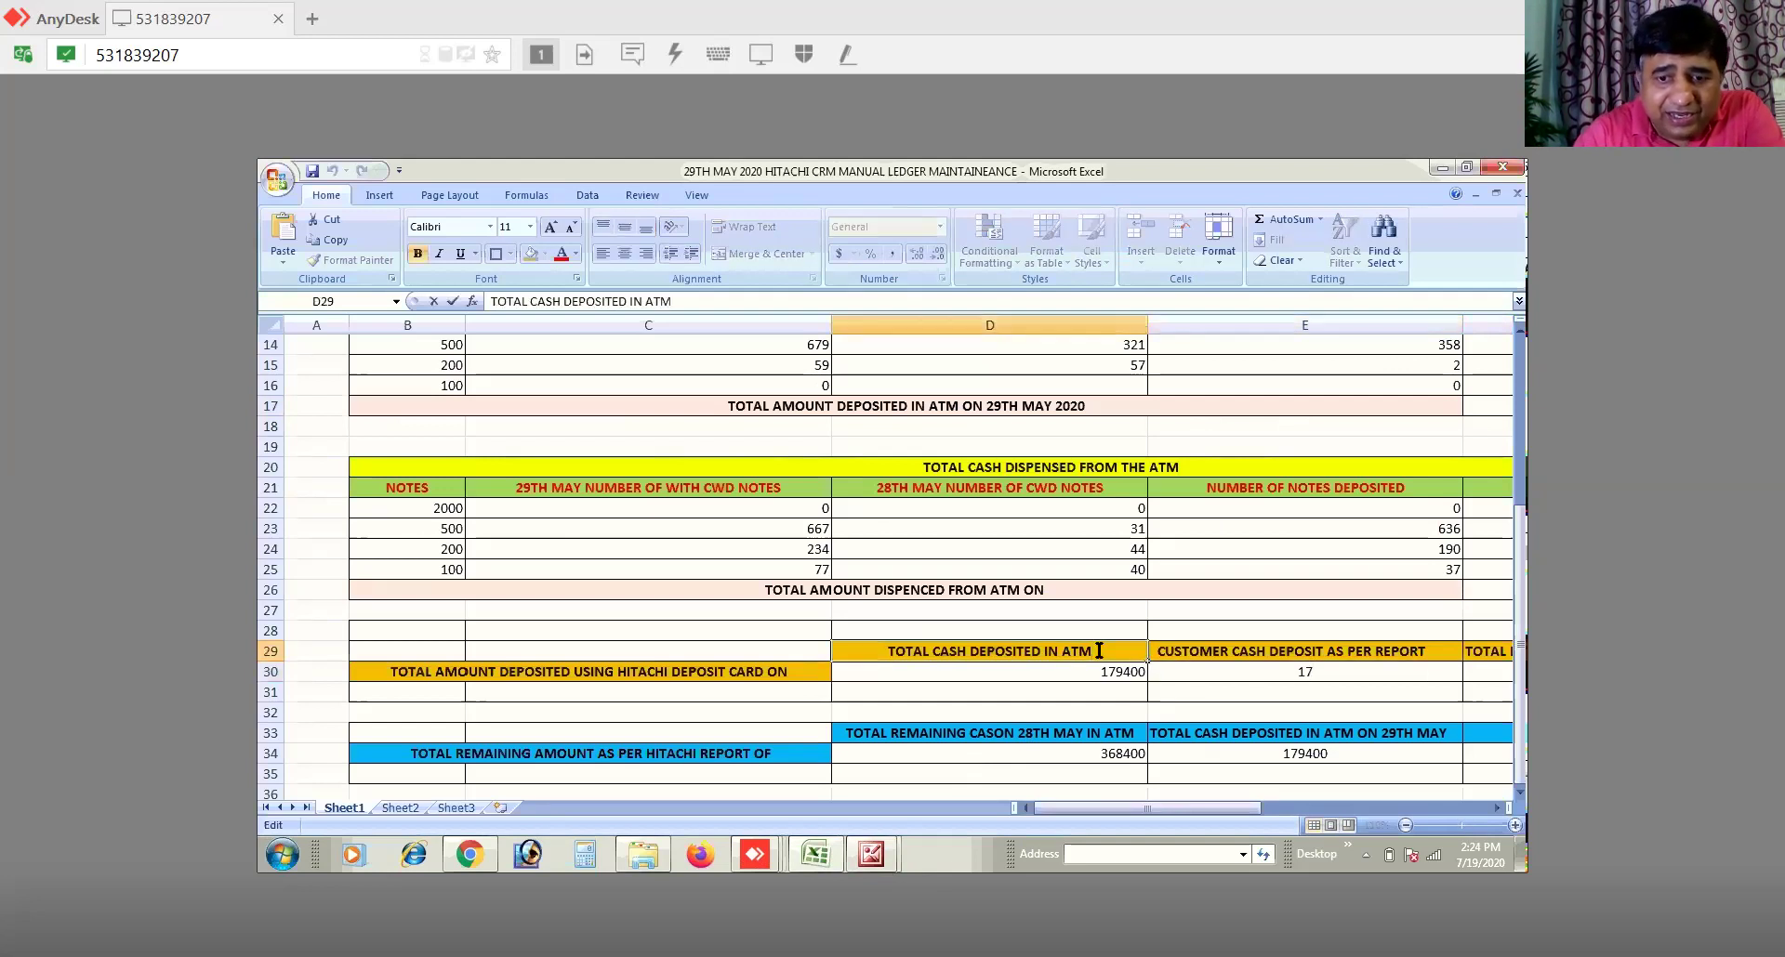
pyautogui.write('( HI')
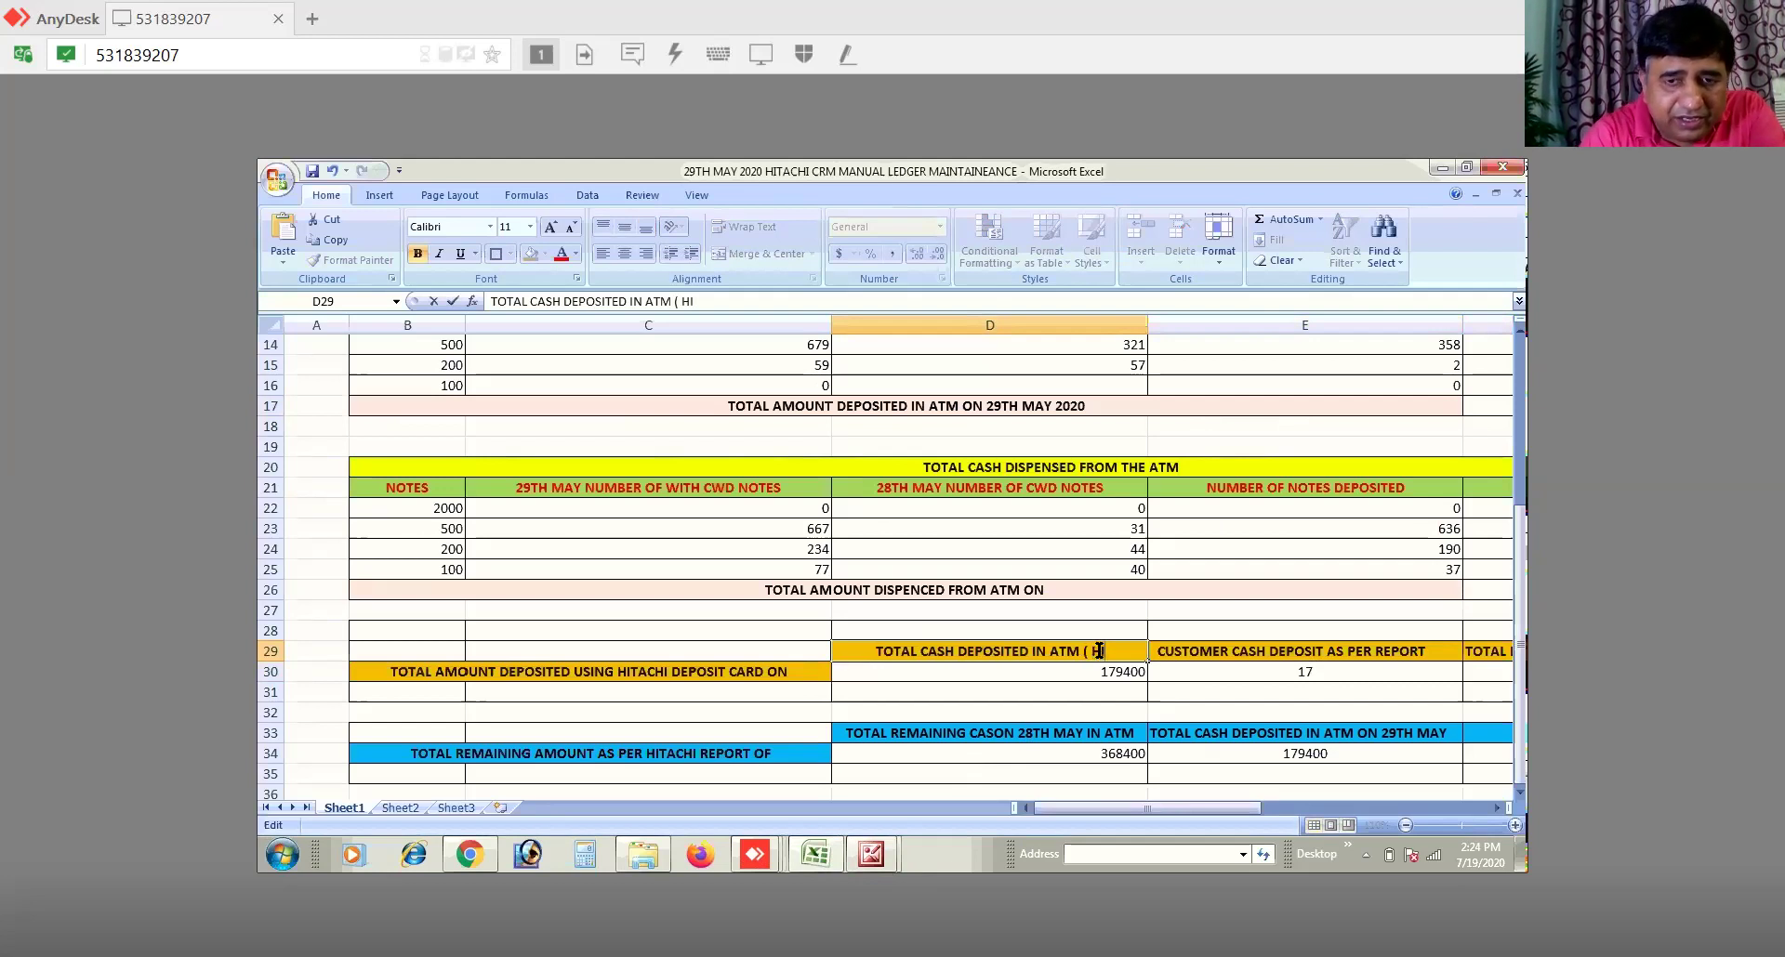
pyautogui.write('TACHI')
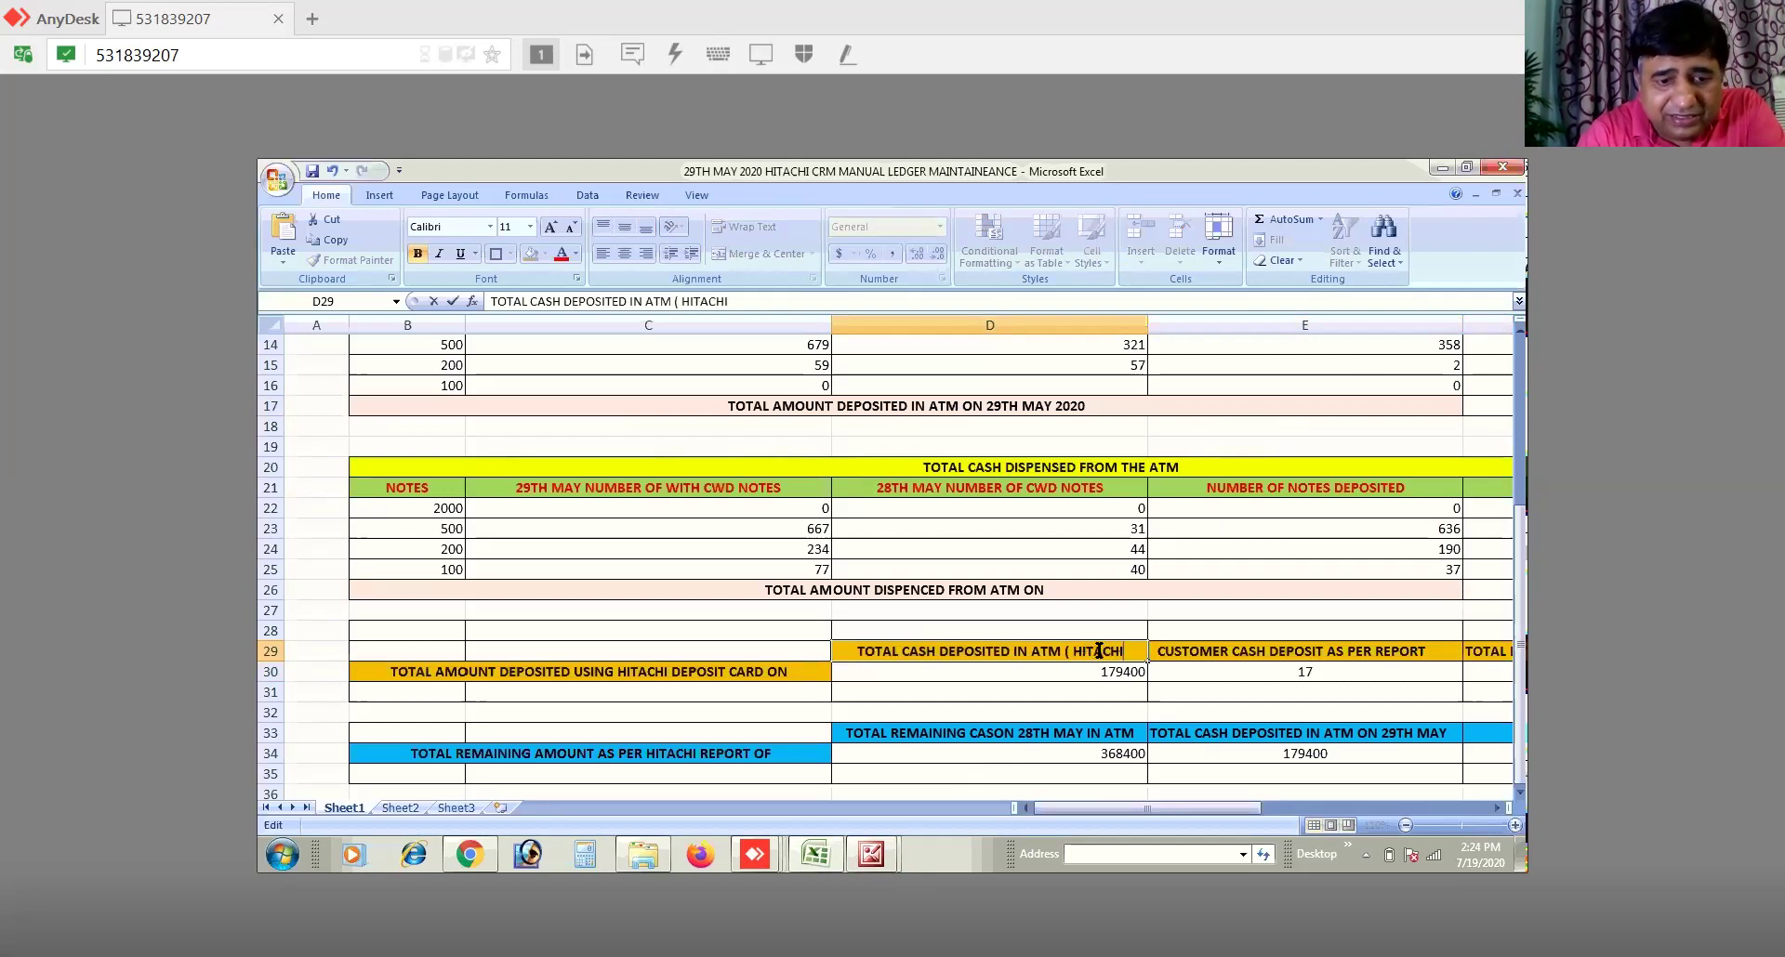
pyautogui.write(' CARD')
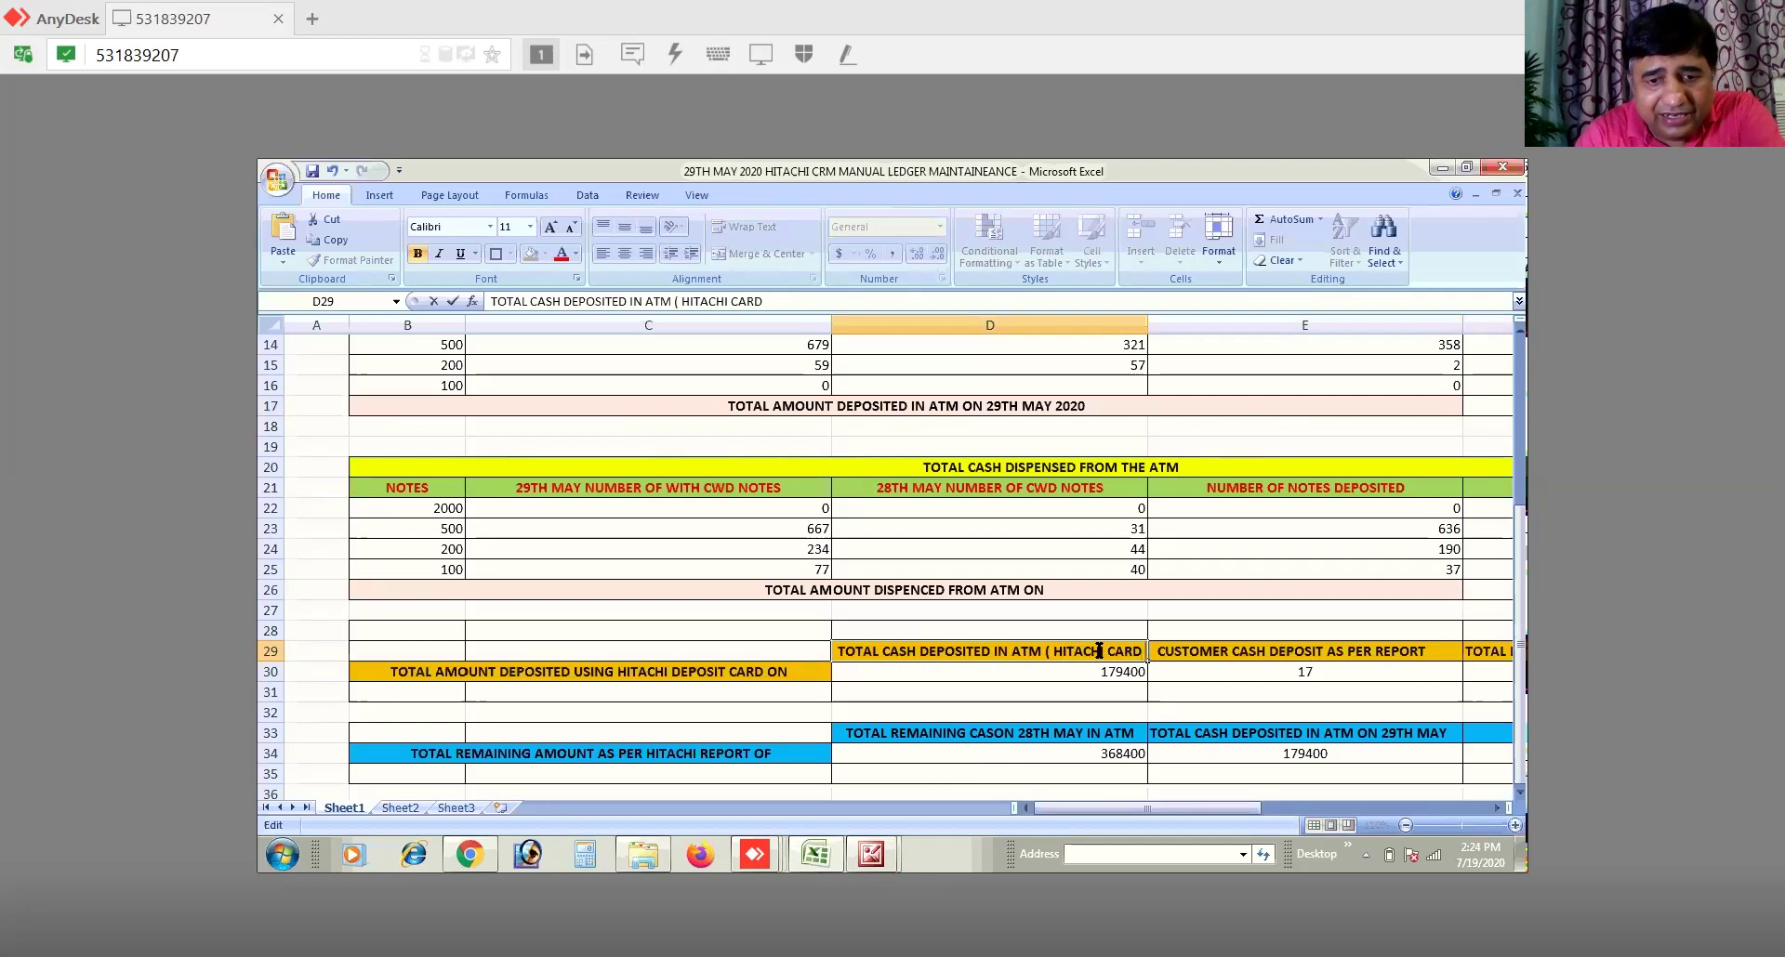
pyautogui.write(' & CUSTOMER')
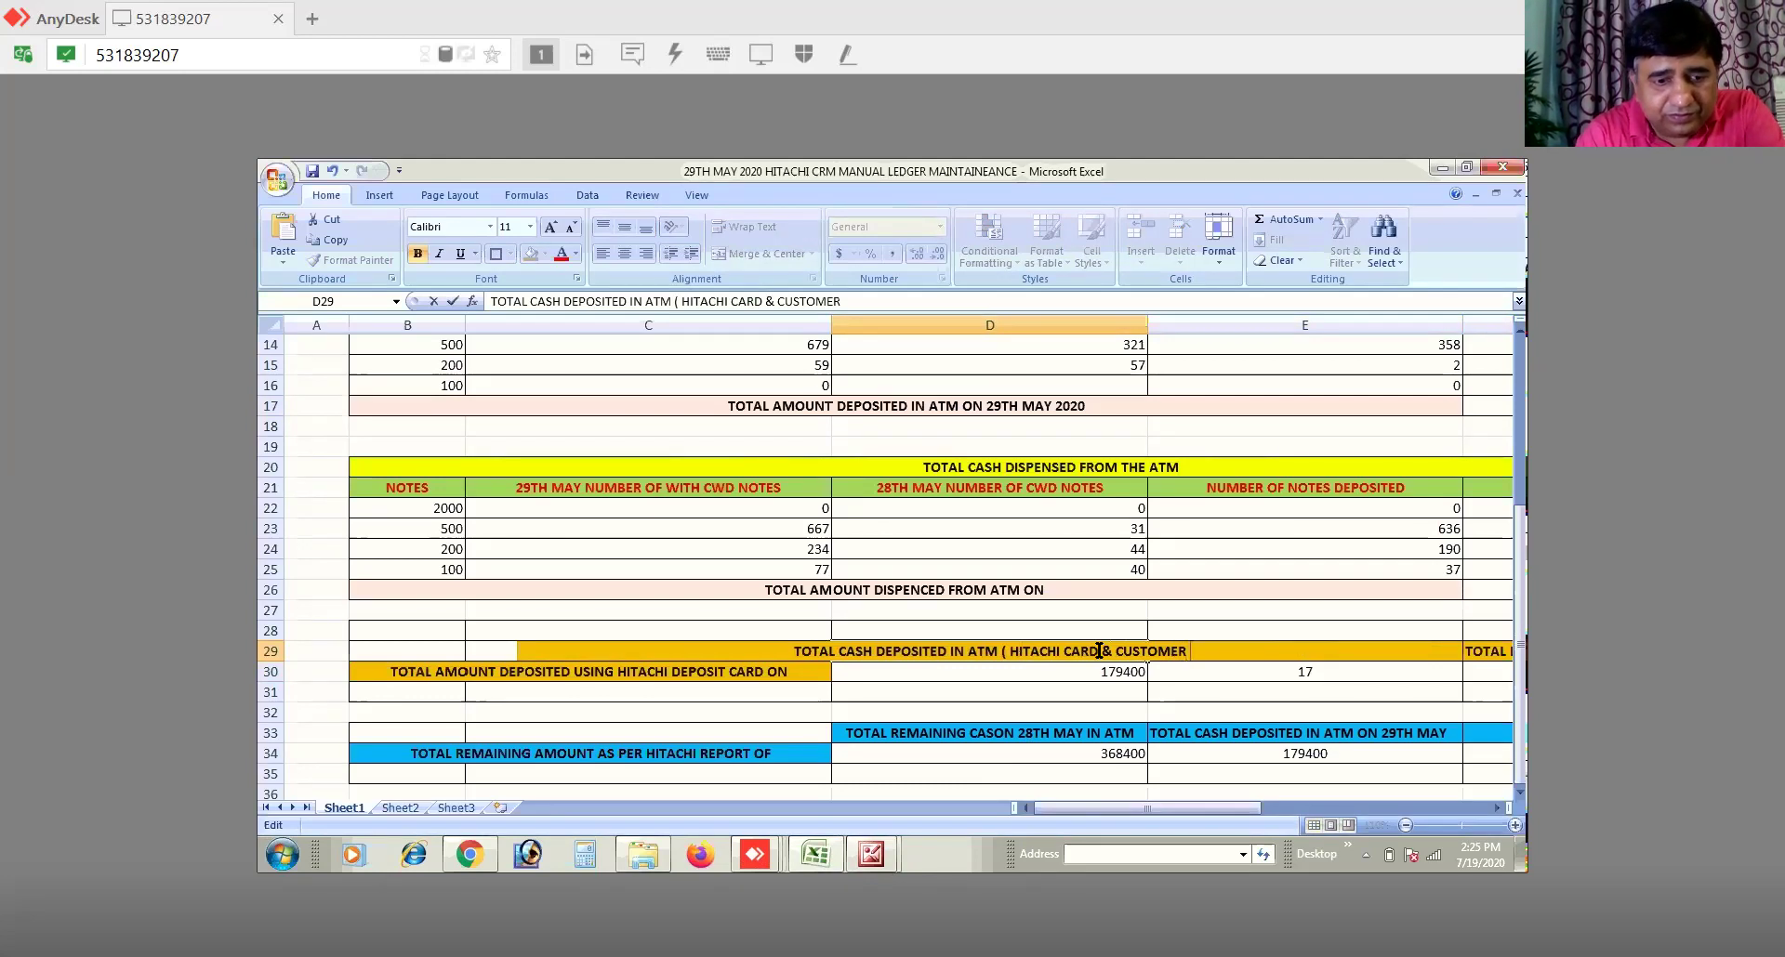
pyautogui.write(' DEPOSIT')
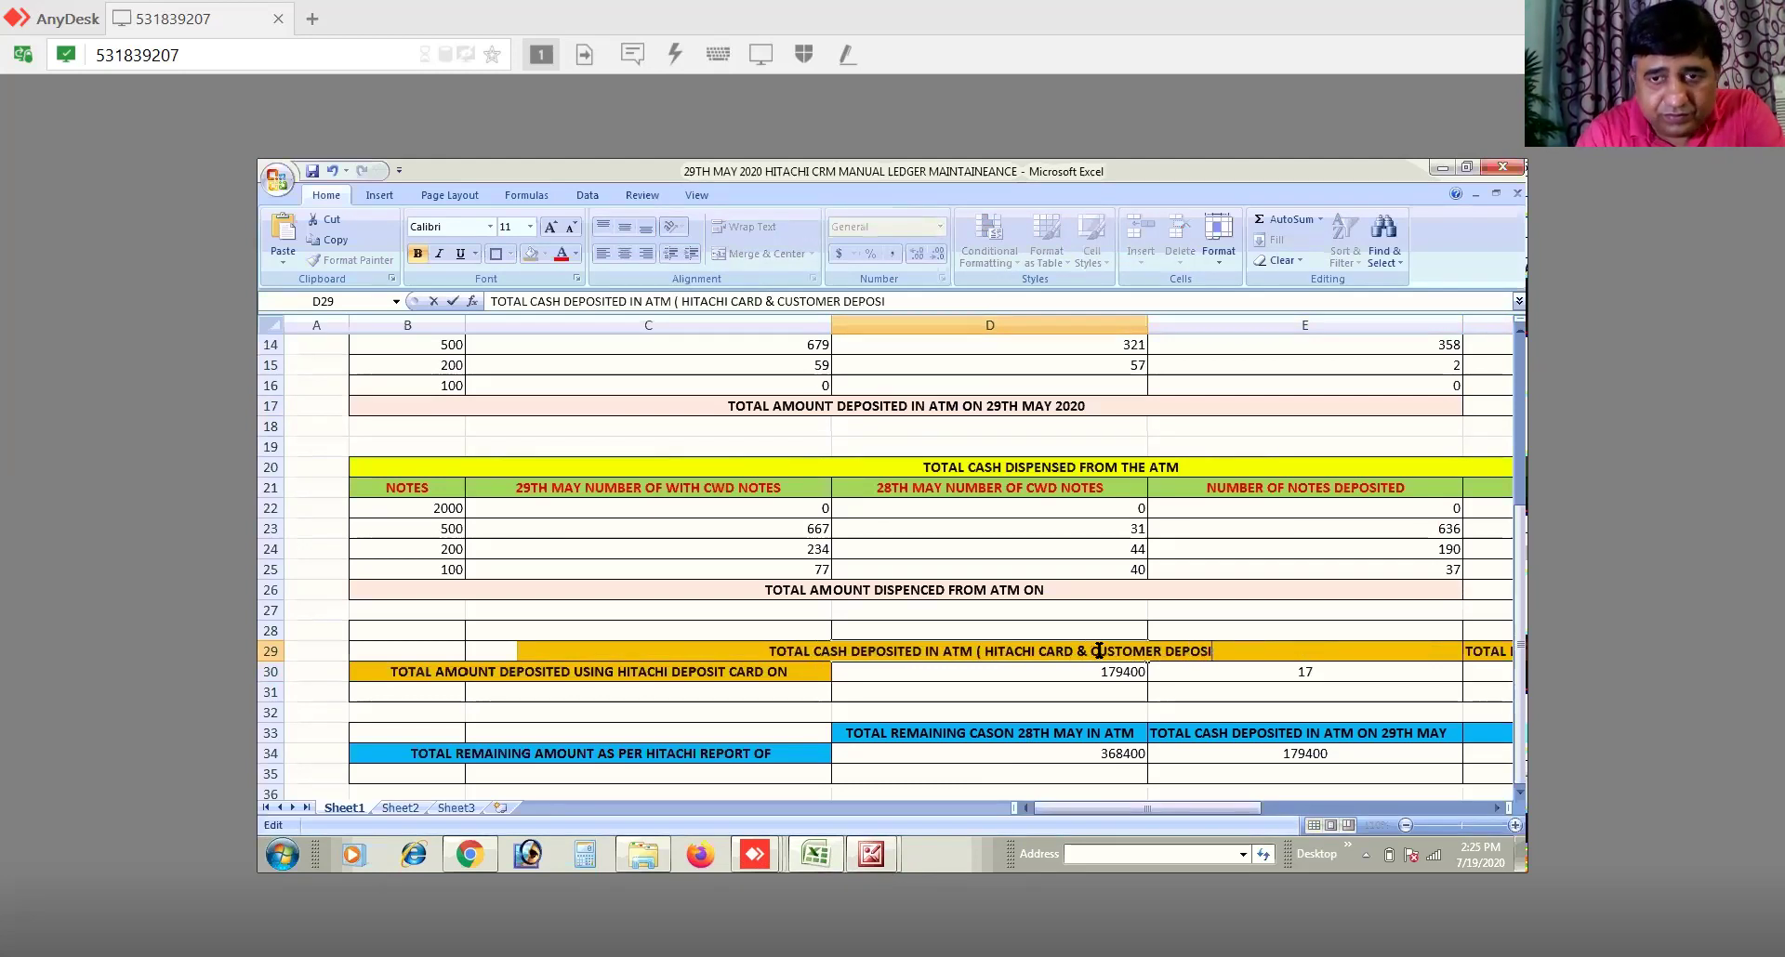
pyautogui.write(')')
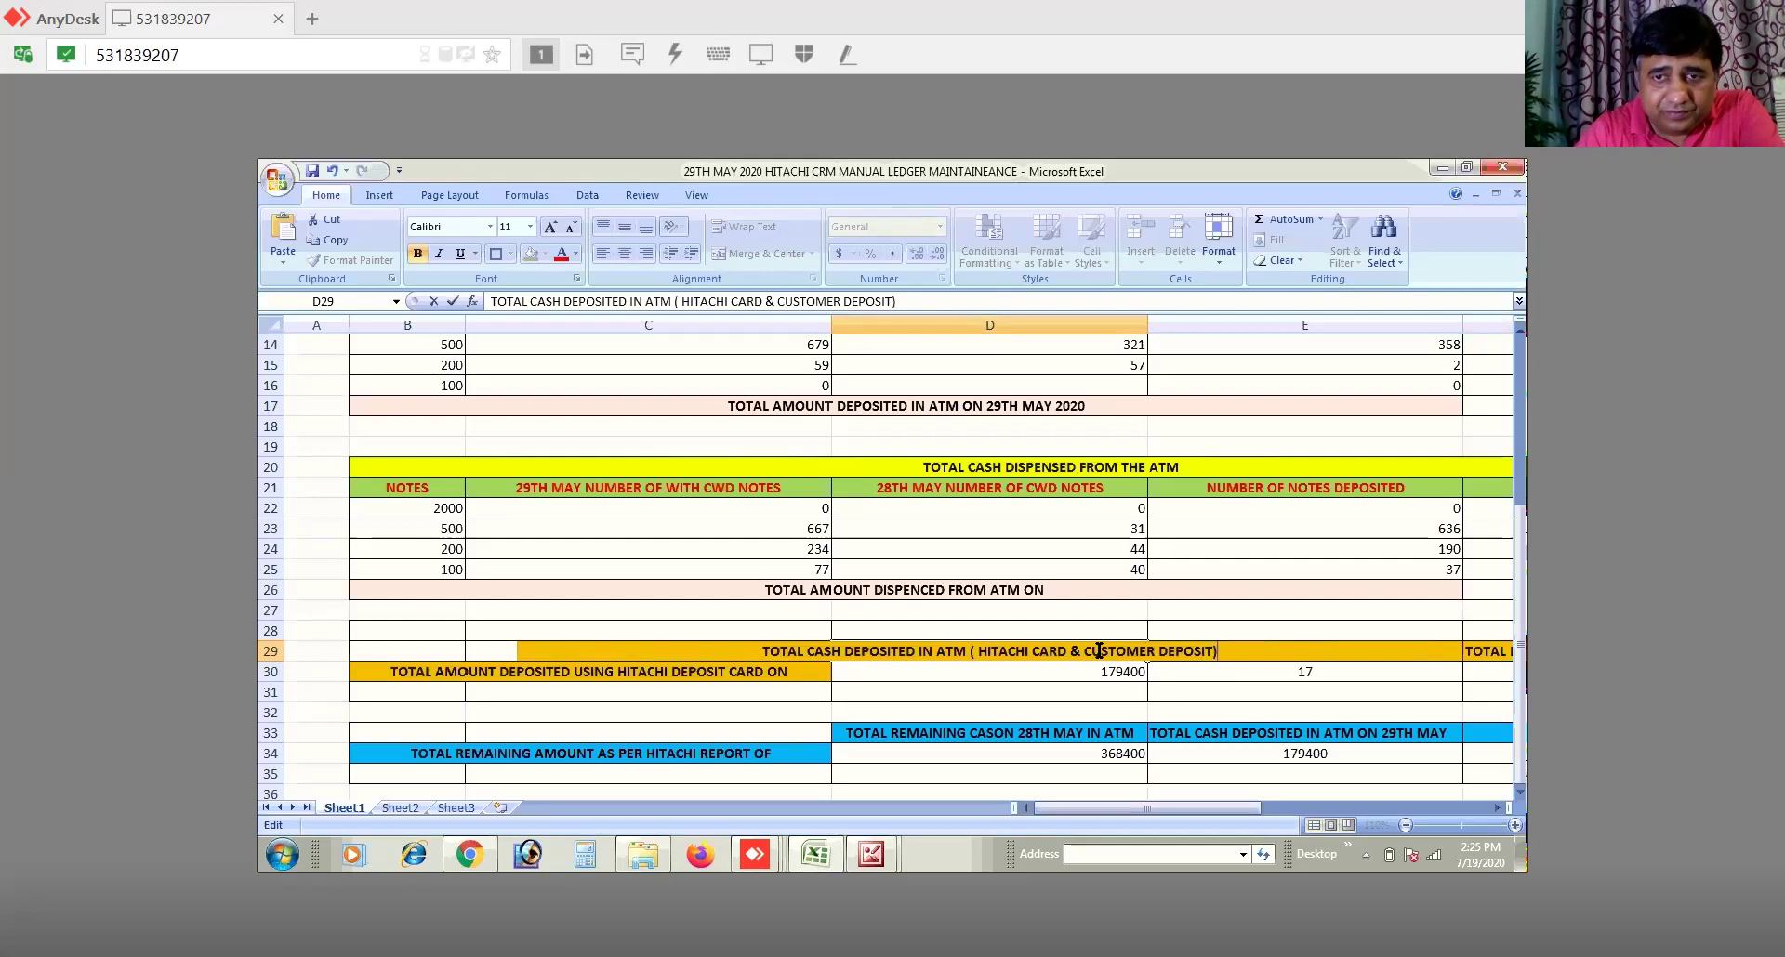
# Step: Set the customer cash deposit as per report in E30 to 179400
pyautogui.click(1324, 674)
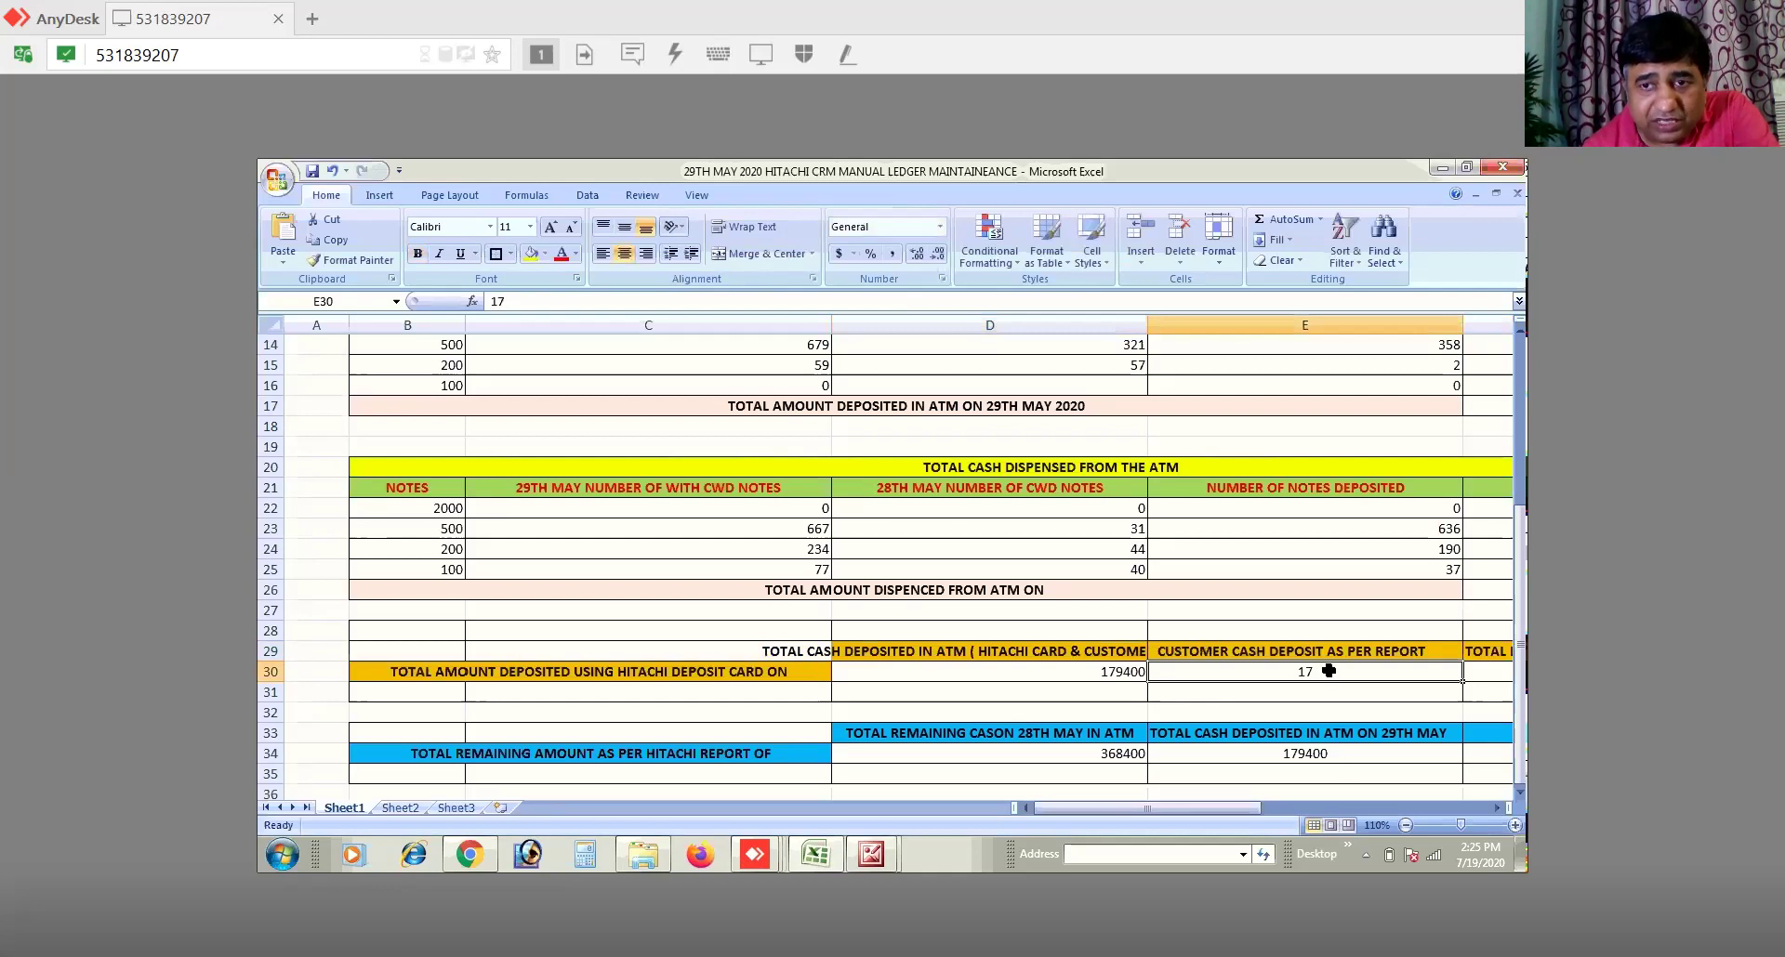
pyautogui.doubleClick(1329, 671)
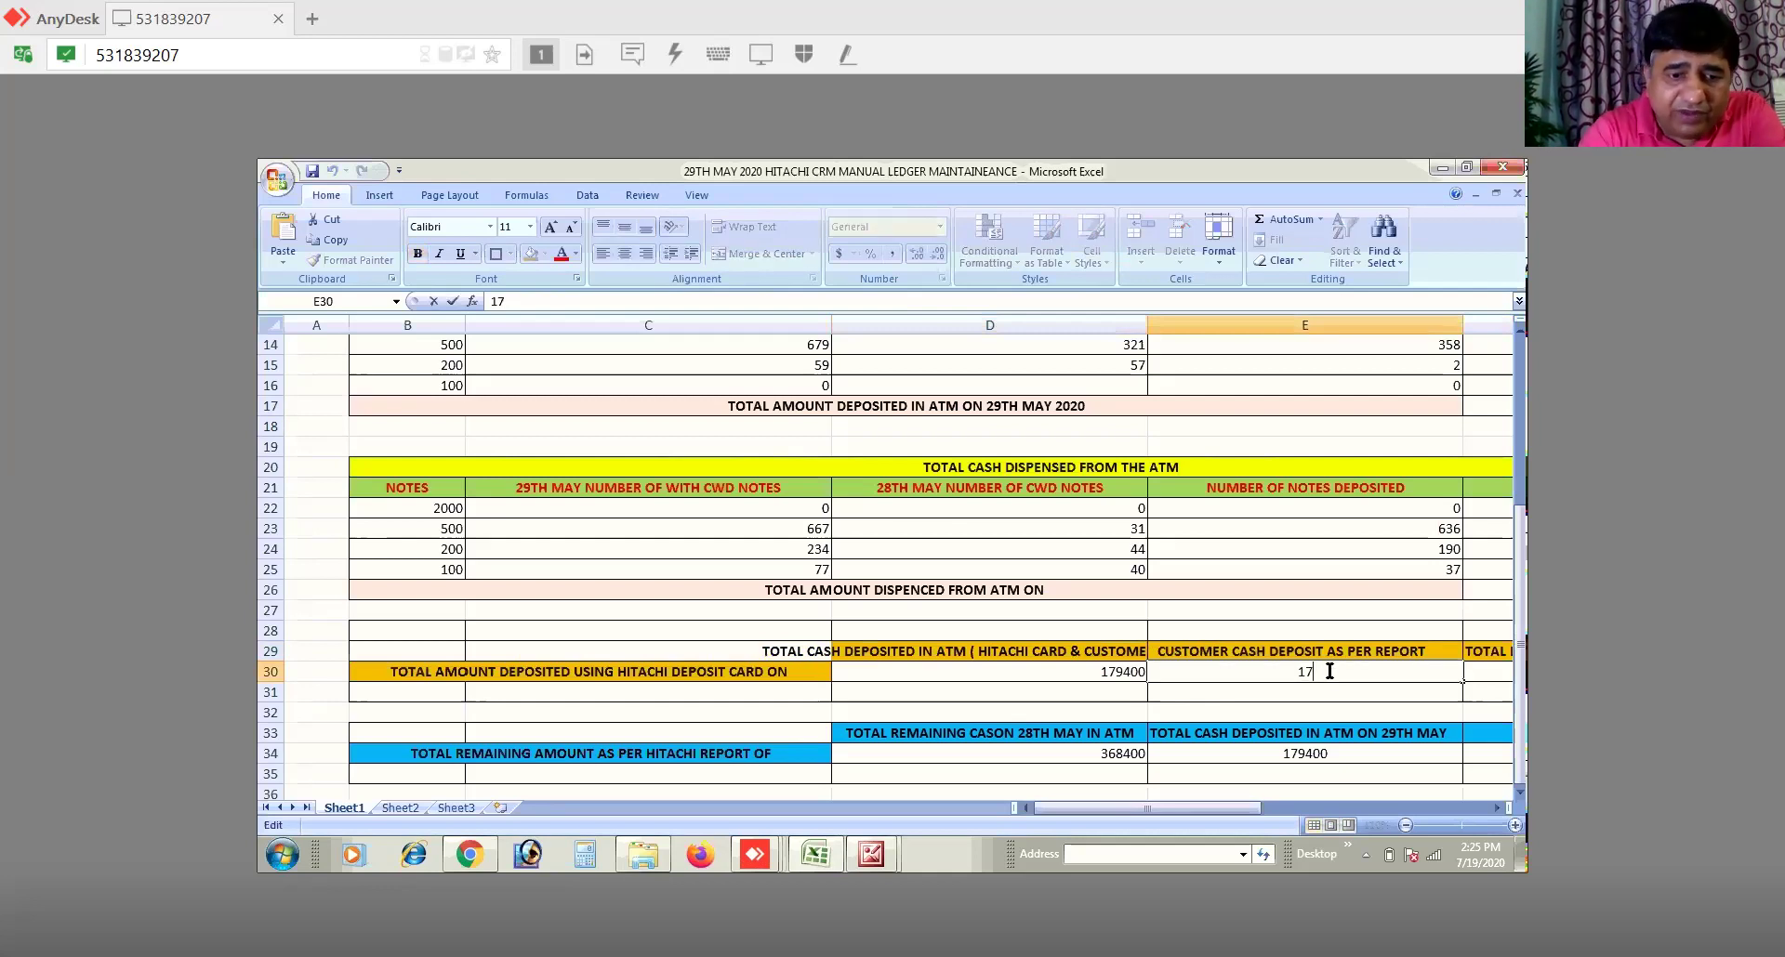
pyautogui.write('9400')
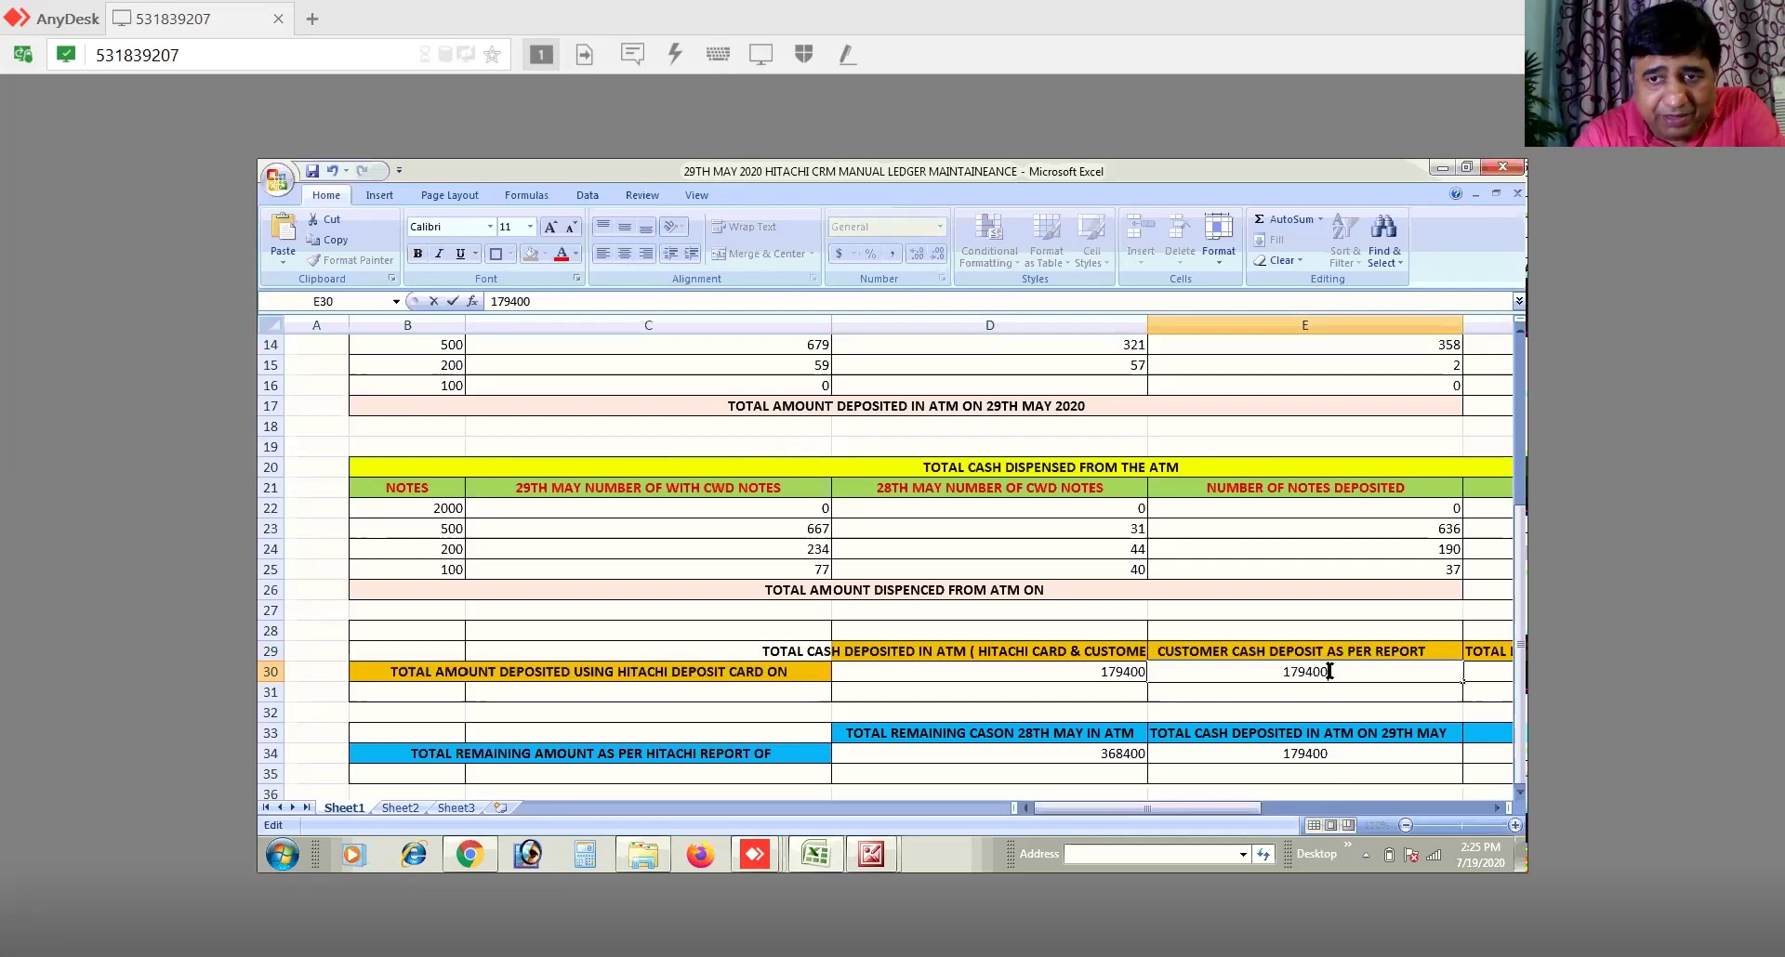
pyautogui.write('0')
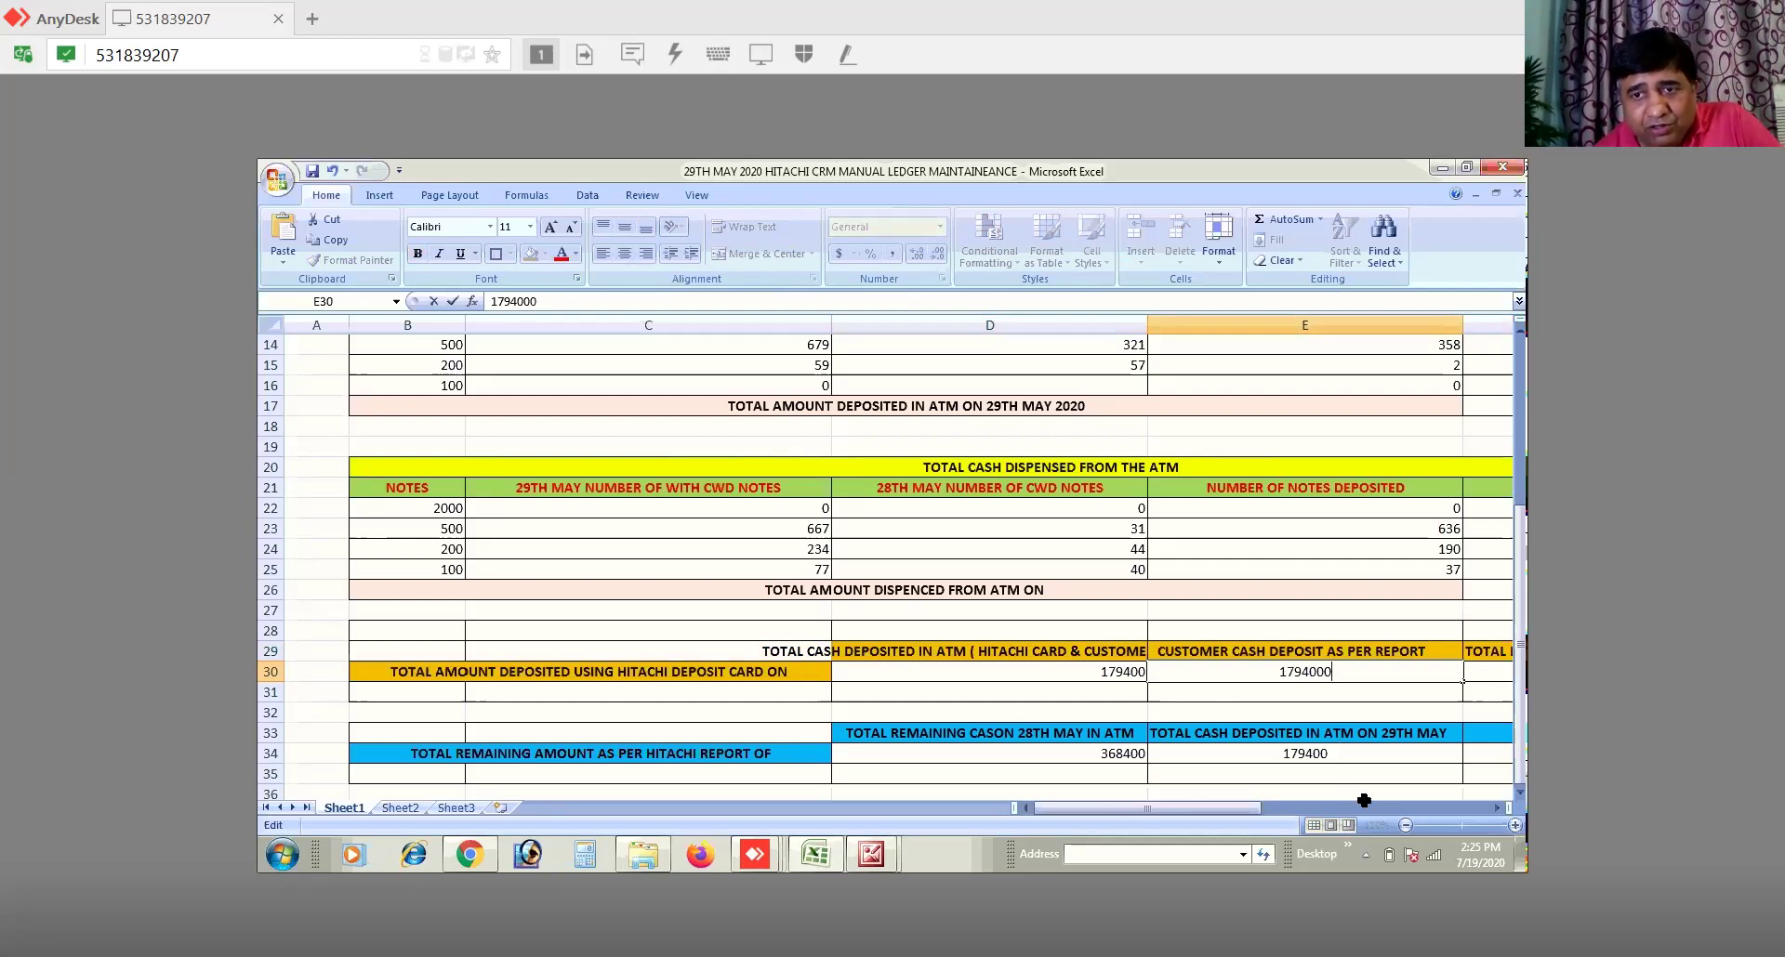
pyautogui.click(1241, 715)
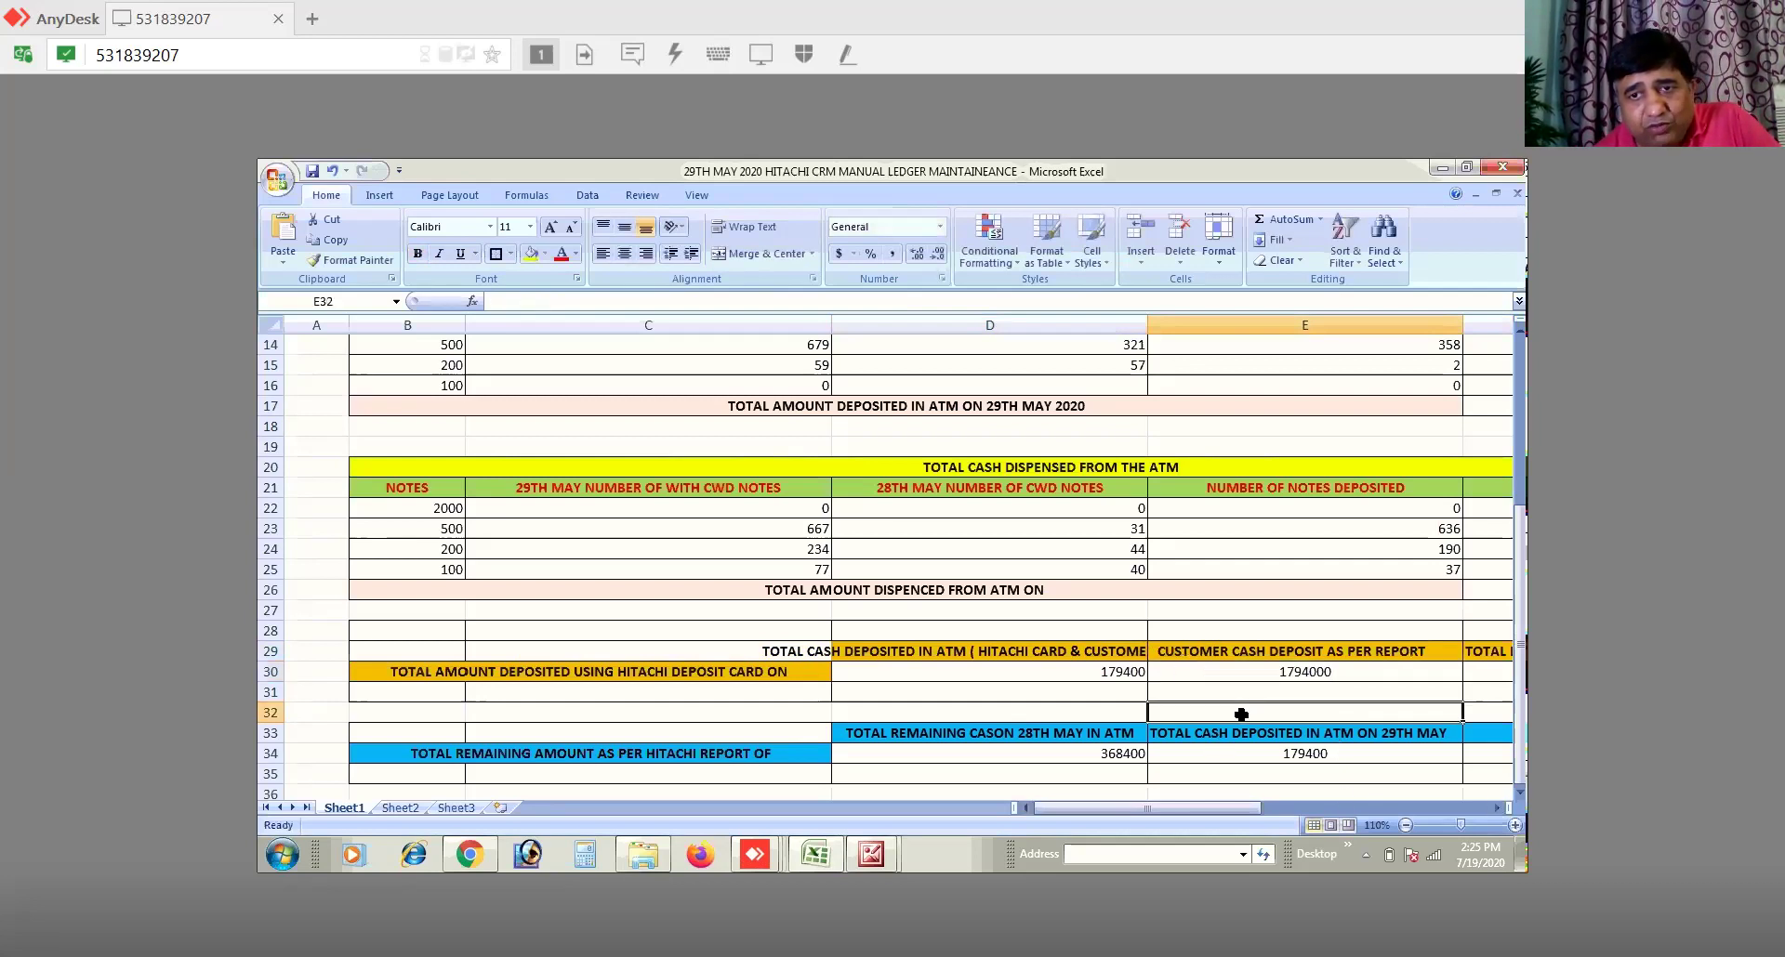
pyautogui.click(1495, 808)
pyautogui.click(1496, 807)
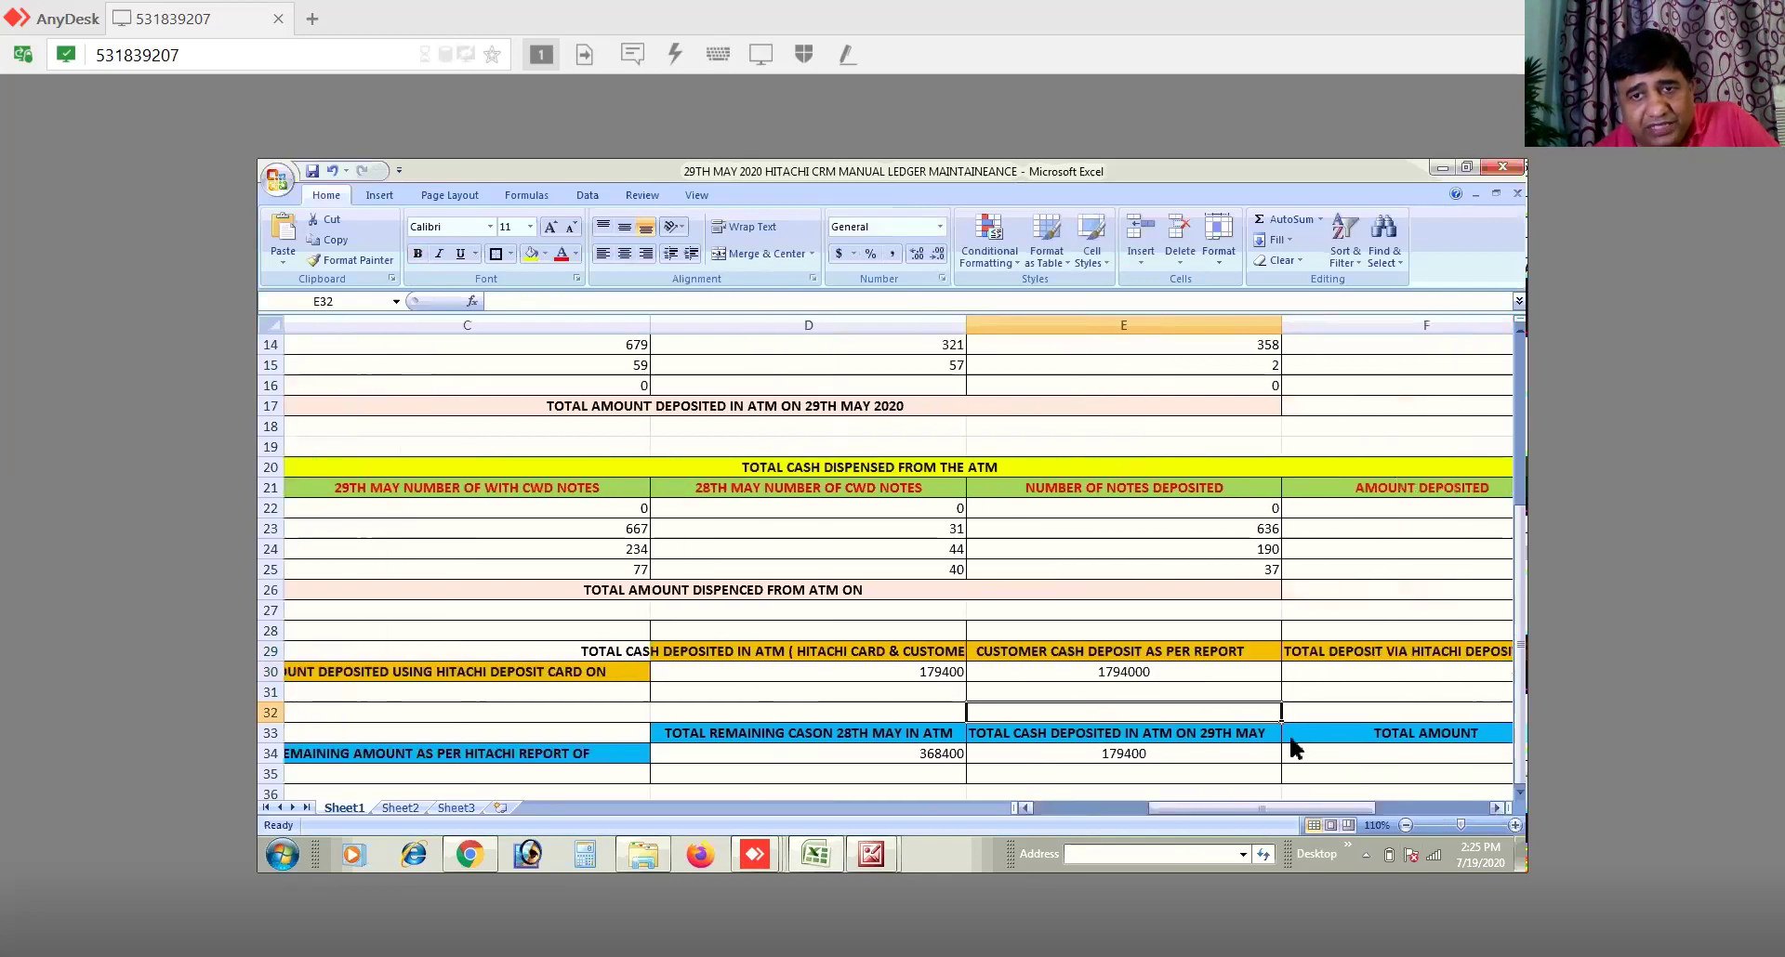
pyautogui.click(1497, 807)
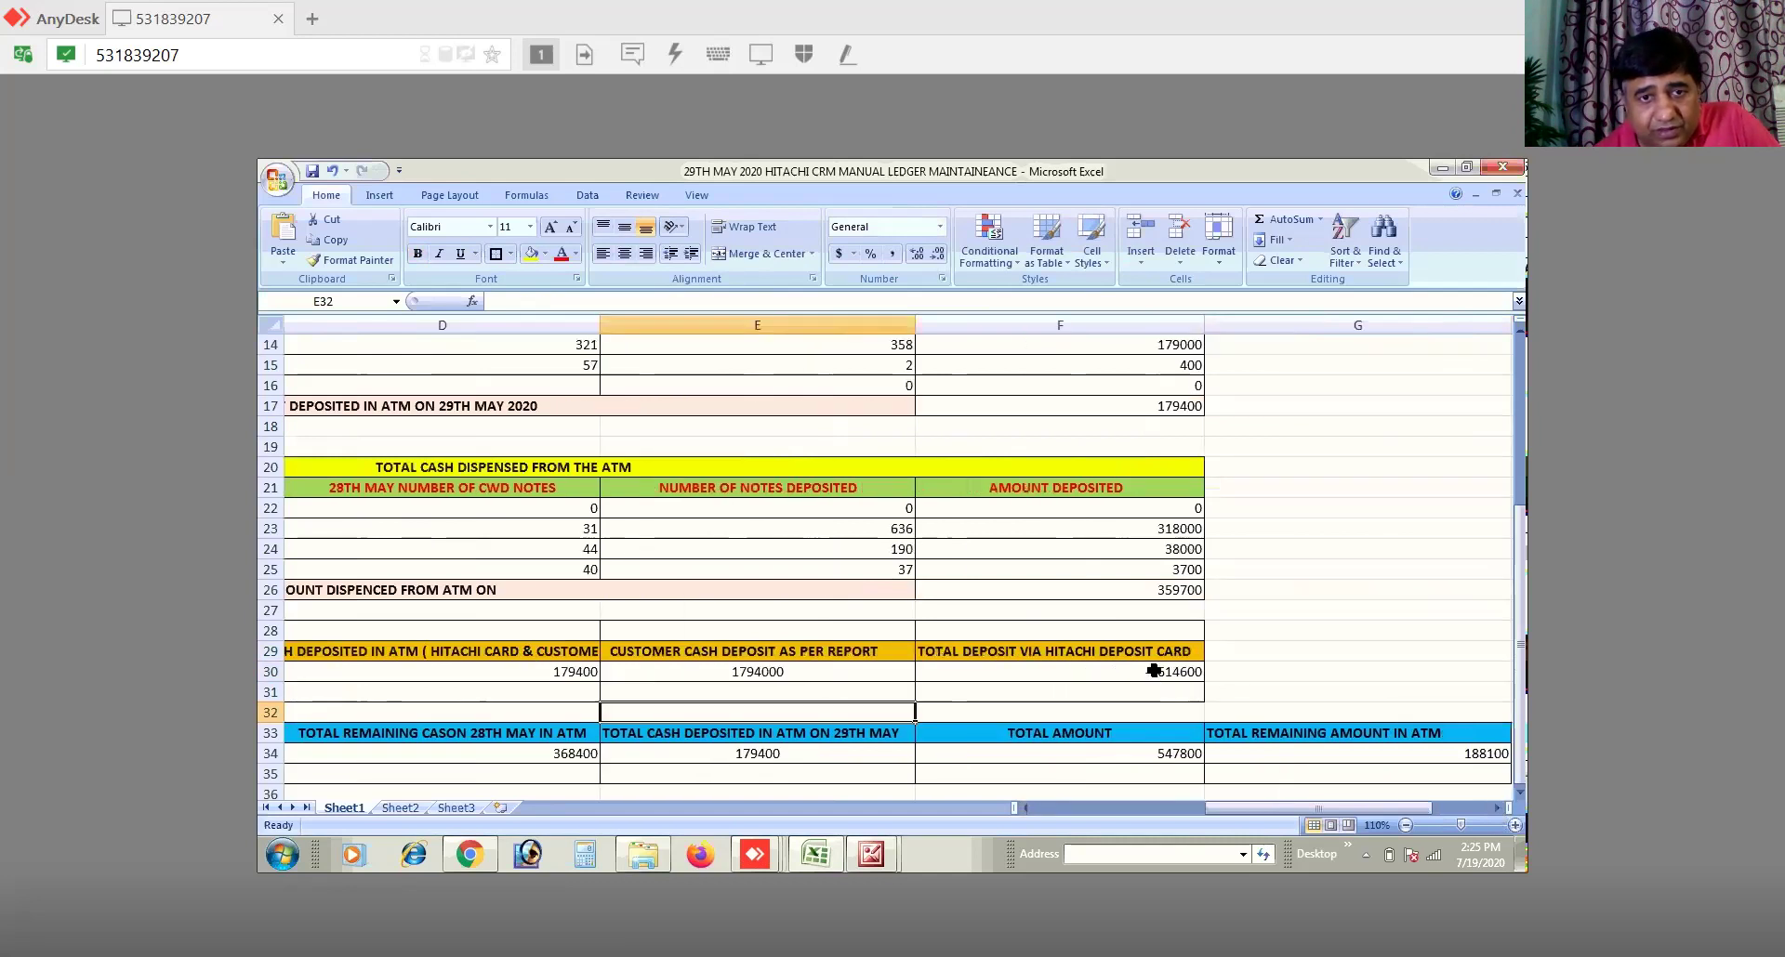
pyautogui.click(800, 667)
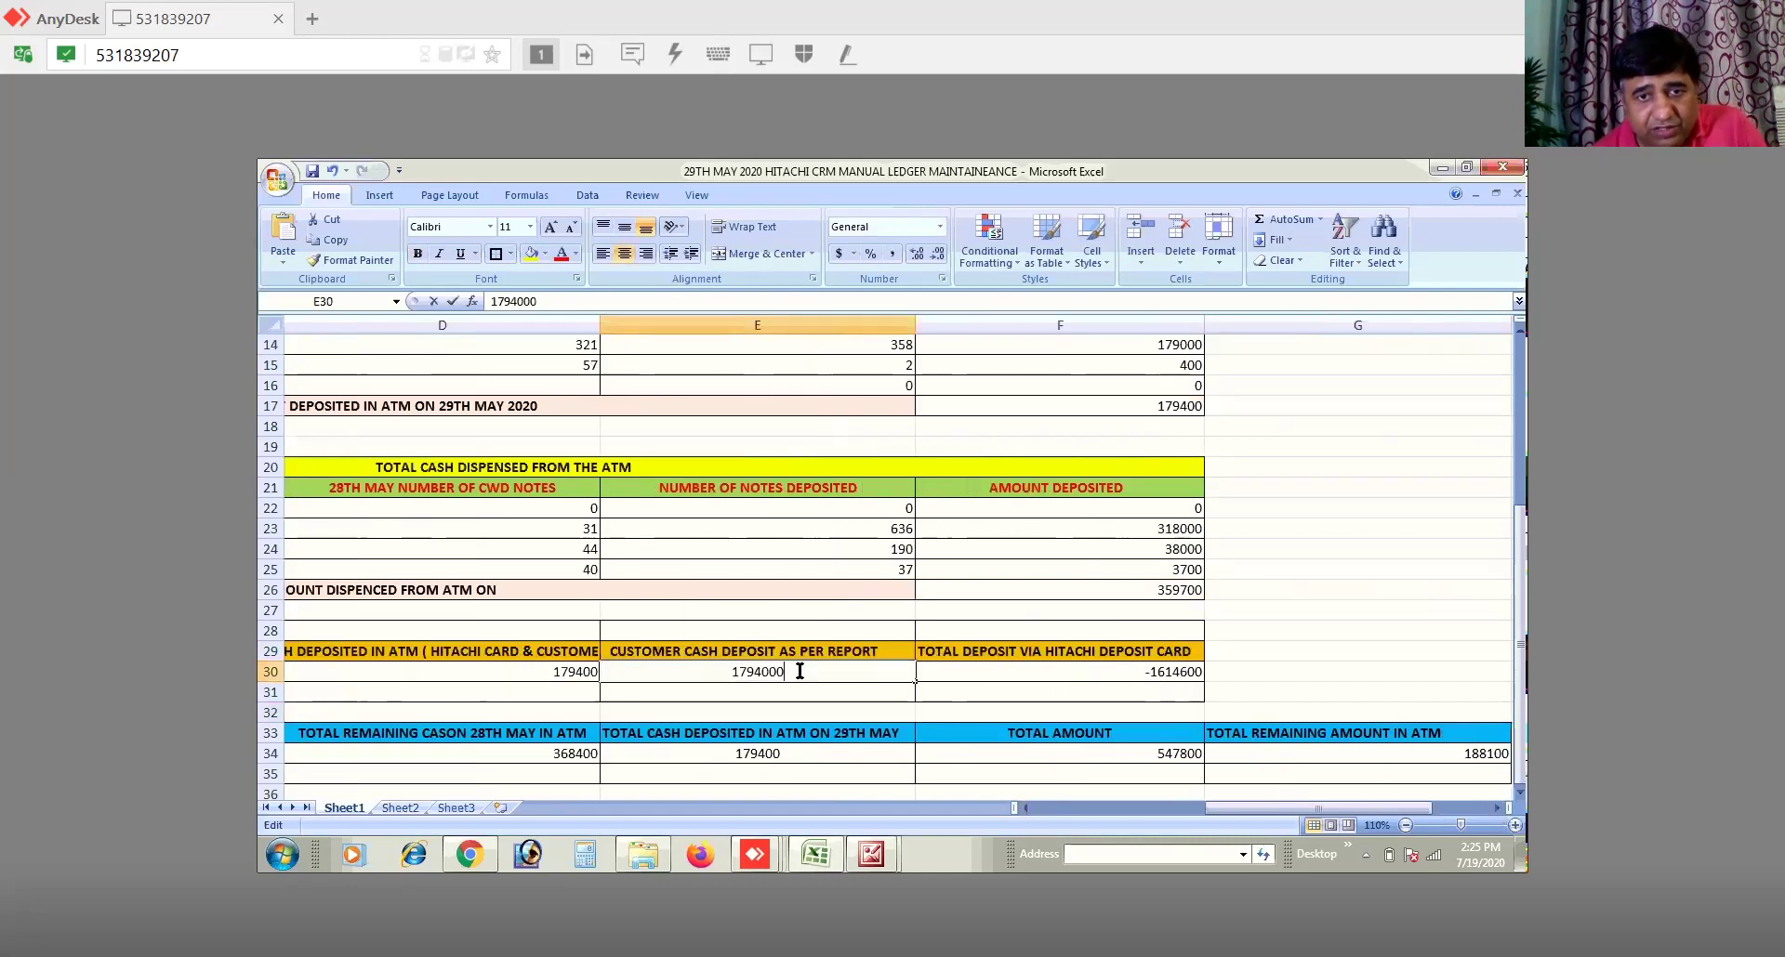
pyautogui.doubleClick(801, 668)
pyautogui.press('BackSpace')
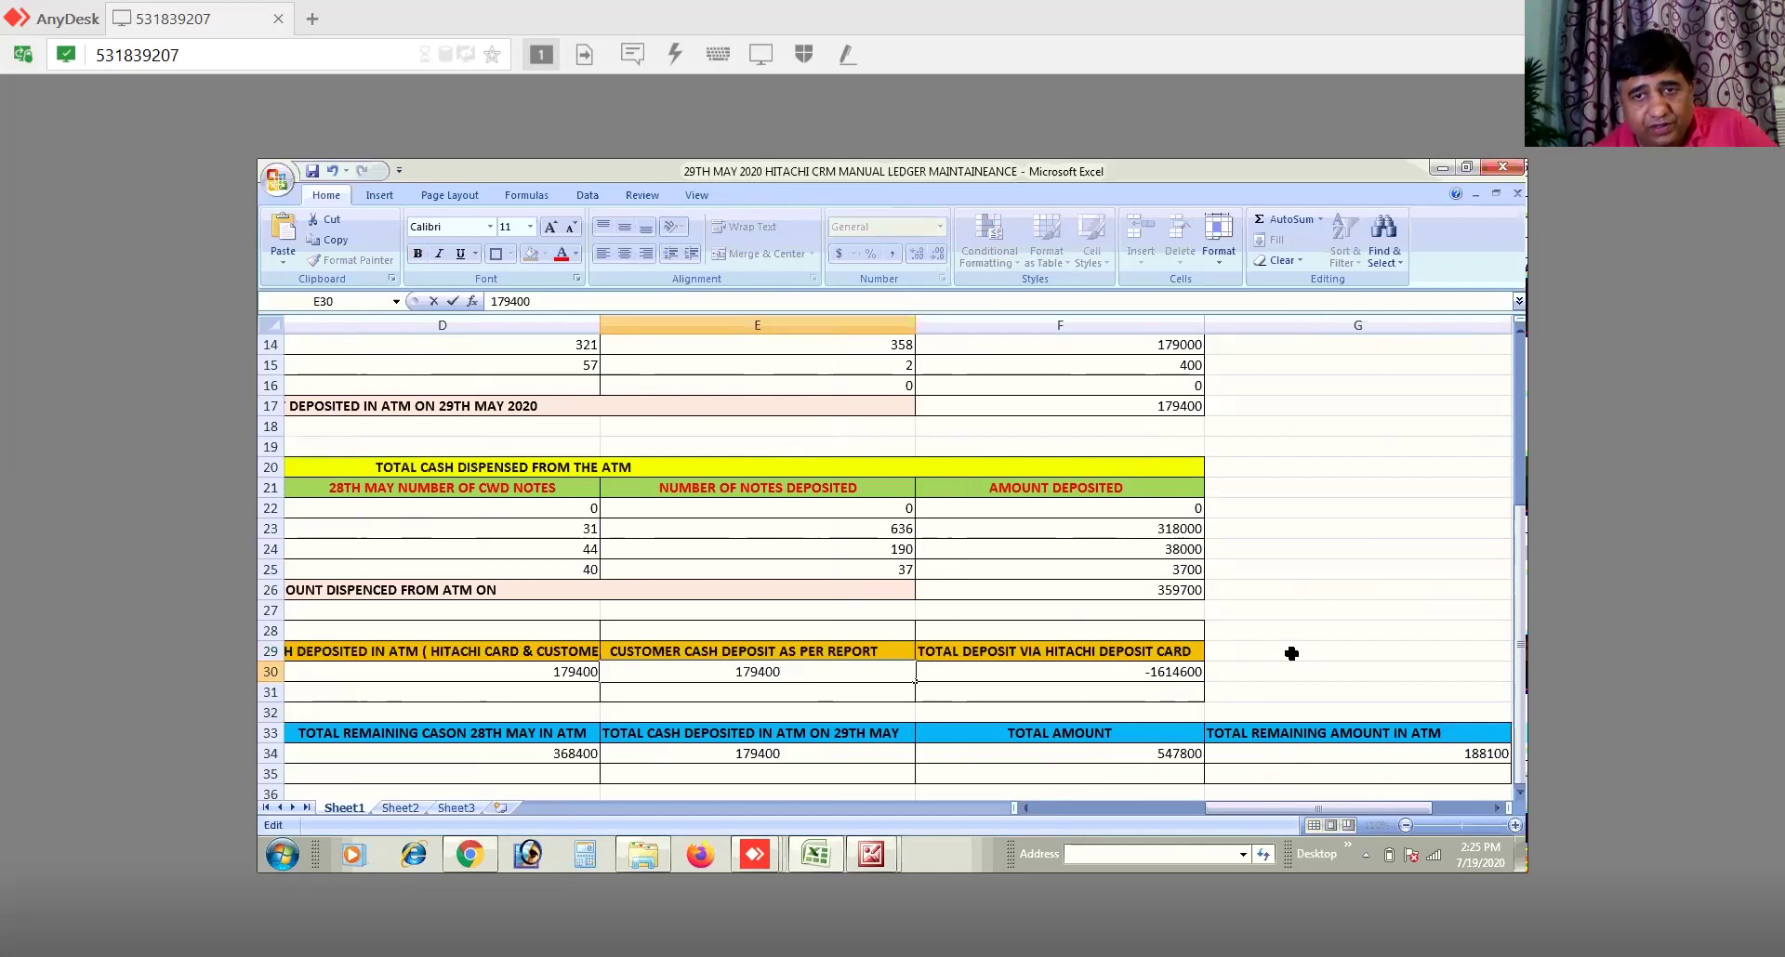
pyautogui.click(1156, 665)
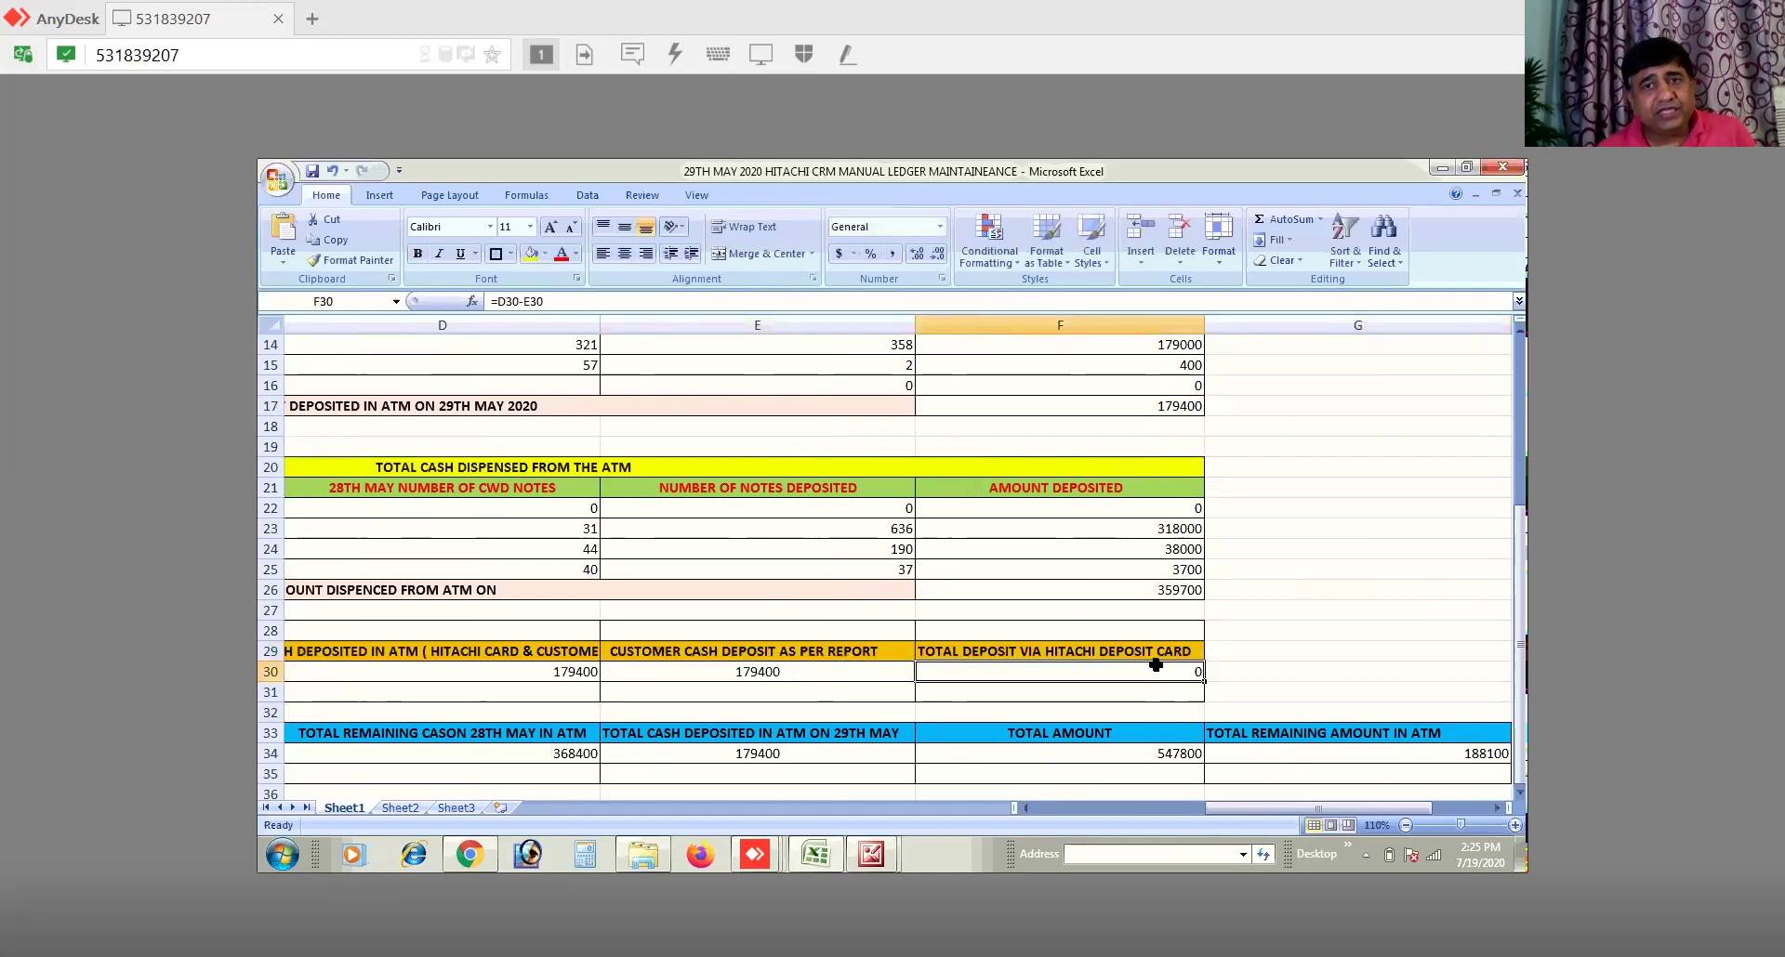
# Step: Compare the customer deposit in E30 with the total cash in D30 and check the Hitachi deposit card difference in F30
pyautogui.click(761, 673)
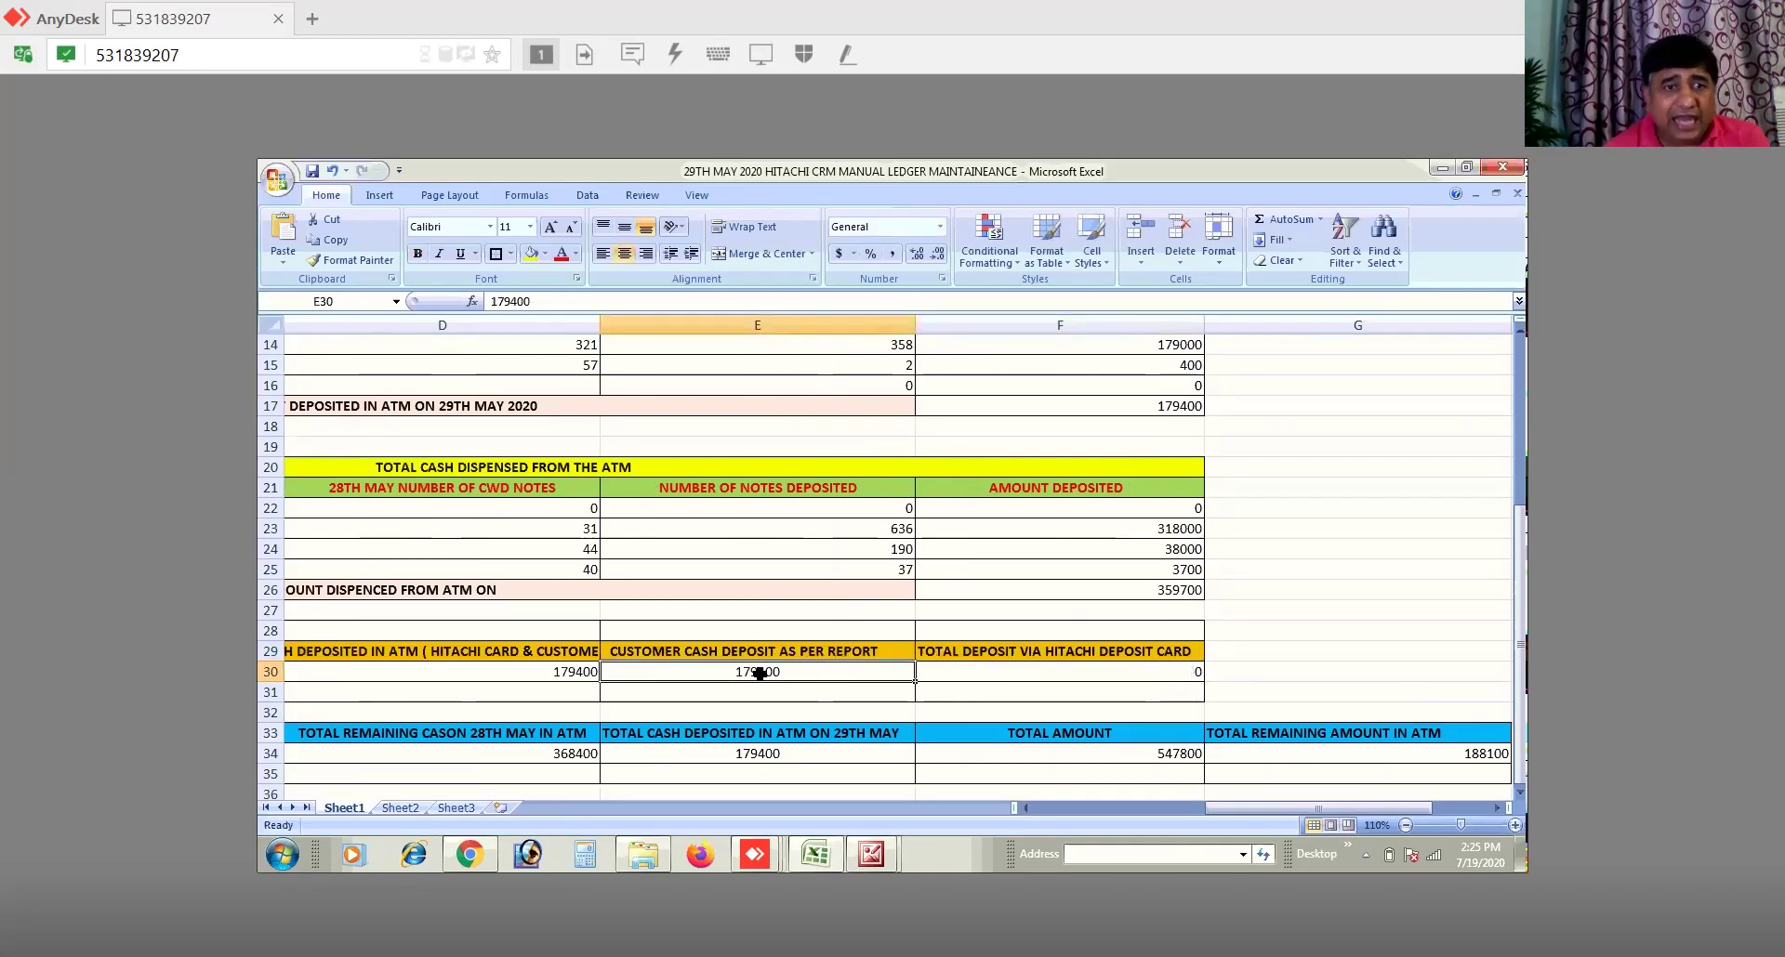
pyautogui.click(513, 666)
pyautogui.click(788, 672)
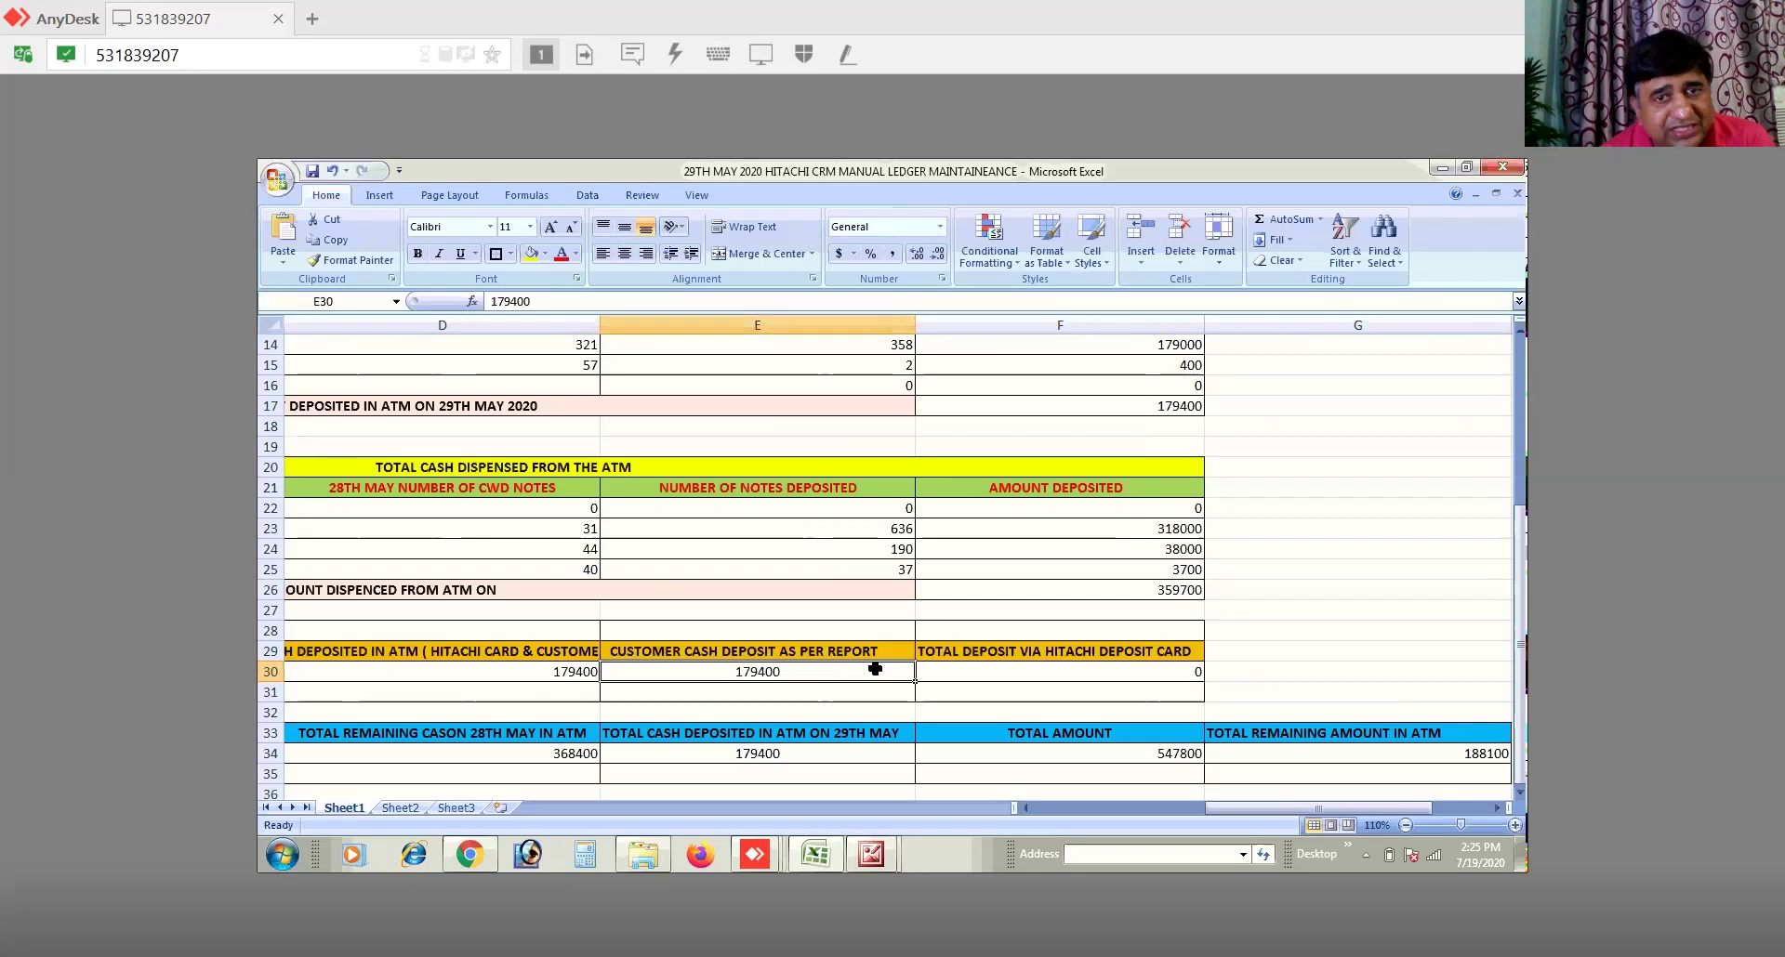
pyautogui.click(1075, 672)
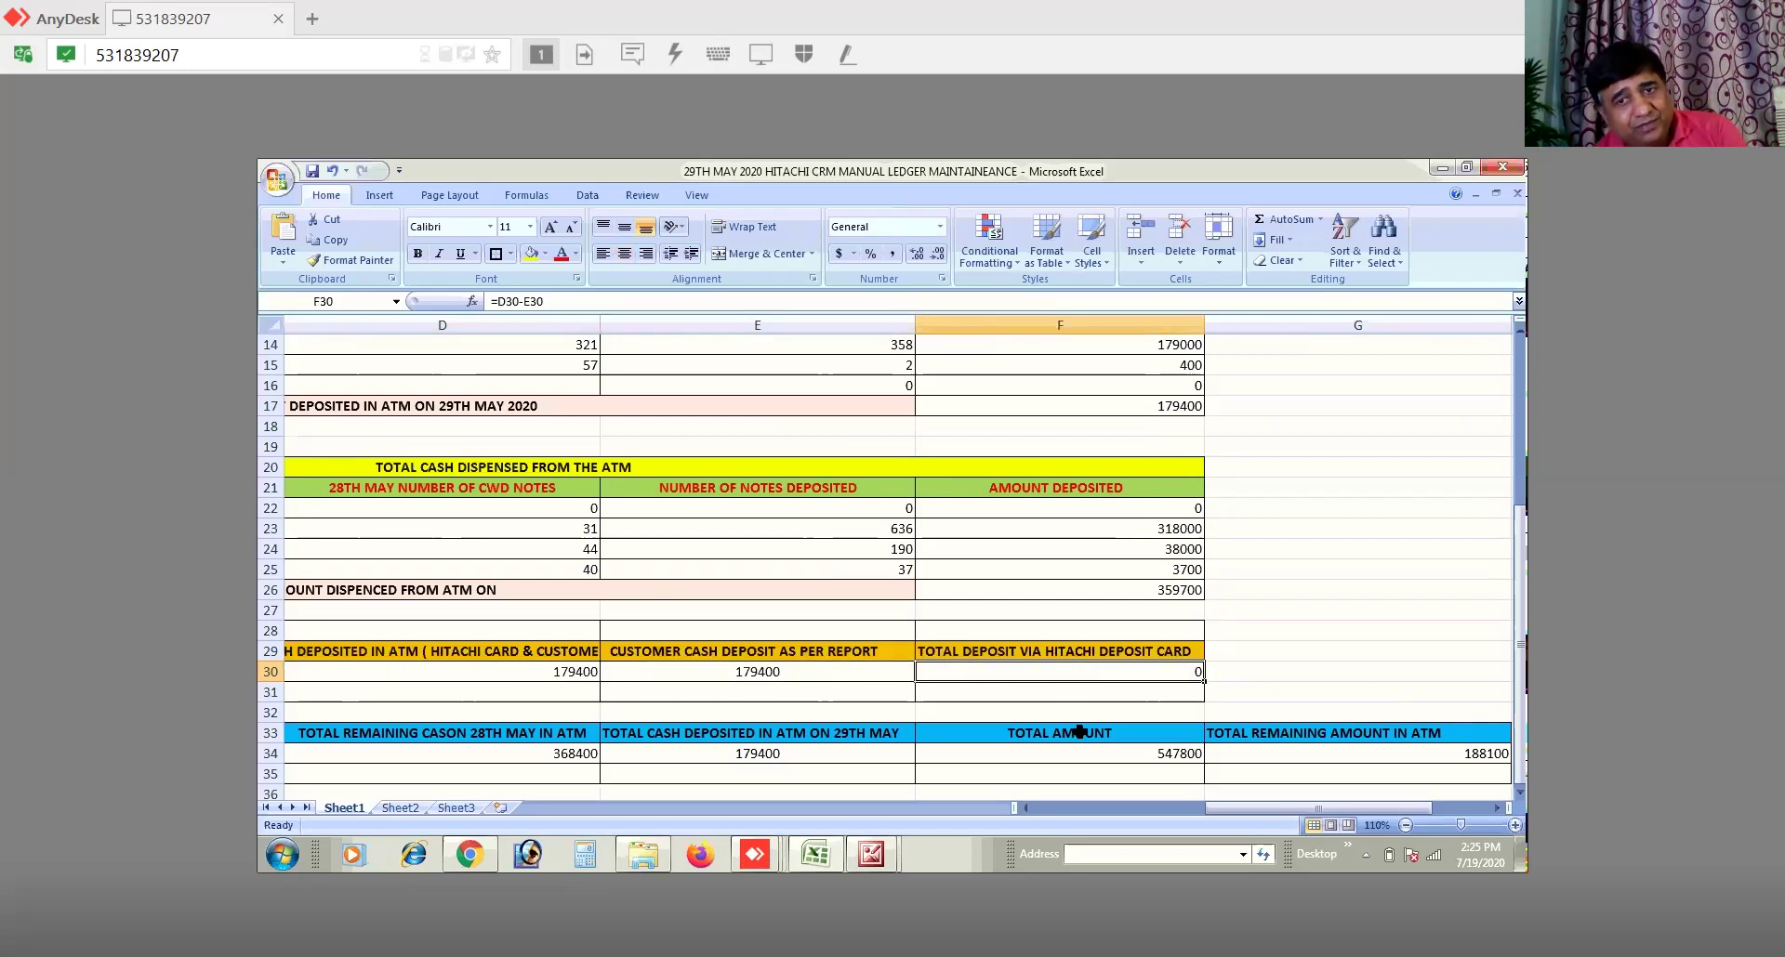
# Step: Review the completed 29th May ledger from the reconciliation rows back up to the remaining cash table
pyautogui.click(1024, 807)
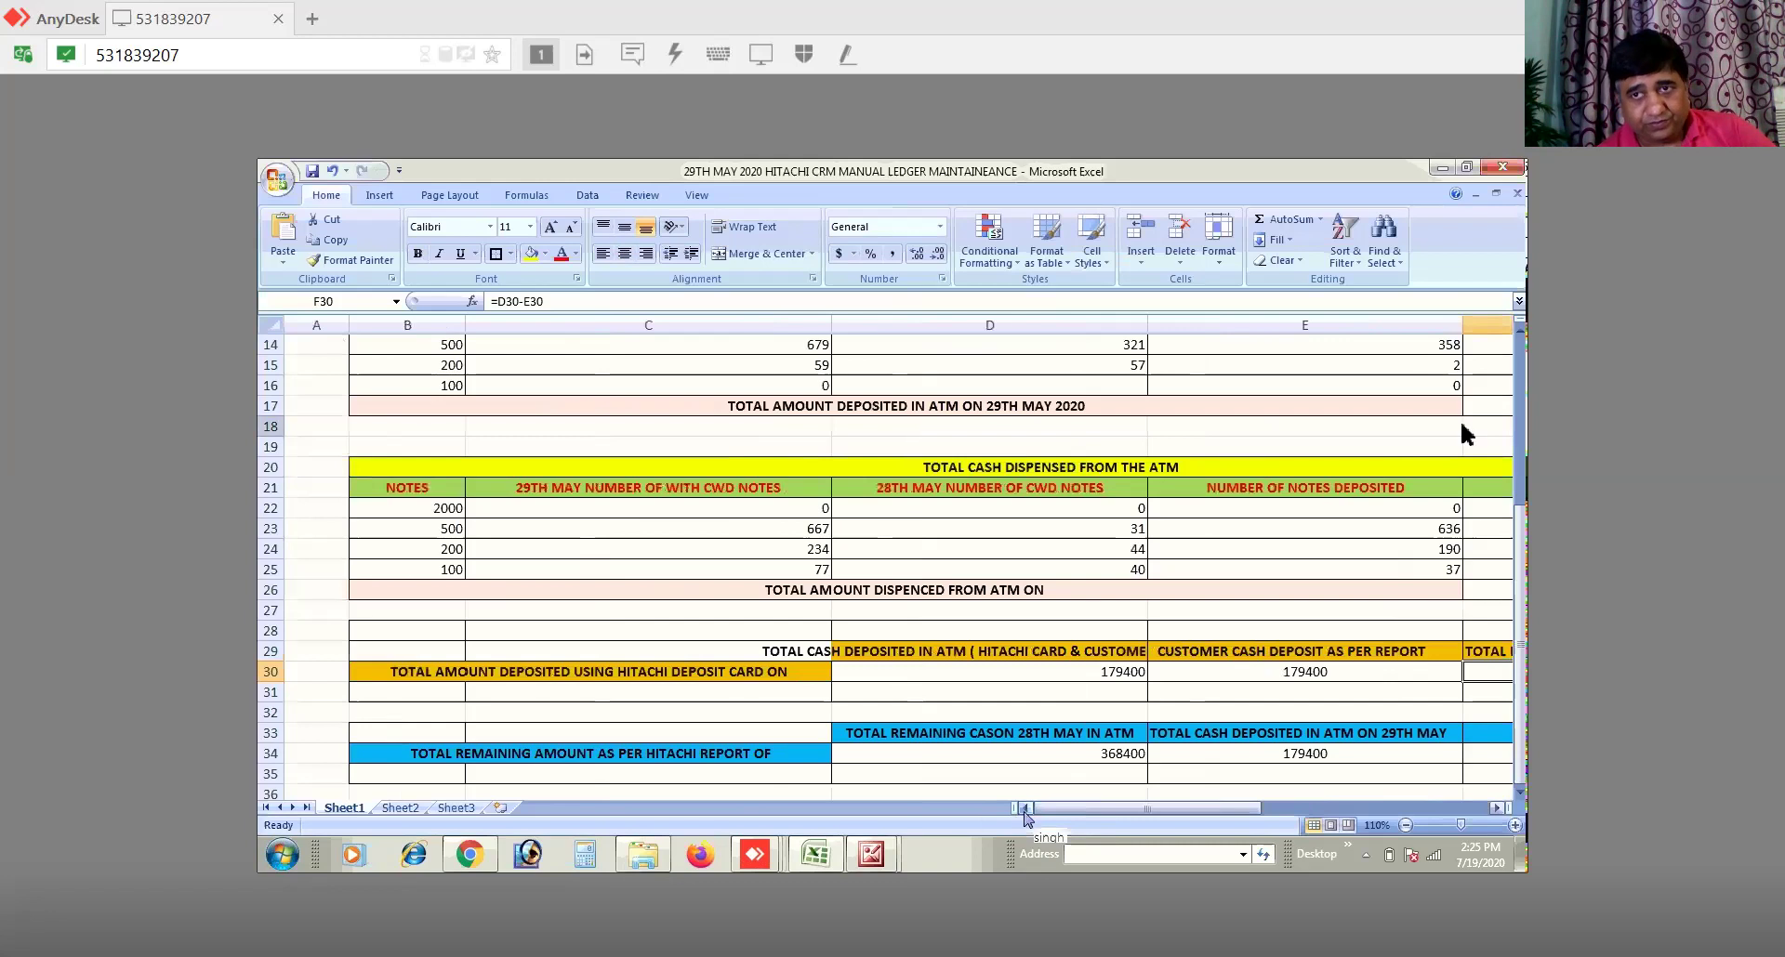
pyautogui.click(1519, 328)
pyautogui.click(1519, 328)
pyautogui.click(1519, 328)
pyautogui.click(1519, 328)
pyautogui.click(1518, 328)
pyautogui.click(1519, 328)
pyautogui.click(1519, 328)
pyautogui.click(1519, 328)
pyautogui.click(1519, 328)
pyautogui.click(1519, 328)
pyautogui.click(1519, 328)
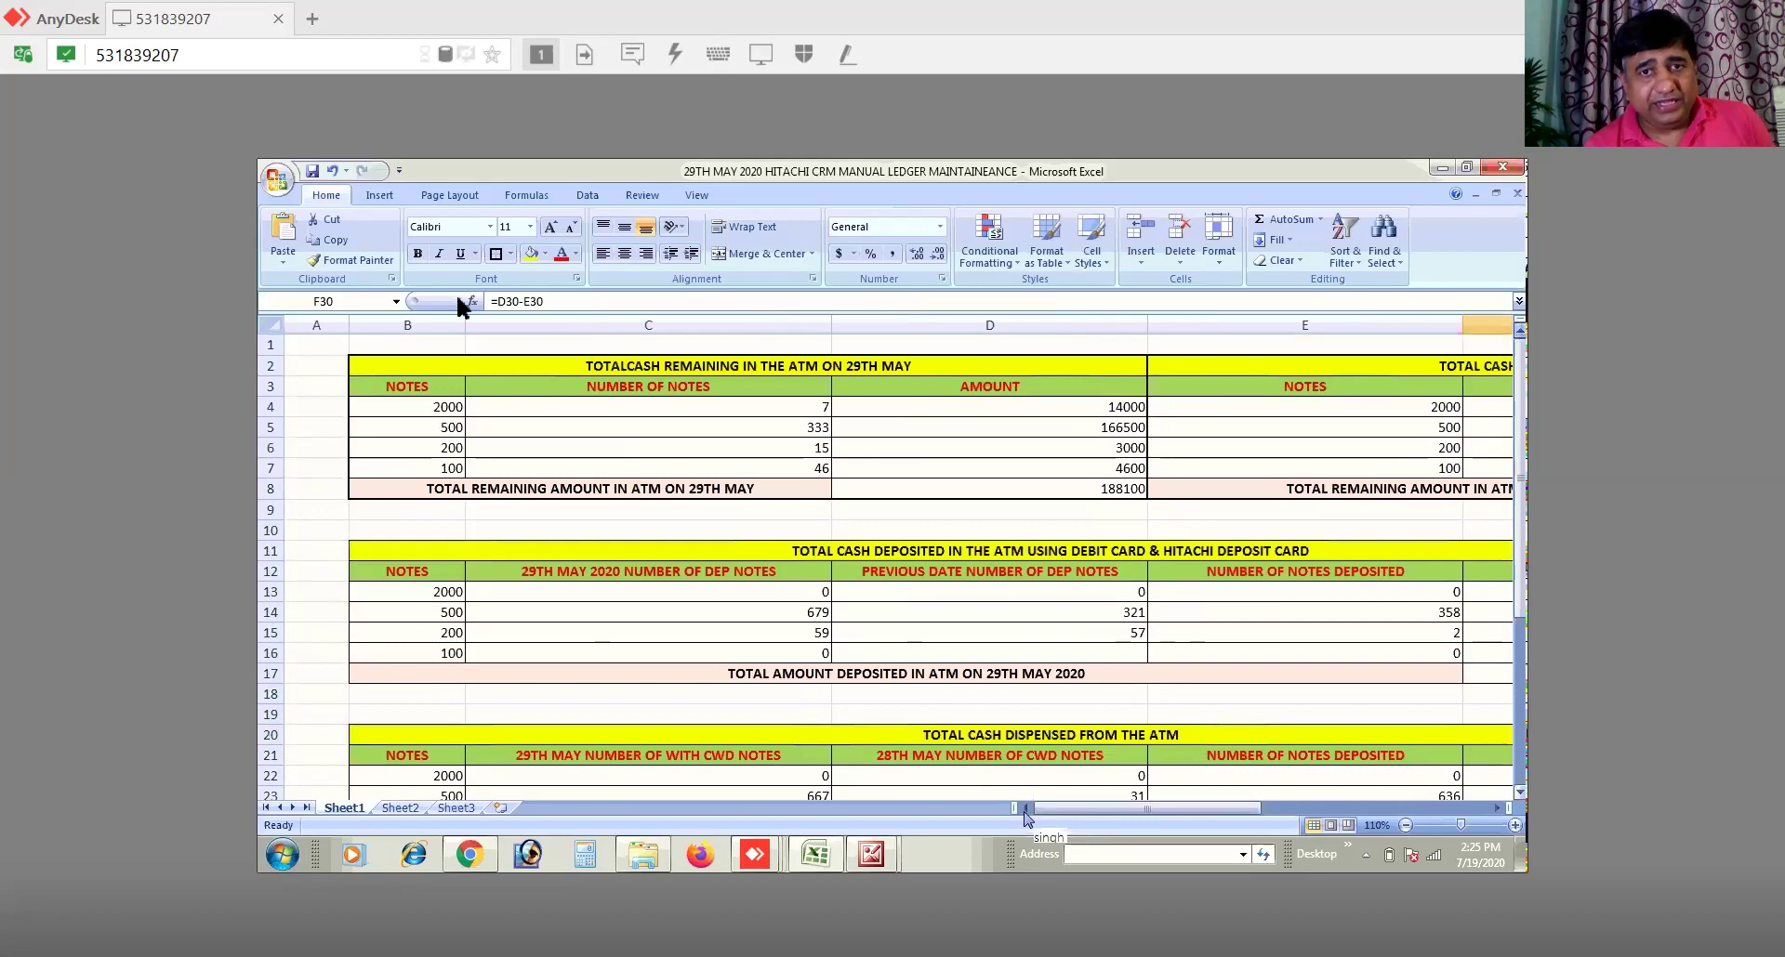
# Step: Save the ledger as an Excel Workbook over the existing 29TH MAY 2020 HITACHI CRM MANUAL LEDGER MAINTAINEANCE file and close it
pyautogui.click(279, 183)
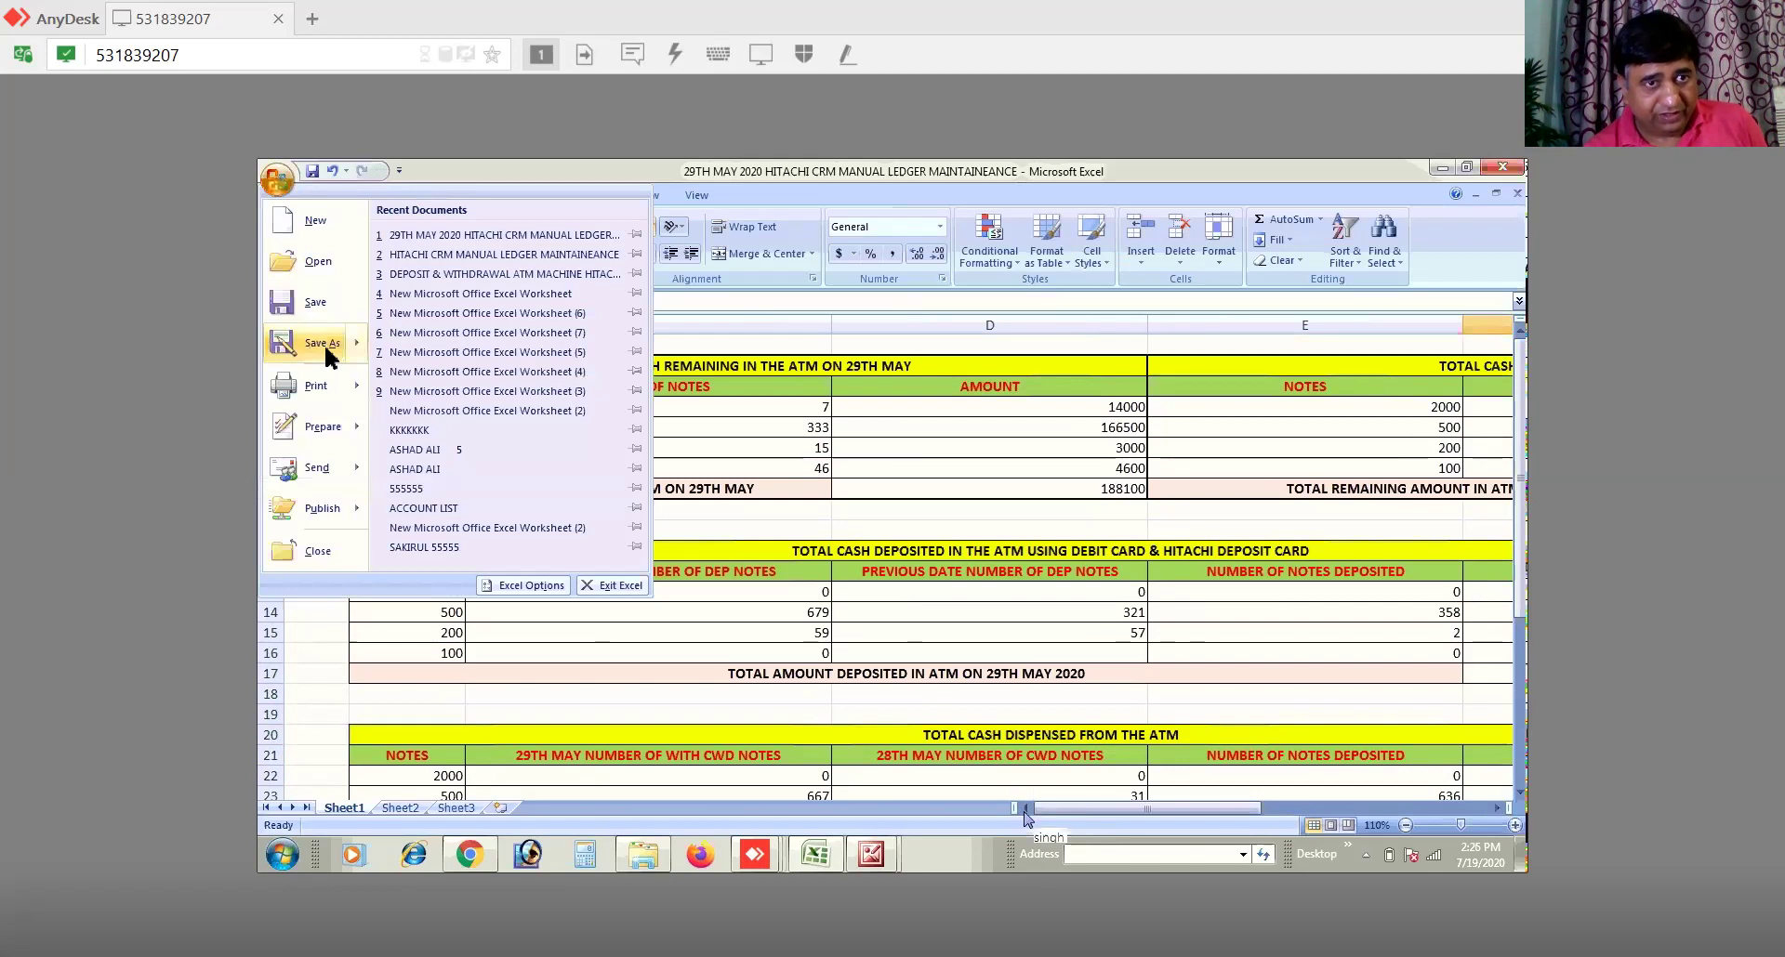
pyautogui.moveTo(325, 351)
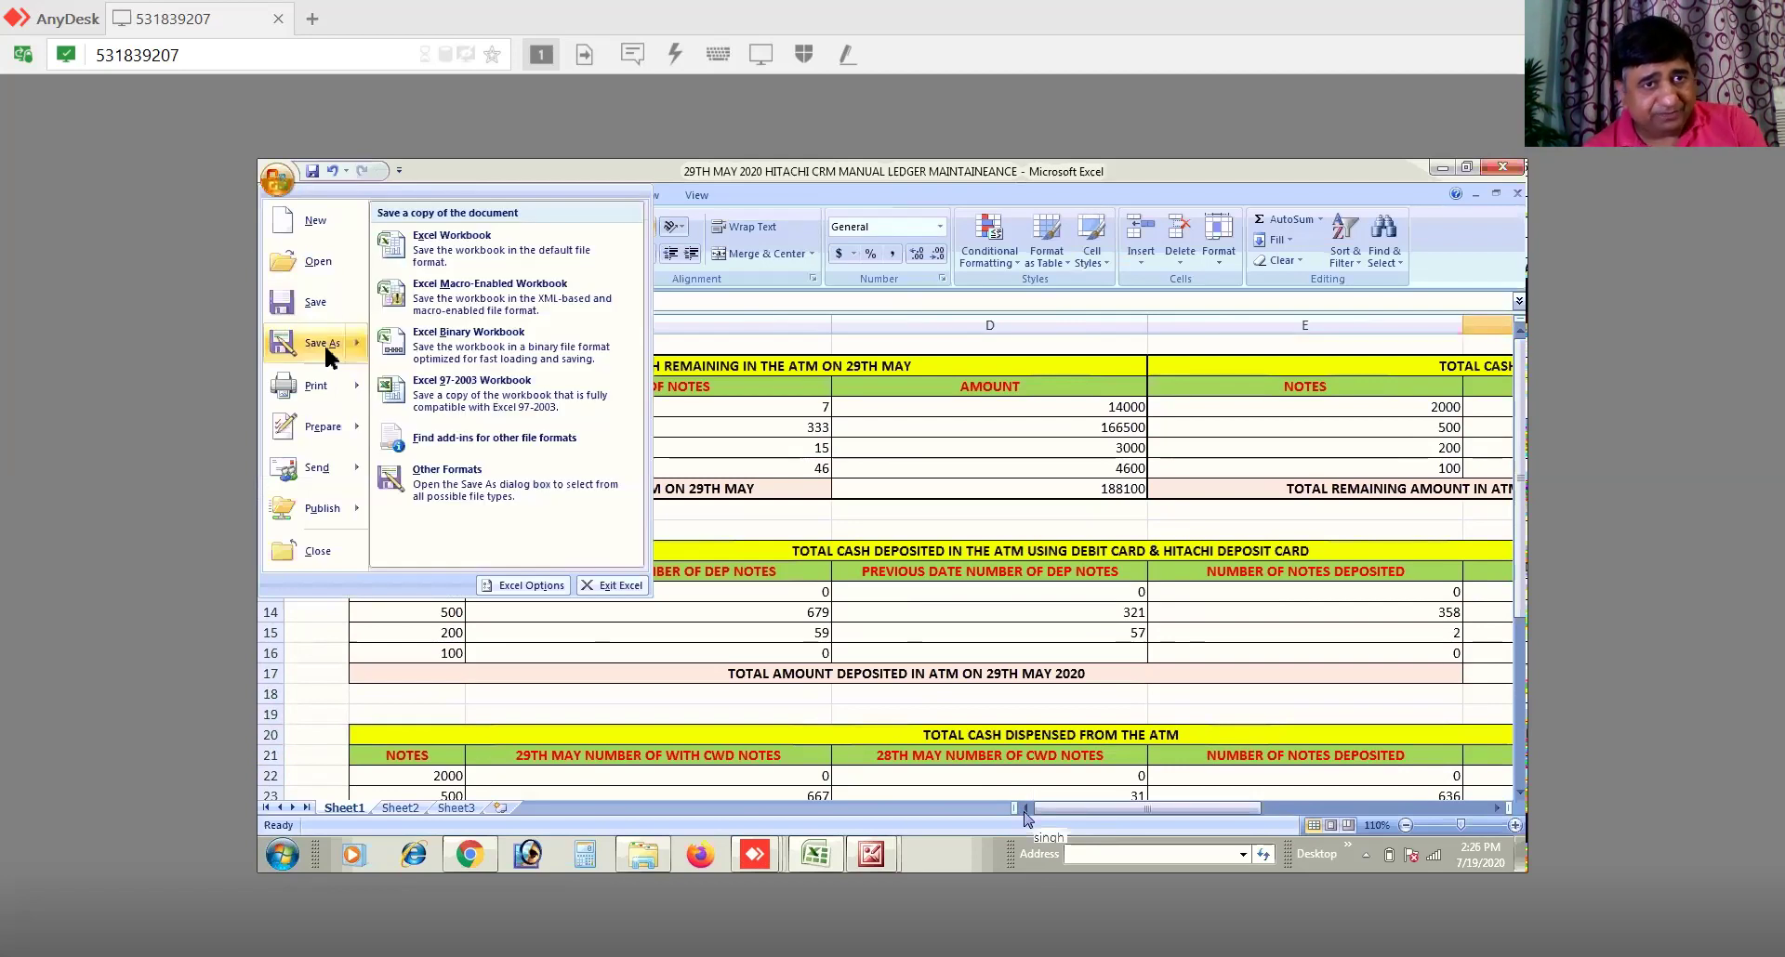
pyautogui.click(440, 245)
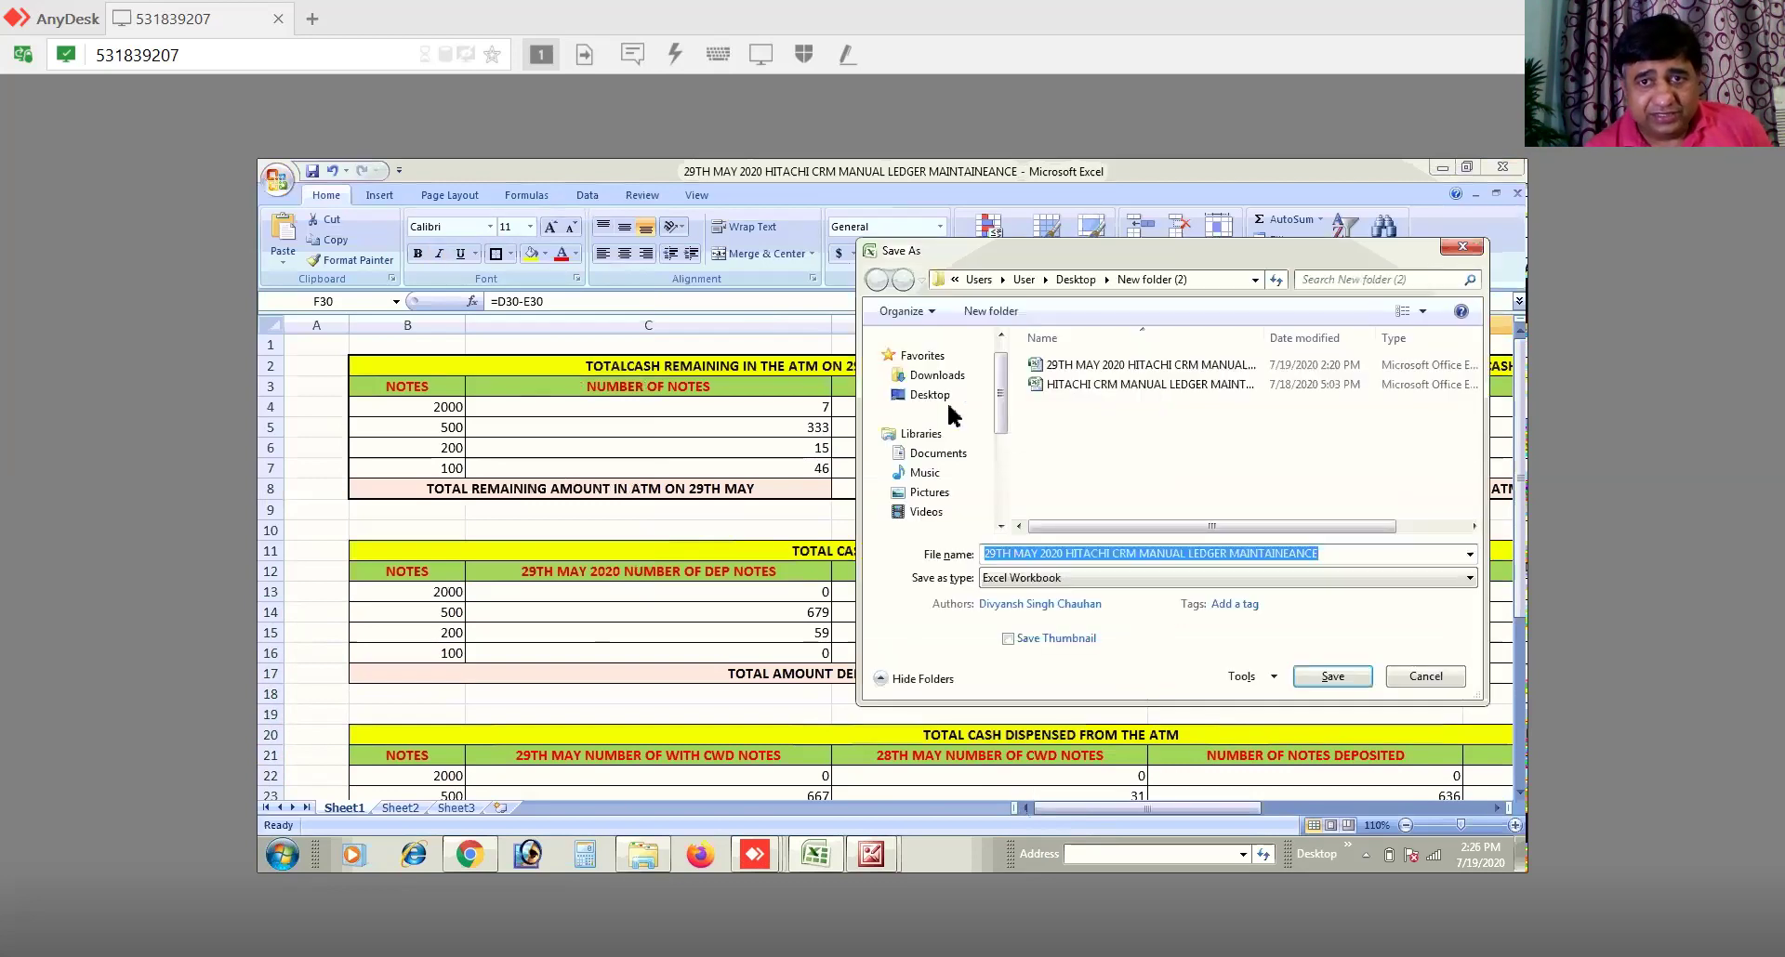
pyautogui.click(1087, 365)
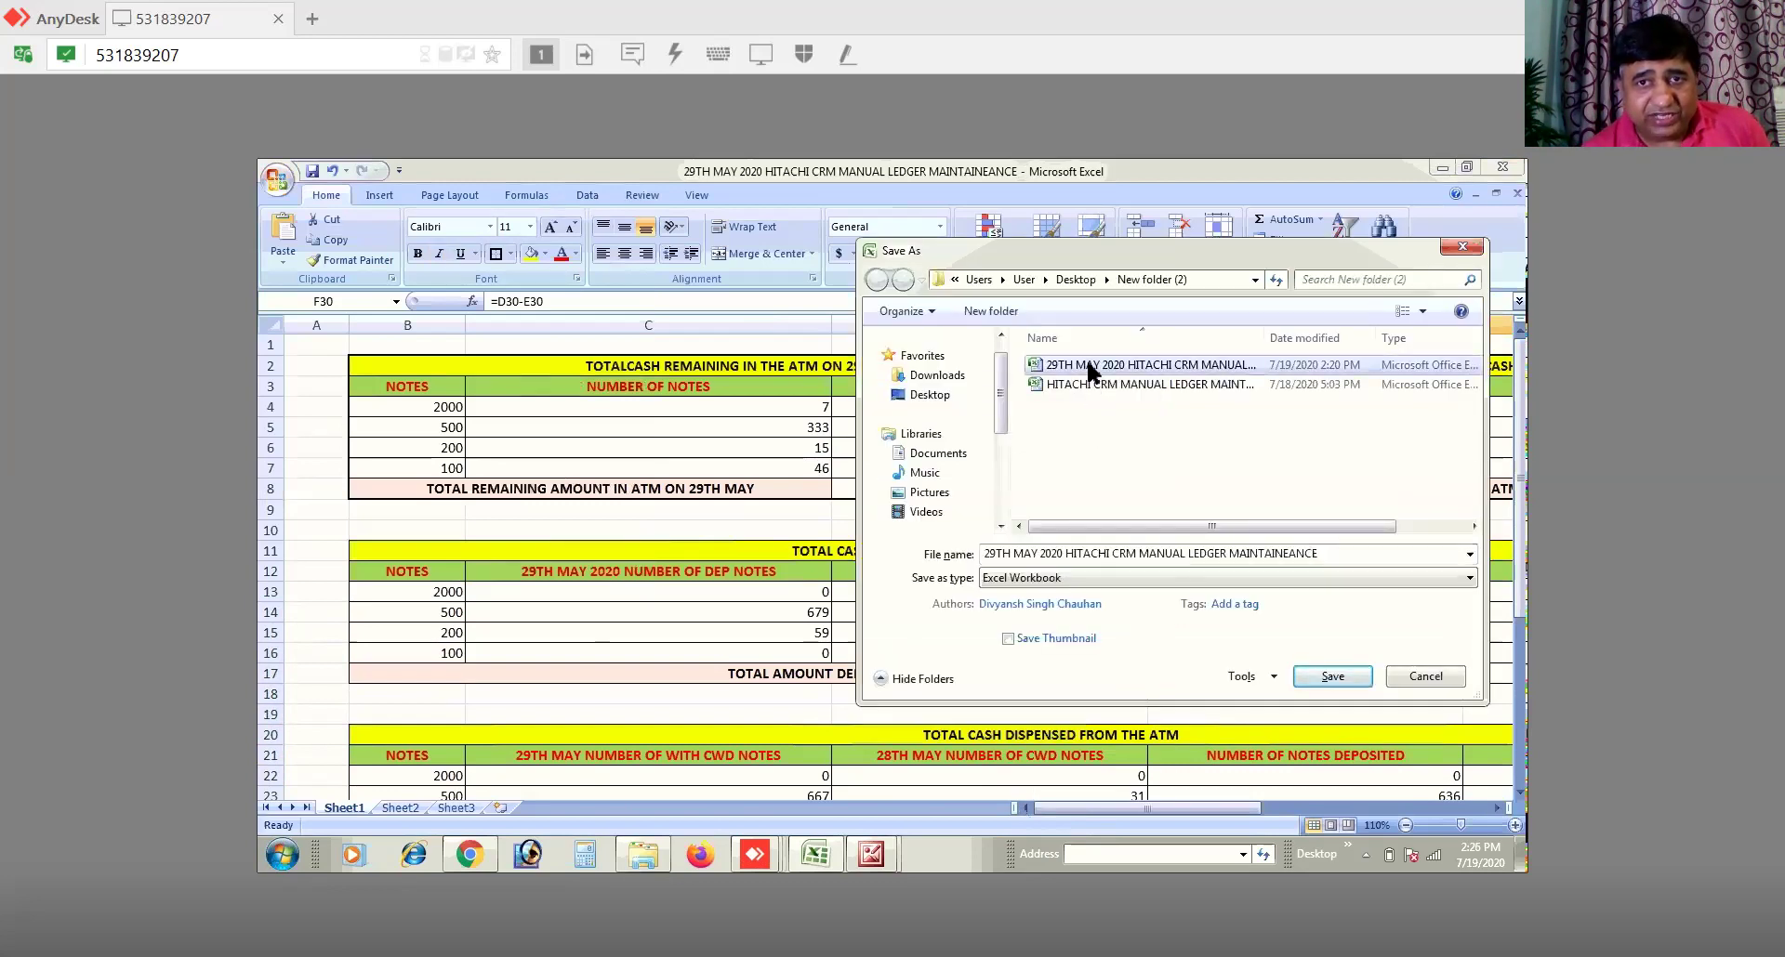
pyautogui.click(1330, 677)
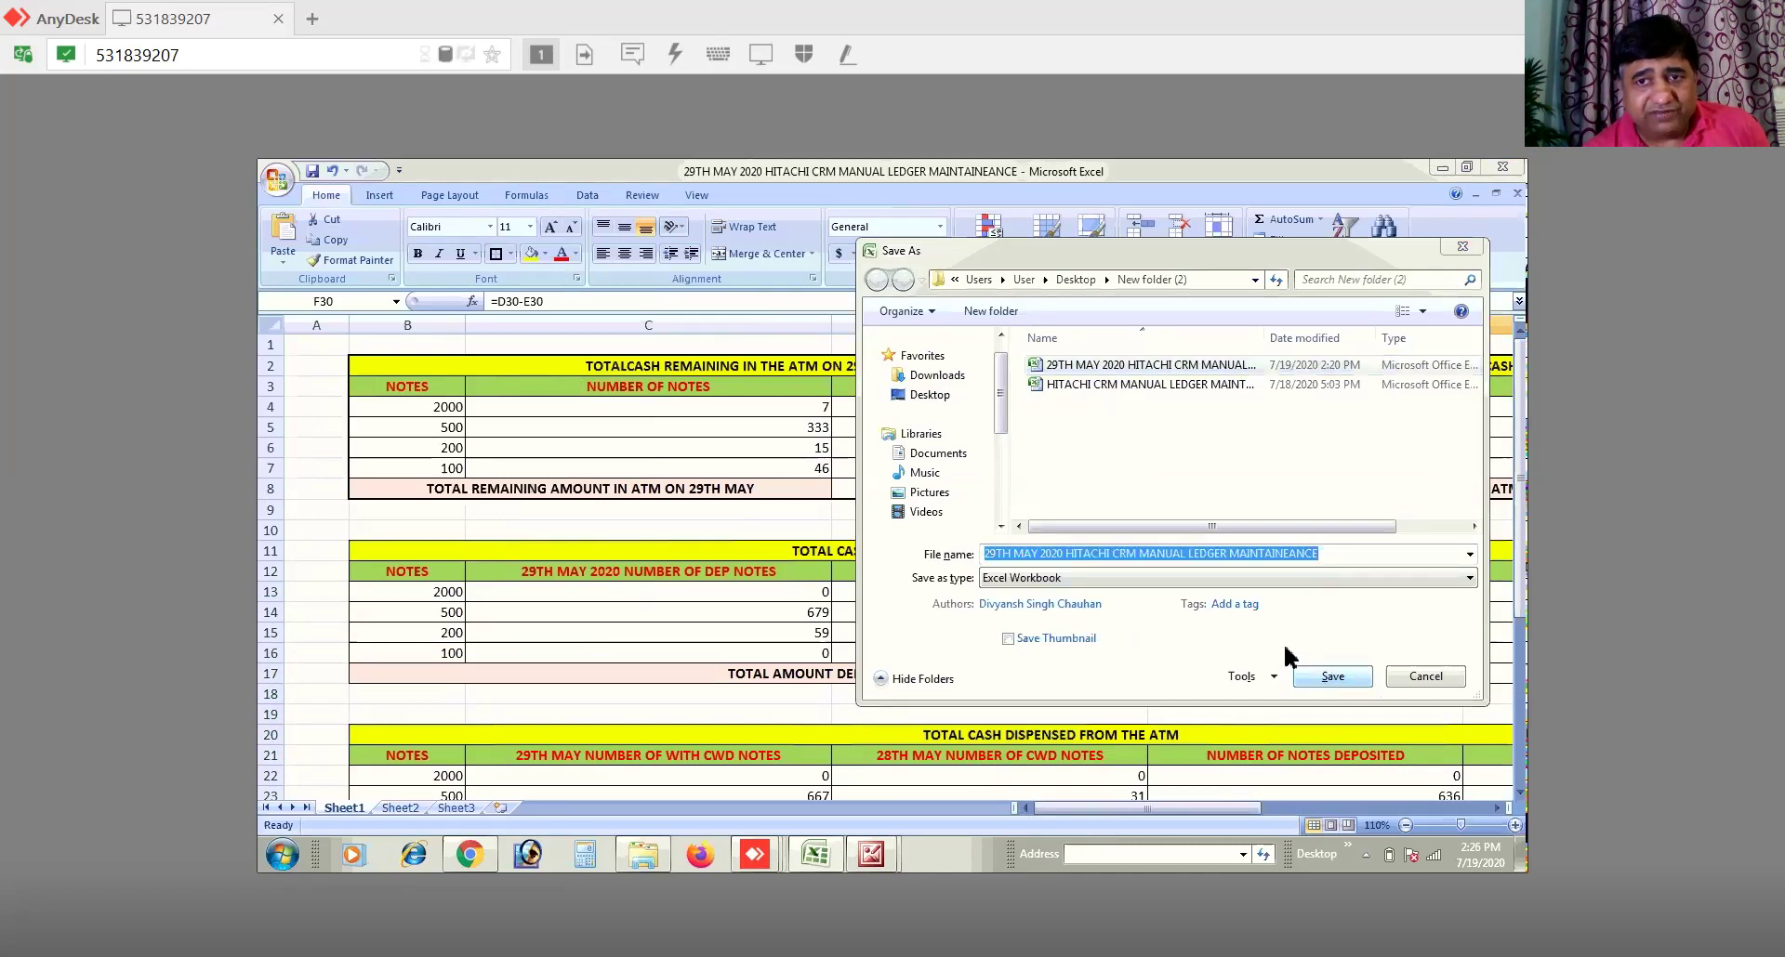
pyautogui.click(1021, 514)
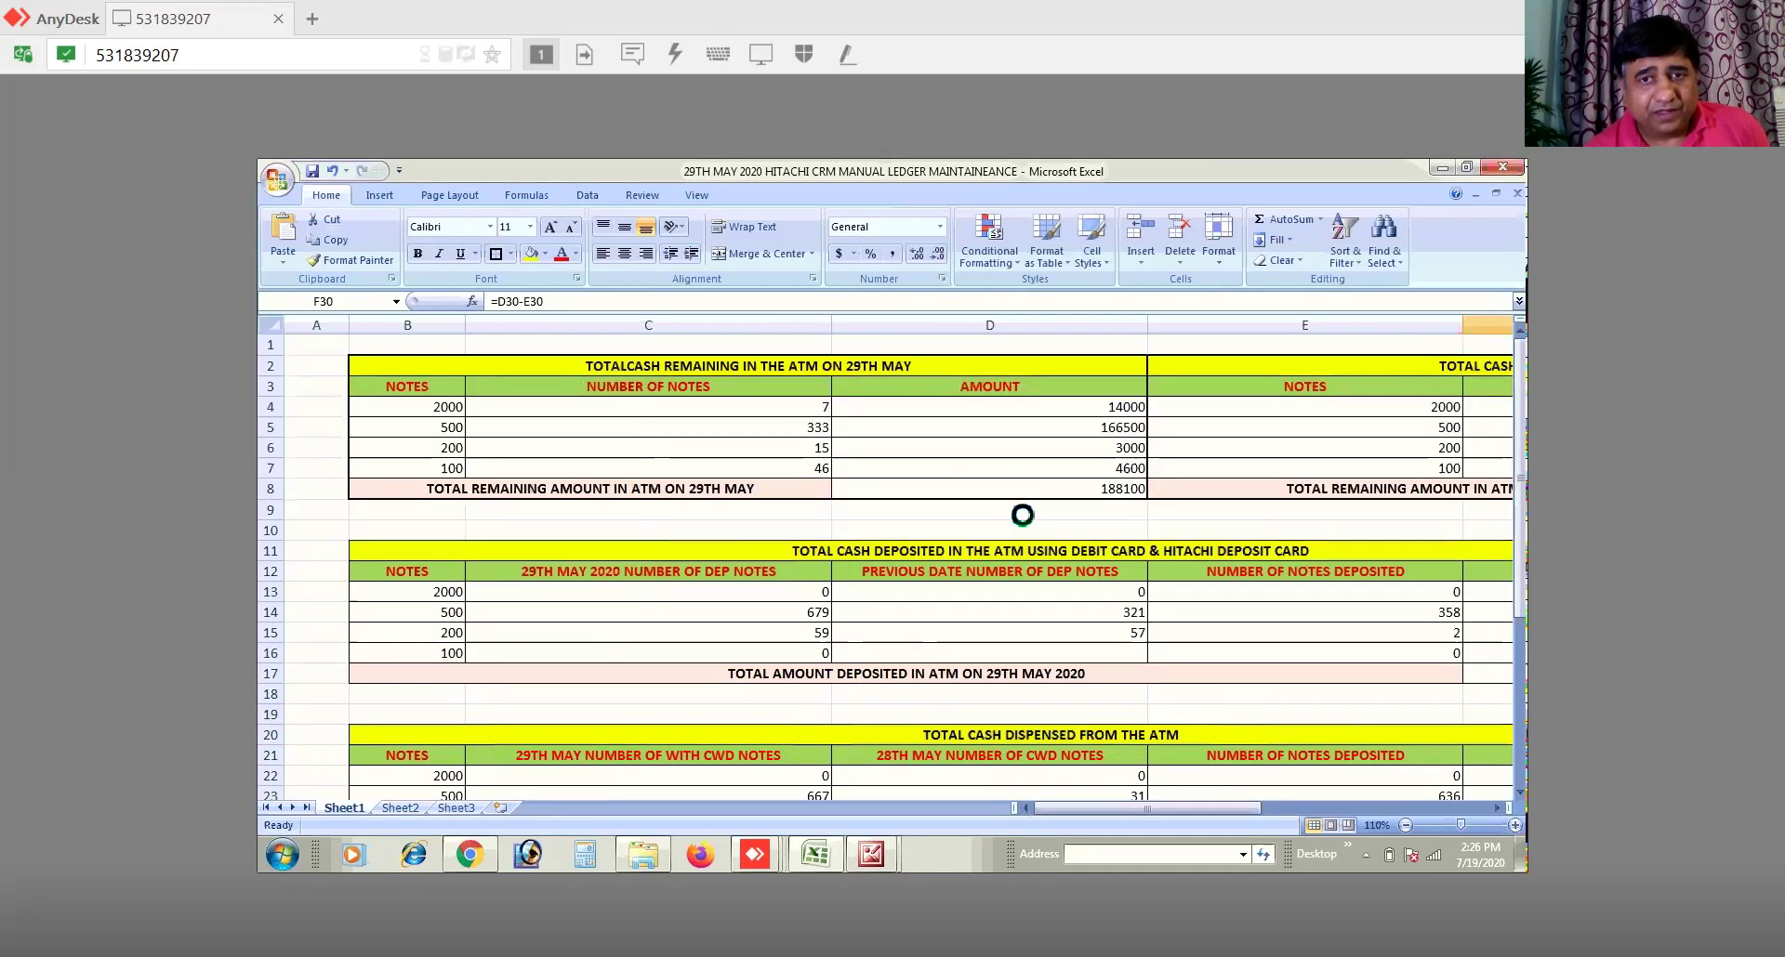
pyautogui.click(1502, 168)
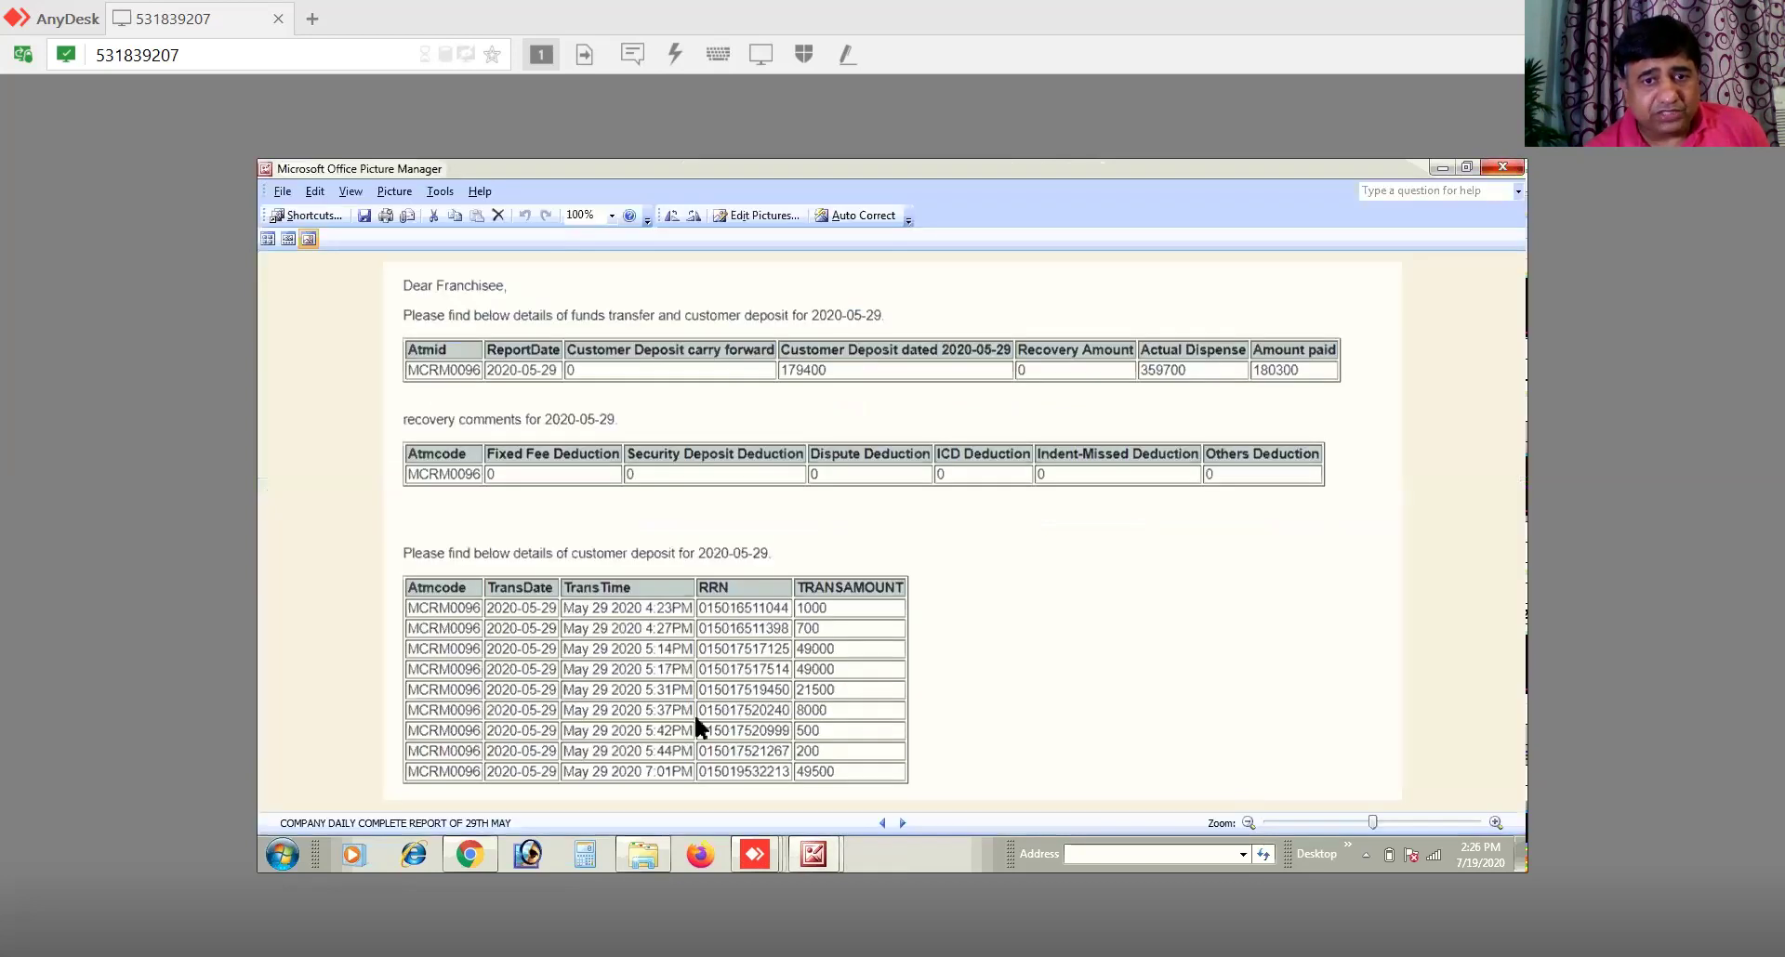
# Step: Open the blank HITACHI CRM MANUAL LEDGER MAINTAINEANCE workbook from New folder (2)
pyautogui.click(643, 855)
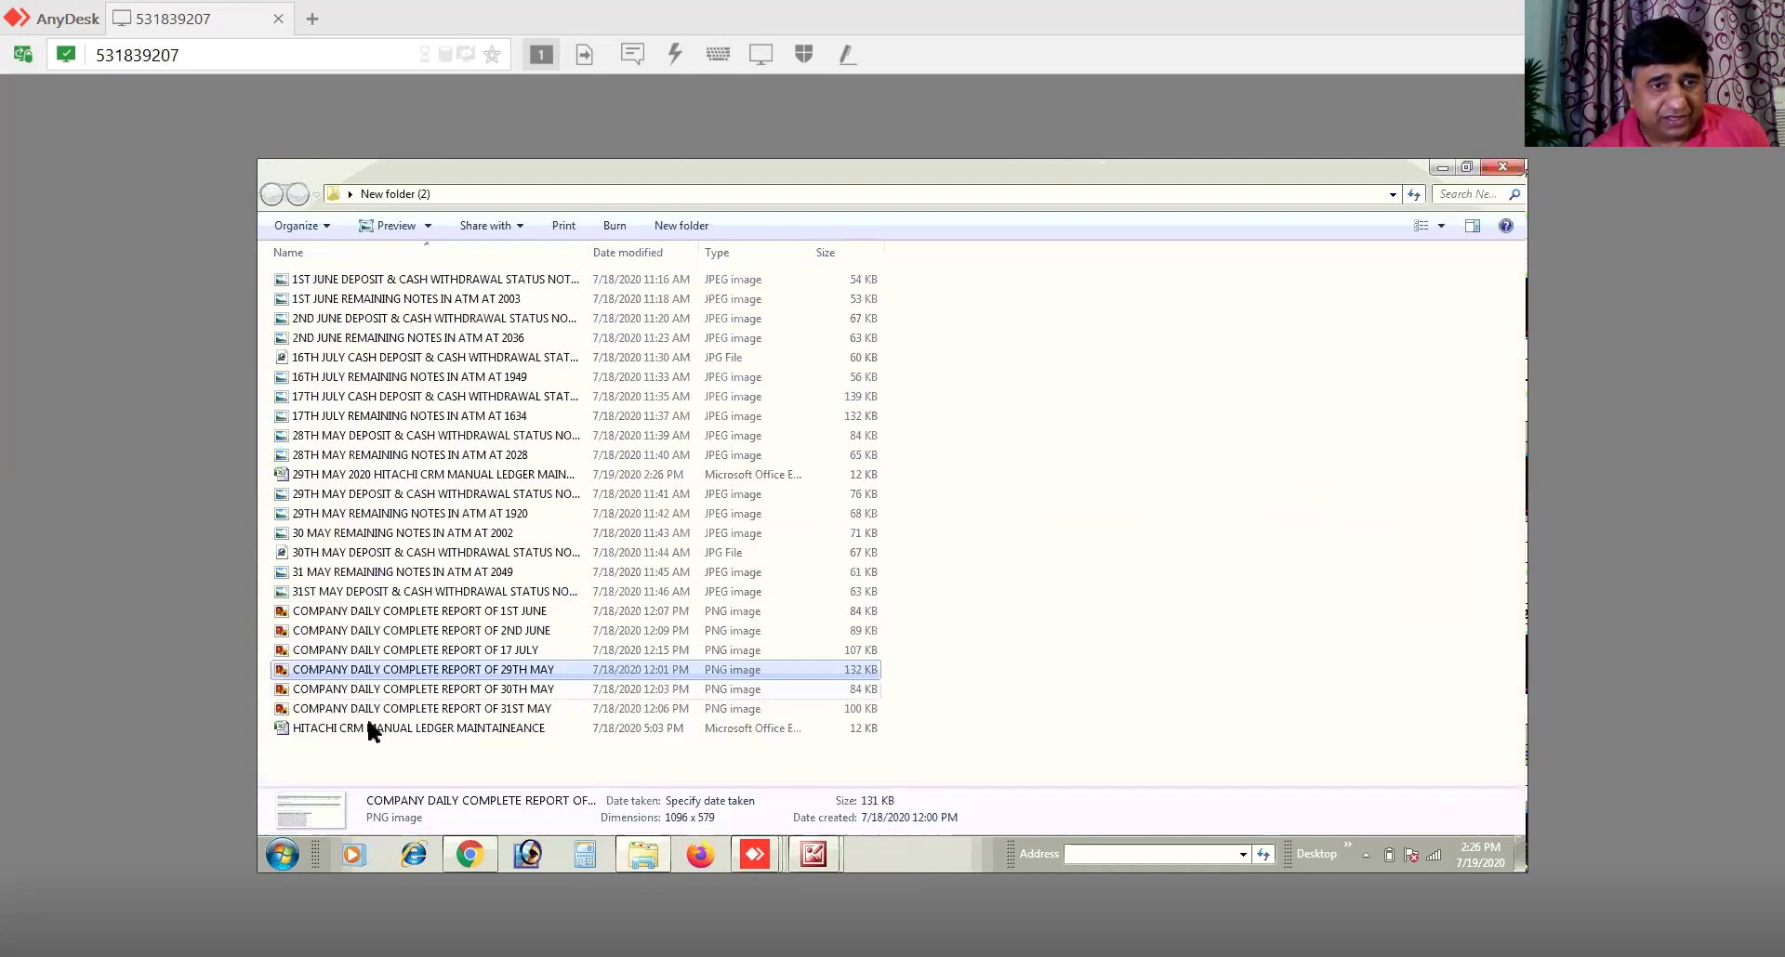
pyautogui.click(368, 727)
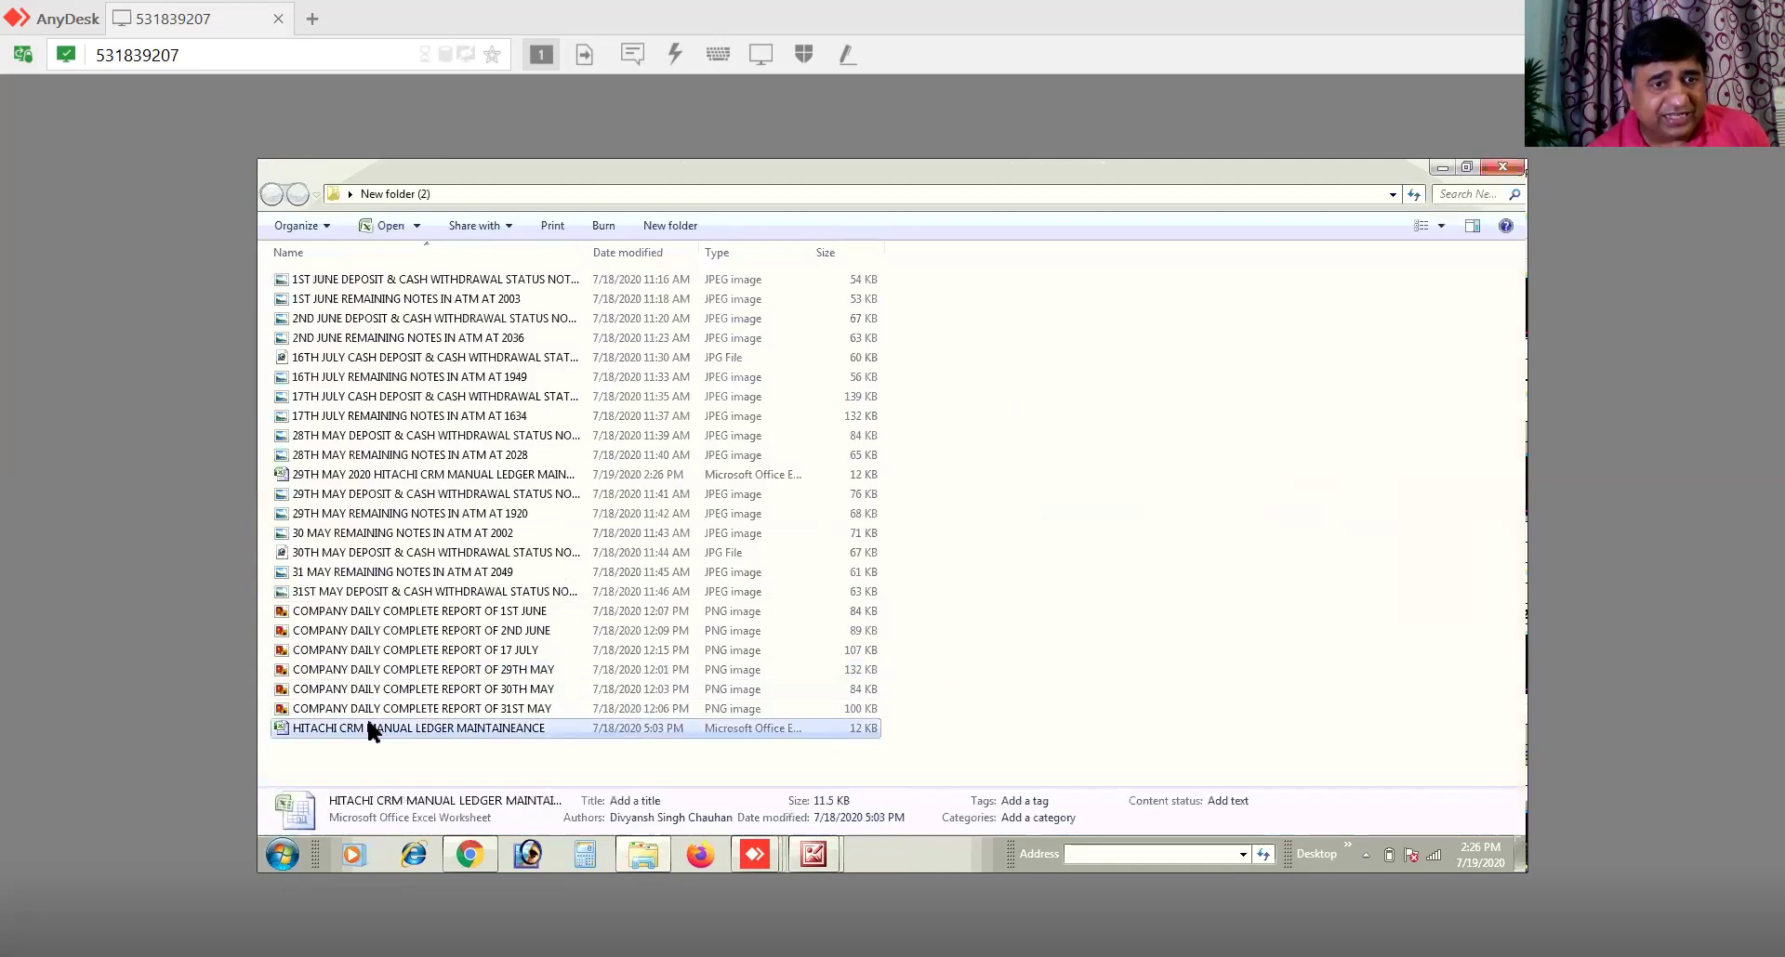
pyautogui.rightClick(368, 728)
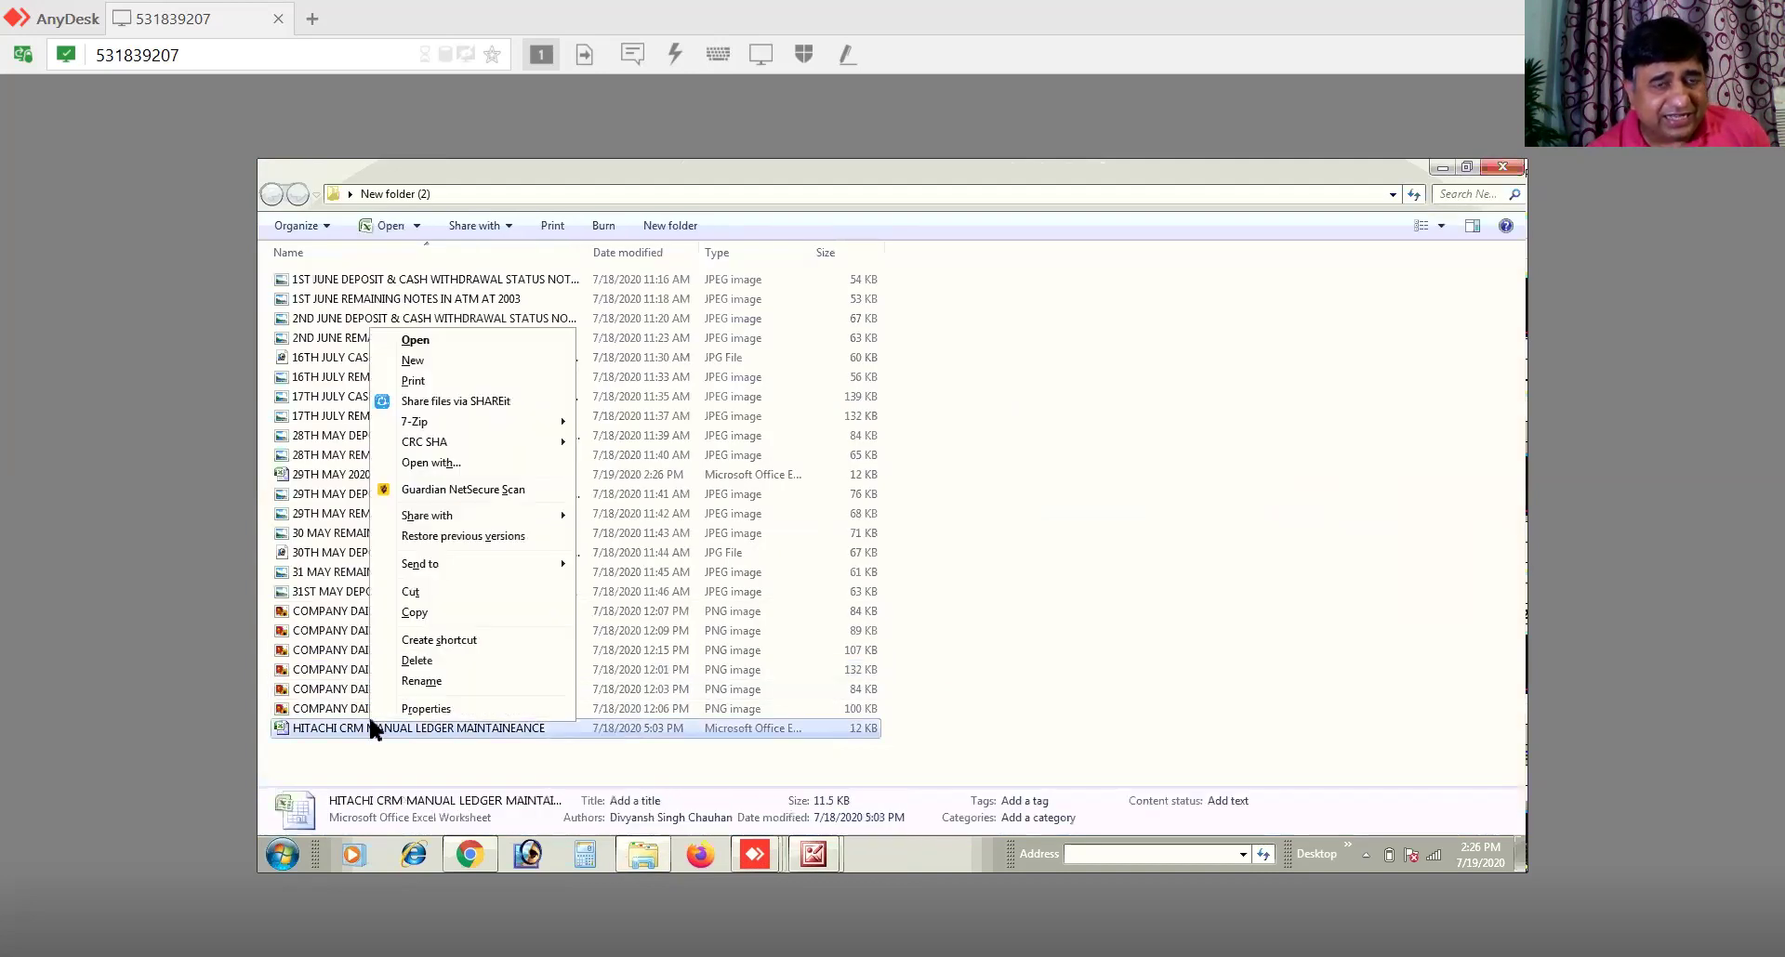
pyautogui.click(414, 341)
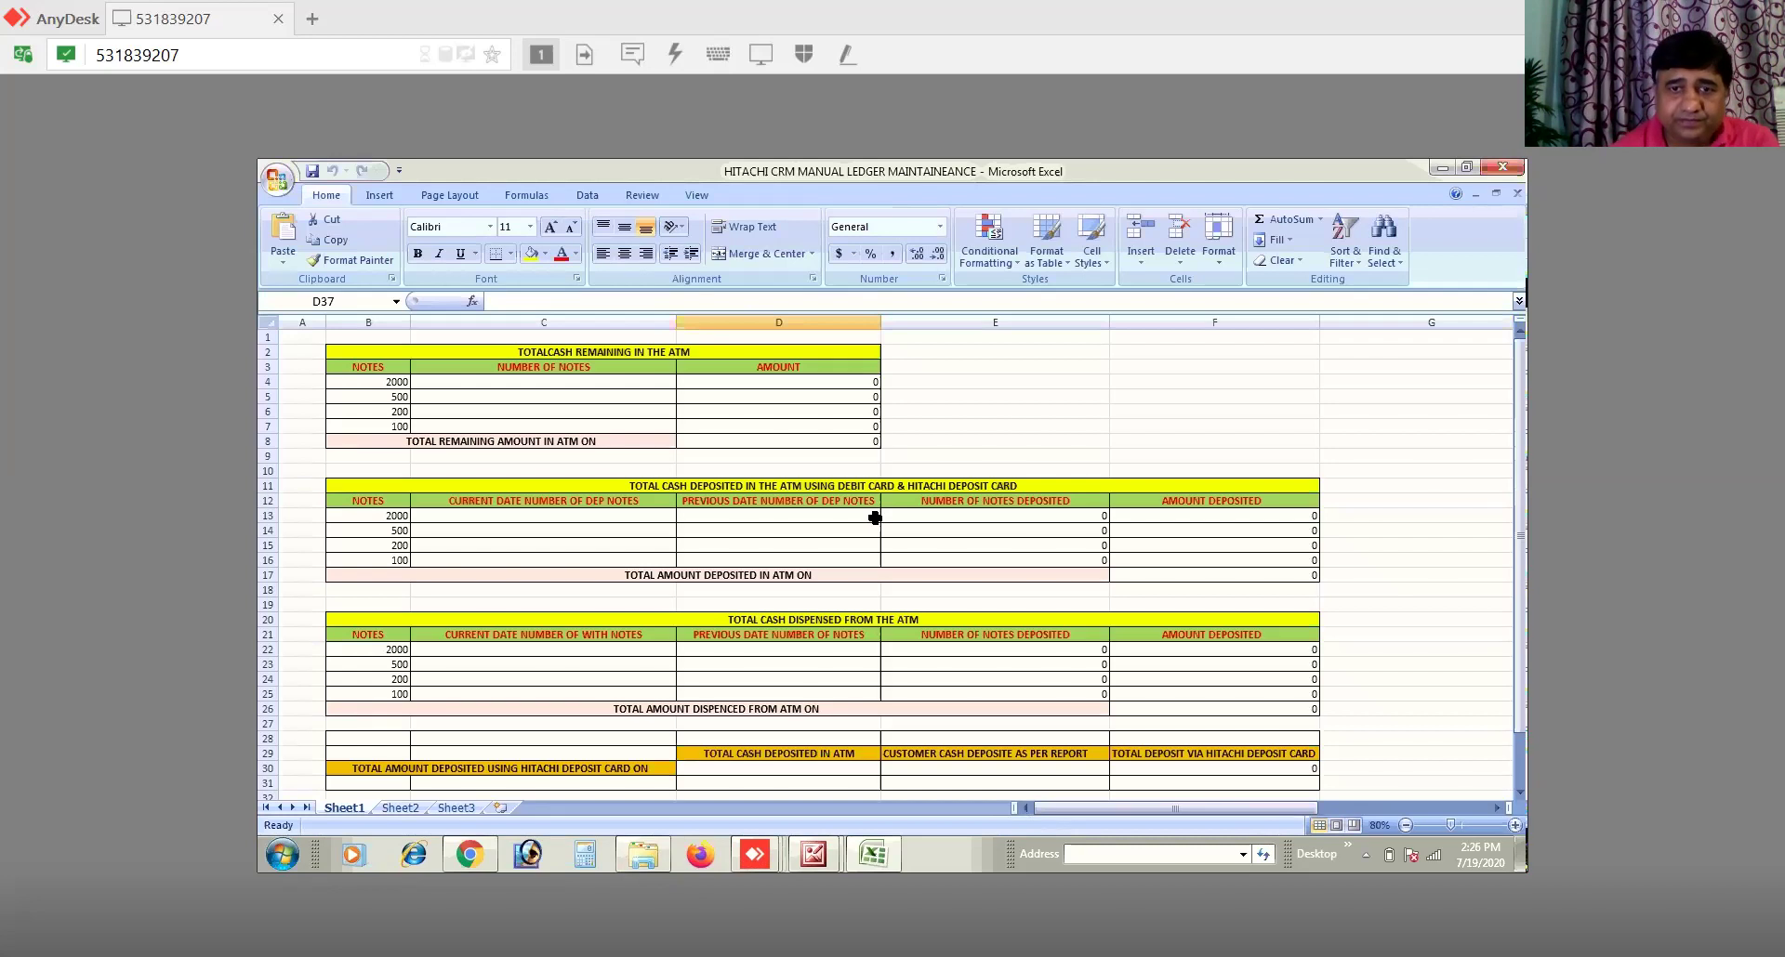
# Step: Copy the remaining cash table in B2:D8 and paste the copy starting at cell F2
pyautogui.moveTo(374, 351); pyautogui.dragTo(397, 444)
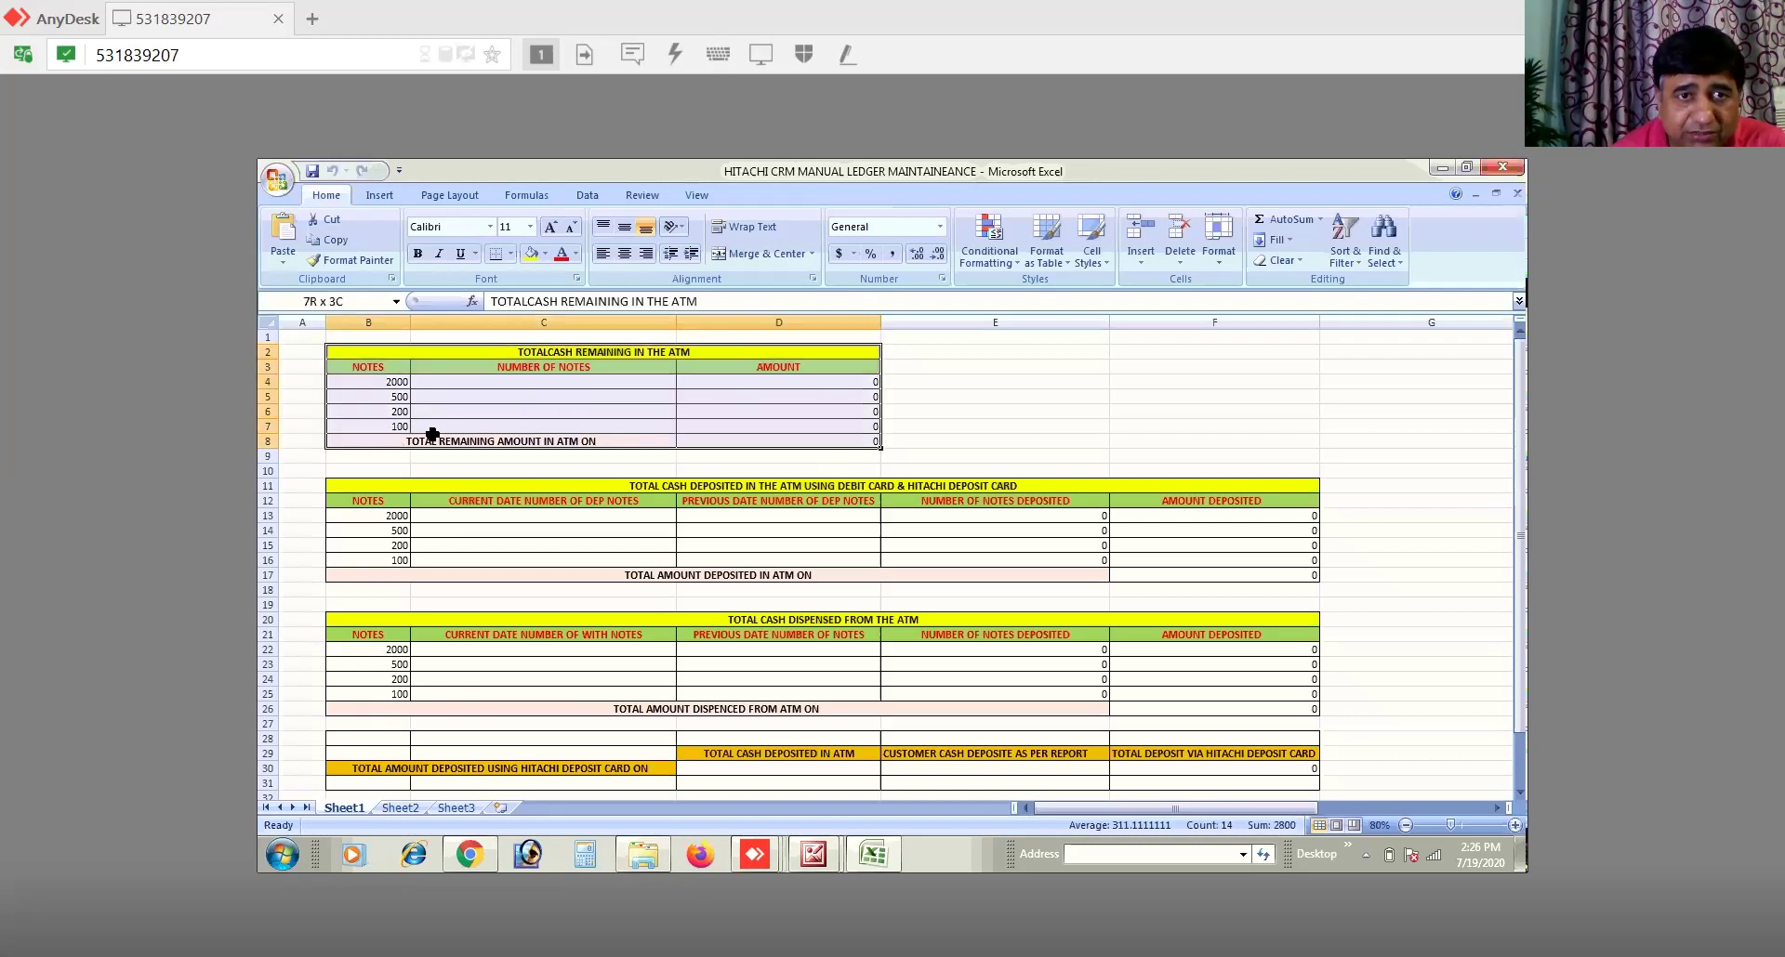
pyautogui.rightClick(513, 412)
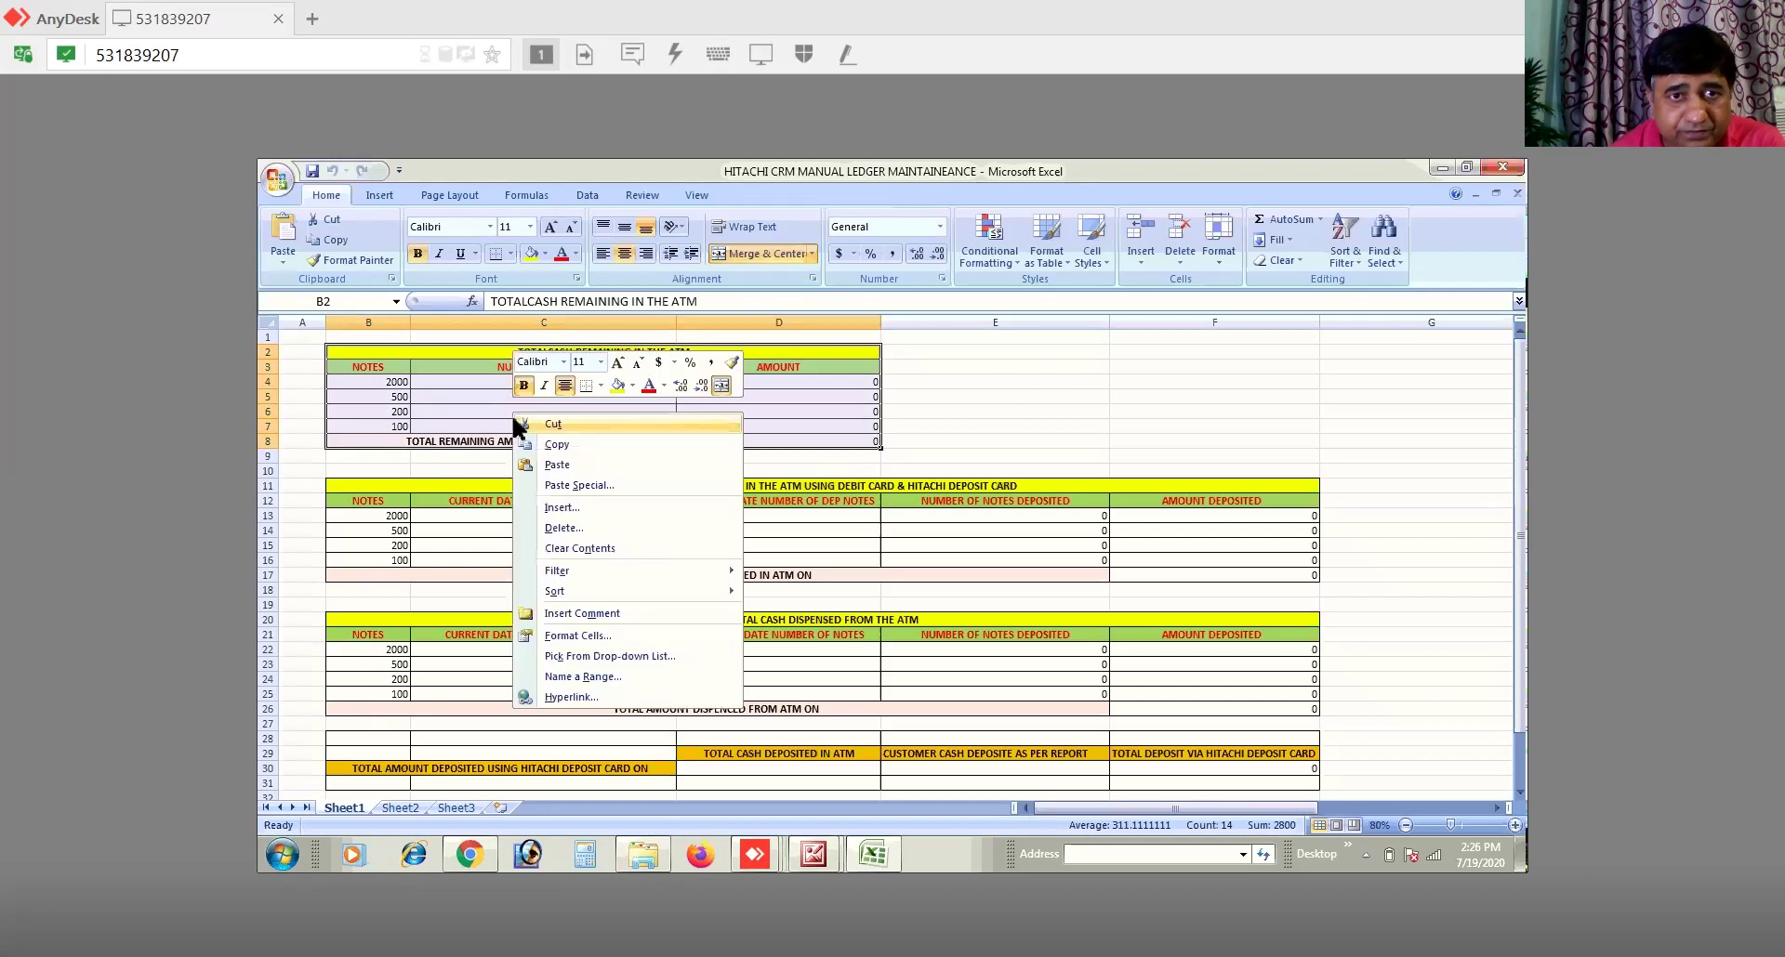
pyautogui.click(556, 446)
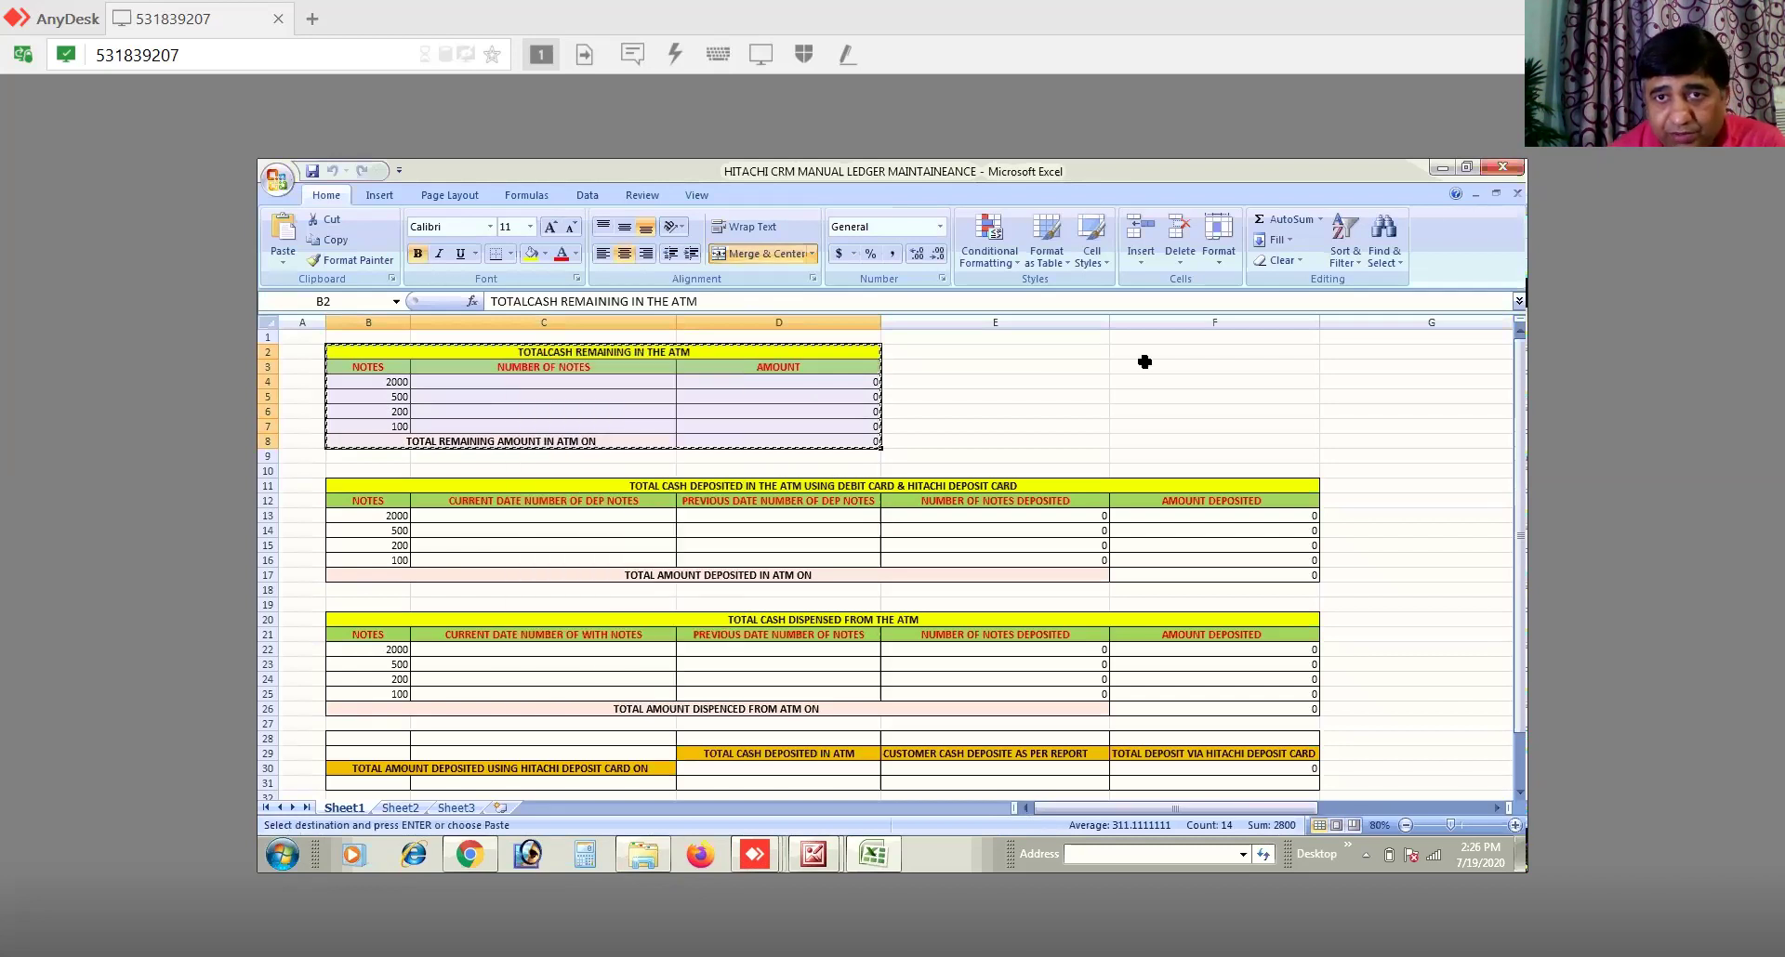
pyautogui.click(1135, 354)
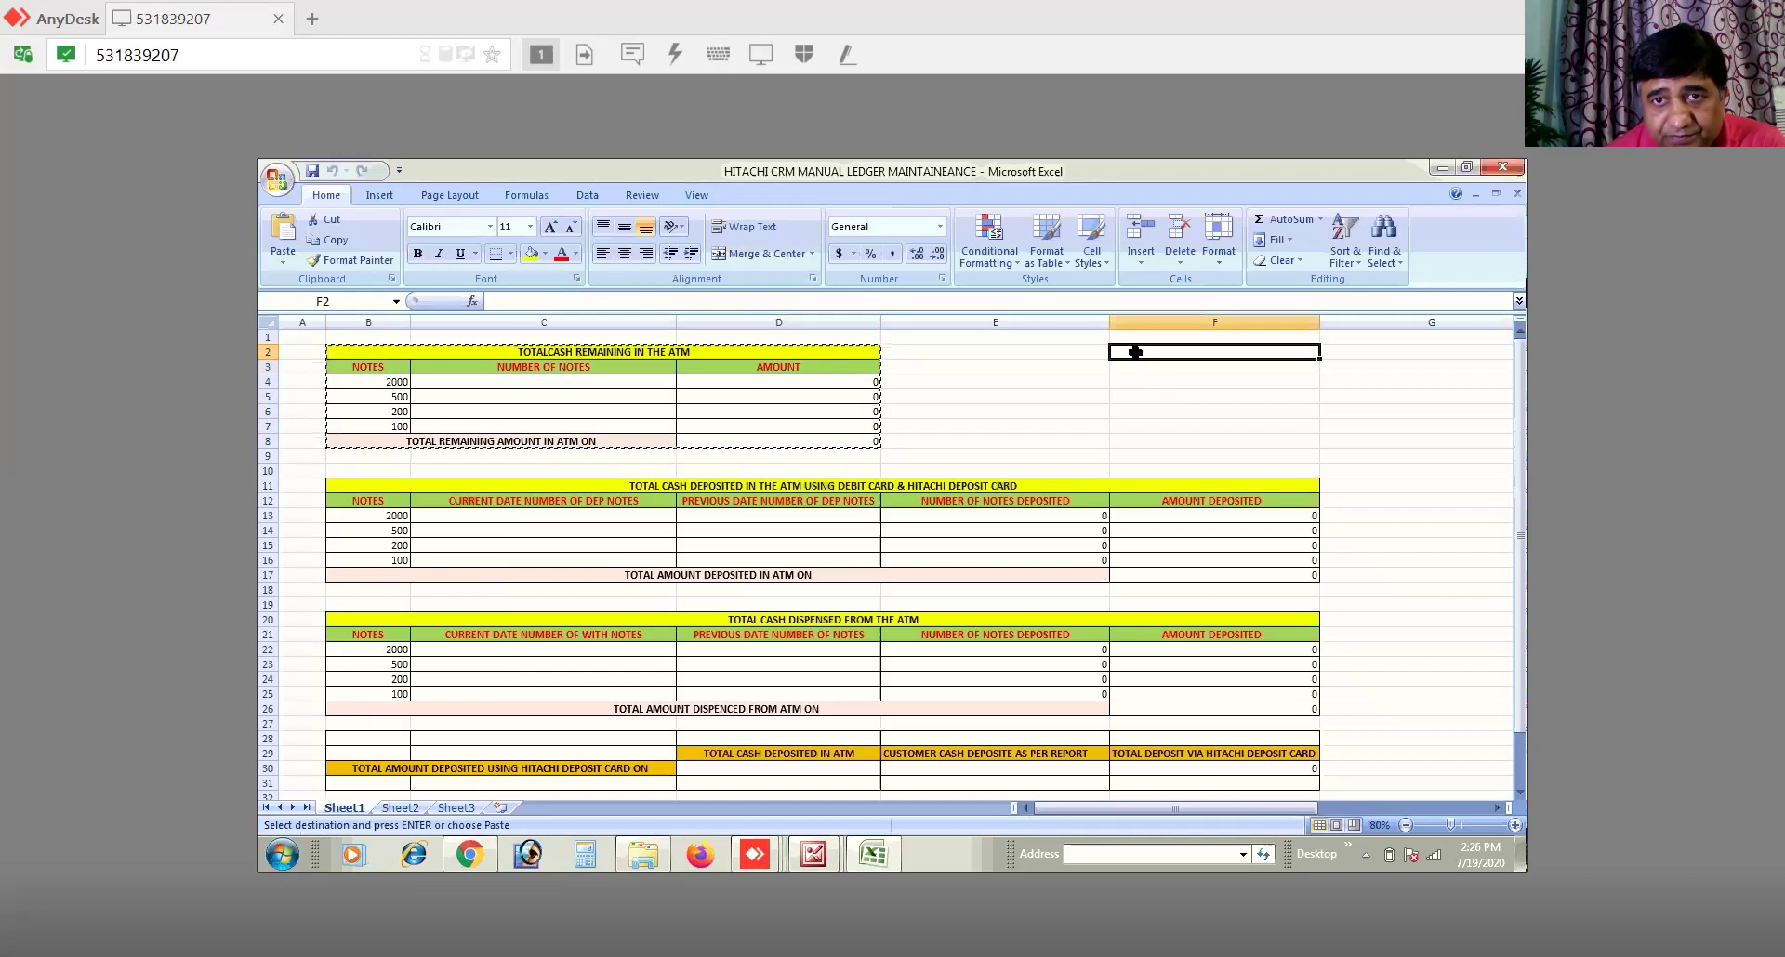
pyautogui.rightClick(1136, 356)
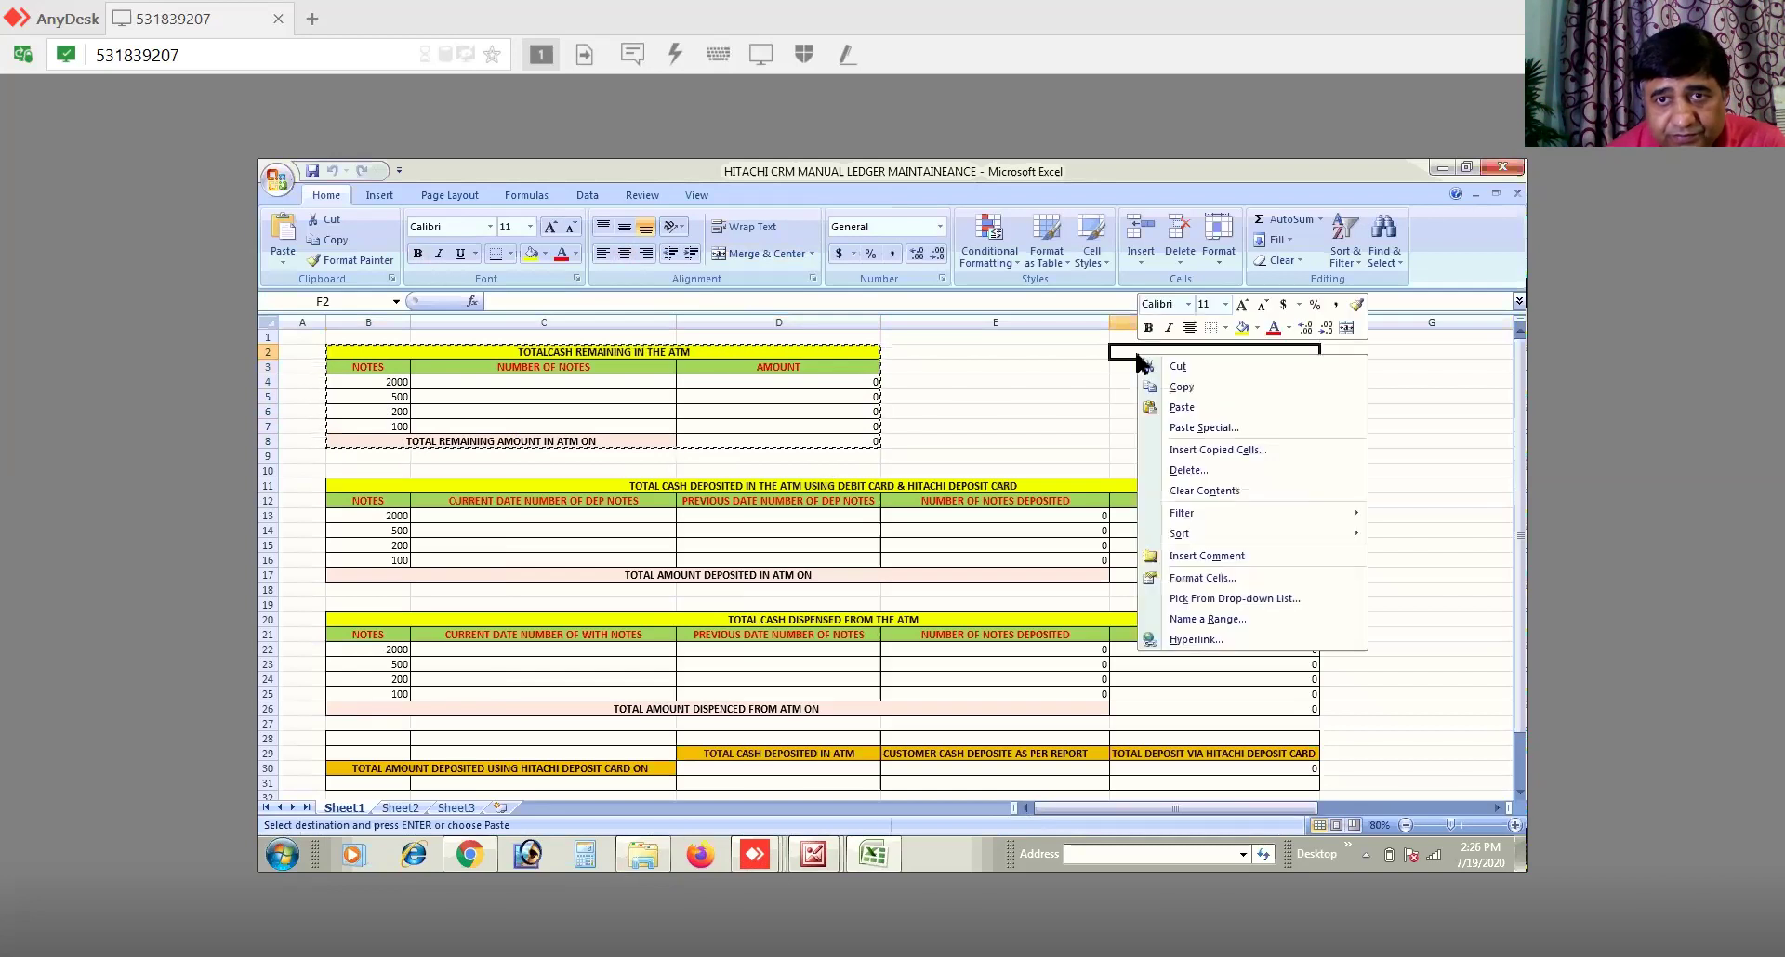
pyautogui.click(1175, 406)
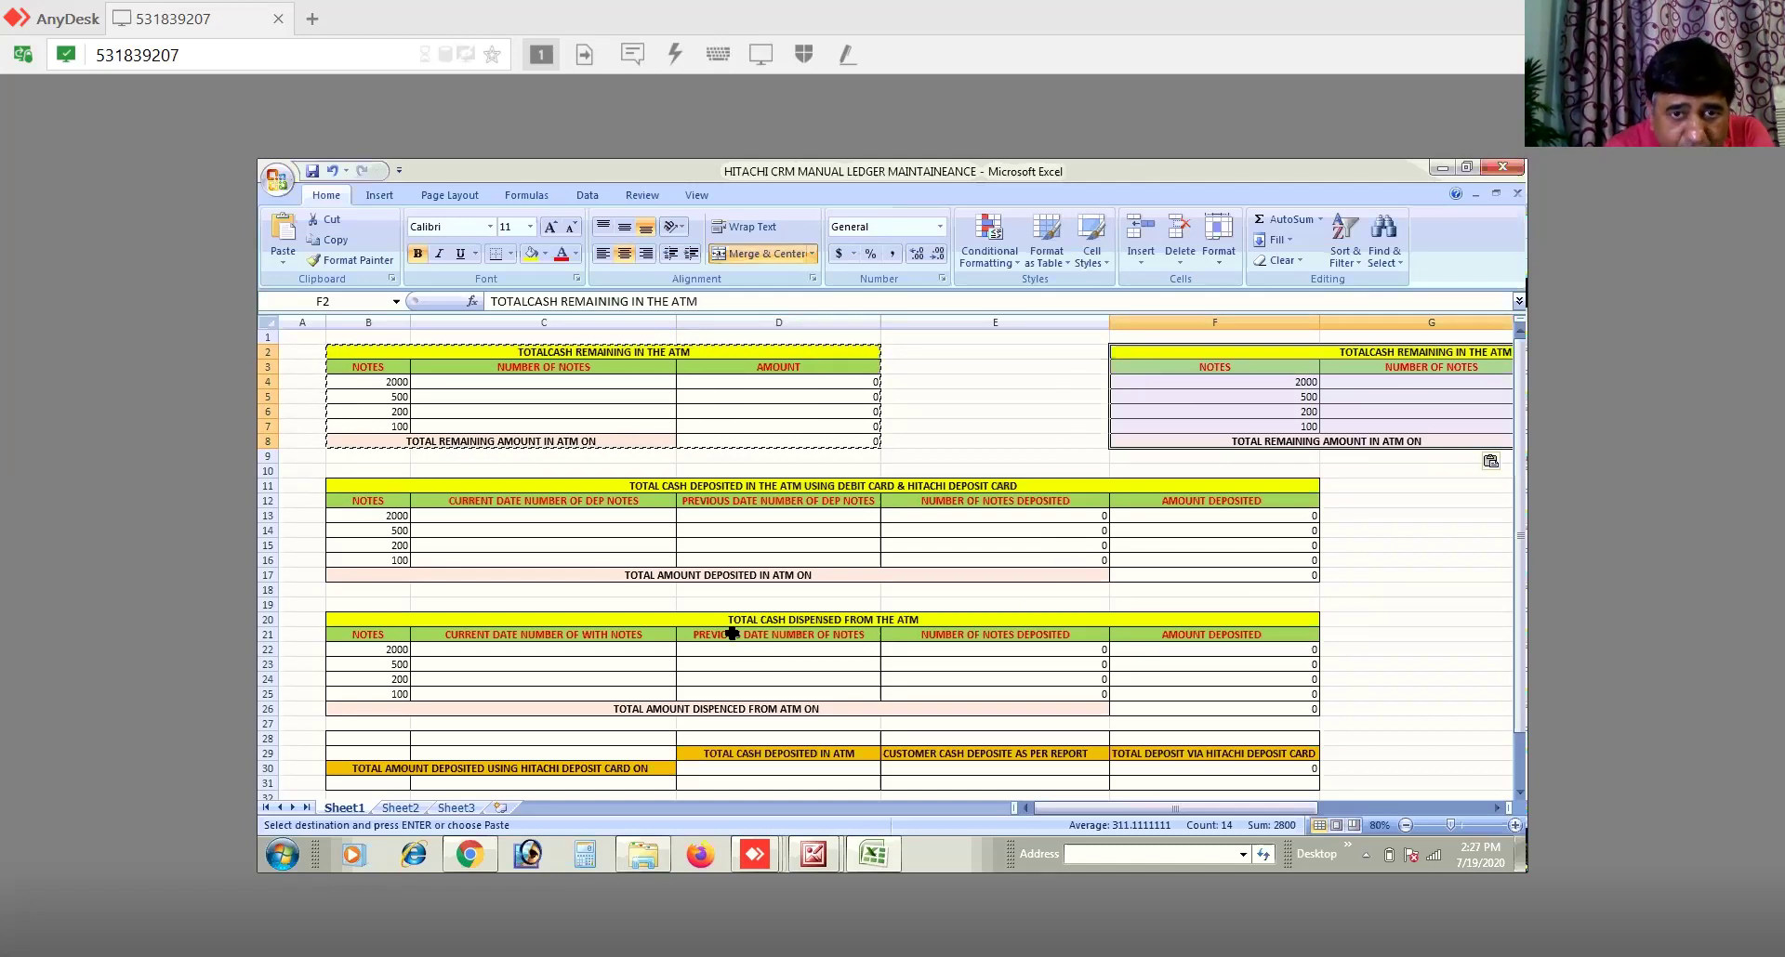
pyautogui.doubleClick(942, 620)
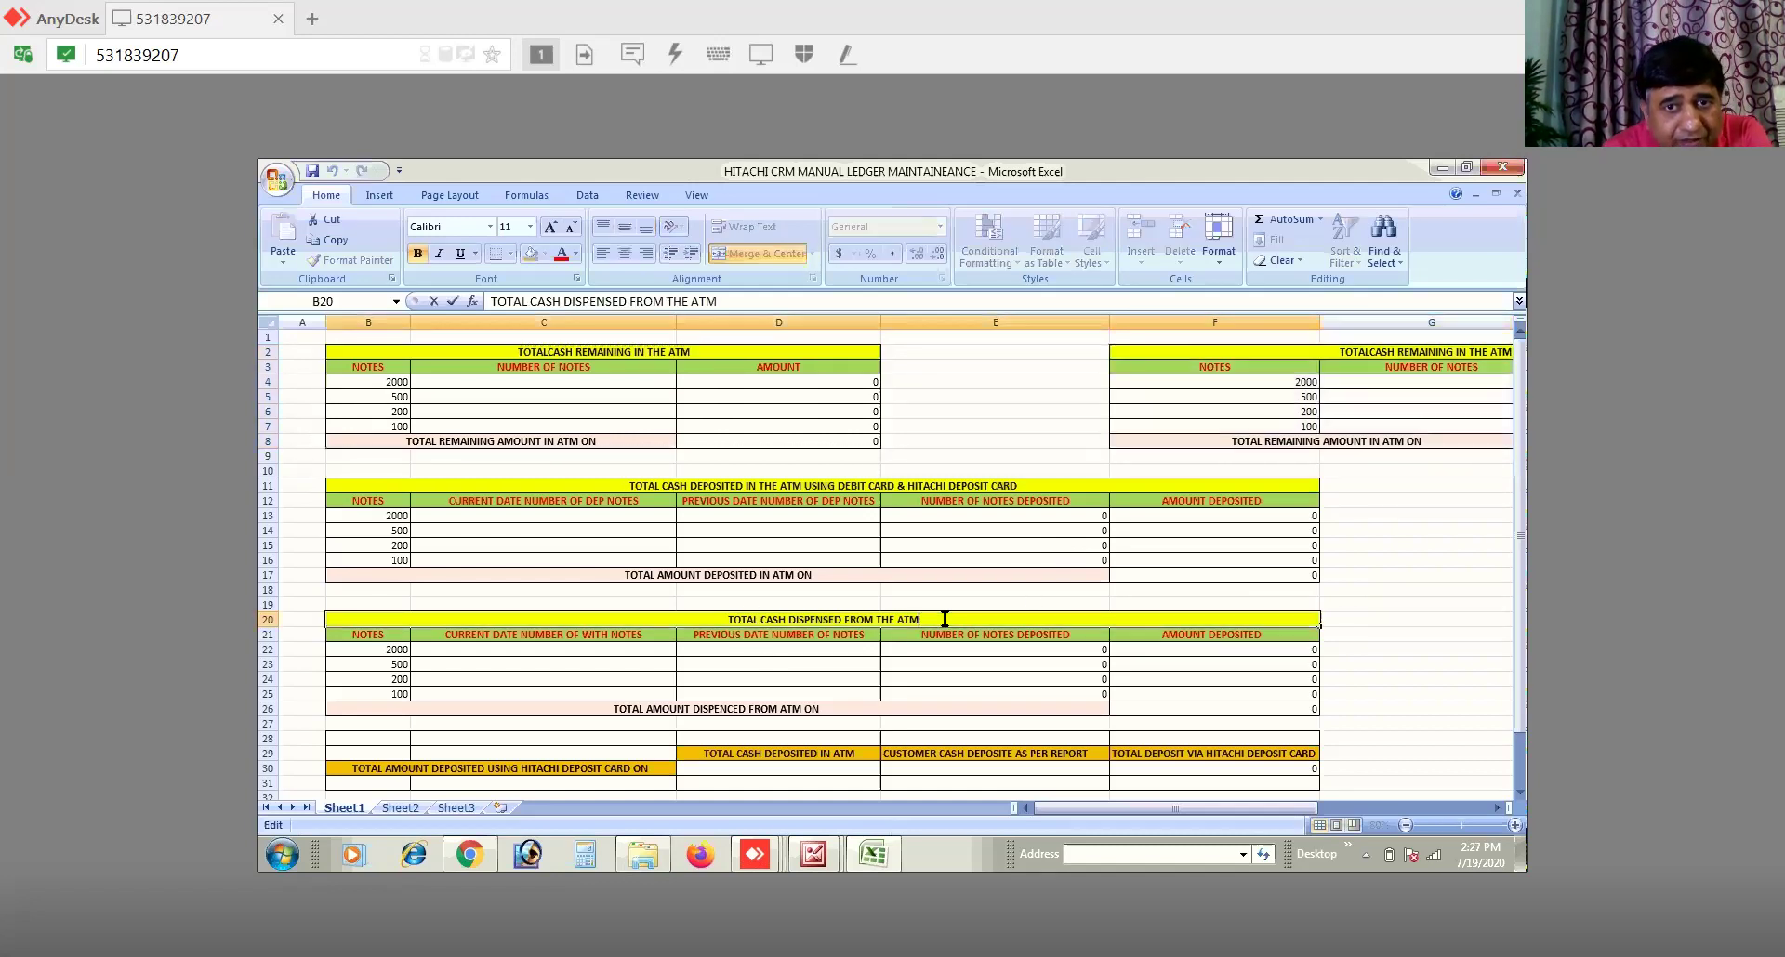
pyautogui.click(1289, 709)
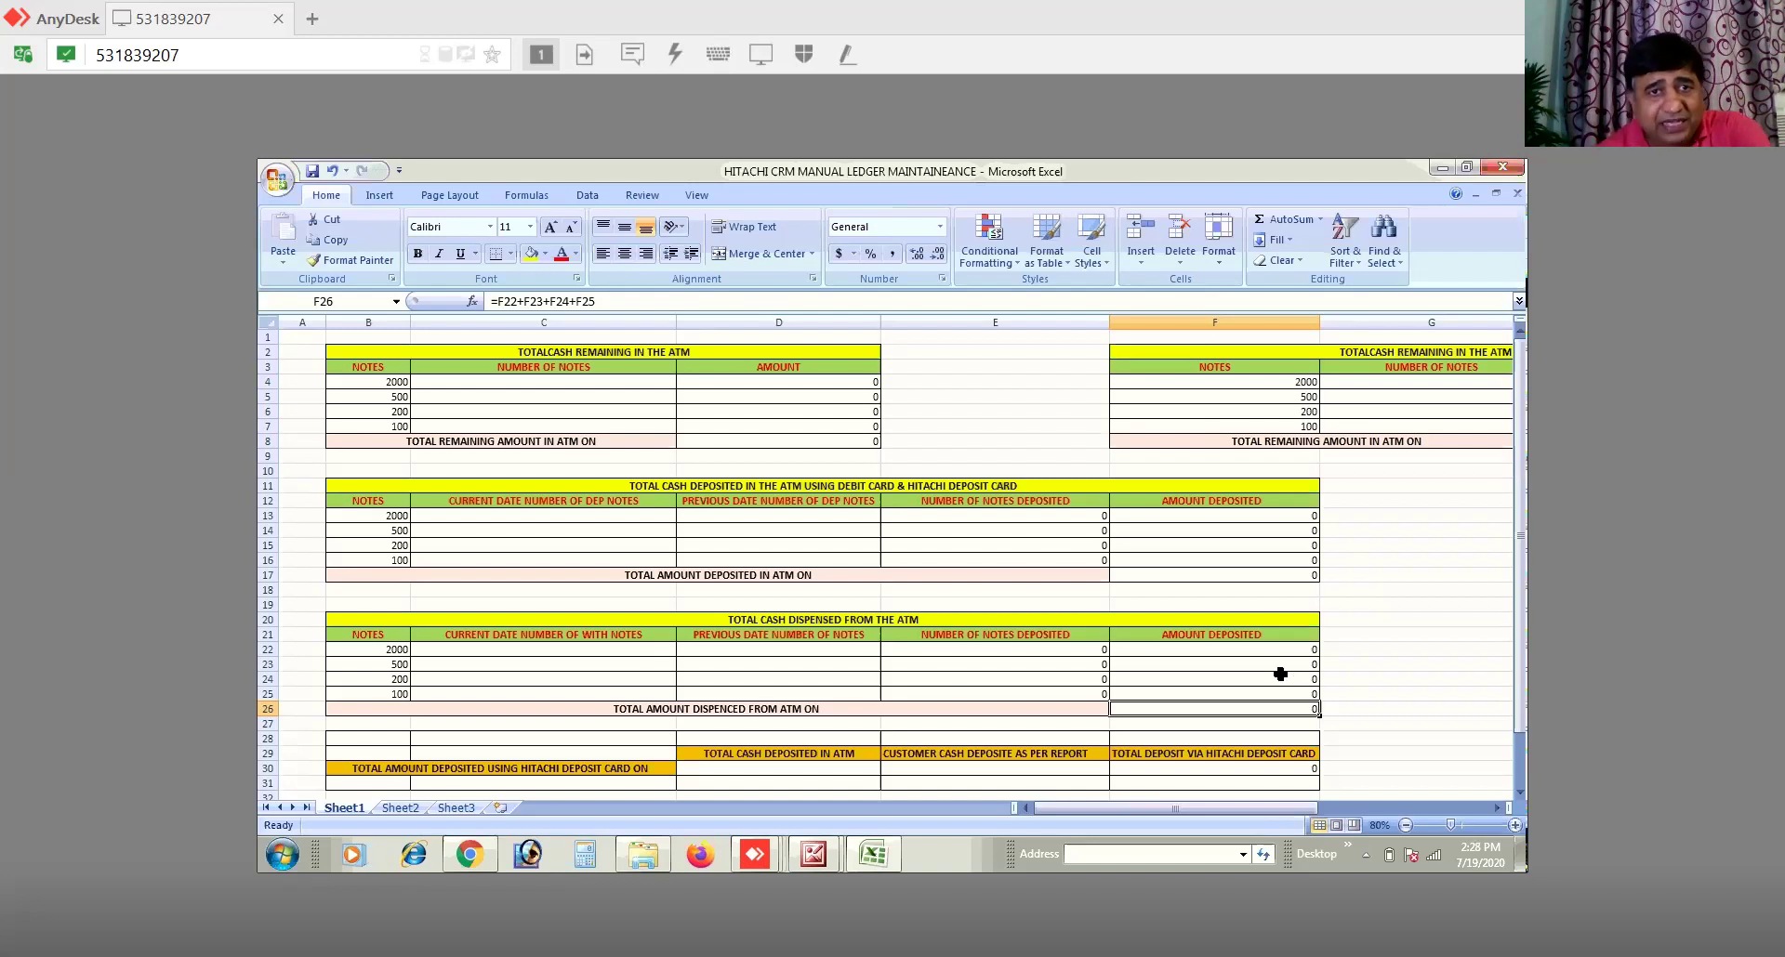
# Step: Add the date 30TH MAY to the end of the total remaining amount label in B8
pyautogui.doubleClick(612, 441)
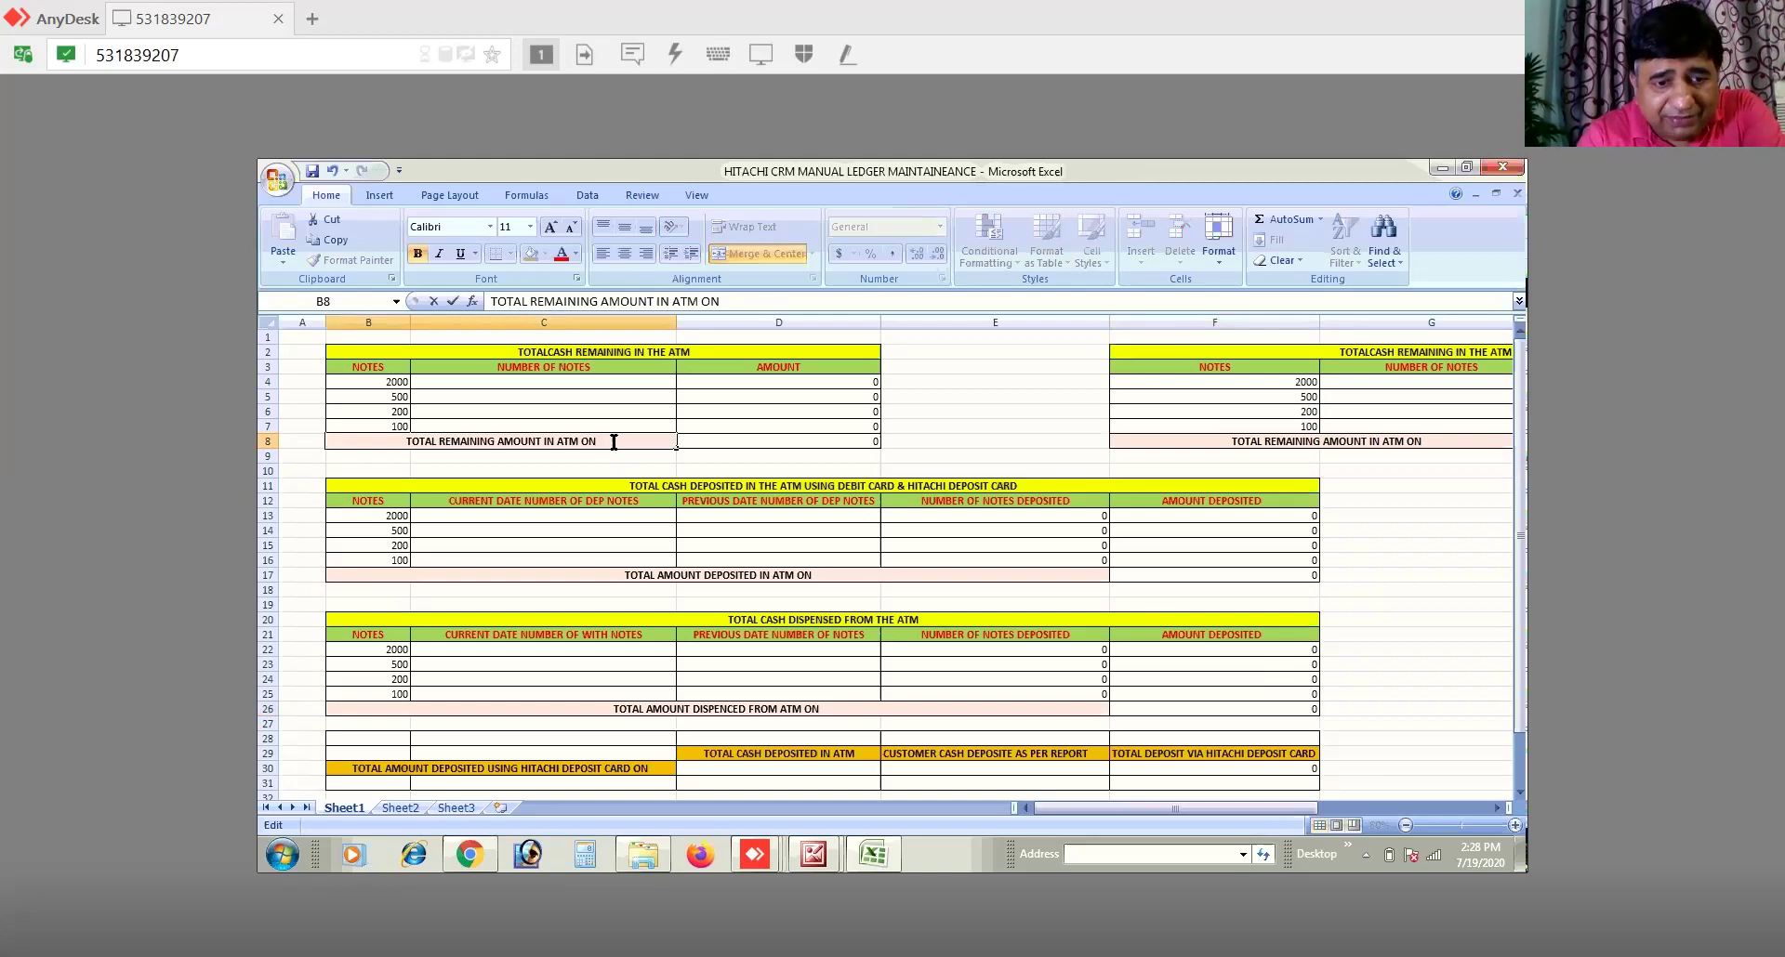
pyautogui.write('30TH')
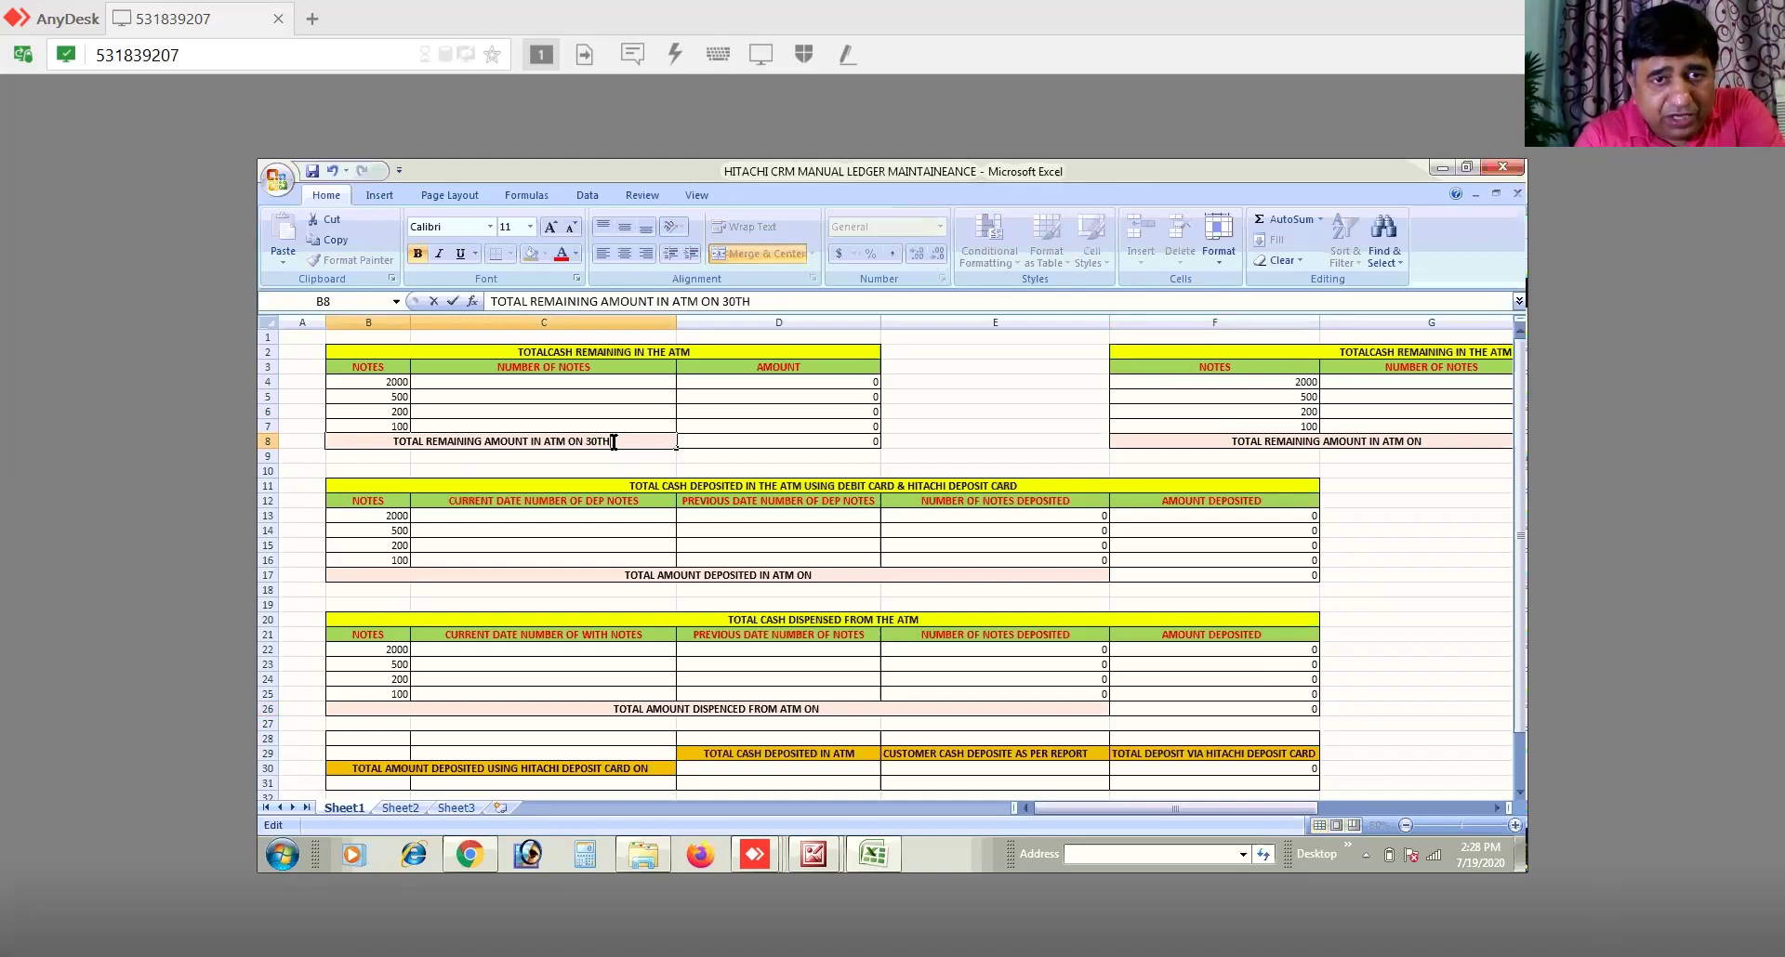
pyautogui.write(' MAY')
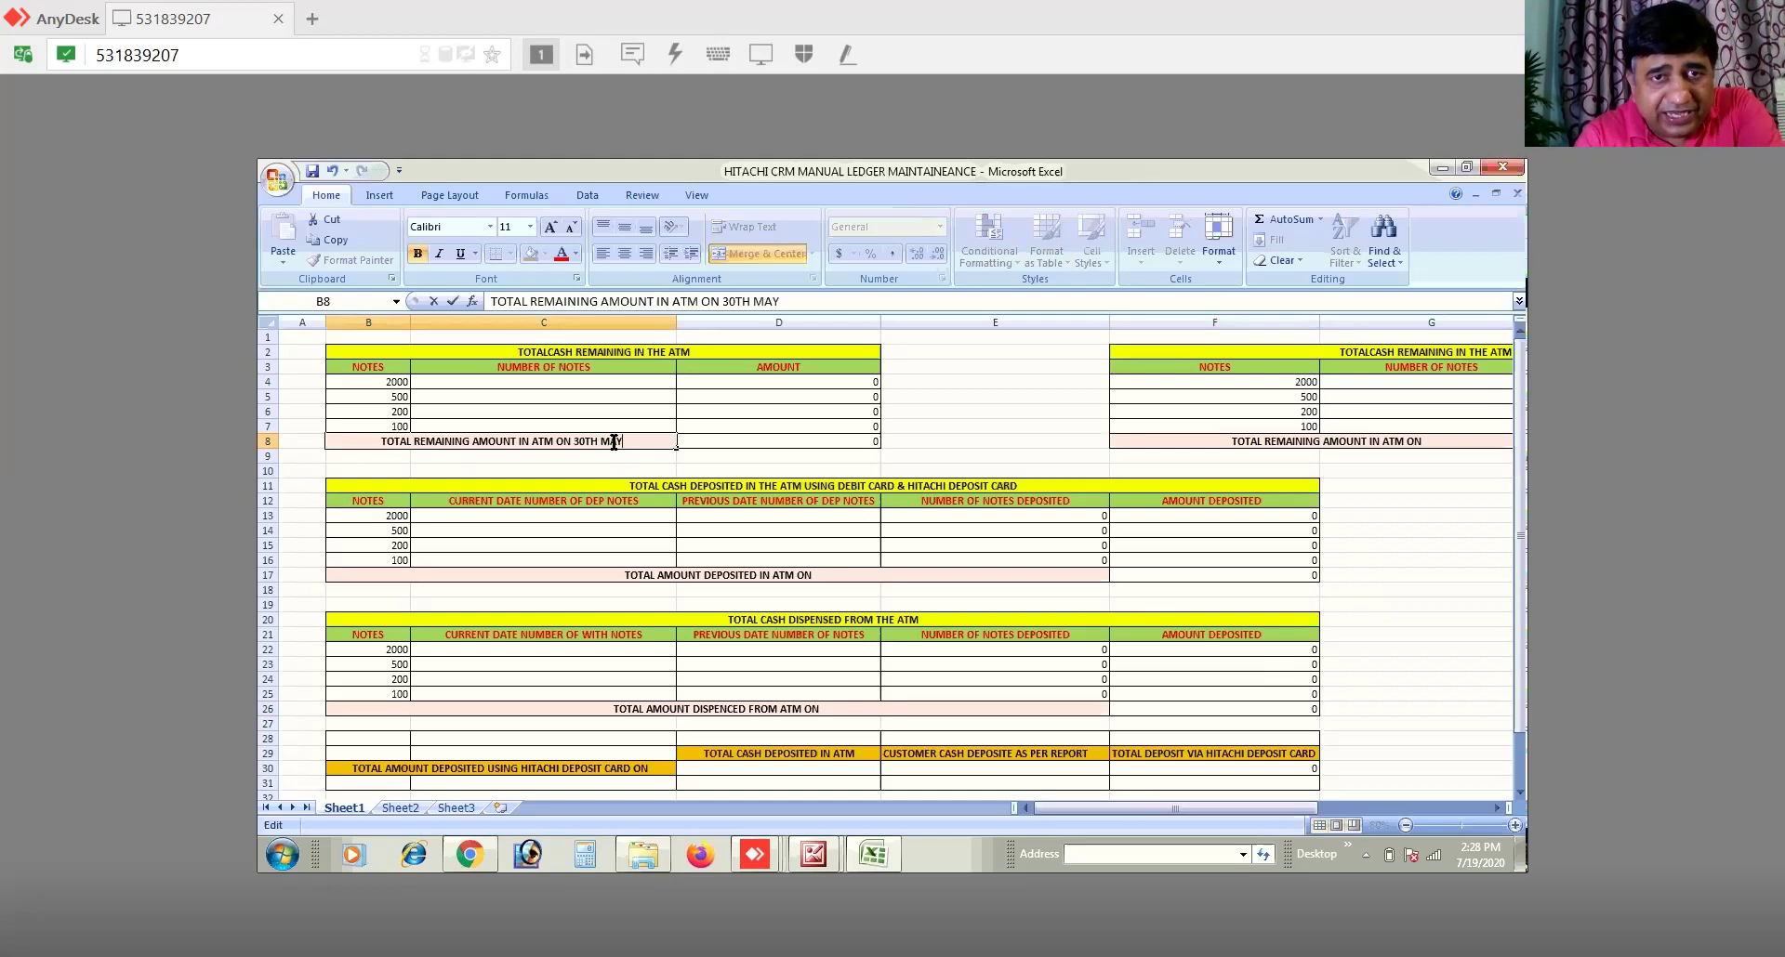
# Step: Change the heading in B2 to "TOTAL CASH REMAINING IN THE ATM ON 30TH MAY"
pyautogui.doubleClick(700, 353)
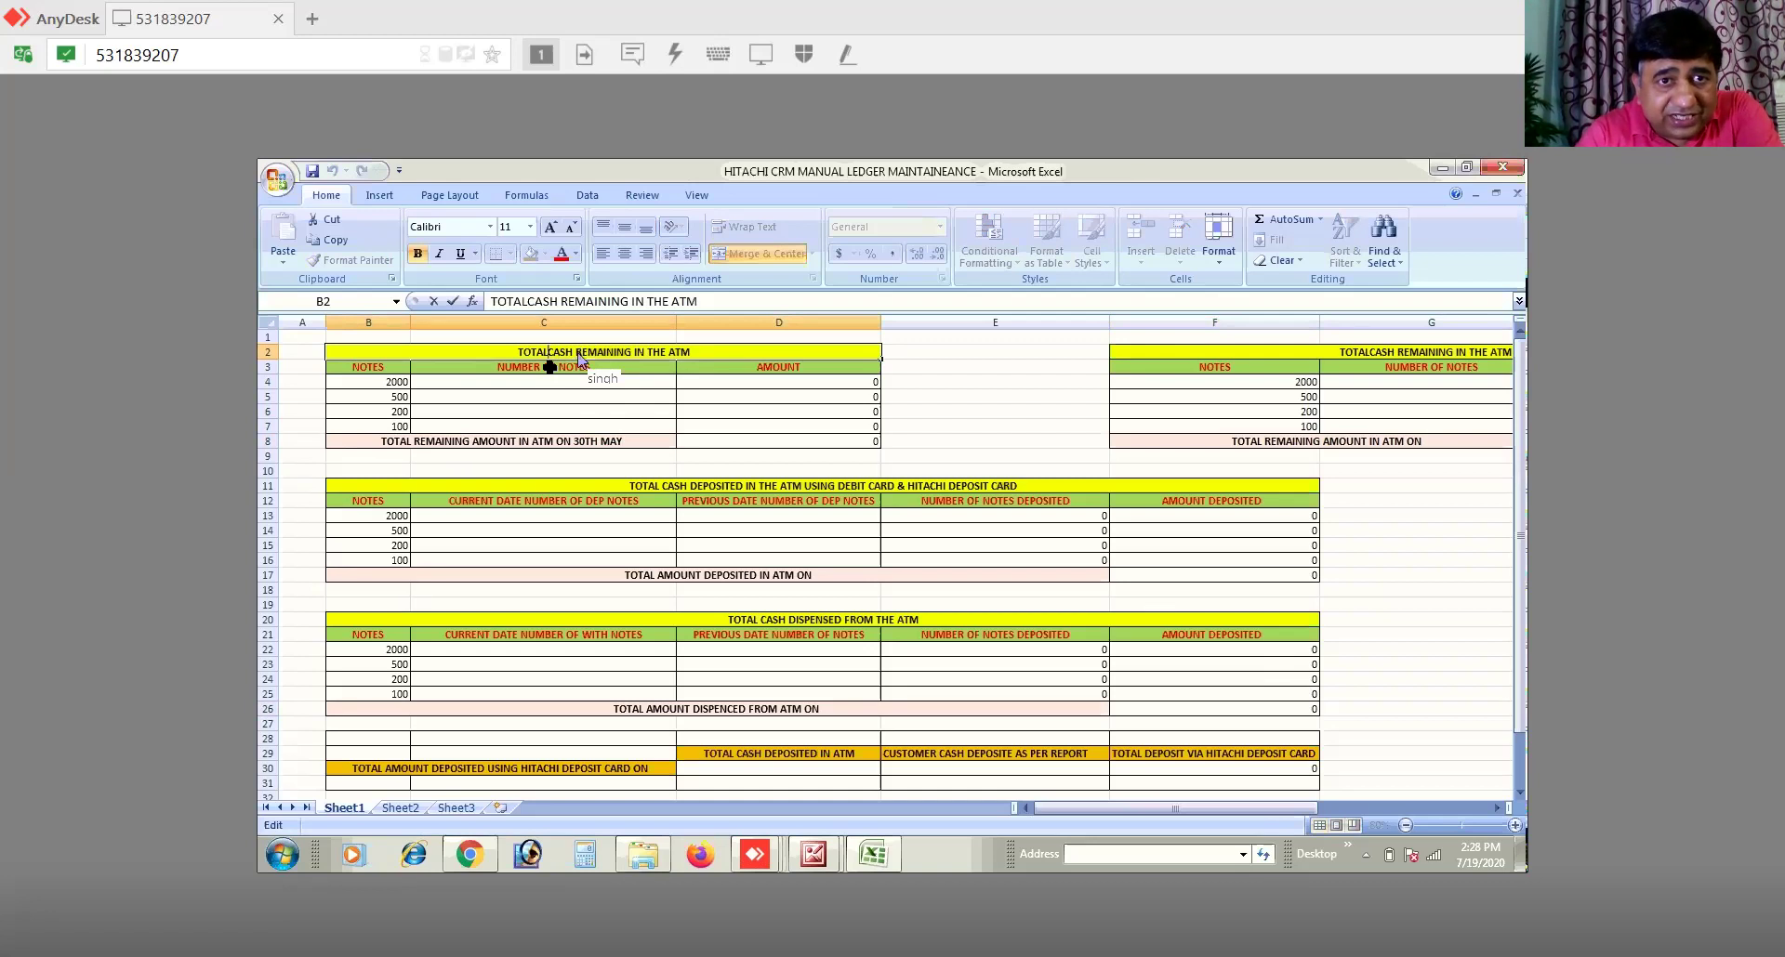
pyautogui.doubleClick(552, 352)
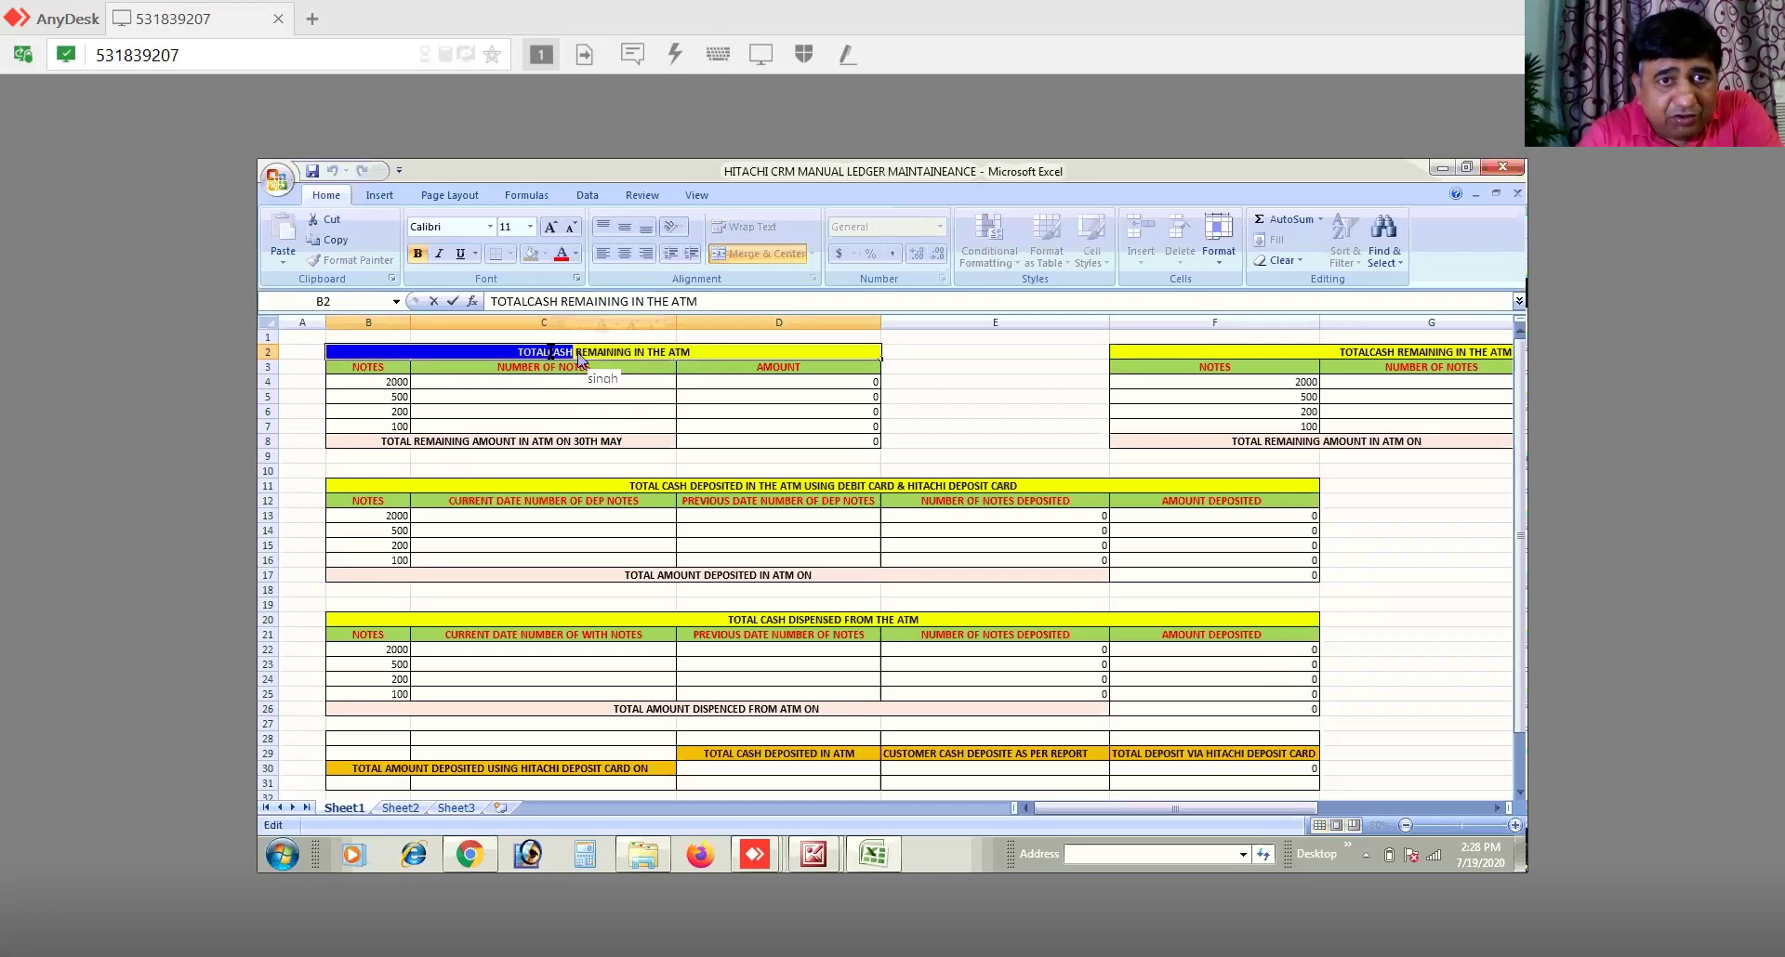
pyautogui.click(552, 352)
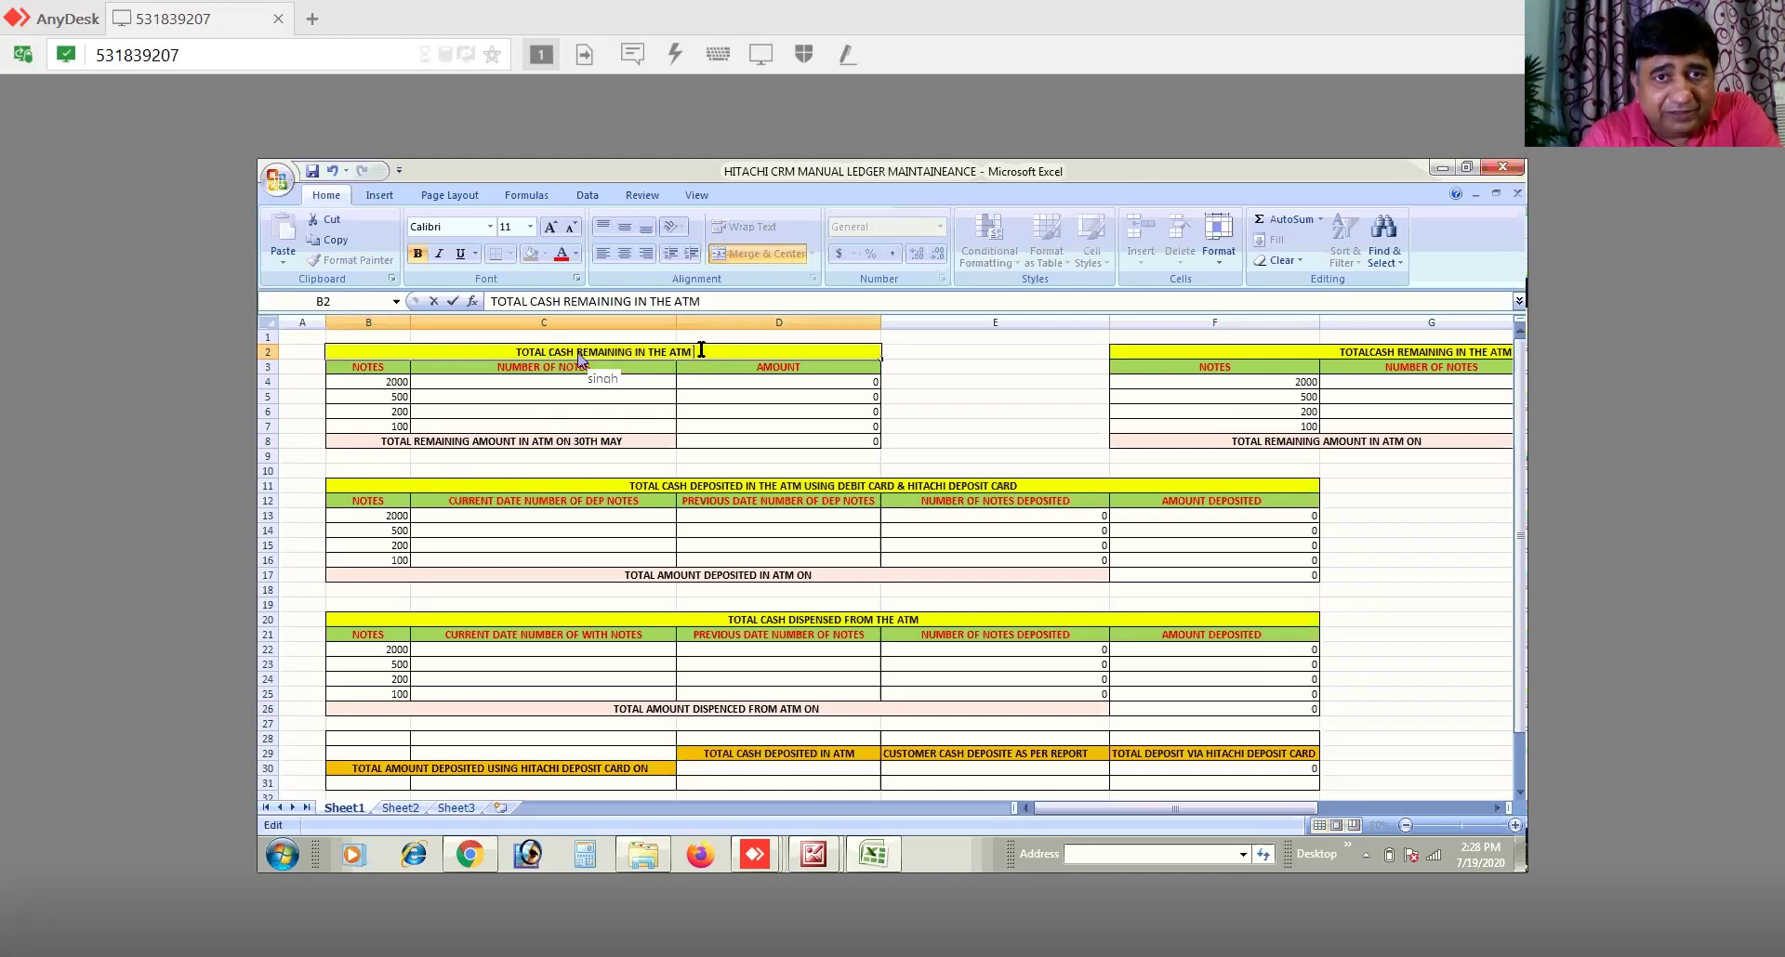
pyautogui.write('ON')
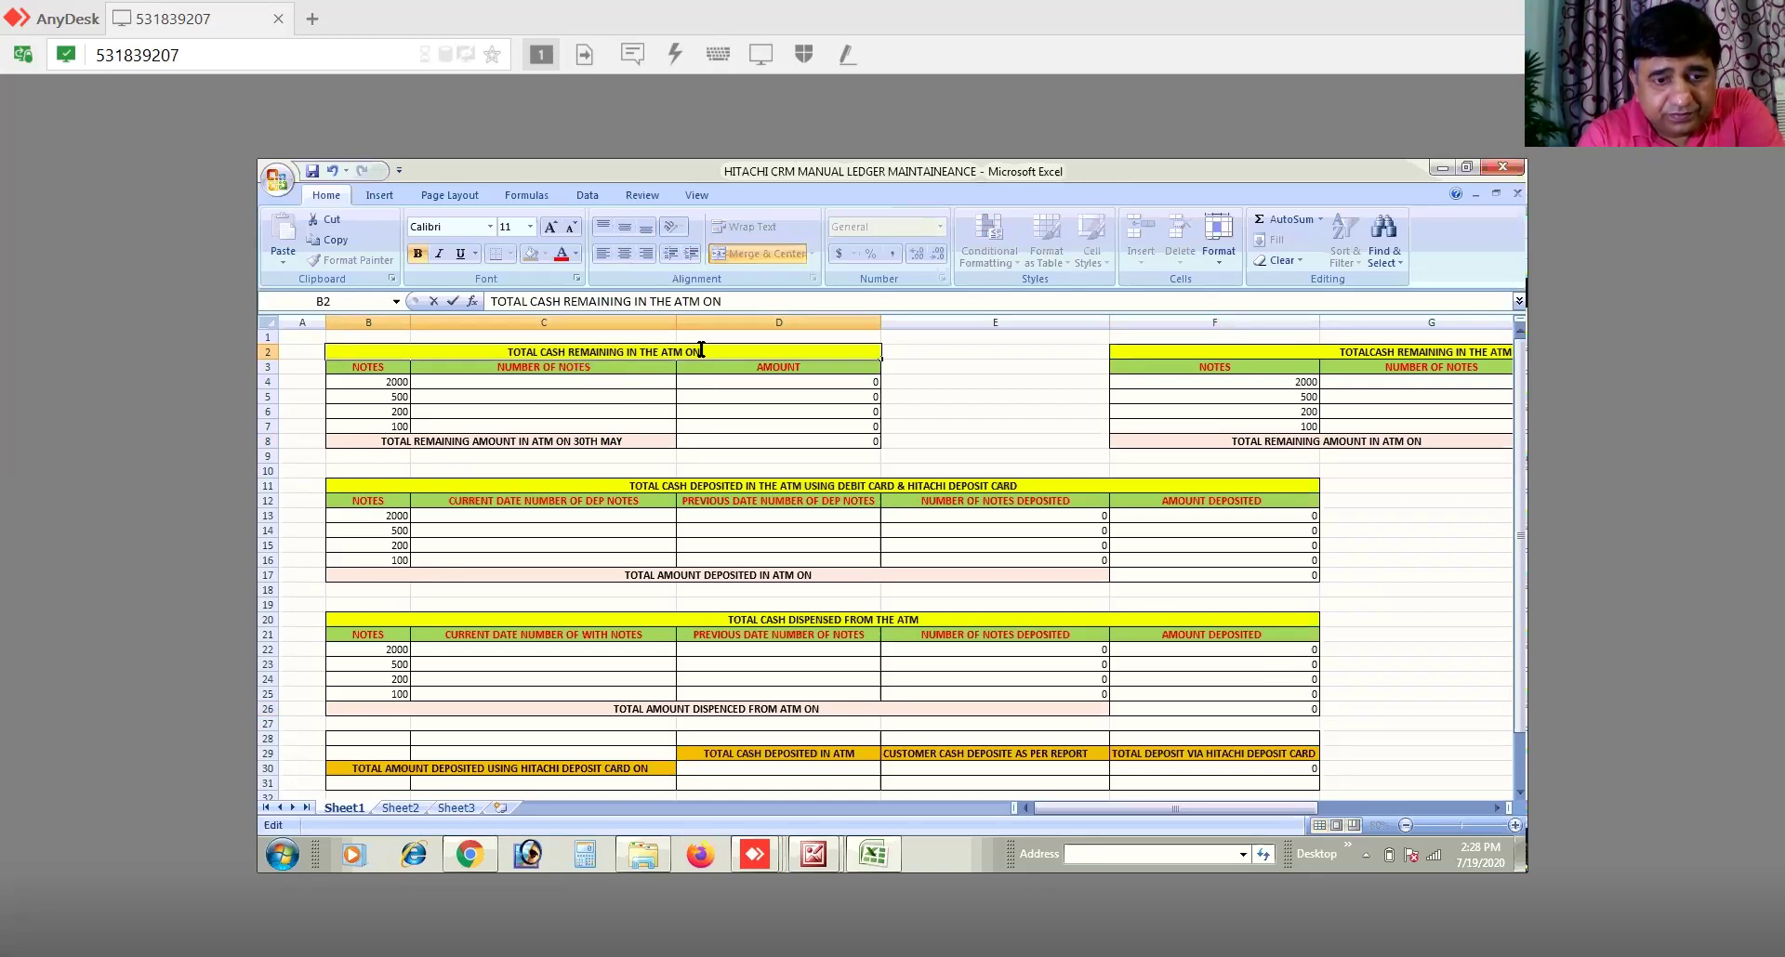
pyautogui.write(' 30TH')
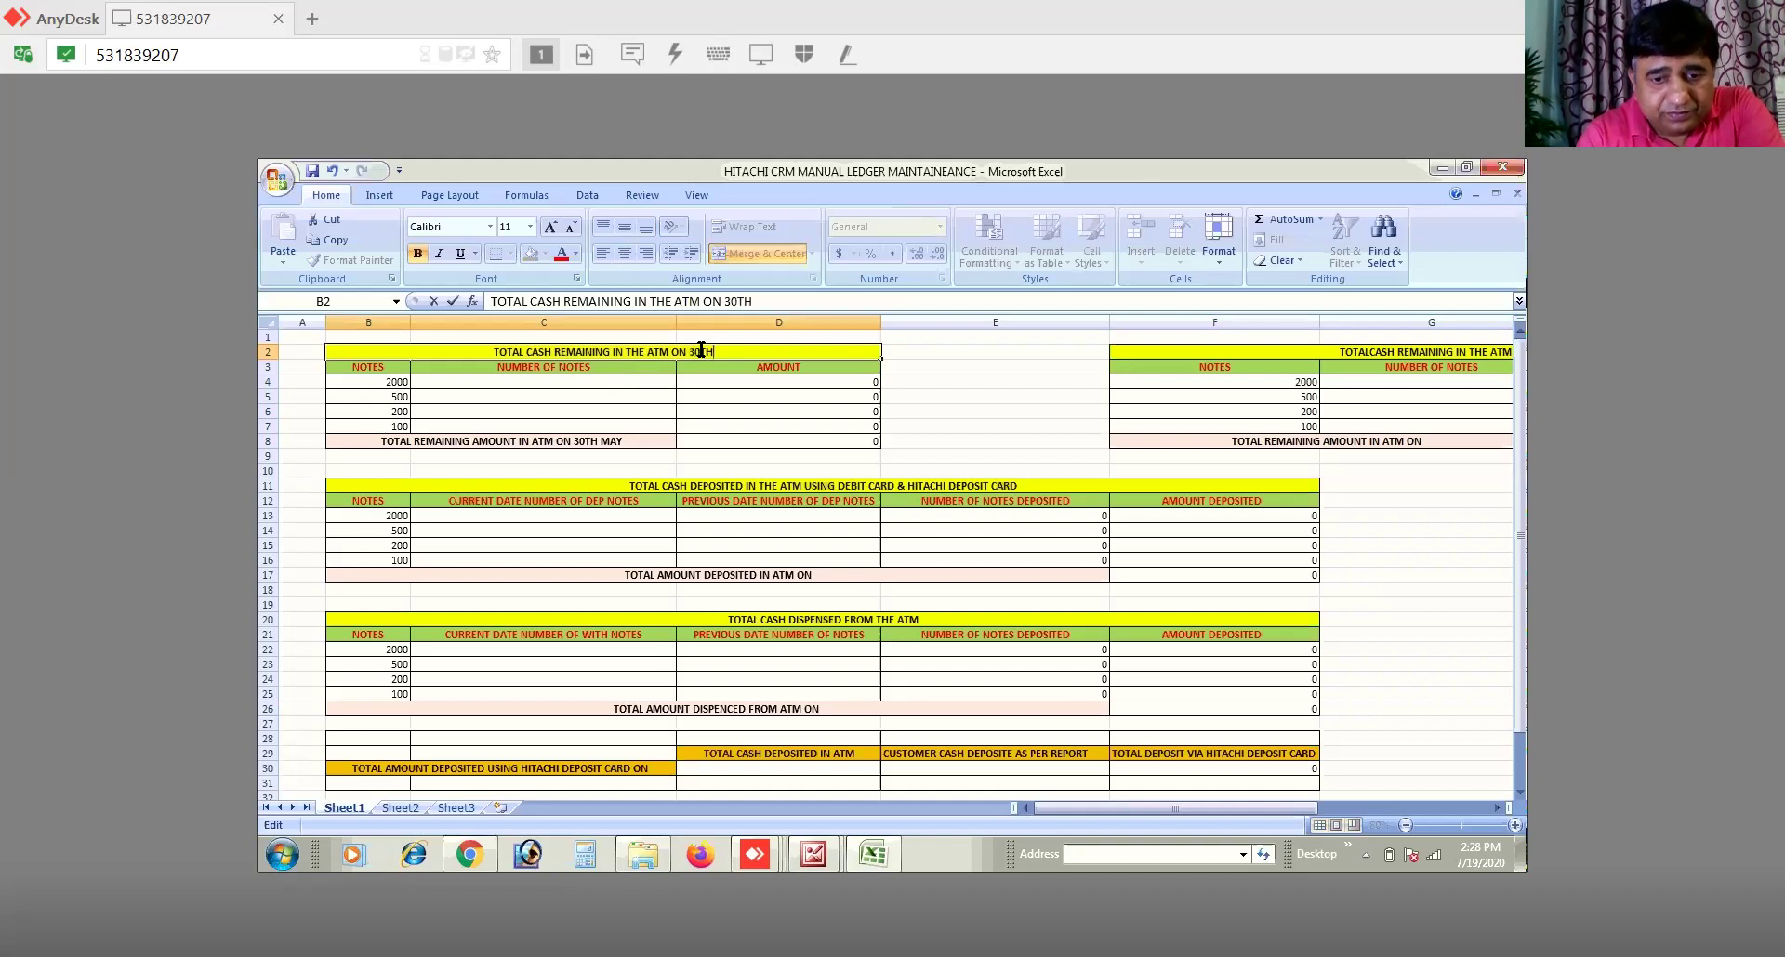
pyautogui.write(' MAY')
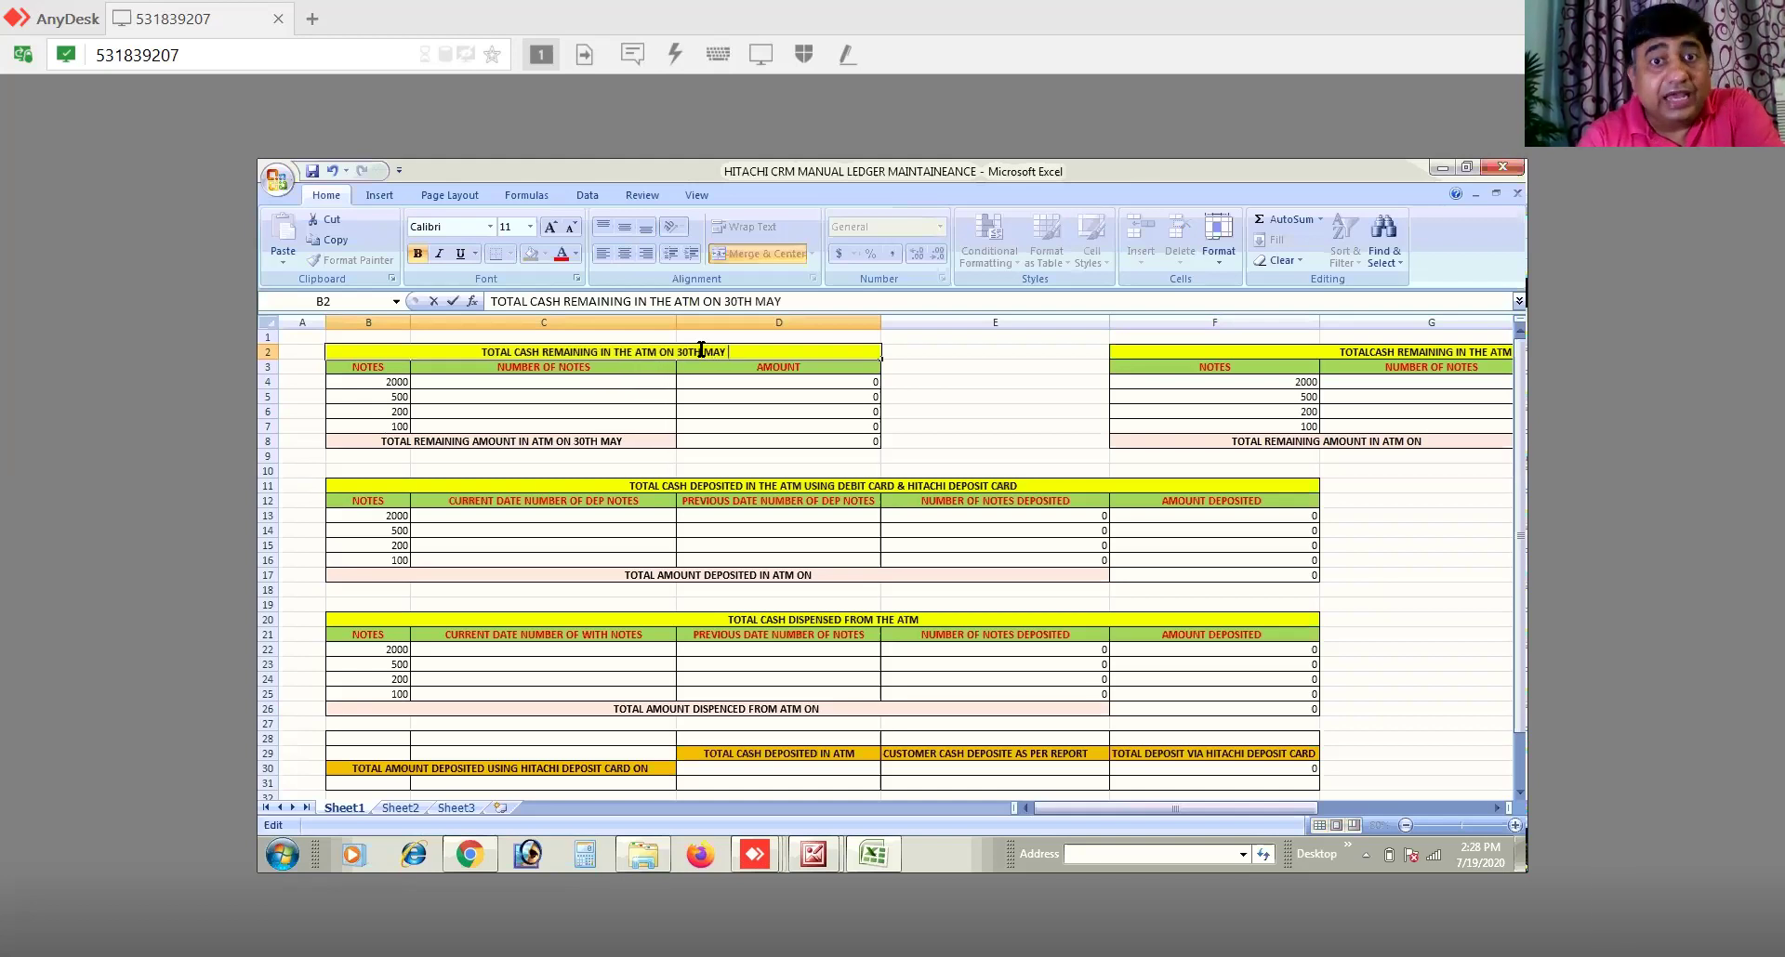
# Step: Add 29TH MAY to the end of the total remaining amount label in F8 of the copied table
pyautogui.click(1495, 808)
pyautogui.click(1494, 807)
pyautogui.click(1495, 808)
pyautogui.click(1495, 808)
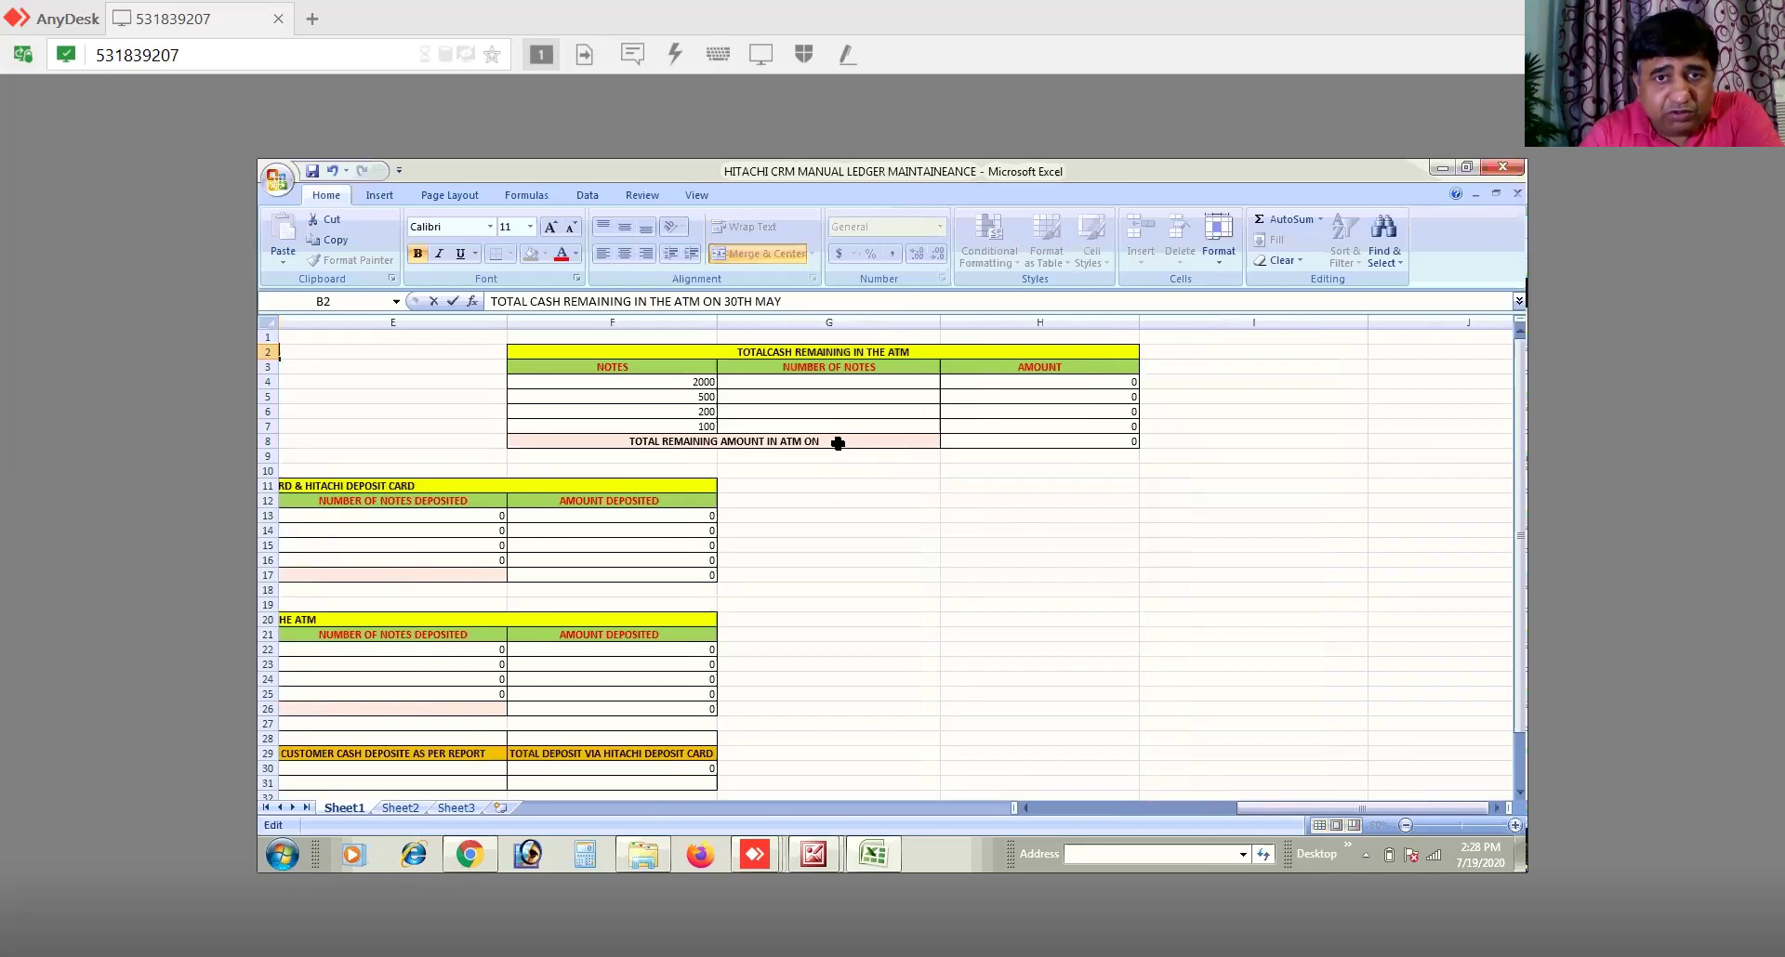
pyautogui.click(839, 443)
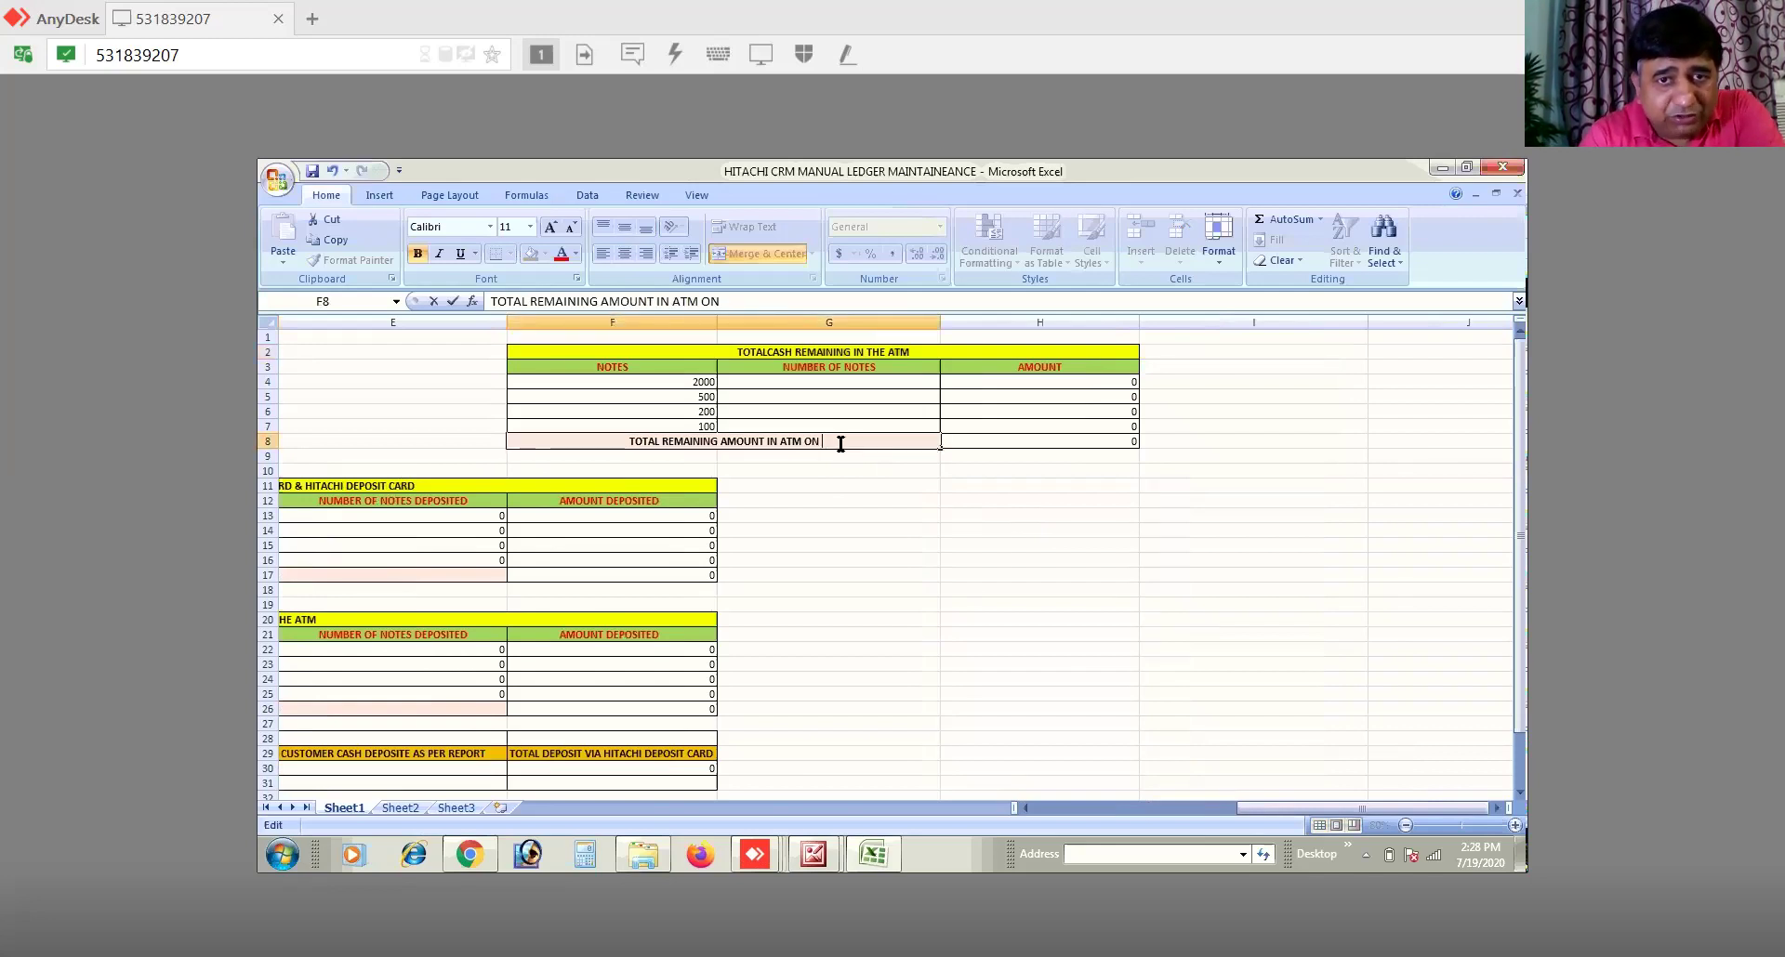
pyautogui.write('29T')
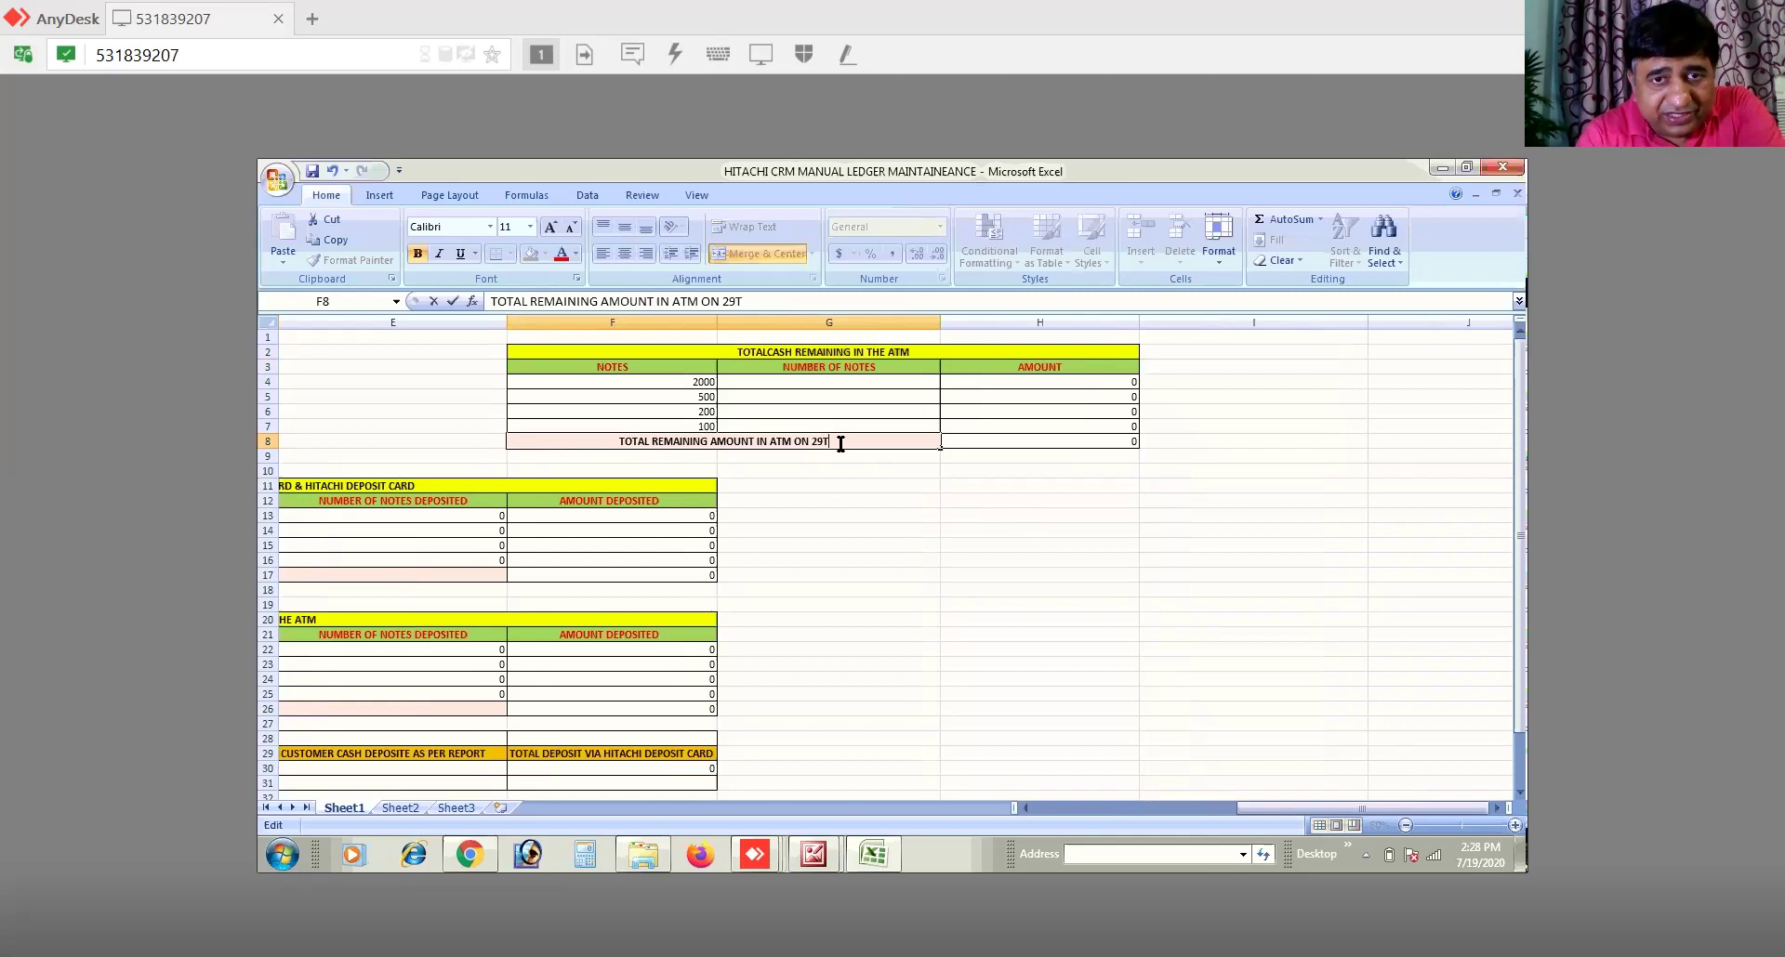
pyautogui.write('H MAY')
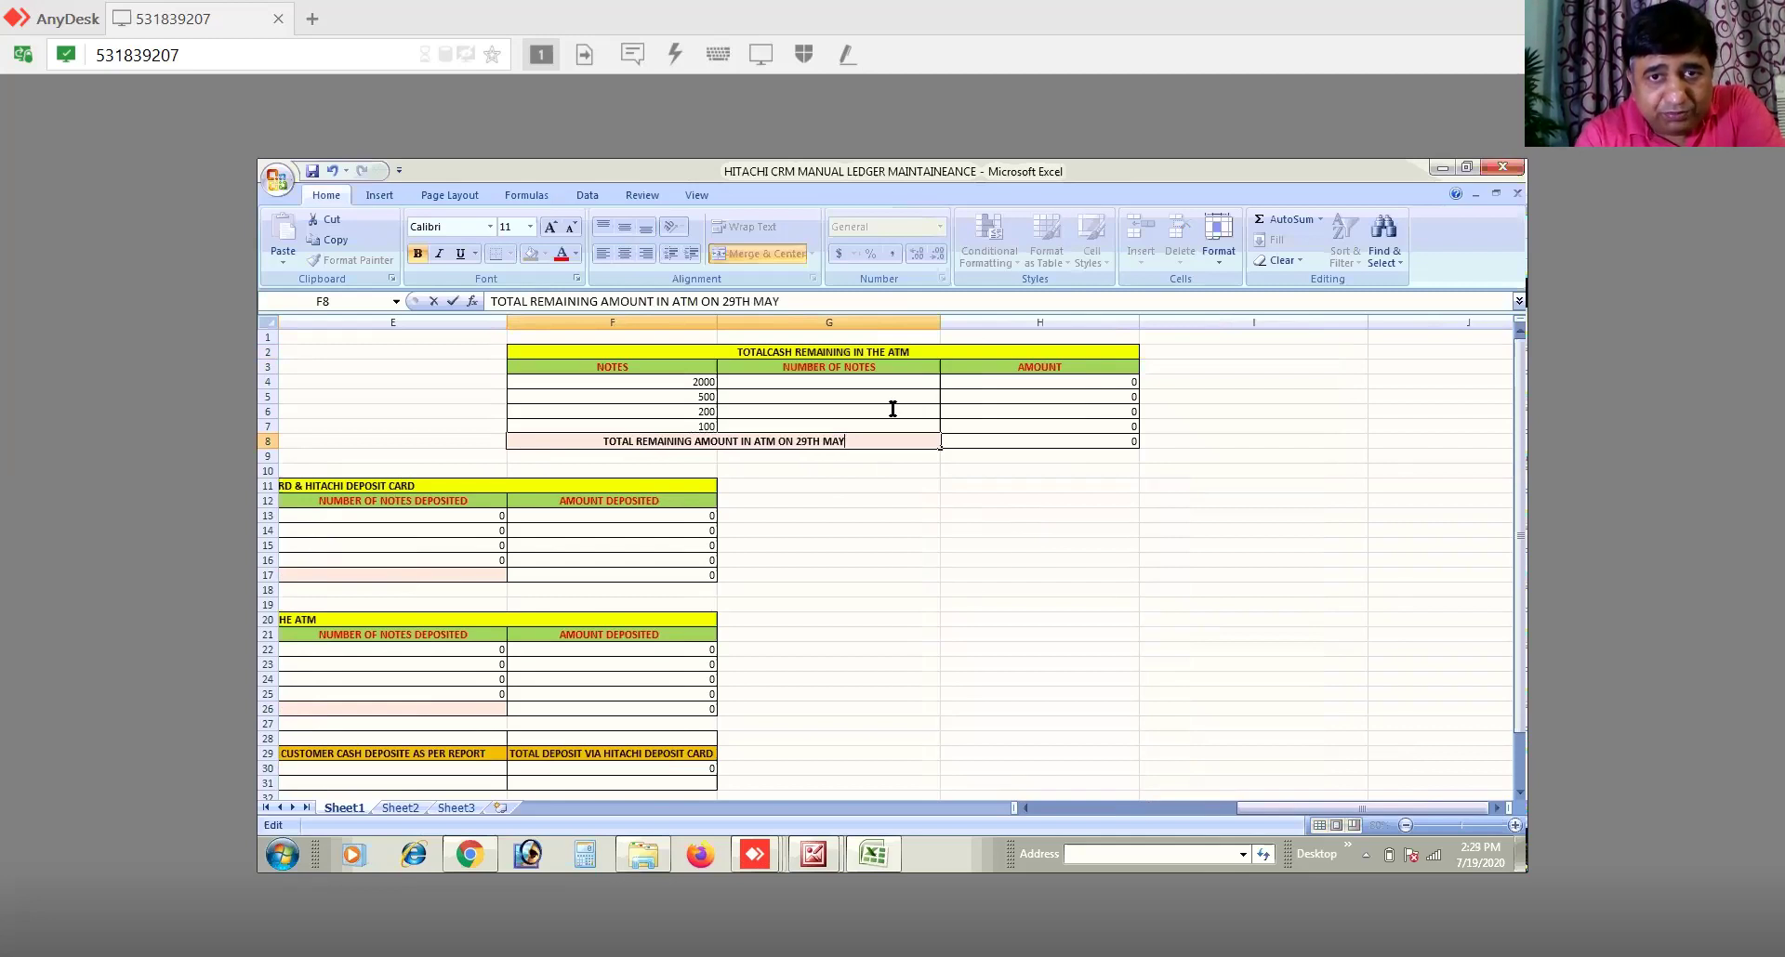
# Step: Extend the copied table's heading in F2 with "ON 29TH MAY"
pyautogui.doubleClick(931, 354)
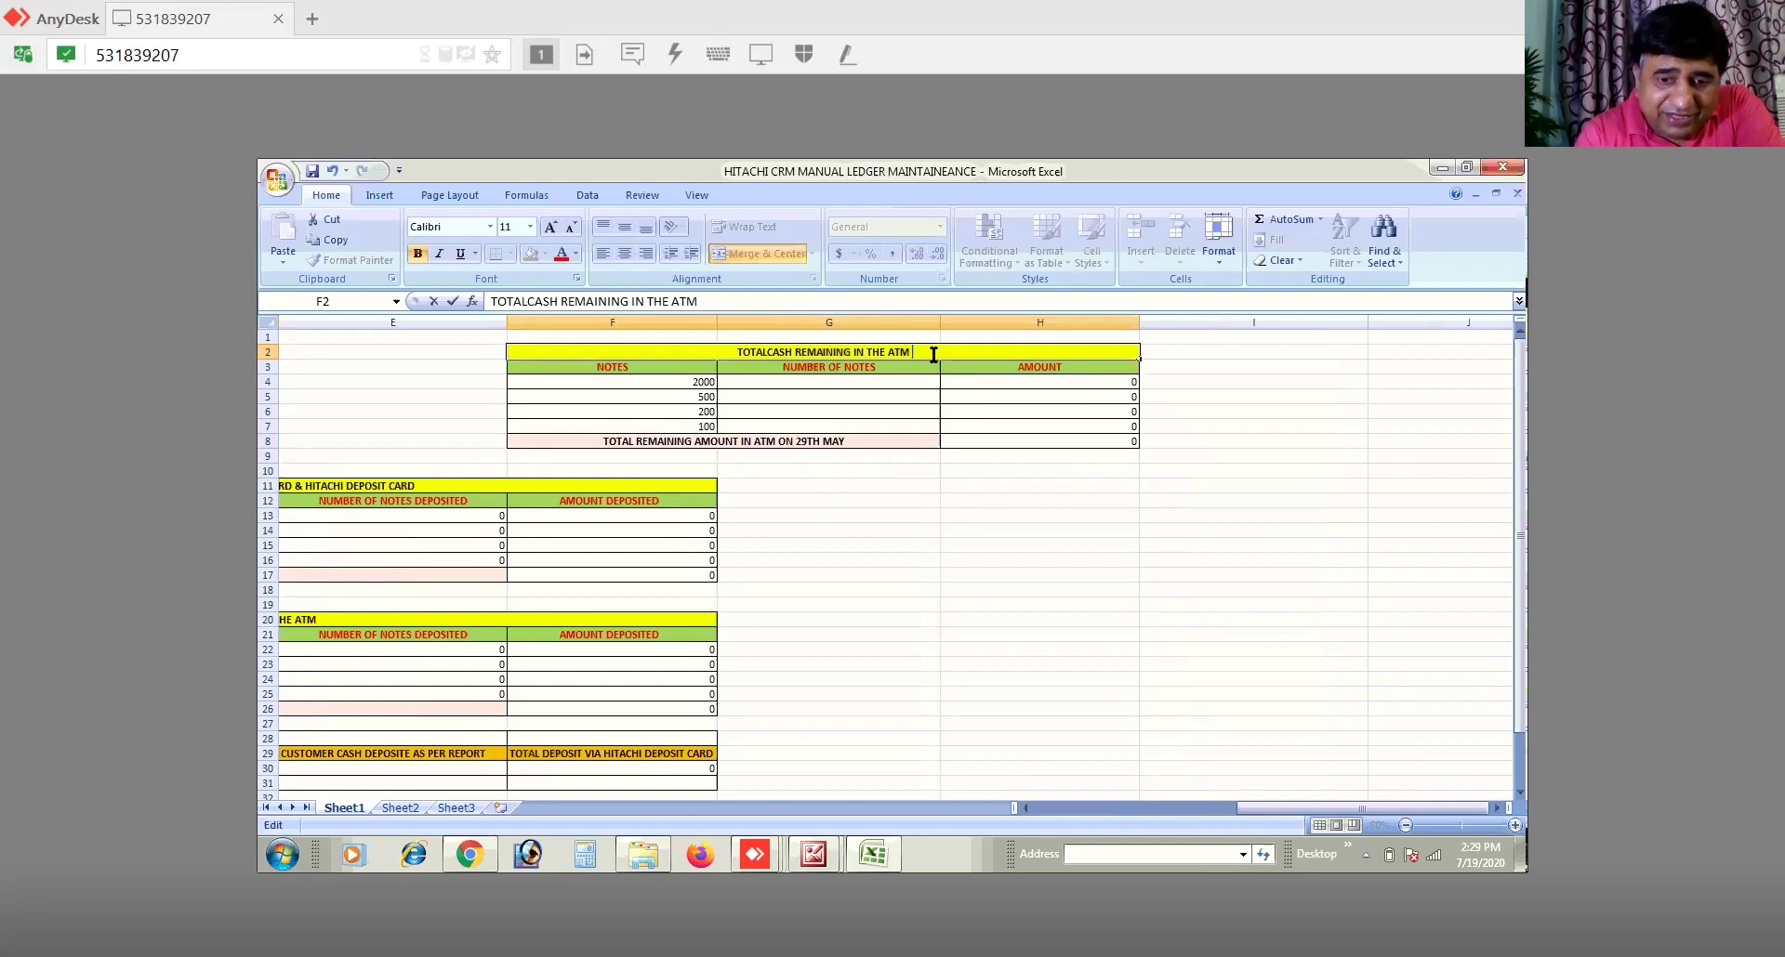
pyautogui.write('ON')
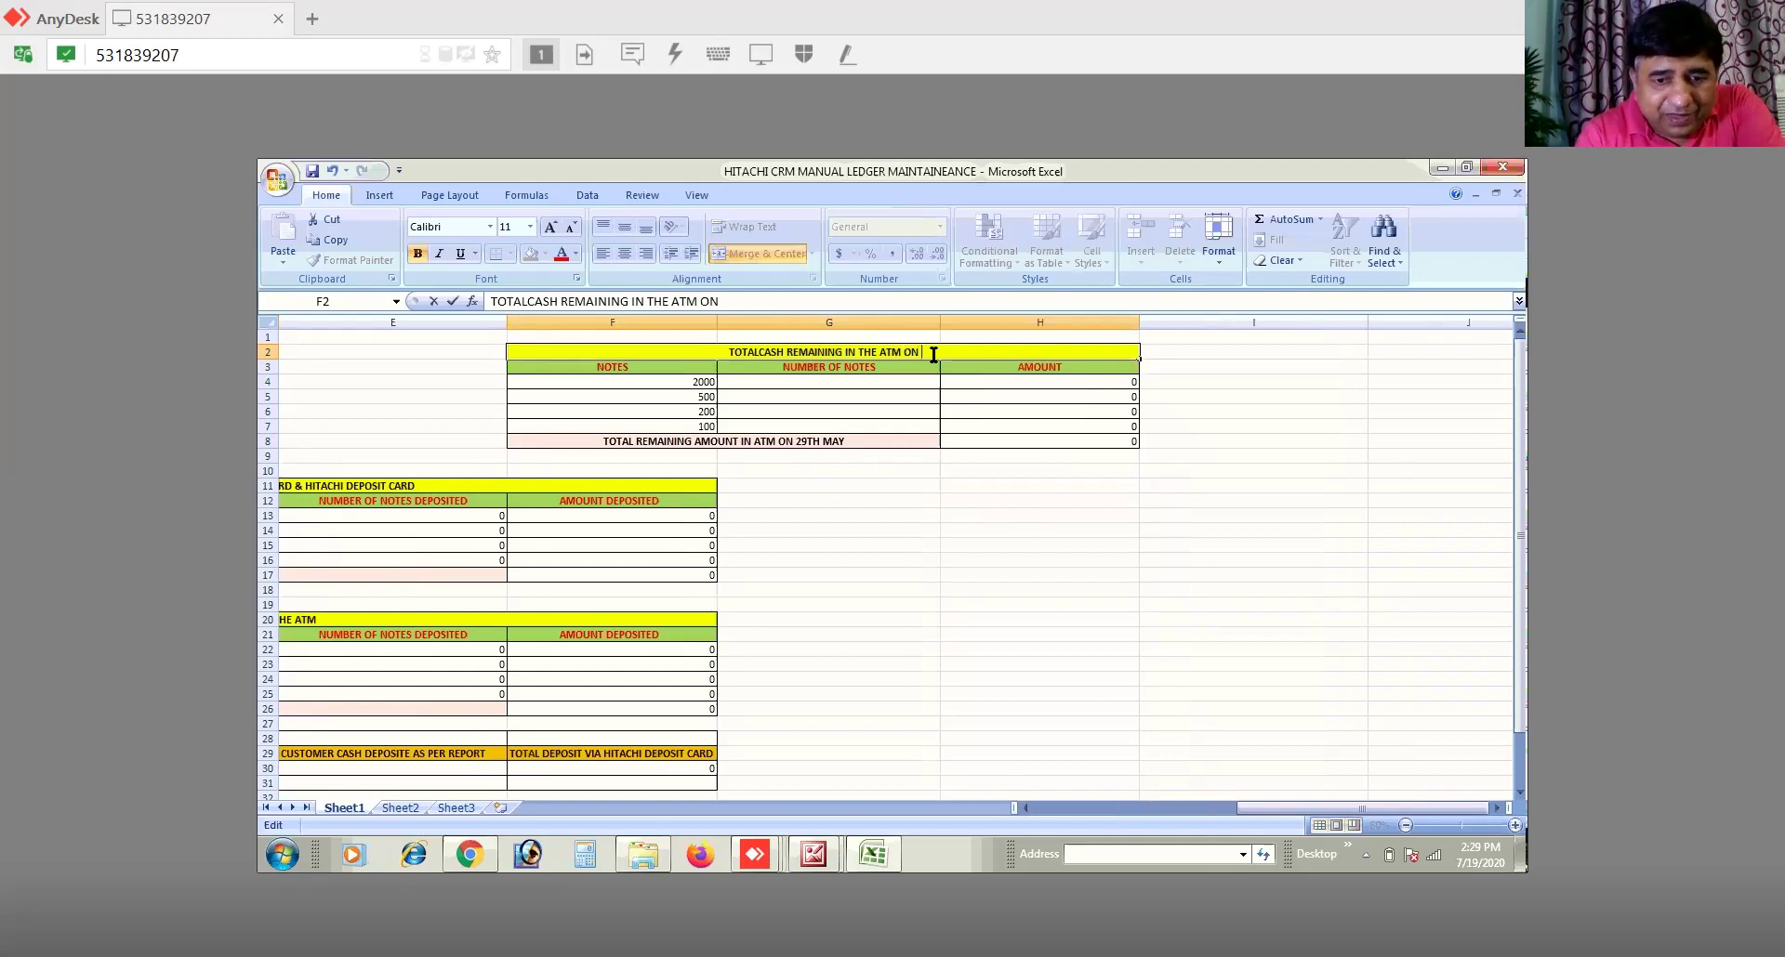
pyautogui.write(' 29TH')
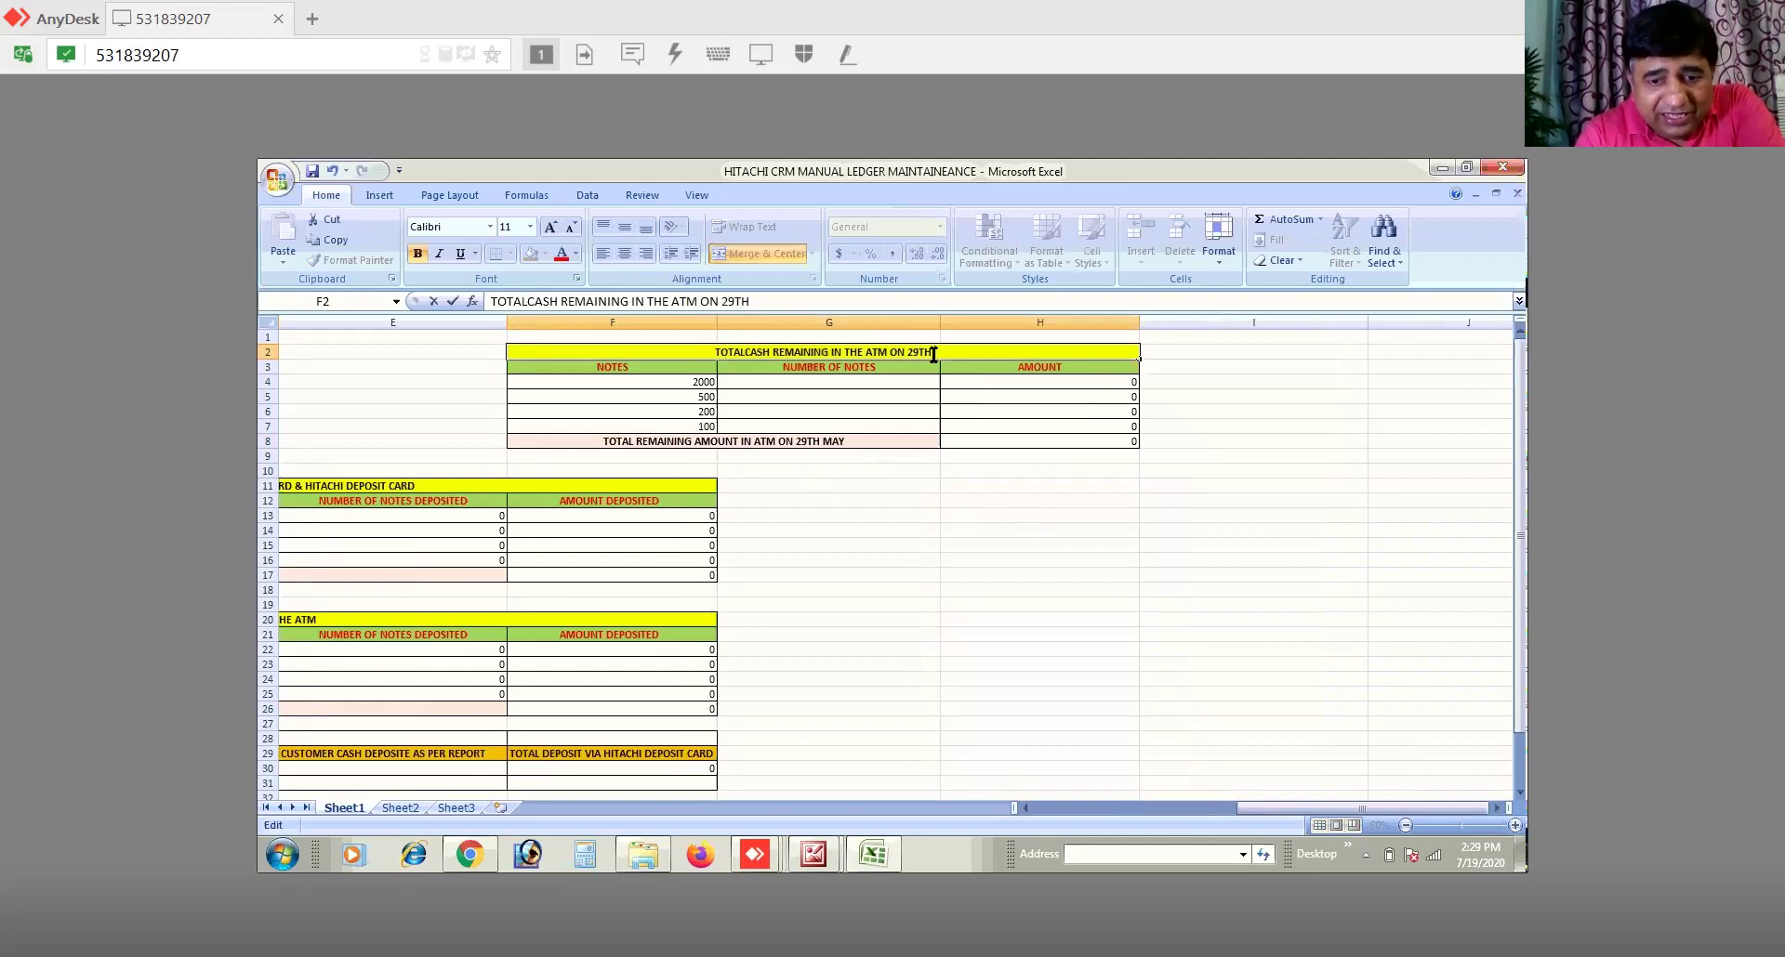
pyautogui.write(' MAY')
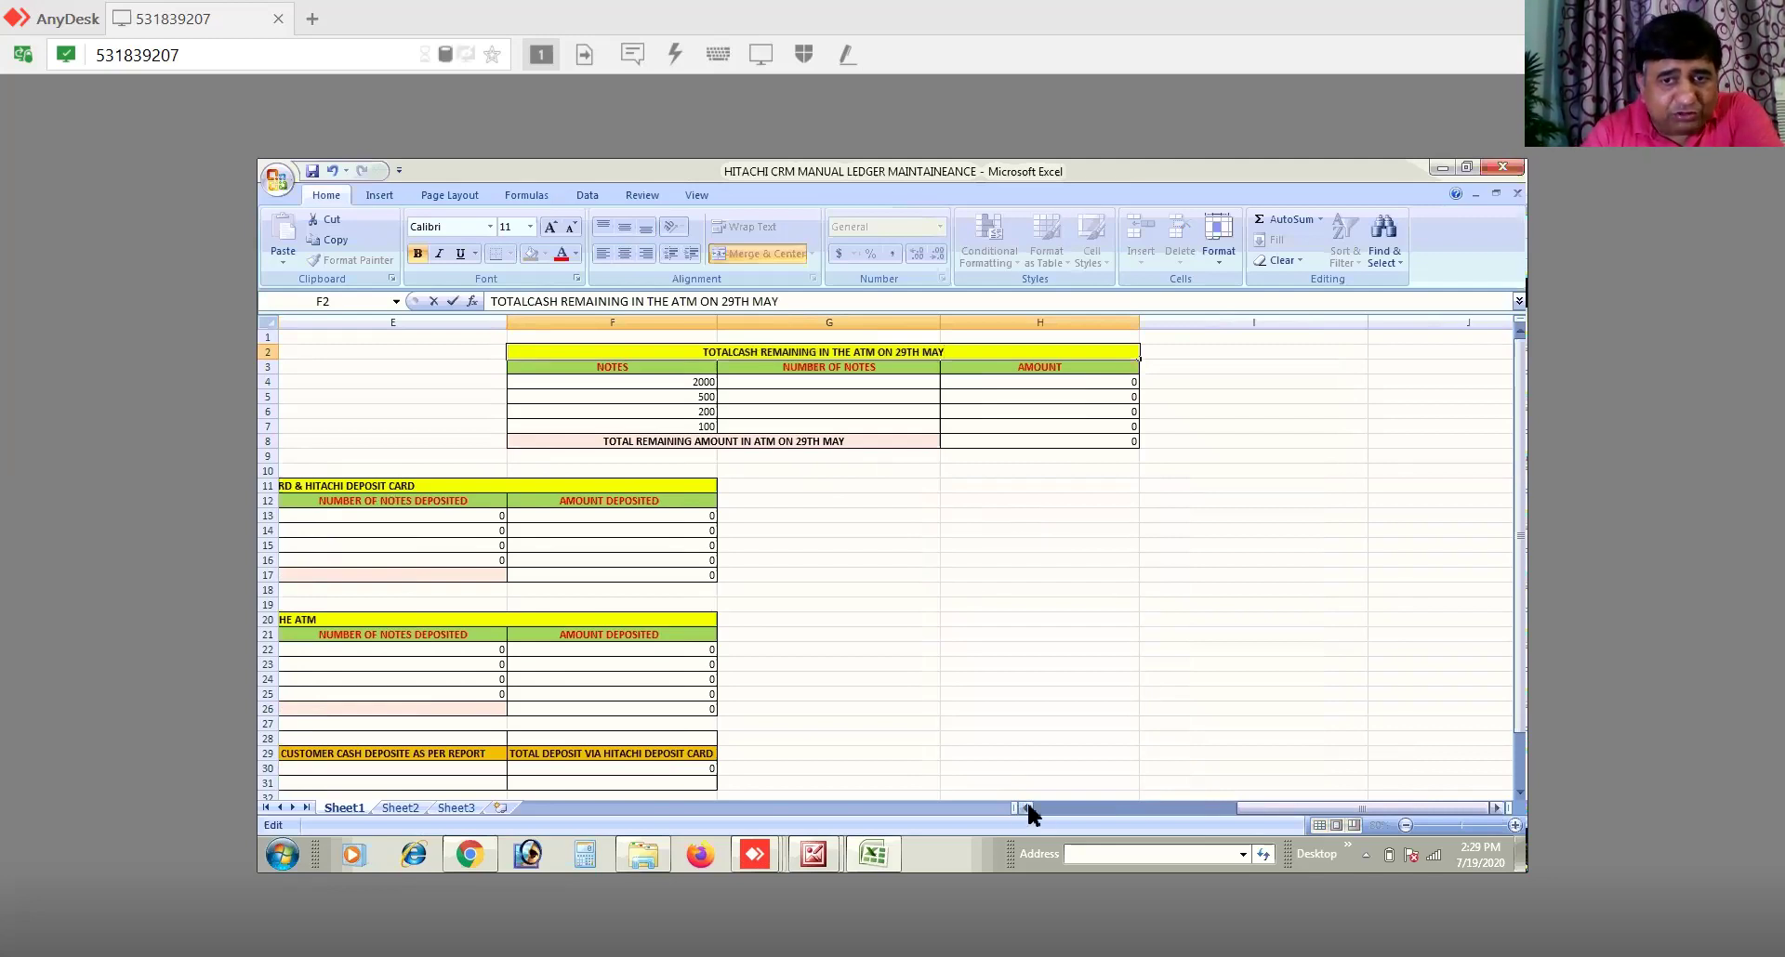
# Step: Add the date 30TH MAY 2020 to the total amount deposited label in B17
pyautogui.click(1026, 808)
pyautogui.click(1026, 808)
pyautogui.click(1026, 808)
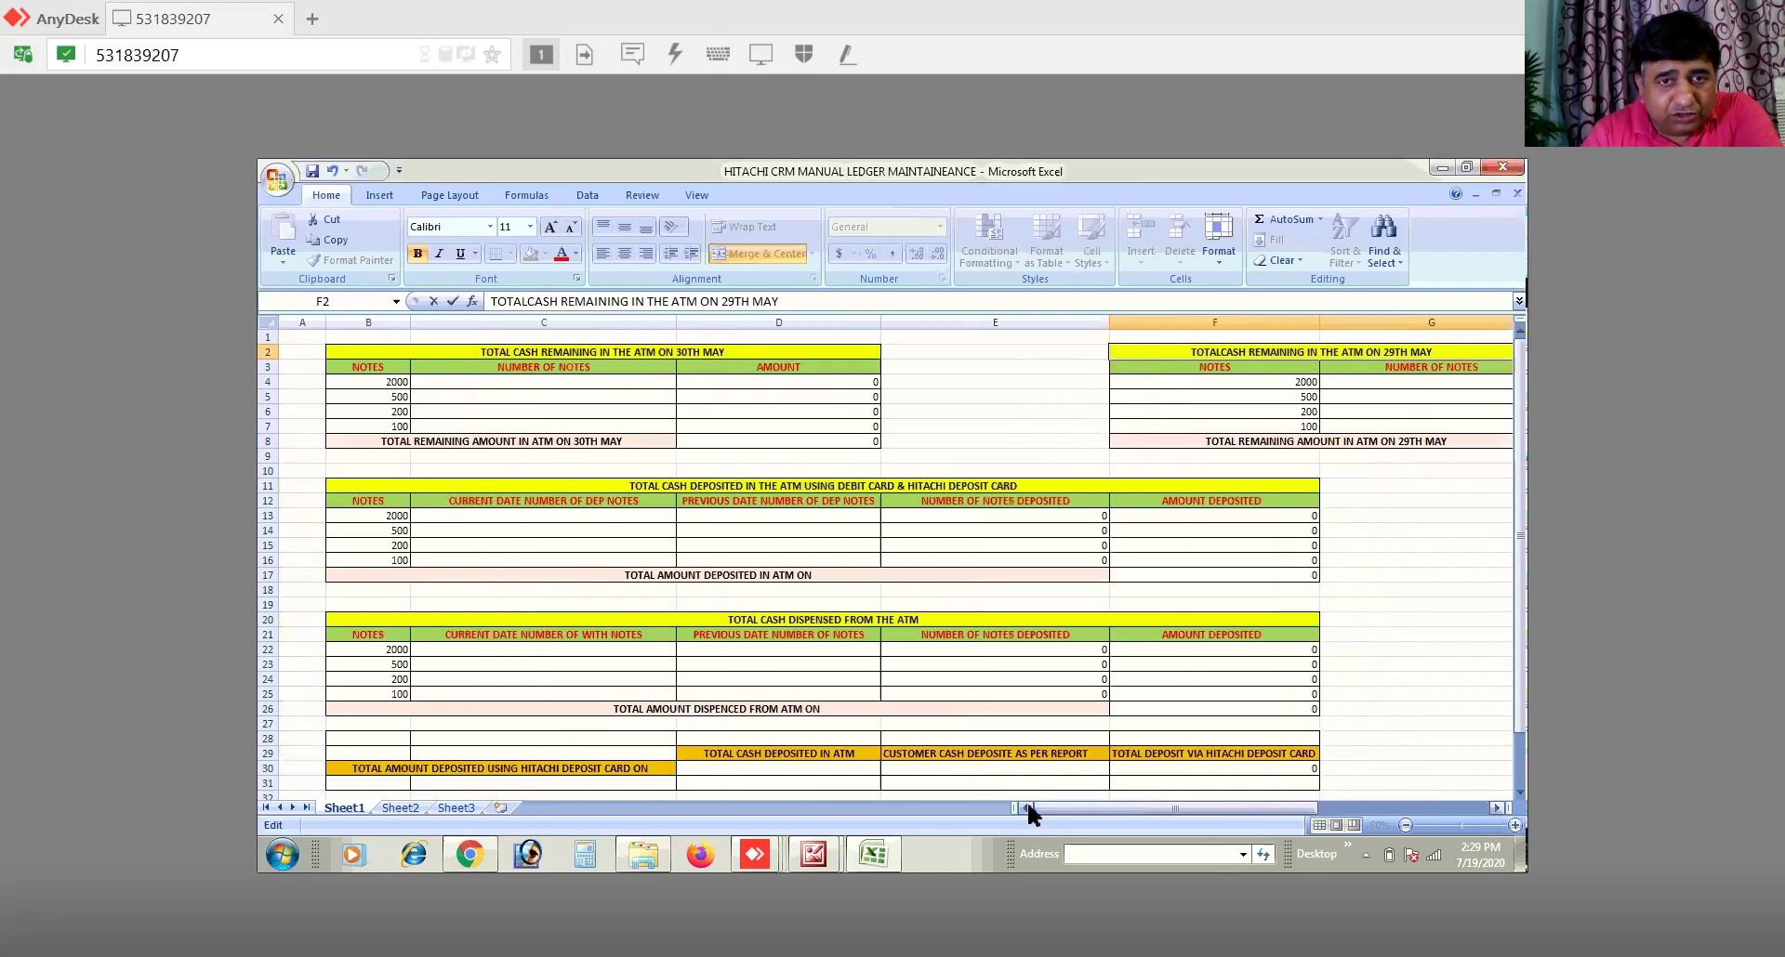
pyautogui.doubleClick(855, 579)
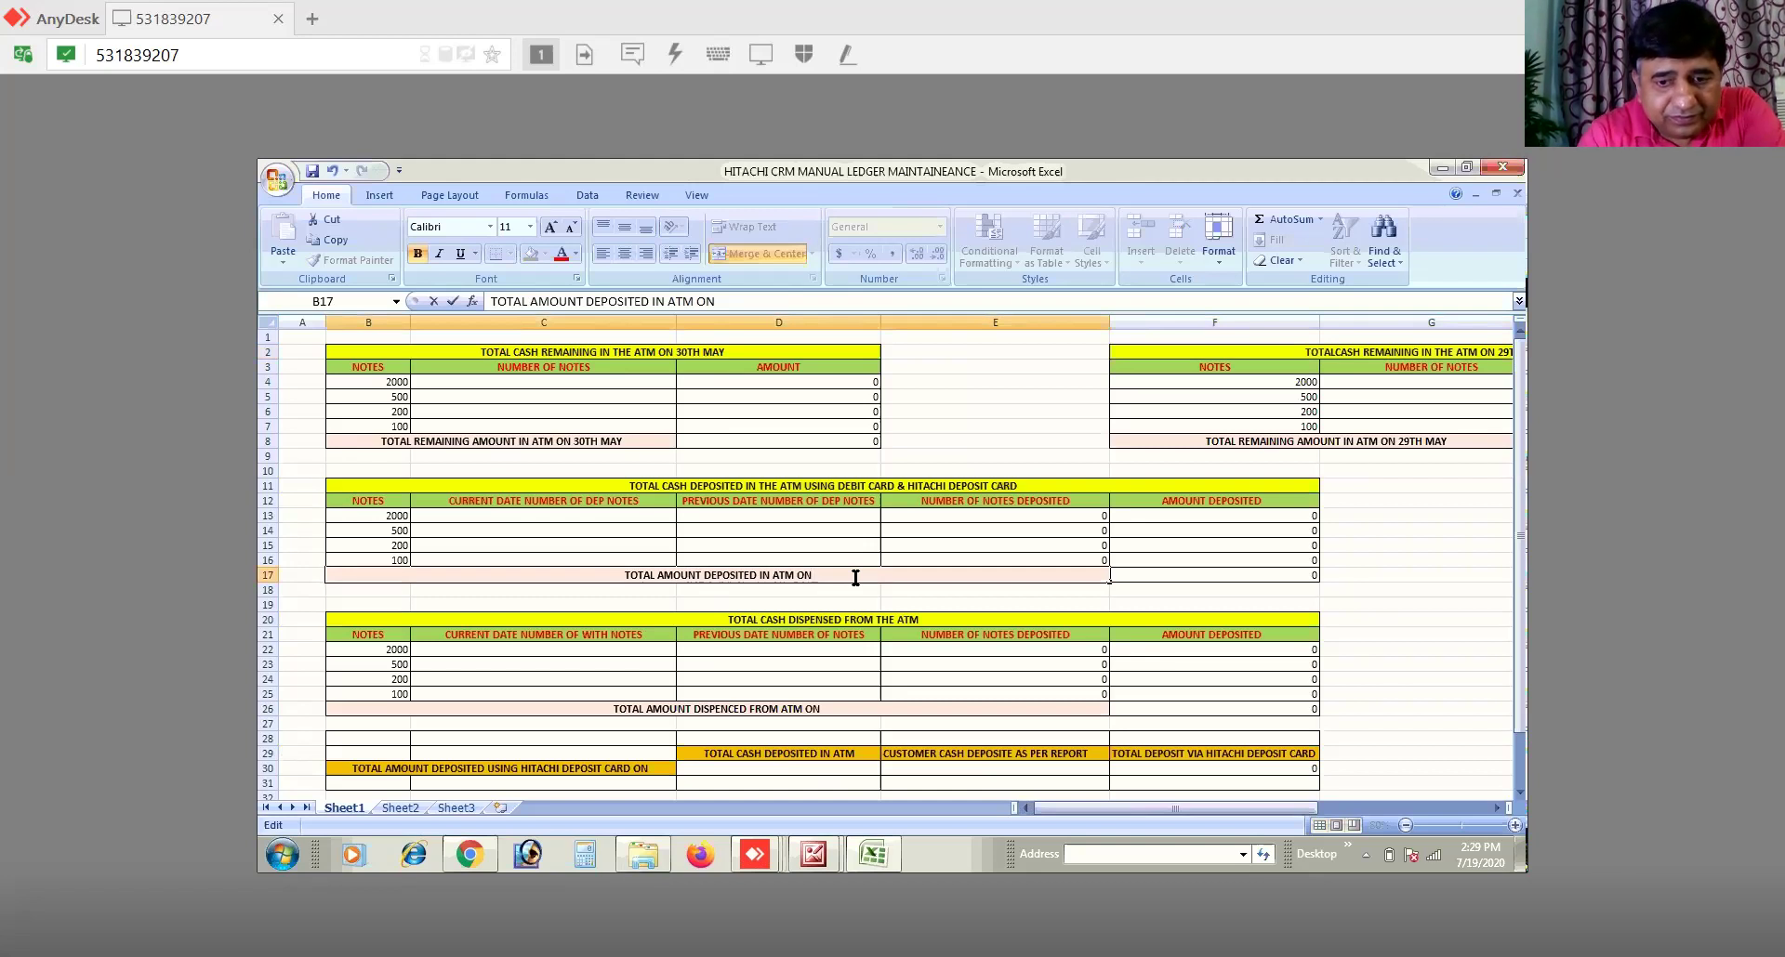
pyautogui.write('30TH MAY')
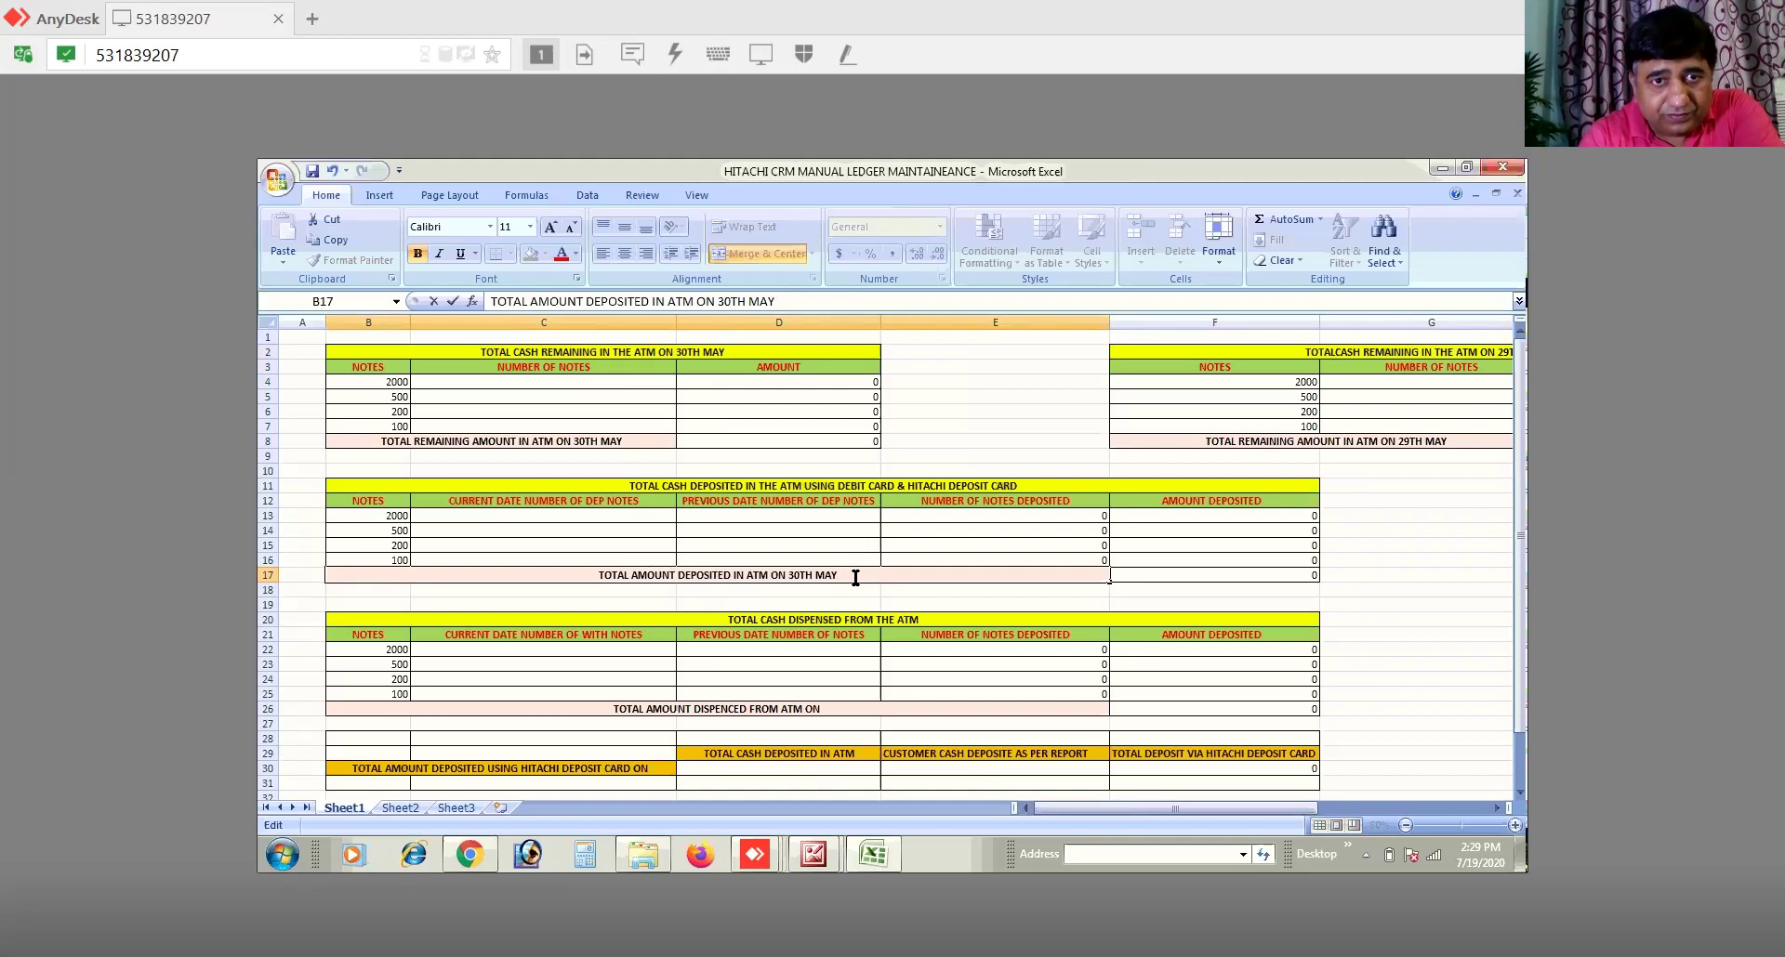
pyautogui.write(' 20')
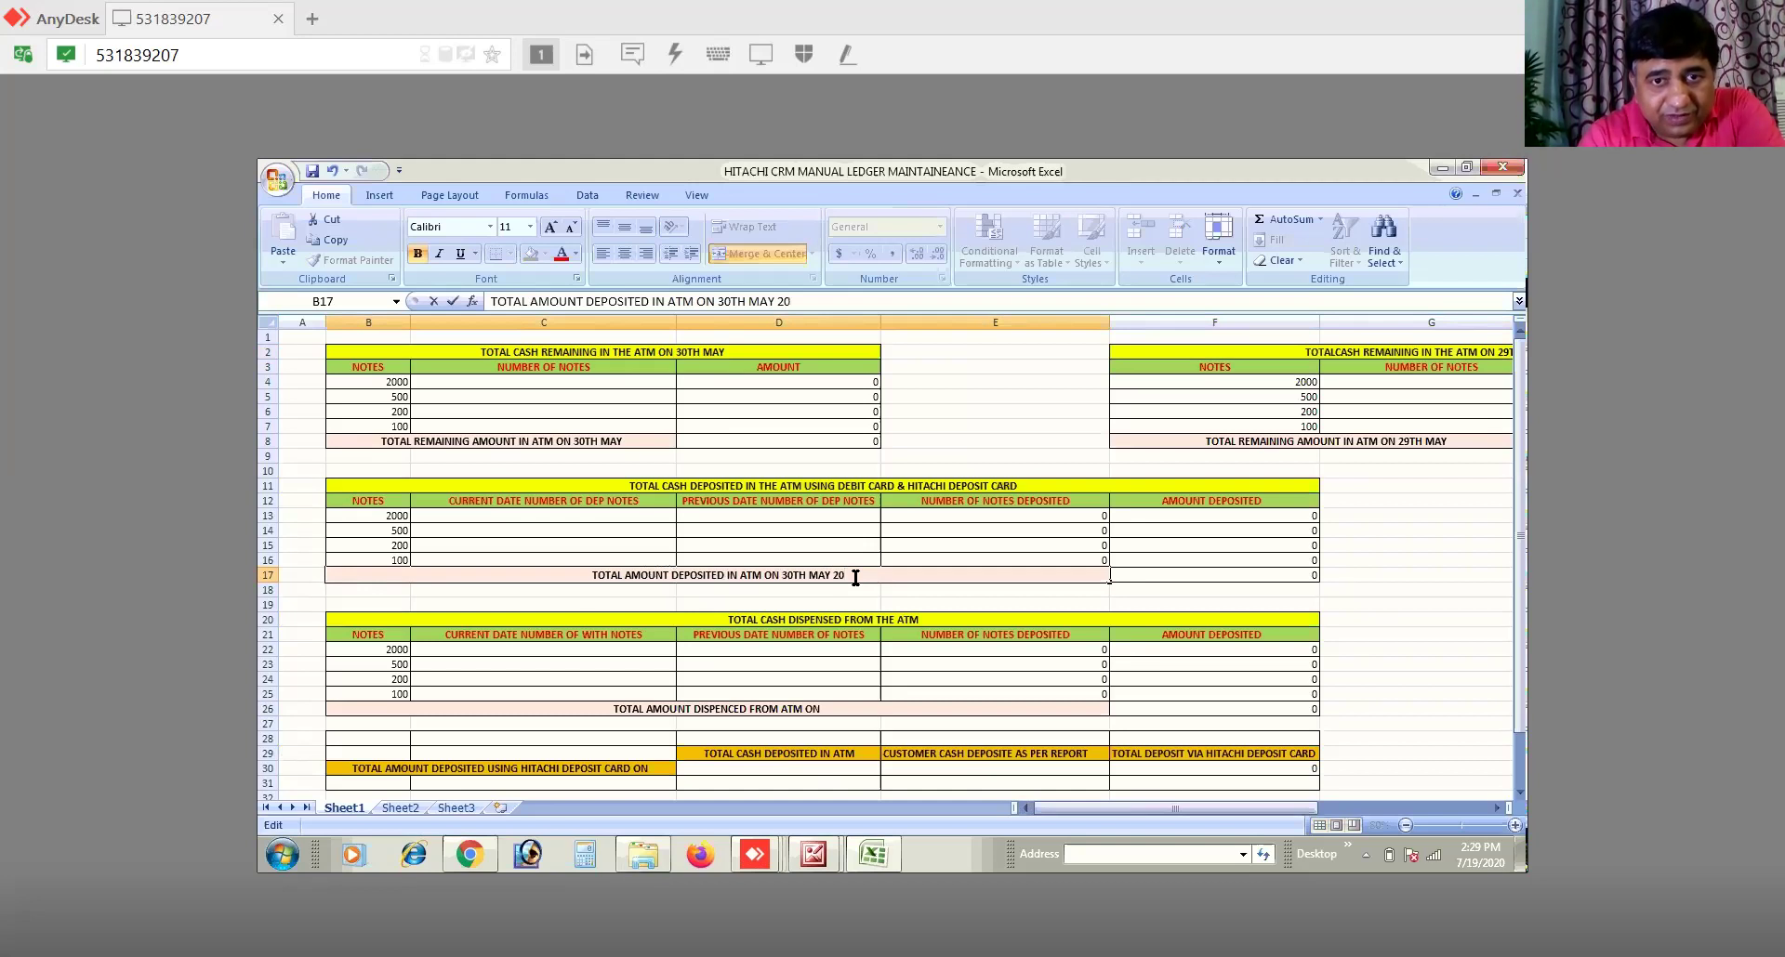
pyautogui.write('20')
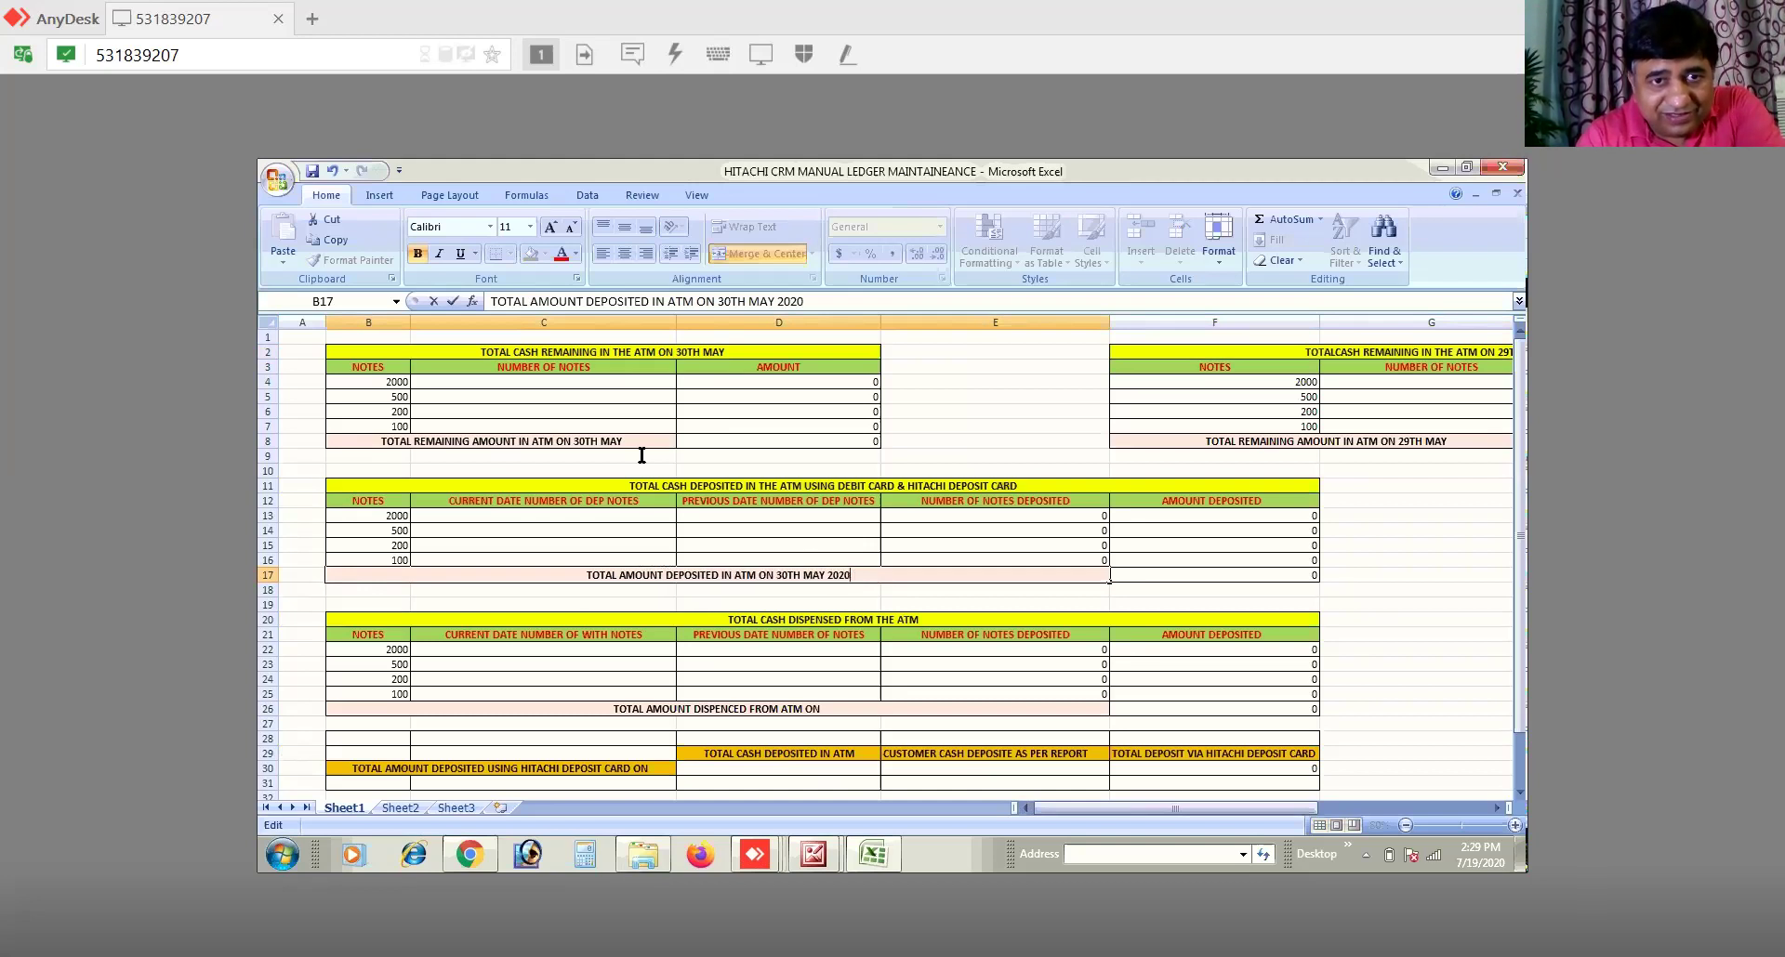
# Step: Append the year 2020 to the 30TH MAY dates in the B8 total label and the B2 heading
pyautogui.doubleClick(638, 441)
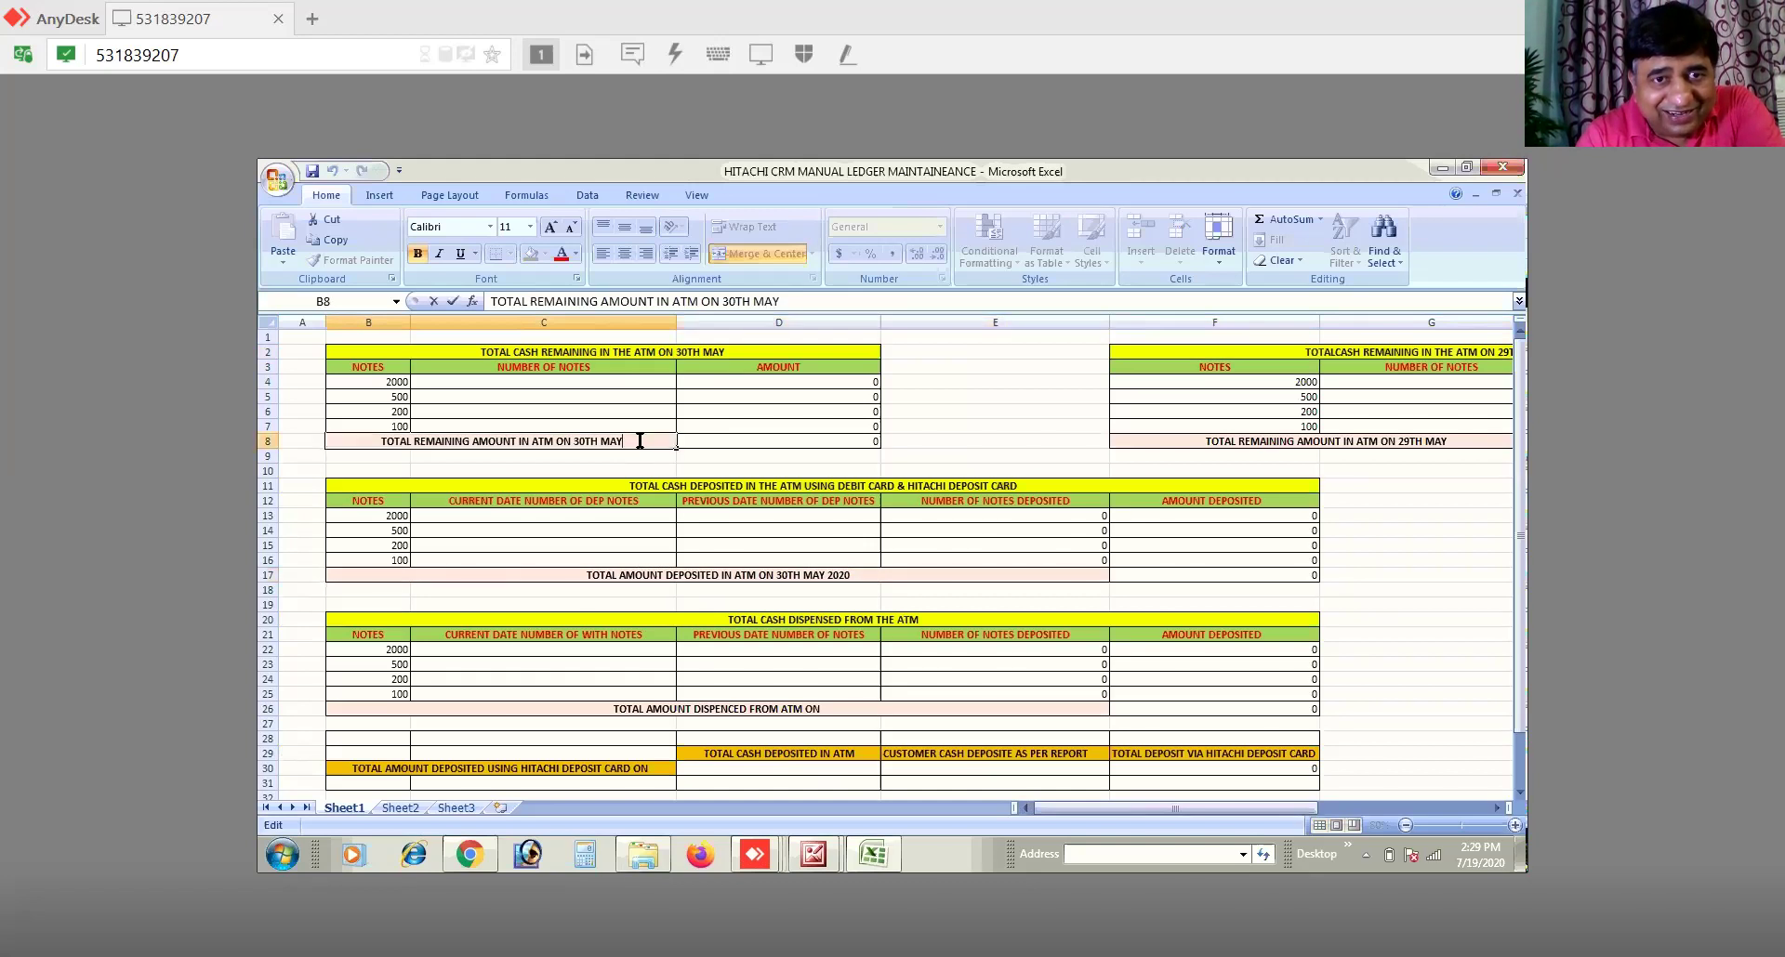
pyautogui.write('2')
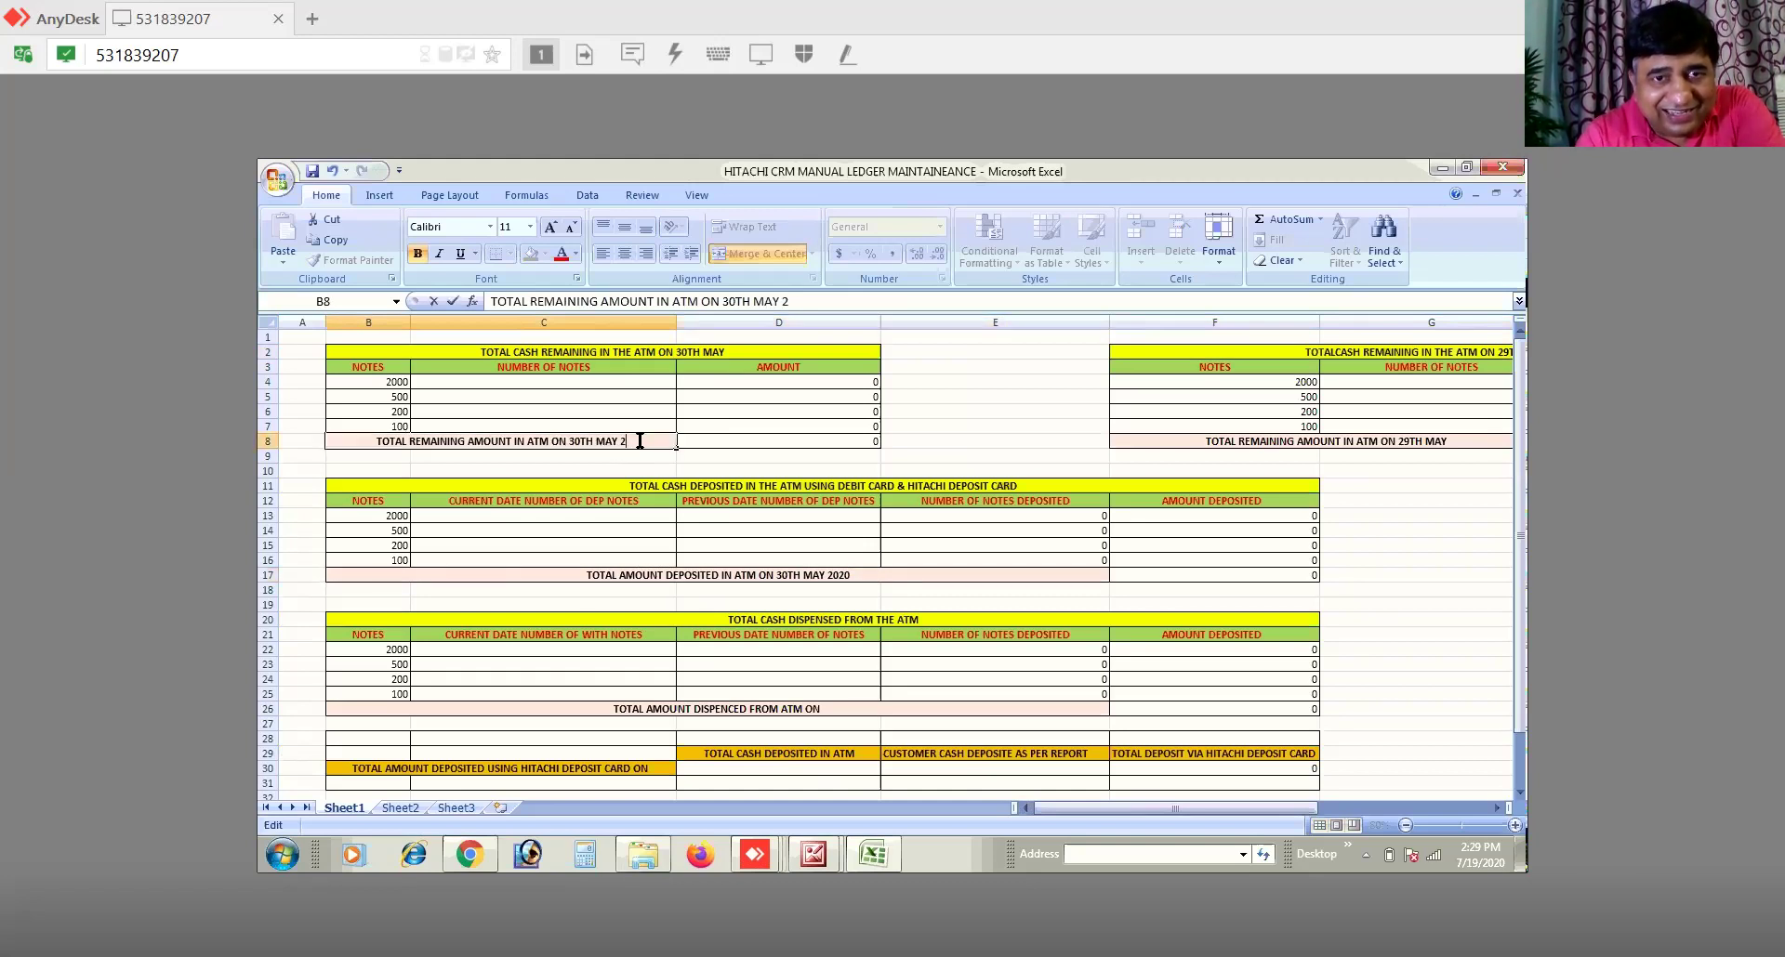
pyautogui.write('020')
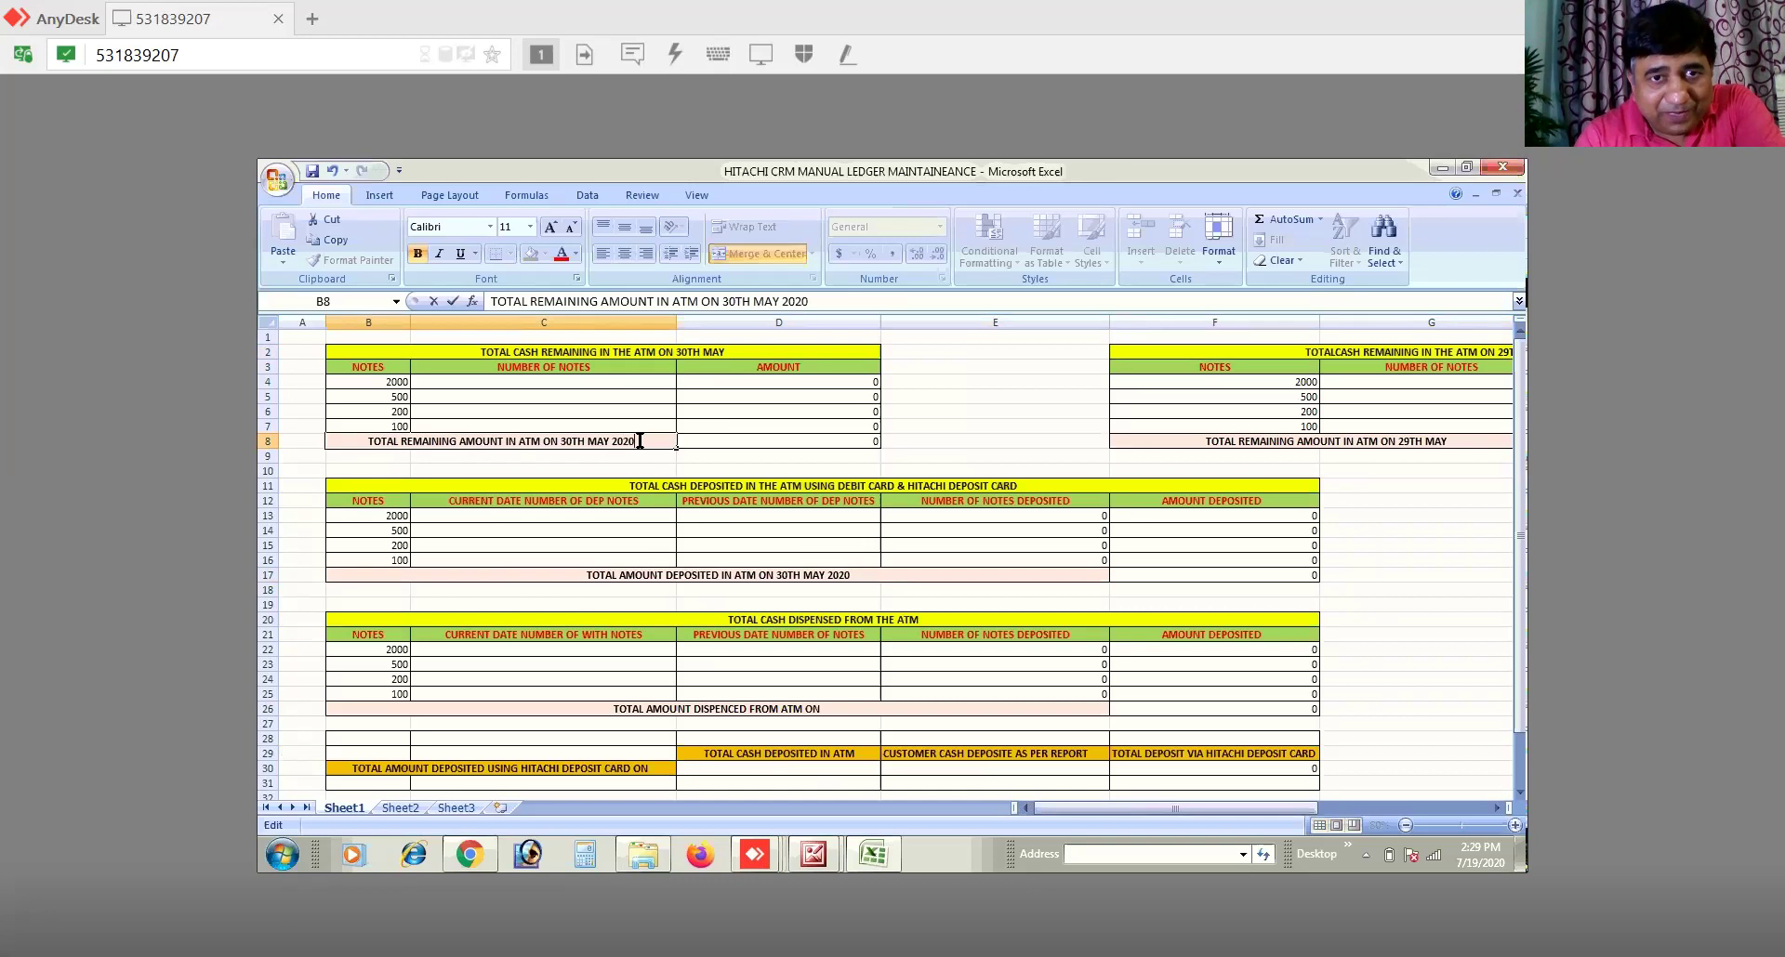
pyautogui.doubleClick(732, 354)
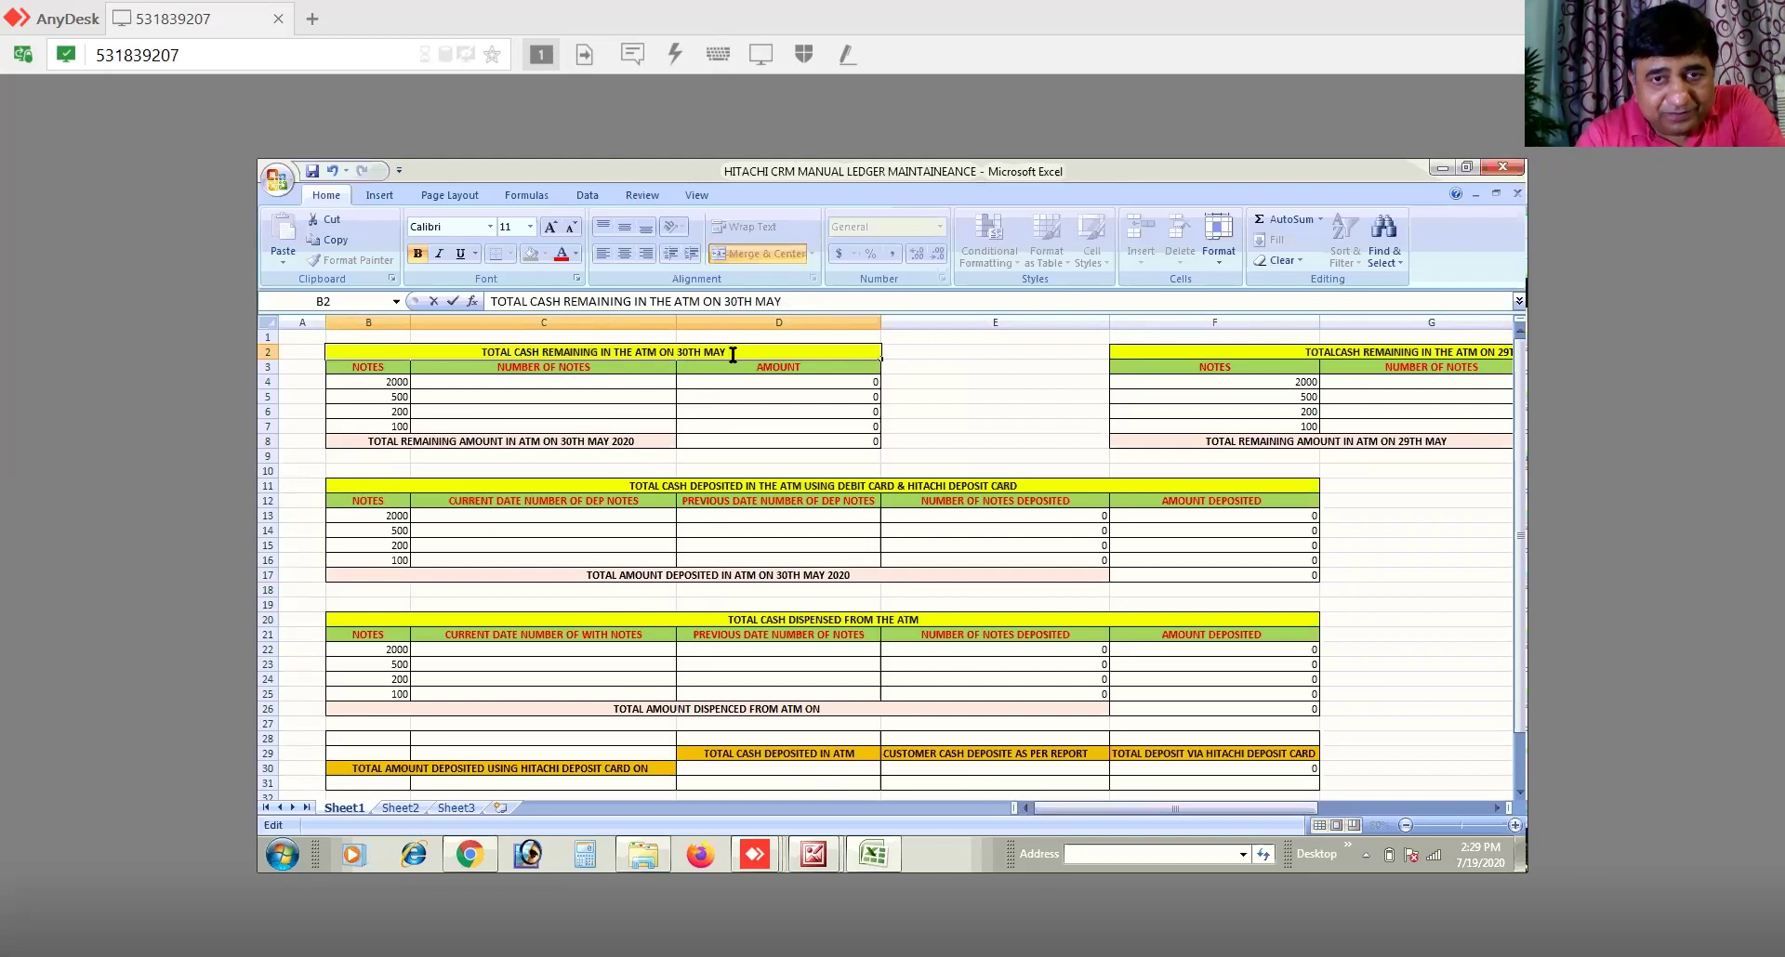
pyautogui.write('2020')
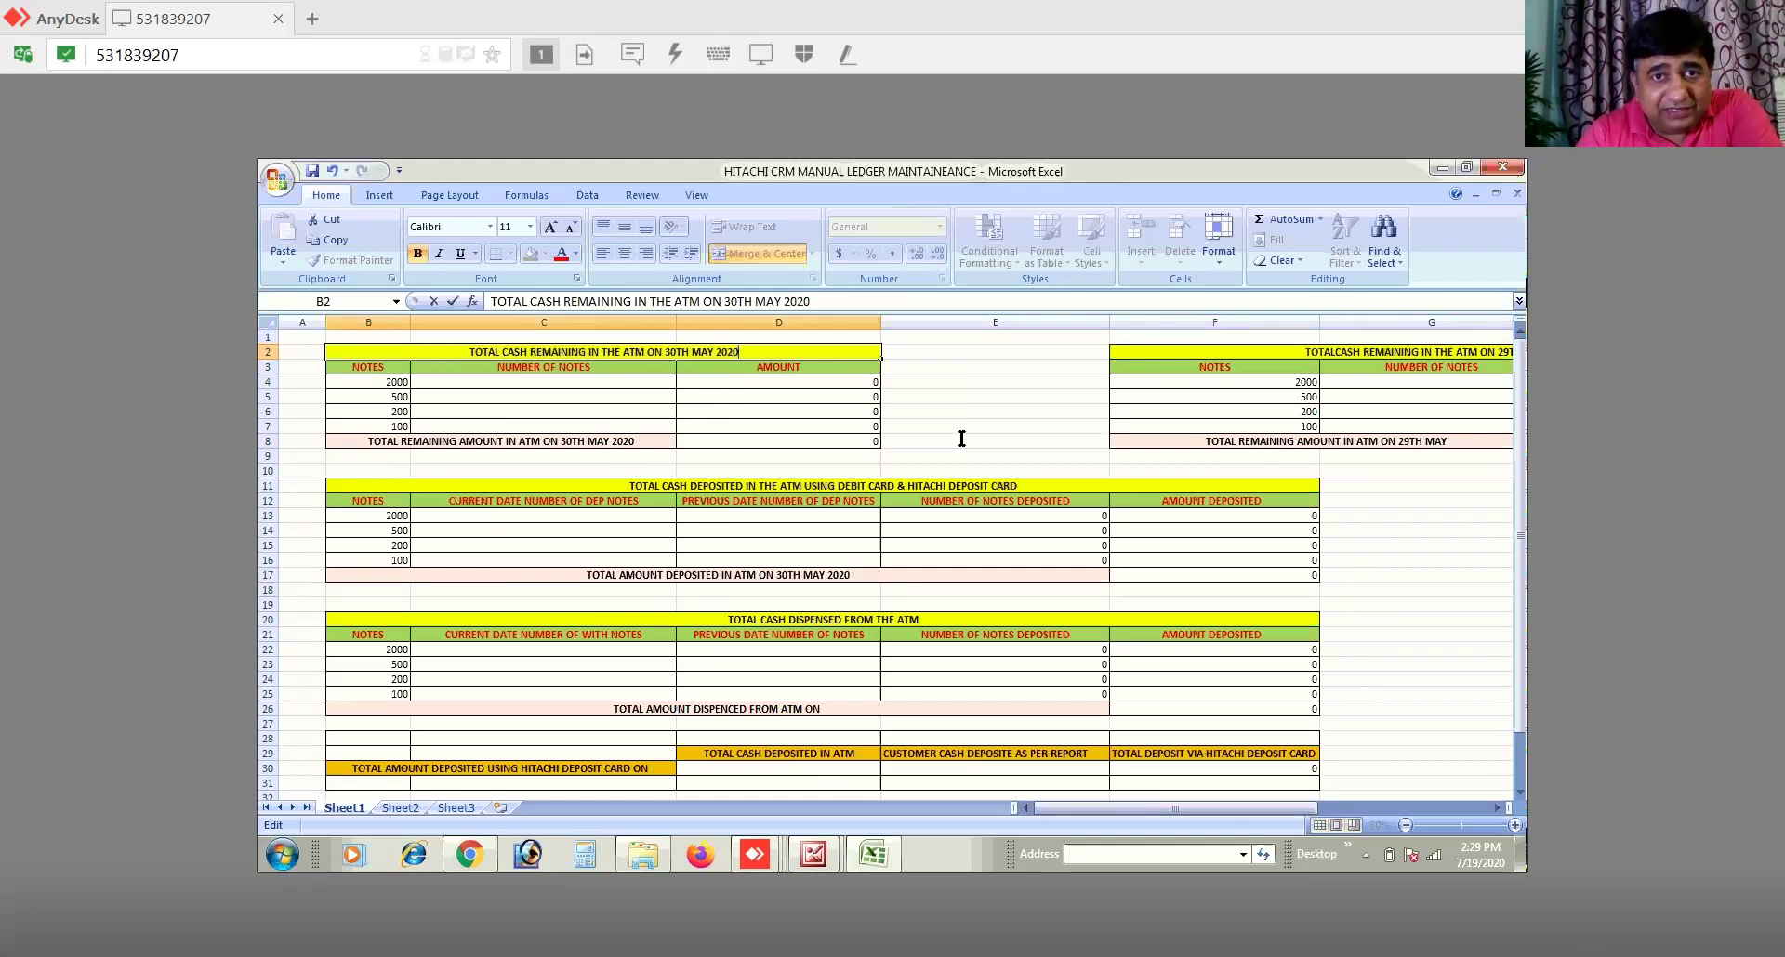
# Step: Append the year 2020 to the 29TH MAY dates in the F8 total label and the F2 heading
pyautogui.click(1493, 807)
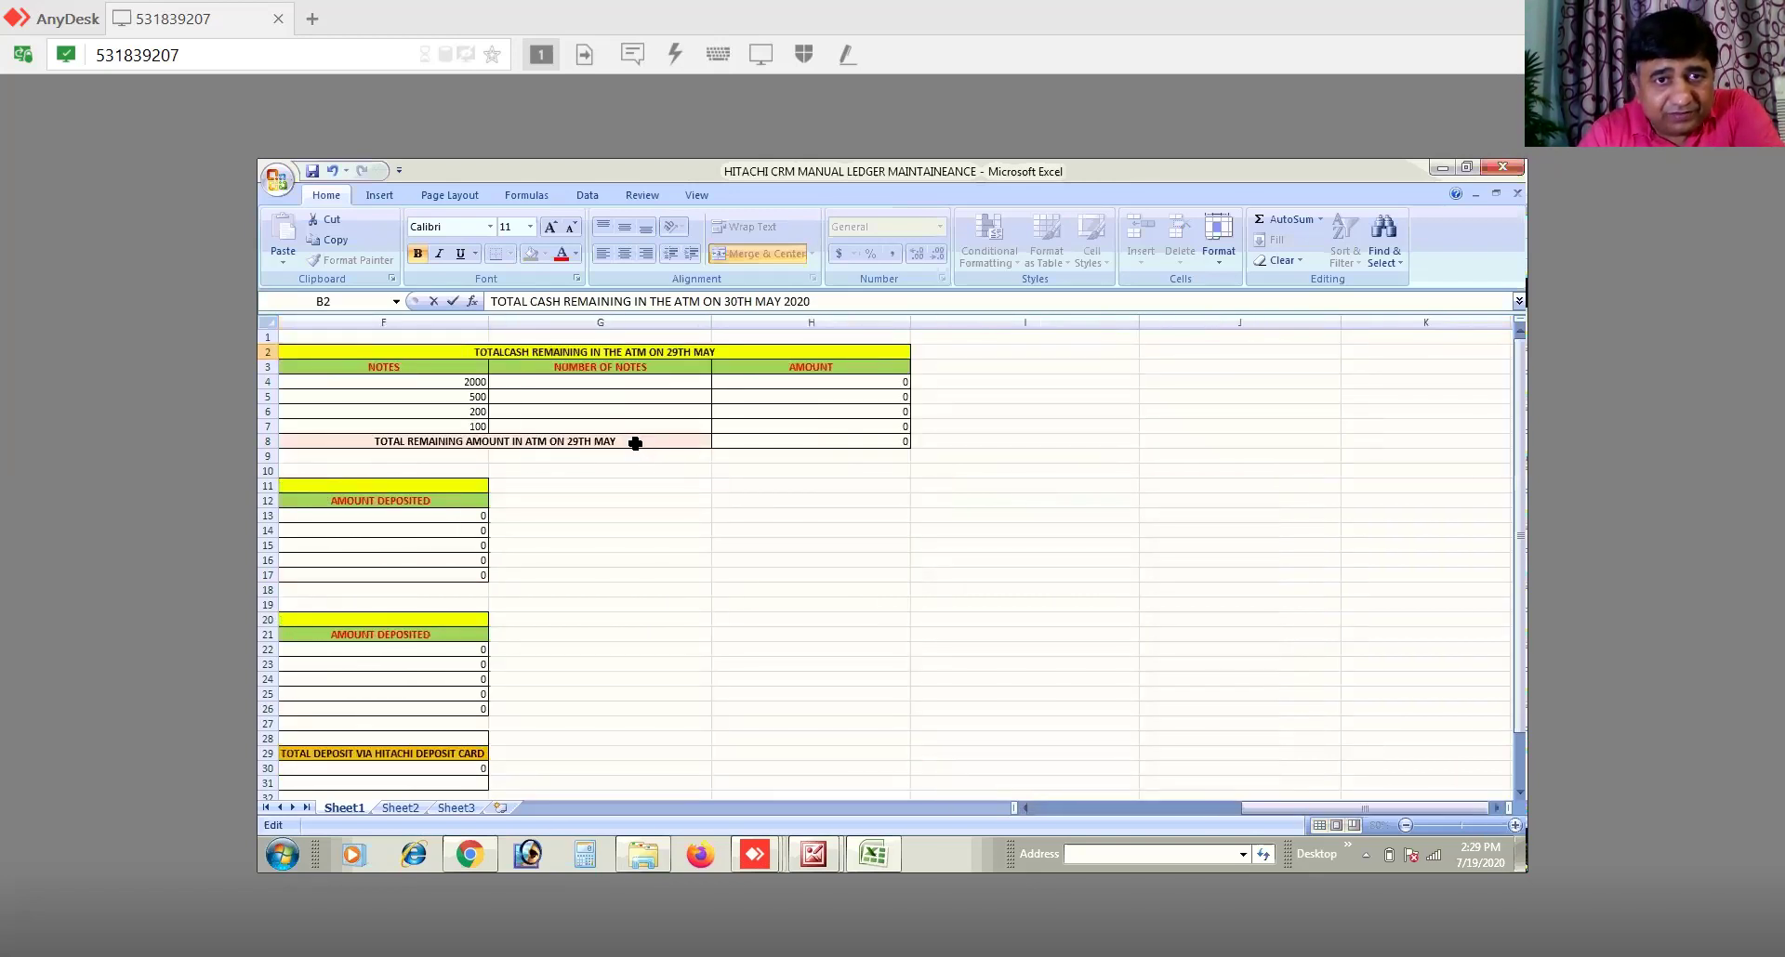
pyautogui.doubleClick(637, 440)
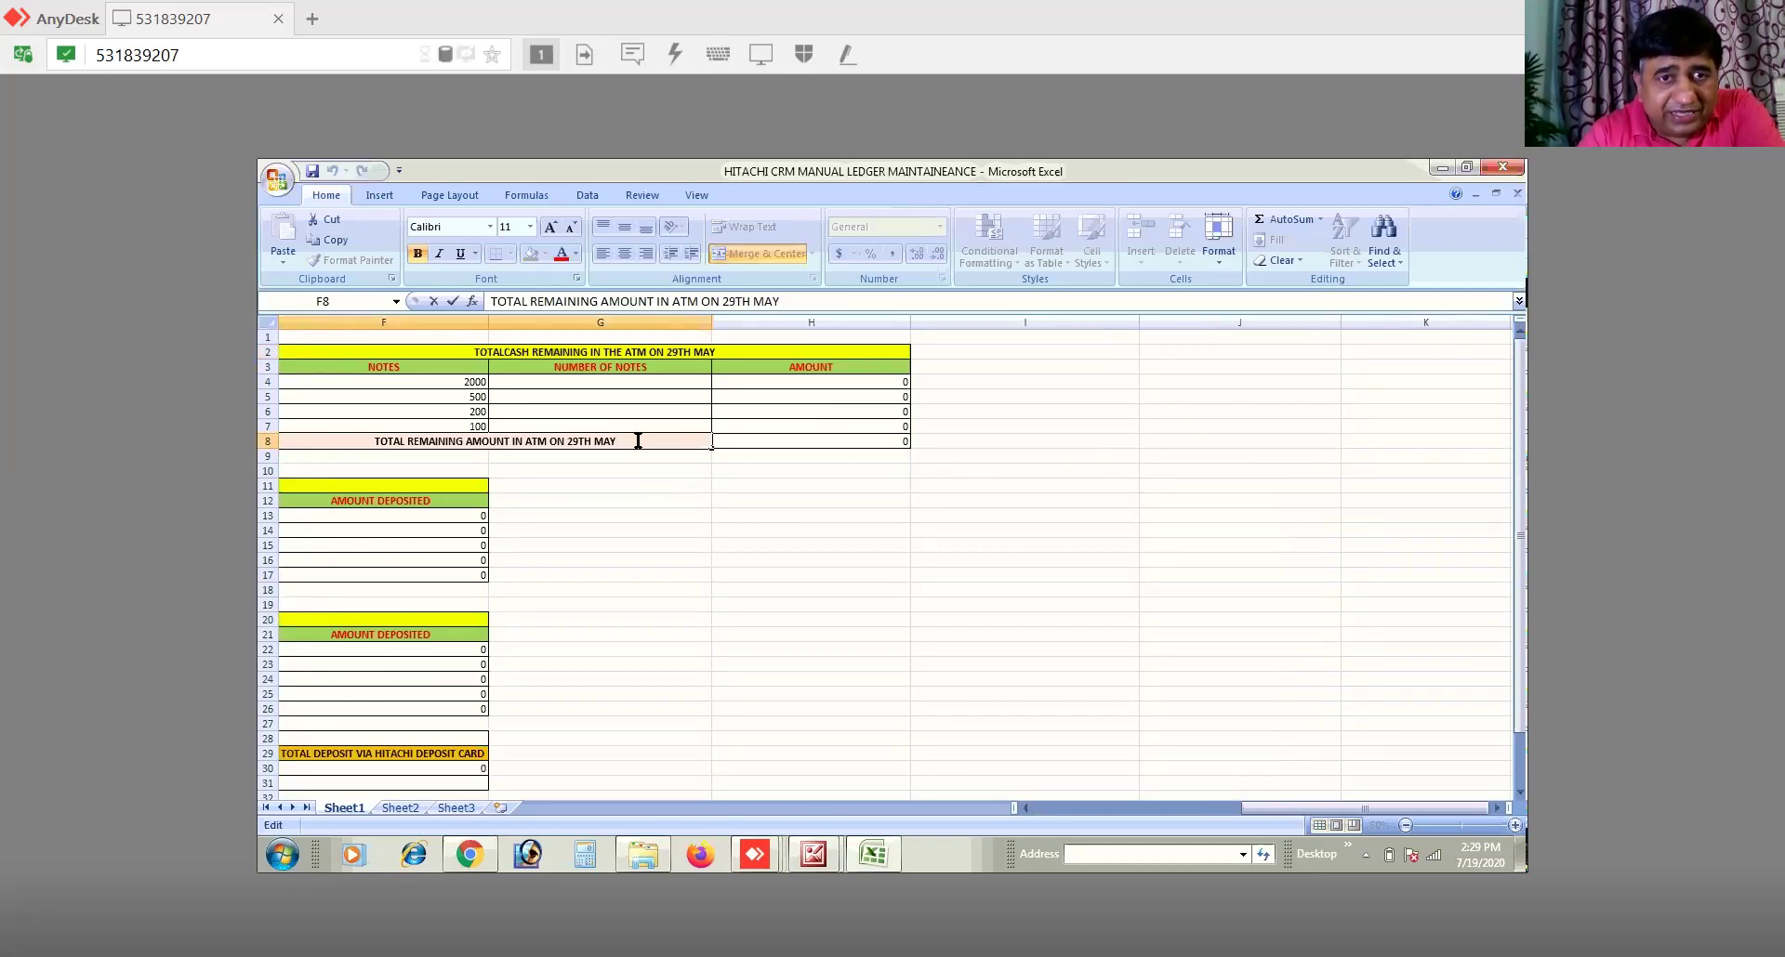
pyautogui.write('2')
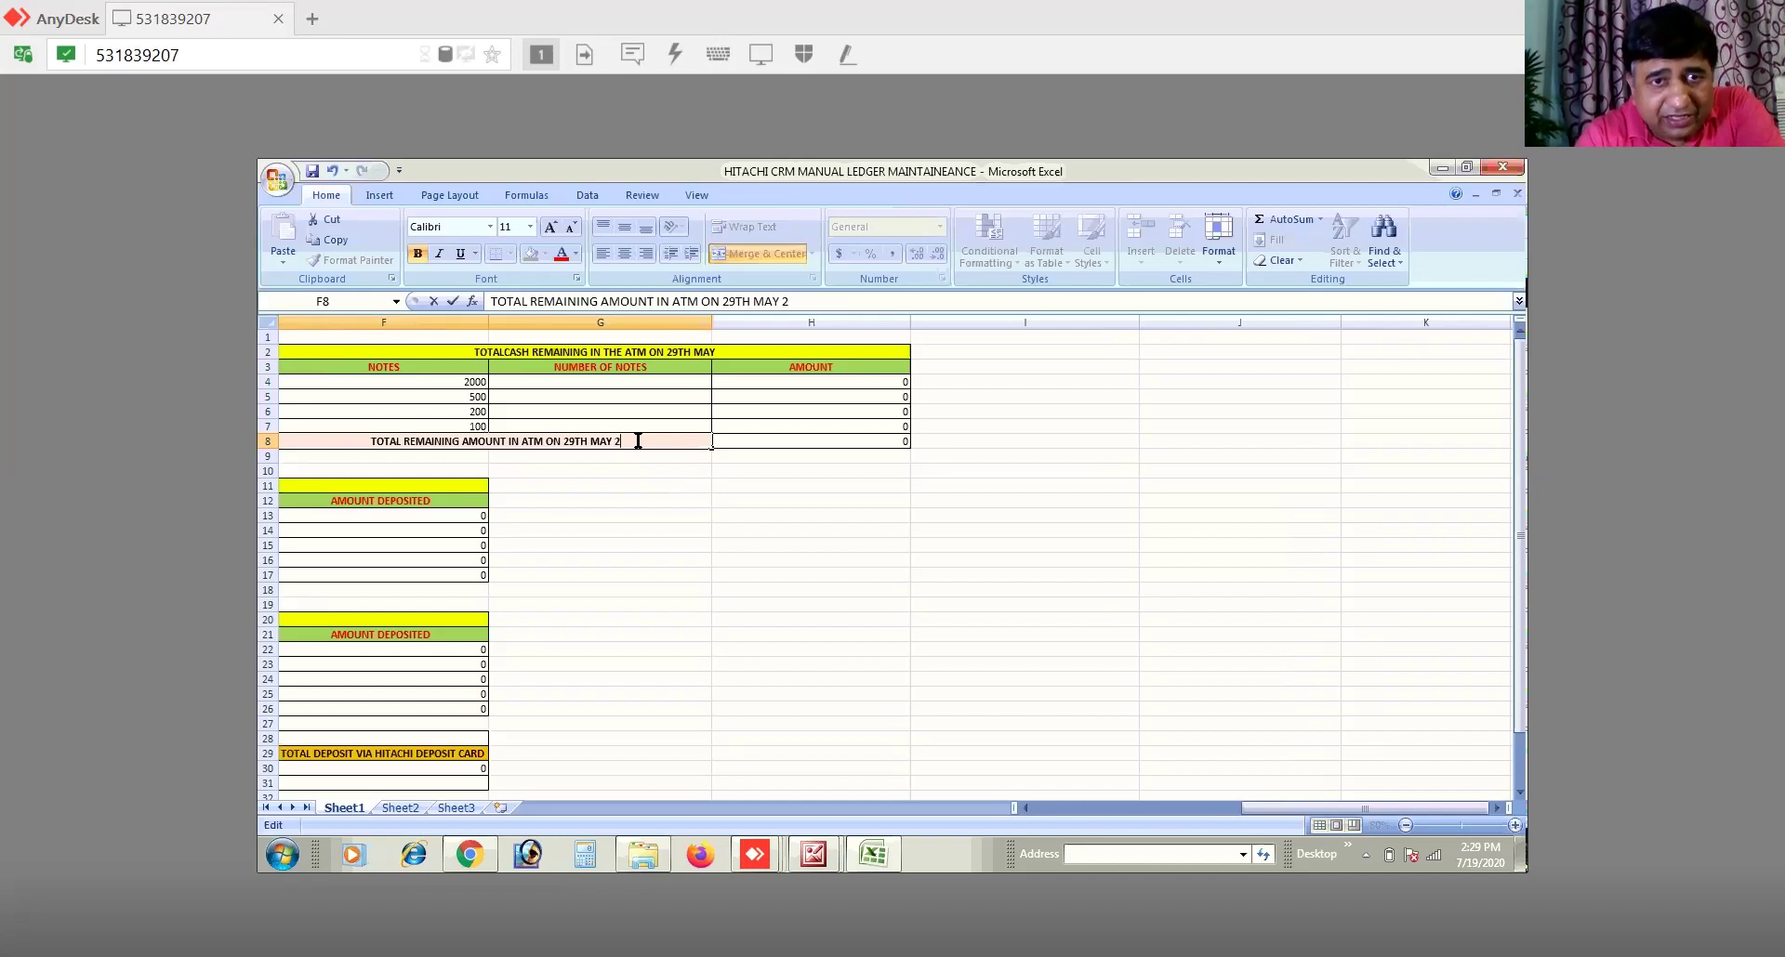
pyautogui.write('020')
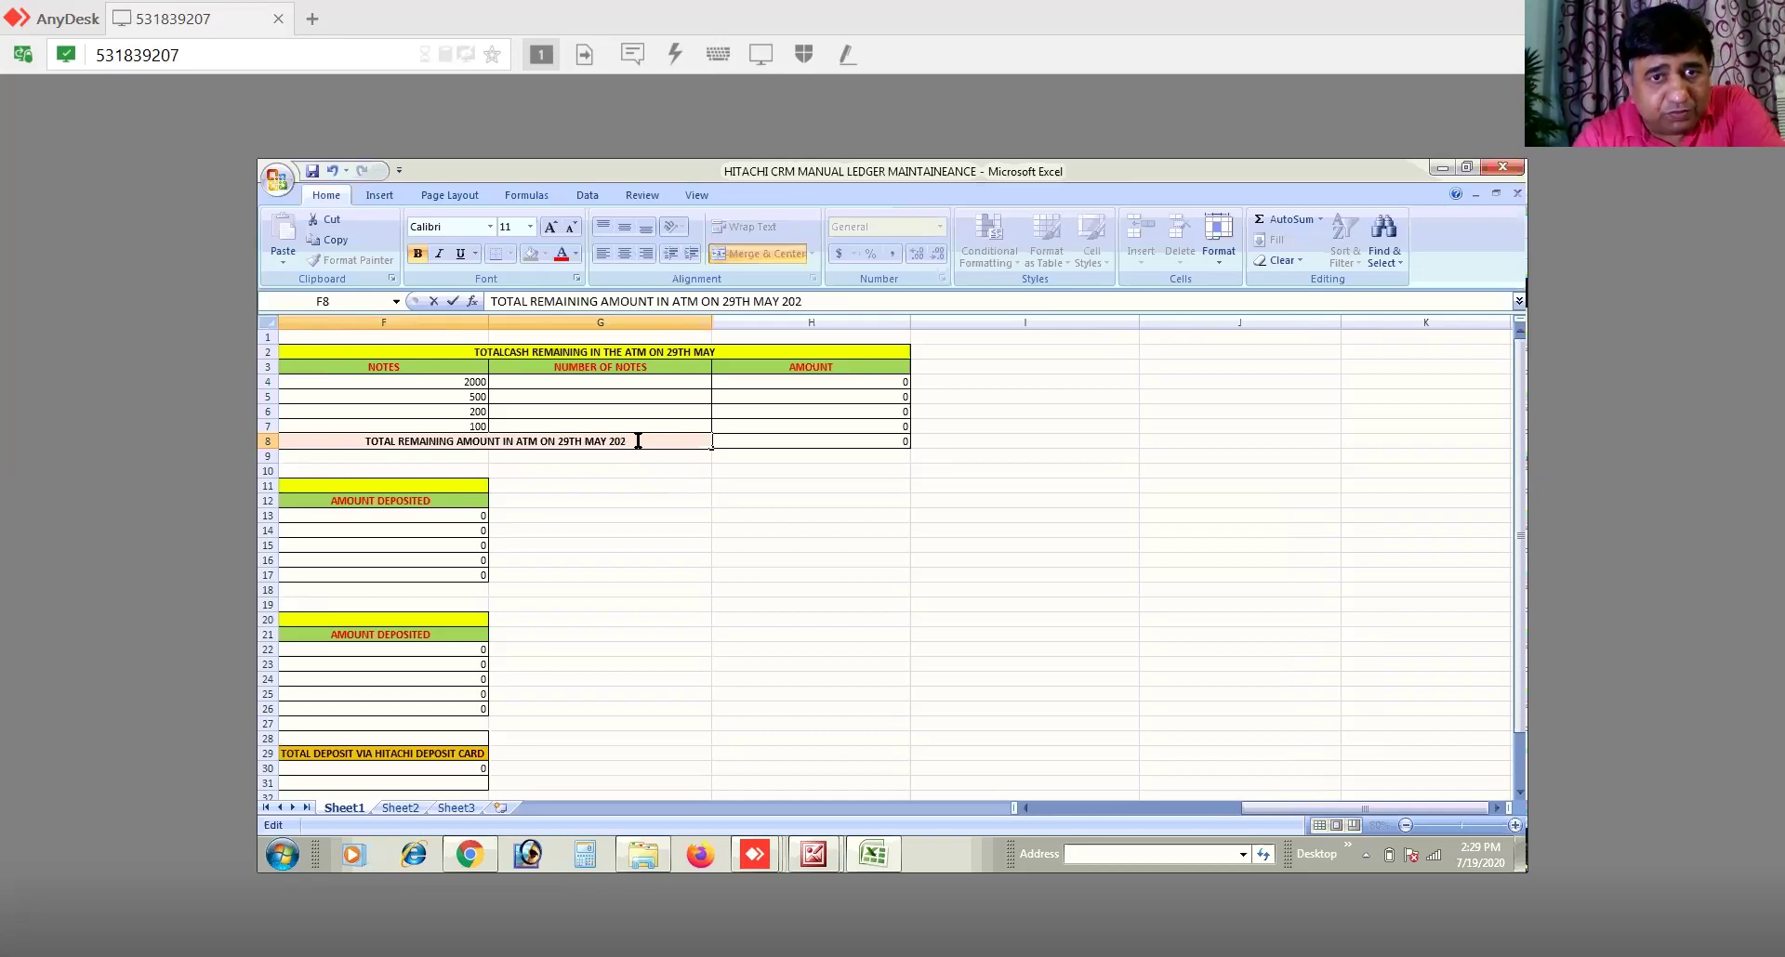
pyautogui.click(731, 349)
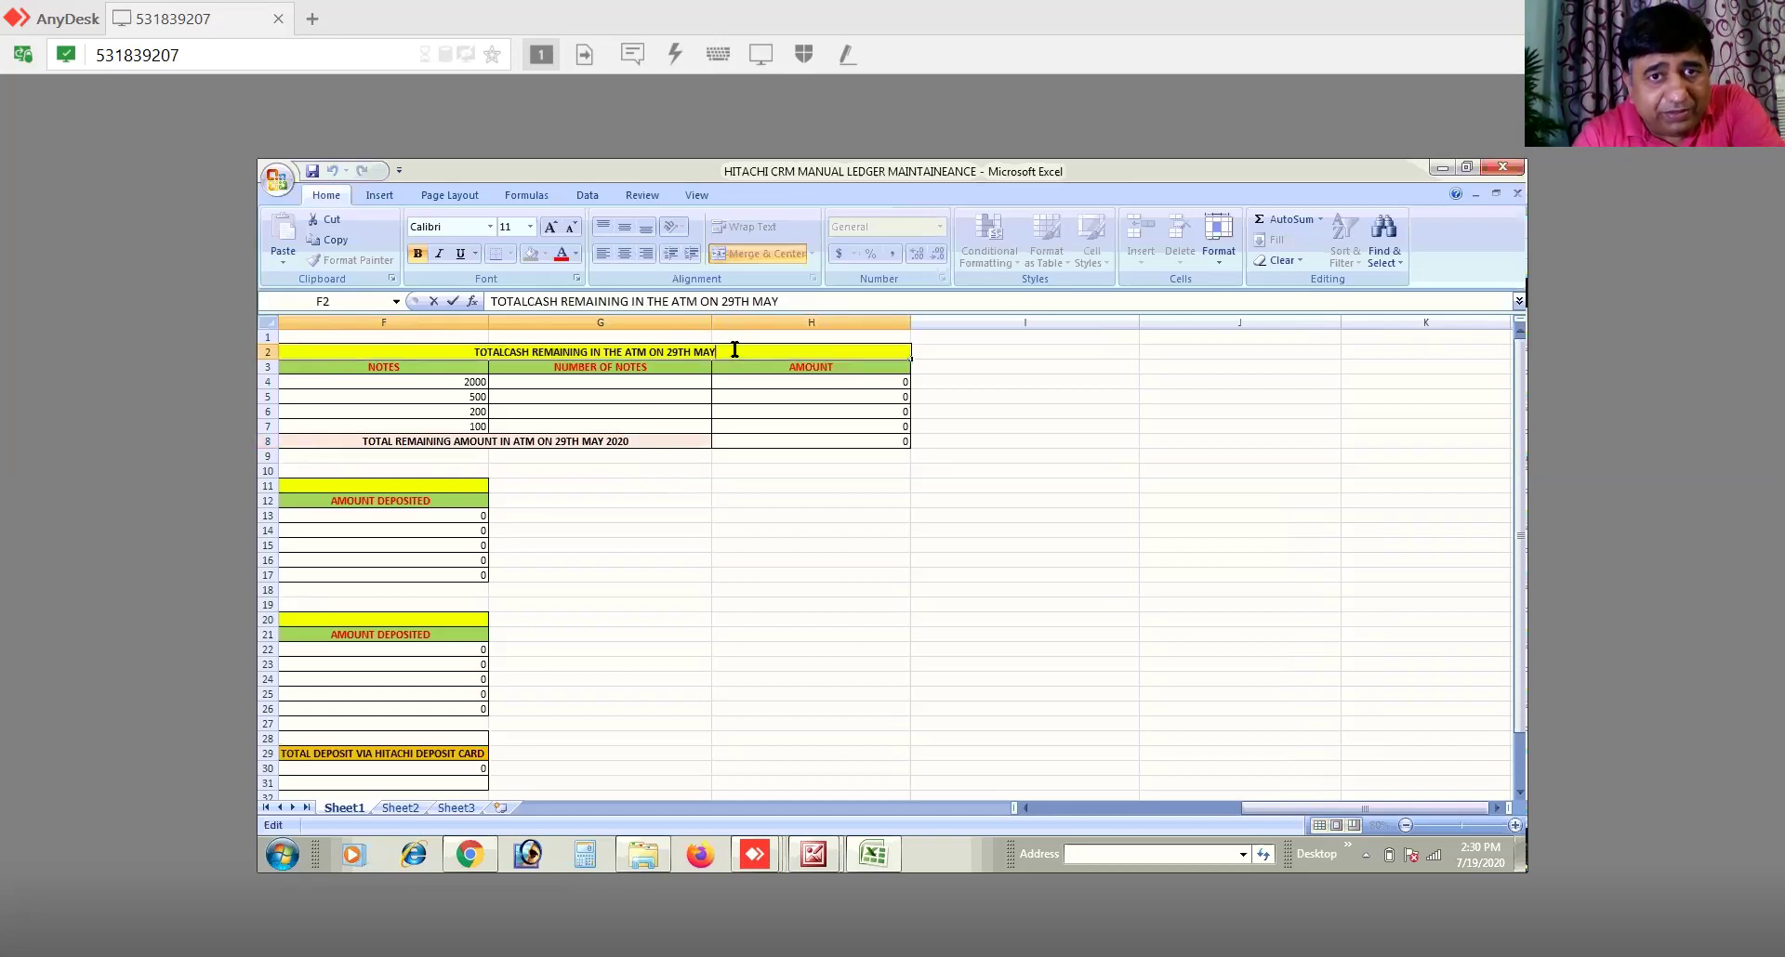
pyautogui.write('2020')
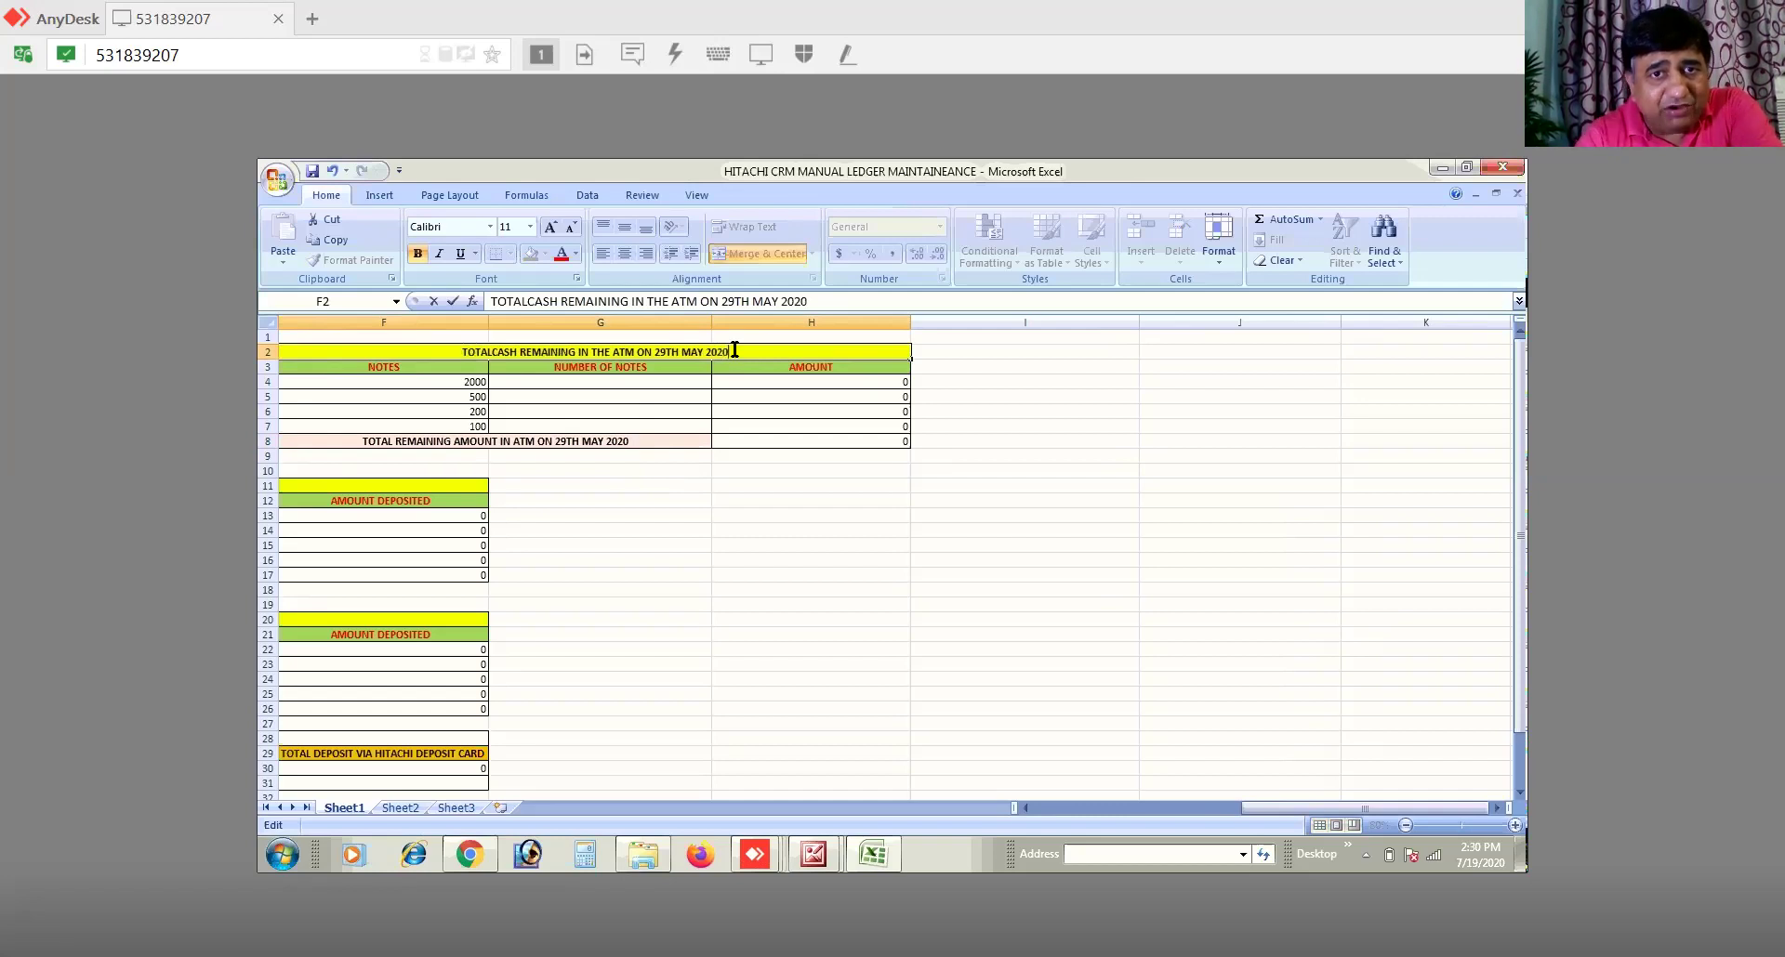
# Step: Add the date 30TH MAY 2020 to the end of the total amount dispensed label in B26
pyautogui.click(1026, 806)
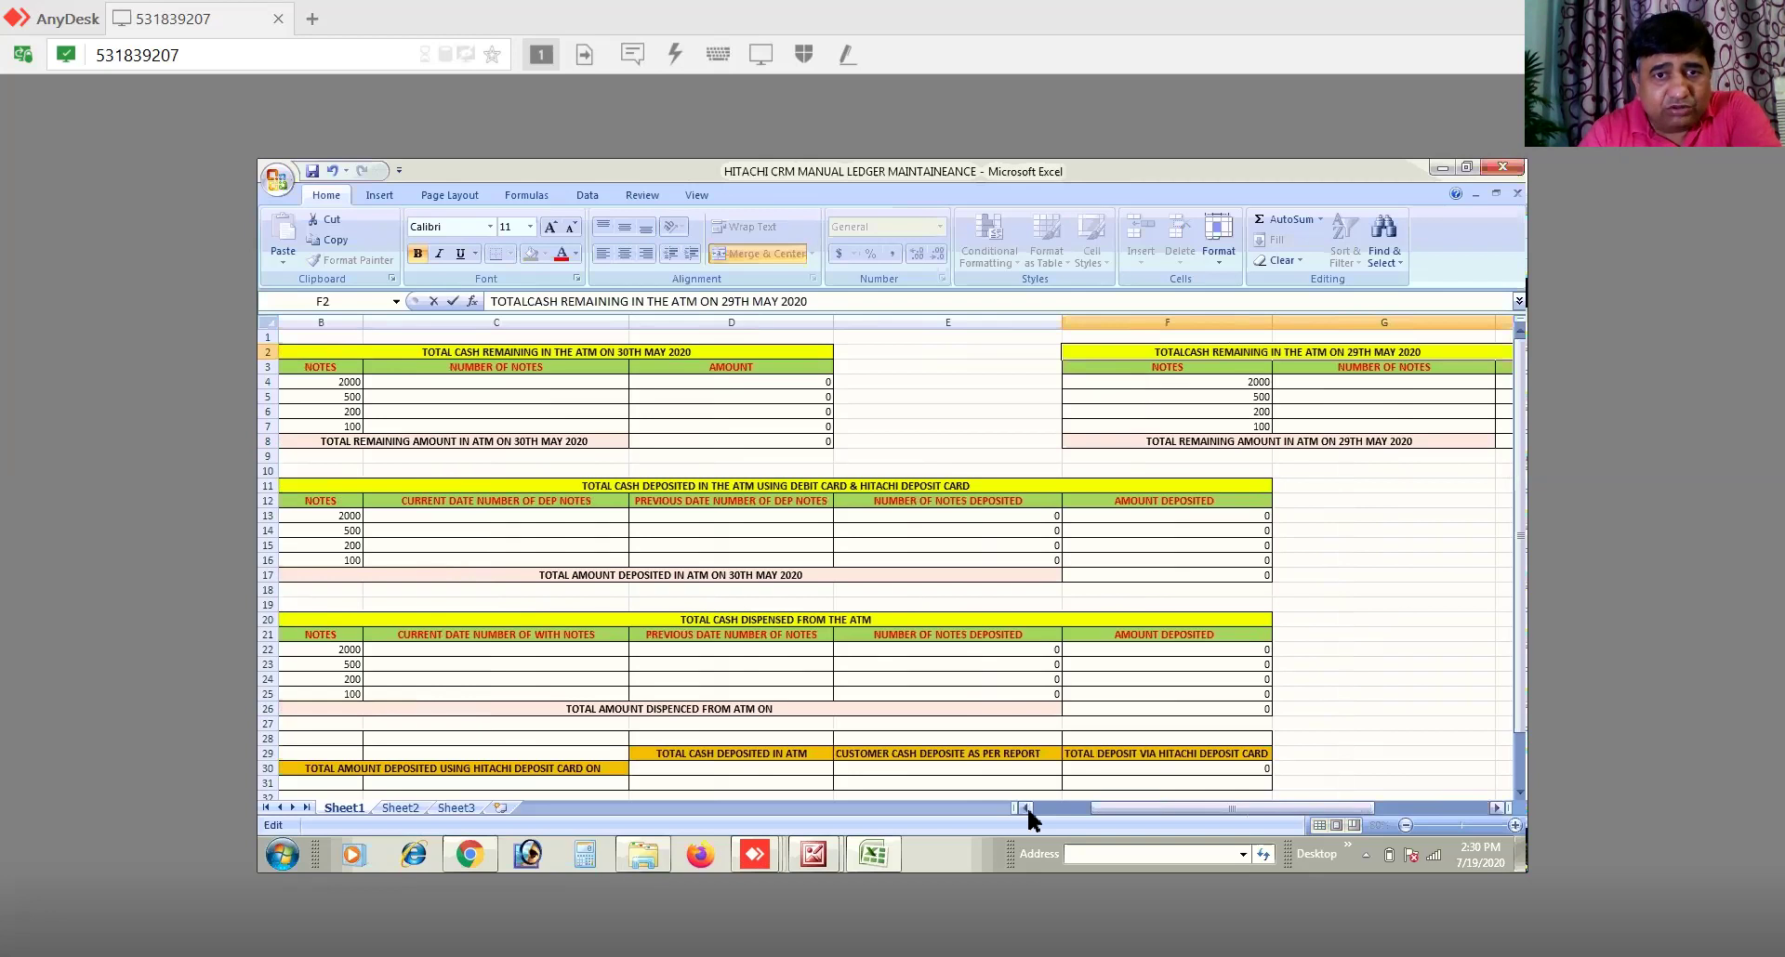
pyautogui.doubleClick(821, 709)
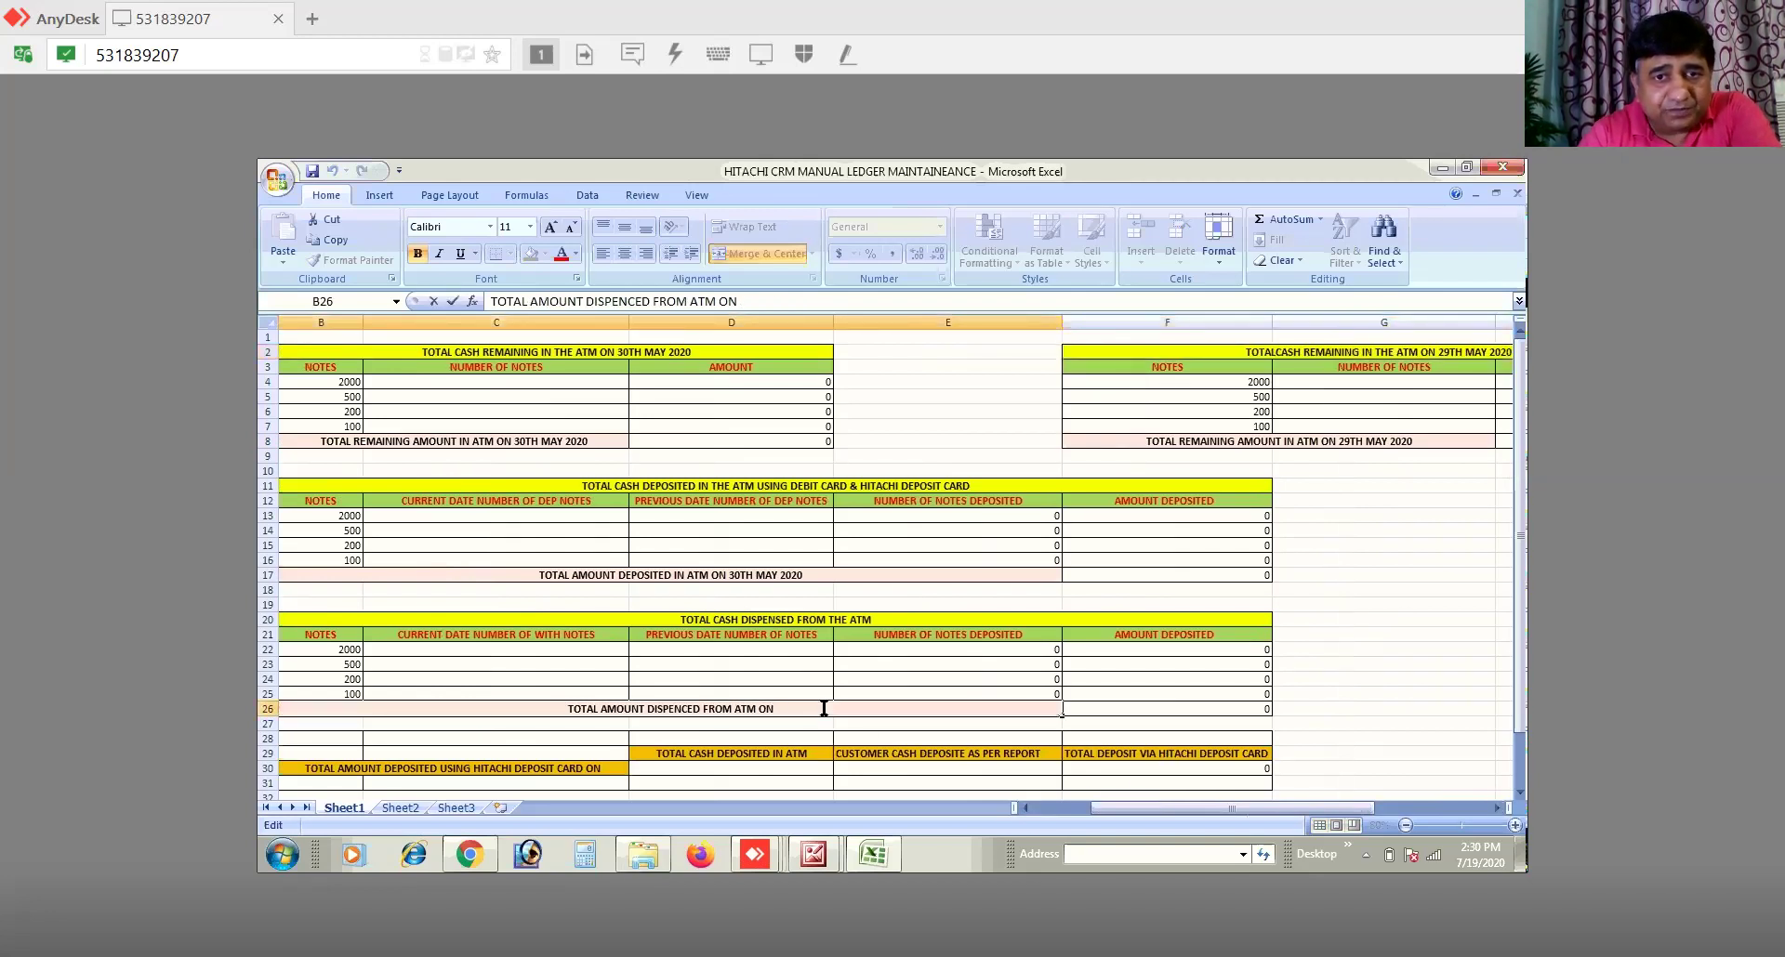
pyautogui.write('2')
pyautogui.press('BackSpace')
pyautogui.write('30TH ')
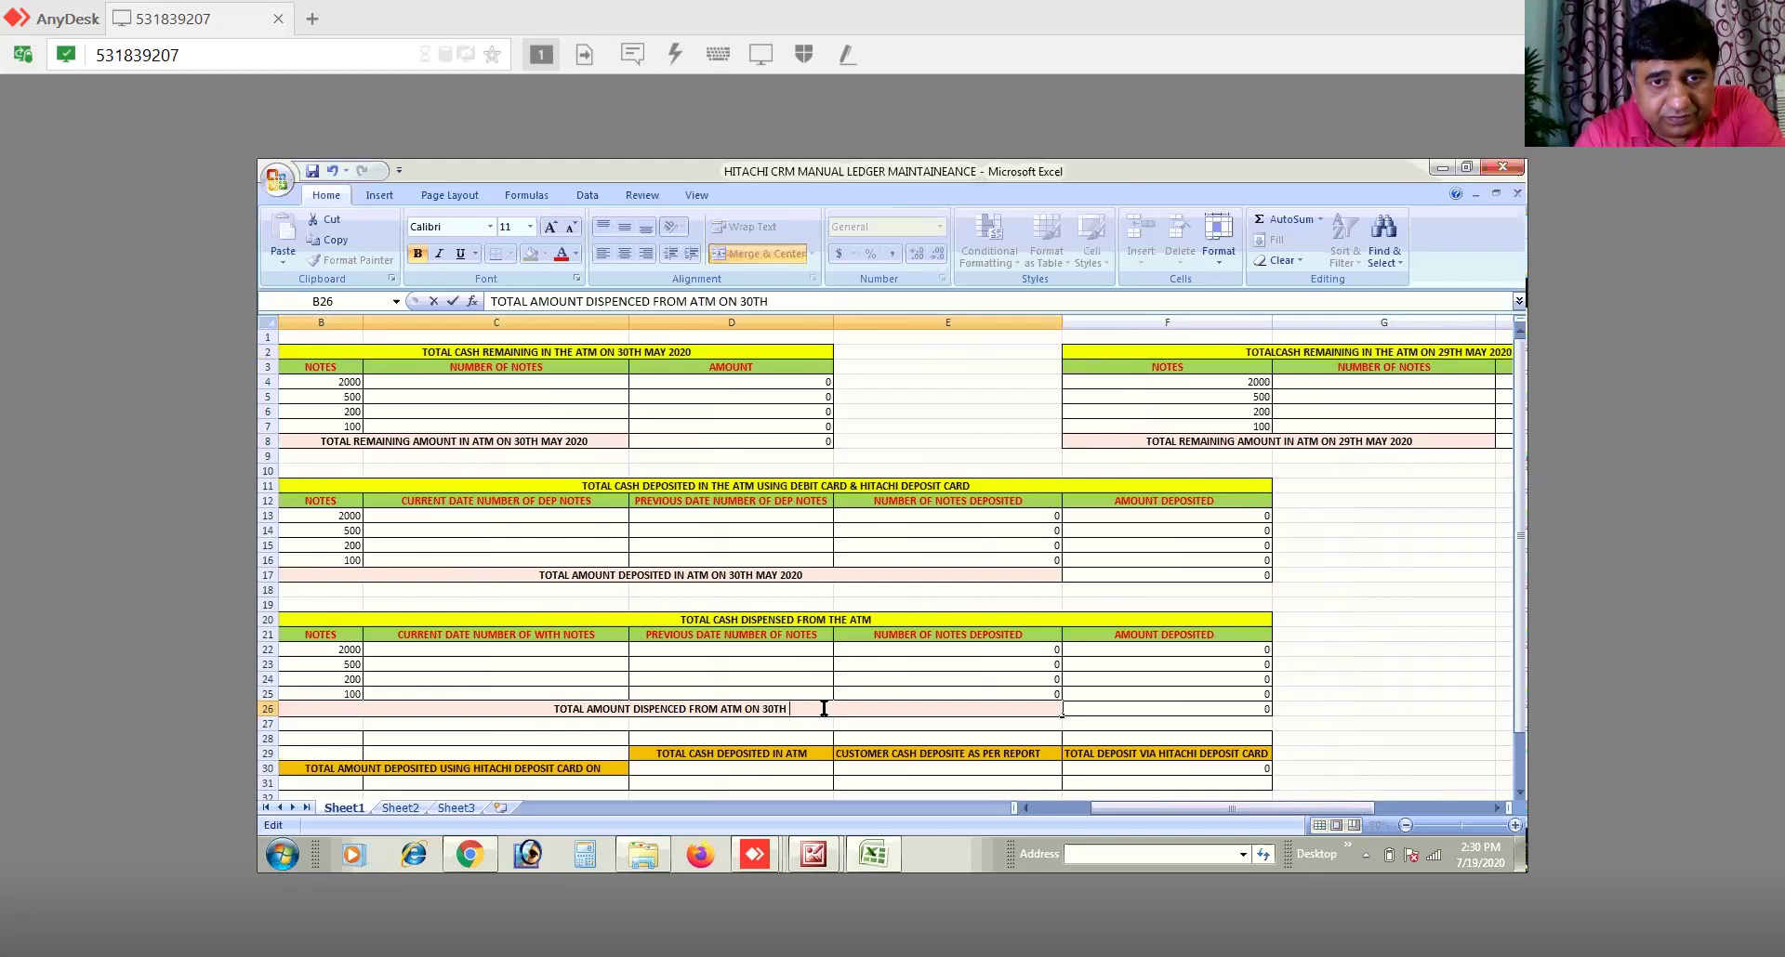
pyautogui.write('MAY')
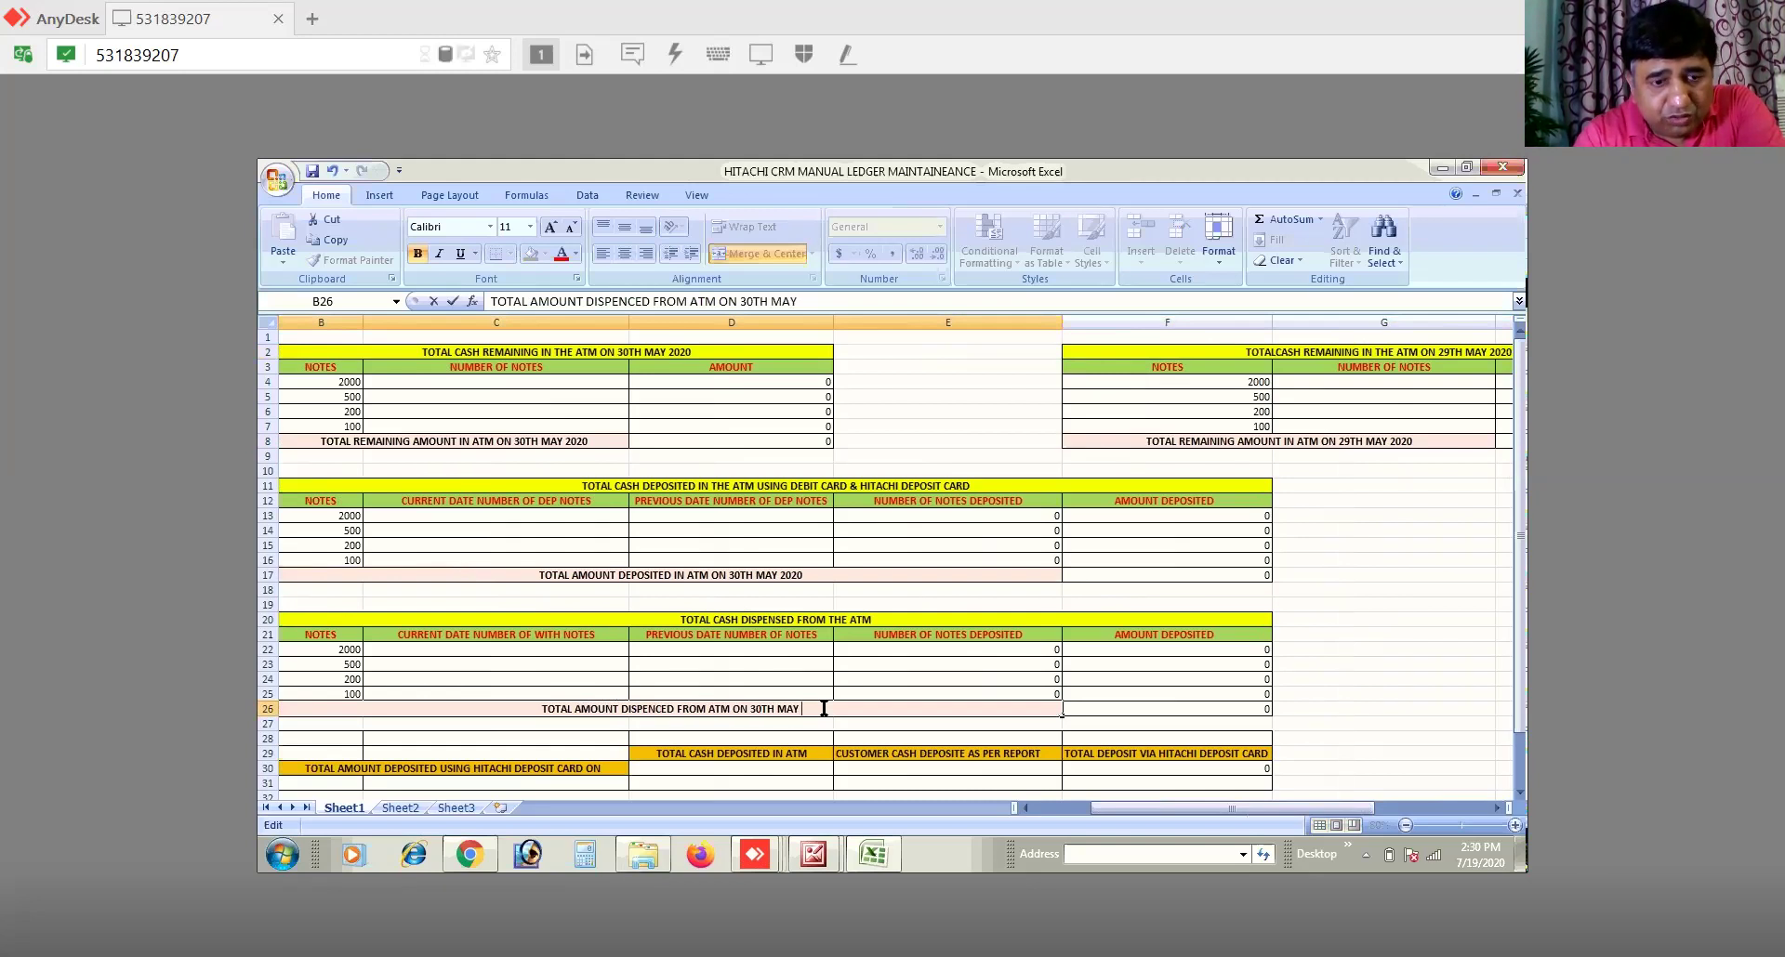
pyautogui.write(' 2020')
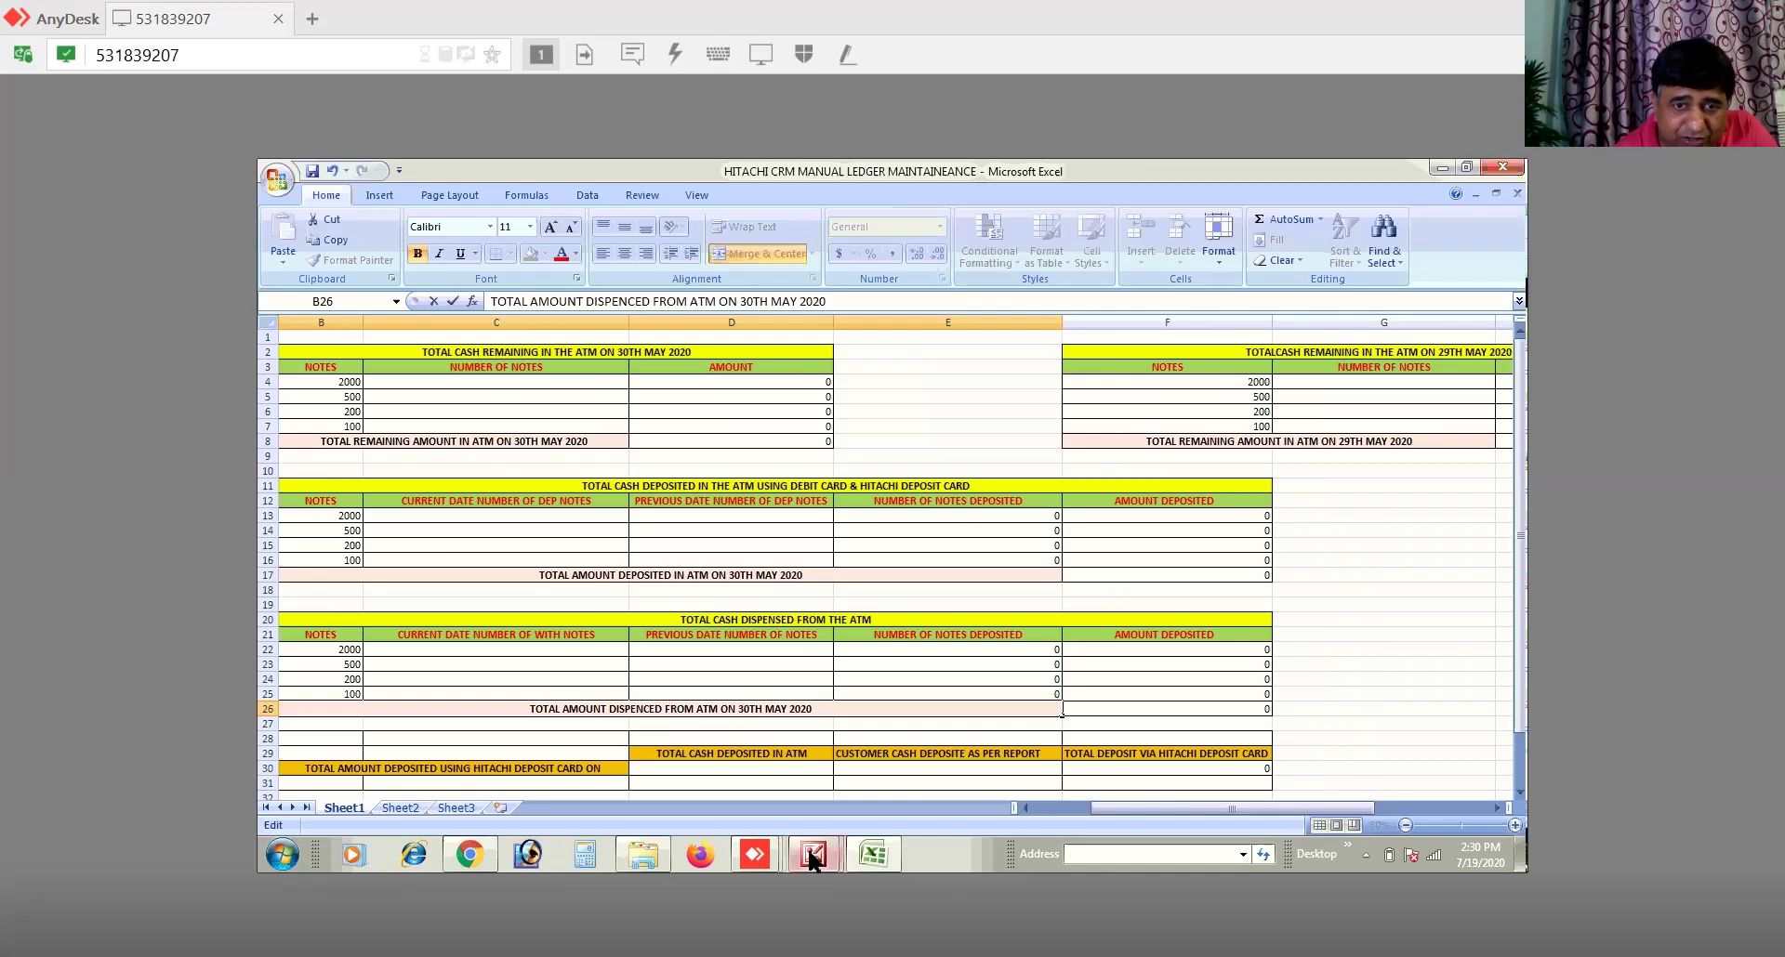
# Step: Check and close the open 28TH MAY deposit and withdrawal slip, and glance at the company daily report of 29TH MAY
pyautogui.moveTo(811, 859)
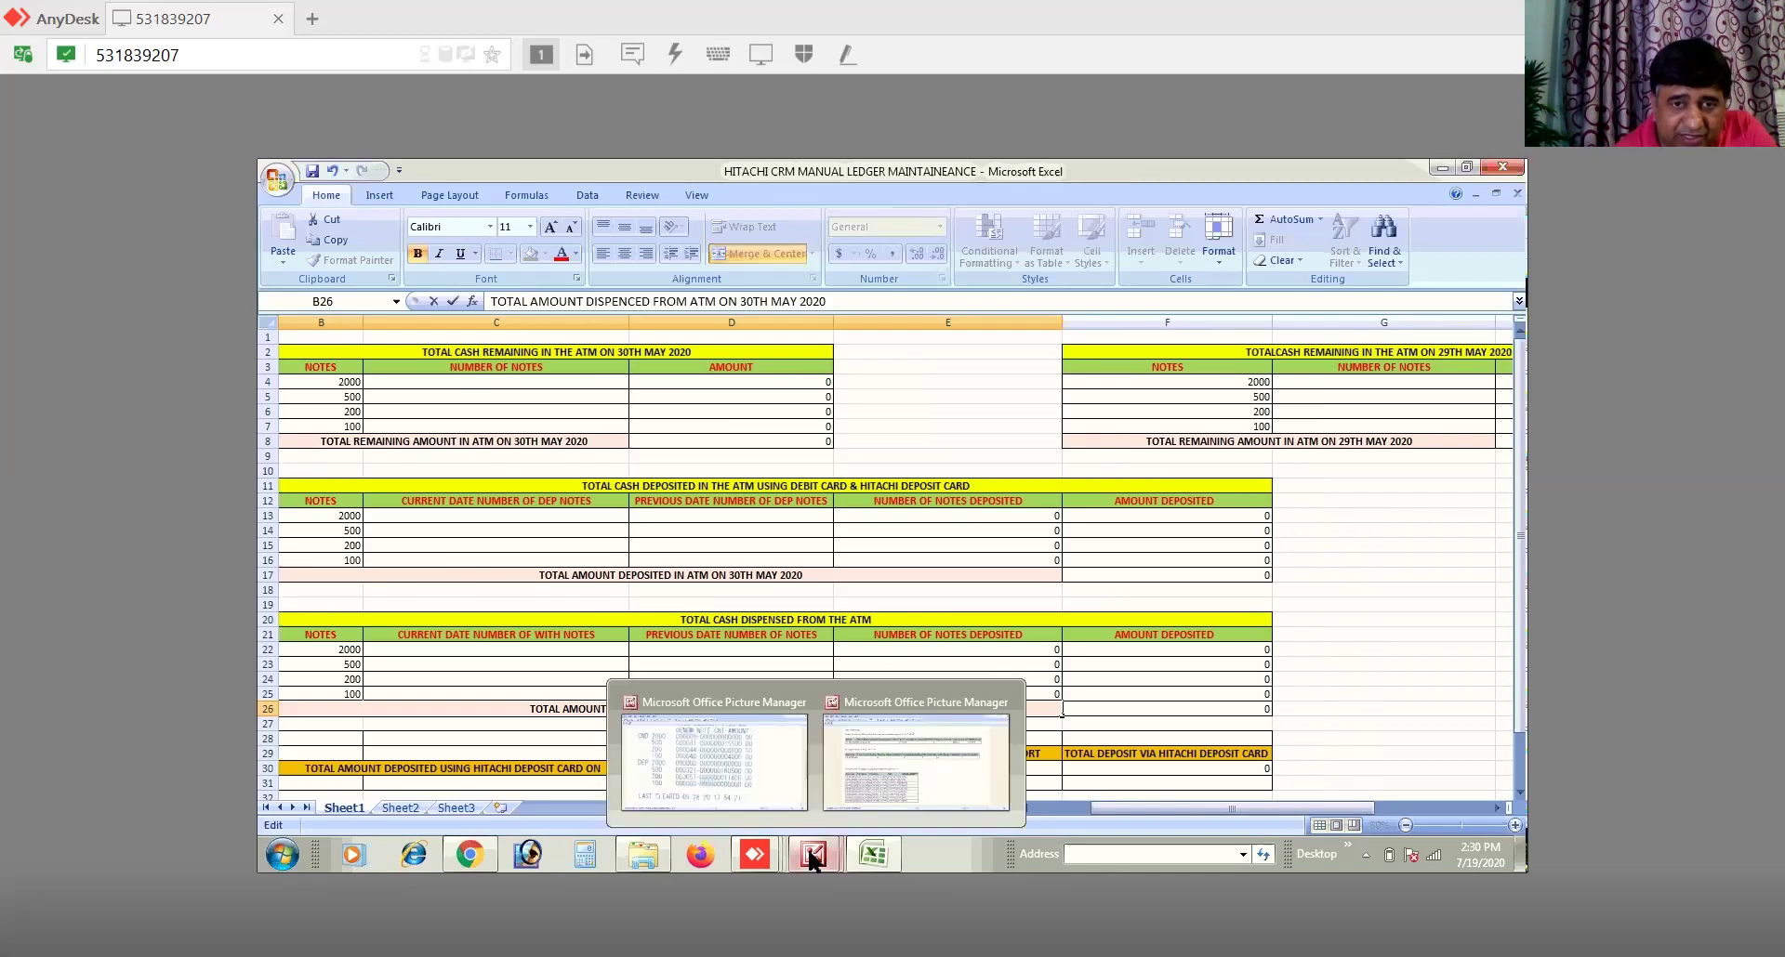
pyautogui.click(770, 758)
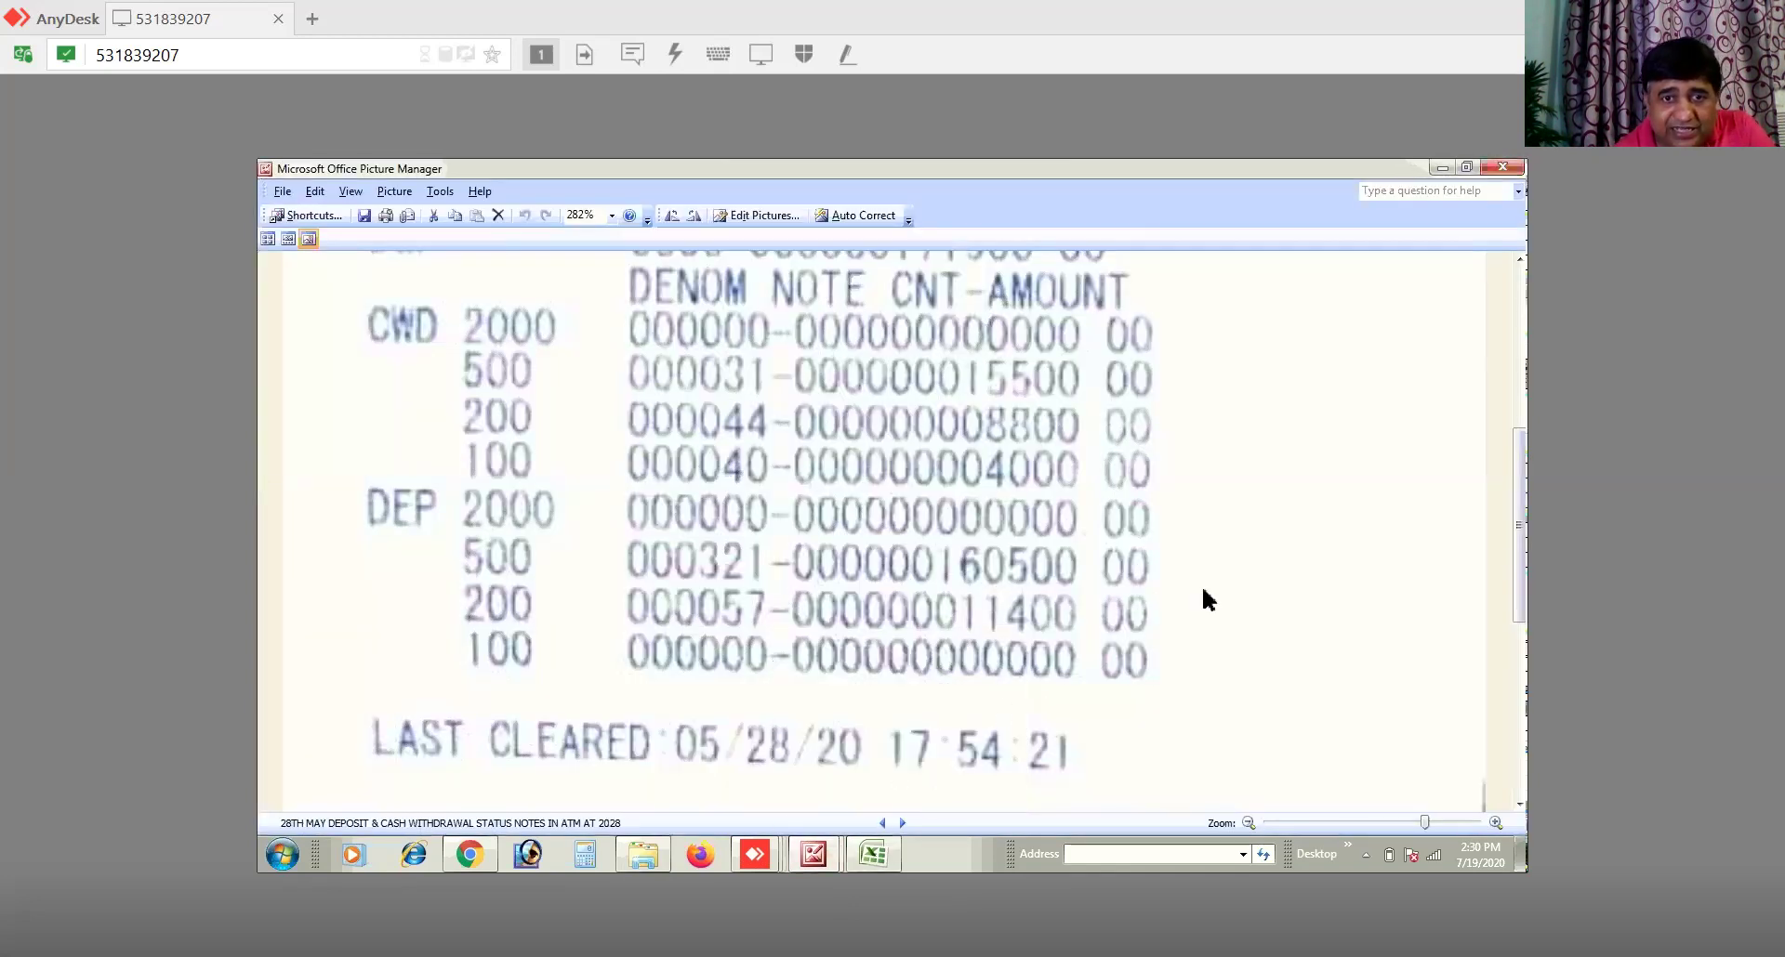
pyautogui.click(1519, 799)
pyautogui.click(1517, 800)
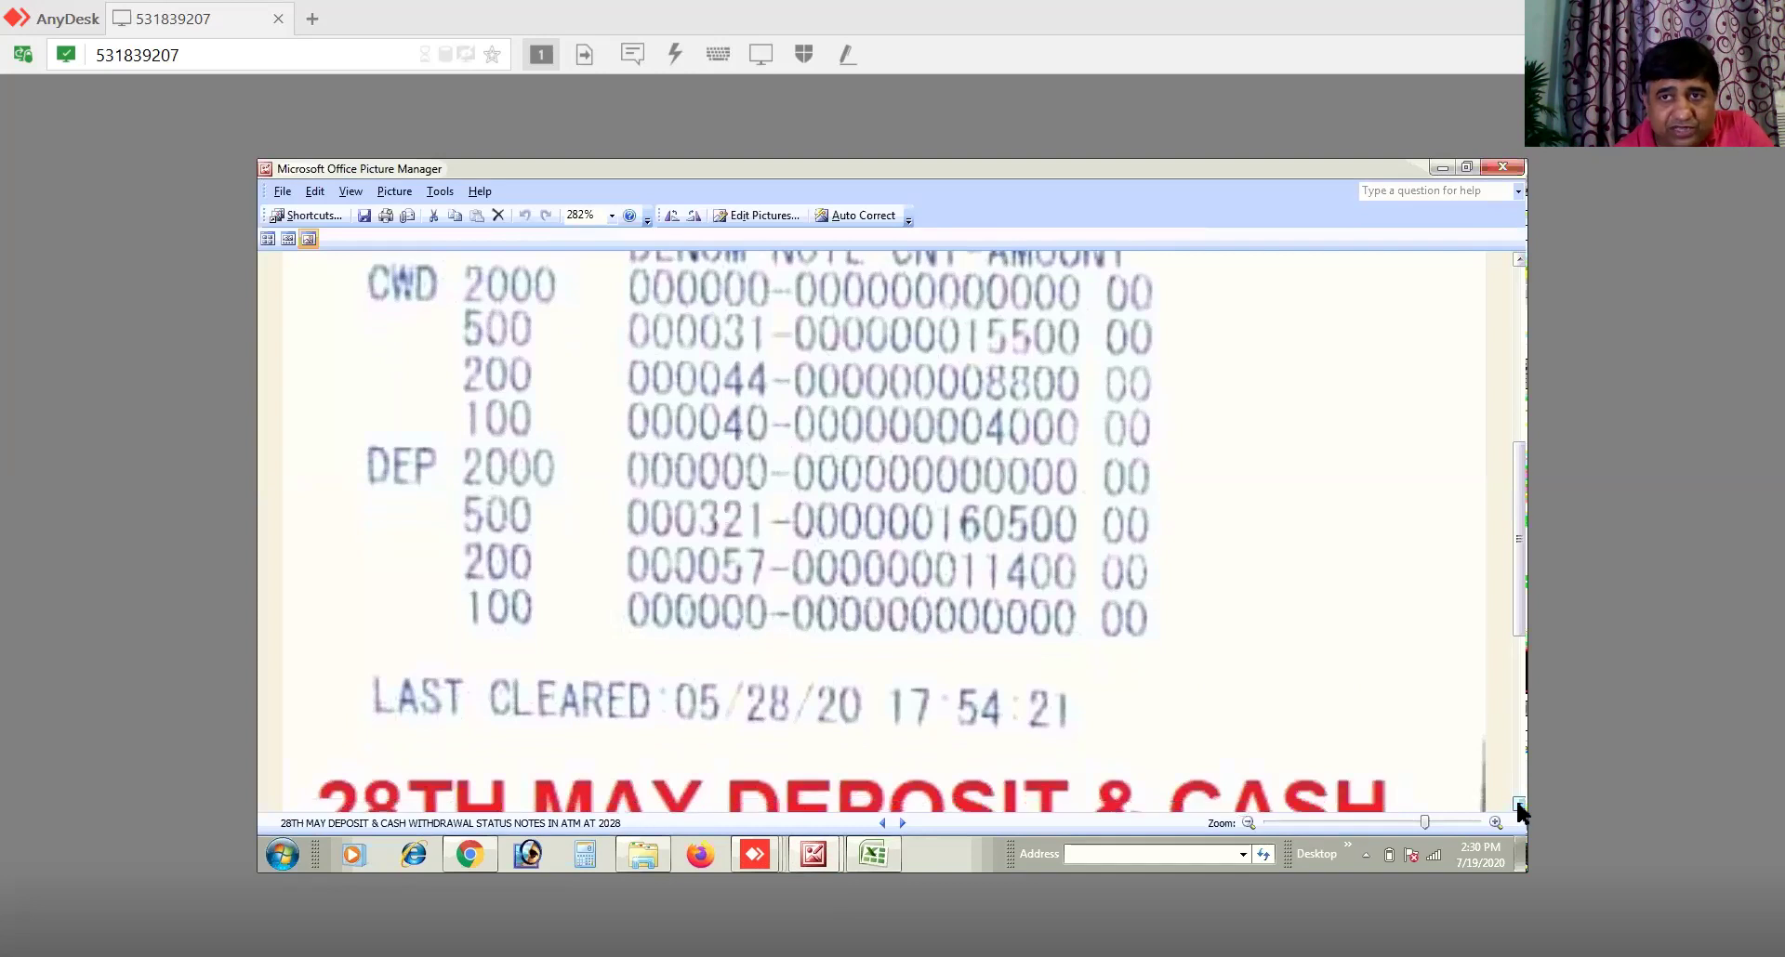
pyautogui.click(1501, 169)
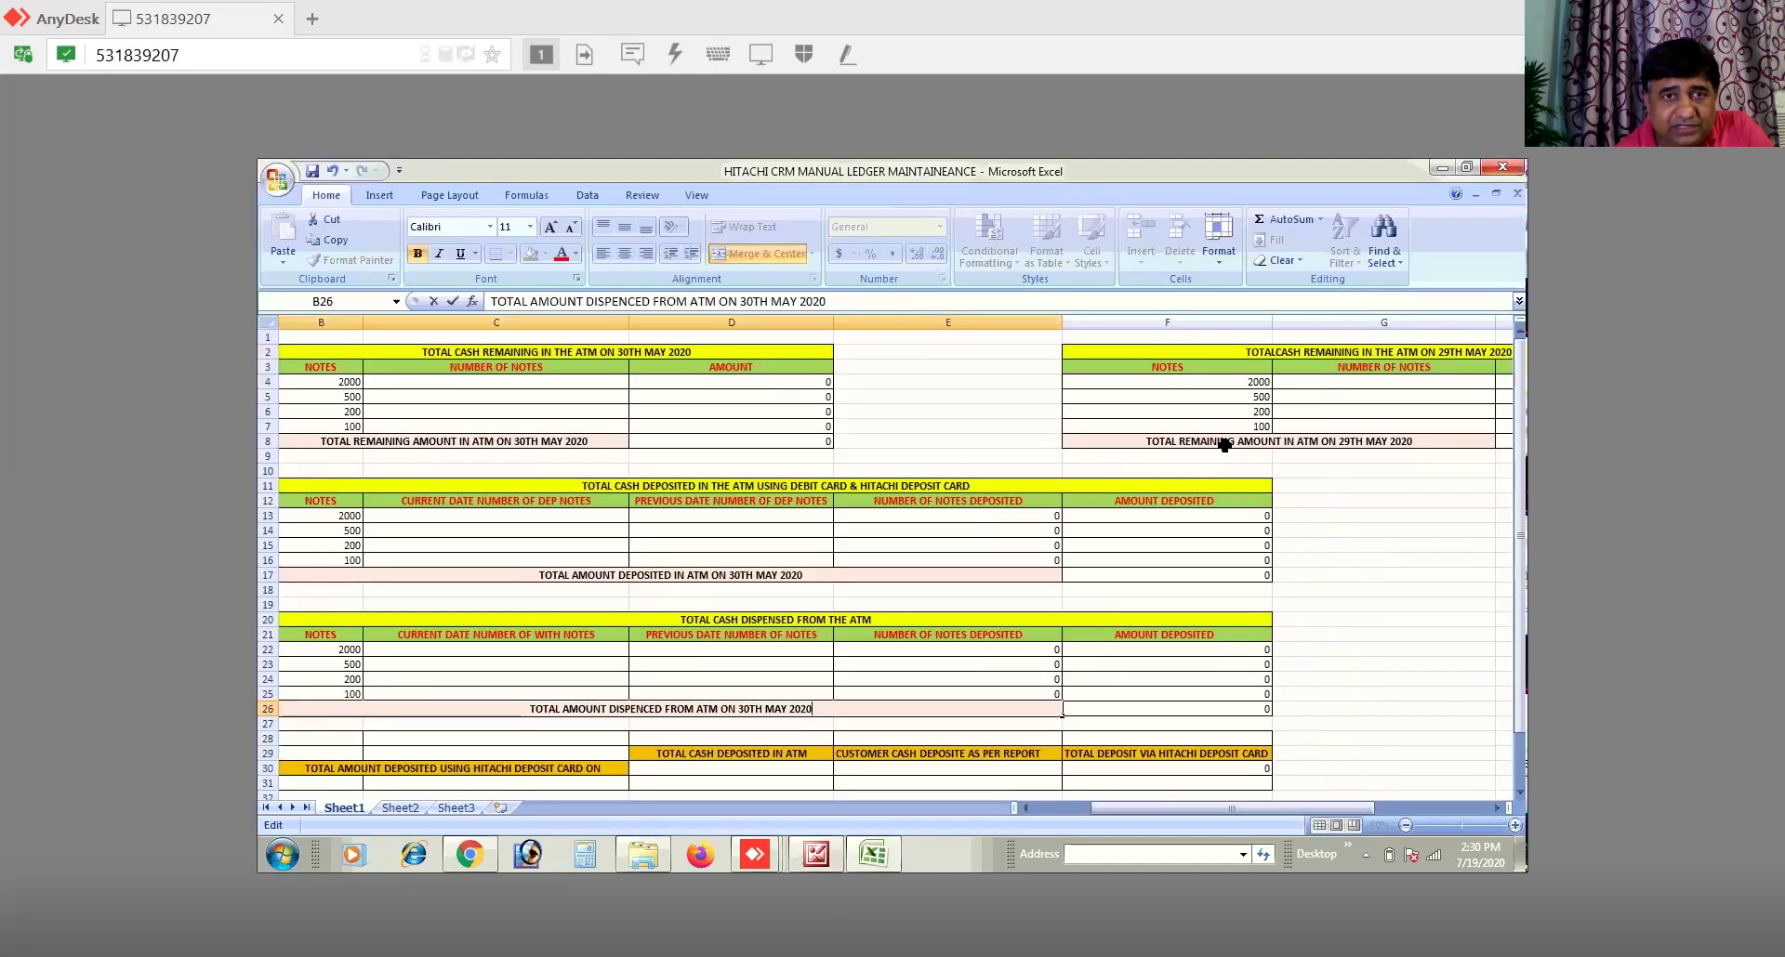
pyautogui.click(817, 855)
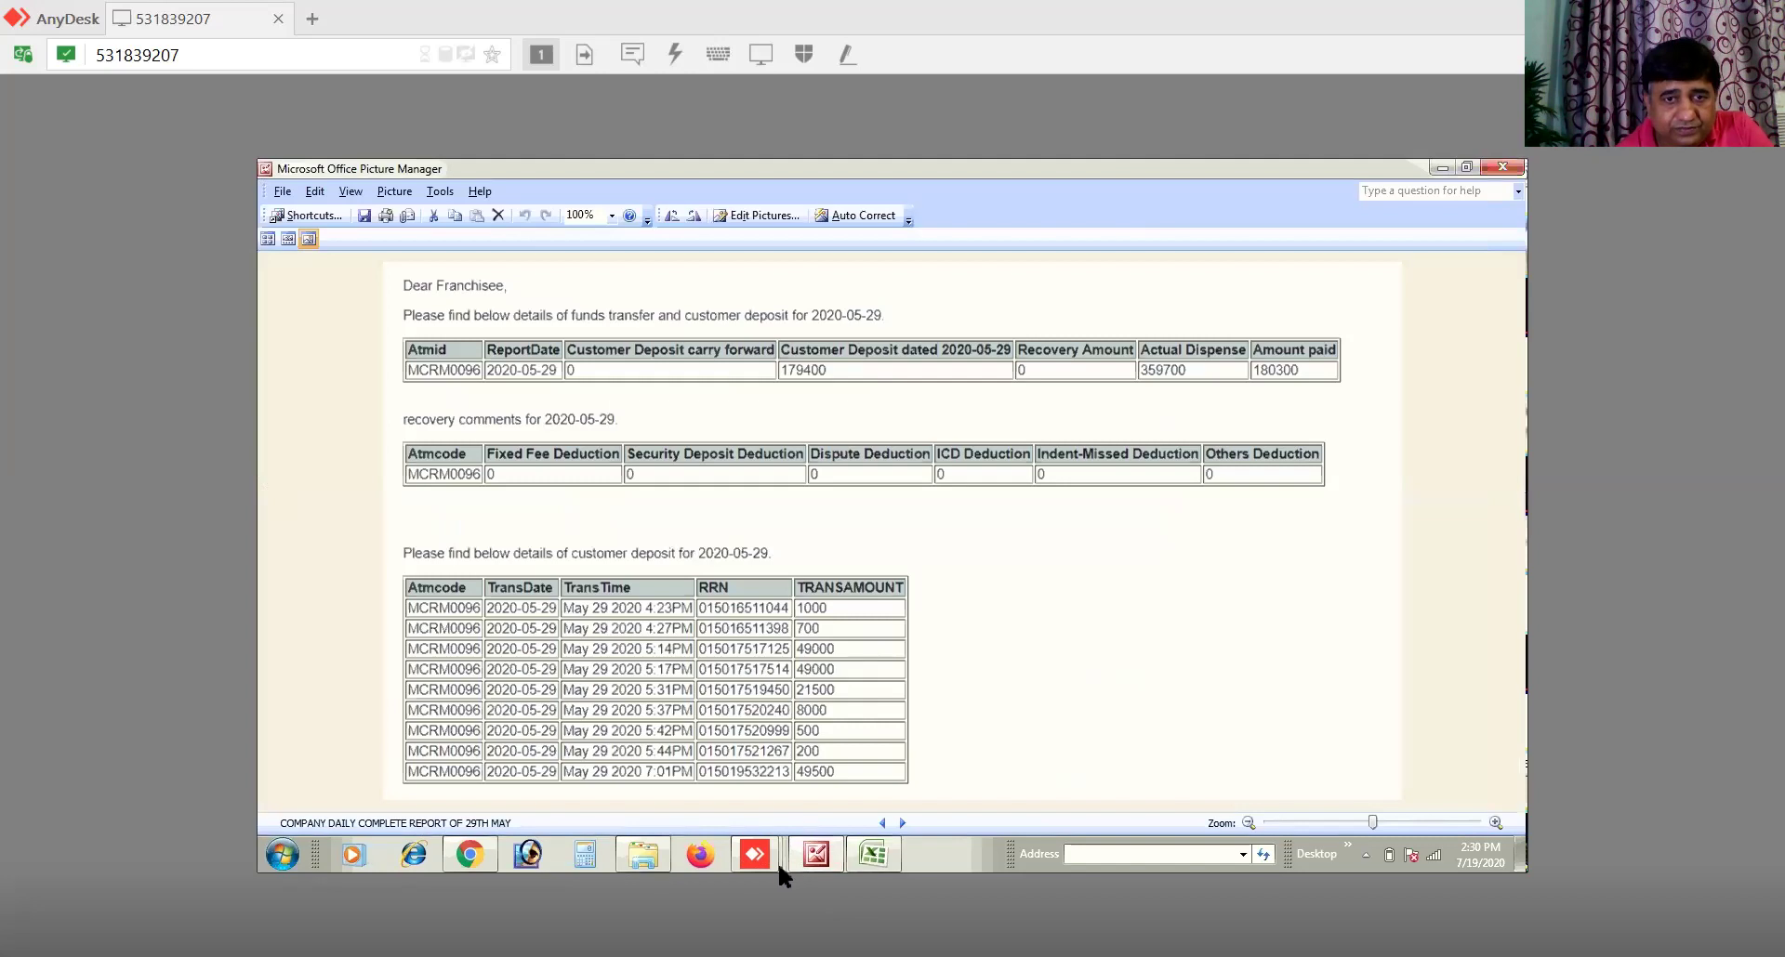
pyautogui.click(1438, 168)
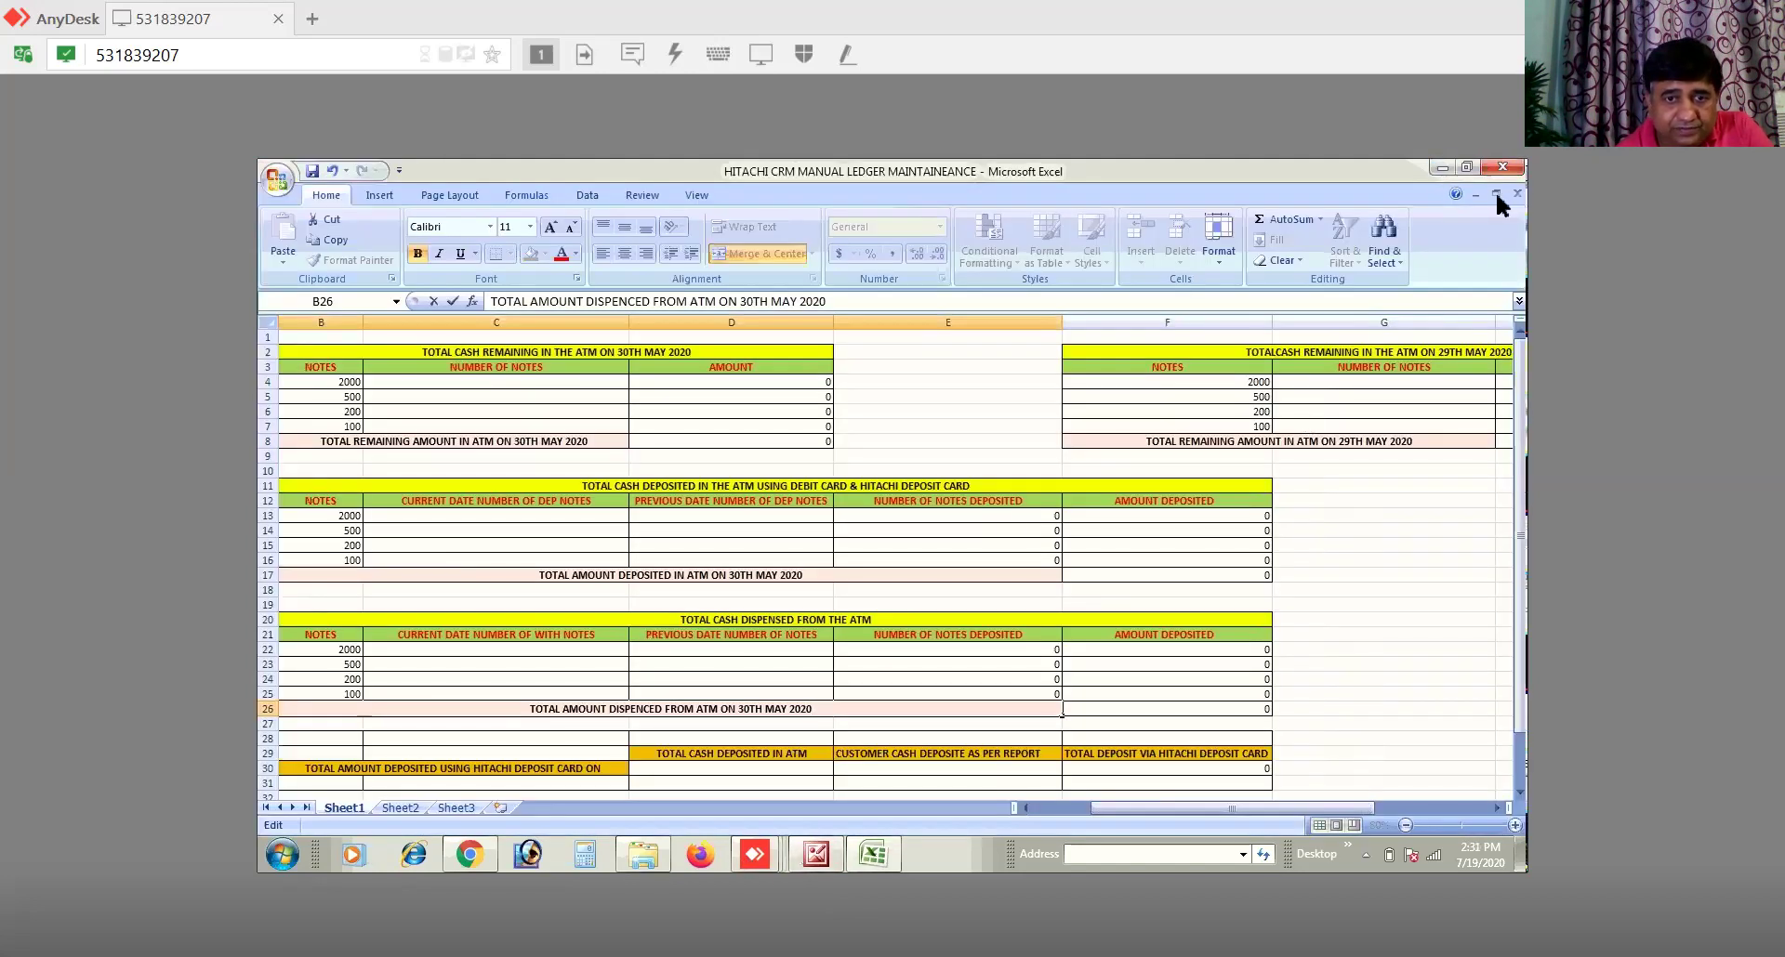
# Step: Open the 29TH MAY deposit and cash withdrawal status slip from the folder in Microsoft Office Picture Manager
pyautogui.click(1440, 168)
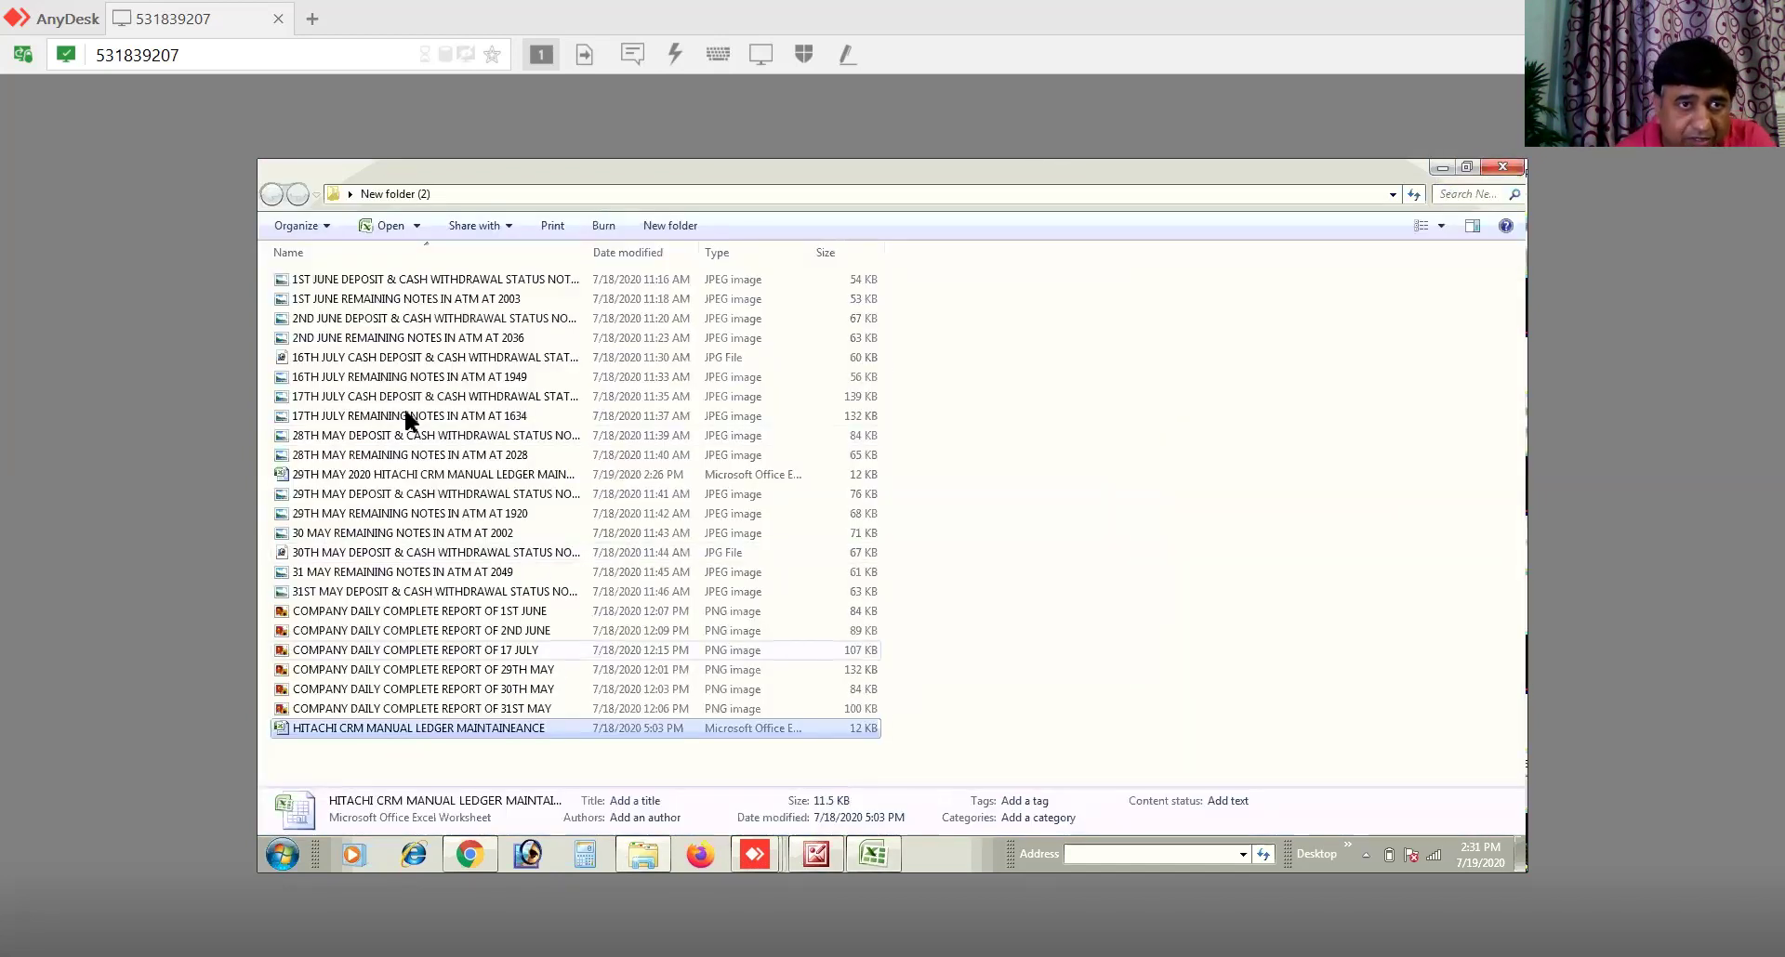
pyautogui.rightClick(361, 502)
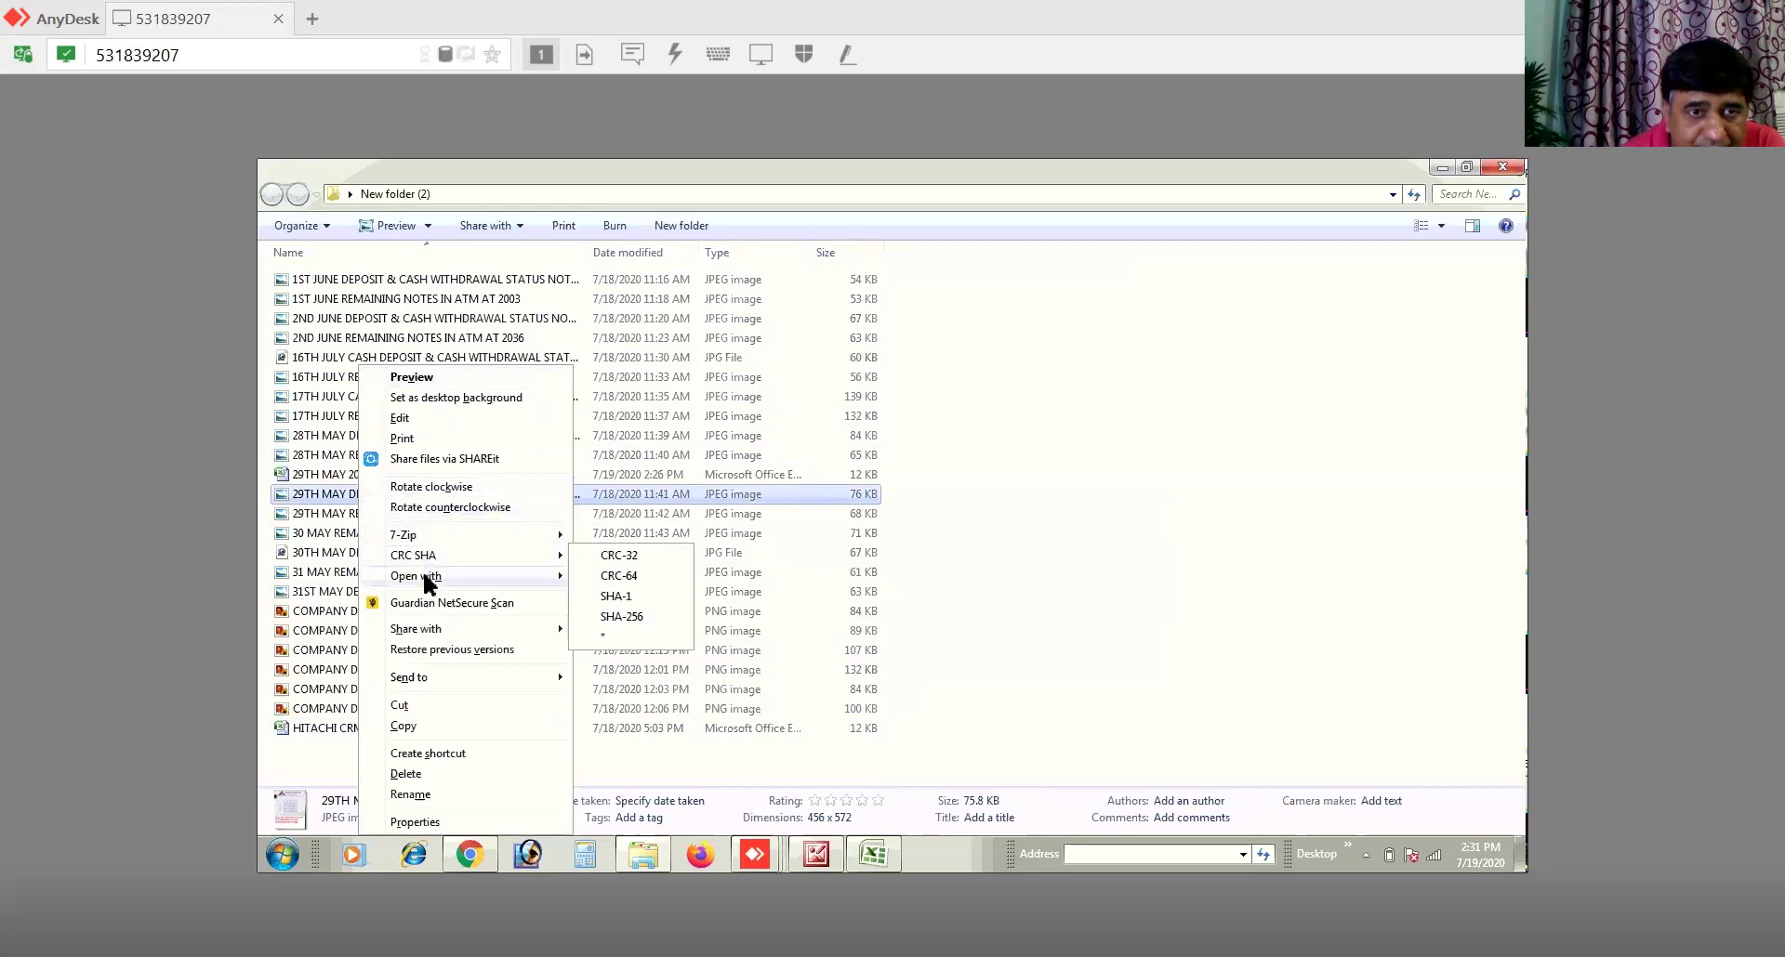
pyautogui.moveTo(470, 576)
pyautogui.click(646, 577)
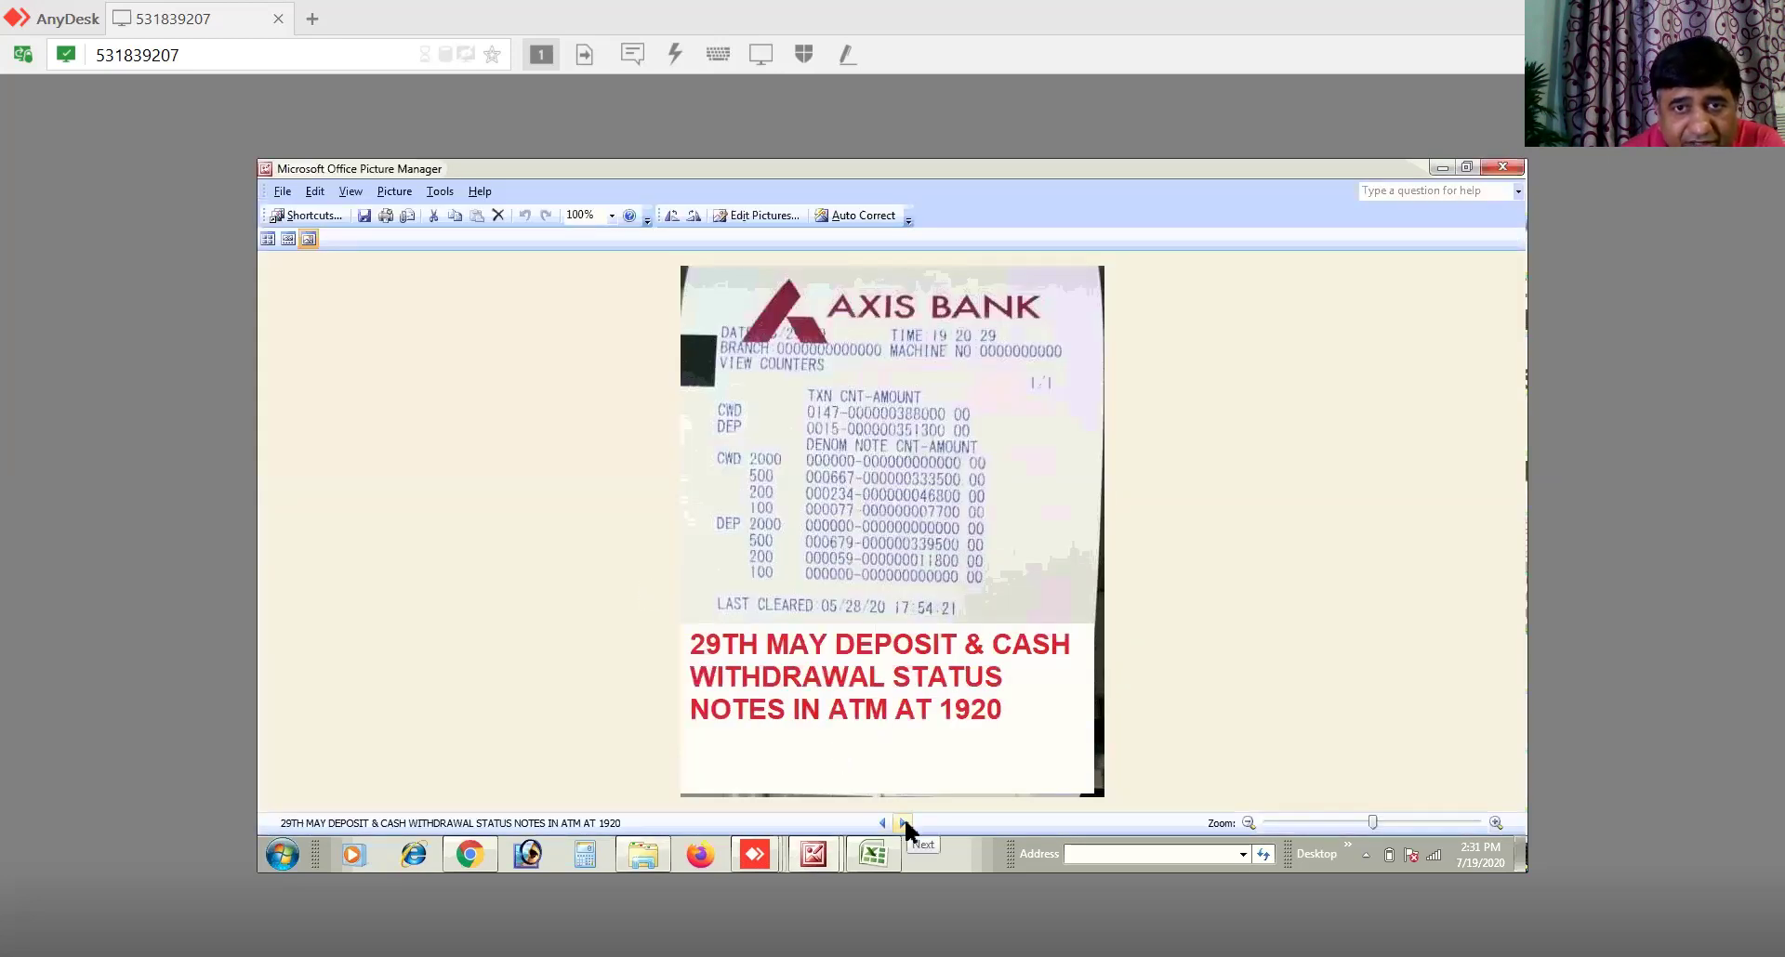
# Step: Browse through the neighbouring ATM slip images for the 30TH MAY slips, and close the viewer
pyautogui.click(905, 823)
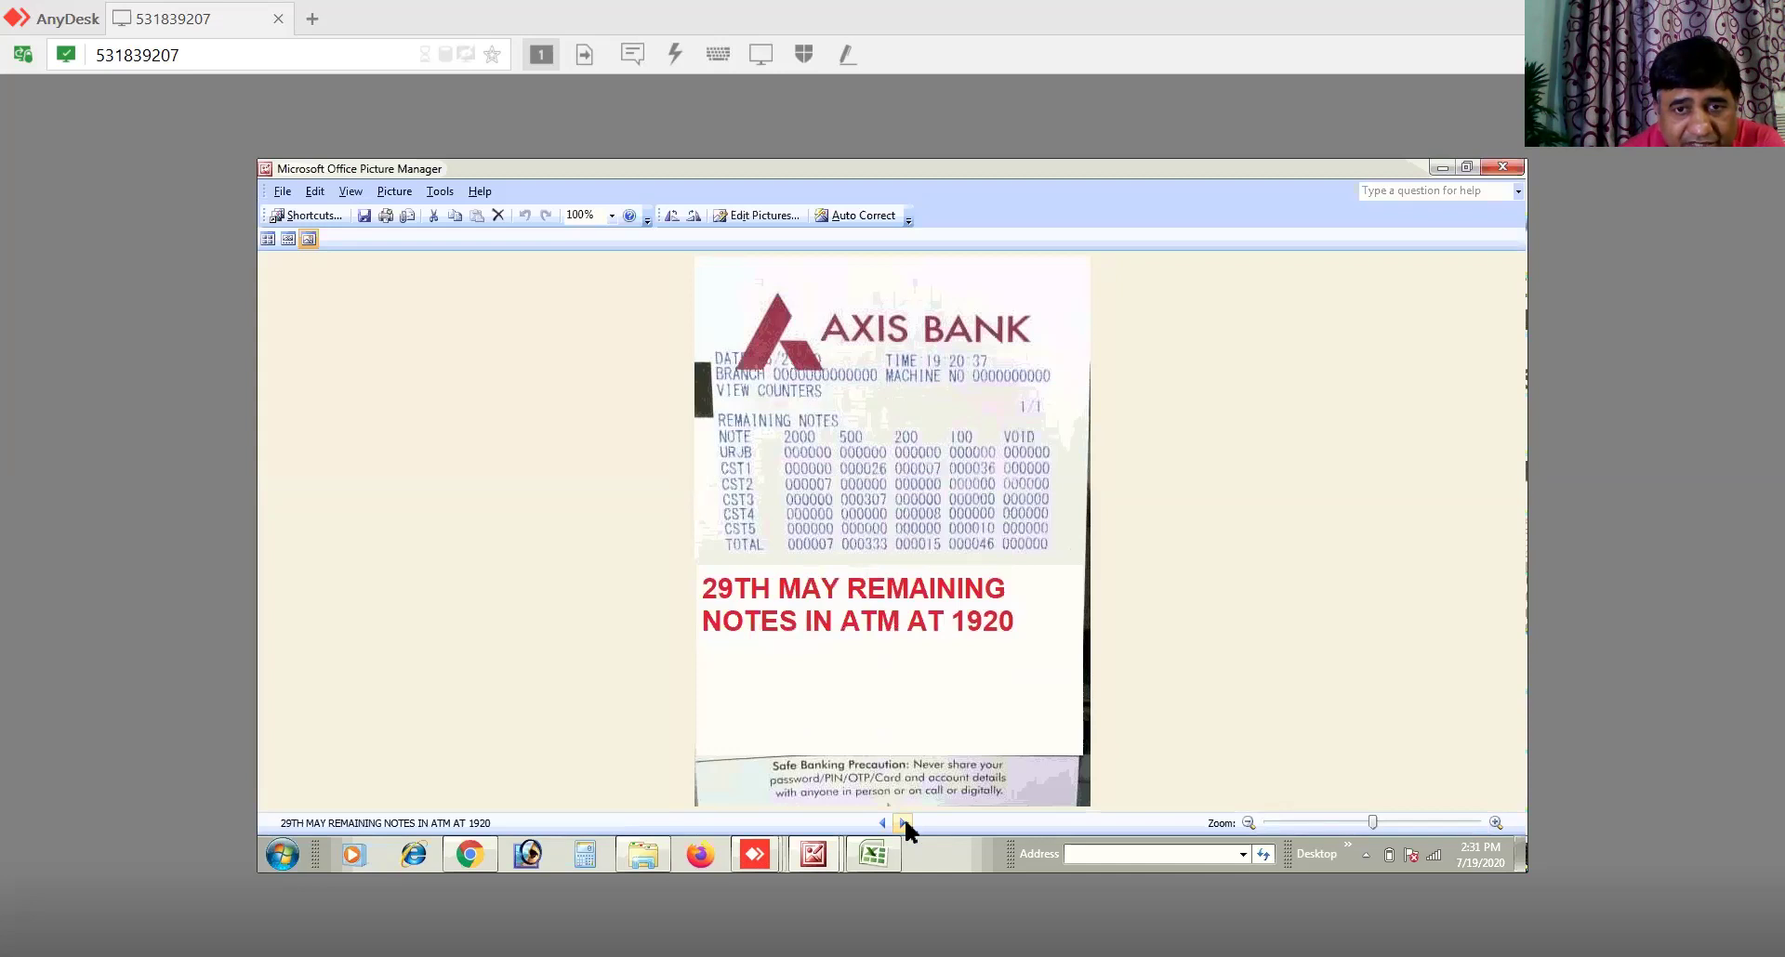
pyautogui.click(904, 823)
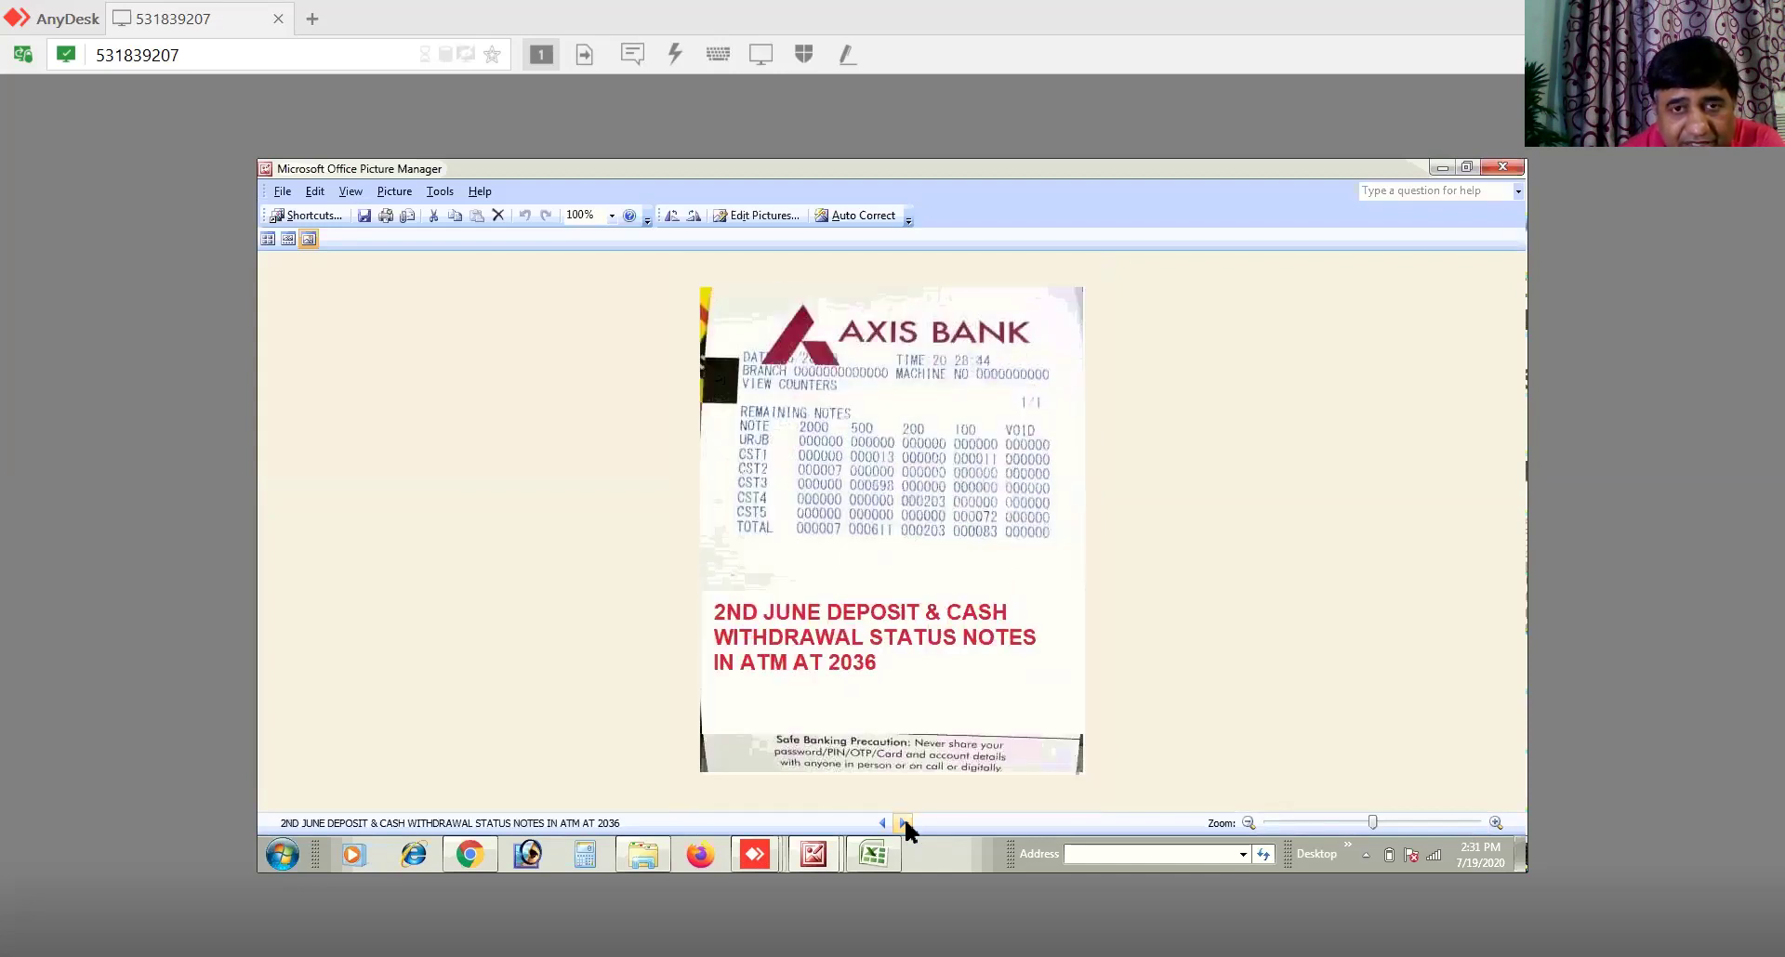
pyautogui.click(881, 824)
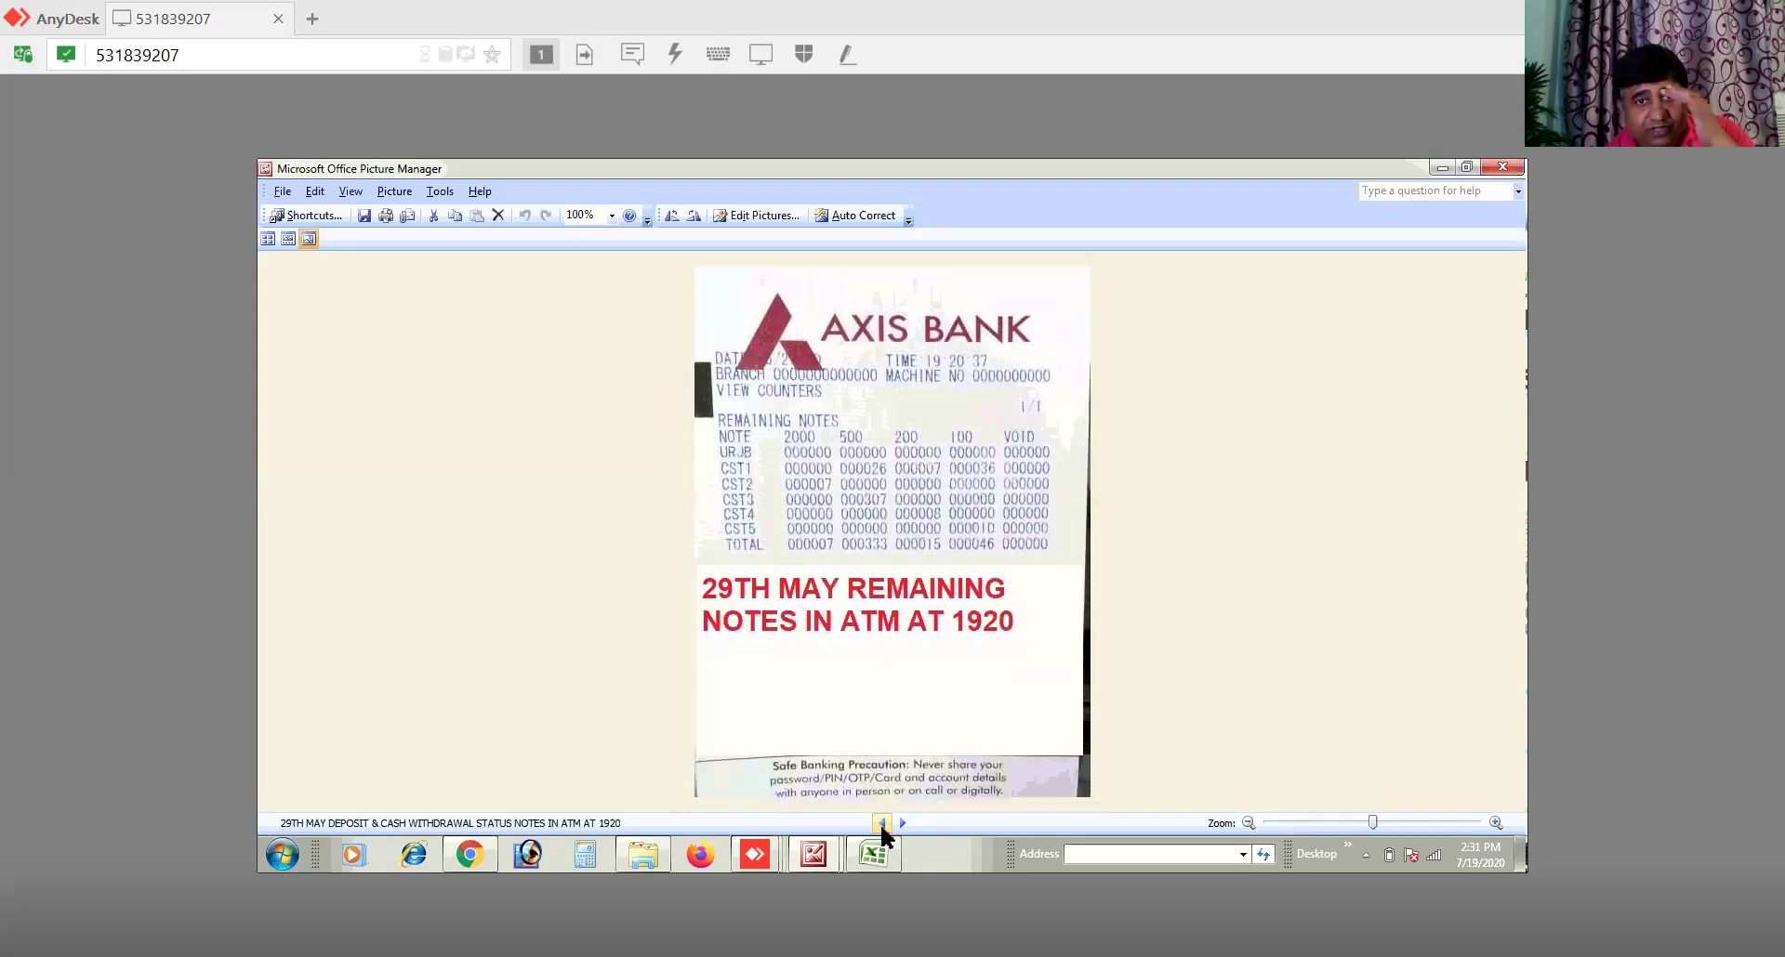
pyautogui.click(881, 823)
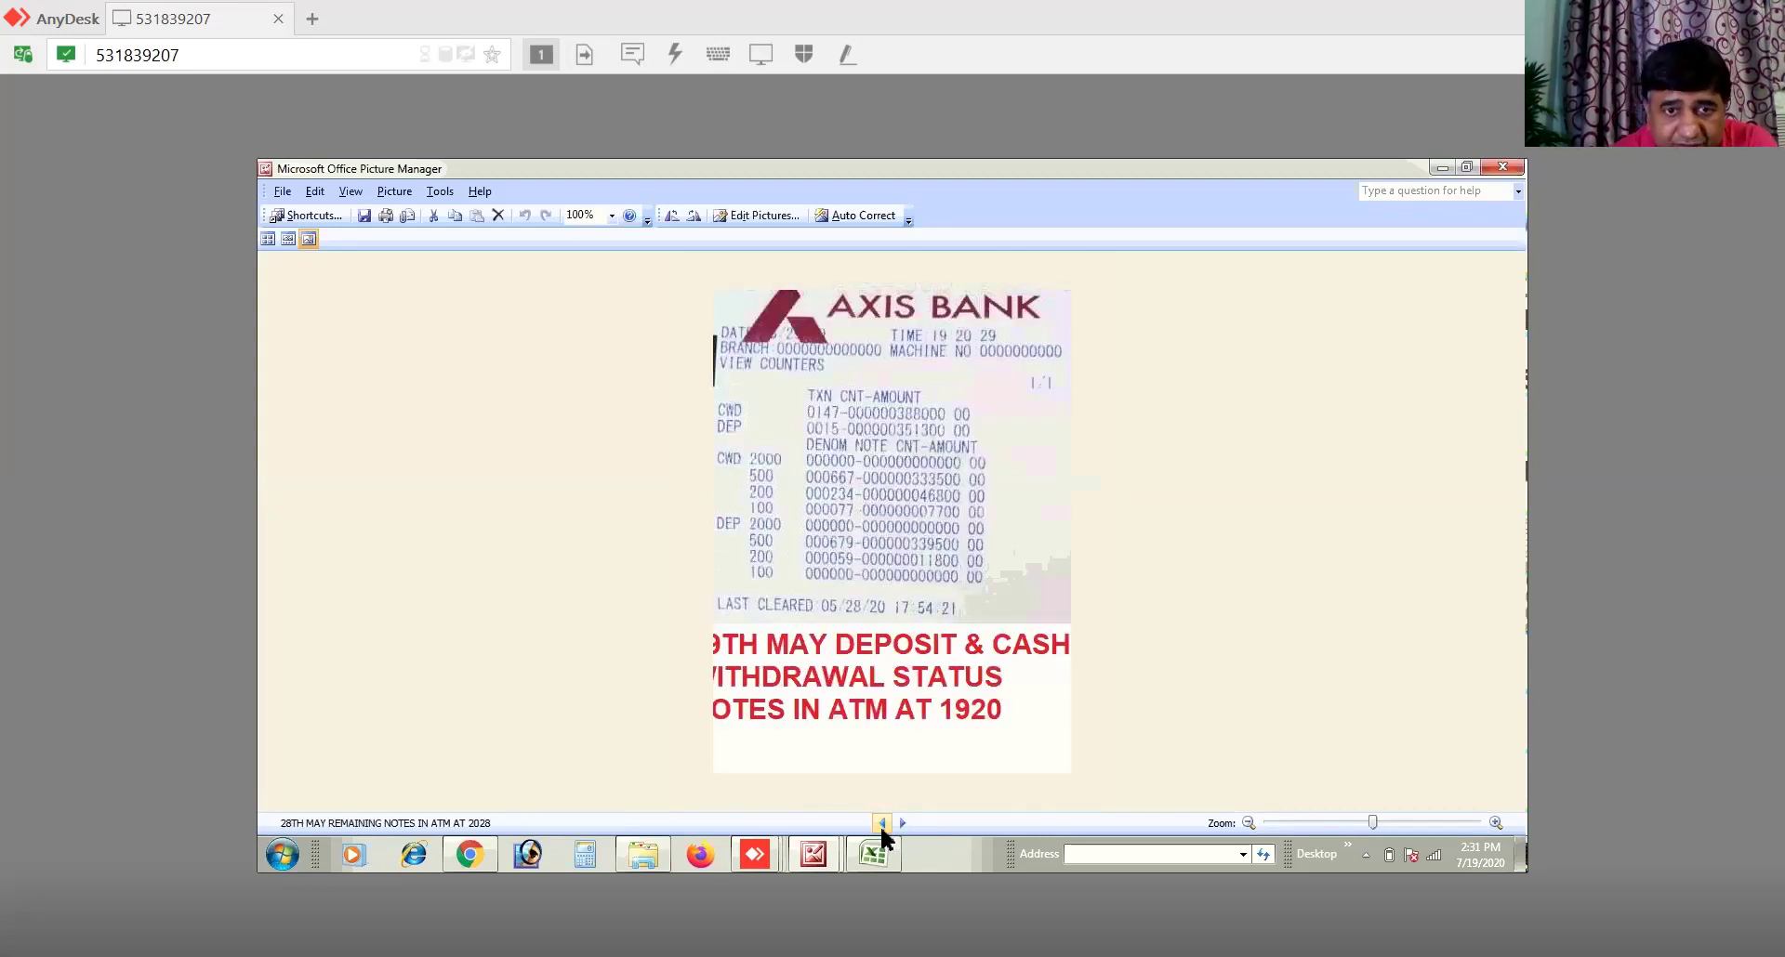
pyautogui.click(881, 824)
pyautogui.click(880, 823)
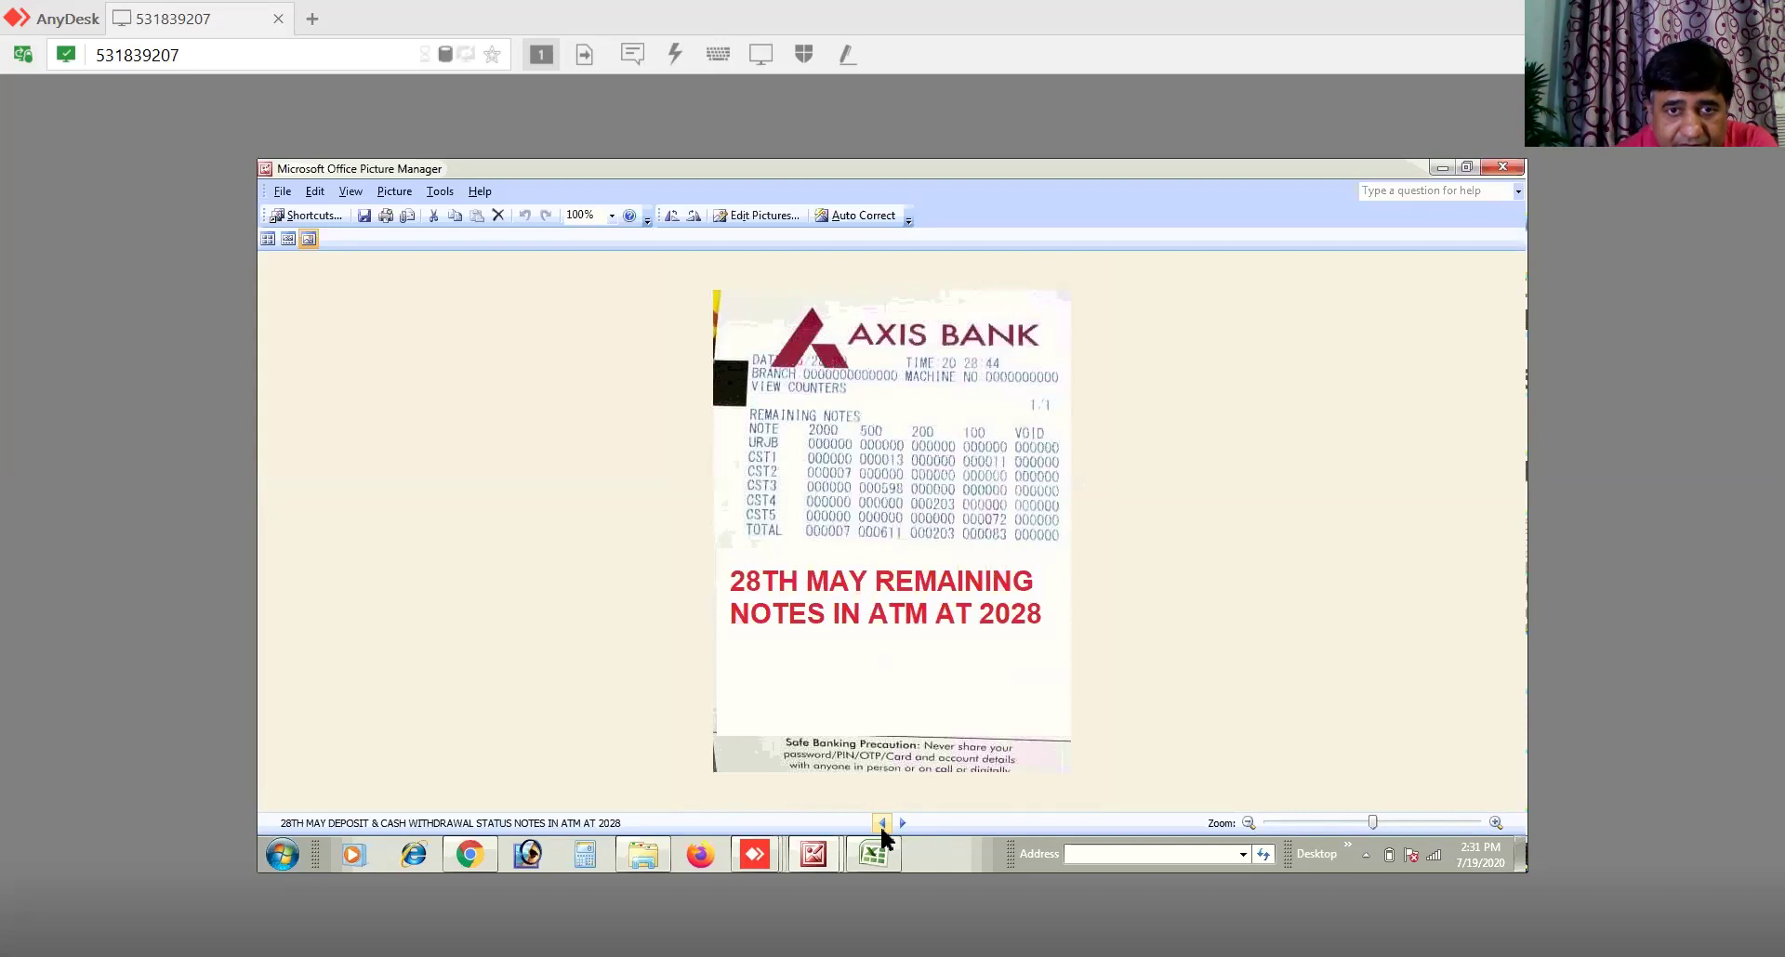
pyautogui.click(880, 824)
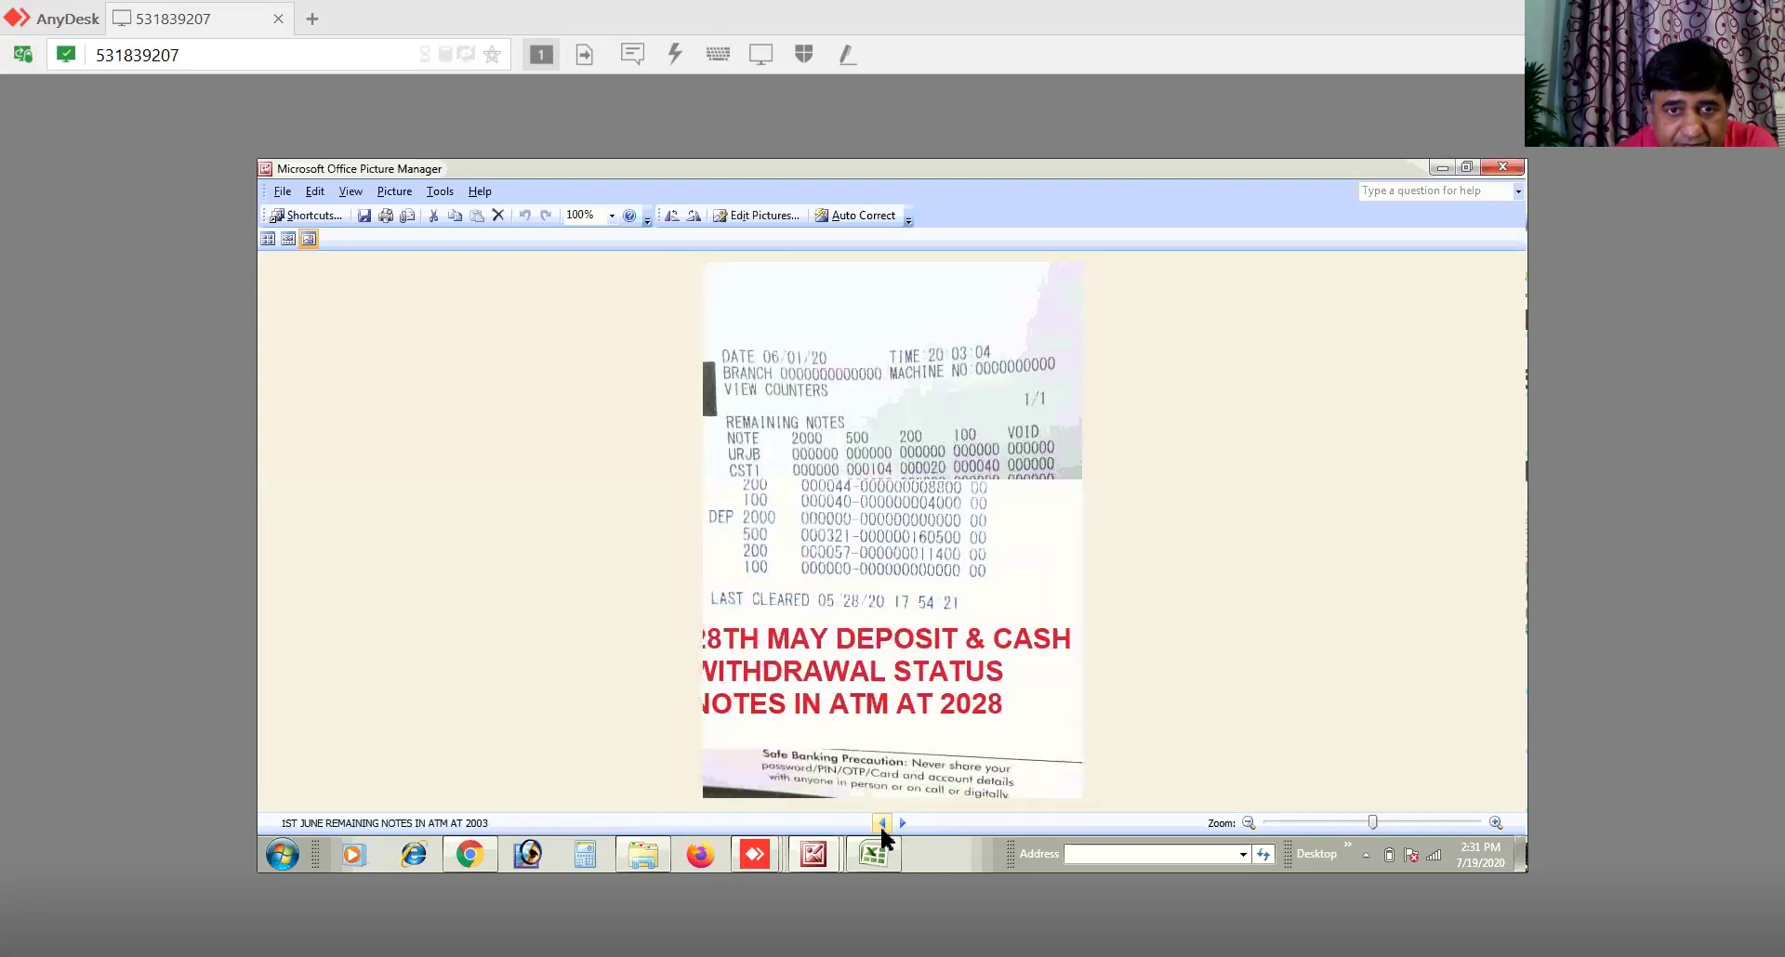
pyautogui.click(880, 824)
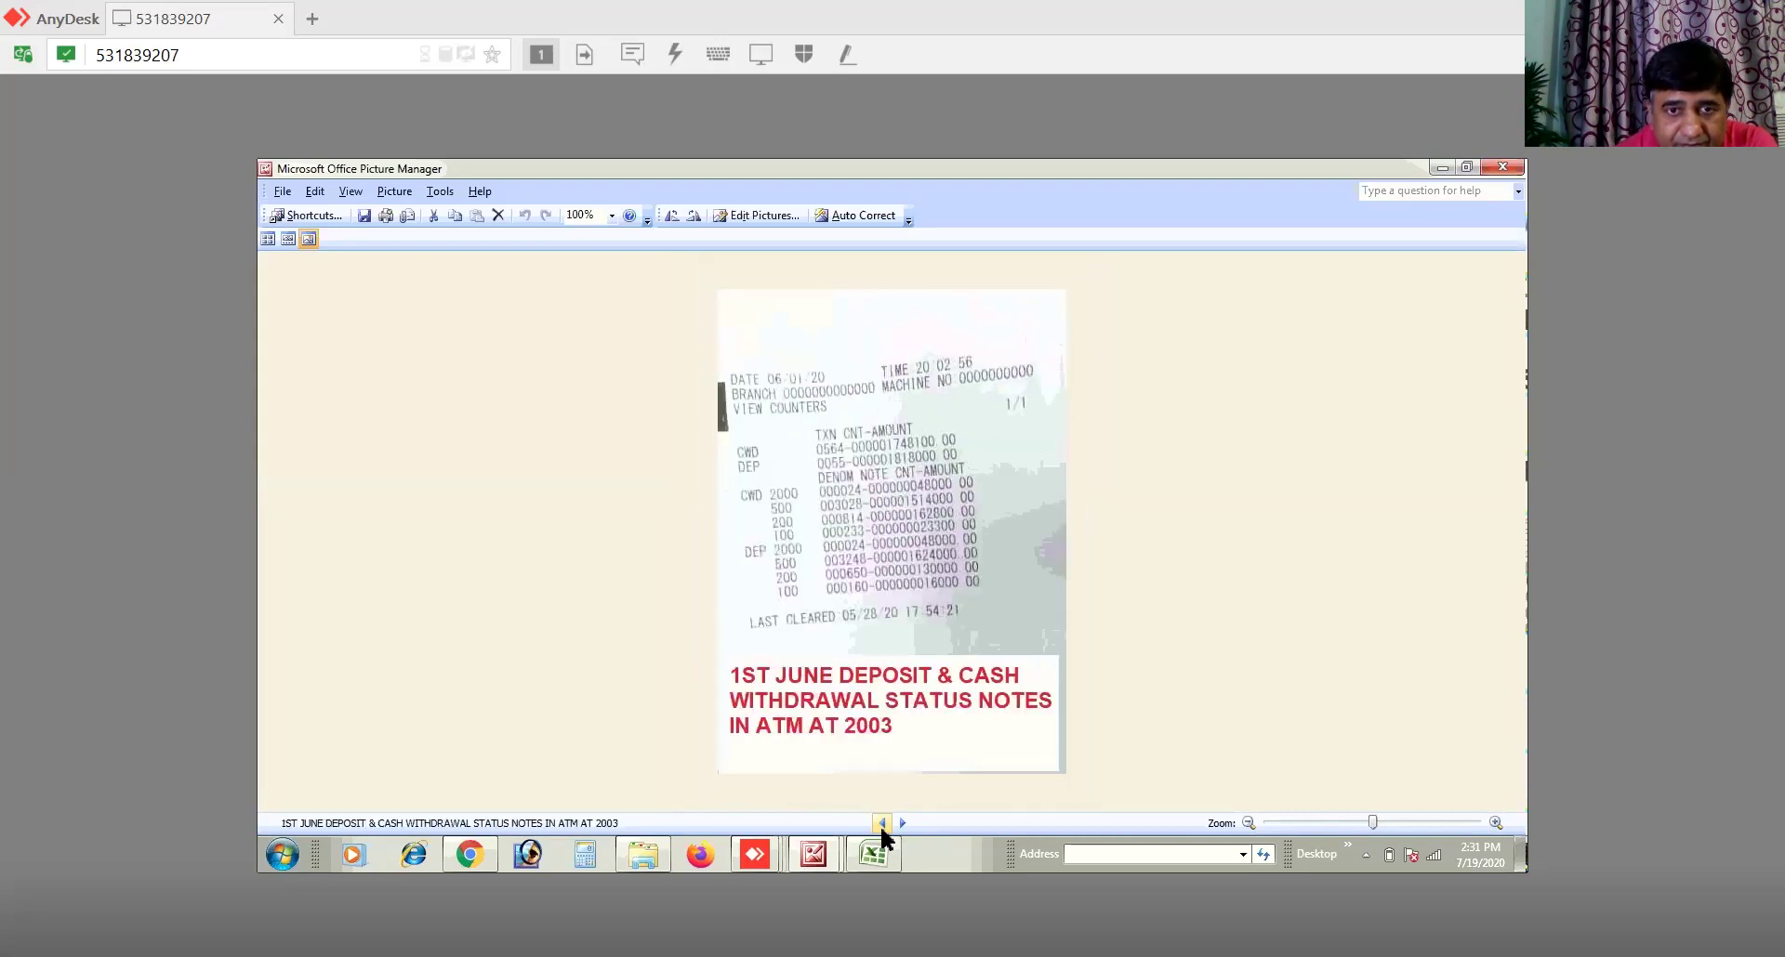
pyautogui.click(880, 824)
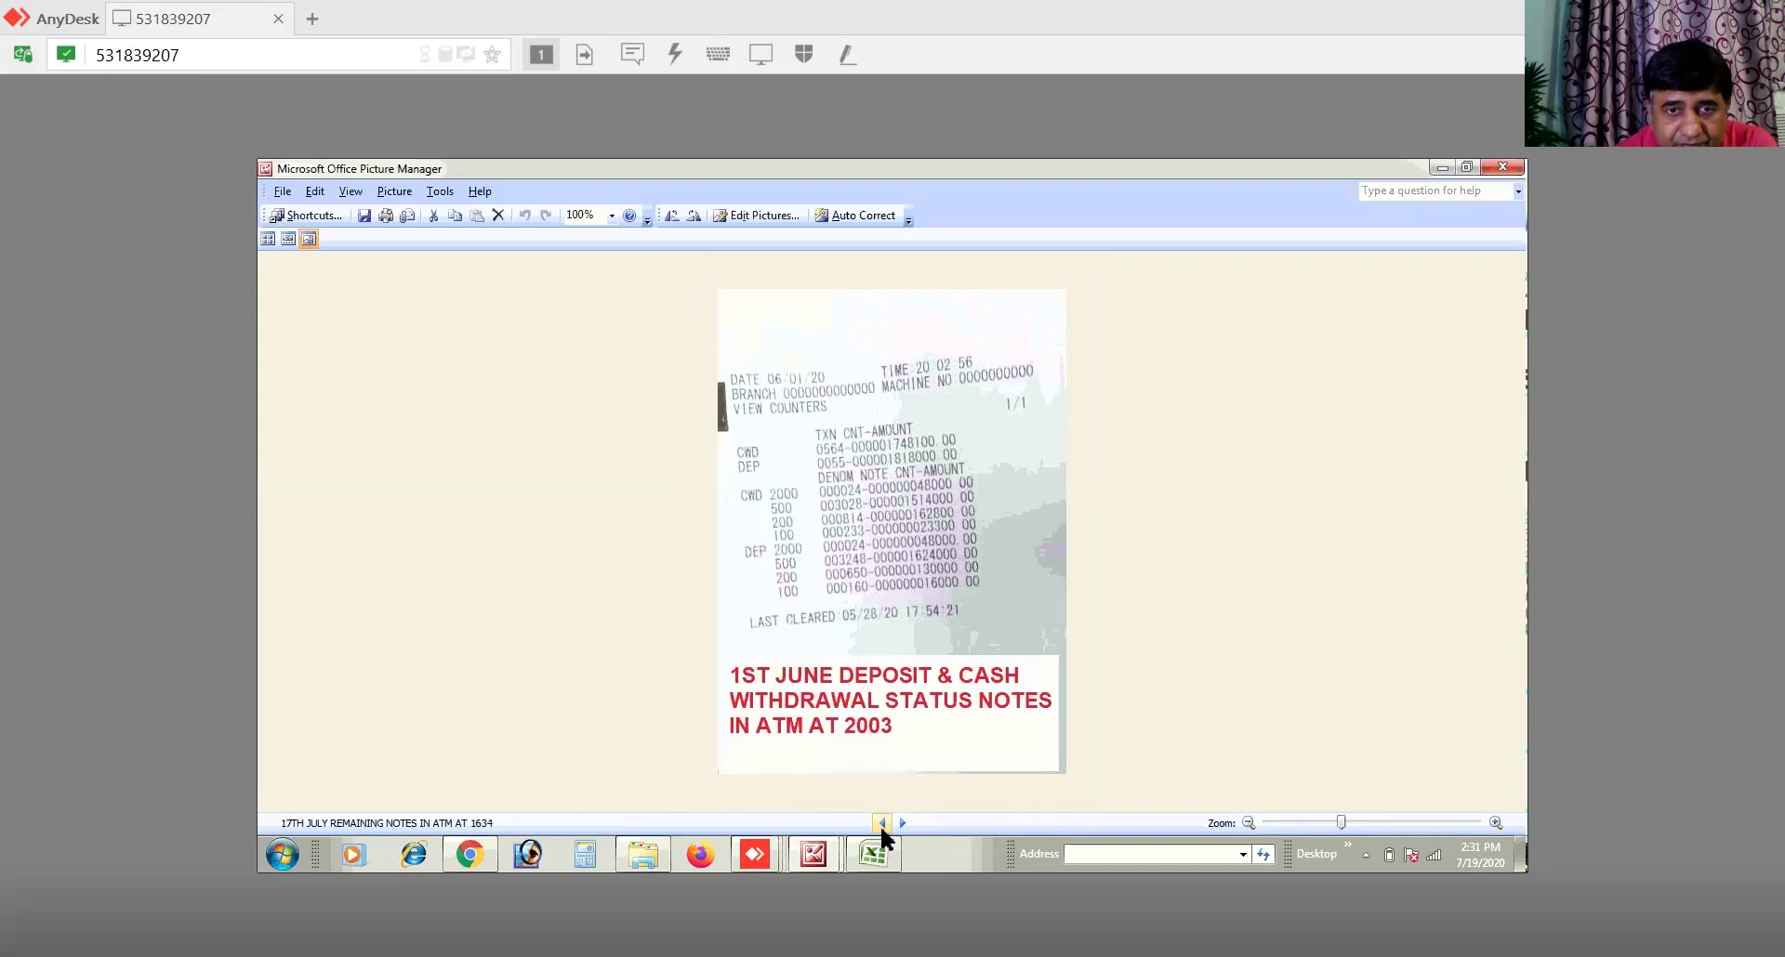
pyautogui.click(1502, 168)
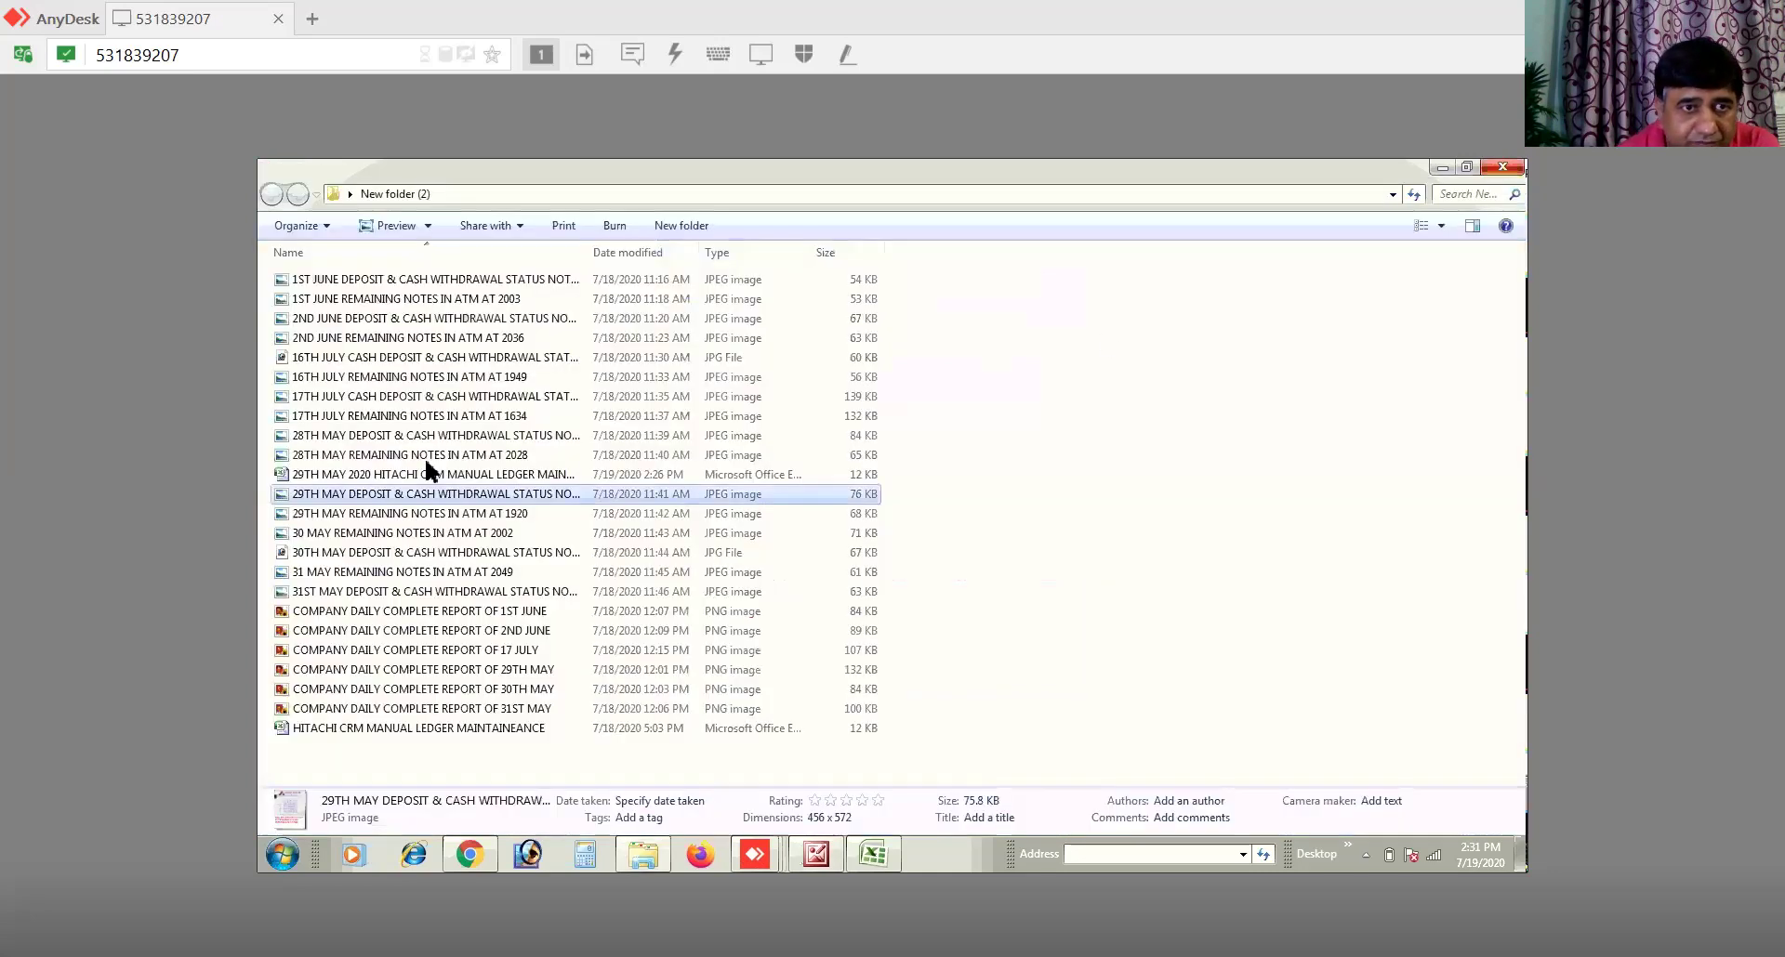
# Step: Open the 30TH MAY deposit and cash withdrawal status slip from the folder in Microsoft Office Picture Manager
pyautogui.click(376, 534)
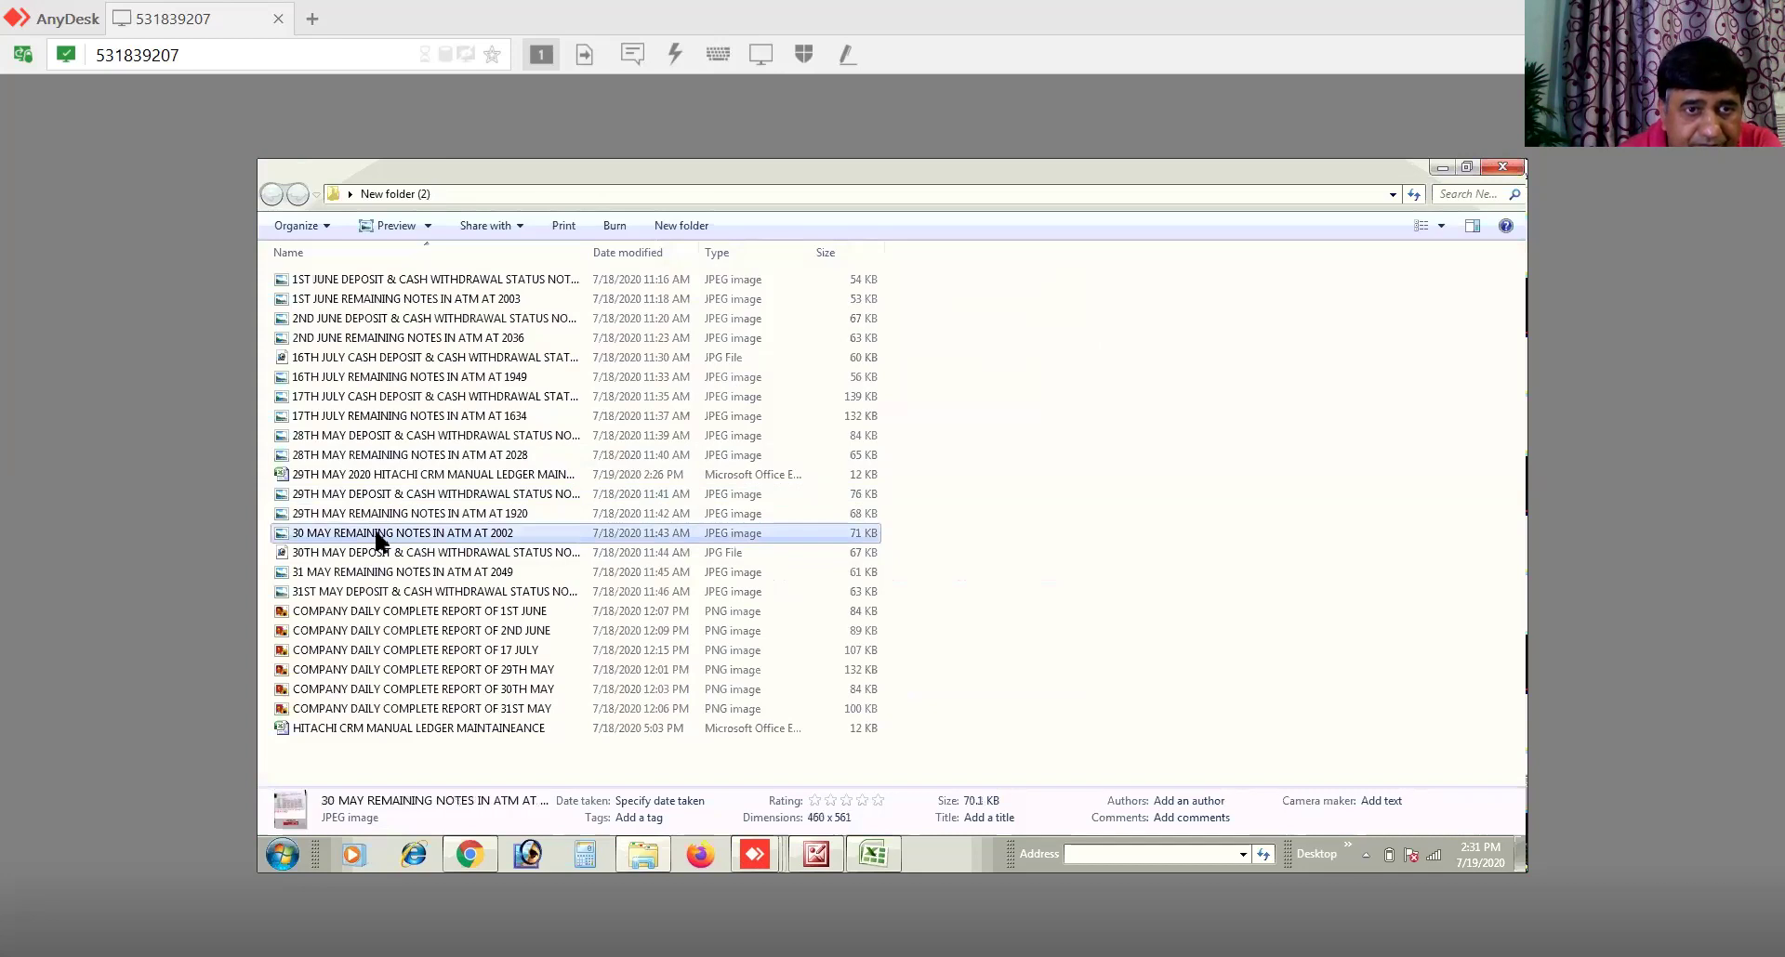
pyautogui.rightClick(382, 548)
pyautogui.click(1050, 504)
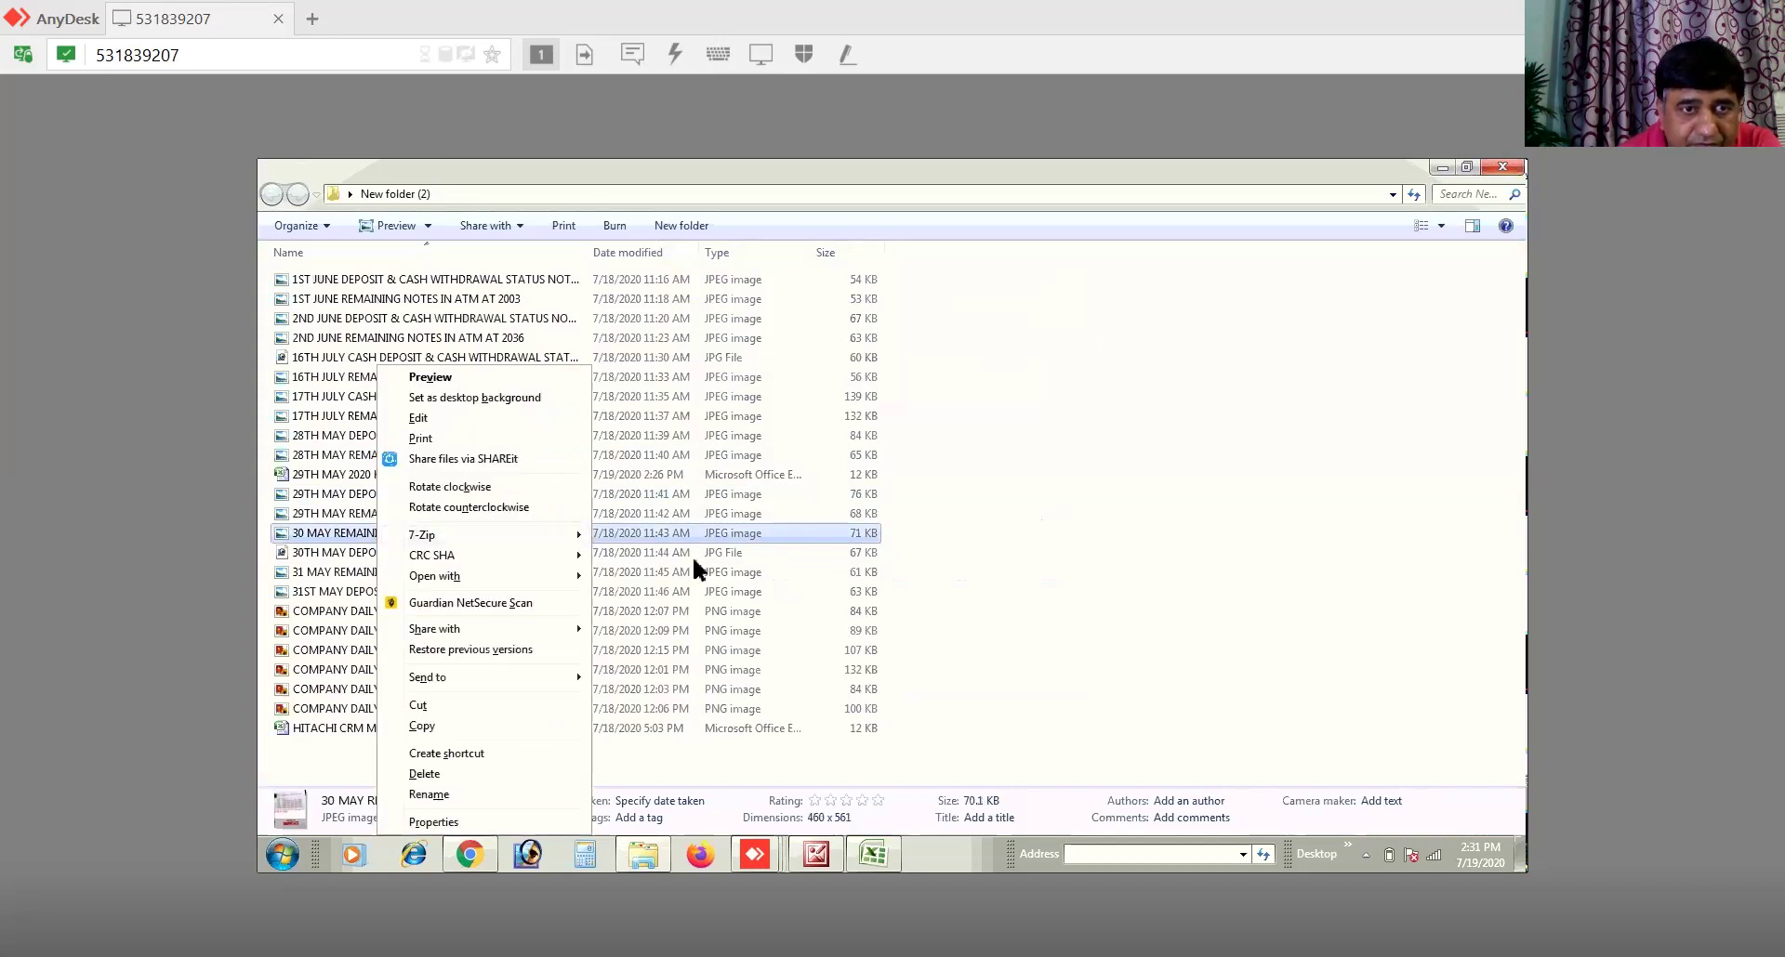
pyautogui.click(366, 552)
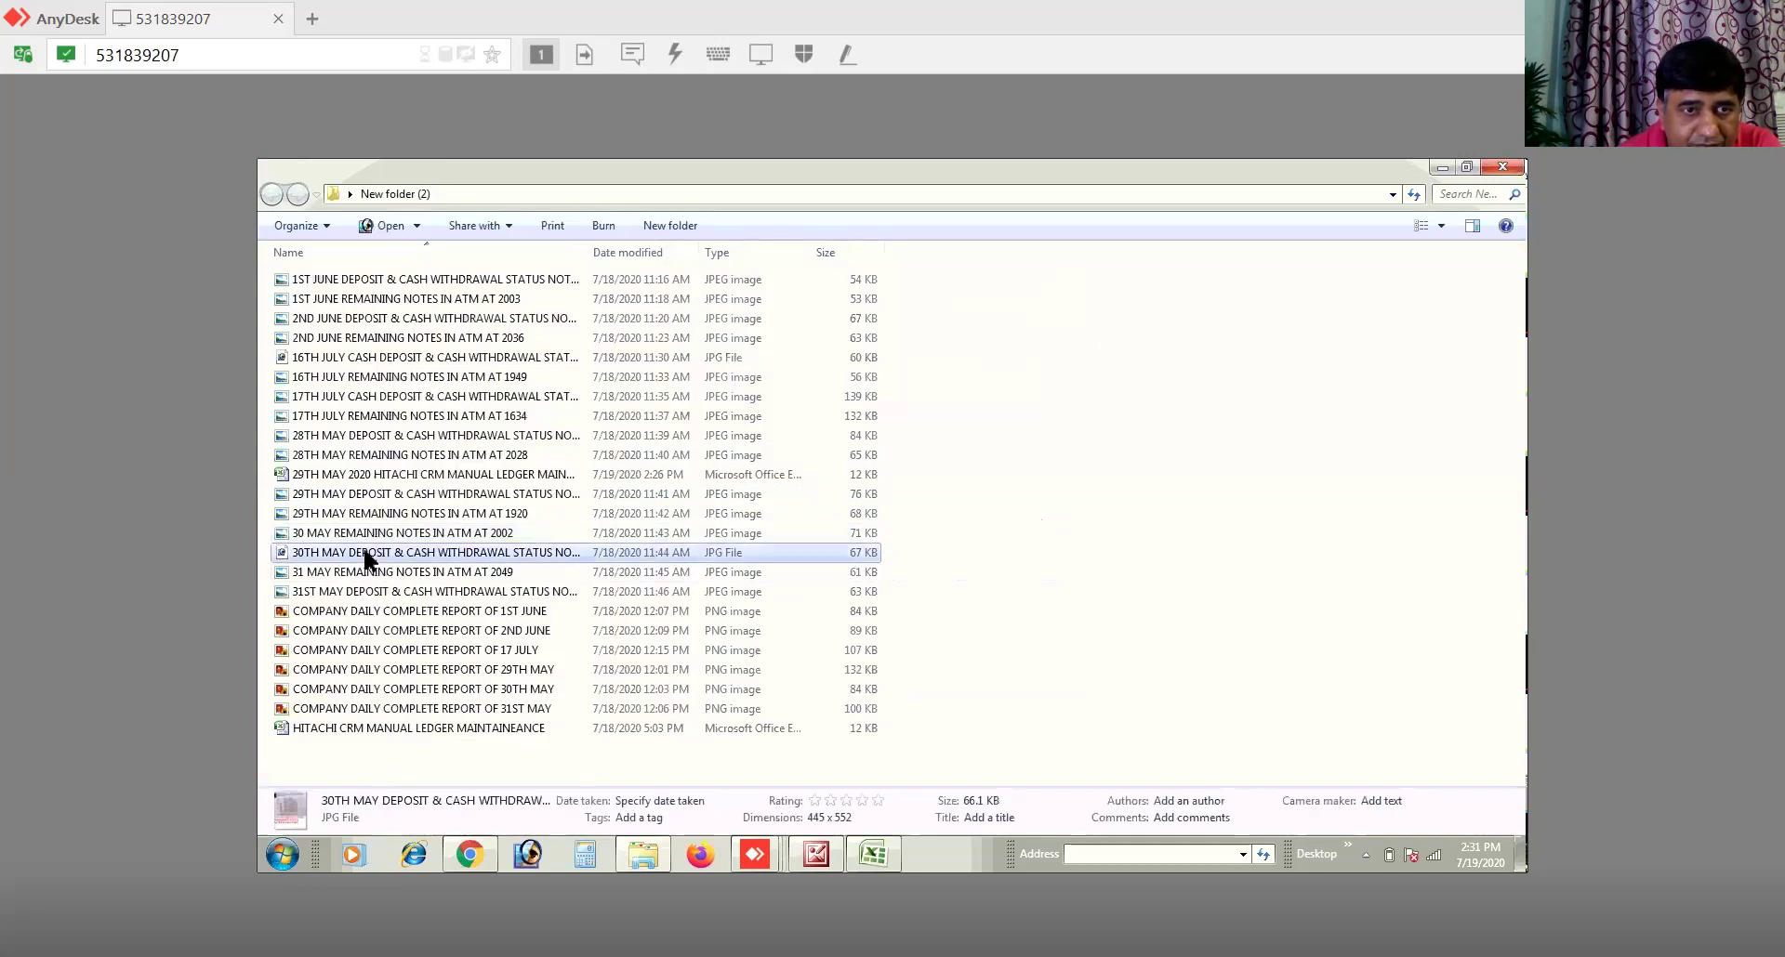
pyautogui.rightClick(365, 550)
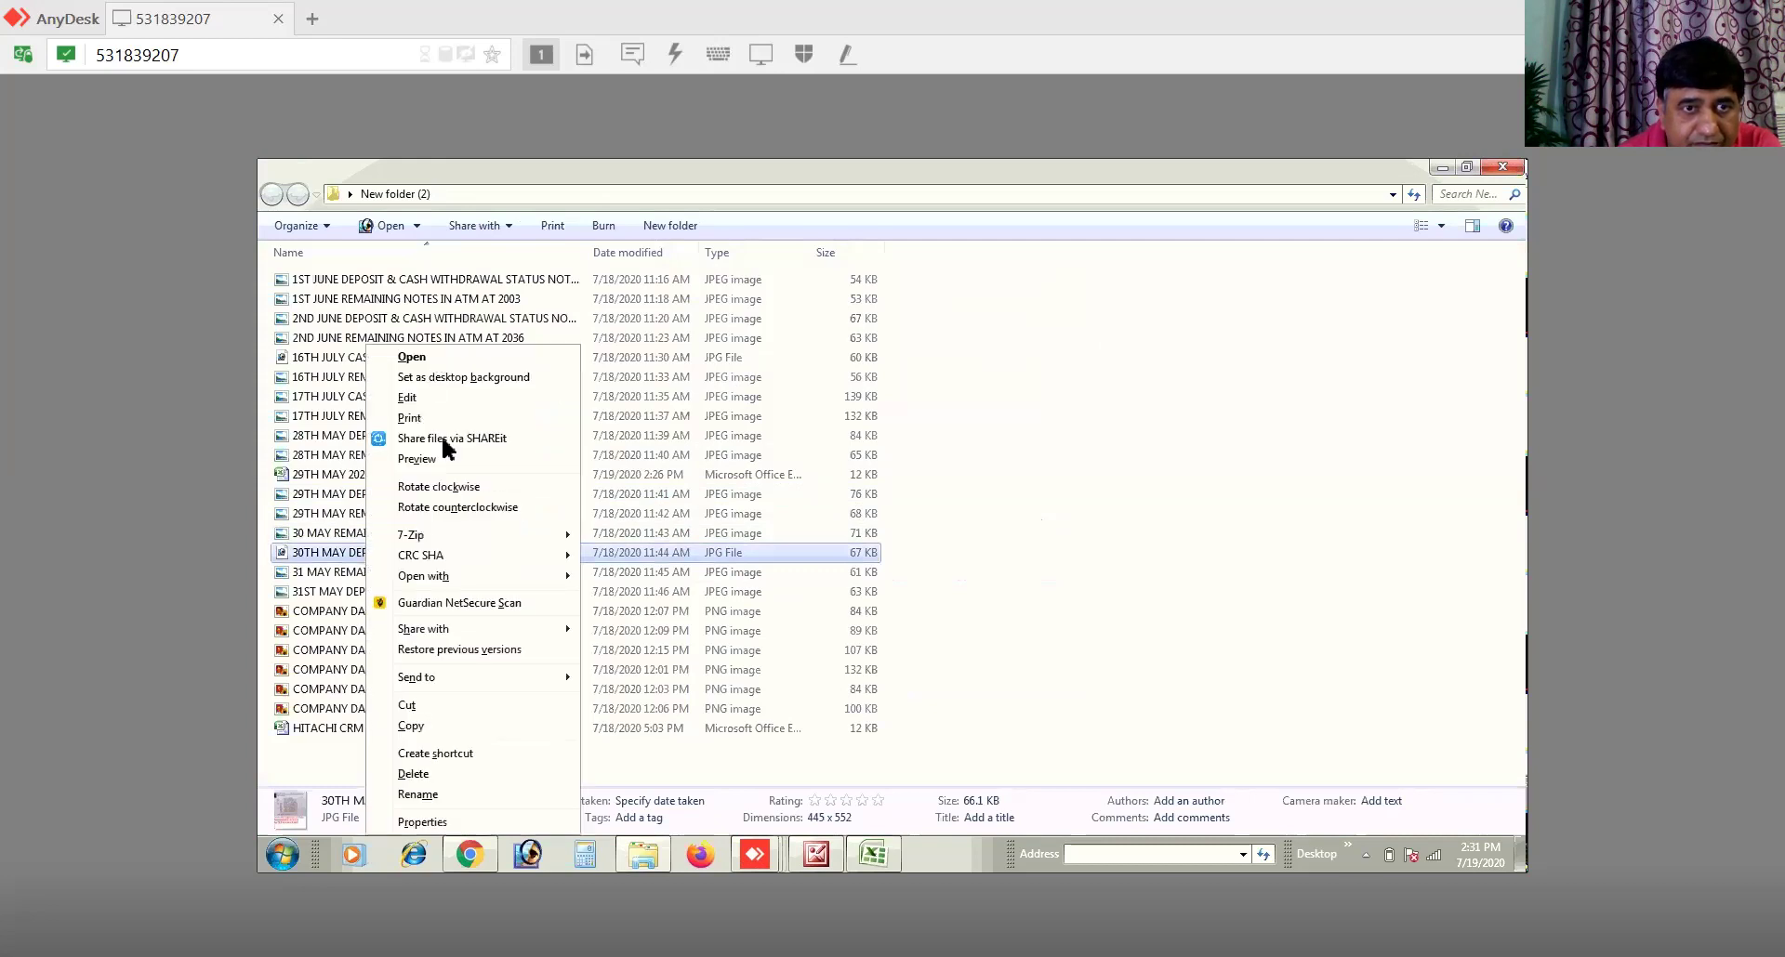
pyautogui.moveTo(437, 574)
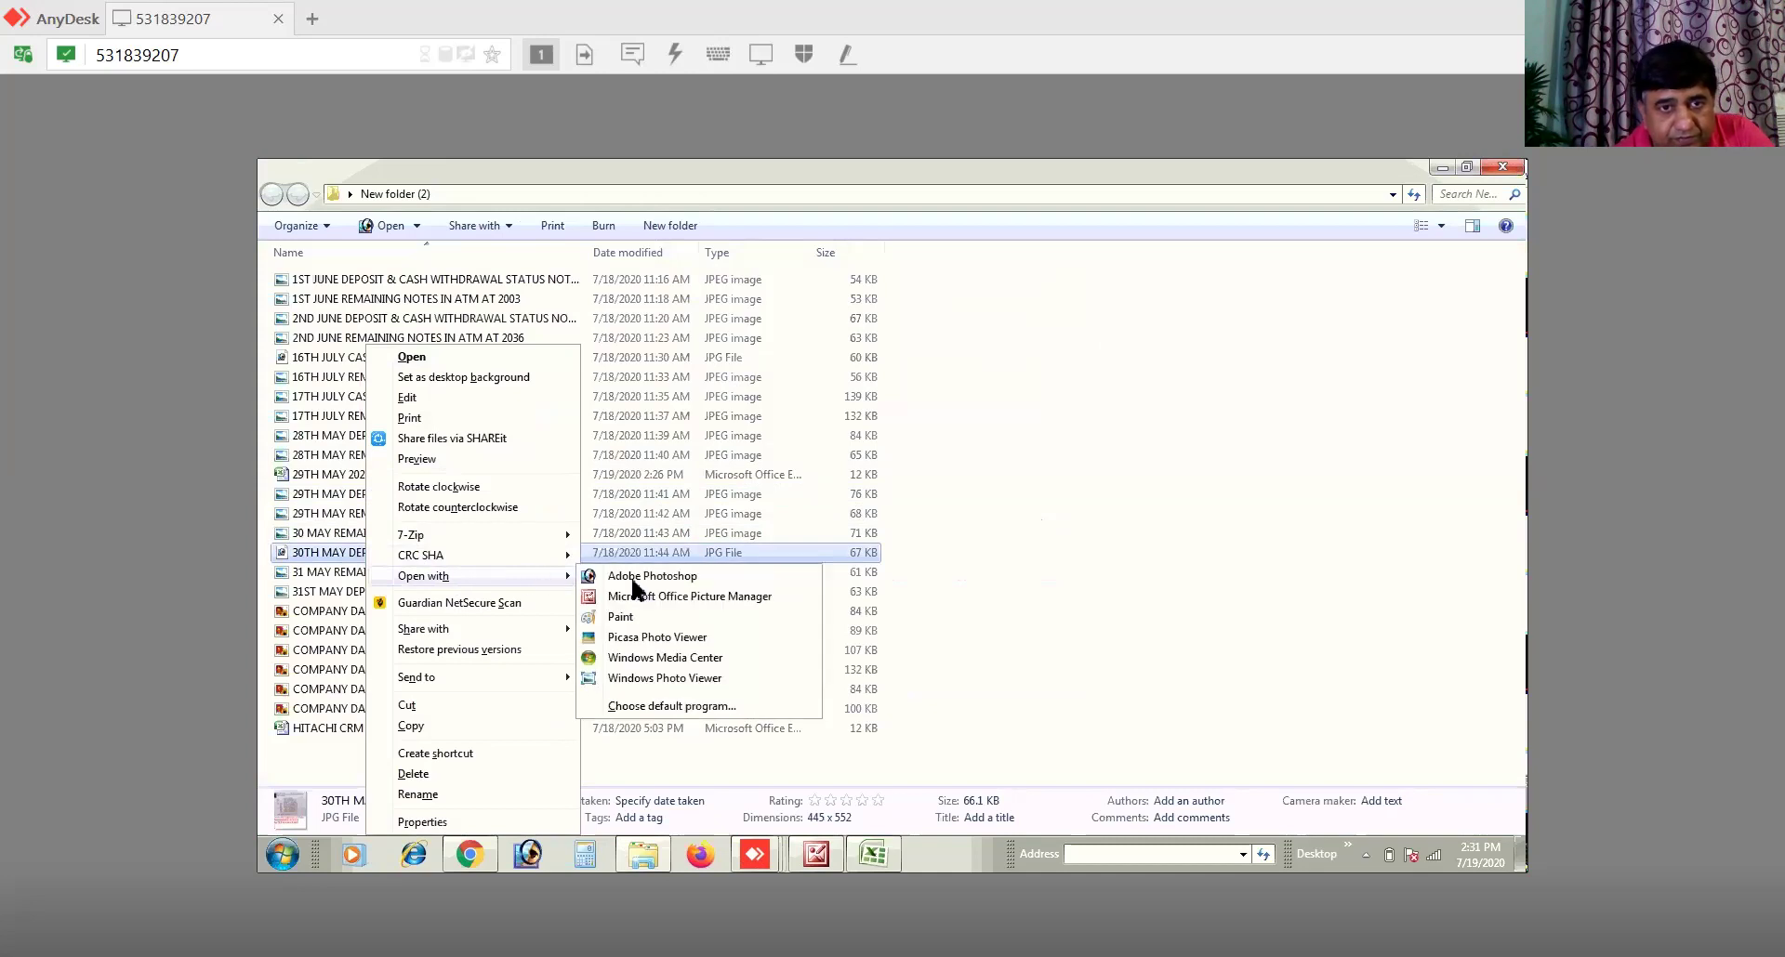
pyautogui.click(857, 571)
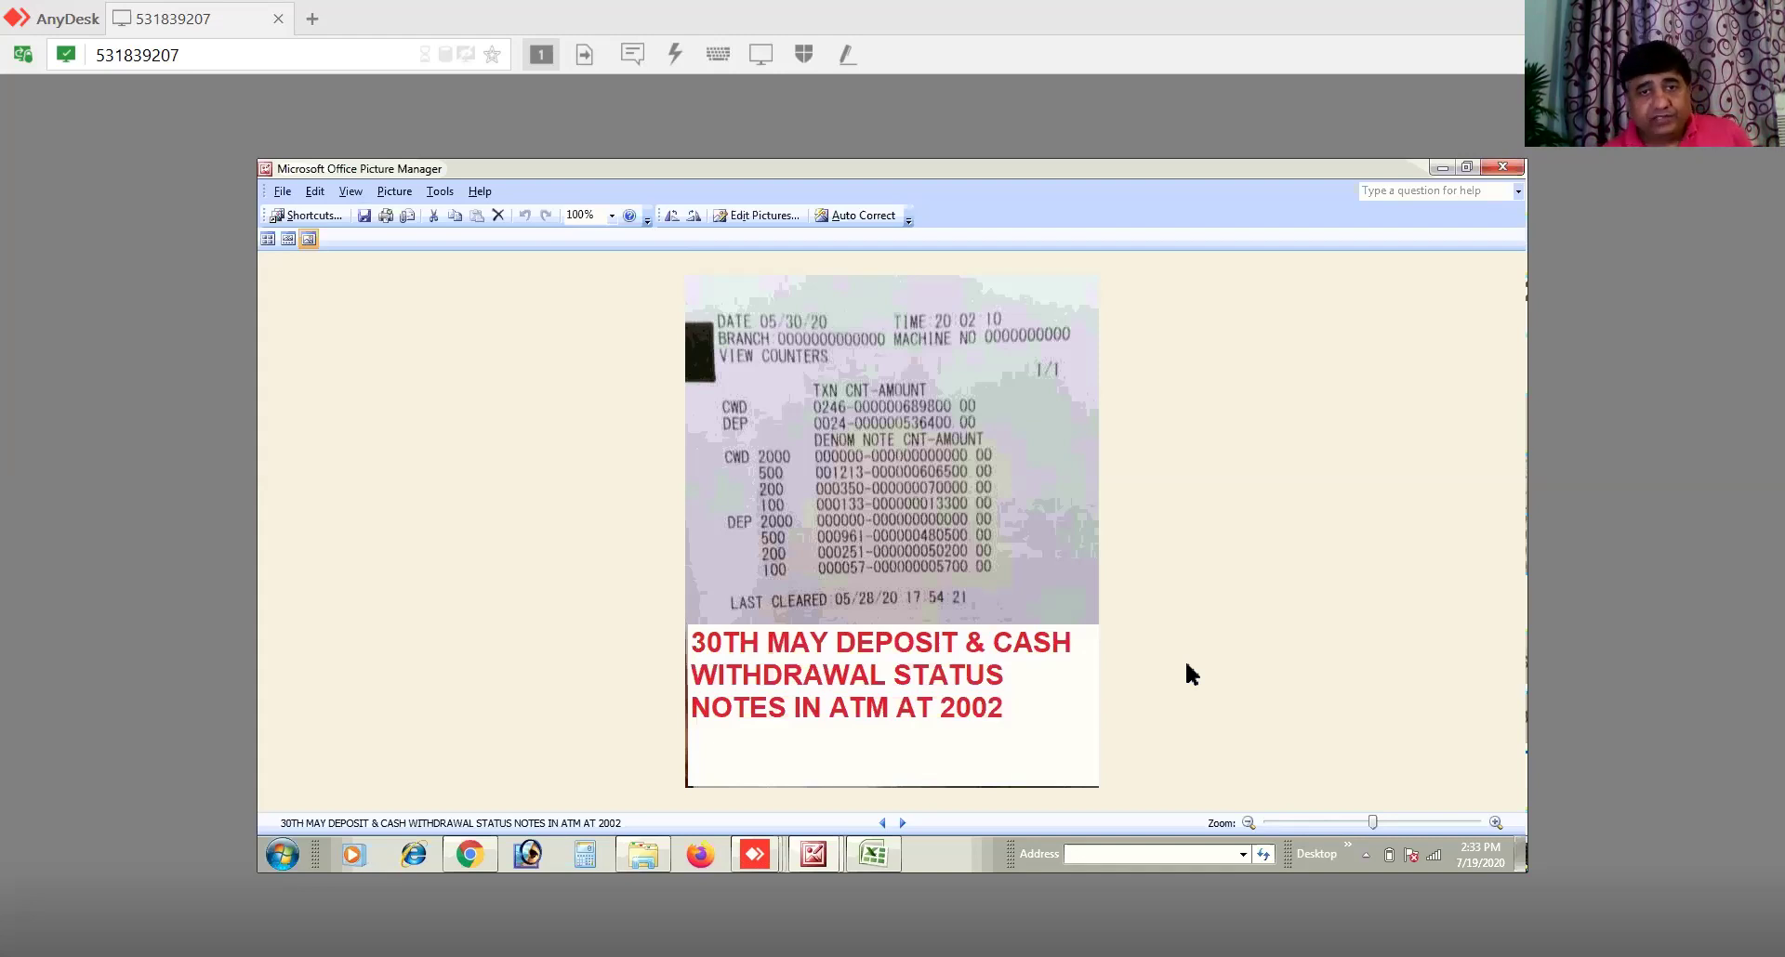
# Step: Browse to the 30 MAY remaining notes slip and enlarge it to read the note counts per denomination
pyautogui.click(900, 824)
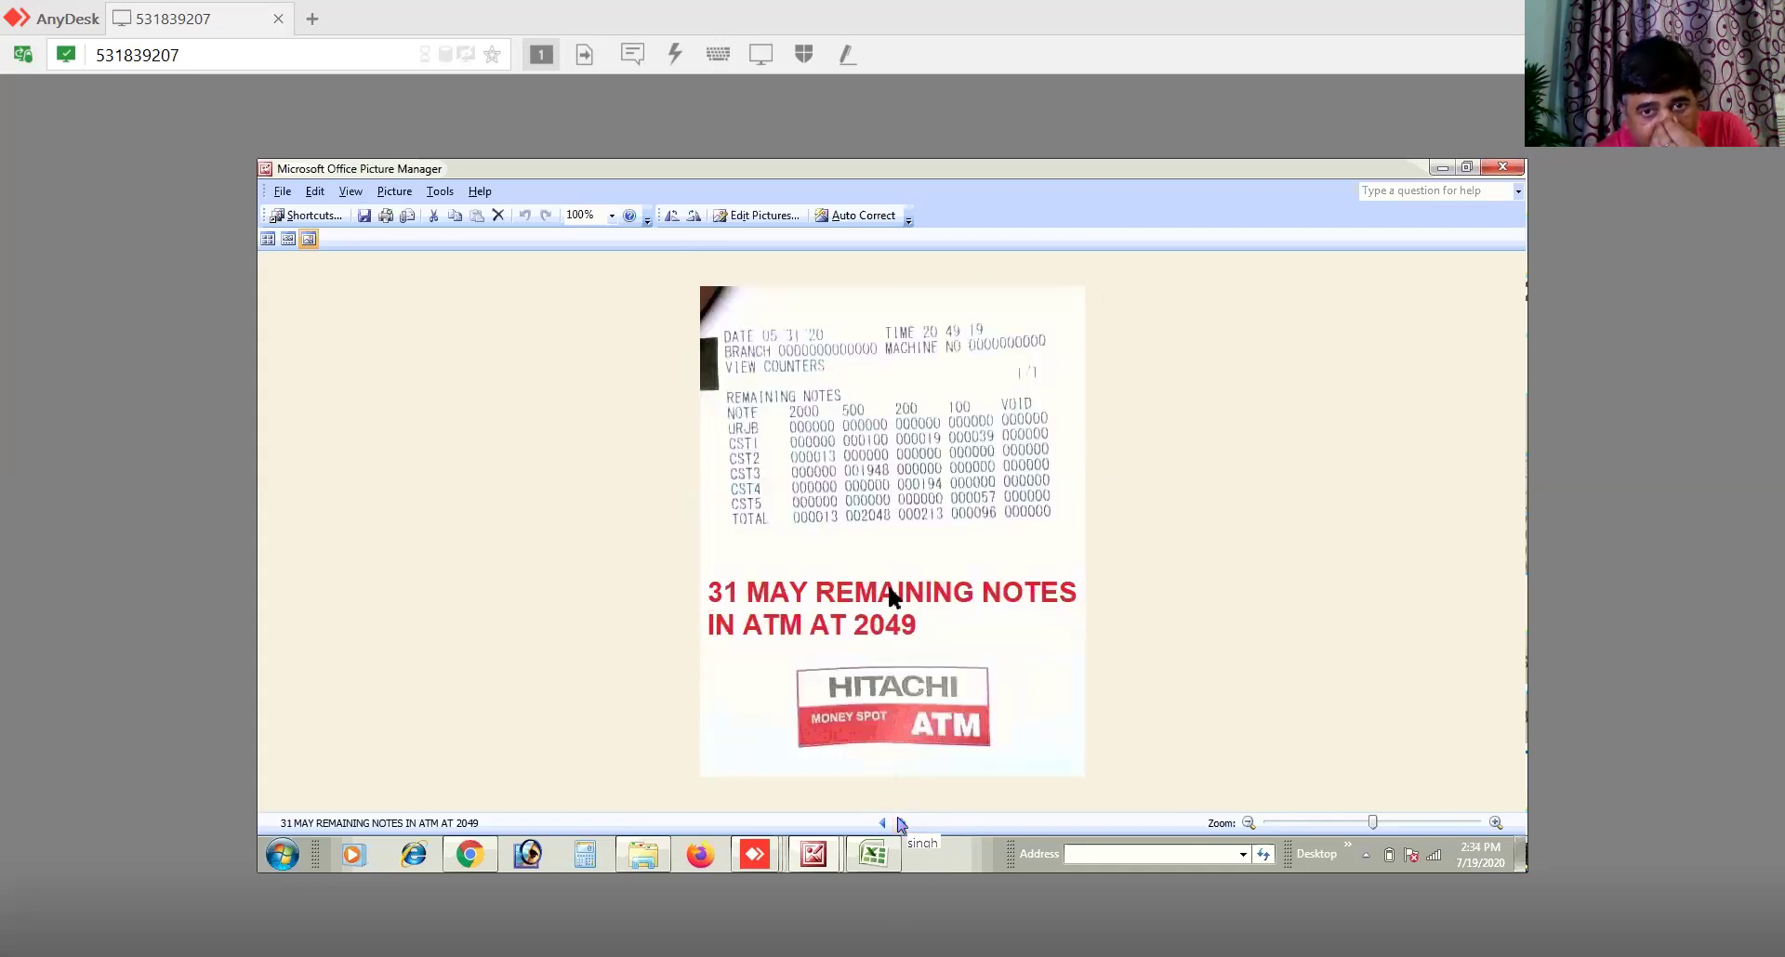
pyautogui.click(883, 823)
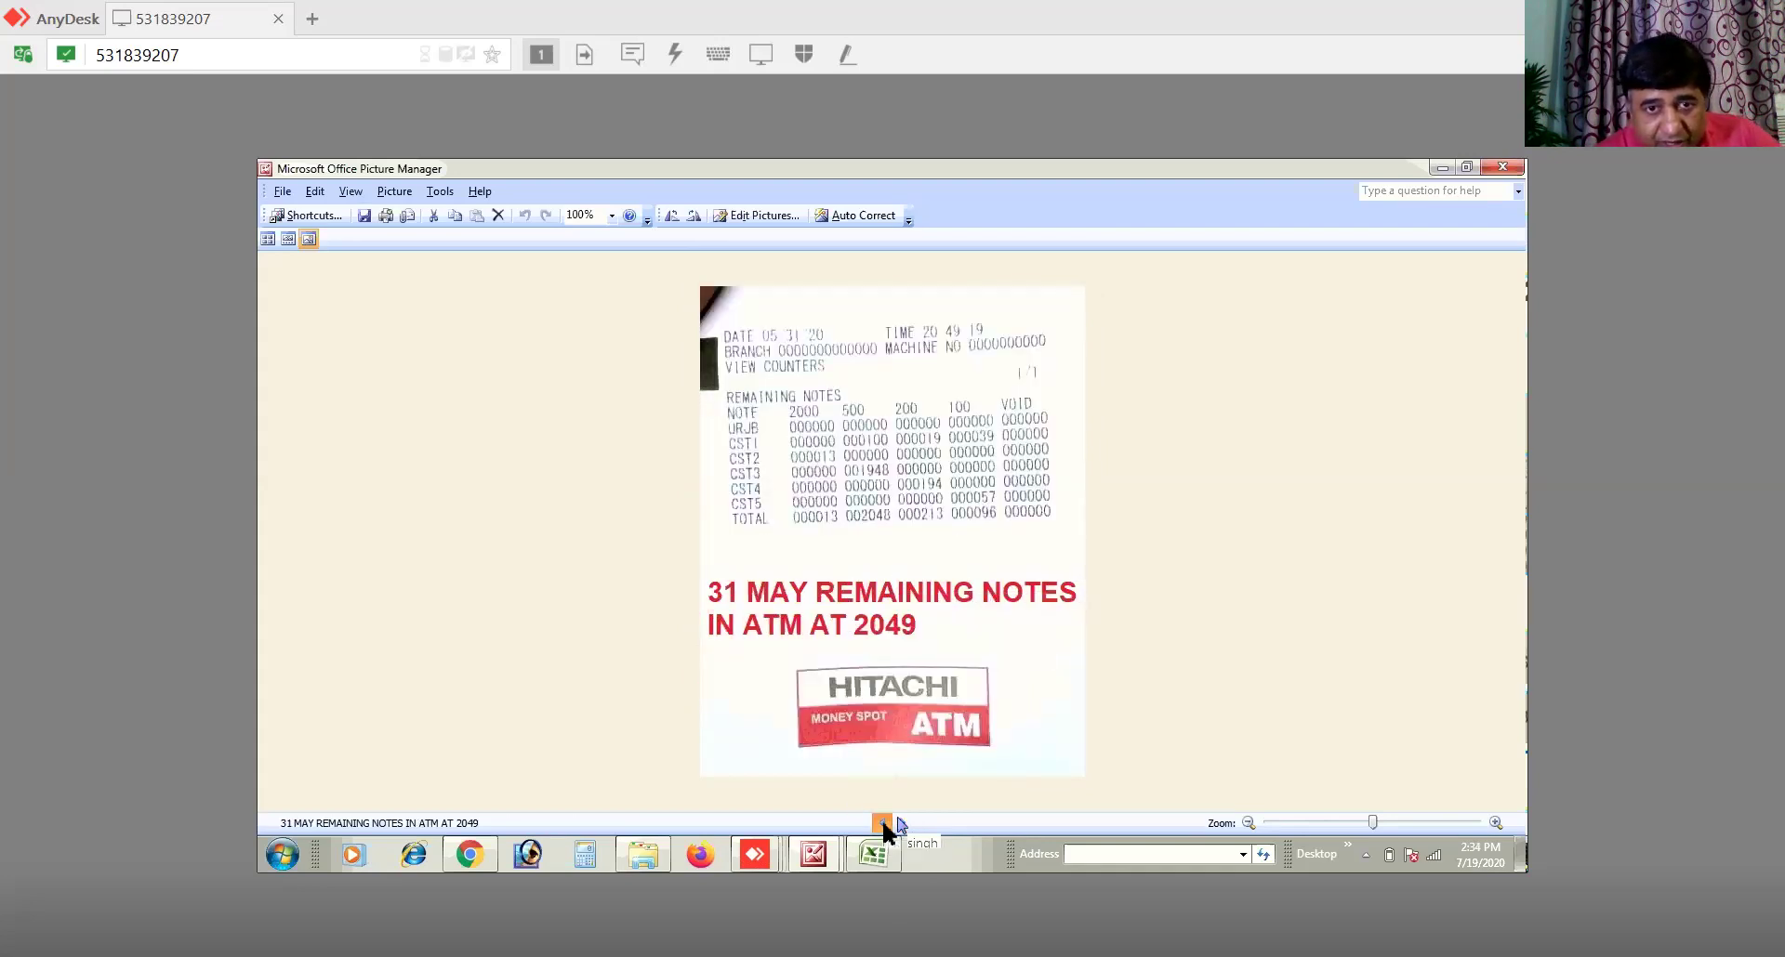
pyautogui.click(883, 823)
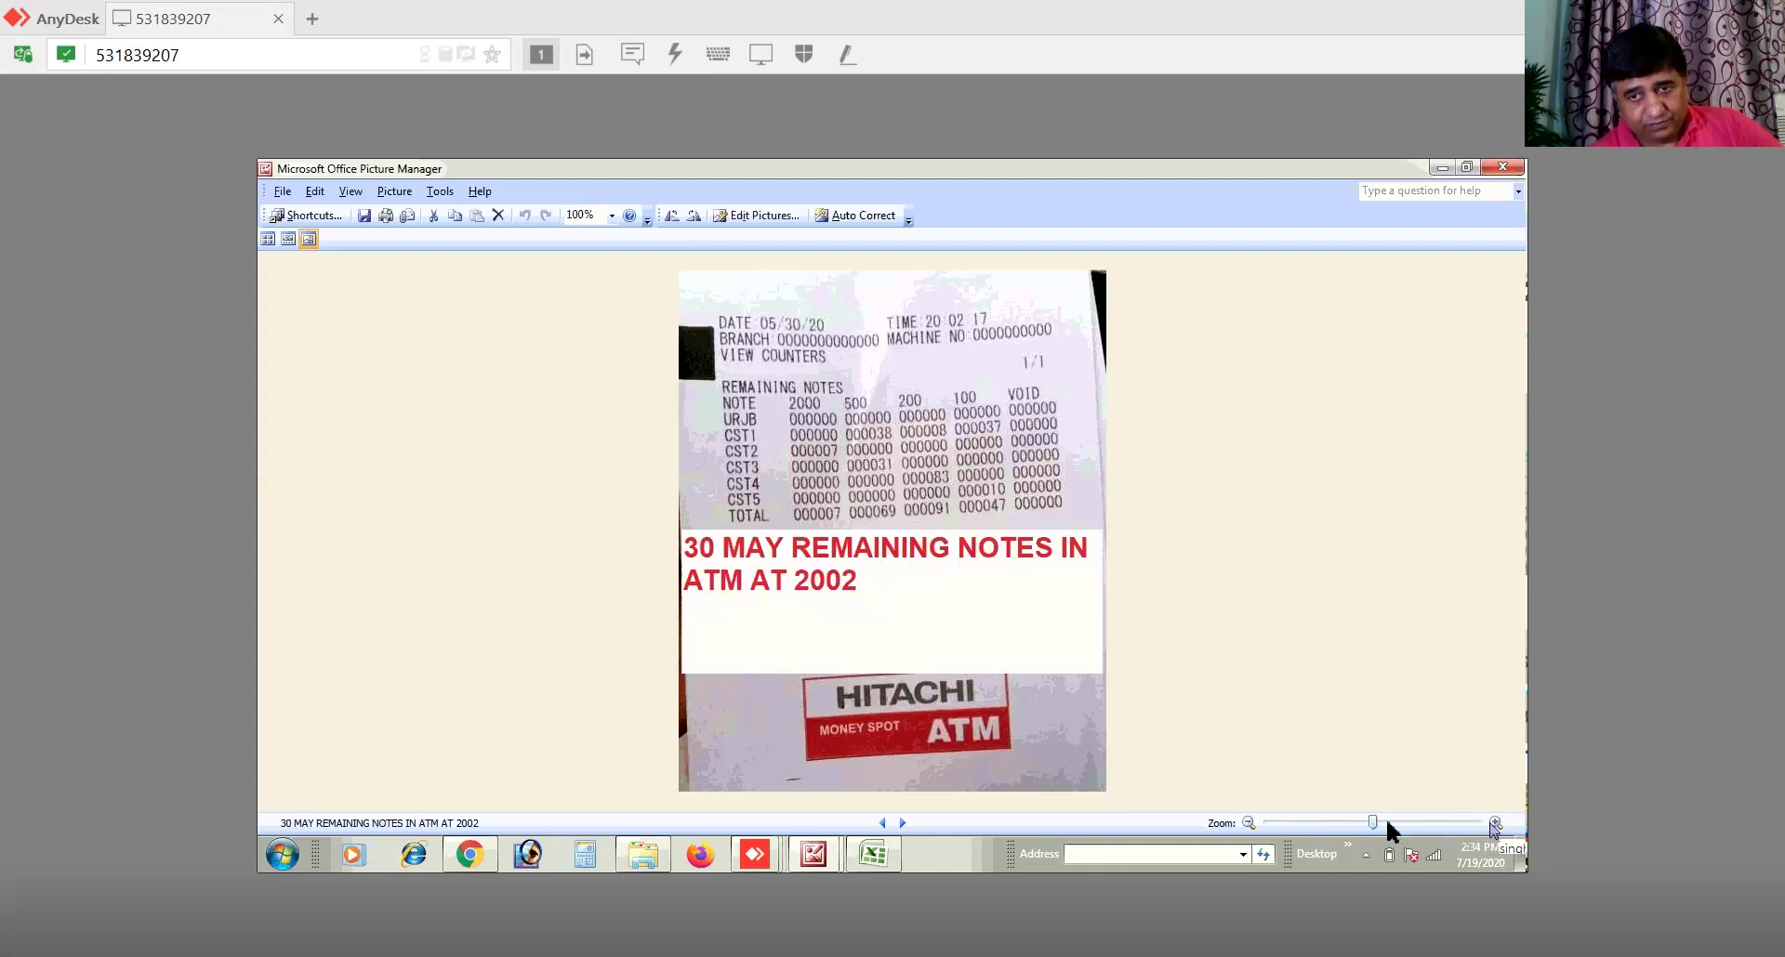
pyautogui.moveTo(1387, 822); pyautogui.dragTo(1394, 824)
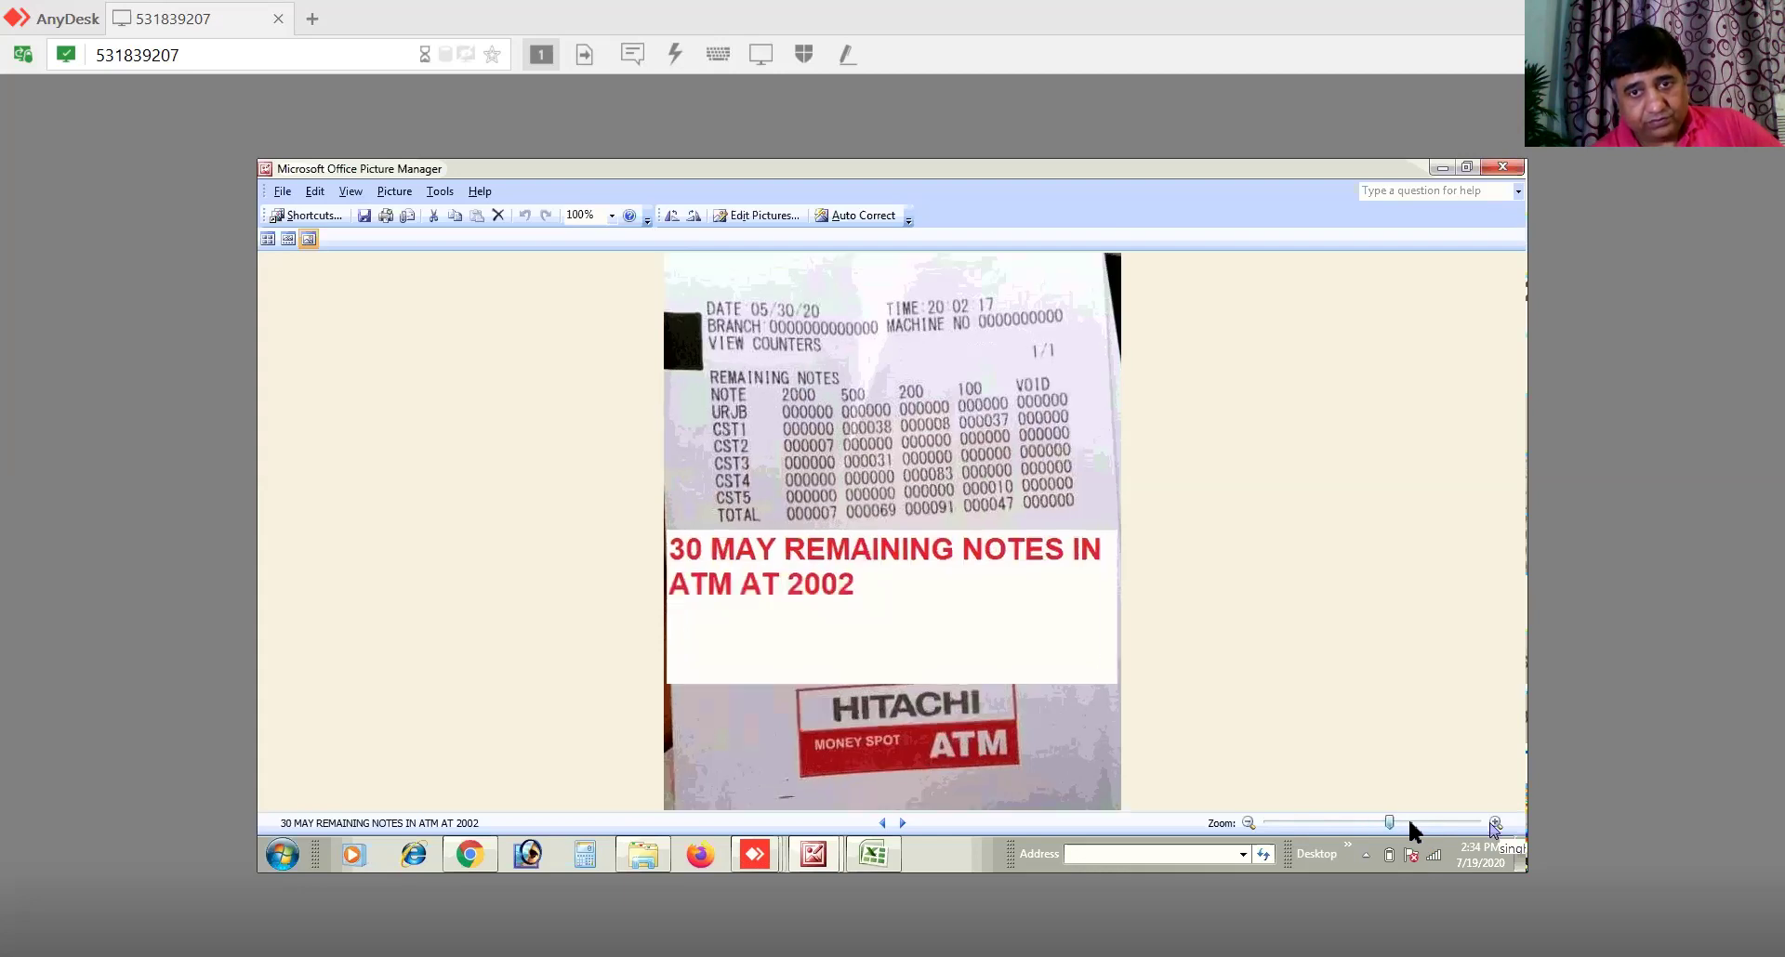
pyautogui.click(1408, 824)
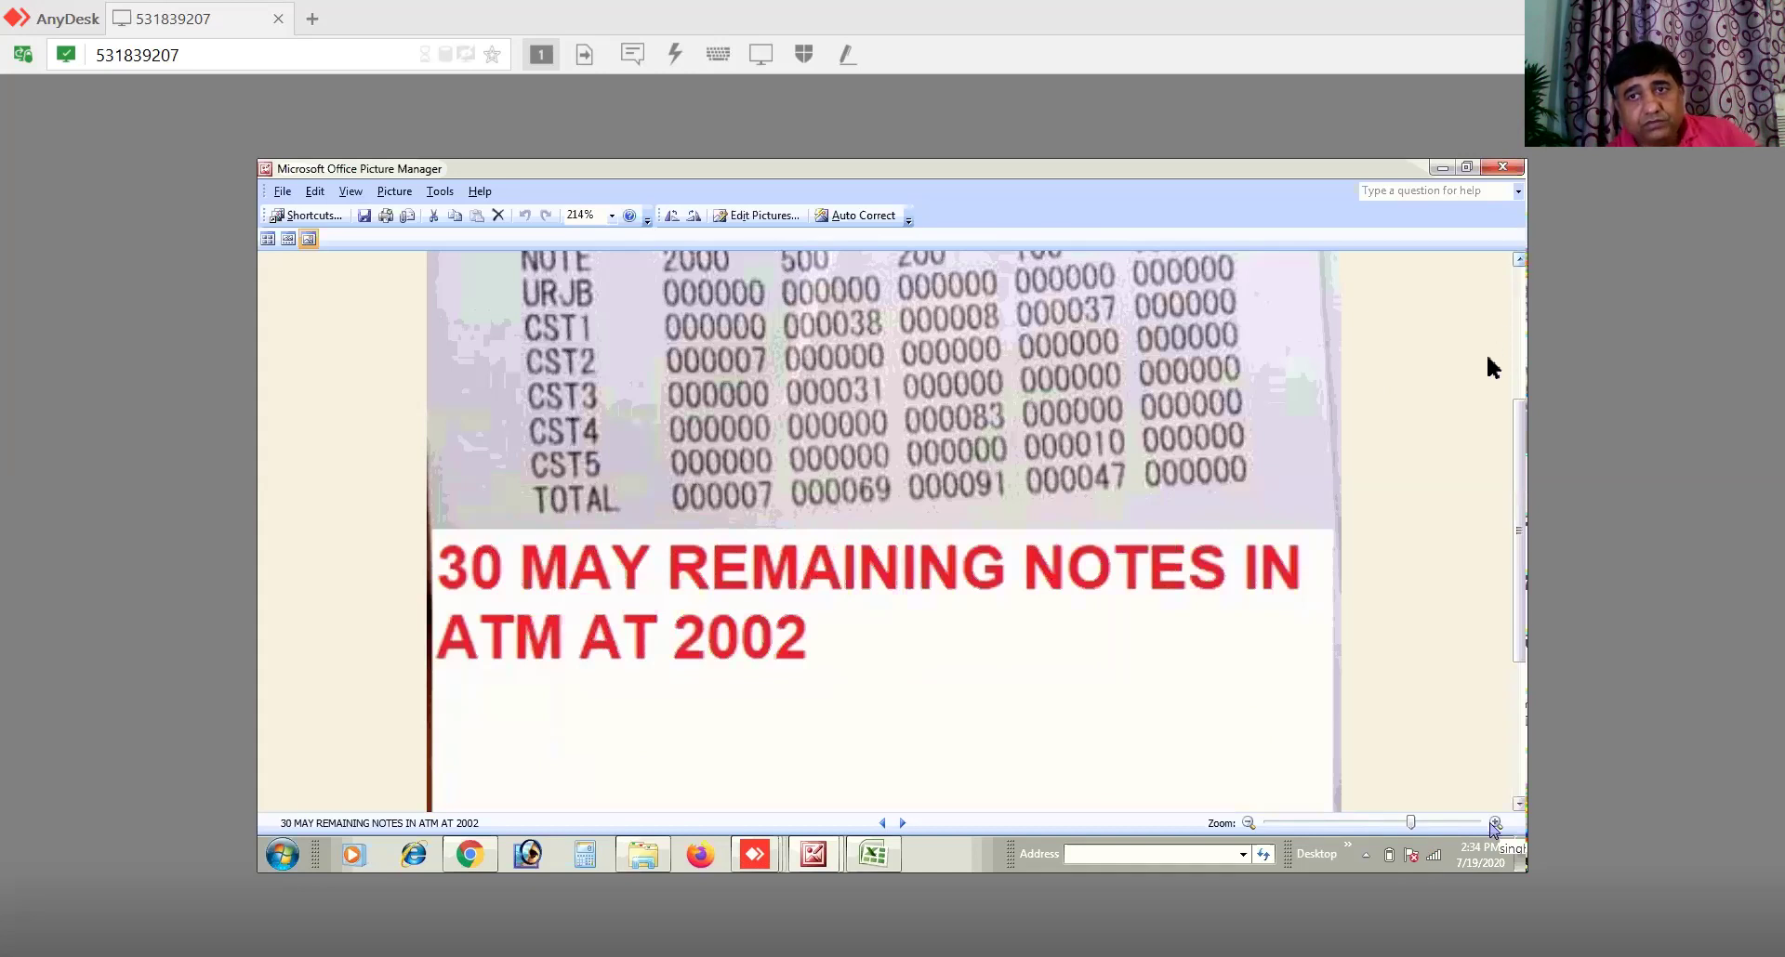
pyautogui.click(1518, 258)
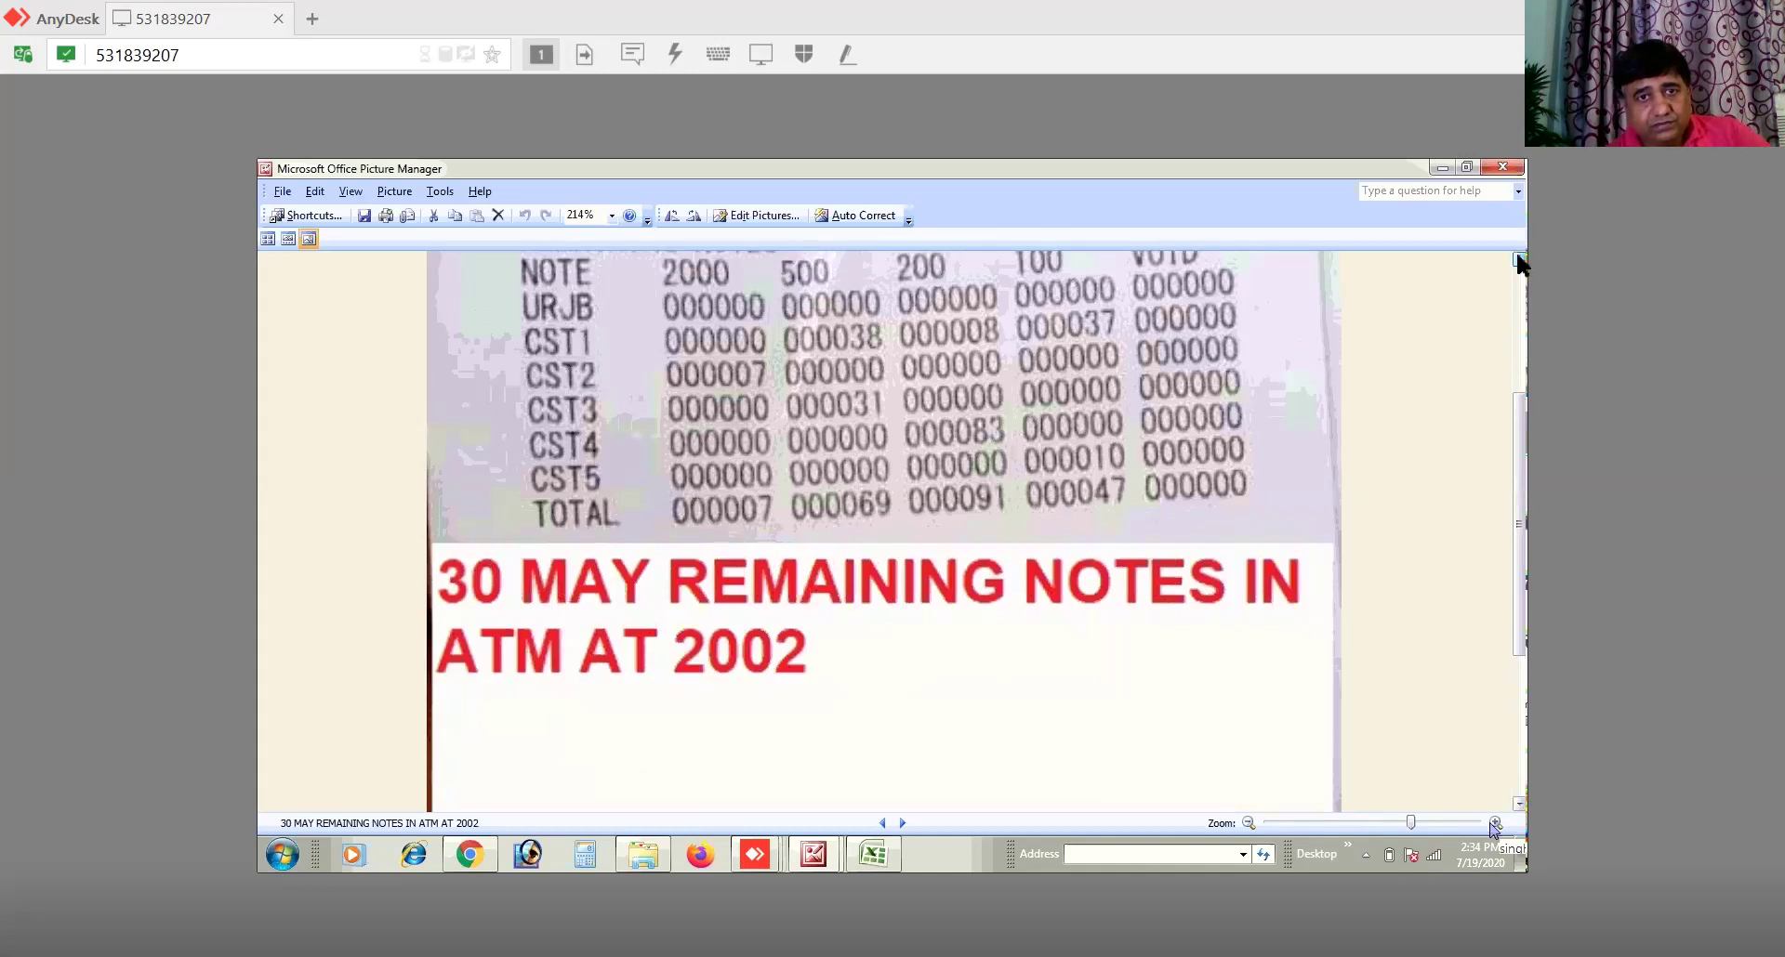
pyautogui.click(1518, 258)
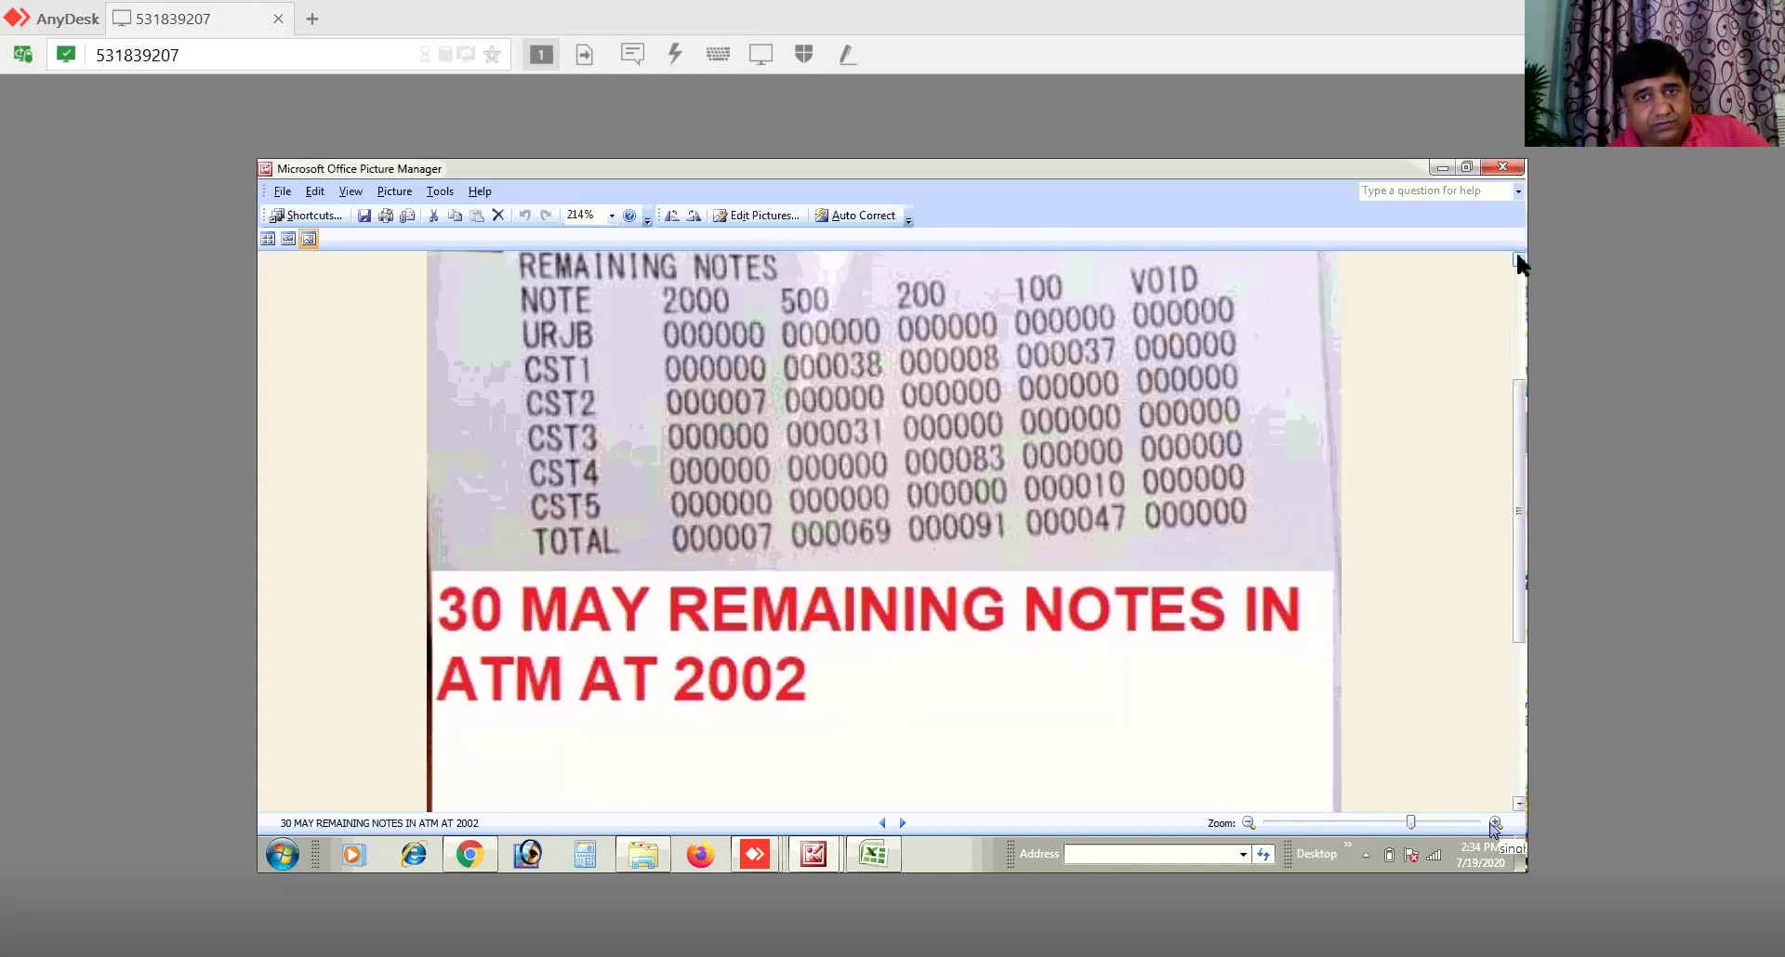
pyautogui.click(1518, 257)
pyautogui.click(1518, 257)
pyautogui.click(1518, 258)
pyautogui.click(1518, 258)
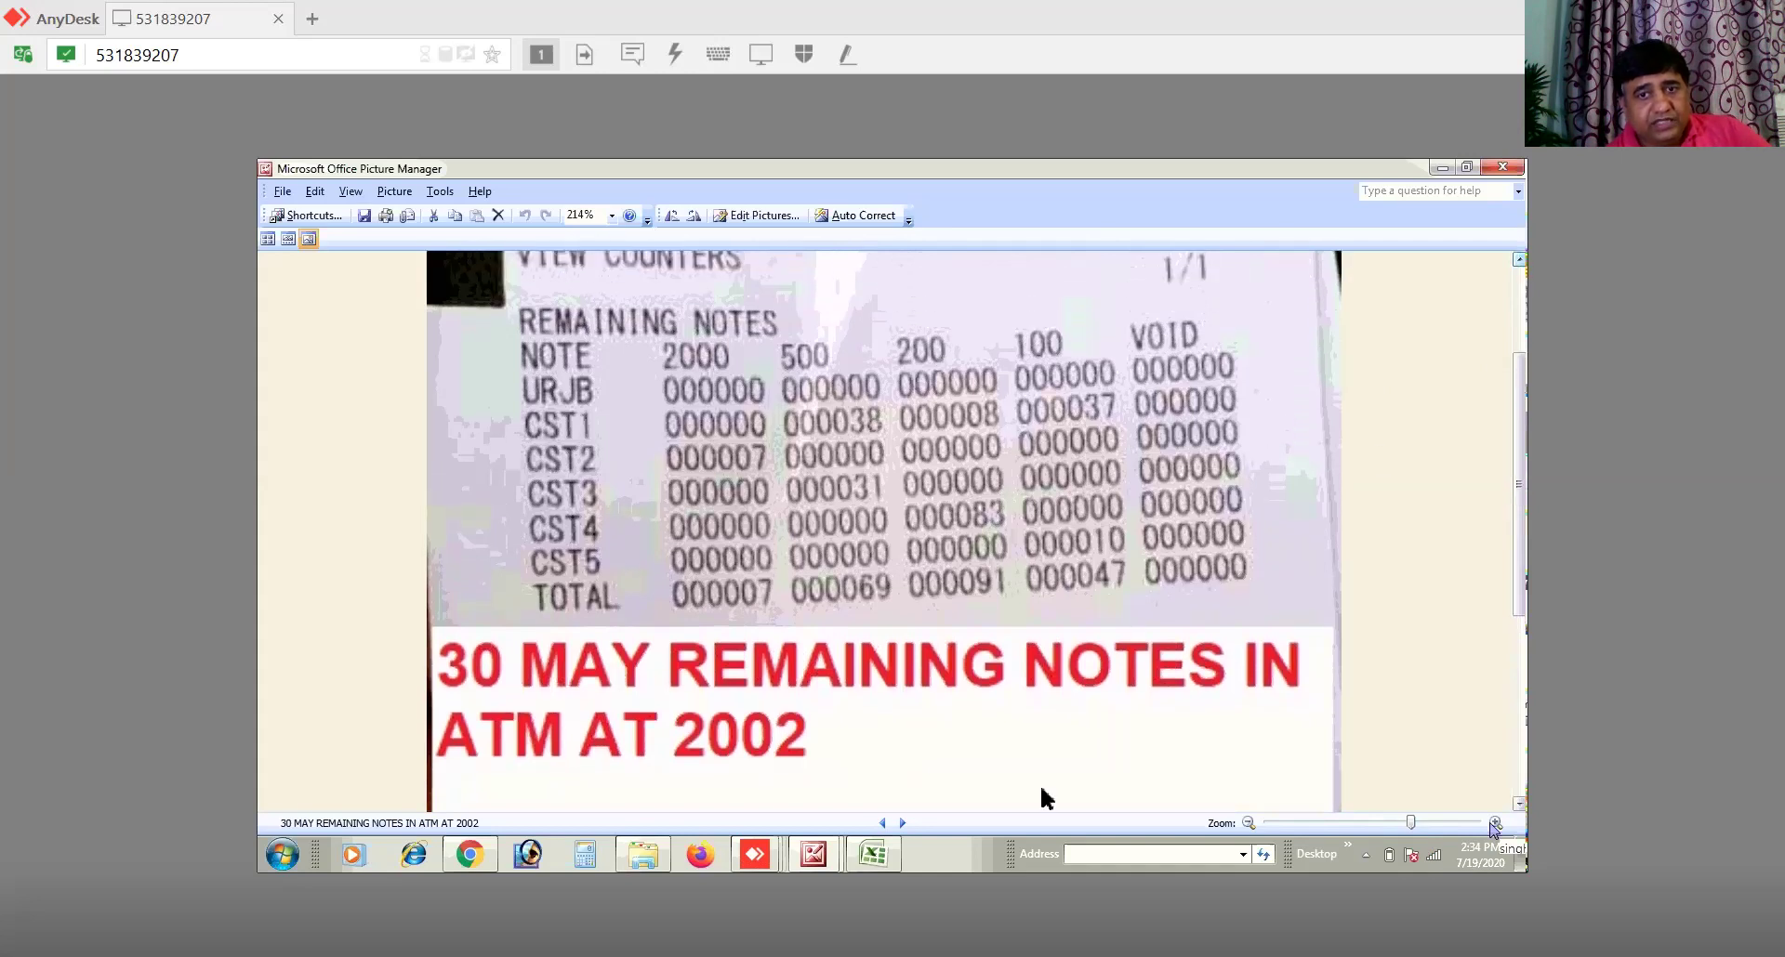
# Step: Switch to the Excel ledger, leave the open cell edit, and change header C12 to "30TH MAY NUMBER OF DEP NOTES"
pyautogui.click(885, 854)
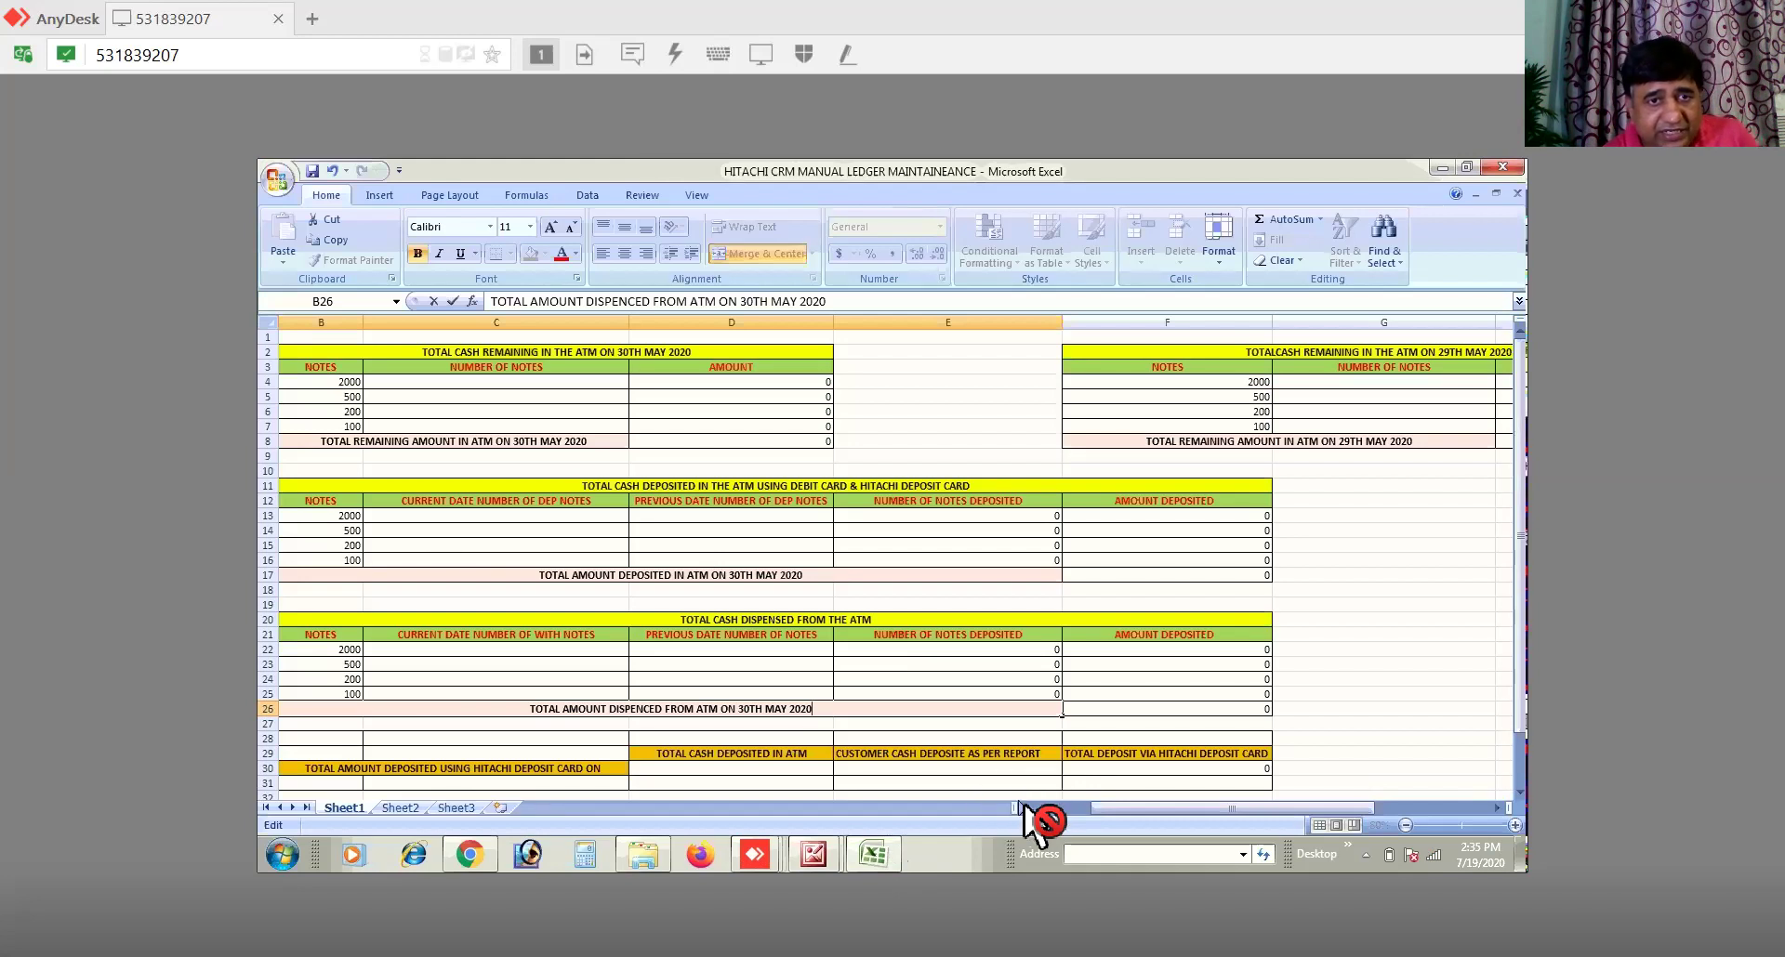
pyautogui.press('Escape')
pyautogui.hotkey('ctrl', 'Home')
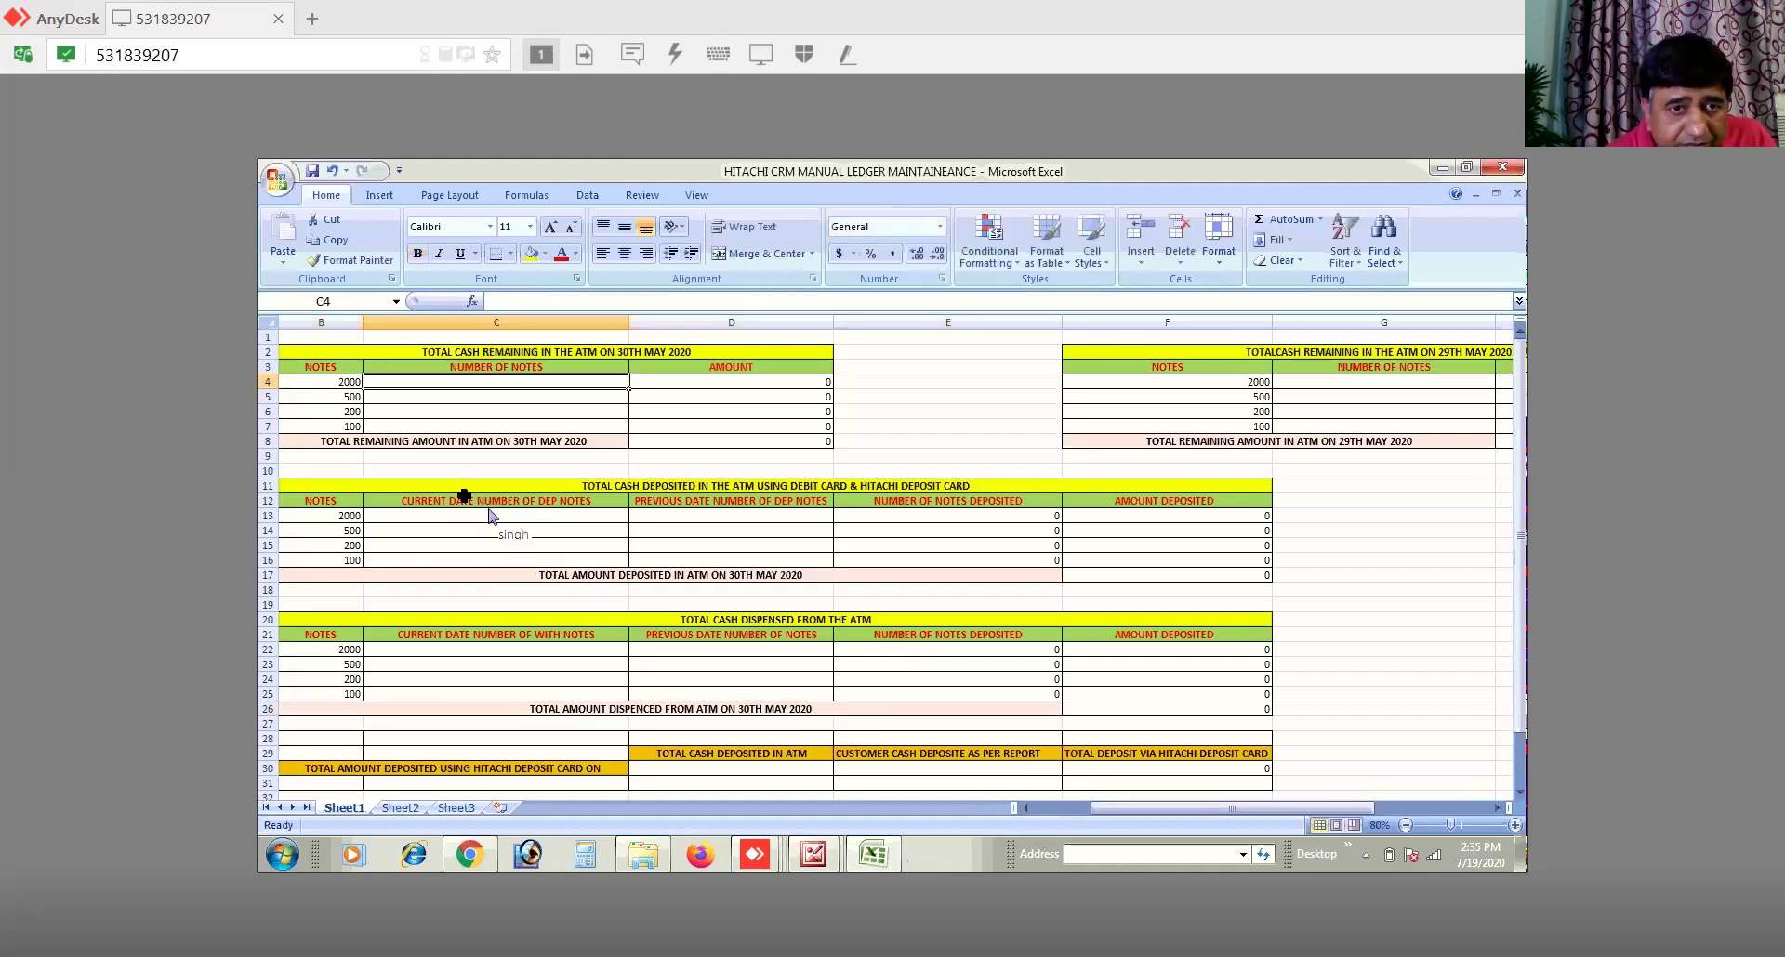
pyautogui.click(475, 501)
pyautogui.doubleClick(480, 502)
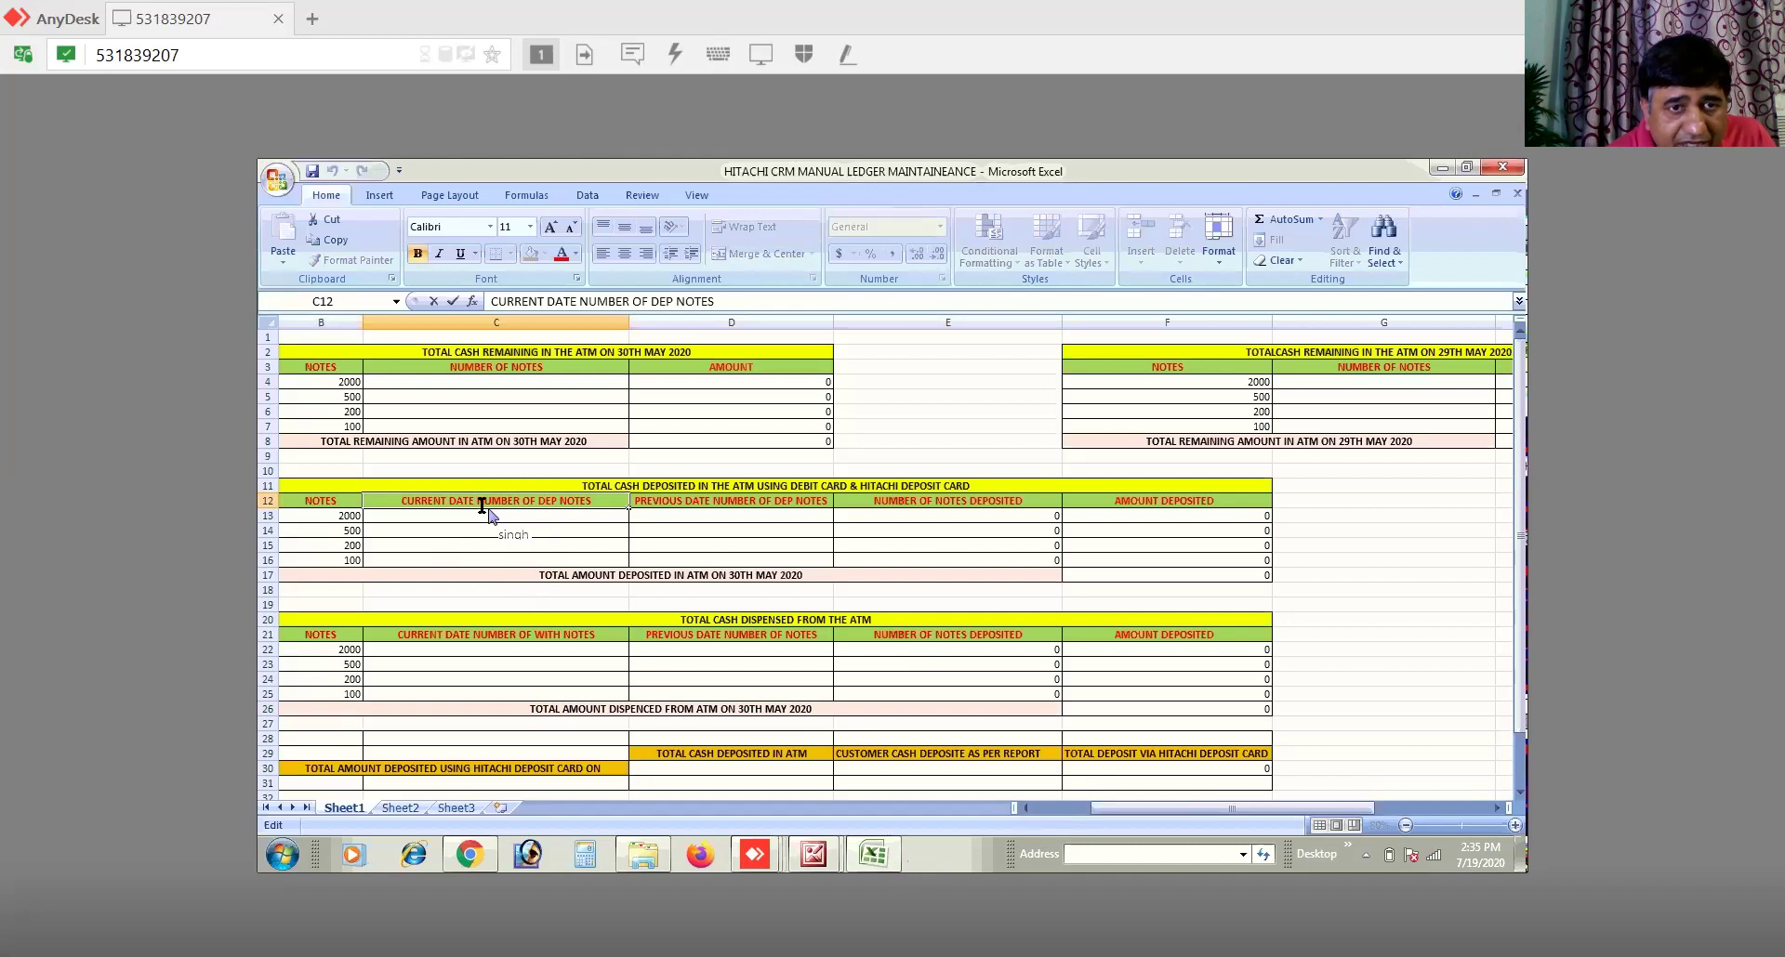
pyautogui.press('BackSpace')
pyautogui.press('BackSpace')
pyautogui.press('BackSpace')
pyautogui.press('BackSpace')
pyautogui.press('BackSpace')
pyautogui.press('BackSpace')
pyautogui.press('BackSpace')
pyautogui.press('BackSpace')
pyautogui.press('BackSpace')
pyautogui.press('BackSpace')
pyautogui.press('BackSpace')
pyautogui.press('BackSpace')
pyautogui.press('BackSpace')
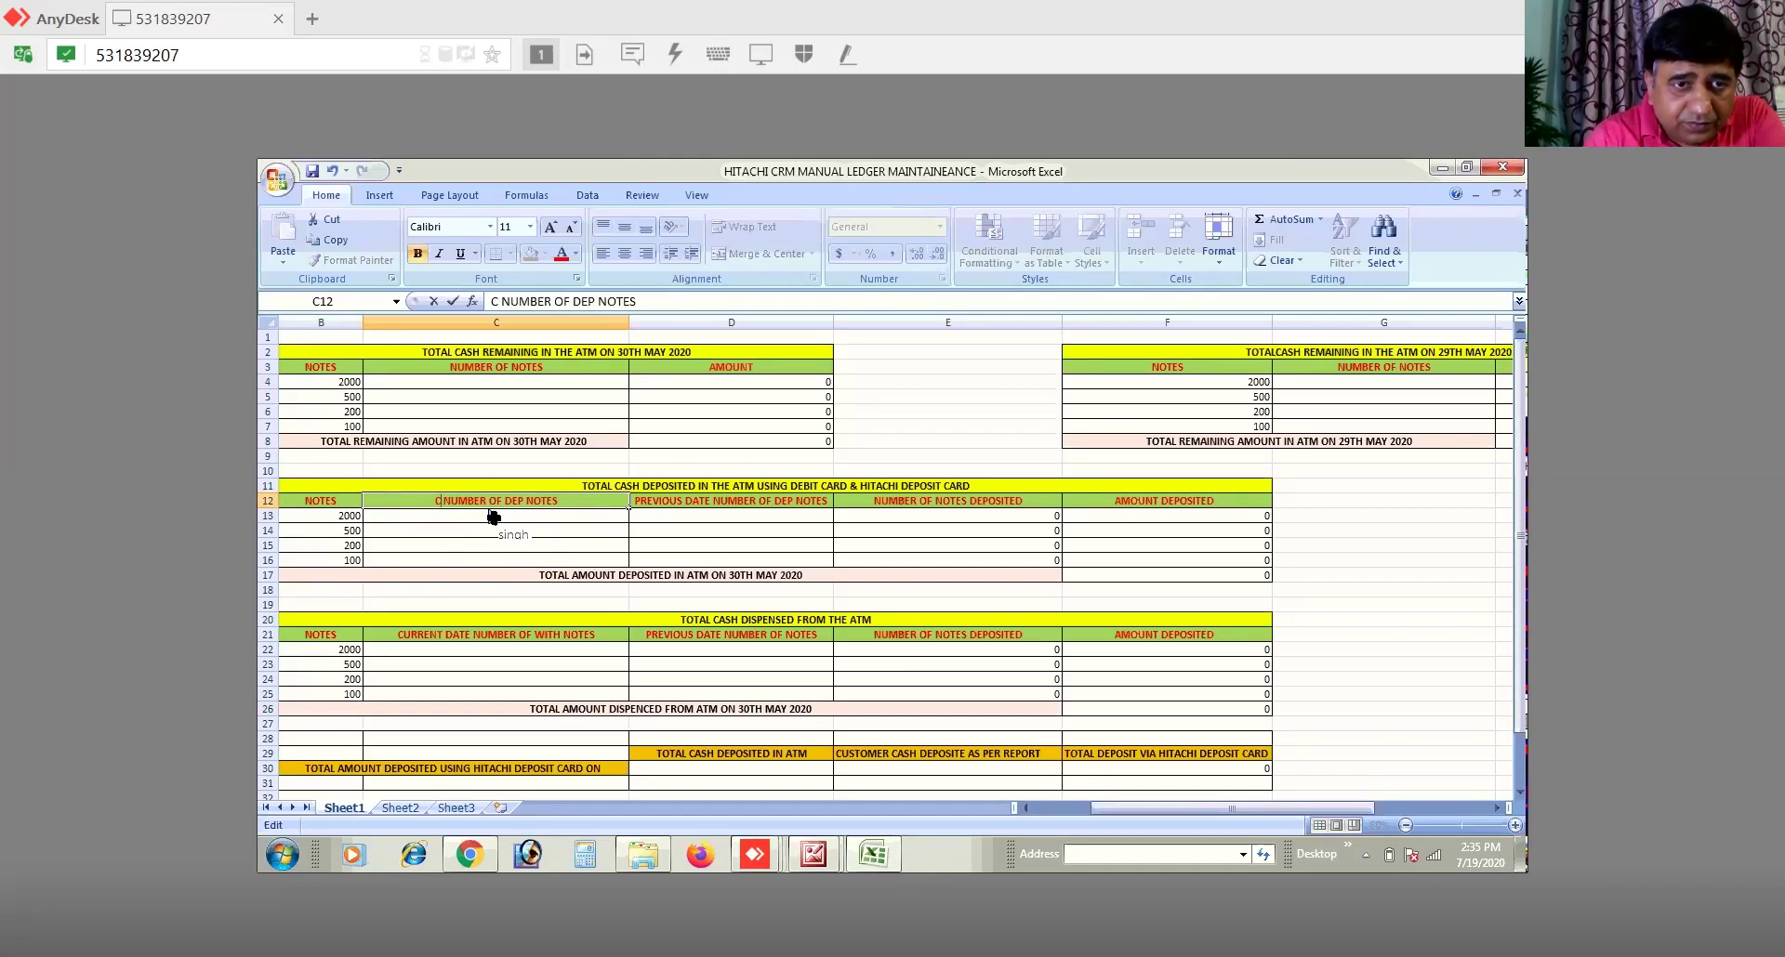
pyautogui.write('30TH')
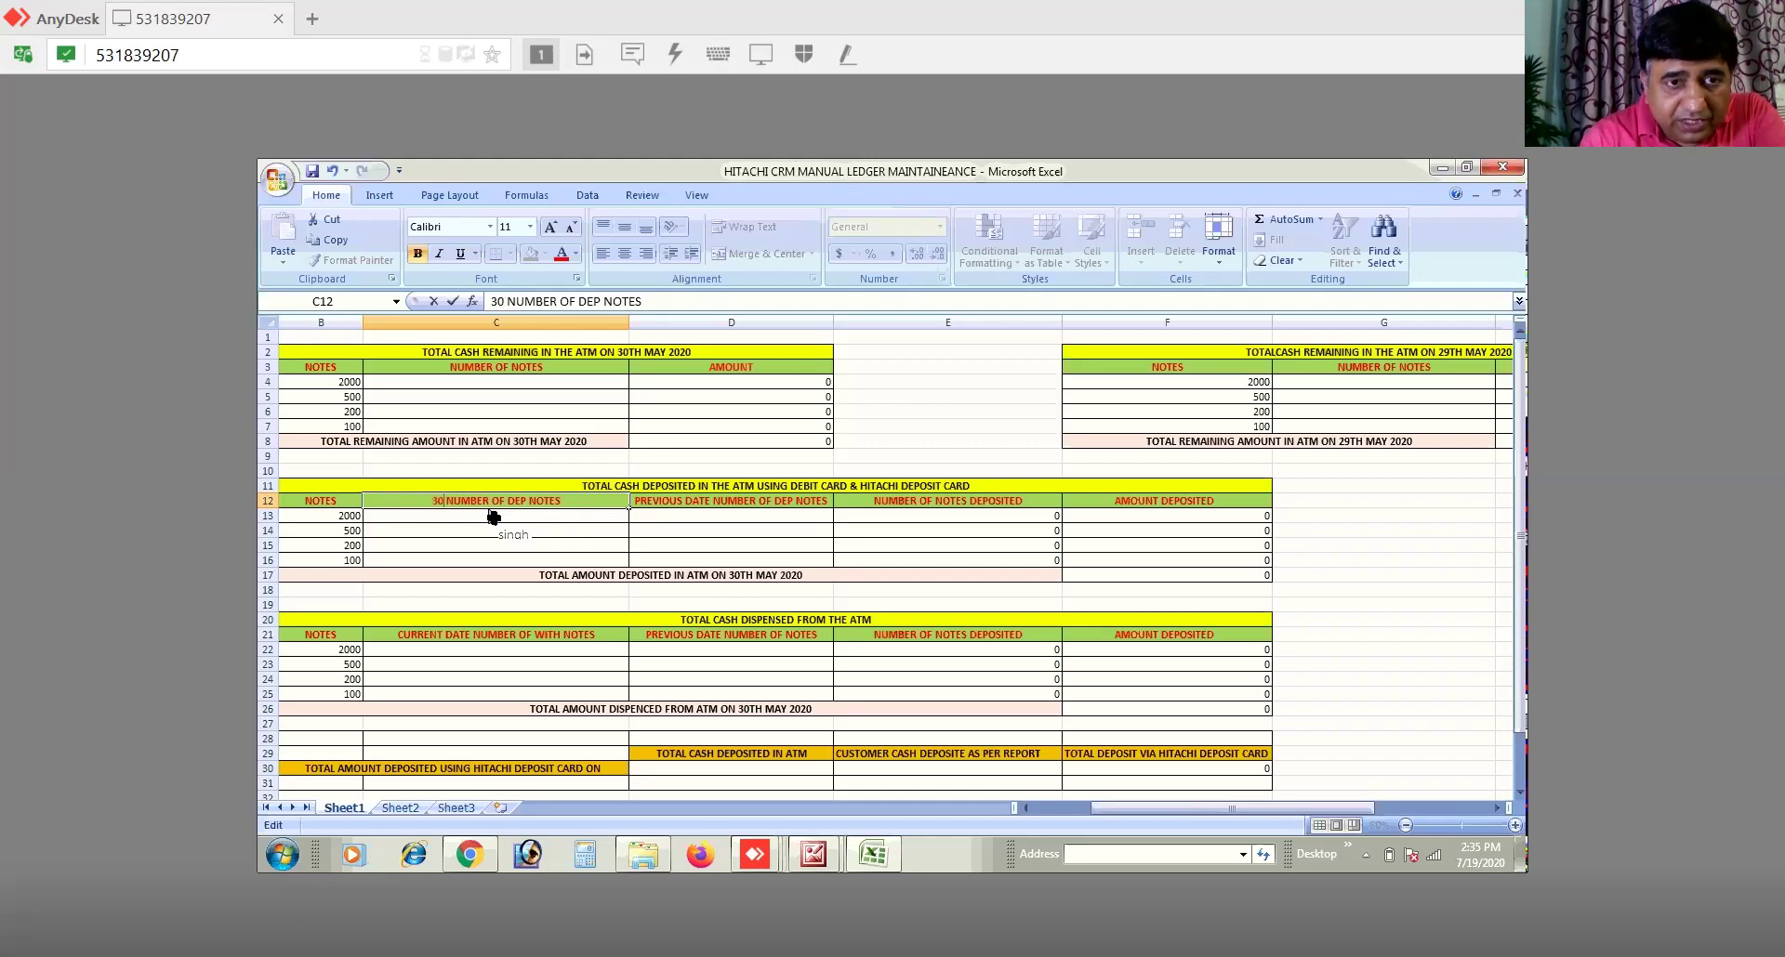
pyautogui.write(' MAY')
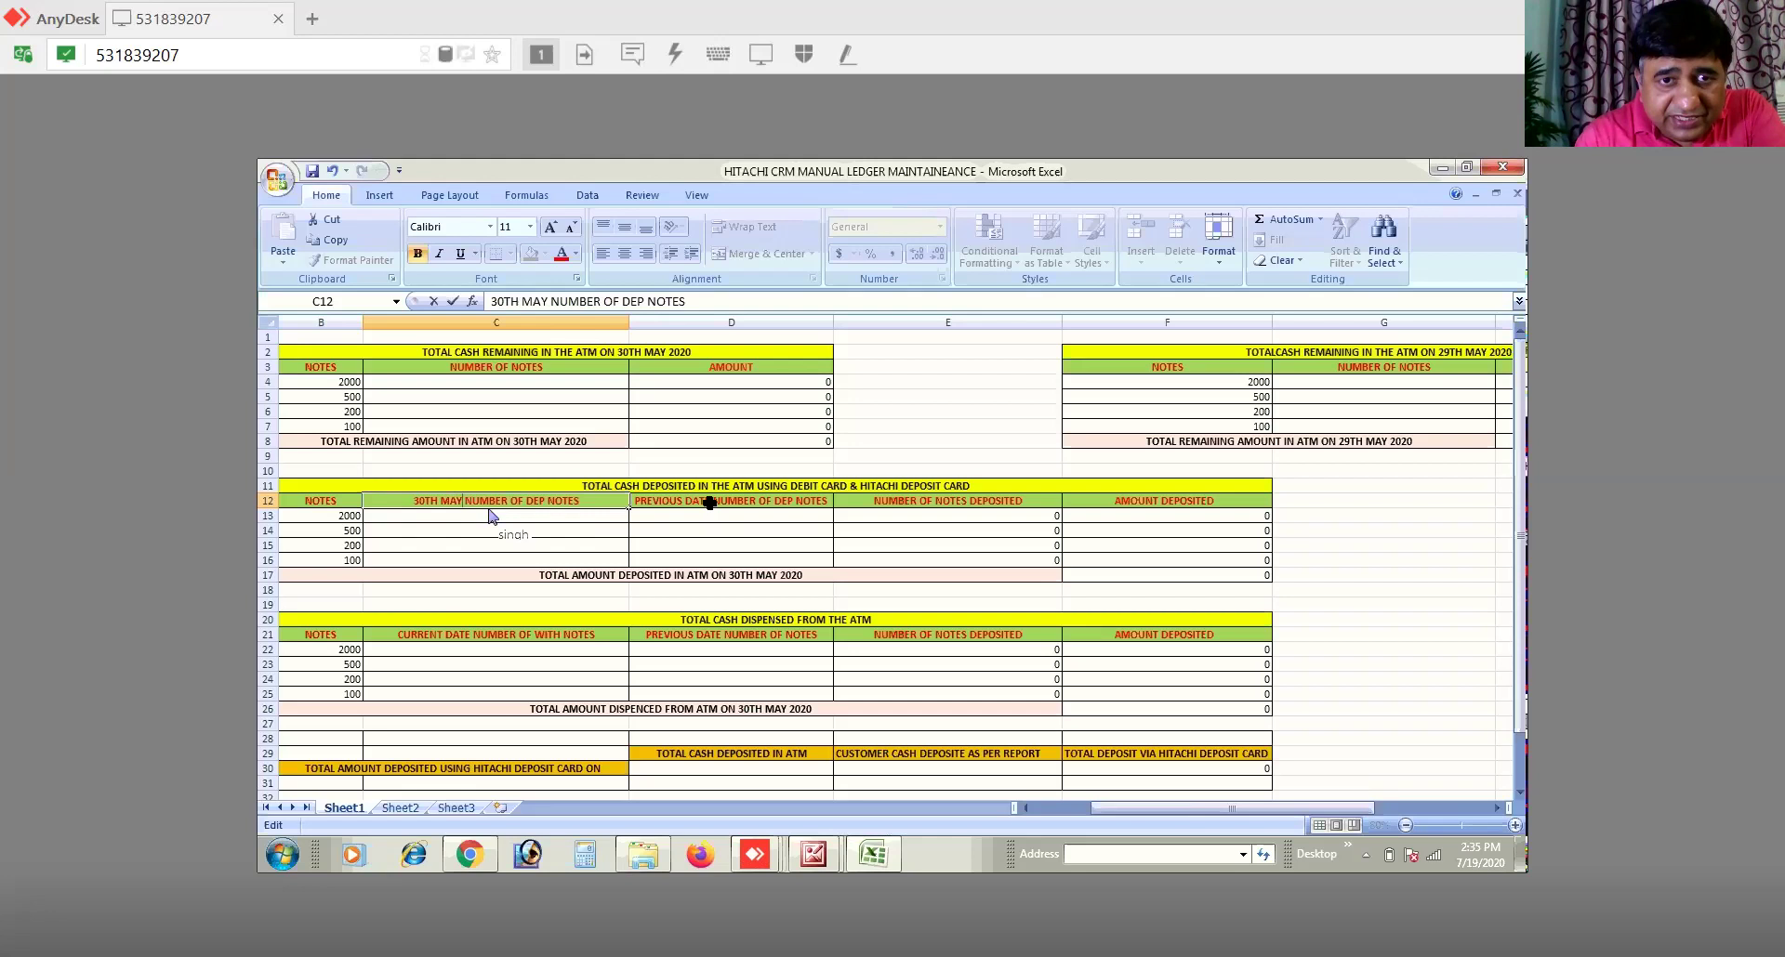
# Step: Change the previous-date header D12 in the cash deposited table to "29TH MAY NUMBER OF DEP NOTES"
pyautogui.click(709, 503)
pyautogui.press('BackSpace')
pyautogui.press('BackSpace')
pyautogui.press('BackSpace')
pyautogui.press('BackSpace')
pyautogui.press('BackSpace')
pyautogui.press('BackSpace')
pyautogui.press('BackSpace')
pyautogui.press('BackSpace')
pyautogui.press('BackSpace')
pyautogui.press('BackSpace')
pyautogui.press('BackSpace')
pyautogui.press('BackSpace')
pyautogui.press('BackSpace')
pyautogui.write('29TH MAY')
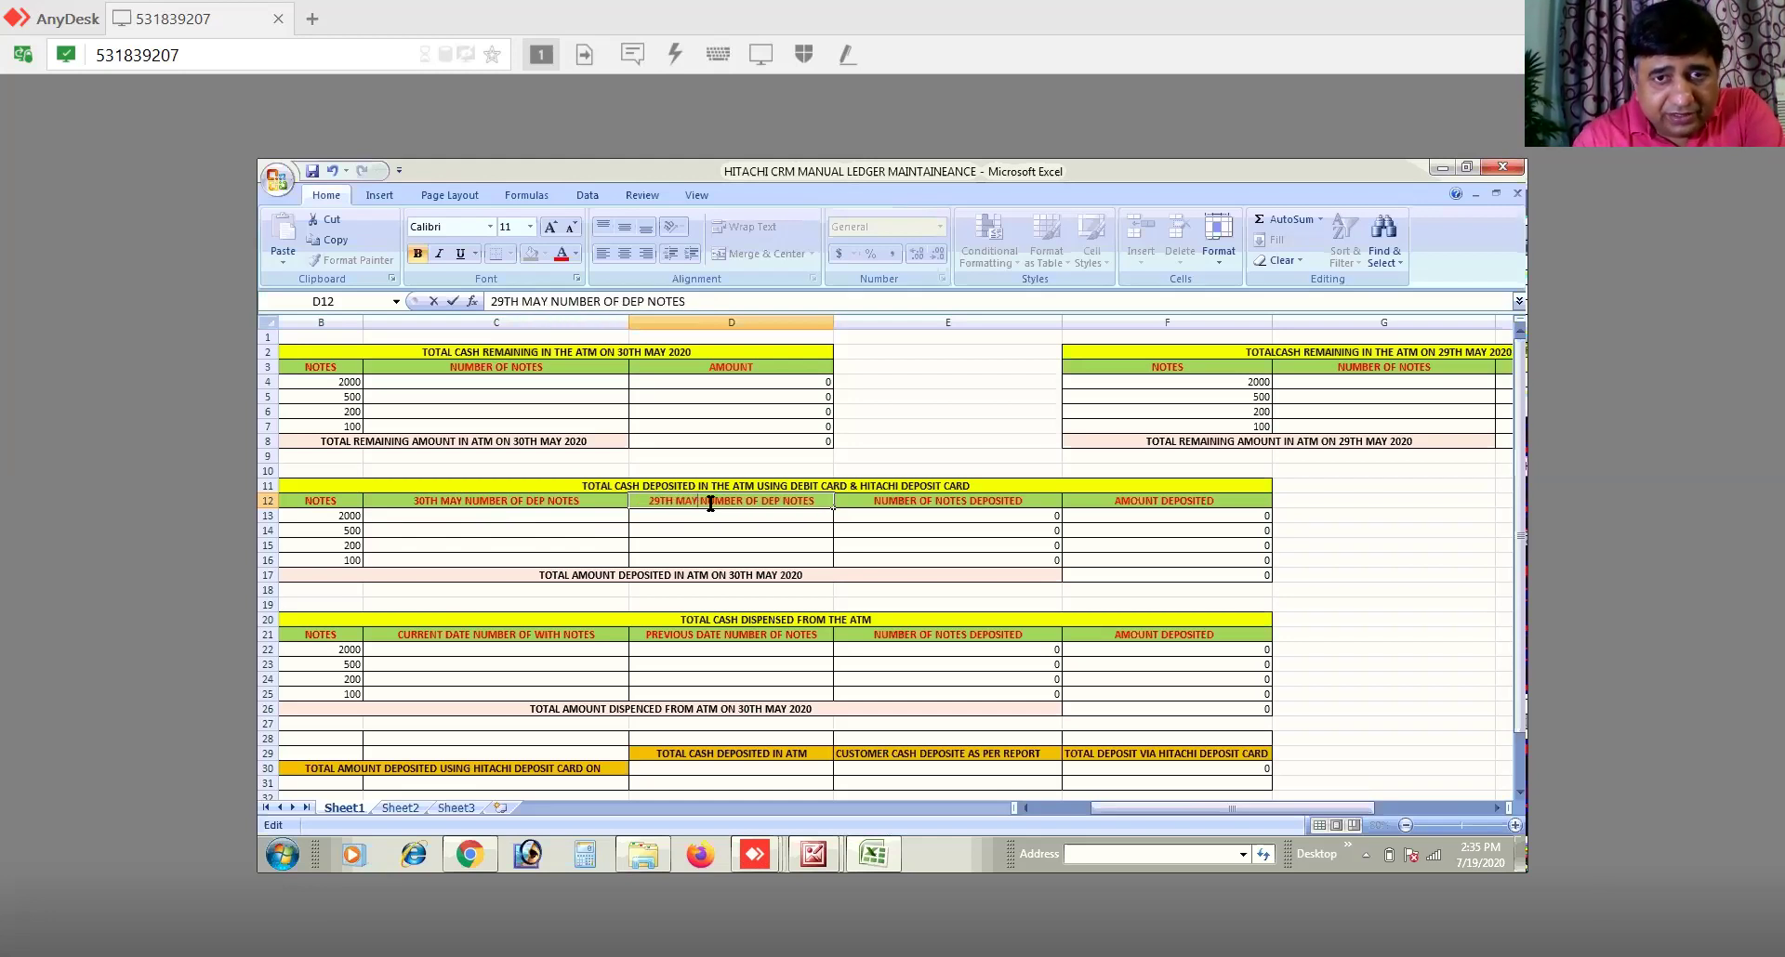
pyautogui.click(501, 516)
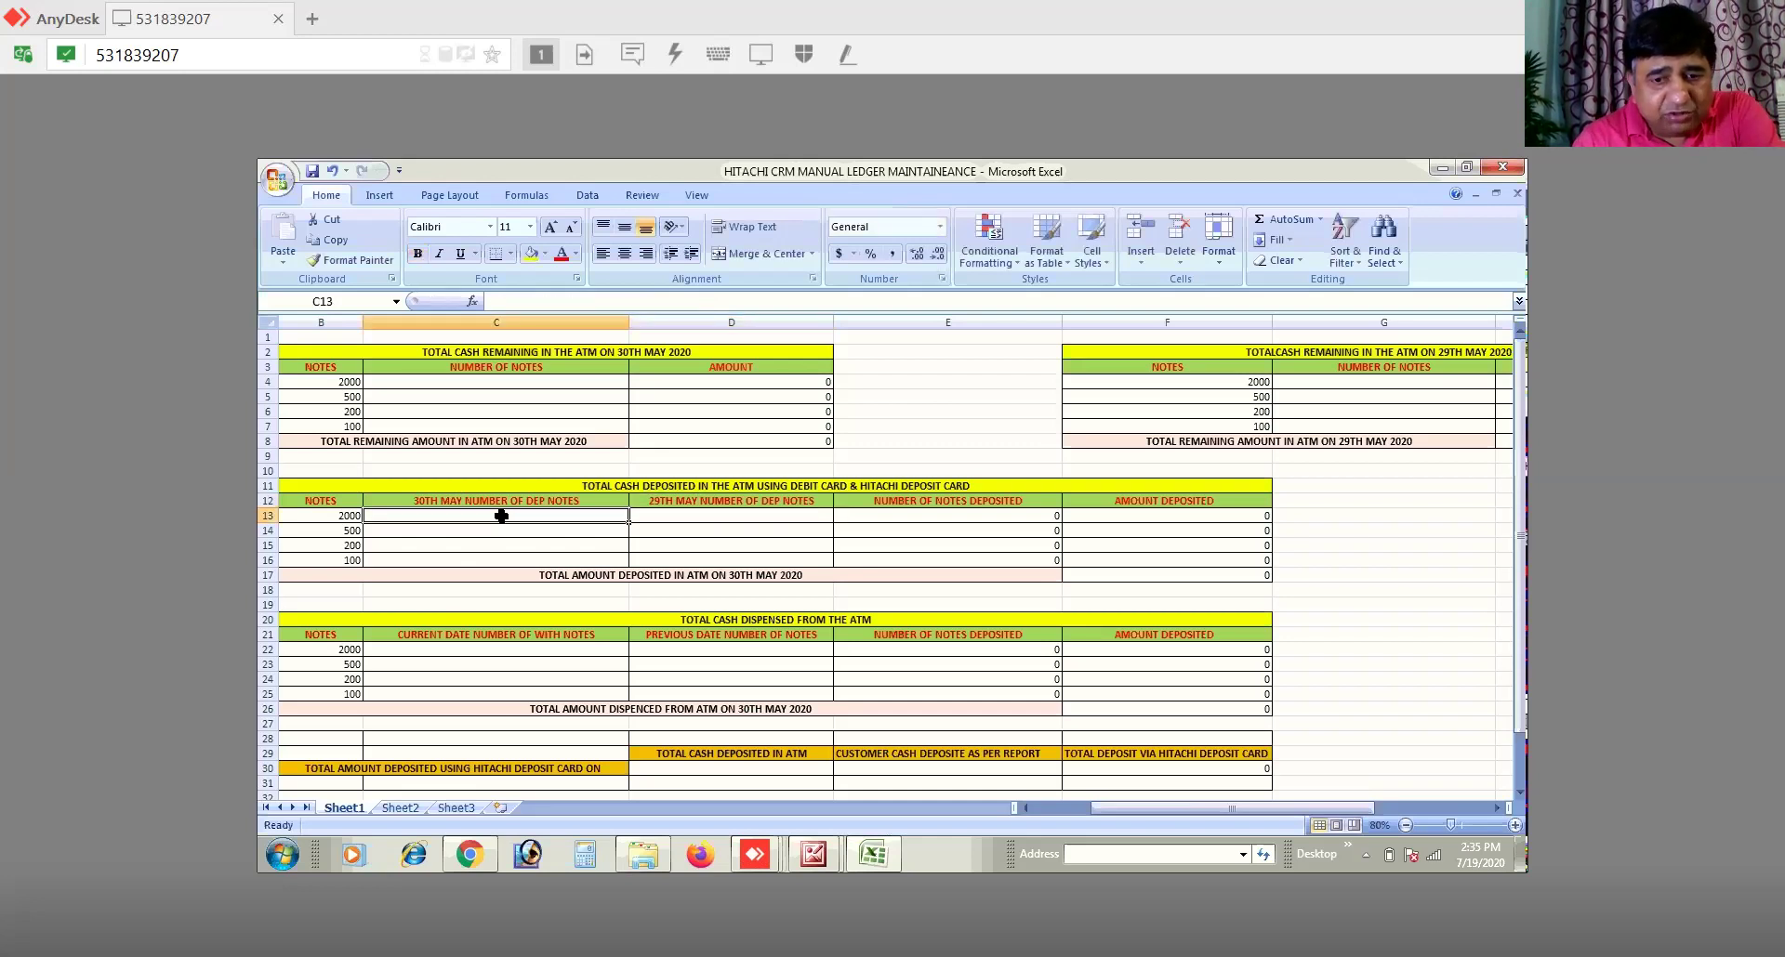
pyautogui.write('7')
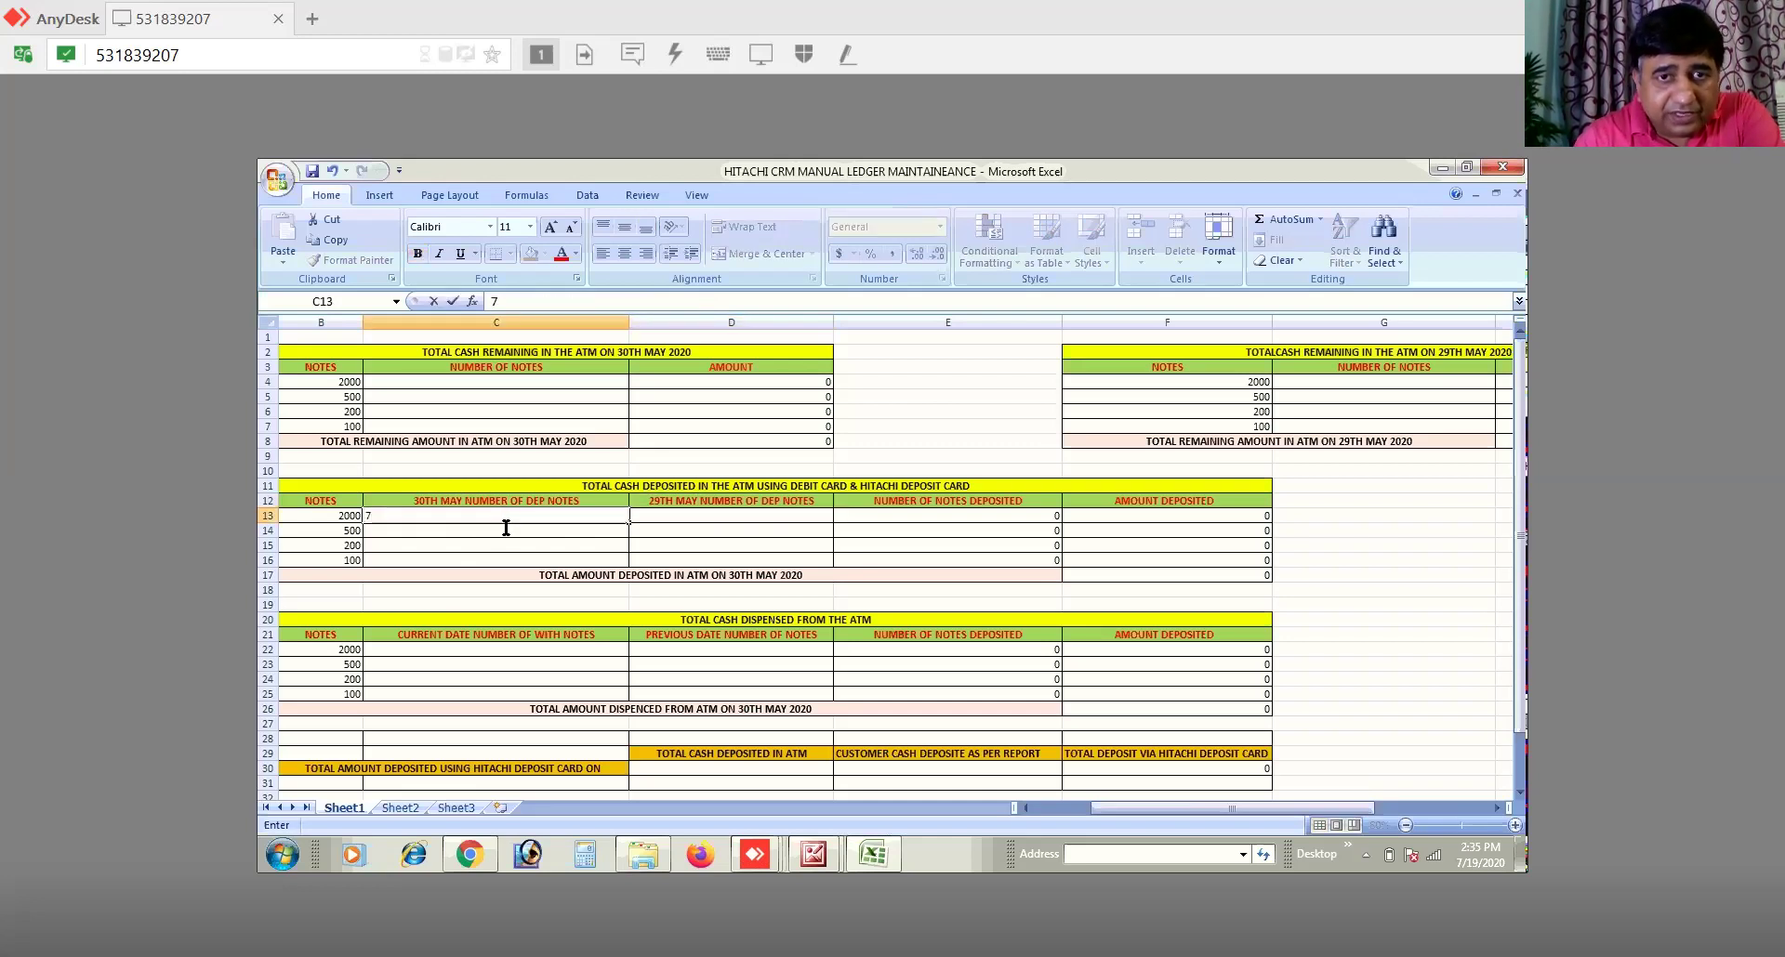
pyautogui.press('BackSpace')
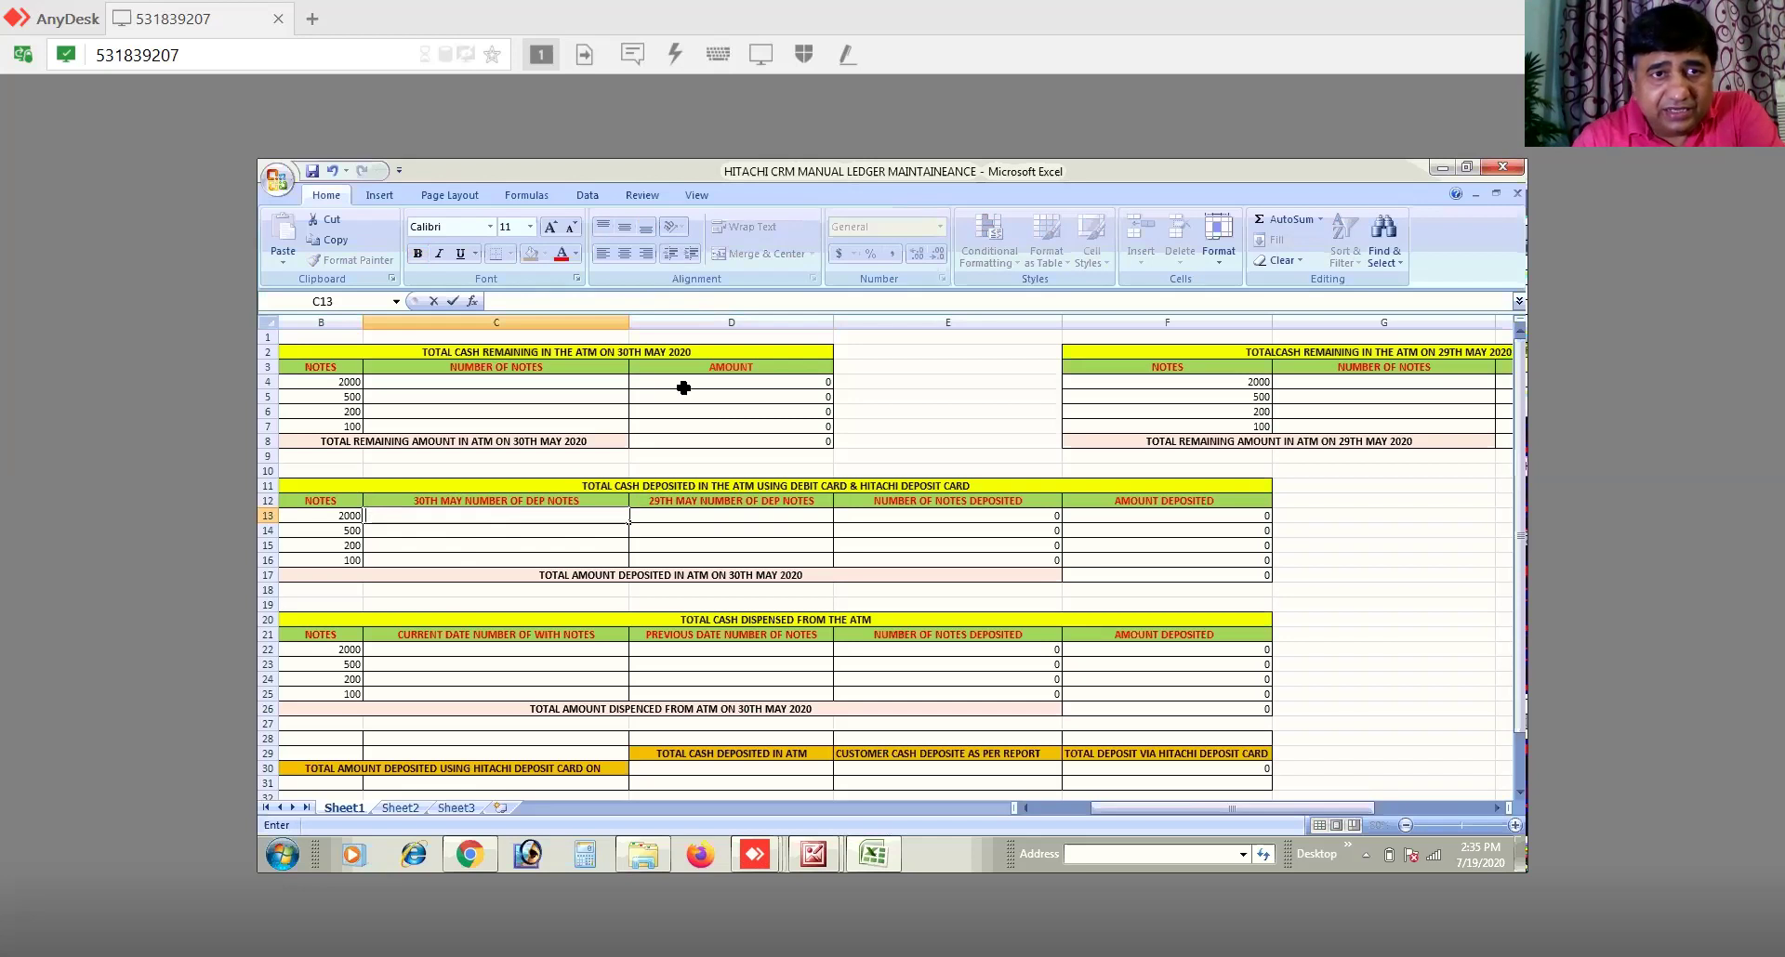
# Step: Enter 7 as the number of 2000 notes in the 30th May remaining cash table
pyautogui.click(557, 388)
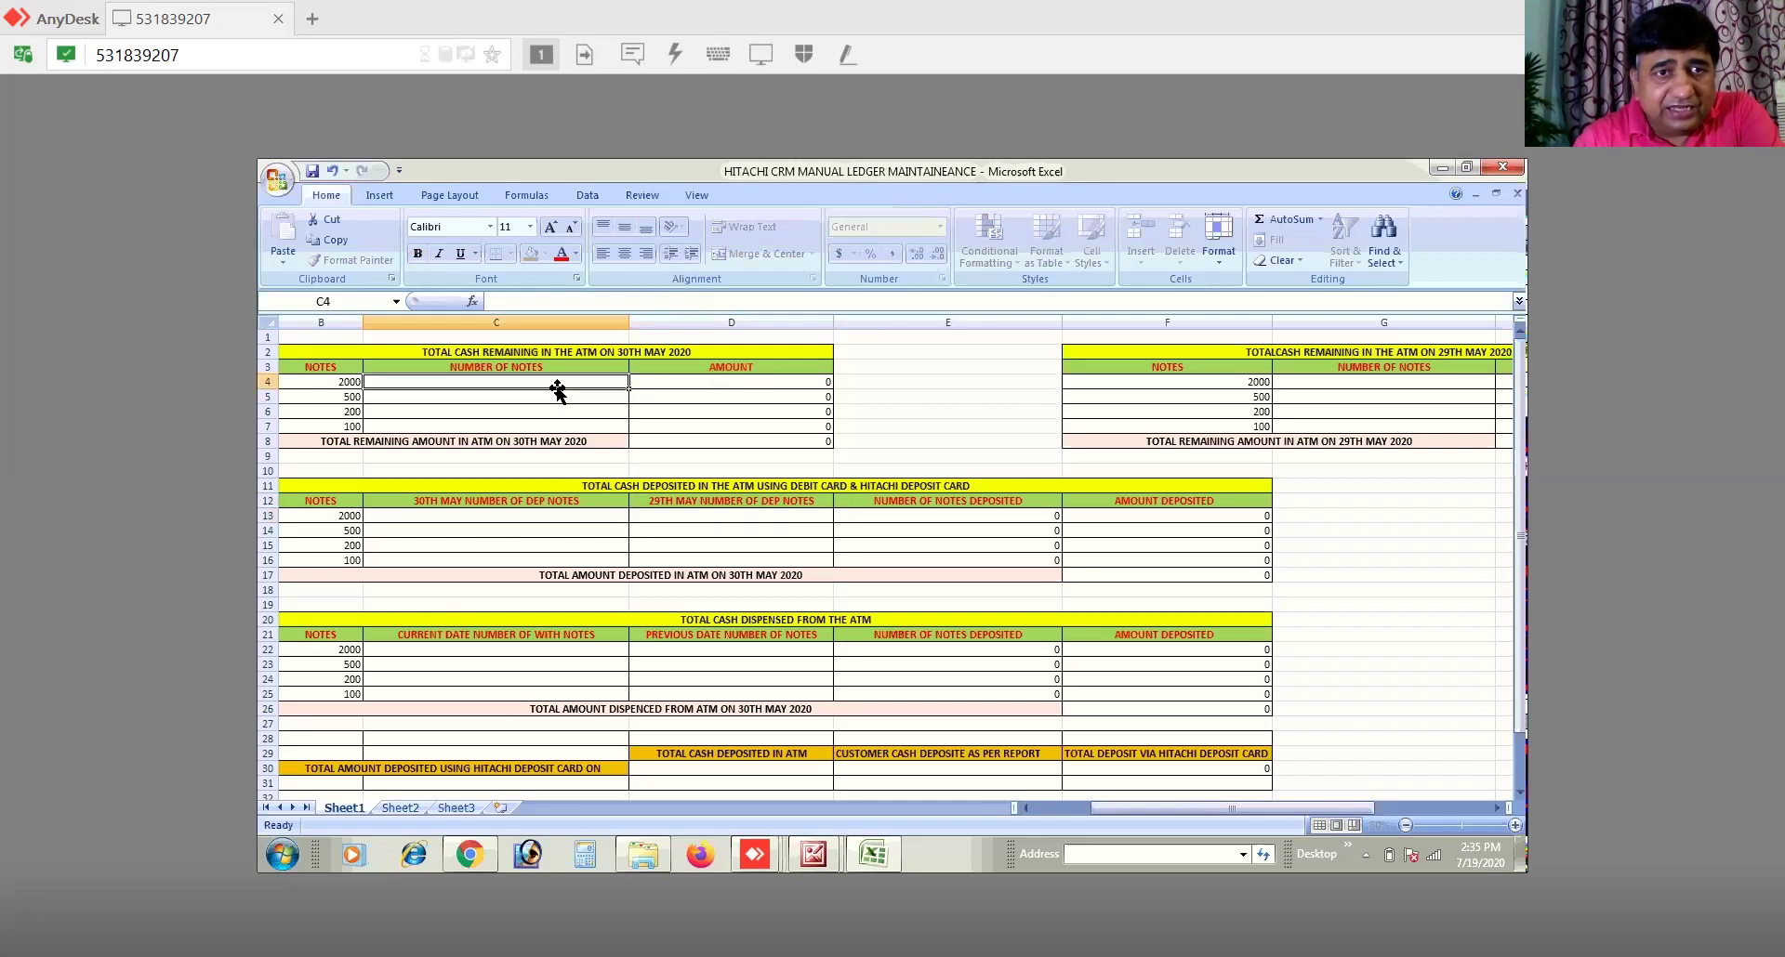
pyautogui.write('7')
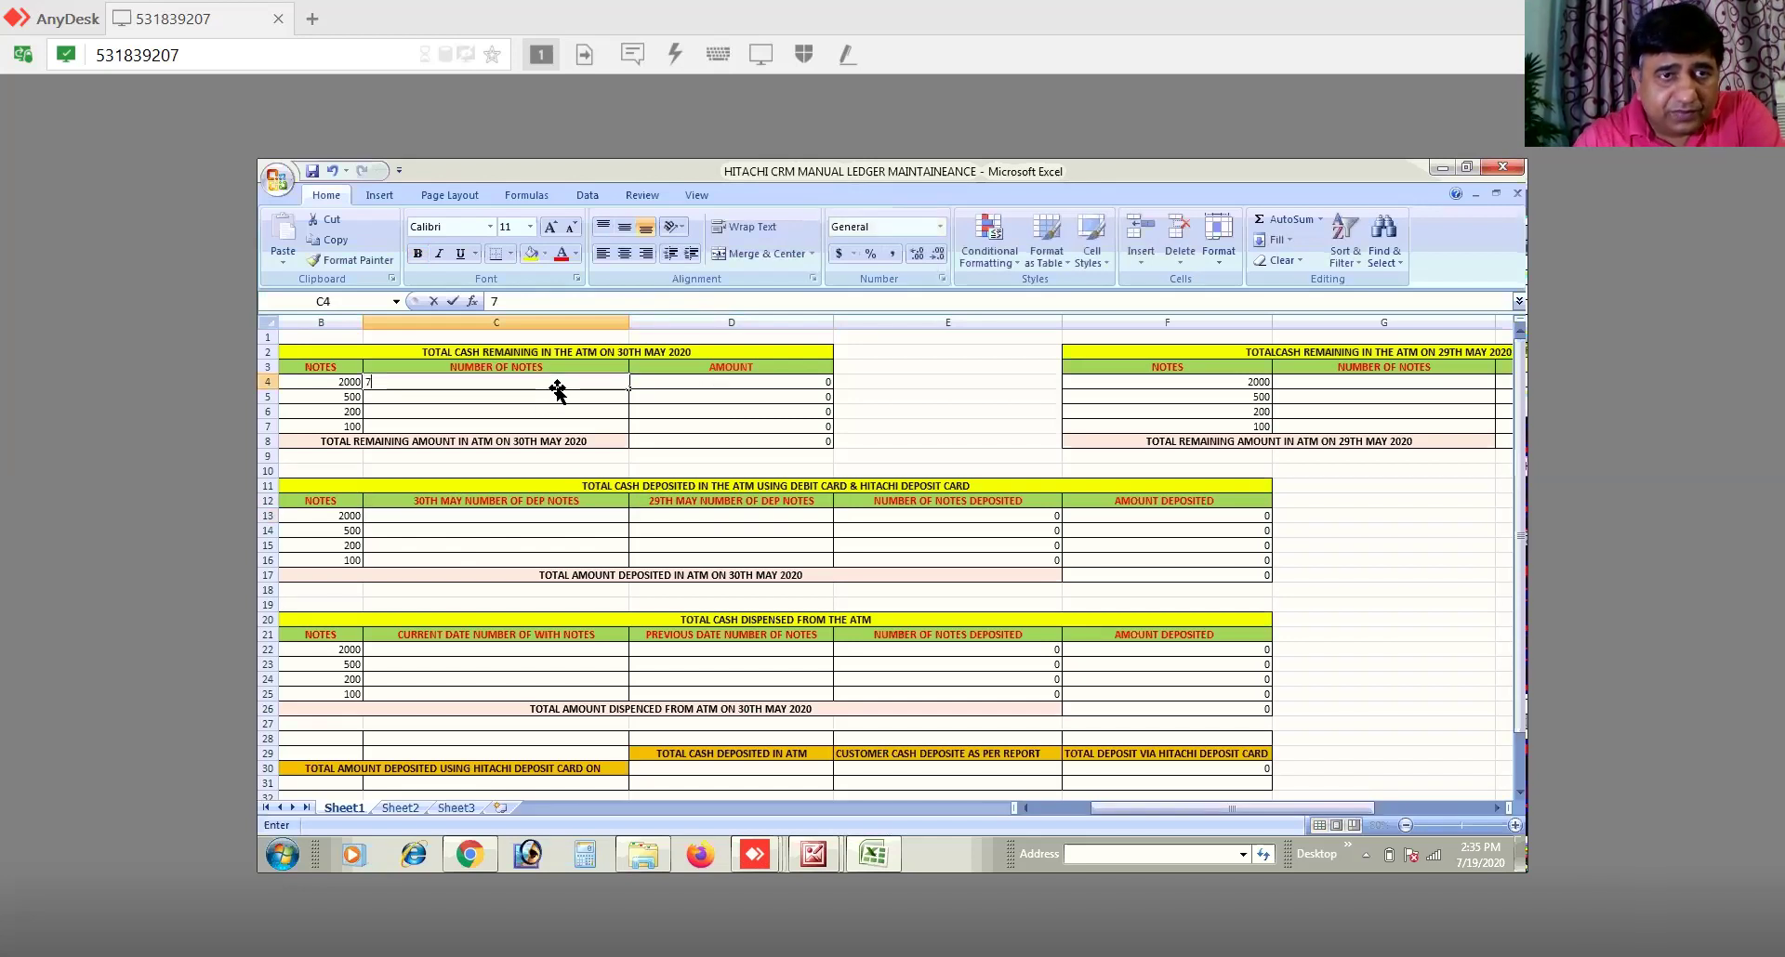
pyautogui.press('Return')
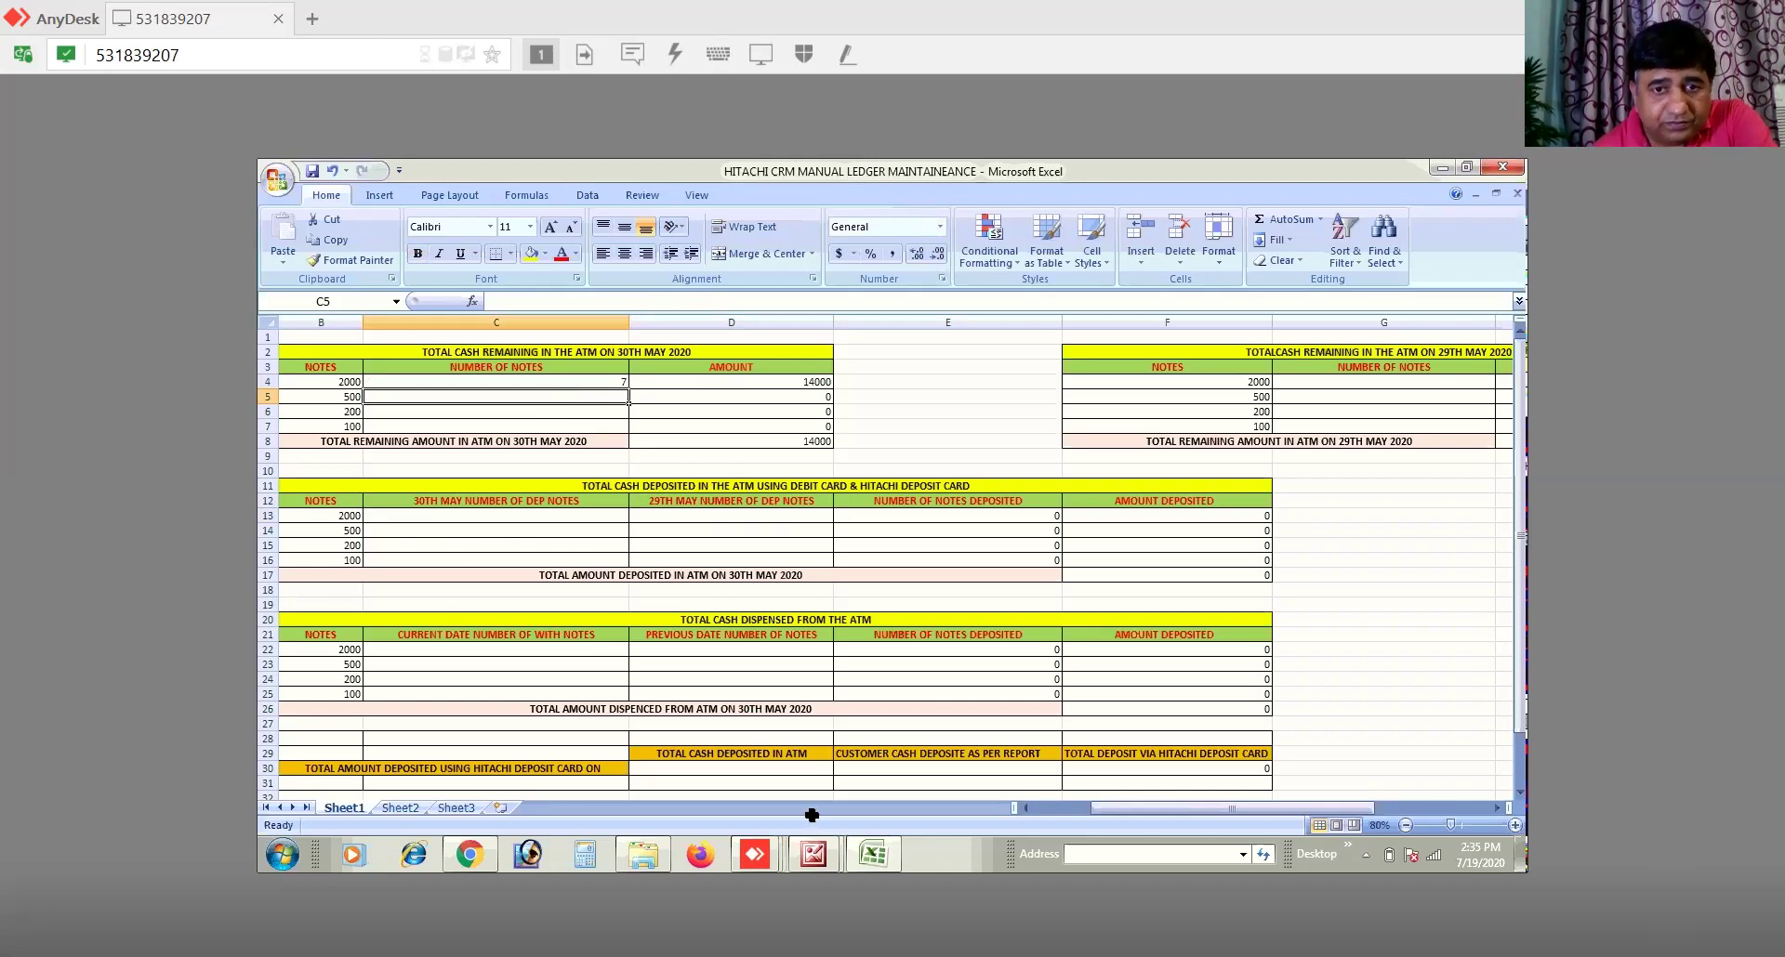
# Step: Consult the 30 MAY remaining notes slip in Picture Manager, and enter 61, 91 and 47 for the 500, 200 and 100 notes in Excel
pyautogui.click(814, 862)
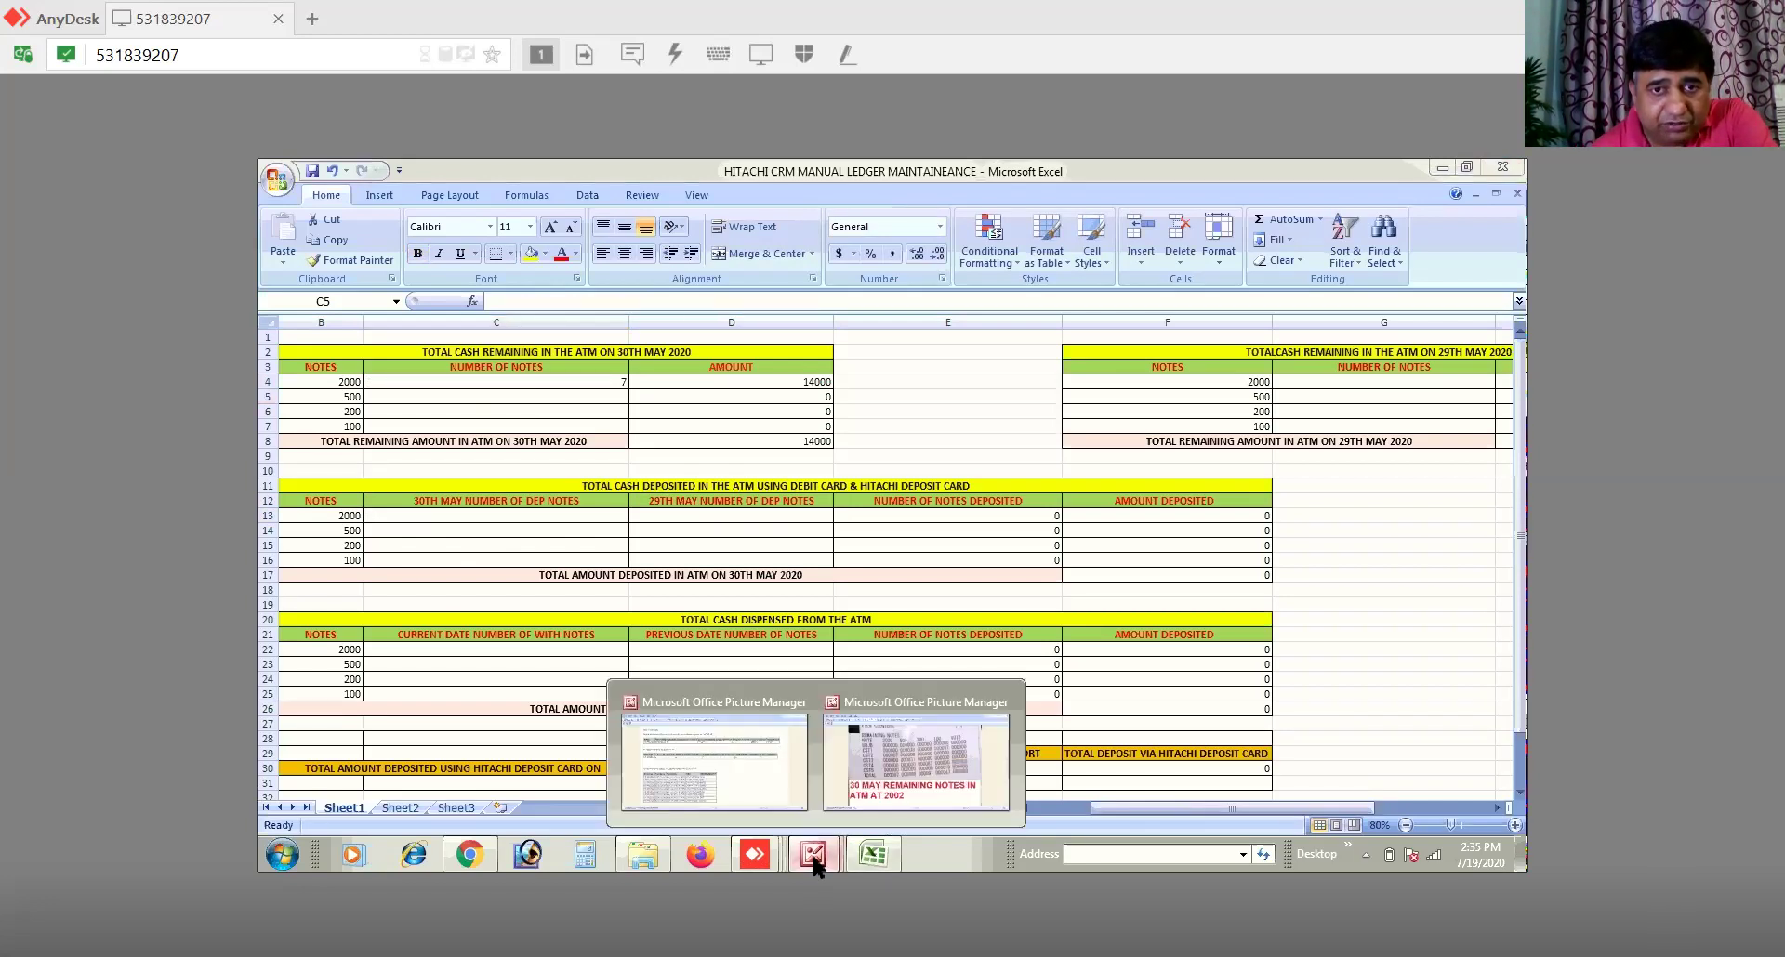
pyautogui.click(898, 761)
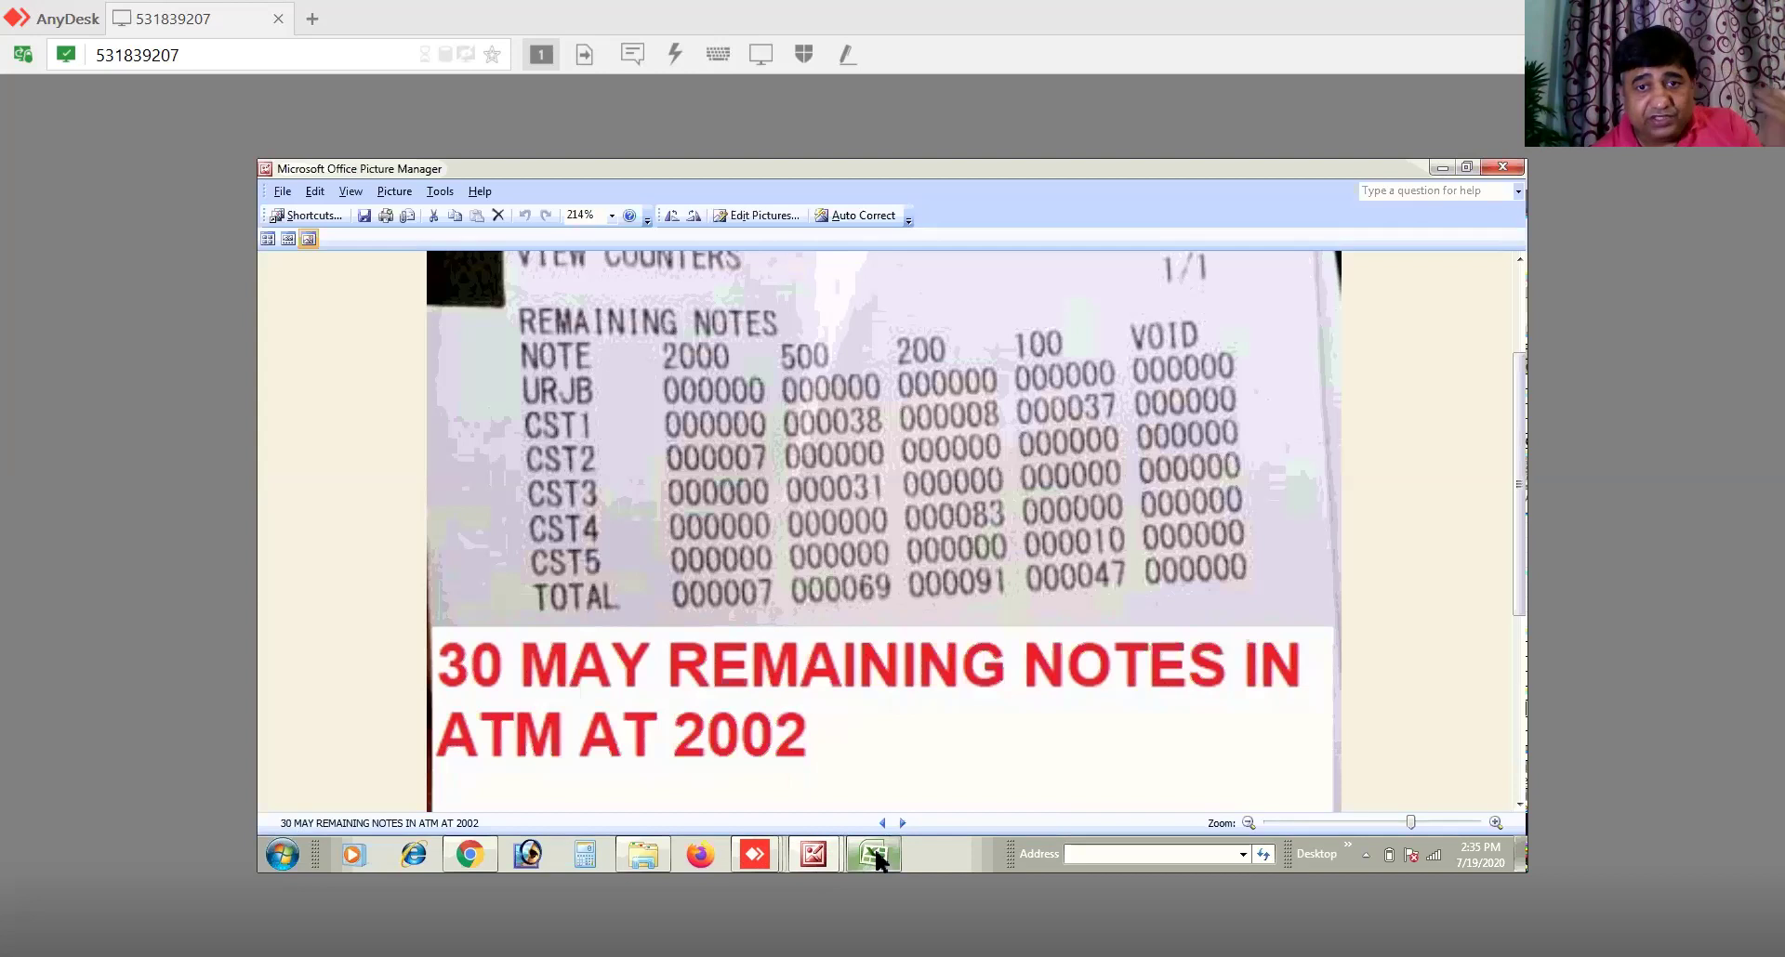
pyautogui.moveTo(874, 846)
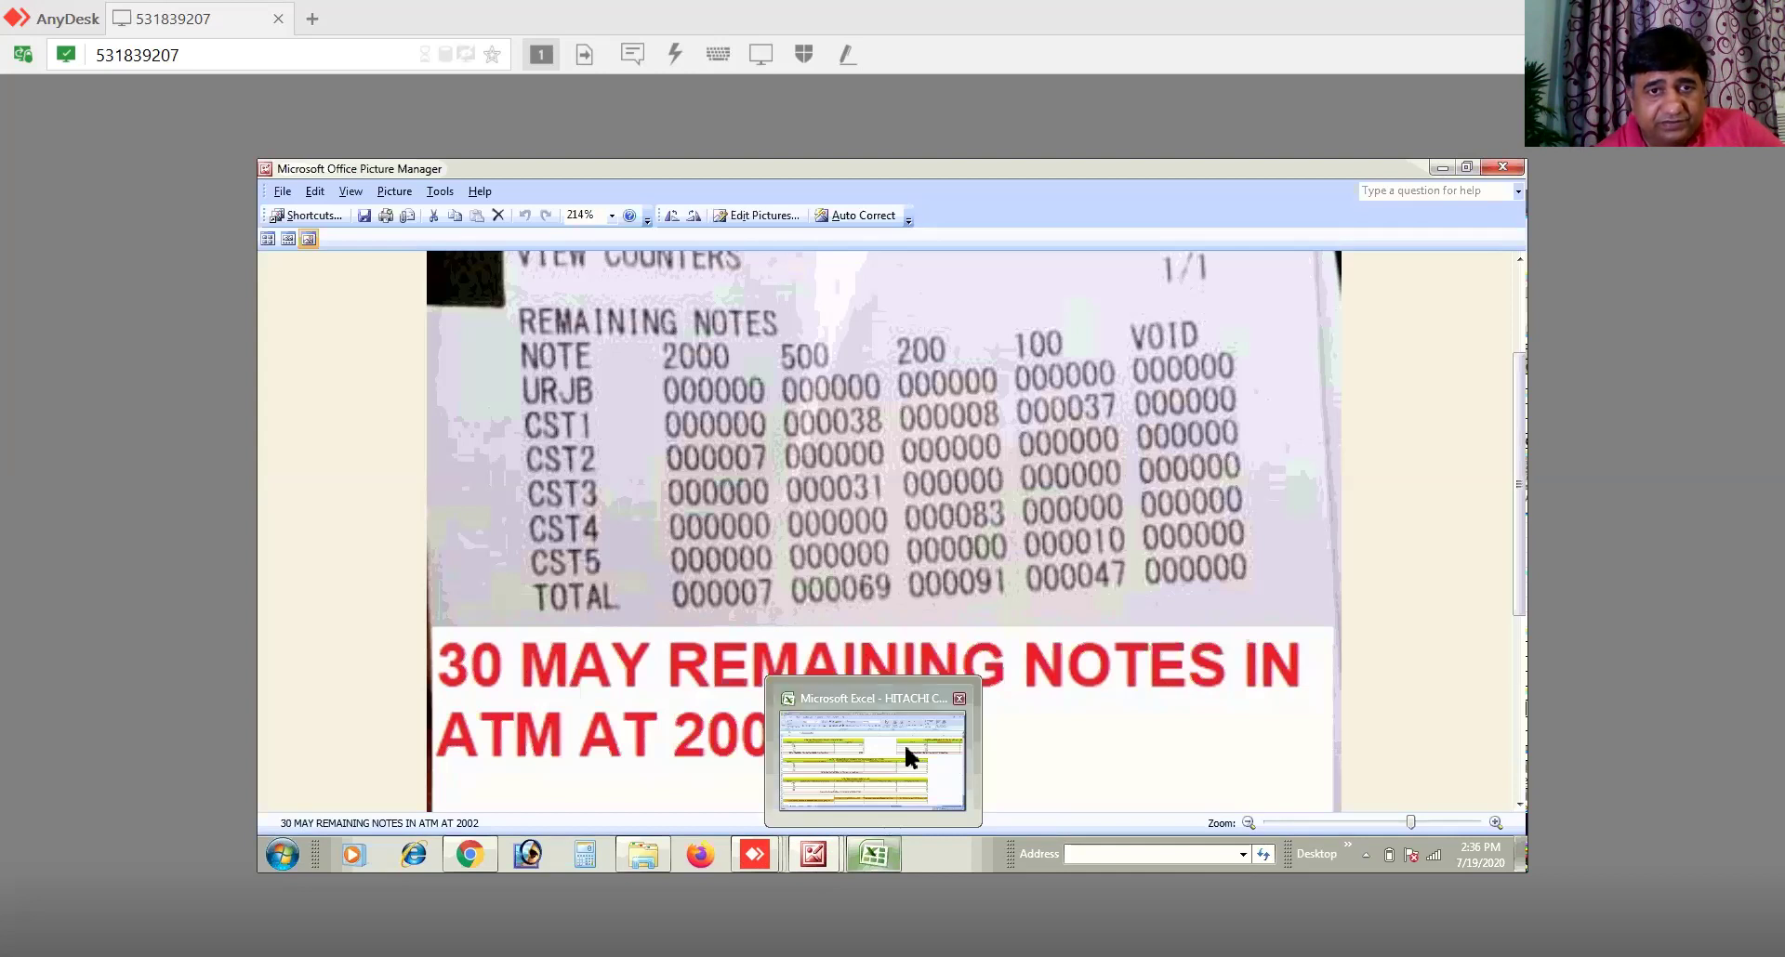
pyautogui.click(903, 744)
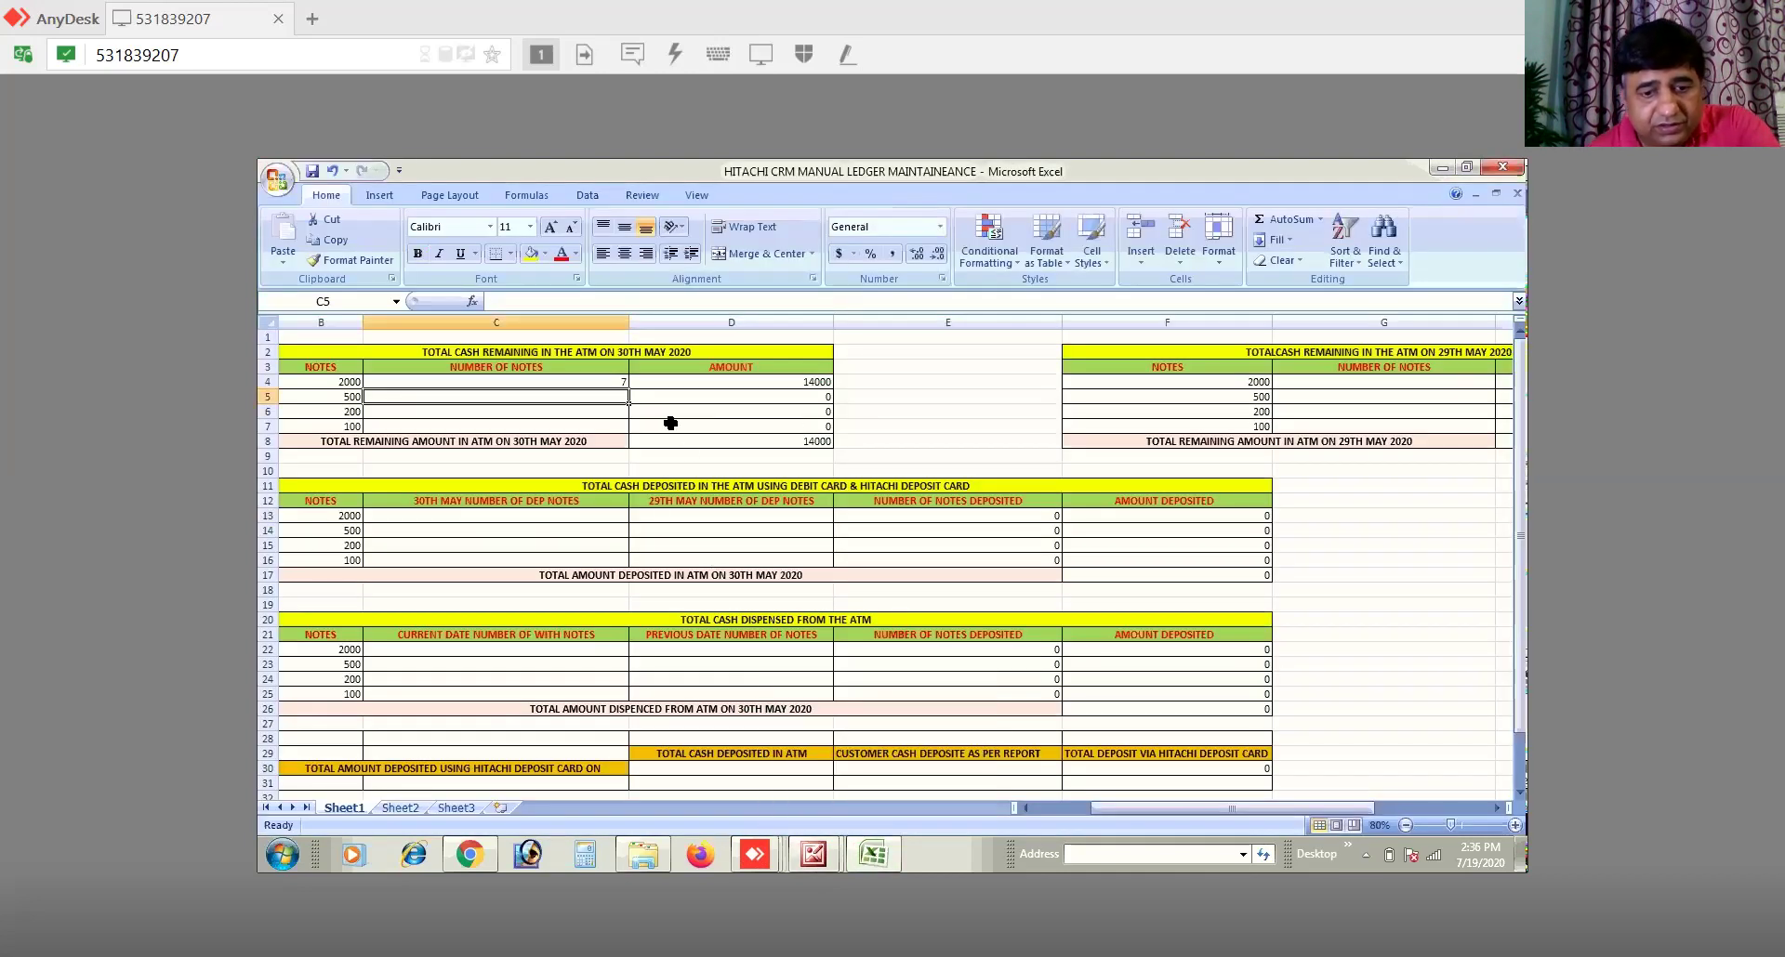
pyautogui.write('61')
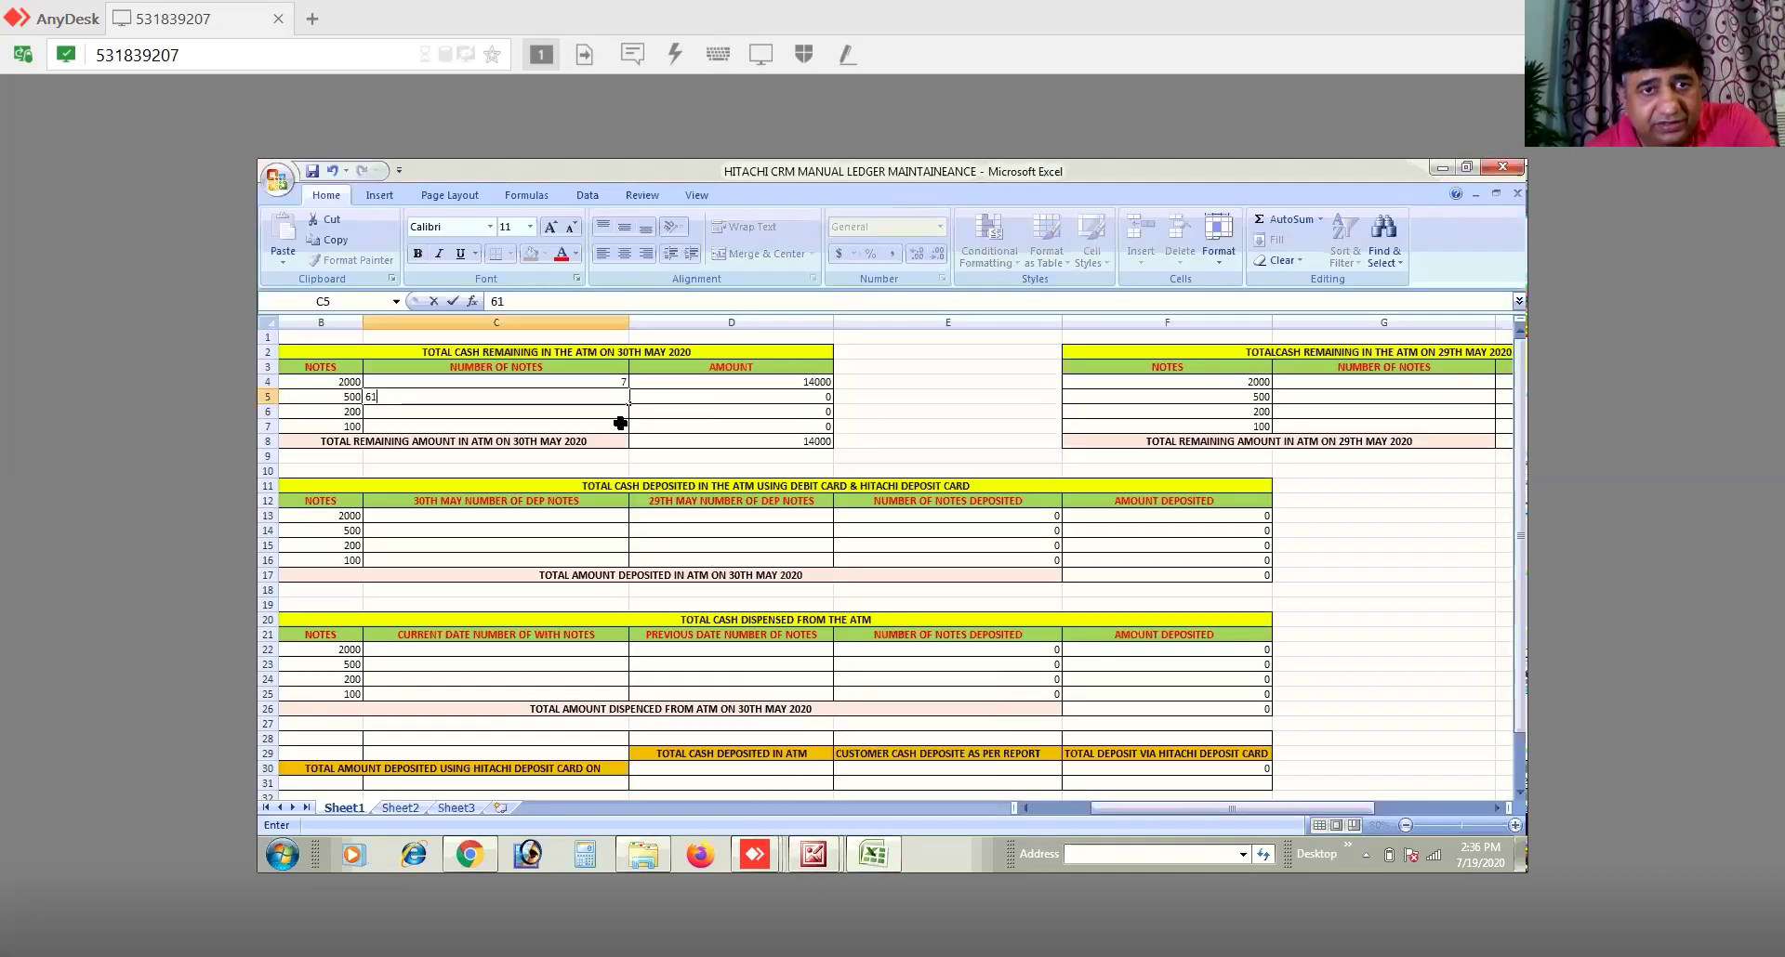
pyautogui.press('Return')
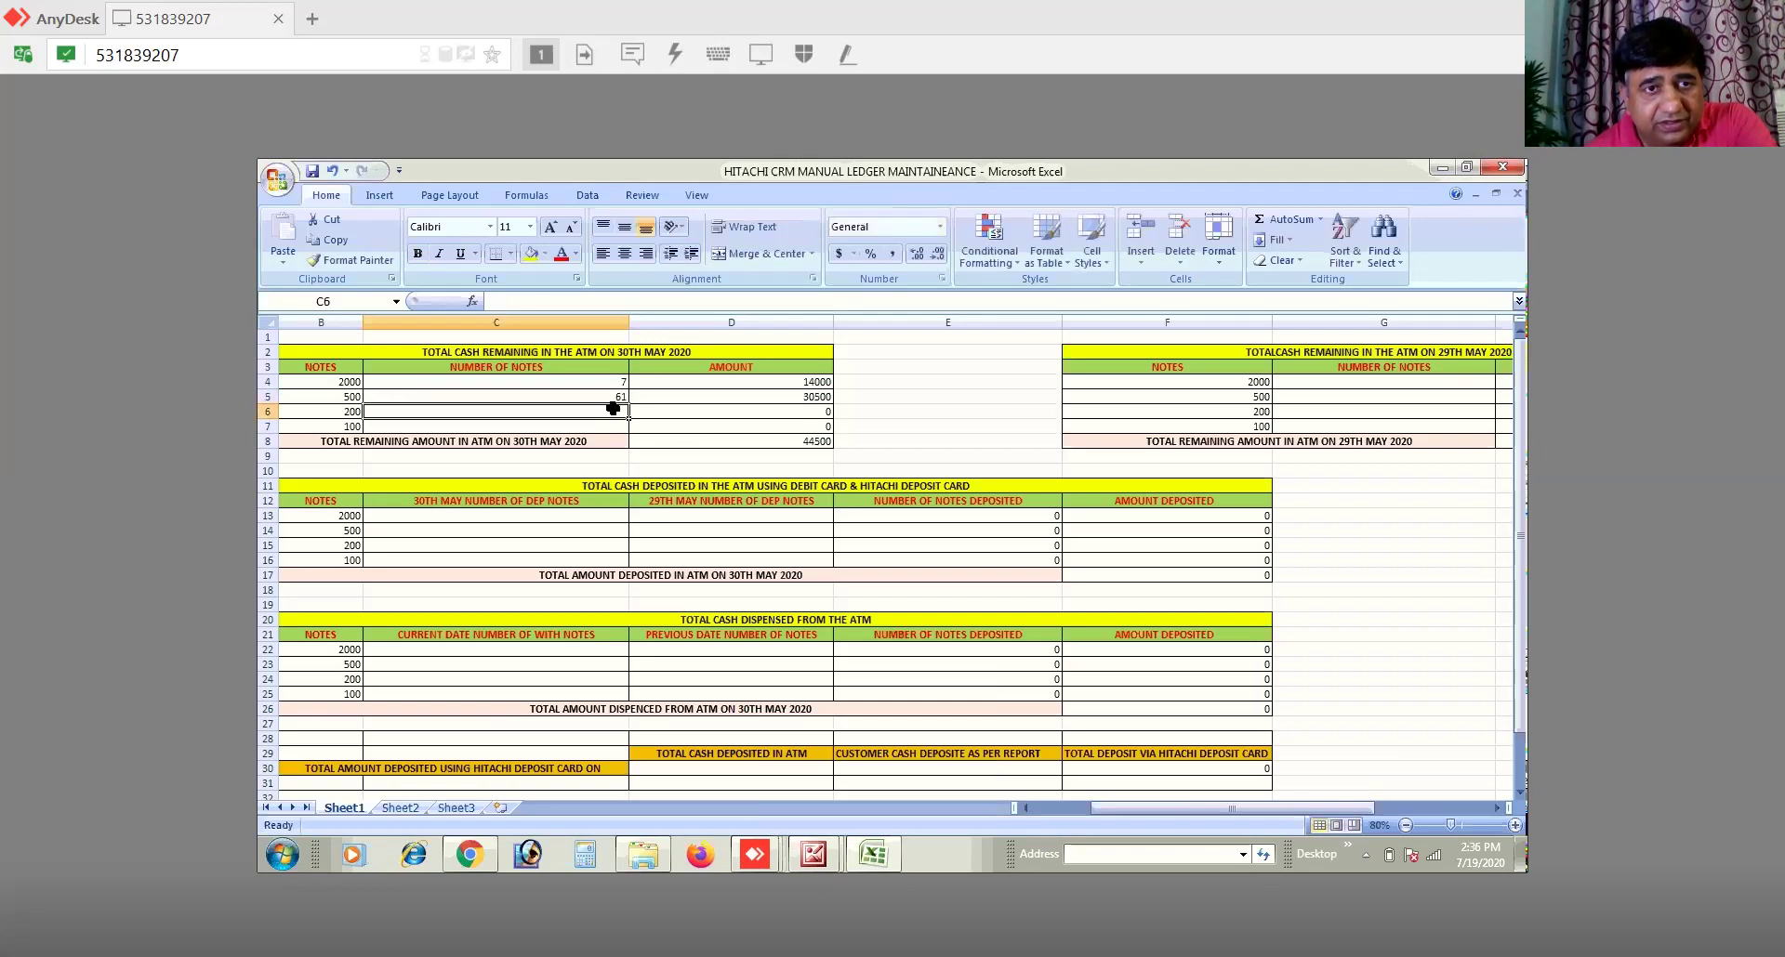
pyautogui.write('91')
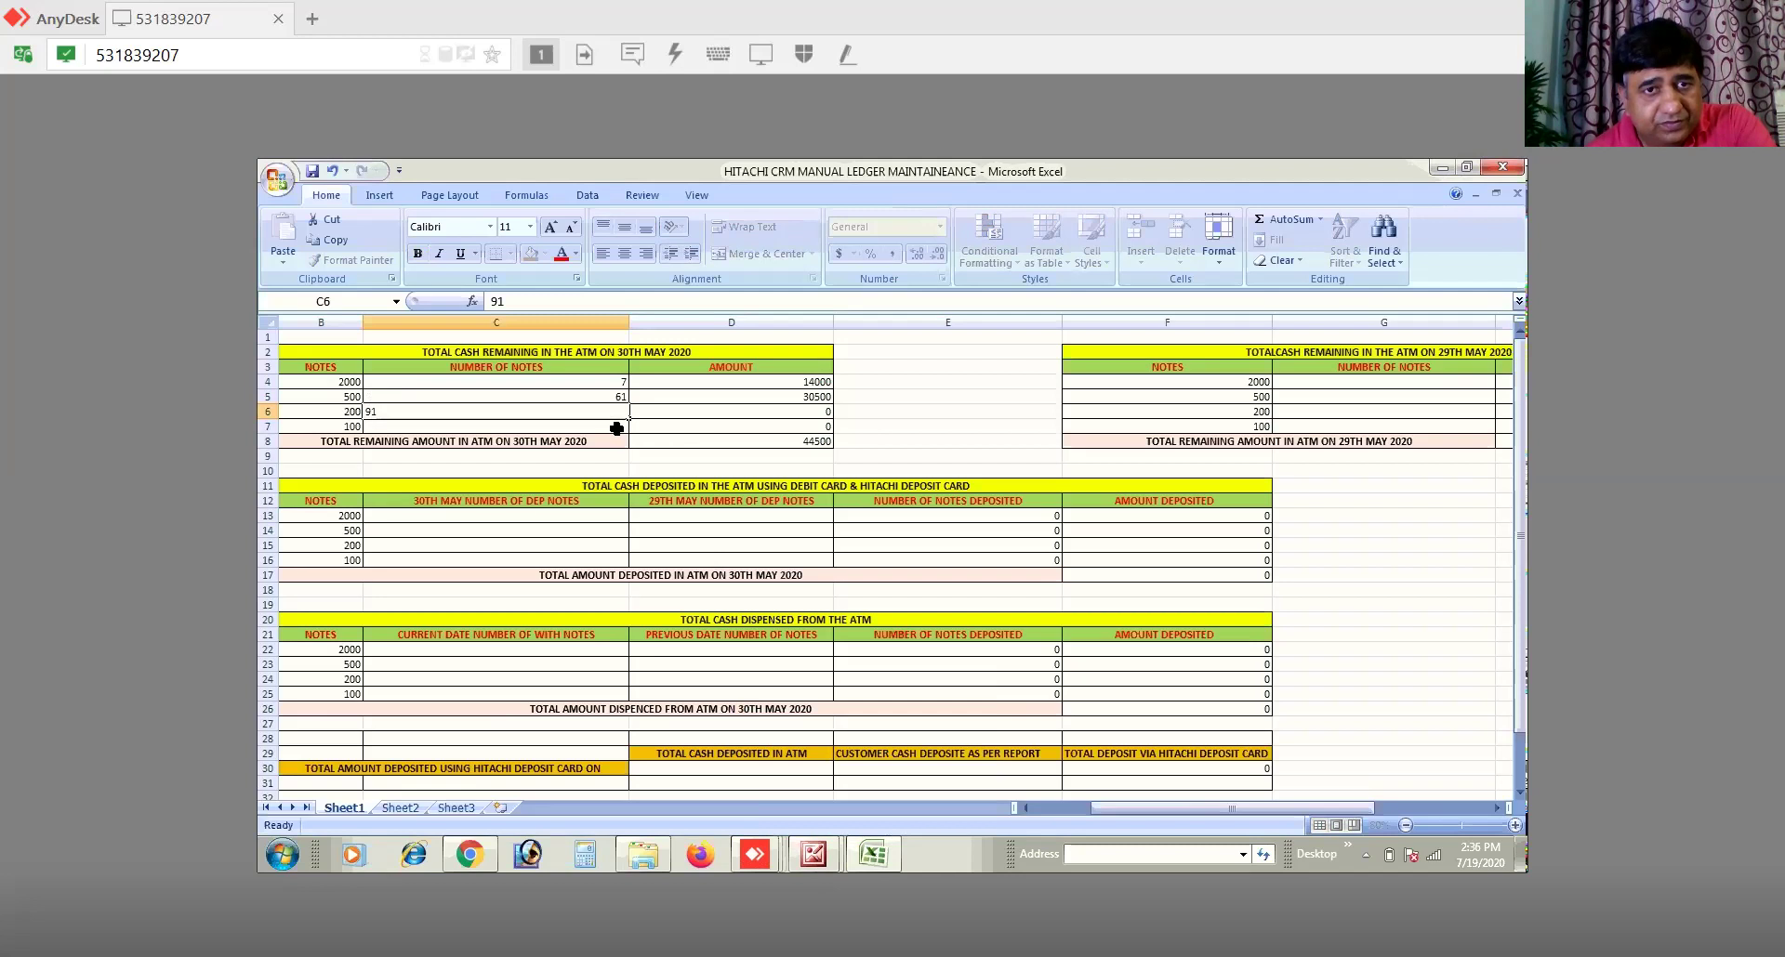
pyautogui.press('Return')
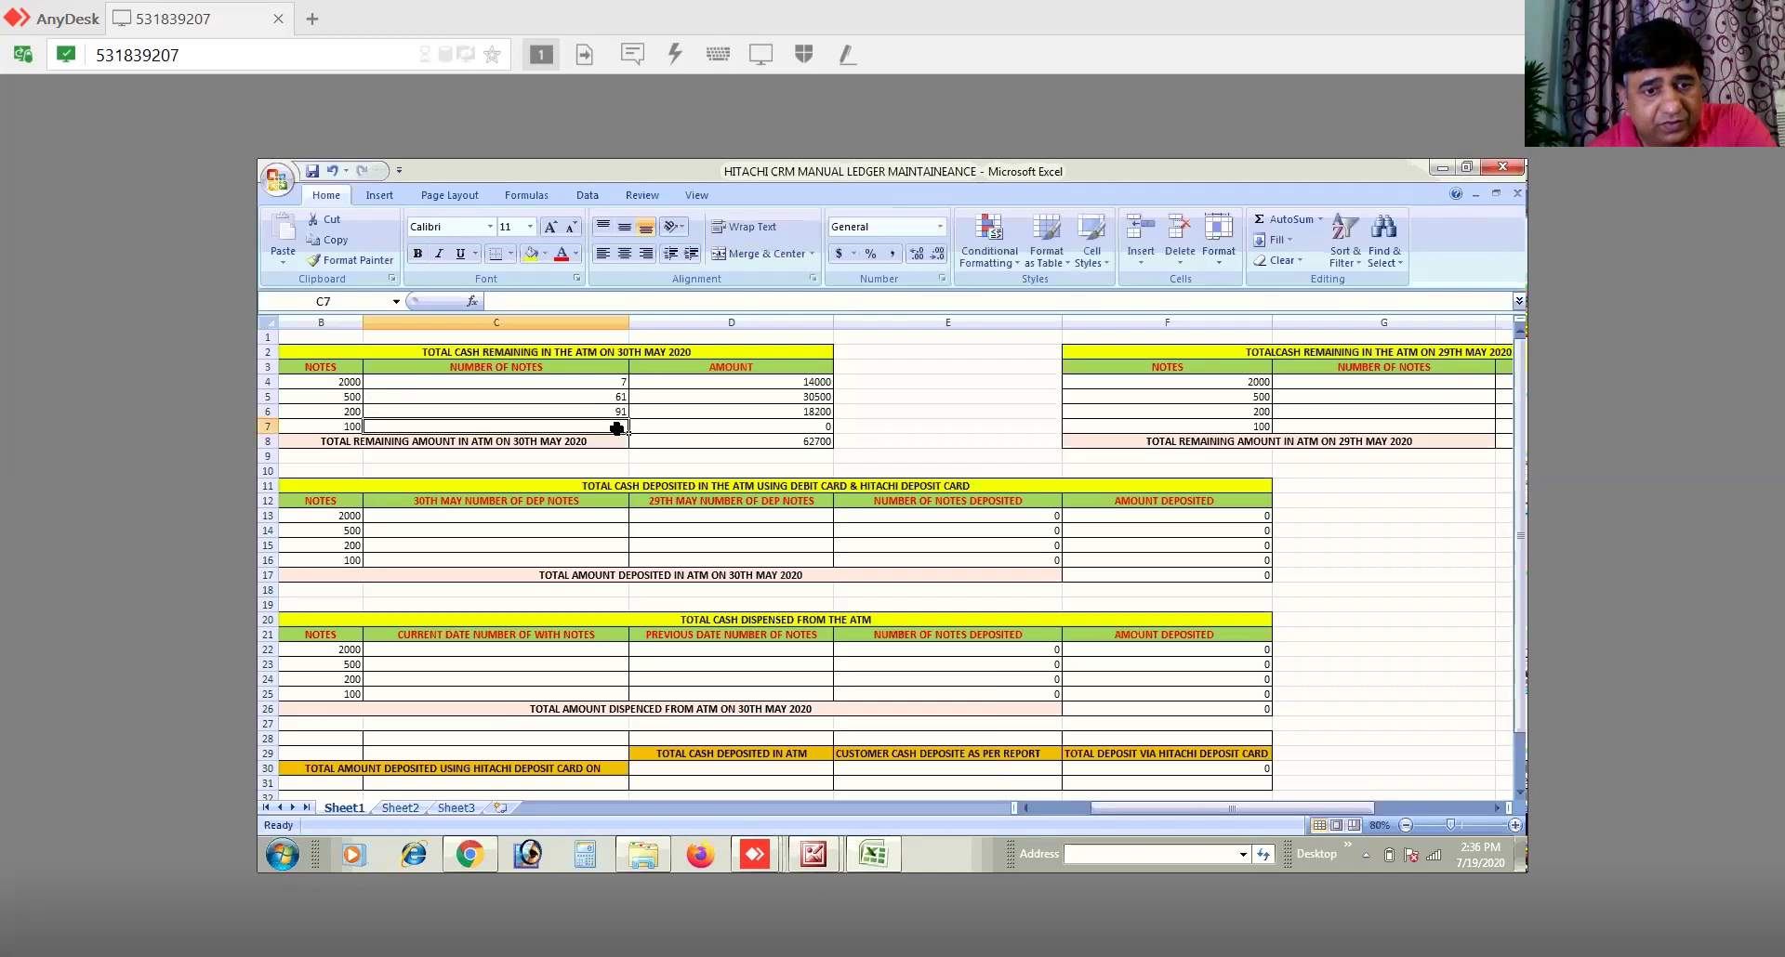
pyautogui.write('47')
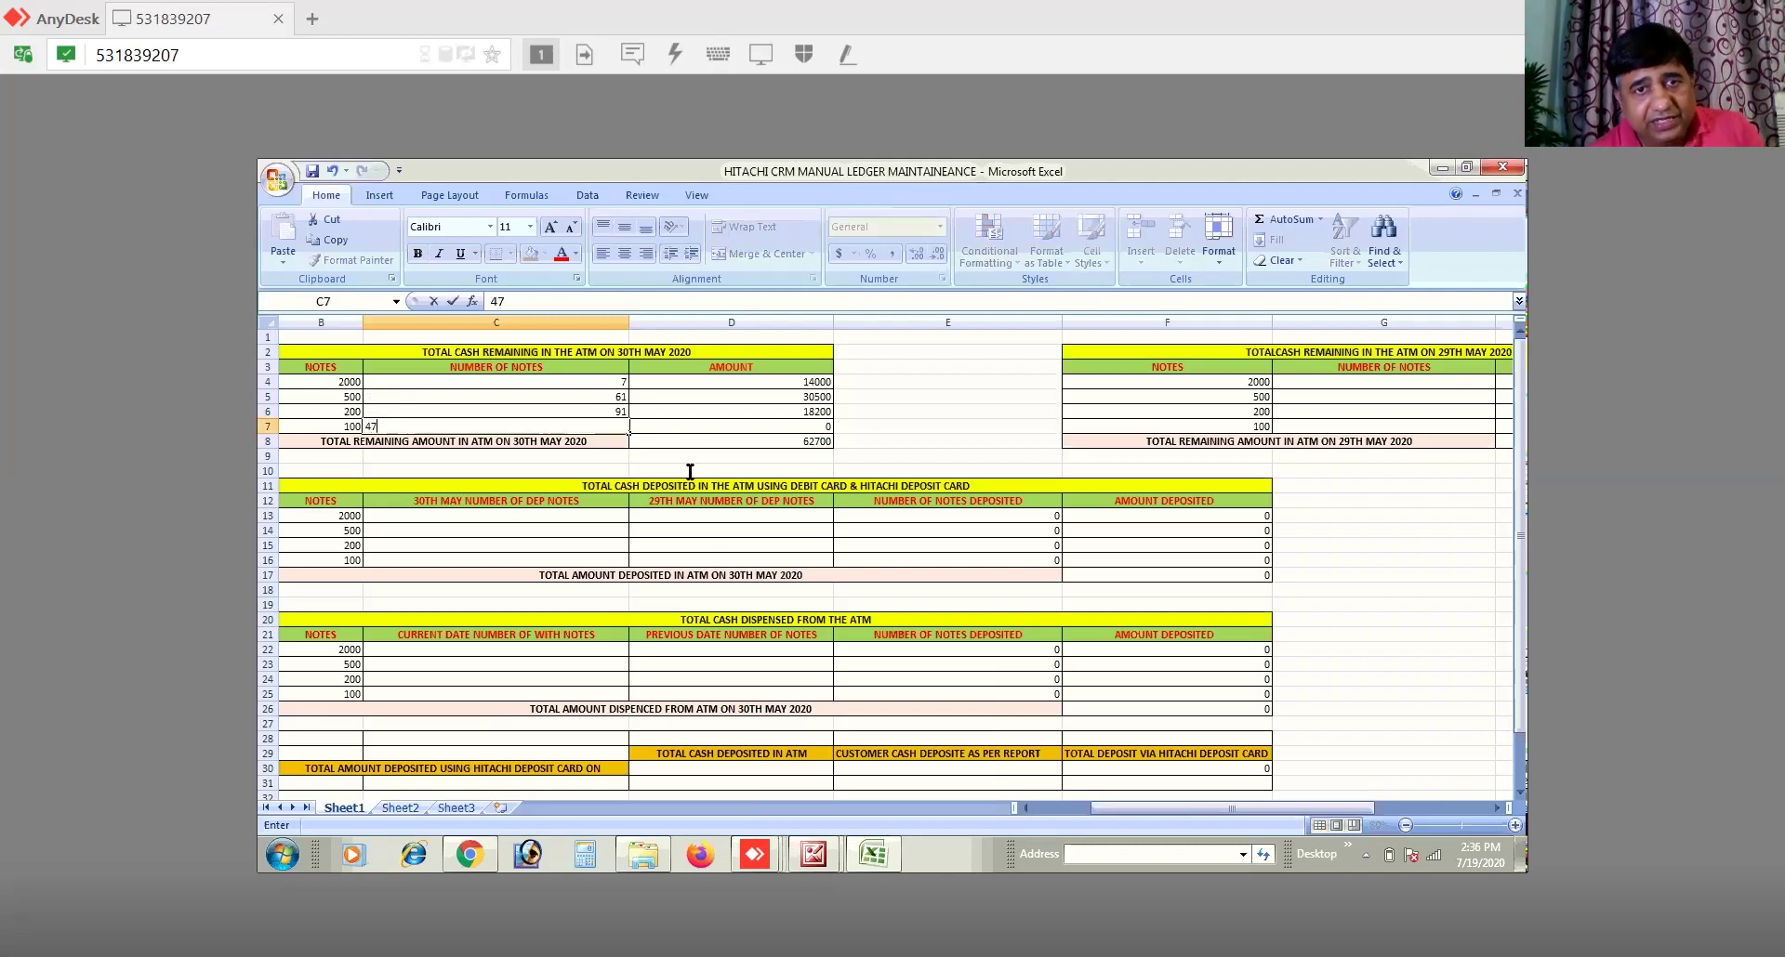
pyautogui.click(692, 456)
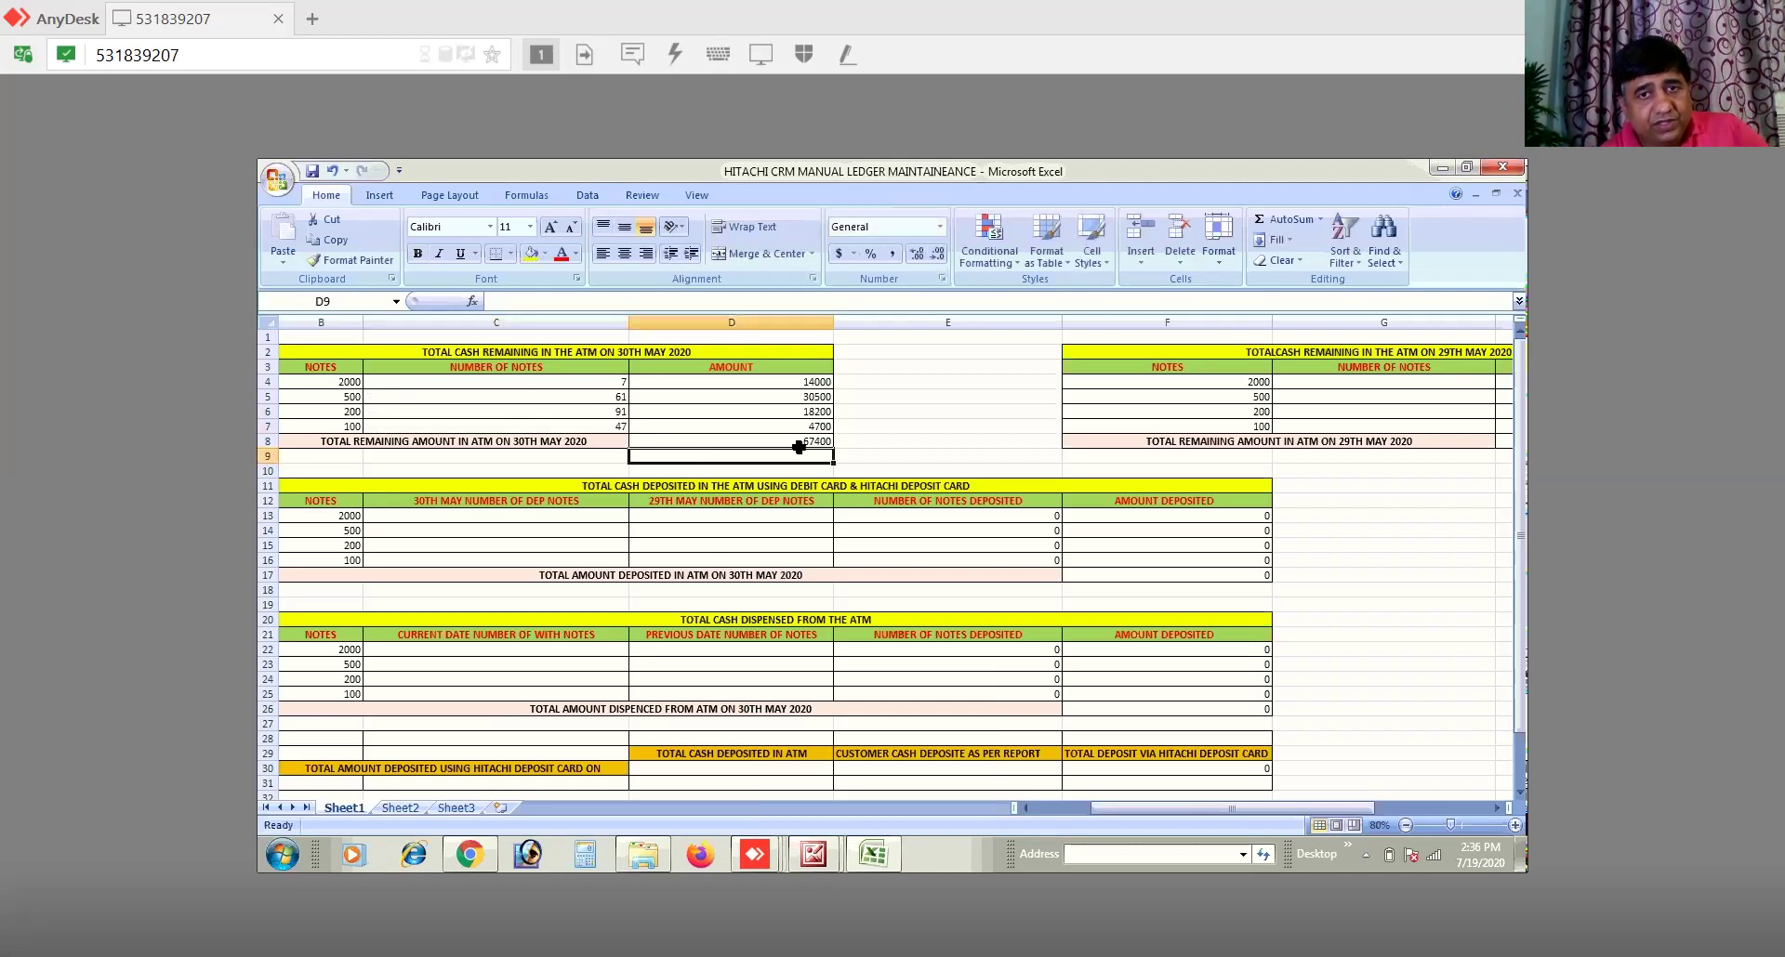
# Step: Enlarge the worksheet to 90% and examine the 30th May remaining cash table and its total amount
pyautogui.press('Up')
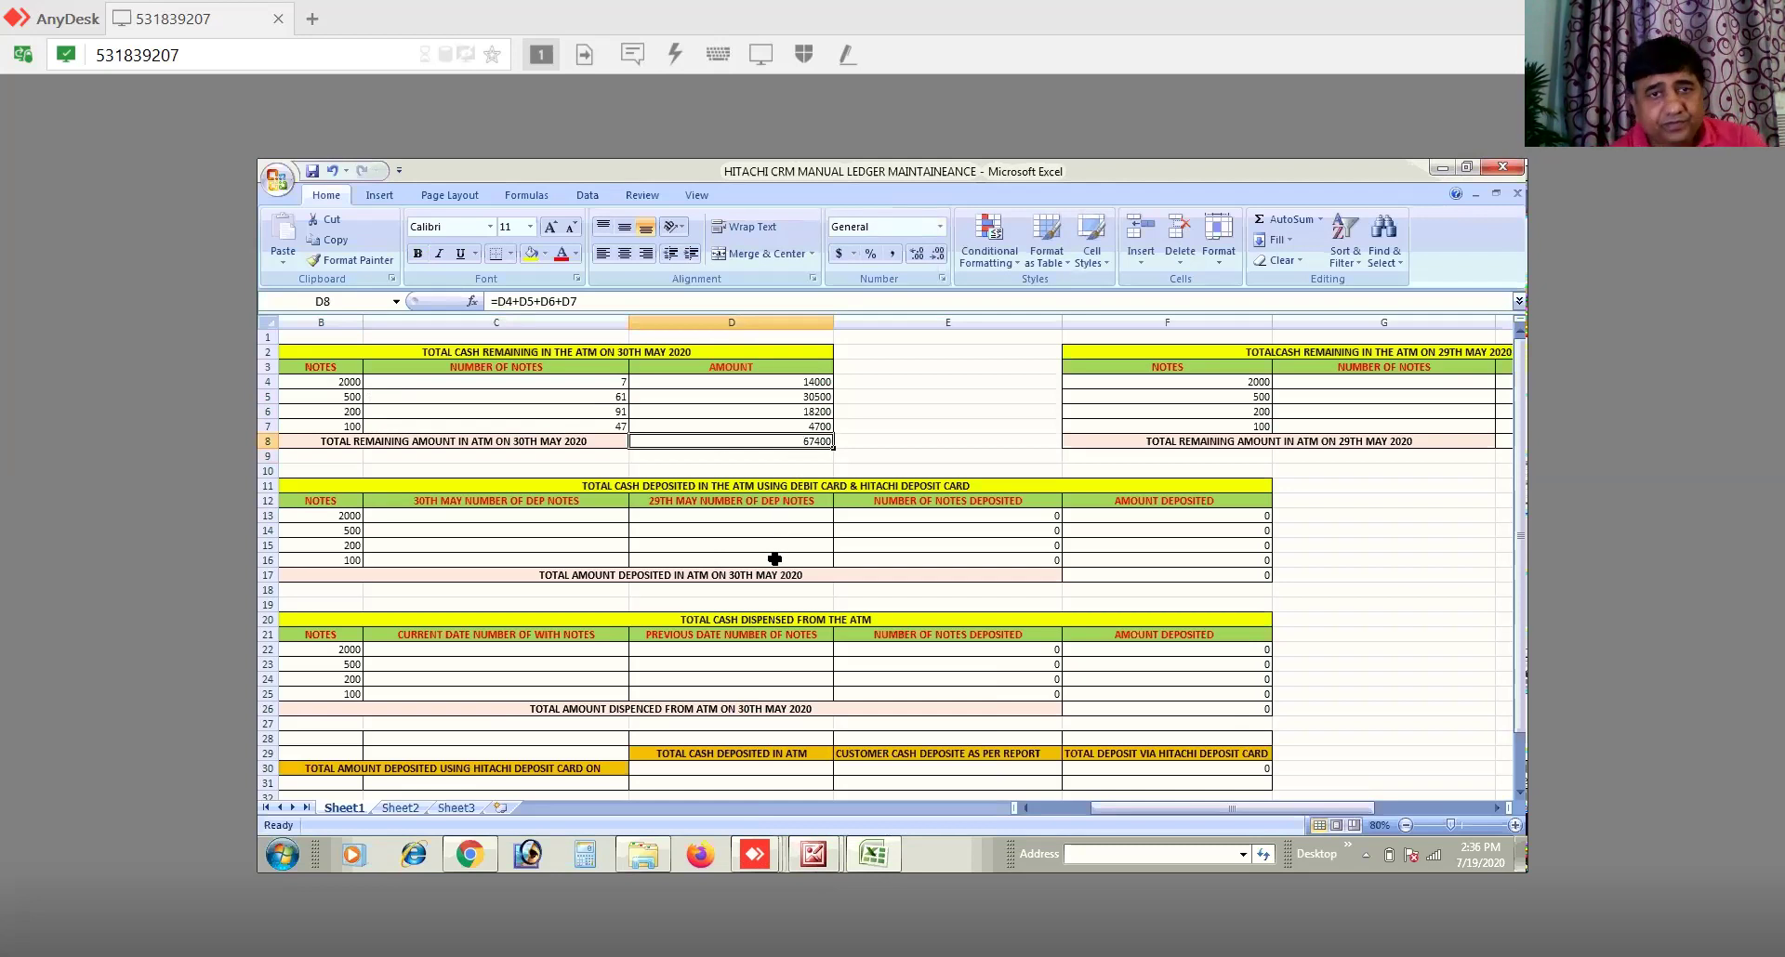
pyautogui.click(1514, 825)
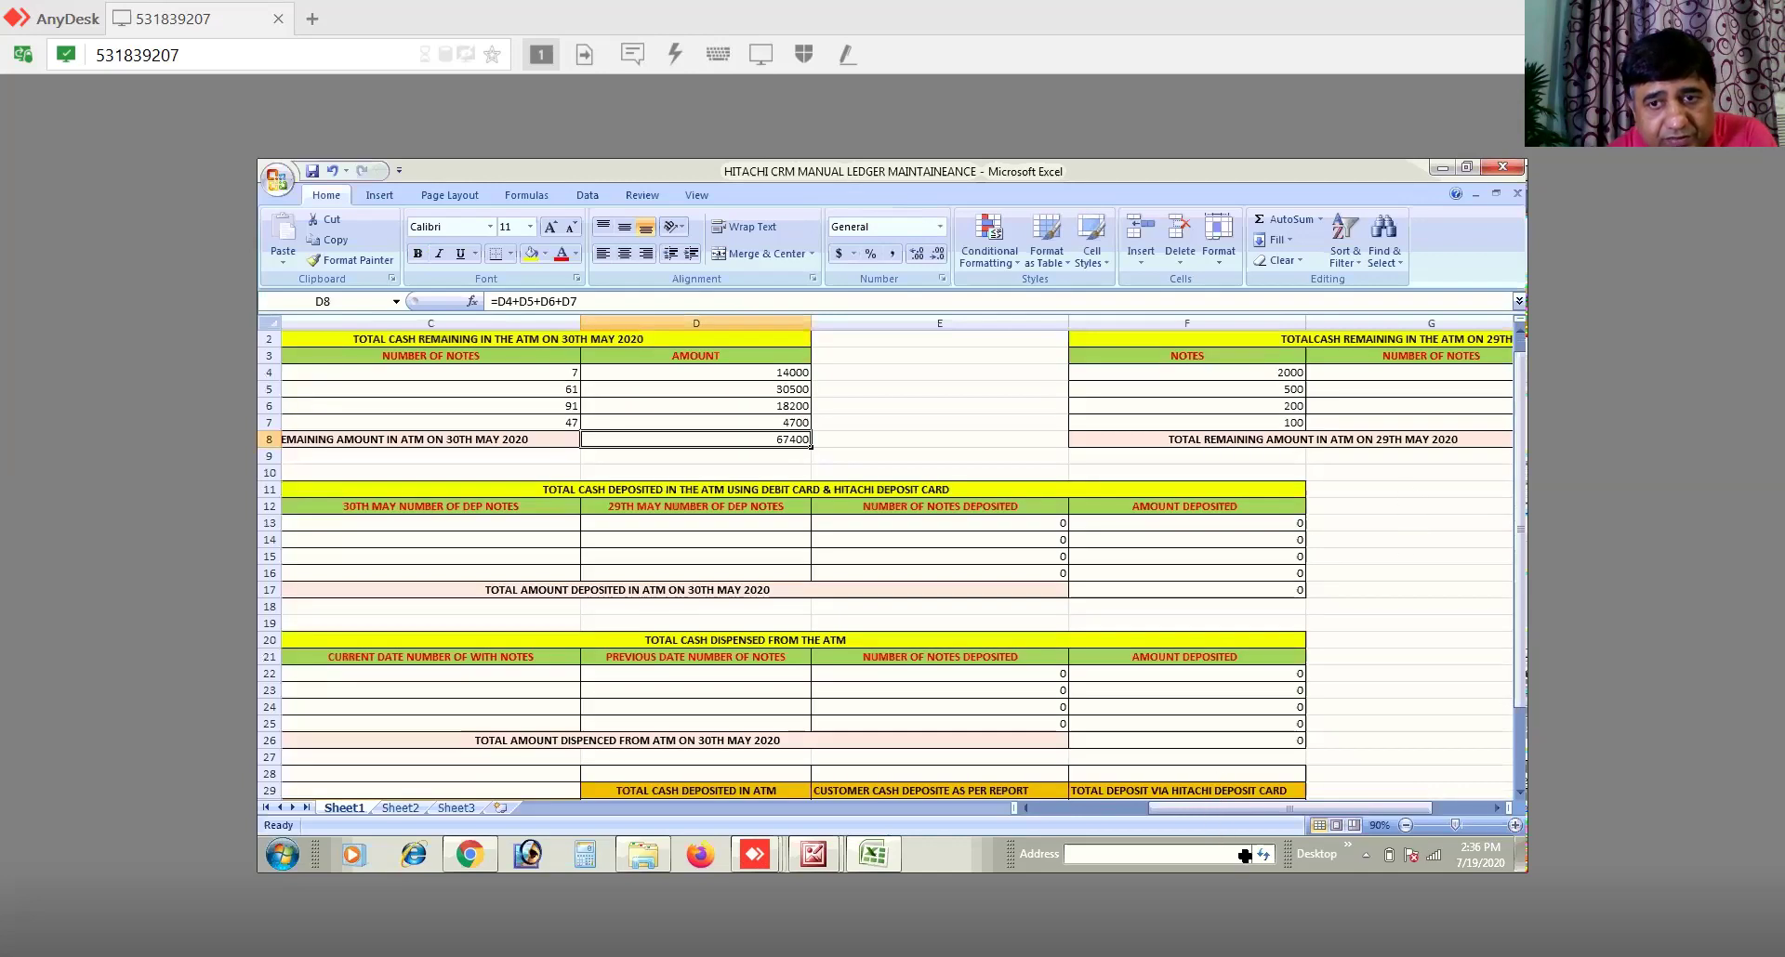
pyautogui.doubleClick(1025, 806)
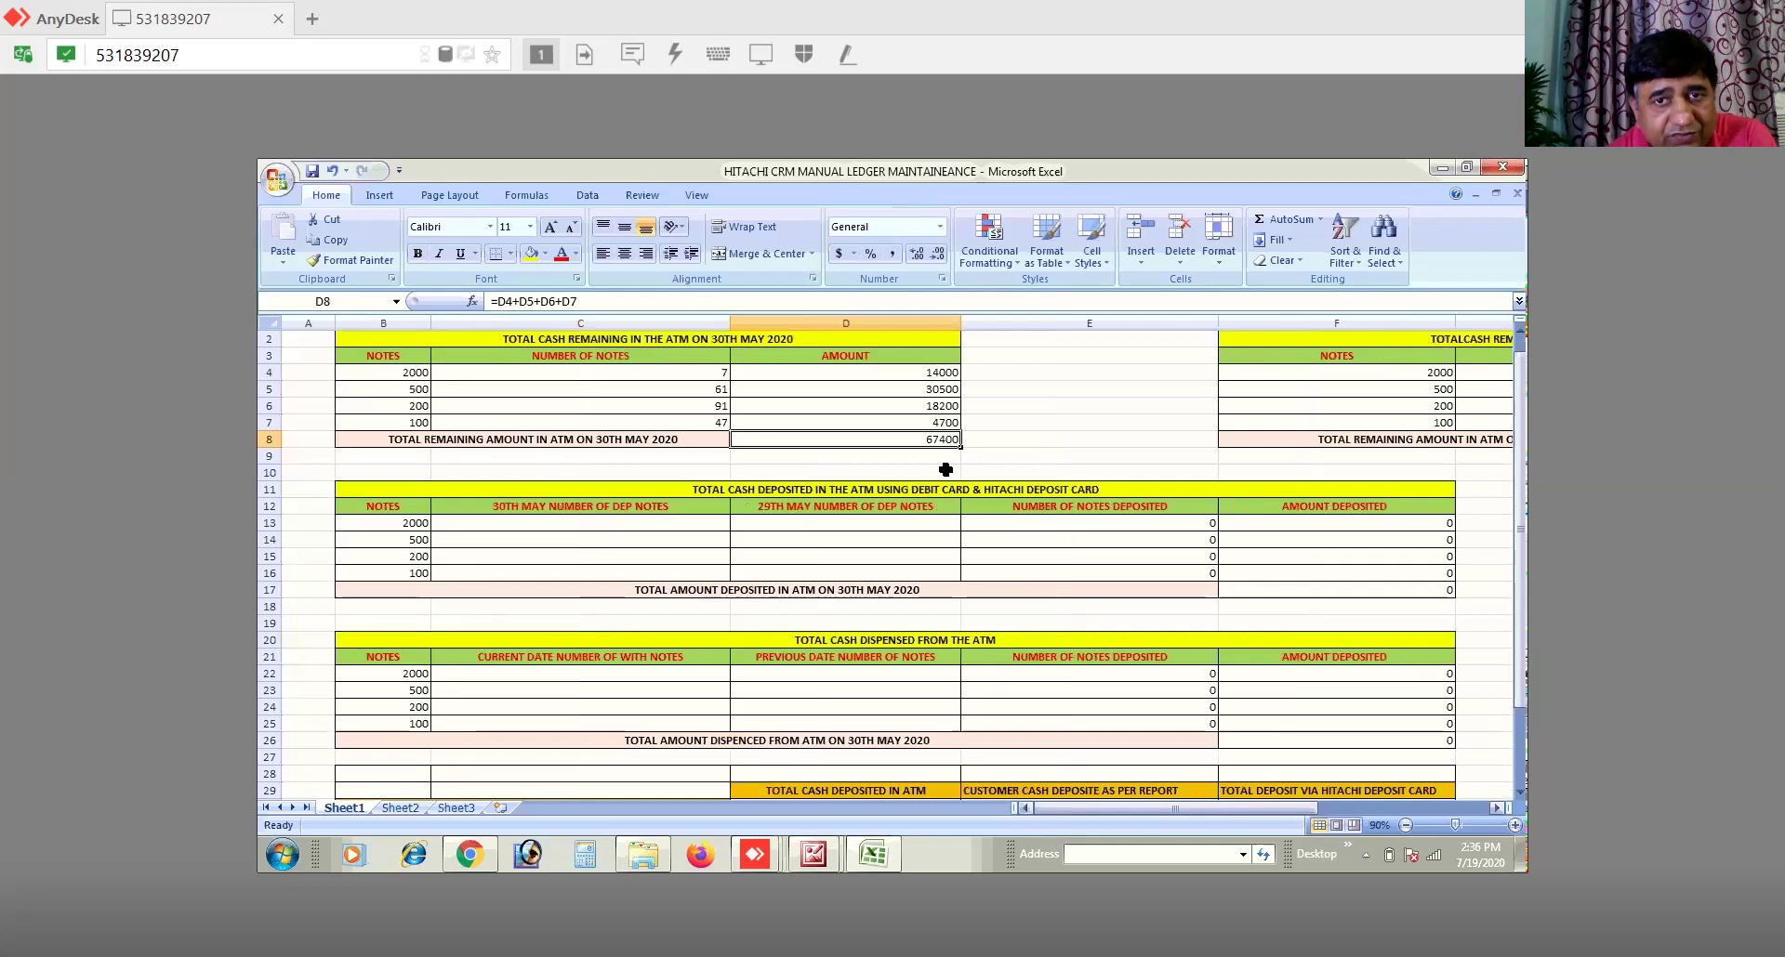
pyautogui.click(1497, 808)
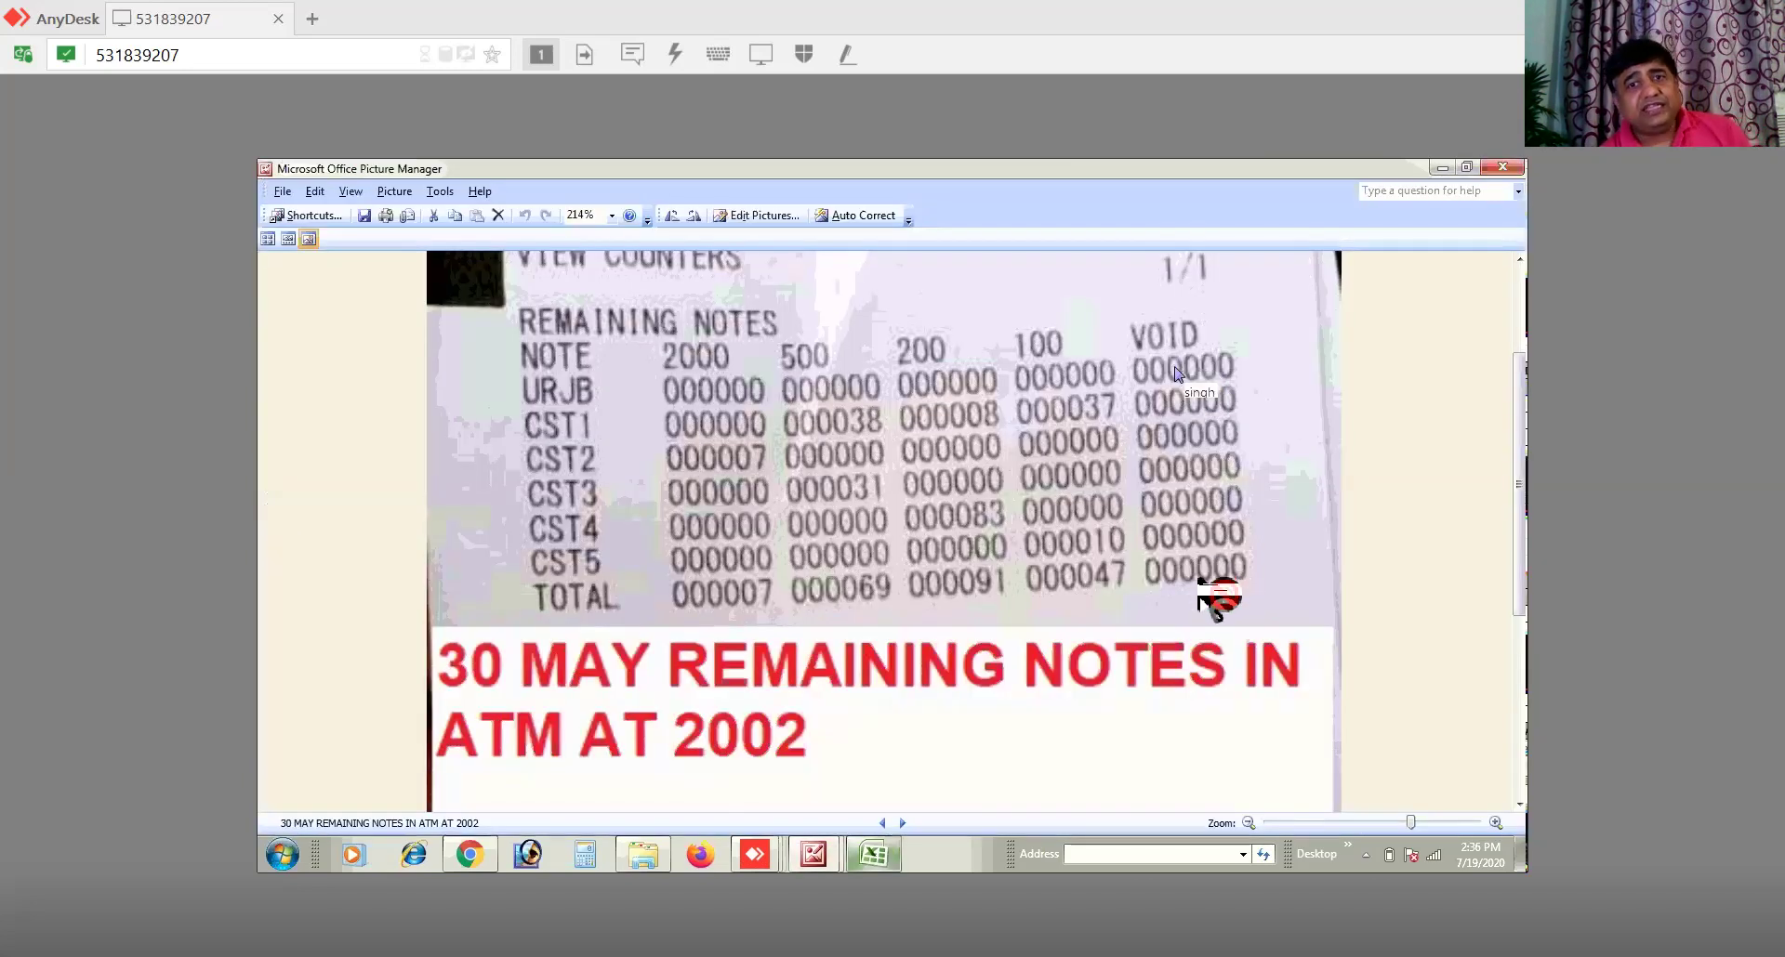
# Step: Consult the 29TH MAY remaining notes slip in Picture Manager, and enter 7 for the 2000 notes in Excel's 29th May remaining cash table
pyautogui.press('Right')
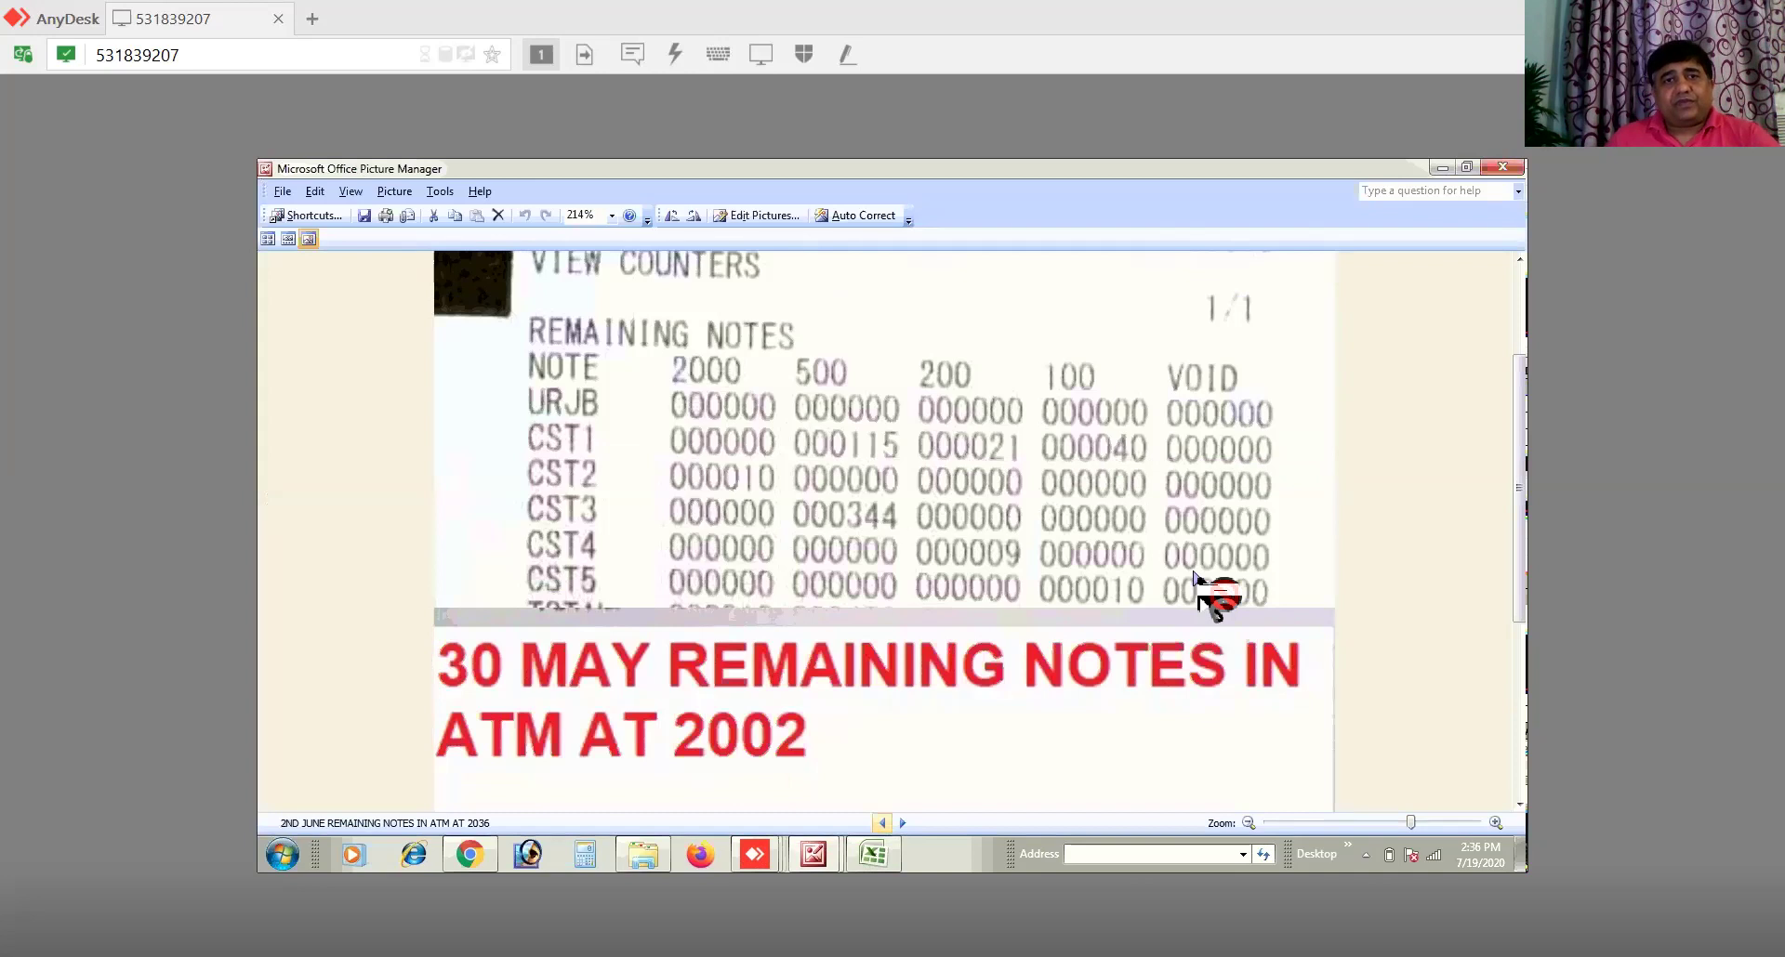
pyautogui.press('Left')
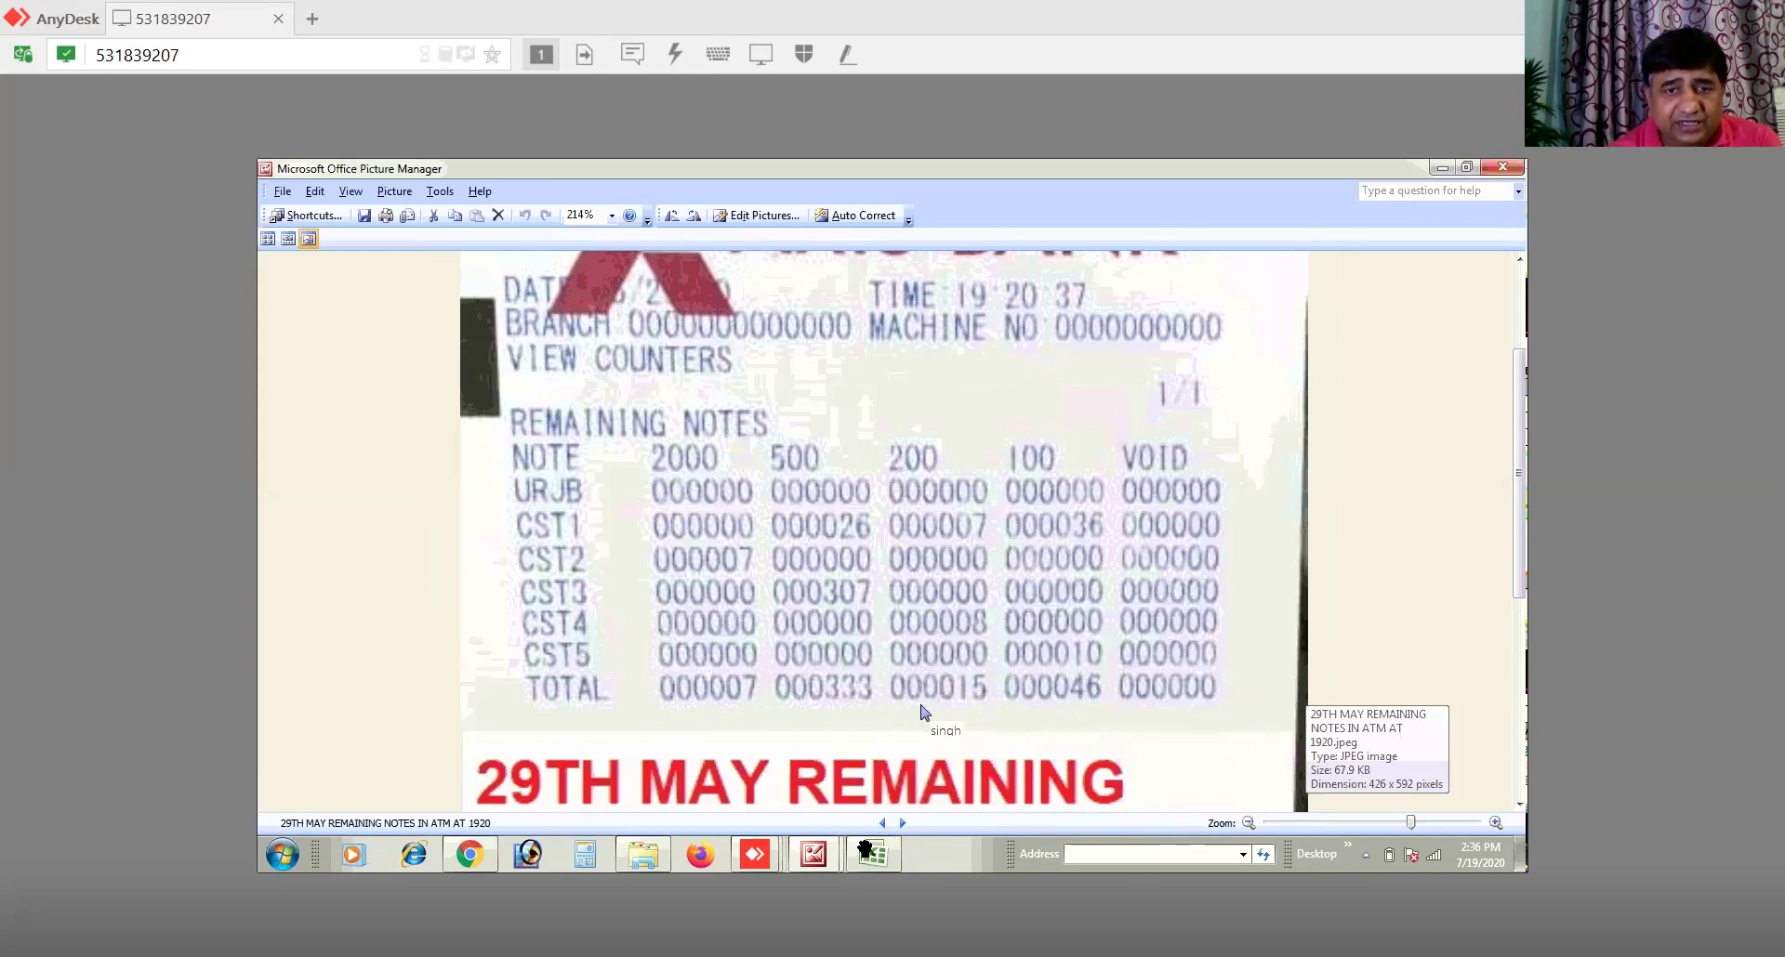
pyautogui.moveTo(874, 856)
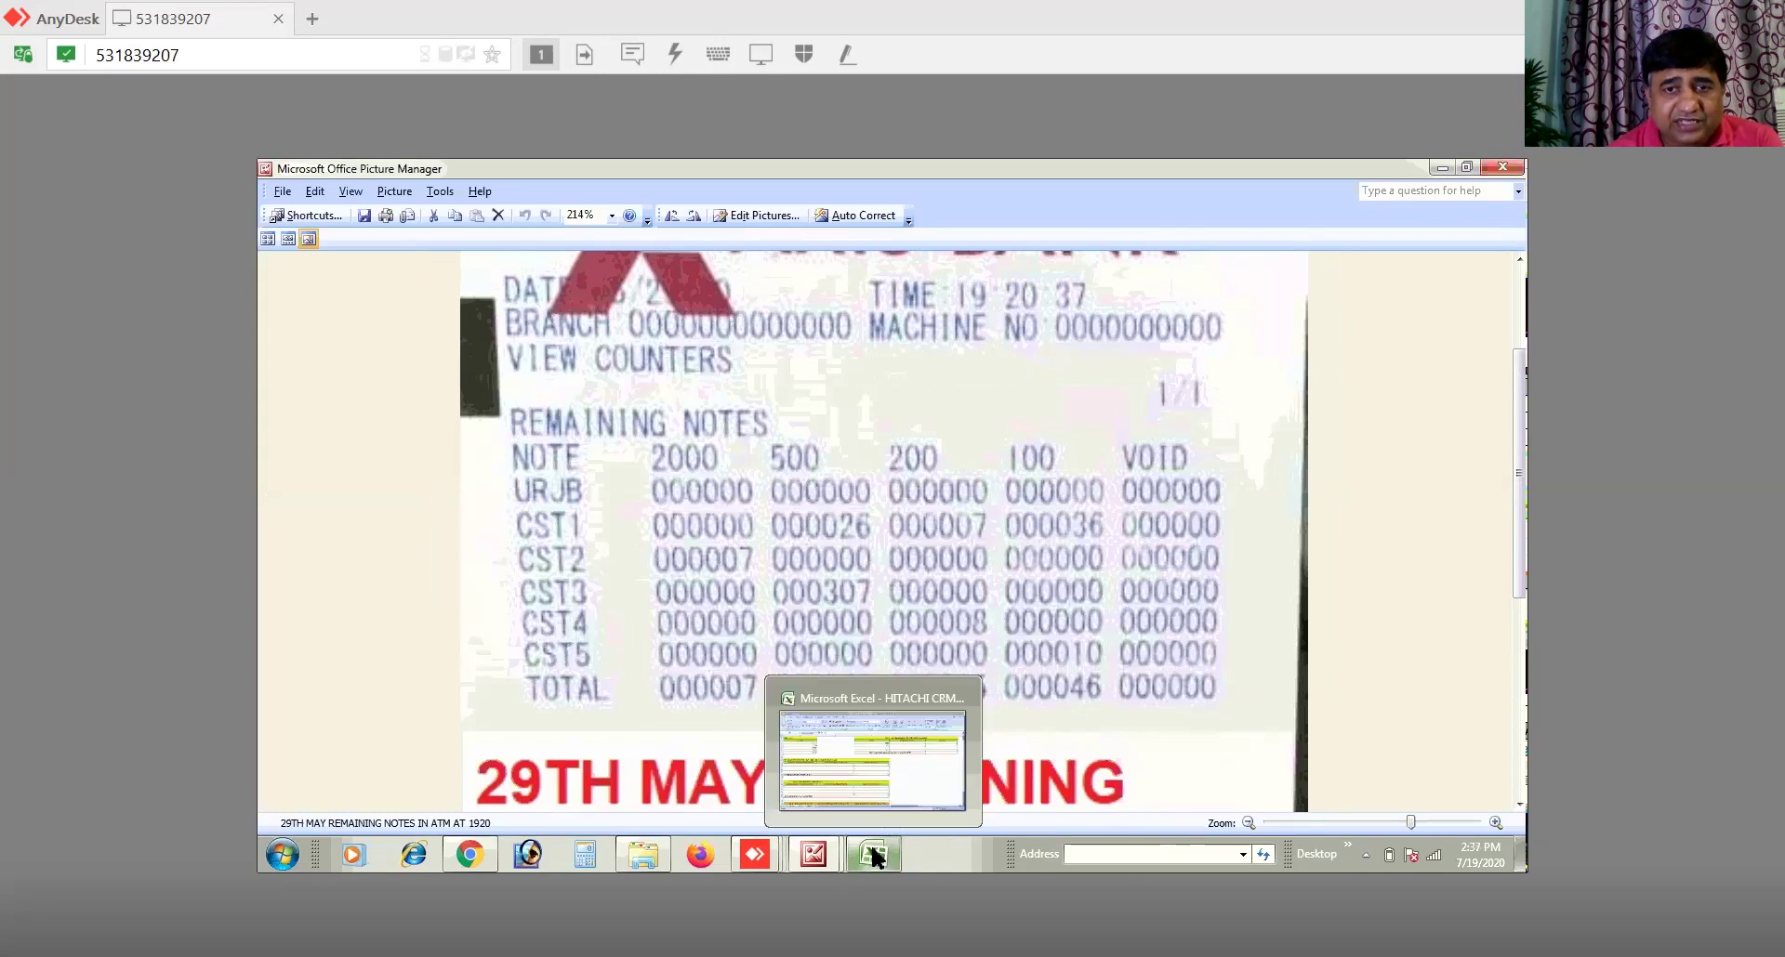
pyautogui.click(909, 774)
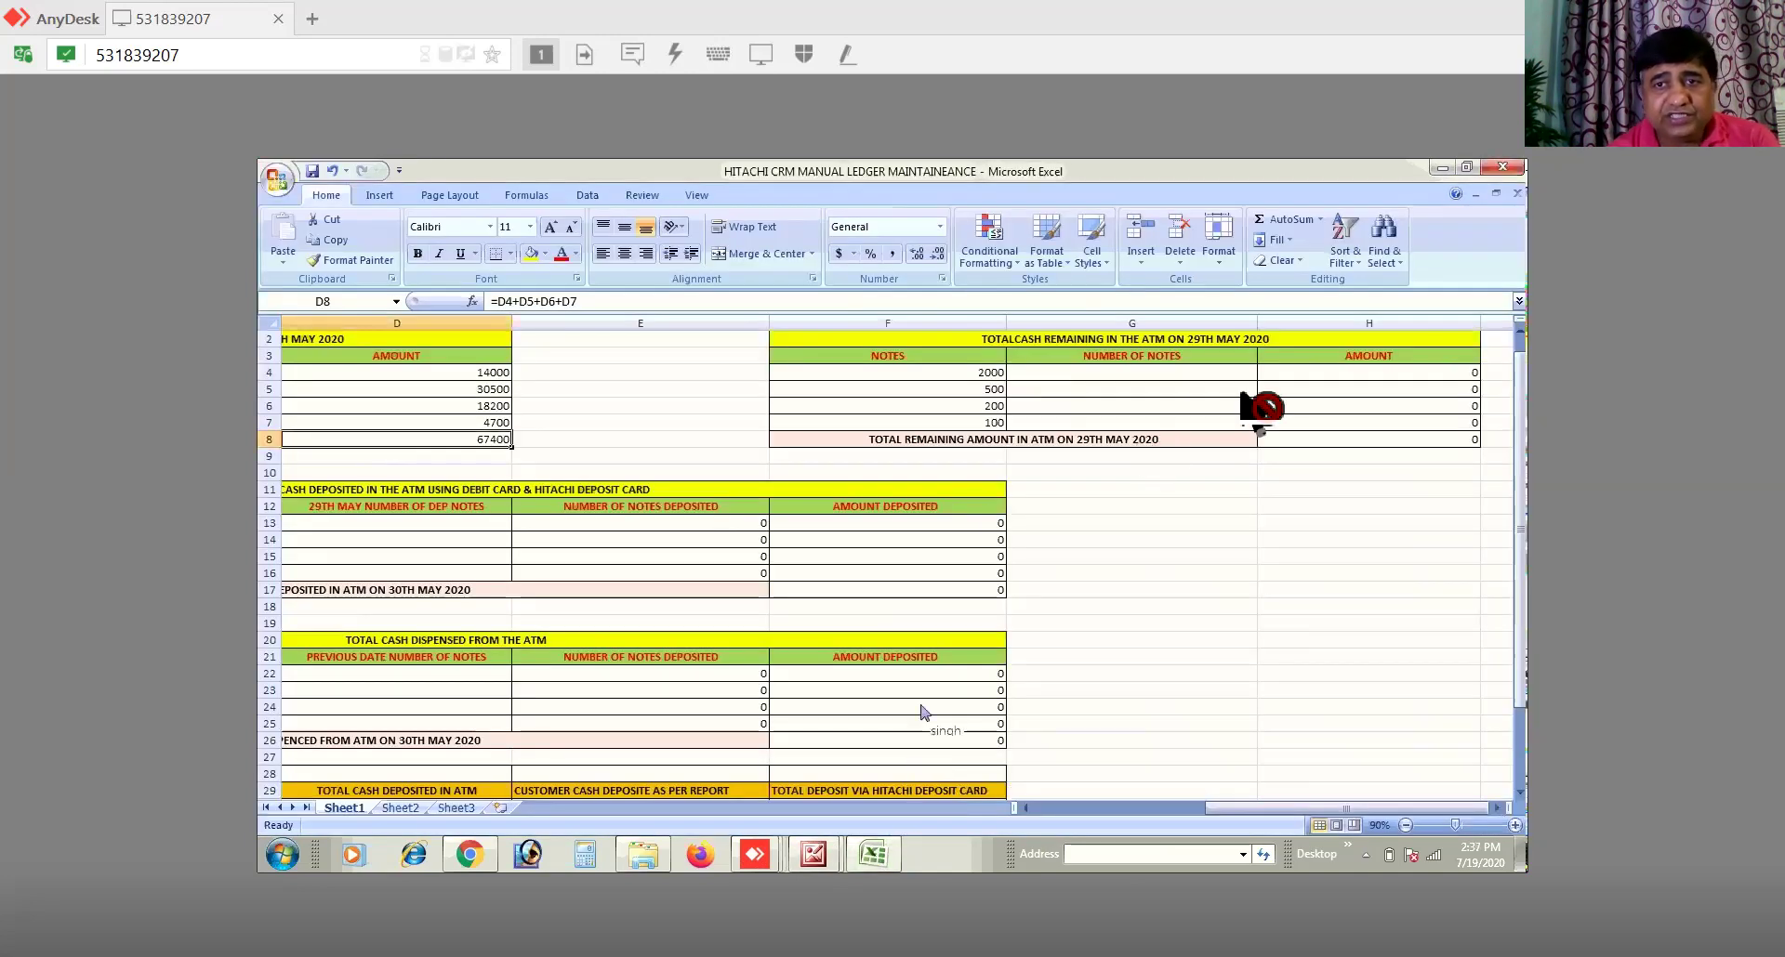
pyautogui.click(1224, 375)
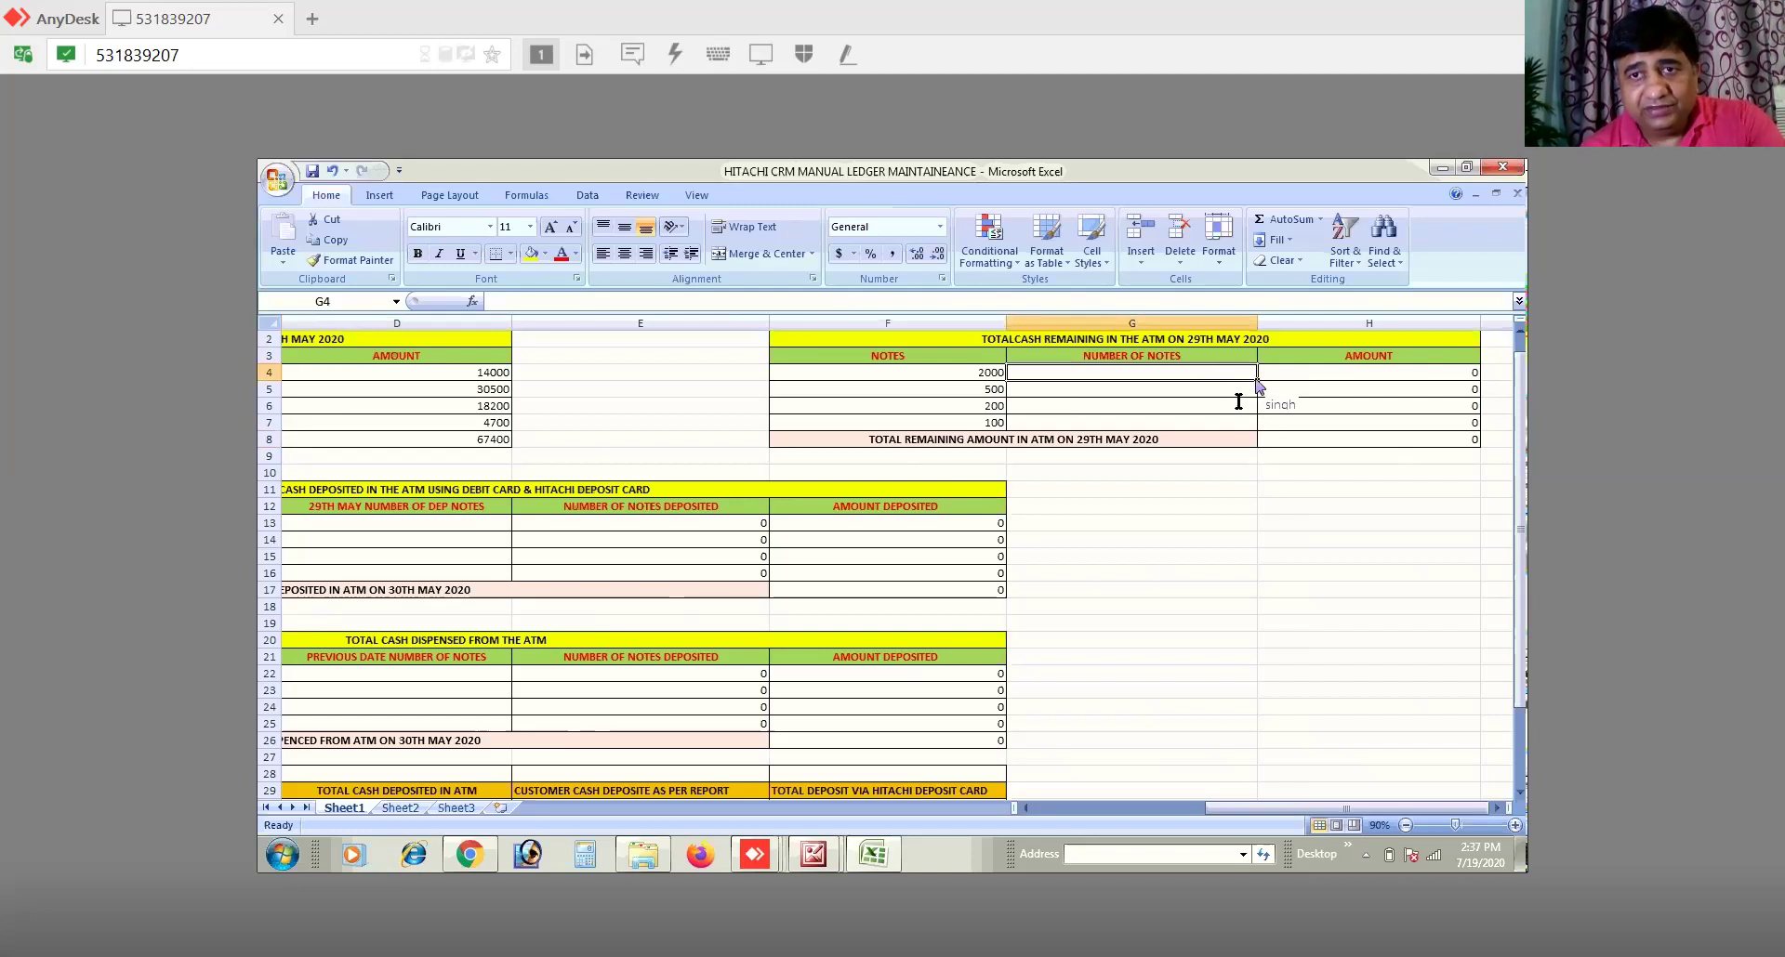
pyautogui.write('77')
pyautogui.press('Return')
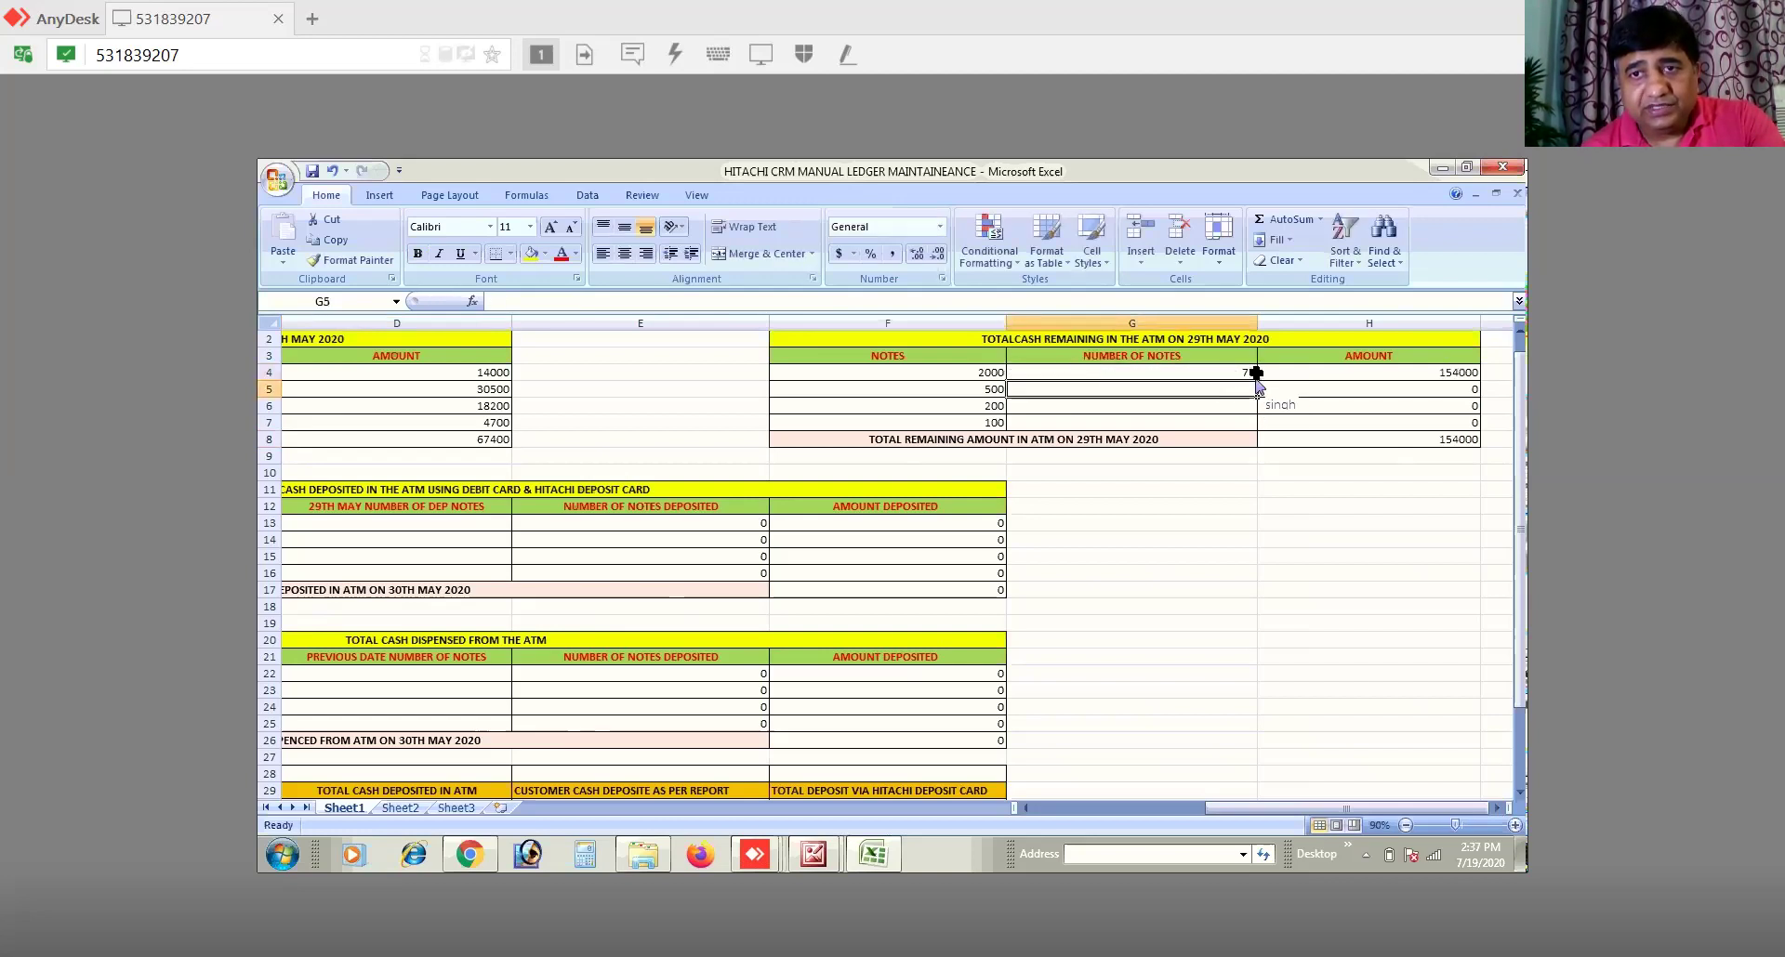
pyautogui.click(1248, 371)
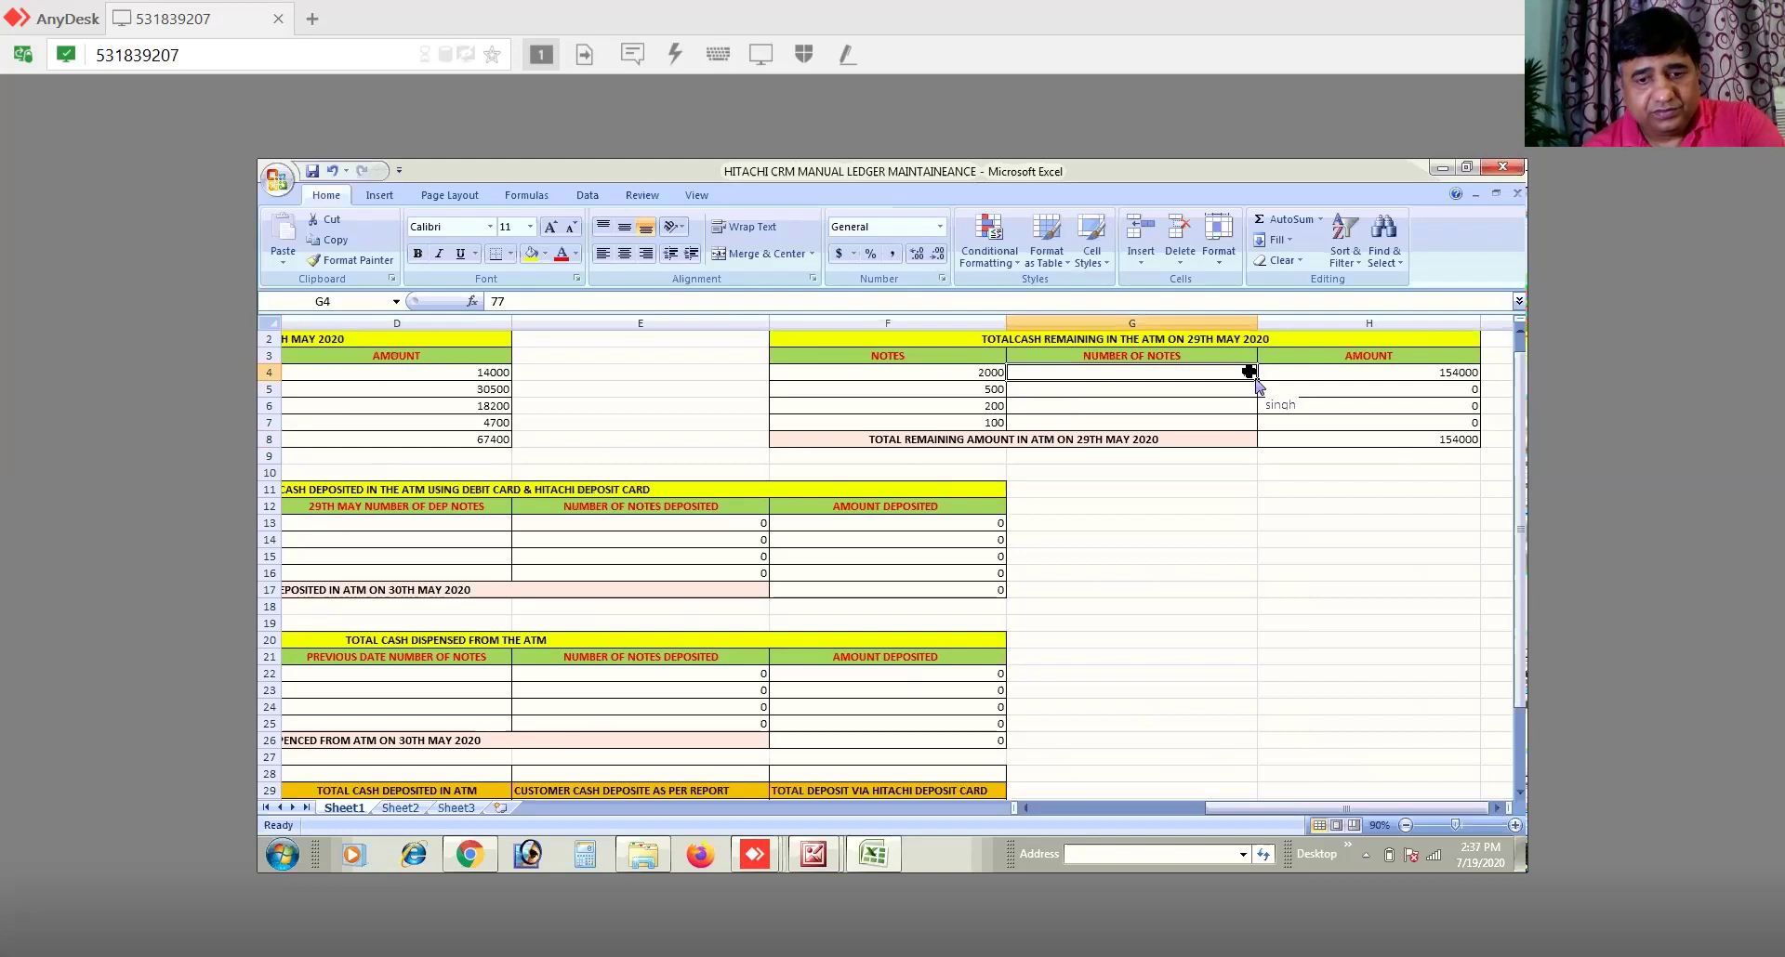
pyautogui.write('7')
pyautogui.press('Return')
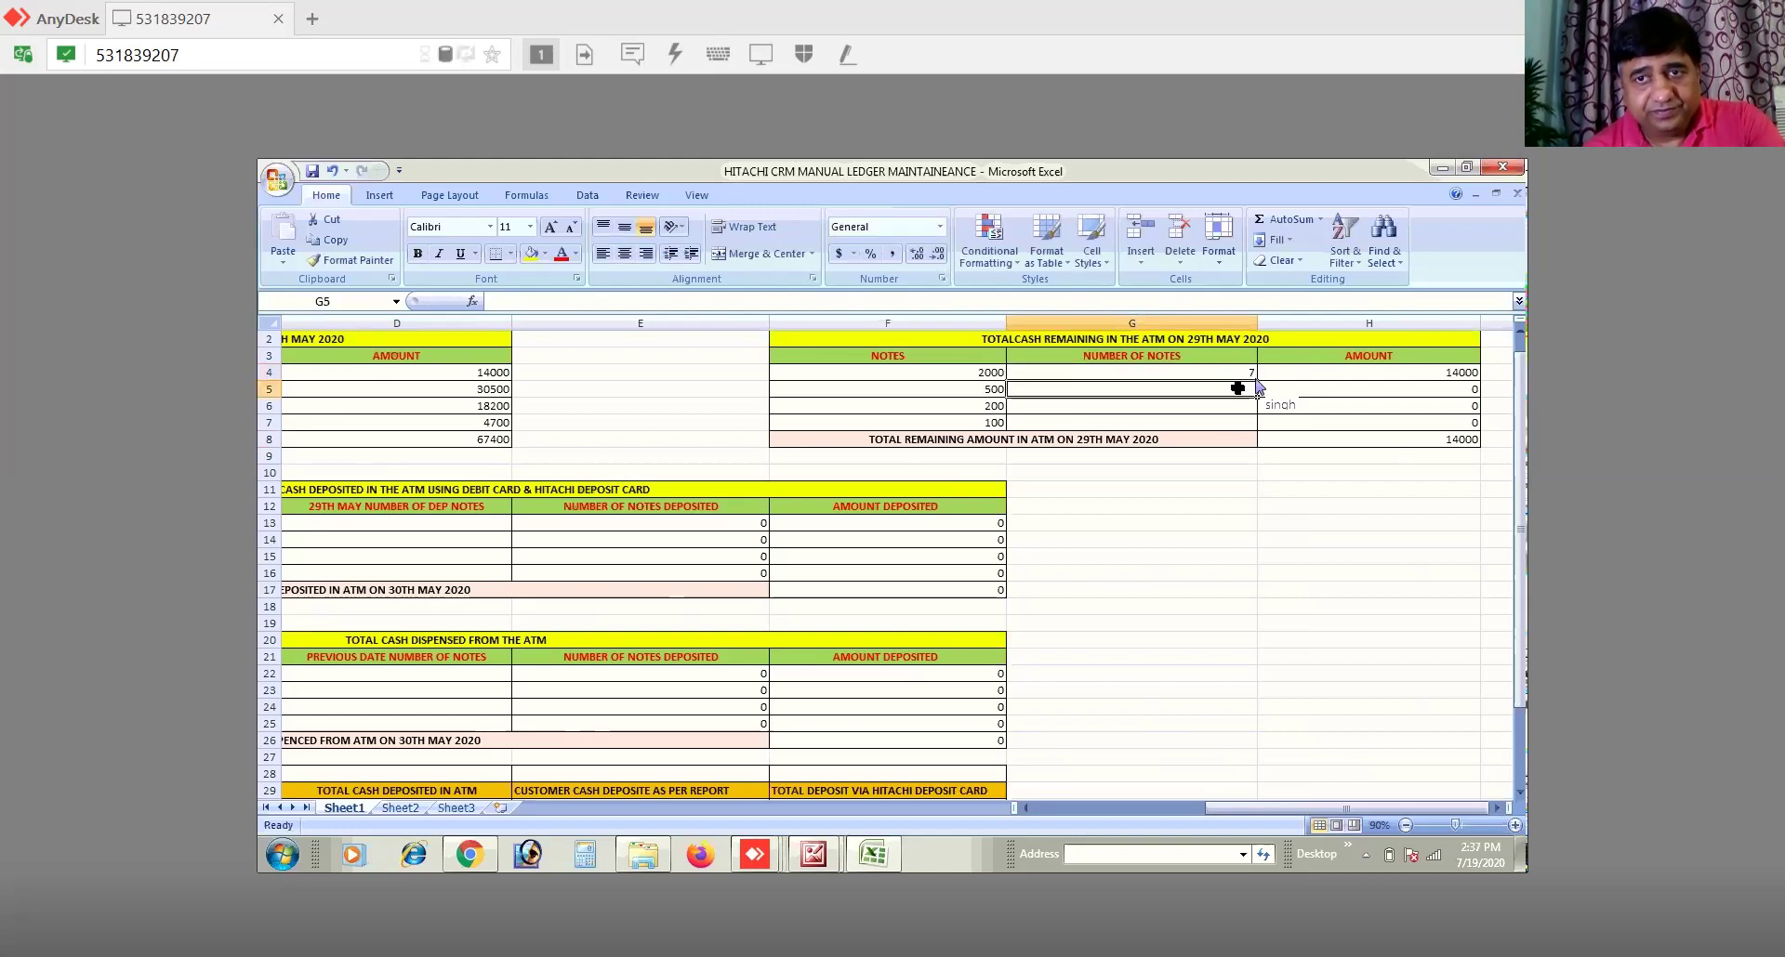
# Step: Enter 333, 15 and 46 as the numbers of 500, 200 and 100 notes in the 29th May remaining cash table
pyautogui.write('333')
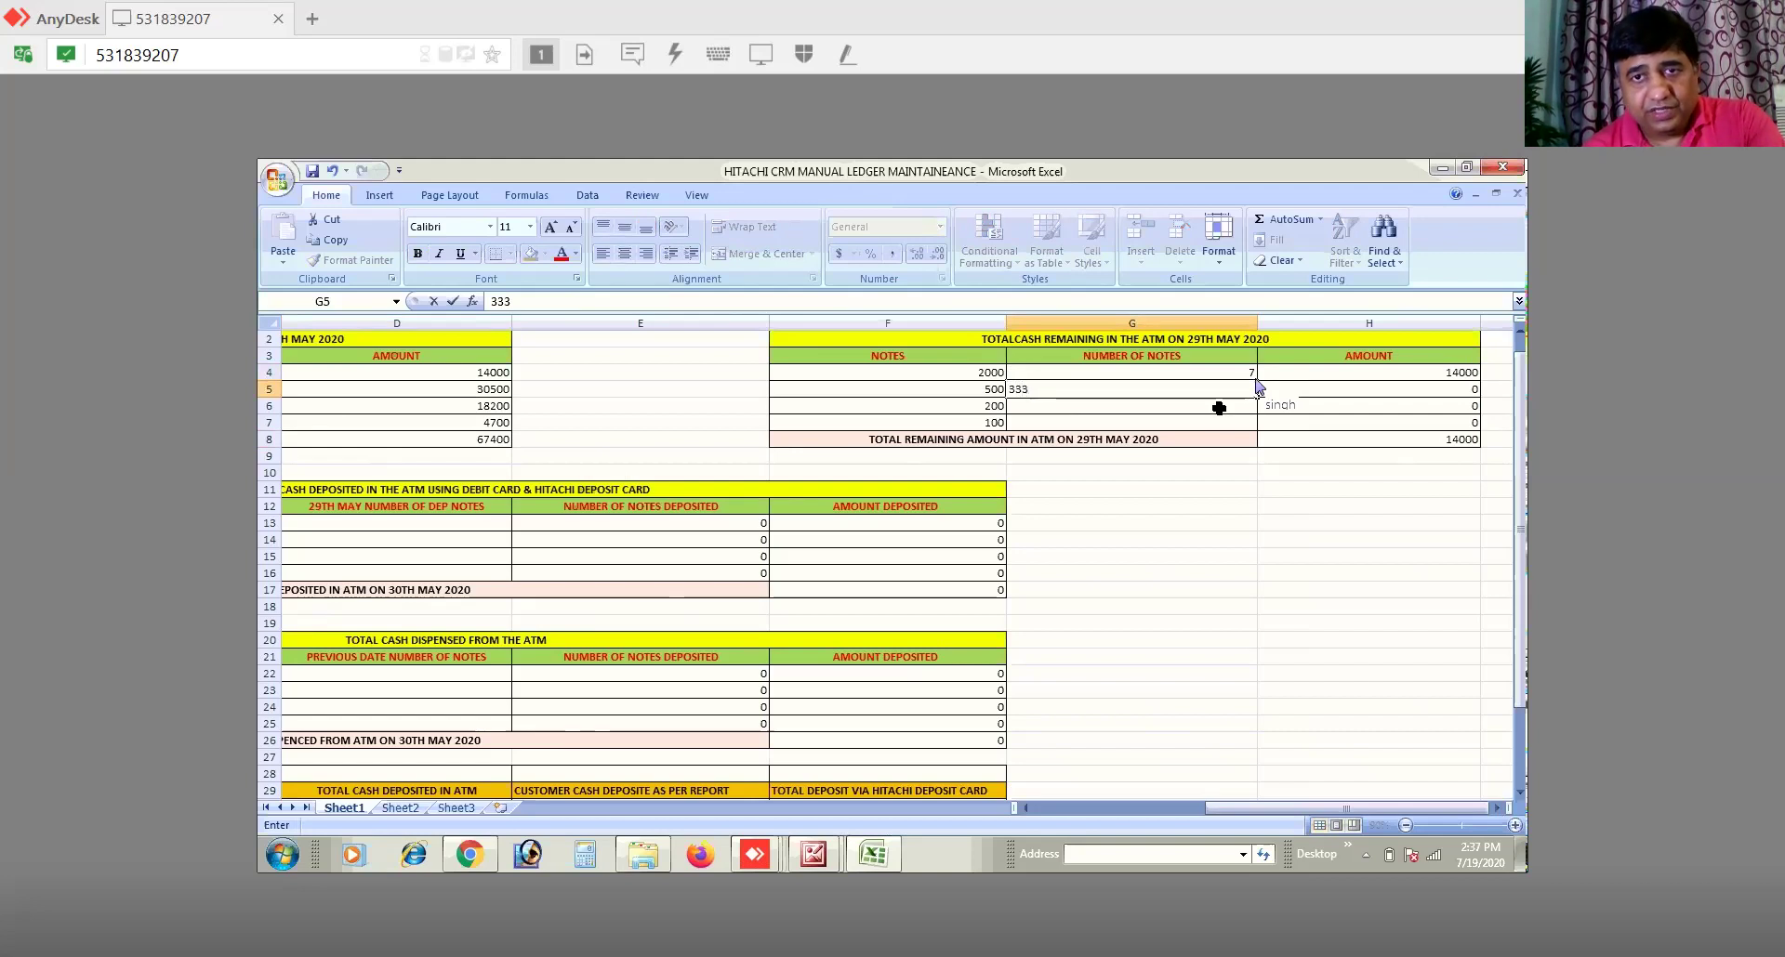
pyautogui.press('Return')
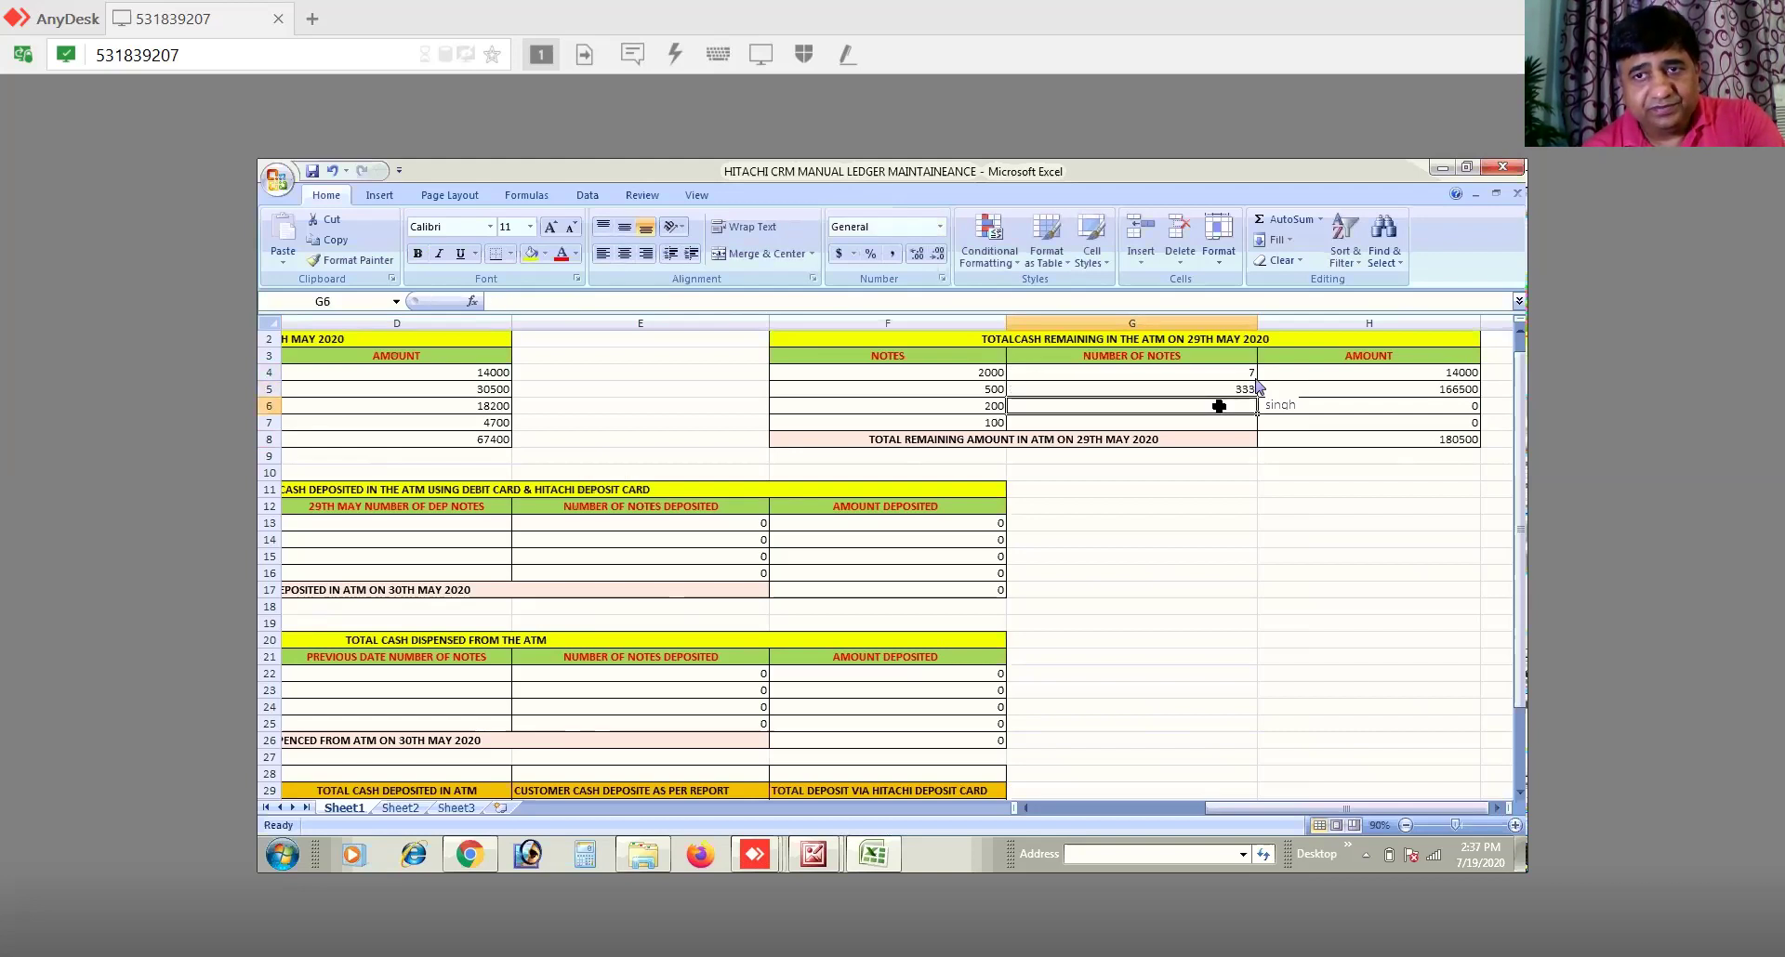
pyautogui.write('1')
pyautogui.press('Return')
pyautogui.write('5')
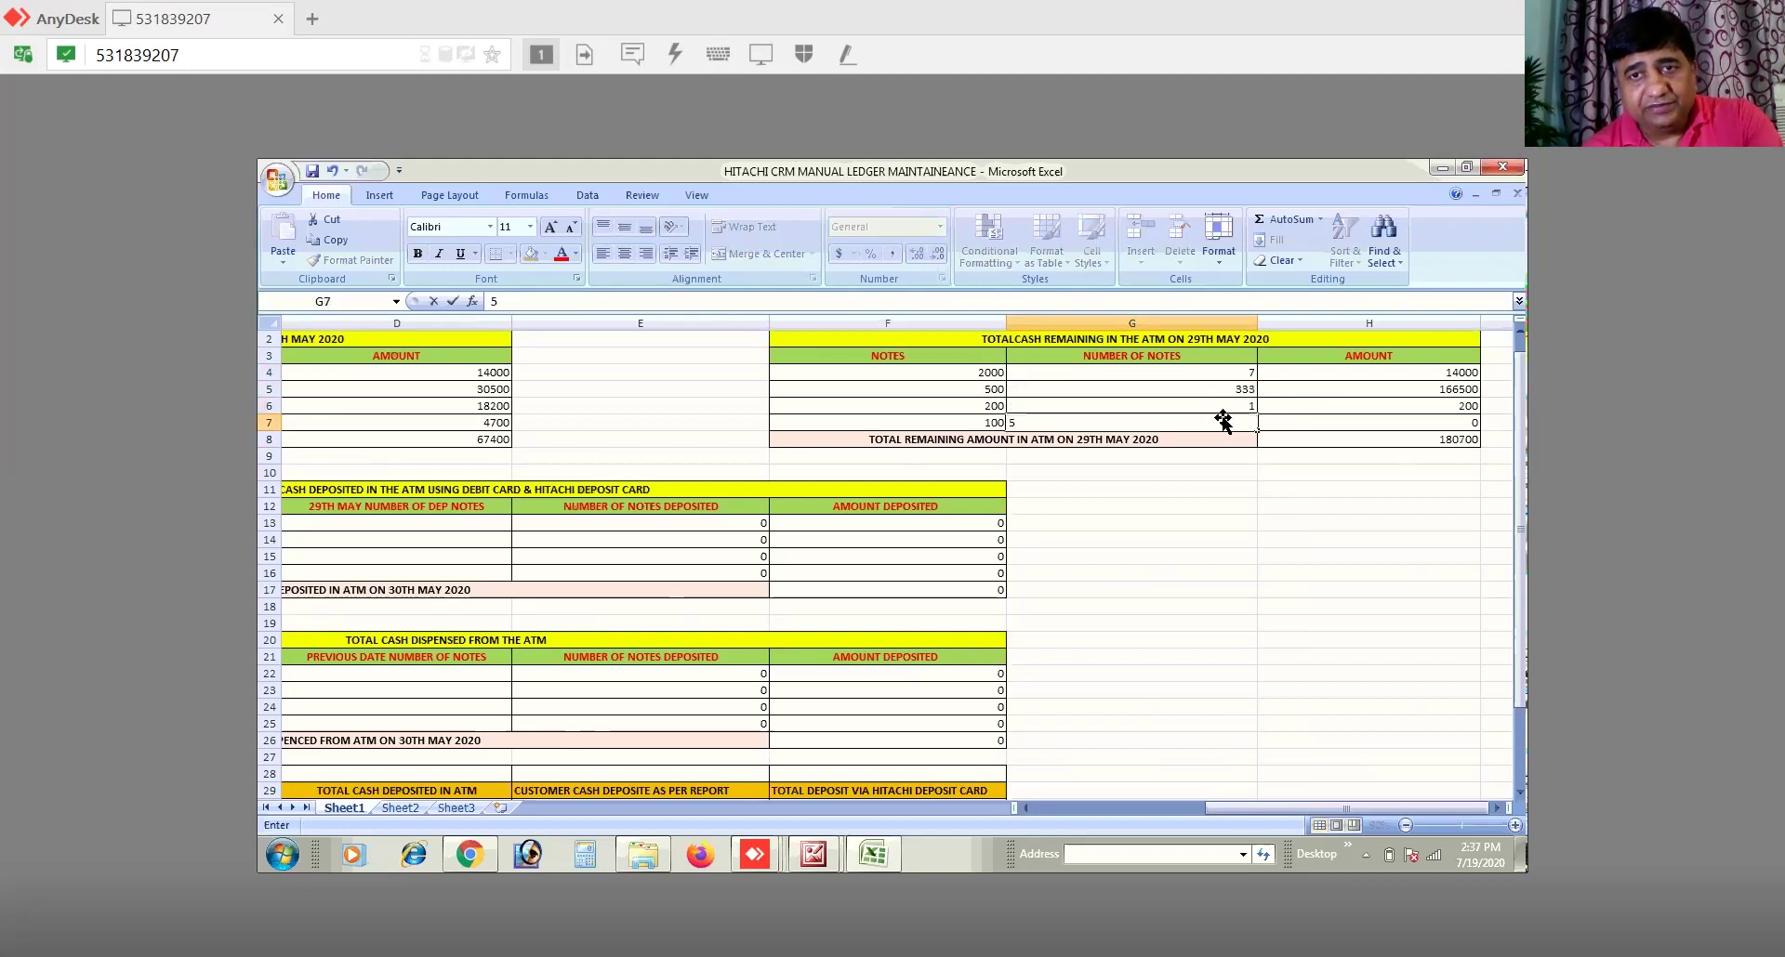
pyautogui.click(1252, 405)
pyautogui.doubleClick(1255, 405)
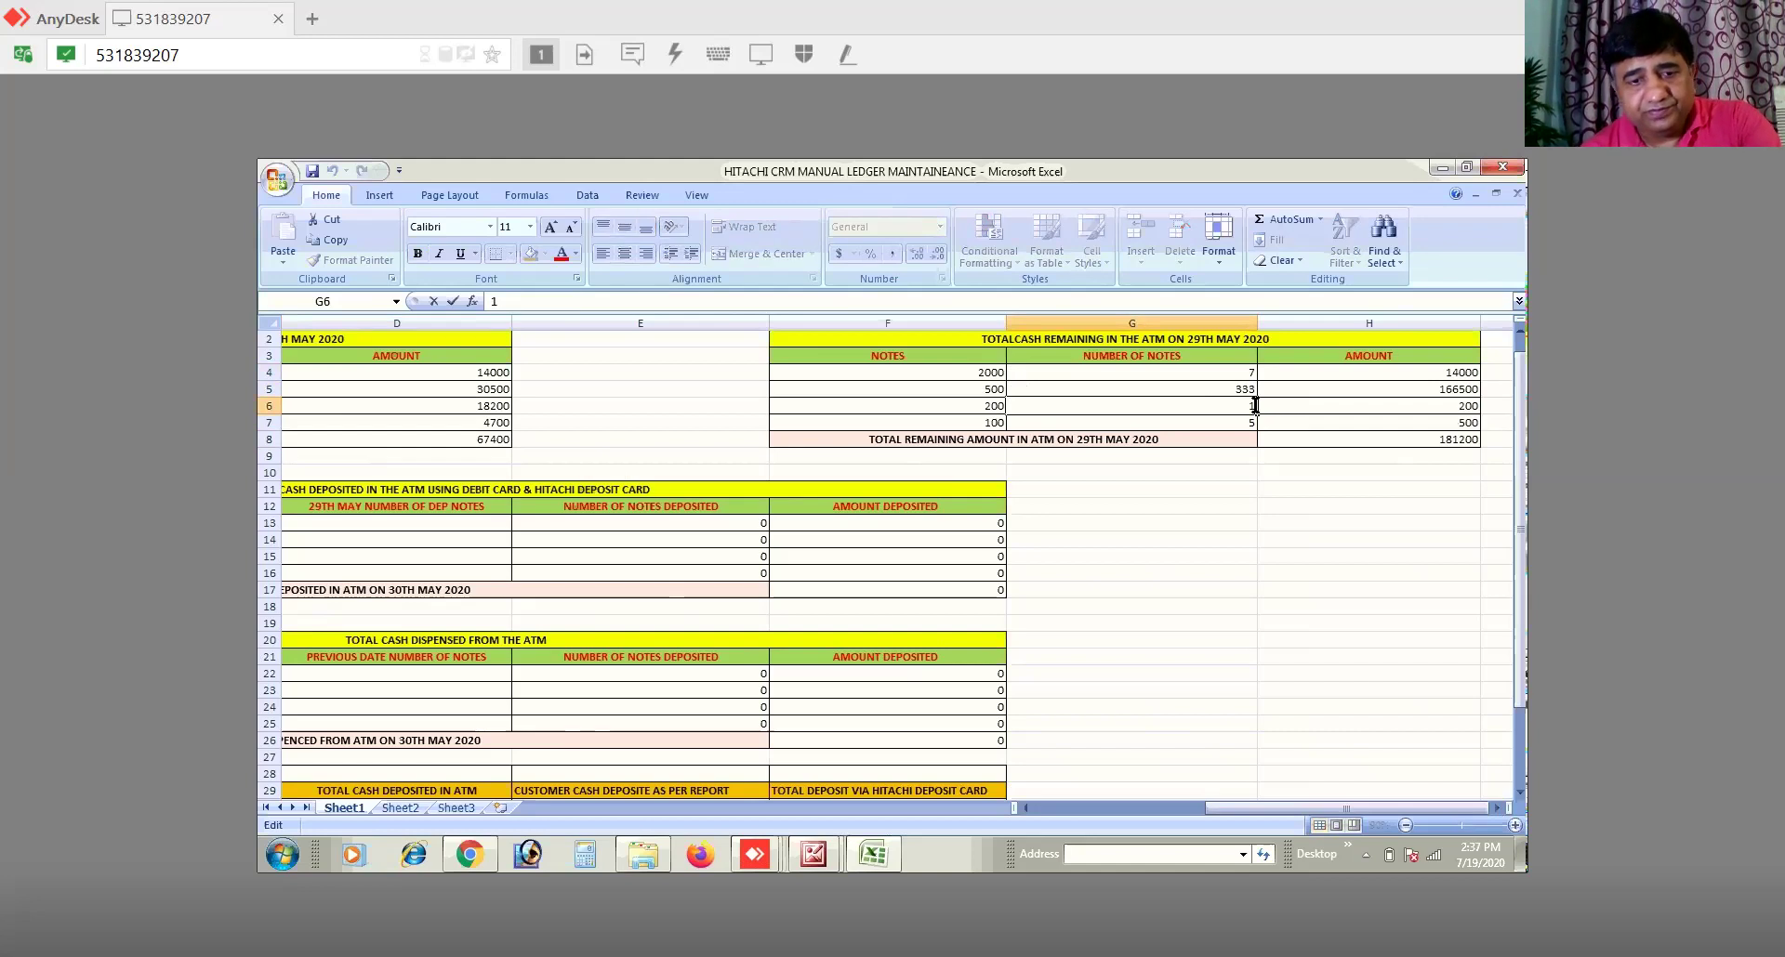
pyautogui.write('5')
pyautogui.click(1250, 422)
pyautogui.doubleClick(1254, 423)
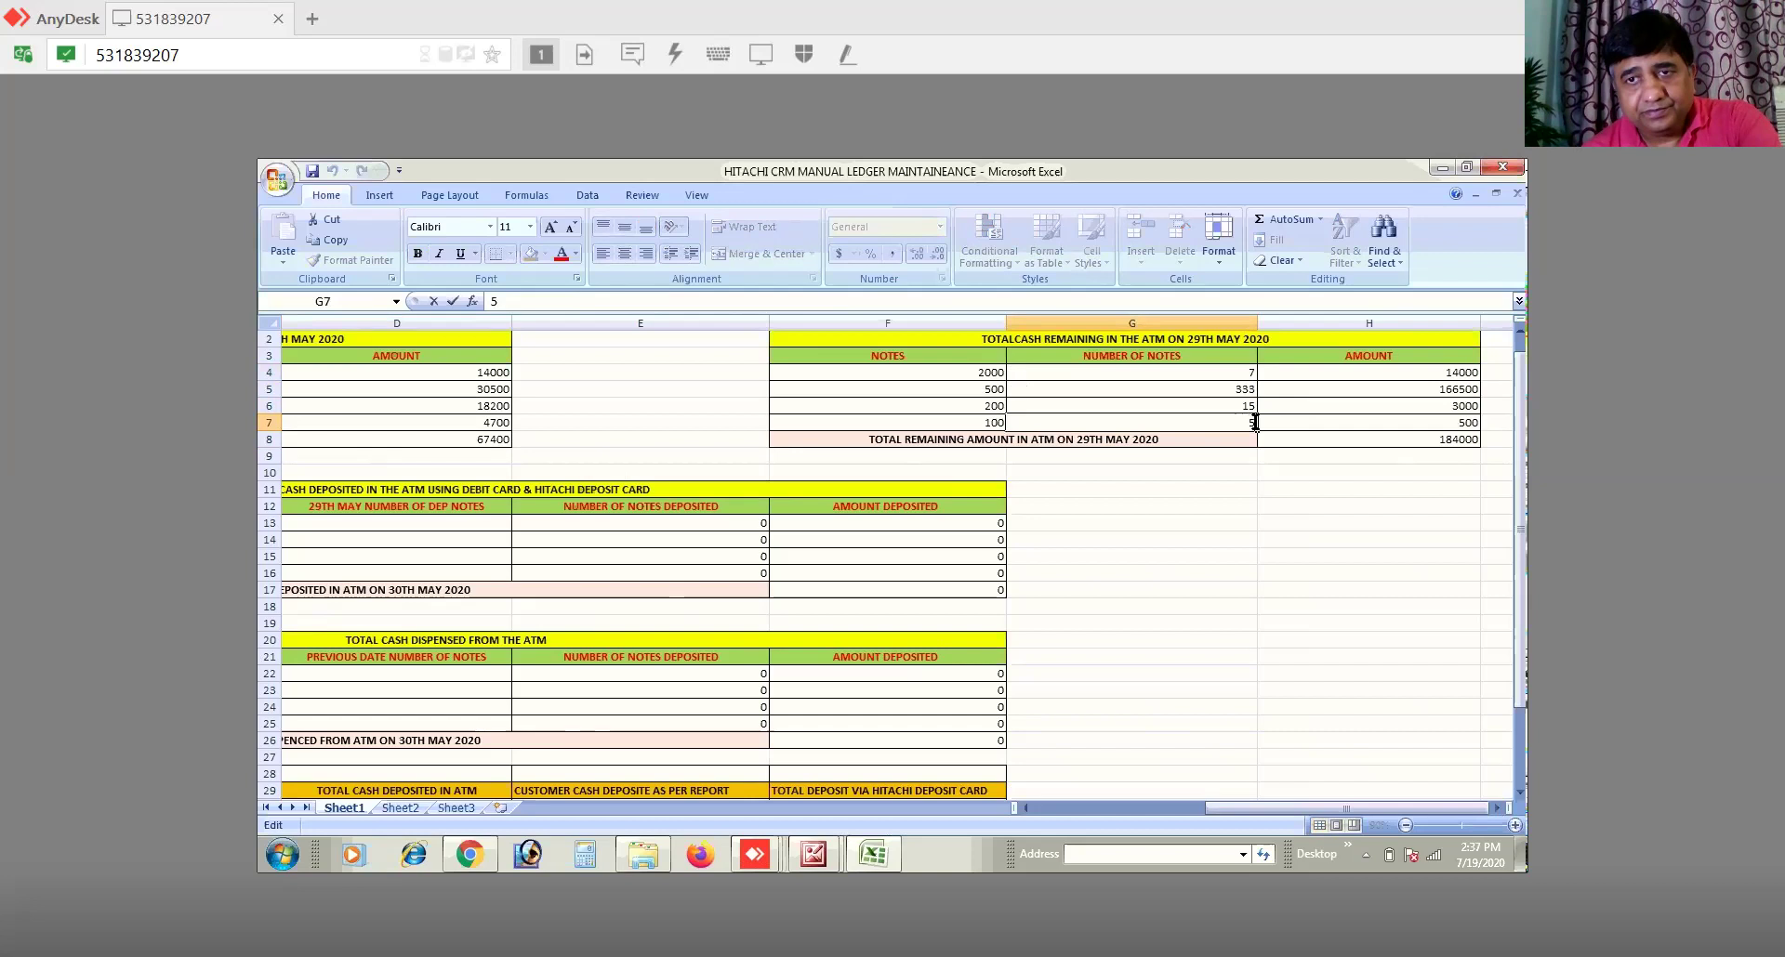
pyautogui.press('BackSpace')
pyautogui.write('46')
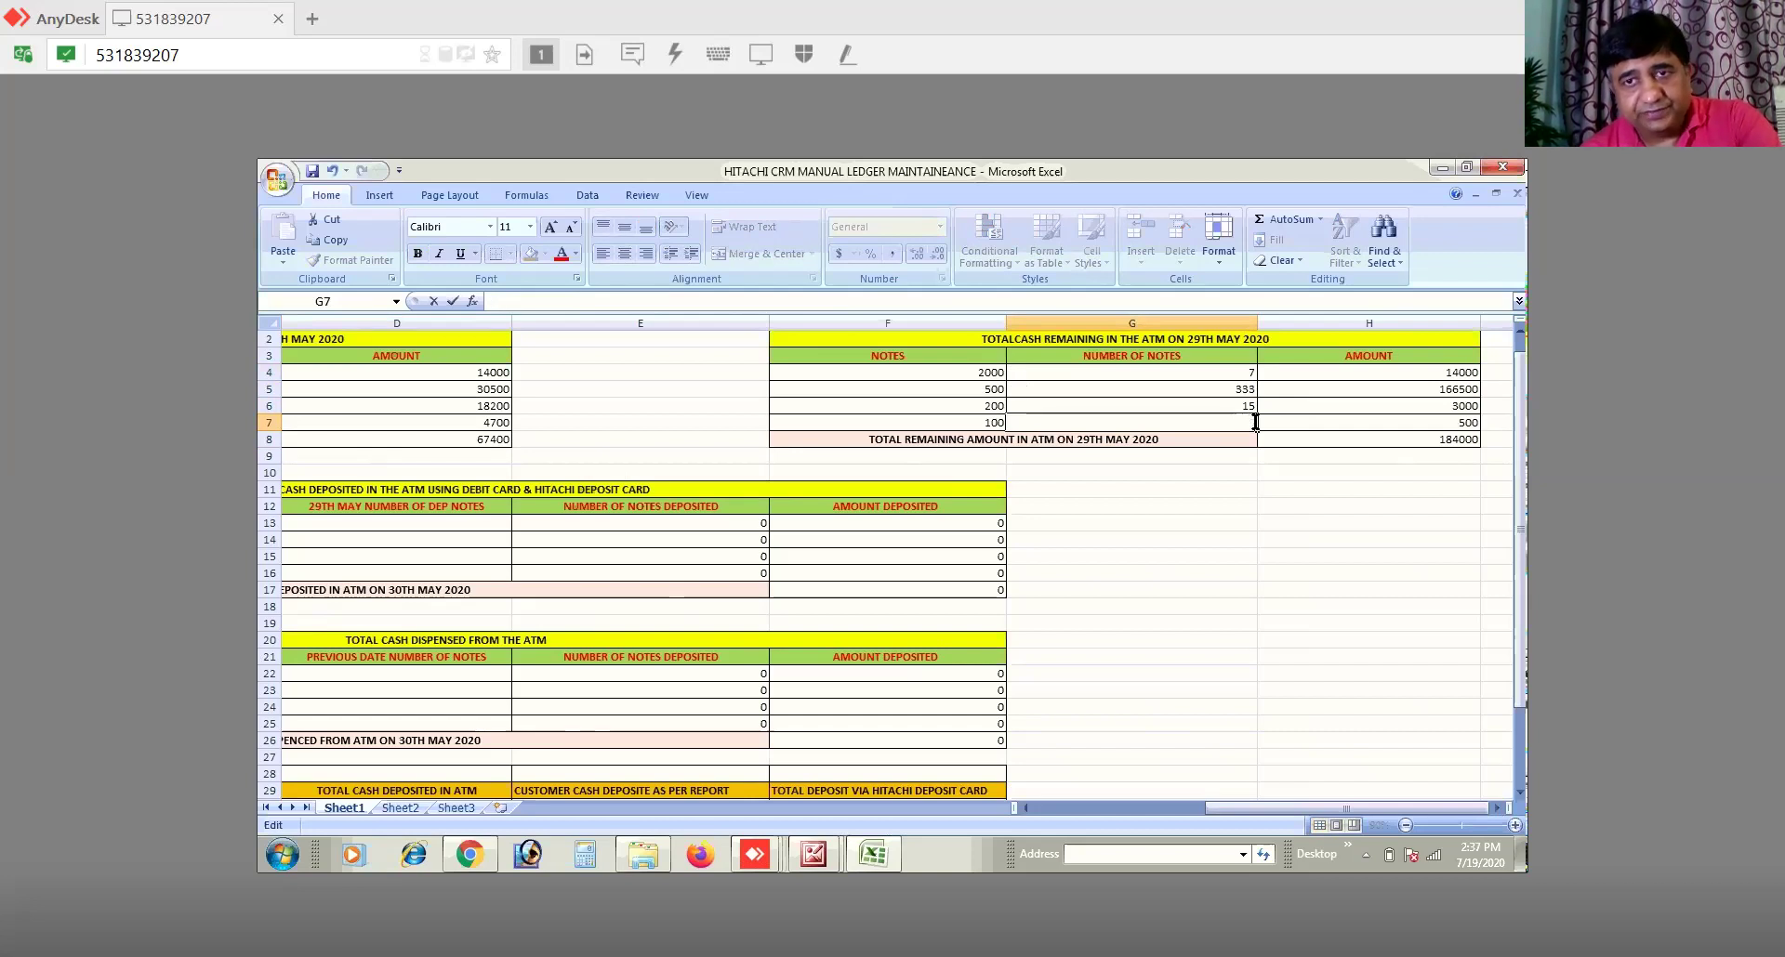
pyautogui.click(1234, 474)
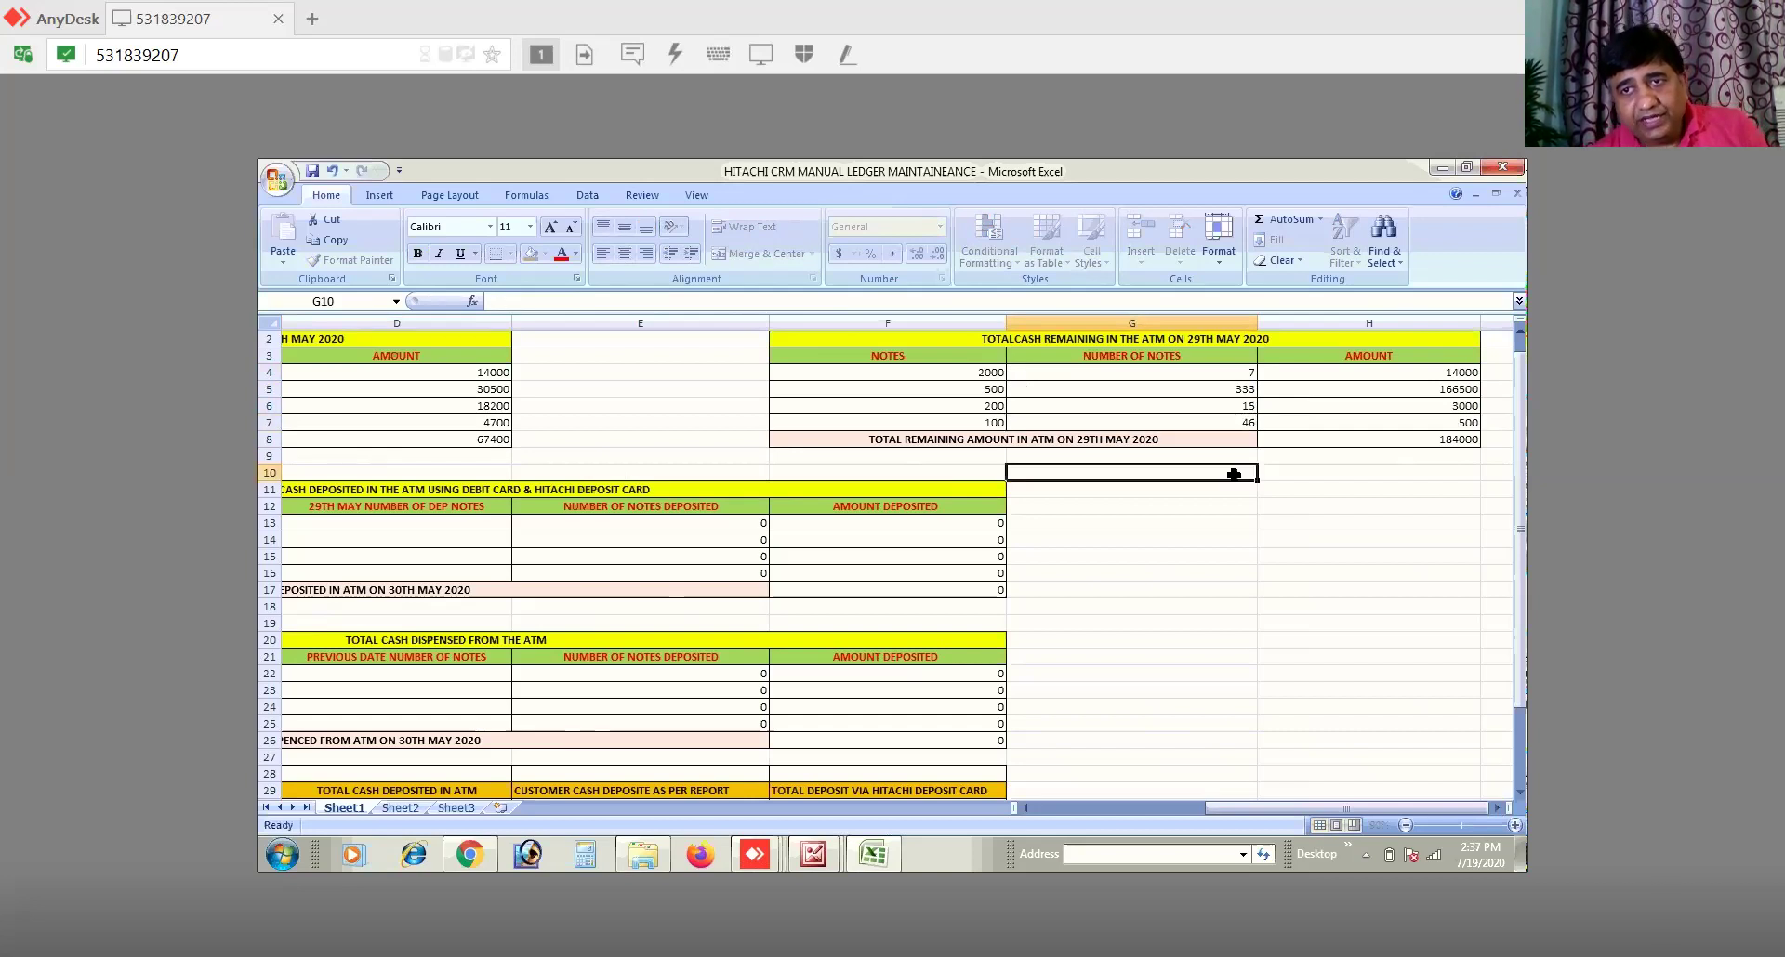
# Step: Examine the total remaining amounts and their formulas in the 29th May and 30th May remaining cash tables
pyautogui.click(1416, 441)
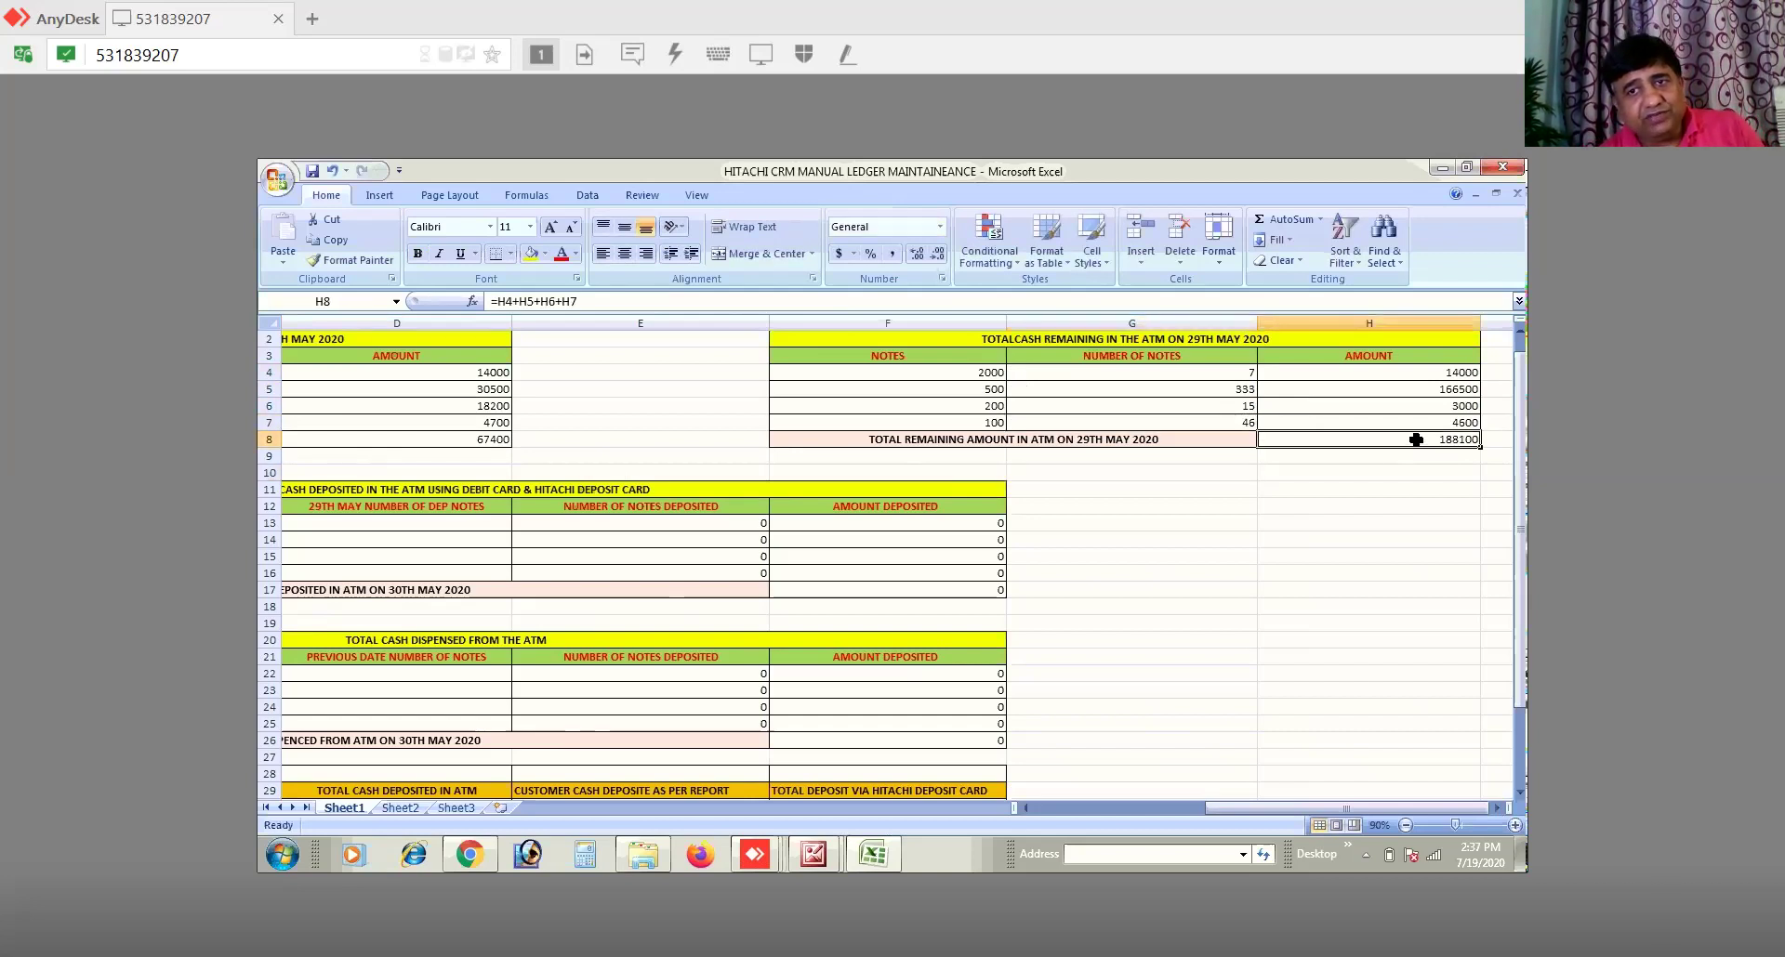
pyautogui.click(1026, 806)
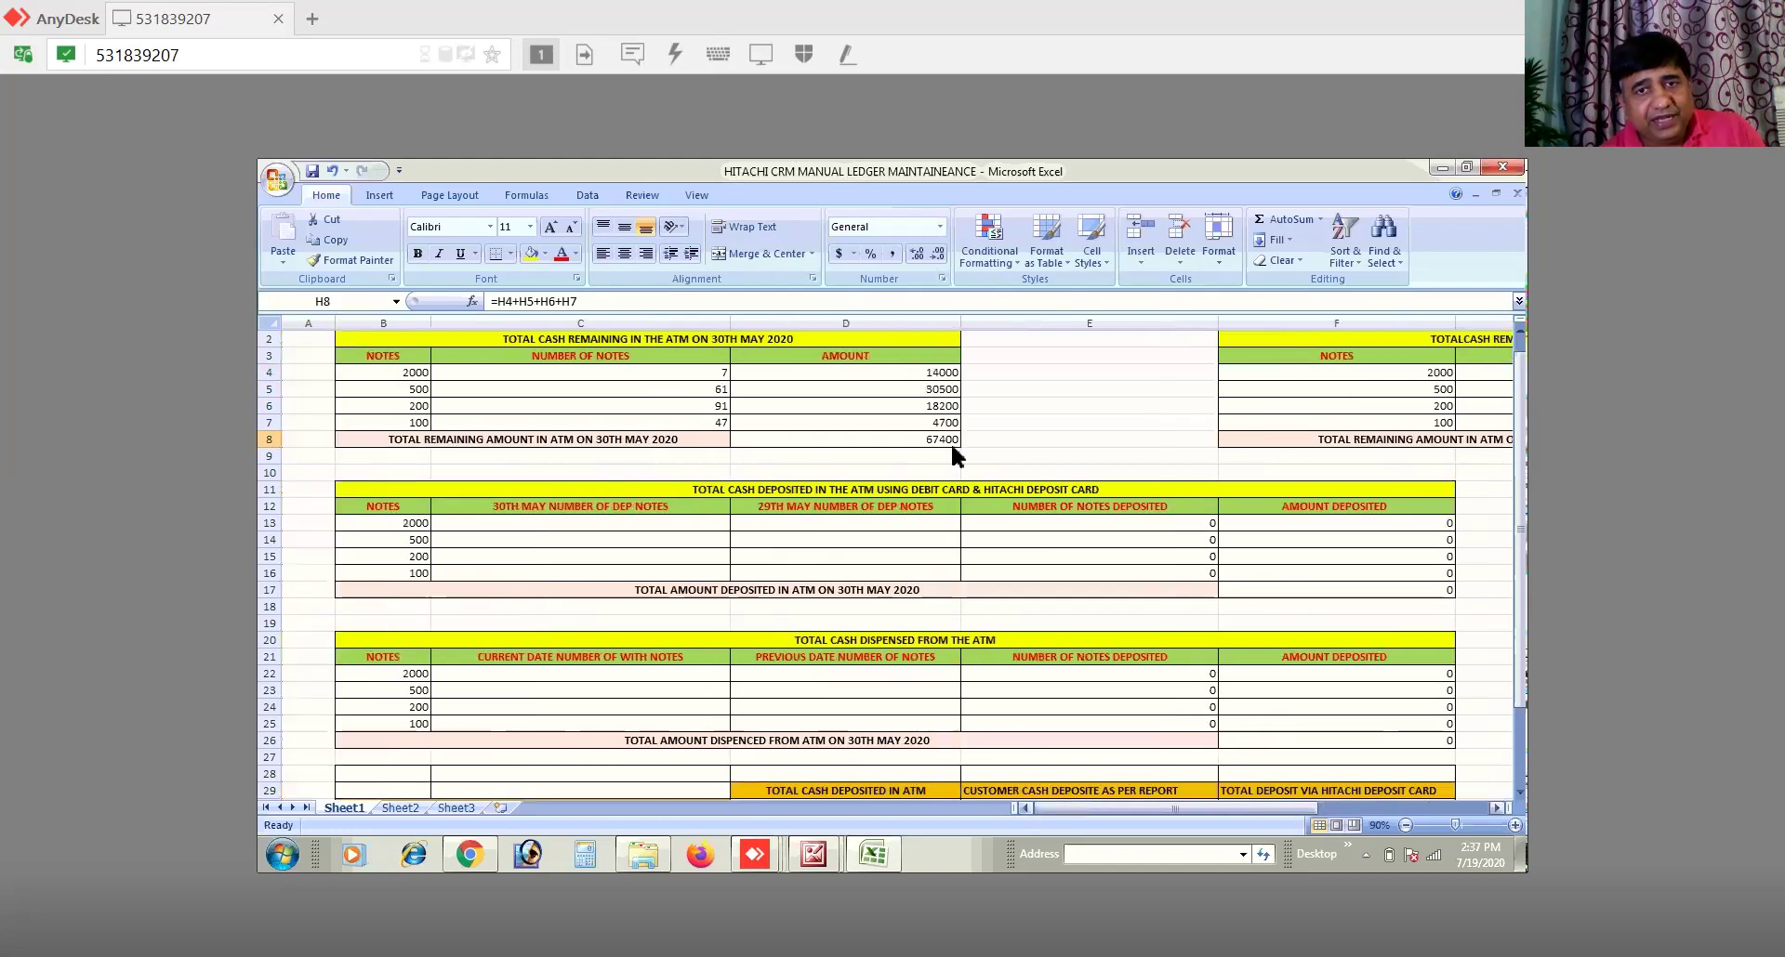
pyautogui.click(938, 444)
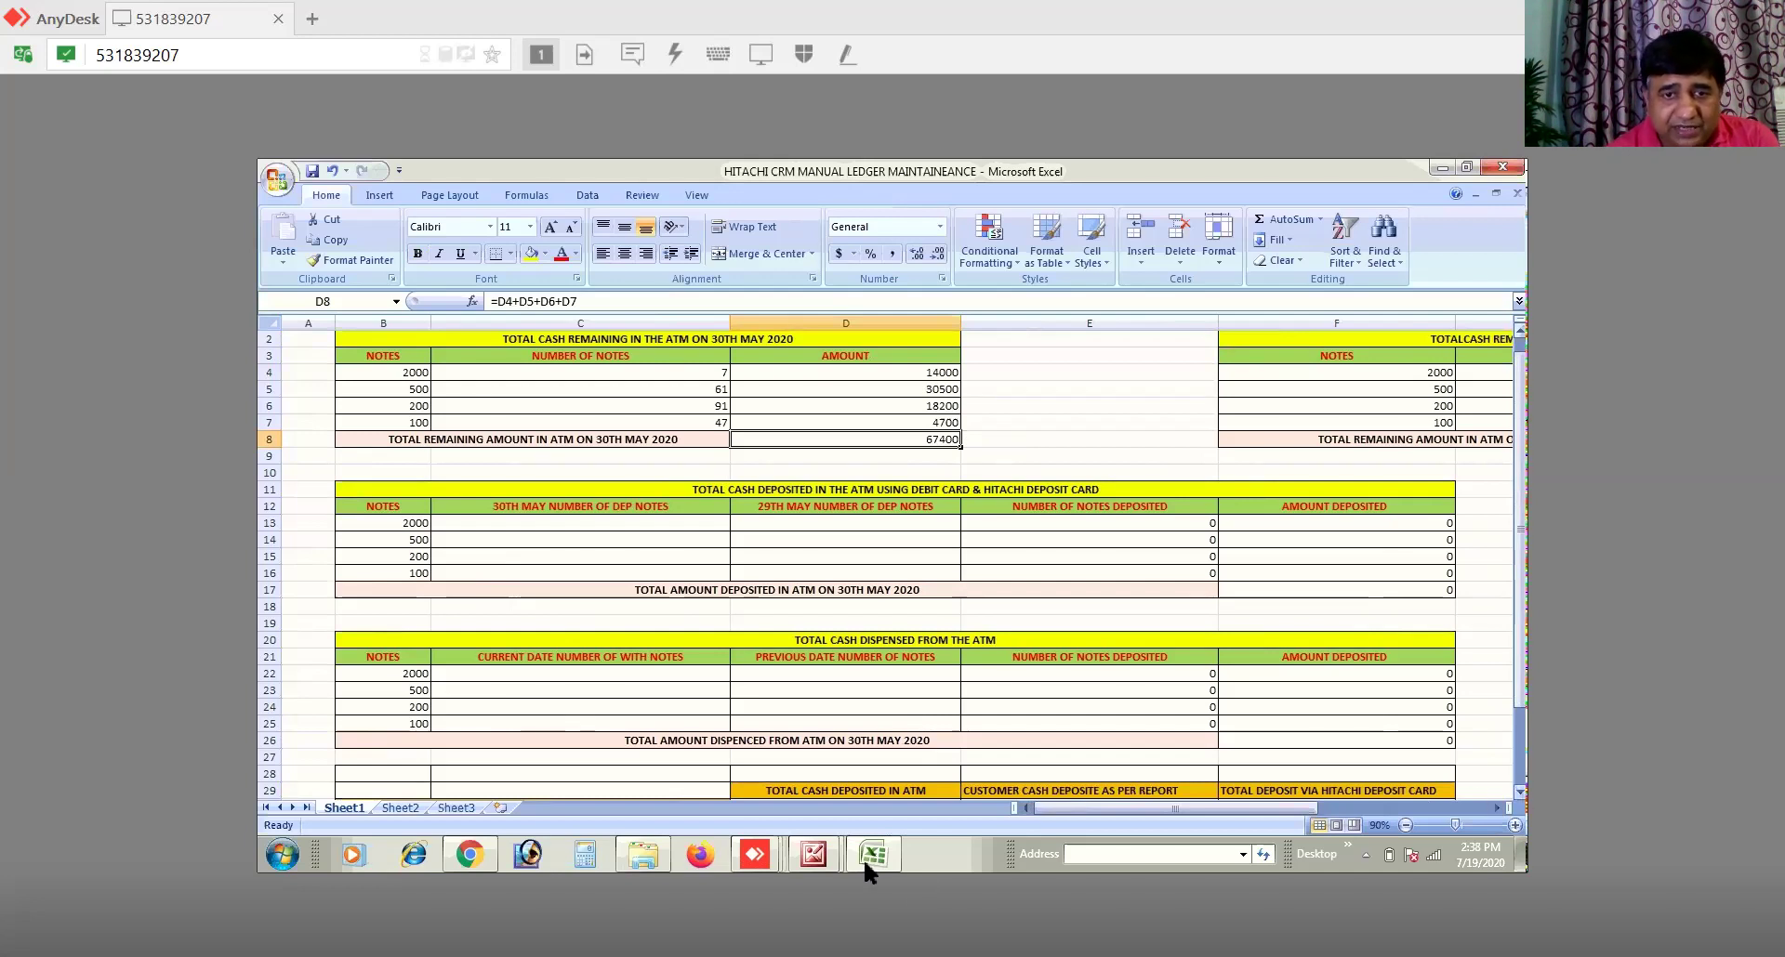
# Step: Look through the images in both Picture Manager windows for the 30th May company daily report, and close the viewer
pyautogui.click(816, 864)
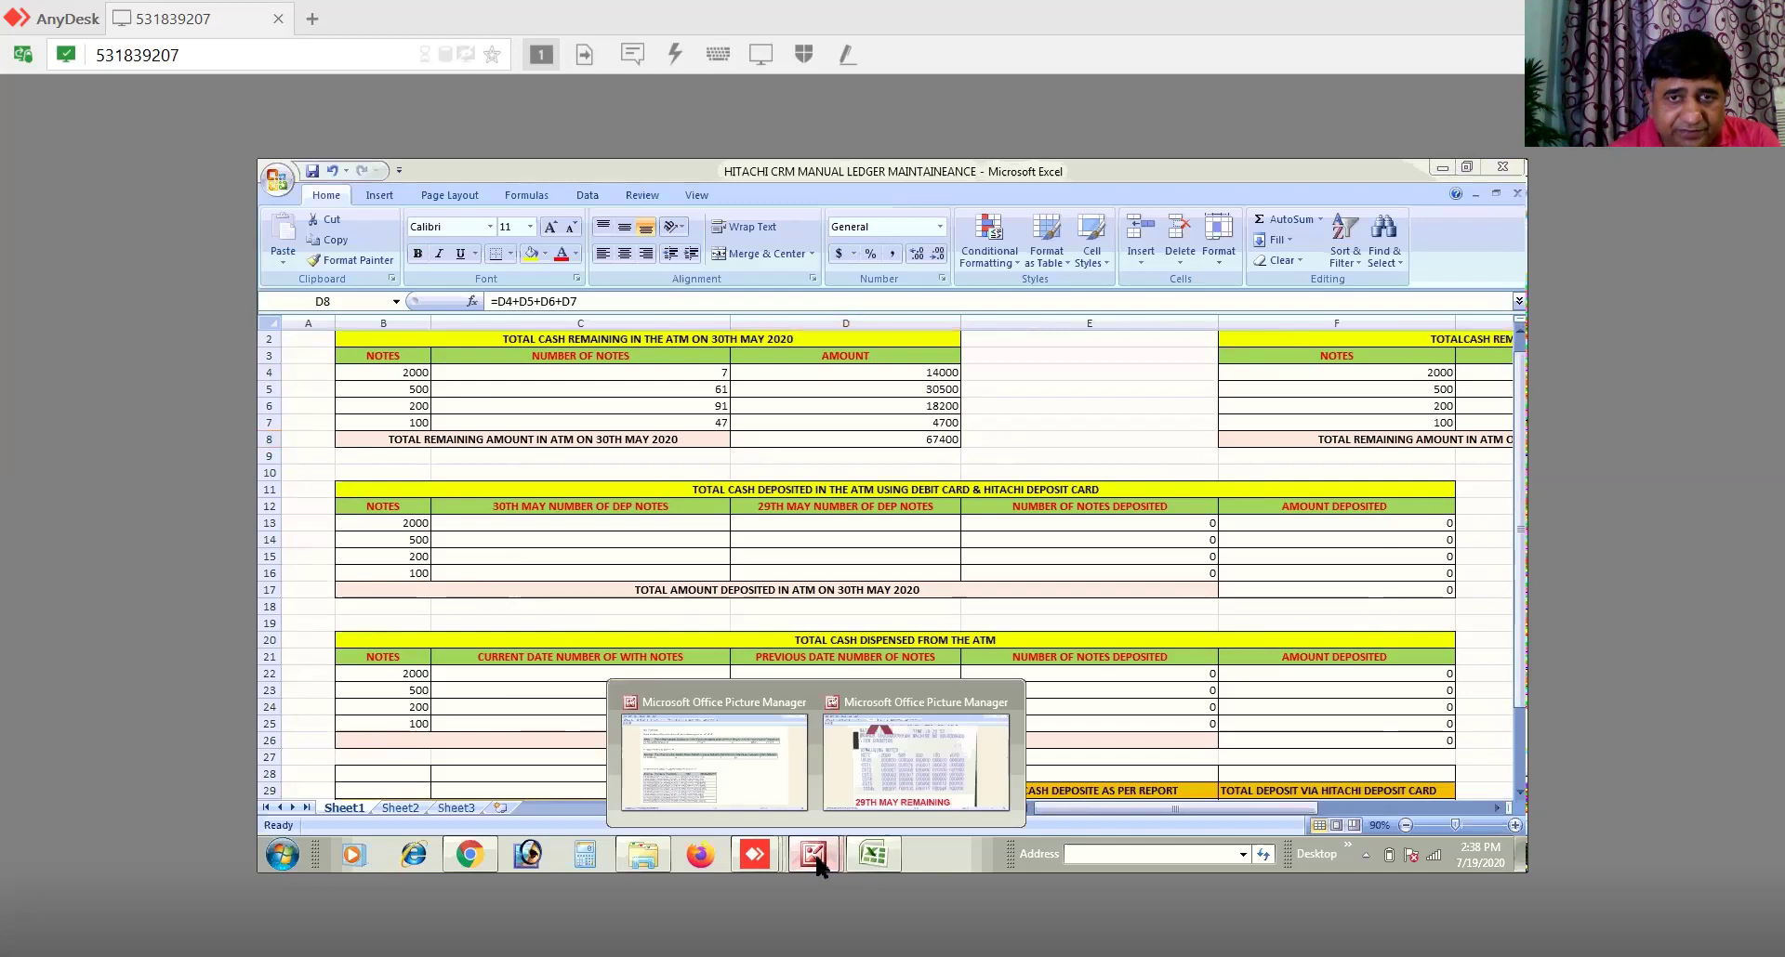
pyautogui.click(748, 775)
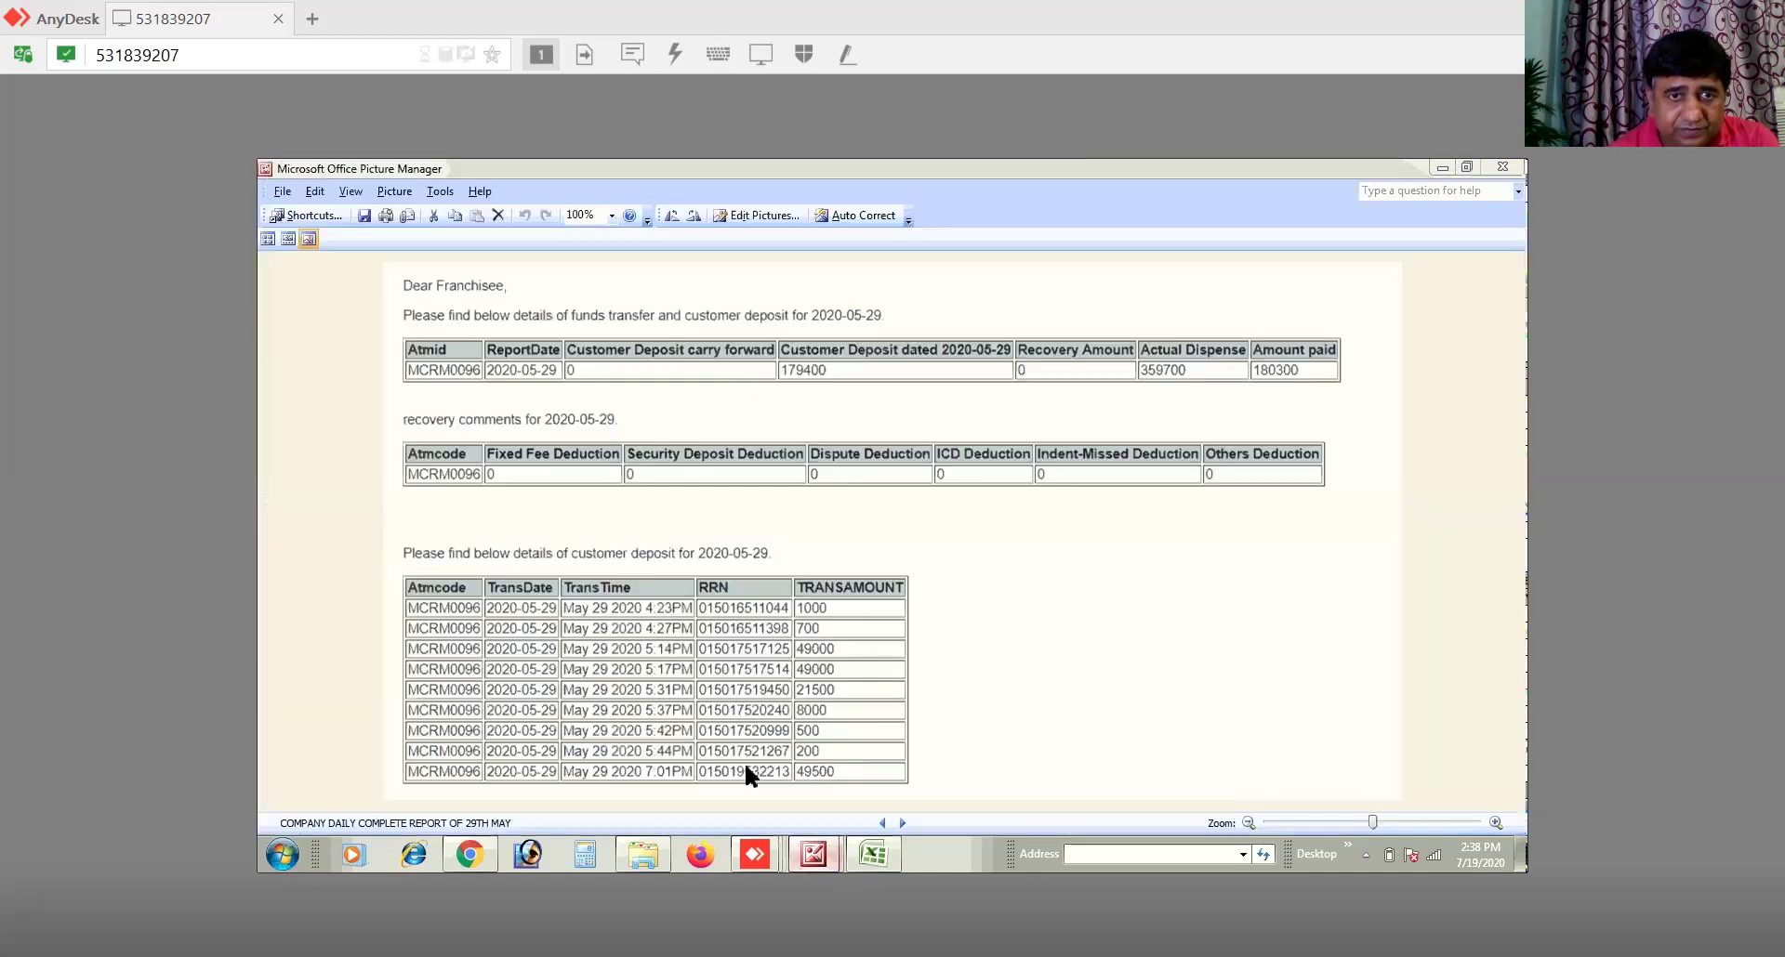
pyautogui.click(904, 825)
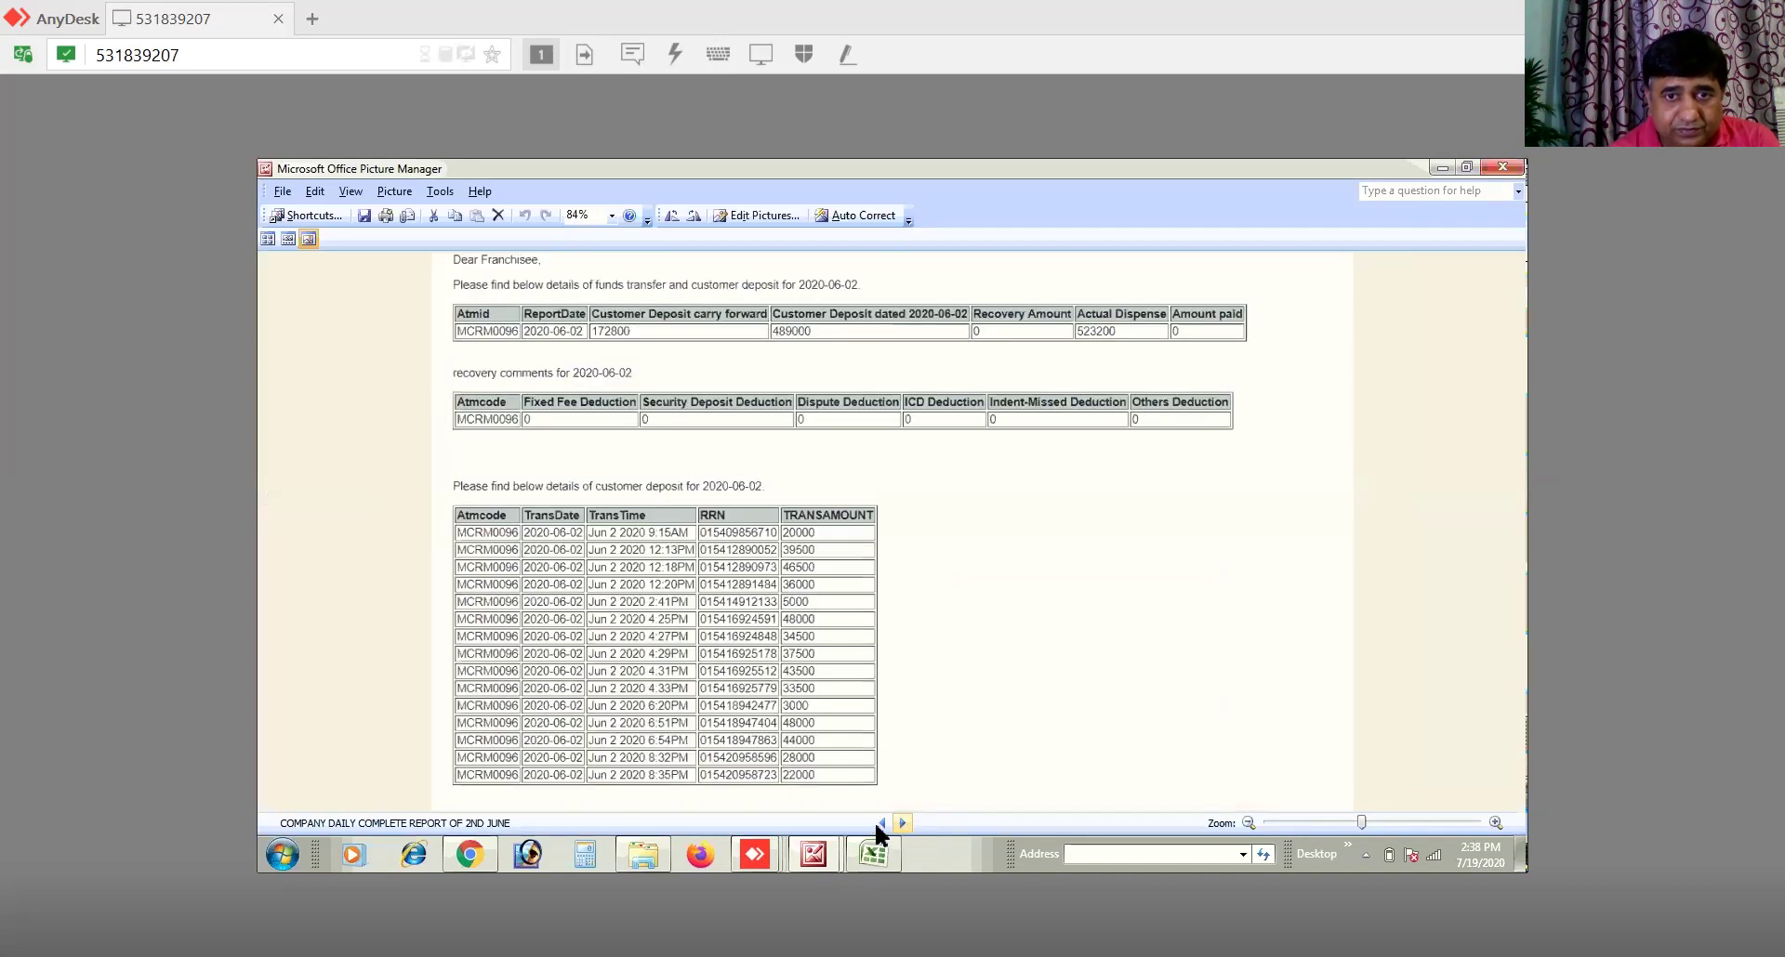
pyautogui.click(880, 824)
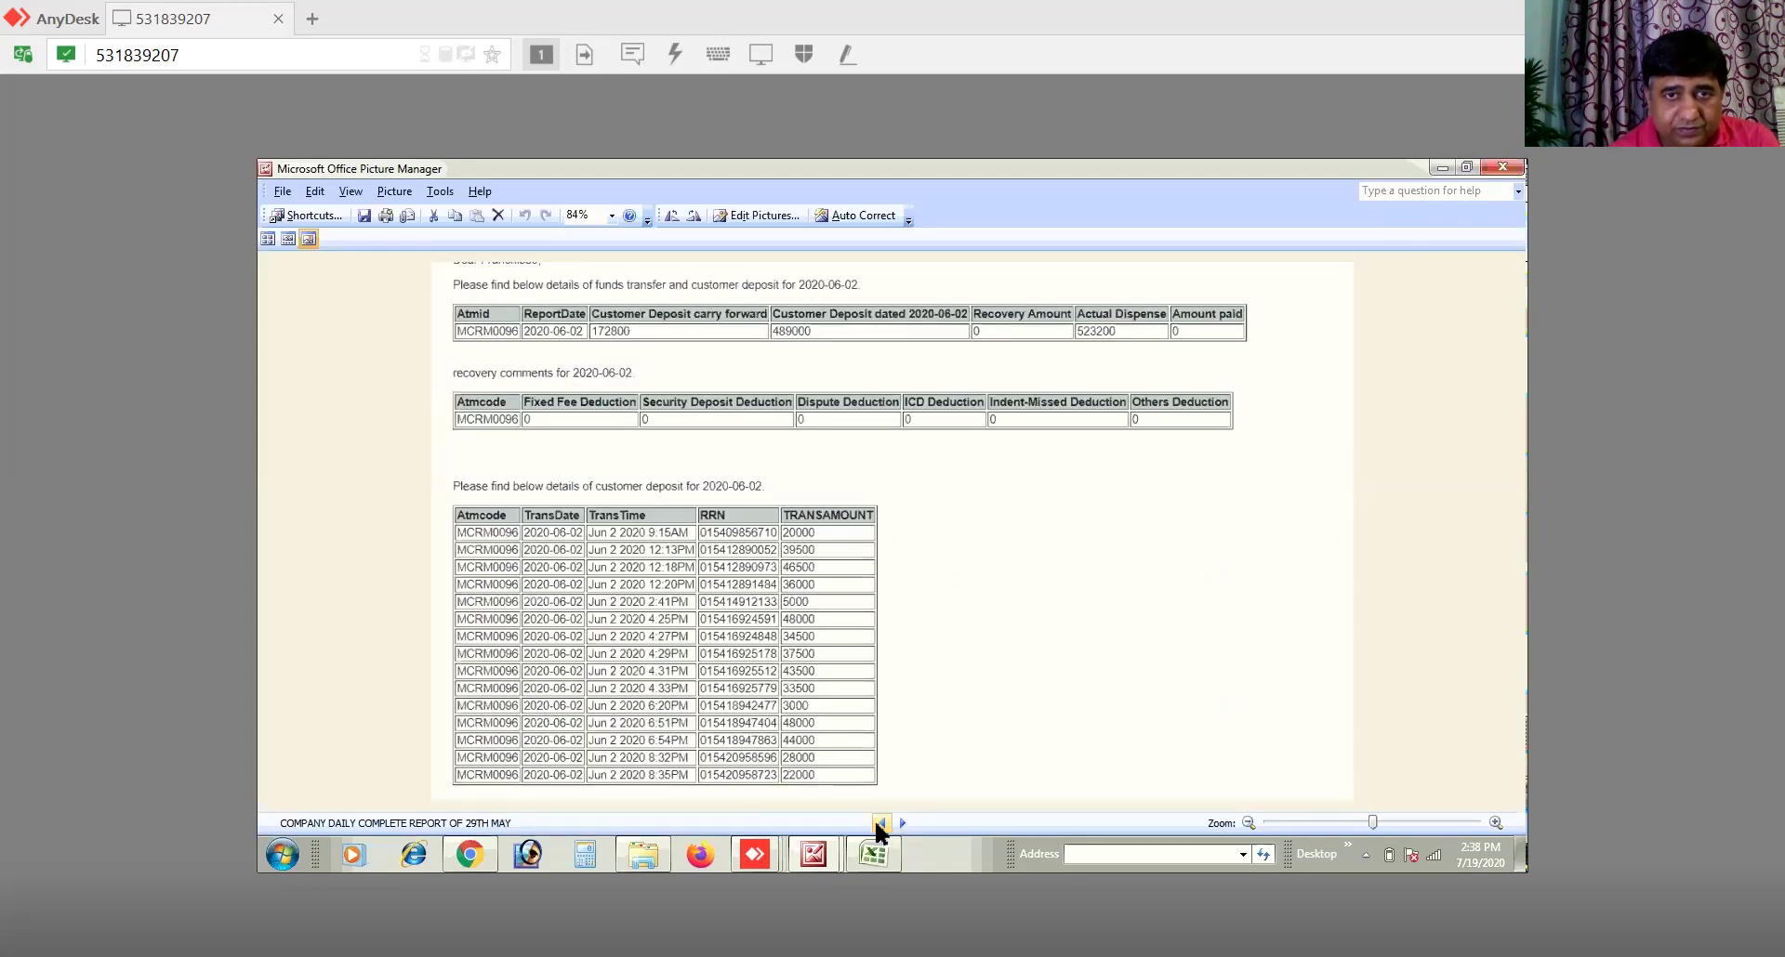
pyautogui.click(880, 824)
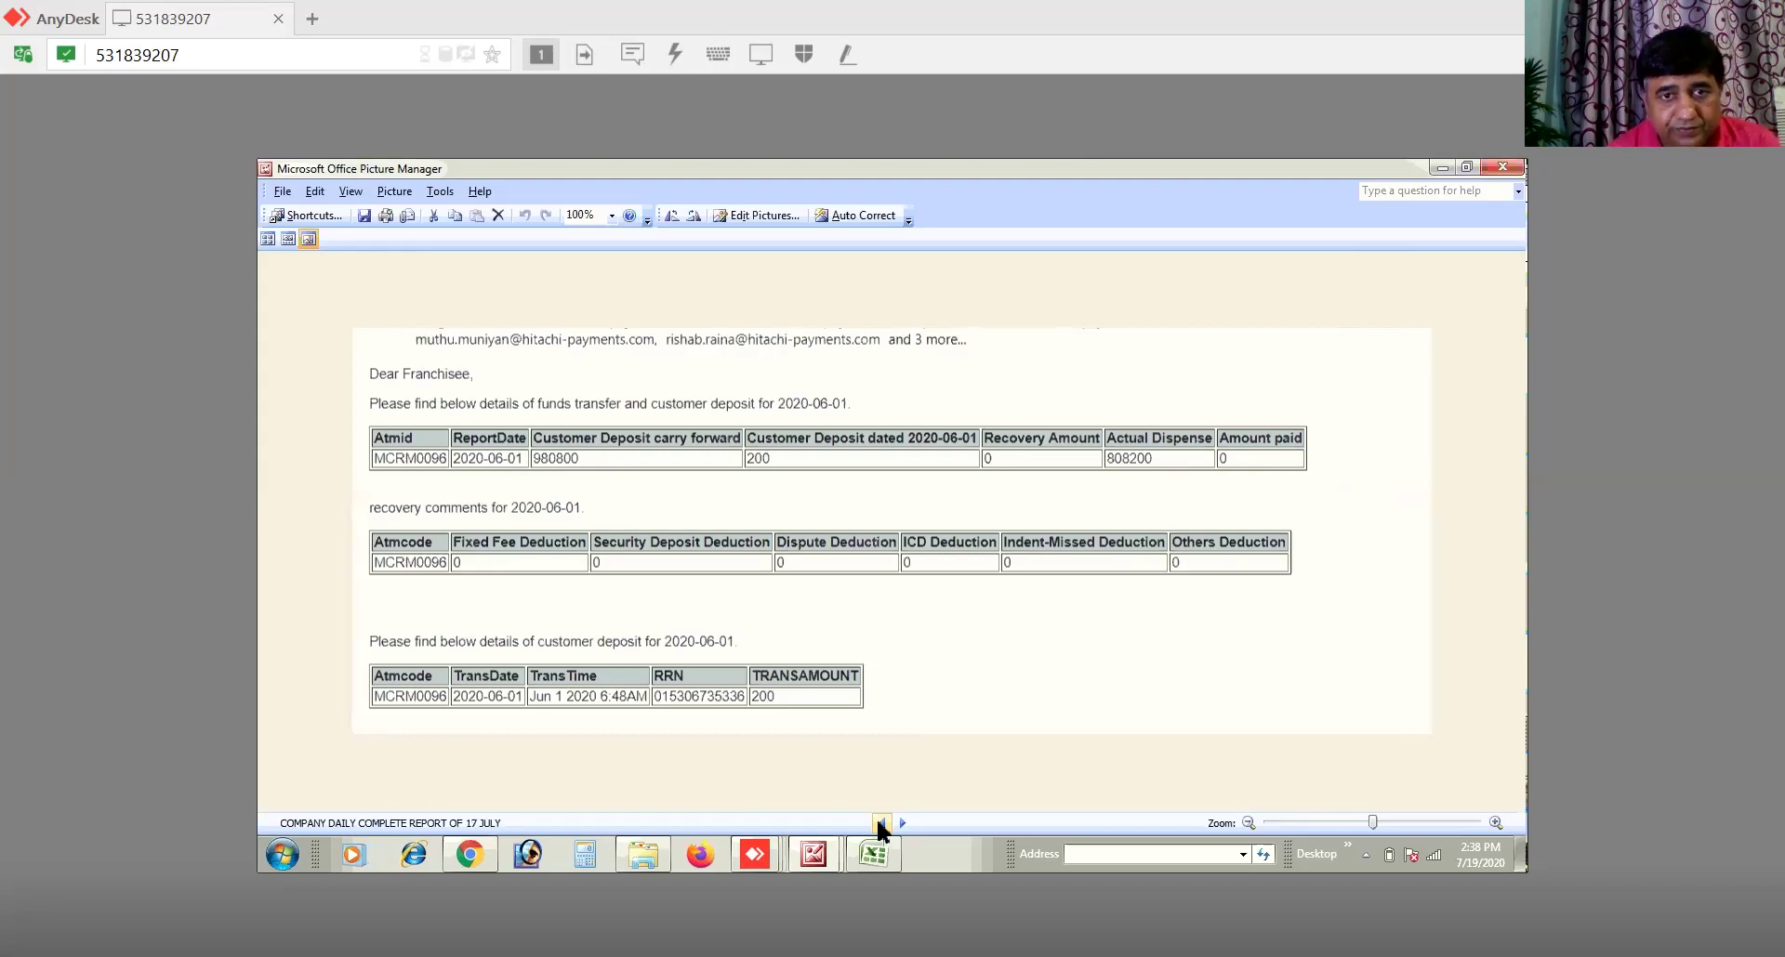
pyautogui.click(879, 824)
pyautogui.moveTo(900, 839)
pyautogui.click(913, 776)
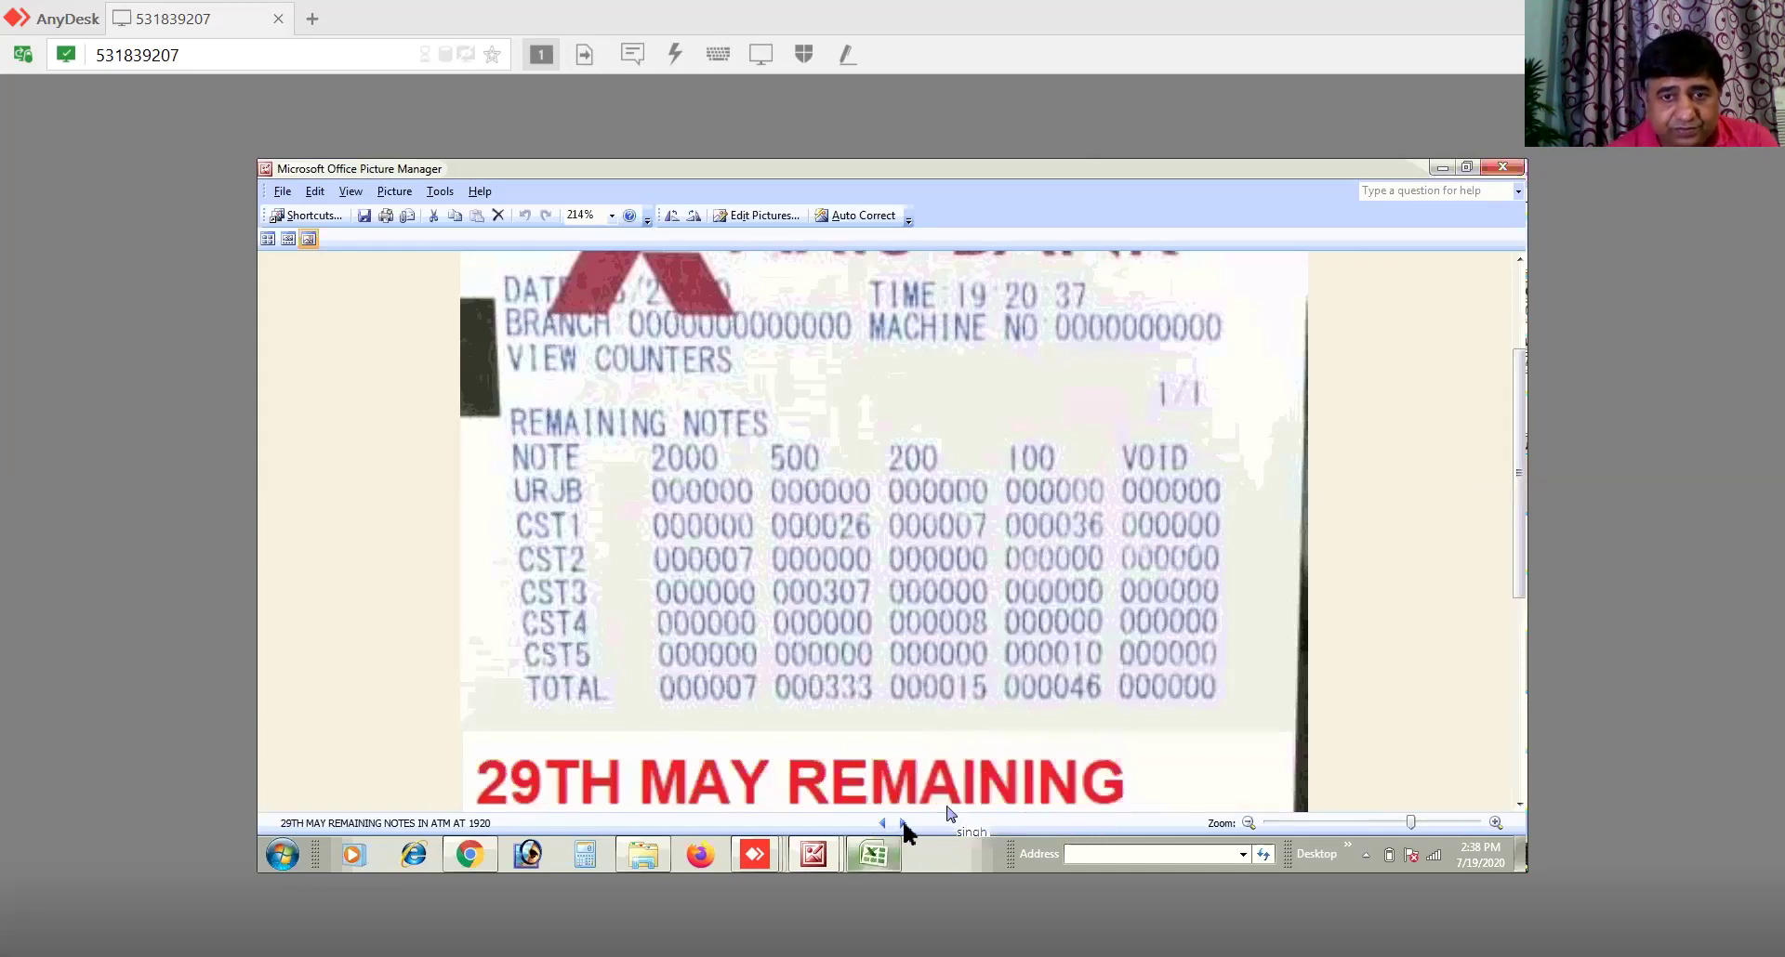
pyautogui.click(902, 824)
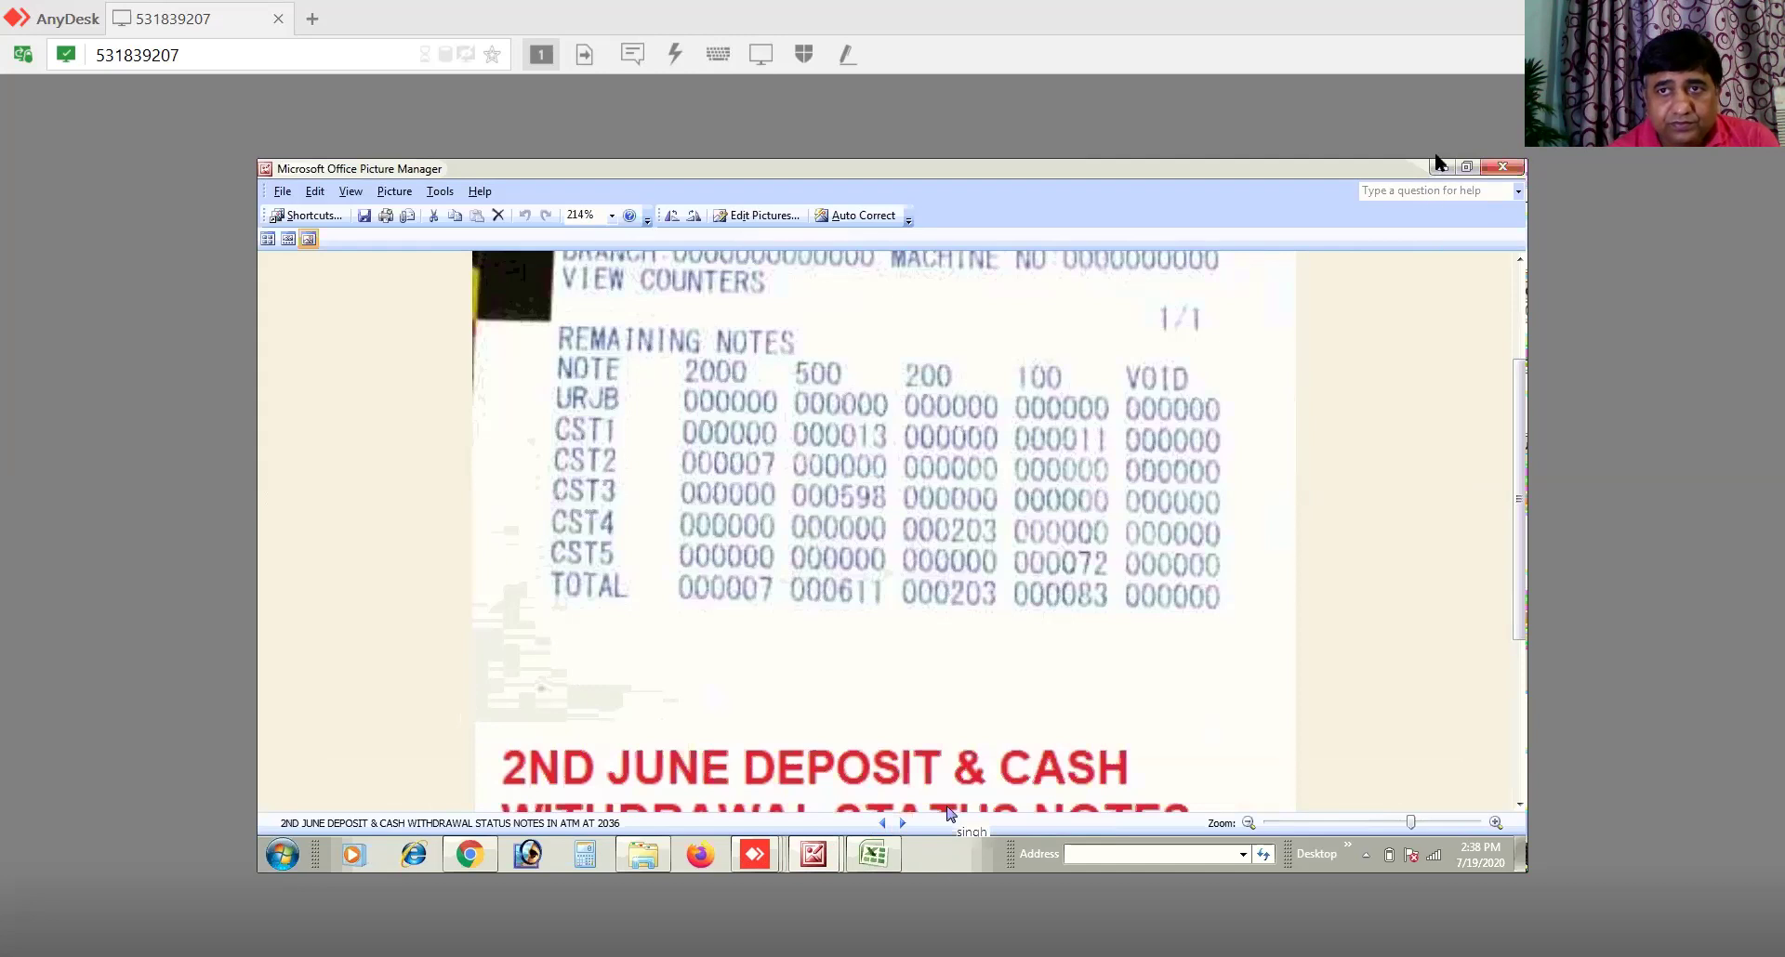
pyautogui.scroll(-1, 1323, 295)
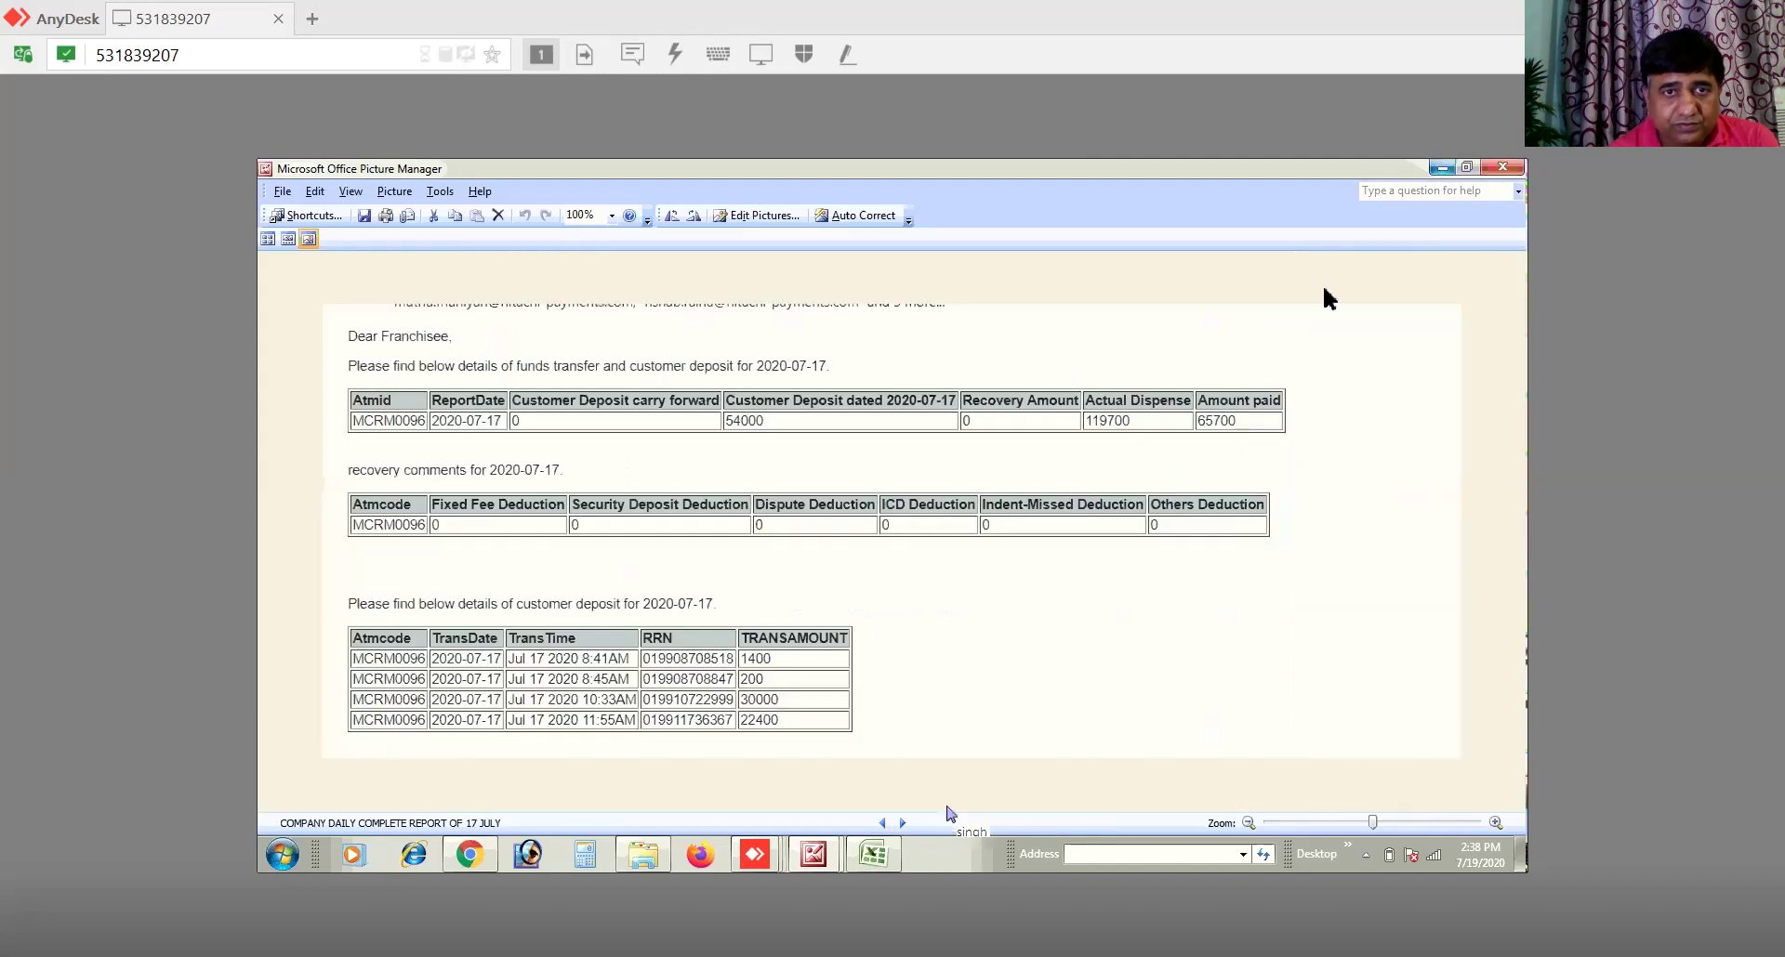
pyautogui.click(1500, 171)
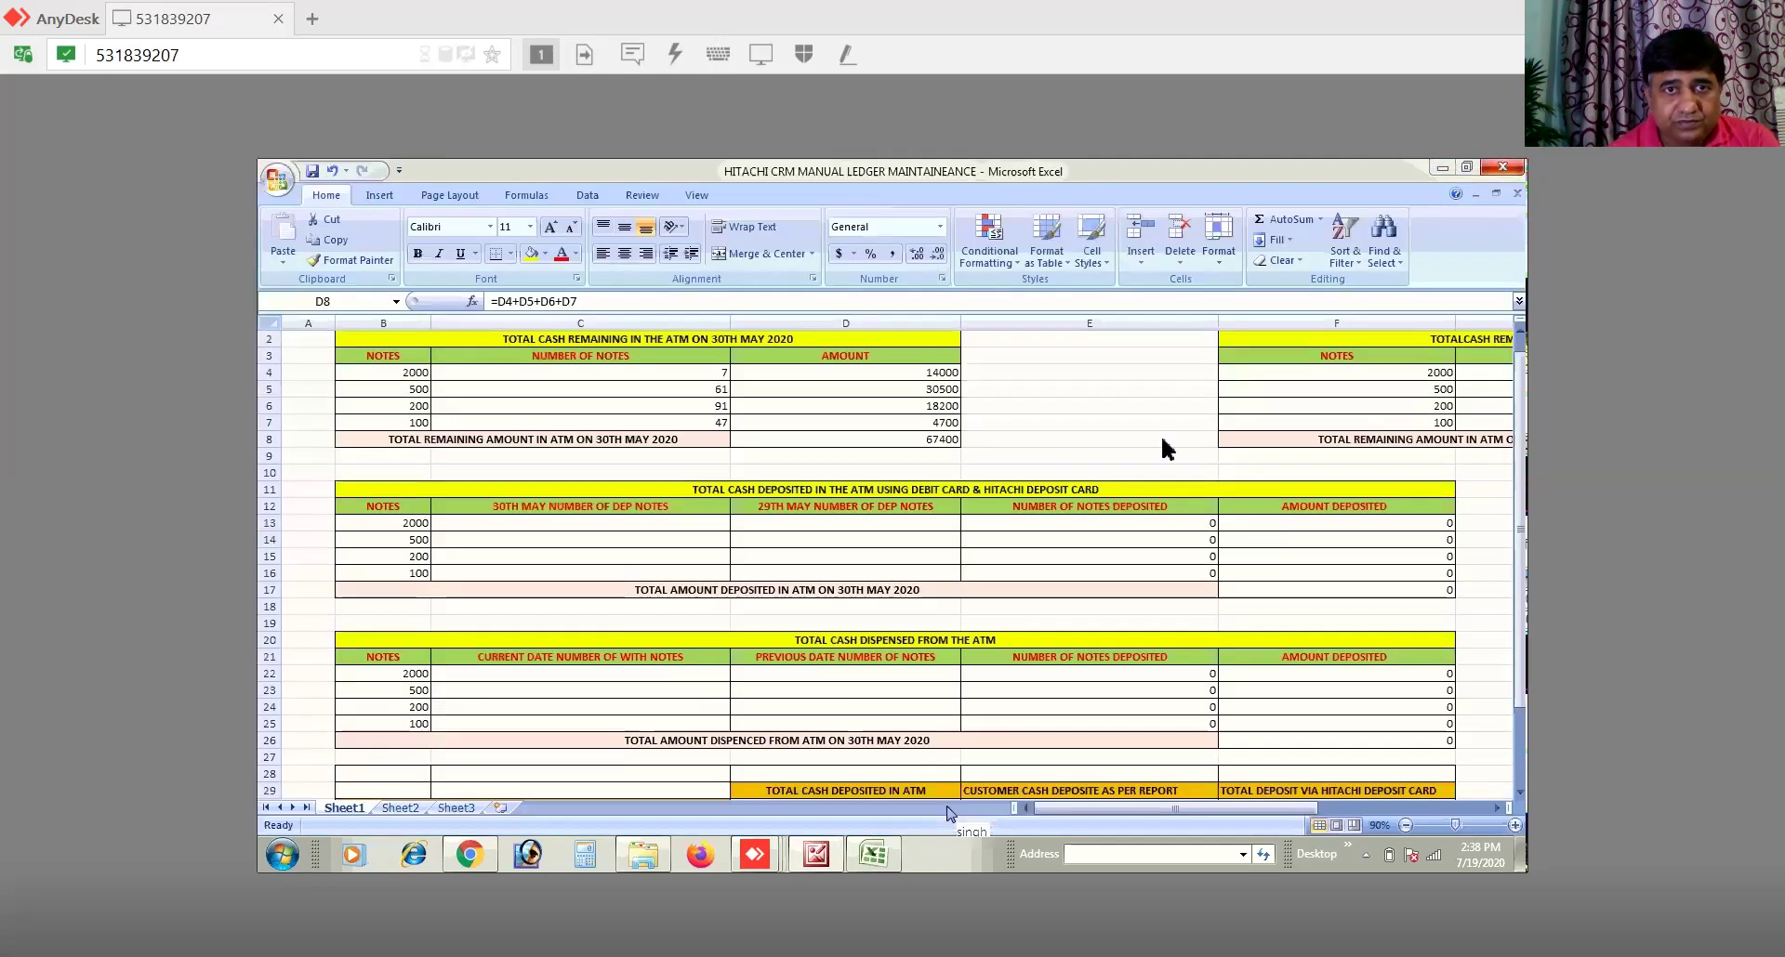
# Step: Open COMPANY DAILY COMPLETE REPORT OF 30TH MAY from New folder (2) in Picture Manager, review its customer deposit figures, and return to Excel
pyautogui.click(1442, 167)
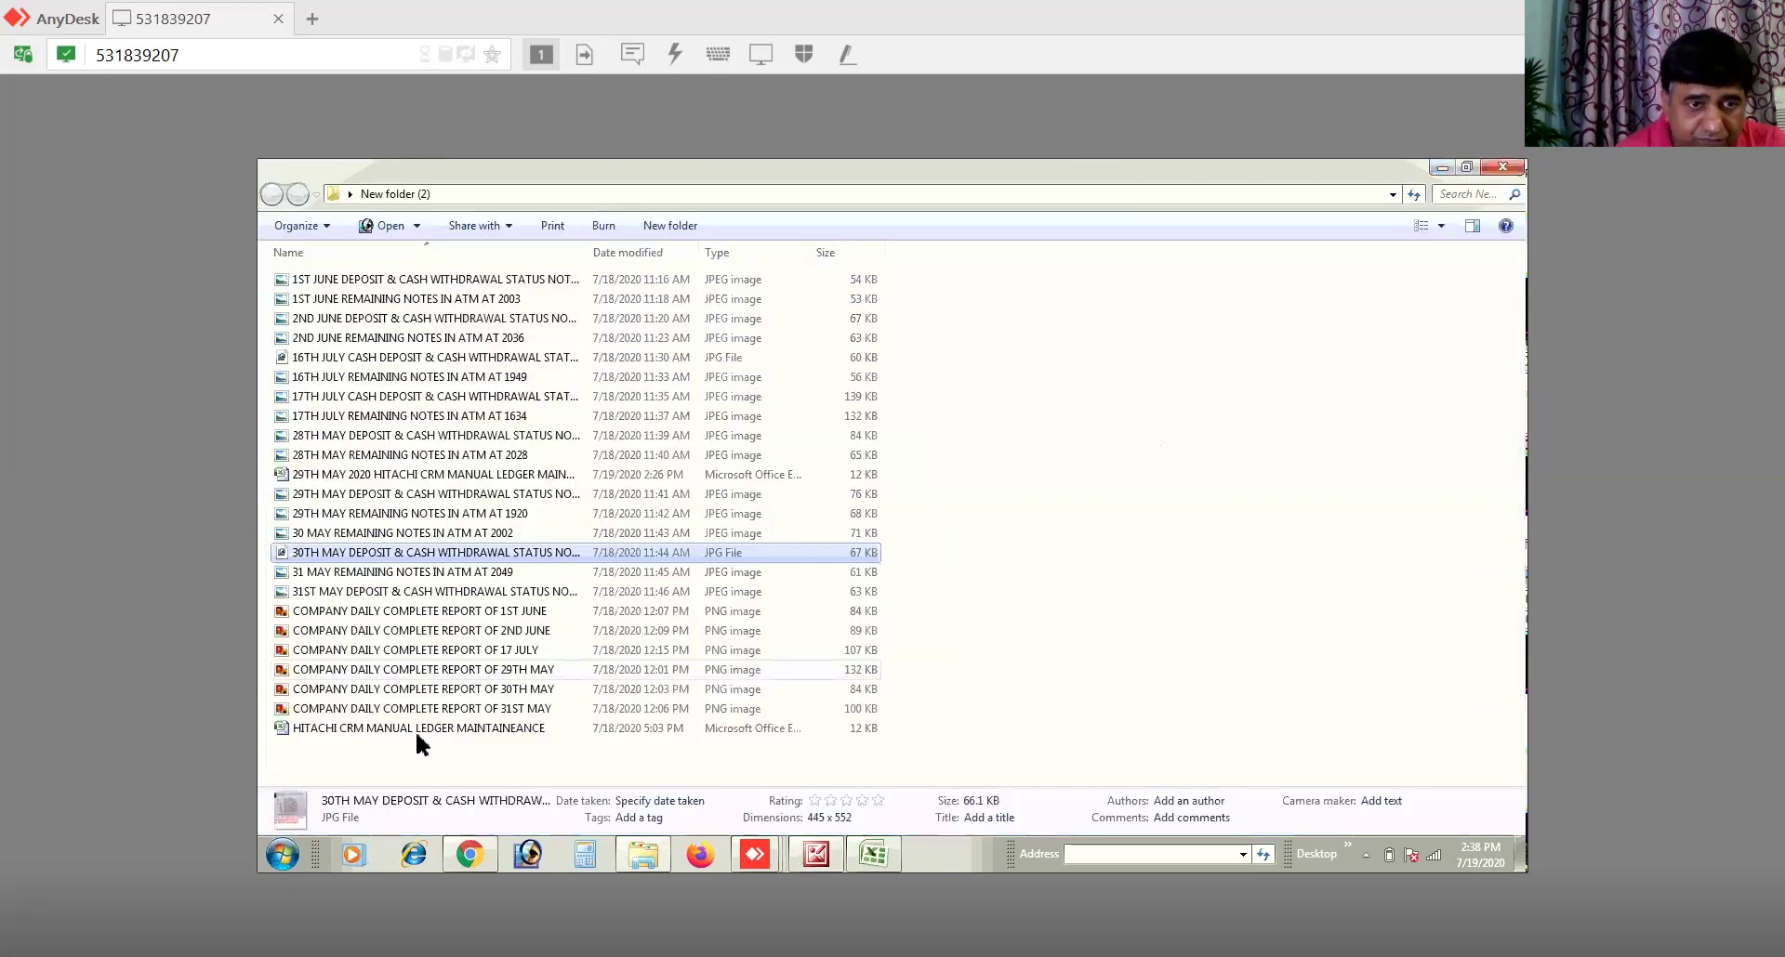
pyautogui.click(465, 688)
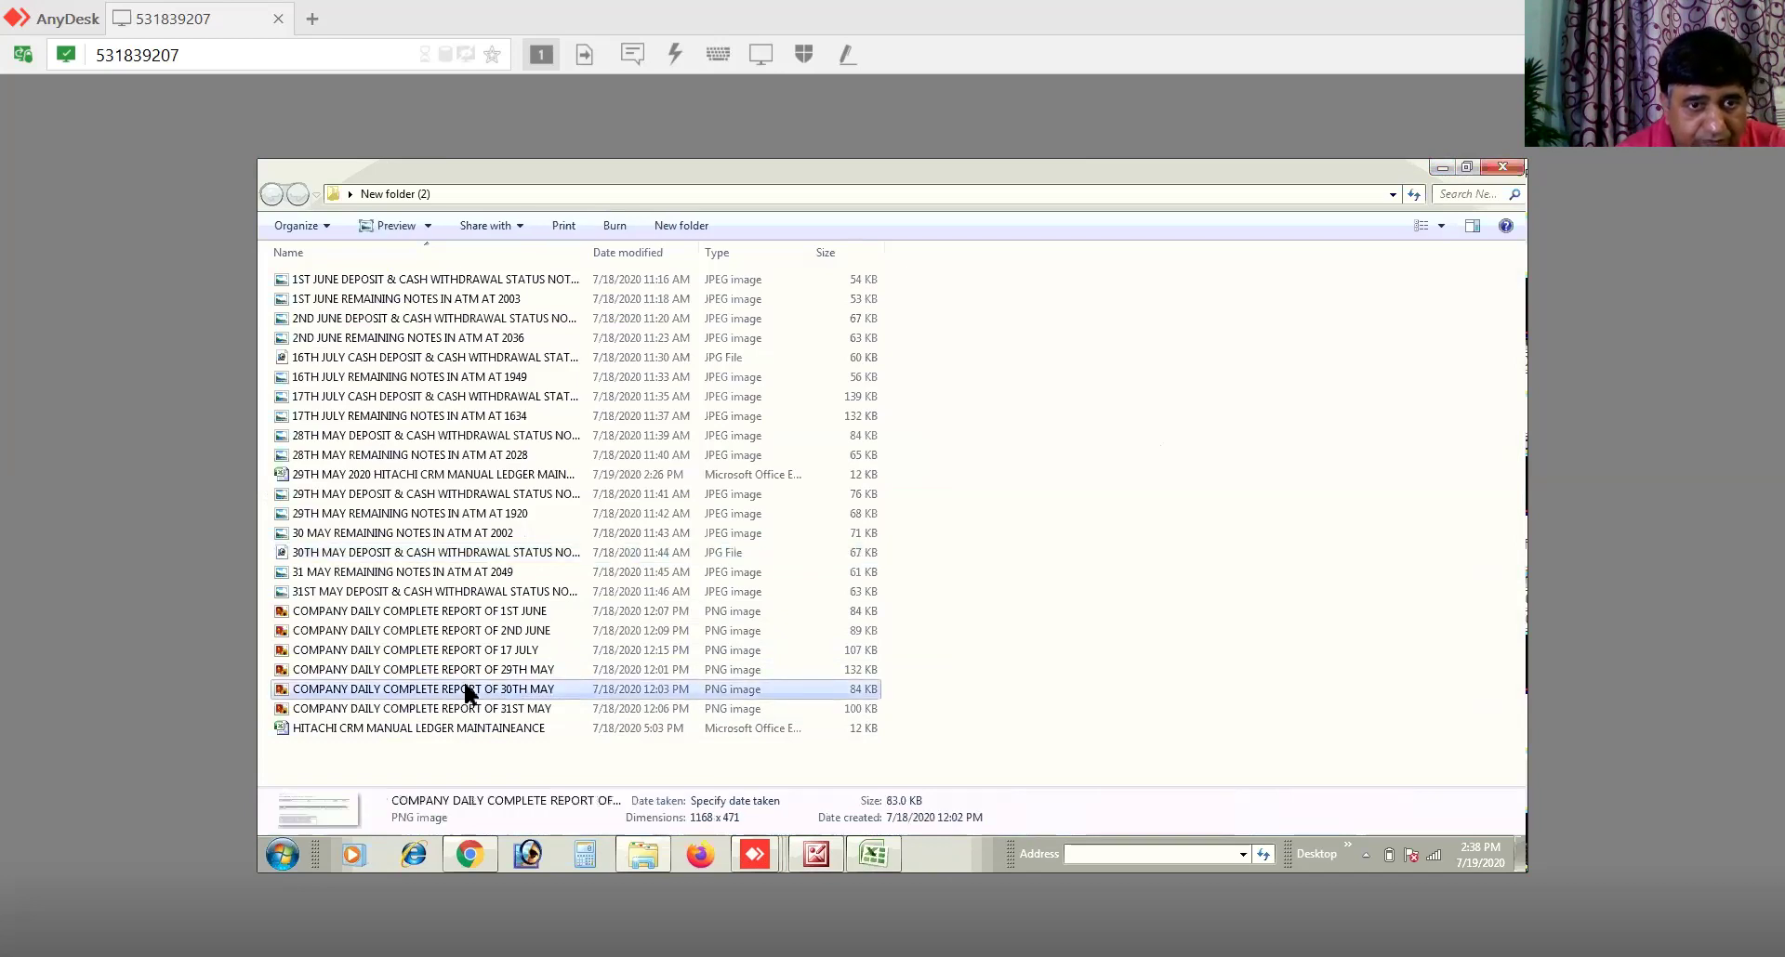
pyautogui.rightClick(465, 690)
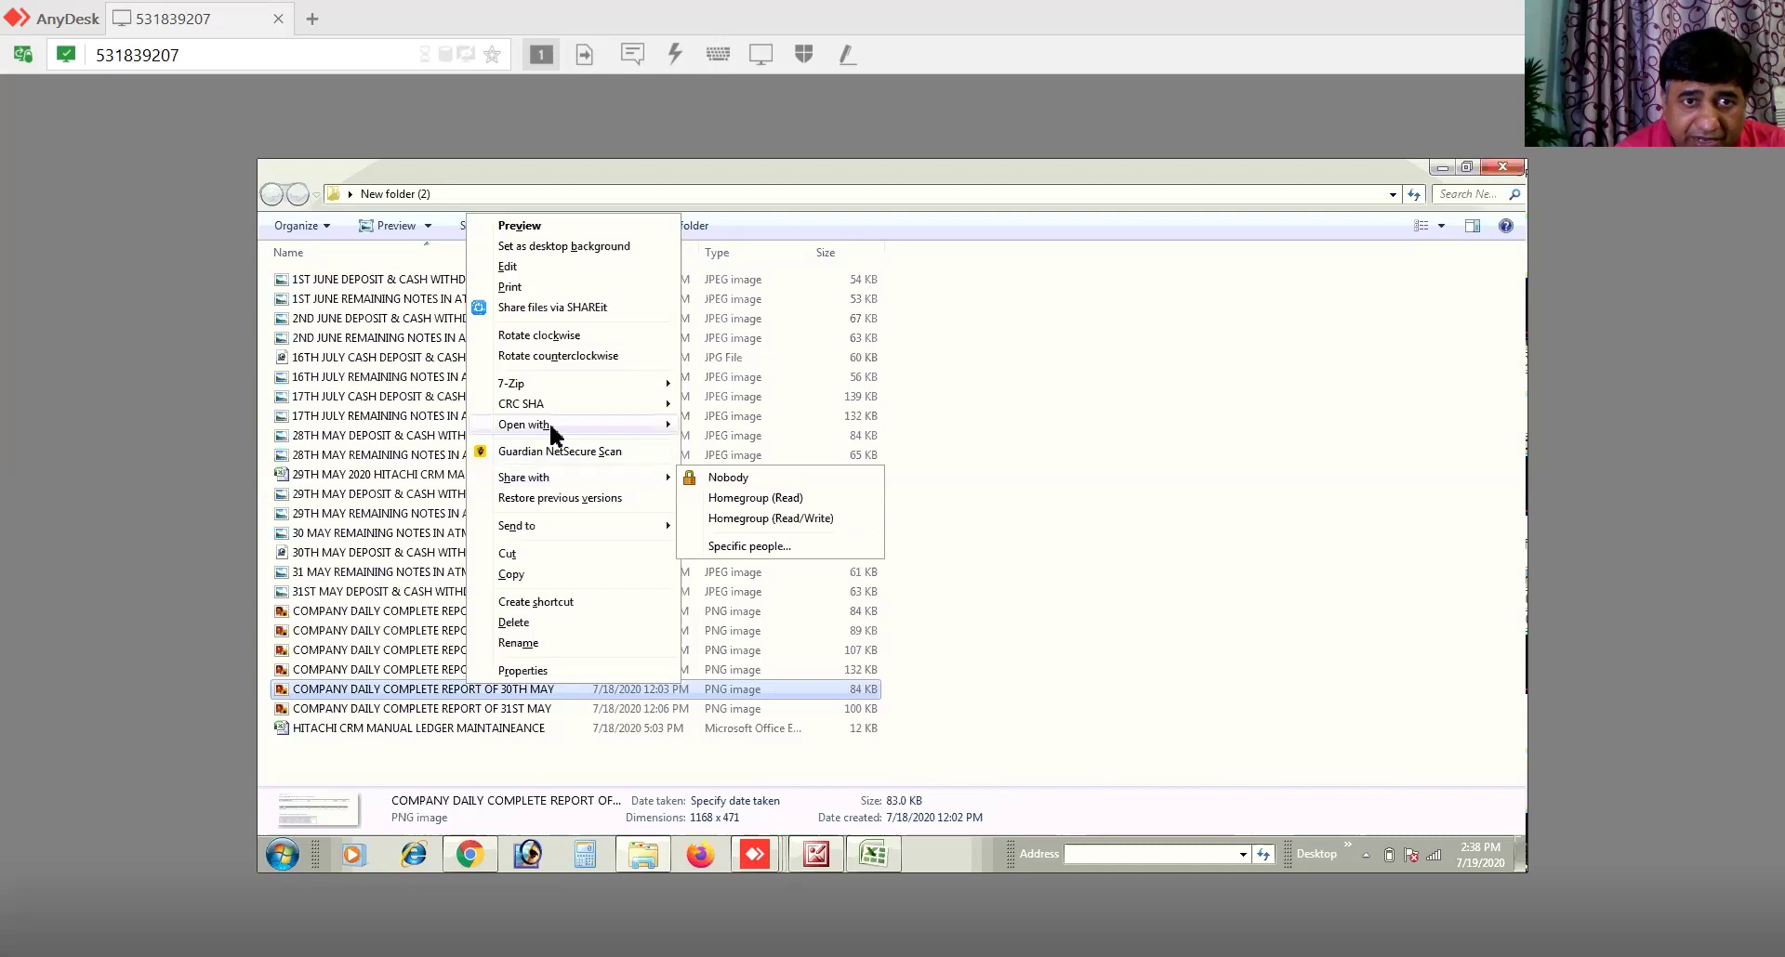
pyautogui.moveTo(651, 416)
pyautogui.click(730, 425)
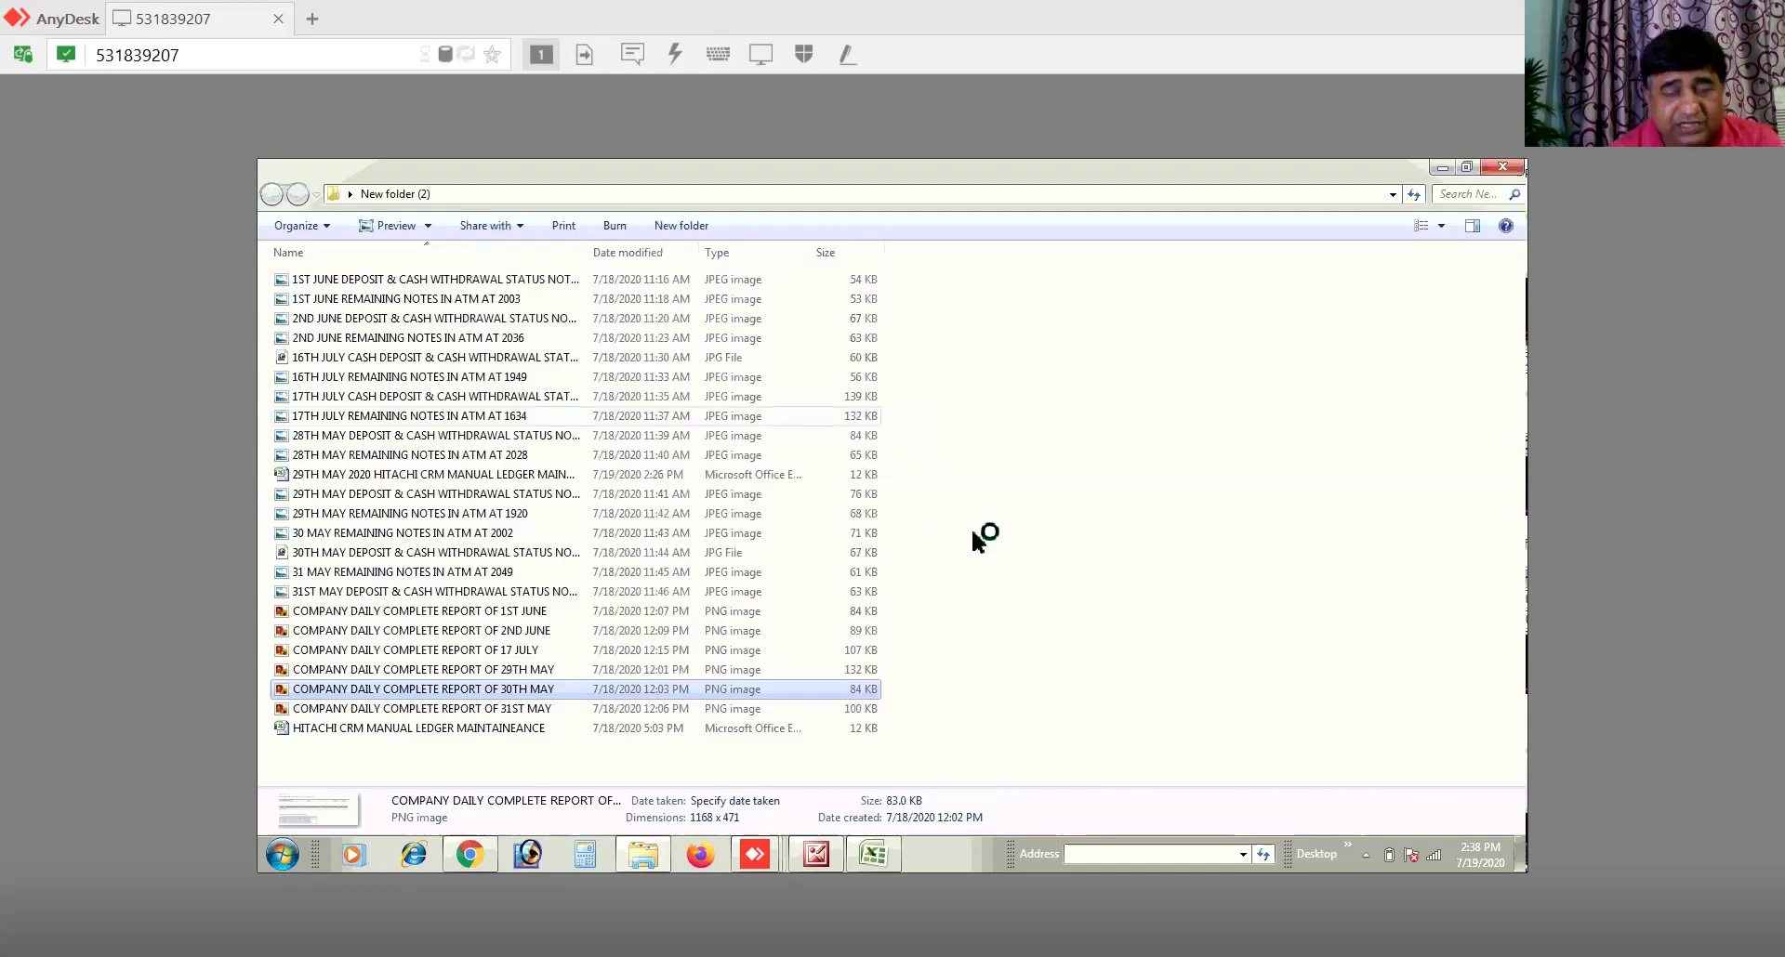
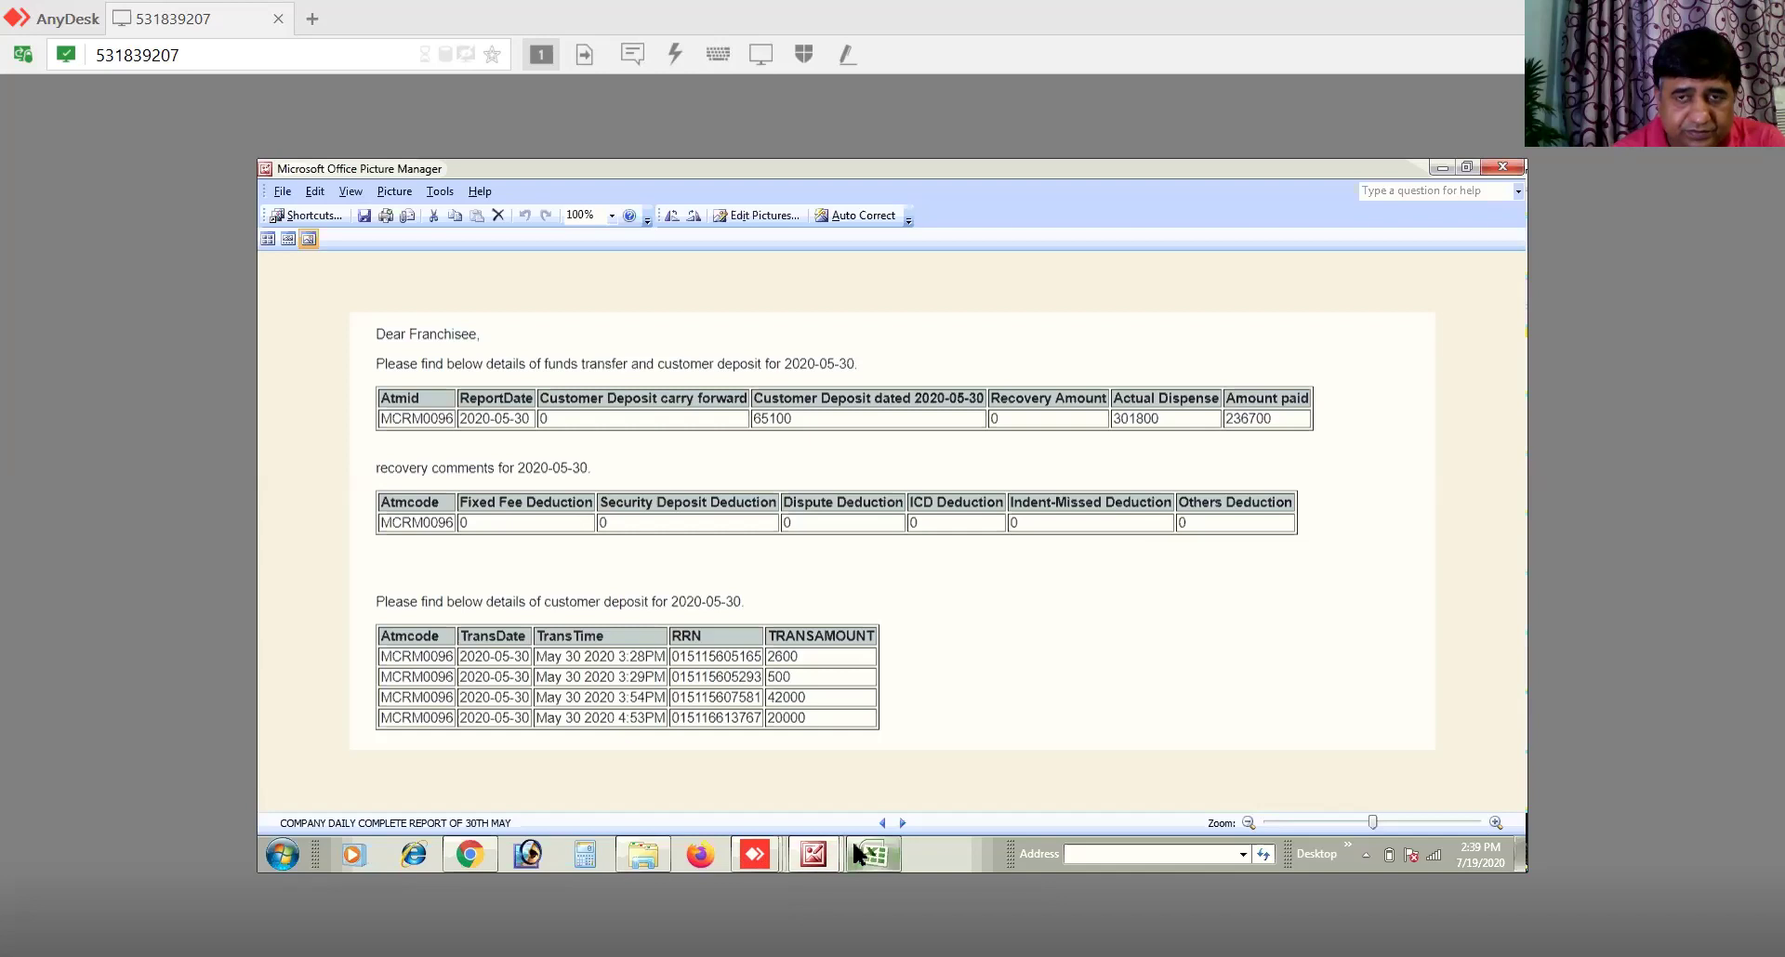
pyautogui.moveTo(853, 846)
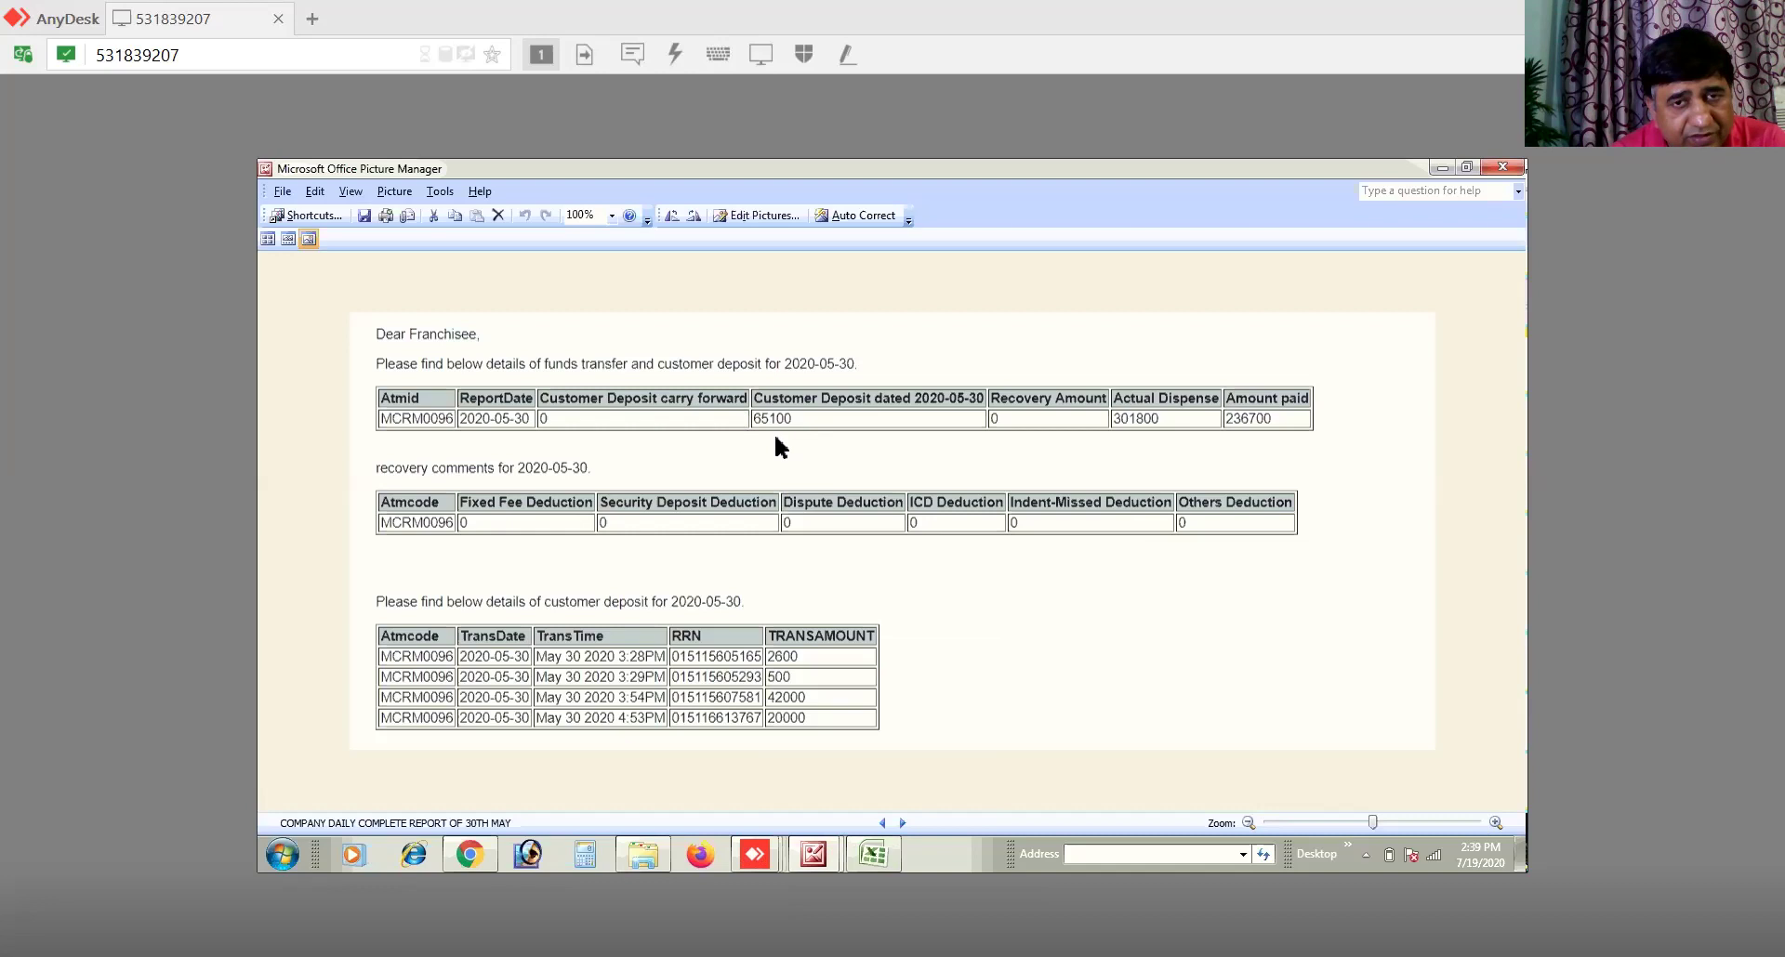
pyautogui.click(872, 851)
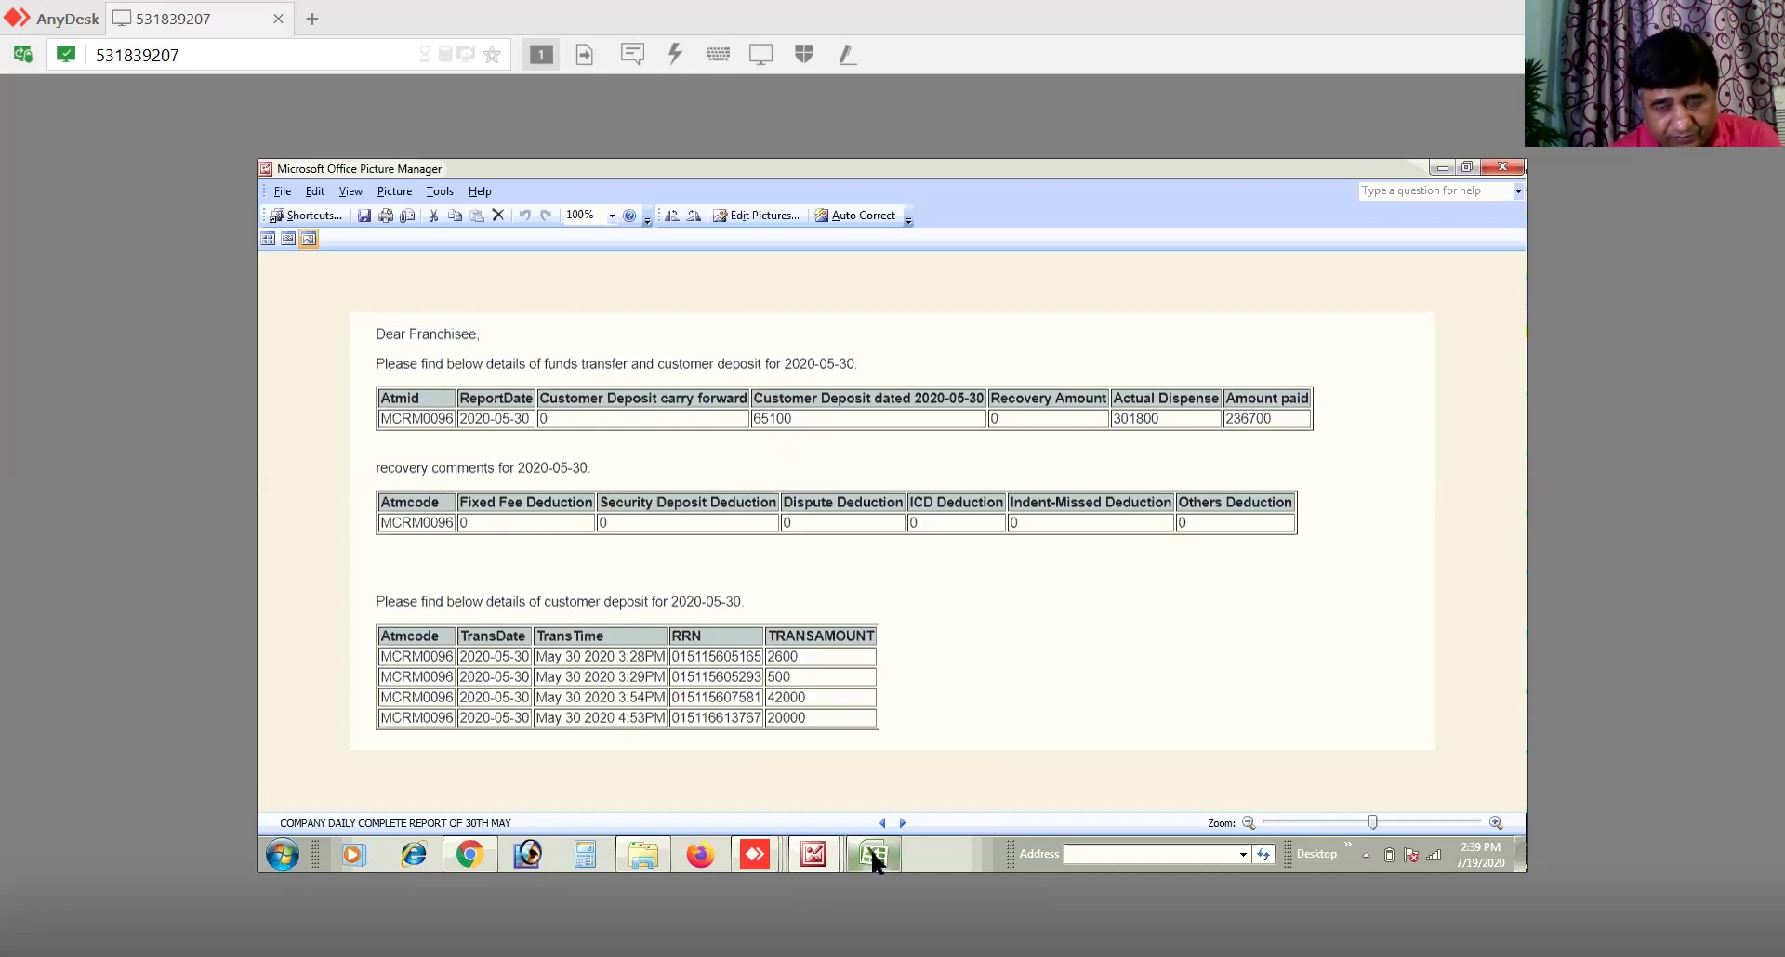
pyautogui.click(863, 771)
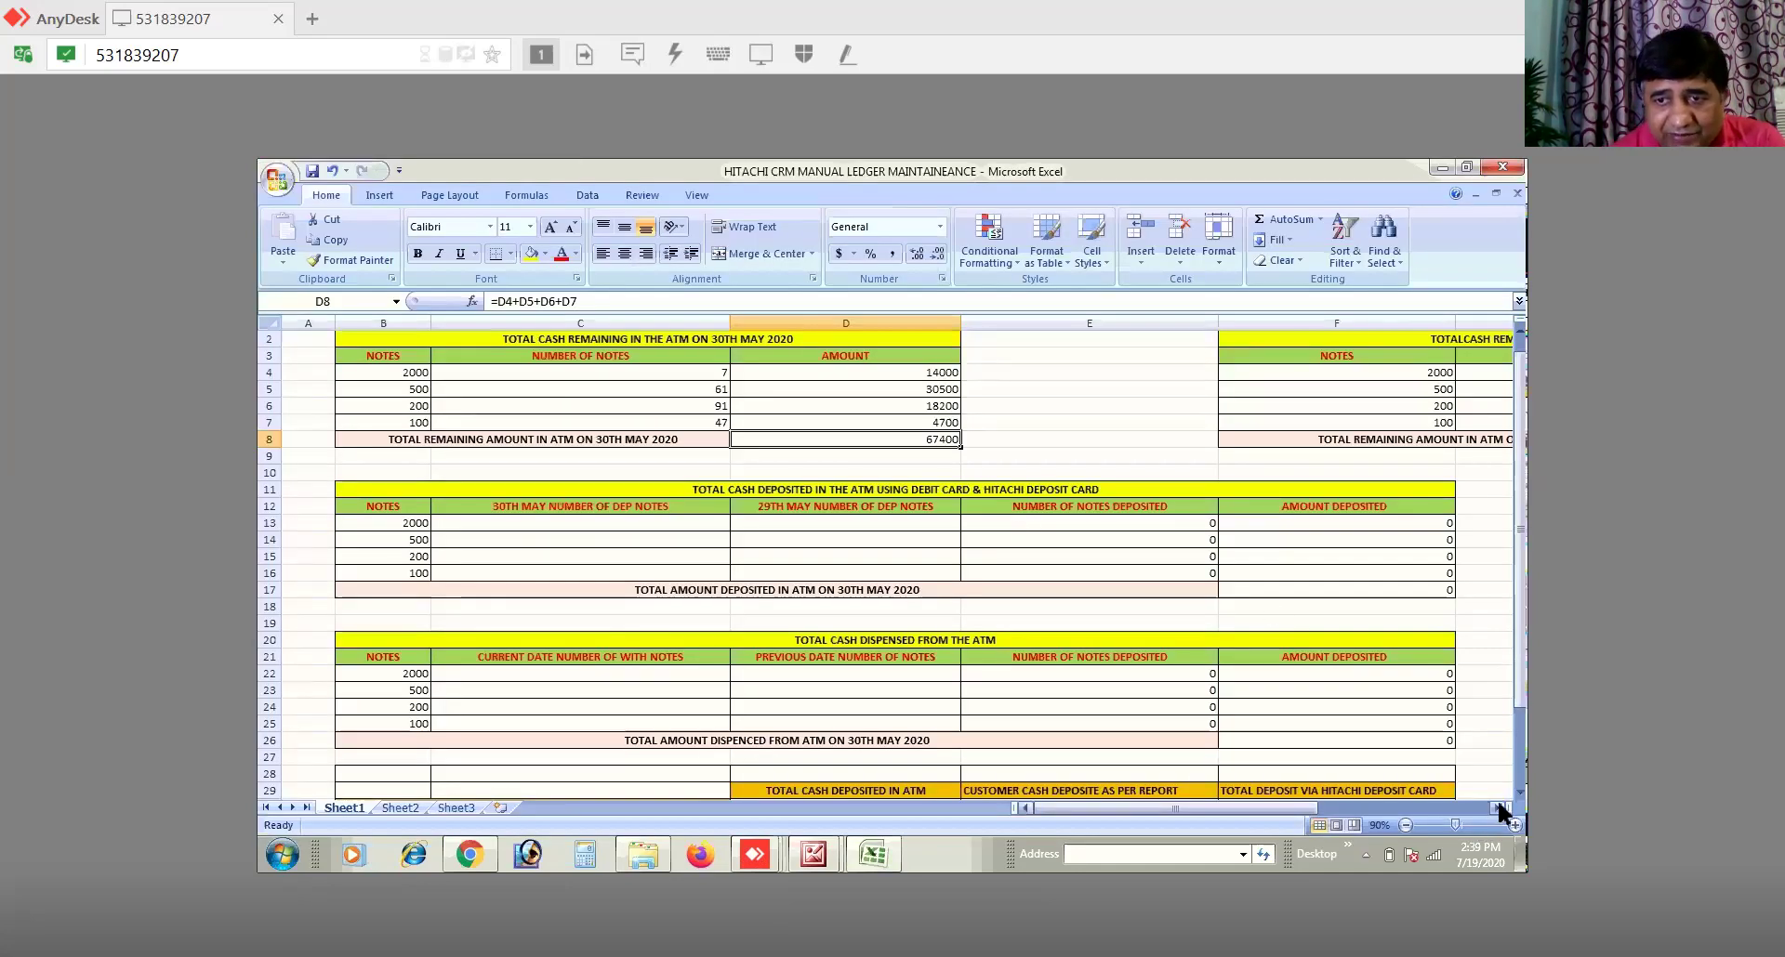
# Step: Enter the 29th May total remaining amount, 188100, as the previous date's total remaining cash in the Hitachi report row
pyautogui.click(1498, 807)
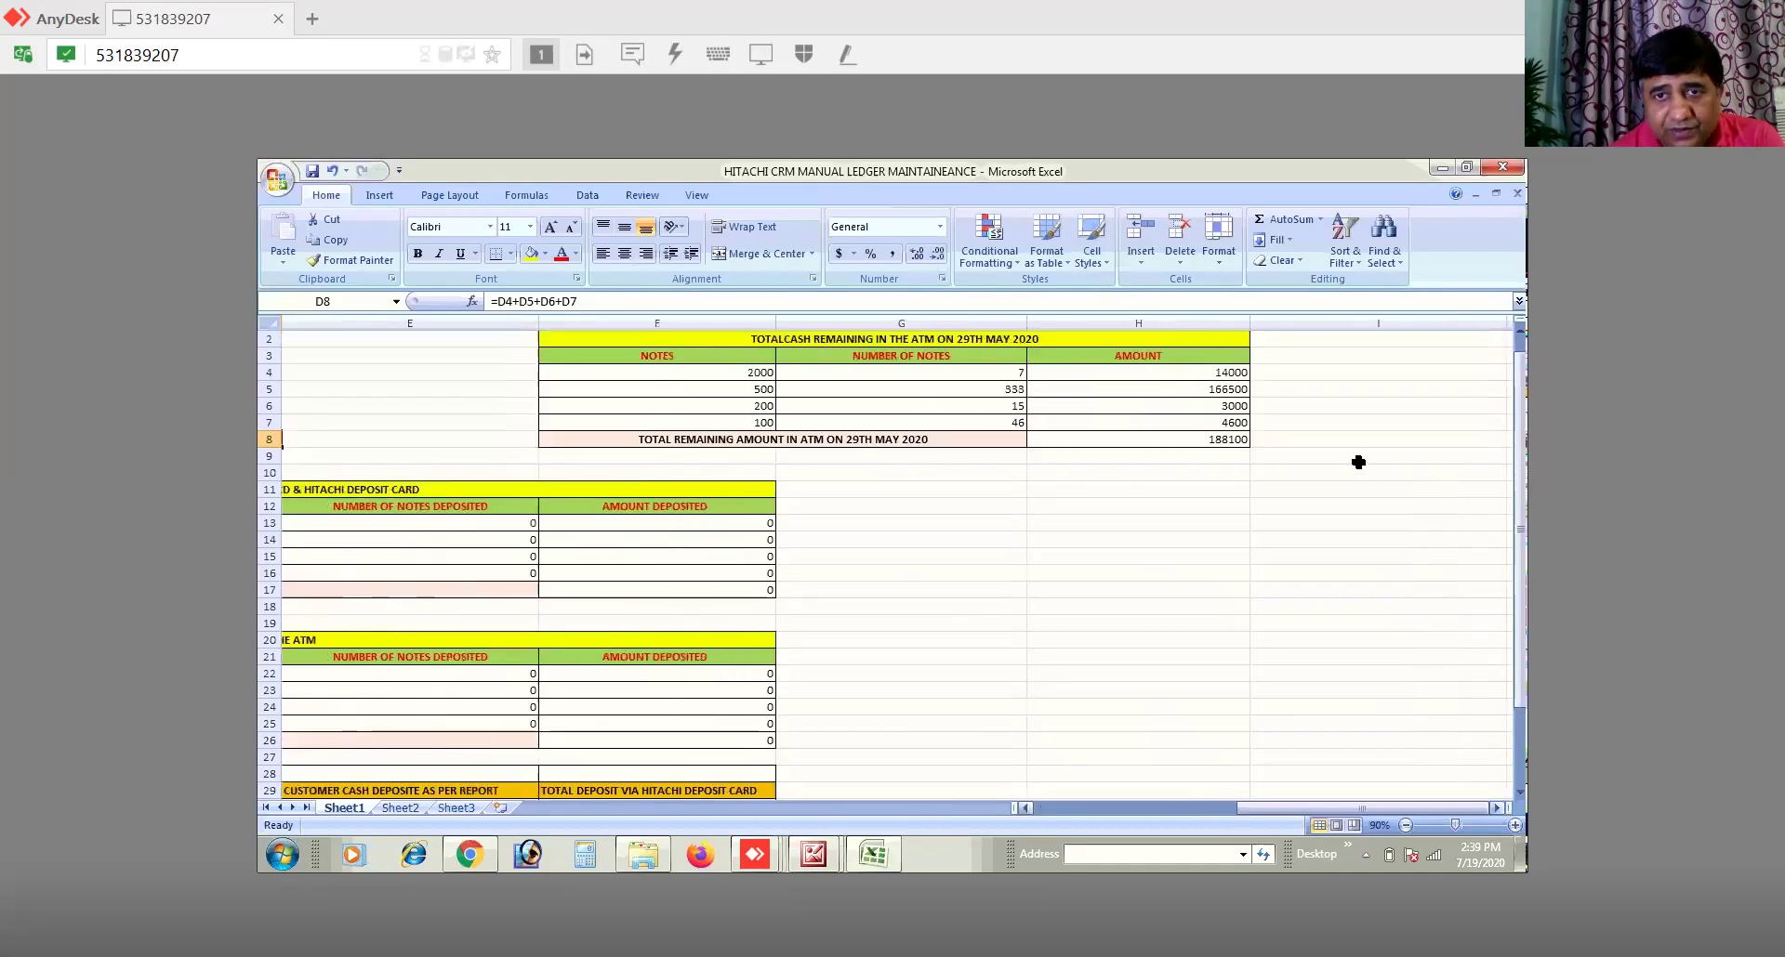
pyautogui.click(1149, 441)
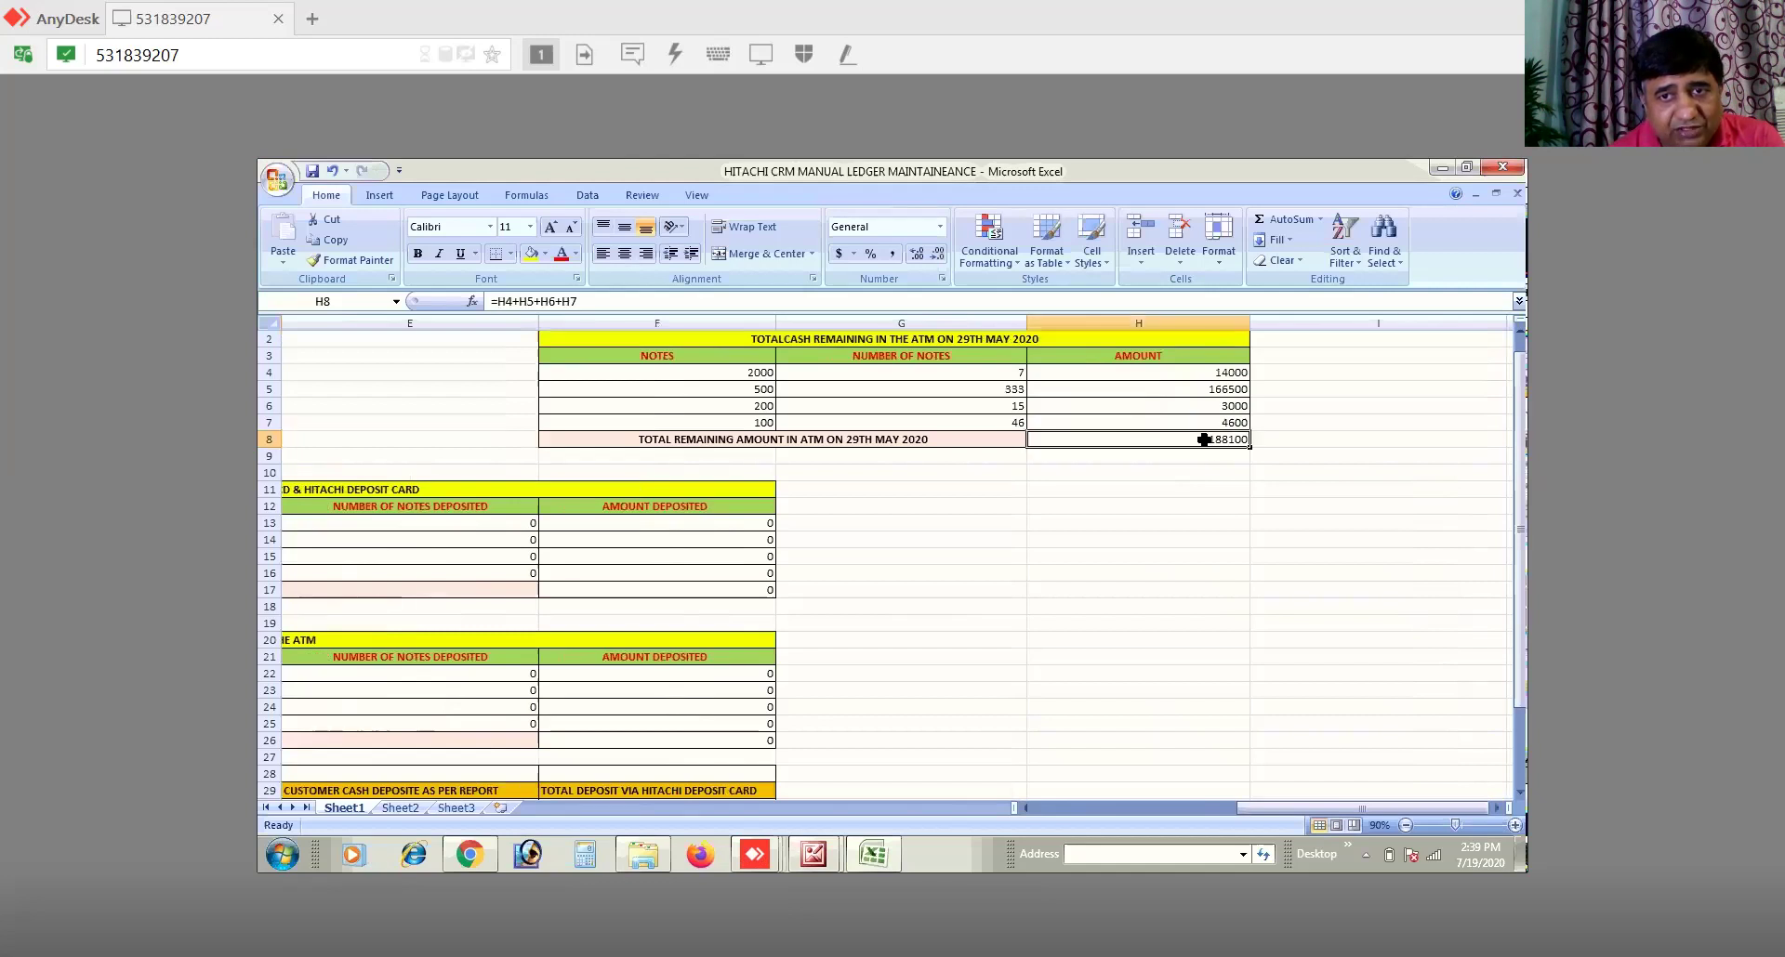
pyautogui.click(1520, 792)
pyautogui.click(1521, 792)
pyautogui.click(1521, 792)
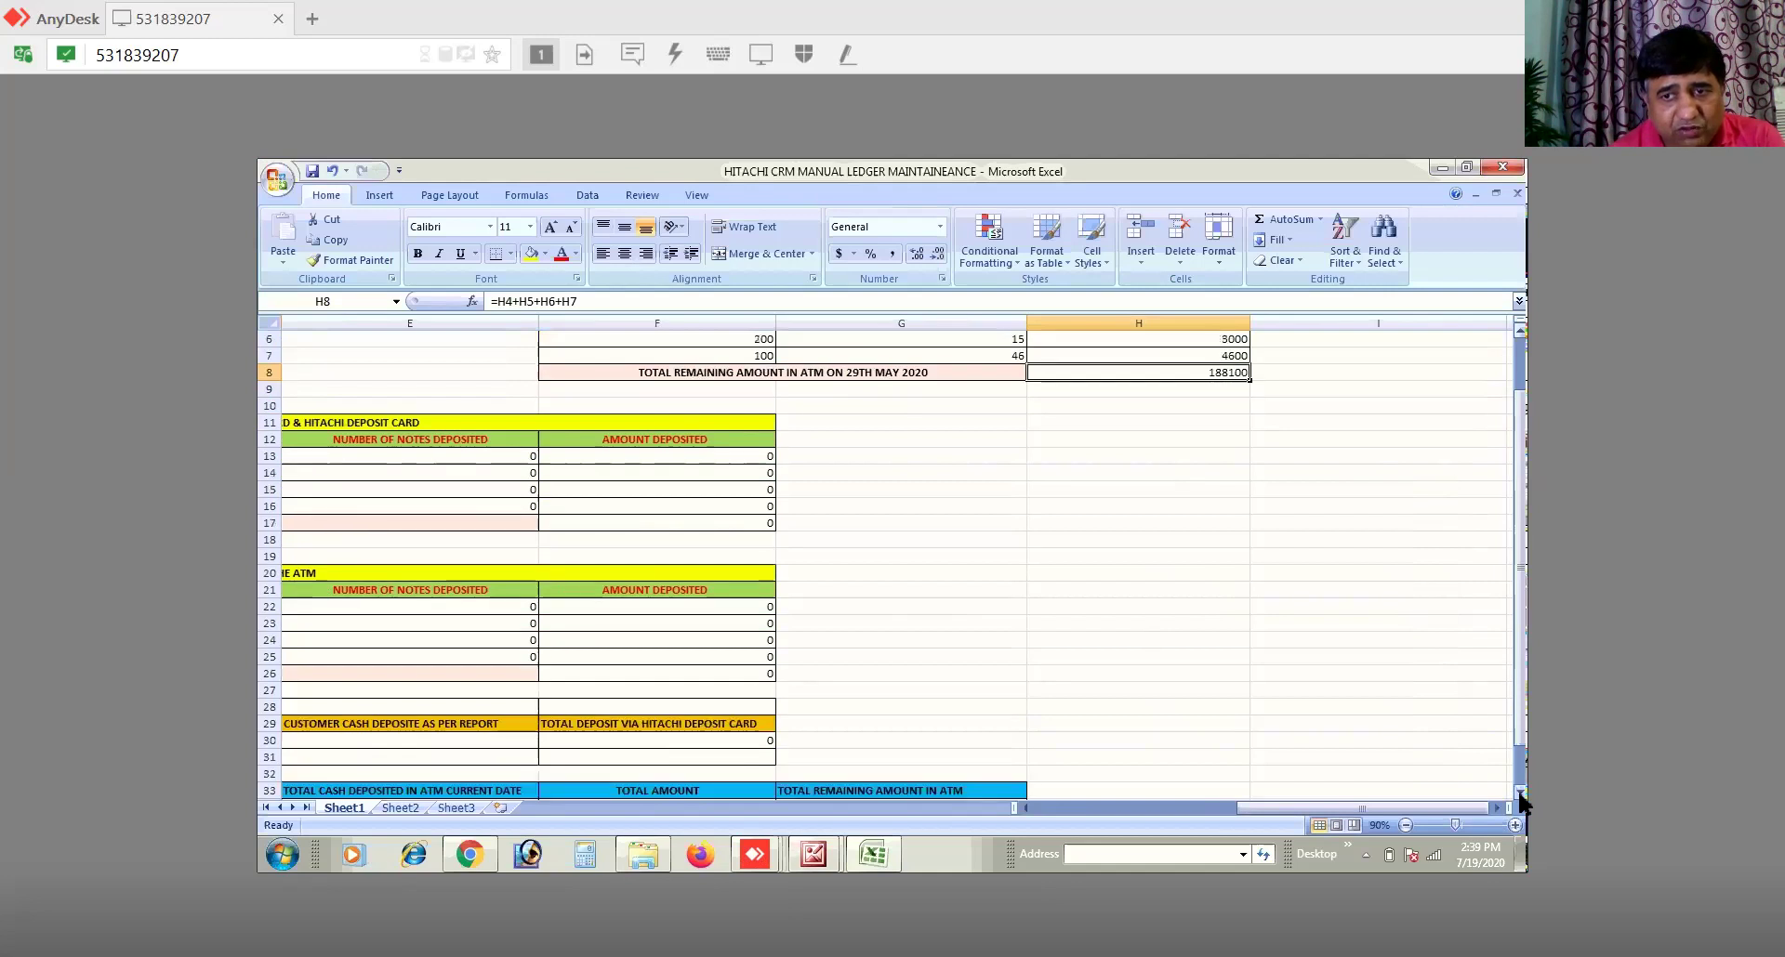
pyautogui.click(1521, 792)
pyautogui.click(1521, 792)
pyautogui.scroll(-2, 1060, 808)
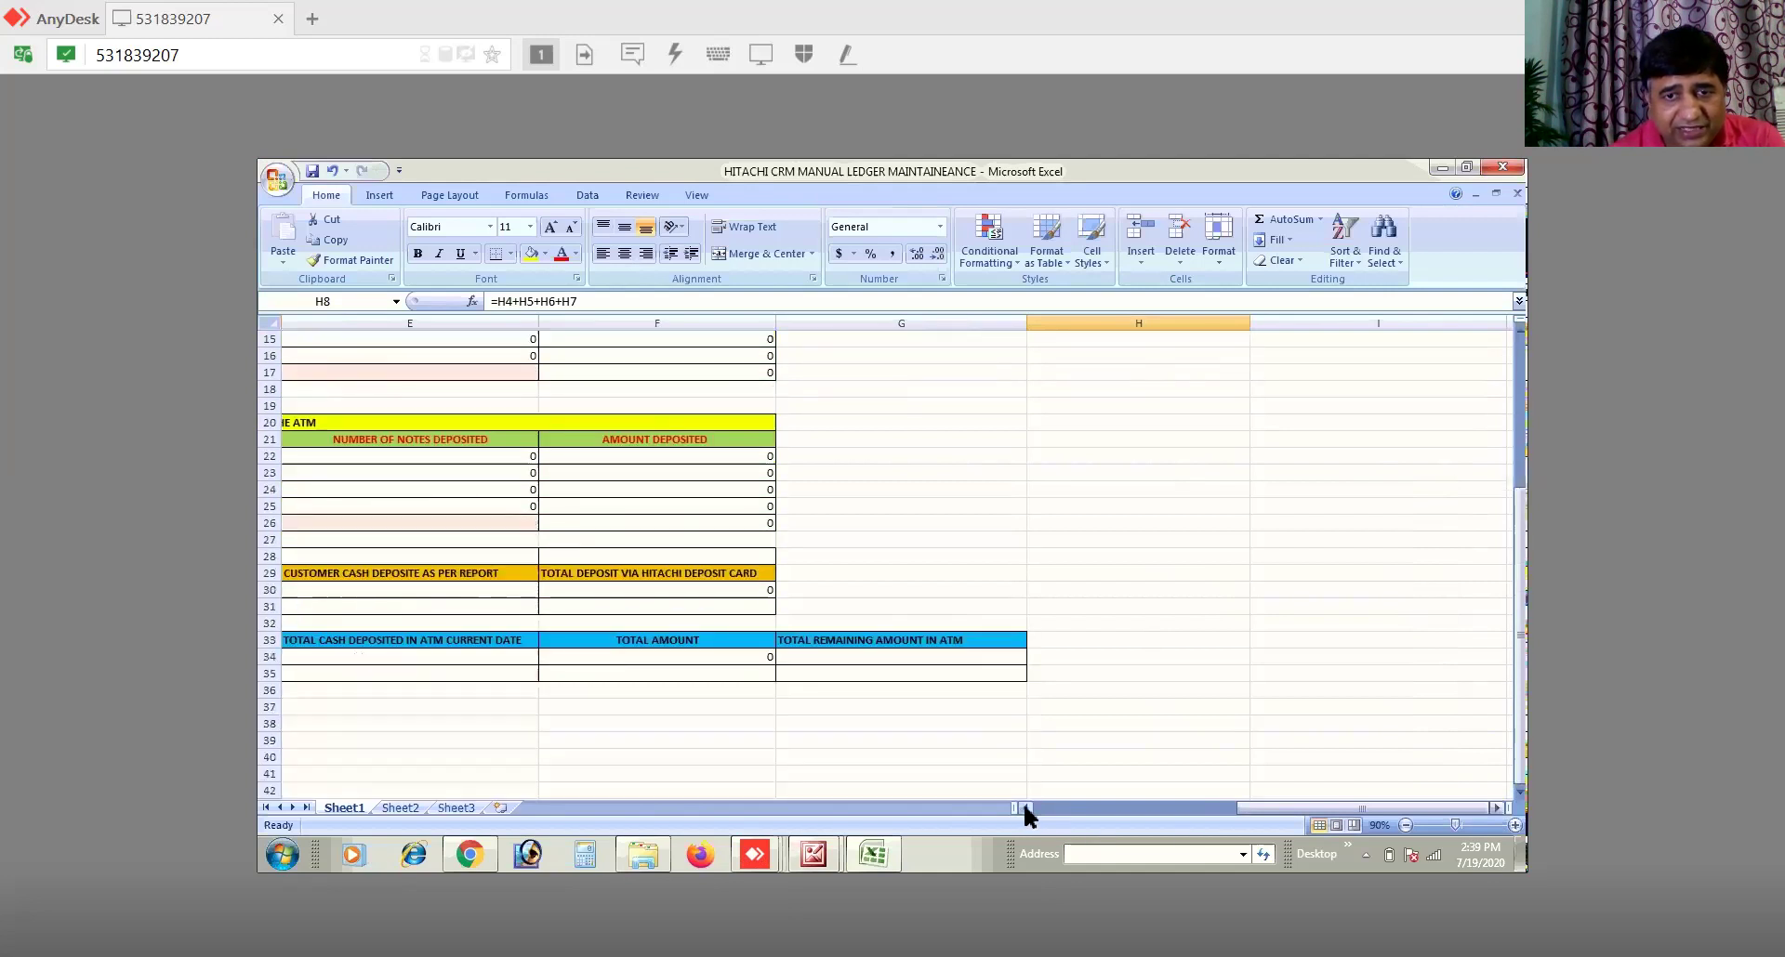
pyautogui.click(1024, 809)
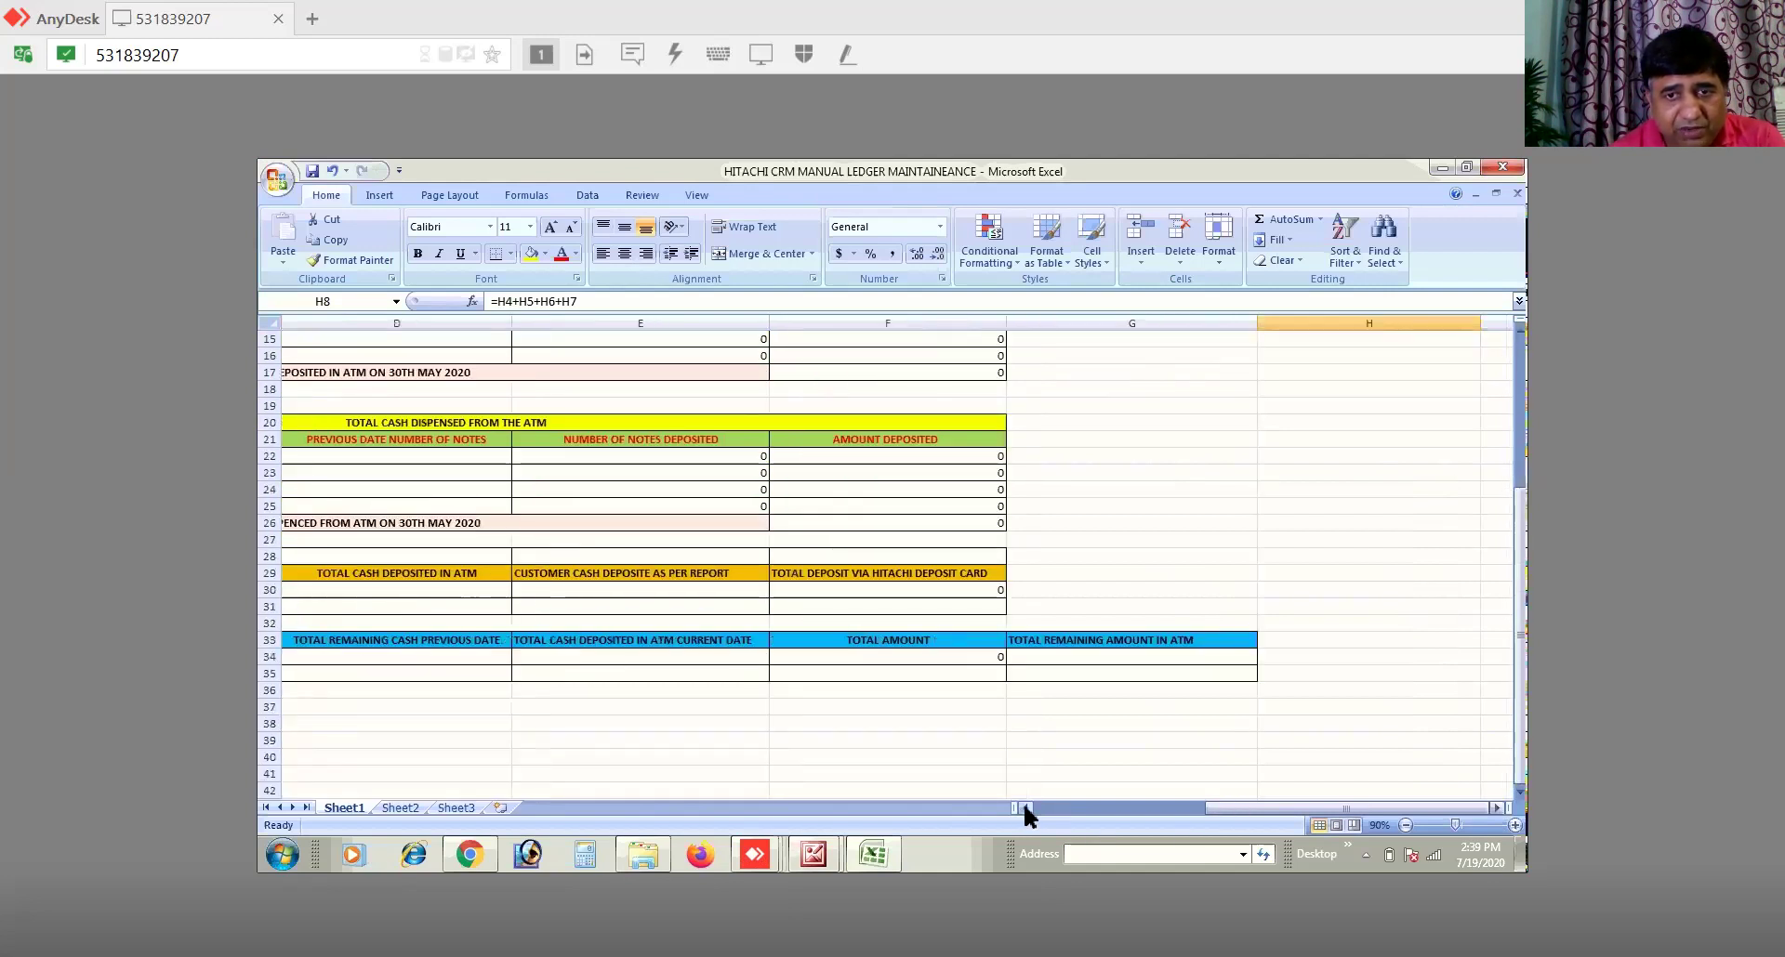
pyautogui.click(1024, 808)
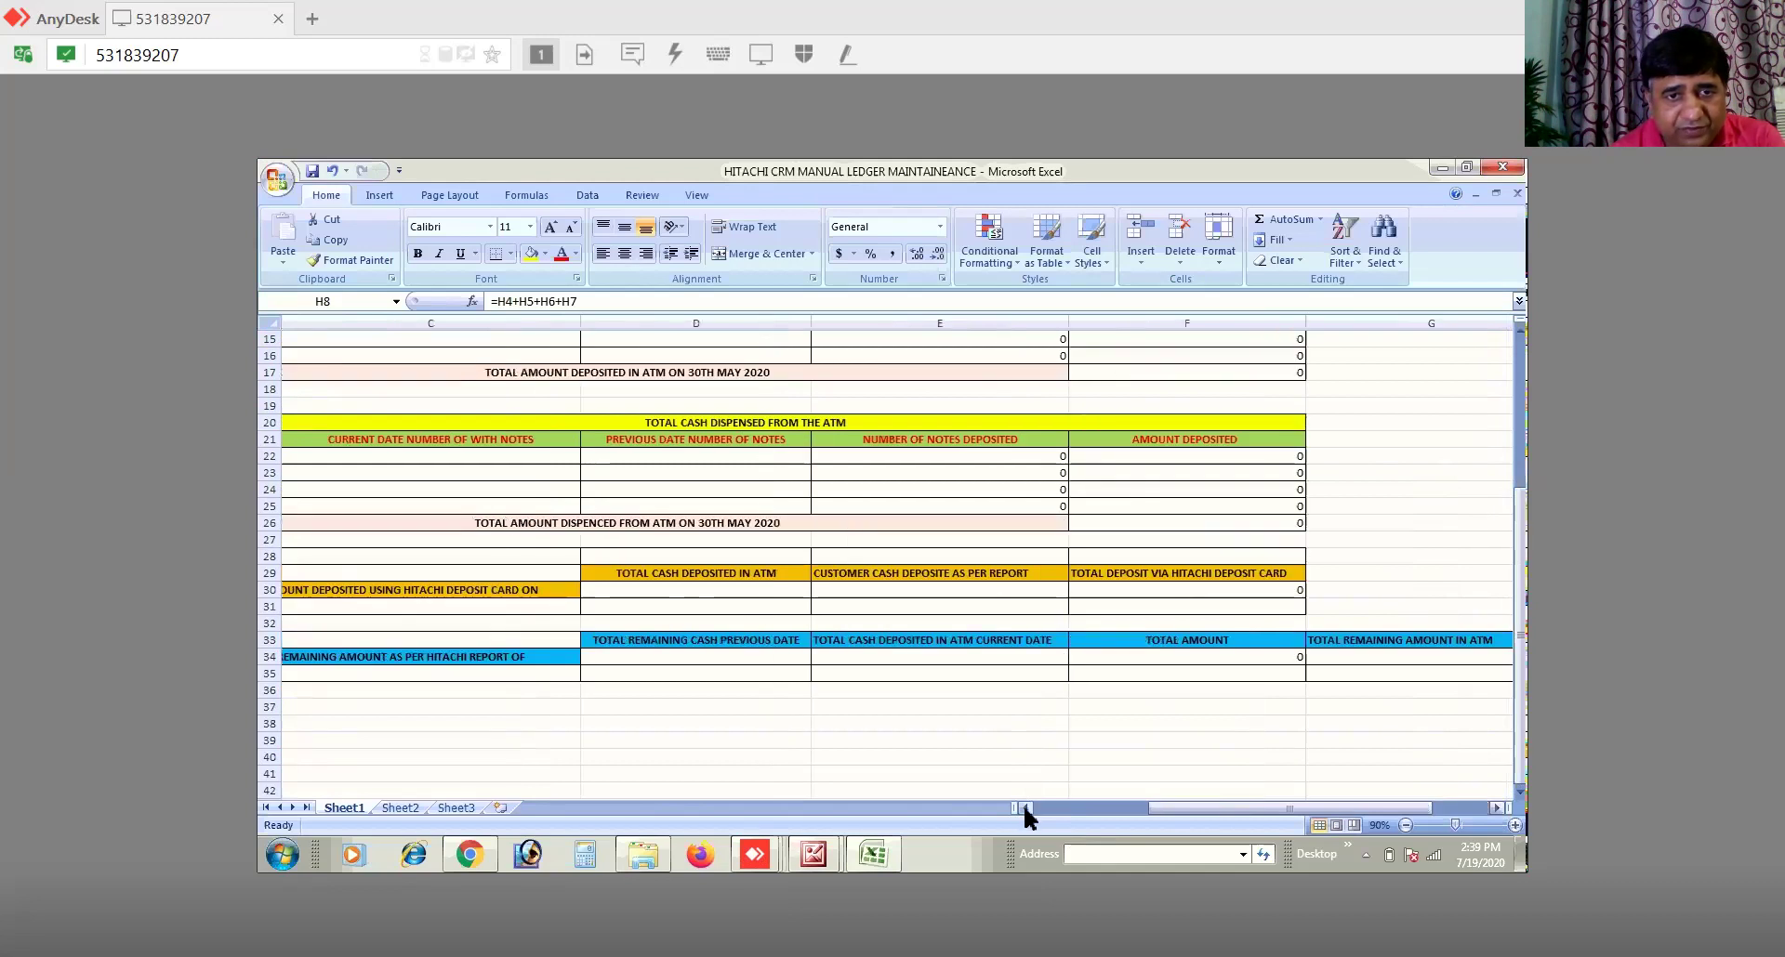
pyautogui.click(736, 657)
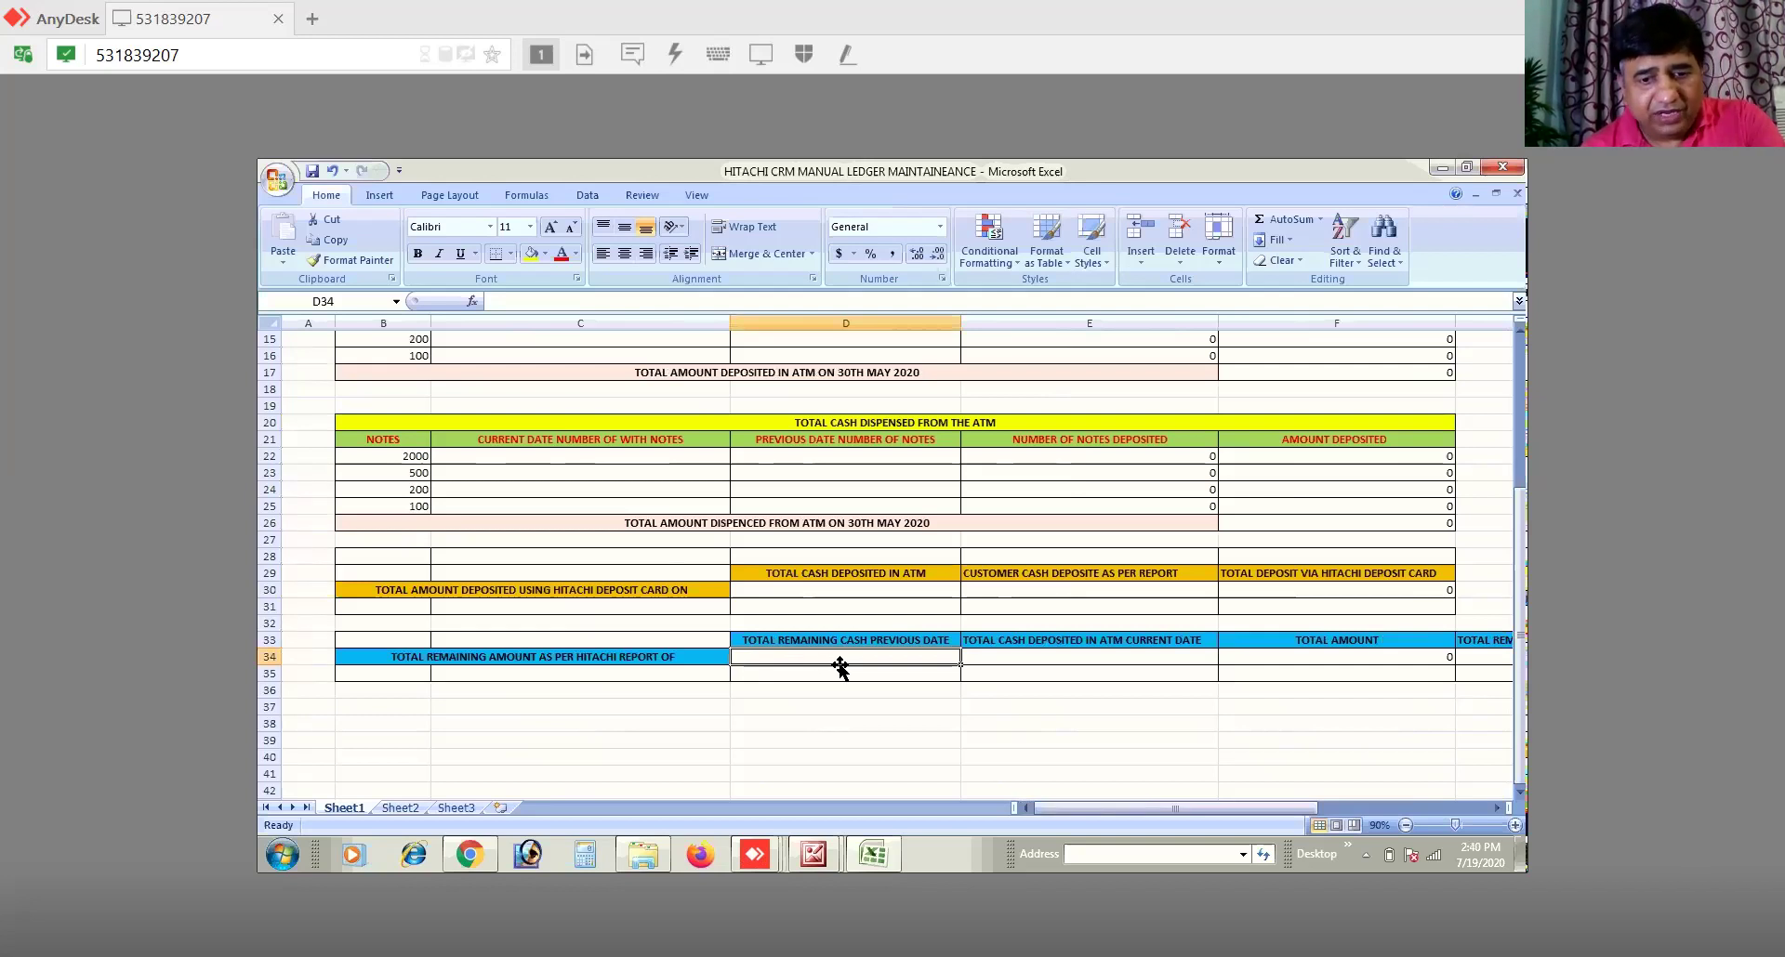
pyautogui.write('1881')
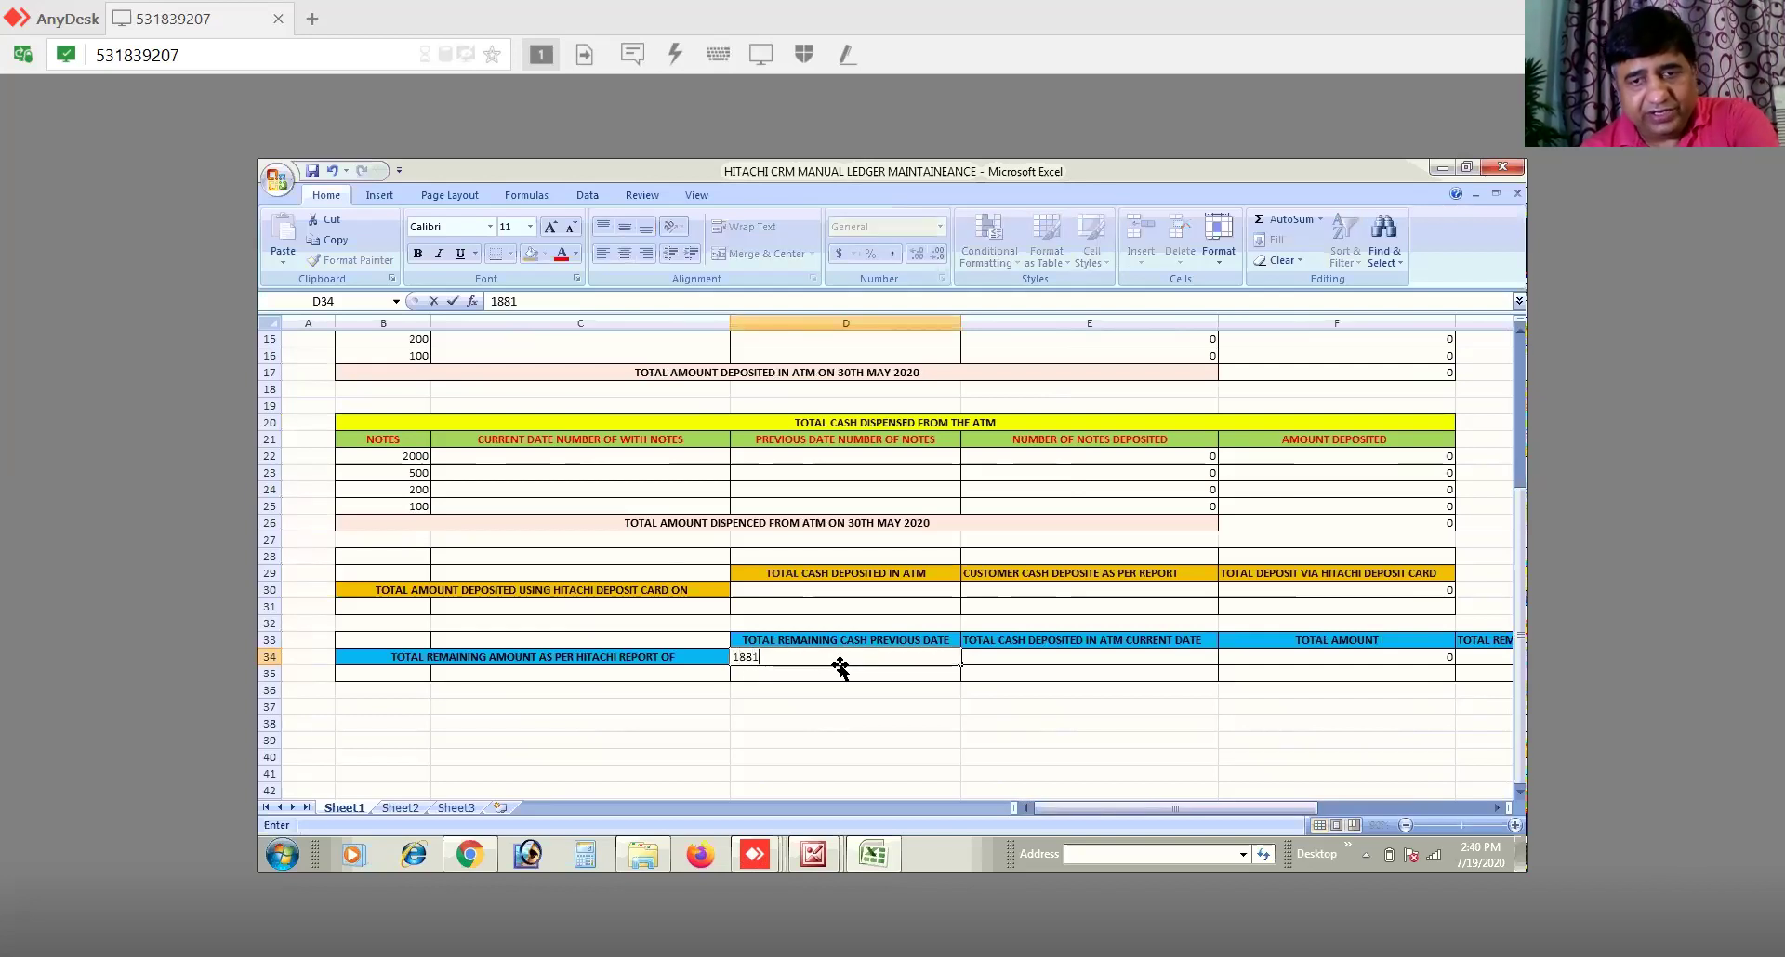
pyautogui.write('00')
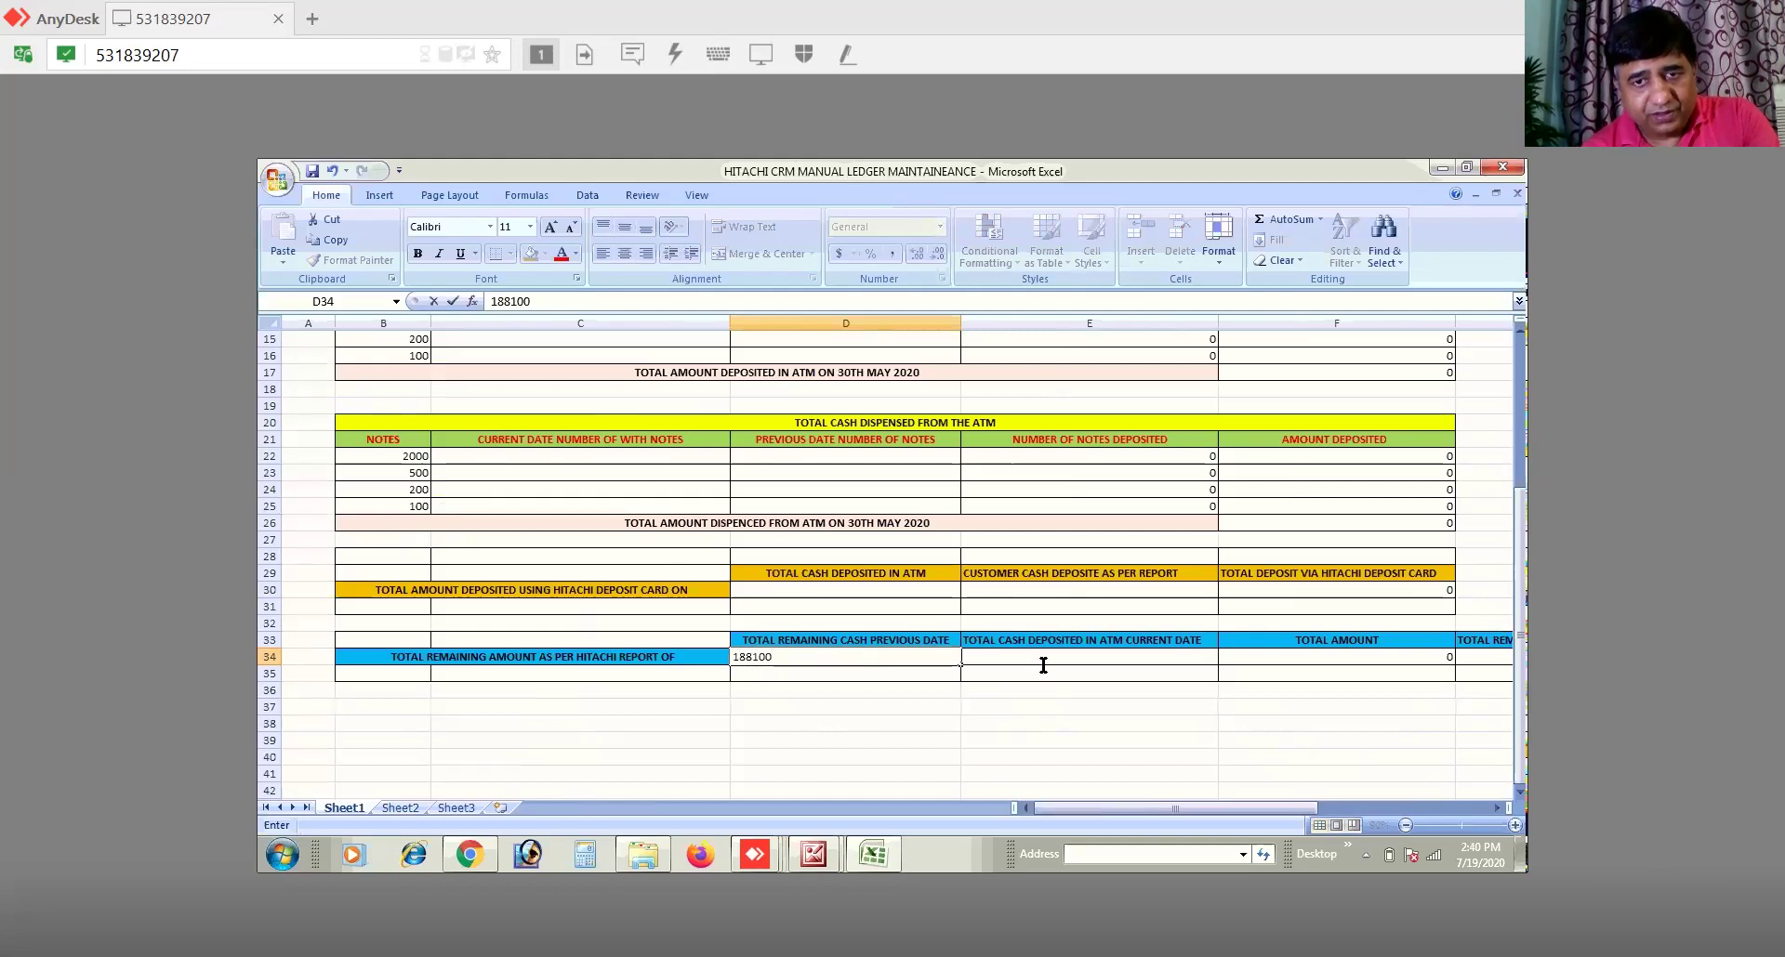
pyautogui.click(1053, 657)
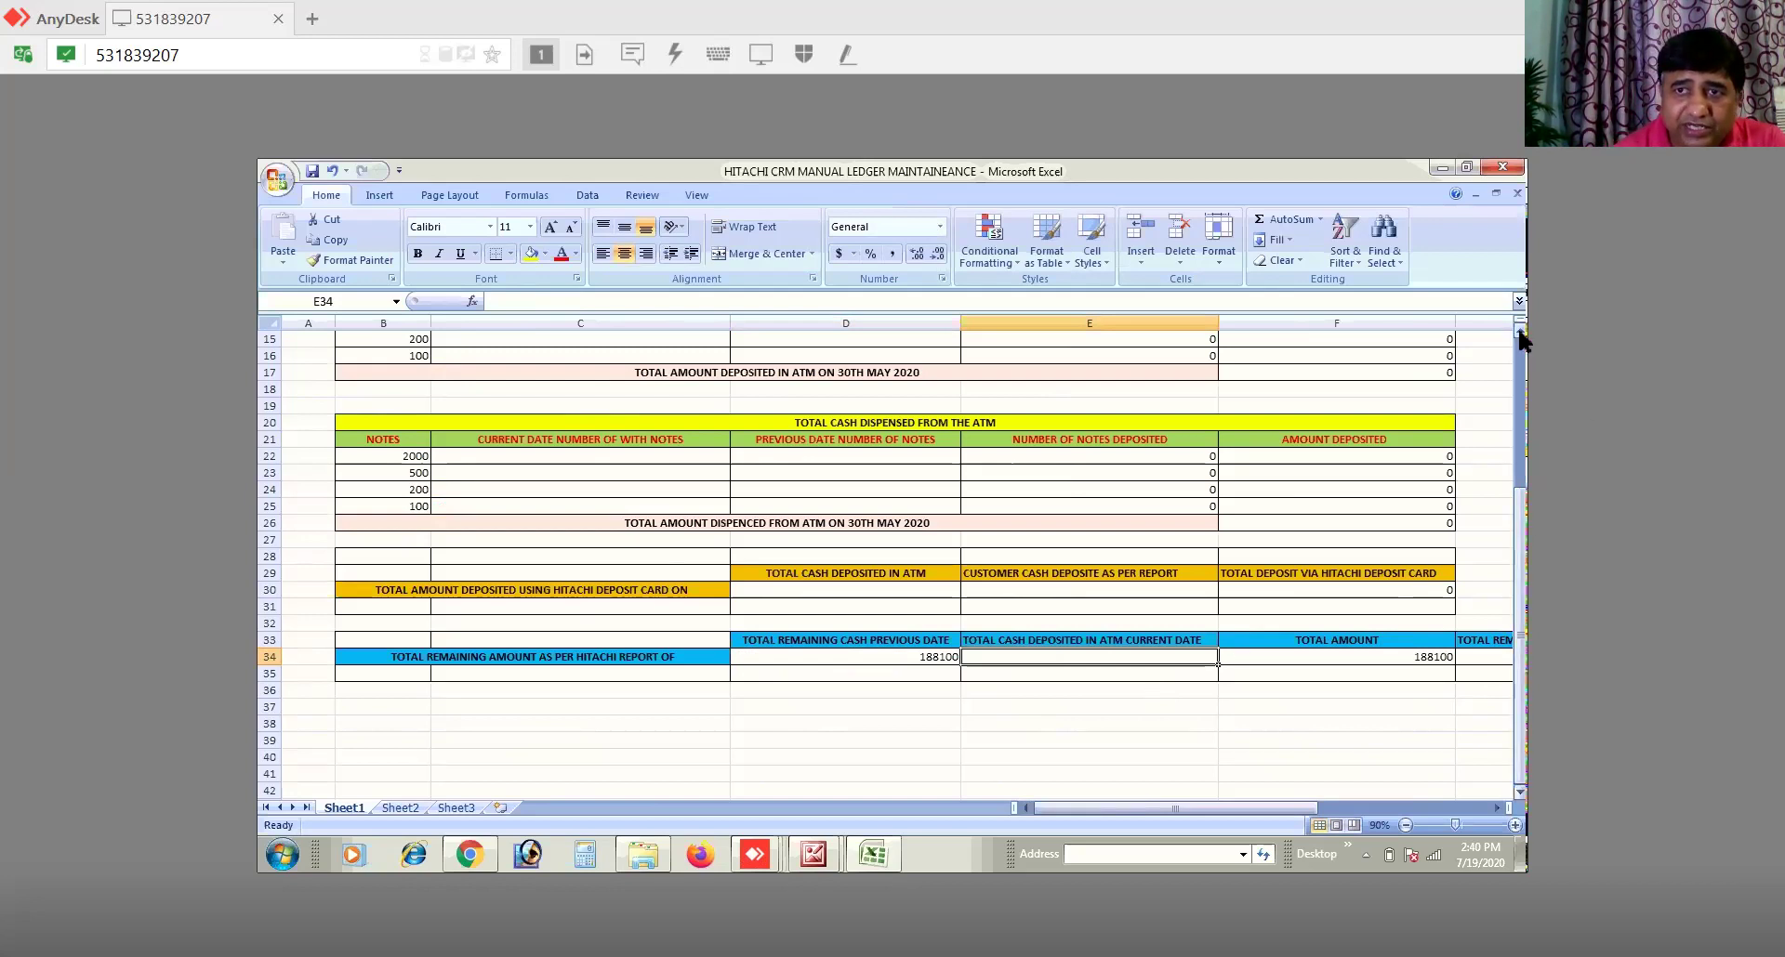
# Step: Select the 30th May deposit cell for 2000 notes, check Picture Manager for the matching deposit slip, and close that viewer
pyautogui.scroll(7, 1519, 339)
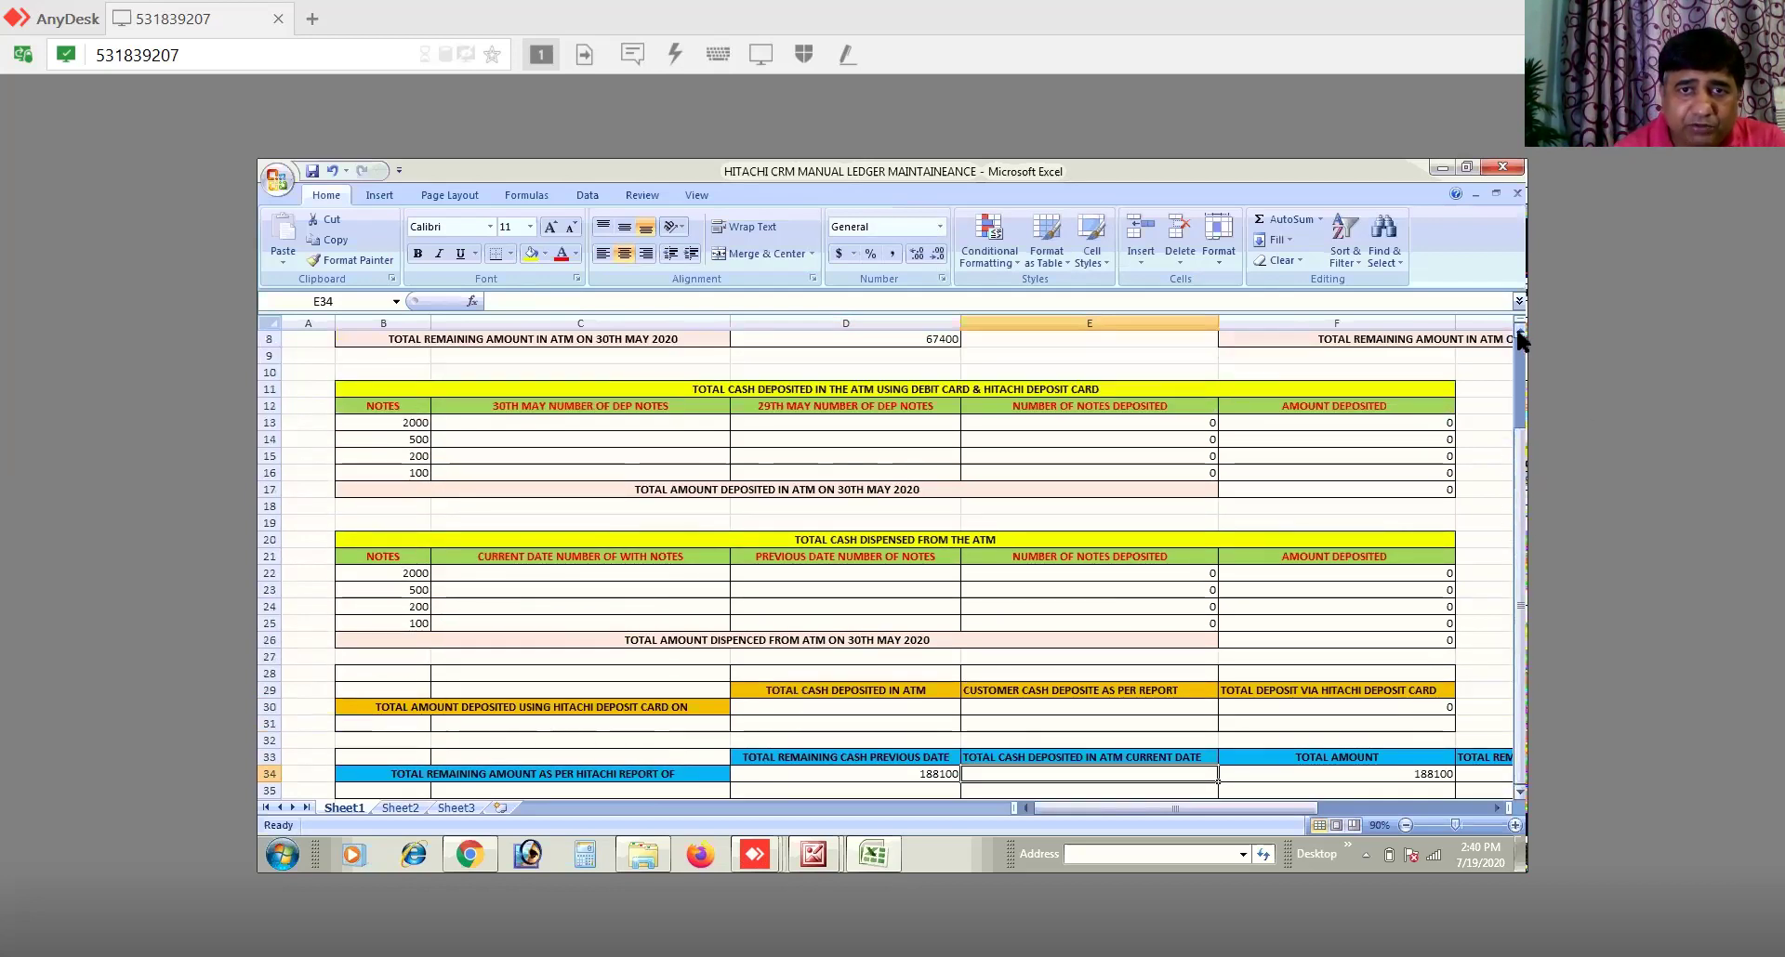
pyautogui.scroll(2, 1519, 334)
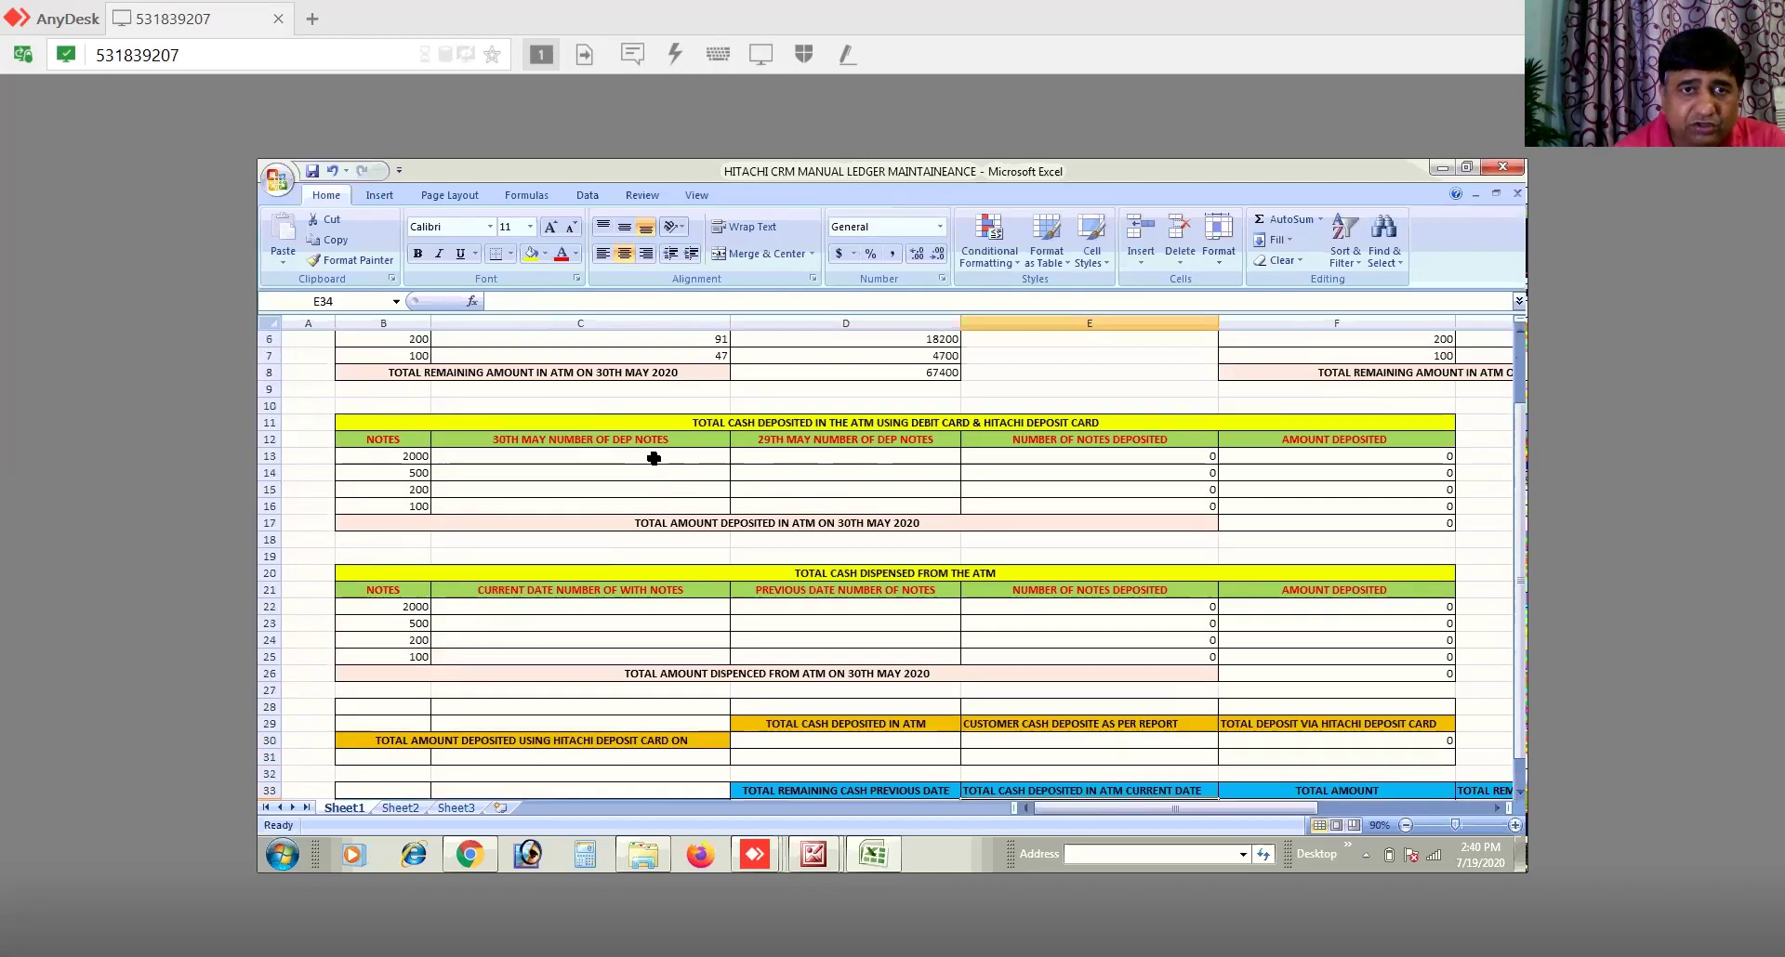
pyautogui.click(653, 457)
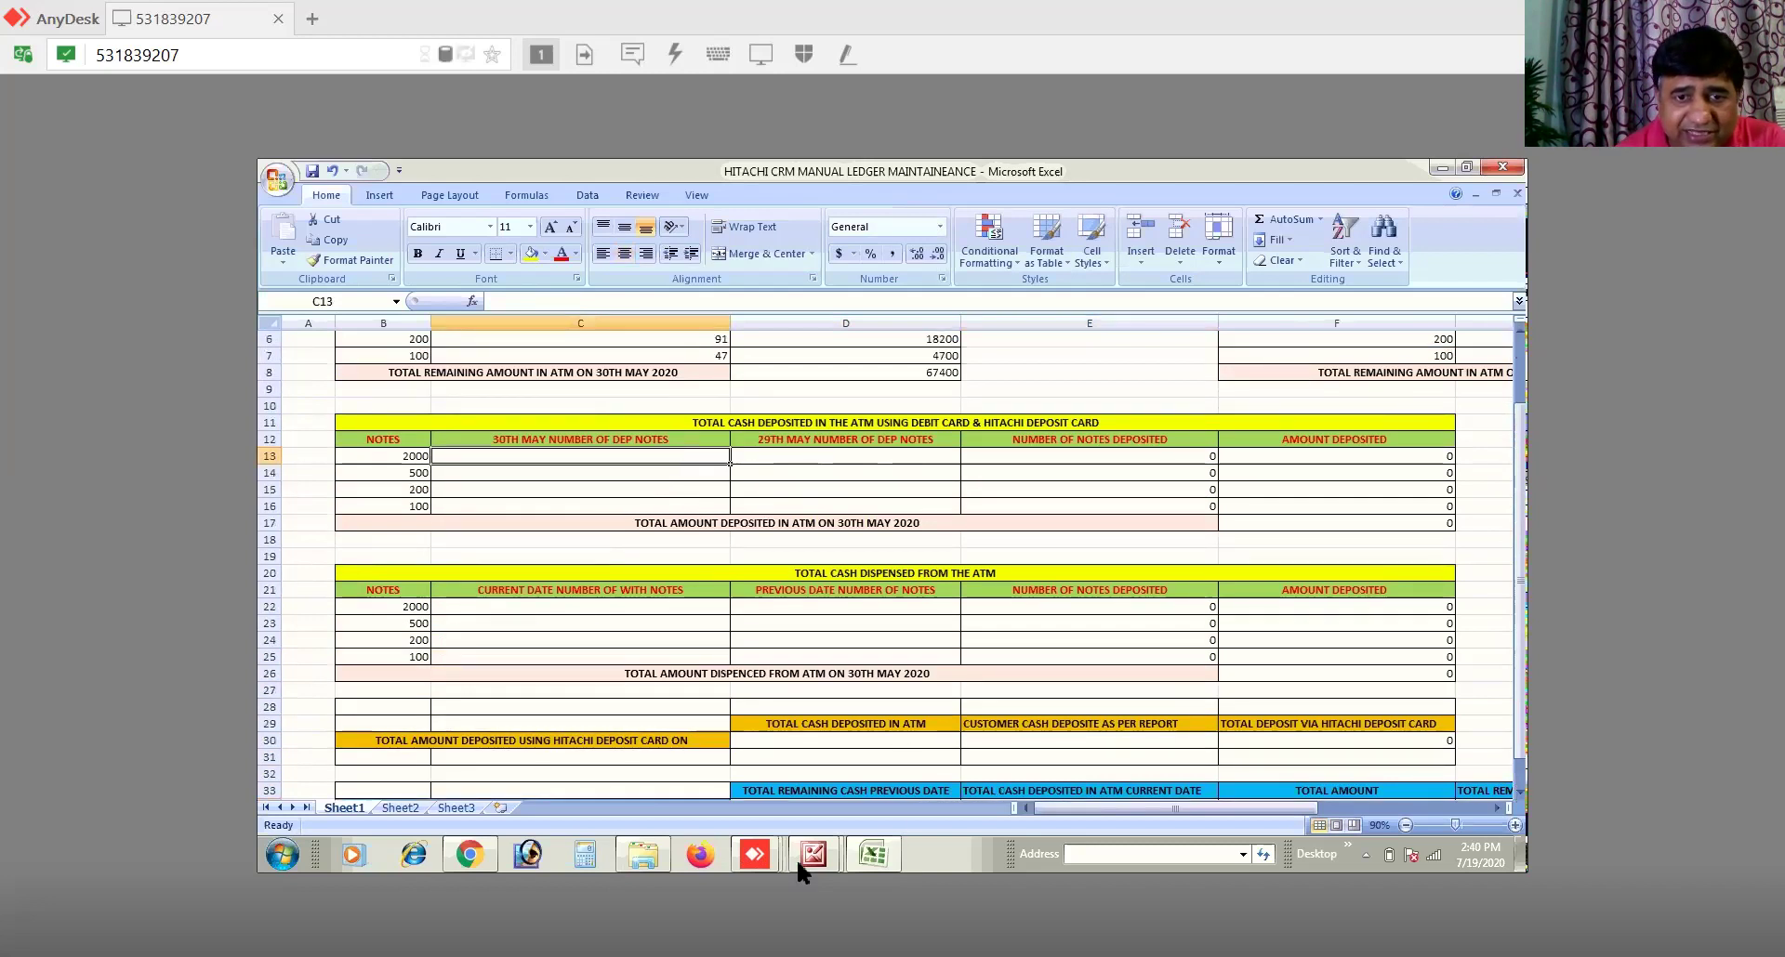
pyautogui.moveTo(796, 856)
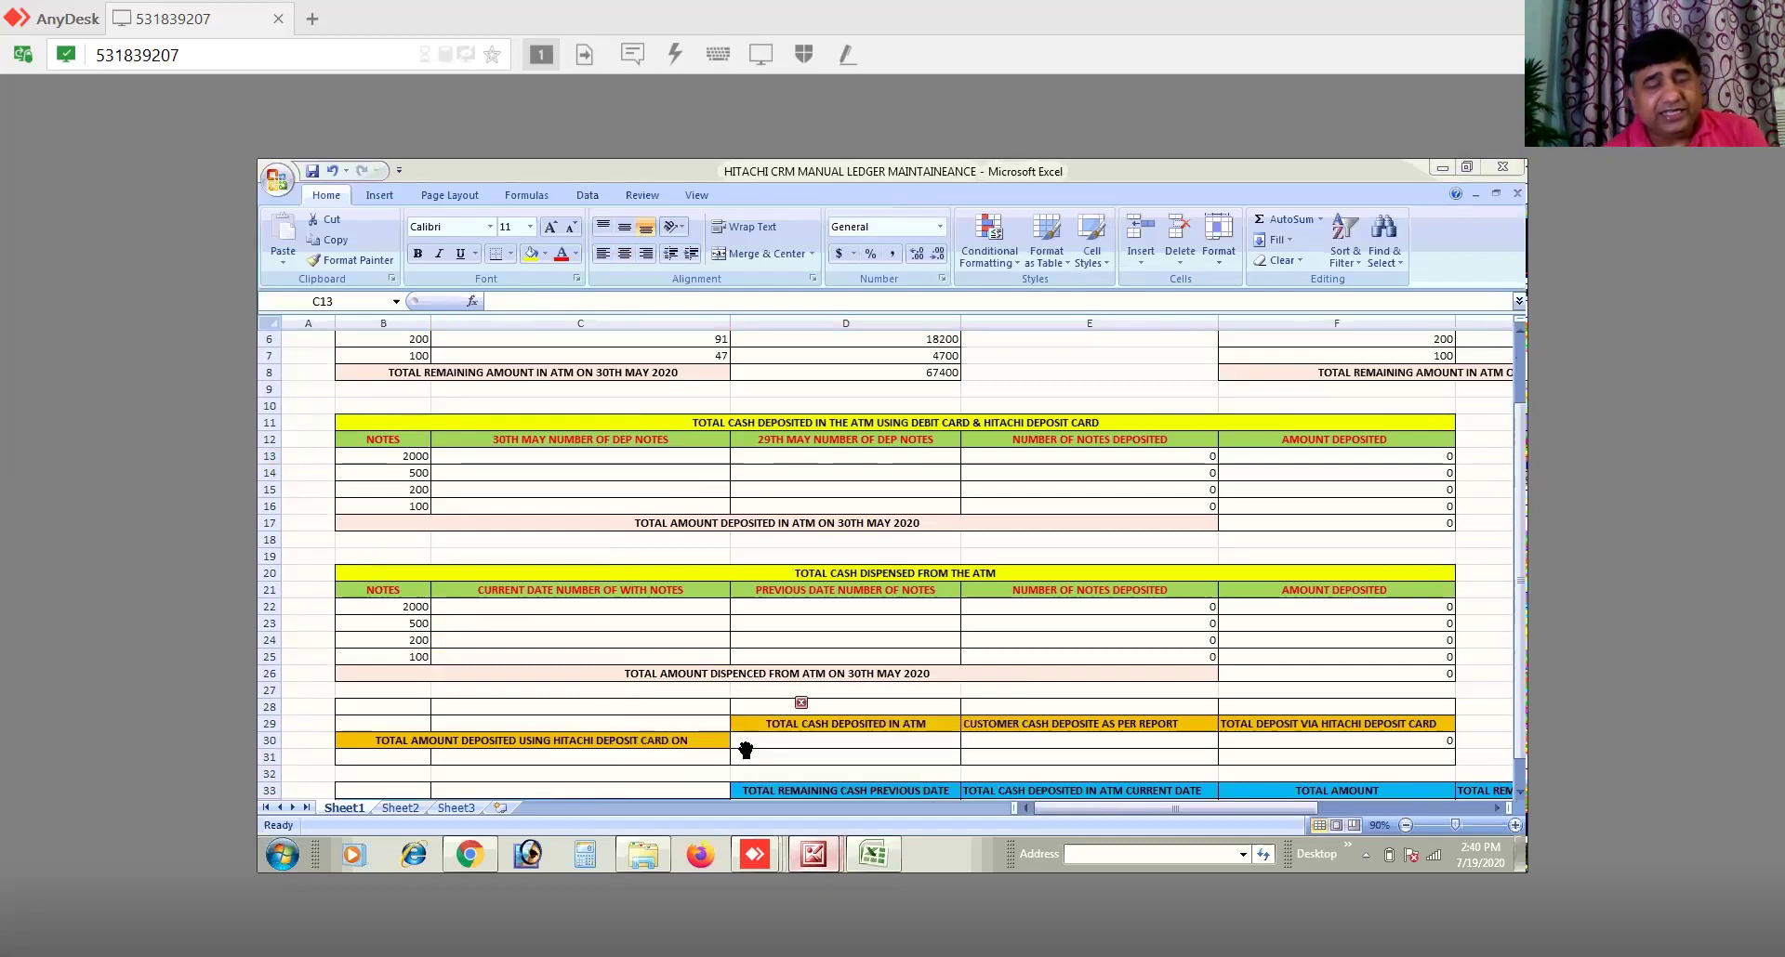
pyautogui.hotkey('alt', 'Tab')
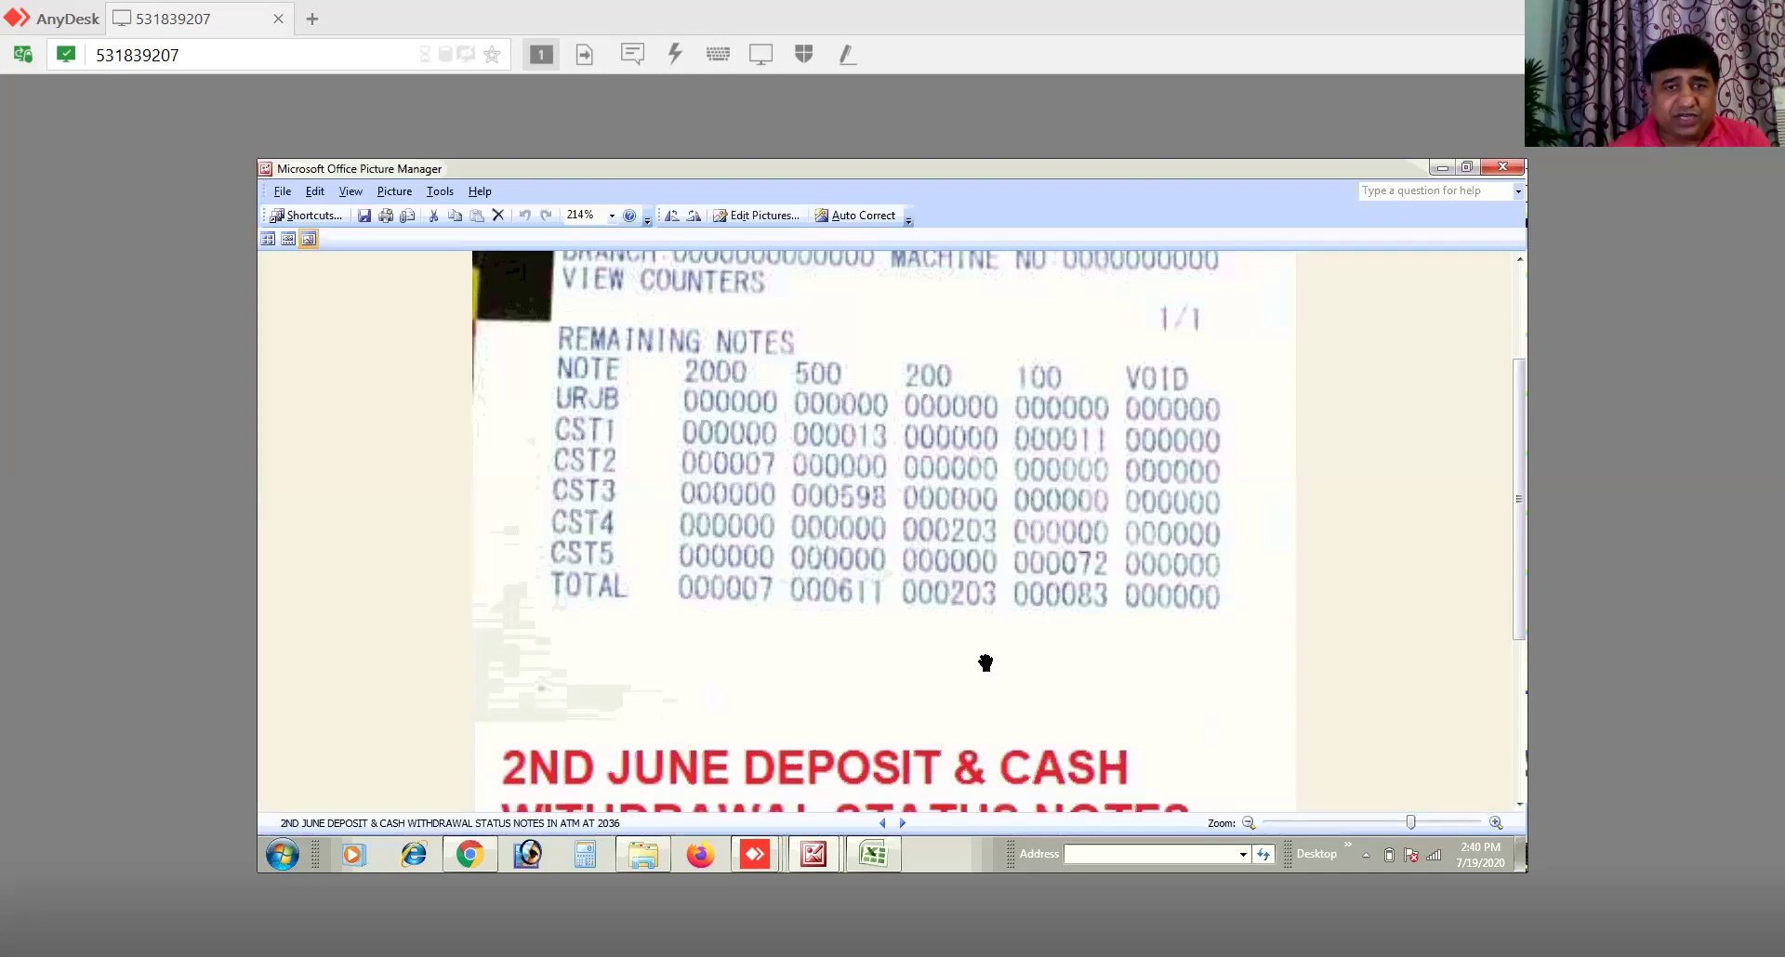
pyautogui.click(883, 825)
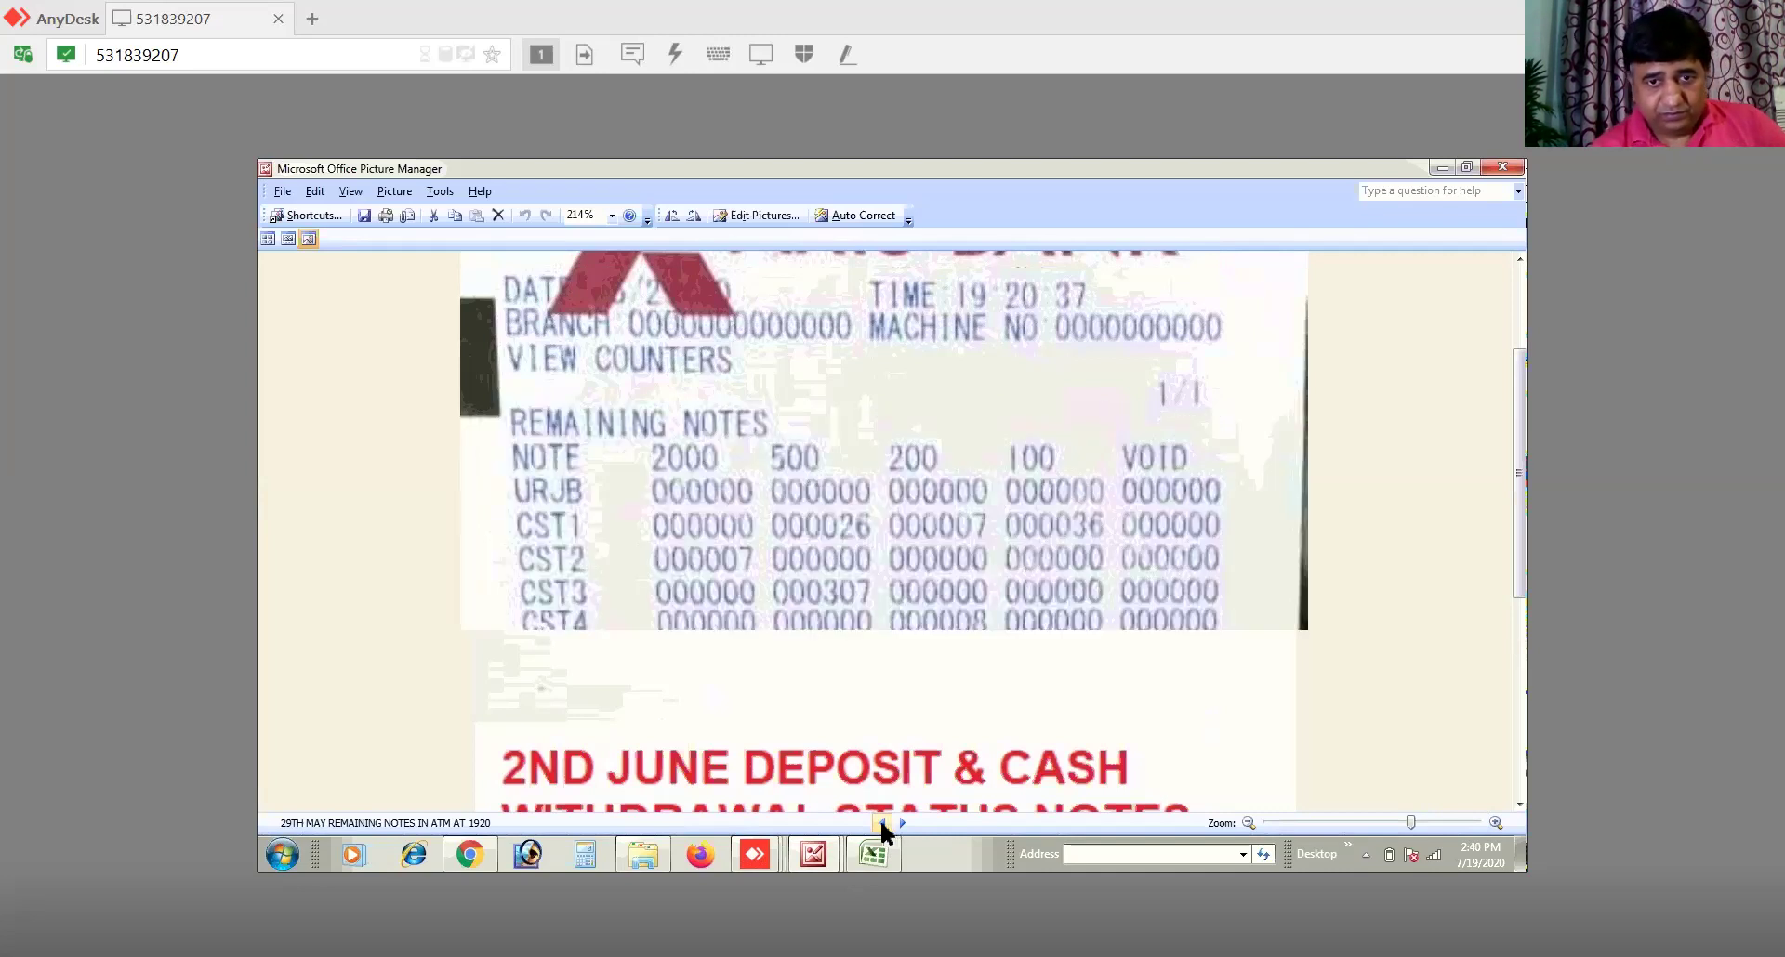
pyautogui.click(1506, 169)
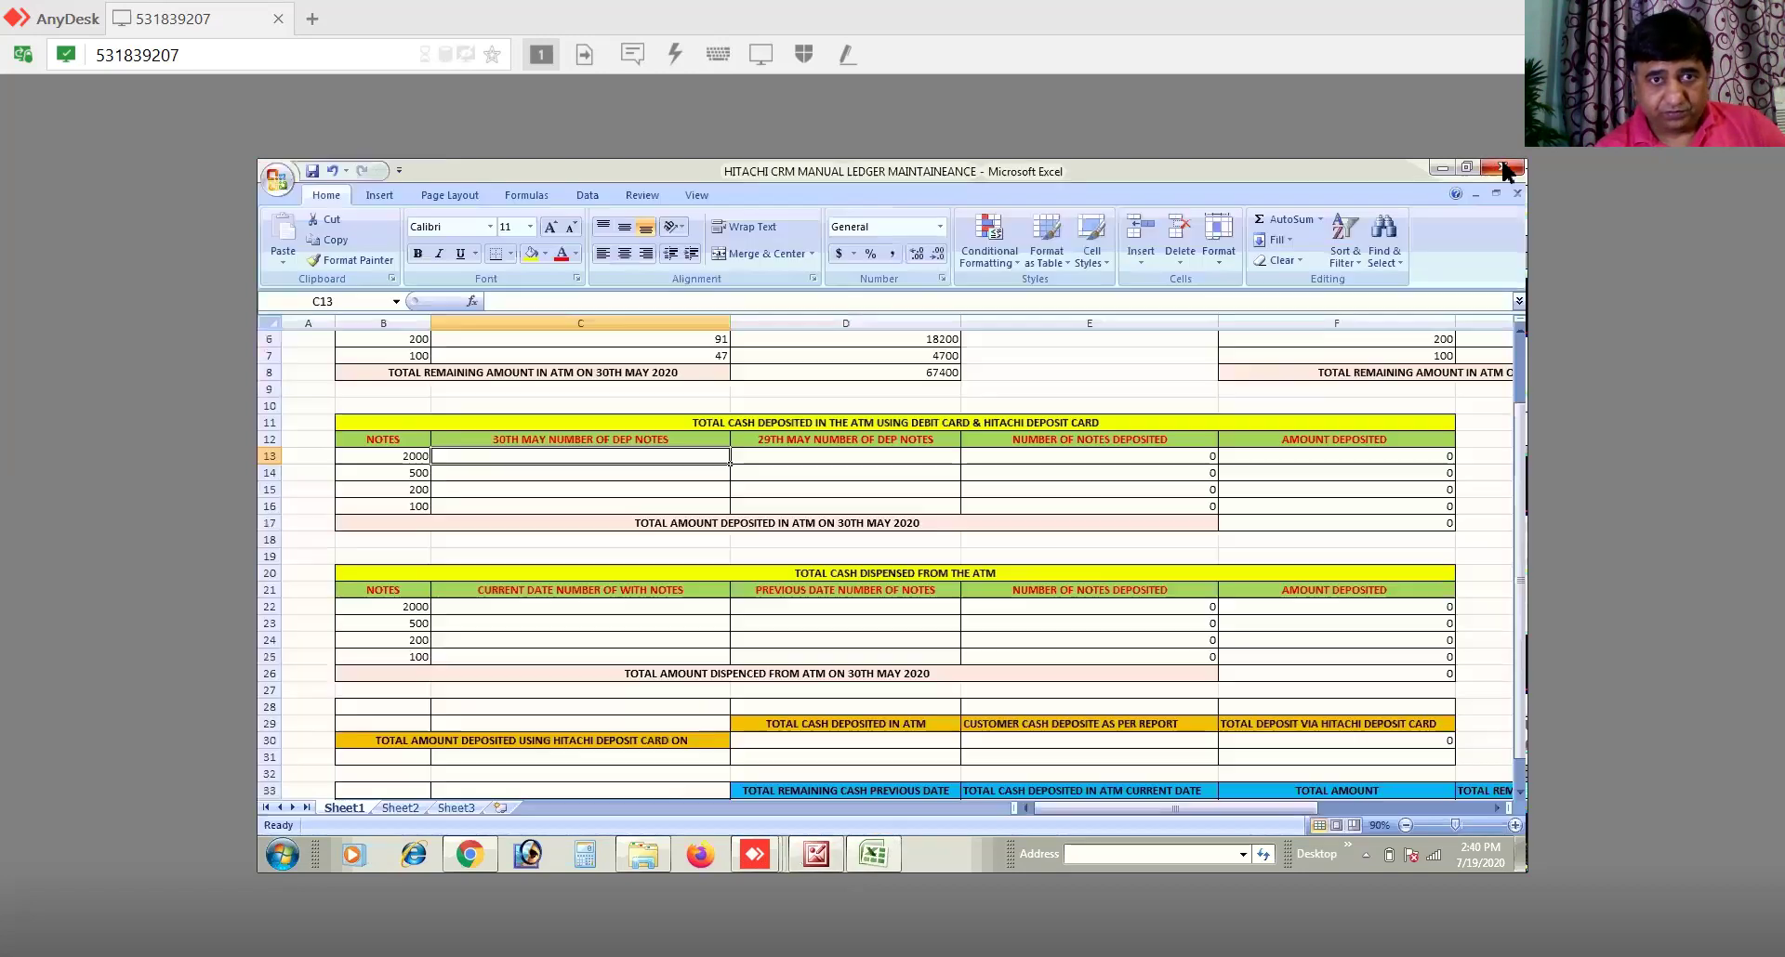
pyautogui.click(1440, 169)
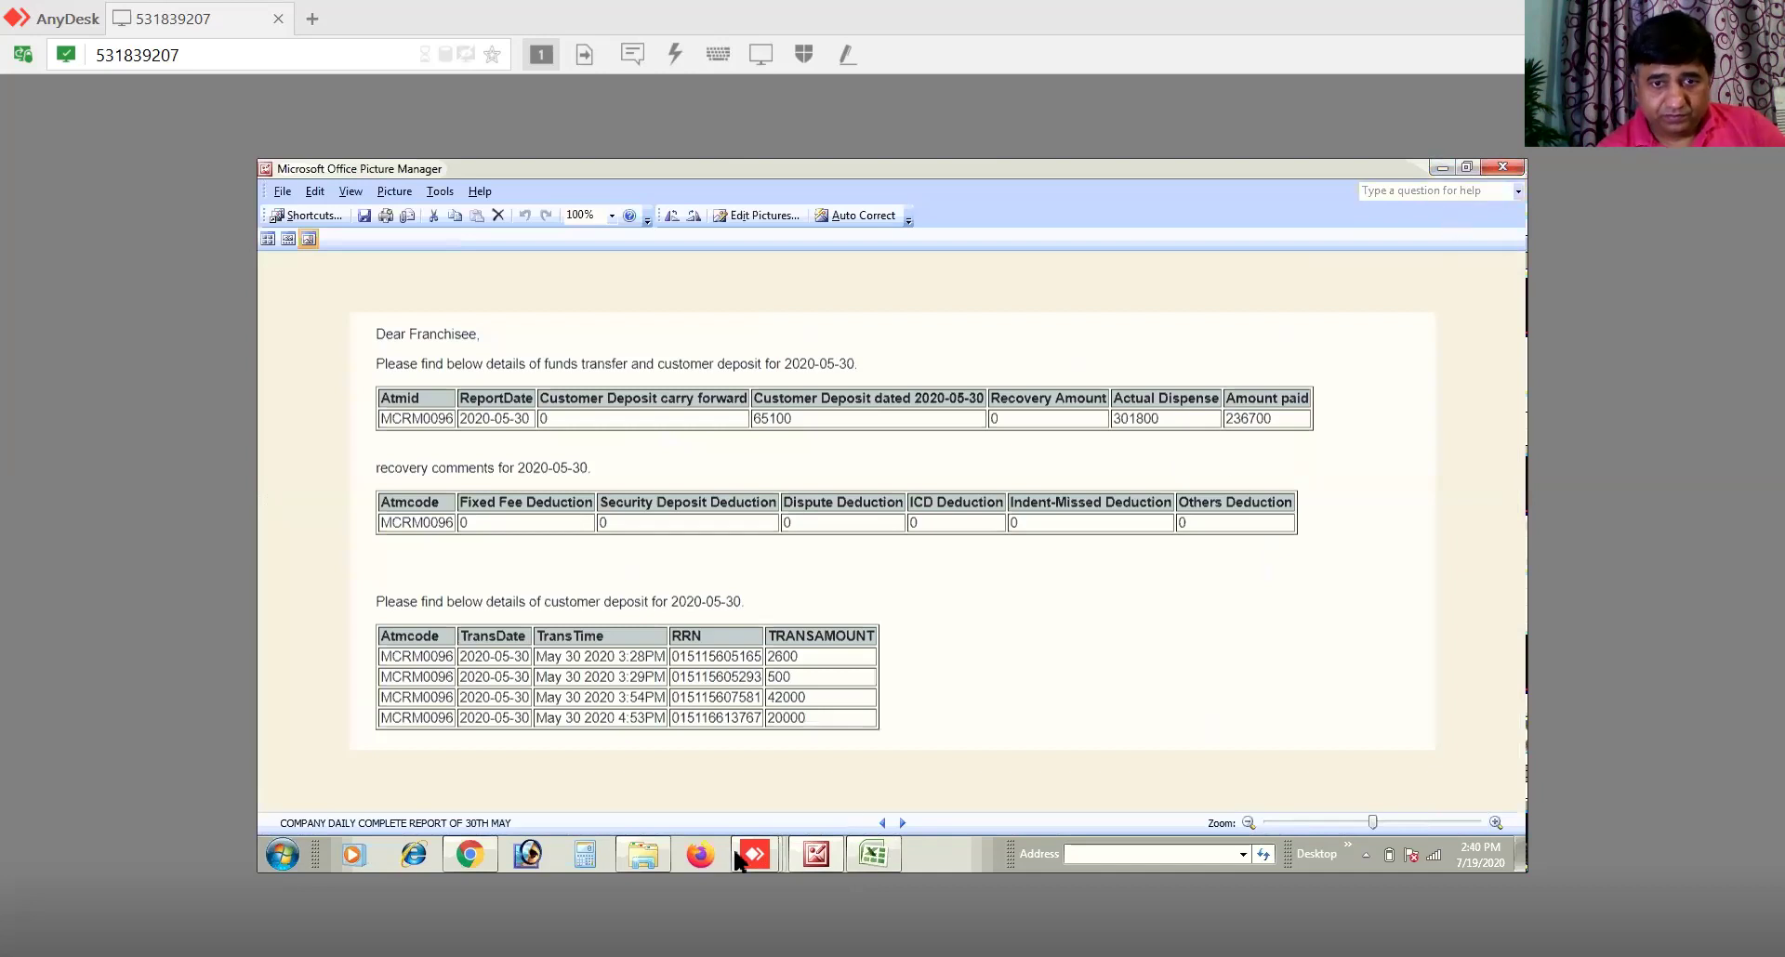
# Step: Open the 30TH MAY DEPOSIT & CASH WITHDRAWAL STATUS NOTES slip from New folder (2) in Picture Manager and enlarge it to read the note counts
pyautogui.click(641, 856)
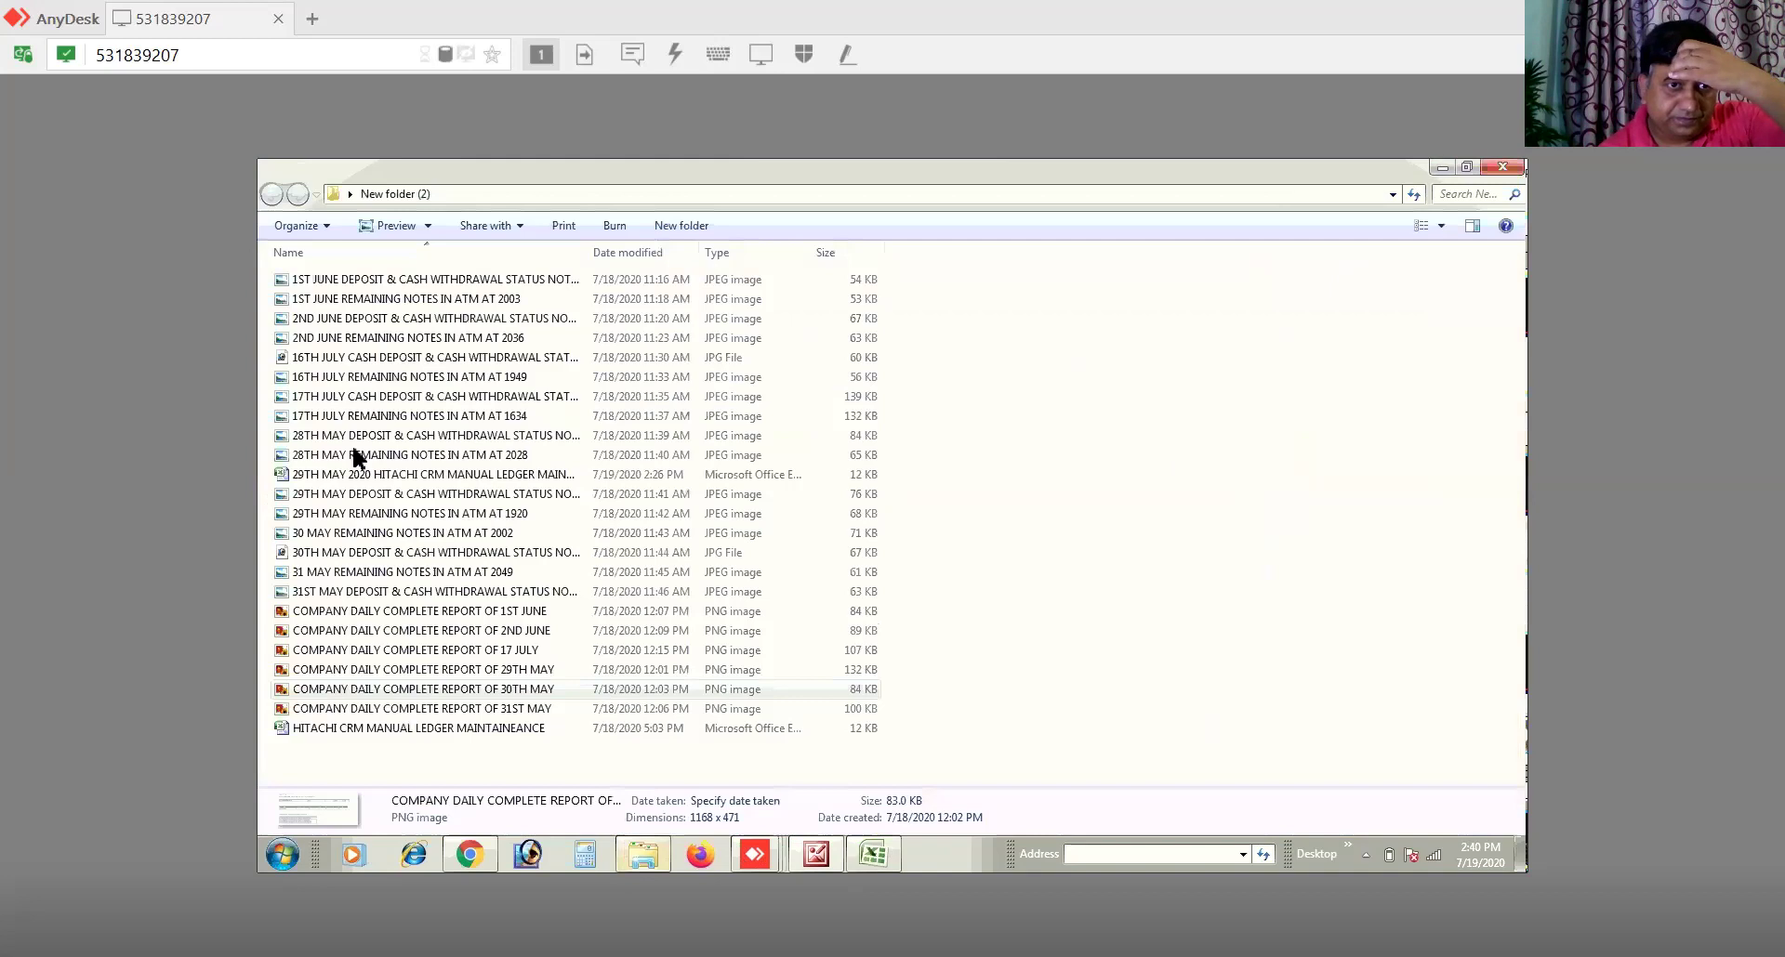
pyautogui.click(383, 554)
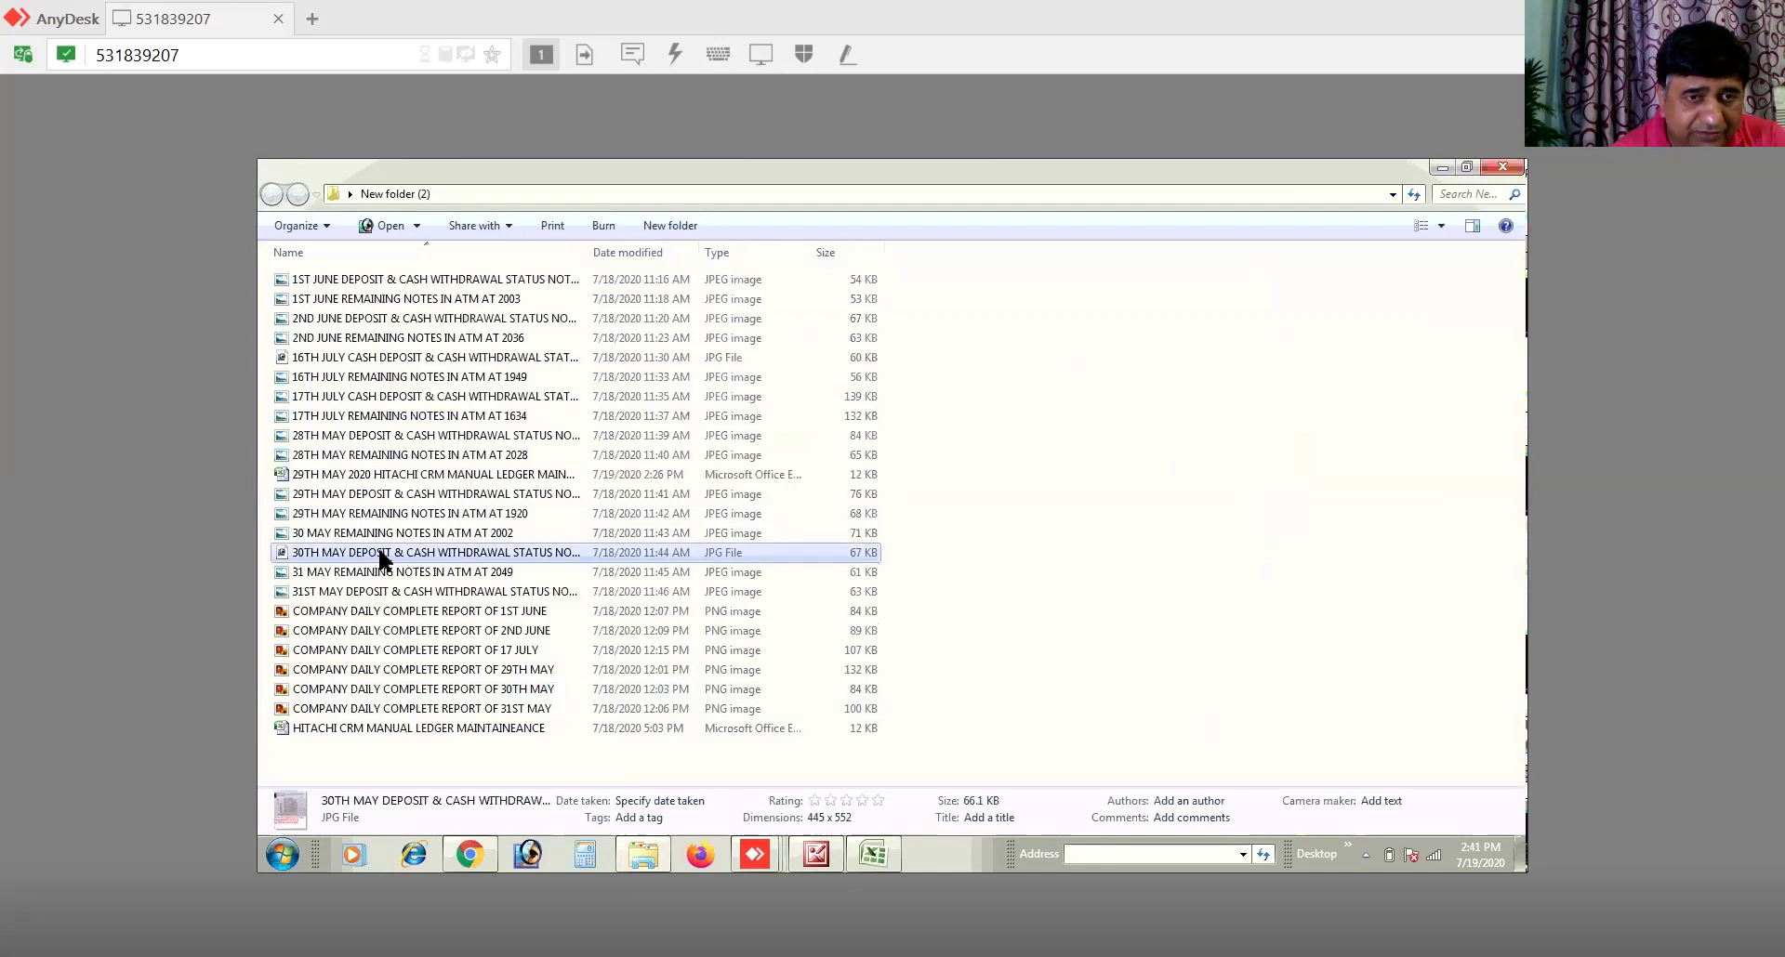
pyautogui.rightClick(380, 552)
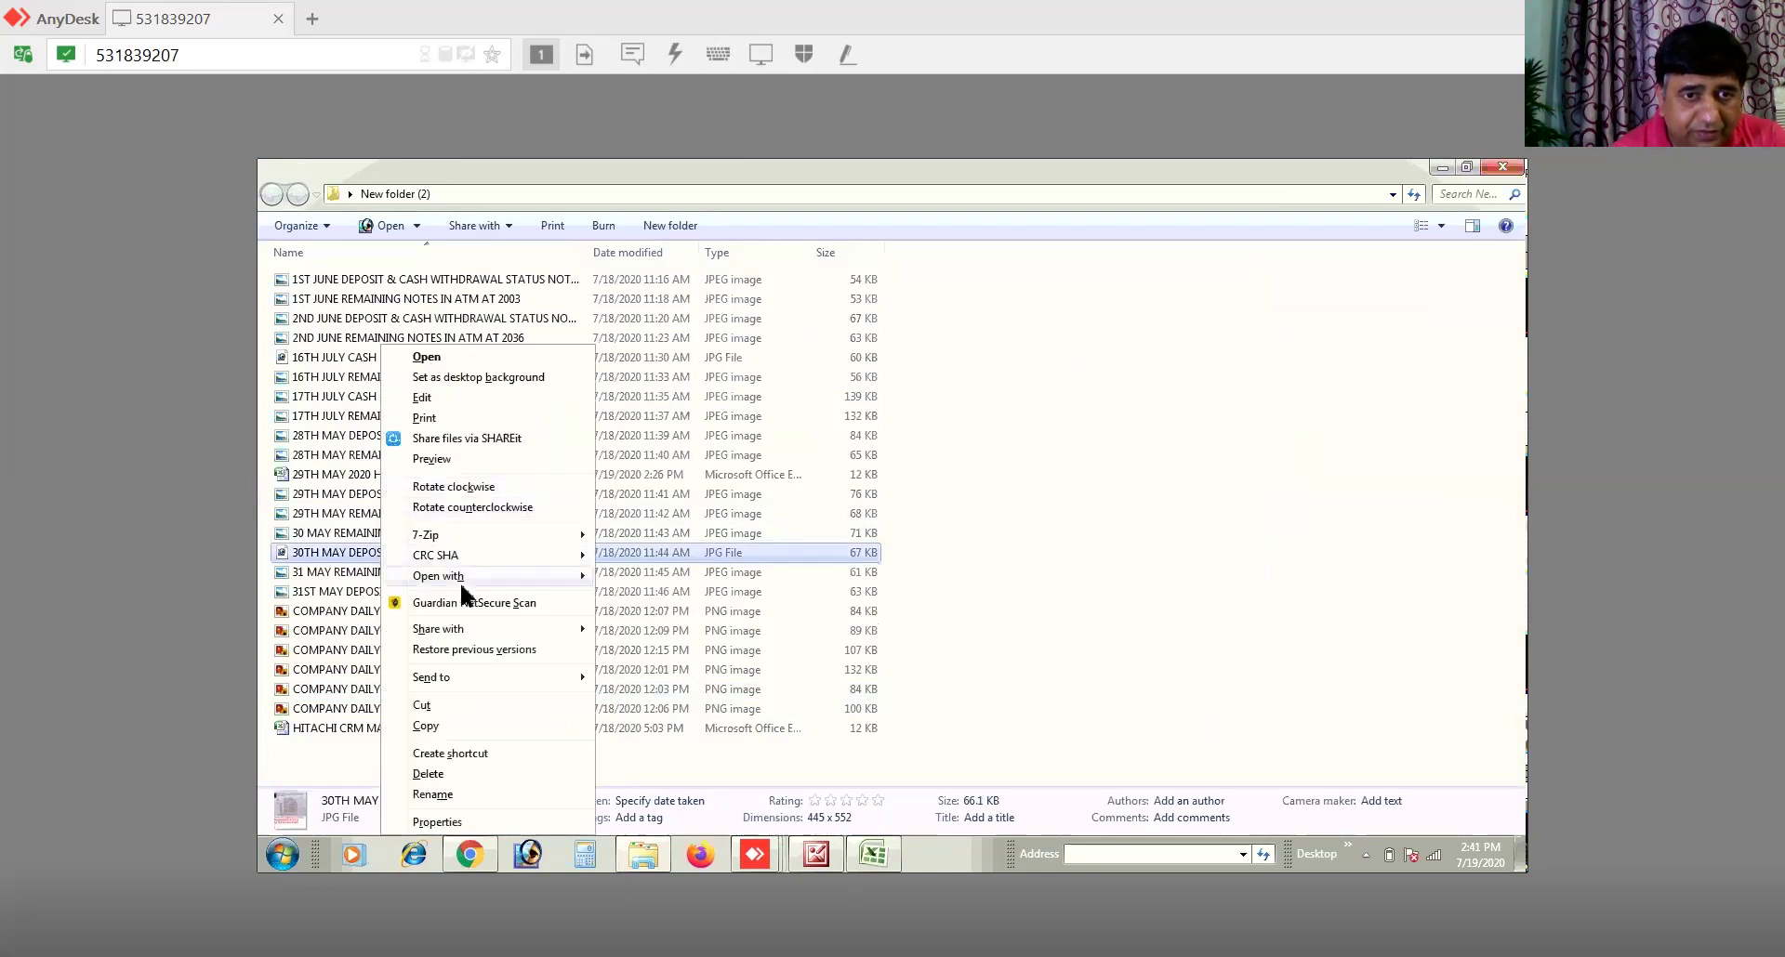
pyautogui.moveTo(462, 587)
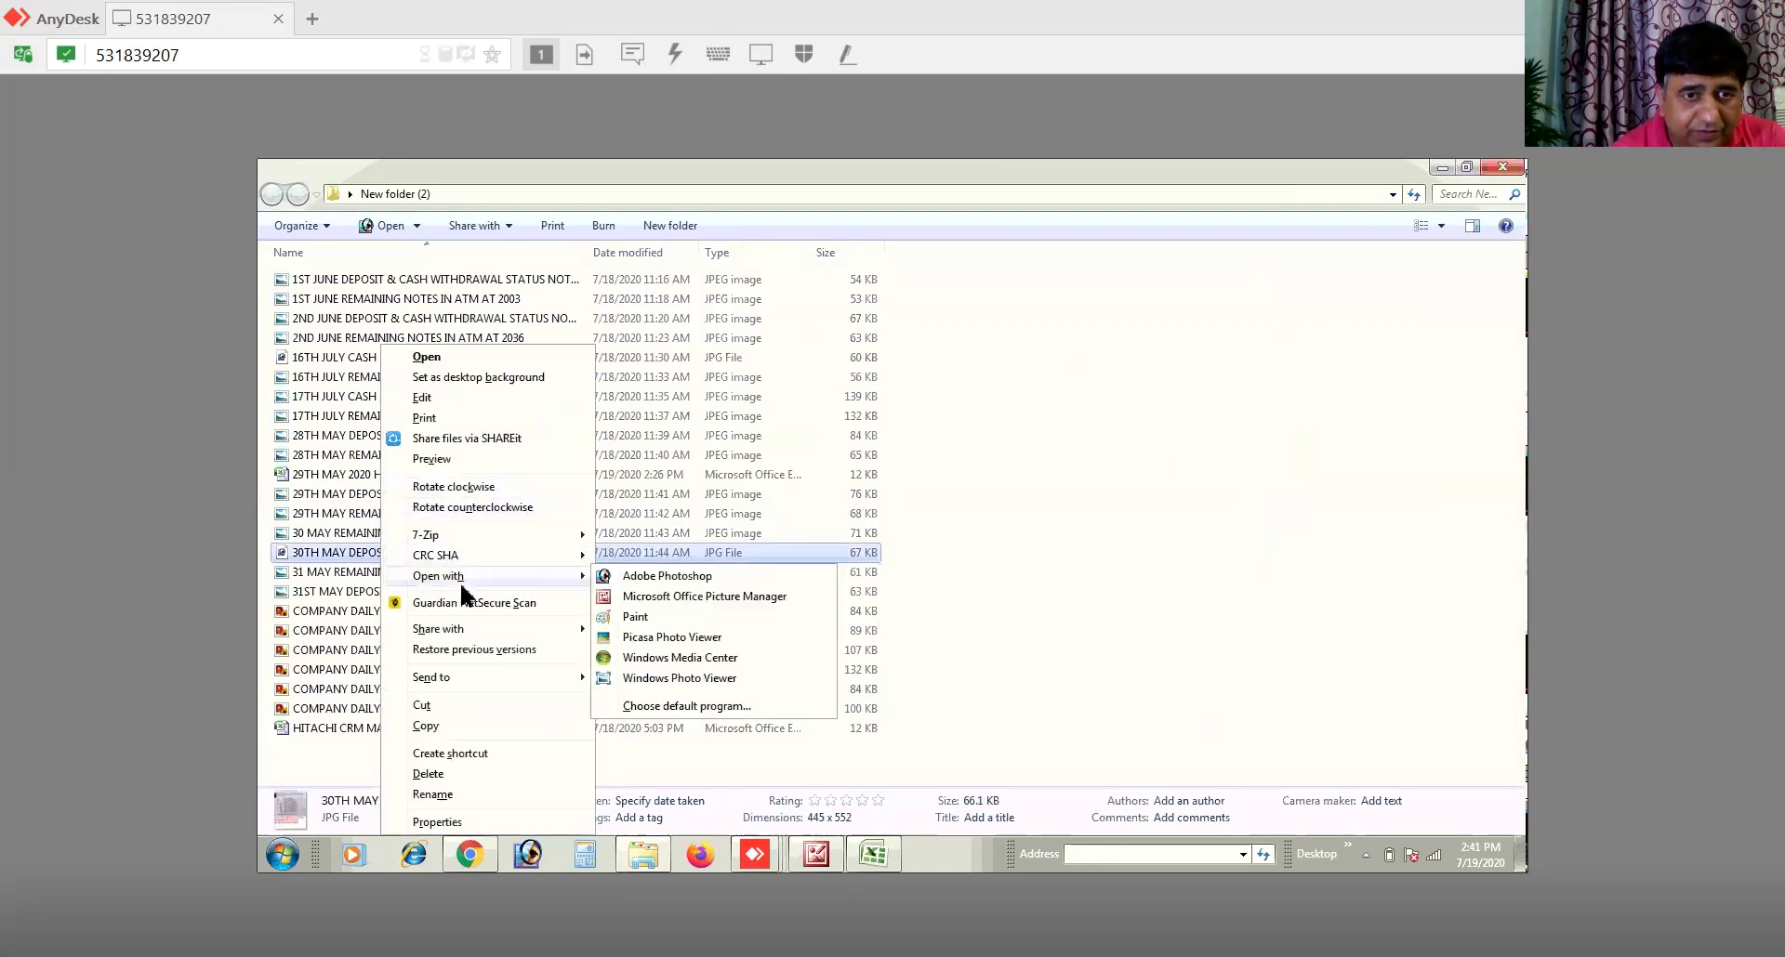
pyautogui.click(645, 600)
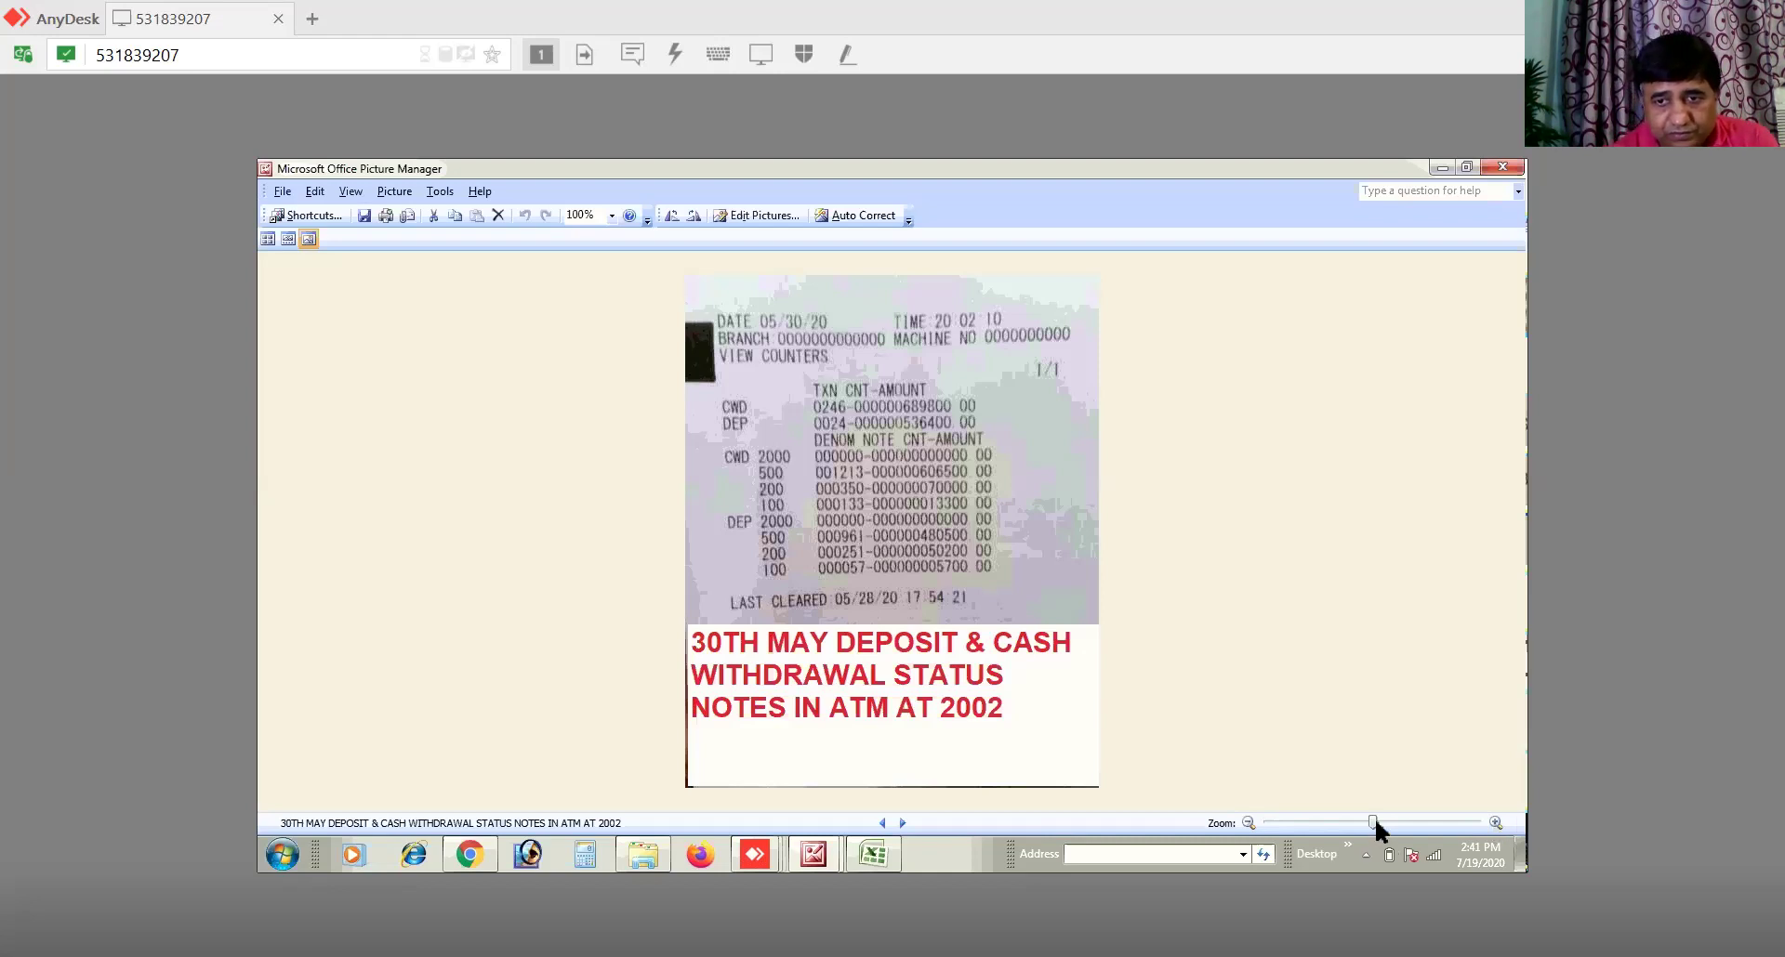
pyautogui.moveTo(1400, 824); pyautogui.dragTo(1403, 823)
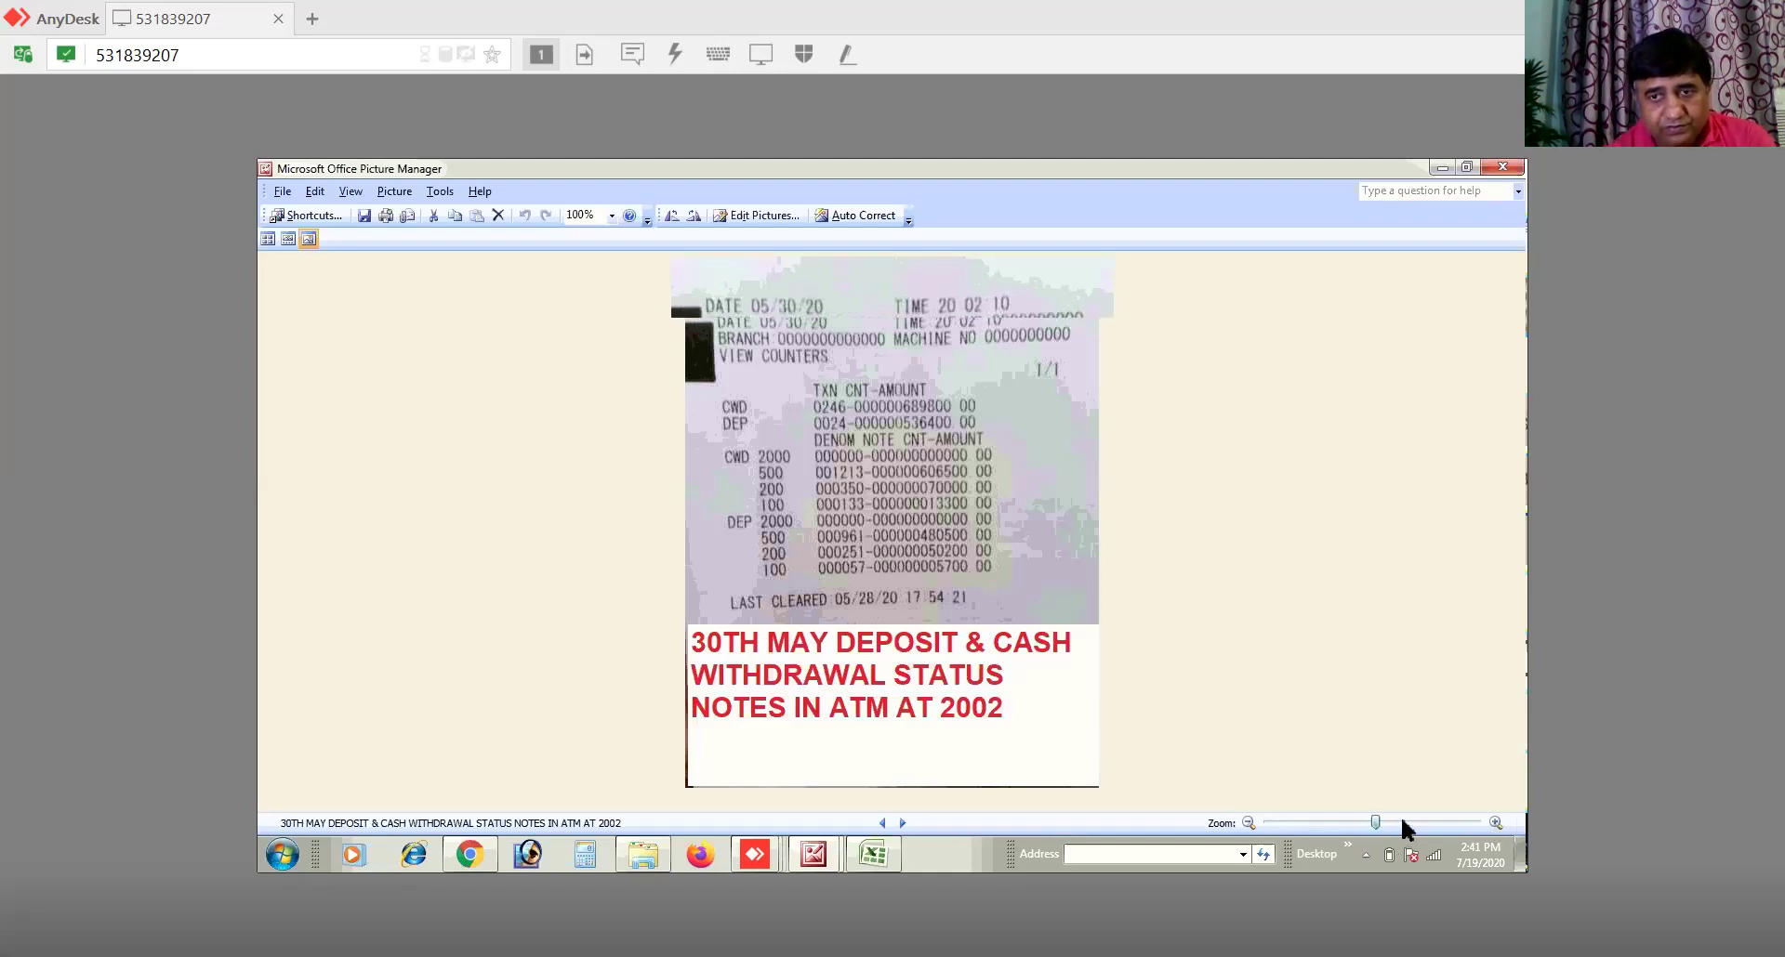
pyautogui.click(1401, 823)
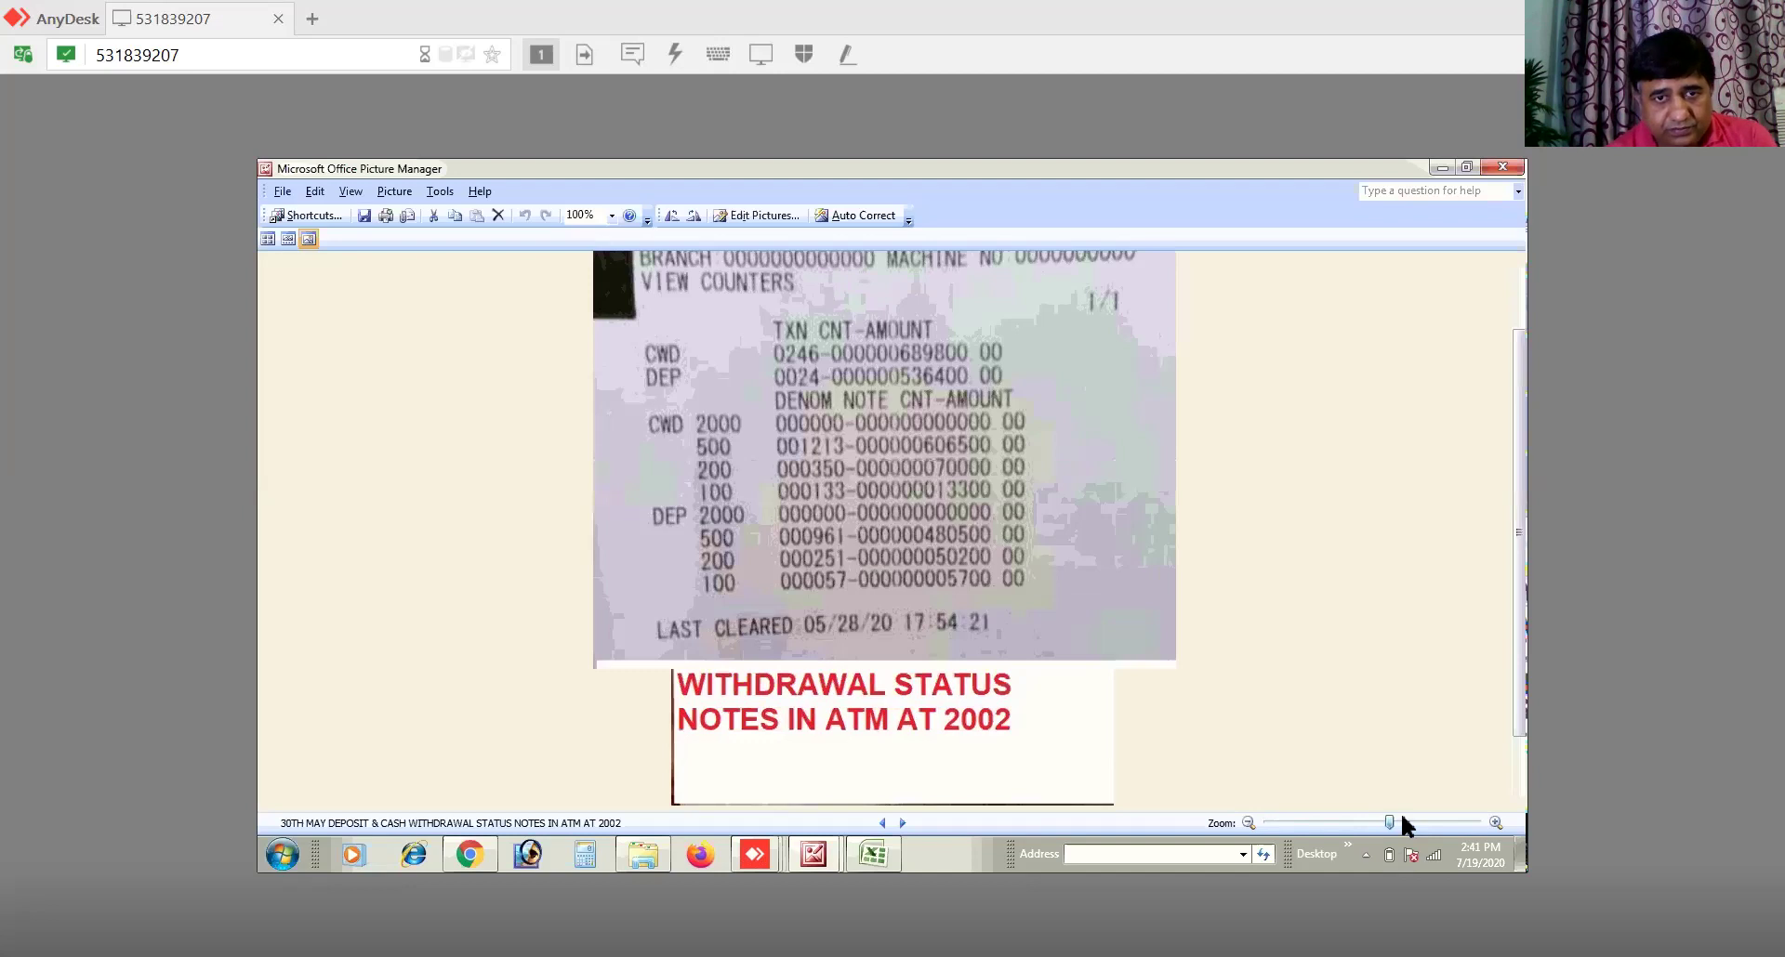
pyautogui.click(1400, 822)
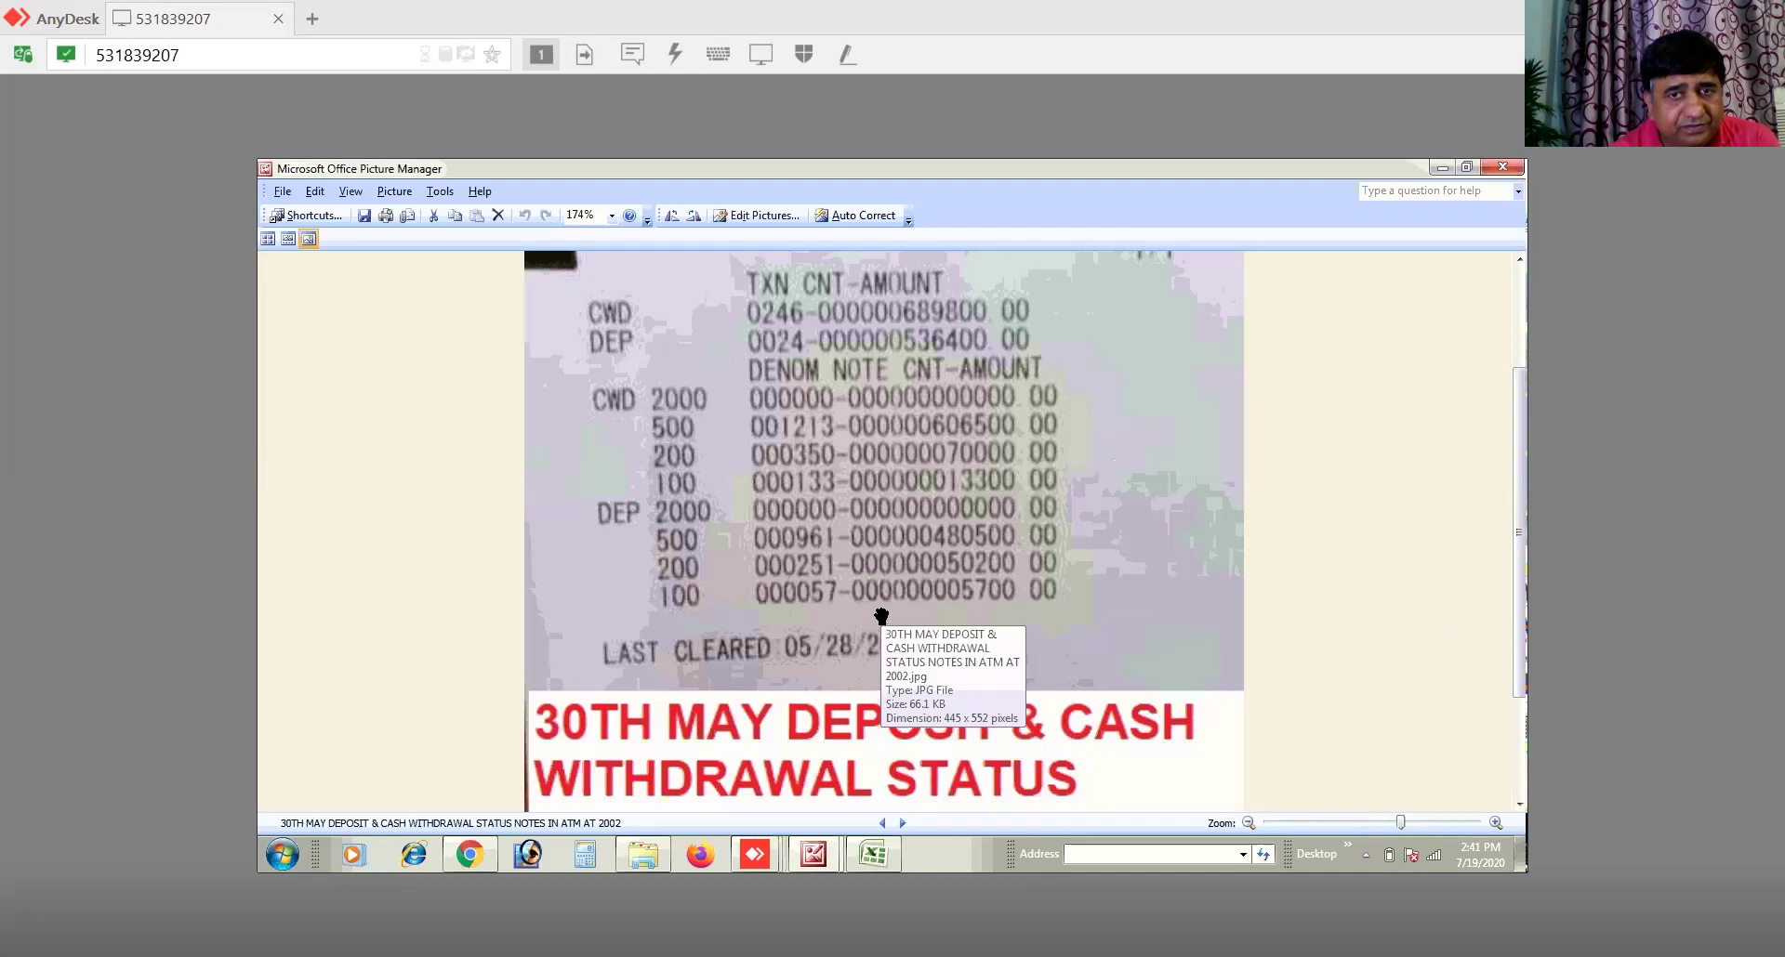
# Step: Back in Excel, enter 0, 961, 251 and 67 as the 30th May numbers of deposited 2000, 500, 200 and 100 notes
pyautogui.click(863, 855)
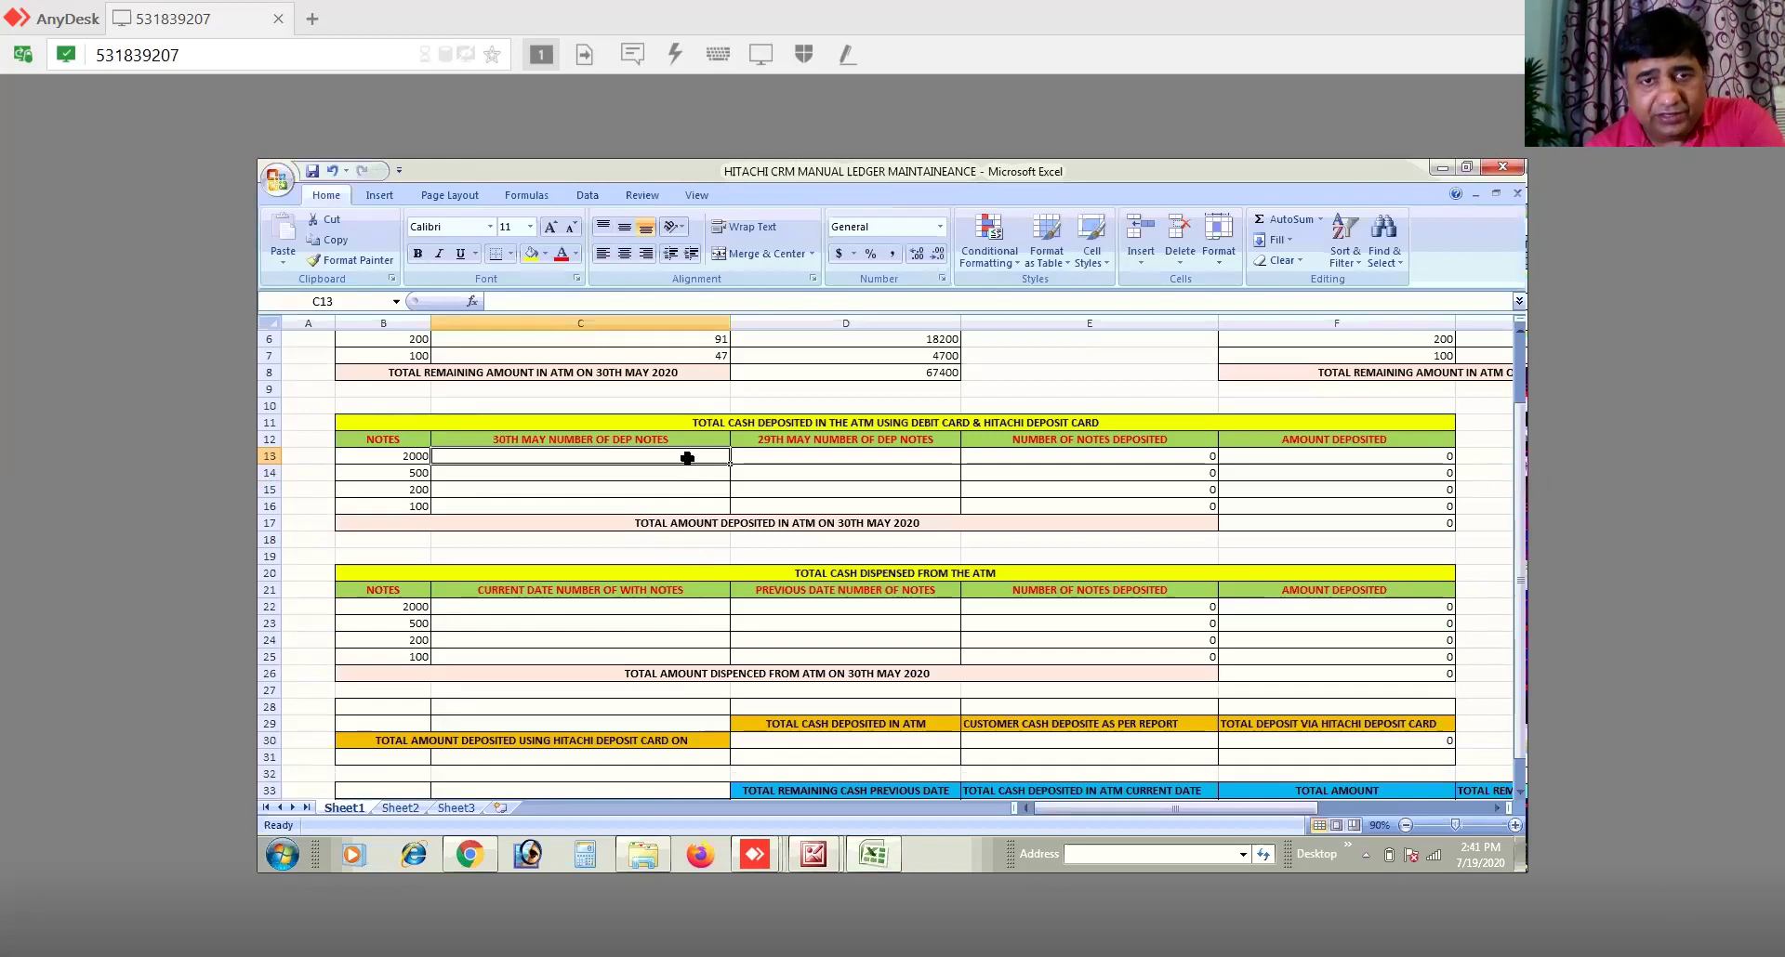
pyautogui.write('0')
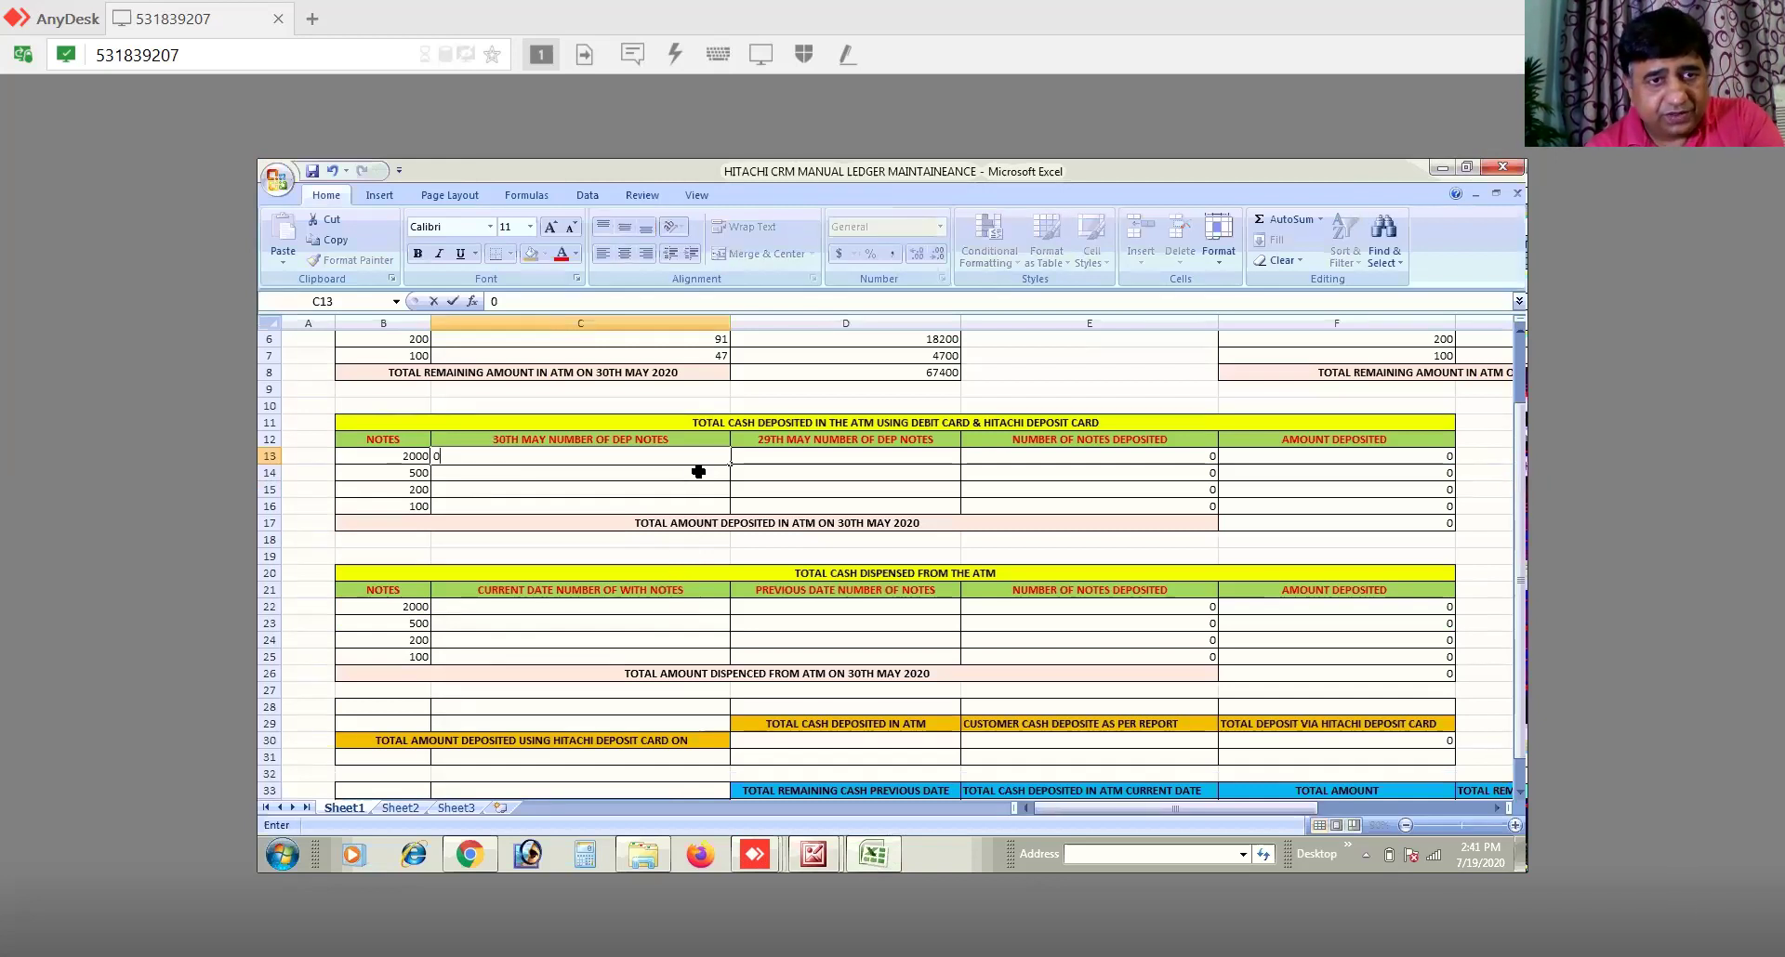
pyautogui.click(698, 472)
pyautogui.write('961')
pyautogui.click(706, 488)
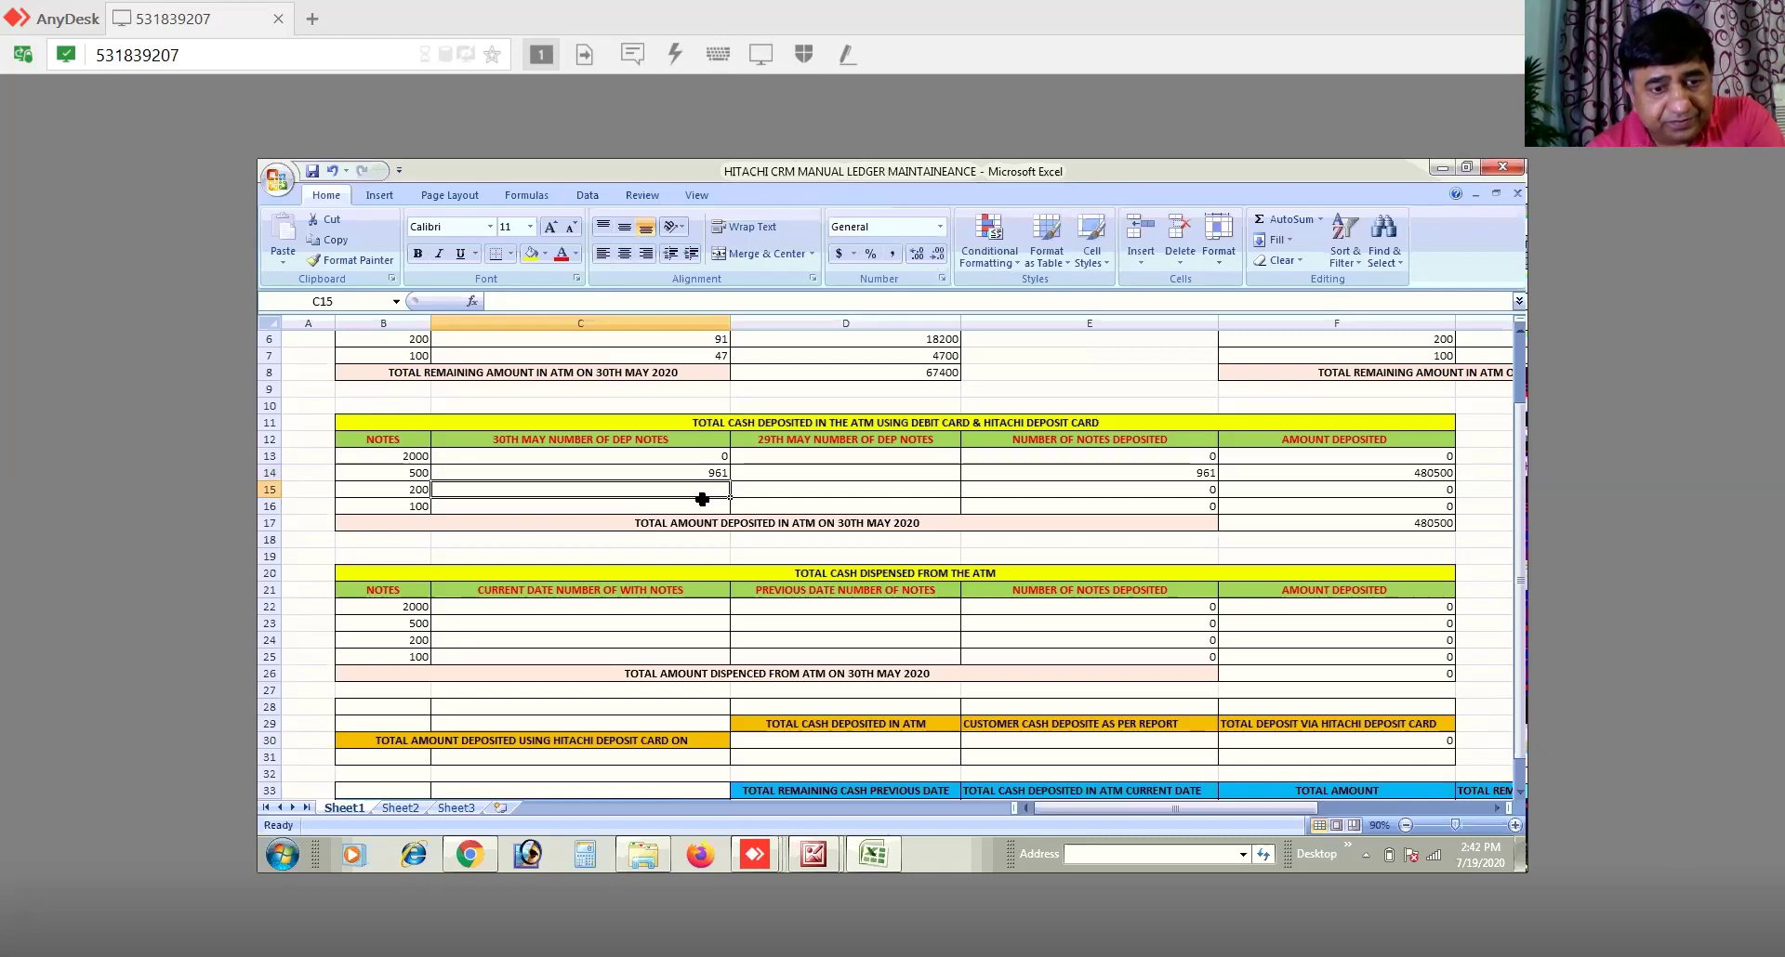
pyautogui.write('251')
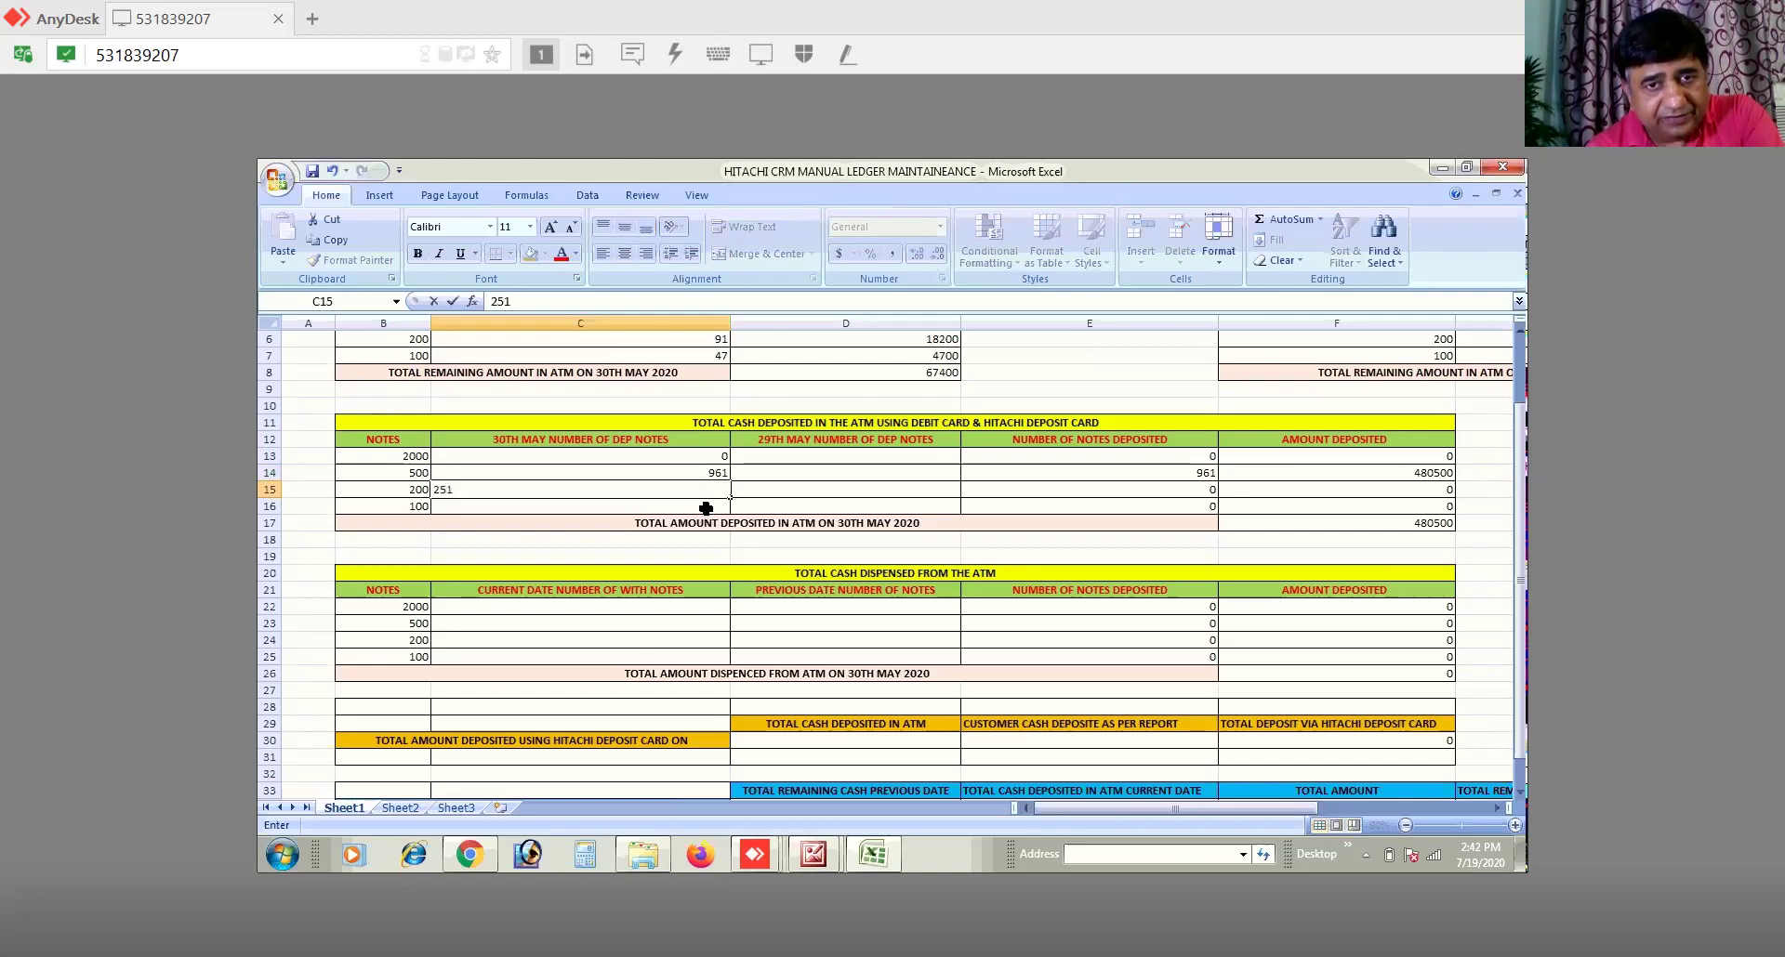
pyautogui.press('Return')
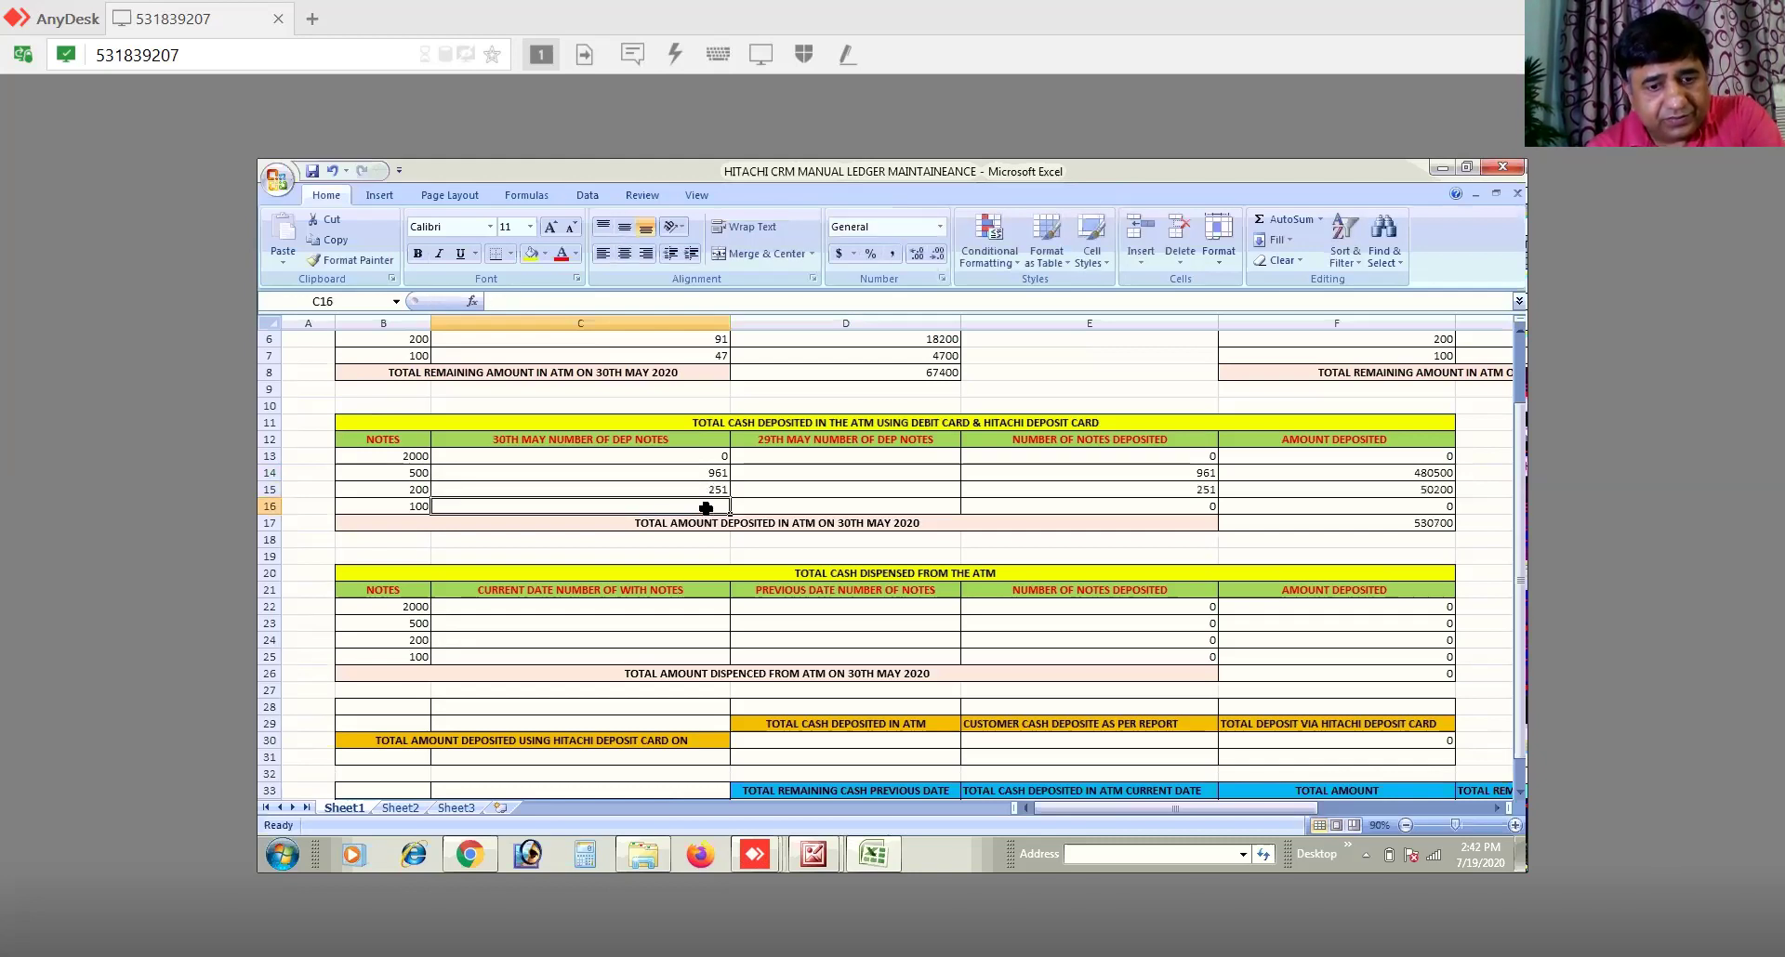
pyautogui.write('67')
pyautogui.click(830, 502)
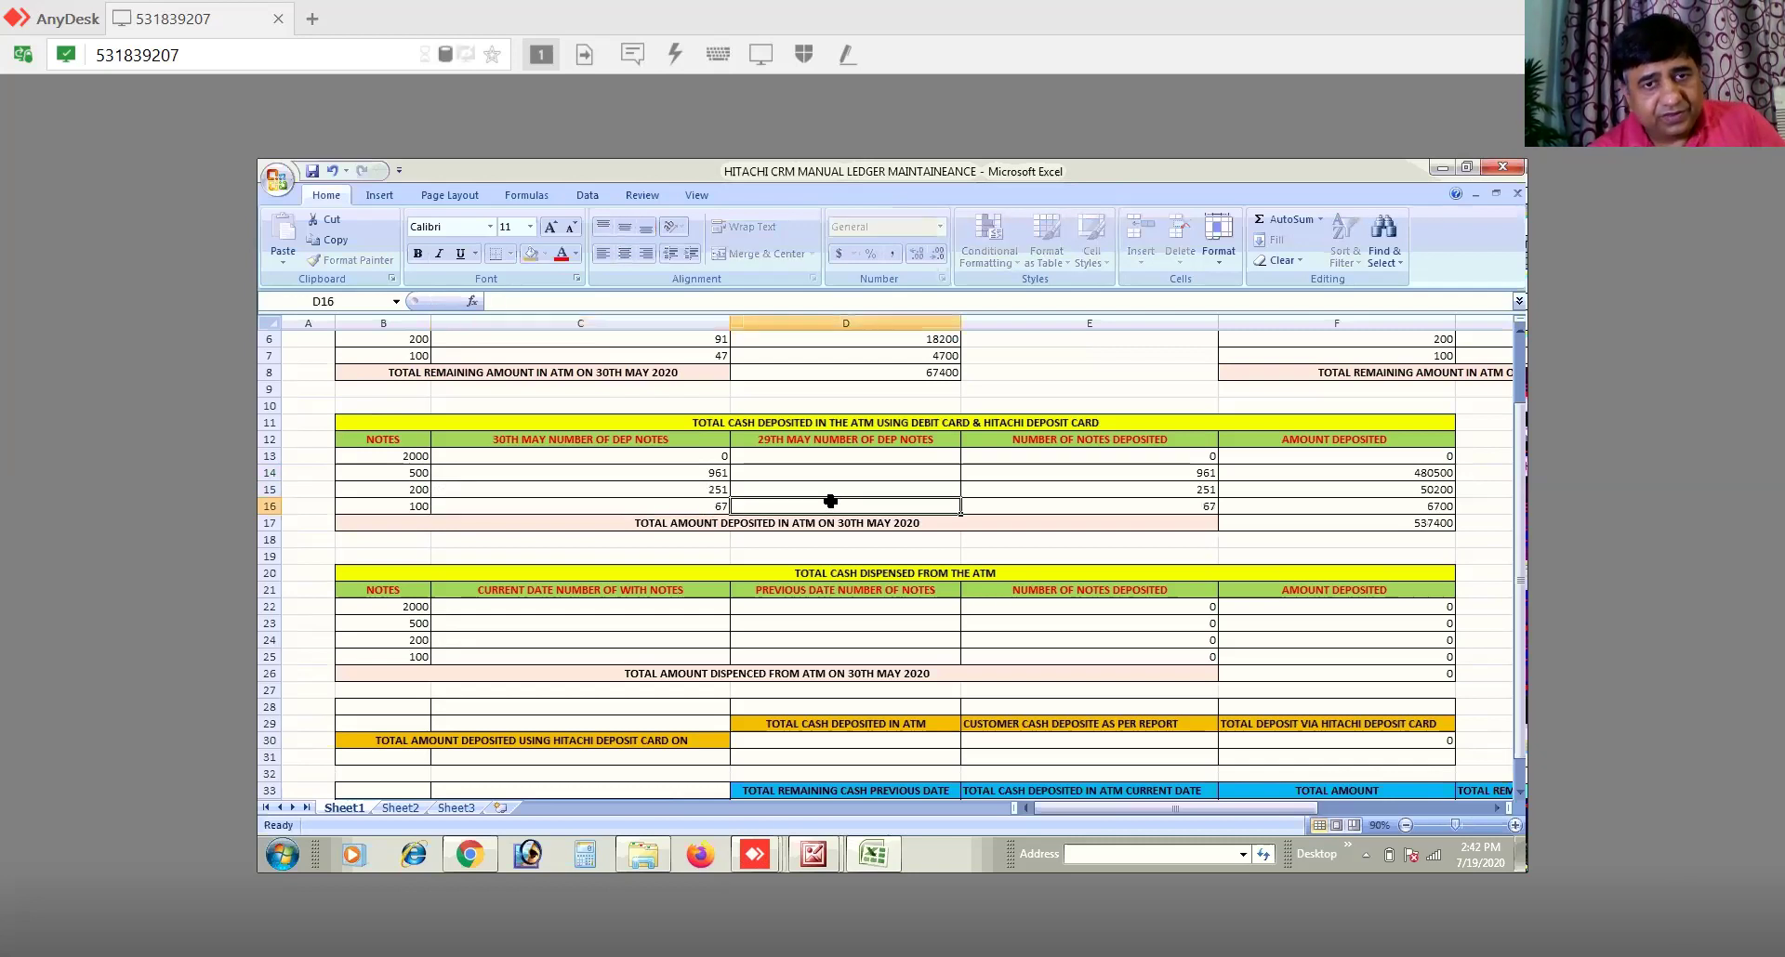
# Step: Correct the 30th May number of deposited 100 notes to 57
pyautogui.doubleClick(718, 506)
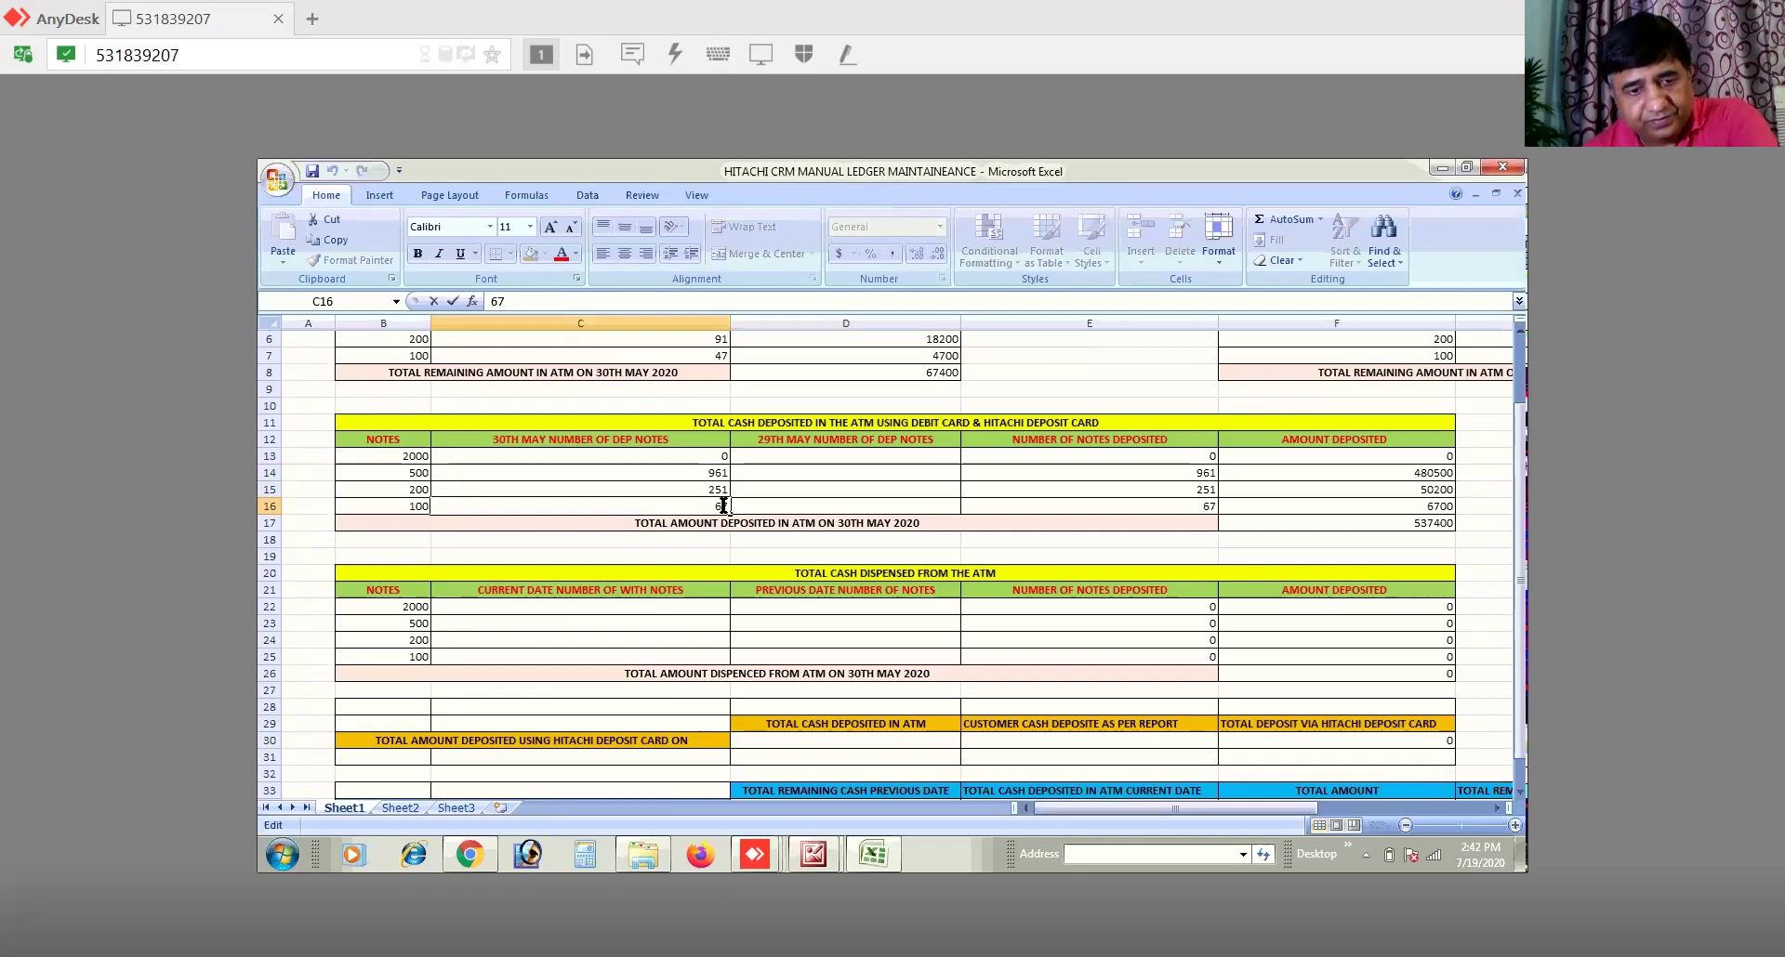
pyautogui.press('BackSpace')
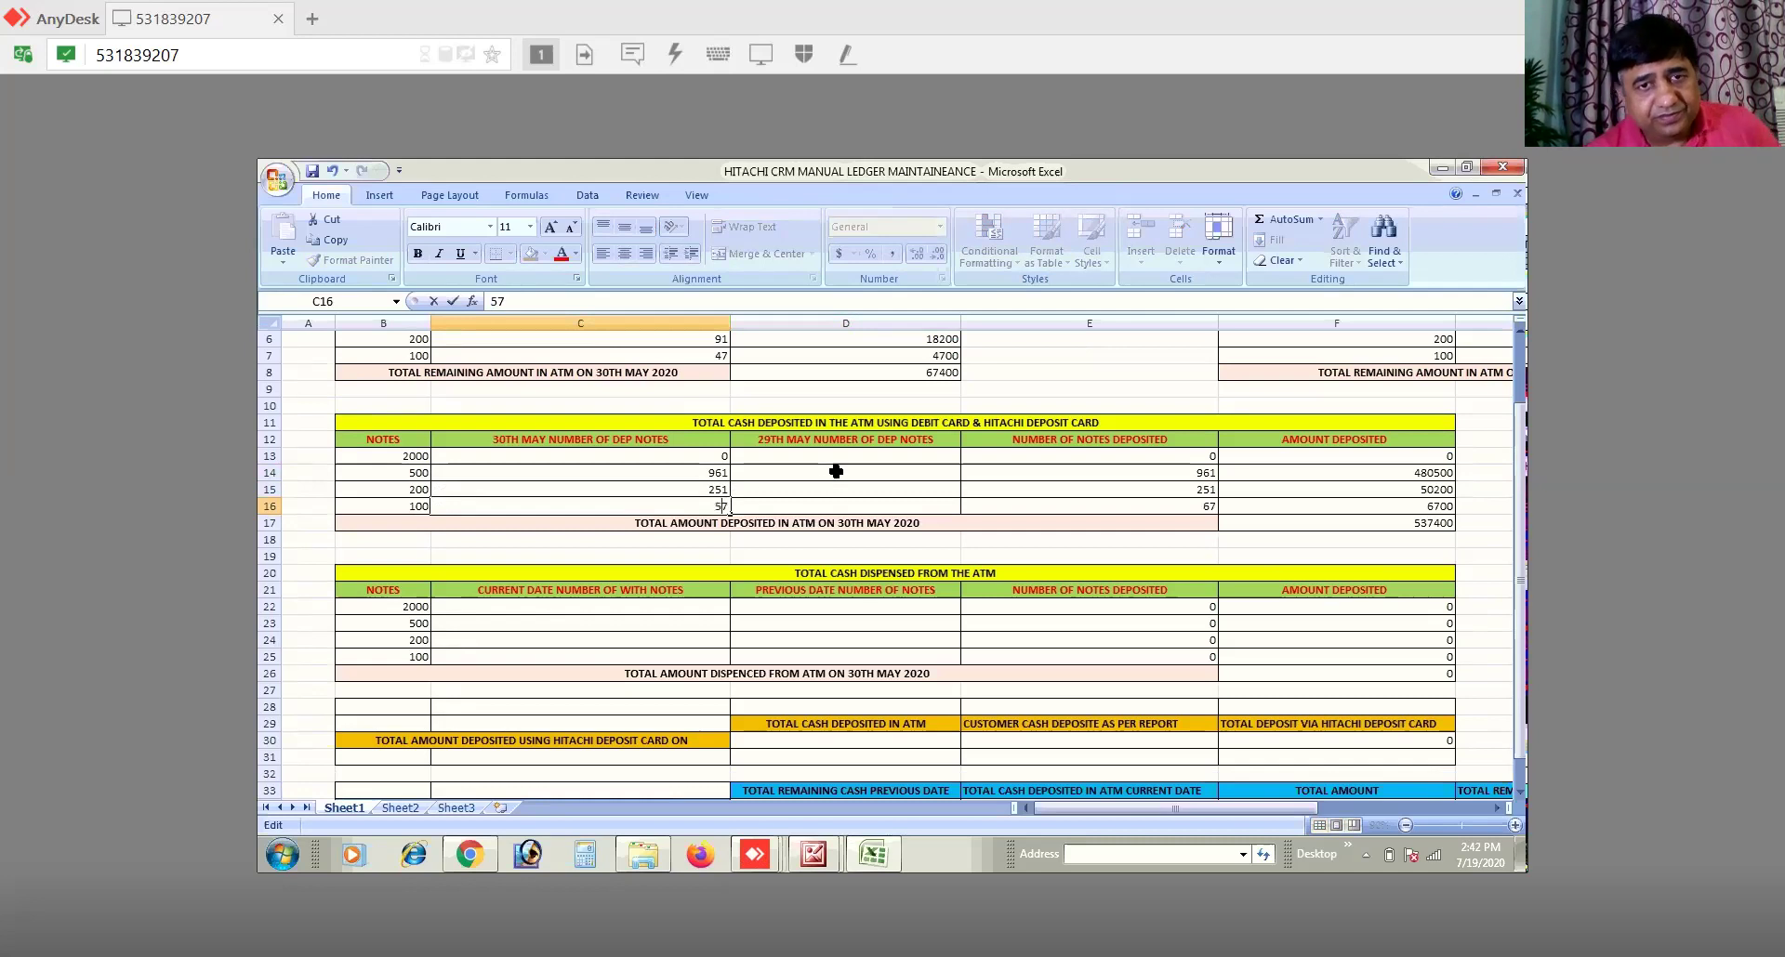
pyautogui.write('5')
pyautogui.click(835, 472)
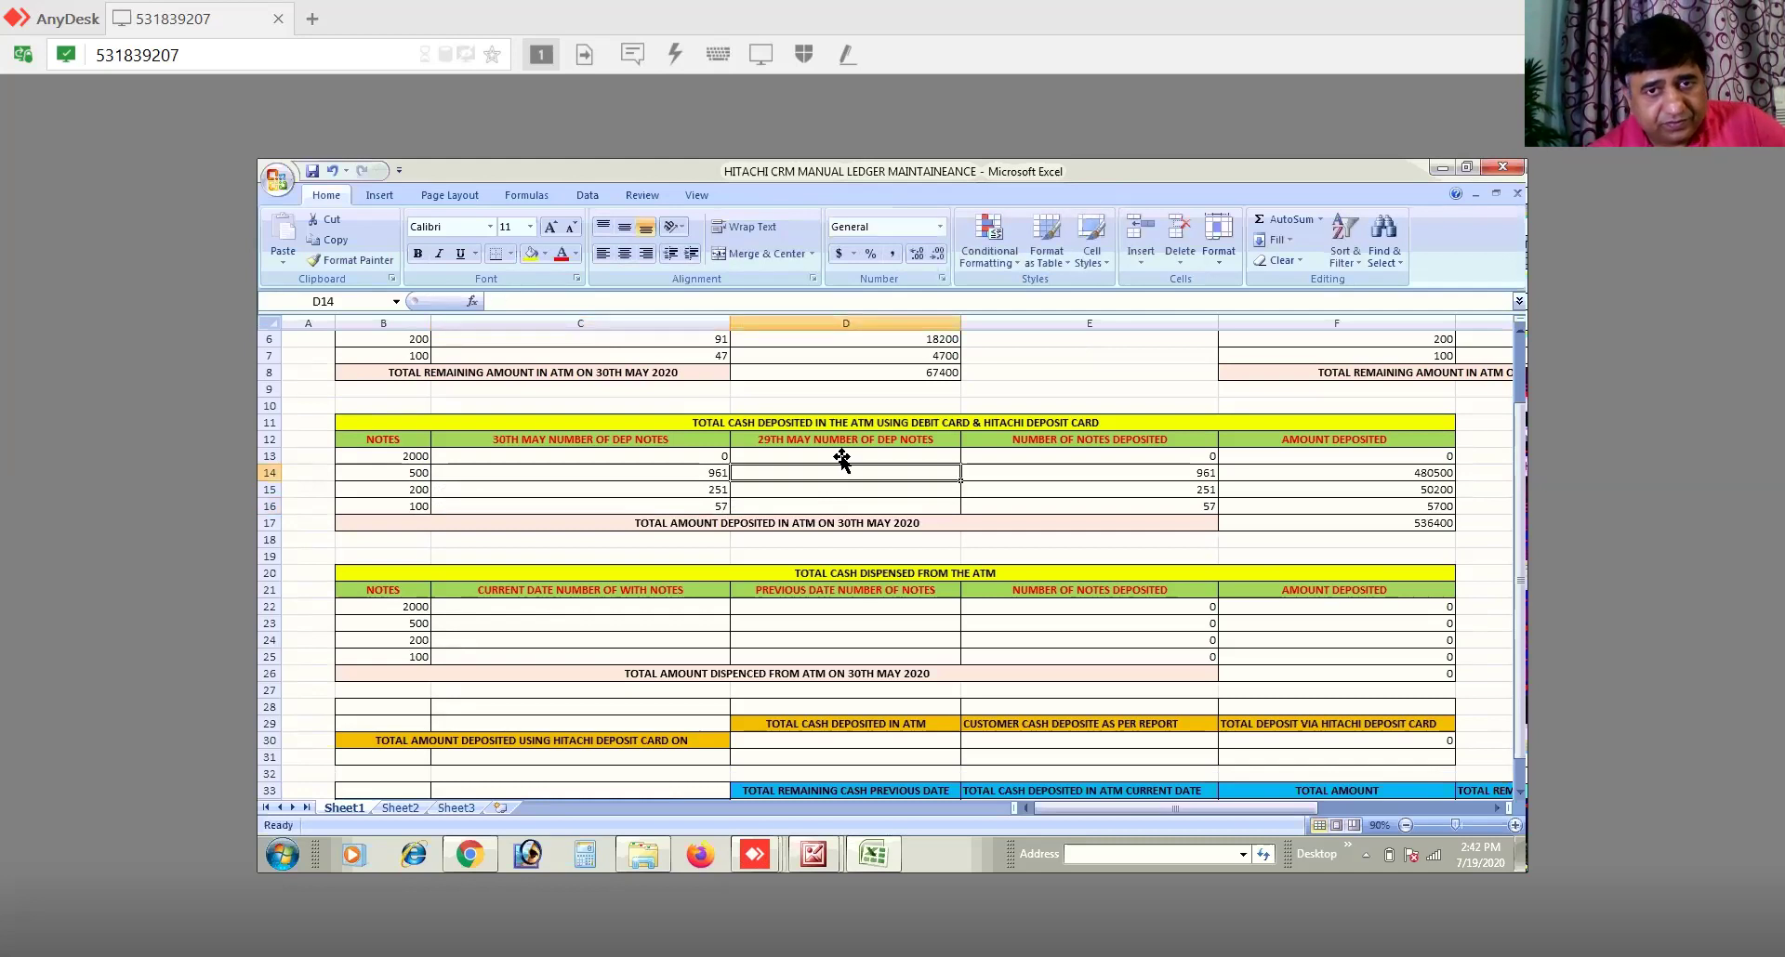
# Step: Select the 29th May deposited-notes cell for 2000 notes, and switch to New folder (2) holding the slip images
pyautogui.click(842, 457)
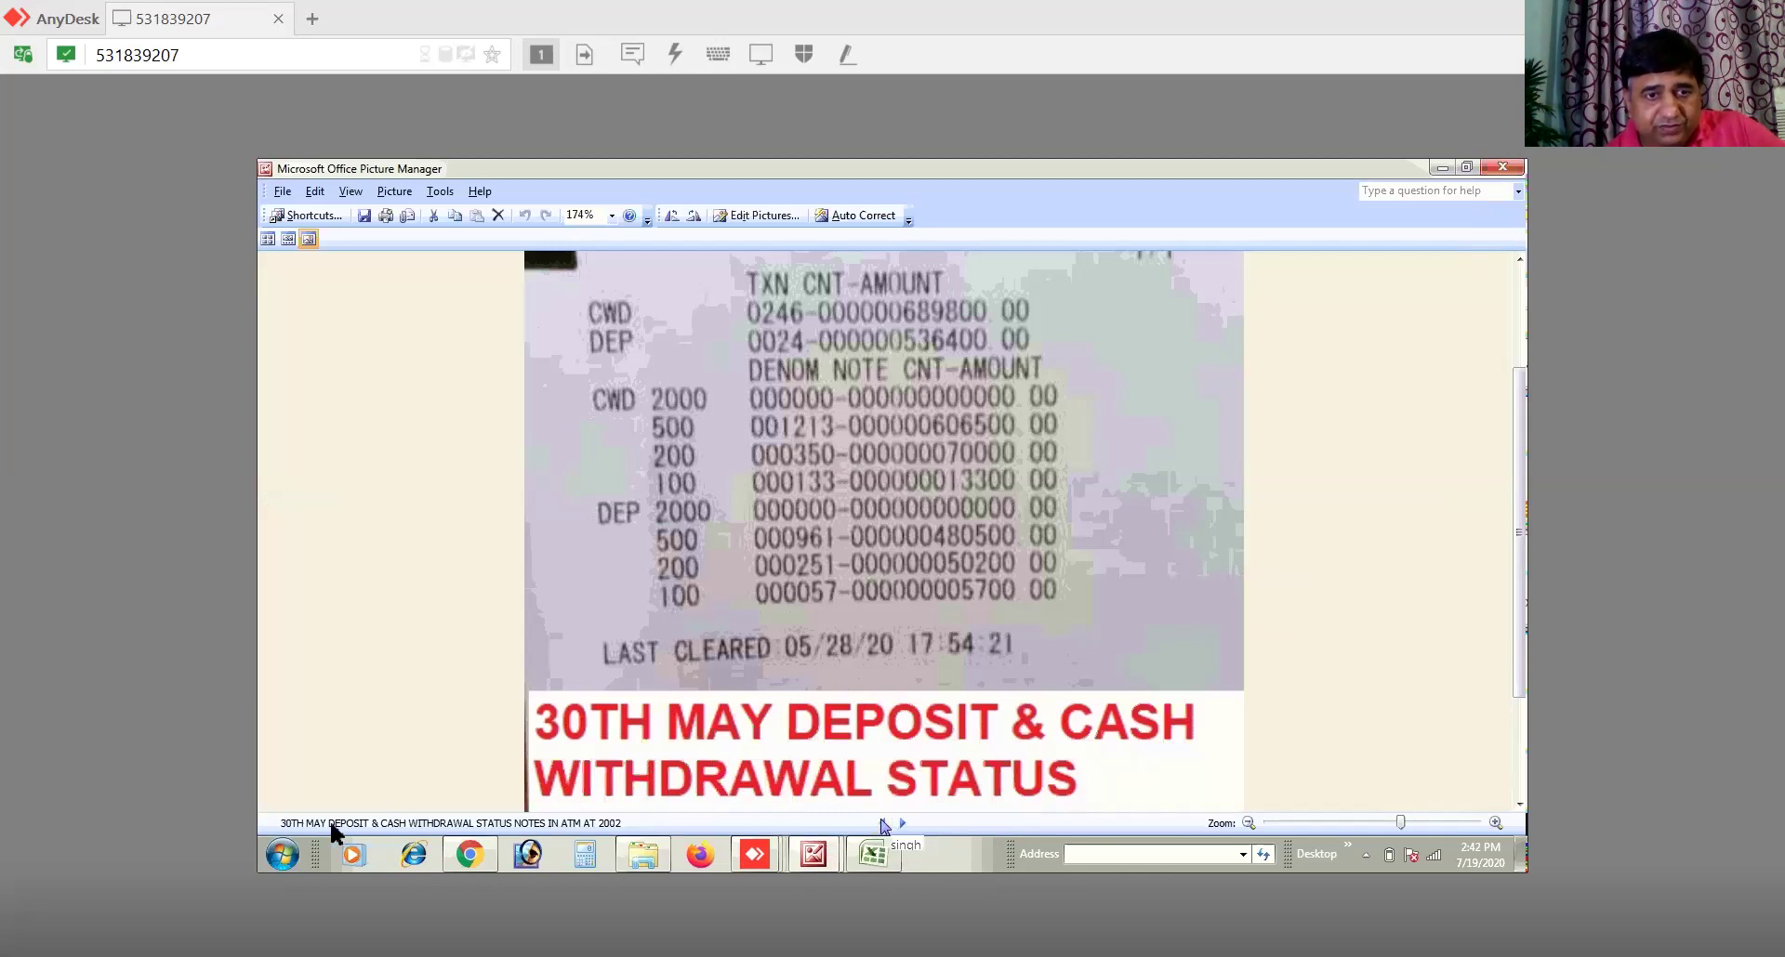
pyautogui.click(281, 193)
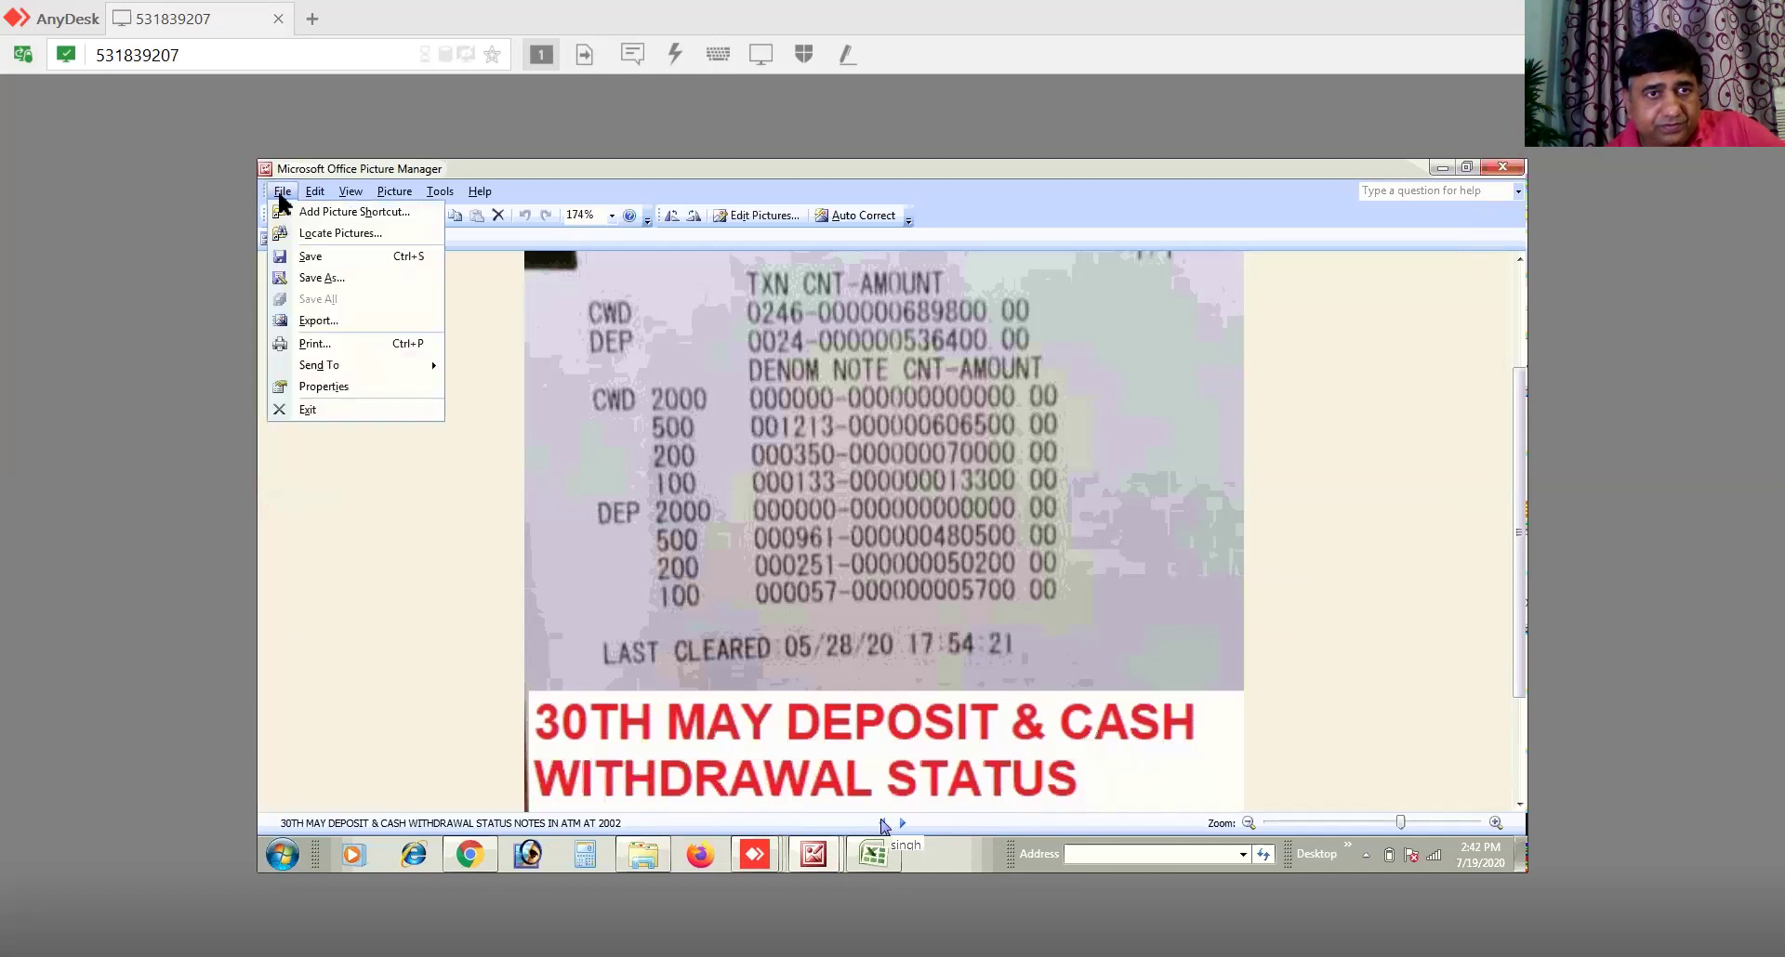
pyautogui.click(558, 822)
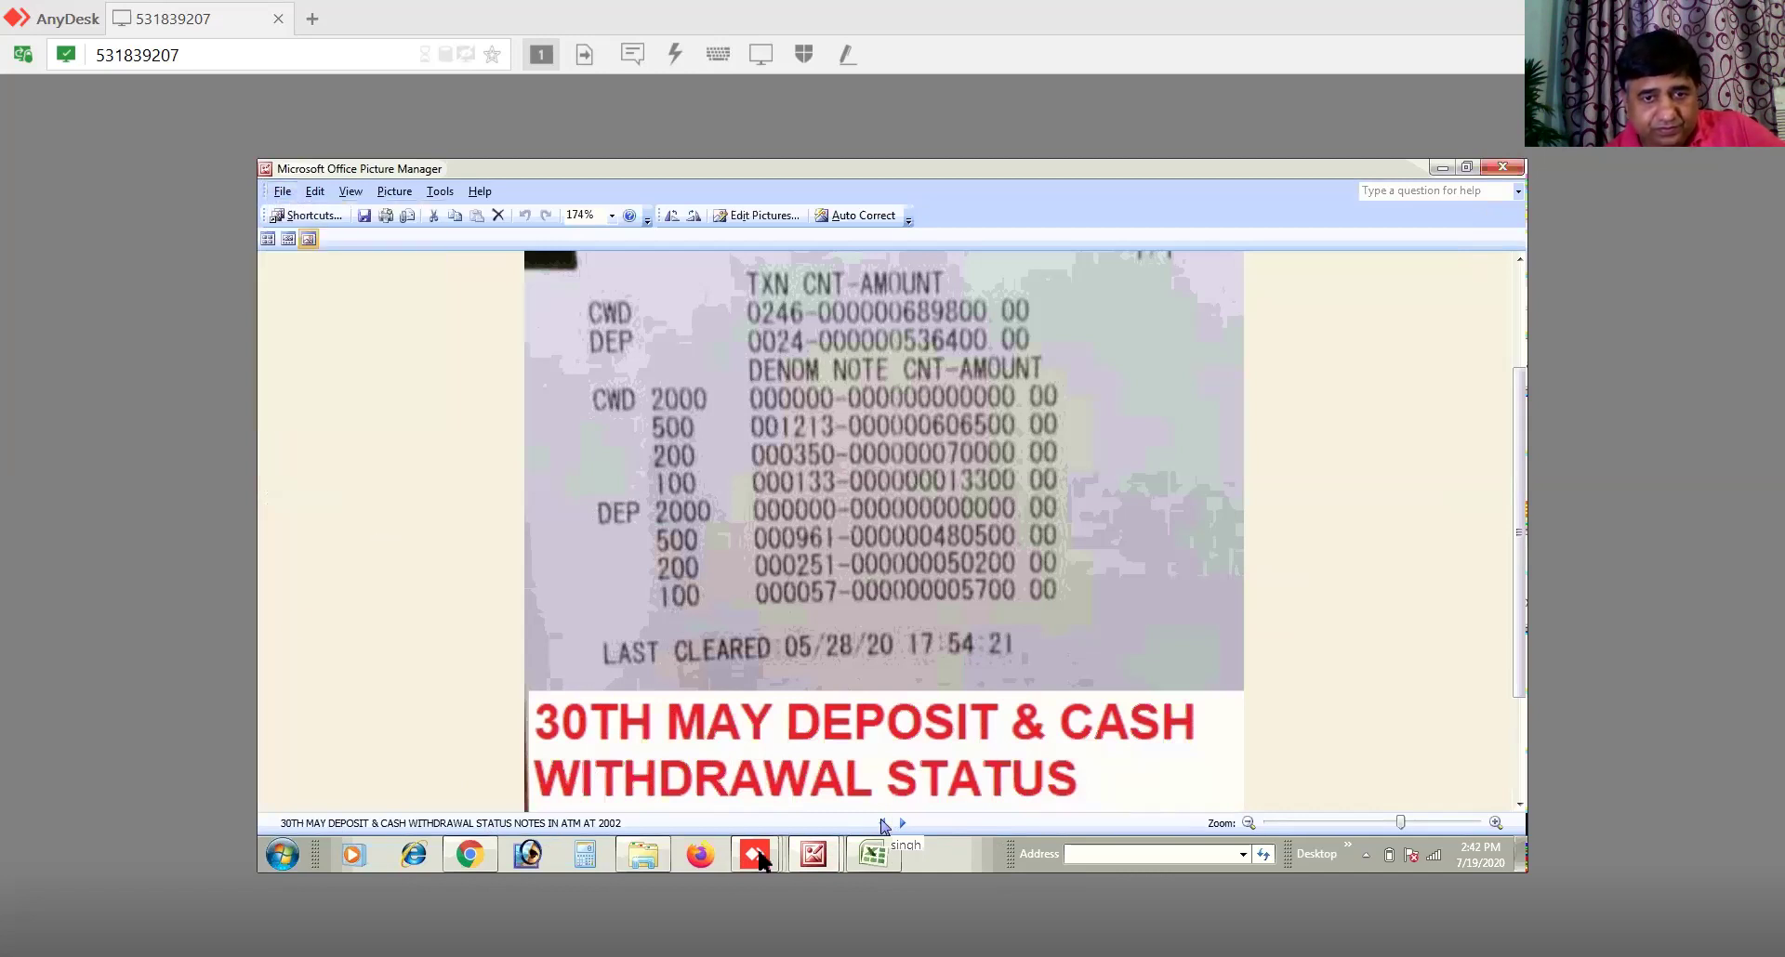
pyautogui.click(638, 853)
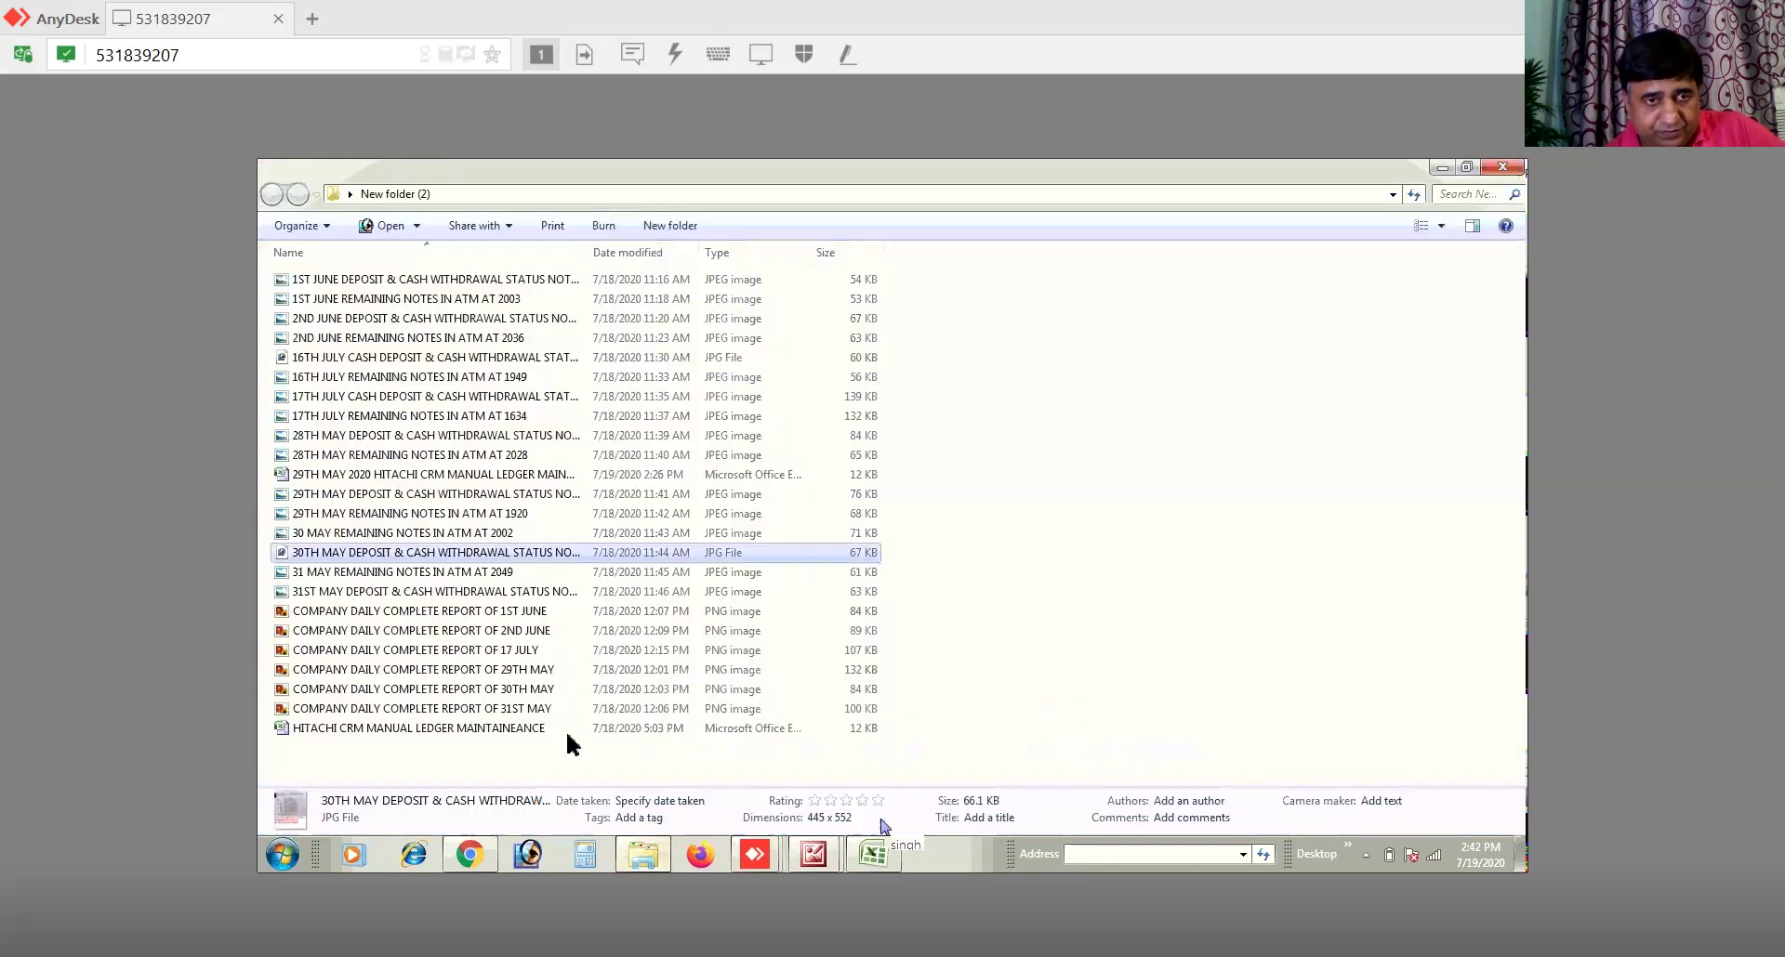
# Step: Open the 29TH MAY DEPOSIT & CASH WITHDRAWAL STATUS NOTES slip in Picture Manager and enlarge it to read the deposited note counts
pyautogui.click(369, 498)
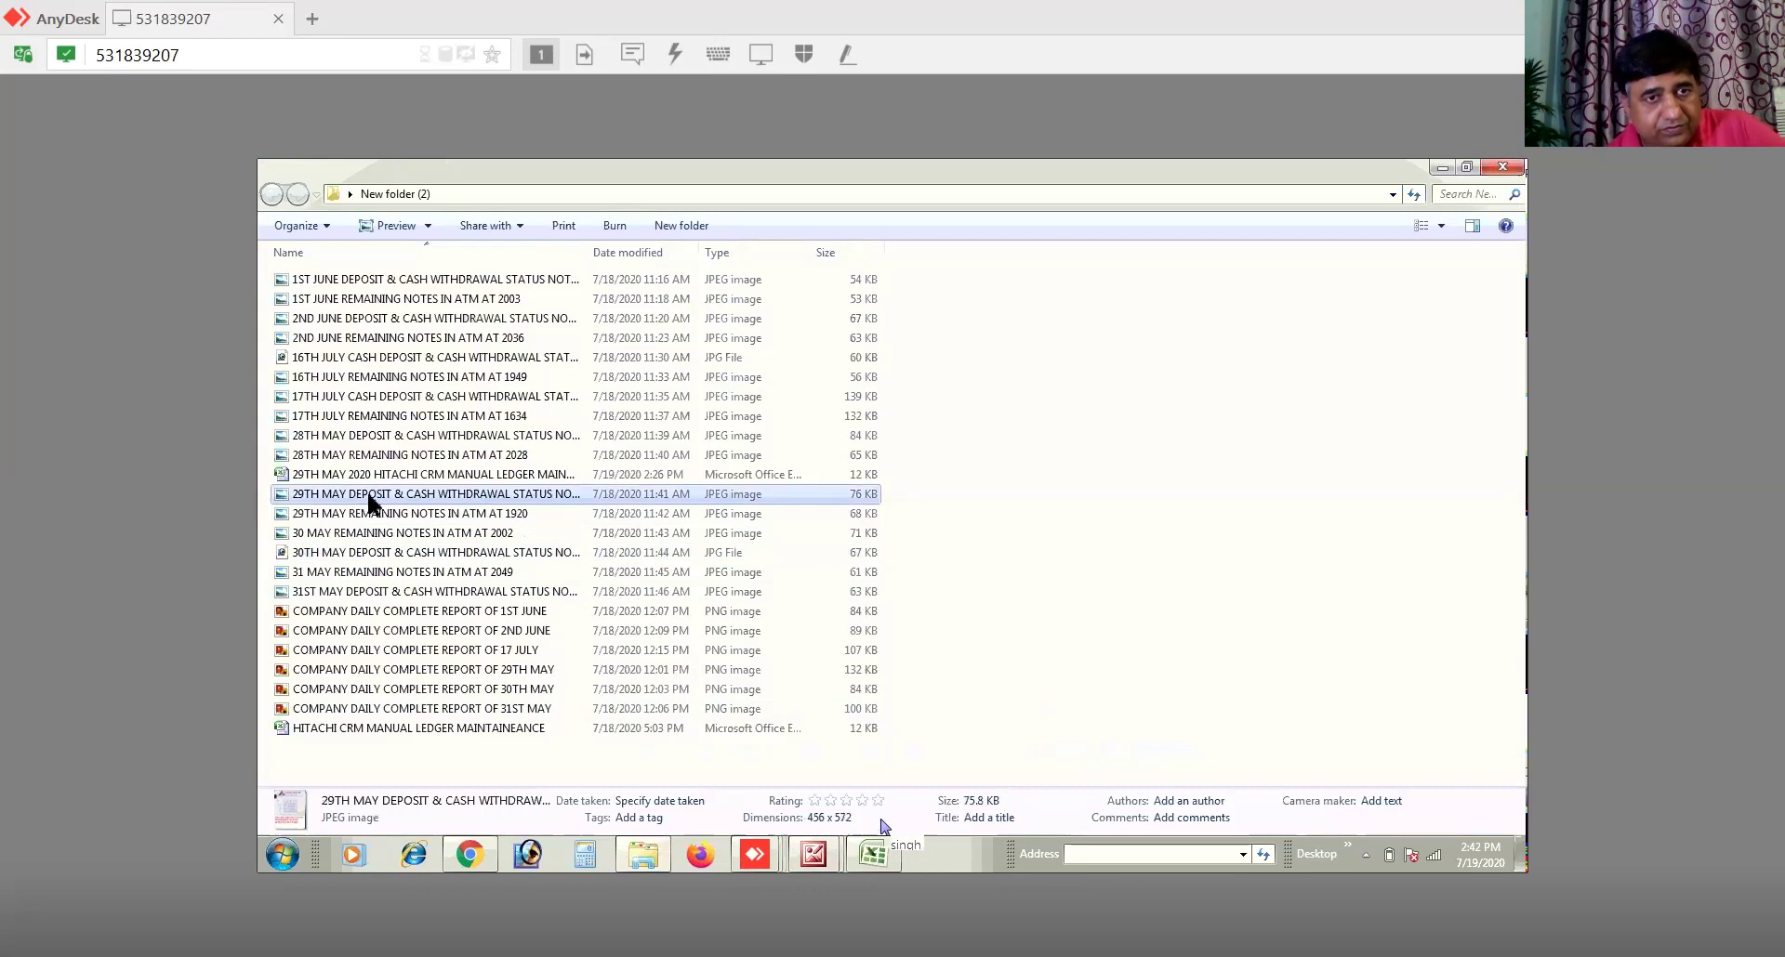
pyautogui.rightClick(369, 498)
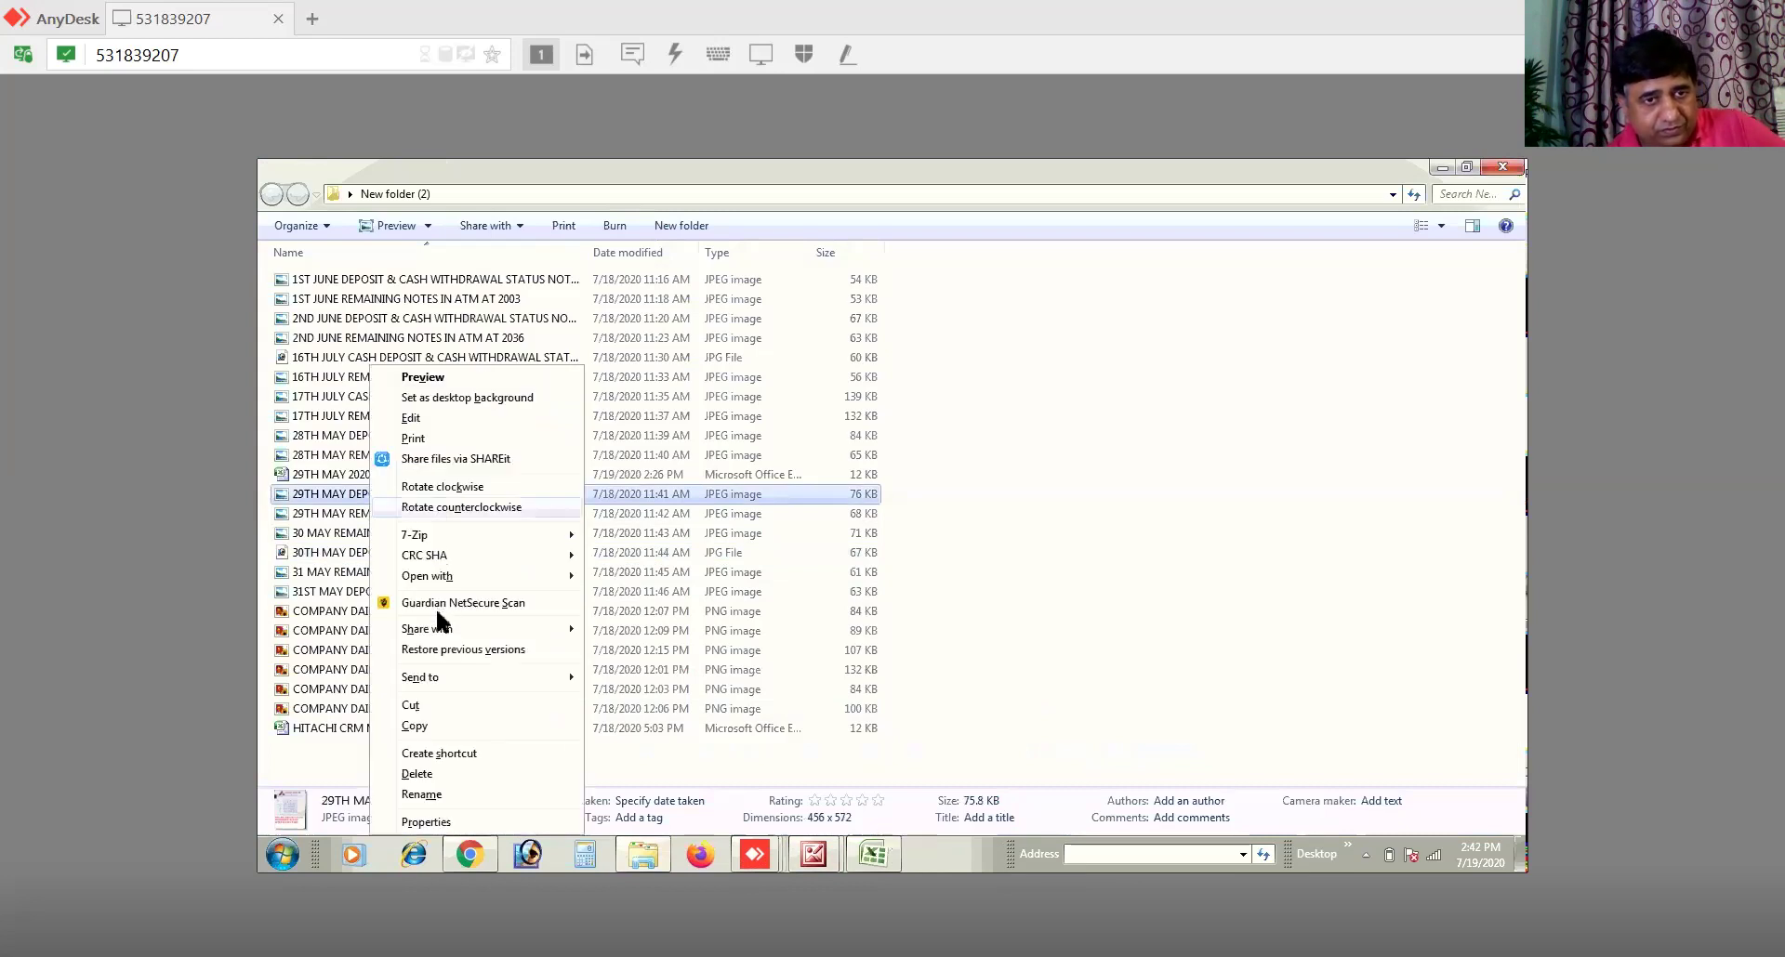
pyautogui.moveTo(542, 577)
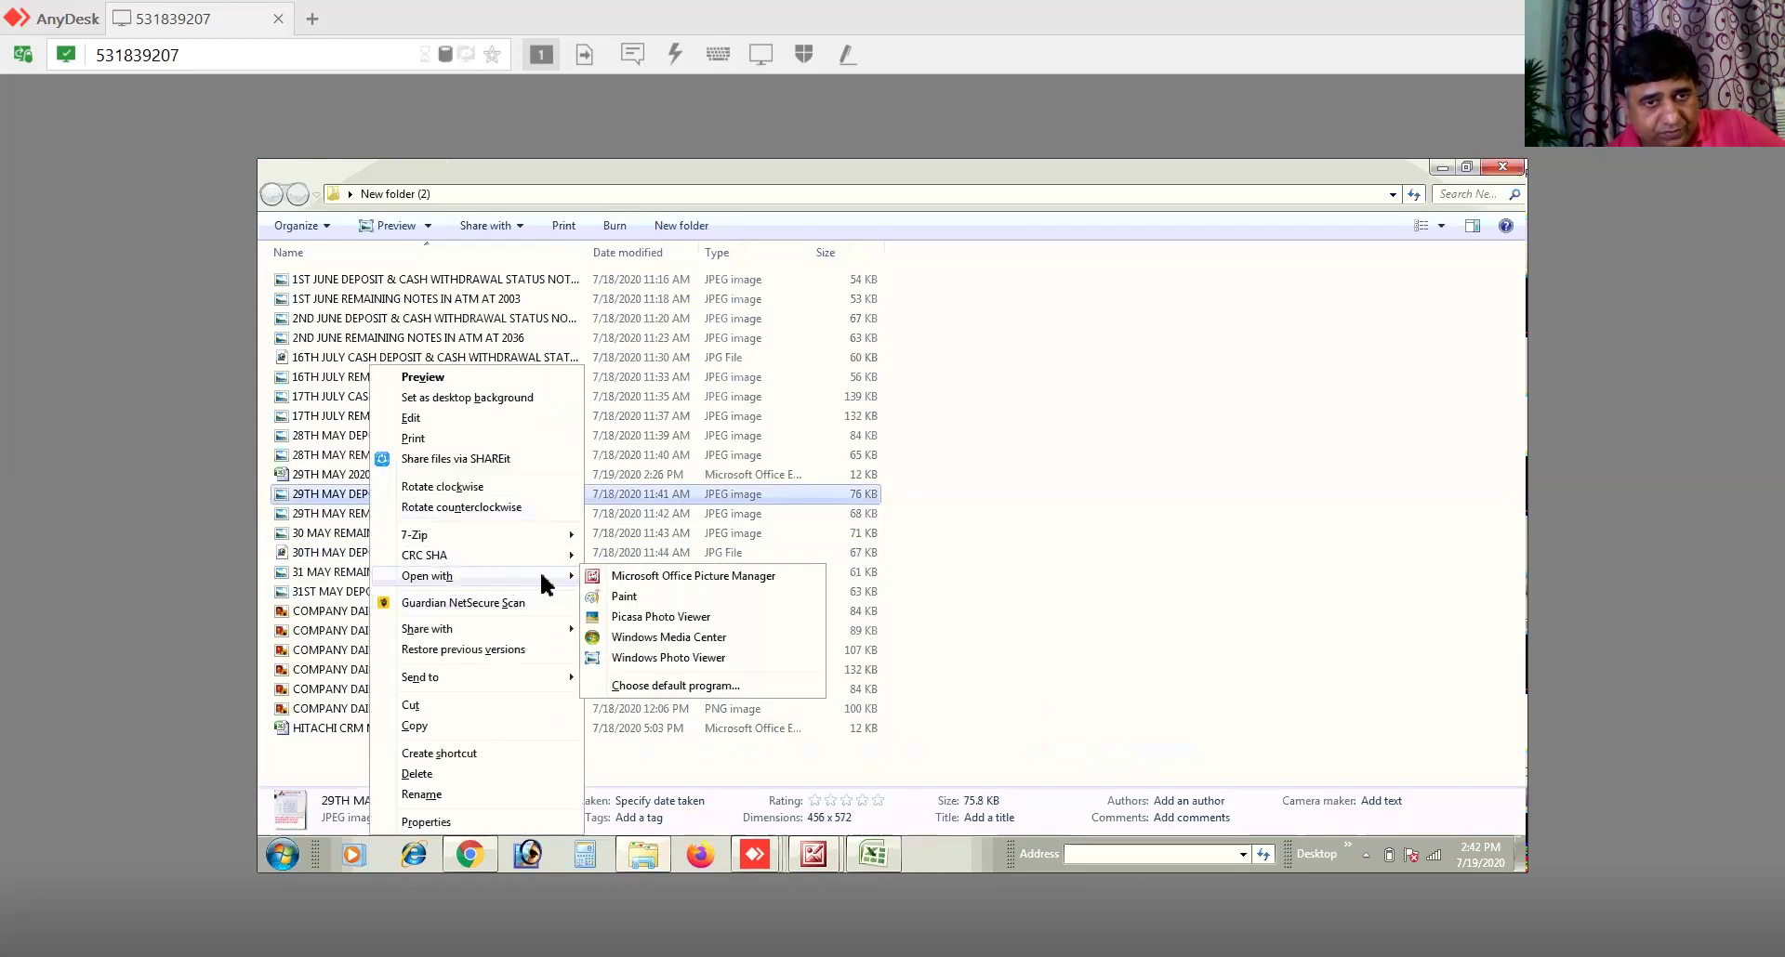
pyautogui.click(656, 576)
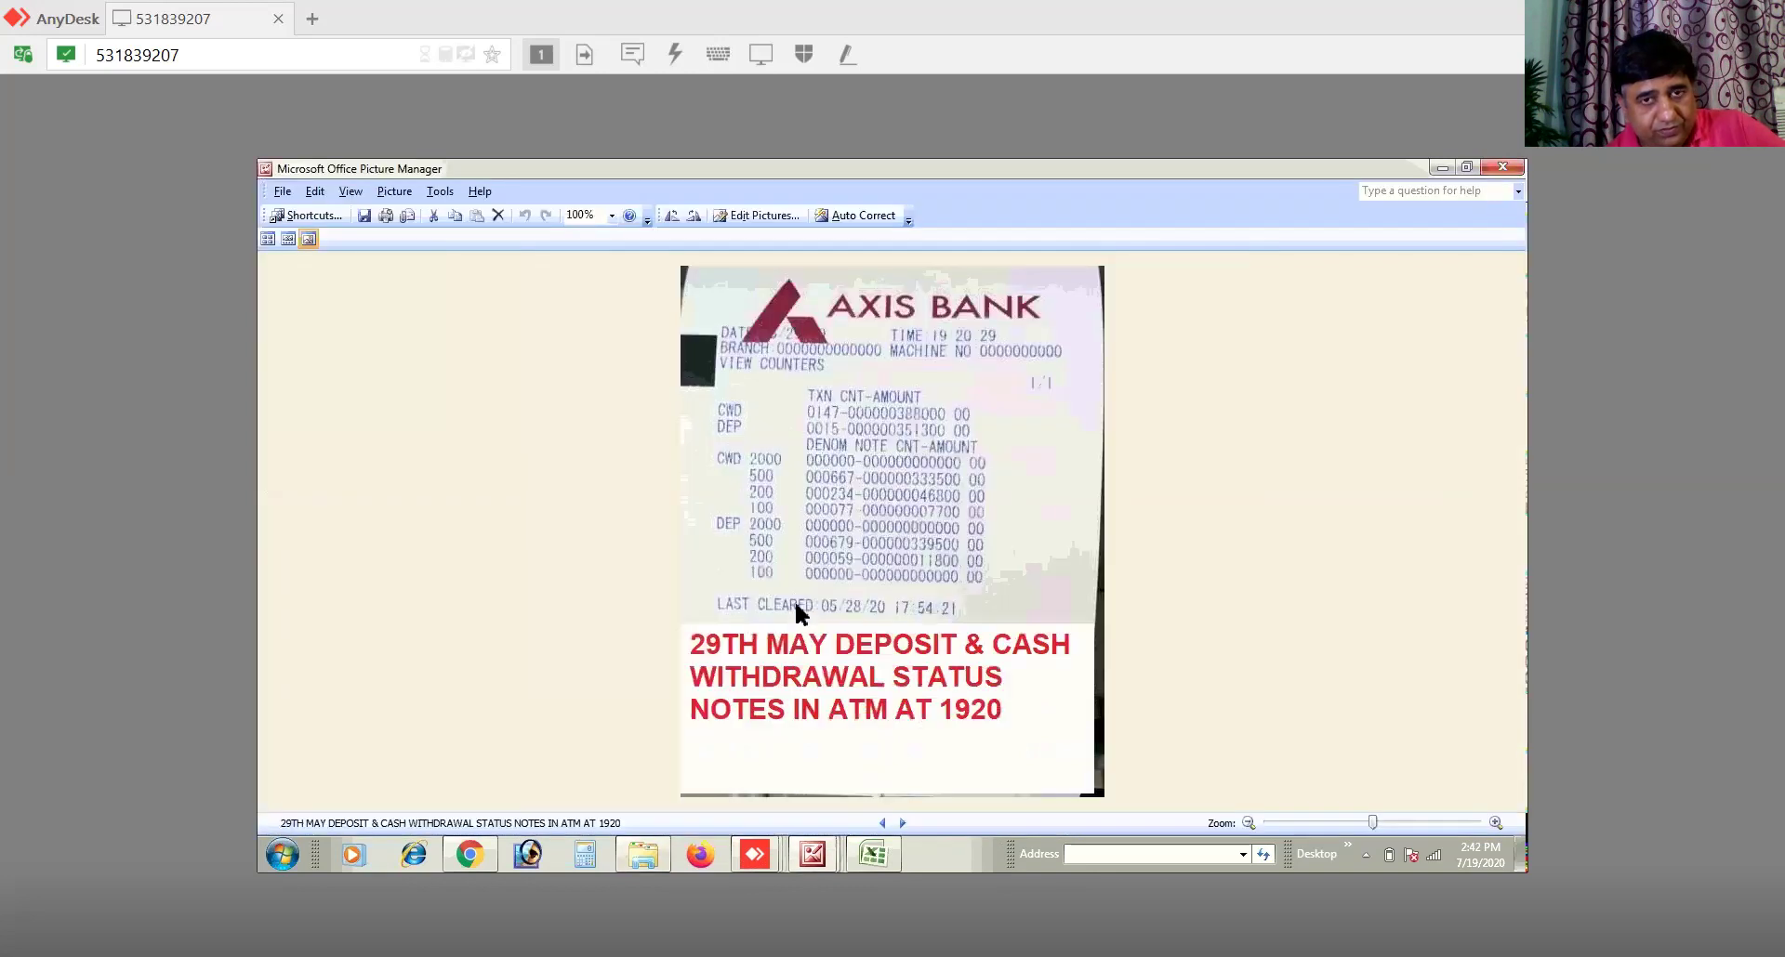
pyautogui.click(1393, 820)
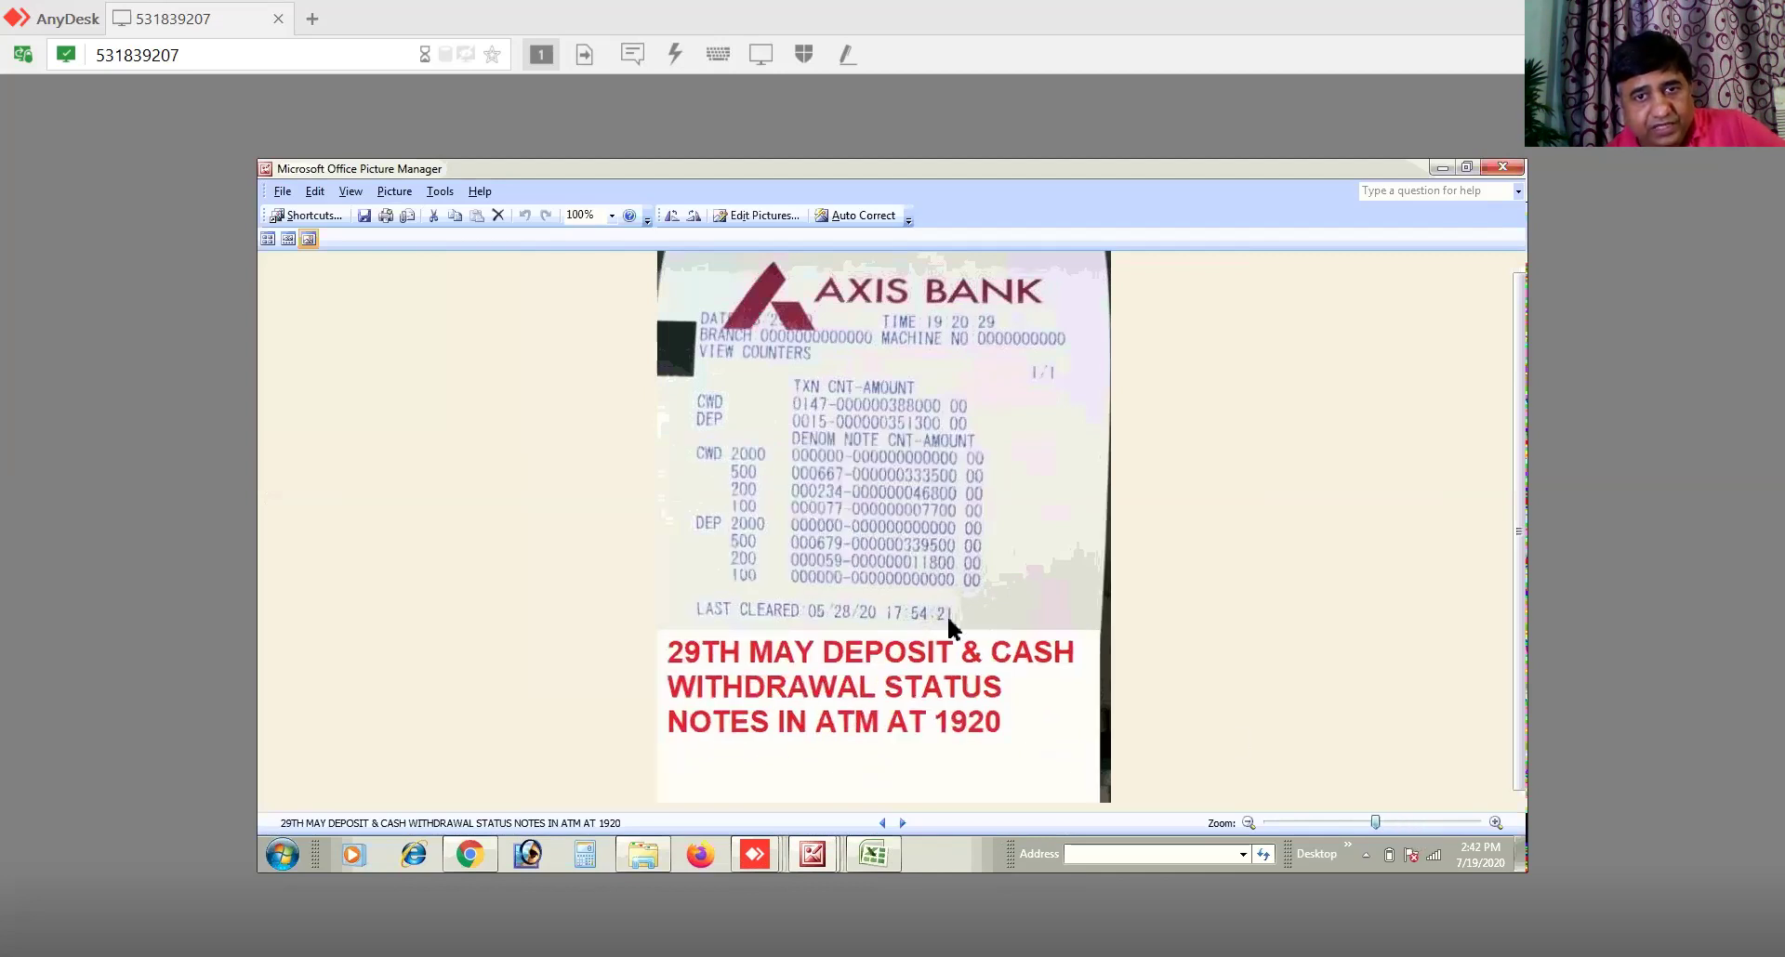
pyautogui.scroll(1, 946, 615)
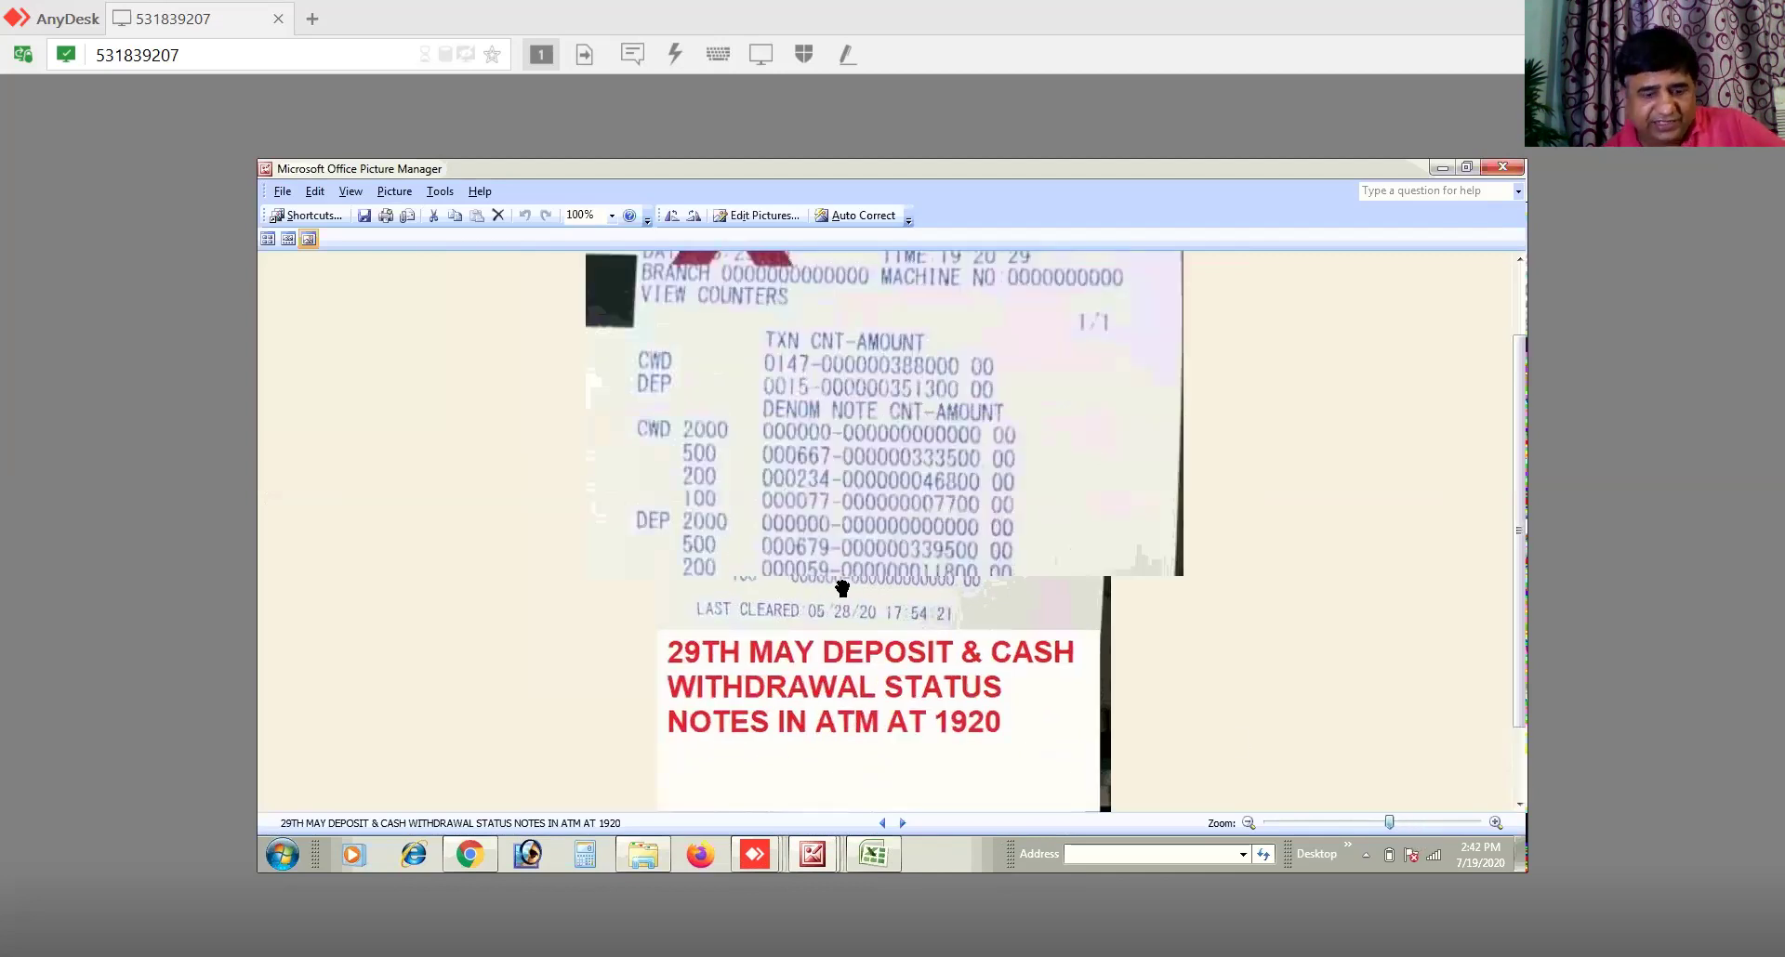
pyautogui.scroll(1, 842, 588)
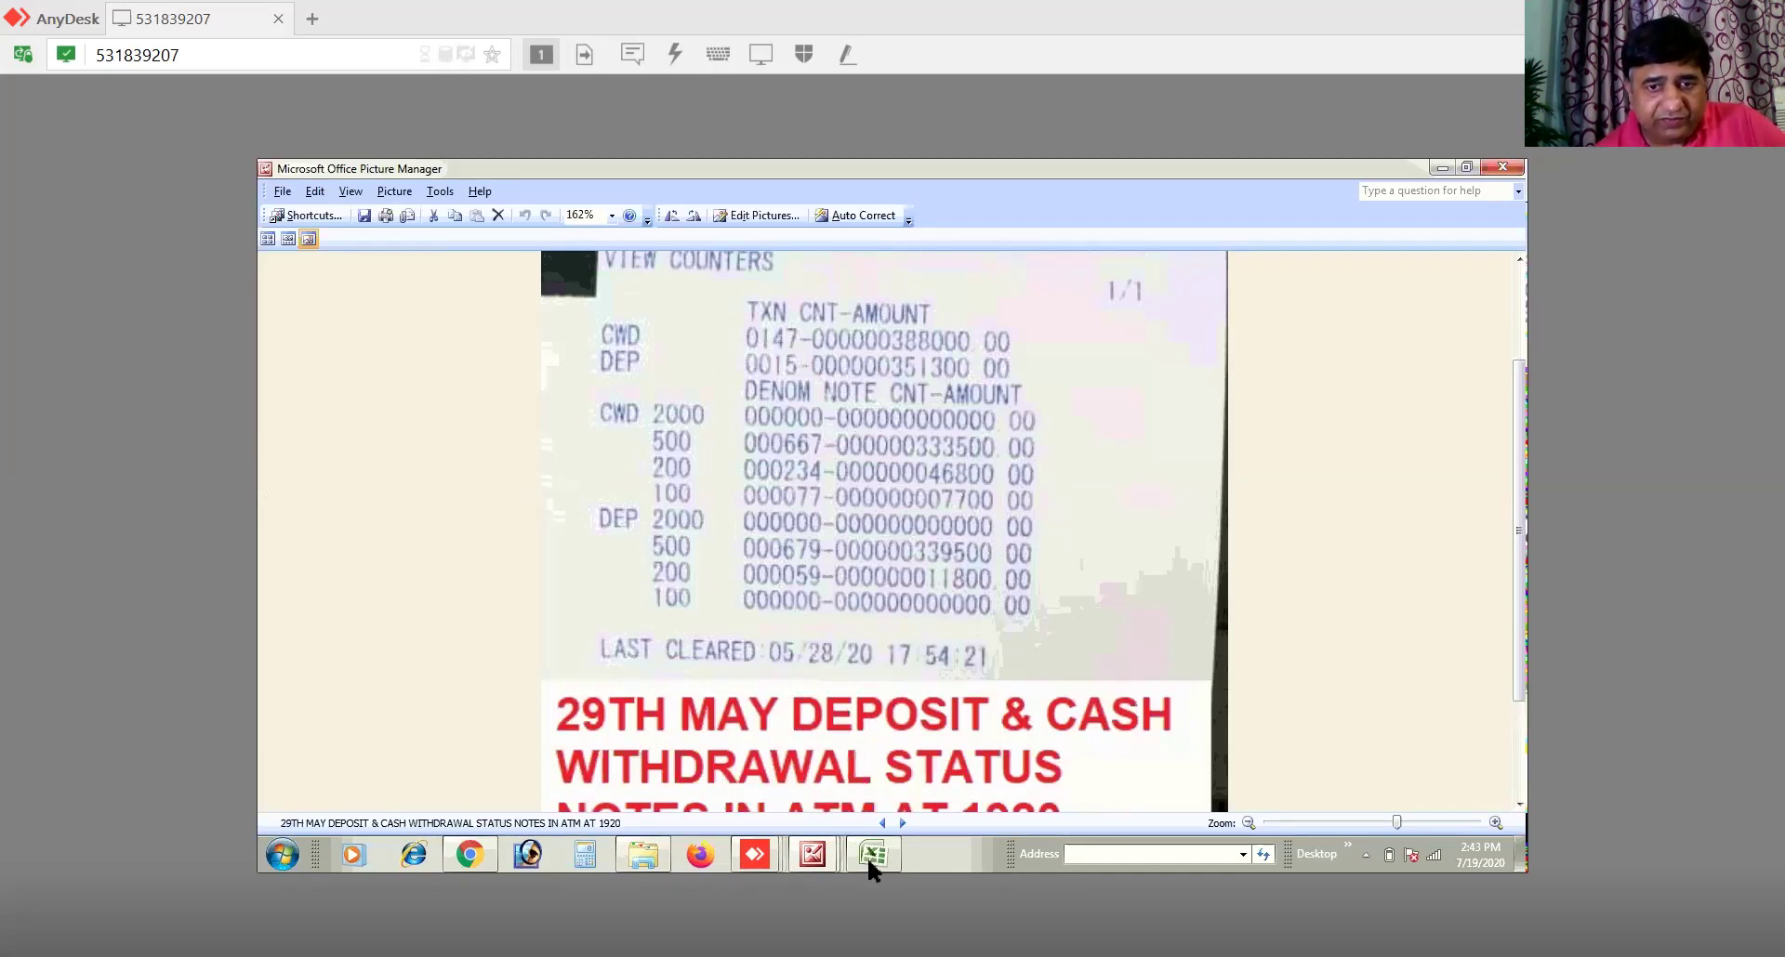
# Step: Back in Excel, enter 0, 679, 59 and 0 as the 29th May numbers of deposited 2000, 500, 200 and 100 notes
pyautogui.click(869, 857)
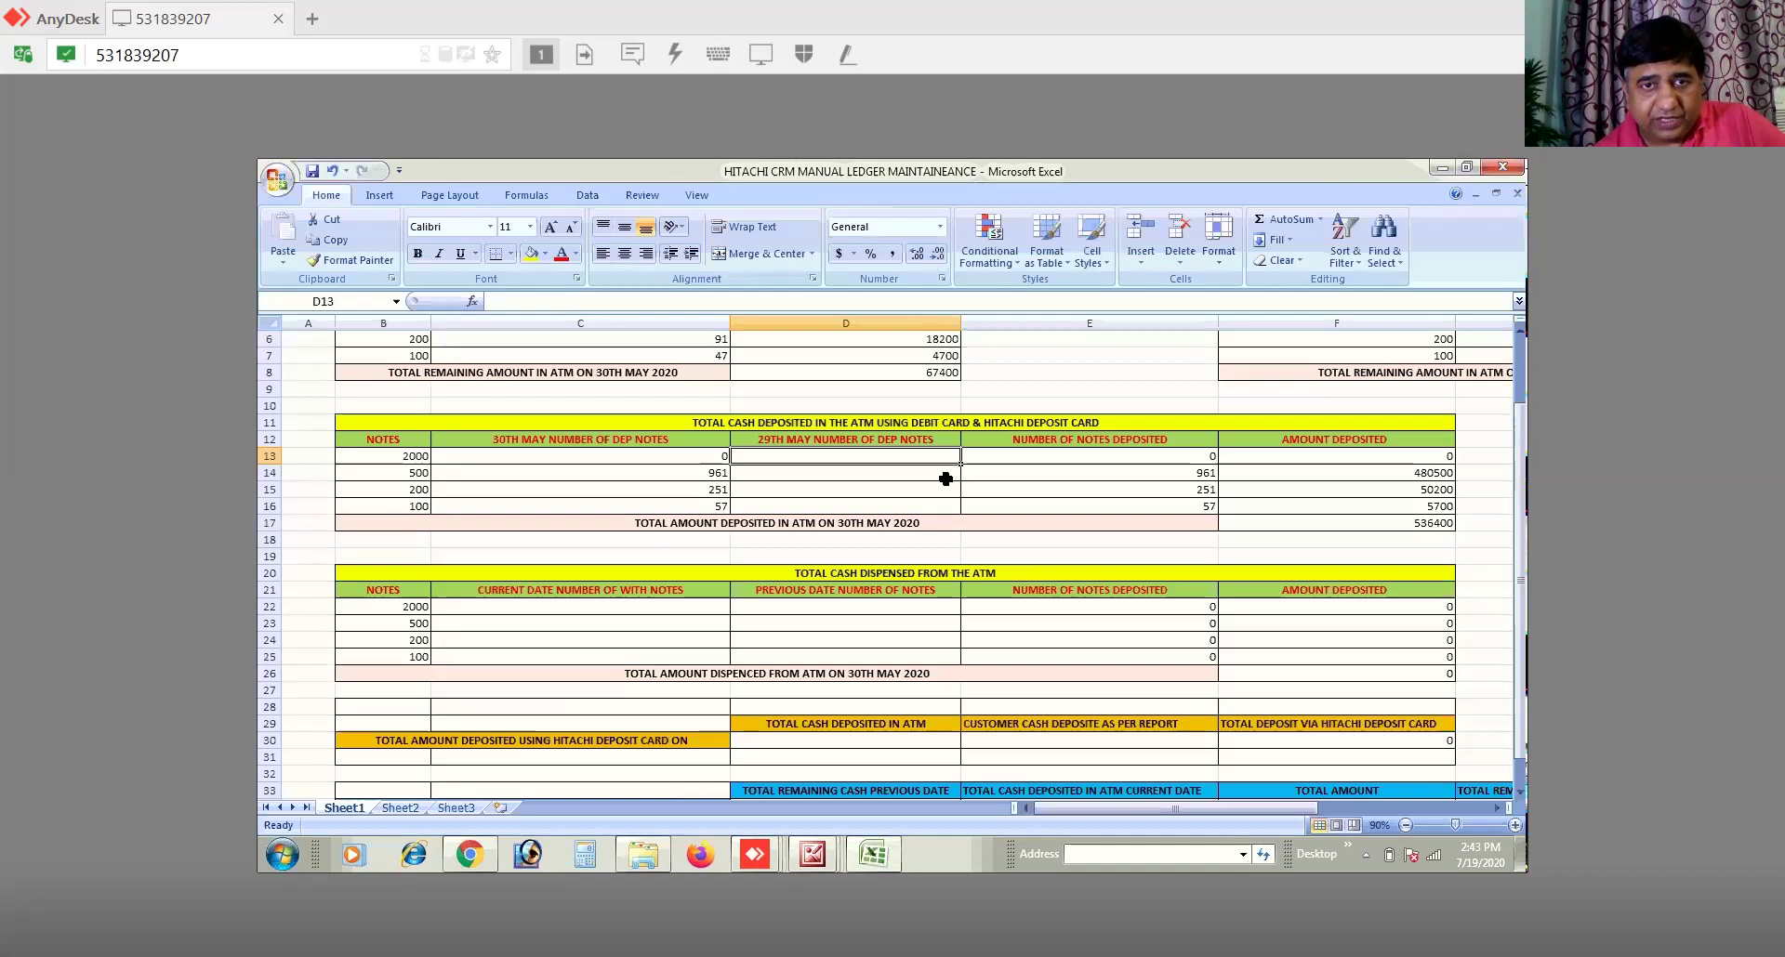
pyautogui.write('0')
pyautogui.press('Return')
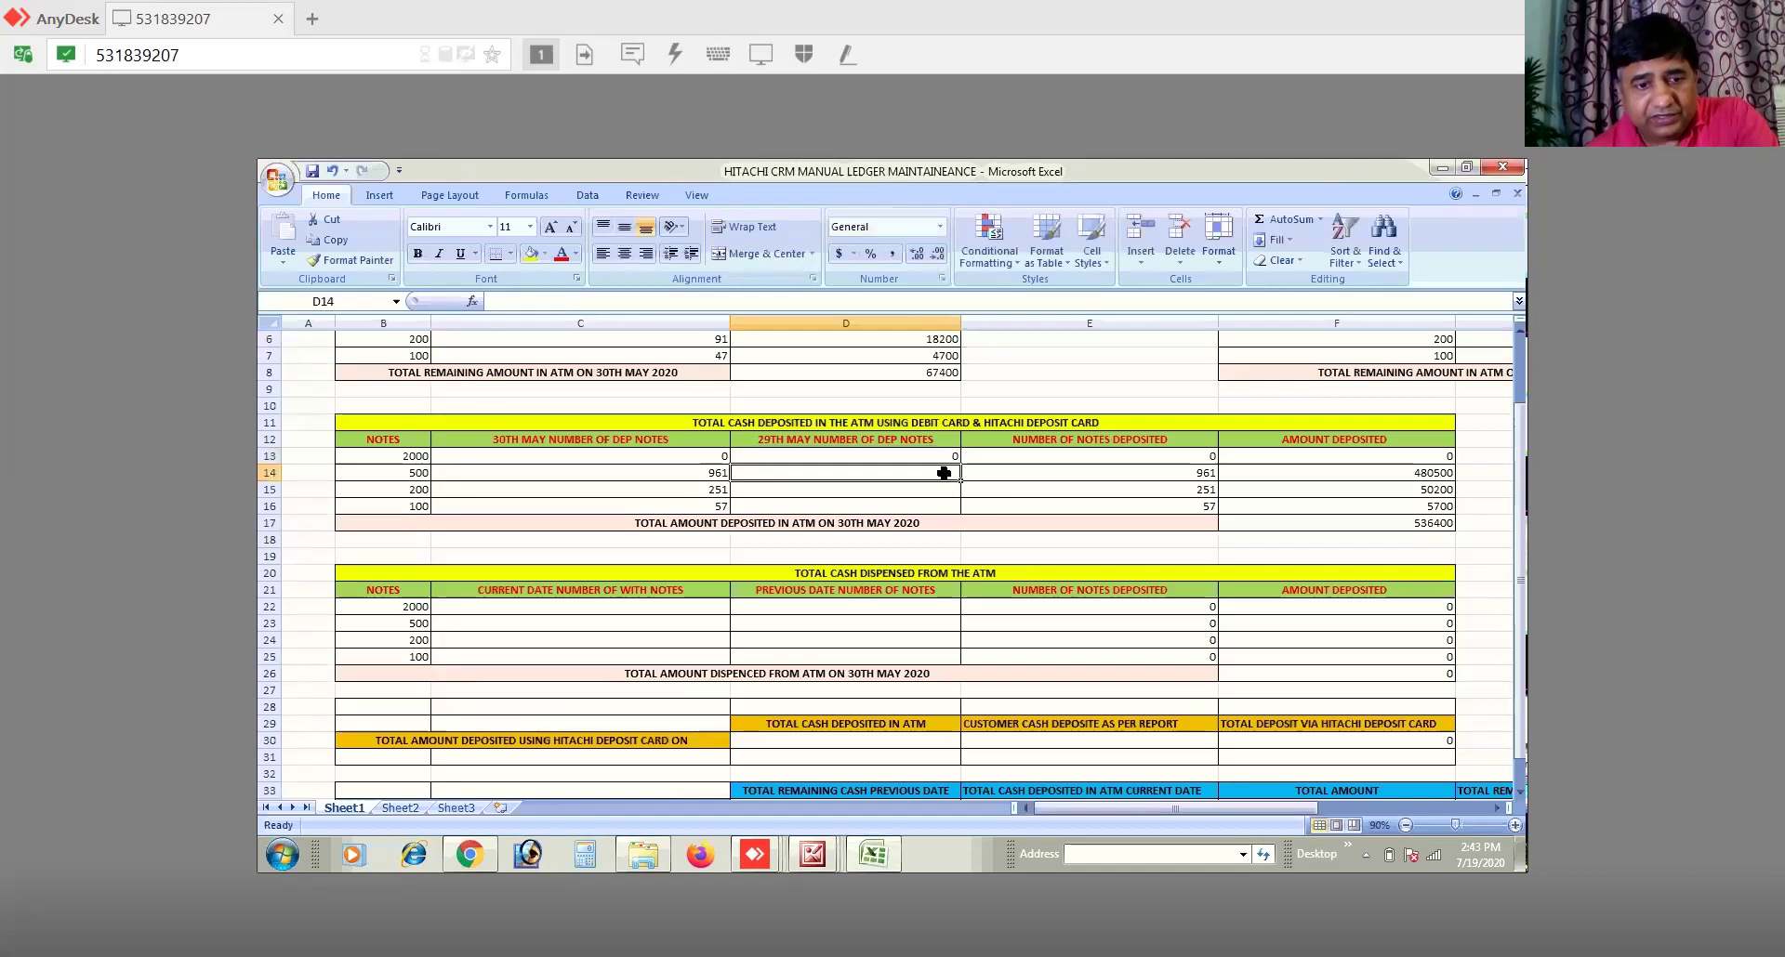
pyautogui.write('679')
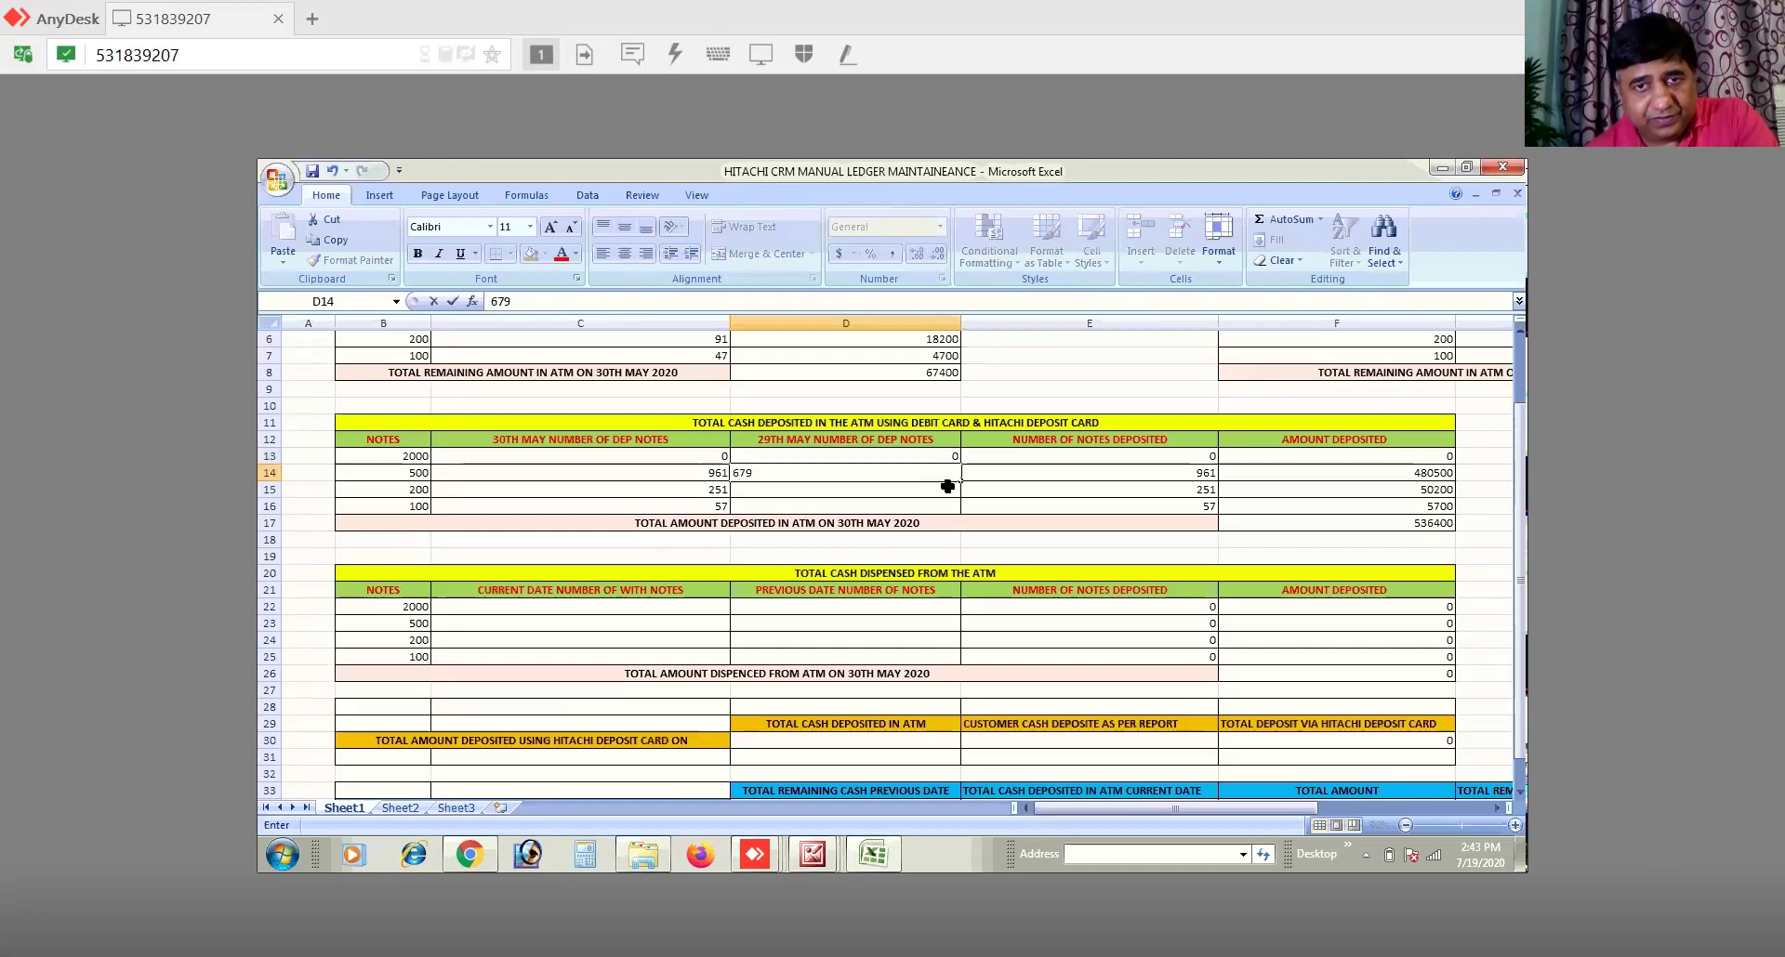
pyautogui.press('Return')
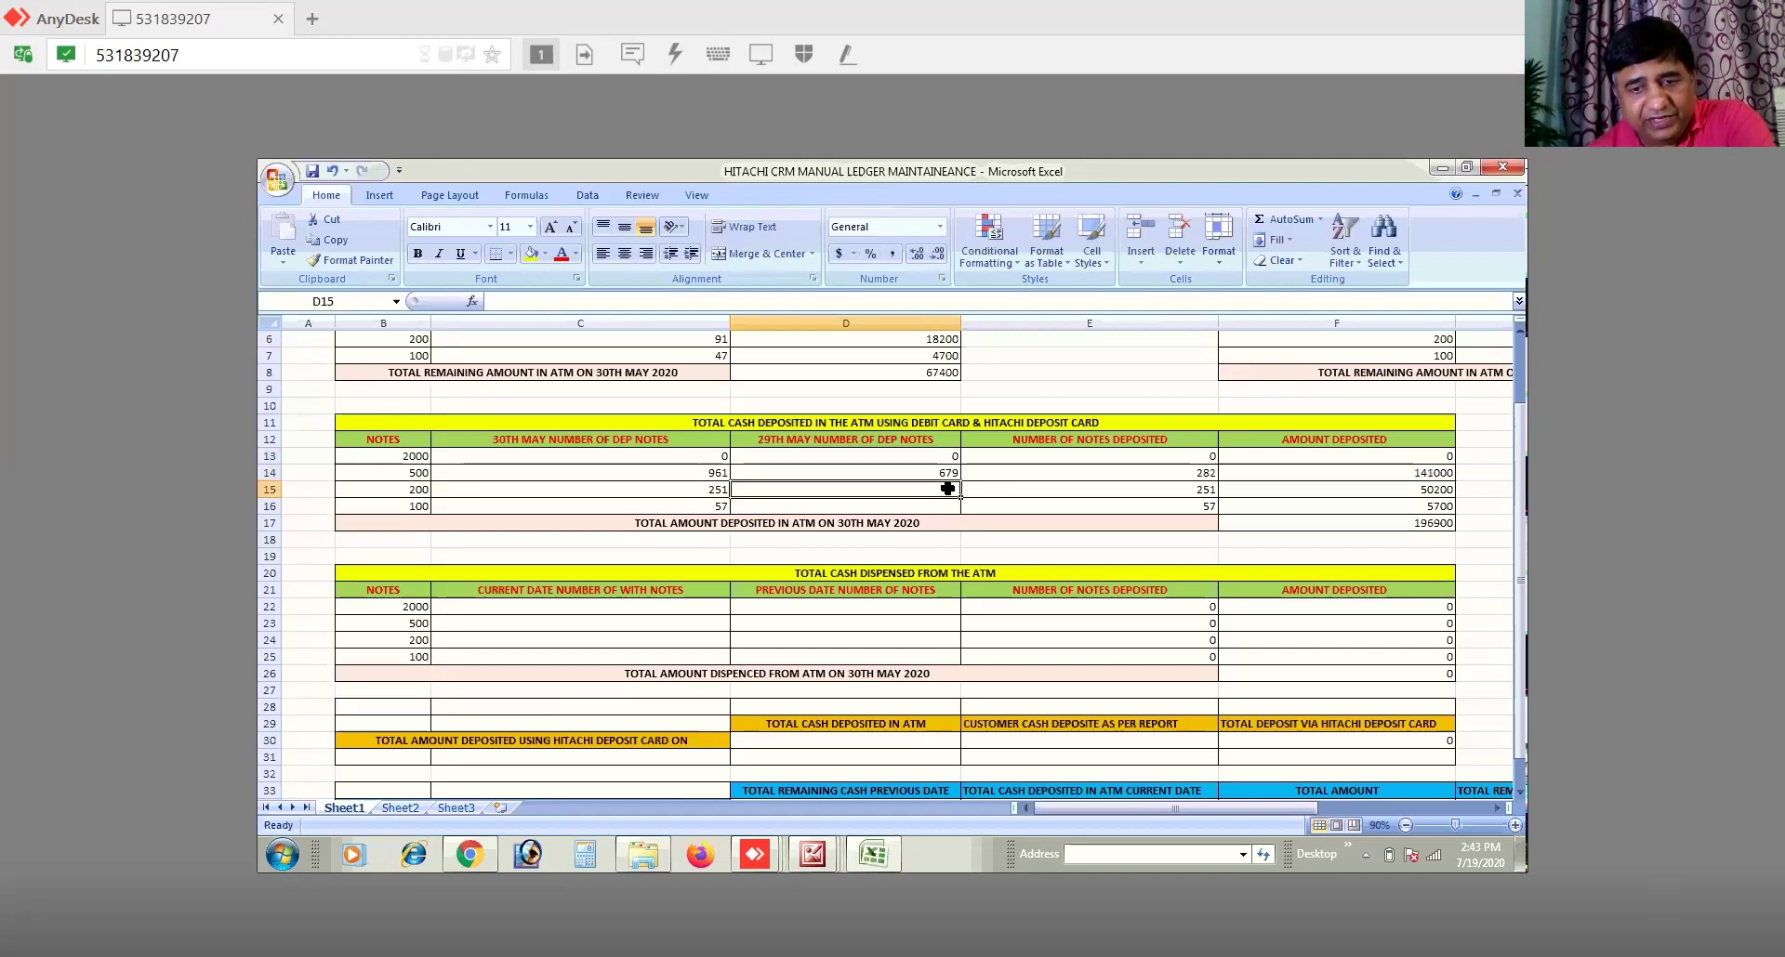
pyautogui.write('59')
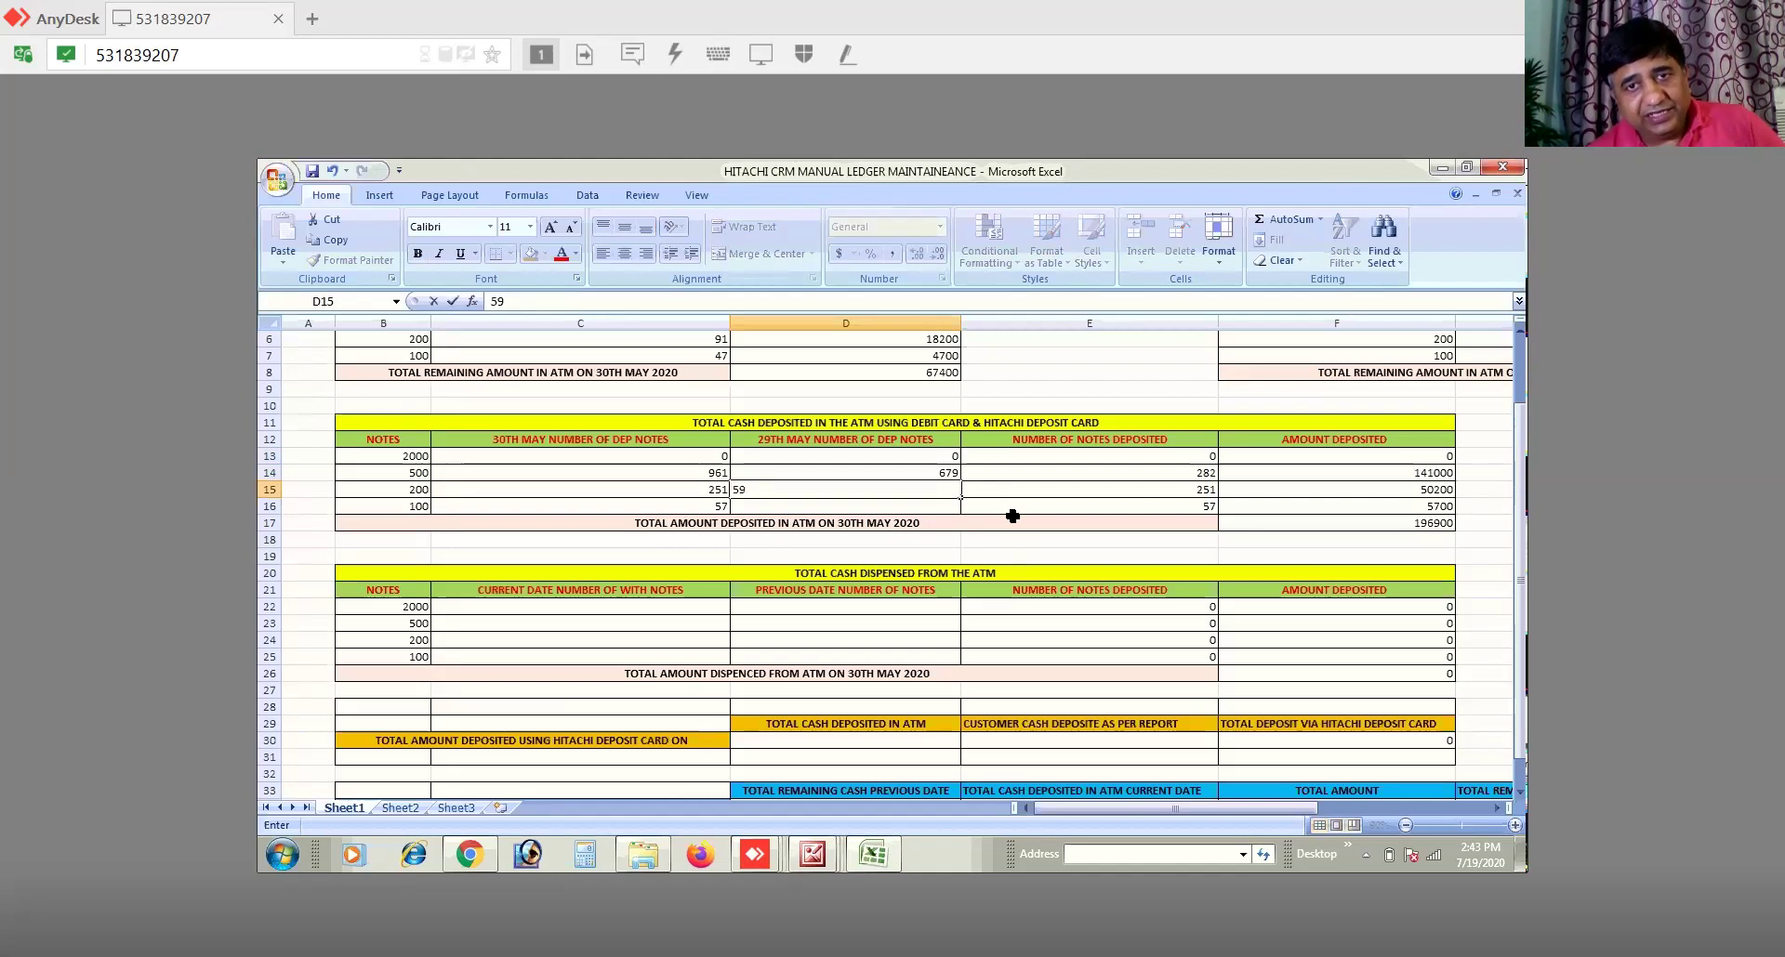
pyautogui.click(1012, 517)
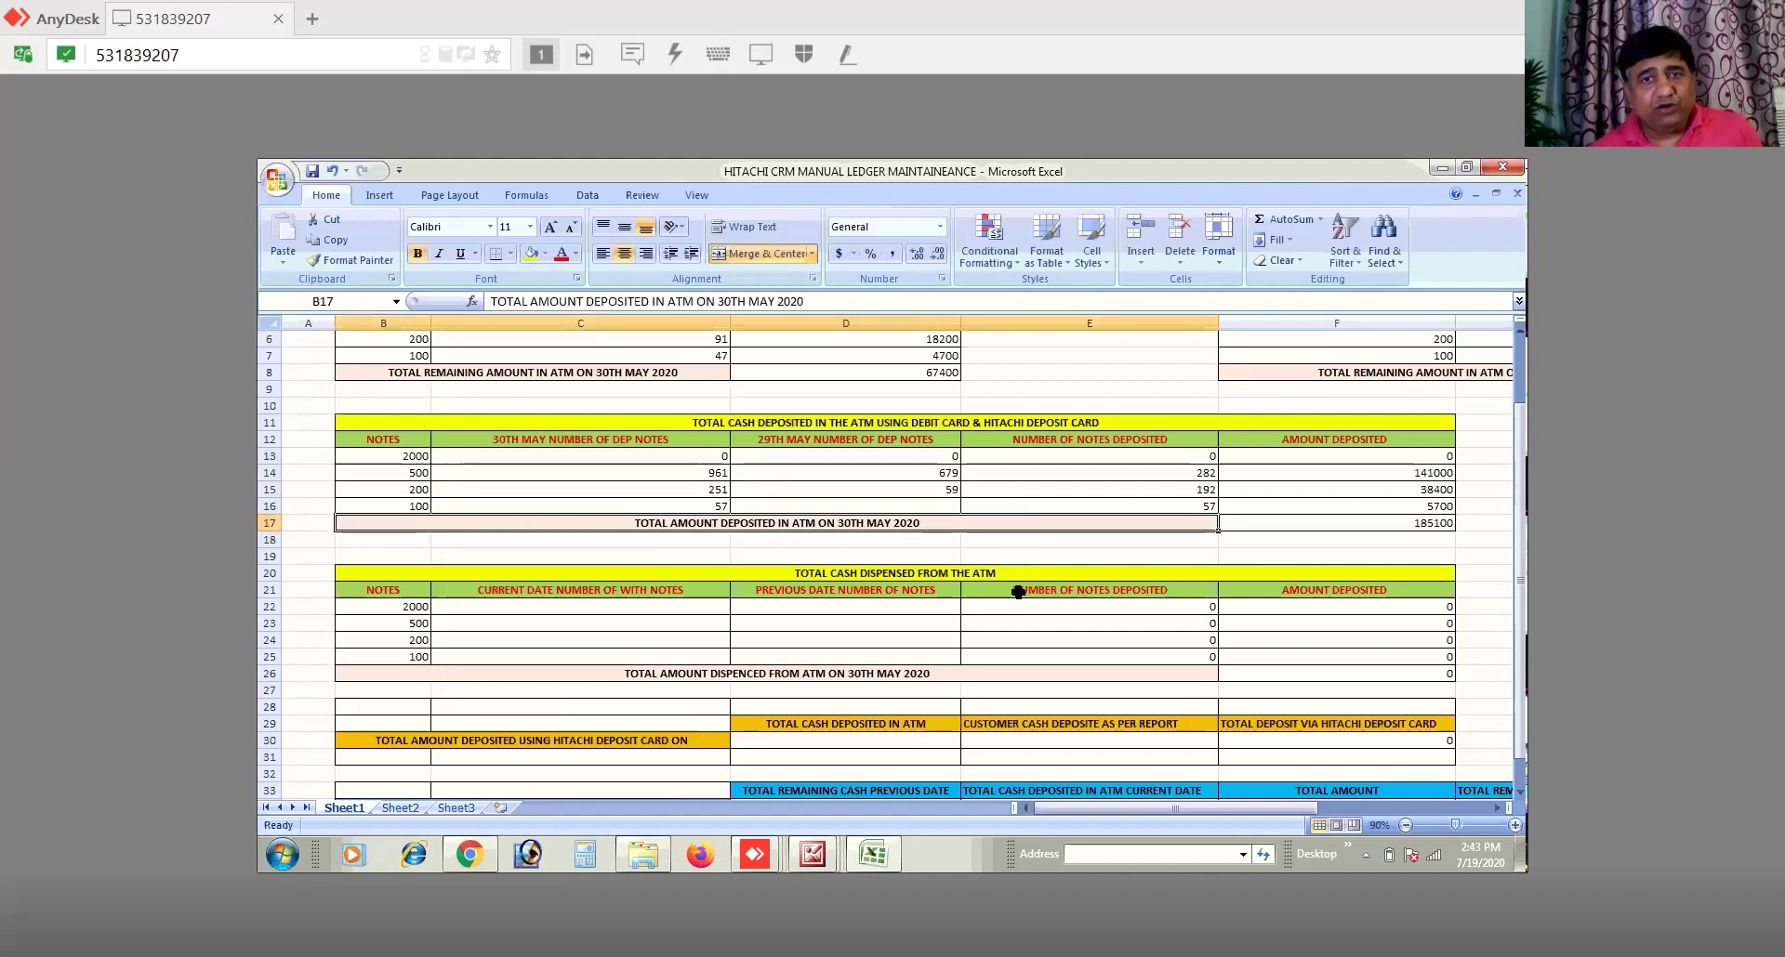
pyautogui.click(940, 508)
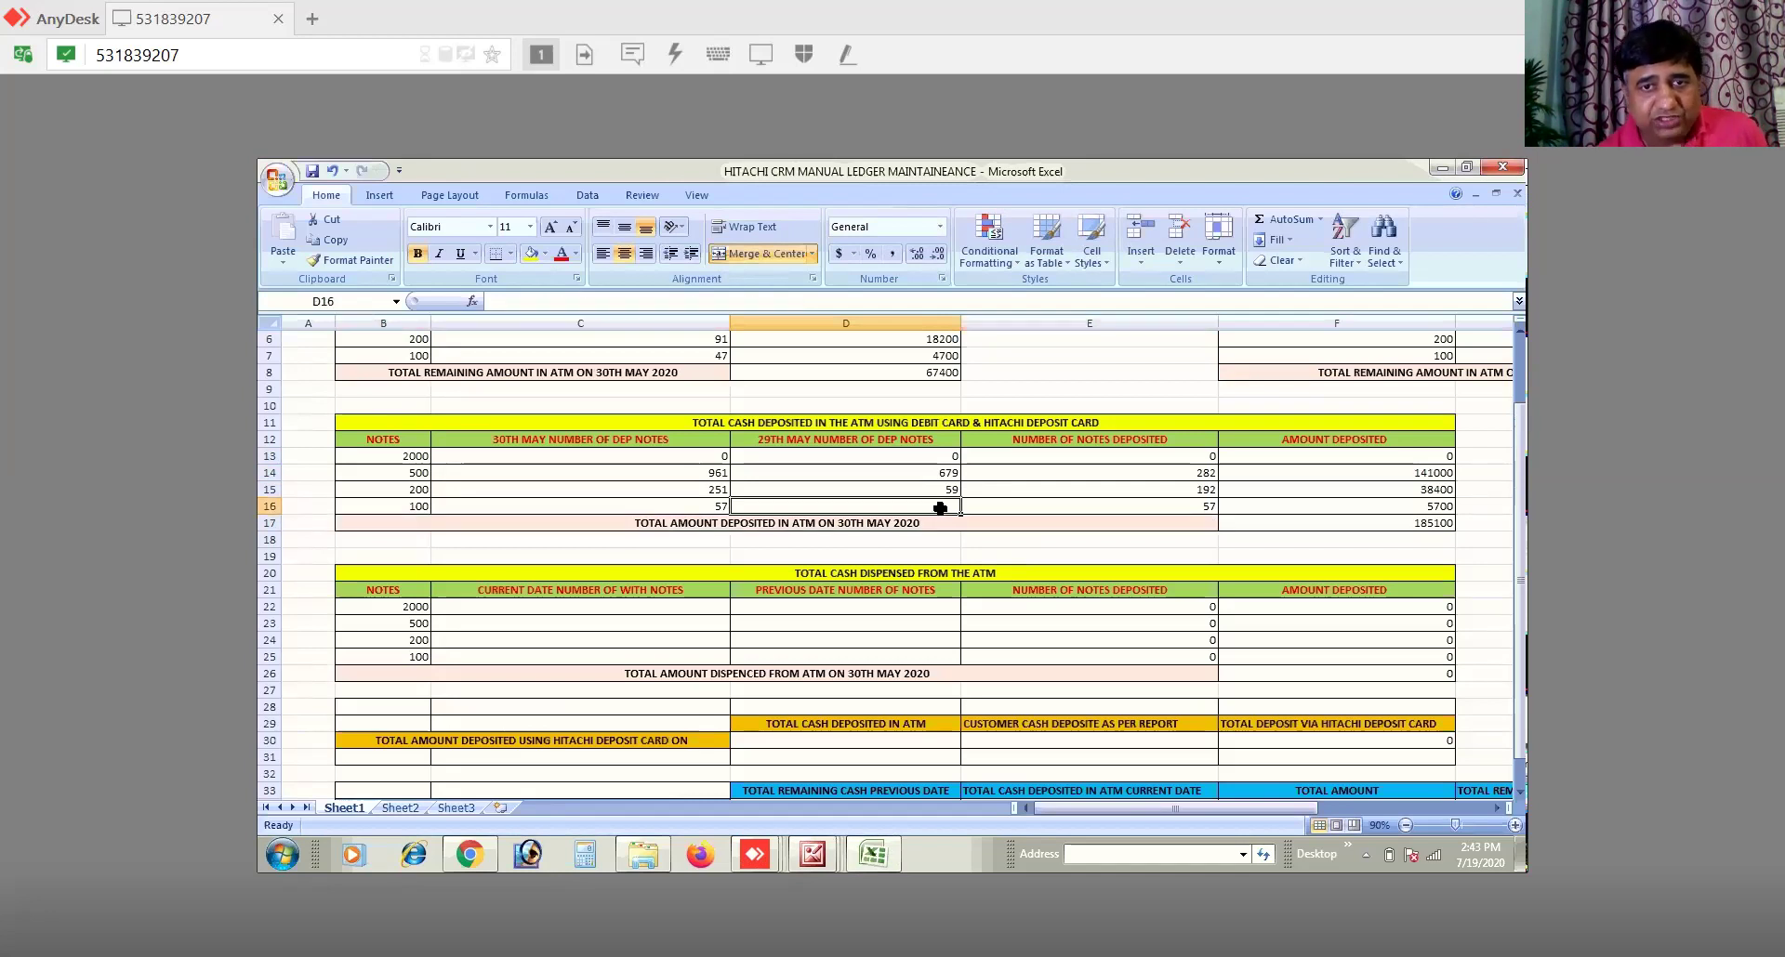
pyautogui.write('0')
pyautogui.click(1020, 551)
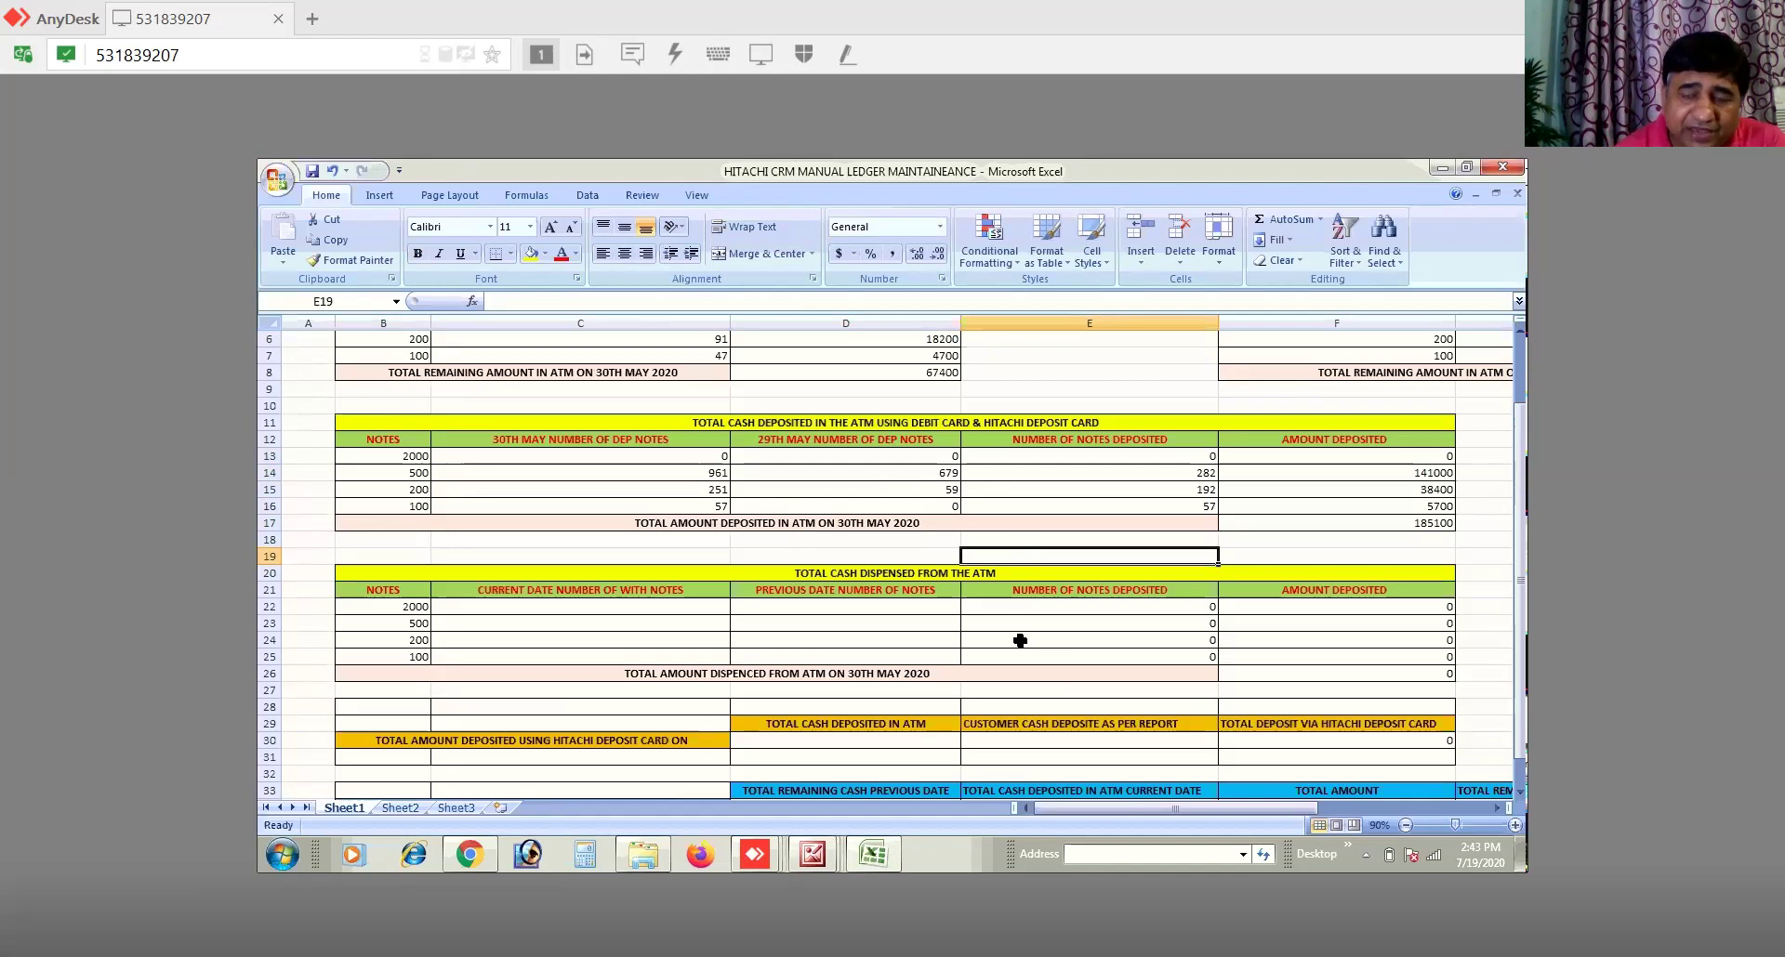
# Step: Check the 30th May total deposited amount and enter 185100 as the current date's total cash deposited in the remaining-amount row
pyautogui.click(1380, 524)
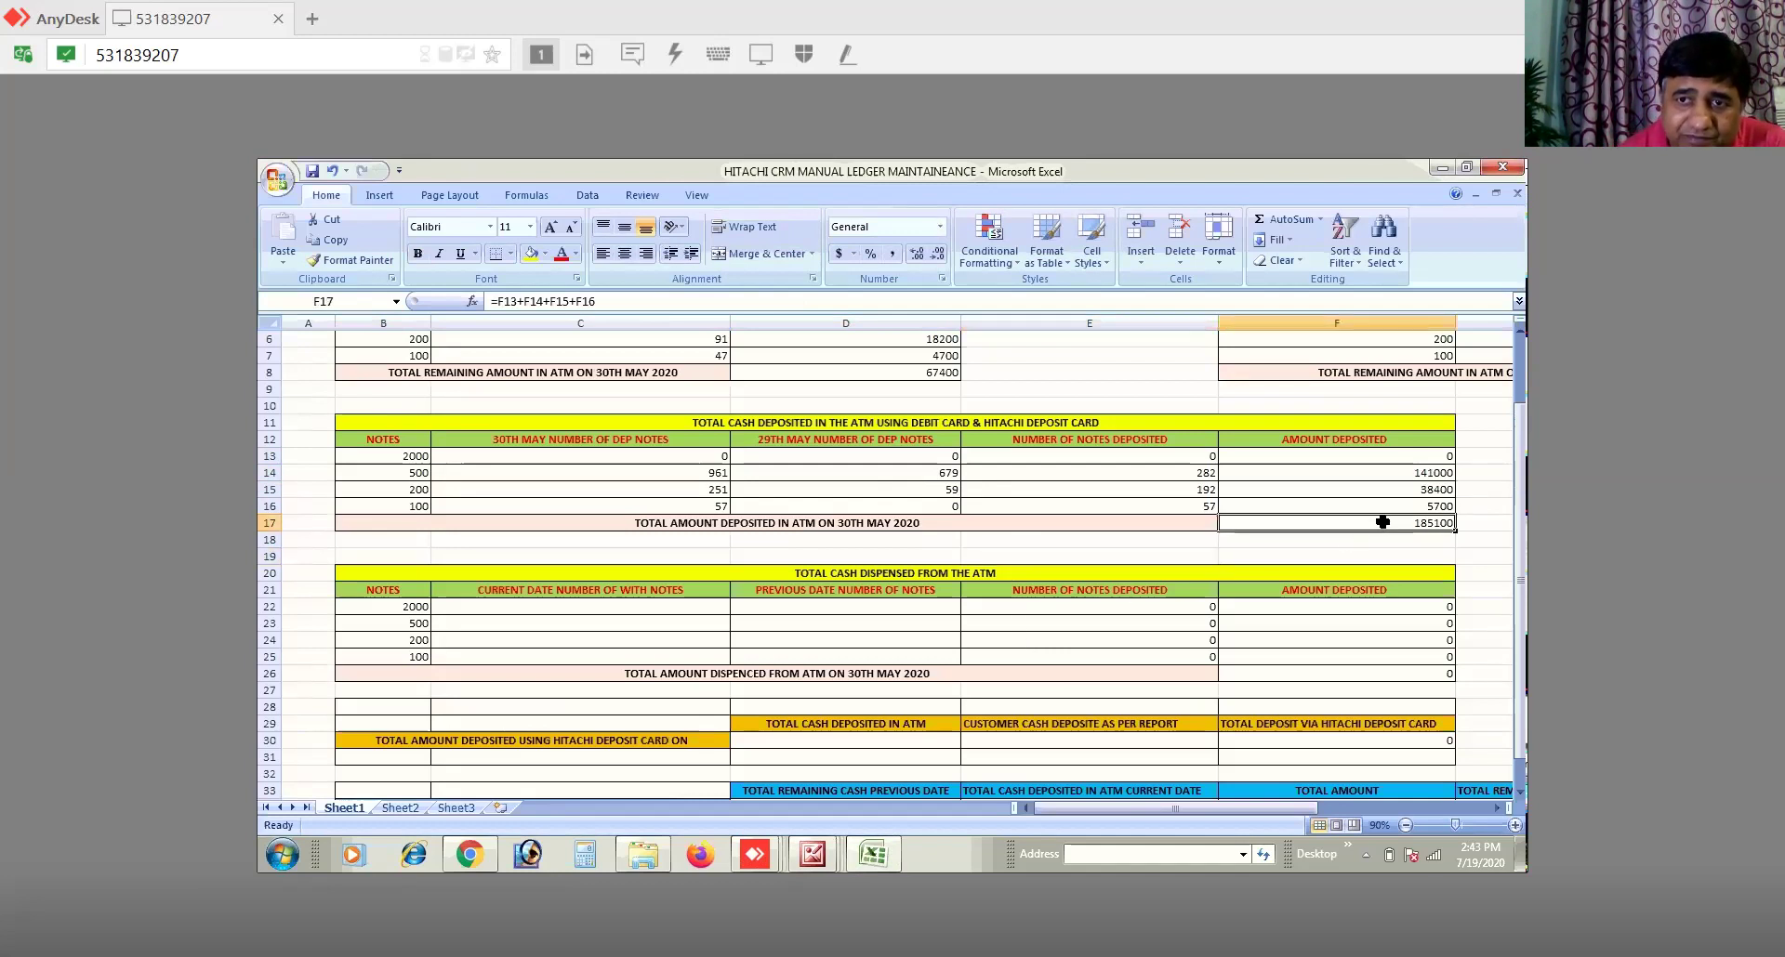
pyautogui.click(1519, 794)
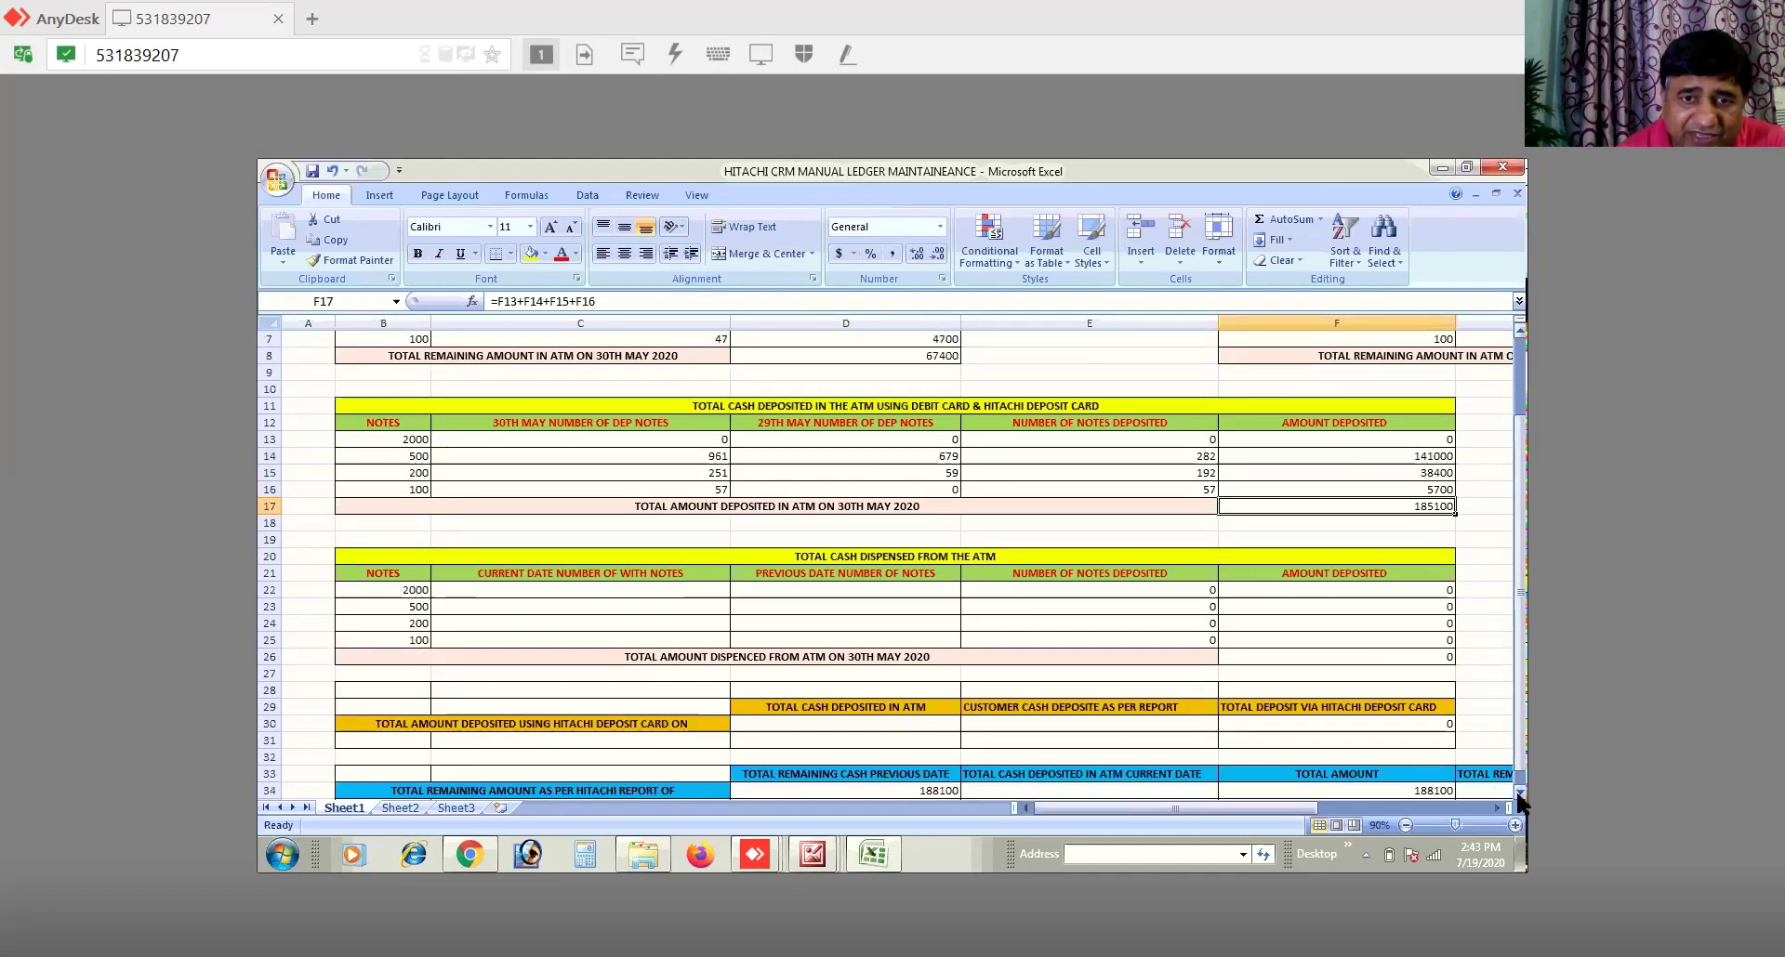
pyautogui.click(1142, 790)
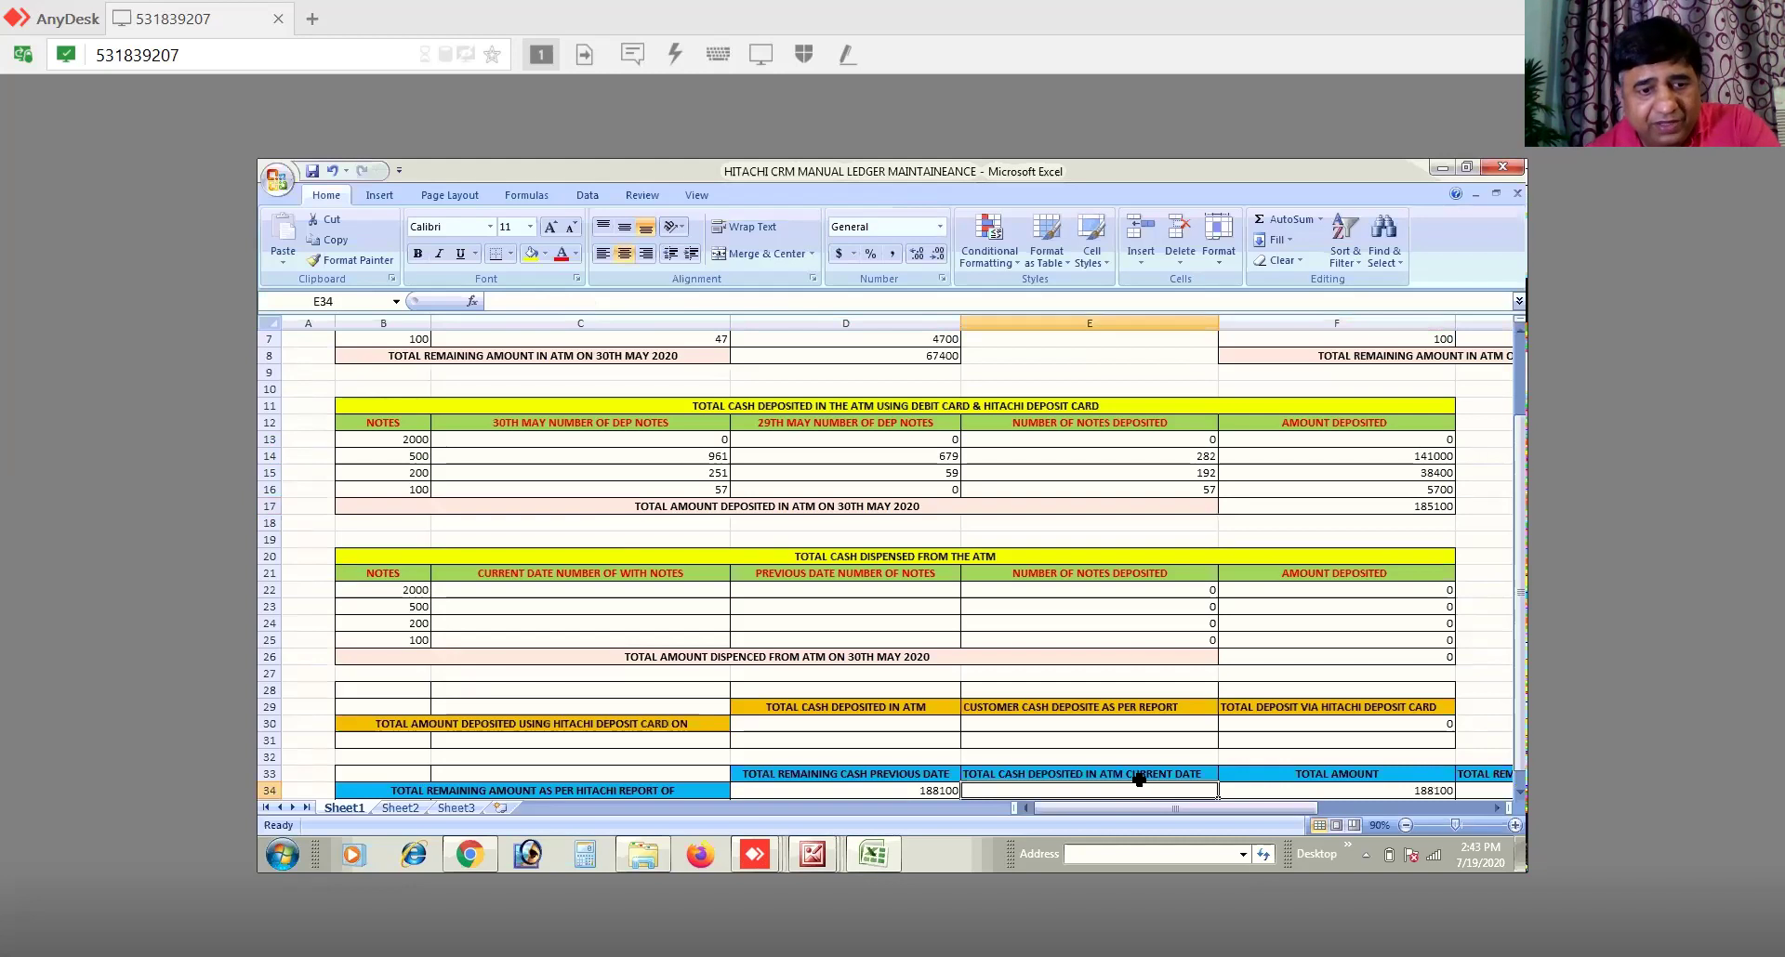
pyautogui.write('185100')
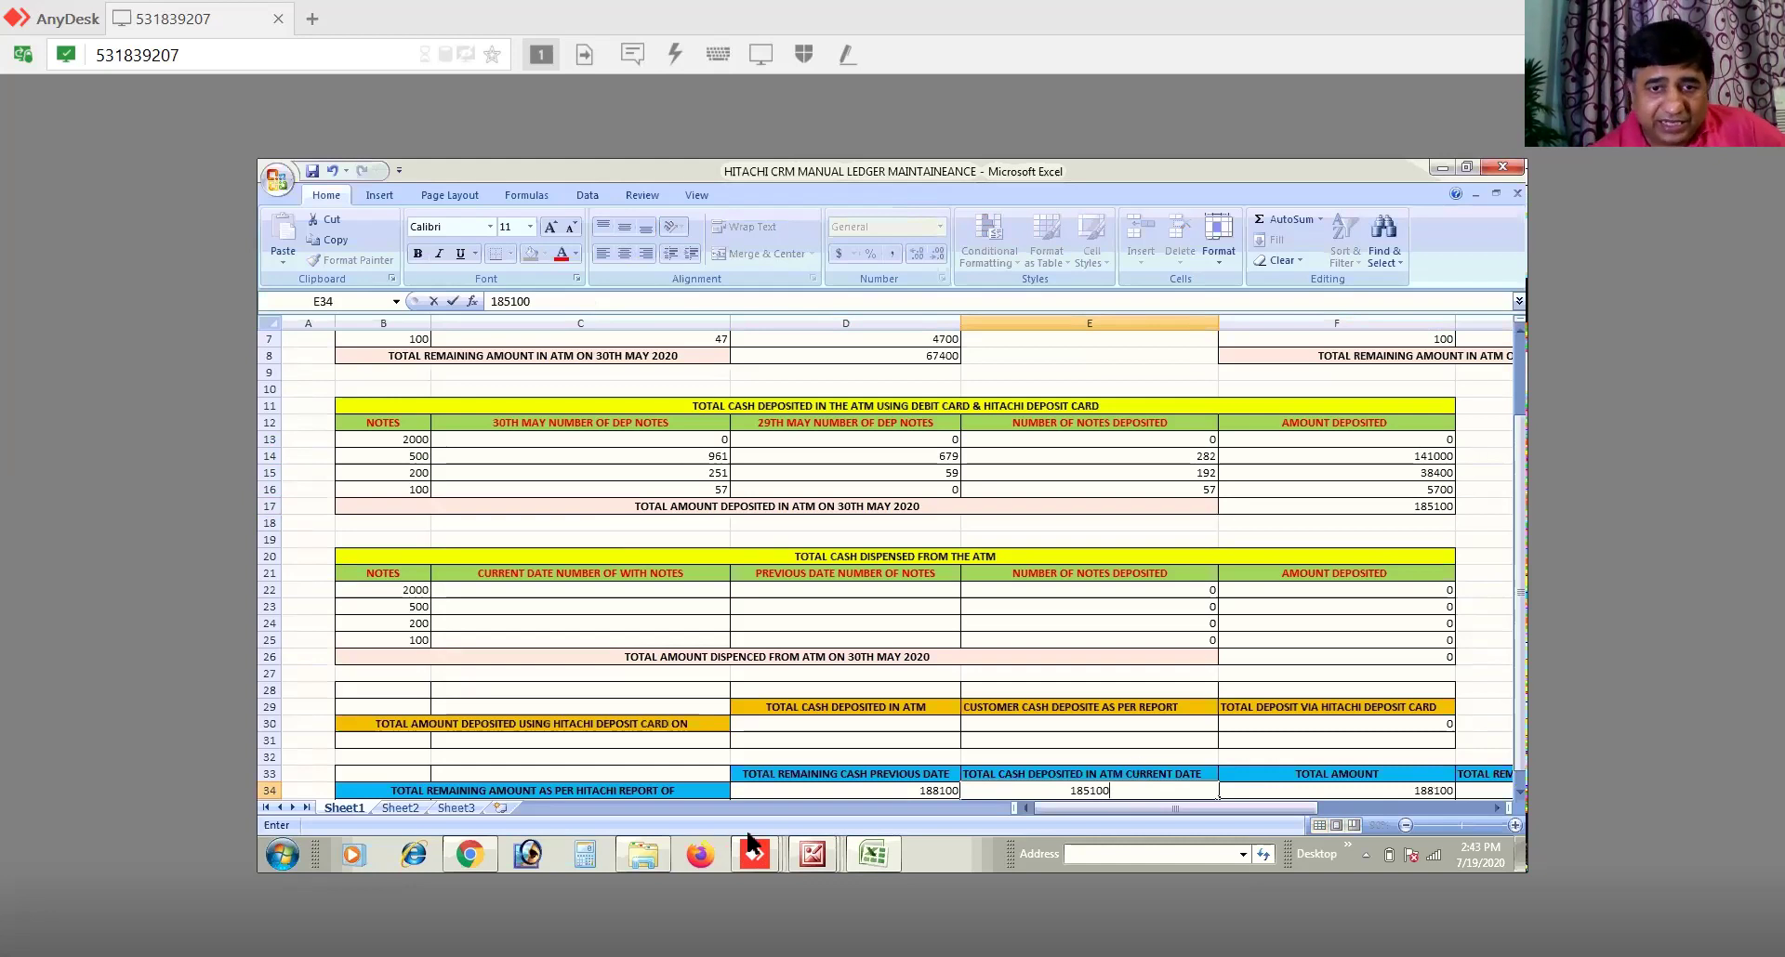
# Step: Bring up the COMPANY DAILY COMPLETE REPORT OF 30TH MAY in Picture Manager and enlarge it to read the customer deposit amount
pyautogui.moveTo(814, 860)
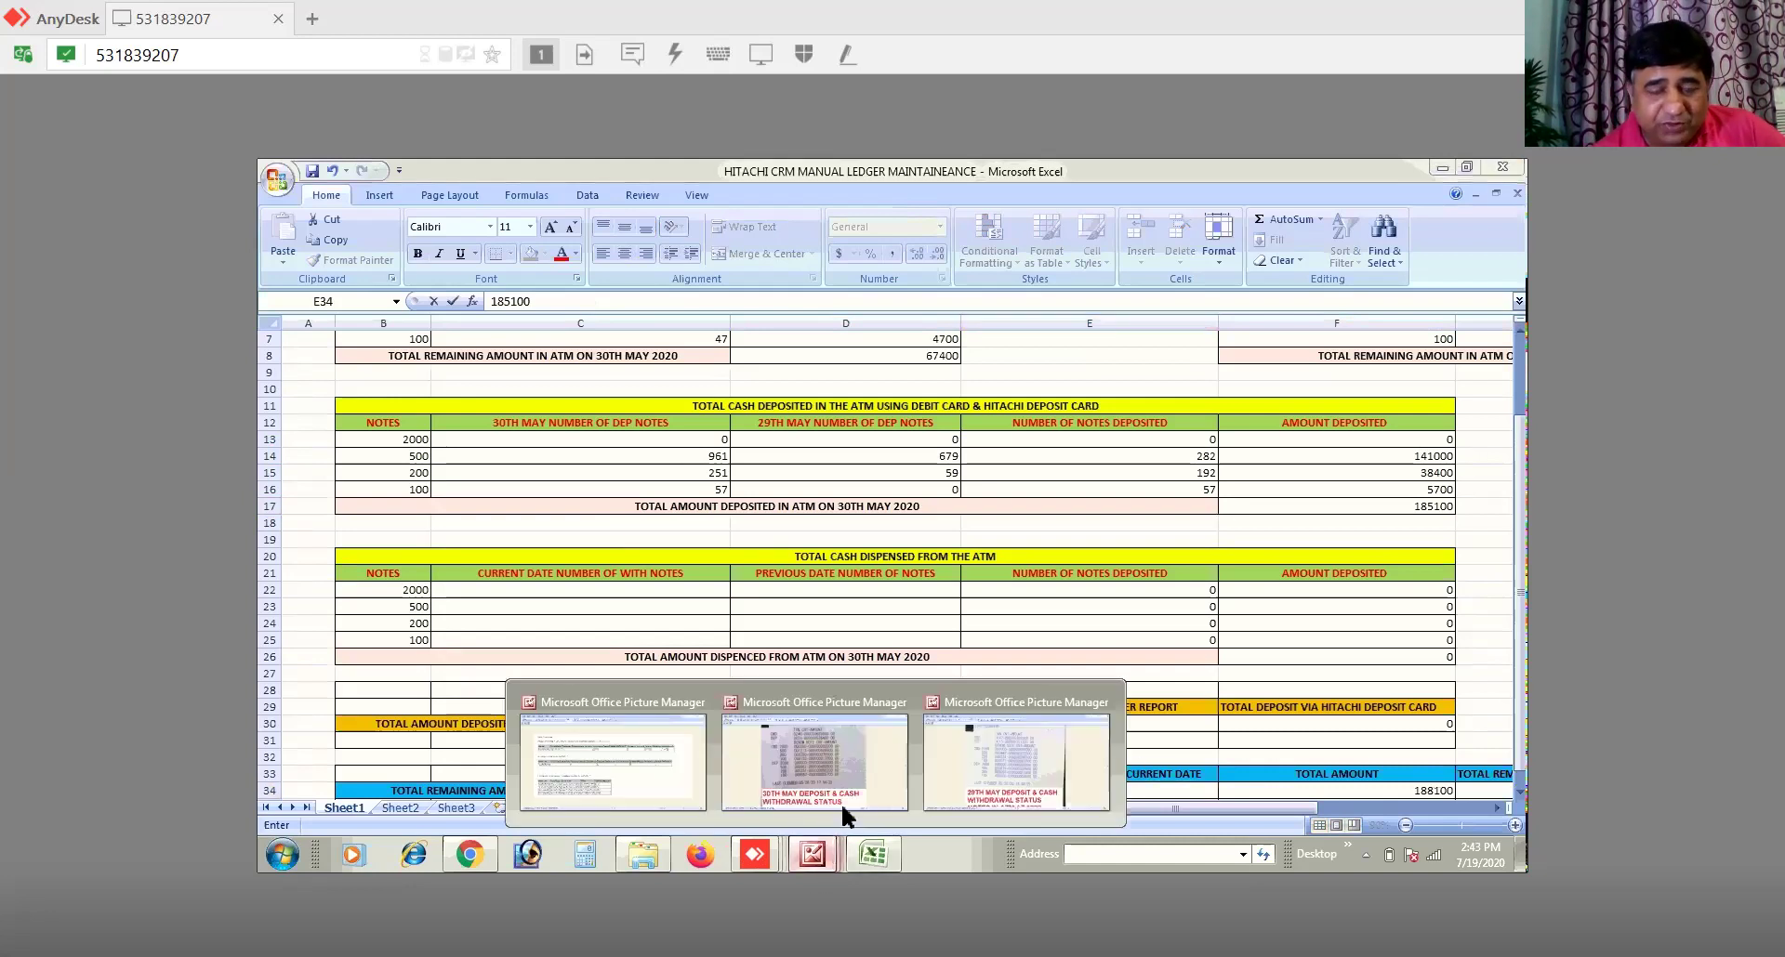
pyautogui.moveTo(898, 787)
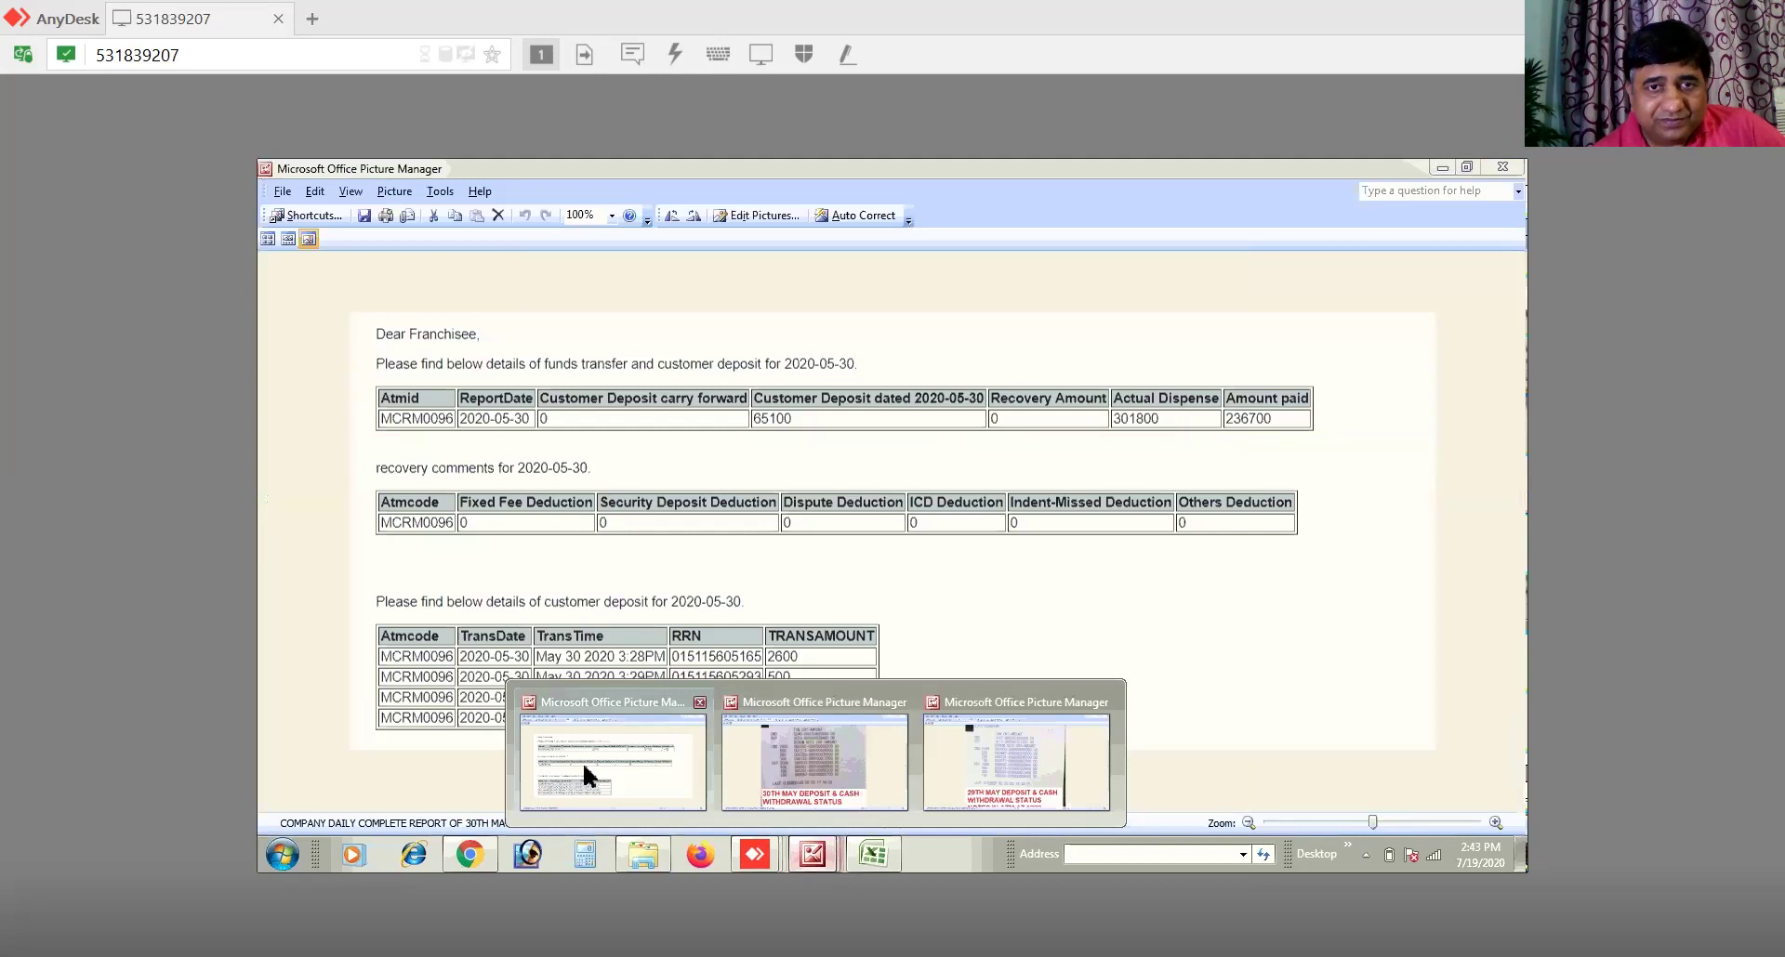
pyautogui.click(581, 776)
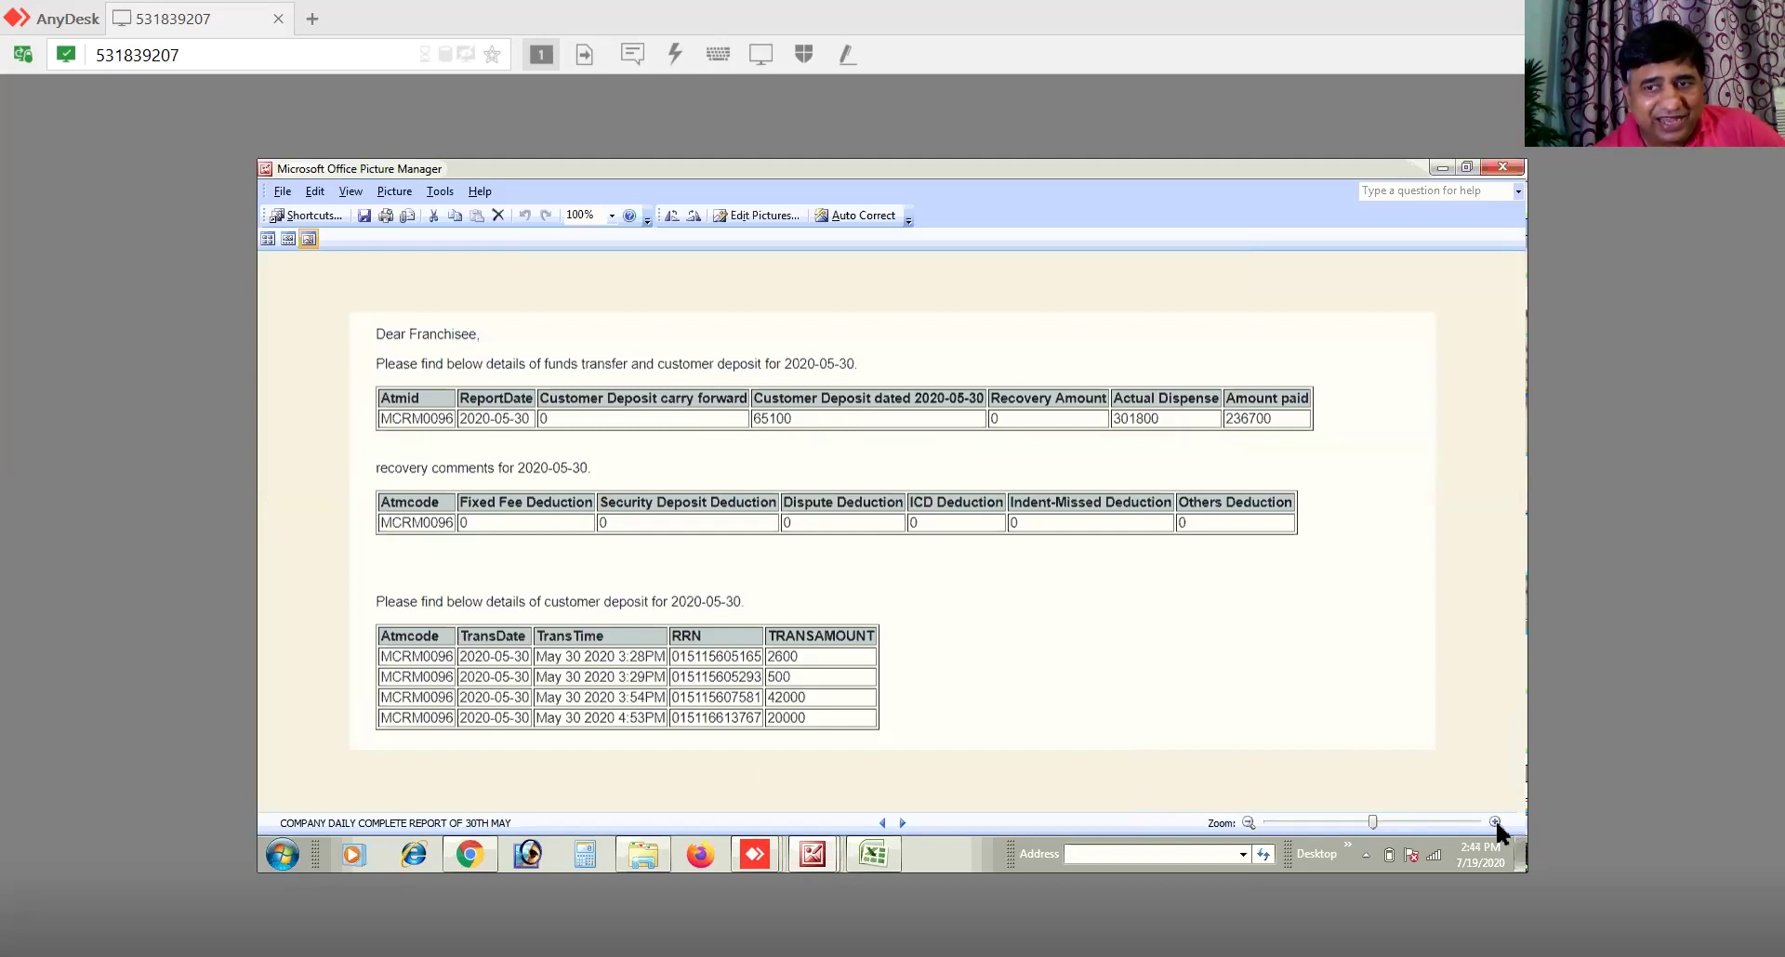
pyautogui.click(1401, 824)
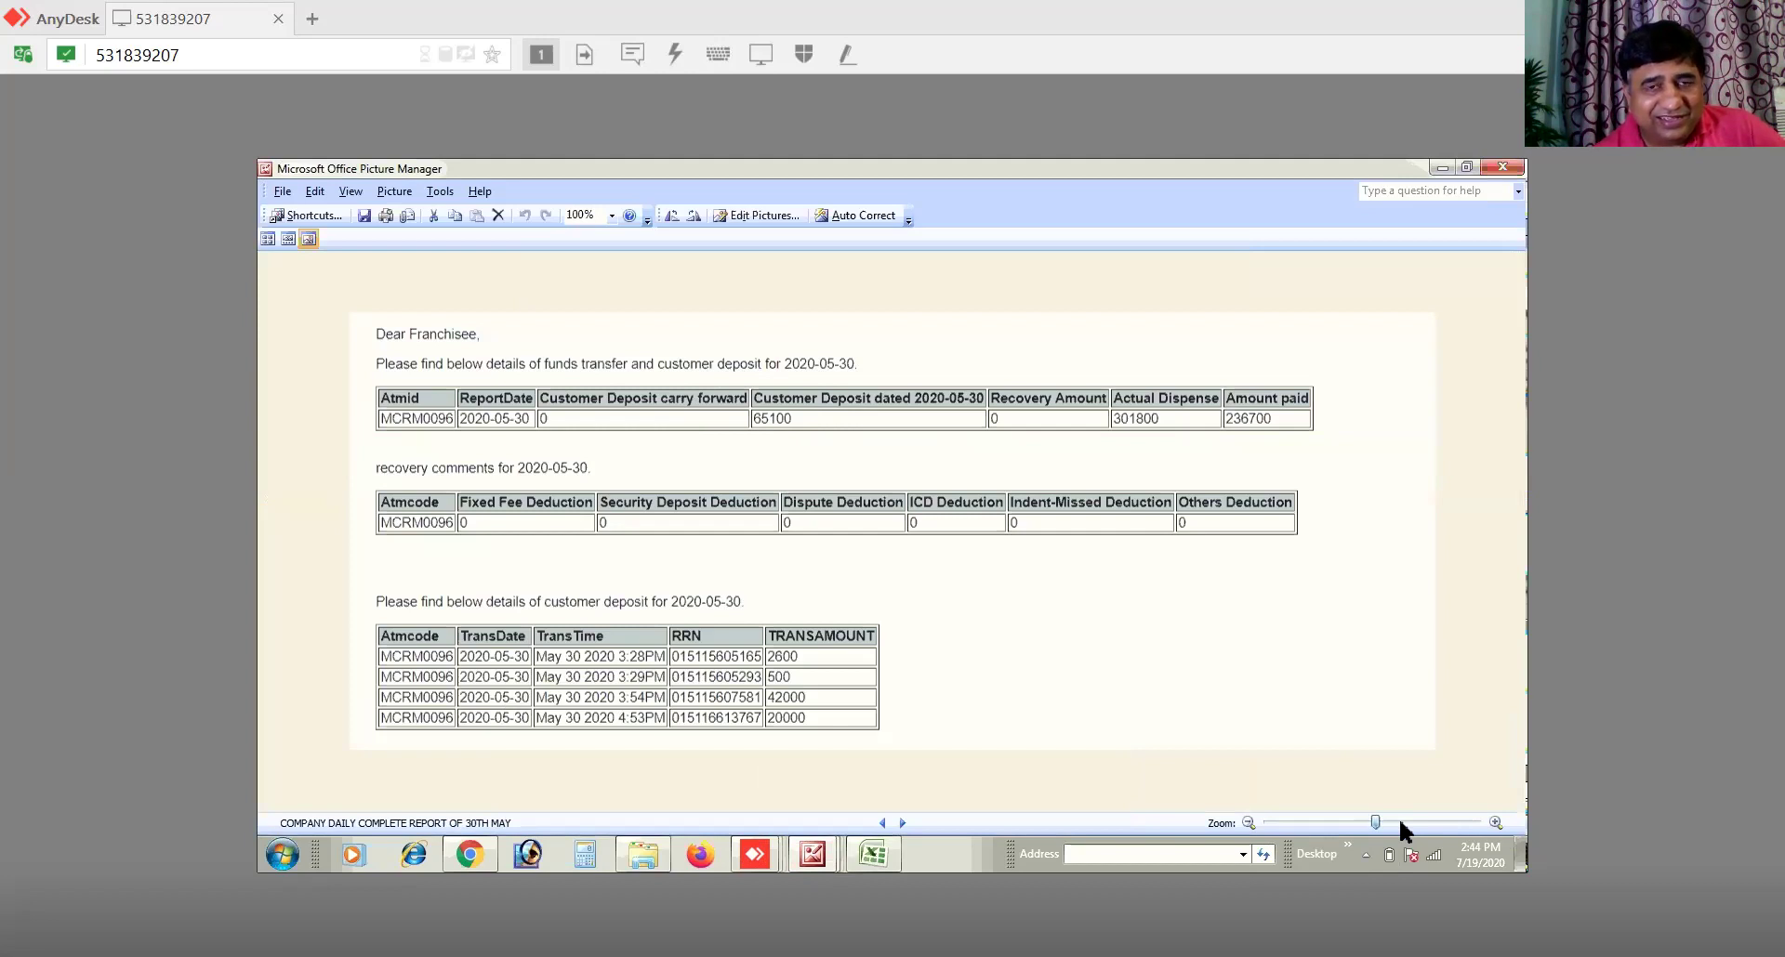
pyautogui.click(1398, 817)
pyautogui.click(1398, 817)
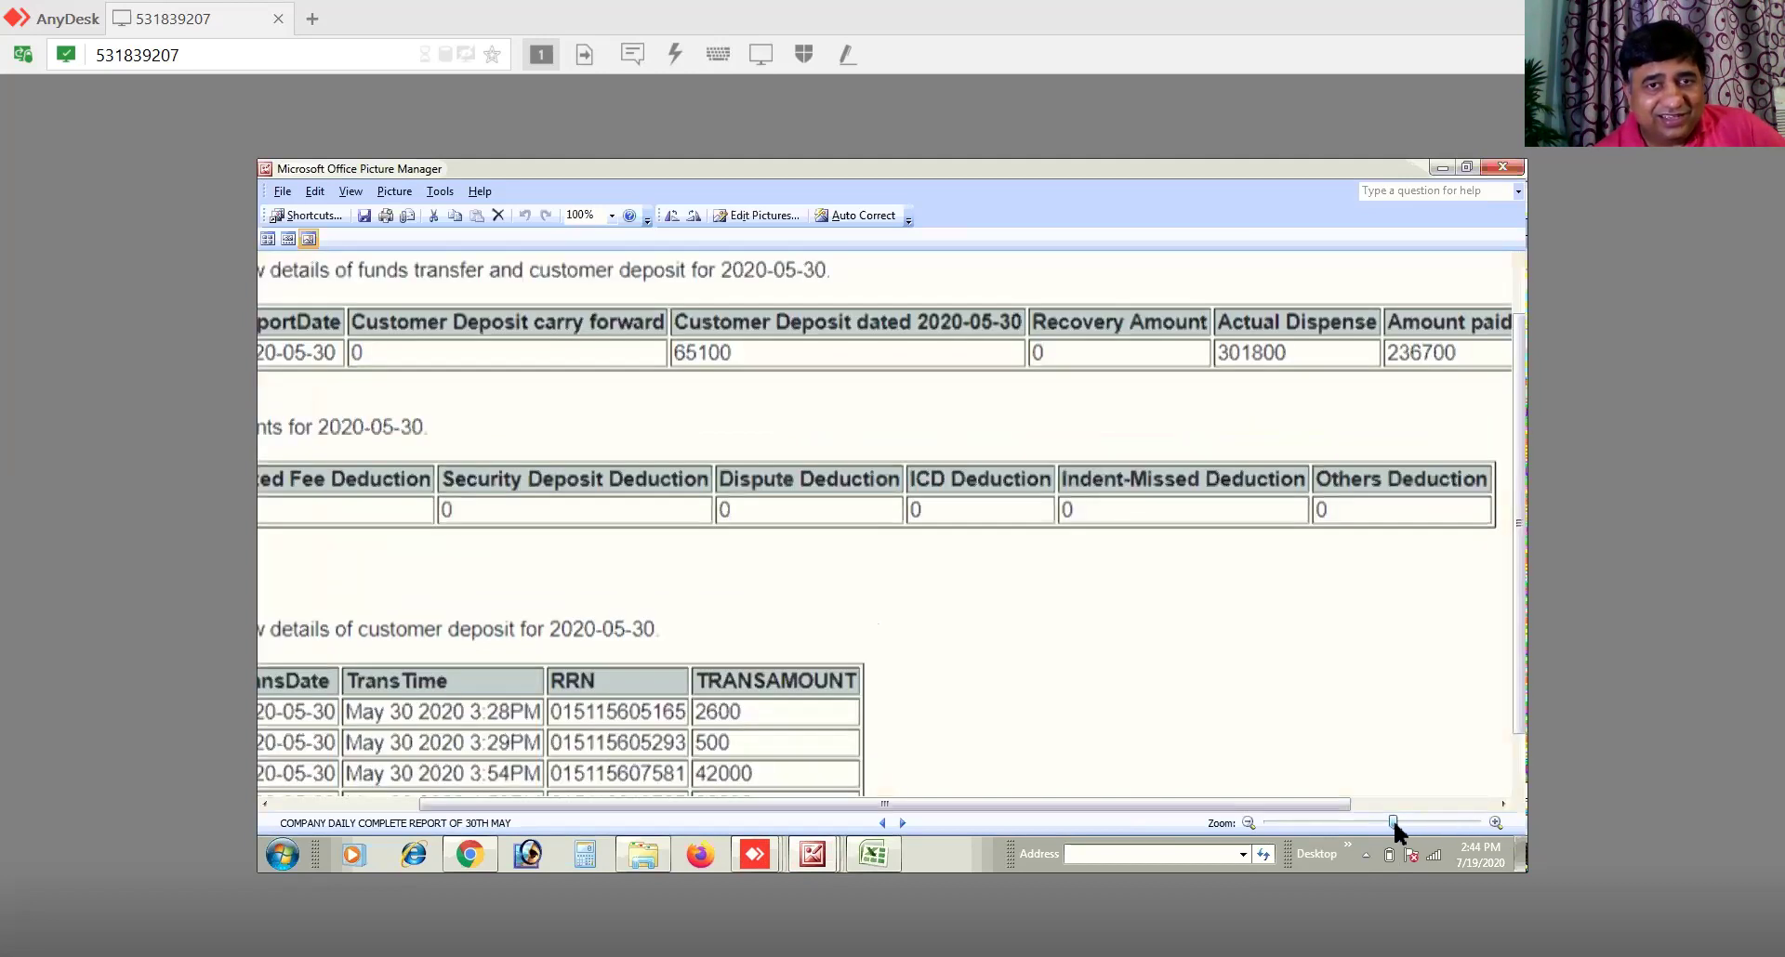
pyautogui.click(1394, 822)
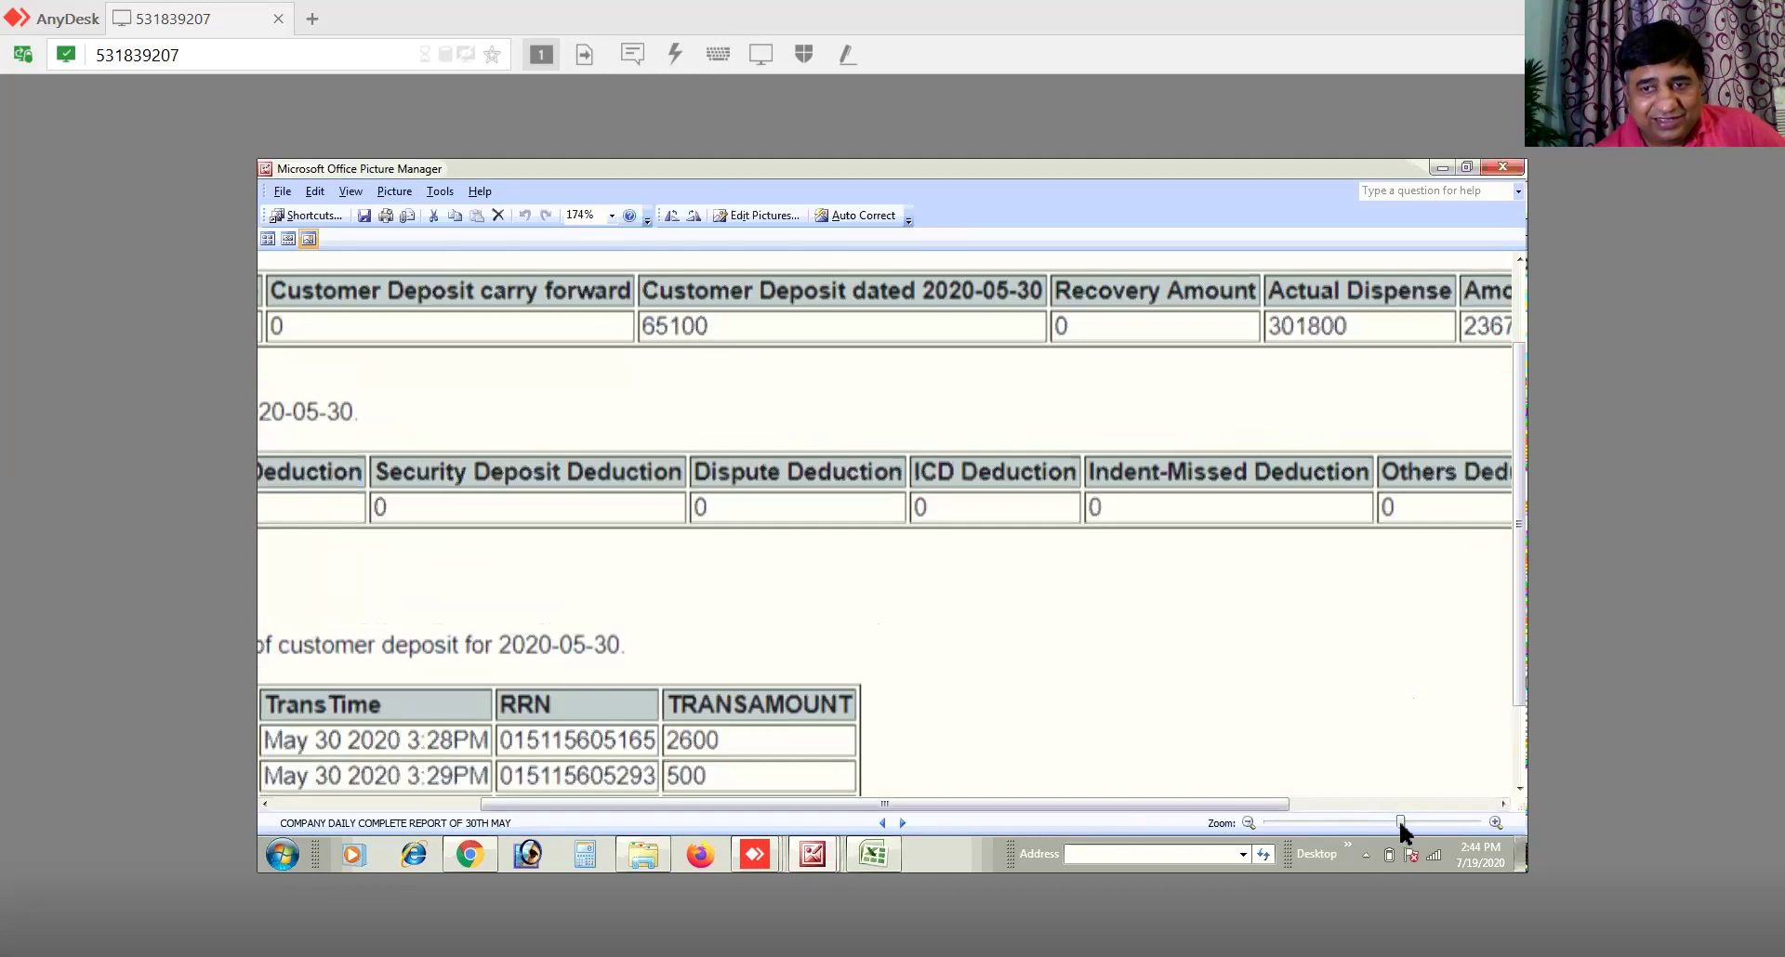
pyautogui.click(1387, 822)
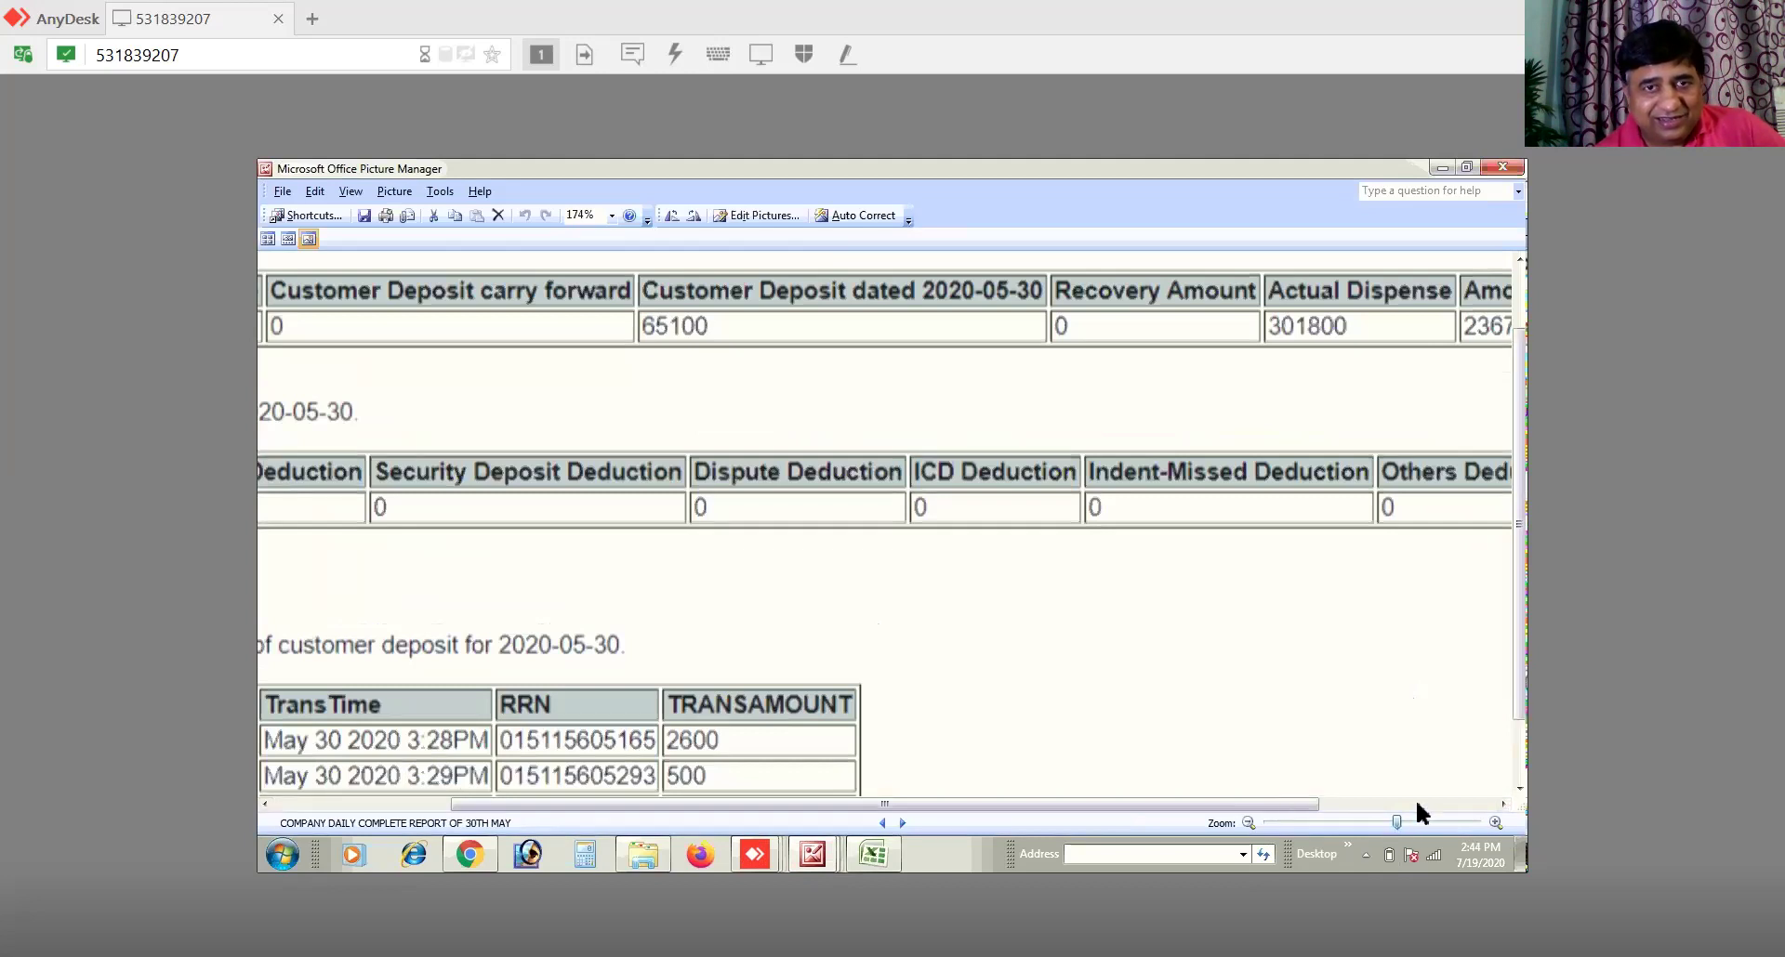
pyautogui.scroll(-3, 1417, 800)
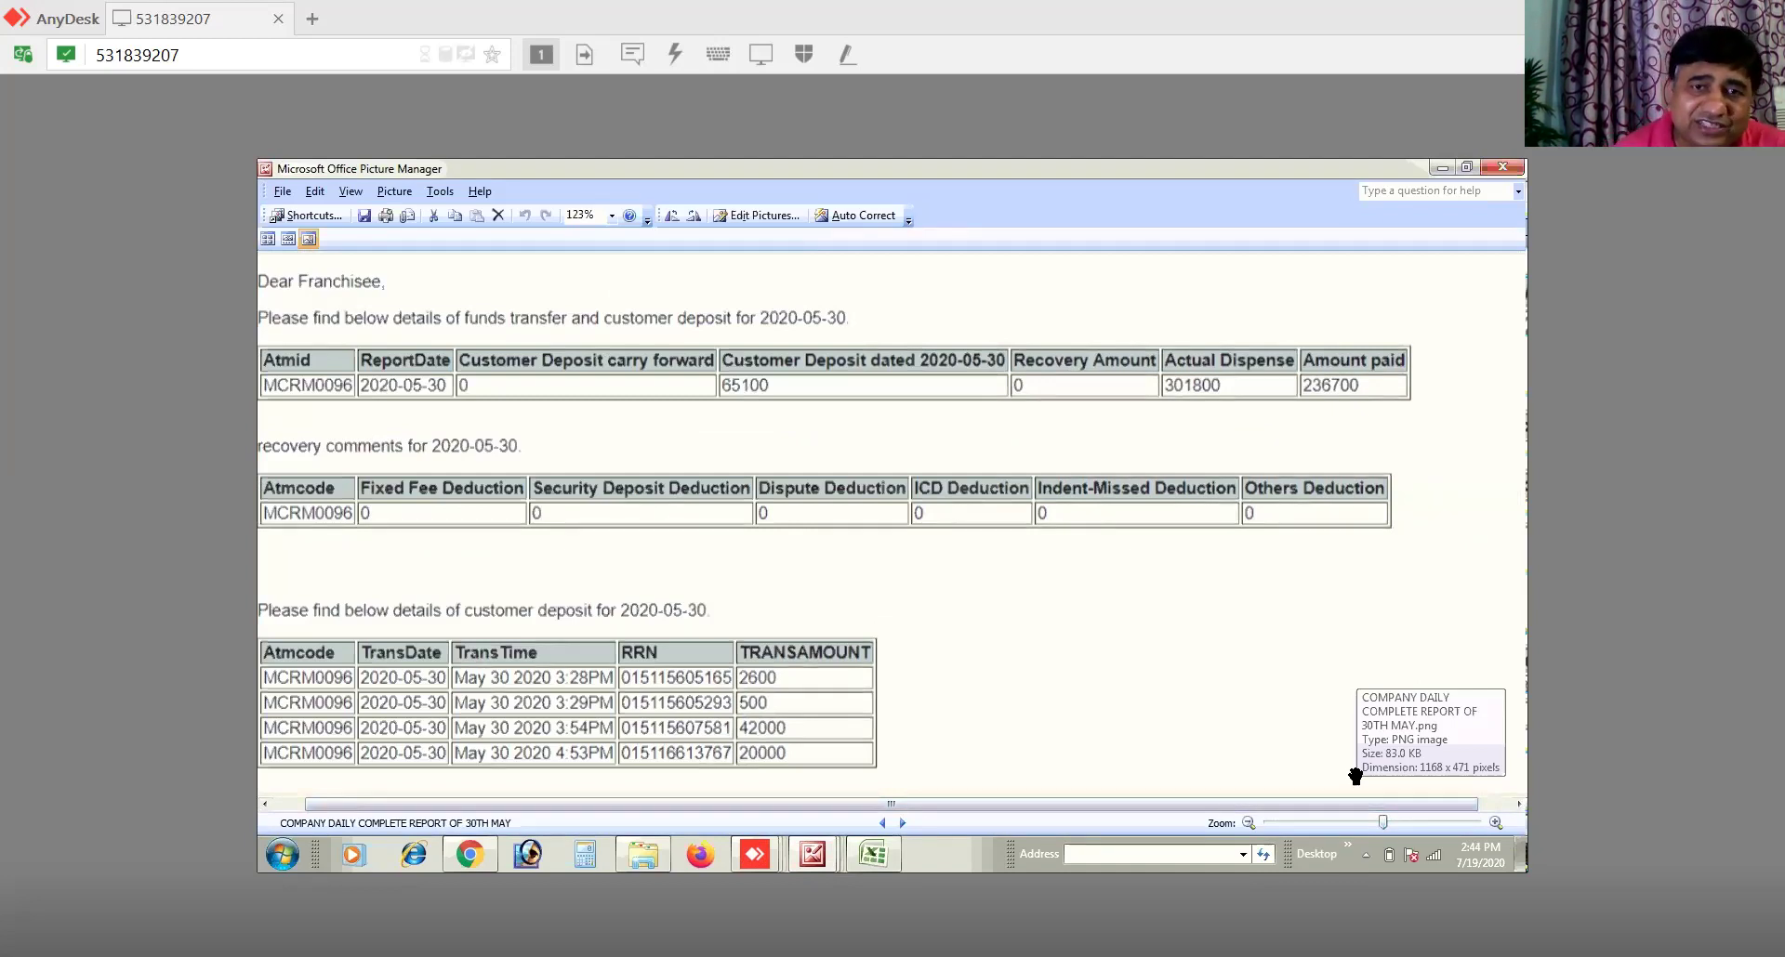
# Step: Back in Excel, enter 185100 as total cash deposited in ATM in the Hitachi deposit card row, and select its customer cash deposit cell
pyautogui.click(871, 853)
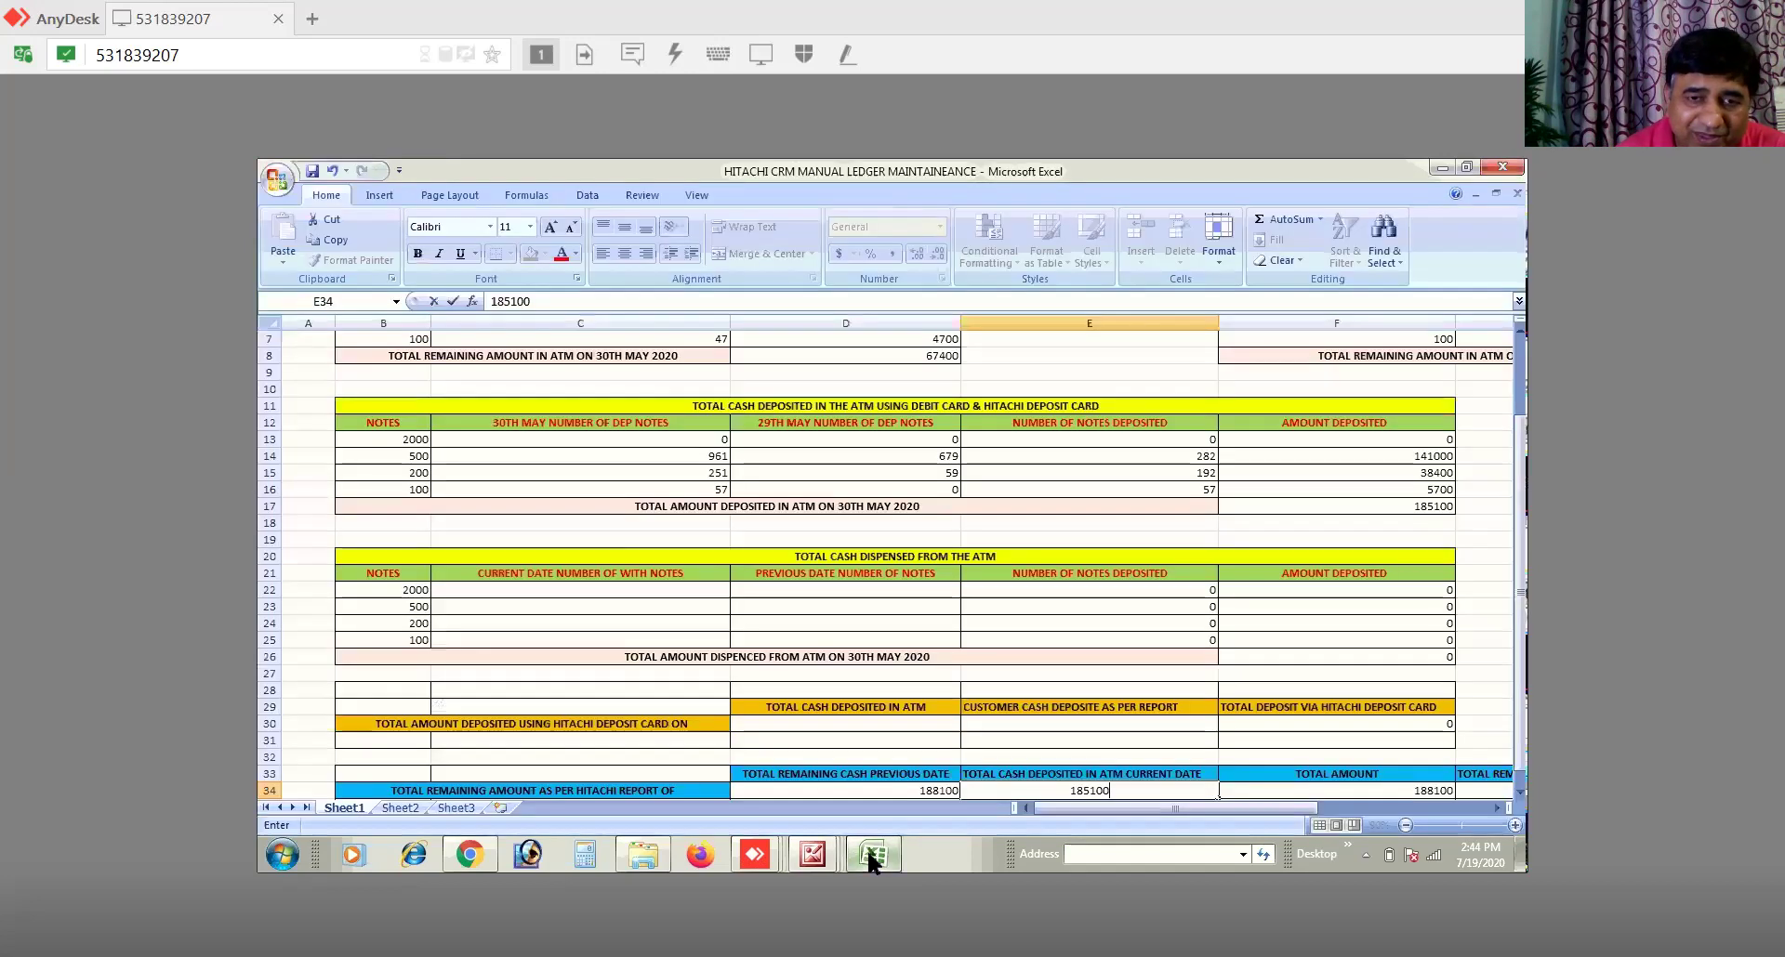
pyautogui.click(902, 726)
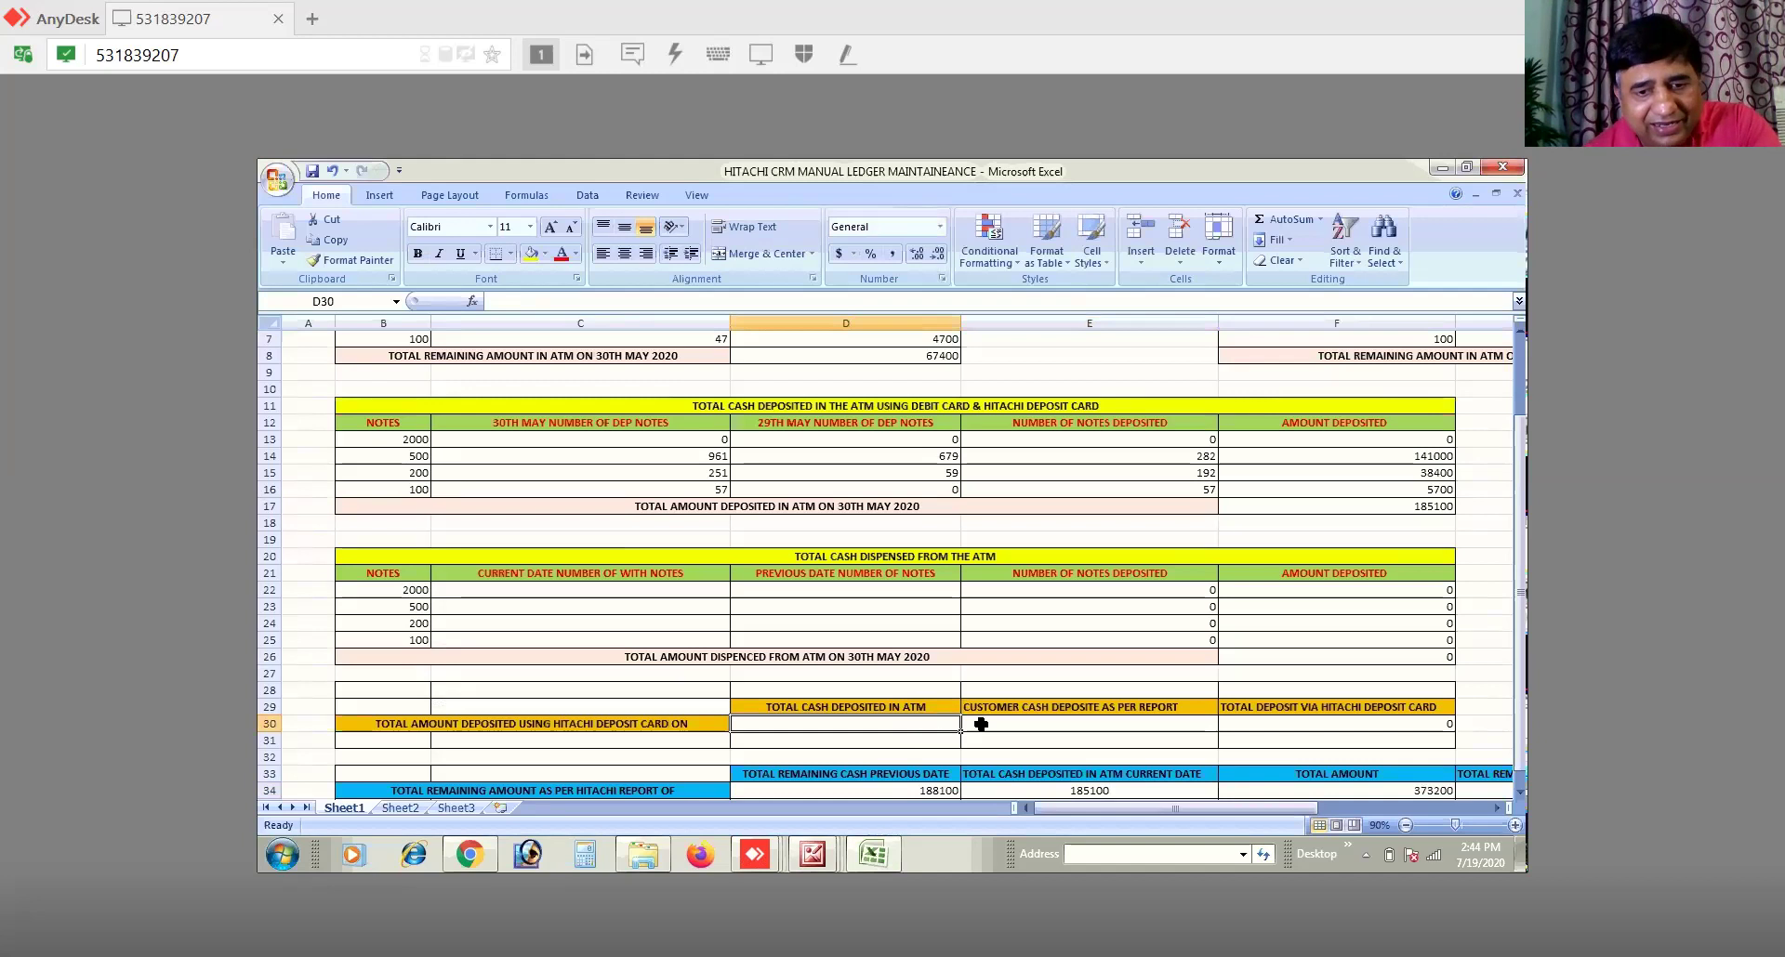
pyautogui.write('185100')
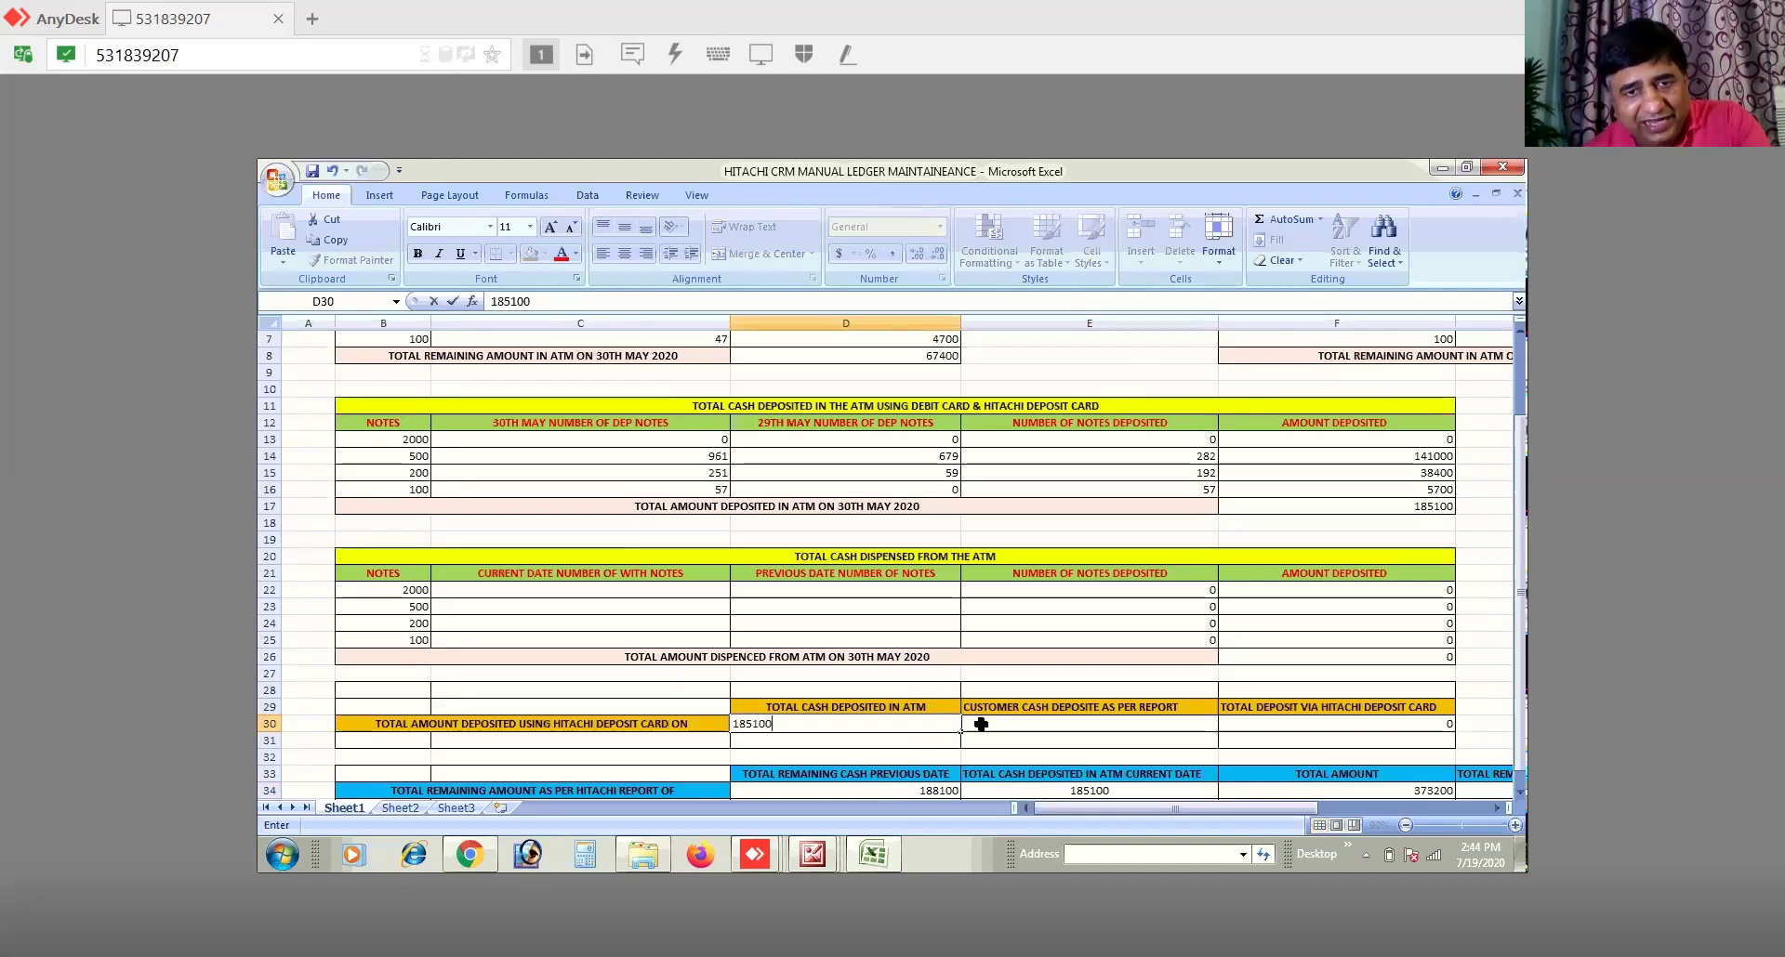
pyautogui.click(1072, 725)
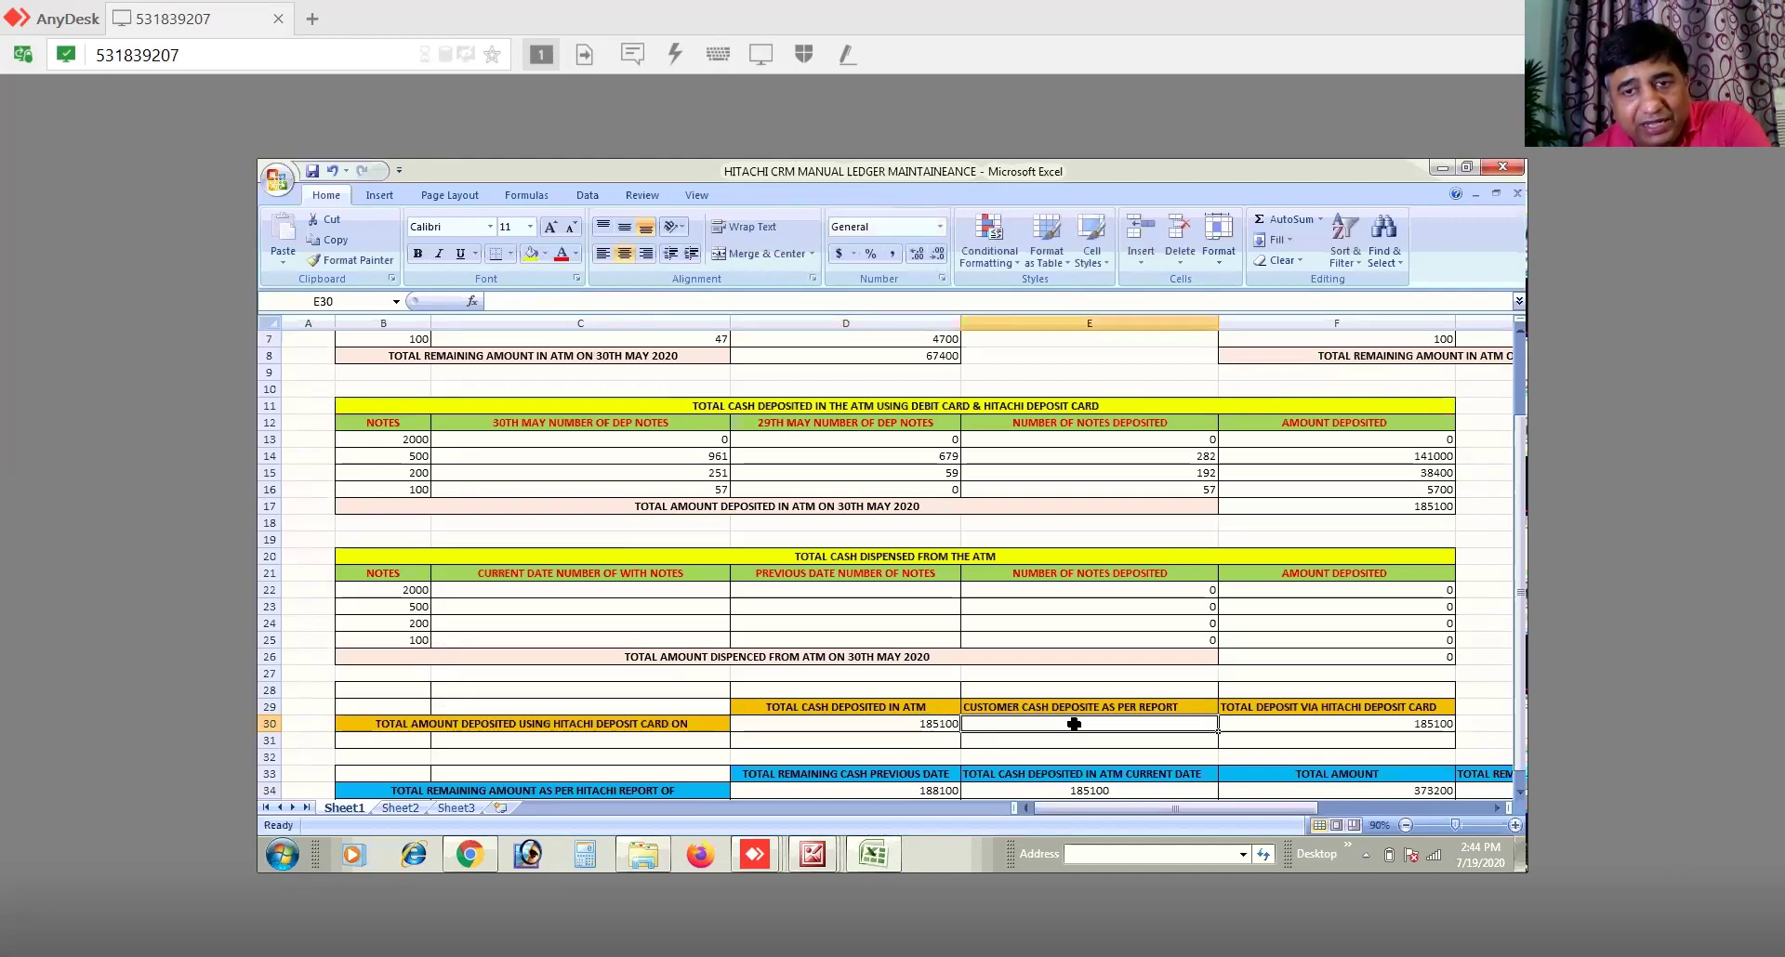
# Step: Enter 65100 as the customer cash deposit as per report in the Hitachi deposit card row
pyautogui.write('65')
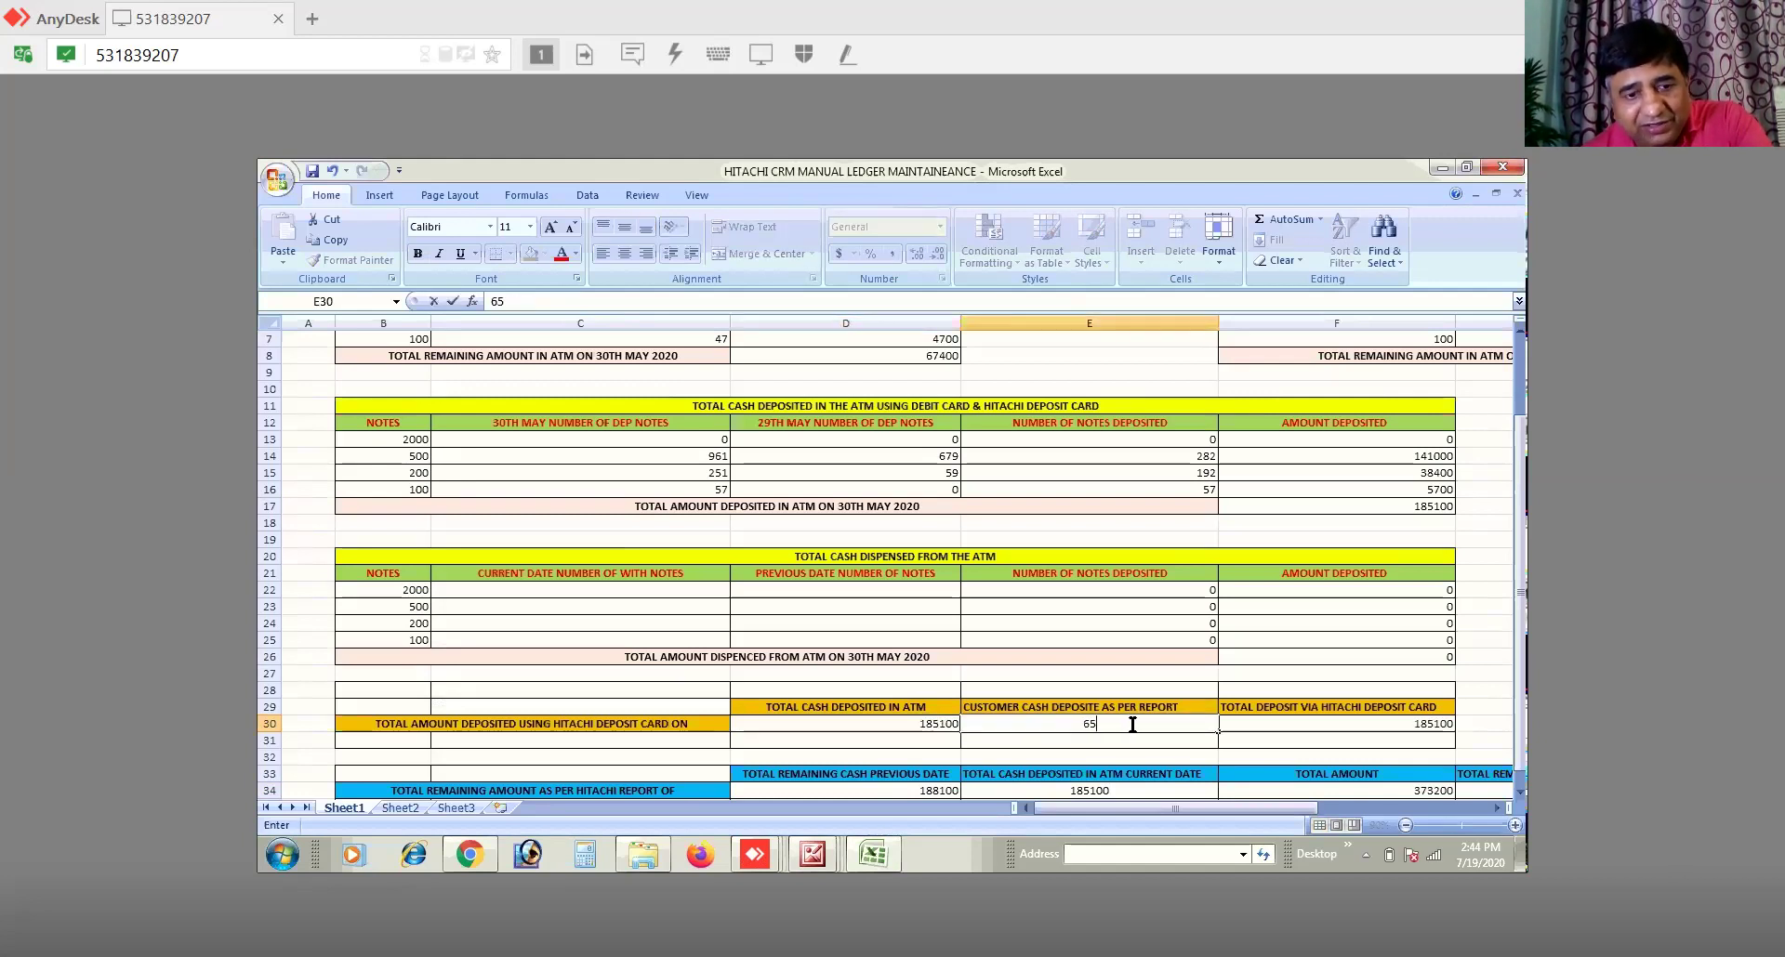
pyautogui.write('100')
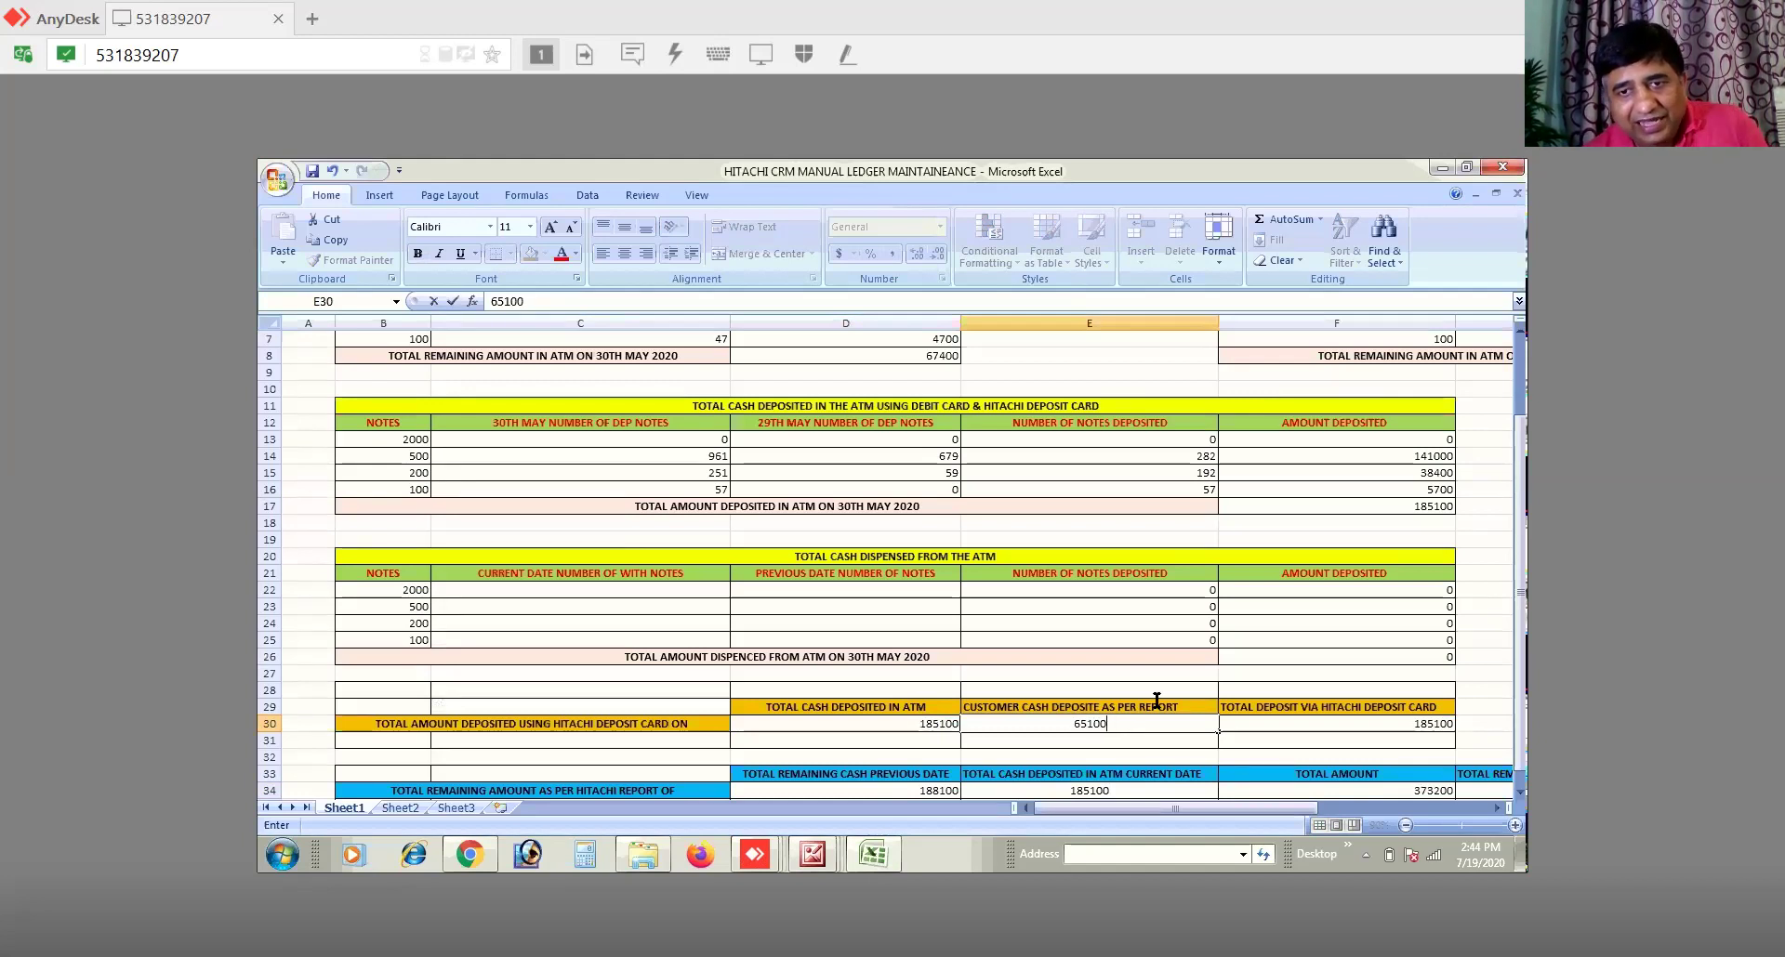
pyautogui.click(1156, 687)
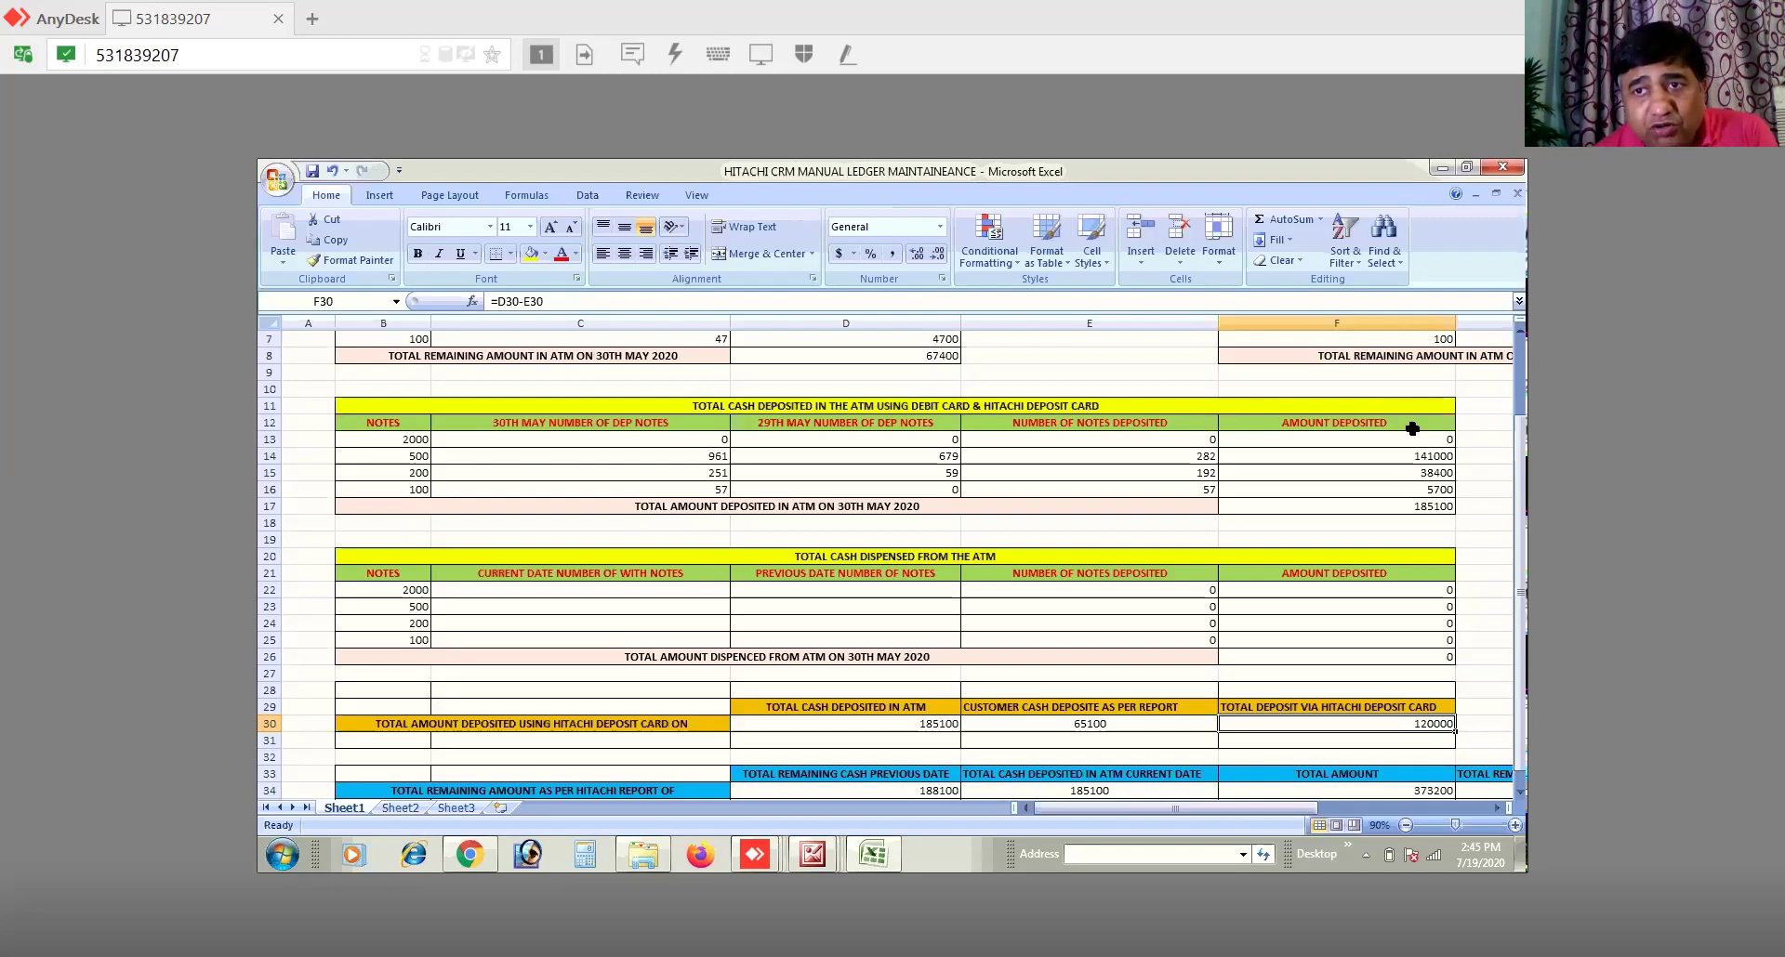
# Step: Review the Hitachi deposit card total against the 30th May total amount deposited and the customer cash deposit as per report
pyautogui.click(1520, 331)
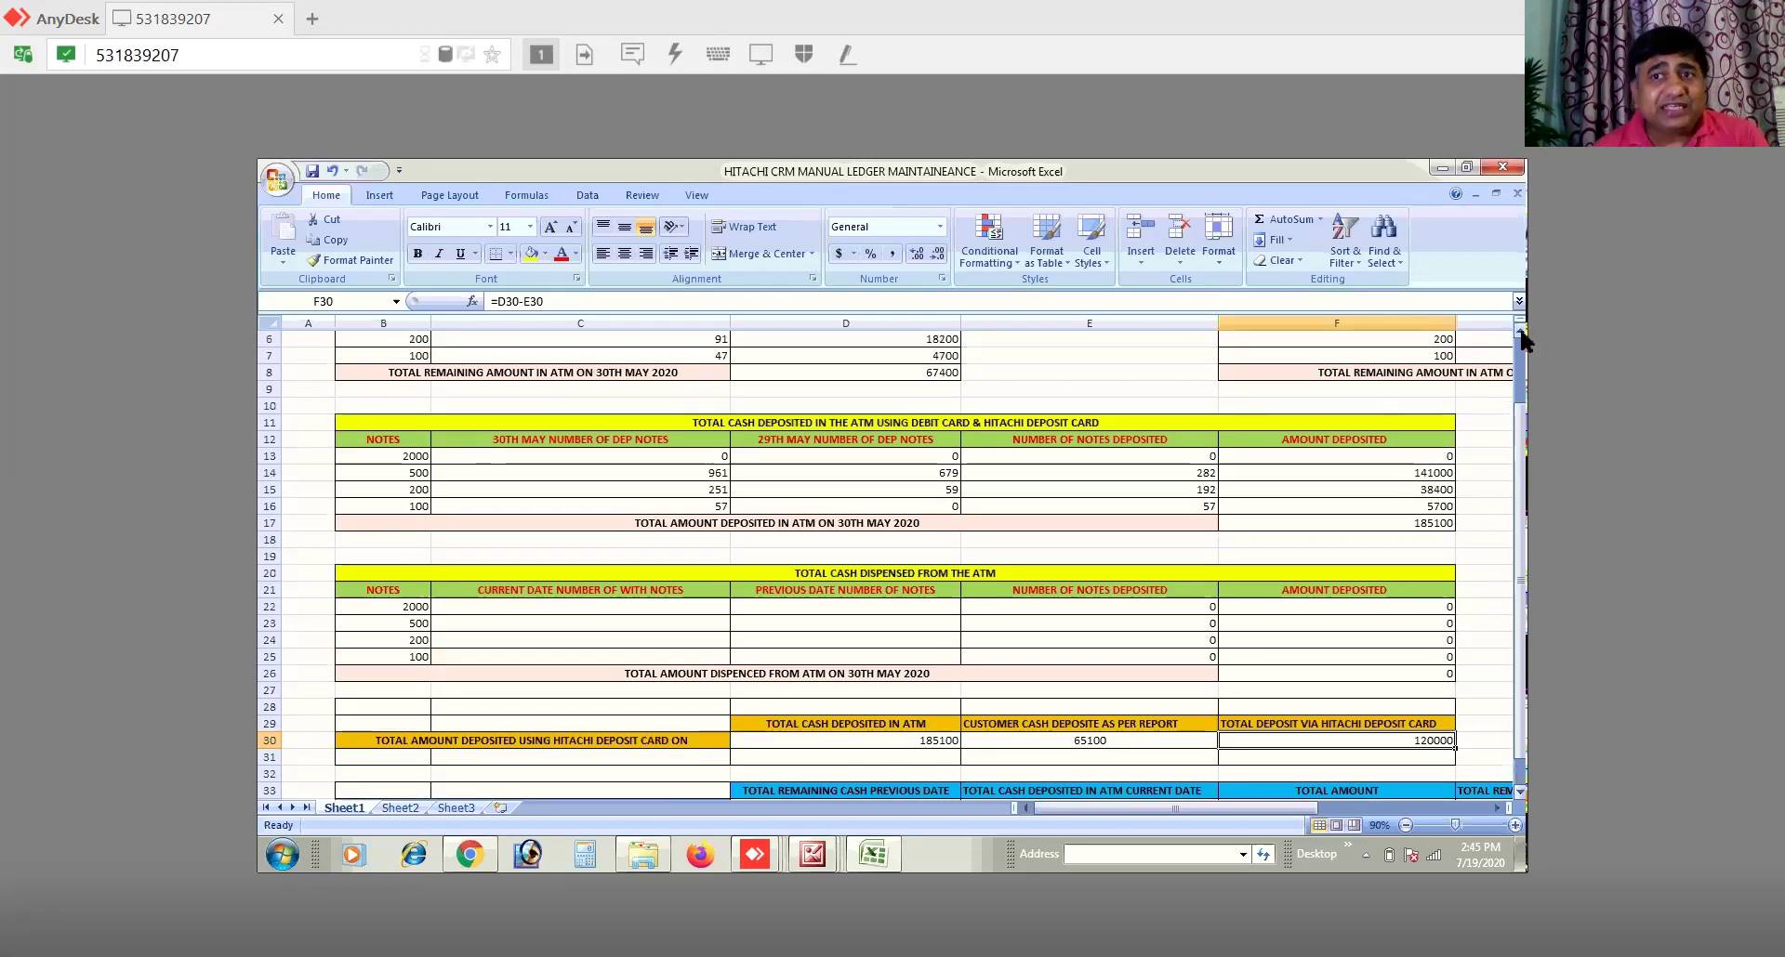
pyautogui.click(1520, 331)
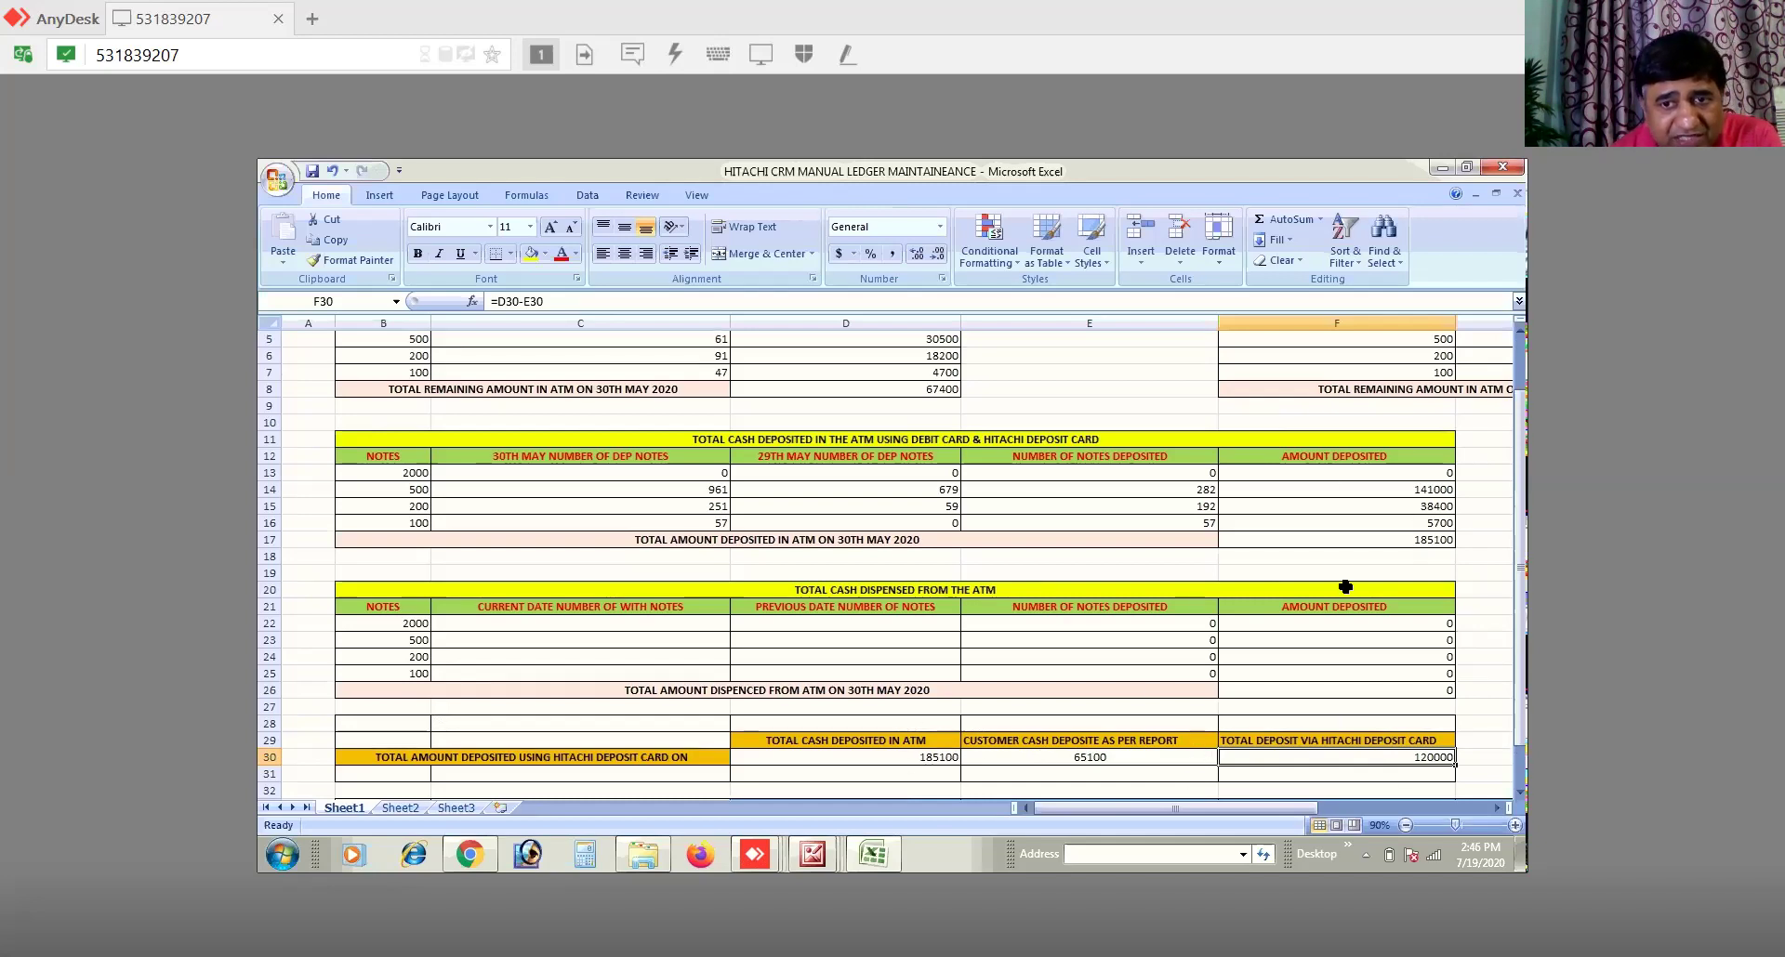
pyautogui.press('Up')
pyautogui.press('Up')
pyautogui.press('Up')
pyautogui.press('Up')
pyautogui.press('Up')
pyautogui.press('Up')
pyautogui.press('Up')
pyautogui.press('Up')
pyautogui.press('Up')
pyautogui.press('Up')
pyautogui.press('Up')
pyautogui.press('Up')
pyautogui.press('Up')
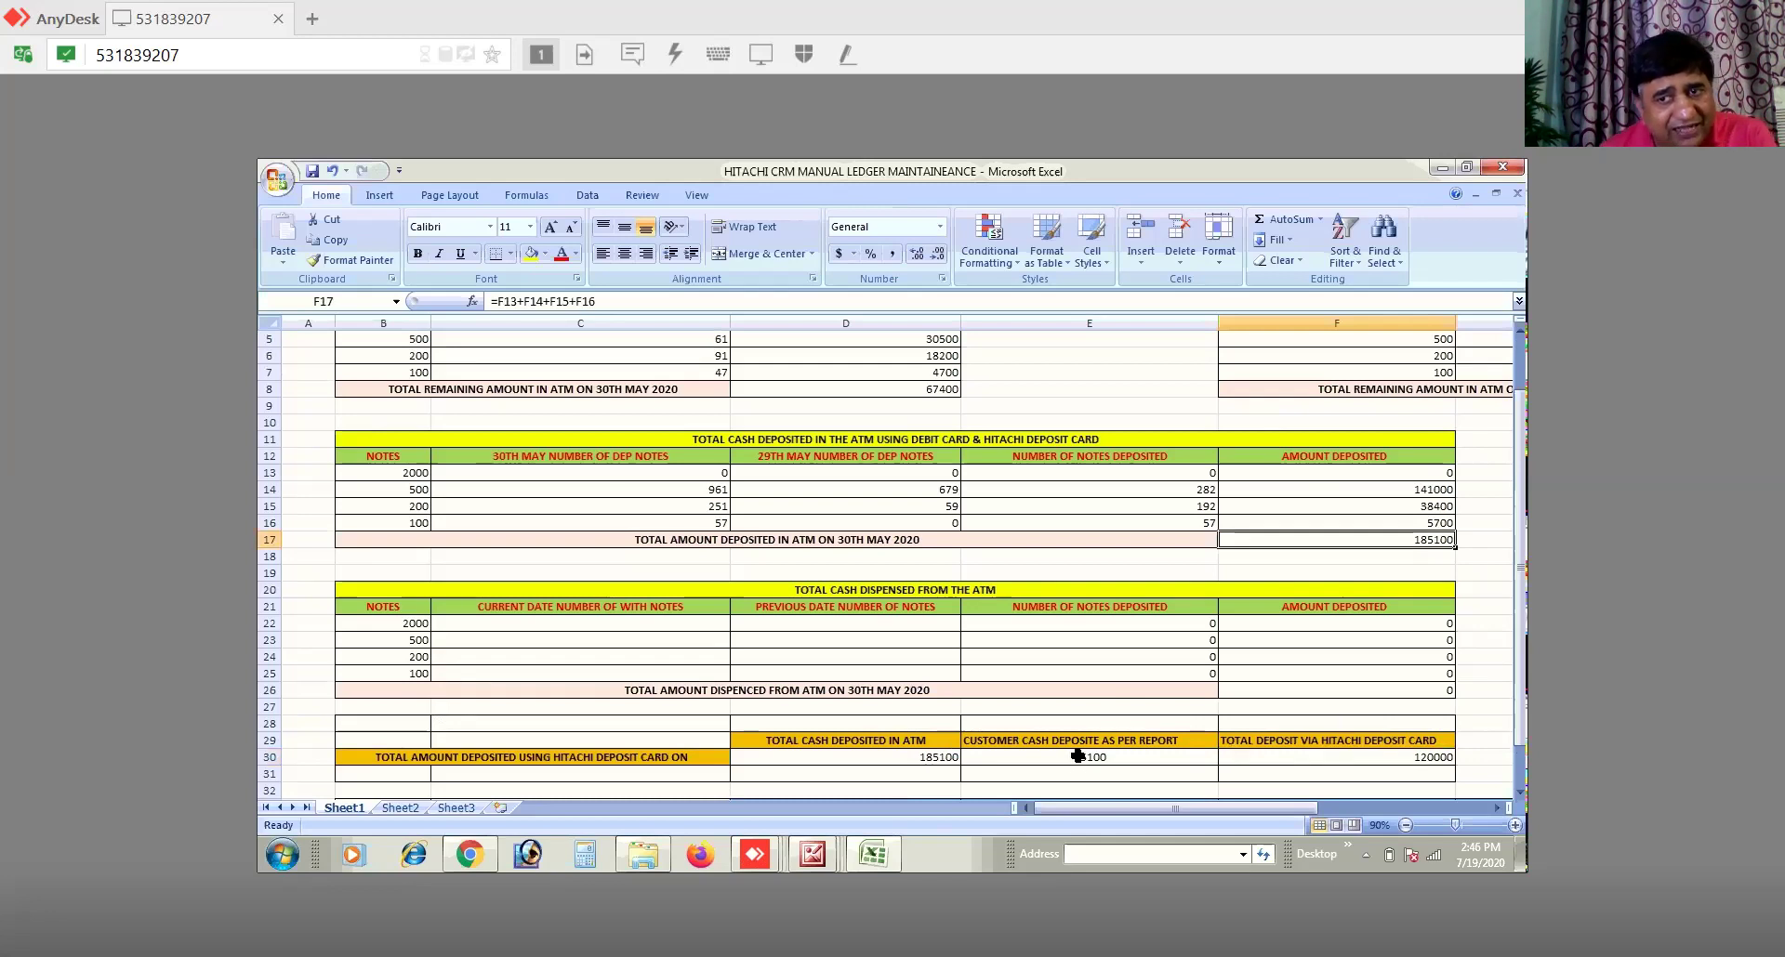
pyautogui.click(1078, 757)
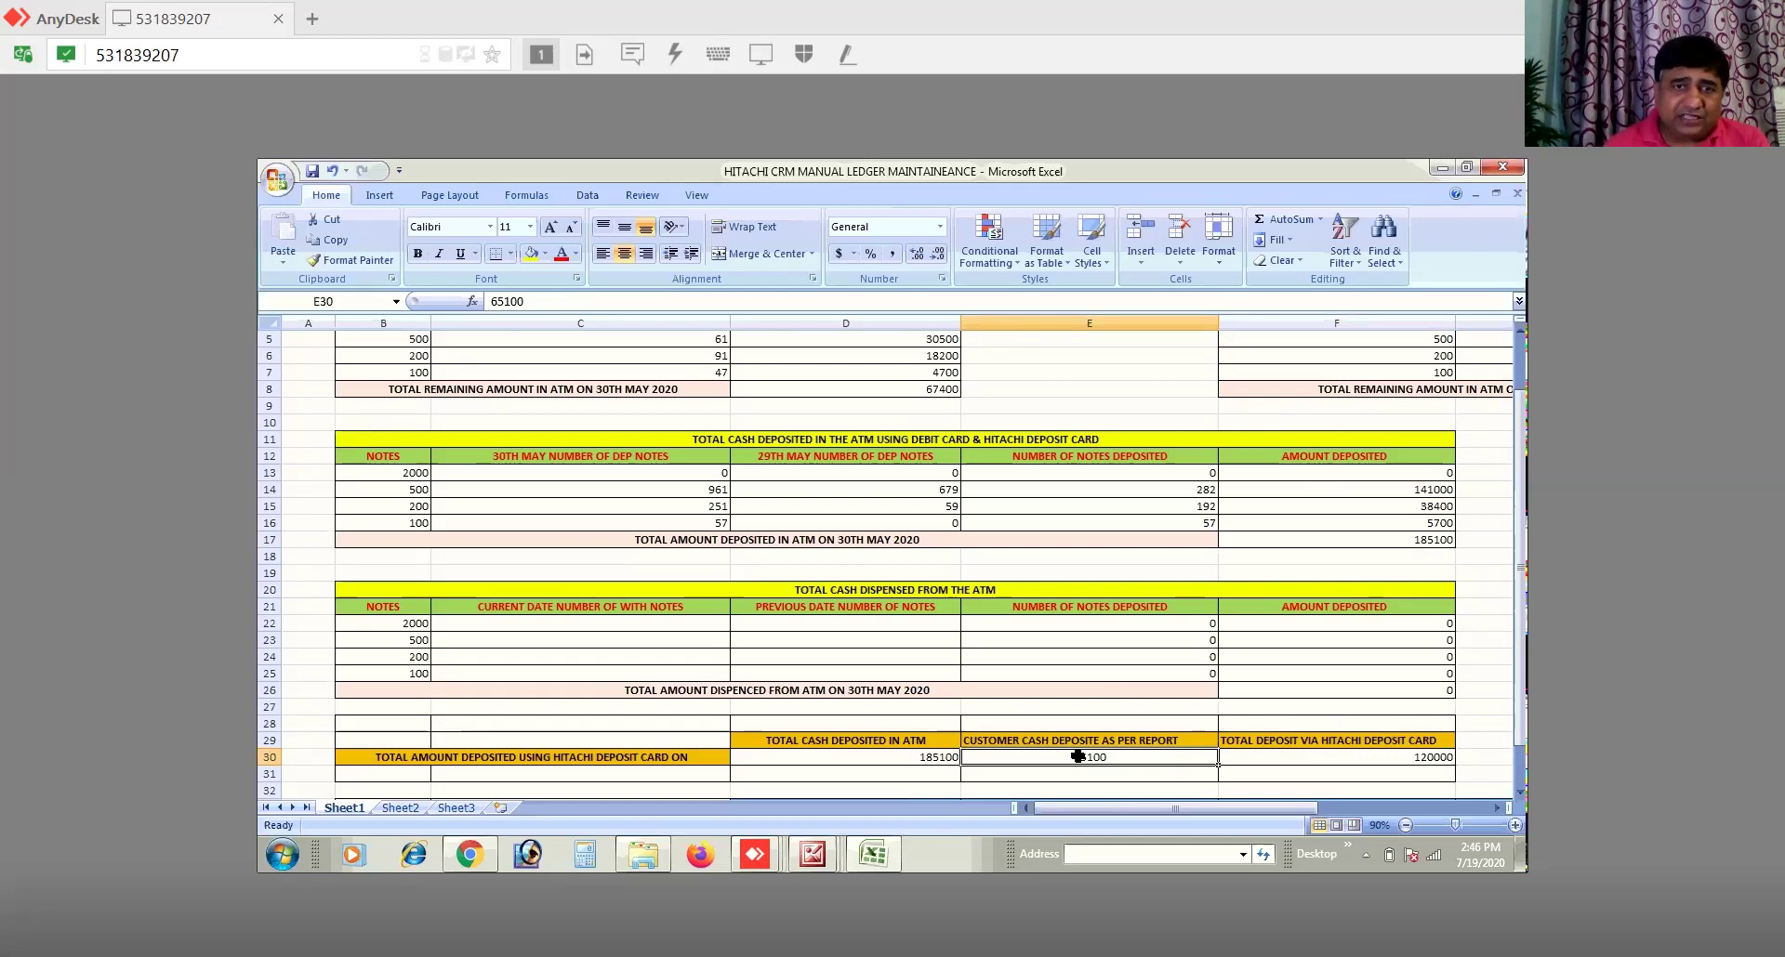
# Step: Select the current date's 2000-note withdrawal cell and bring up the 30th May deposit and cash withdrawal slip in Picture Manager to read its withdrawal counts
pyautogui.click(573, 624)
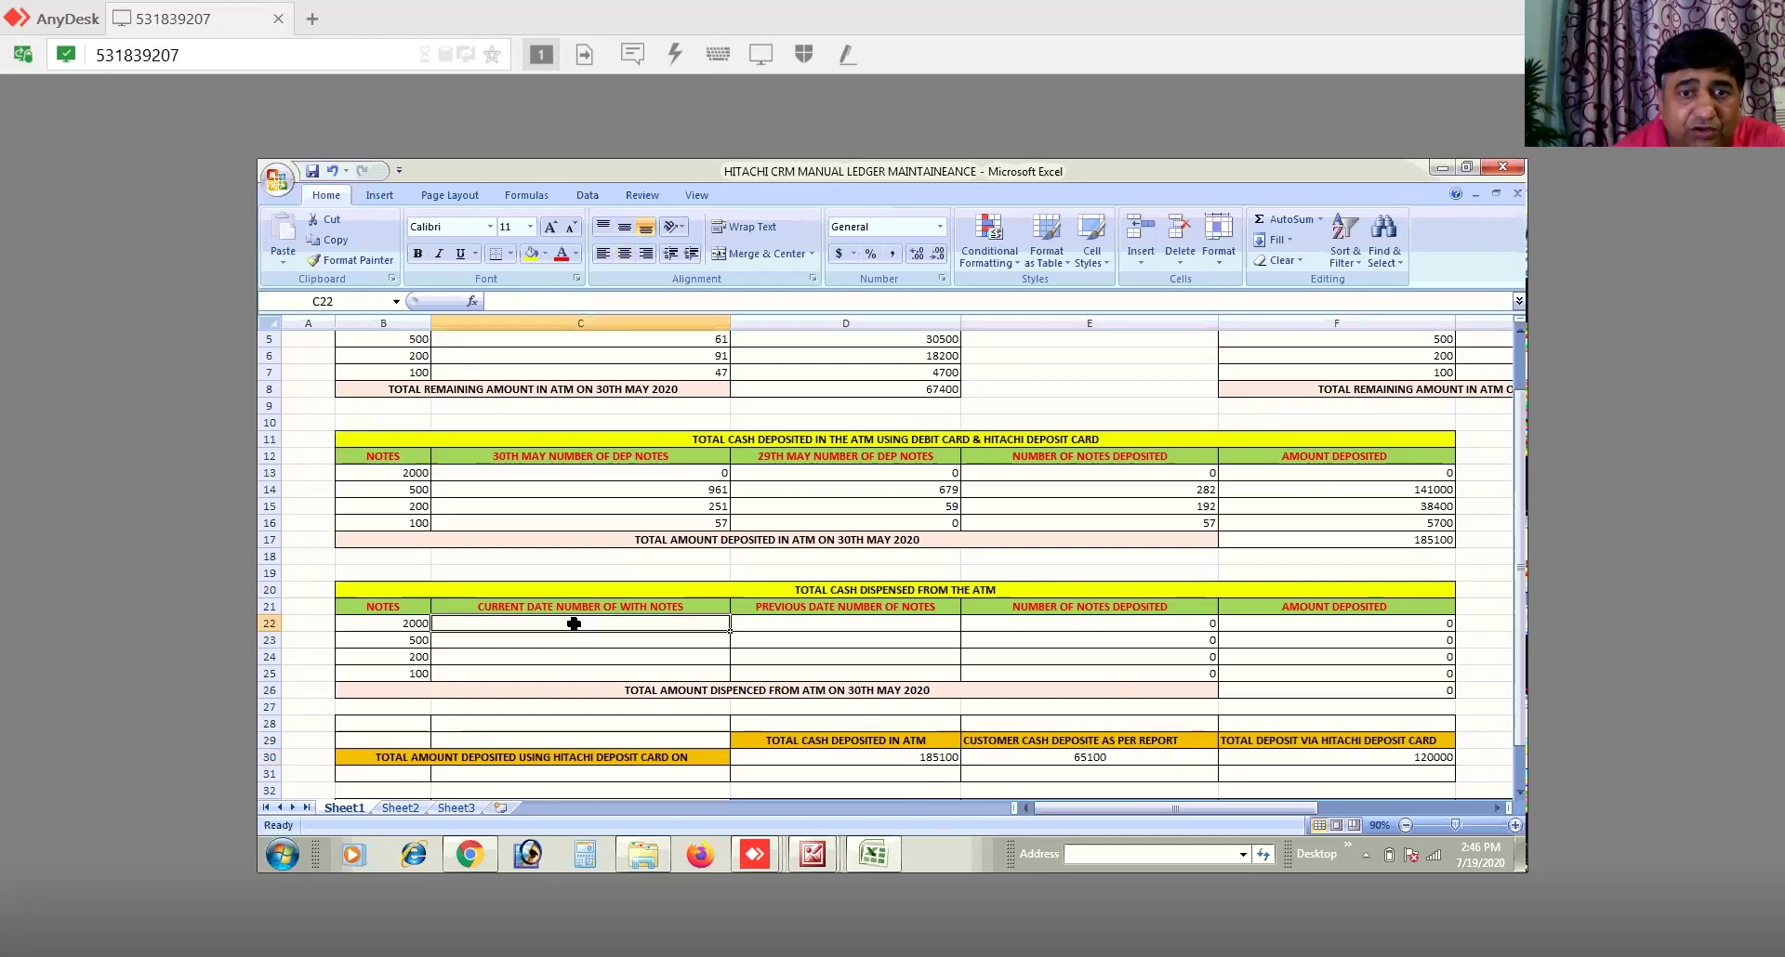
pyautogui.click(816, 865)
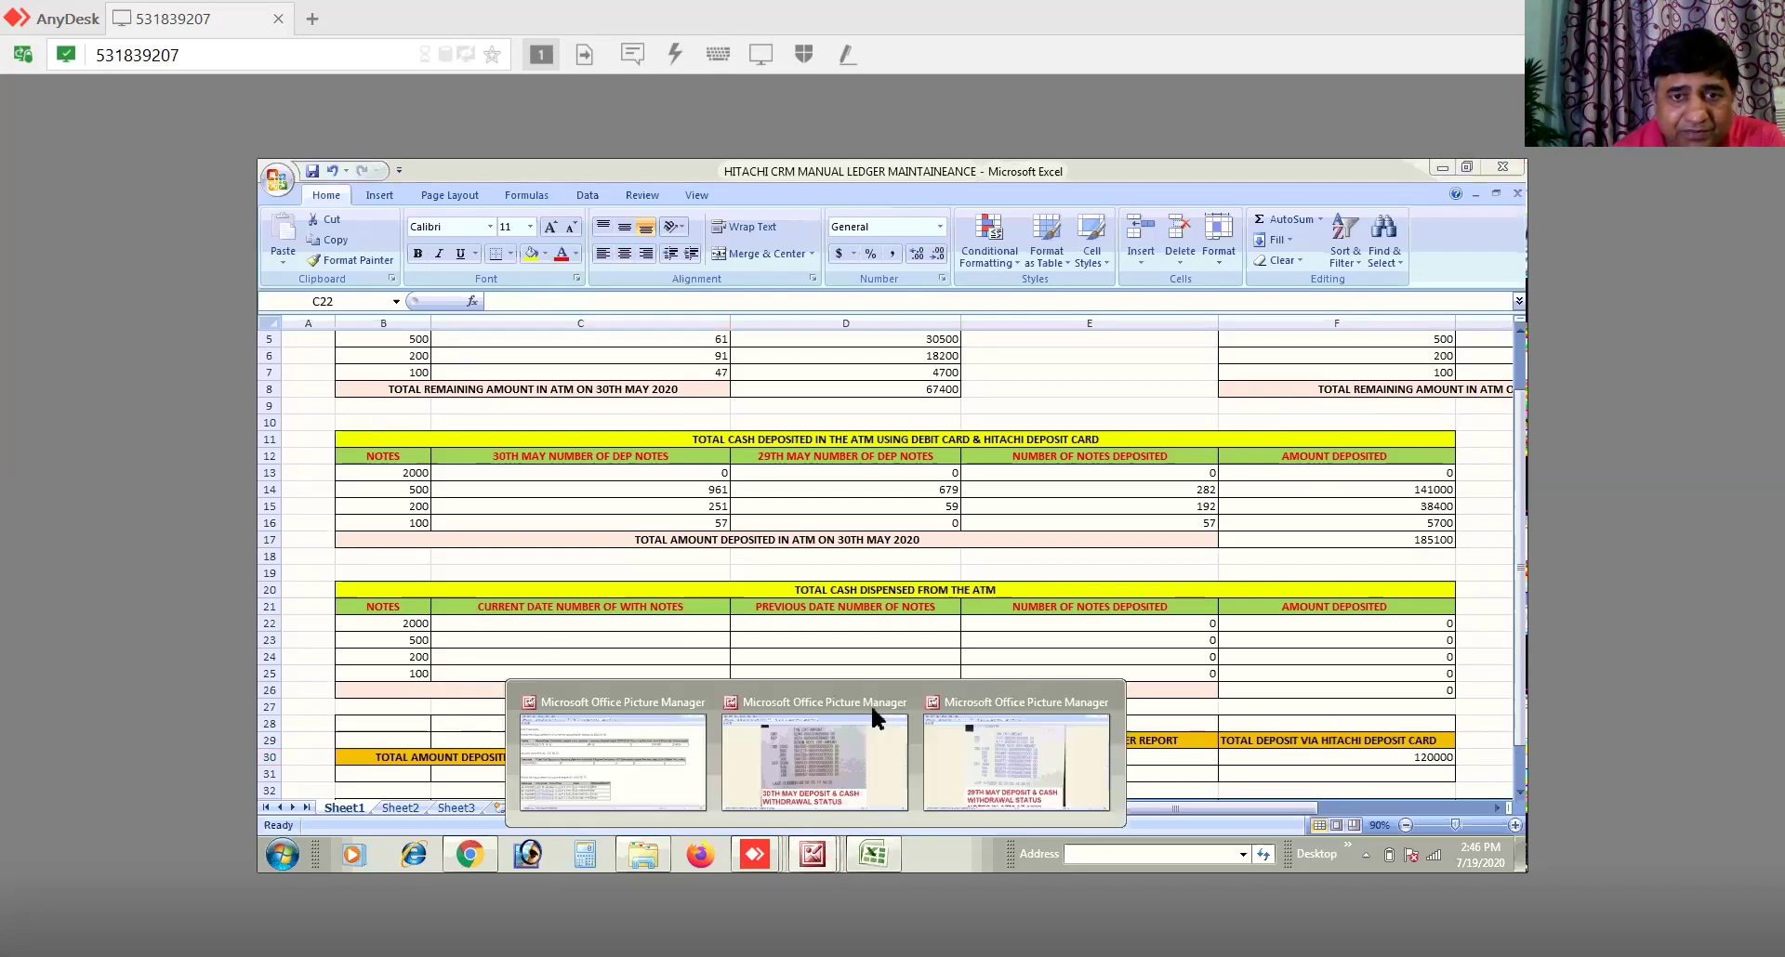
pyautogui.moveTo(848, 750)
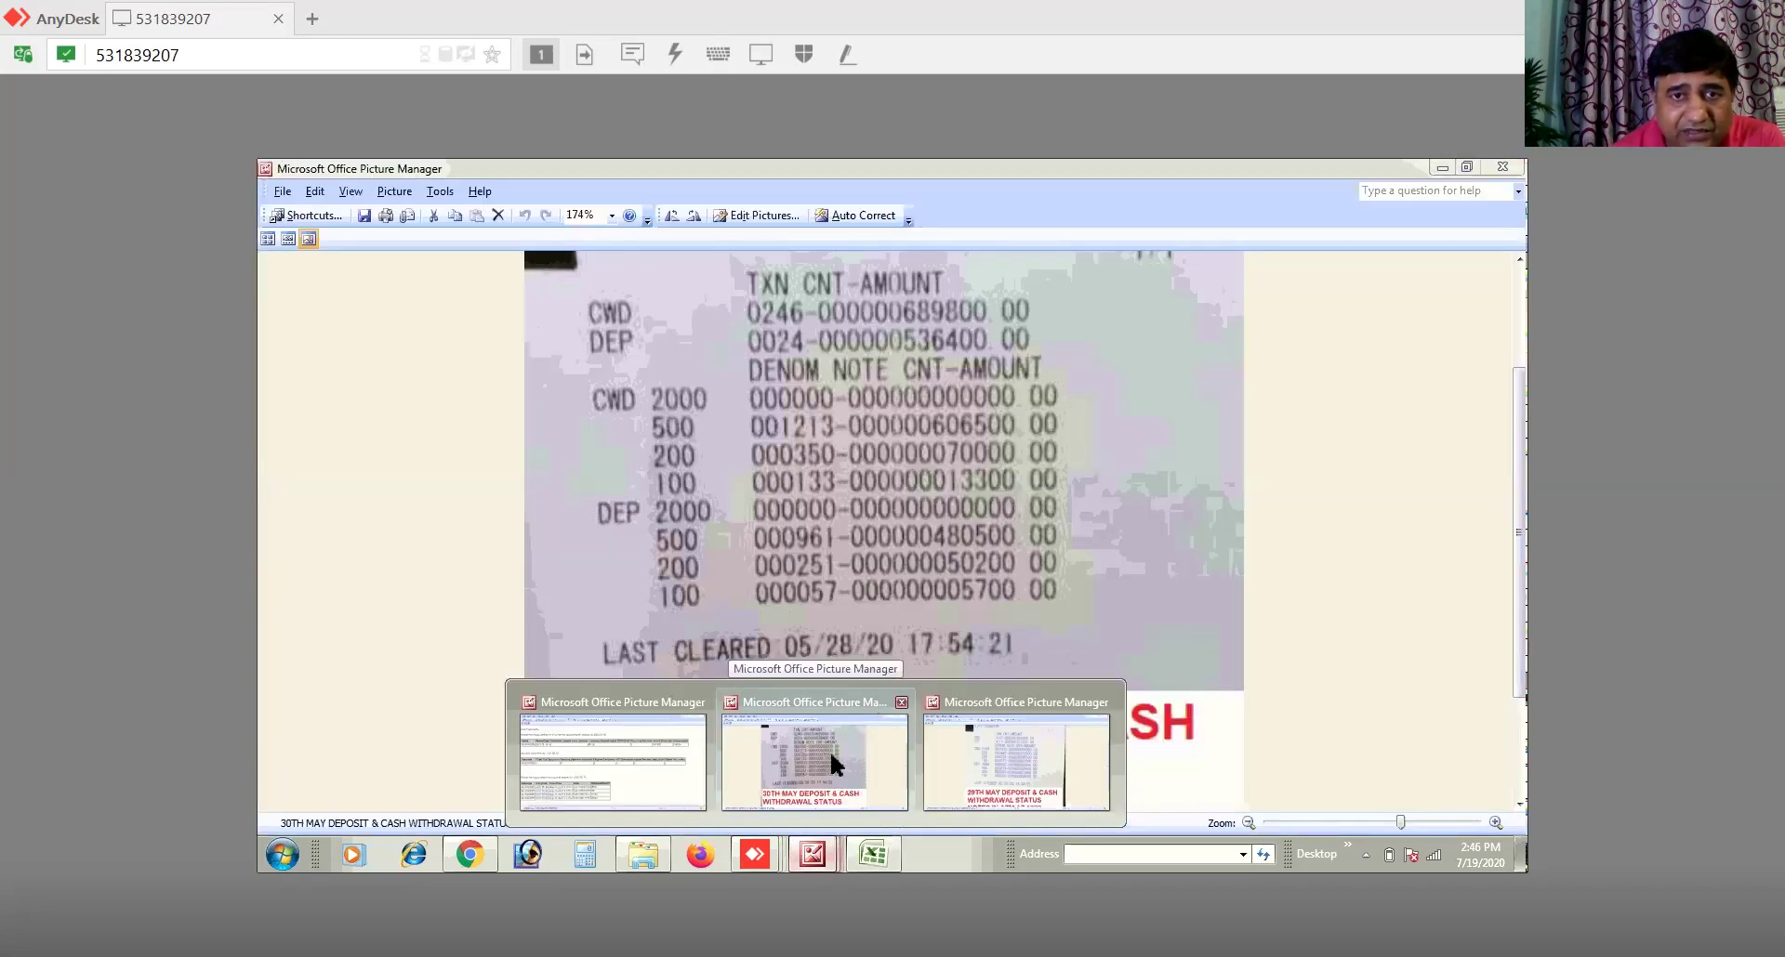
pyautogui.click(831, 753)
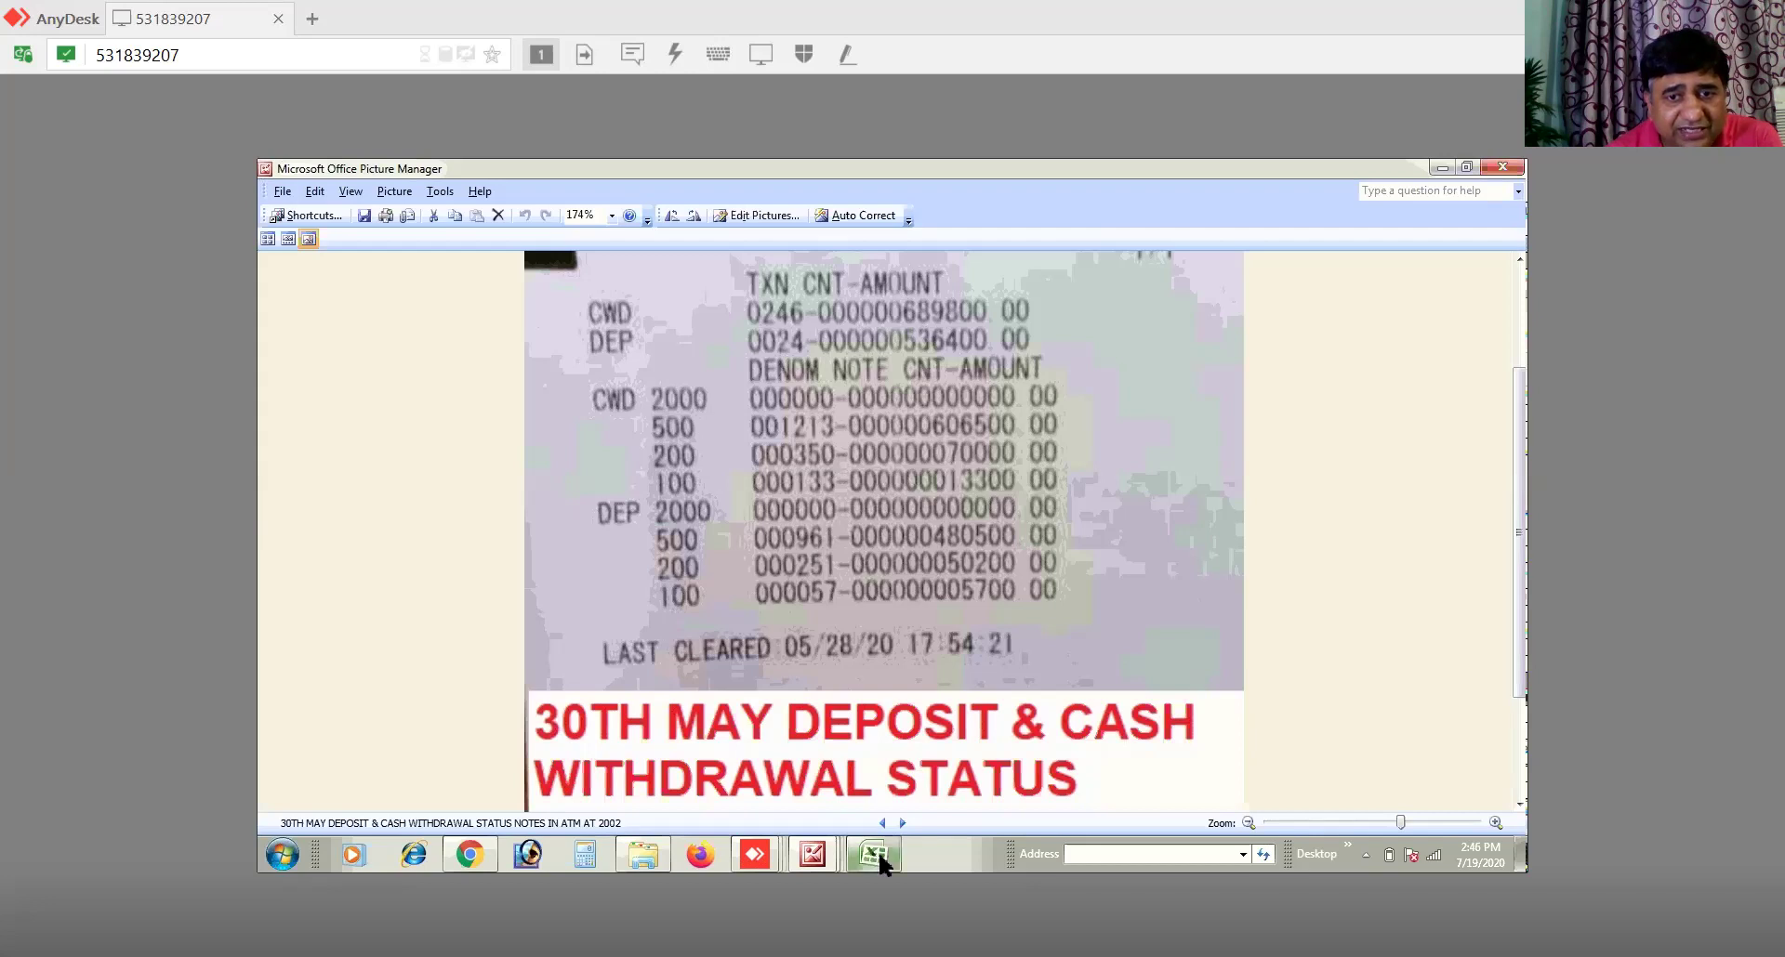
# Step: Back in Excel, enter 0, 1213, 350 and 133 as the current date's numbers of withdrawn 2000, 500, 200 and 100 notes
pyautogui.click(850, 750)
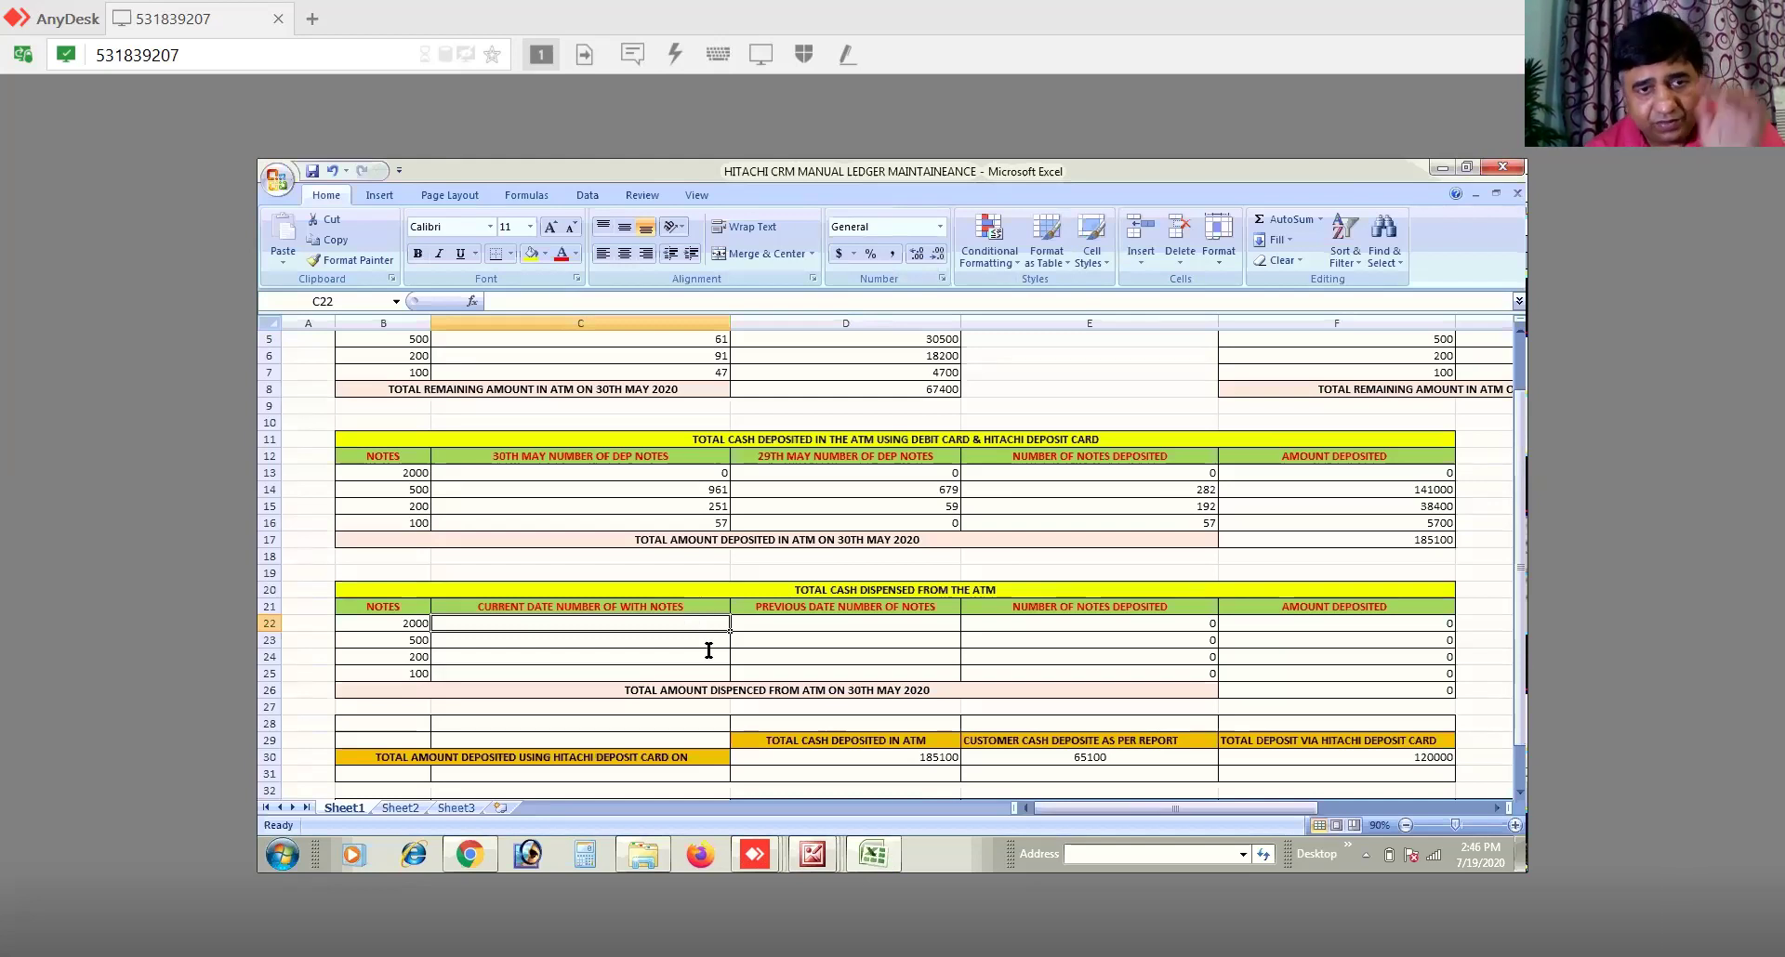
pyautogui.write('0')
pyautogui.press('Return')
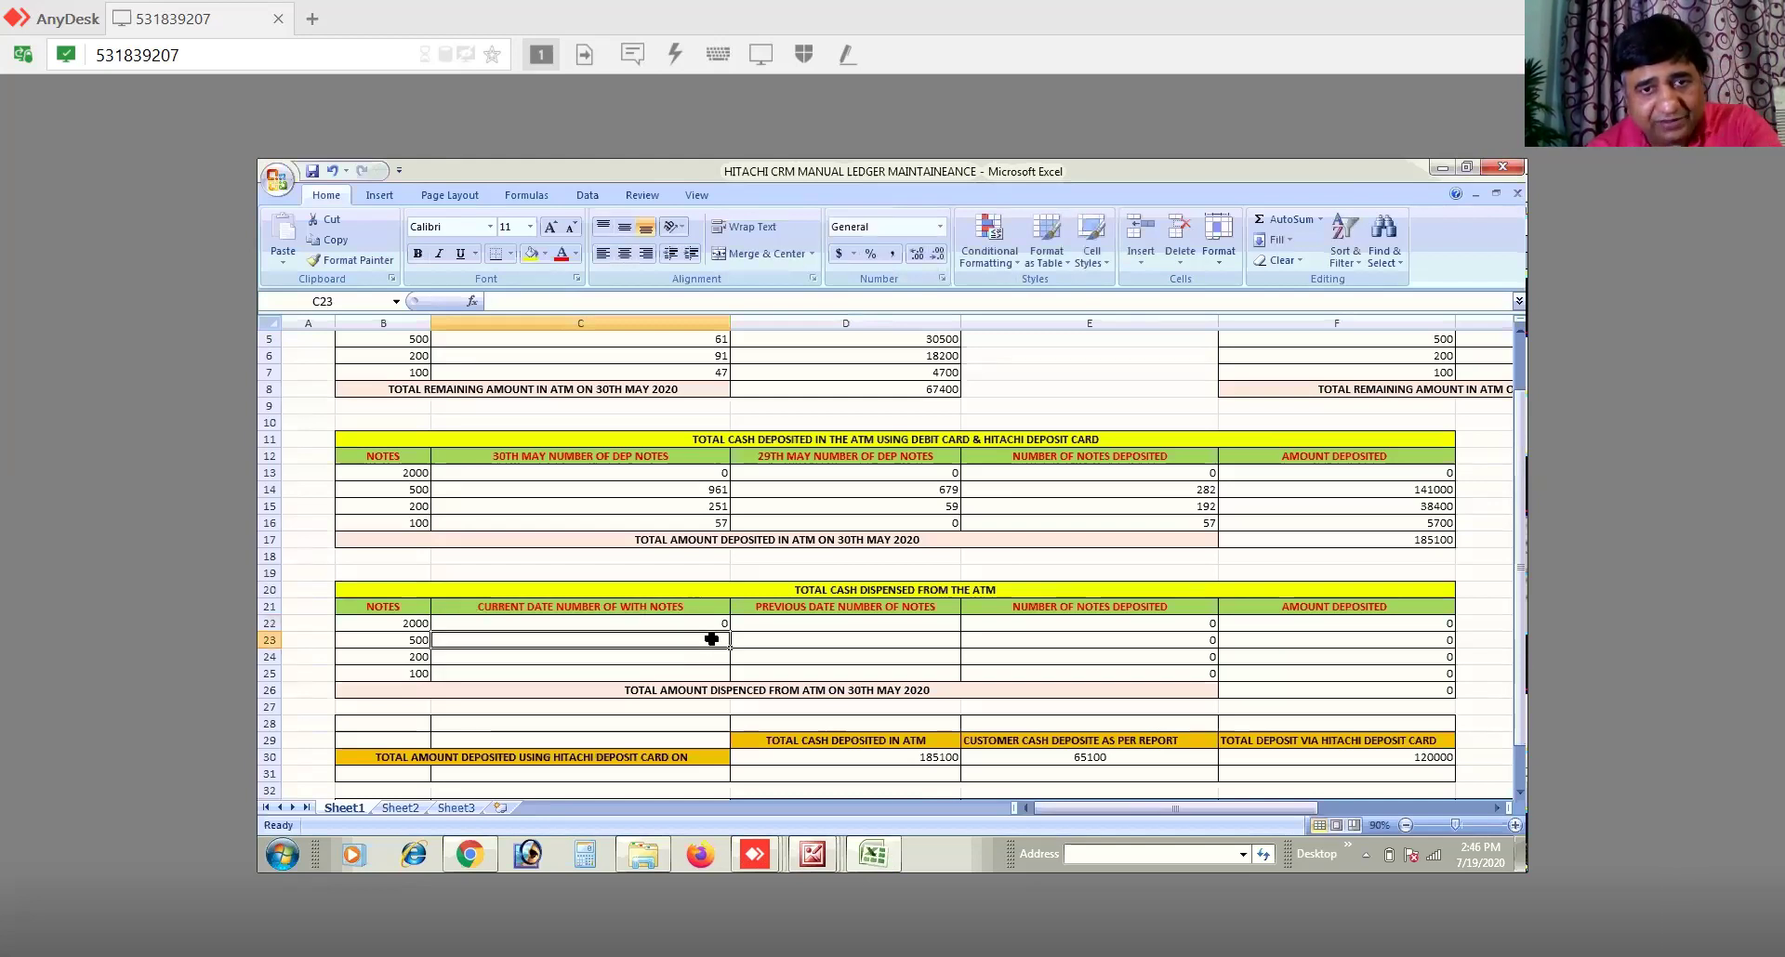
pyautogui.write('1213')
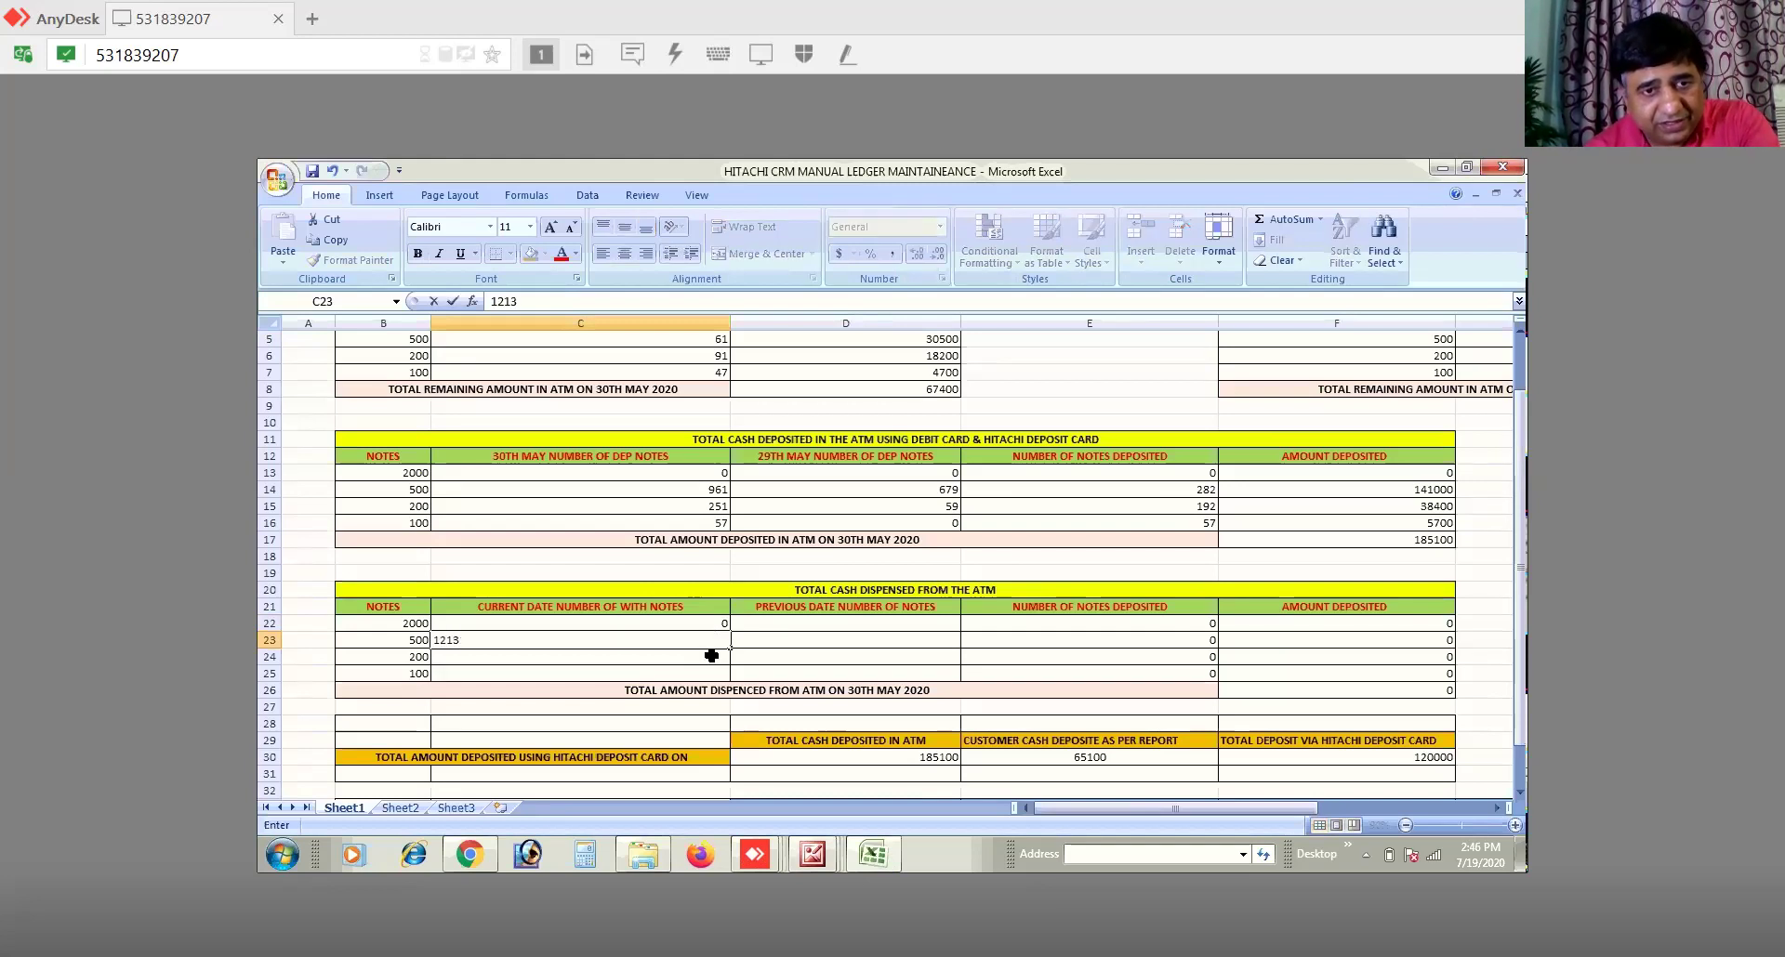
pyautogui.click(712, 657)
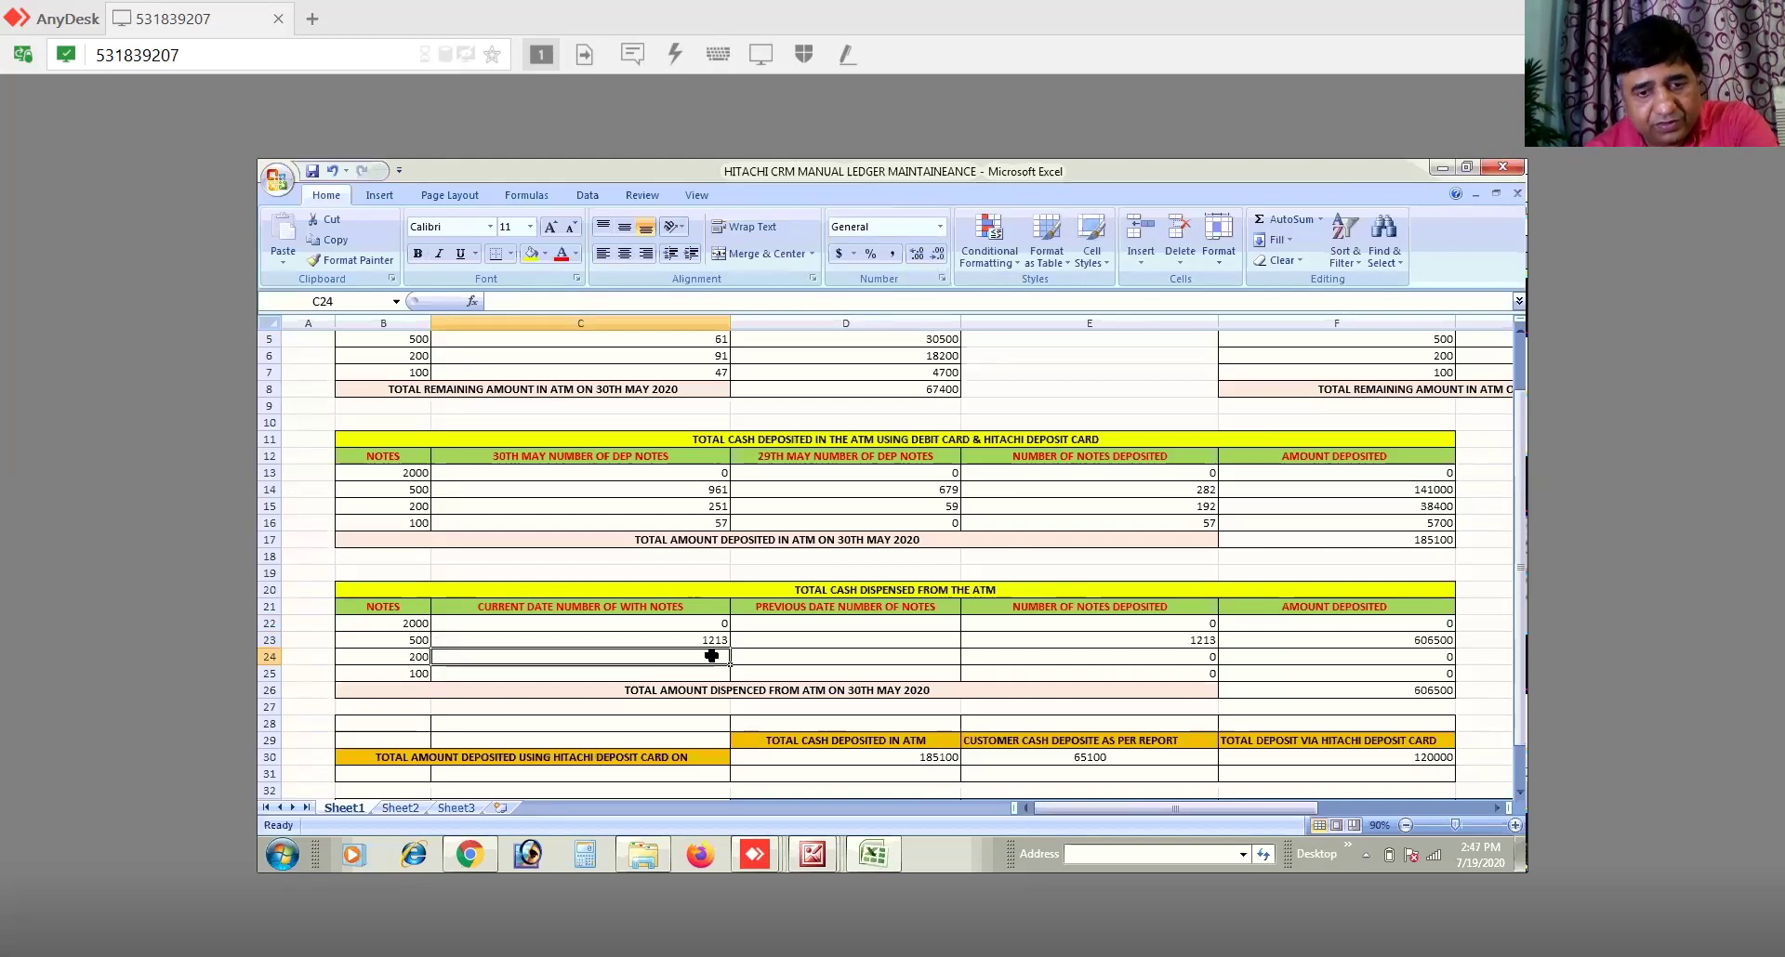
pyautogui.write('350')
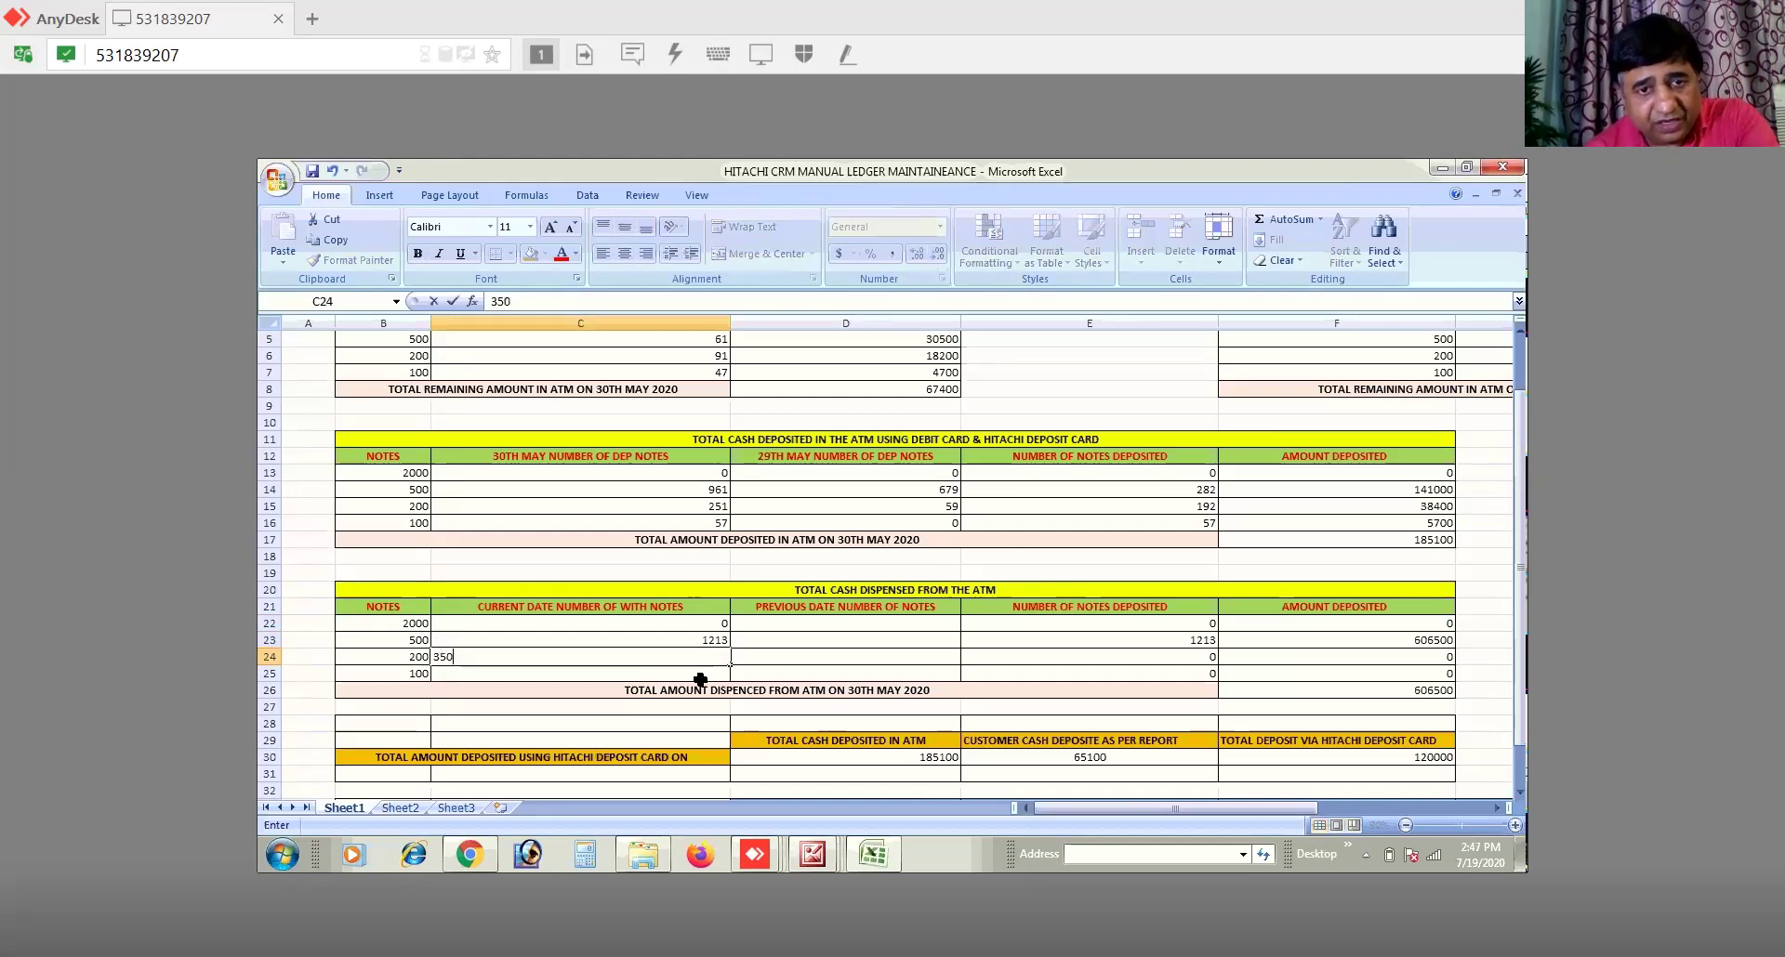
pyautogui.press('Return')
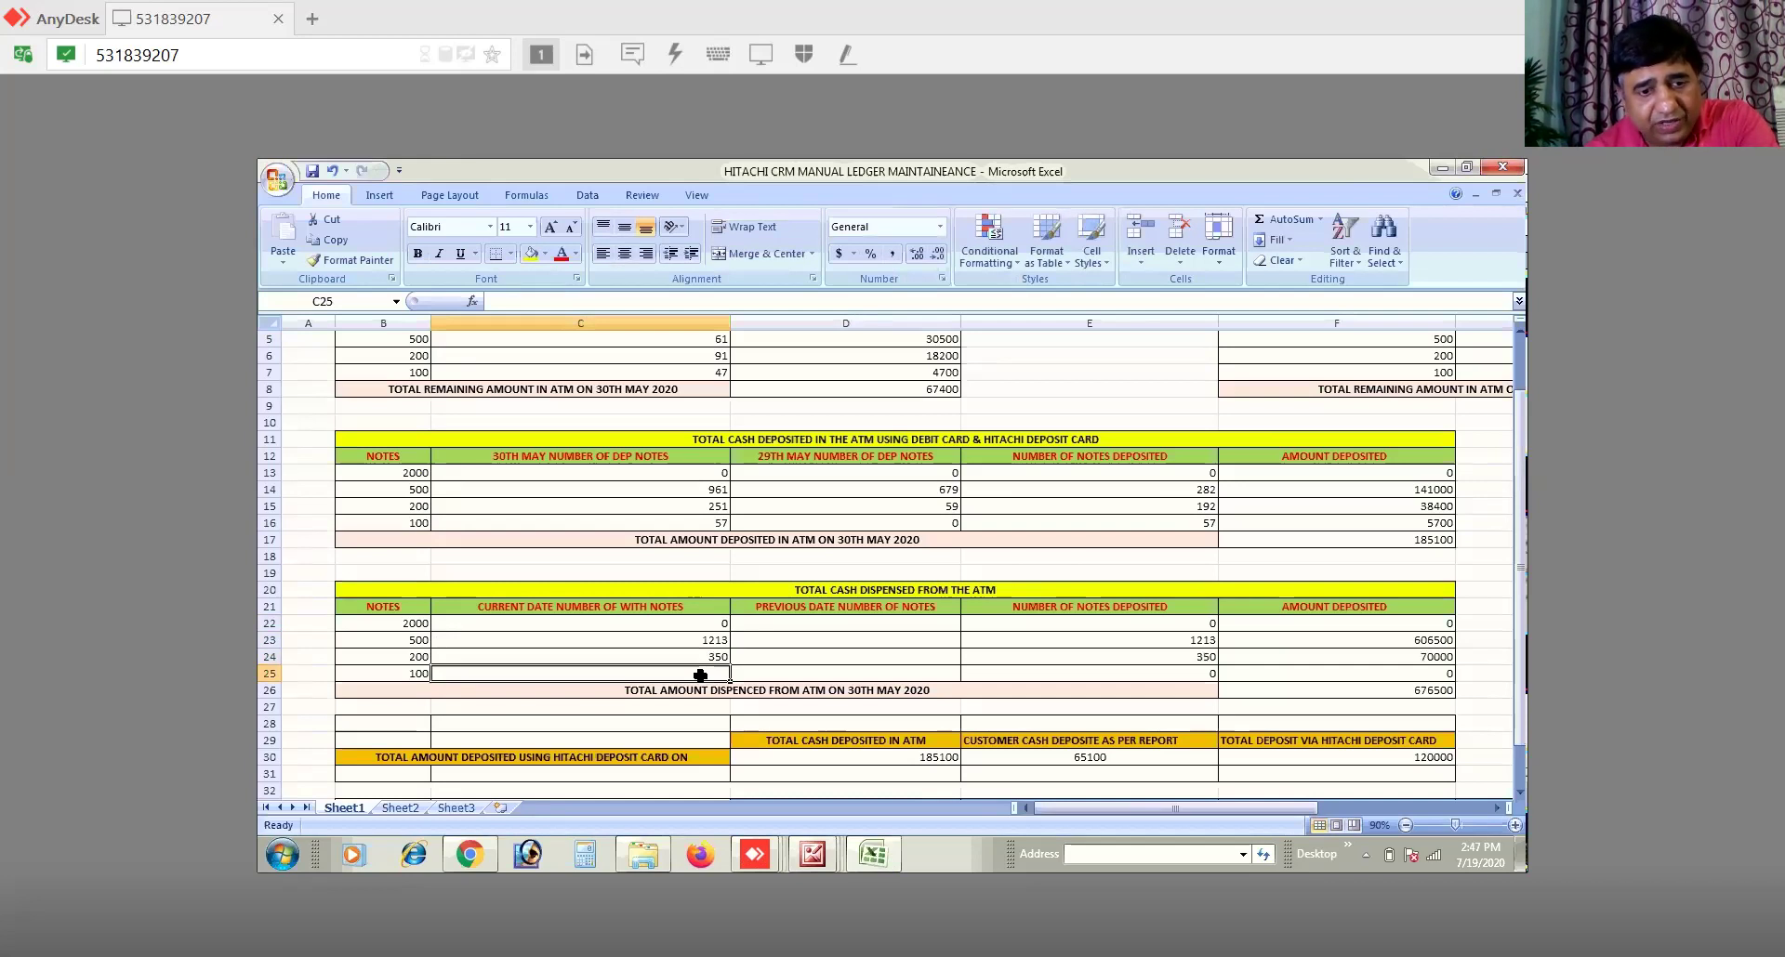
pyautogui.write('133')
pyautogui.click(828, 655)
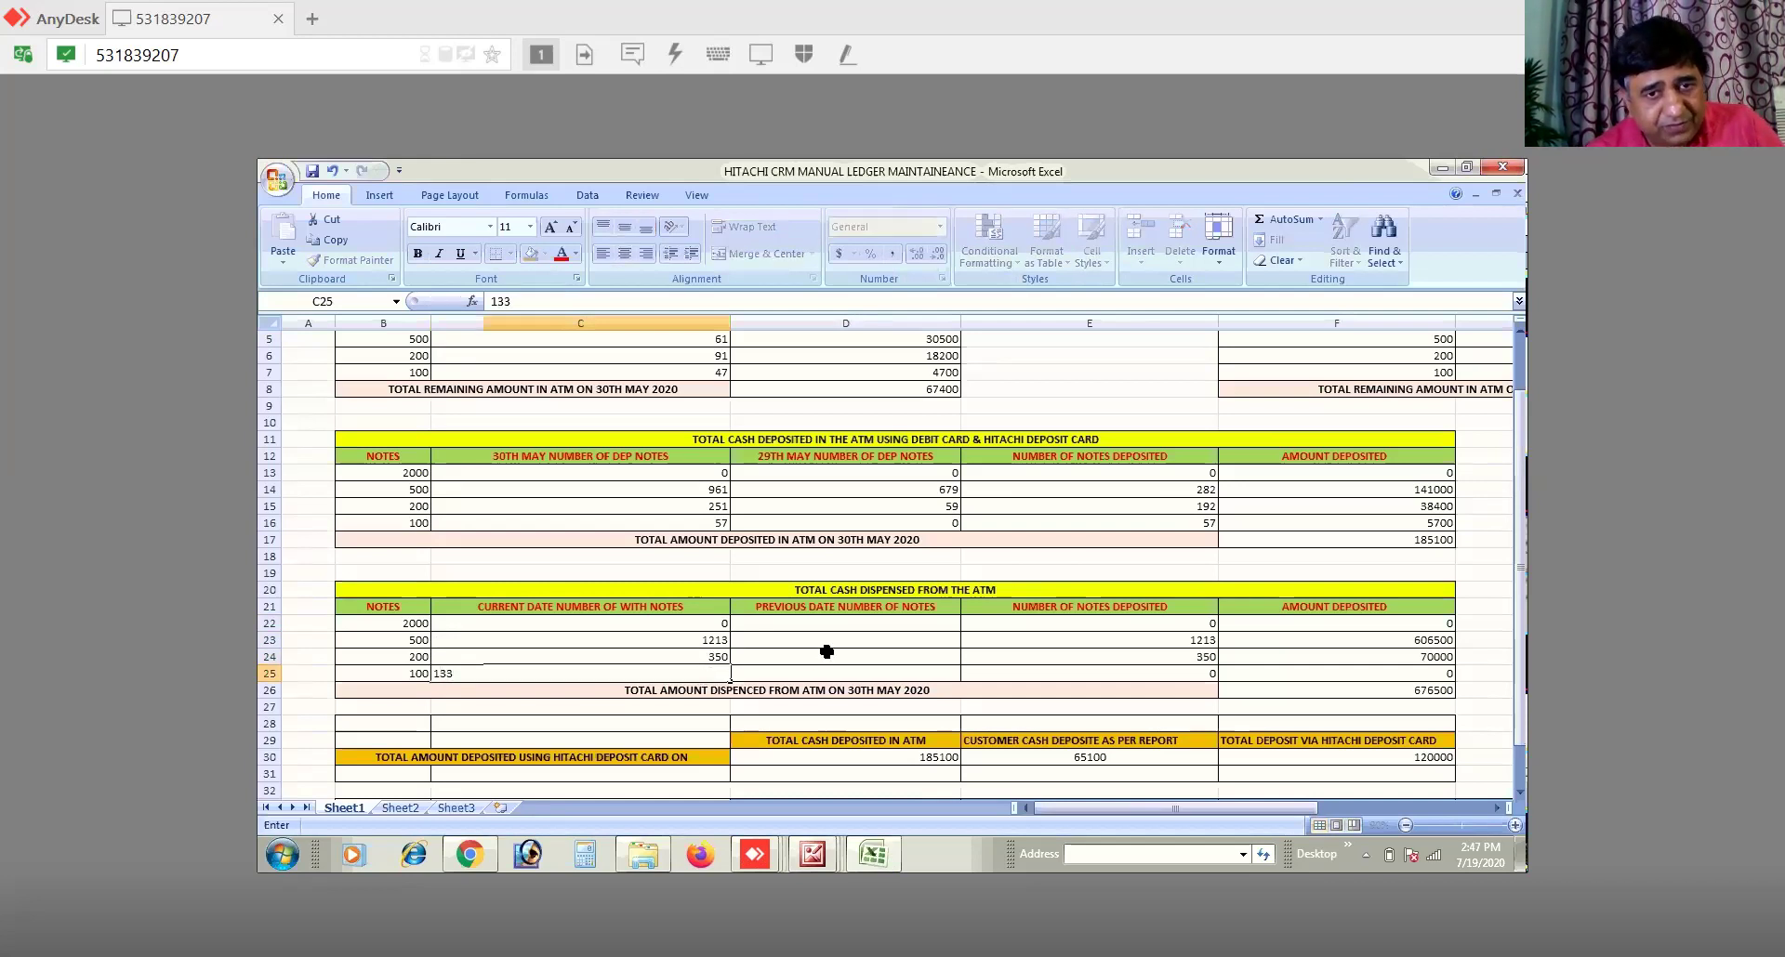
# Step: Read the 29th May slip in Picture Manager and, back in Excel, enter 0, 667 and 234 as previous date numbers of dispensed 2000, 500 and 200 notes
pyautogui.click(814, 855)
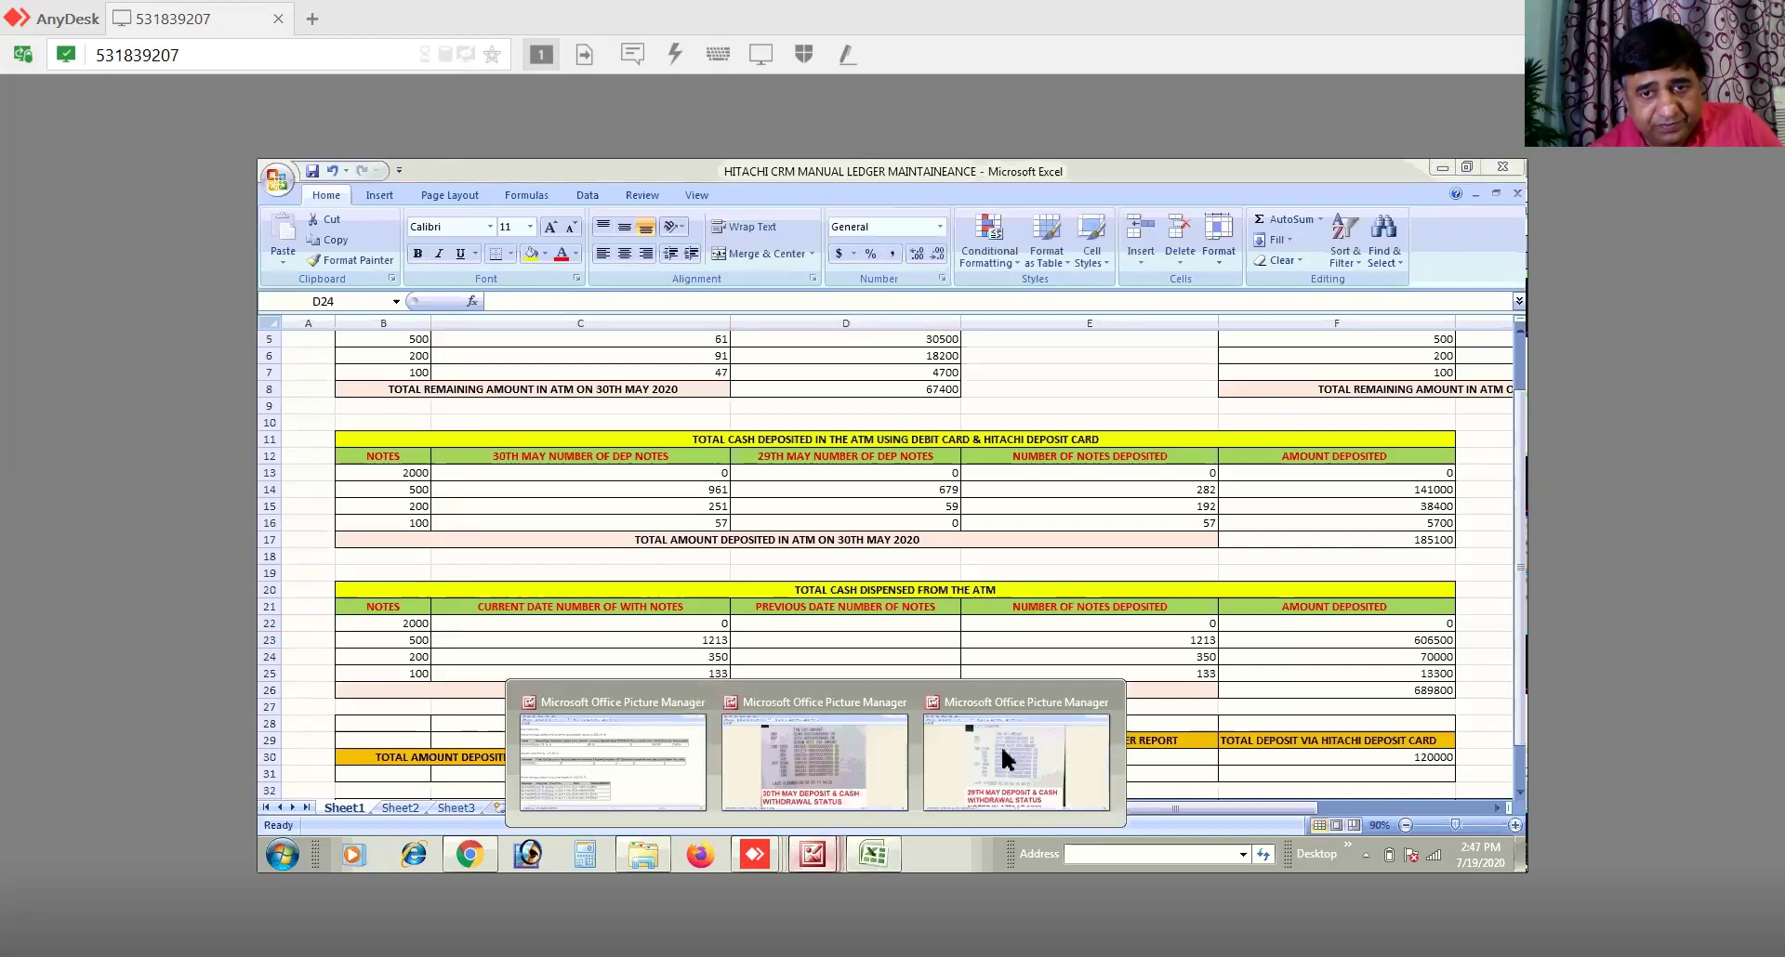
pyautogui.click(1017, 750)
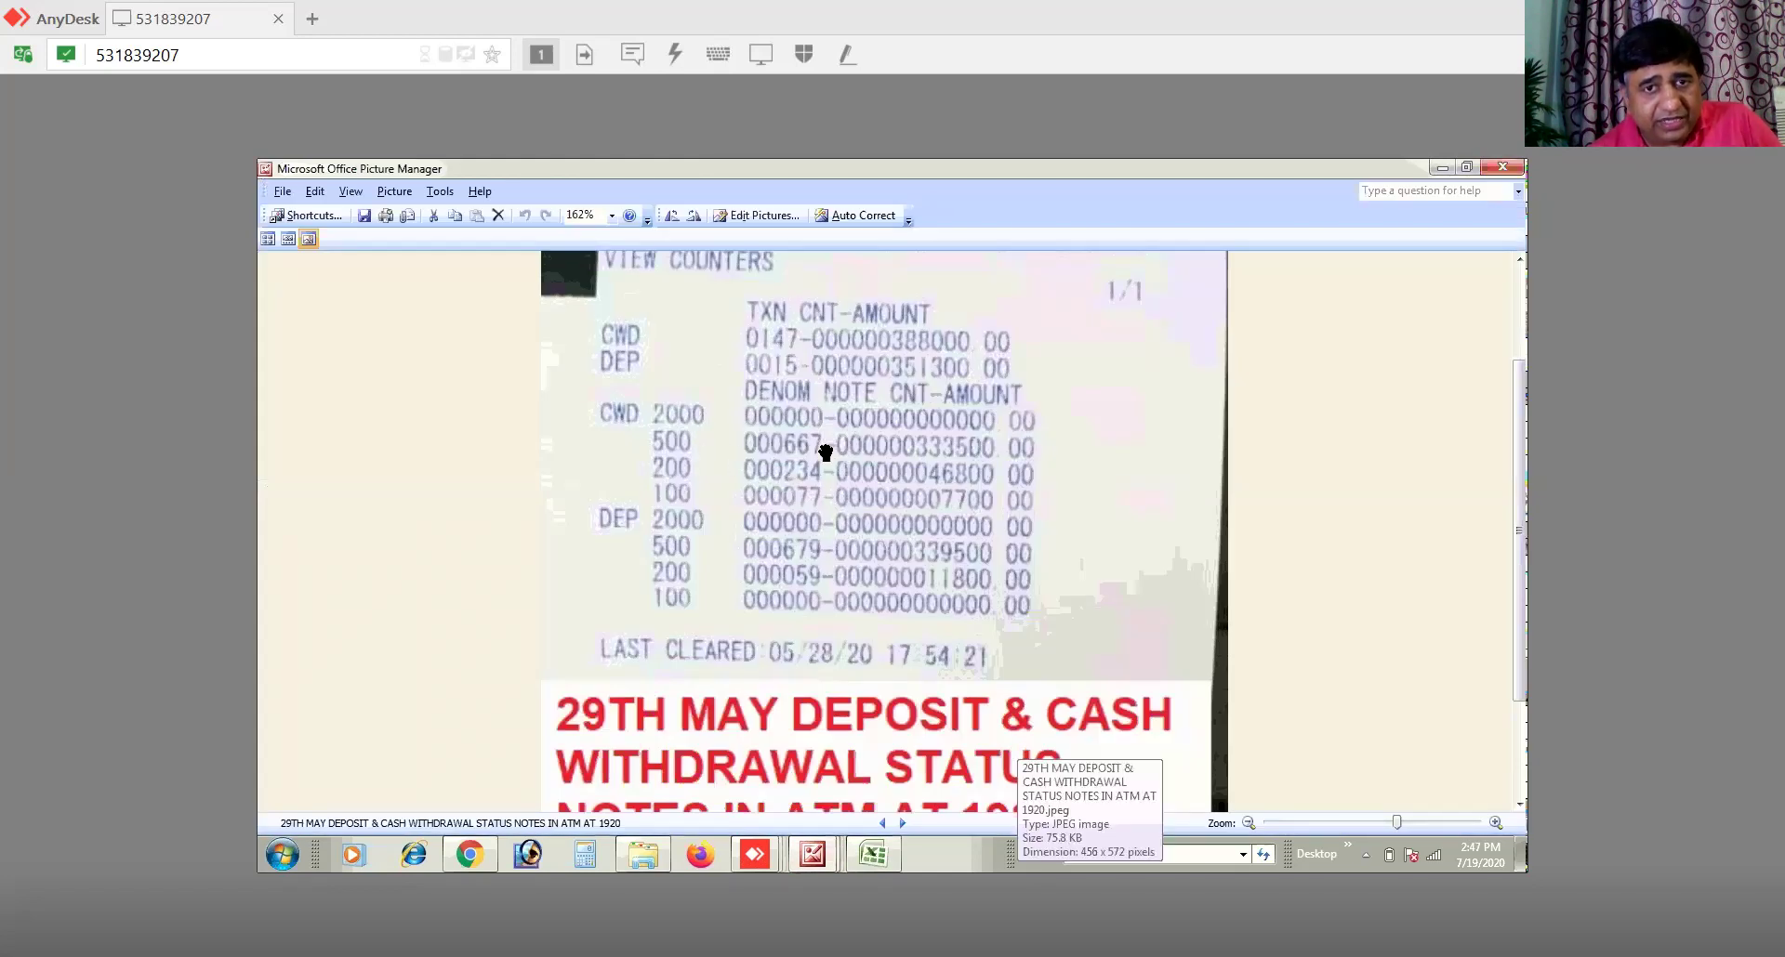
pyautogui.click(865, 850)
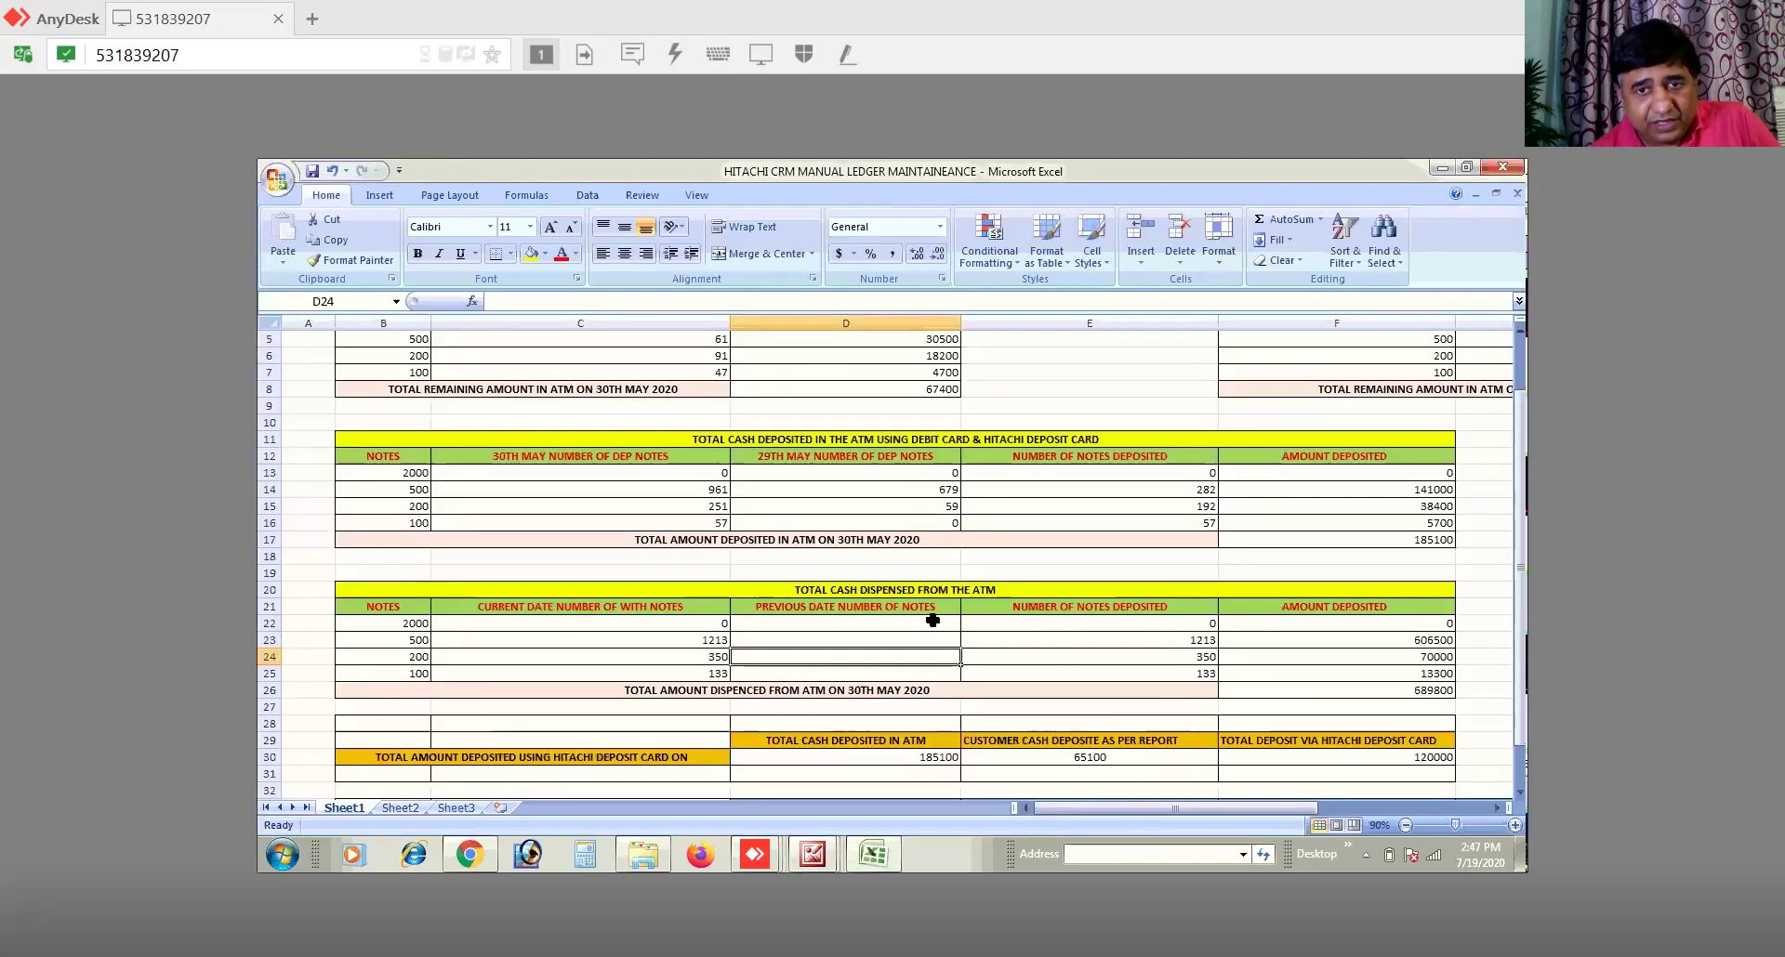
pyautogui.click(935, 624)
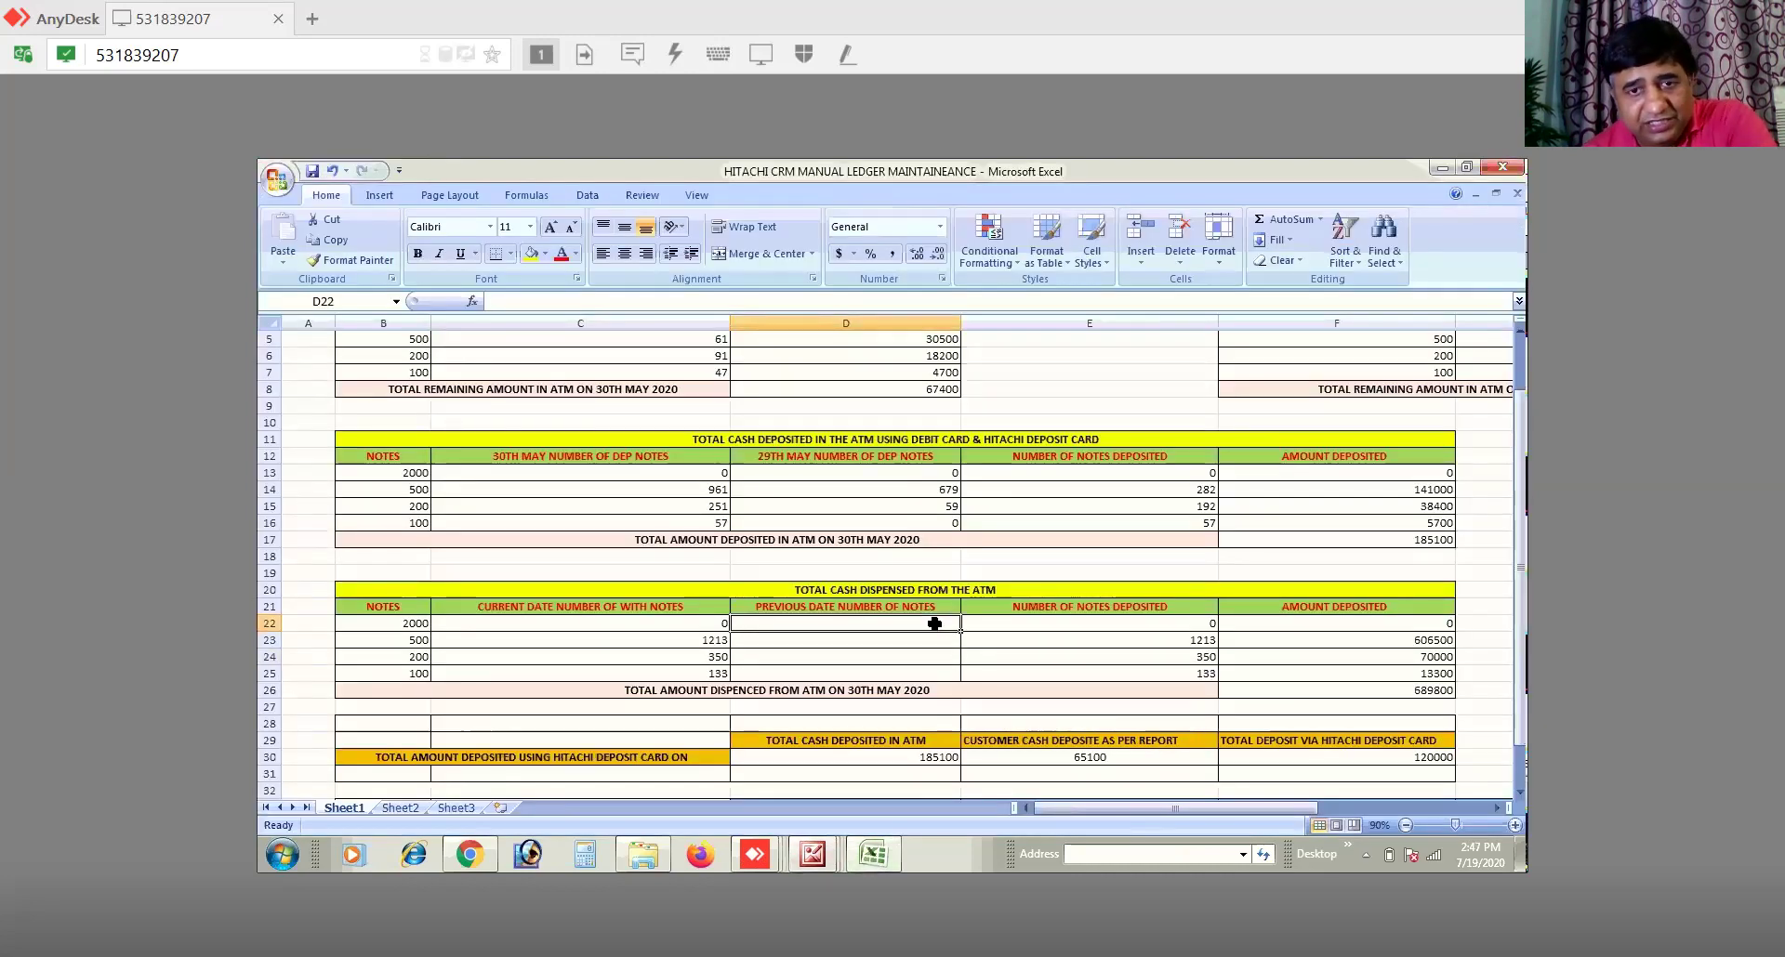
pyautogui.write('0')
pyautogui.press('Return')
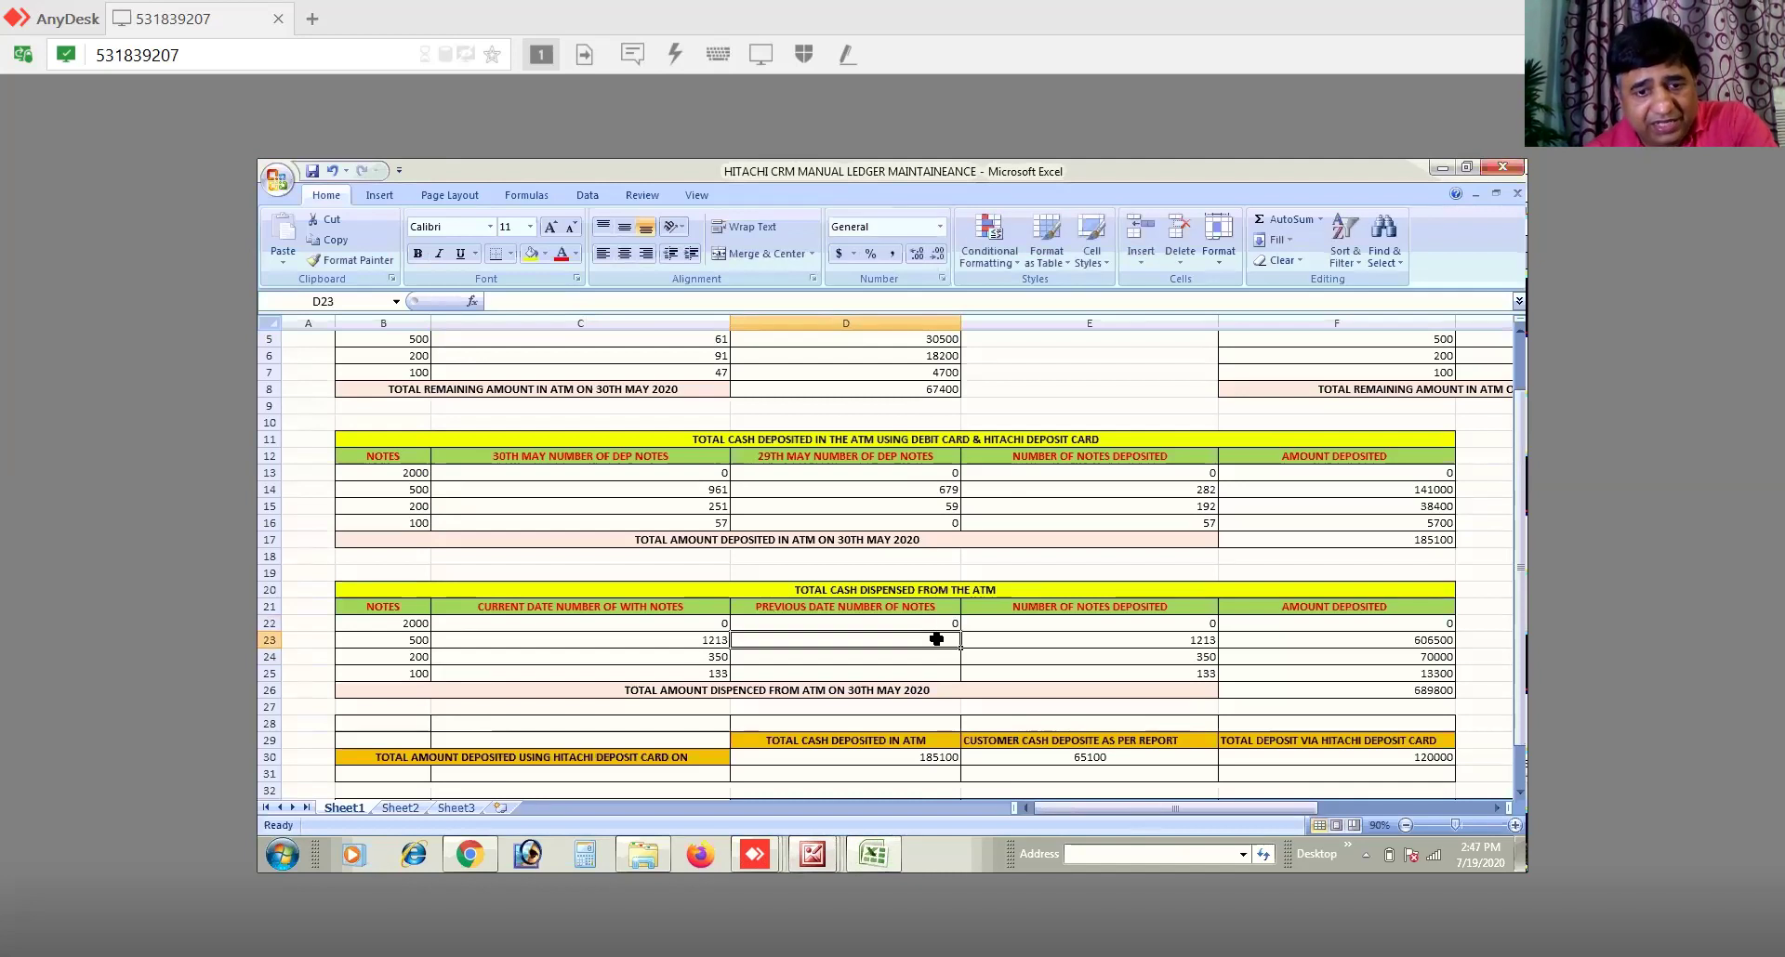
pyautogui.write('667')
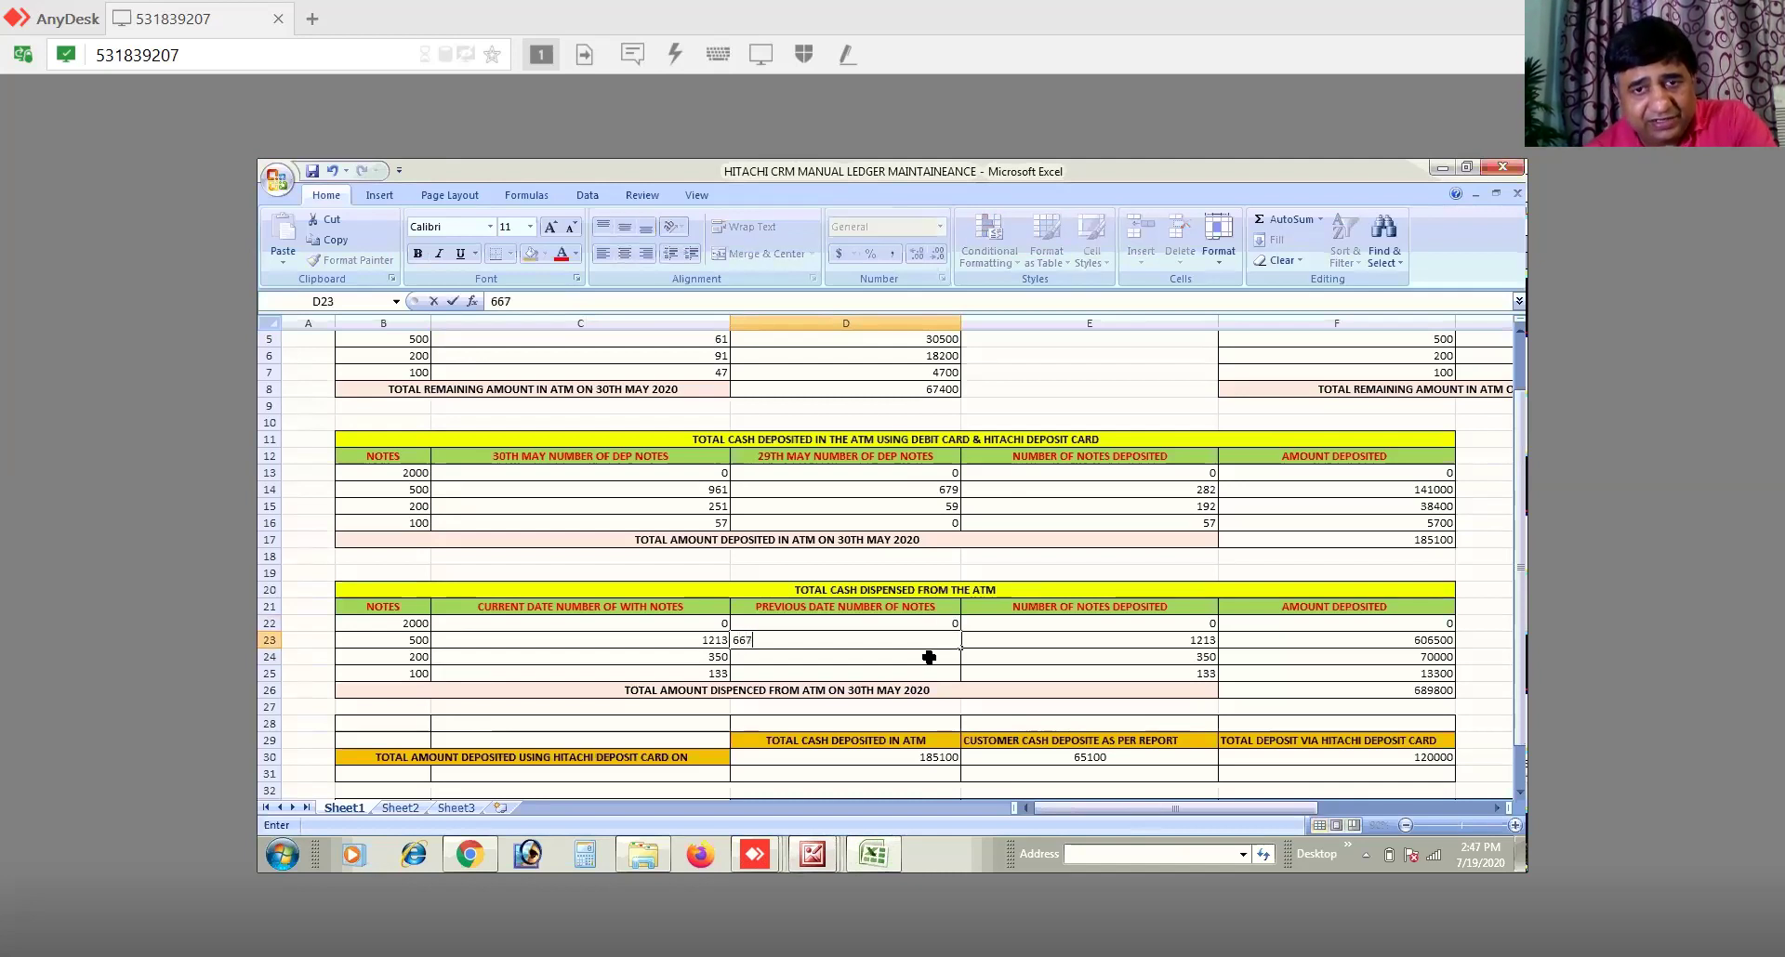
pyautogui.press('Return')
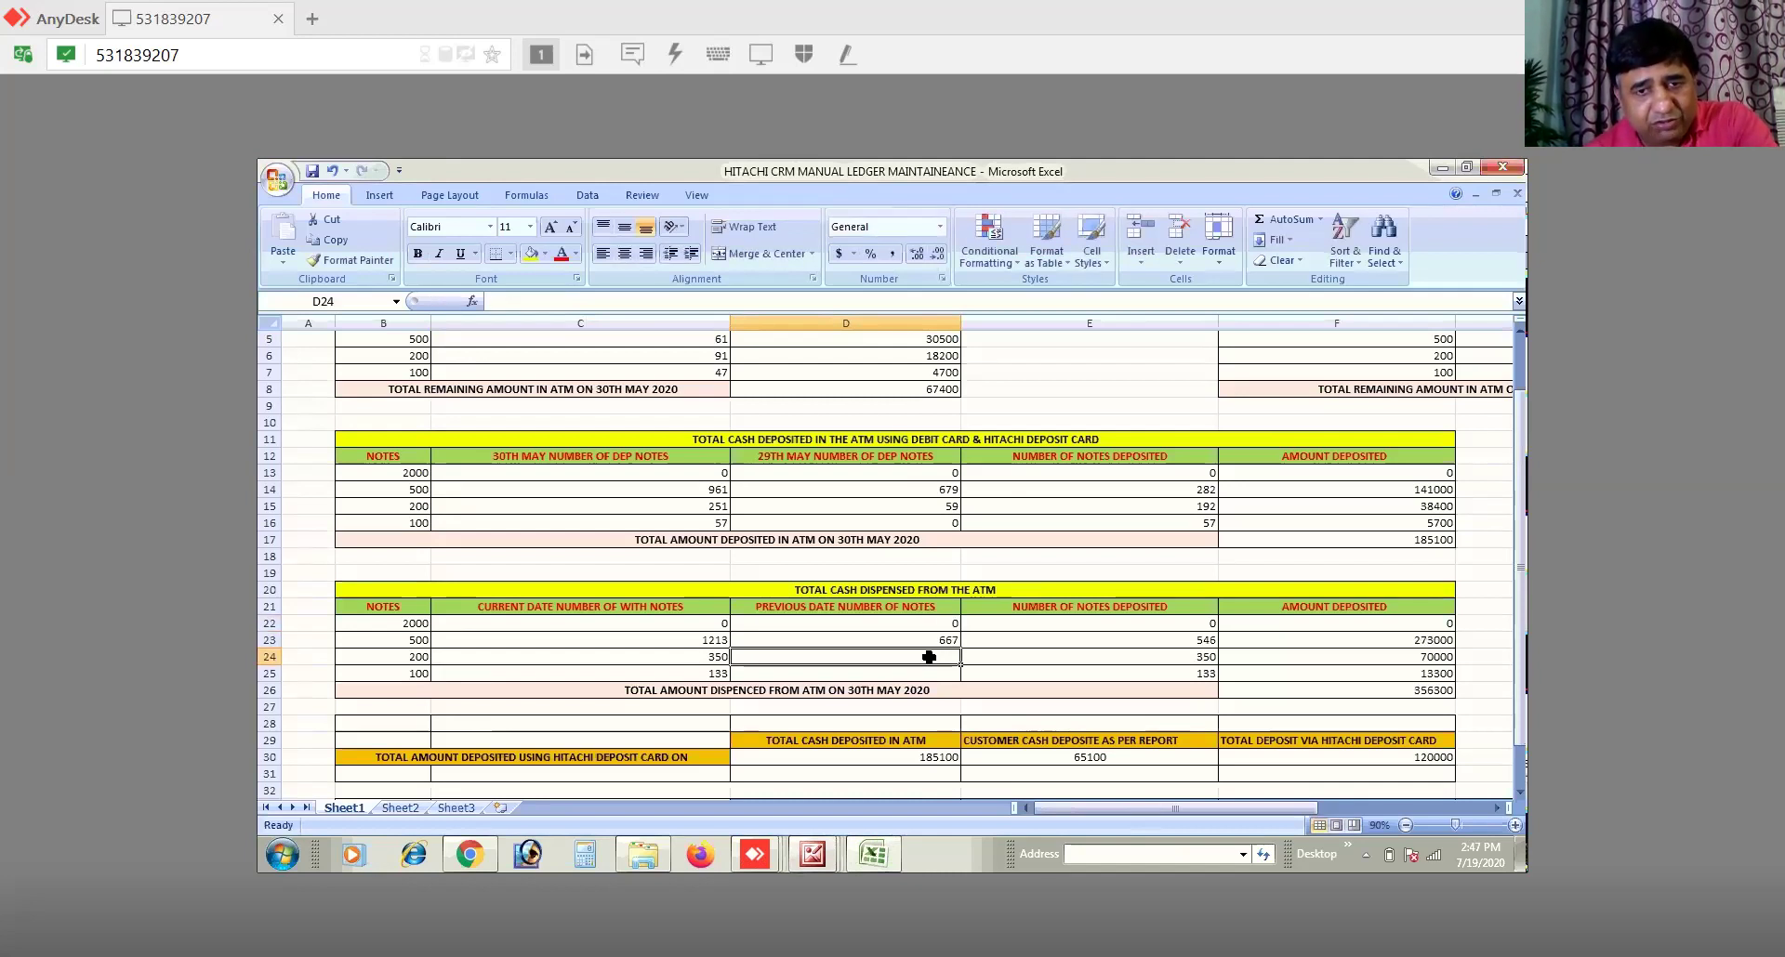
pyautogui.write('234')
pyautogui.press('Return')
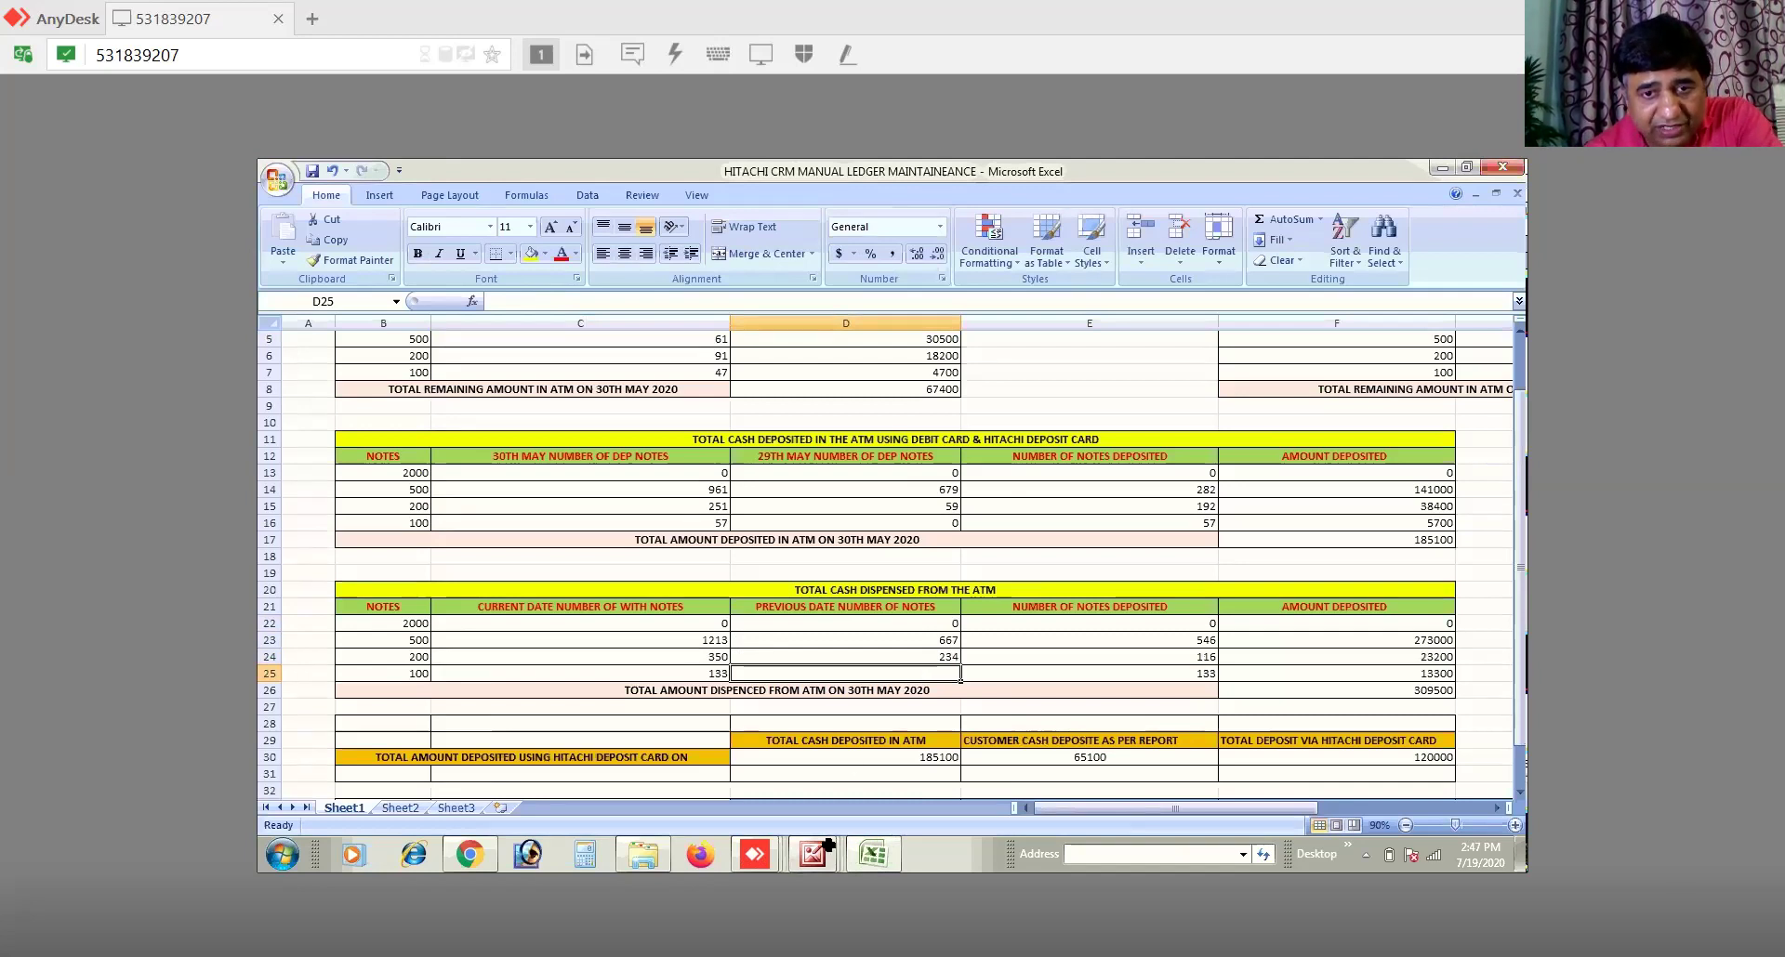
# Step: Recheck the slip previews and enter 77 as the previous date's number of dispensed 100 notes
pyautogui.click(816, 857)
pyautogui.click(876, 744)
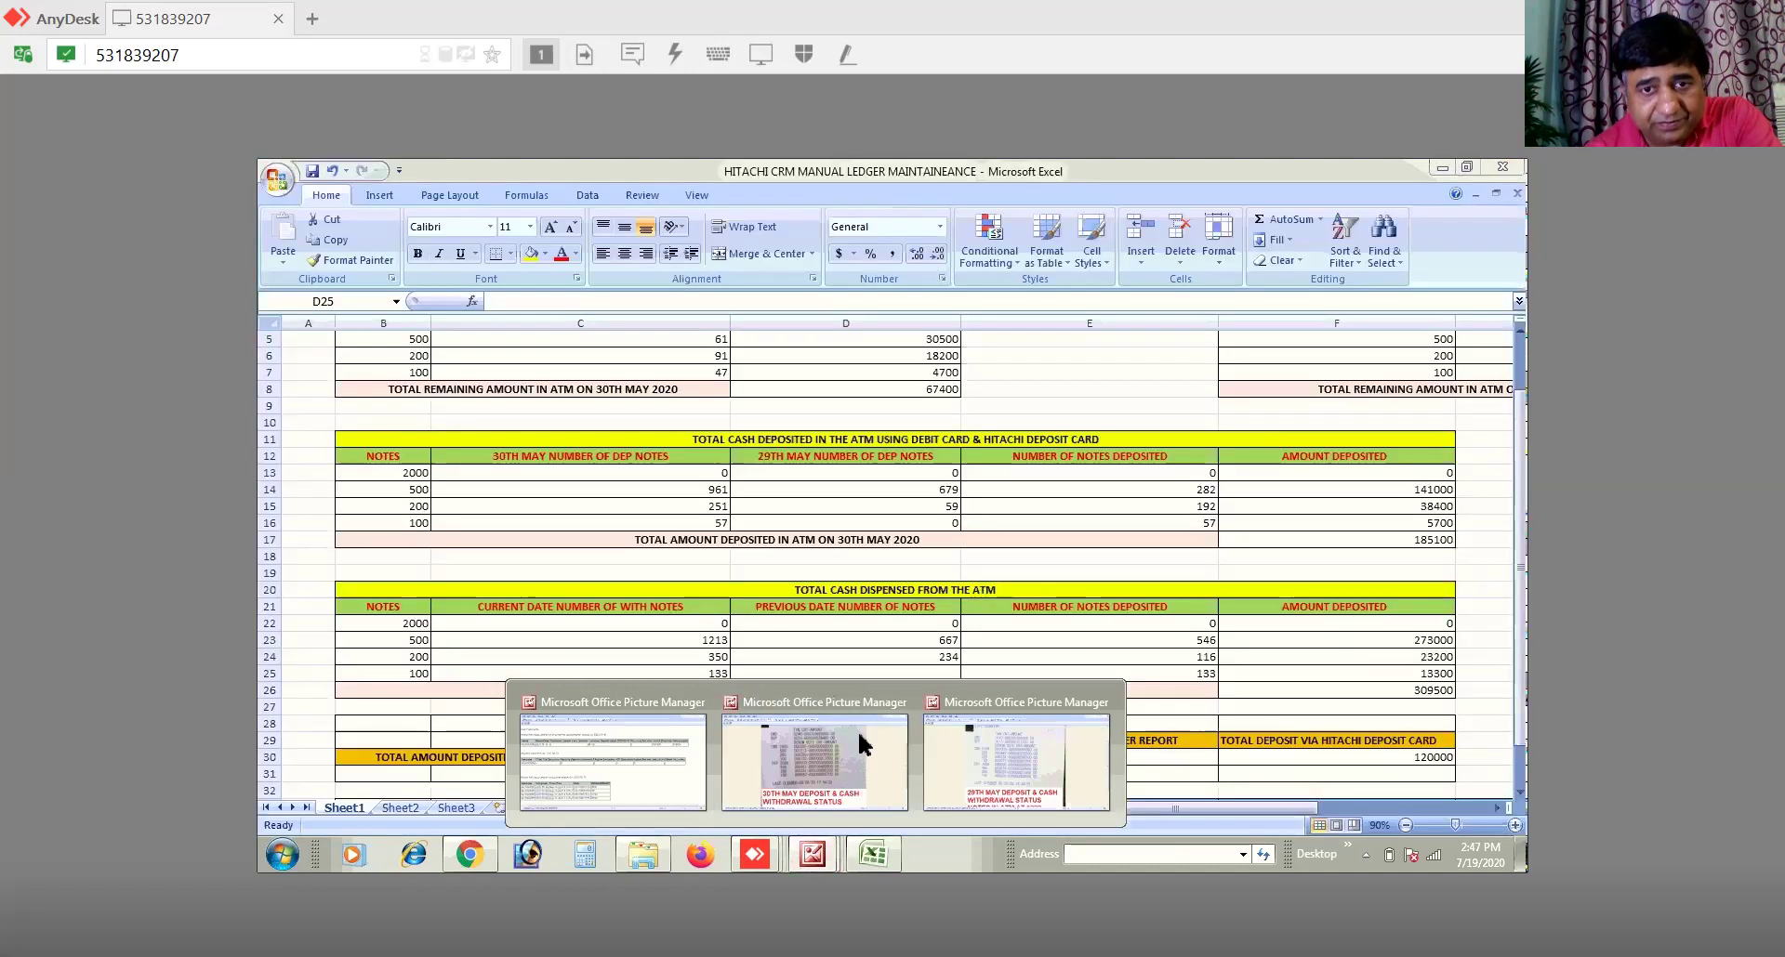
pyautogui.moveTo(1048, 760)
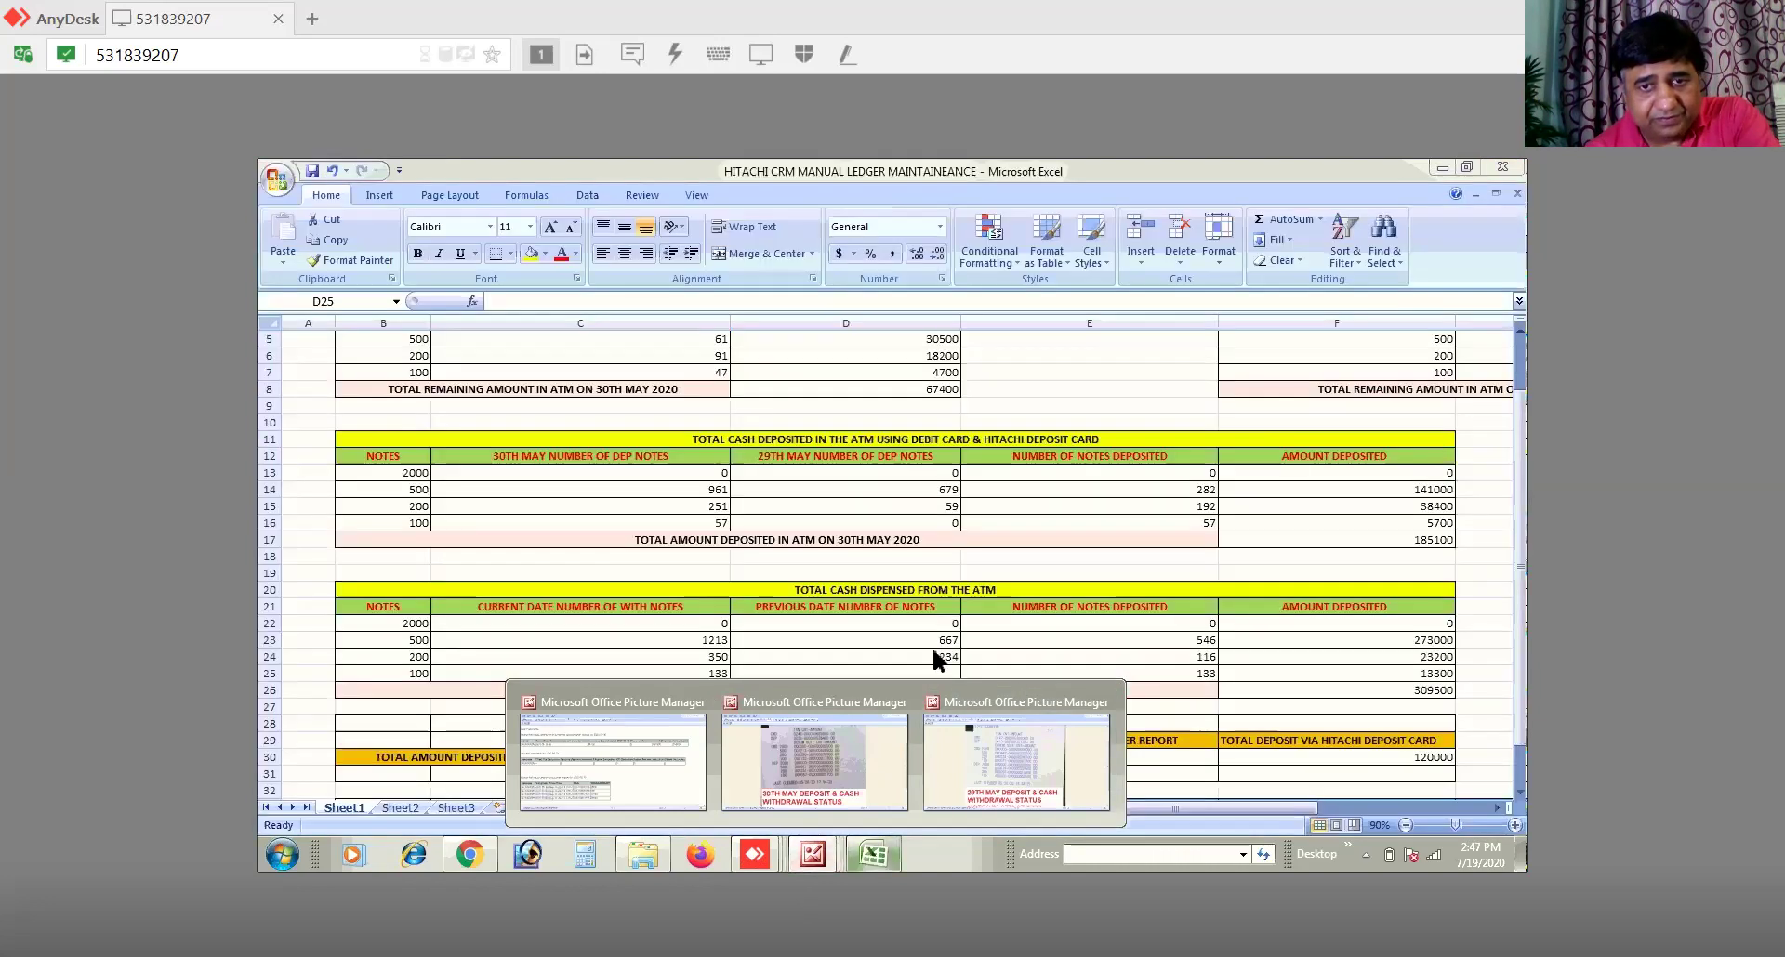
pyautogui.click(946, 673)
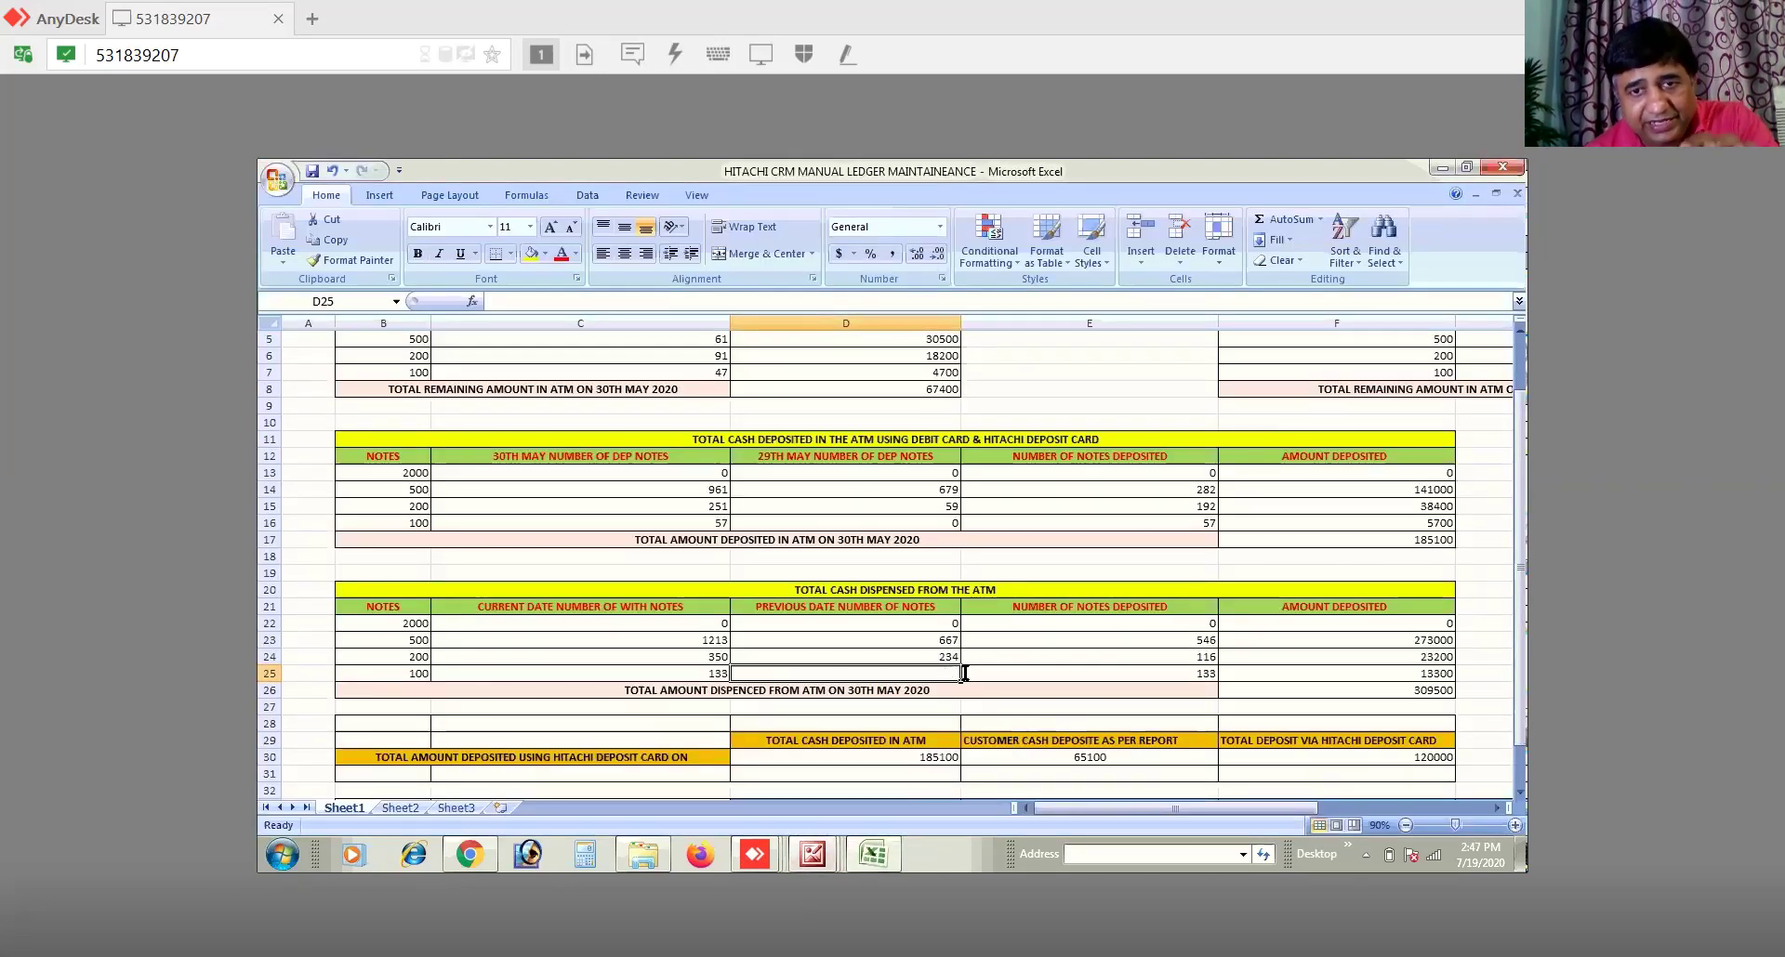
pyautogui.write('77')
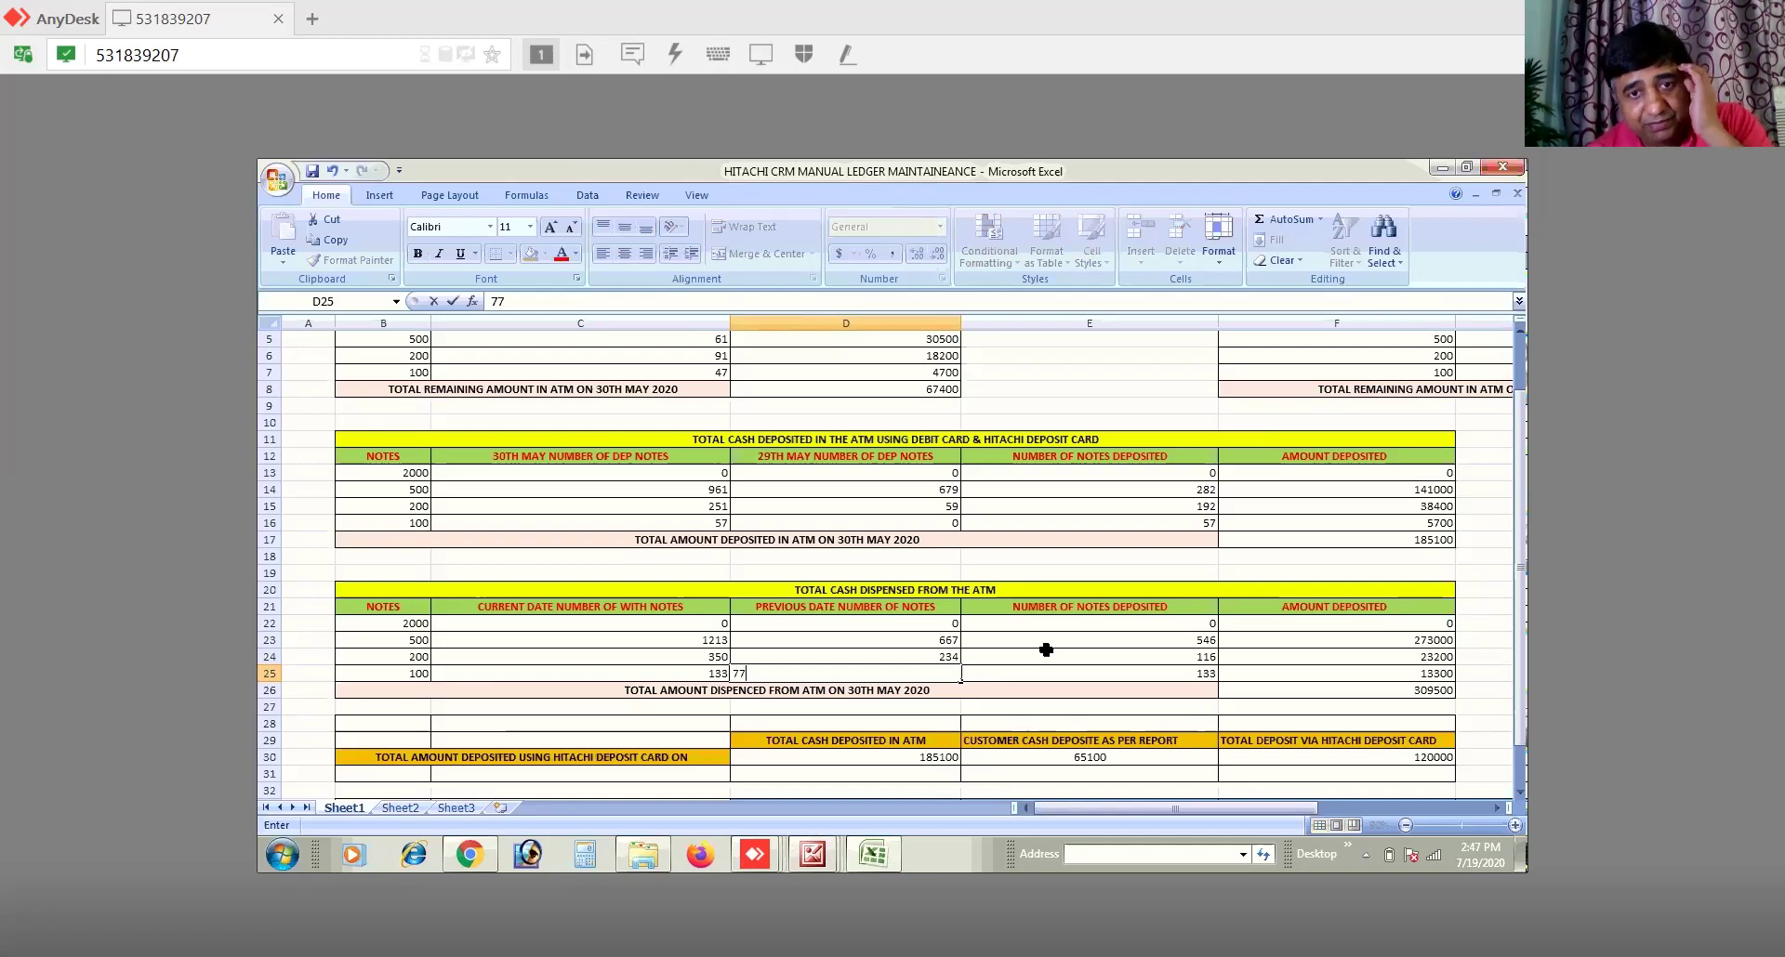
pyautogui.click(1045, 649)
# Step: Check the 30th May total amount dispensed against the actual dispense in the COMPANY DAILY COMPLETE REPORT OF 30TH MAY in Picture Manager
pyautogui.click(1405, 693)
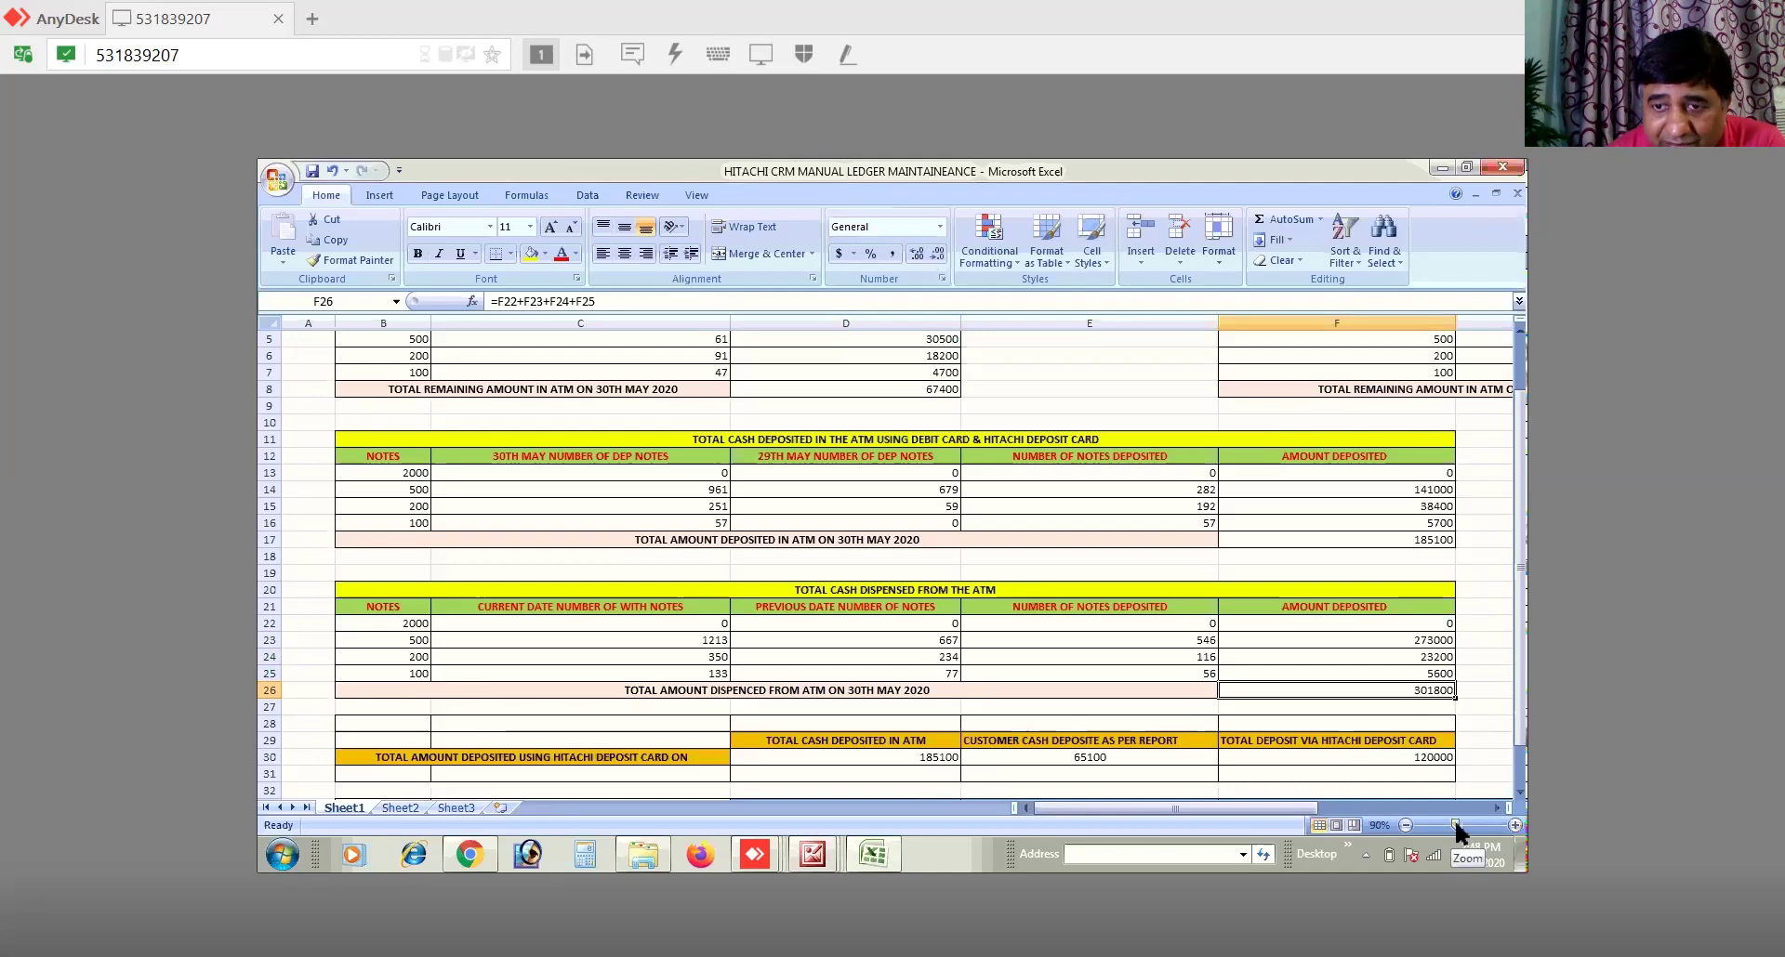
pyautogui.moveTo(1454, 822); pyautogui.dragTo(1461, 818)
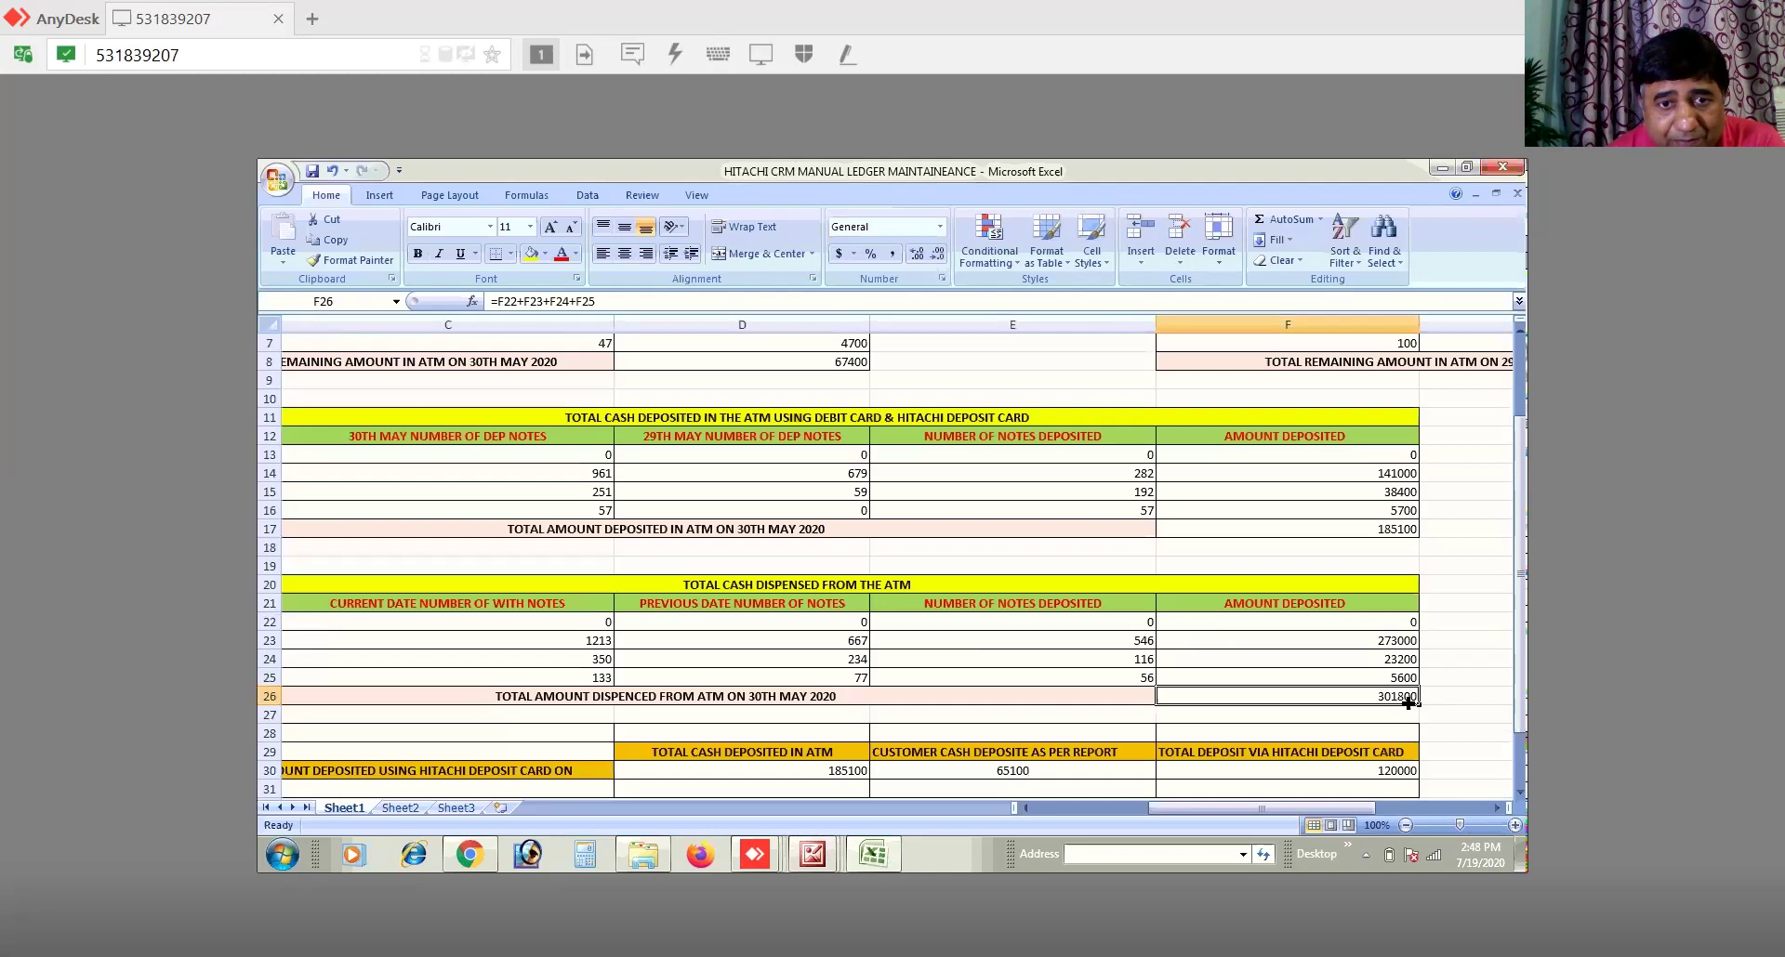
pyautogui.click(826, 855)
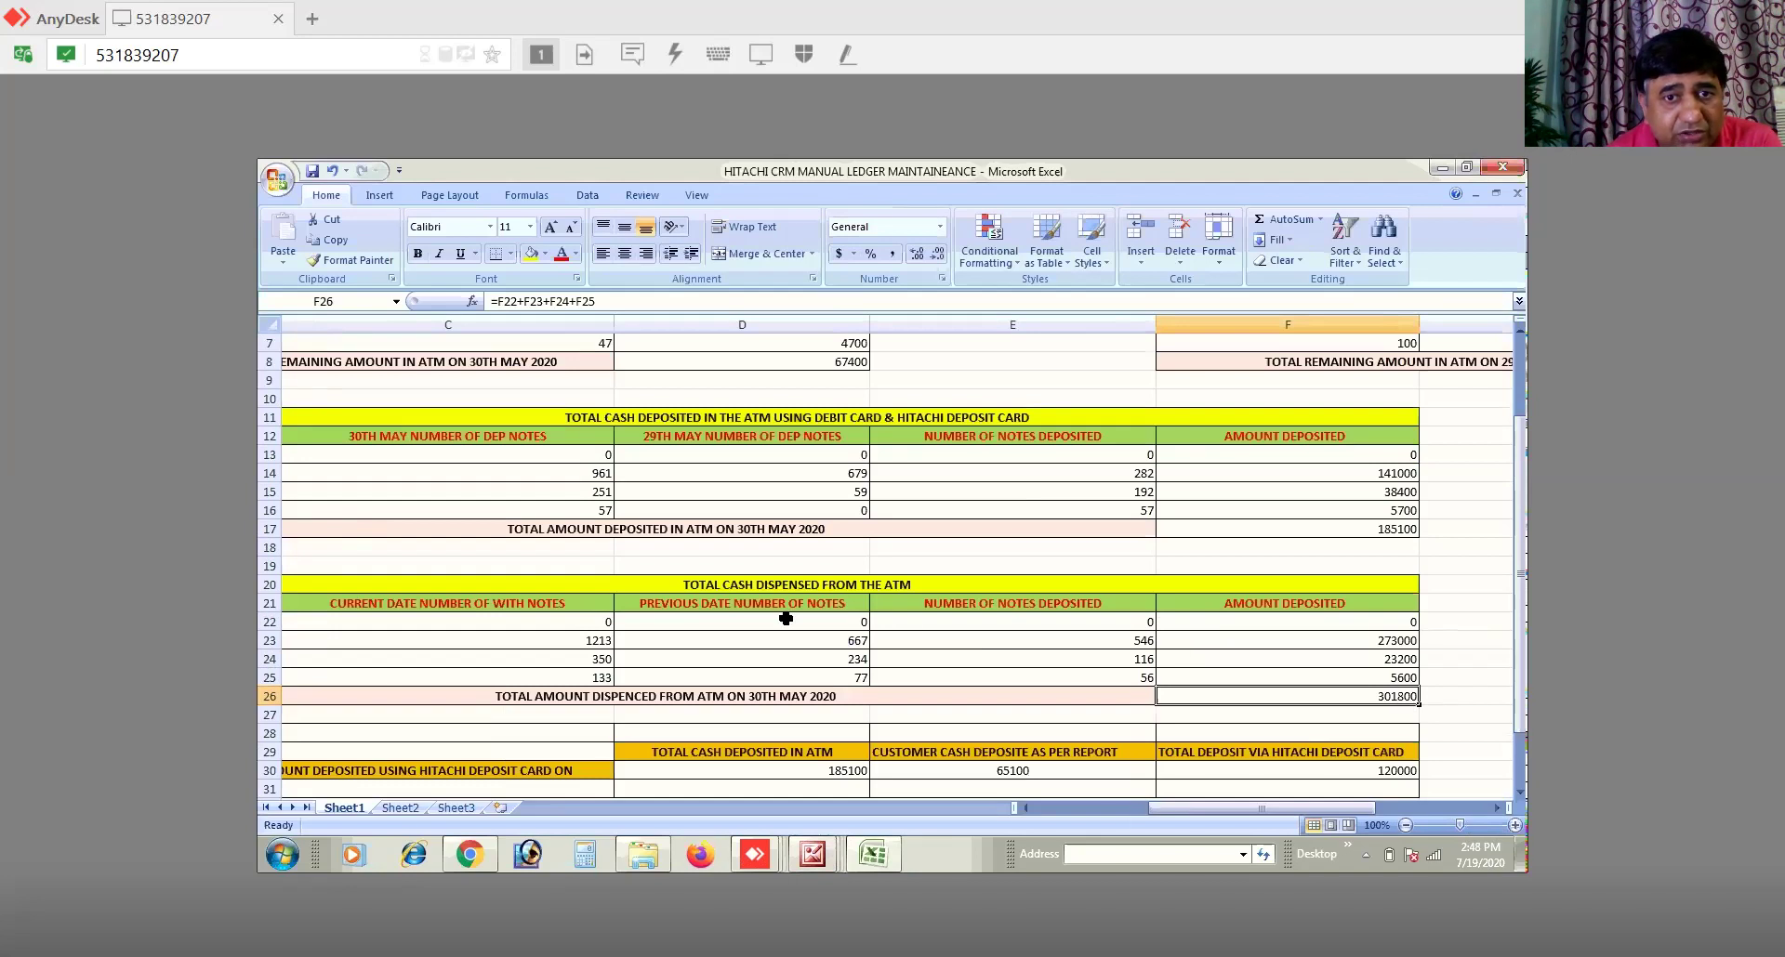
pyautogui.click(810, 848)
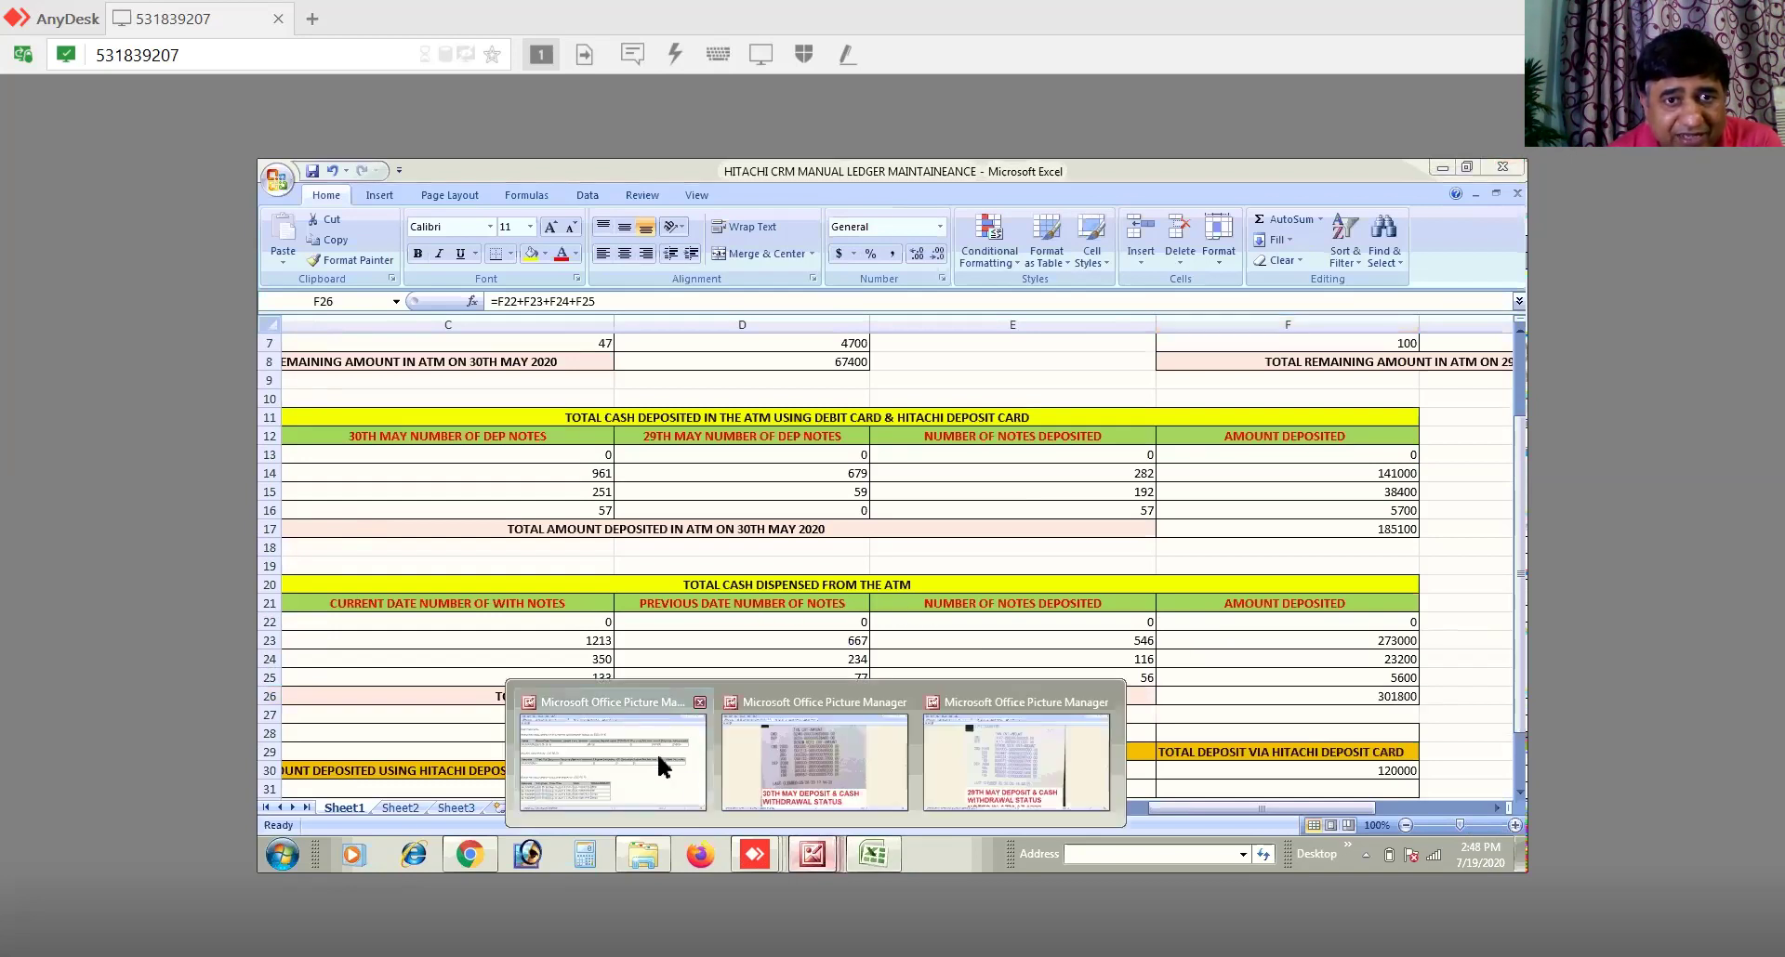
pyautogui.click(658, 758)
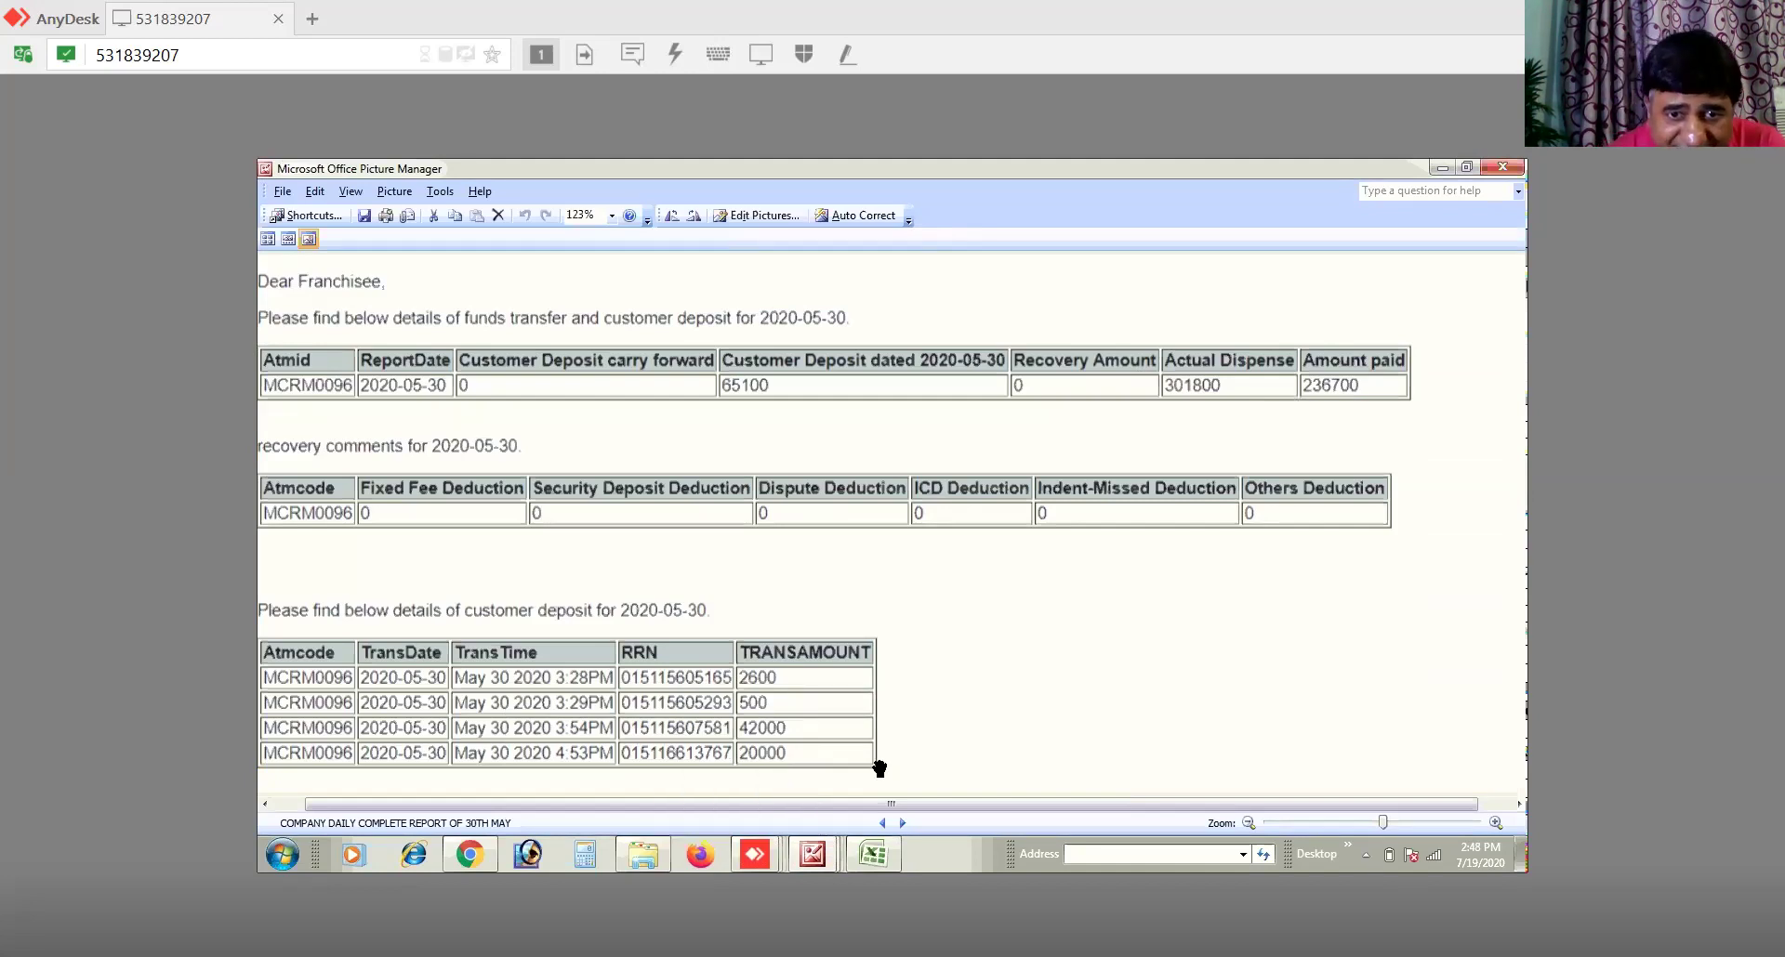
# Step: Switch back to Excel and review the total cash deposited and the customer cash deposit as per report in row 30
pyautogui.click(814, 860)
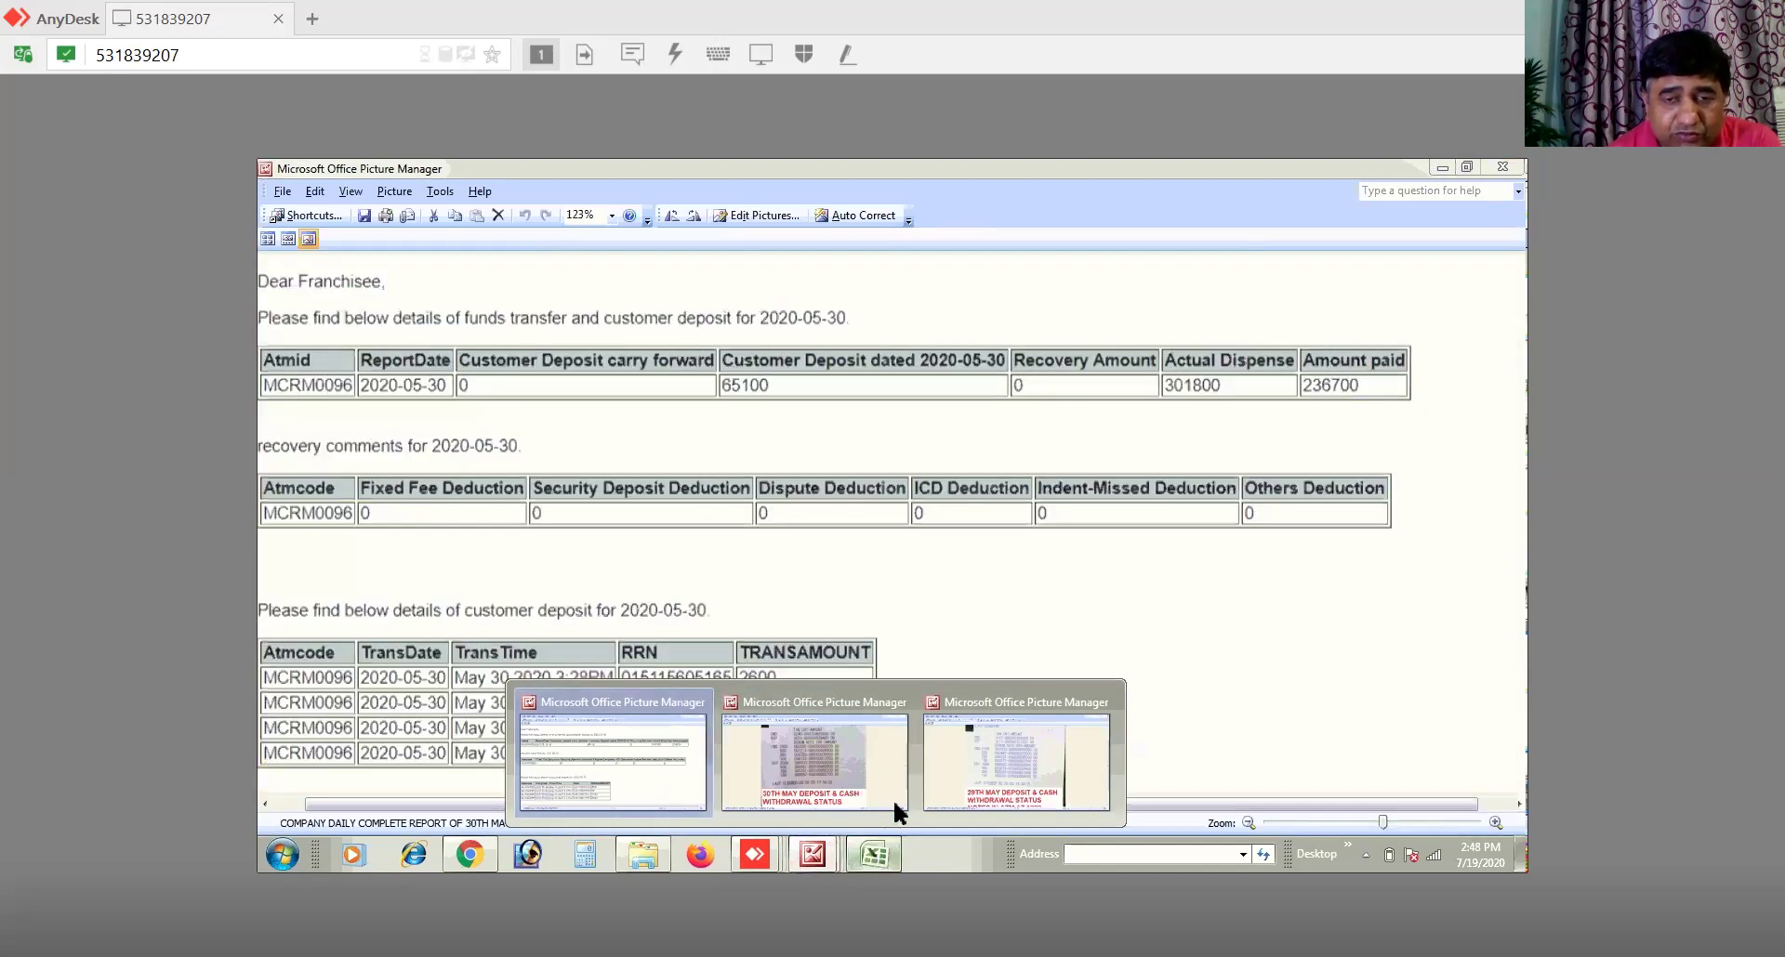
pyautogui.click(874, 853)
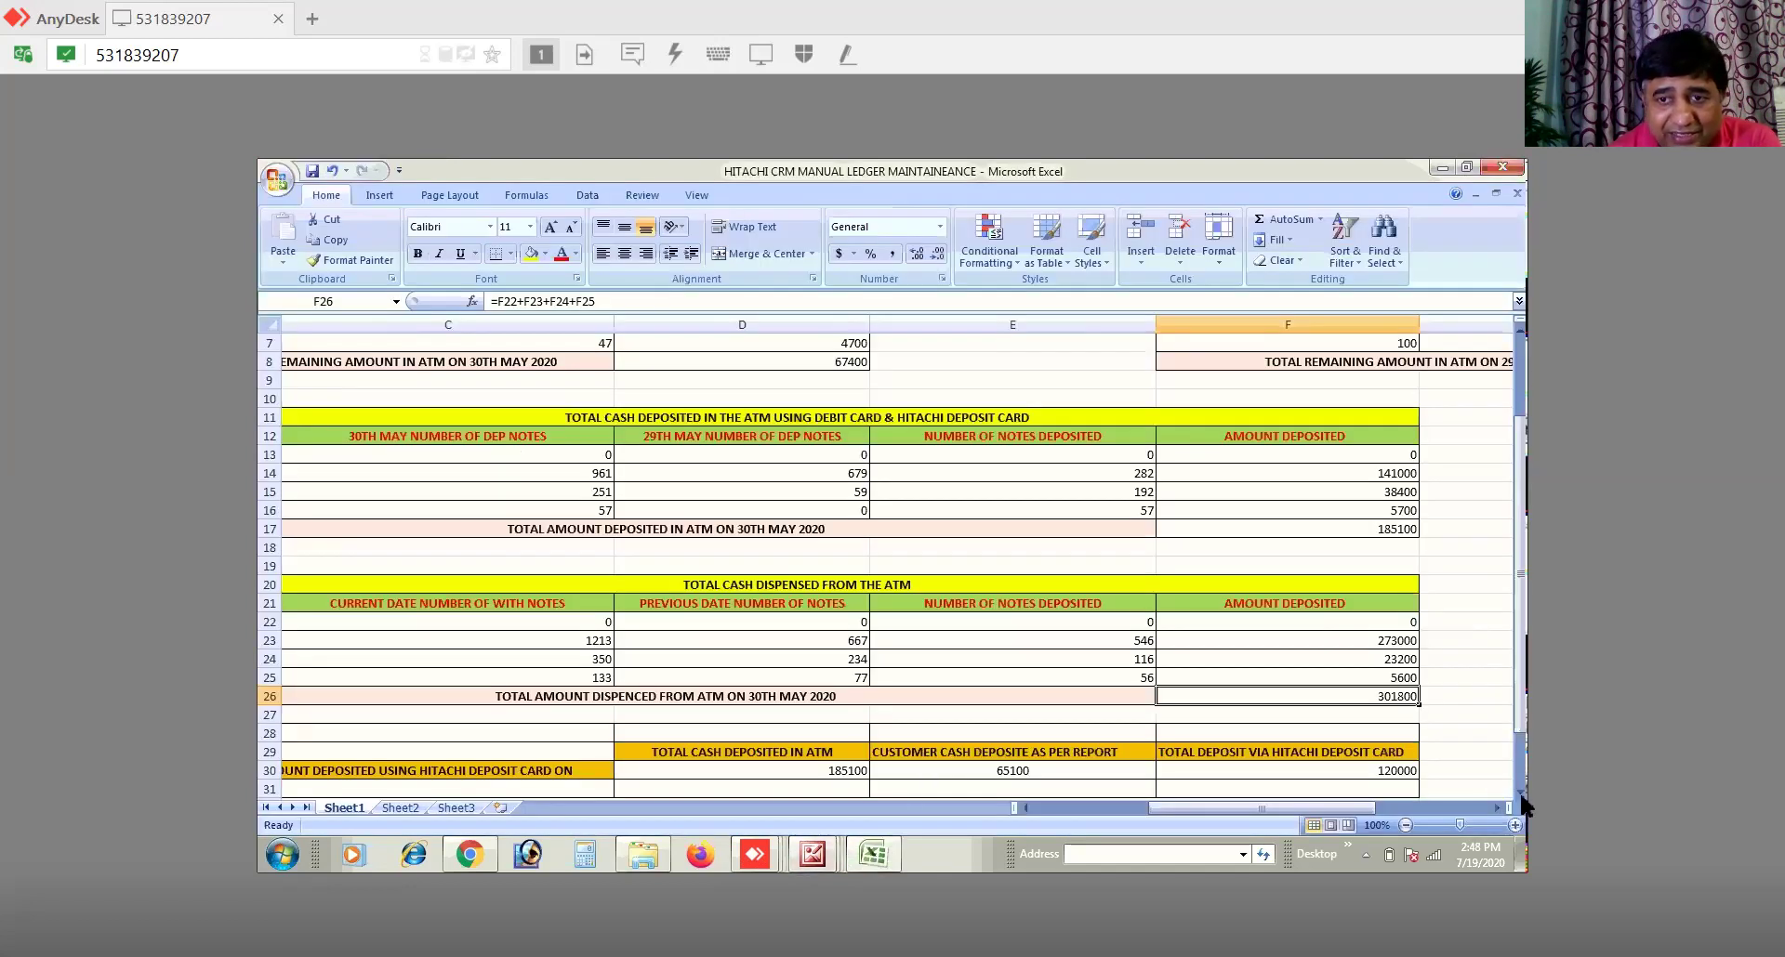
pyautogui.scroll(-3, 1521, 797)
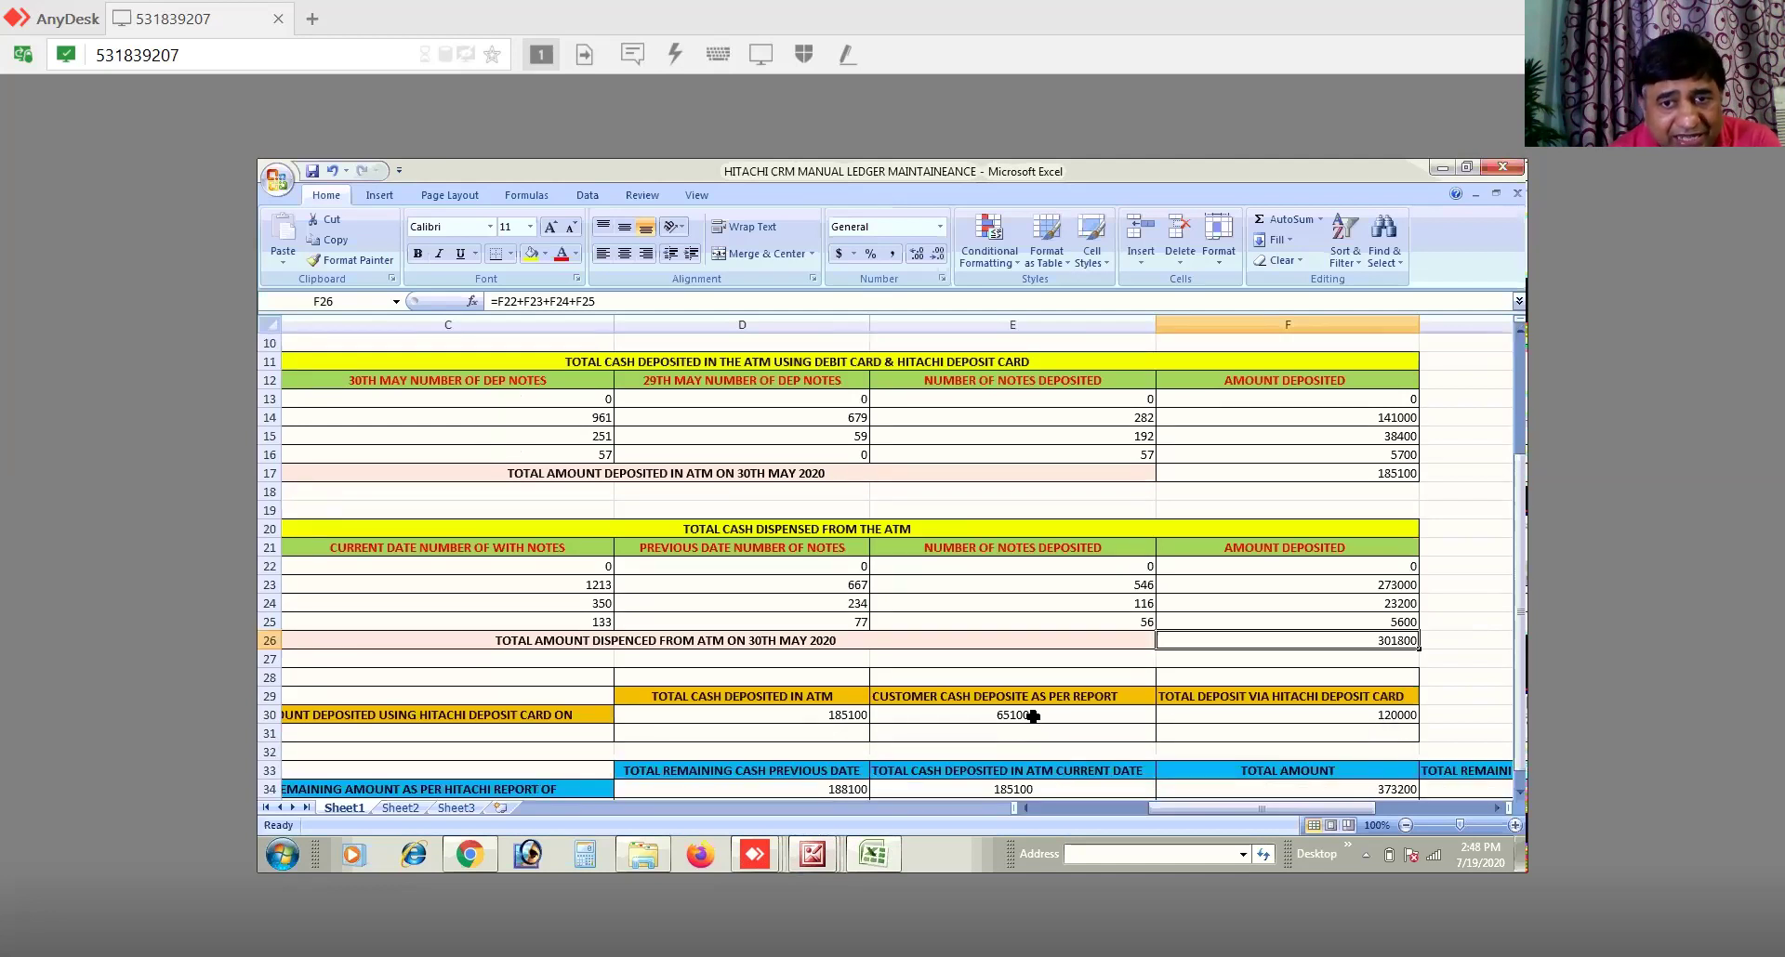
pyautogui.click(1033, 715)
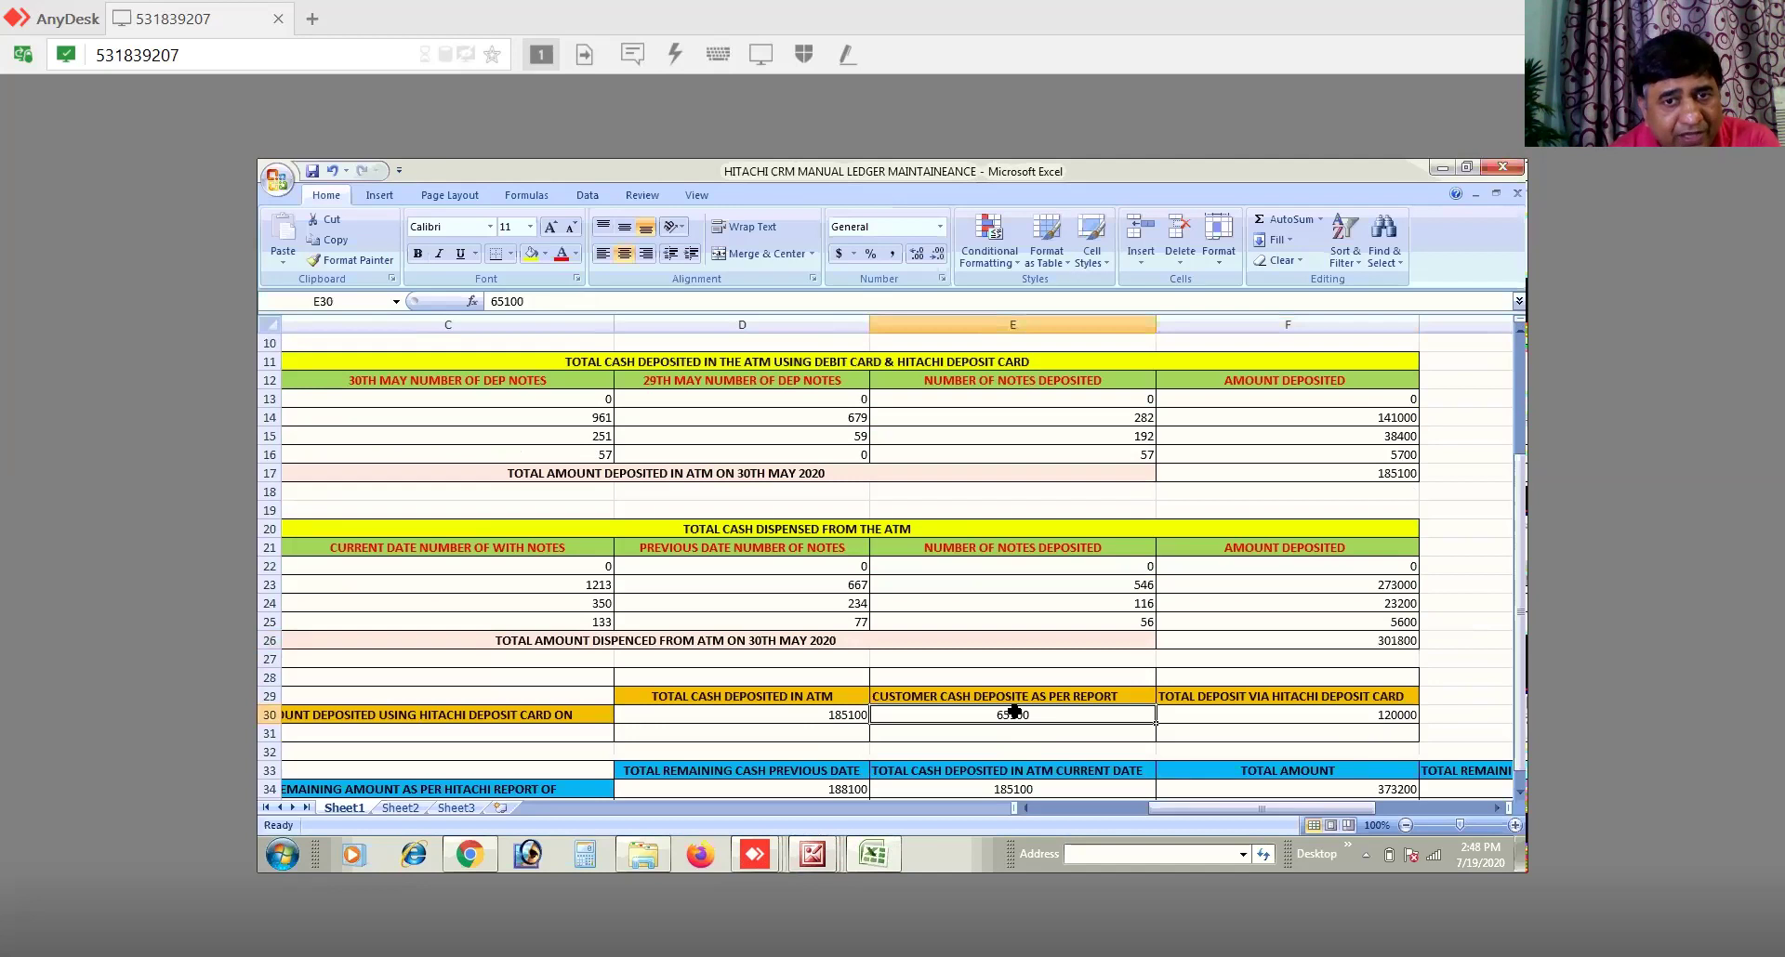
pyautogui.click(825, 717)
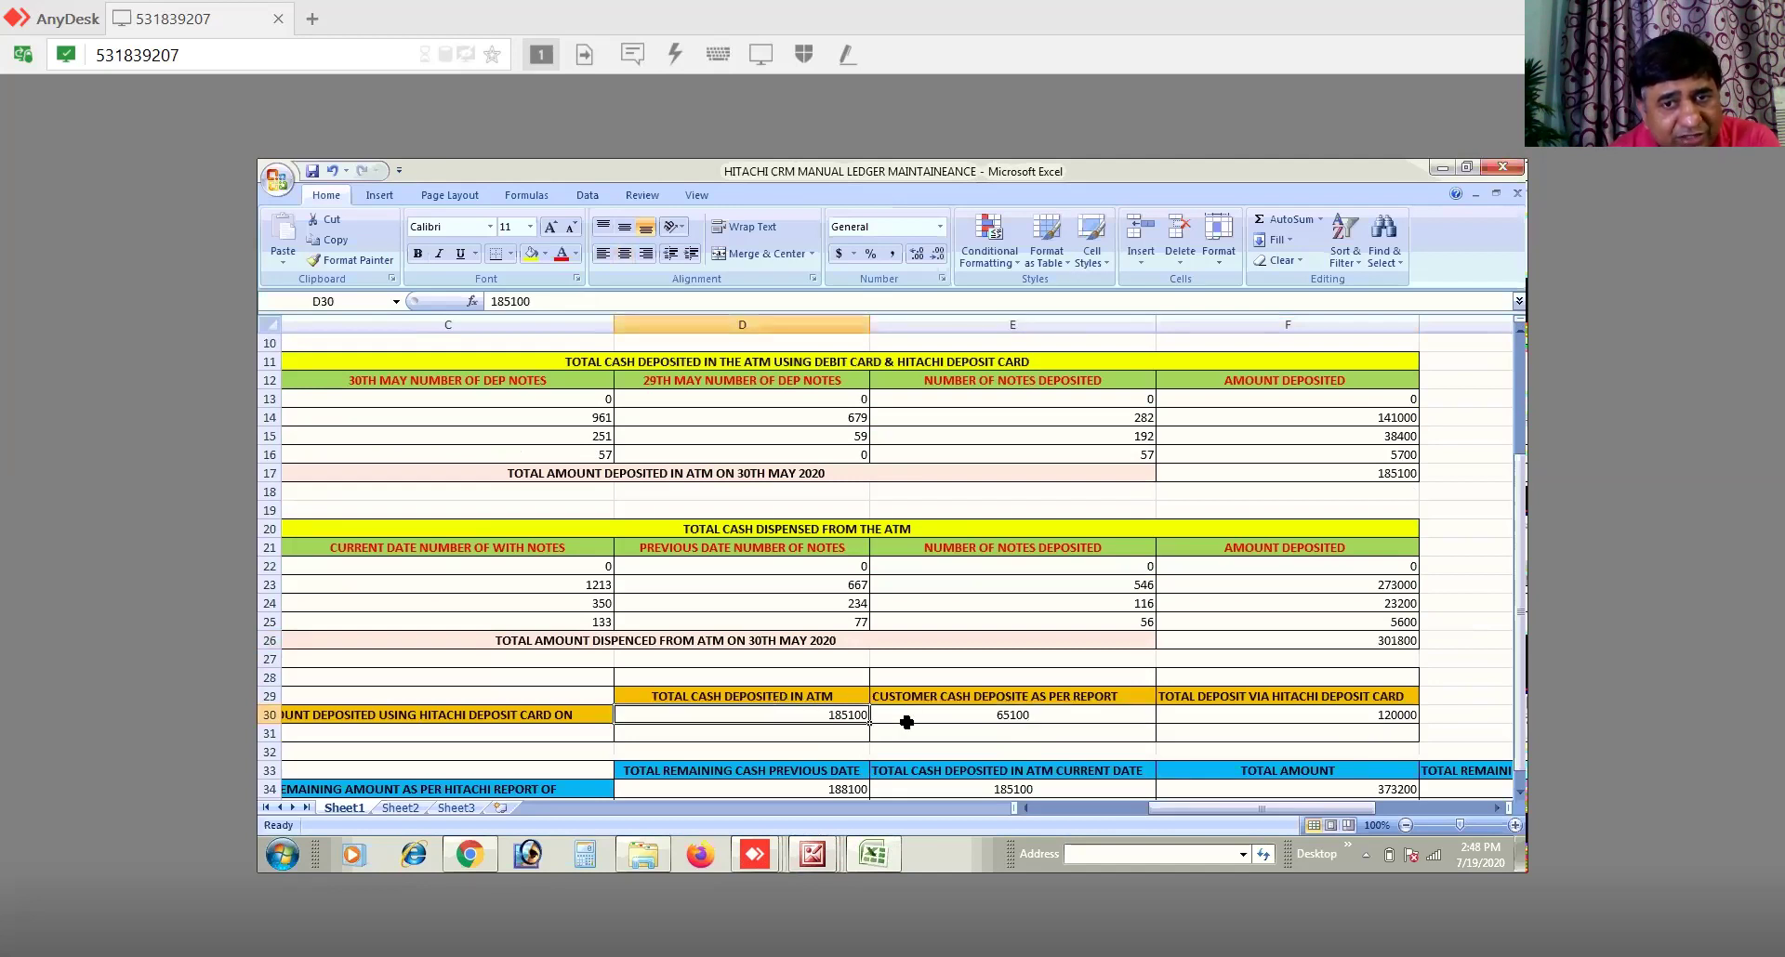
# Step: In G34, build the total remaining amount in ATM formula =F34-F30, subtracting the Hitachi deposit card total from the total amount
pyautogui.doubleClick(1519, 793)
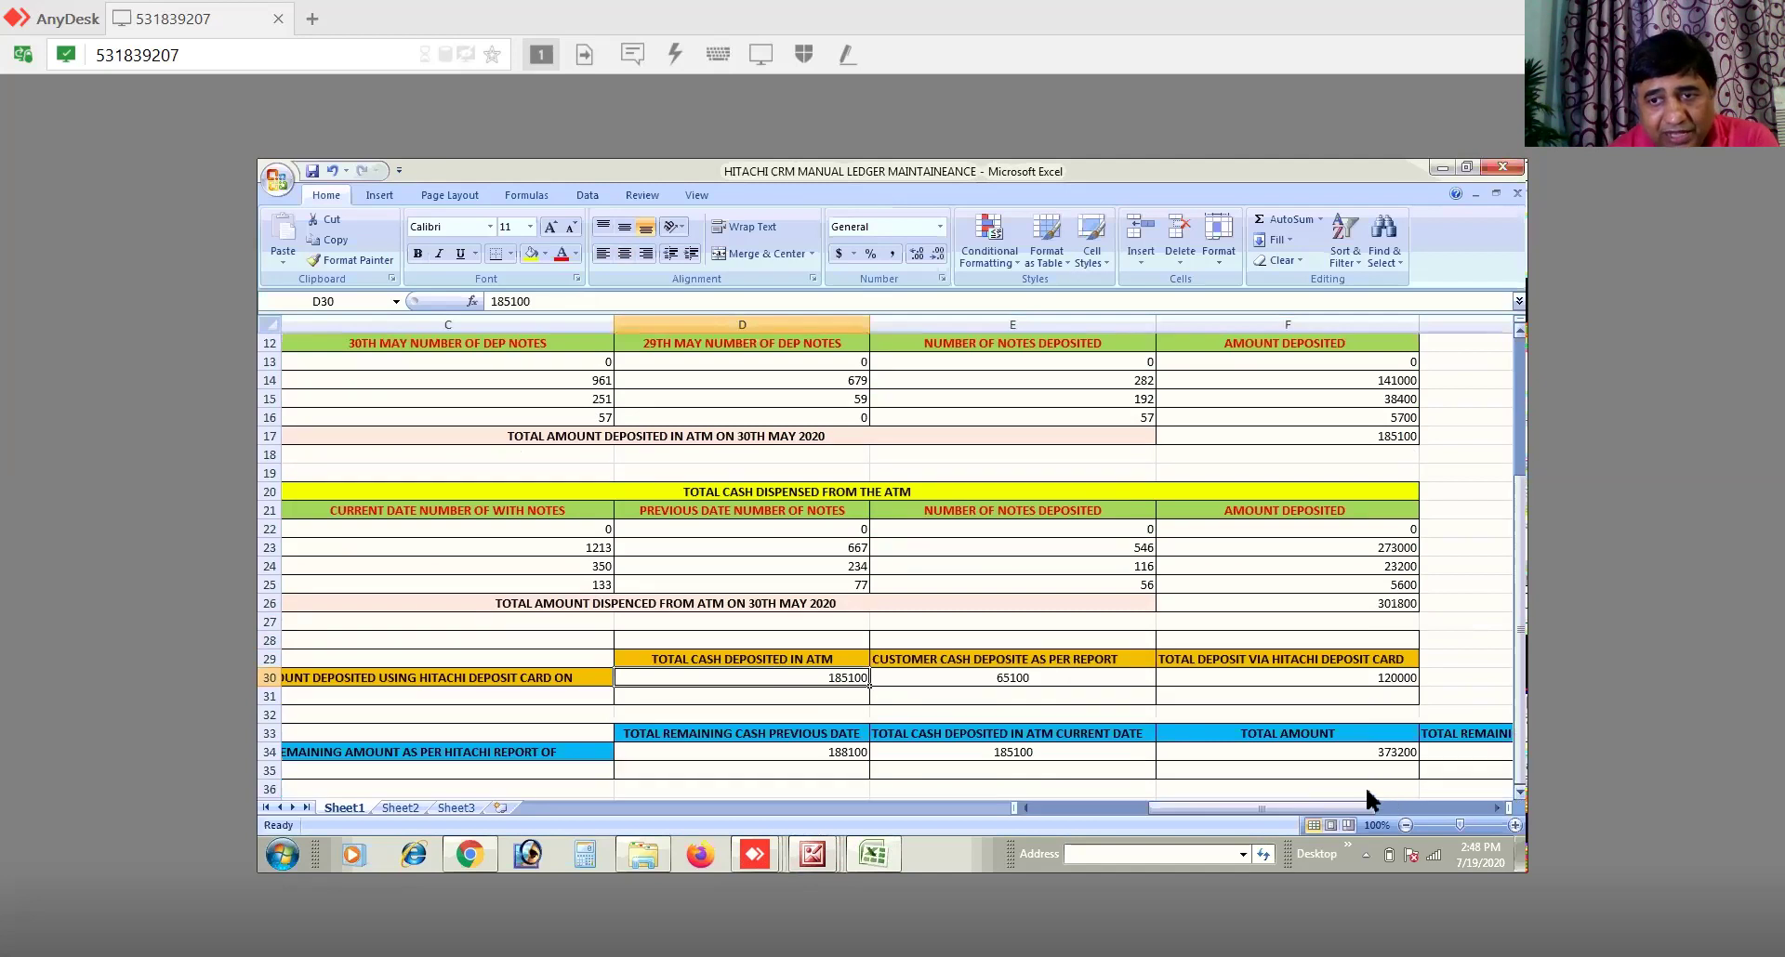
pyautogui.click(1463, 751)
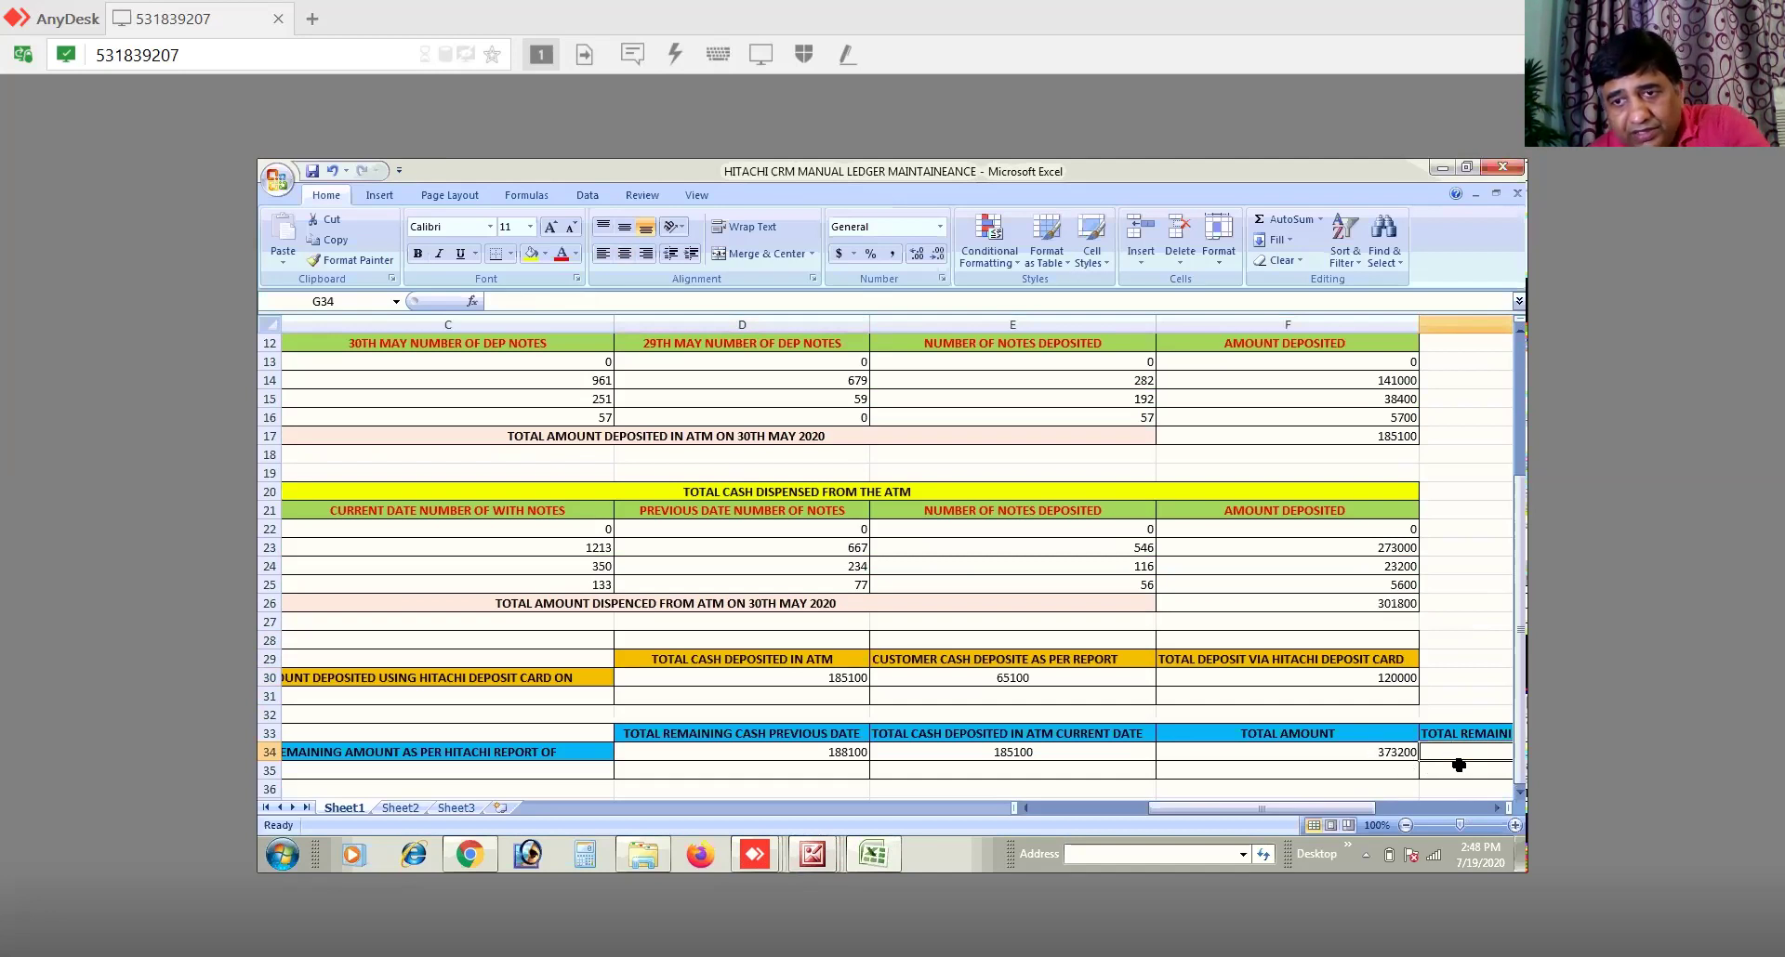
pyautogui.write('=')
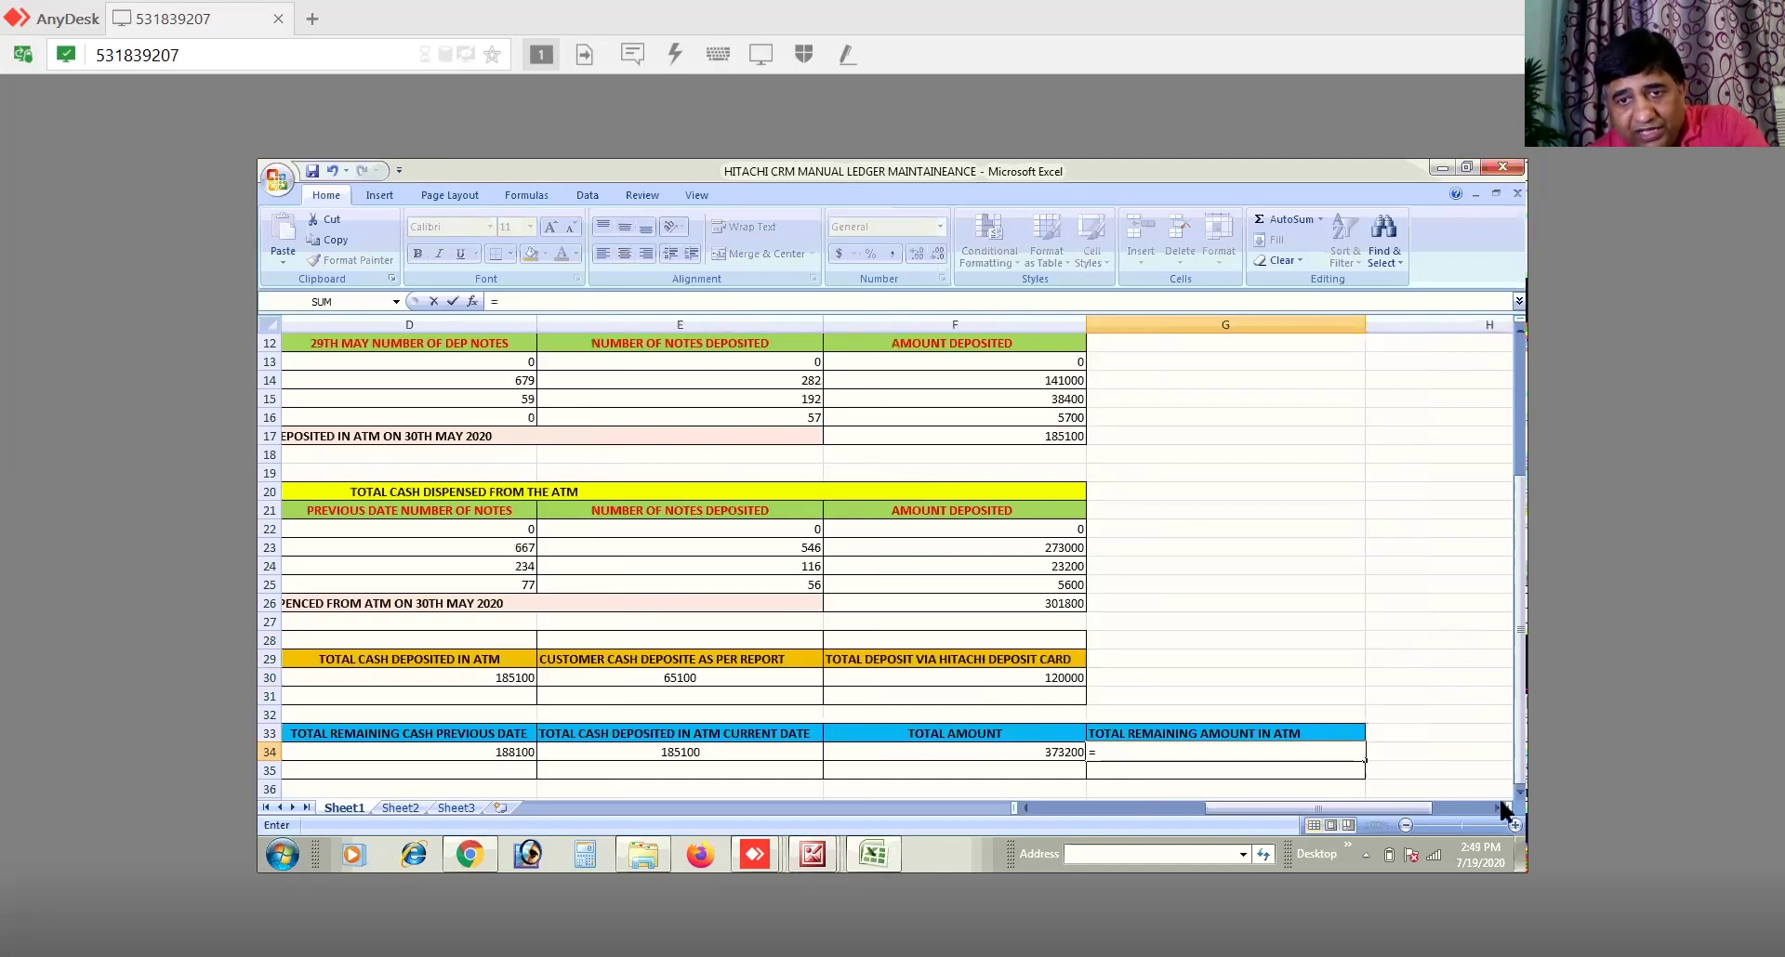
pyautogui.click(1048, 753)
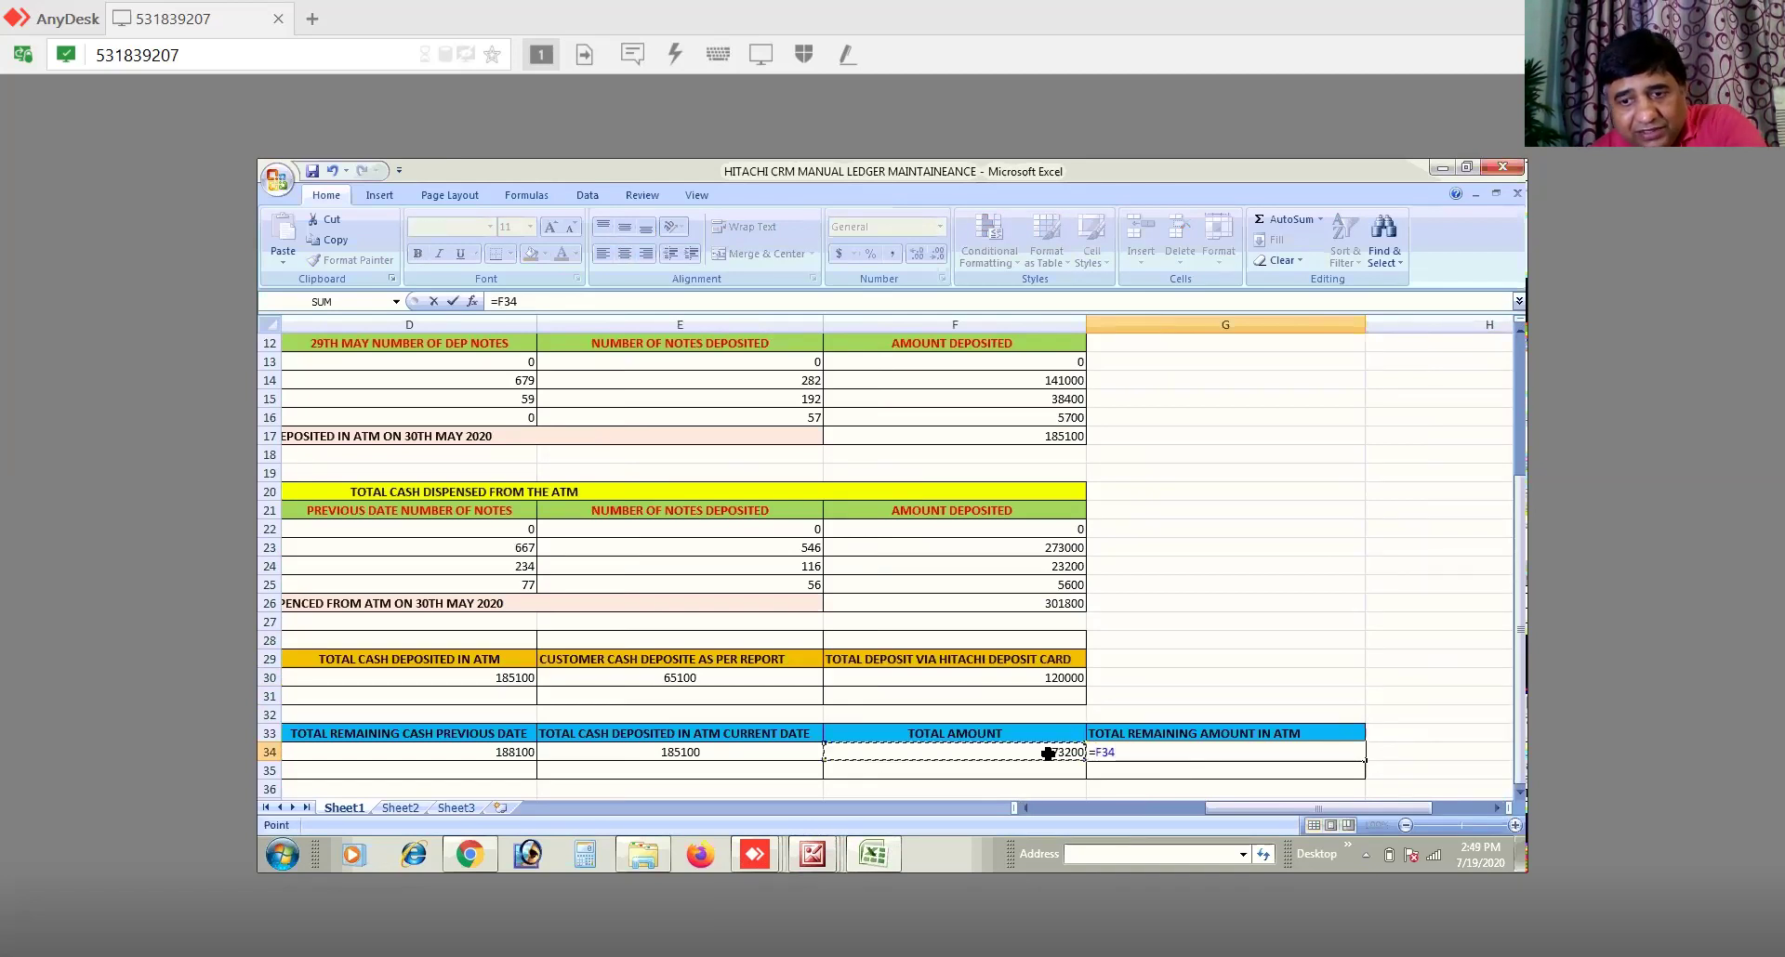
pyautogui.write('-')
pyautogui.click(1048, 678)
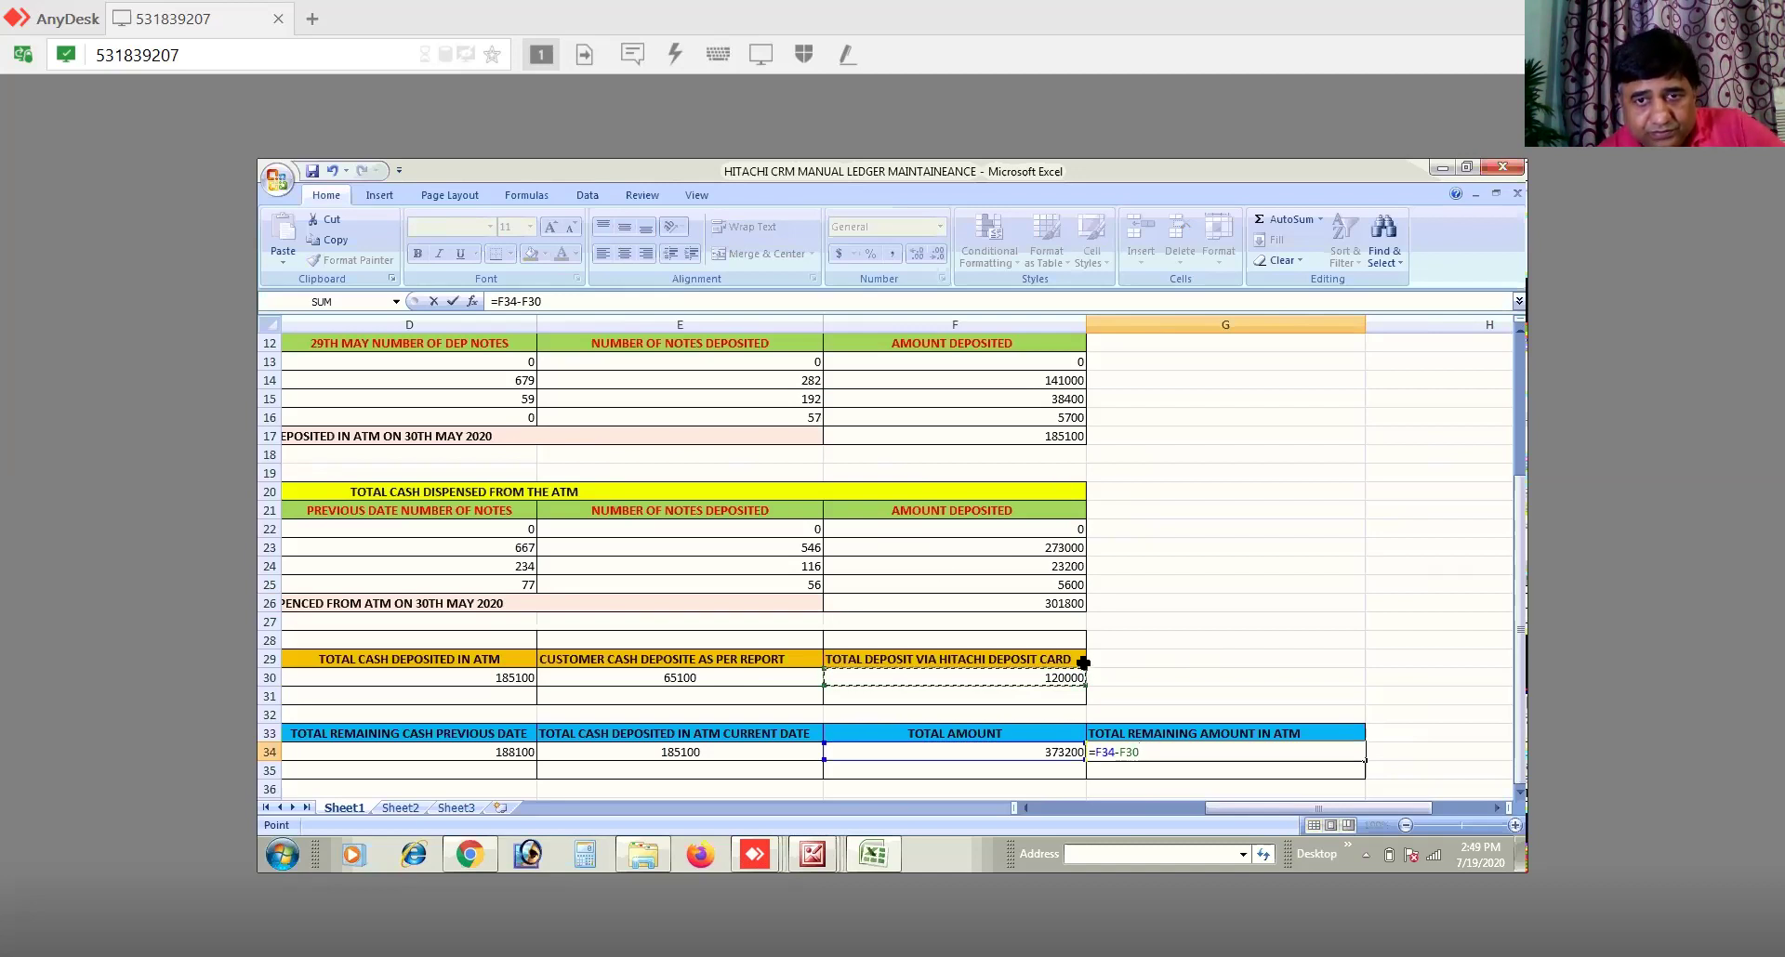
# Step: Correct the Total Remaining Amount in ATM formula in G34 to =F34-F26, subtracting the dispensed amount from the total amount
pyautogui.press('BackSpace')
pyautogui.press('BackSpace')
pyautogui.press('BackSpace')
pyautogui.press('BackSpace')
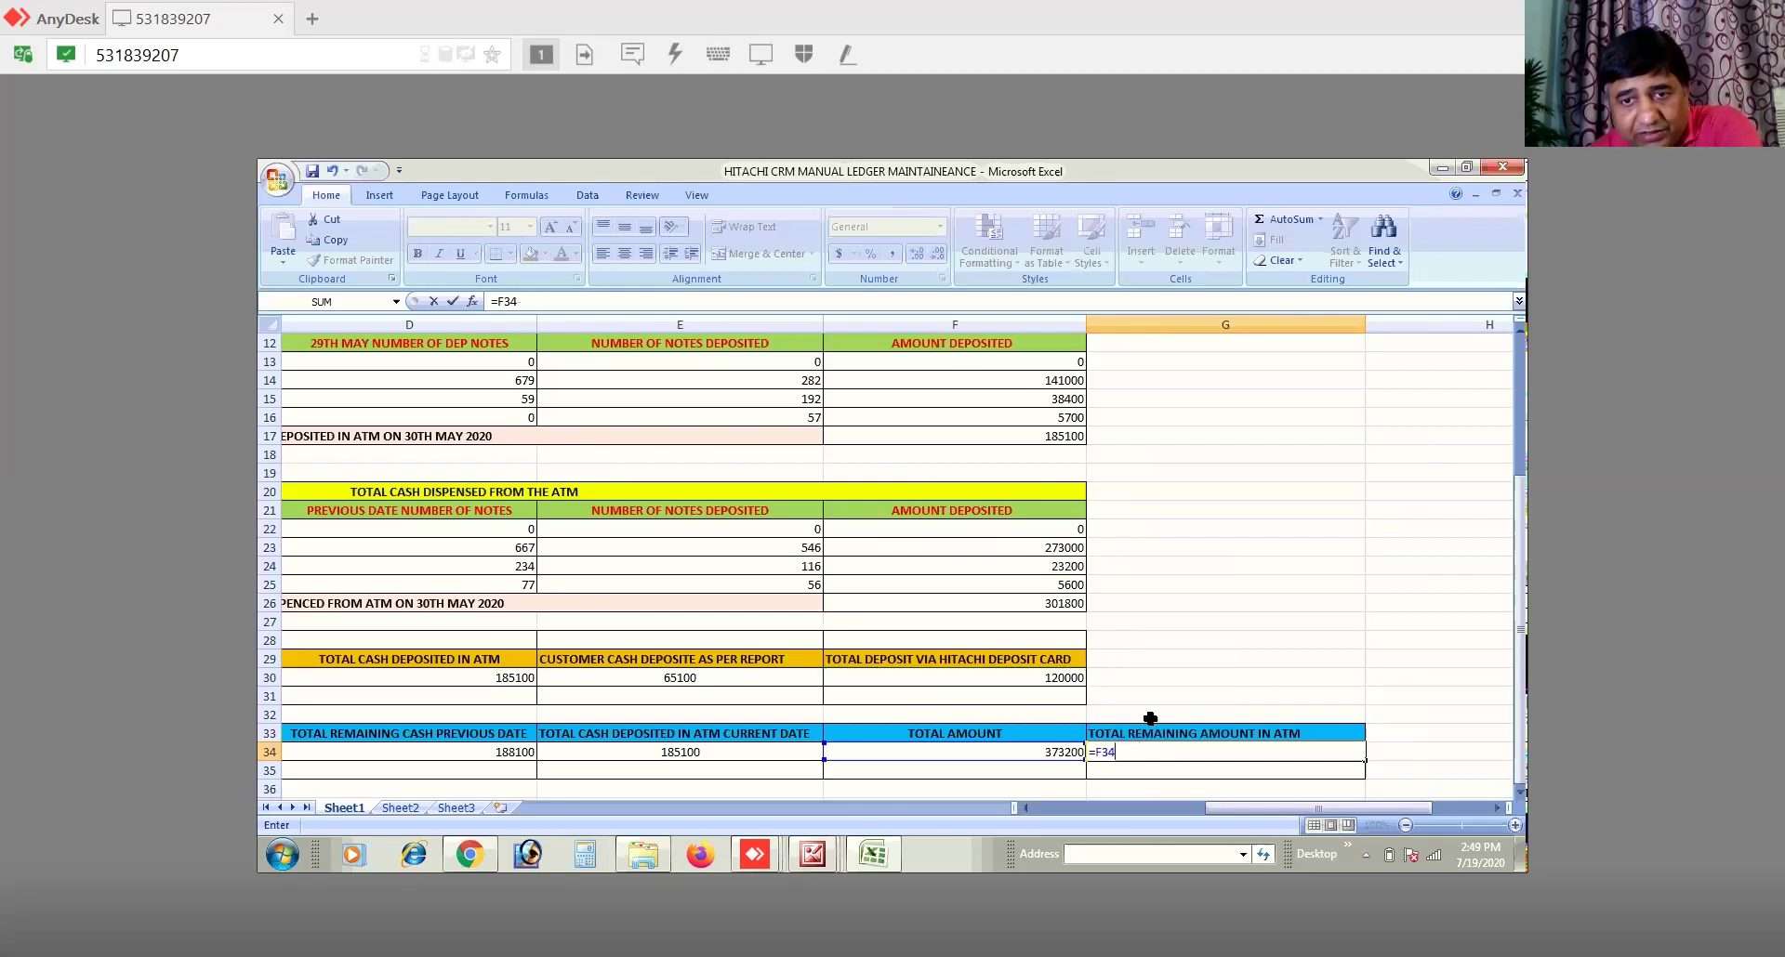
pyautogui.write('-')
pyautogui.click(1055, 601)
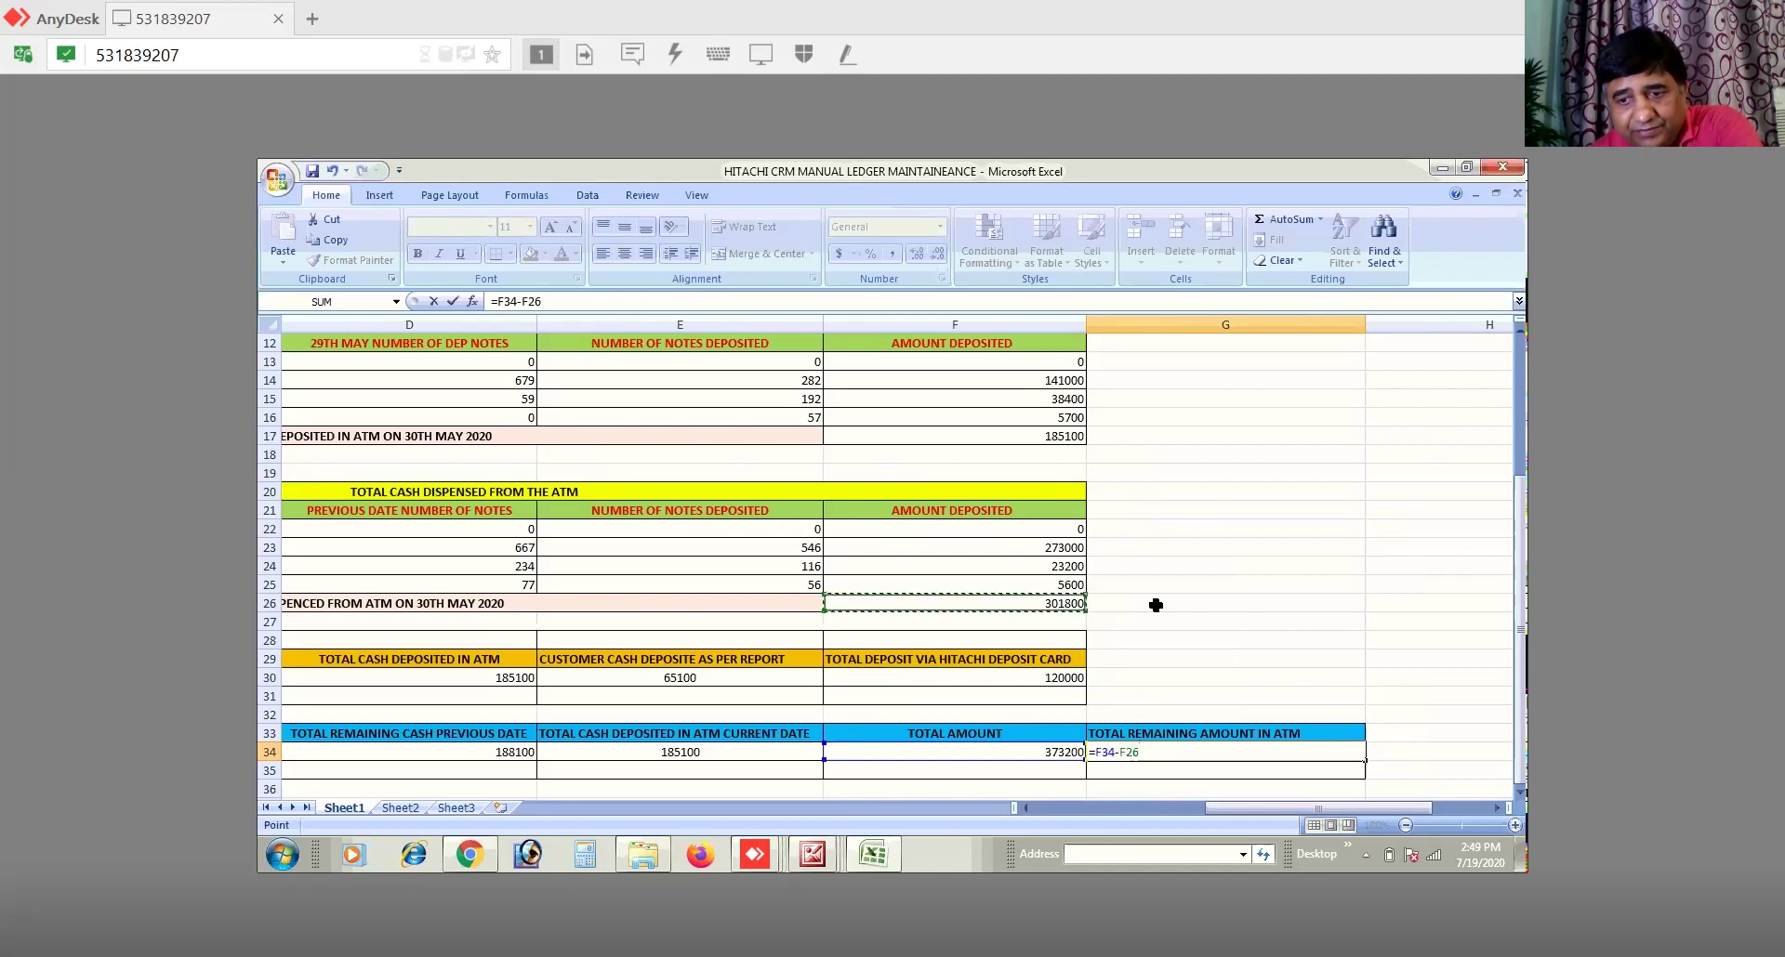
pyautogui.press('Return')
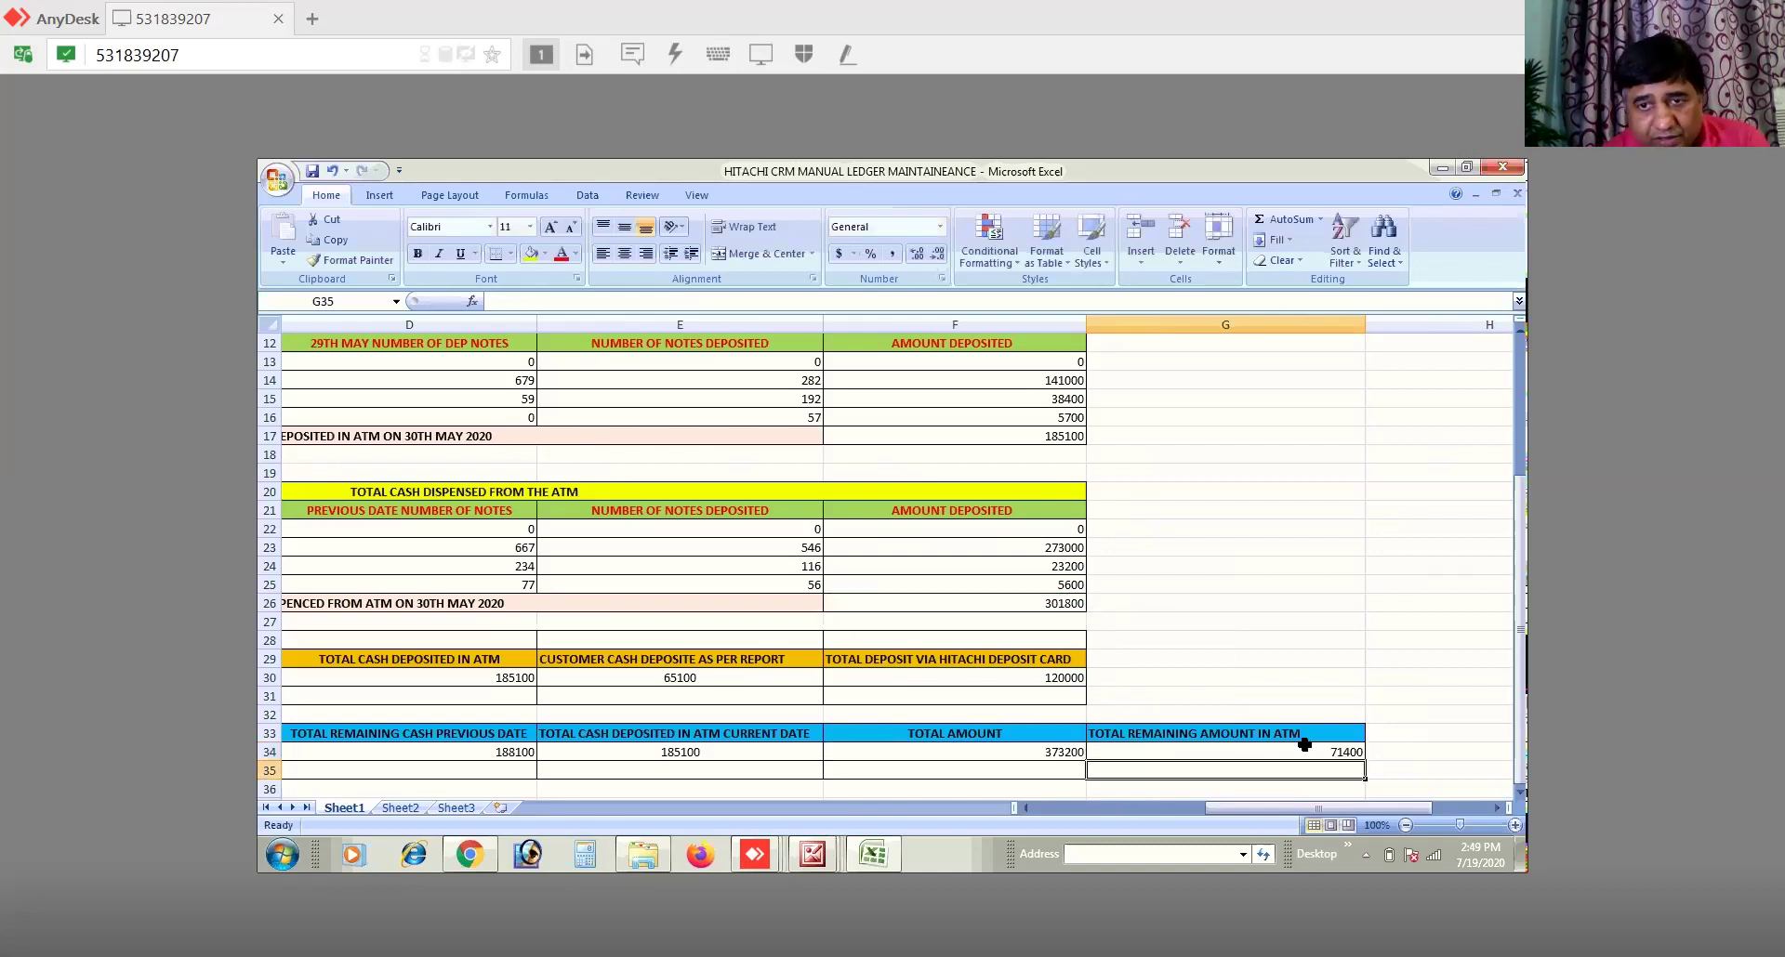
pyautogui.click(1306, 752)
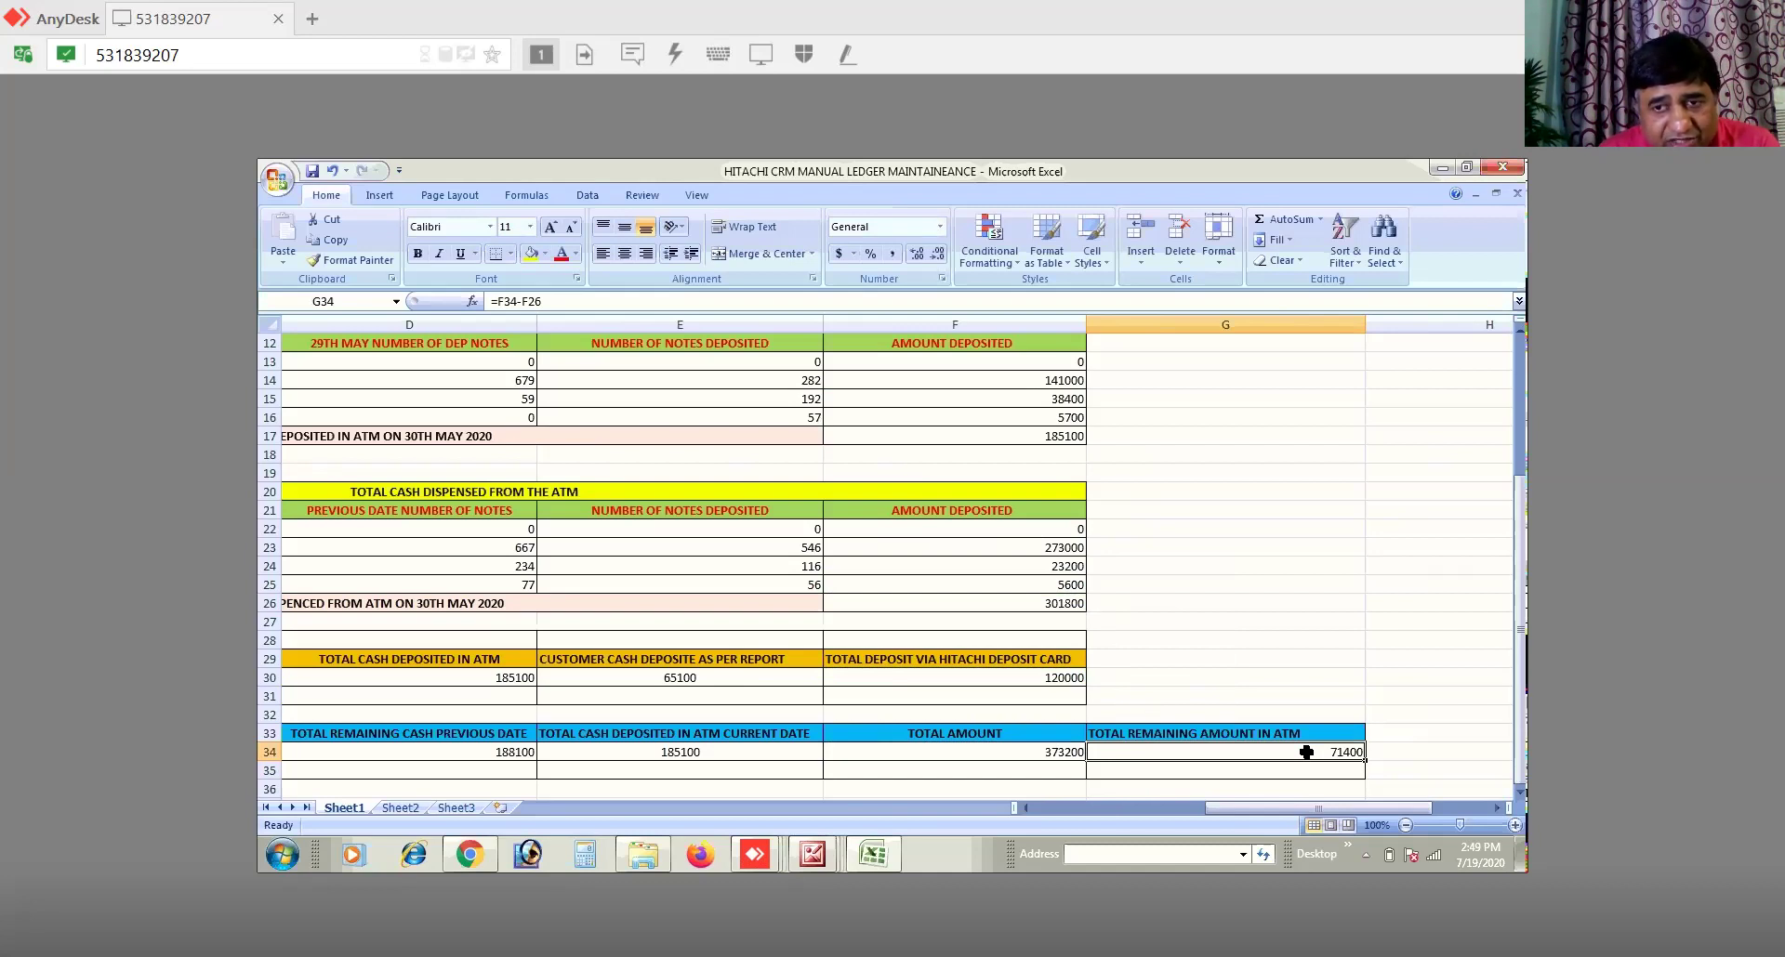
# Step: Check the 30 May remaining notes receipt picture against the ledger's table of cash remaining in the ATM on 30th May
pyautogui.click(1519, 328)
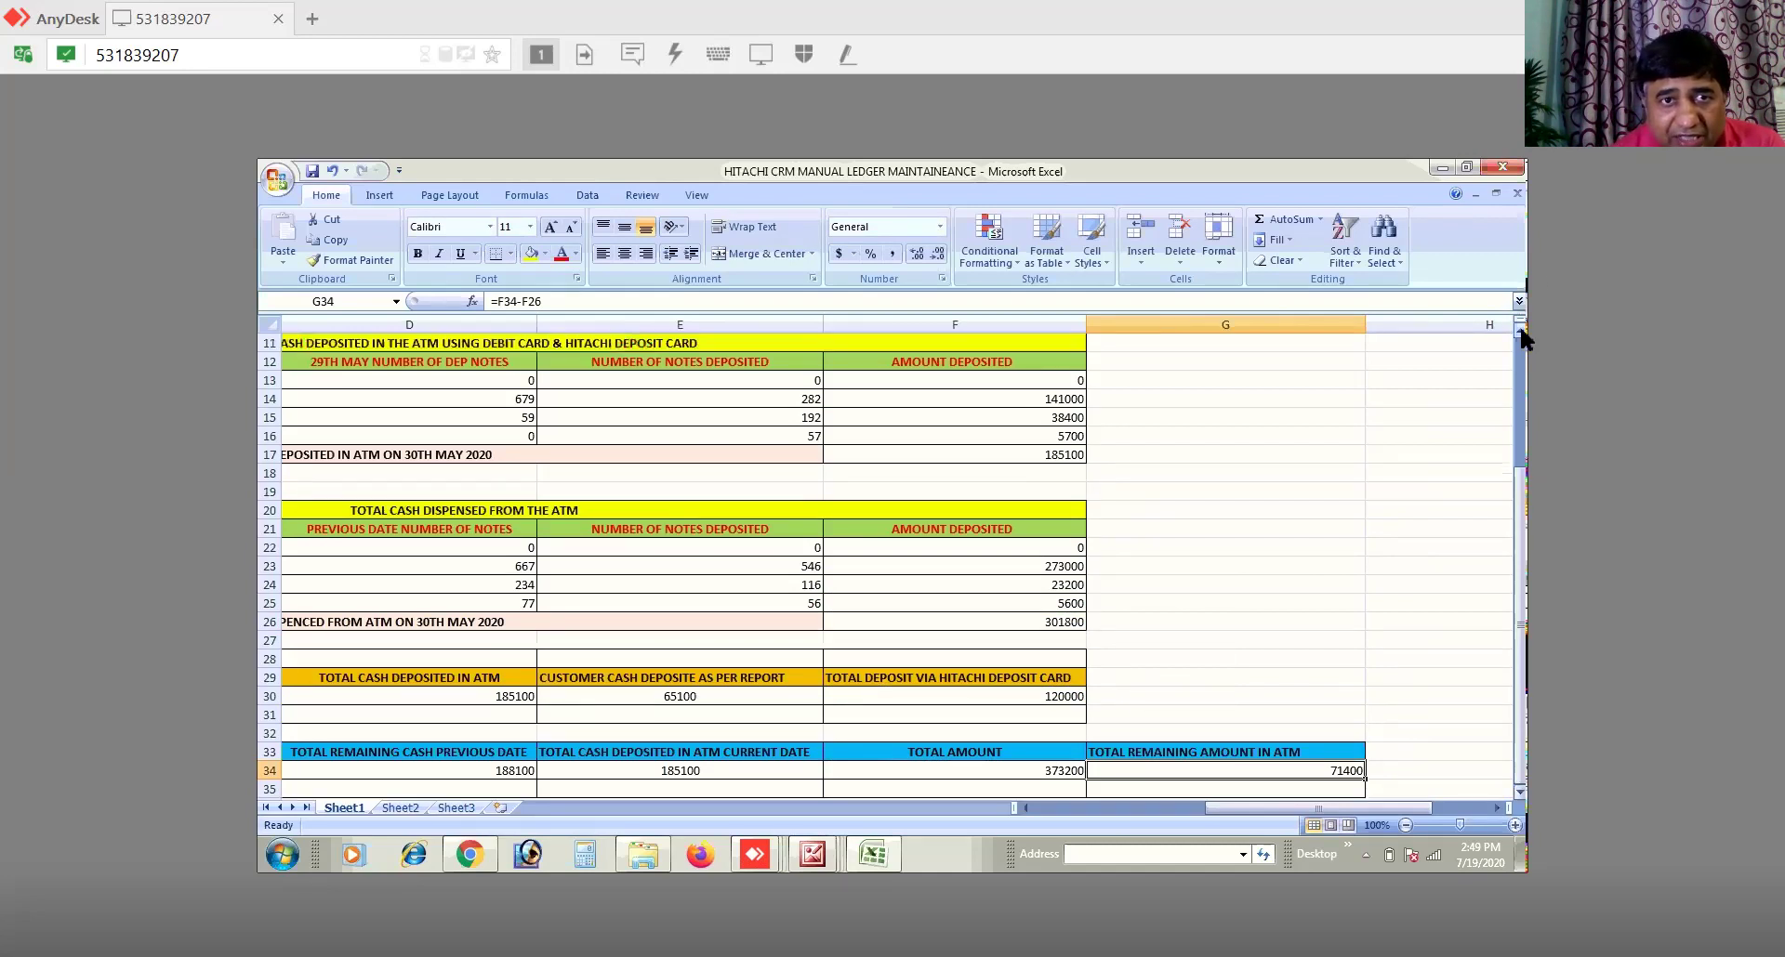
pyautogui.click(1519, 328)
pyautogui.click(1519, 329)
pyautogui.click(1519, 328)
pyautogui.scroll(3, 1519, 325)
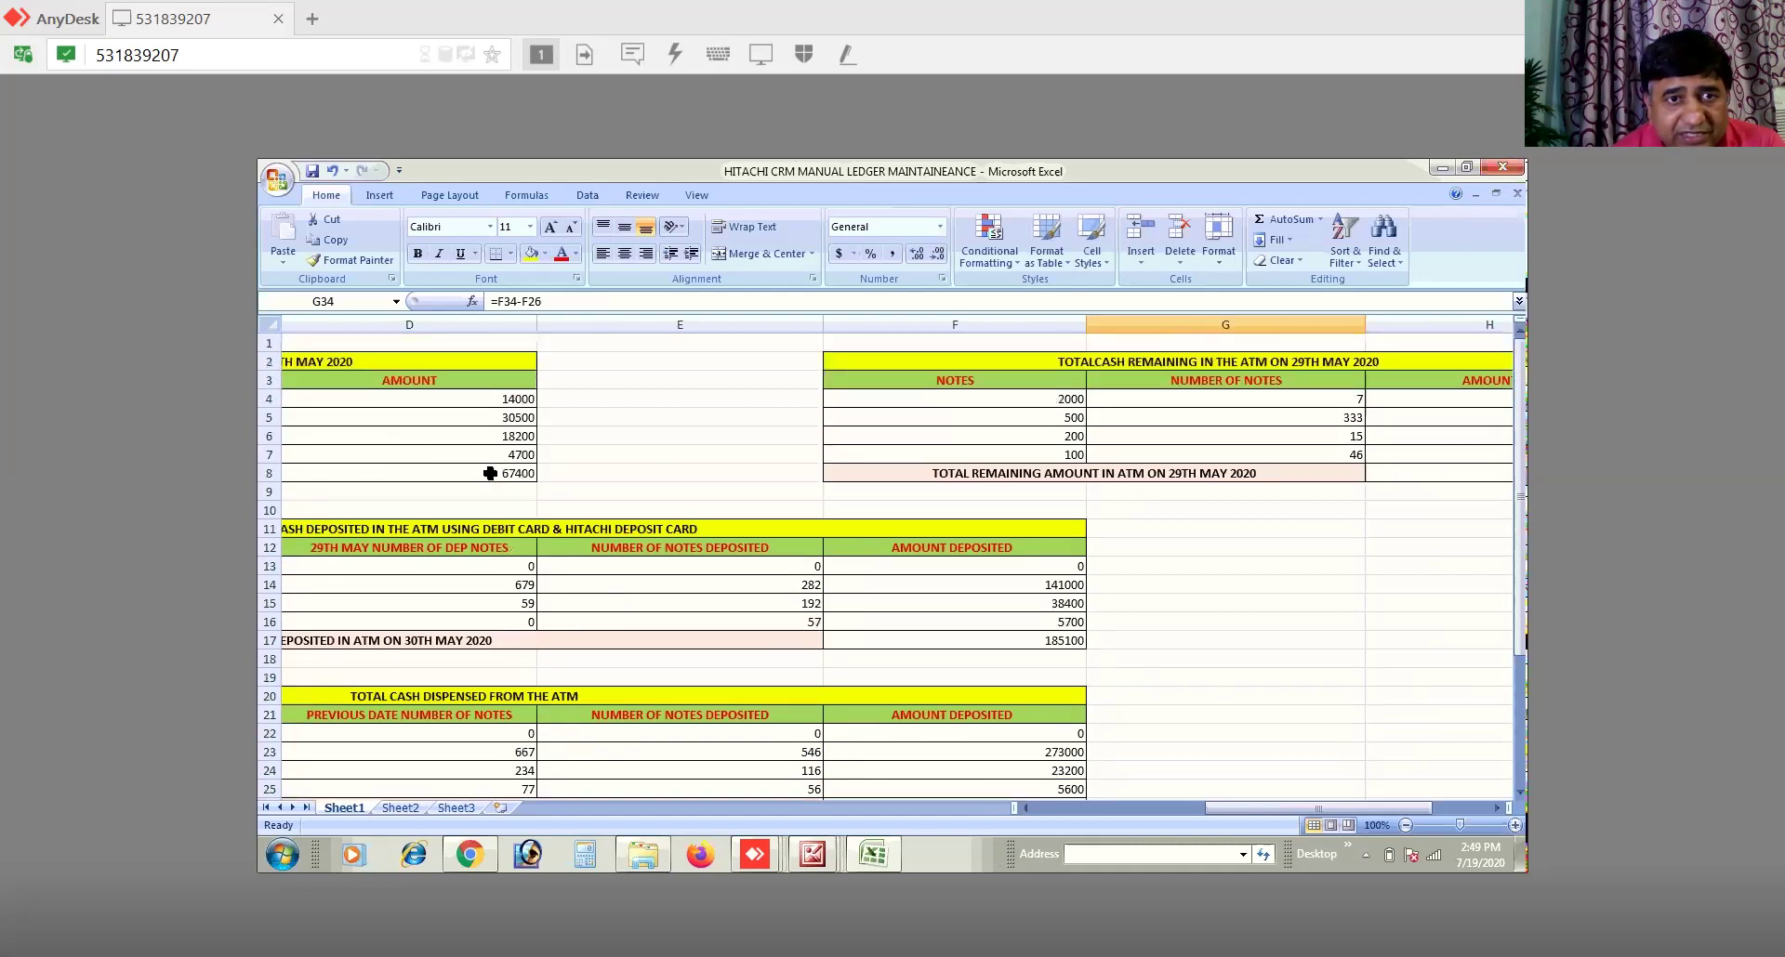
pyautogui.click(1027, 808)
pyautogui.click(1027, 808)
pyautogui.click(1027, 808)
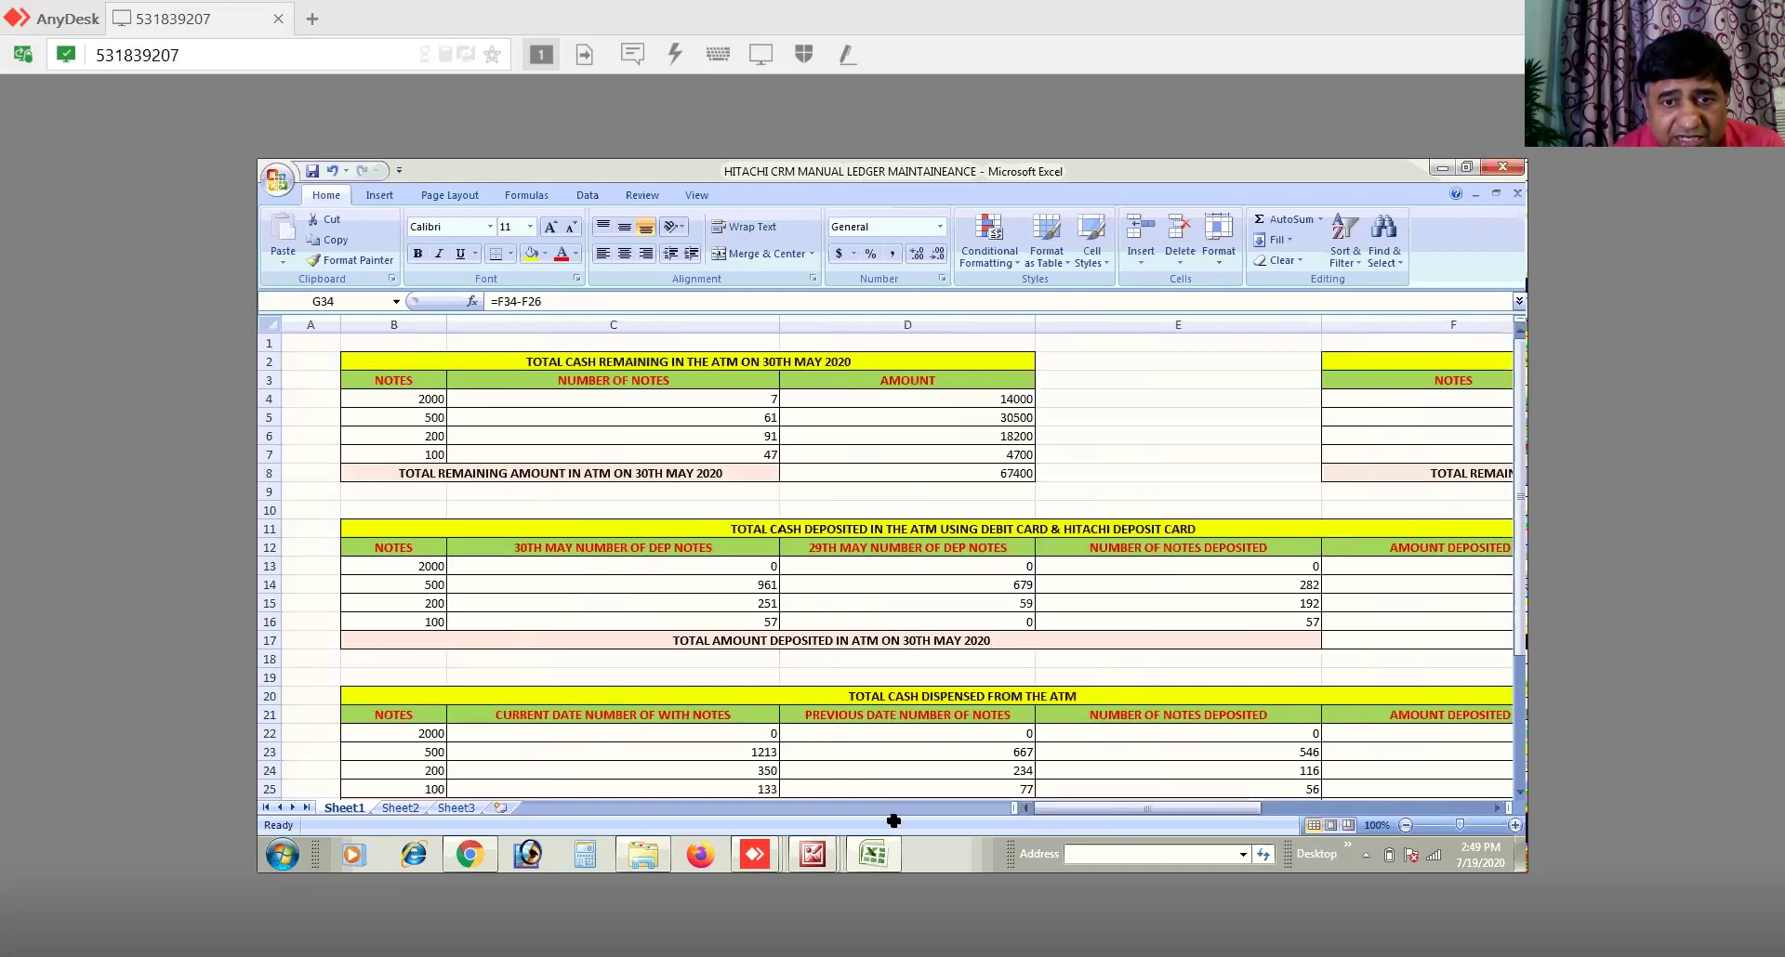
pyautogui.click(812, 857)
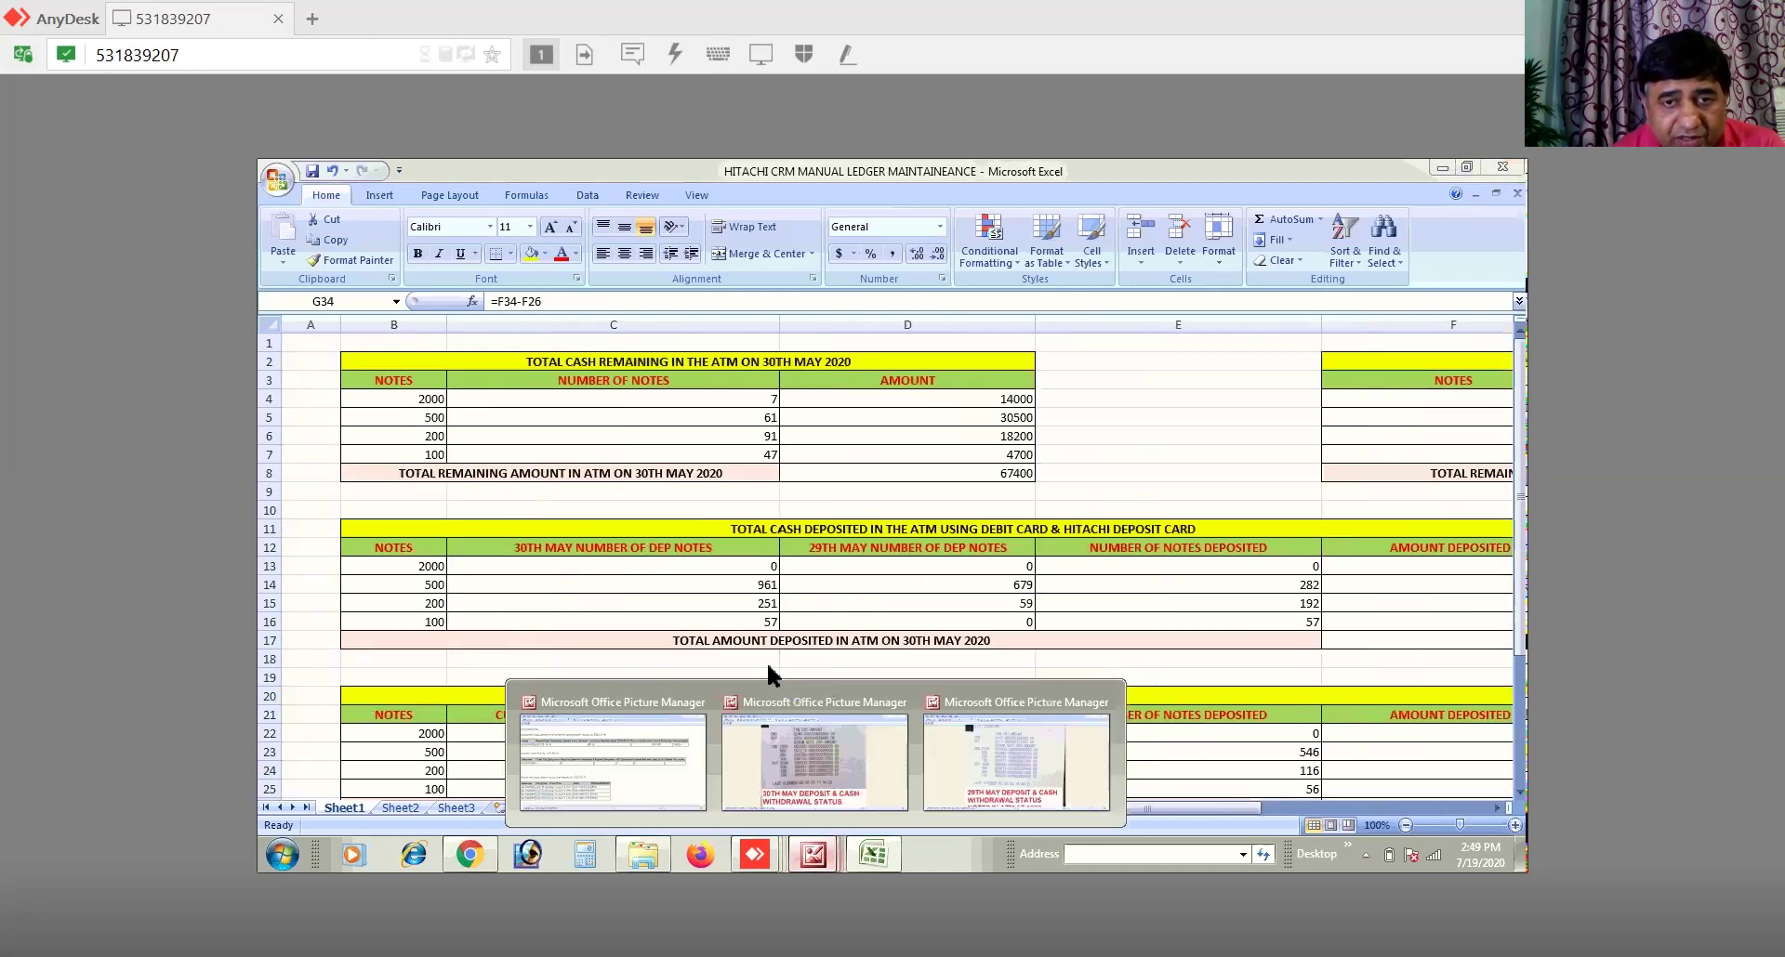
pyautogui.click(818, 744)
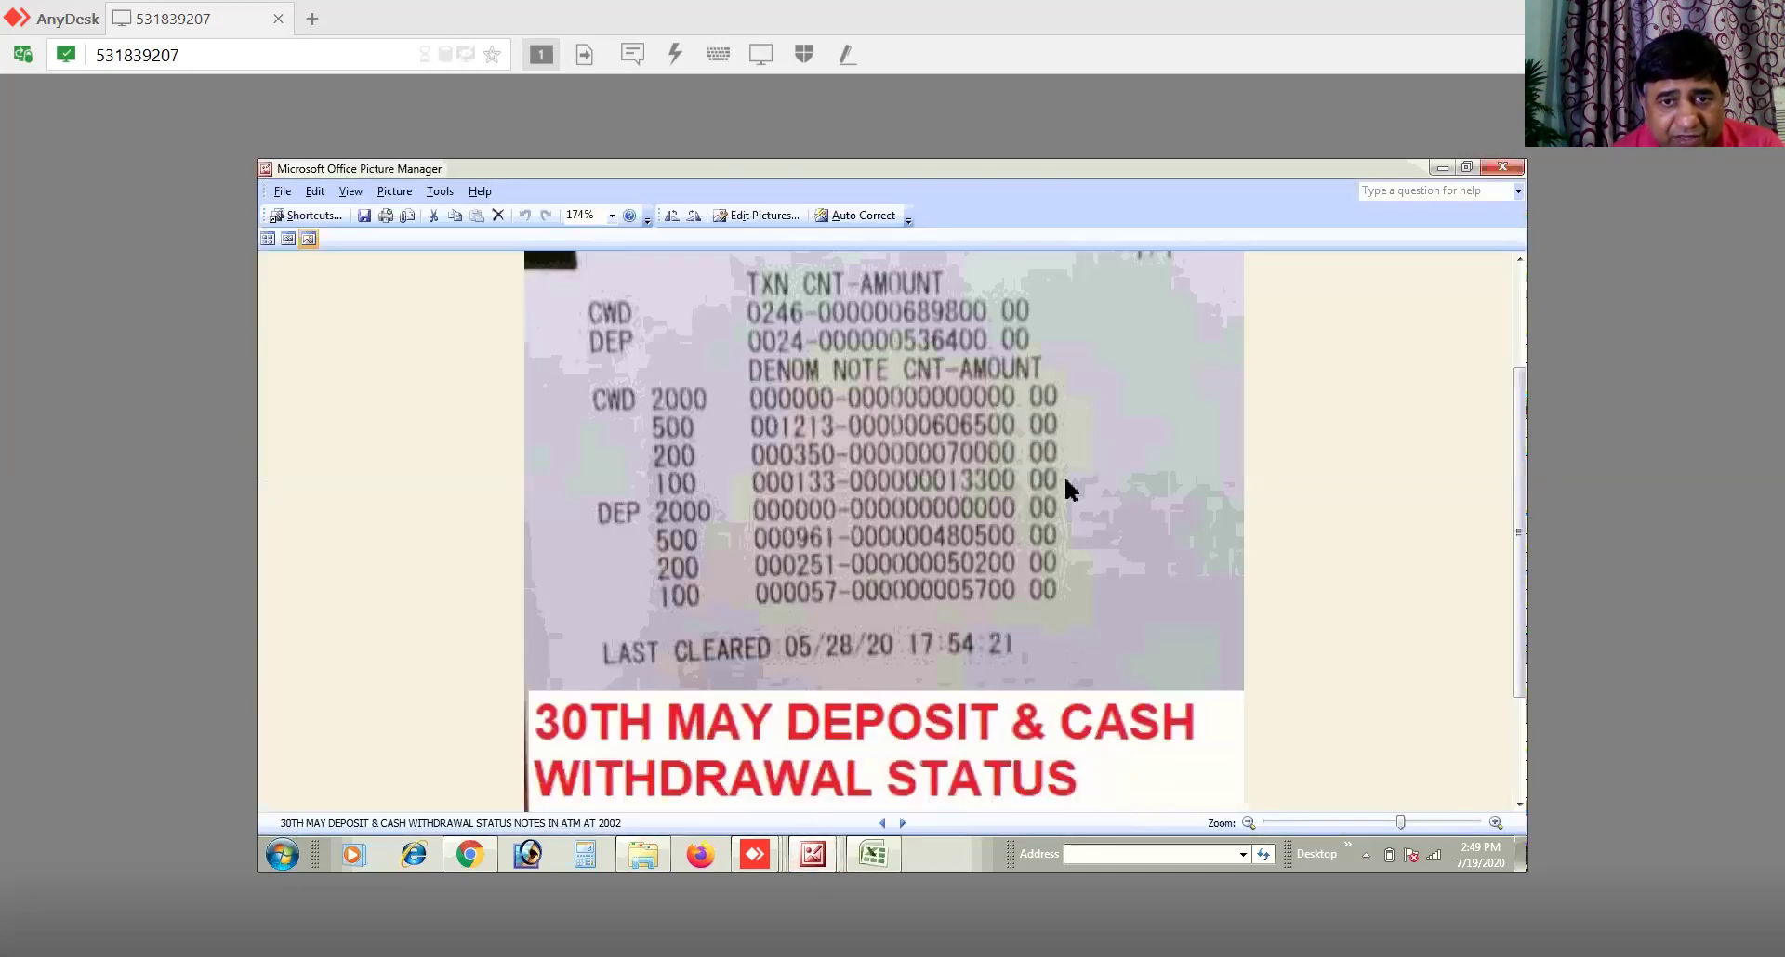
pyautogui.click(904, 818)
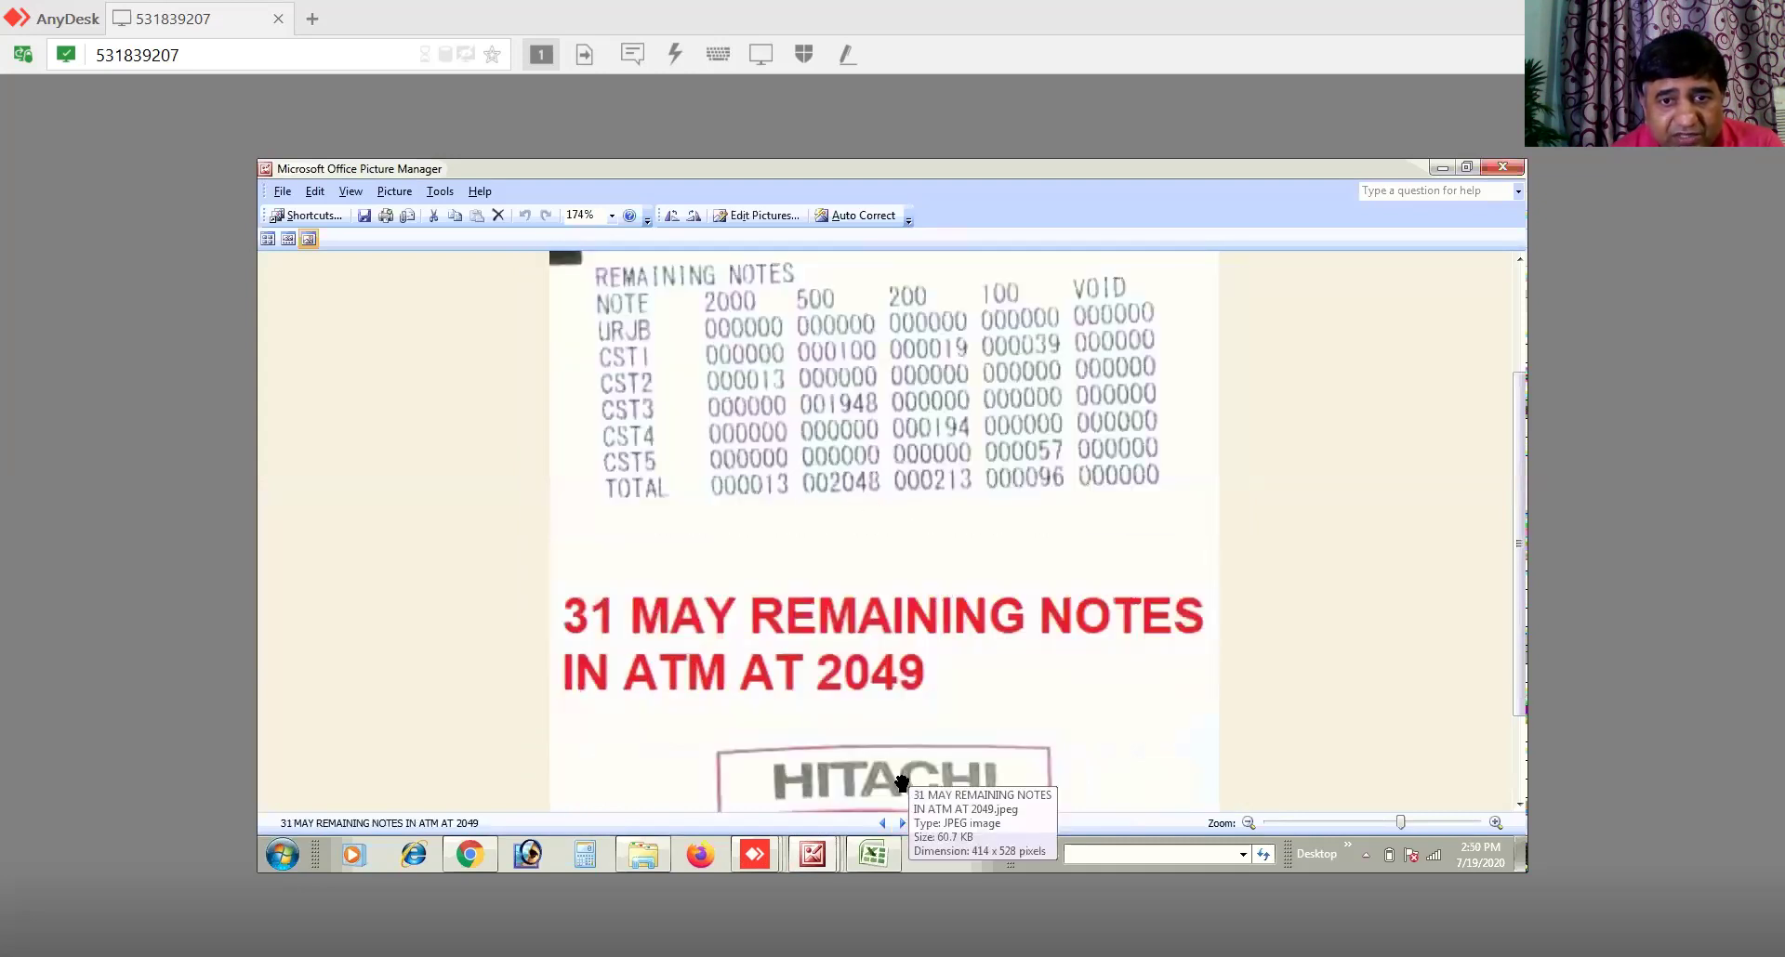
pyautogui.click(884, 822)
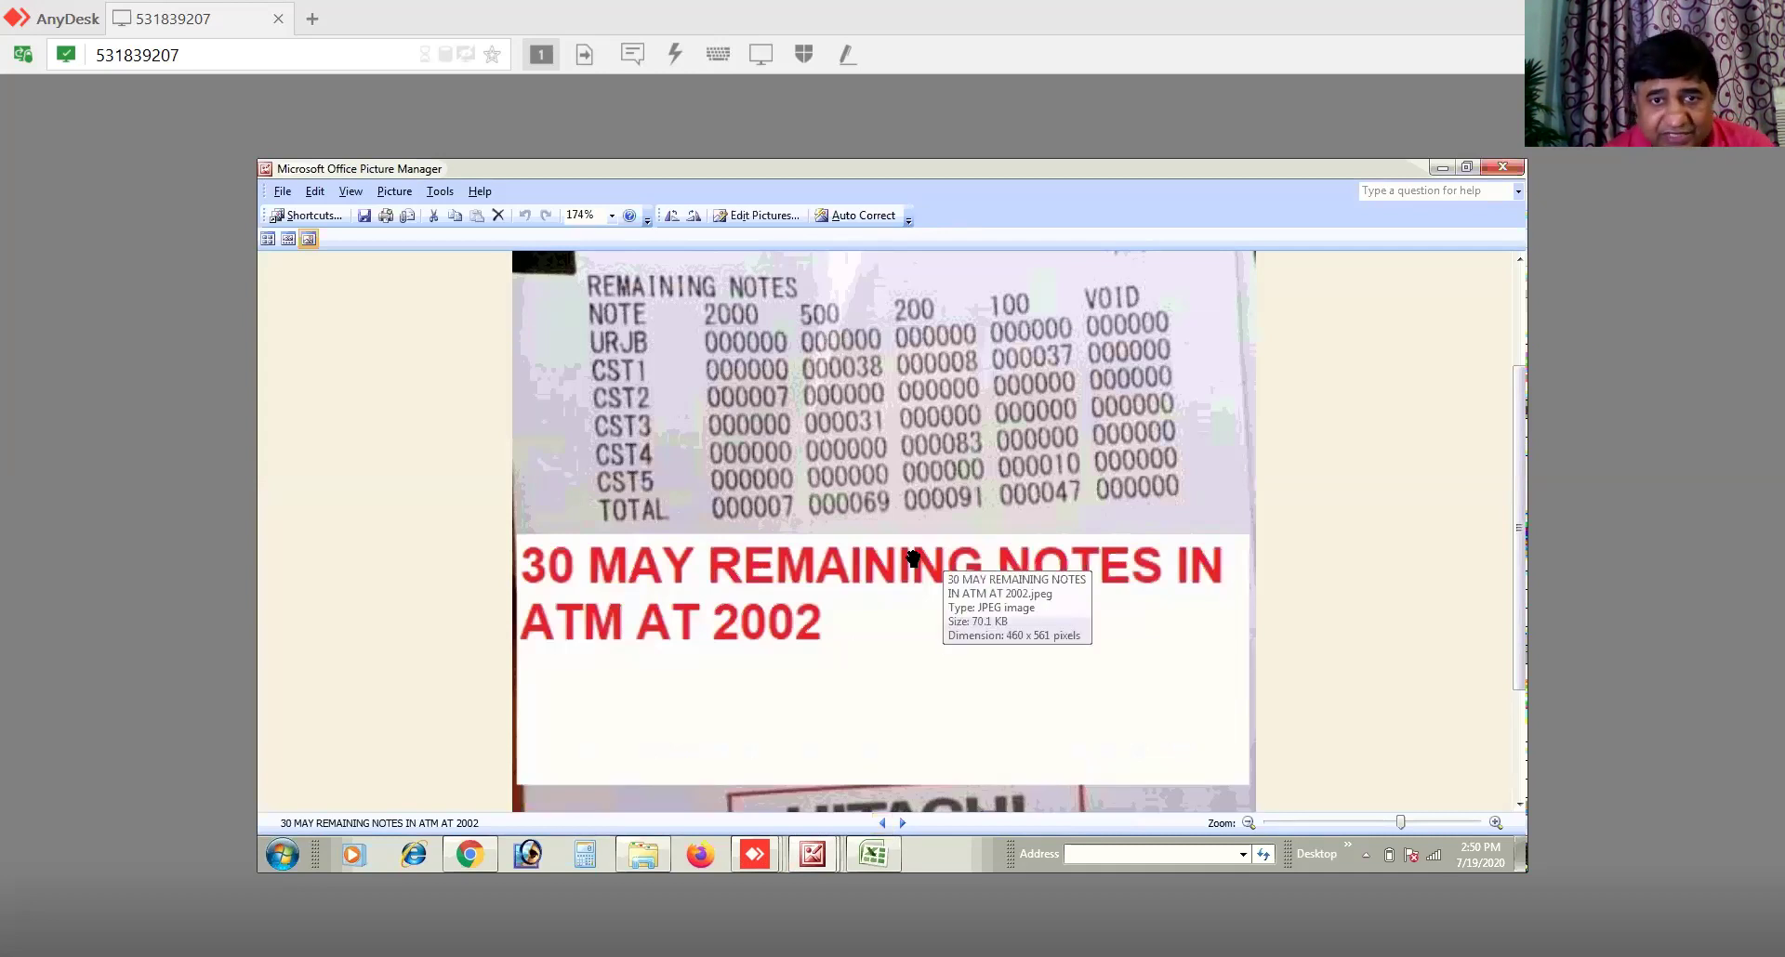
# Step: Correct the number of 500 notes remaining on 30th May in the ledger to 69, rechecking the receipt, and select the table's total
pyautogui.click(872, 854)
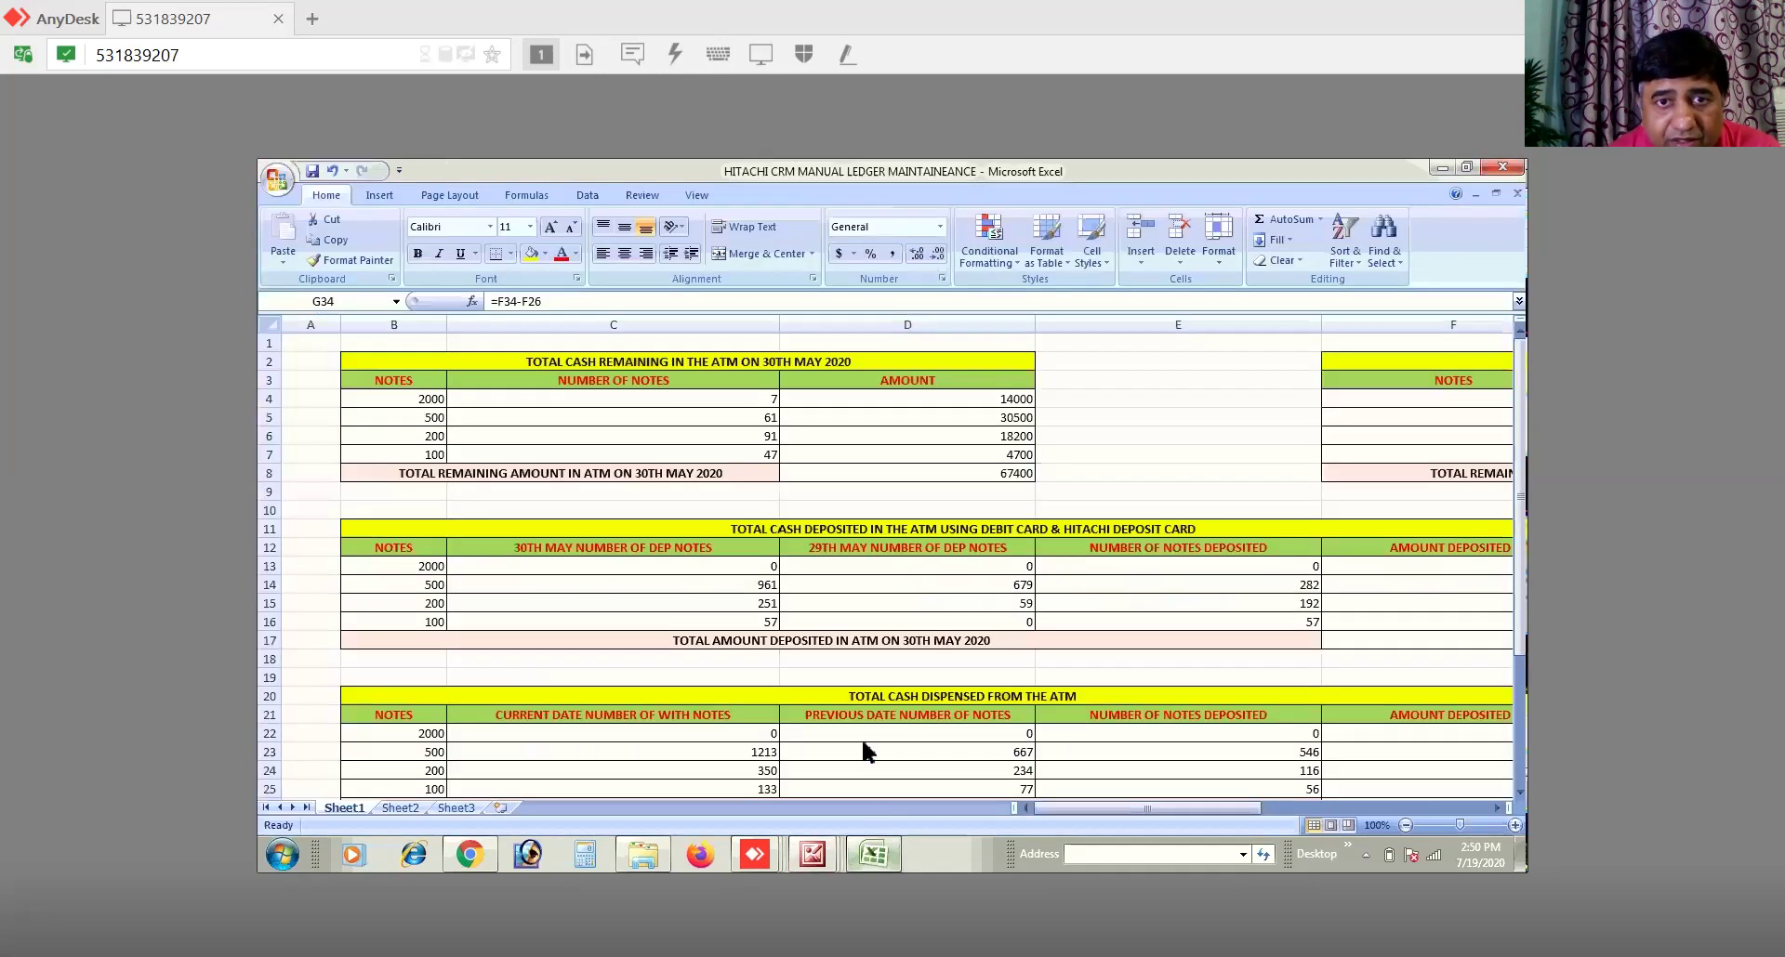
pyautogui.doubleClick(776, 417)
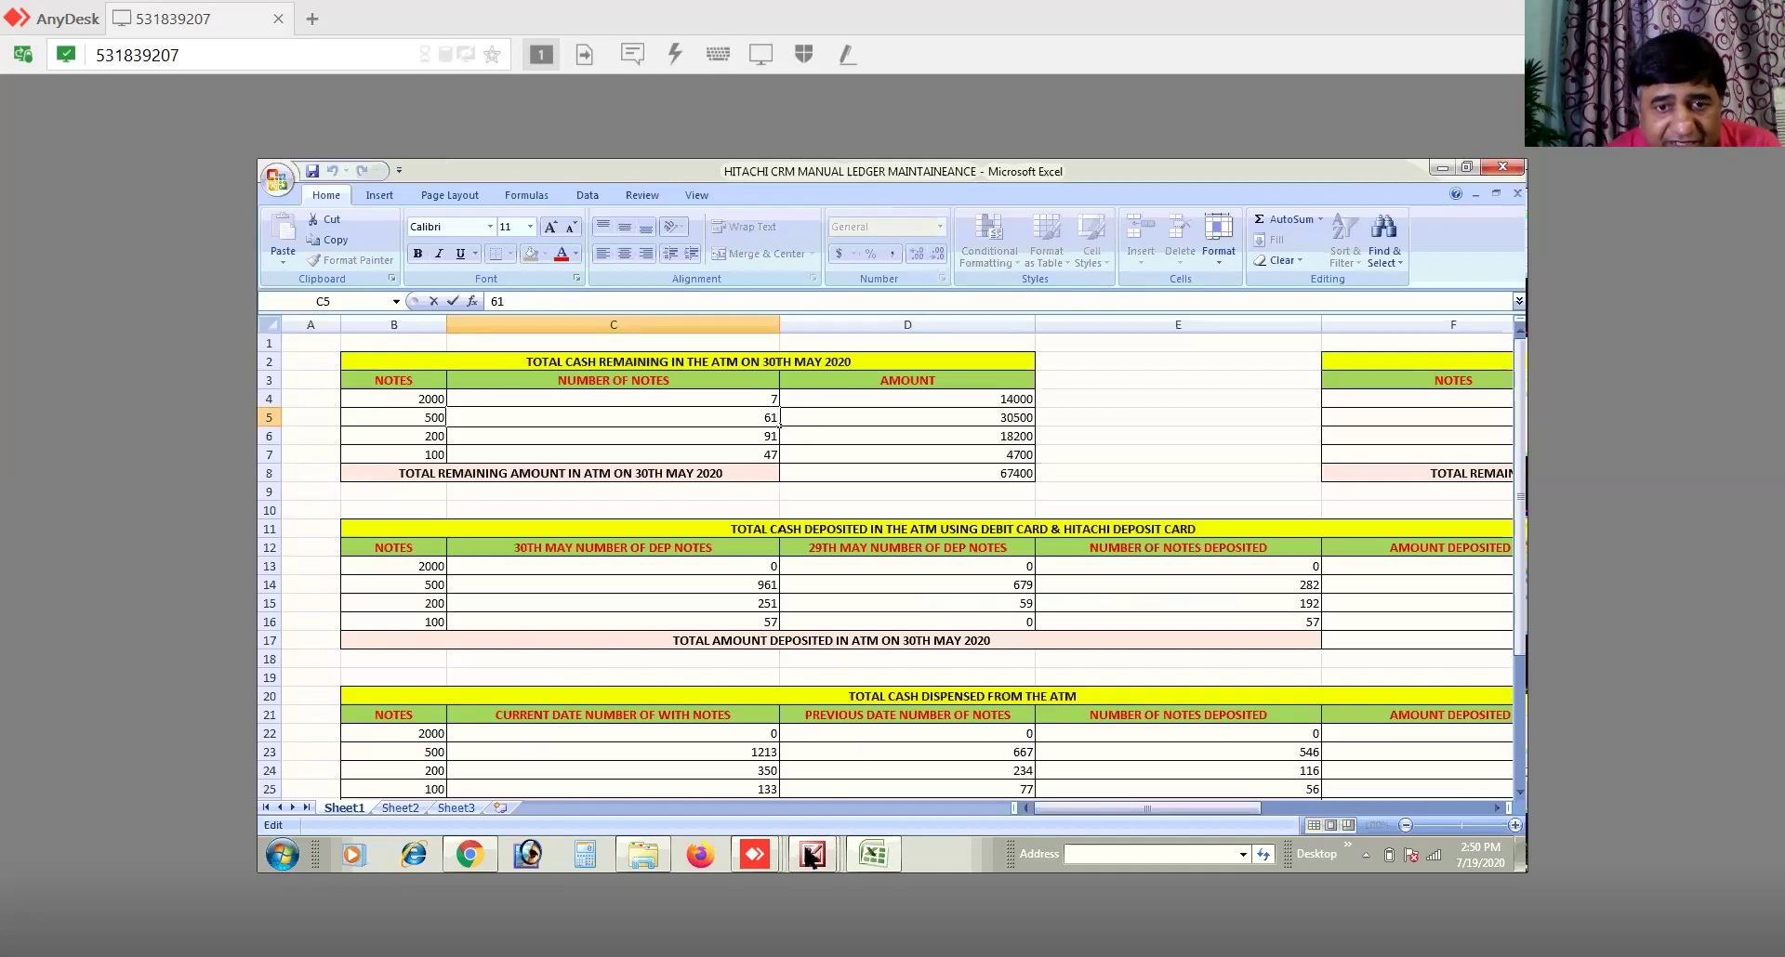
pyautogui.moveTo(809, 860)
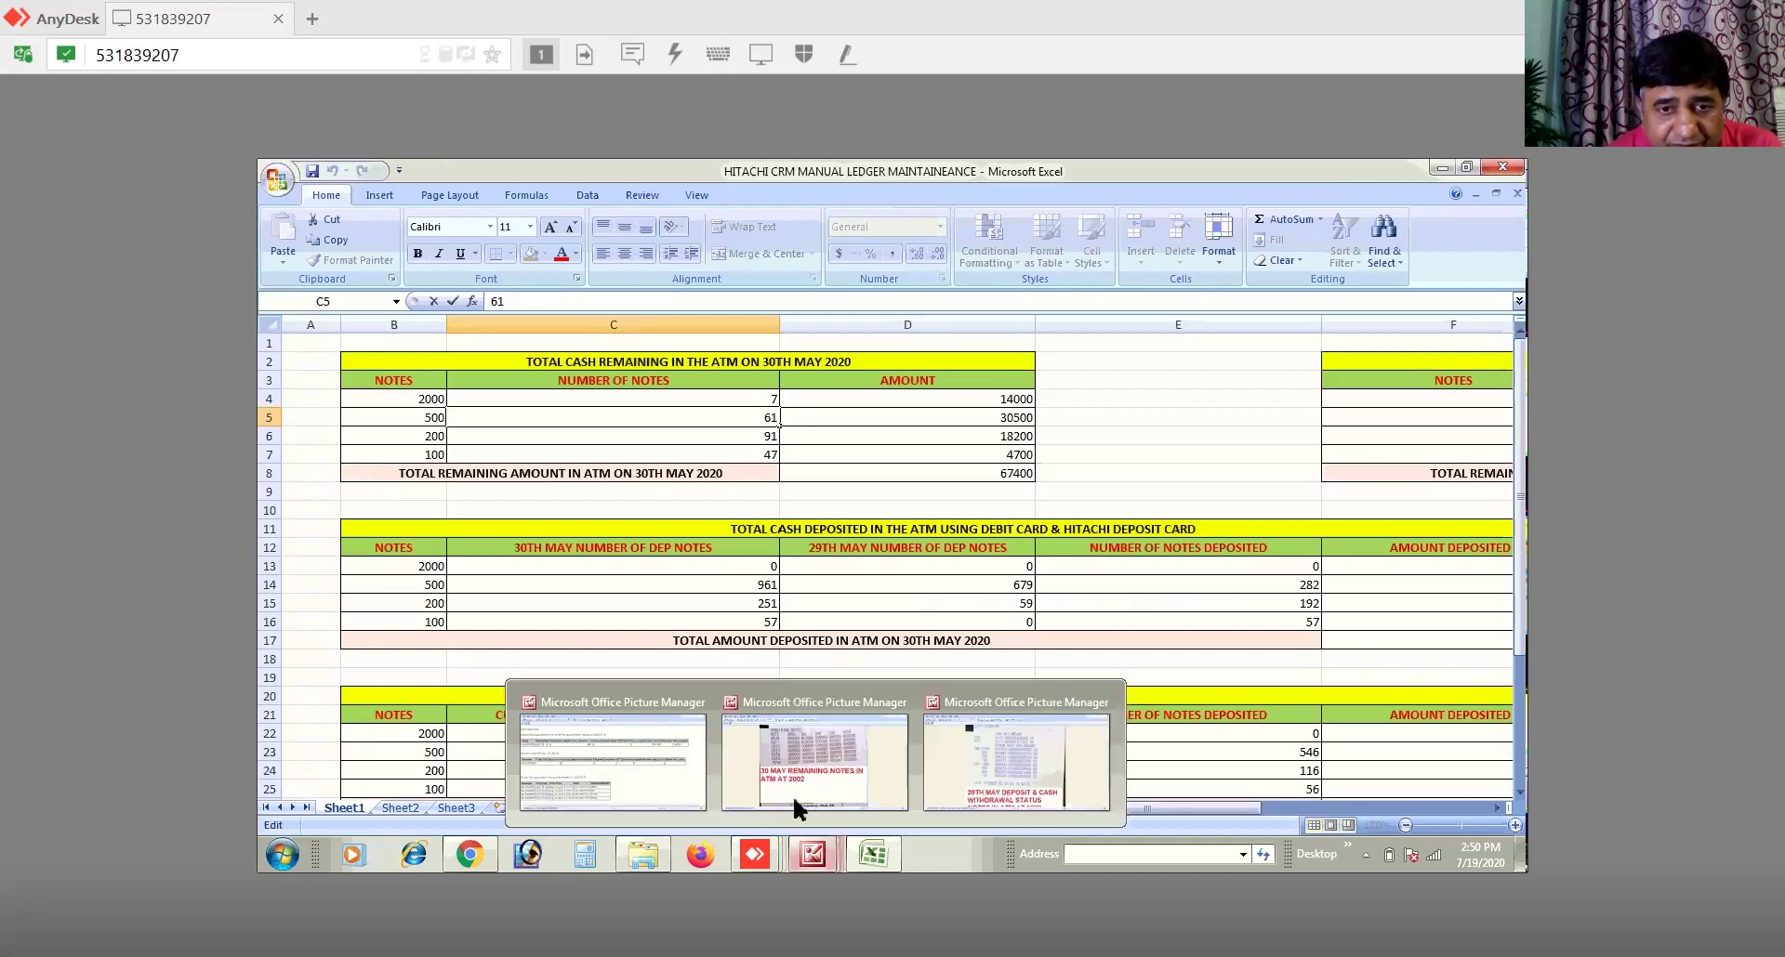
pyautogui.click(796, 790)
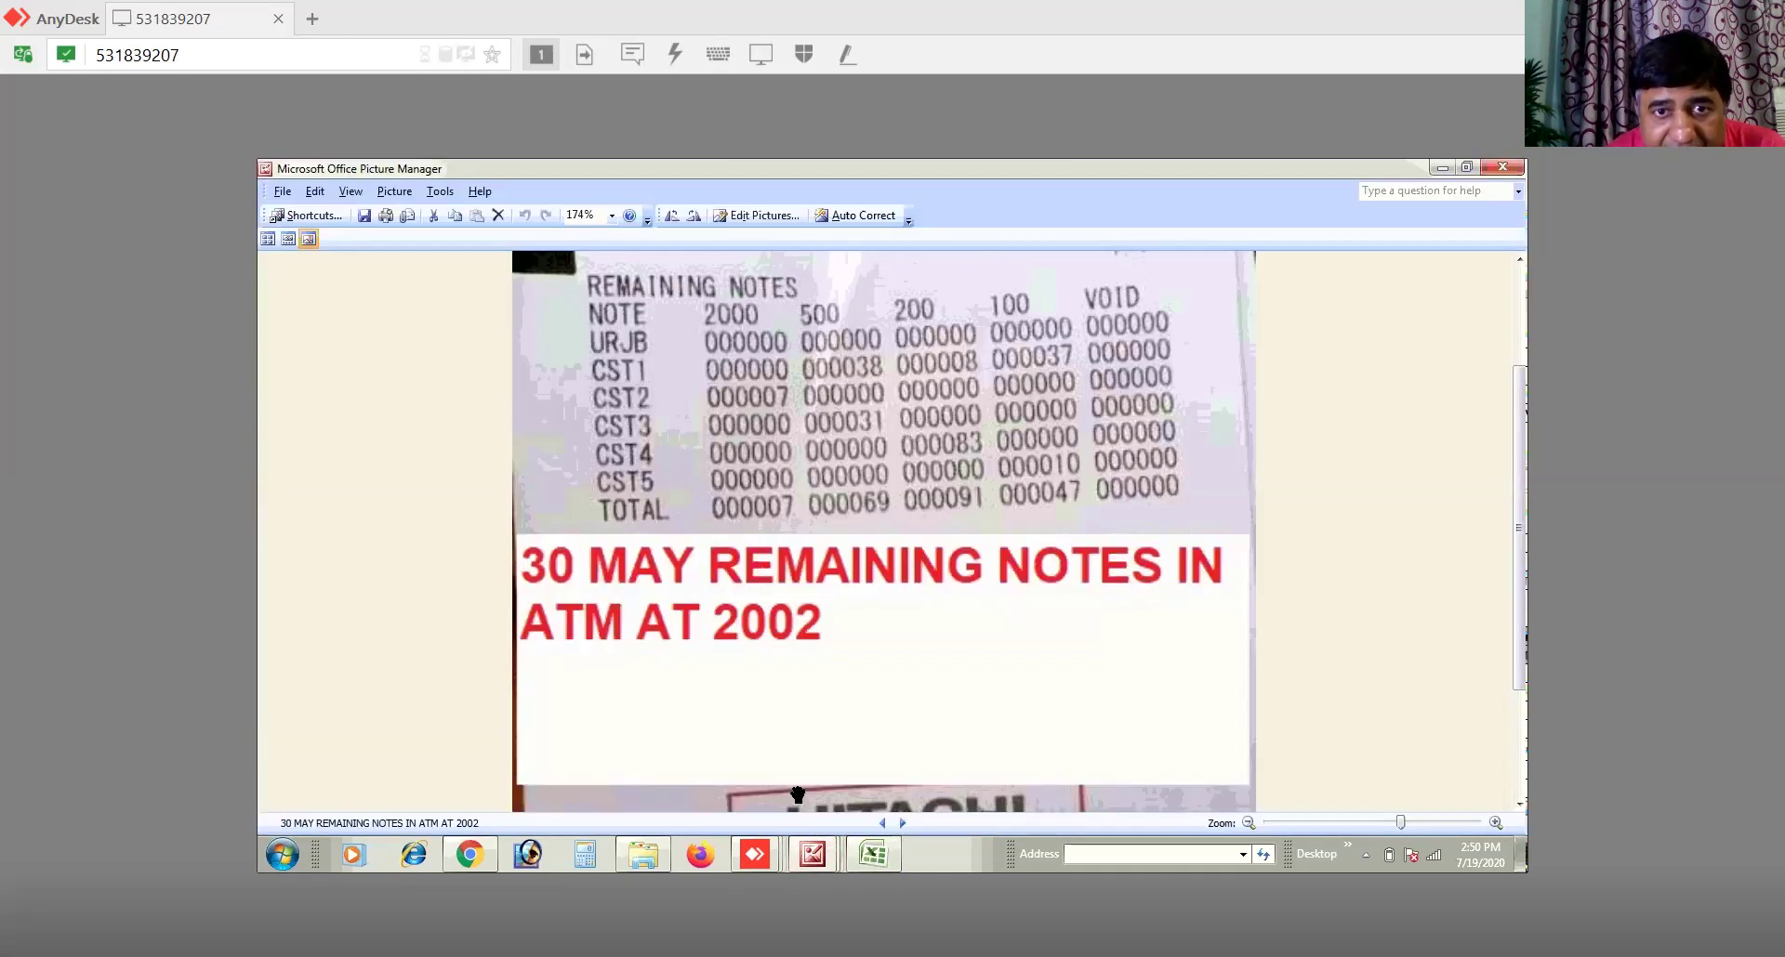
pyautogui.click(871, 854)
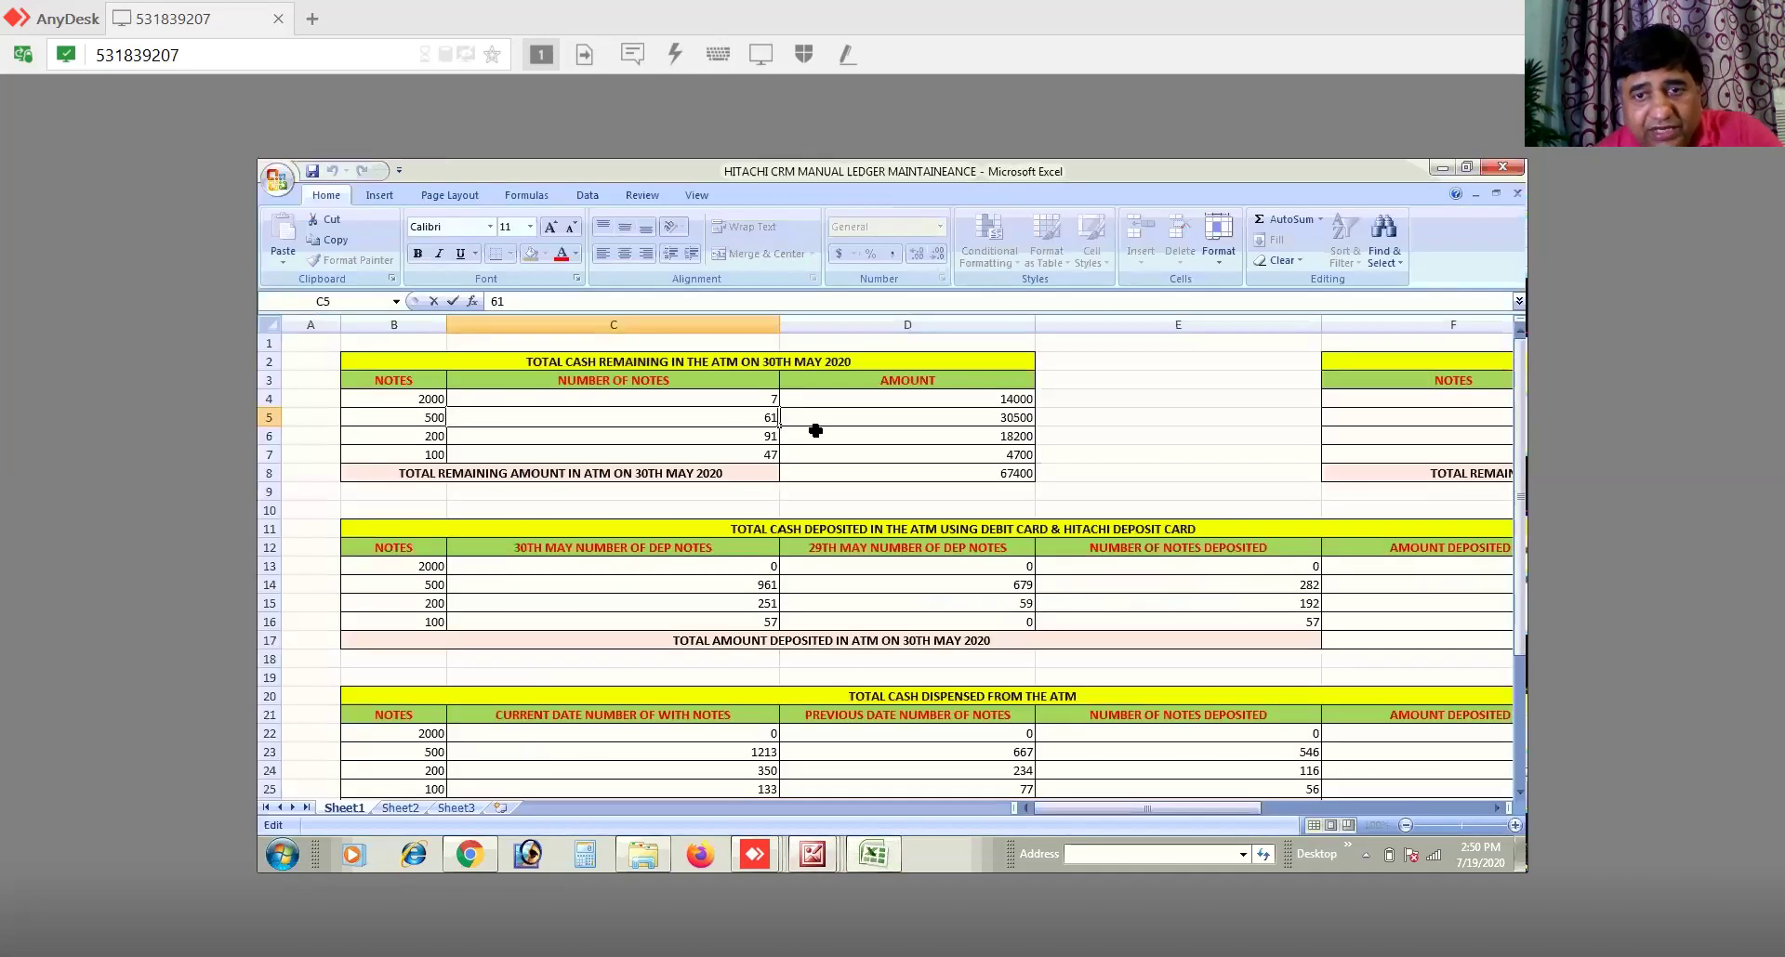
pyautogui.write('9')
pyautogui.click(838, 486)
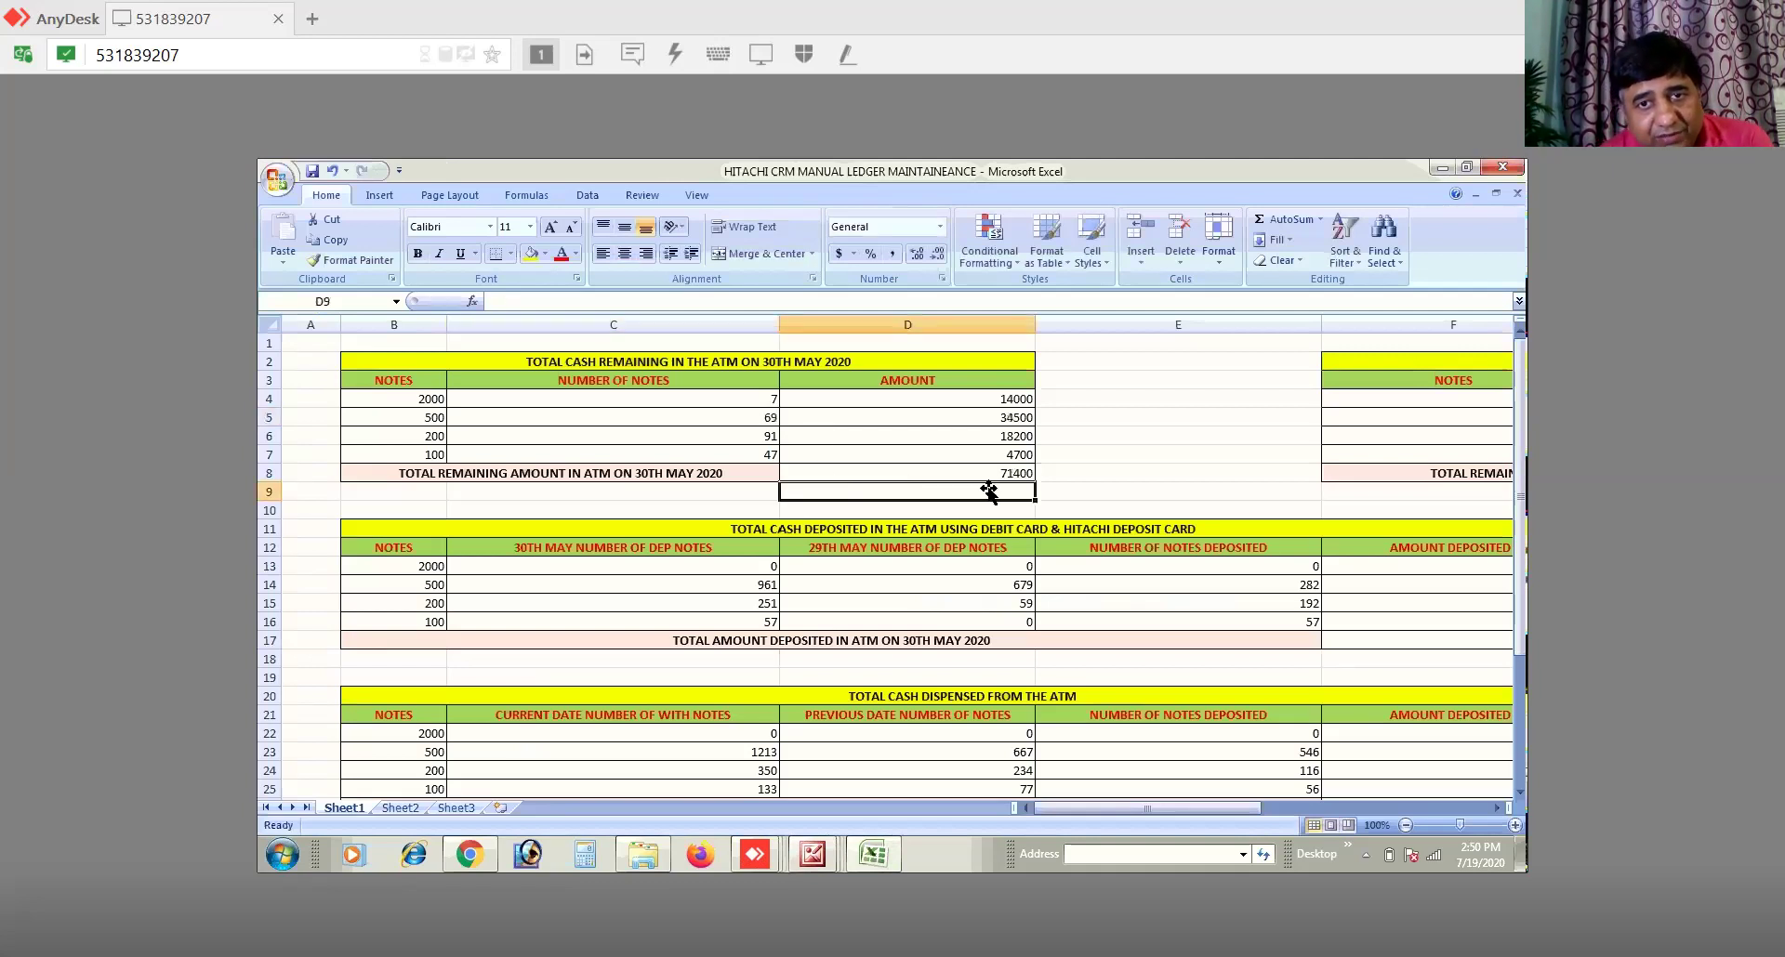
pyautogui.click(998, 476)
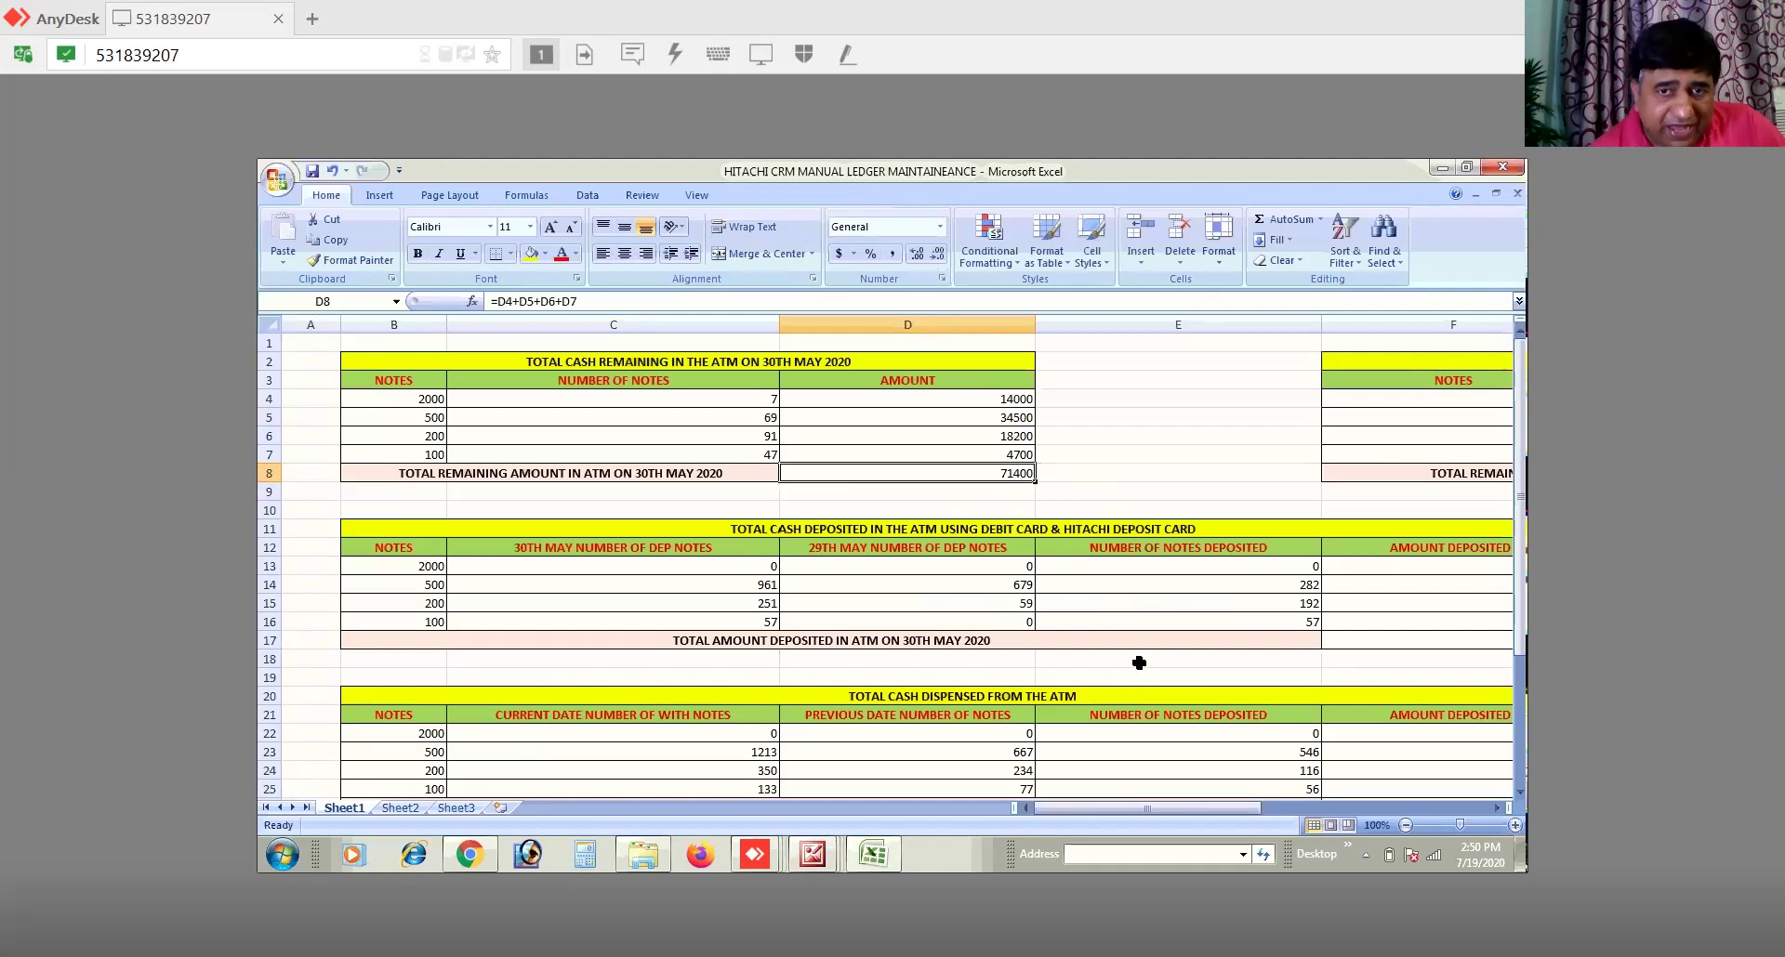
# Step: Compare the Total Remaining Amount in ATM in row 34 with the 30th May remaining cash total
pyautogui.click(1520, 795)
pyautogui.click(1520, 795)
pyautogui.click(1520, 795)
pyautogui.click(1520, 795)
pyautogui.click(1520, 795)
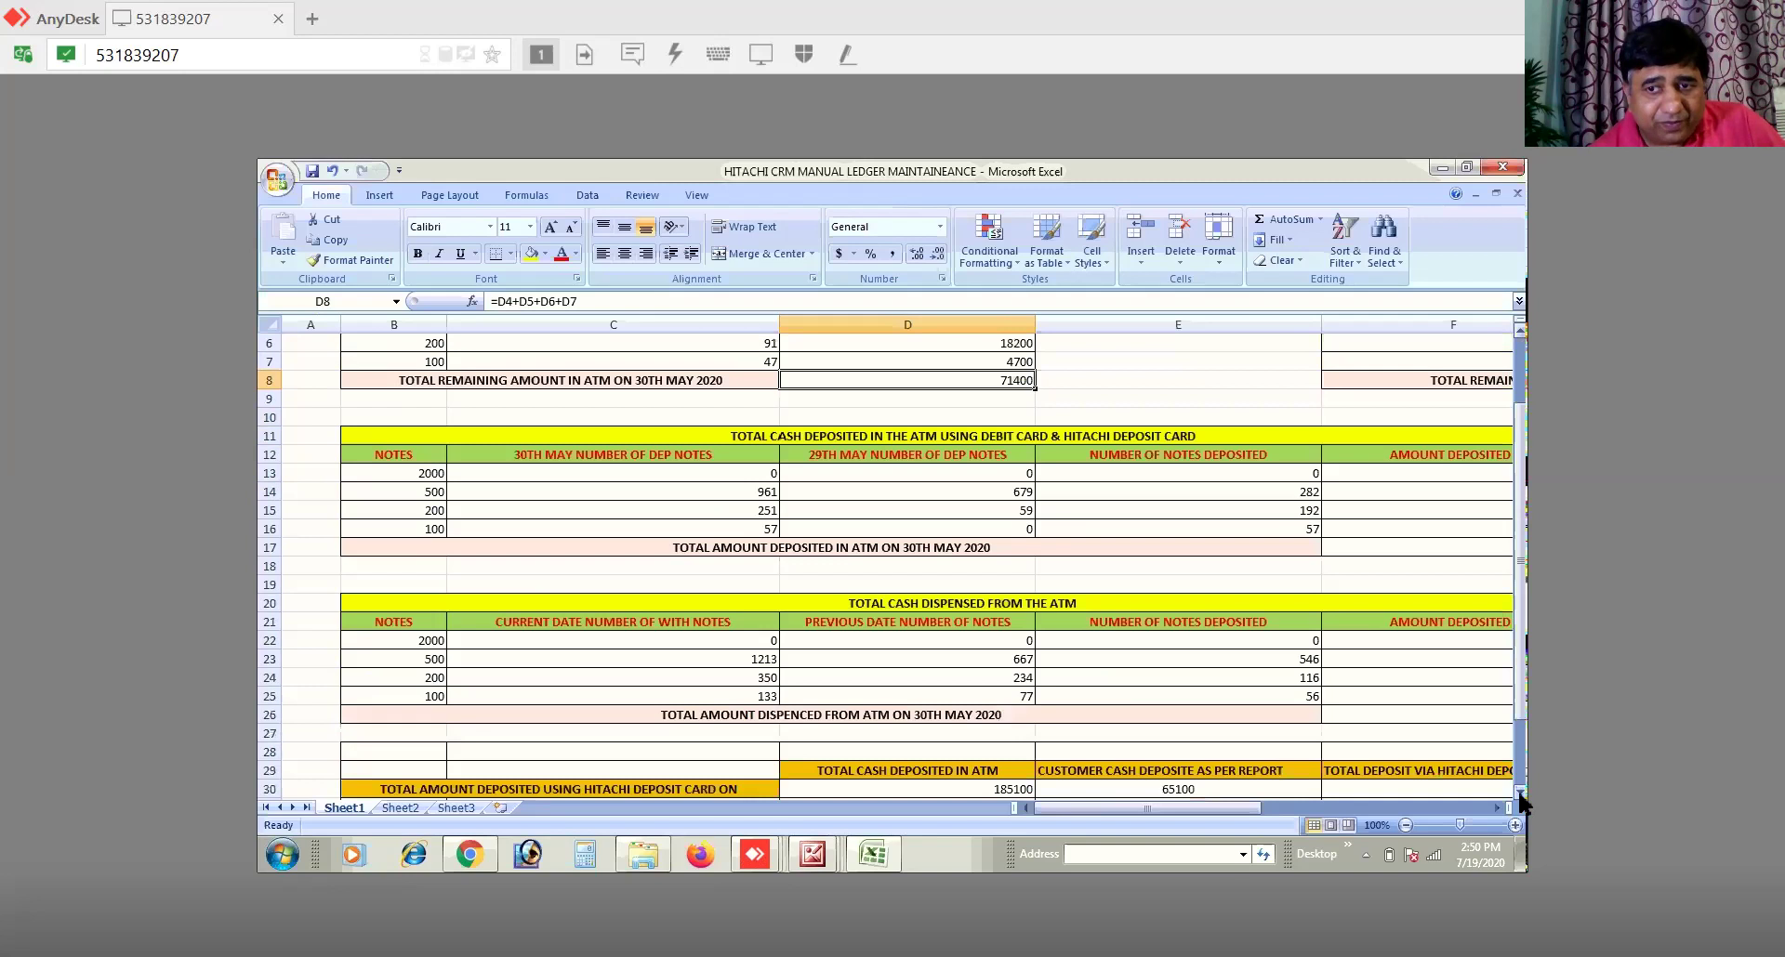
pyautogui.click(1520, 795)
pyautogui.click(1520, 795)
pyautogui.click(1520, 795)
pyautogui.click(1520, 794)
pyautogui.click(1520, 795)
pyautogui.click(1519, 795)
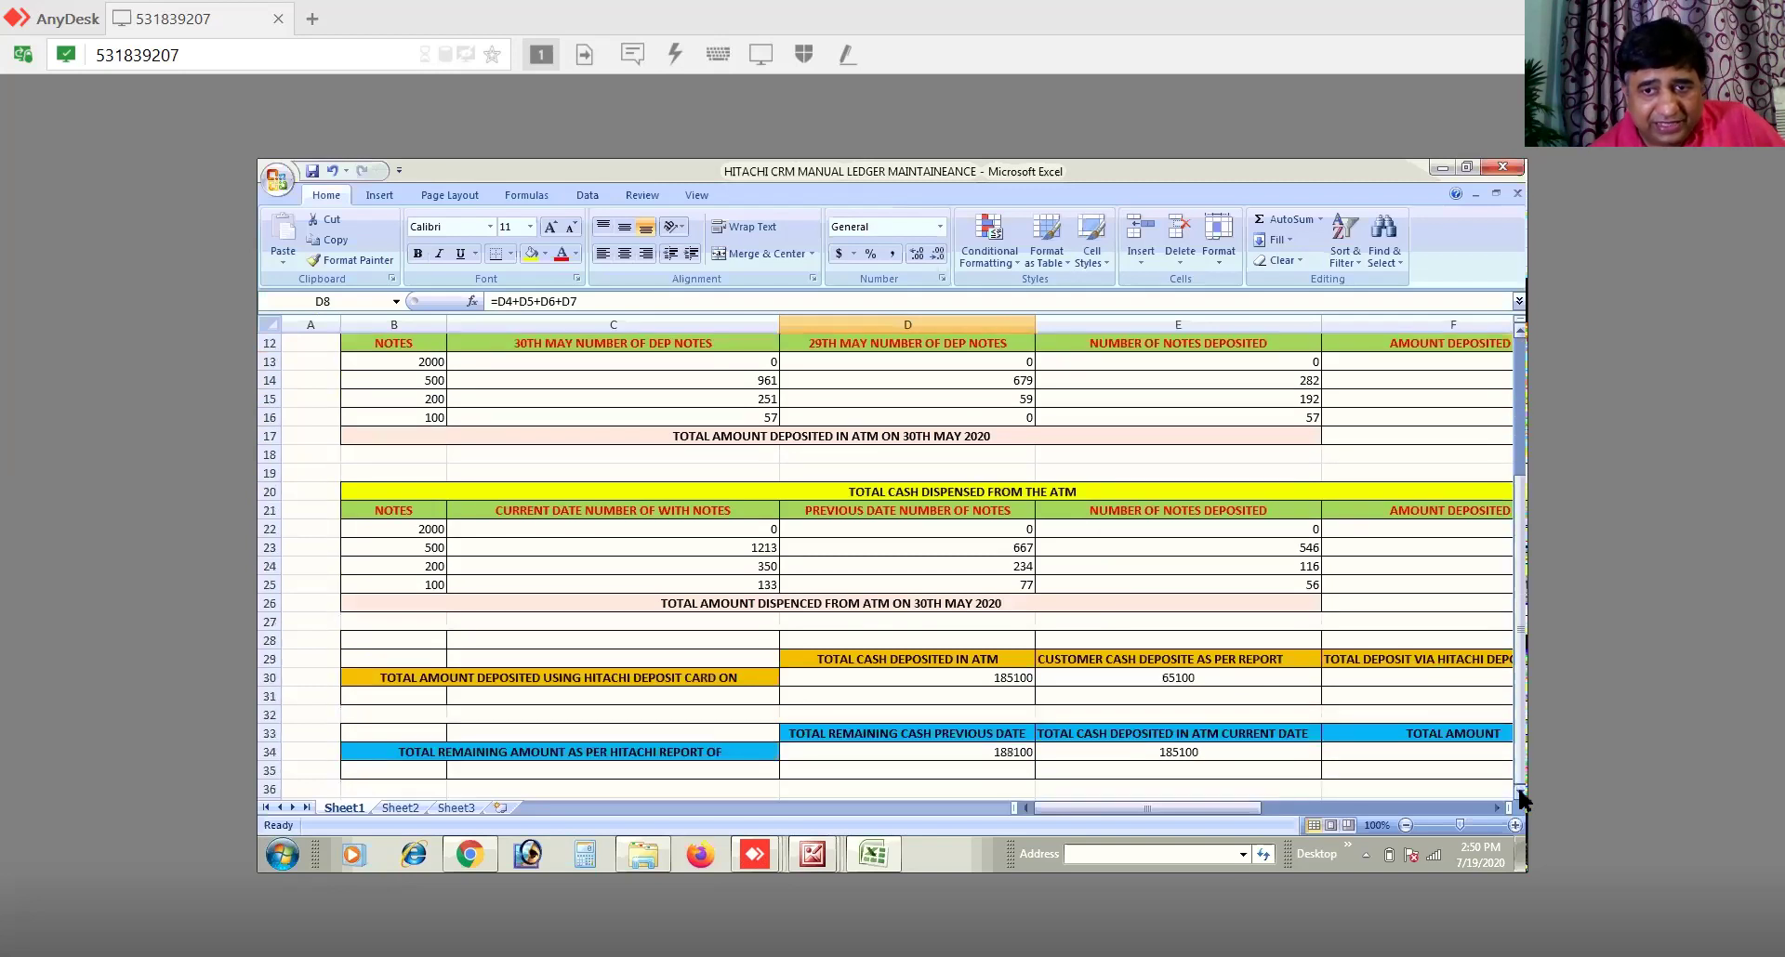
pyautogui.click(1497, 807)
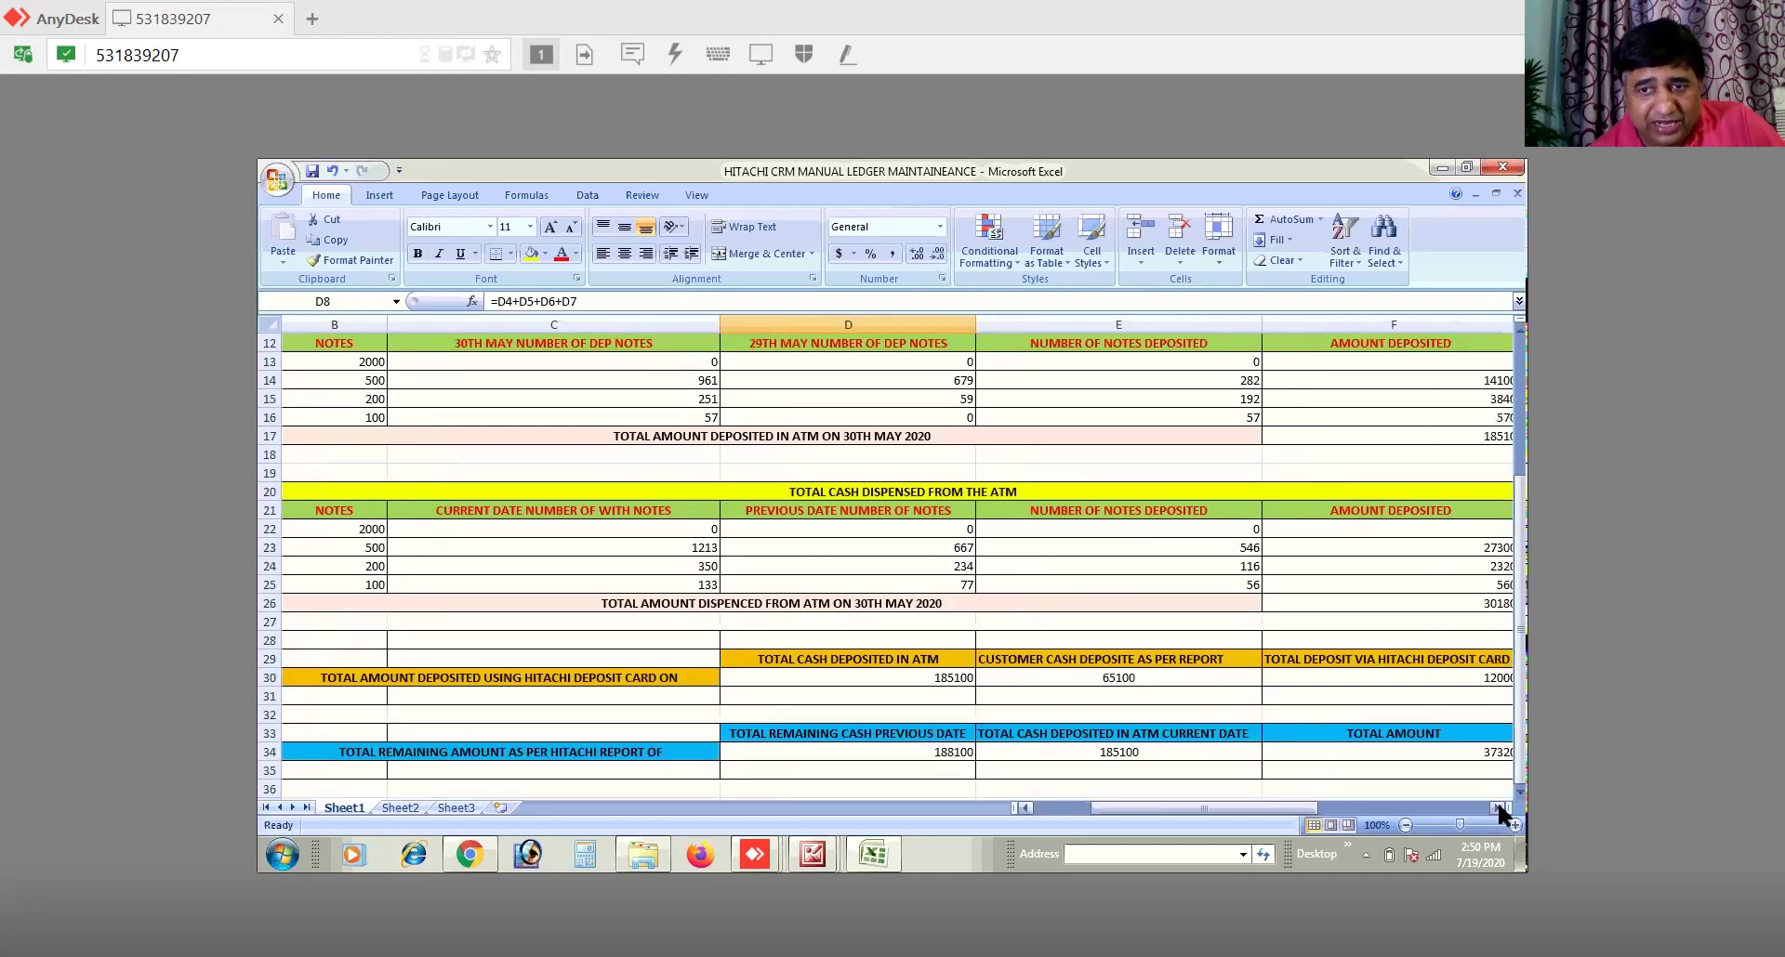
pyautogui.click(1497, 807)
pyautogui.click(1497, 807)
pyautogui.click(1496, 807)
pyautogui.click(1496, 806)
pyautogui.click(1497, 807)
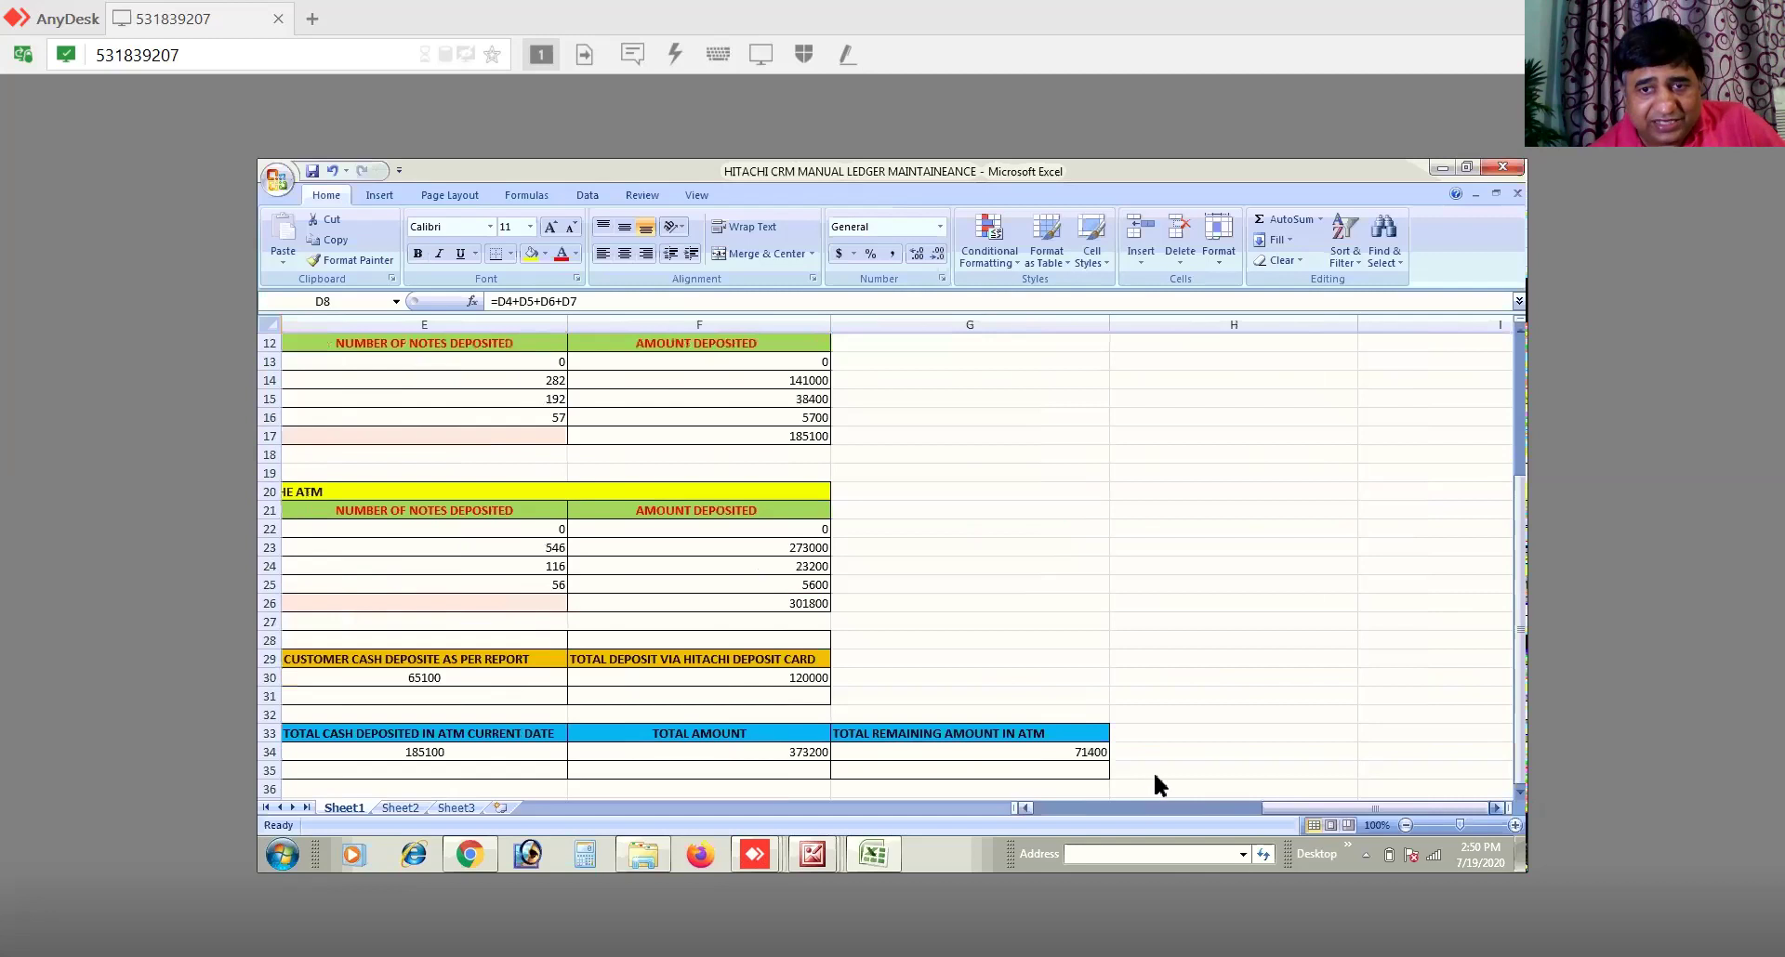
# Step: Look back over the ledger's dispensed, deposited and remaining cash tables up to the first row
pyautogui.click(1026, 807)
pyautogui.click(1026, 807)
pyautogui.click(1027, 807)
pyautogui.click(1026, 807)
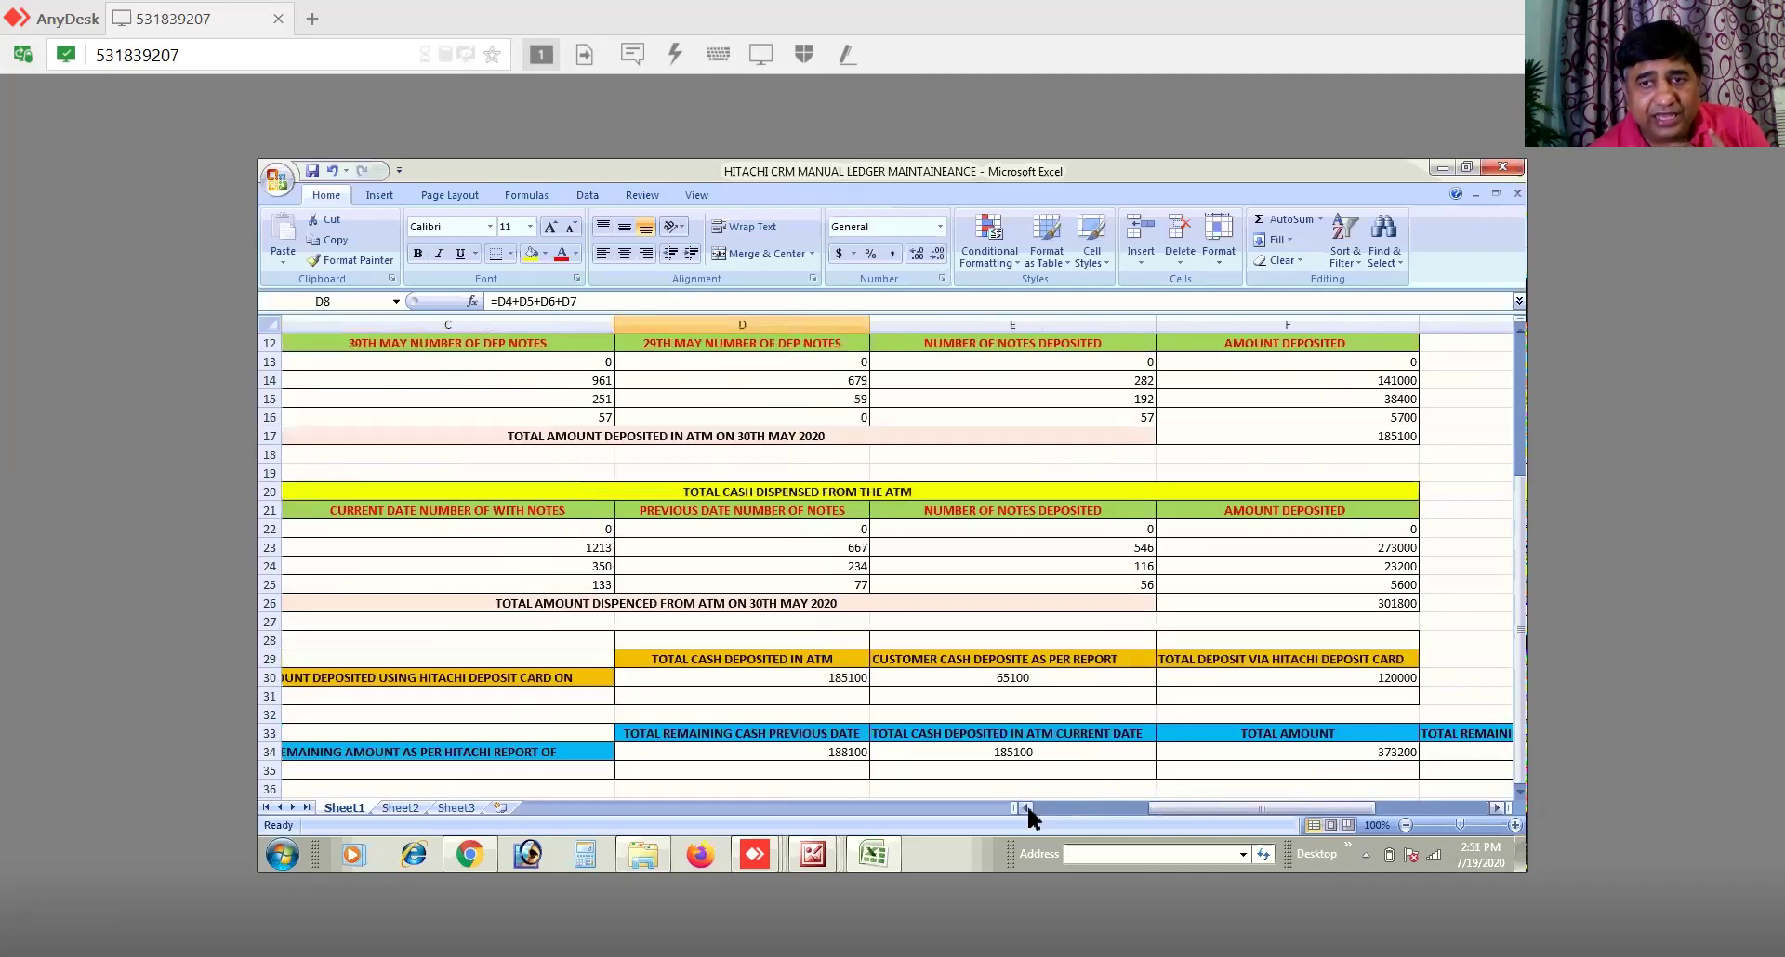
pyautogui.click(1520, 330)
pyautogui.click(1520, 330)
pyautogui.click(1520, 330)
pyautogui.click(1520, 330)
pyautogui.click(1520, 330)
pyautogui.click(1520, 330)
pyautogui.click(1520, 330)
pyautogui.click(1519, 330)
pyautogui.click(1520, 330)
pyautogui.click(1520, 330)
pyautogui.click(1520, 330)
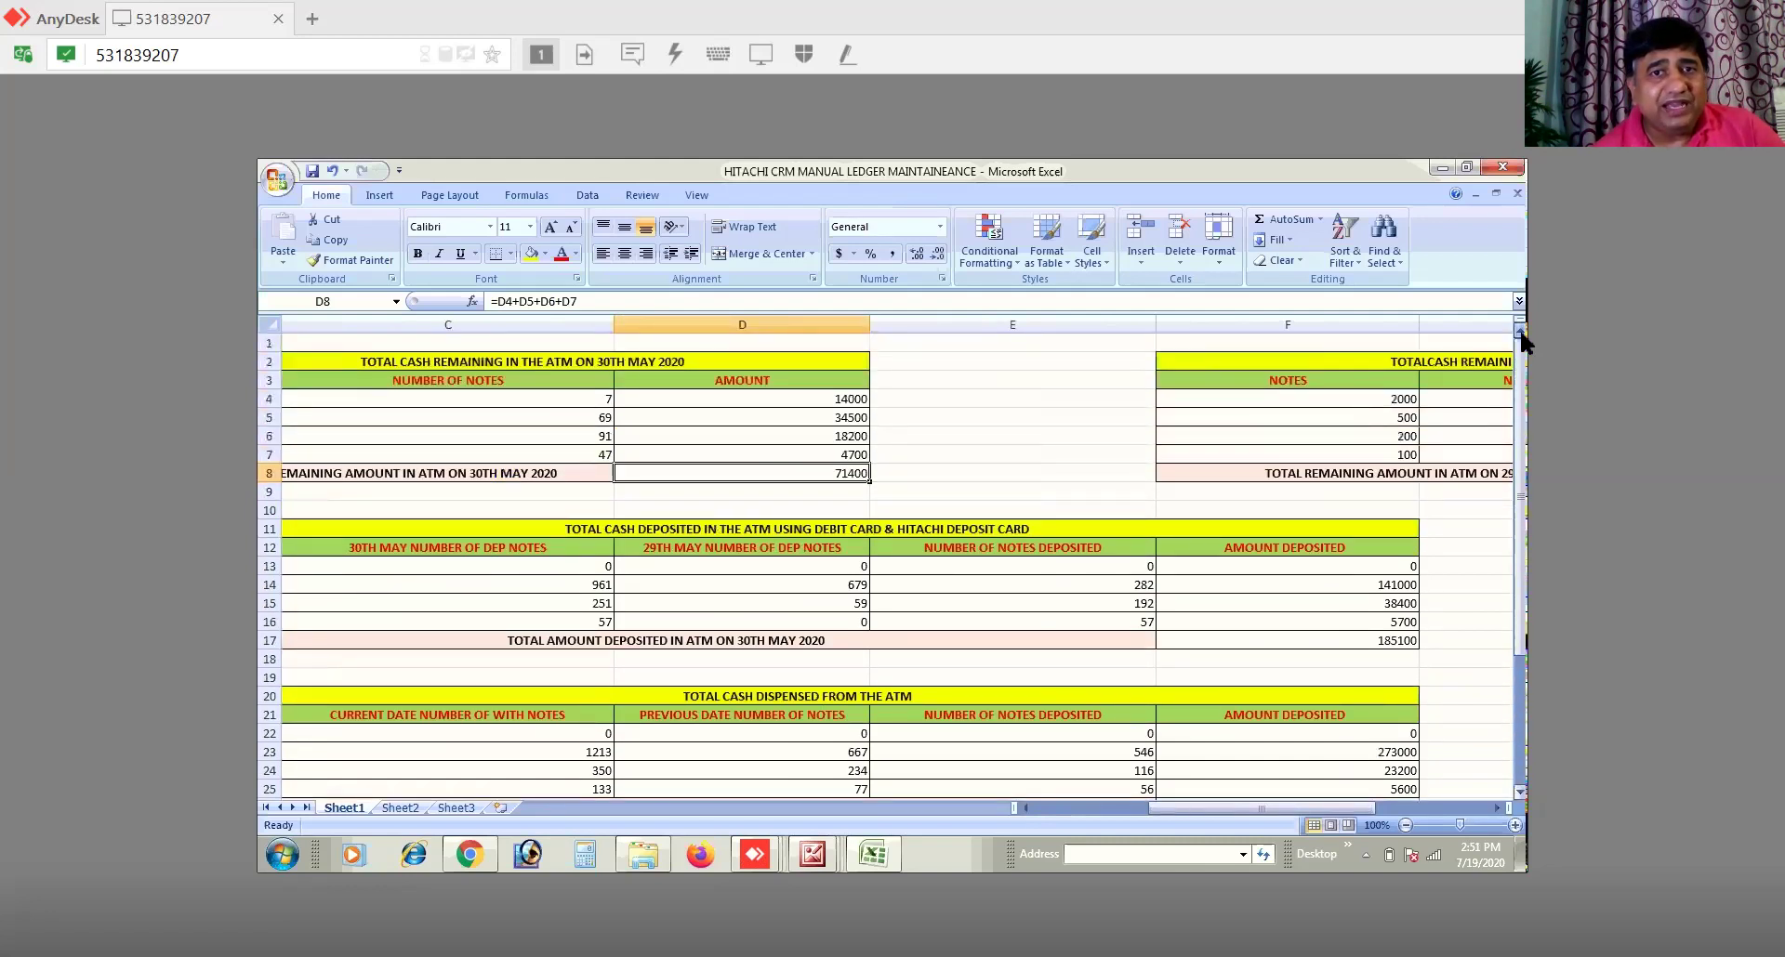
# Step: Save a copy of the ledger as an Excel Workbook named "30TH MAY 2020 HITACHI CRM MANUAL LEDGER MAINTAINEANCE" in New folder (2)
pyautogui.click(276, 180)
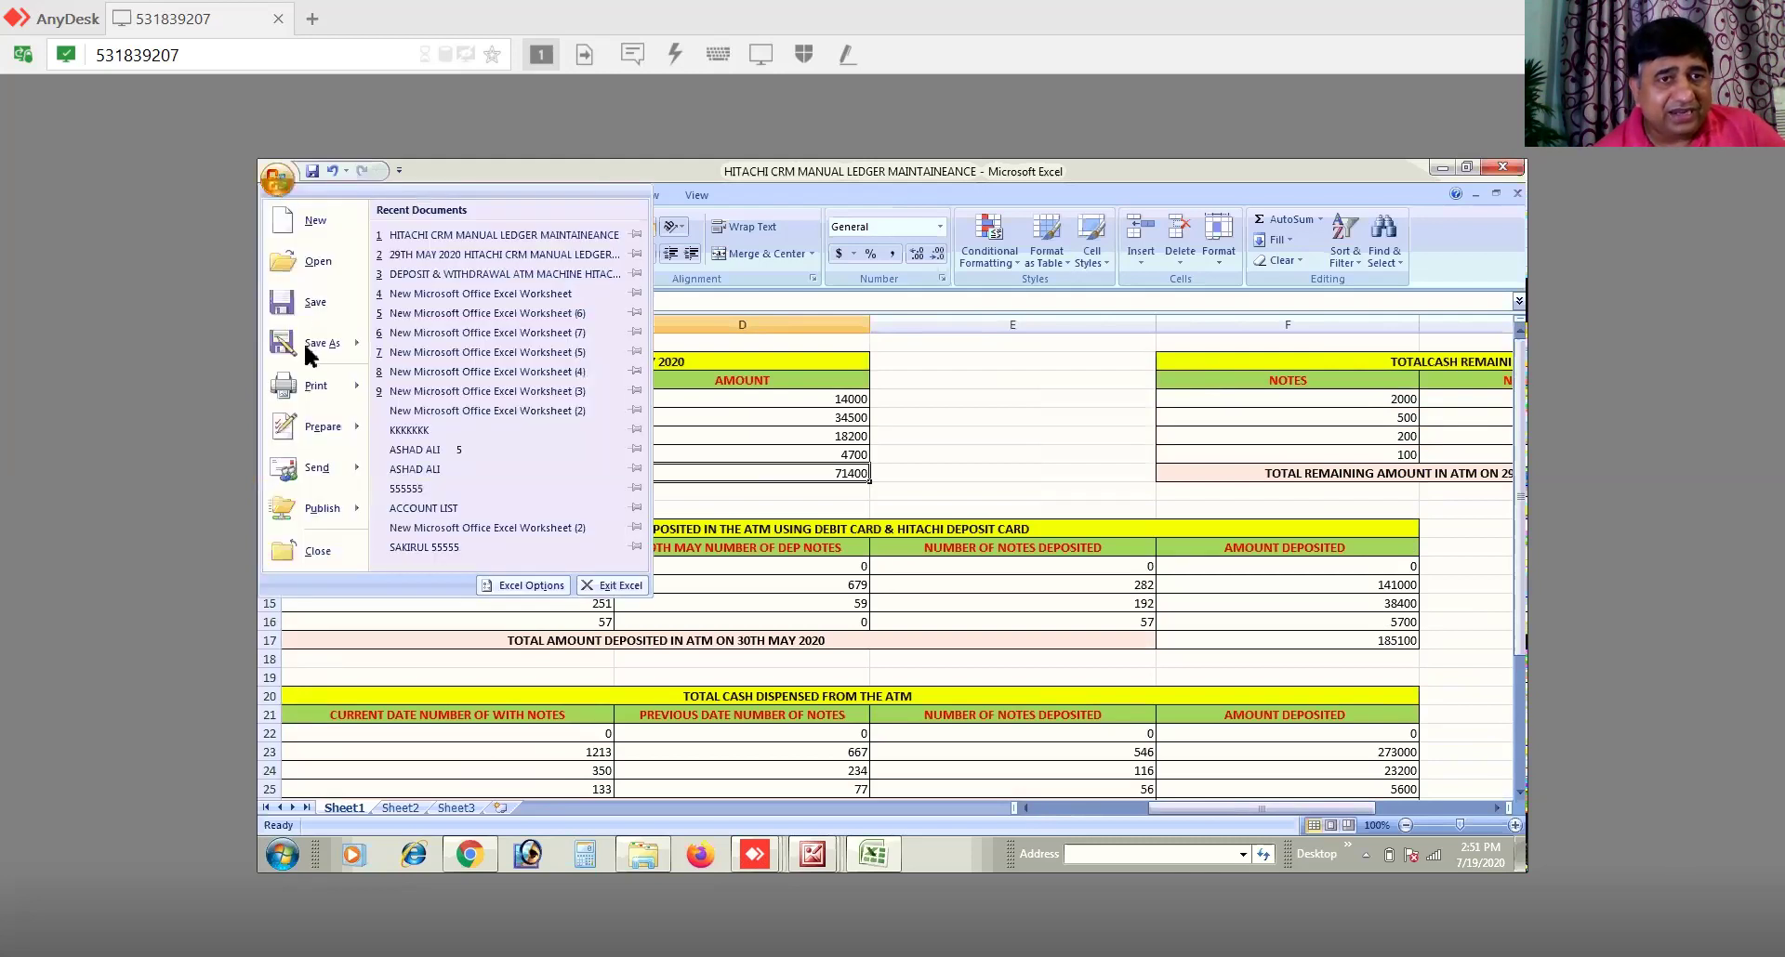
pyautogui.moveTo(322, 338)
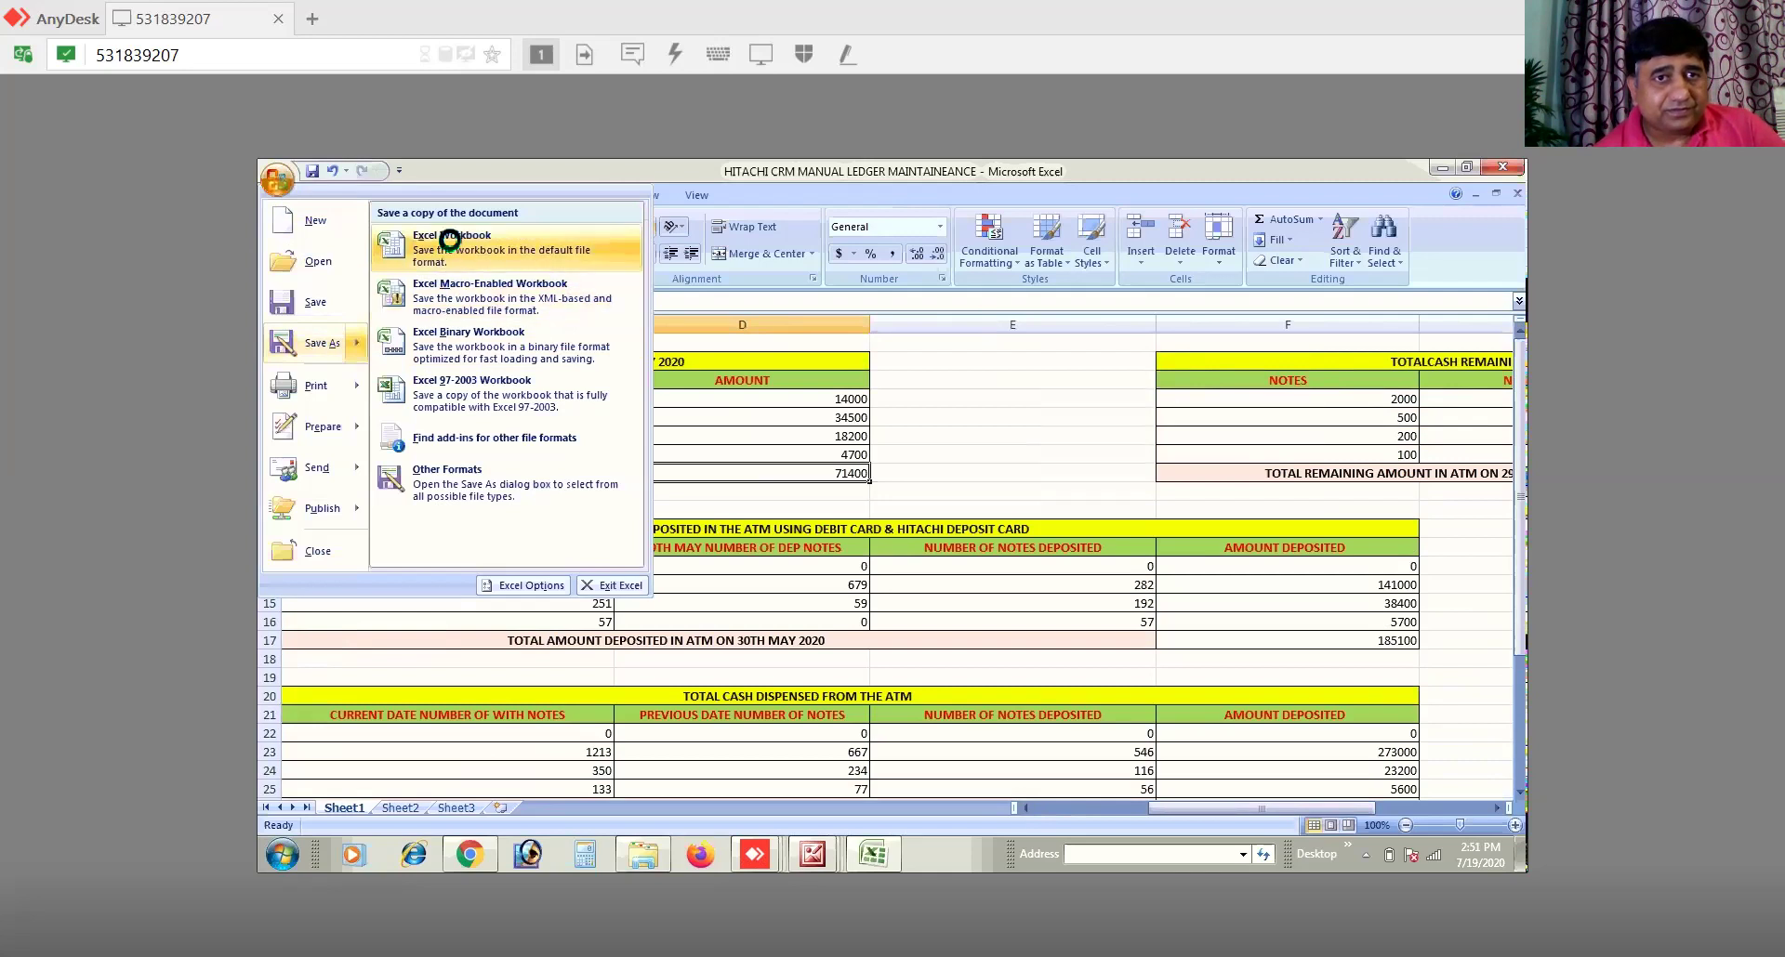
pyautogui.click(453, 244)
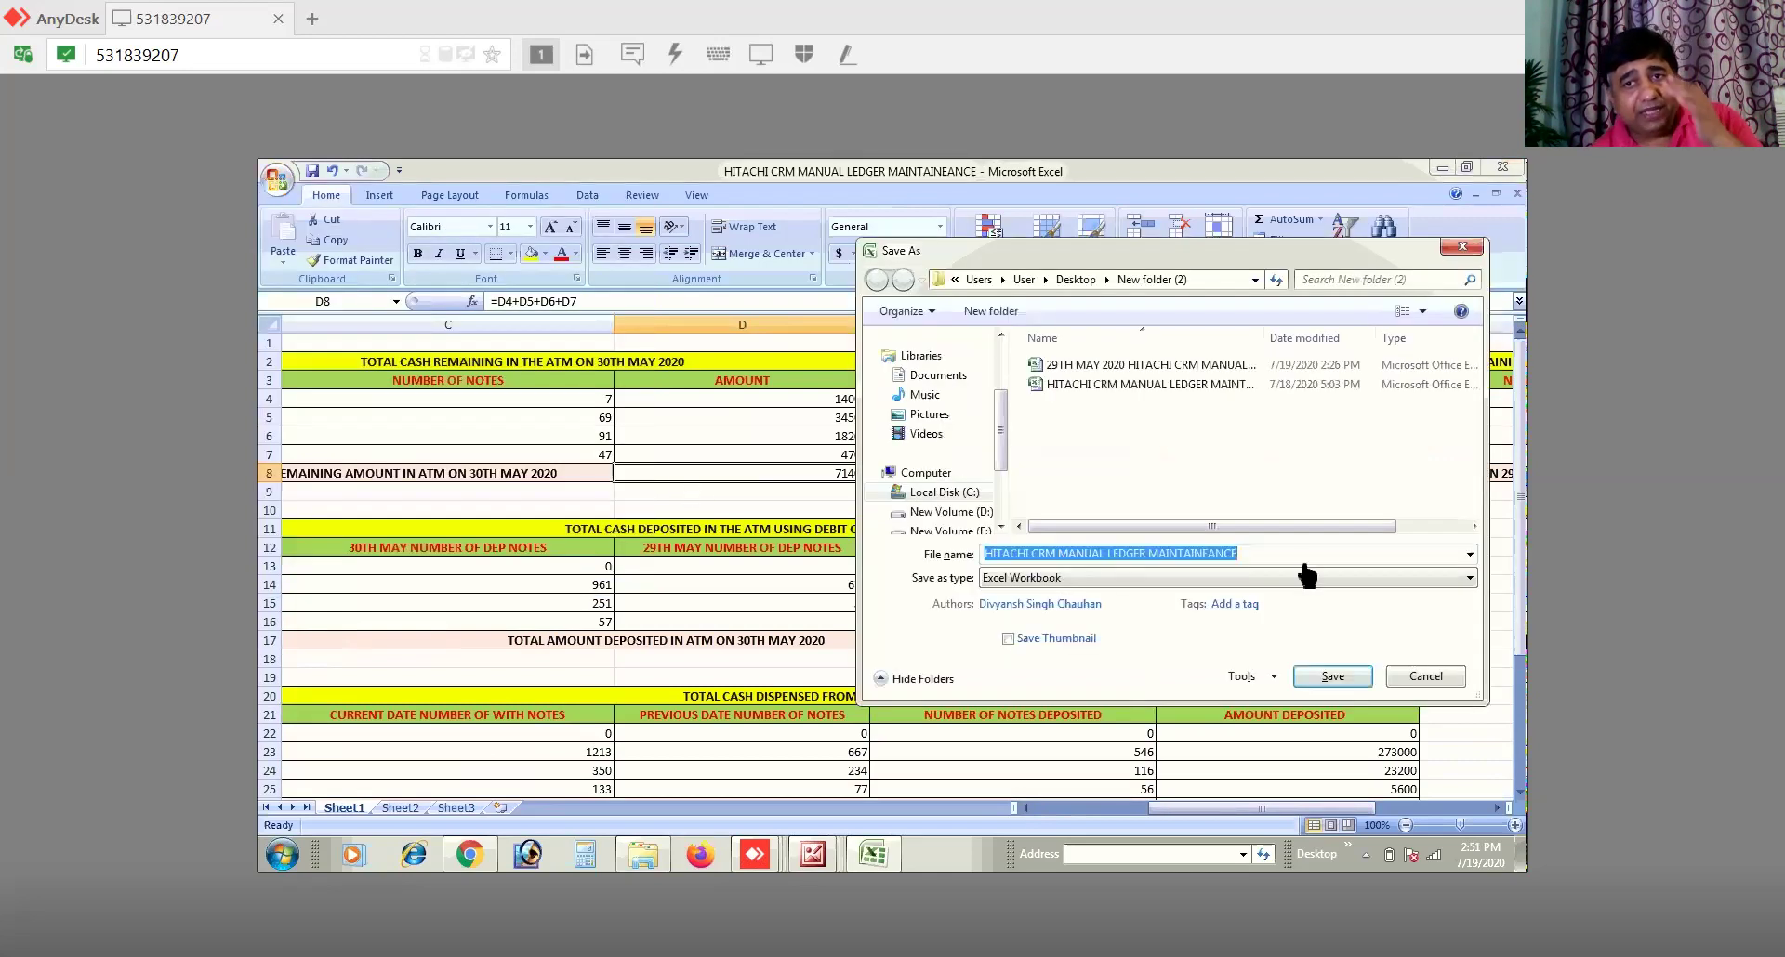
pyautogui.click(1262, 551)
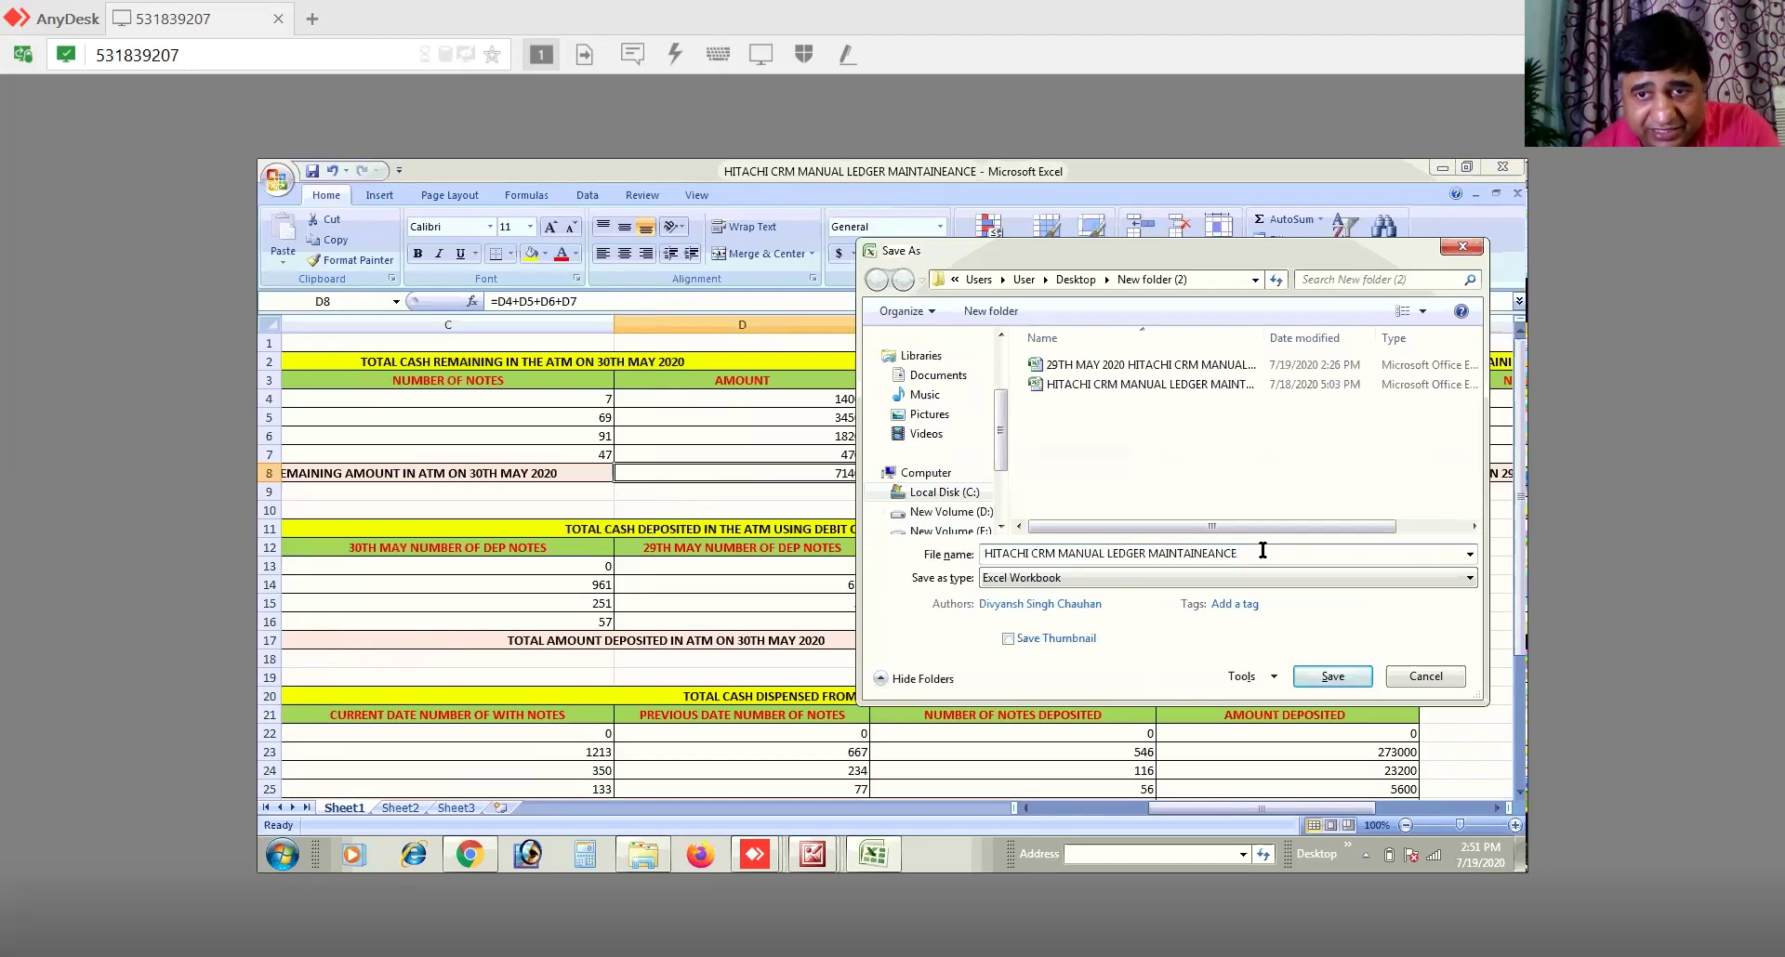
pyautogui.click(1136, 364)
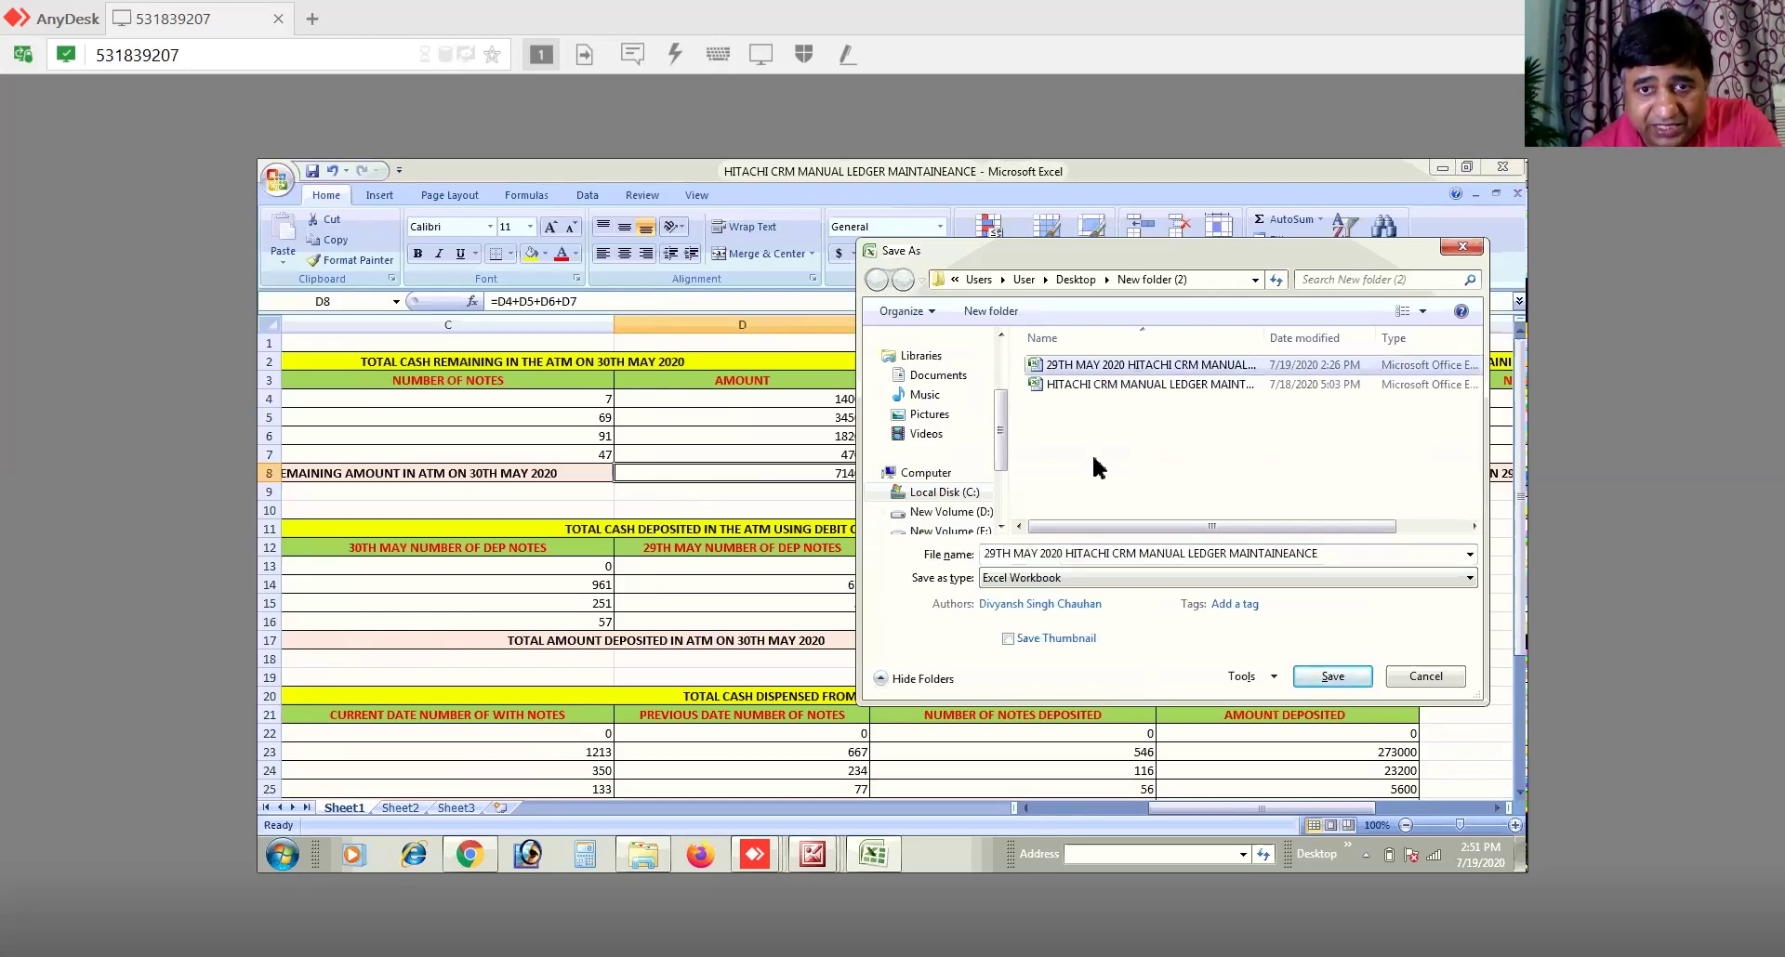
pyautogui.click(997, 554)
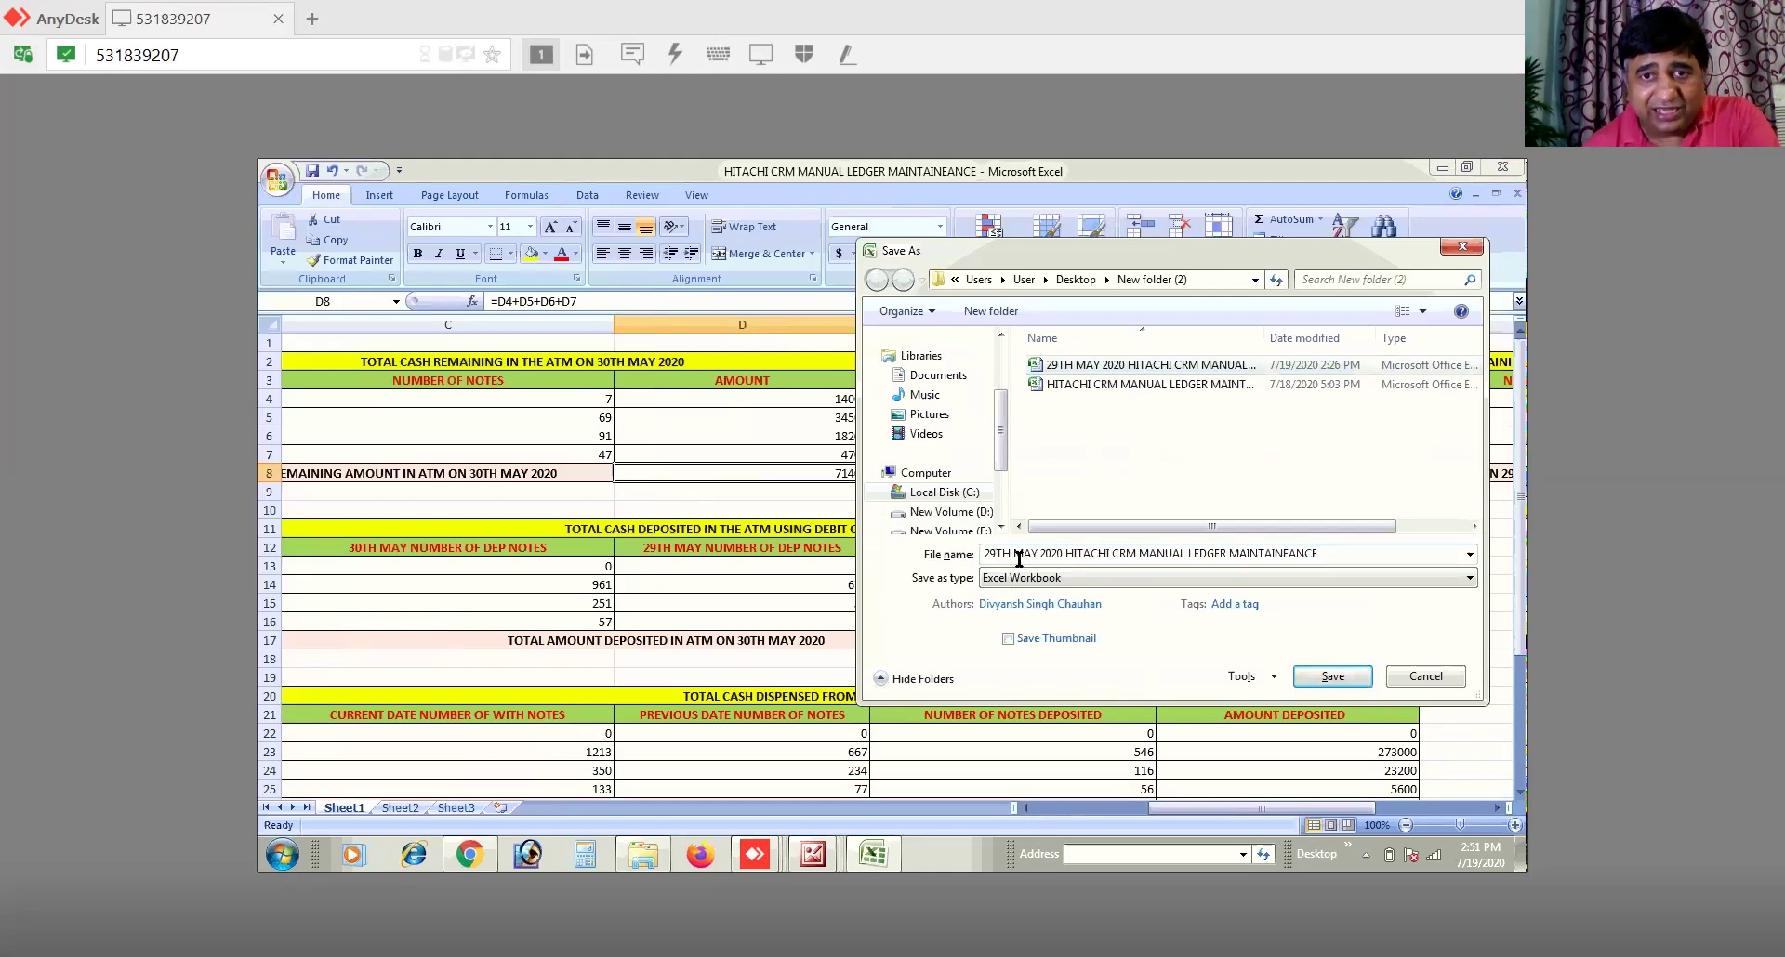
pyautogui.press('BackSpace')
pyautogui.press('BackSpace')
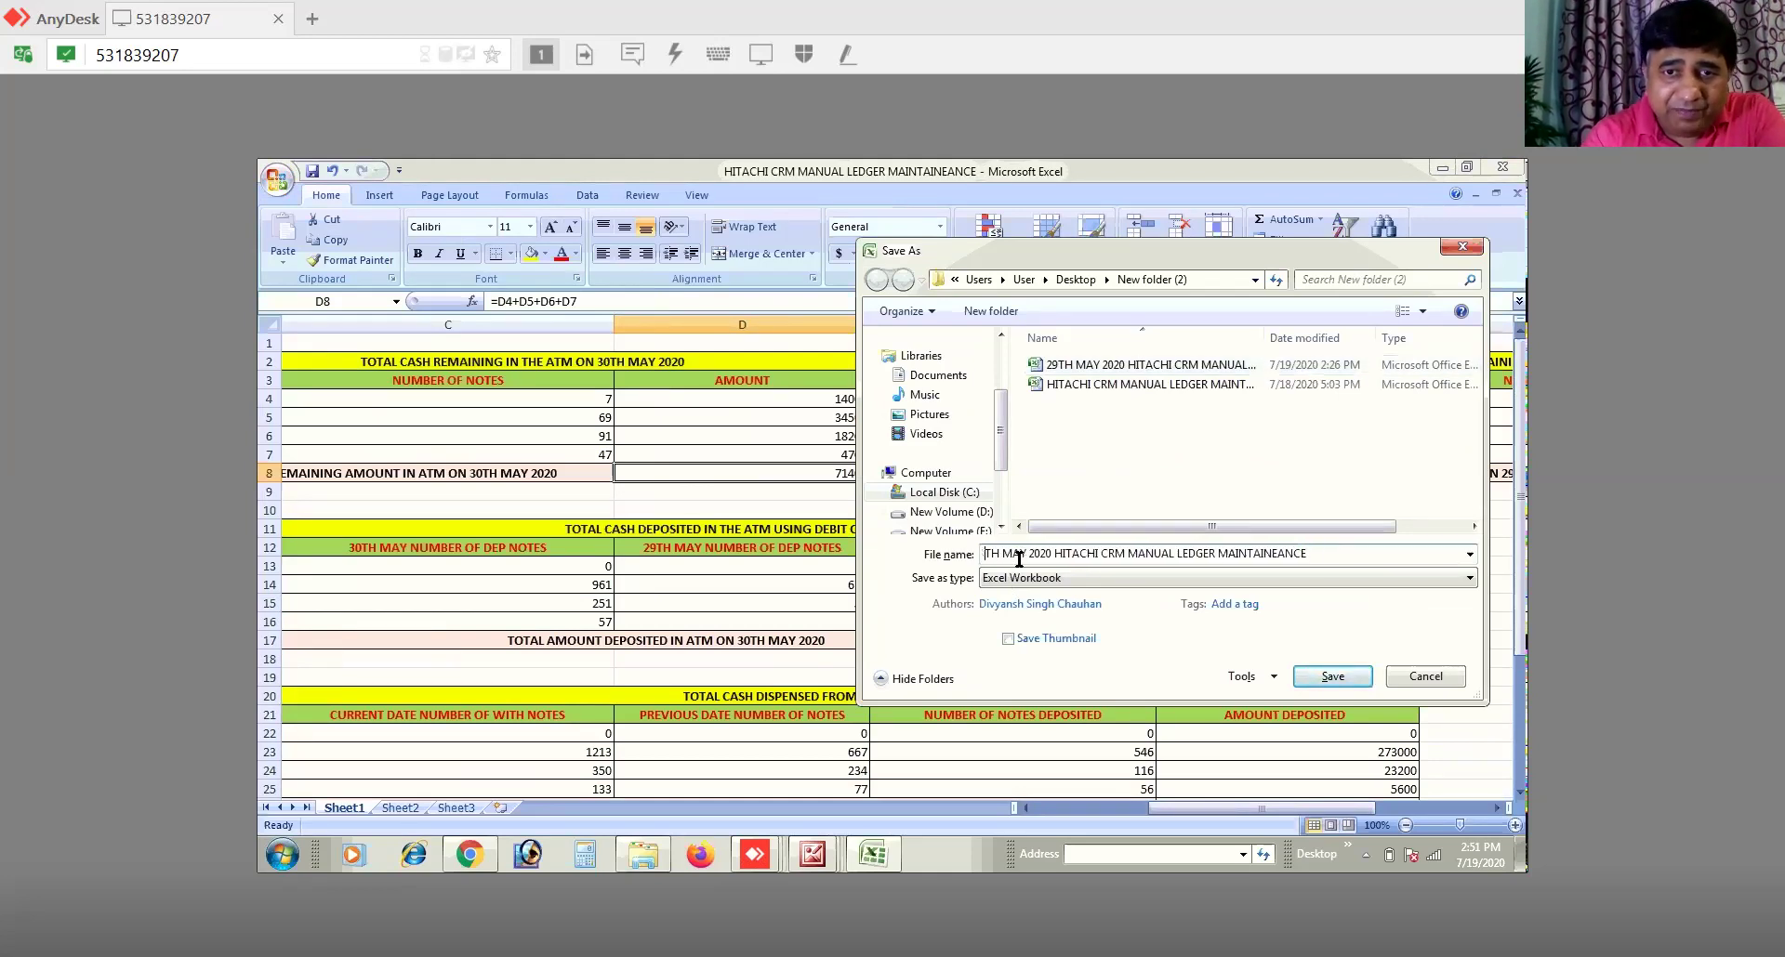
pyautogui.write('30')
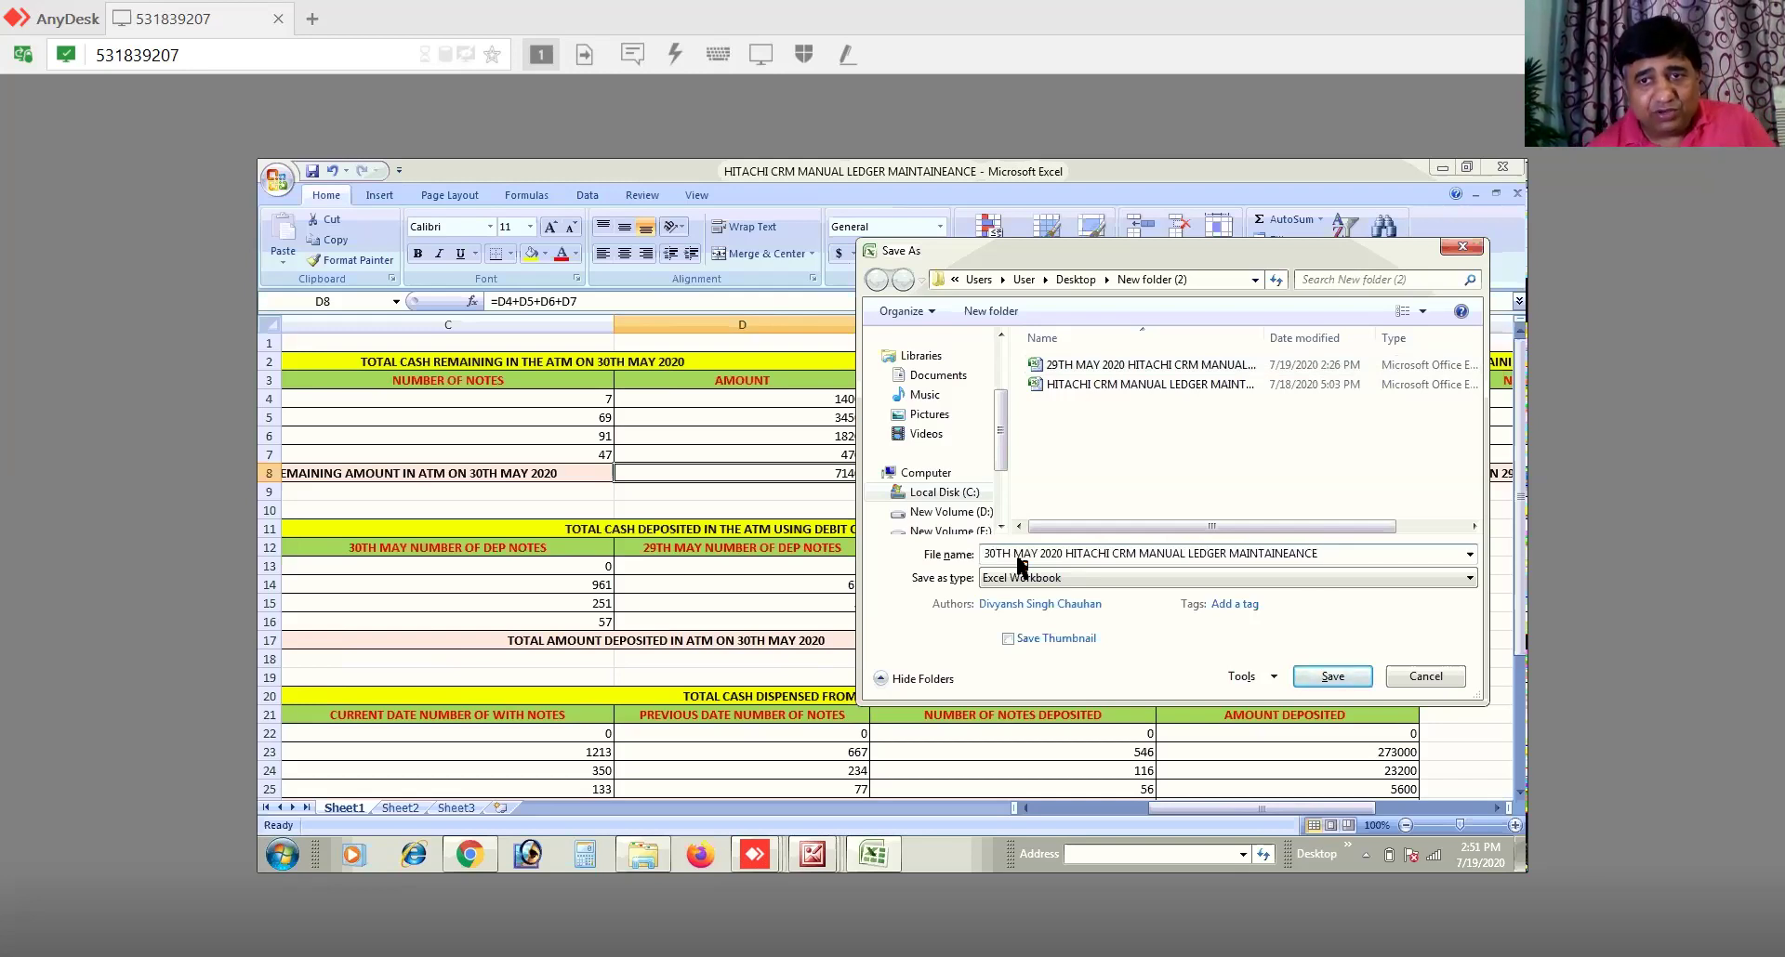
pyautogui.click(1332, 675)
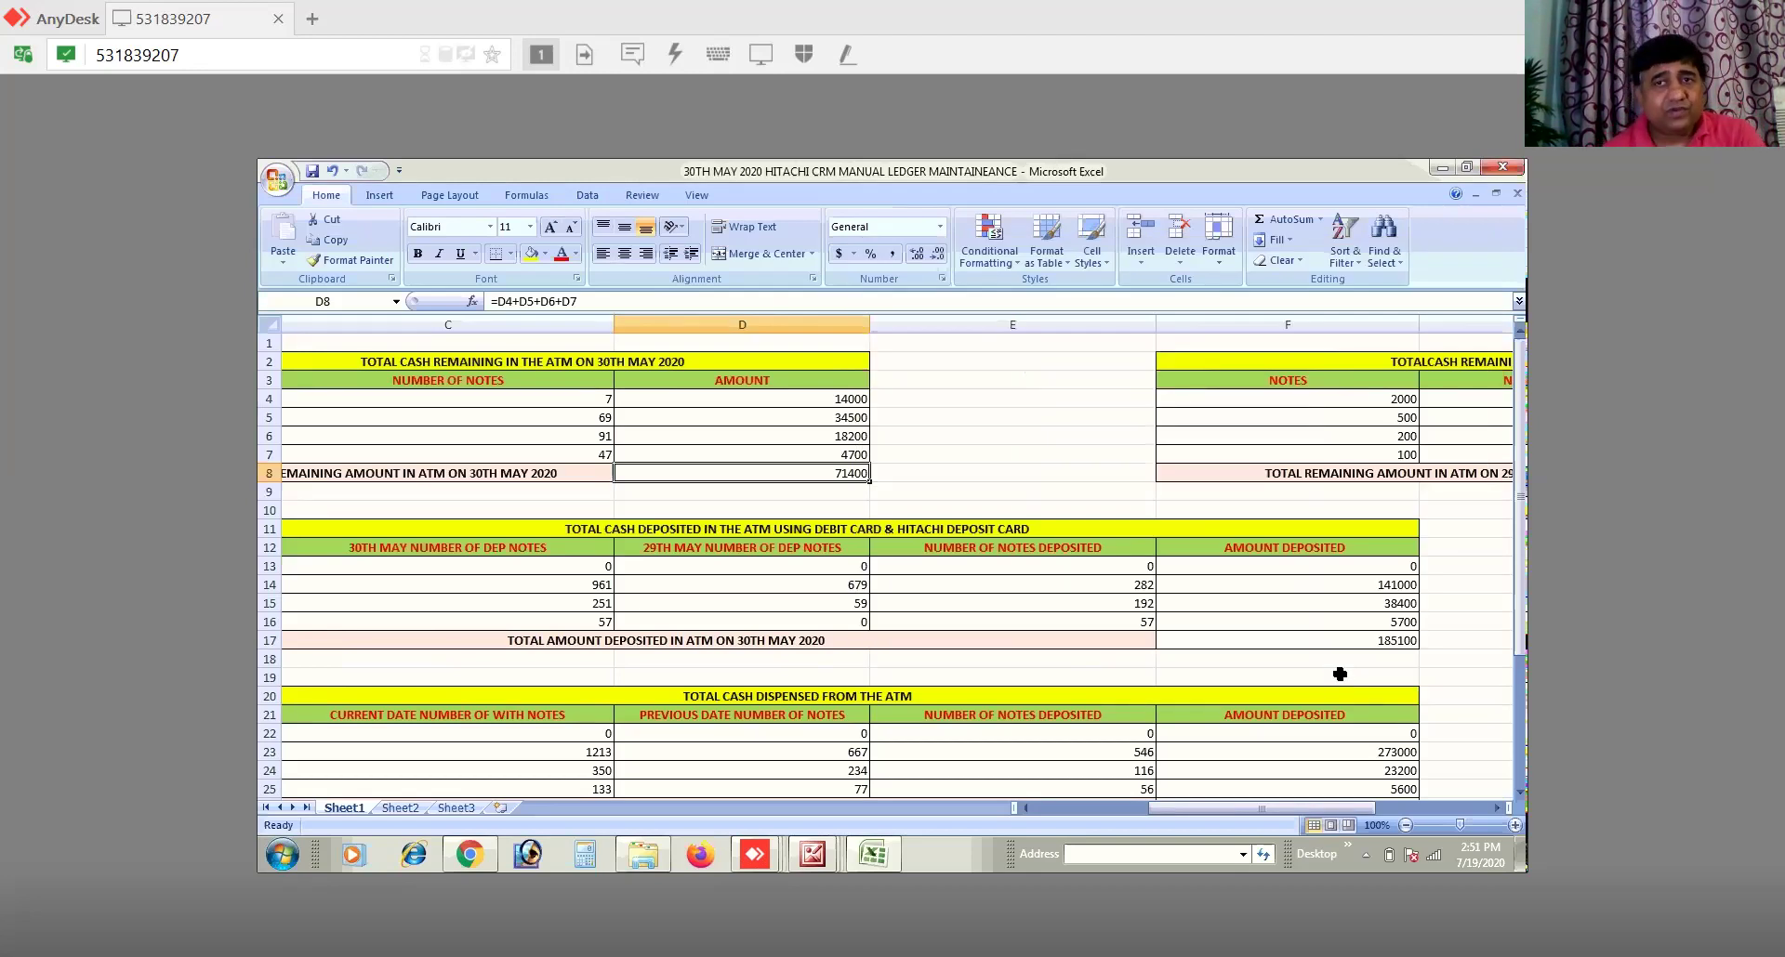
# Step: Close the saved ledger workbook and show the 30th May deposit and cash withdrawal status picture
pyautogui.click(1503, 171)
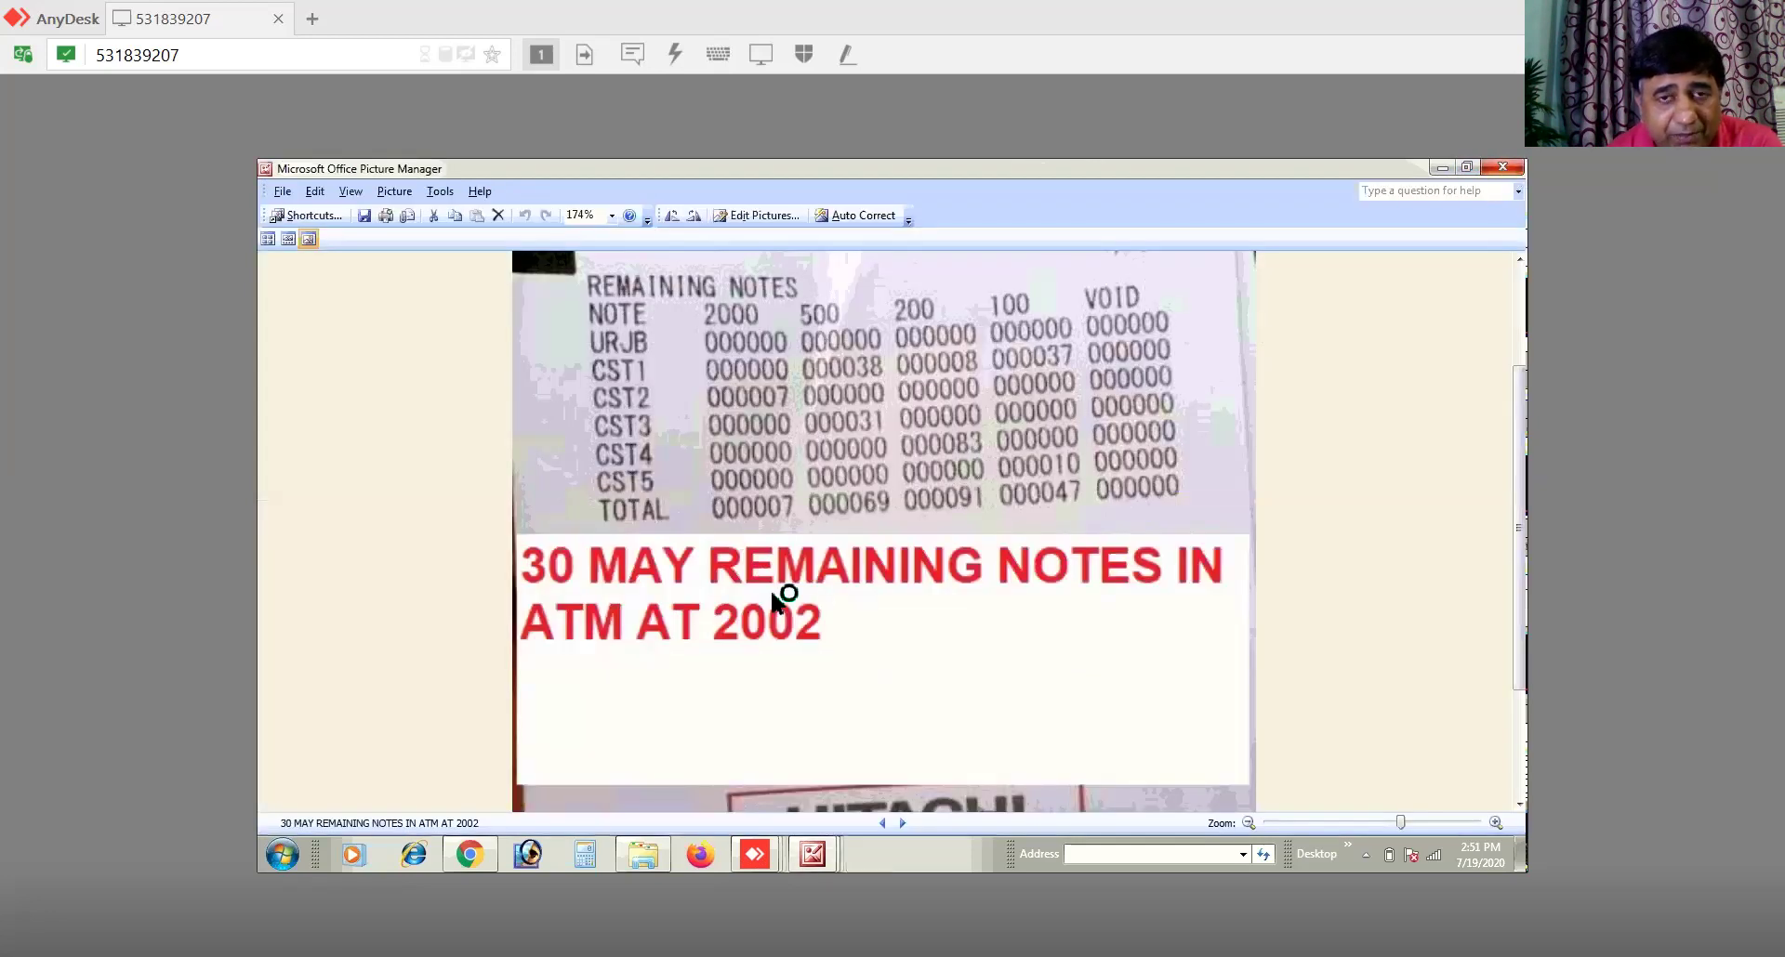
pyautogui.click(903, 822)
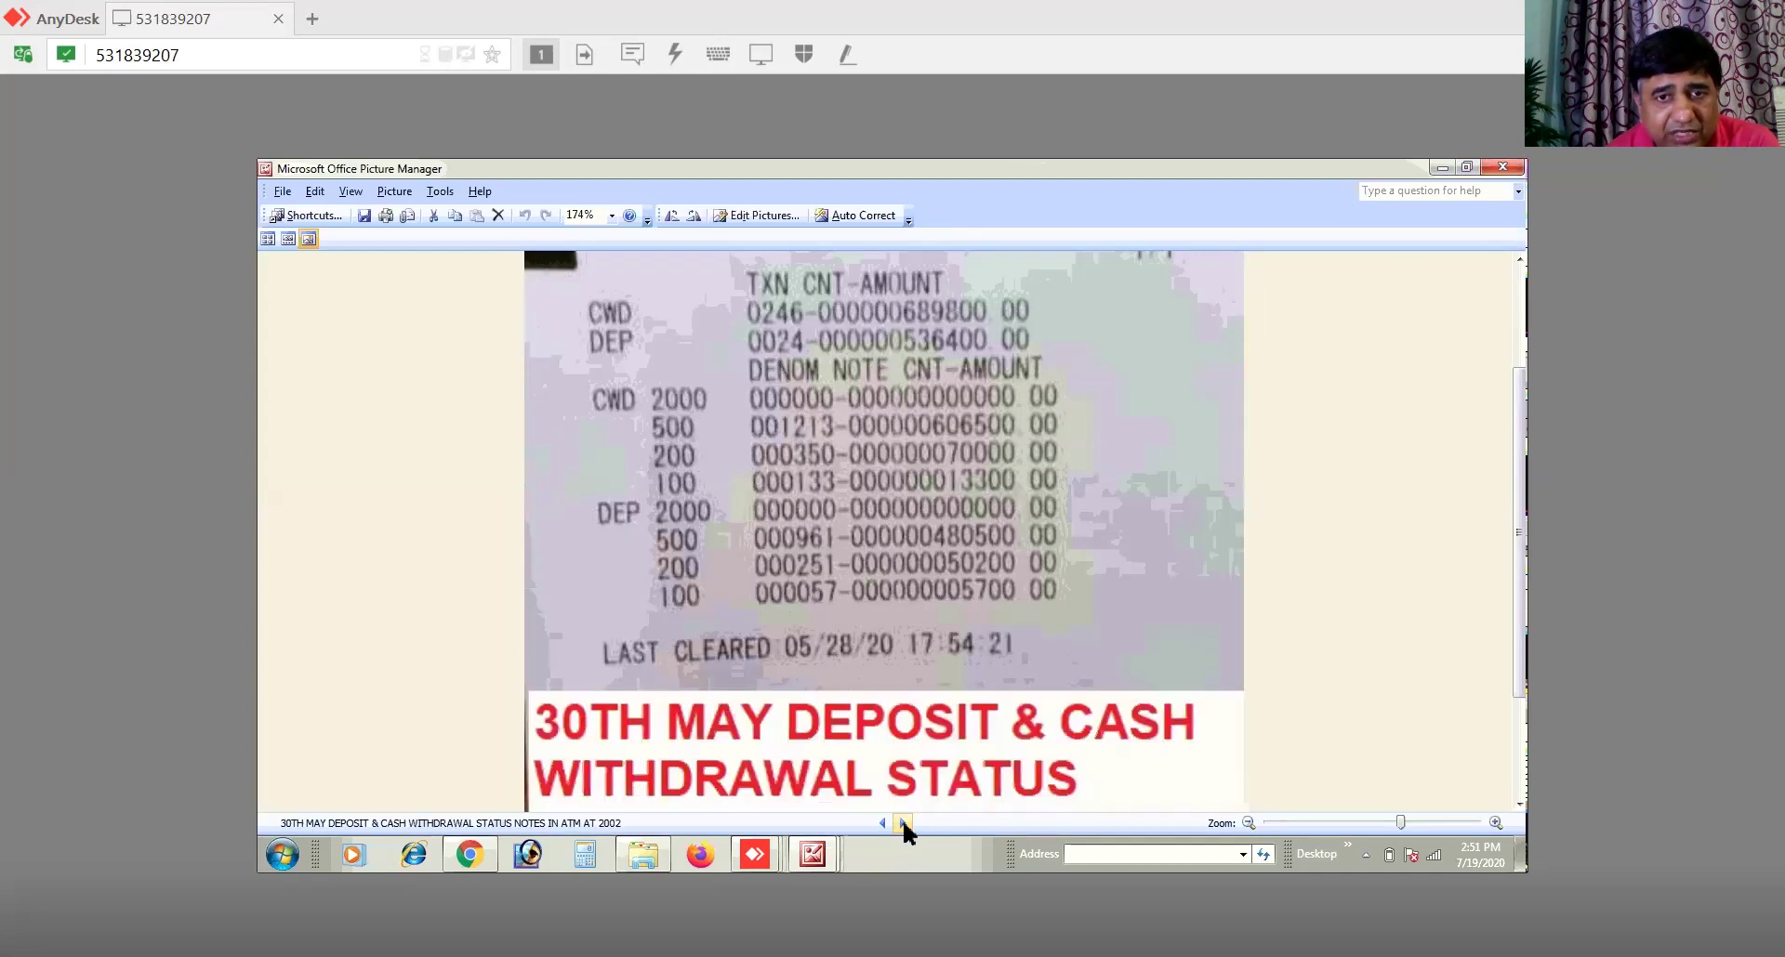
# Step: Open the blank HITACHI CRM MANUAL LEDGER MAINTAINEANCE workbook from New folder (2)
pyautogui.click(640, 855)
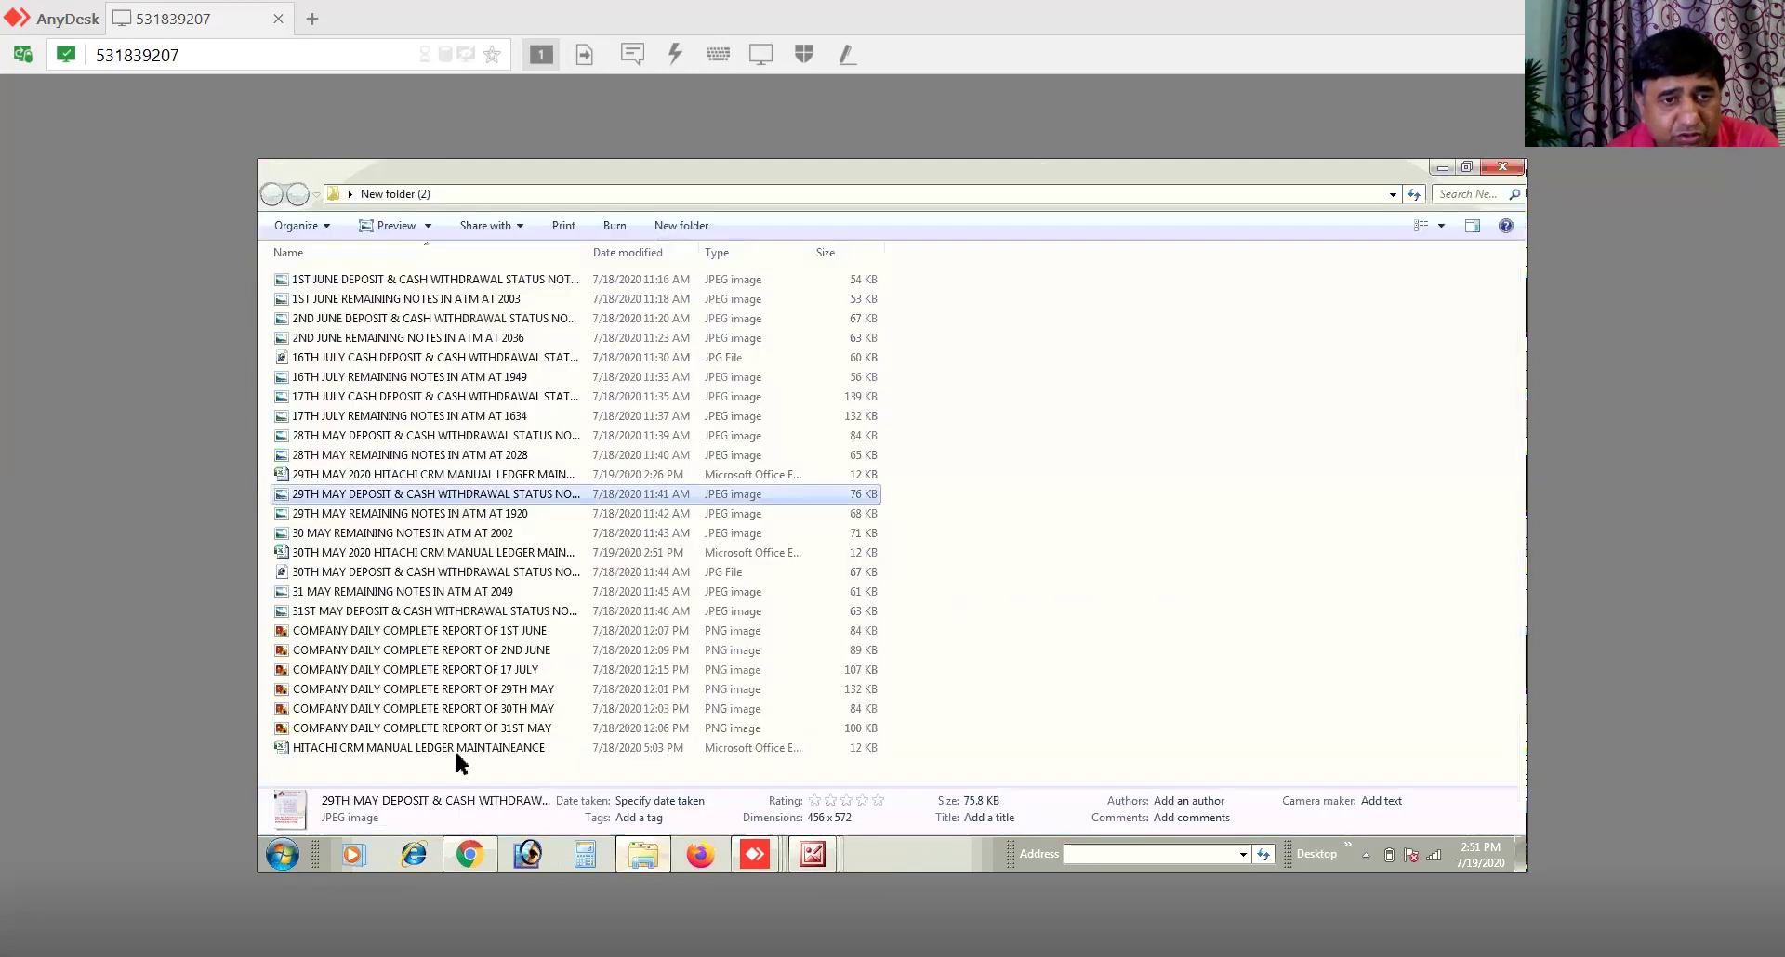
pyautogui.click(453, 747)
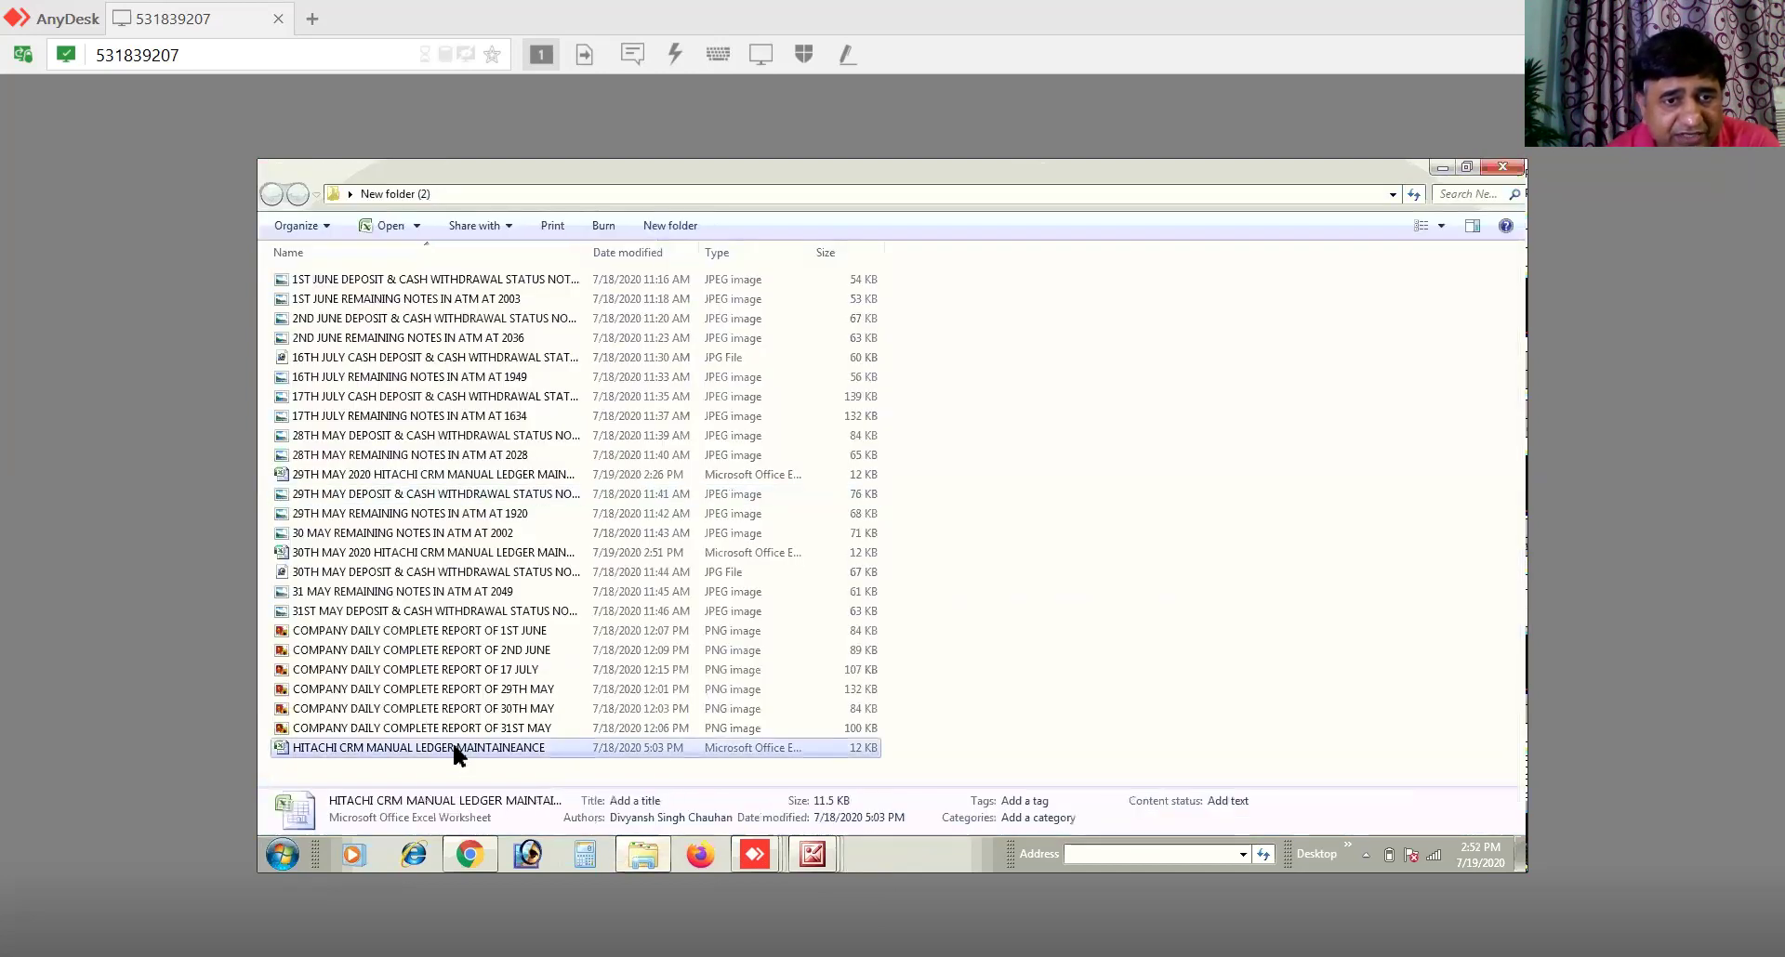
pyautogui.rightClick(454, 747)
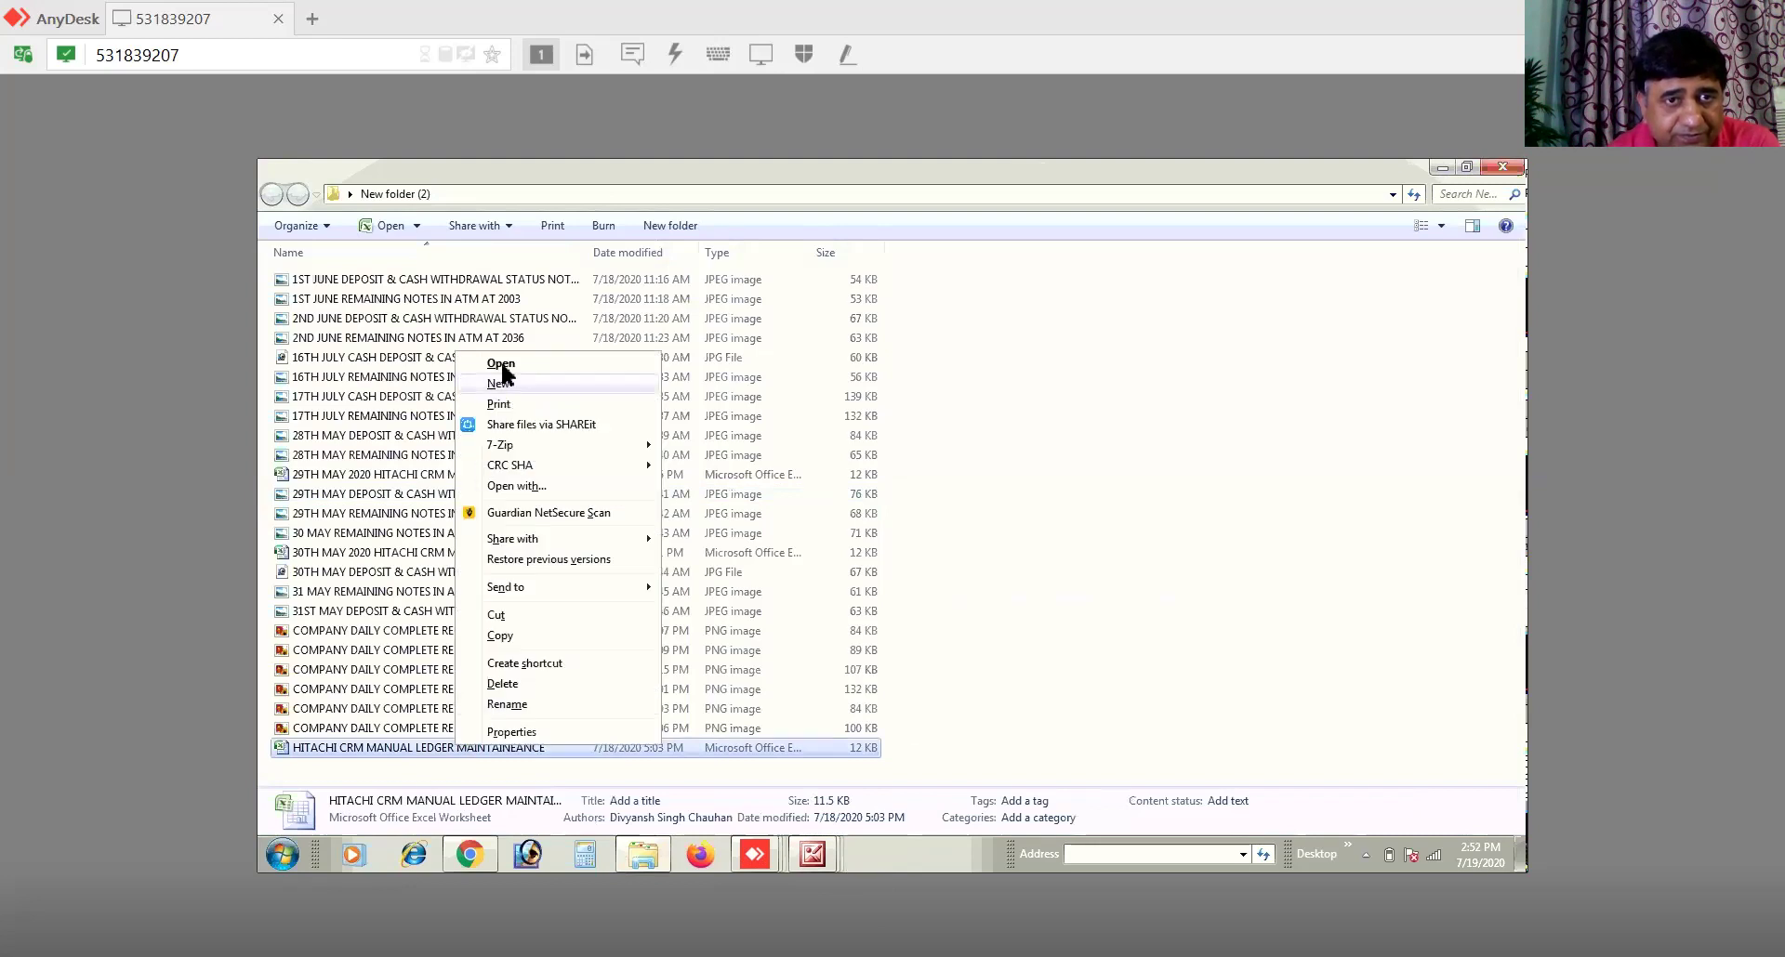
pyautogui.press('Return')
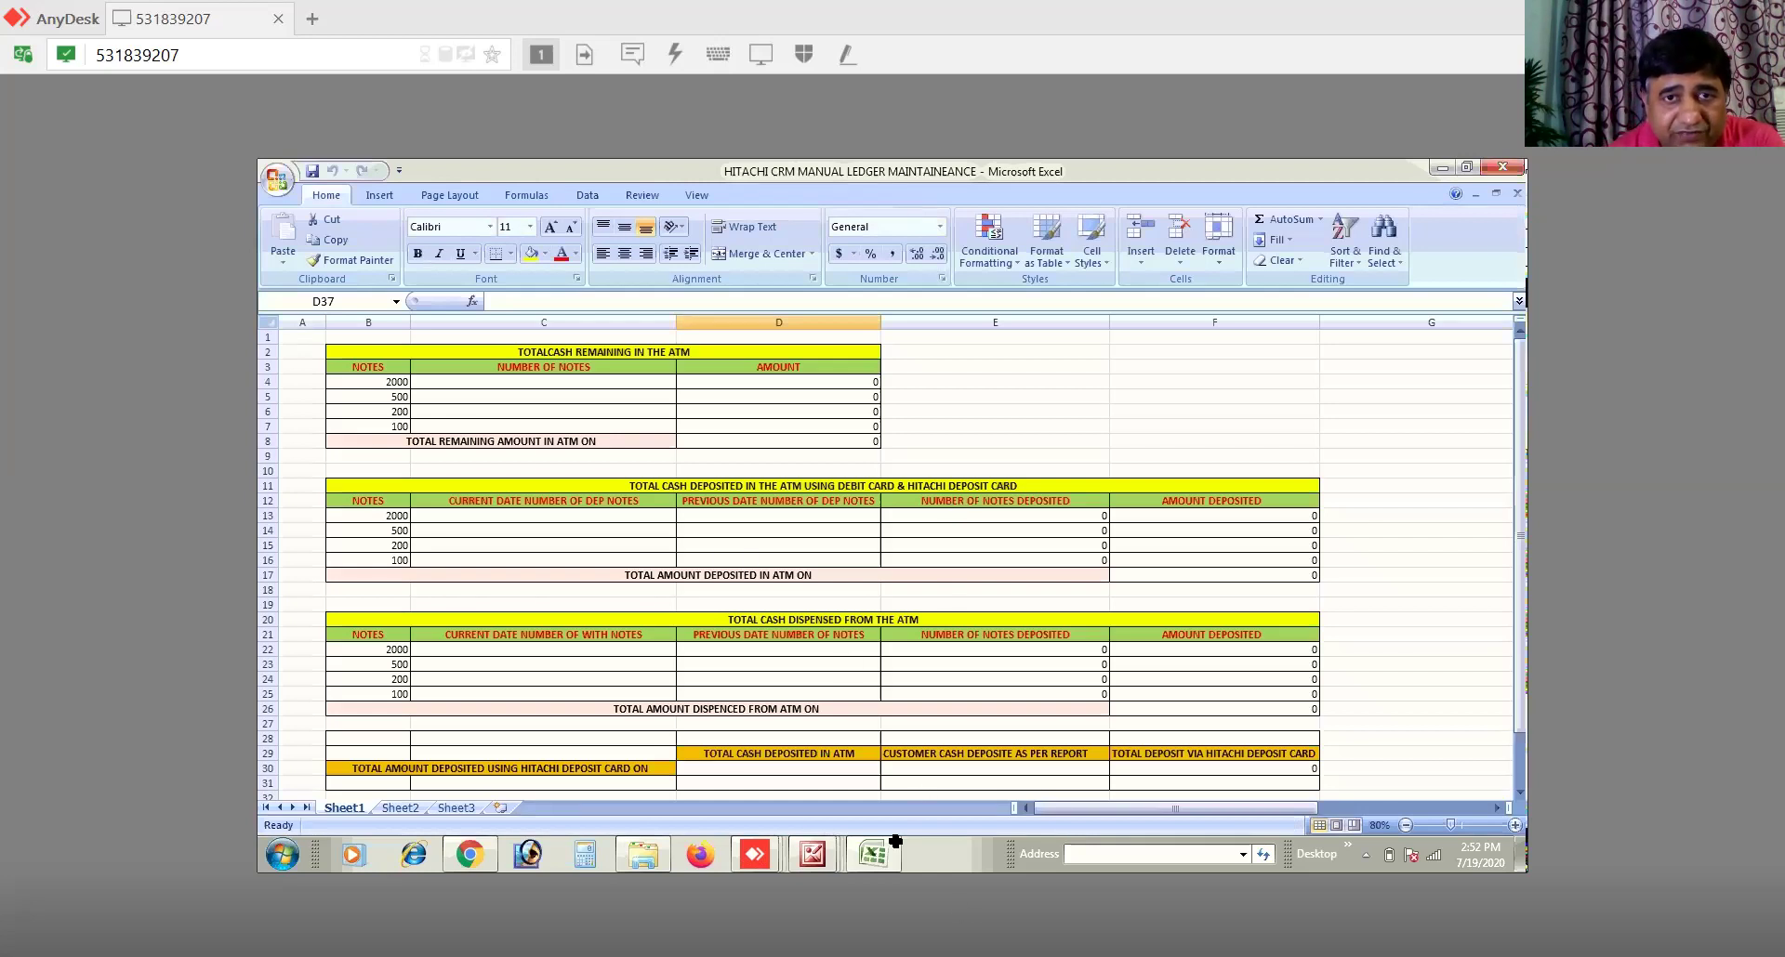
# Step: Change the remaining-cash table title in B2 to "TOTAL CASH REMAINING IN THE ATM ON 31ST MAY 2020"
pyautogui.doubleClick(604, 442)
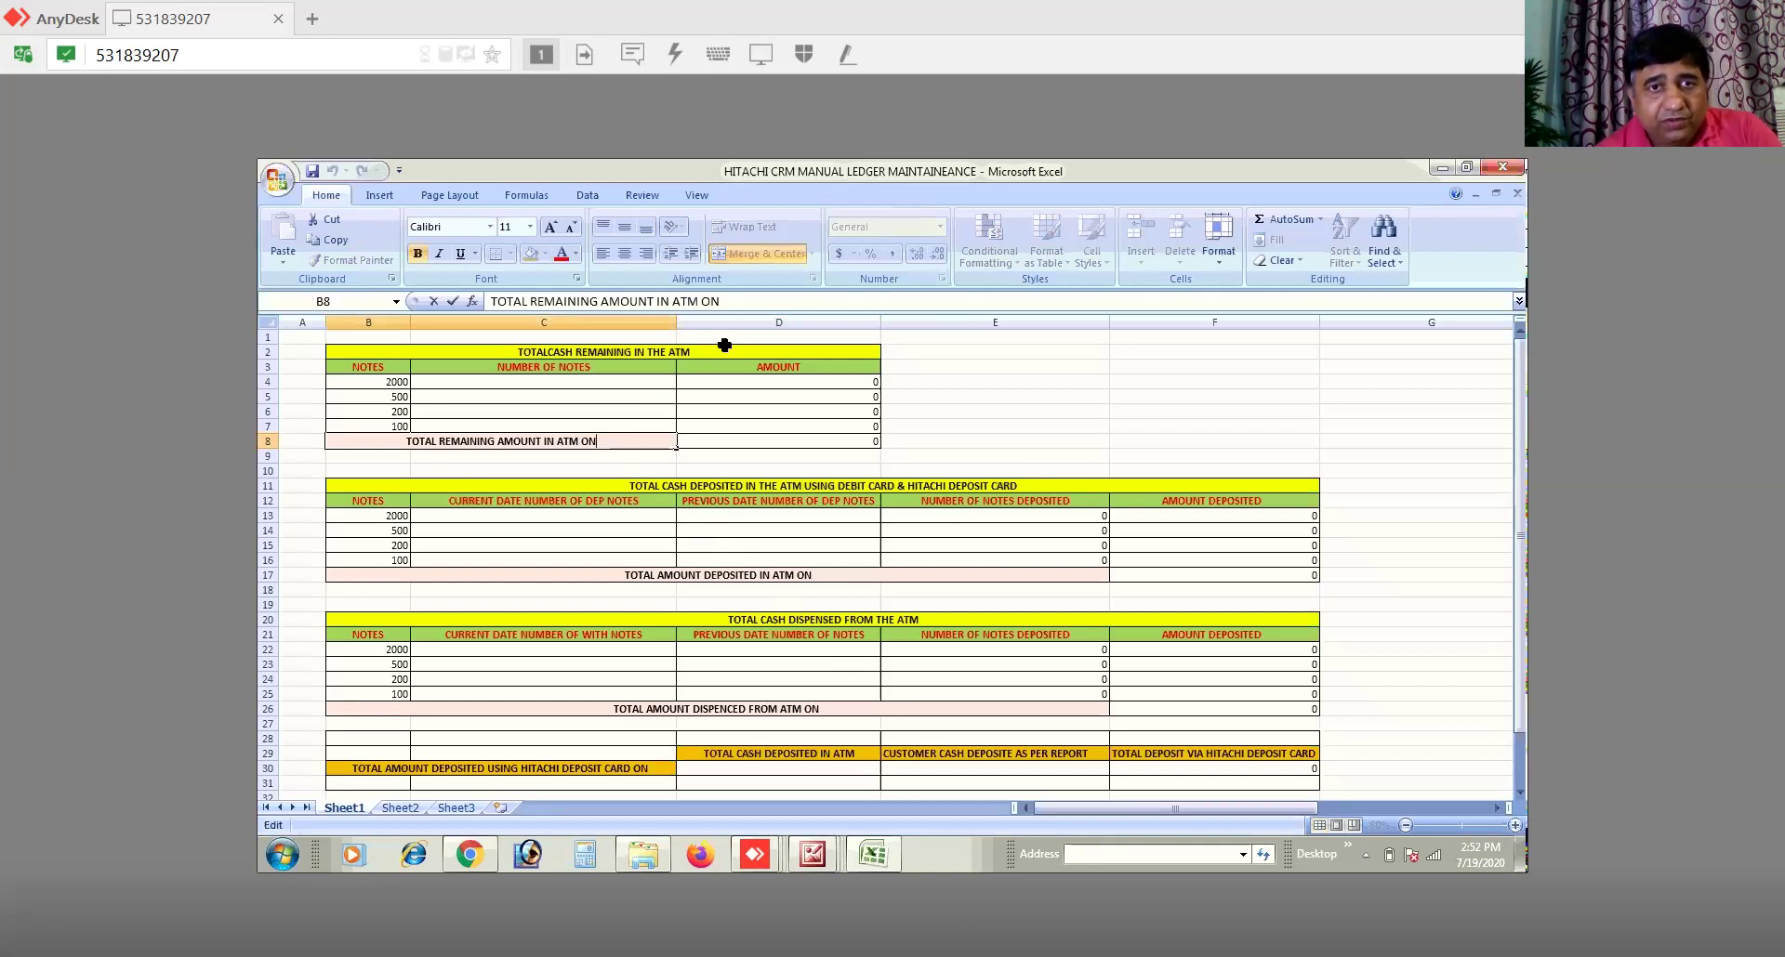
pyautogui.doubleClick(549, 349)
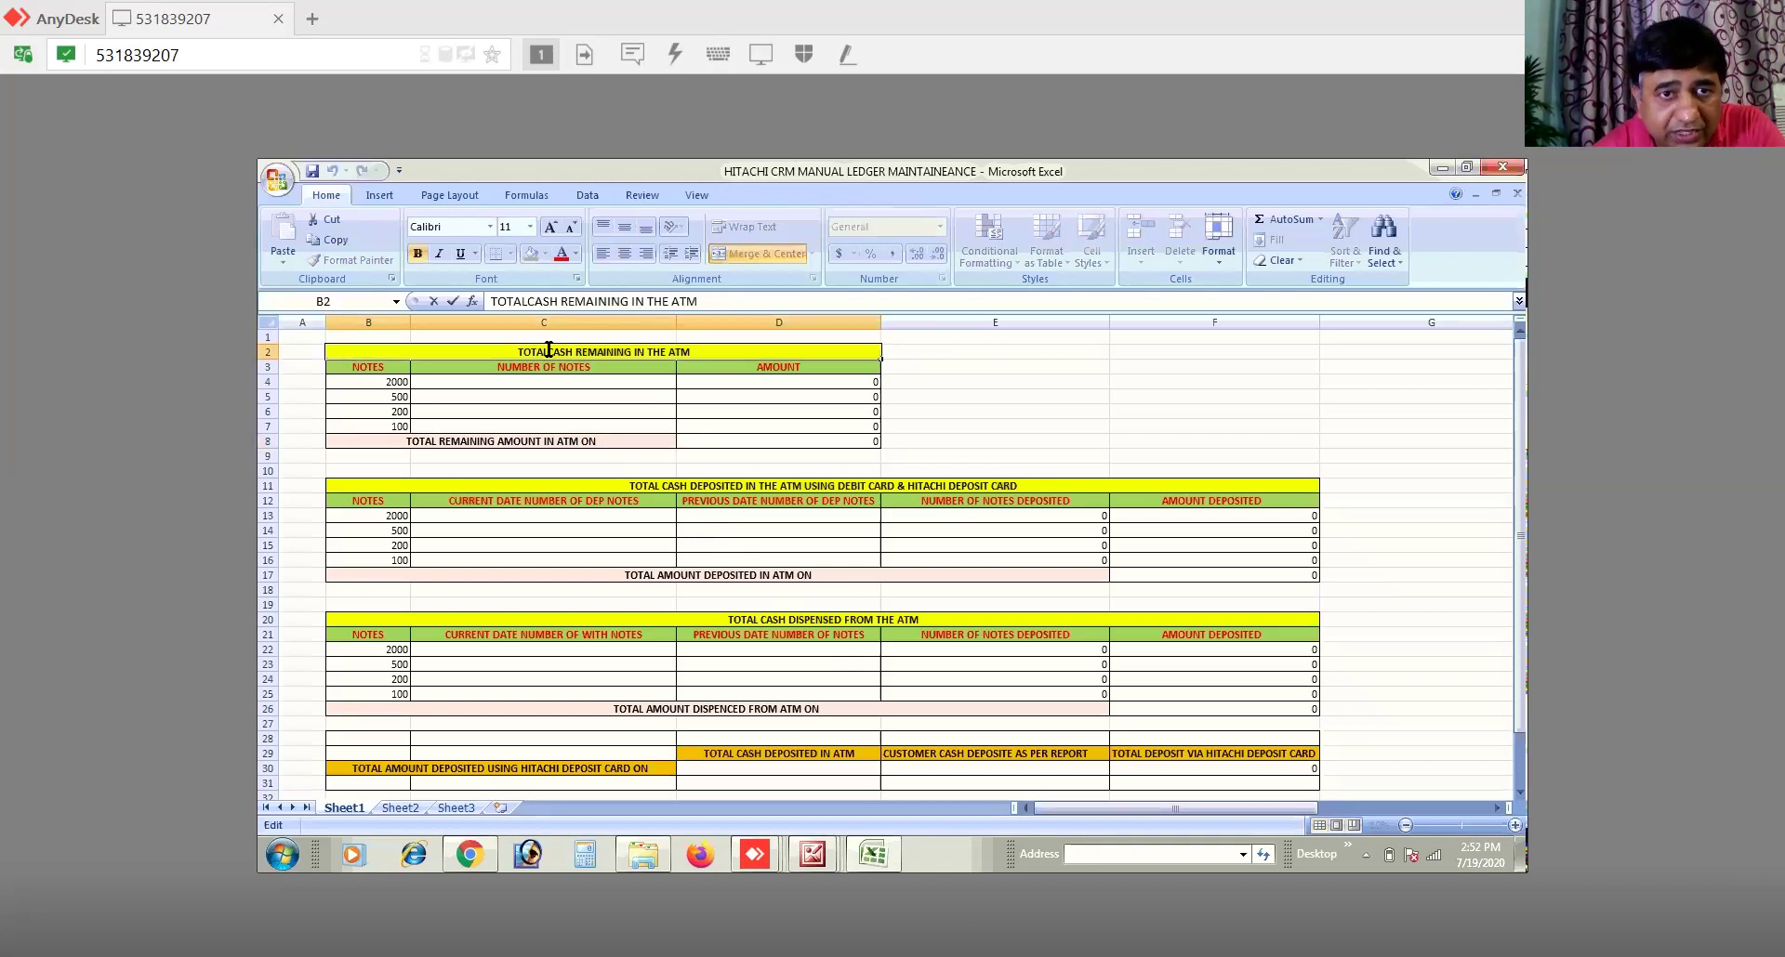
pyautogui.doubleClick(549, 350)
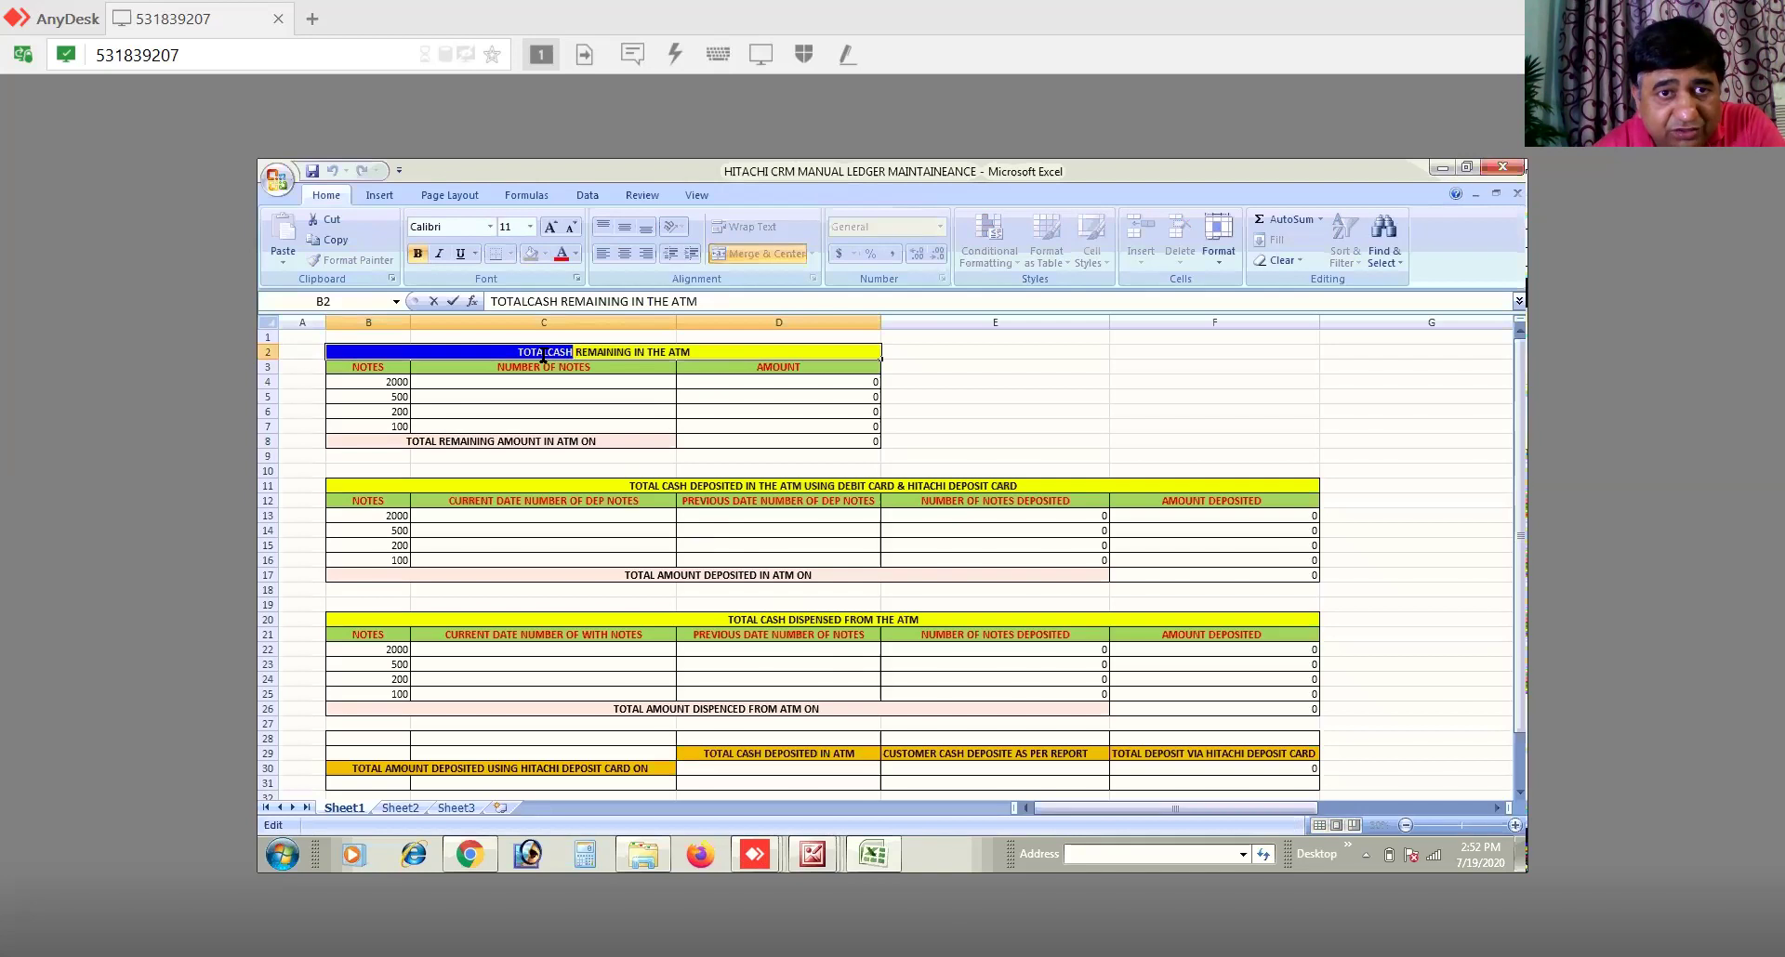
pyautogui.click(551, 353)
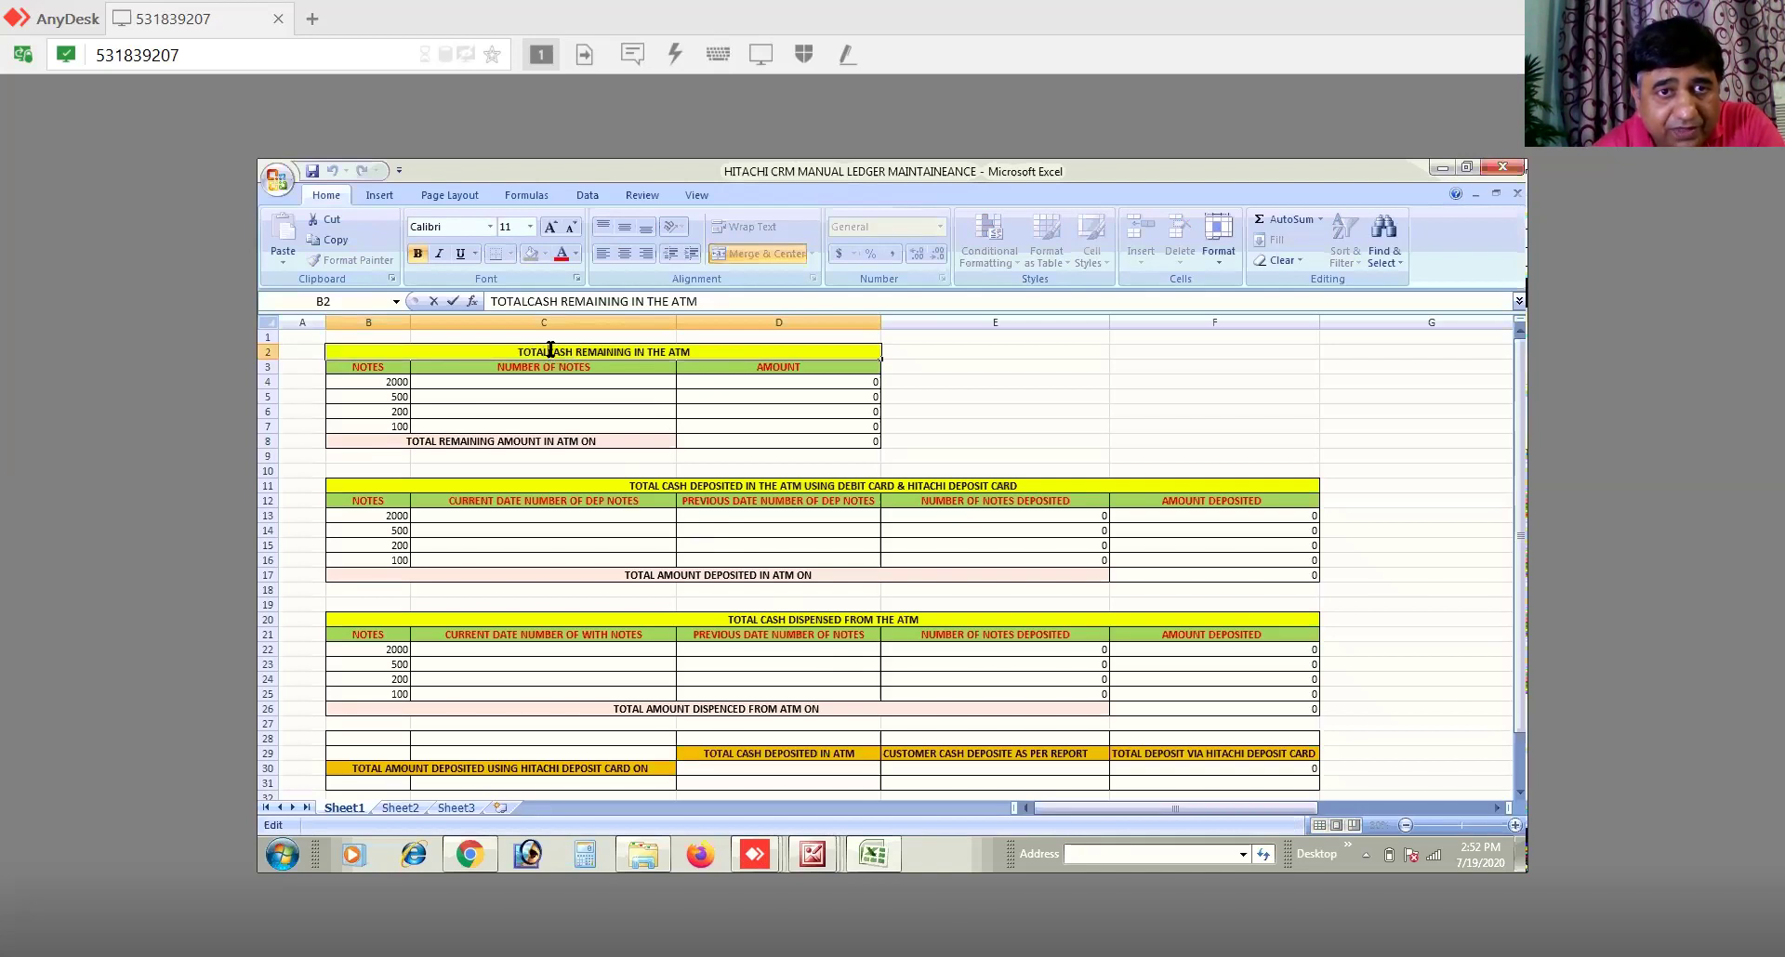
pyautogui.write('ATM')
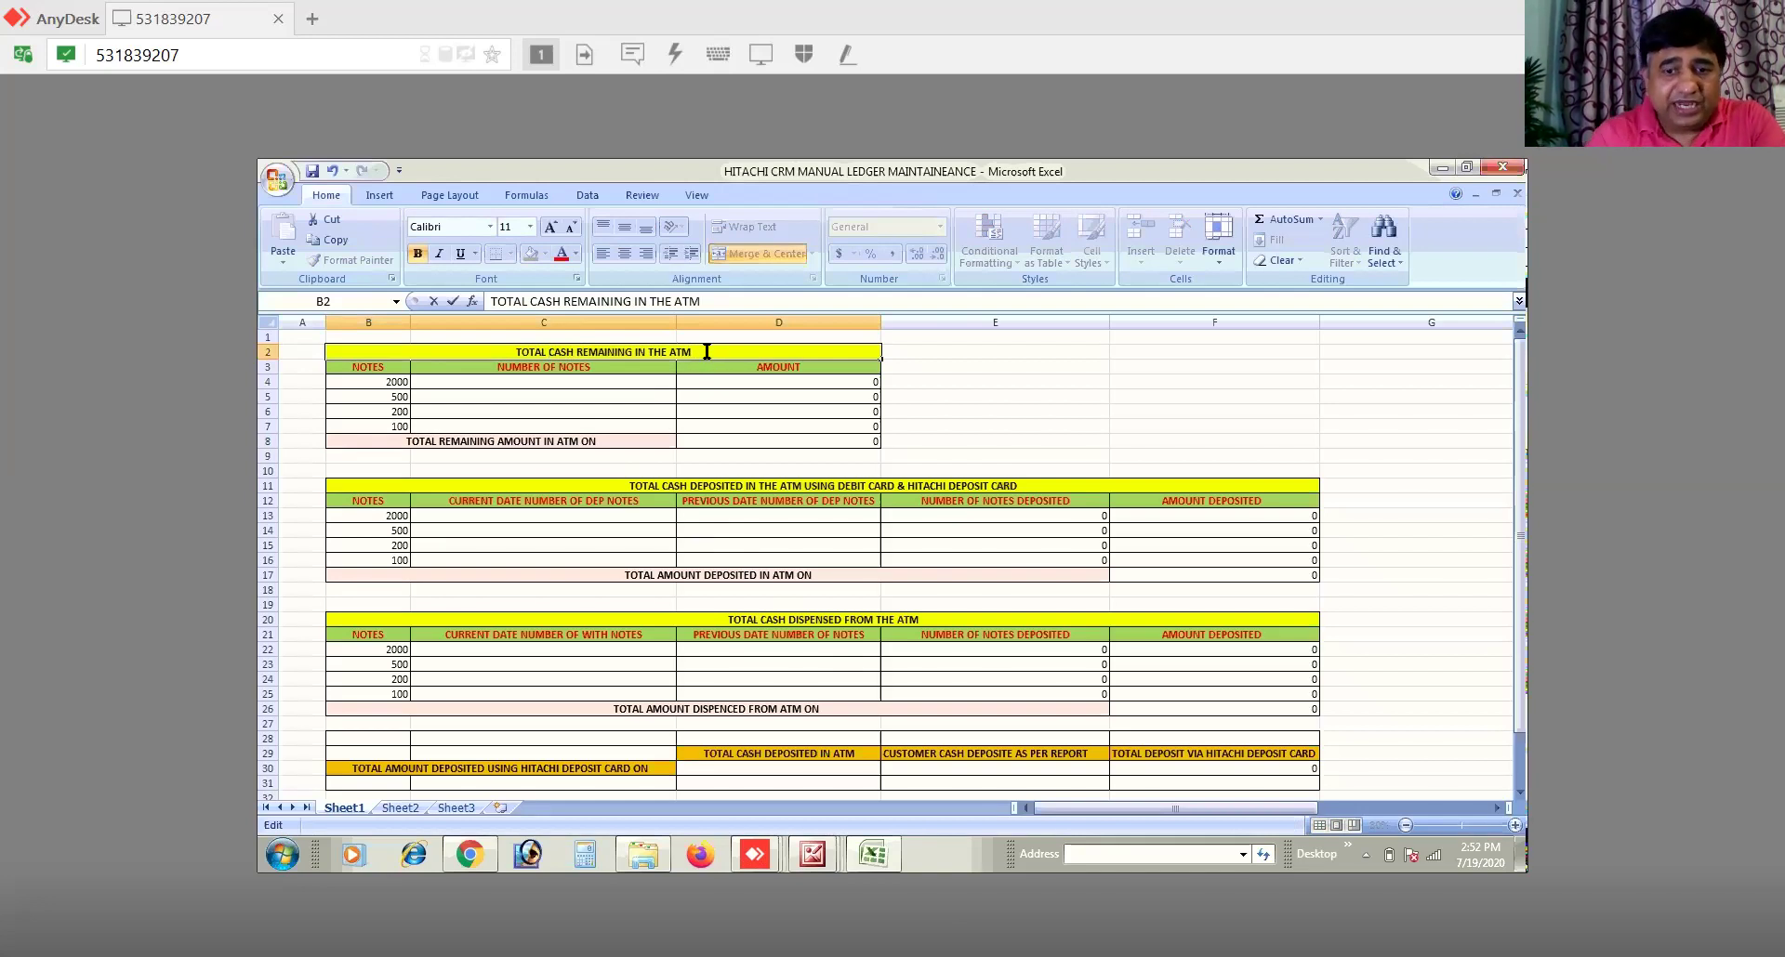
pyautogui.write(' ON 3')
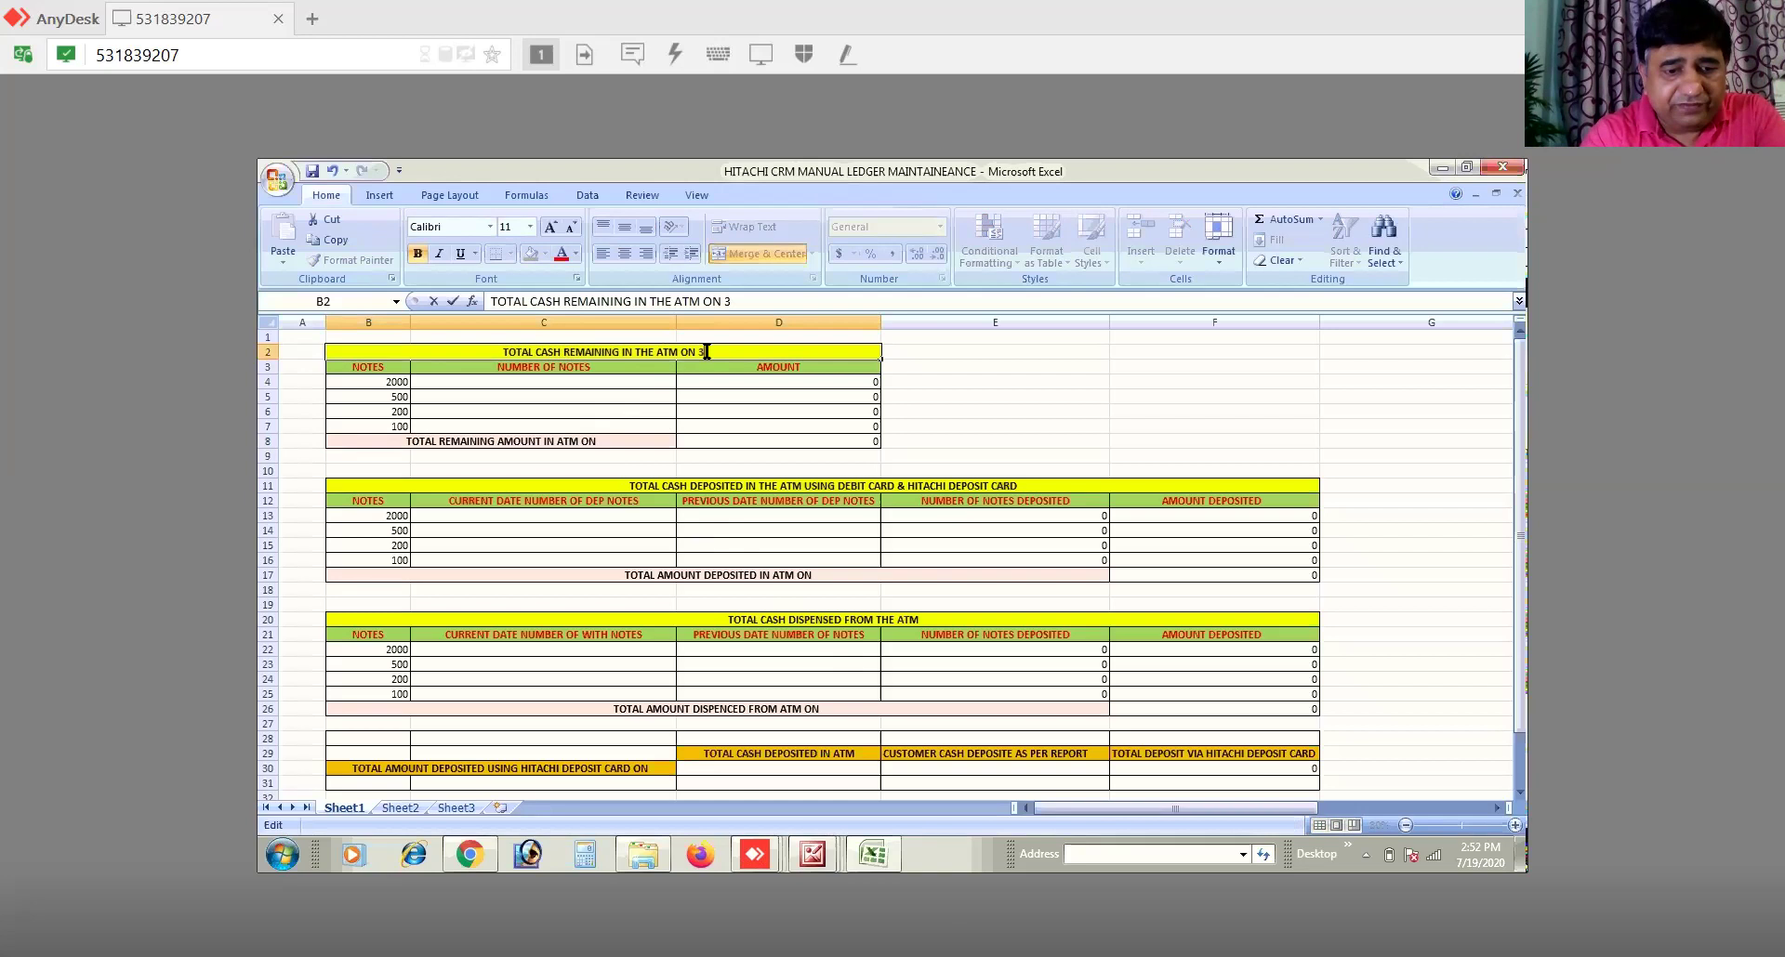
pyautogui.write('1ST MAY 2020')
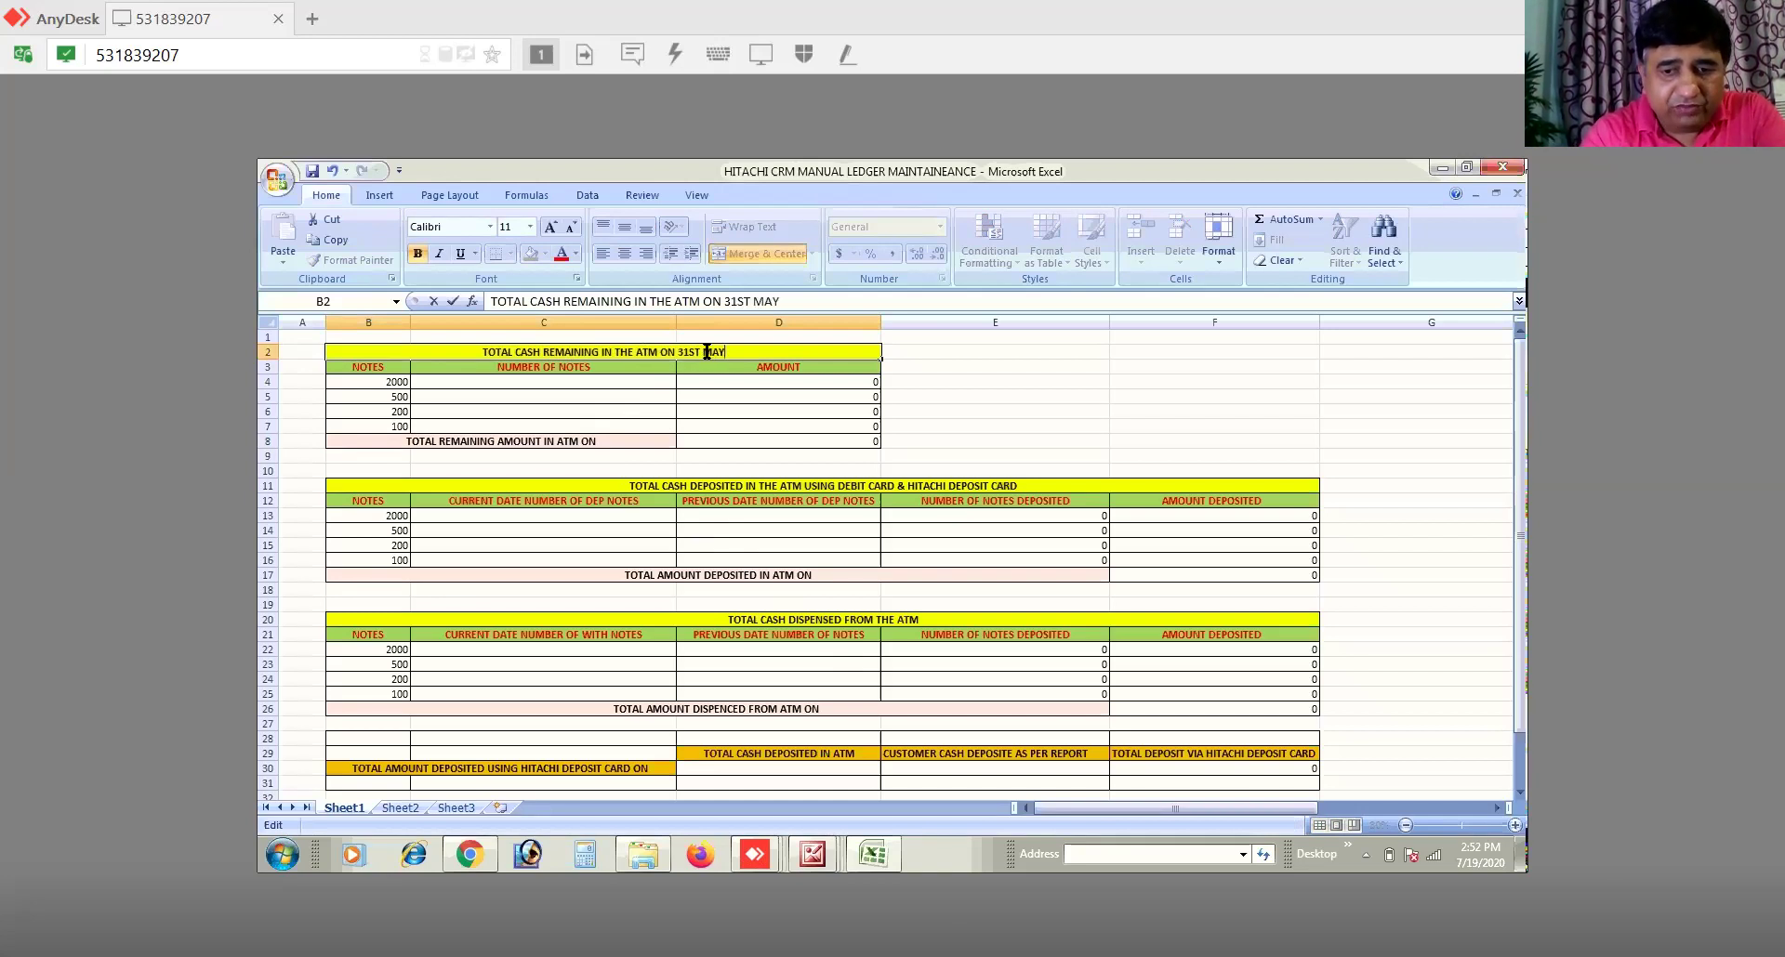
# Step: Complete the total label in B8 as "TOTAL REMAINING AMOUNT IN ATM ON 31ST MAY 2020"
pyautogui.doubleClick(626, 442)
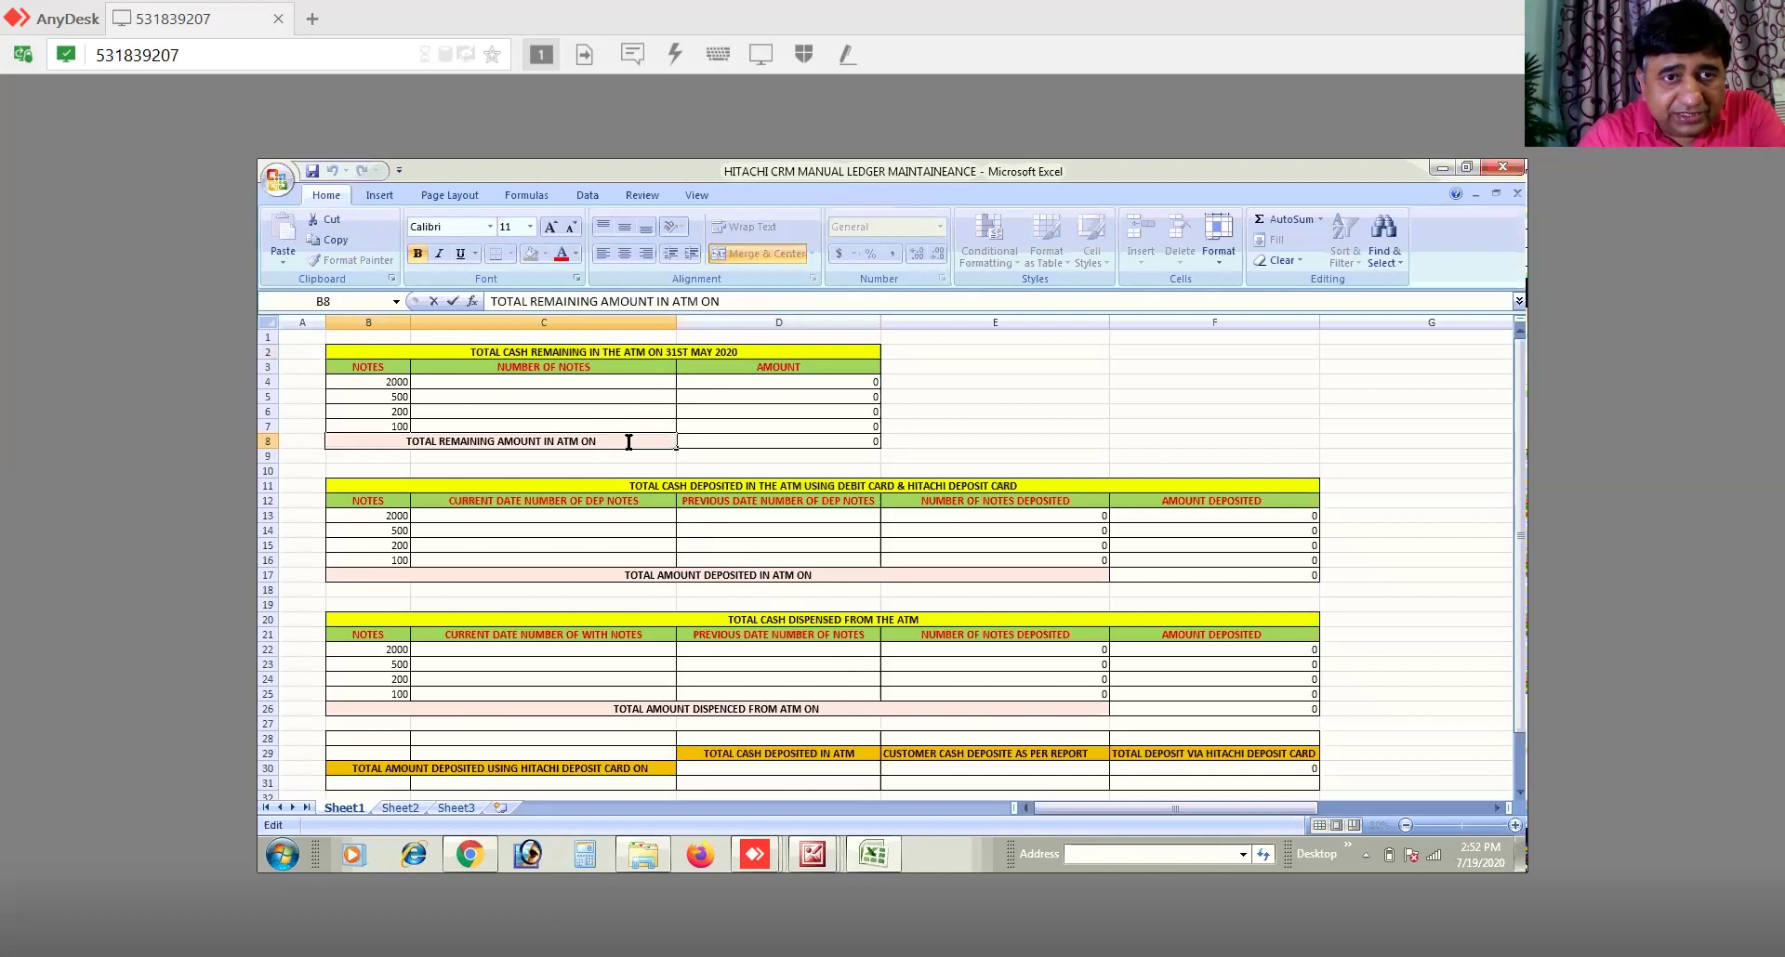
pyautogui.write('MAY')
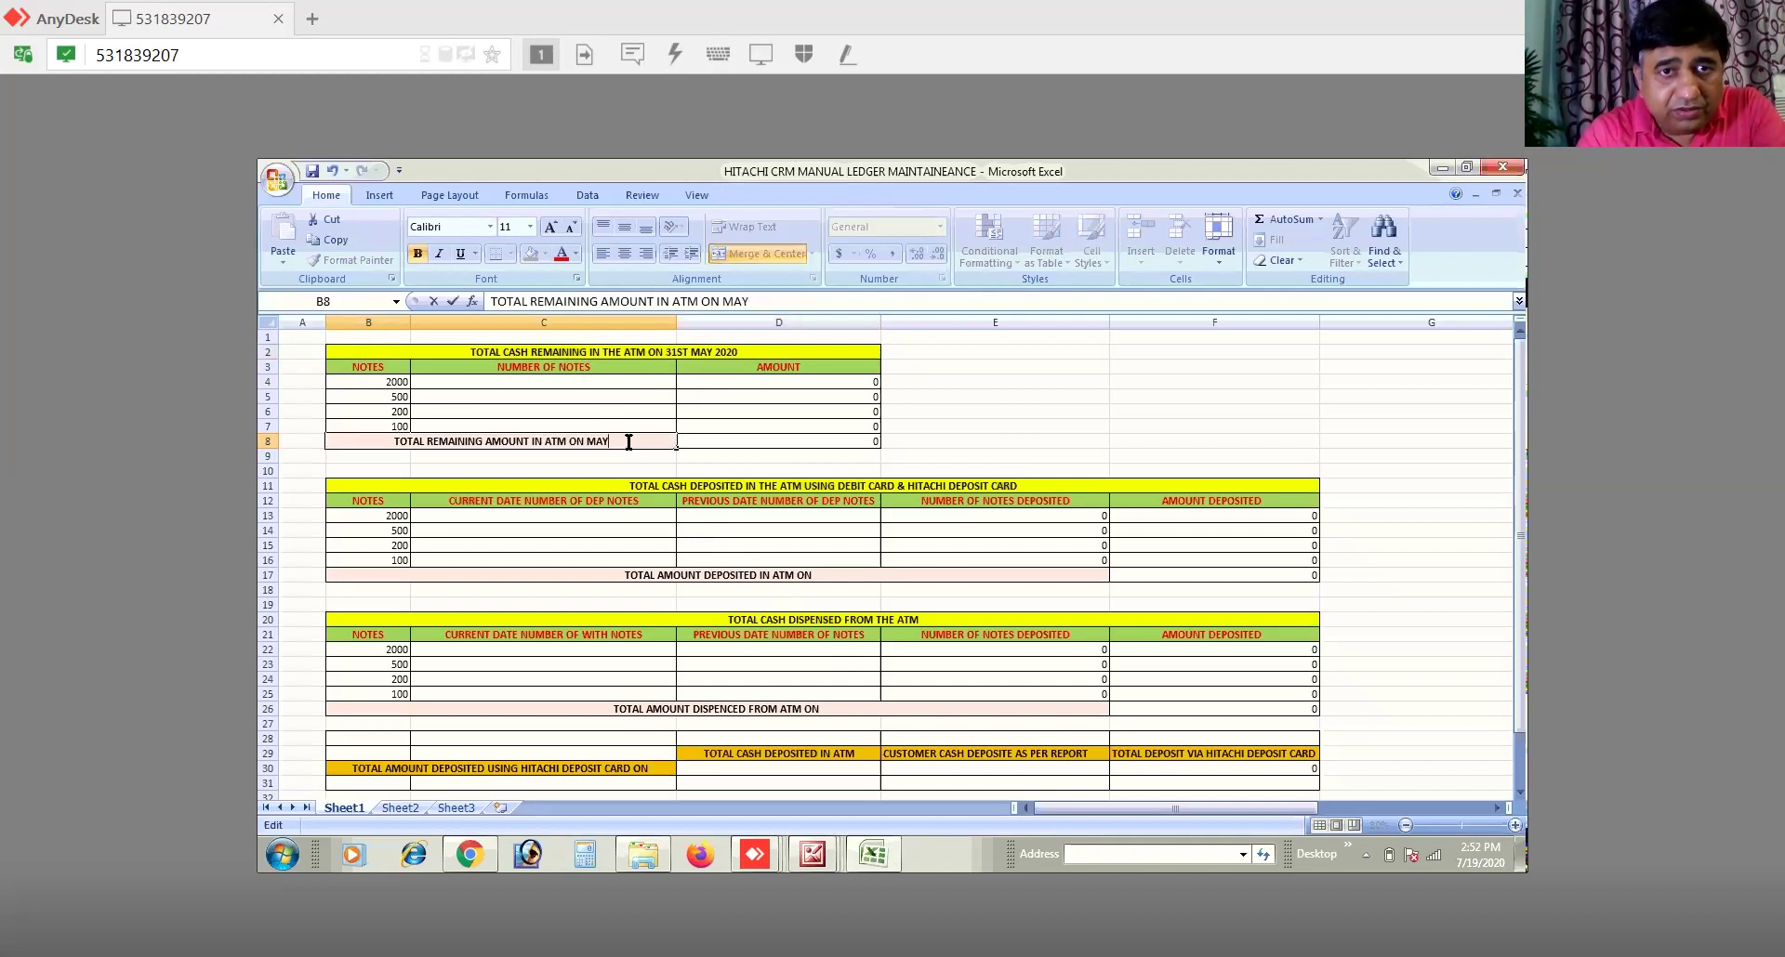
pyautogui.press('BackSpace')
pyautogui.press('BackSpace')
pyautogui.press('BackSpace')
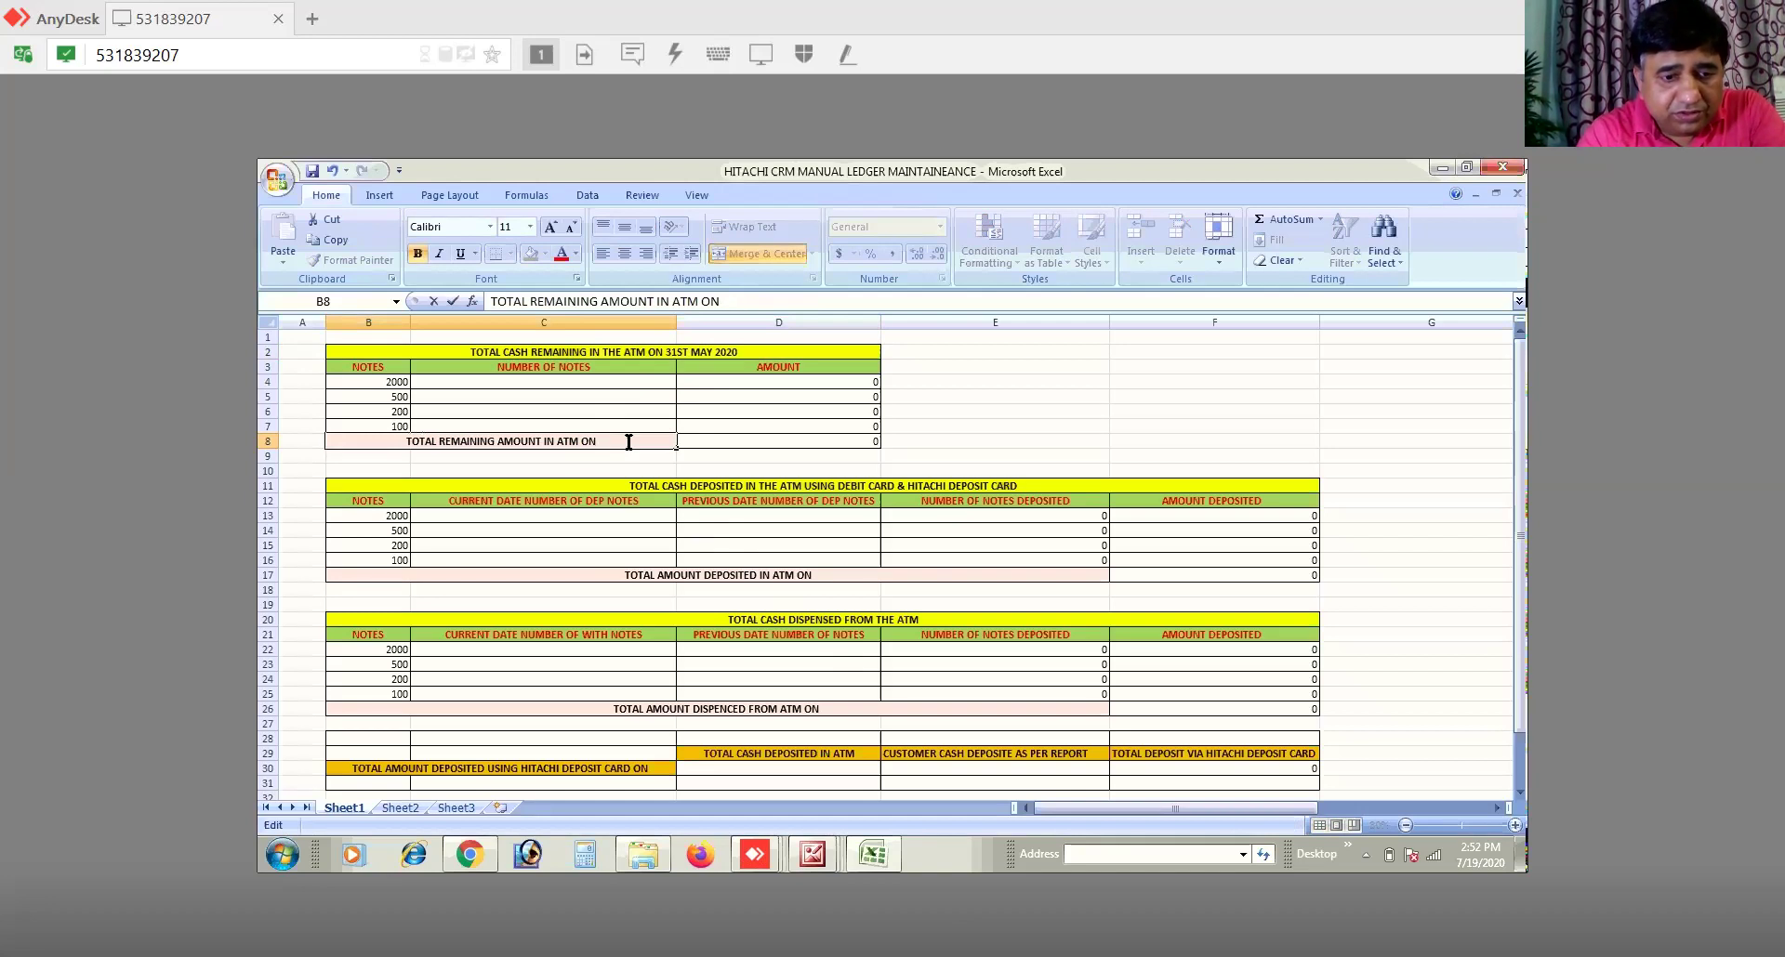
pyautogui.write('31ST')
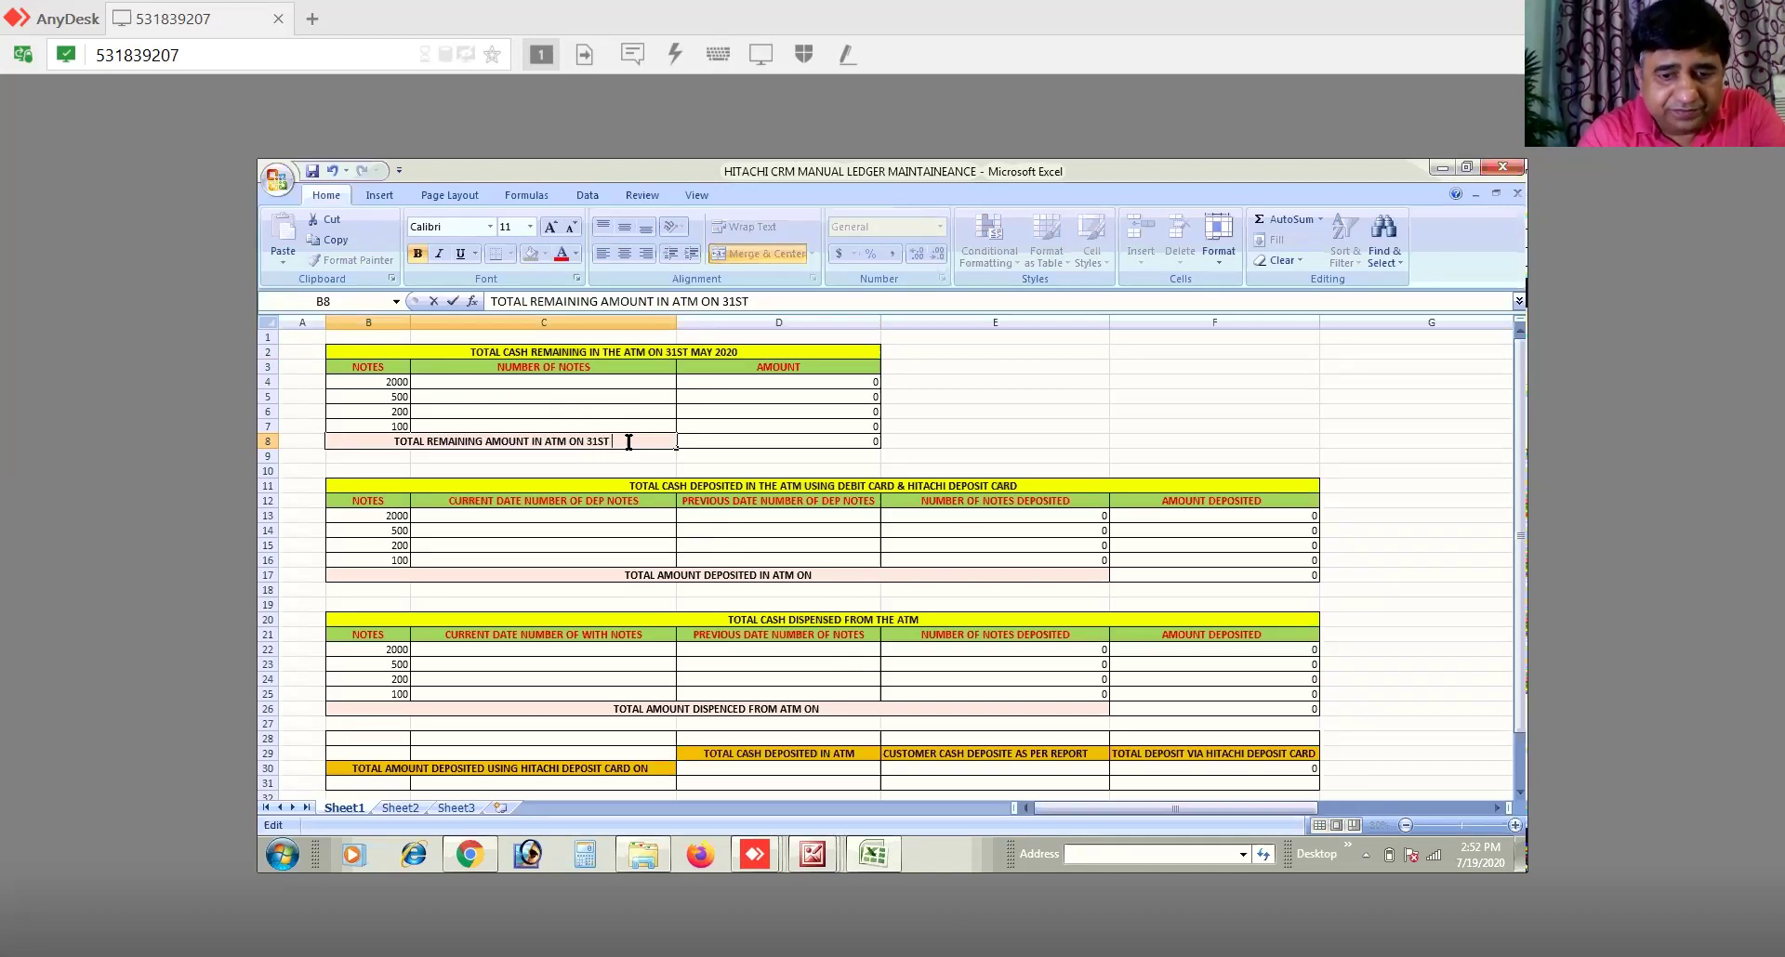
pyautogui.write(' MAY')
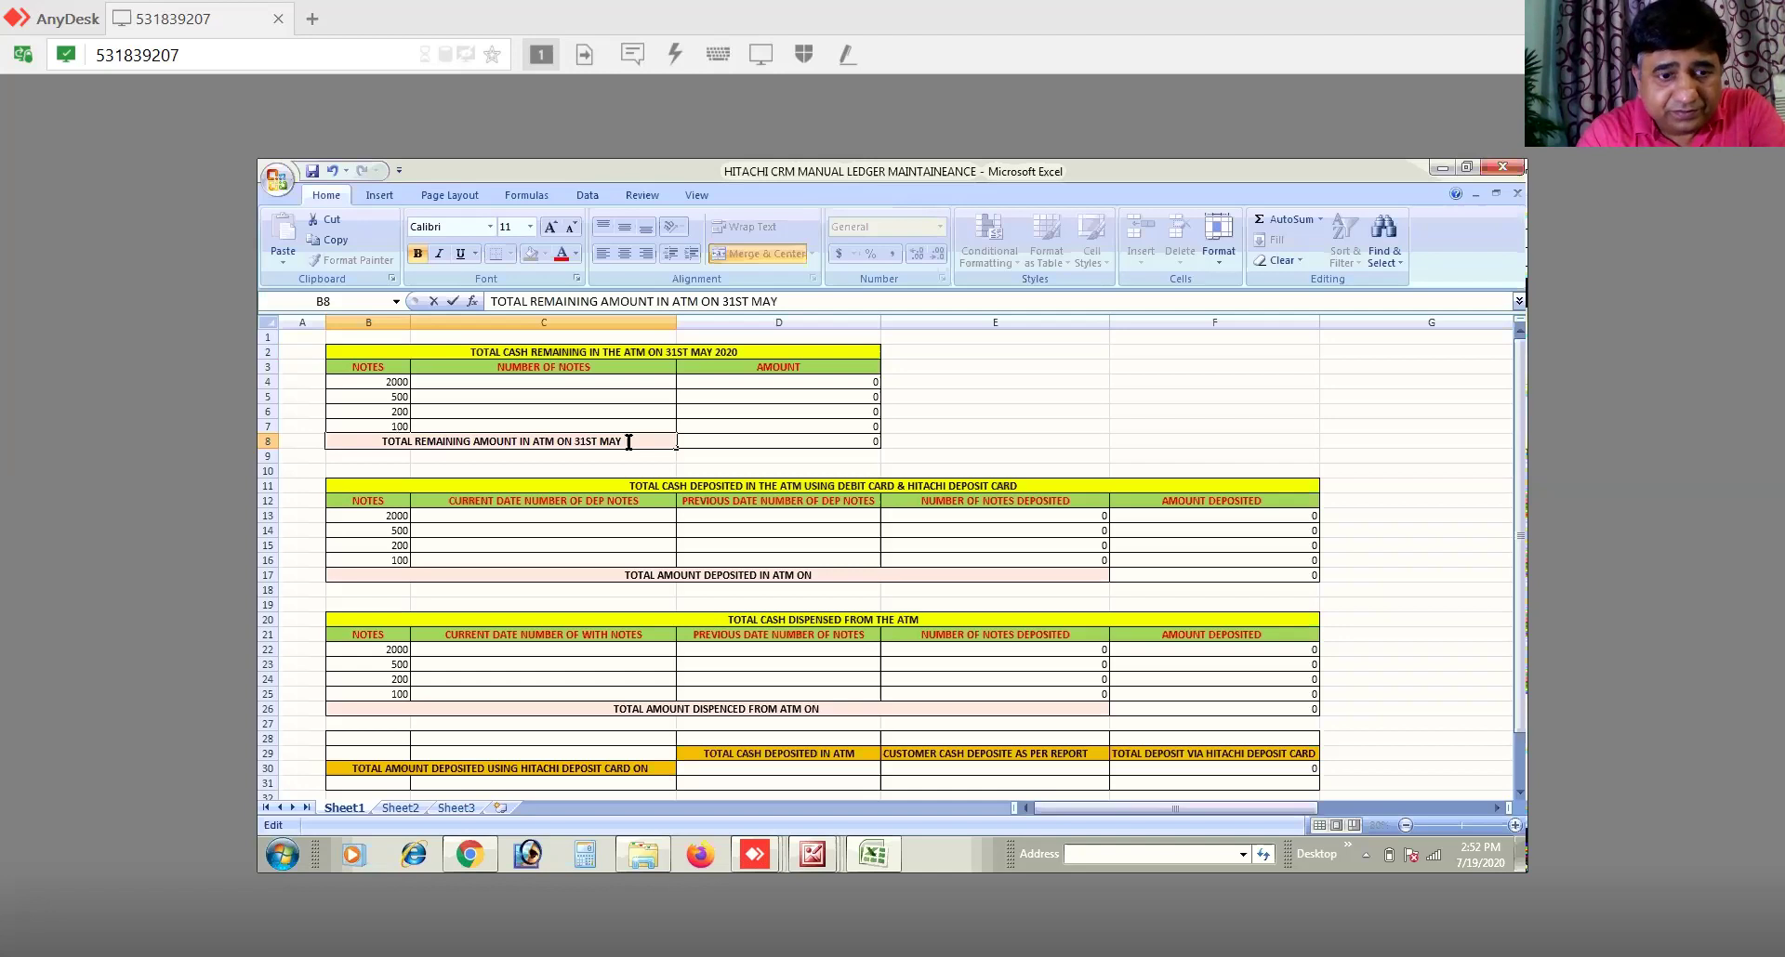
pyautogui.write(' 2020')
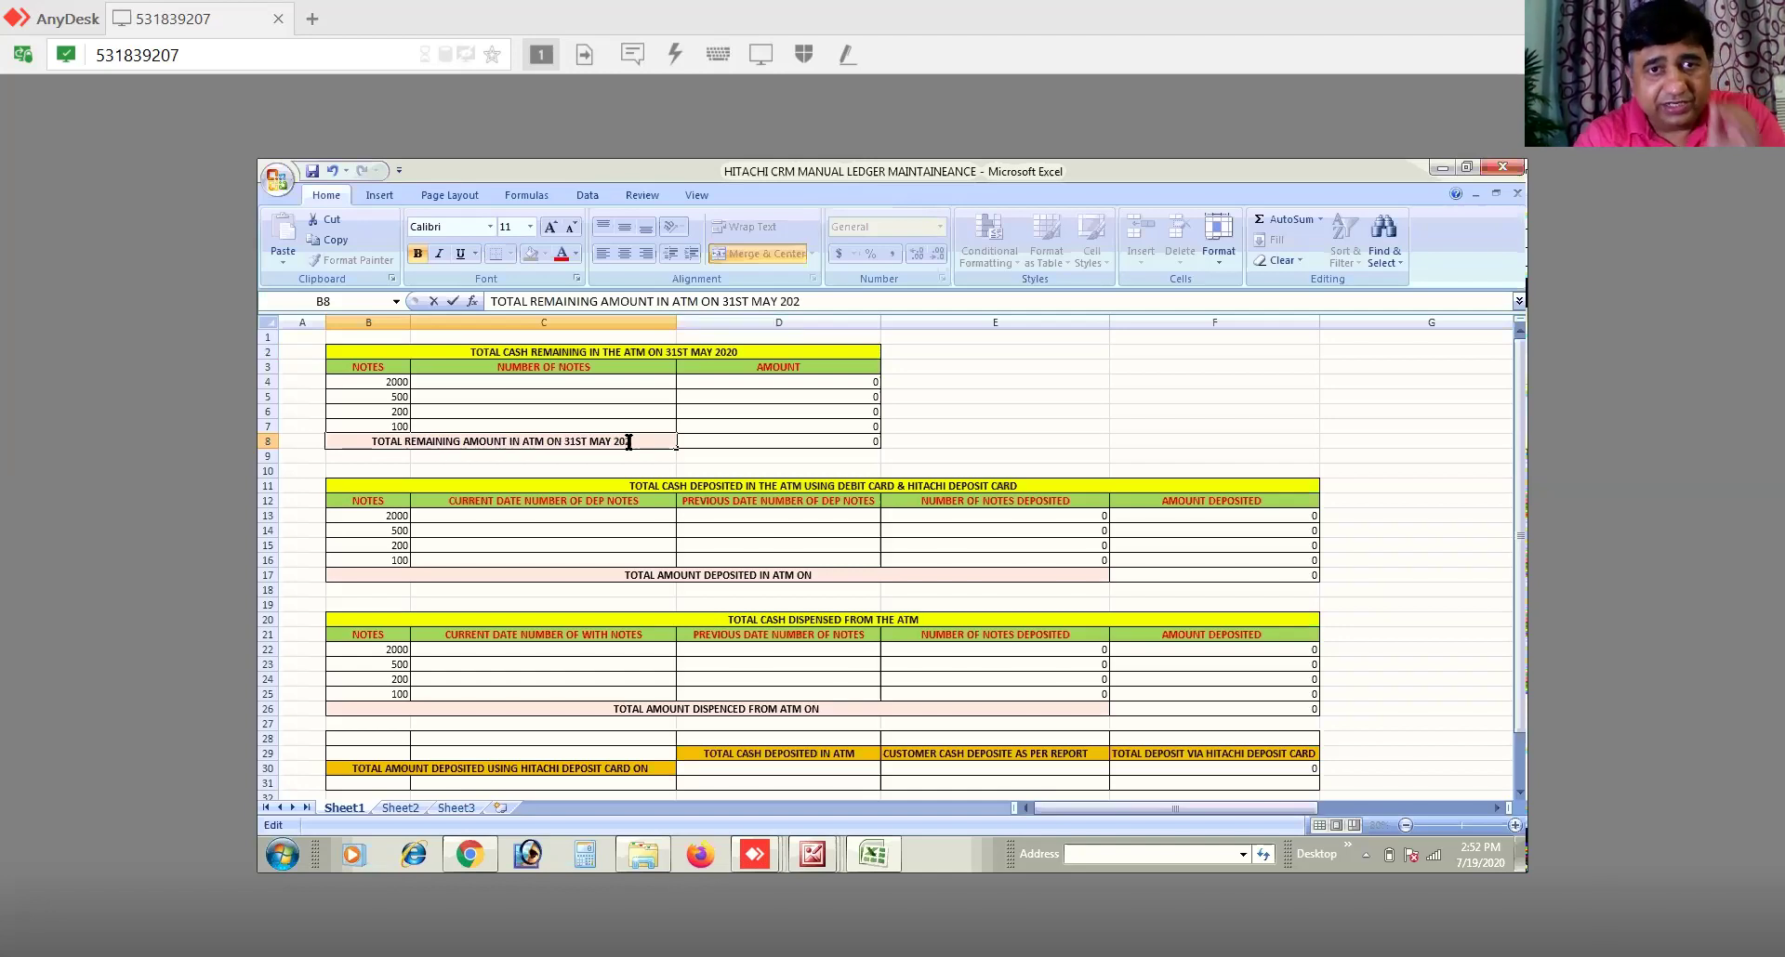
# Step: Complete the deposit total label in B17 as "TOTAL AMOUNT DEPOSITED IN ATM ON 31ST MAY 2020"
pyautogui.doubleClick(823, 574)
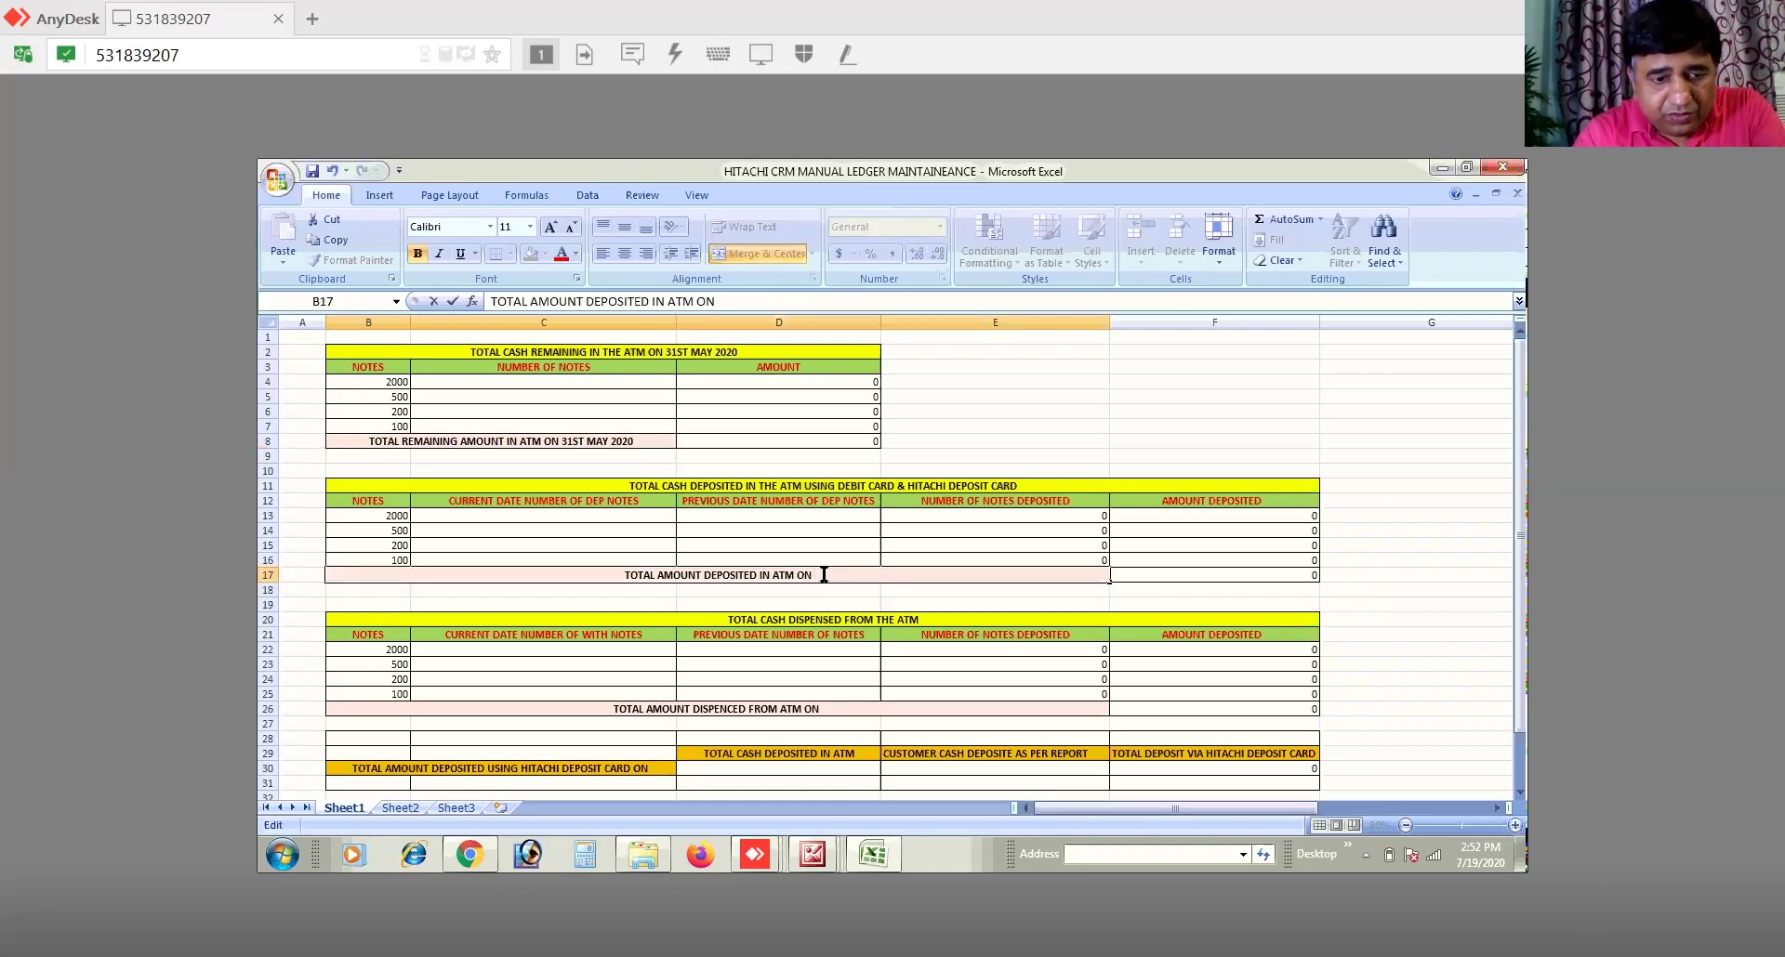
pyautogui.write('31')
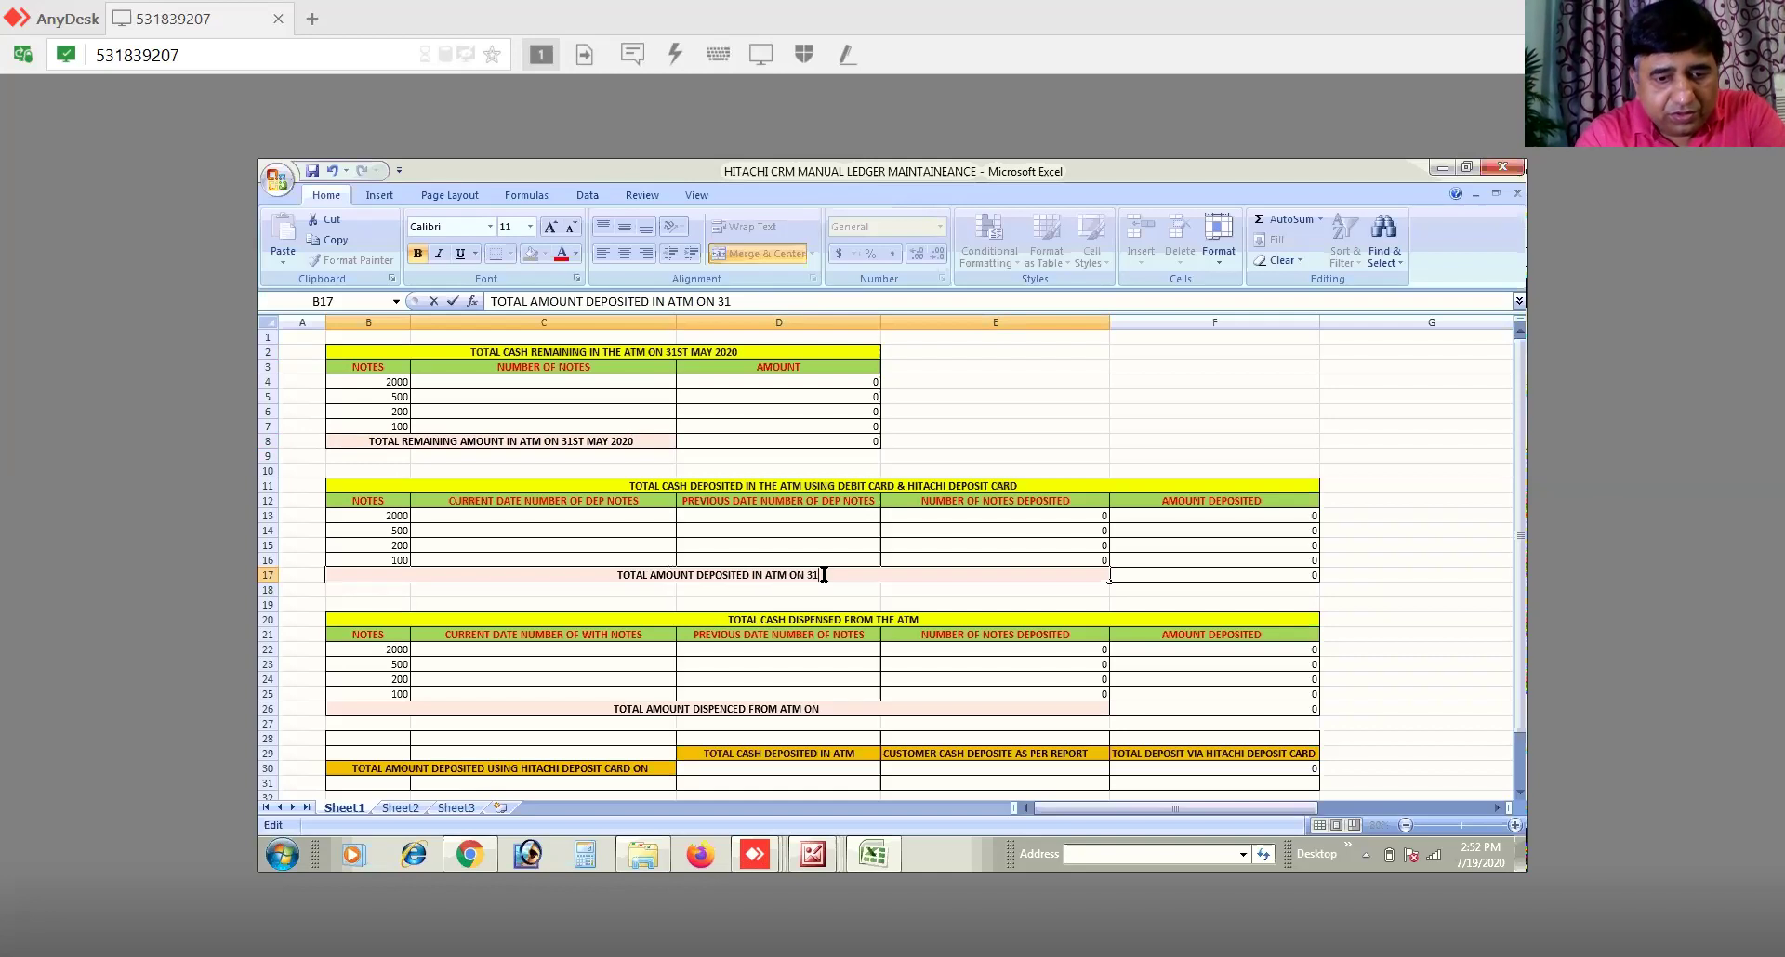
pyautogui.write('ST MAY')
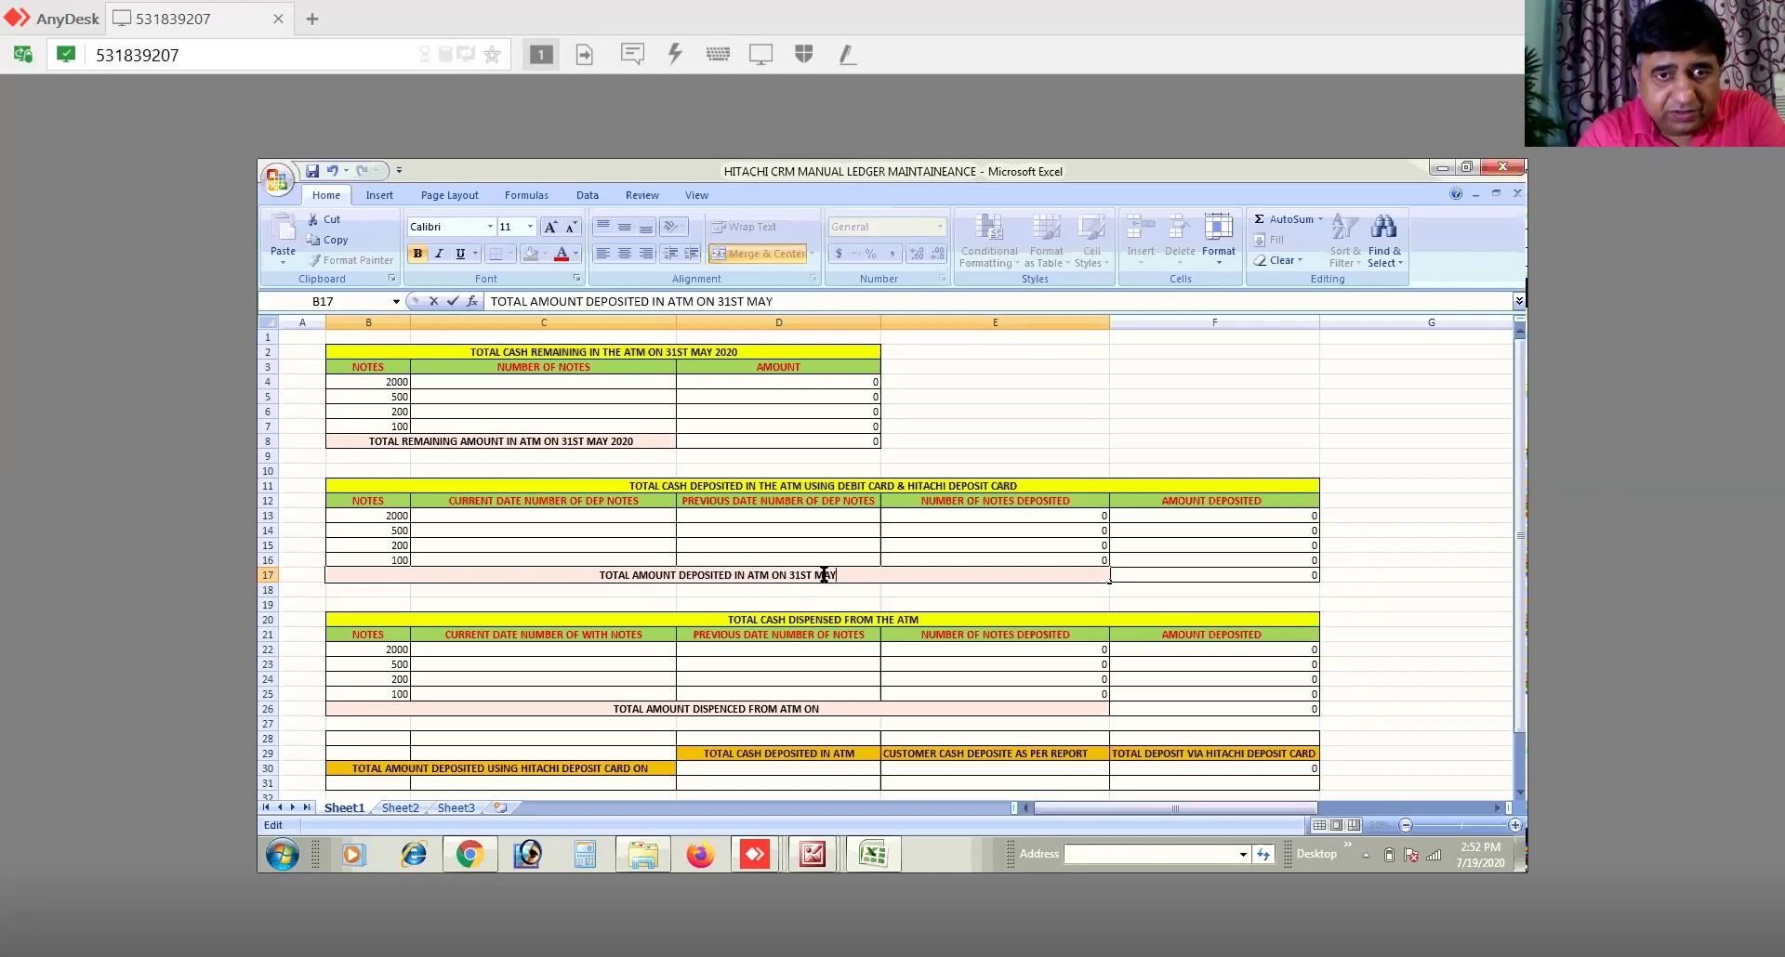
pyautogui.write(' 2020')
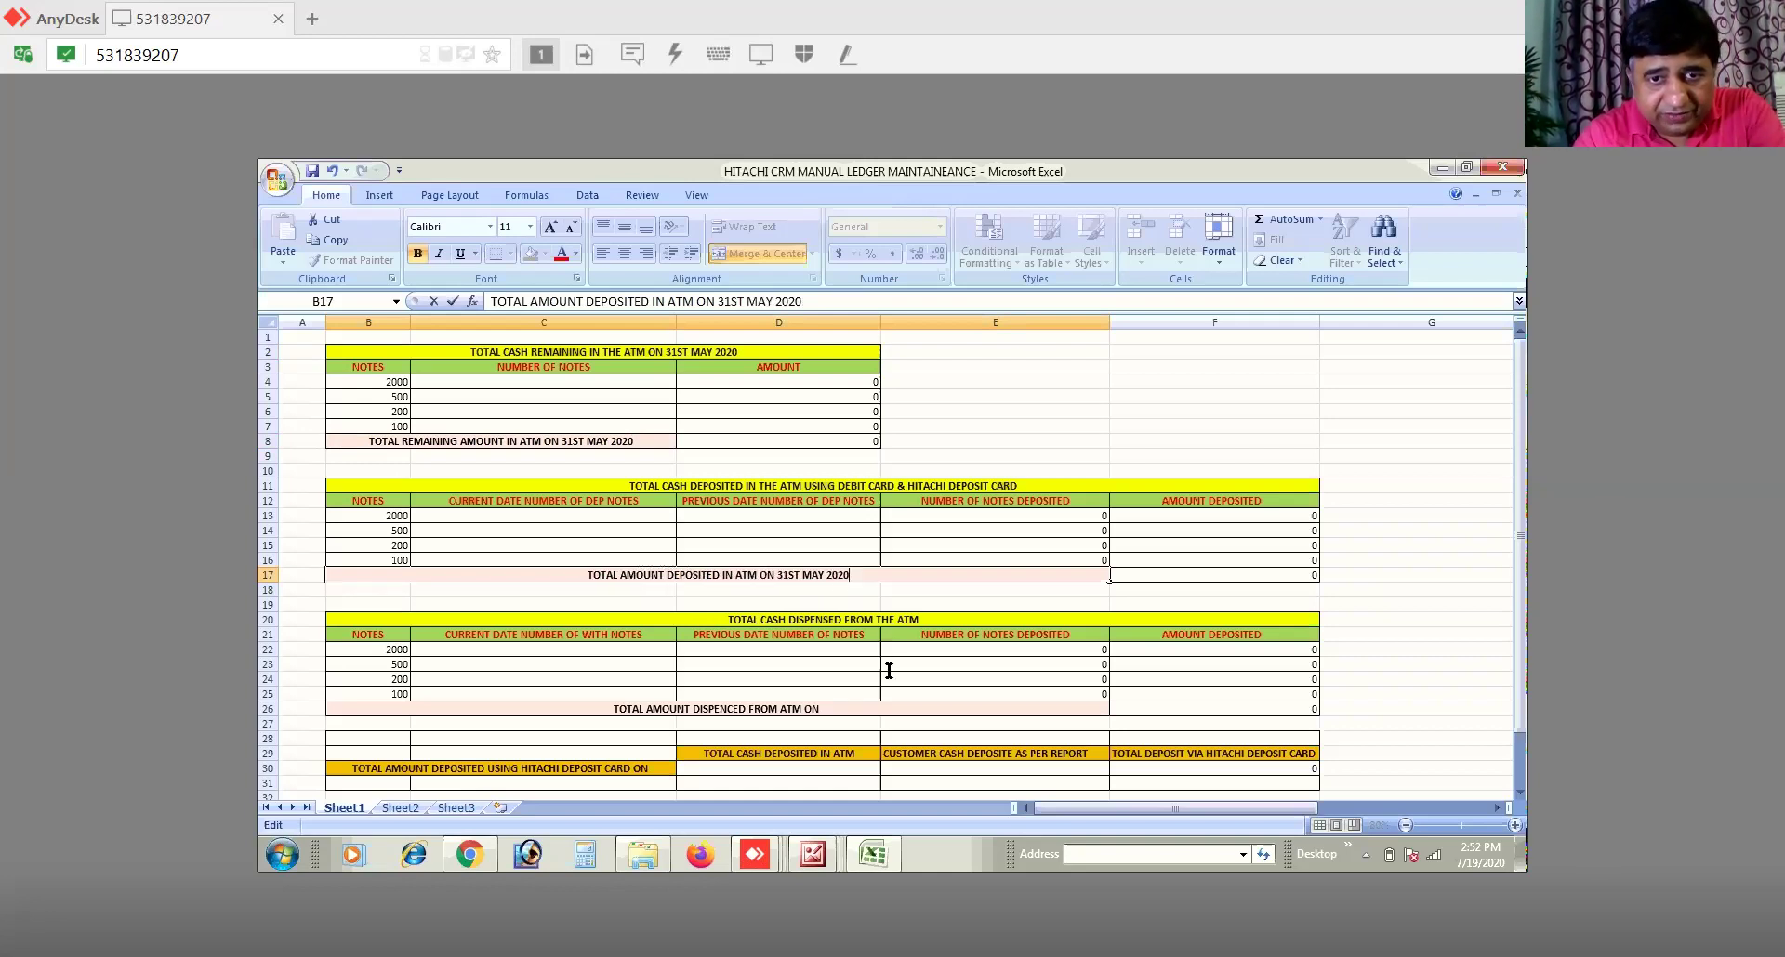
# Step: Complete the dispensed total label in B26 as "TOTAL AMOUNT DISPENCED FROM ATM ON 31ST MAY 2020"
pyautogui.doubleClick(845, 709)
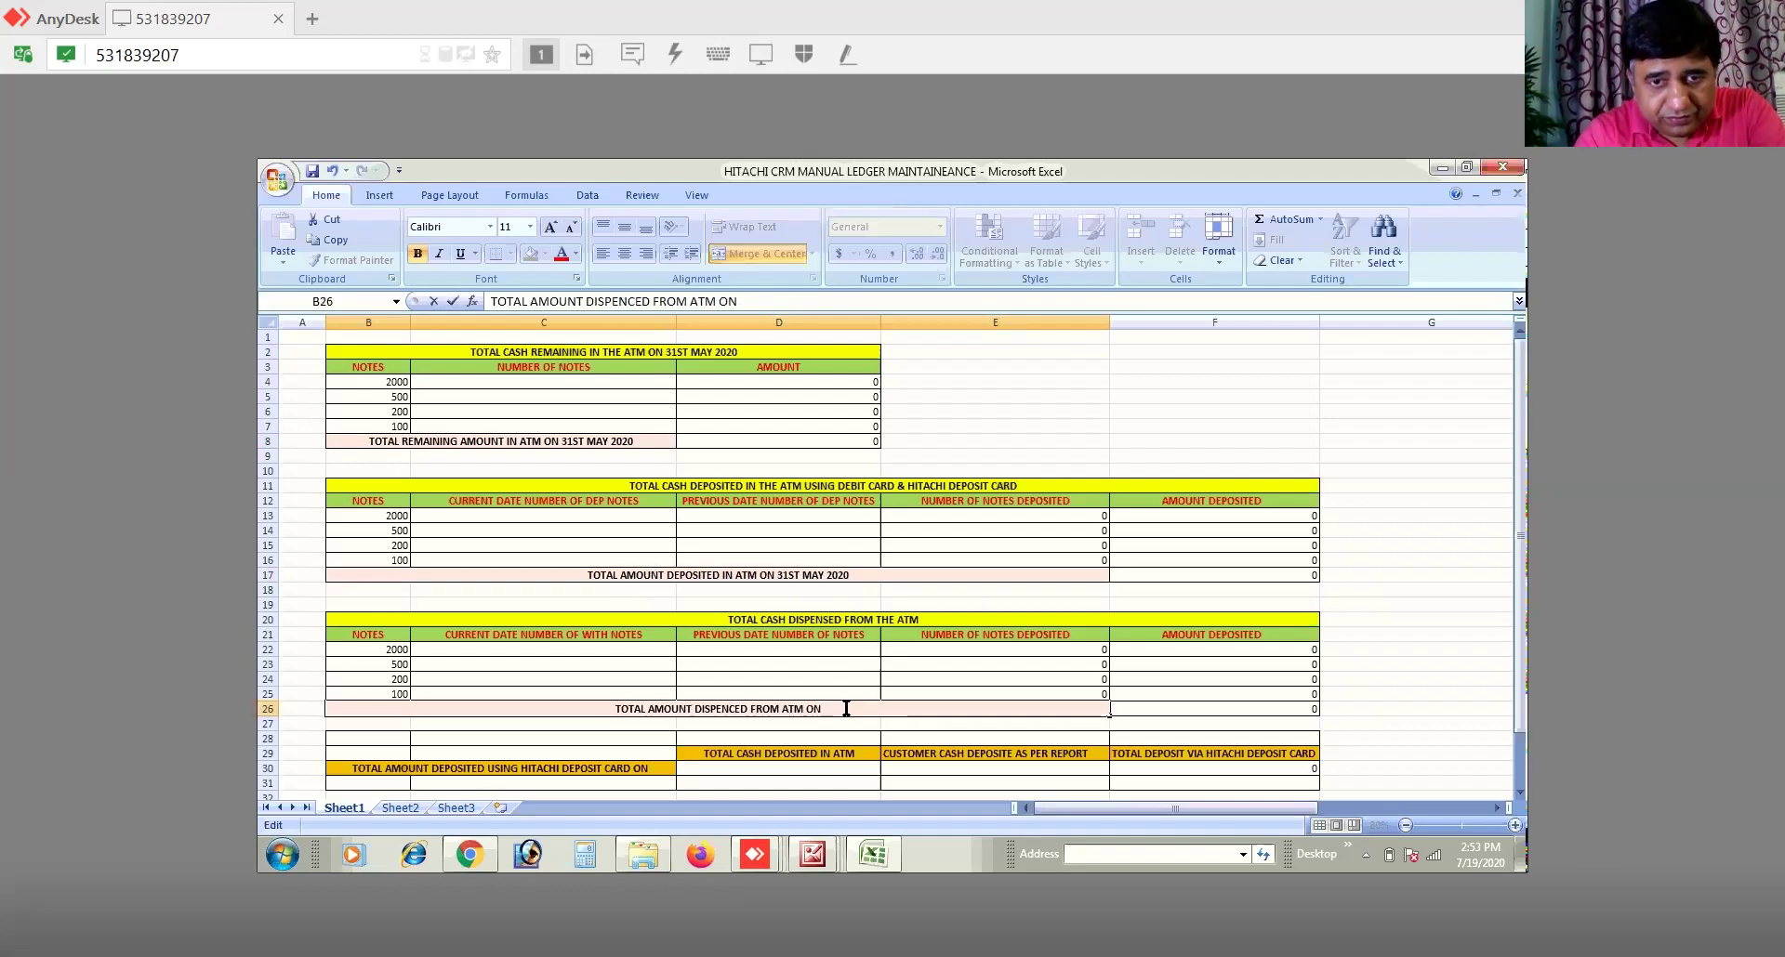
pyautogui.write('3')
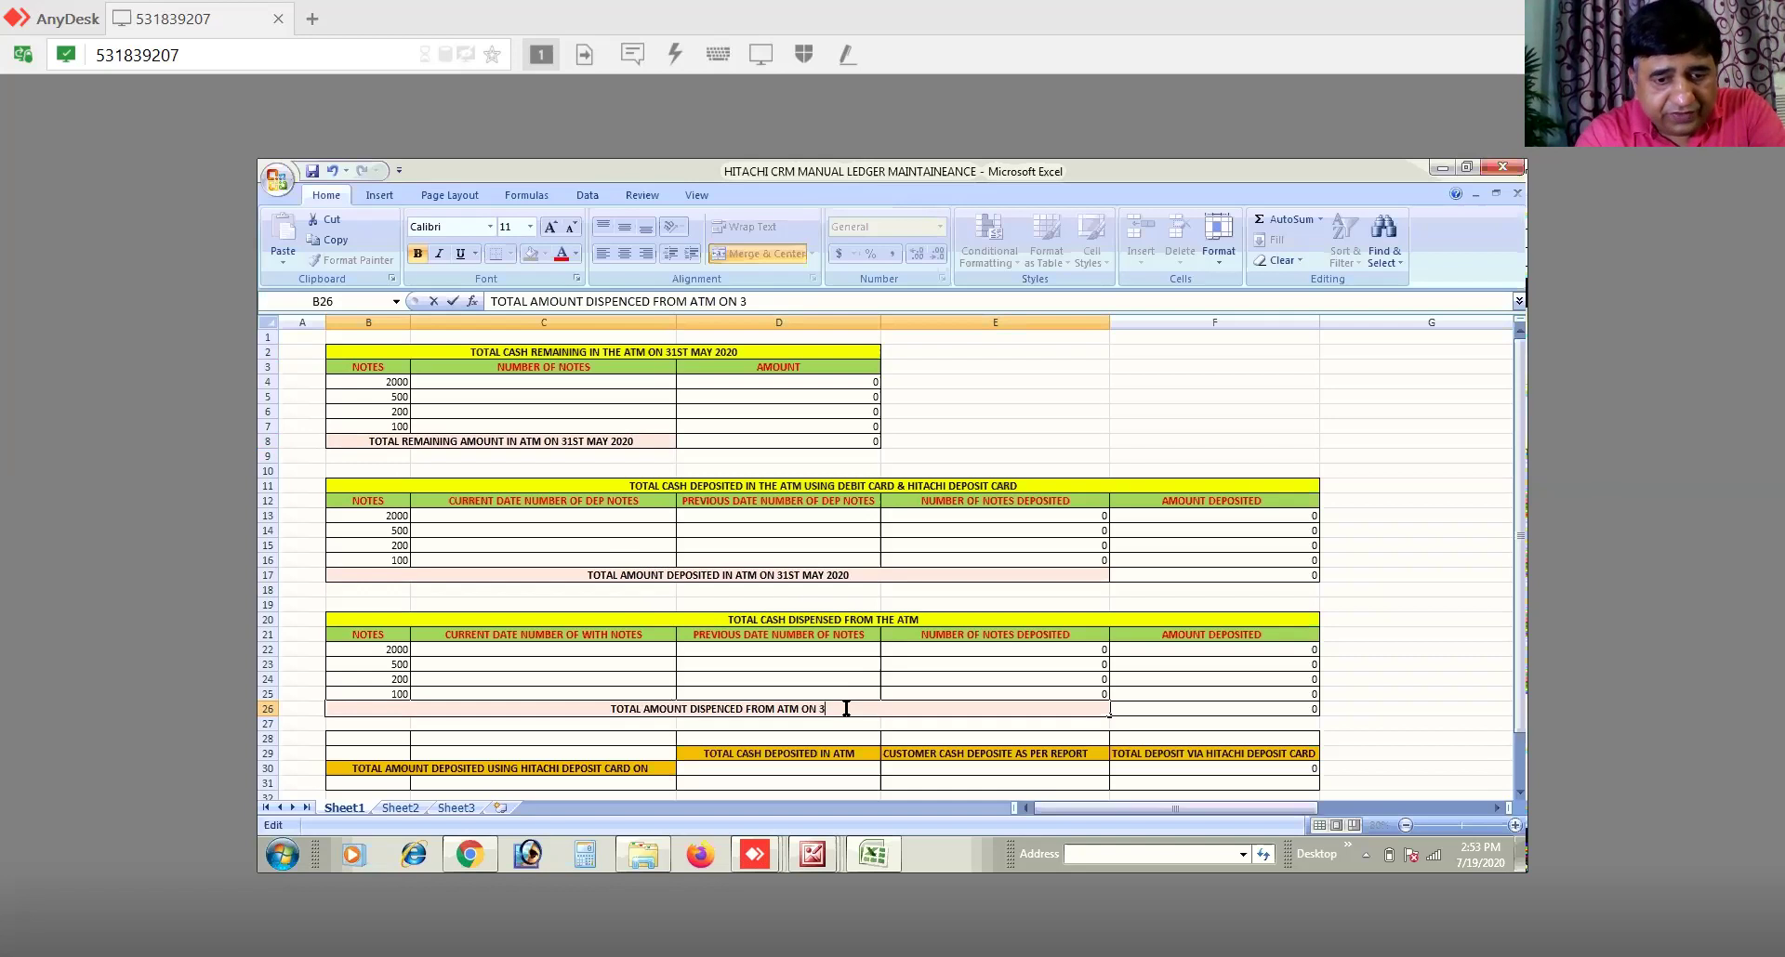
pyautogui.write('1ST MAY')
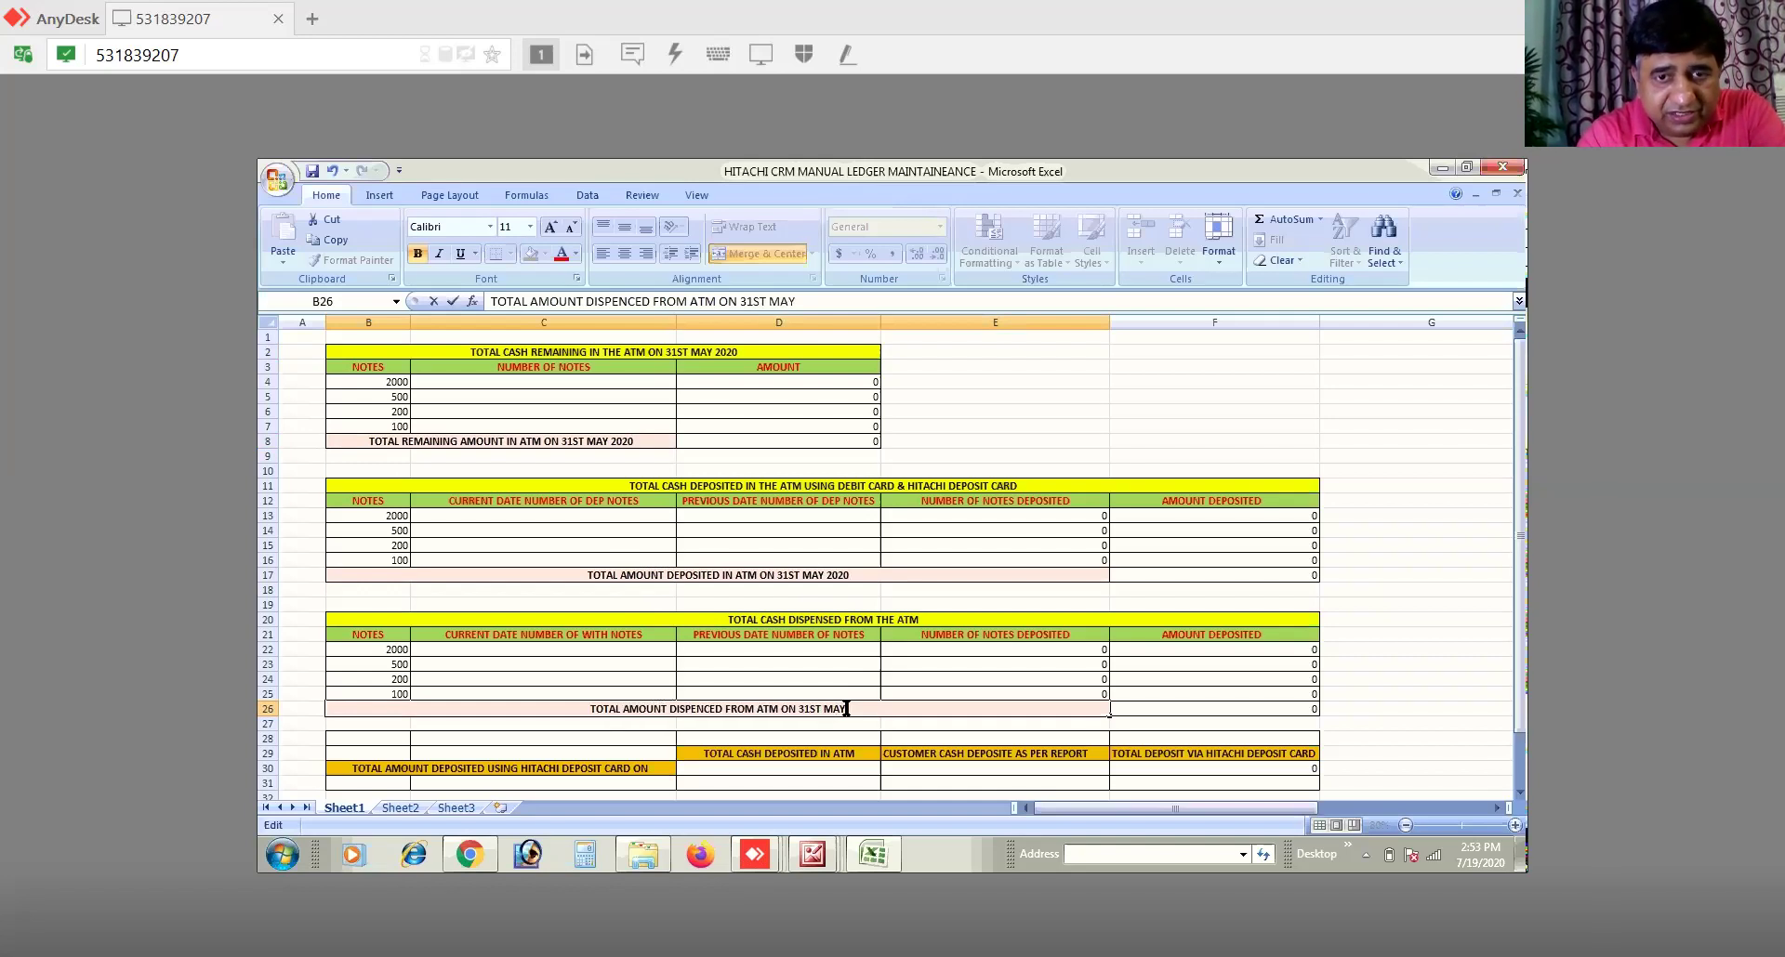
pyautogui.write(' 2020')
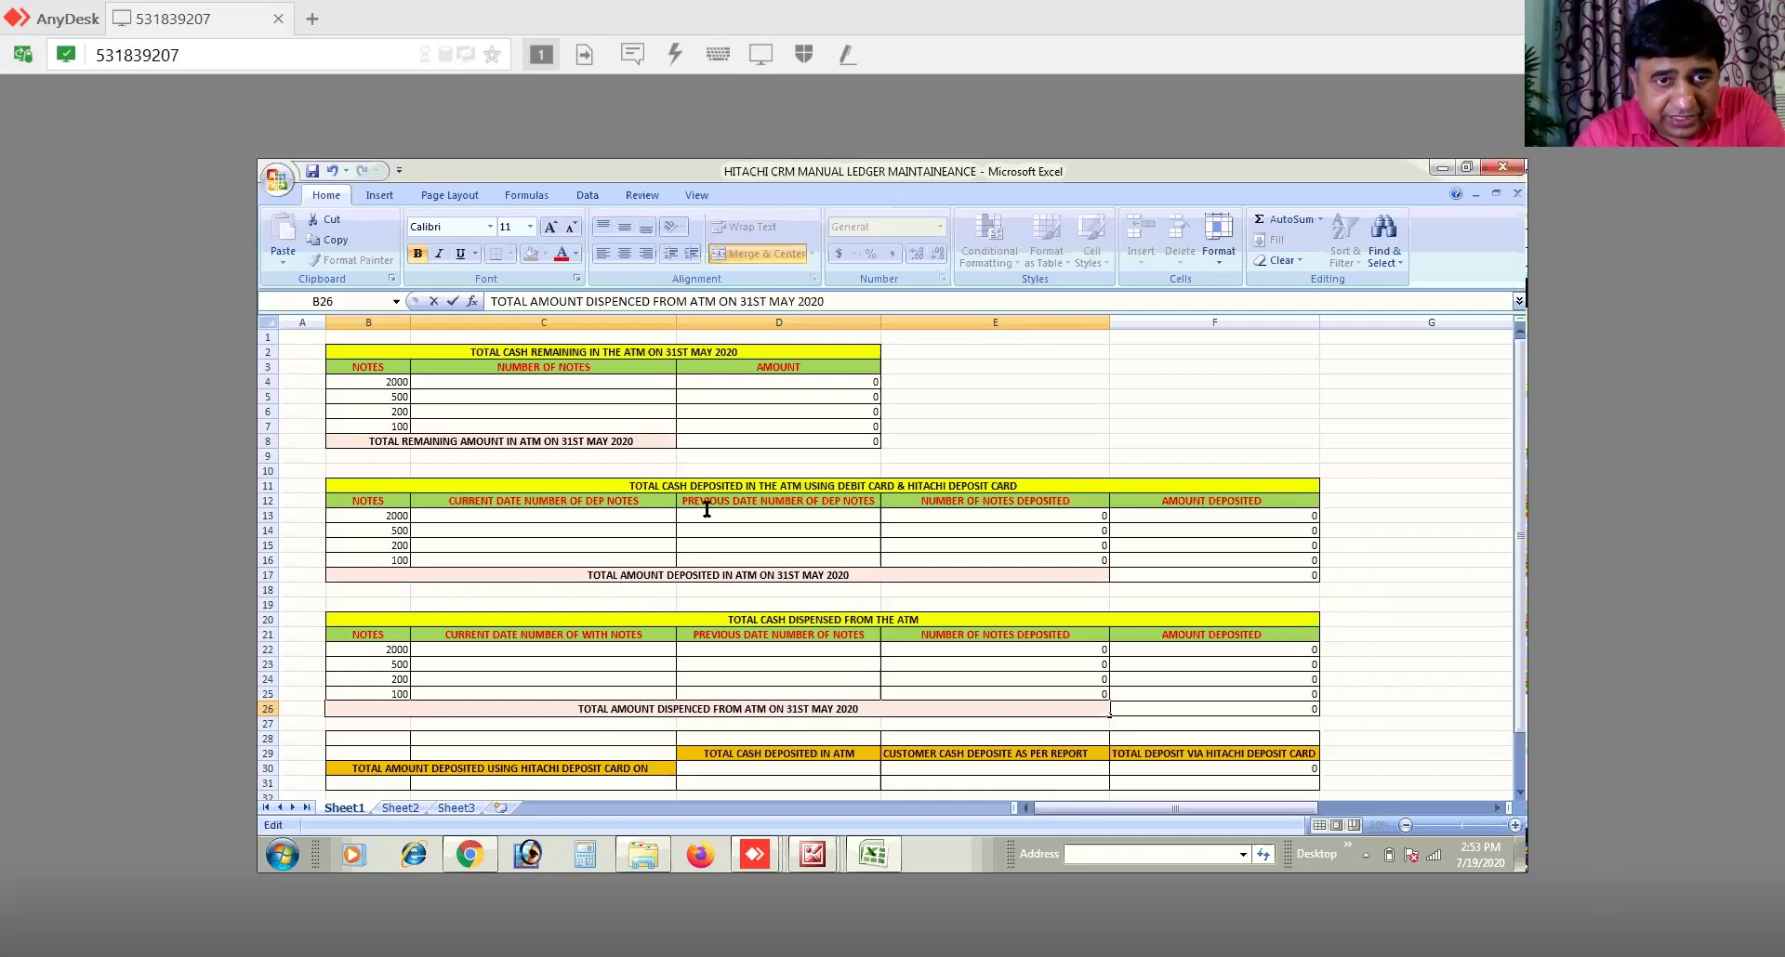
# Step: Change the deposit table's current-date heading in C12 to "31ST MAY NUMBER OF DEP NOTES"
pyautogui.doubleClick(522, 502)
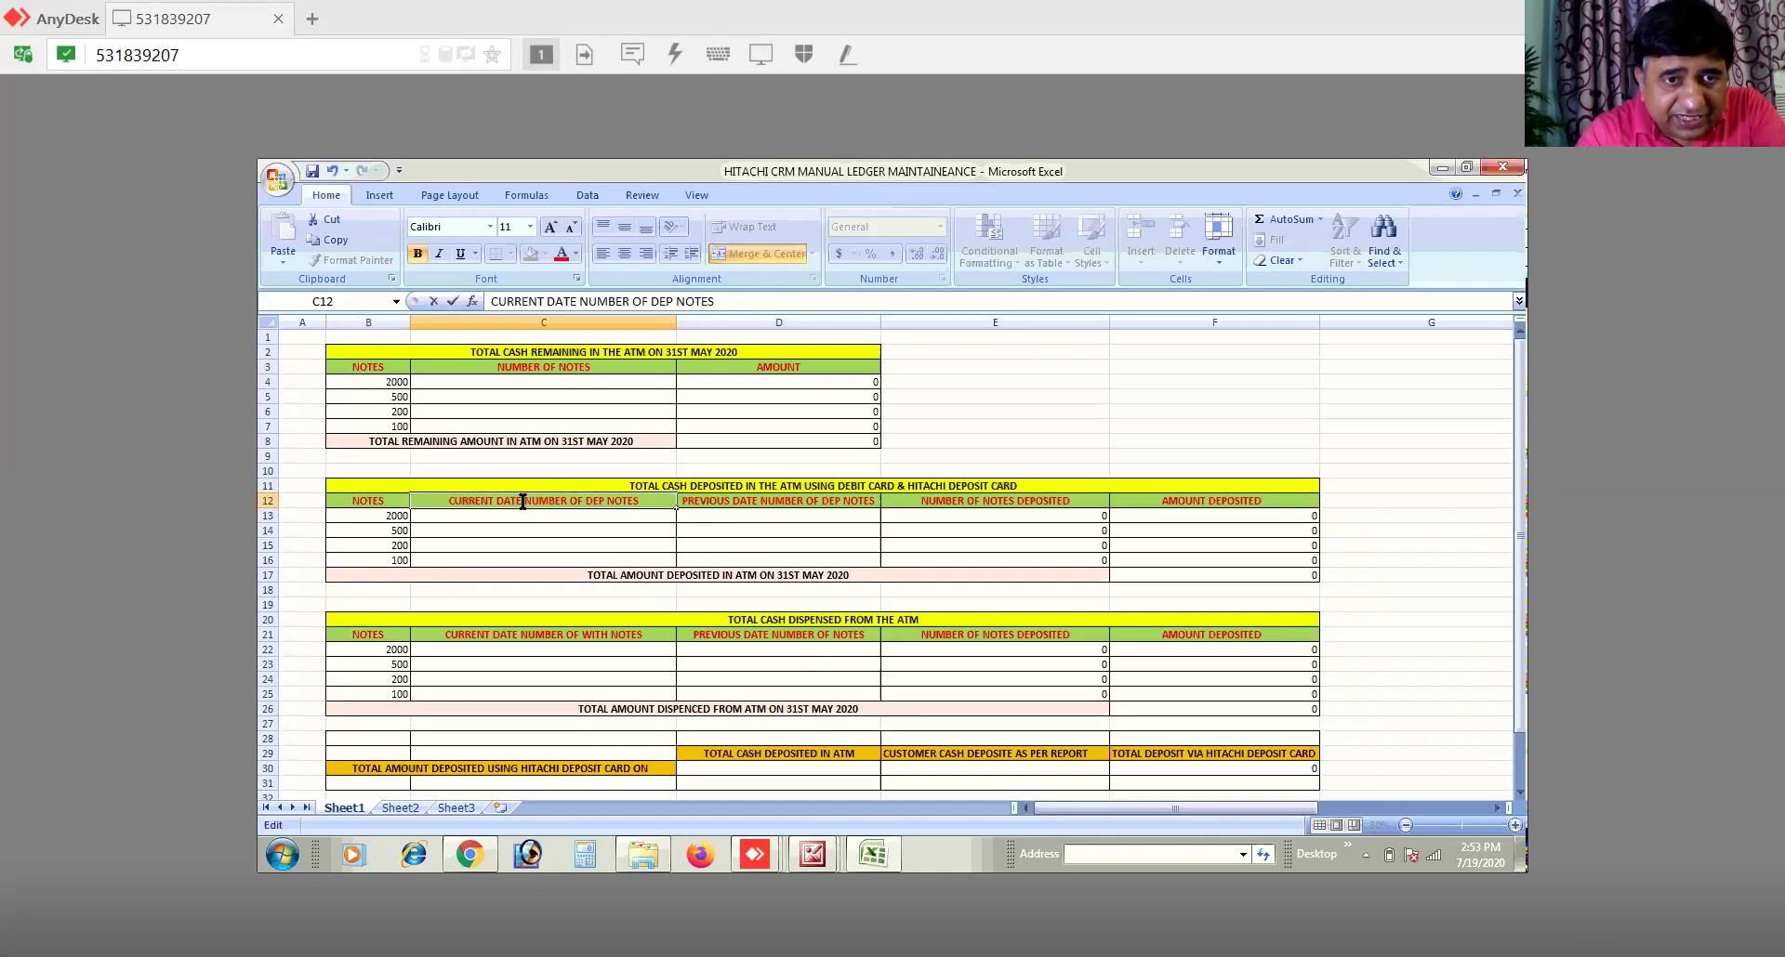
pyautogui.press('BackSpace')
pyautogui.press('BackSpace')
pyautogui.press('BackSpace')
pyautogui.press('BackSpace')
pyautogui.press('BackSpace')
pyautogui.press('BackSpace')
pyautogui.press('BackSpace')
pyautogui.press('BackSpace')
pyautogui.press('BackSpace')
pyautogui.press('BackSpace')
pyautogui.press('BackSpace')
pyautogui.press('BackSpace')
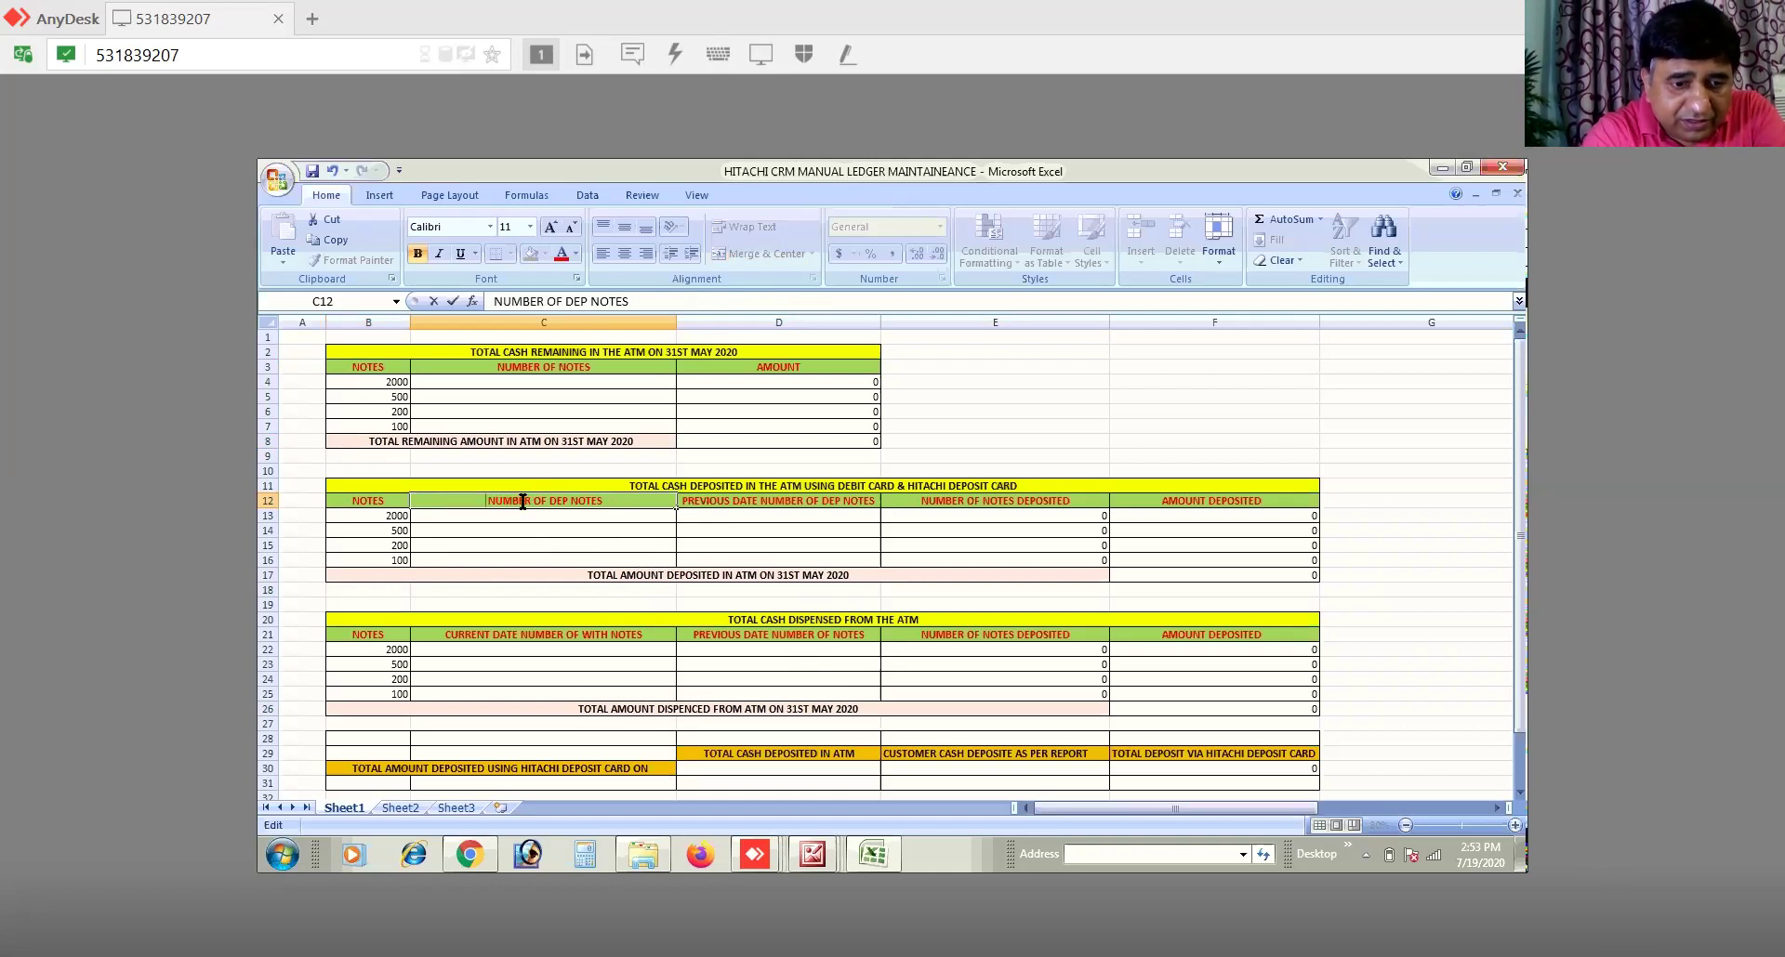
pyautogui.write('31ST MAY')
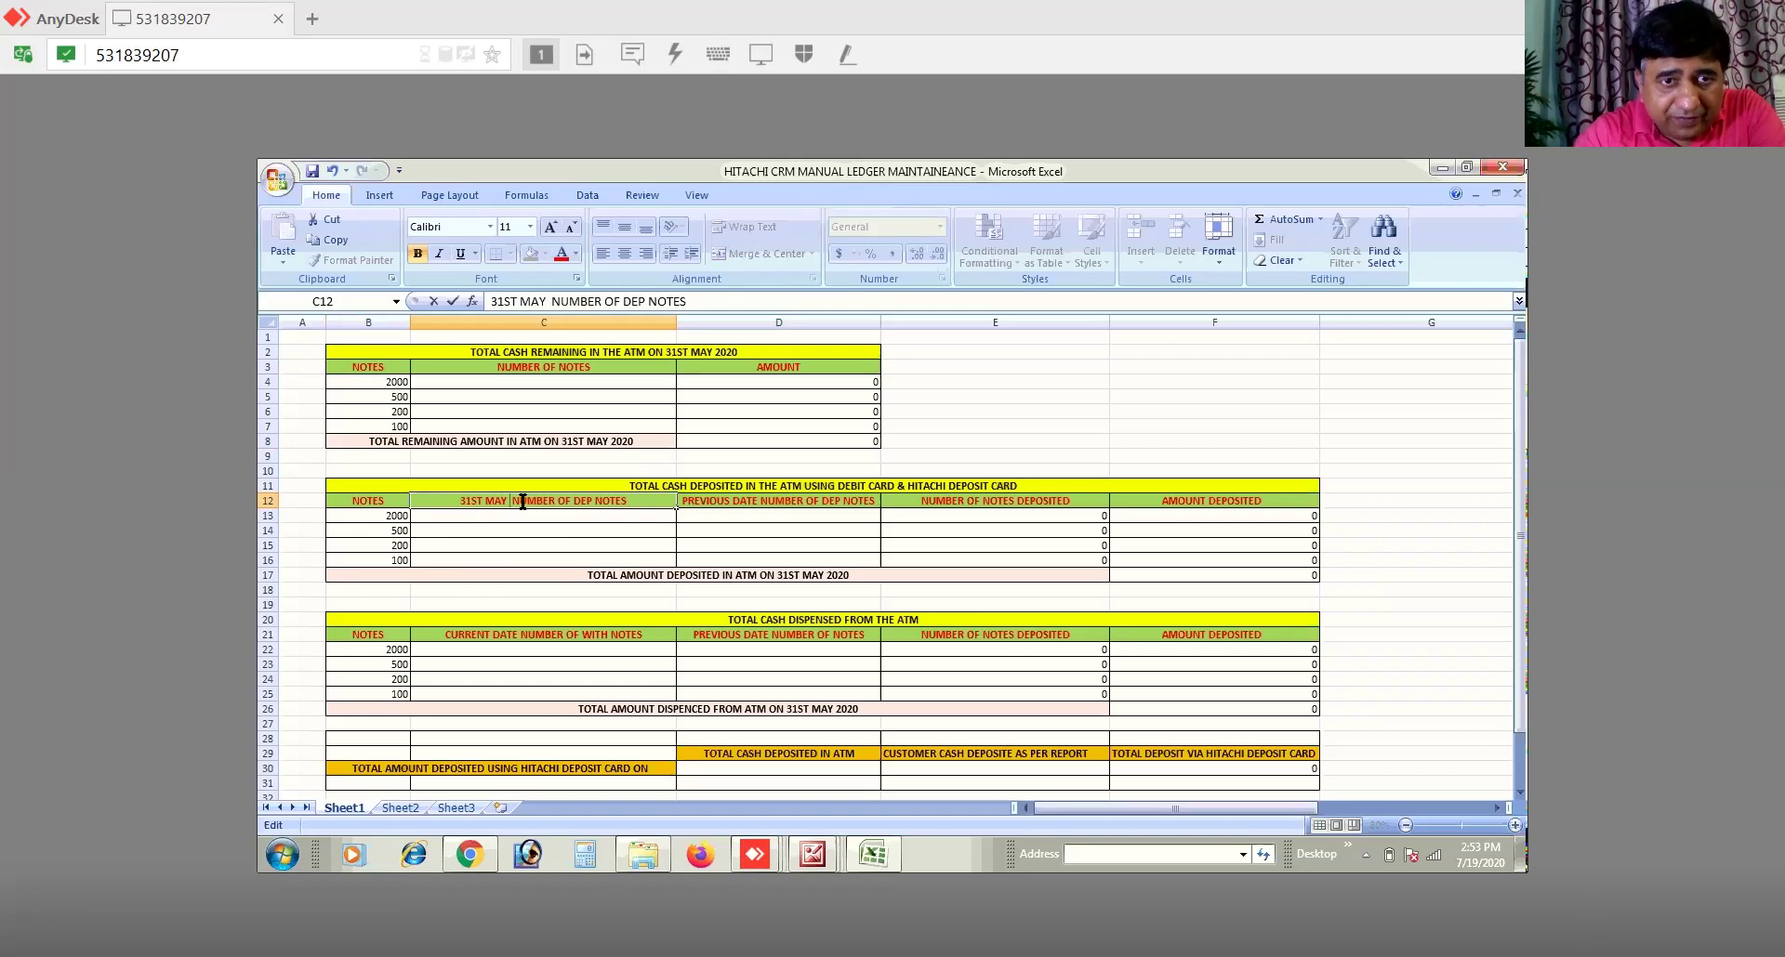
pyautogui.press('BackSpace')
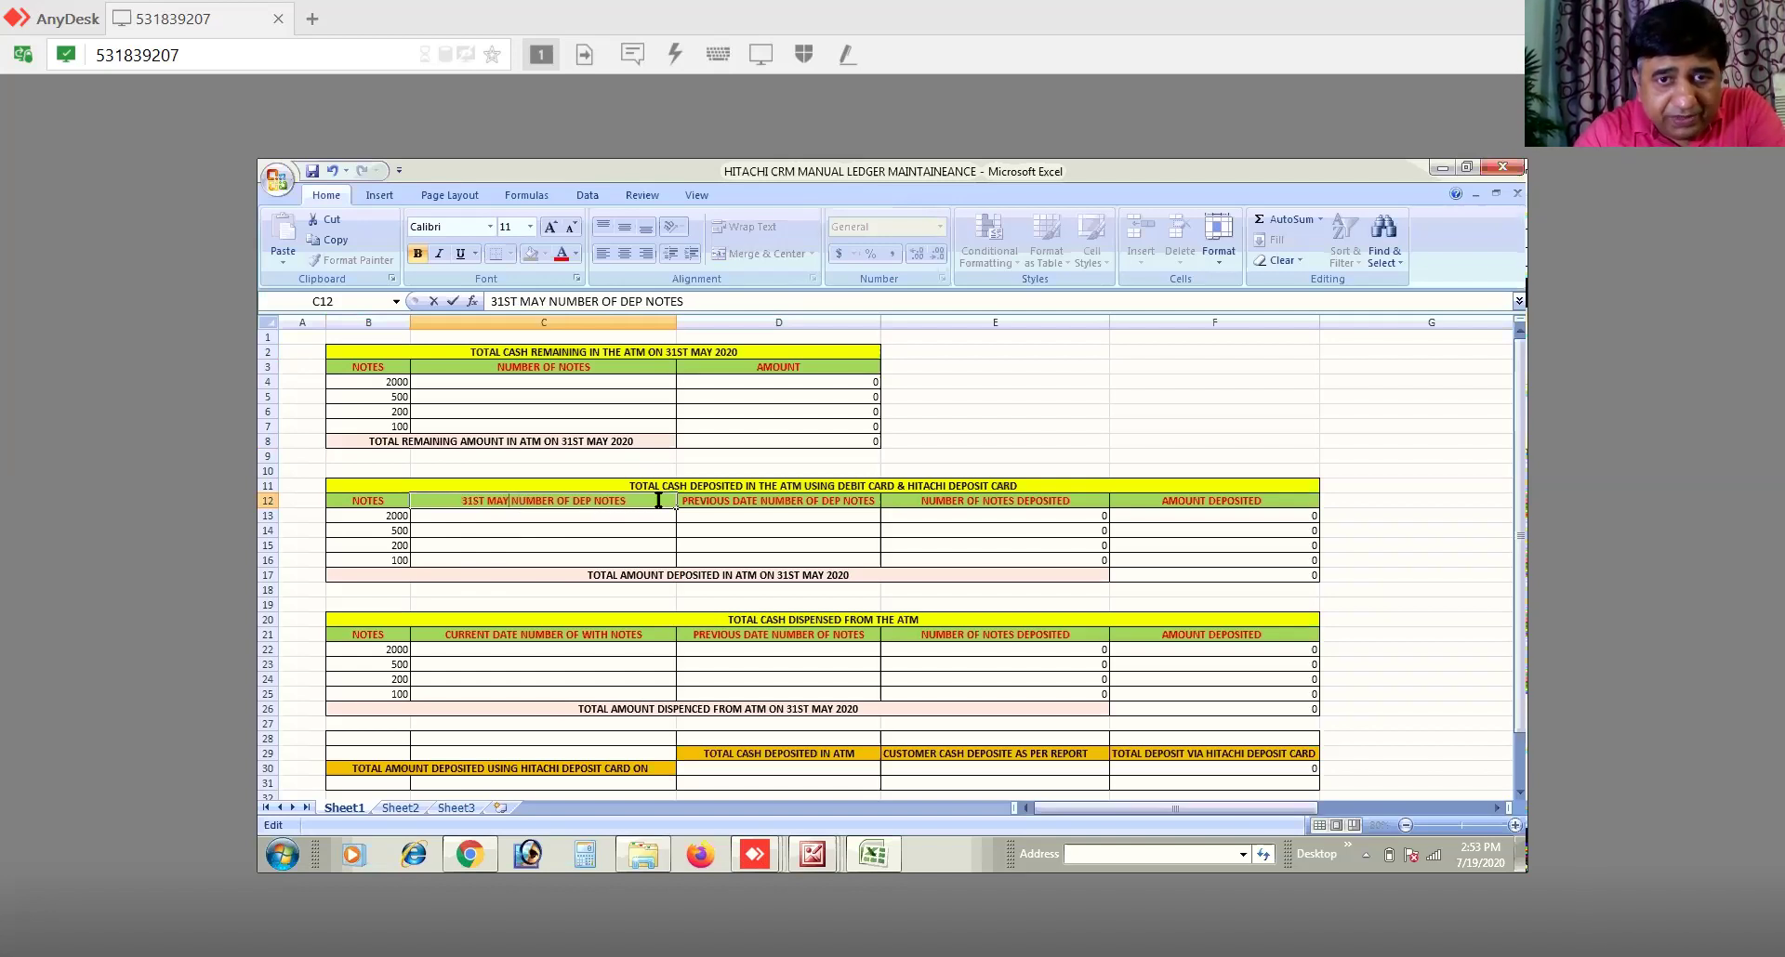
# Step: Change the deposit table's previous-date heading in D12 to "30TH MAY NUMBER OF DEP NOTES"
pyautogui.doubleClick(761, 503)
pyautogui.press('BackSpace')
pyautogui.press('BackSpace')
pyautogui.press('BackSpace')
pyautogui.press('BackSpace')
pyautogui.press('BackSpace')
pyautogui.press('BackSpace')
pyautogui.press('BackSpace')
pyautogui.press('BackSpace')
pyautogui.press('BackSpace')
pyautogui.press('BackSpace')
pyautogui.press('BackSpace')
pyautogui.press('BackSpace')
pyautogui.press('BackSpace')
pyautogui.press('BackSpace')
pyautogui.write('30TH MAY')
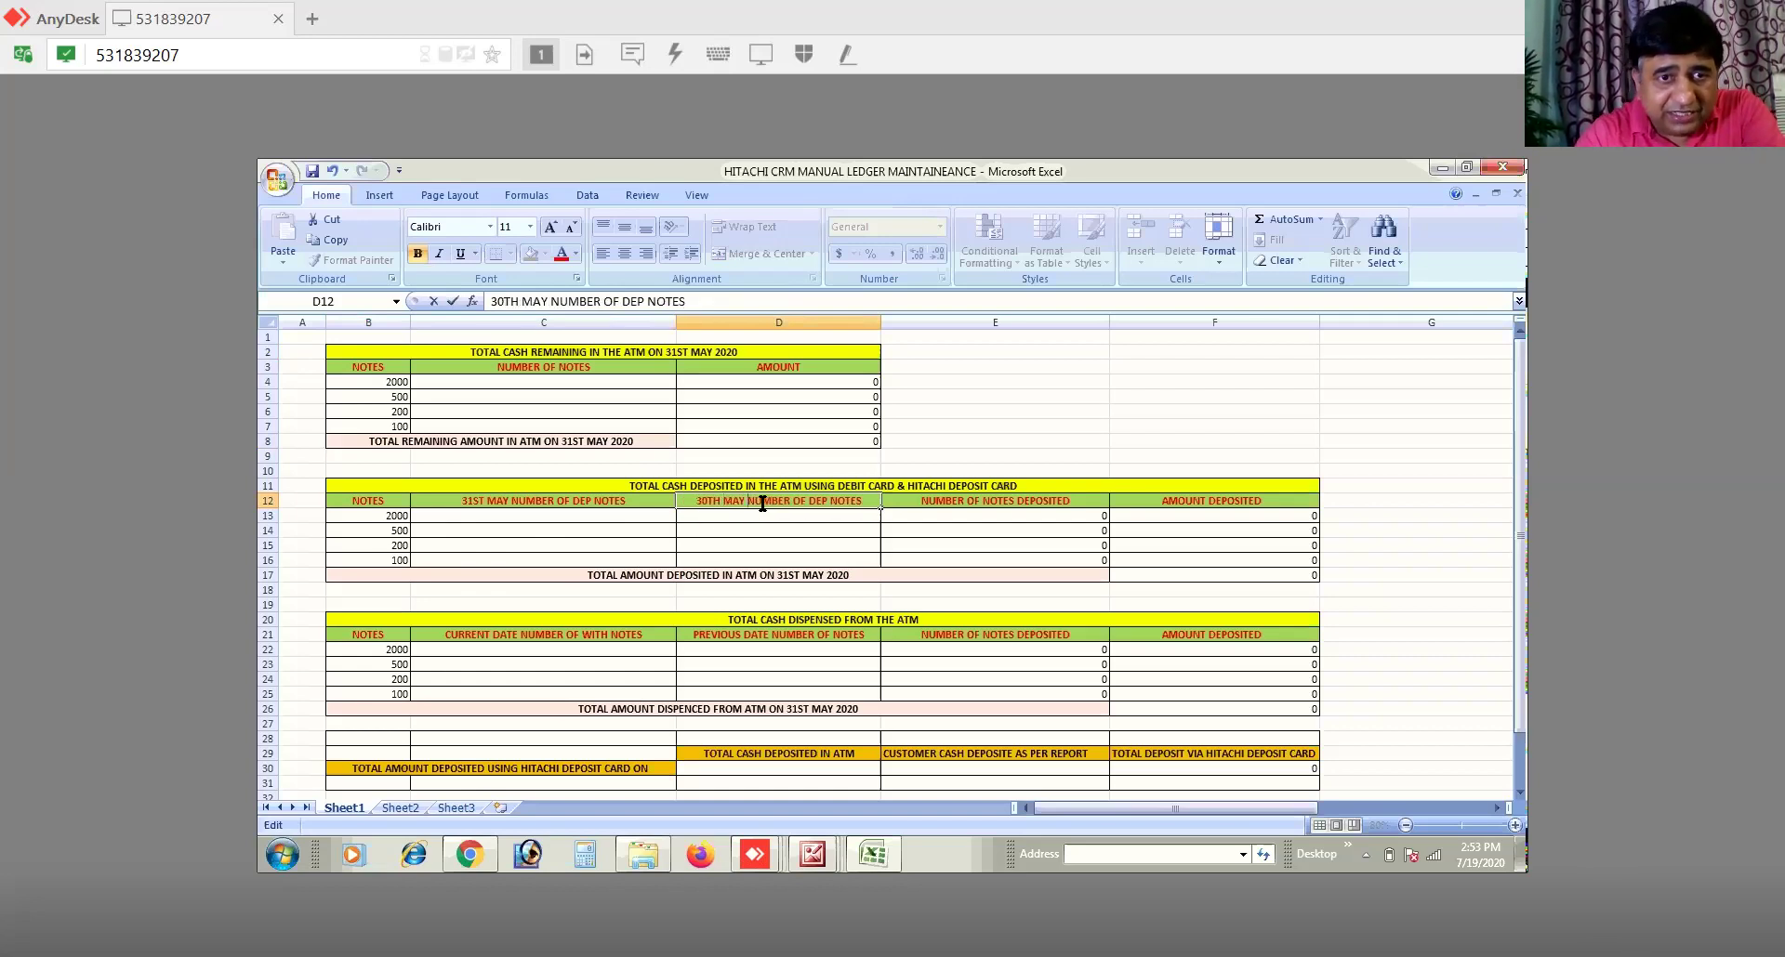
pyautogui.click(641, 516)
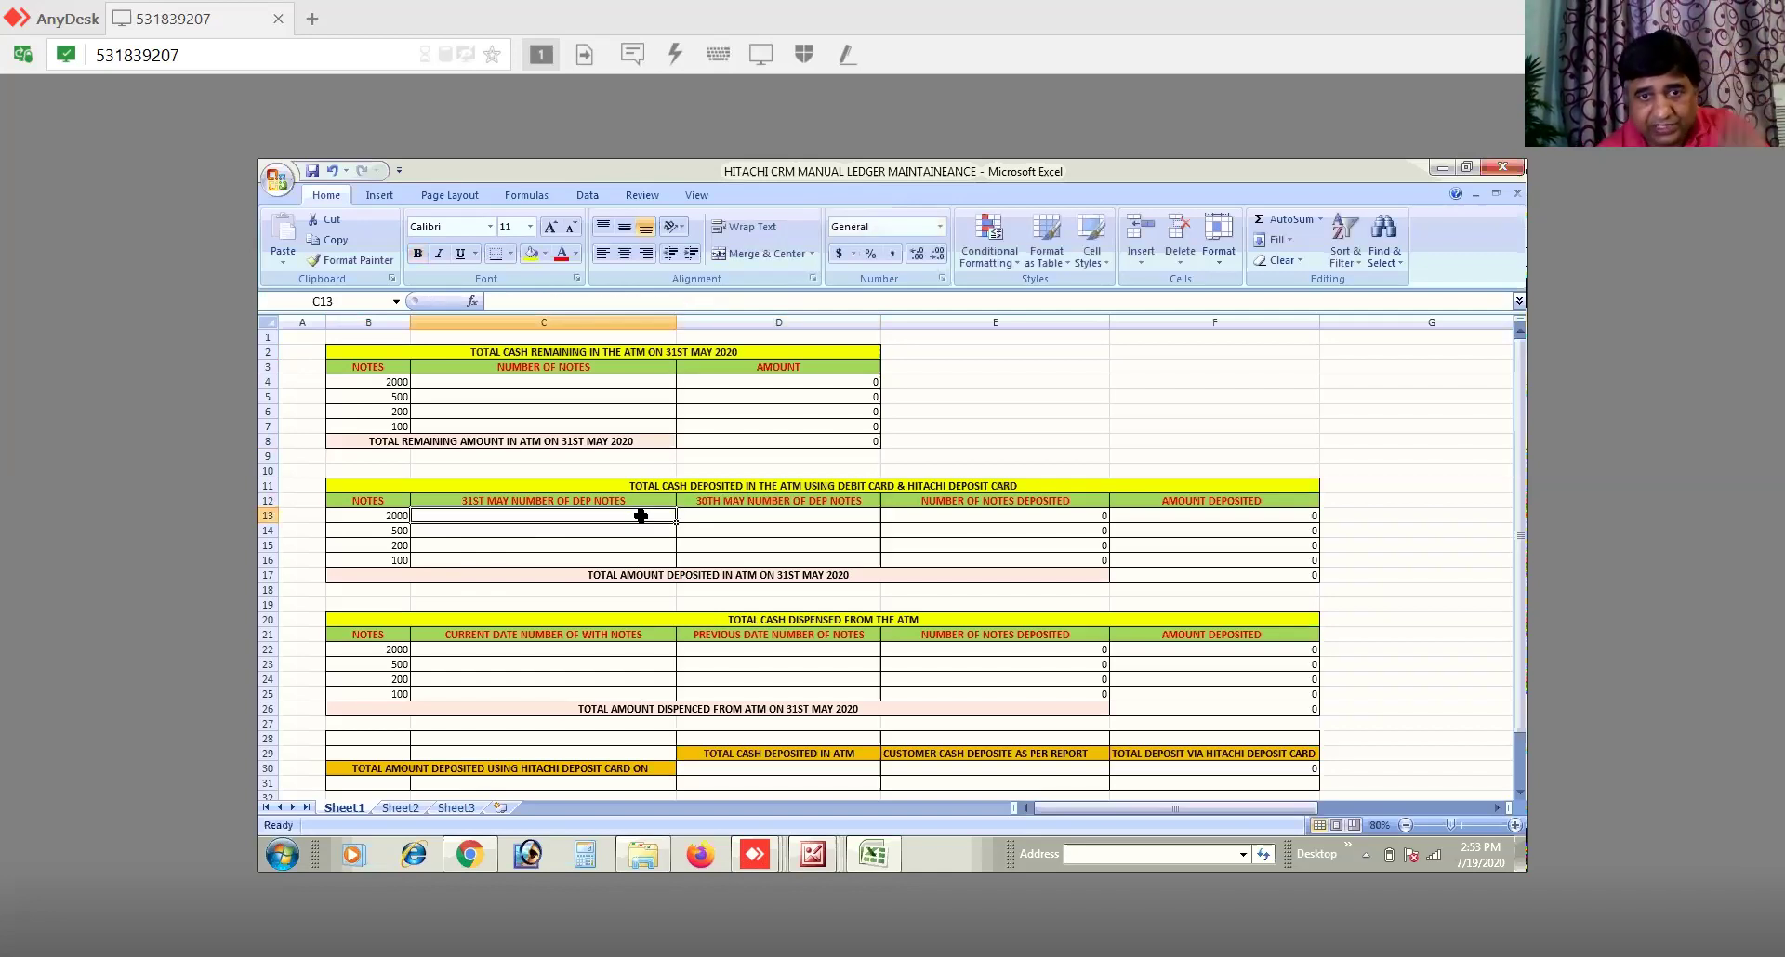
# Step: Open the 31st May deposit and cash withdrawal receipt image in Microsoft Office Picture Manager and enlarge it to read the note counts
pyautogui.click(816, 864)
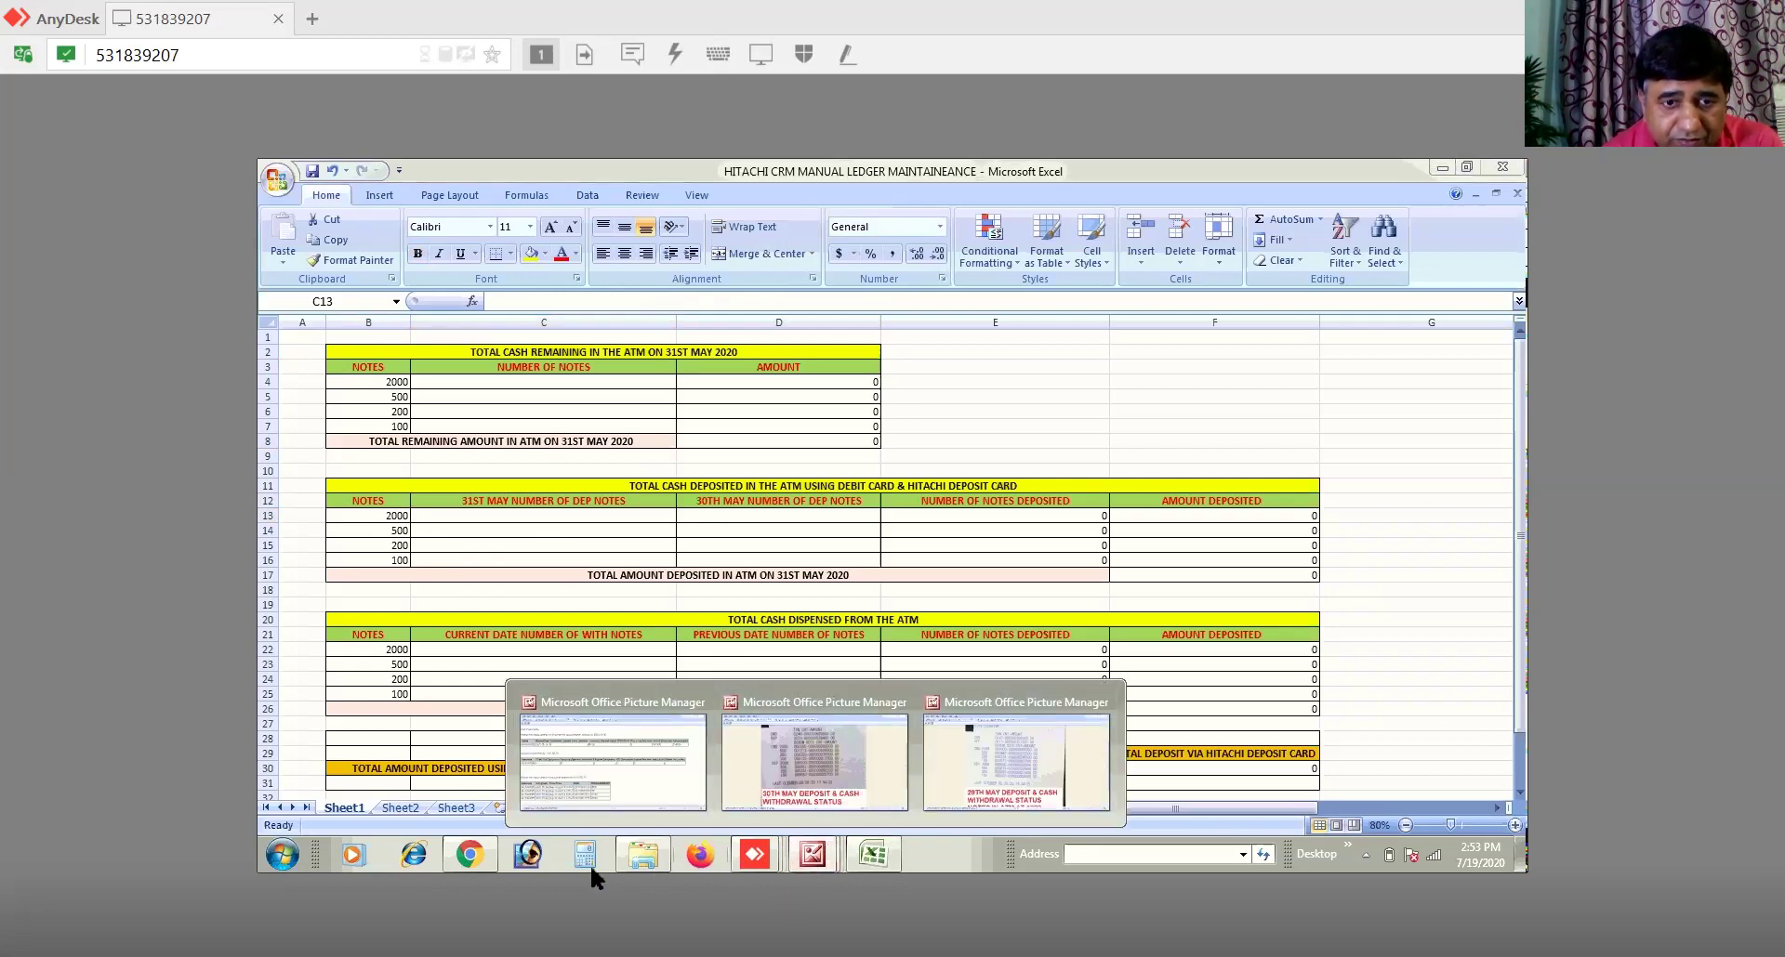
pyautogui.click(640, 853)
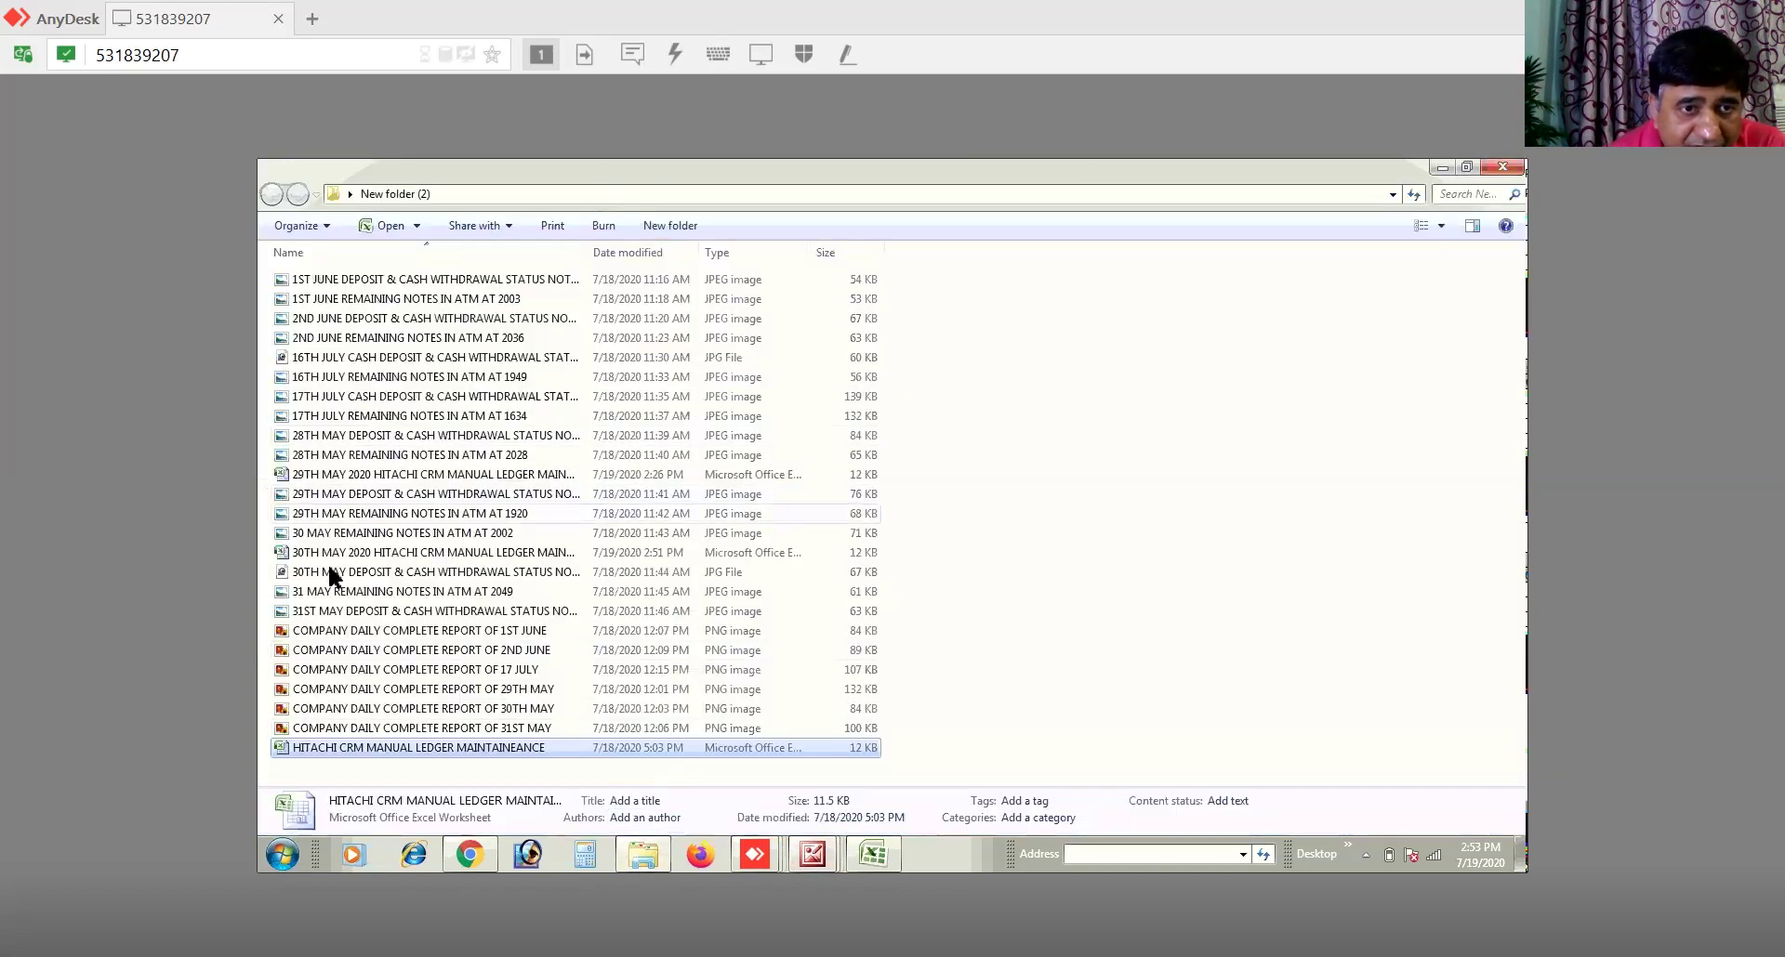
pyautogui.click(354, 613)
pyautogui.rightClick(354, 614)
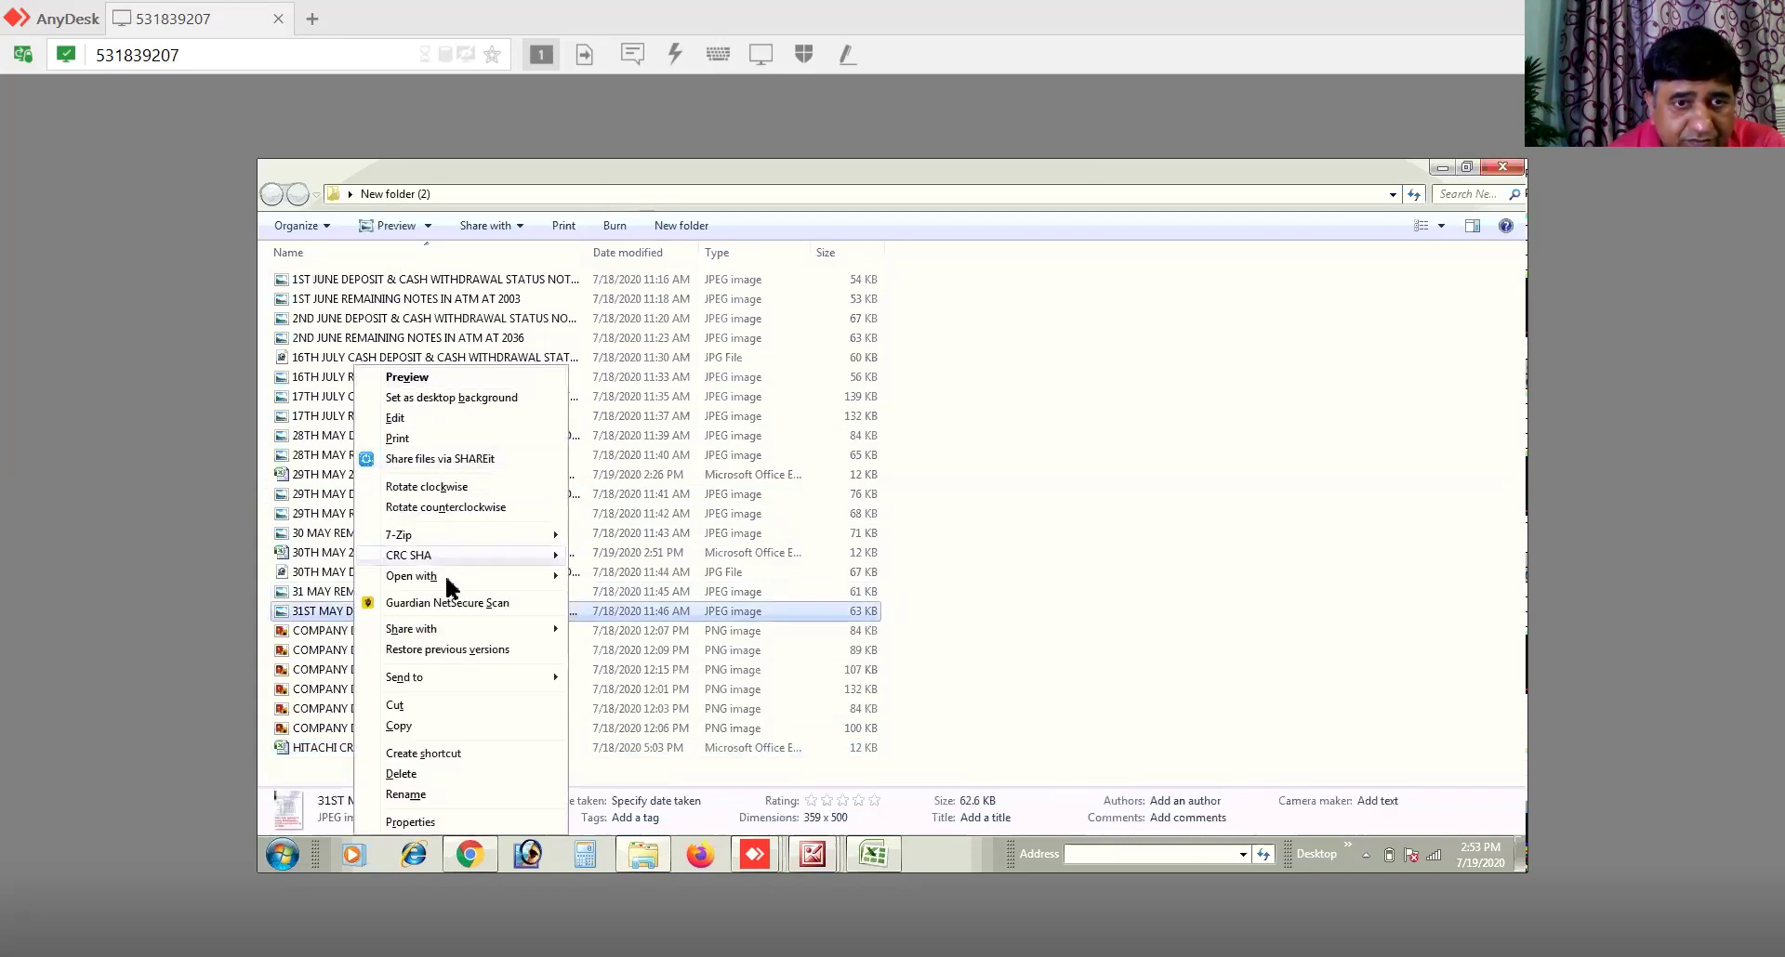
pyautogui.moveTo(448, 577)
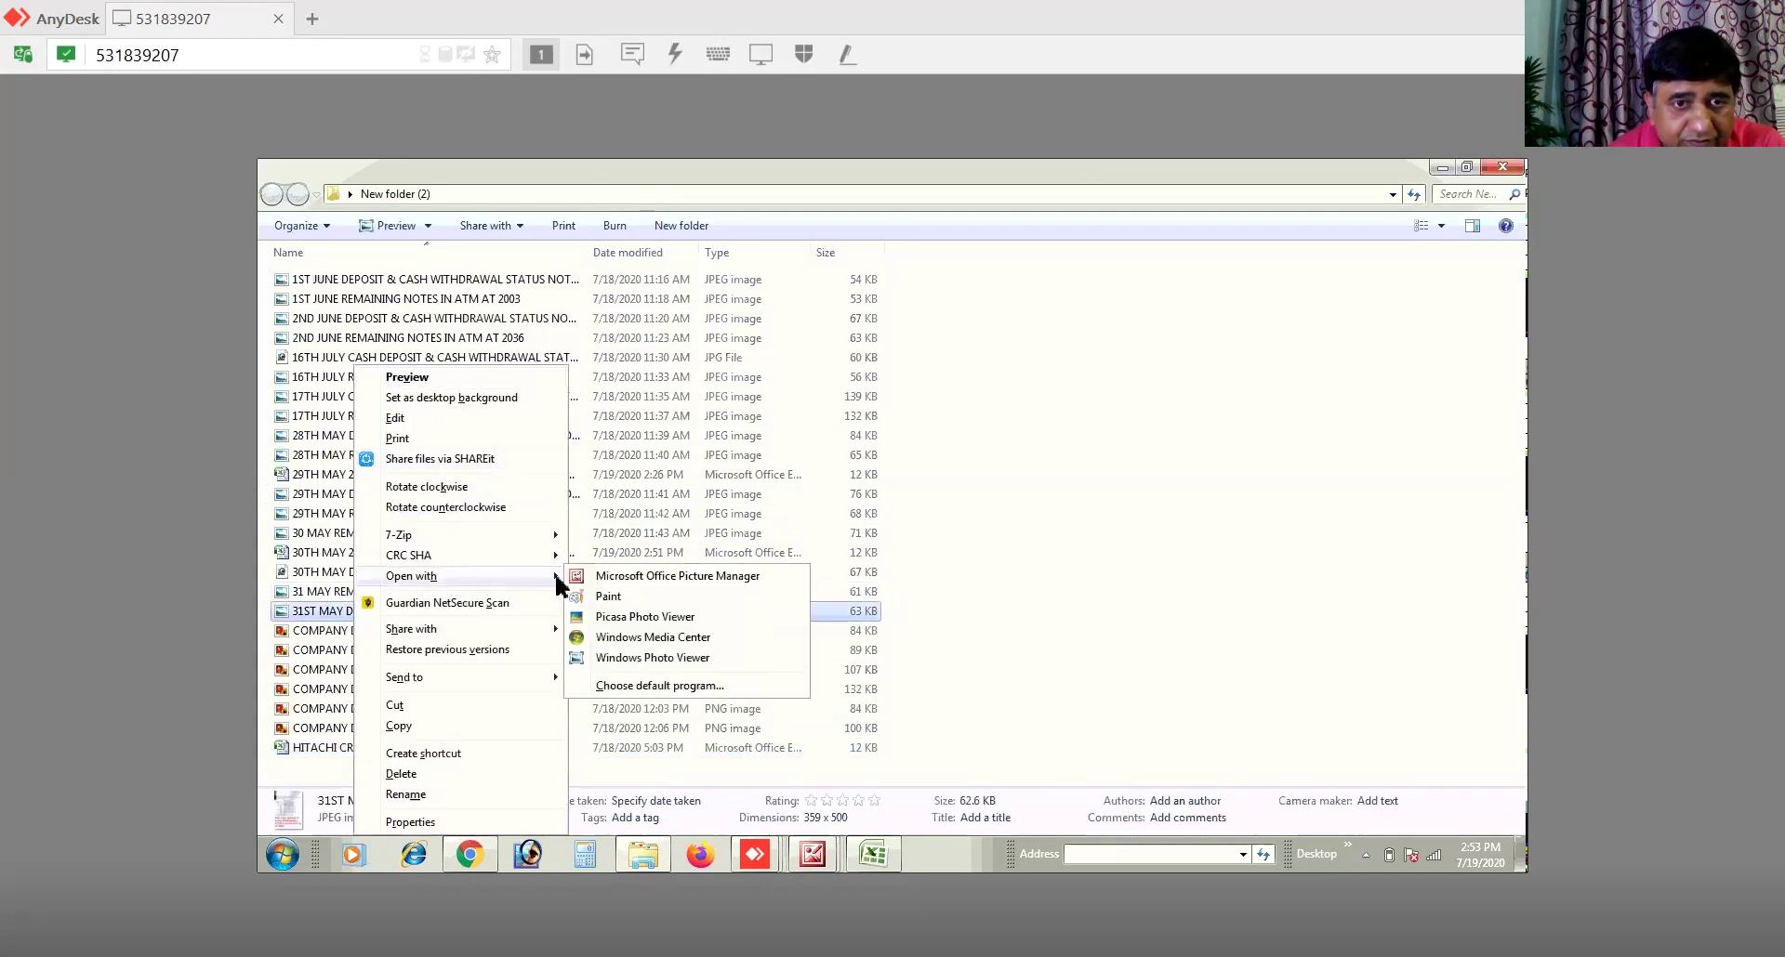
pyautogui.click(638, 578)
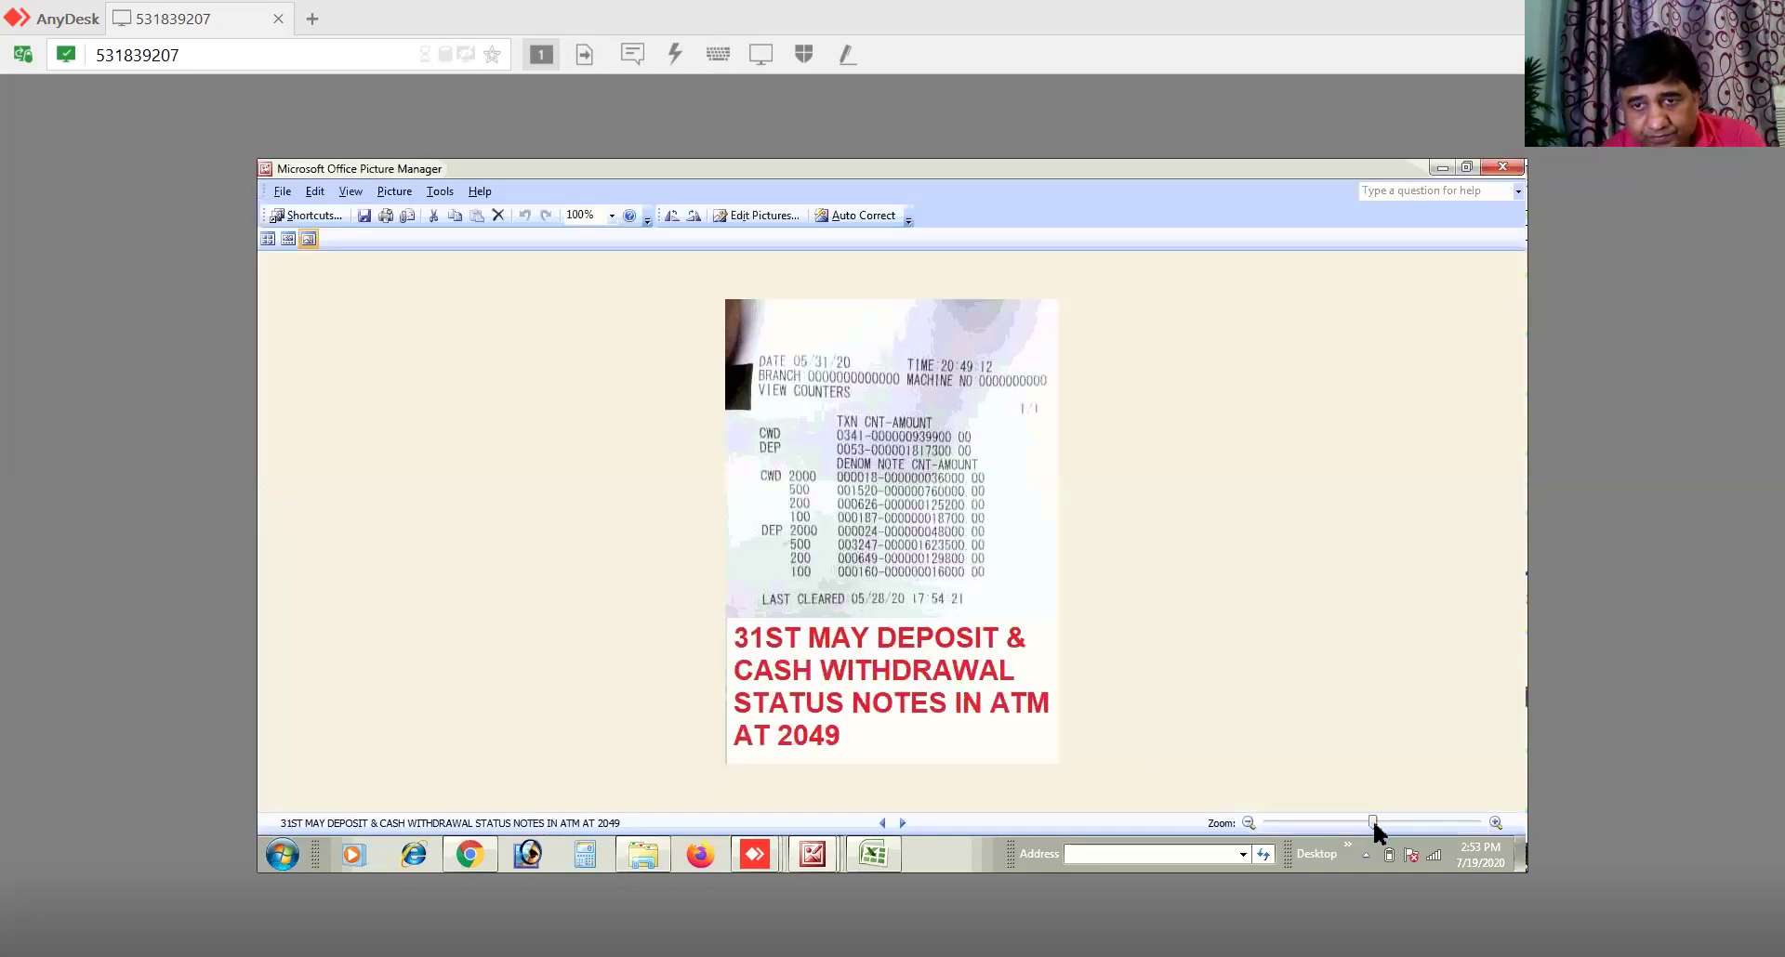
pyautogui.click(1398, 818)
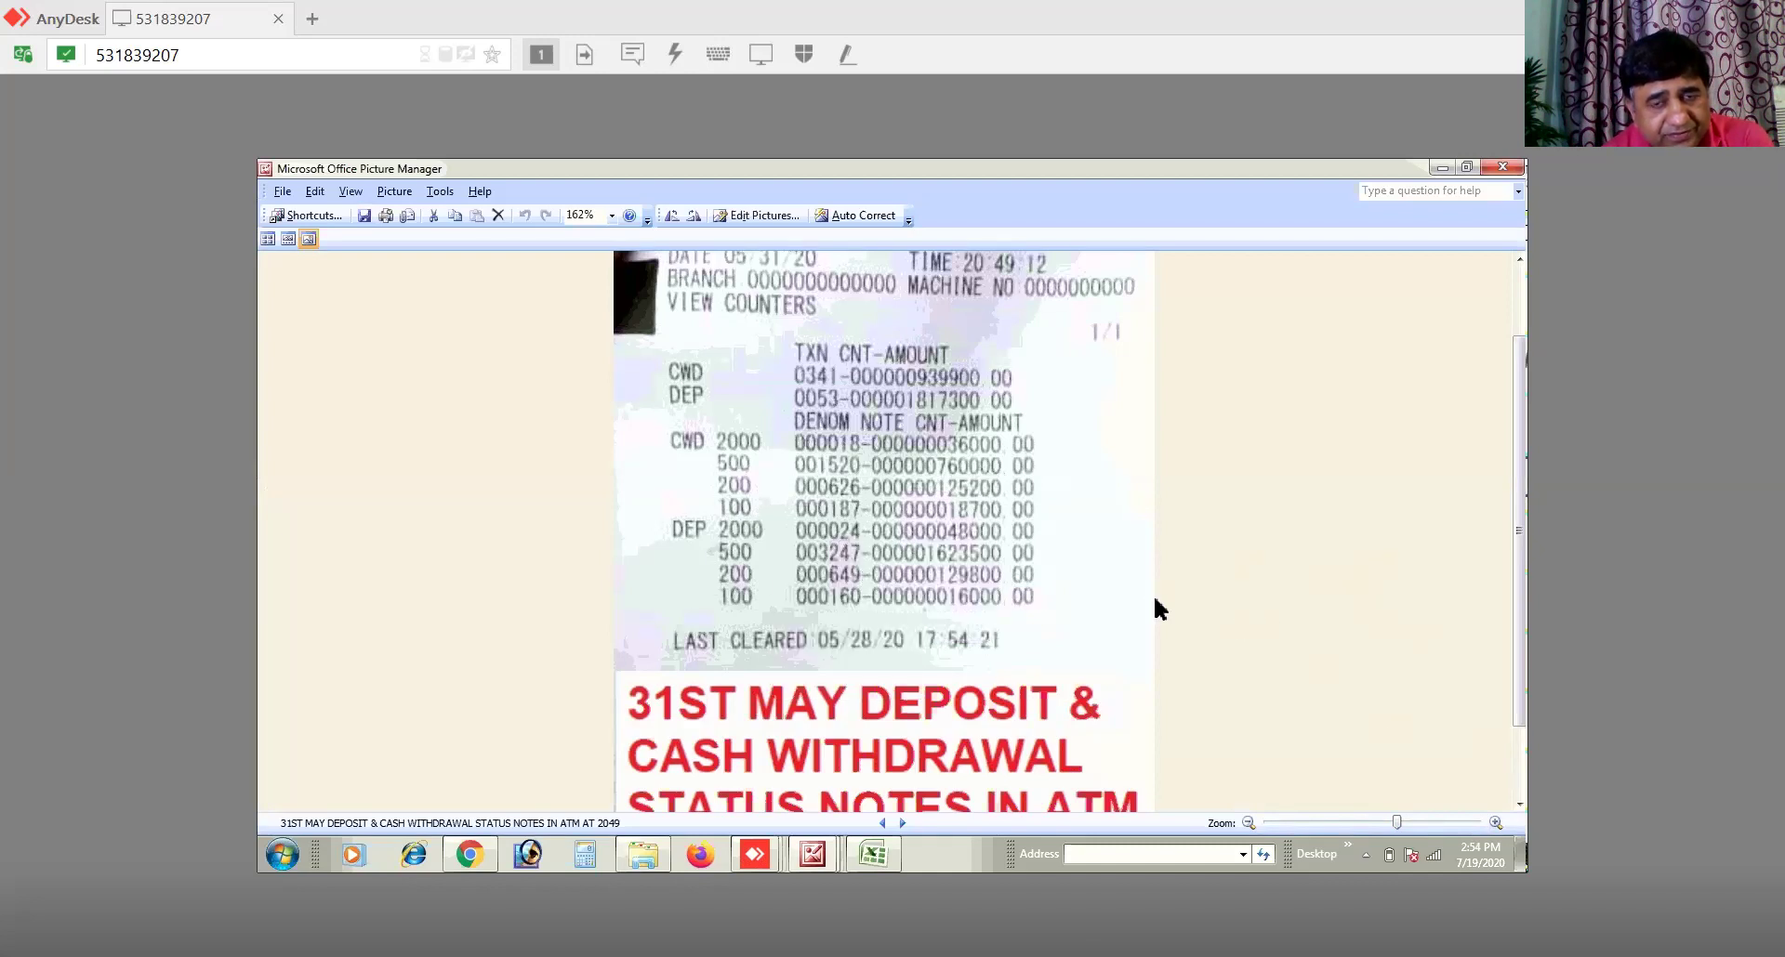
# Step: In the Excel ledger, enter the 31st May deposited note counts in C13:C16: 24, 3247, 649 and 160
pyautogui.click(870, 848)
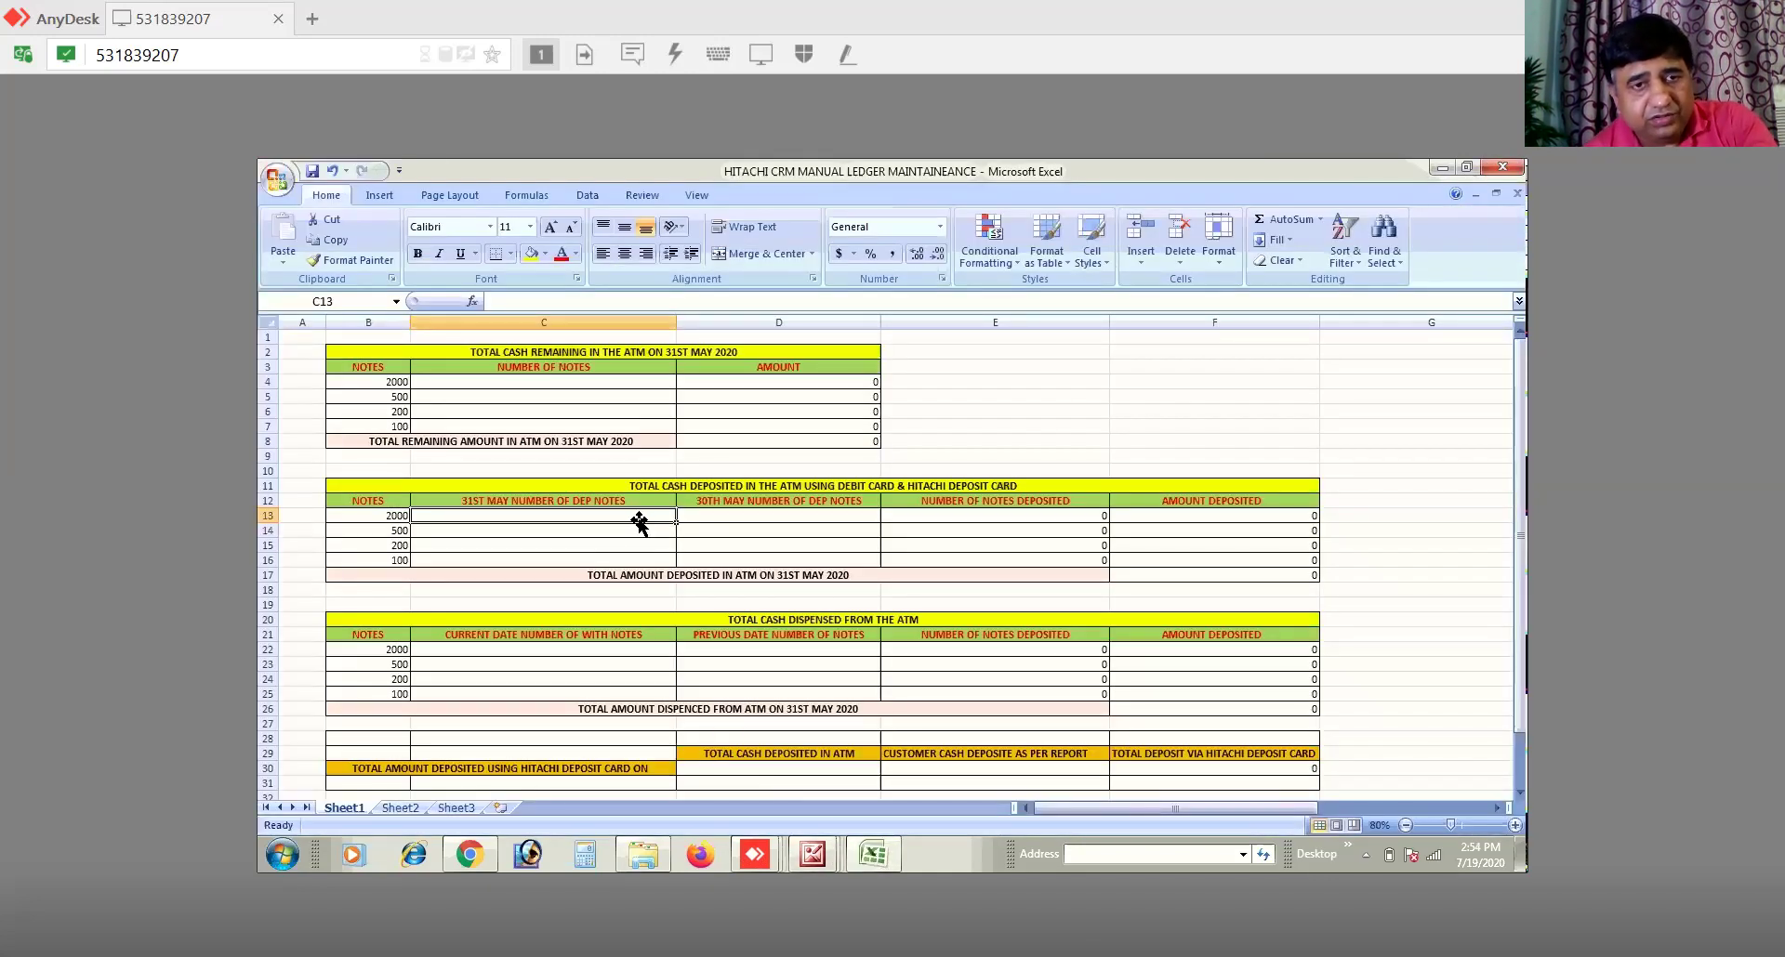
pyautogui.write('2')
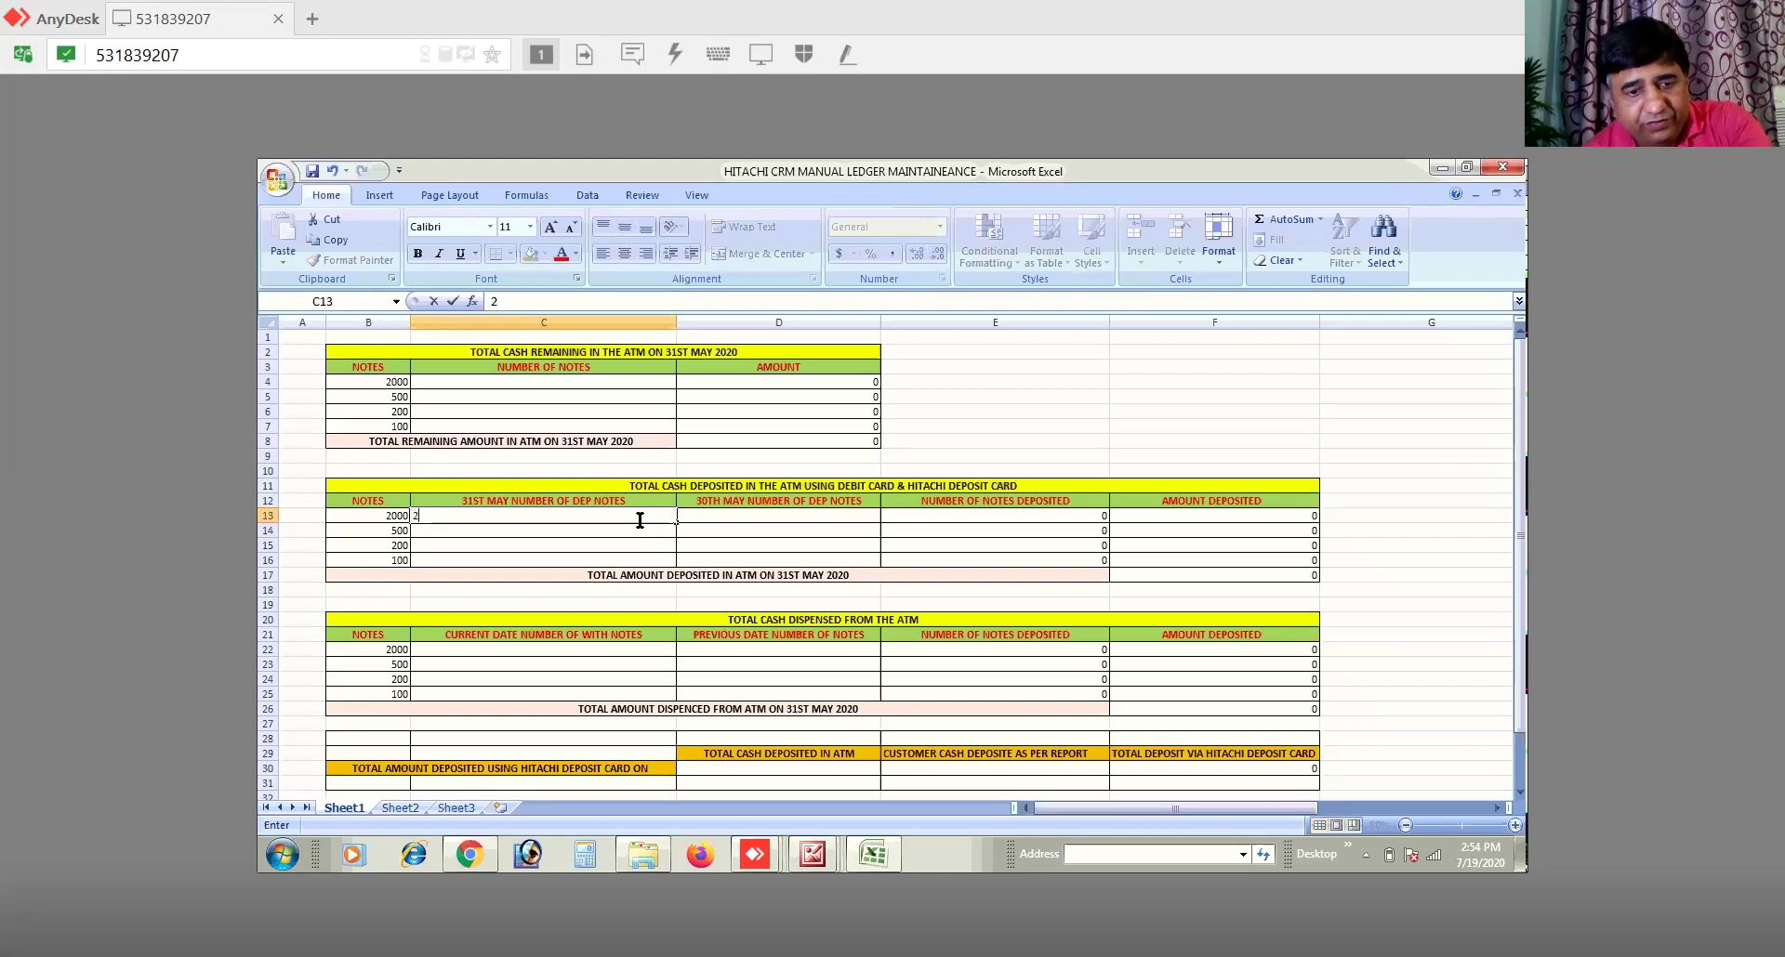
pyautogui.write('4')
pyautogui.click(652, 545)
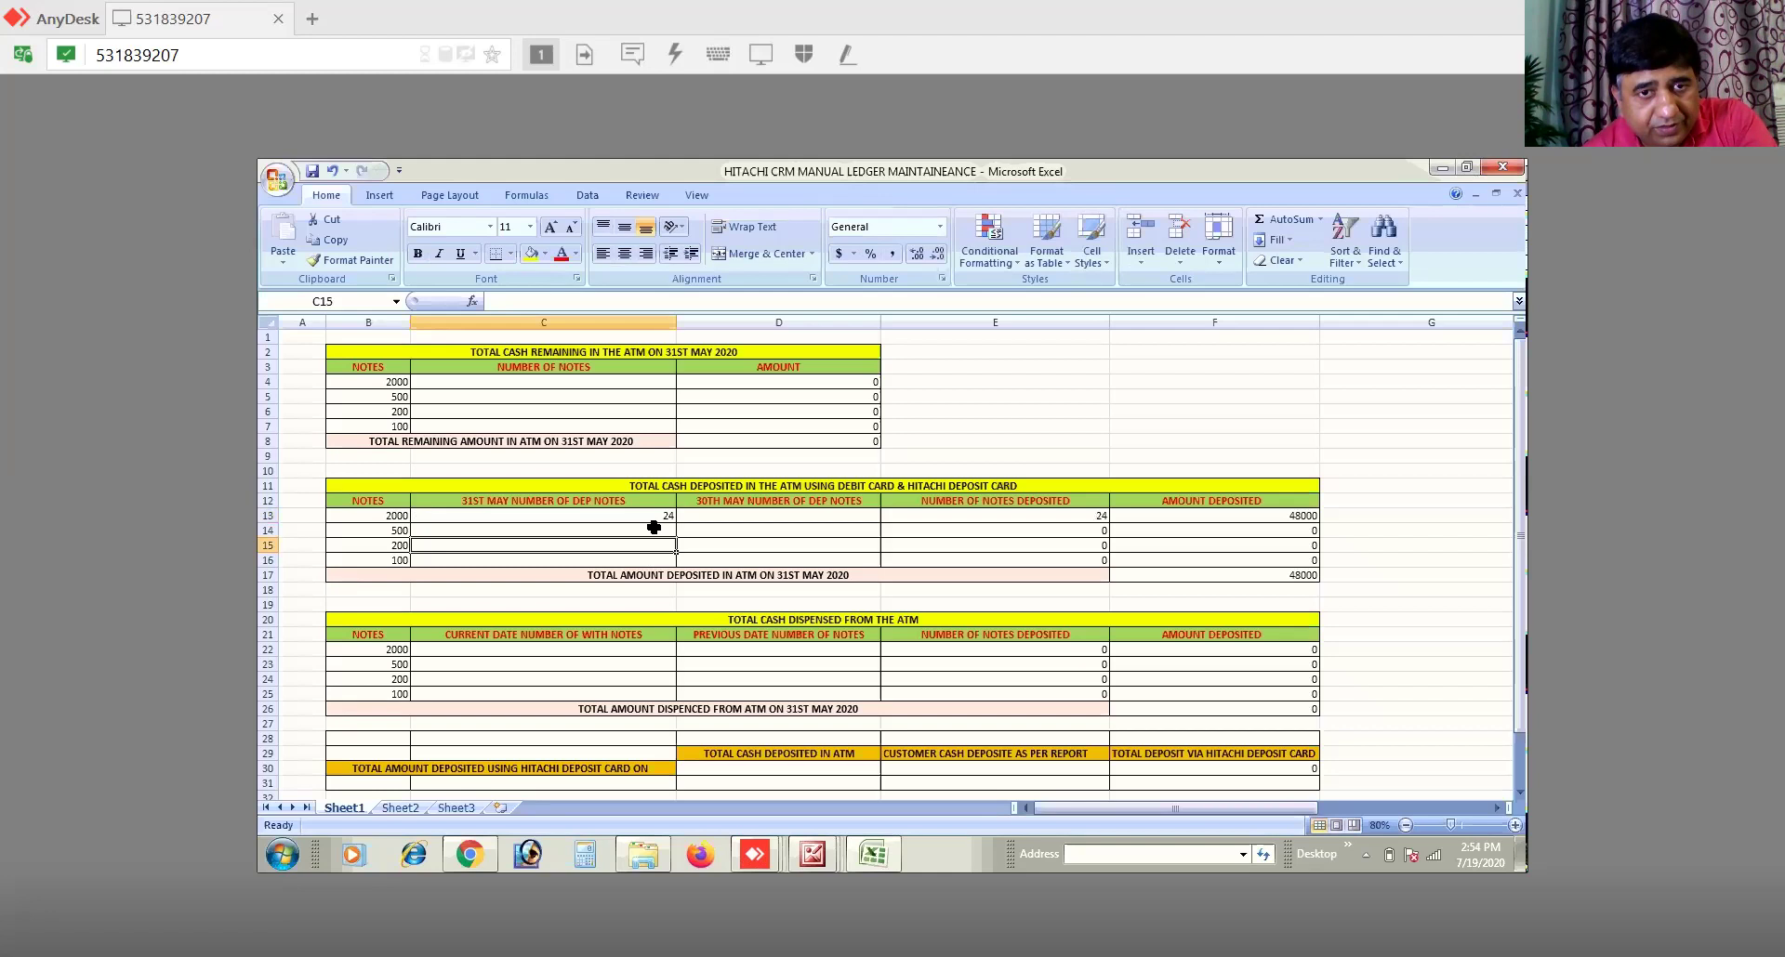
pyautogui.click(653, 527)
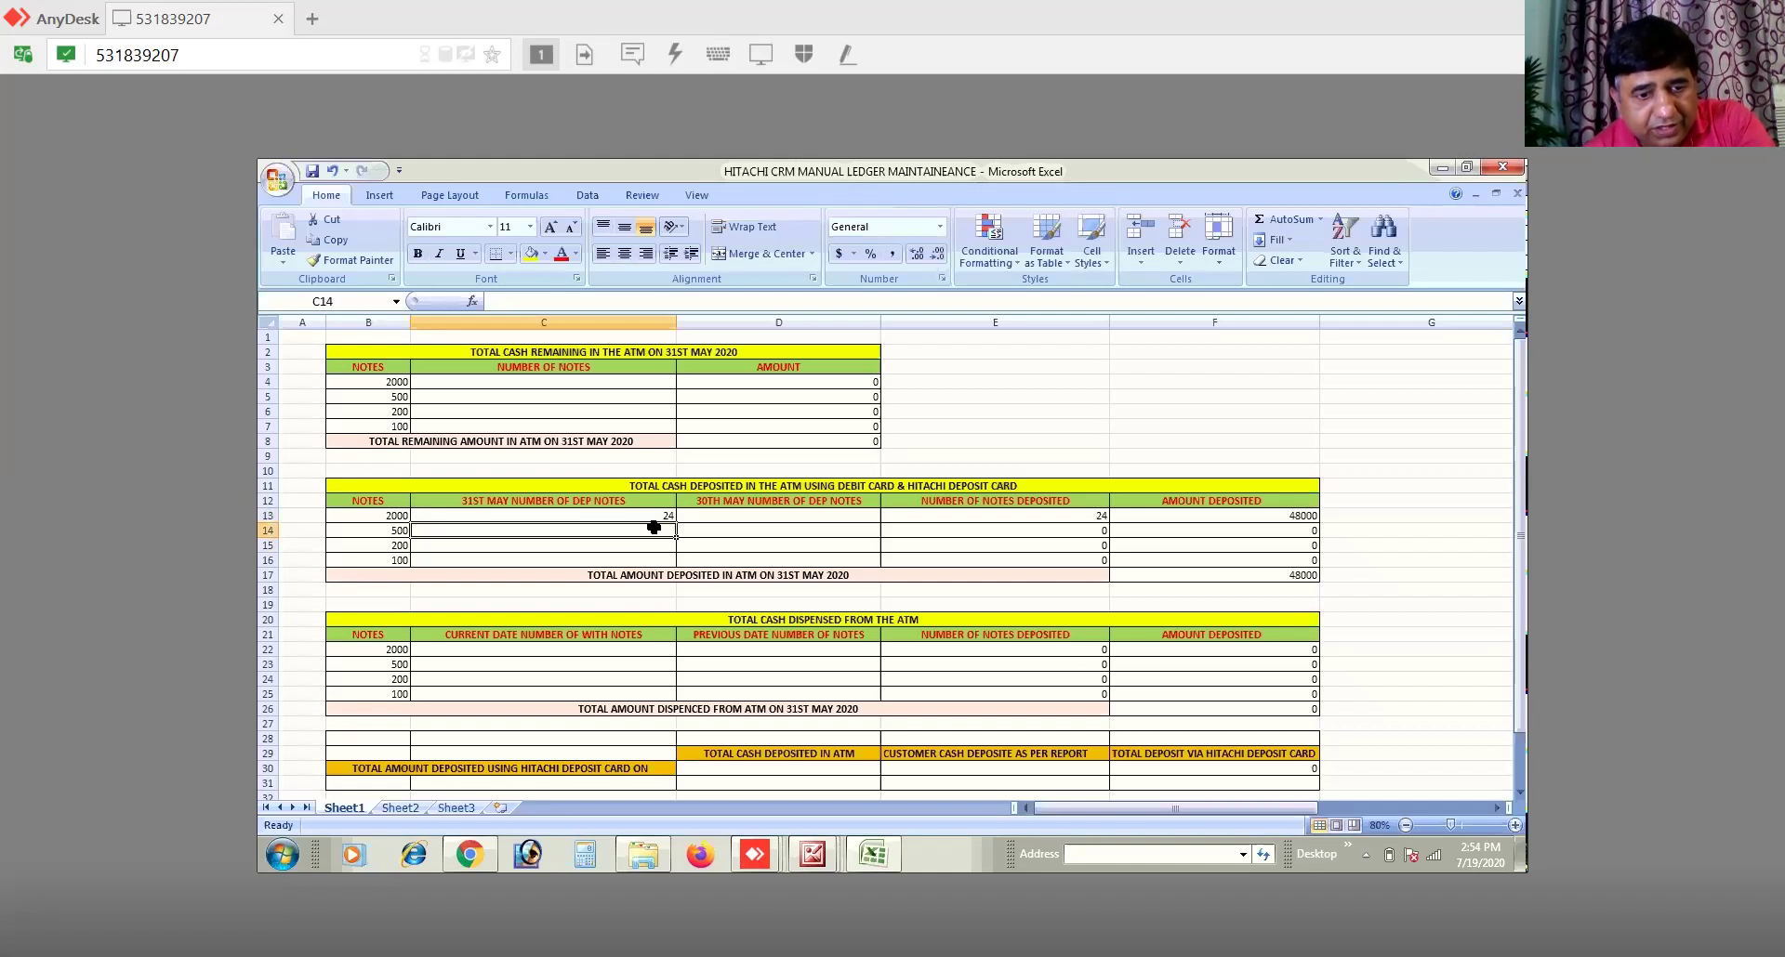
pyautogui.write('3247')
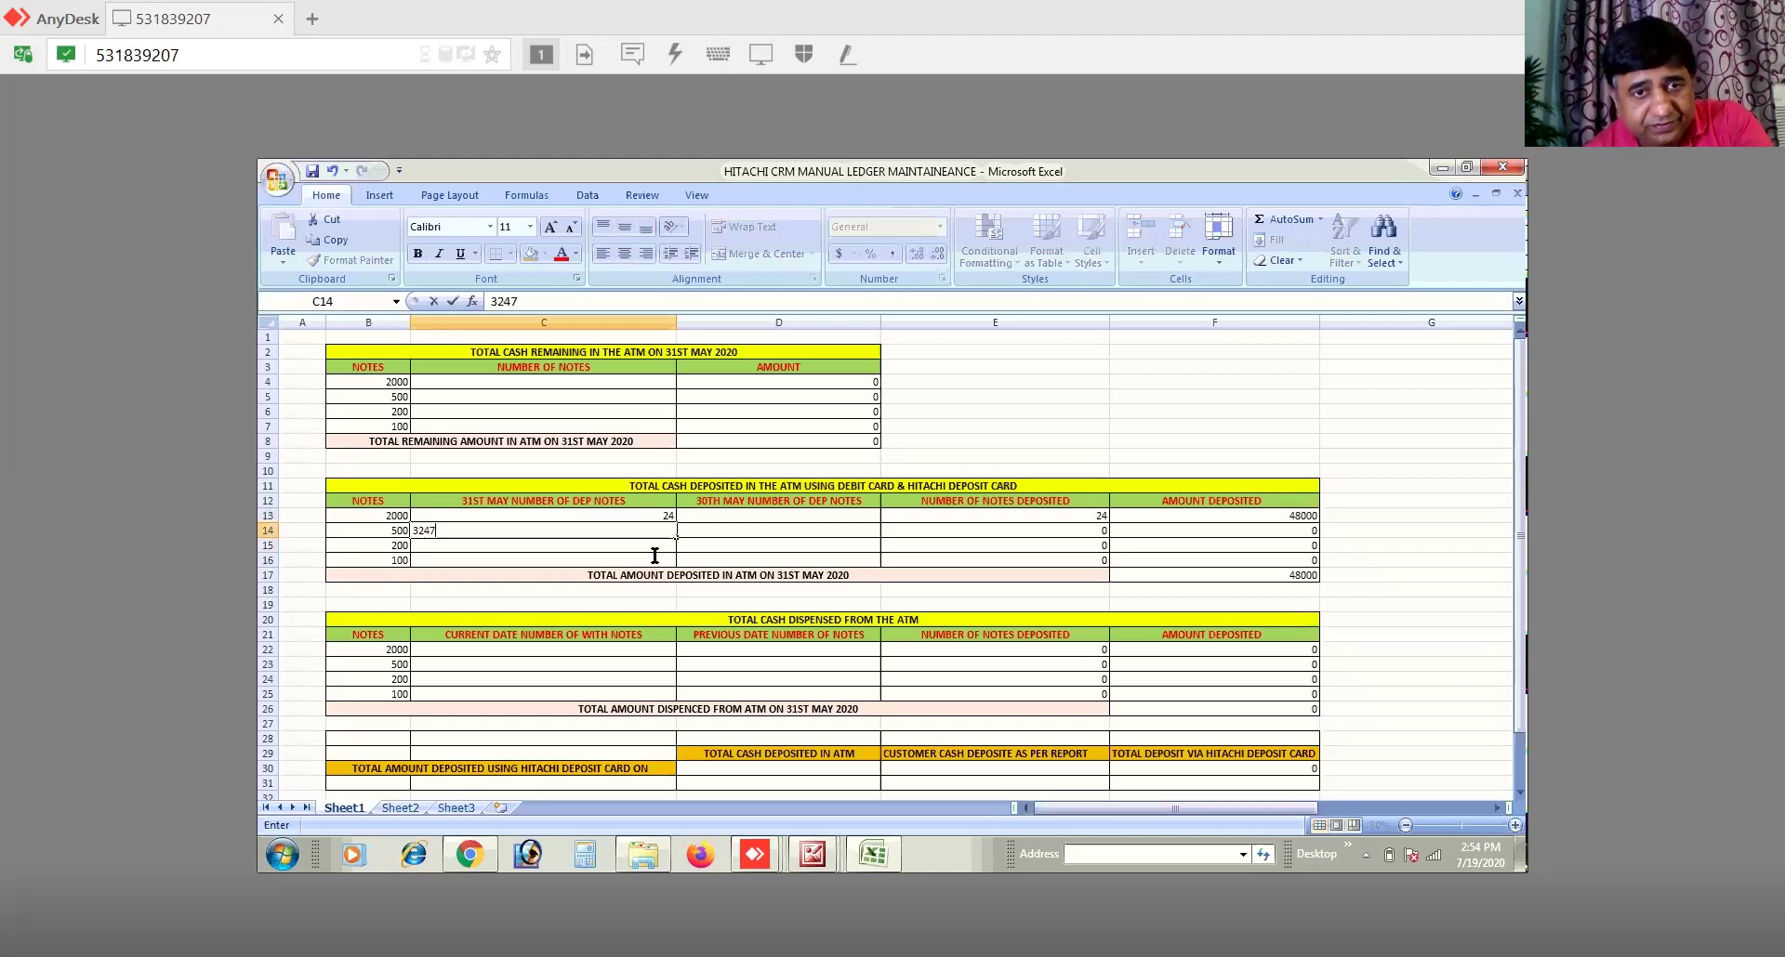
pyautogui.click(654, 547)
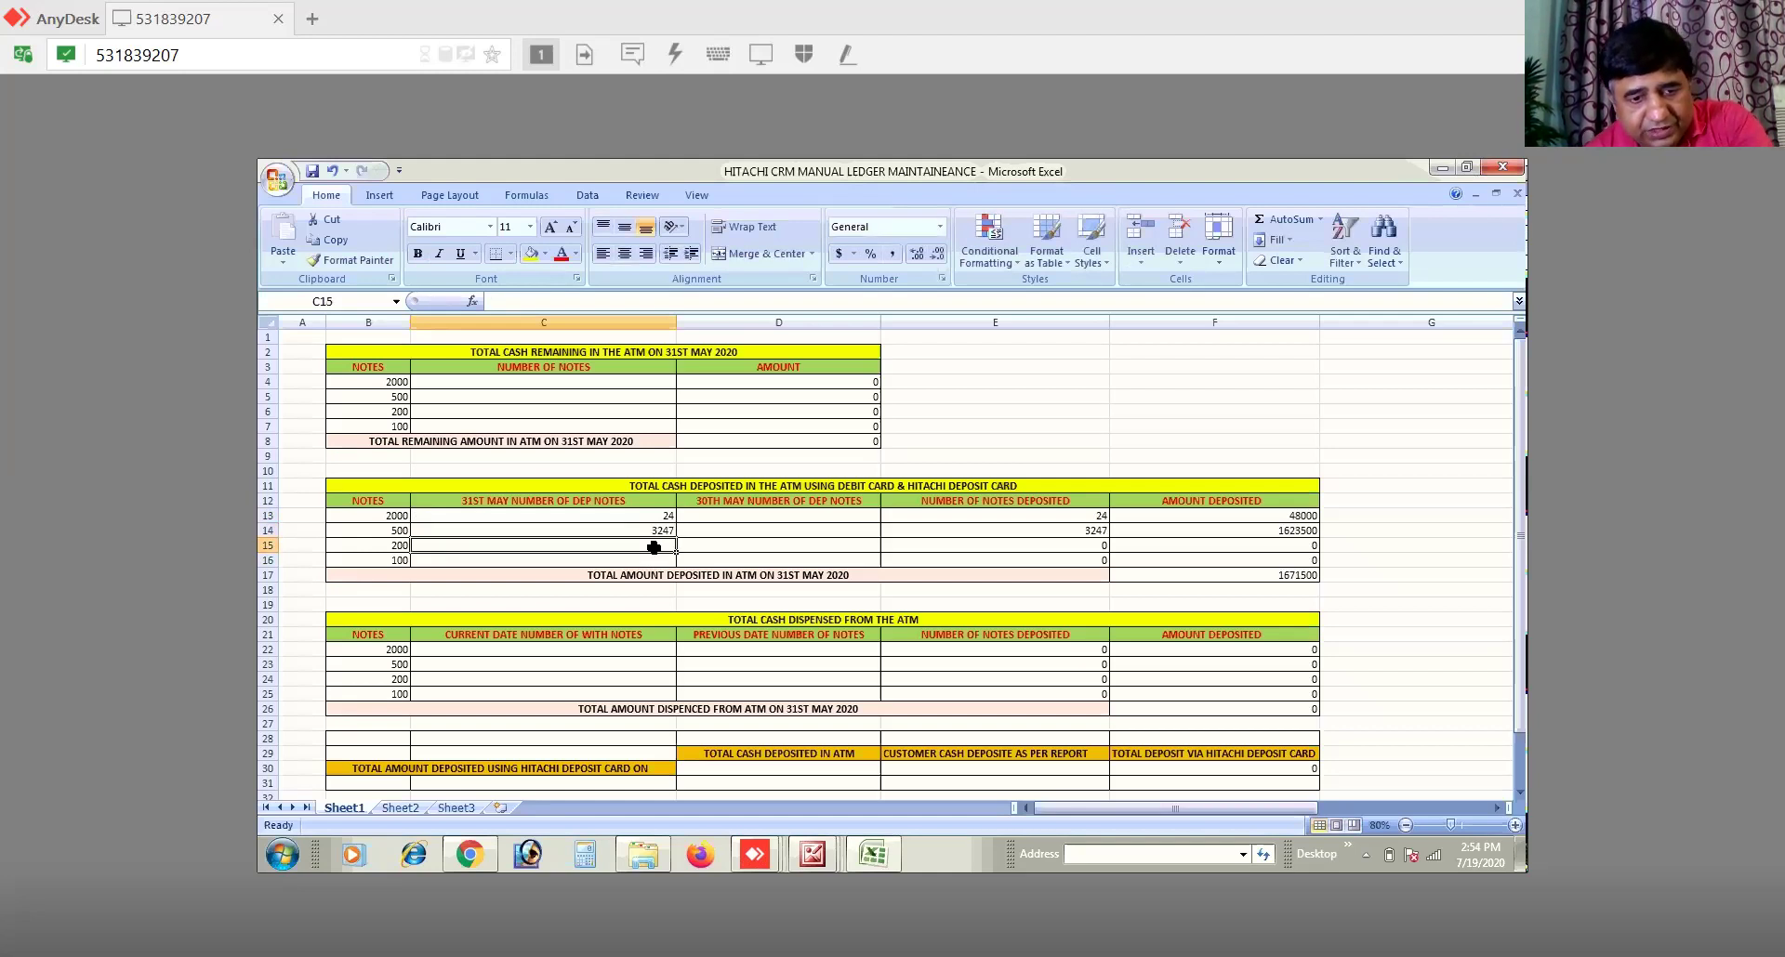
pyautogui.write('649')
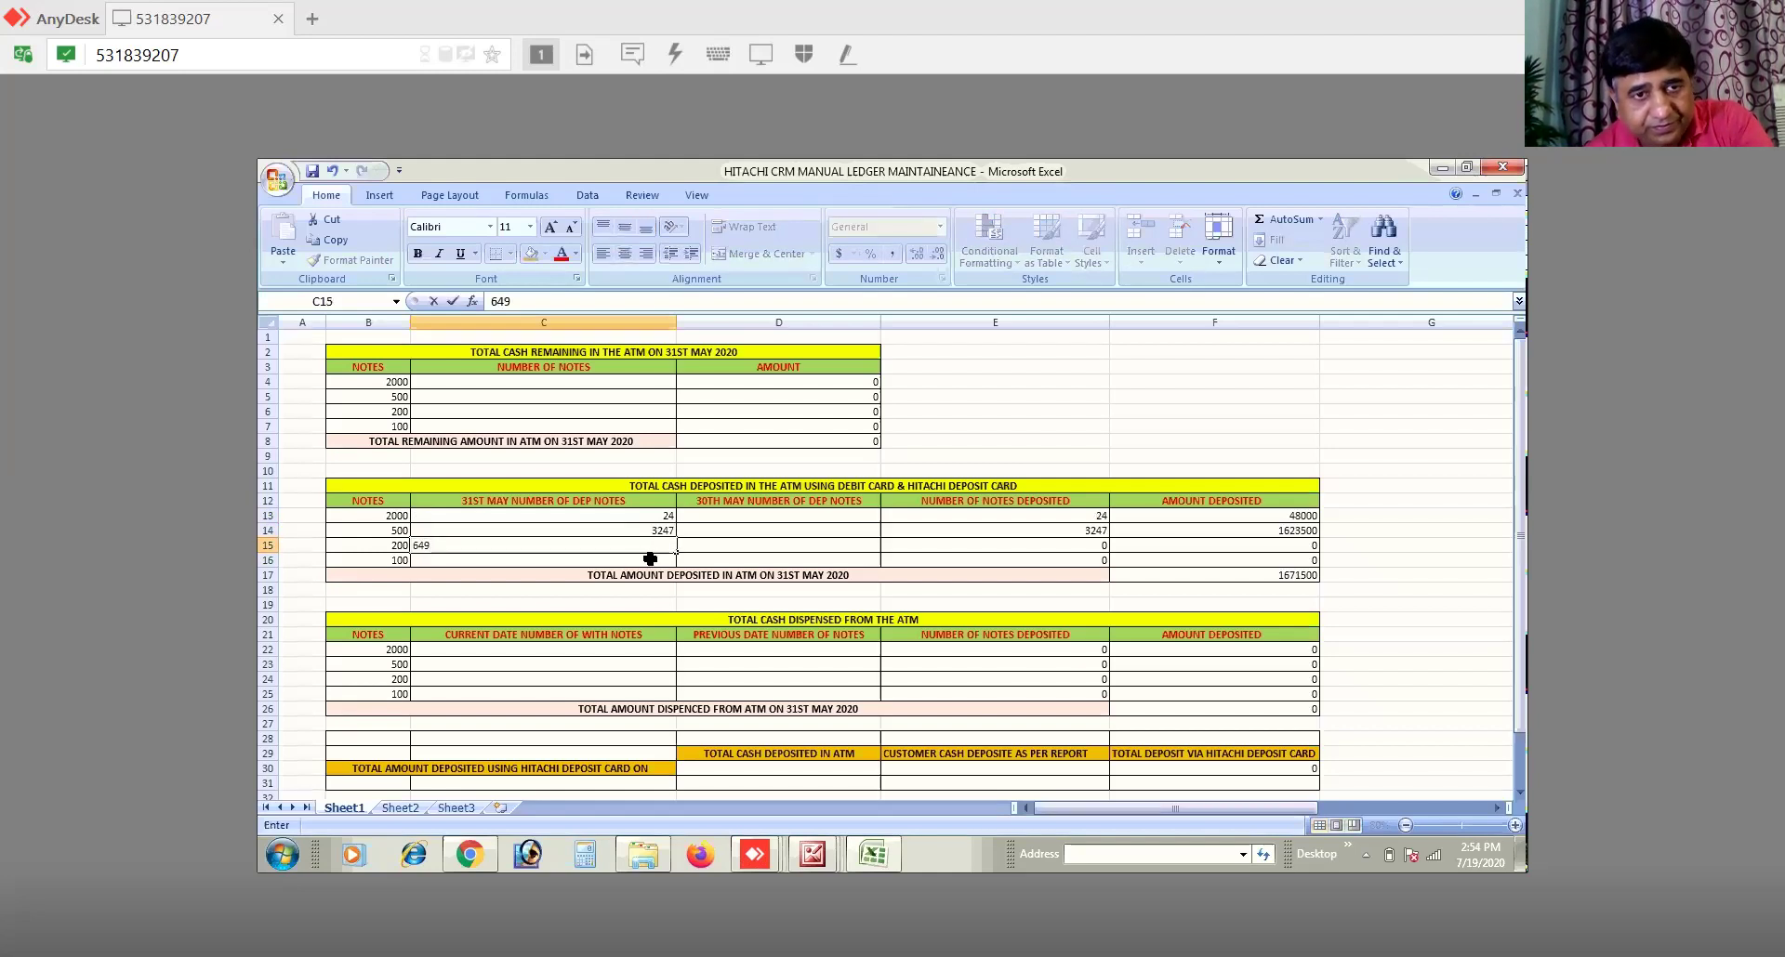
pyautogui.click(650, 559)
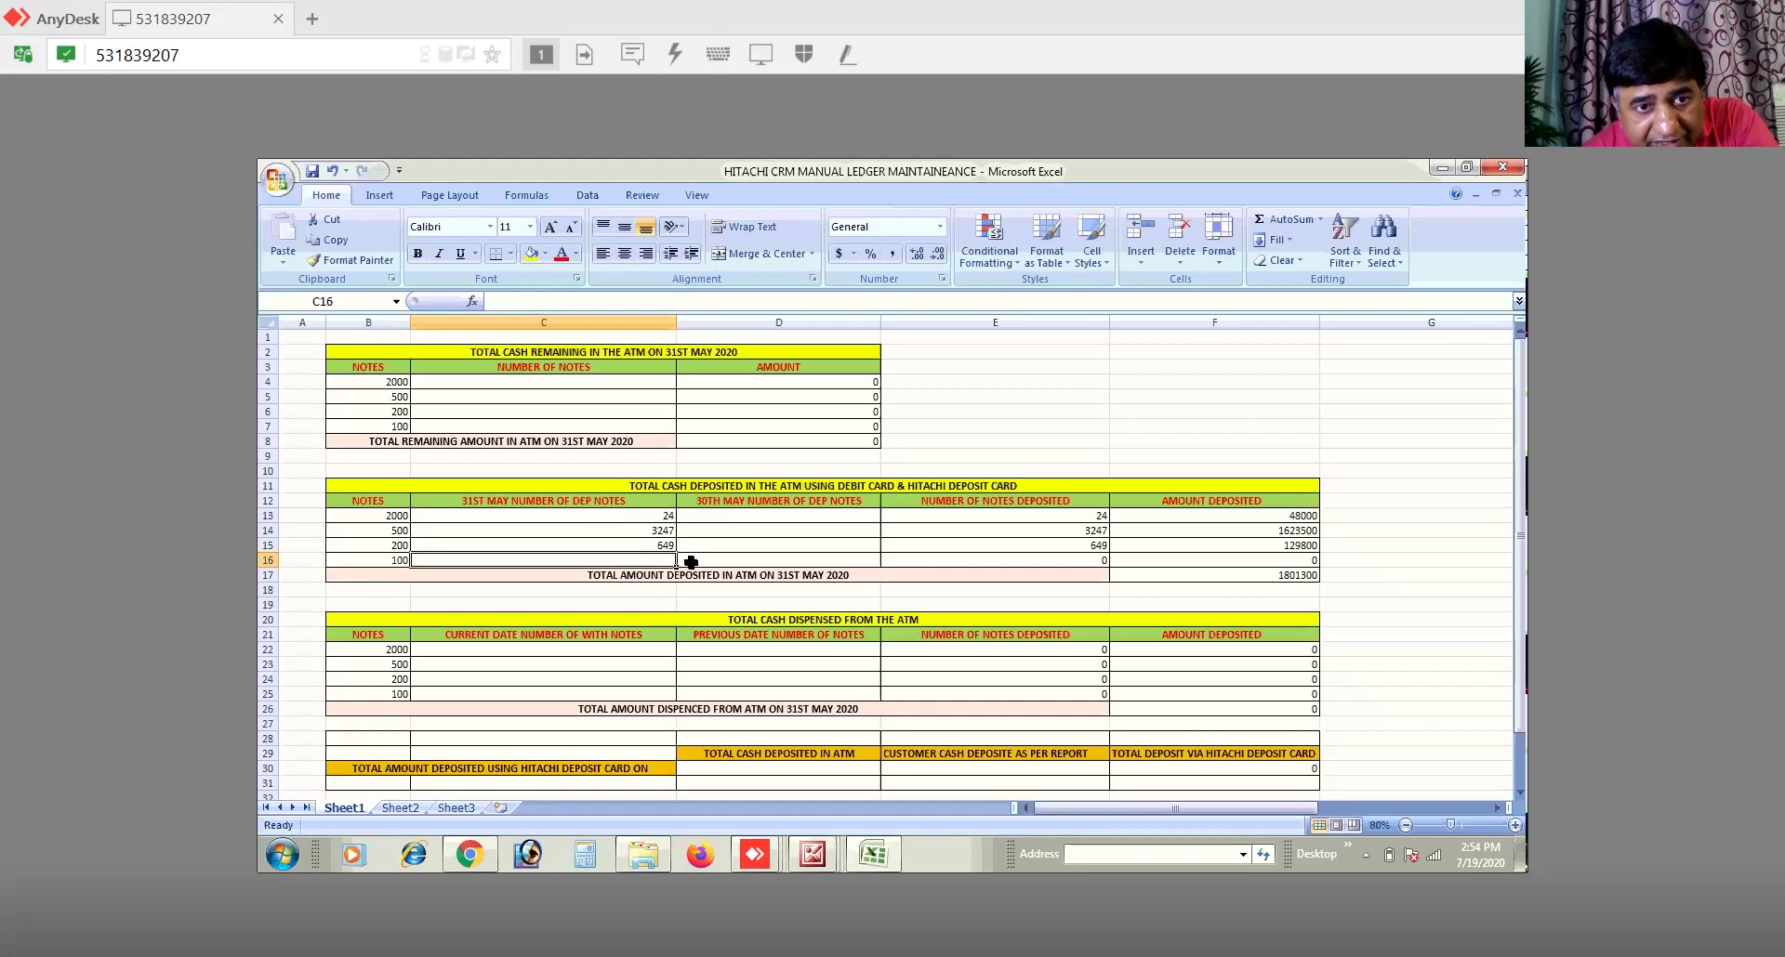
pyautogui.write('1')
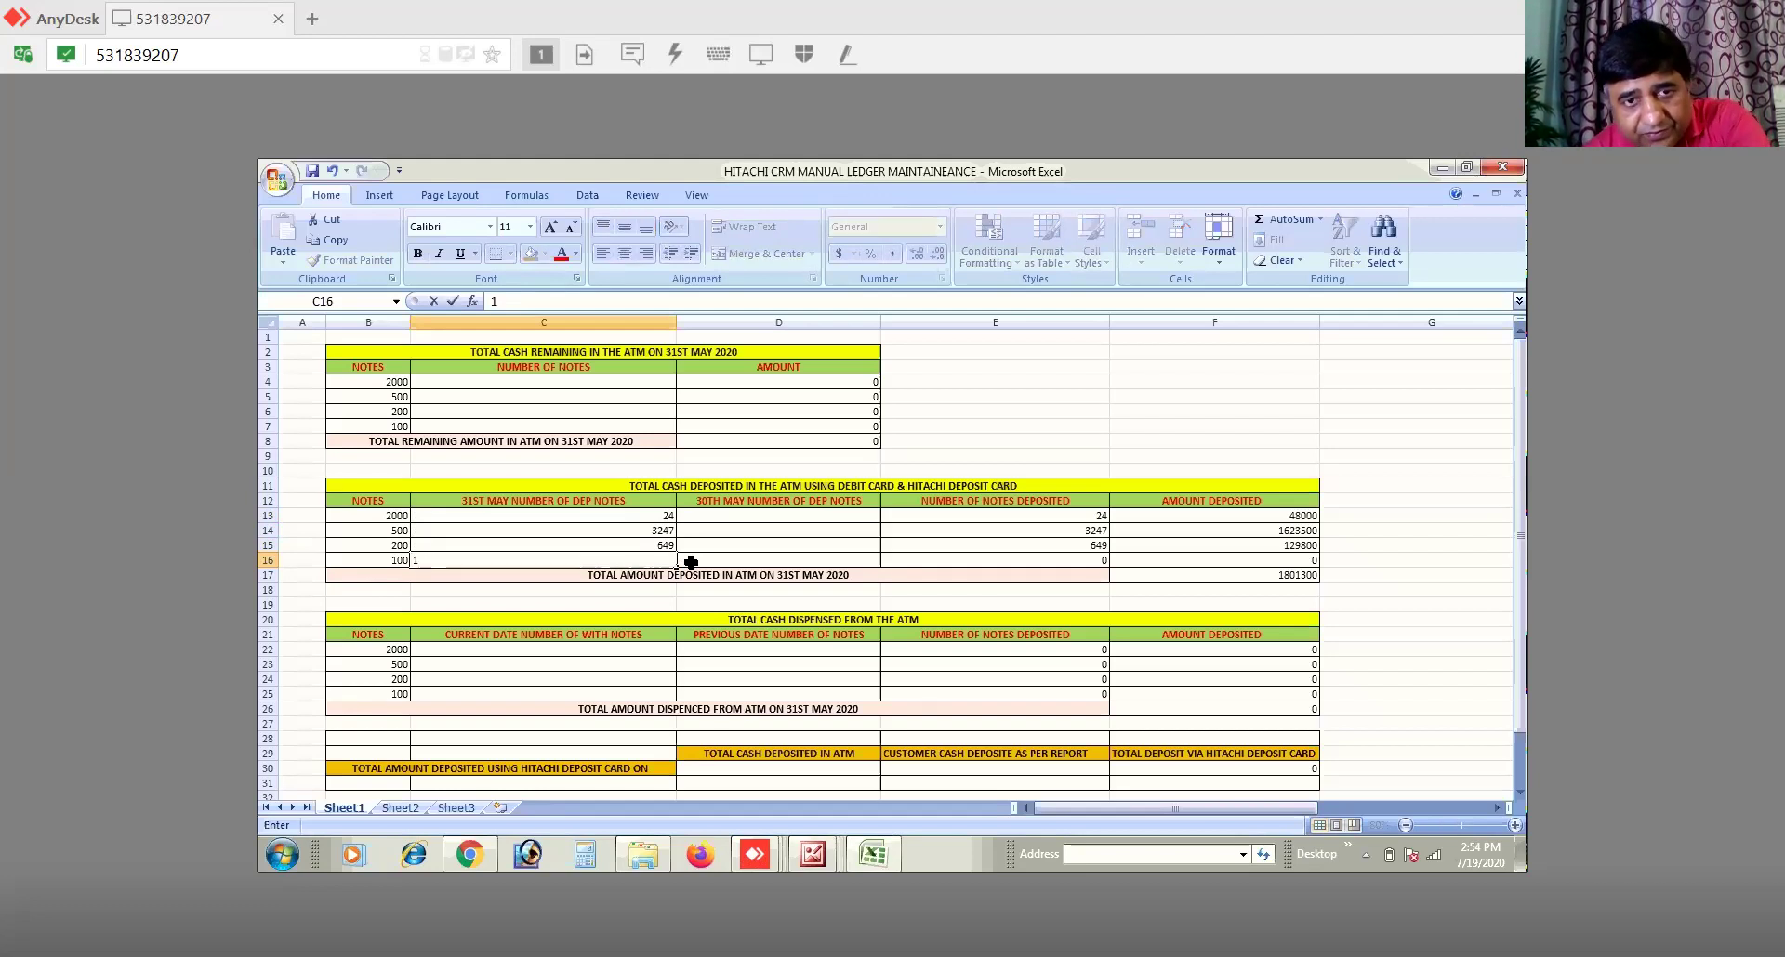
pyautogui.write('60')
pyautogui.click(698, 588)
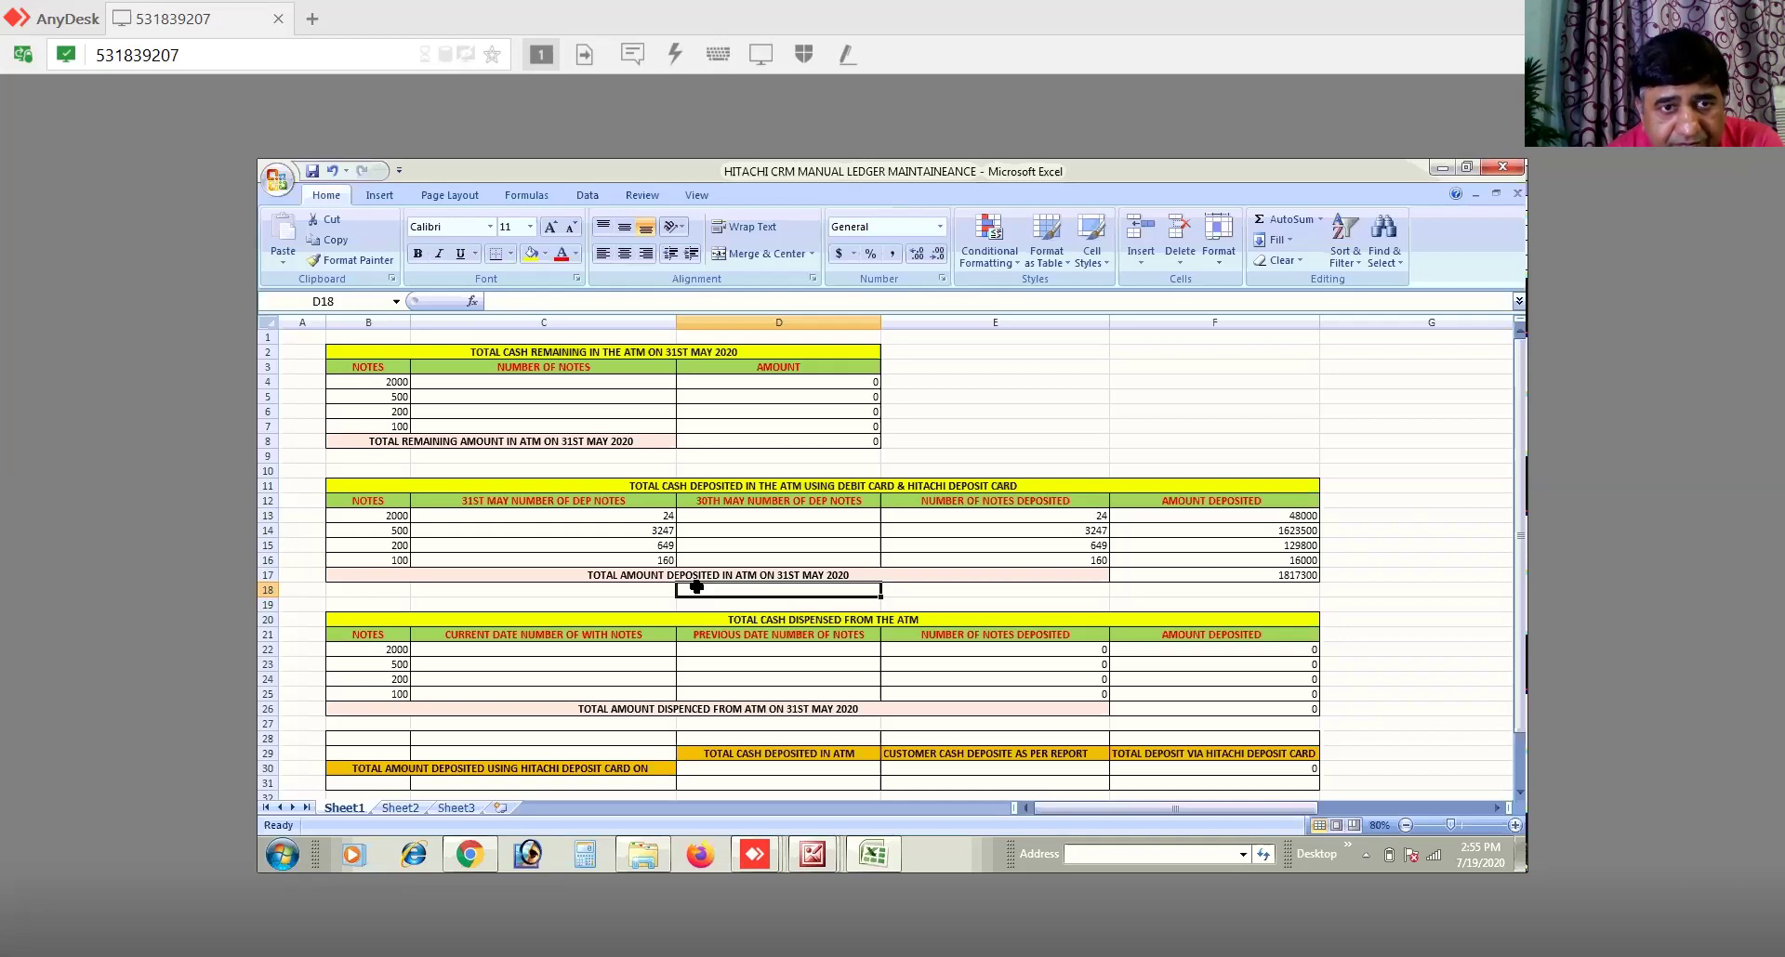
# Step: Switch to the open 30th May deposit and cash withdrawal receipt in Picture Manager to read its deposited note counts
pyautogui.click(817, 516)
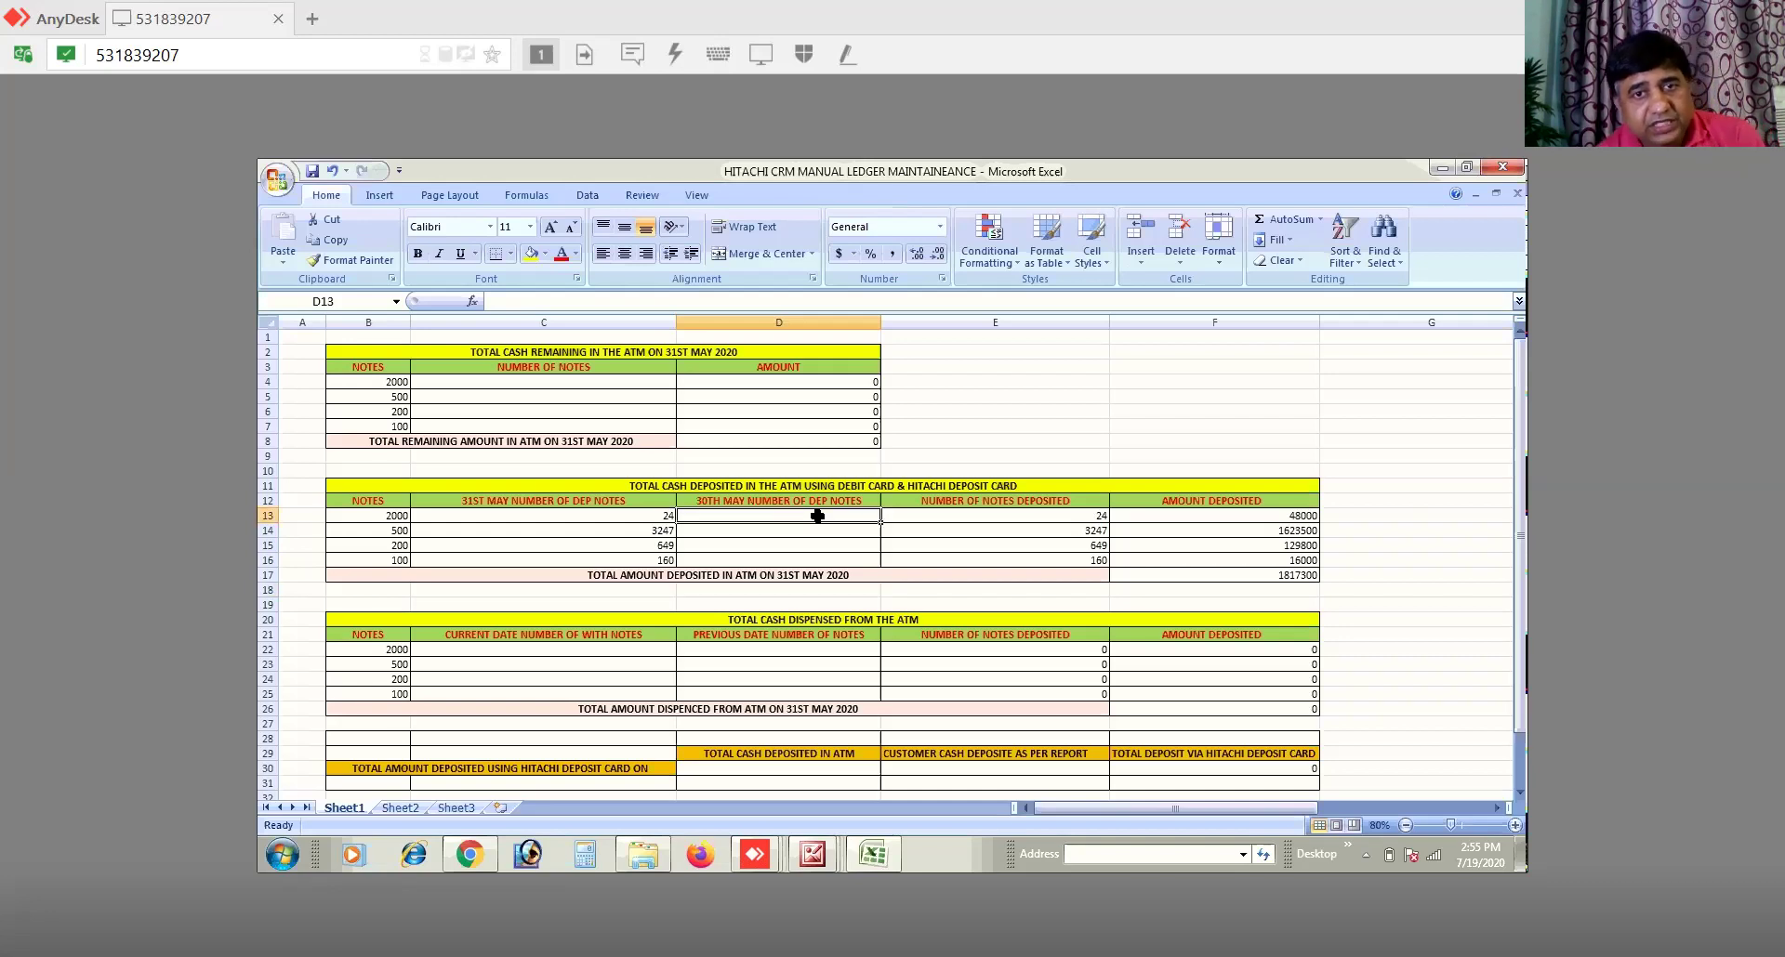
pyautogui.click(814, 872)
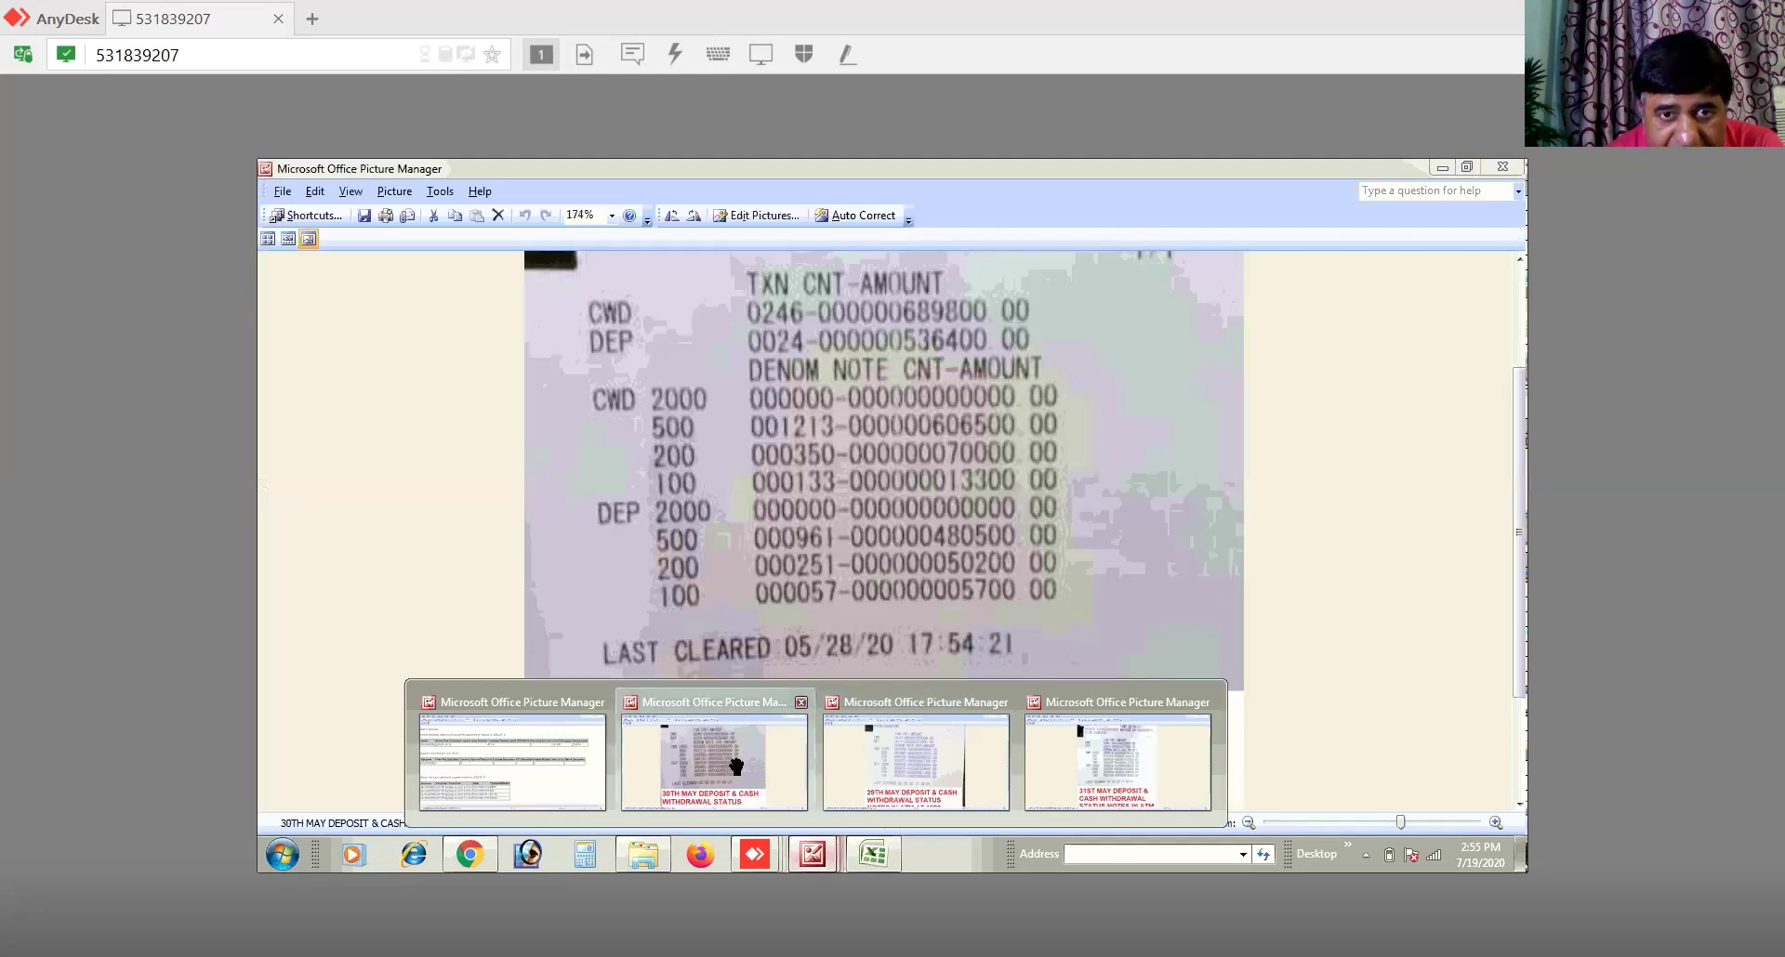
pyautogui.click(736, 767)
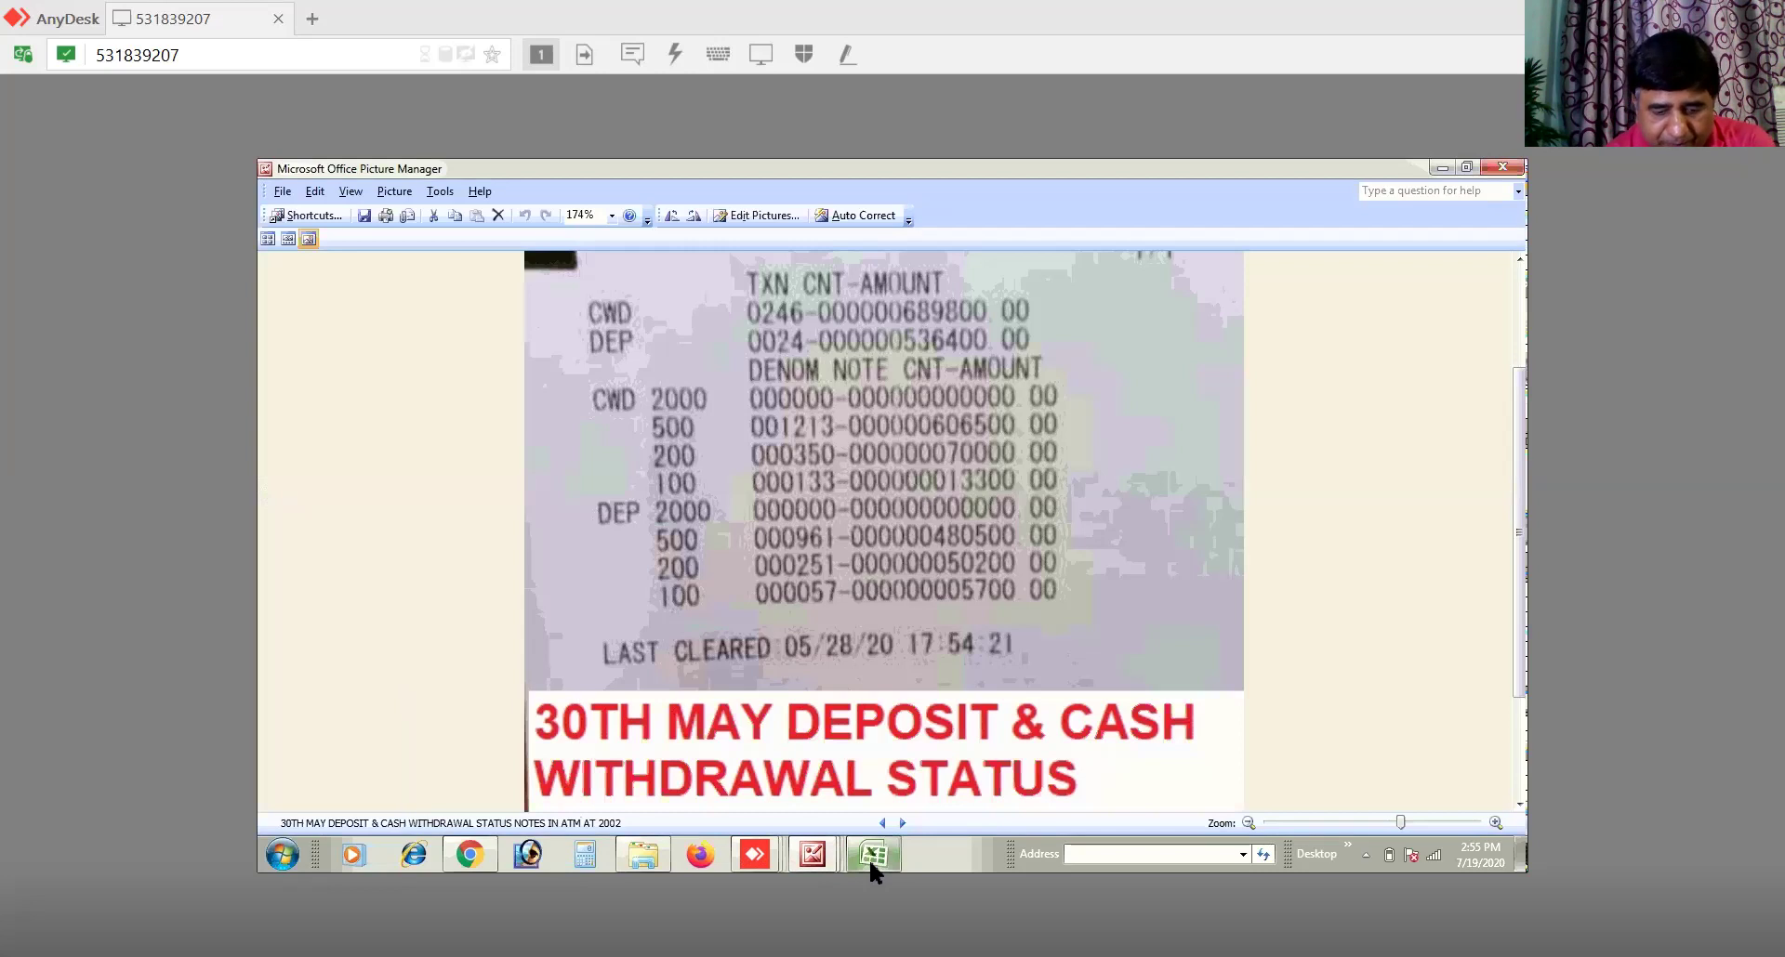
pyautogui.moveTo(868, 857)
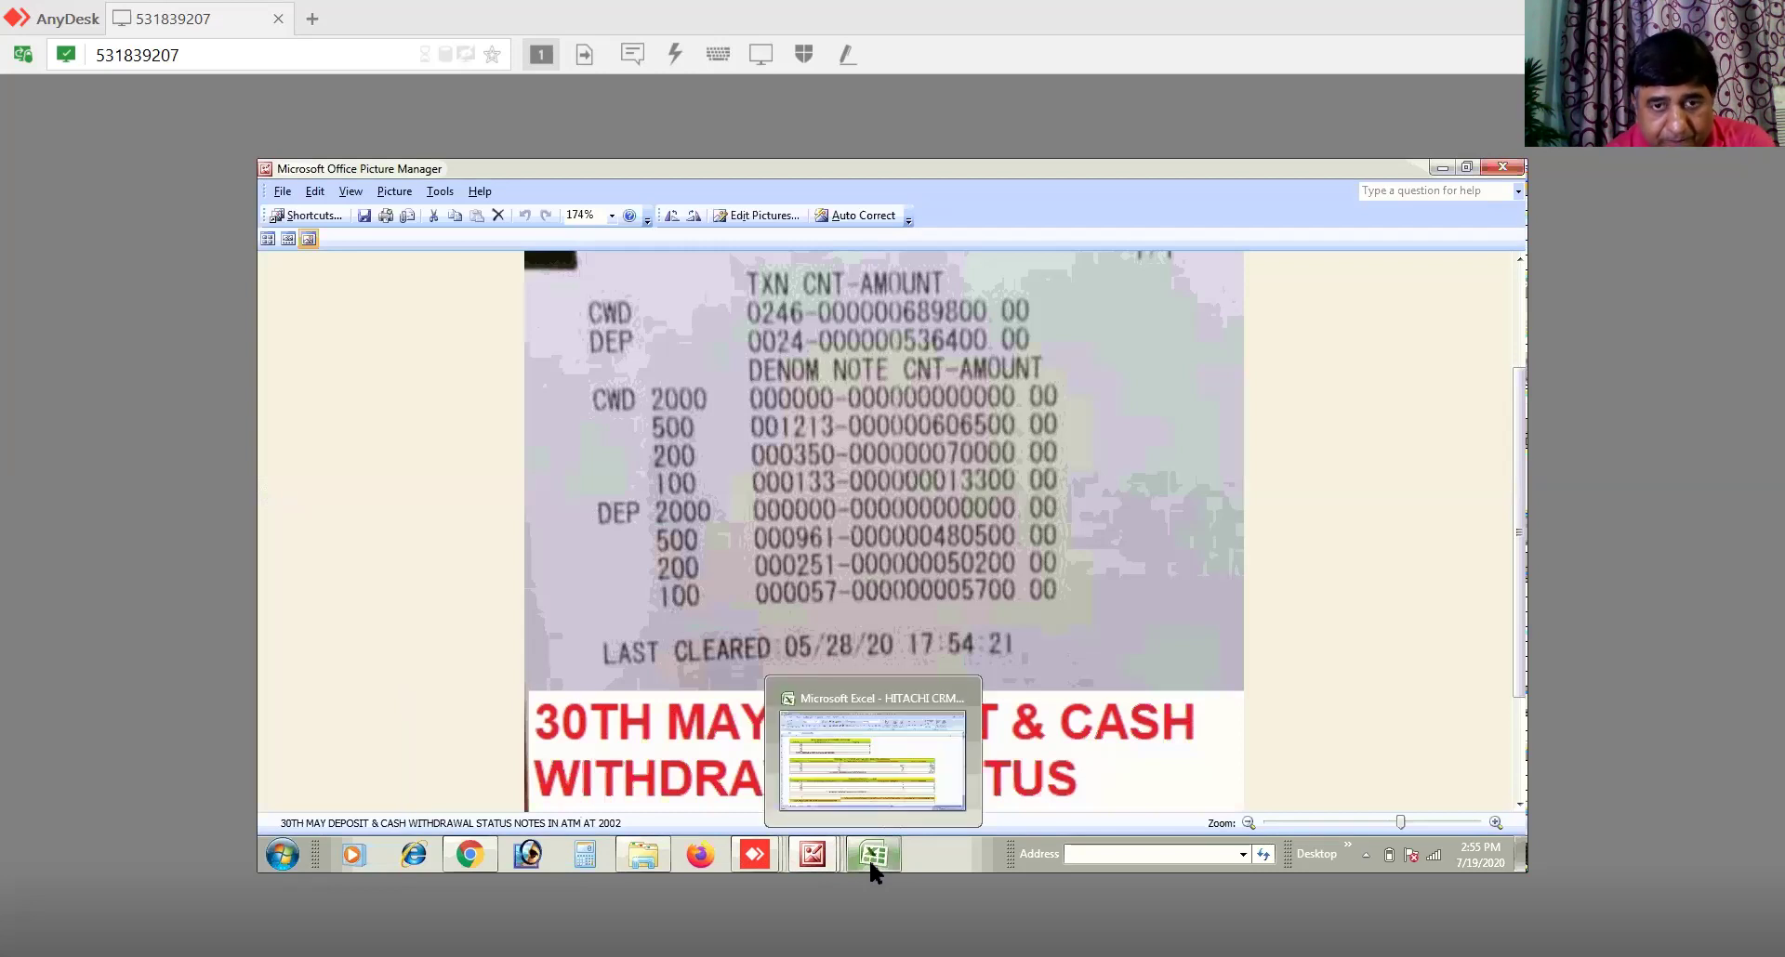
# Step: Back in the Excel ledger, enter the 30th May deposited note counts in D13:D16: 0, 961, 251 and 57
pyautogui.click(860, 783)
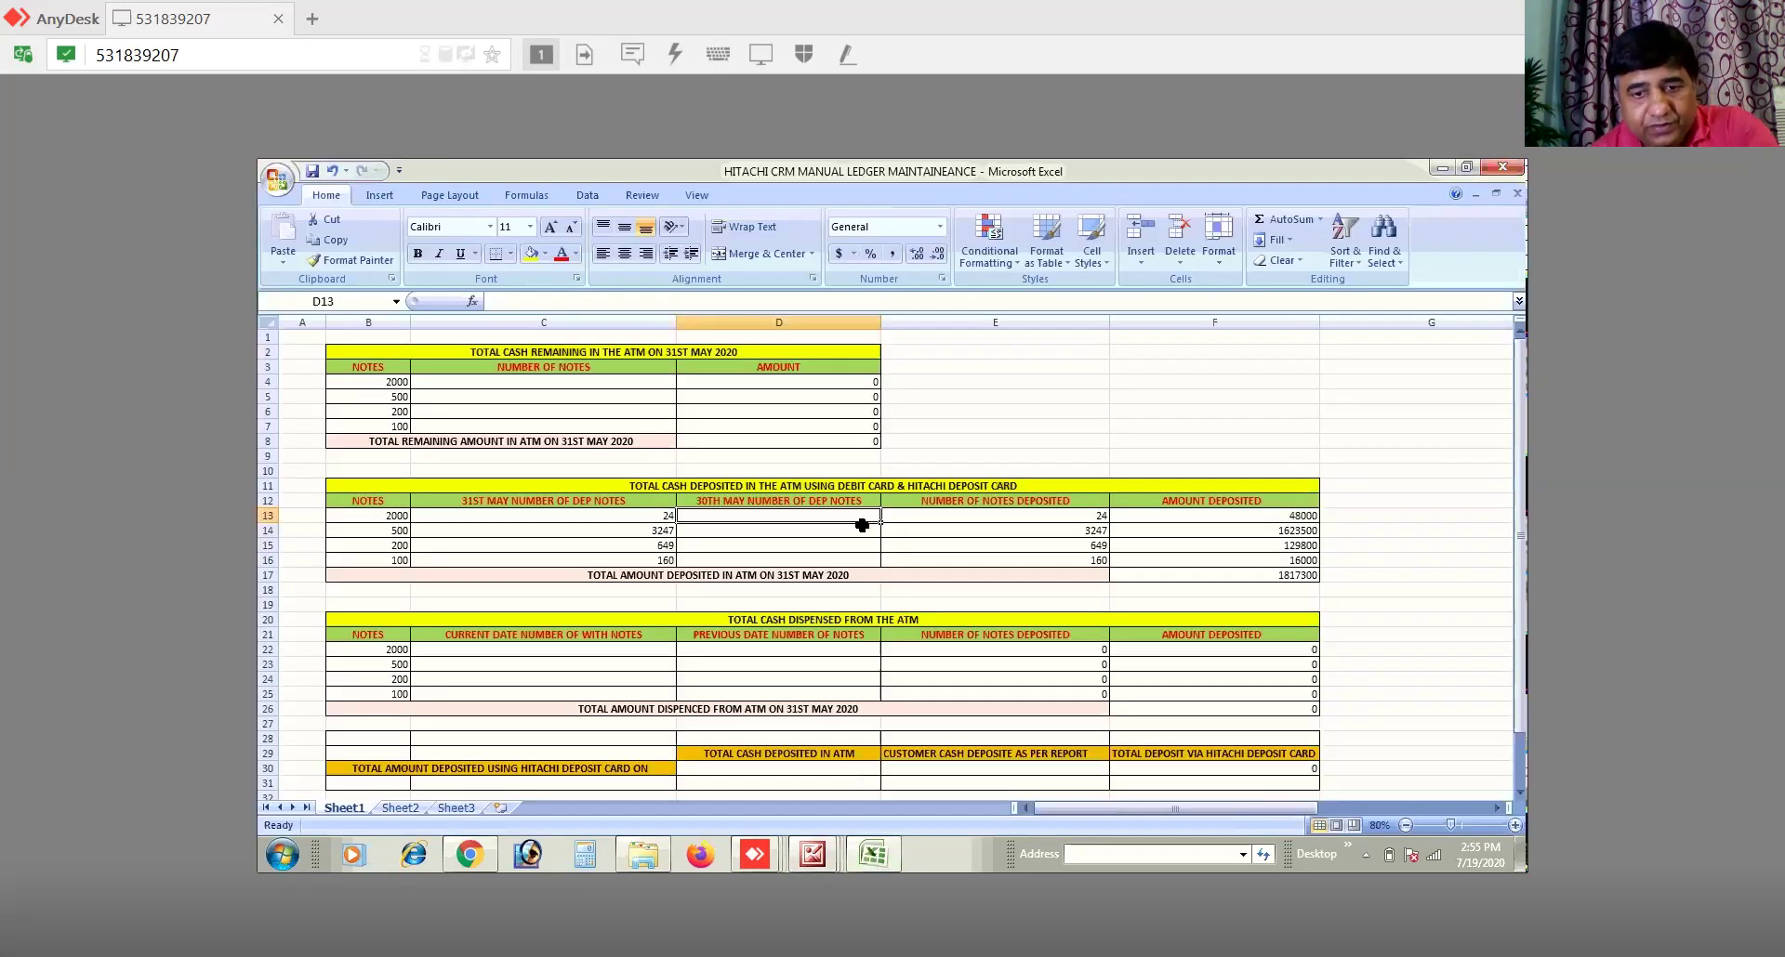
pyautogui.write('0')
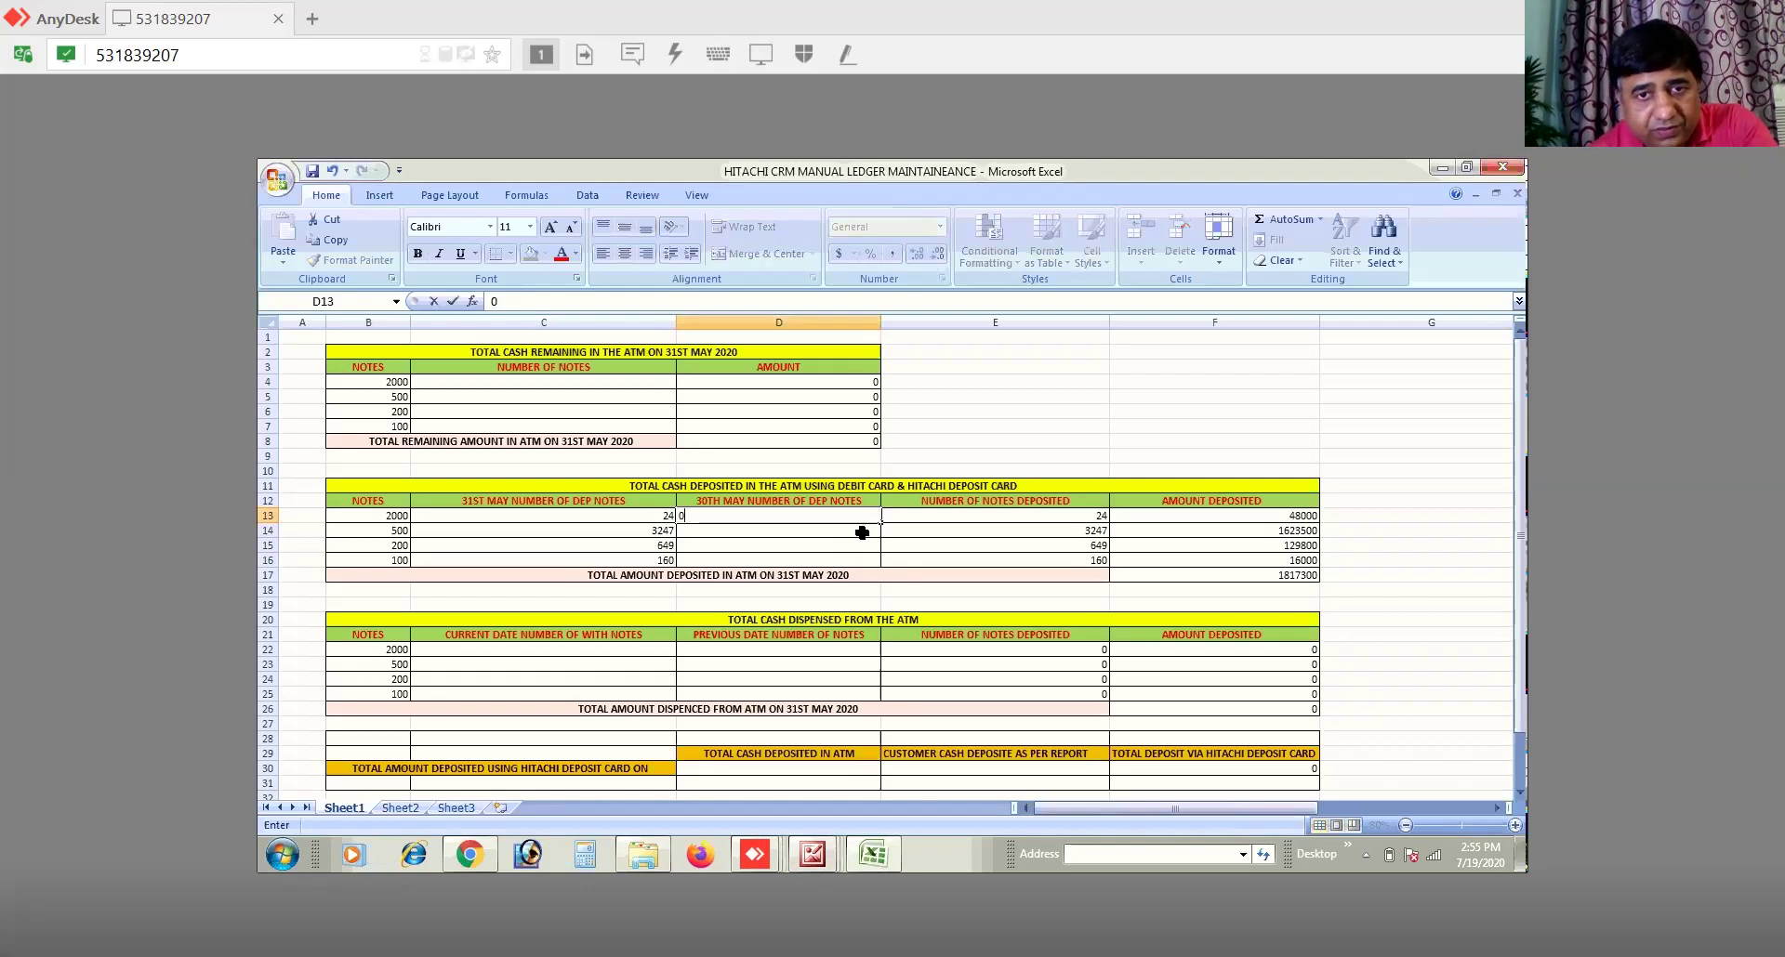
pyautogui.press('Return')
pyautogui.write('961')
pyautogui.press('Return')
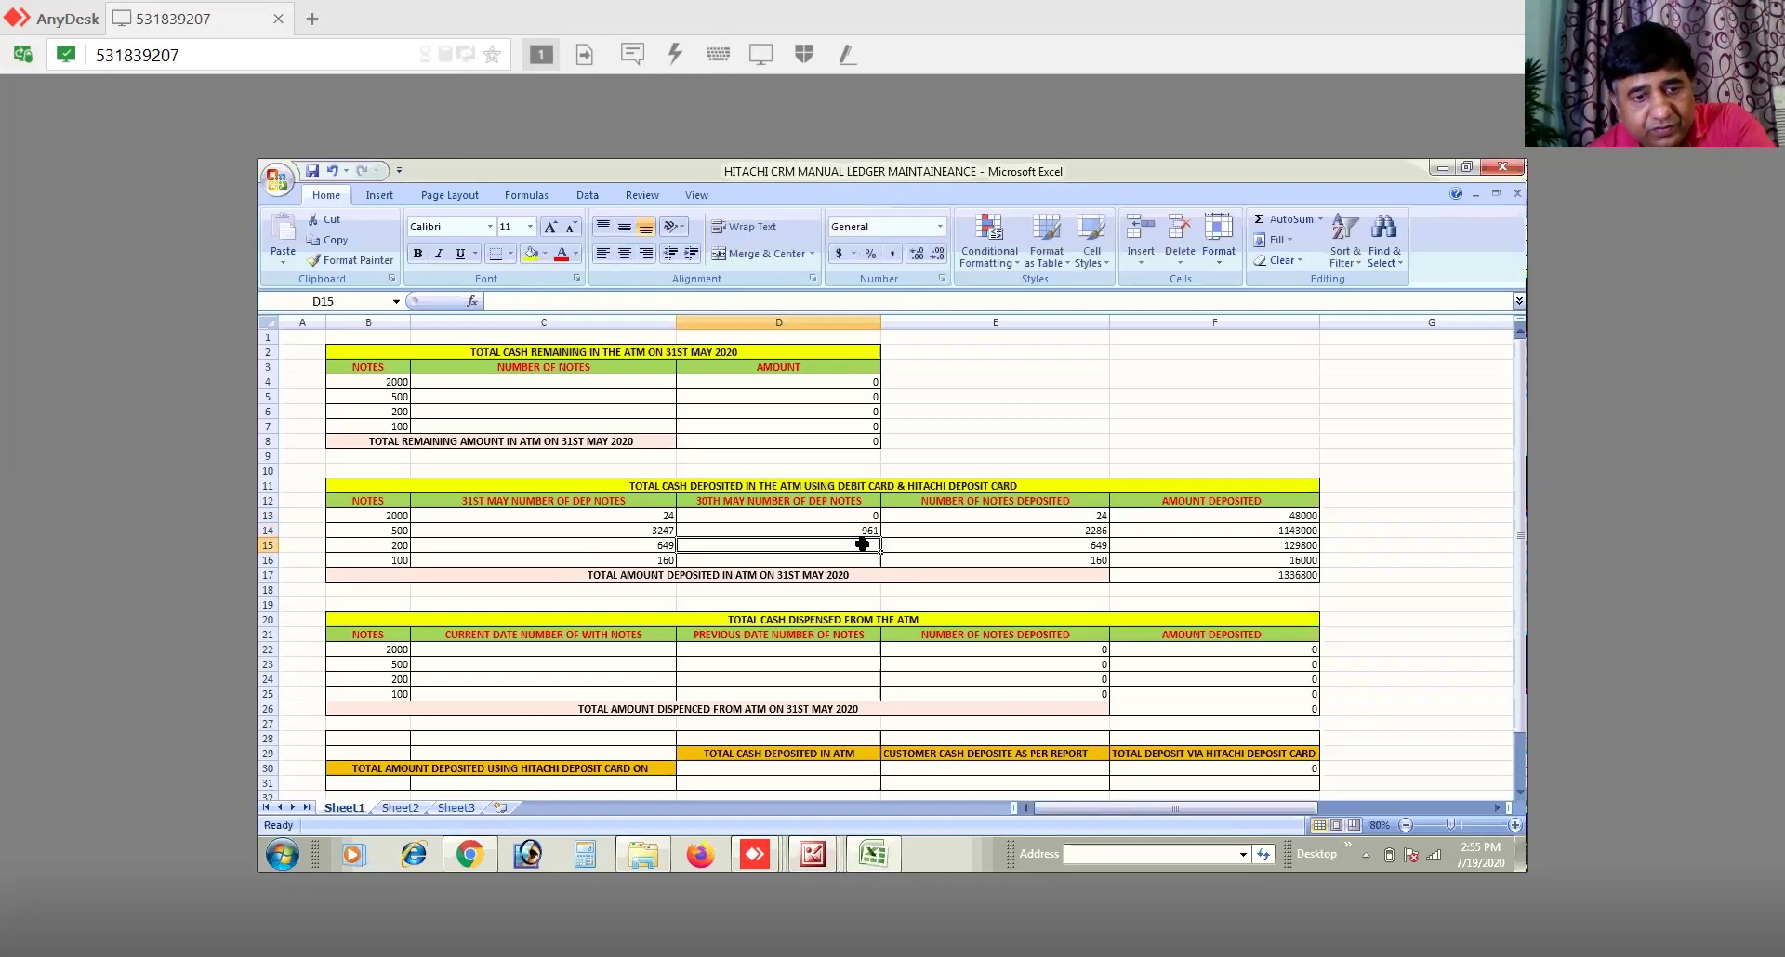
pyautogui.write('251')
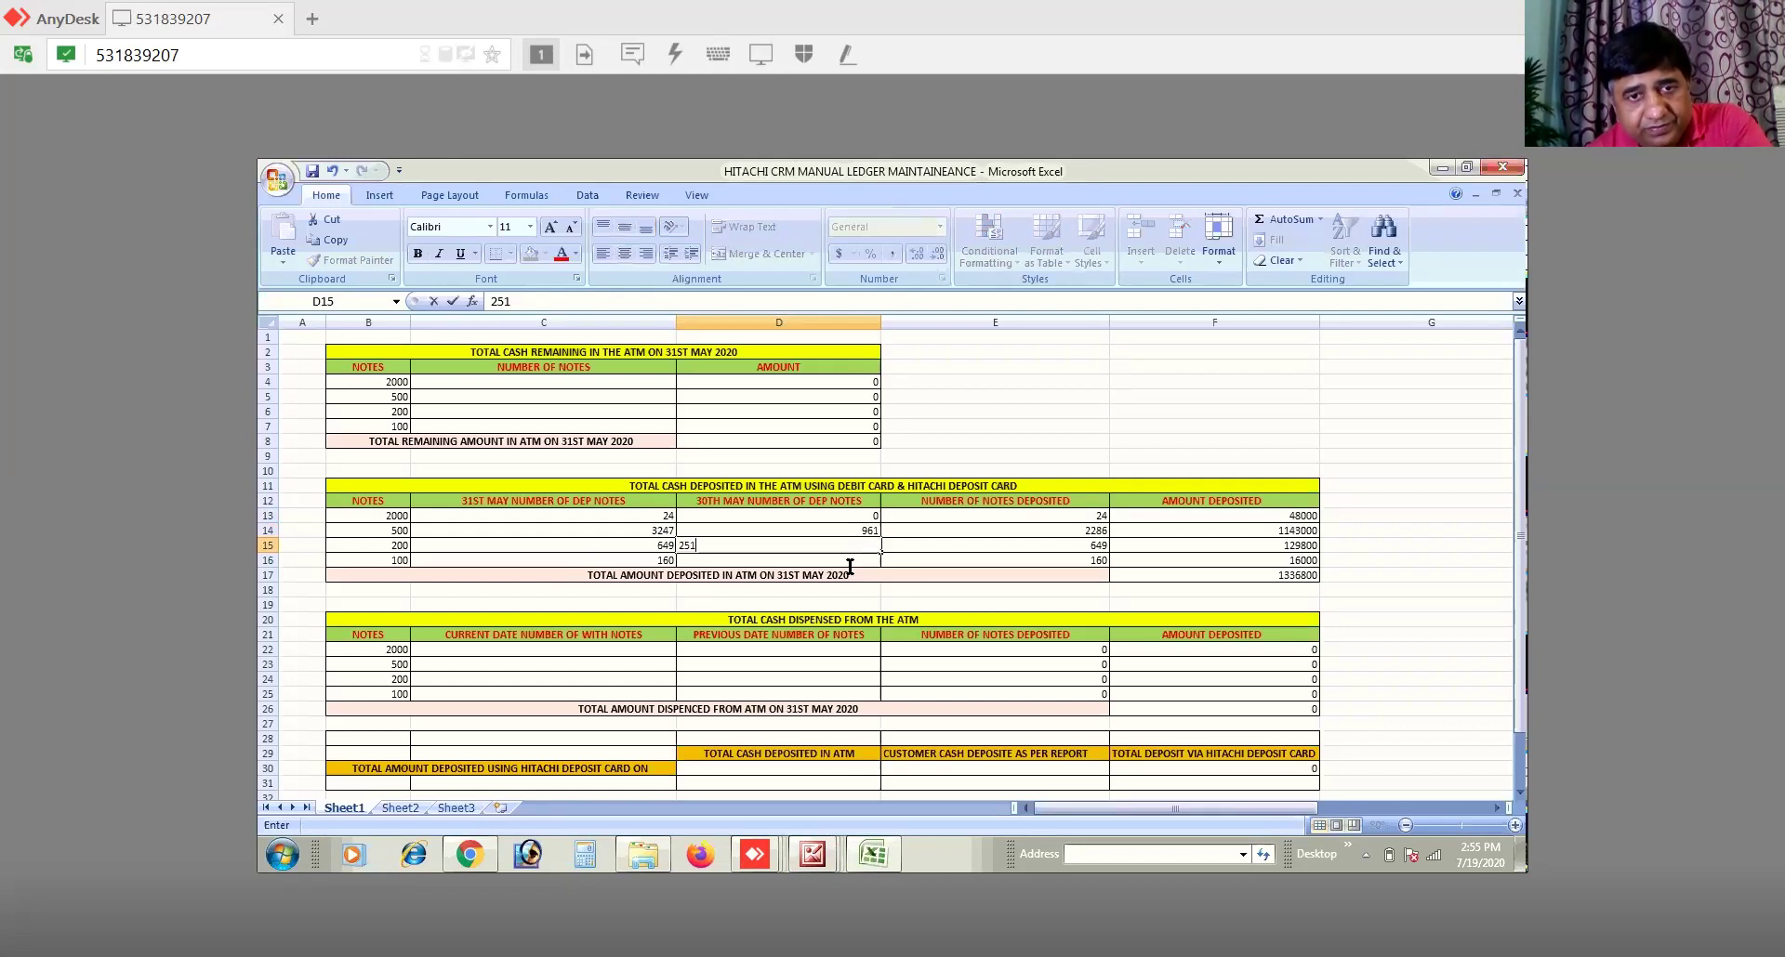
pyautogui.press('Return')
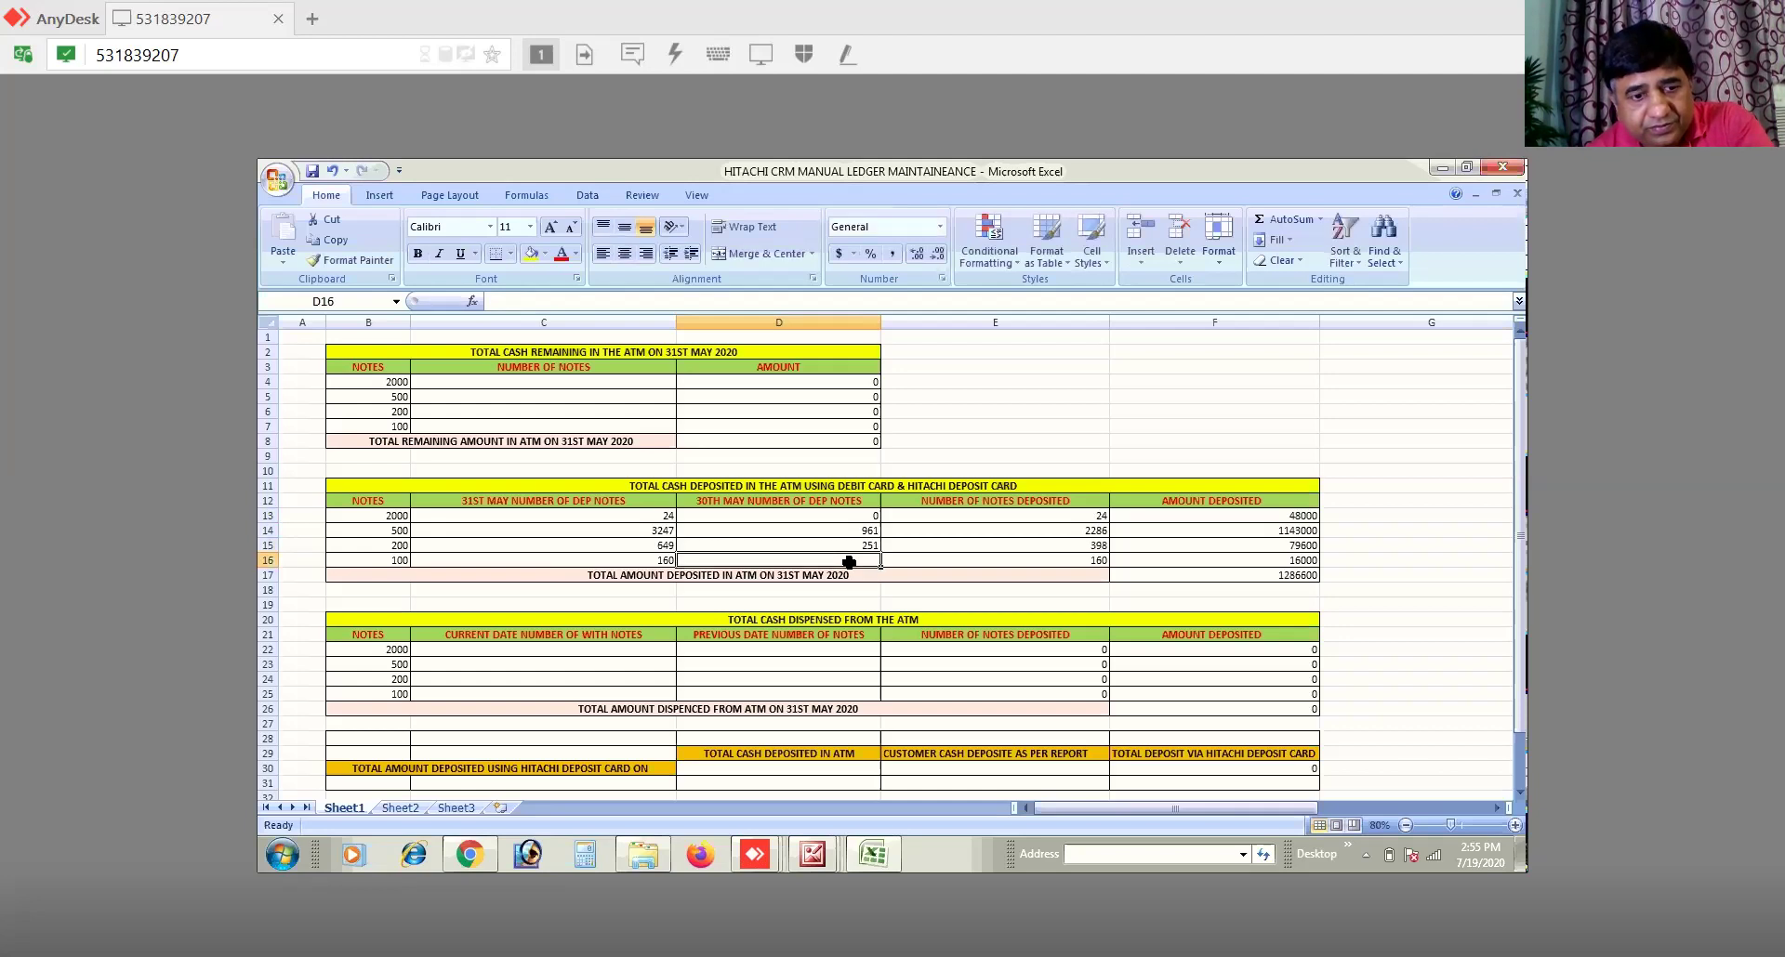
pyautogui.write('57')
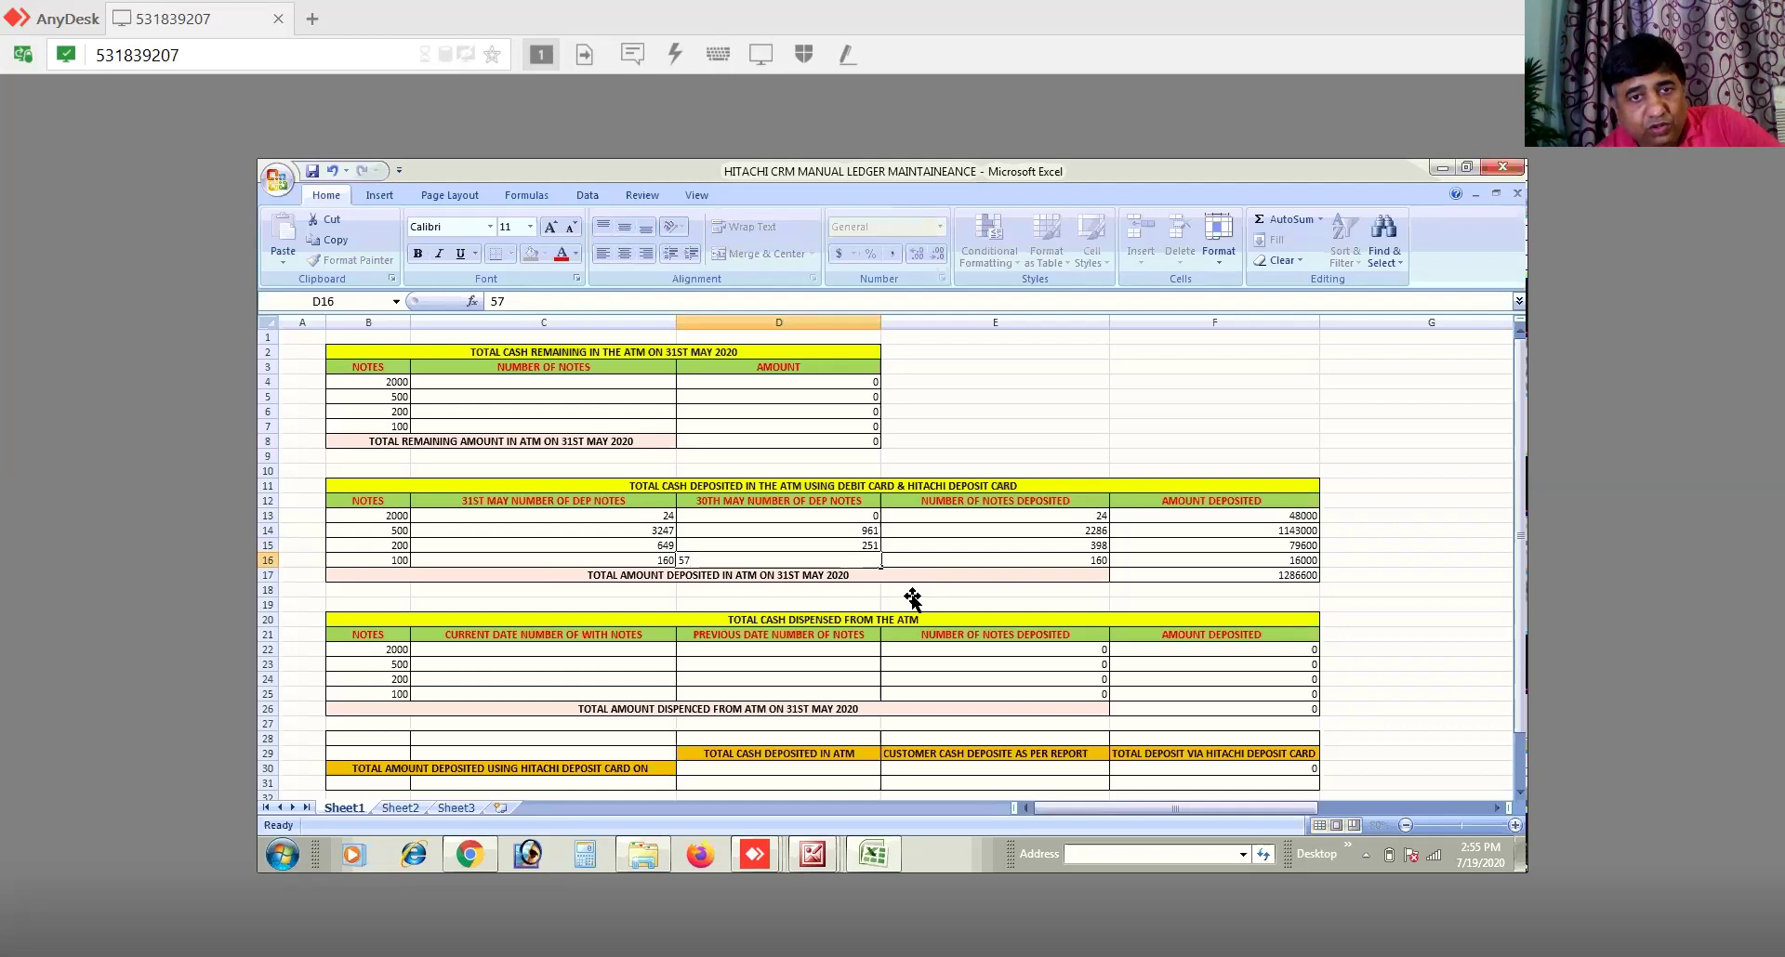
pyautogui.click(913, 593)
pyautogui.click(1258, 577)
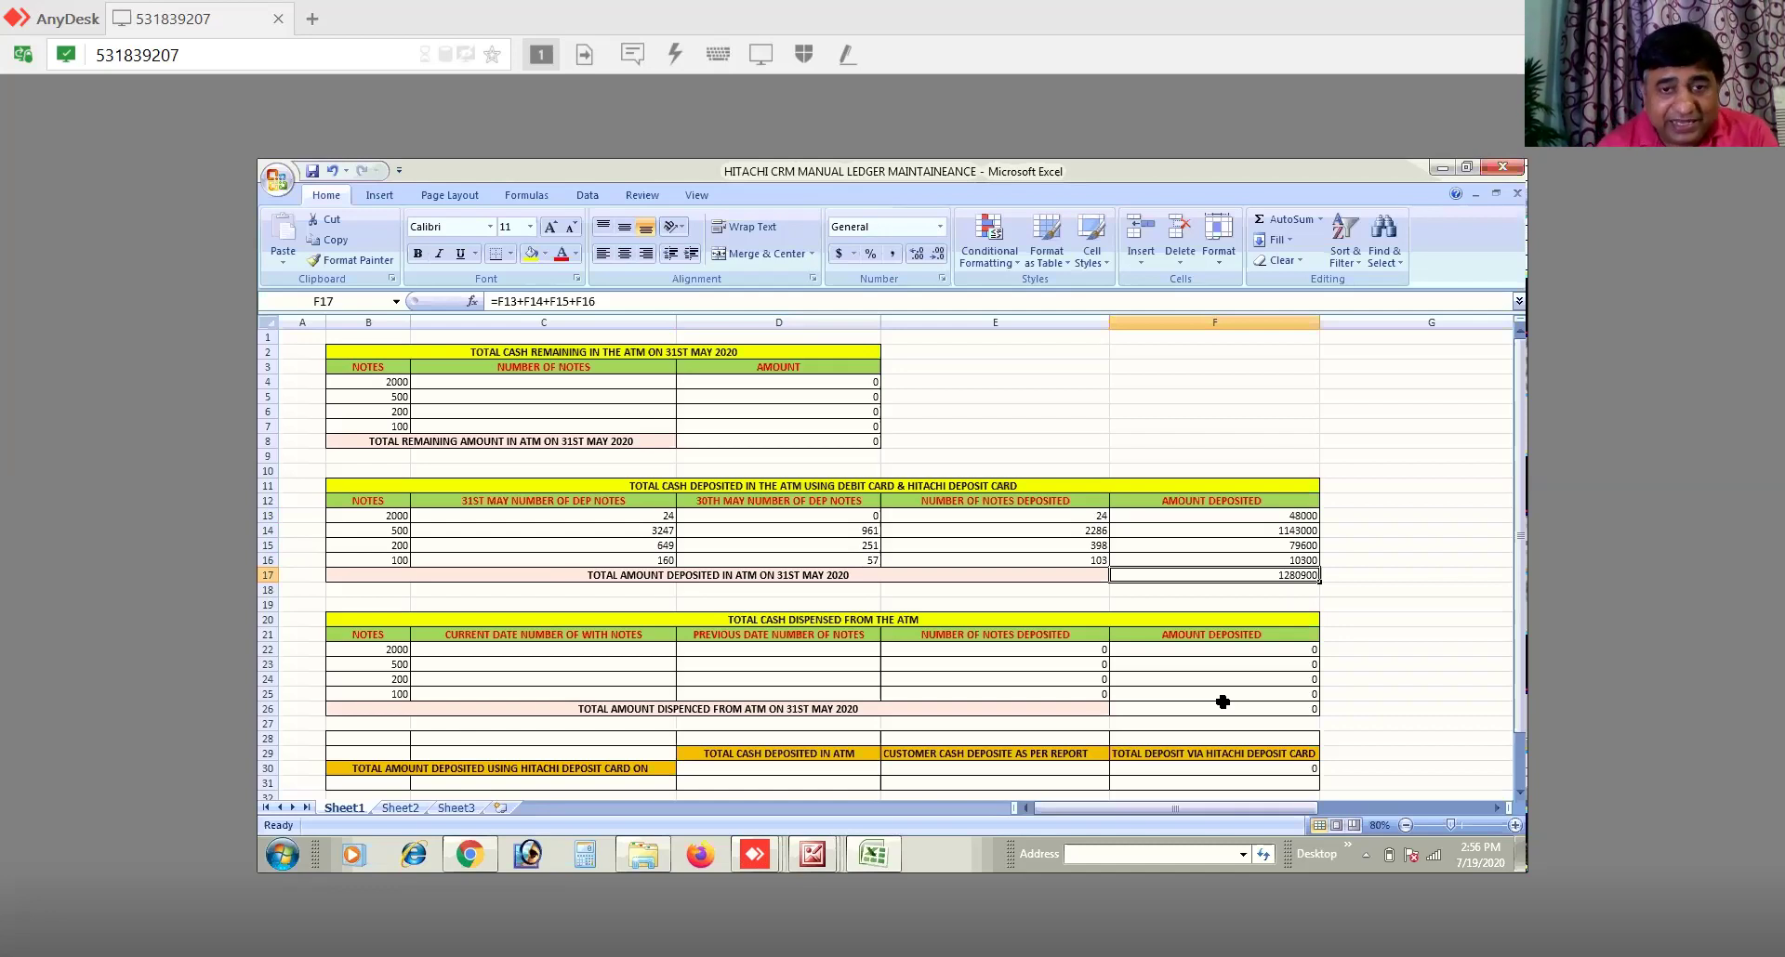
# Step: Bring up the company daily complete report of 30th May in Picture Manager and close it
pyautogui.click(814, 860)
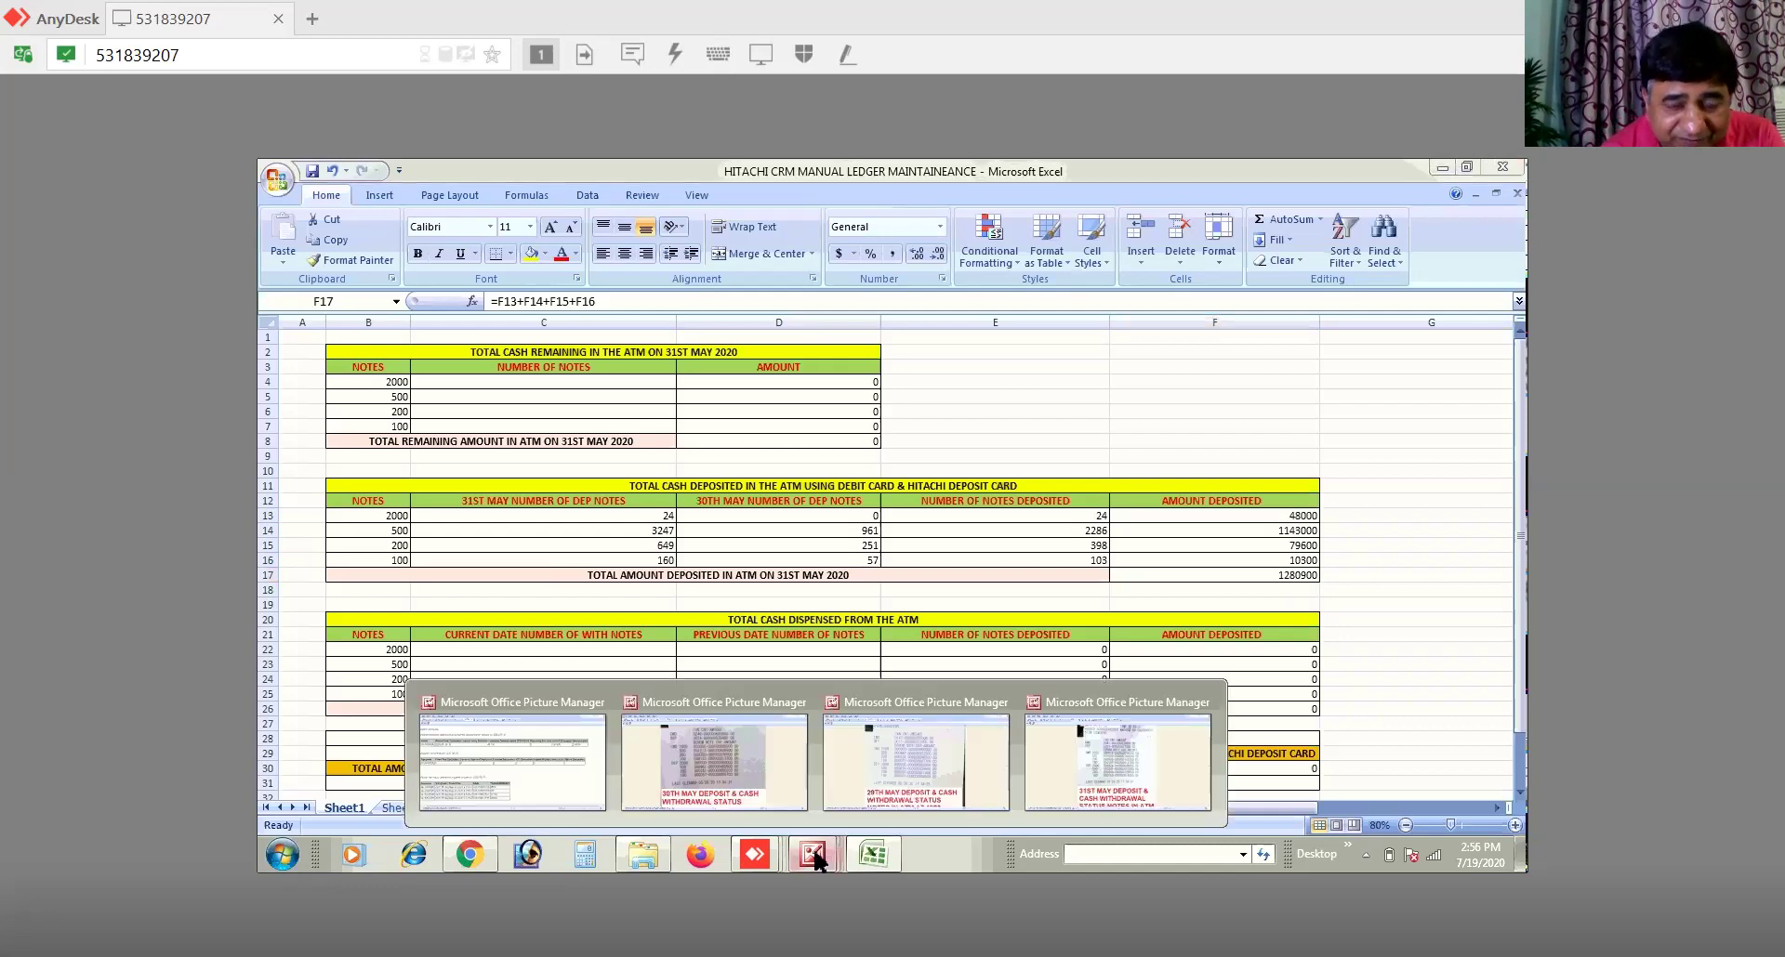
pyautogui.click(543, 771)
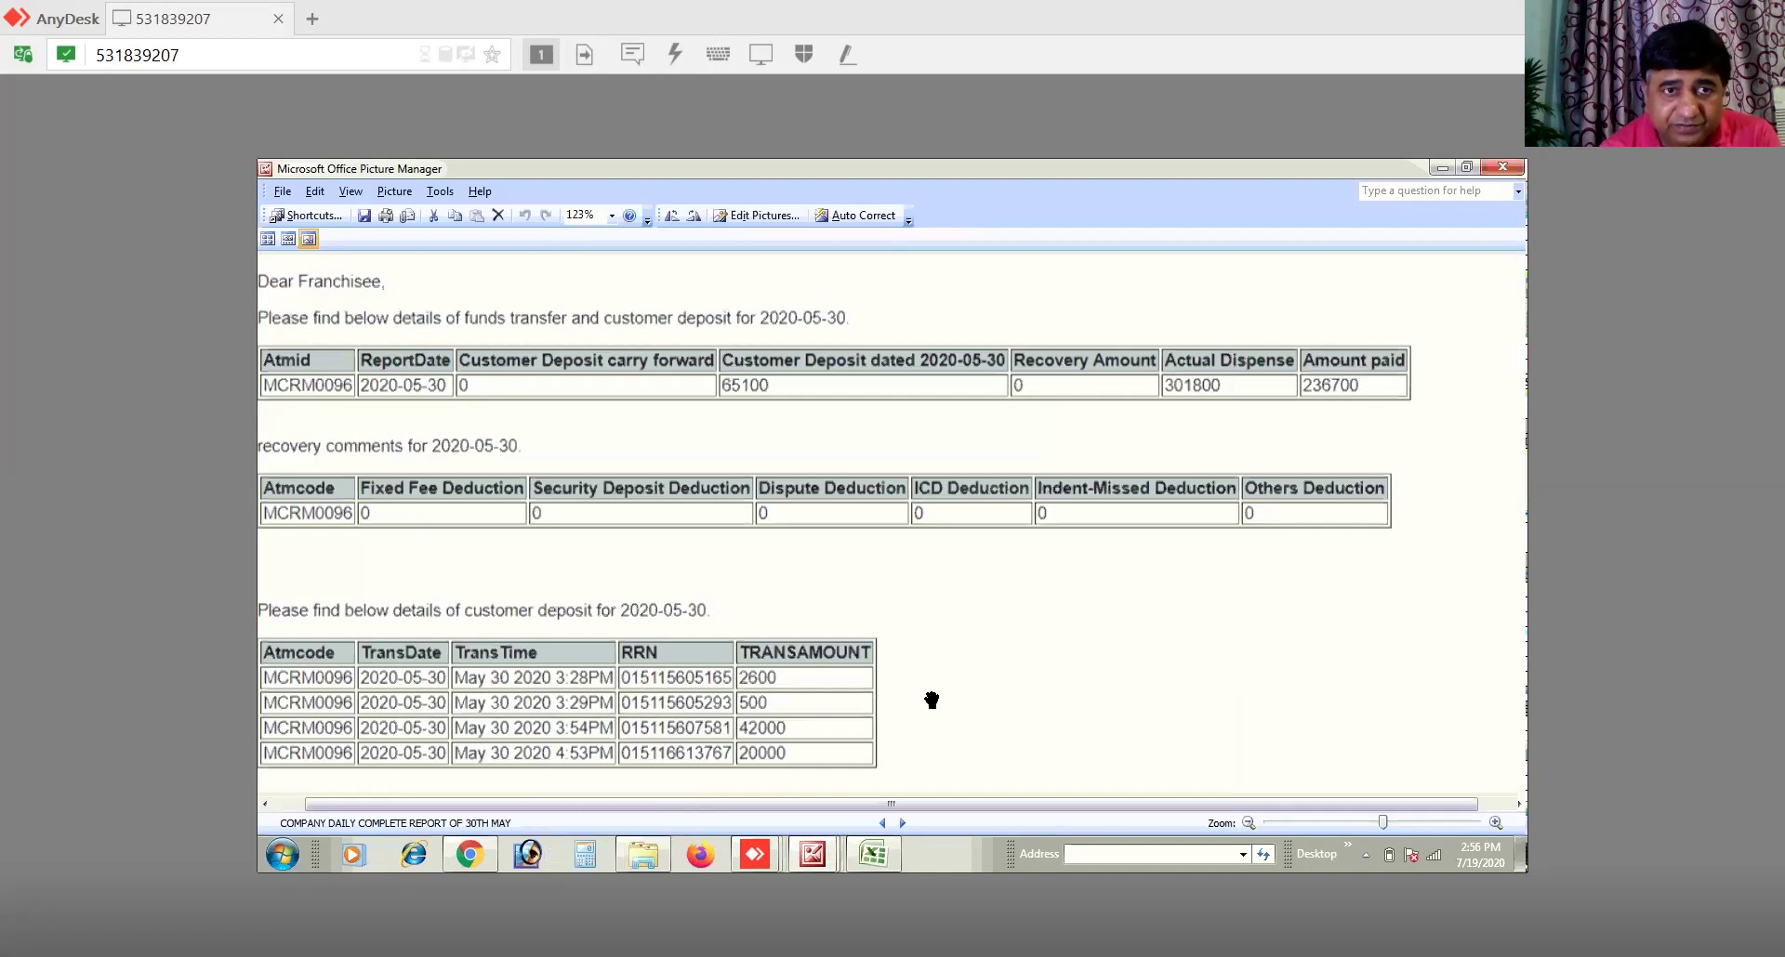
pyautogui.click(1503, 169)
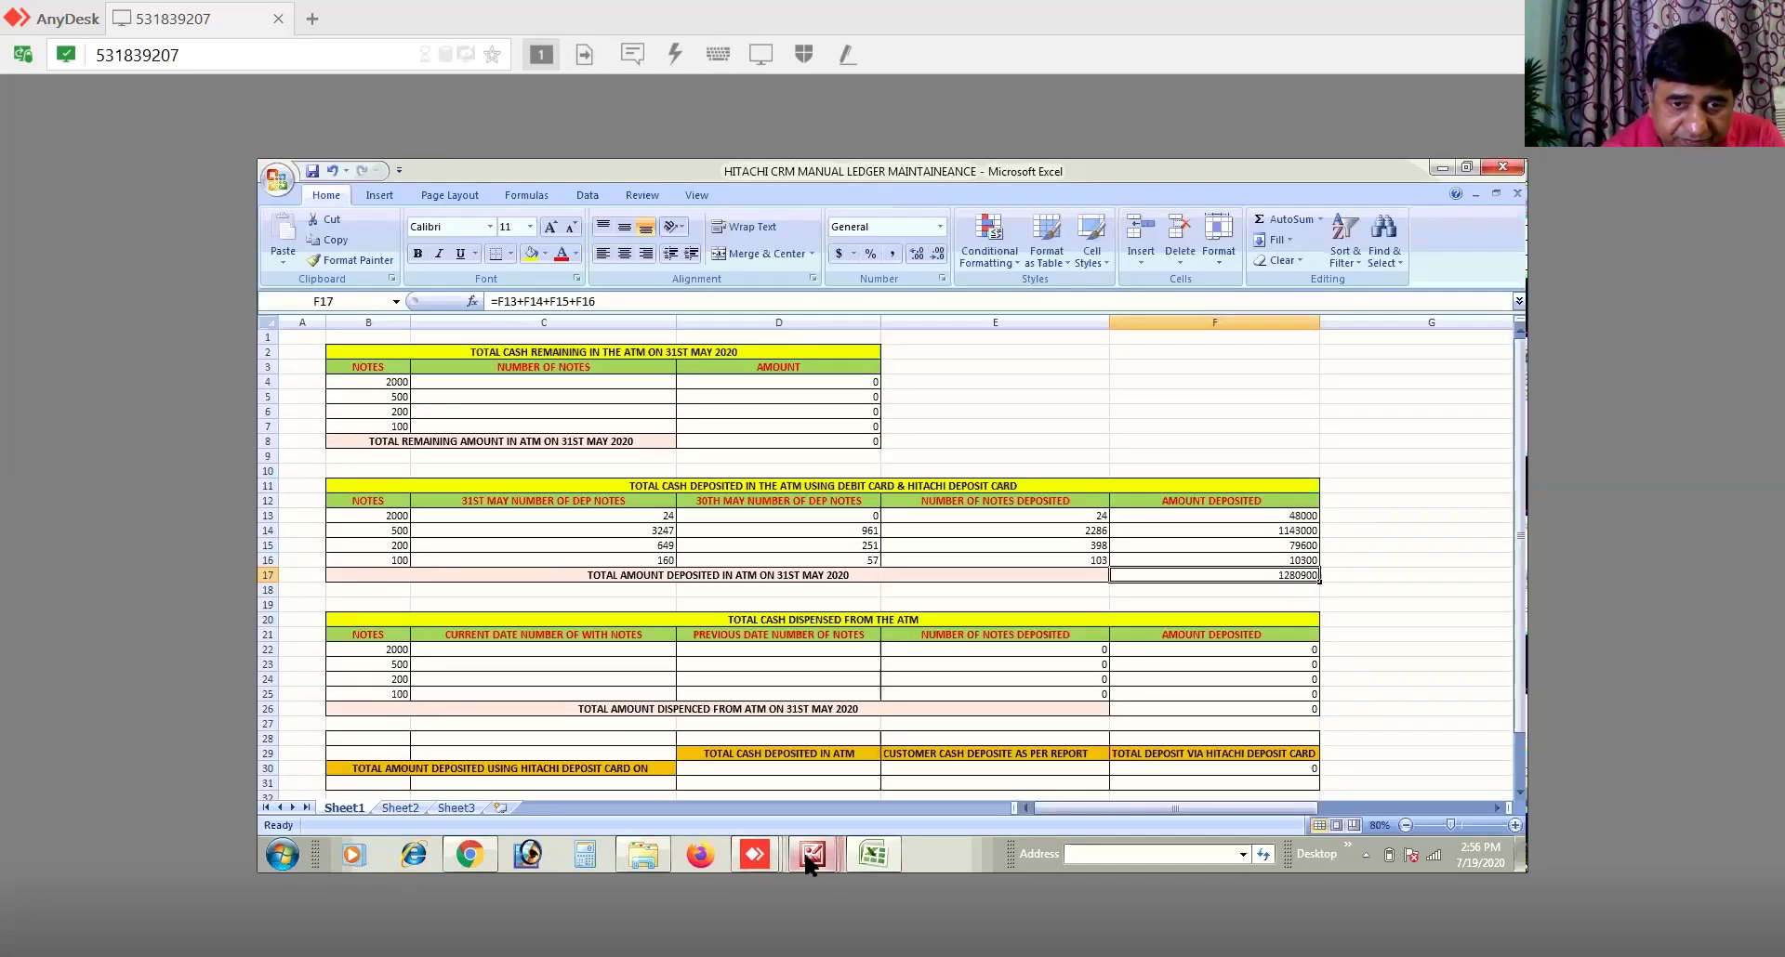
pyautogui.moveTo(808, 865)
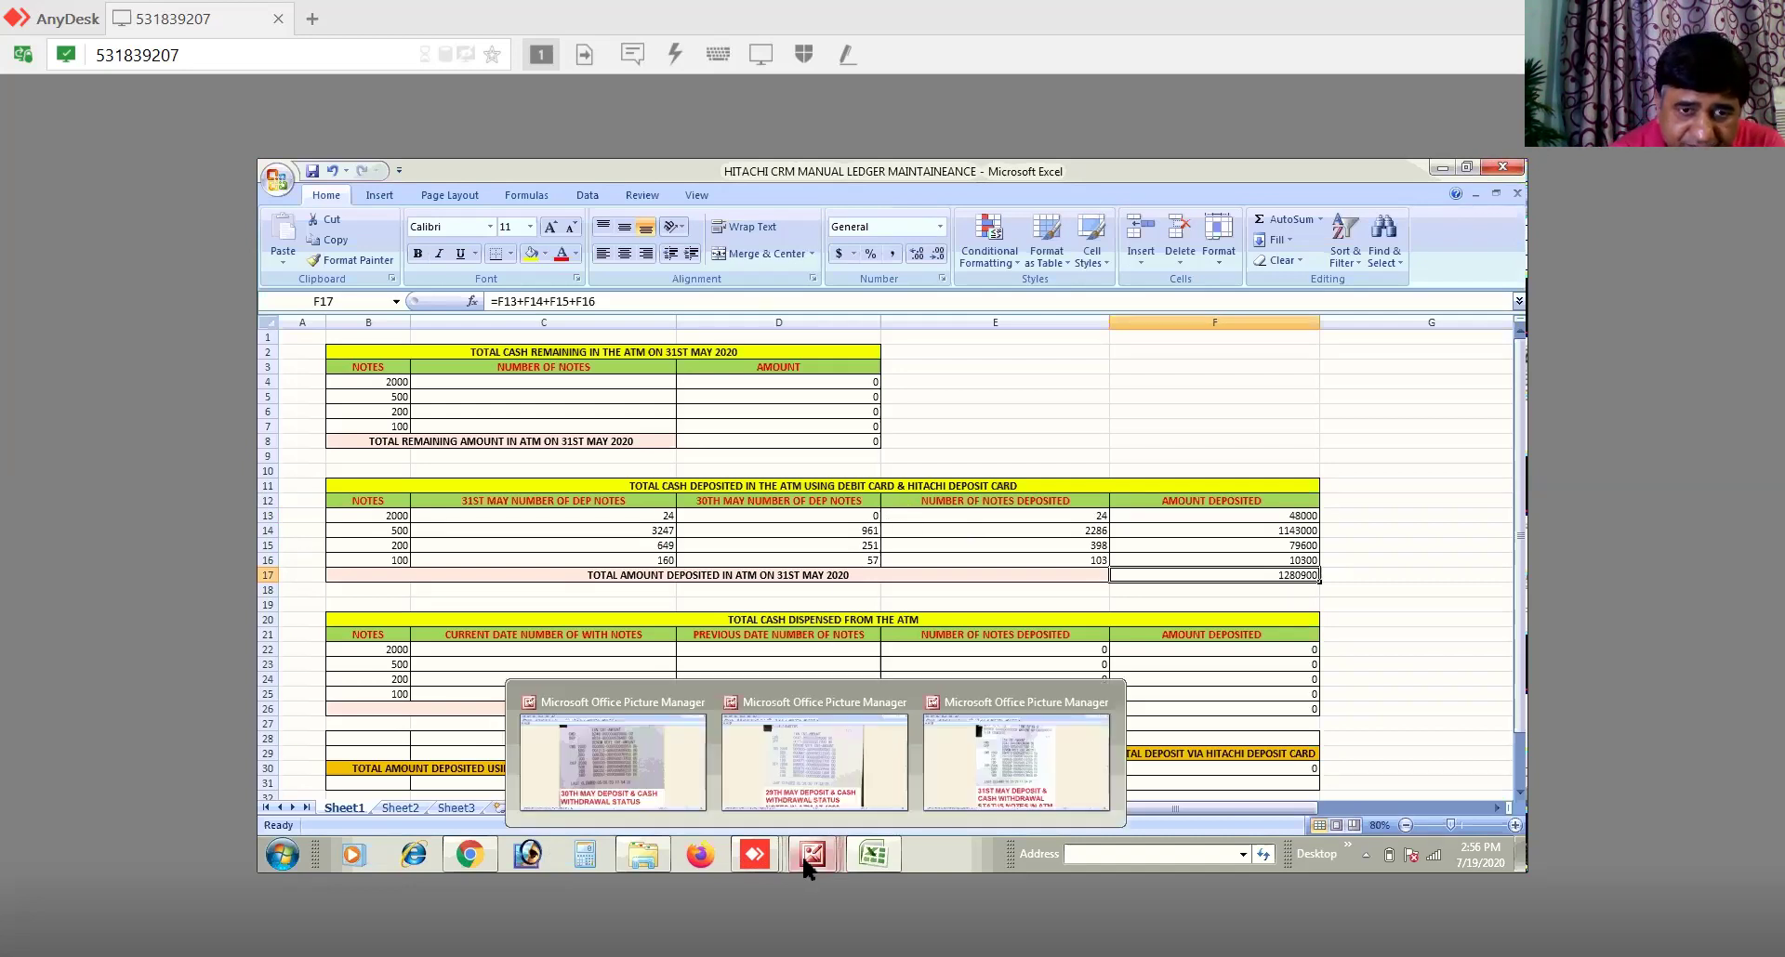
pyautogui.click(824, 550)
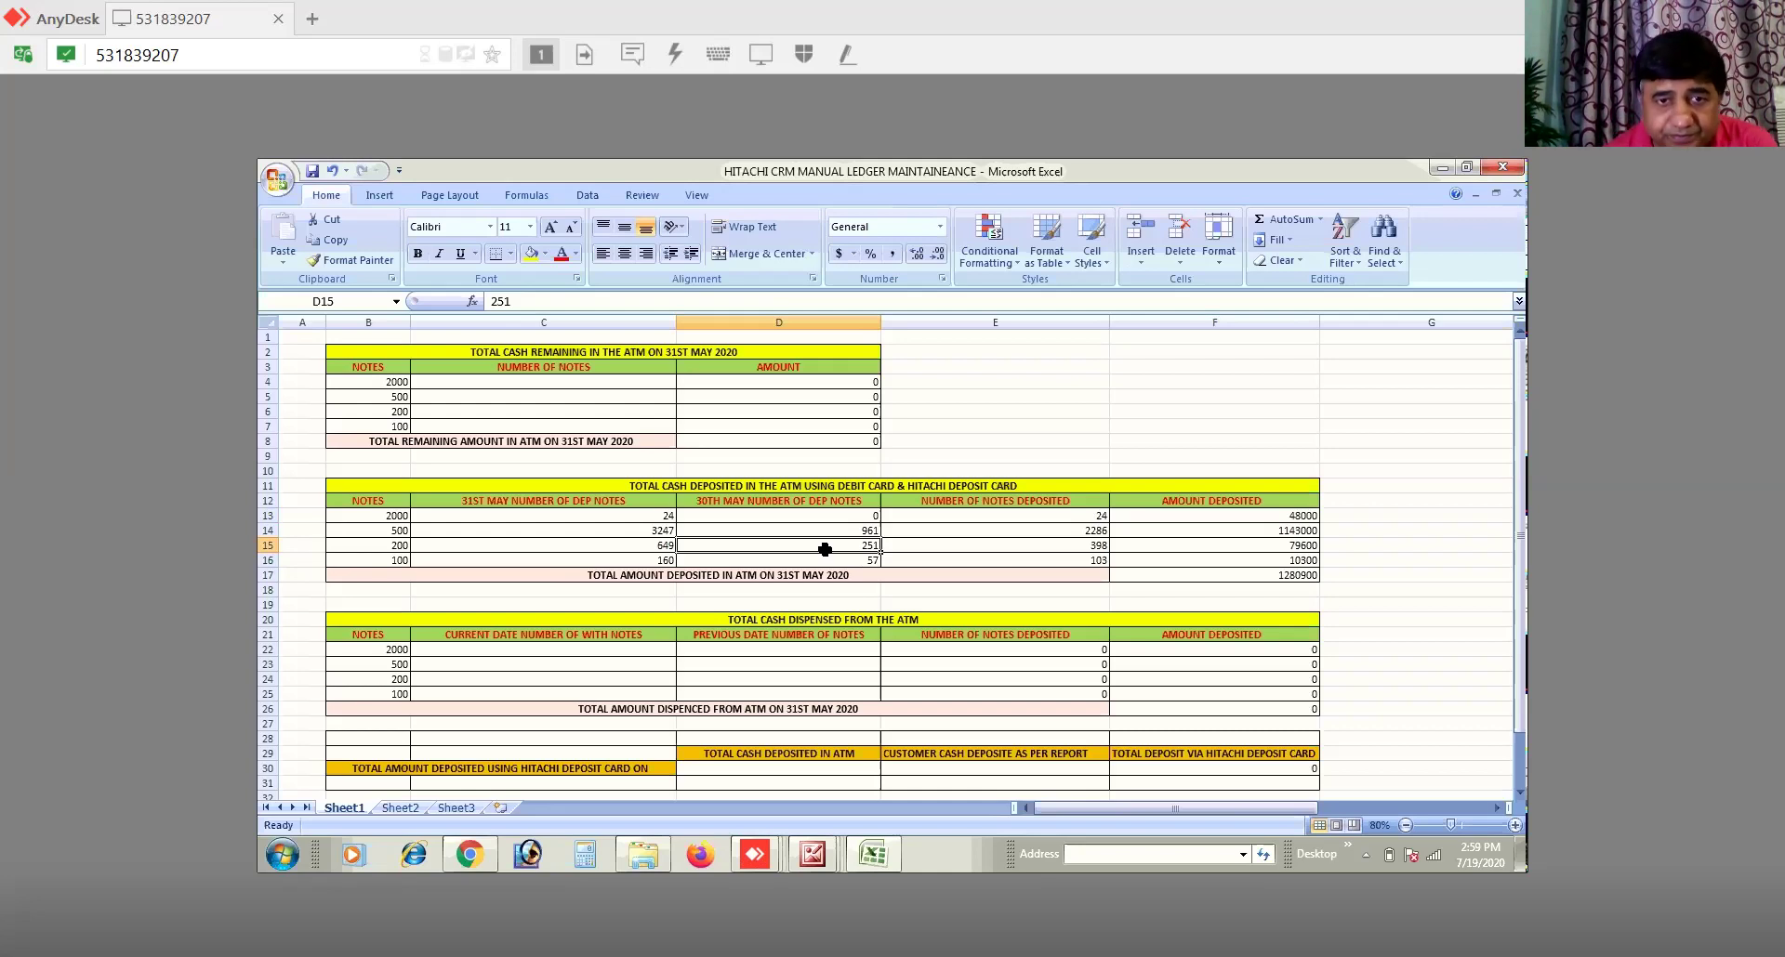
pyautogui.click(1284, 572)
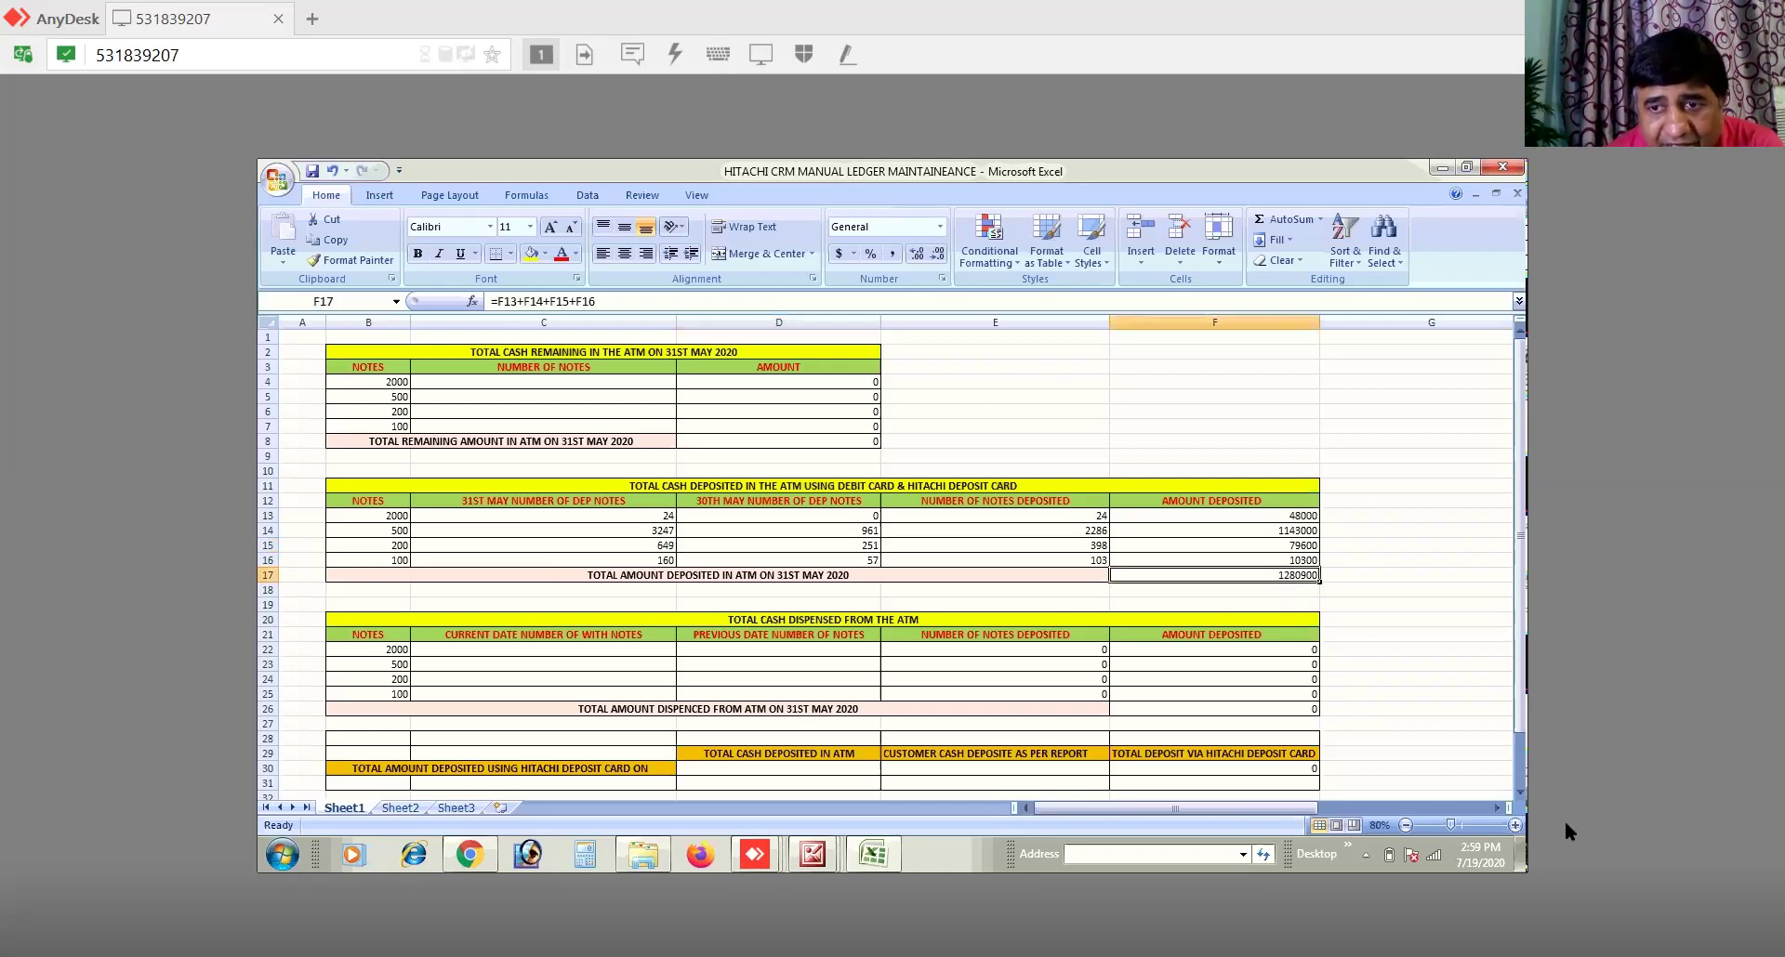
pyautogui.click(1519, 792)
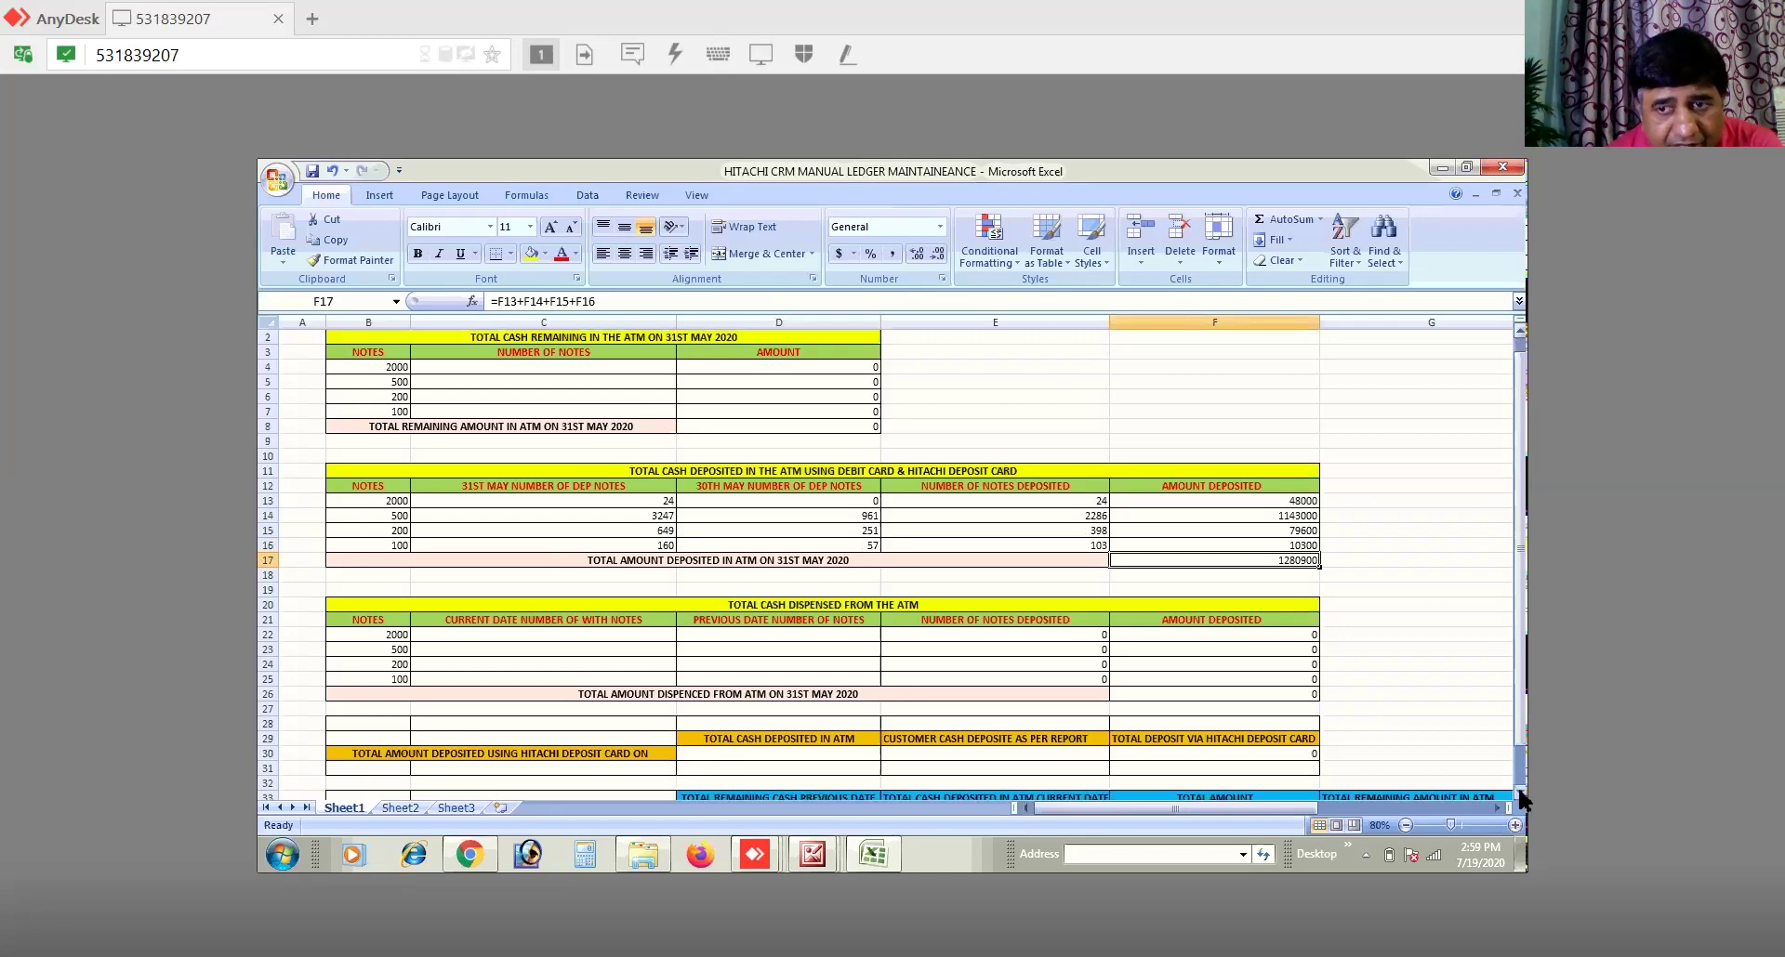
pyautogui.click(1519, 792)
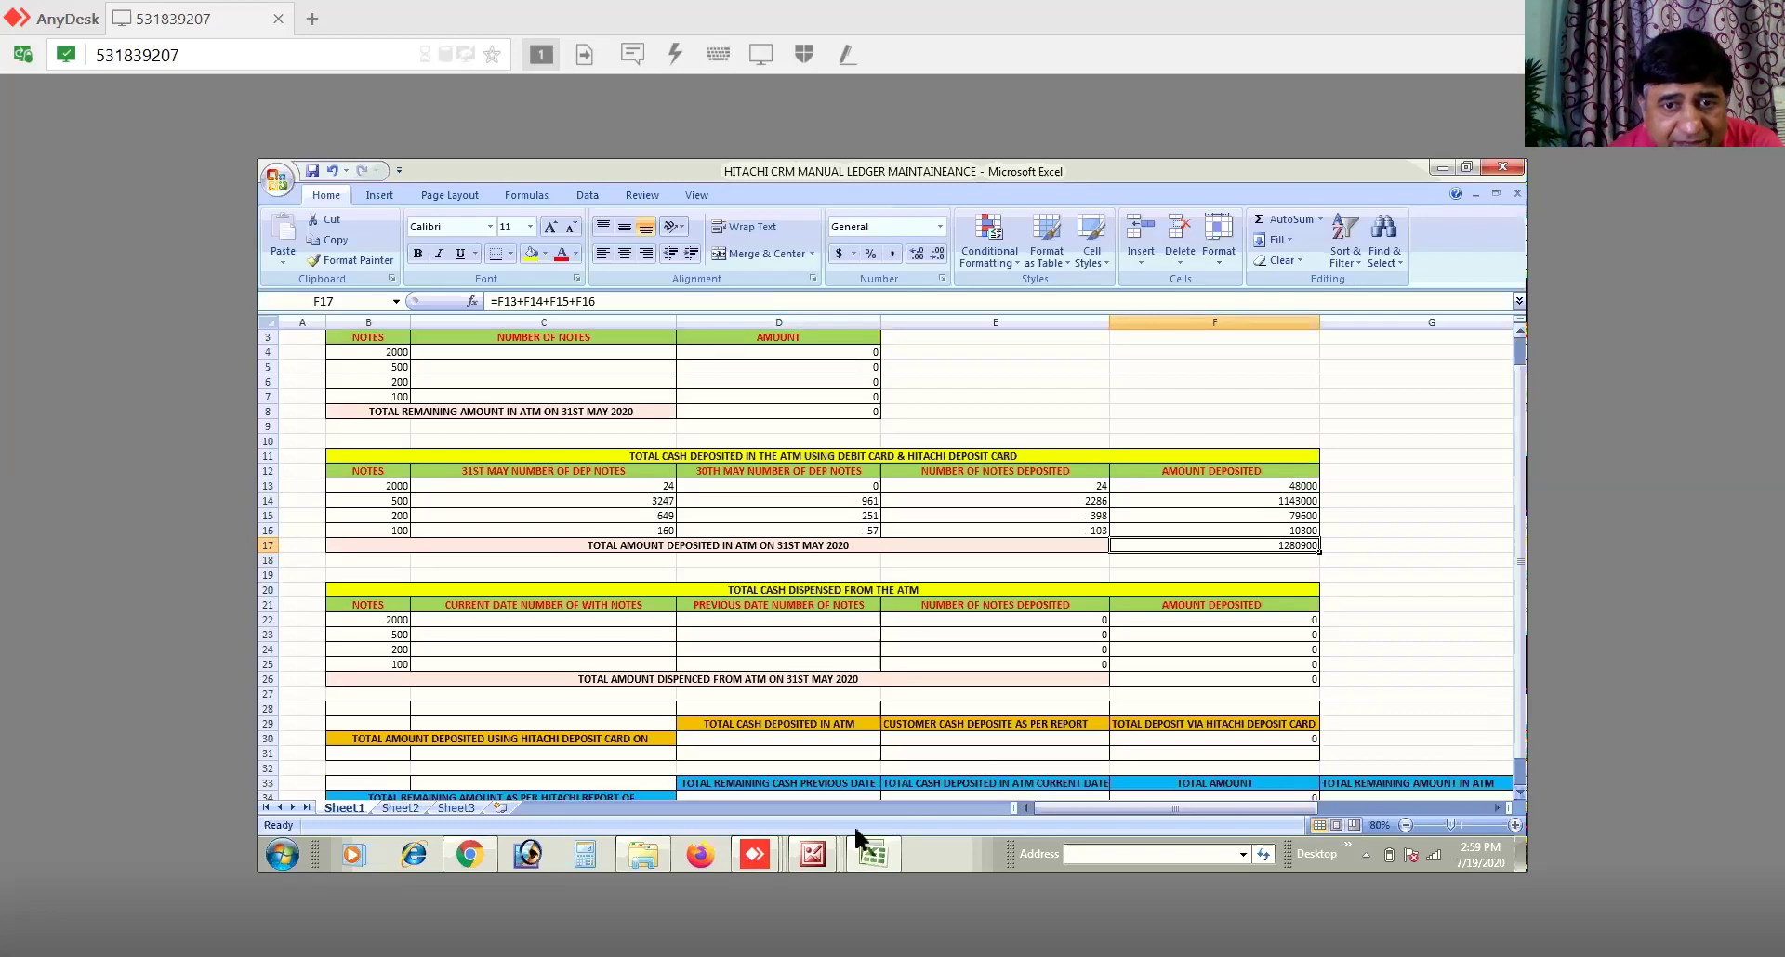
# Step: Open the company daily complete report of 31st May in Picture Manager and enlarge it to read the customer deposit amount
pyautogui.click(815, 861)
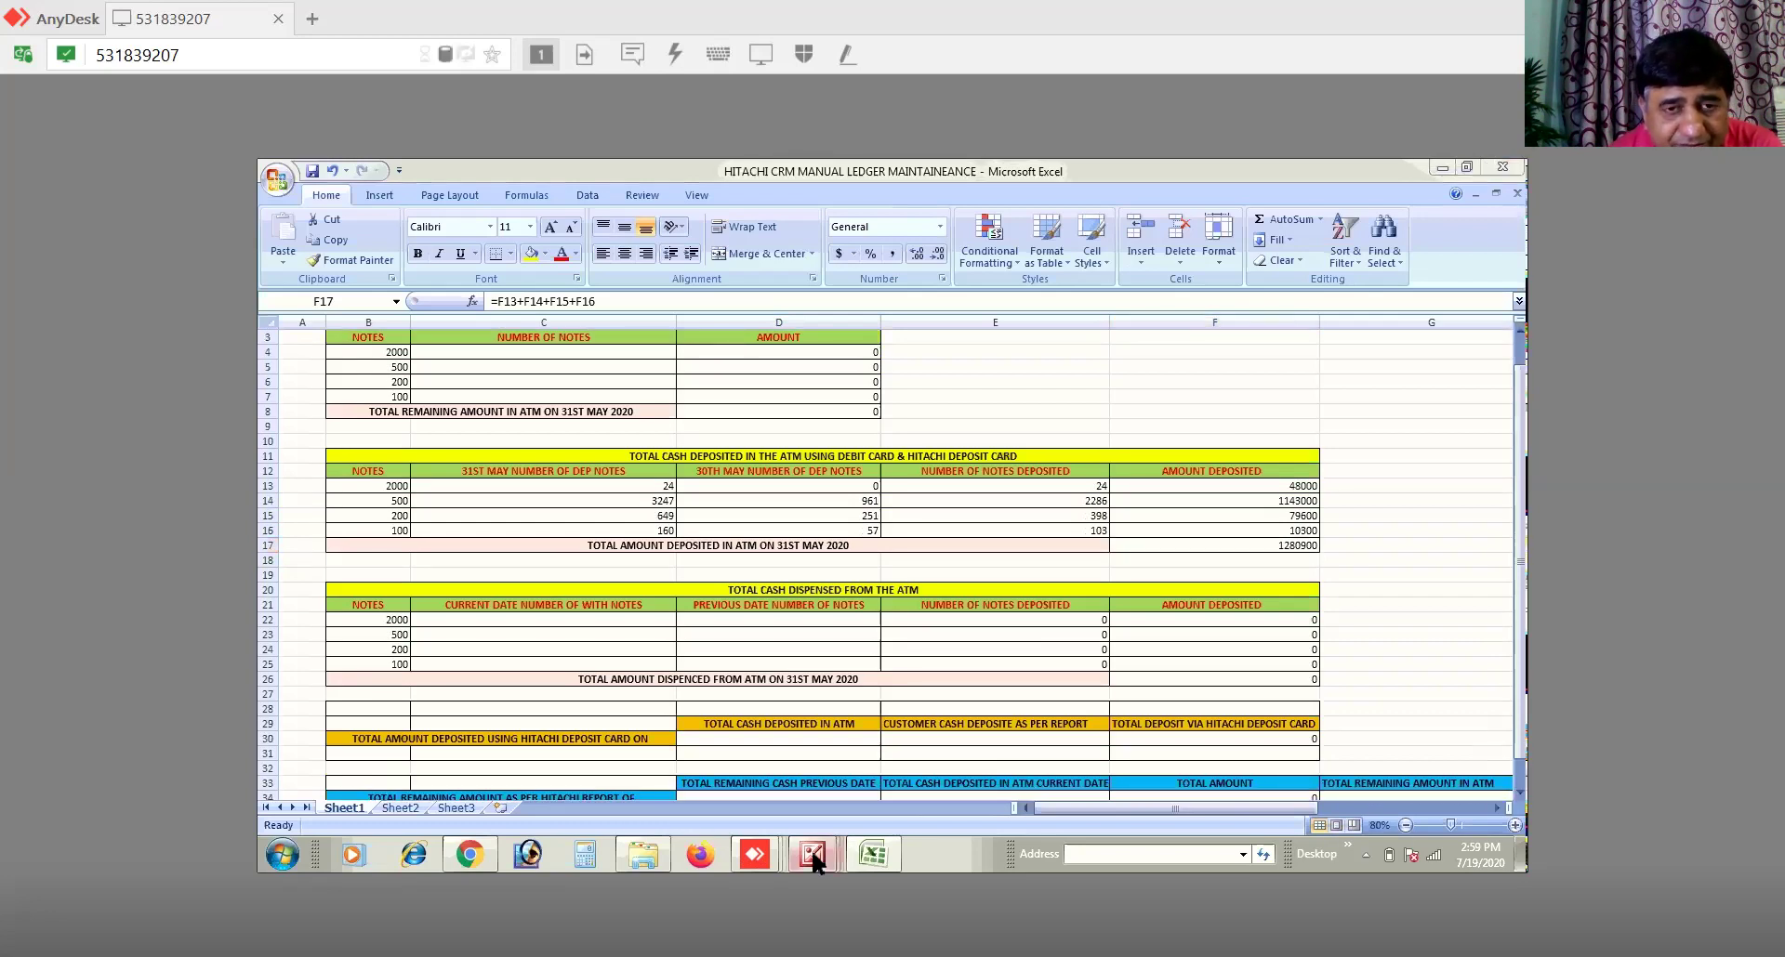
pyautogui.click(656, 847)
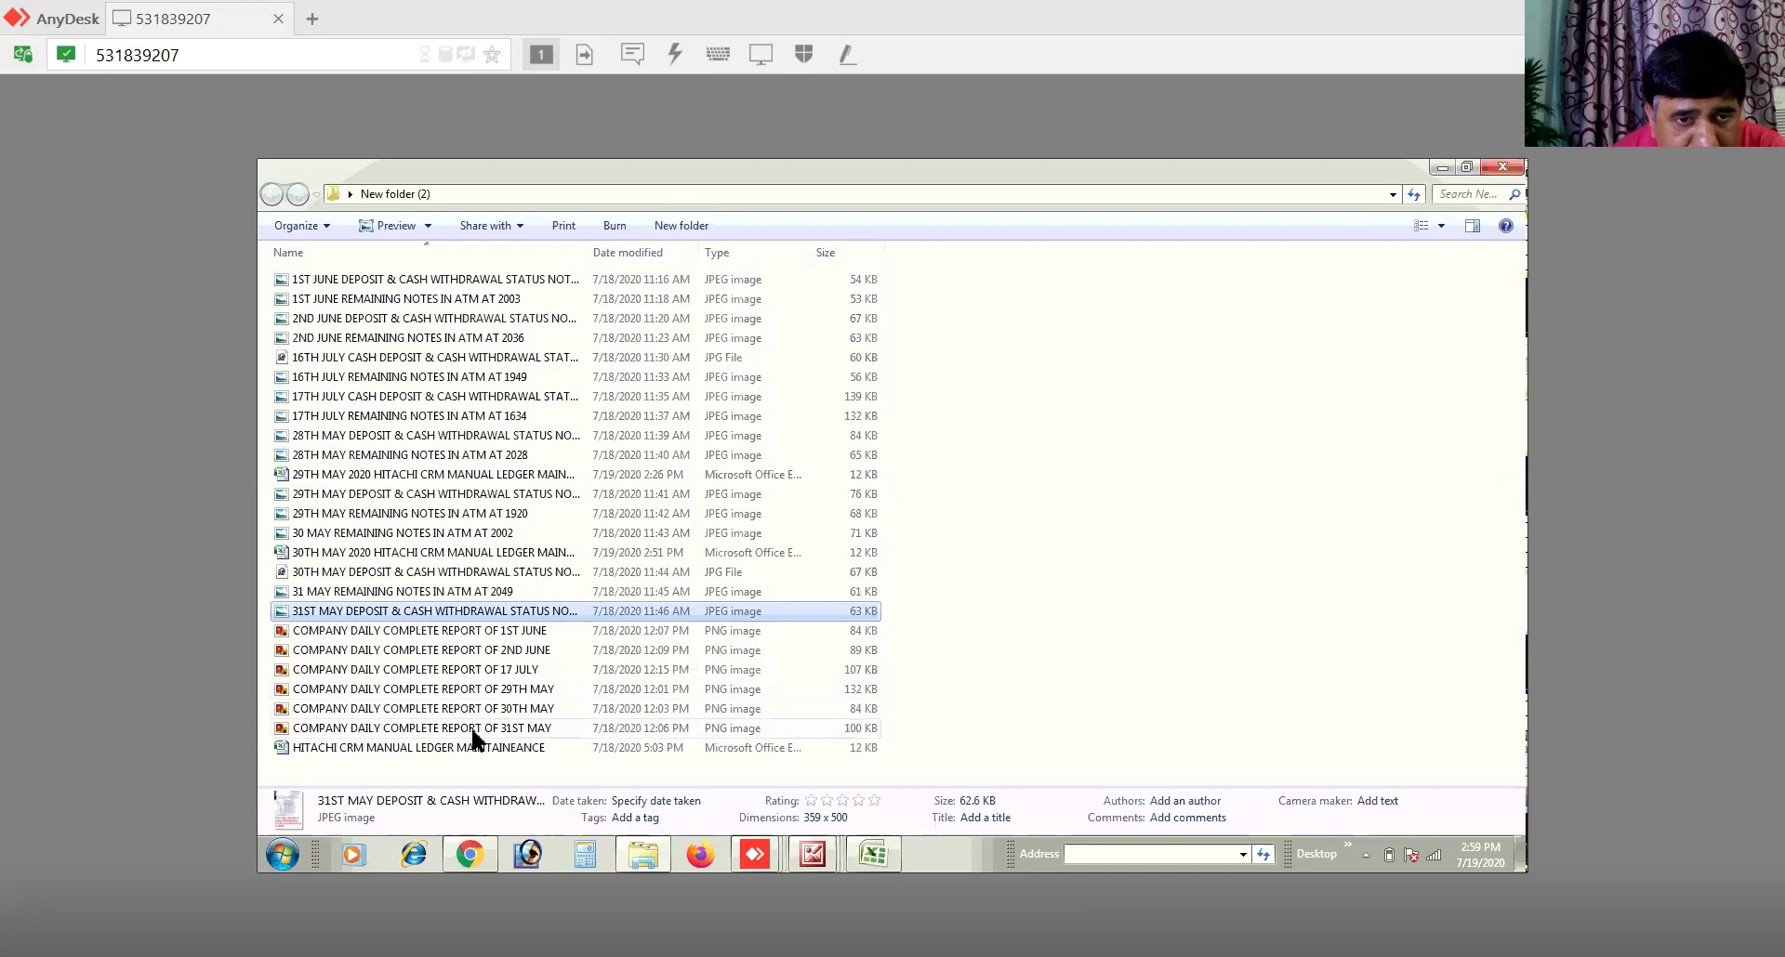
pyautogui.click(475, 730)
pyautogui.rightClick(475, 730)
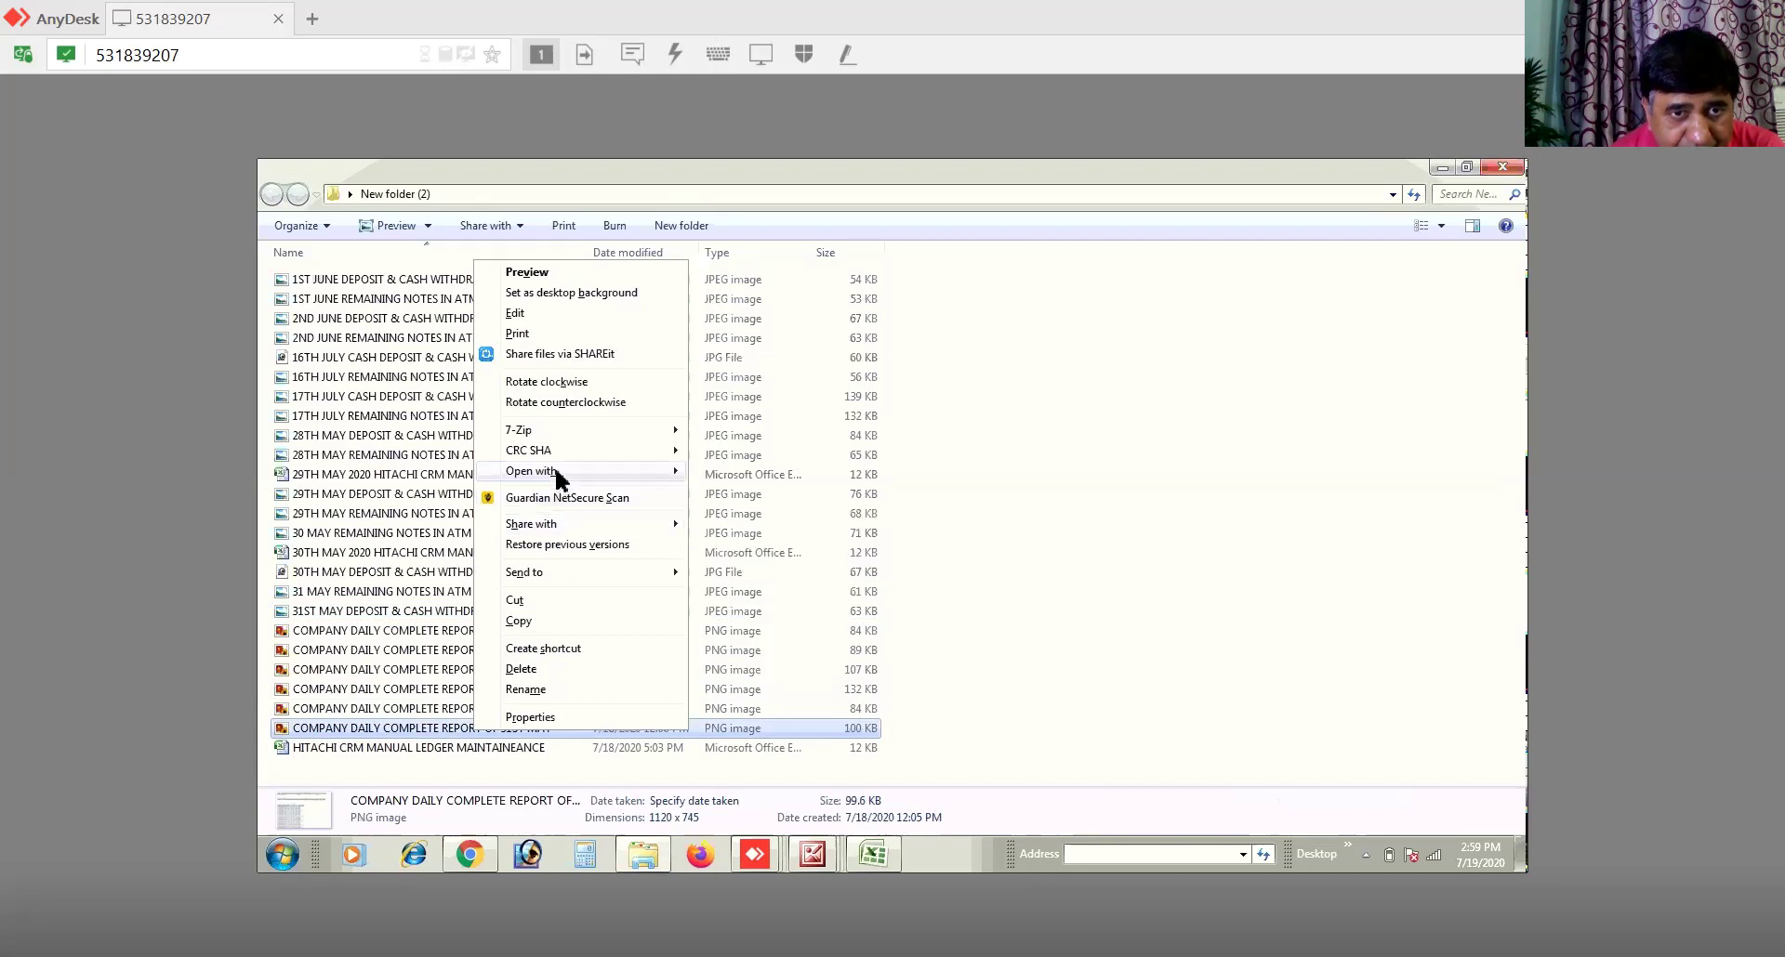
pyautogui.moveTo(554, 471)
pyautogui.click(735, 474)
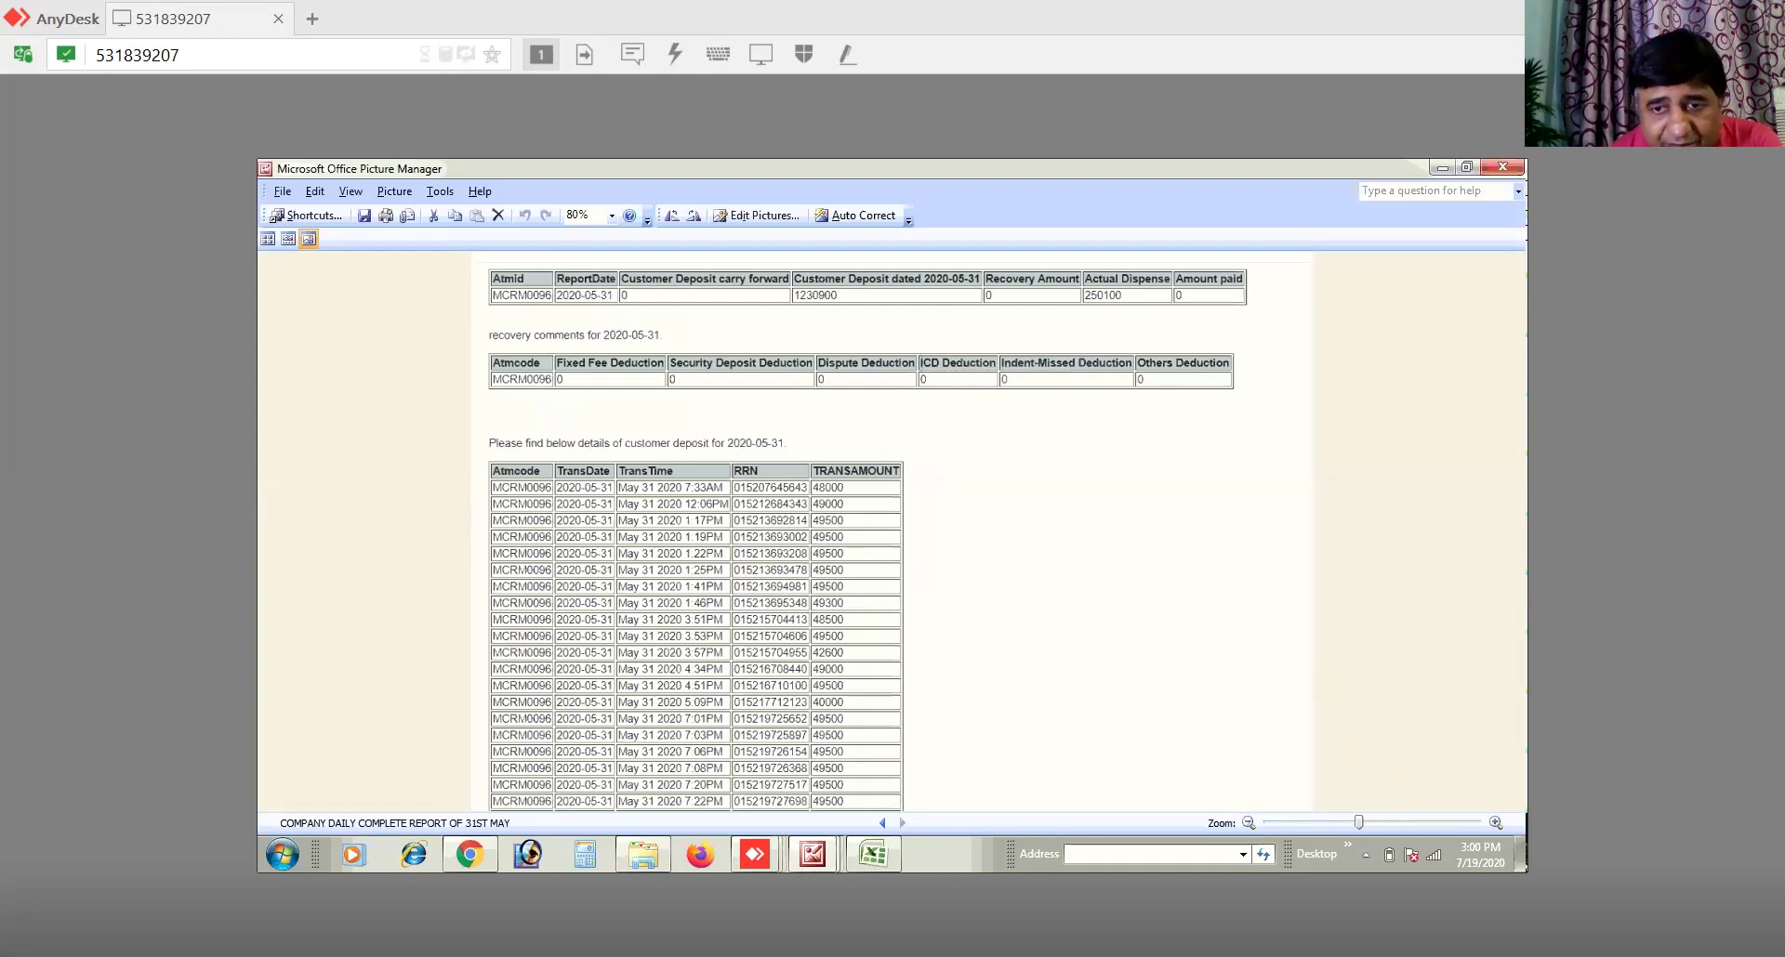
pyautogui.click(1374, 822)
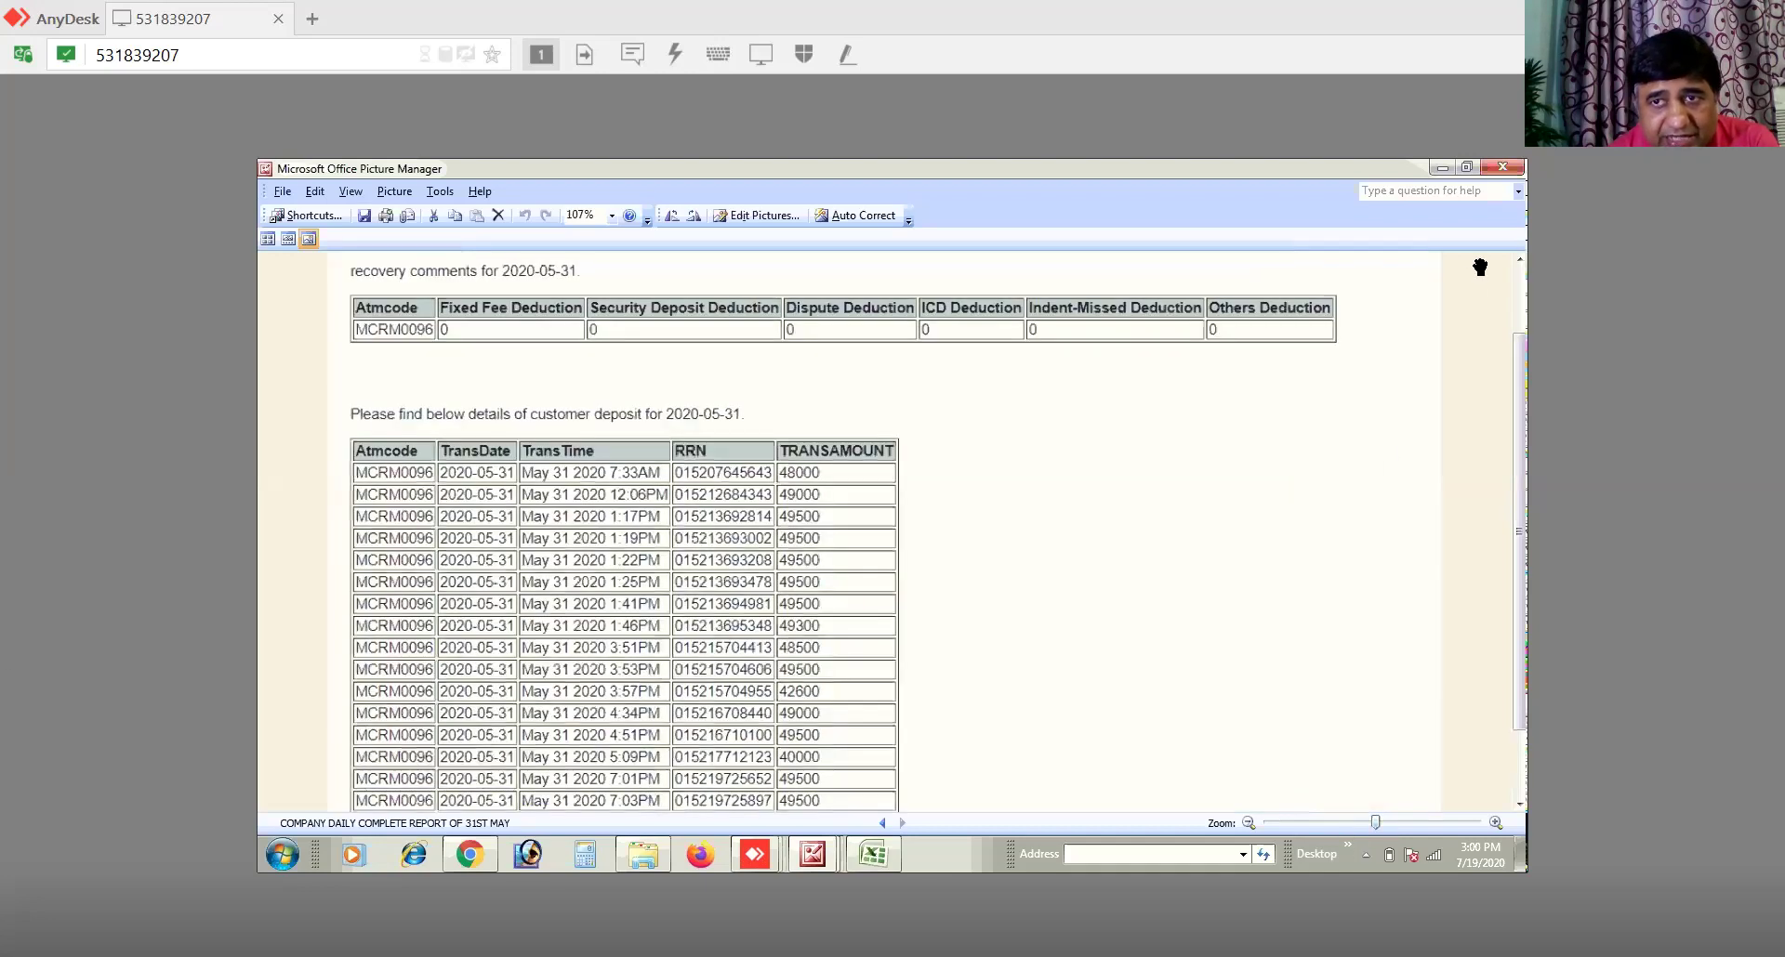
pyautogui.click(1519, 259)
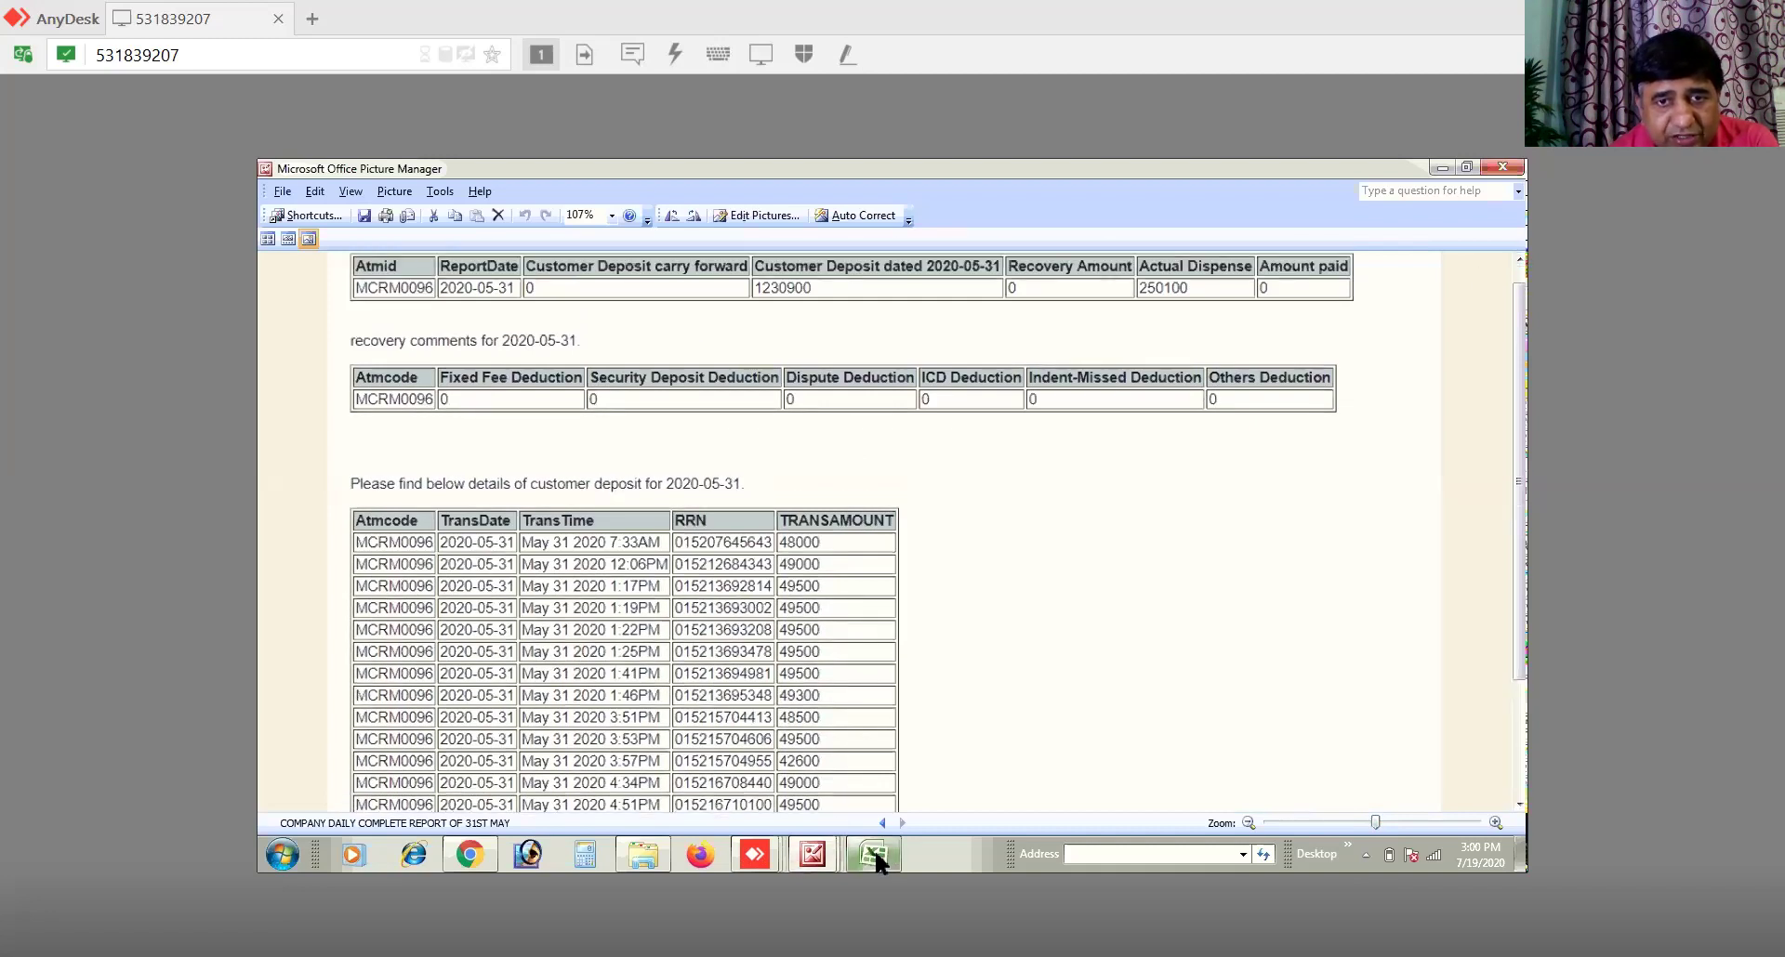
# Step: Back in the Excel ledger, enter 1280900 as the total cash deposited in ATM in D30
pyautogui.click(874, 849)
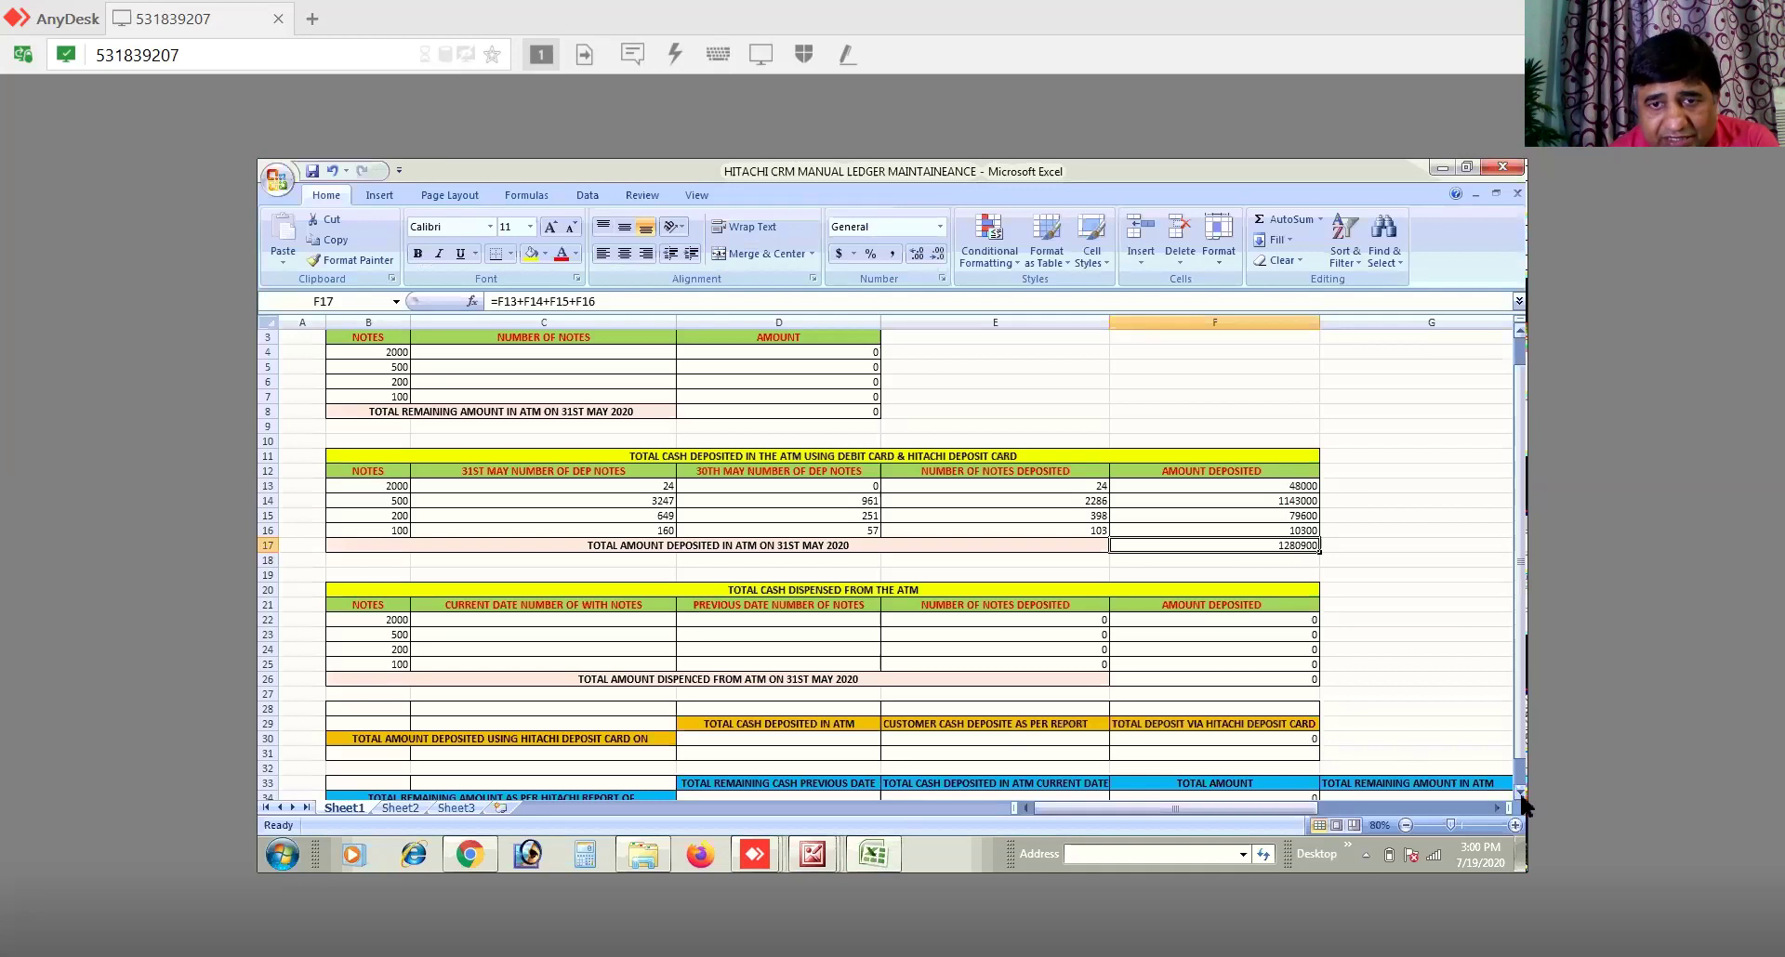
pyautogui.scroll(-1, 1522, 797)
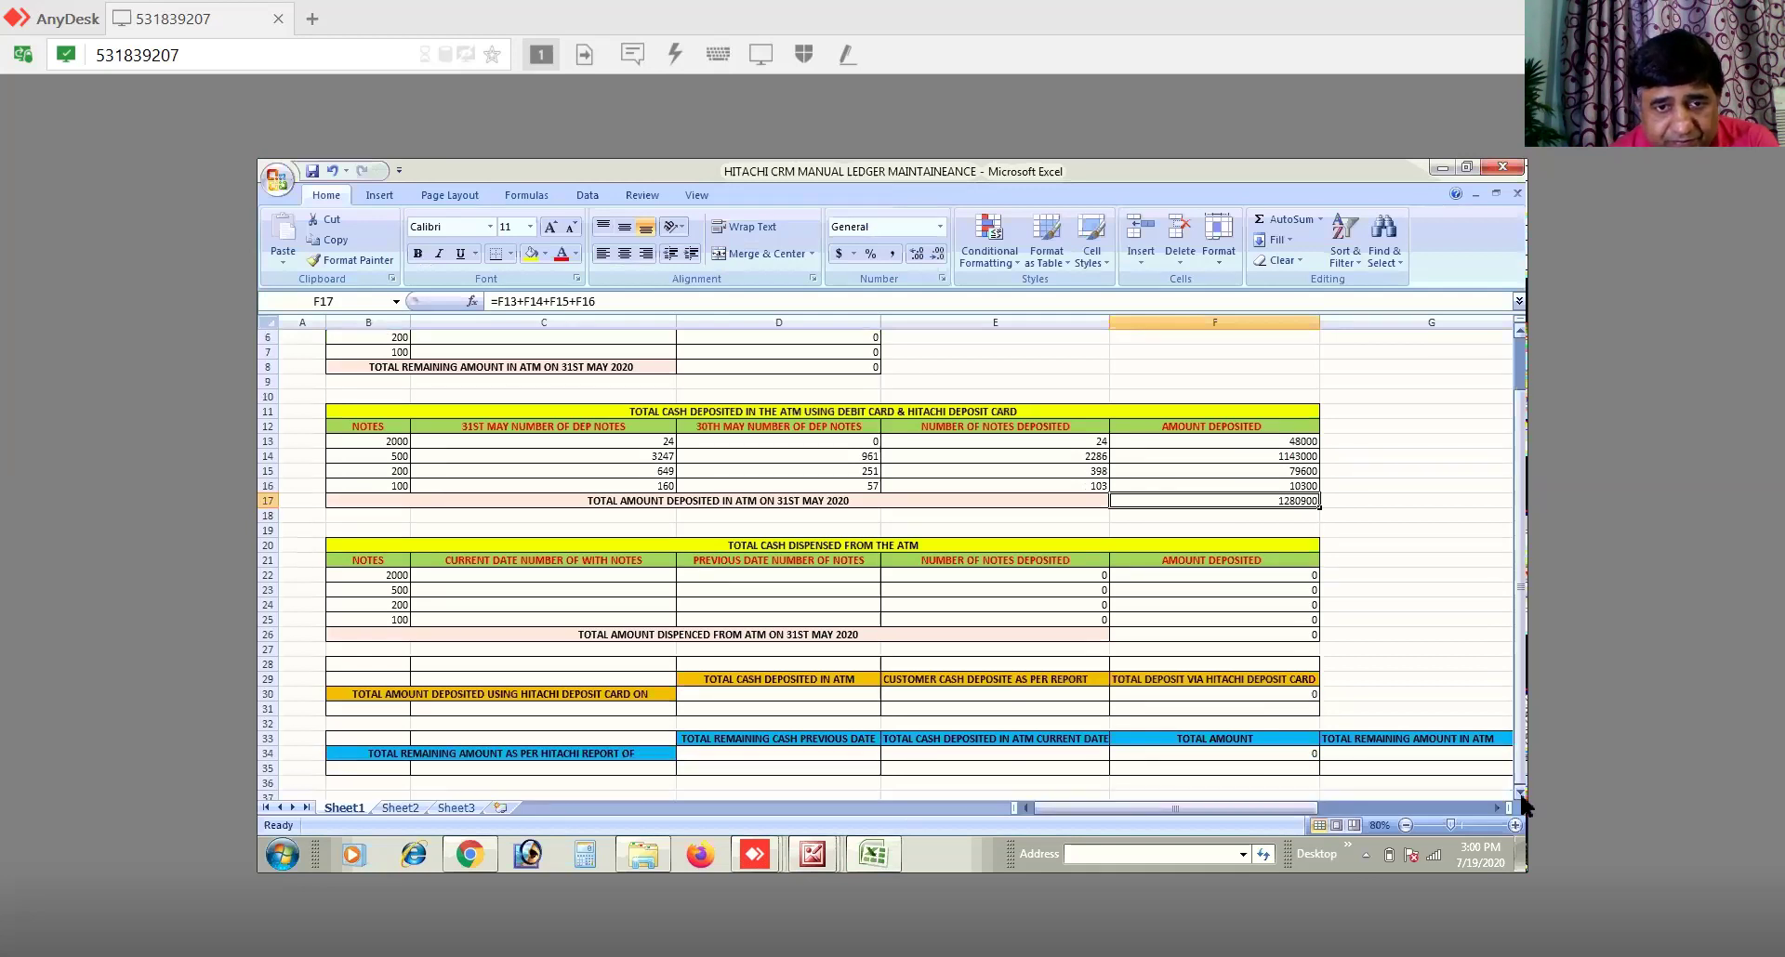
pyautogui.click(744, 693)
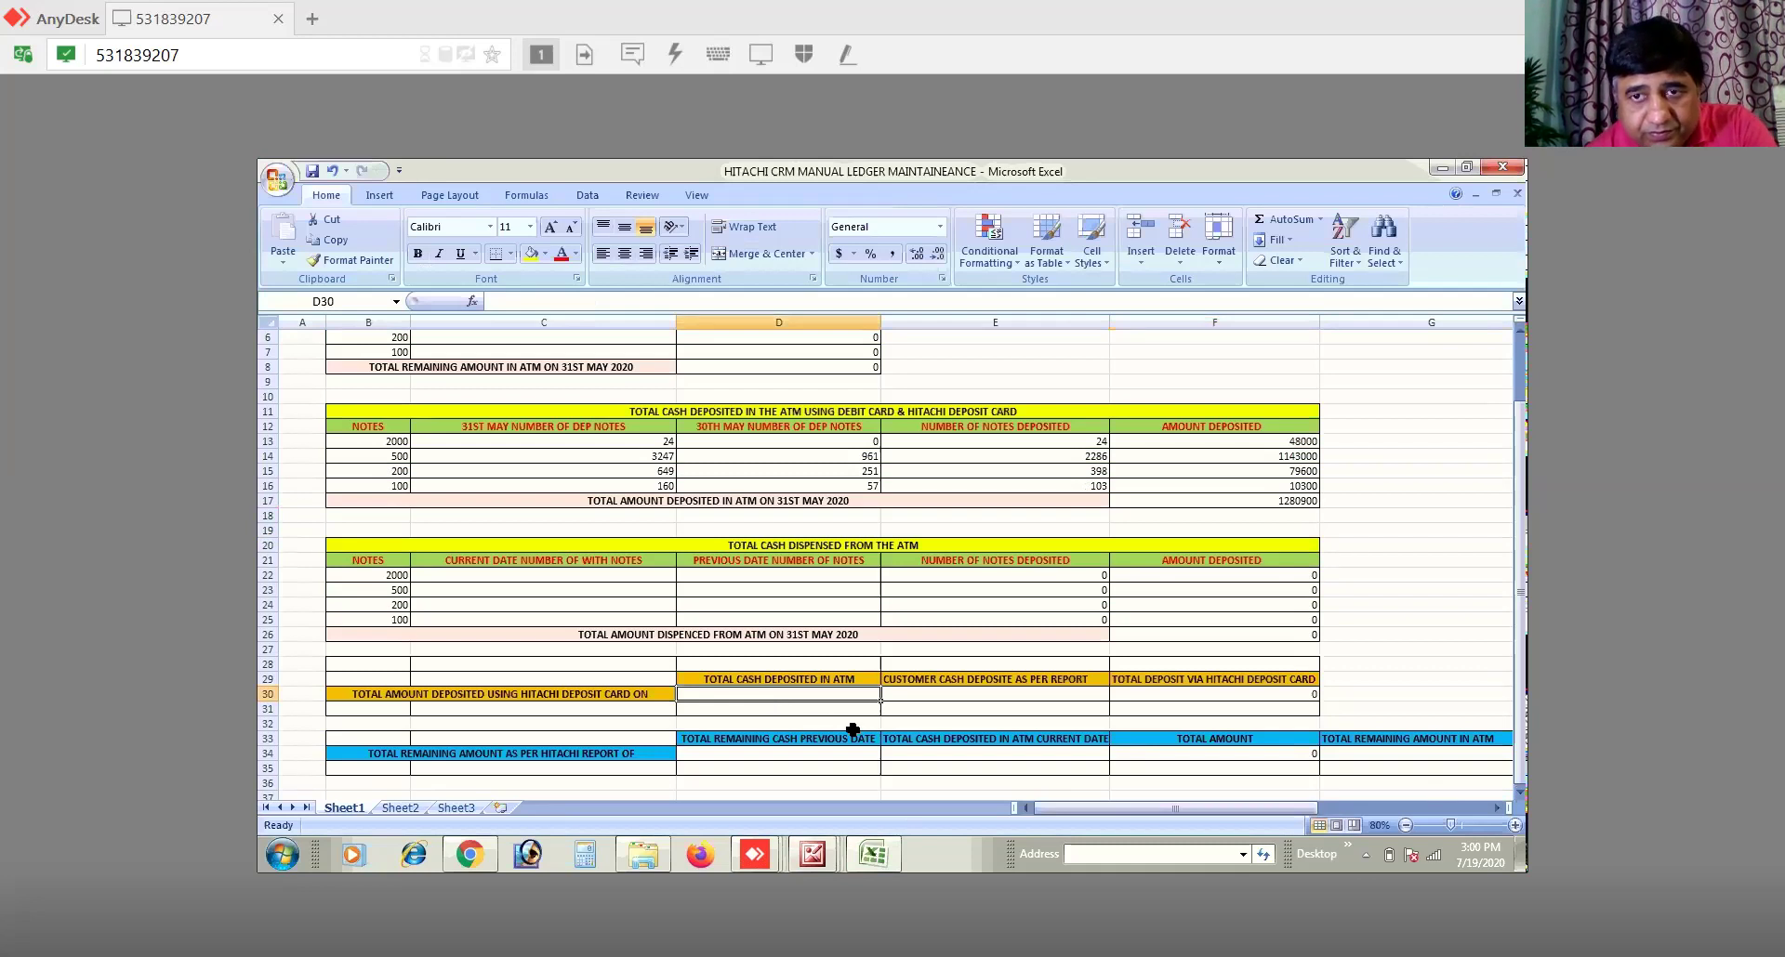
pyautogui.write('12')
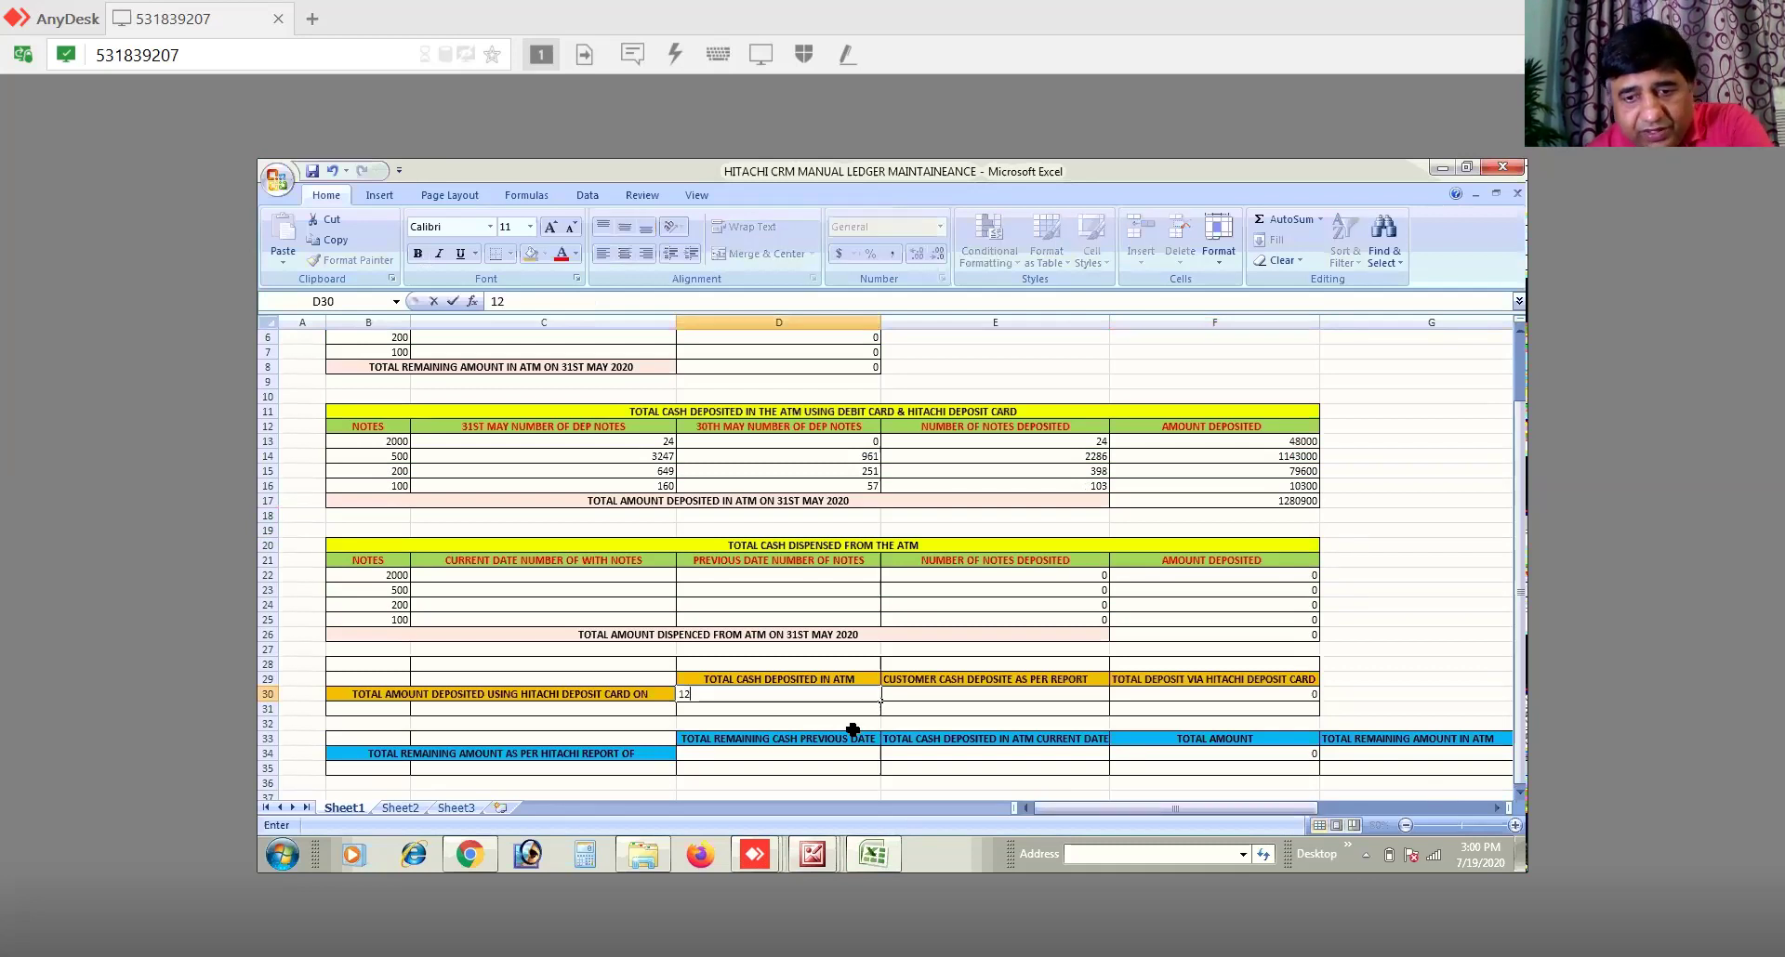
pyautogui.write('80900')
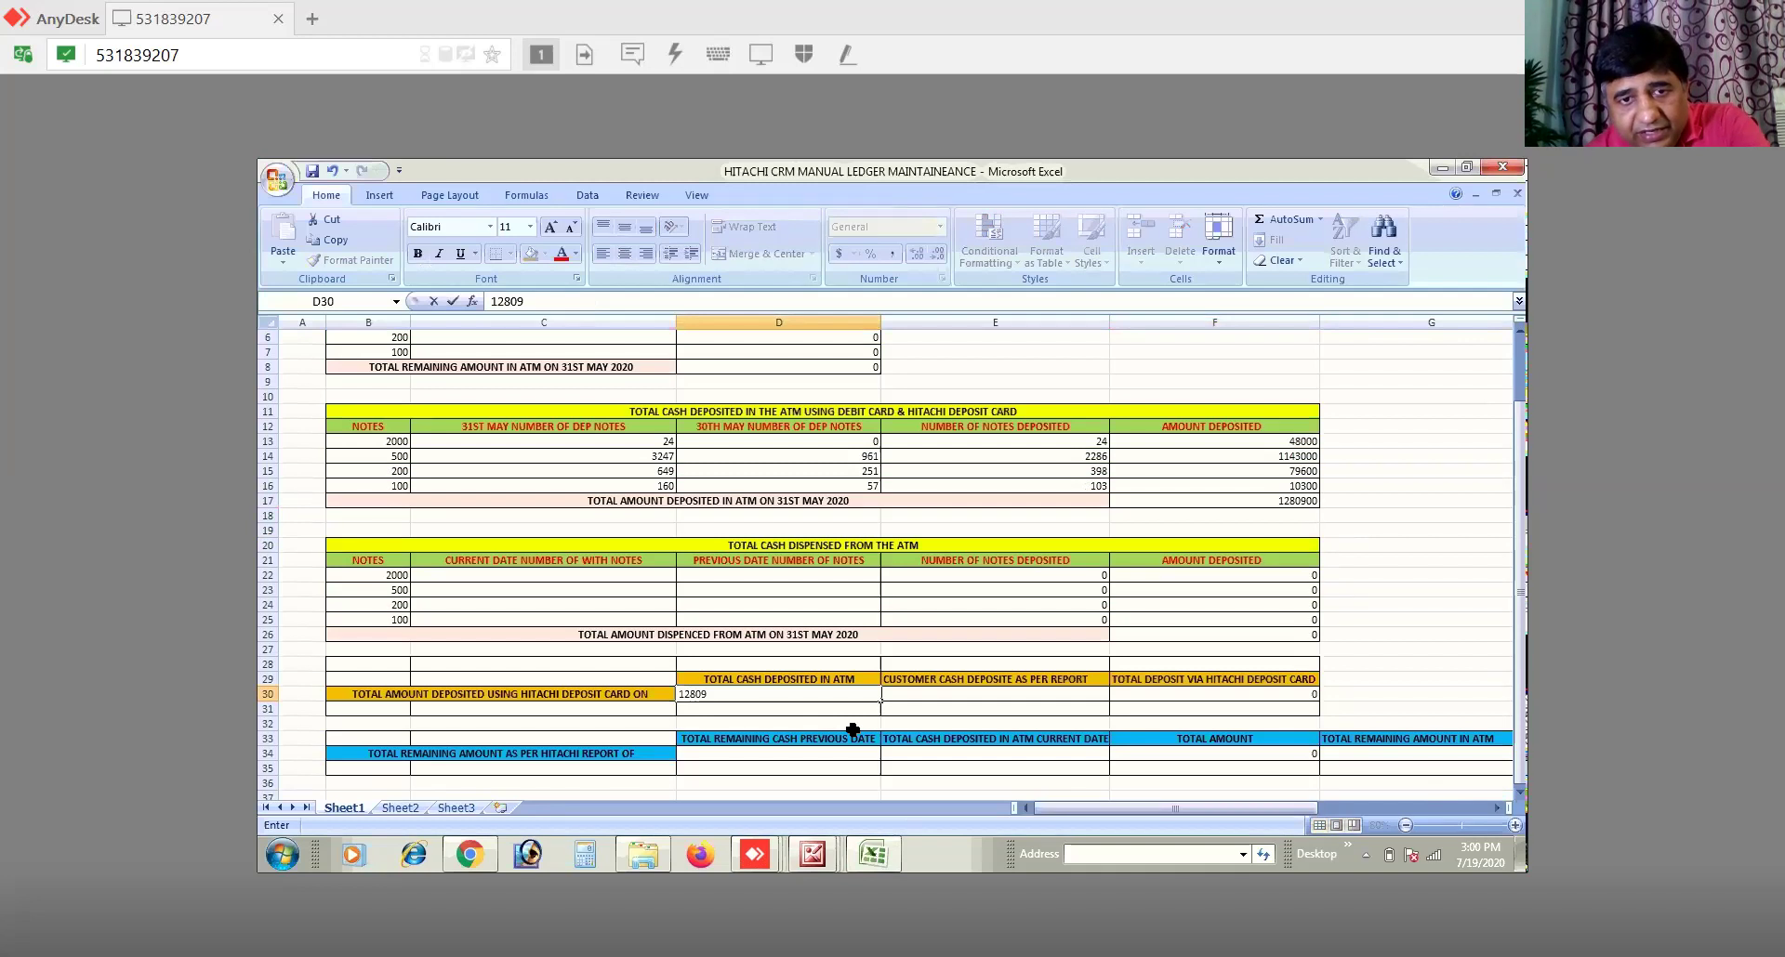
# Step: Enter 1230900 as the customer cash deposit in E30, checking the figure against the 31st May company report
pyautogui.click(970, 697)
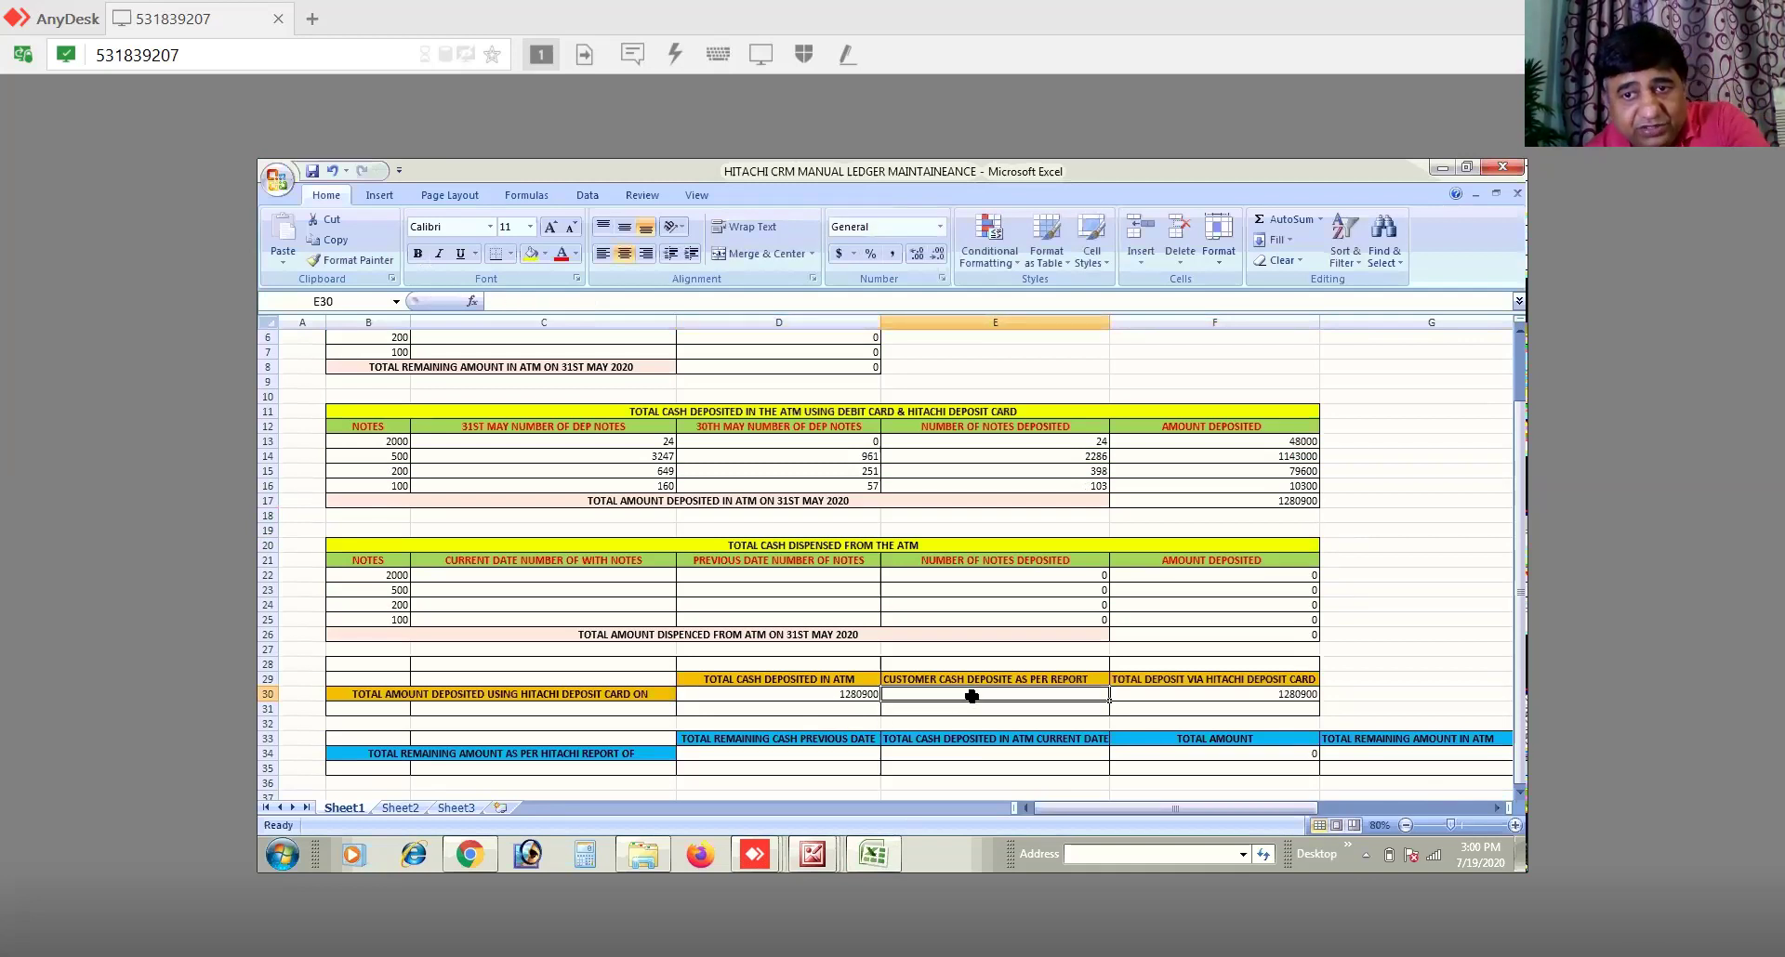
pyautogui.write('1')
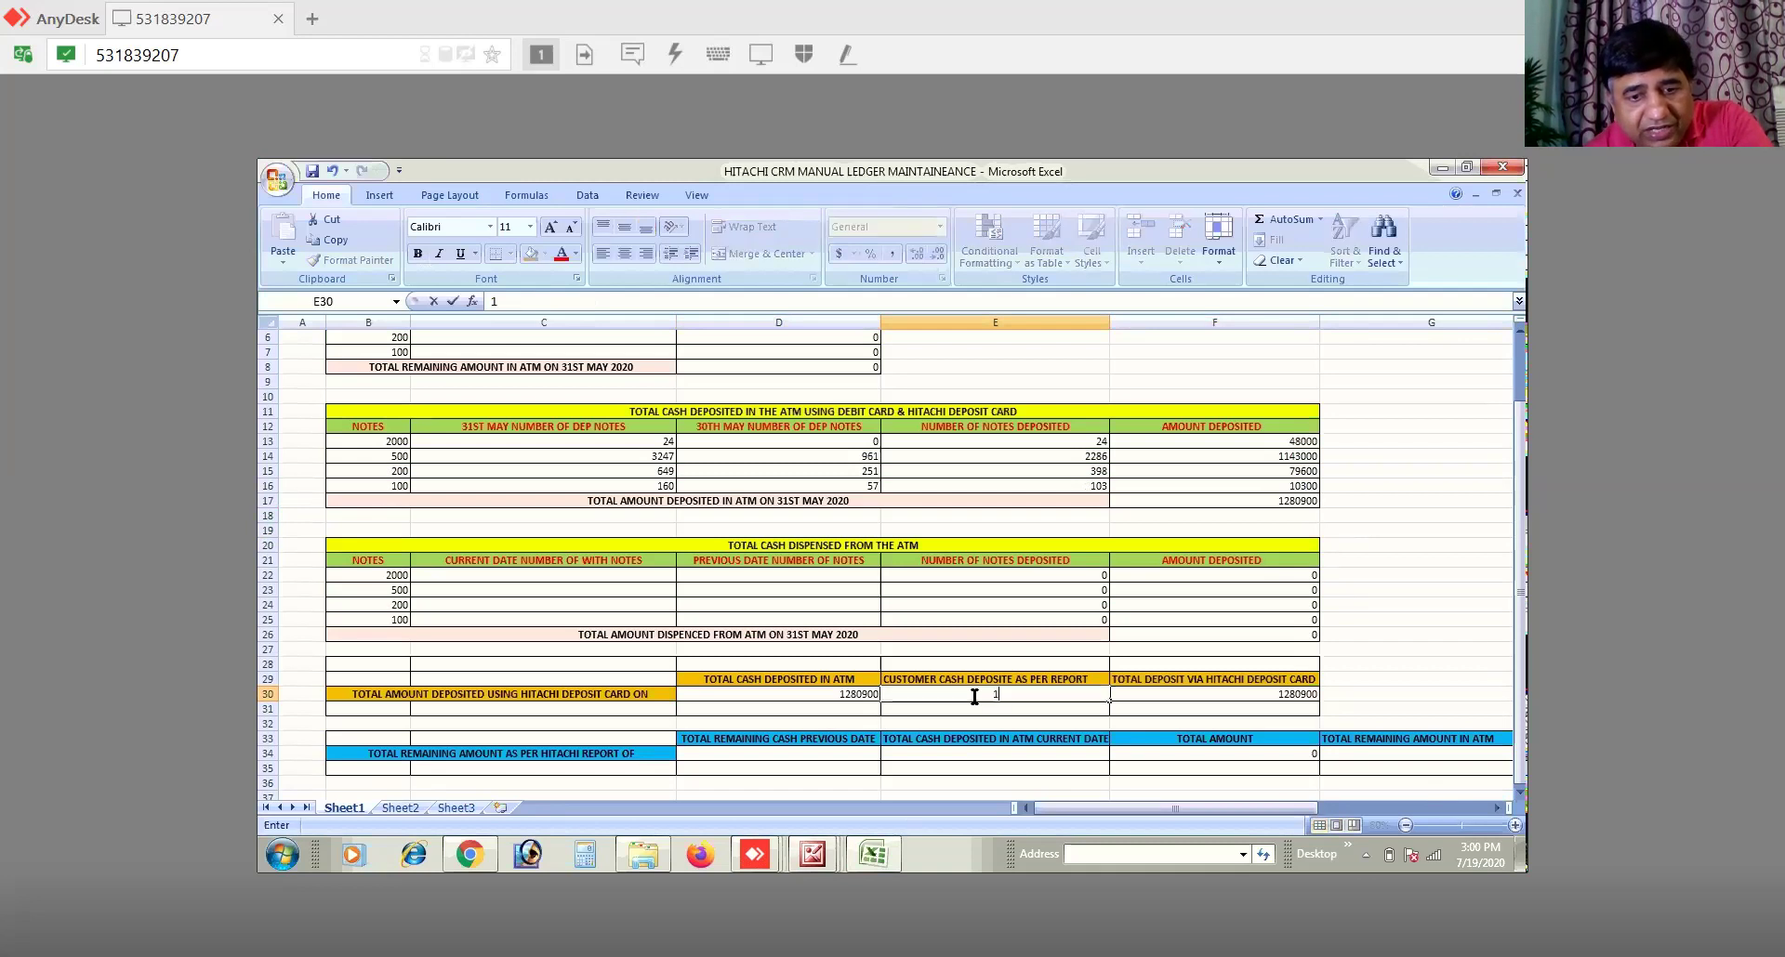
pyautogui.write('230')
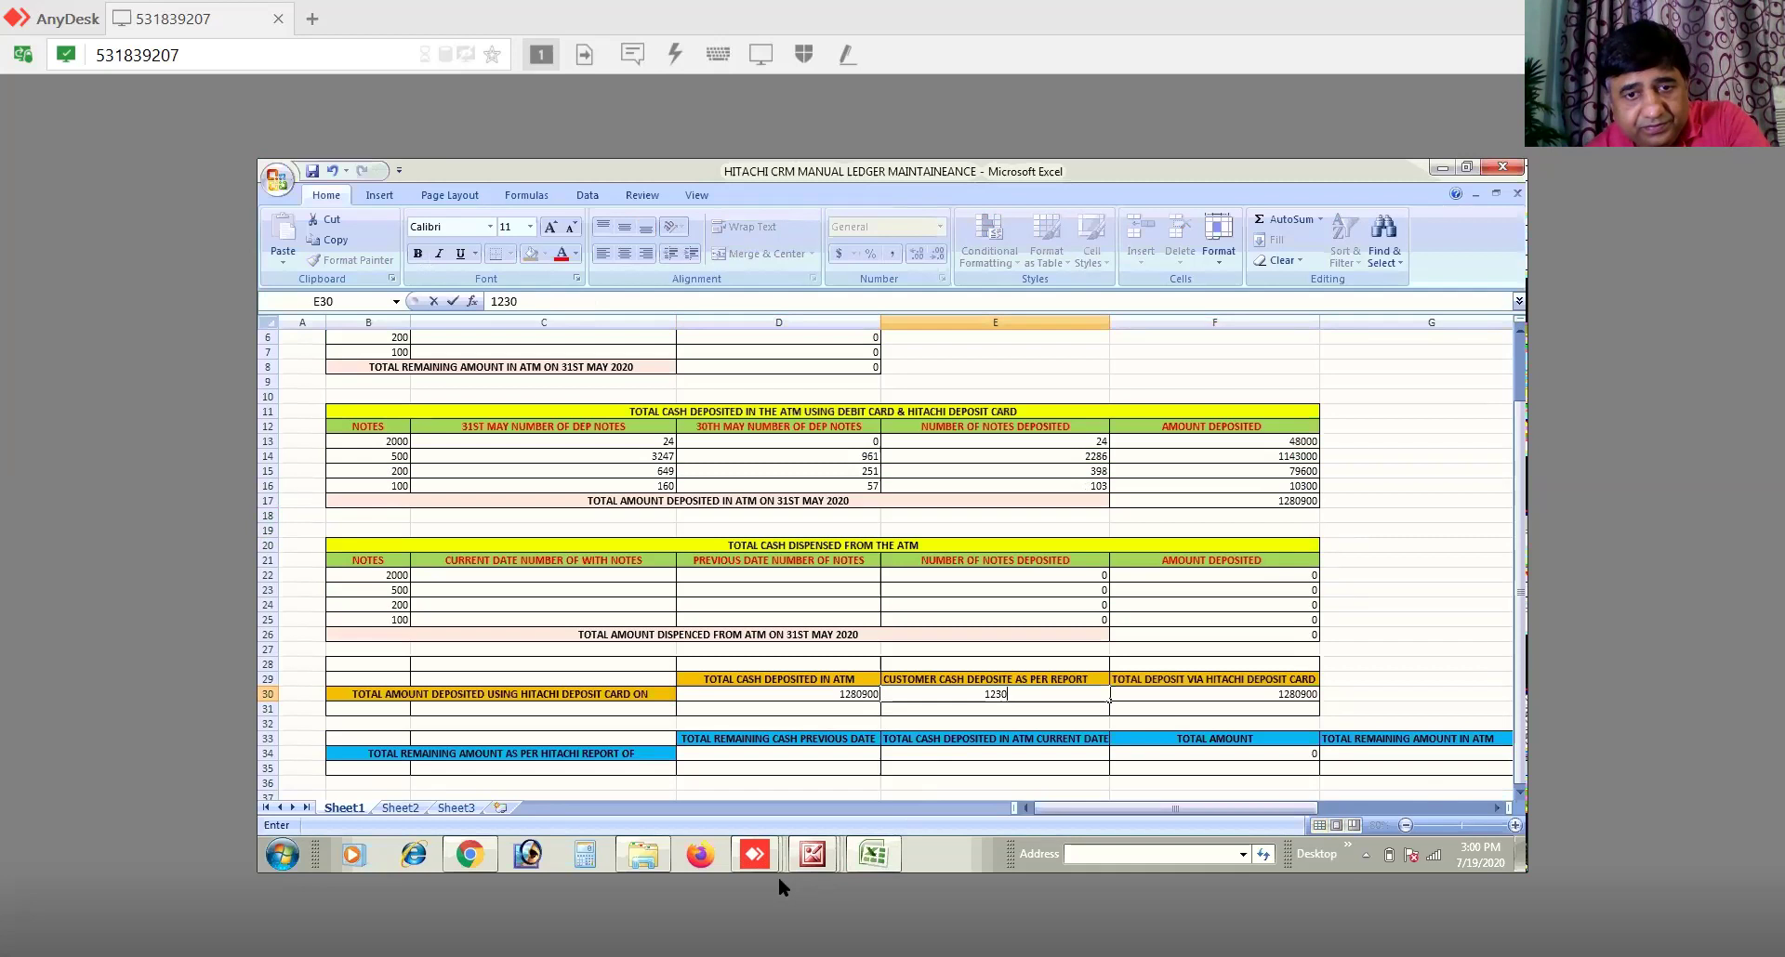
pyautogui.click(804, 851)
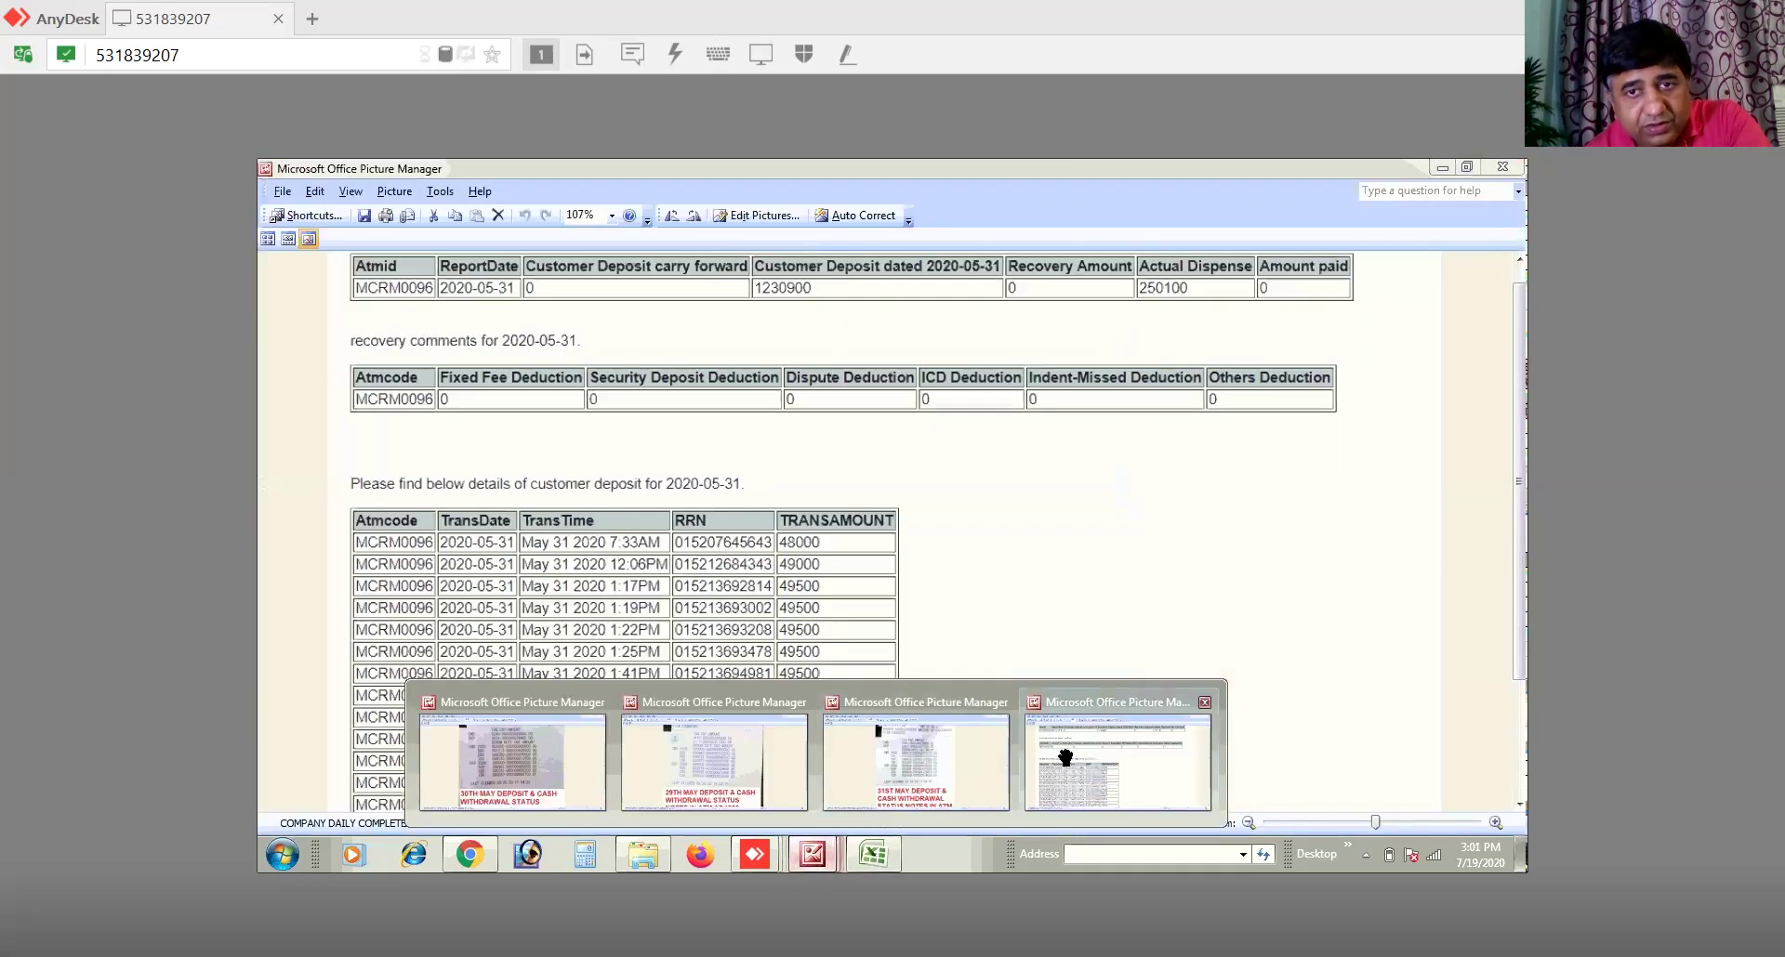
pyautogui.click(1060, 751)
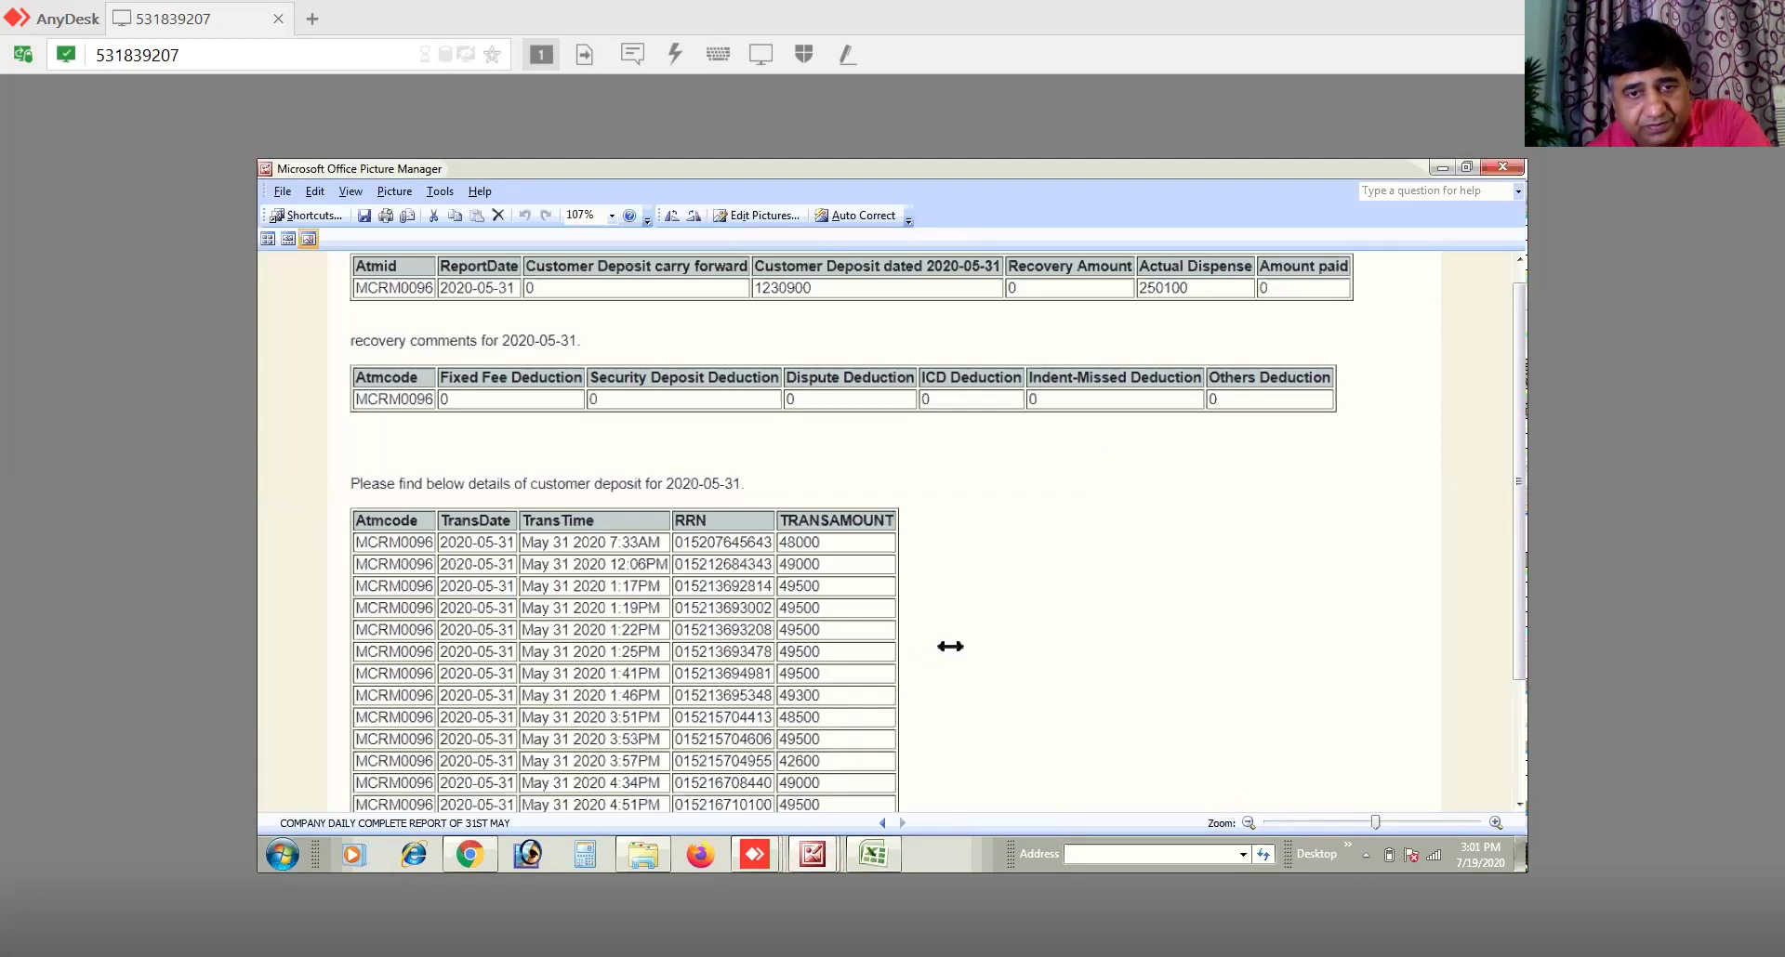
pyautogui.click(874, 856)
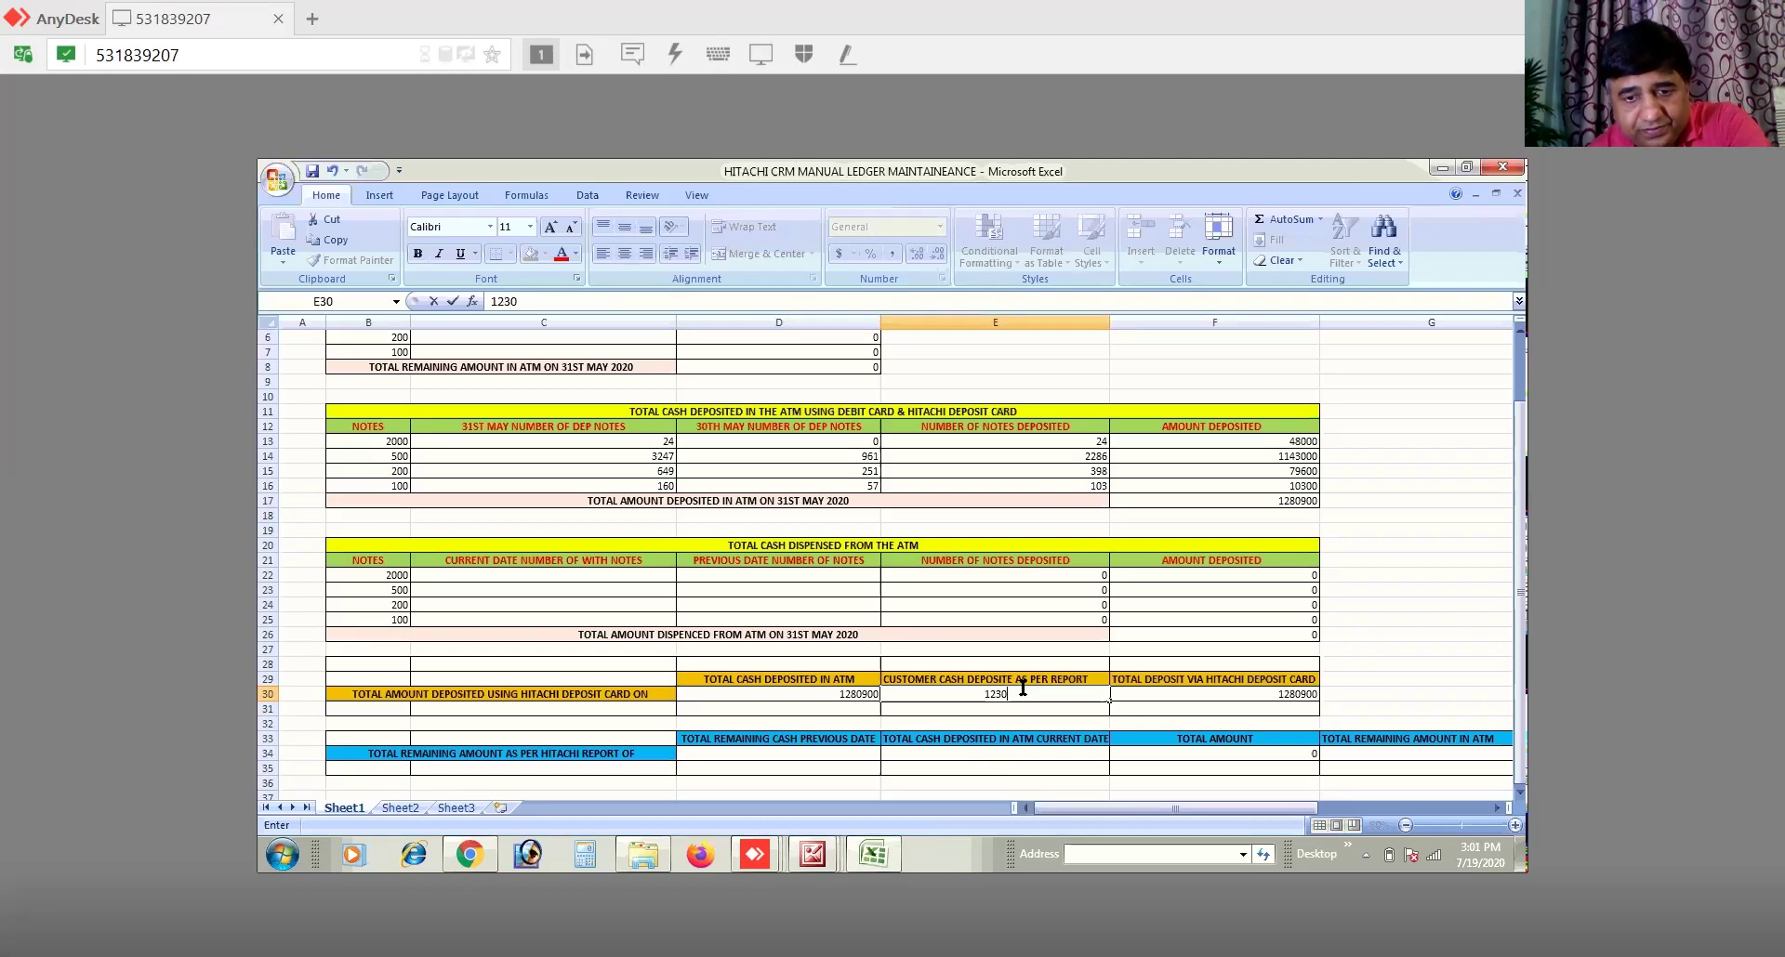
pyautogui.write('900')
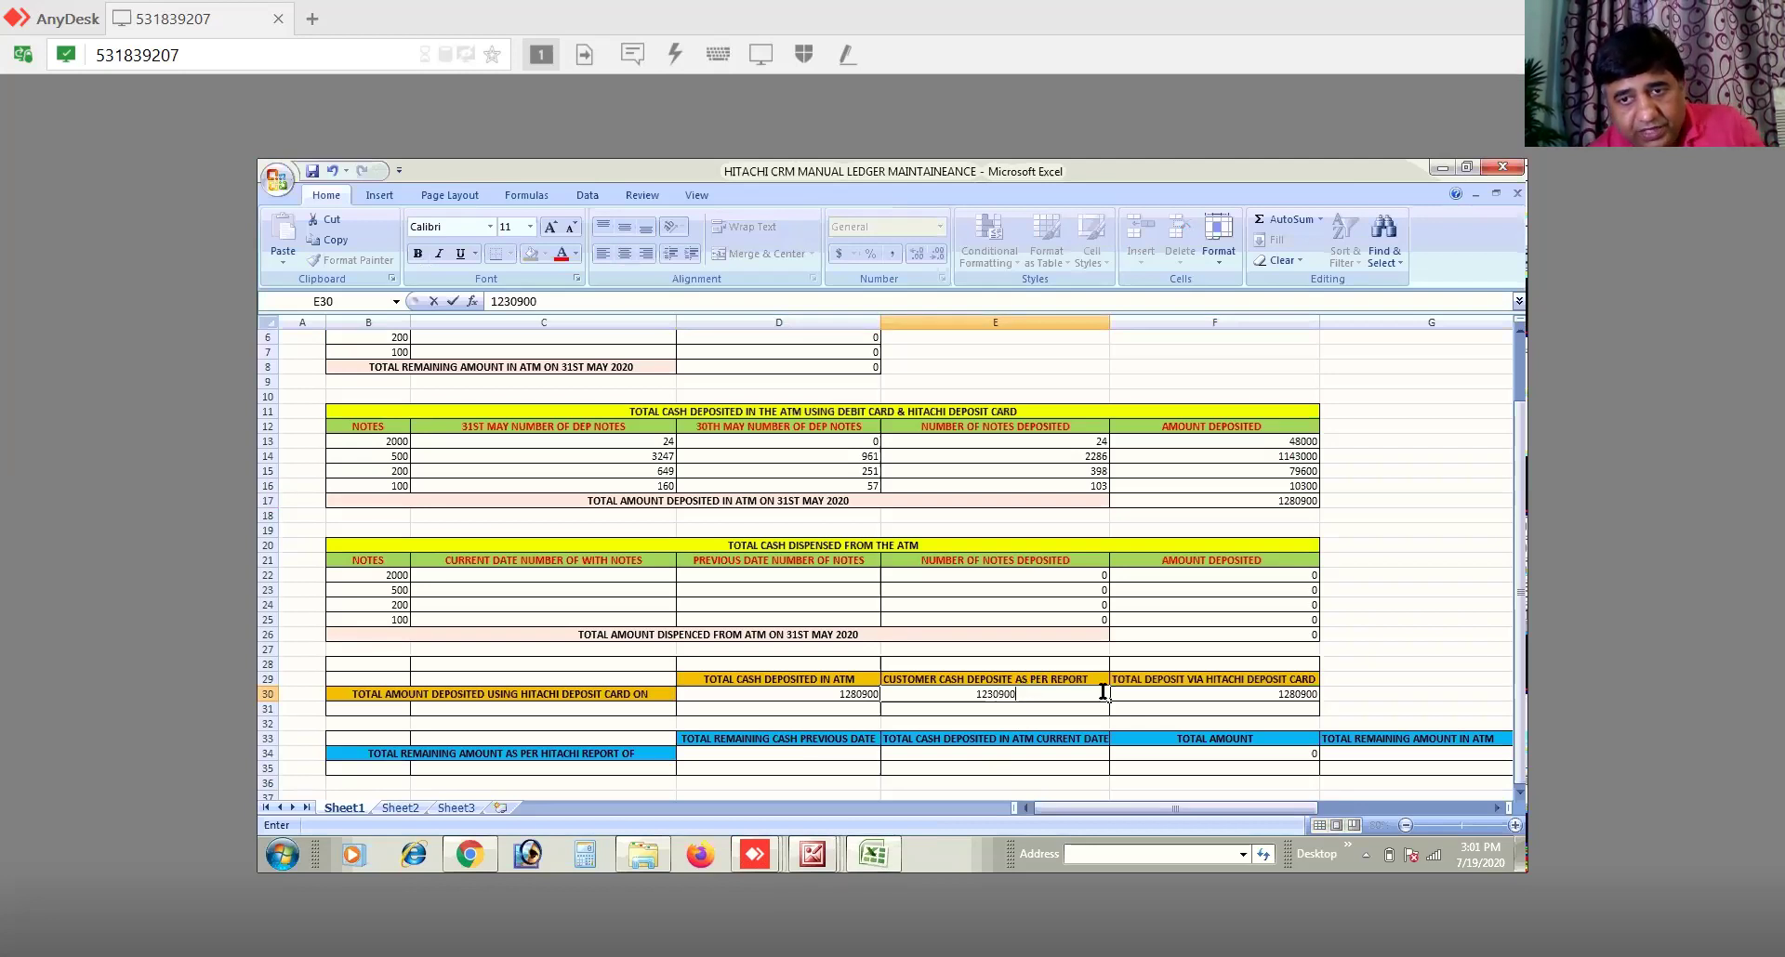
pyautogui.click(1187, 666)
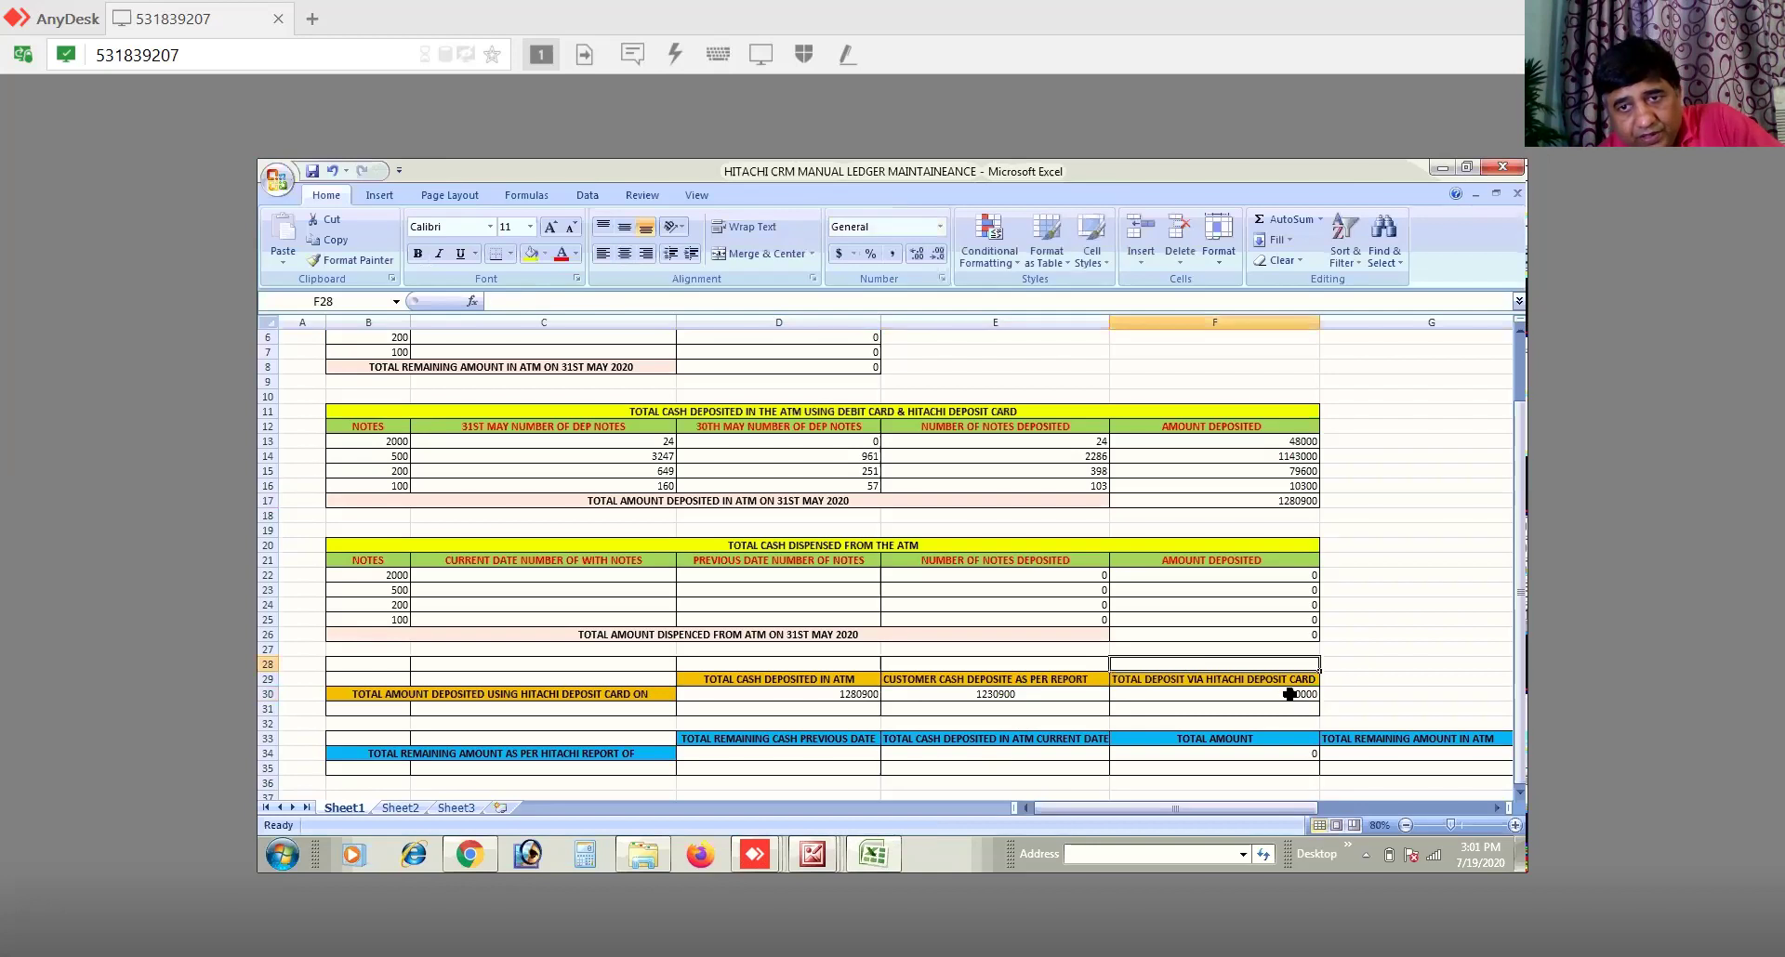
# Step: Check the Hitachi deposit card formula in F30 and right-align the customer deposit amount in E30
pyautogui.click(1286, 699)
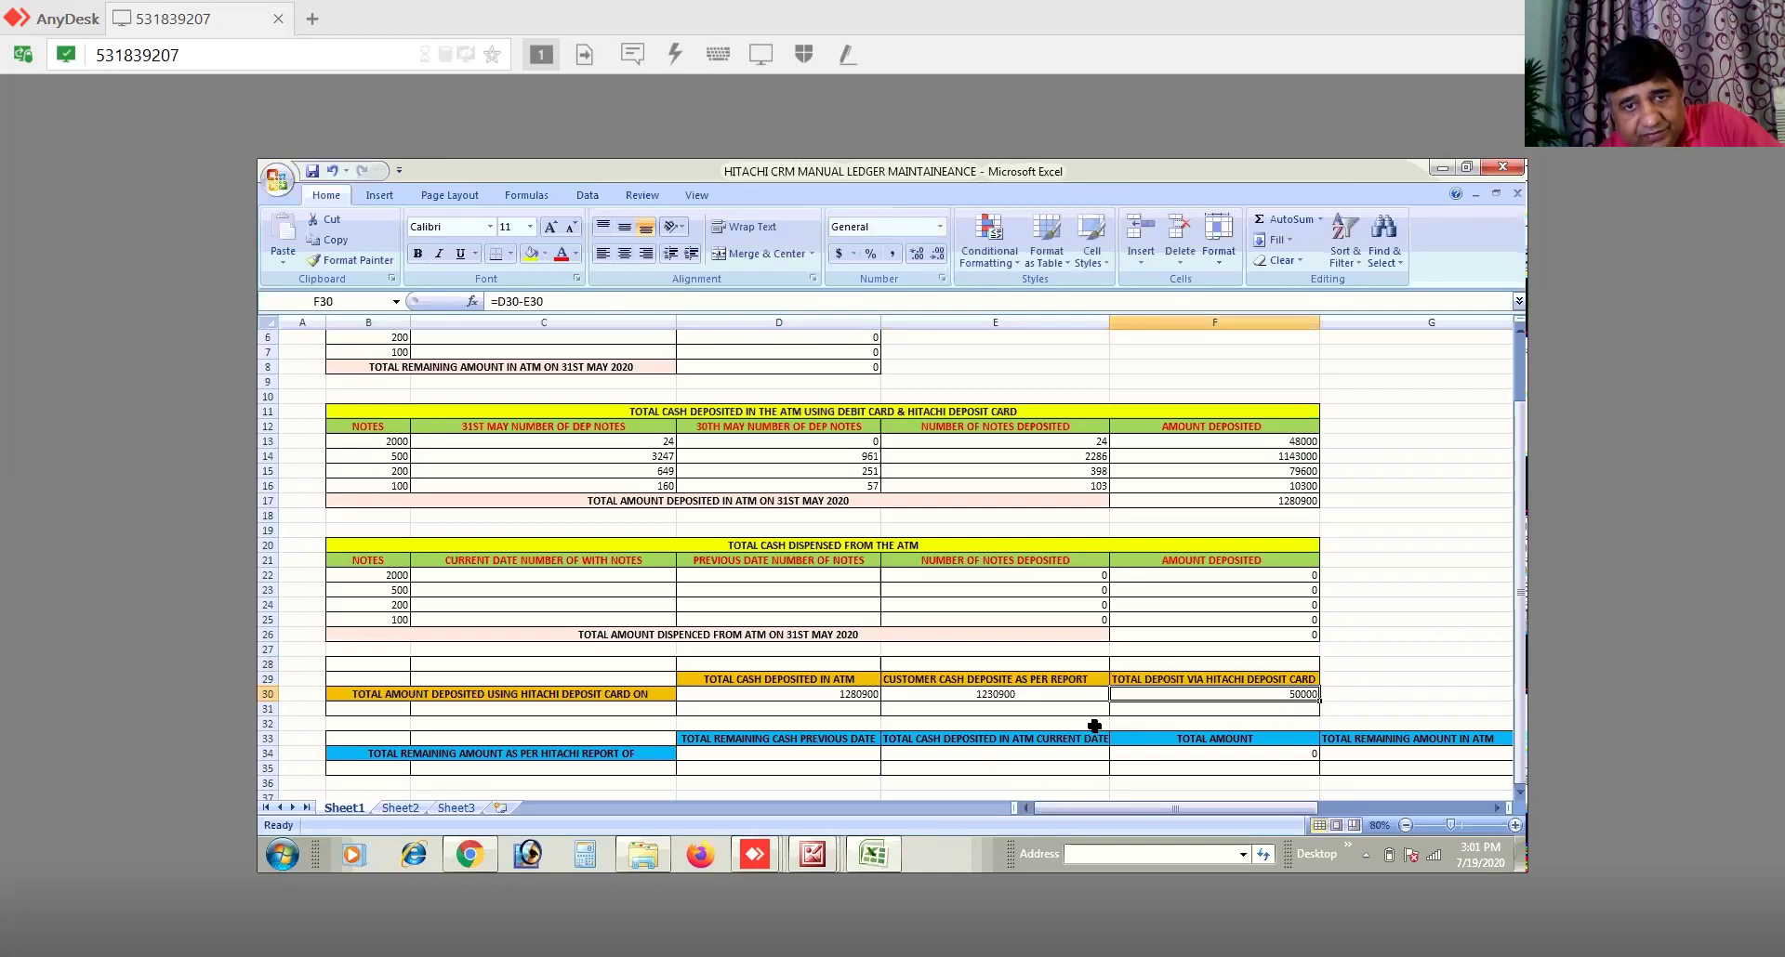
pyautogui.click(1055, 699)
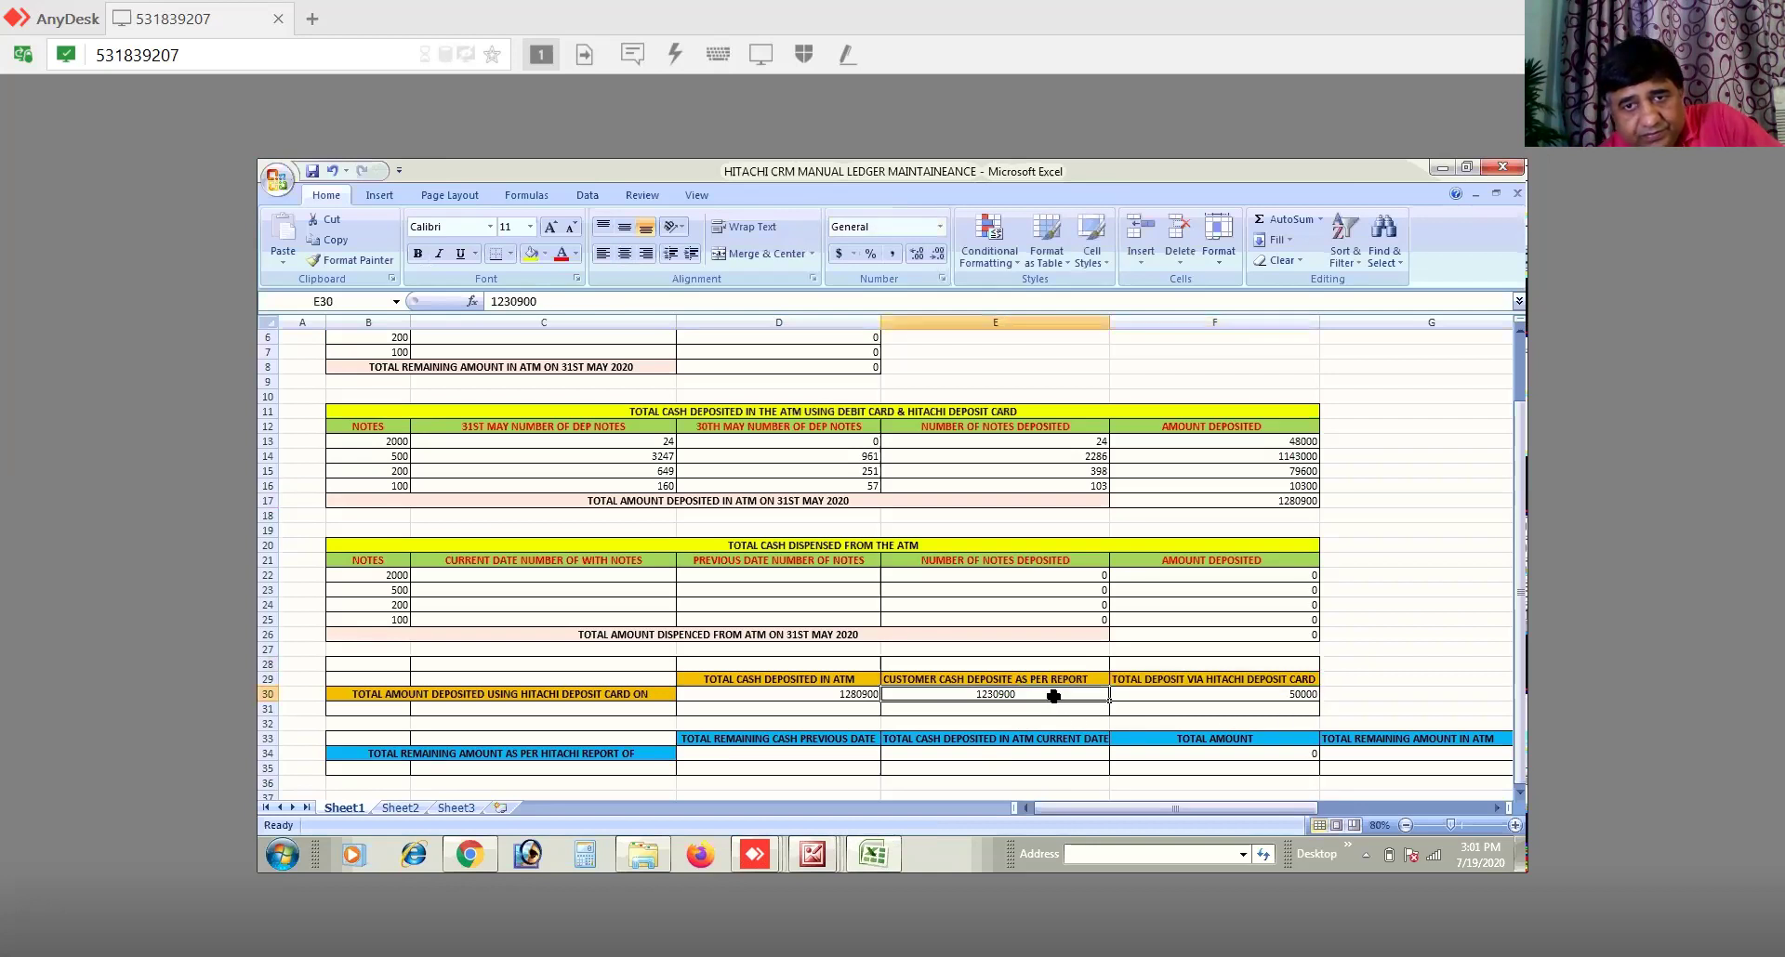
pyautogui.click(1258, 692)
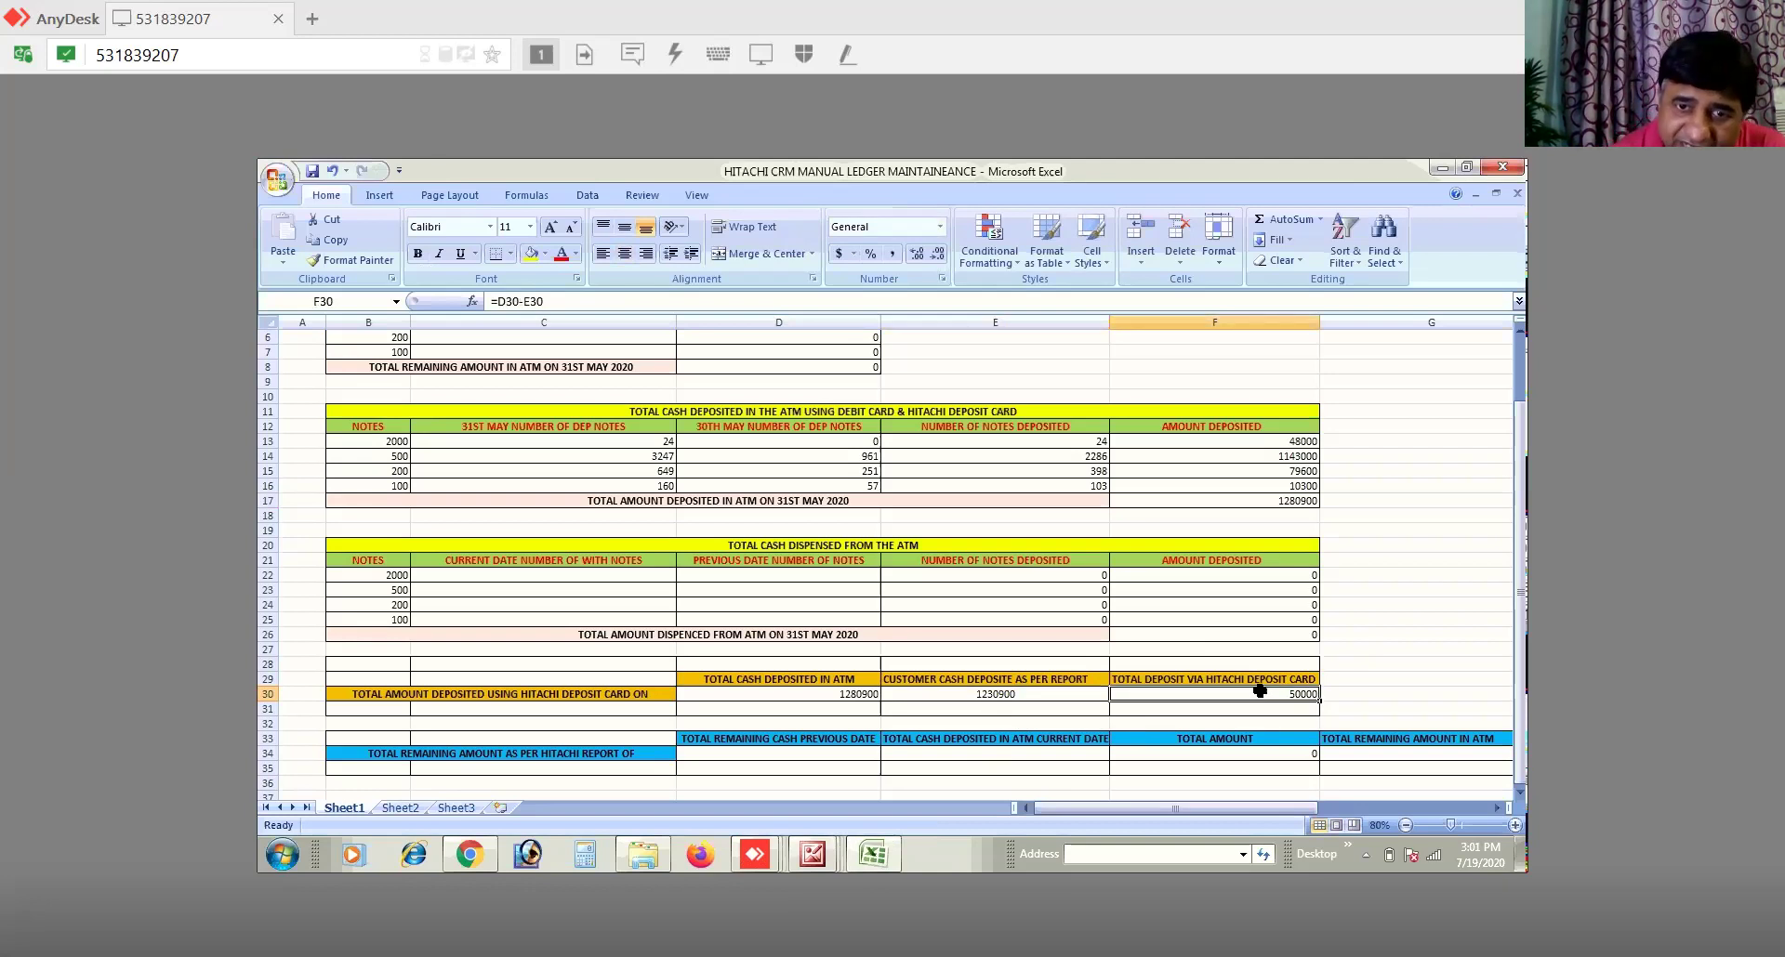
pyautogui.click(1014, 698)
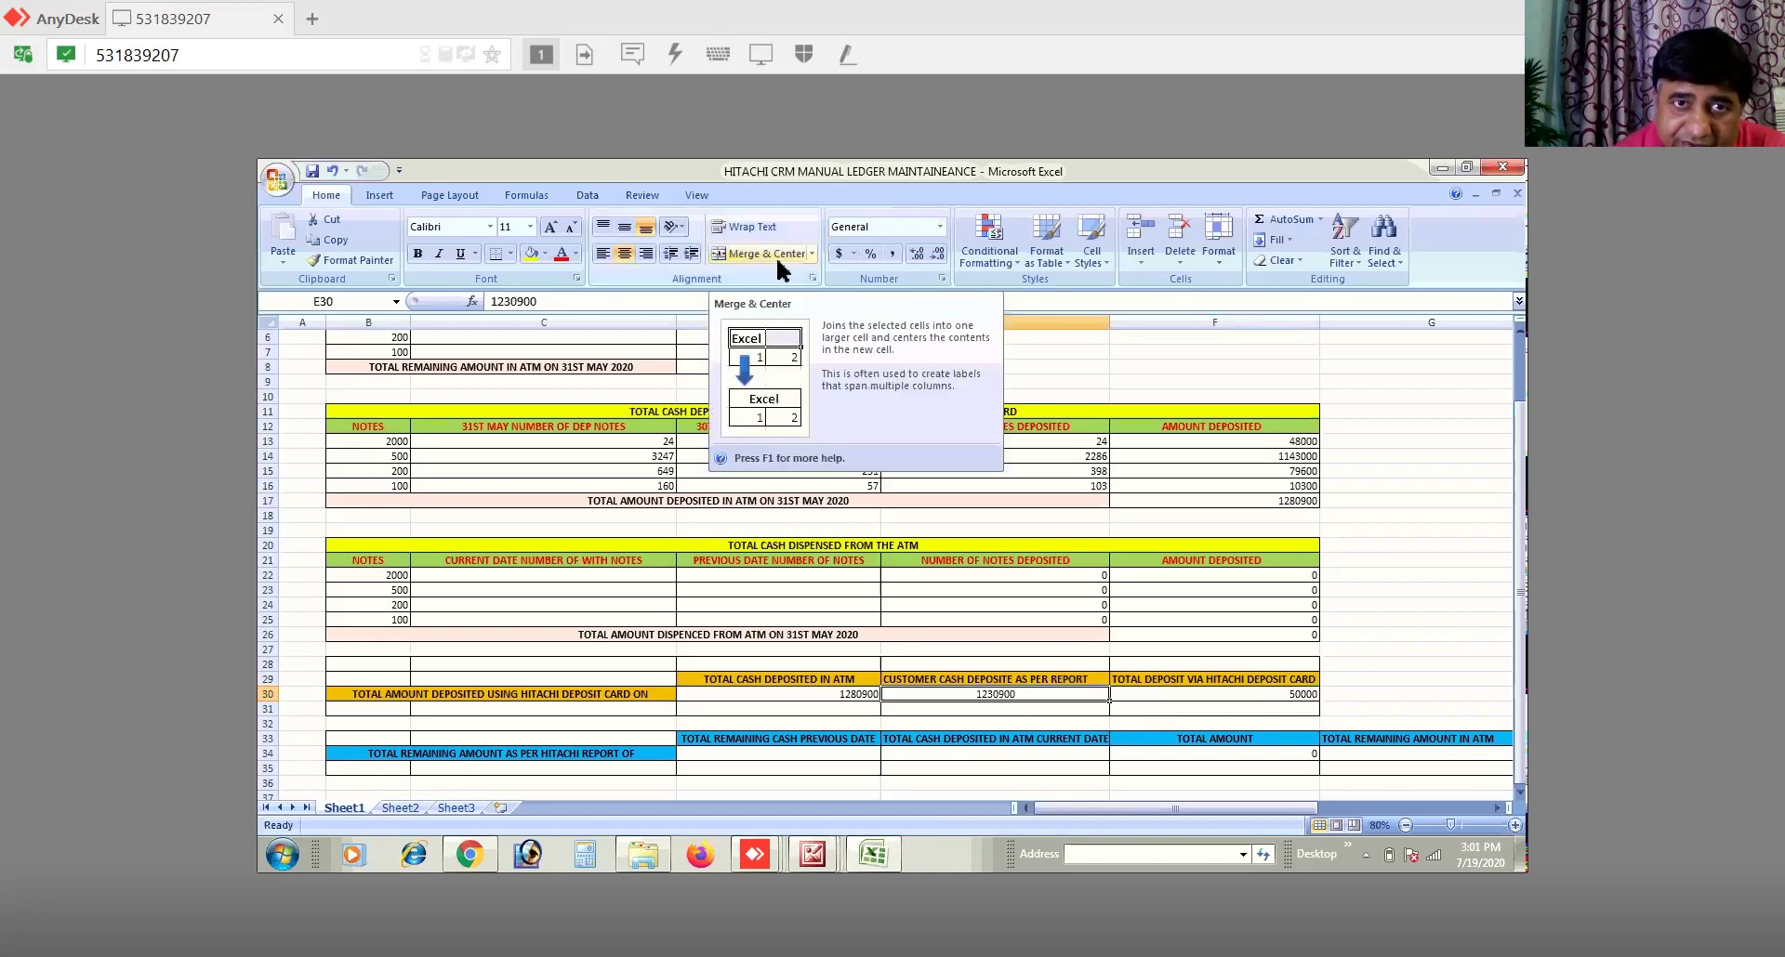
pyautogui.click(645, 254)
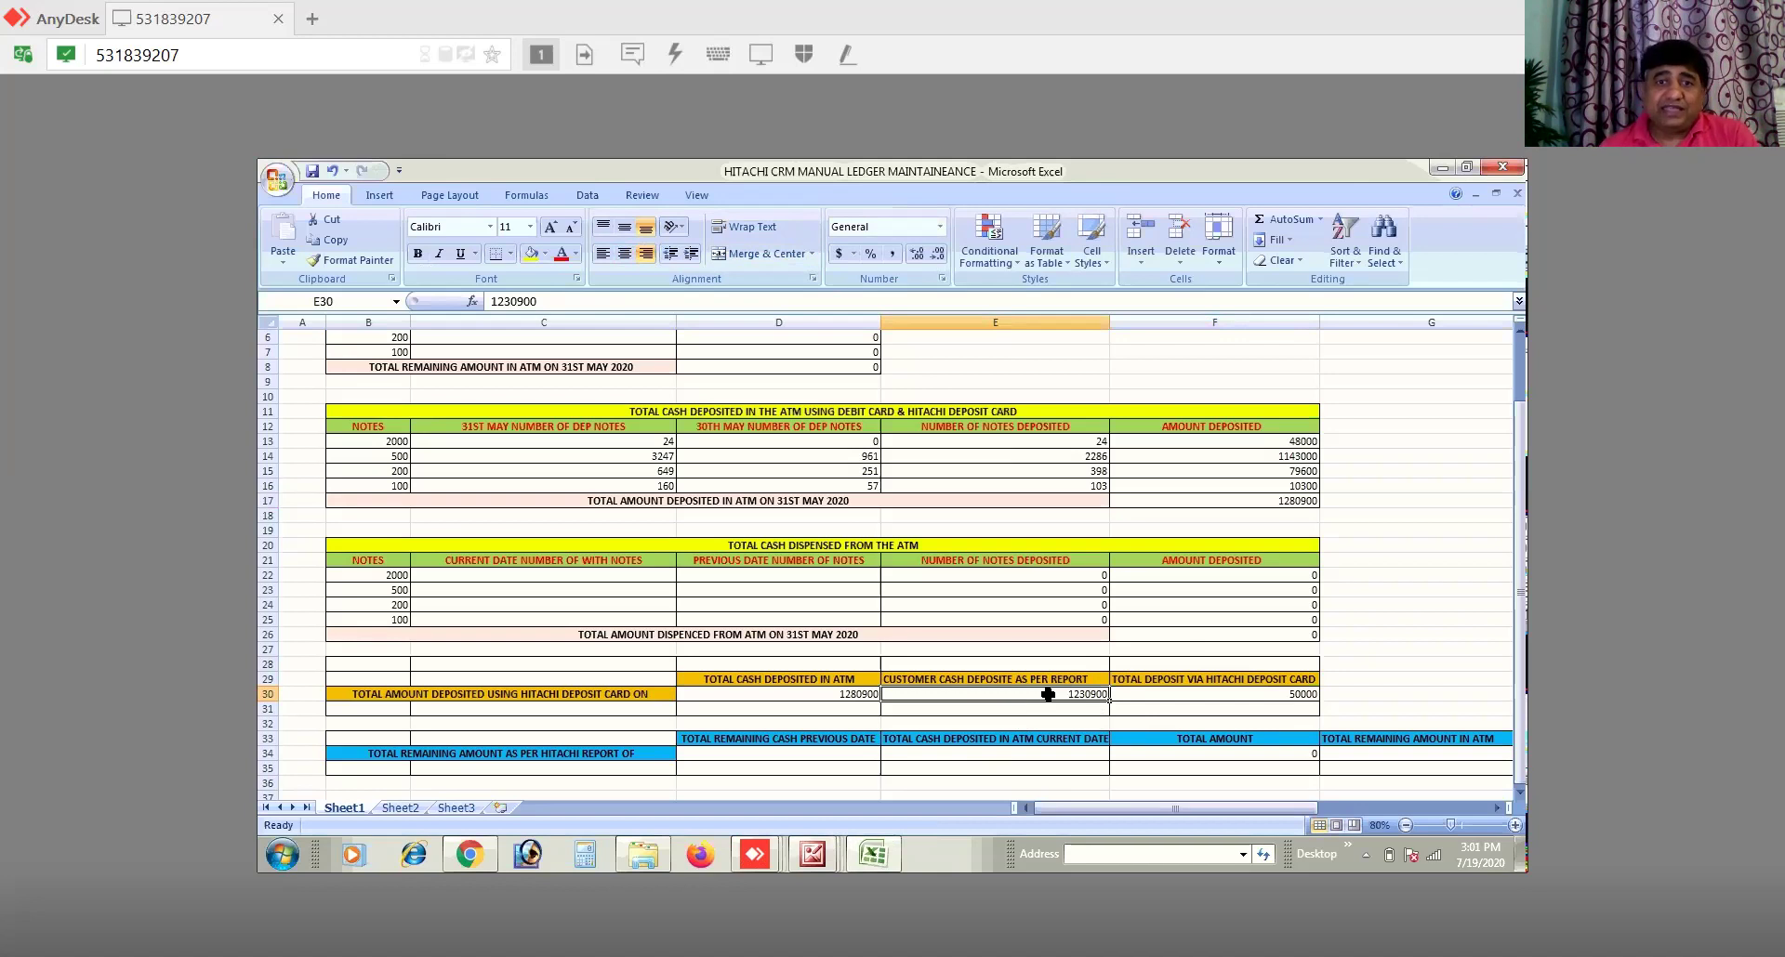
pyautogui.click(1263, 685)
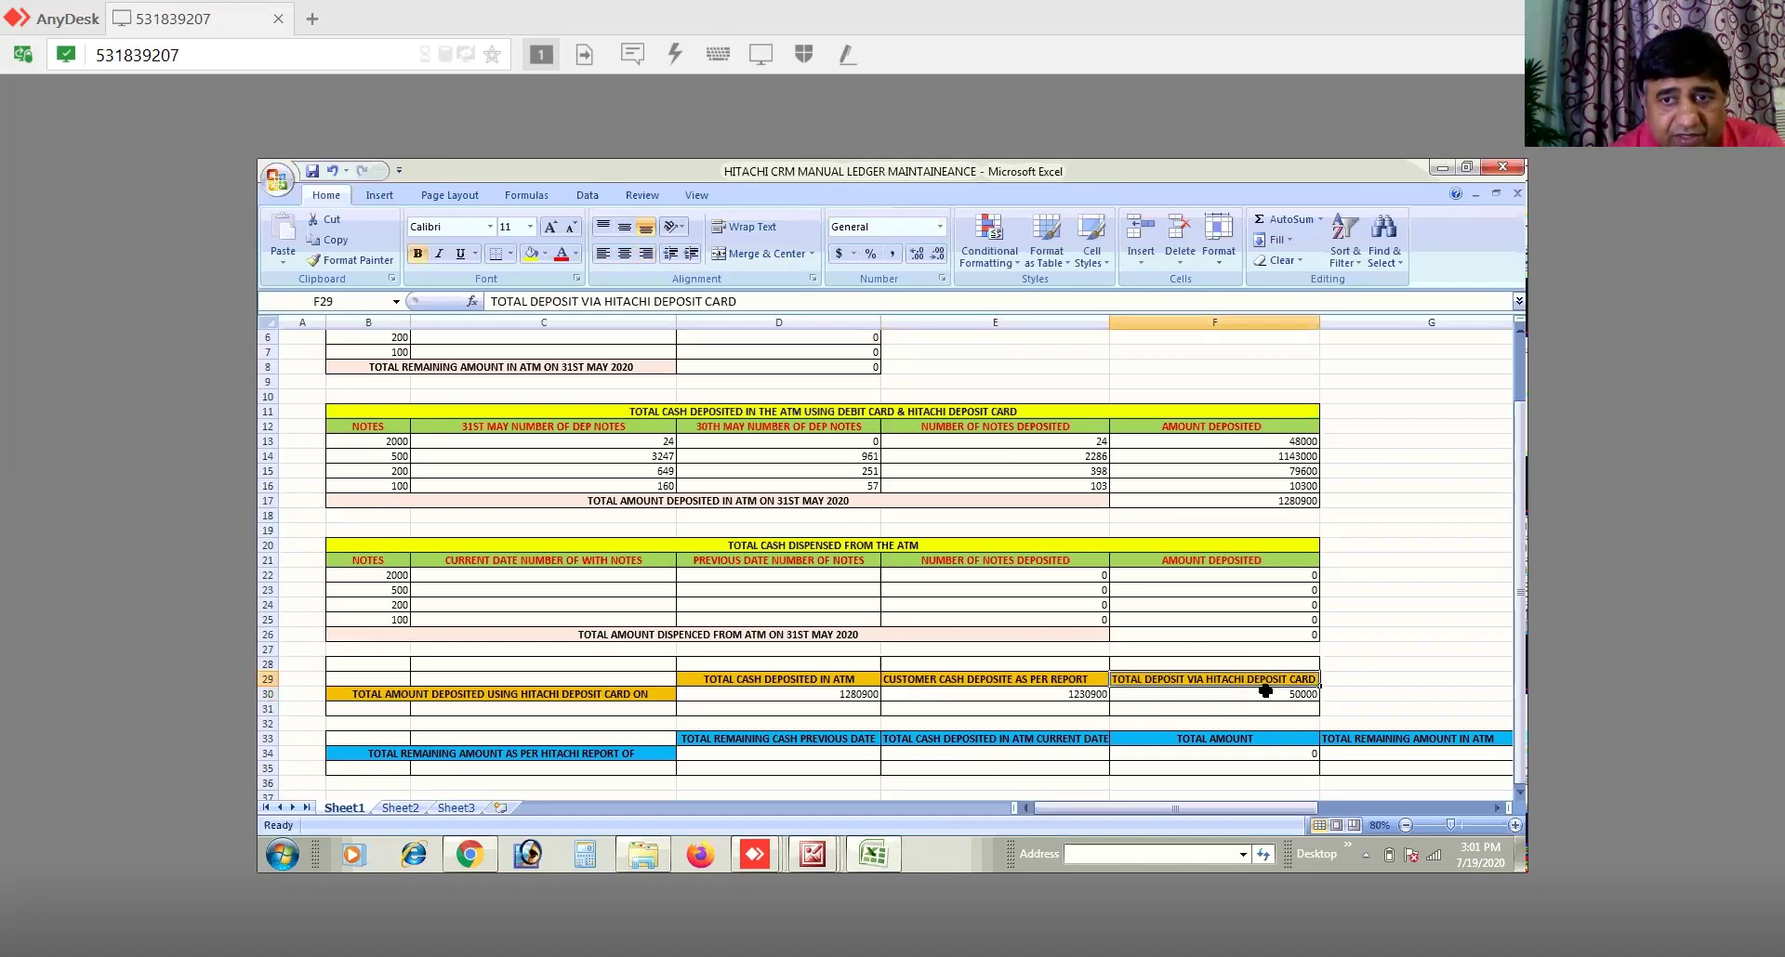
pyautogui.click(1265, 693)
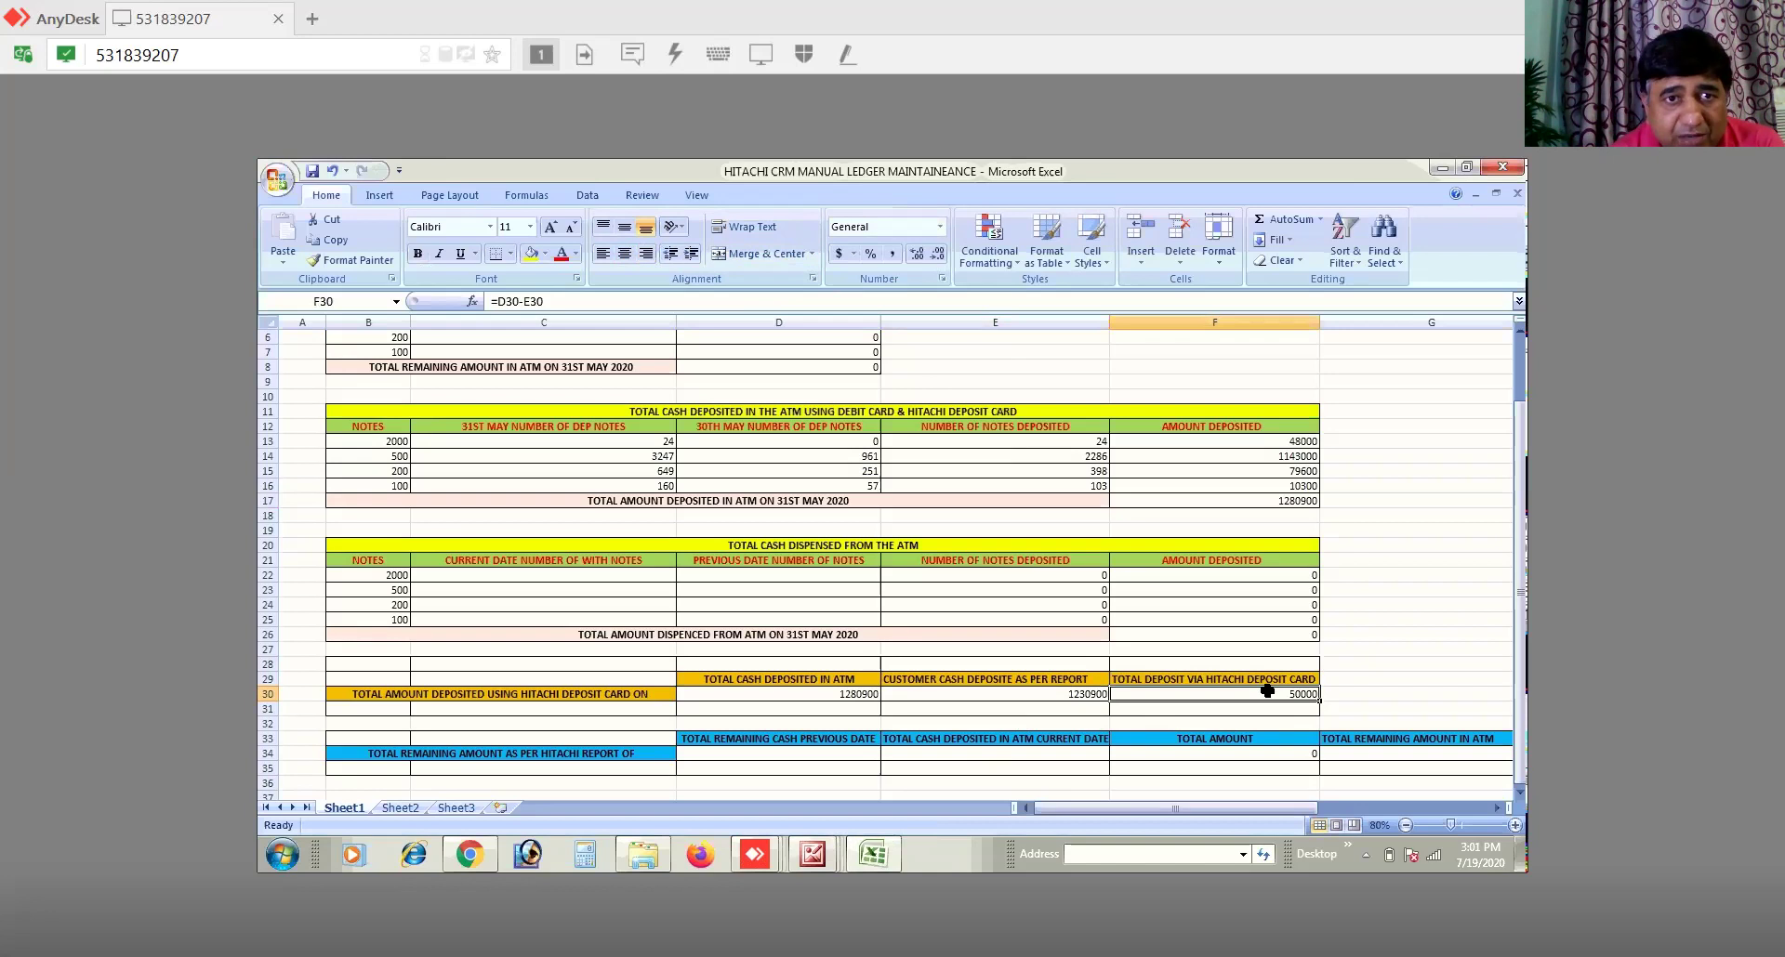
# Step: Select C4 in the remaining cash table and bring up the 31 May remaining notes receipt in Picture Manager
pyautogui.click(1520, 332)
pyautogui.click(1520, 332)
pyautogui.click(1519, 332)
pyautogui.click(1520, 332)
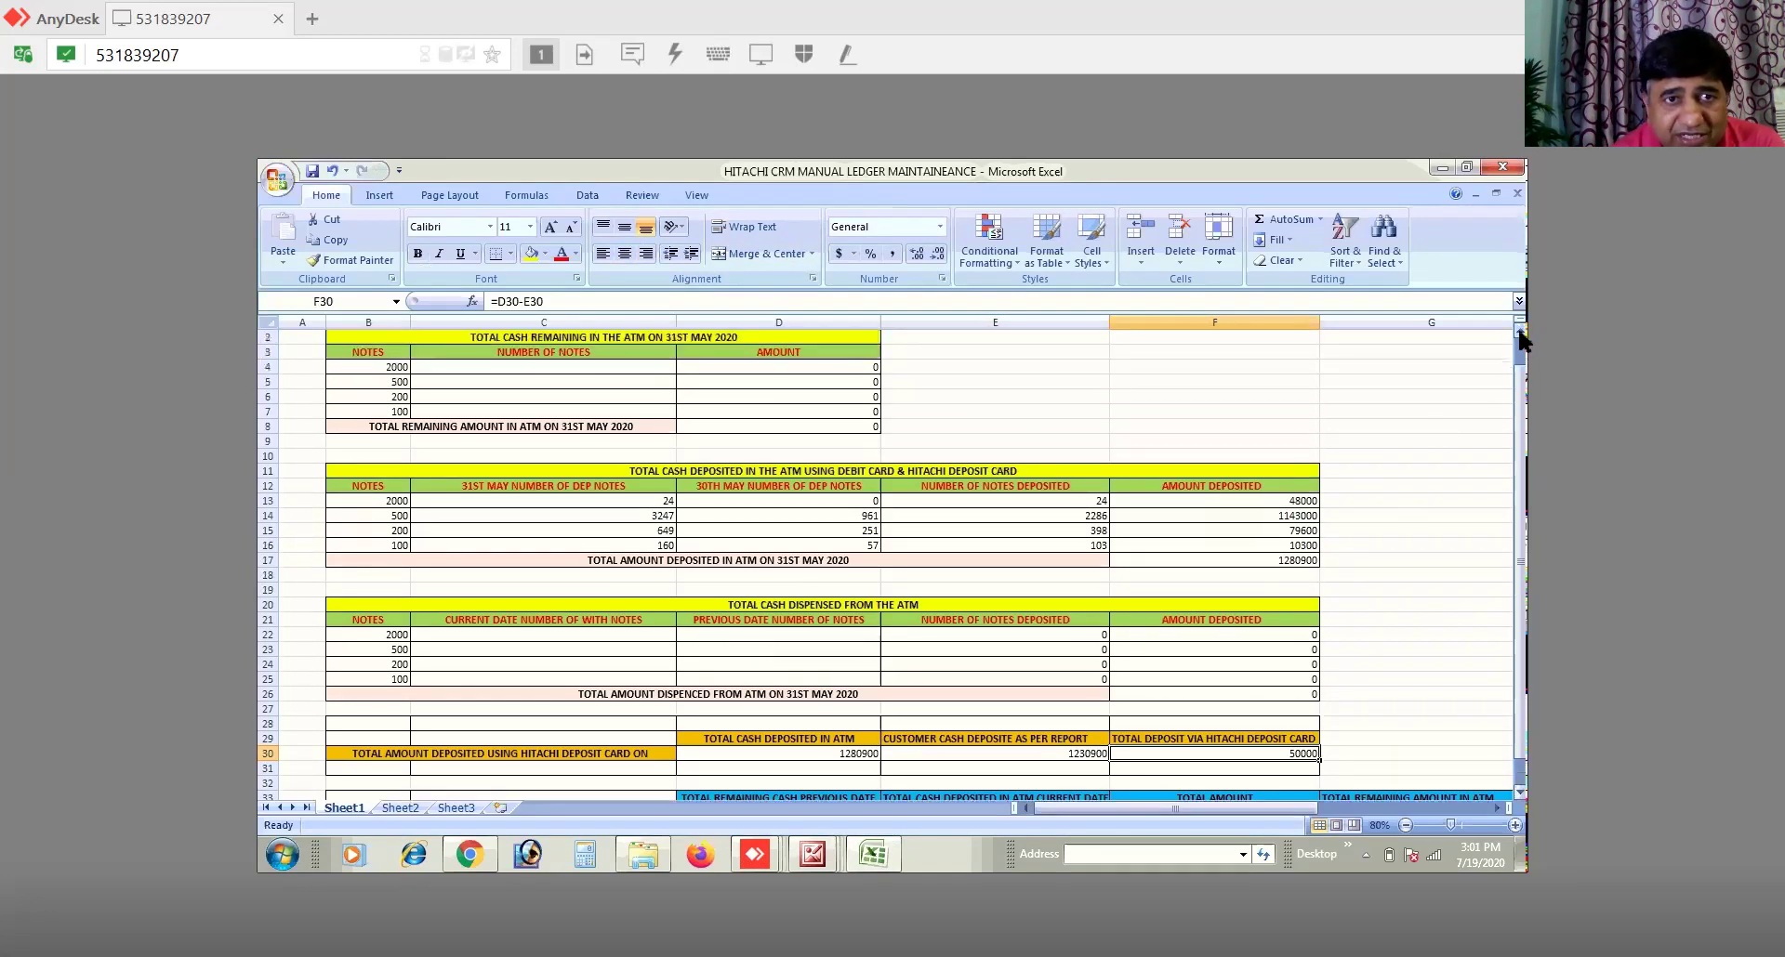
pyautogui.click(1519, 332)
pyautogui.click(536, 382)
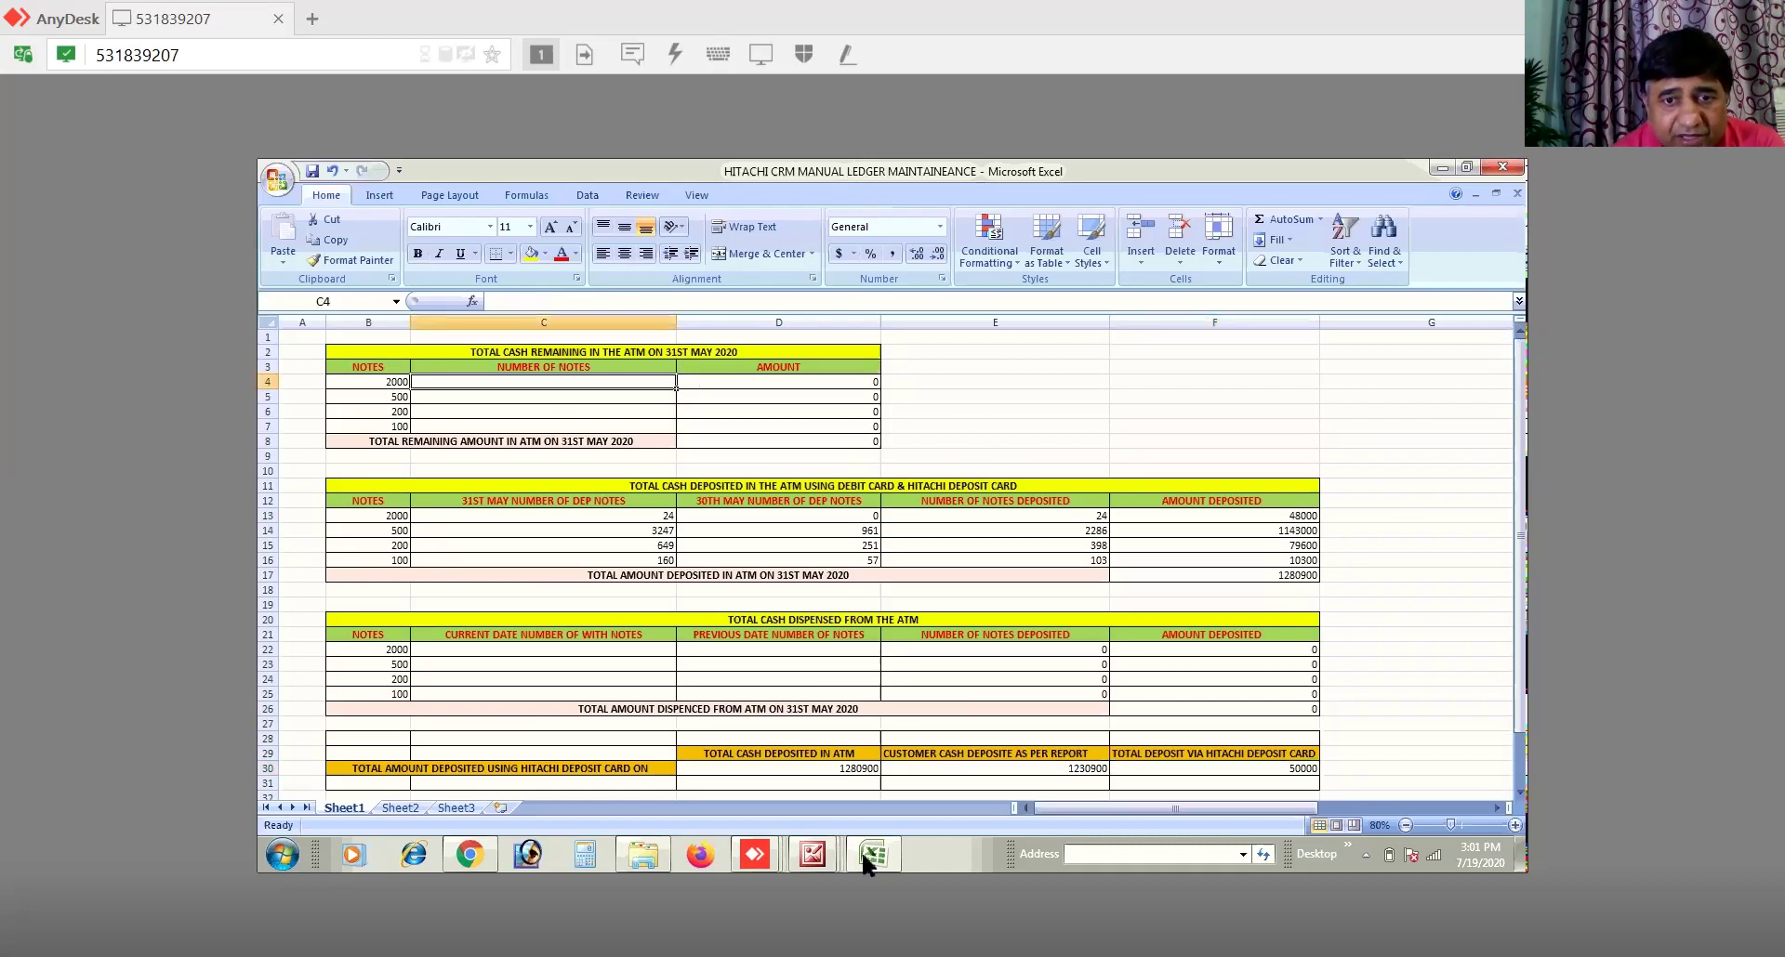
pyautogui.moveTo(796, 849)
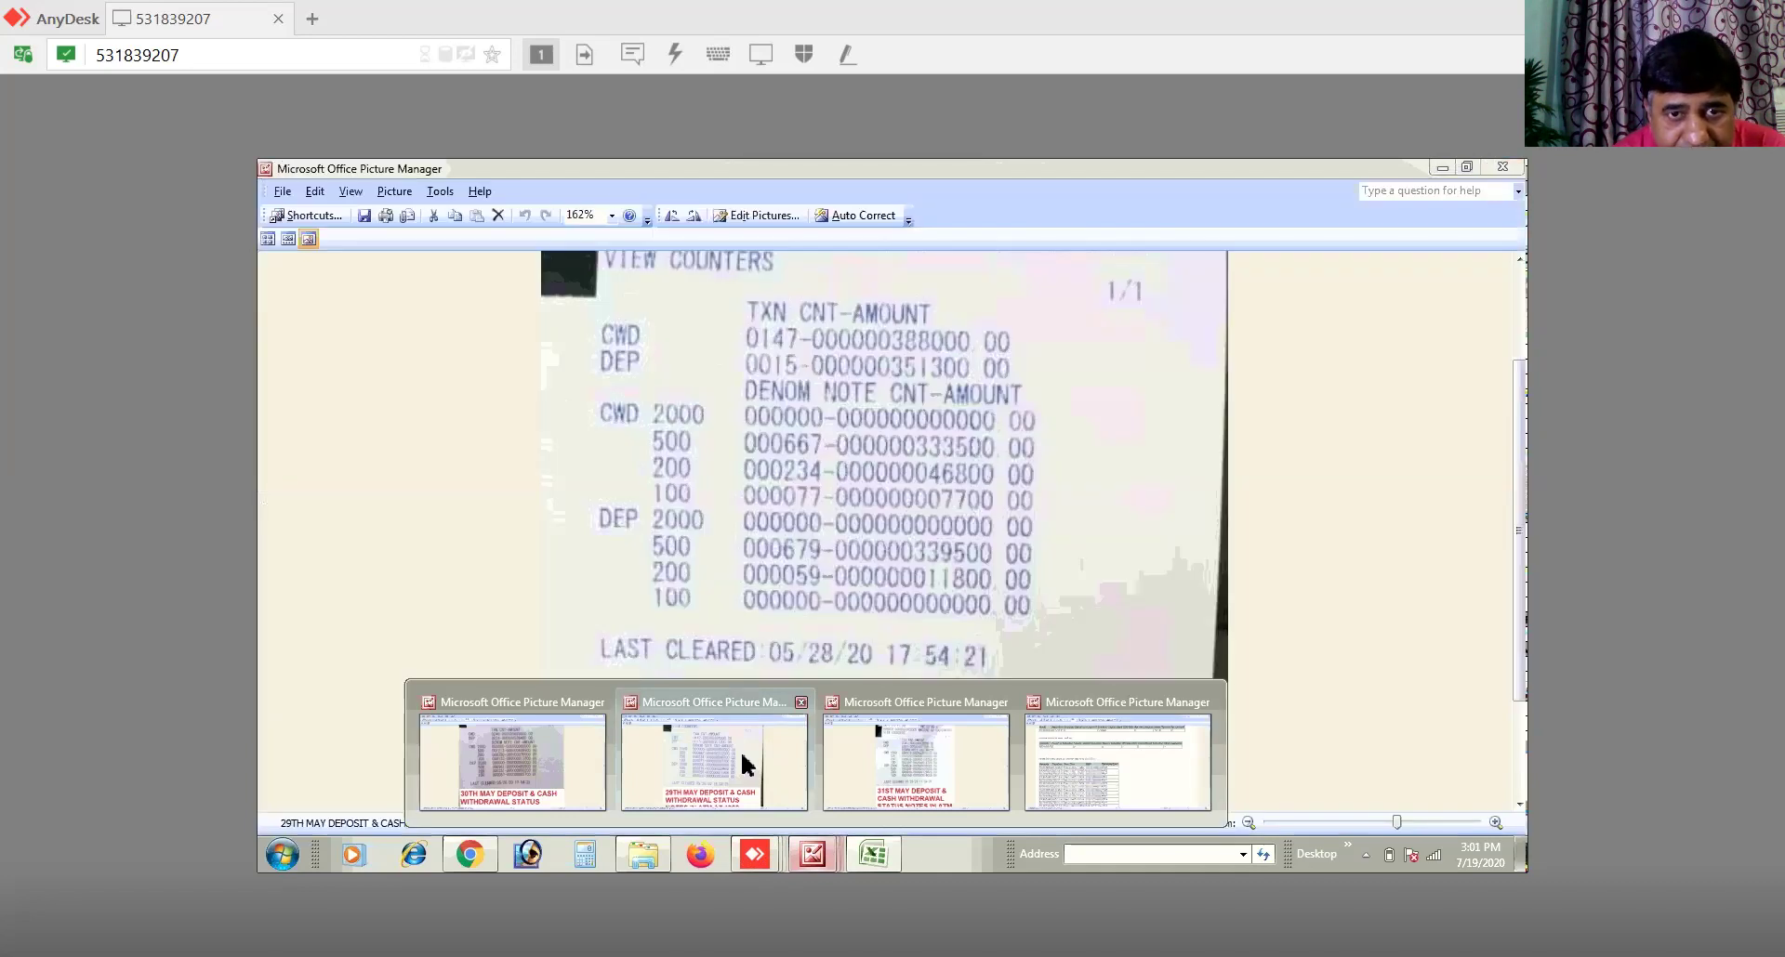
pyautogui.click(740, 751)
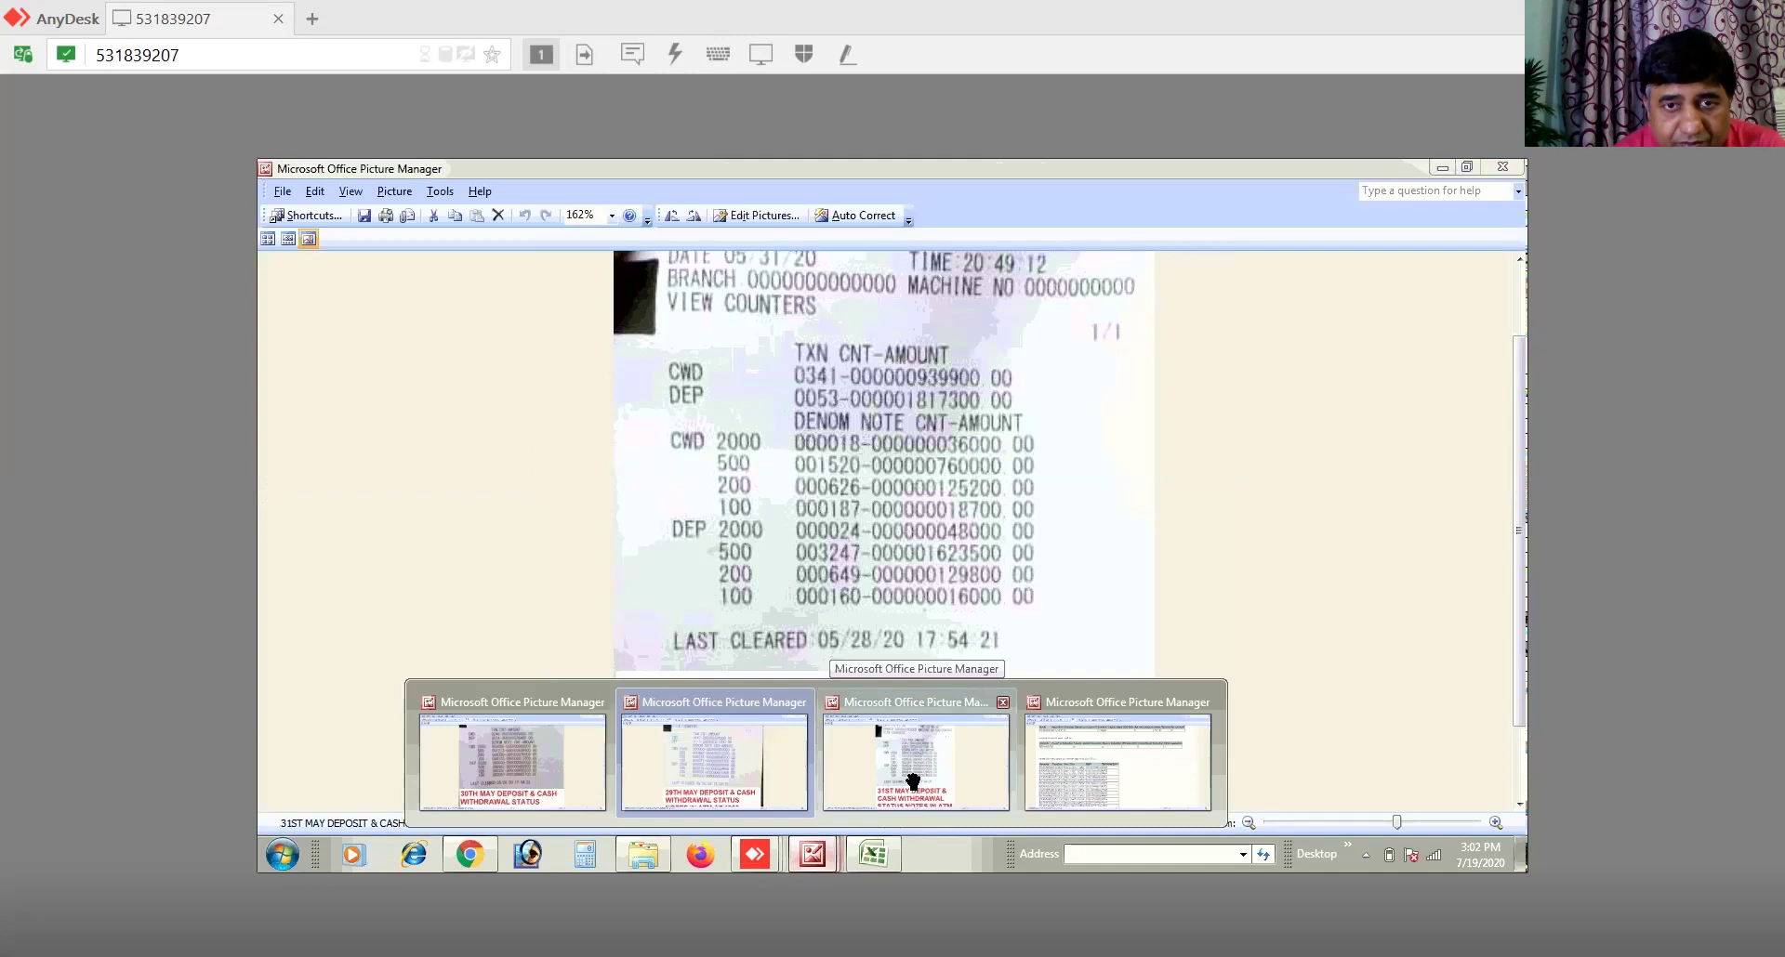
pyautogui.click(913, 783)
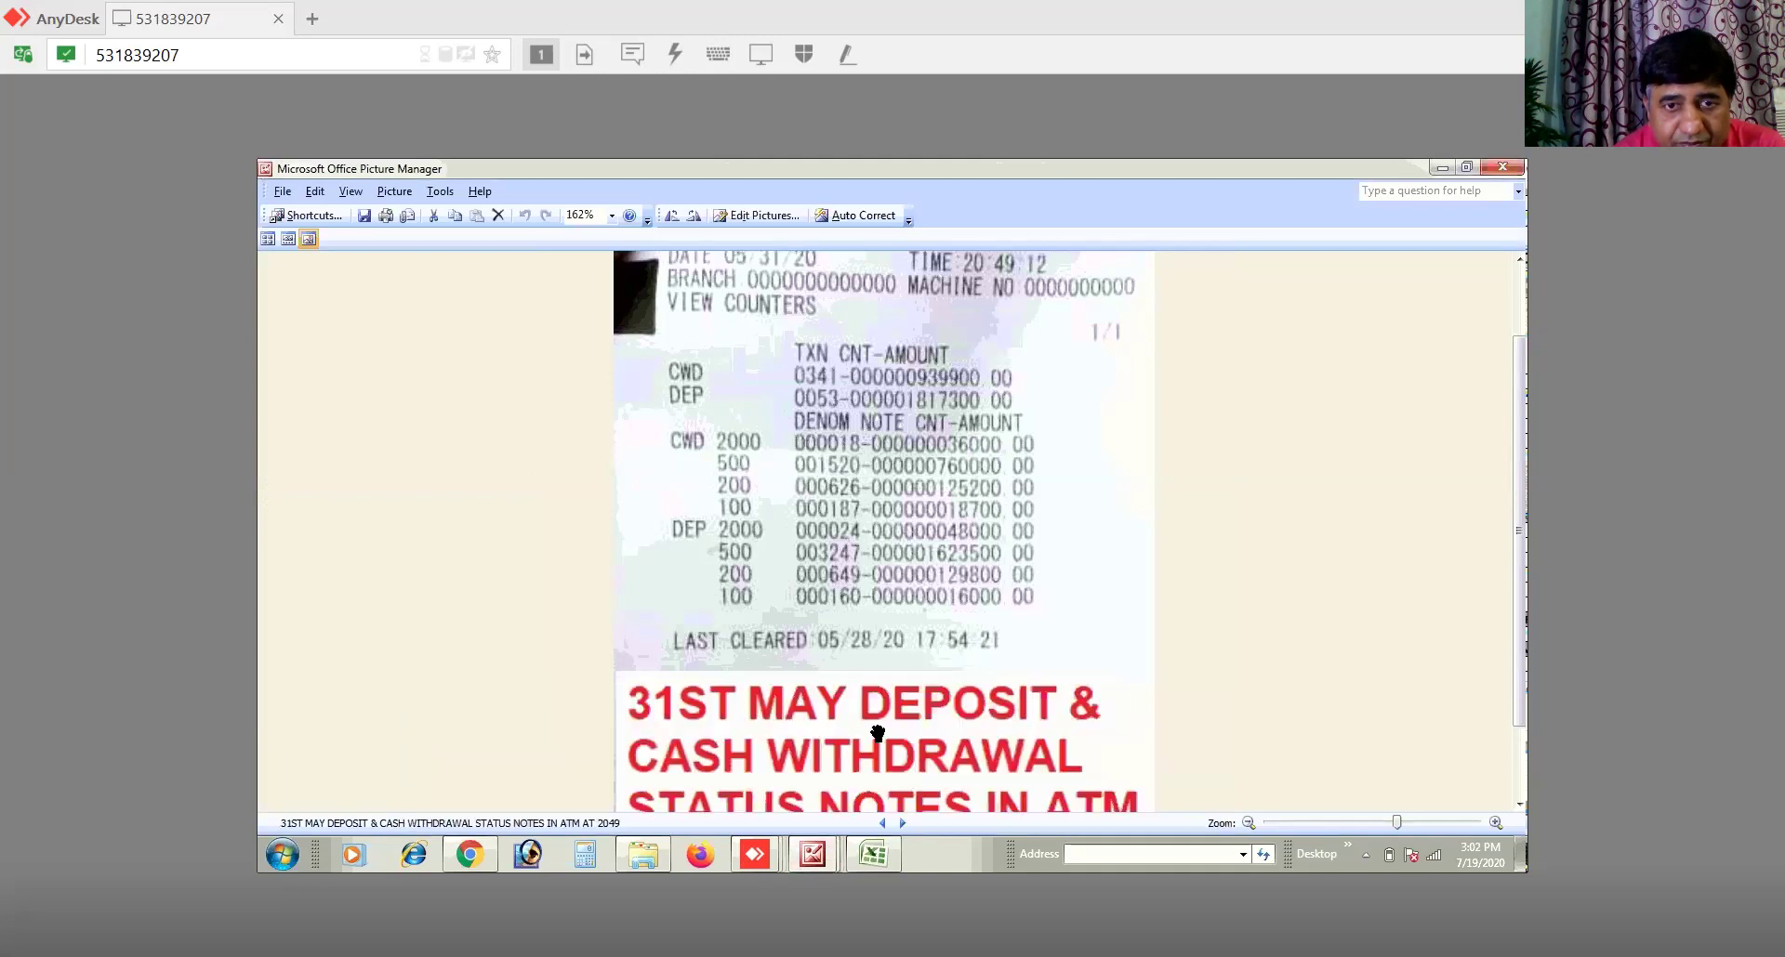
pyautogui.click(902, 823)
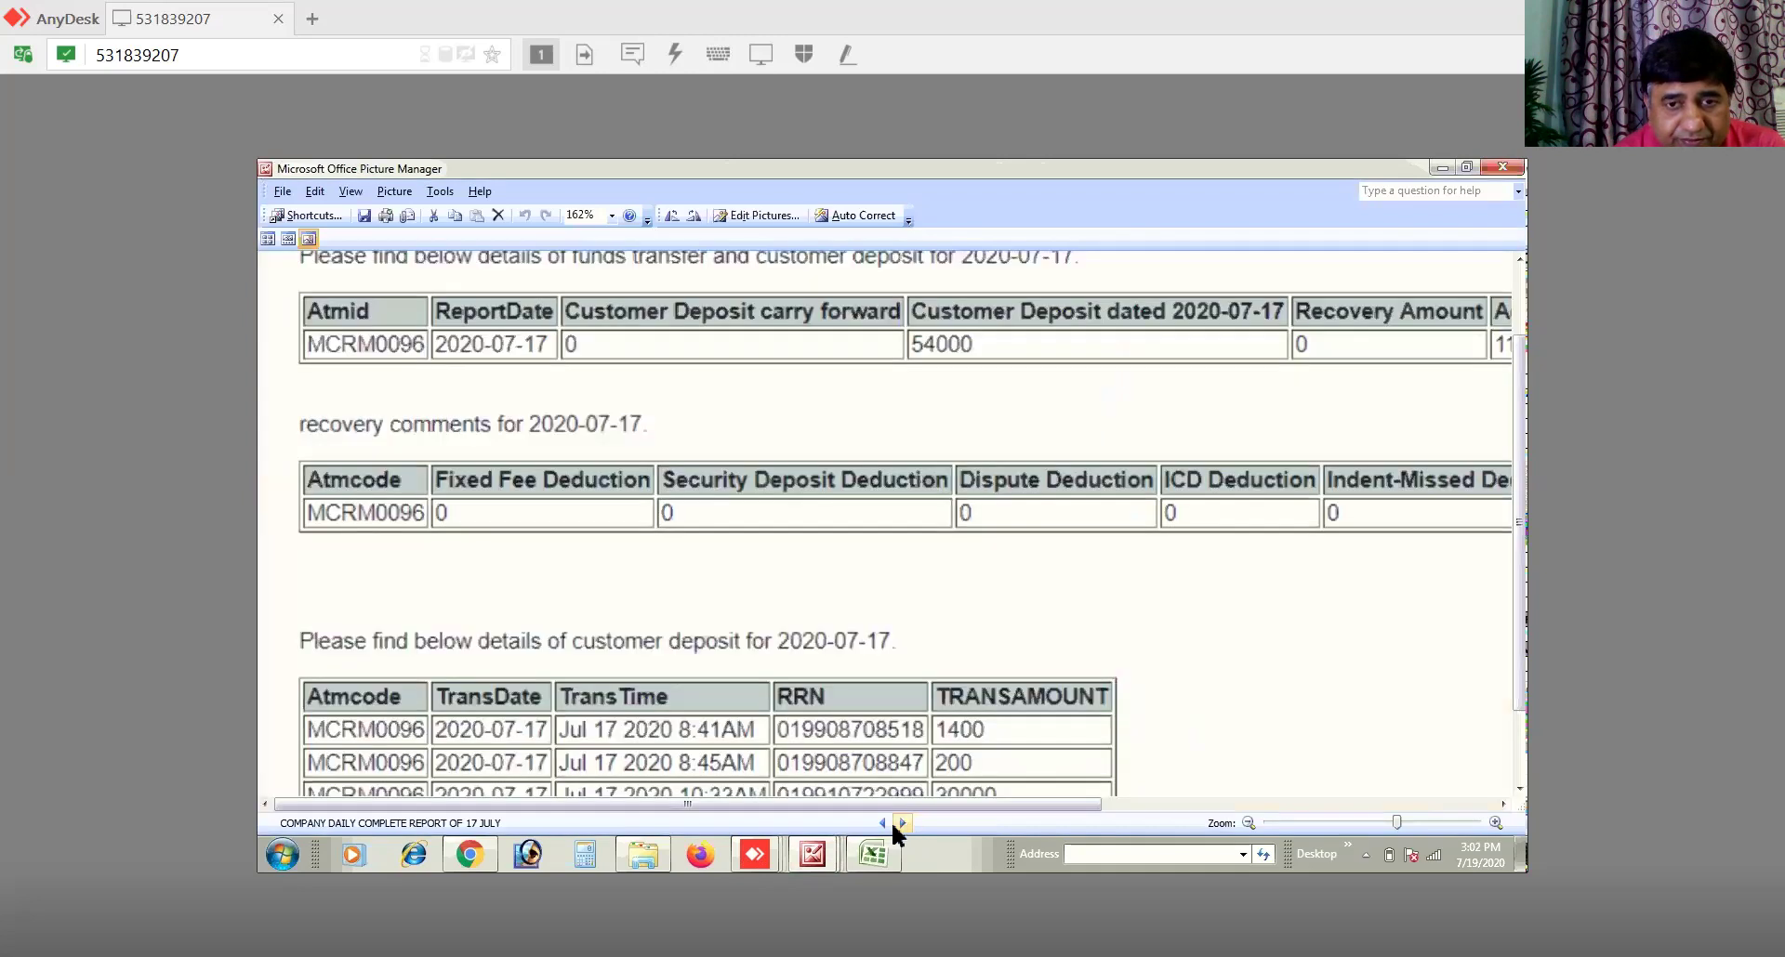
pyautogui.click(881, 822)
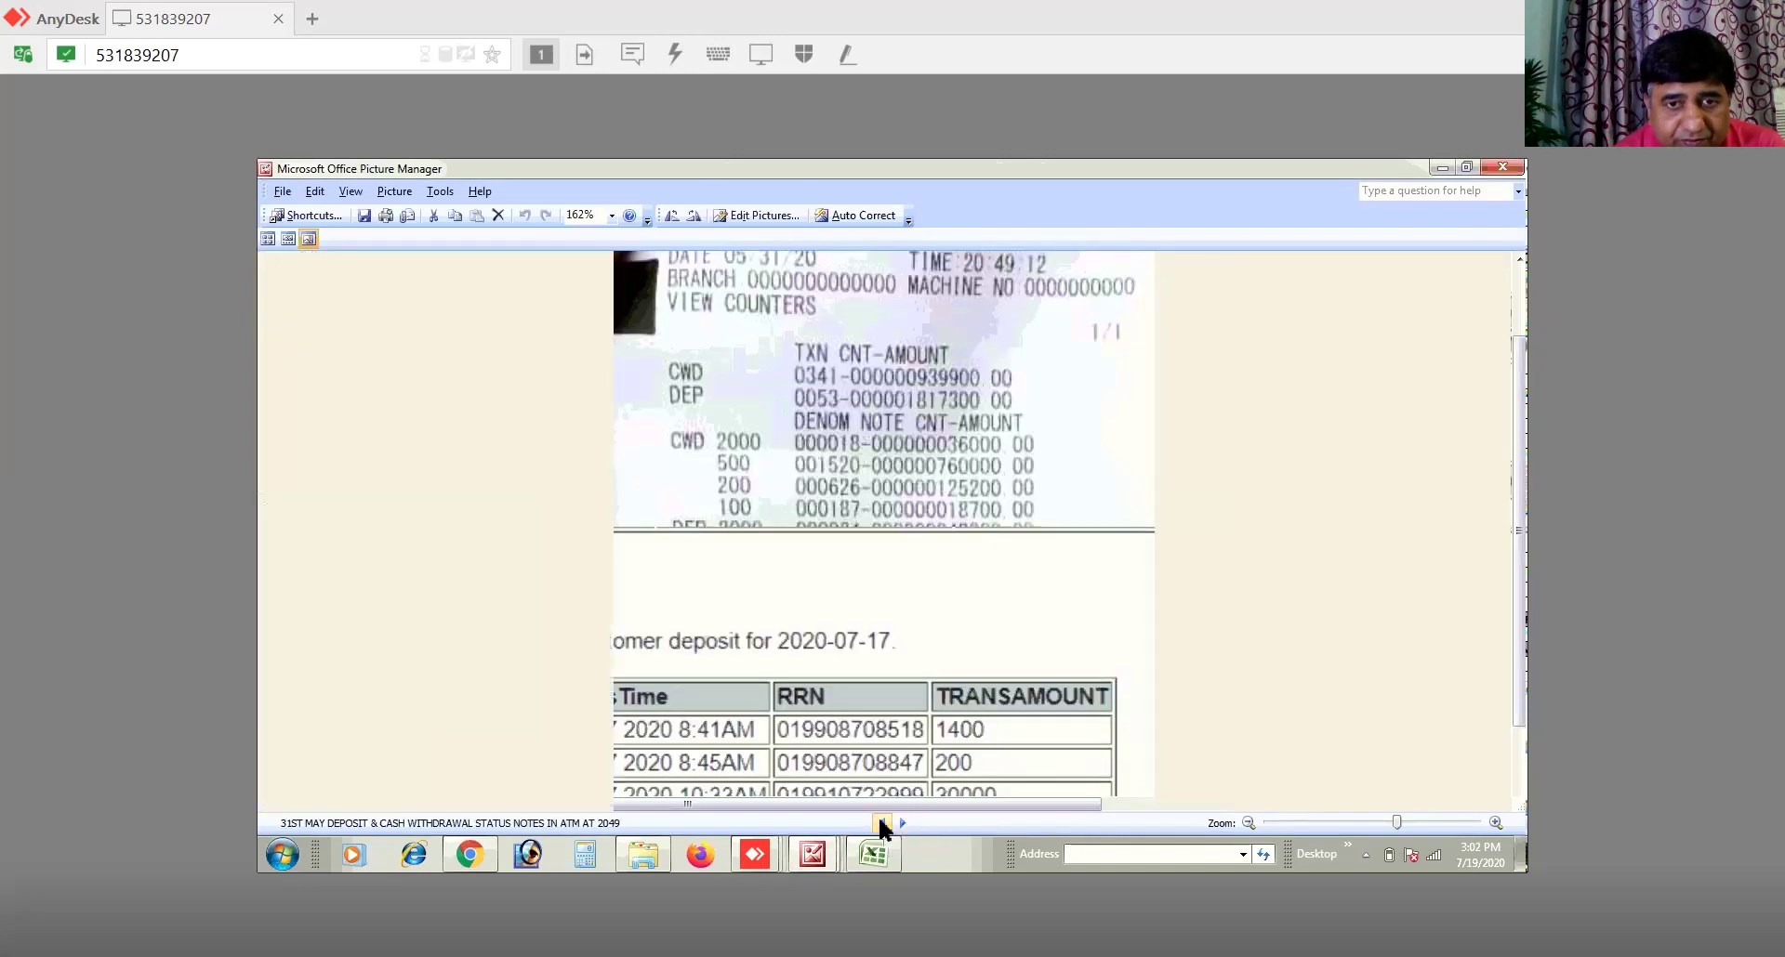
pyautogui.click(881, 823)
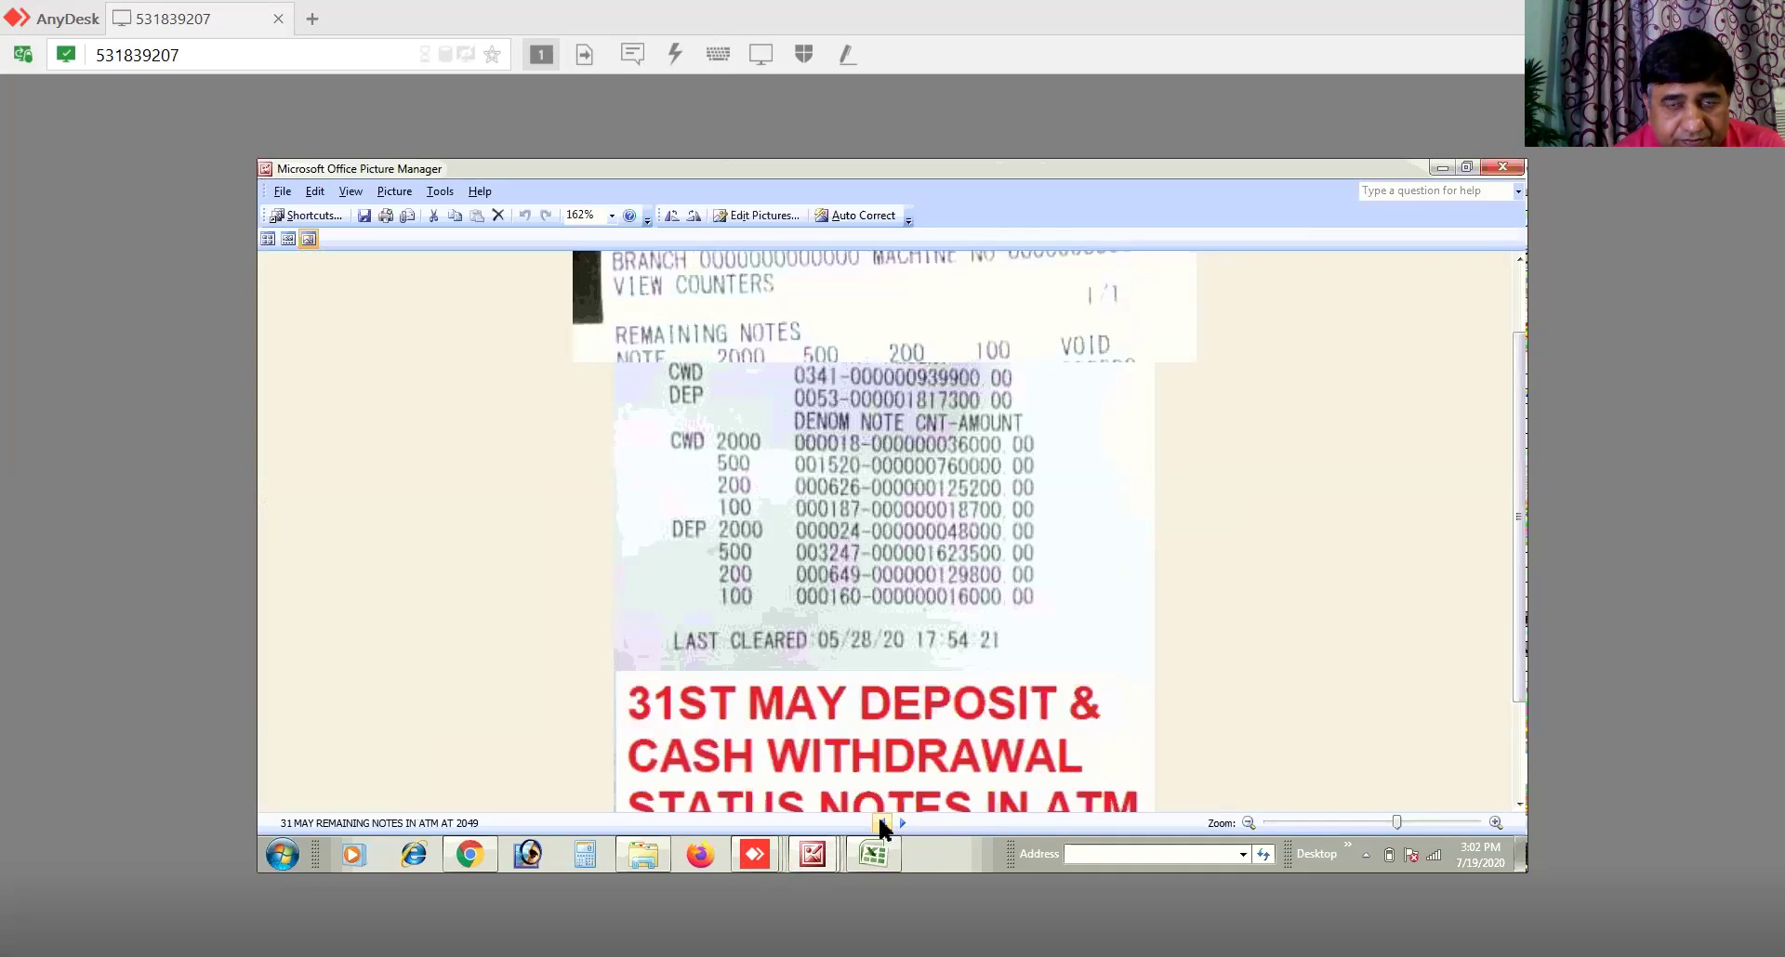
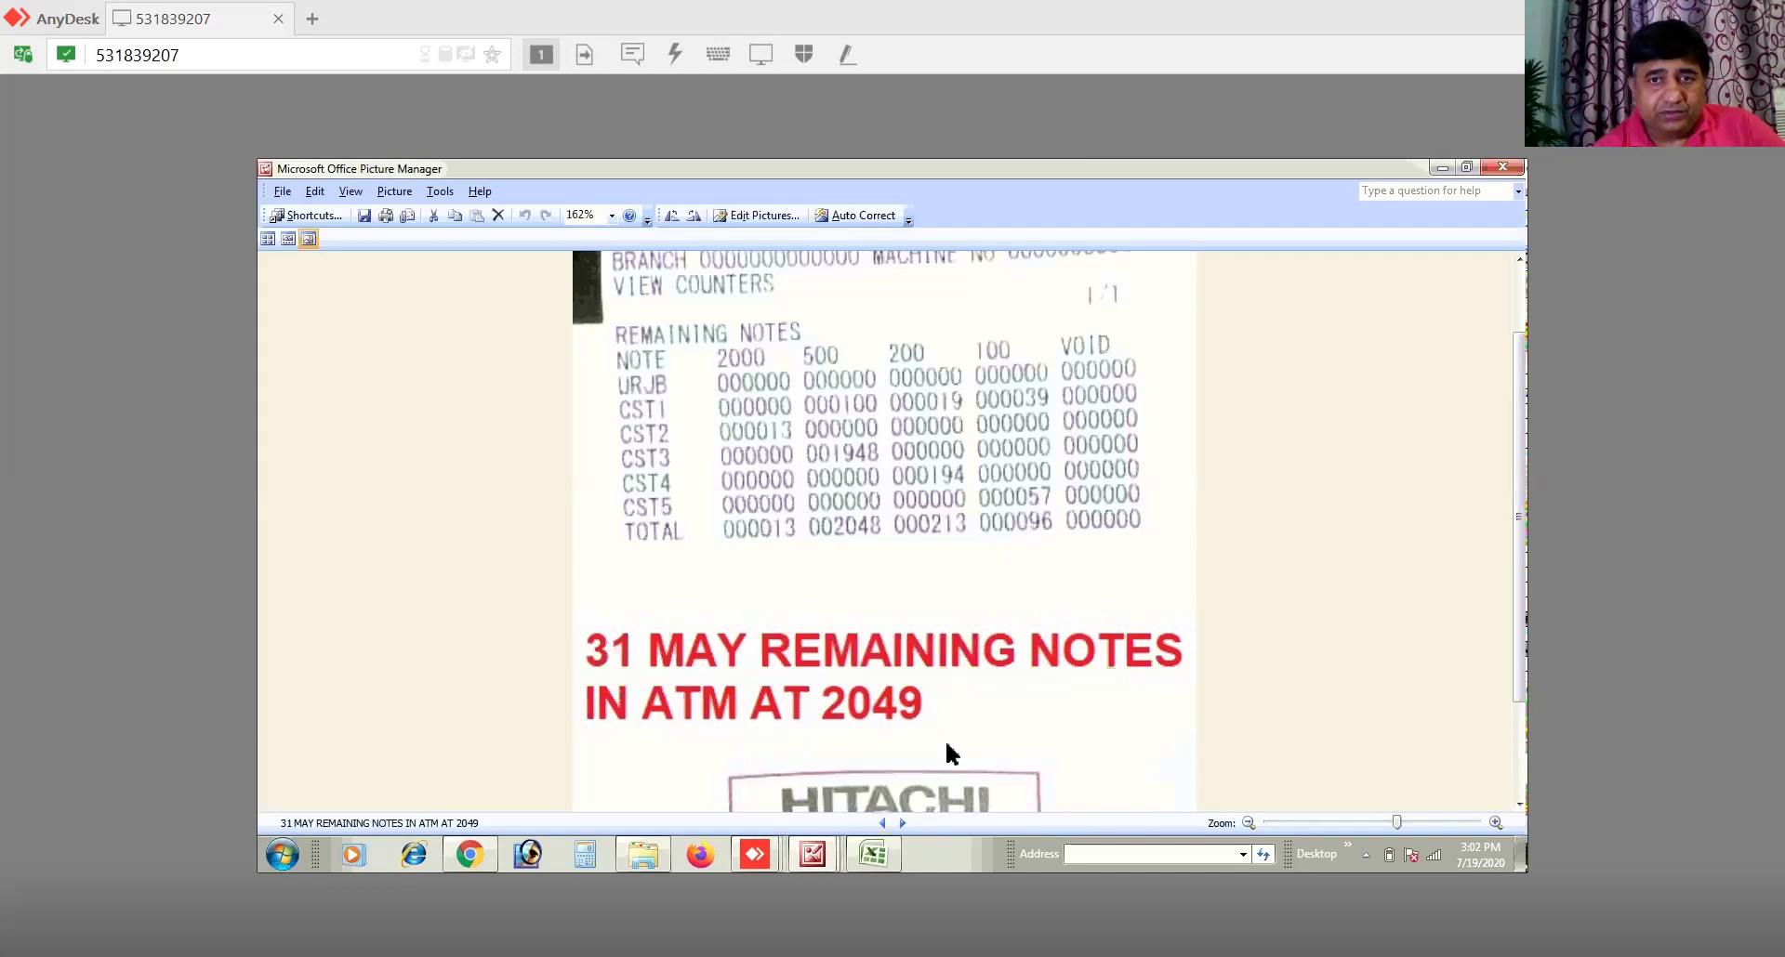
# Step: Return to the Excel ledger and enter the 31st May remaining note counts 13, 2048, 213 and 96 in C4:C7
pyautogui.click(874, 860)
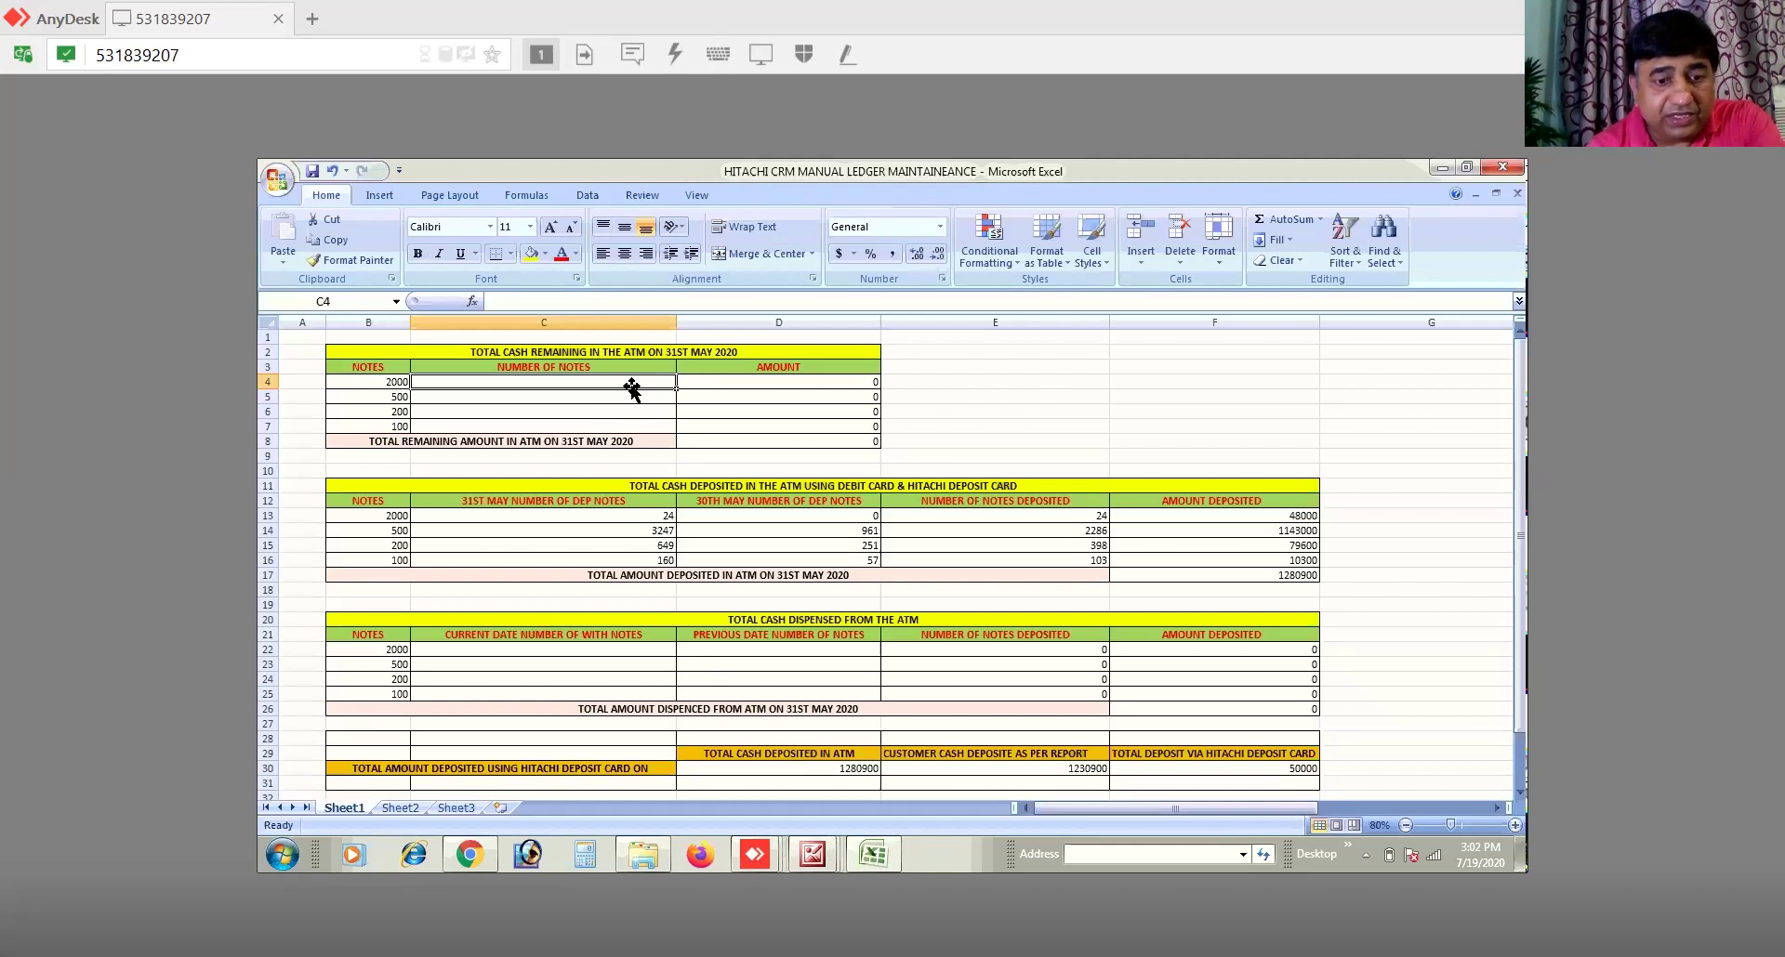
pyautogui.write('13')
pyautogui.press('Return')
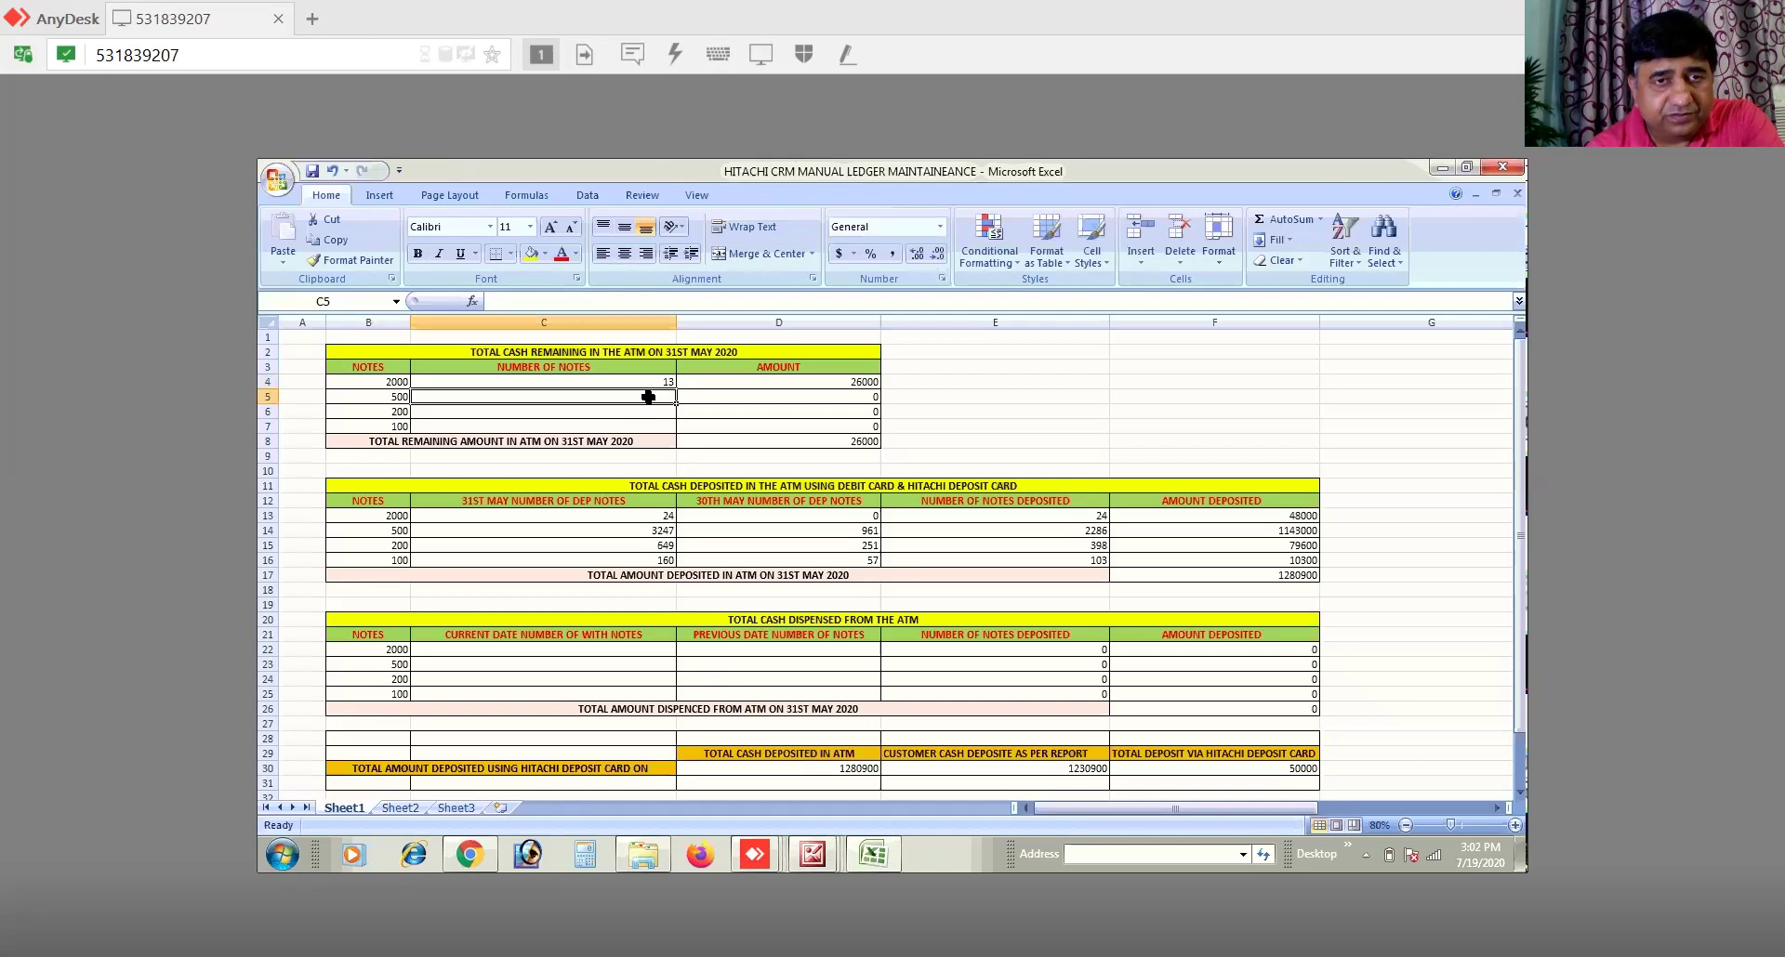
pyautogui.write('2')
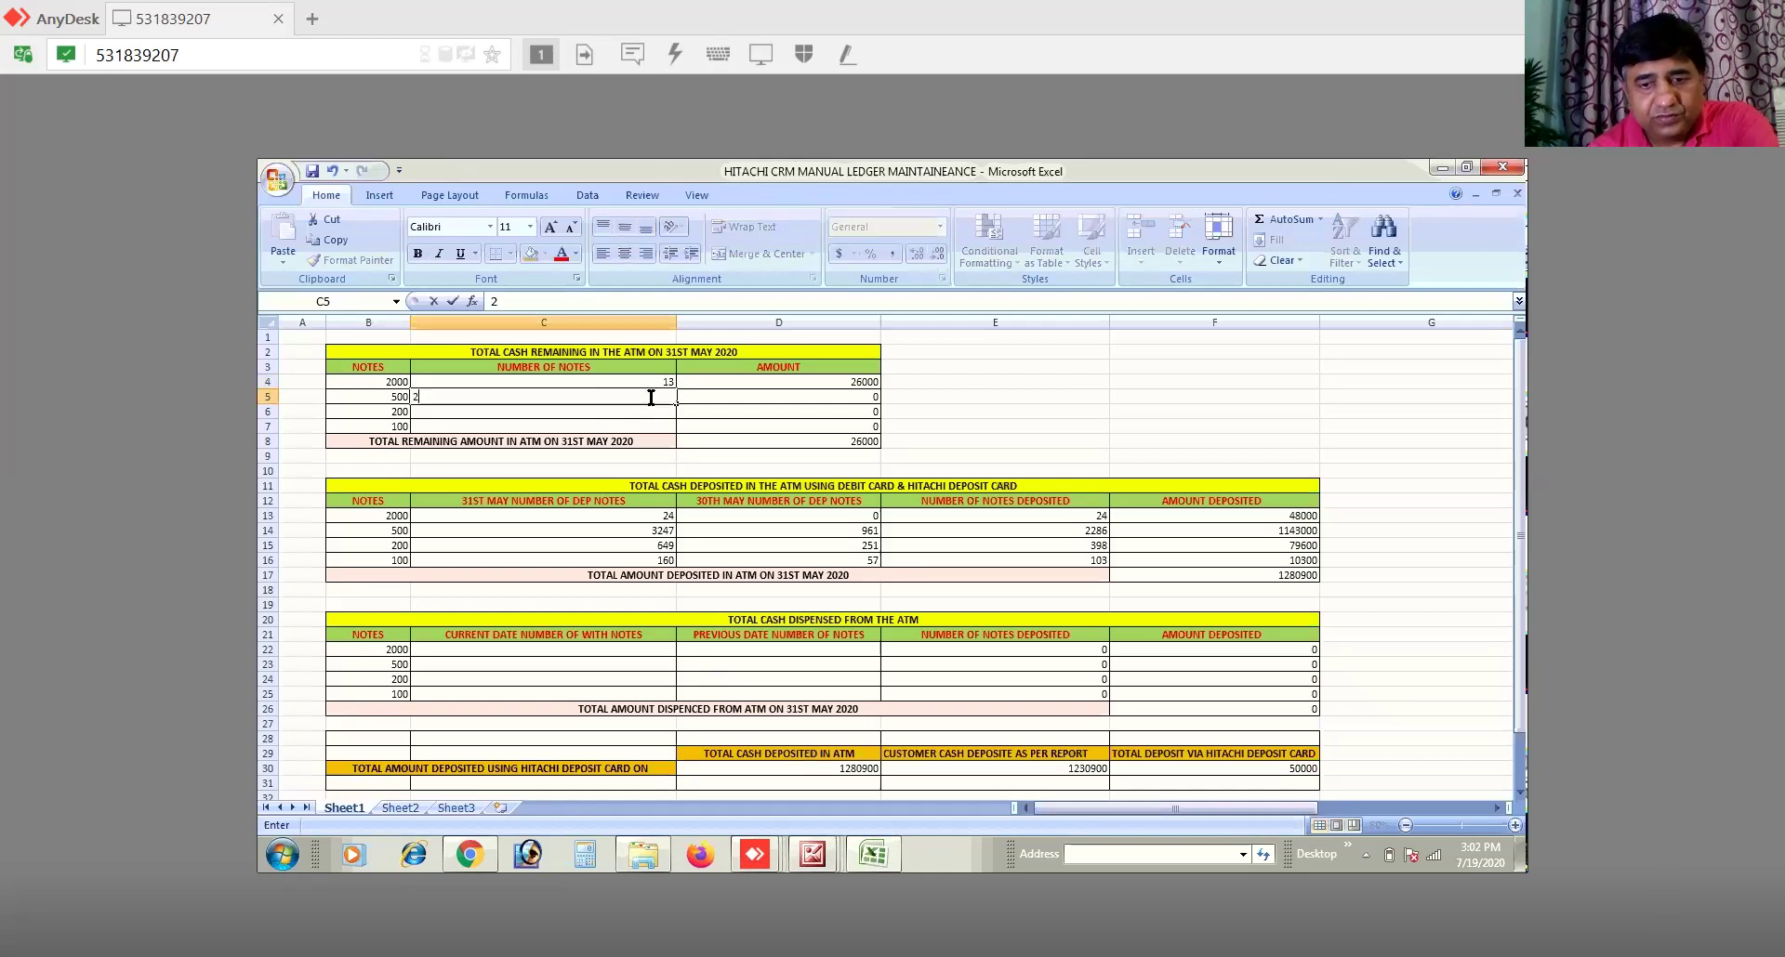
pyautogui.write('048')
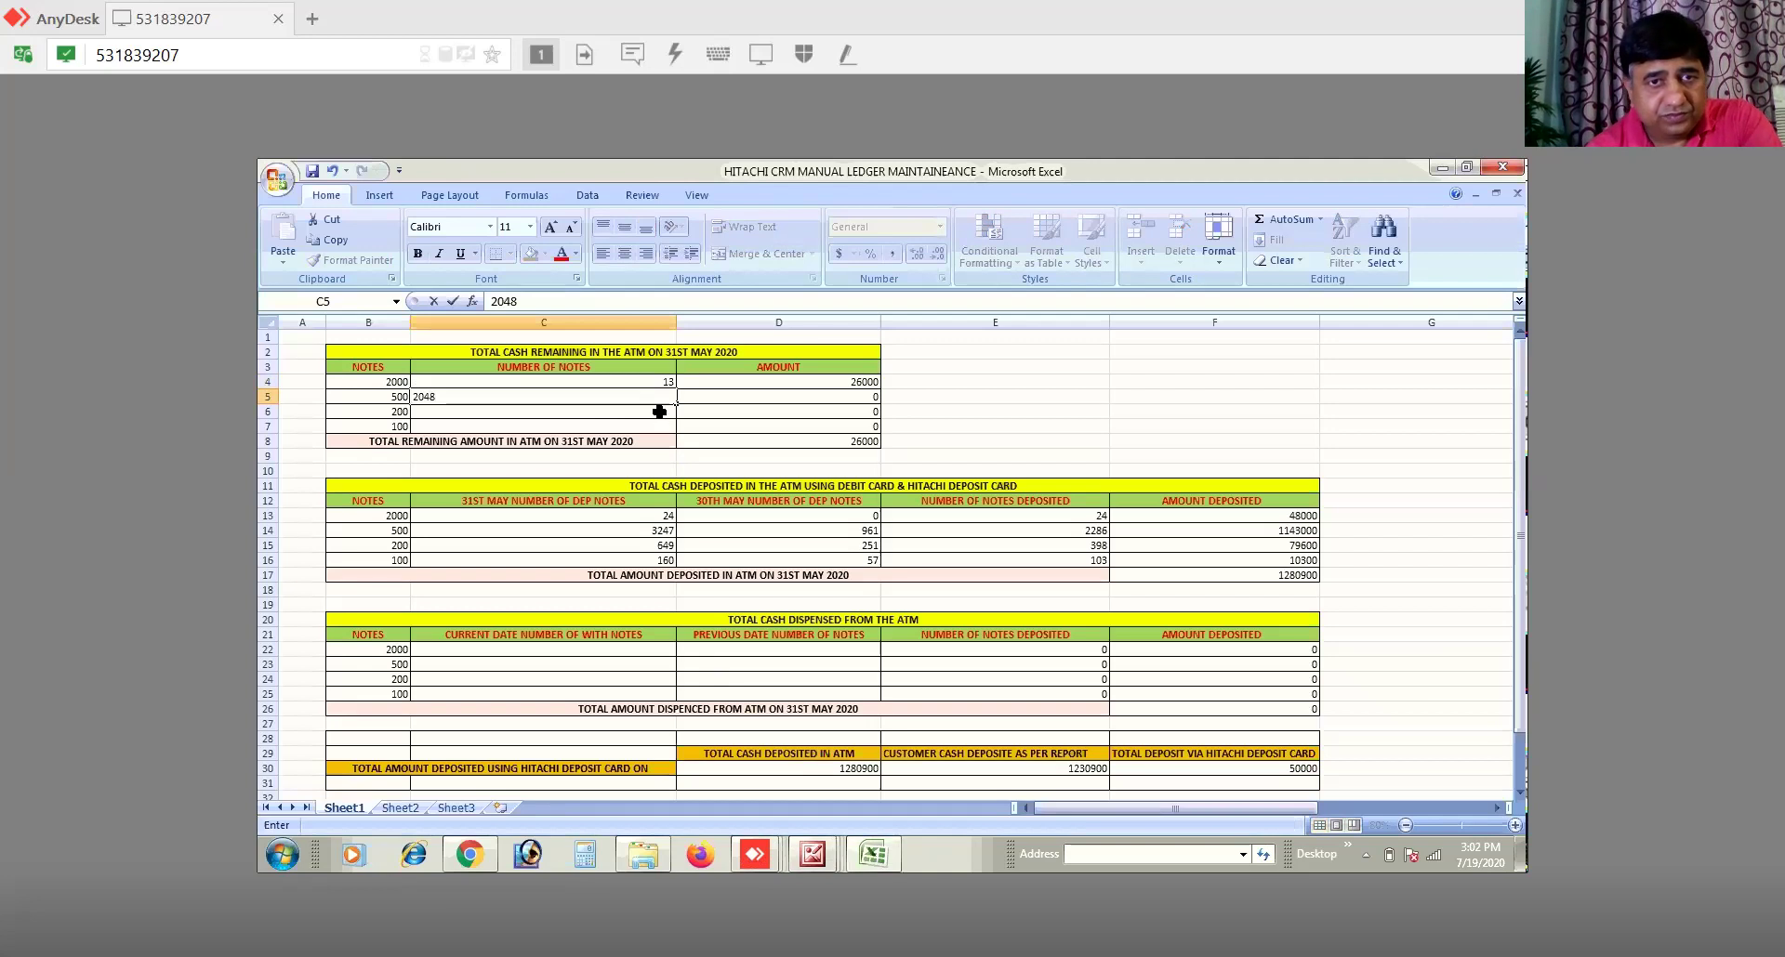
pyautogui.press('Return')
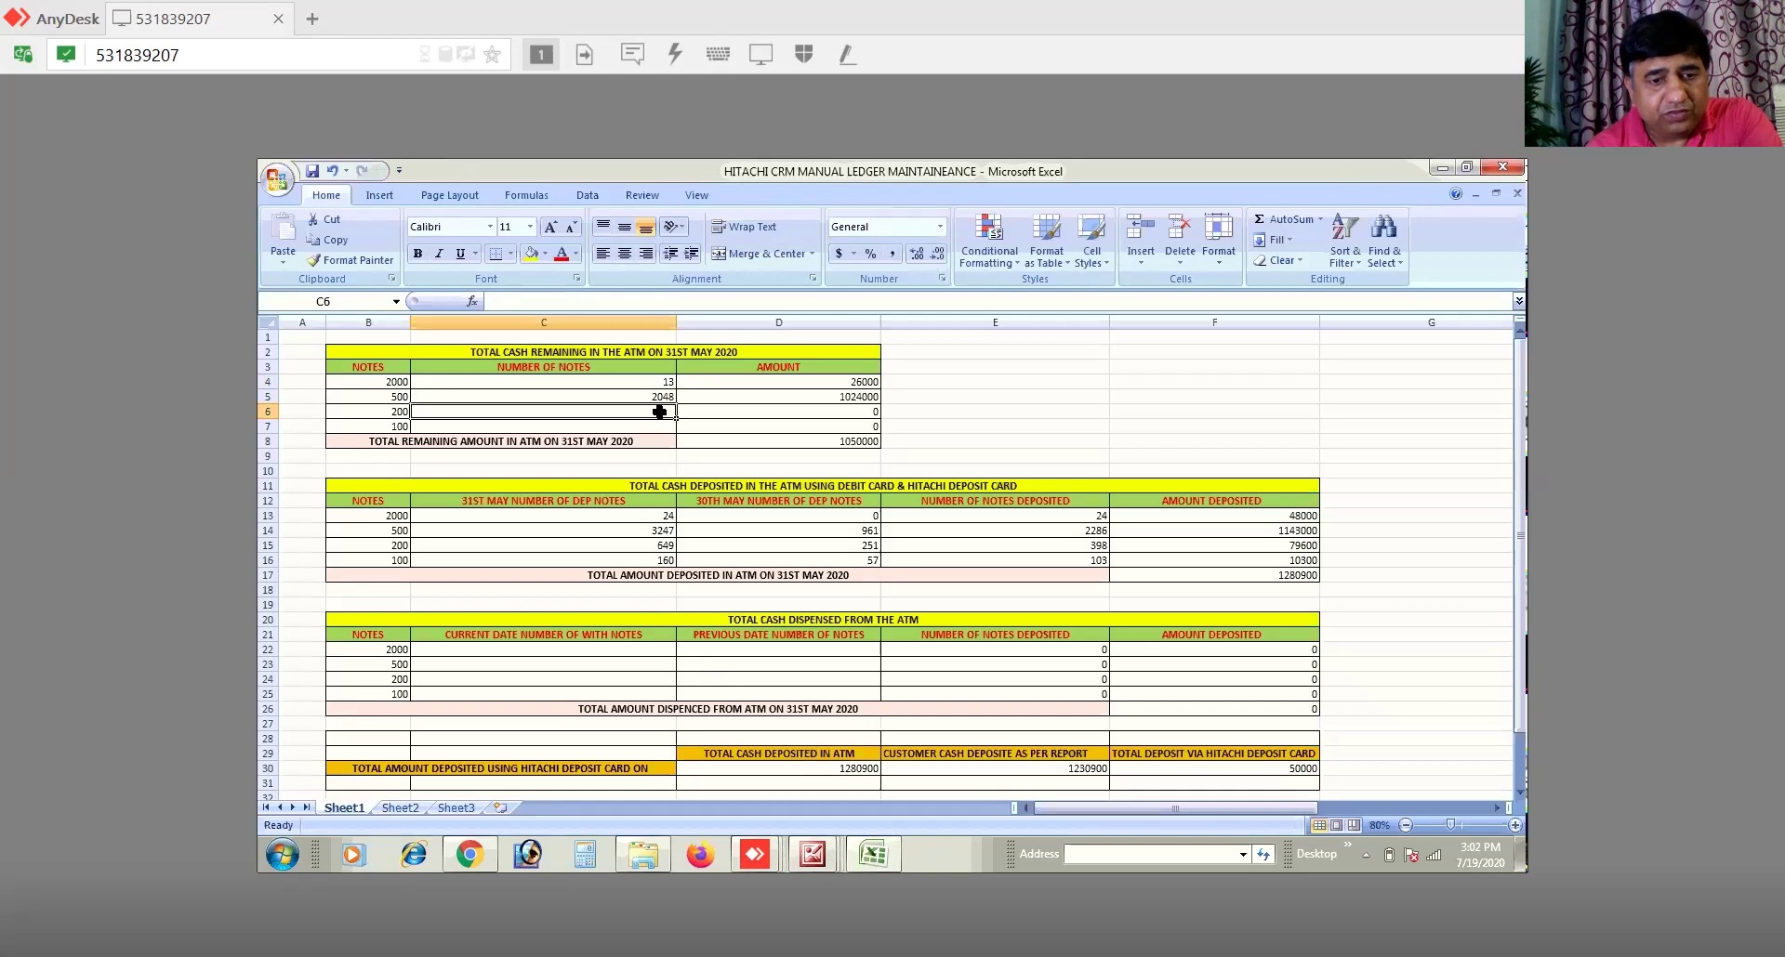
pyautogui.write('213')
pyautogui.press('Return')
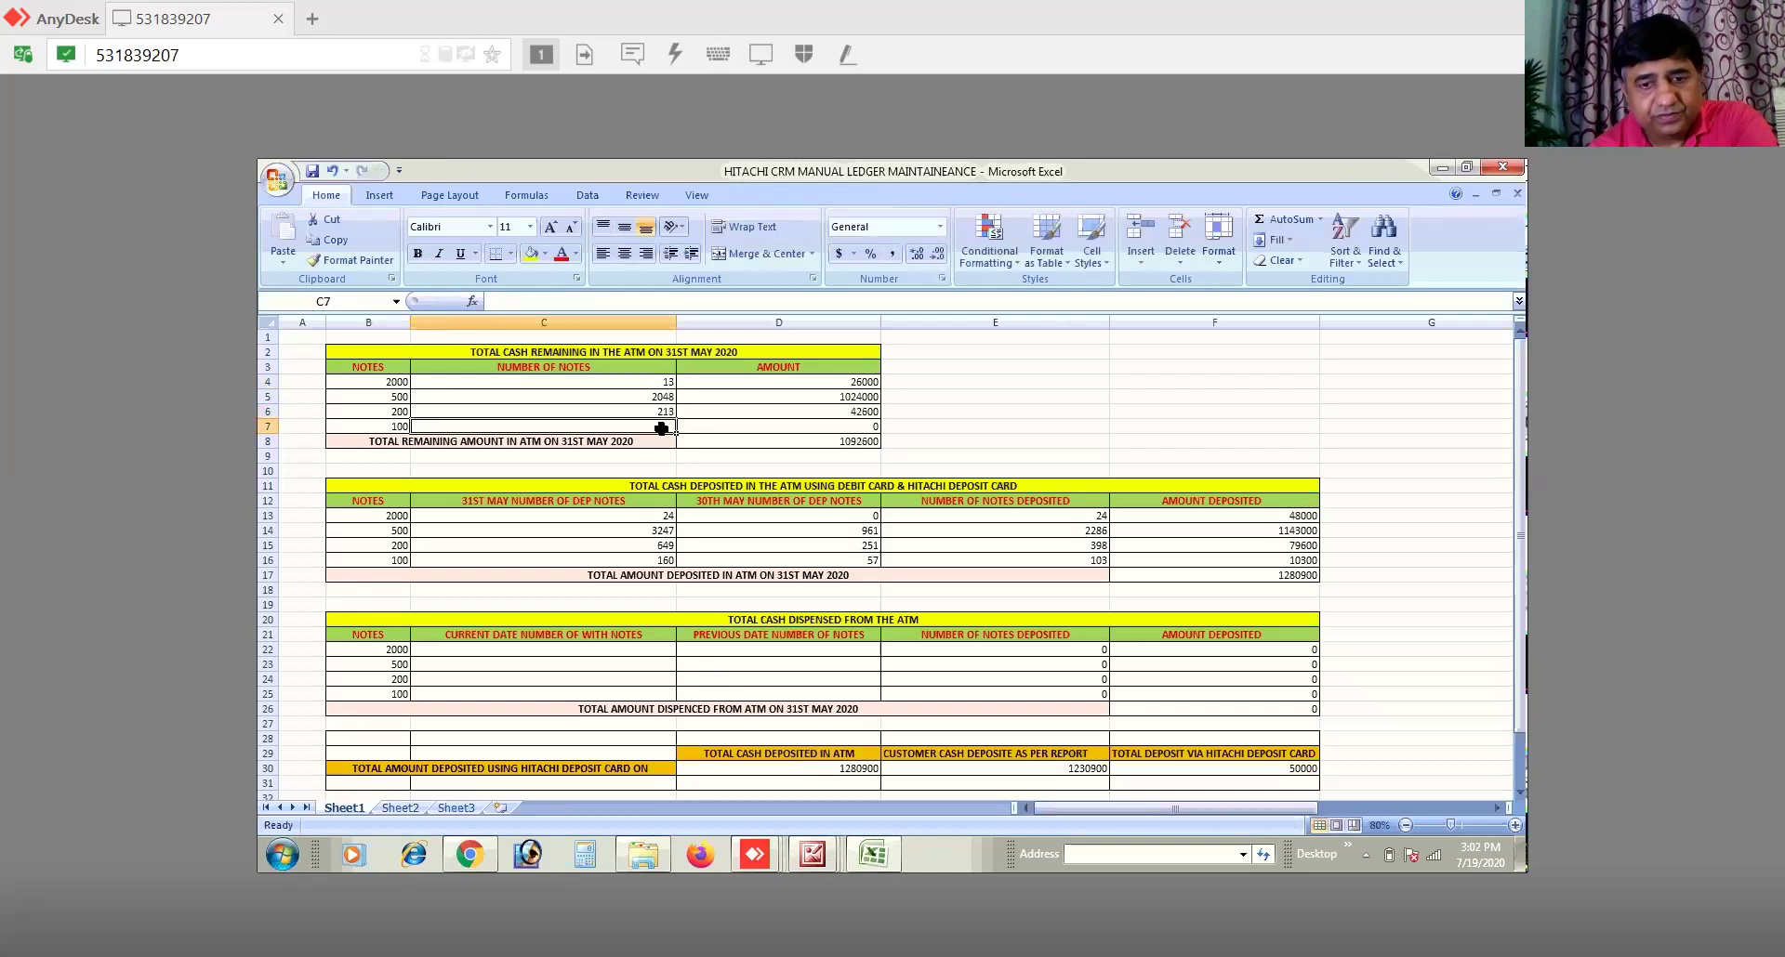
pyautogui.write('96')
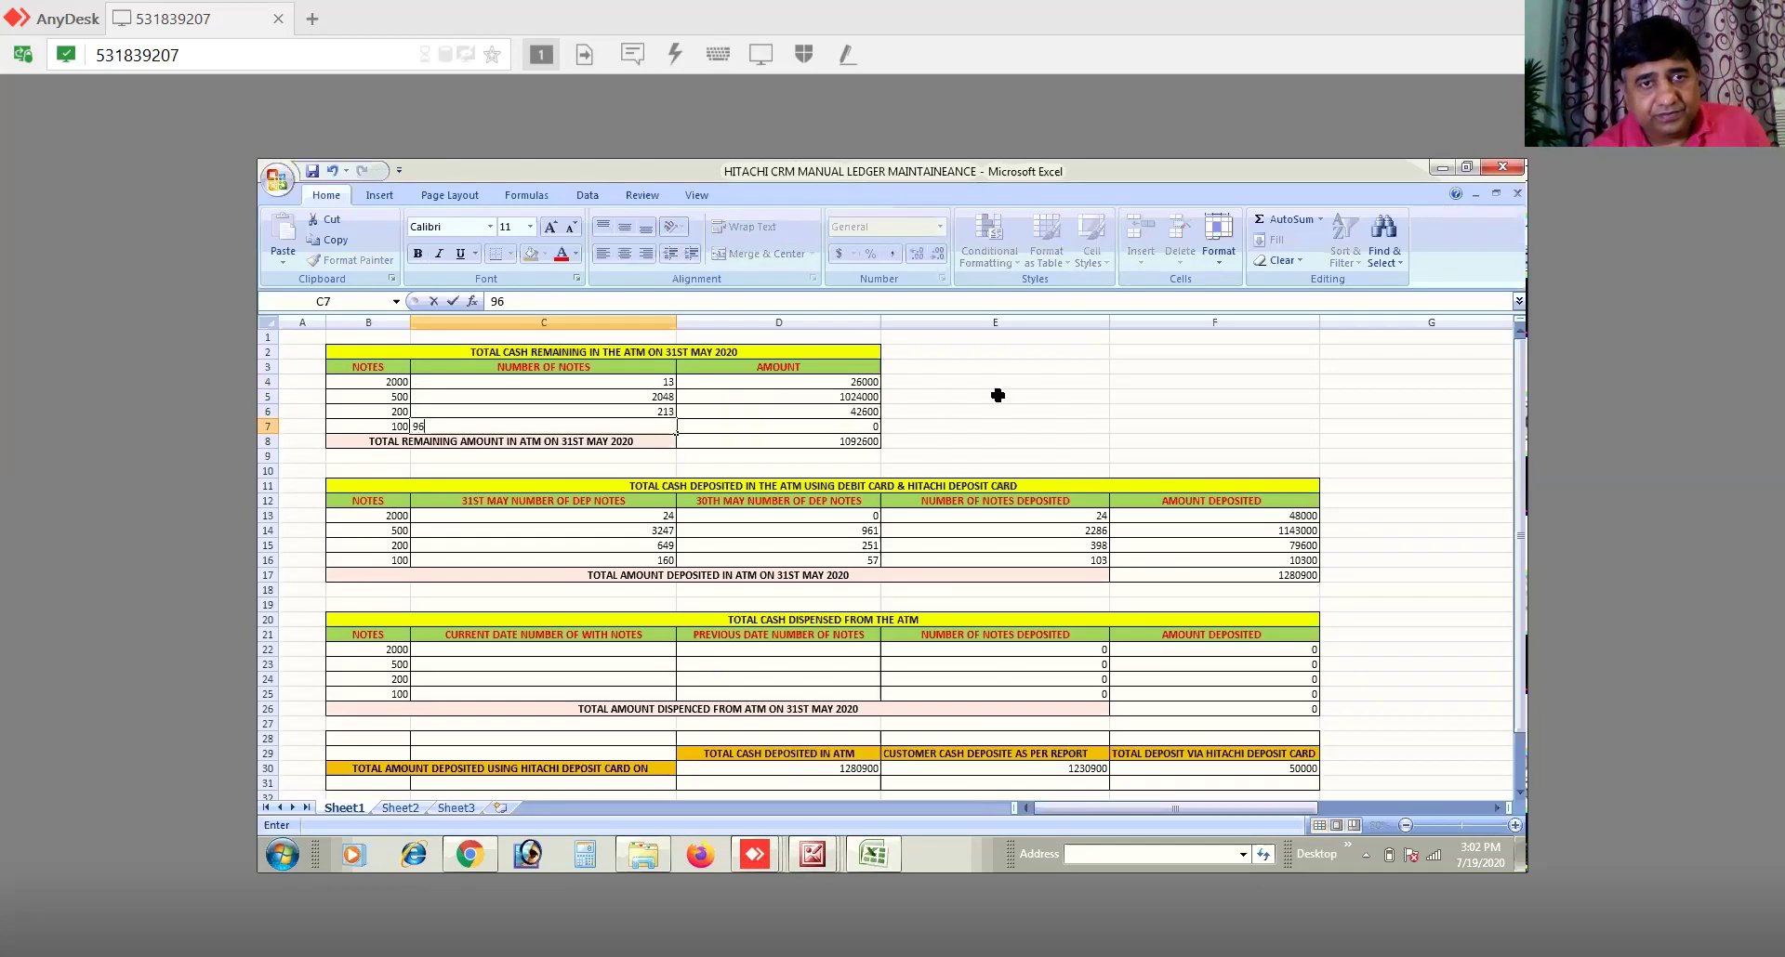
pyautogui.click(997, 396)
pyautogui.click(838, 442)
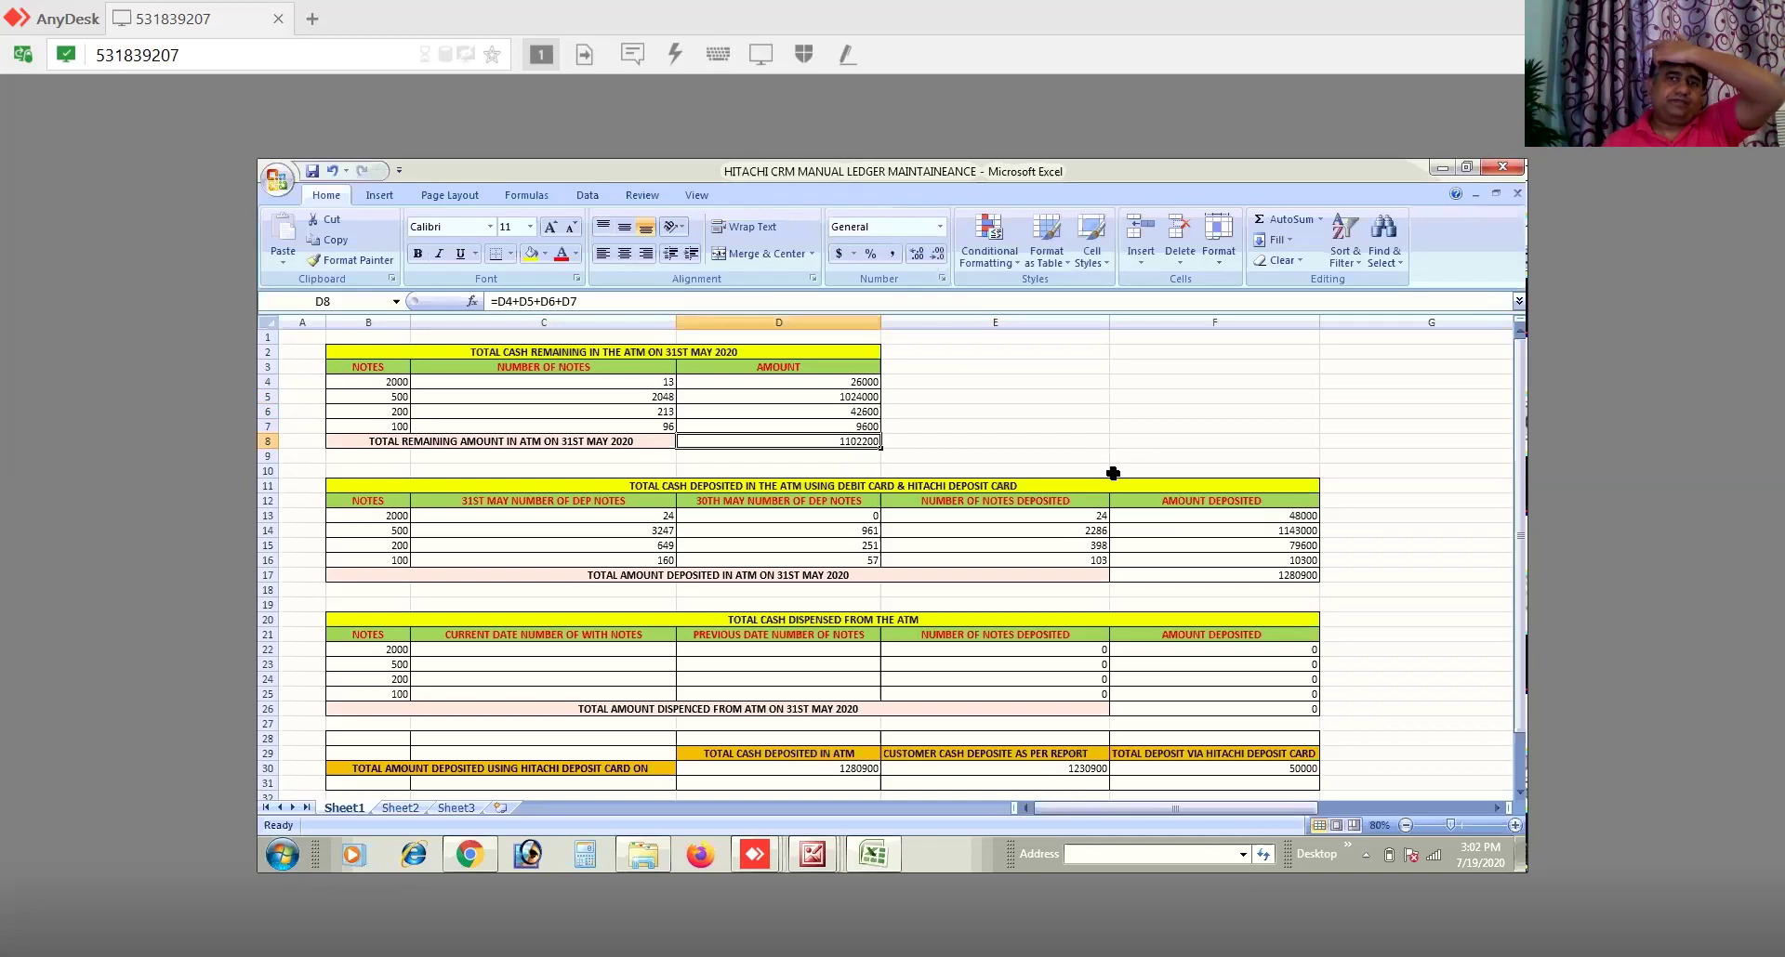
pyautogui.write('0')
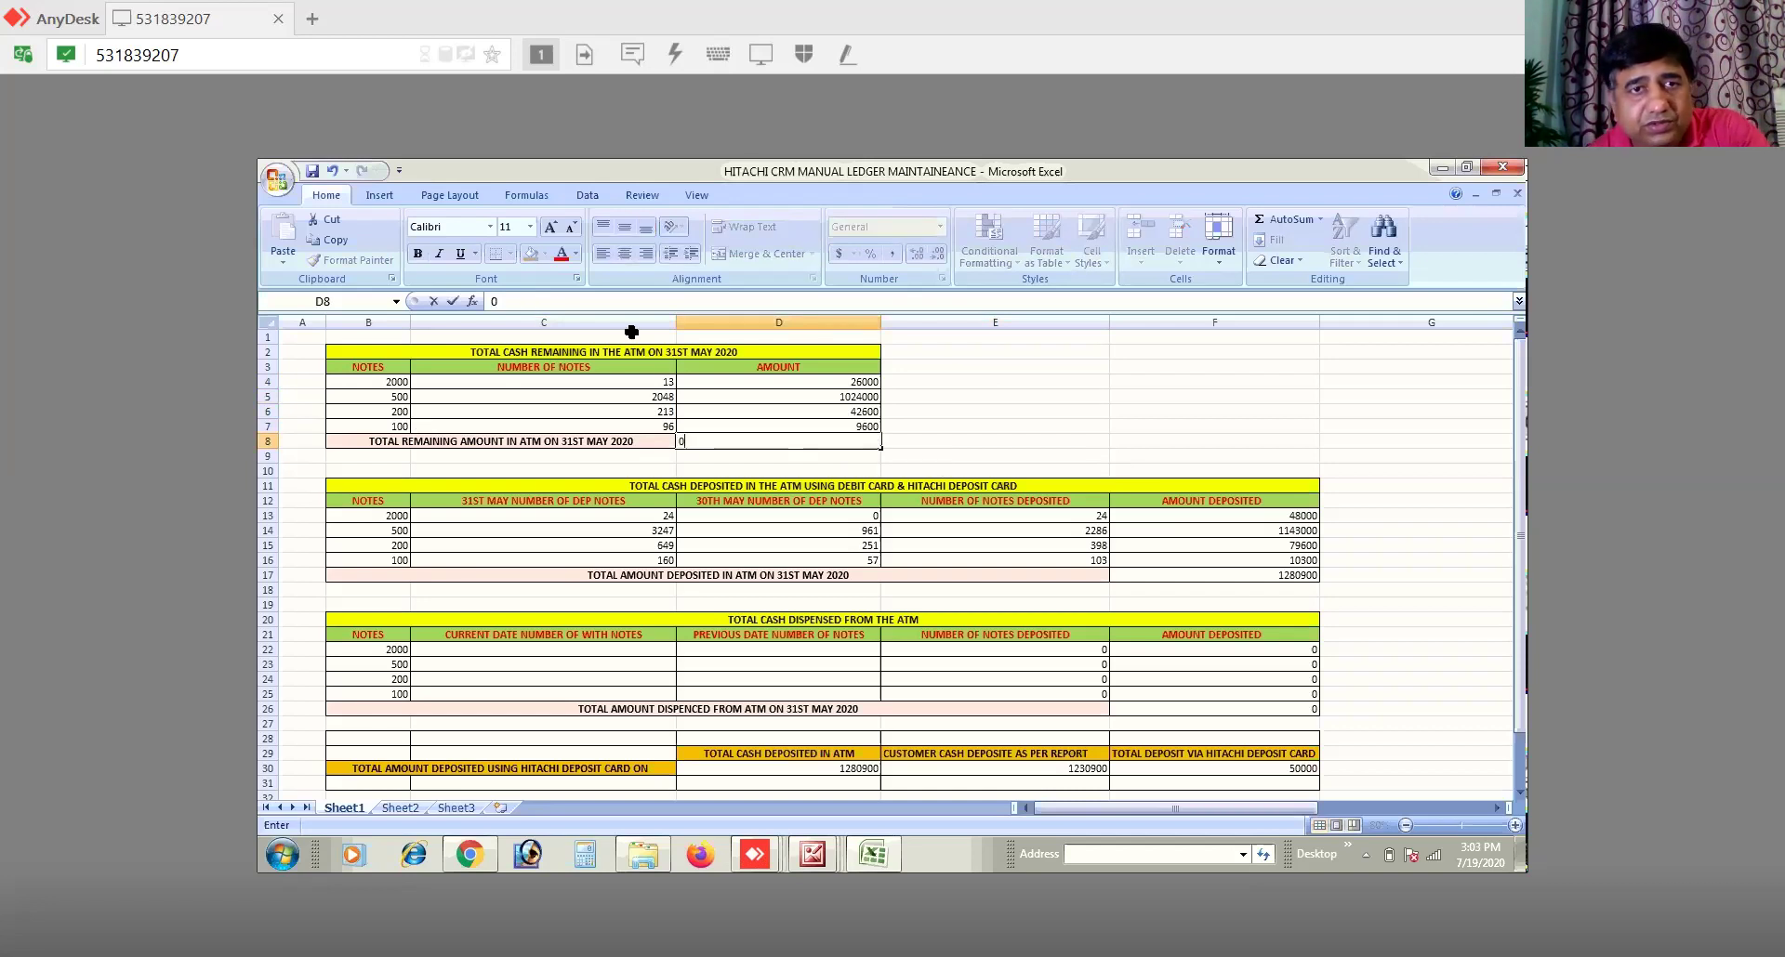
pyautogui.click(329, 171)
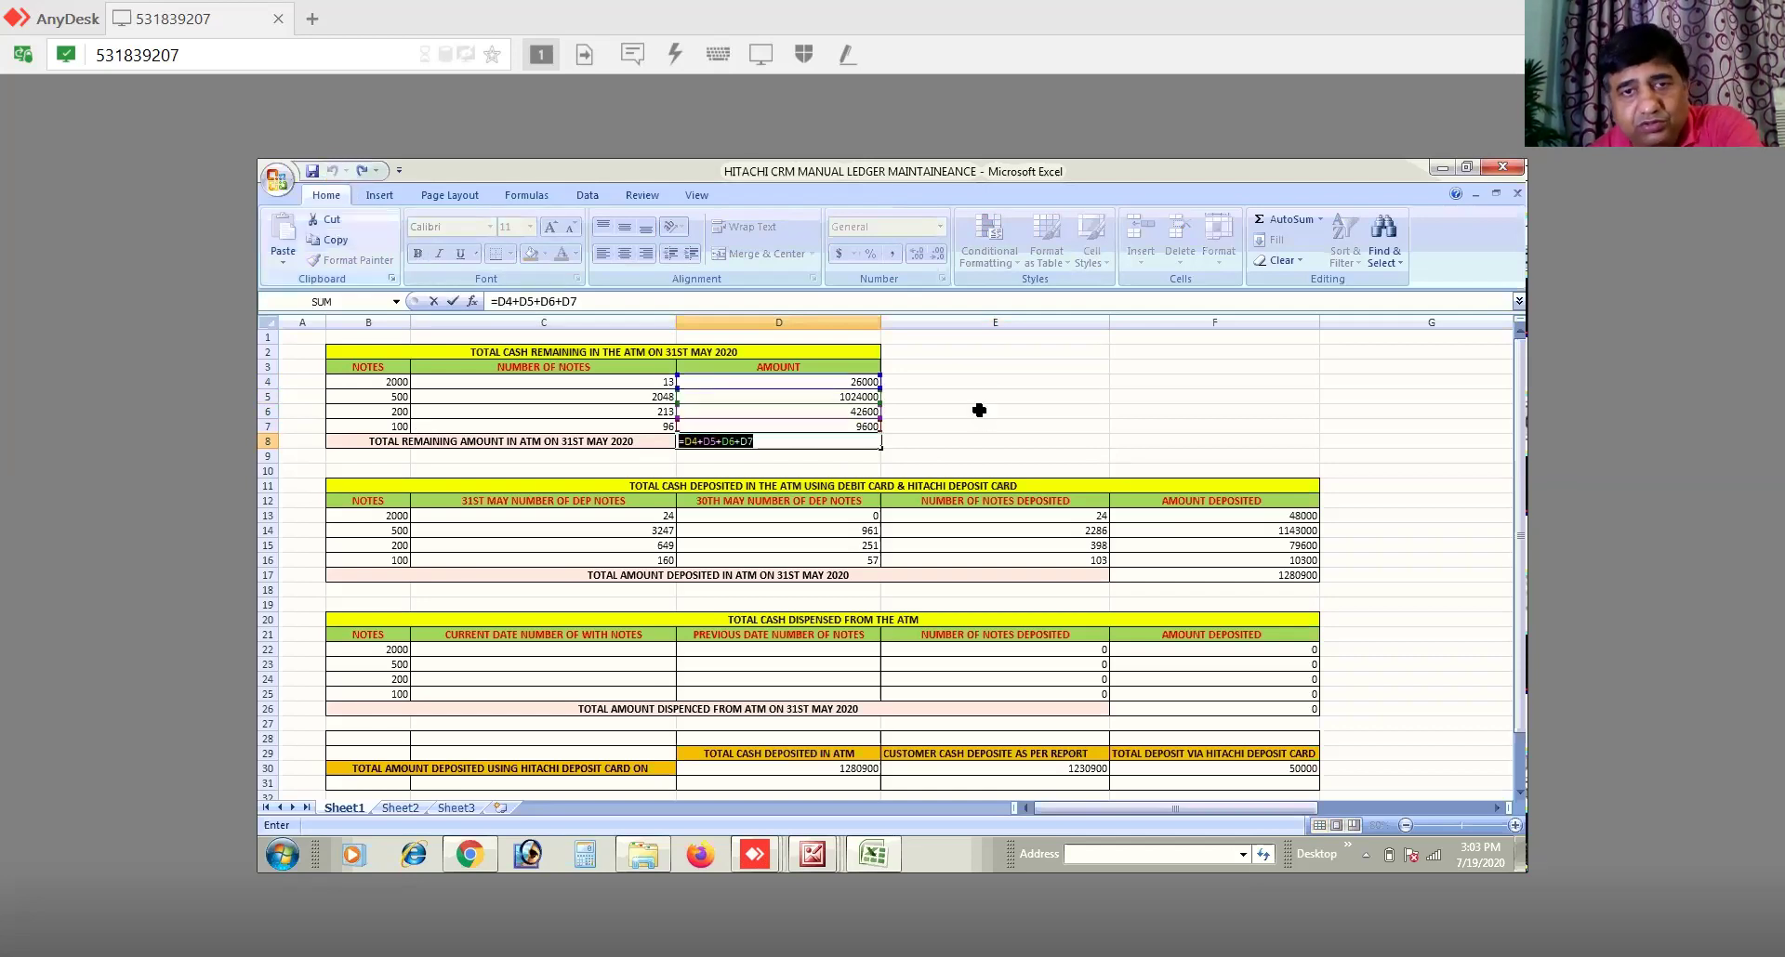
pyautogui.press('Return')
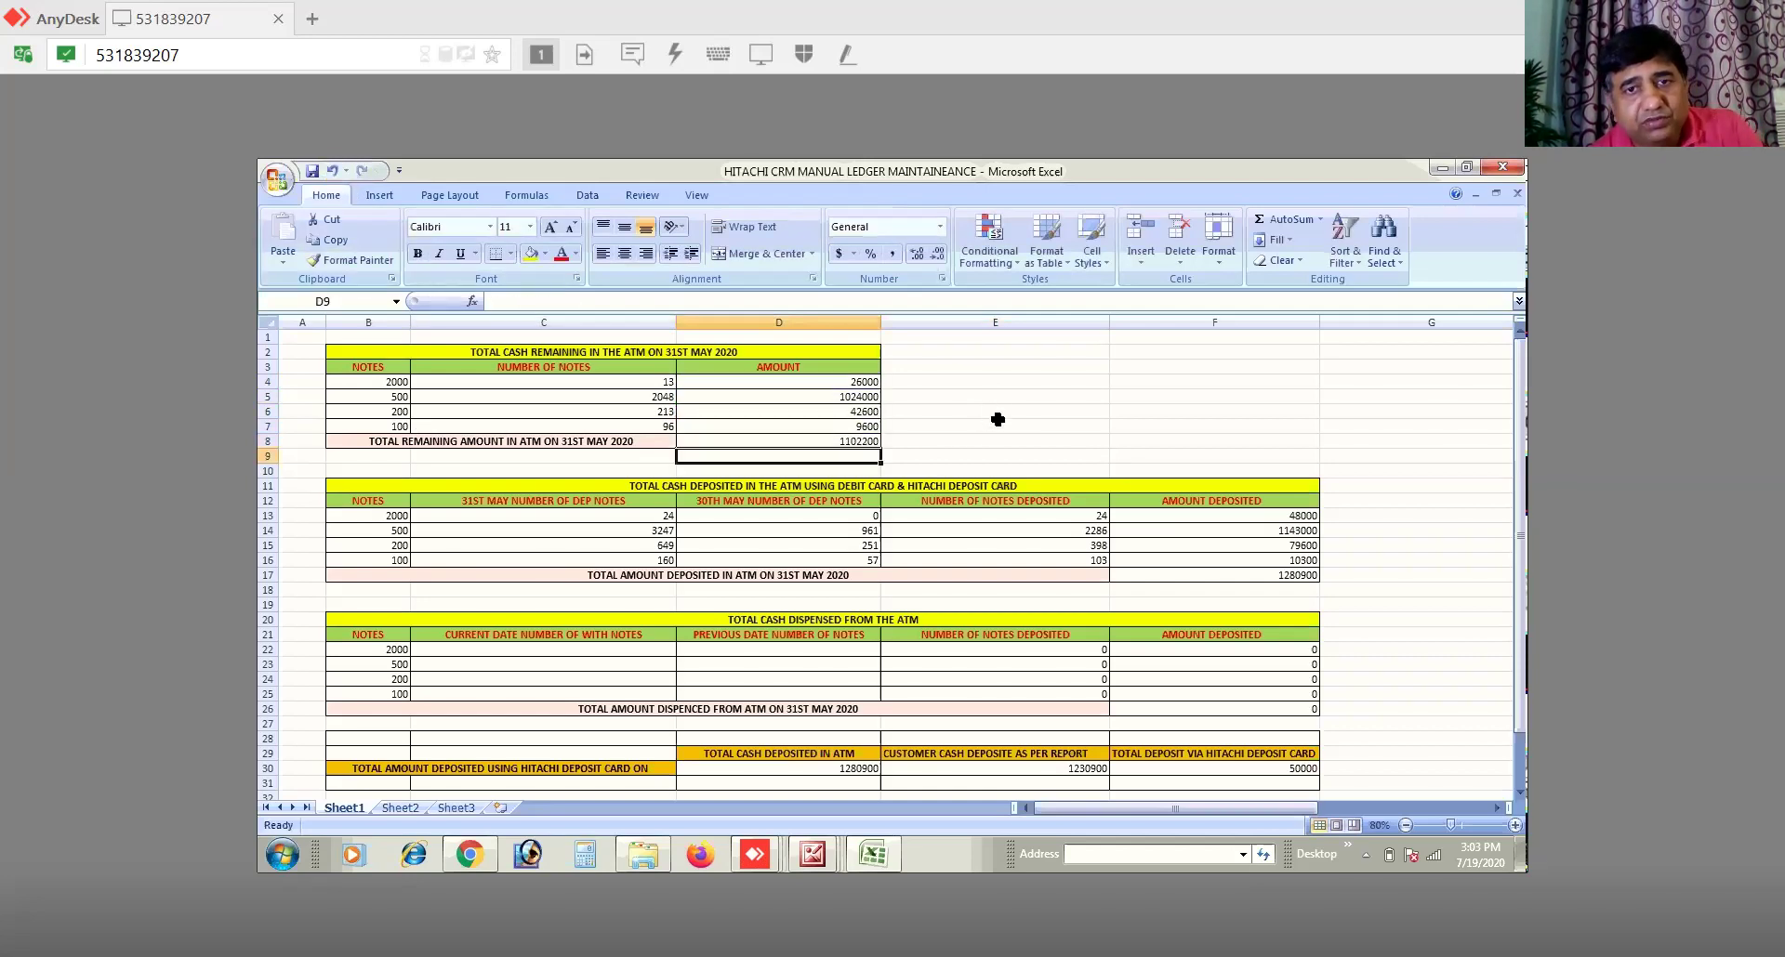
pyautogui.click(835, 441)
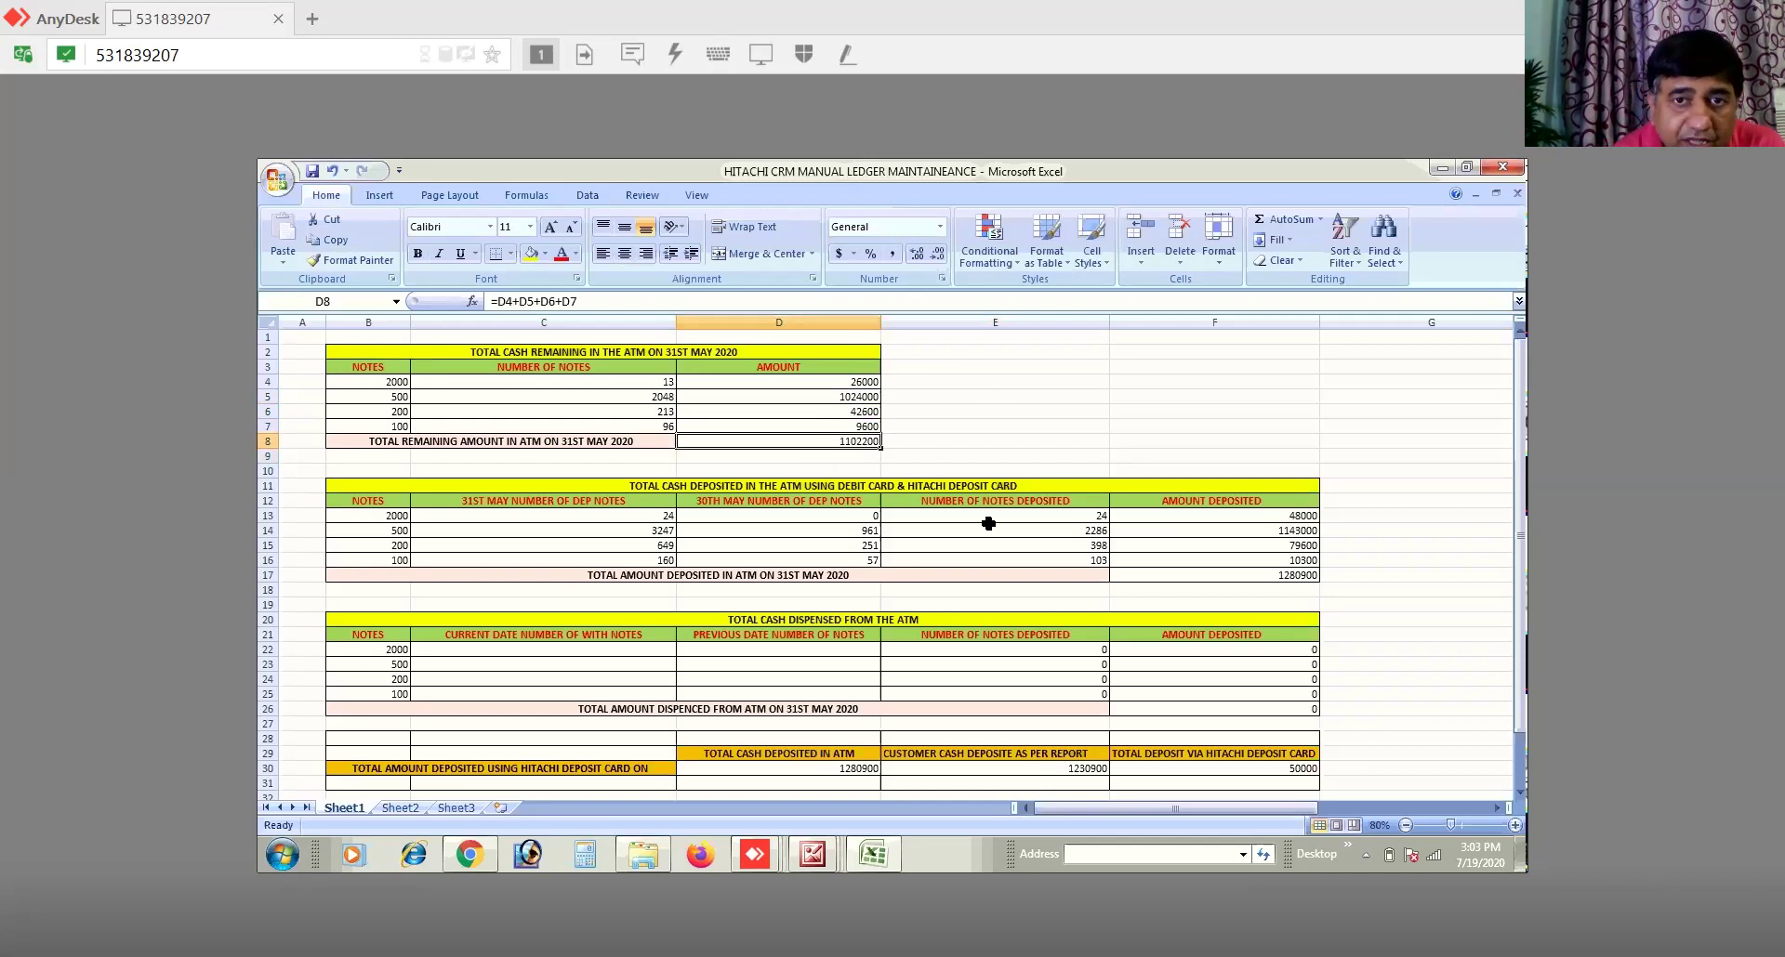
# Step: Review the remaining amount as per Hitachi report section and its previous date remaining cash cell D34
pyautogui.click(1520, 793)
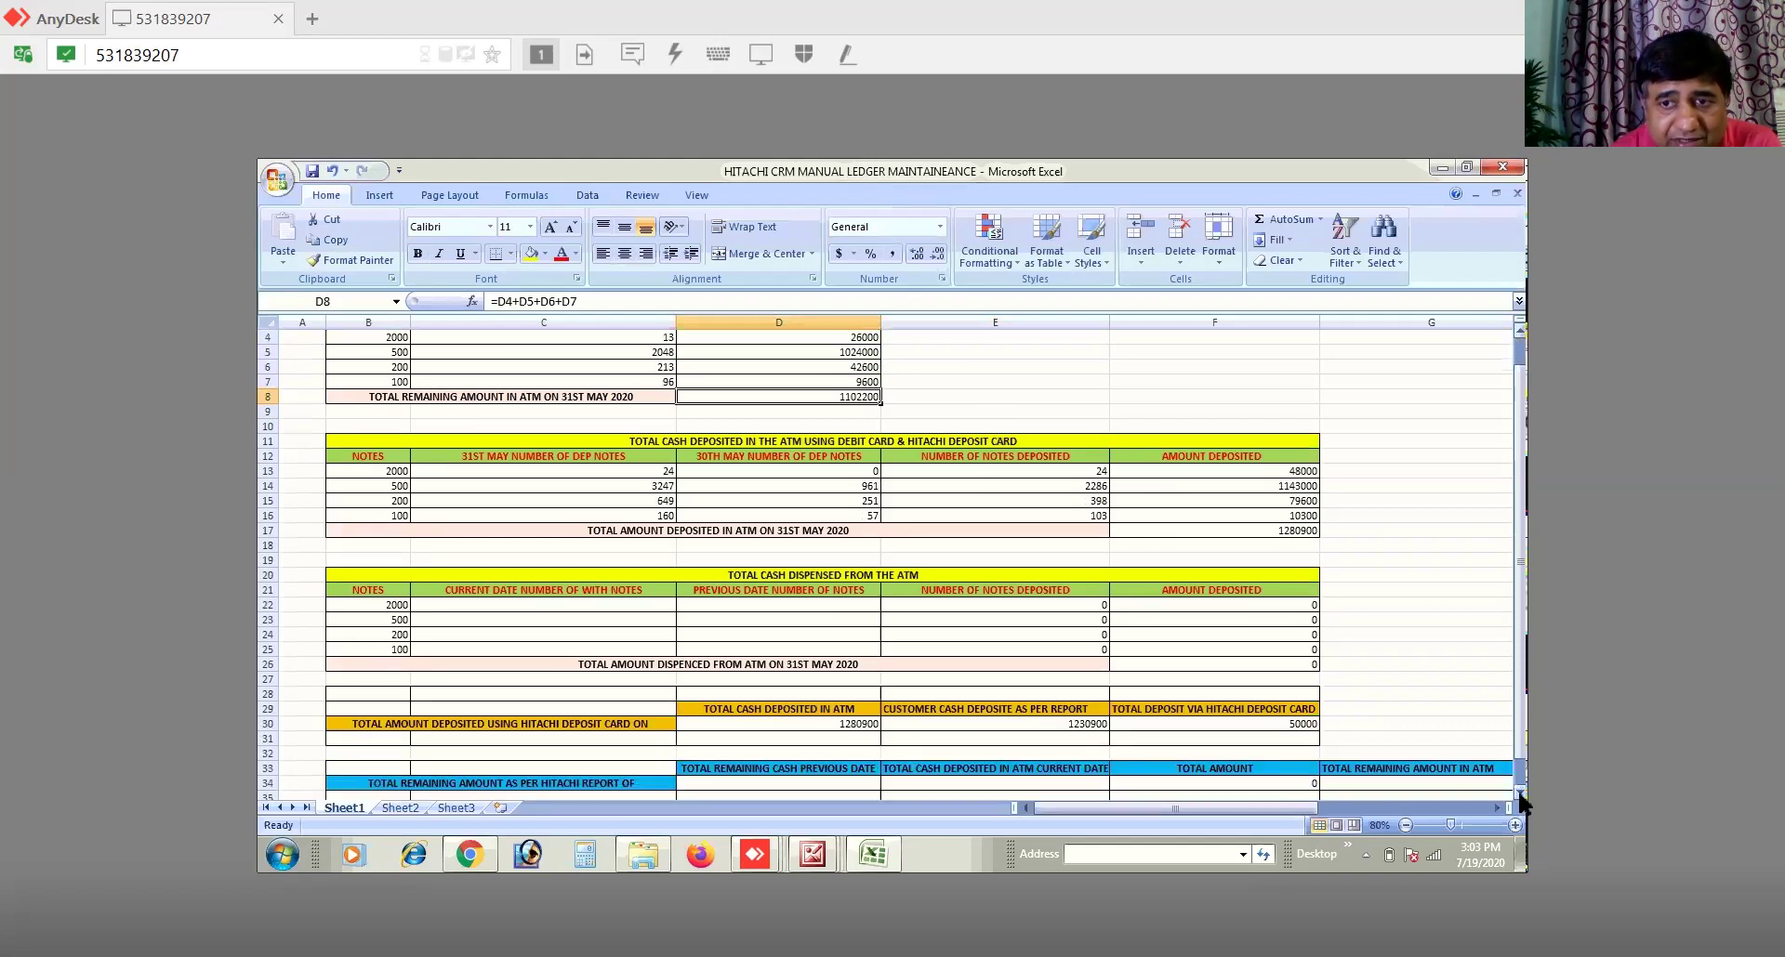
pyautogui.click(1520, 793)
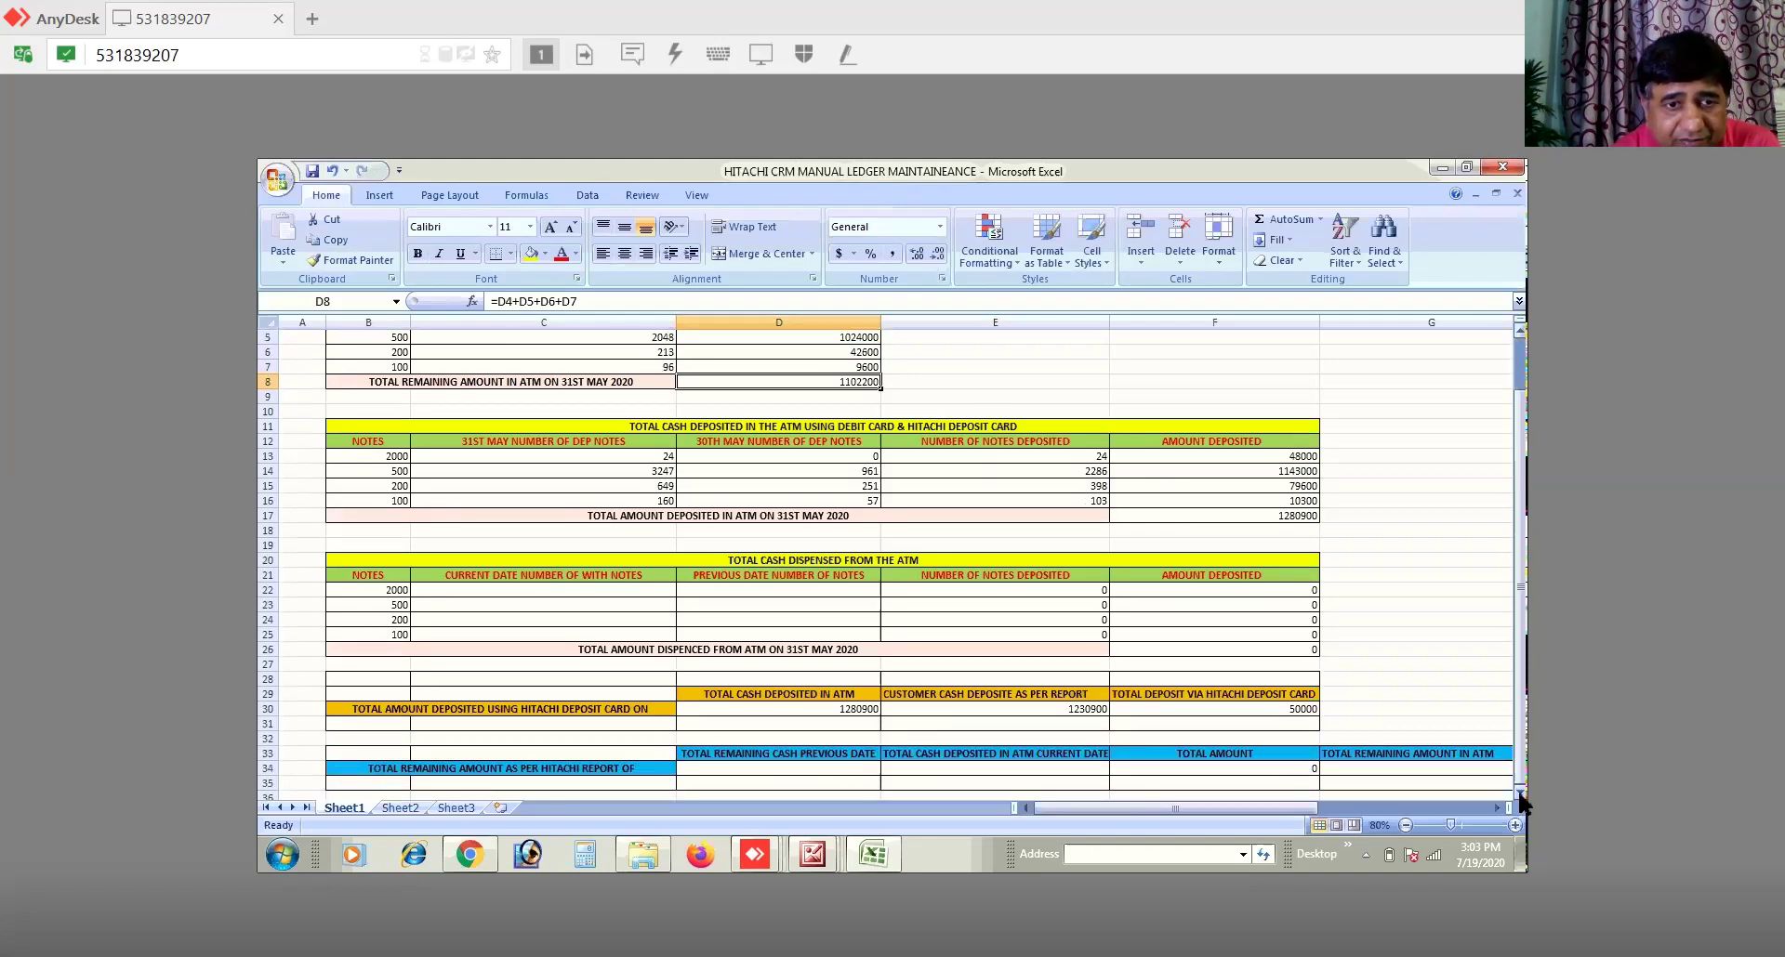
pyautogui.click(1520, 795)
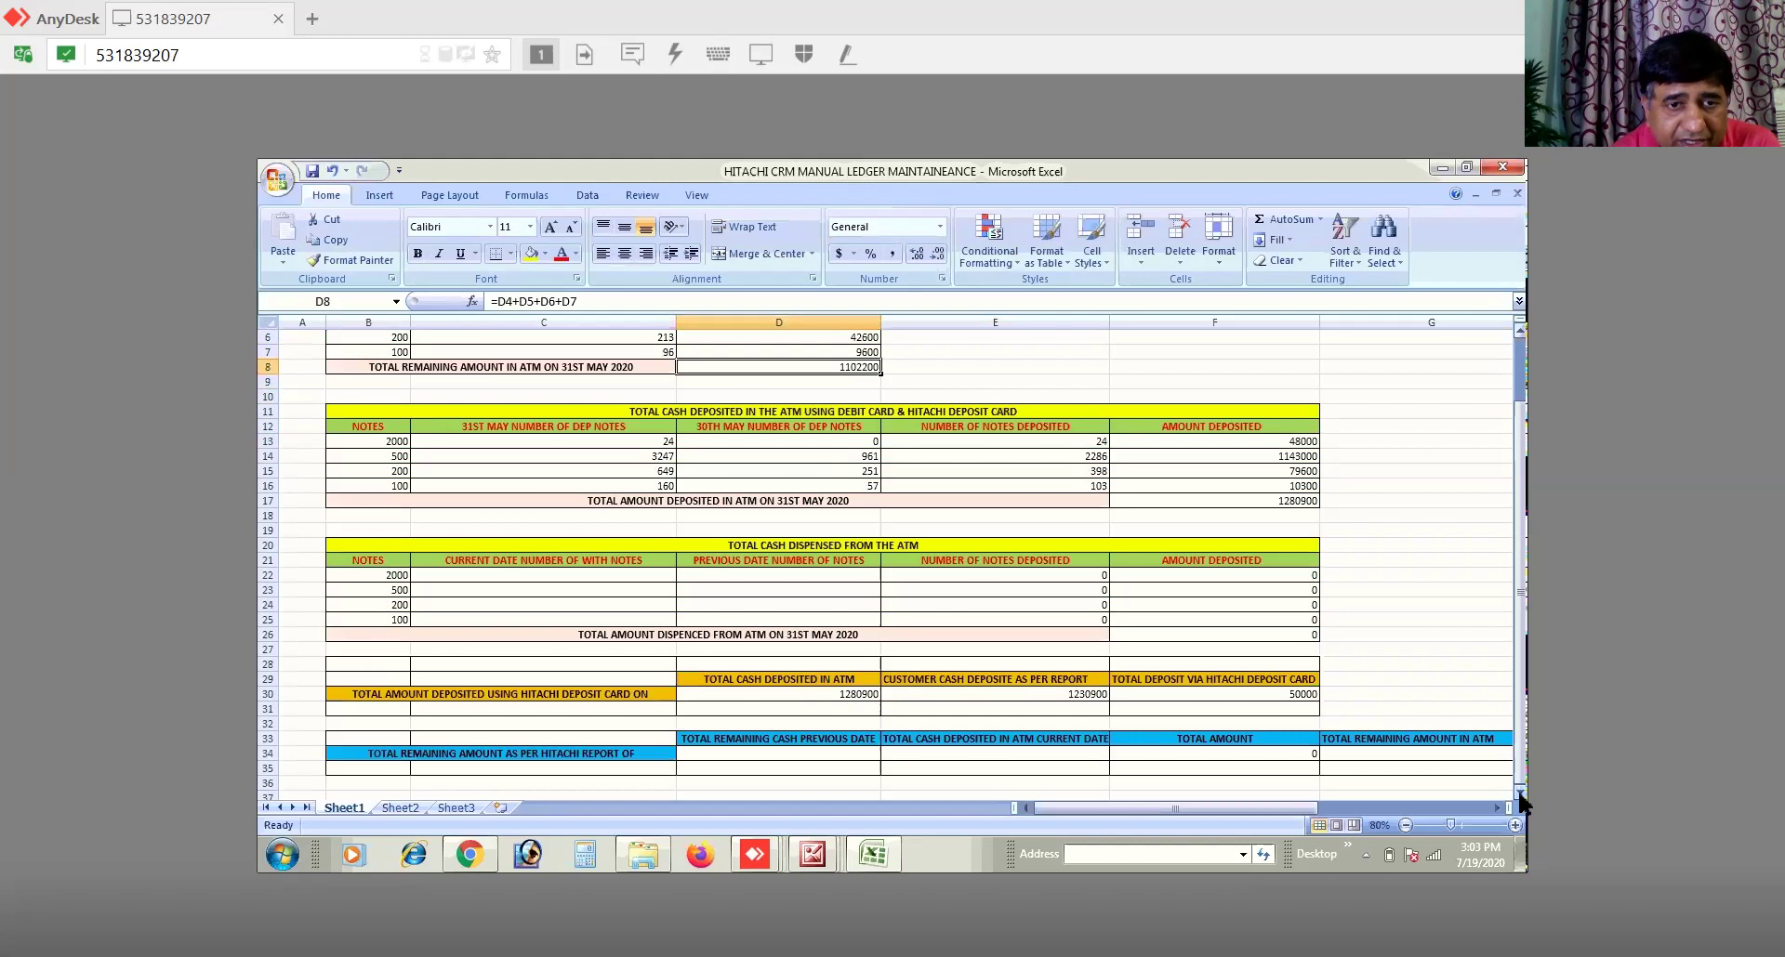
pyautogui.click(793, 753)
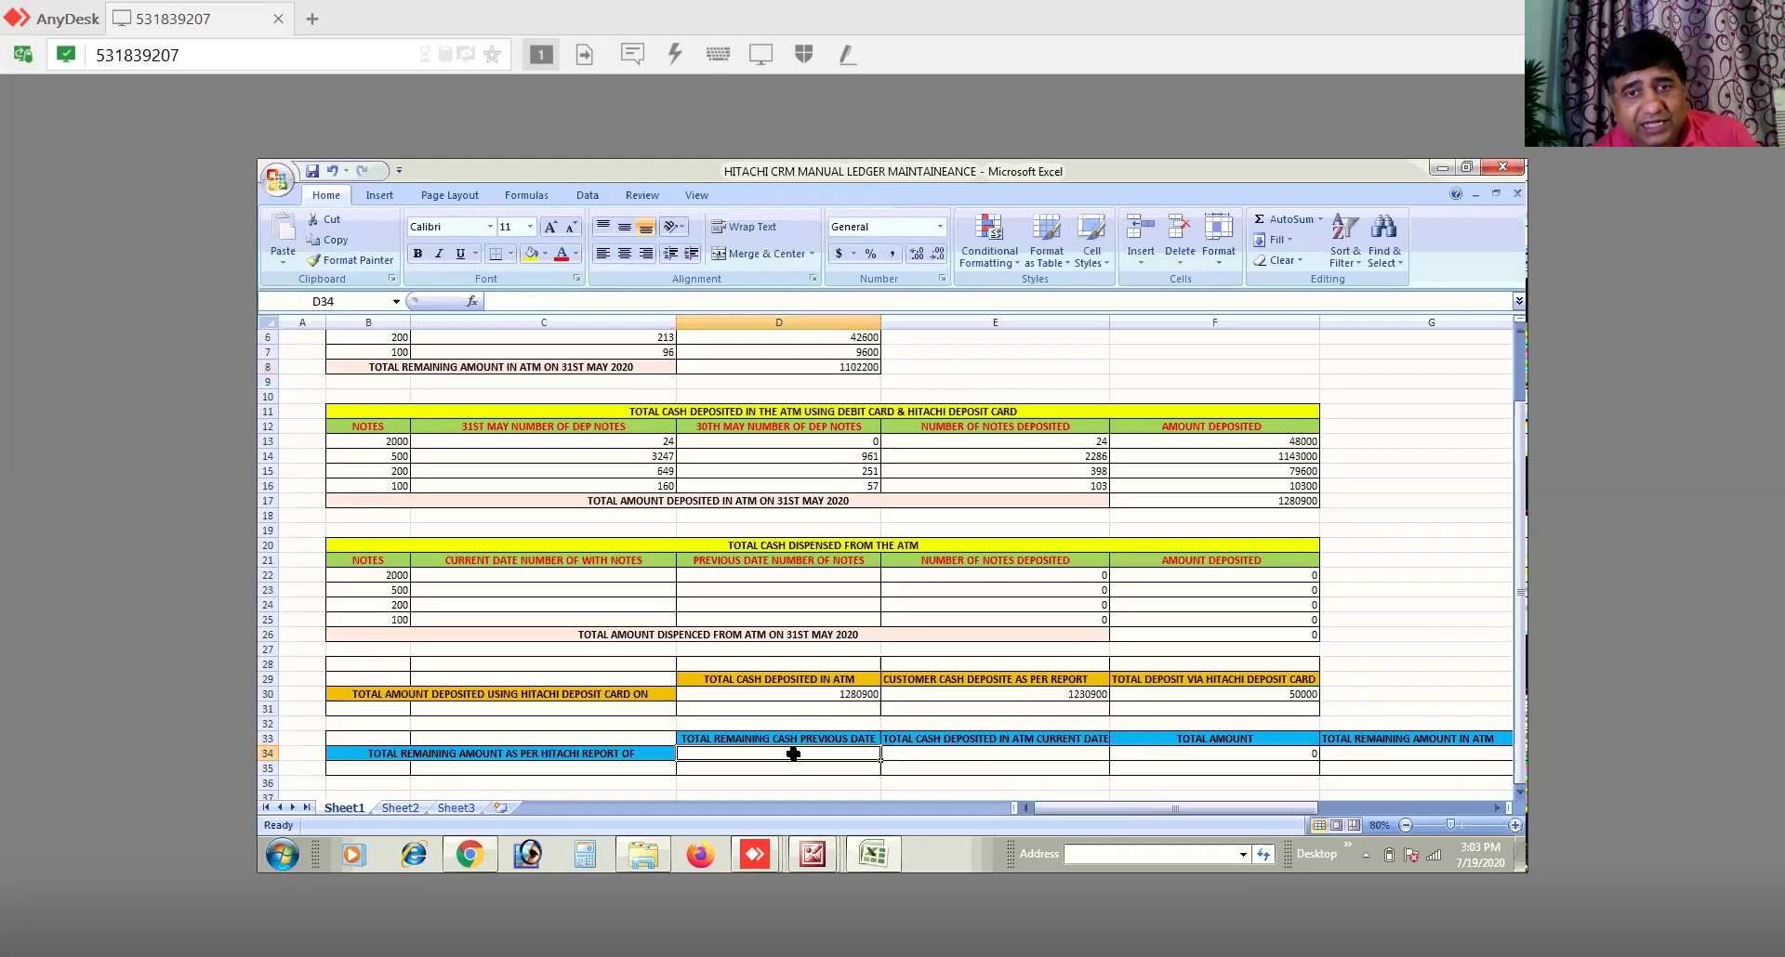
pyautogui.click(1519, 327)
pyautogui.click(1519, 326)
pyautogui.click(1519, 326)
pyautogui.click(1519, 327)
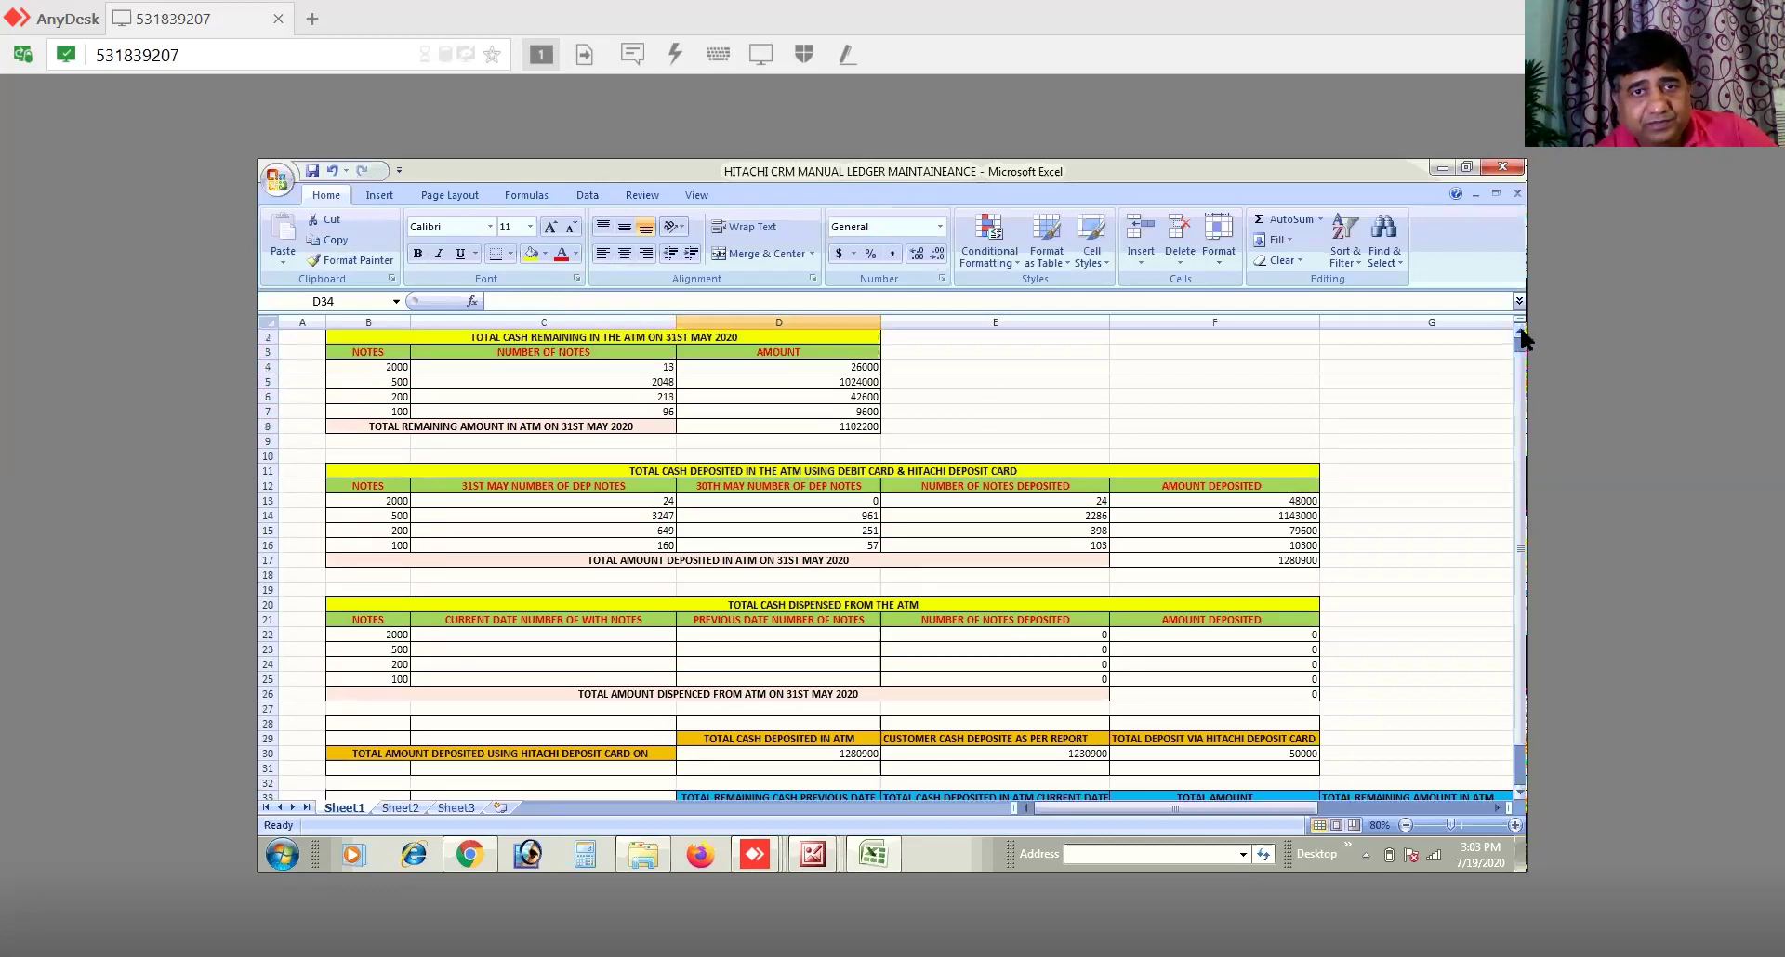
pyautogui.click(1519, 327)
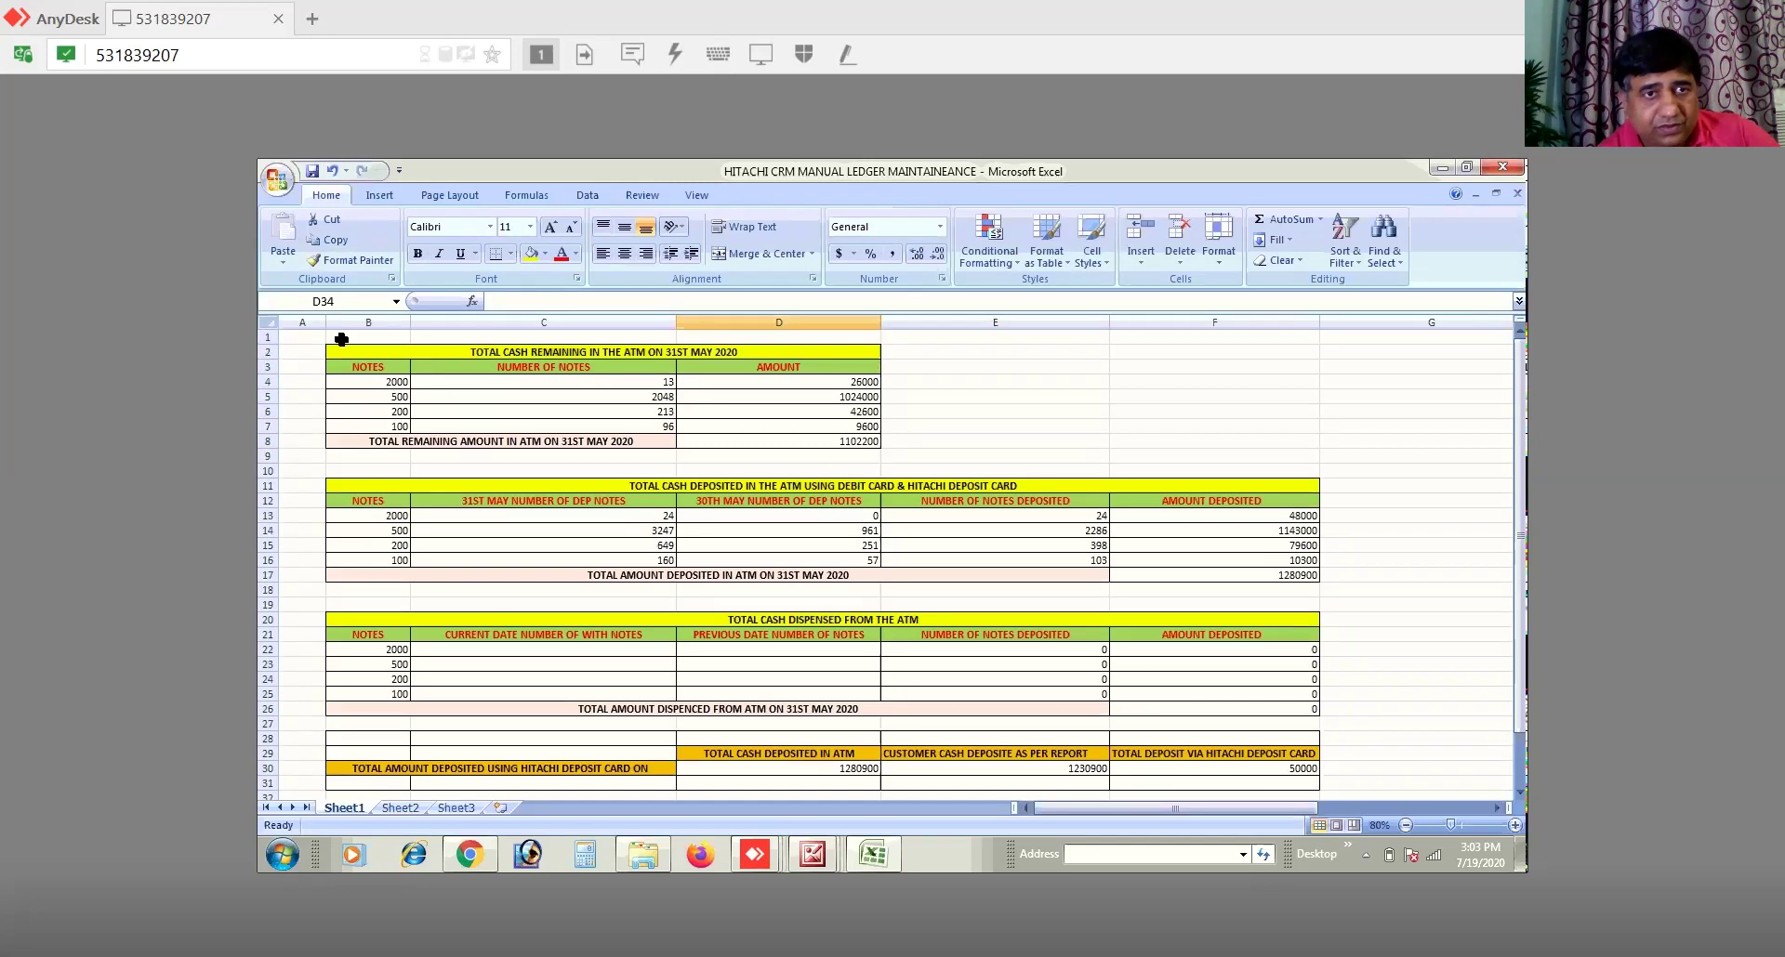
# Step: Copy the 31st May remaining cash table B2:D8 and paste it beside the original, starting at F2
pyautogui.moveTo(350, 347); pyautogui.dragTo(358, 439)
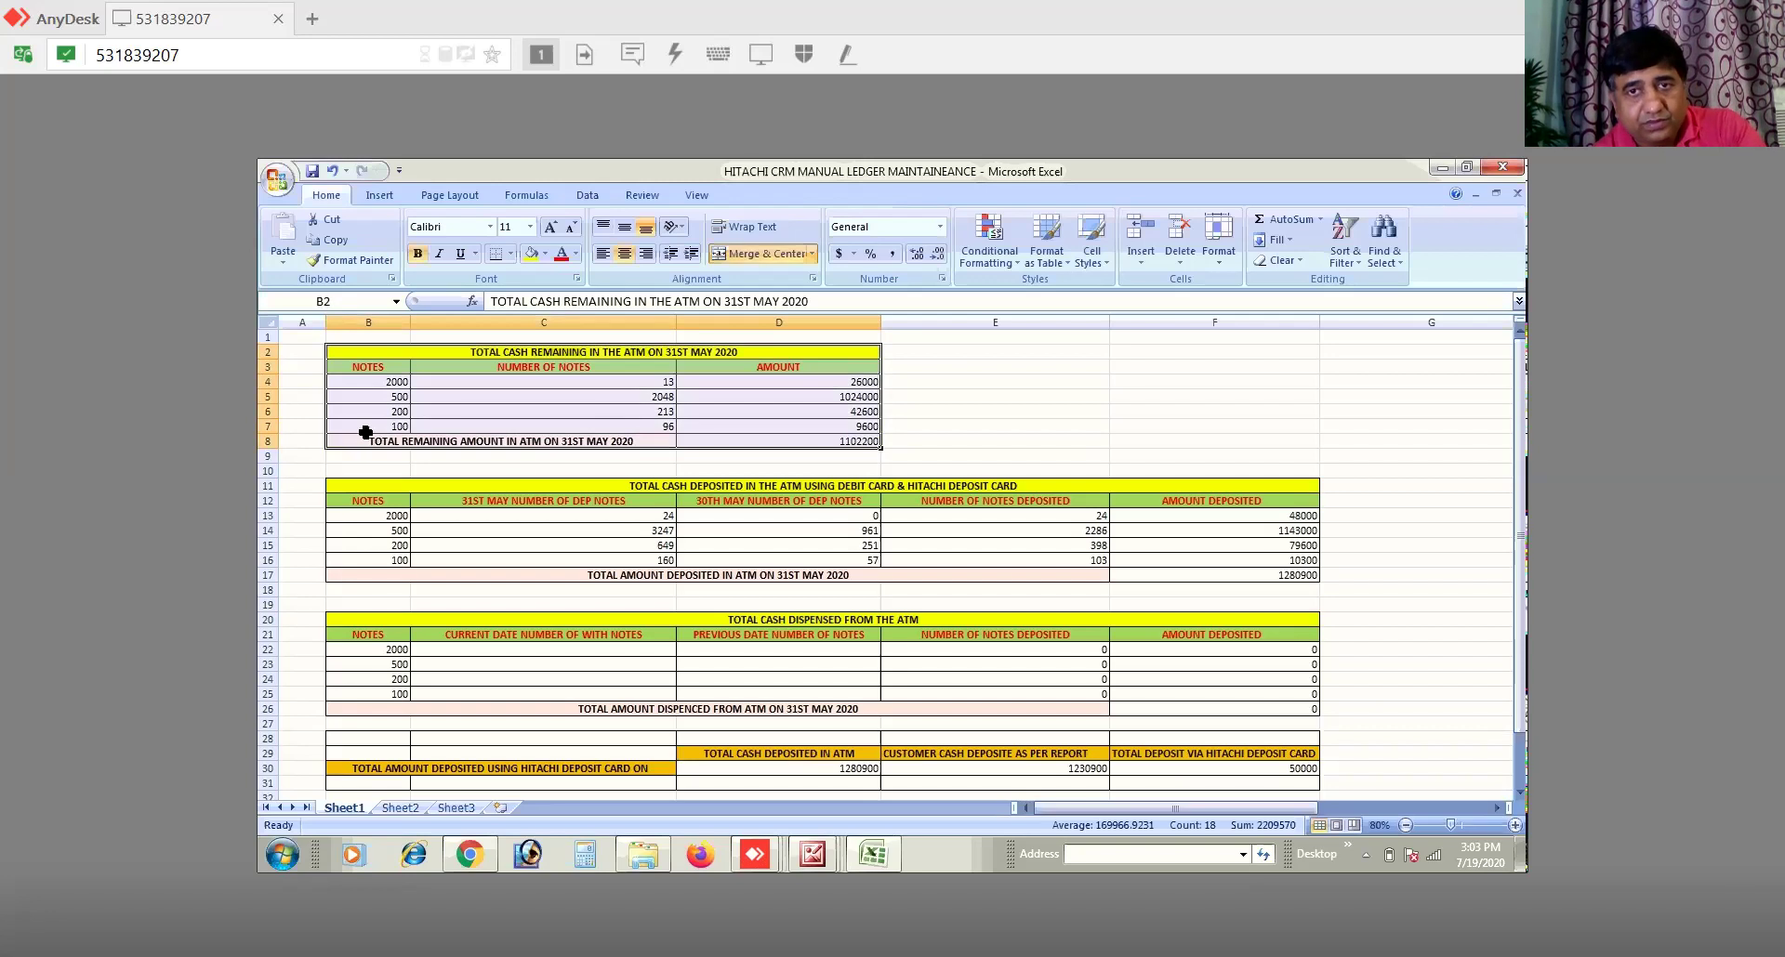
pyautogui.hotkey('ctrl', 'c')
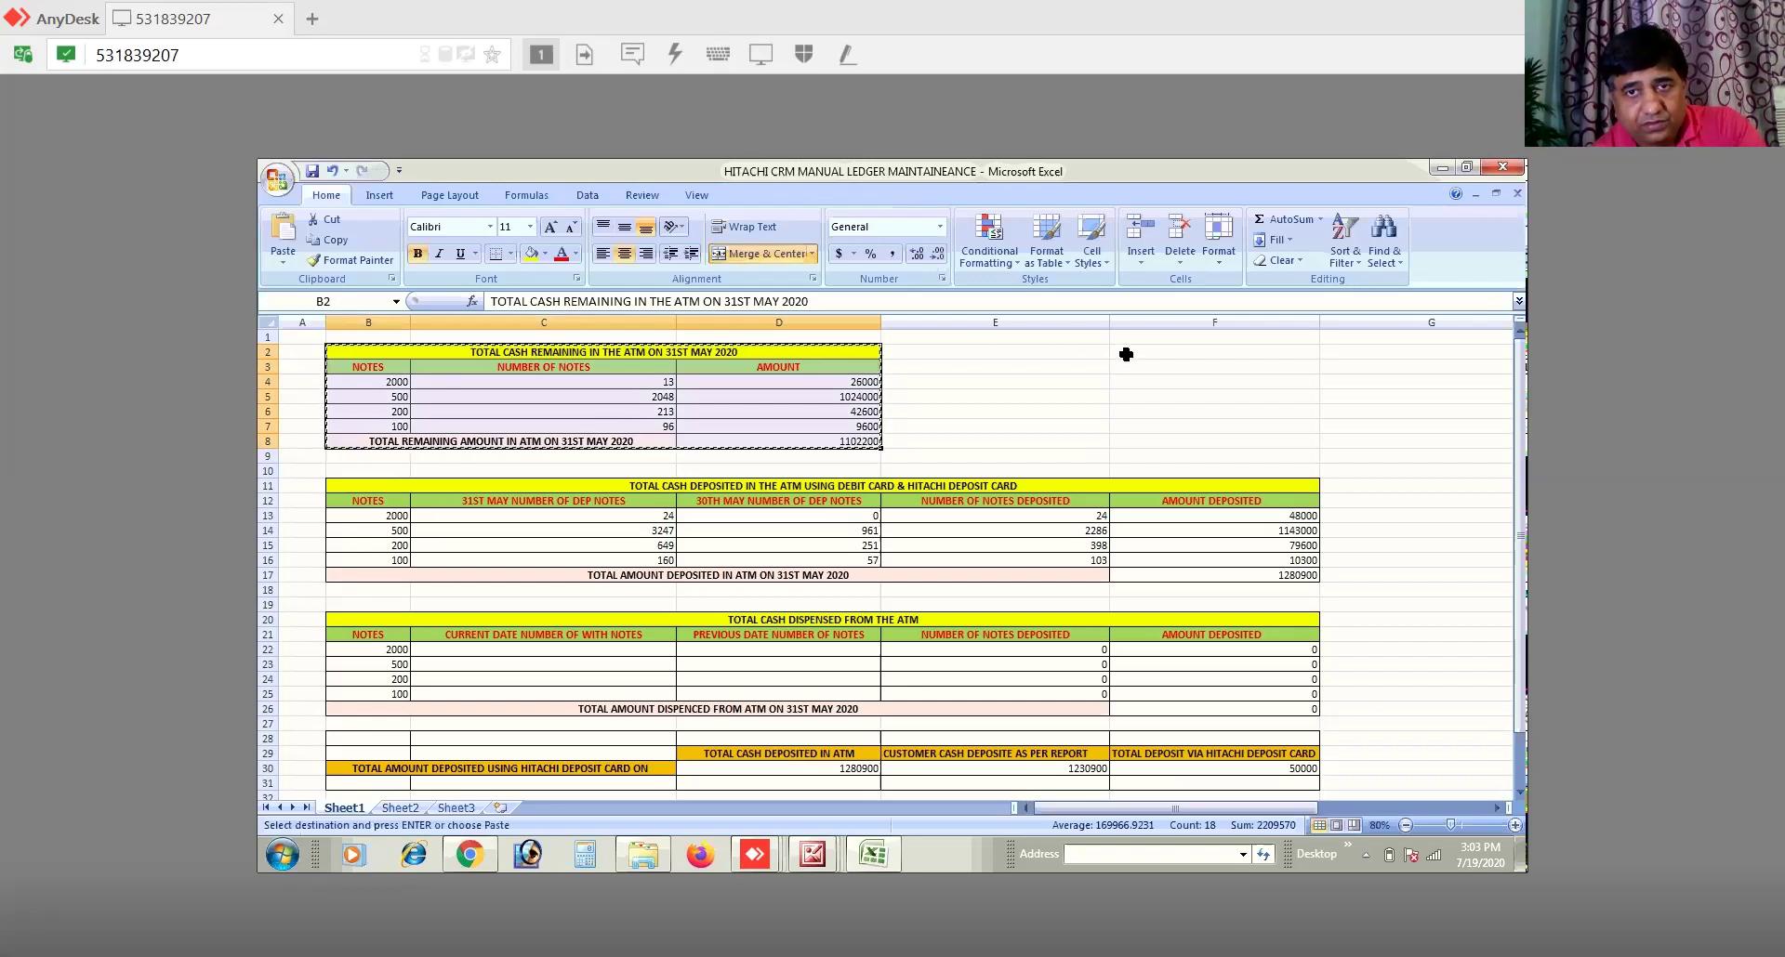
pyautogui.click(1128, 352)
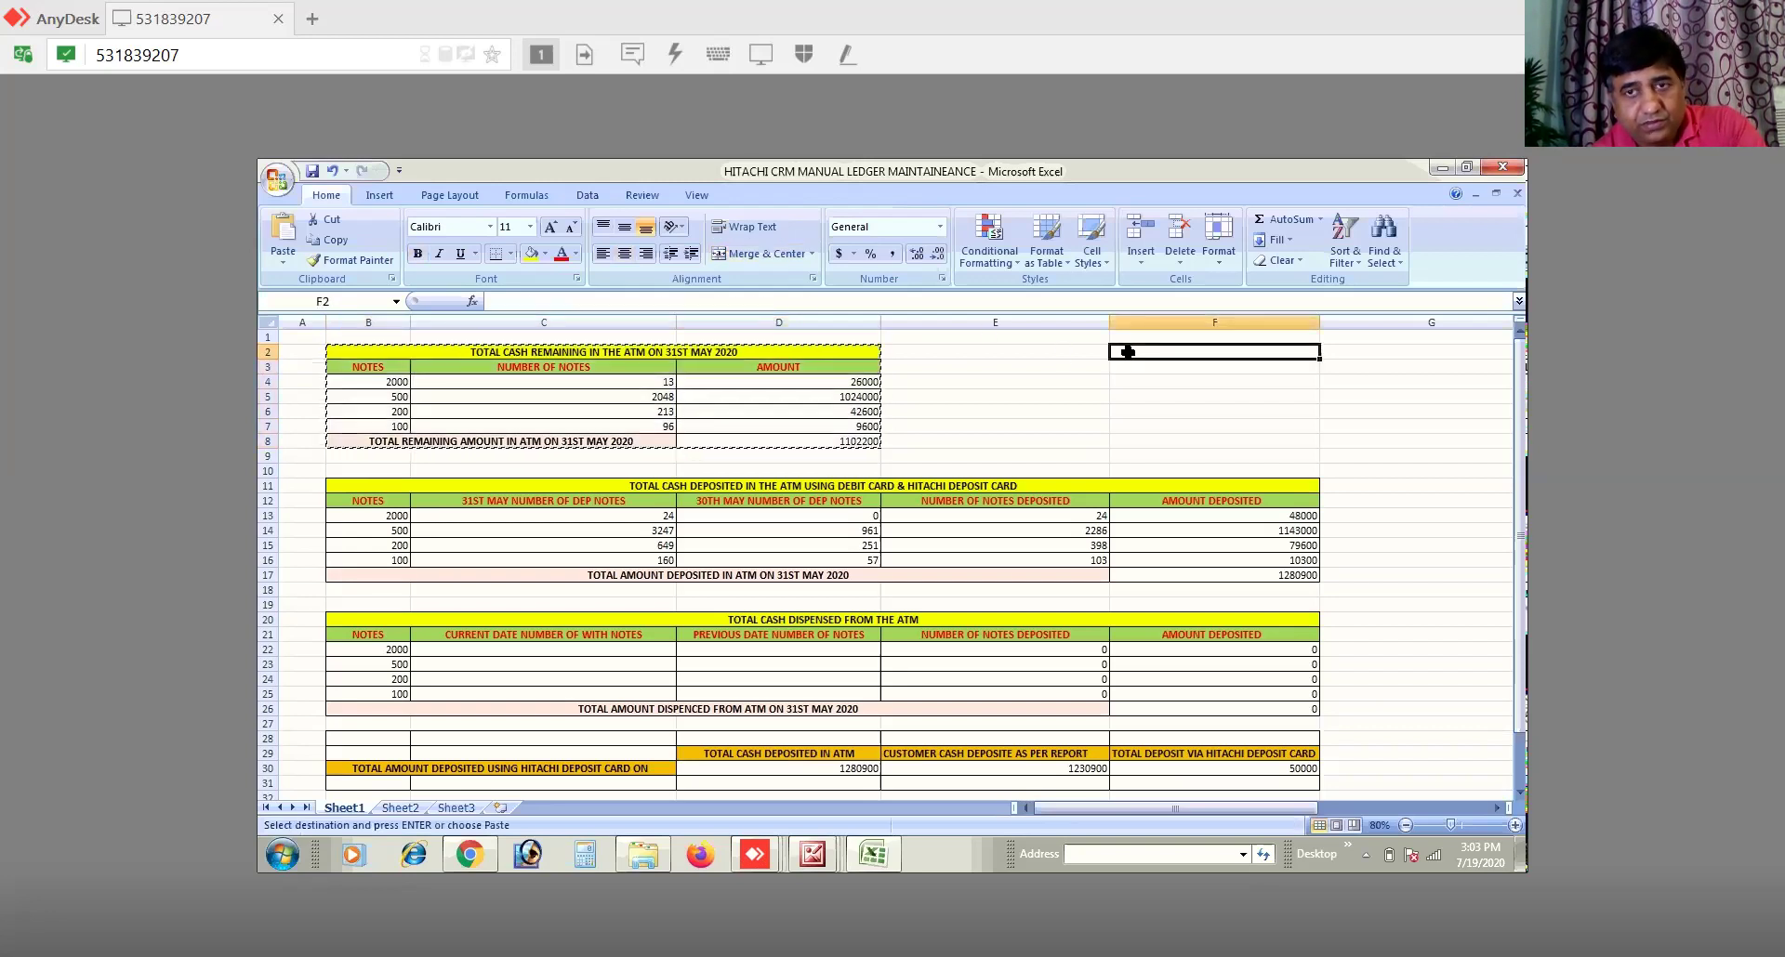
pyautogui.hotkey('ctrl', 'v')
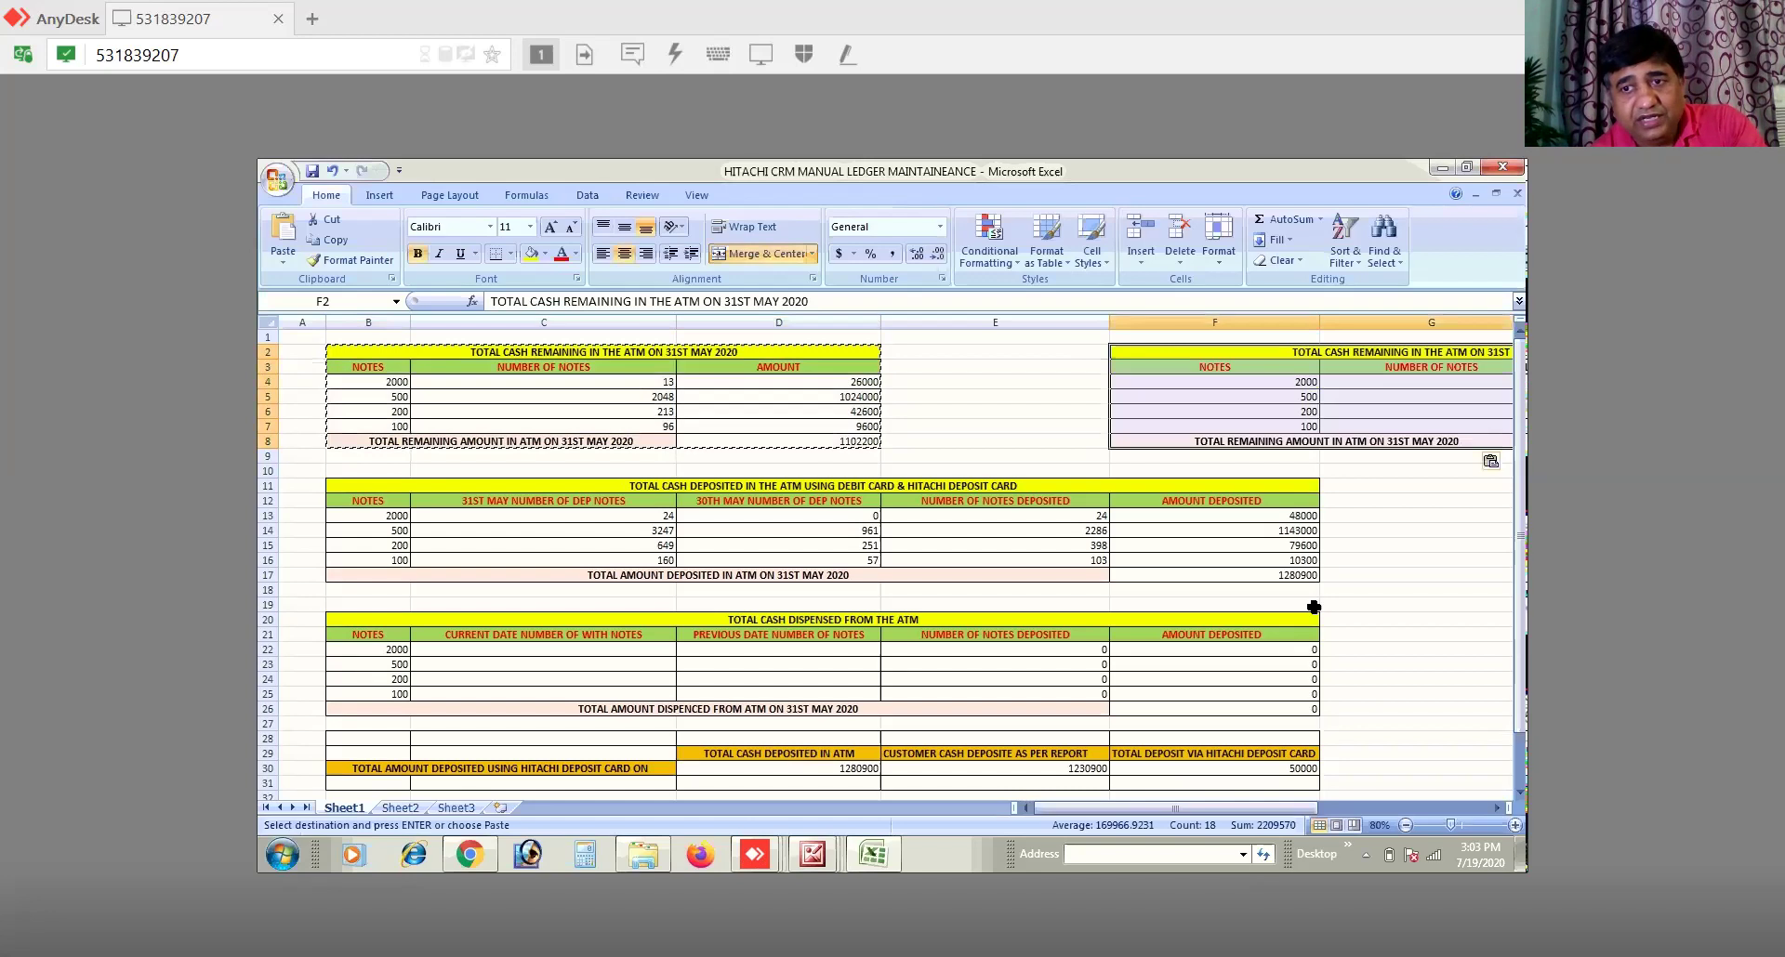
pyautogui.click(1493, 807)
pyautogui.click(1493, 807)
pyautogui.click(1493, 807)
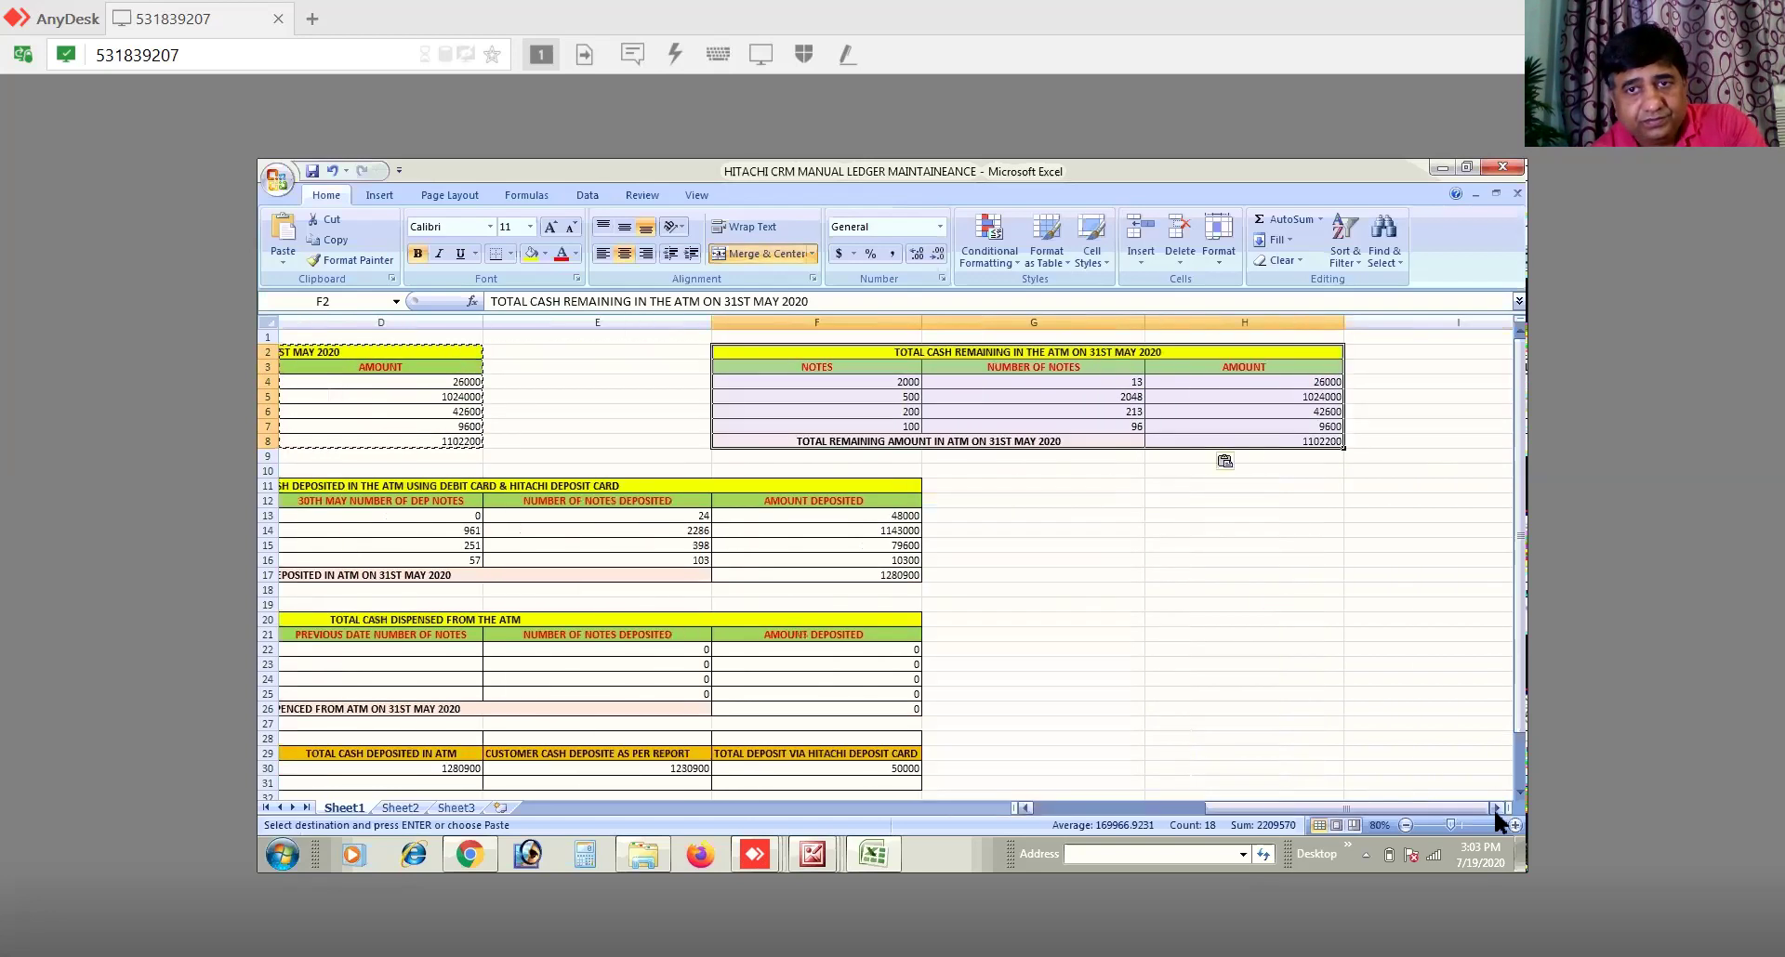
# Step: Change the copied table's total label date in F8 to 30ST MAY 2020 and its heading date in F2 to 30TH MAY 2020
pyautogui.doubleClick(997, 441)
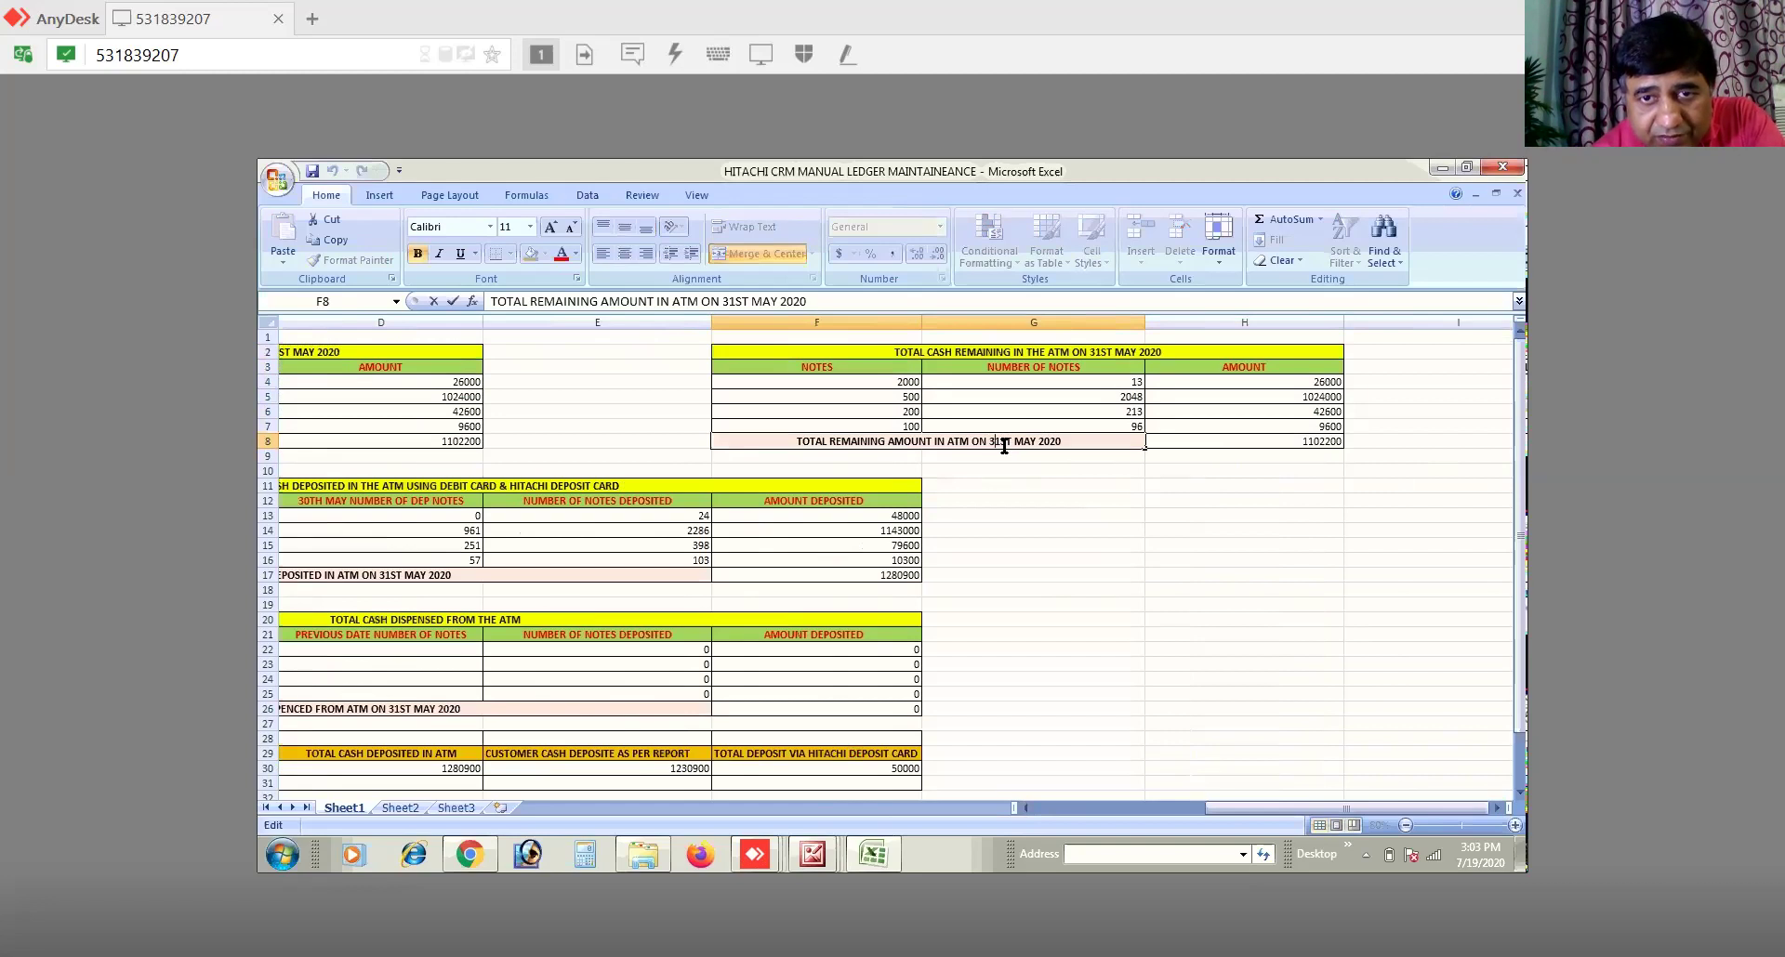
pyautogui.press('BackSpace')
pyautogui.write('0')
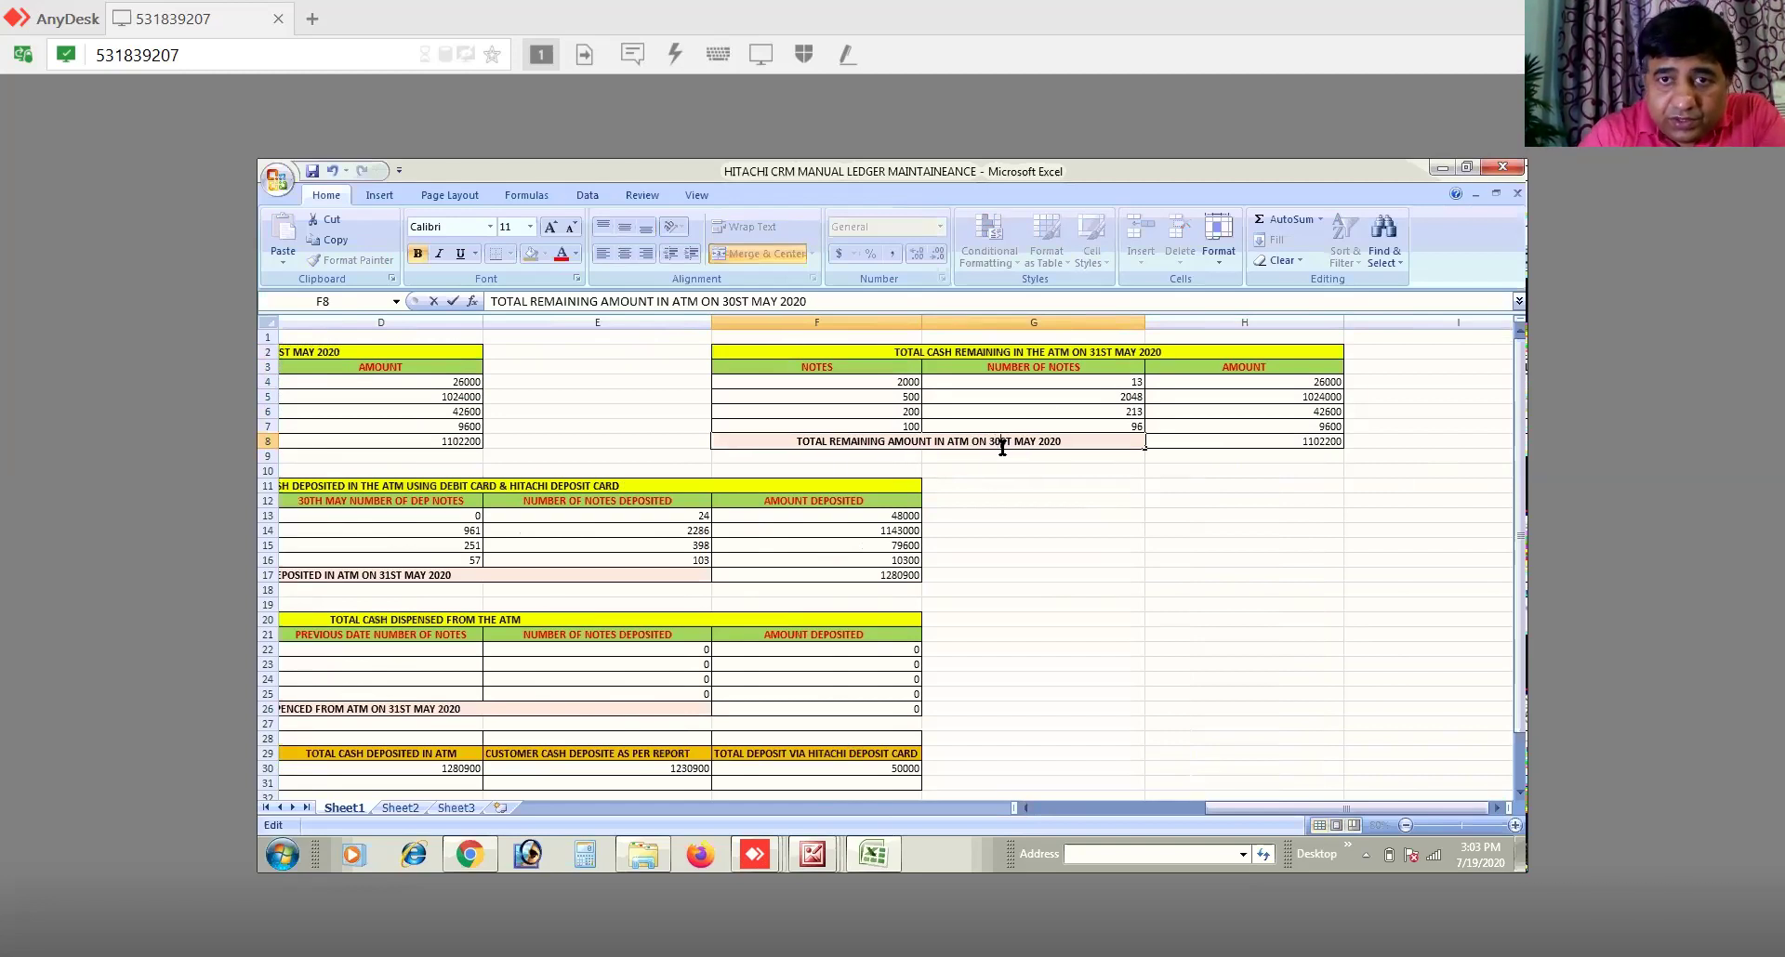
pyautogui.doubleClick(1110, 351)
pyautogui.press('BackSpace')
pyautogui.press('BackSpace')
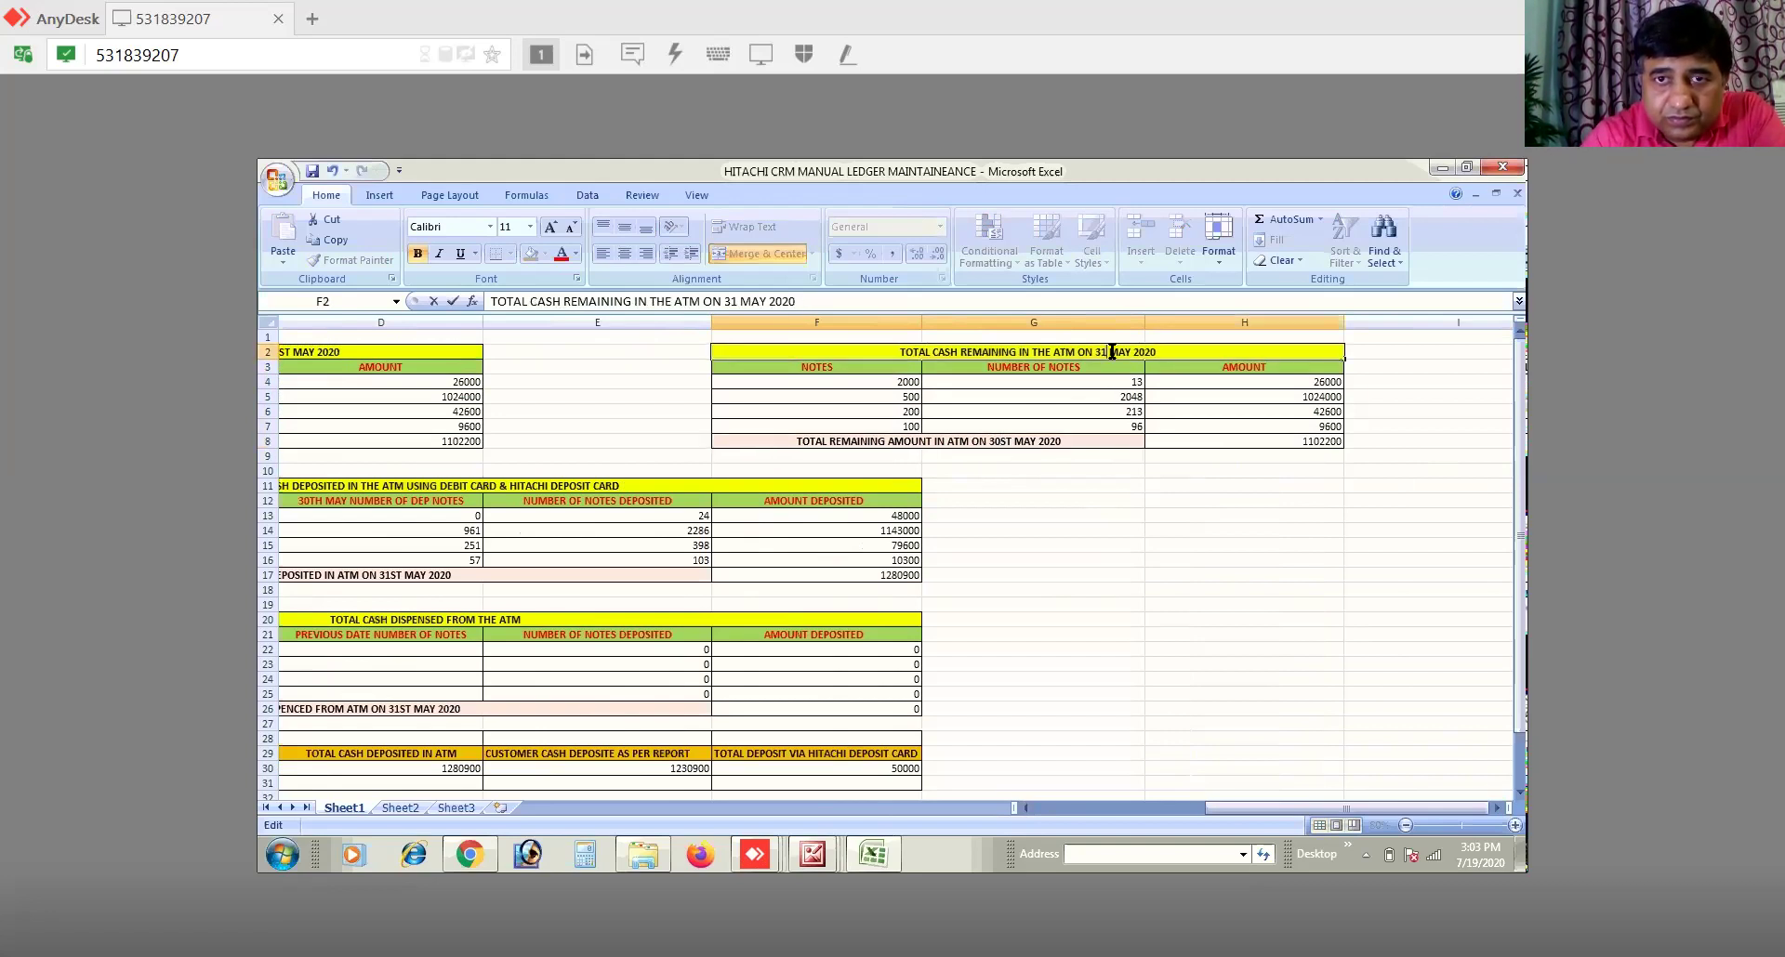
pyautogui.press('BackSpace')
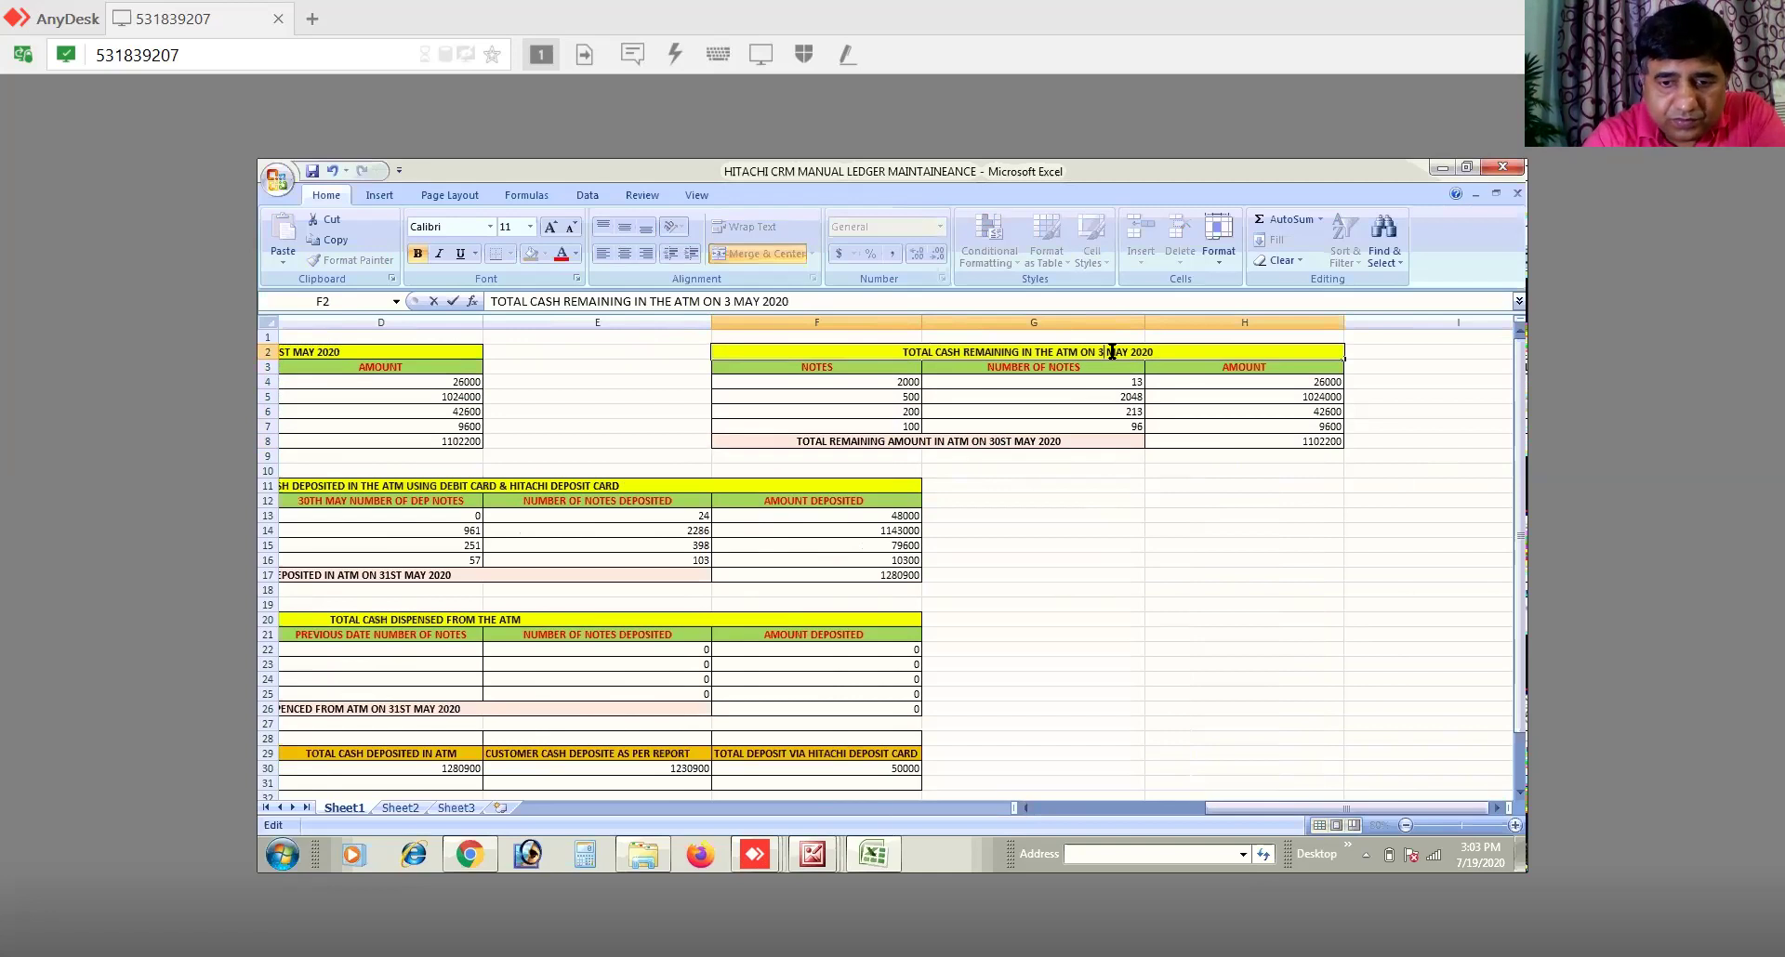
pyautogui.write('0TH')
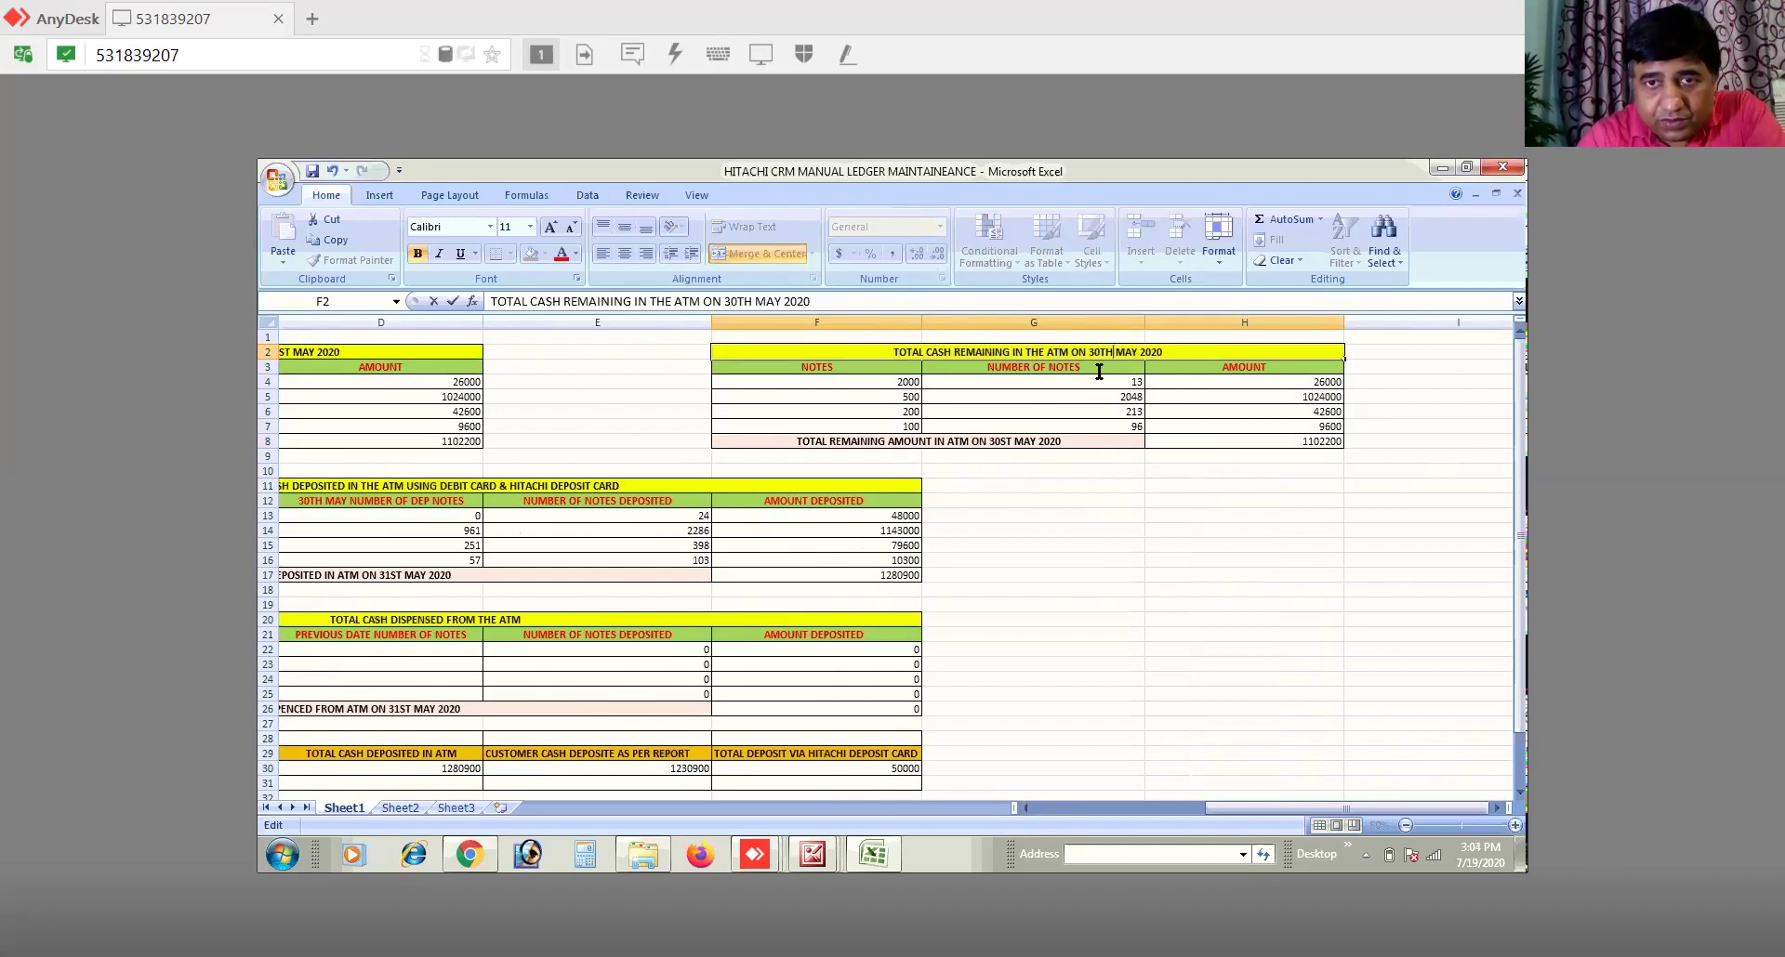
# Step: Correct the copied table's total label in F8 to TOTAL REMAINING AMOUNT IN ATM ON 30TH MAY 2020
pyautogui.doubleClick(1009, 439)
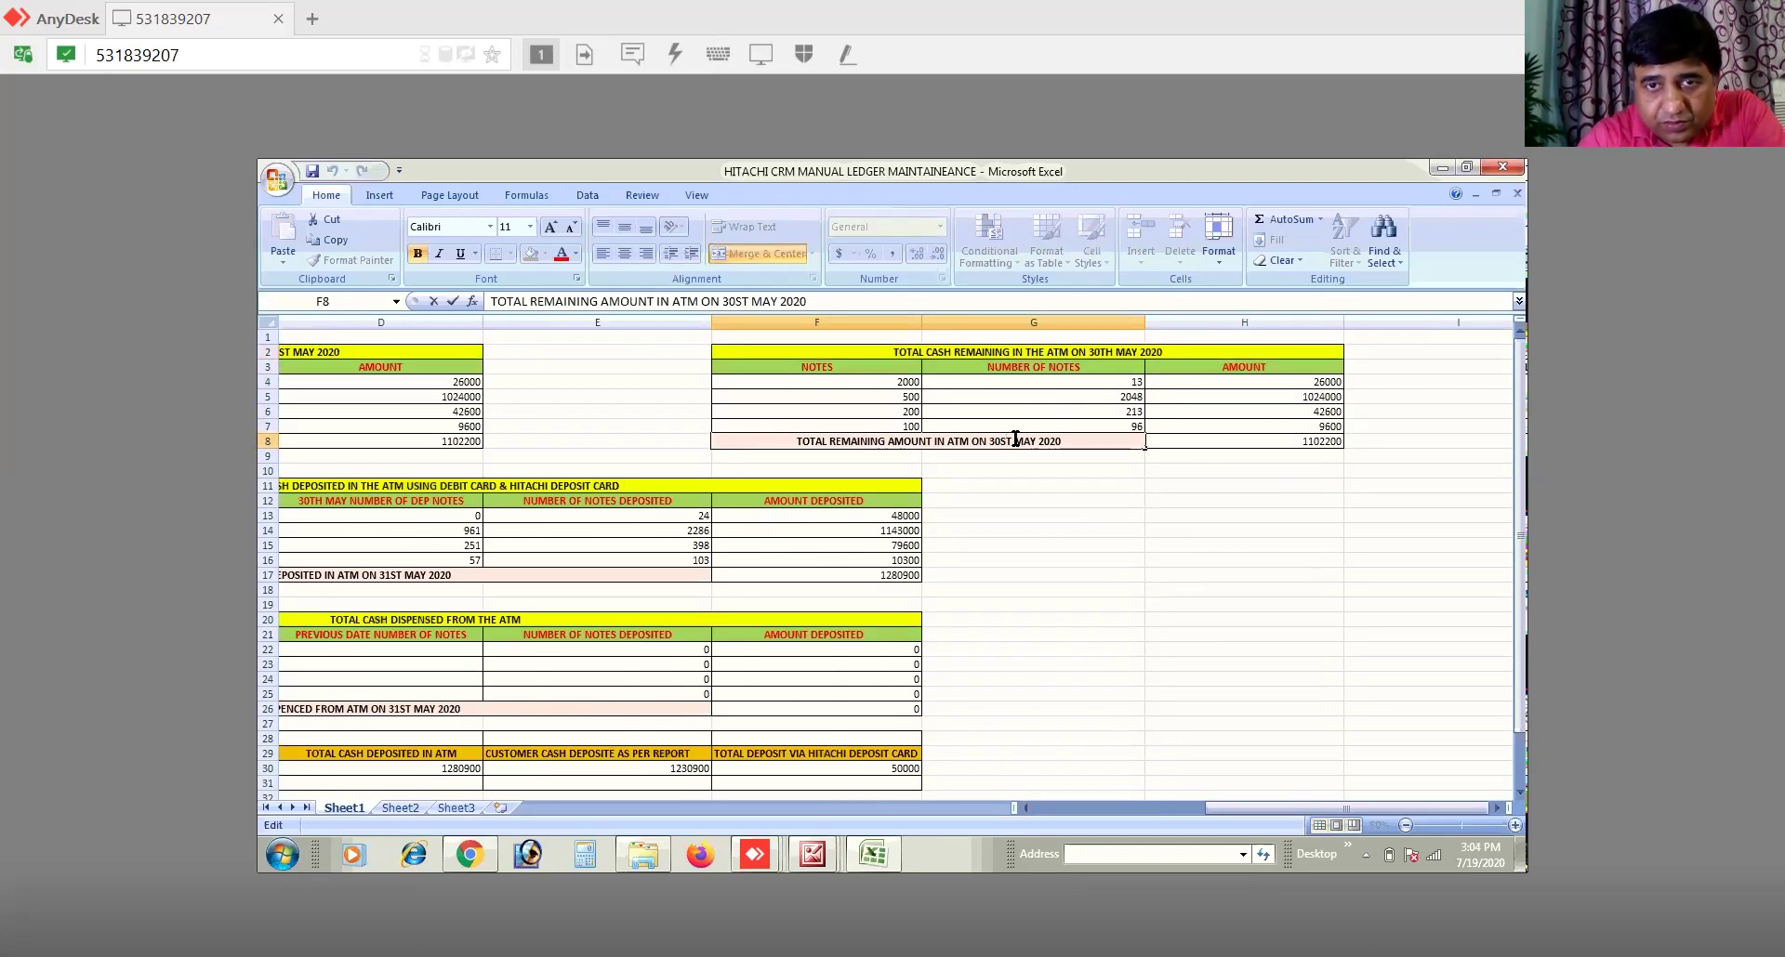
pyautogui.press('BackSpace')
pyautogui.press('BackSpace')
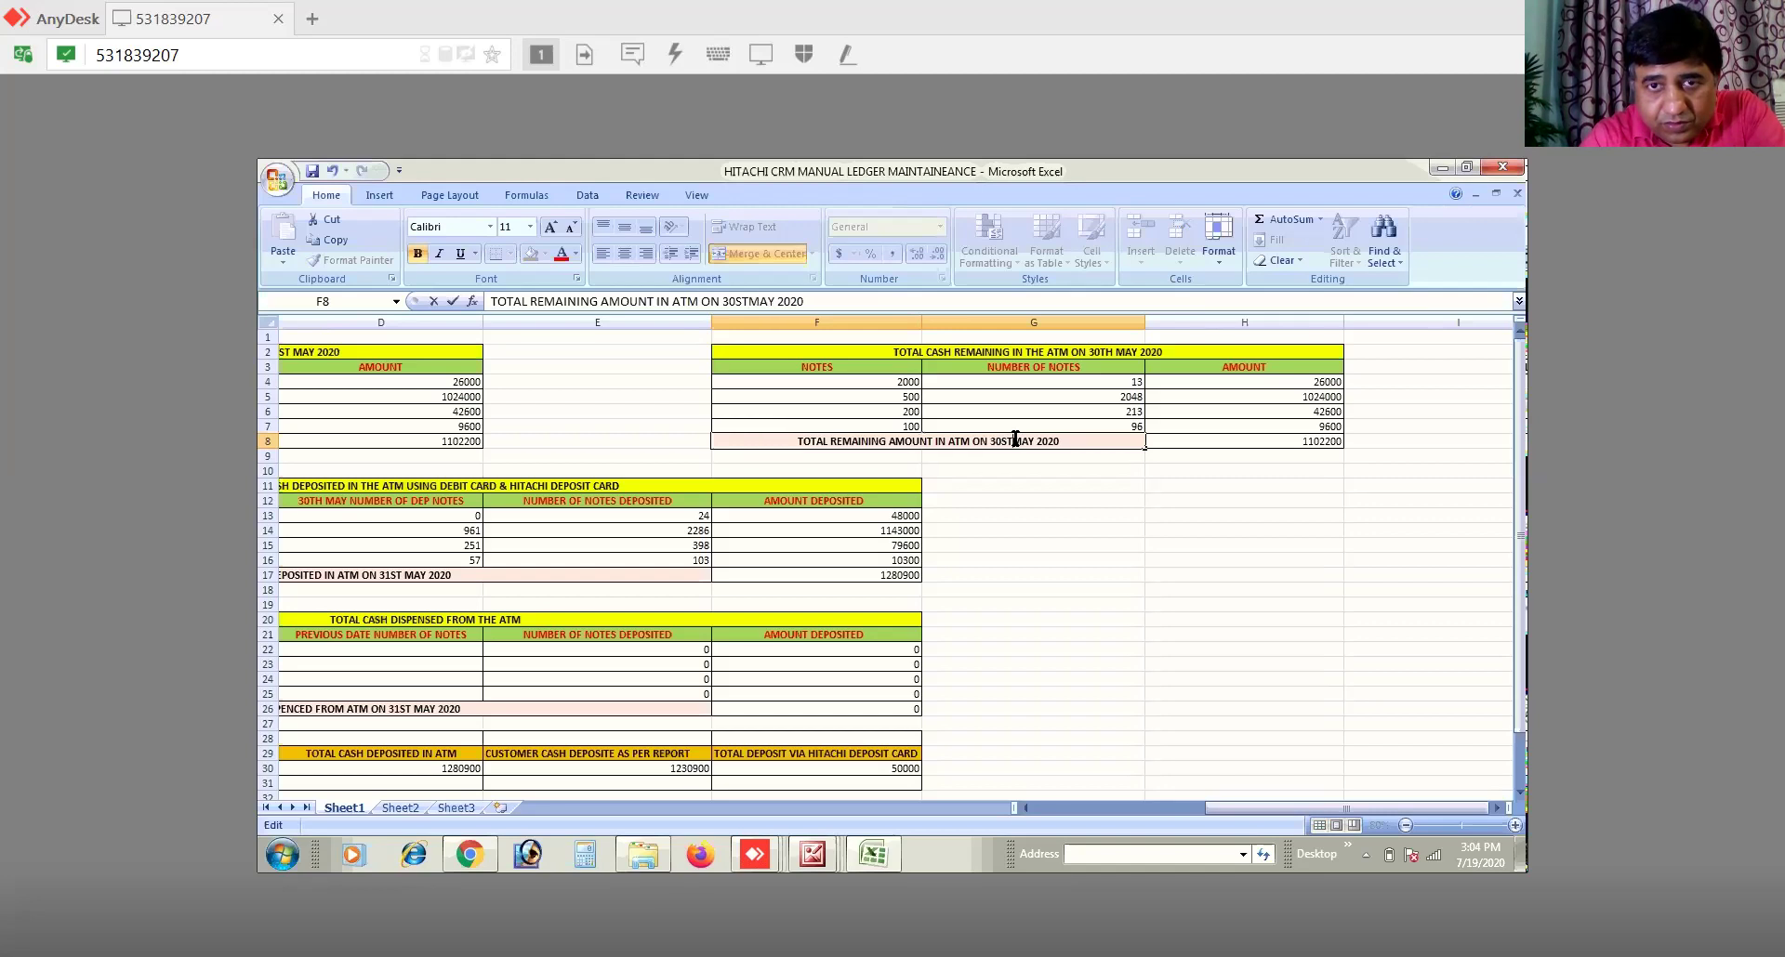
pyautogui.press('BackSpace')
pyautogui.write('TH')
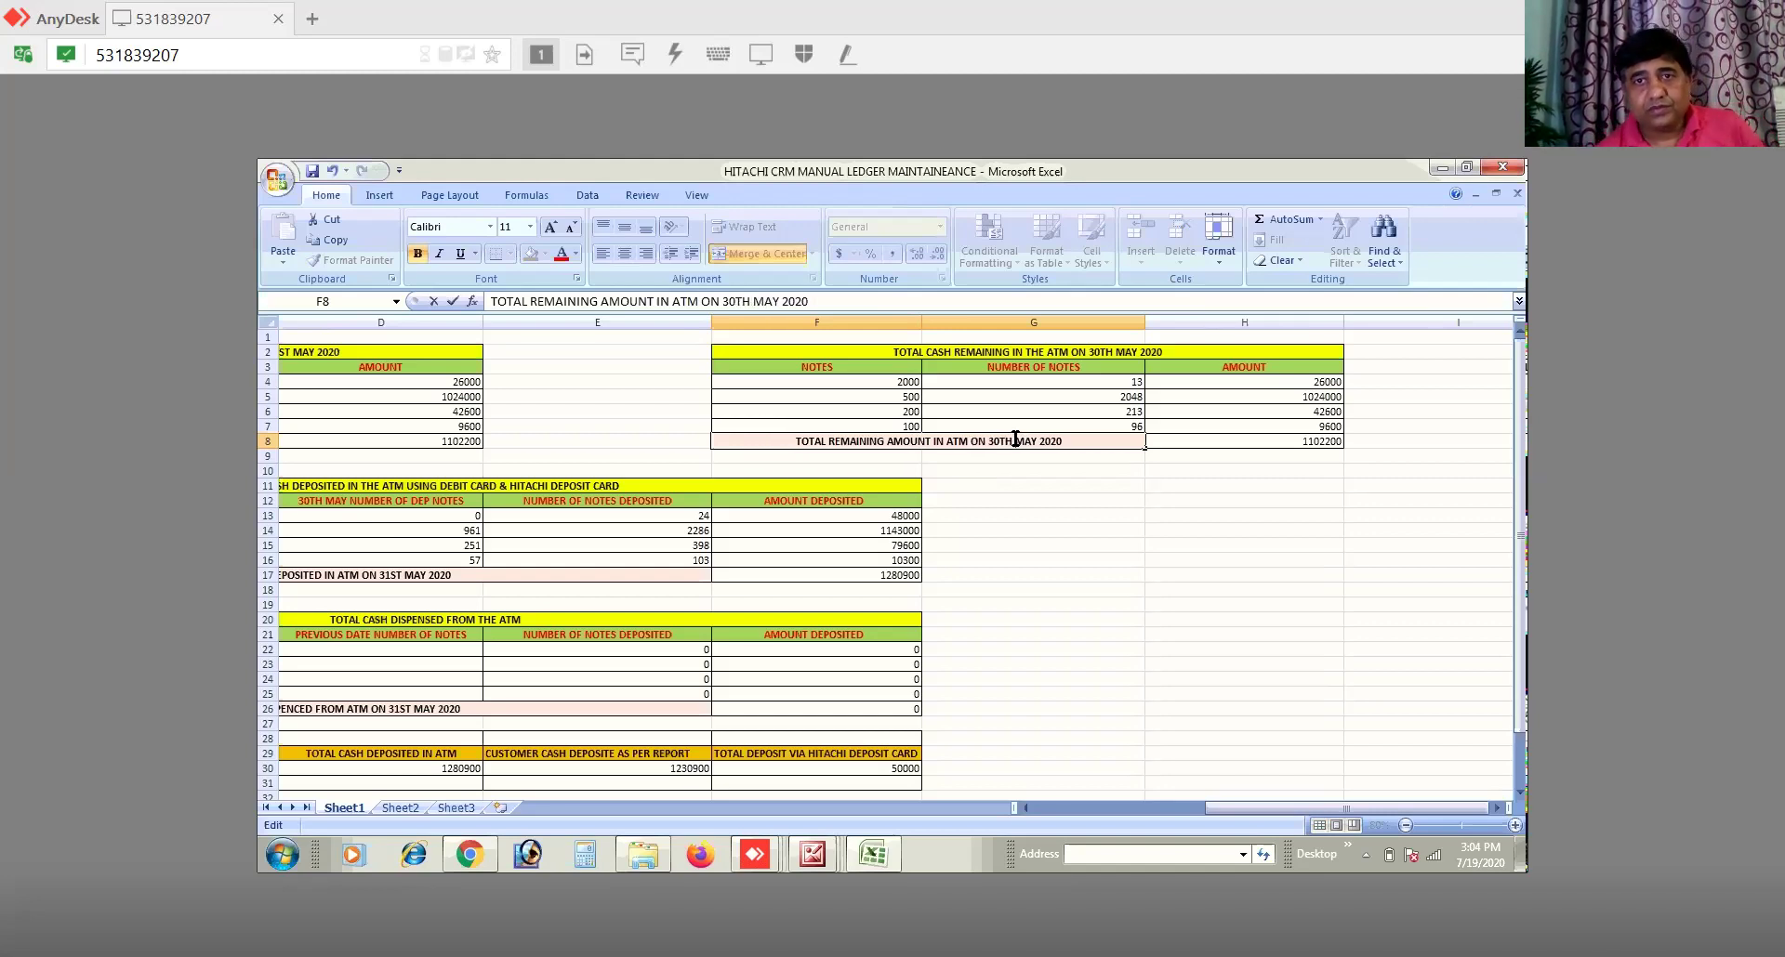
pyautogui.click(1008, 527)
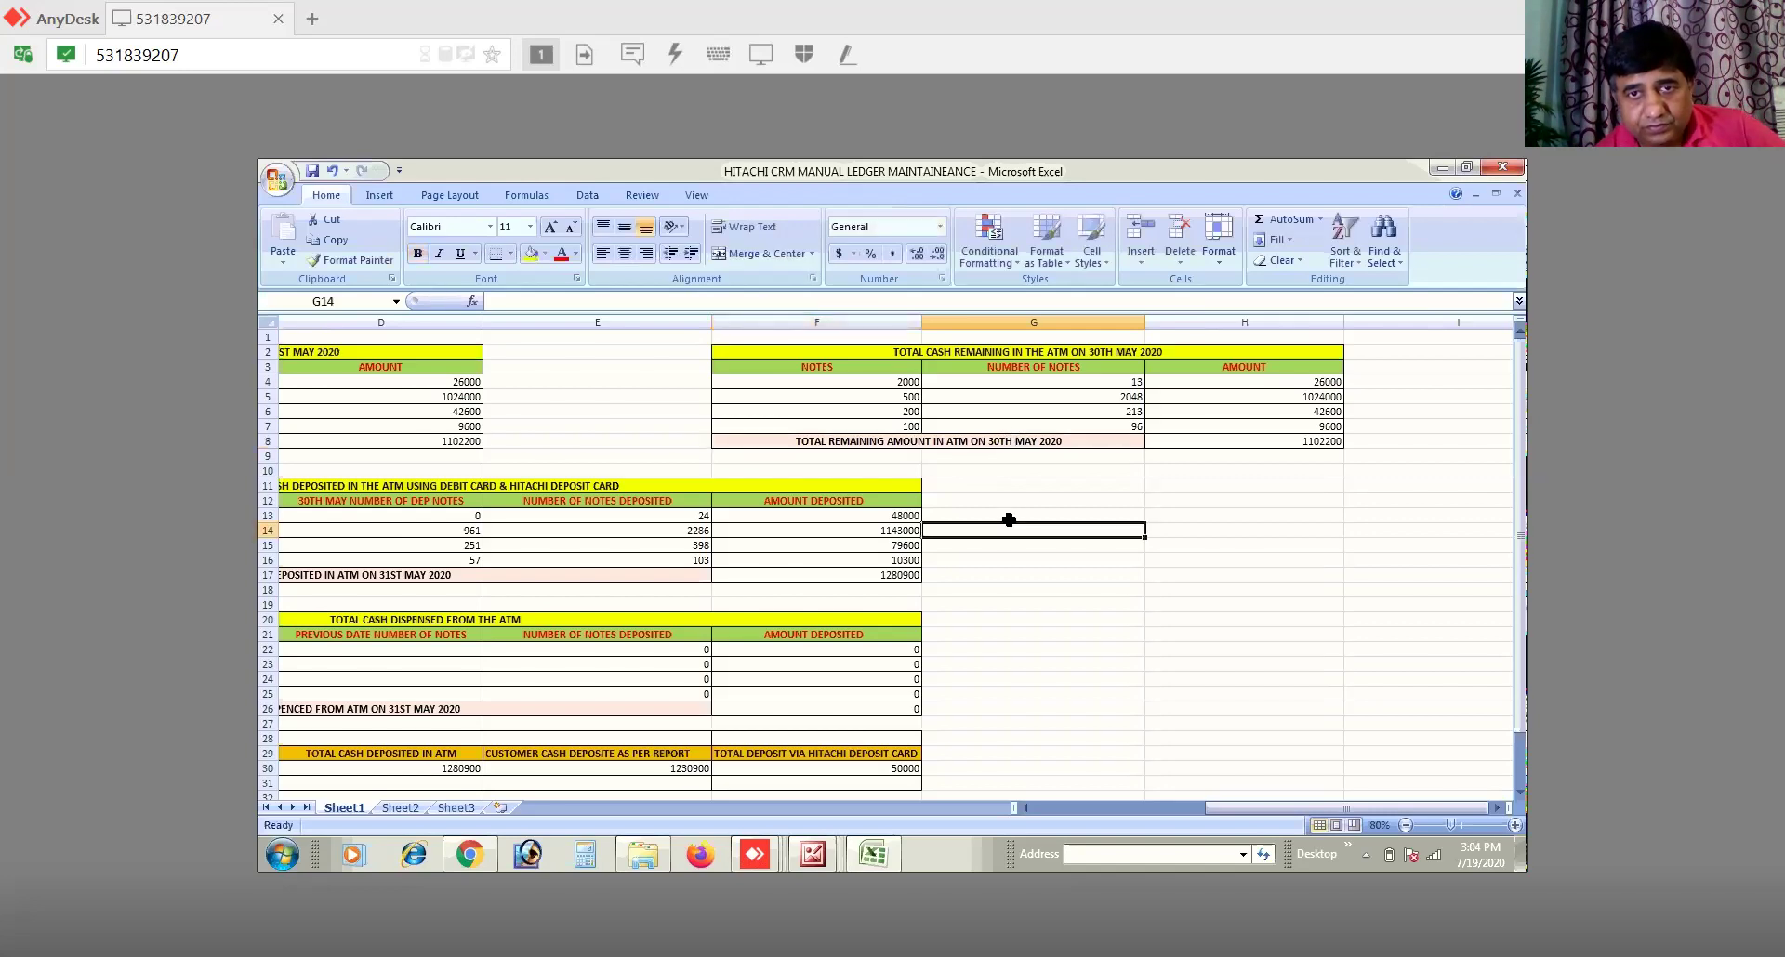
# Step: Switch to Picture Manager and bring up the 30 May remaining notes in ATM receipt
pyautogui.click(1044, 441)
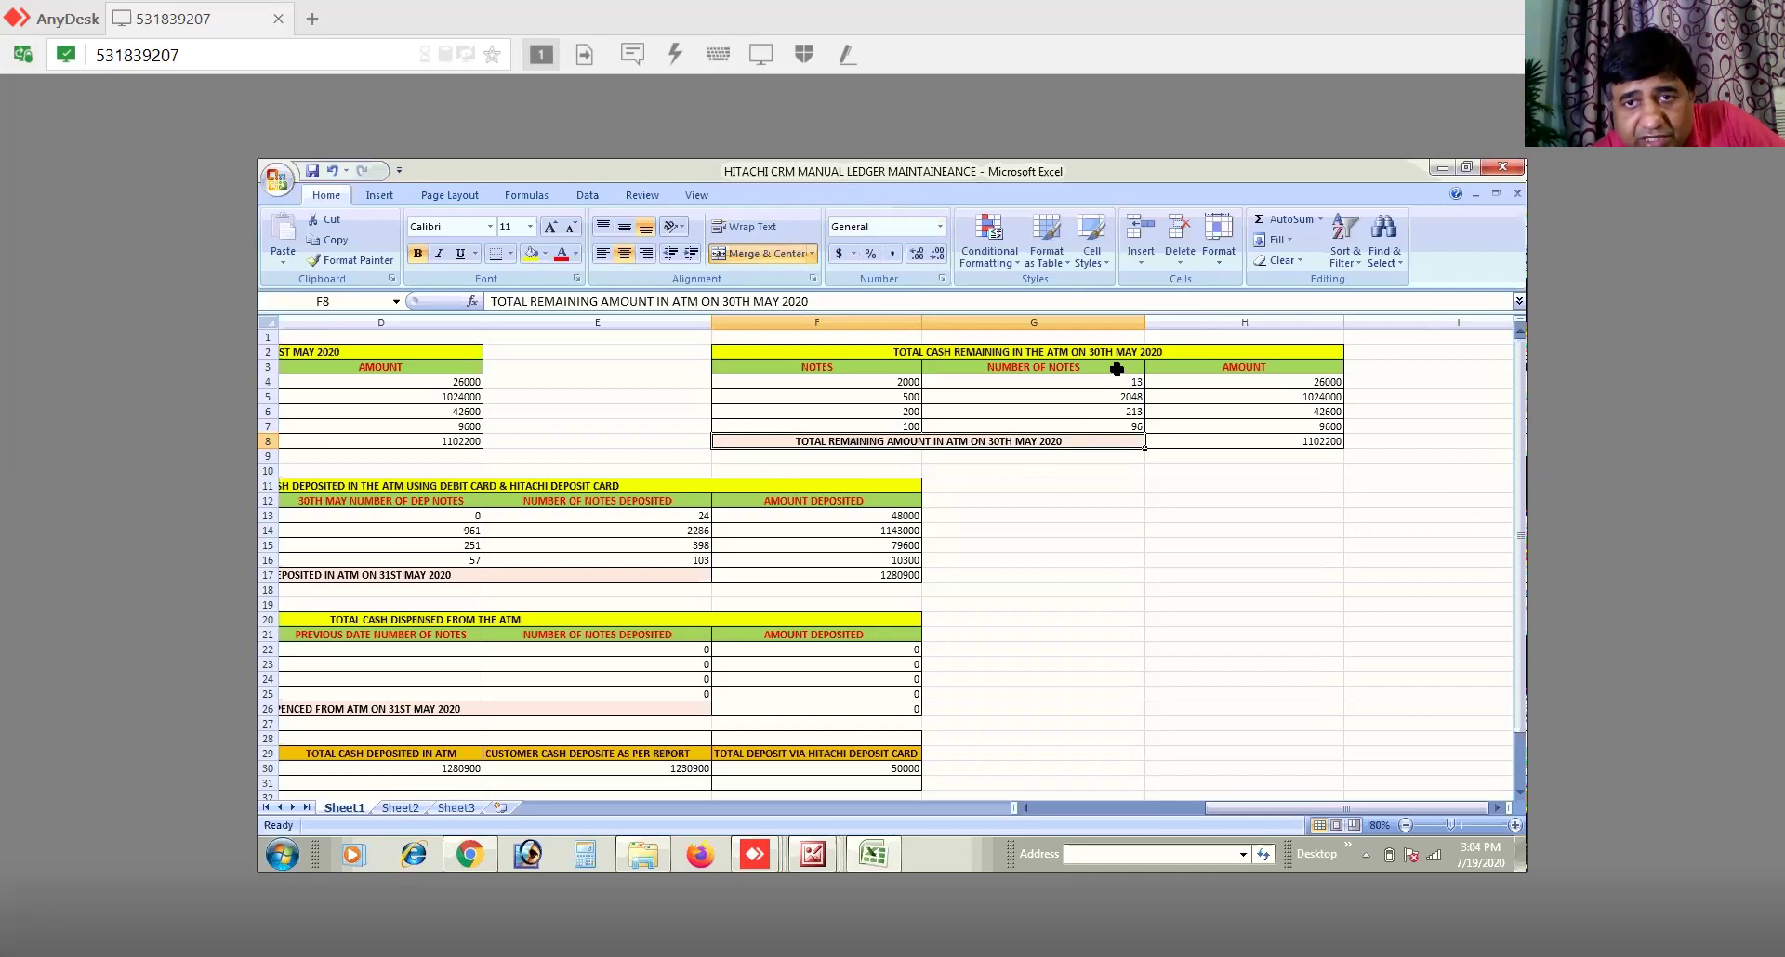
pyautogui.click(1092, 382)
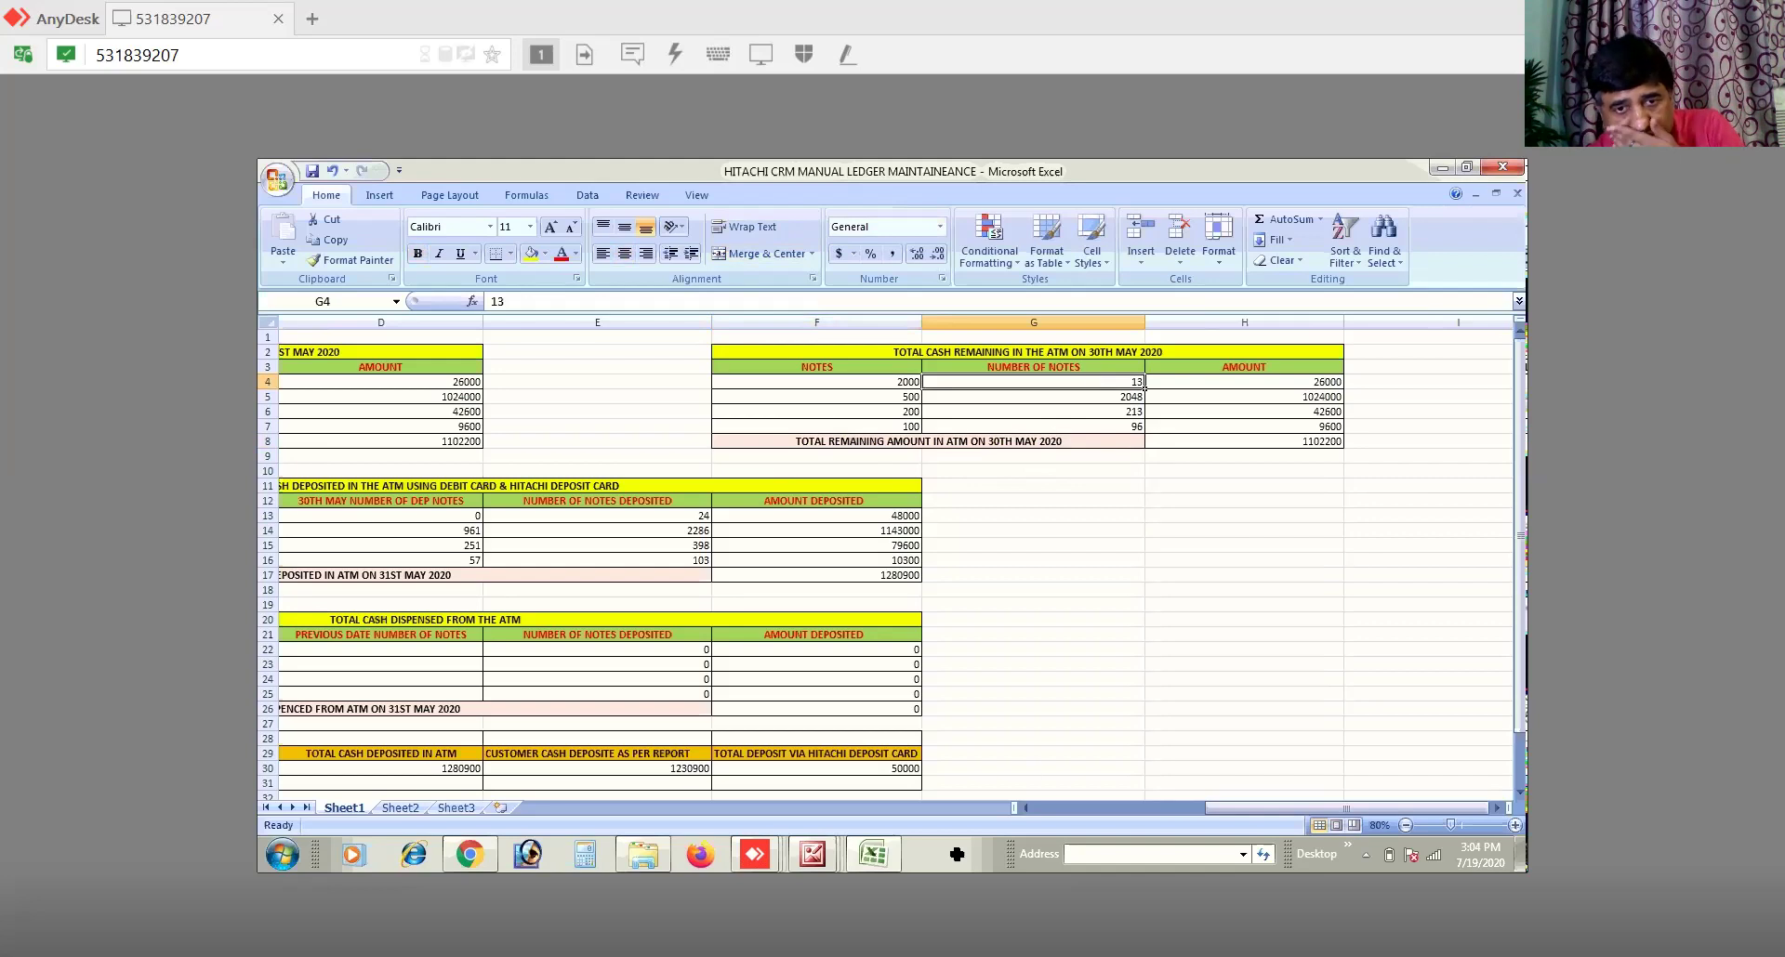
pyautogui.click(813, 857)
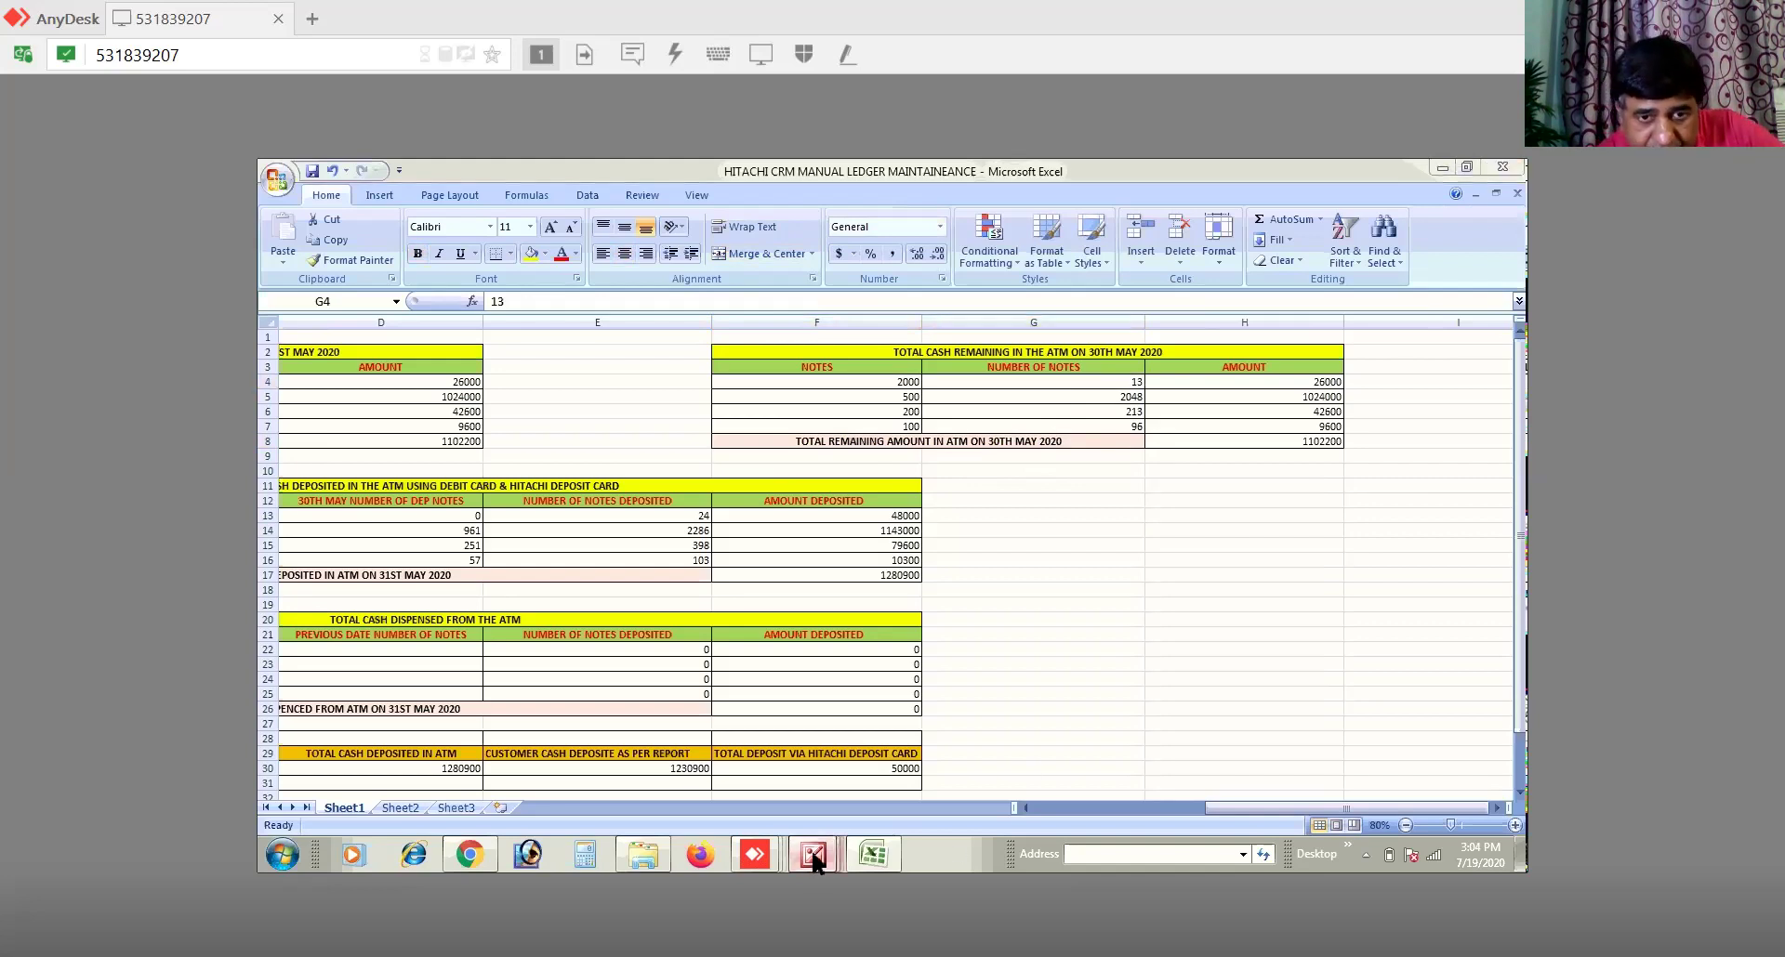
pyautogui.moveTo(687, 783)
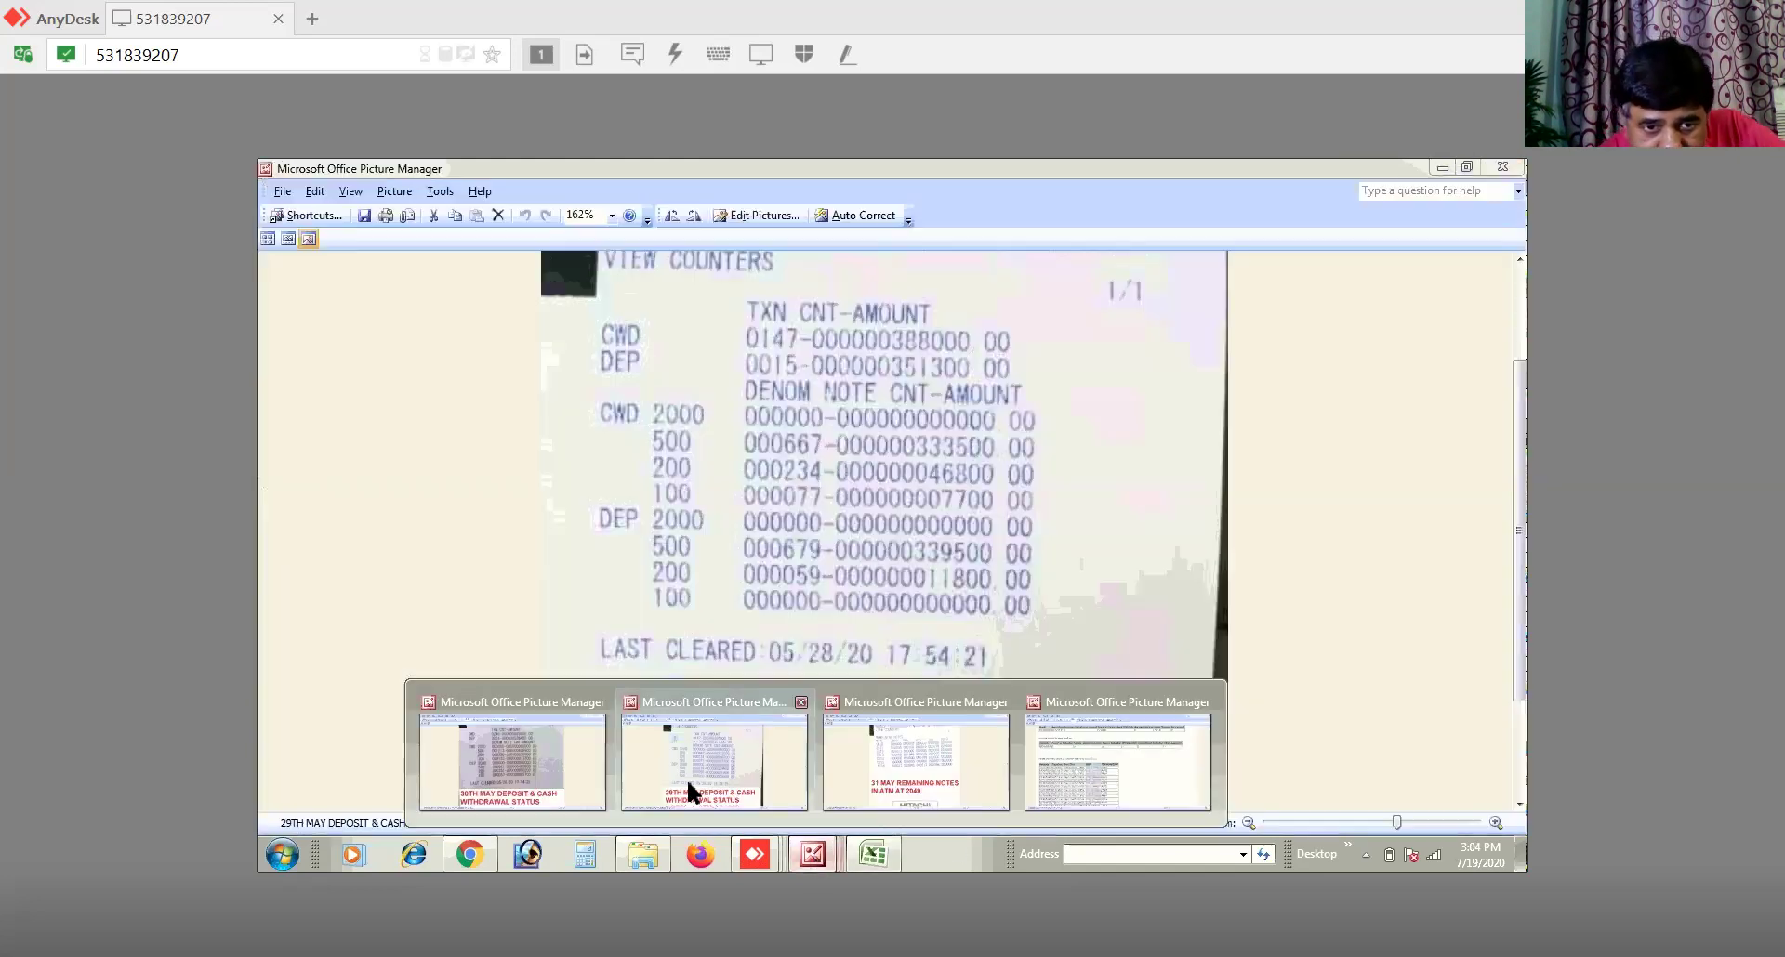
pyautogui.moveTo(525, 768)
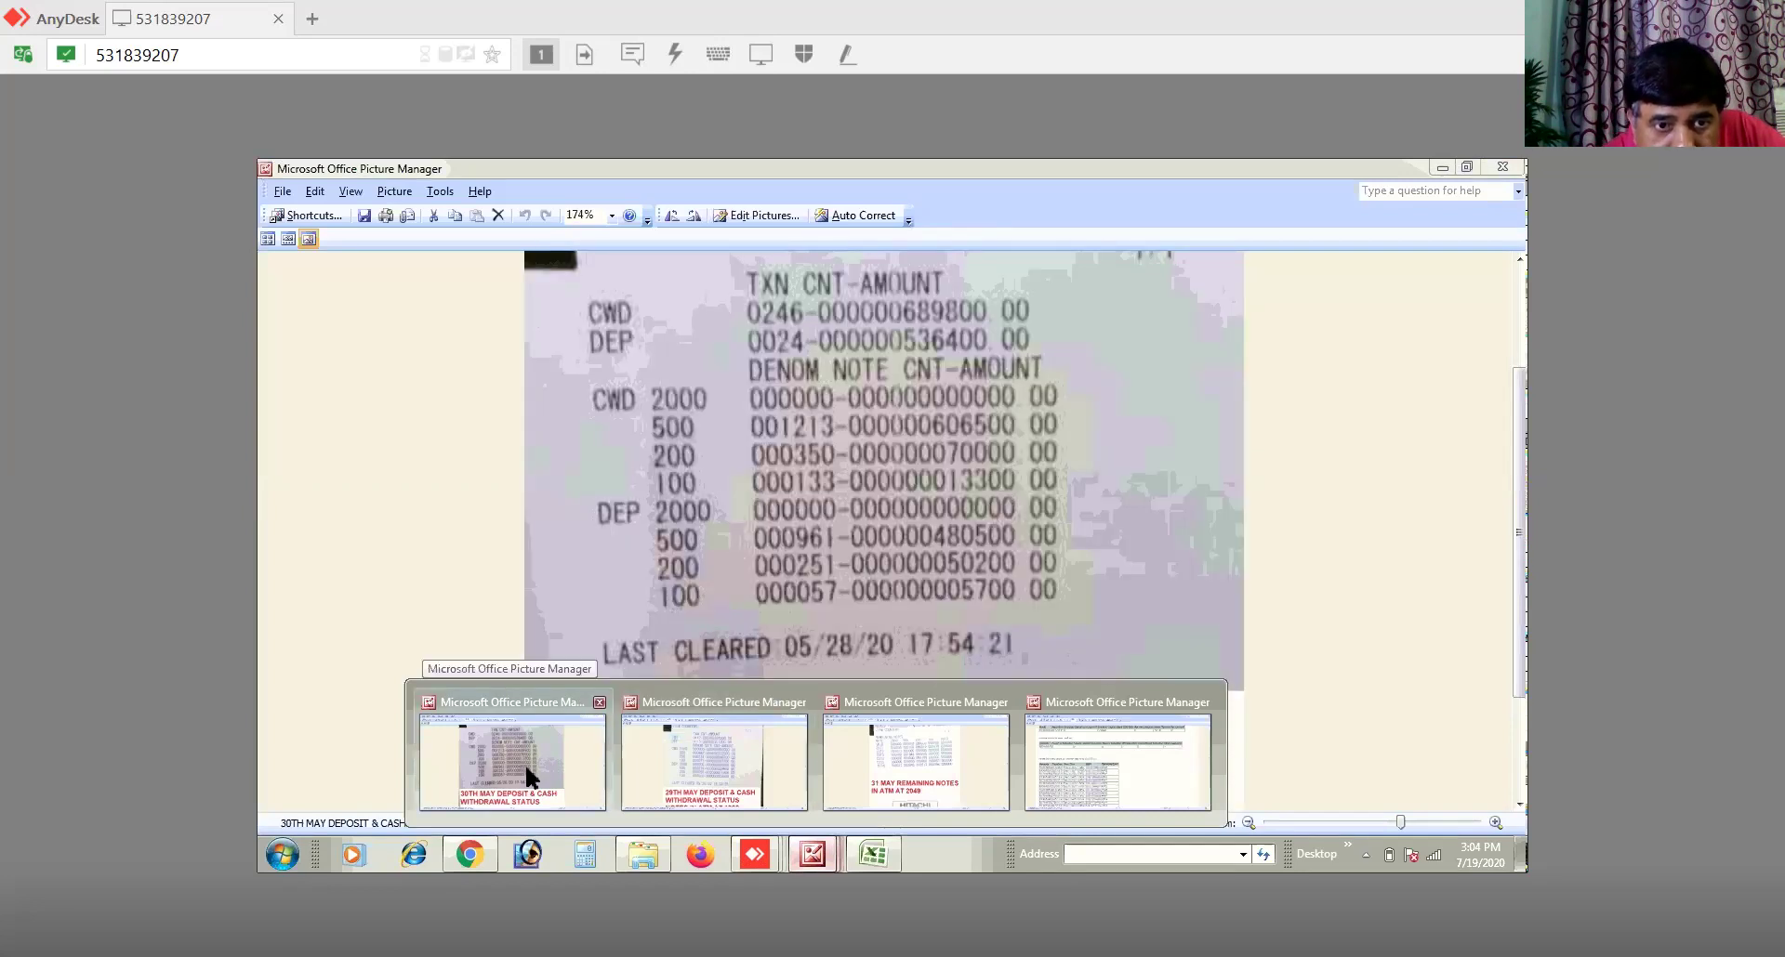
pyautogui.click(524, 762)
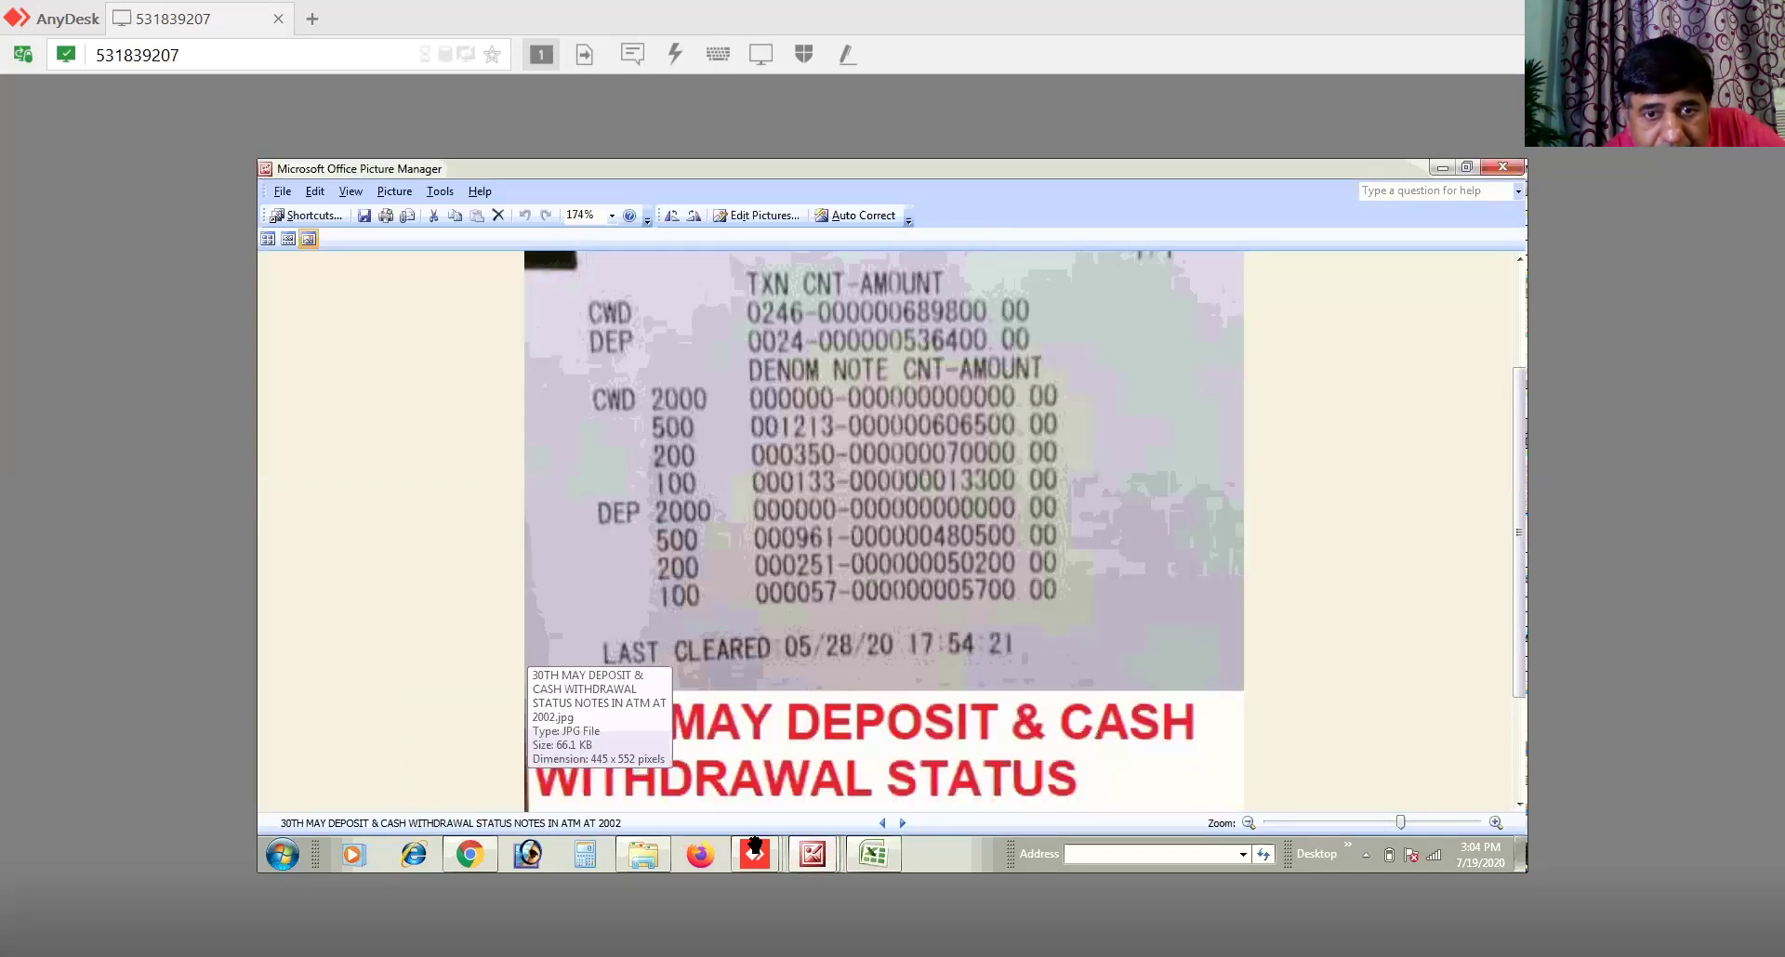
pyautogui.click(901, 822)
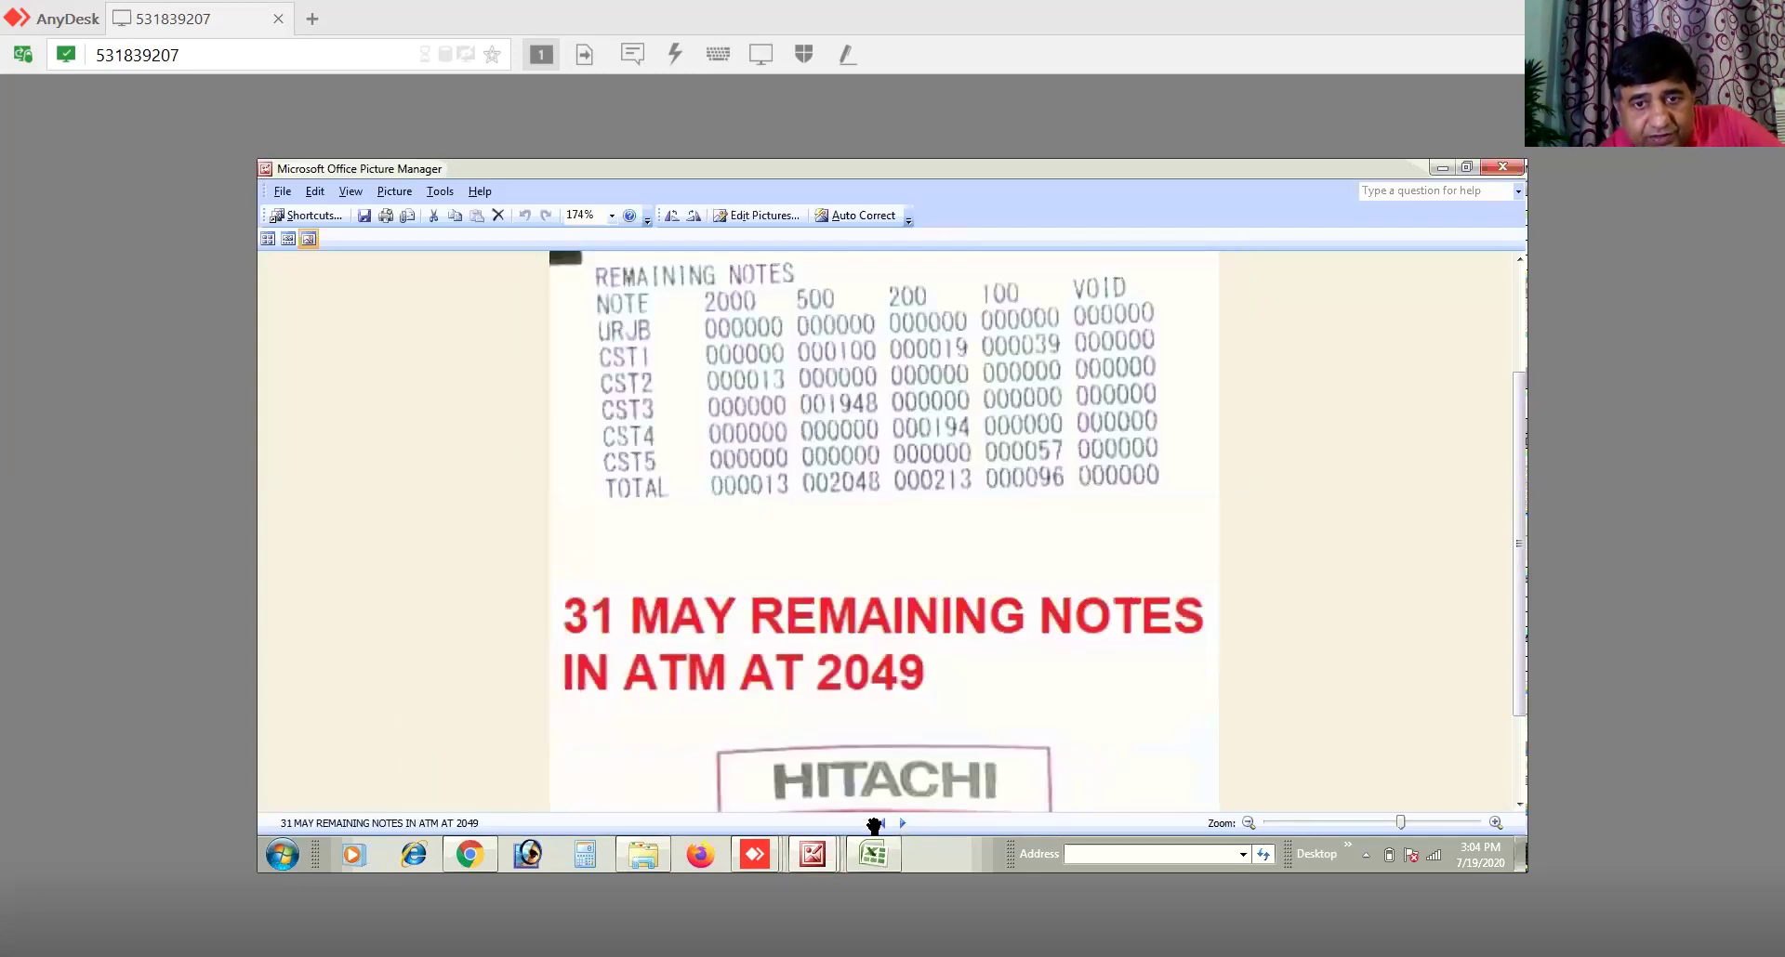
pyautogui.click(881, 822)
pyautogui.click(882, 822)
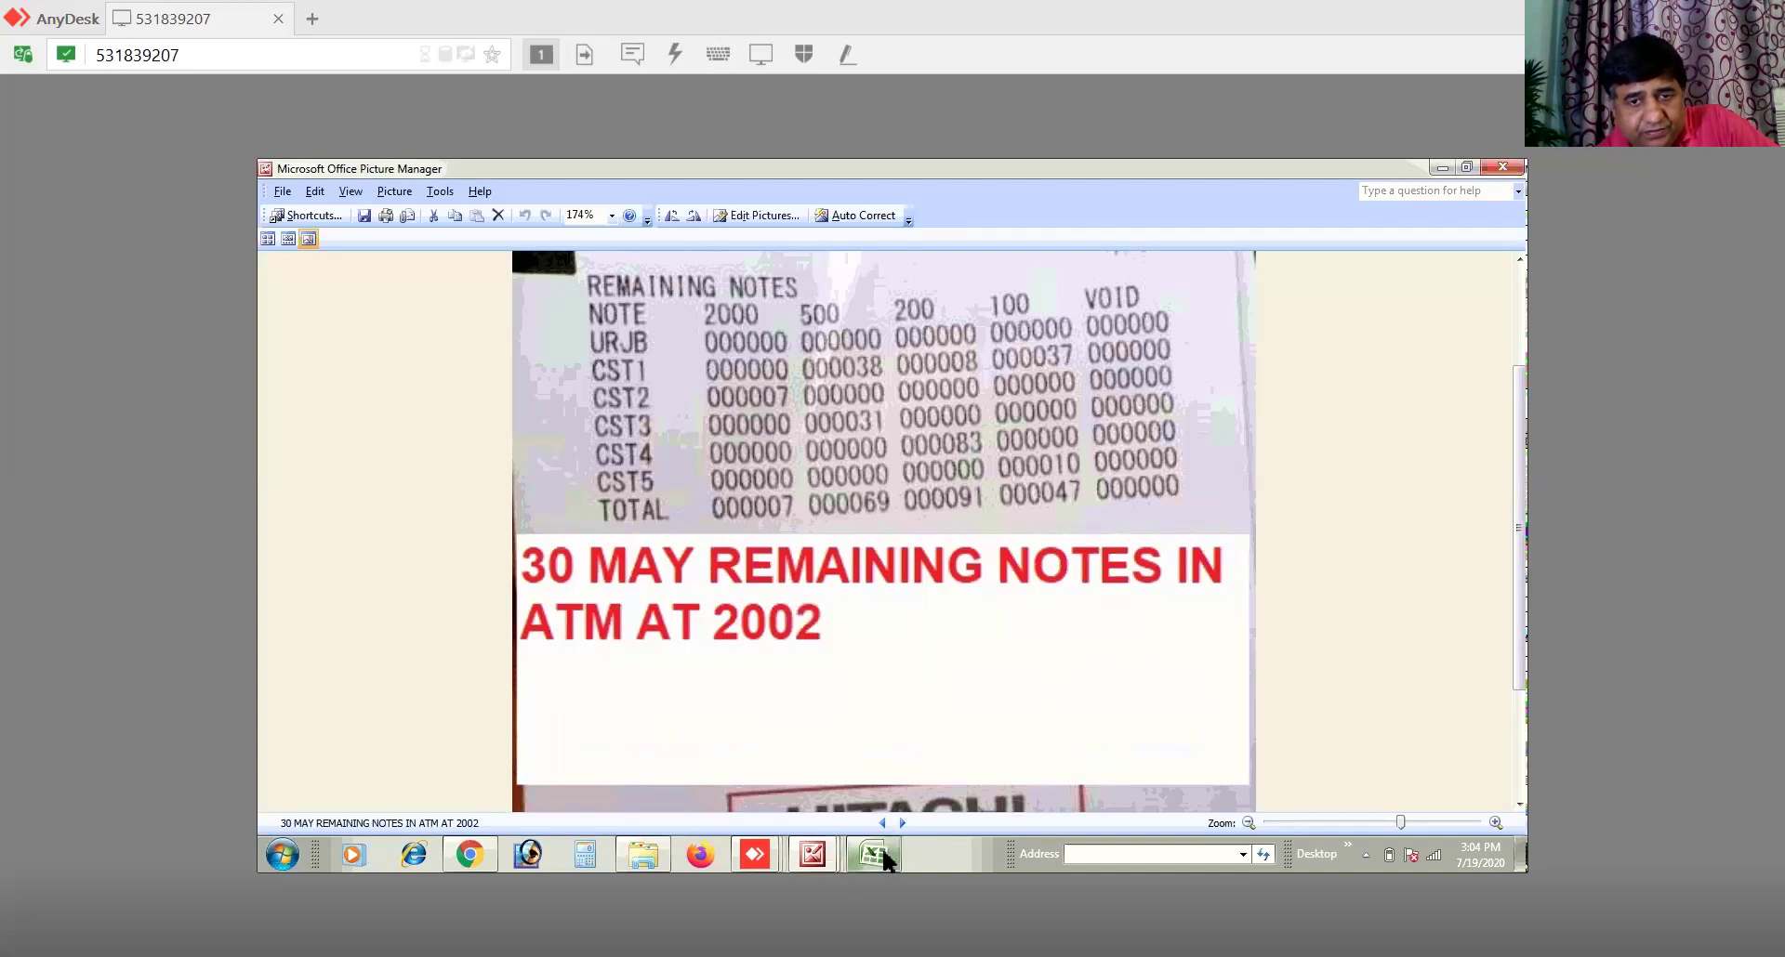
# Step: Switch back to Excel and set the 30th May number of notes in G4:G7 to 7, 69, 91 and 47
pyautogui.moveTo(881, 846)
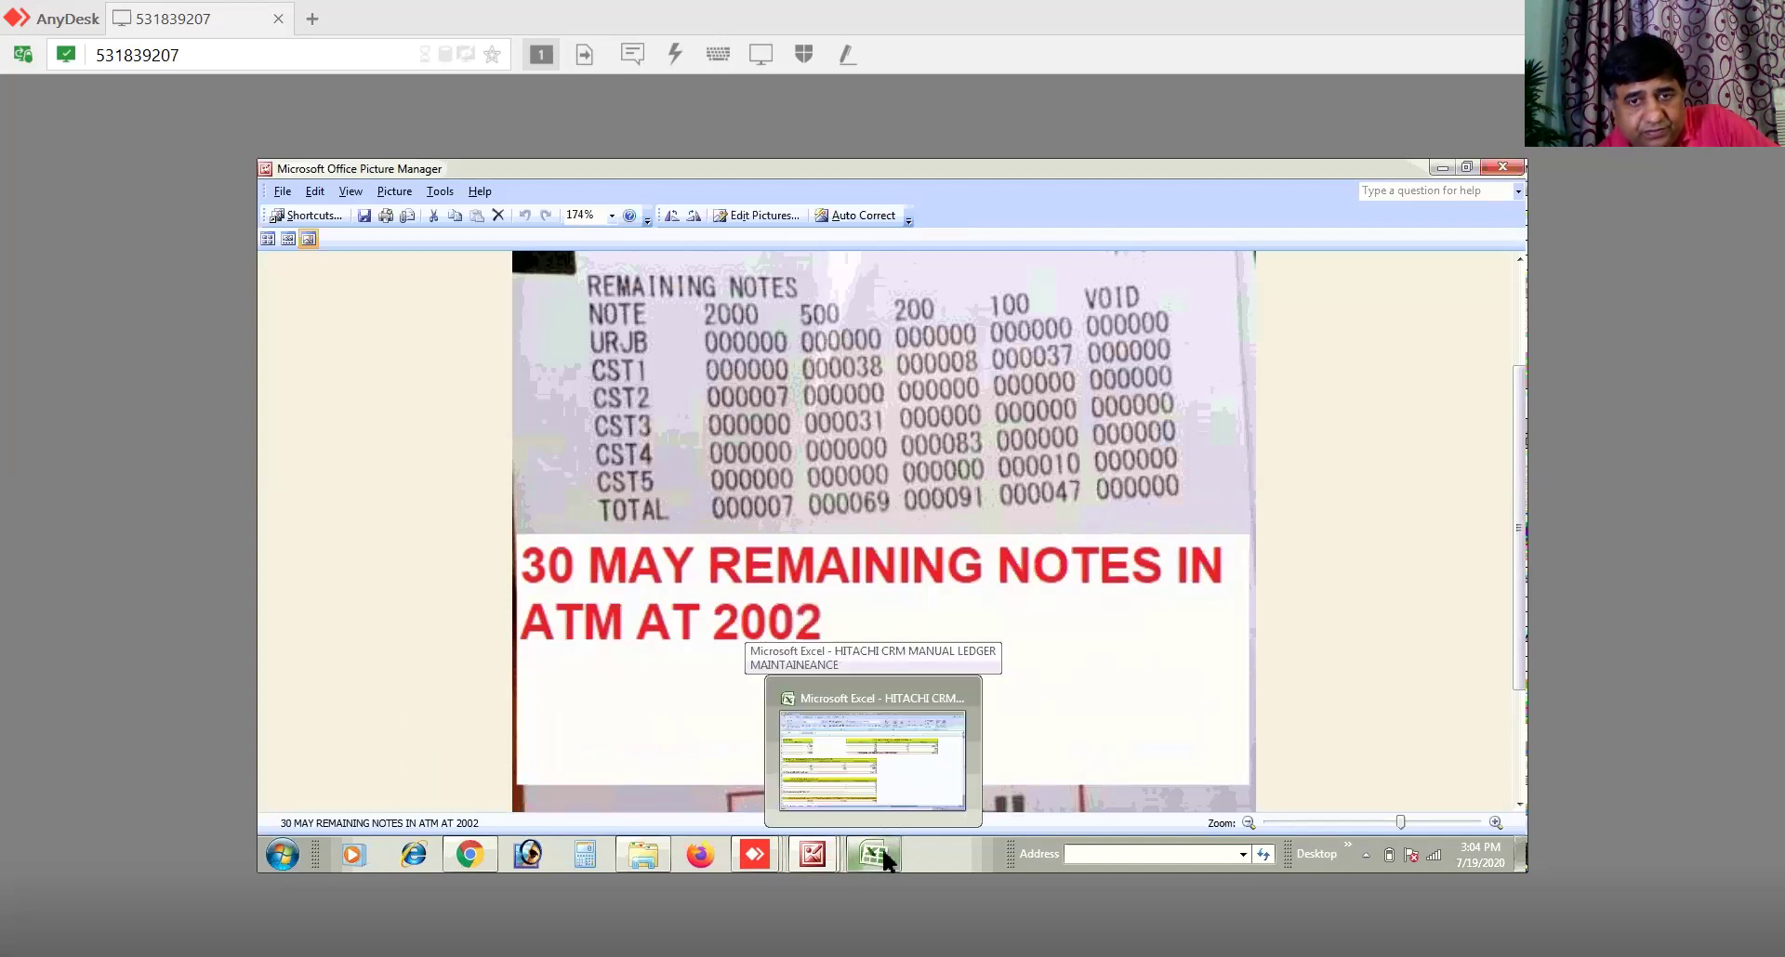
pyautogui.click(908, 766)
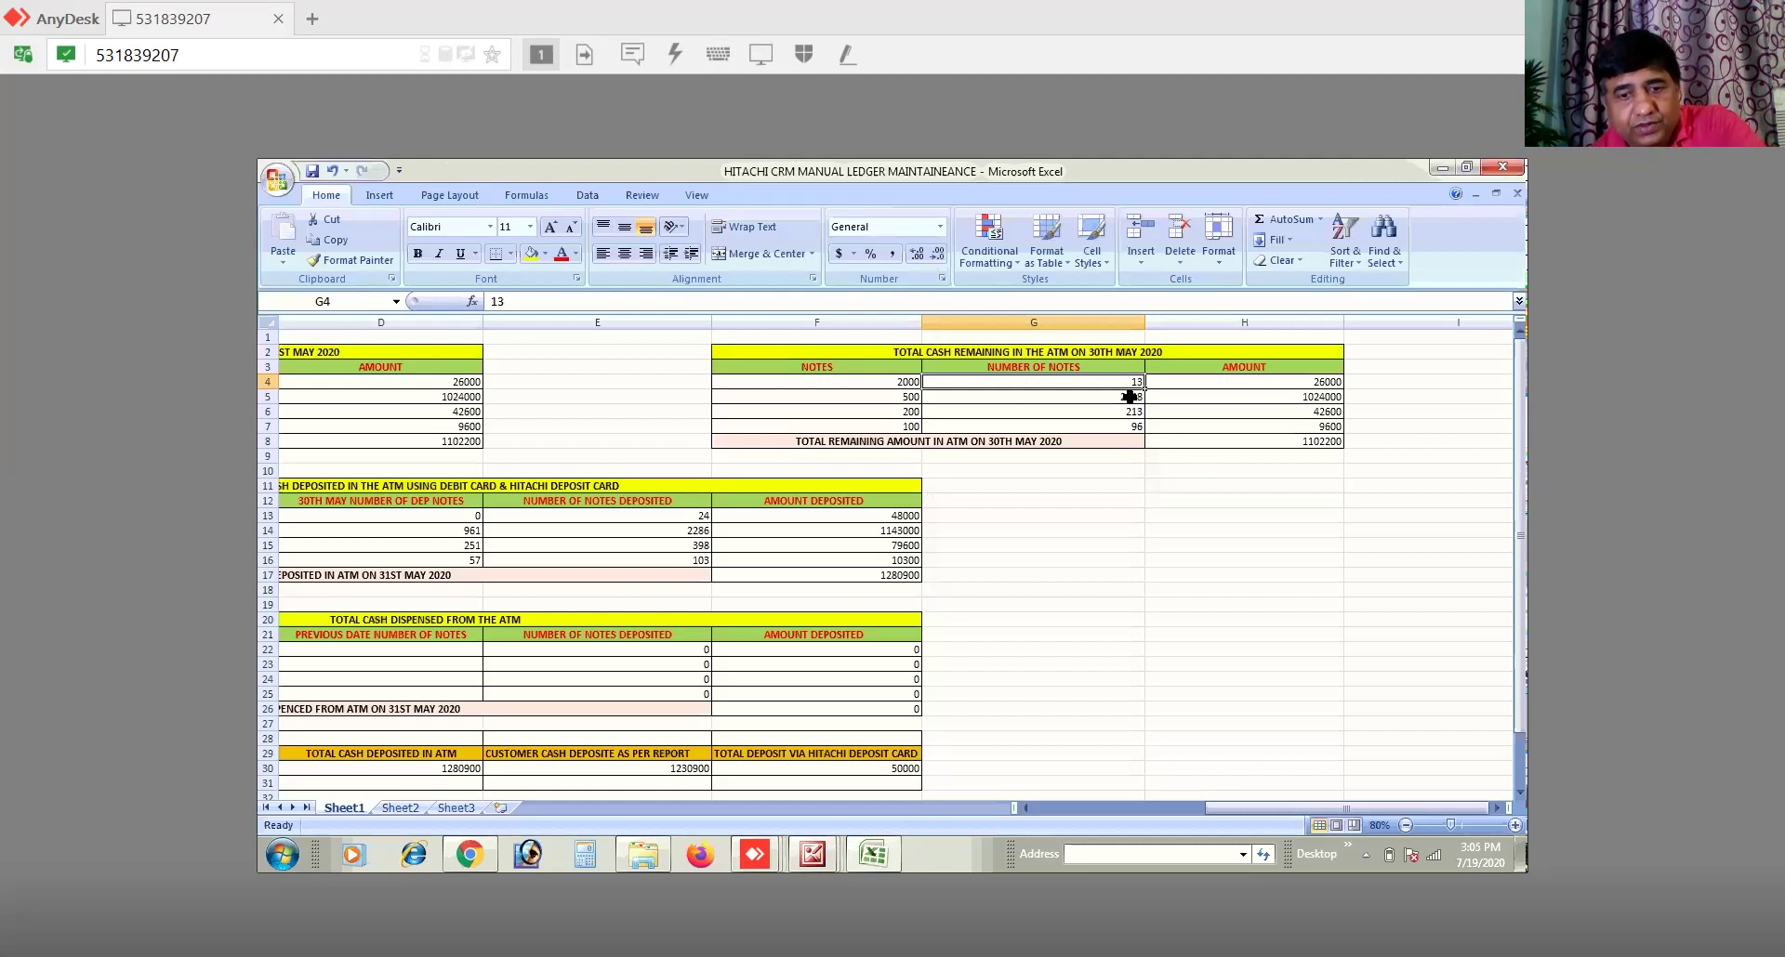
pyautogui.write('7')
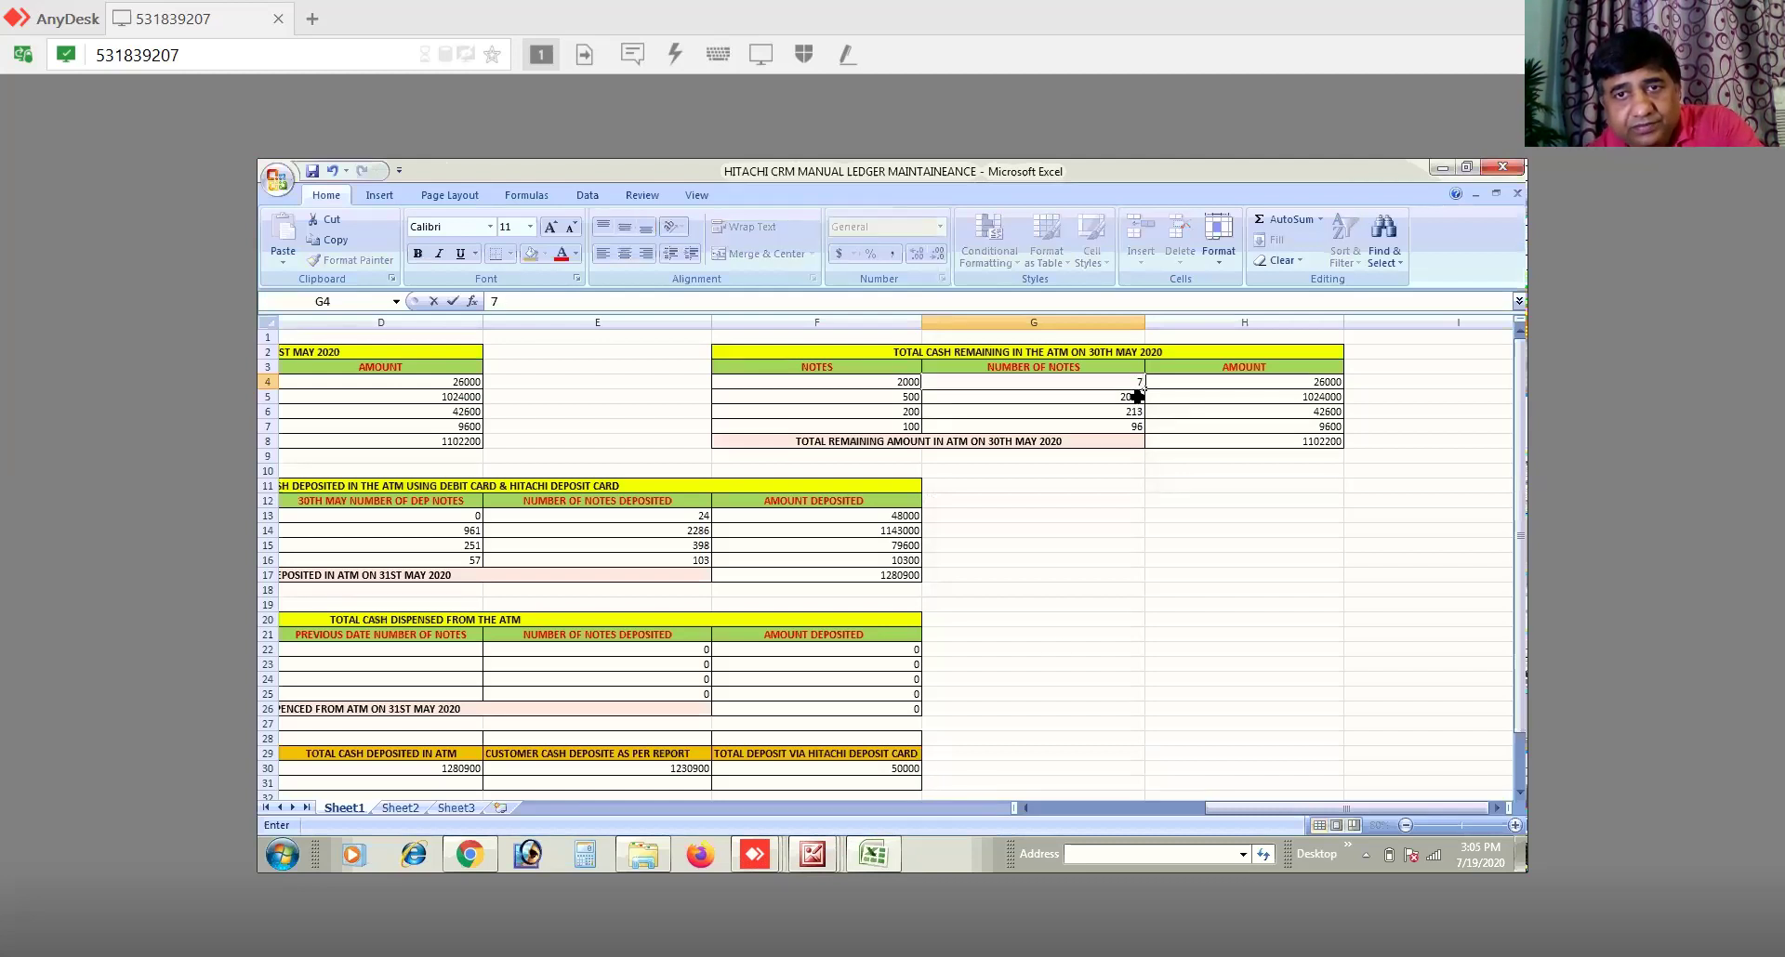
pyautogui.press('Return')
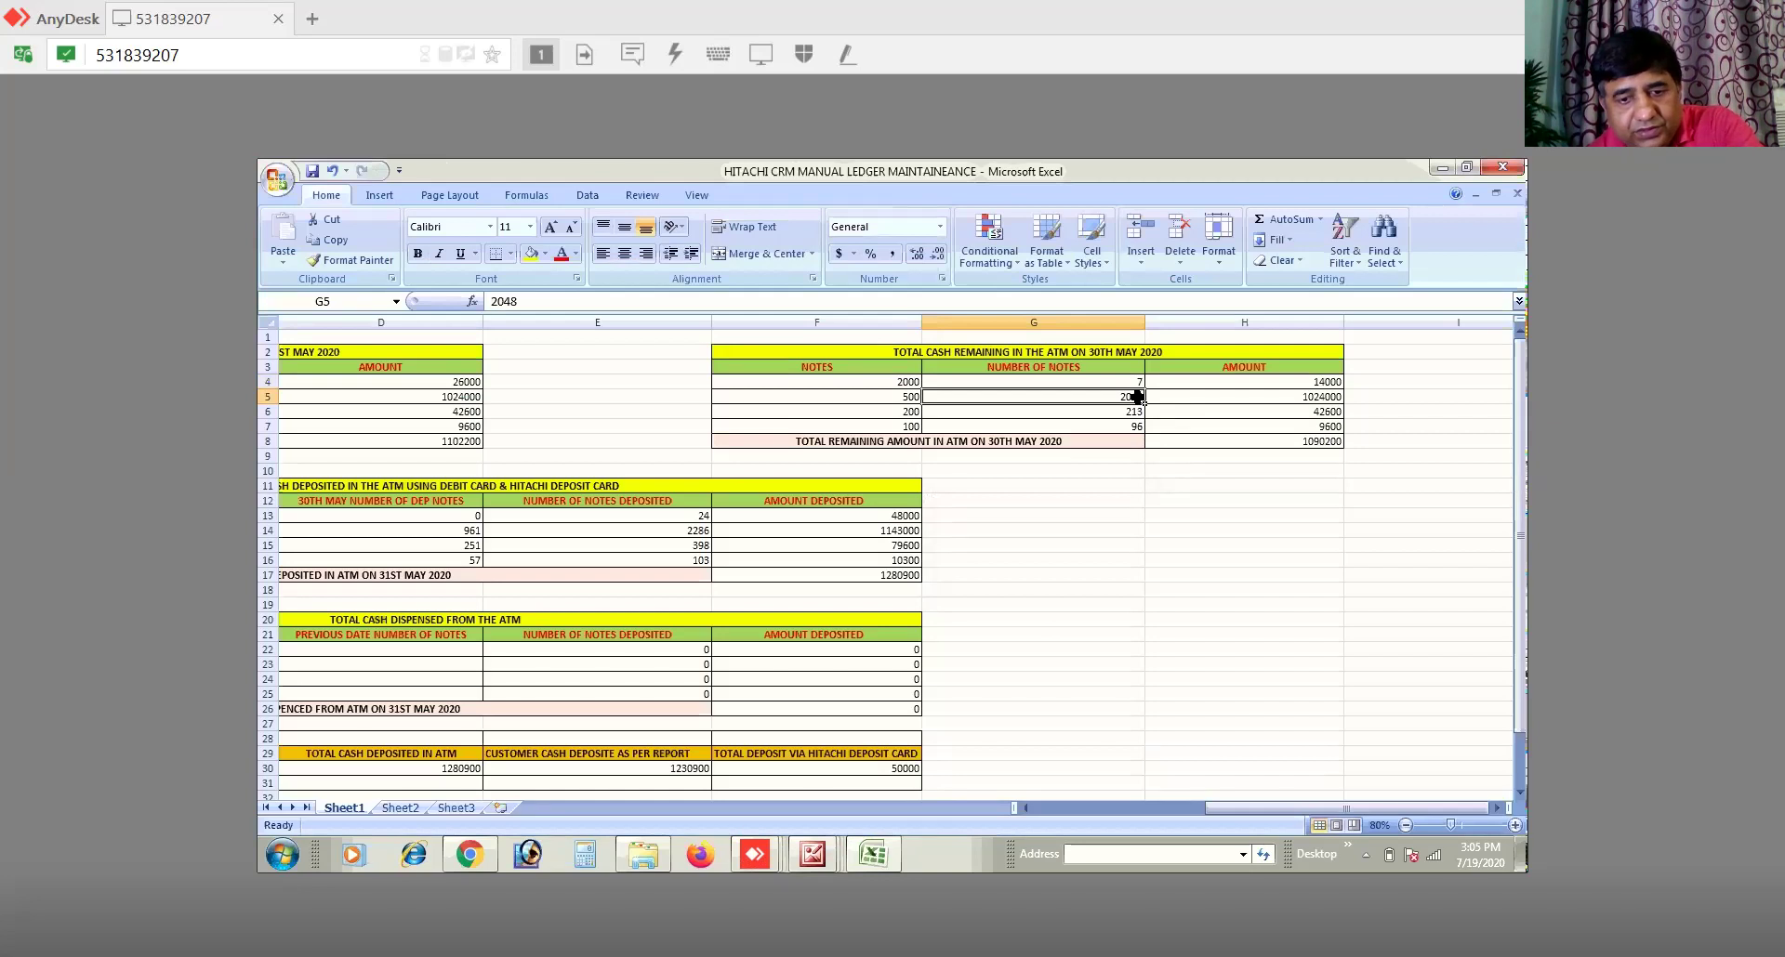
pyautogui.write('69')
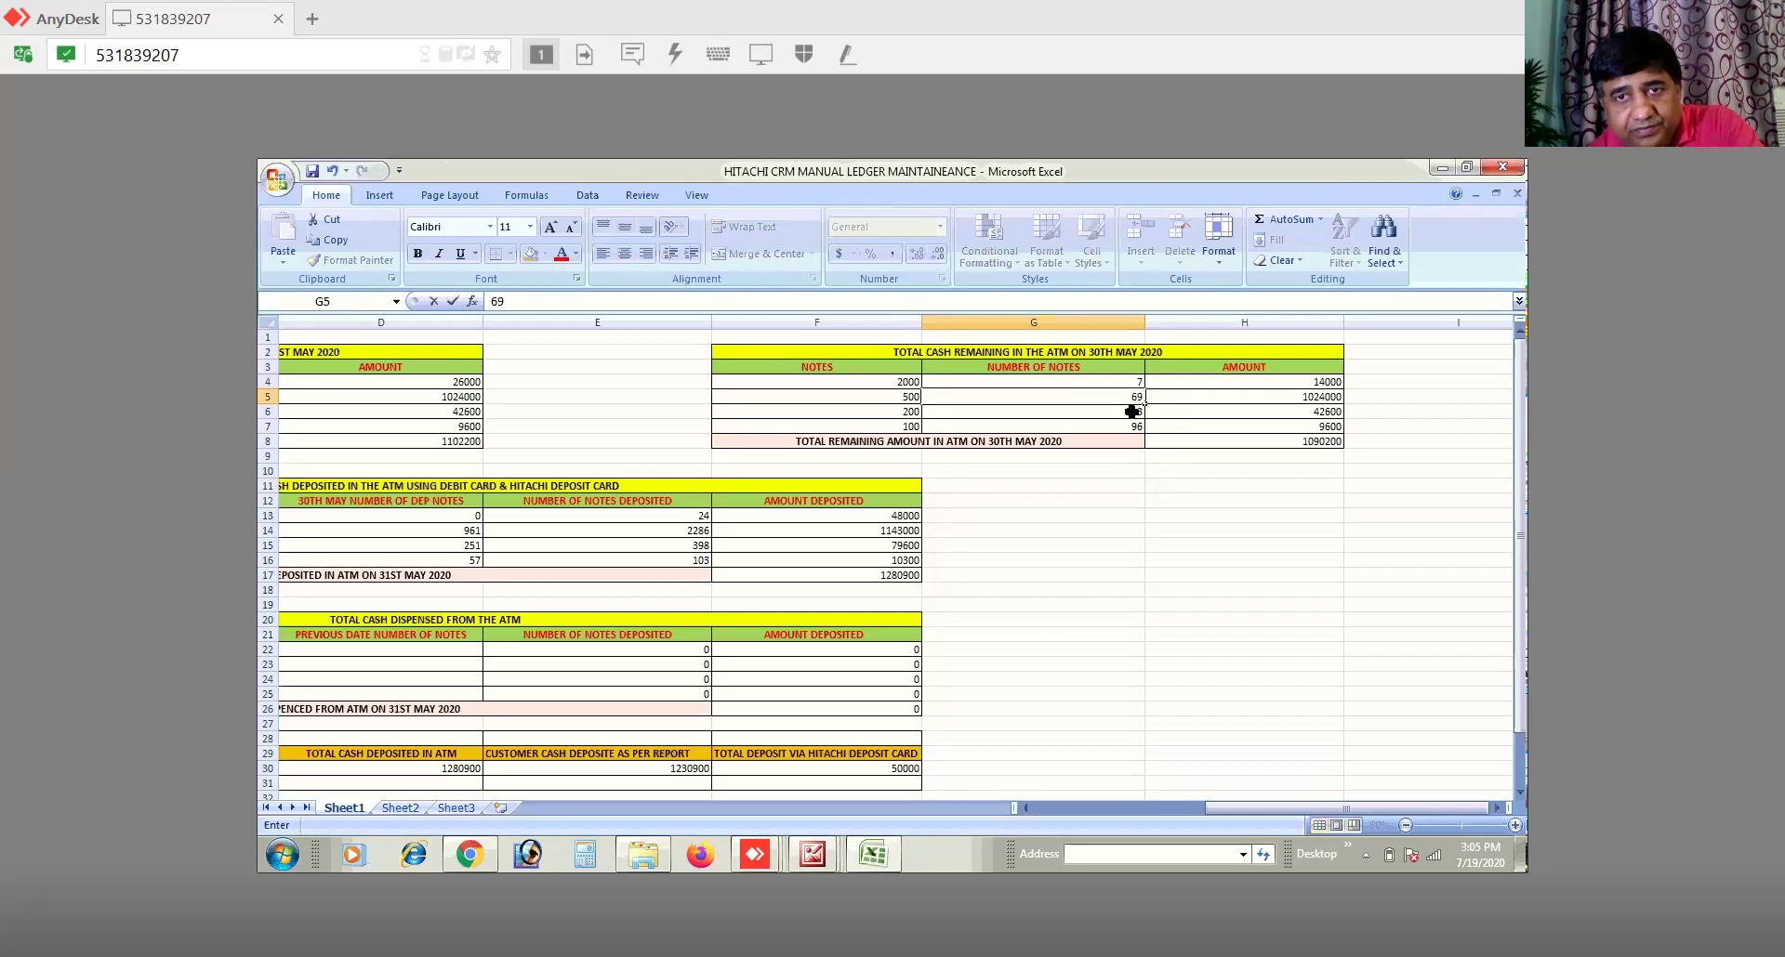
pyautogui.press('Return')
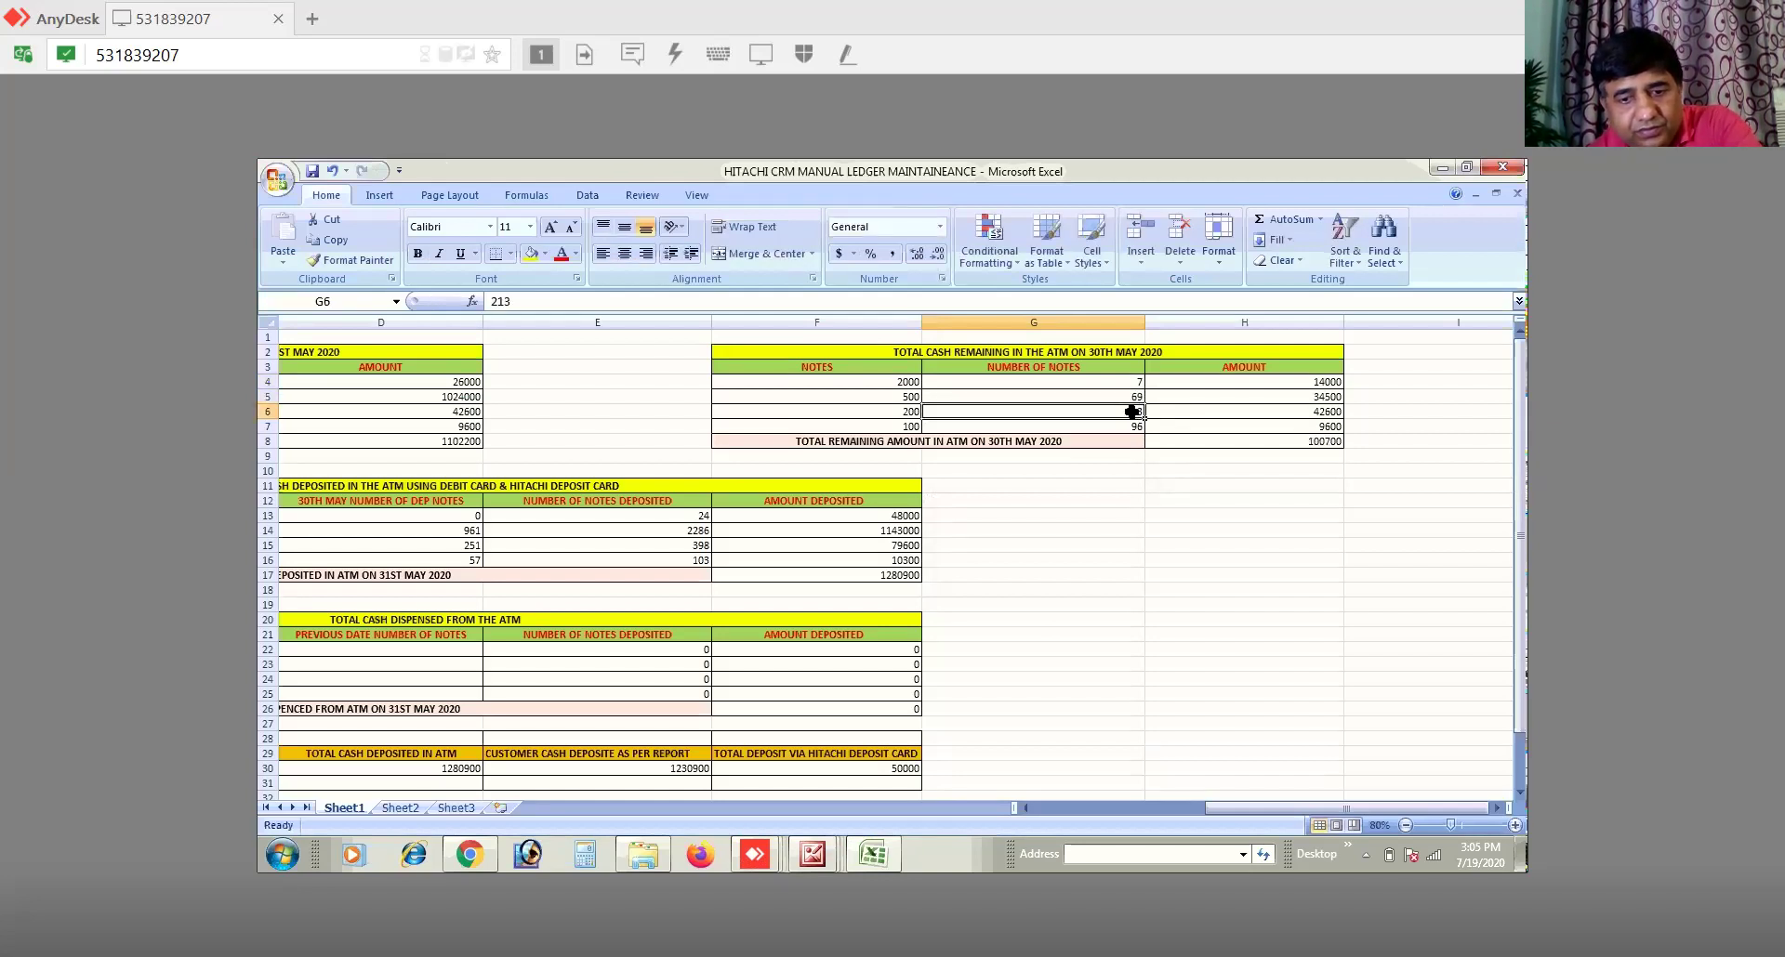
pyautogui.write('91')
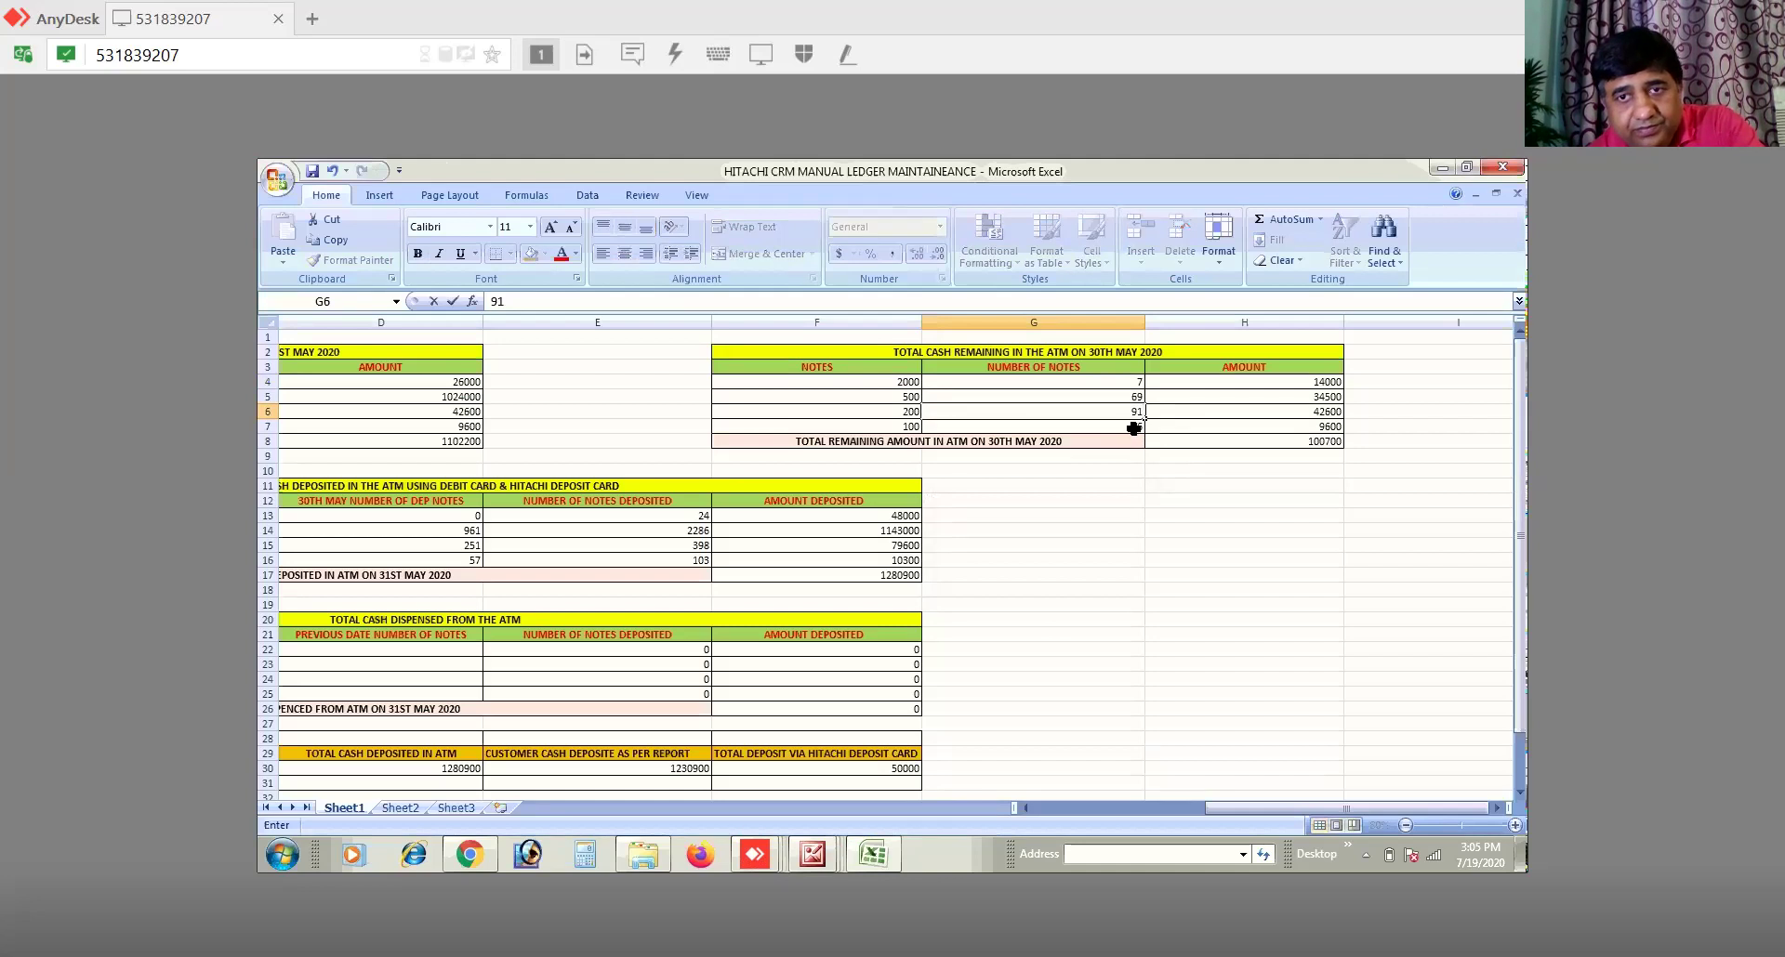
pyautogui.press('Return')
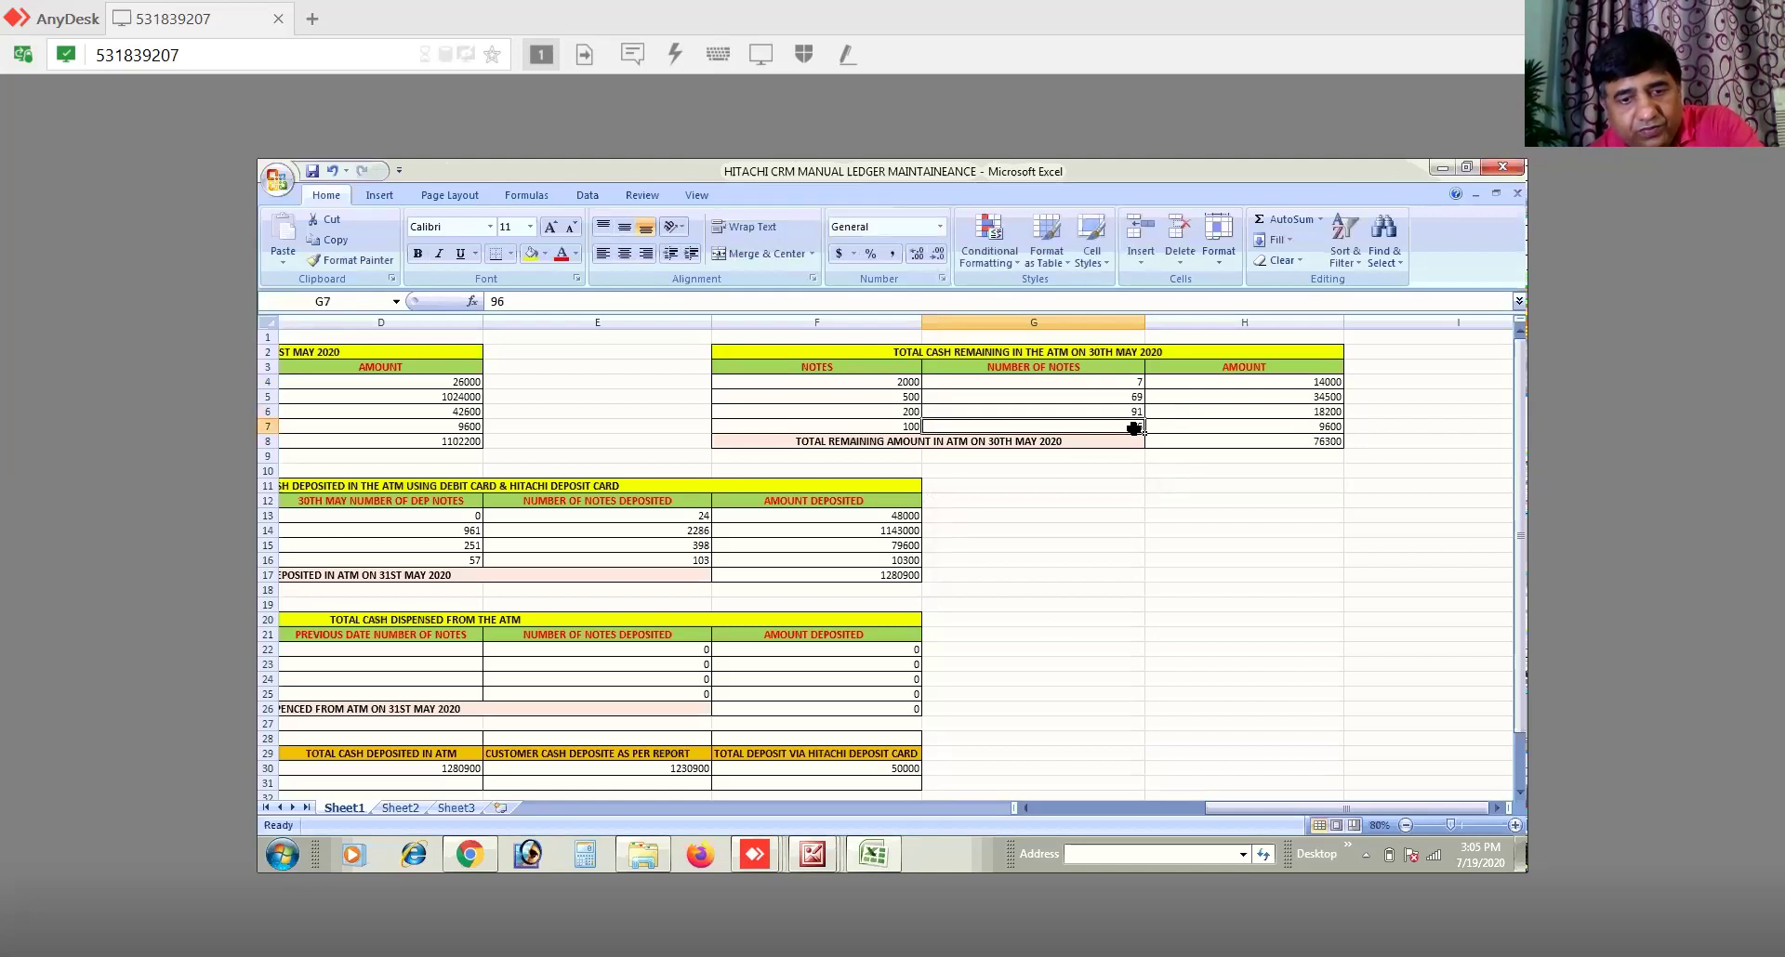
pyautogui.write('47')
pyautogui.click(1134, 479)
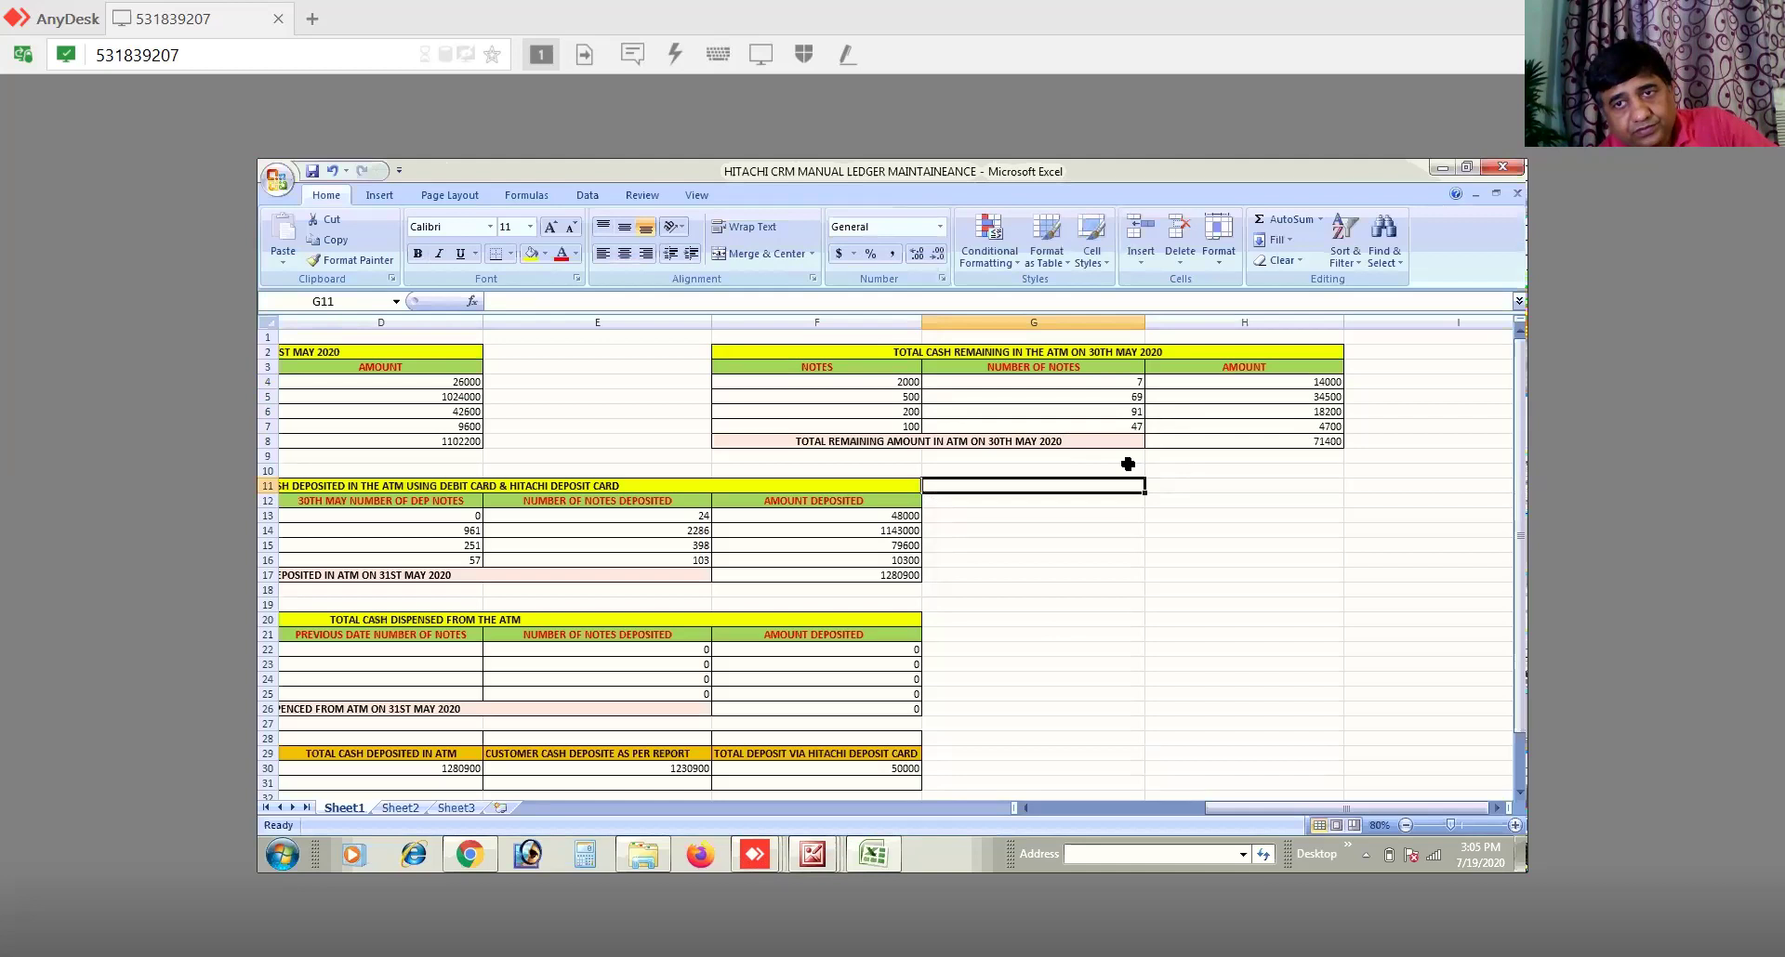
# Step: Enter 71400 as the previous date's remaining cash in D34 and 1280900 as the current date's deposited cash in E34
pyautogui.click(1518, 789)
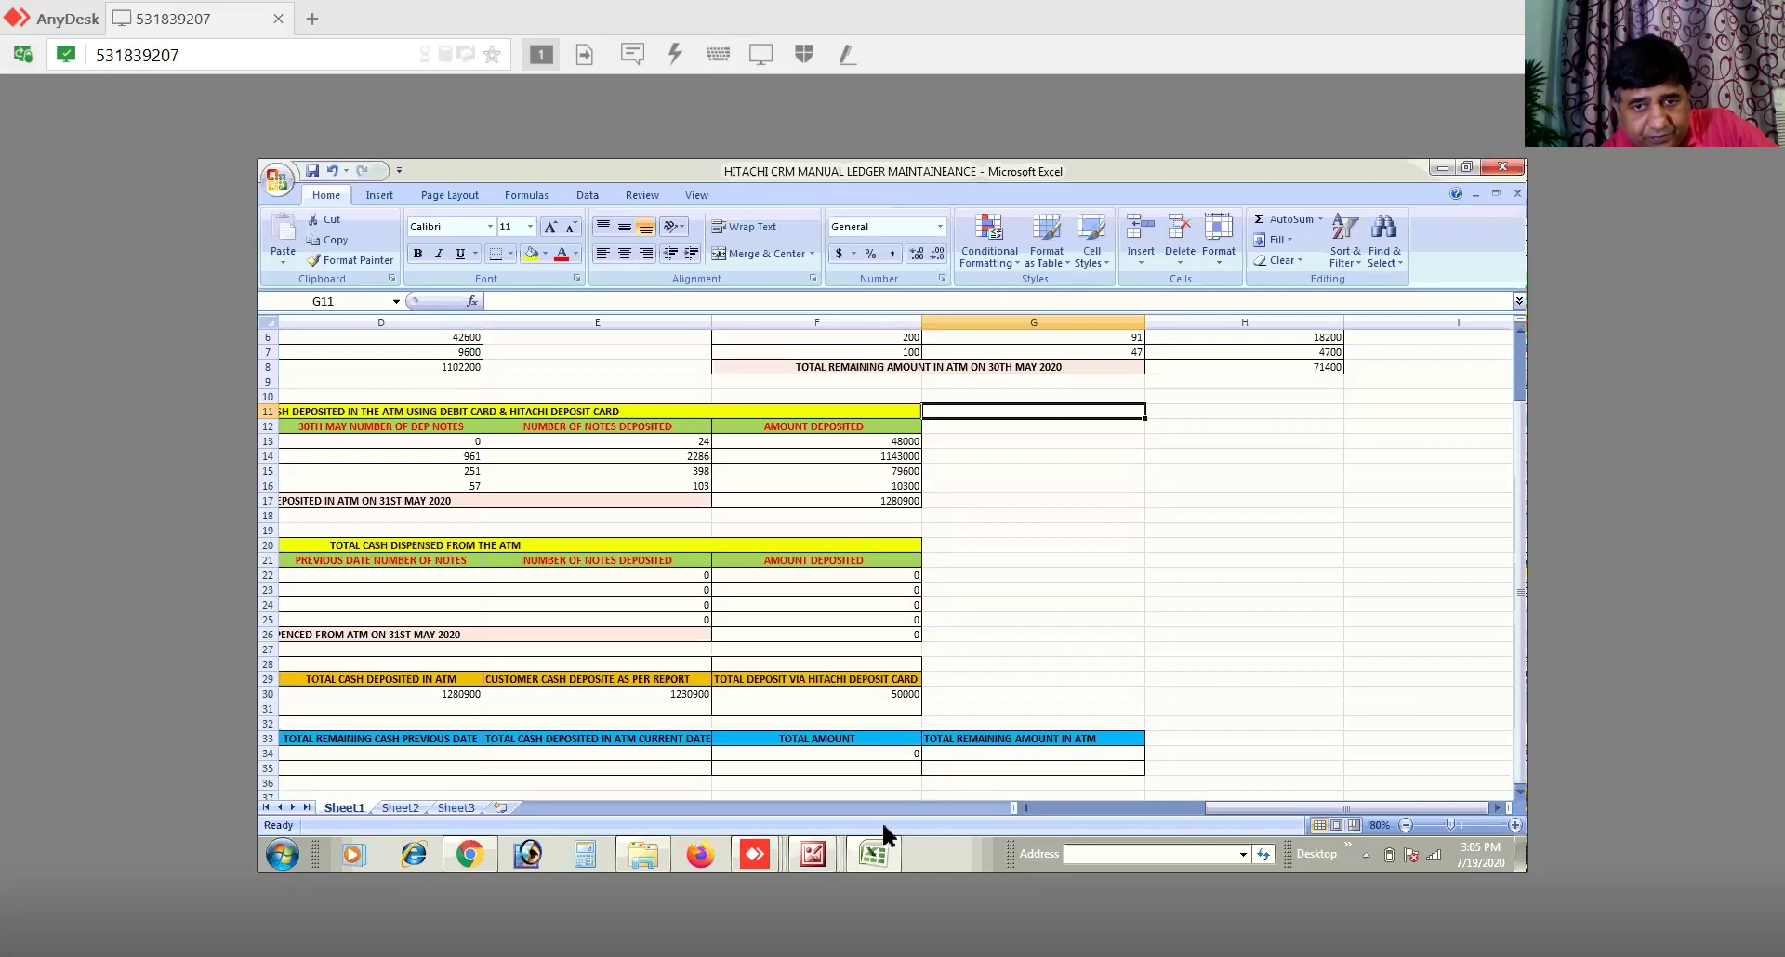
pyautogui.click(1023, 809)
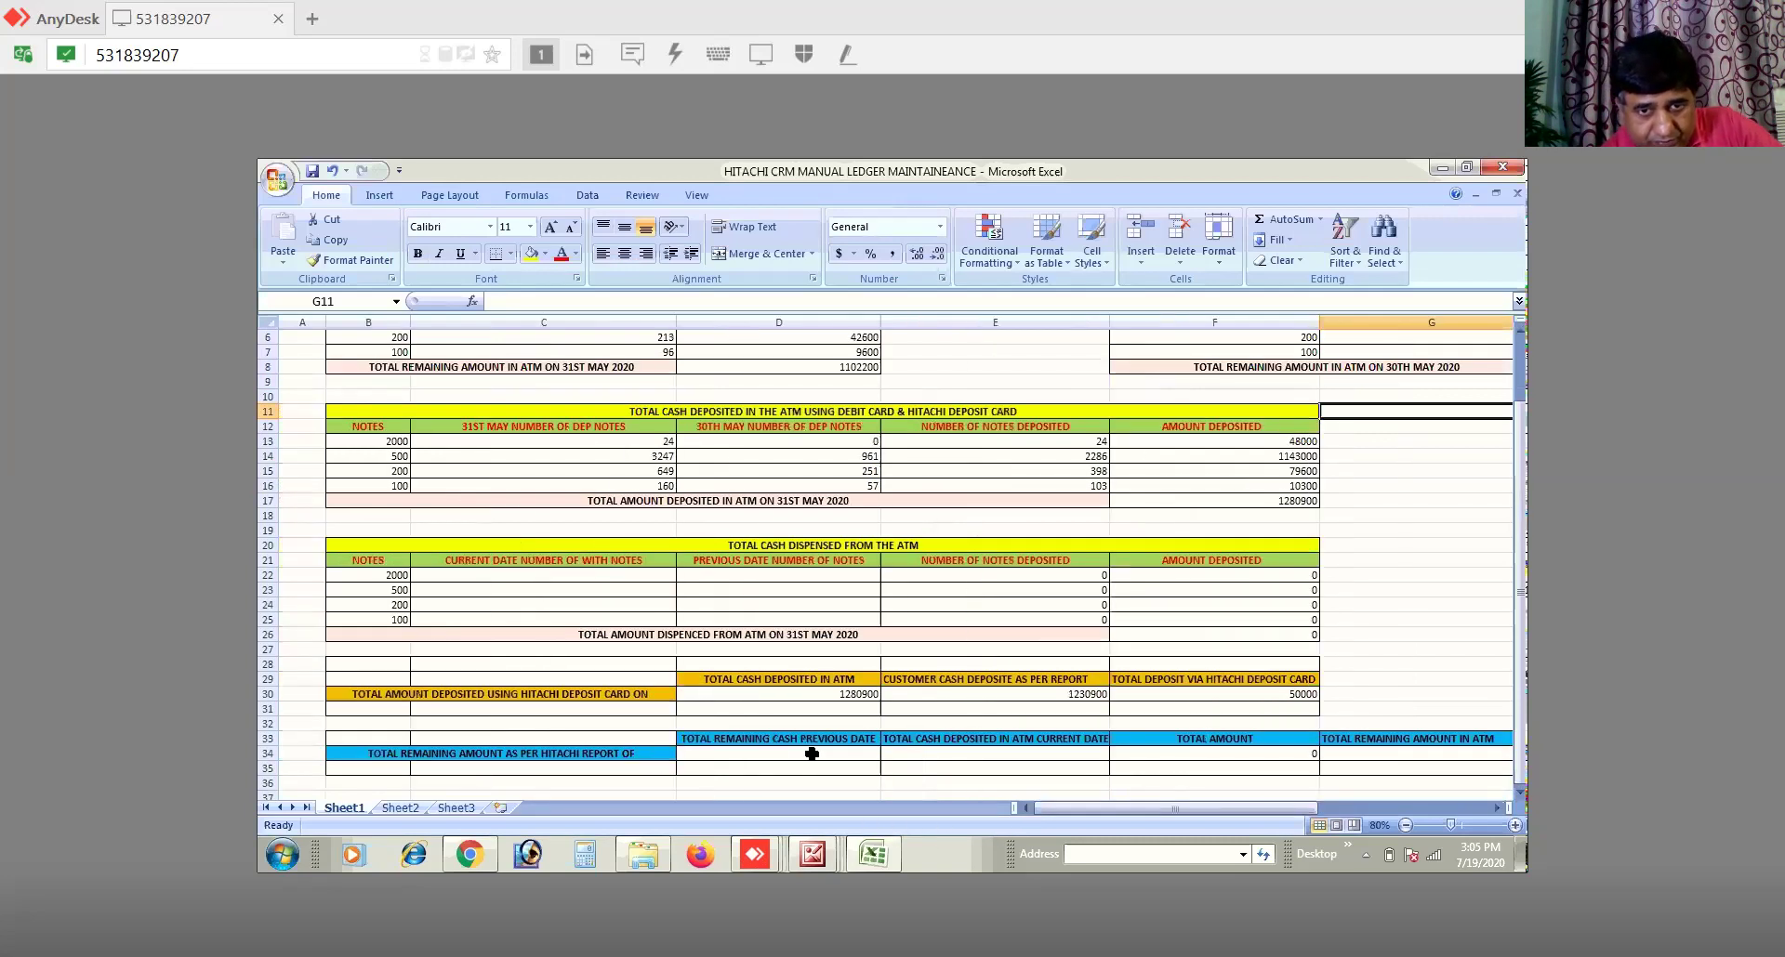
pyautogui.click(812, 754)
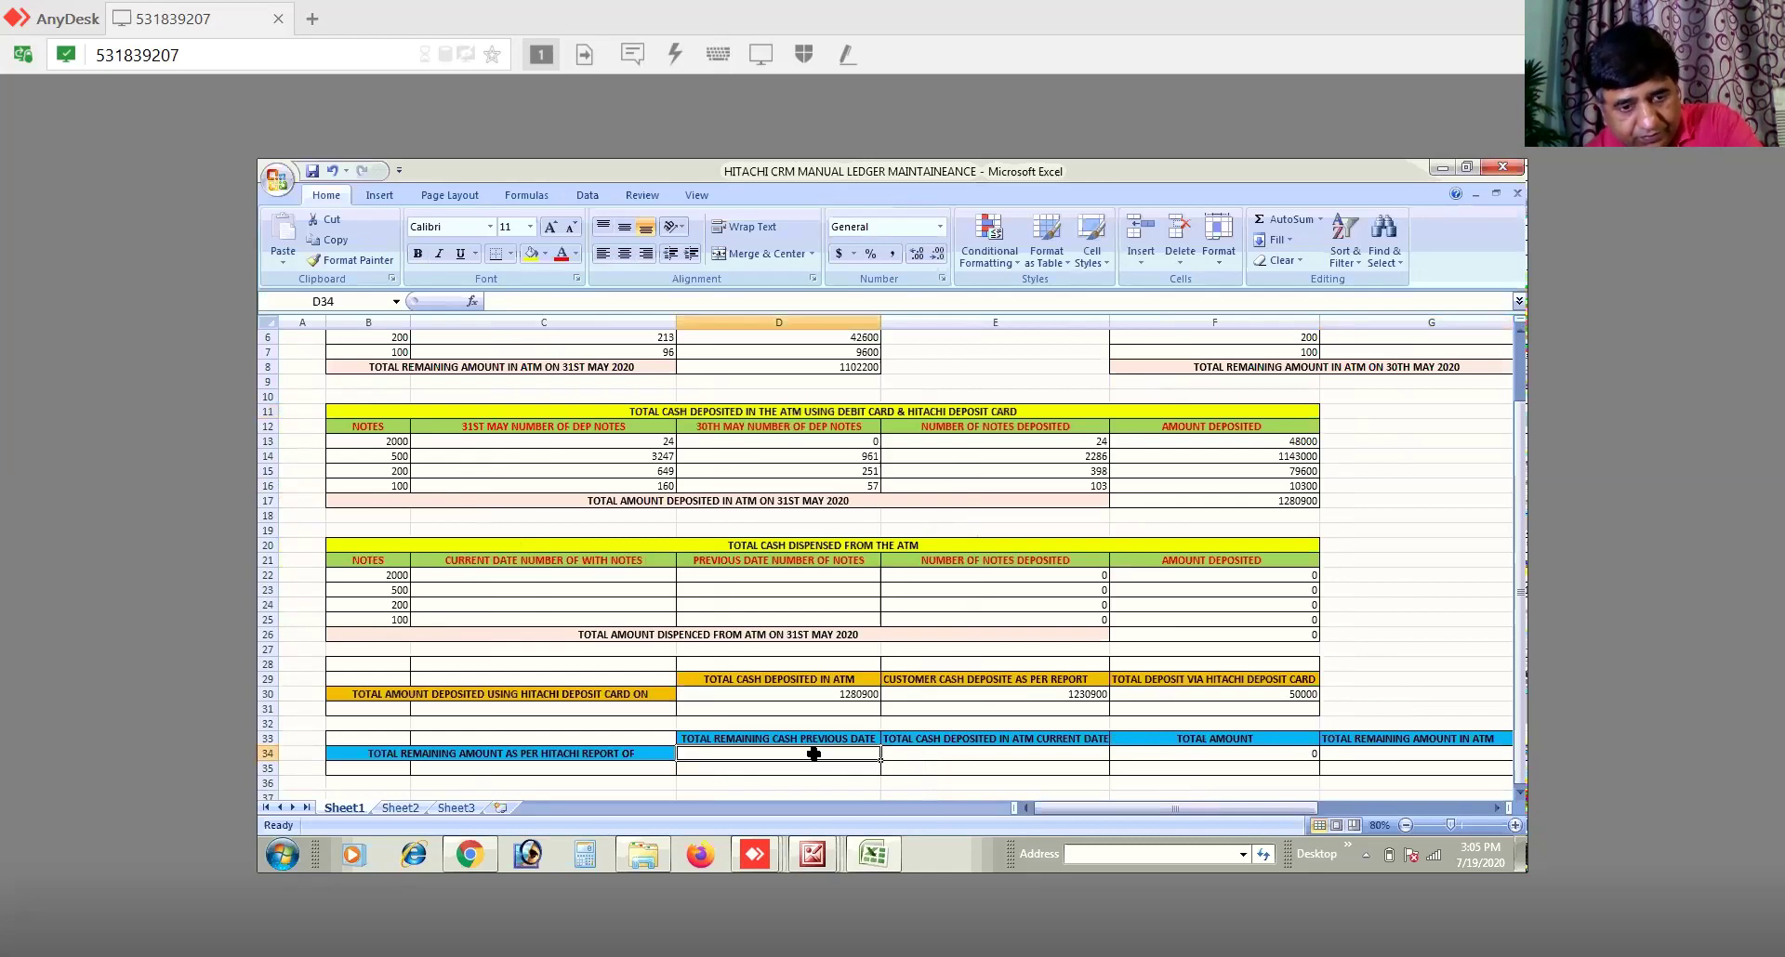
pyautogui.write('71400')
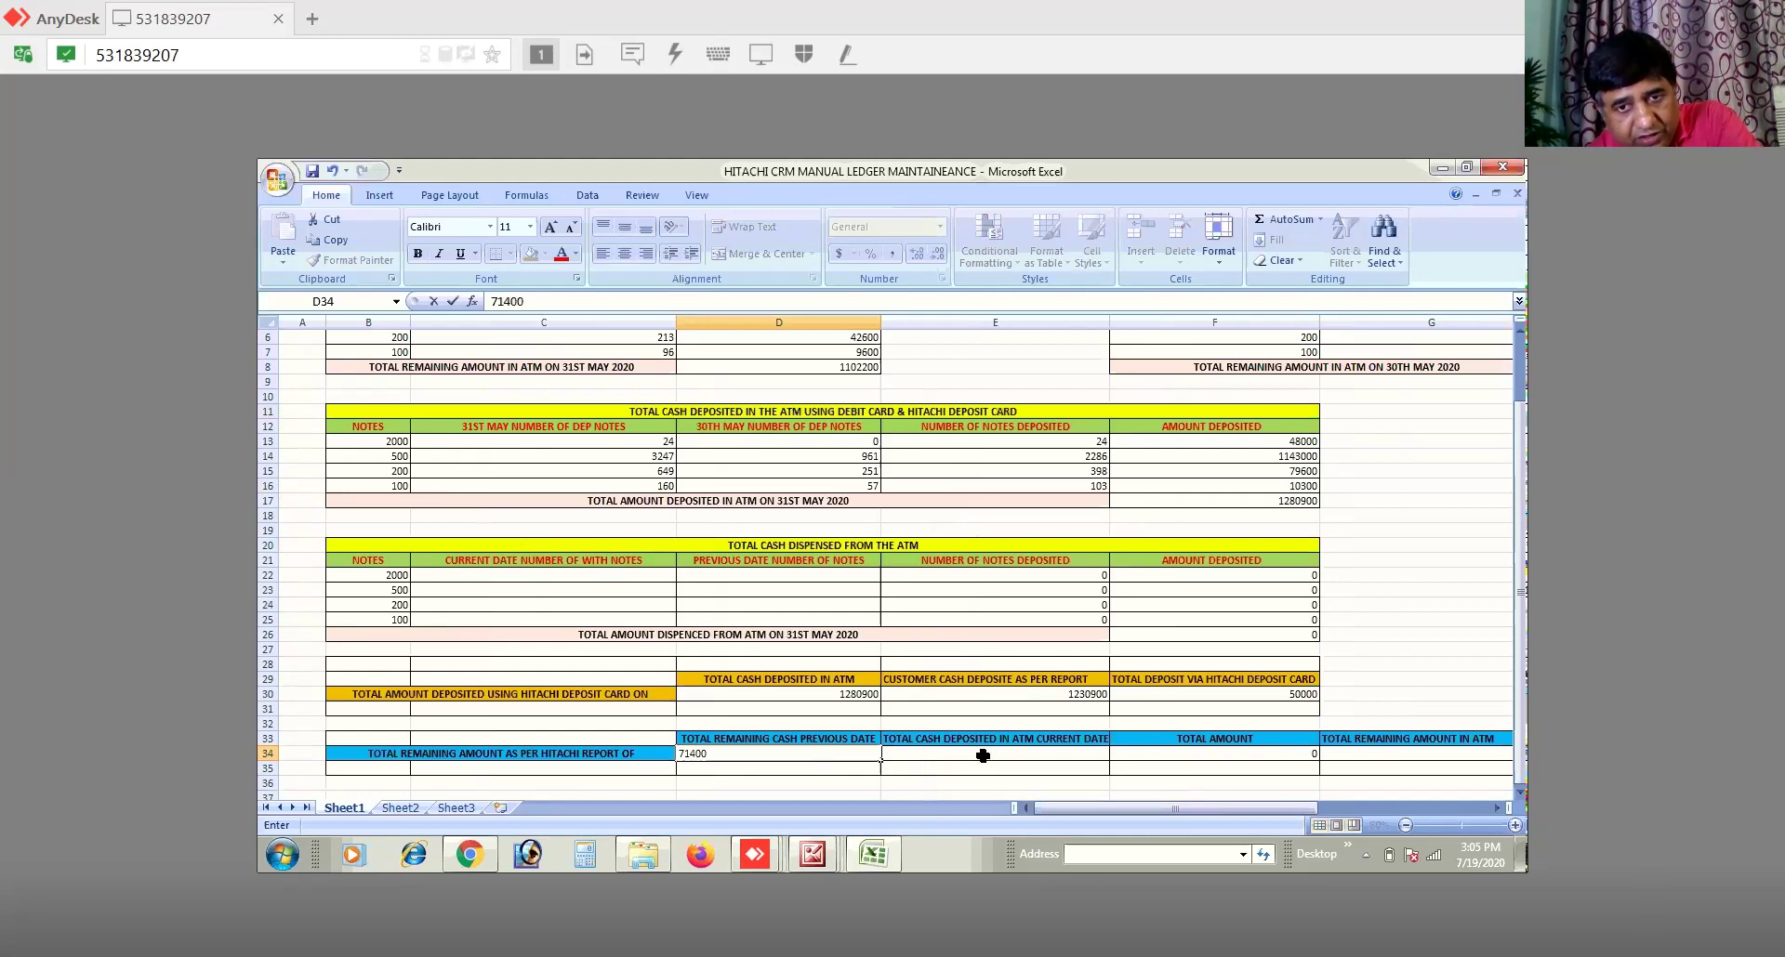
pyautogui.click(983, 755)
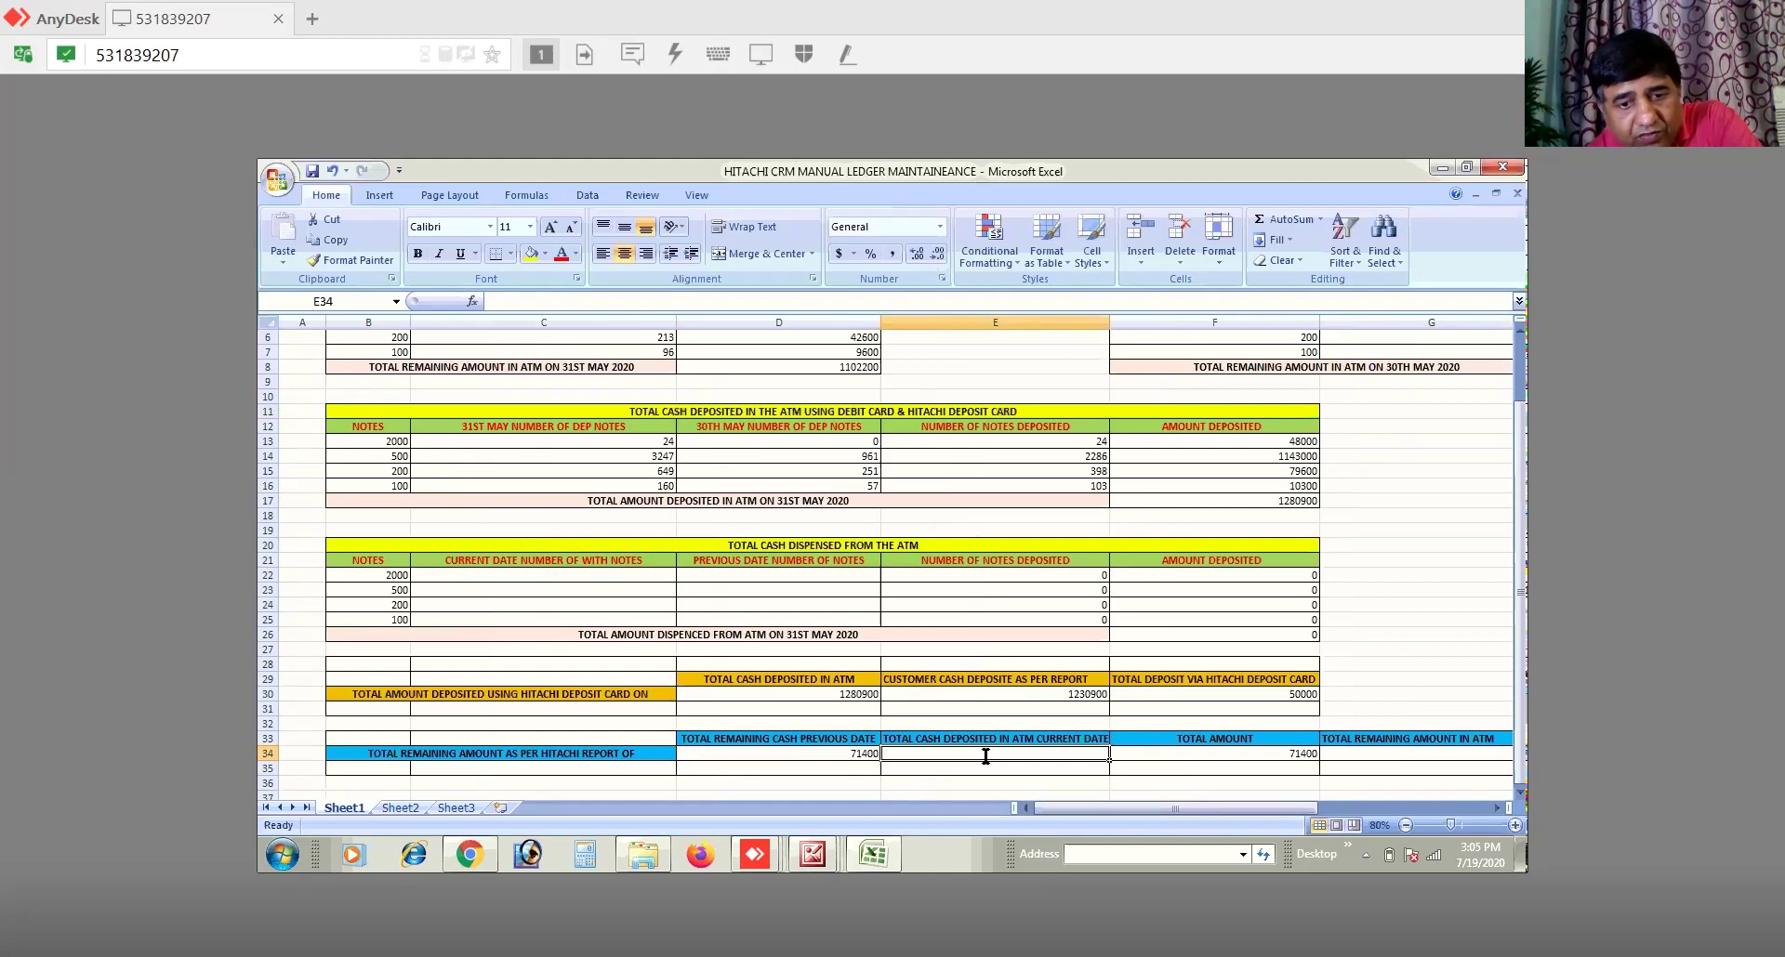
pyautogui.write('12')
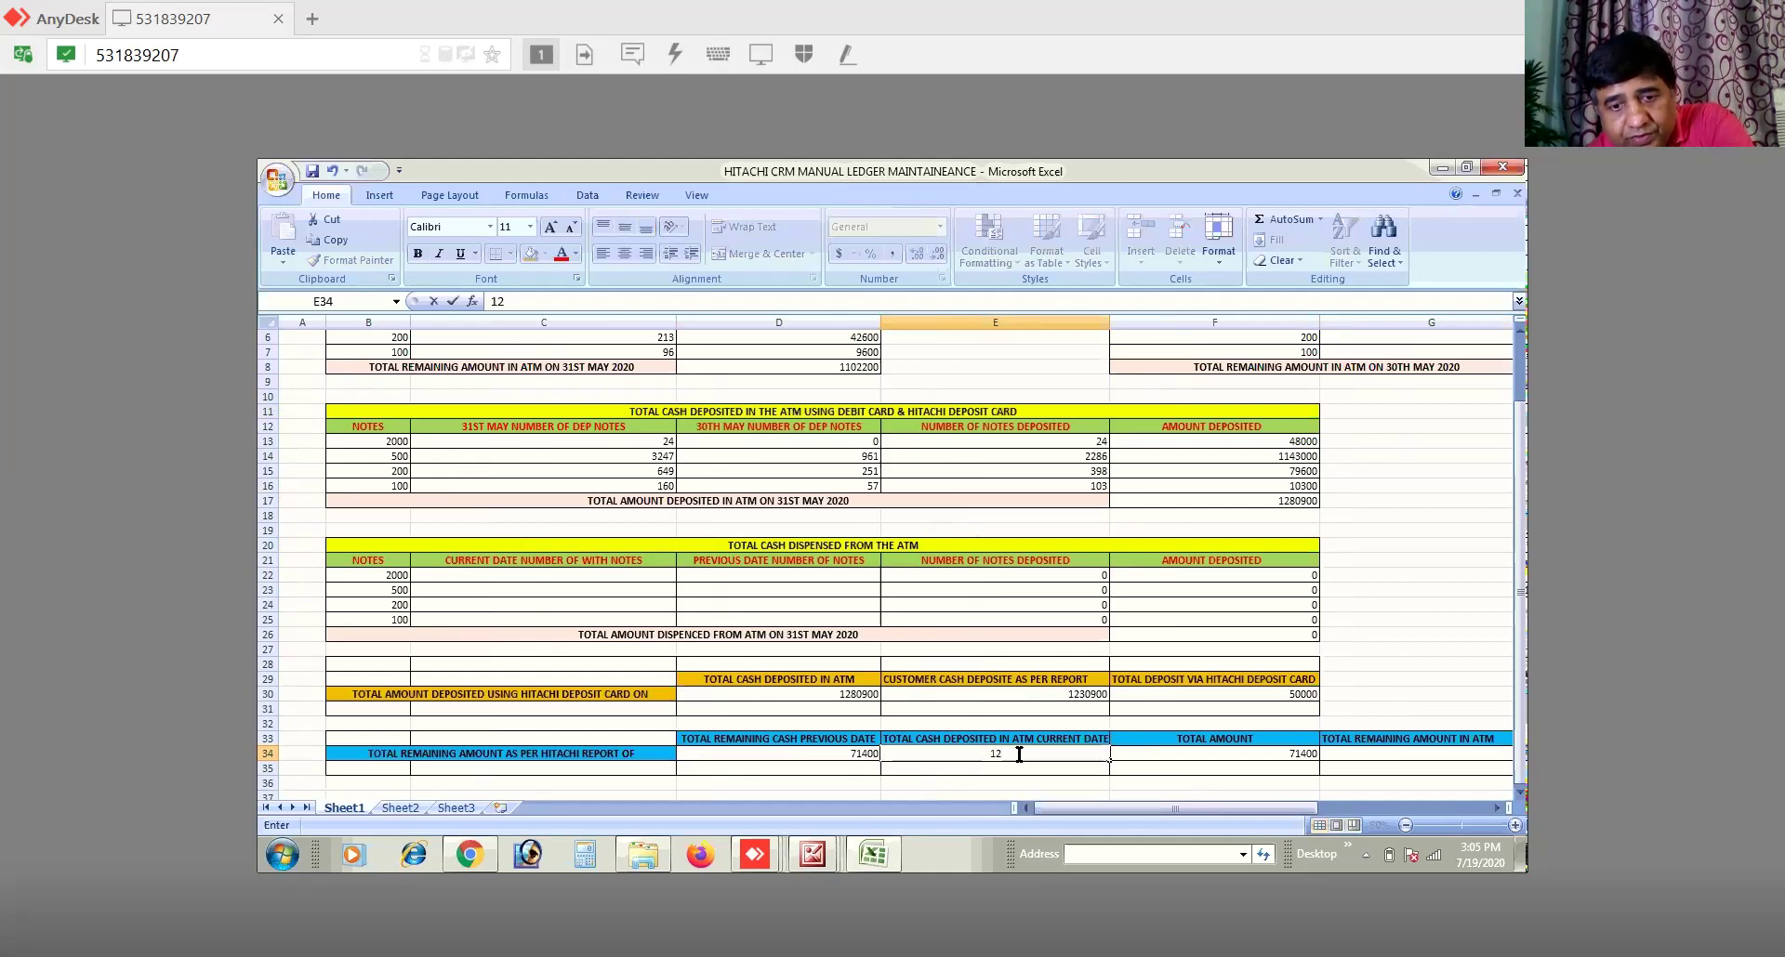
pyautogui.write('80900')
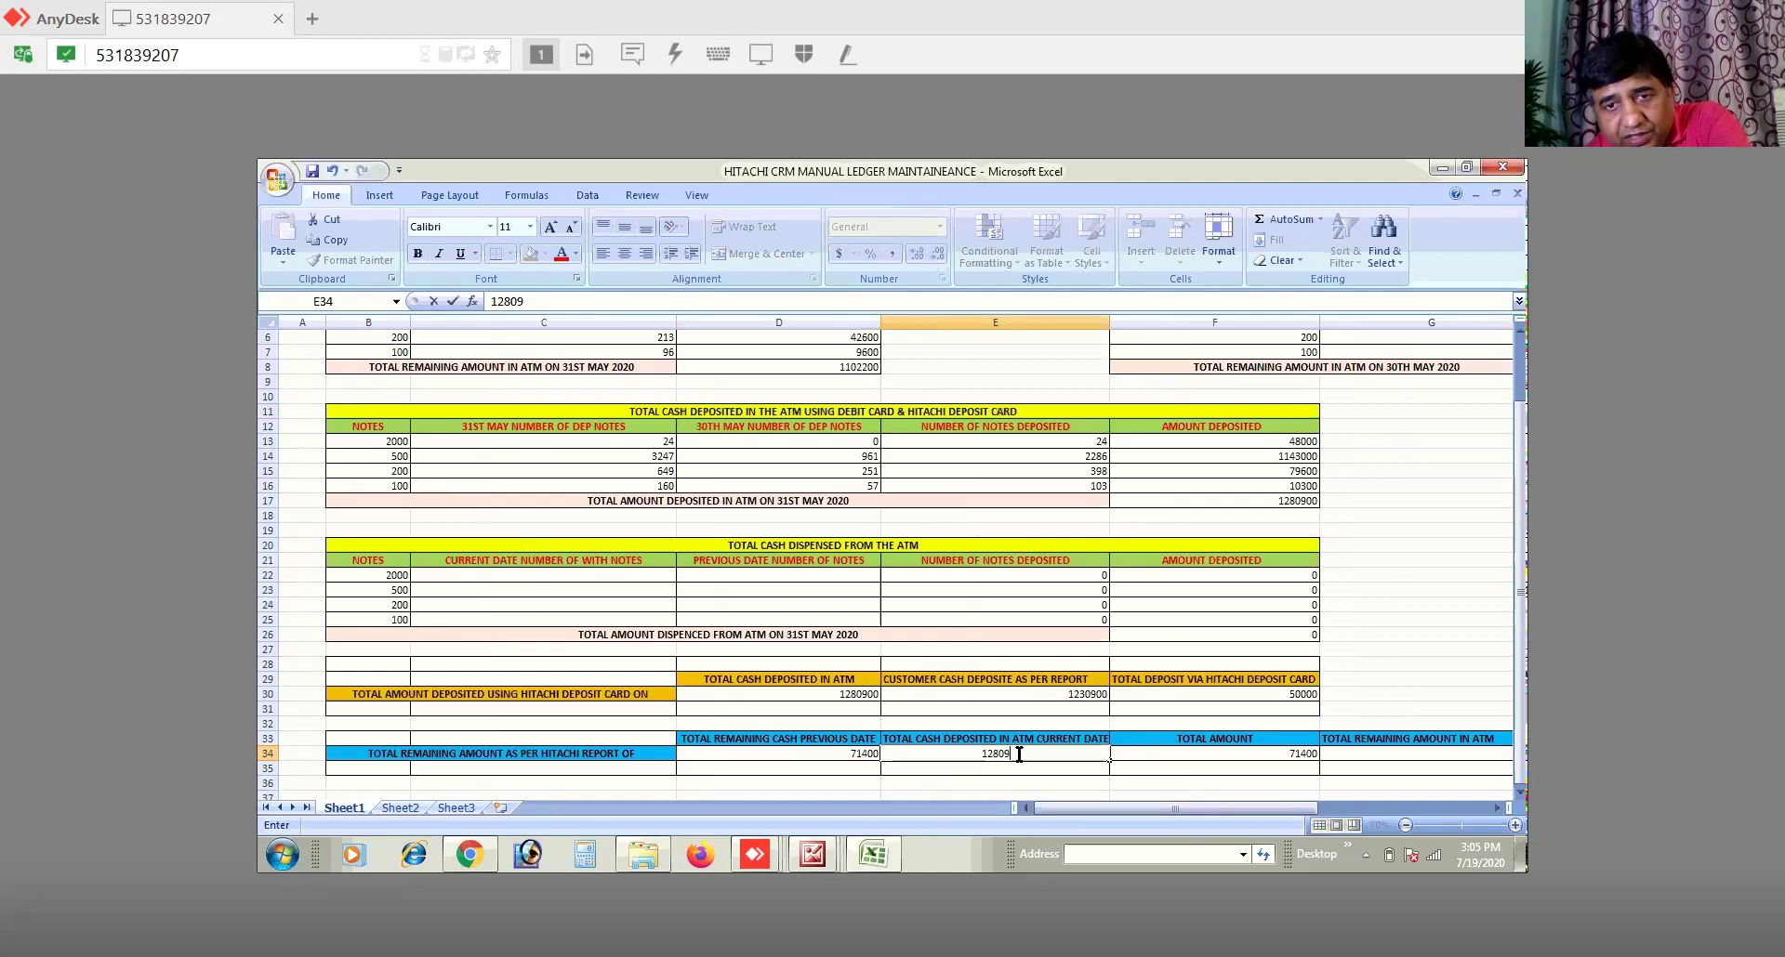
pyautogui.click(1189, 783)
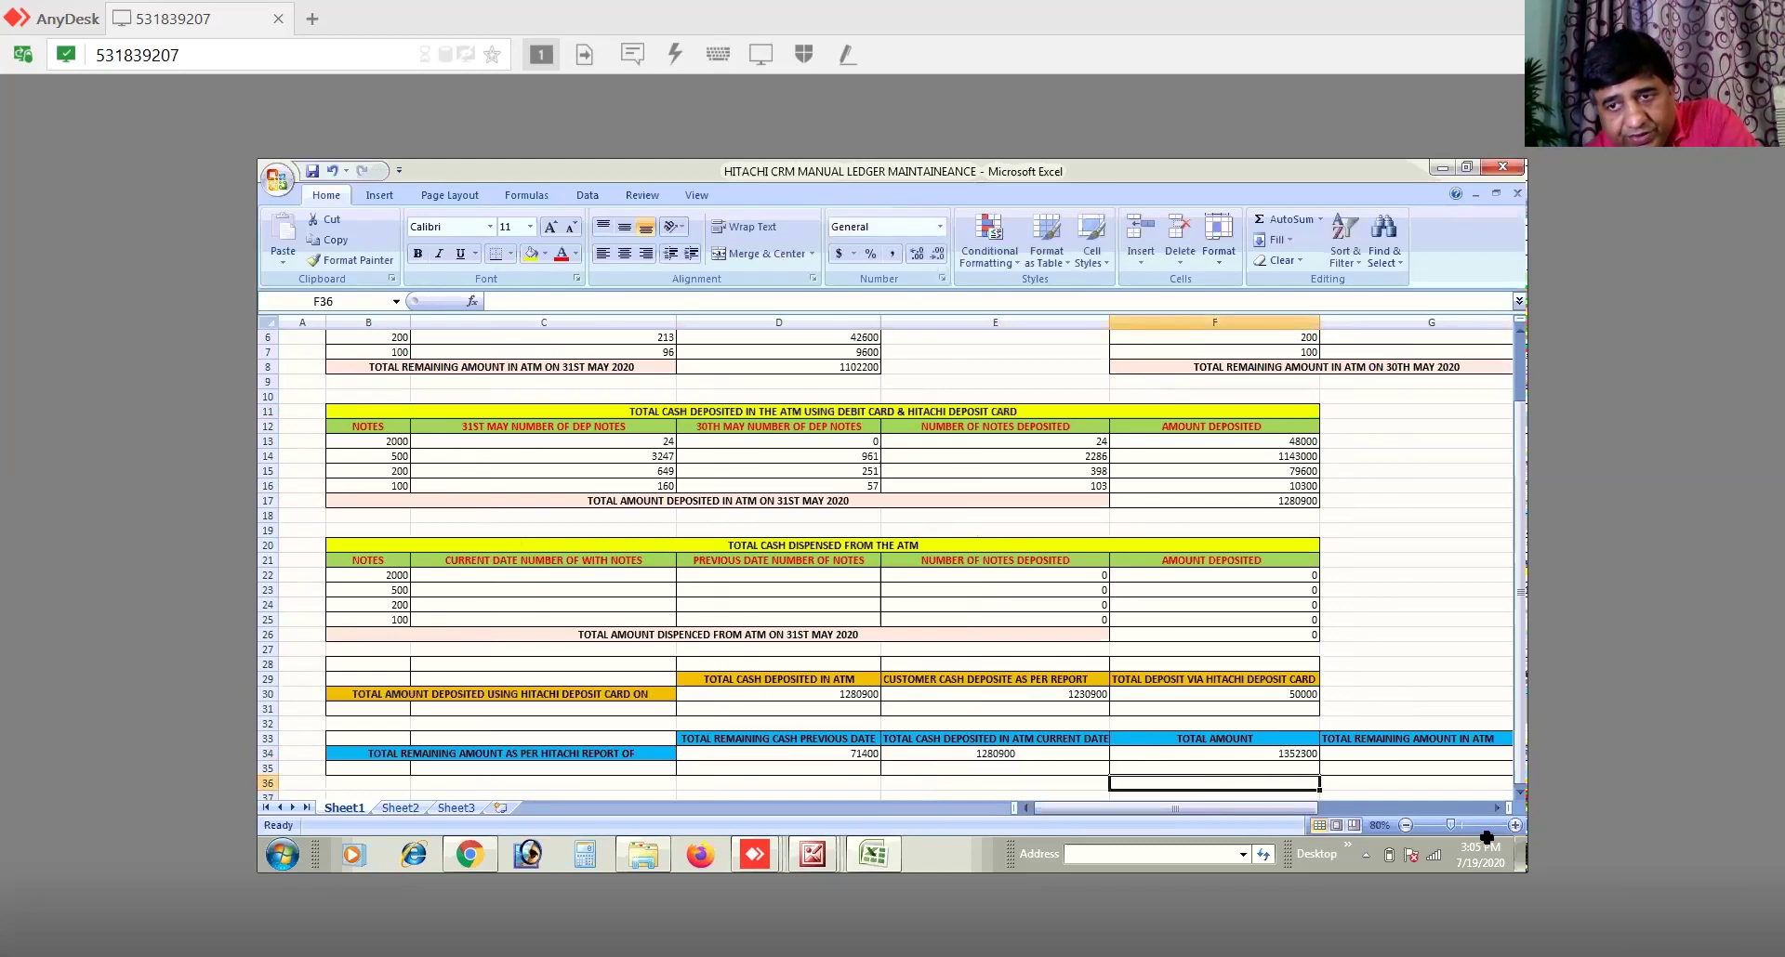
# Step: Try to calculate the total remaining amount in ATM in G34 with the formula =F34-F17
pyautogui.click(1494, 807)
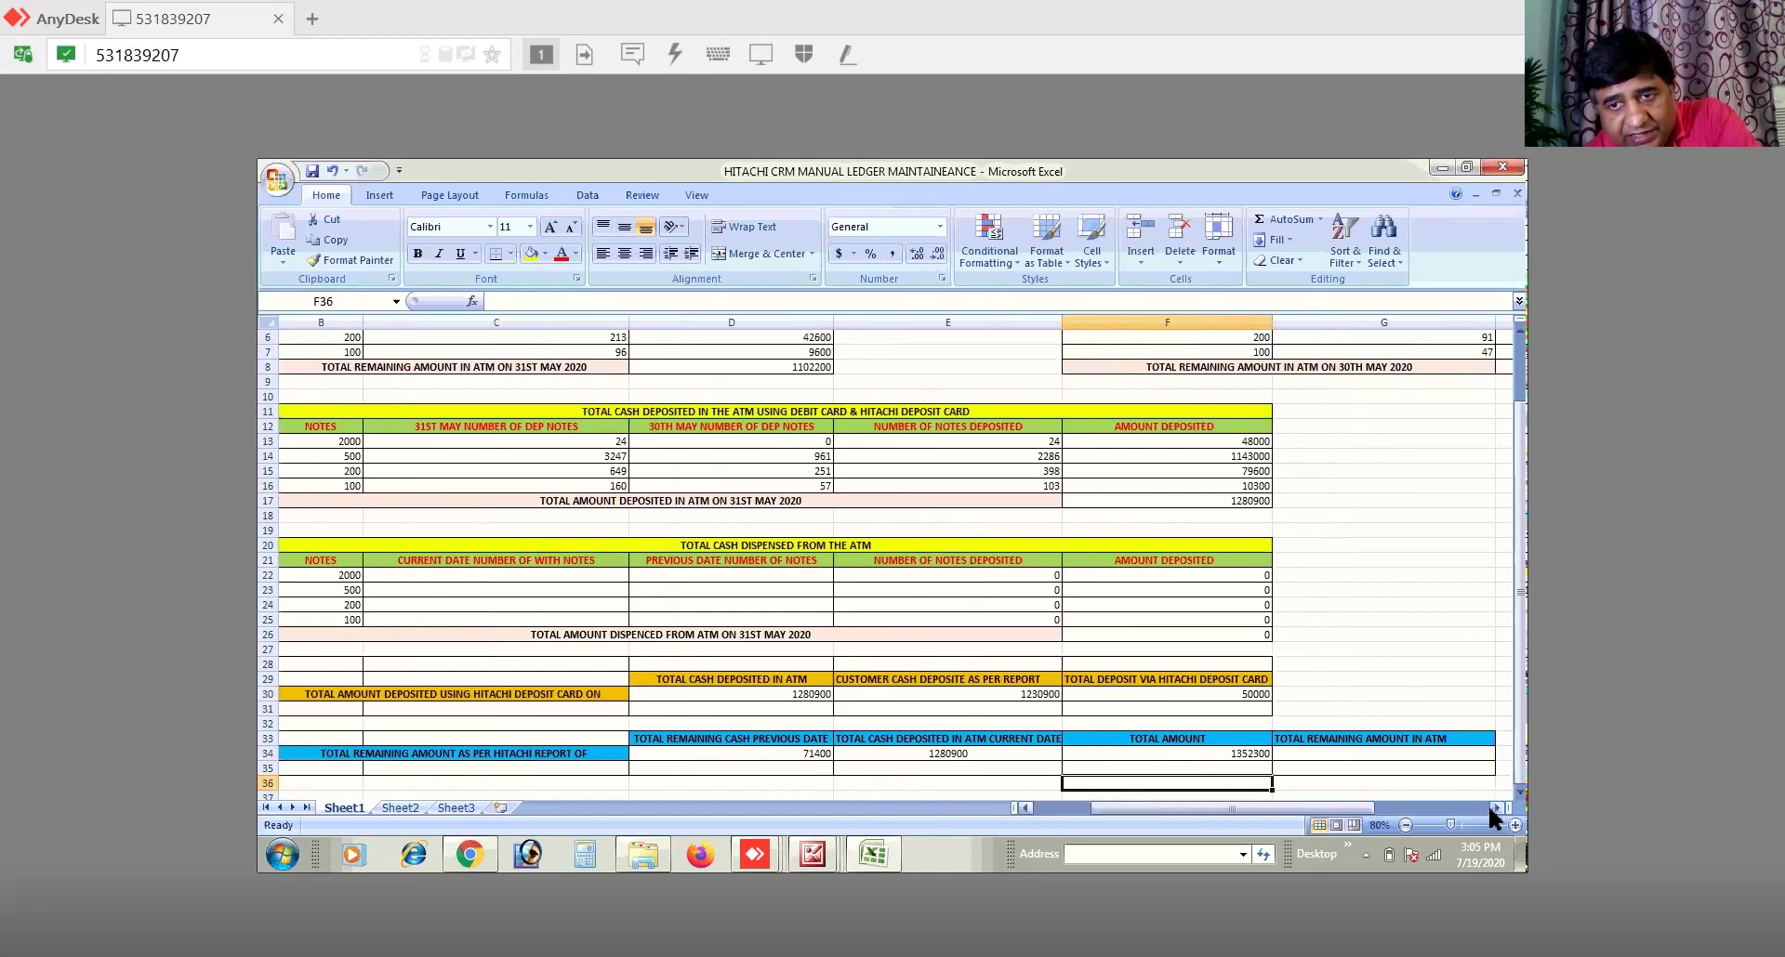
pyautogui.click(1426, 753)
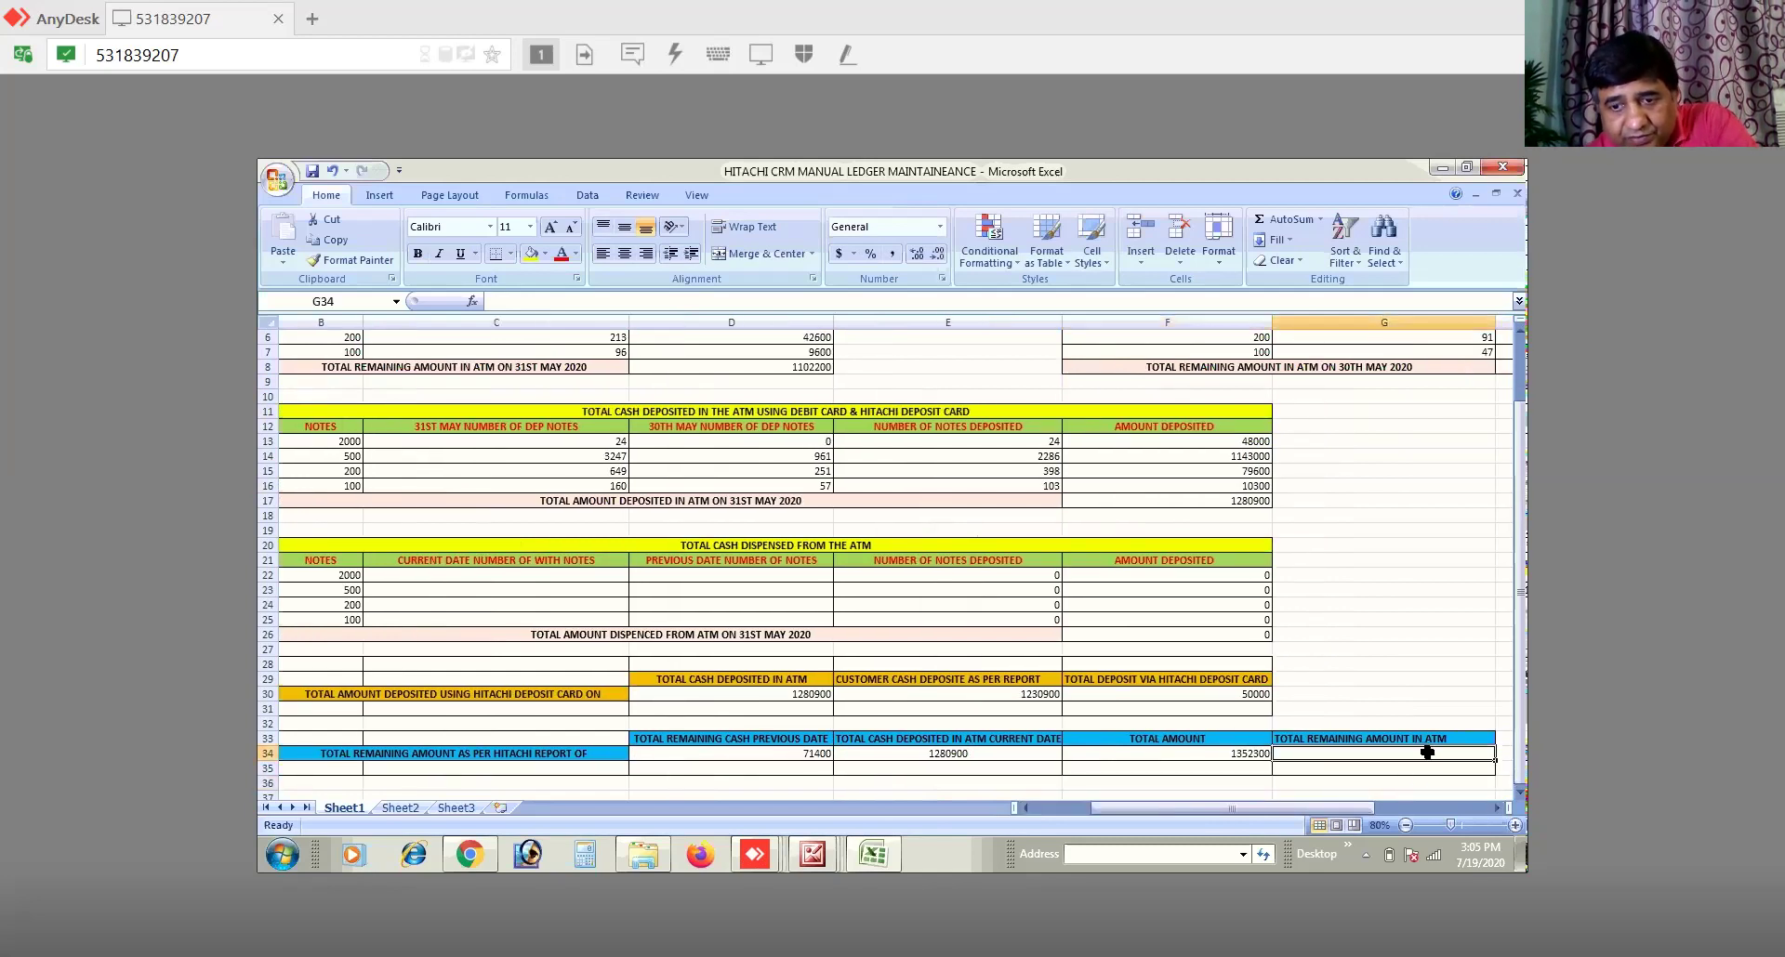
pyautogui.write('=')
pyautogui.click(1217, 753)
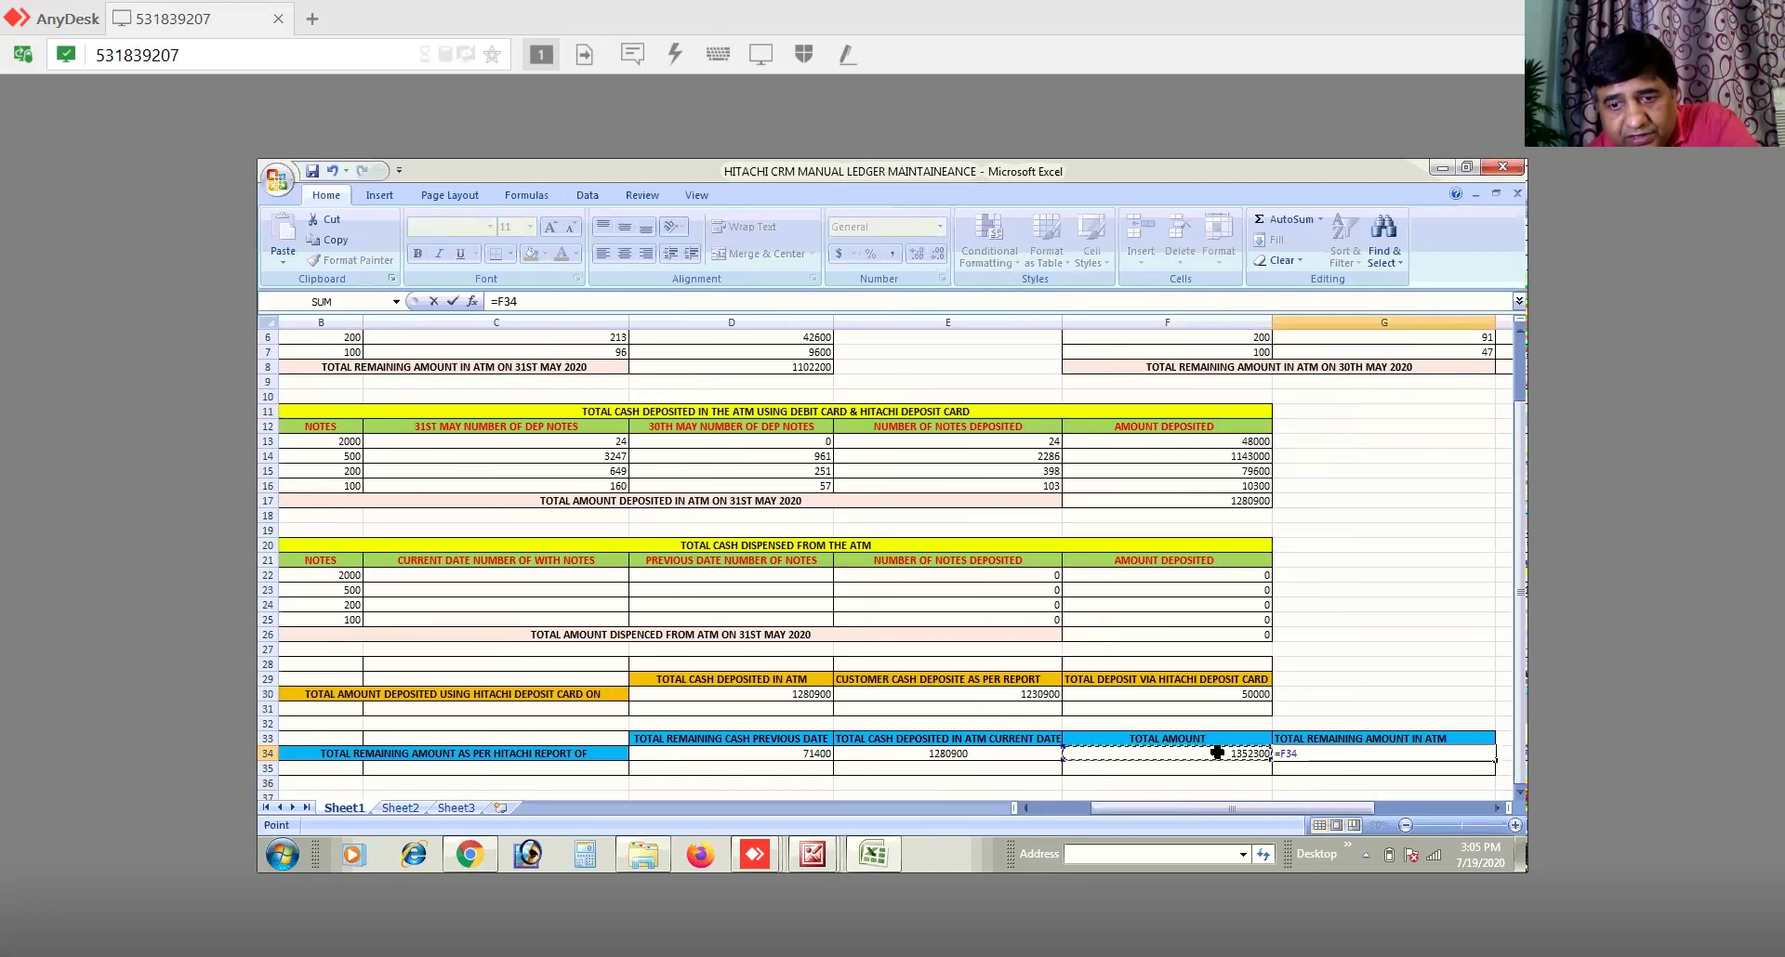
pyautogui.write('-F17')
pyautogui.click(1221, 501)
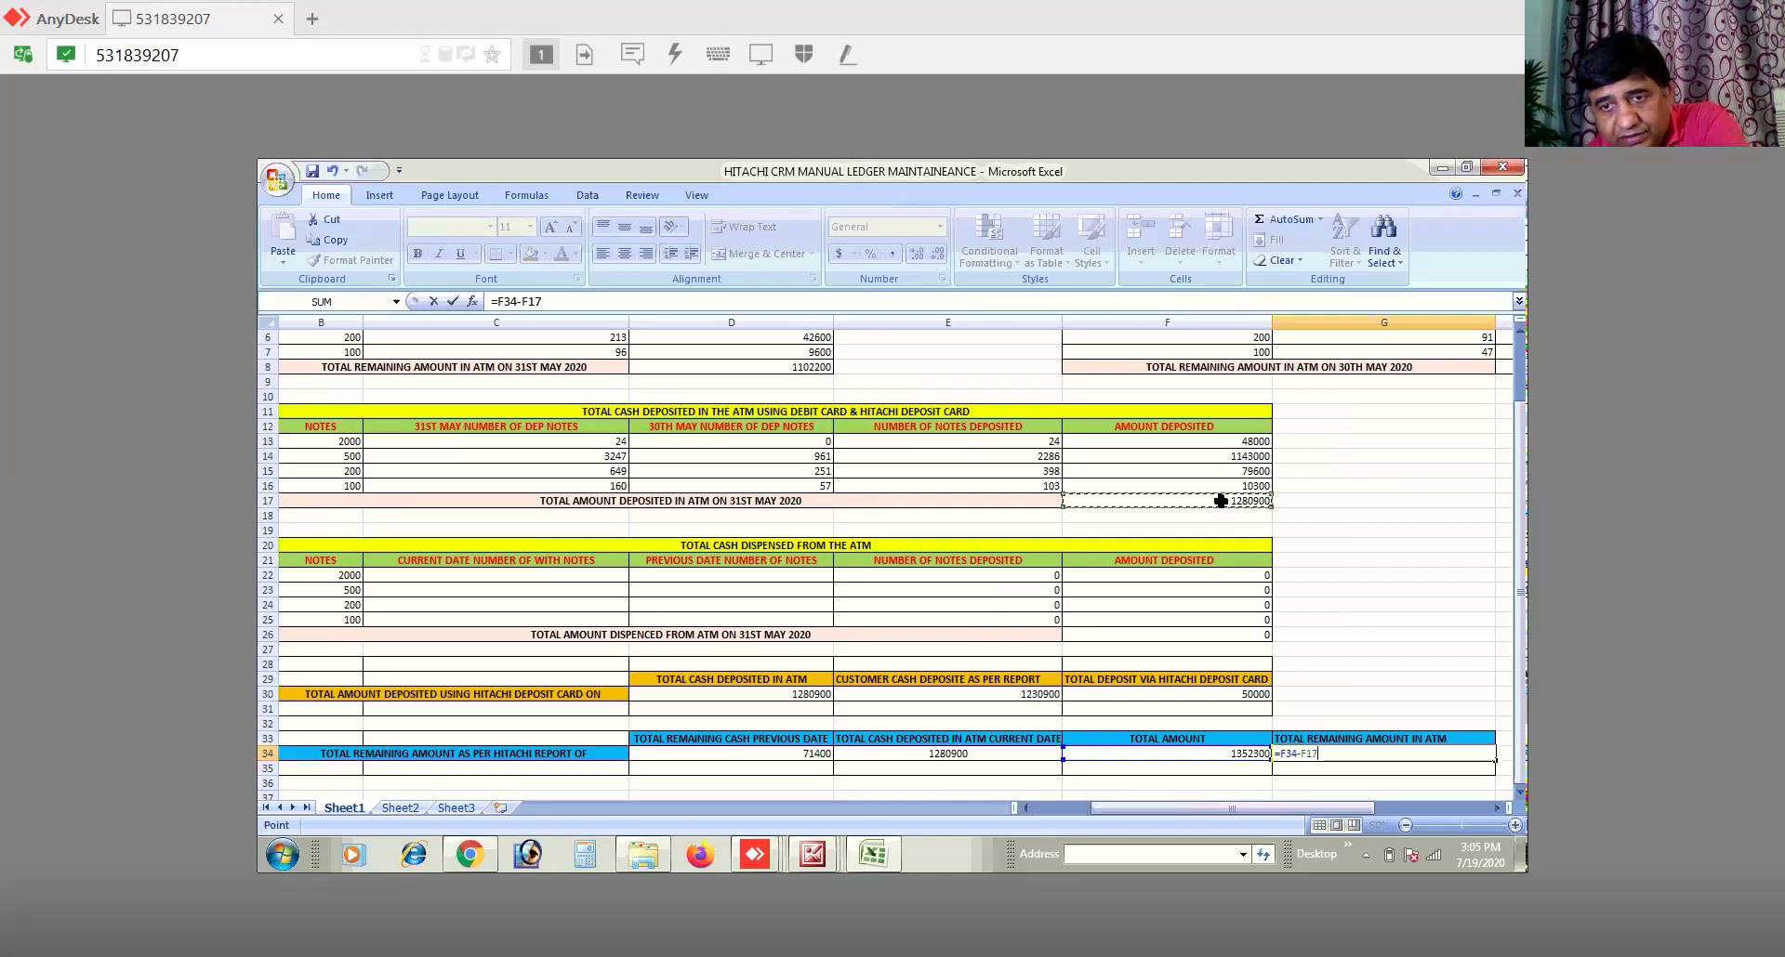
pyautogui.press('Return')
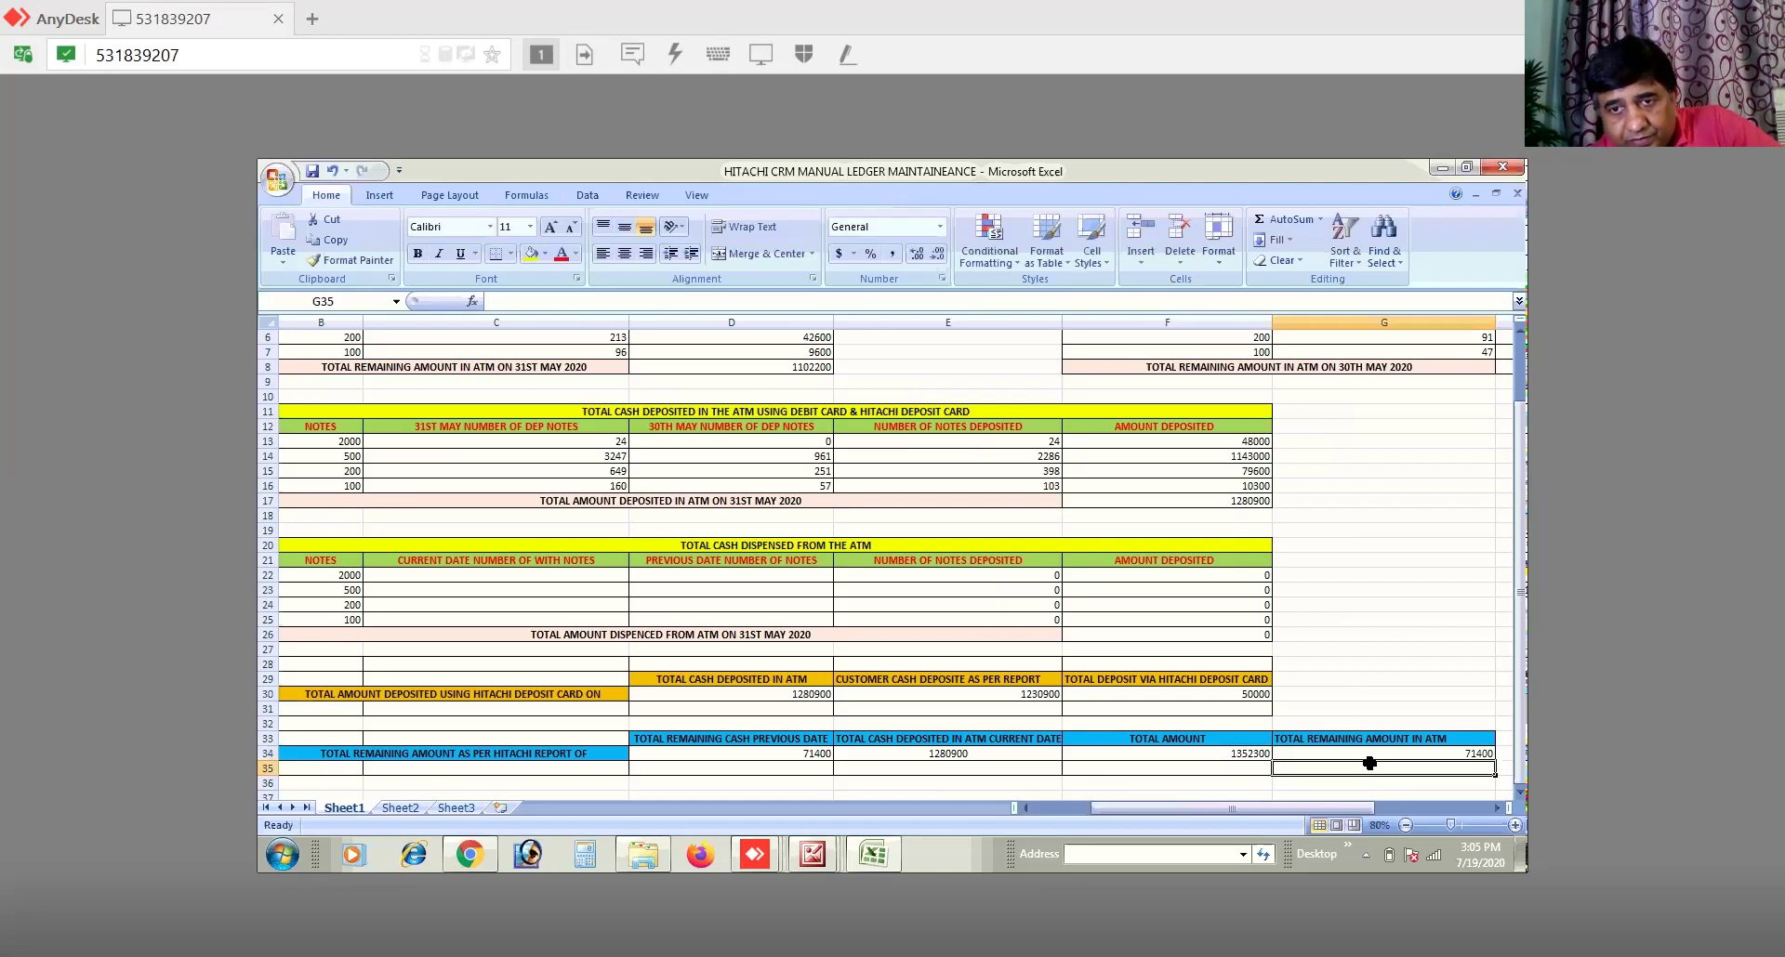
# Step: Clear the formula from the total remaining amount in ATM cell G34
pyautogui.click(1425, 753)
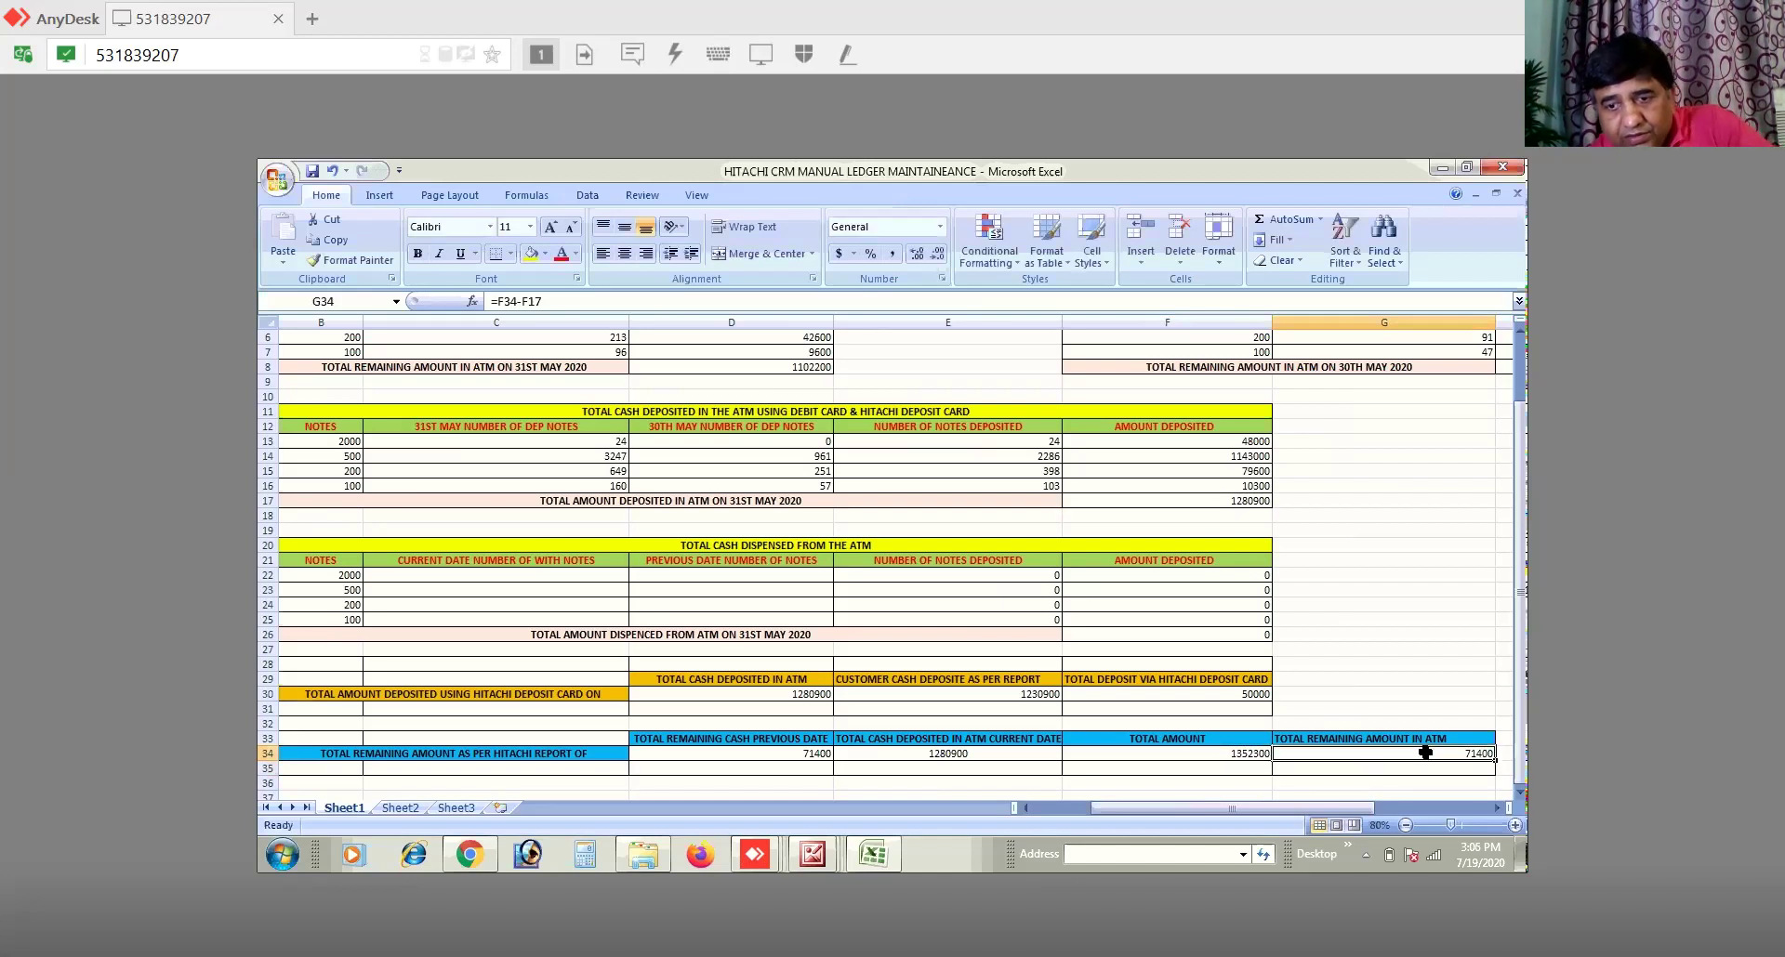
pyautogui.write('=')
pyautogui.click(1228, 752)
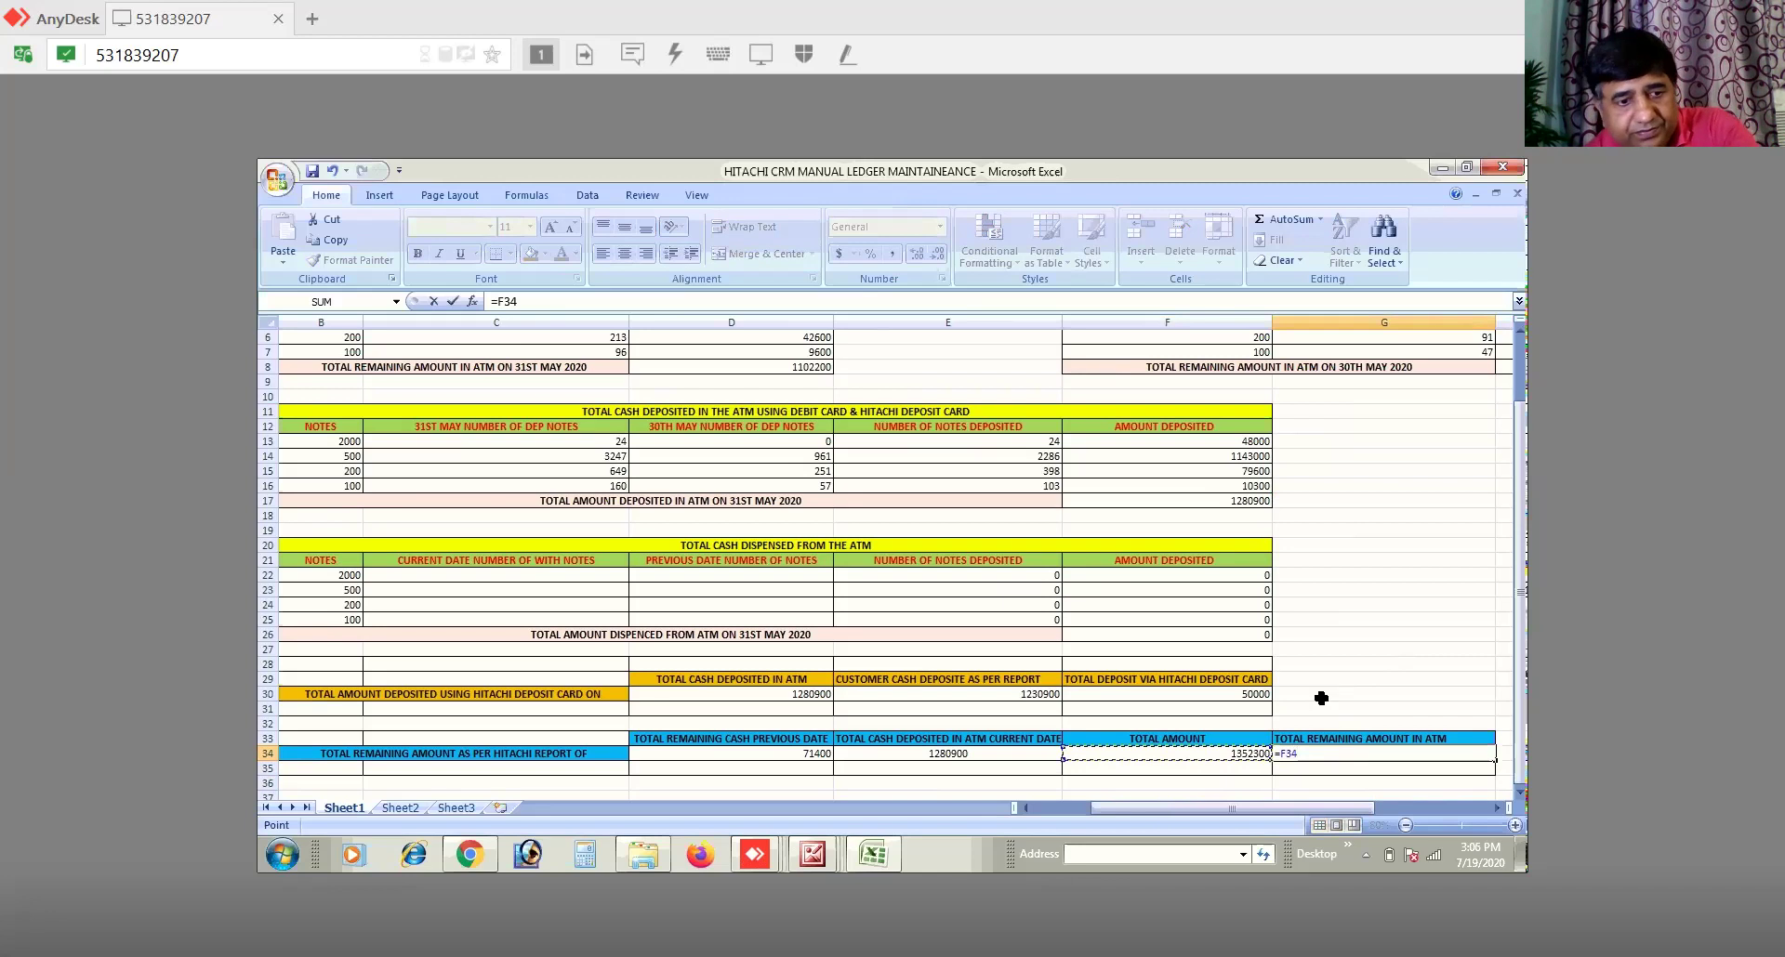
pyautogui.press('BackSpace')
pyautogui.press('BackSpace')
pyautogui.press('BackSpace')
pyautogui.press('BackSpace')
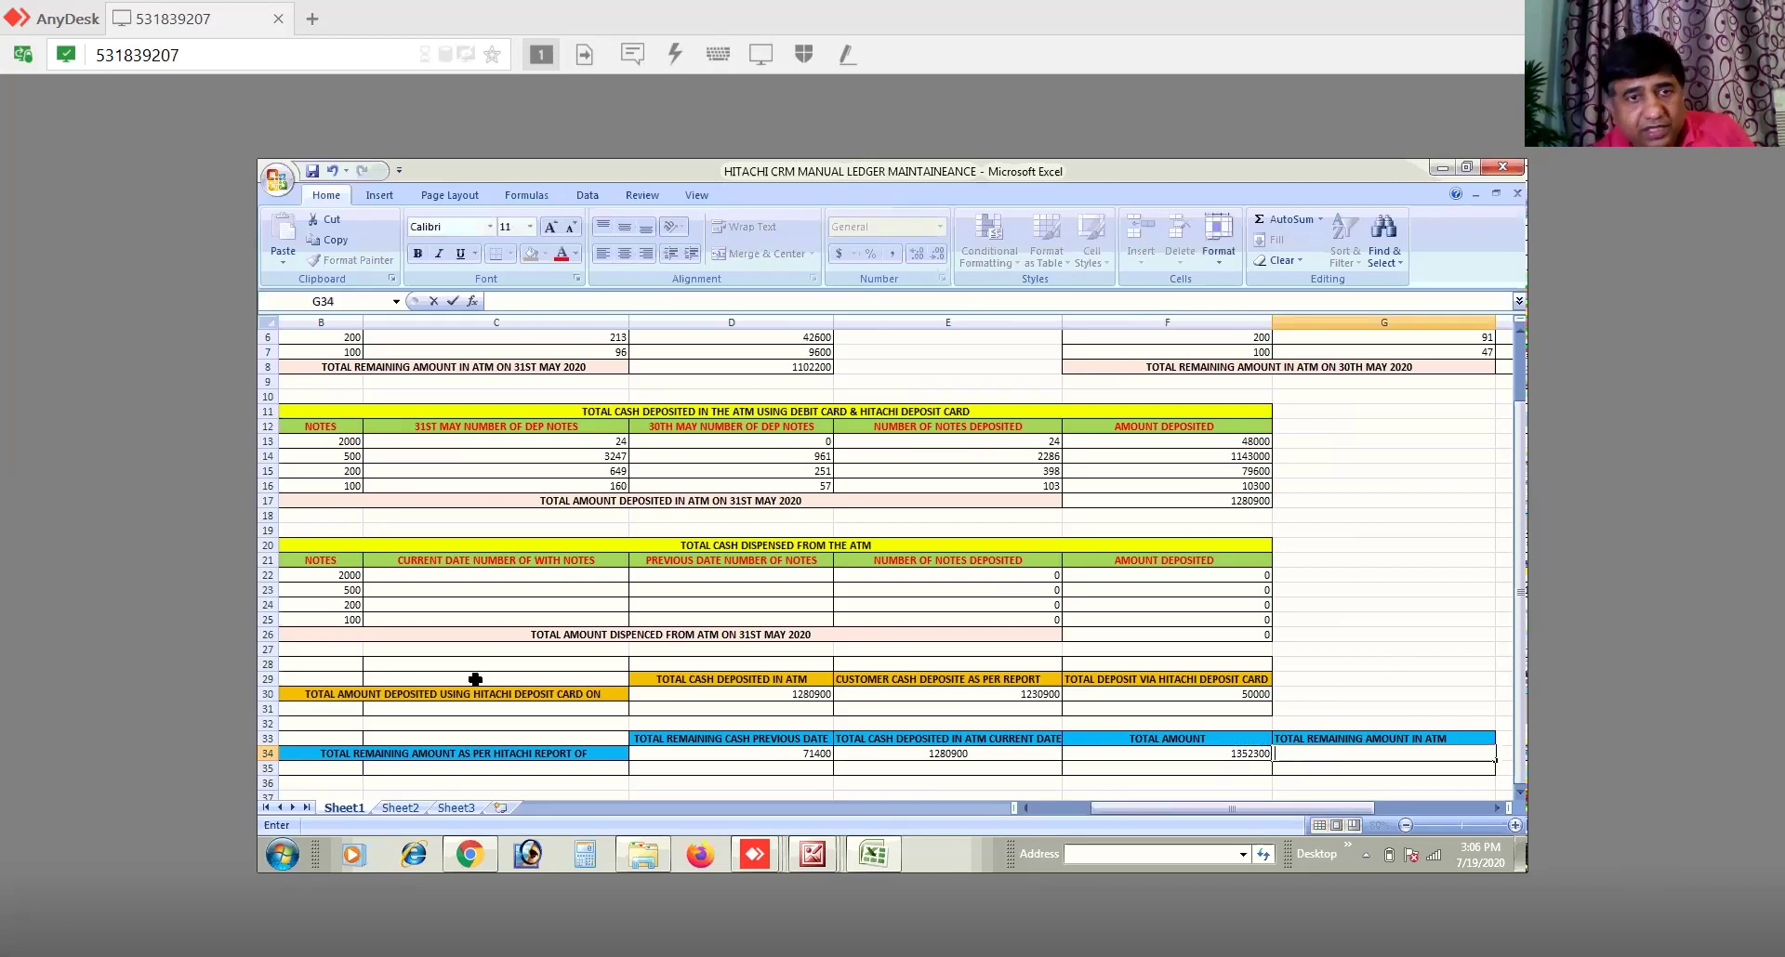
# Step: Change the cash dispensed table's header in C21 to 31ST MAY NUMBER OF WITH NOTES
pyautogui.click(498, 575)
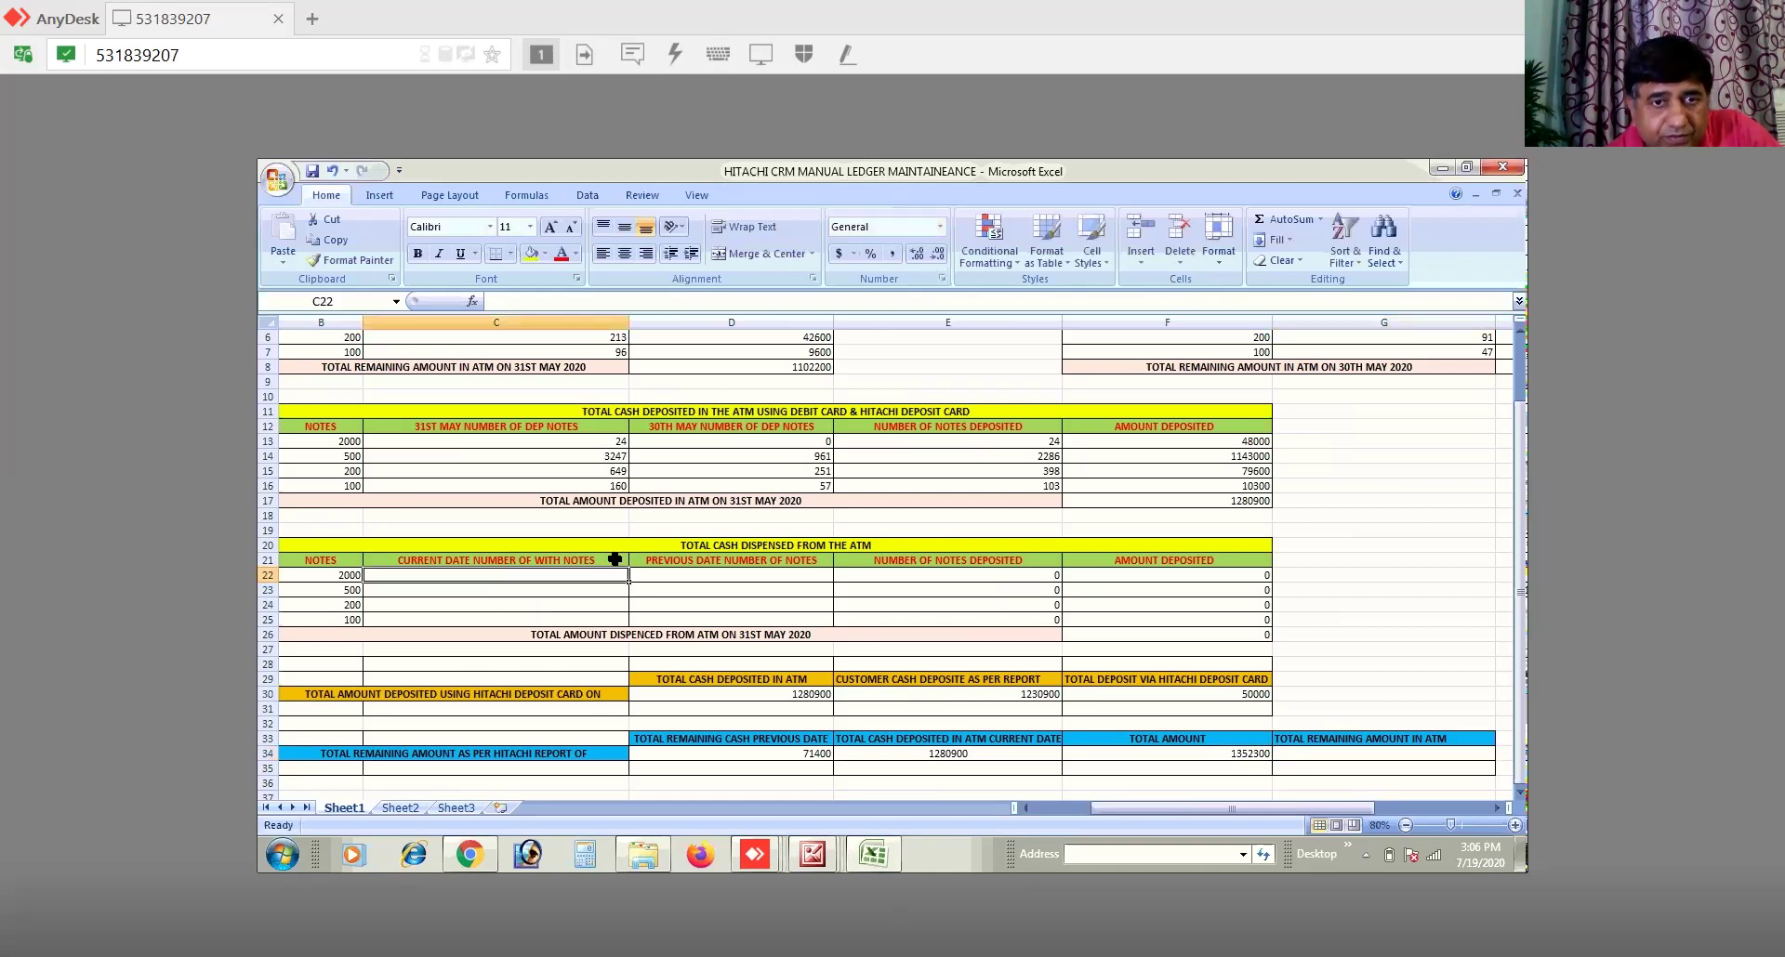
pyautogui.click(476, 559)
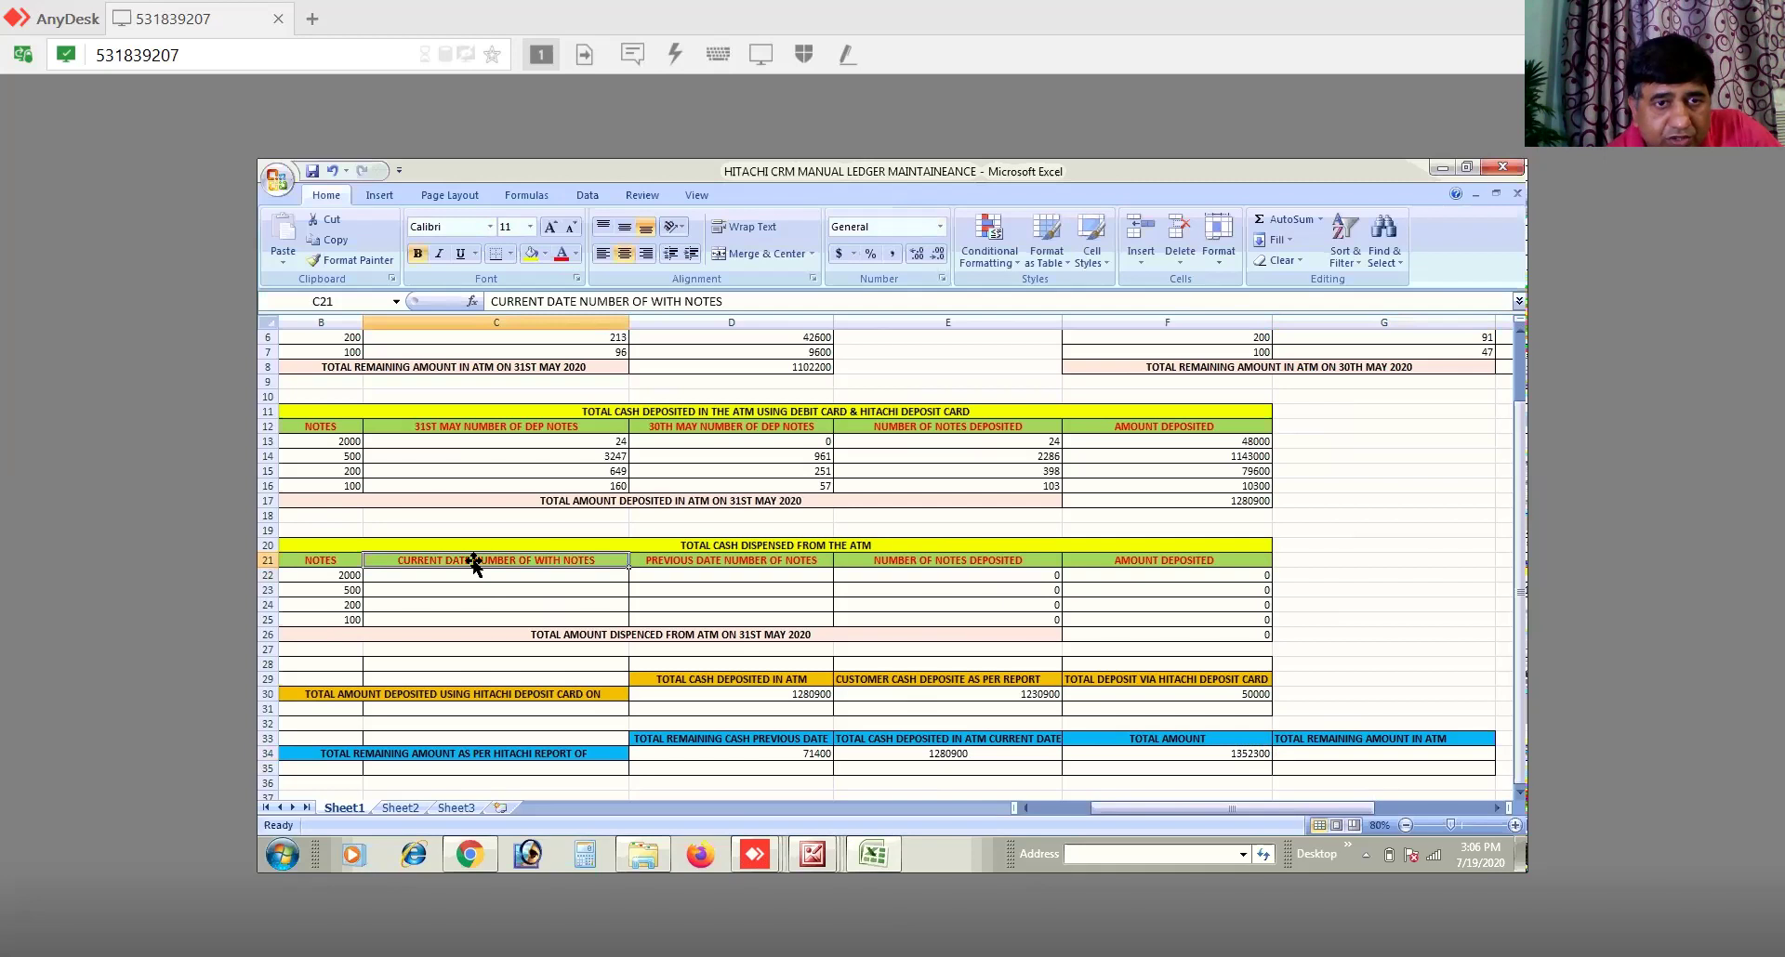
pyautogui.doubleClick(475, 562)
pyautogui.doubleClick(475, 561)
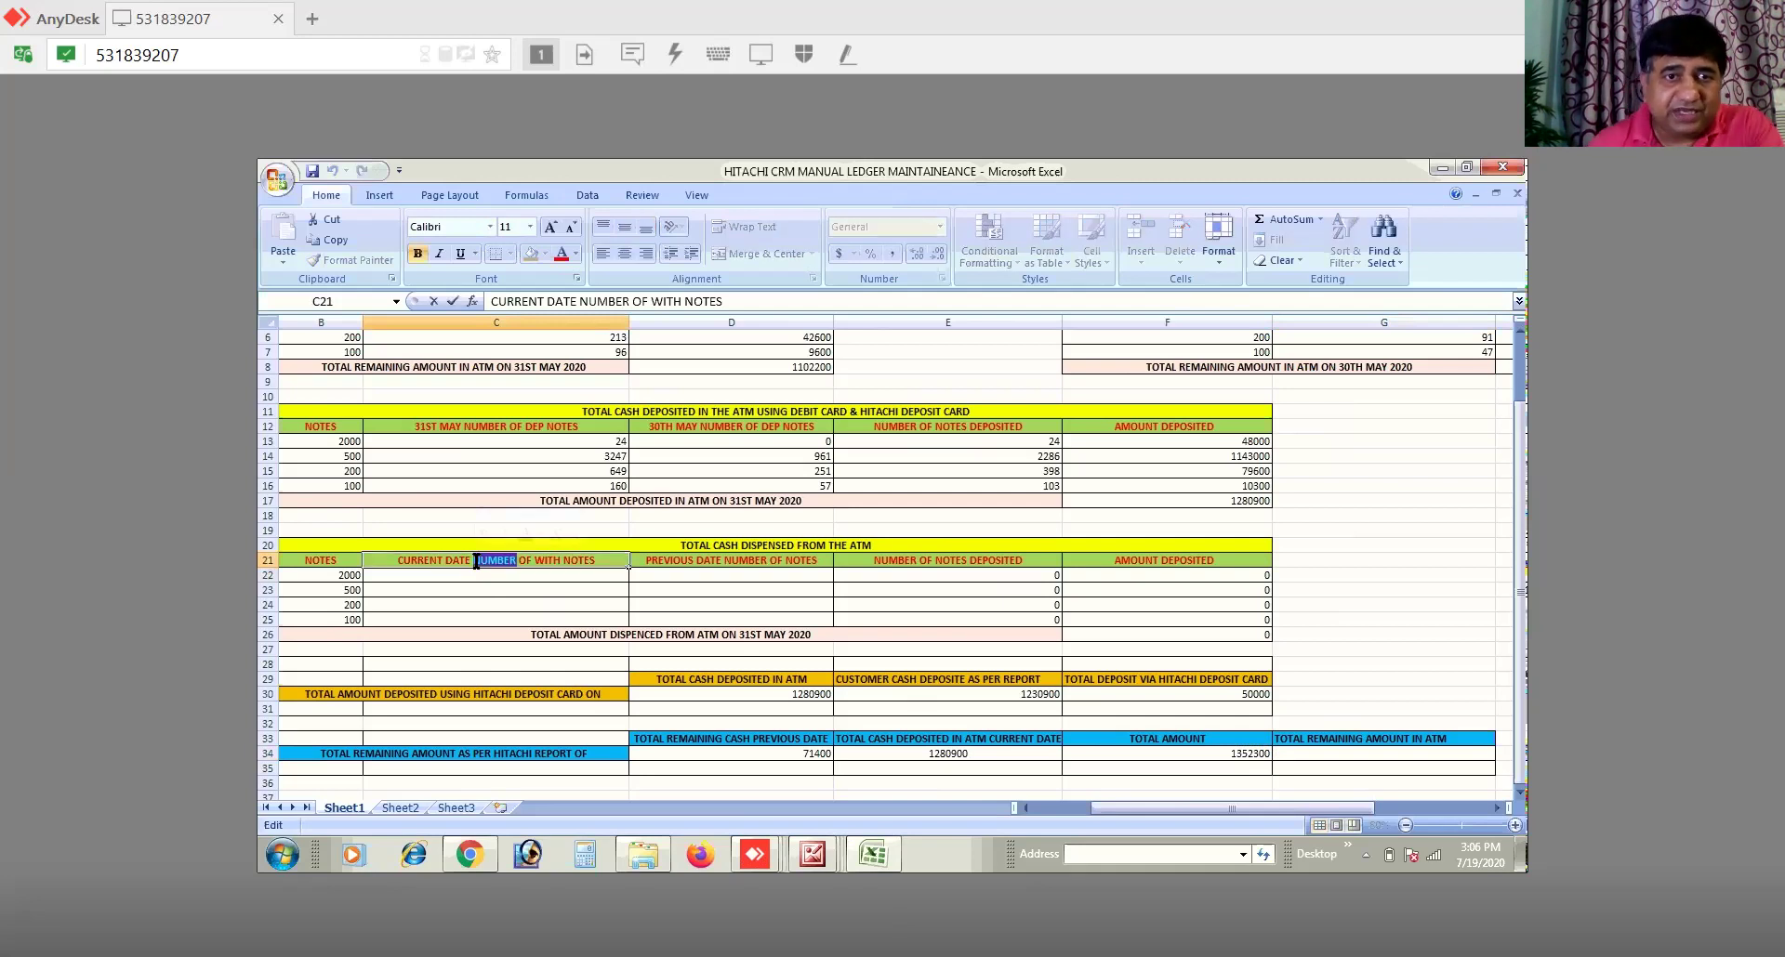
pyautogui.click(476, 561)
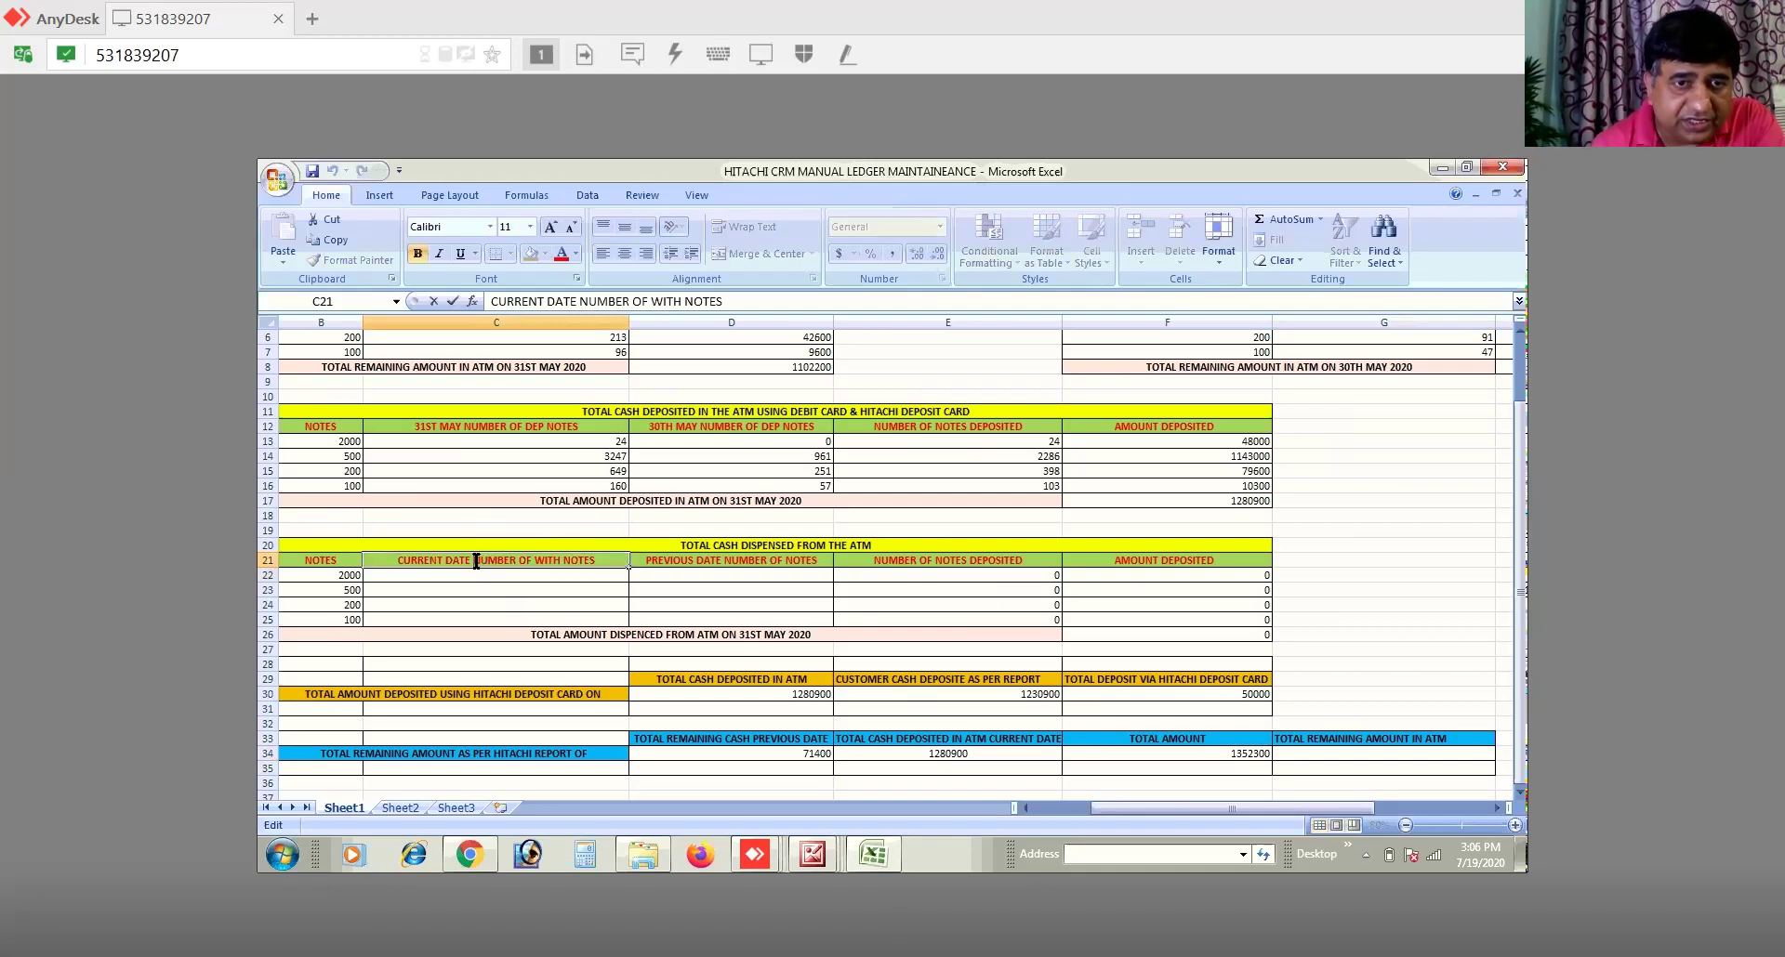
pyautogui.press('BackSpace')
pyautogui.press('BackSpace')
pyautogui.press('BackSpace')
pyautogui.press('BackSpace')
pyautogui.press('BackSpace')
pyautogui.press('BackSpace')
pyautogui.press('BackSpace')
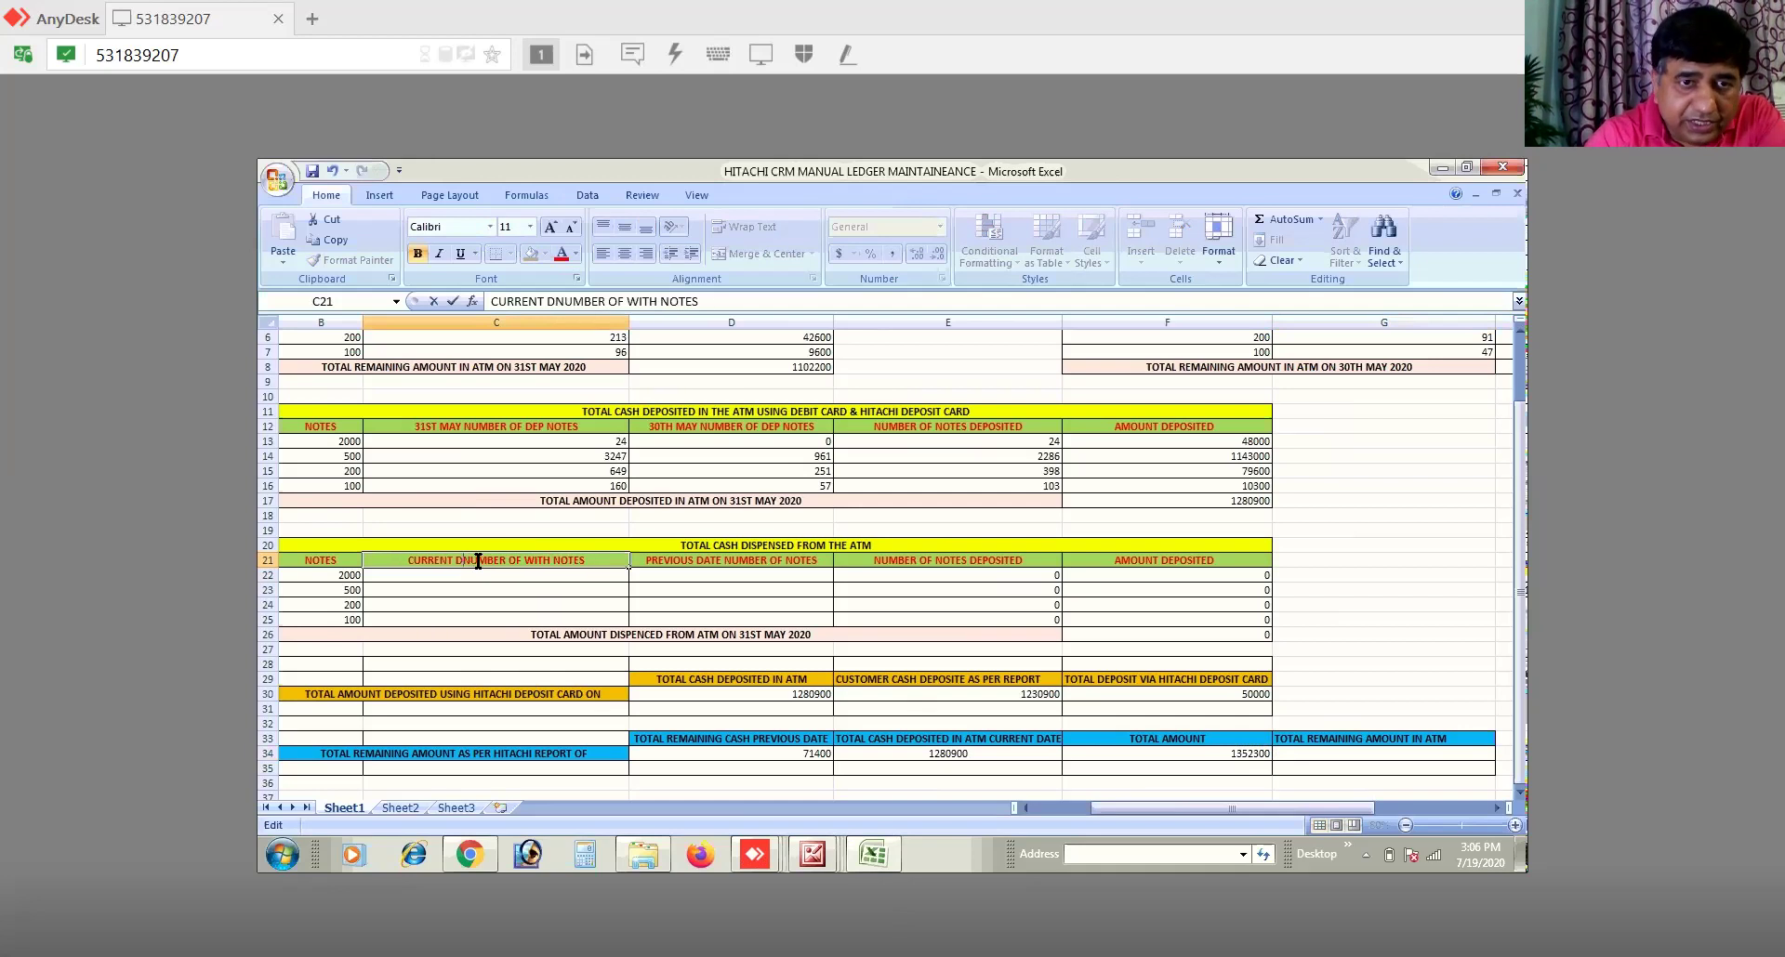
pyautogui.press('BackSpace')
pyautogui.press('BackSpace')
pyautogui.press('BackSpace')
pyautogui.press('BackSpace')
pyautogui.press('BackSpace')
pyautogui.press('BackSpace')
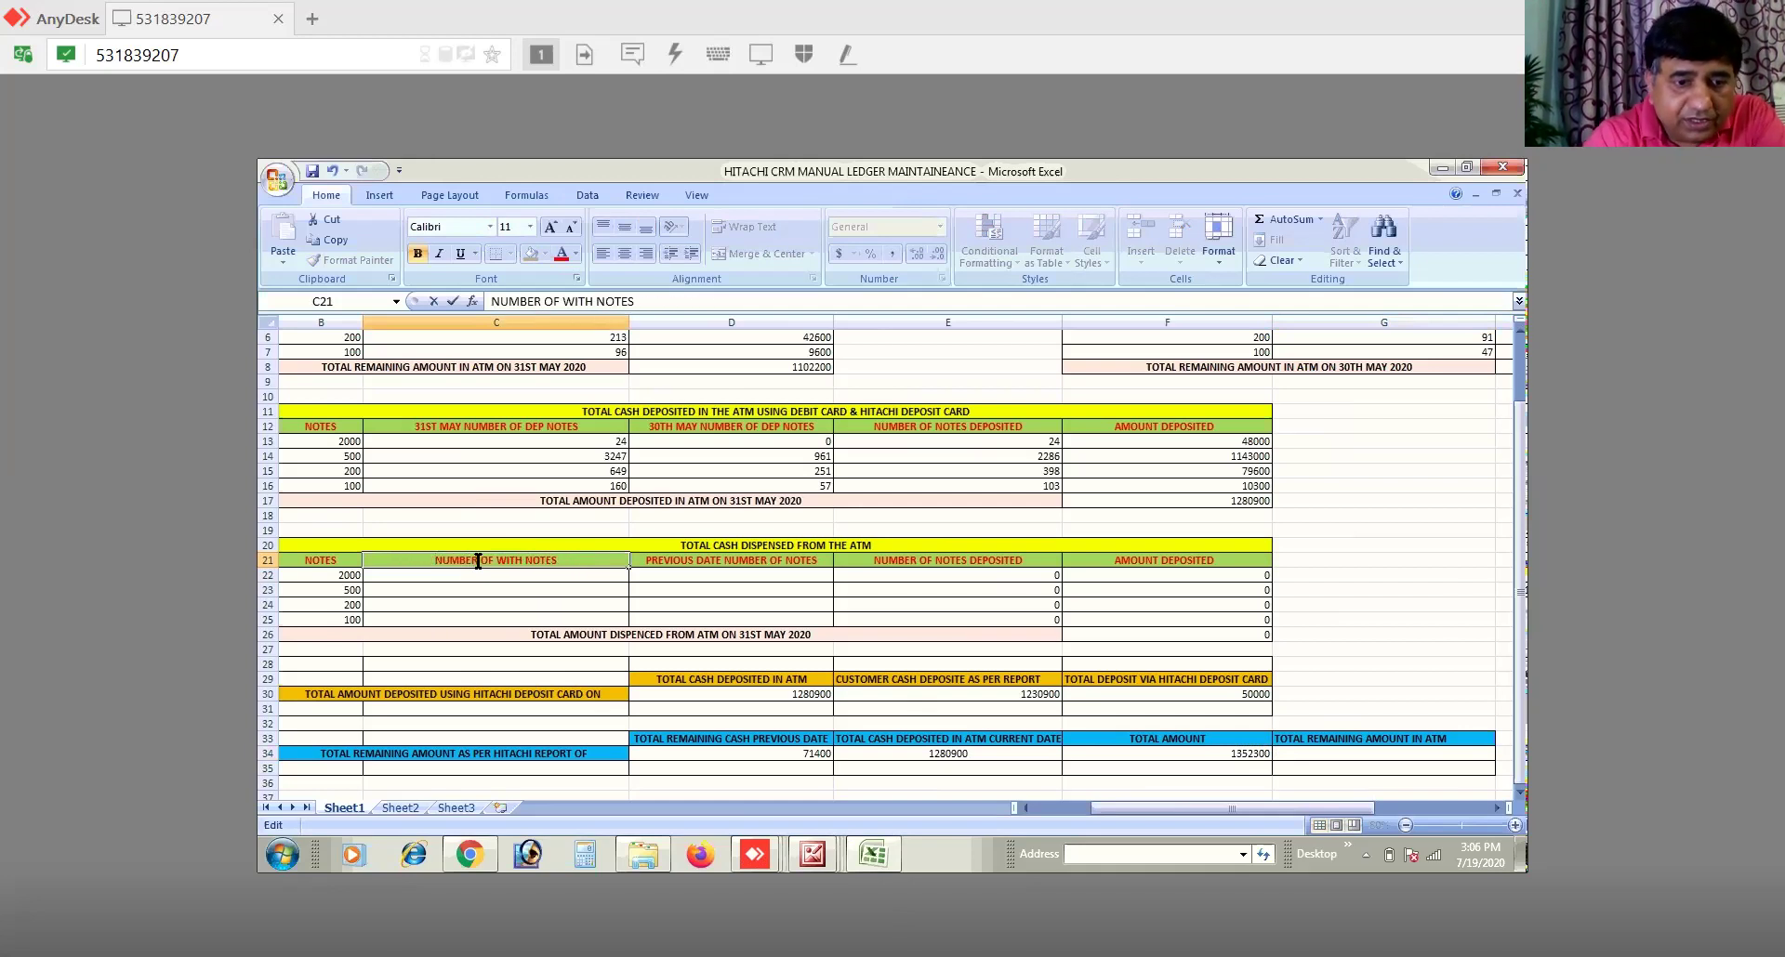
pyautogui.write('31')
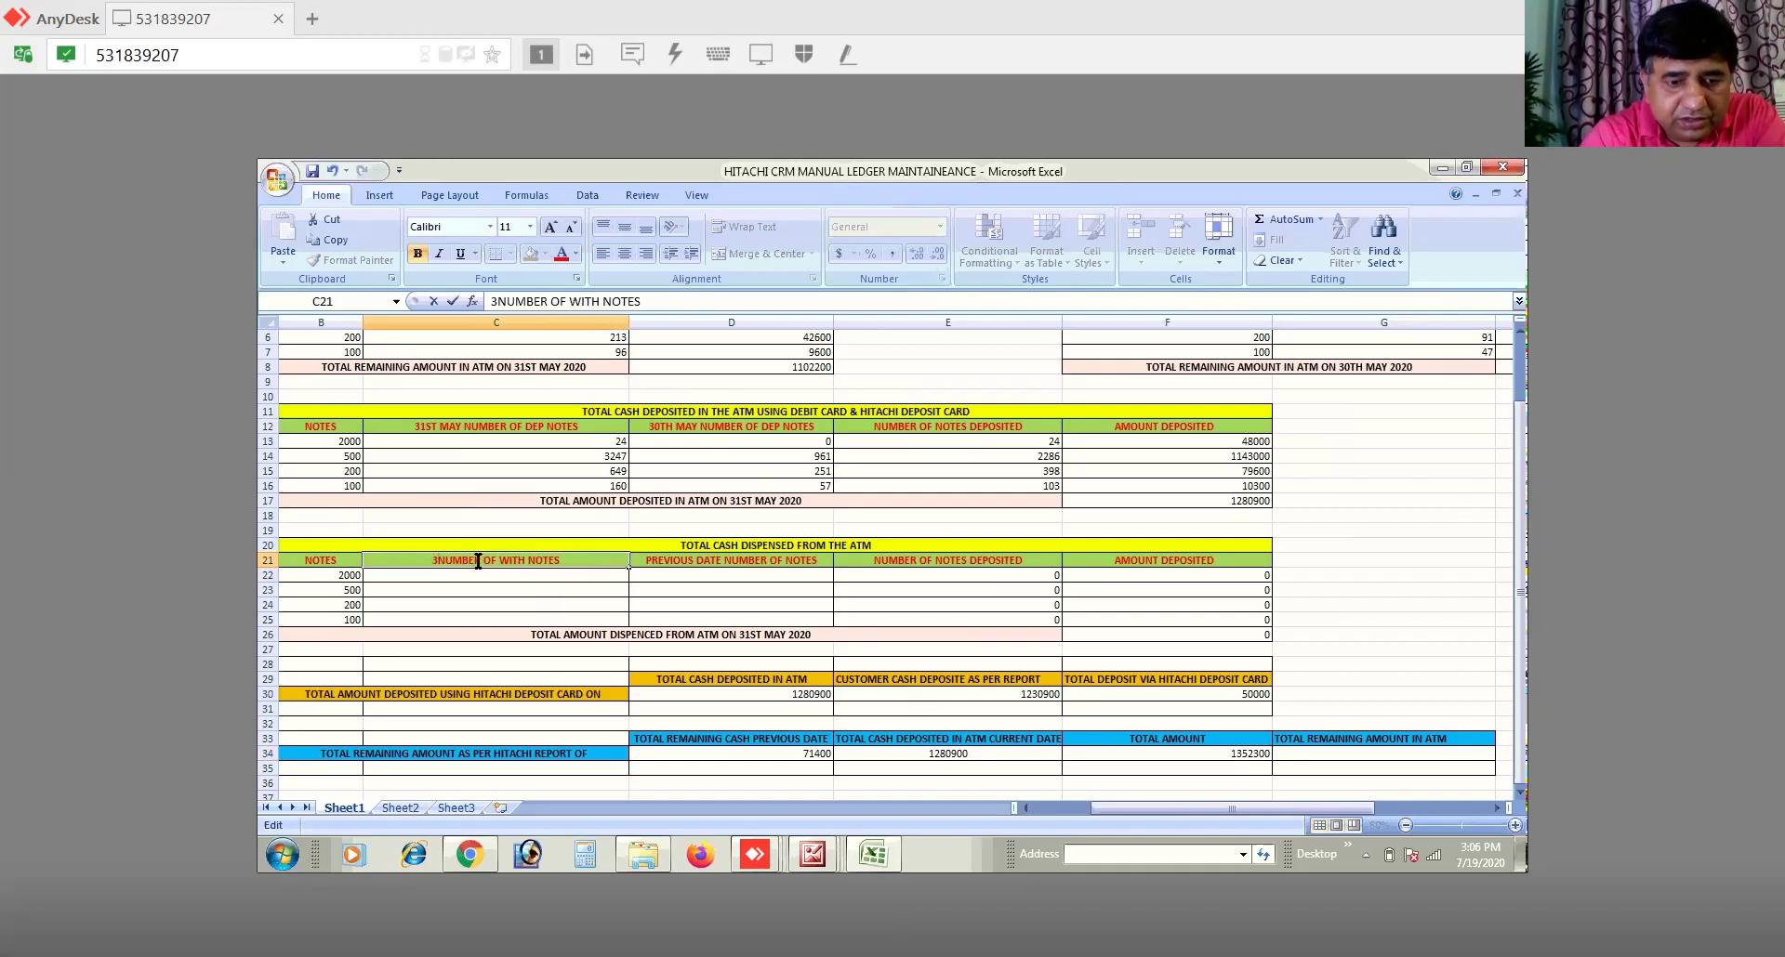
pyautogui.write('ST MAY')
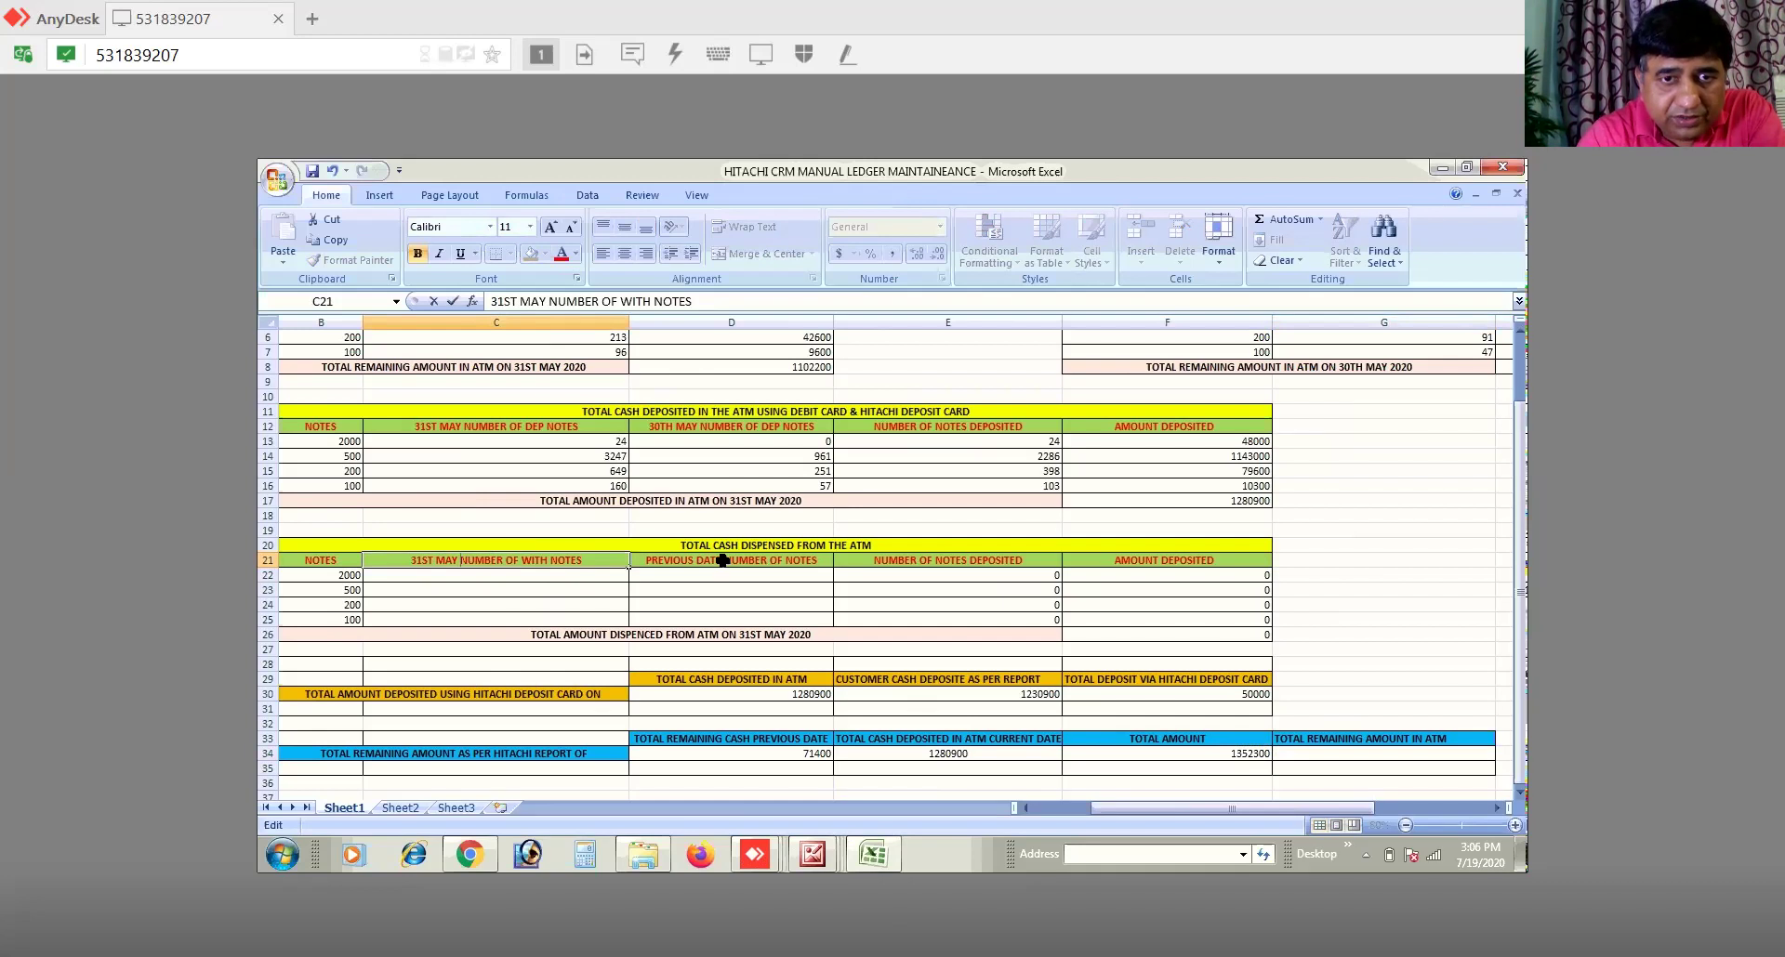
# Step: Change the cash dispensed table's header in D21 to 29TH MAY NUMBER OF NOTES and dismiss the sponsored notification
pyautogui.click(723, 561)
pyautogui.doubleClick(725, 562)
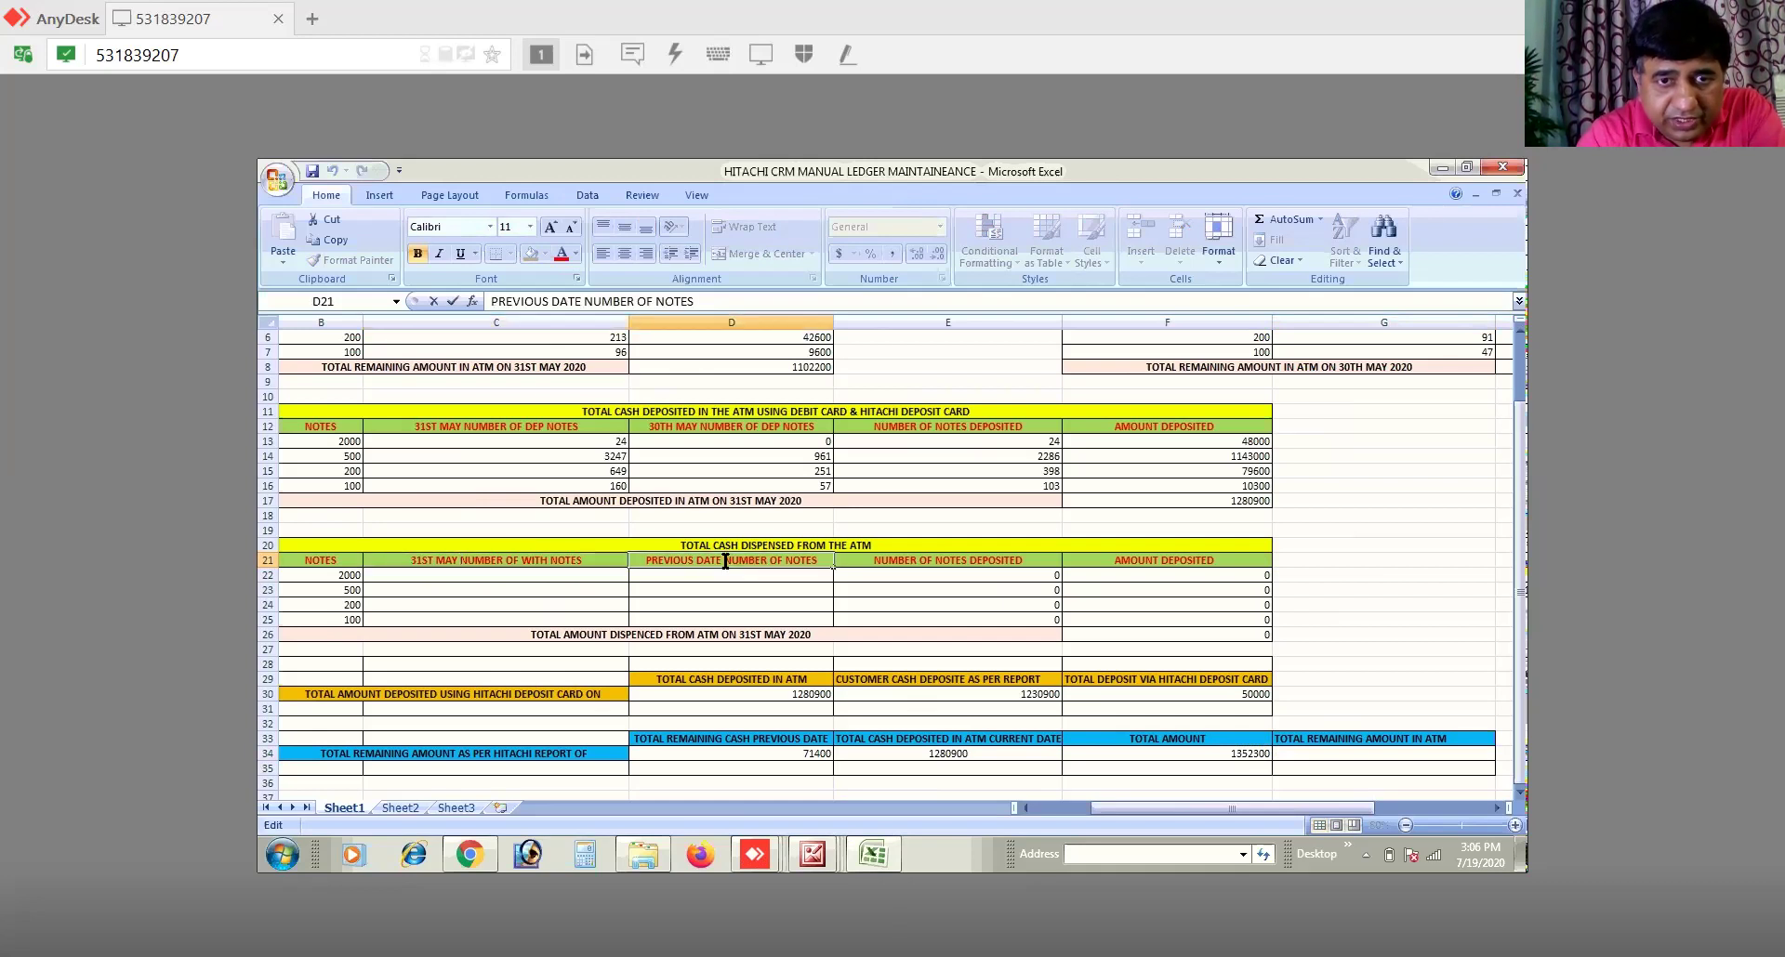
pyautogui.press('BackSpace')
pyautogui.press('BackSpace')
pyautogui.press('BackSpace')
pyautogui.press('BackSpace')
pyautogui.press('BackSpace')
pyautogui.press('BackSpace')
pyautogui.press('BackSpace')
pyautogui.press('BackSpace')
pyautogui.press('BackSpace')
pyautogui.press('BackSpace')
pyautogui.press('BackSpace')
pyautogui.press('BackSpace')
pyautogui.press('BackSpace')
pyautogui.press('BackSpace')
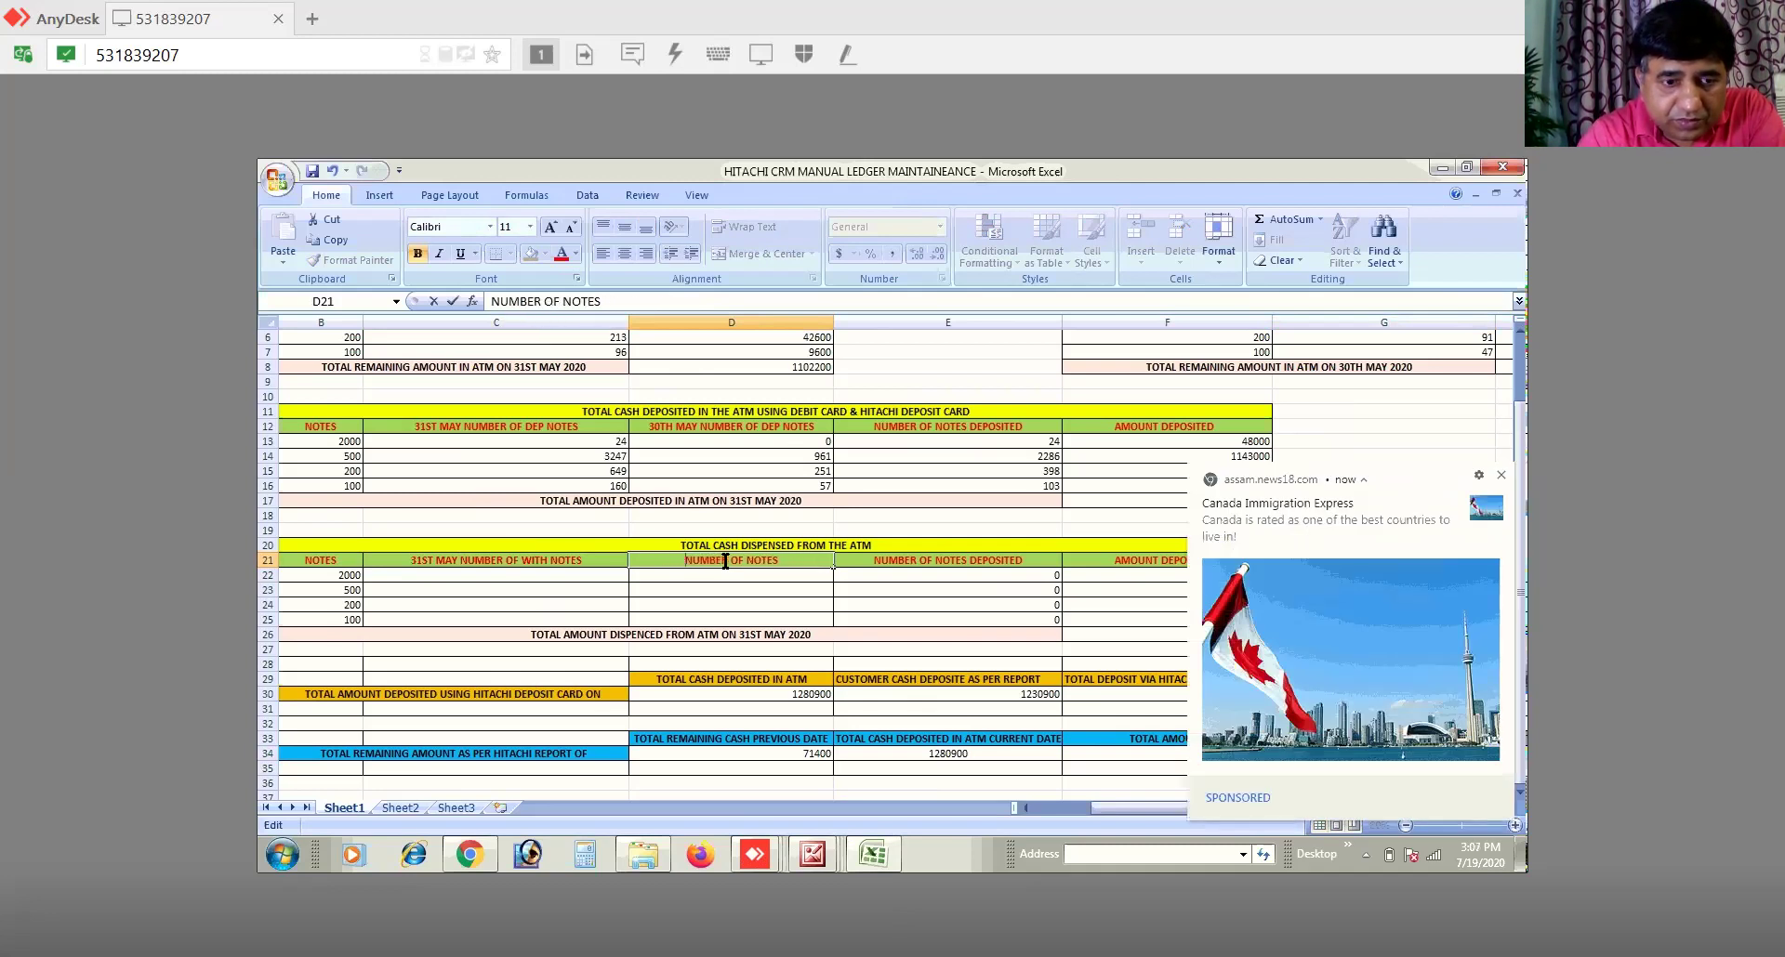
pyautogui.write('29TH ')
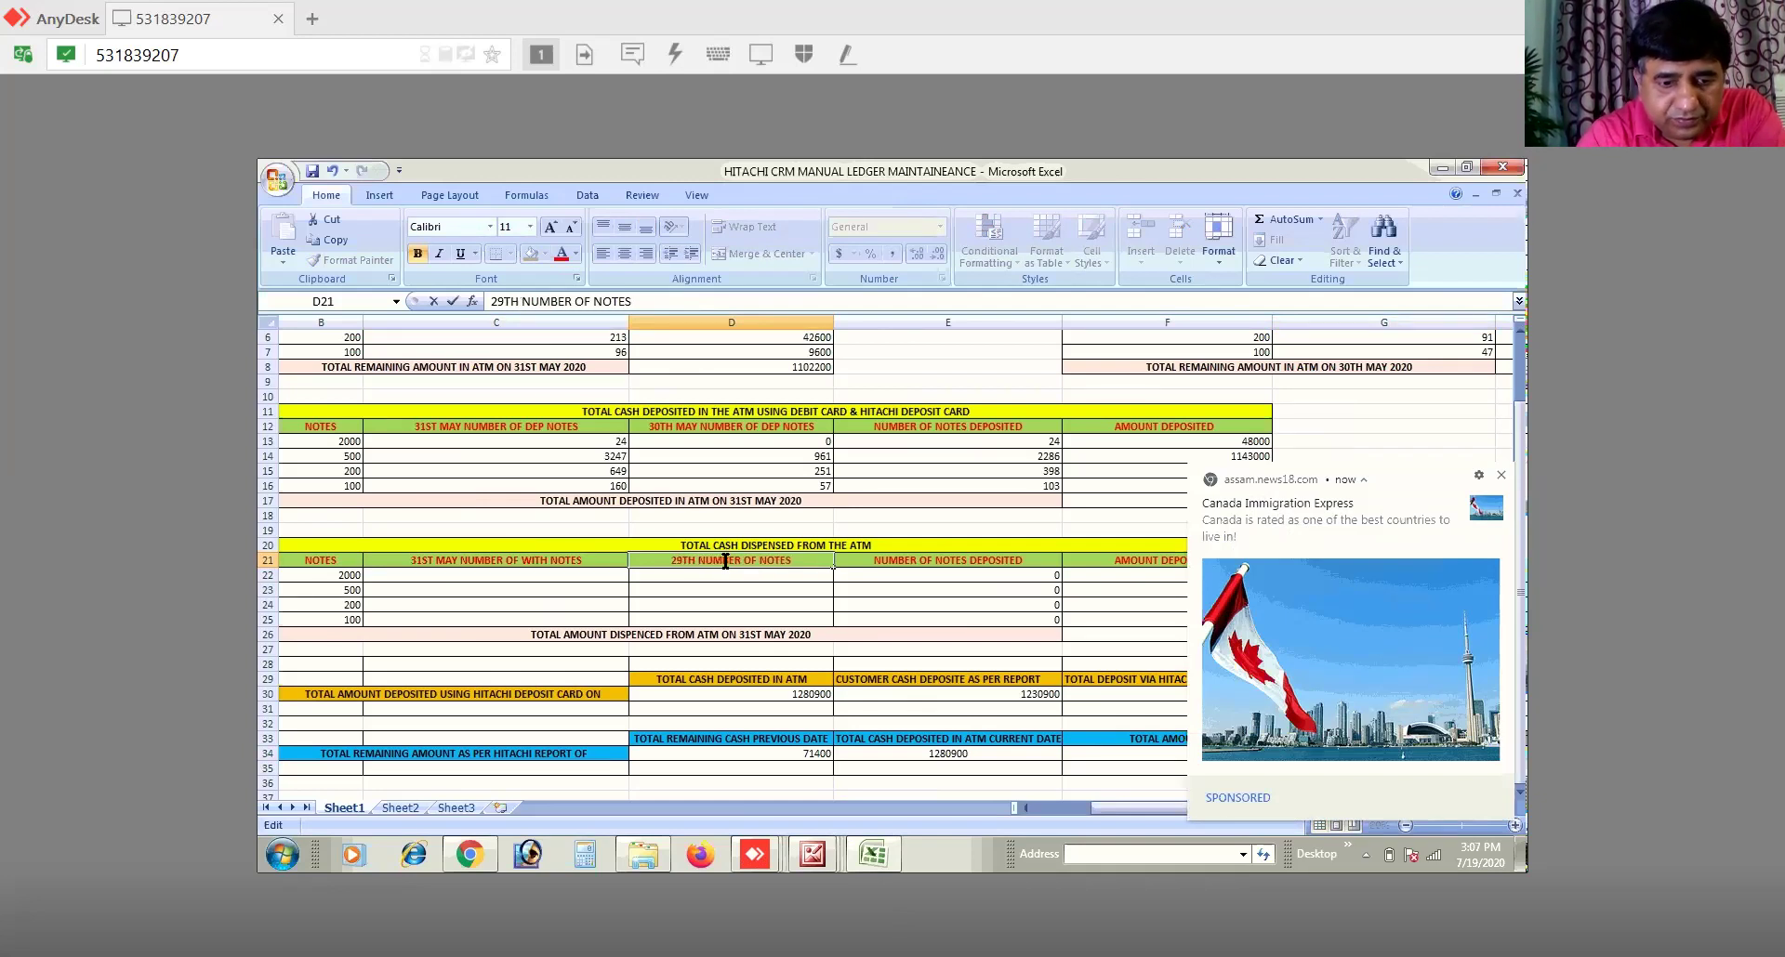
pyautogui.write('MAY')
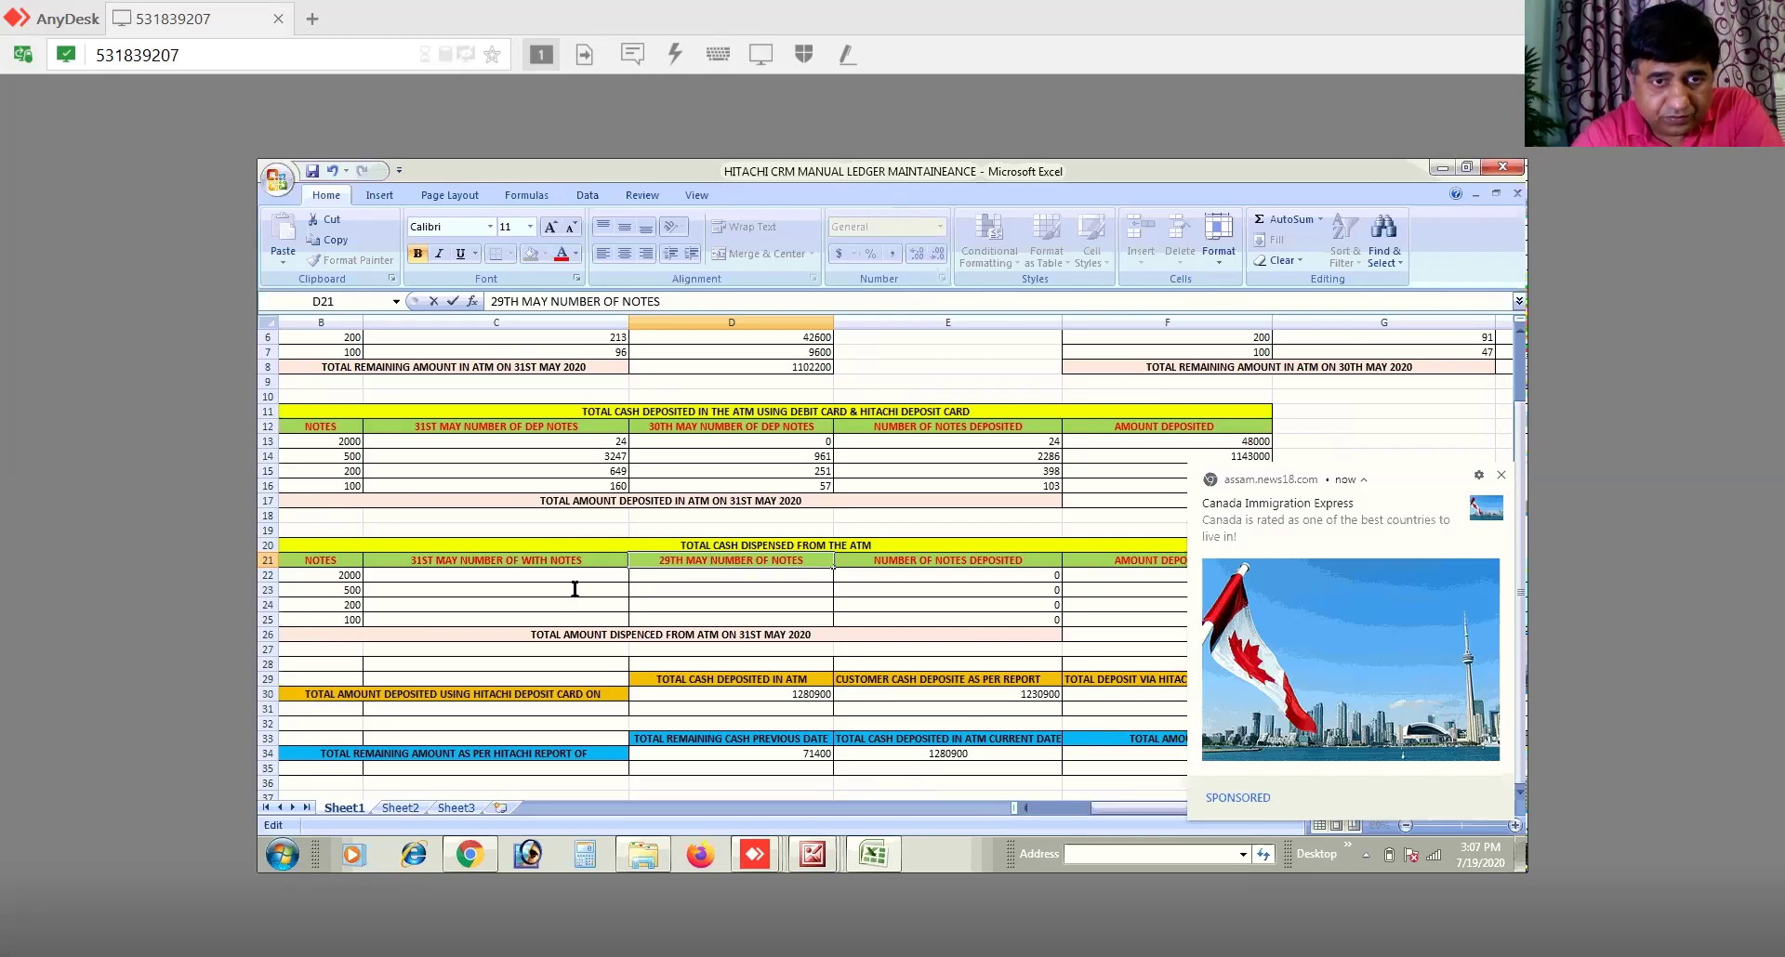
pyautogui.click(1500, 481)
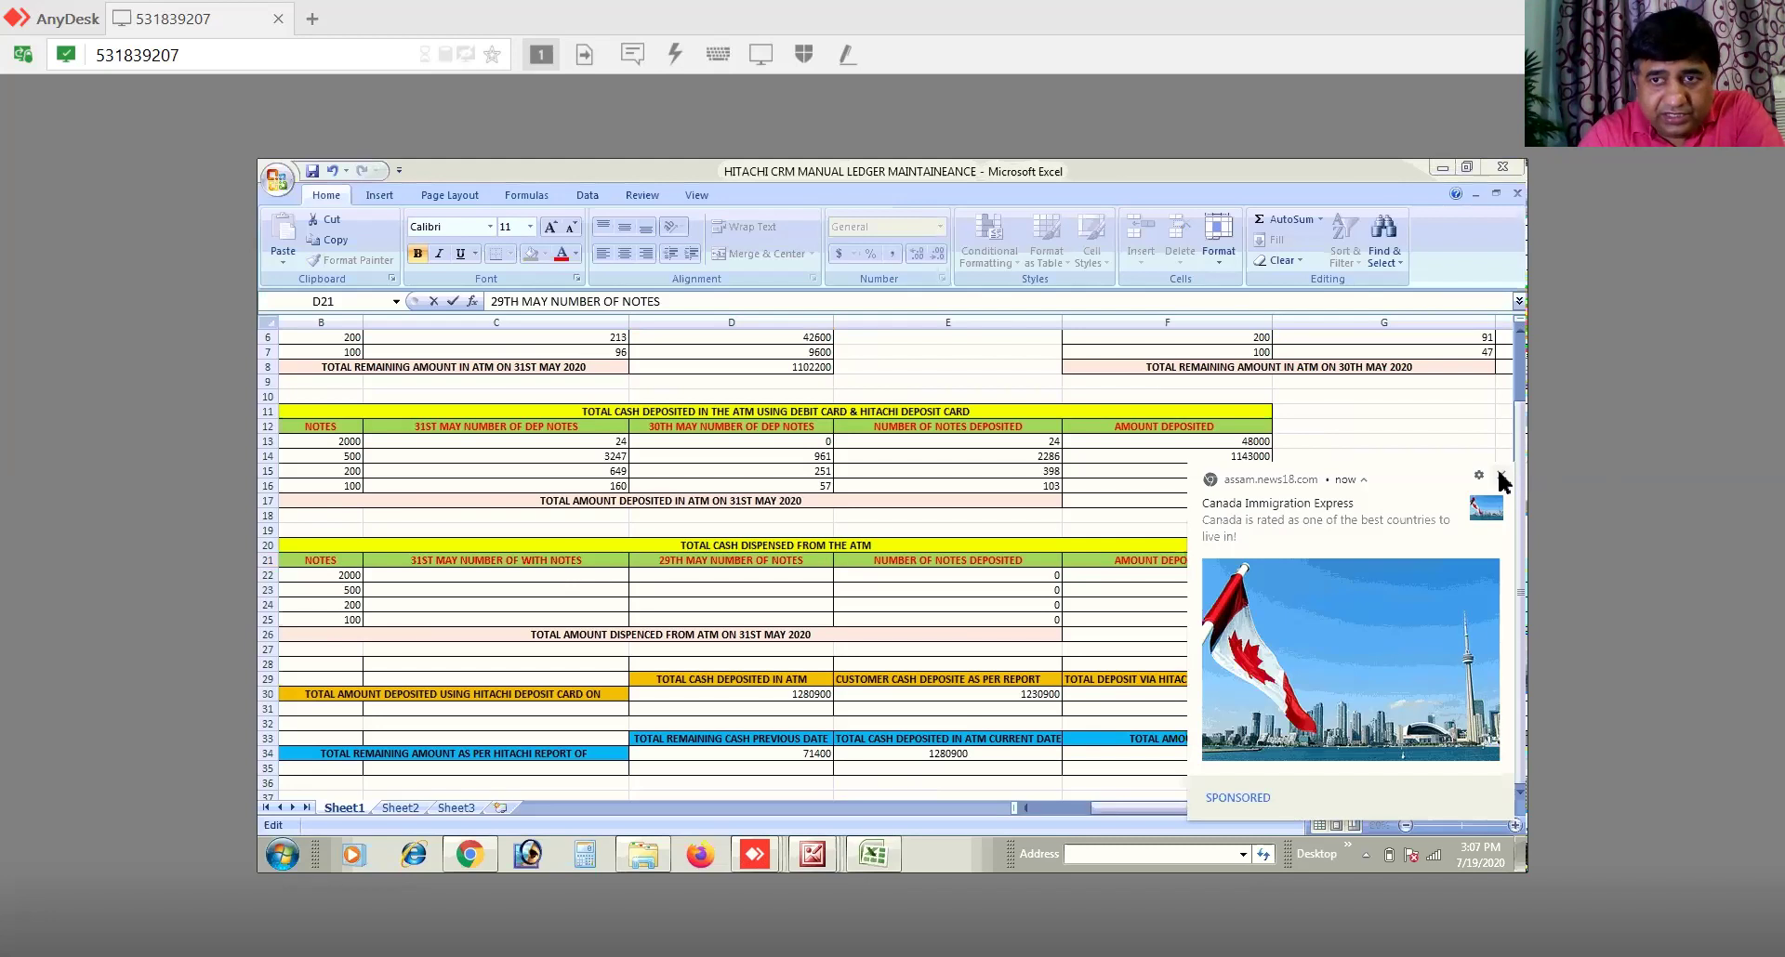
pyautogui.click(1500, 476)
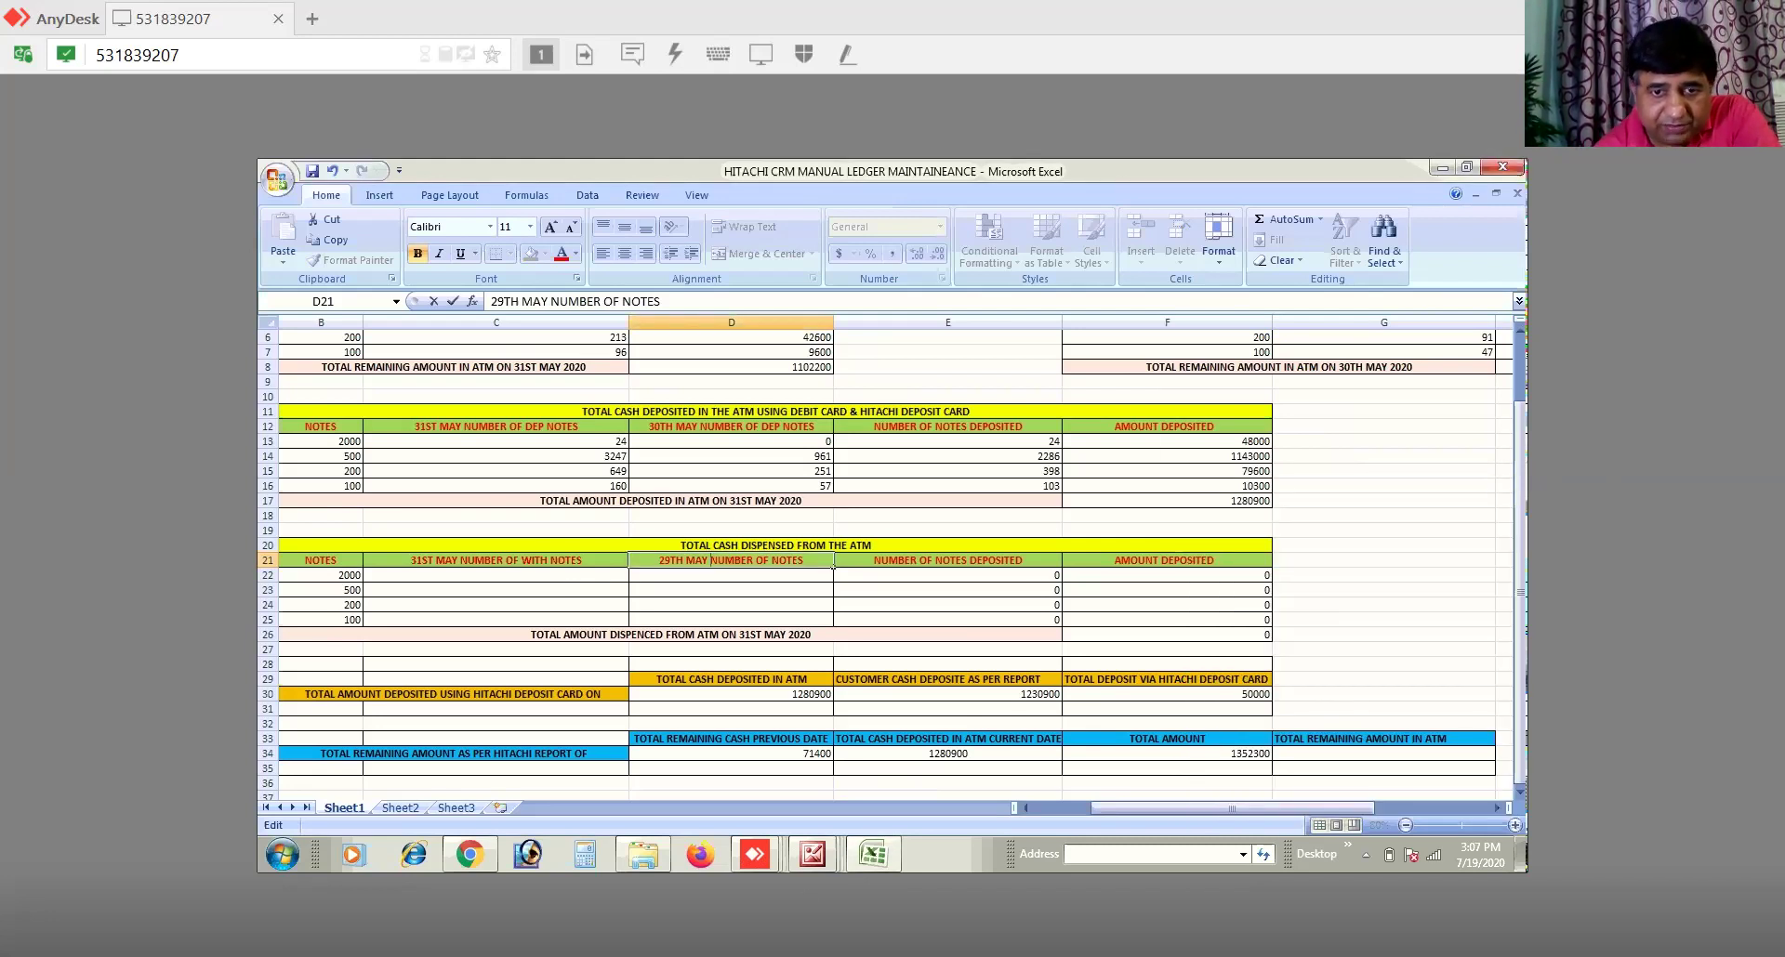
# Step: Switch to Picture Manager and bring up the 31st May deposit and cash withdrawal receipt to read the withdrawn note counts
pyautogui.moveTo(812, 851)
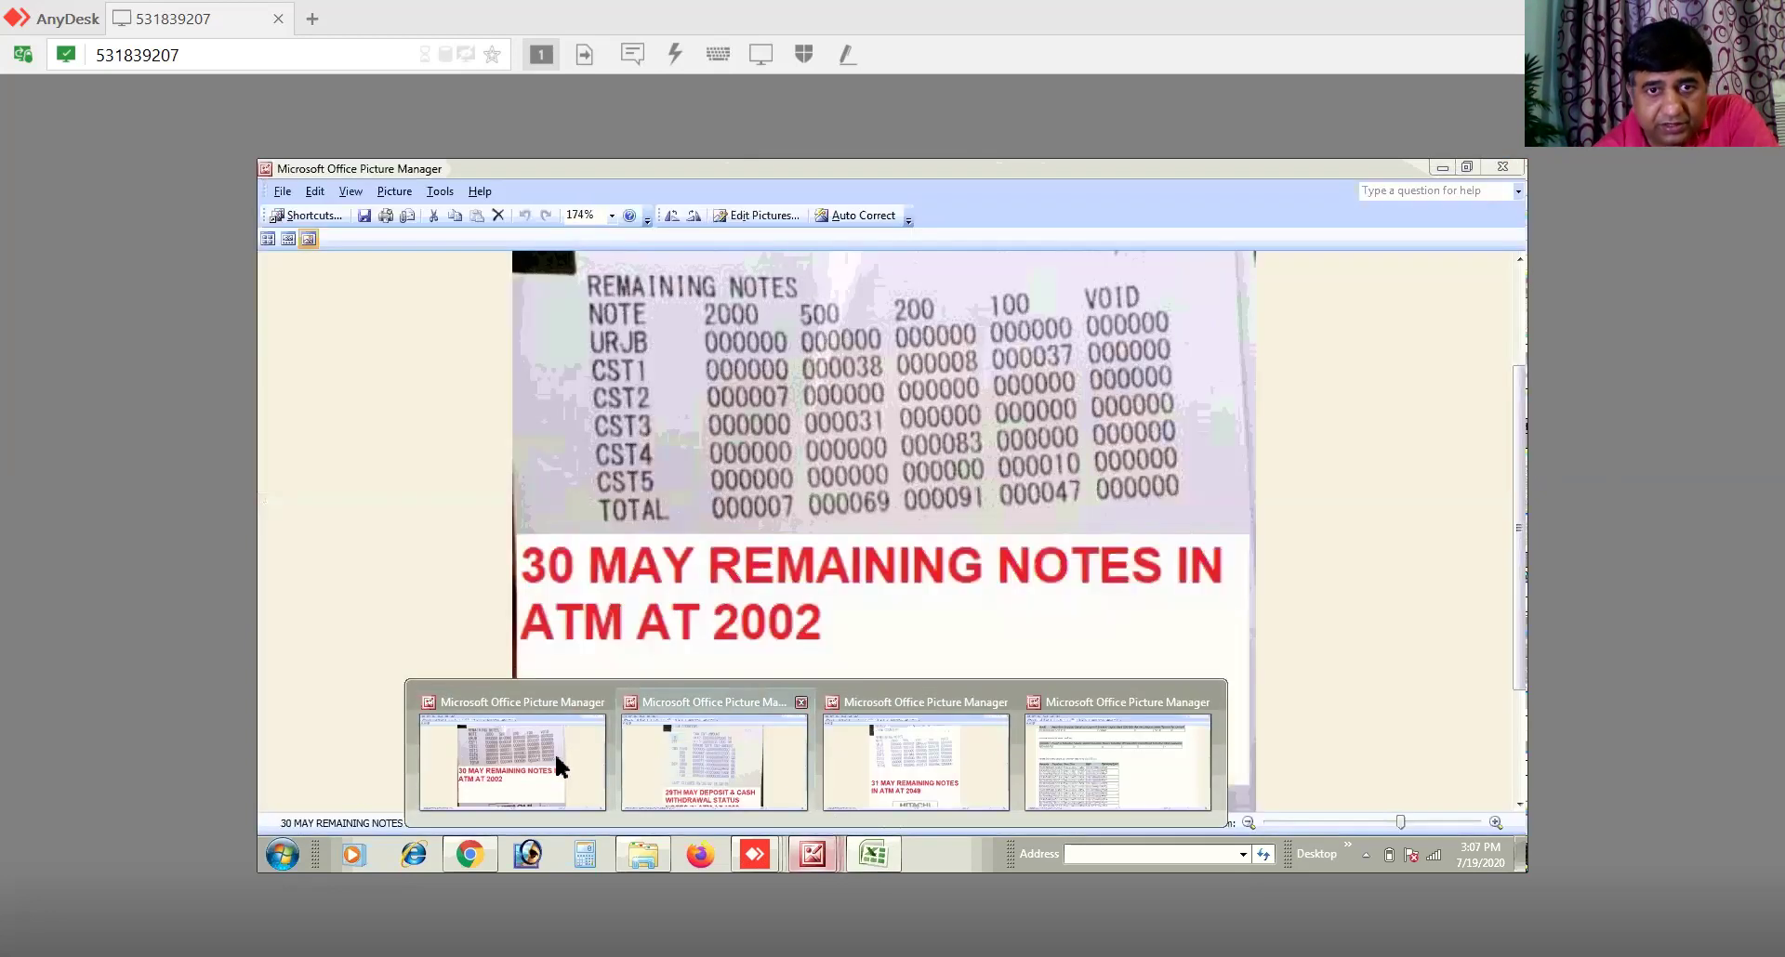
pyautogui.click(561, 766)
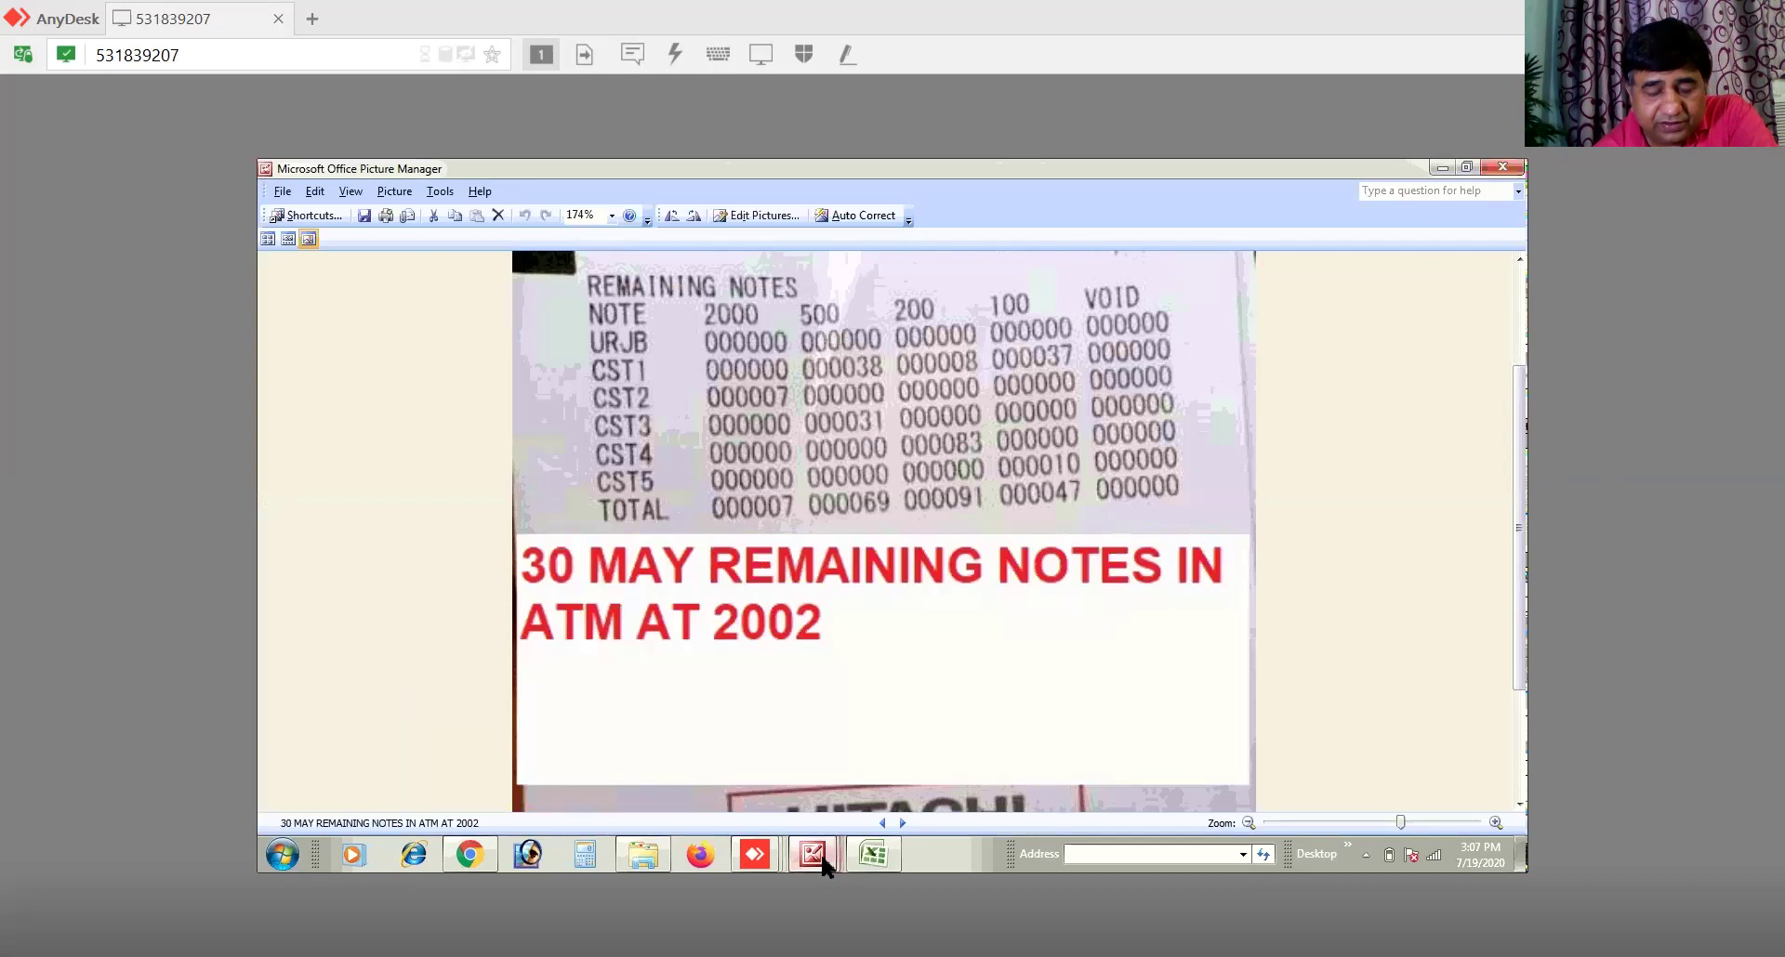
pyautogui.moveTo(823, 862)
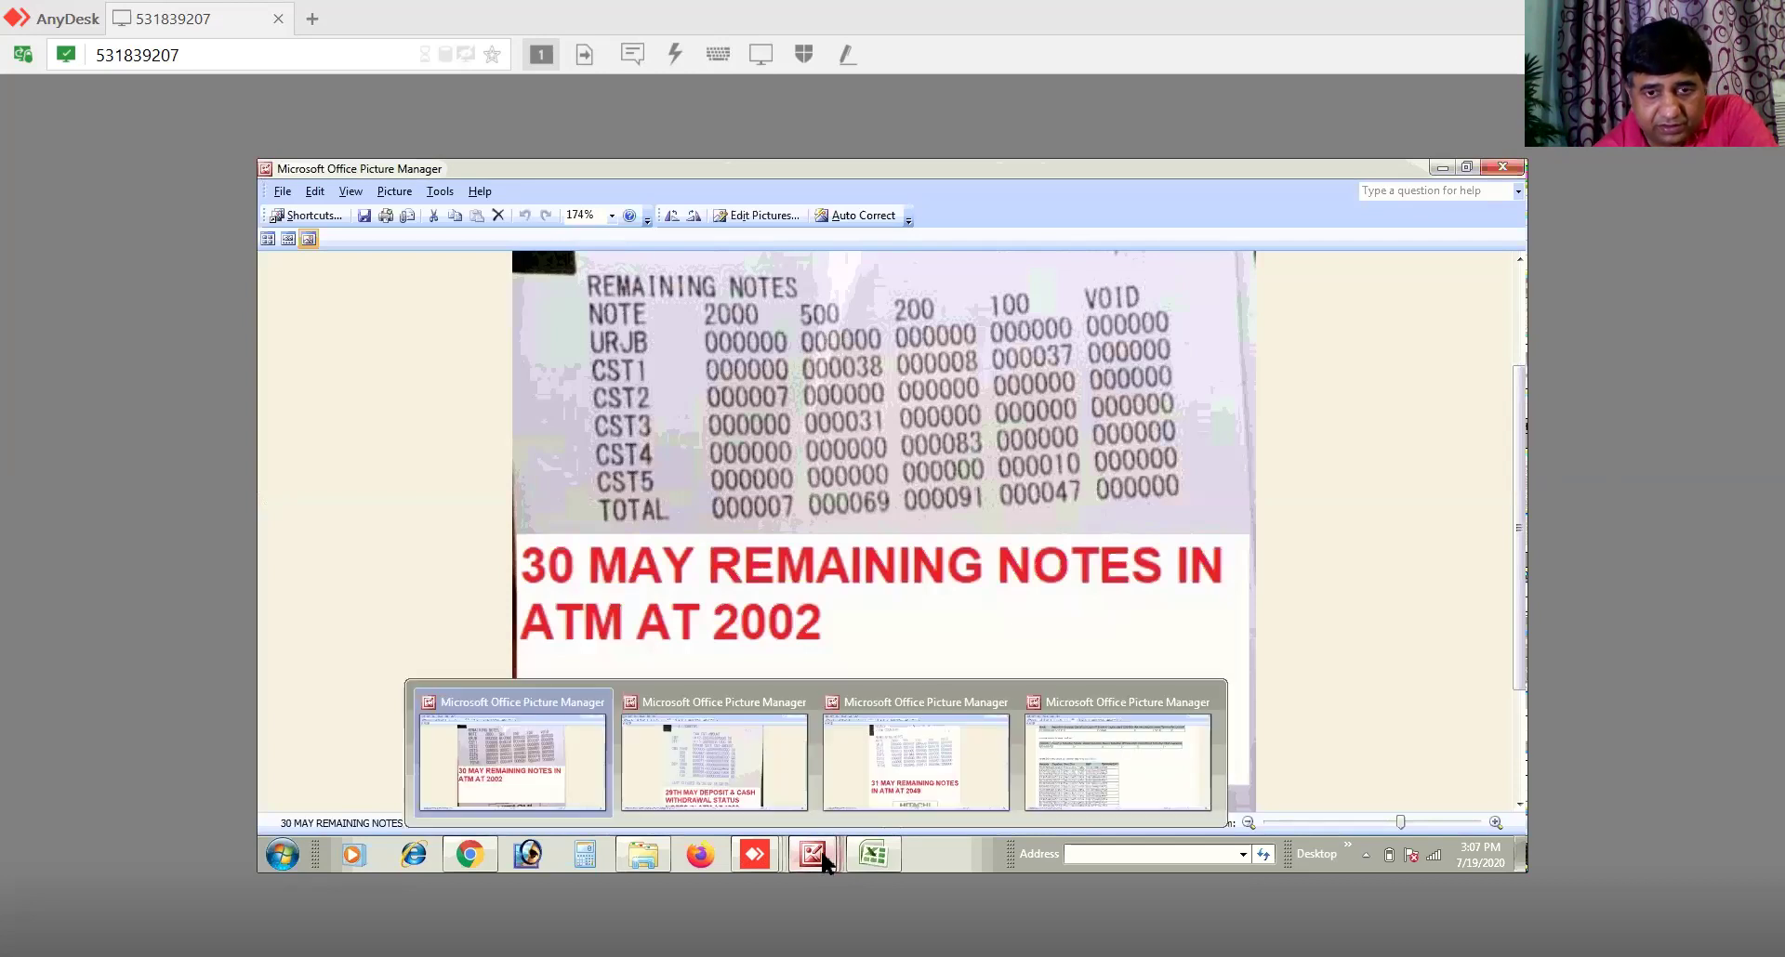
pyautogui.click(956, 773)
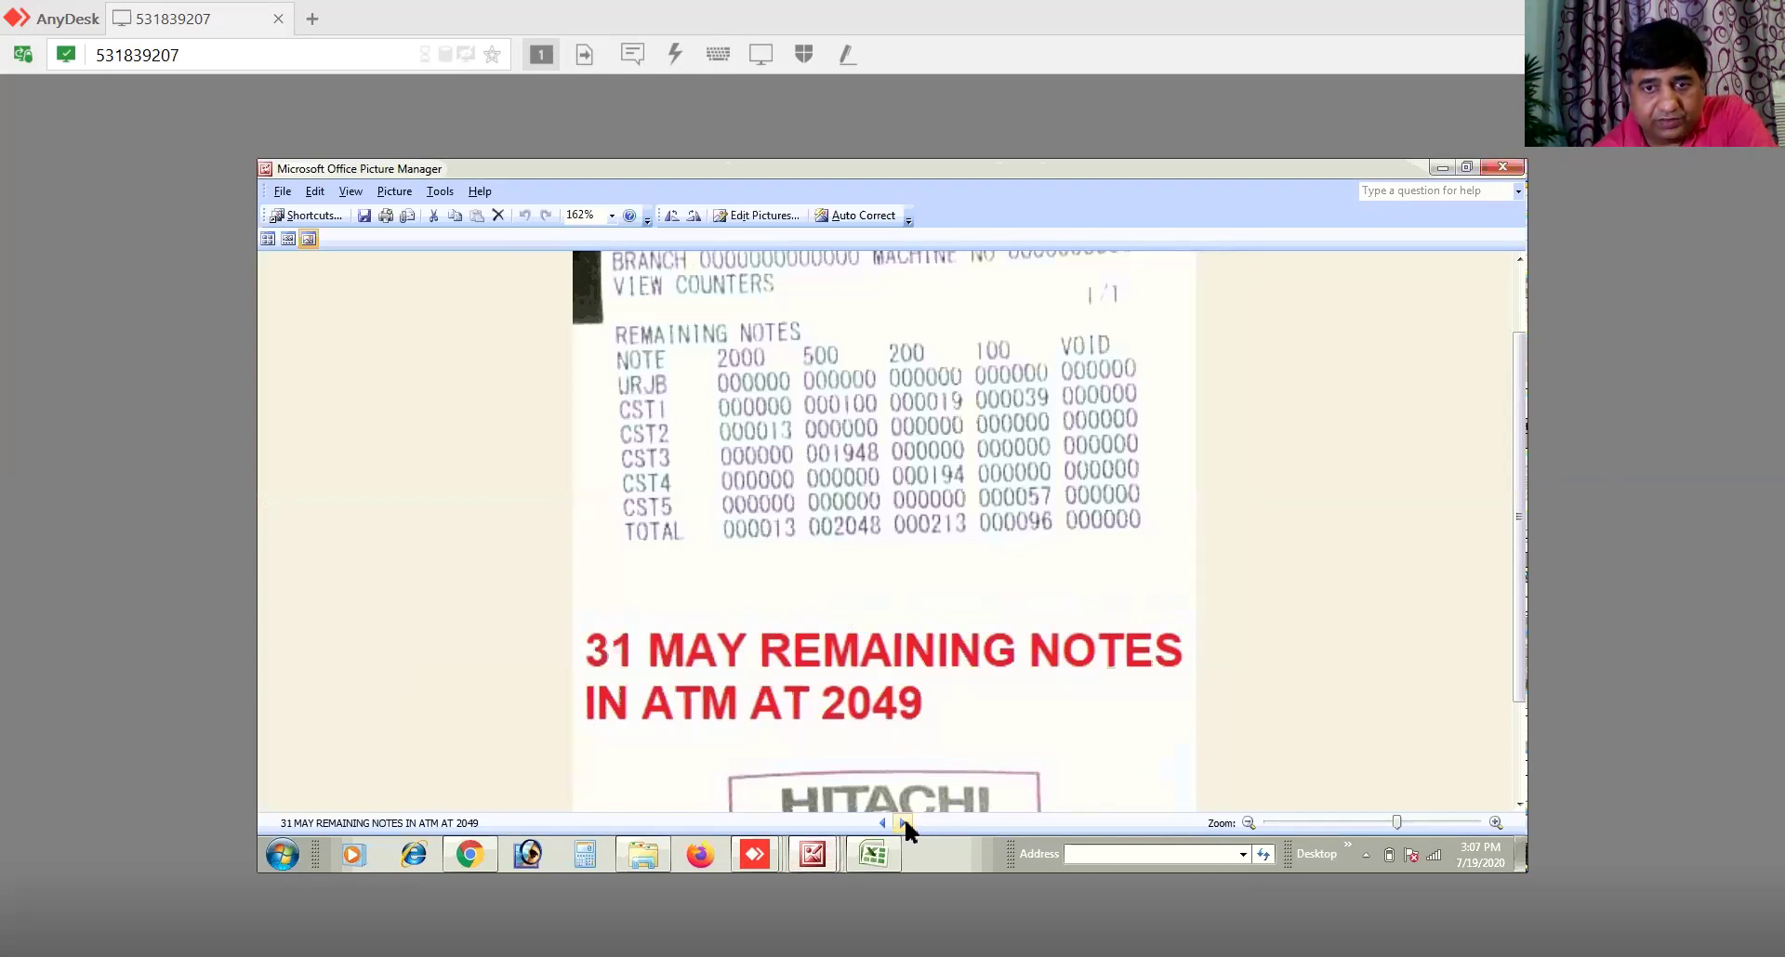
pyautogui.click(903, 820)
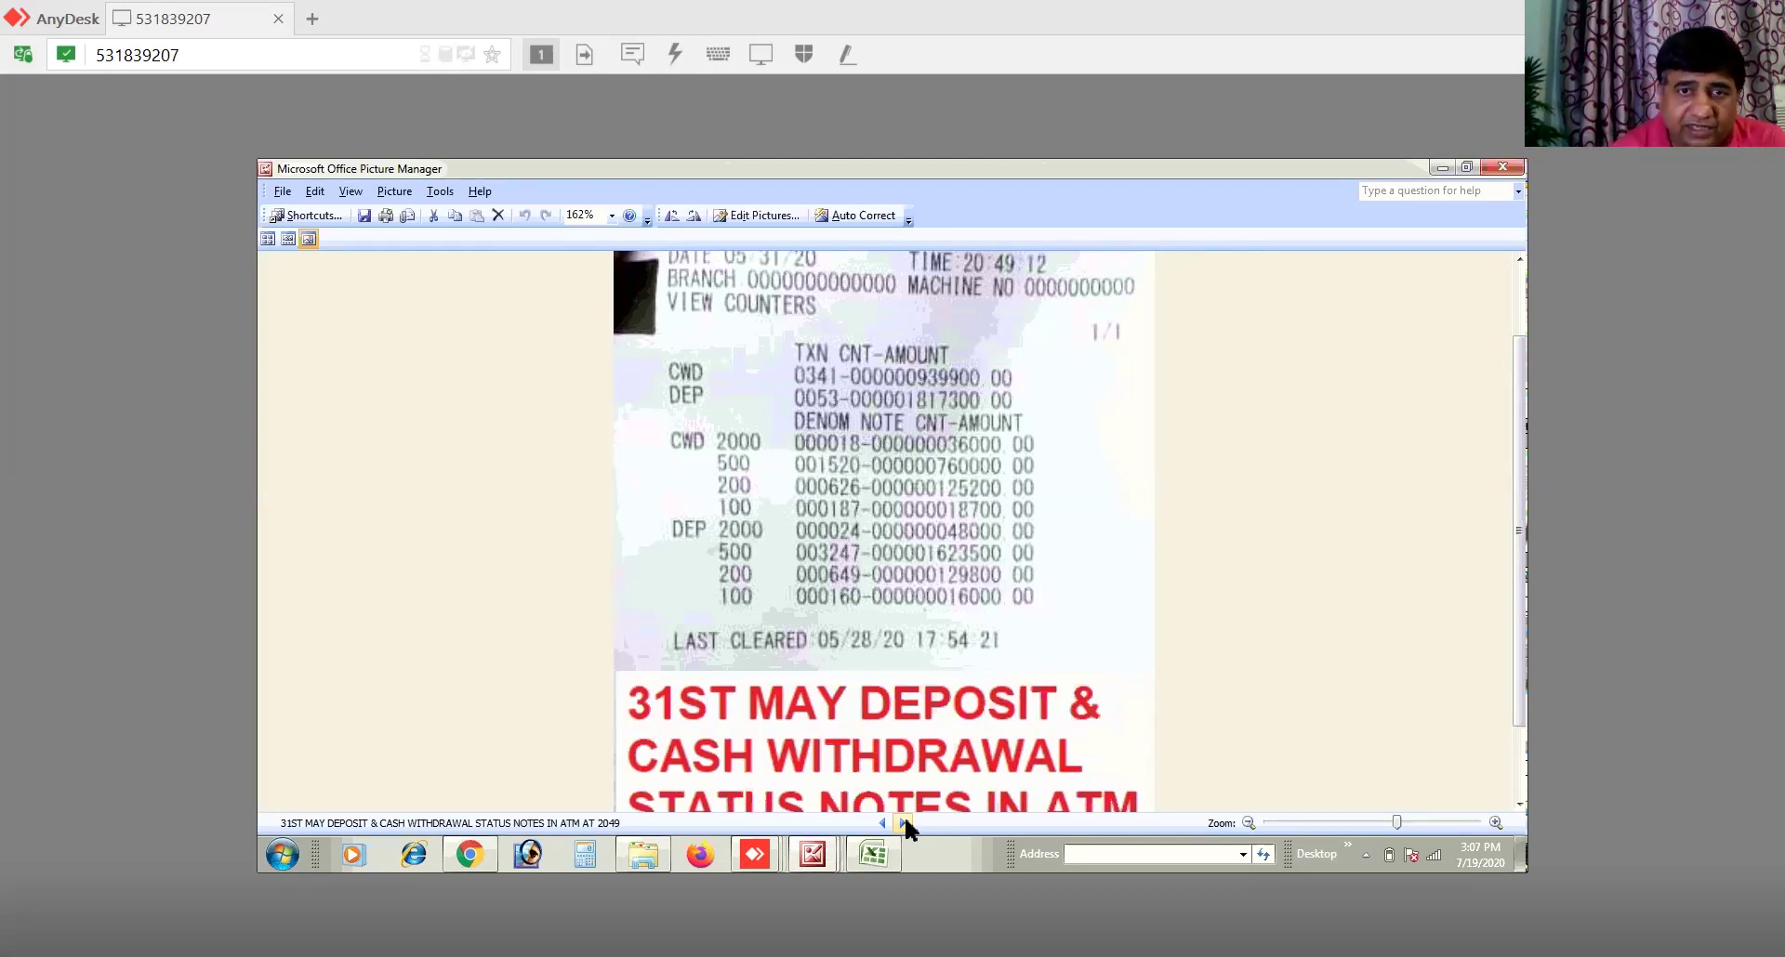
# Step: Switch back to Excel and enter the 31st May withdrawn note counts 18, 1520, 626 and 187 in C22:C25
pyautogui.click(871, 853)
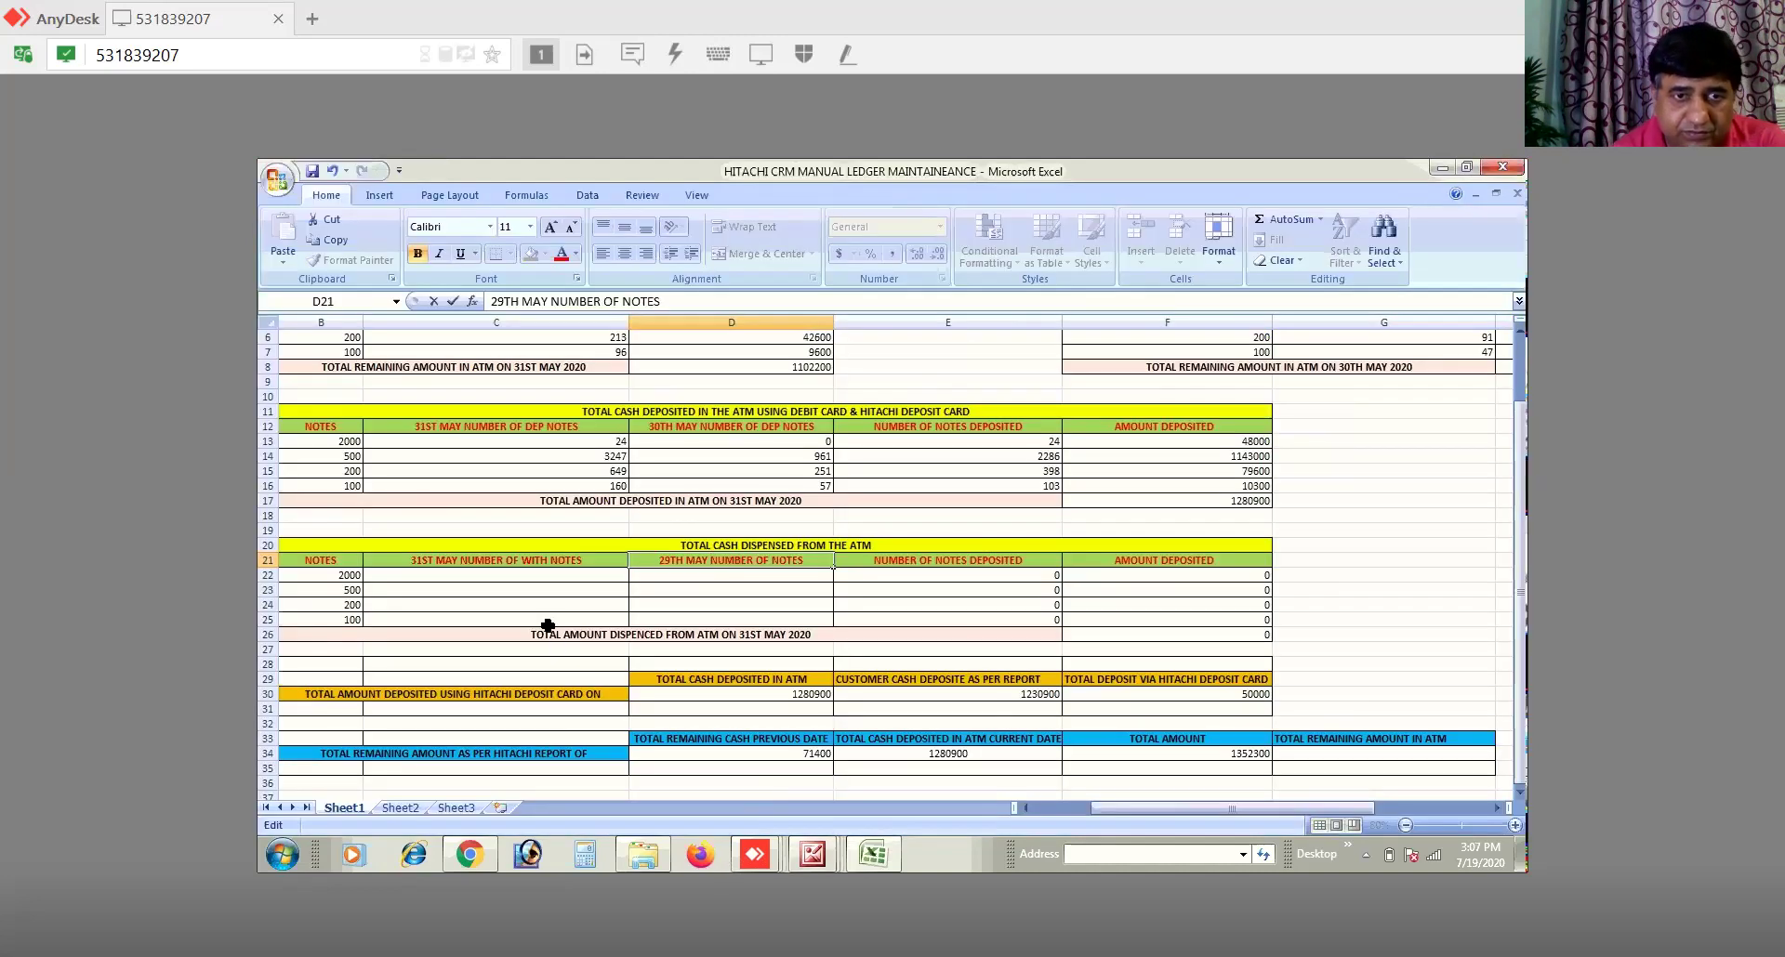
pyautogui.click(570, 577)
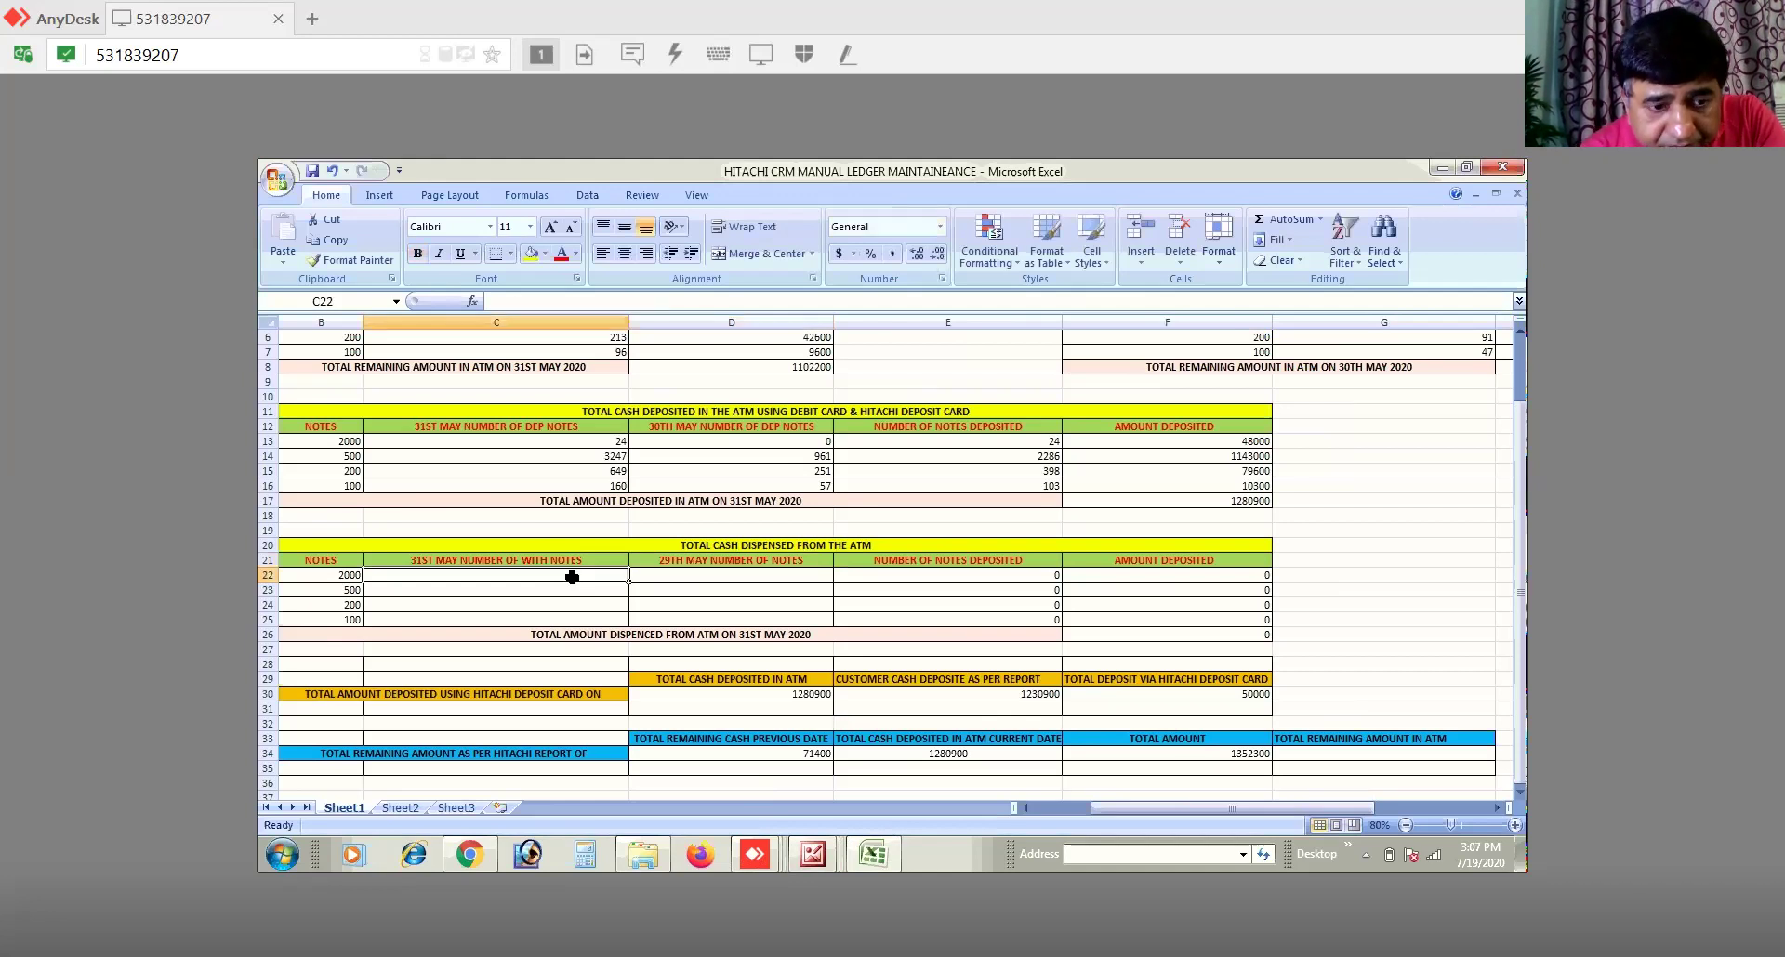
pyautogui.write('18')
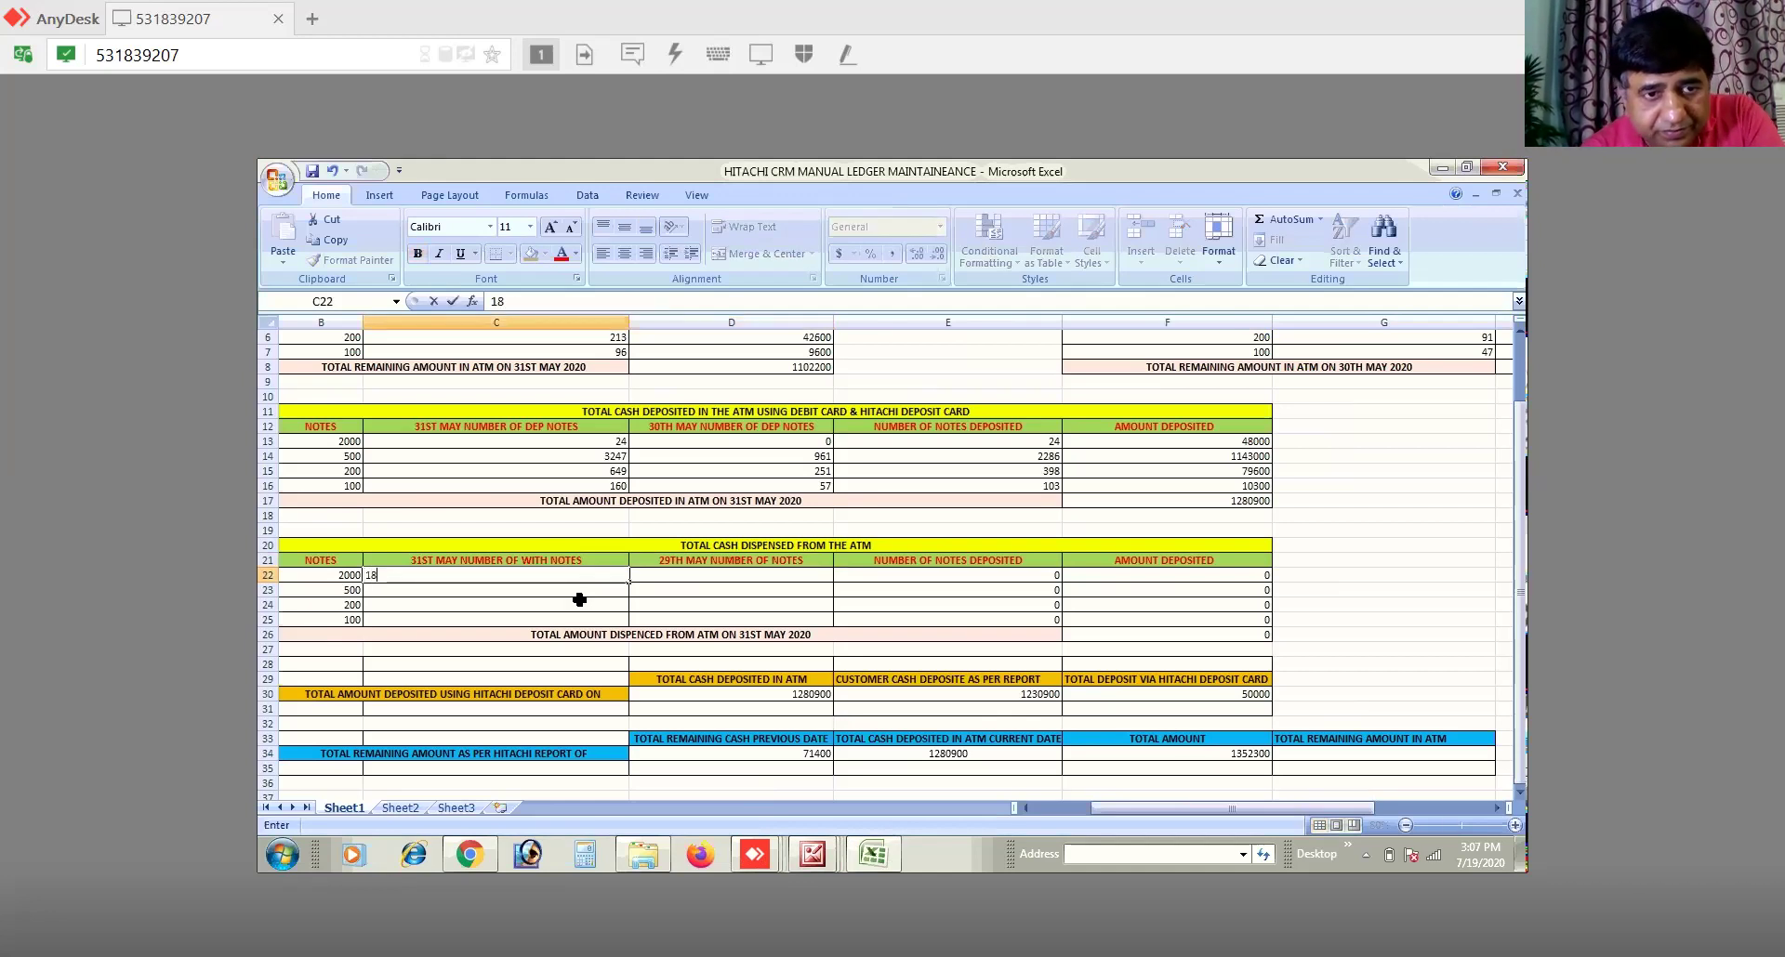
pyautogui.click(582, 602)
pyautogui.click(592, 587)
pyautogui.write('1520')
pyautogui.click(592, 606)
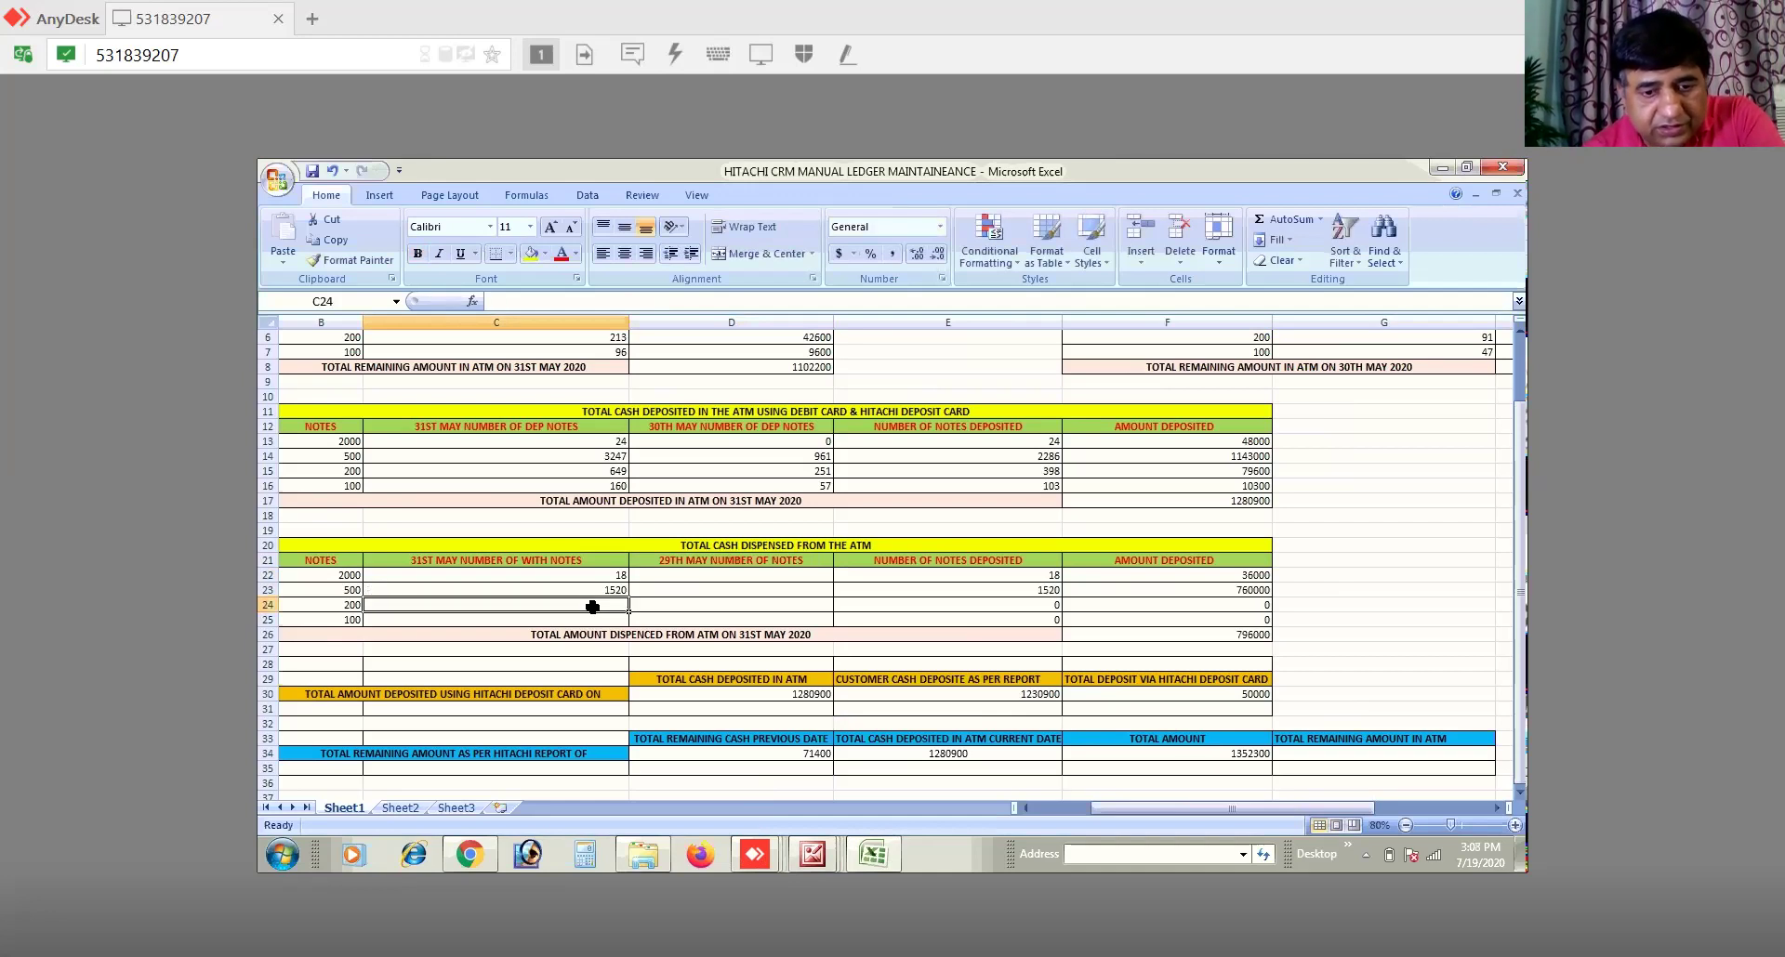
pyautogui.write('6')
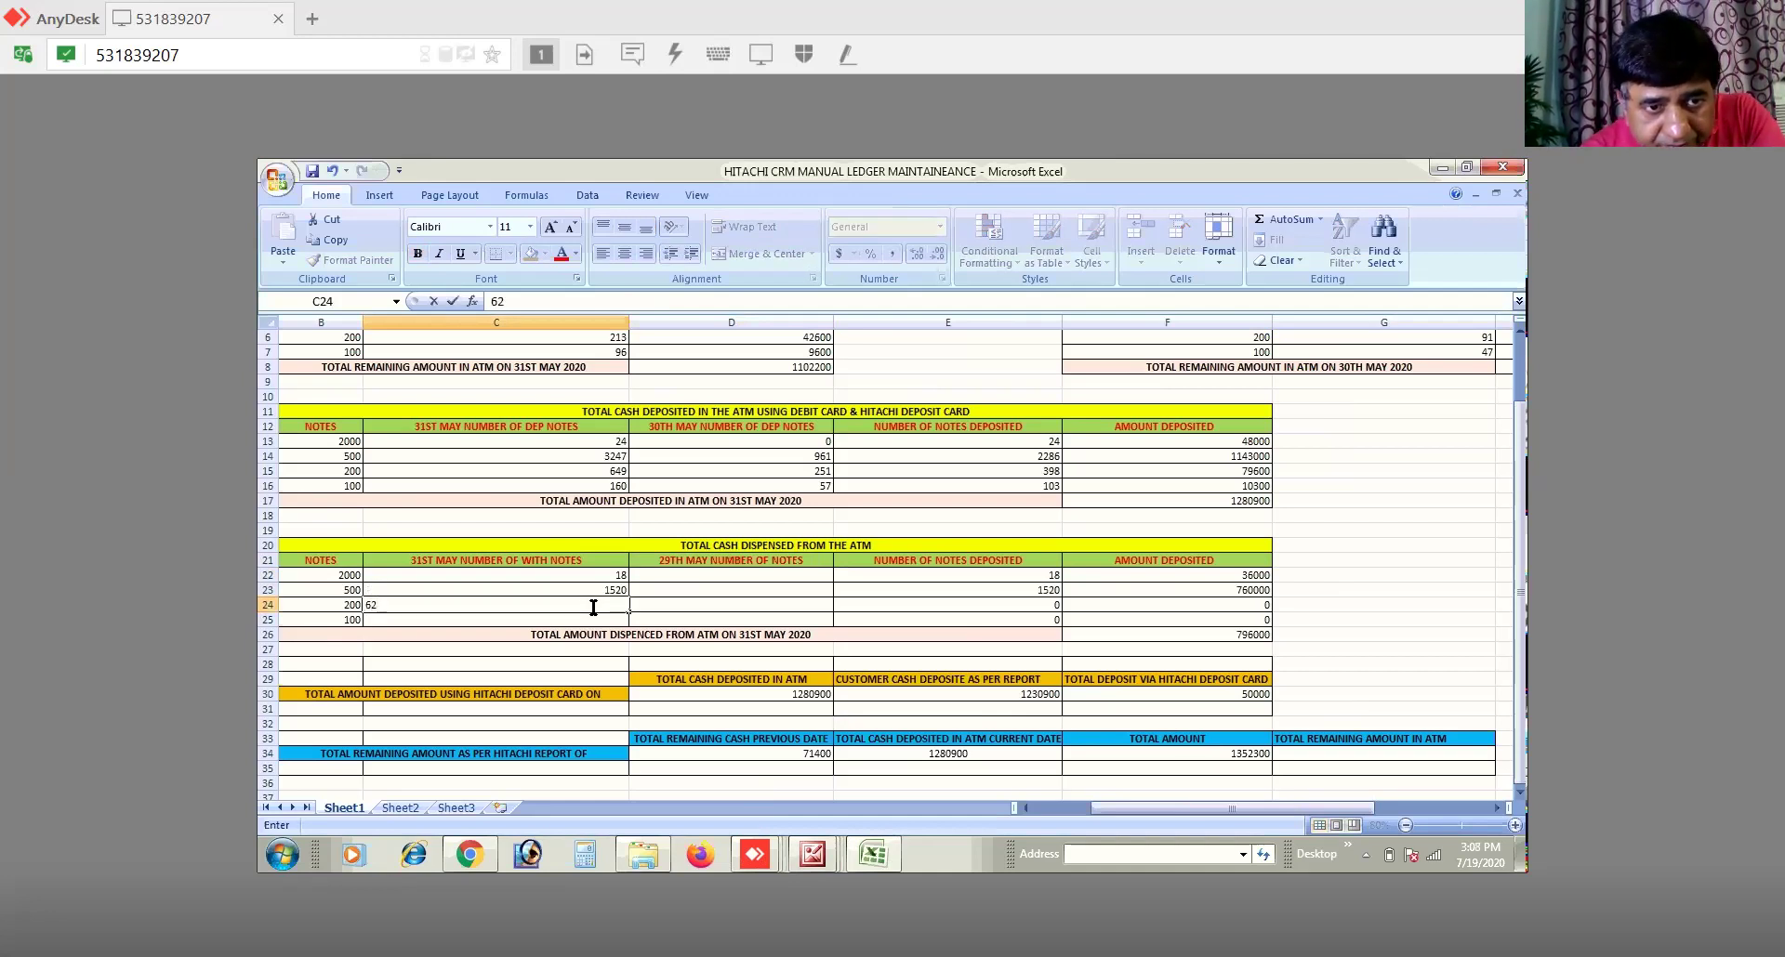
pyautogui.write('2')
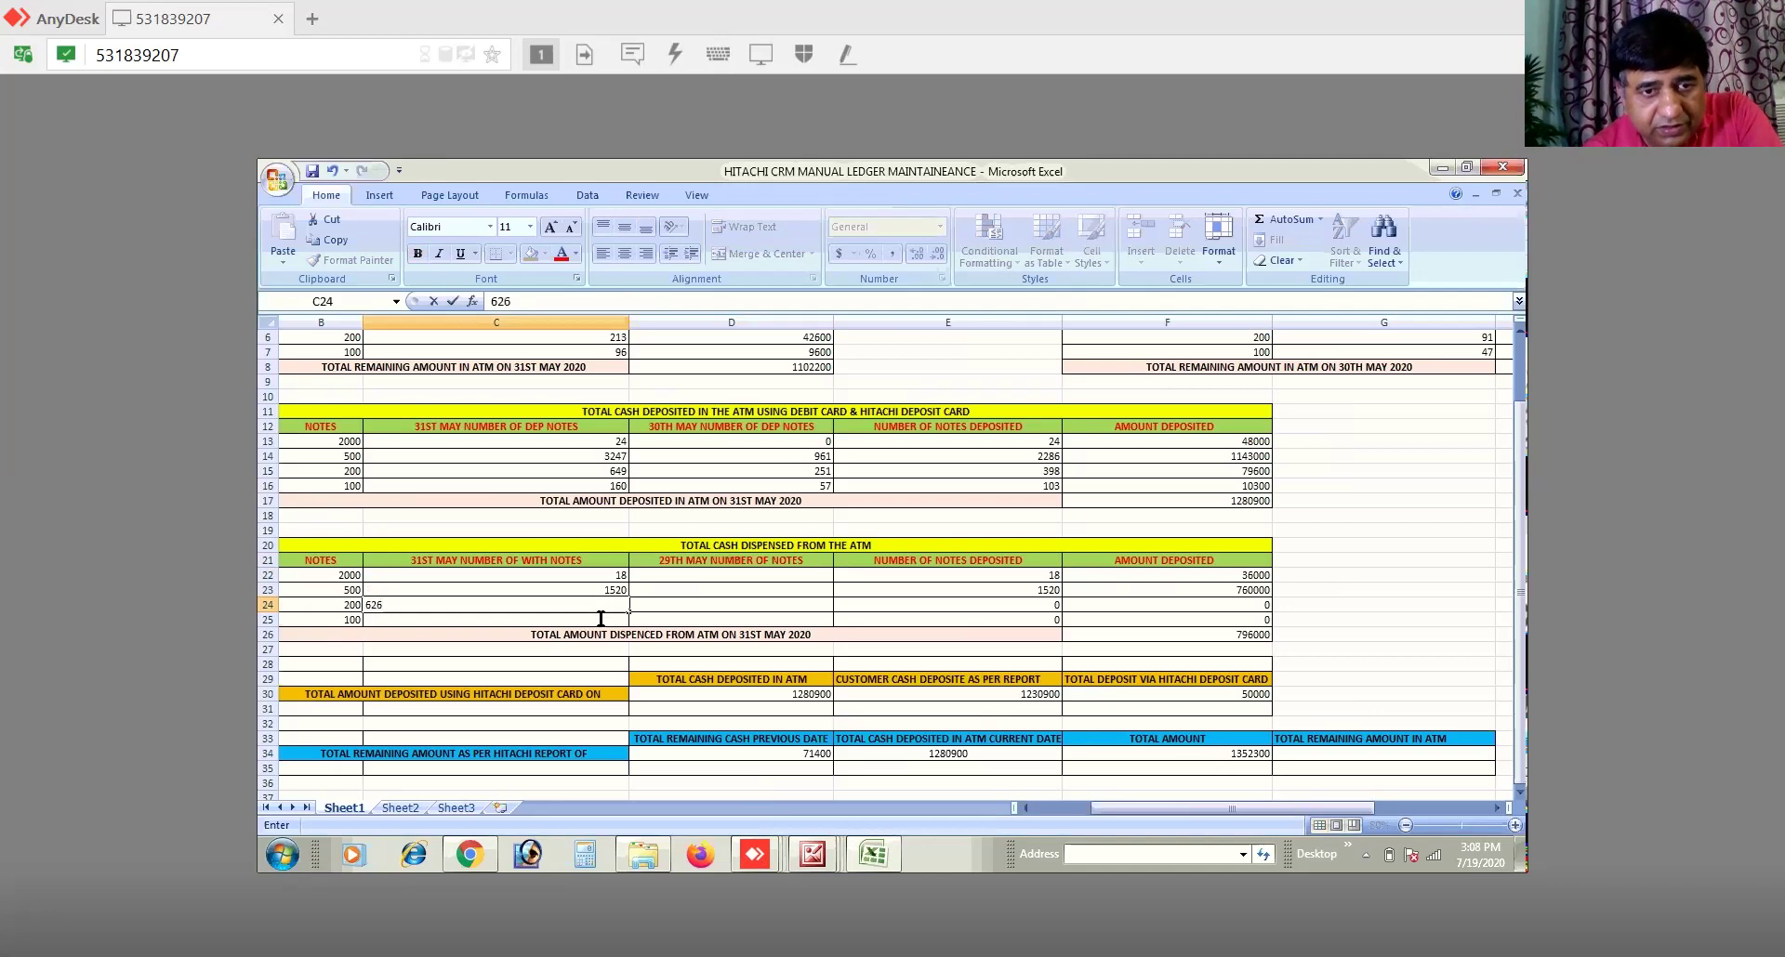
pyautogui.write('6')
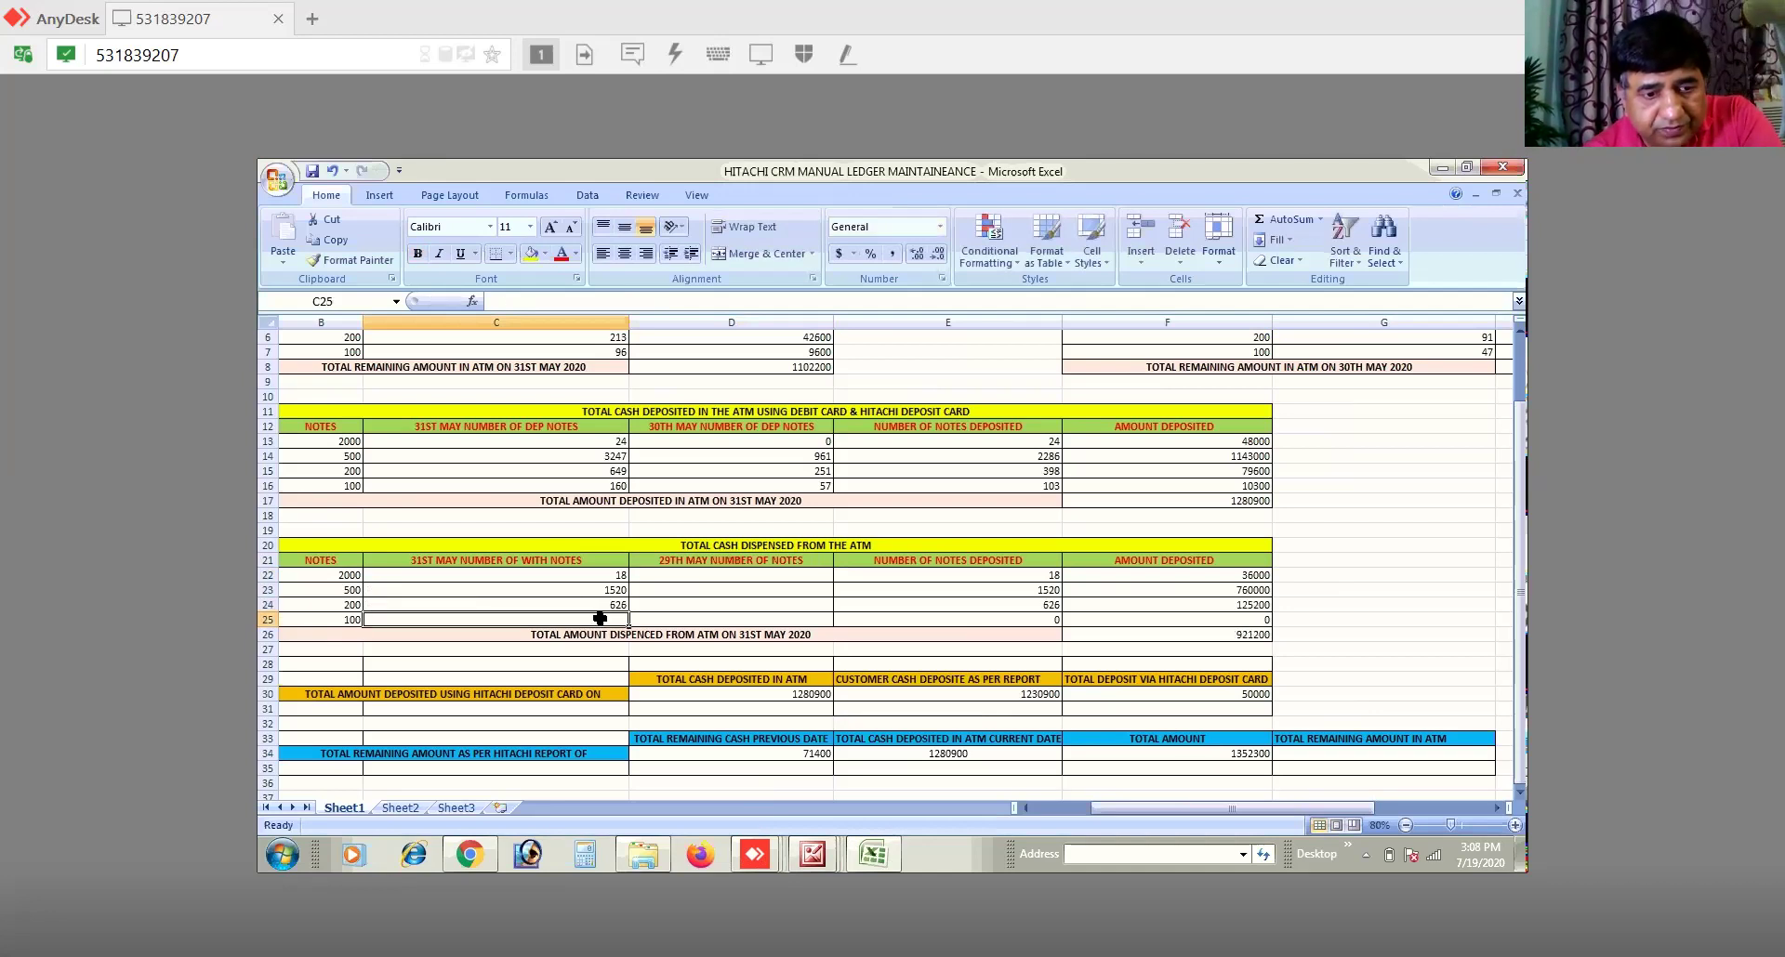
pyautogui.write('187')
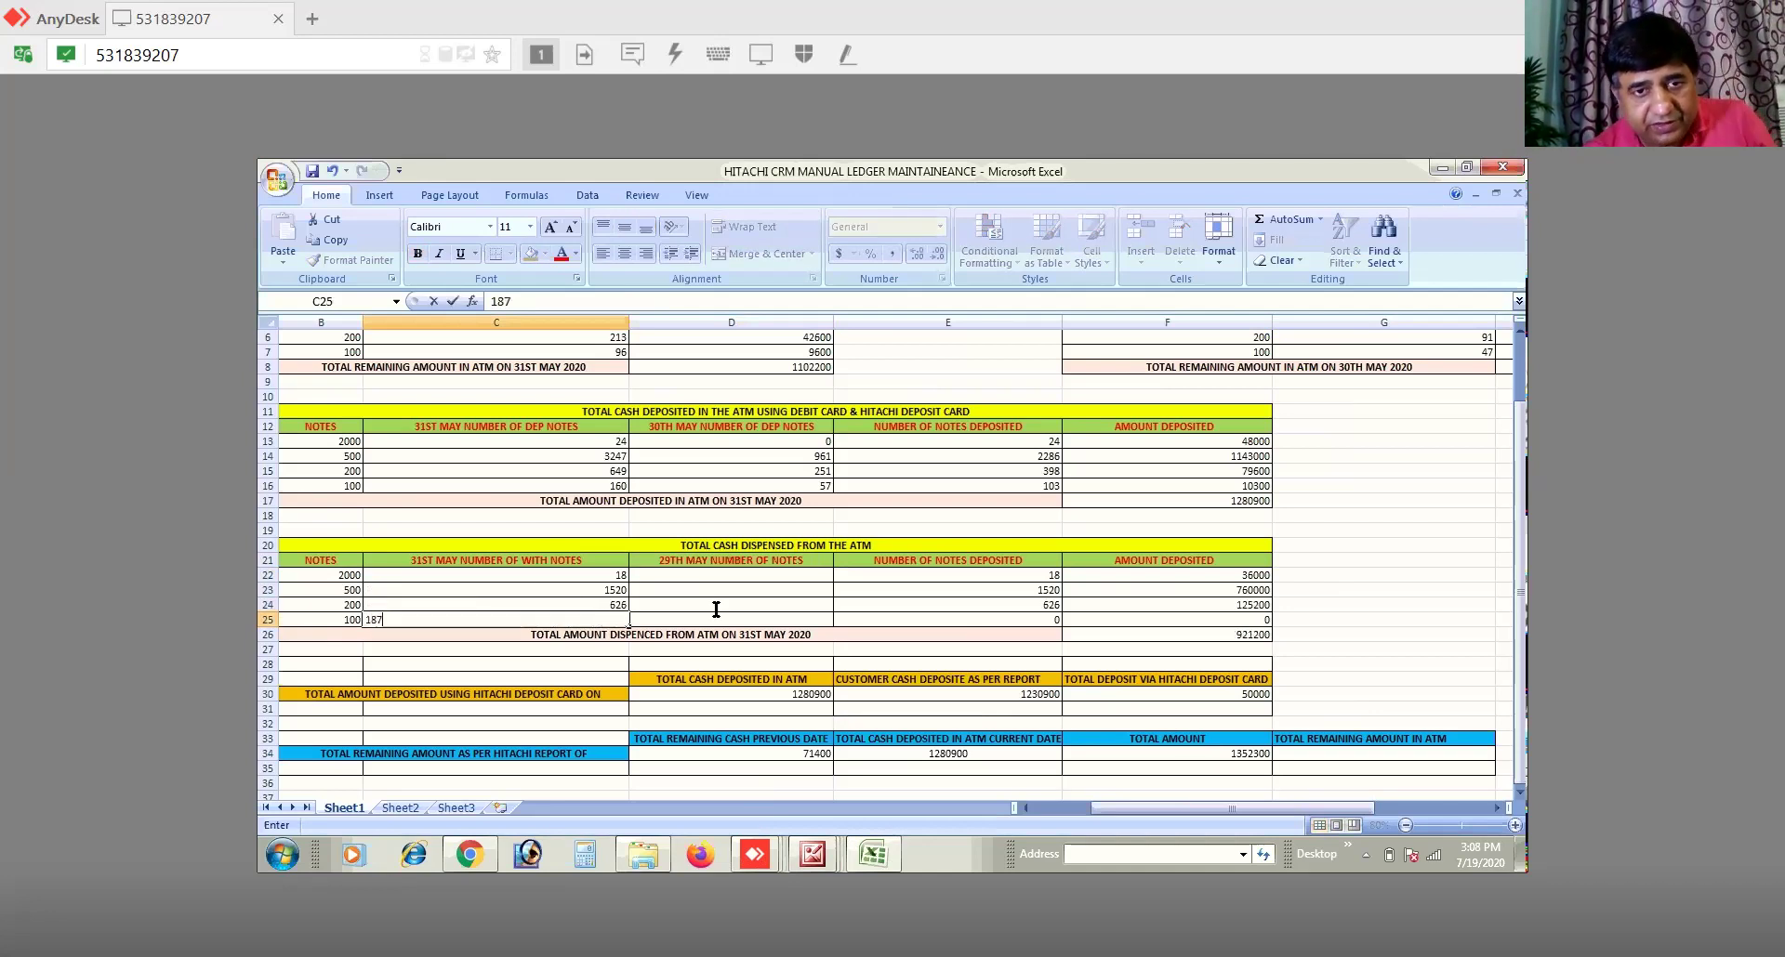
pyautogui.click(740, 606)
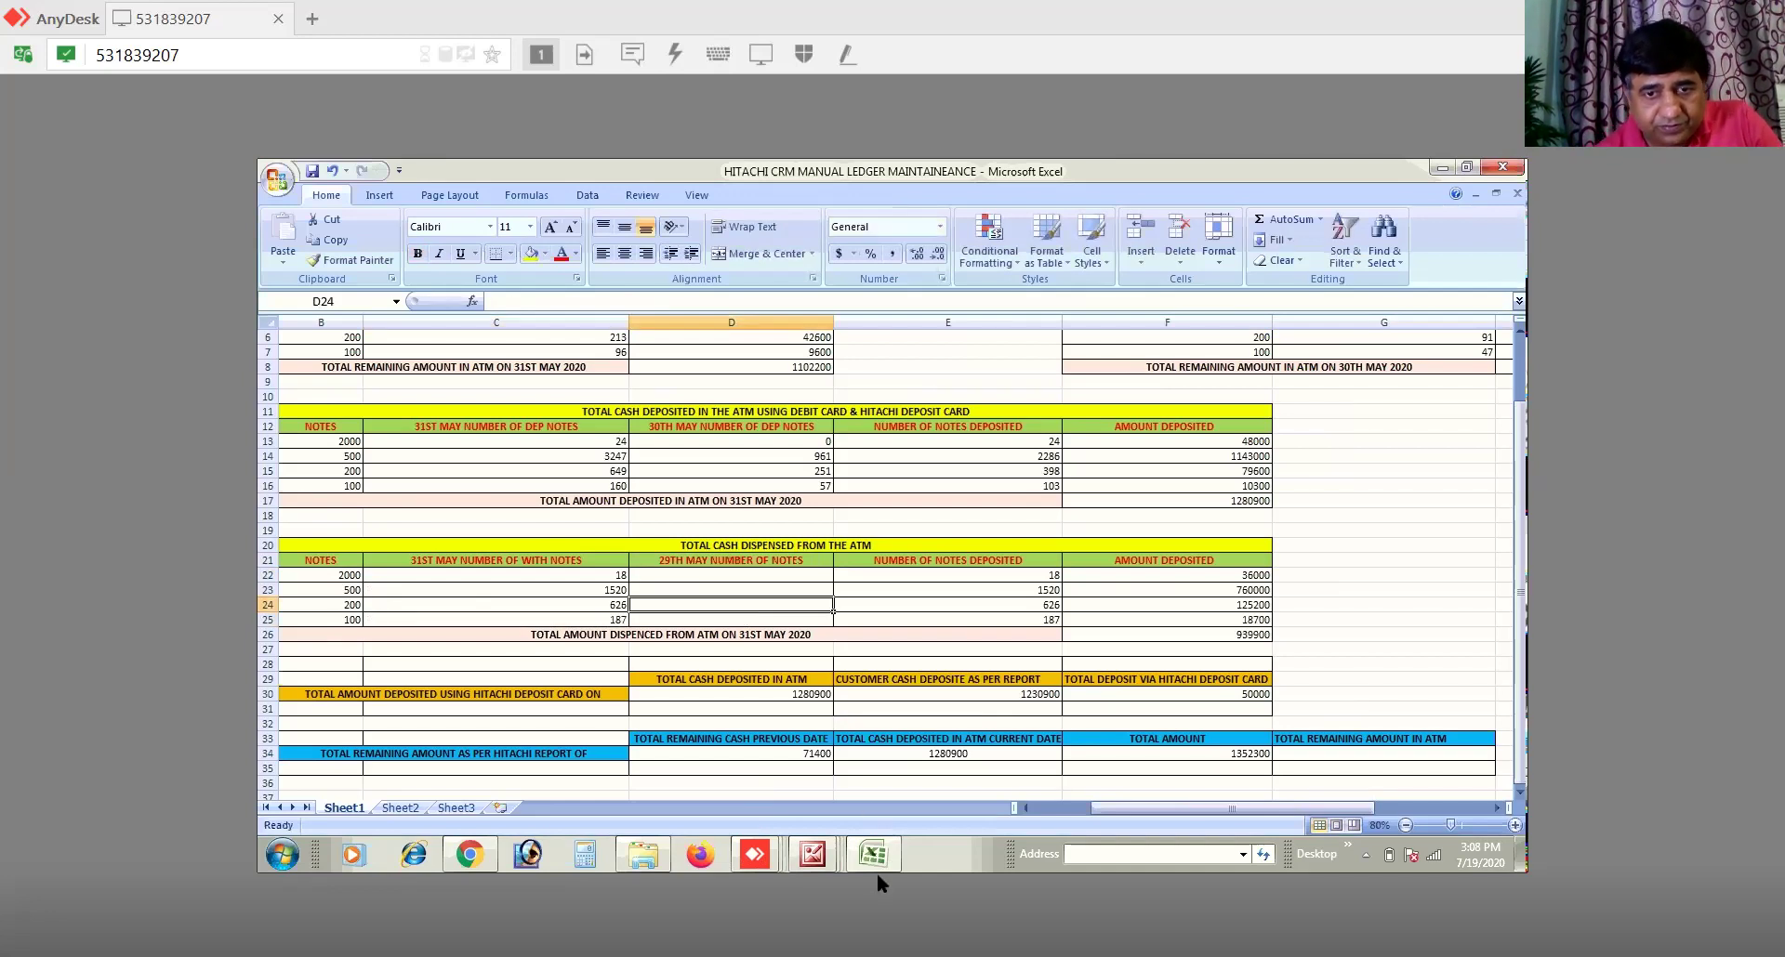
# Step: Switch to Picture Manager and bring up the 30th May deposit and cash withdrawal receipt to read the withdrawn note counts
pyautogui.click(818, 857)
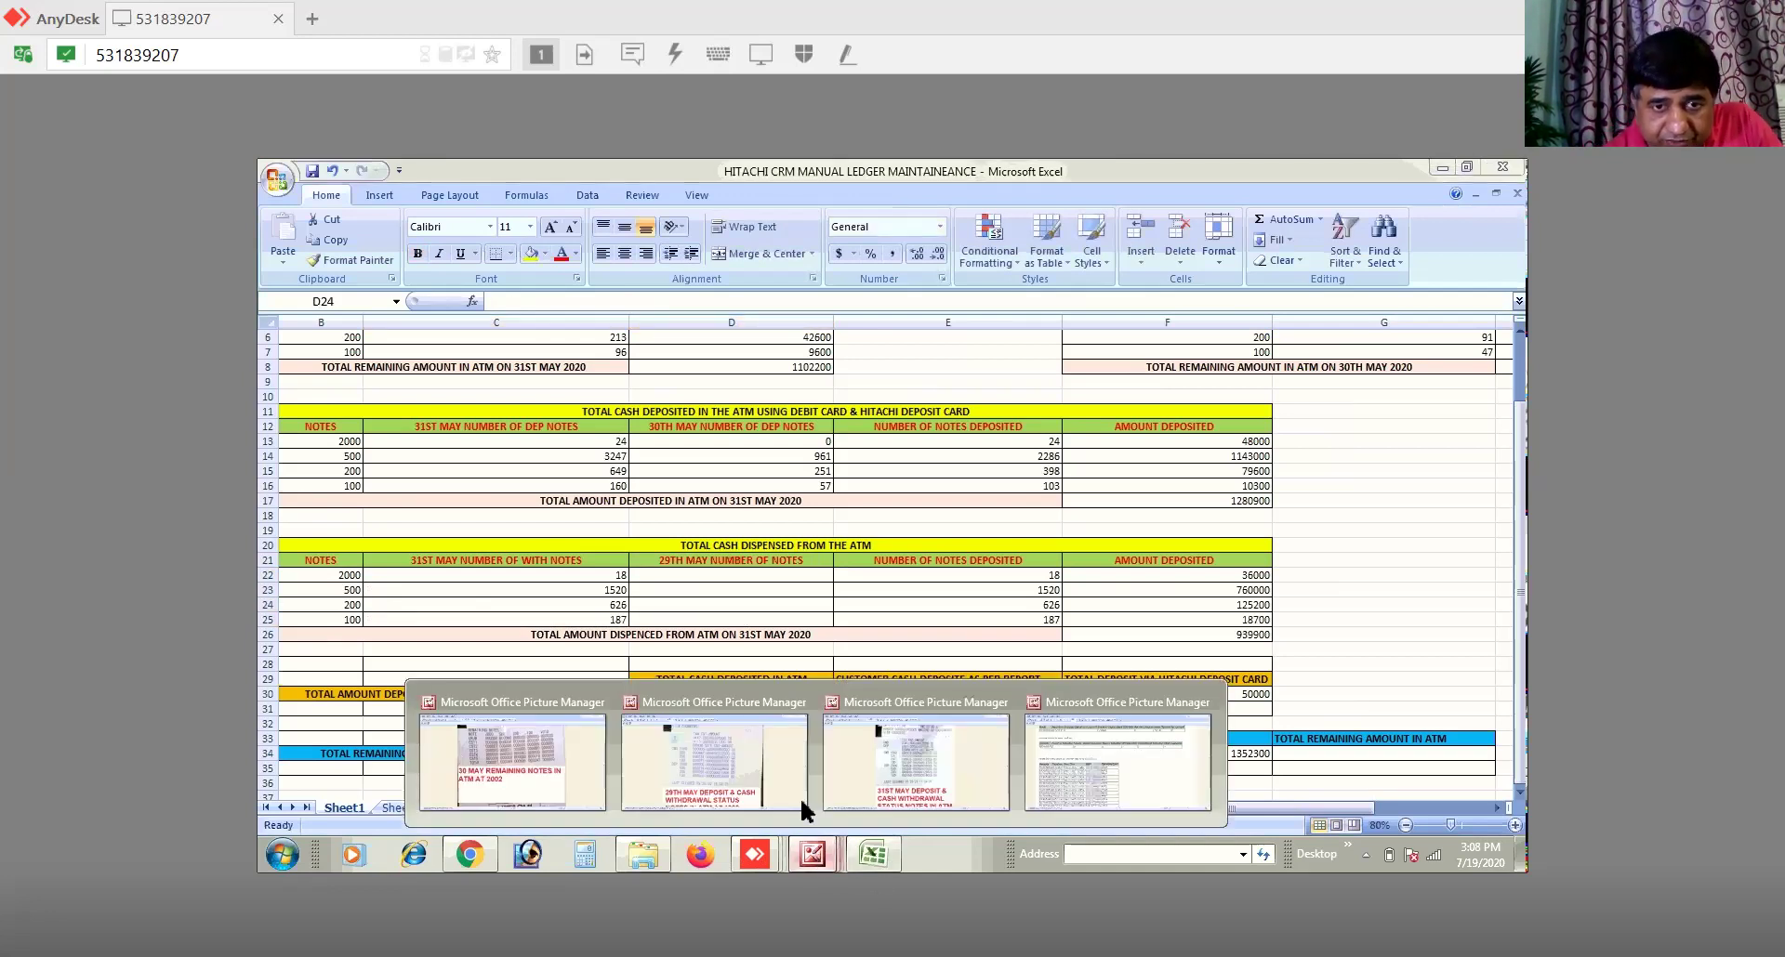
pyautogui.click(556, 740)
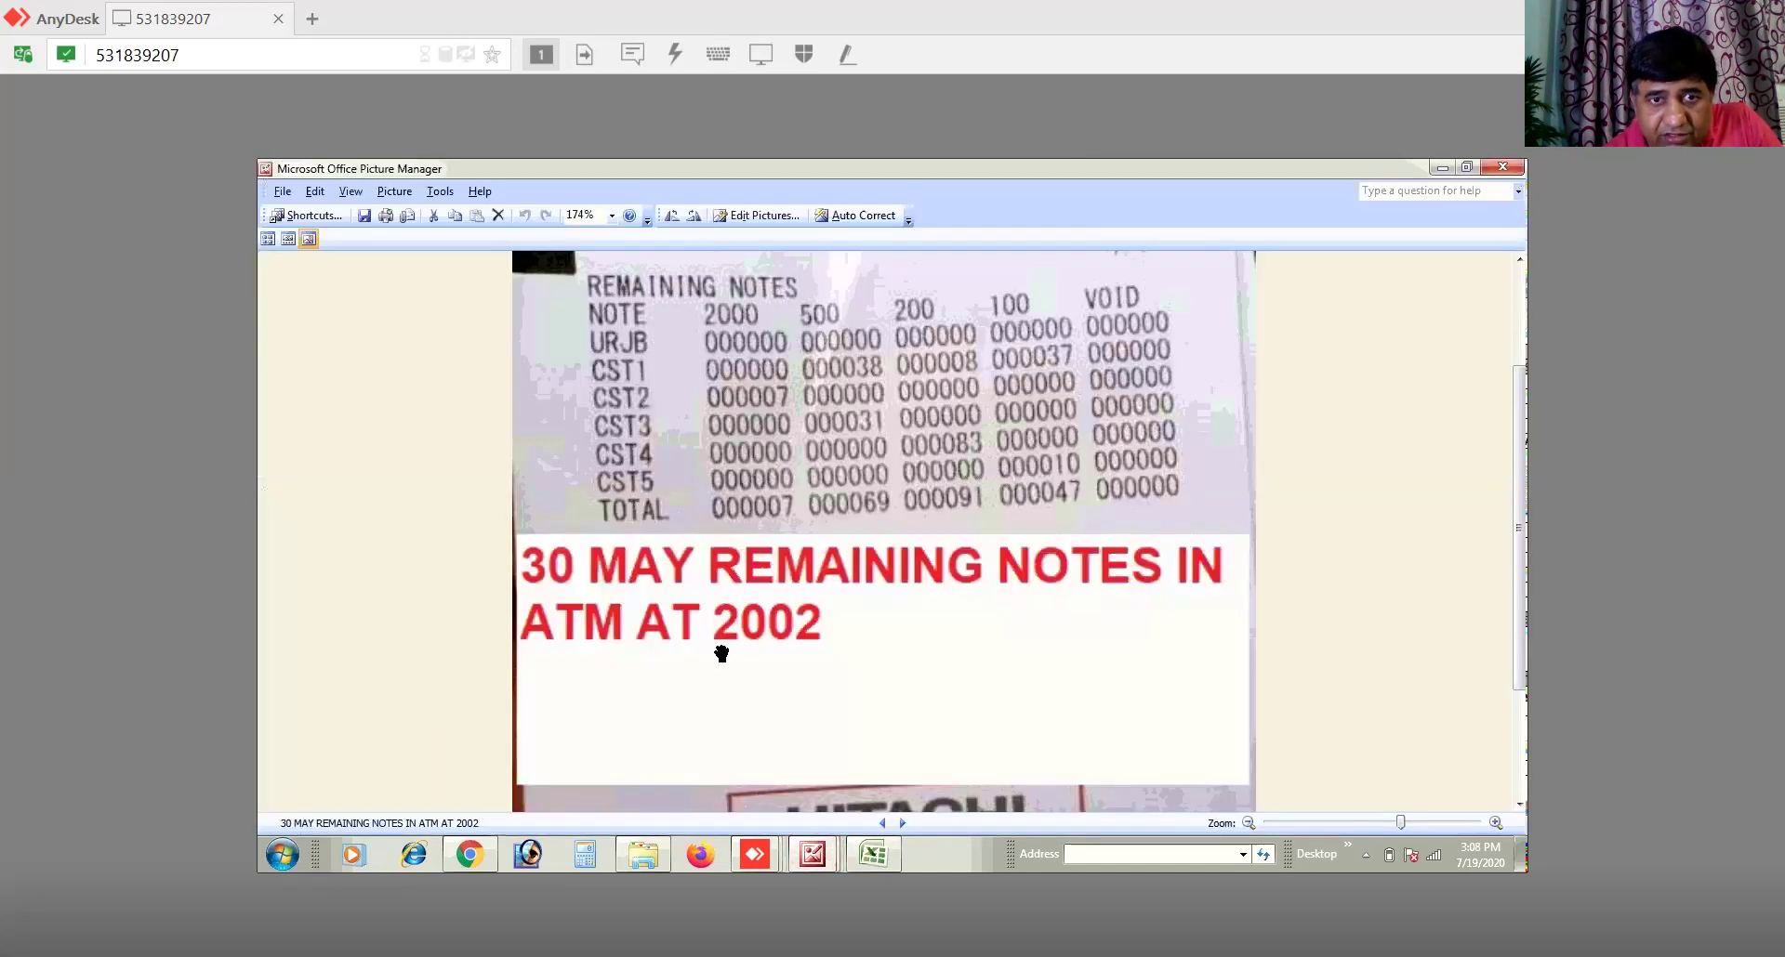
pyautogui.click(900, 822)
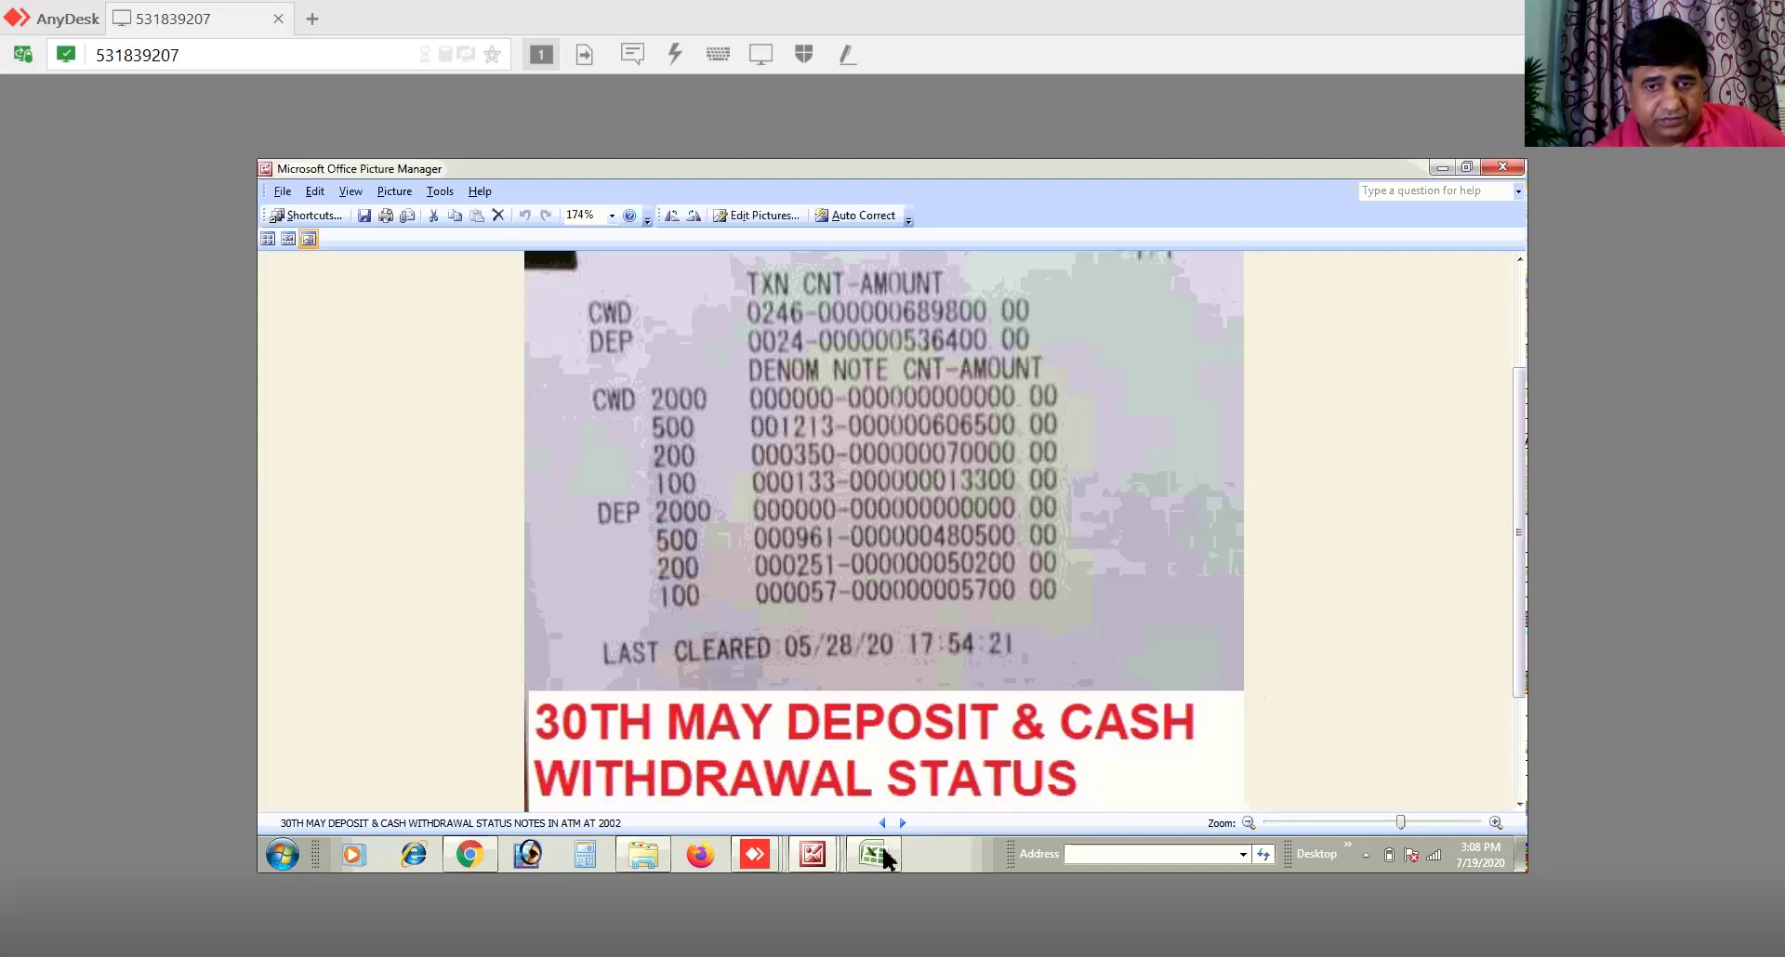
# Step: Switch back to Excel and enter the 30th May withdrawn note counts as 0, 1231, 350 and 133 in D22:D25
pyautogui.moveTo(878, 849)
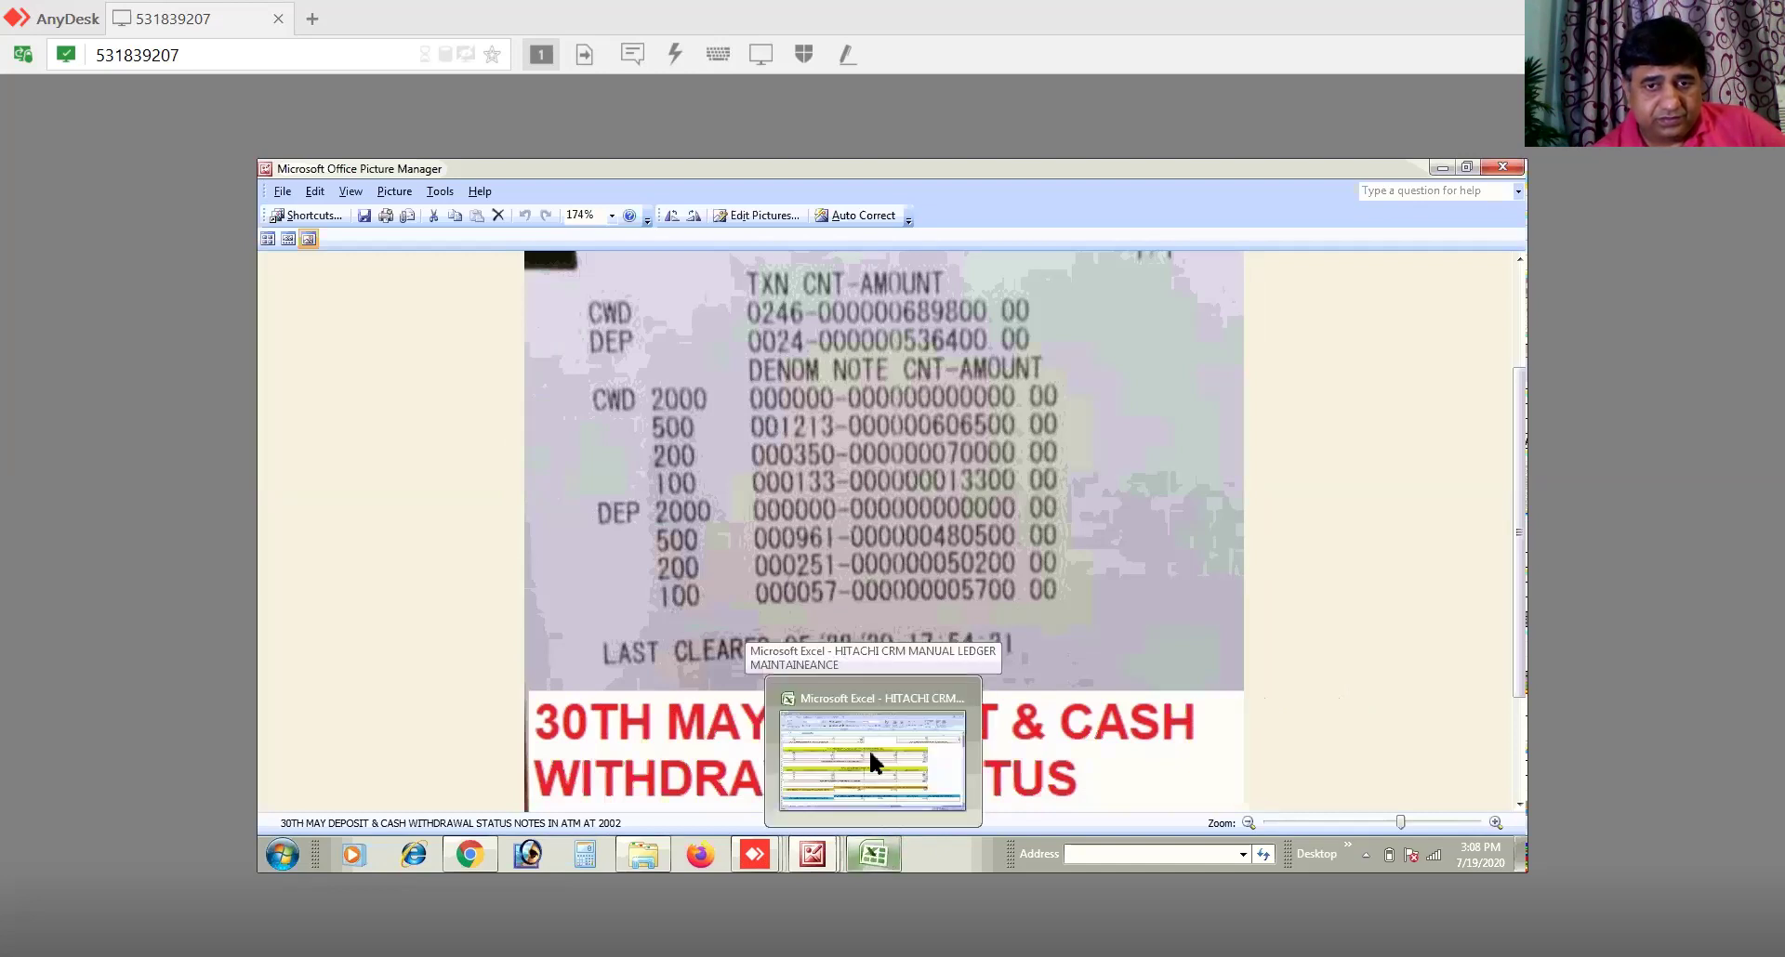
pyautogui.click(870, 753)
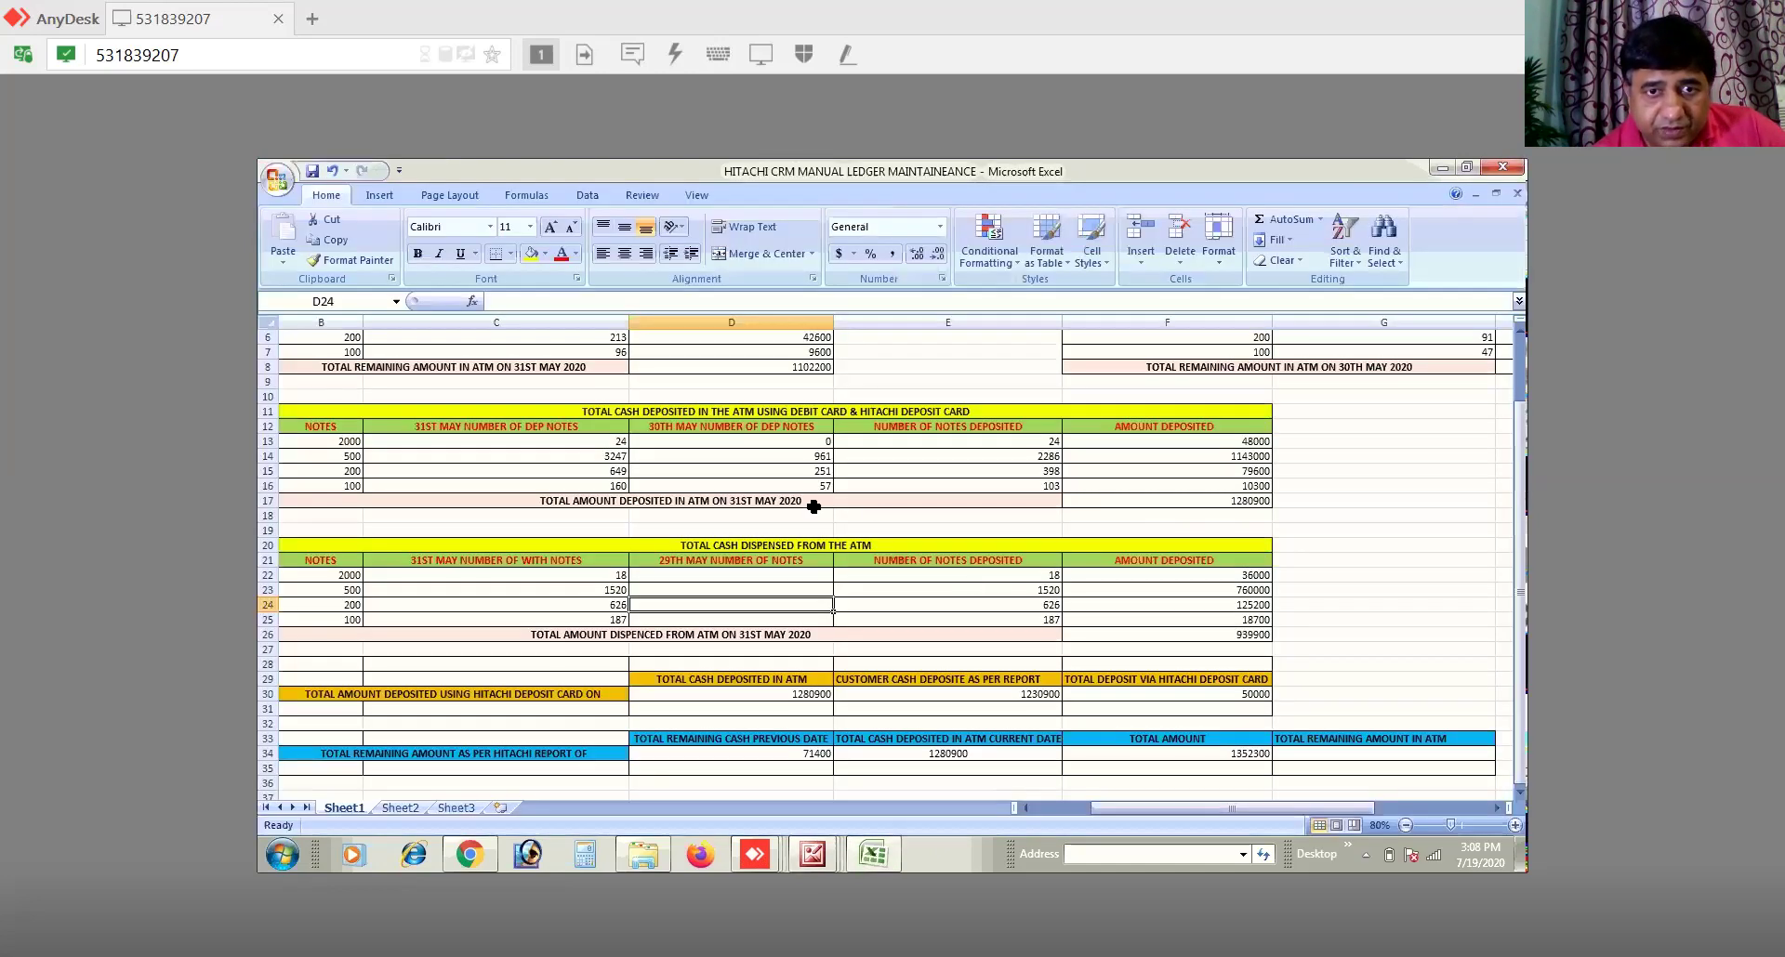
pyautogui.click(797, 574)
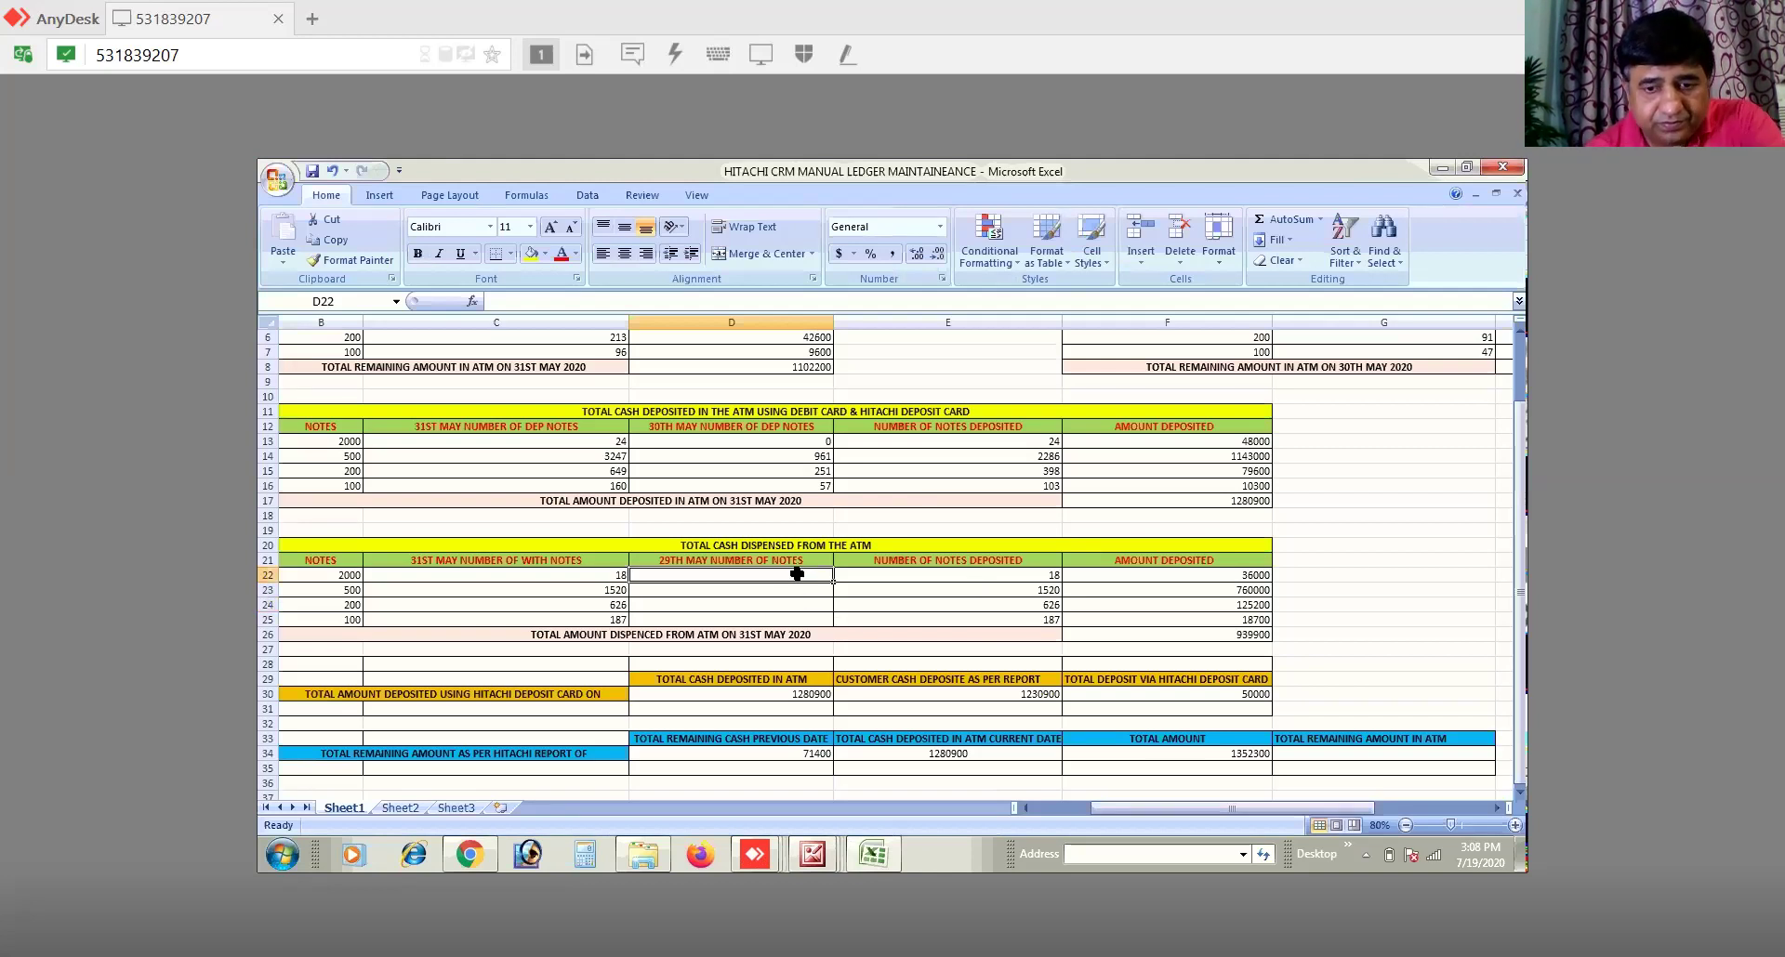
pyautogui.write('0')
pyautogui.press('Return')
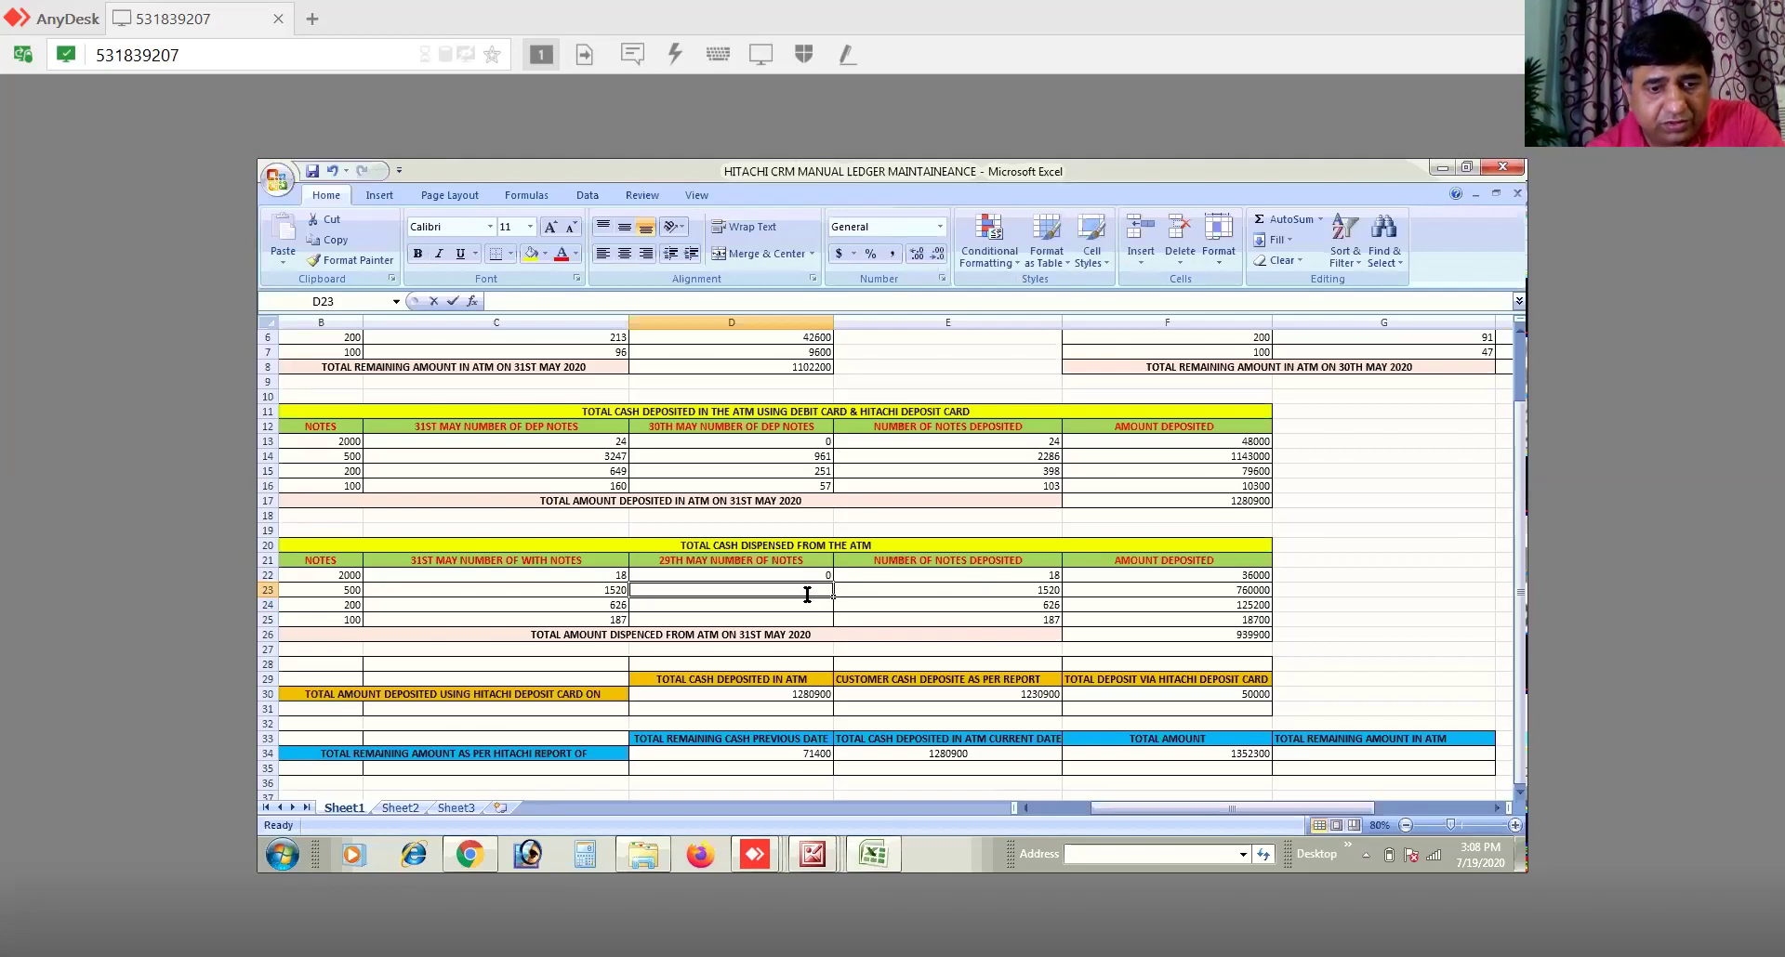
pyautogui.write('1231')
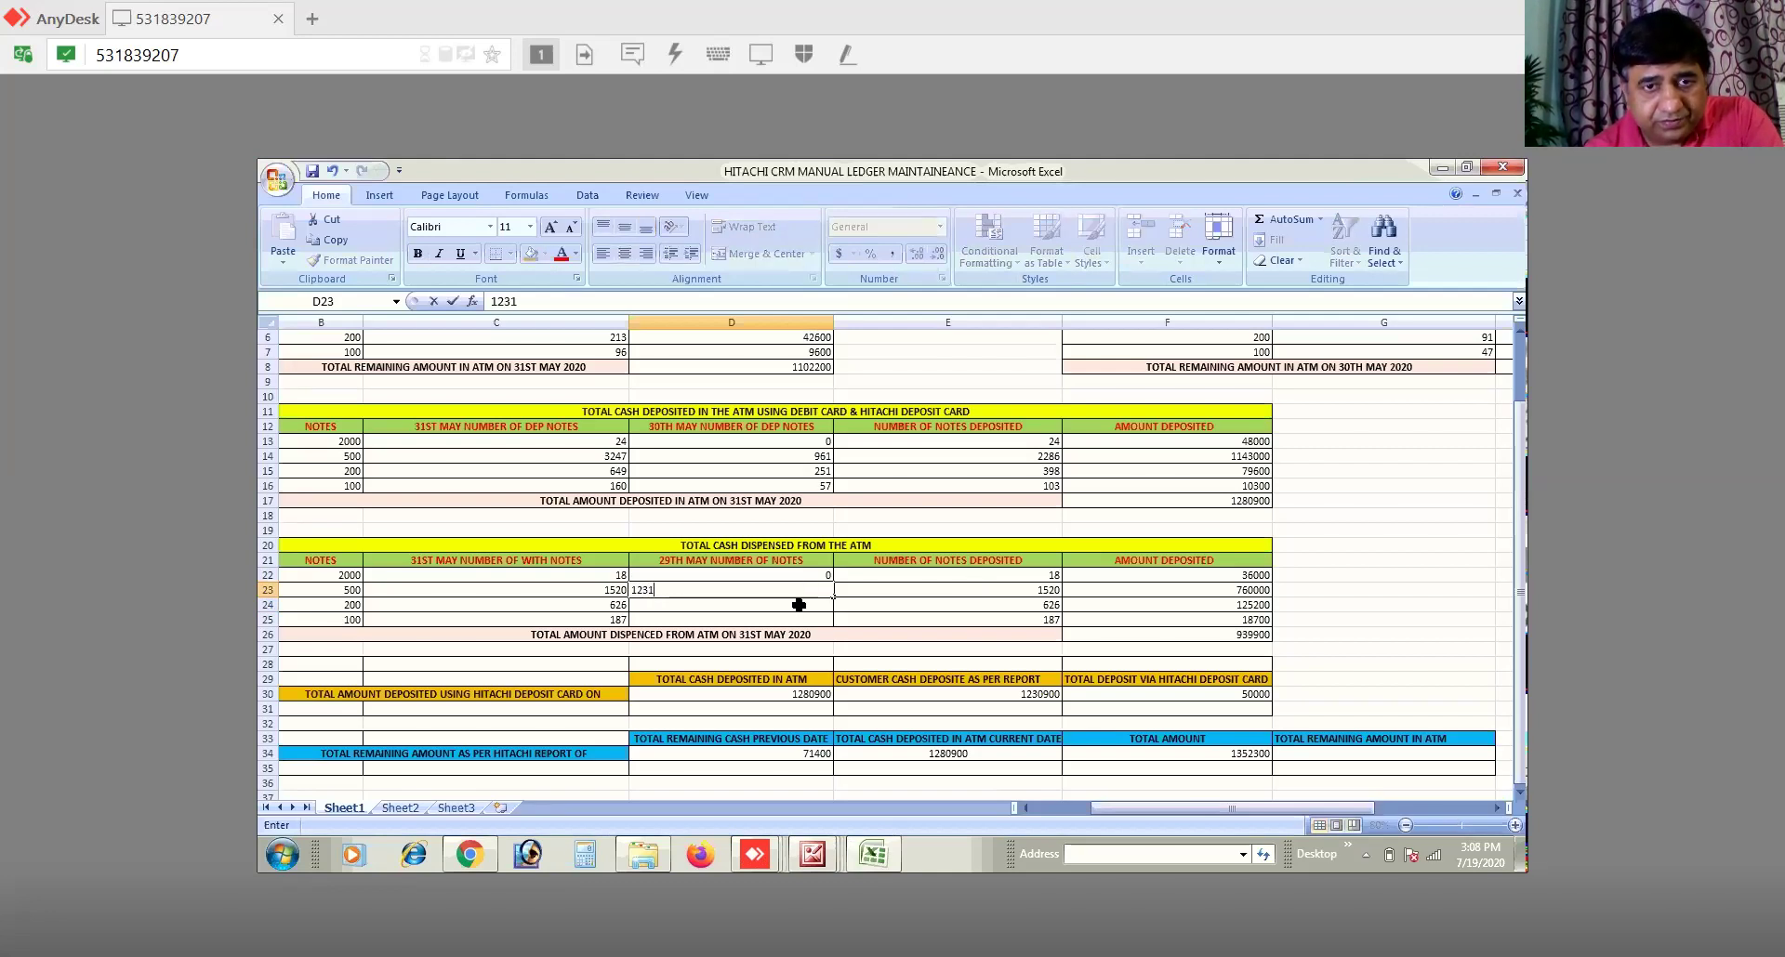
pyautogui.press('Return')
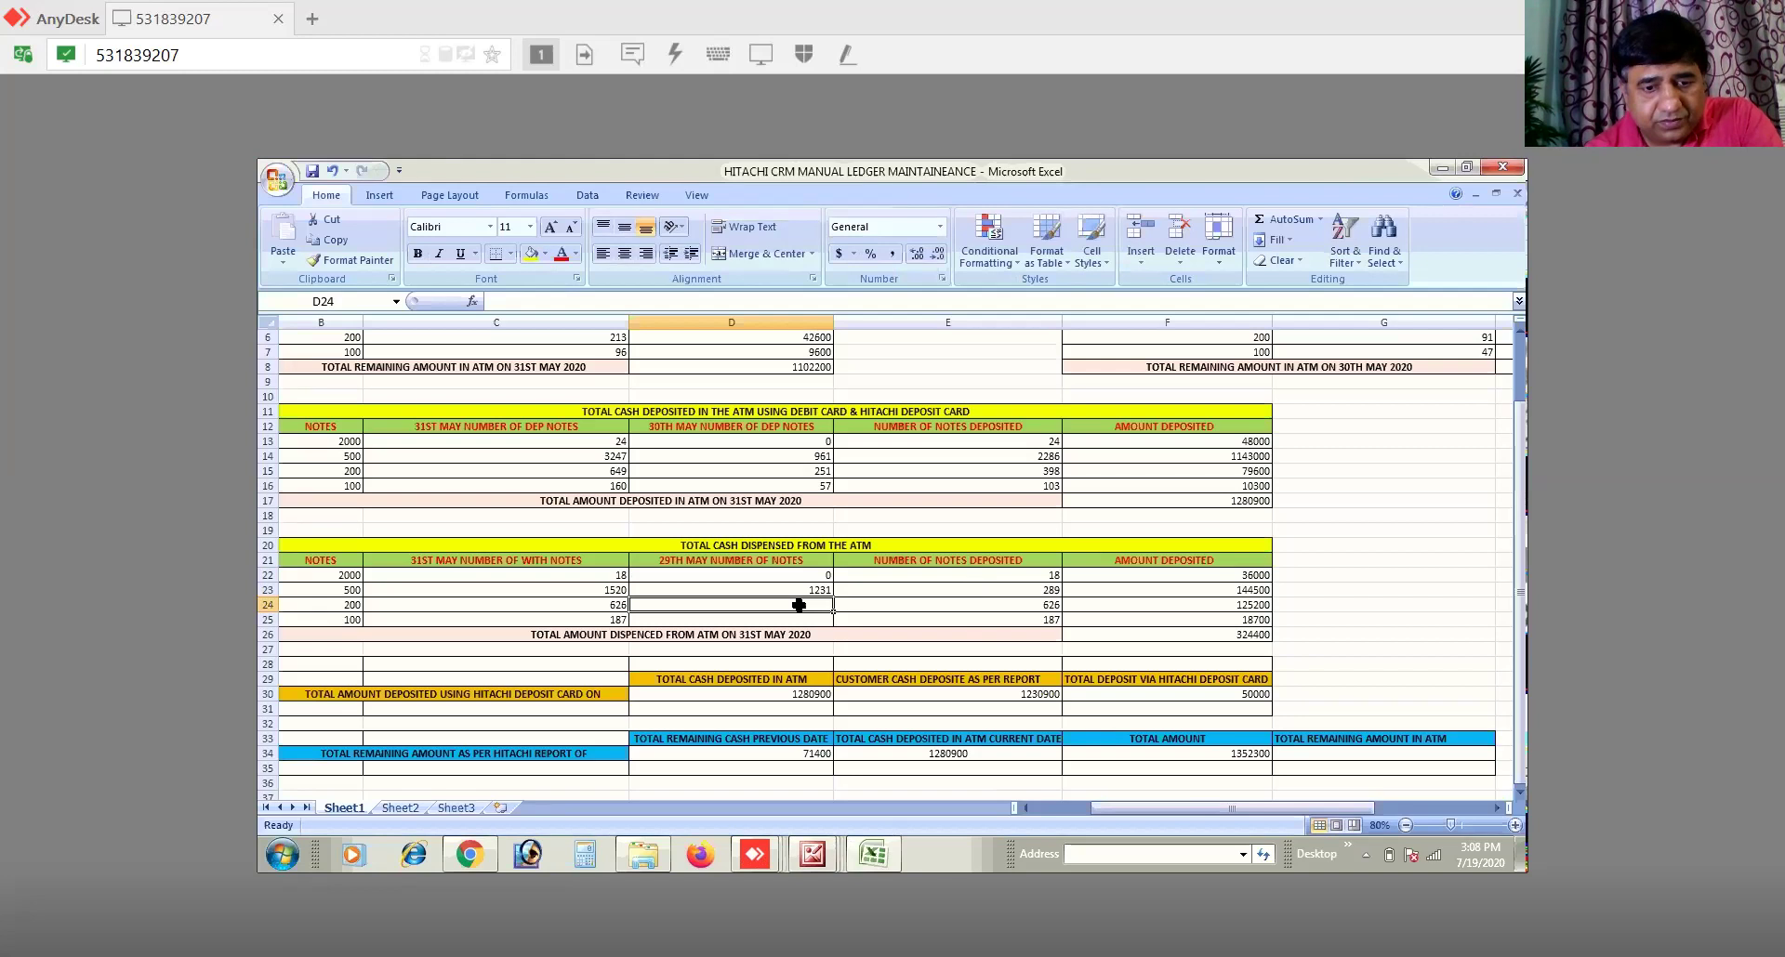
pyautogui.write('350')
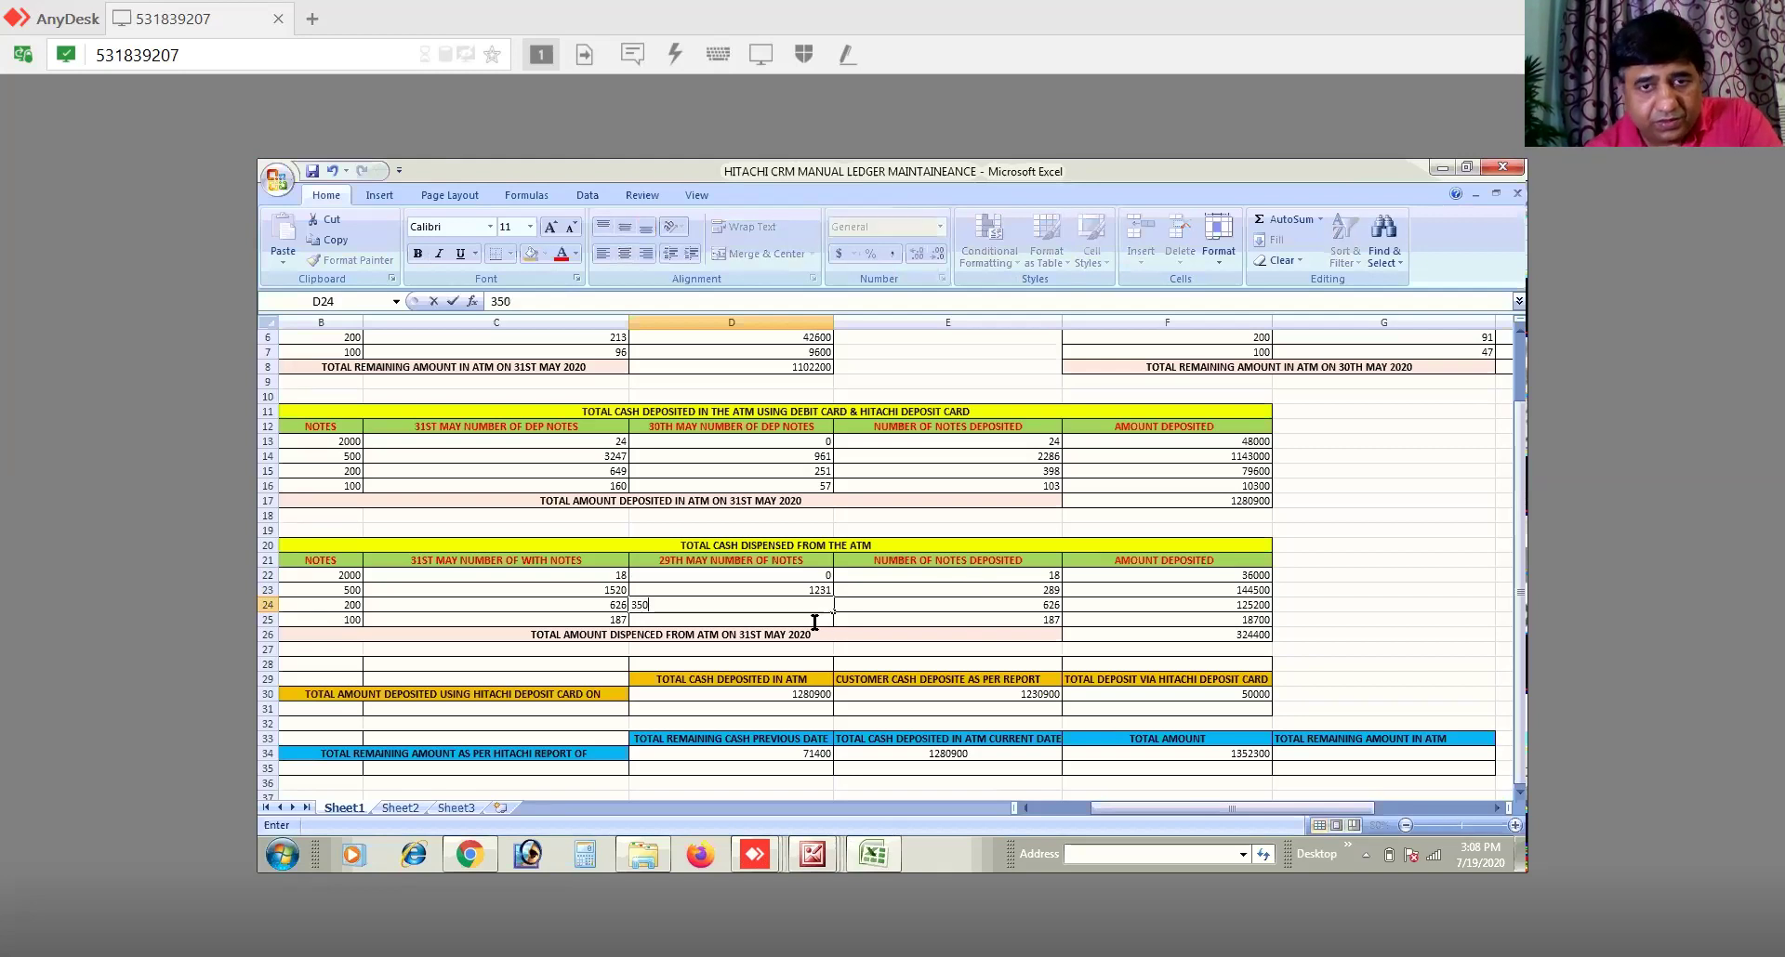
pyautogui.click(810, 616)
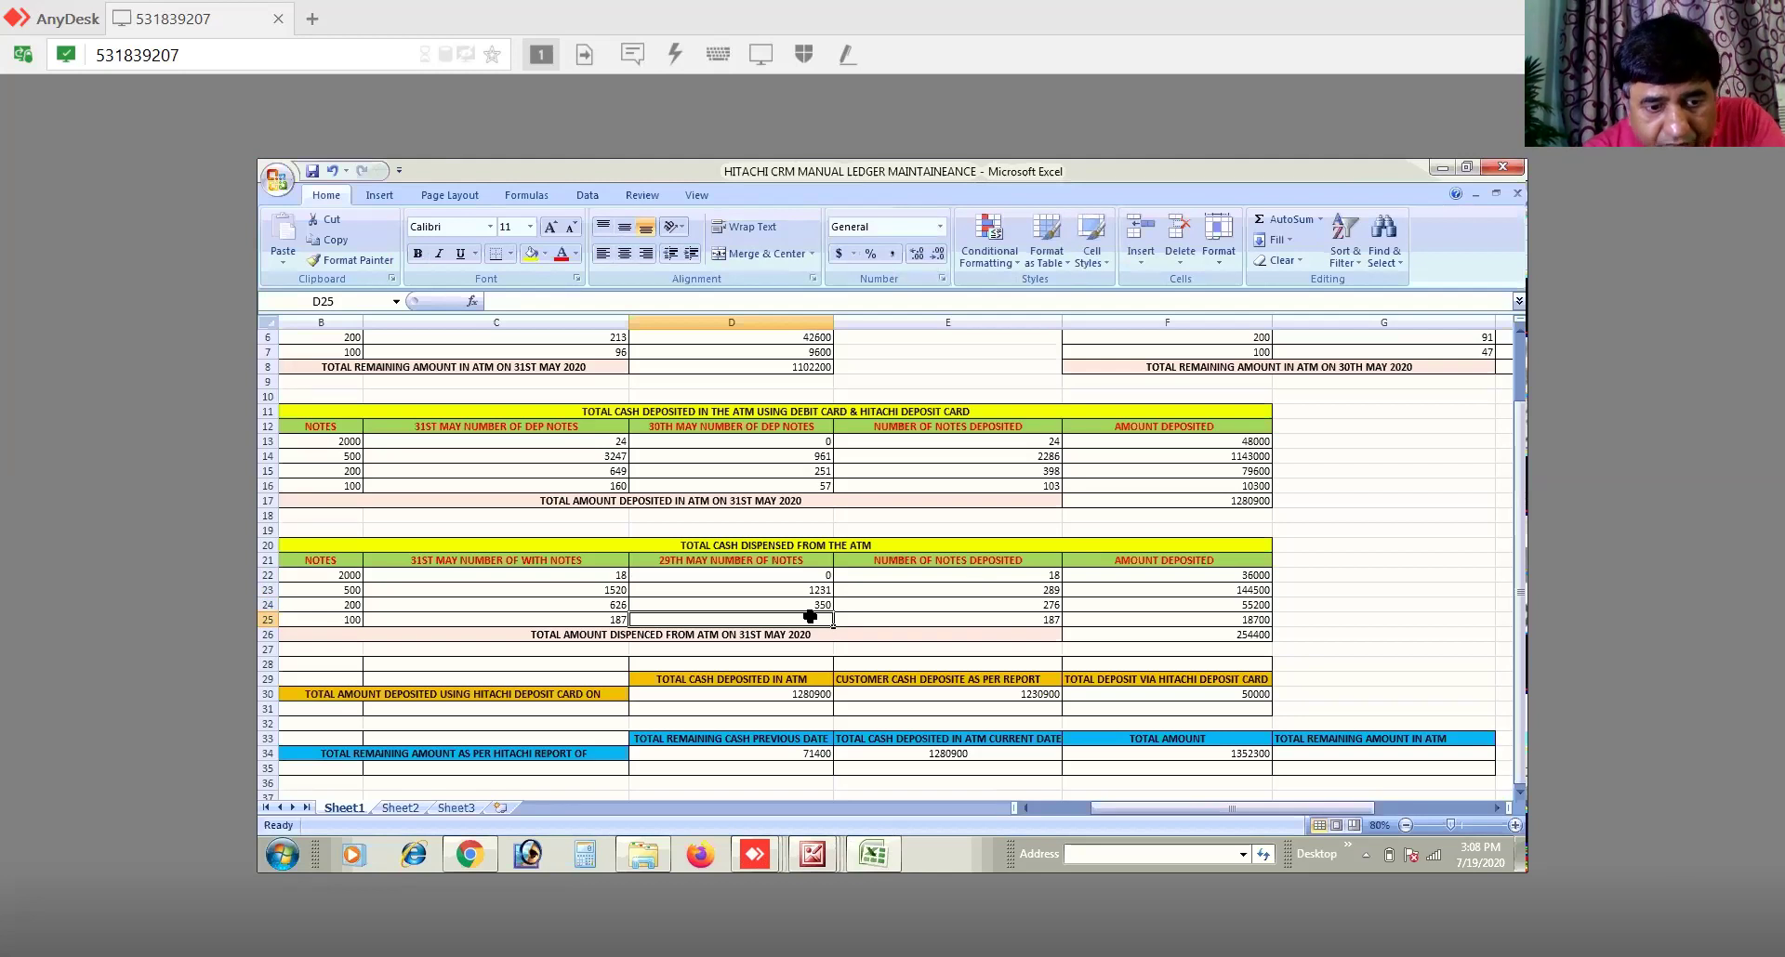
pyautogui.write('133')
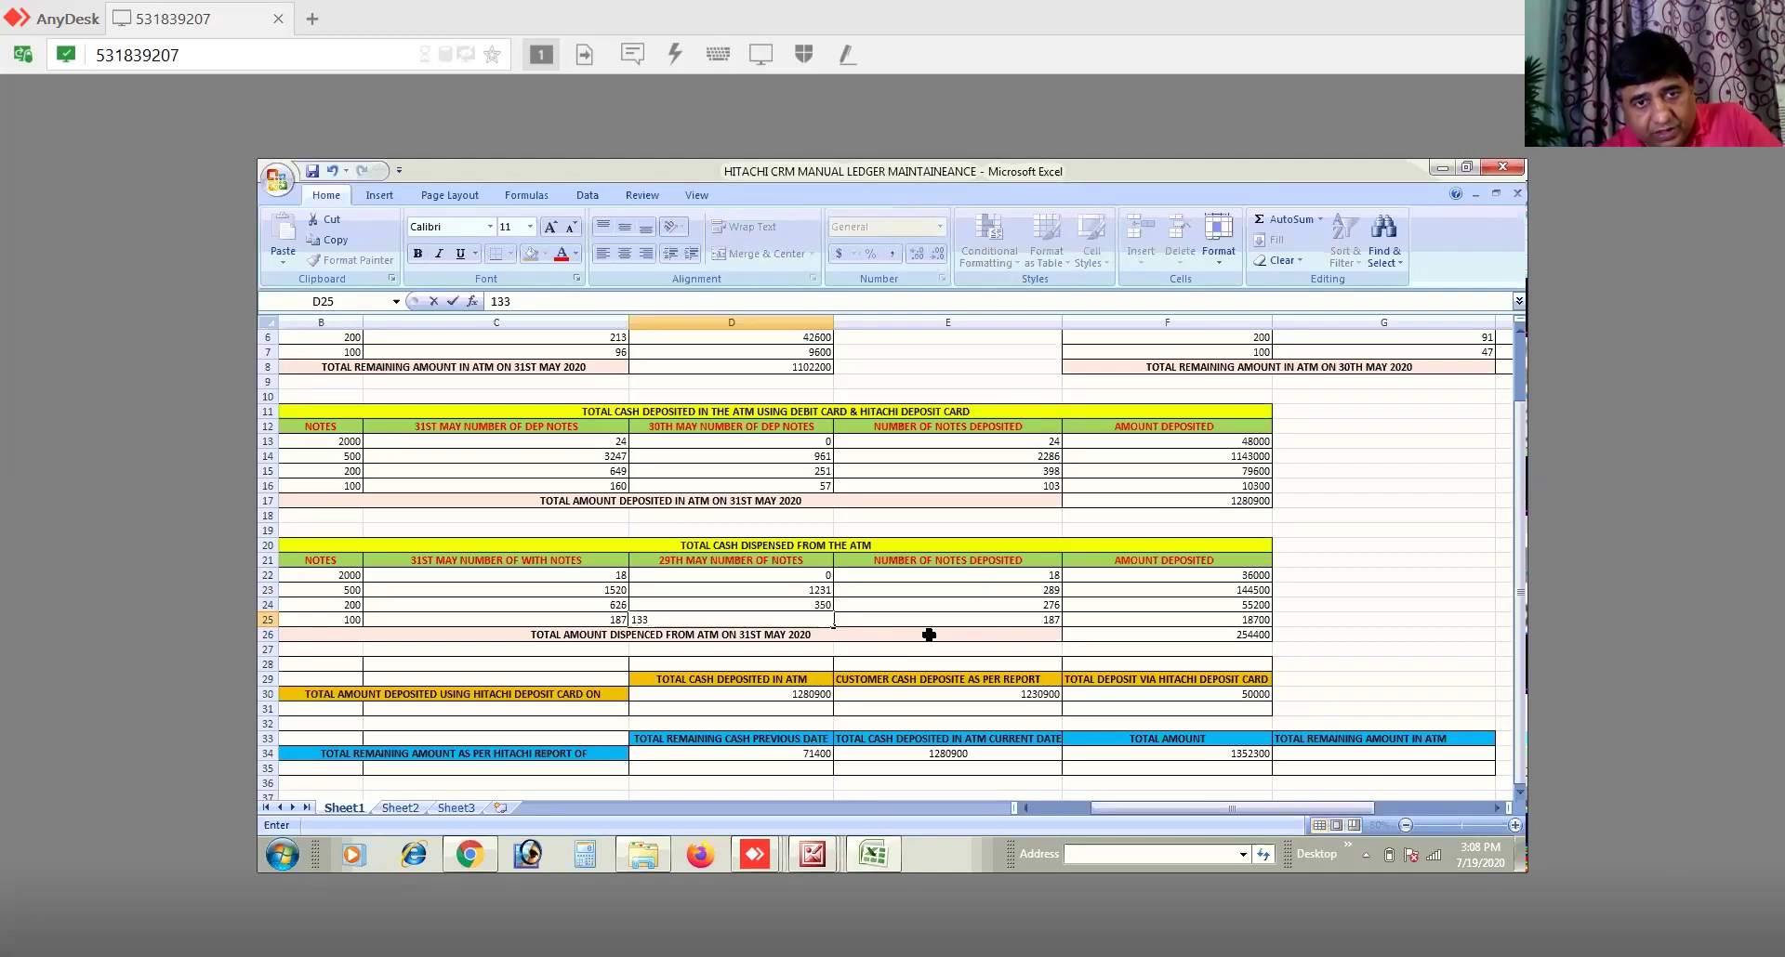
pyautogui.click(928, 635)
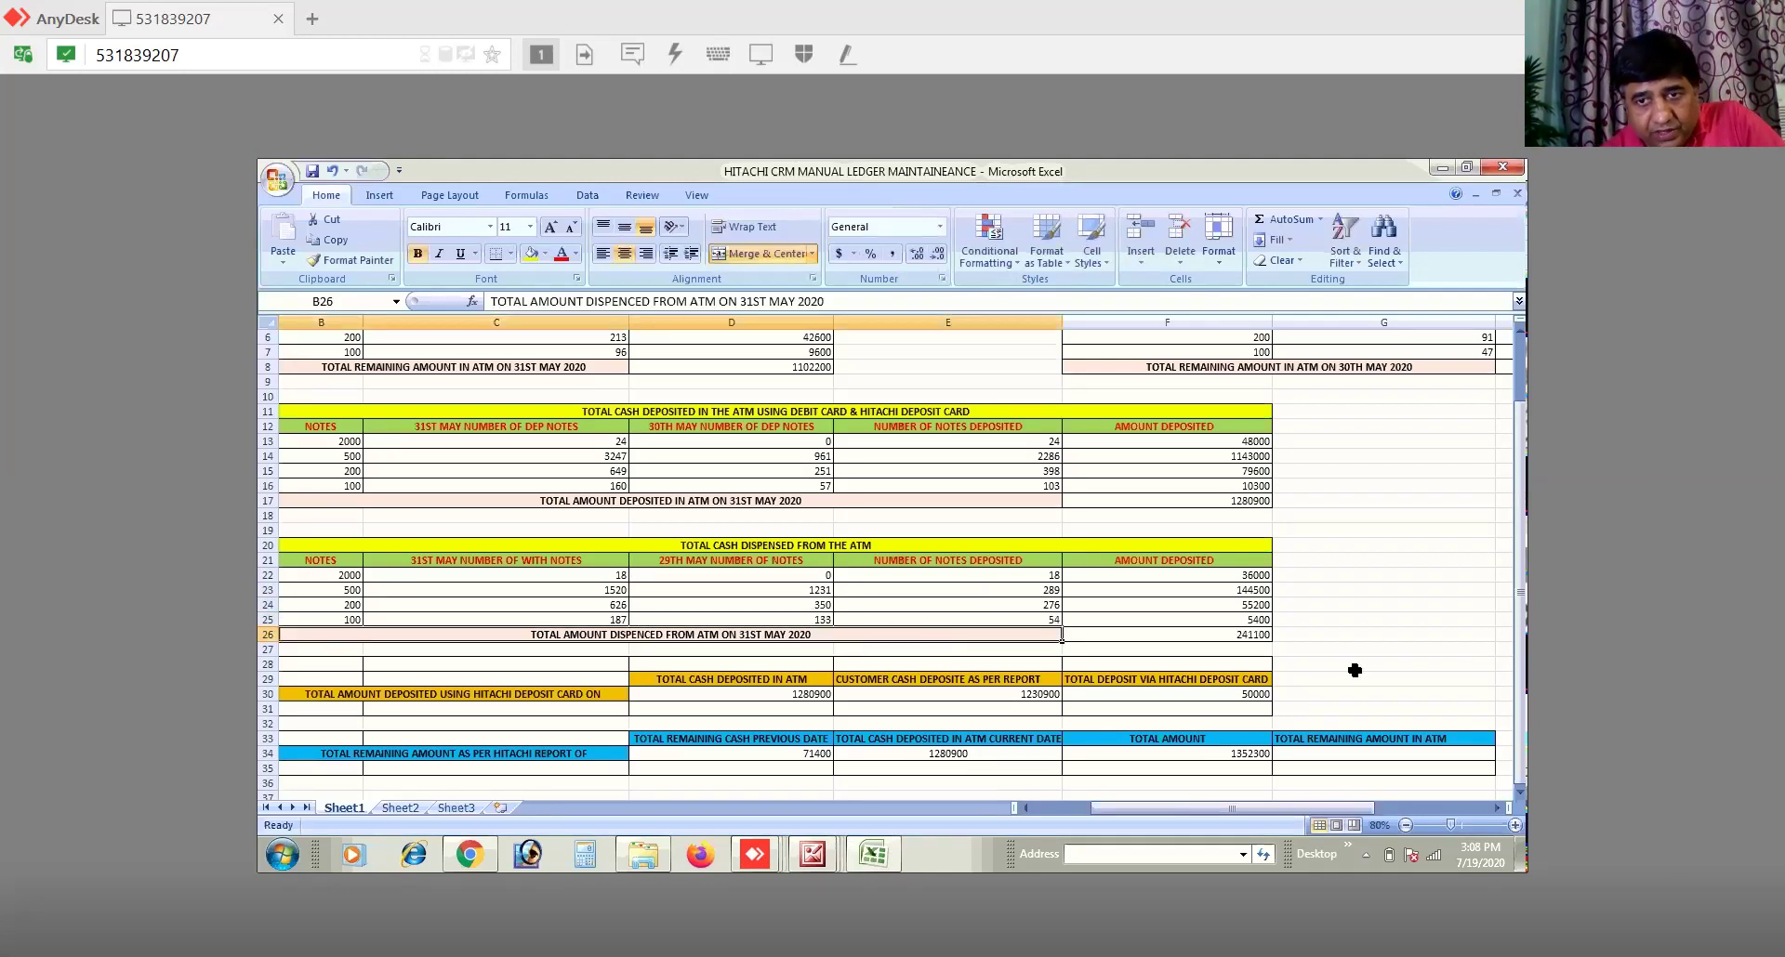
# Step: Compare the dispensed total in F26 with the Actual Dispense amount in the company's 31st May daily report in Picture Manager
pyautogui.click(1224, 635)
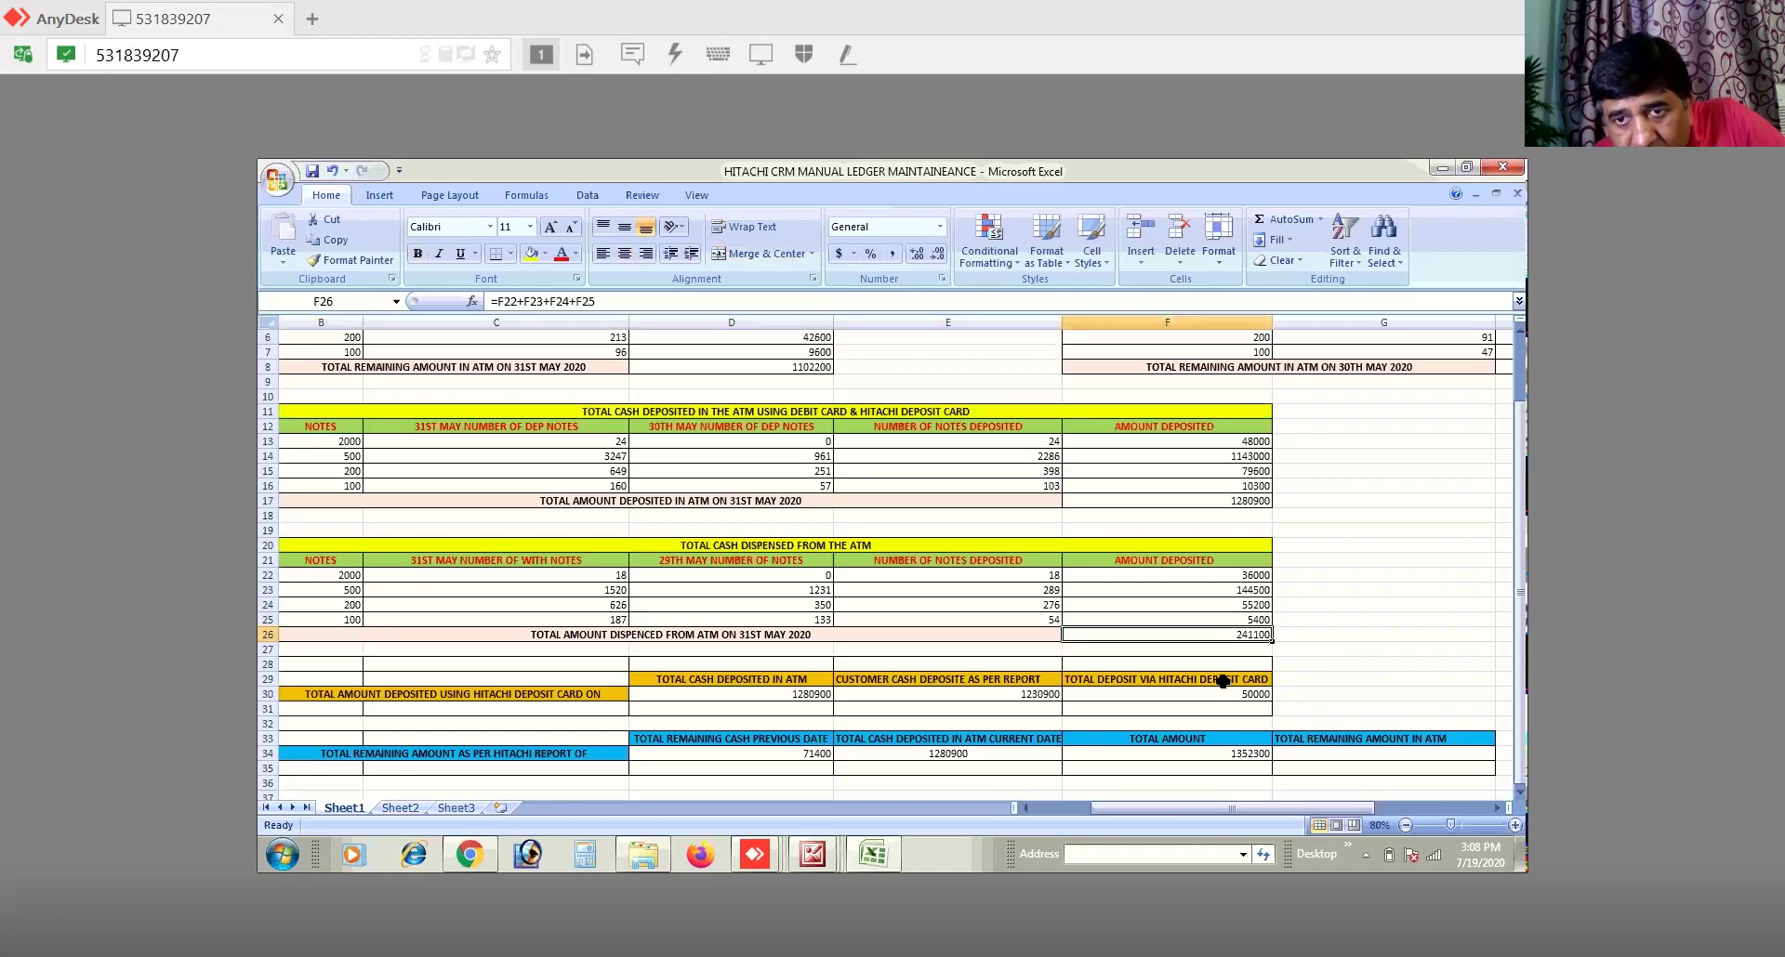
pyautogui.click(823, 856)
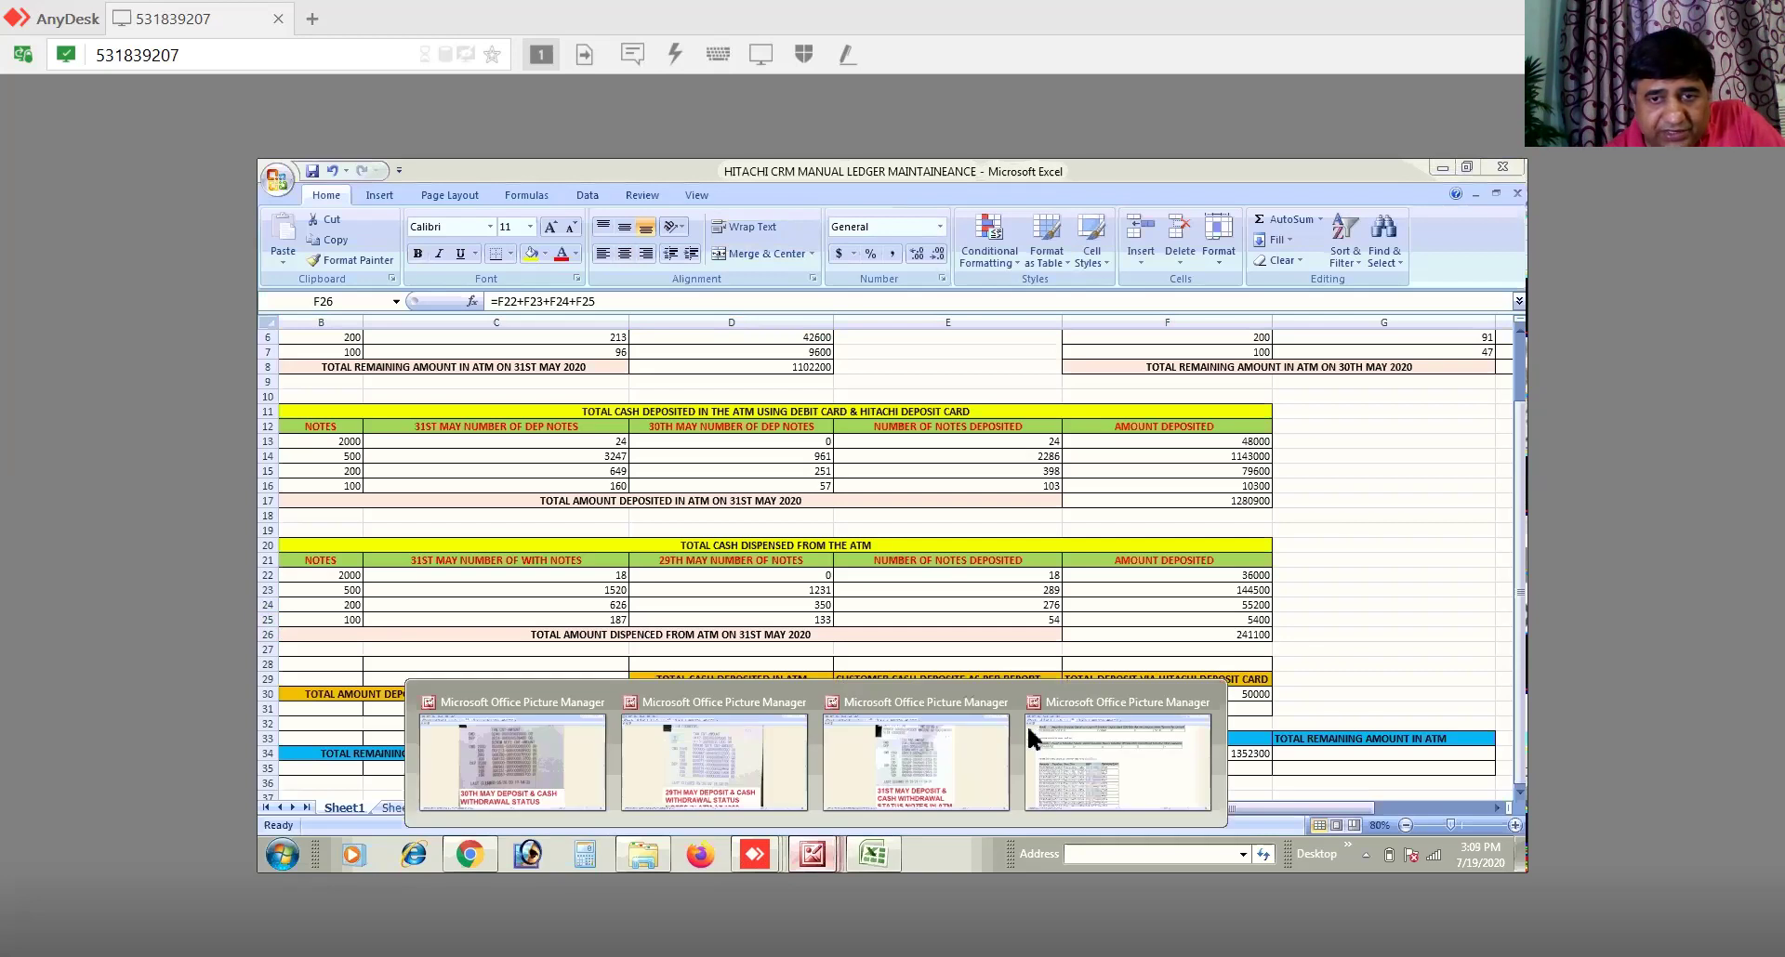
pyautogui.click(1090, 744)
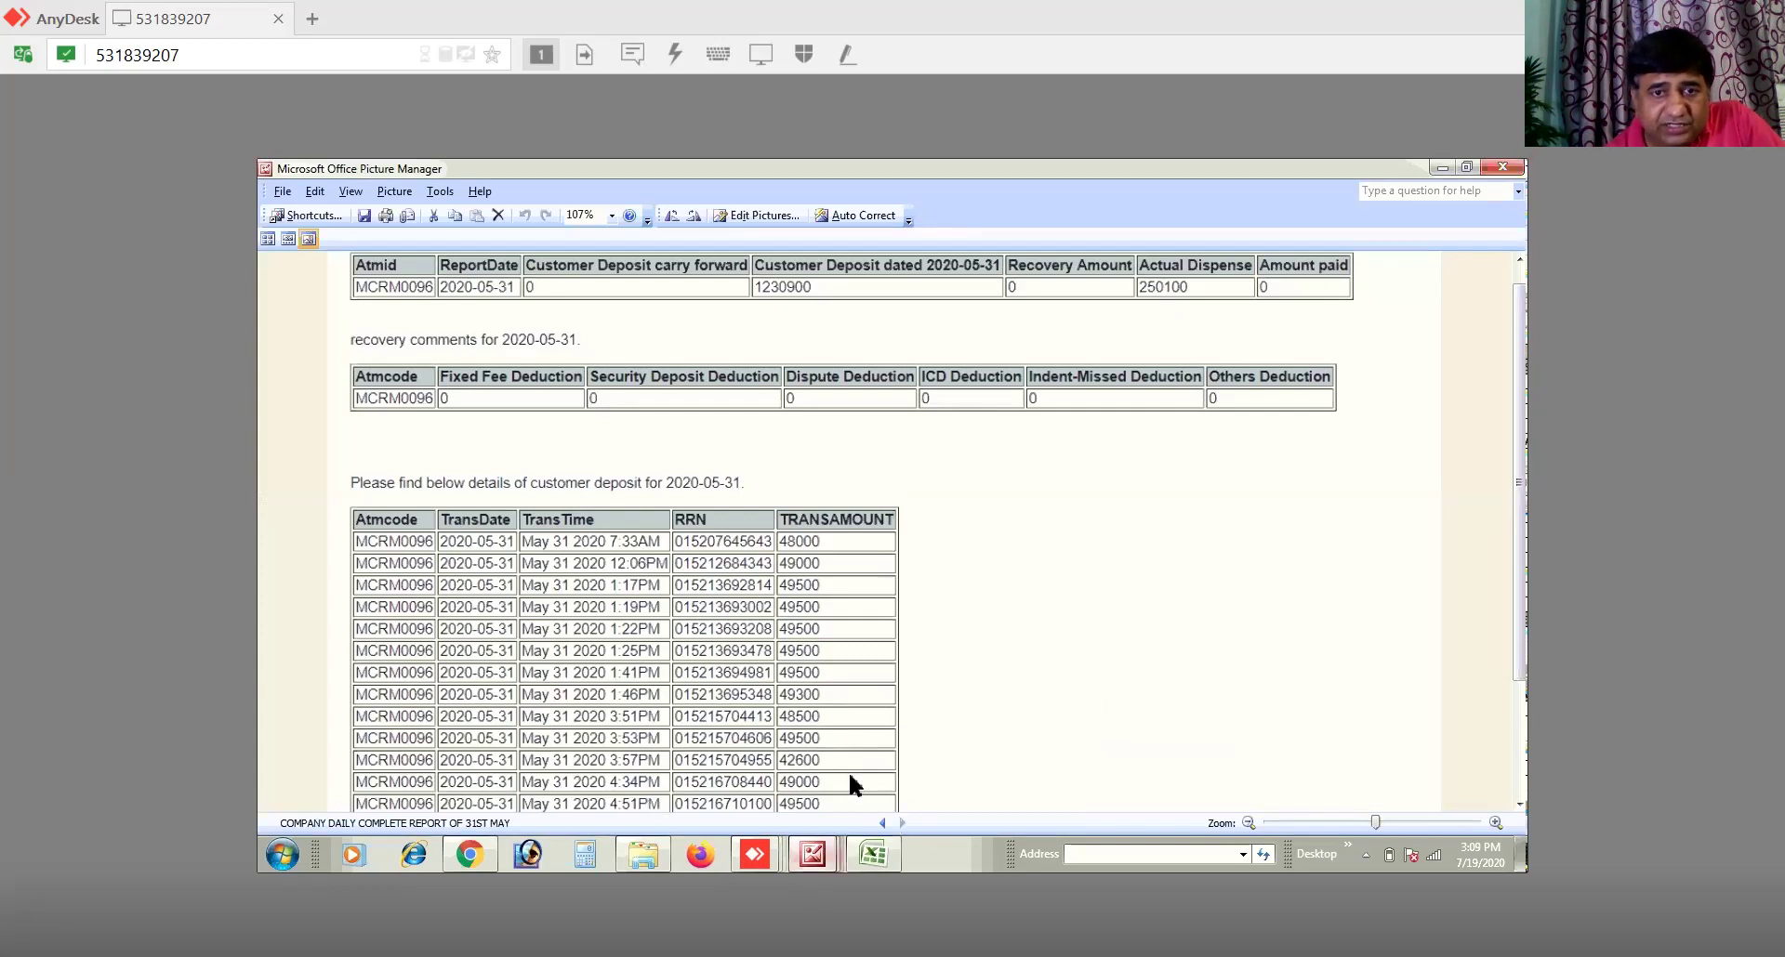
pyautogui.click(875, 852)
# Step: Go through the 29th and 30th May receipts in Picture Manager to find the 30th May withdrawn note counts
pyautogui.click(810, 855)
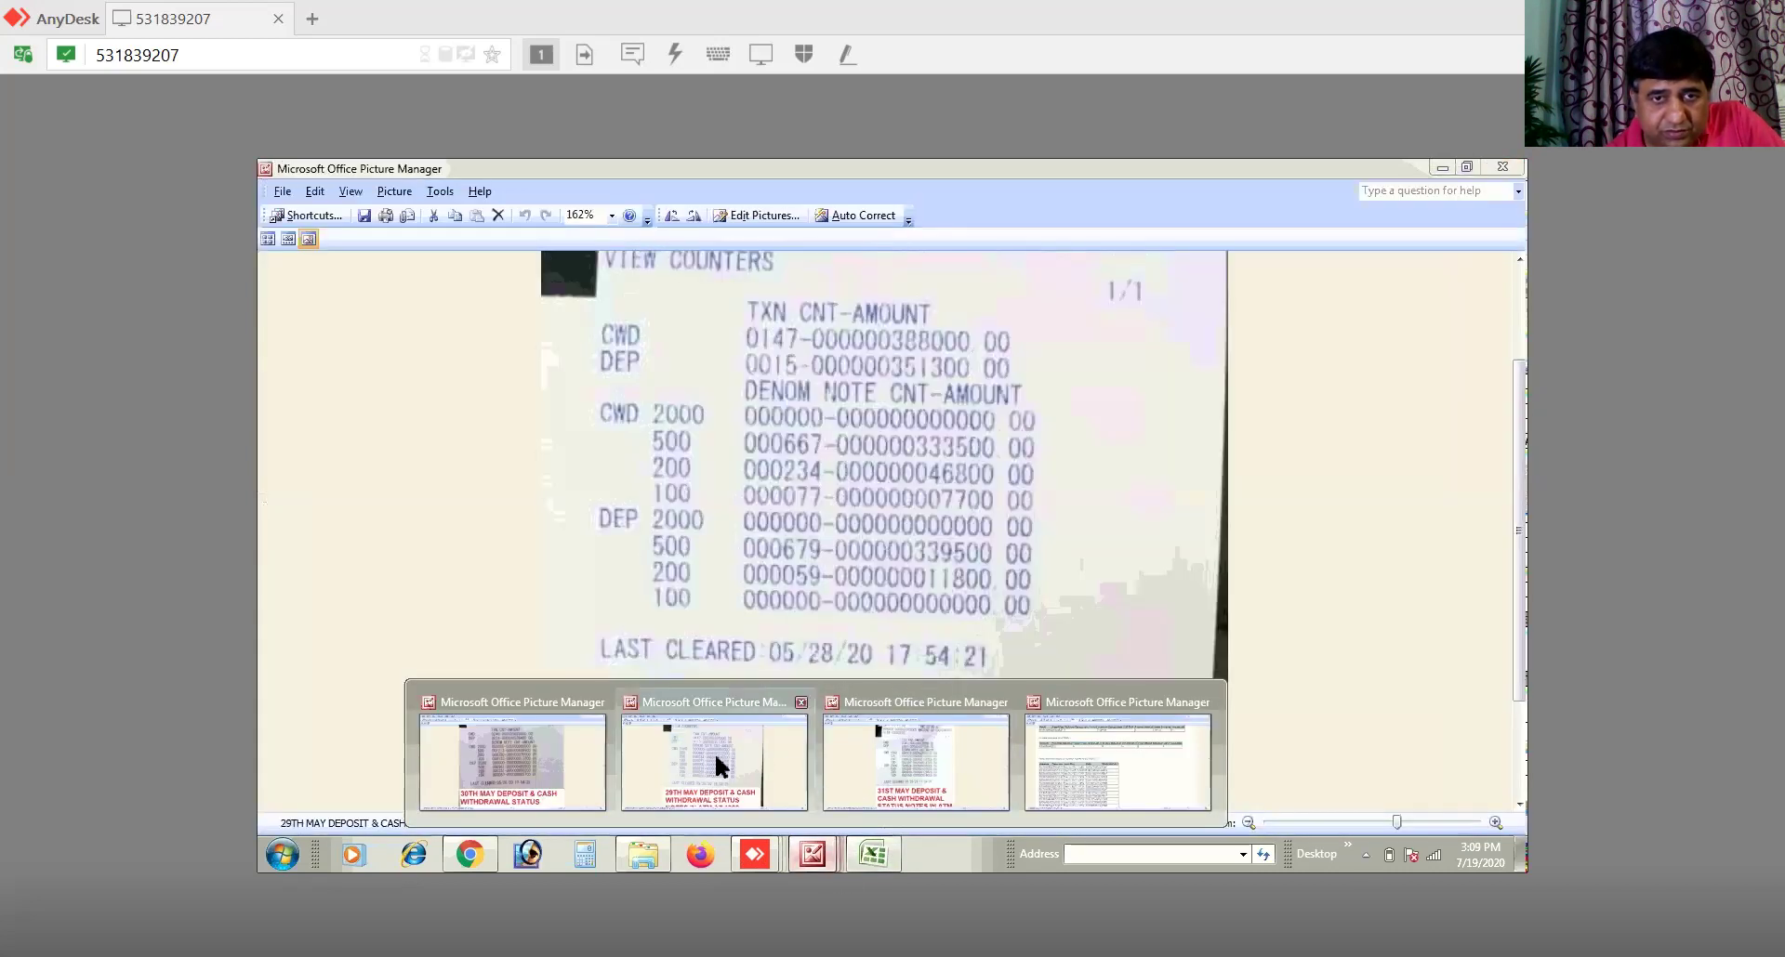
pyautogui.click(714, 751)
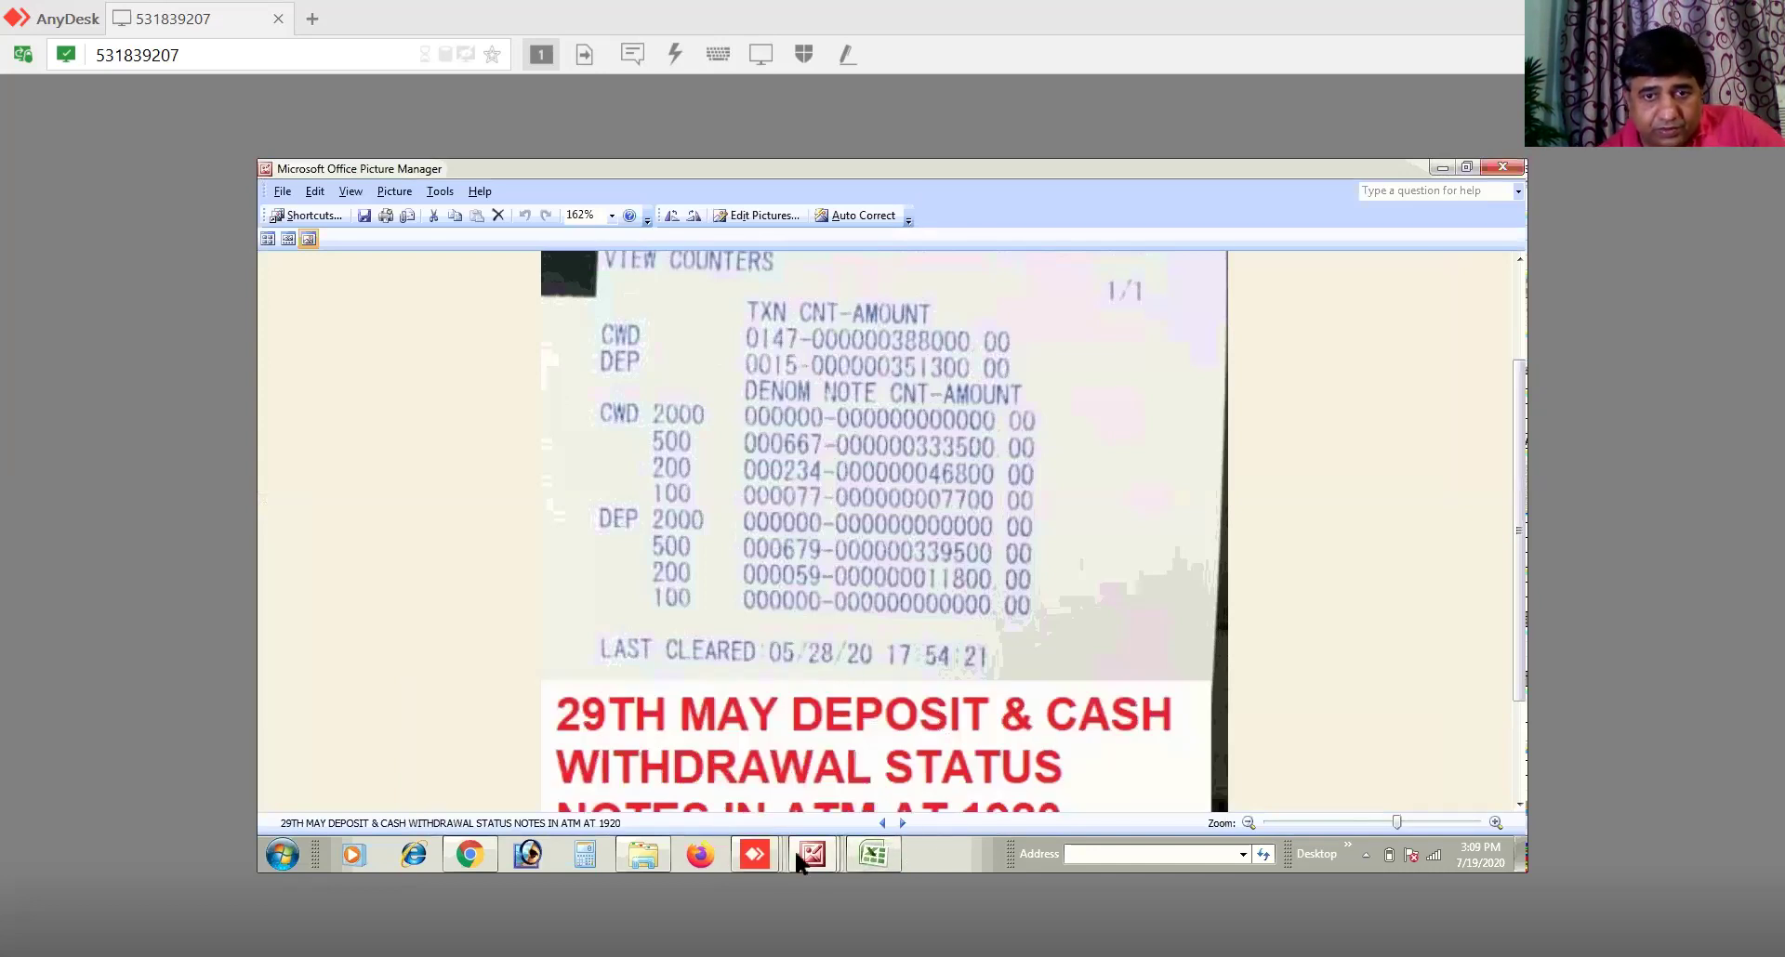
pyautogui.click(700, 781)
pyautogui.moveTo(790, 845)
pyautogui.click(560, 768)
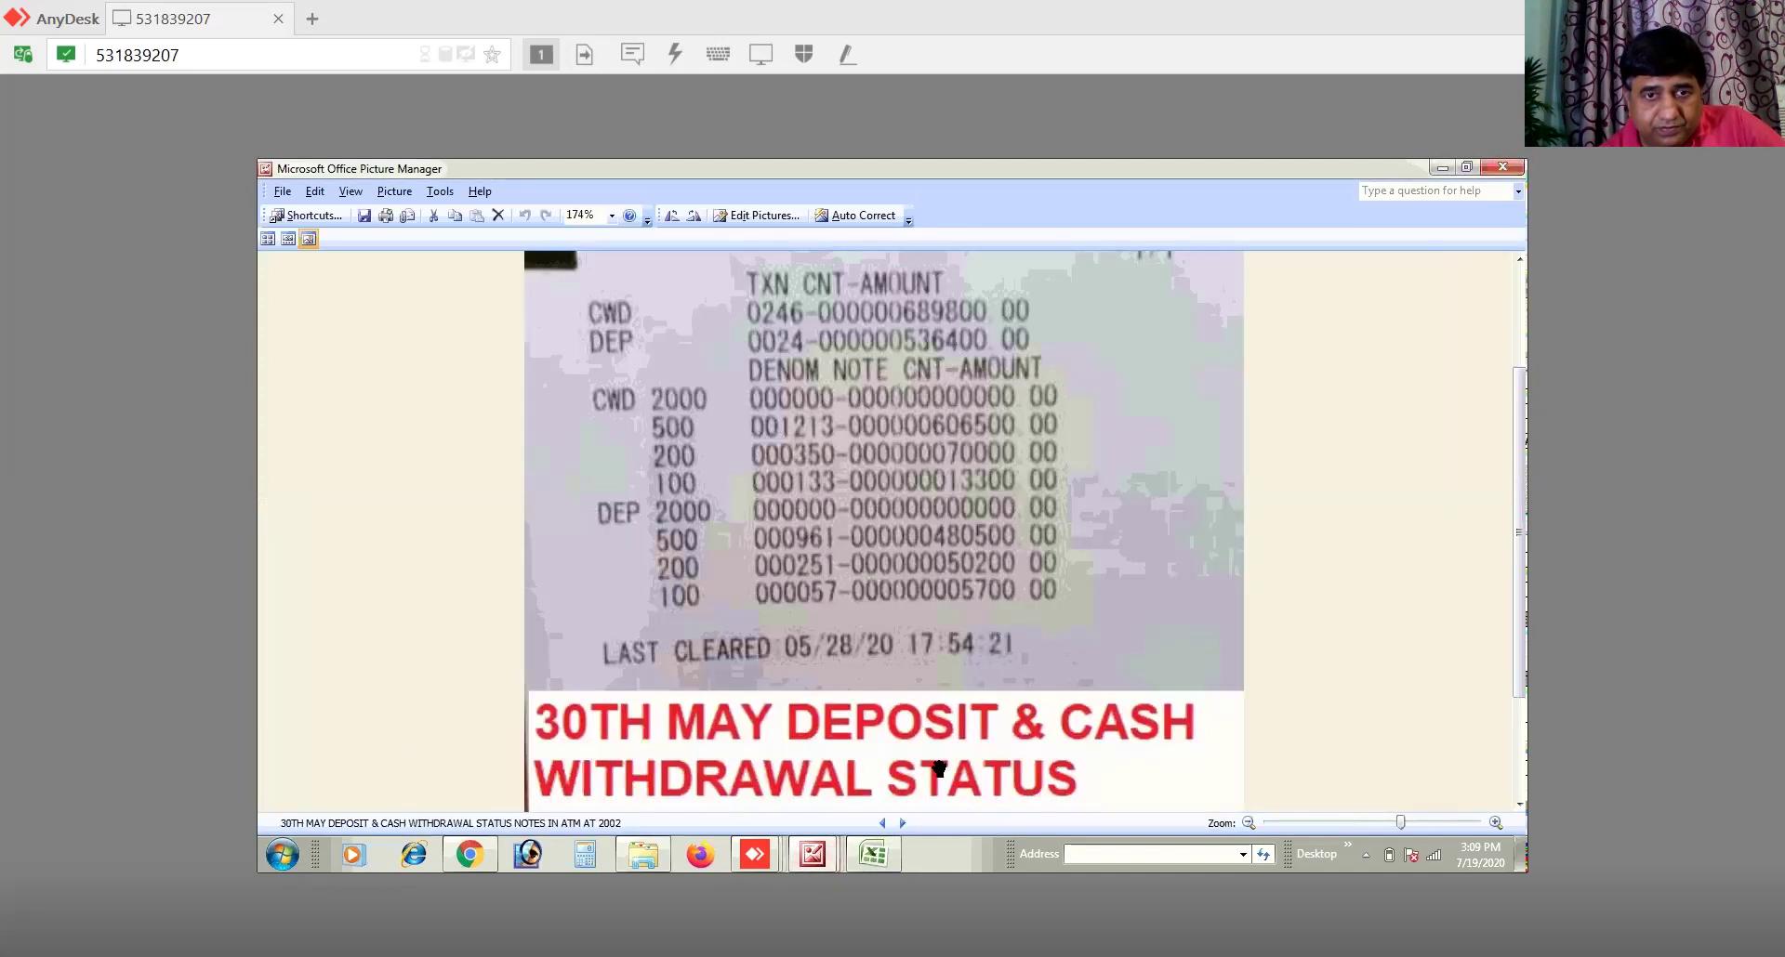
pyautogui.click(898, 822)
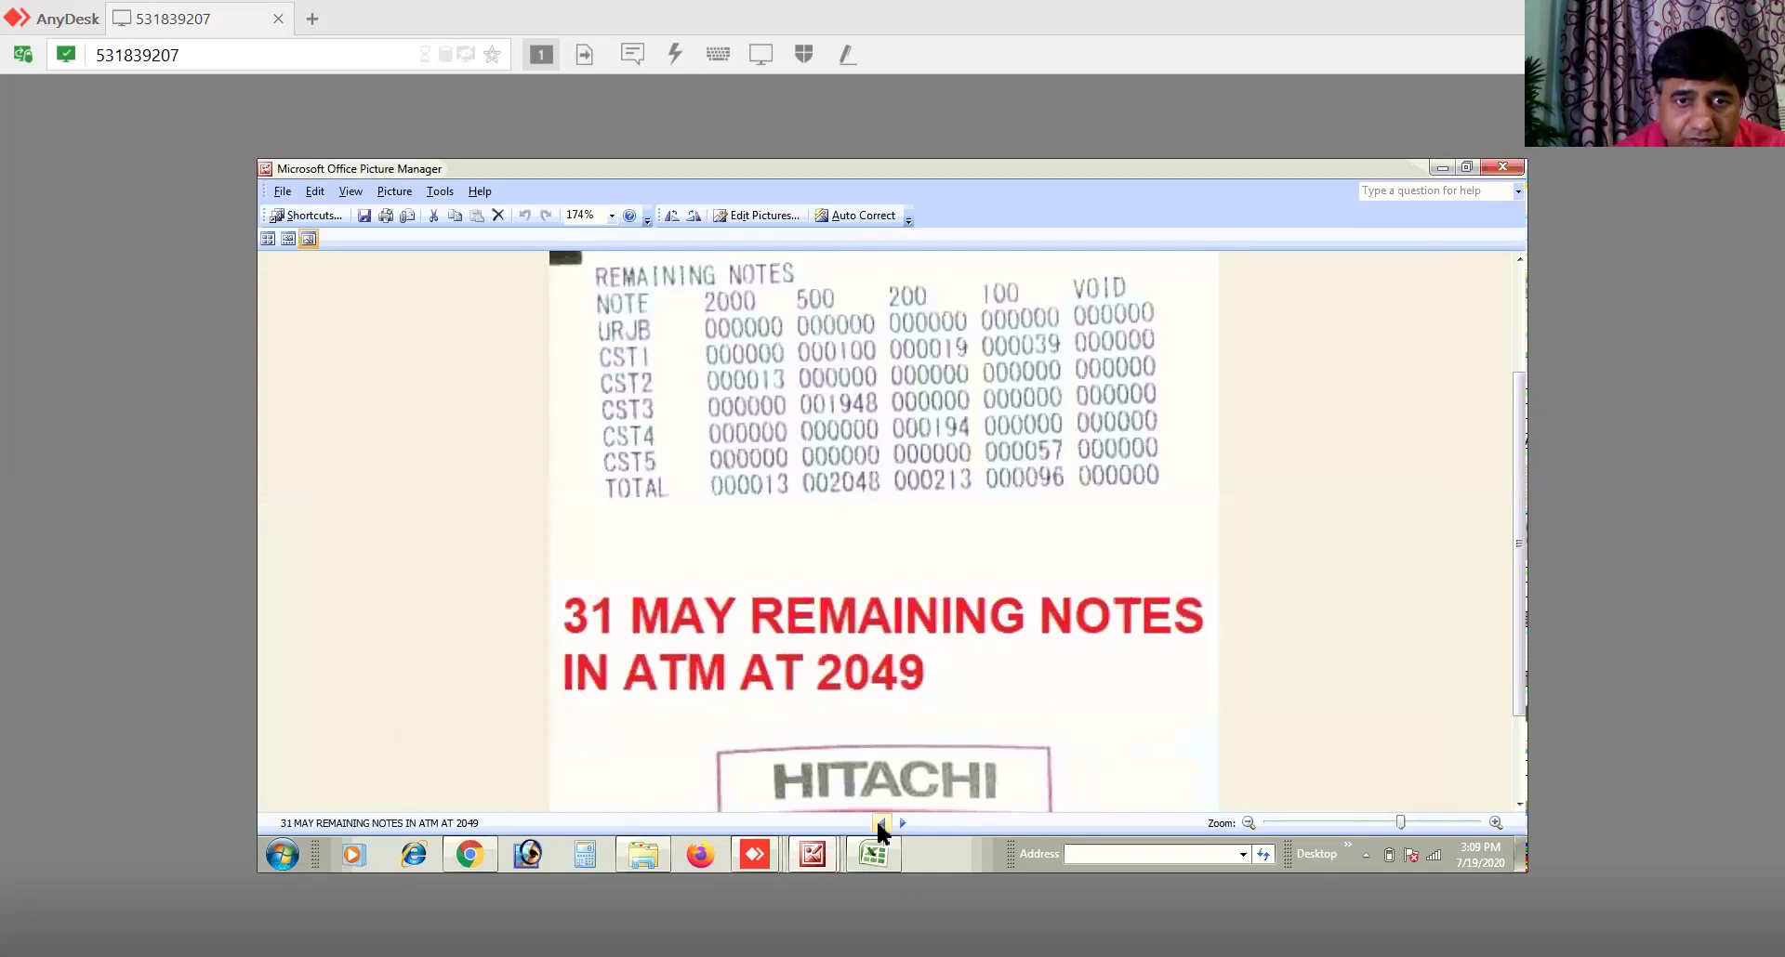
pyautogui.click(880, 822)
pyautogui.click(879, 823)
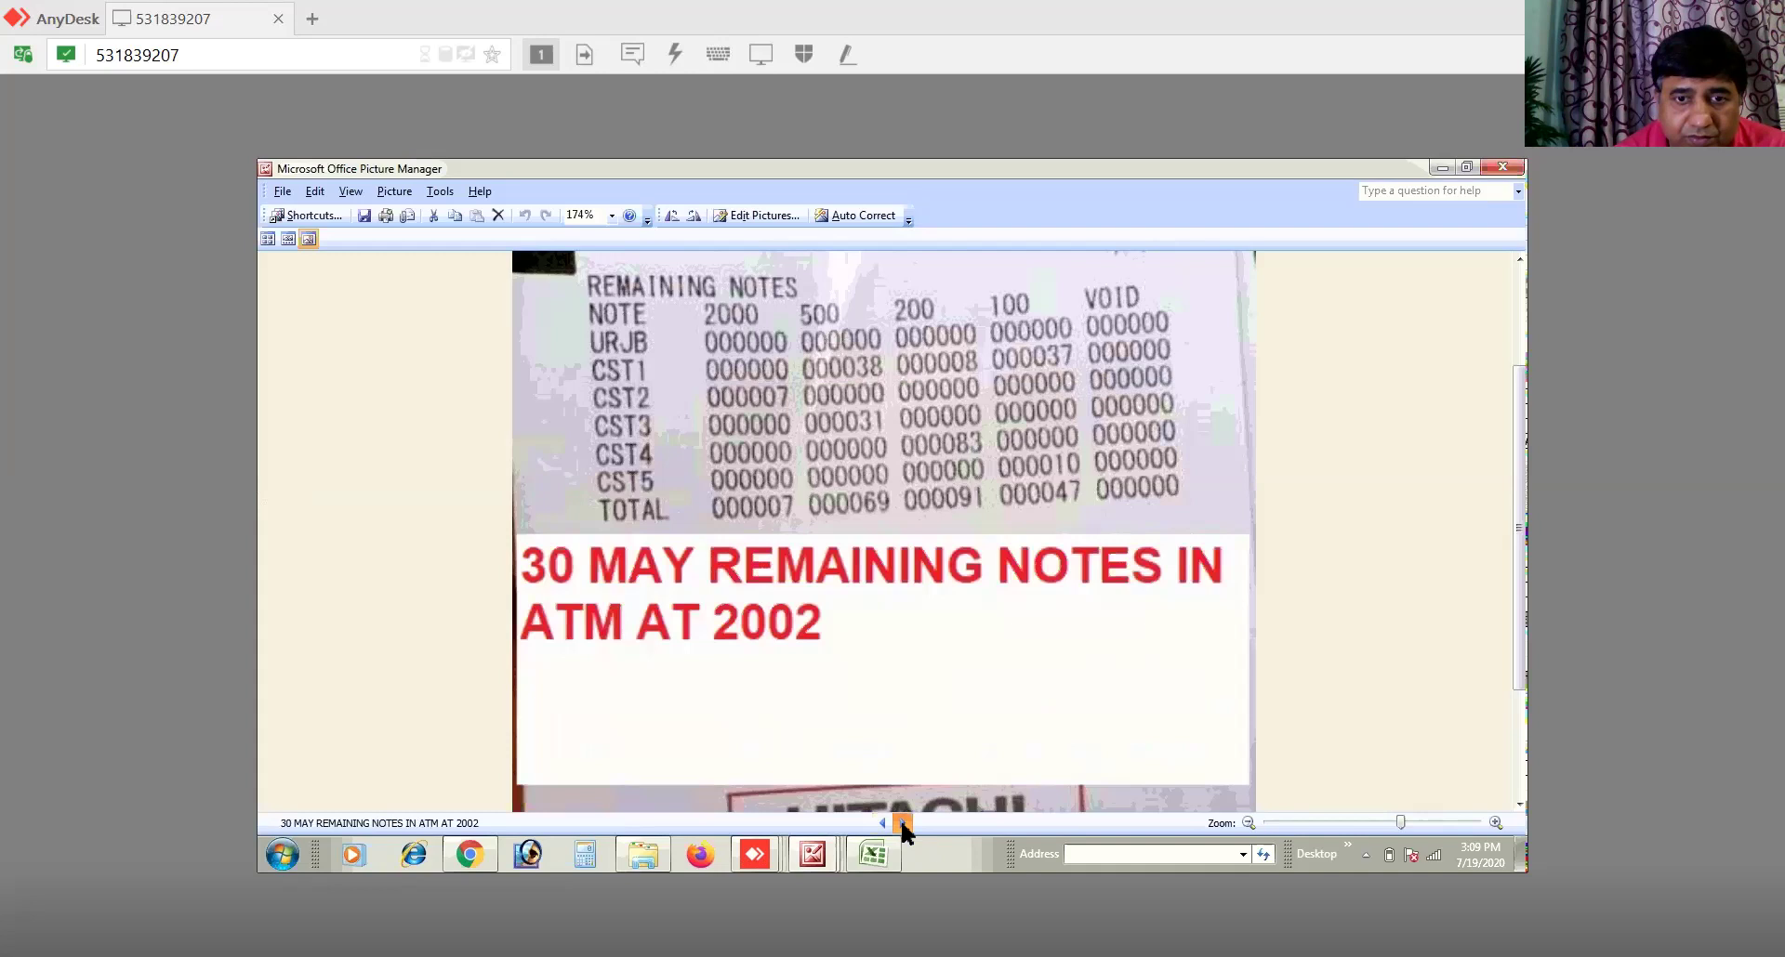
pyautogui.click(899, 822)
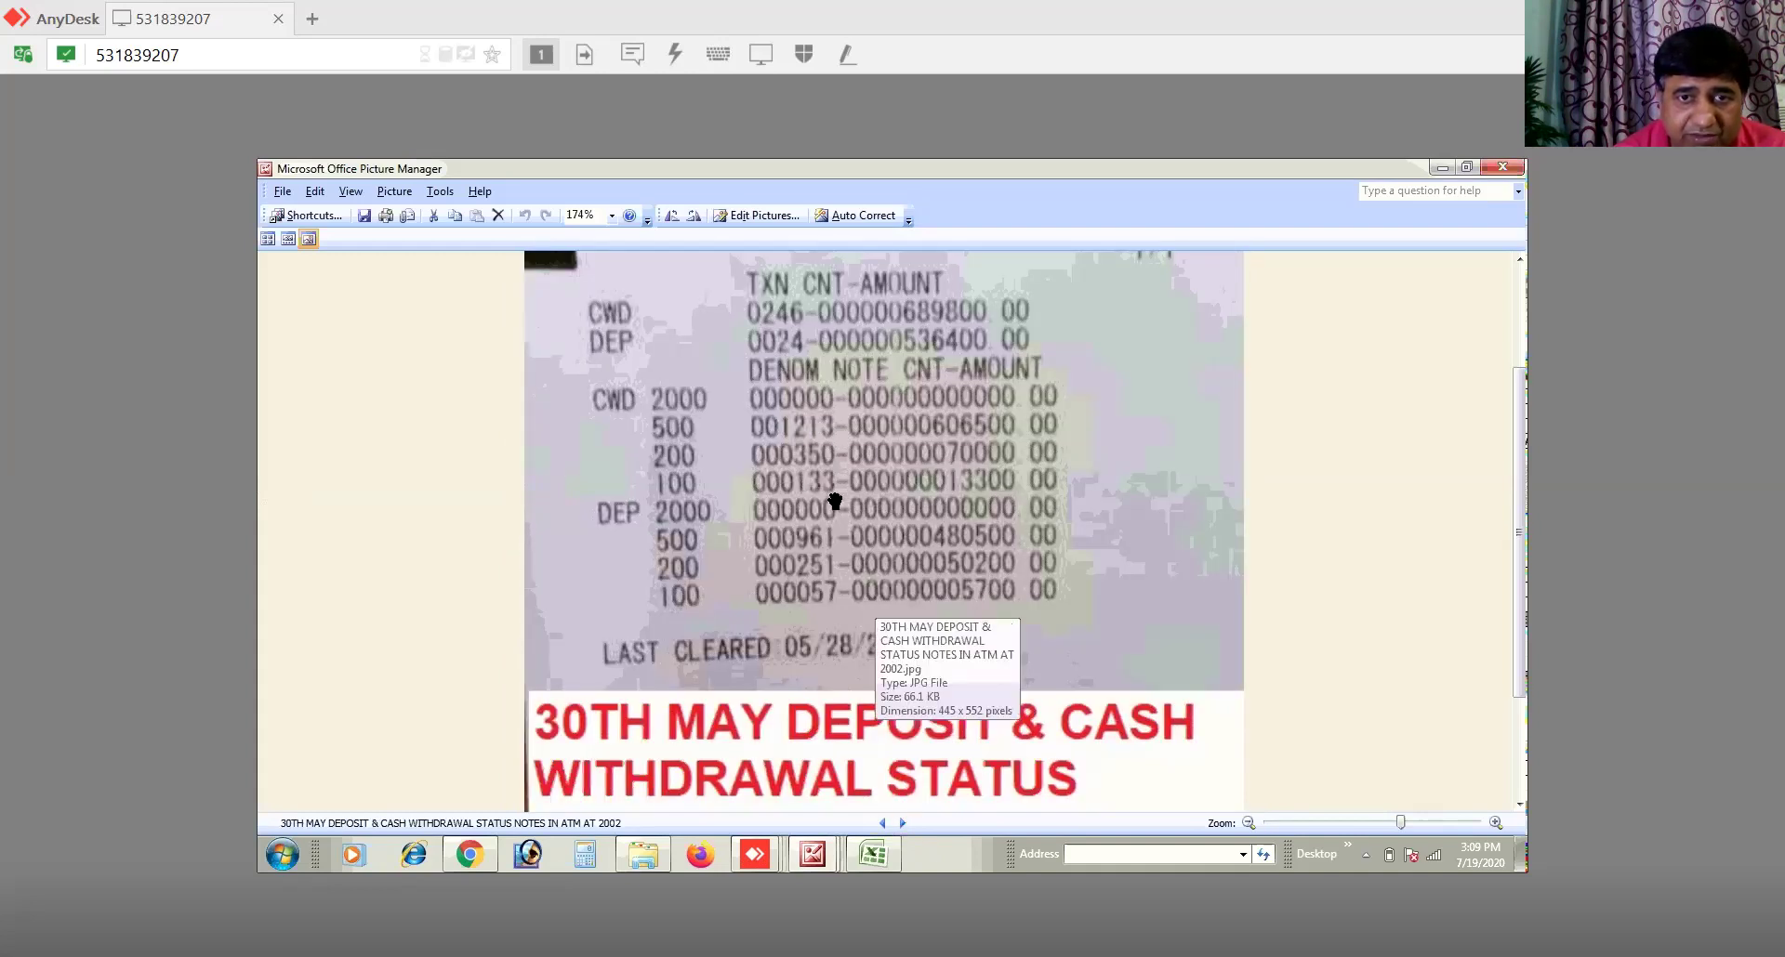
# Step: Compare the ledger's previous-day counts in D22:D25 with the withdrawn counts on the 30th May receipt
pyautogui.click(876, 850)
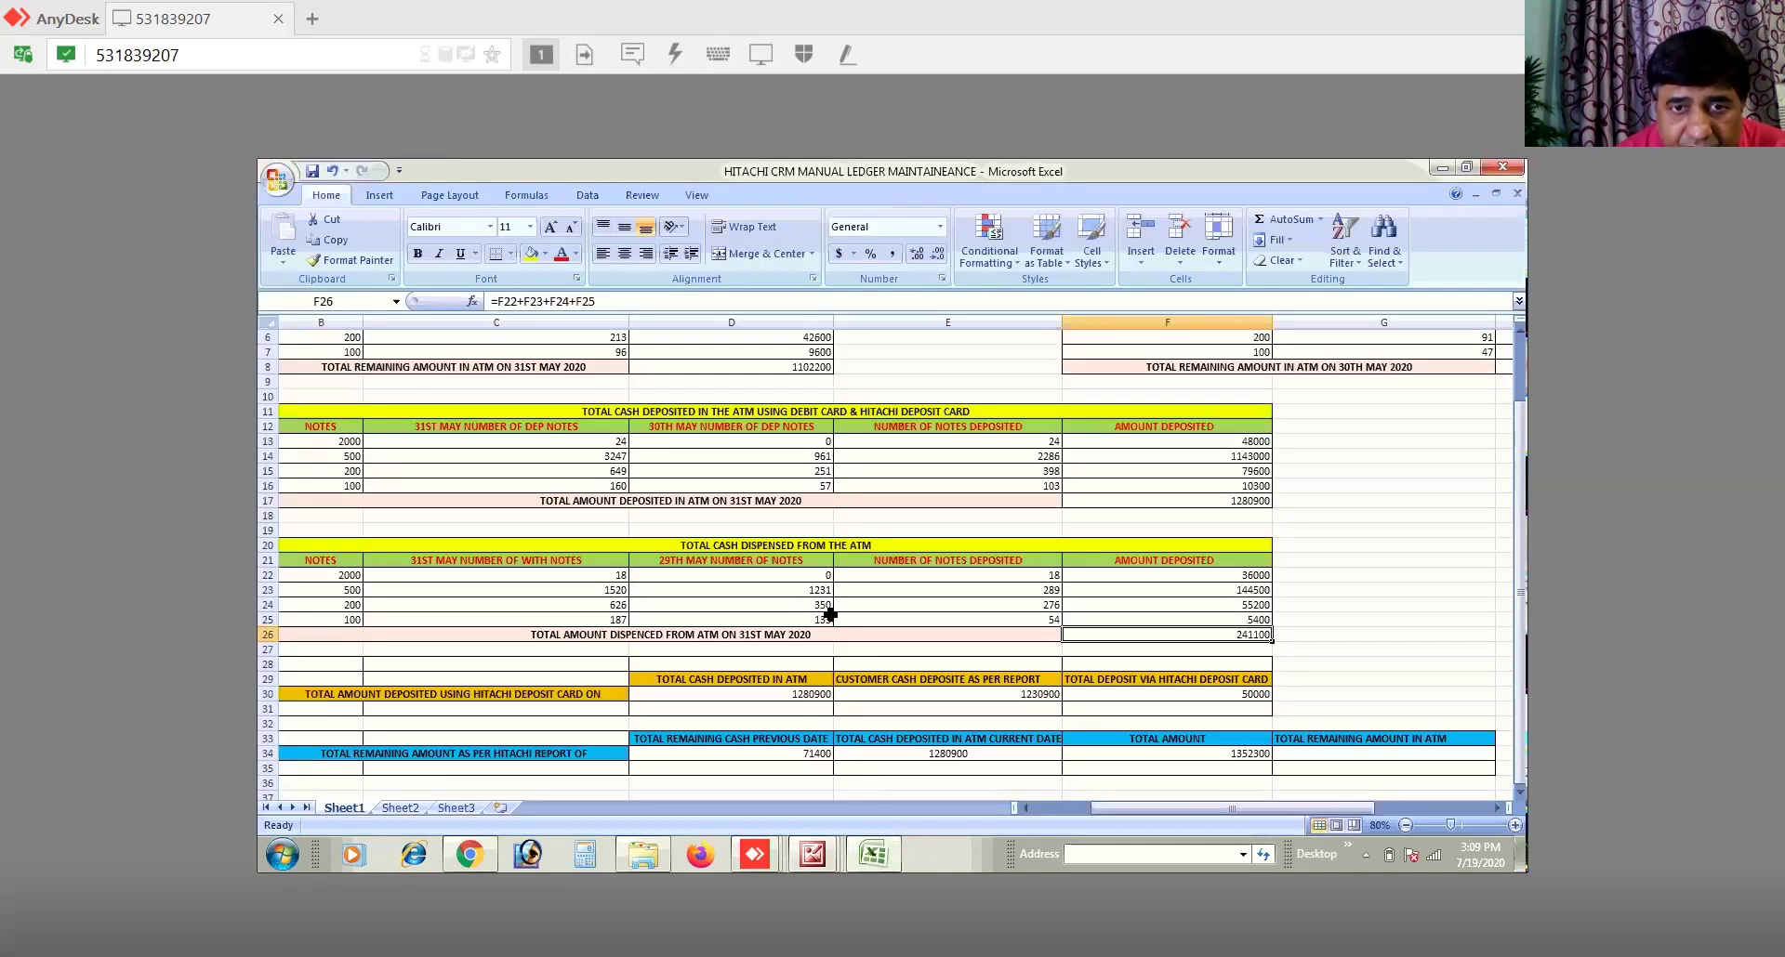
pyautogui.click(873, 857)
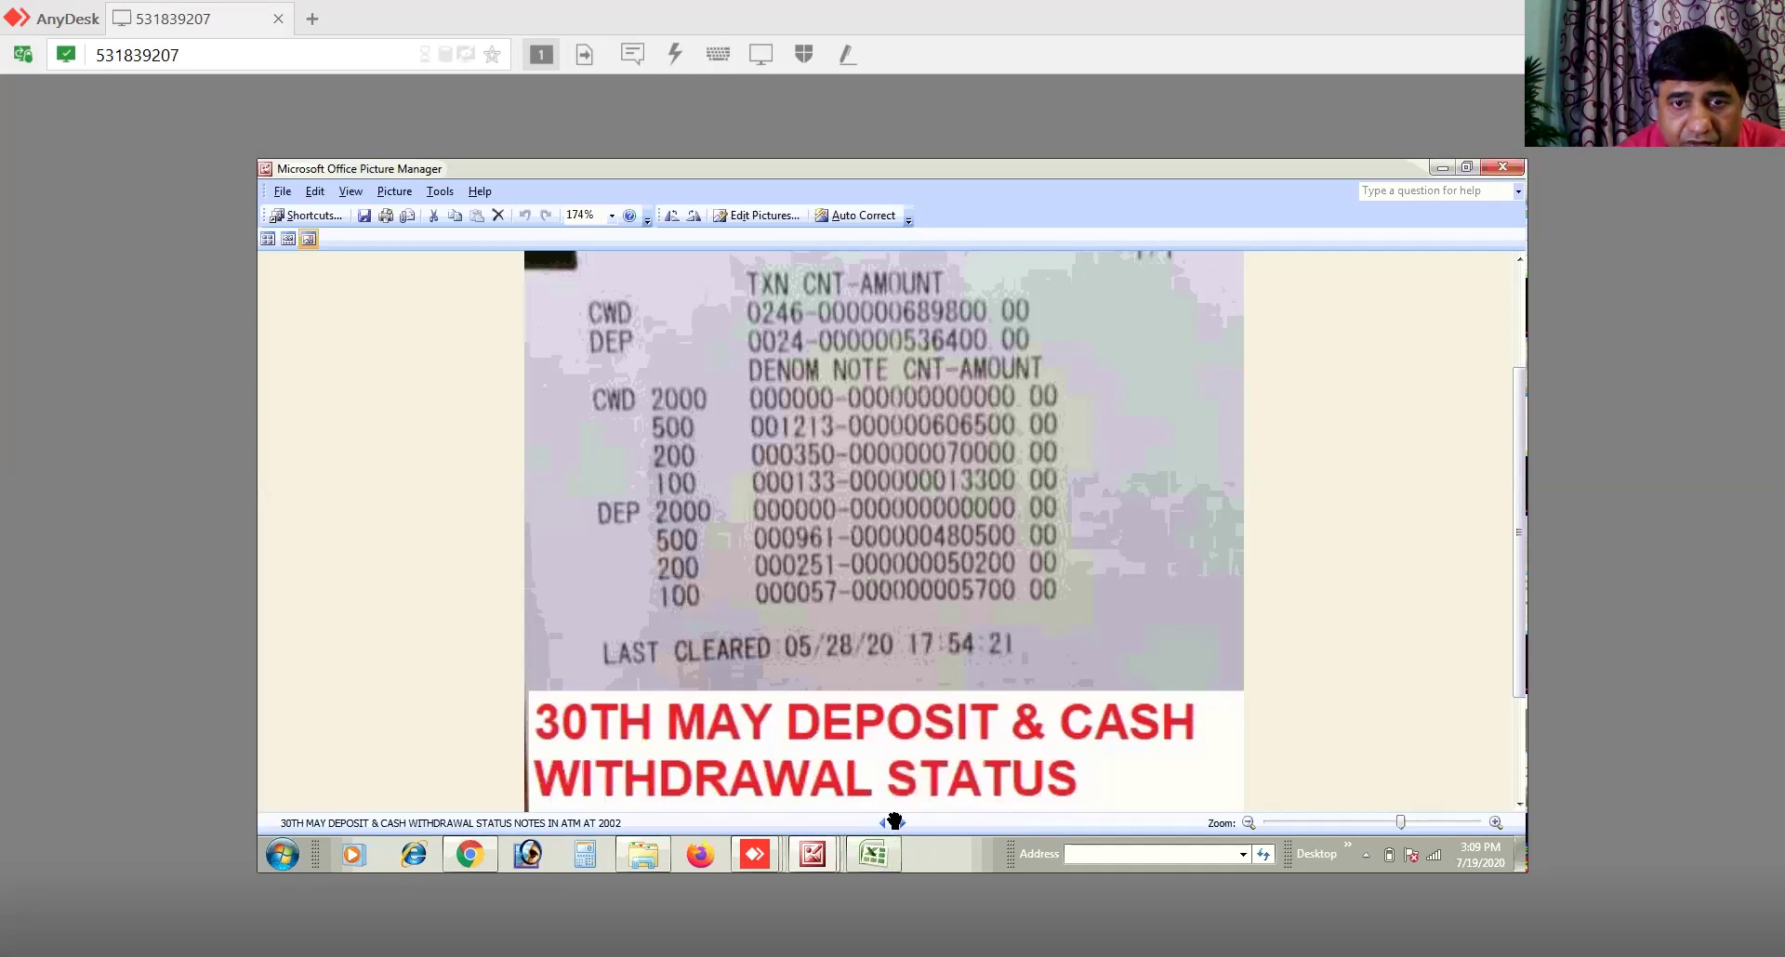
pyautogui.click(881, 857)
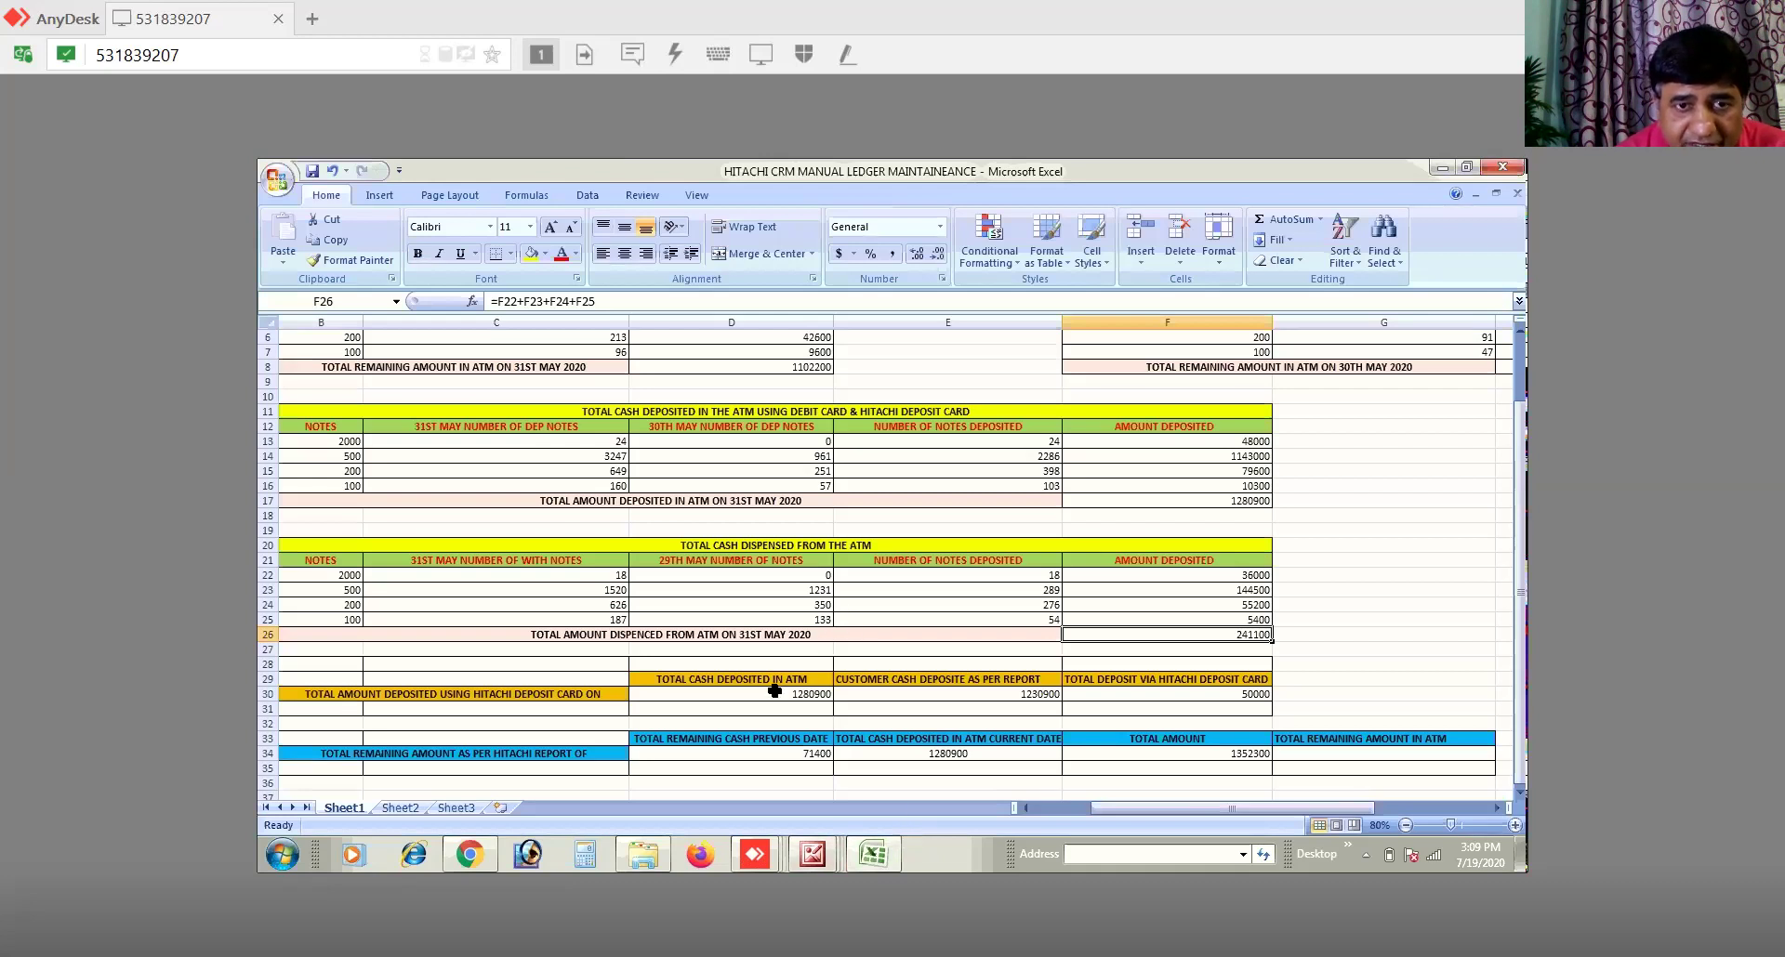
pyautogui.click(879, 850)
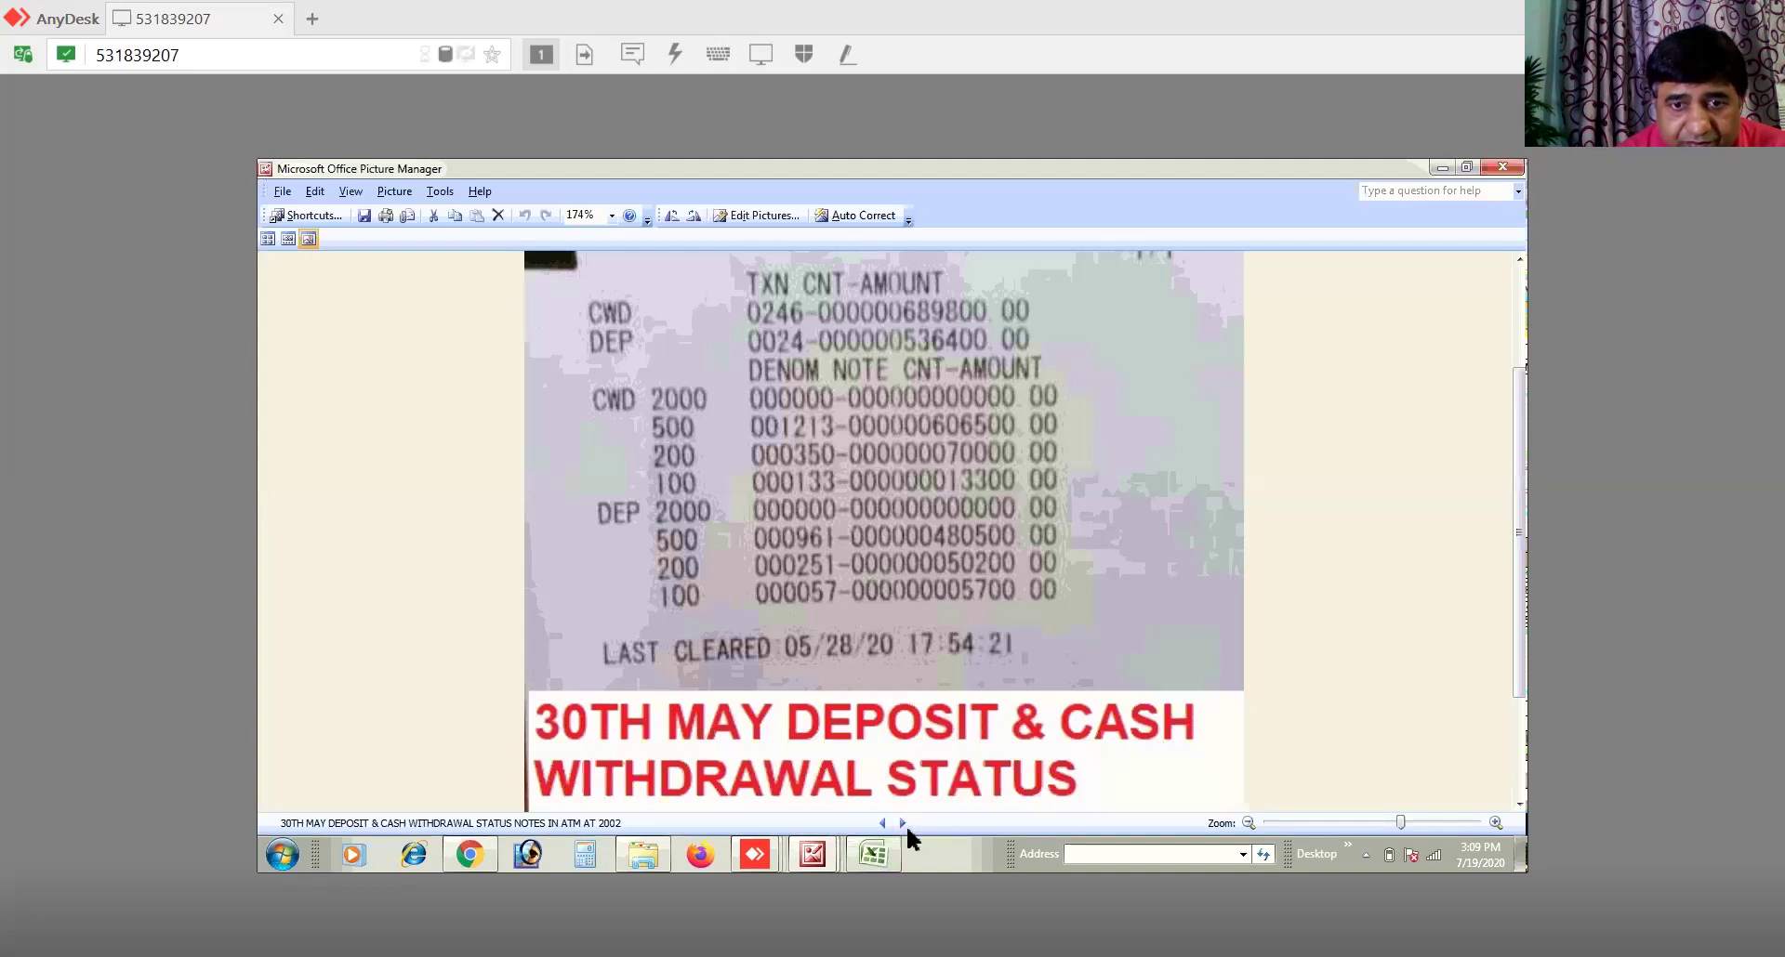
# Step: Examine the 30th and 31st May remaining notes and withdrawal receipts, ending on the 31st May deposit and cash withdrawal status
pyautogui.click(900, 821)
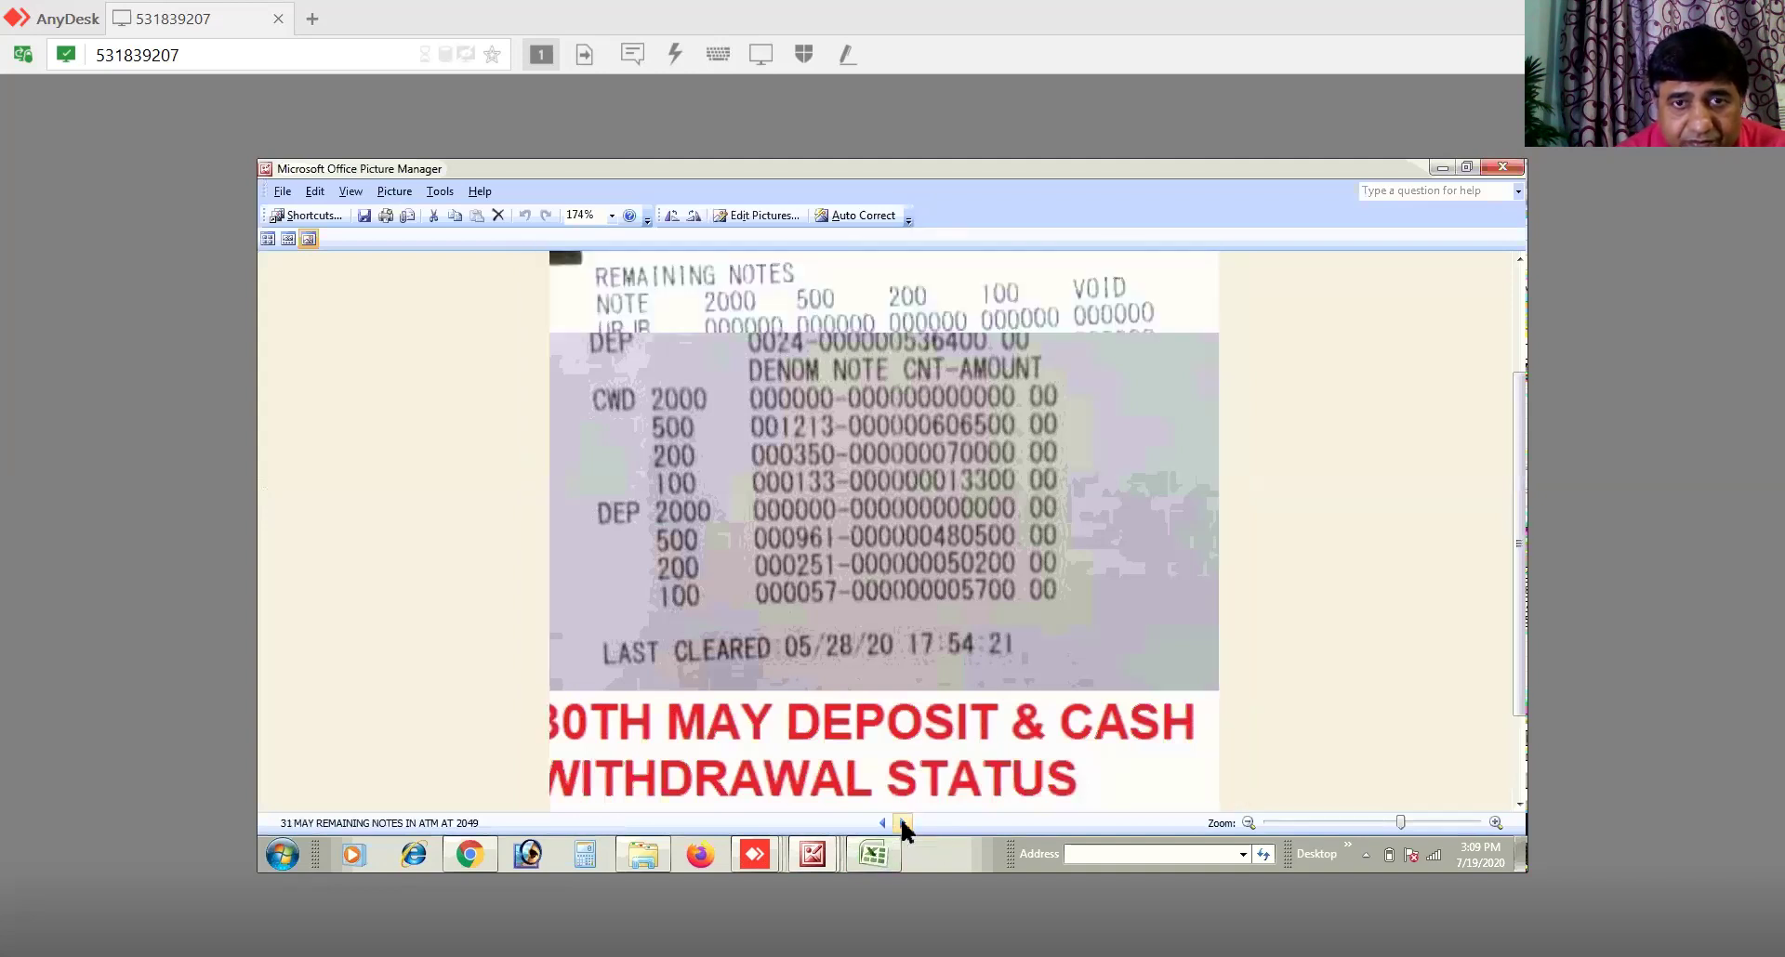
pyautogui.click(900, 822)
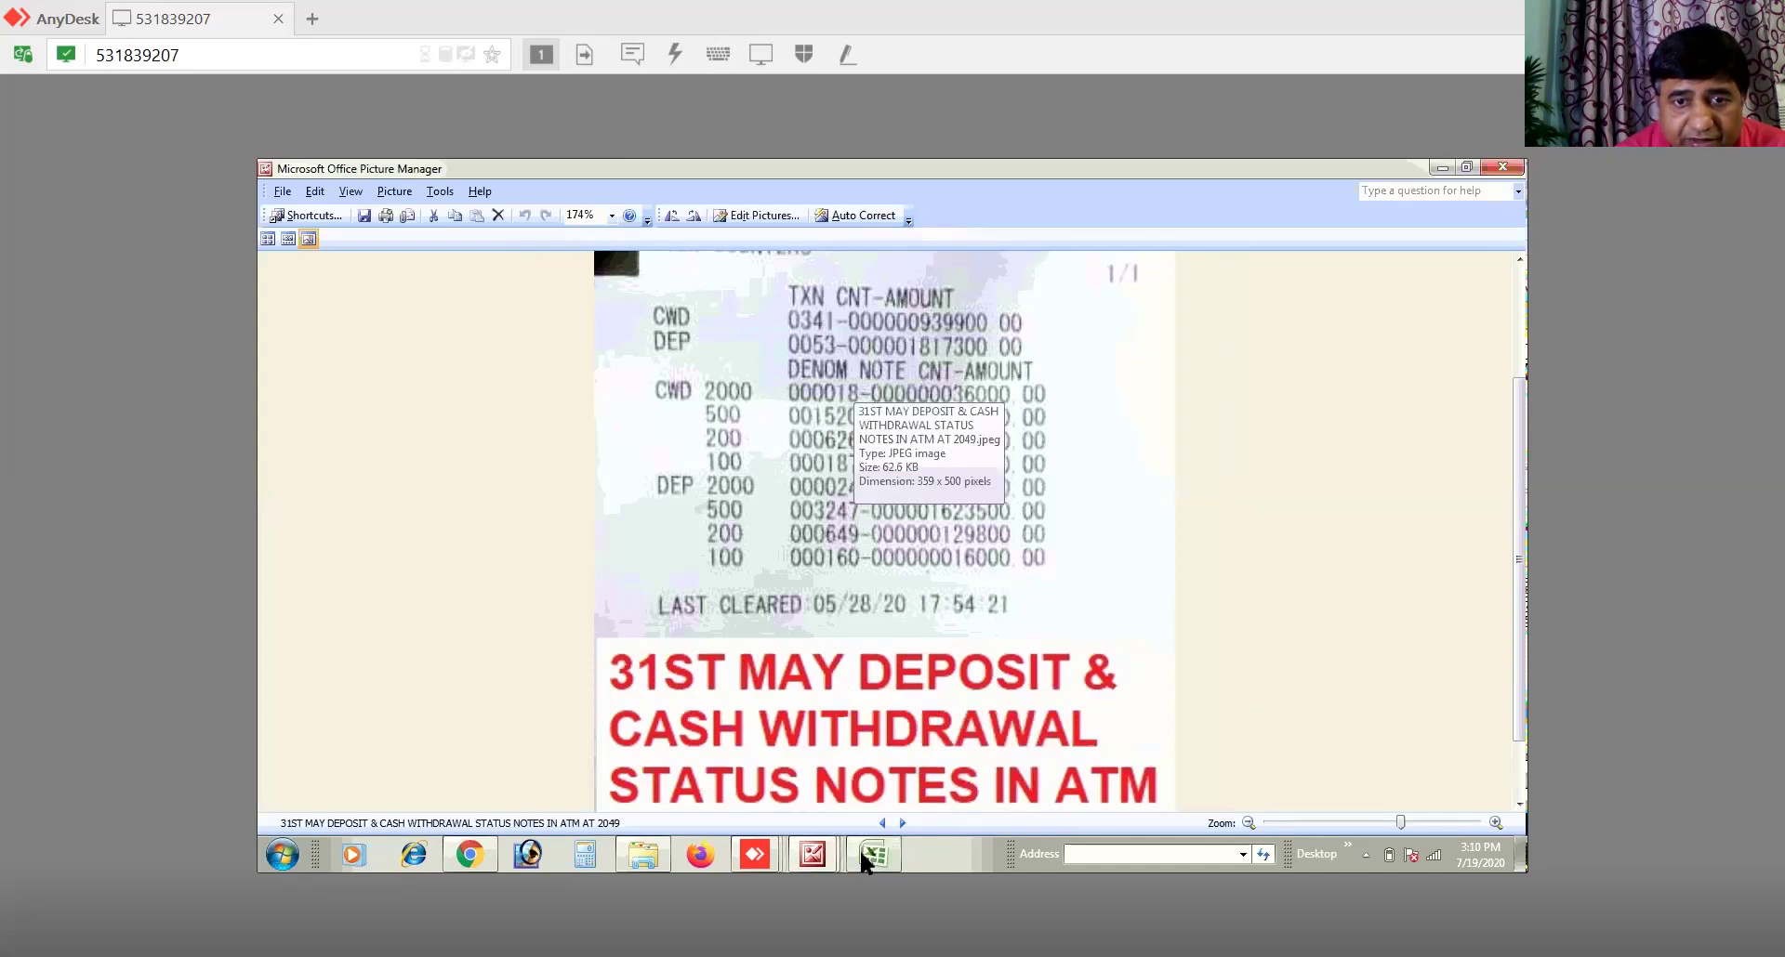
pyautogui.moveTo(868, 849)
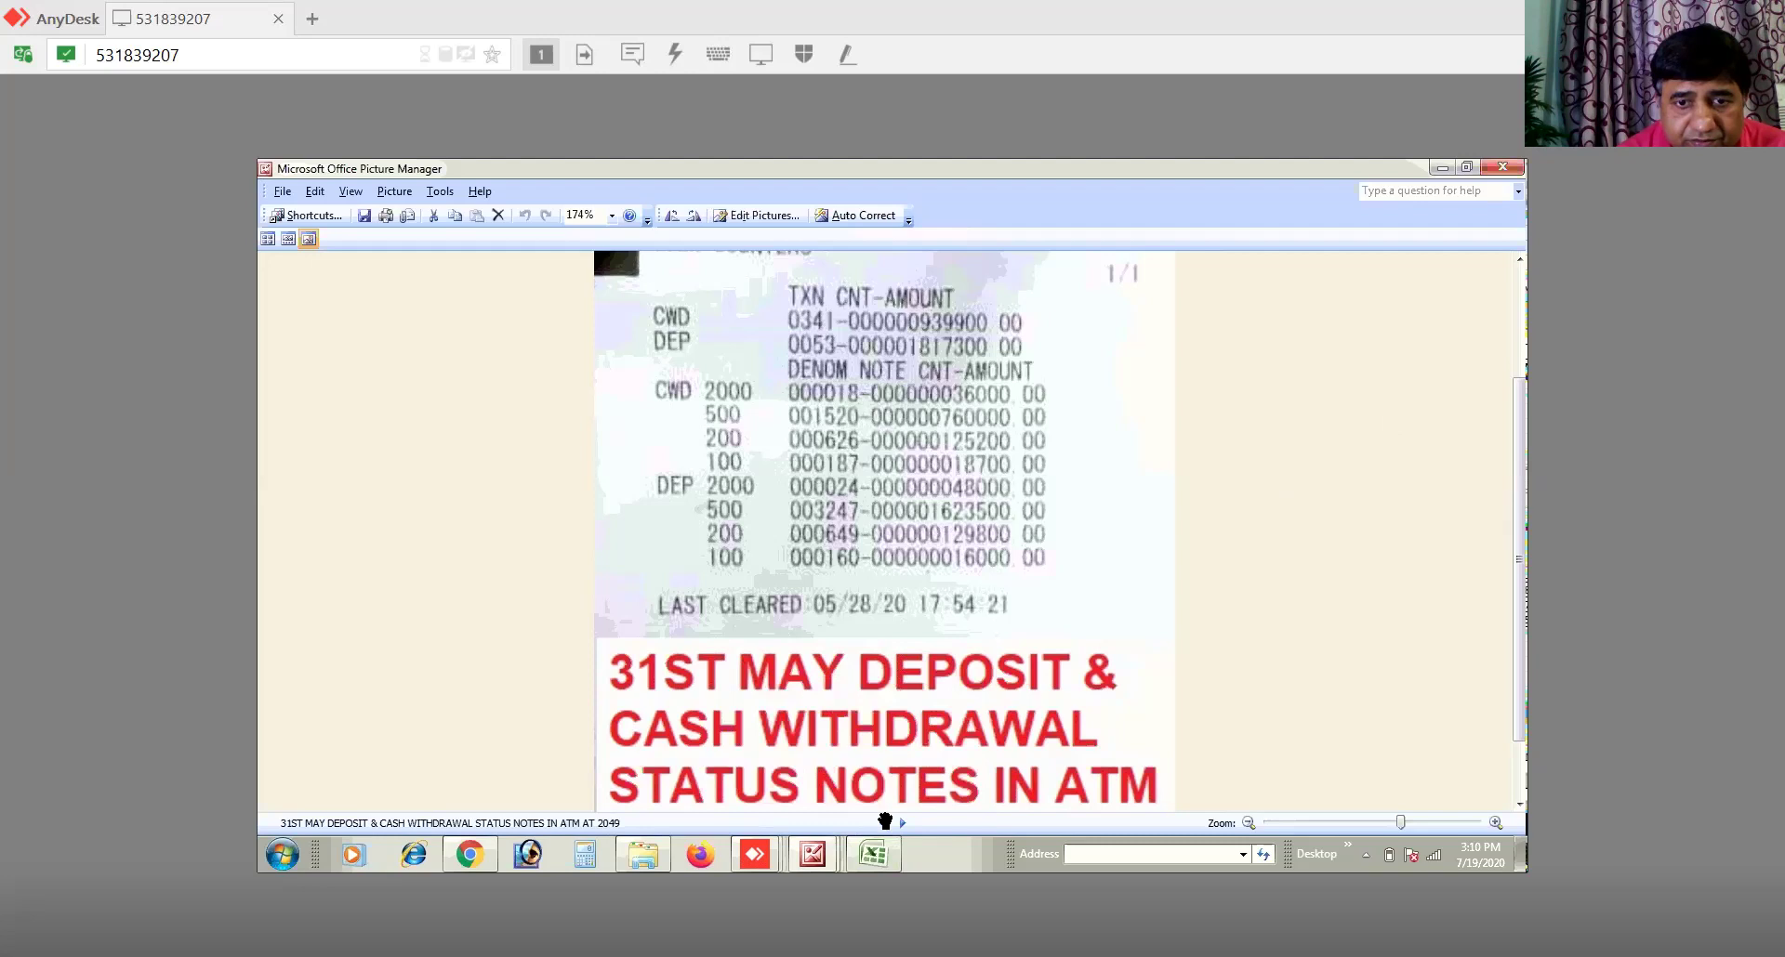
pyautogui.click(882, 823)
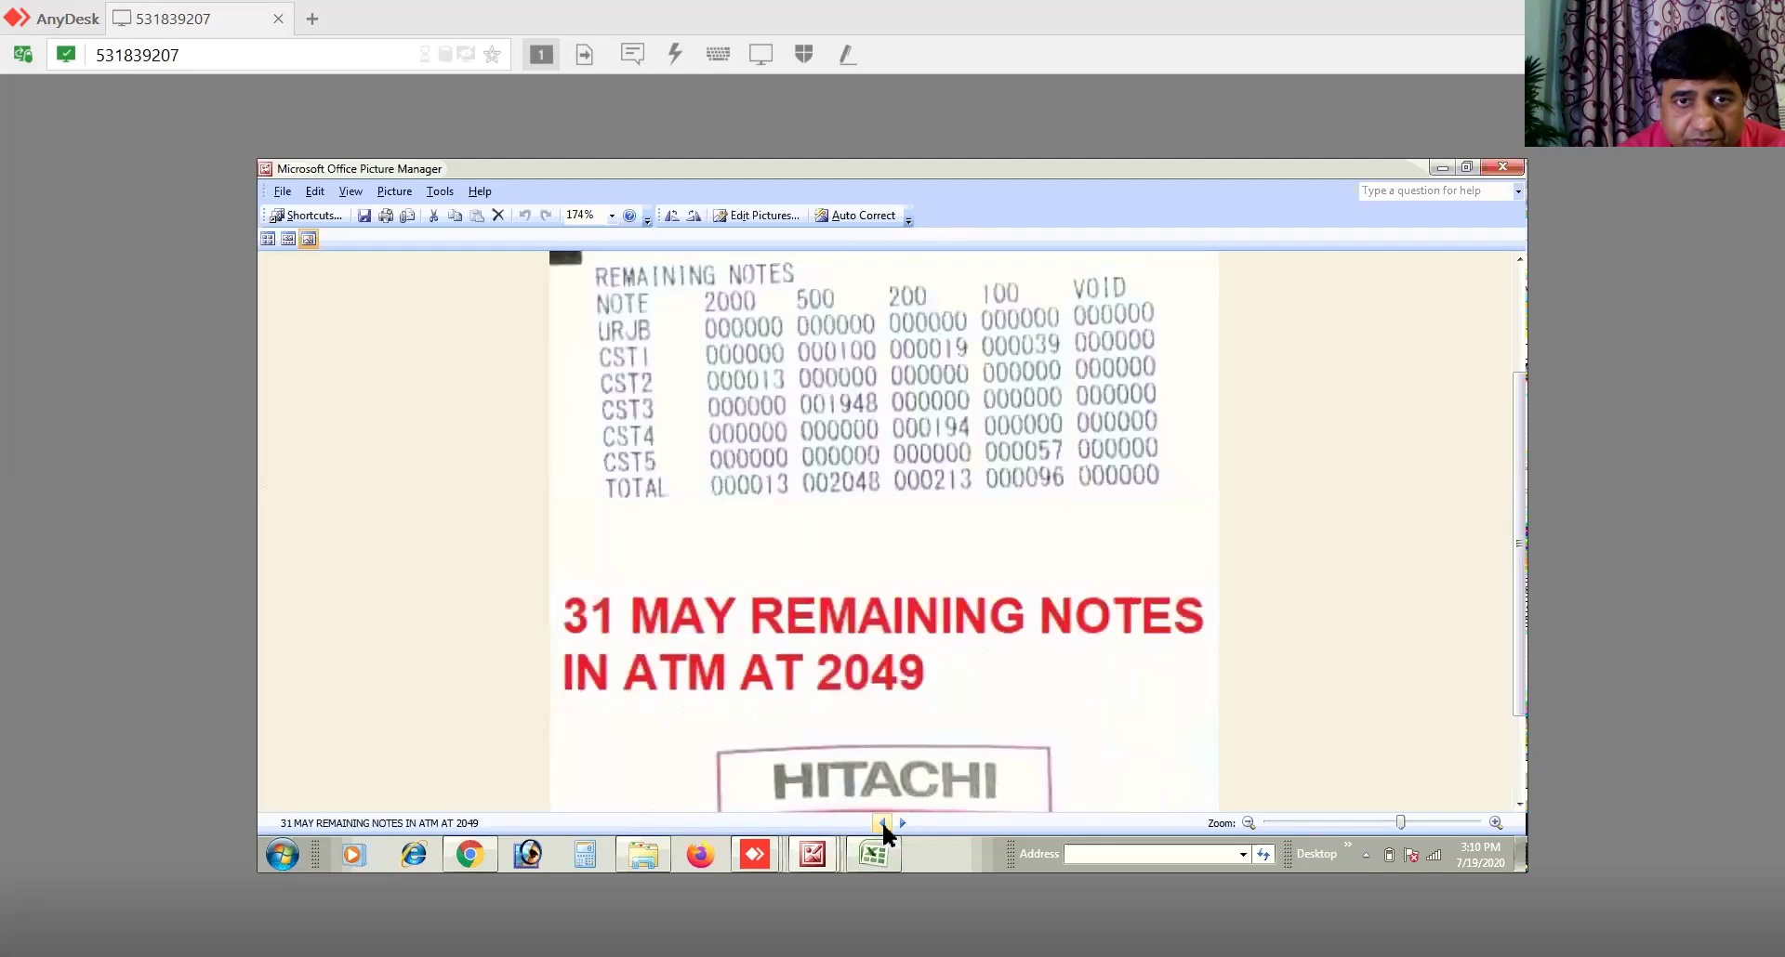
pyautogui.click(881, 821)
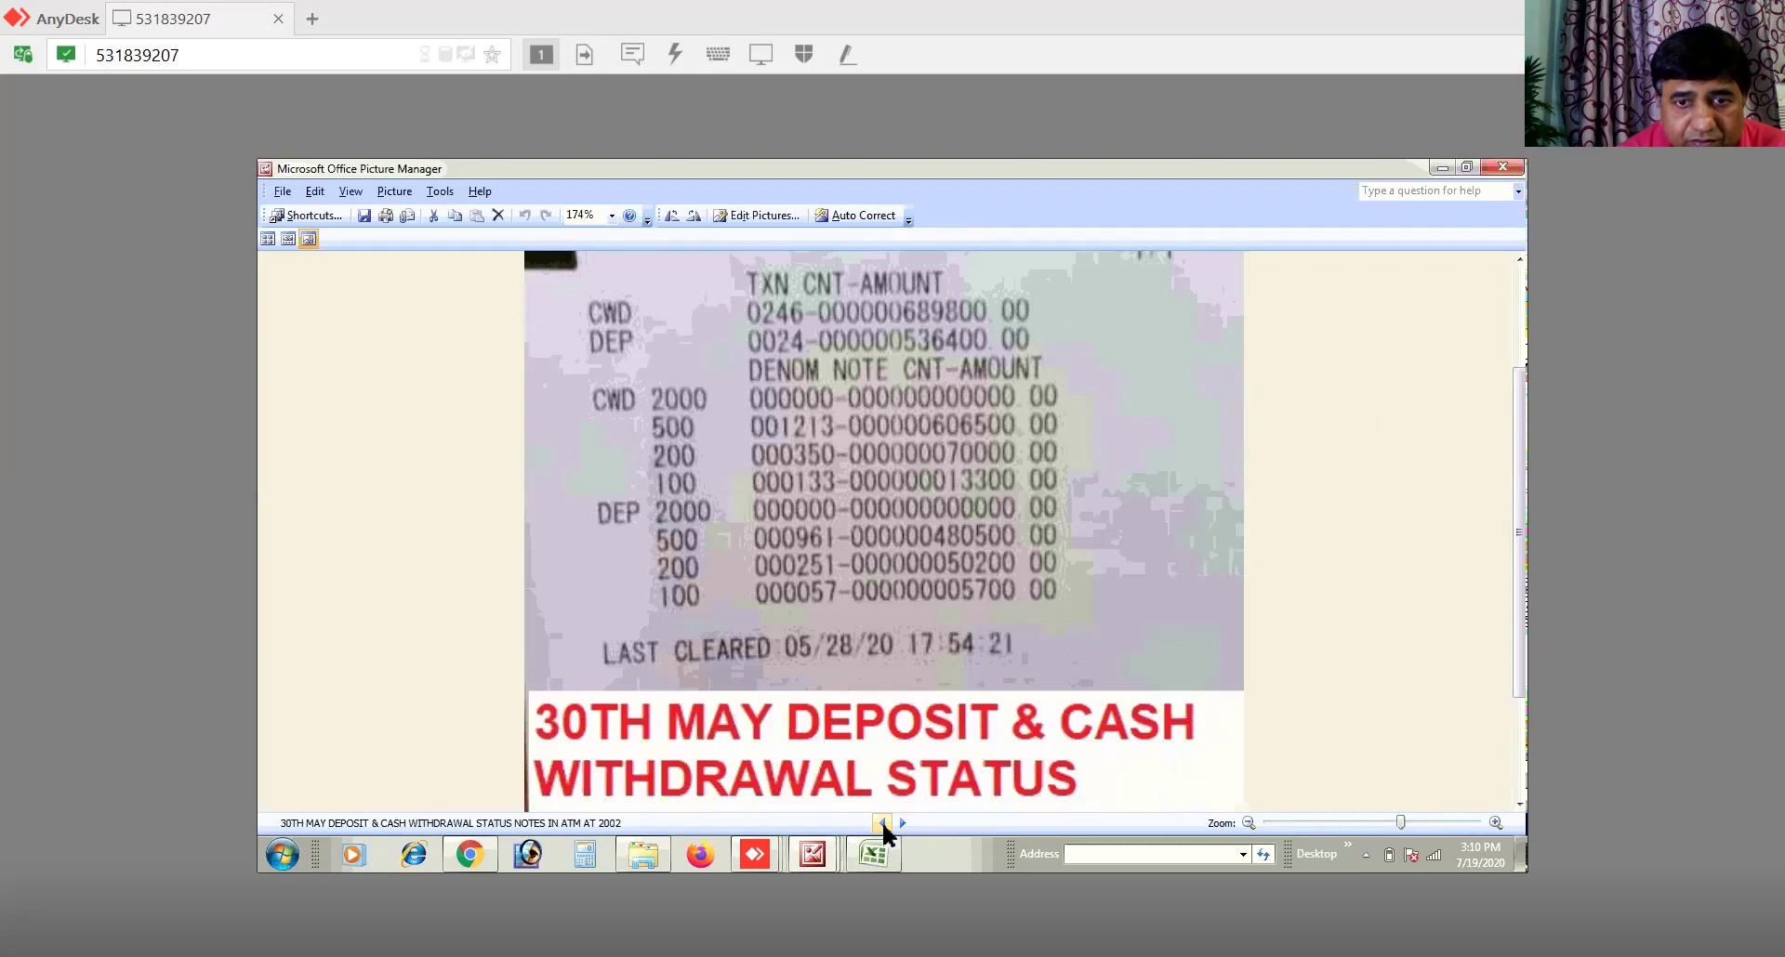
pyautogui.click(881, 822)
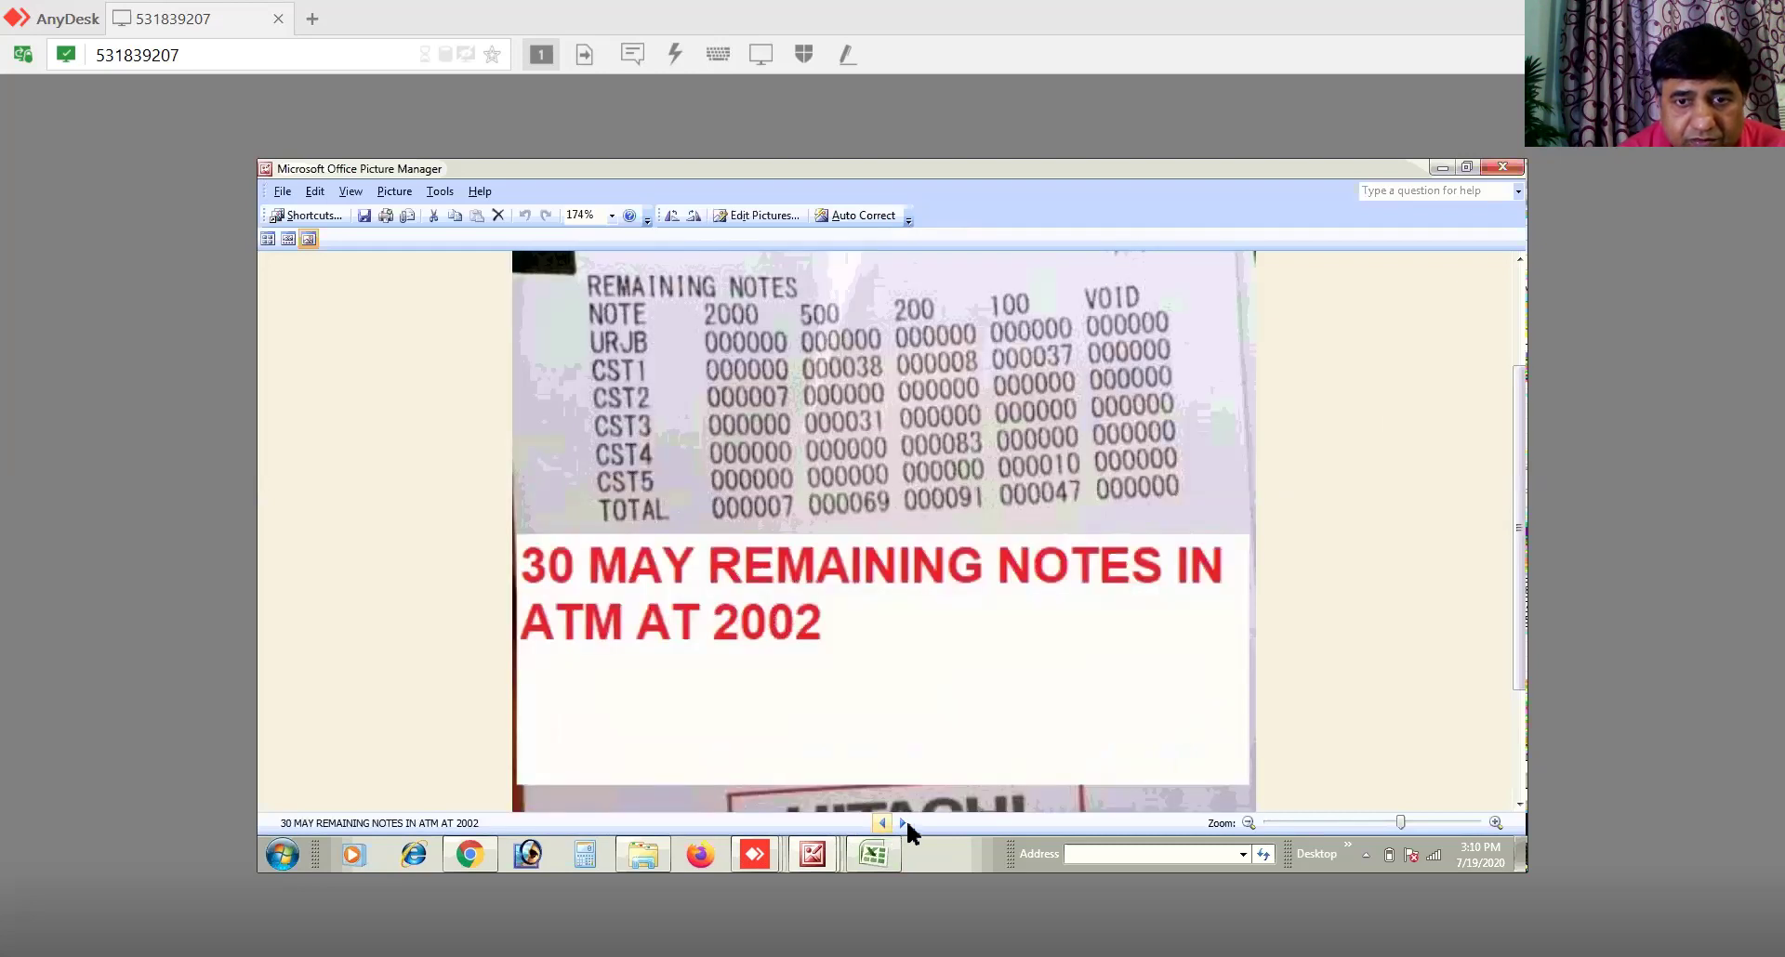
pyautogui.click(898, 822)
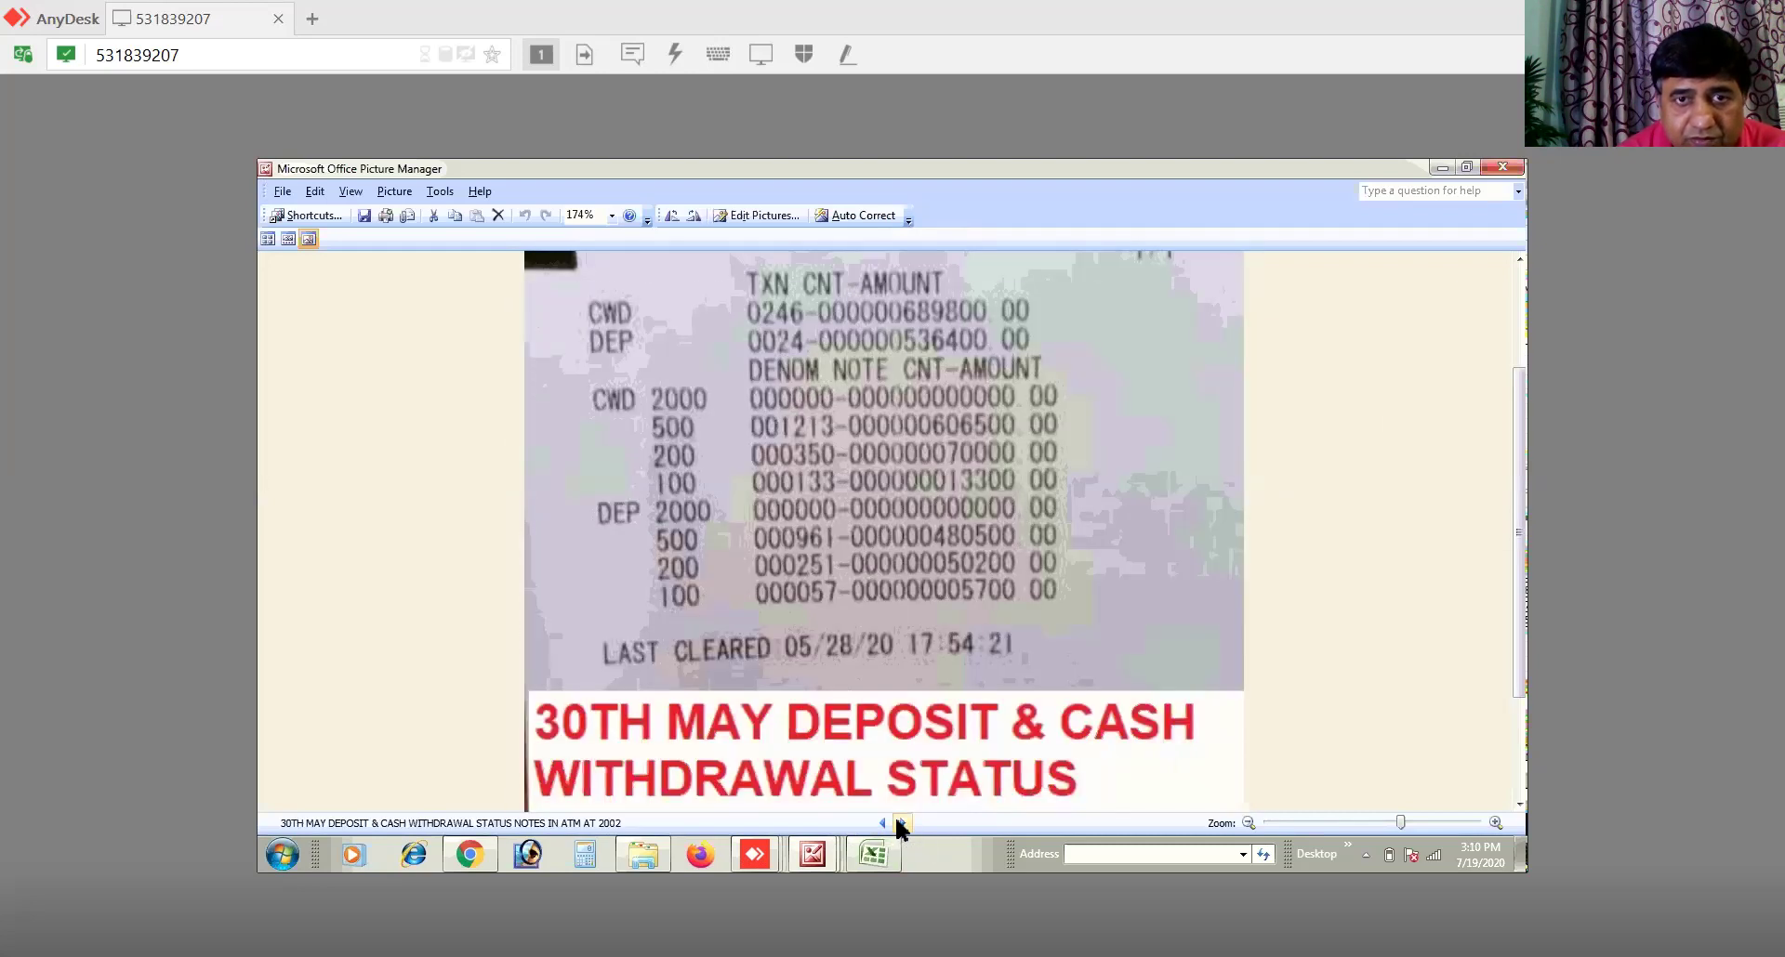
pyautogui.click(899, 822)
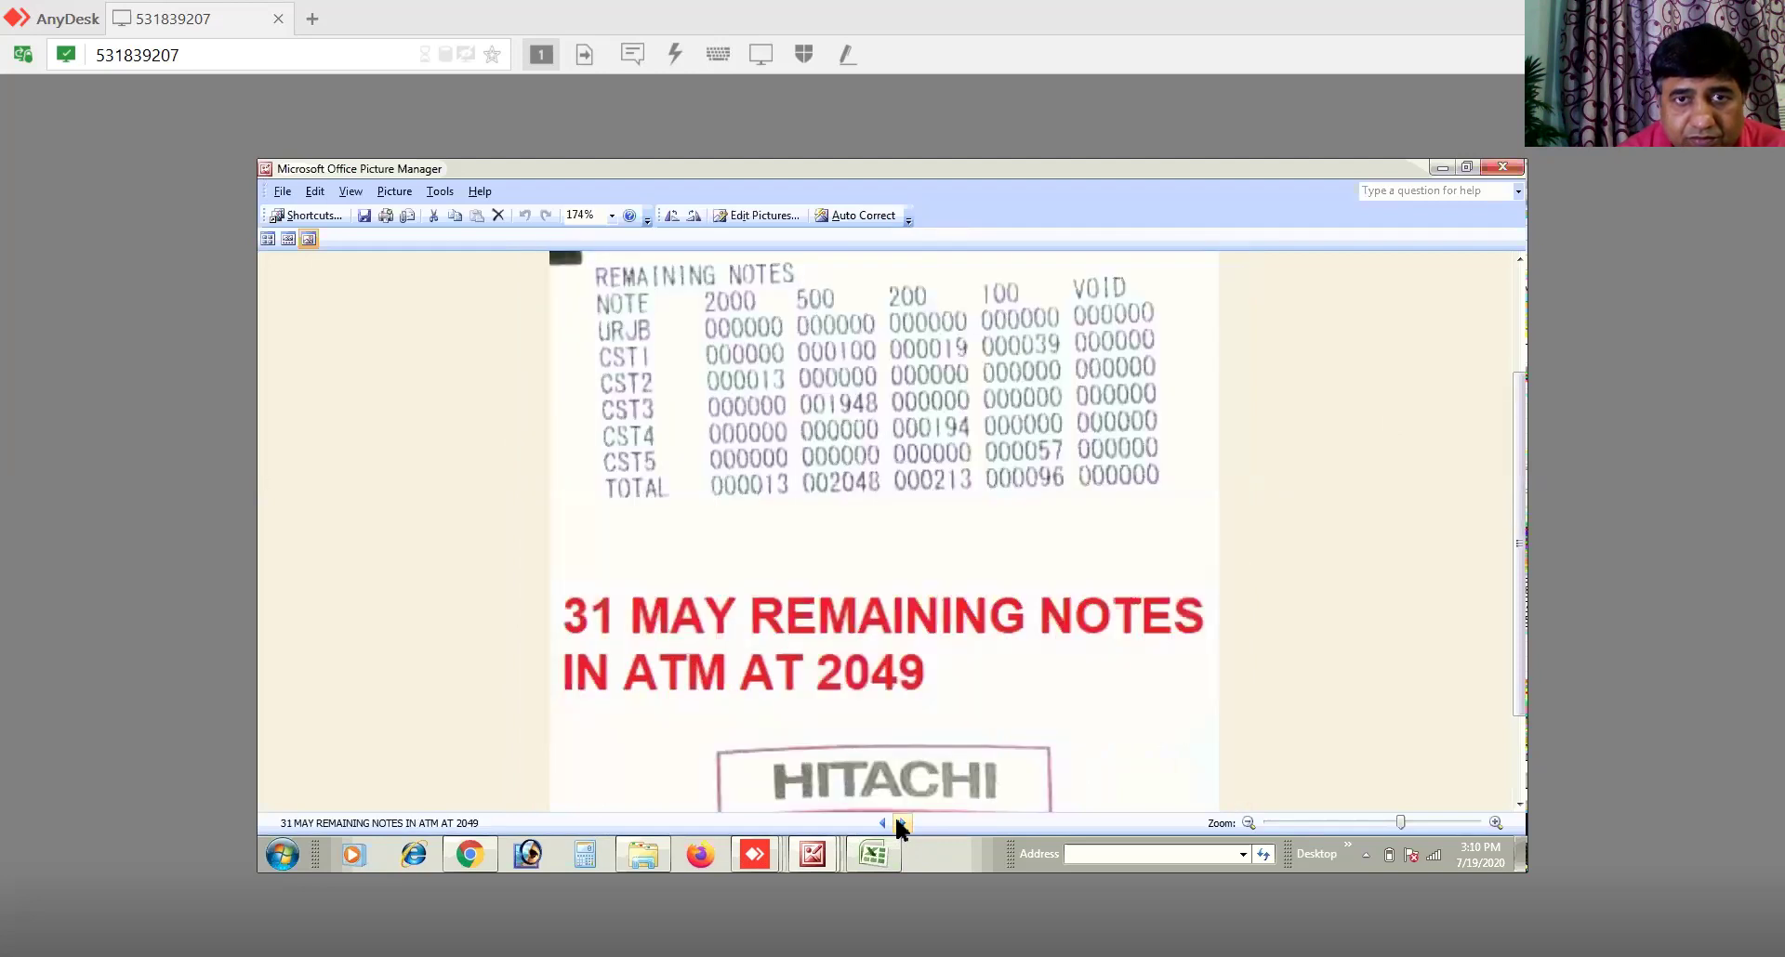
pyautogui.click(899, 821)
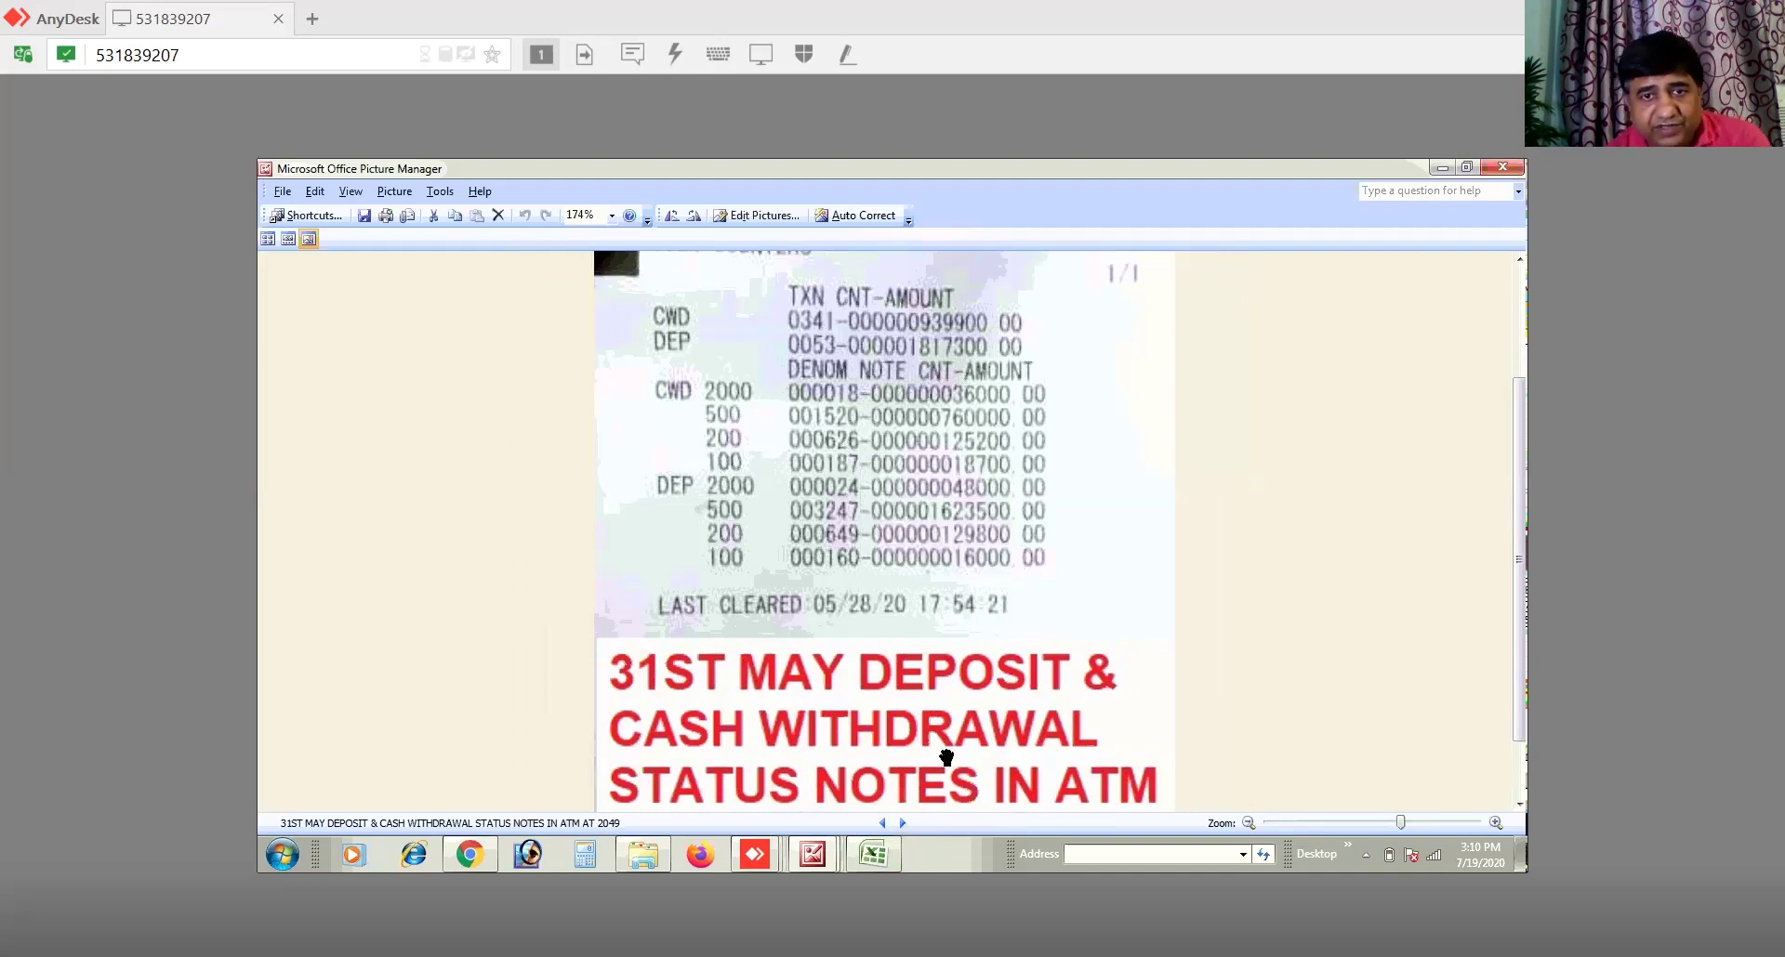
# Step: Switch to the Excel ledger and check the 31st May withdrawn note counts in C22:C25 and the dispensed amounts in F22:F23
pyautogui.click(861, 850)
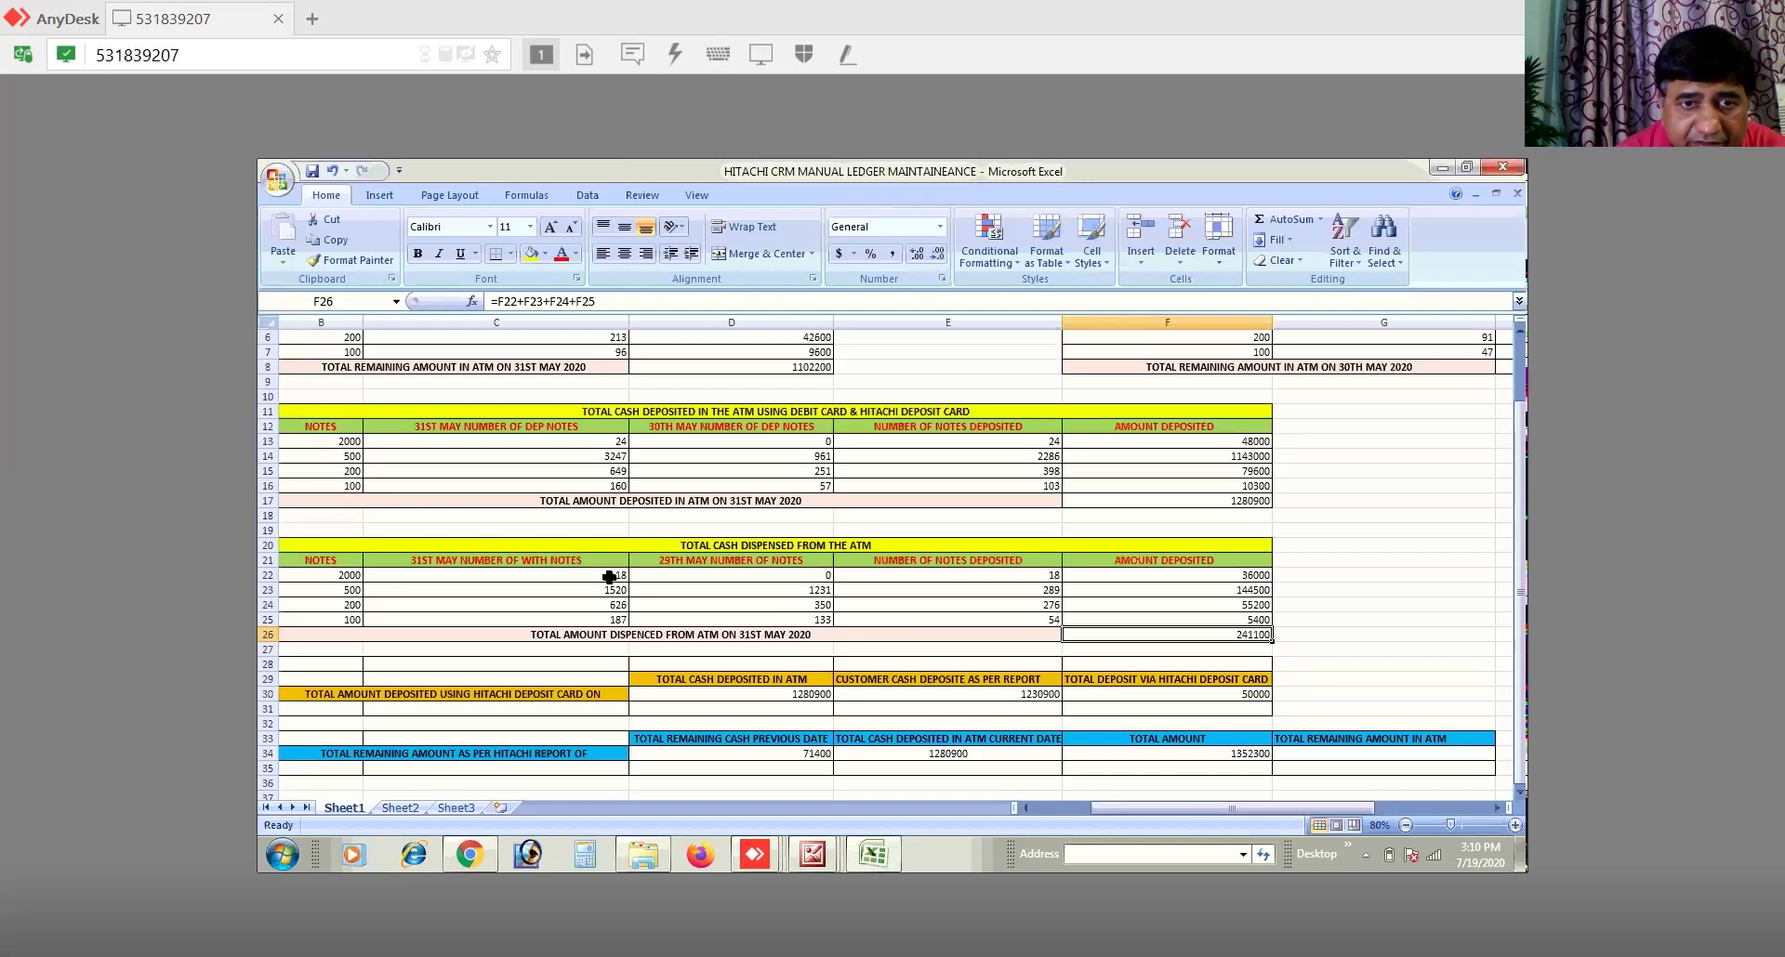
pyautogui.click(609, 576)
pyautogui.click(608, 591)
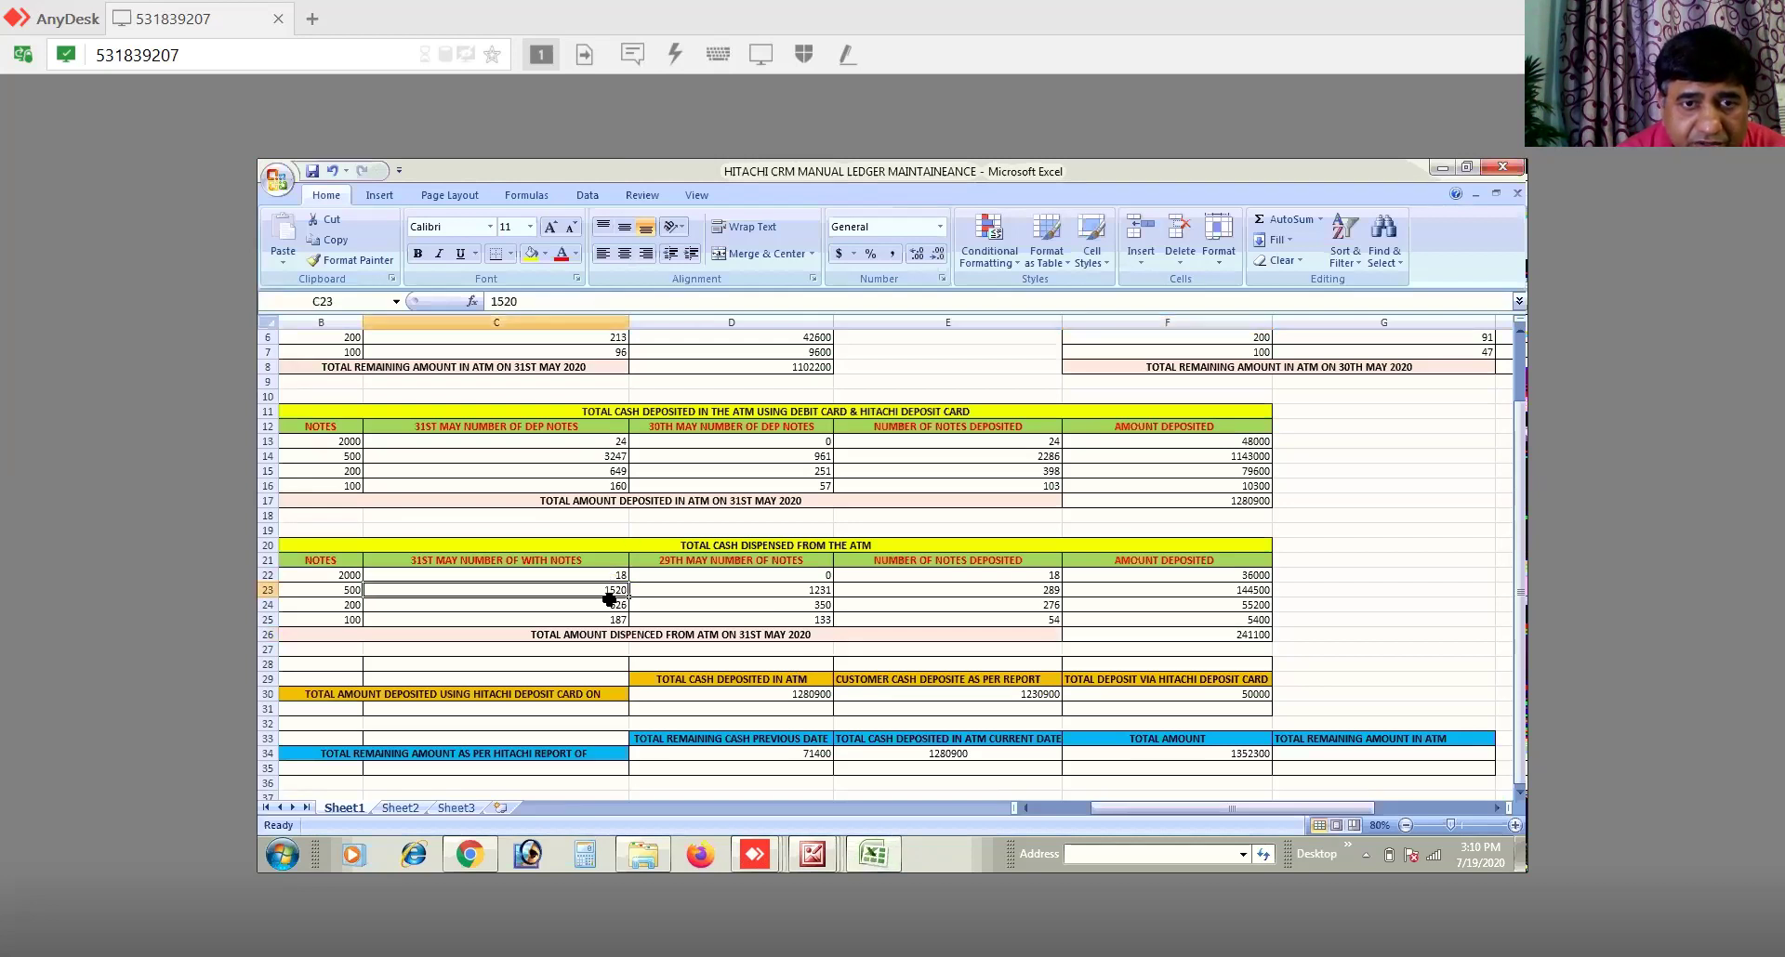
pyautogui.click(609, 606)
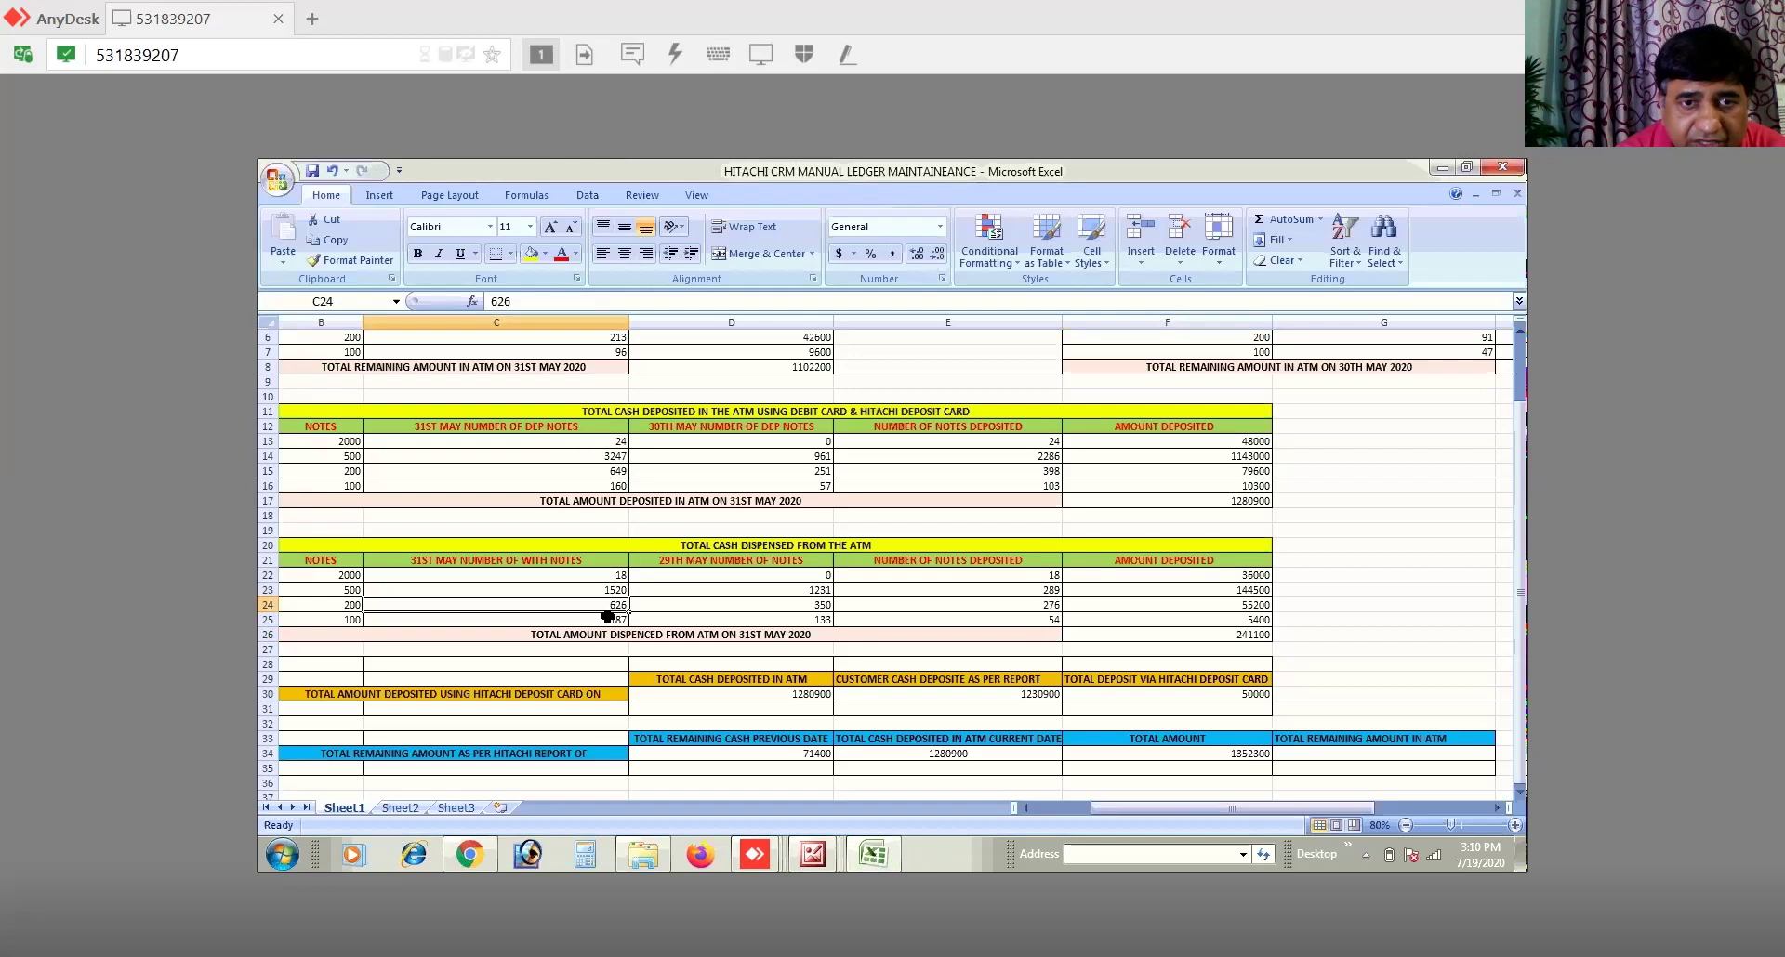
pyautogui.click(609, 621)
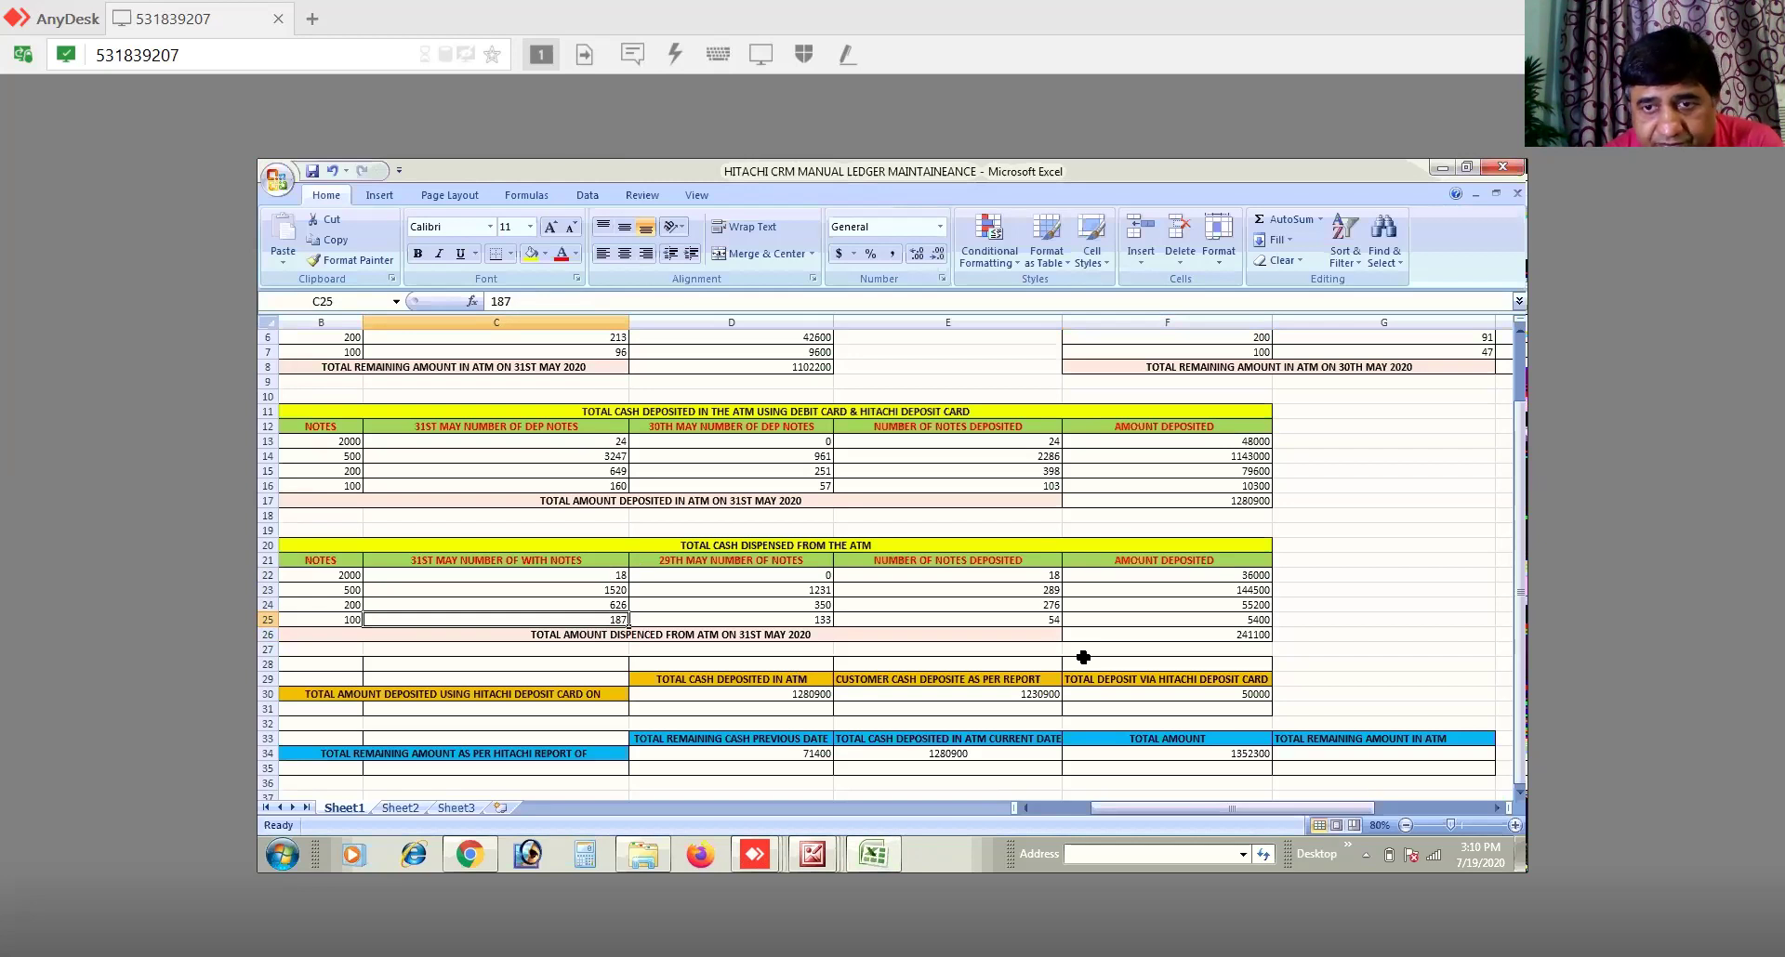
pyautogui.click(1222, 577)
pyautogui.click(1223, 591)
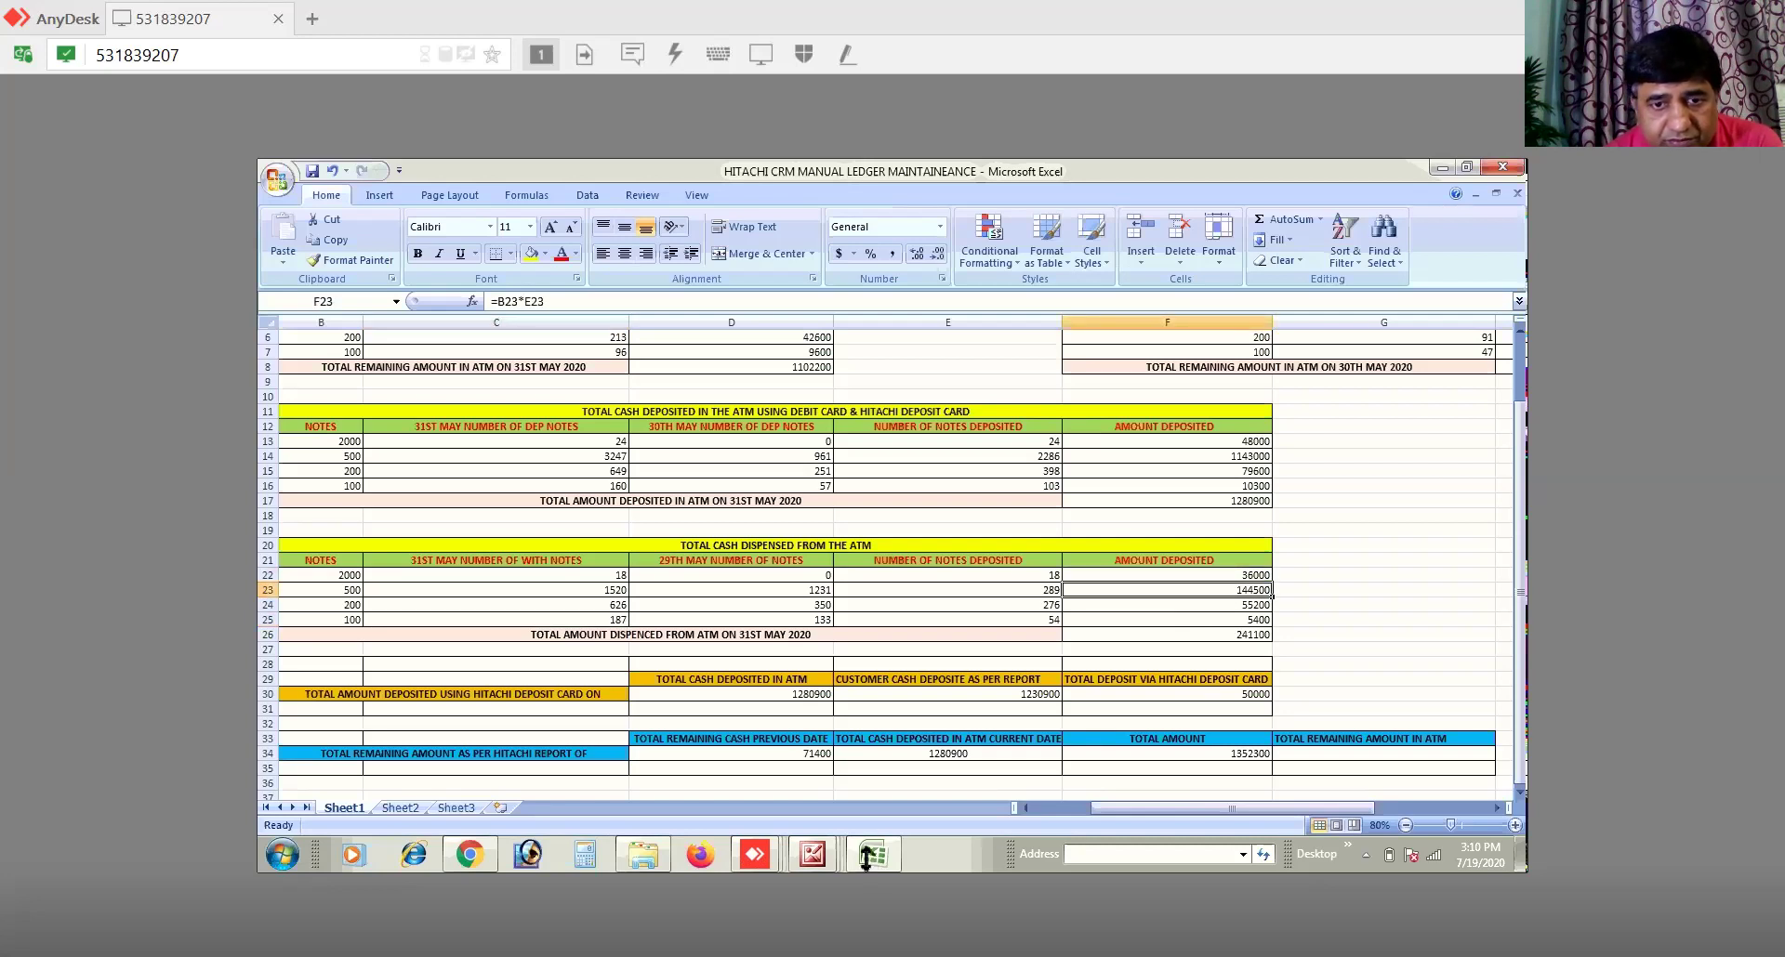
# Step: Compare the Actual Dispense amount in the company's 31st May daily report in Picture Manager with the ledger's dispensed total in F26
pyautogui.moveTo(871, 865)
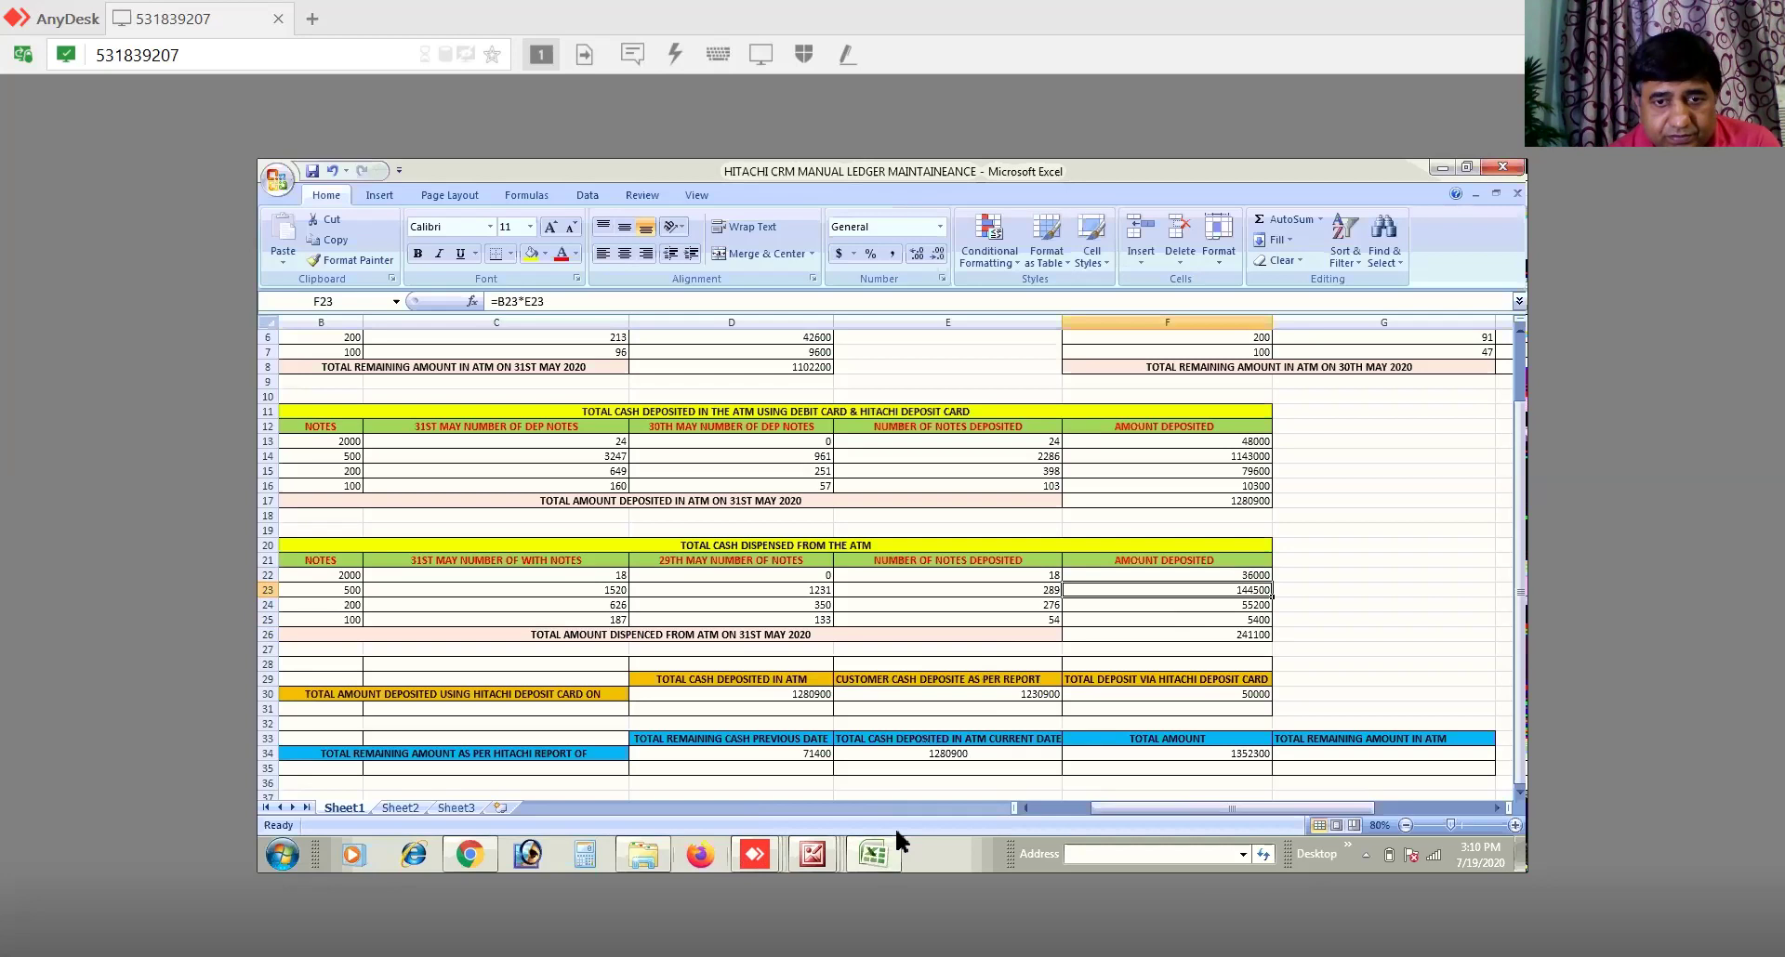
pyautogui.moveTo(812, 857)
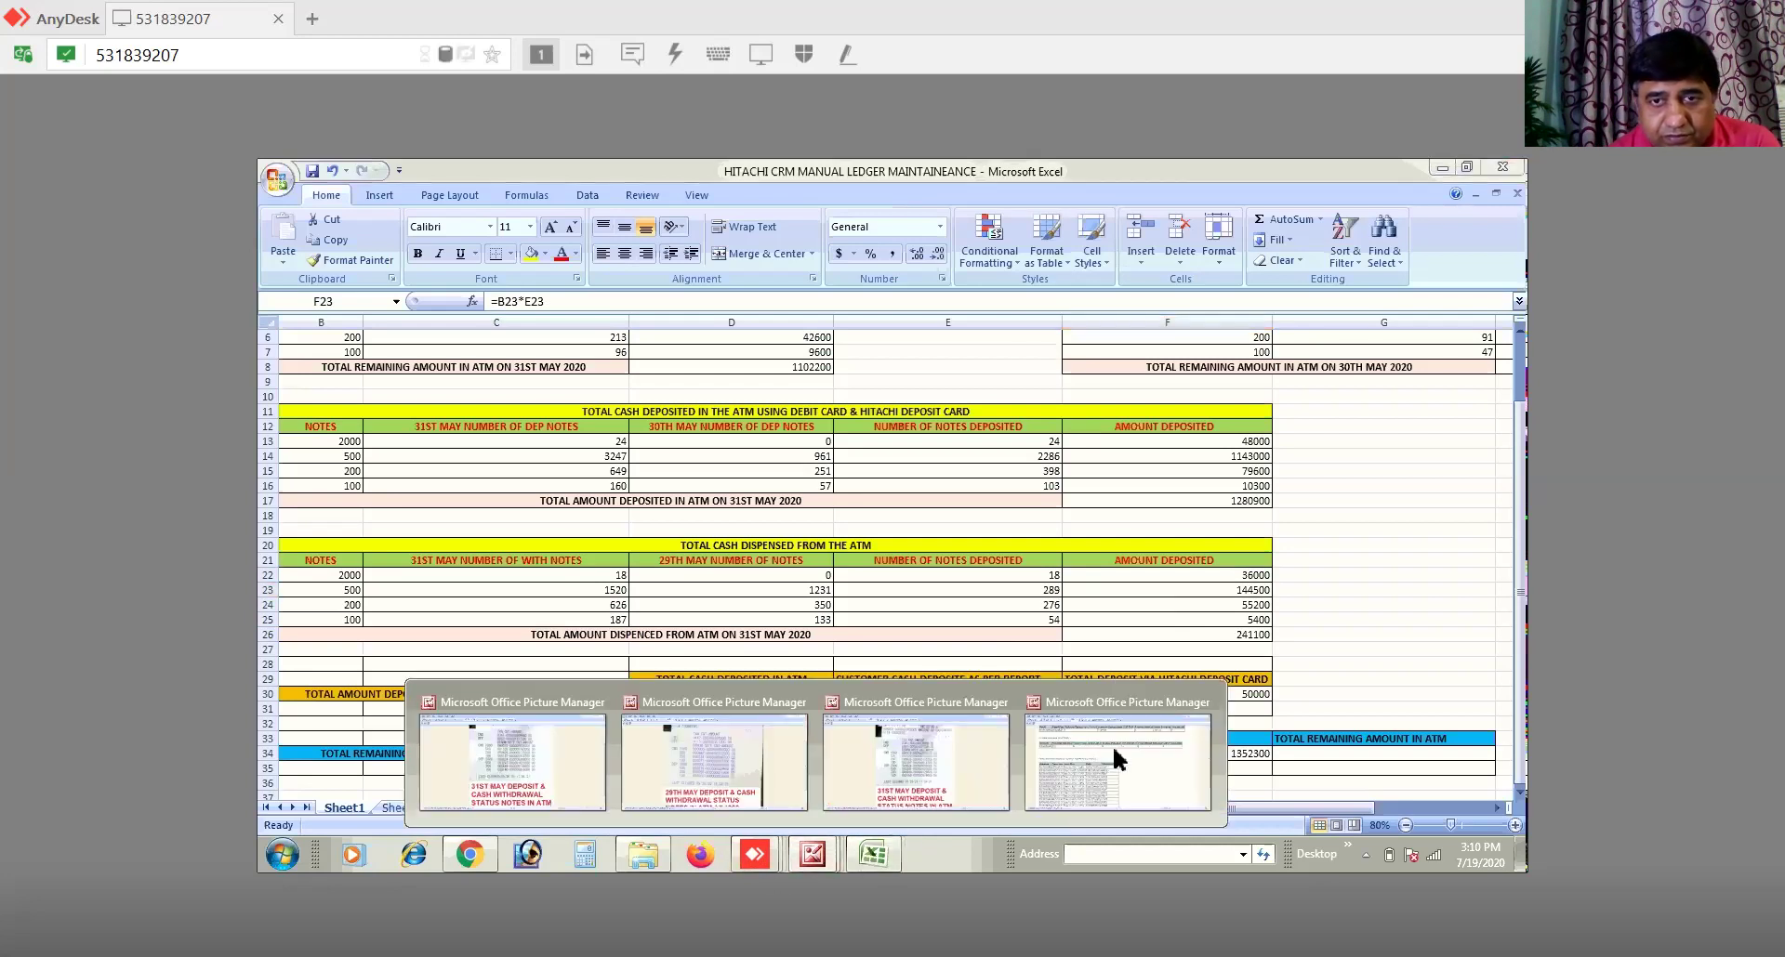
pyautogui.click(1112, 745)
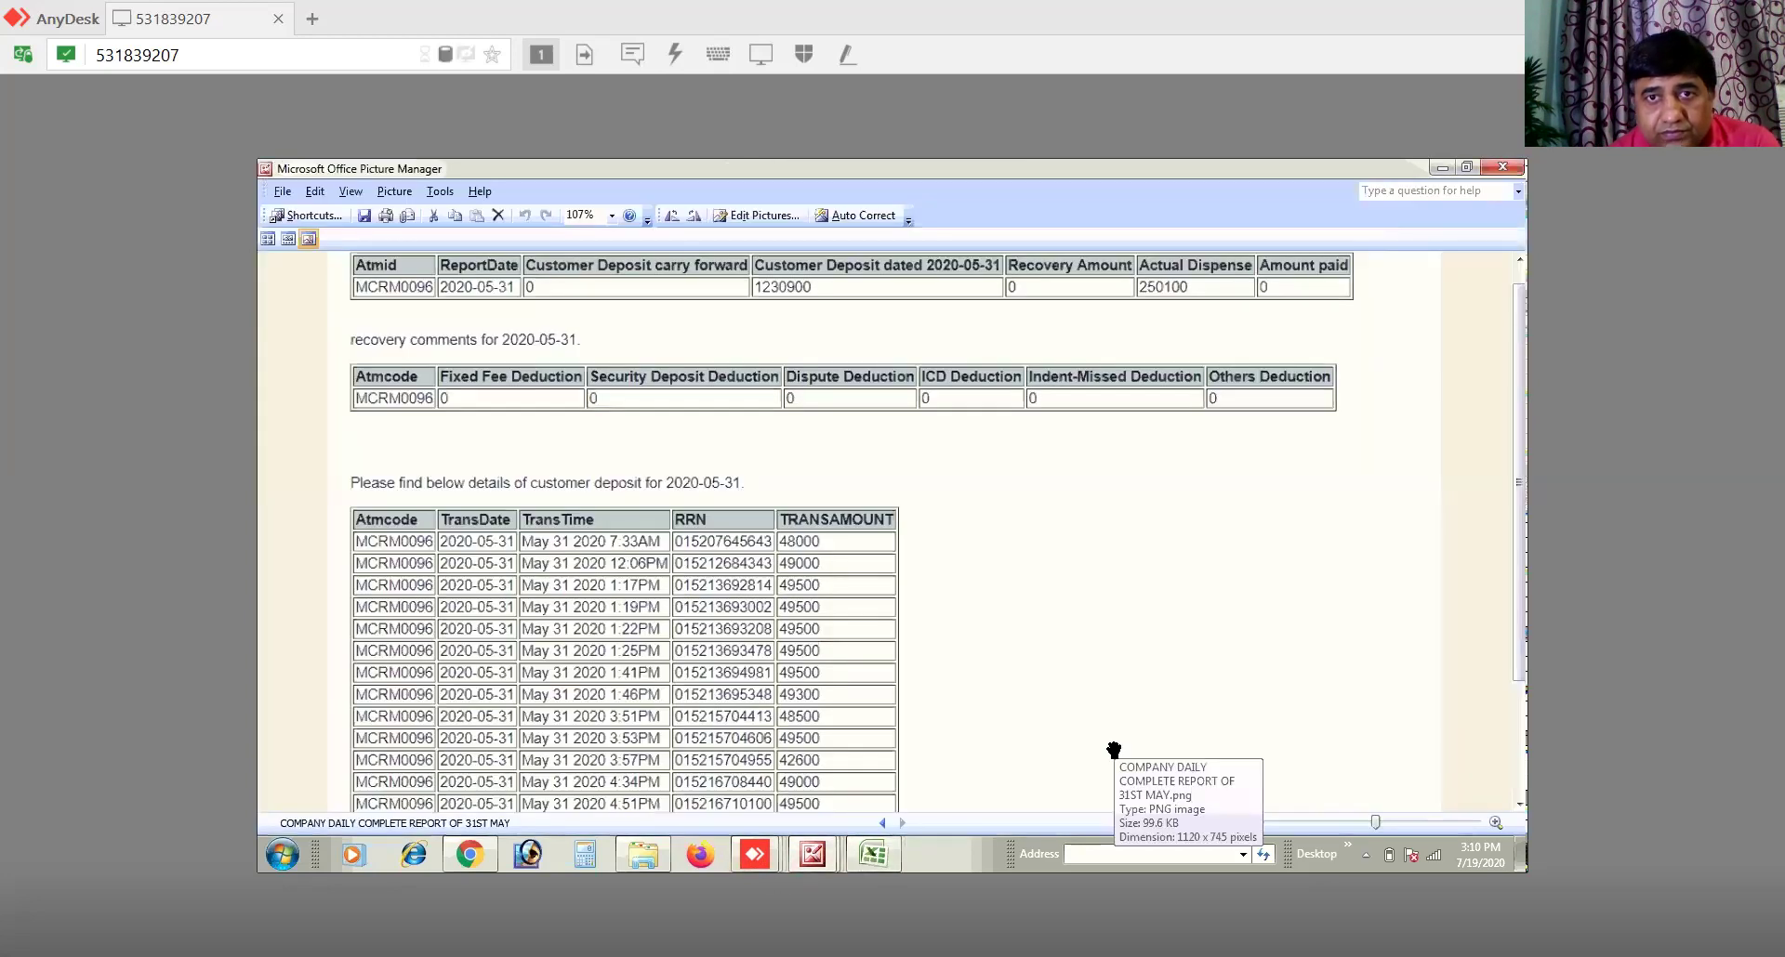
pyautogui.click(1517, 259)
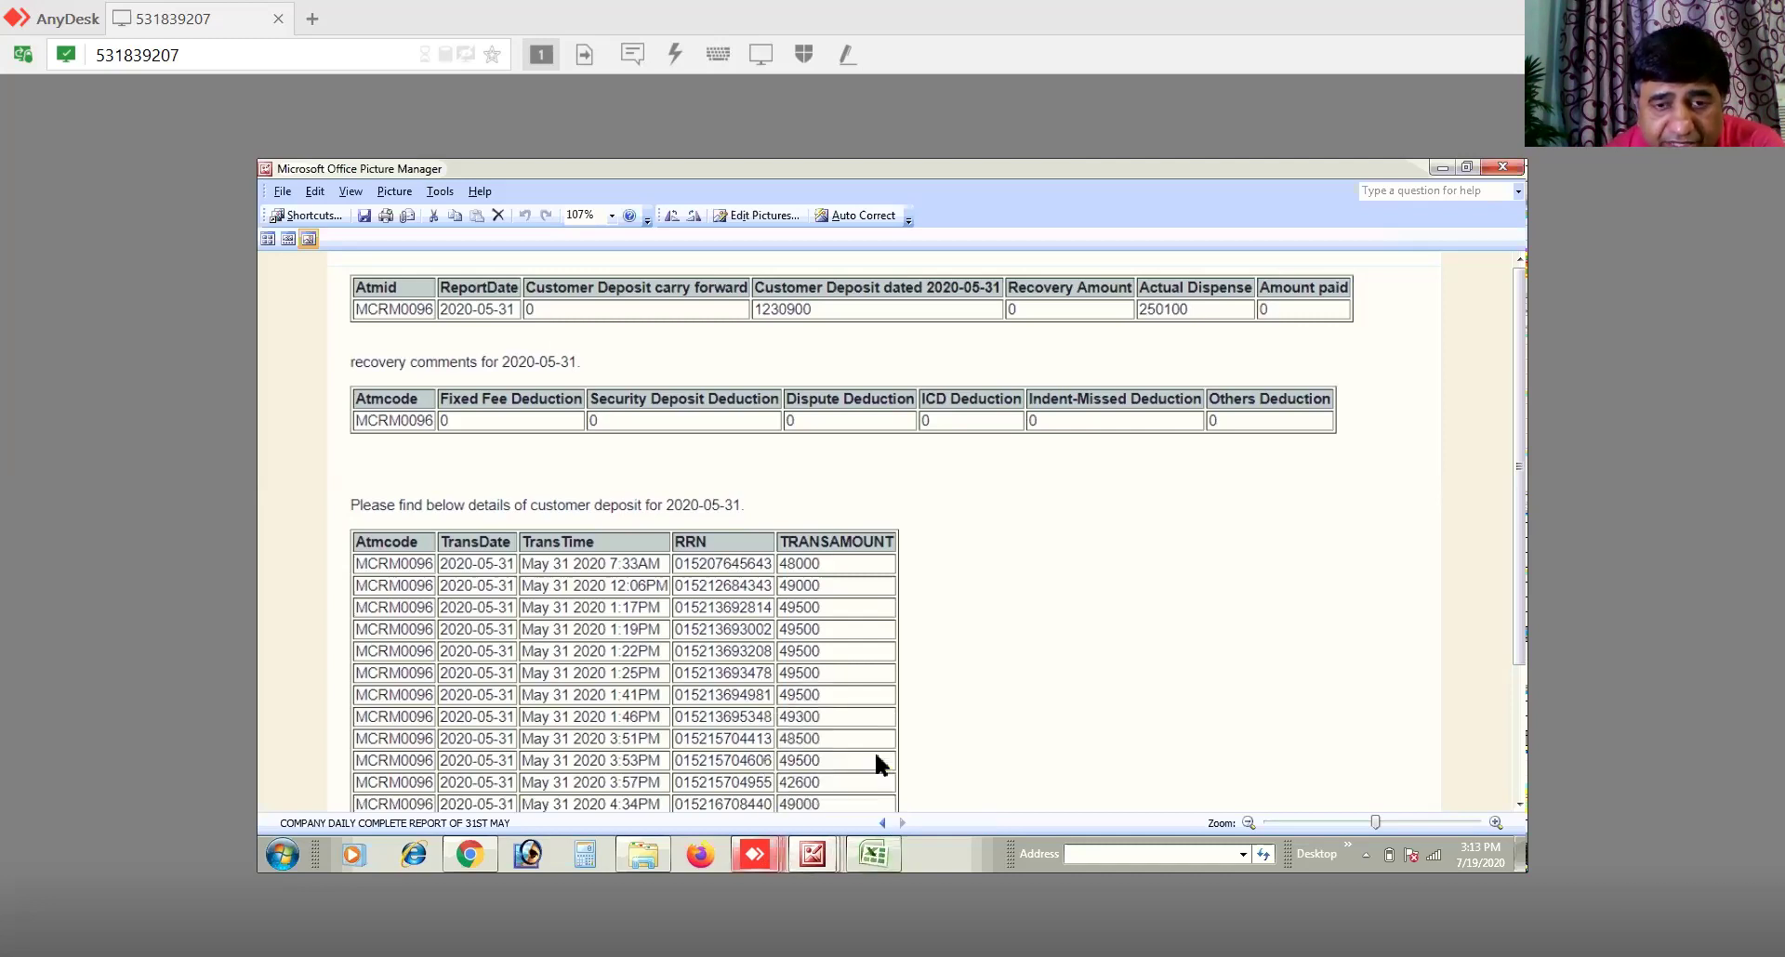
pyautogui.moveTo(804, 860)
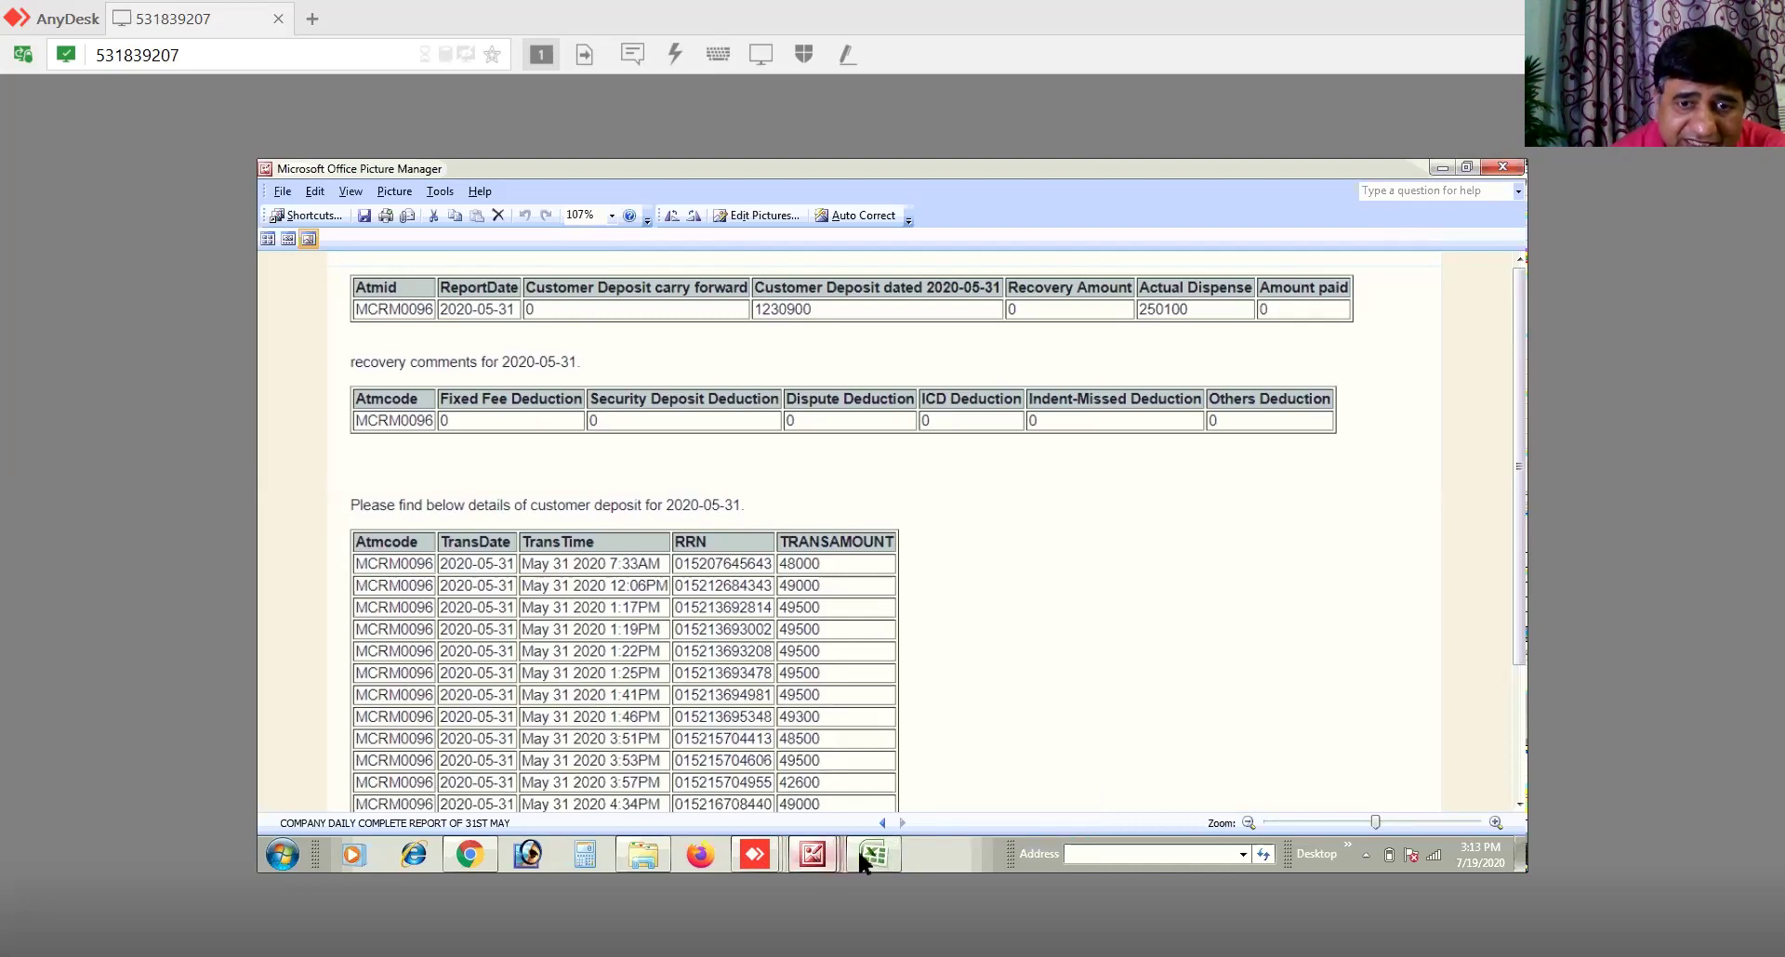
pyautogui.click(1060, 758)
pyautogui.click(967, 665)
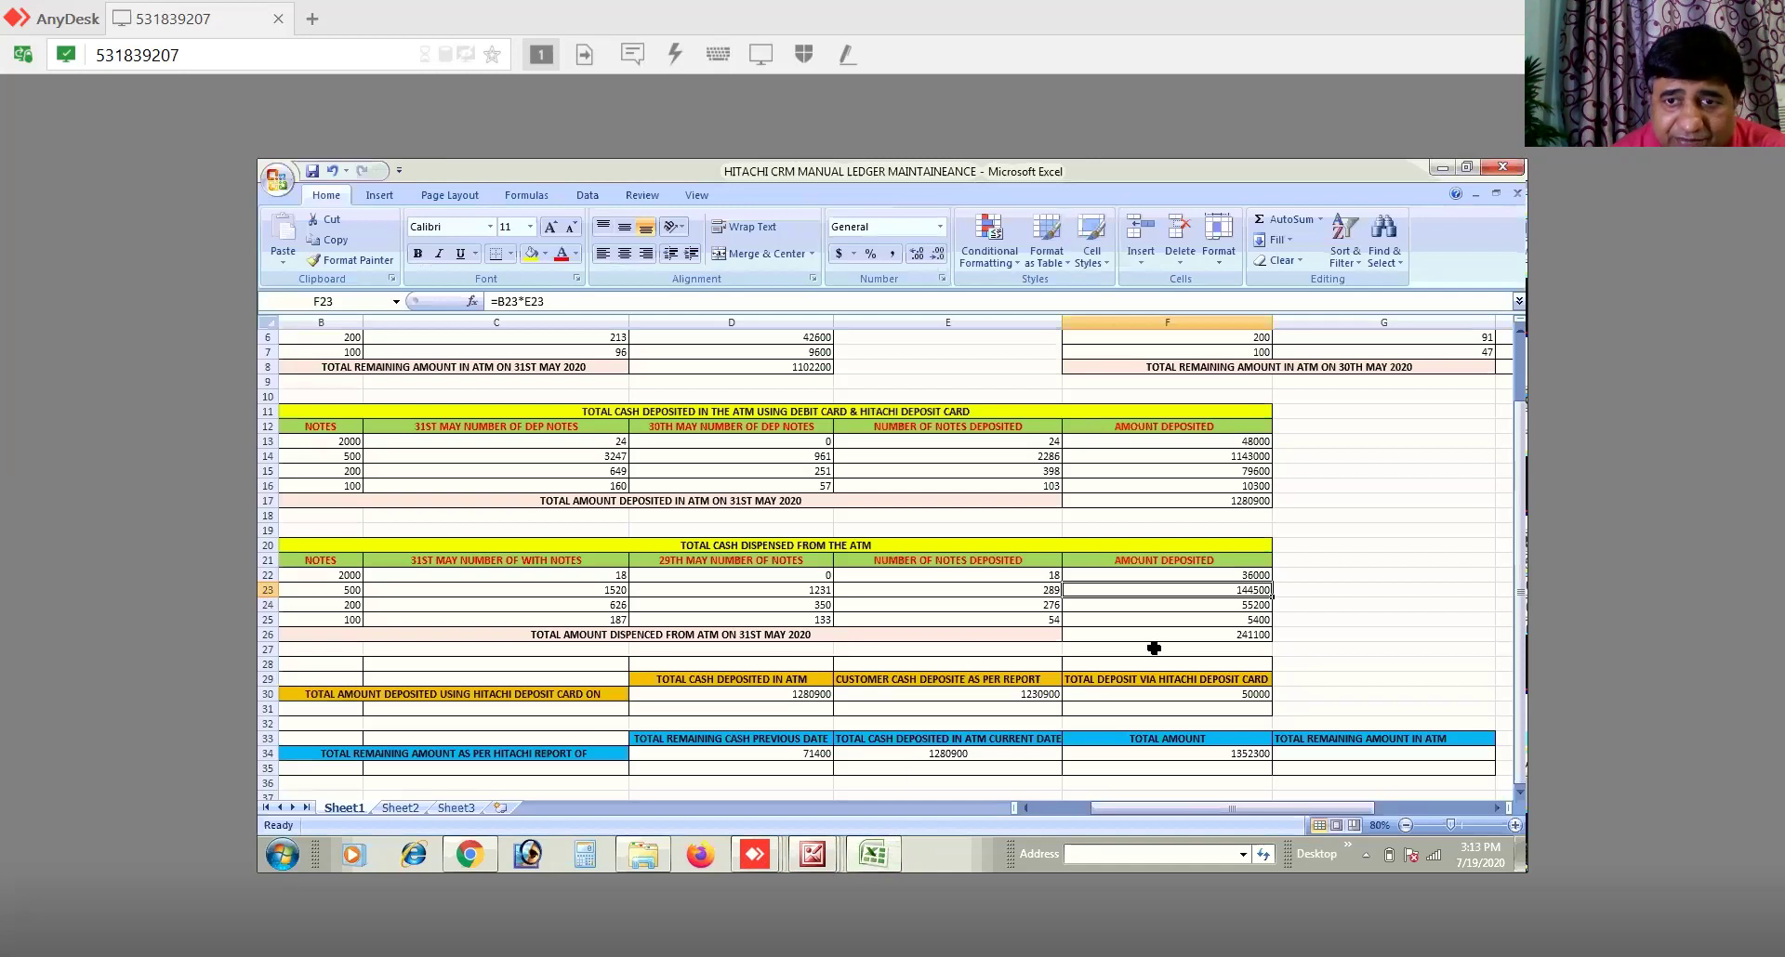
pyautogui.click(1227, 636)
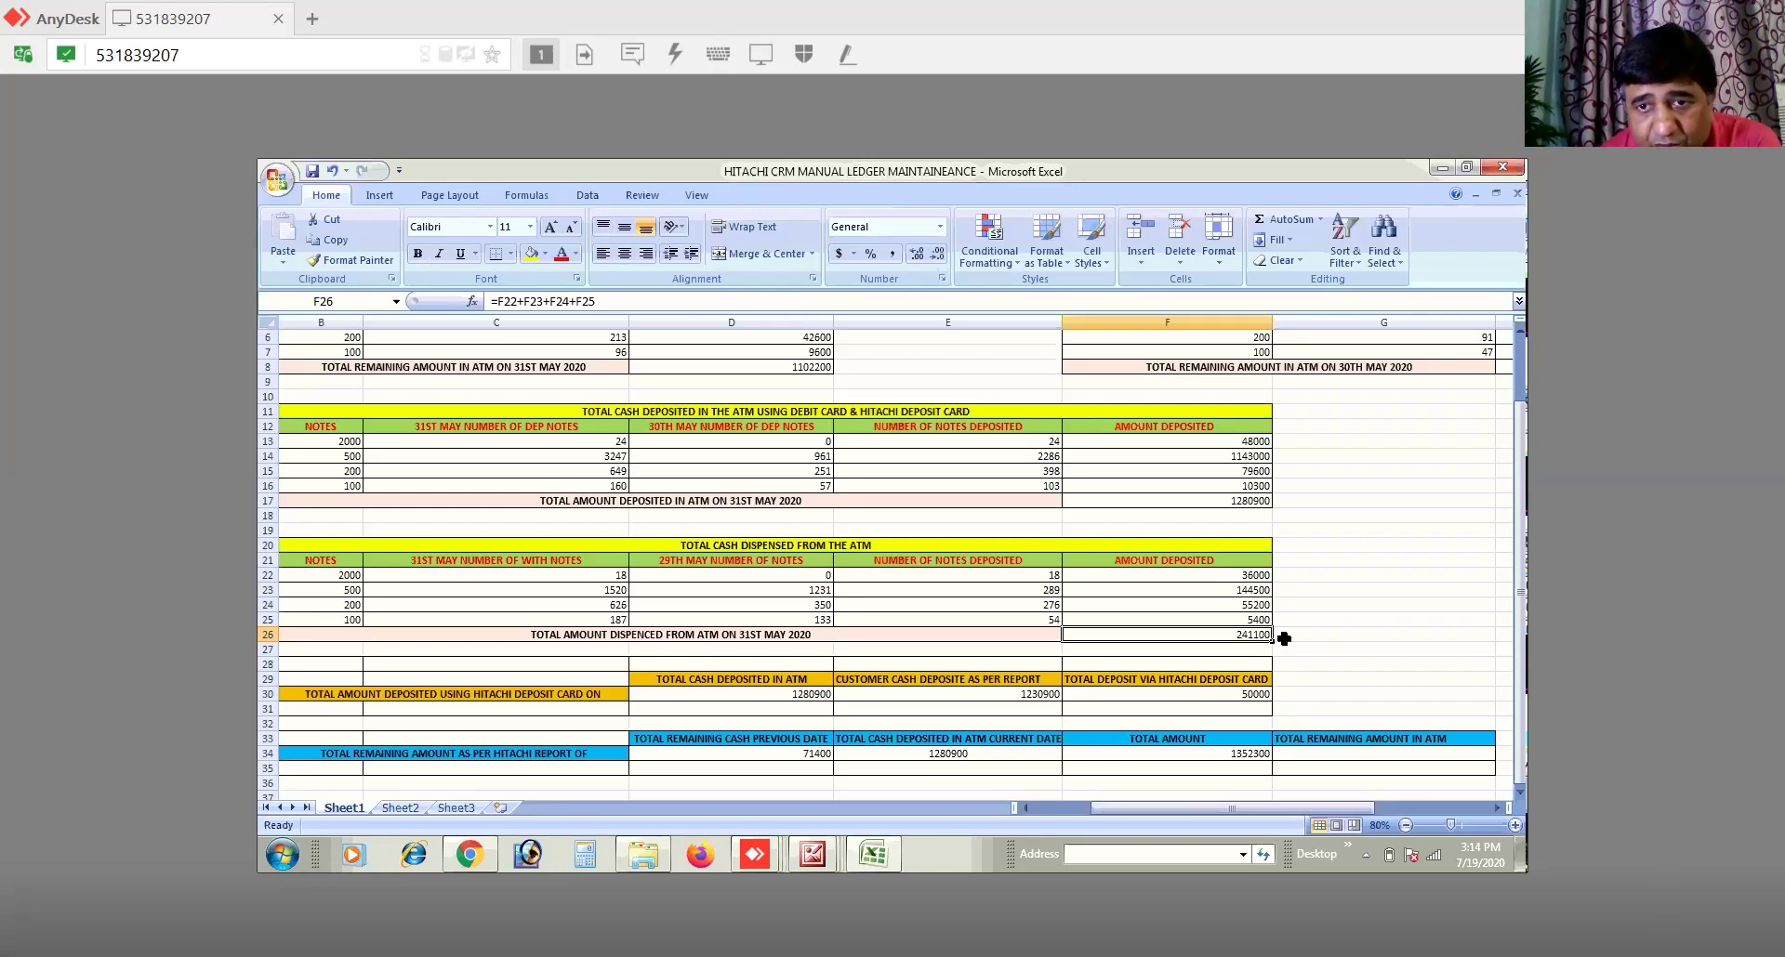
# Step: Calculate the total remaining amount in the ATM in G34 with the formula =F34-F26
pyautogui.click(1519, 789)
pyautogui.click(1519, 789)
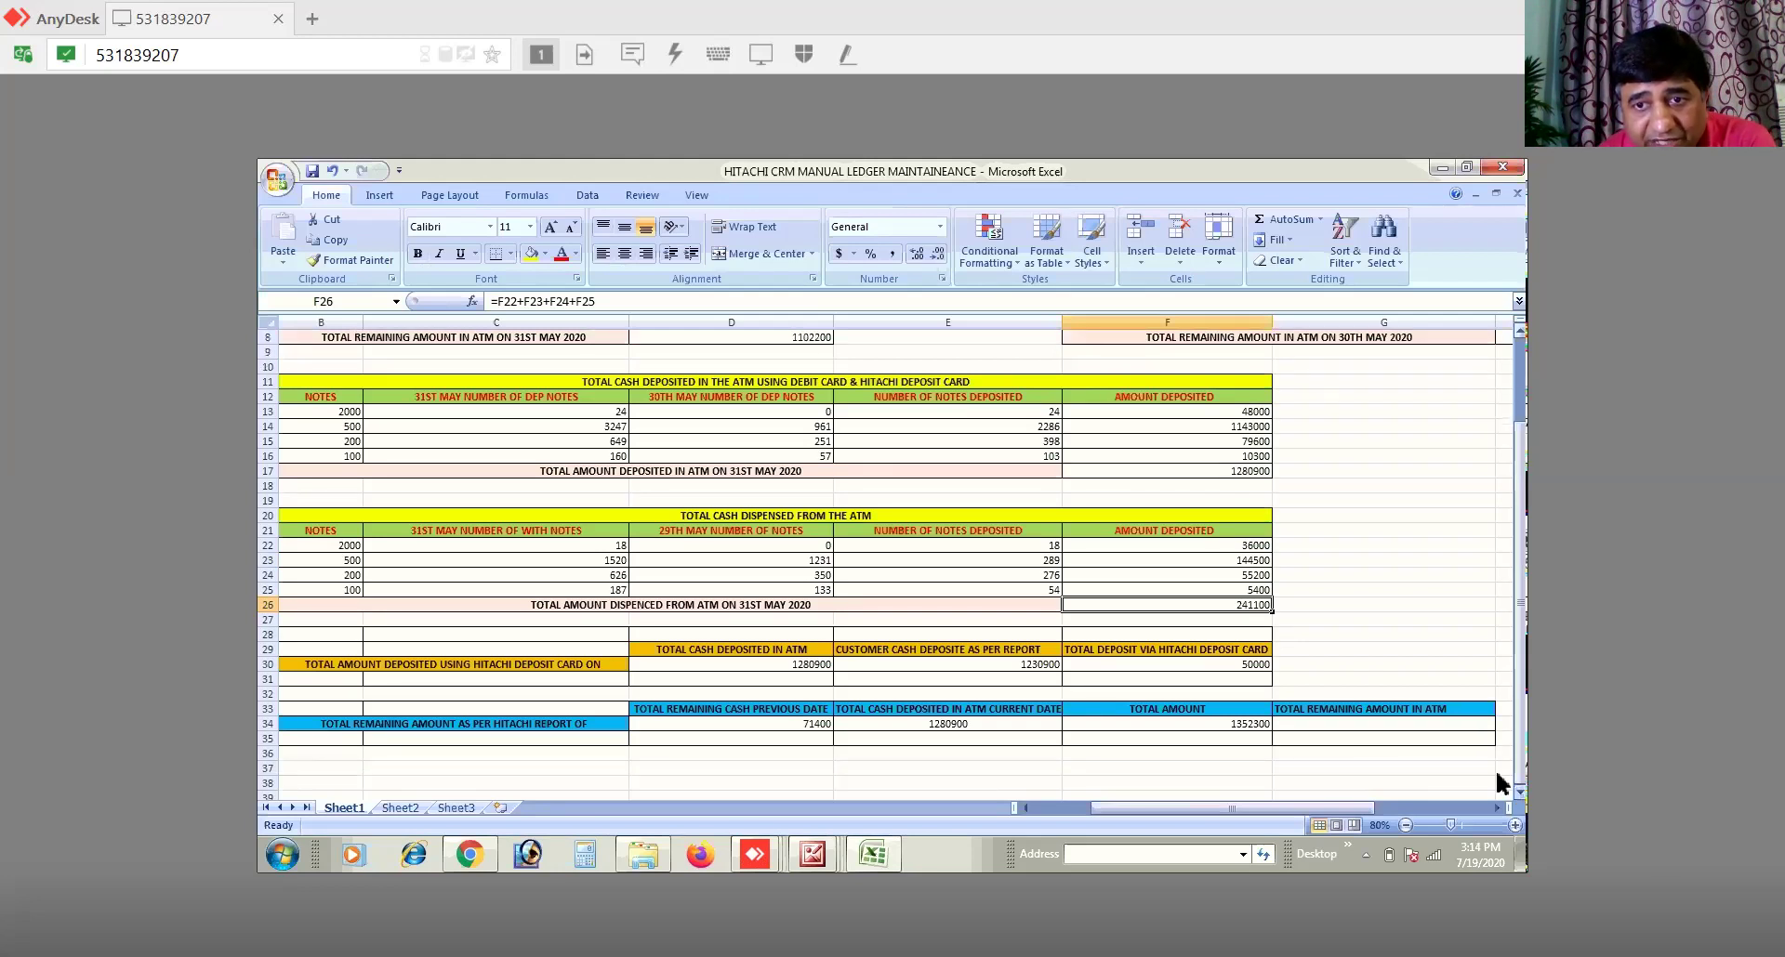
pyautogui.click(1237, 728)
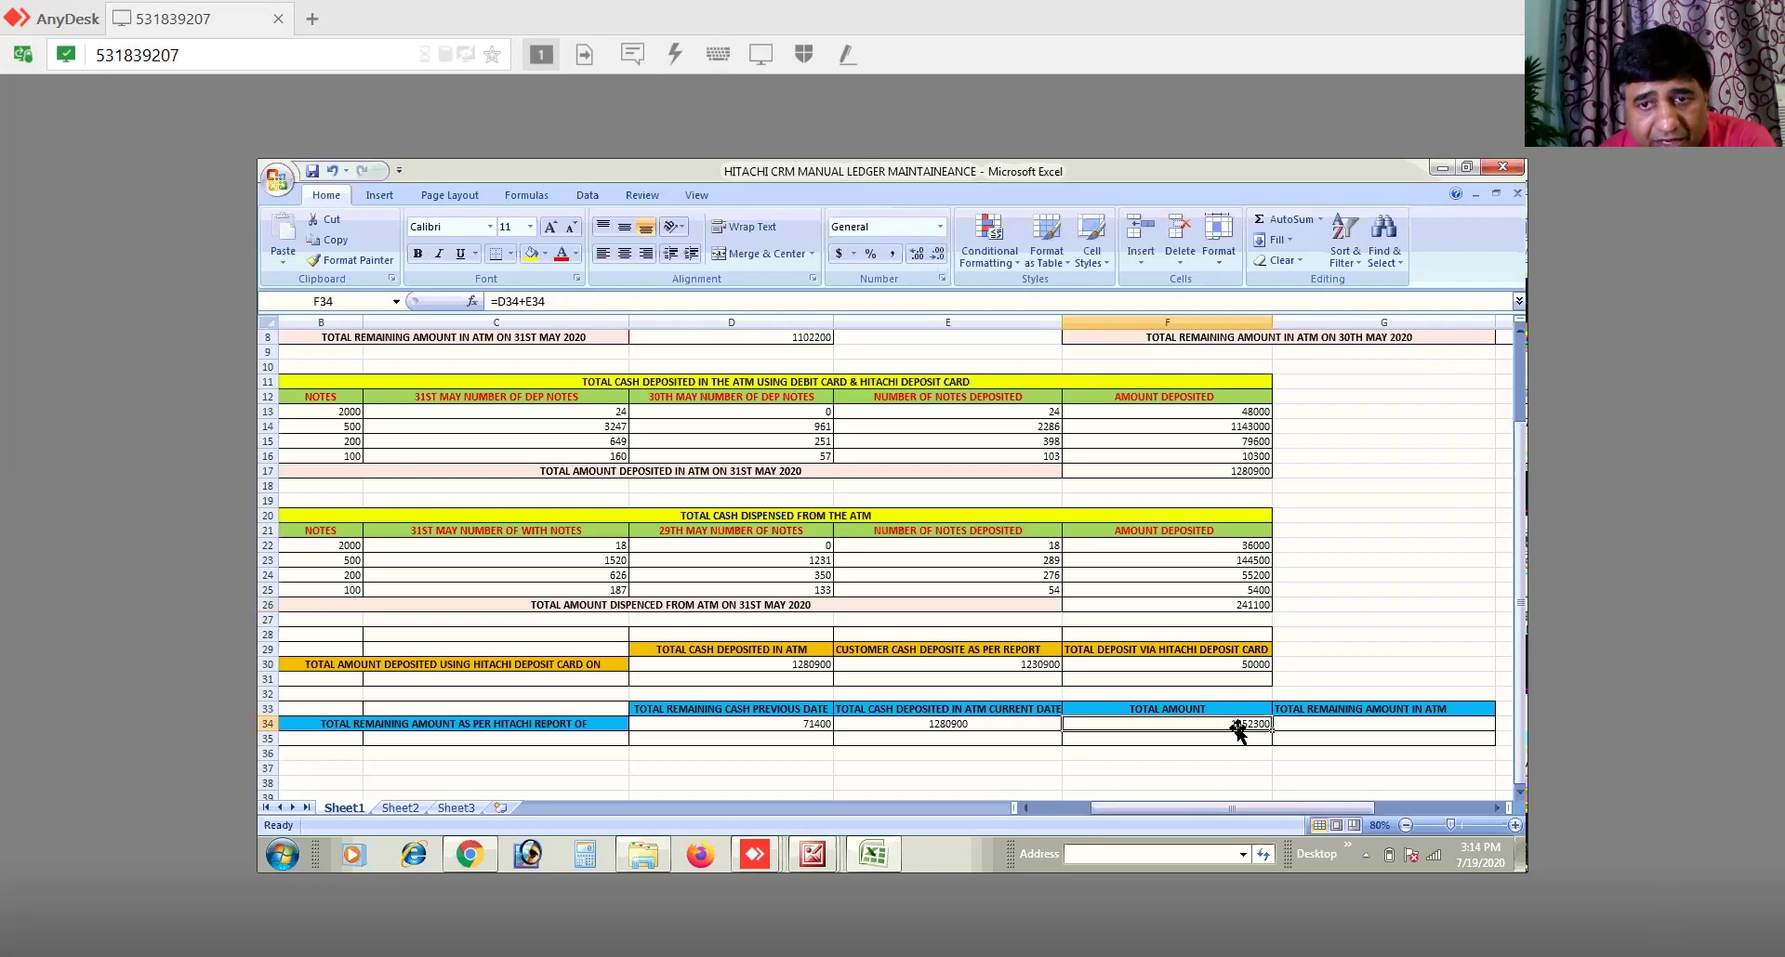
pyautogui.click(1360, 720)
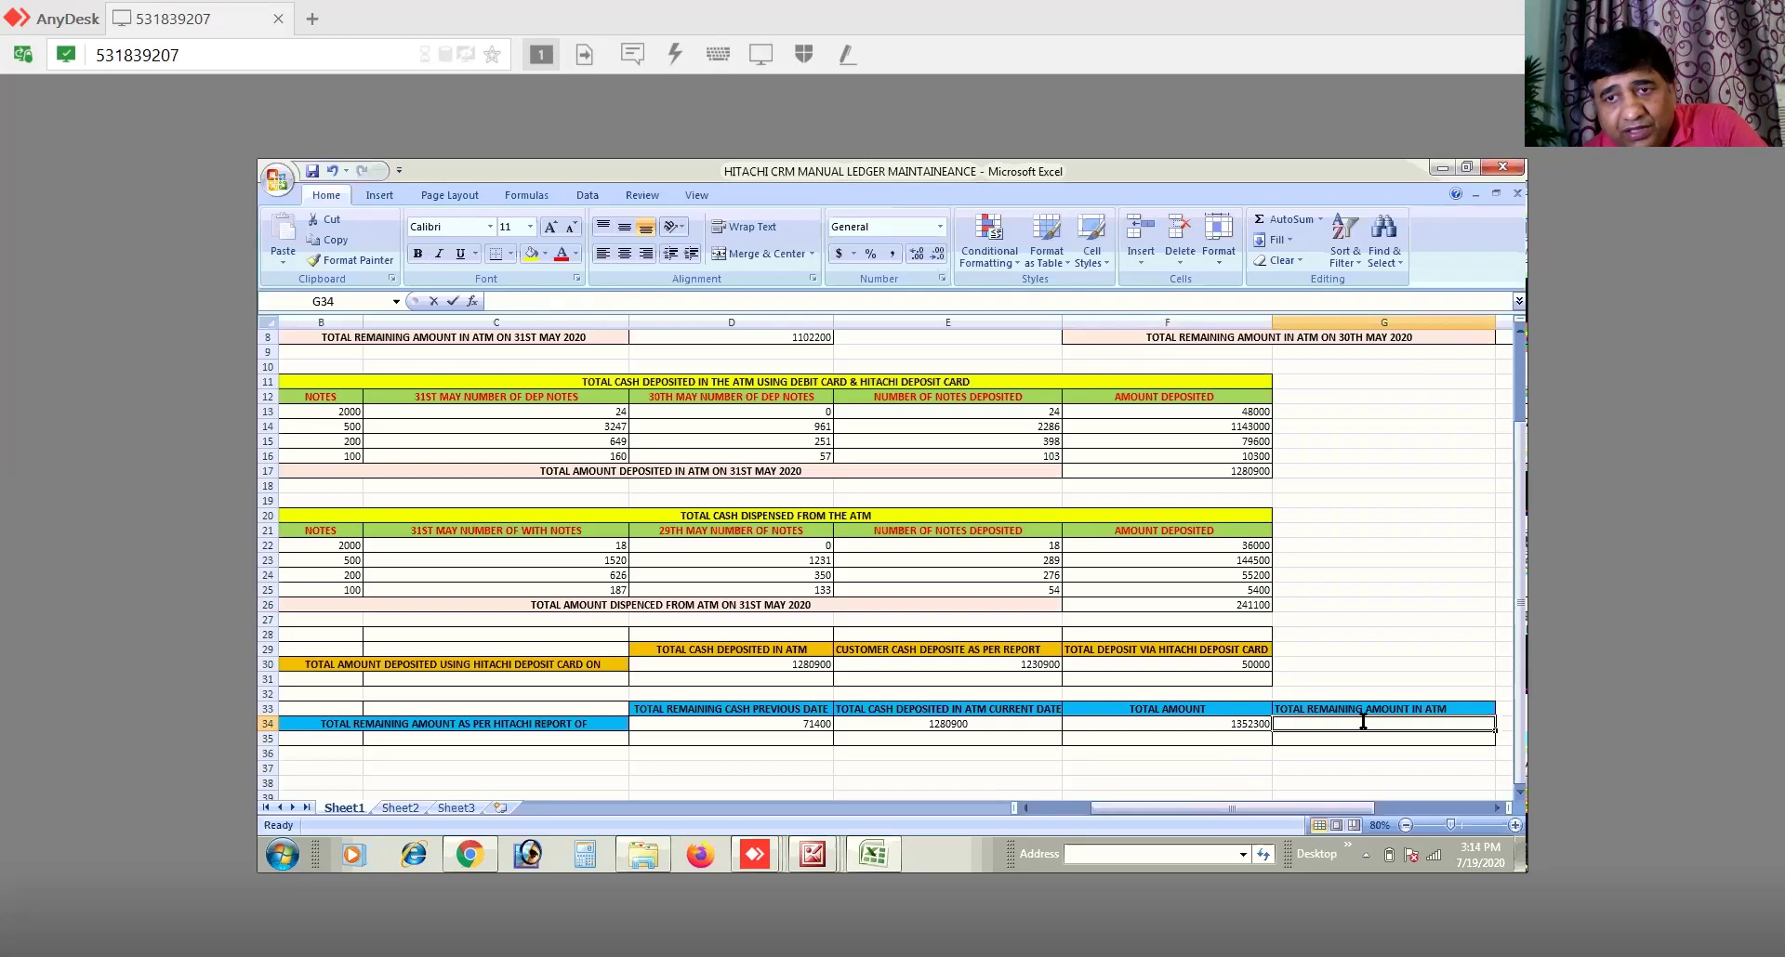
pyautogui.write('=')
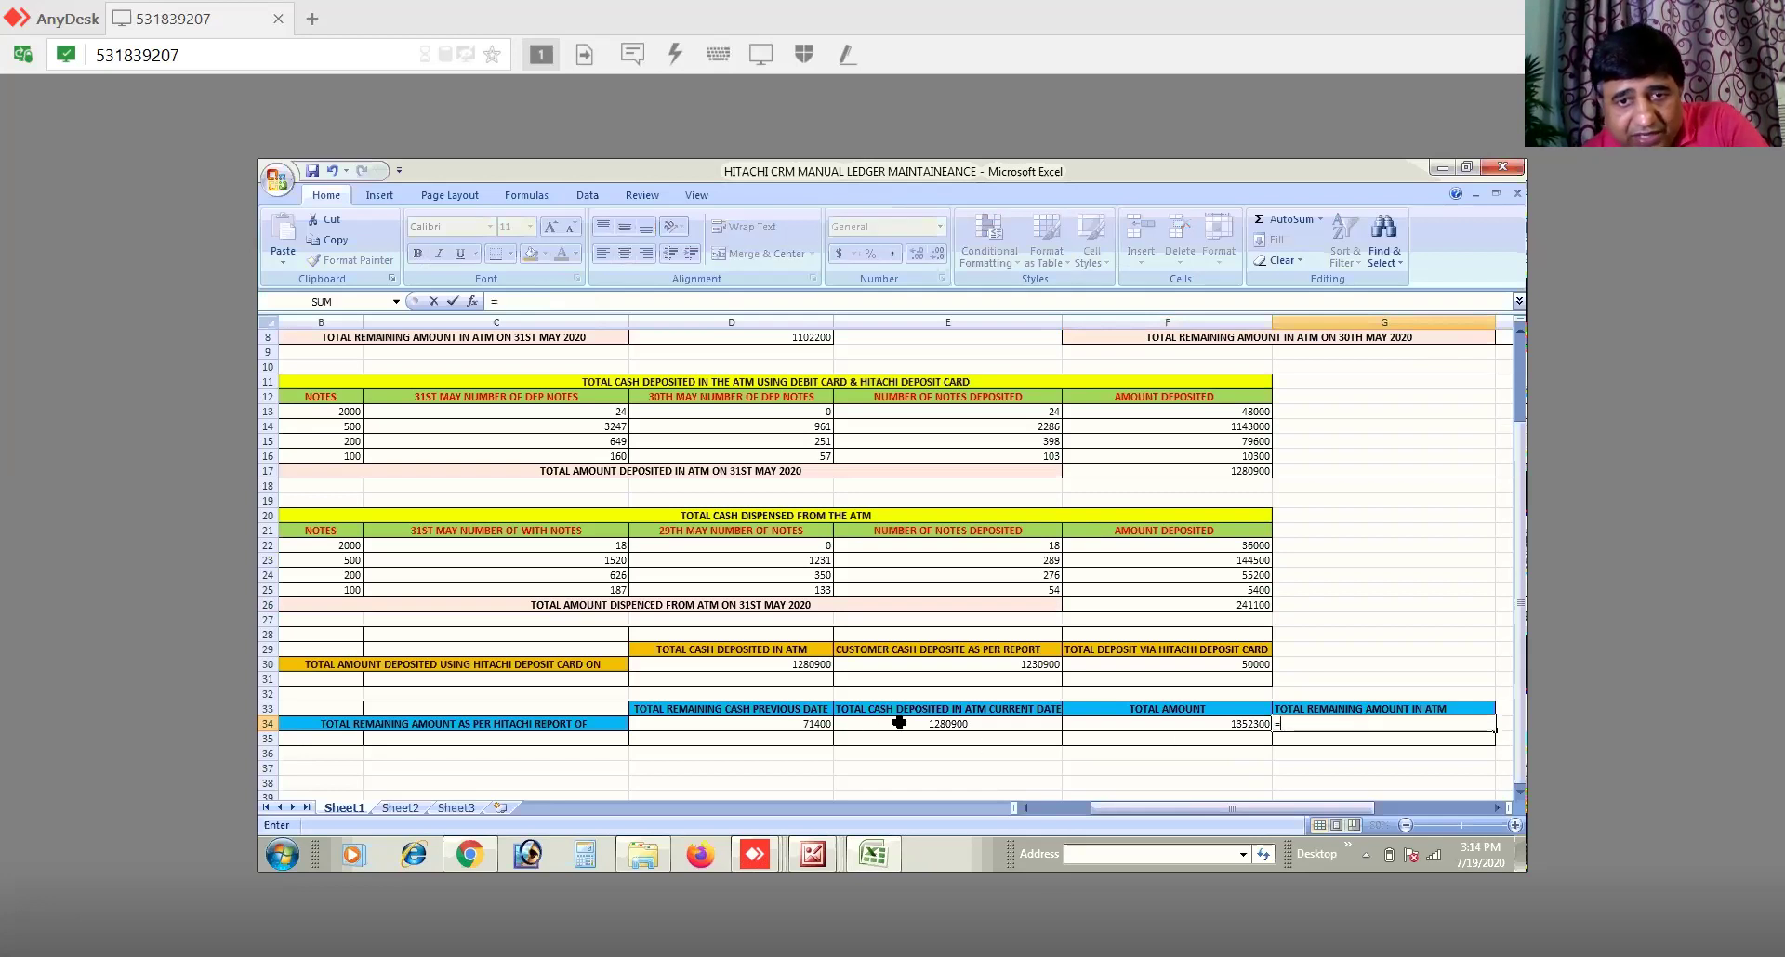
pyautogui.click(1187, 724)
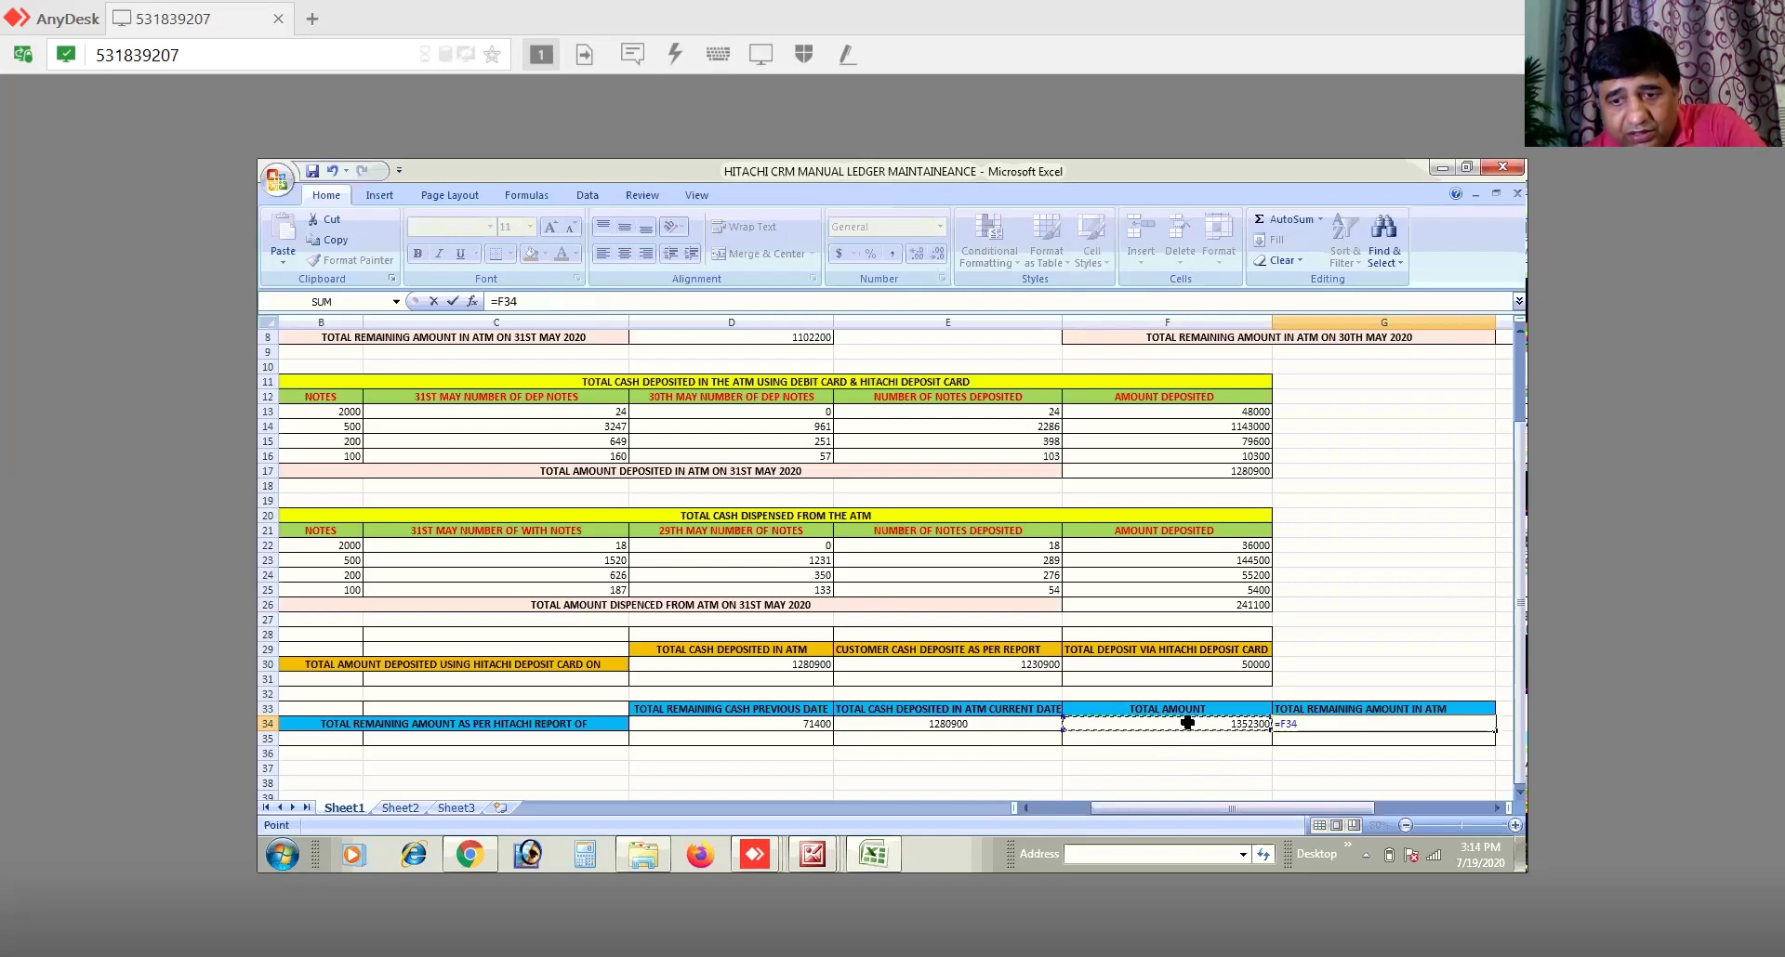
pyautogui.write('-')
pyautogui.click(1228, 605)
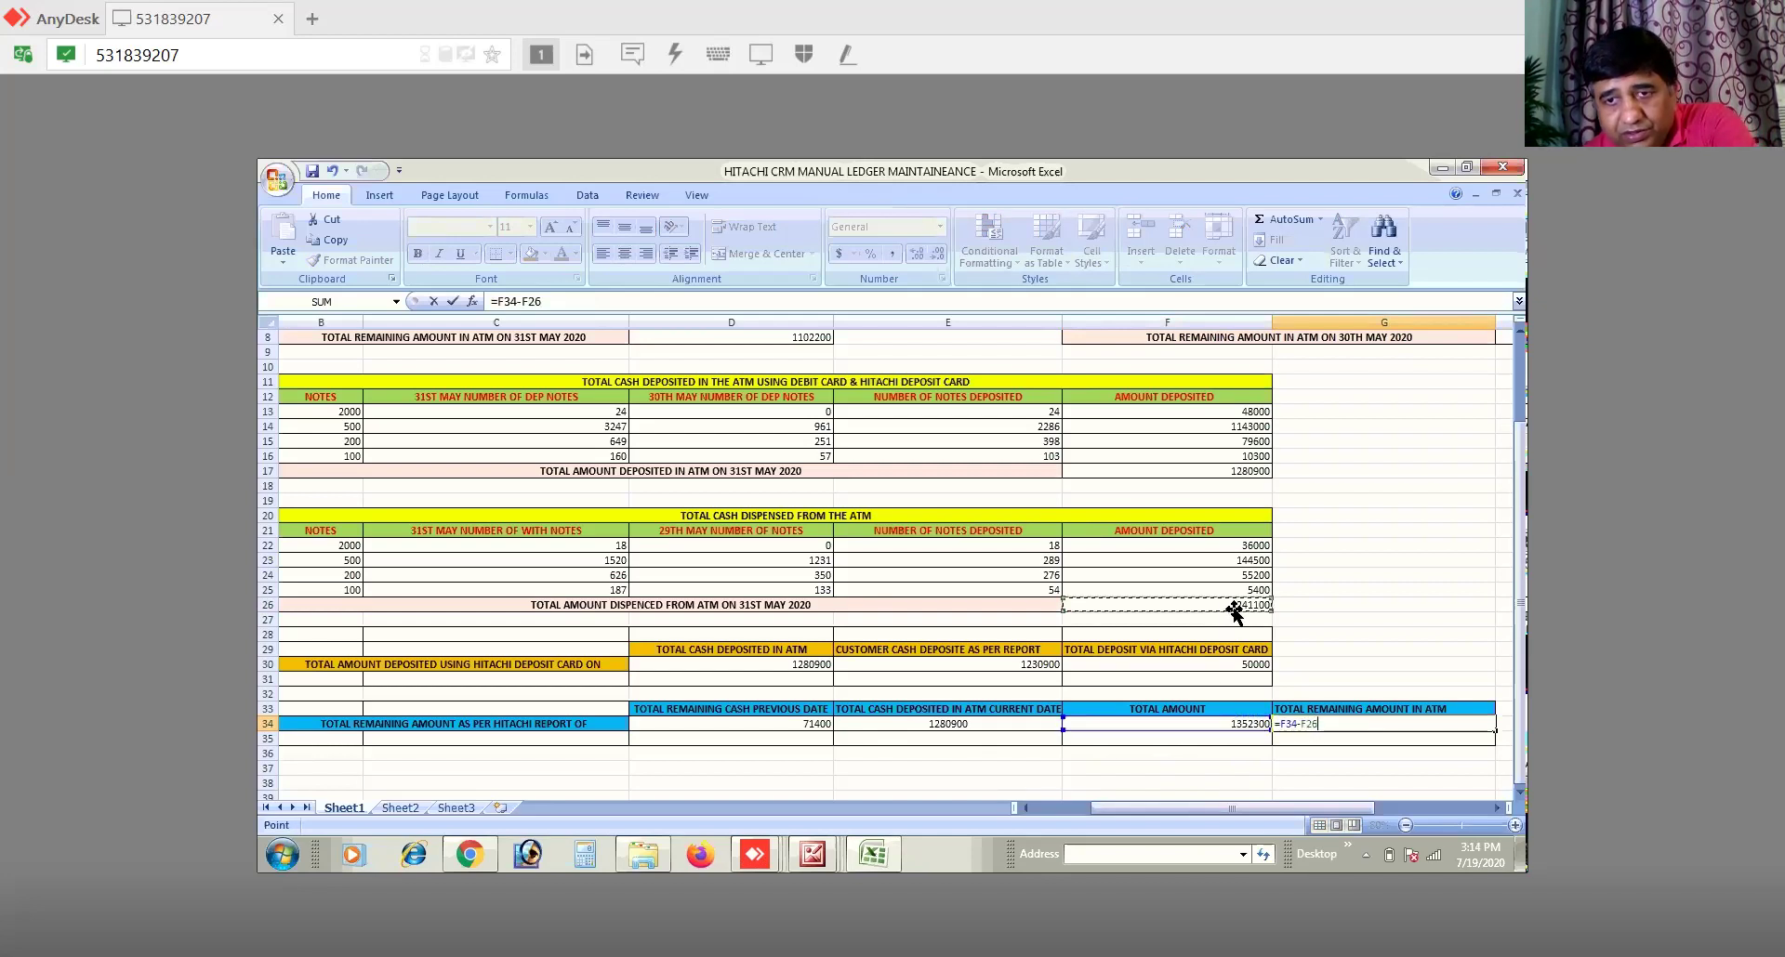
pyautogui.press('Return')
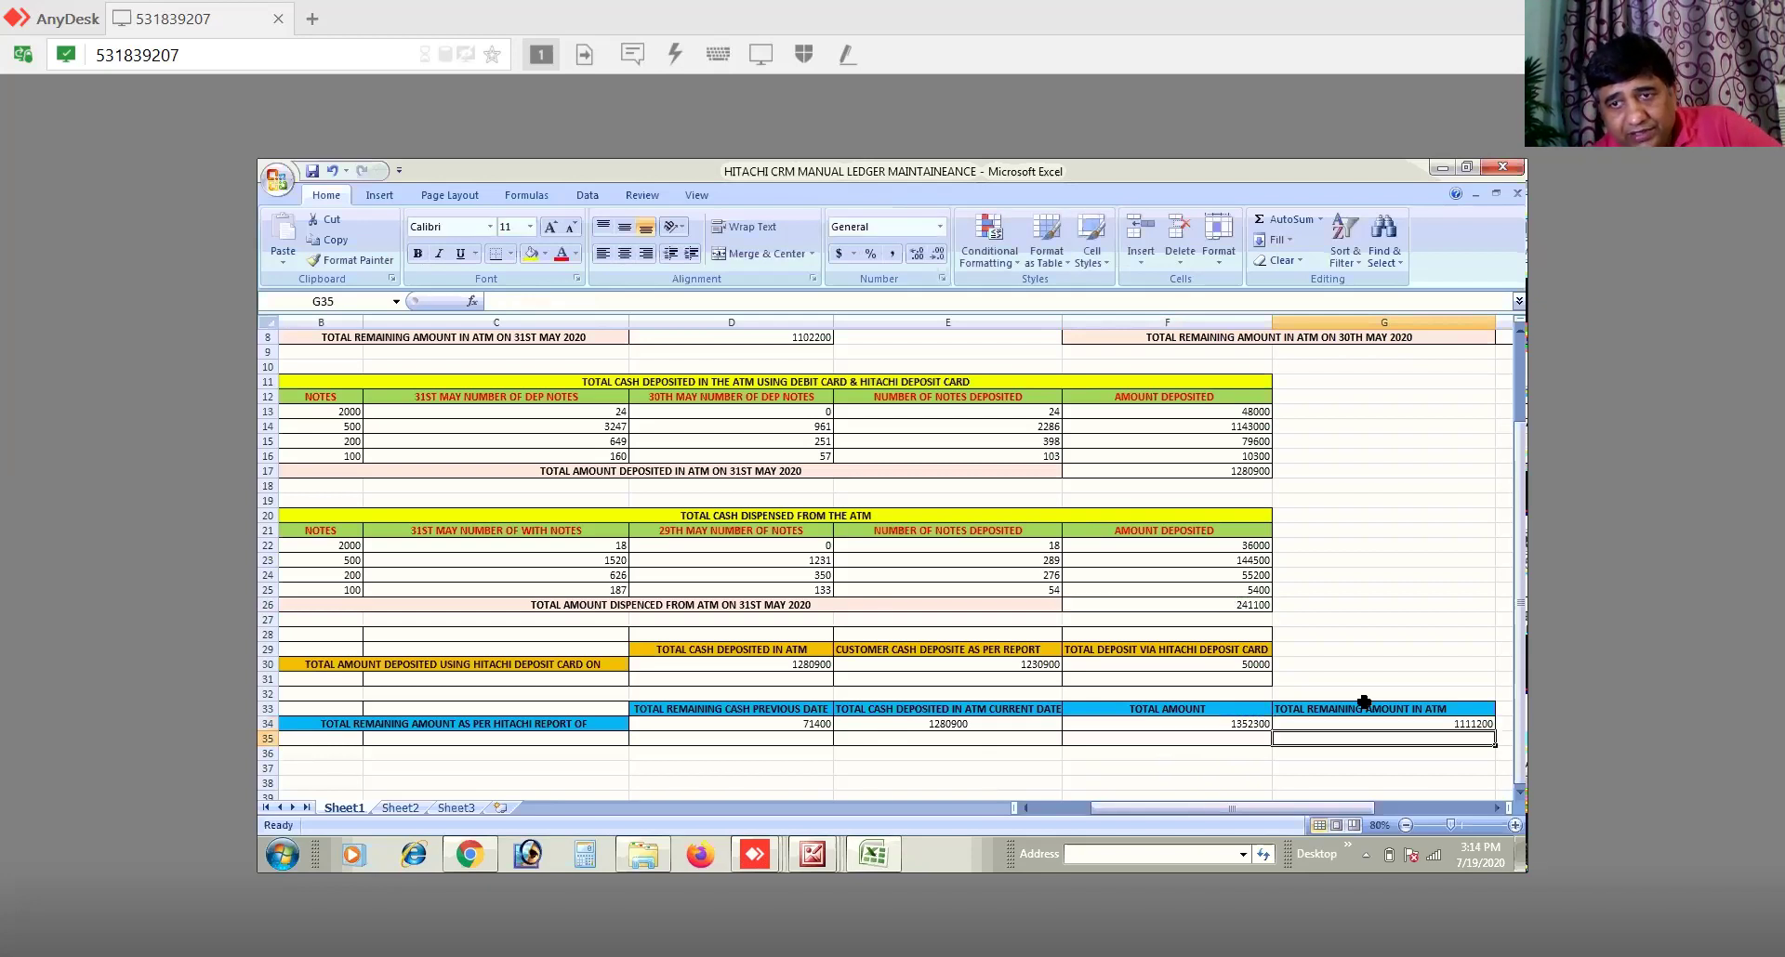
# Step: Compare the calculated remaining amount in G34 with the 31st May remaining total in D8, and recheck the dispensed total in F26
pyautogui.click(1418, 724)
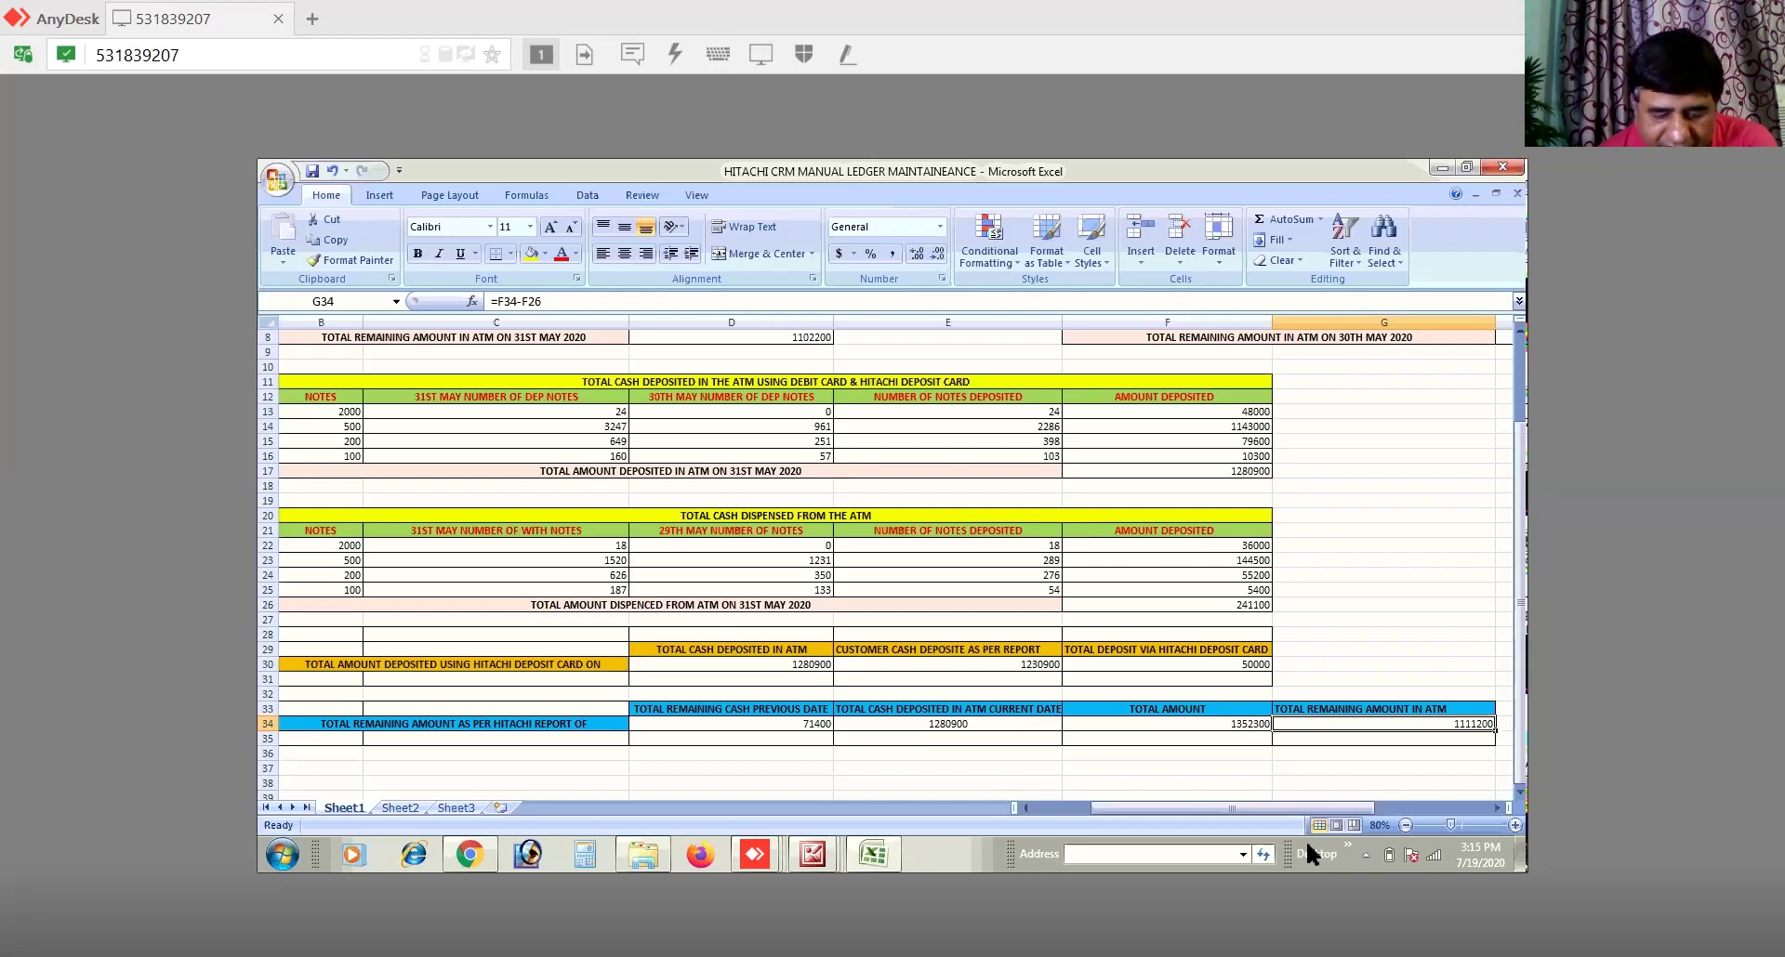
pyautogui.click(782, 339)
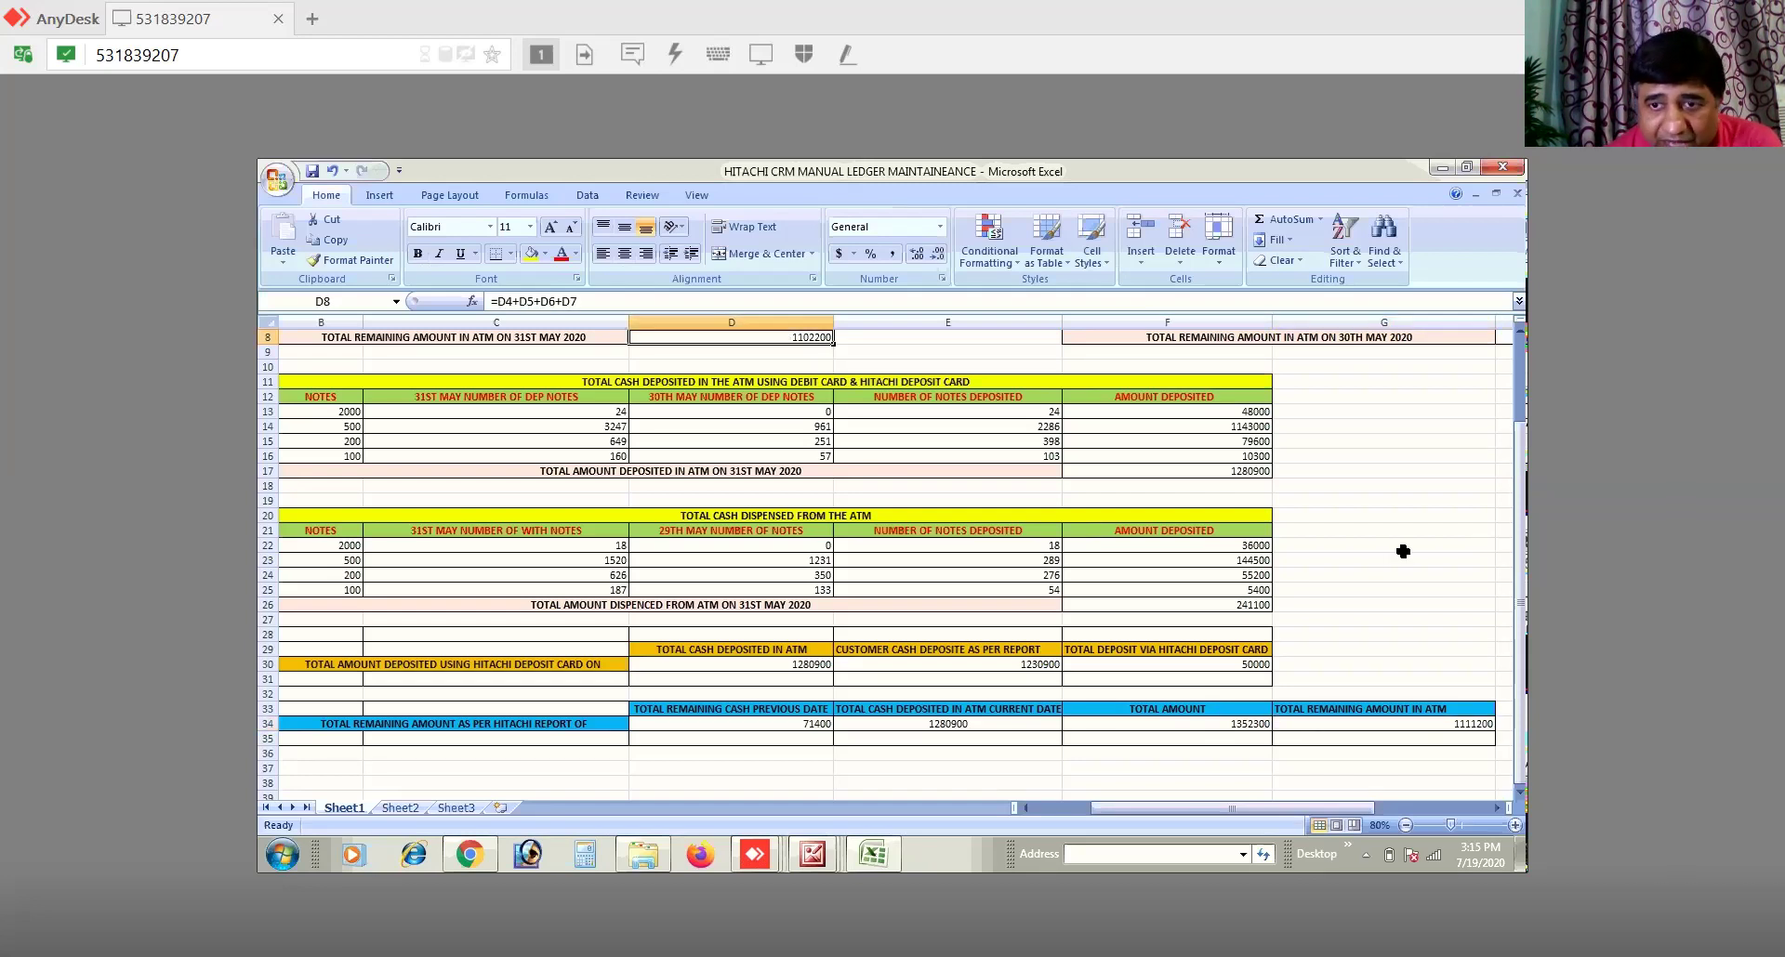
pyautogui.click(1431, 724)
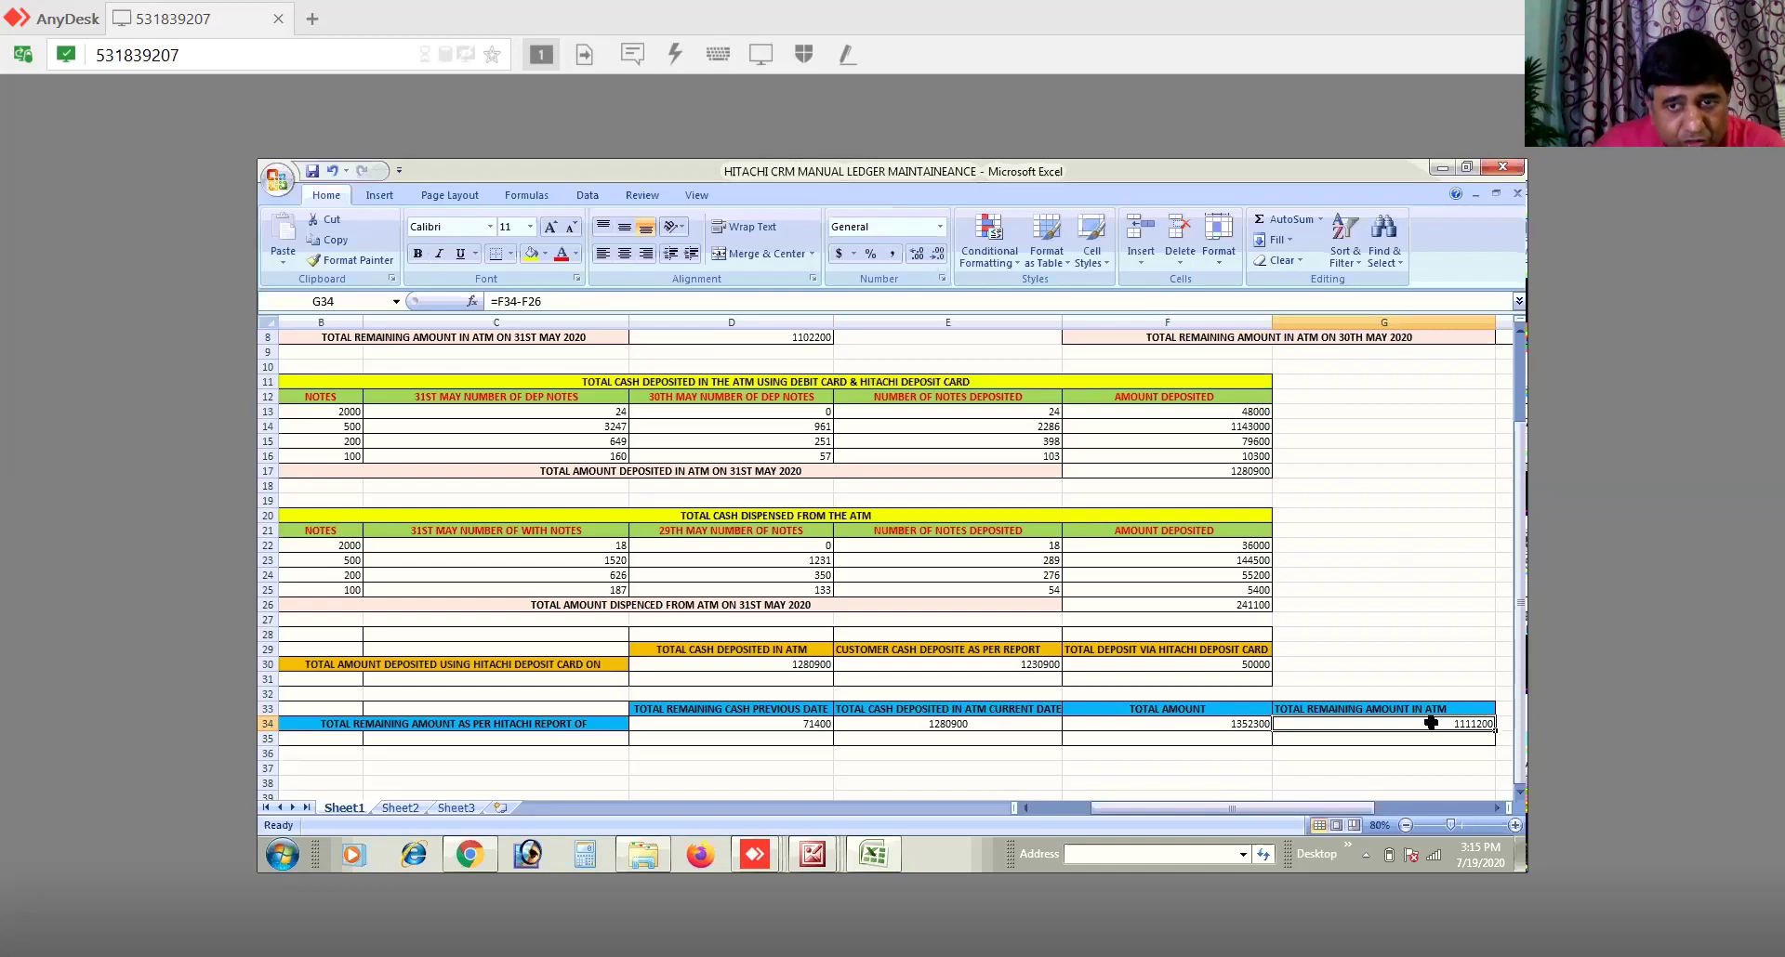
pyautogui.click(1219, 605)
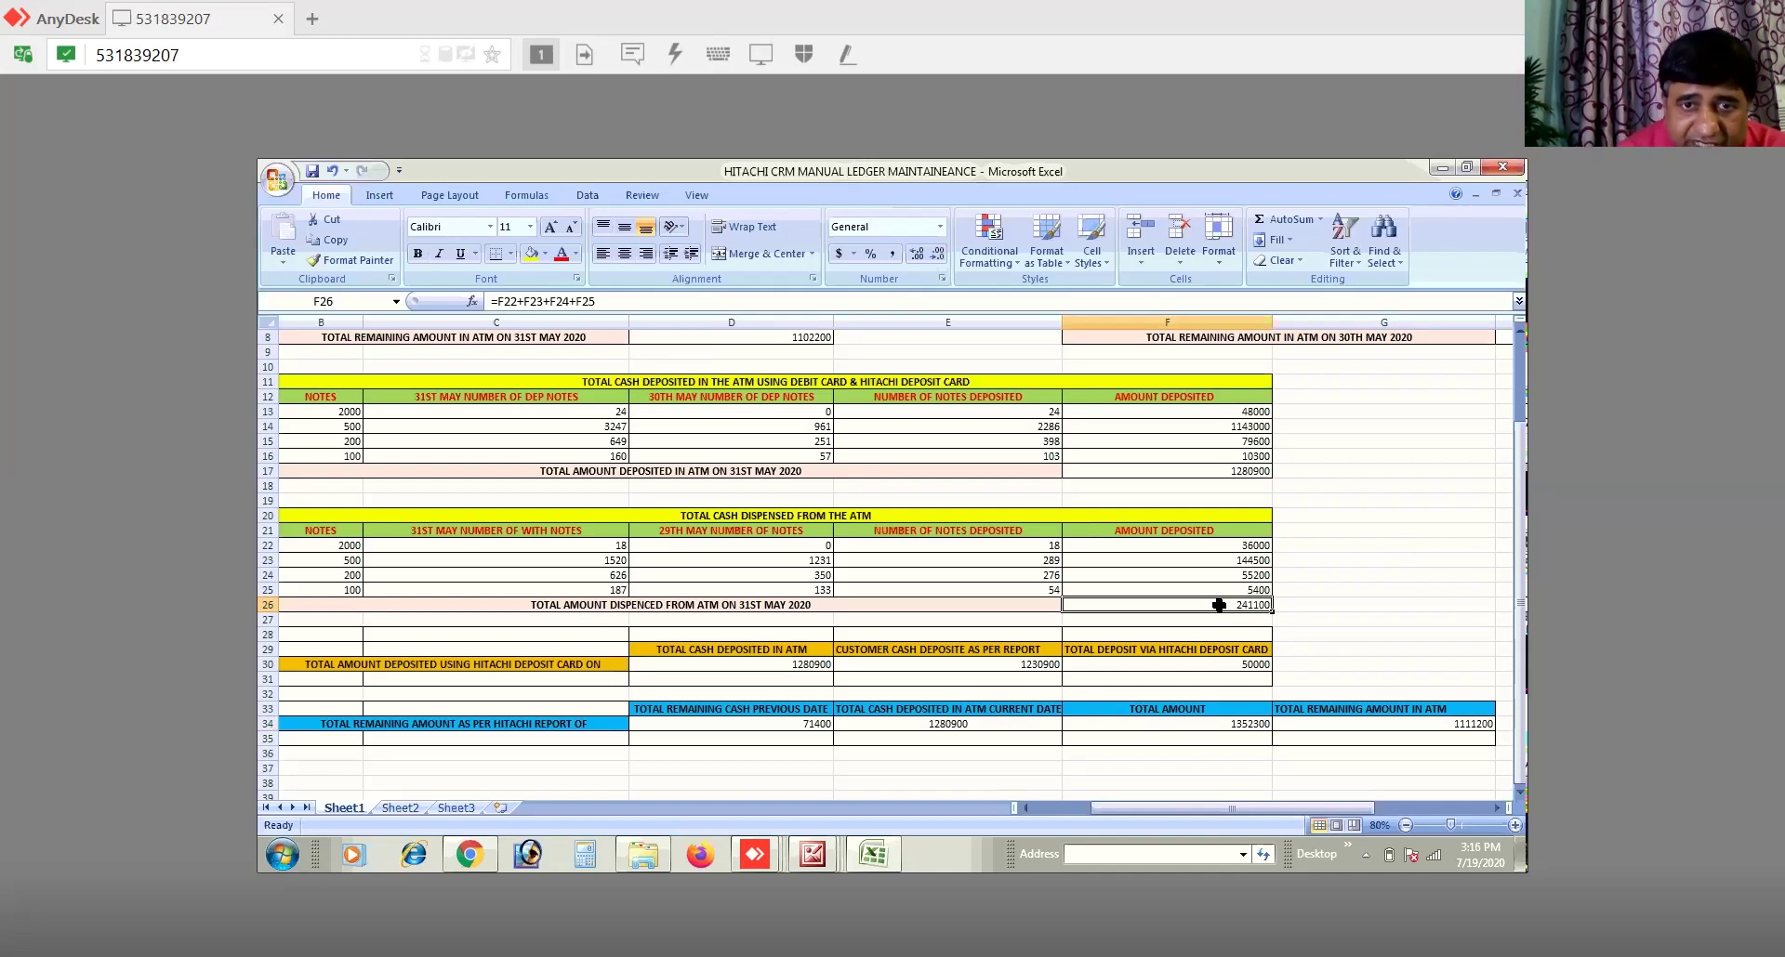
# Step: Correct the previous-day count of withdrawn 500 notes in D23 to 1213
pyautogui.doubleClick(829, 561)
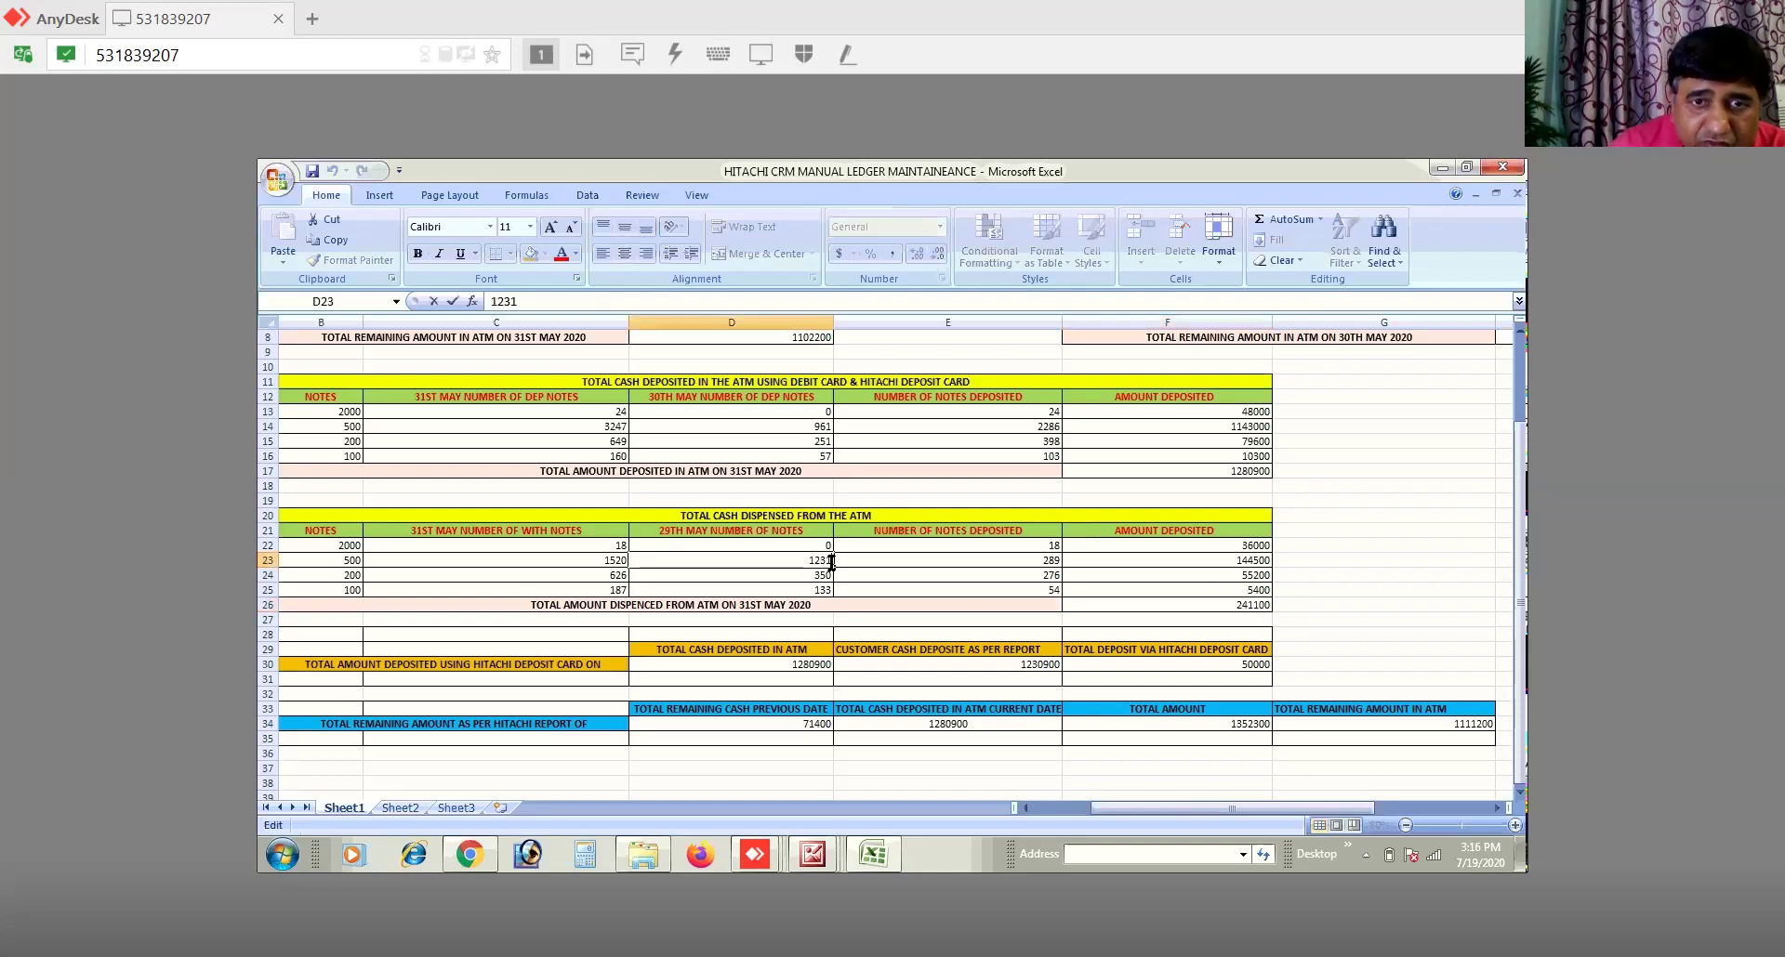
pyautogui.press('BackSpace')
pyautogui.press('BackSpace')
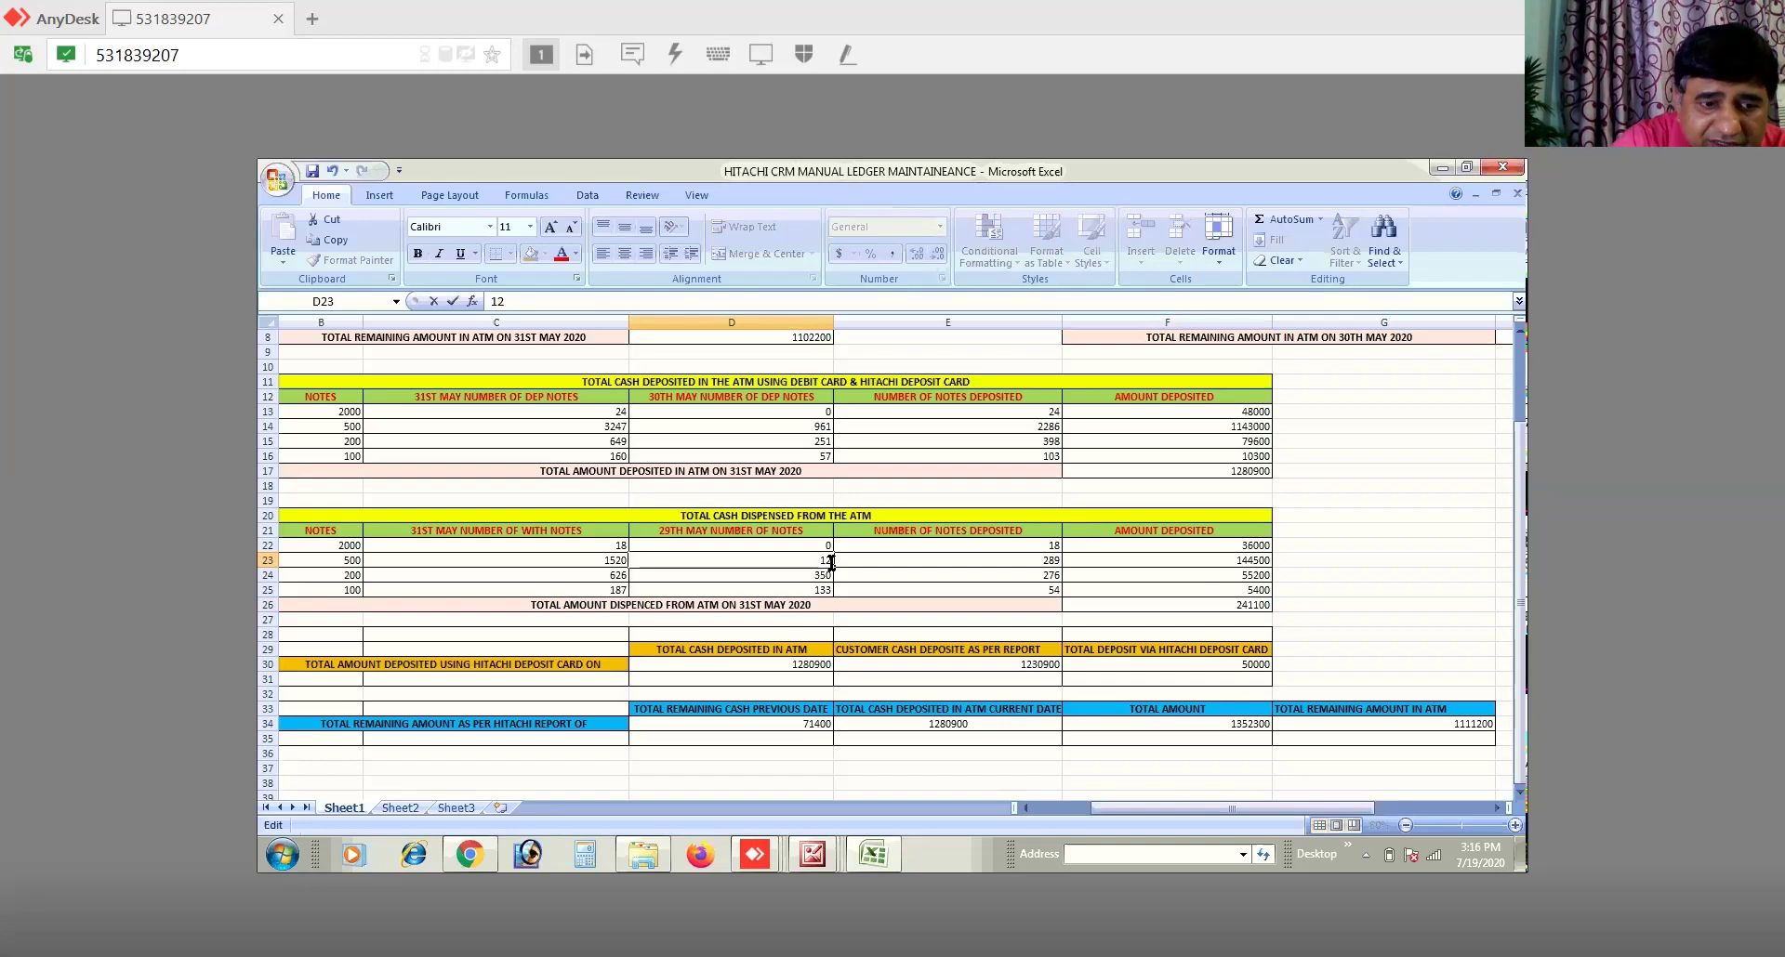
pyautogui.write('13')
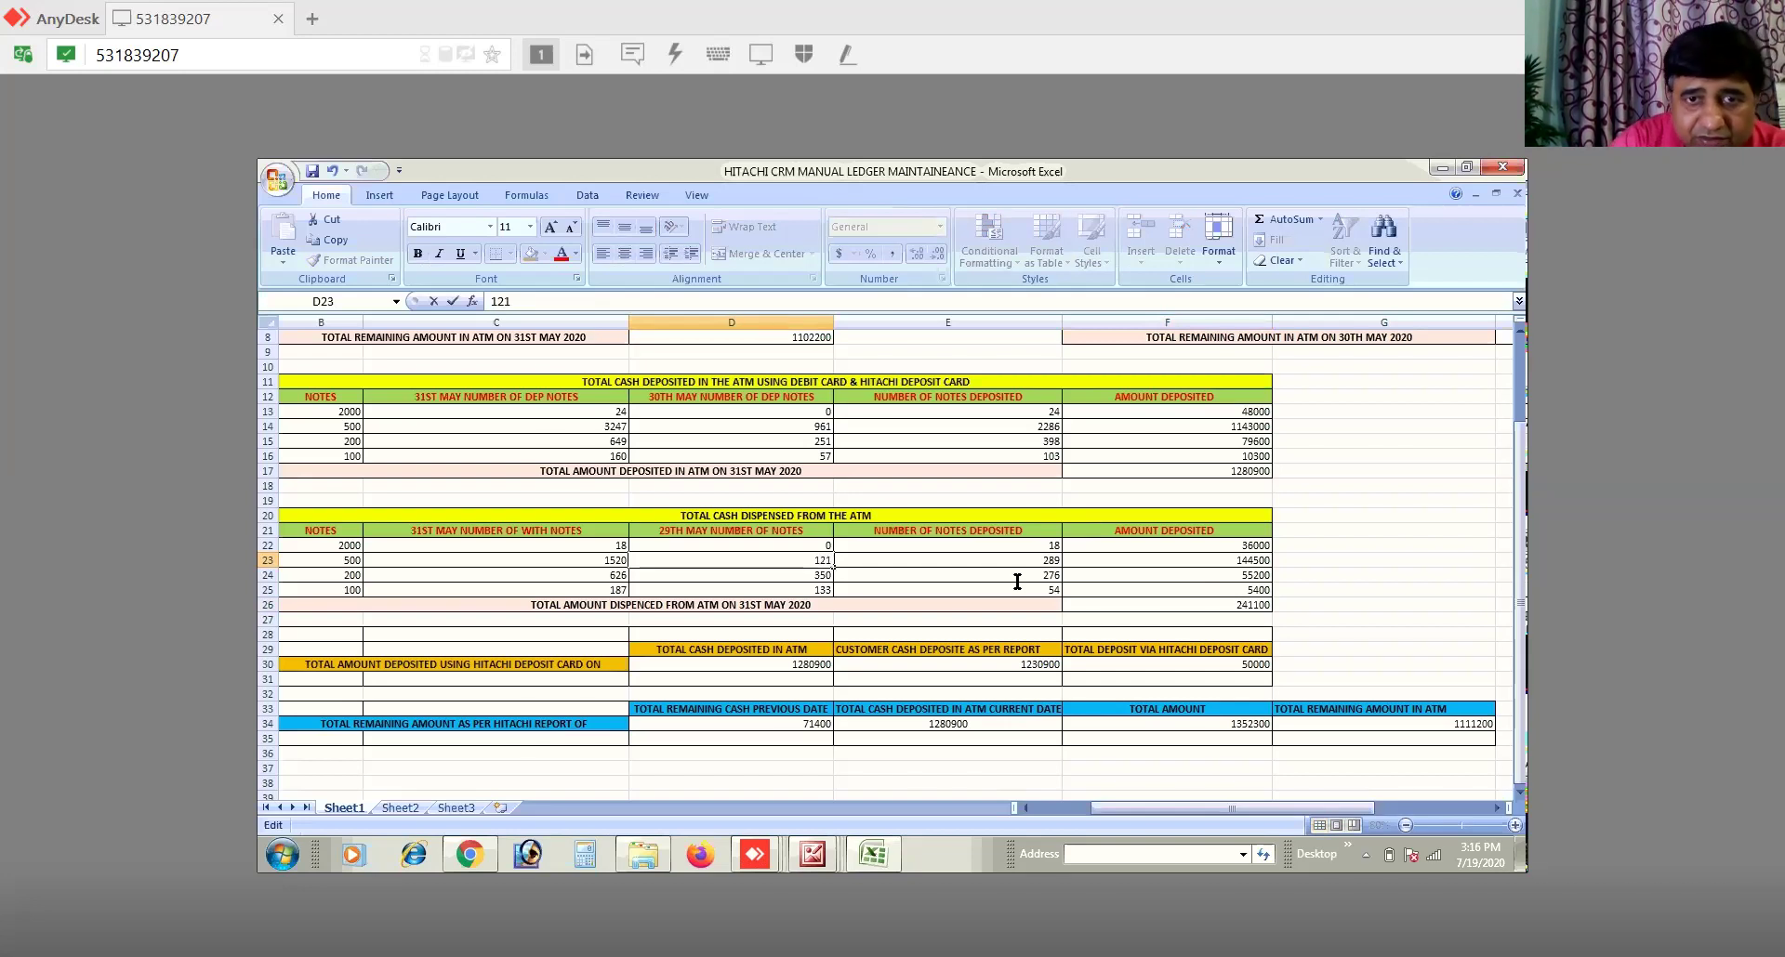
pyautogui.click(1372, 562)
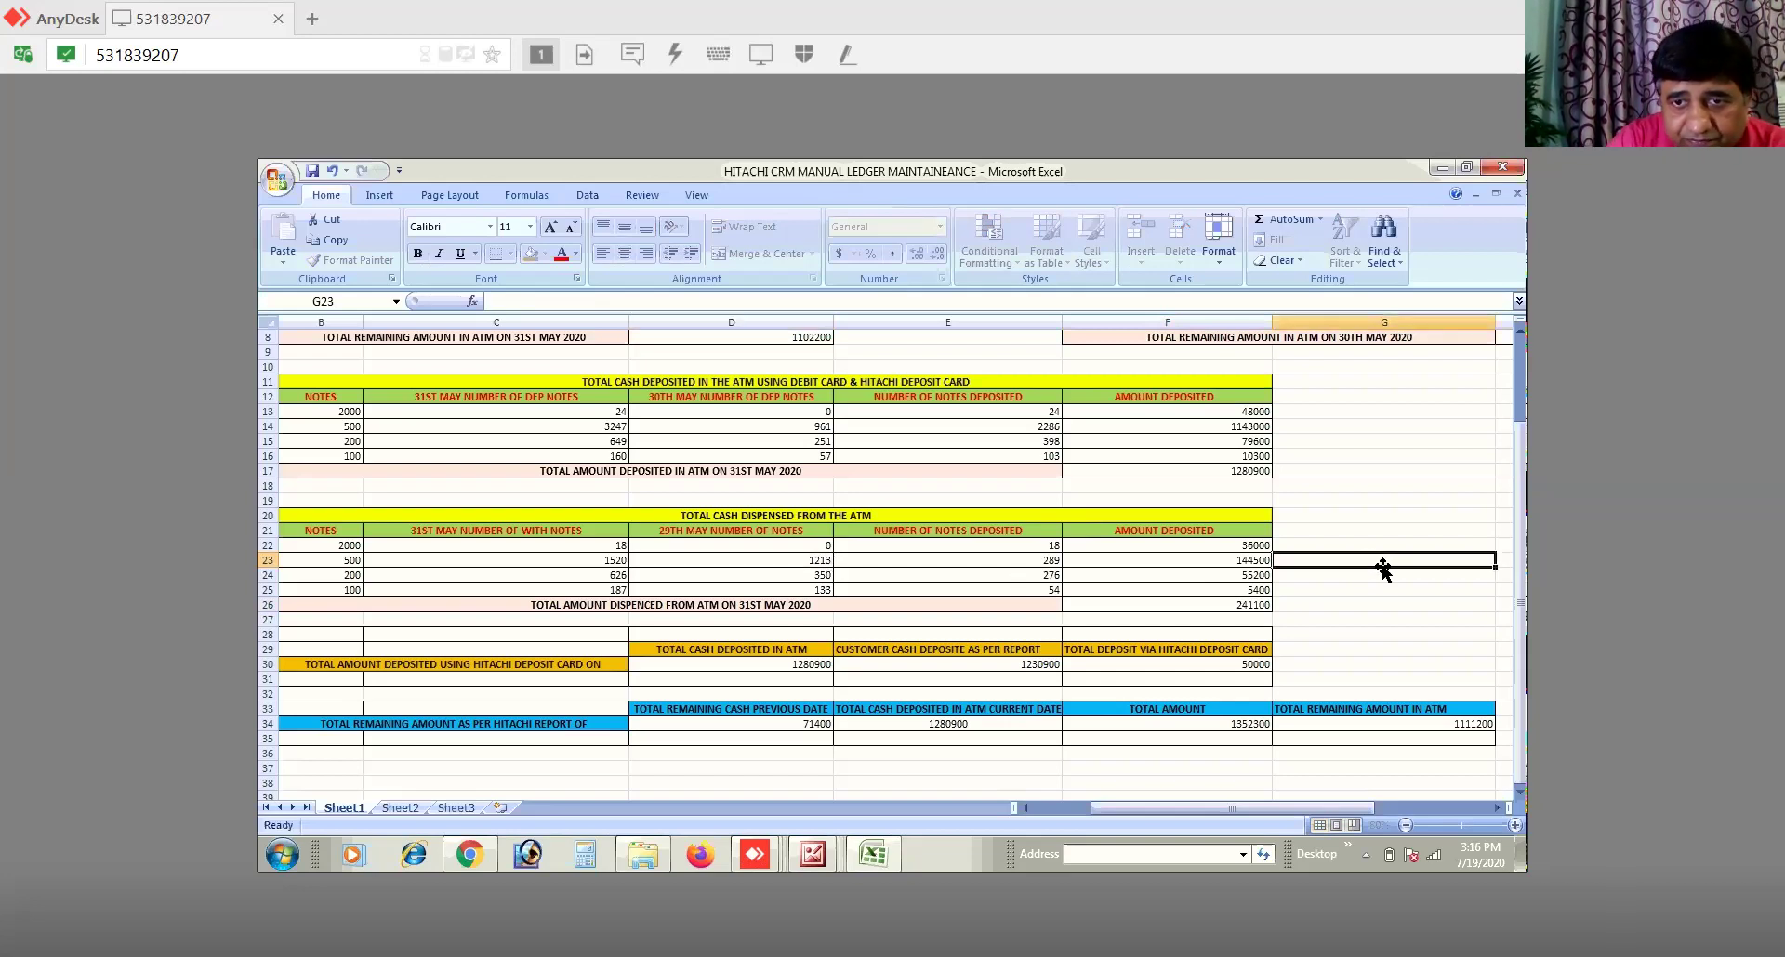
# Step: Review the dispensed total in F26, remaining amount in G34, deposited total in F17 and Hitachi deposit card total in F30
pyautogui.click(1230, 605)
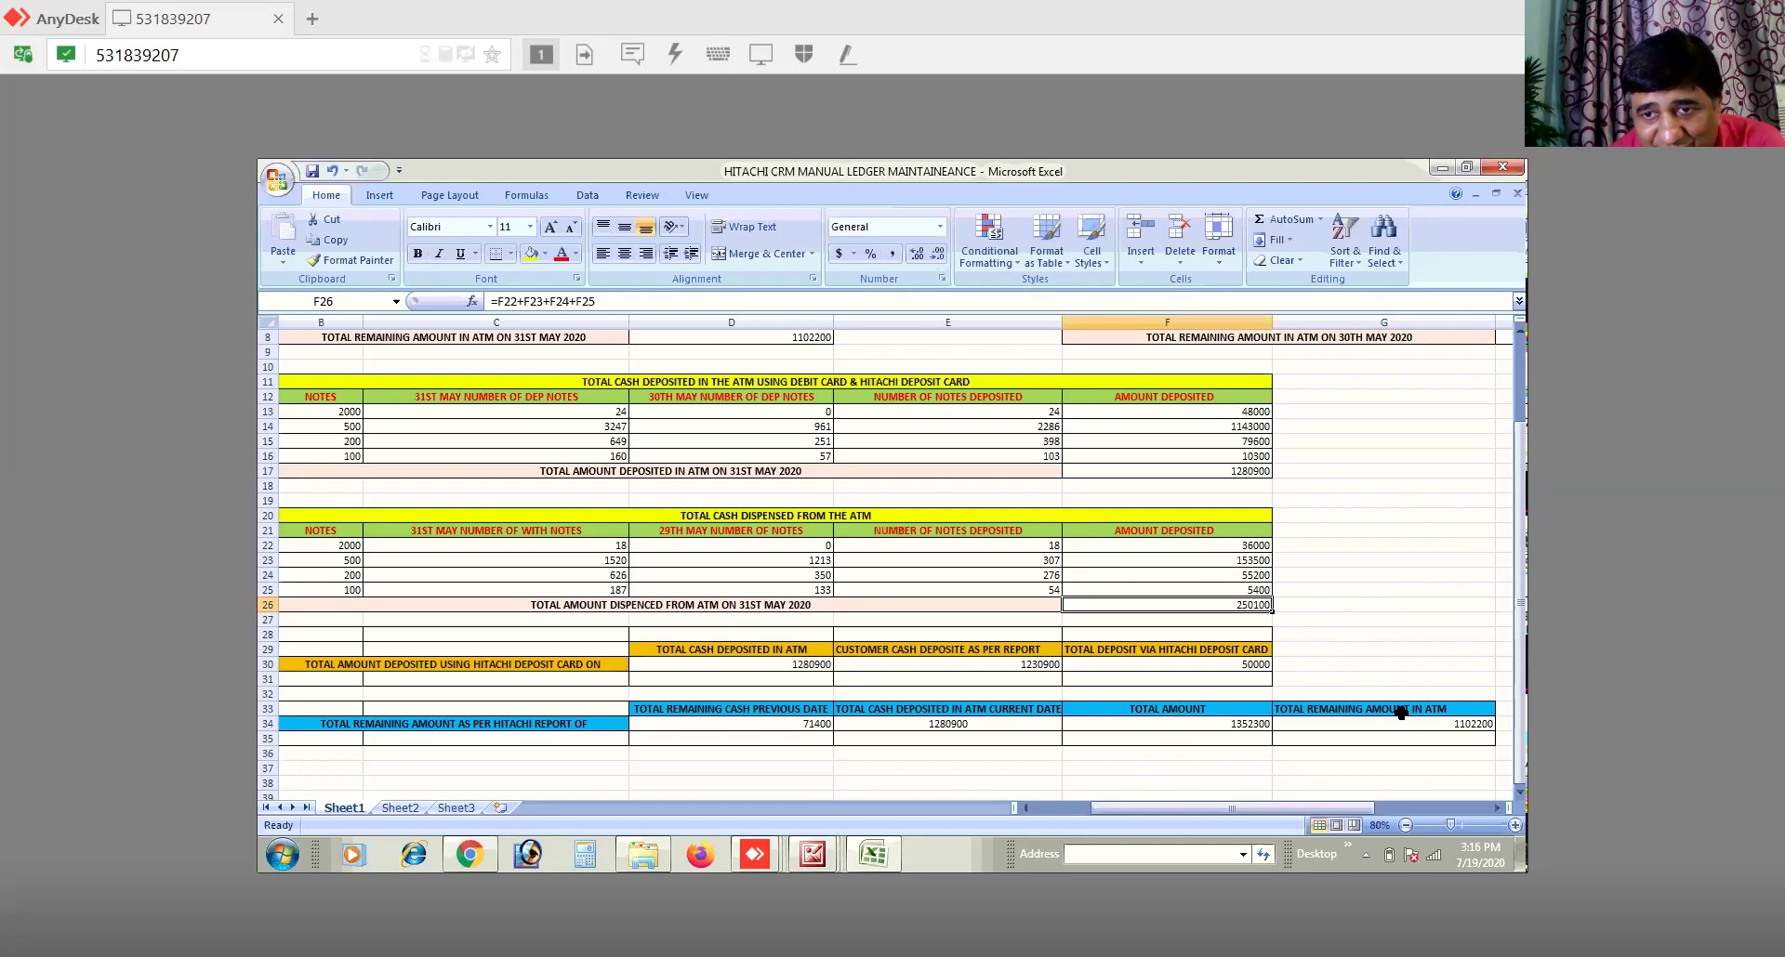
pyautogui.click(1447, 725)
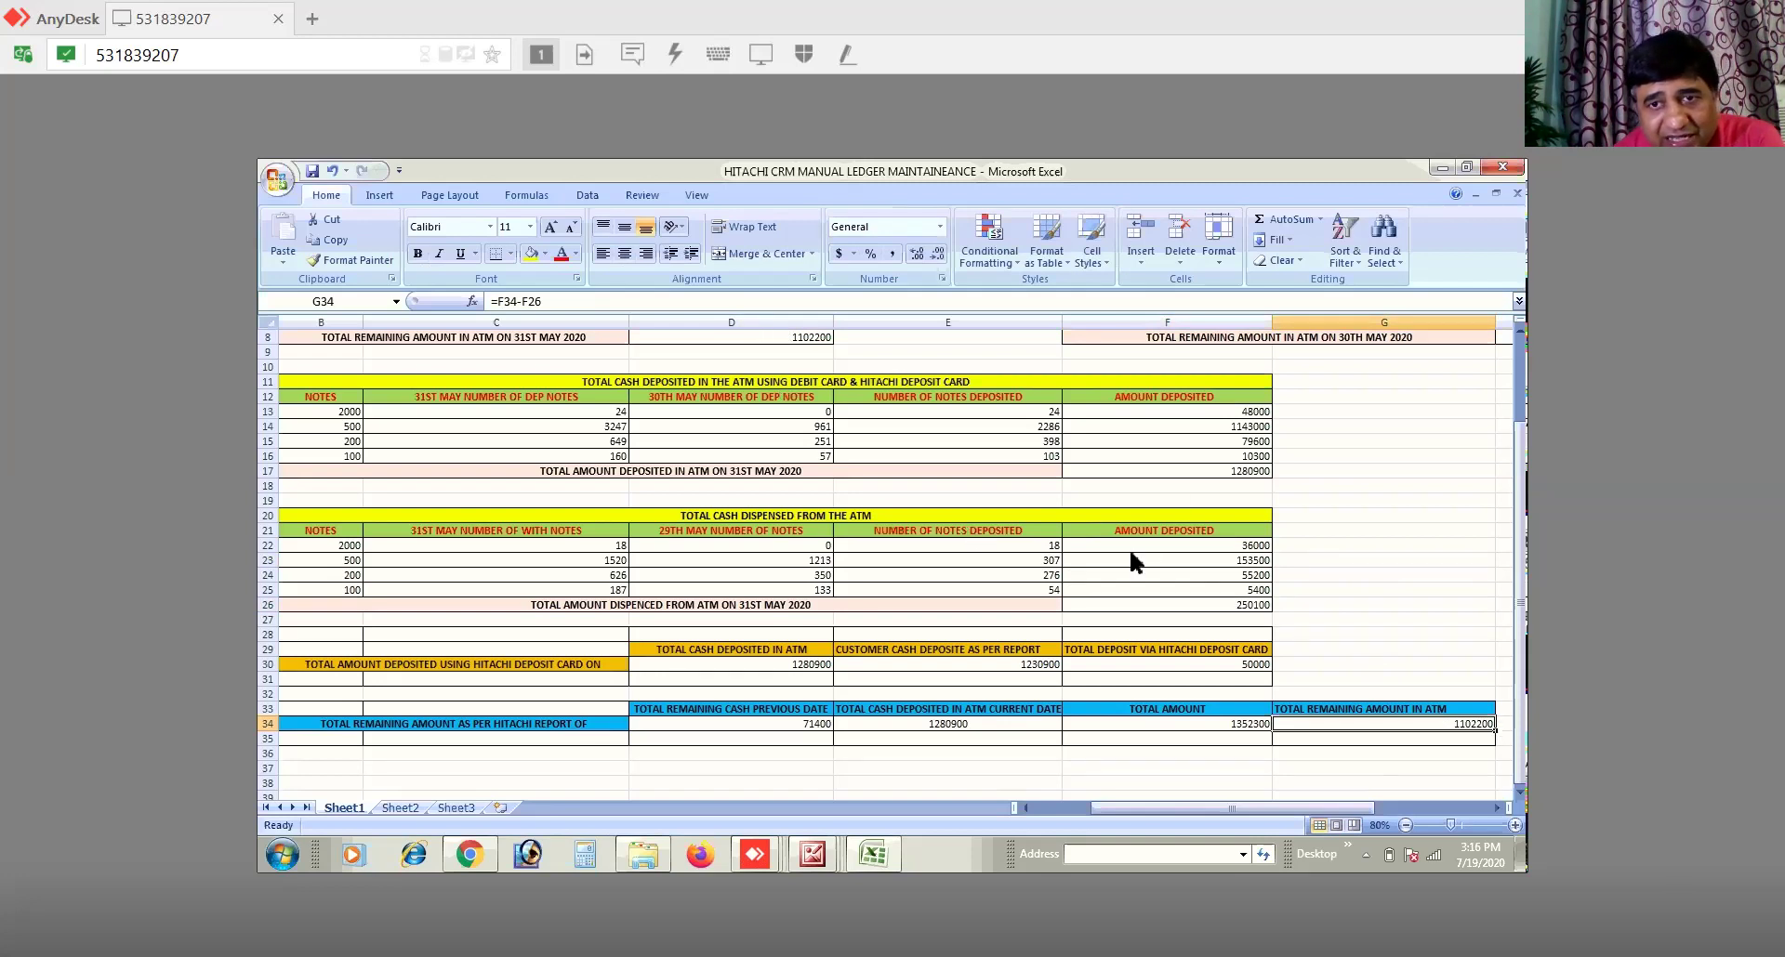
pyautogui.click(1242, 602)
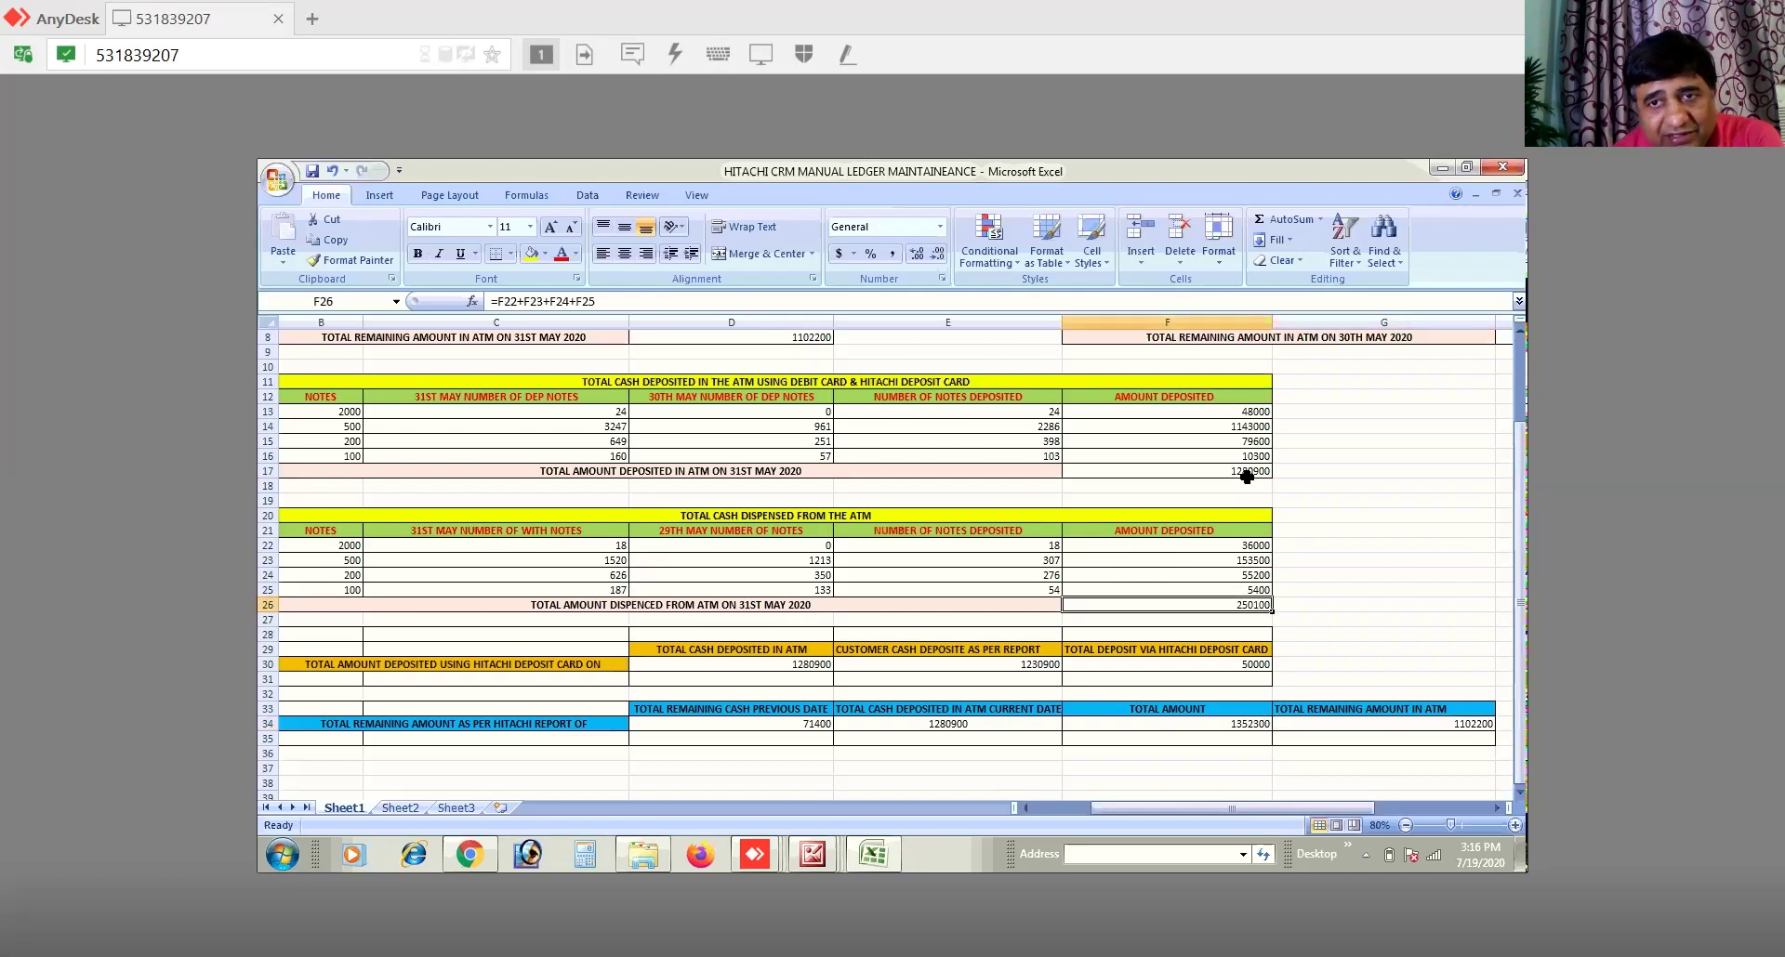
pyautogui.click(1245, 474)
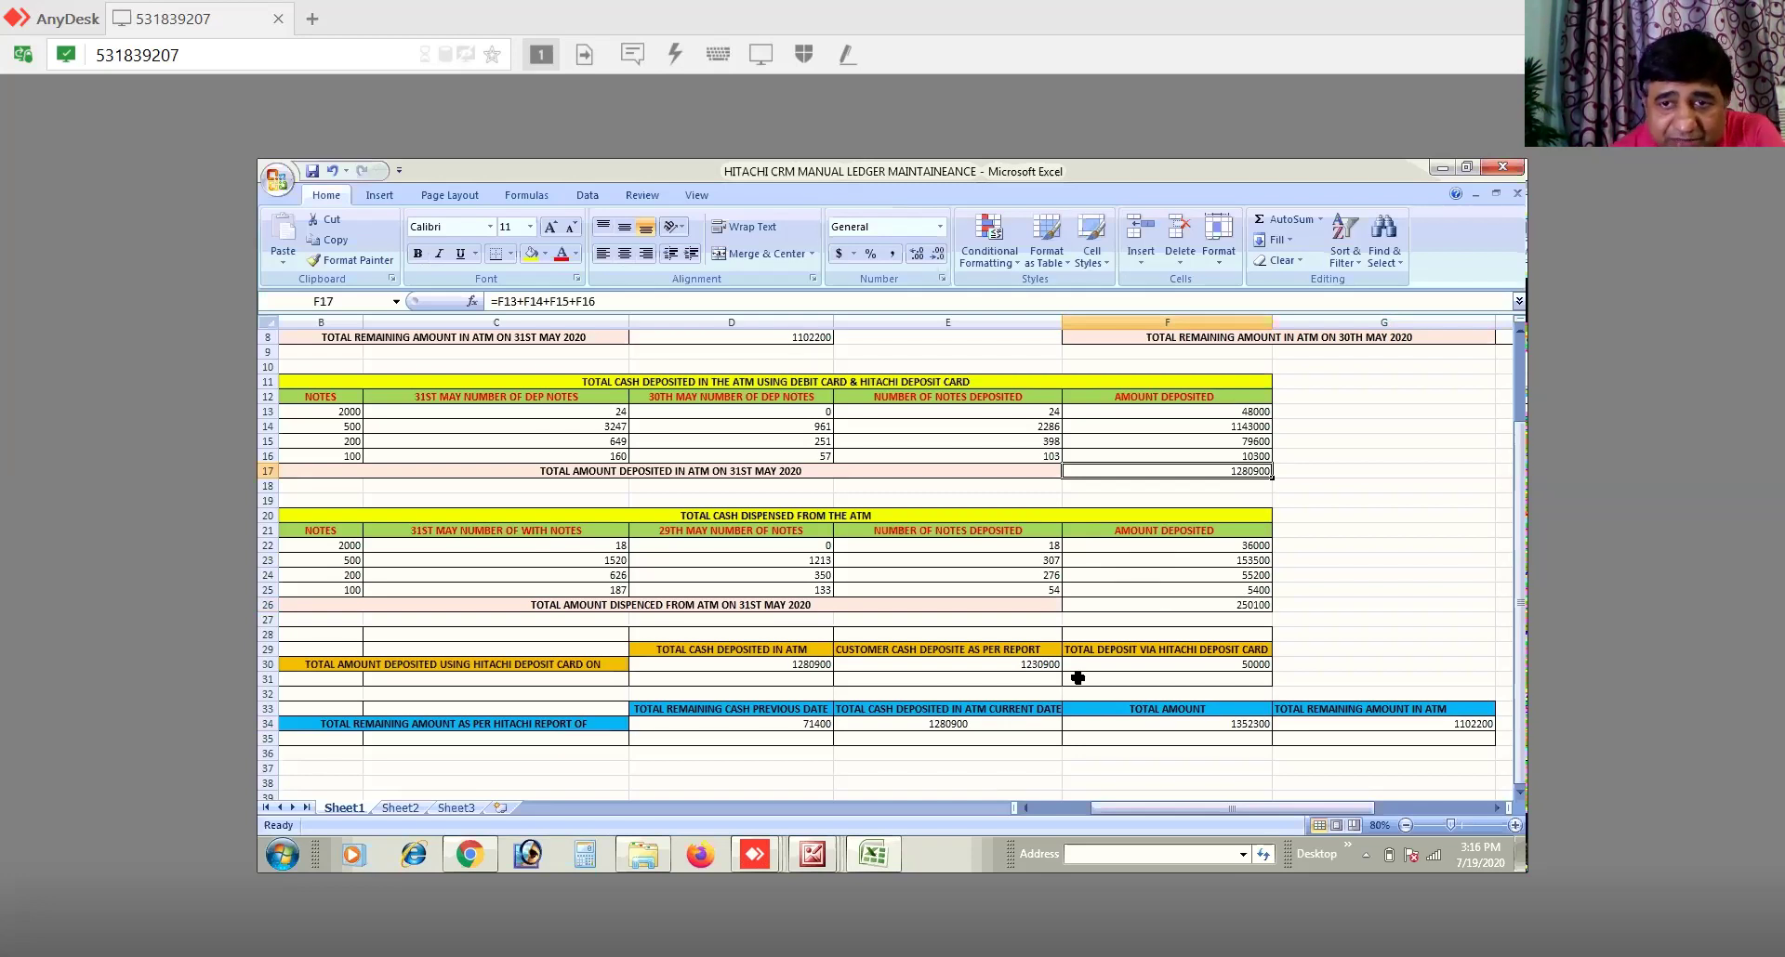
pyautogui.click(1250, 664)
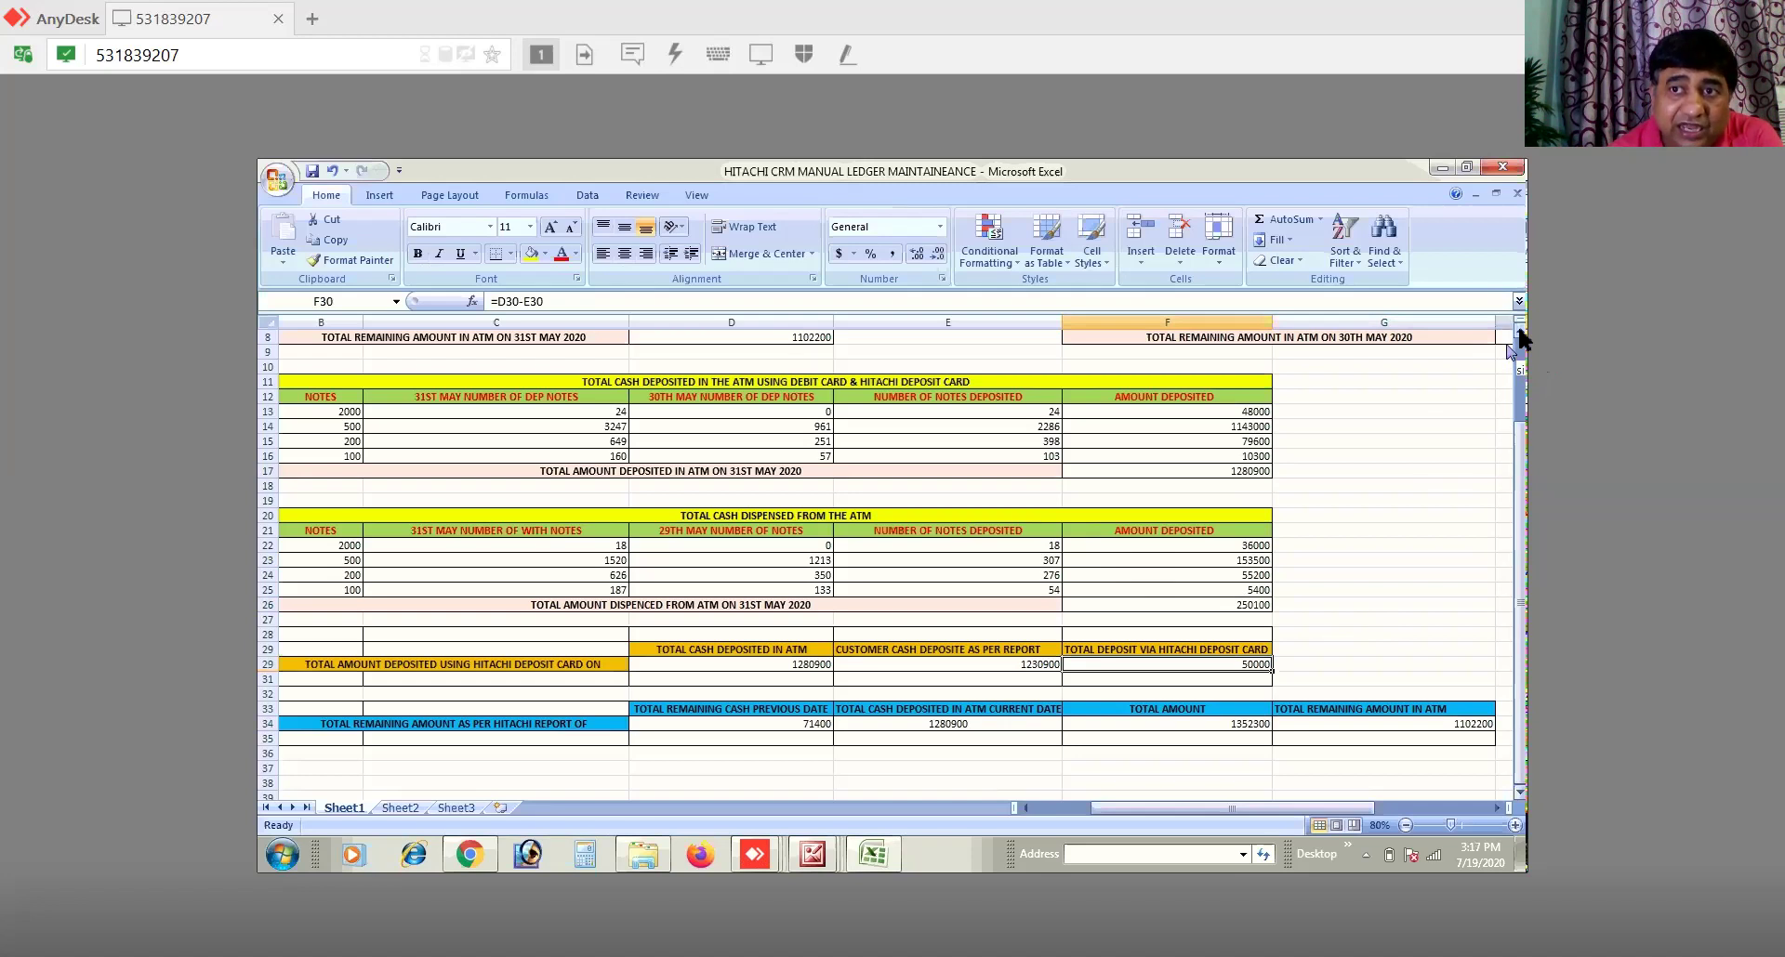
# Step: Start saving a copy as an Excel Workbook, using the 29TH MAY 2020 ledger's file name as the basis
pyautogui.click(1520, 335)
pyautogui.scroll(2, 1520, 337)
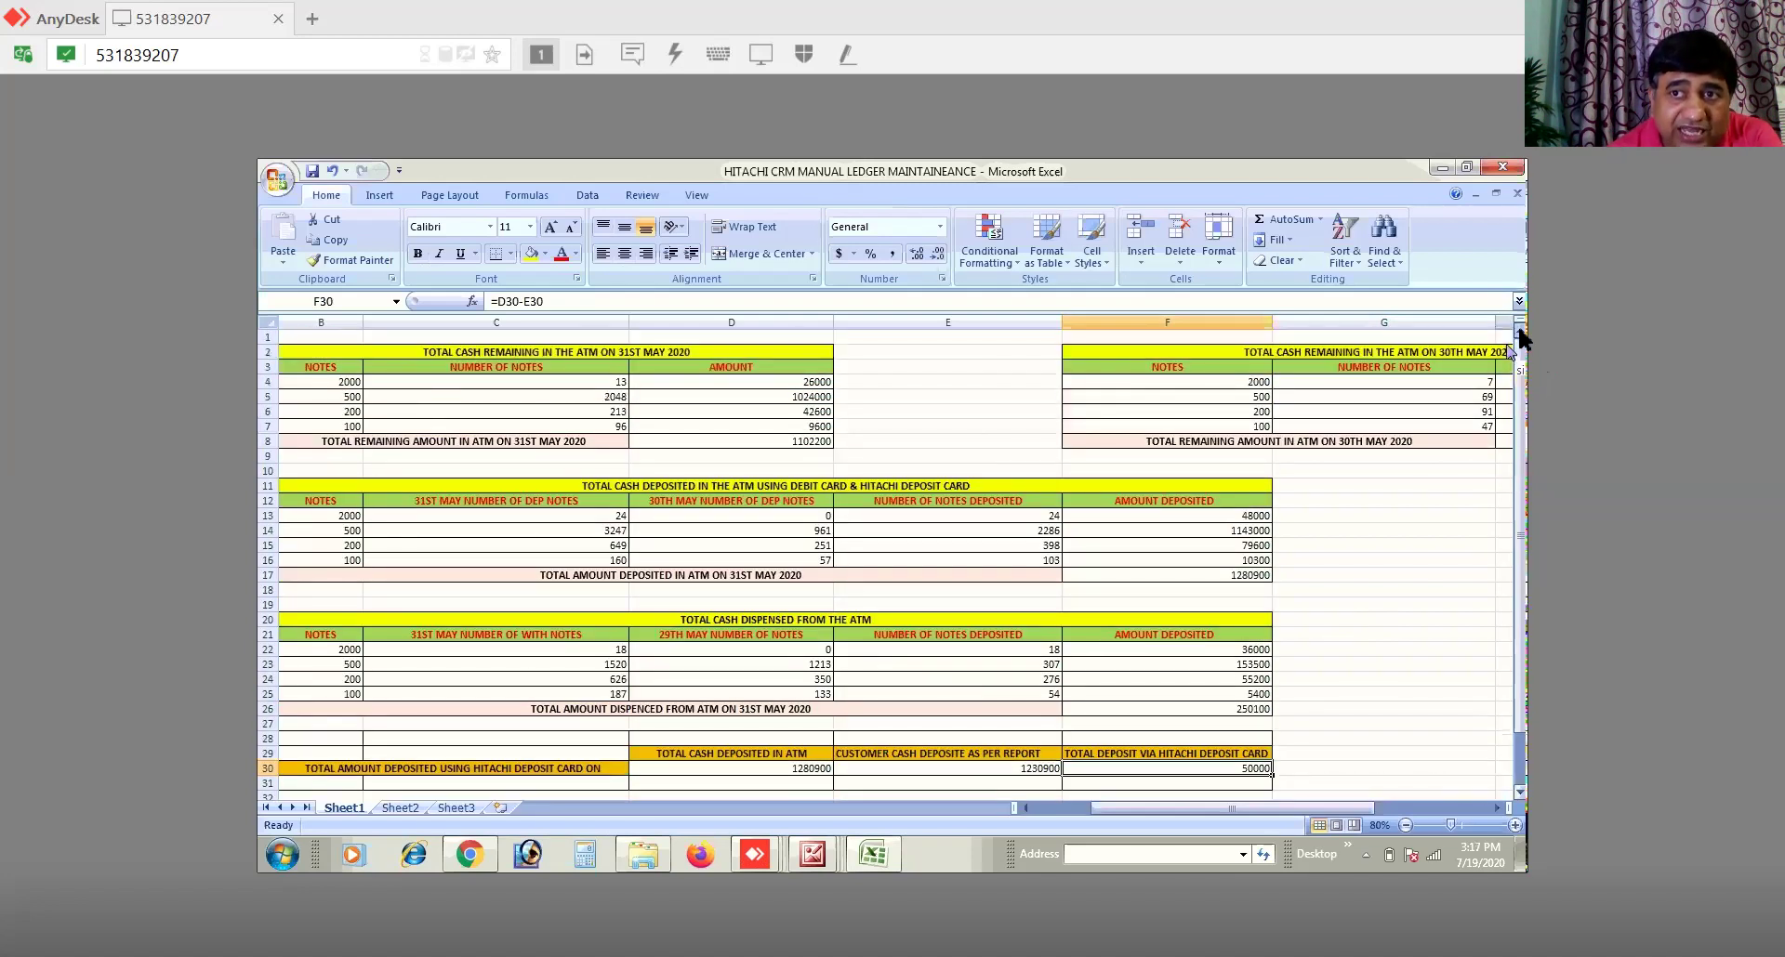
pyautogui.click(275, 184)
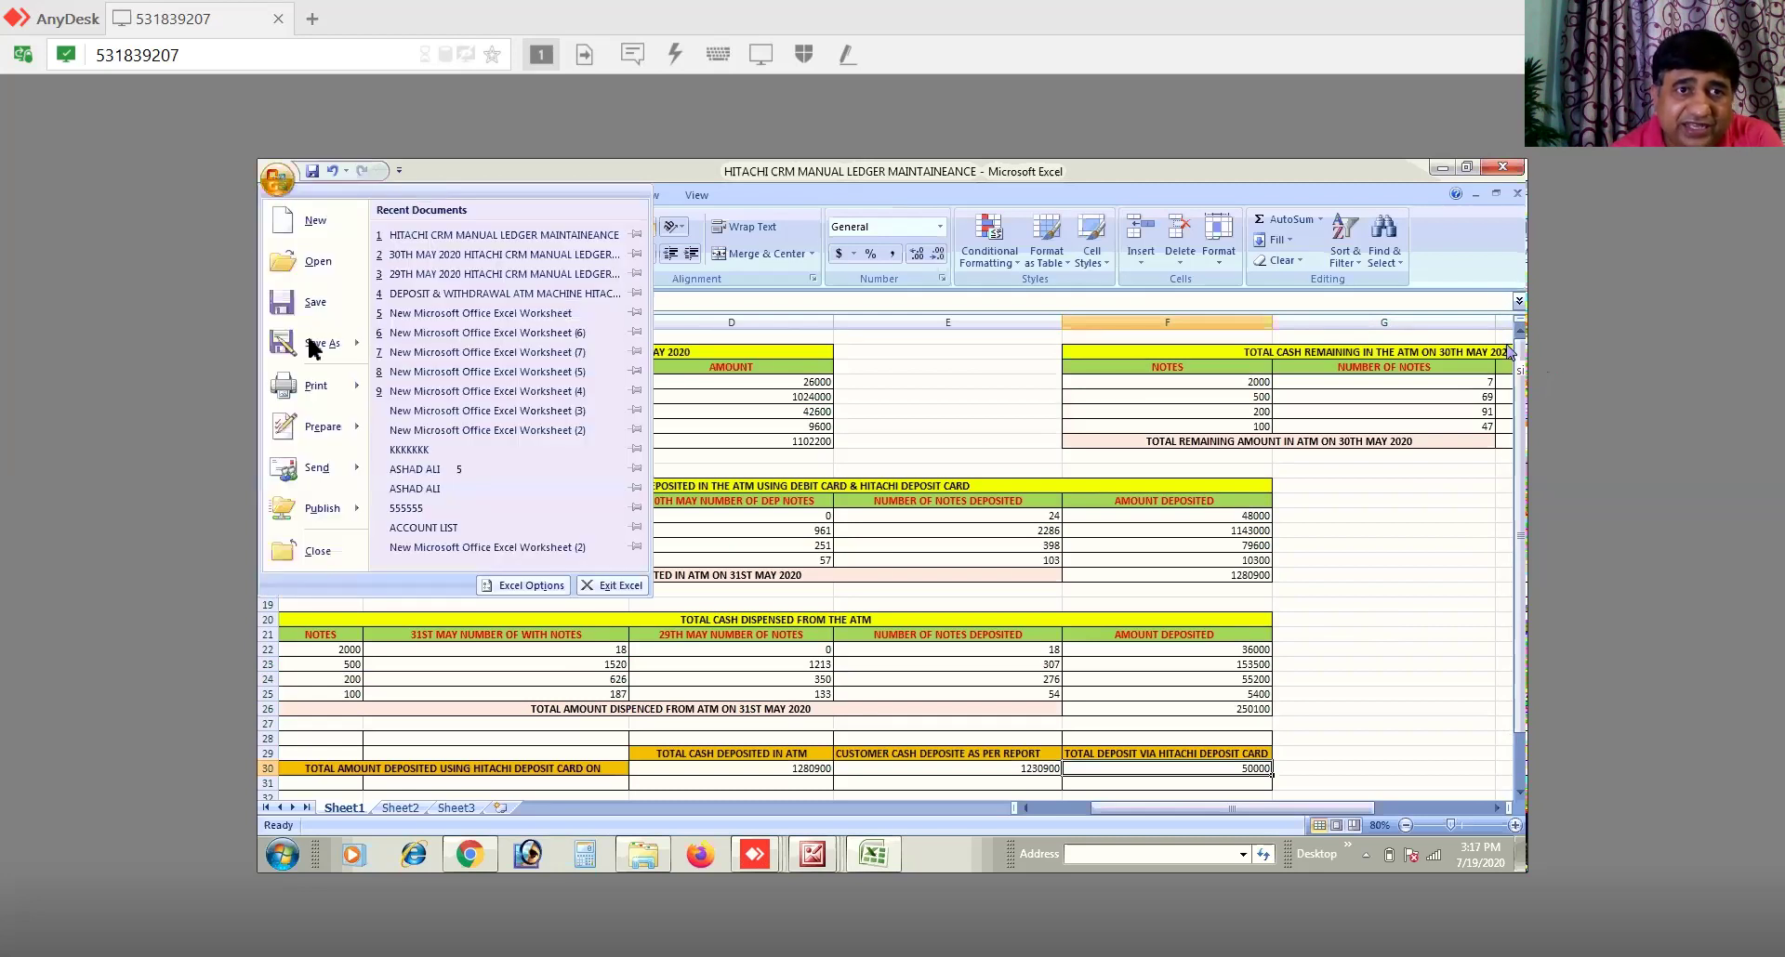
pyautogui.moveTo(307, 337)
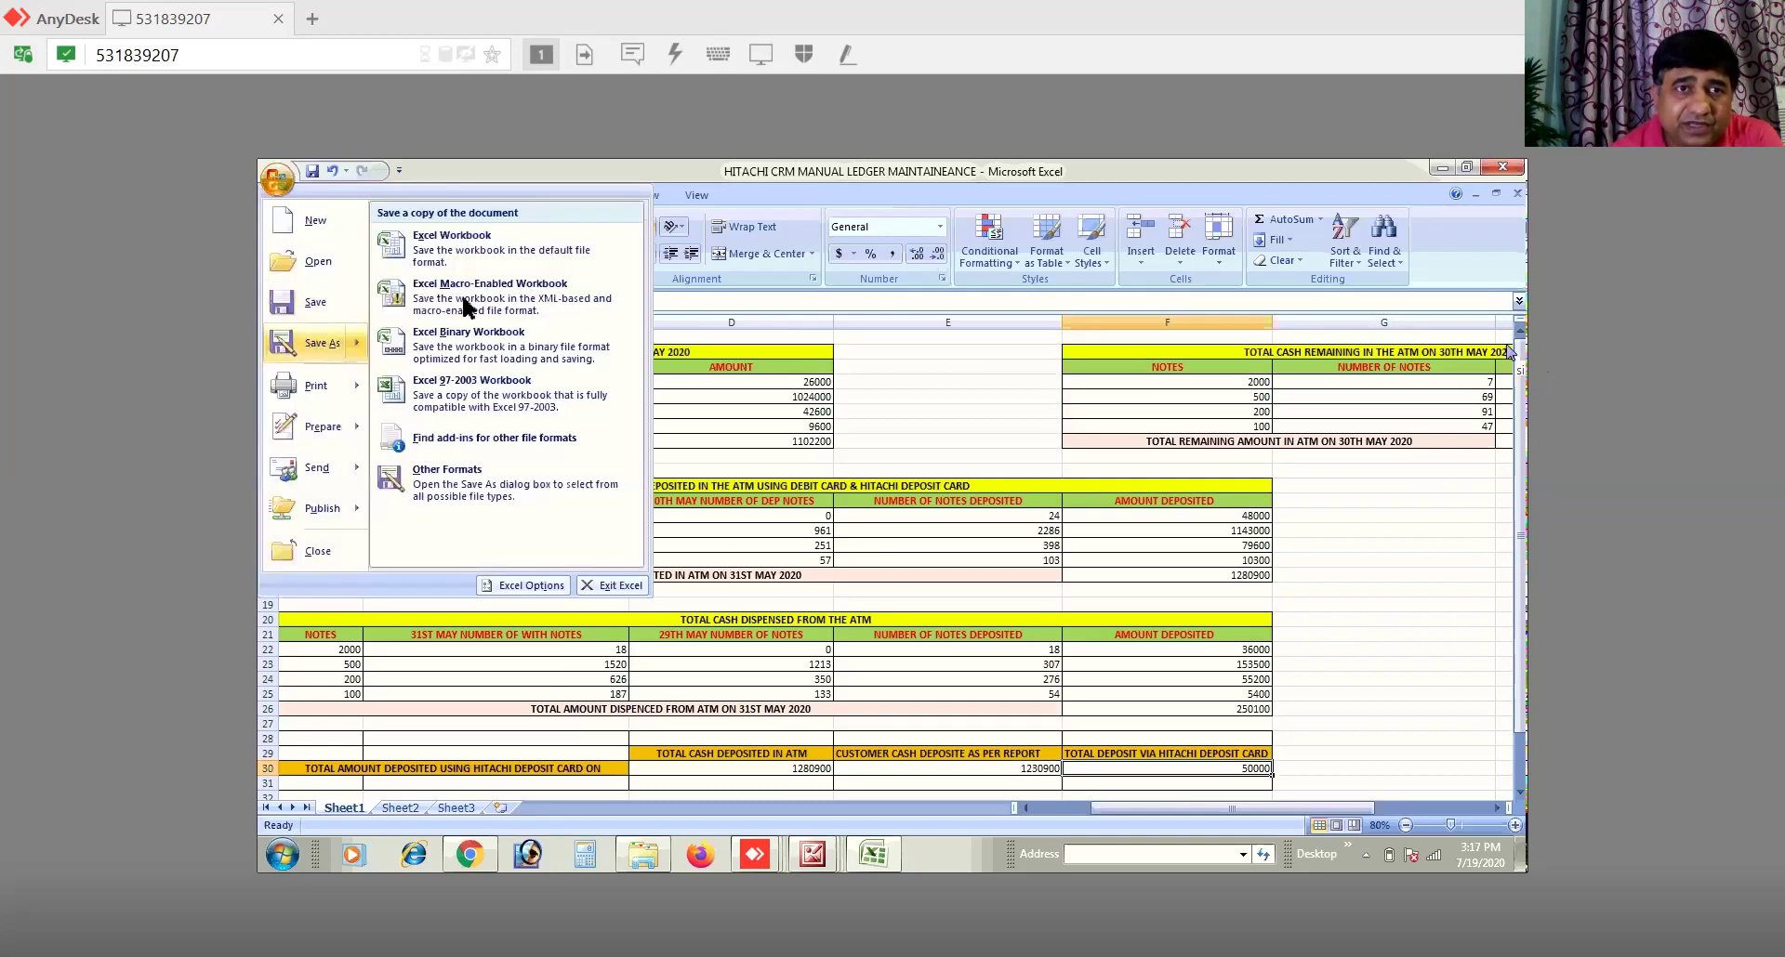
pyautogui.click(488, 239)
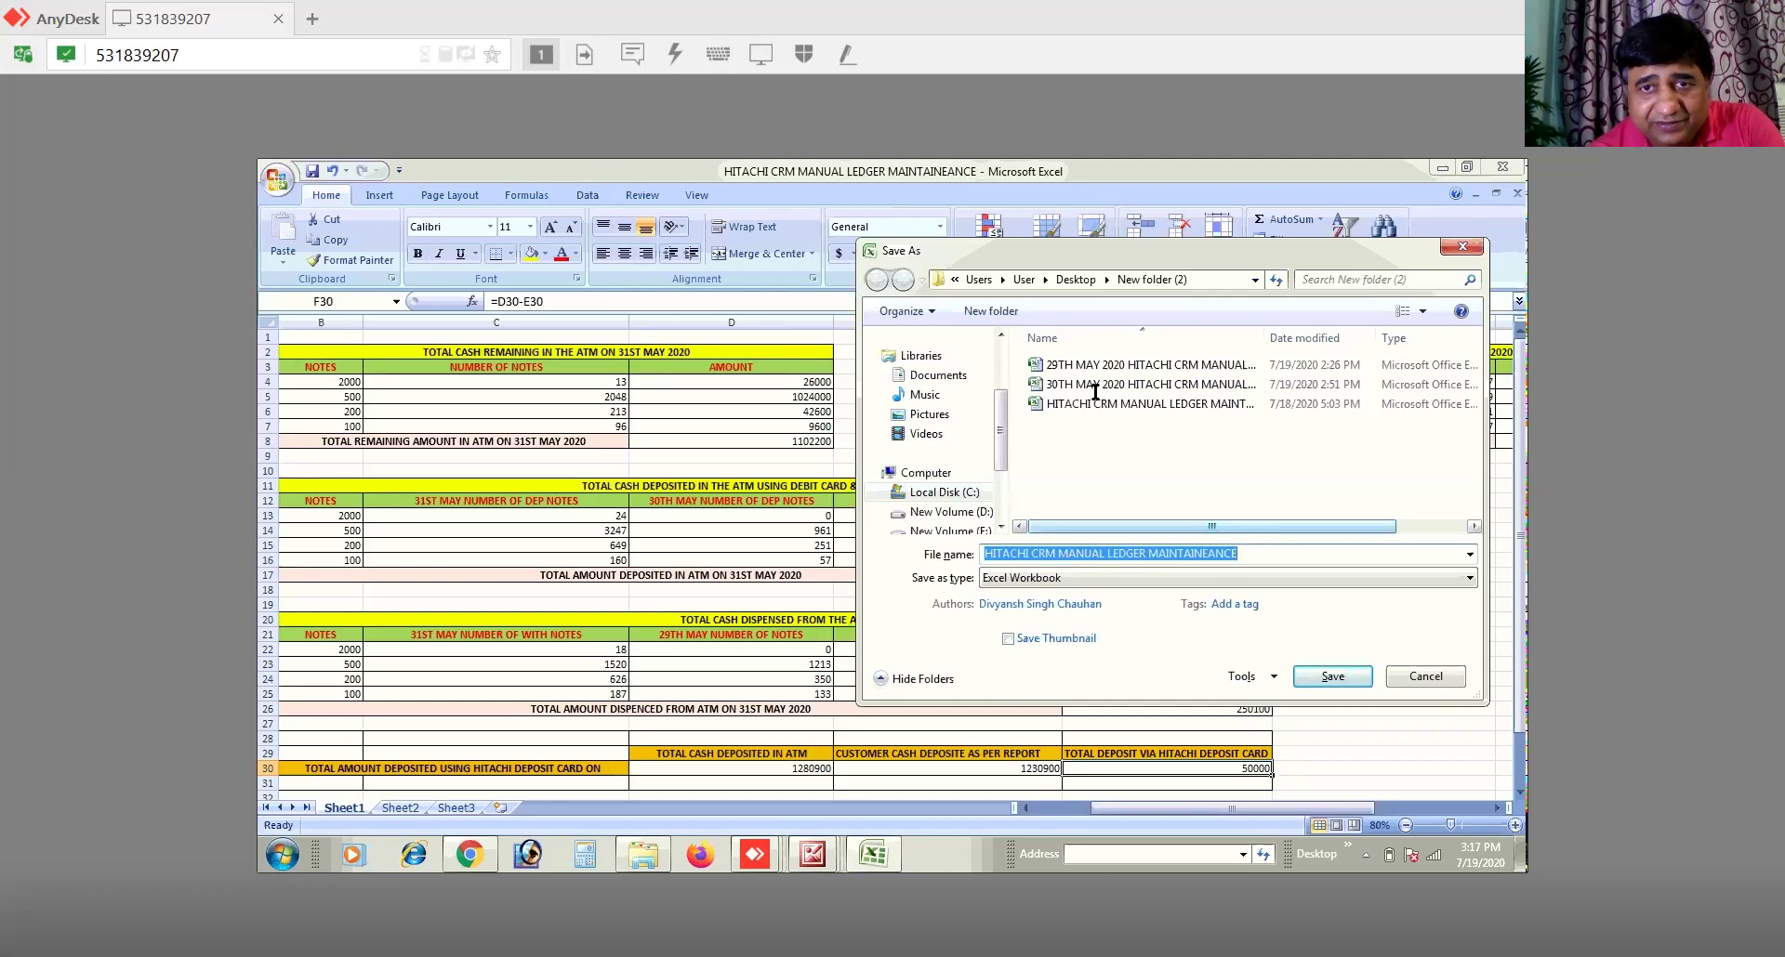
pyautogui.click(1099, 363)
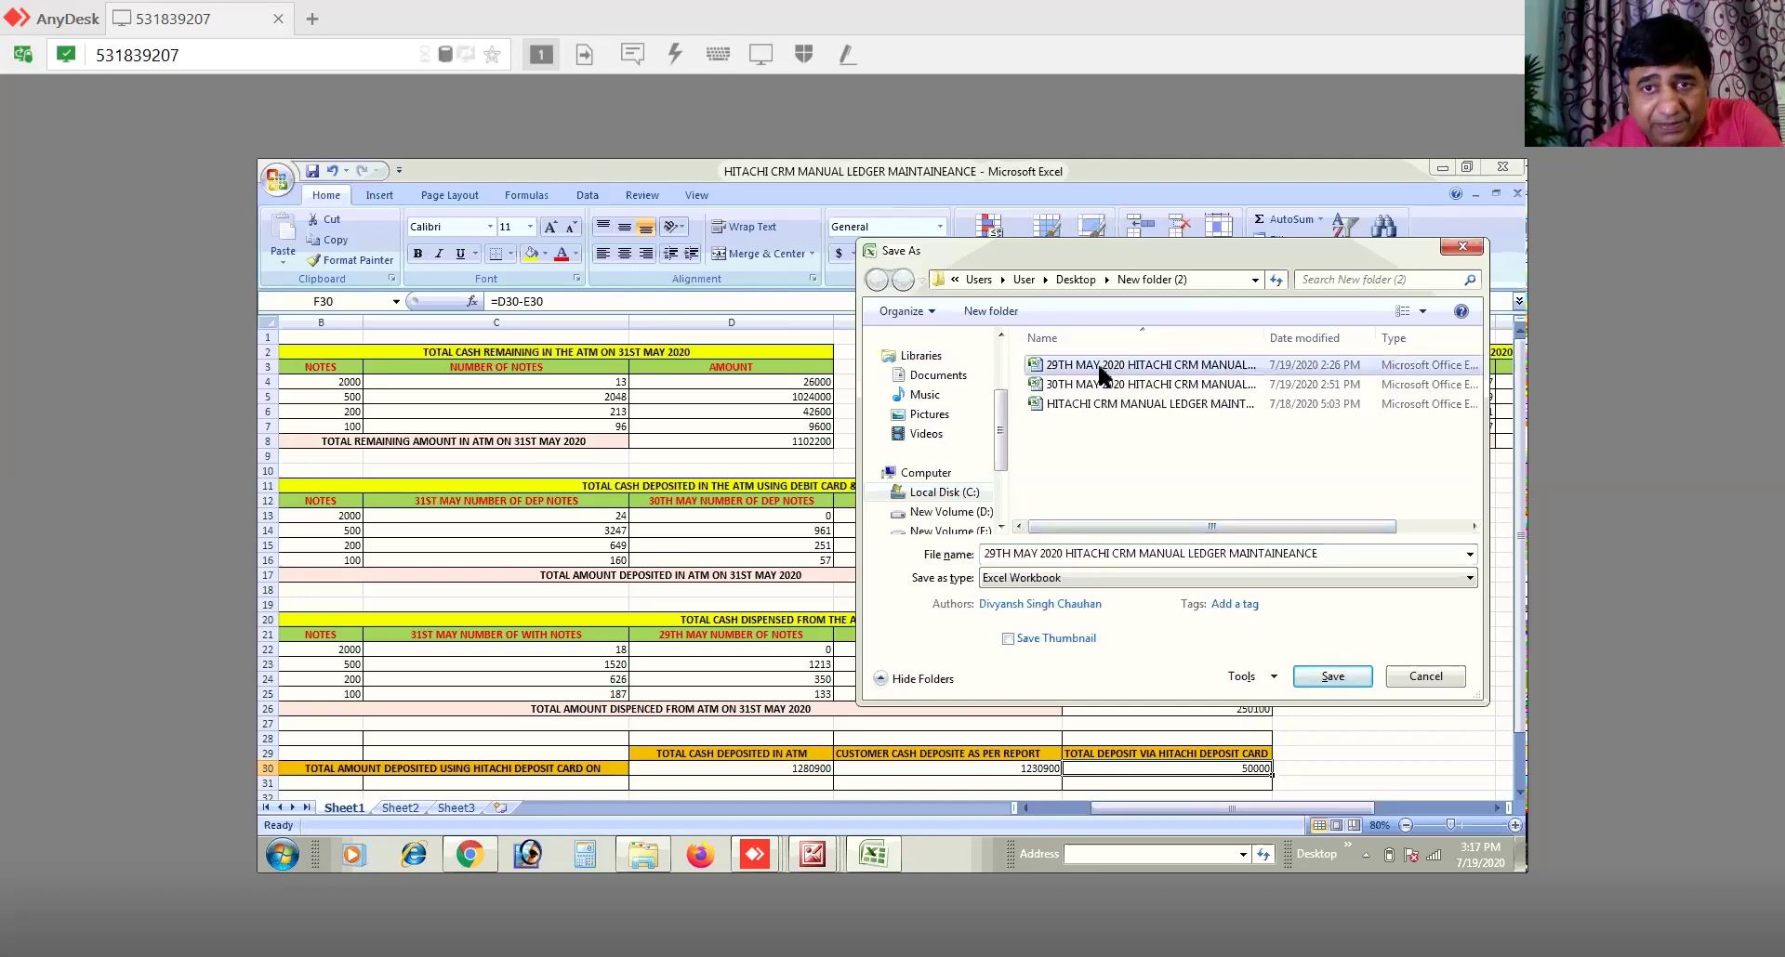
# Step: Name the copy 31ST MAY 2020 HITACHI CRM MANUAL LEDGER MAINTAINEANCE and save it in New folder (2)
pyautogui.click(996, 553)
pyautogui.click(1008, 553)
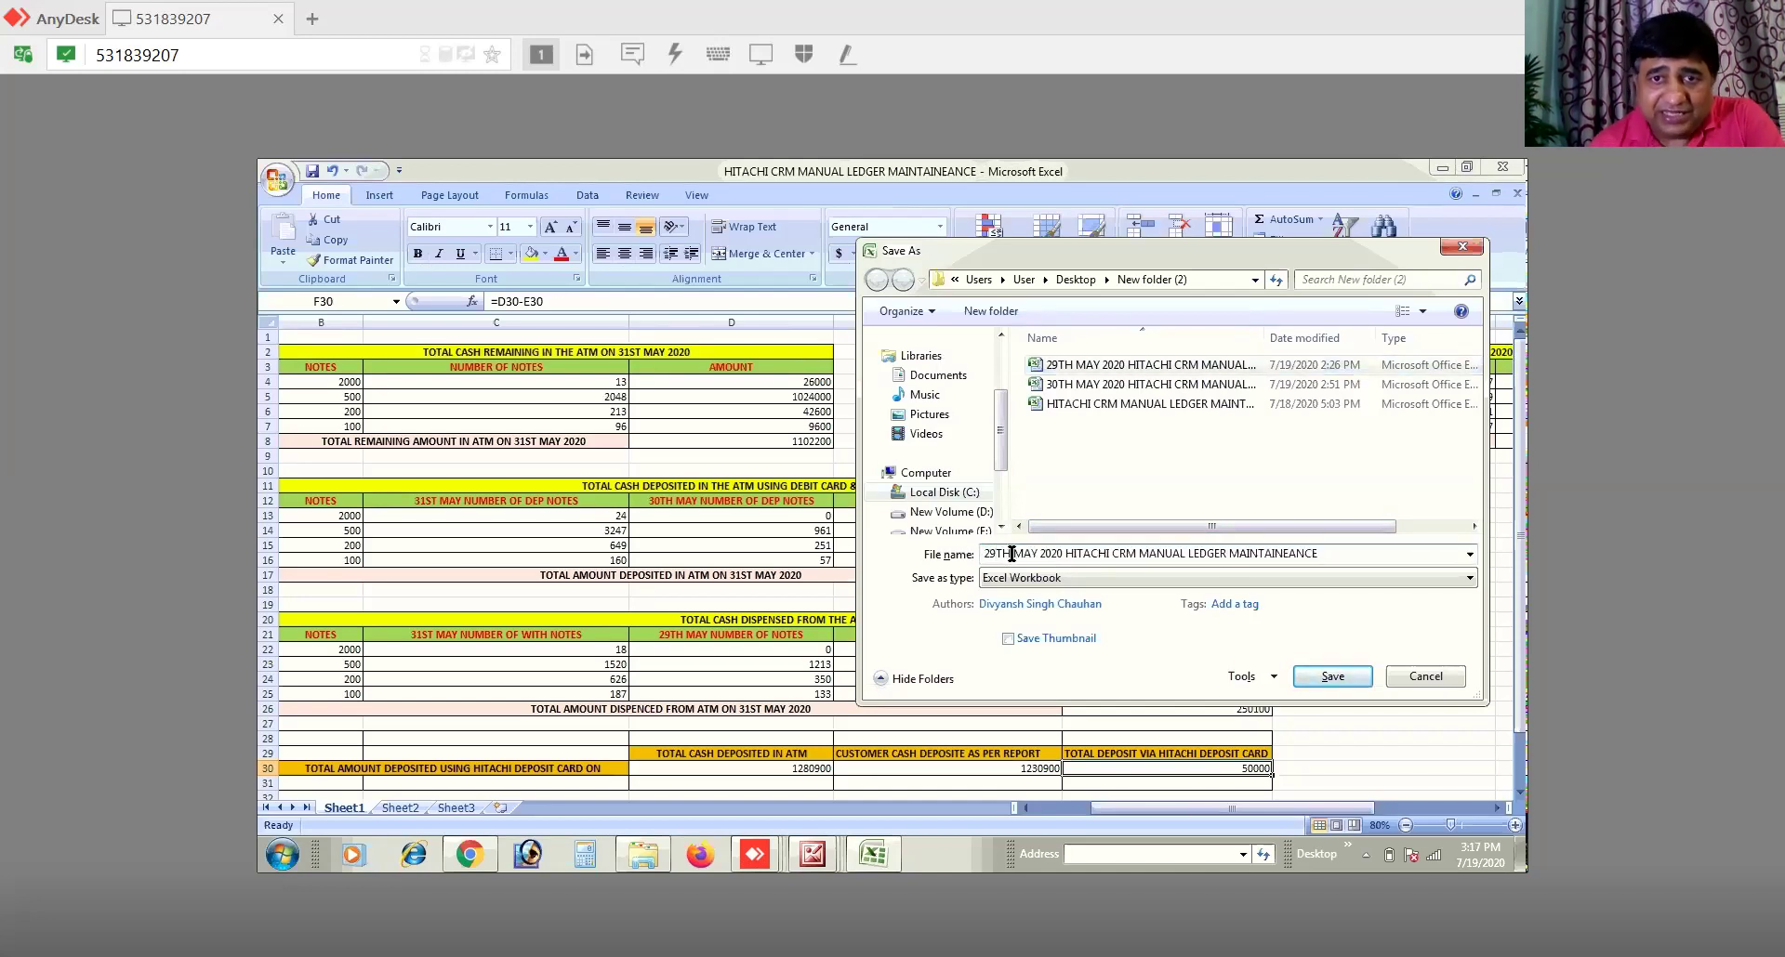
pyautogui.press('BackSpace')
pyautogui.press('BackSpace')
pyautogui.press('BackSpace')
pyautogui.press('BackSpace')
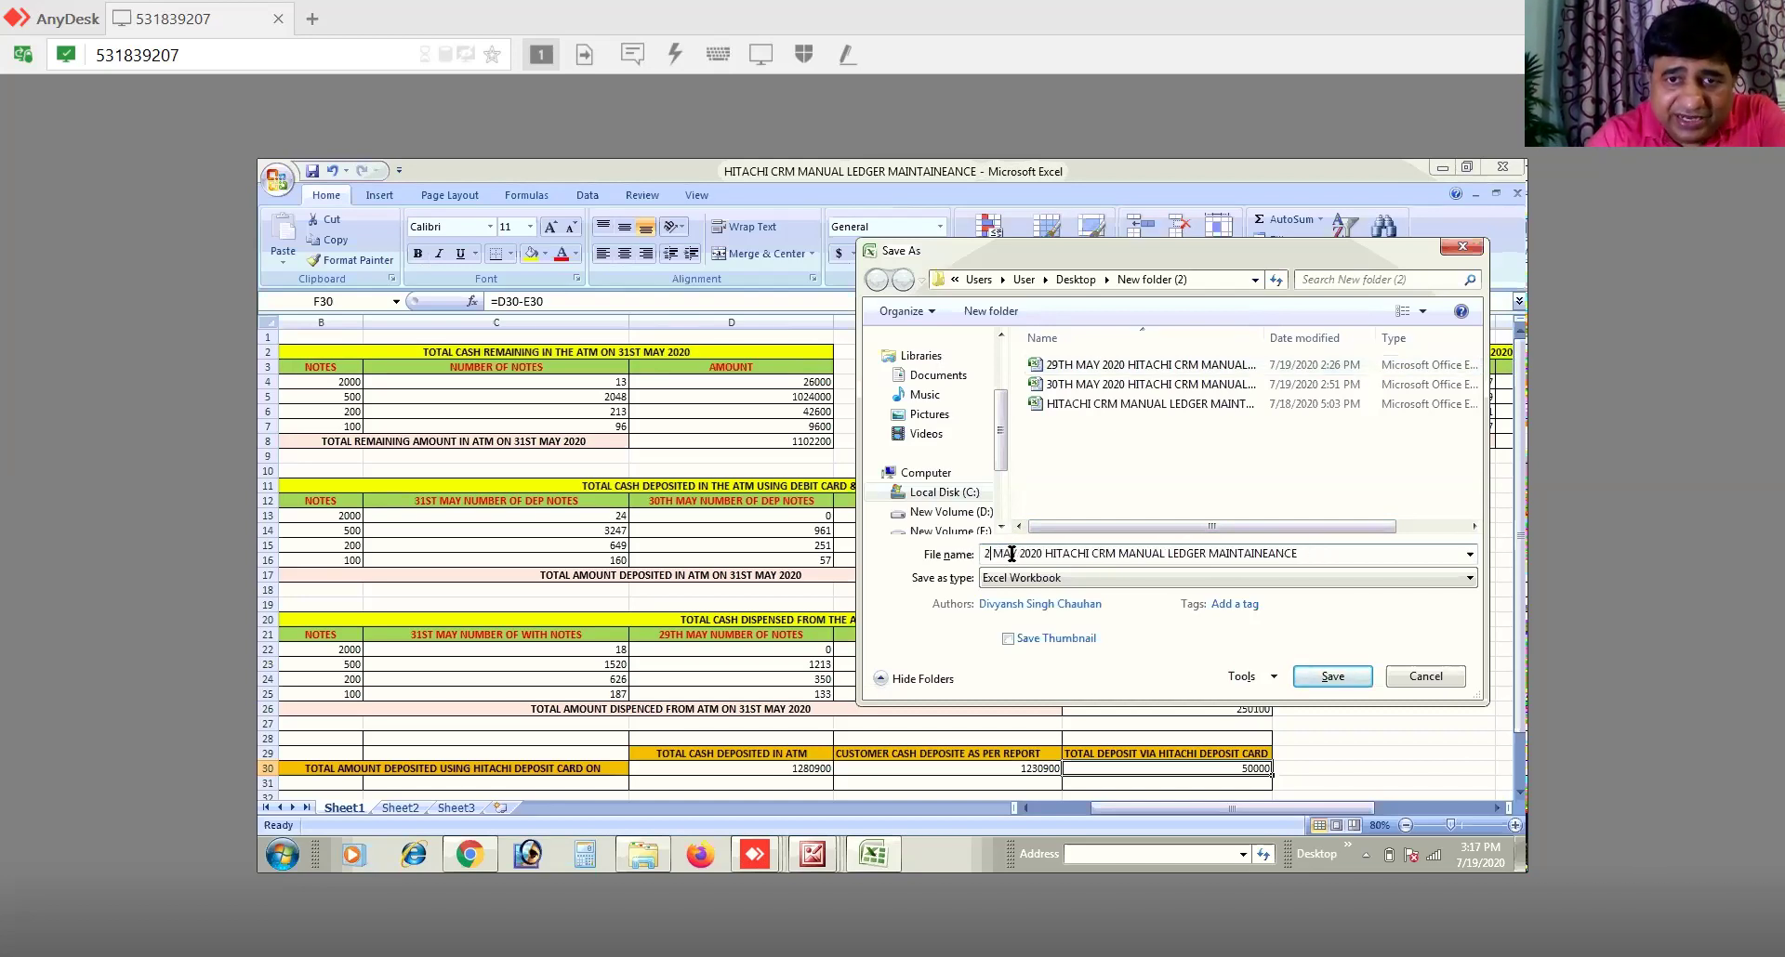
pyautogui.write('31ST')
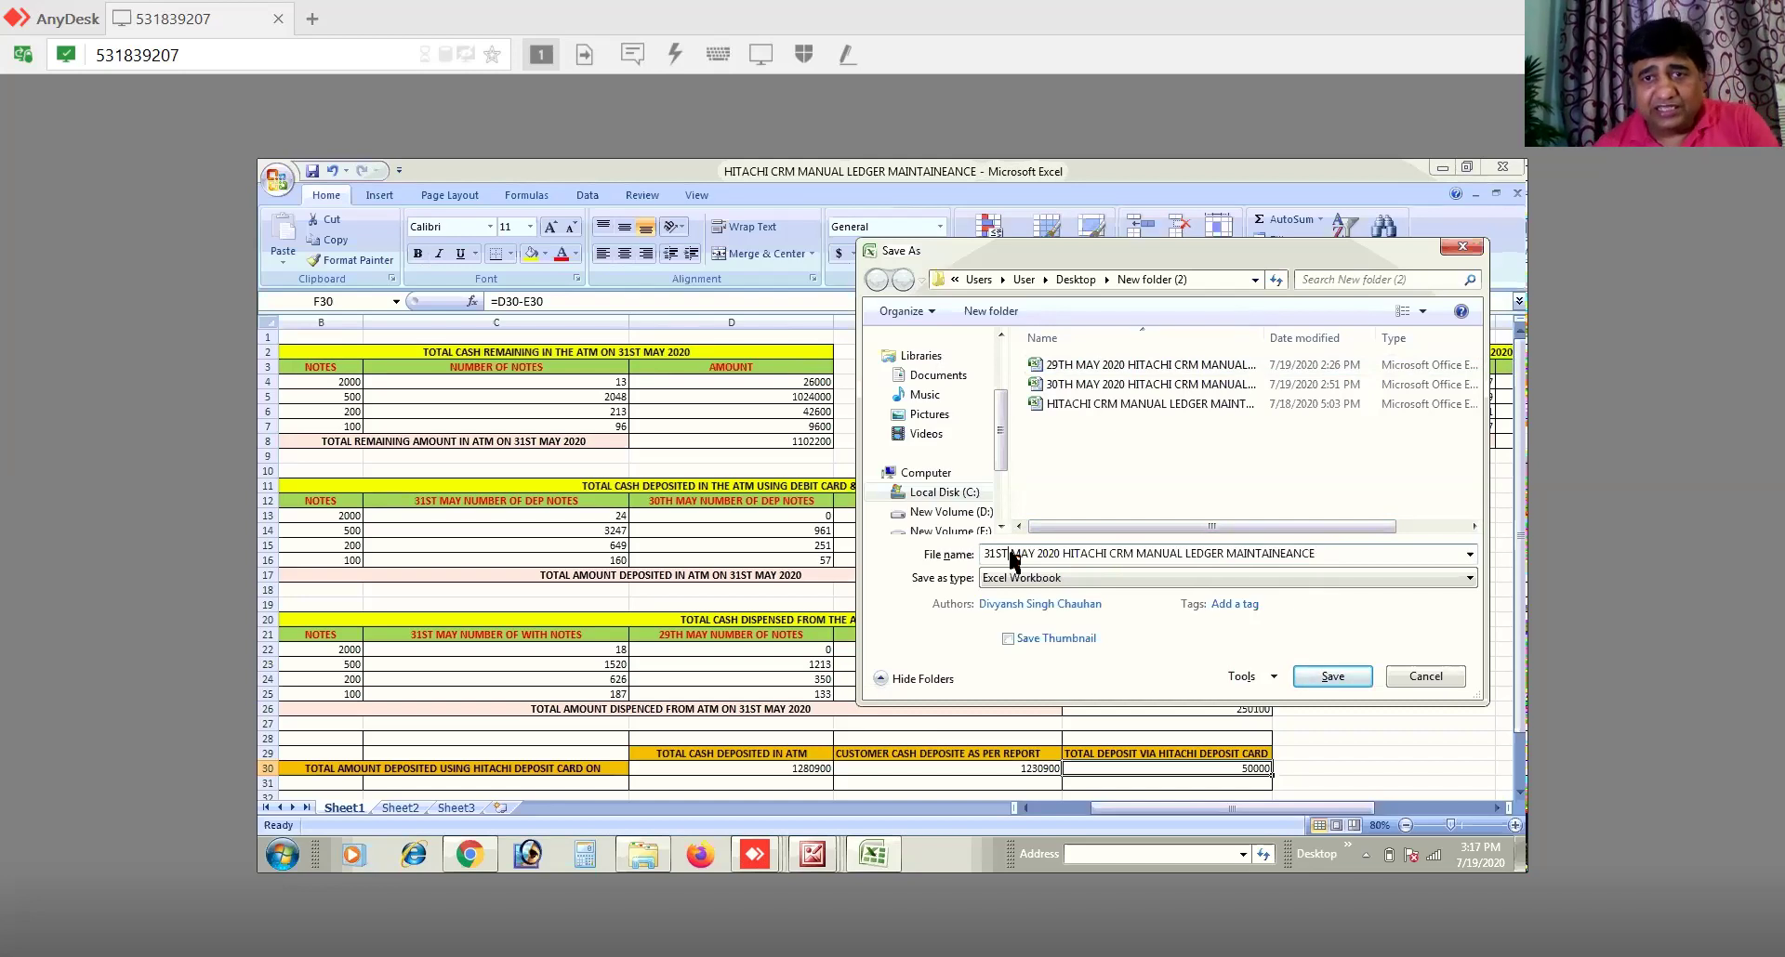
pyautogui.click(1330, 675)
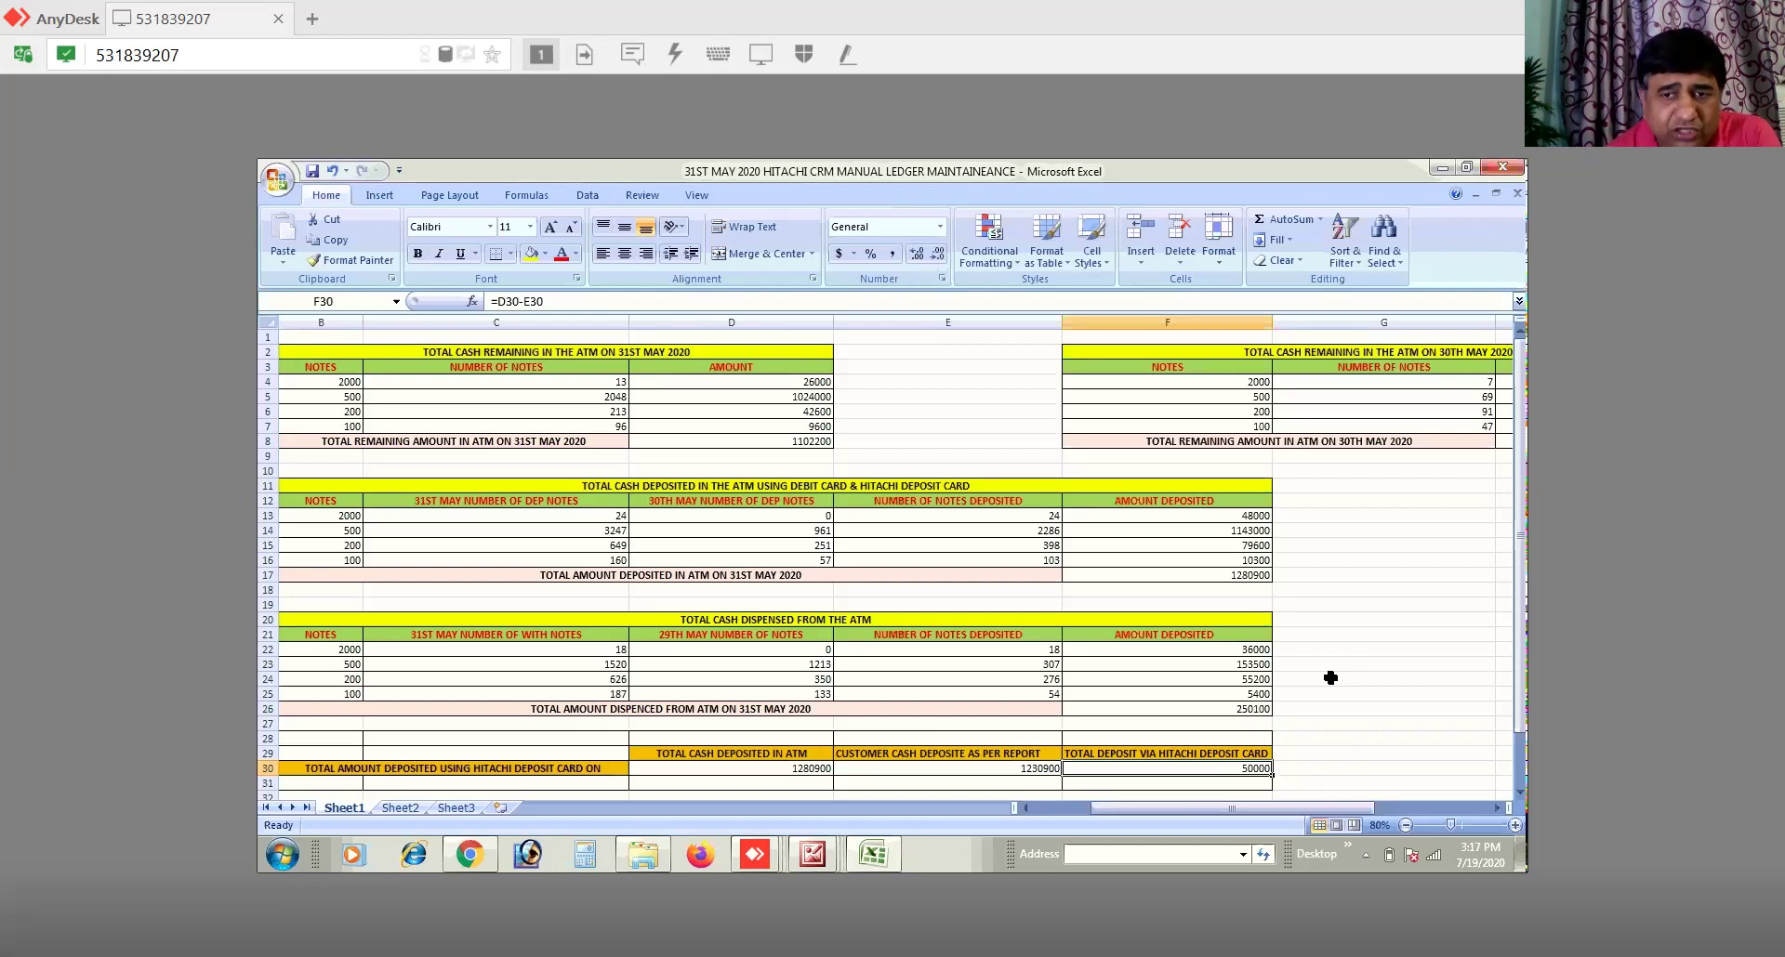
# Step: Review the 31st May remaining total in D8, the deposited total in F17 and the reconciliation rows below
pyautogui.click(811, 441)
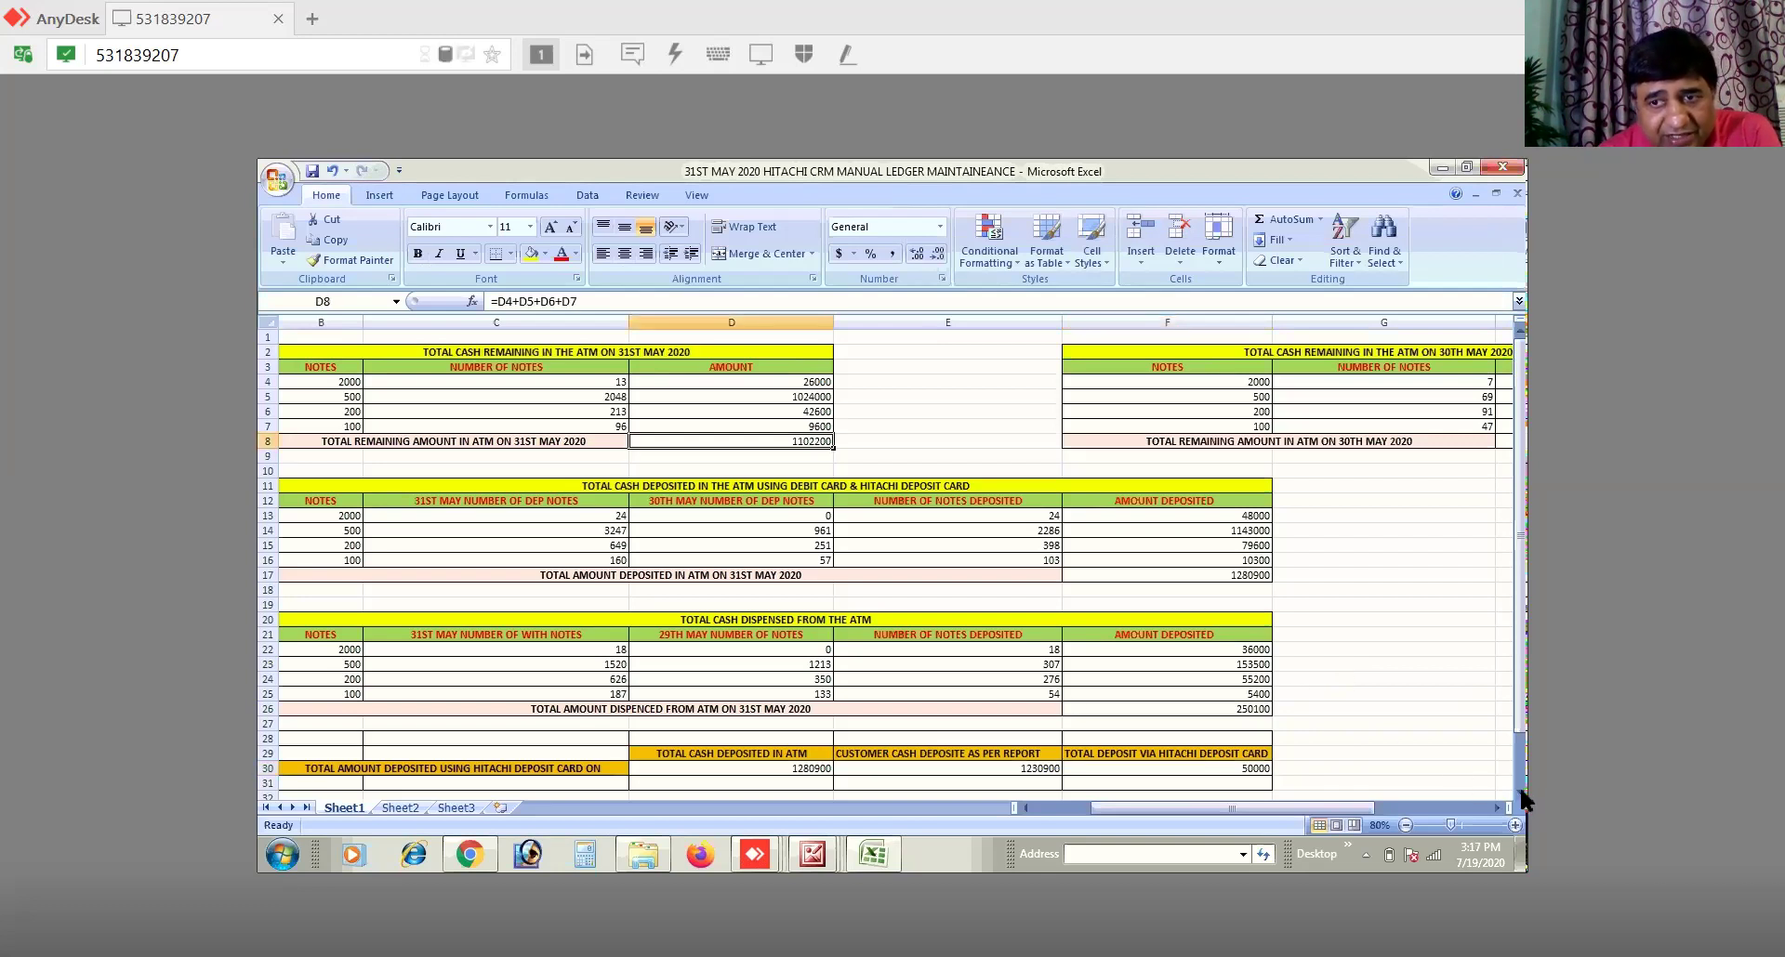
pyautogui.scroll(-1, 1248, 711)
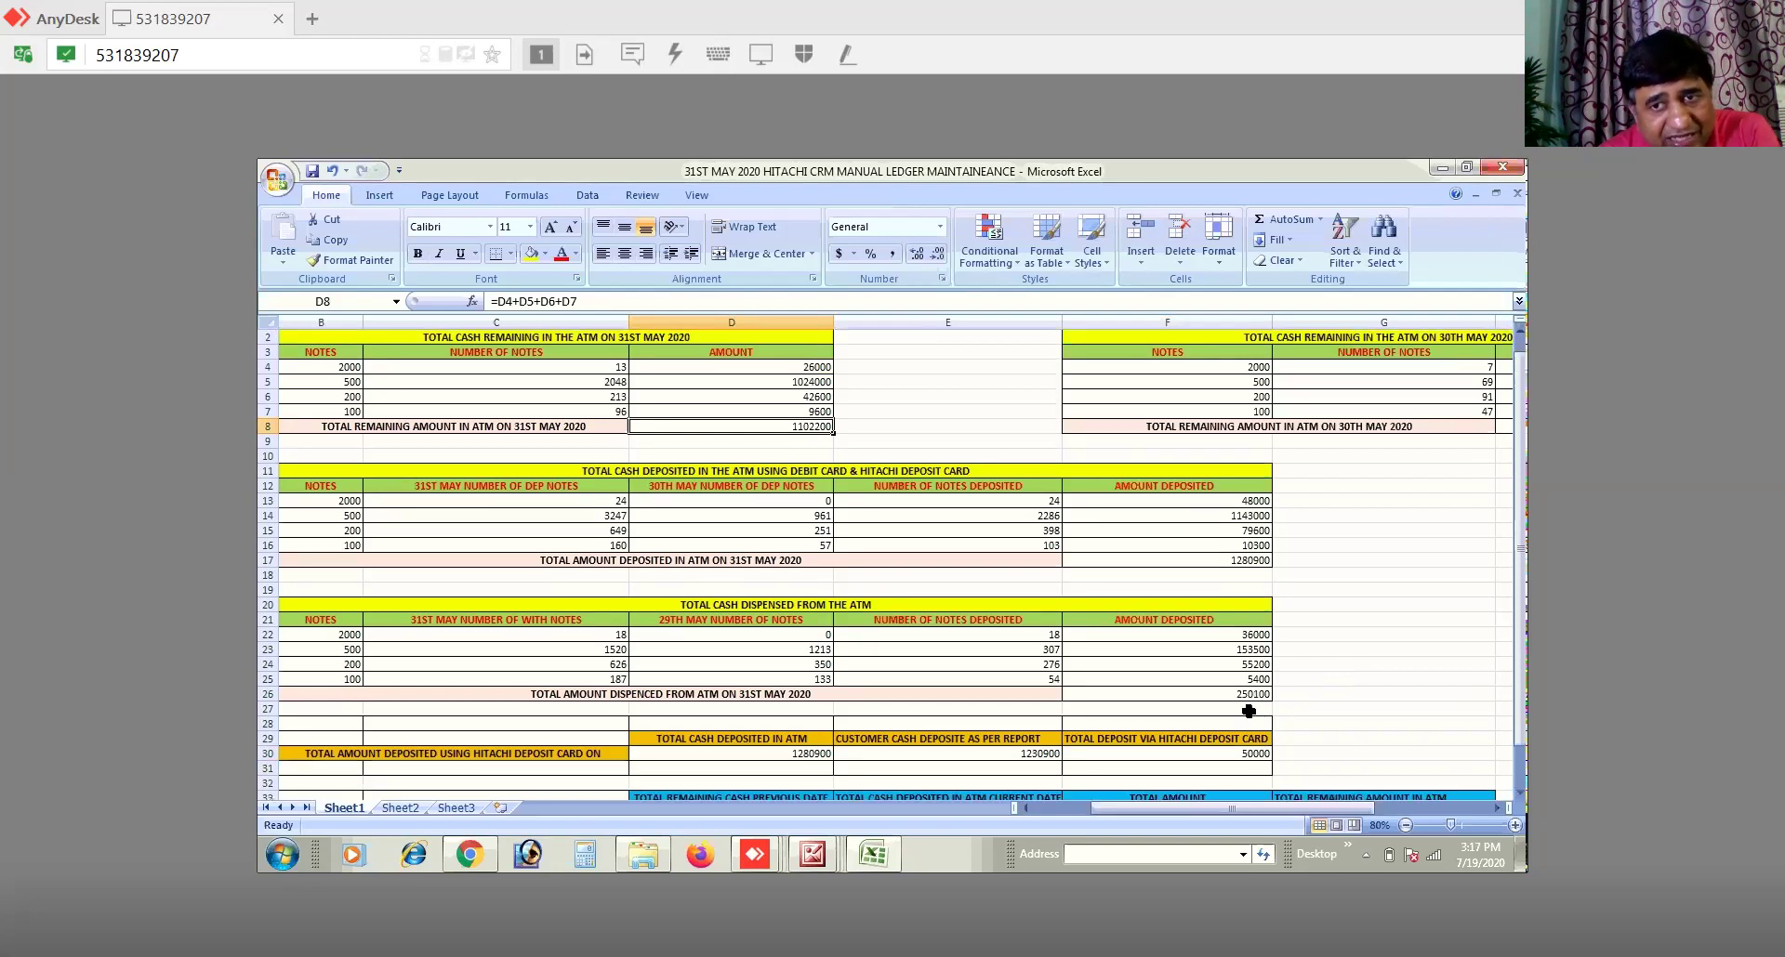
pyautogui.click(1231, 561)
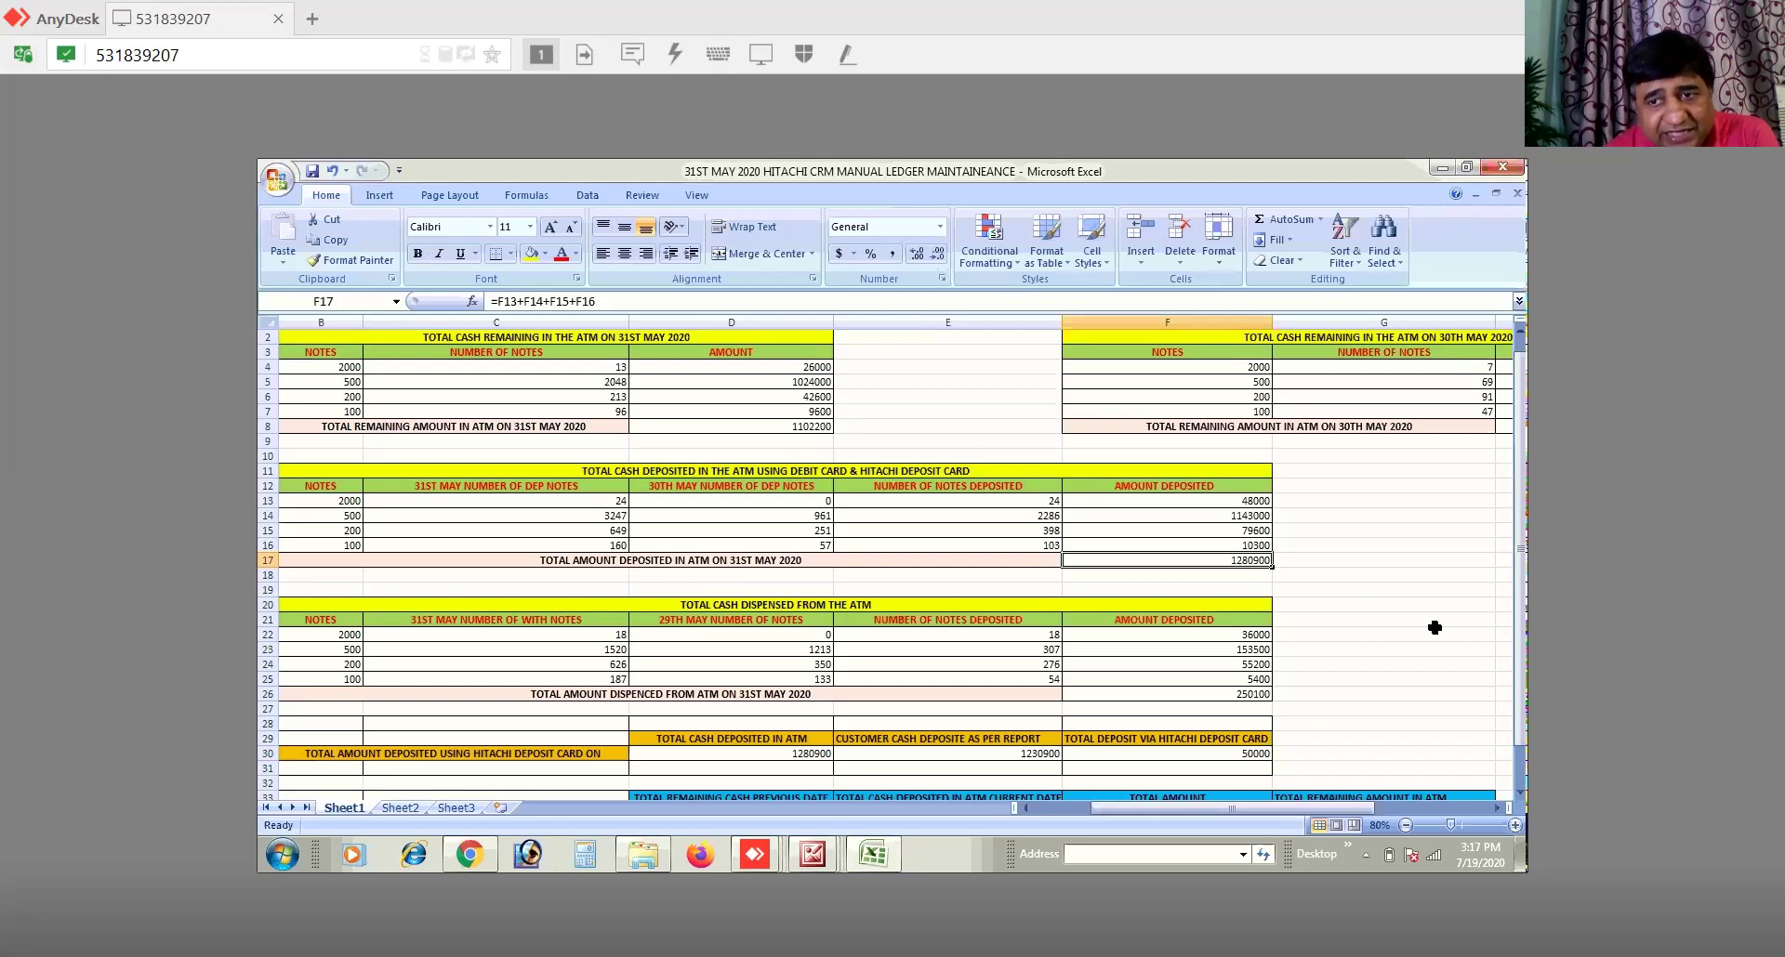
pyautogui.click(1513, 789)
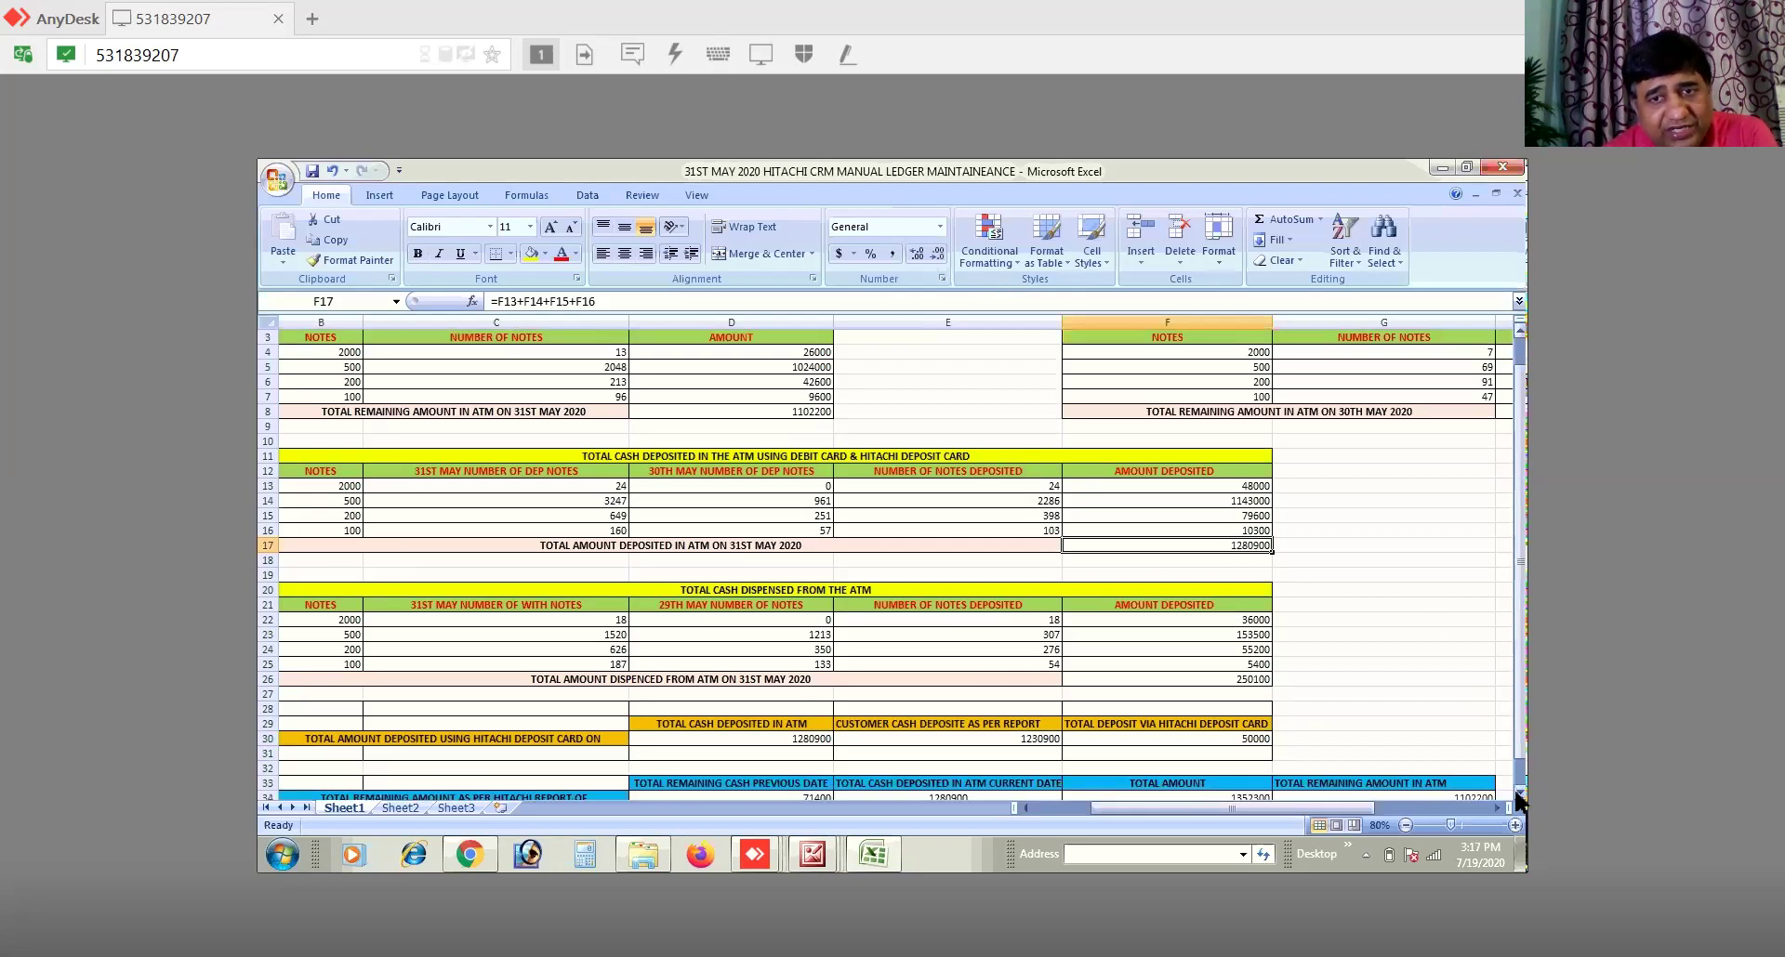
pyautogui.click(1513, 789)
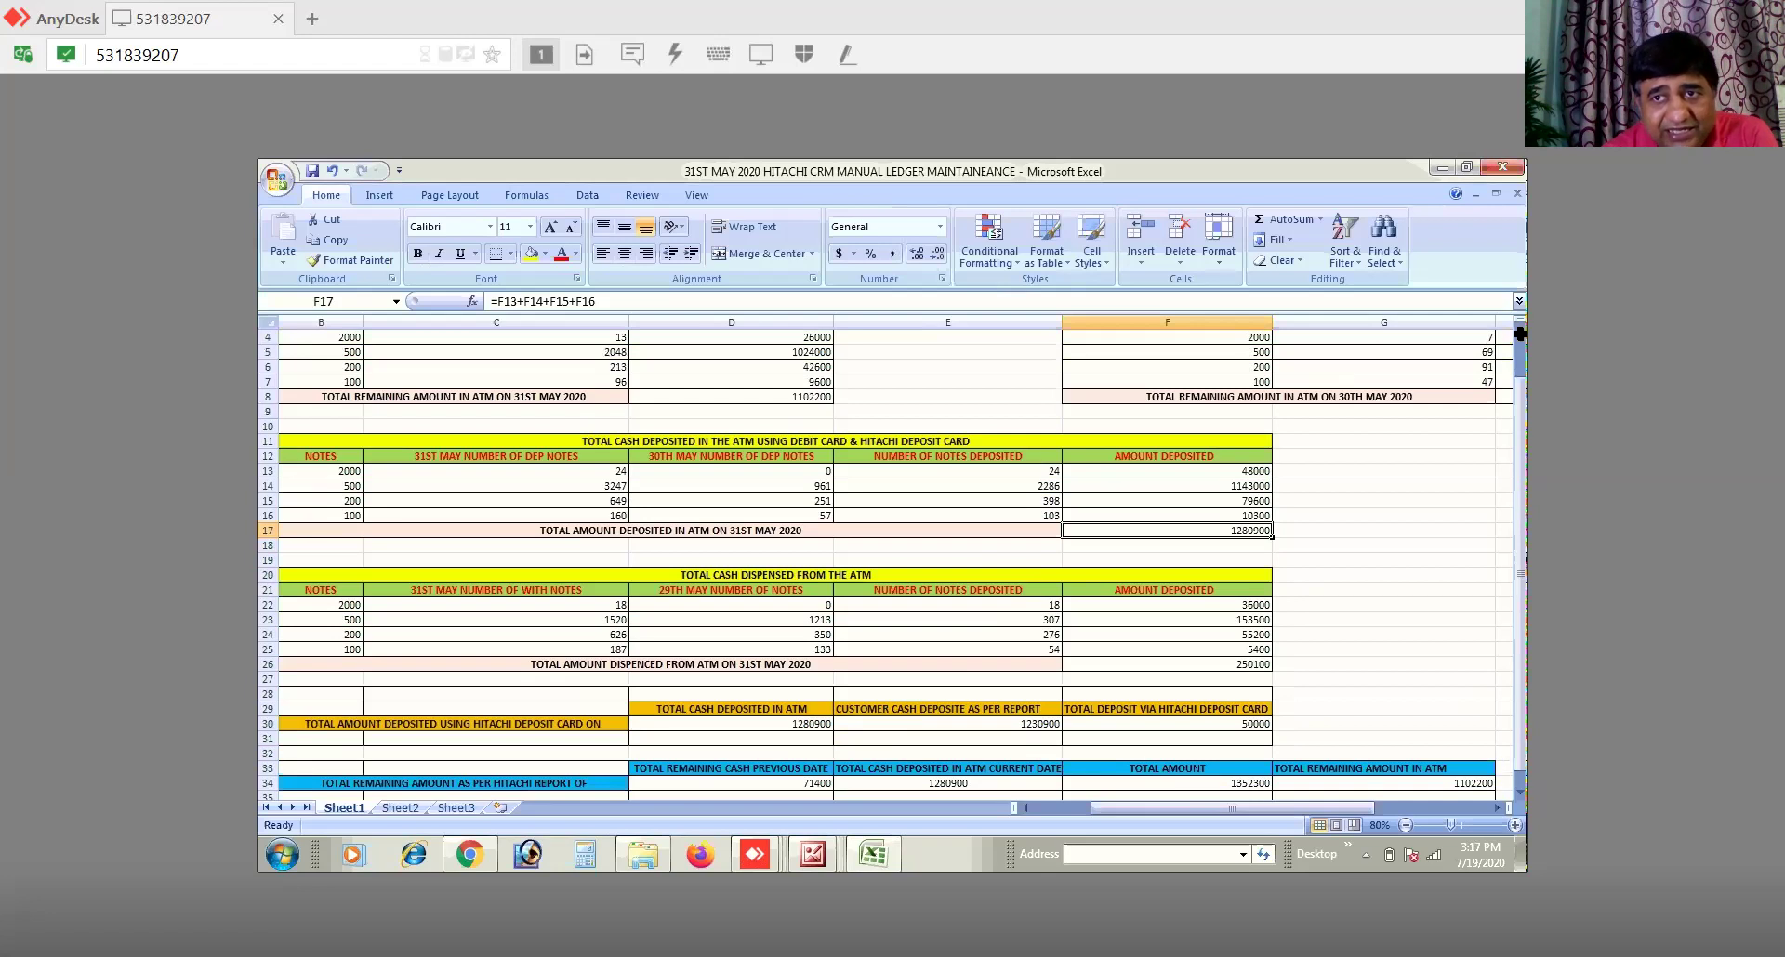
# Step: Close the saved ledger workbook, the 31st May report and receipt images, and the New folder (2) window
pyautogui.click(1502, 168)
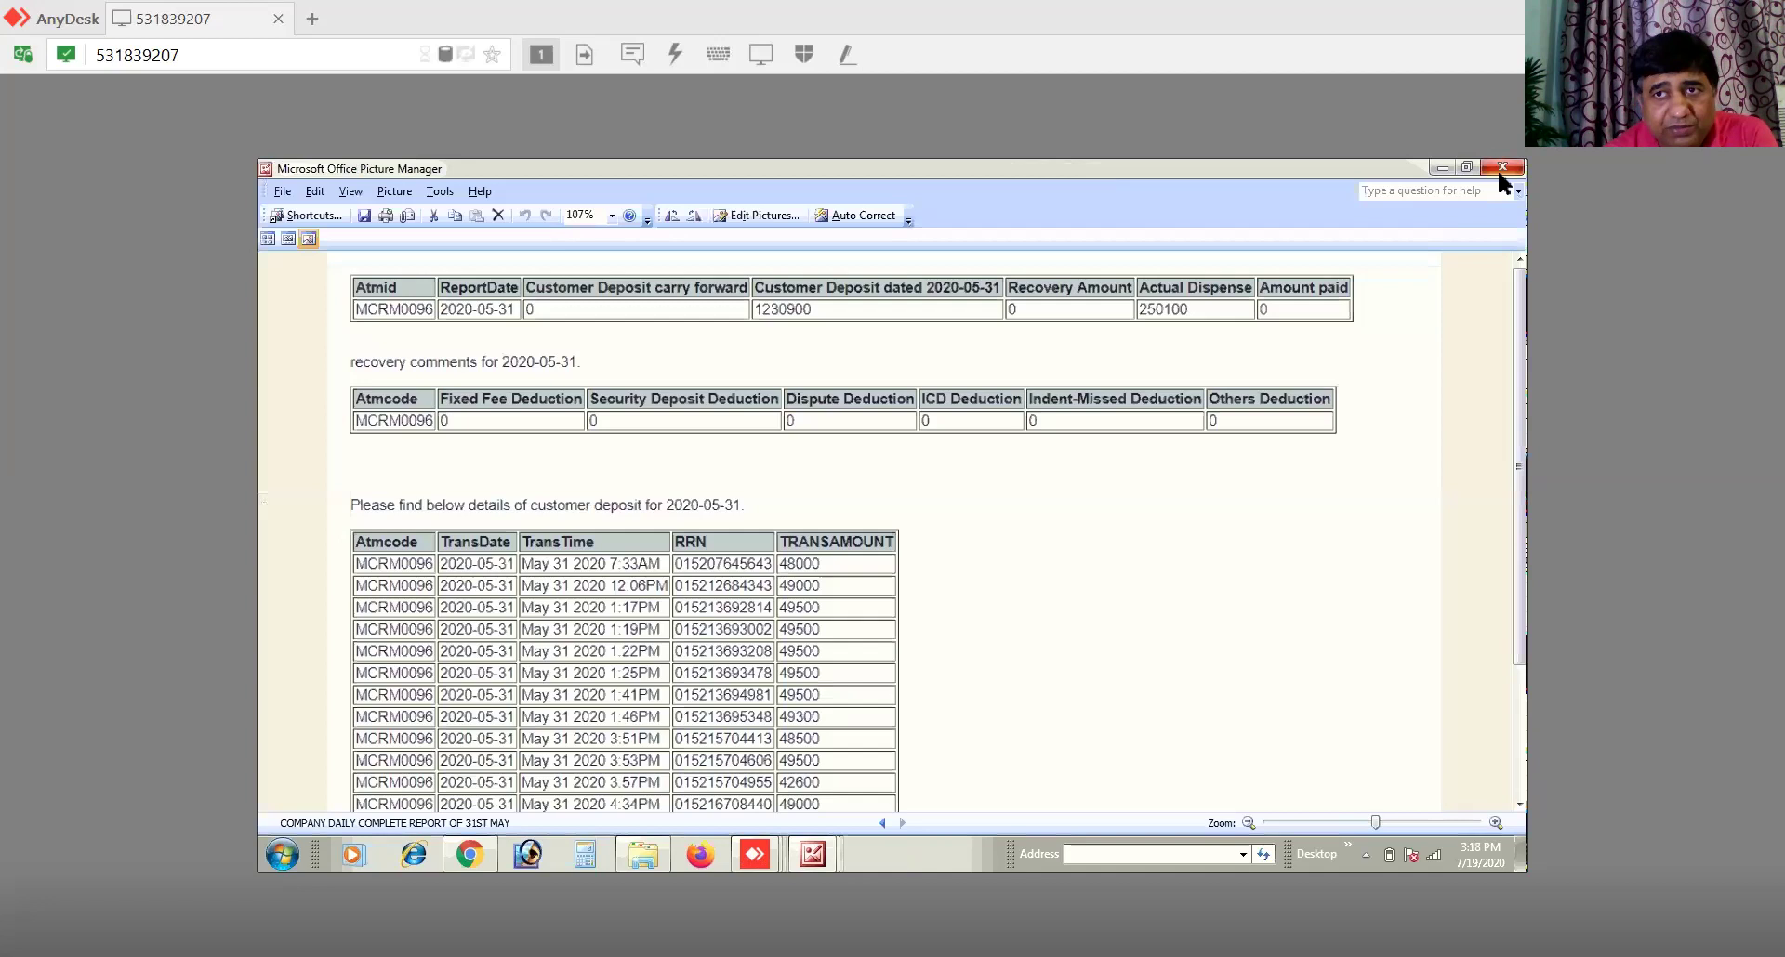
pyautogui.press('Left')
pyautogui.press('Left')
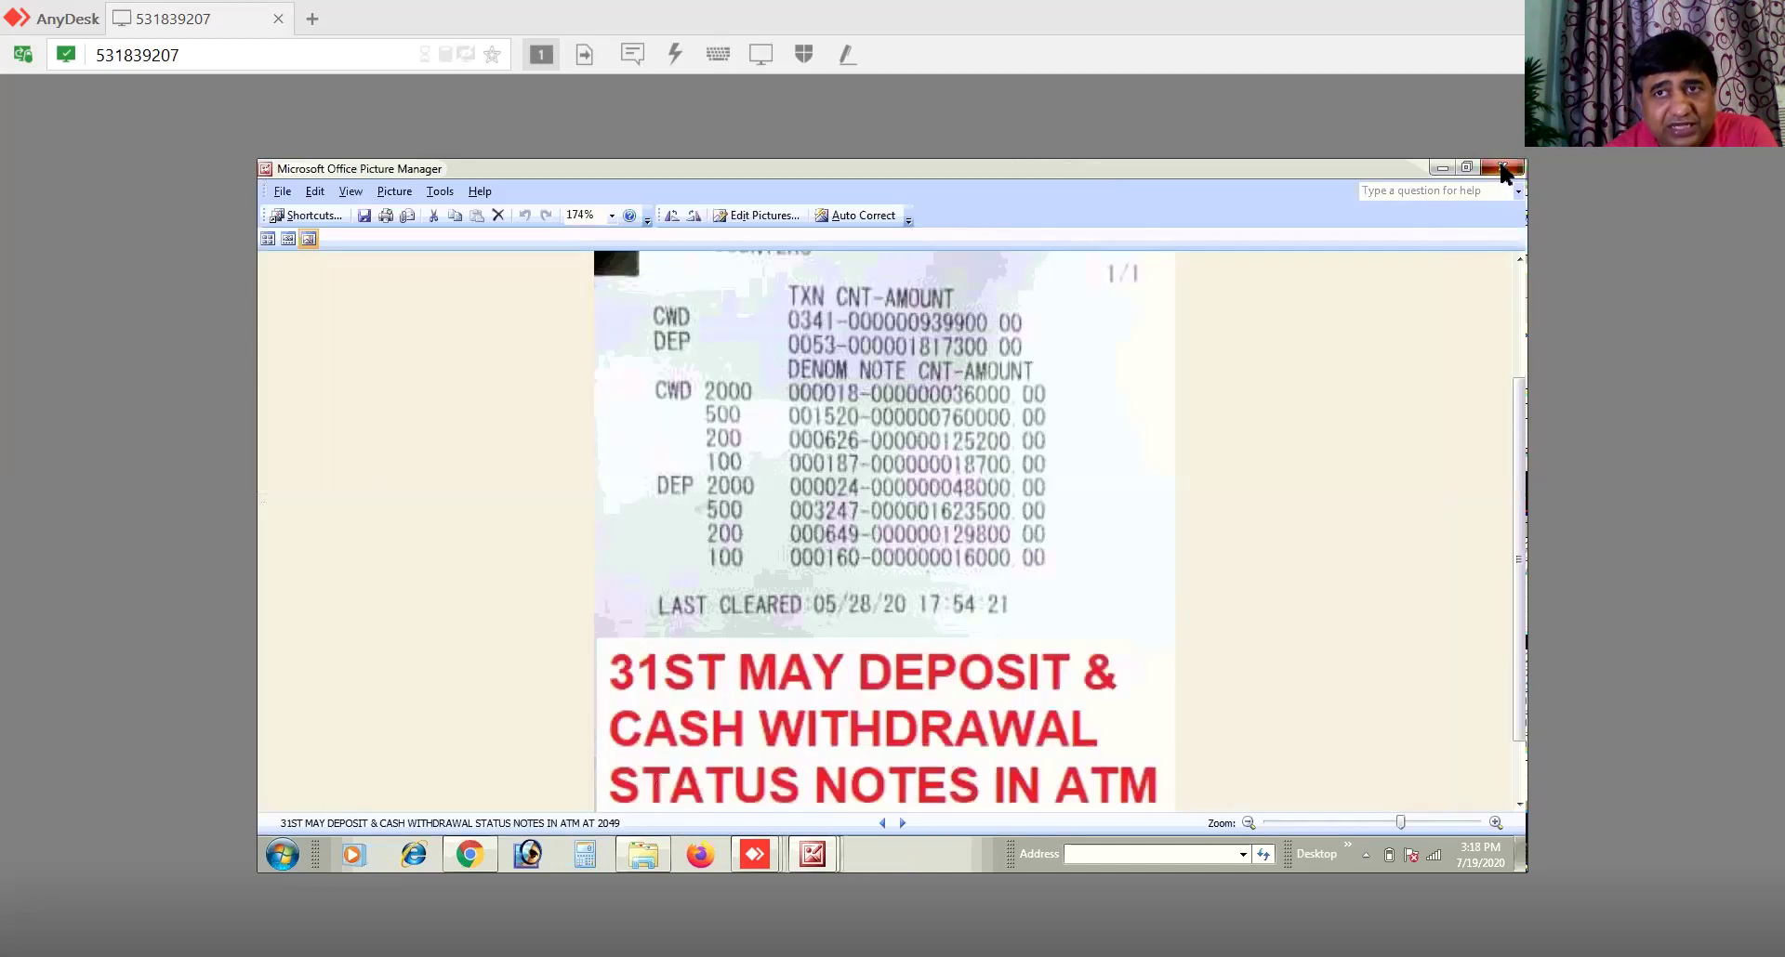
pyautogui.press('Right')
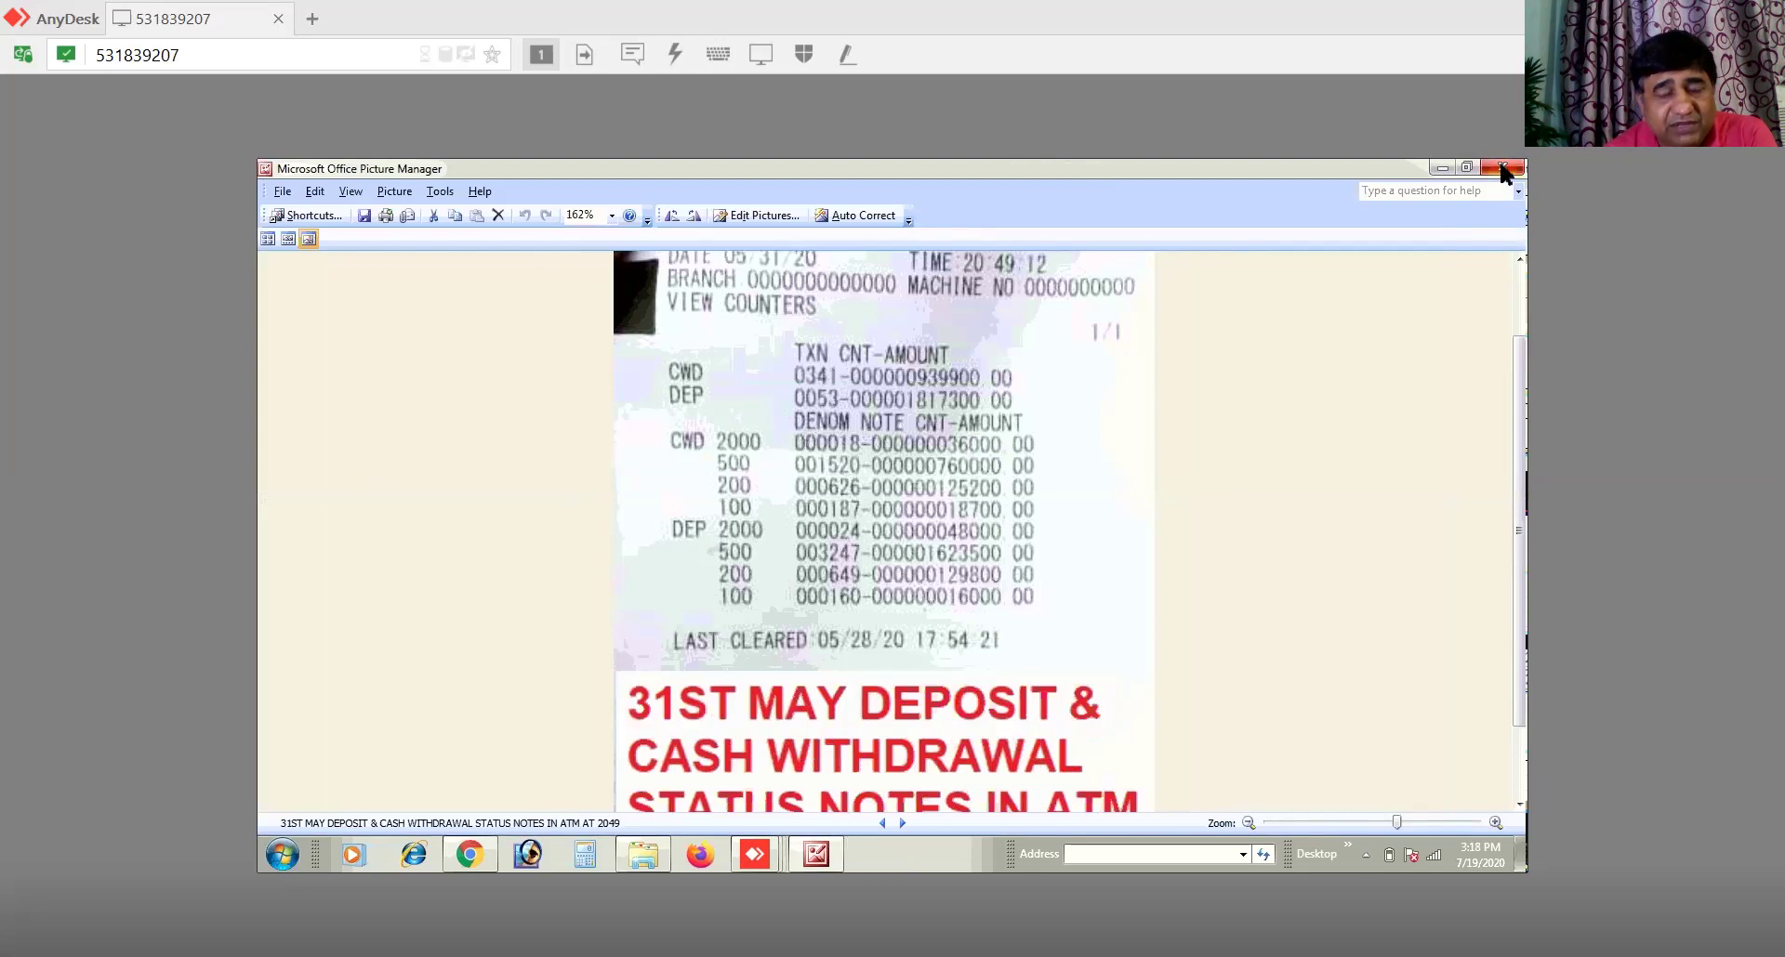
pyautogui.click(1503, 170)
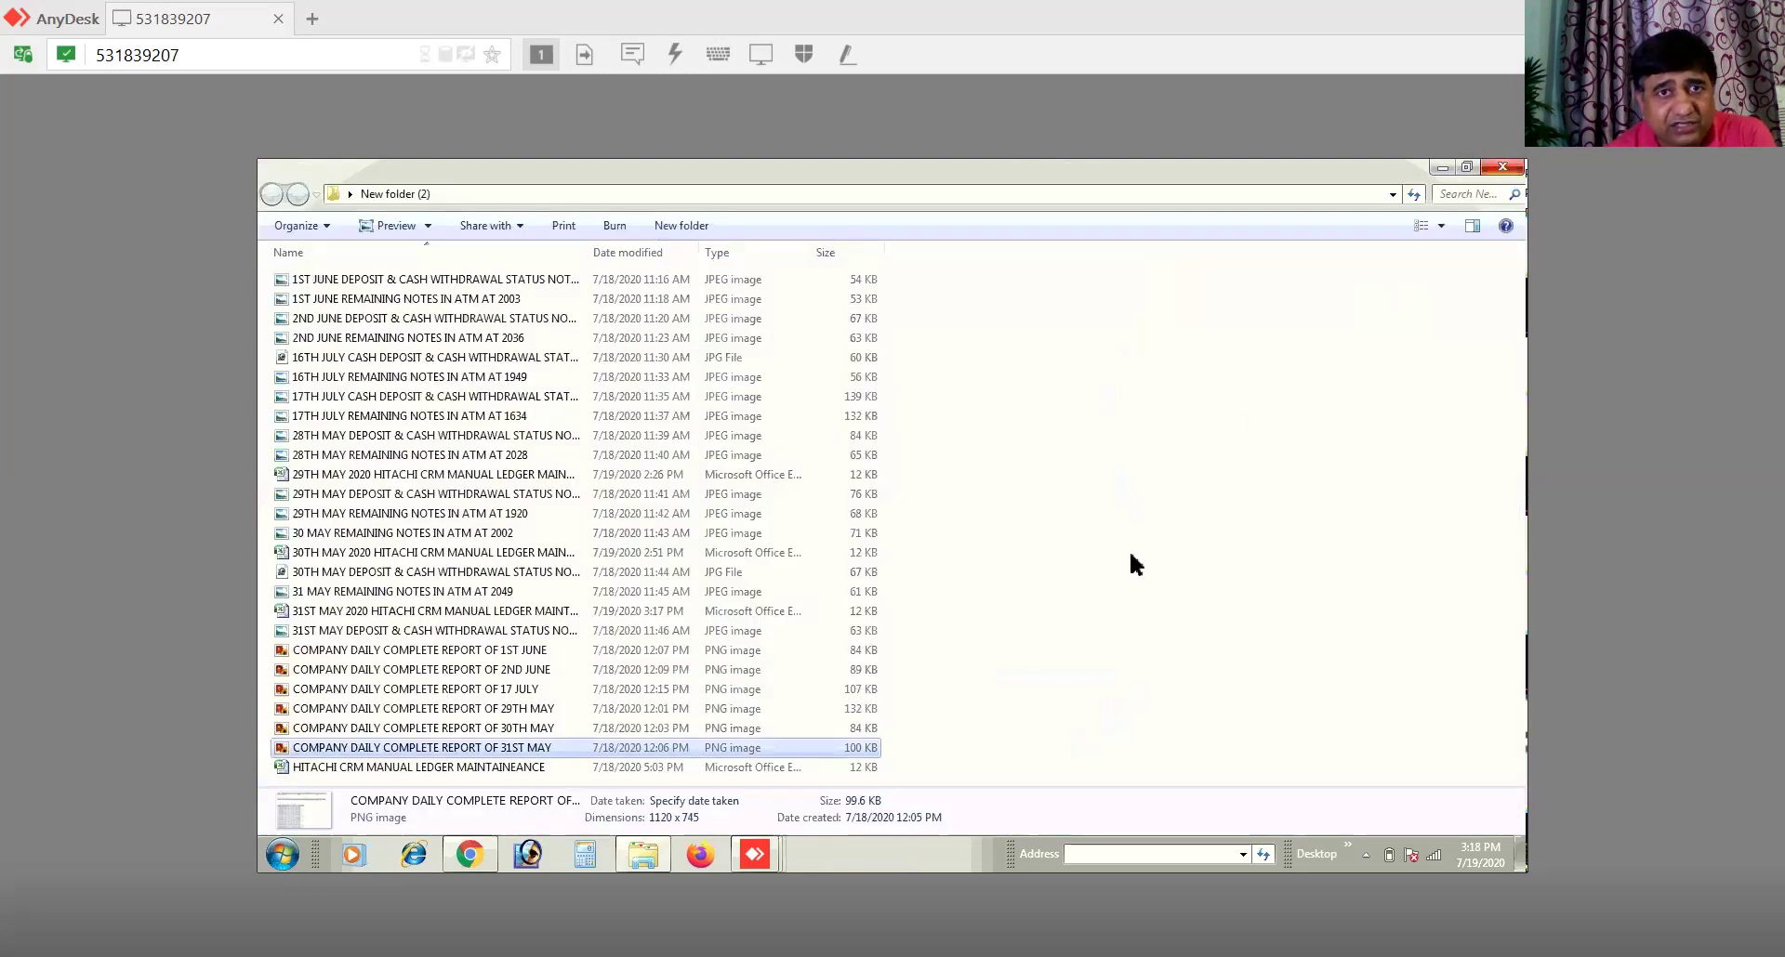
pyautogui.click(1506, 168)
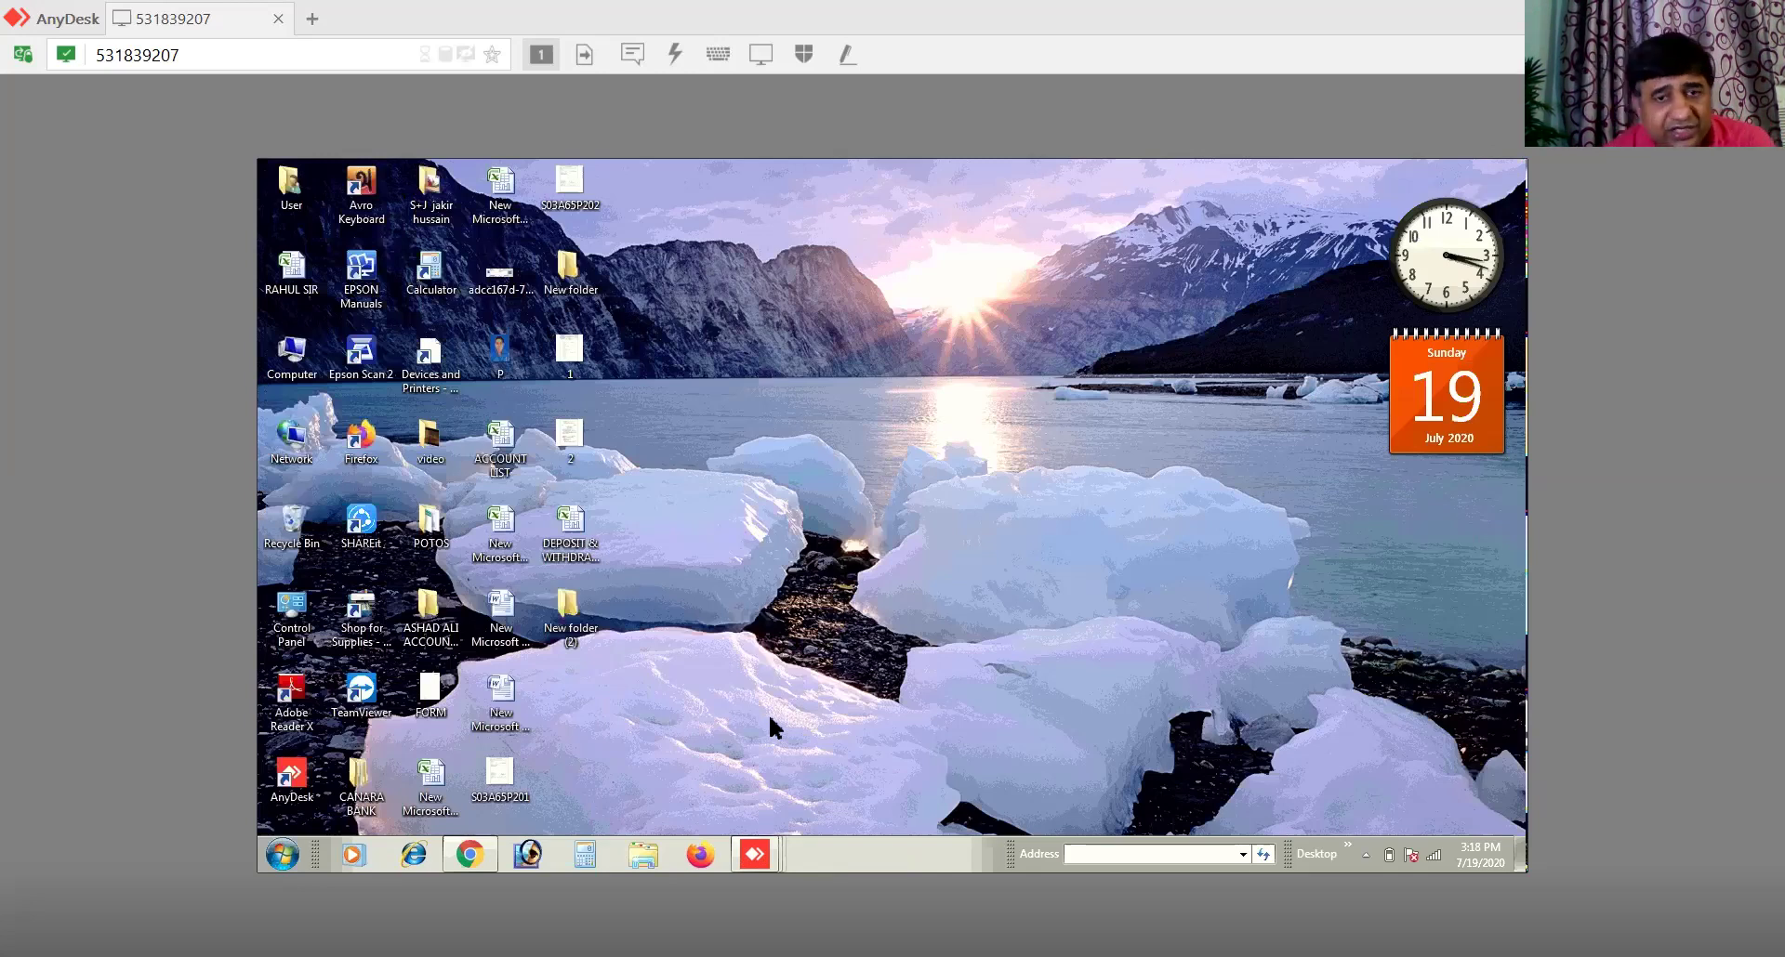
# Step: Refresh the desktop and look over the ledger files in New folder (2), closing the folder again
pyautogui.rightClick(789, 398)
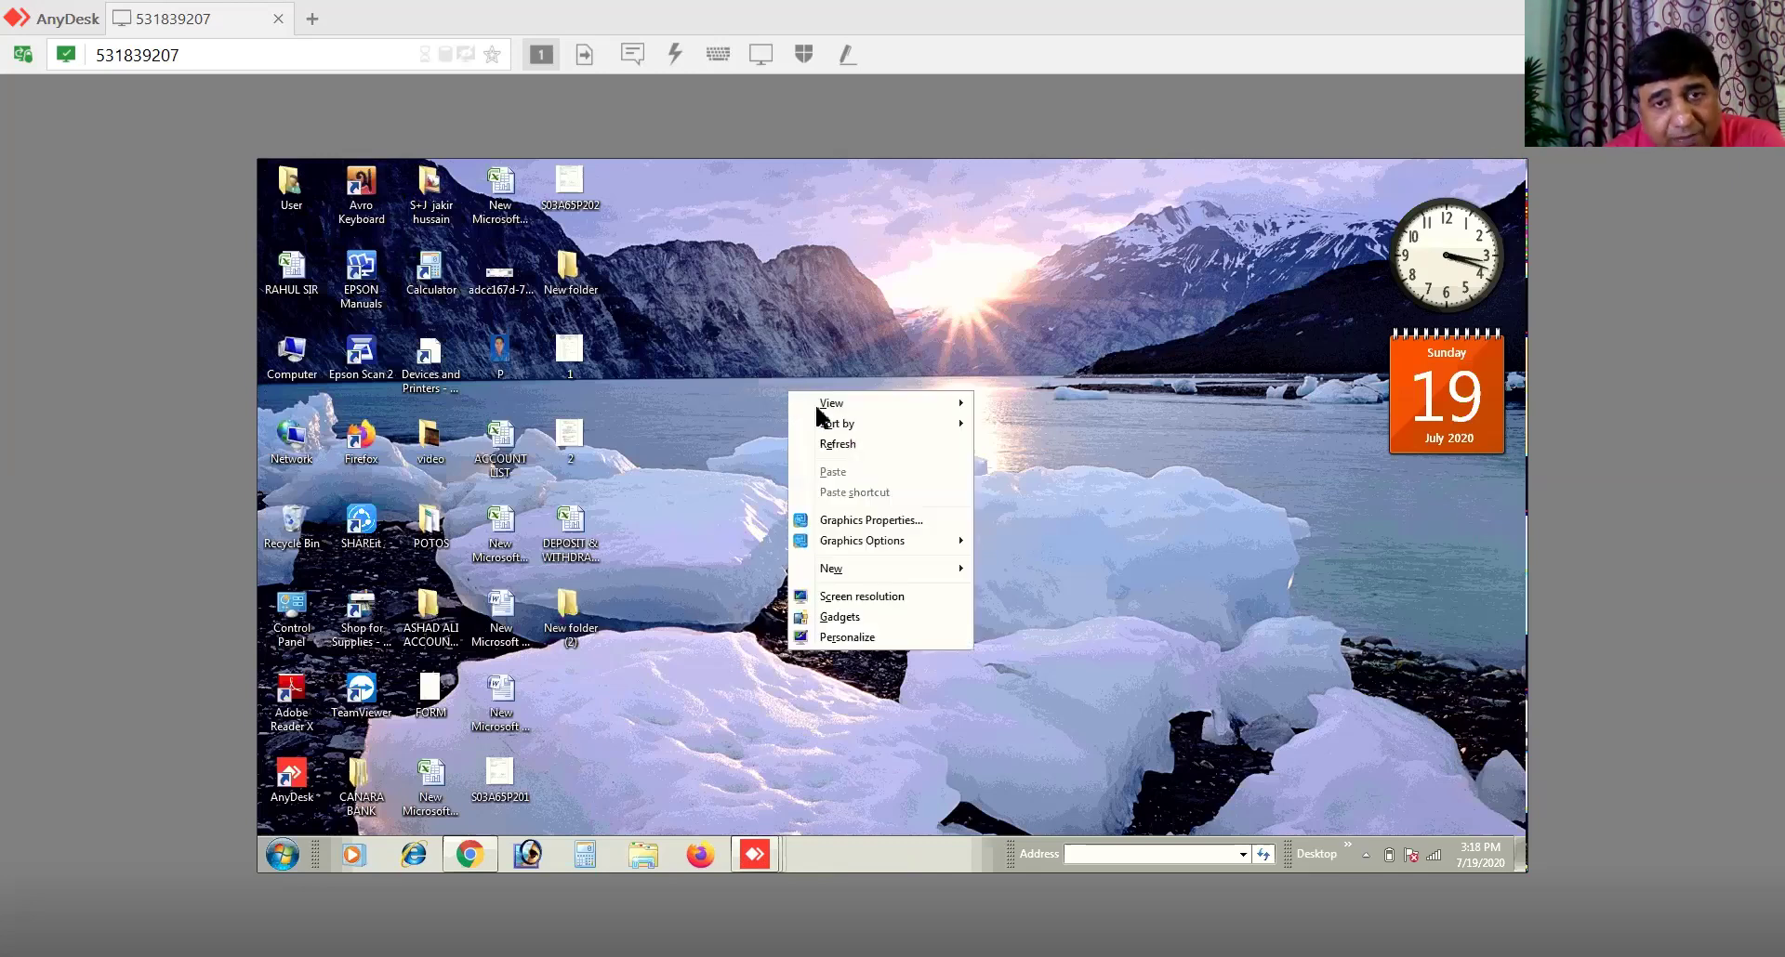
pyautogui.click(846, 444)
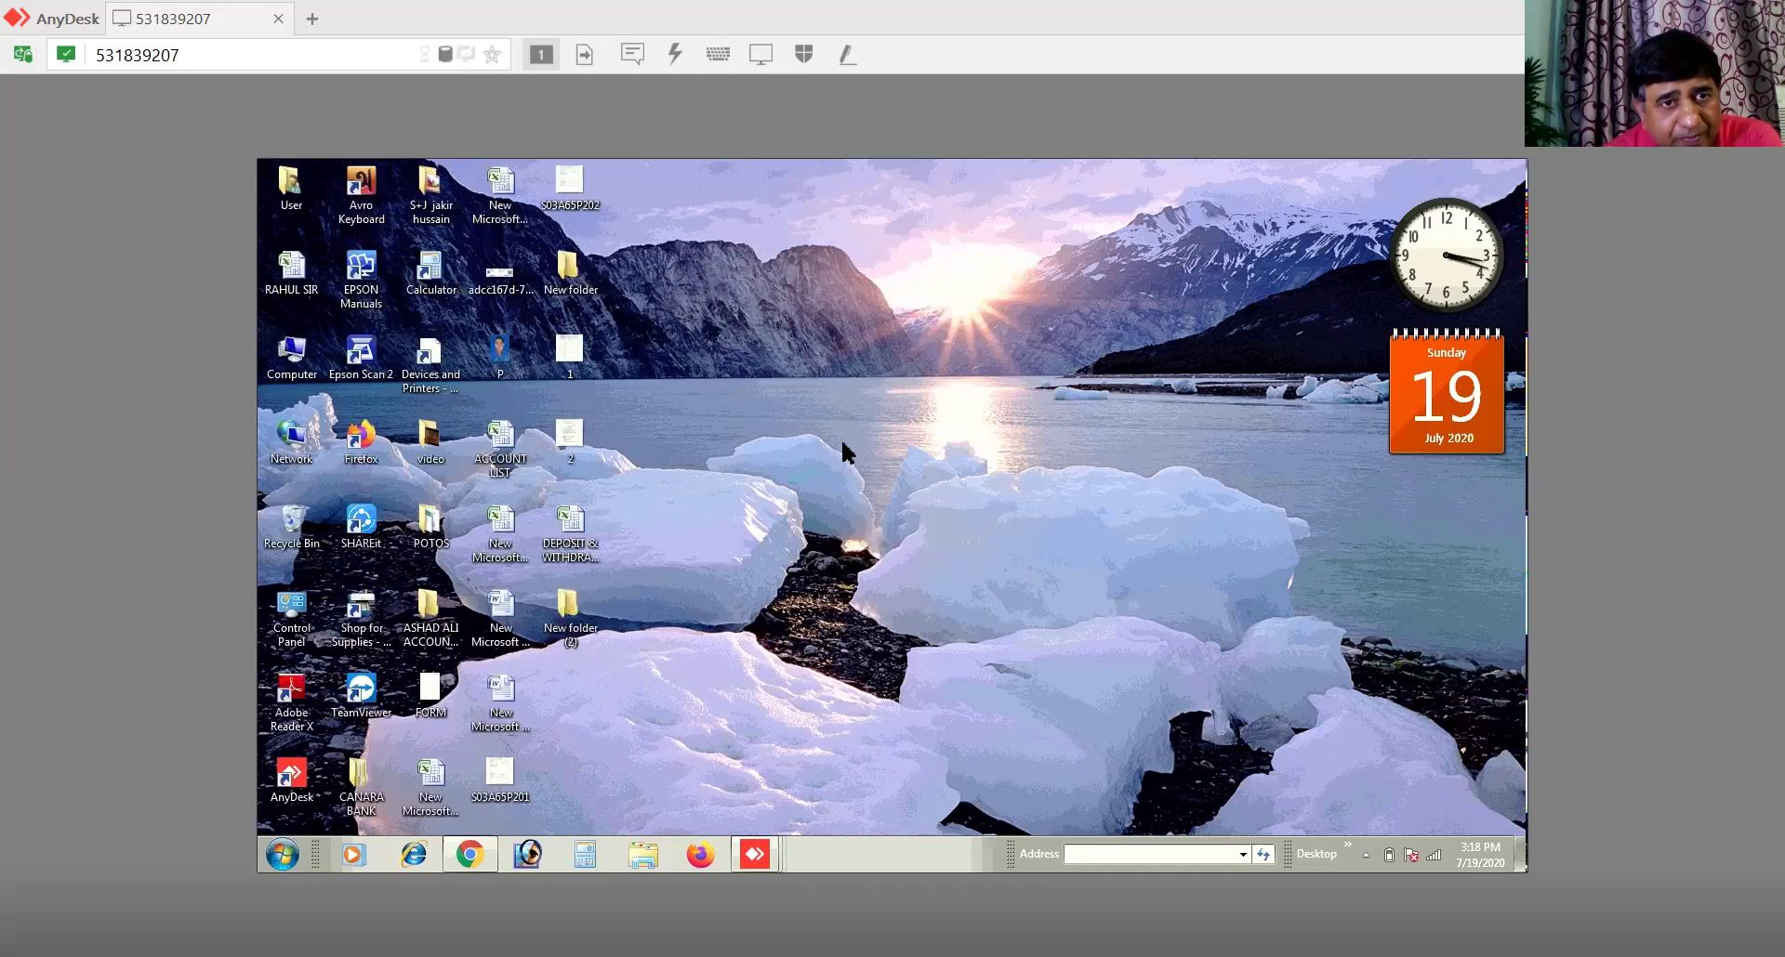
pyautogui.doubleClick(571, 613)
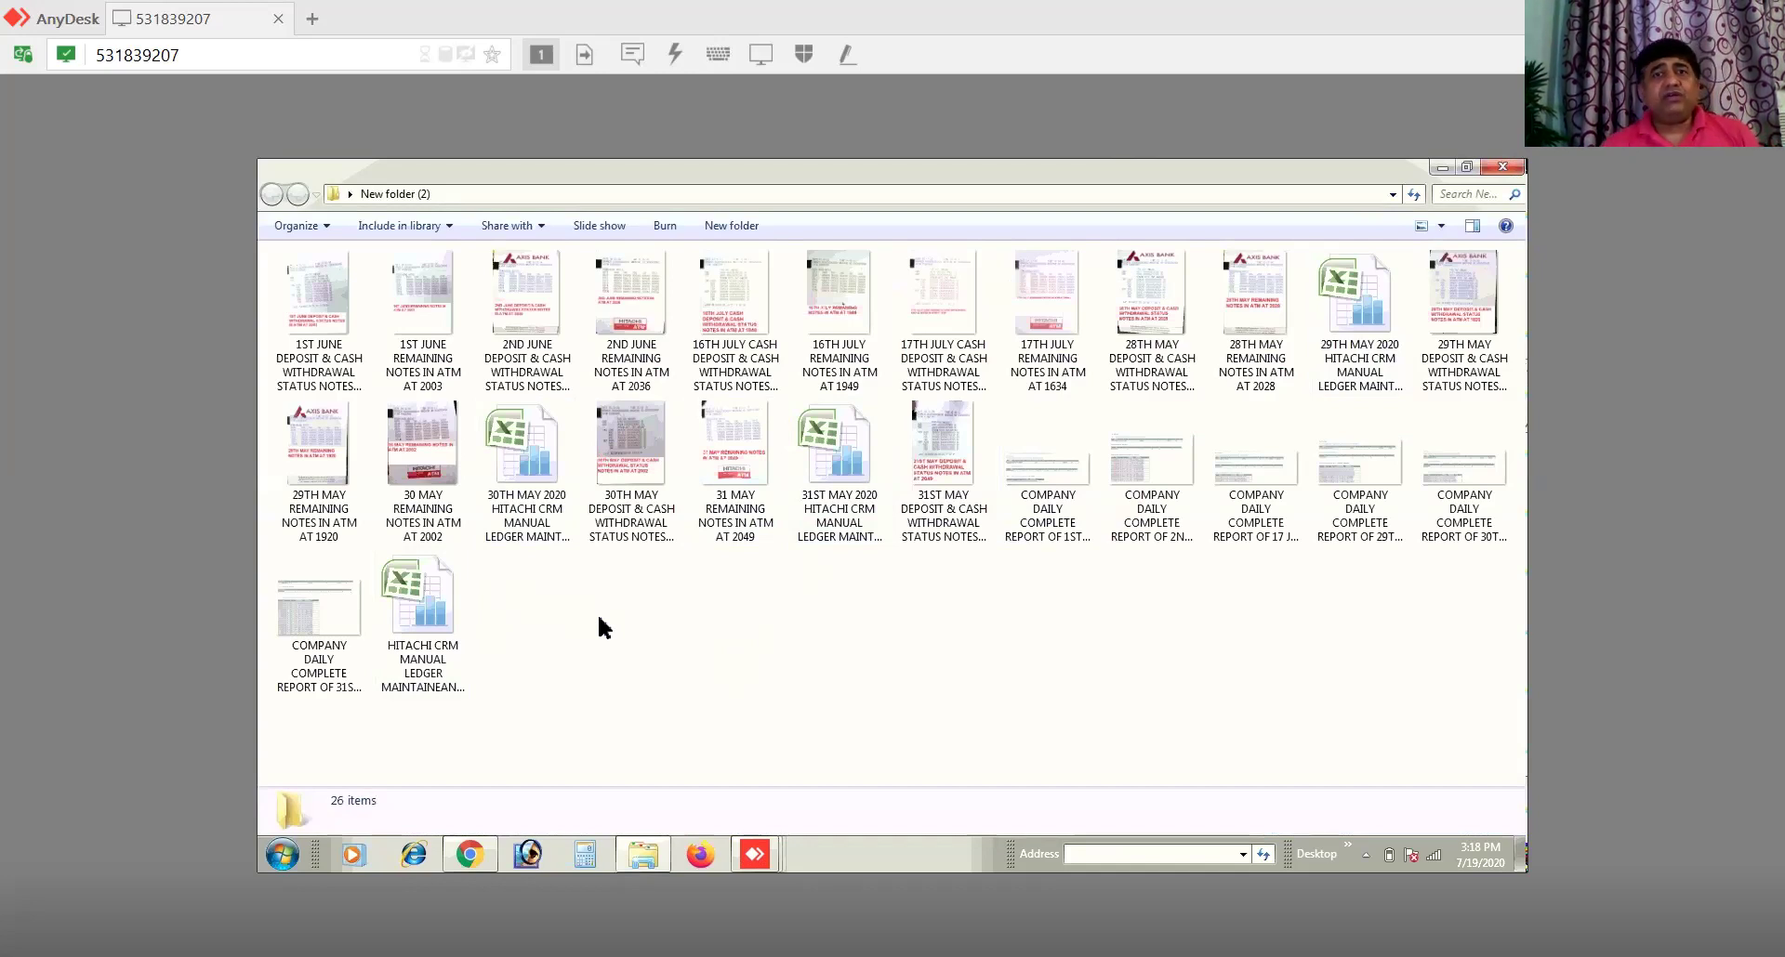
pyautogui.click(1501, 168)
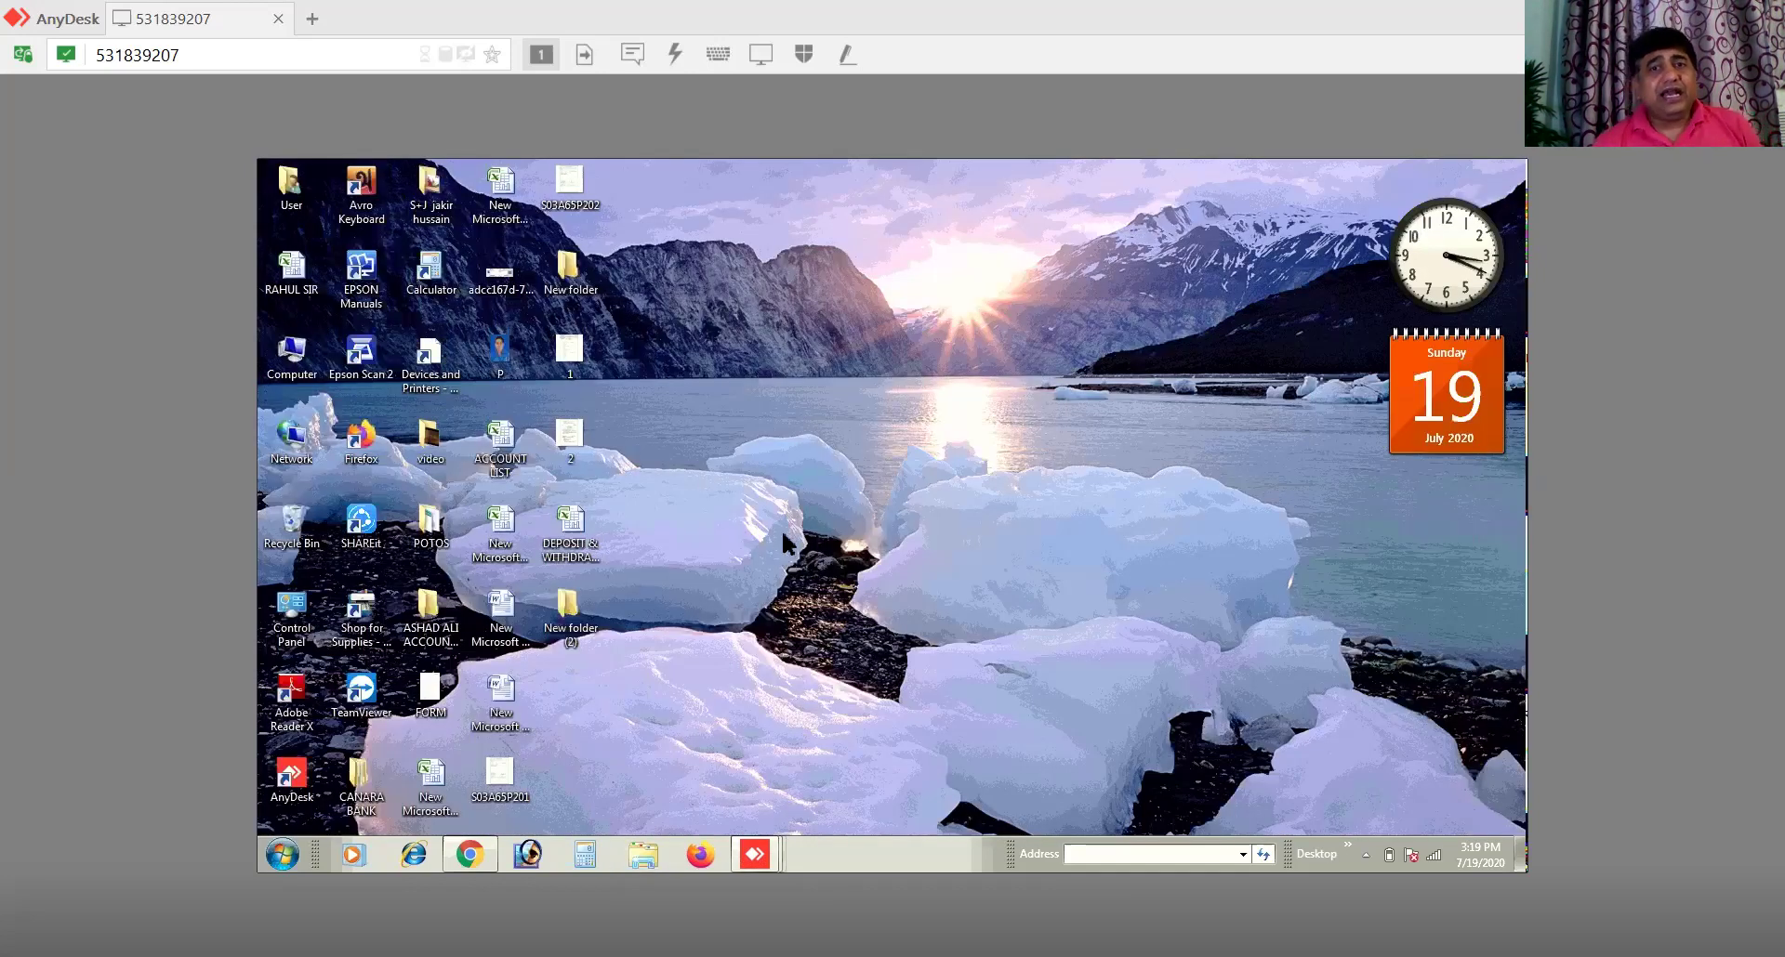